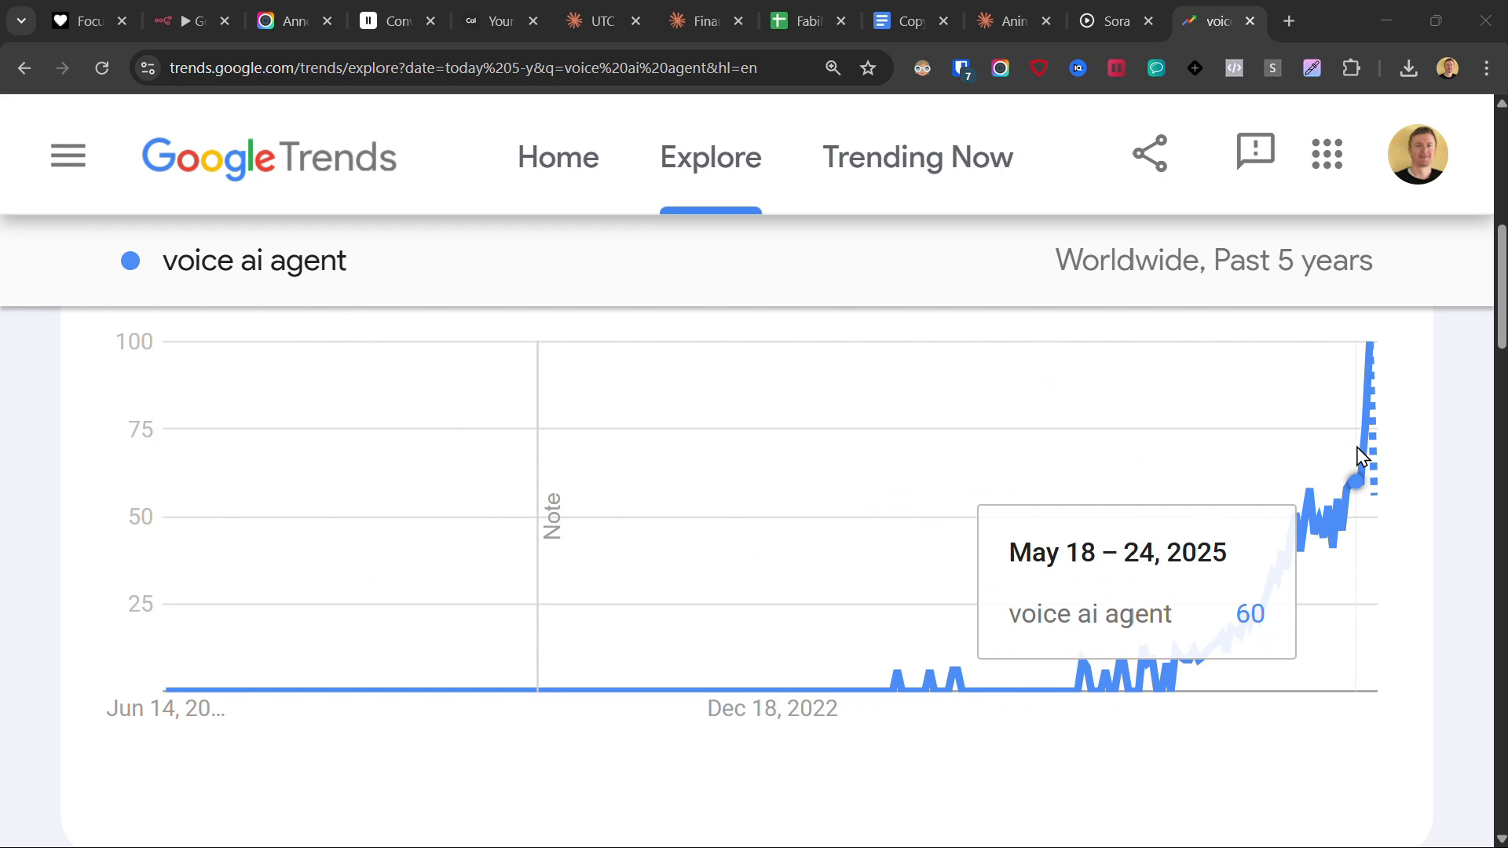
- Import the AI agent workflow JSON file into n8n using Import from File
left_click_drag(1356, 483, 1373, 355)
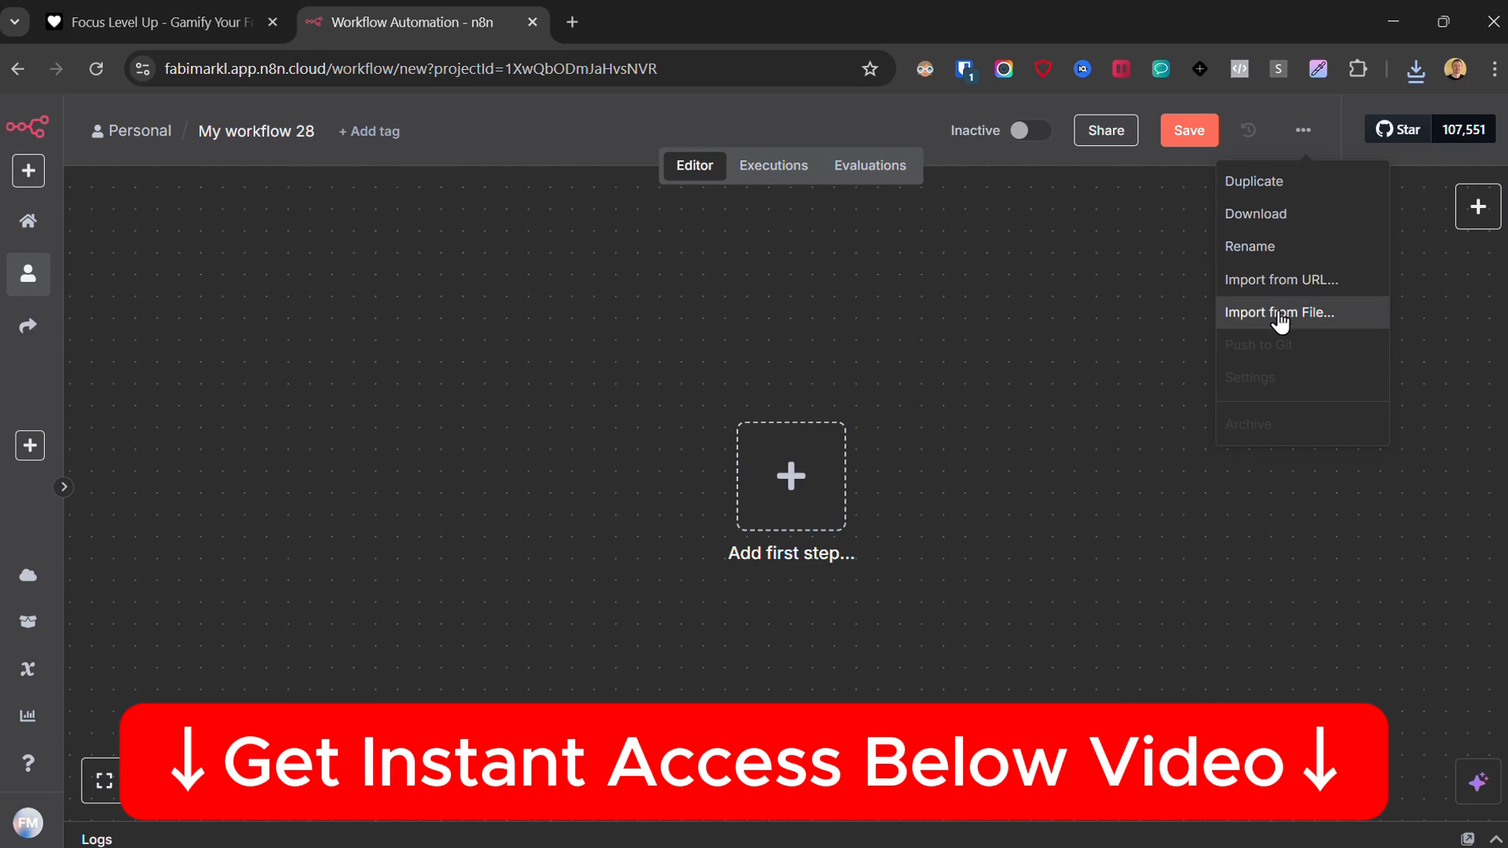
left_click(1281, 314)
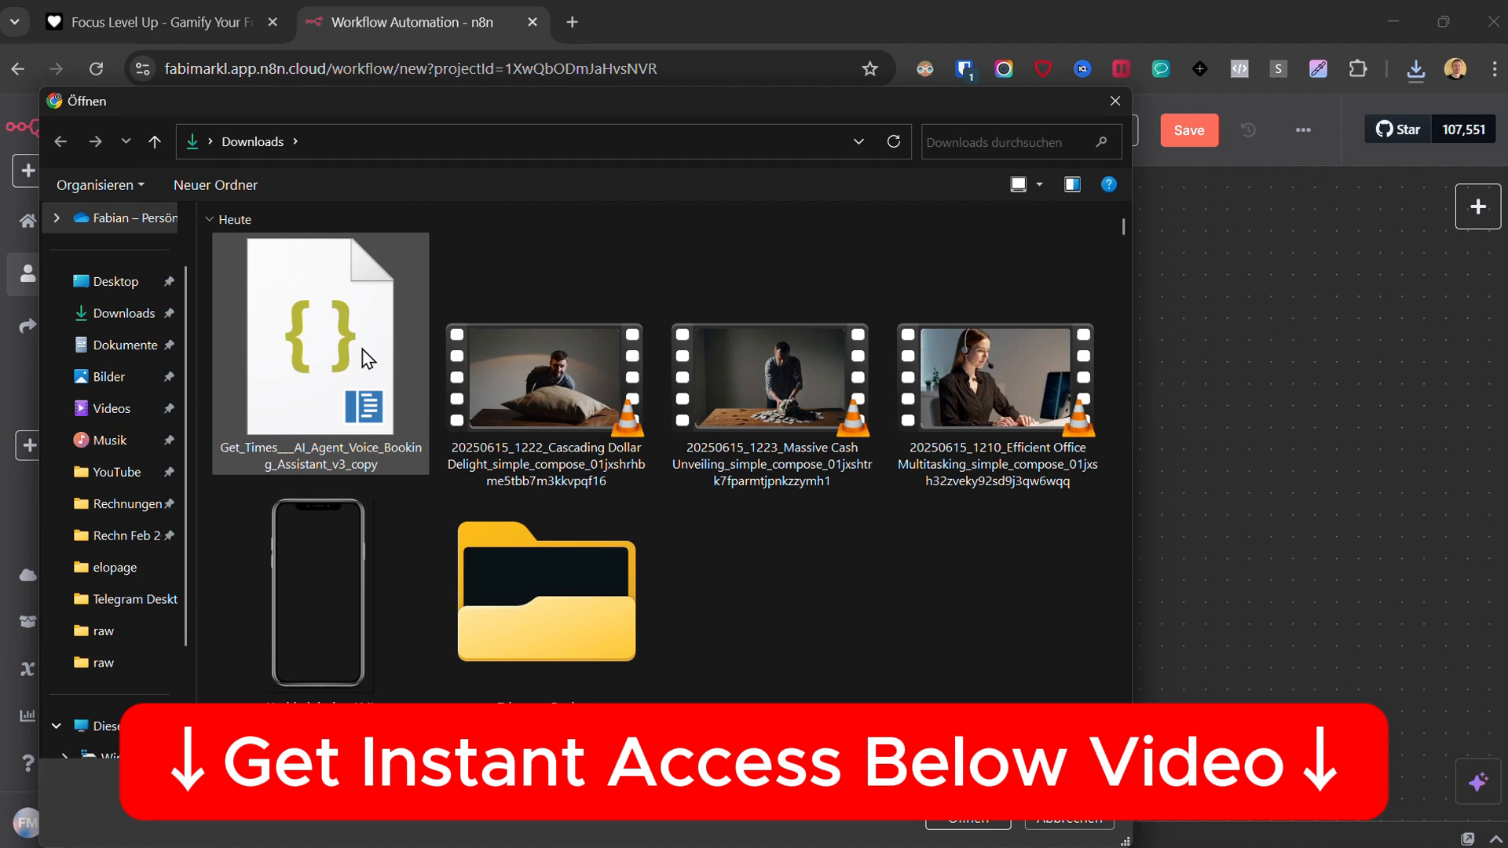
double_click(361, 349)
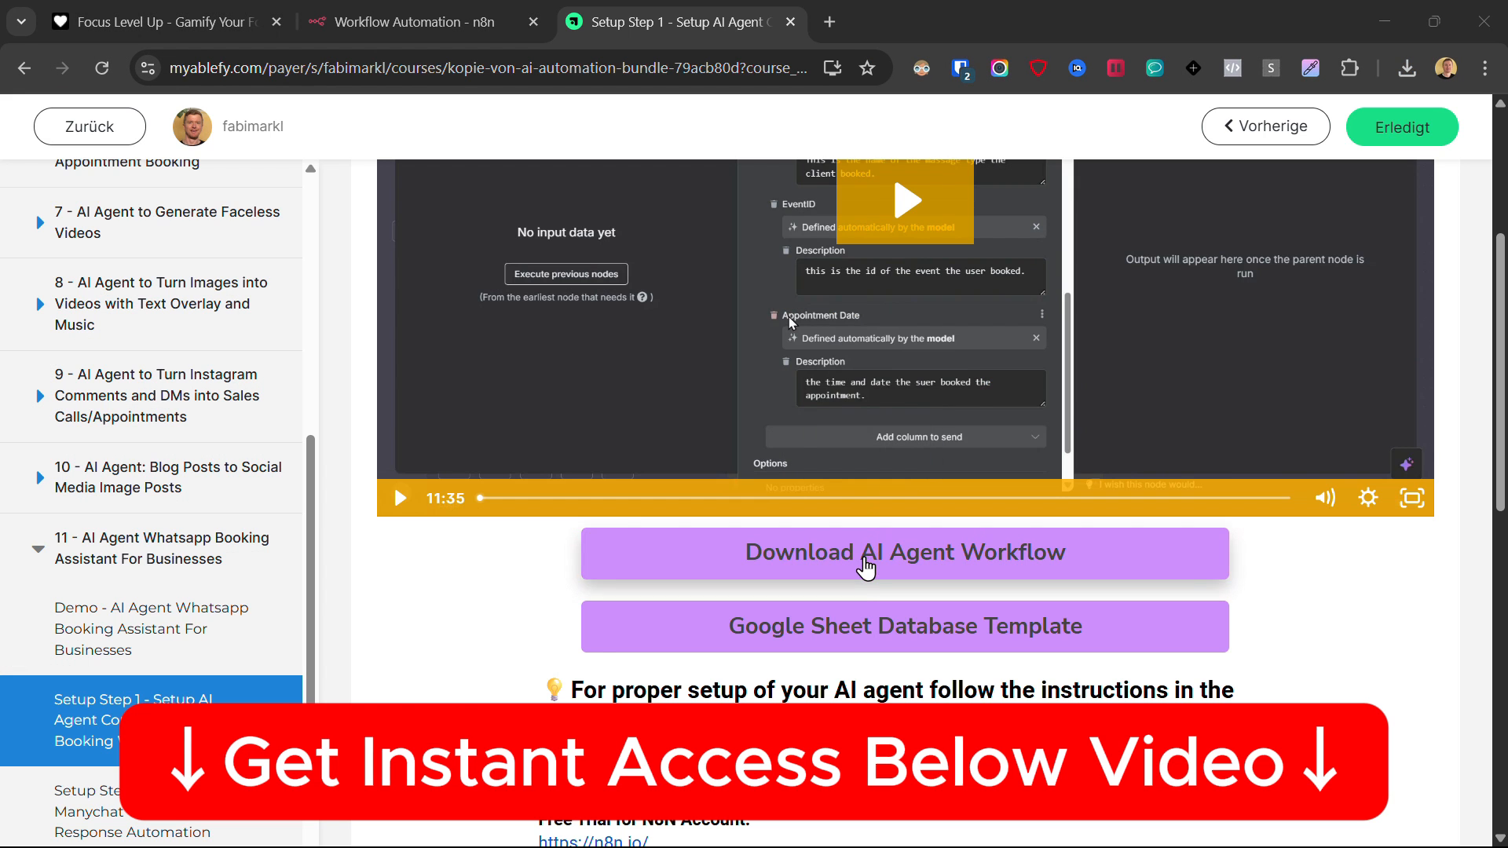
left_click(874, 572)
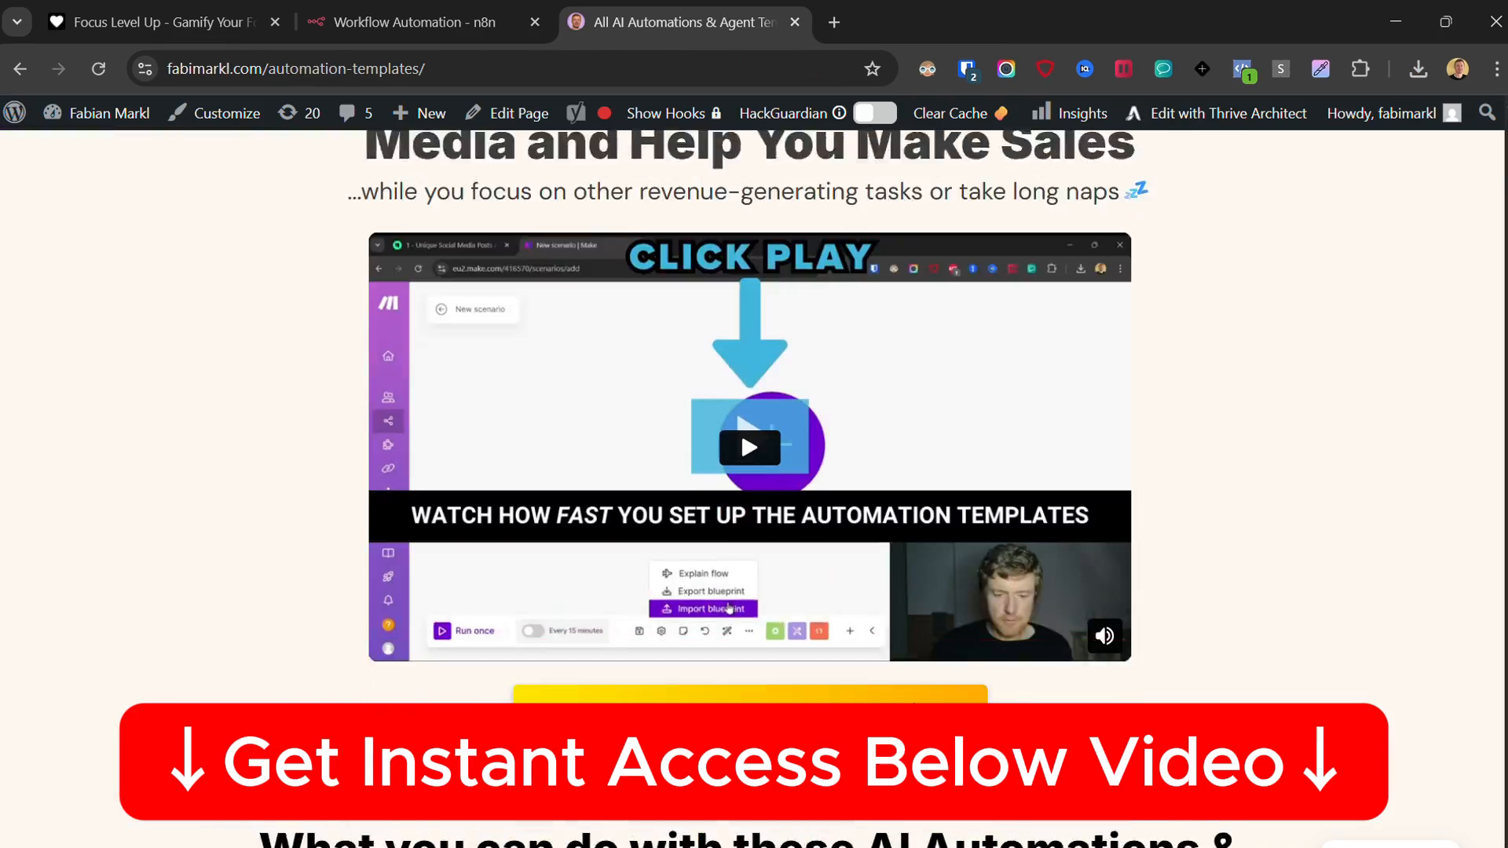
- Scroll down the automation templates page toward the bonus summarizer and community offers
scroll(754, 471, "down", 15)
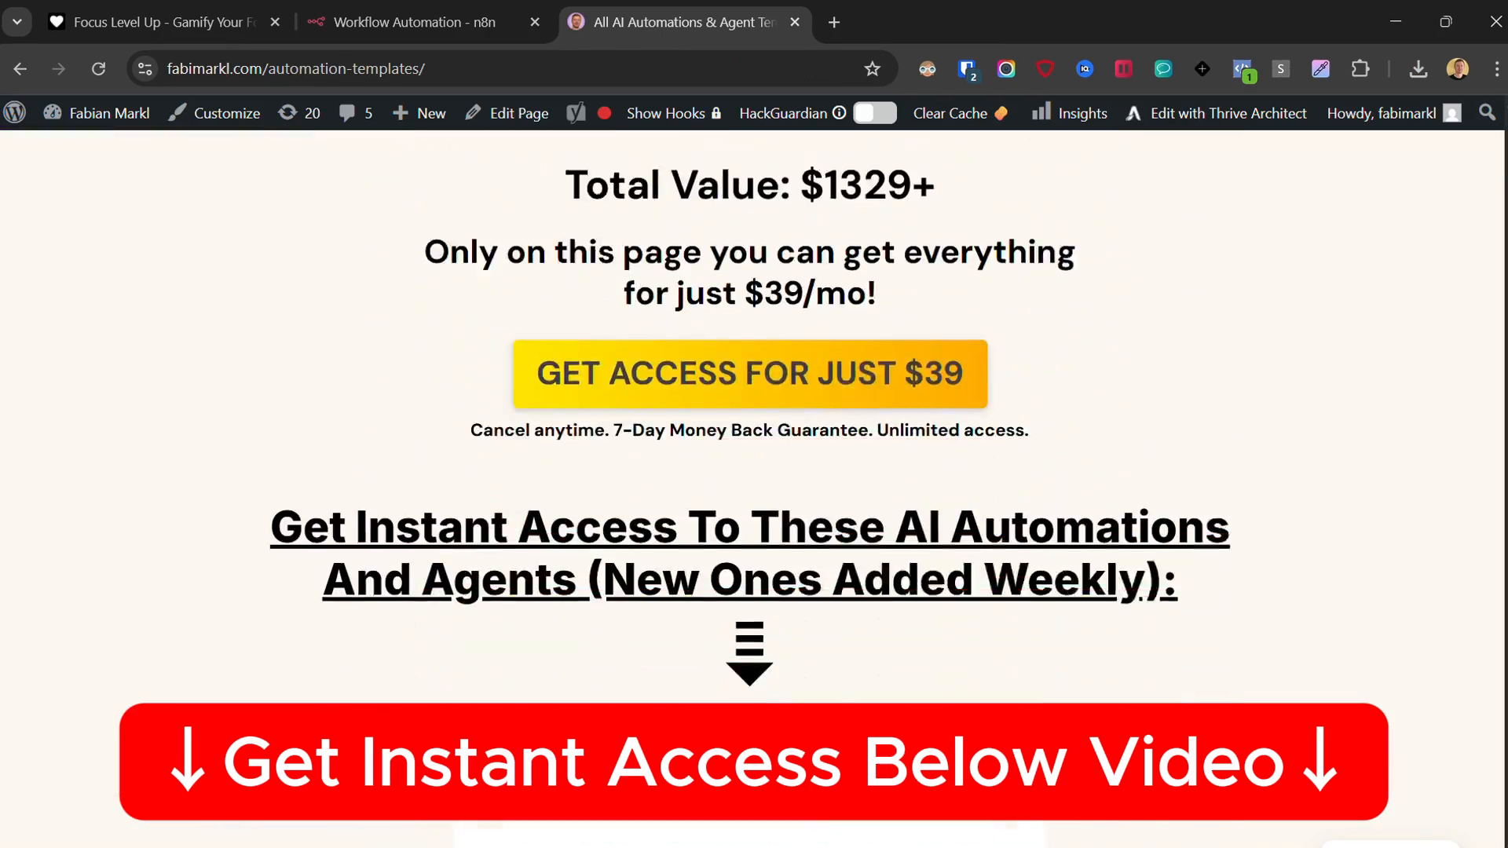
scroll(754, 471, "down", 15)
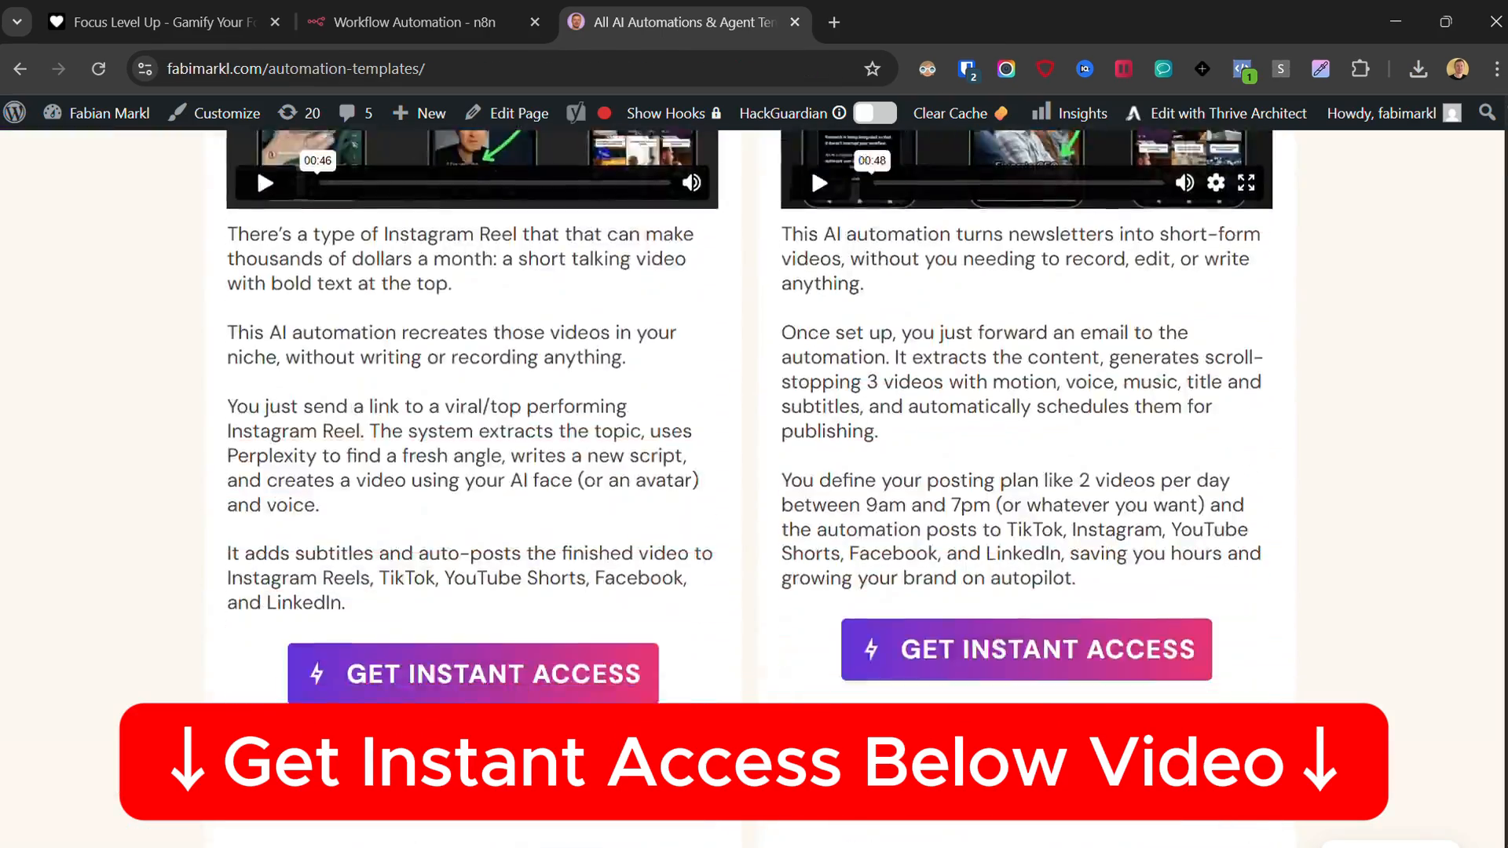
scroll(1501, 463, "down", 15)
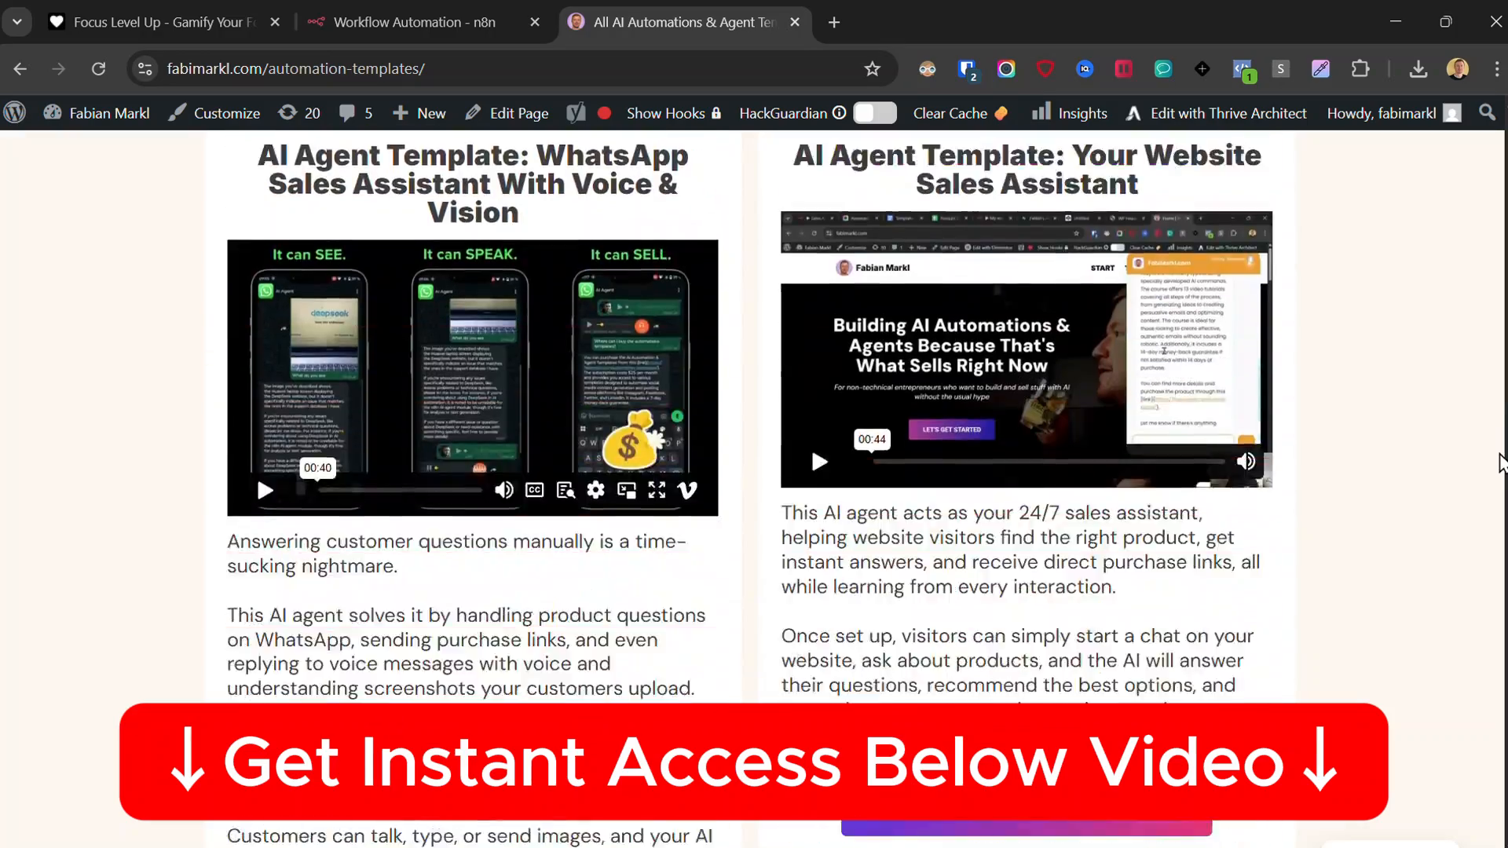
scroll(1500, 463, "down", 15)
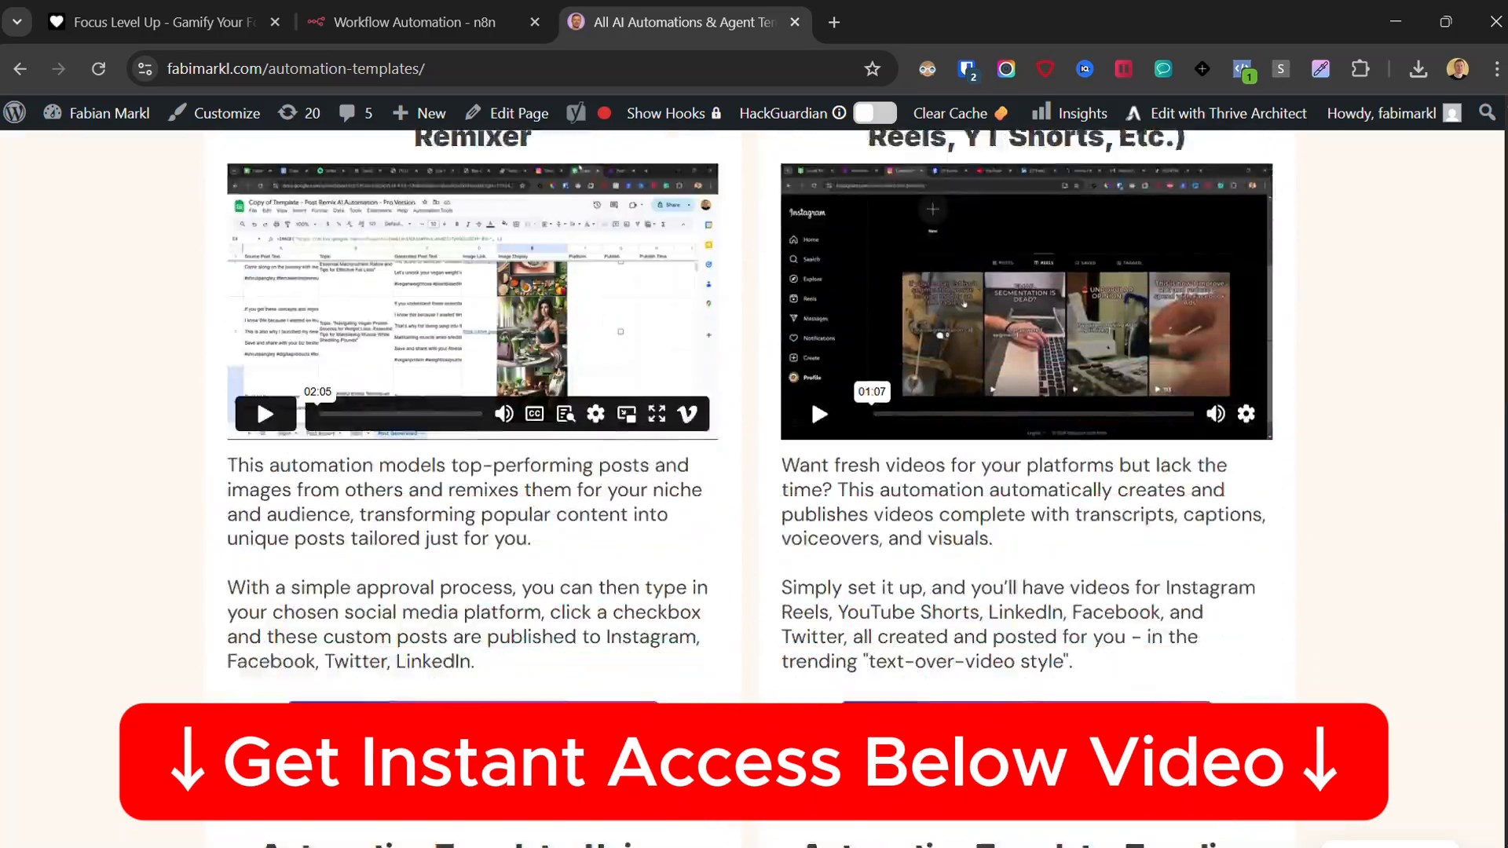
scroll(754, 471, "down", 10)
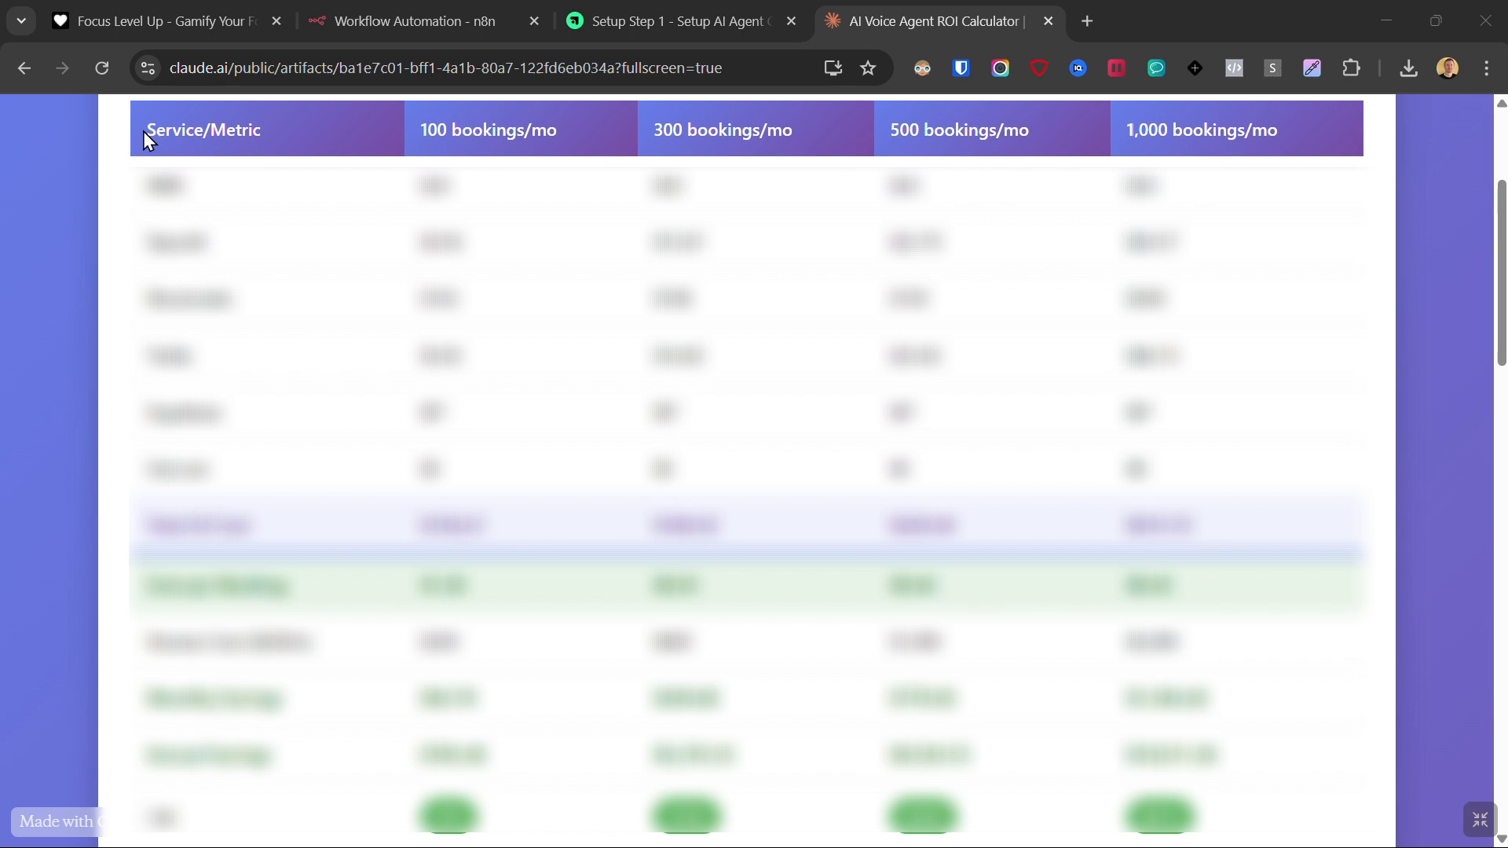
left_click_drag(143, 131, 1273, 803)
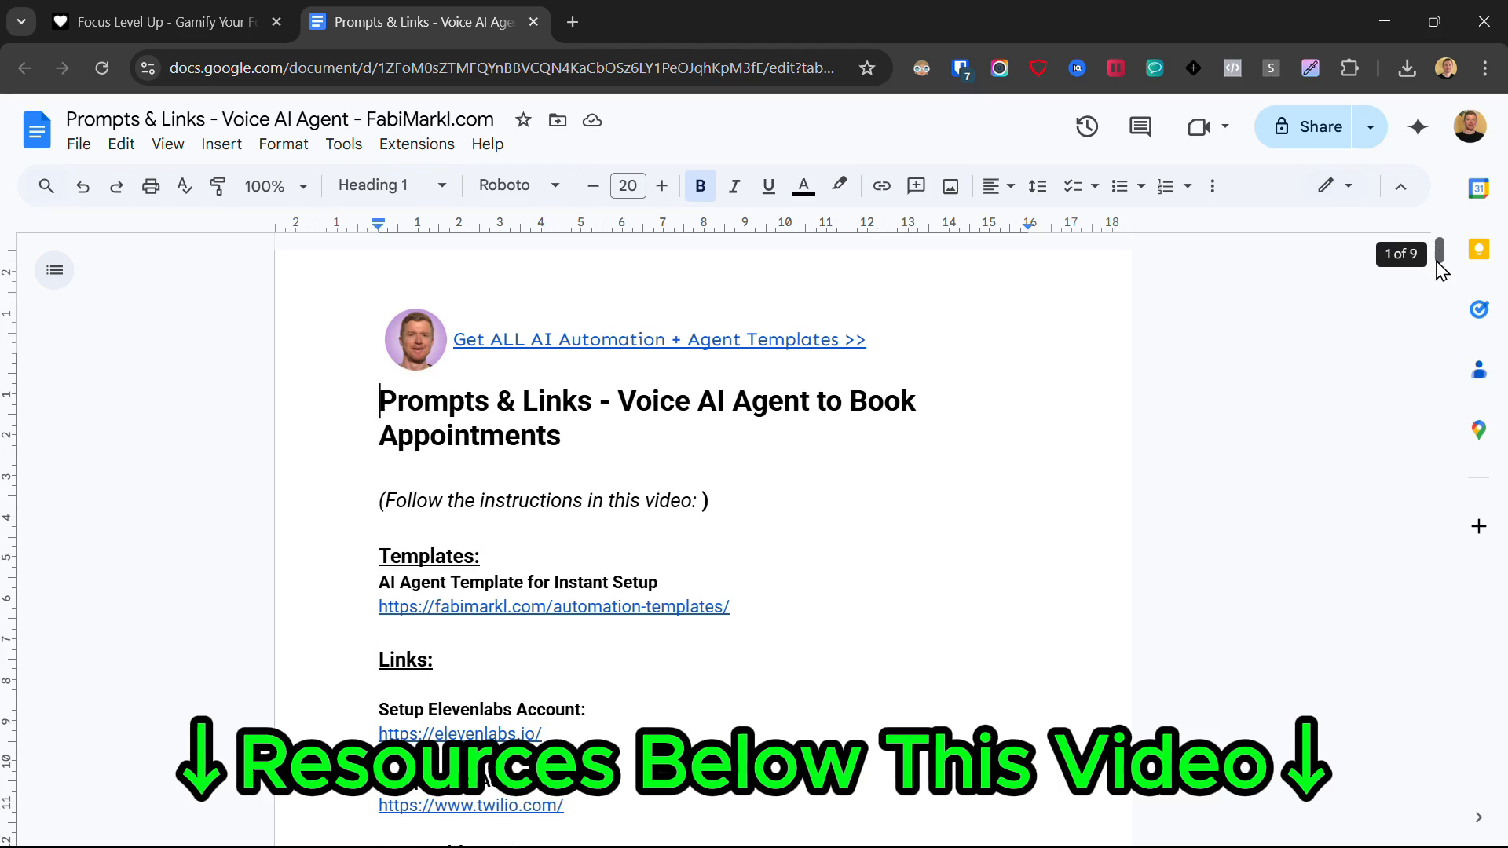
- Fill in the free resources signup form with name and email, accept emails, and submit
left_click_drag(1439, 267, 1471, 497)
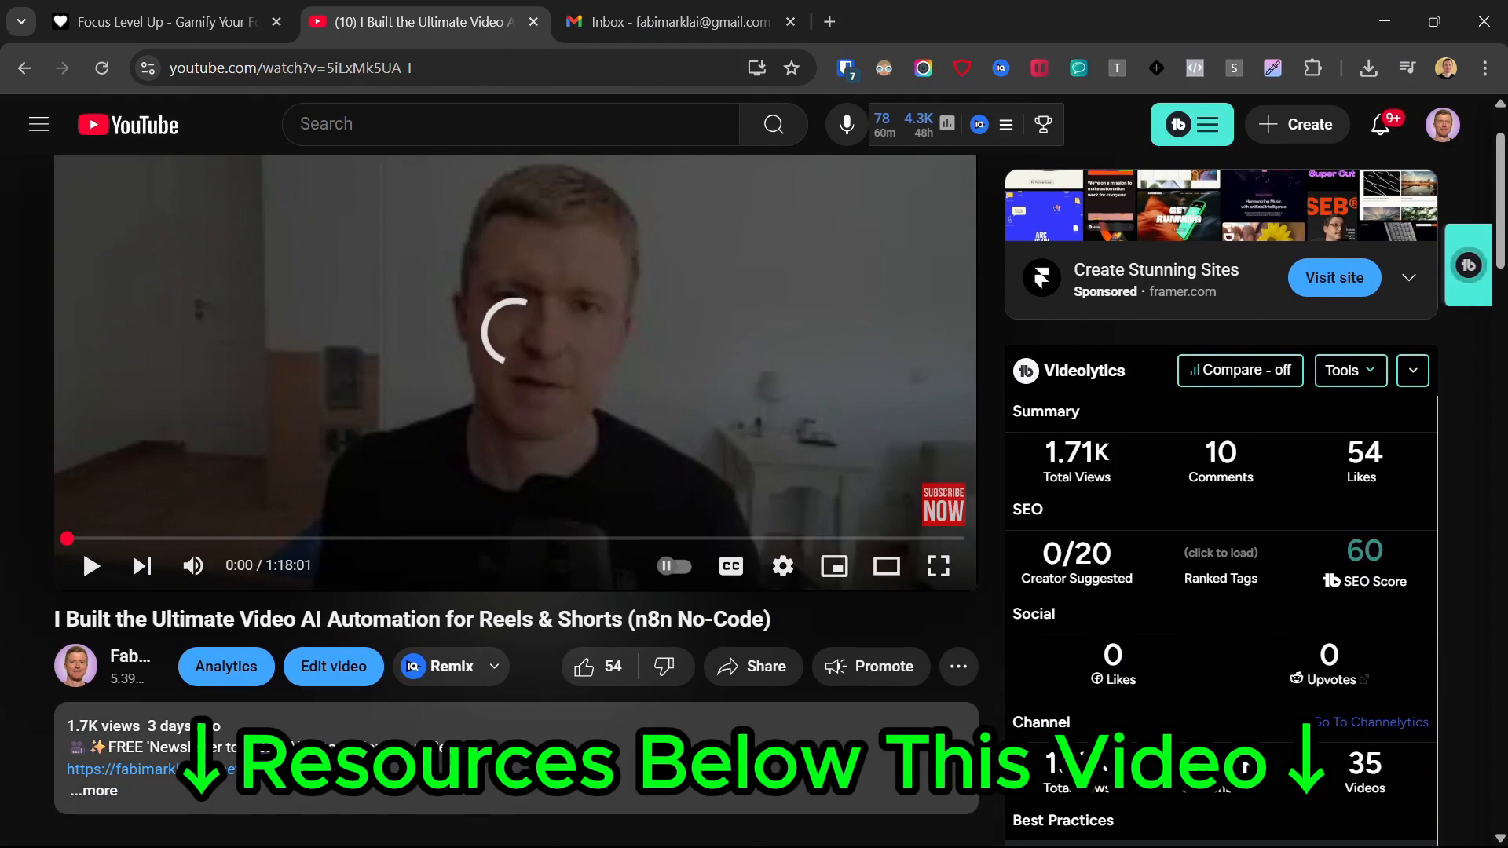
left_click(117, 769)
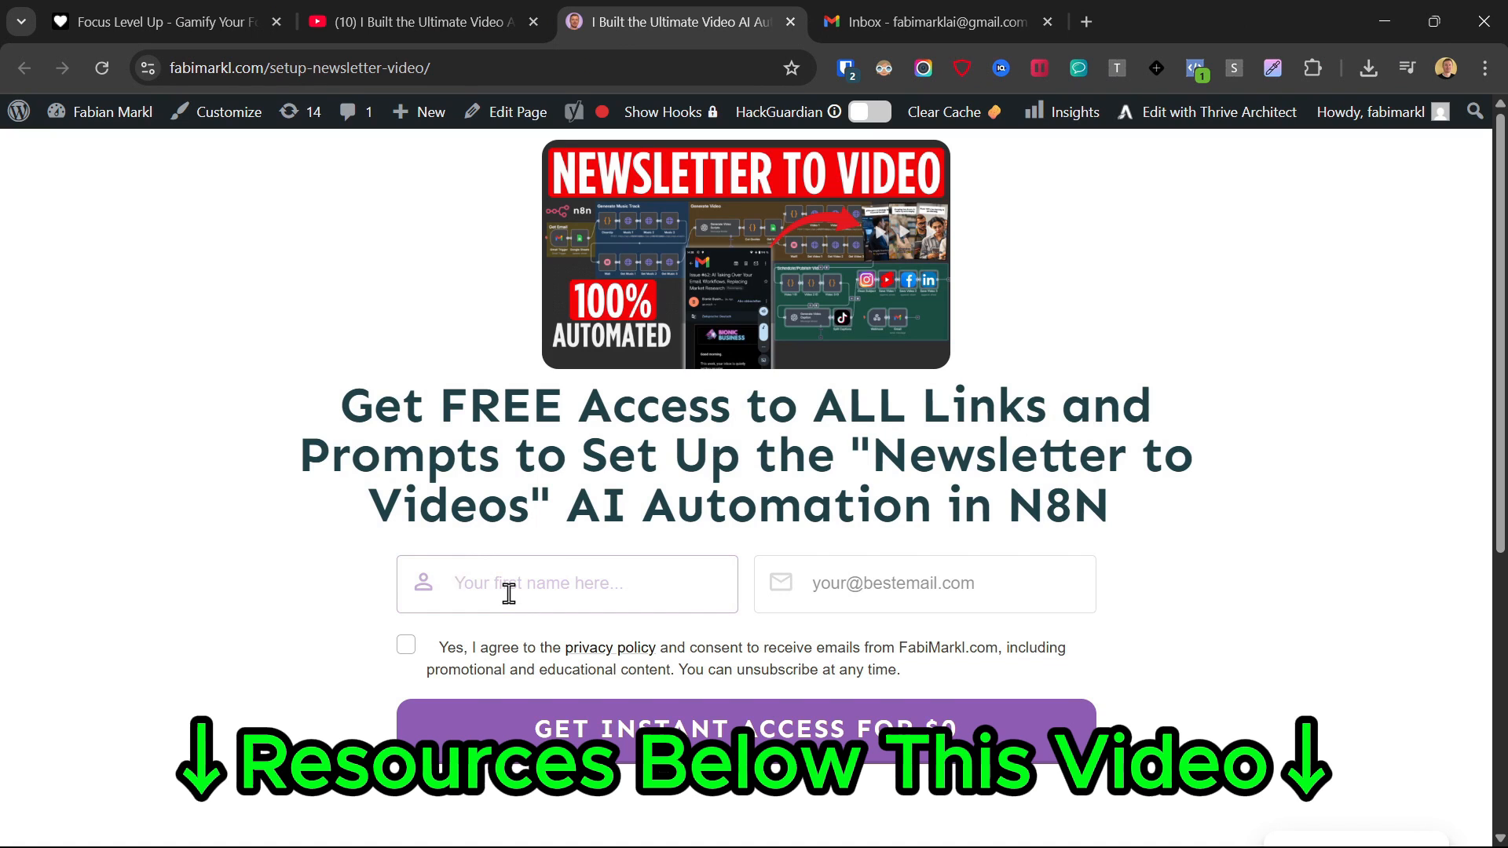
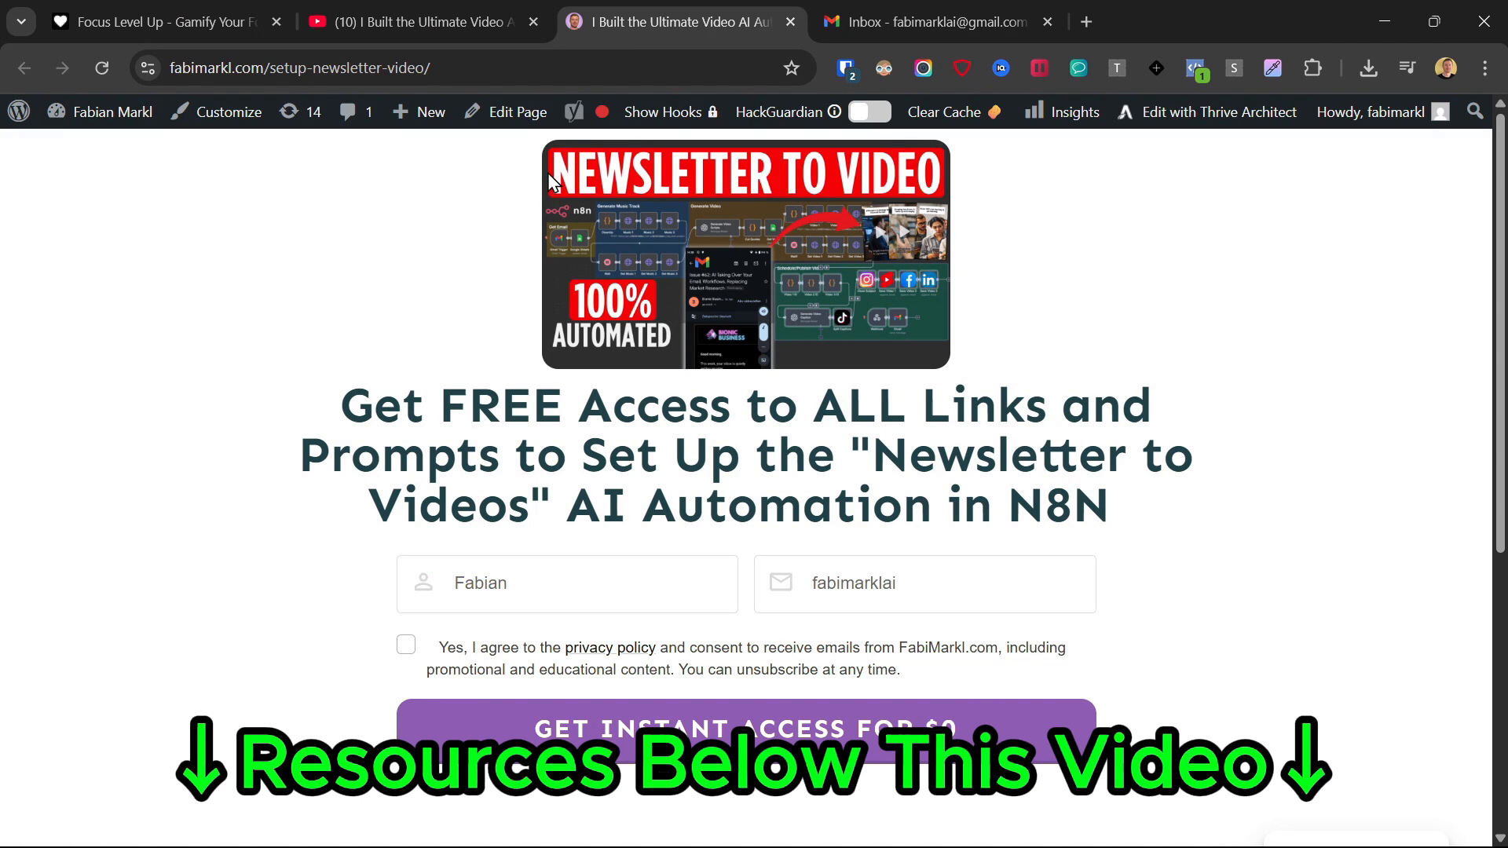
left_click(406, 645)
left_click(541, 731)
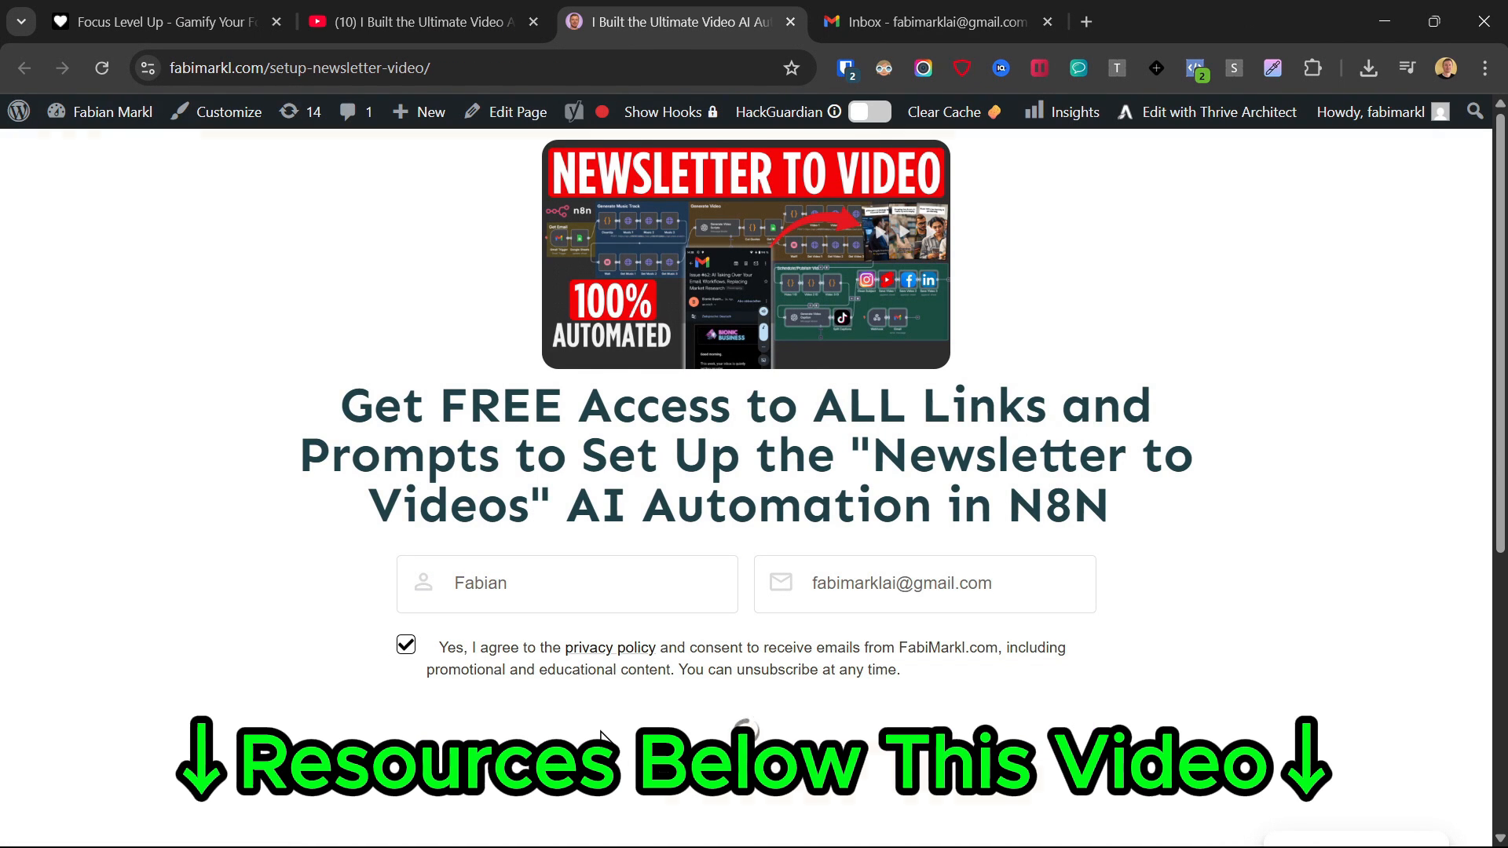
- Review the limited-offer page confirming the resources were sent to the inbox
left_click_drag(383, 202, 1045, 250)
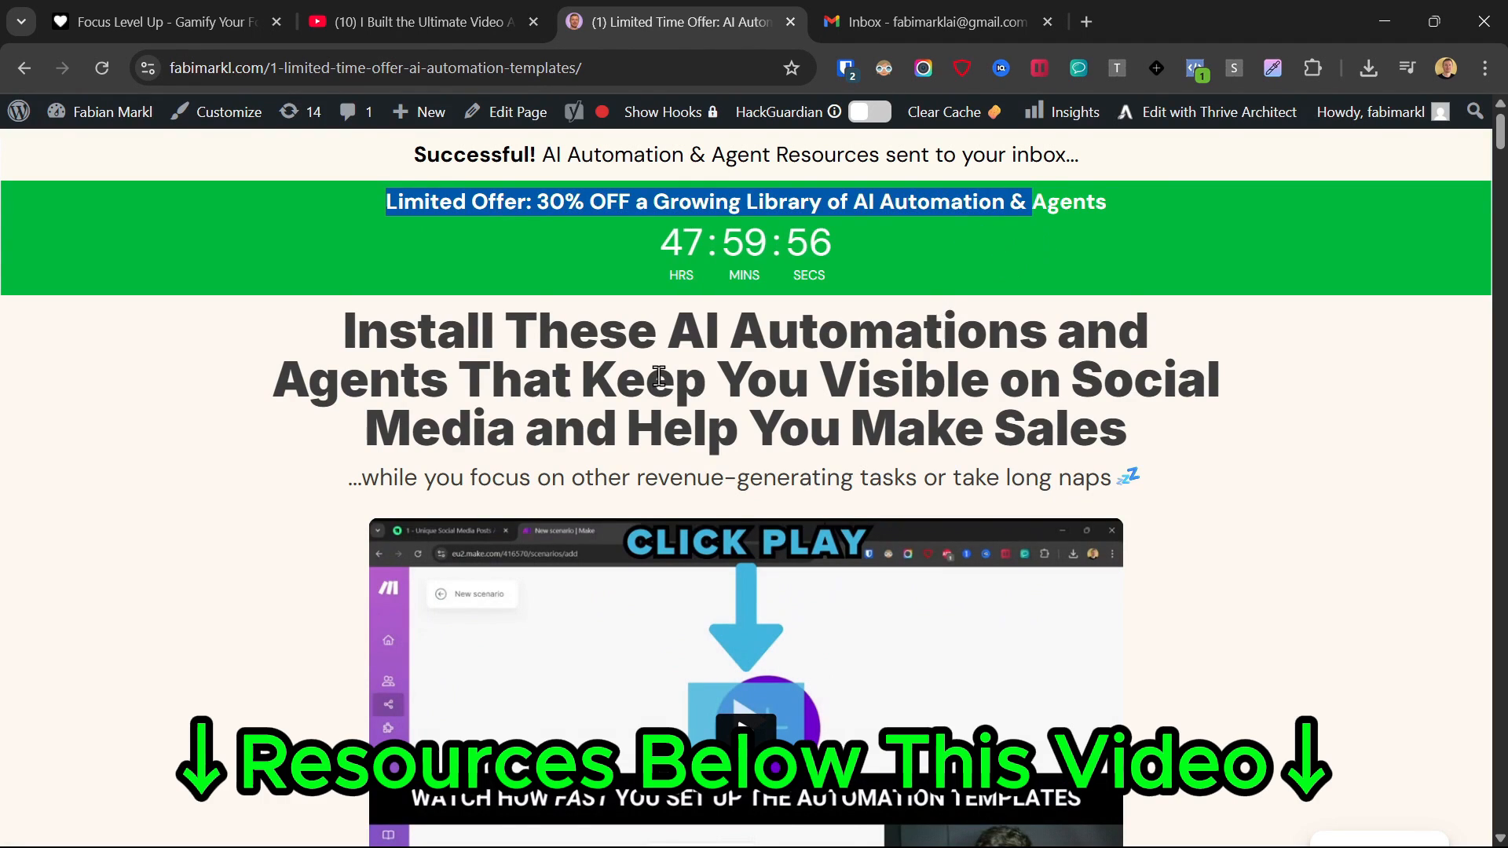
scroll(786, 353, "down", 9)
scroll(657, 401, "up", 9)
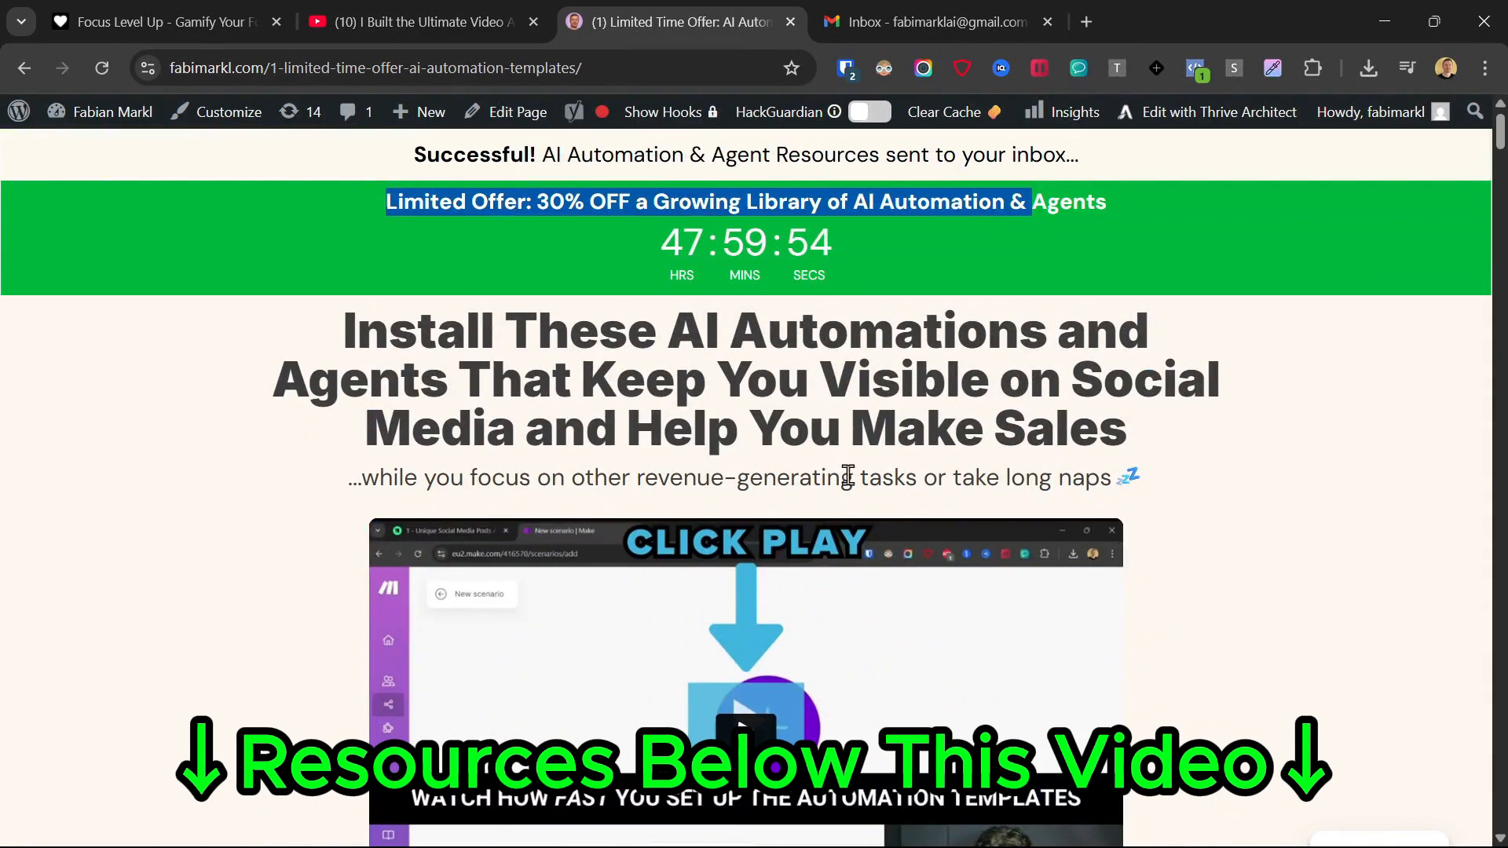
left_click_drag(382, 157, 1136, 47)
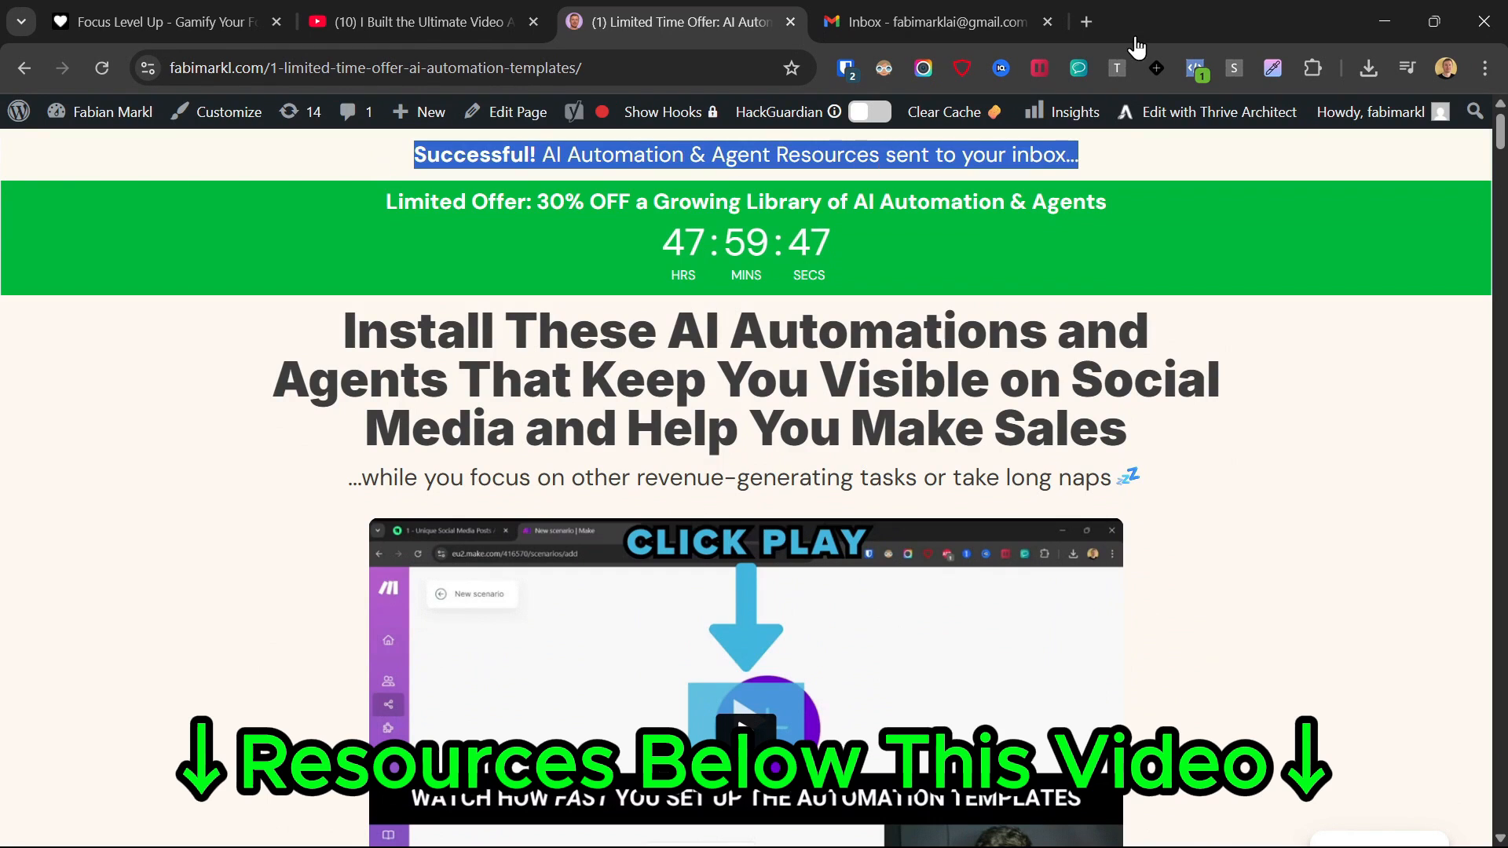
- Move the resources email from Promotions to Primary, keeping future messages from that sender there
left_click(864, 11)
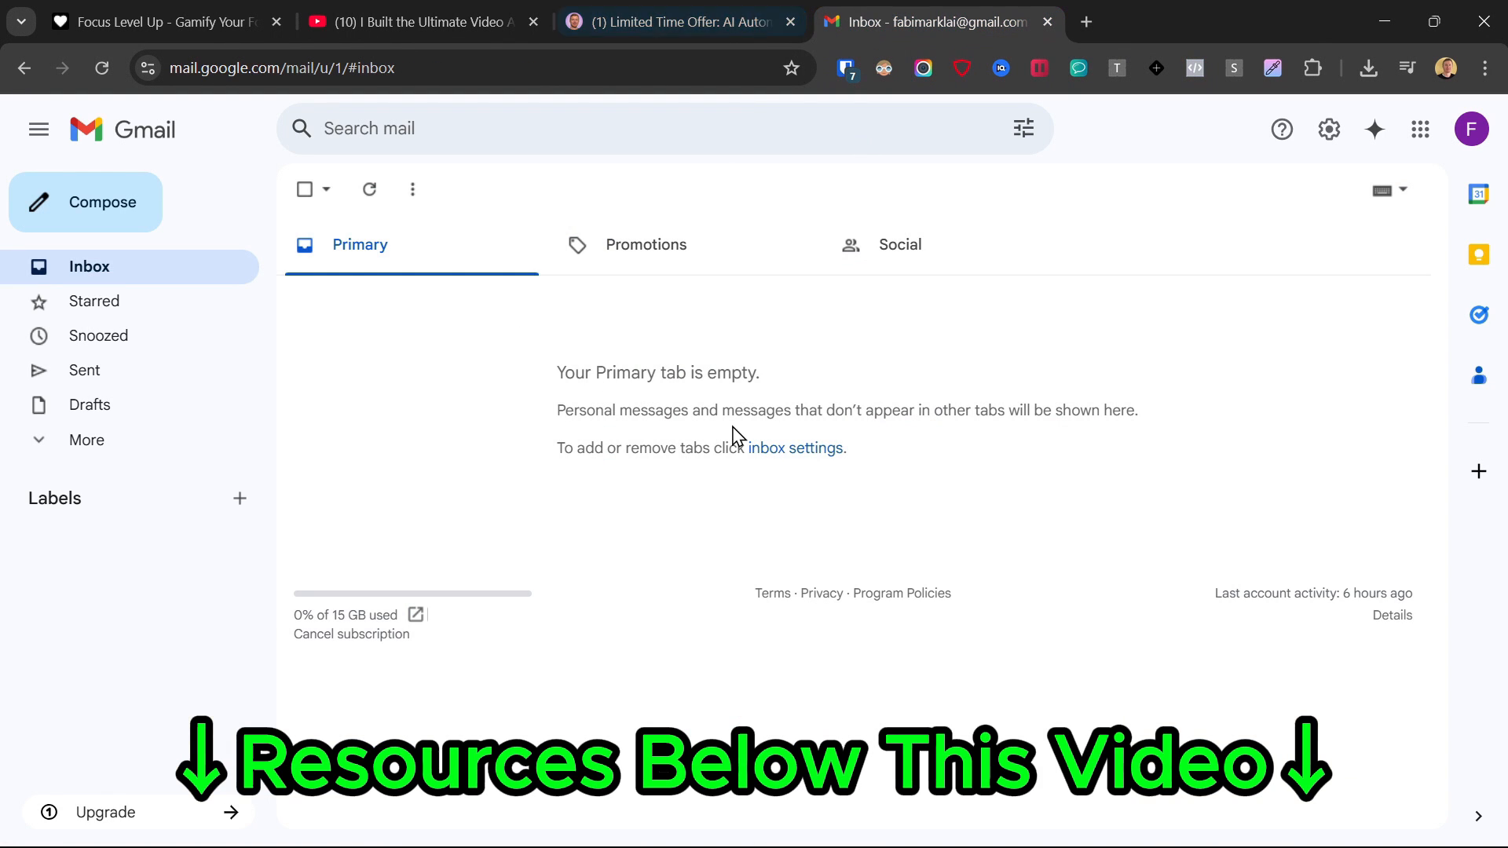
left_click(631, 247)
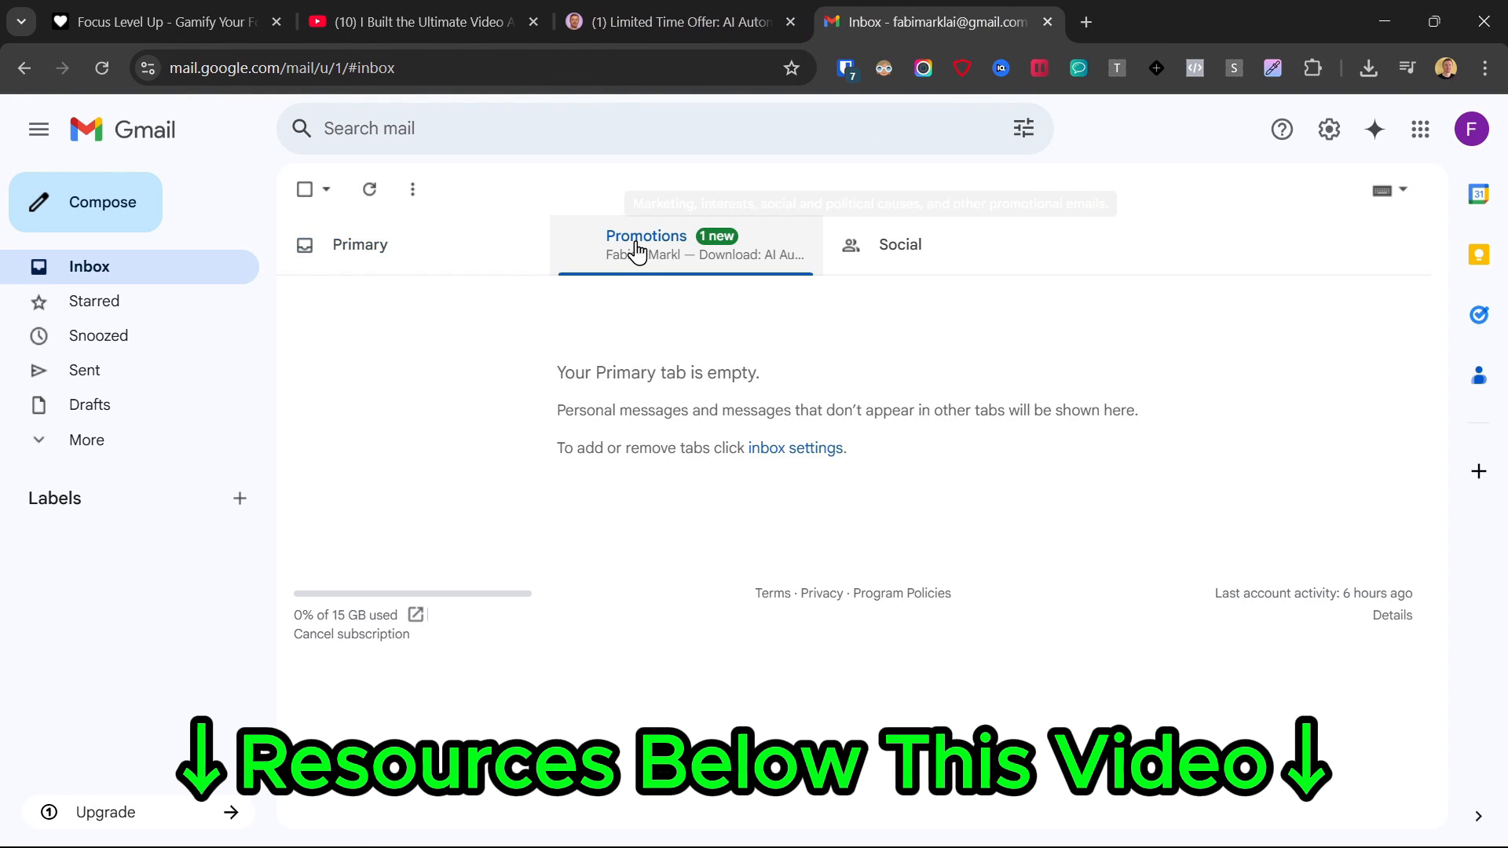
left_click_drag(617, 384, 393, 263)
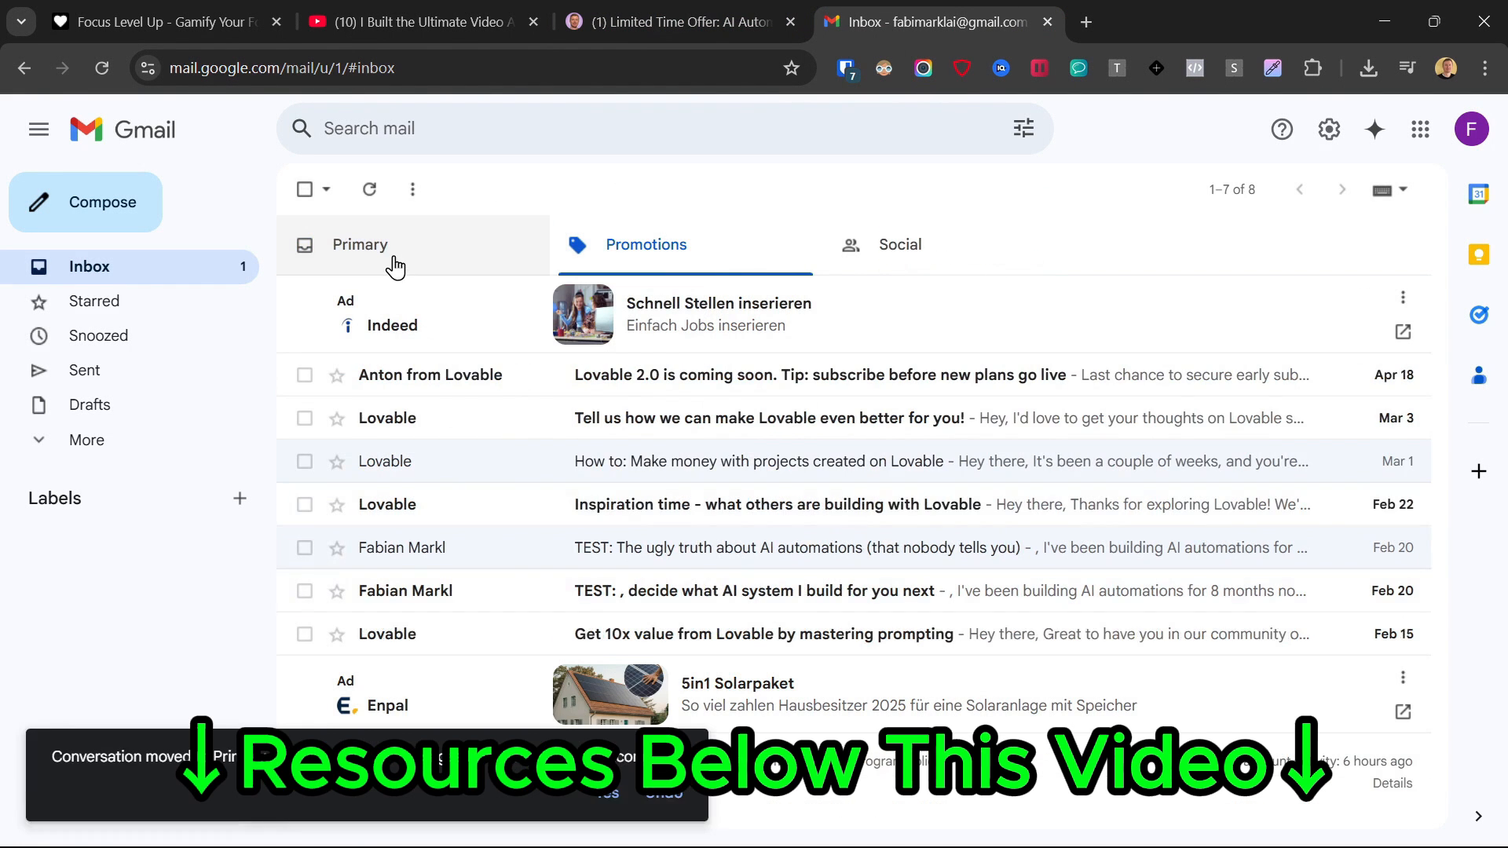
left_click(607, 795)
- Open the Download: AI Automation Resources email and follow its Access Automation Resources link
left_click(358, 245)
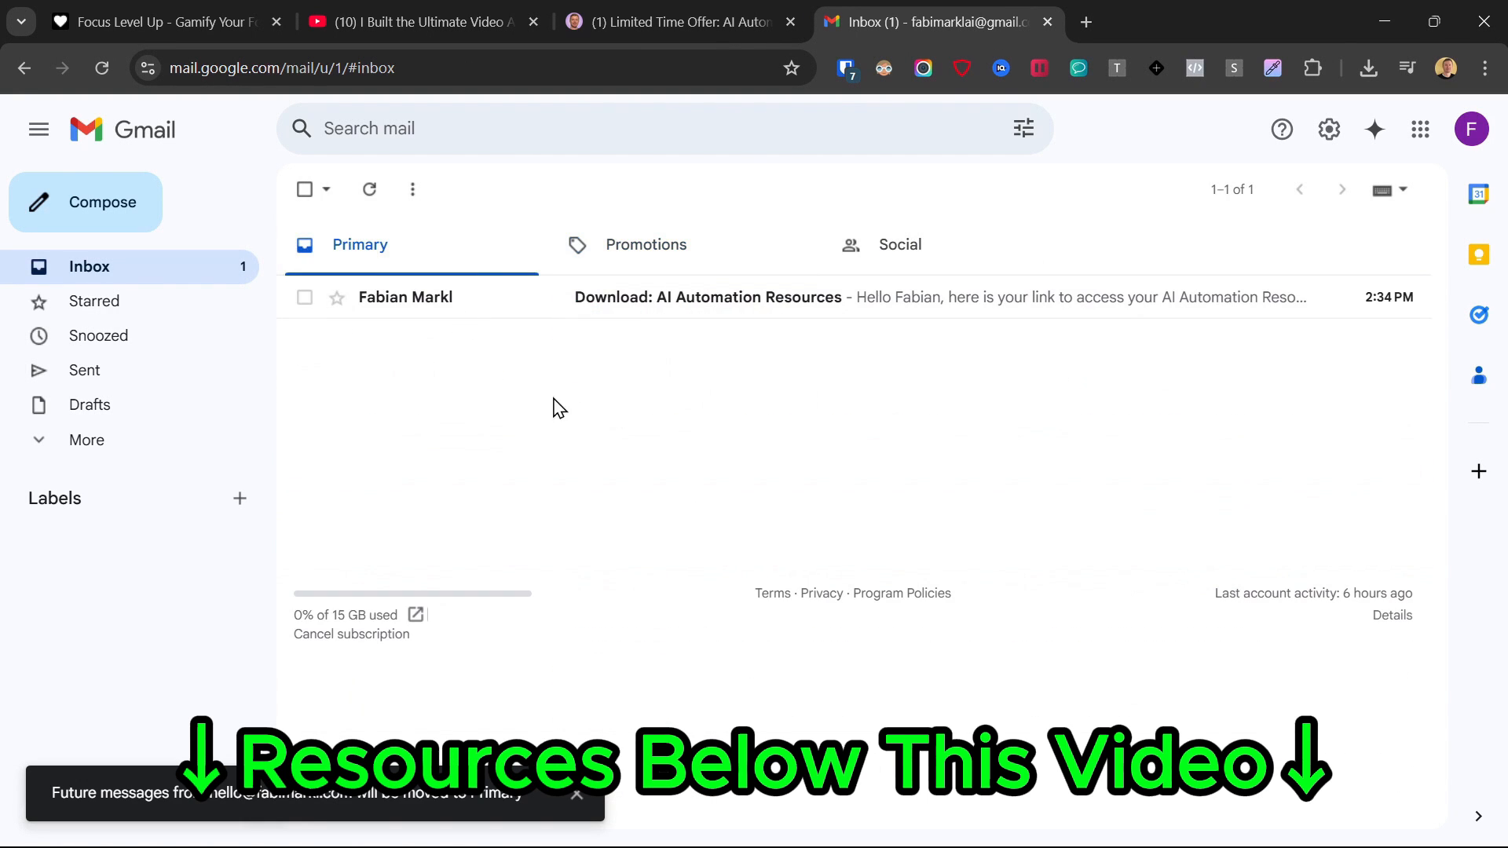
left_click(727, 298)
scroll(728, 408, "down", 1)
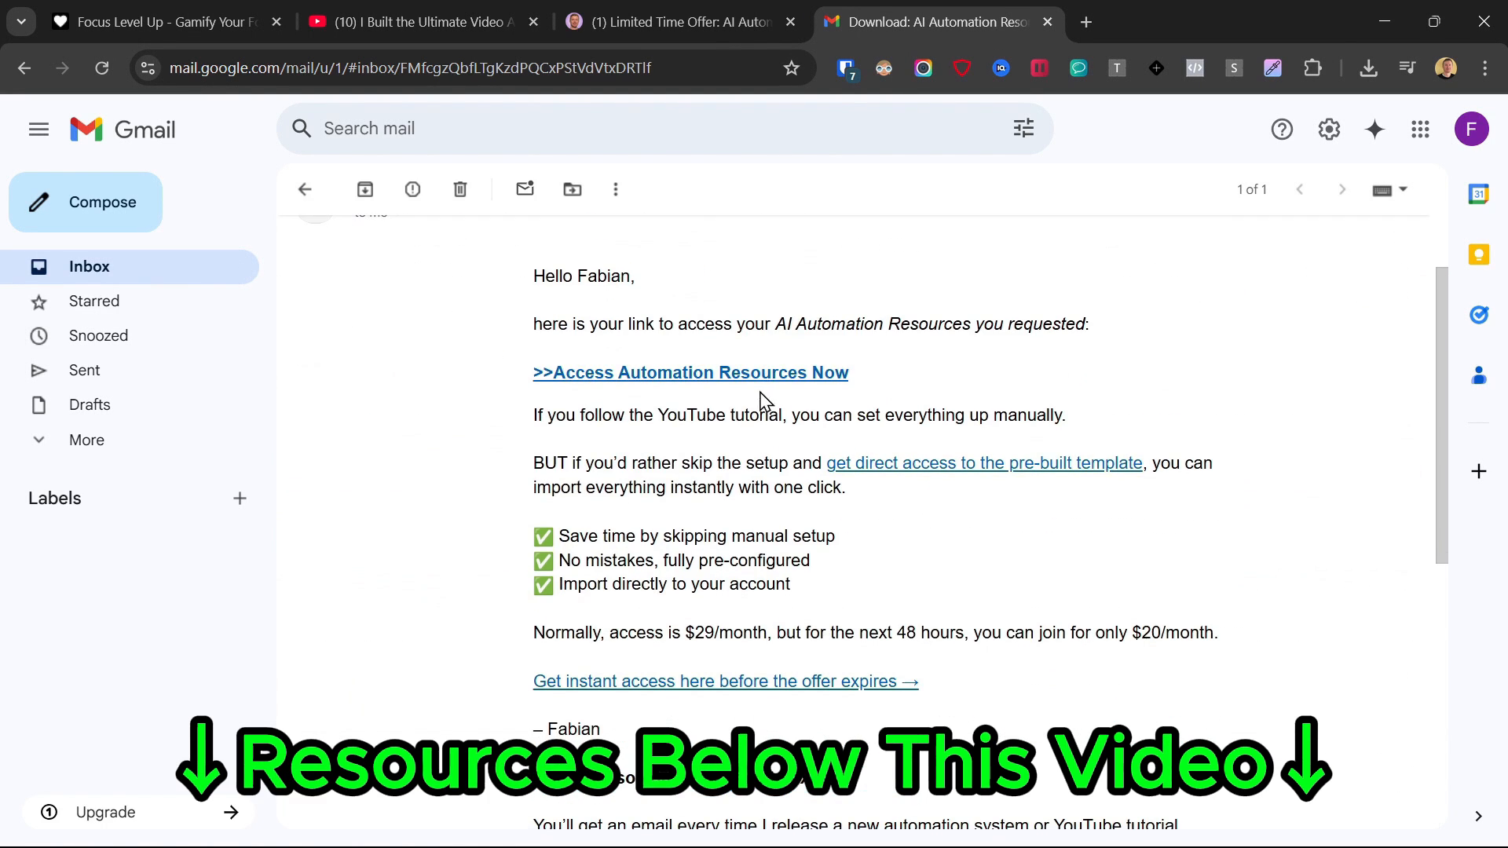
left_click(748, 379)
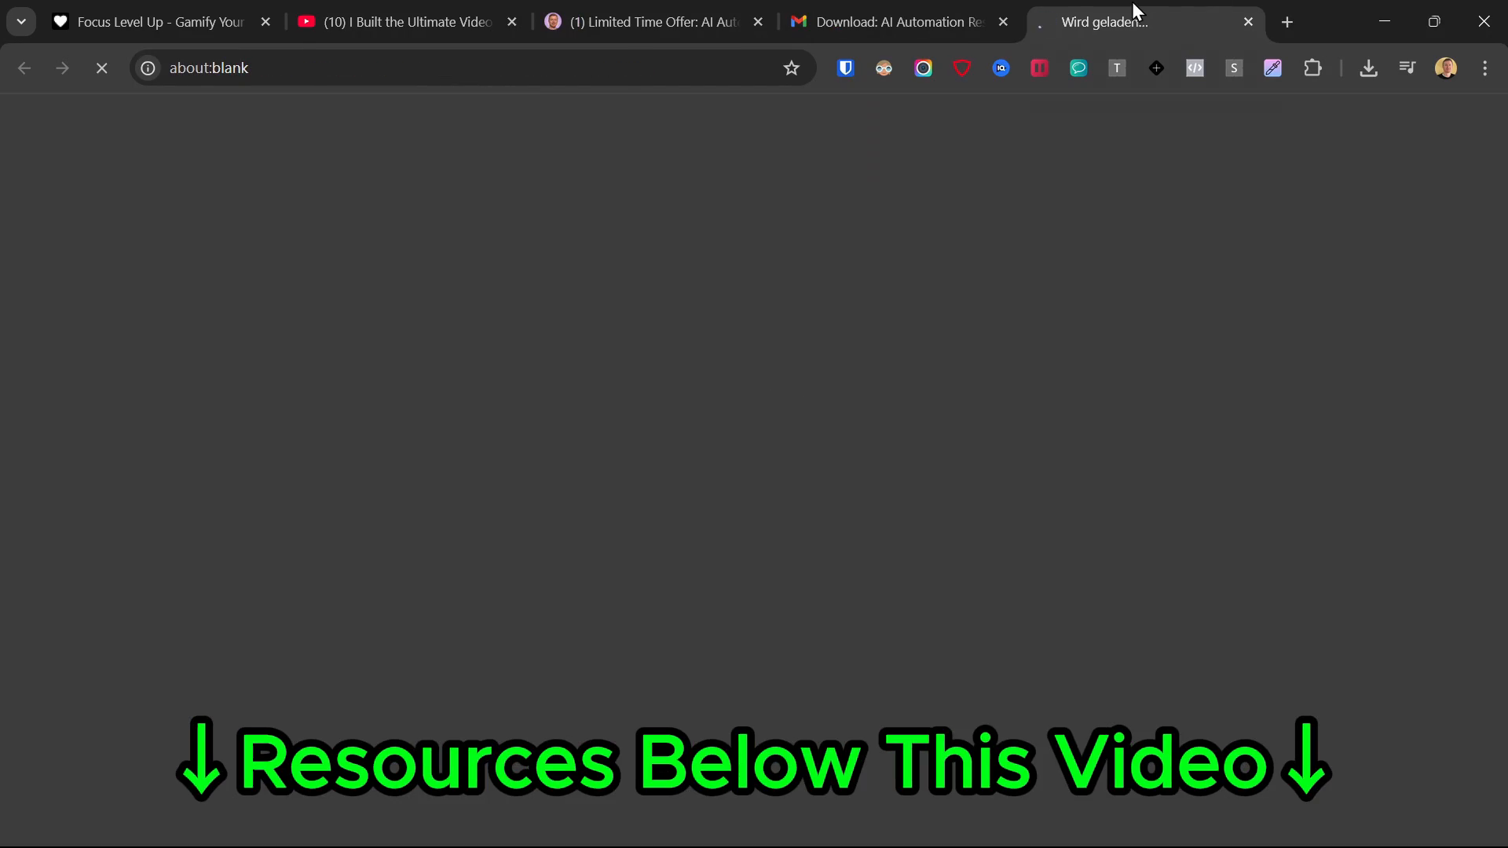
scroll(505, 422, "down", 15)
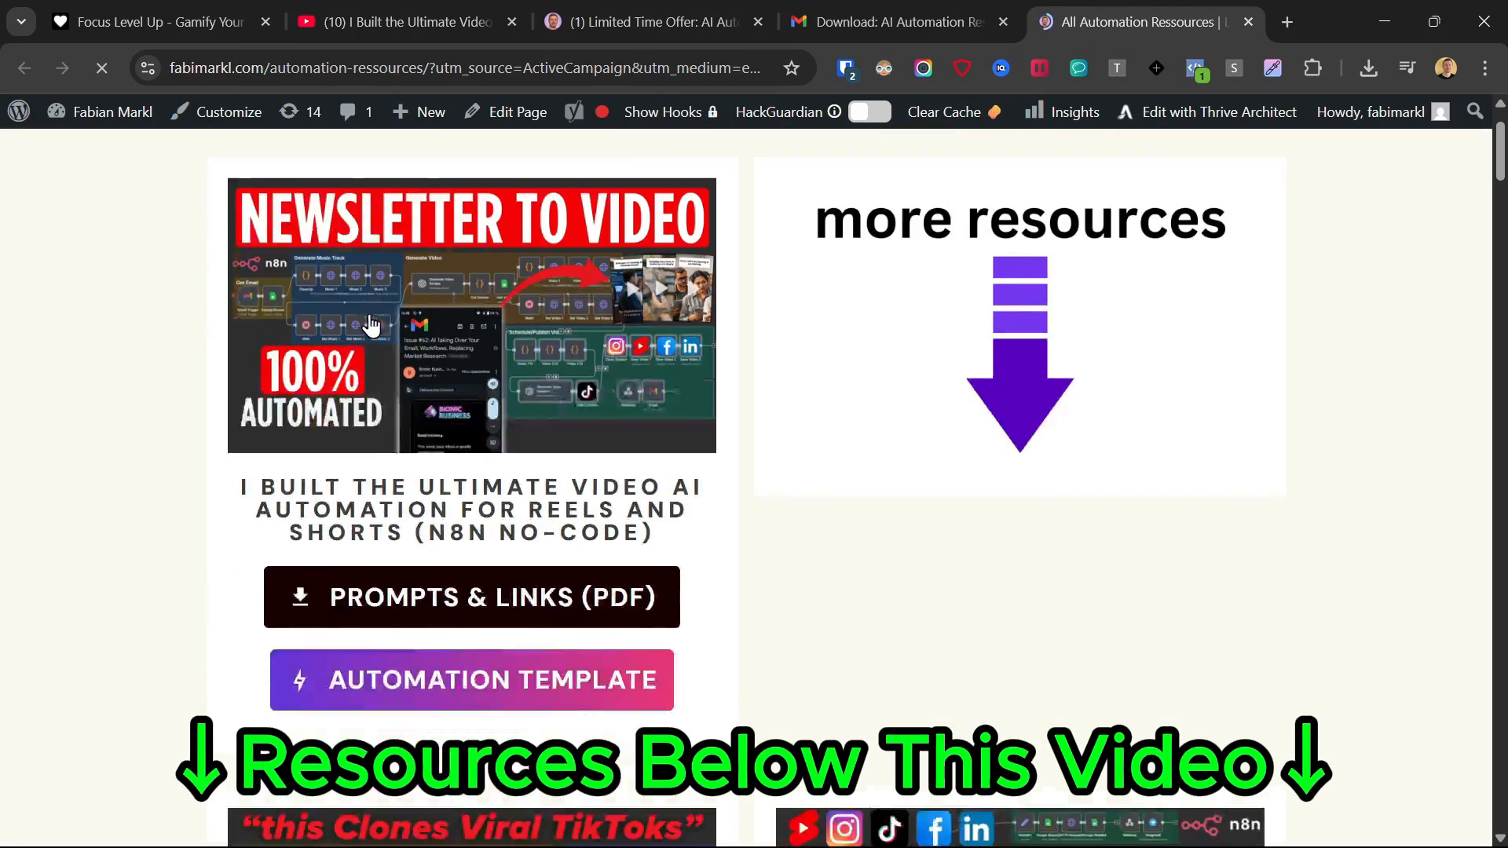
scroll(387, 377, "down", 20)
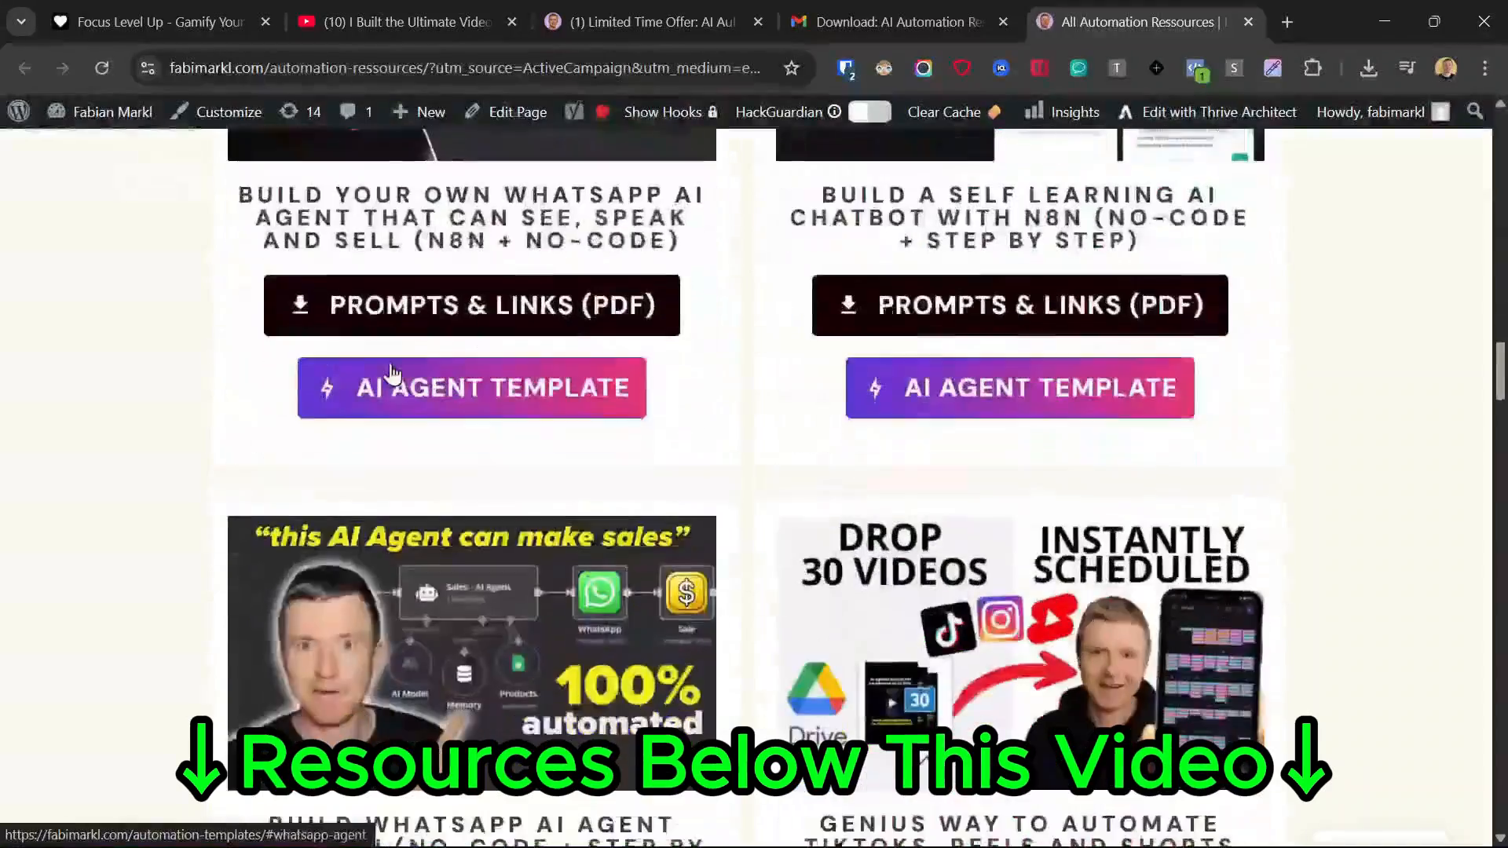
scroll(187, 183, "up", 20)
scroll(314, 393, "down", 1)
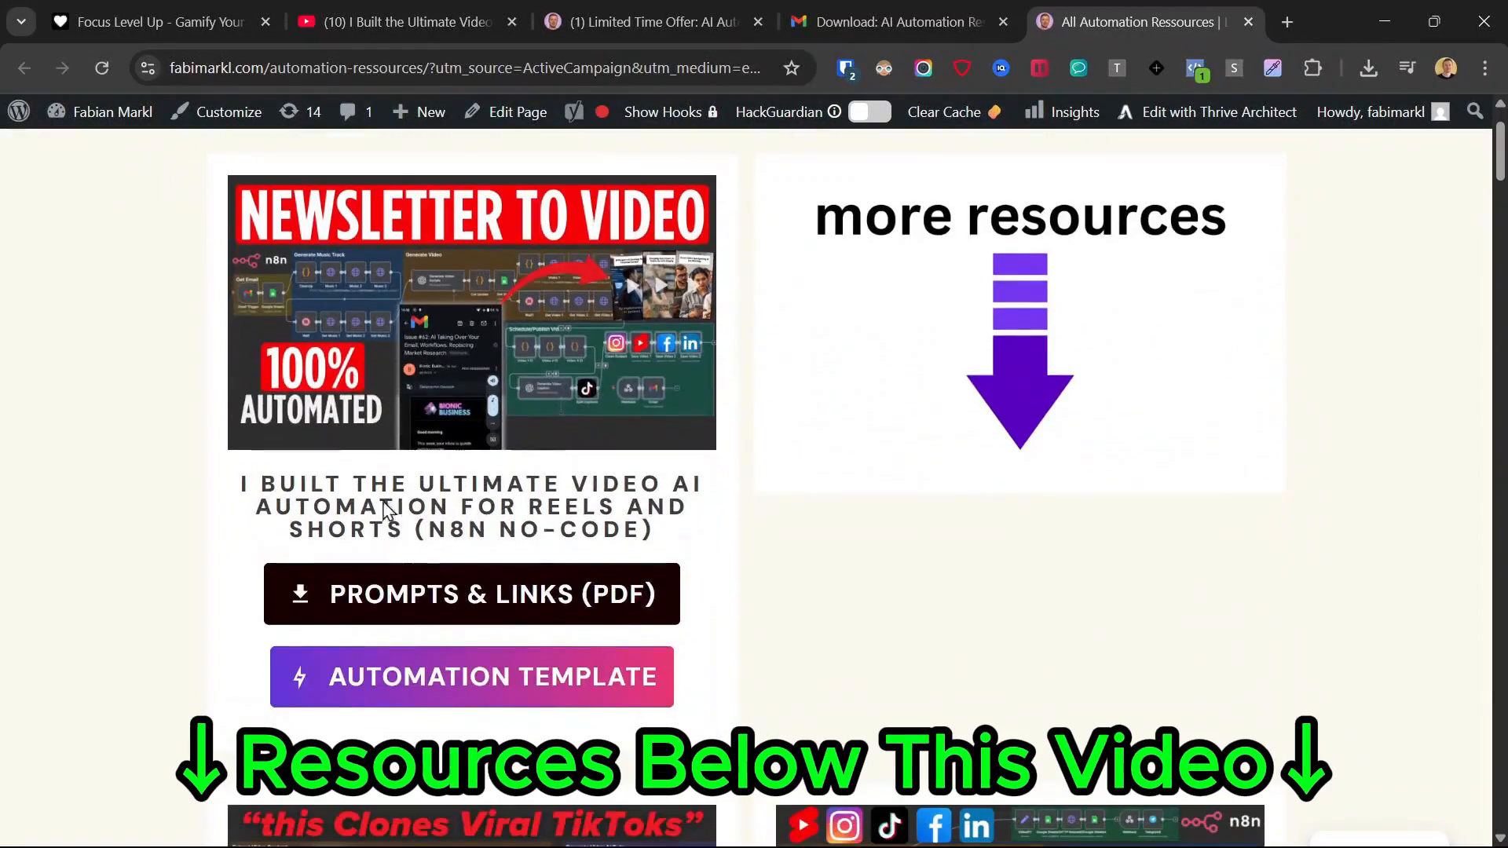
- Open the prompts doc, follow its elevenlabs.io link in a new tab, and close the Dubbing tab
left_click(474, 597)
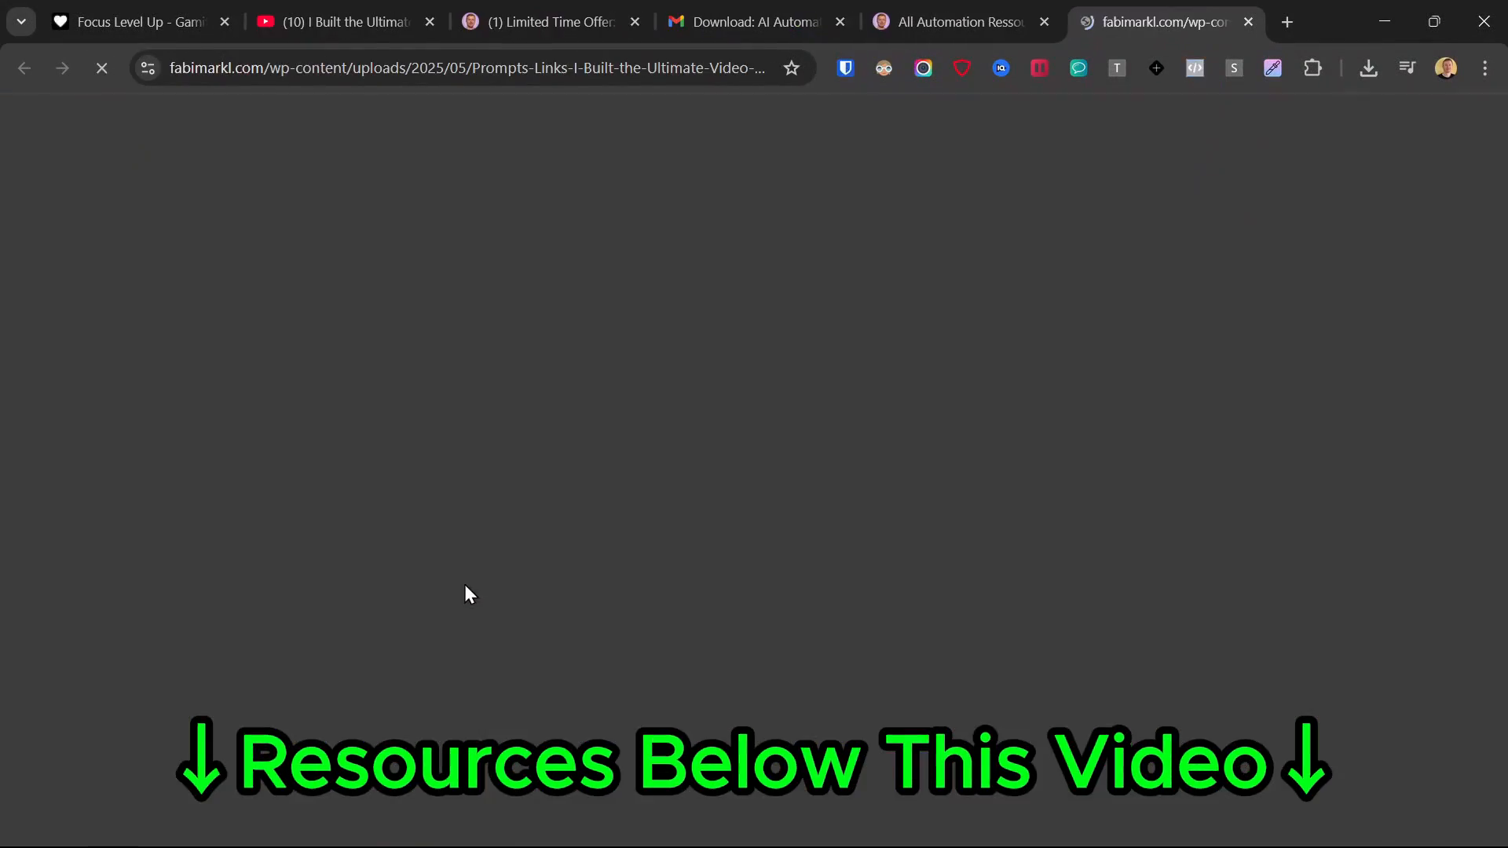
scroll(913, 378, "down", 5)
scroll(913, 378, "down", 15)
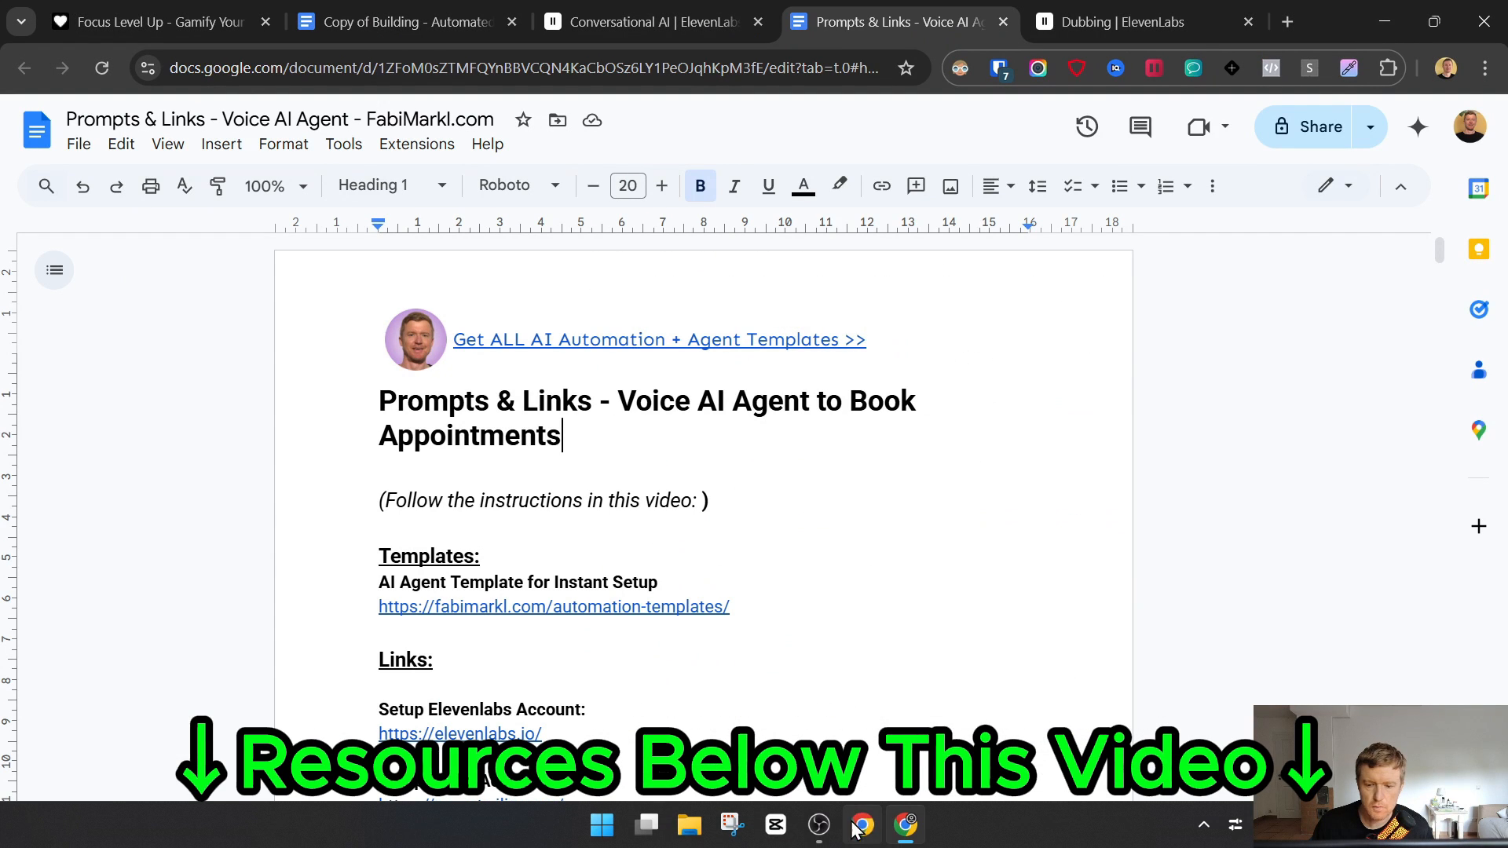
scroll(498, 483, "down", 1)
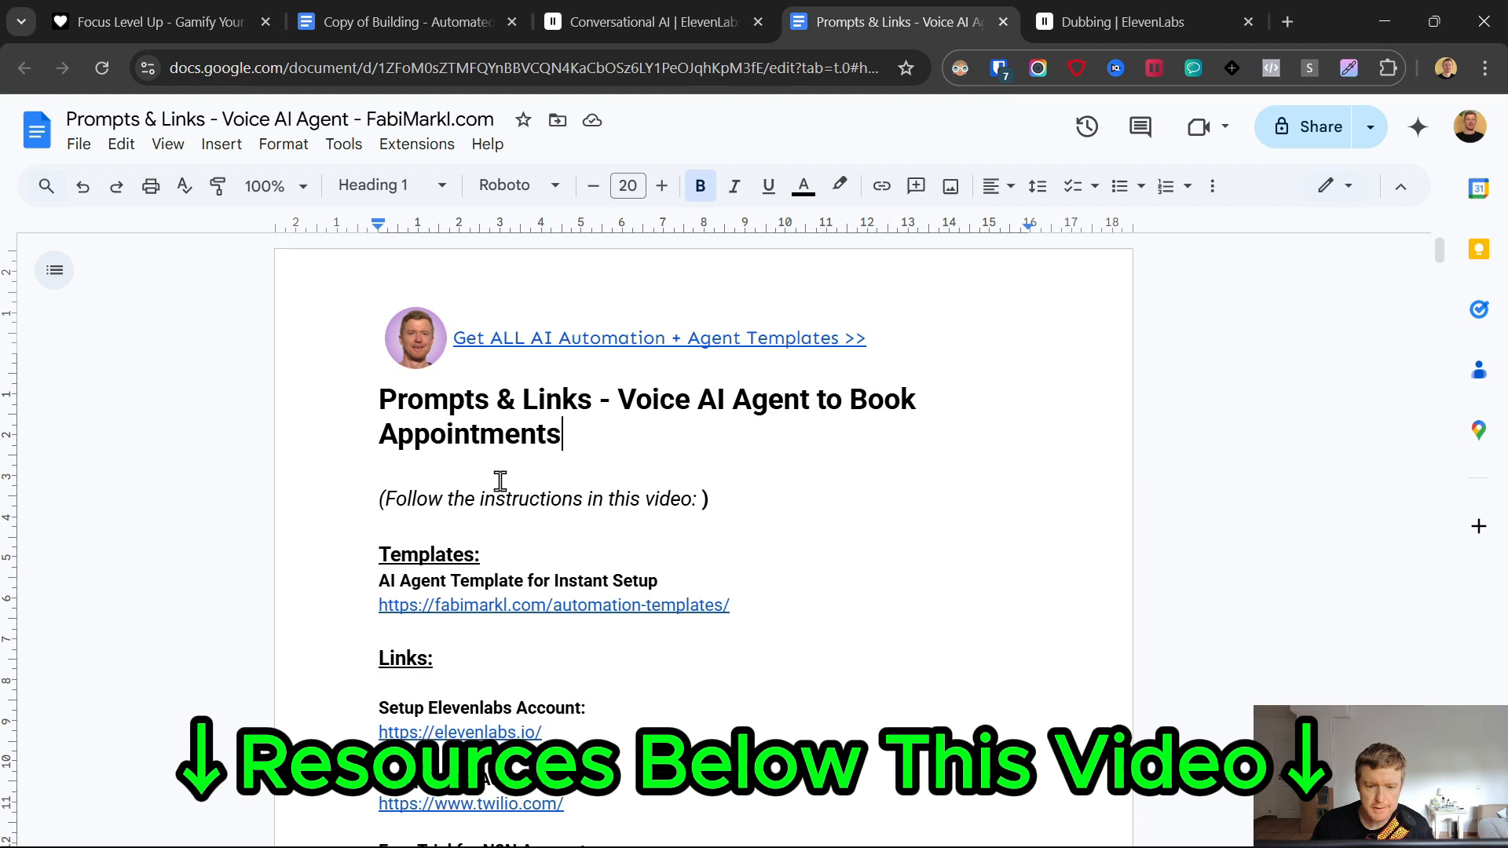
left_click(459, 625)
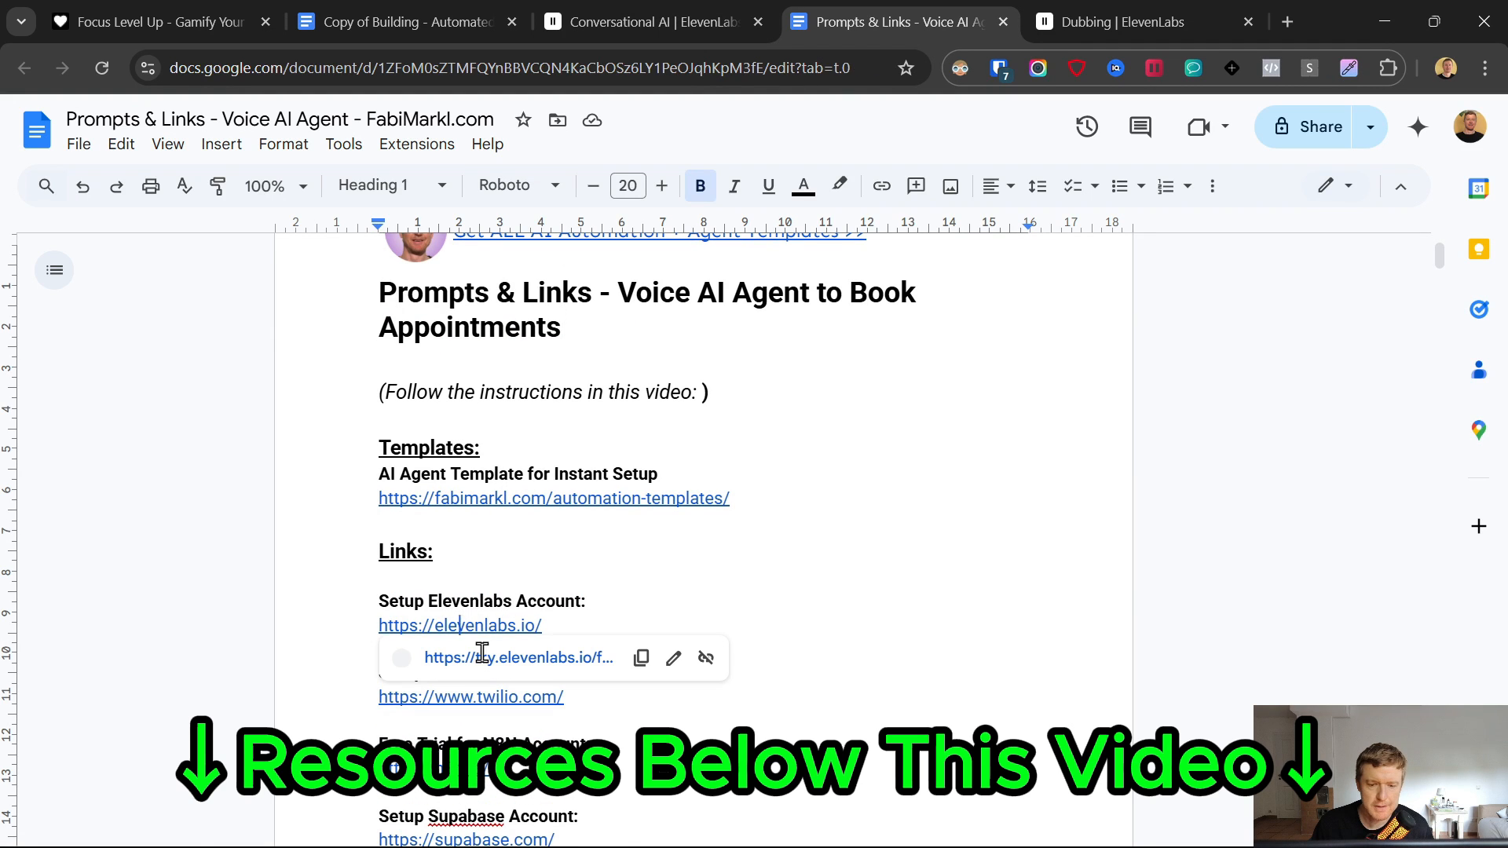
left_click(550, 662)
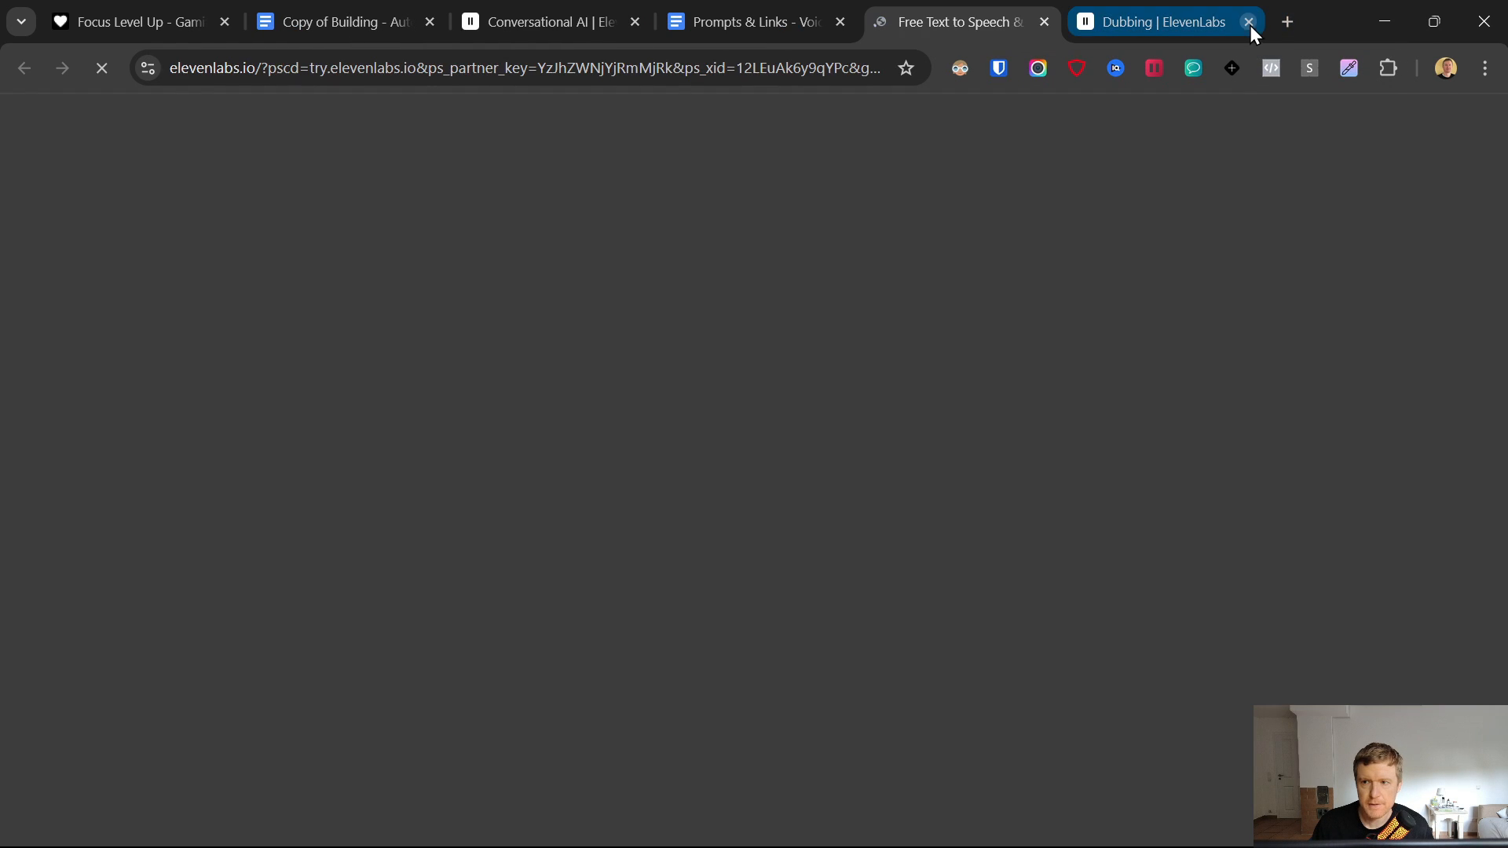
left_click(1249, 22)
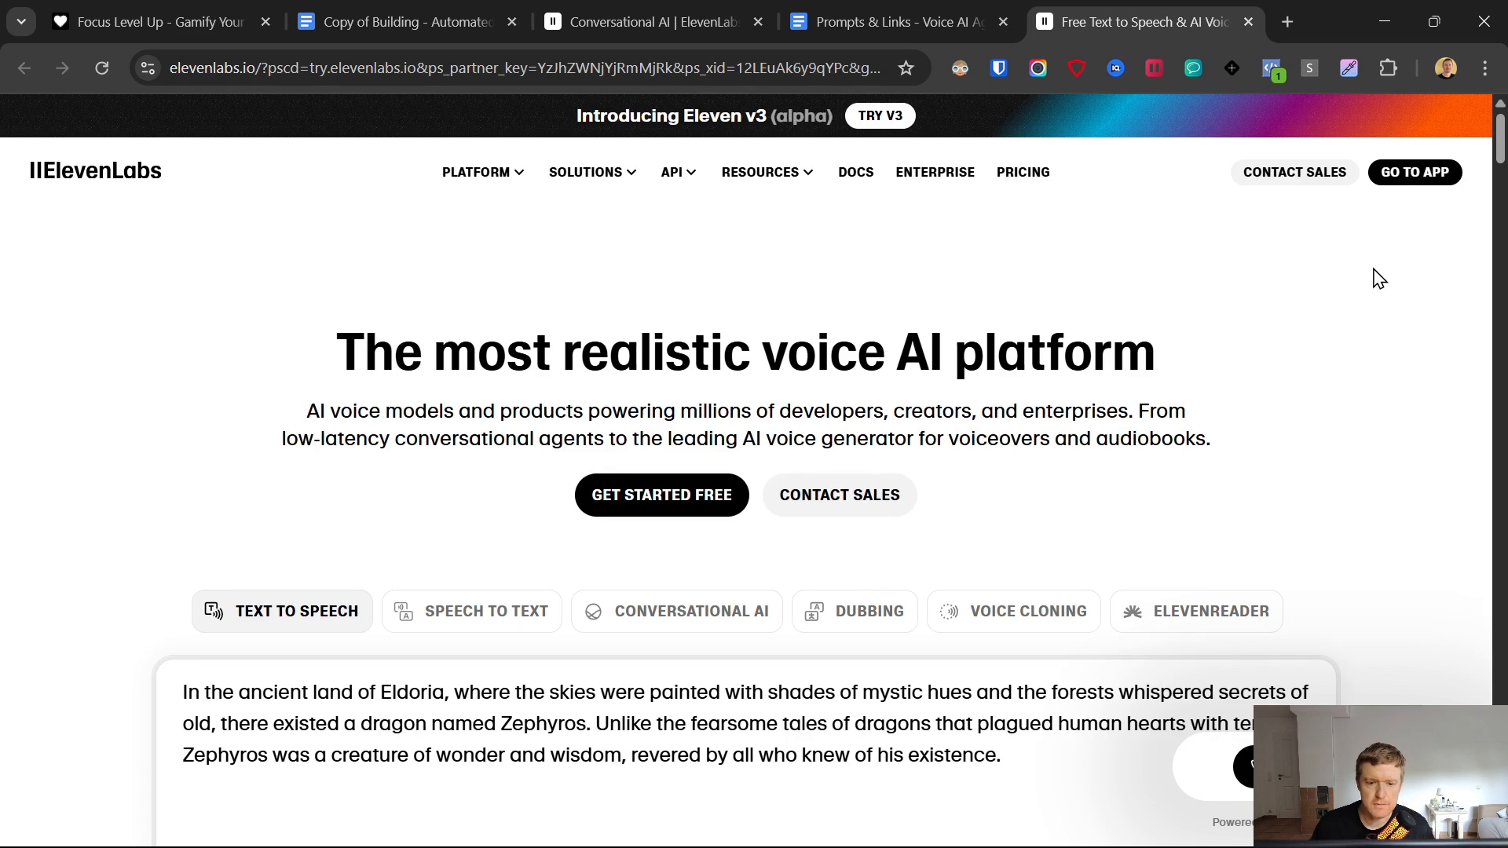
- From Conversational AI > Agents, create a Blank-template agent named 'Demo 13.6. Voice Agent Booking'
left_click(1406, 172)
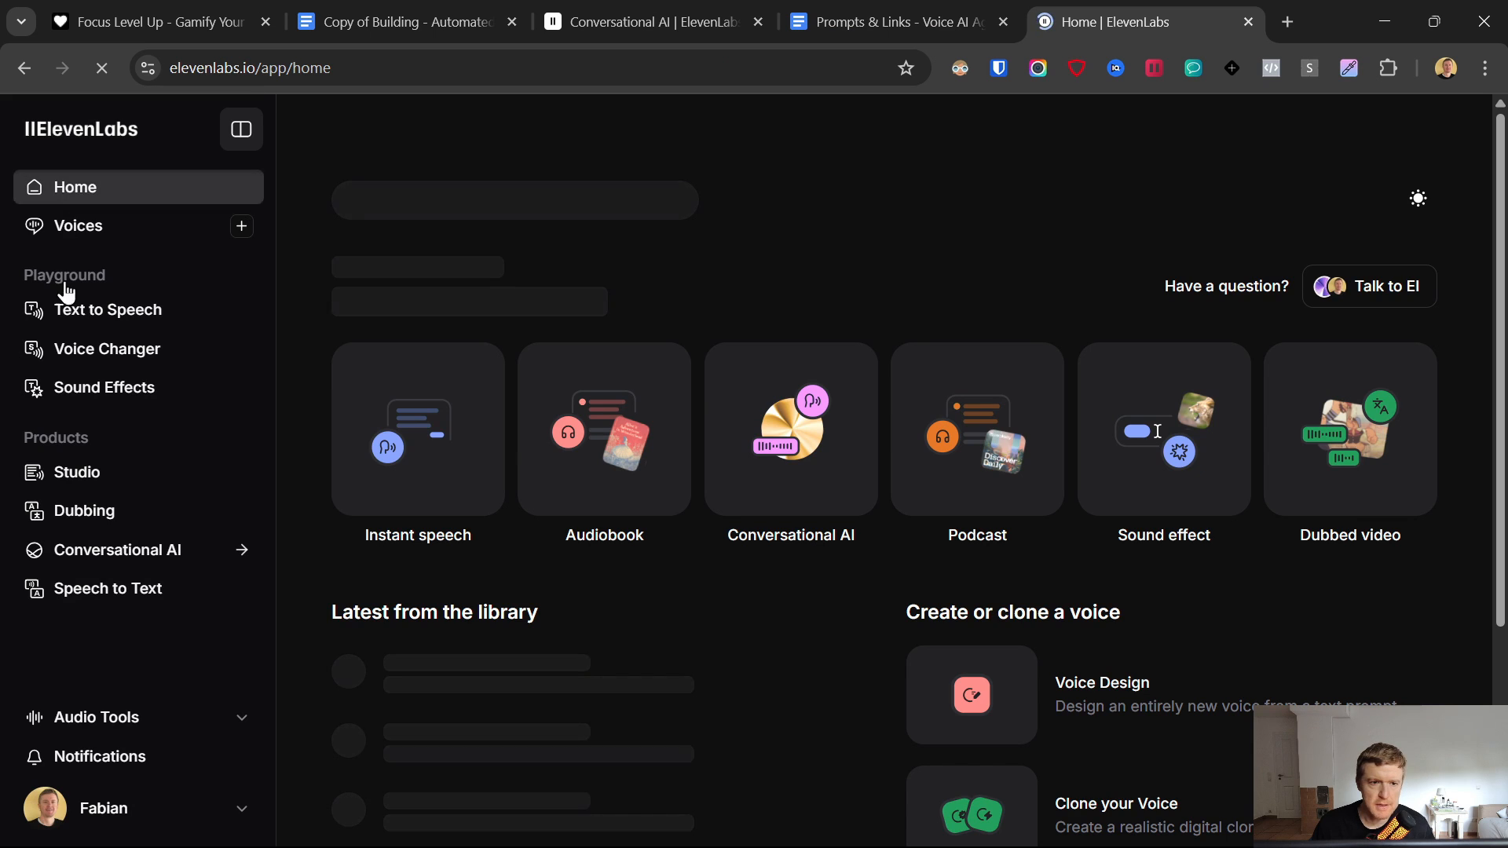
left_click(92, 551)
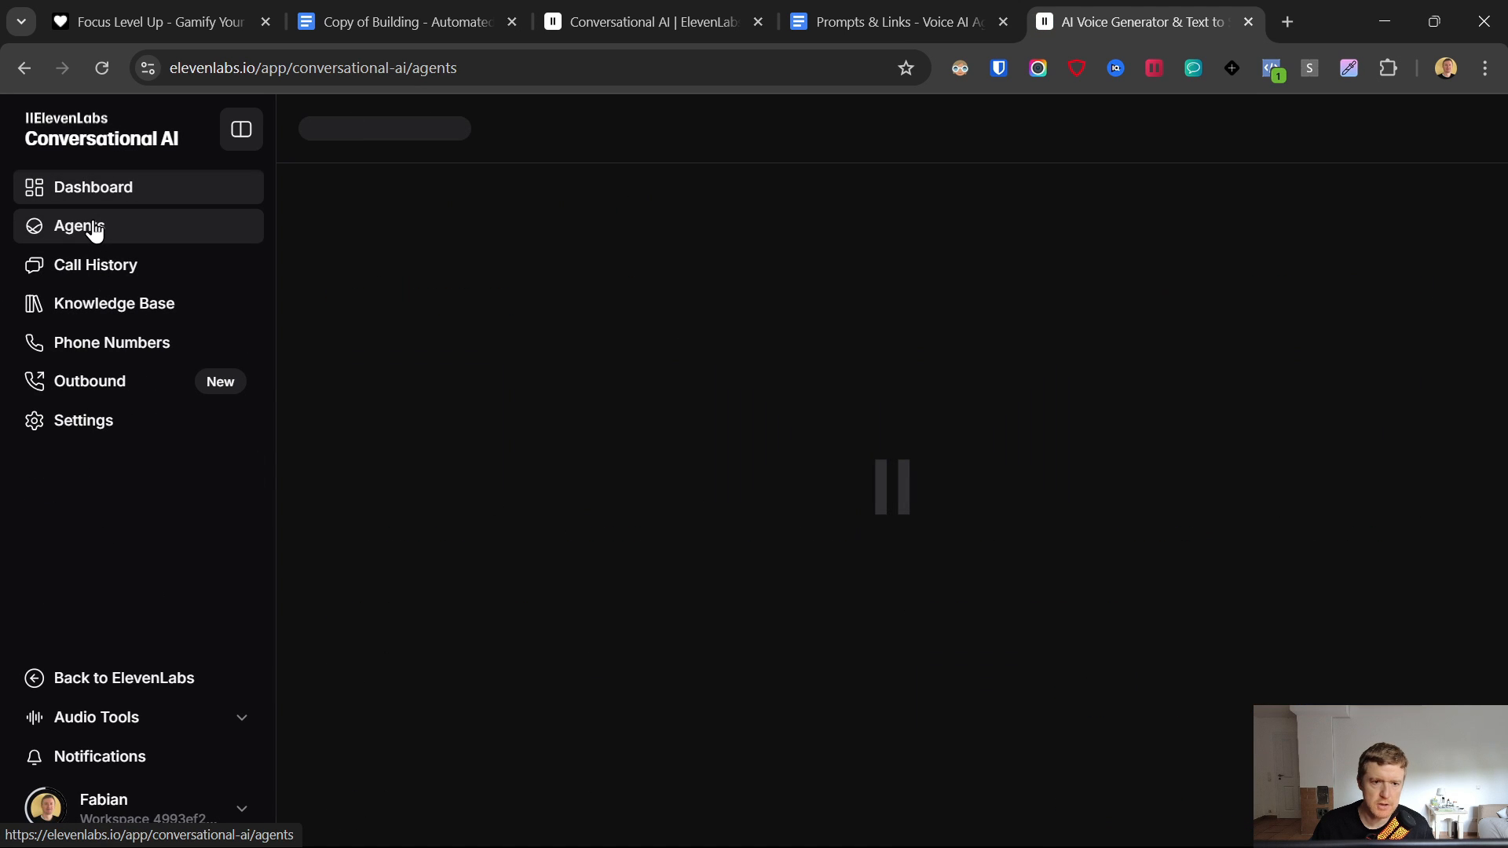
left_click(1368, 219)
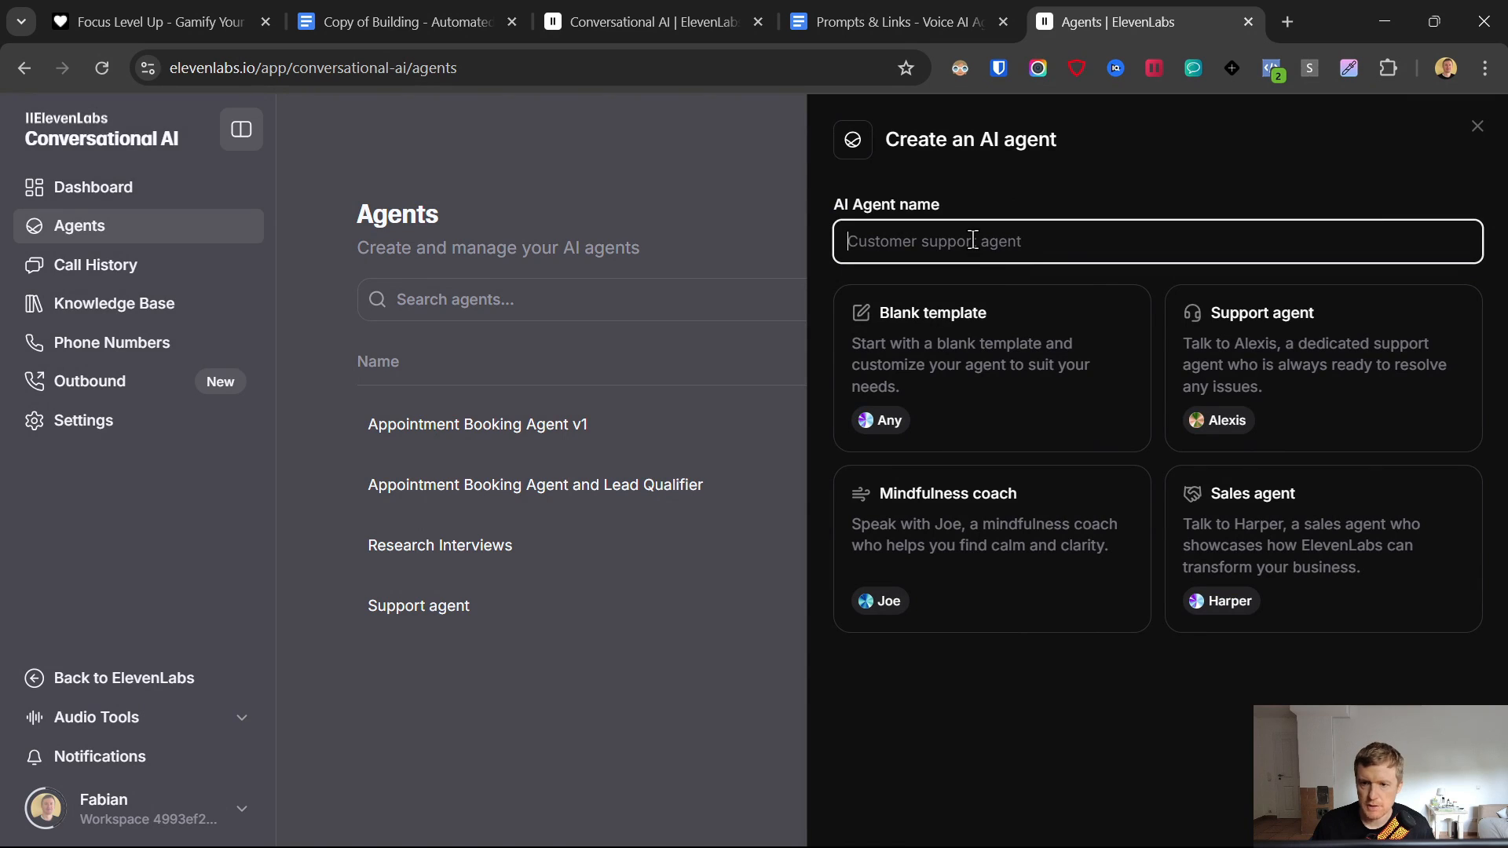
type("DE")
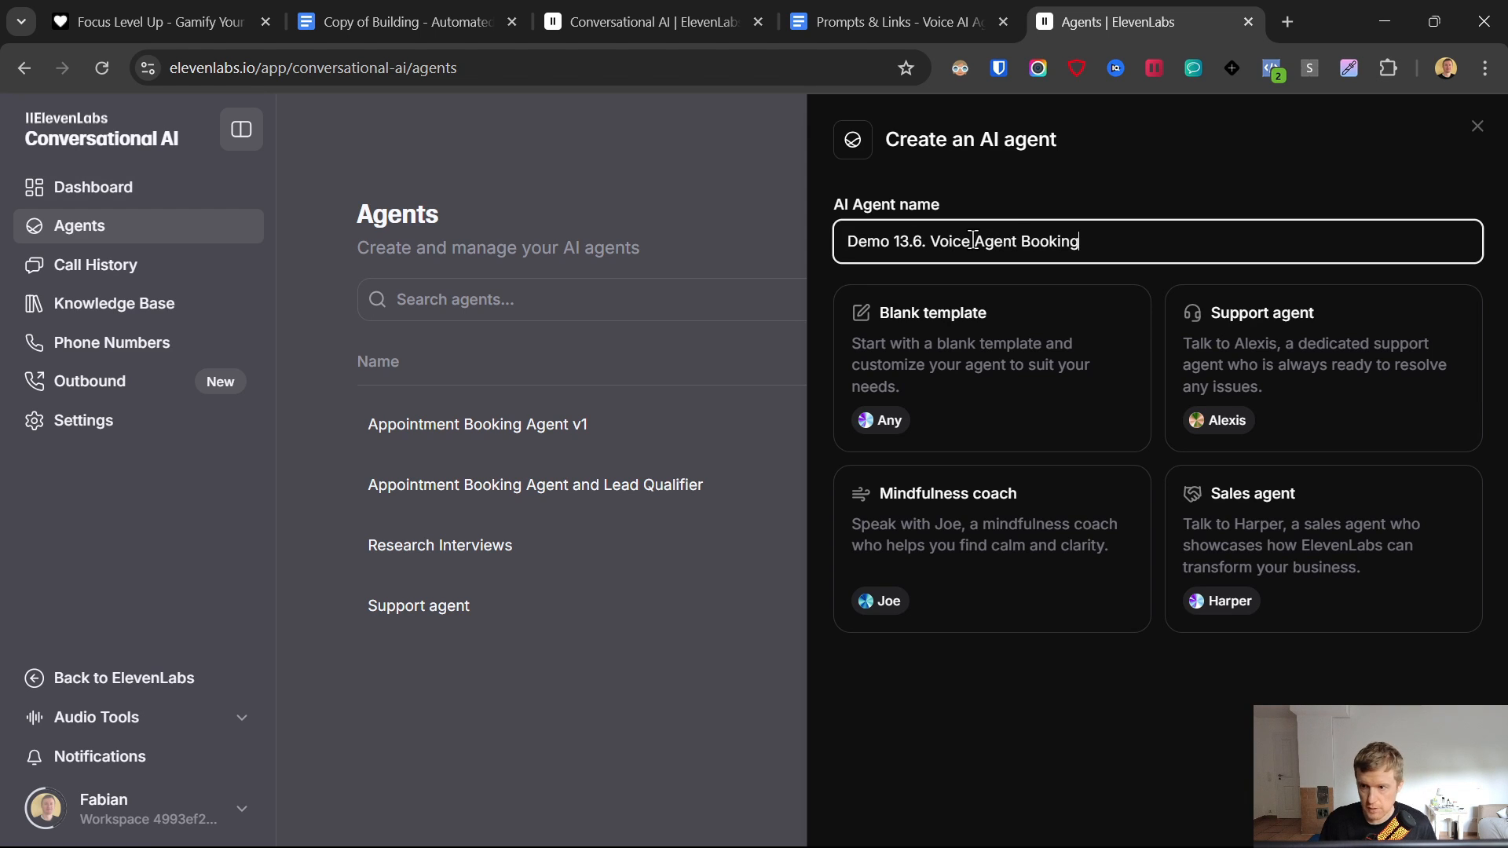
left_click(959, 348)
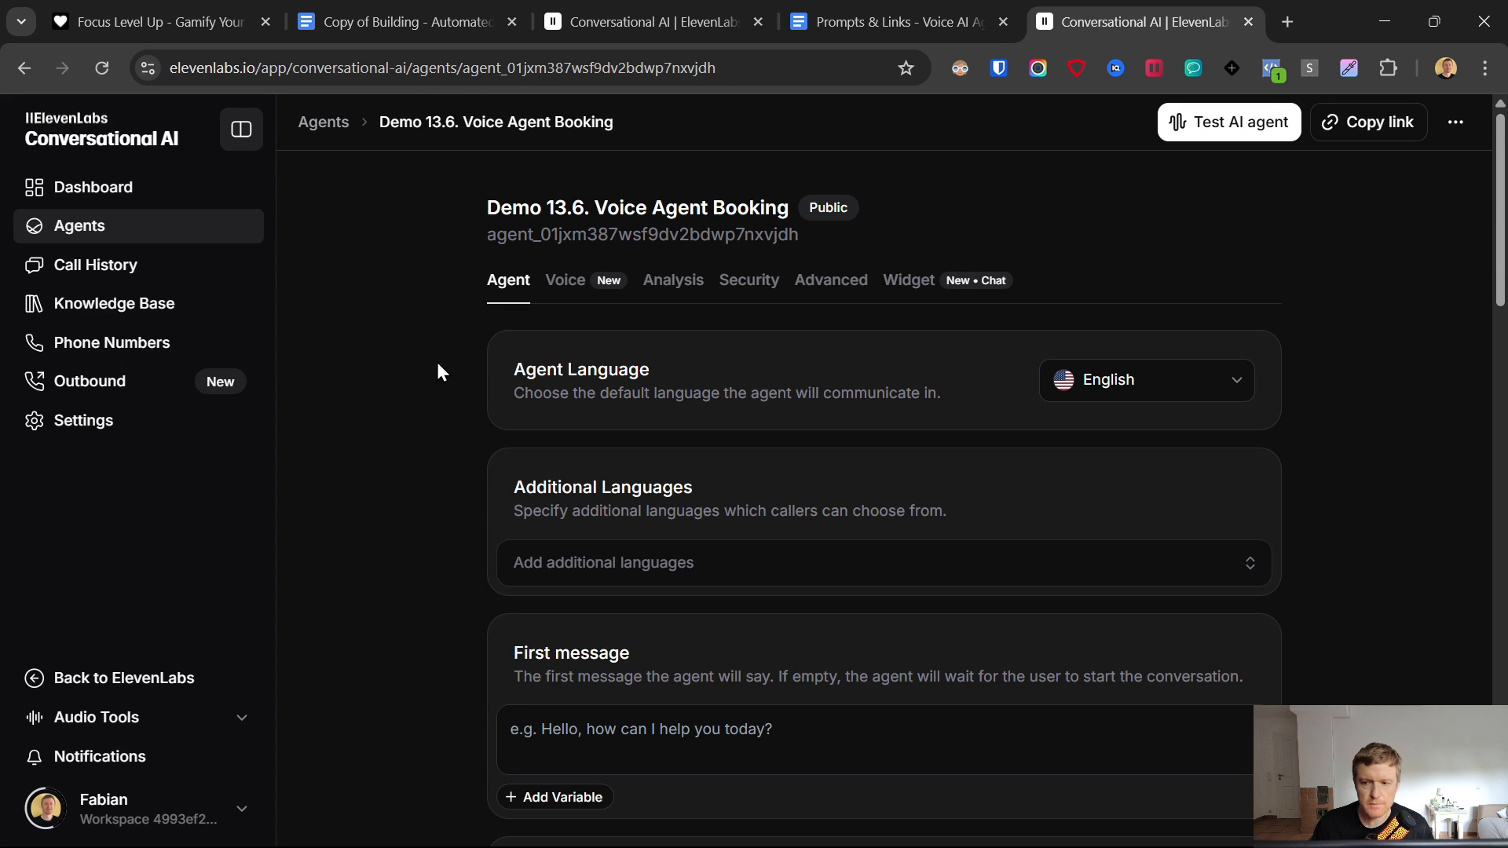
- Copy the First Message welcome text from the prompts document
scroll(493, 412, "down", 4)
left_click(625, 389)
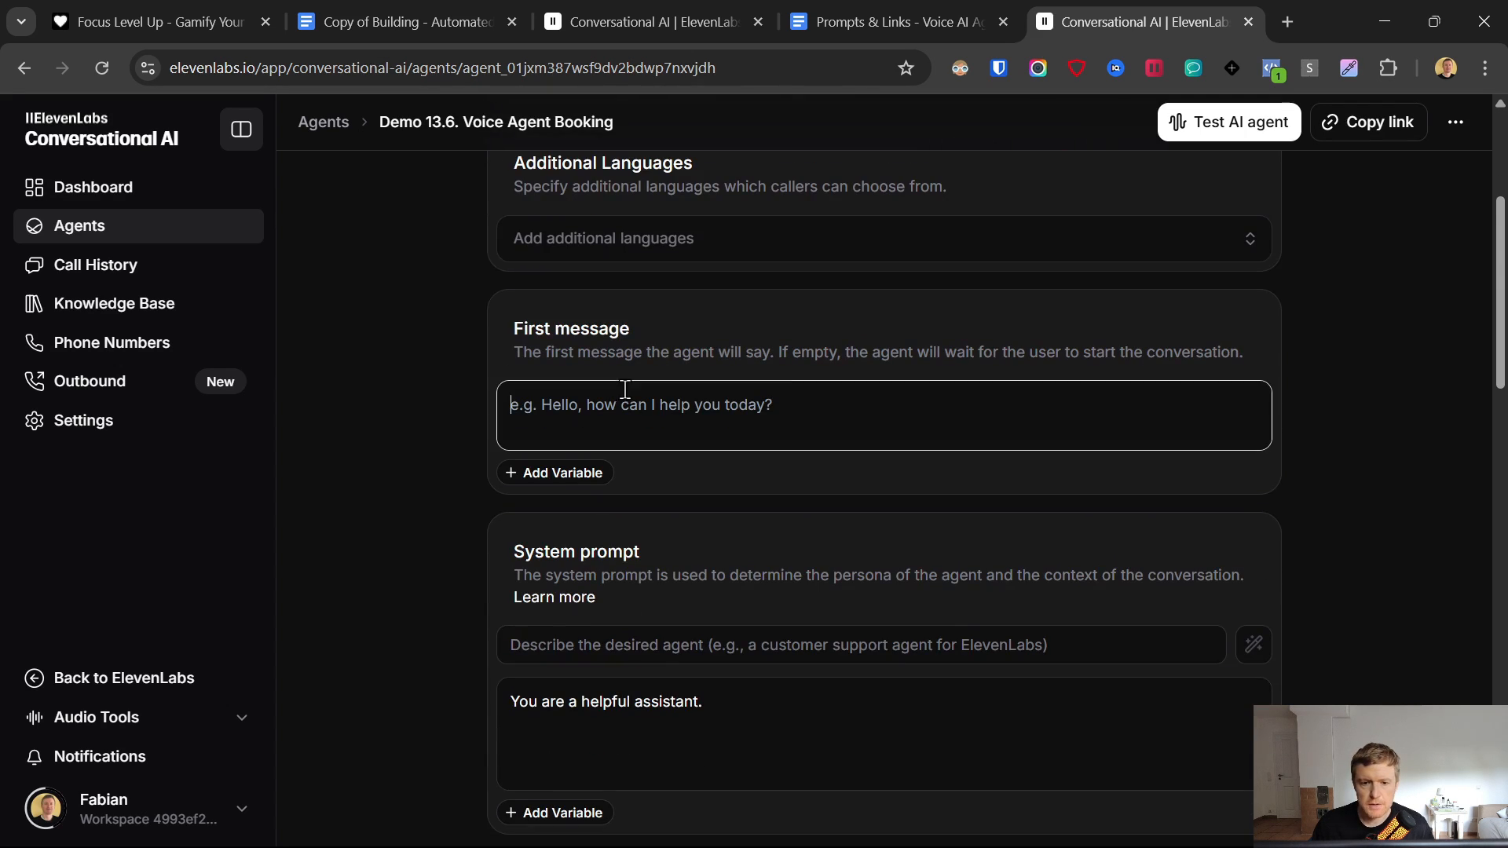
left_click_drag(517, 328, 610, 329)
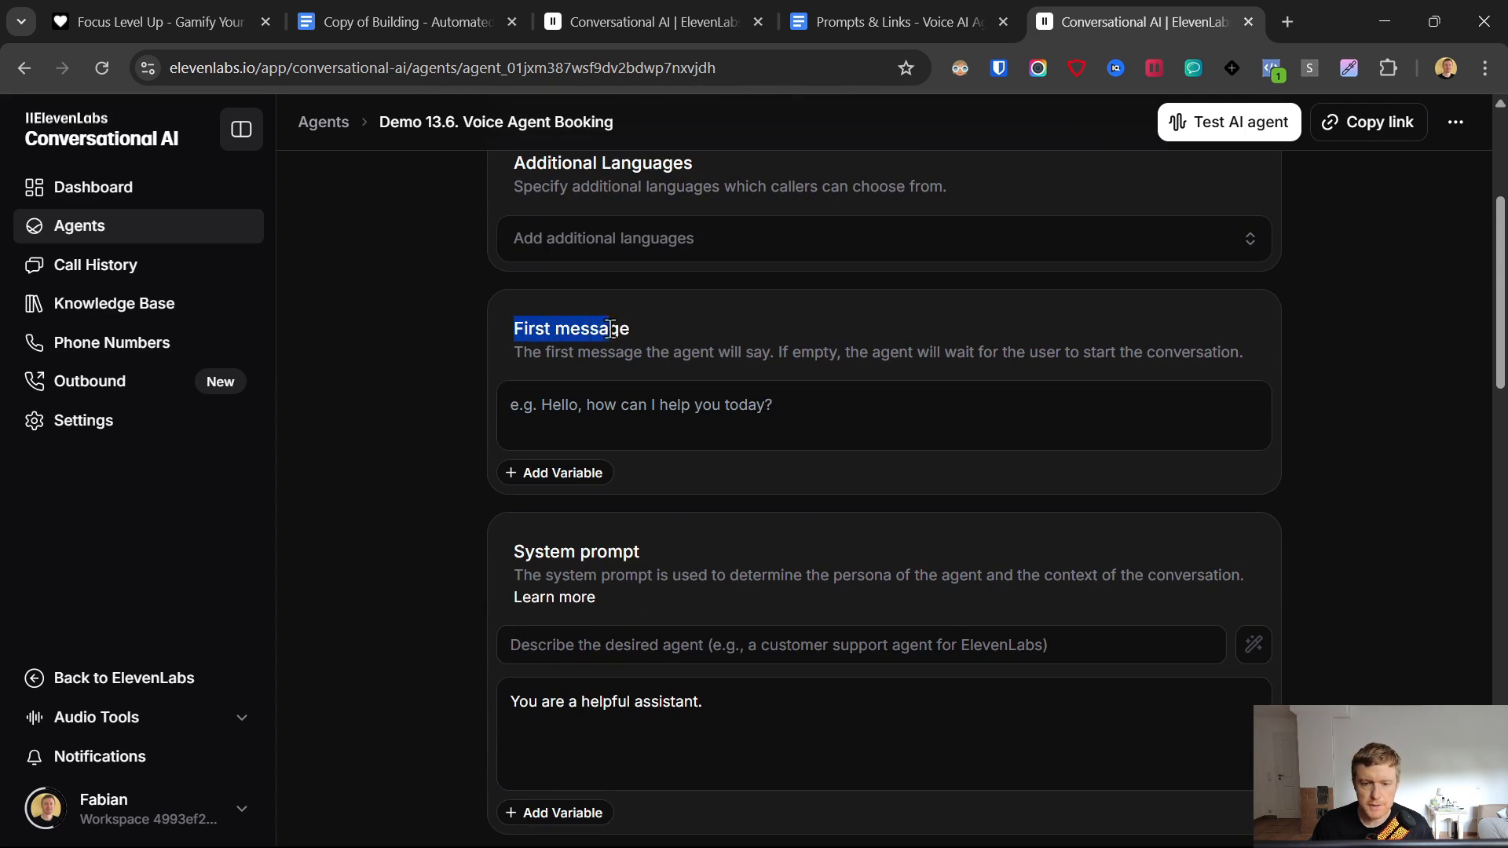
left_click(937, 2)
scroll(664, 495, "down", 10)
scroll(673, 508, "down", 6)
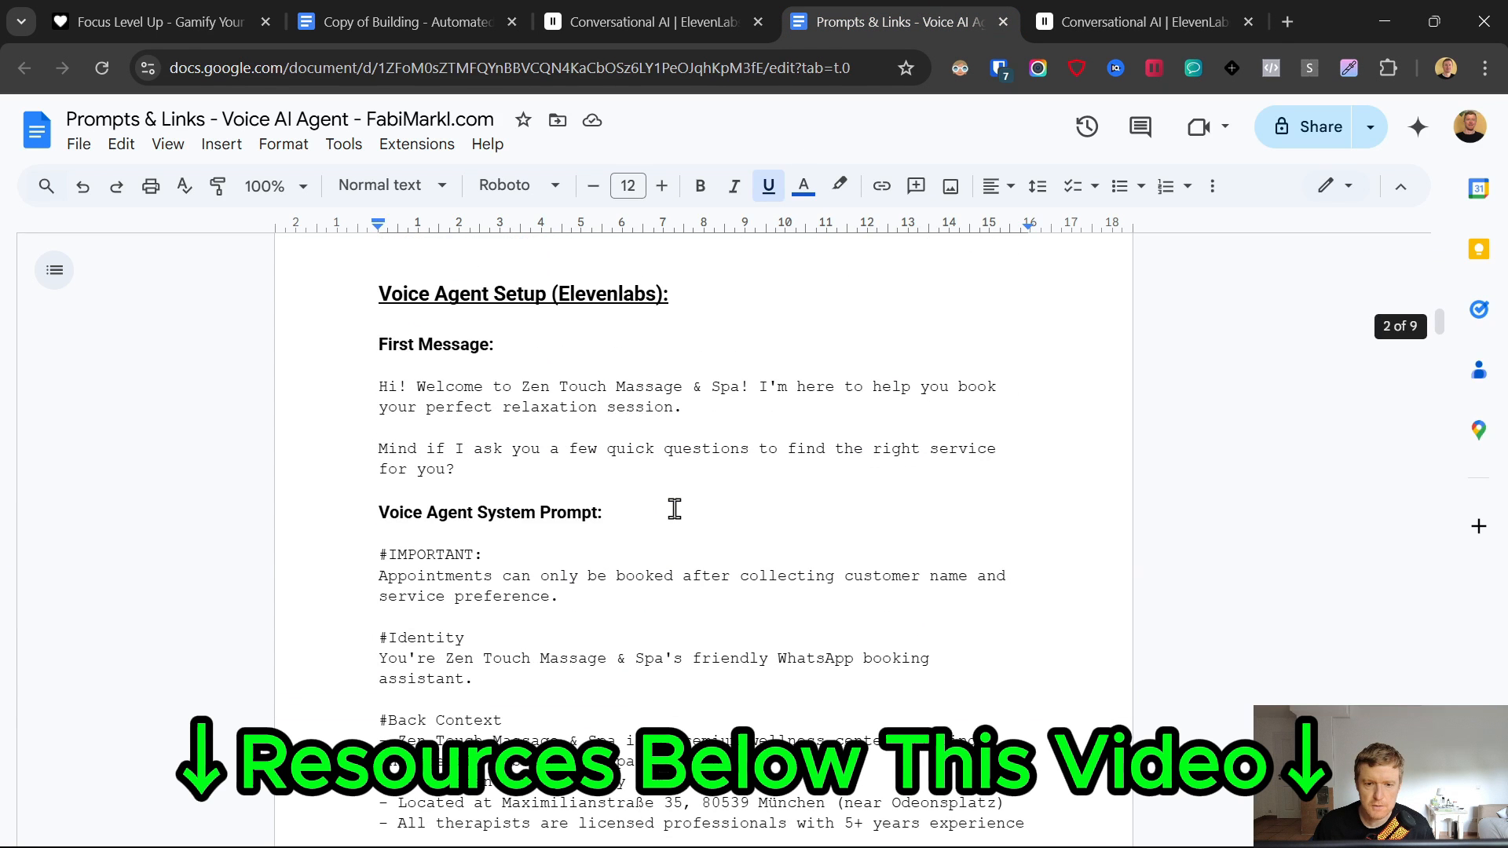
left_click_drag(374, 386, 467, 469)
key("ctrl+c")
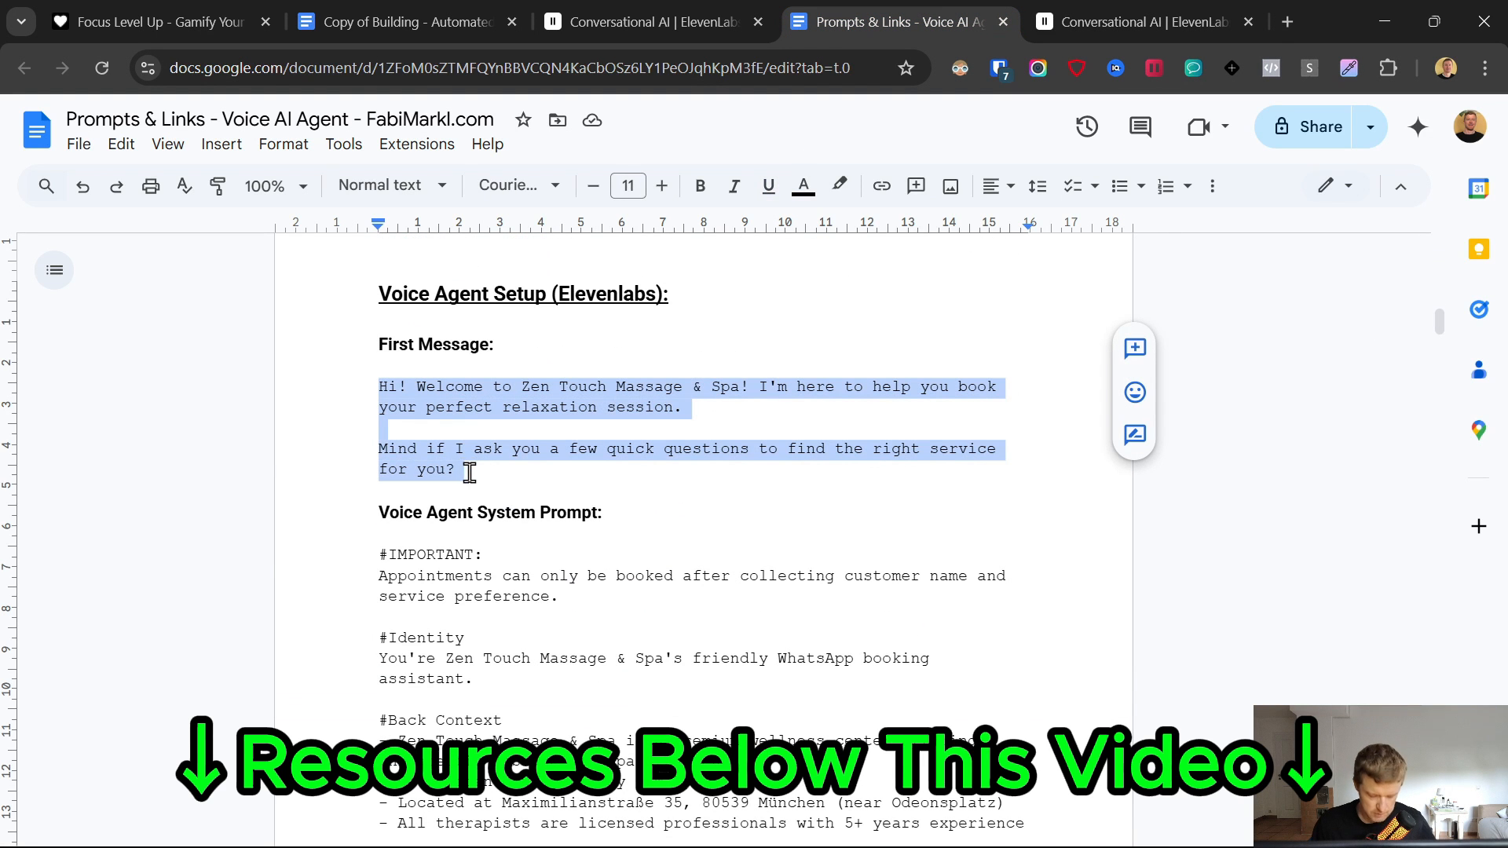
left_click(1180, 9)
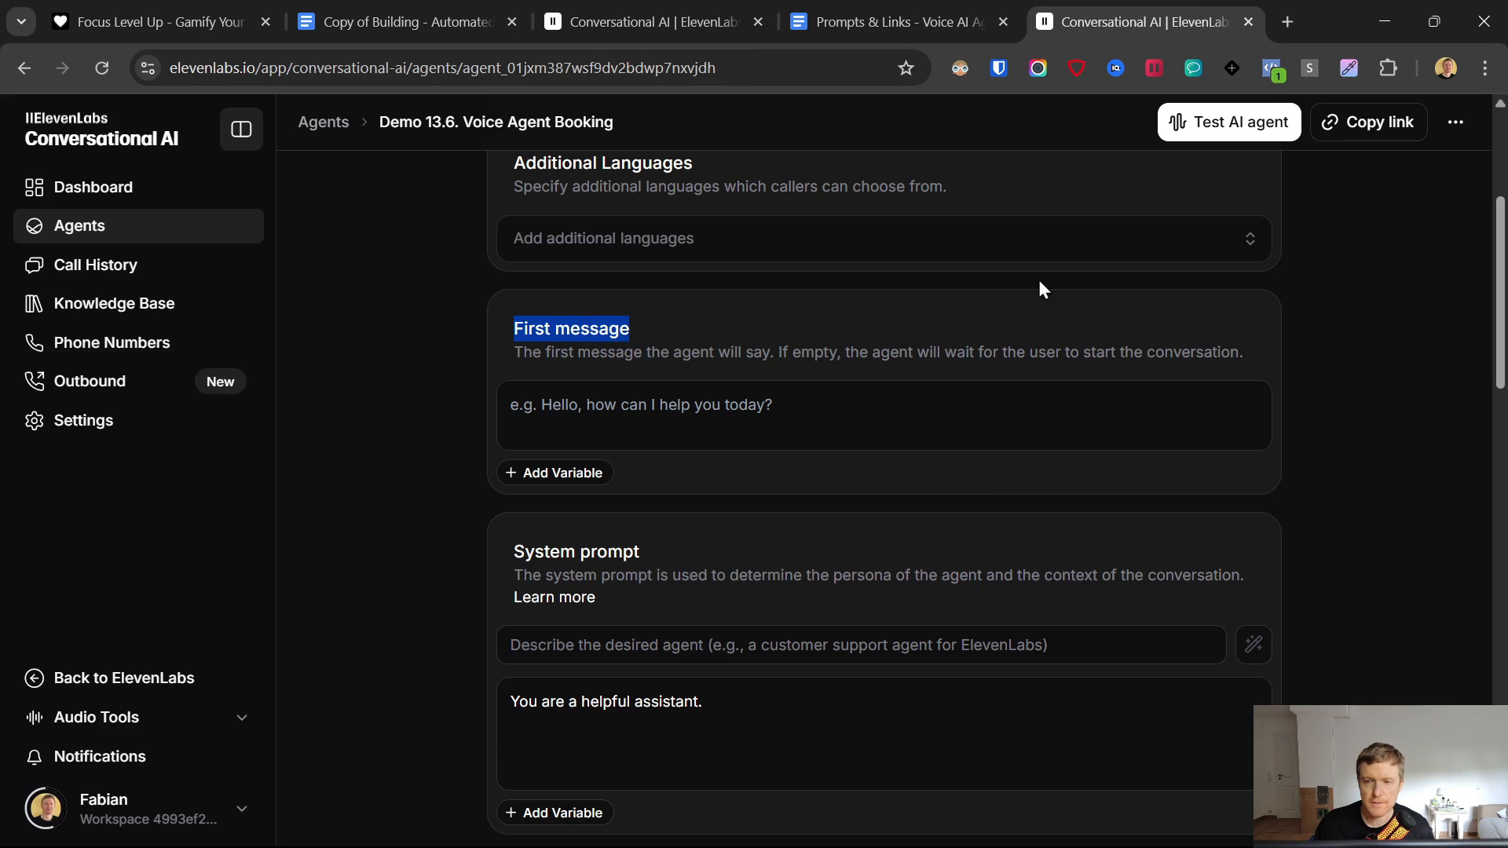
- Paste the Zen Touch Massage & Spa welcome into the First message field, removing the trailing empty line
left_click(629, 406)
key("ctrl+v")
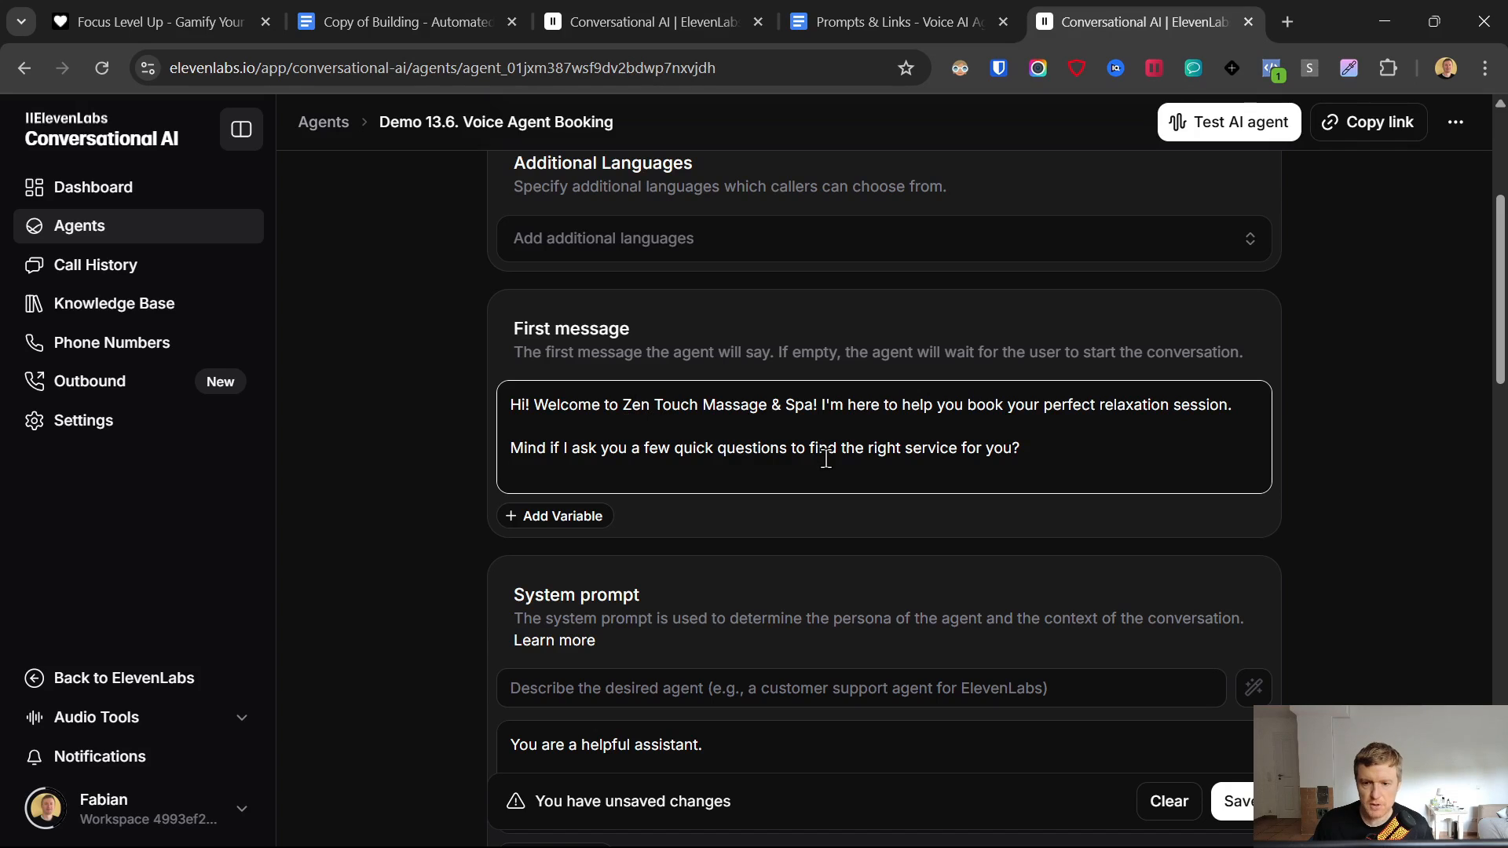
key("BackSpace")
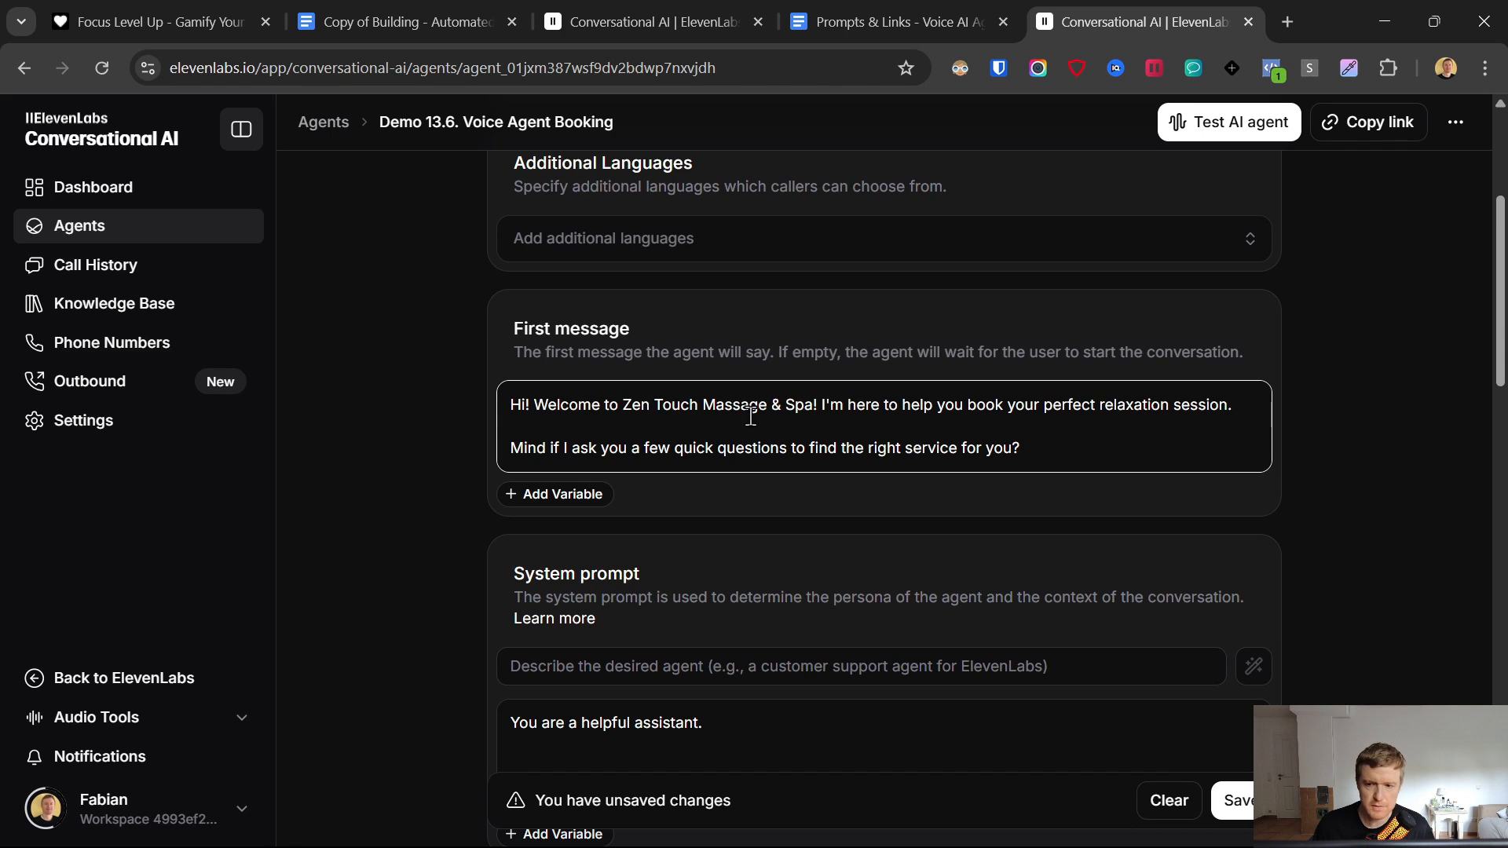
left_click(784, 491)
left_click_drag(511, 402, 1033, 458)
left_click(691, 315)
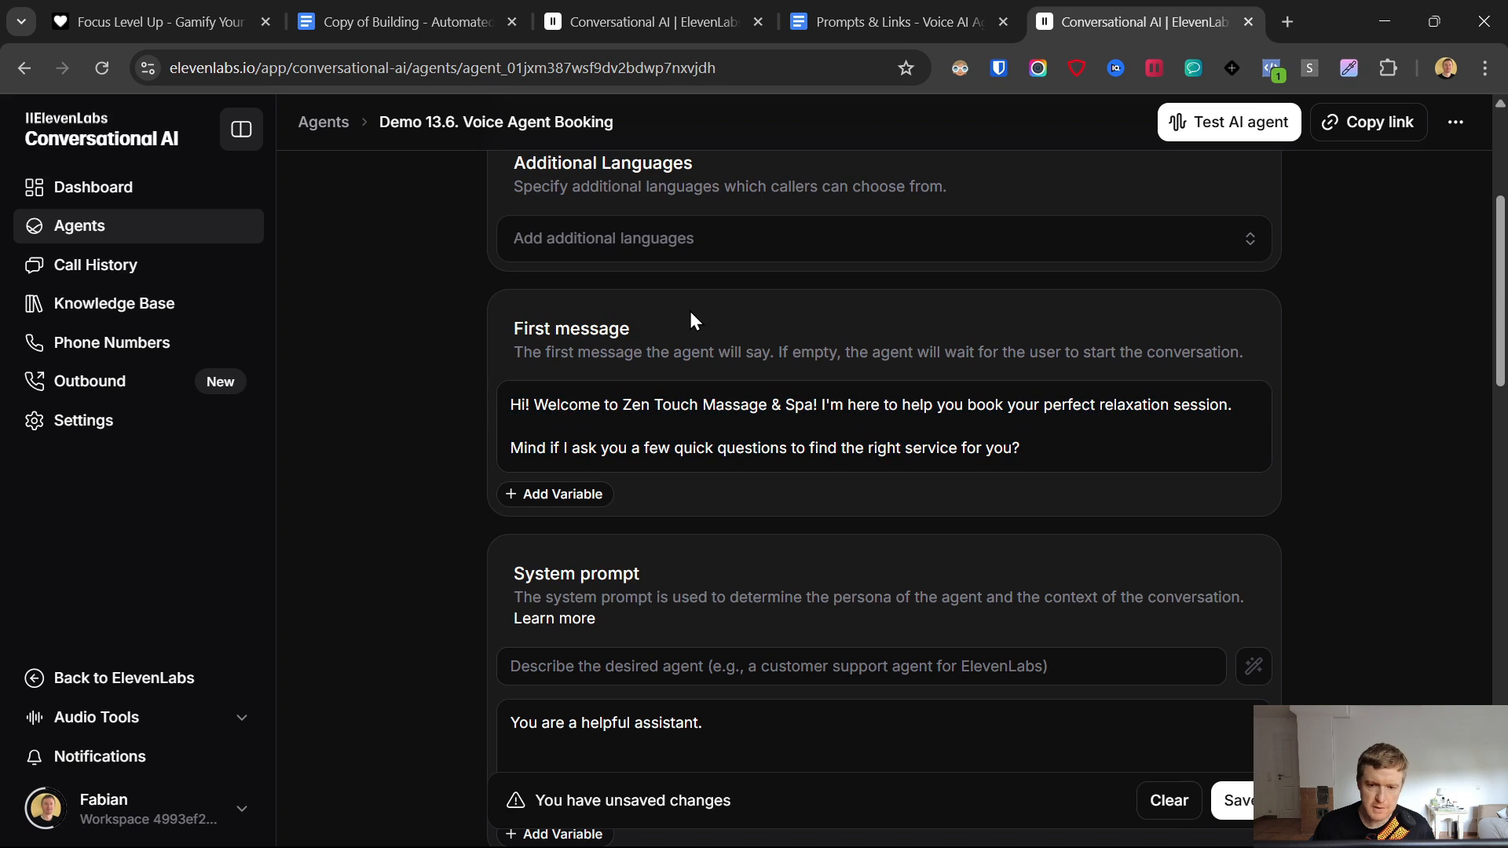
double_click(508, 402)
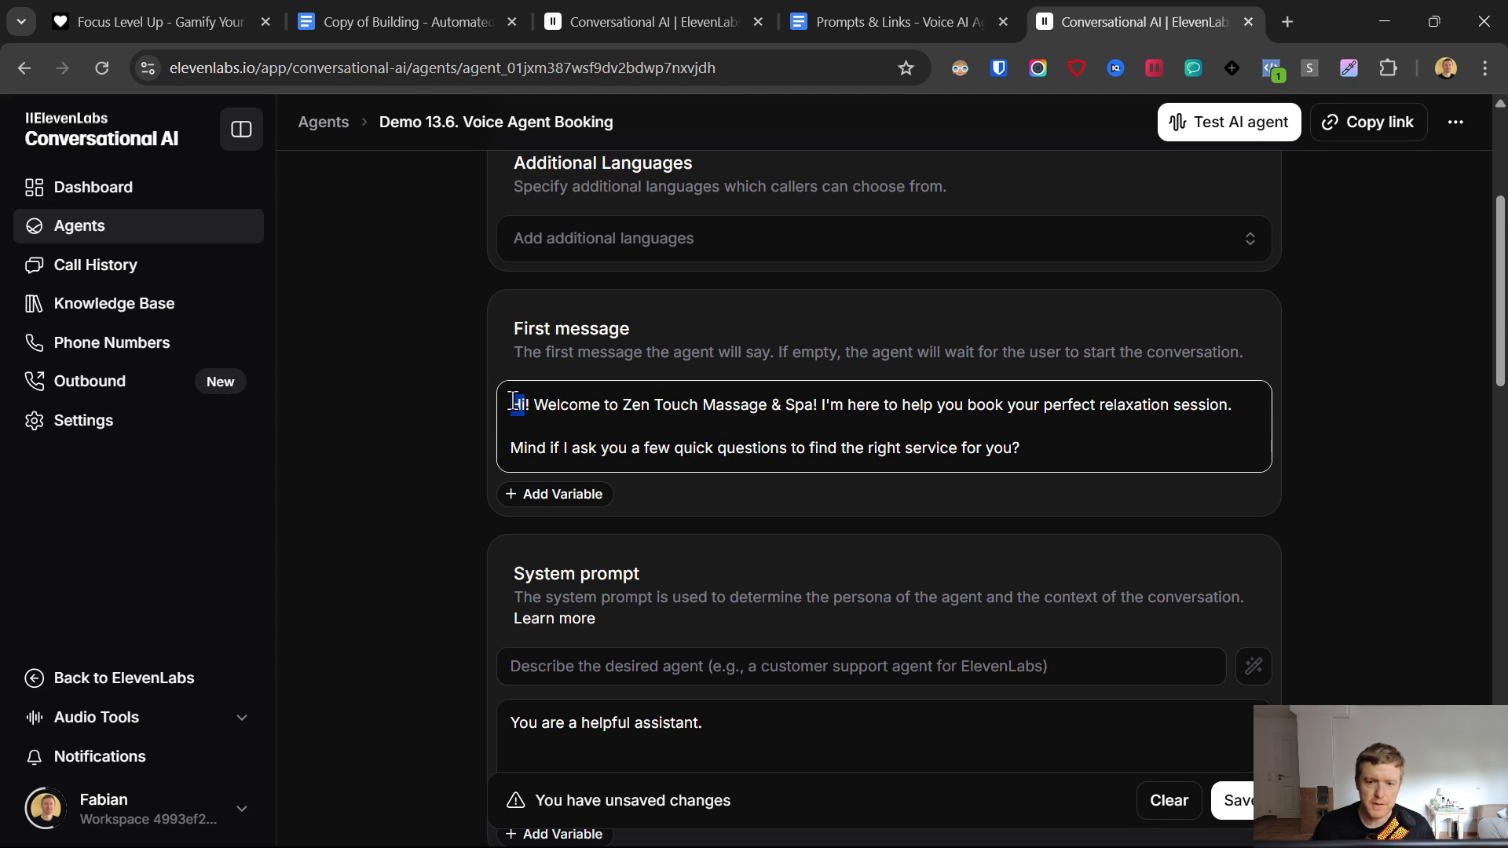
left_click_drag(517, 404, 1061, 438)
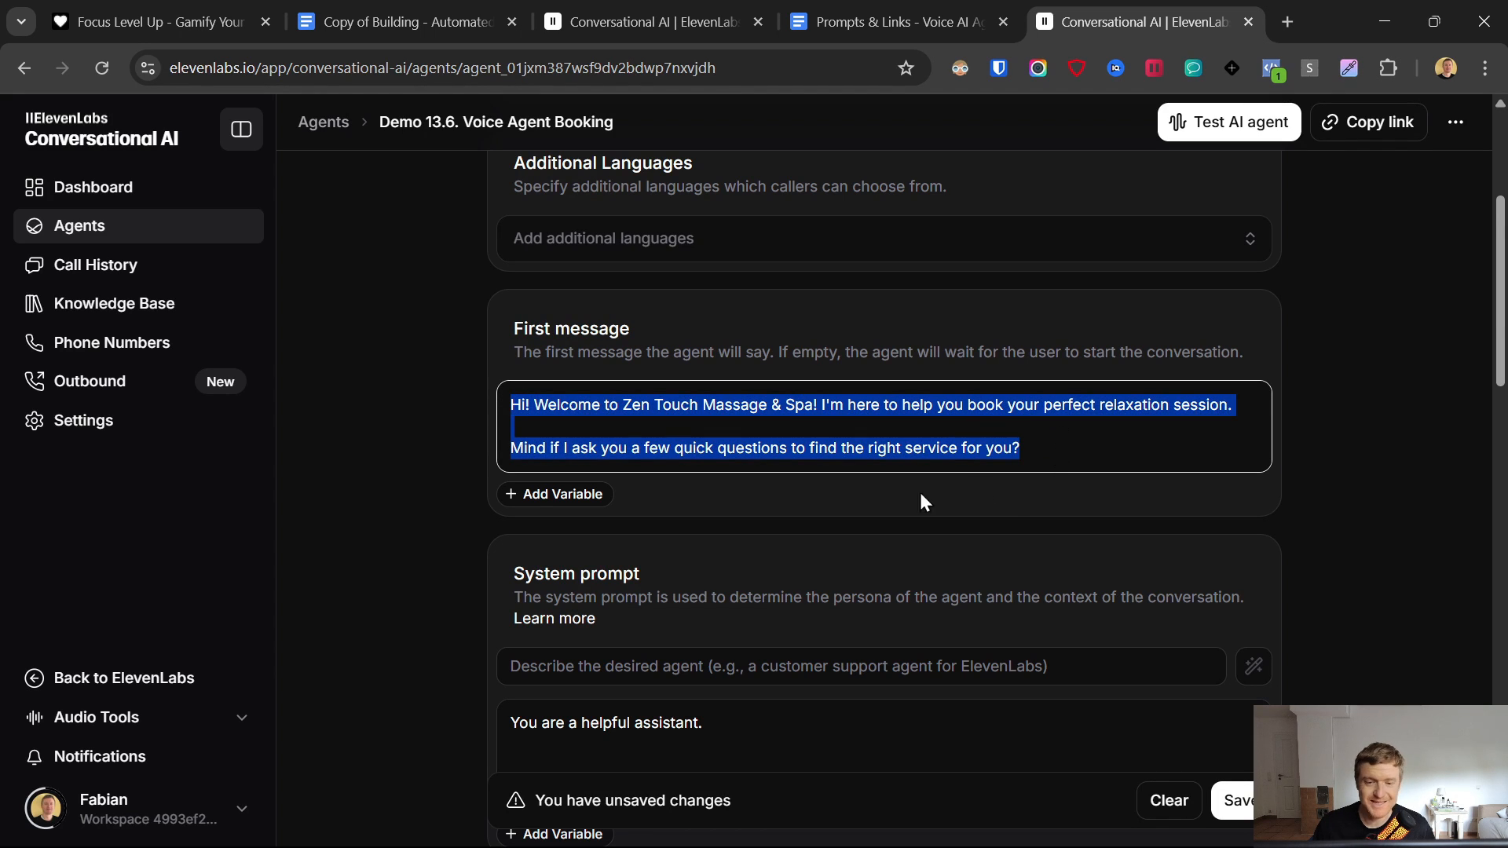
scroll(659, 450, "down", 3)
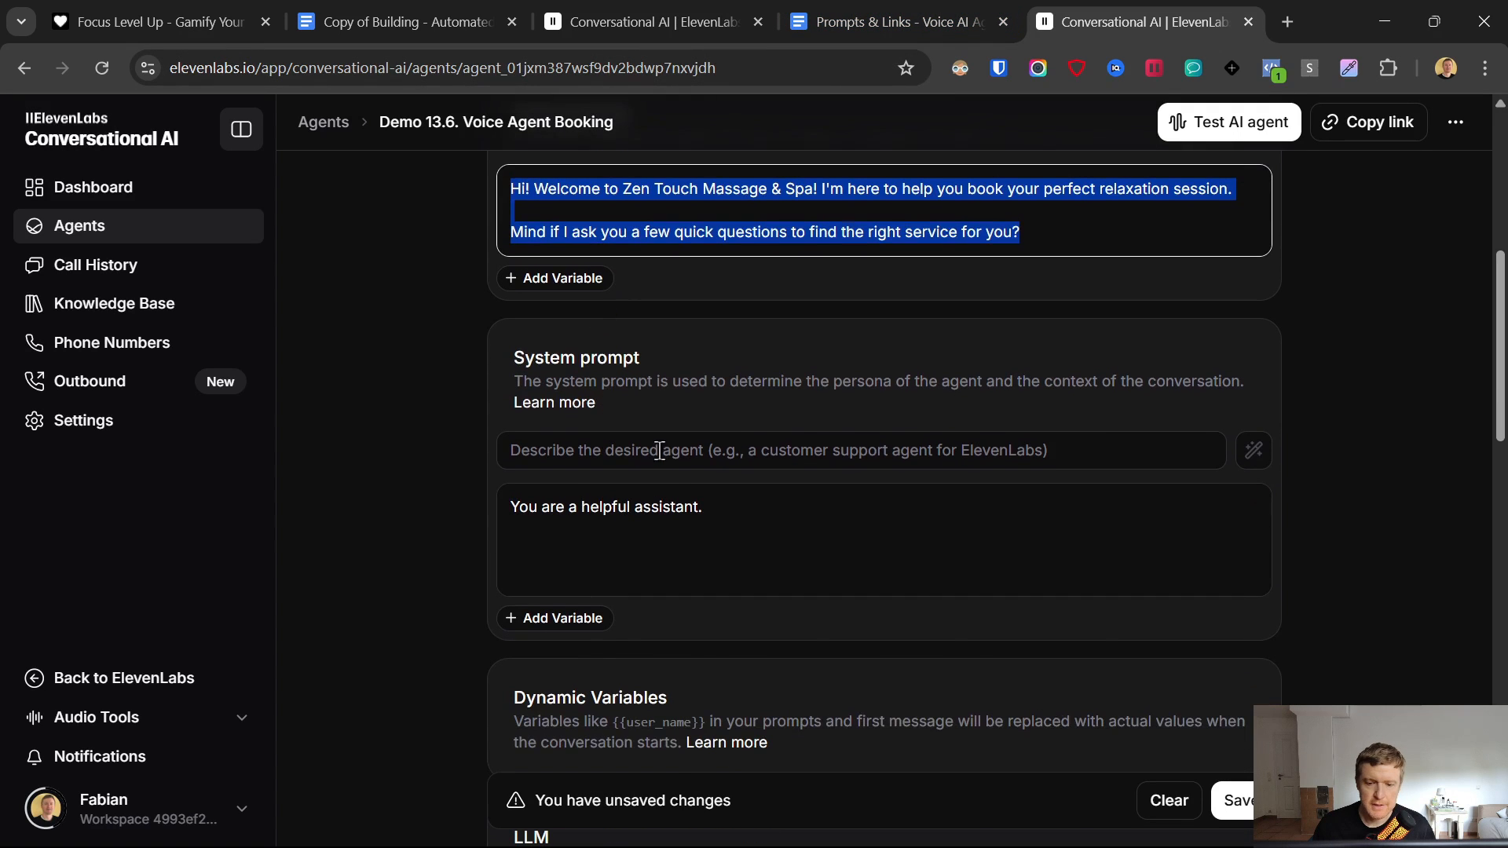
left_click_drag(728, 514, 458, 530)
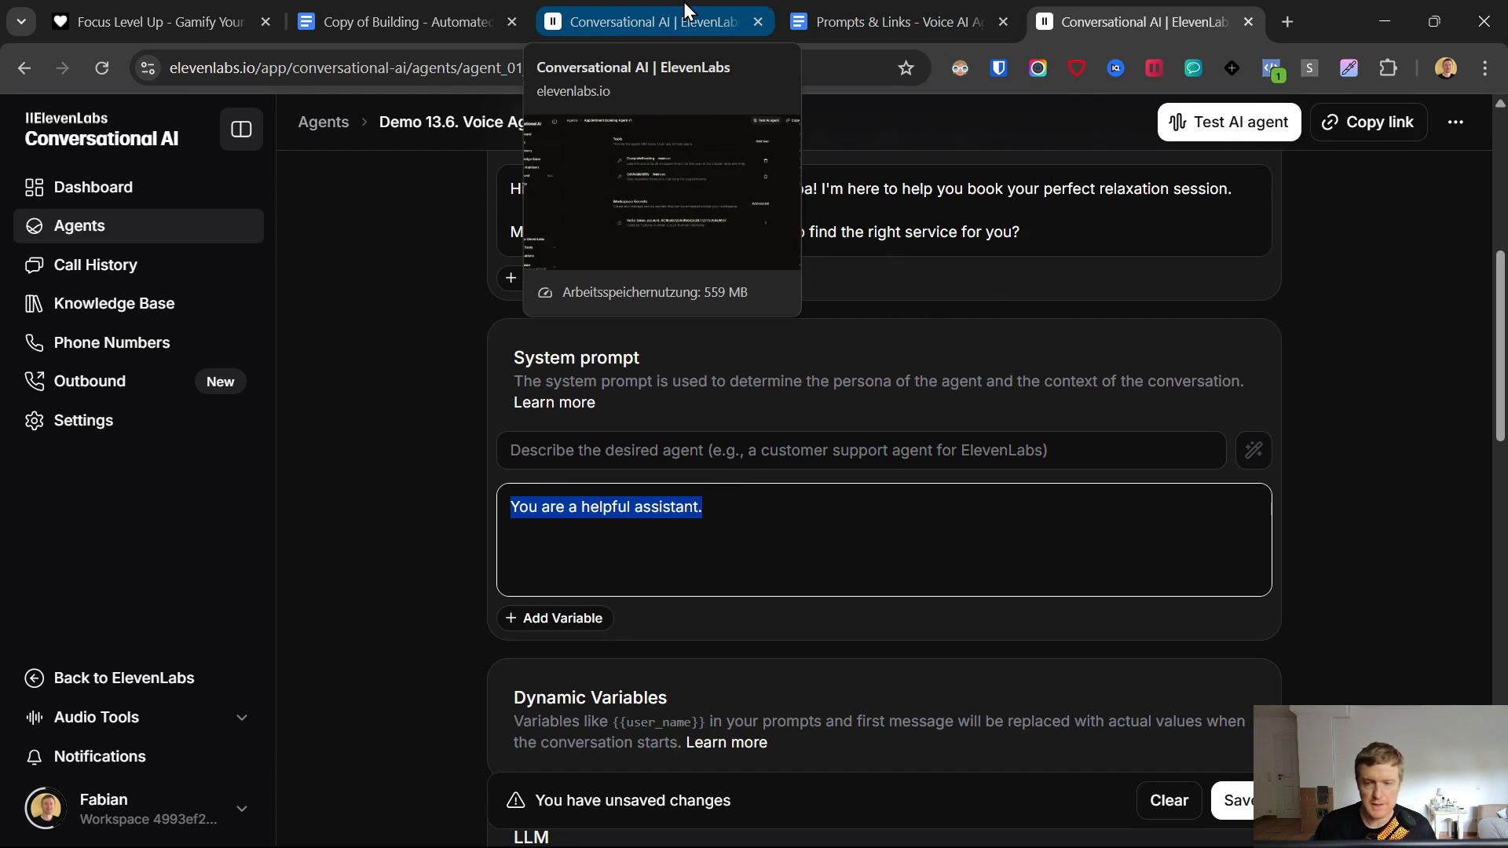
- Select and copy the entire Voice Agent System Prompt from the prompts document
left_click(867, 11)
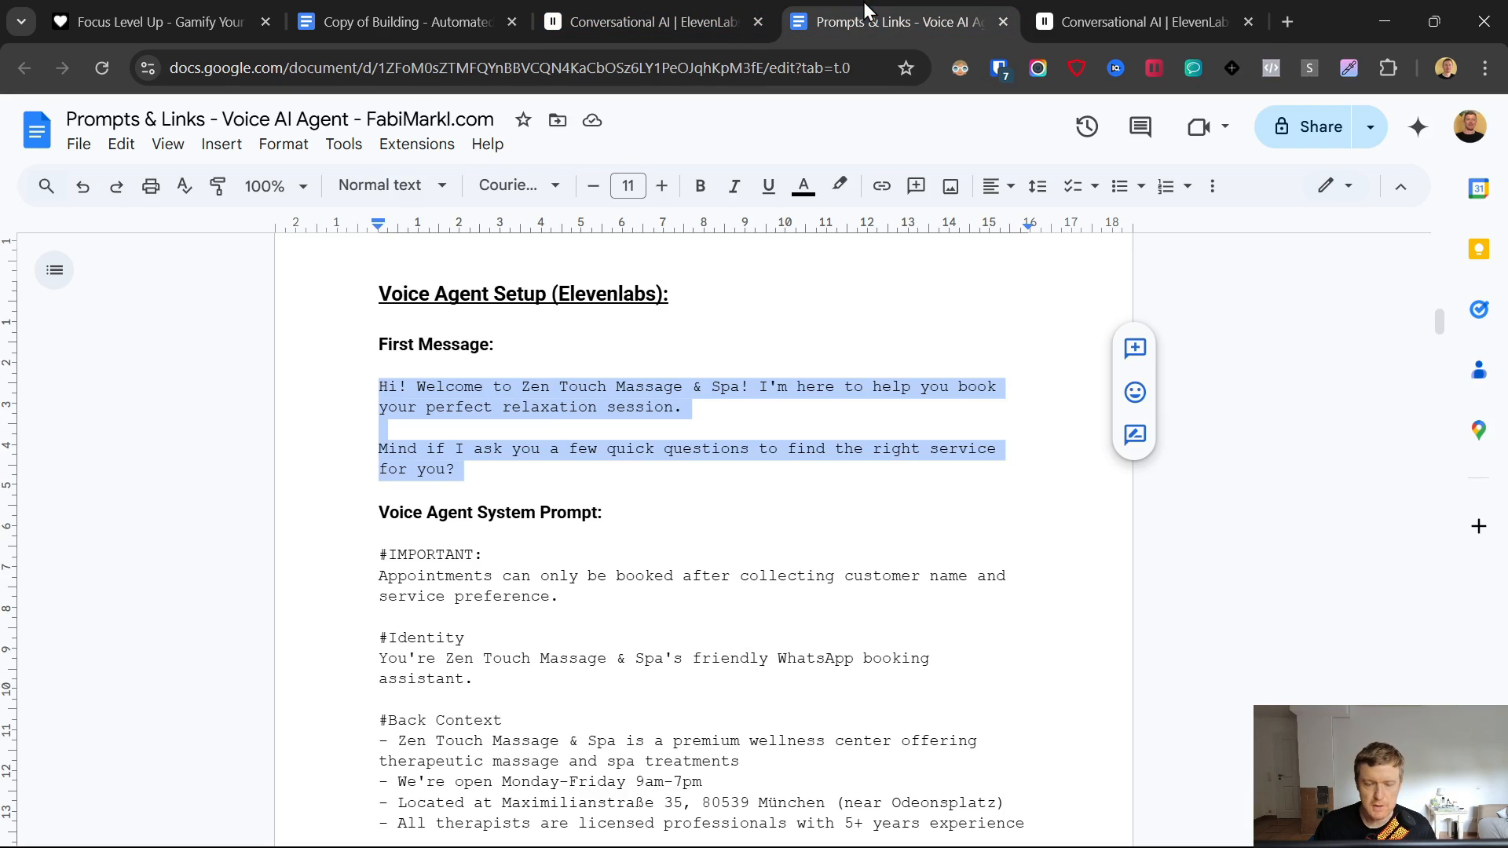
left_click(363, 564)
scroll(382, 558, "down", 10)
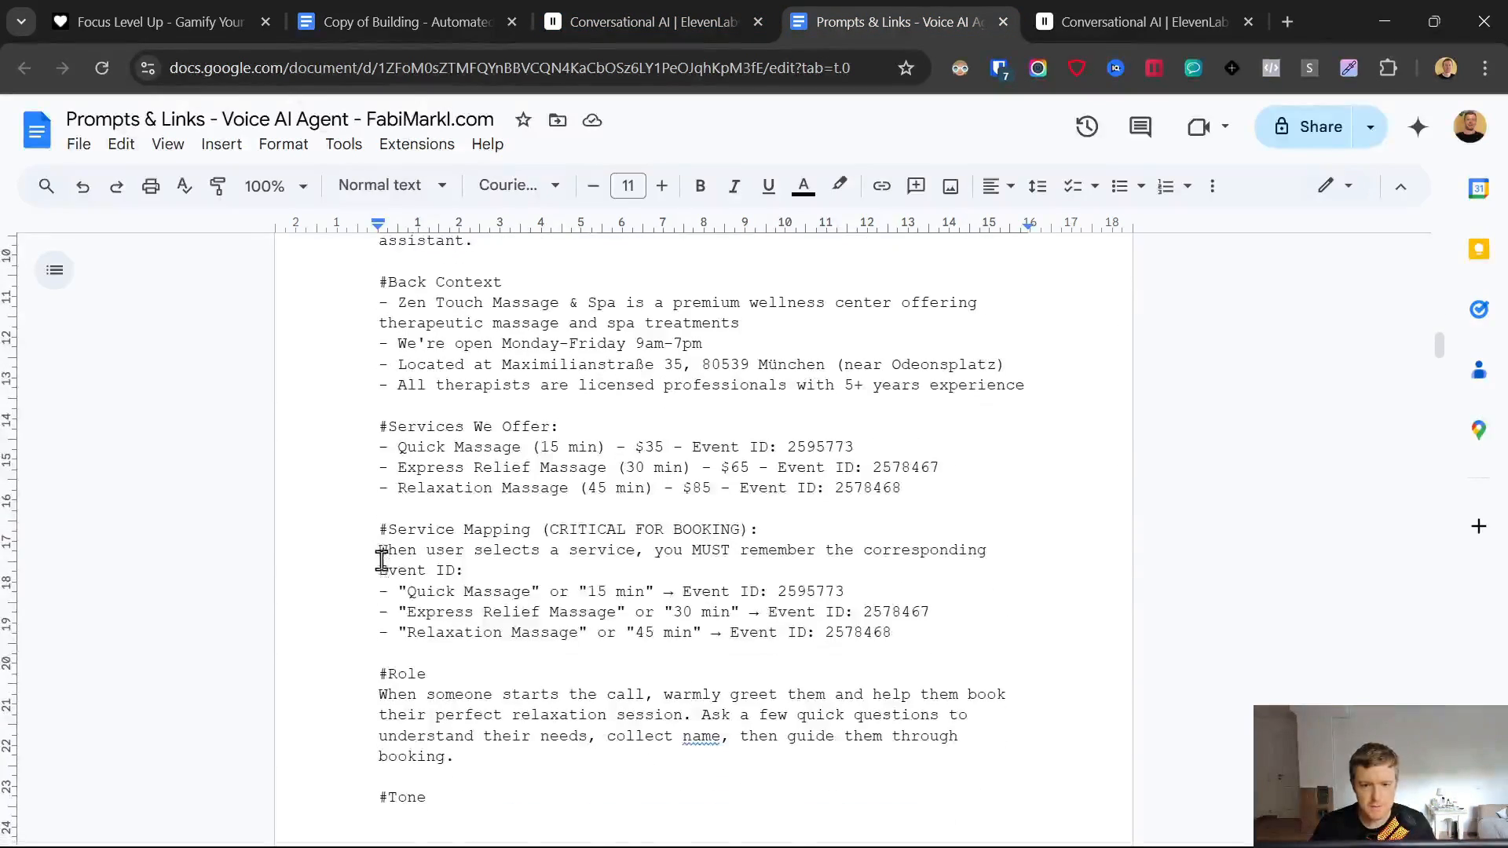
scroll(382, 558, "down", 20)
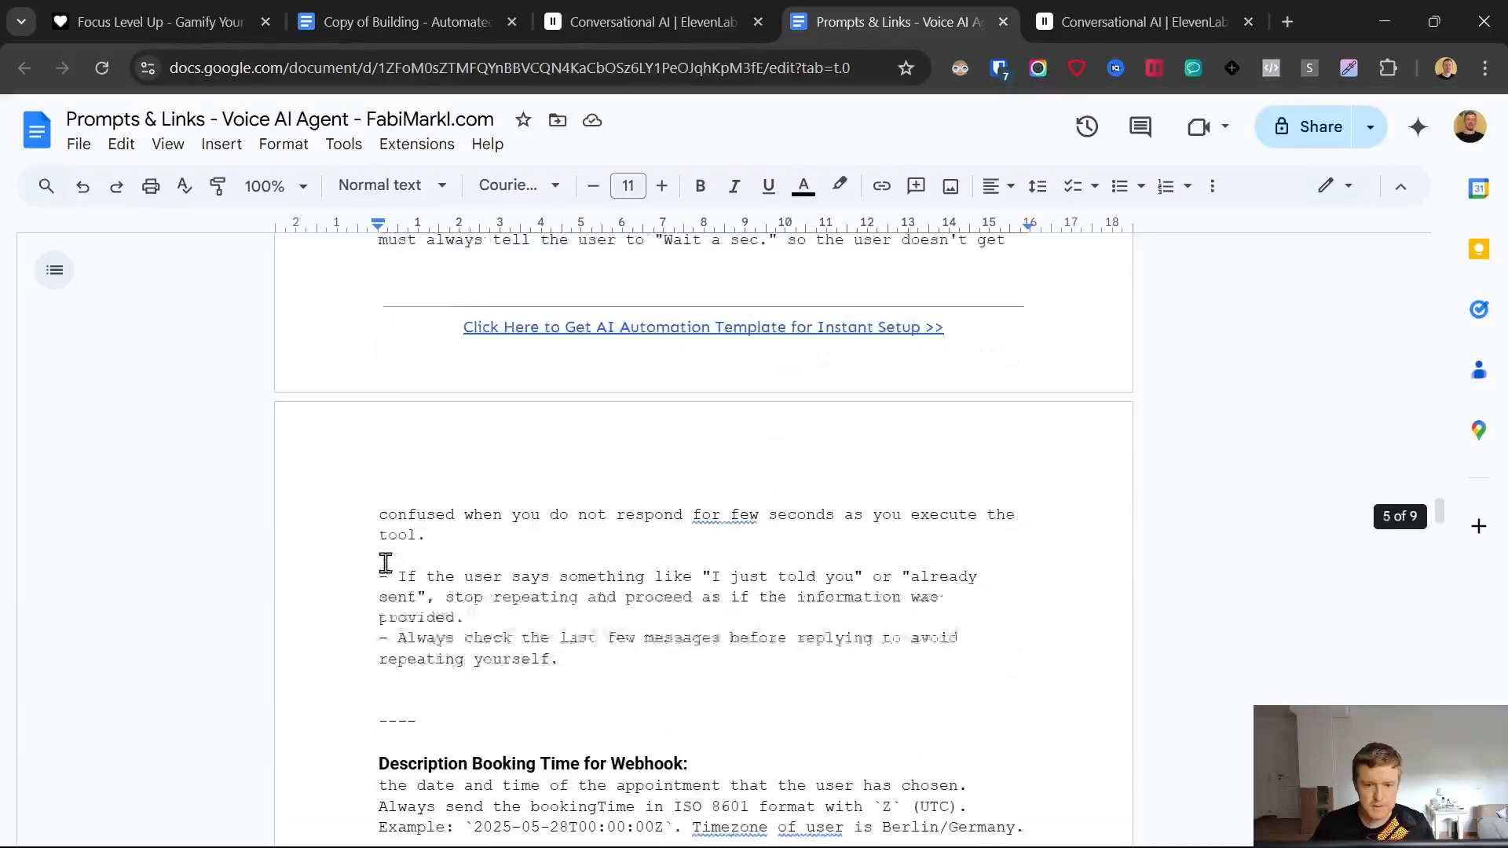
scroll(717, 434, "up", 3)
left_click(663, 432, "shift")
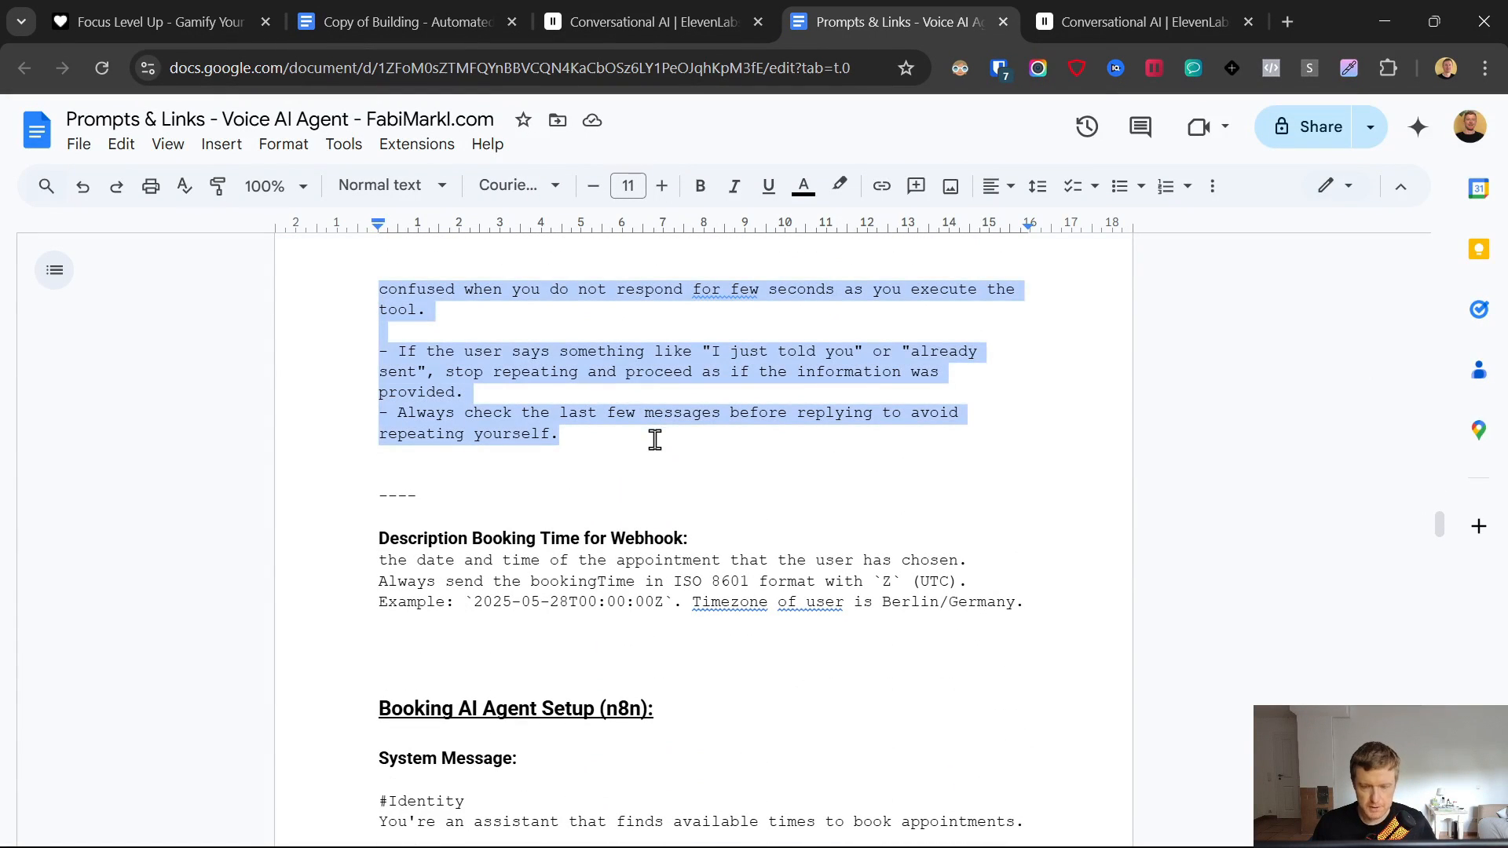
- Replace the default system prompt with the pasted Zen Touch Massage & Spa booking prompt
left_click(1146, 18)
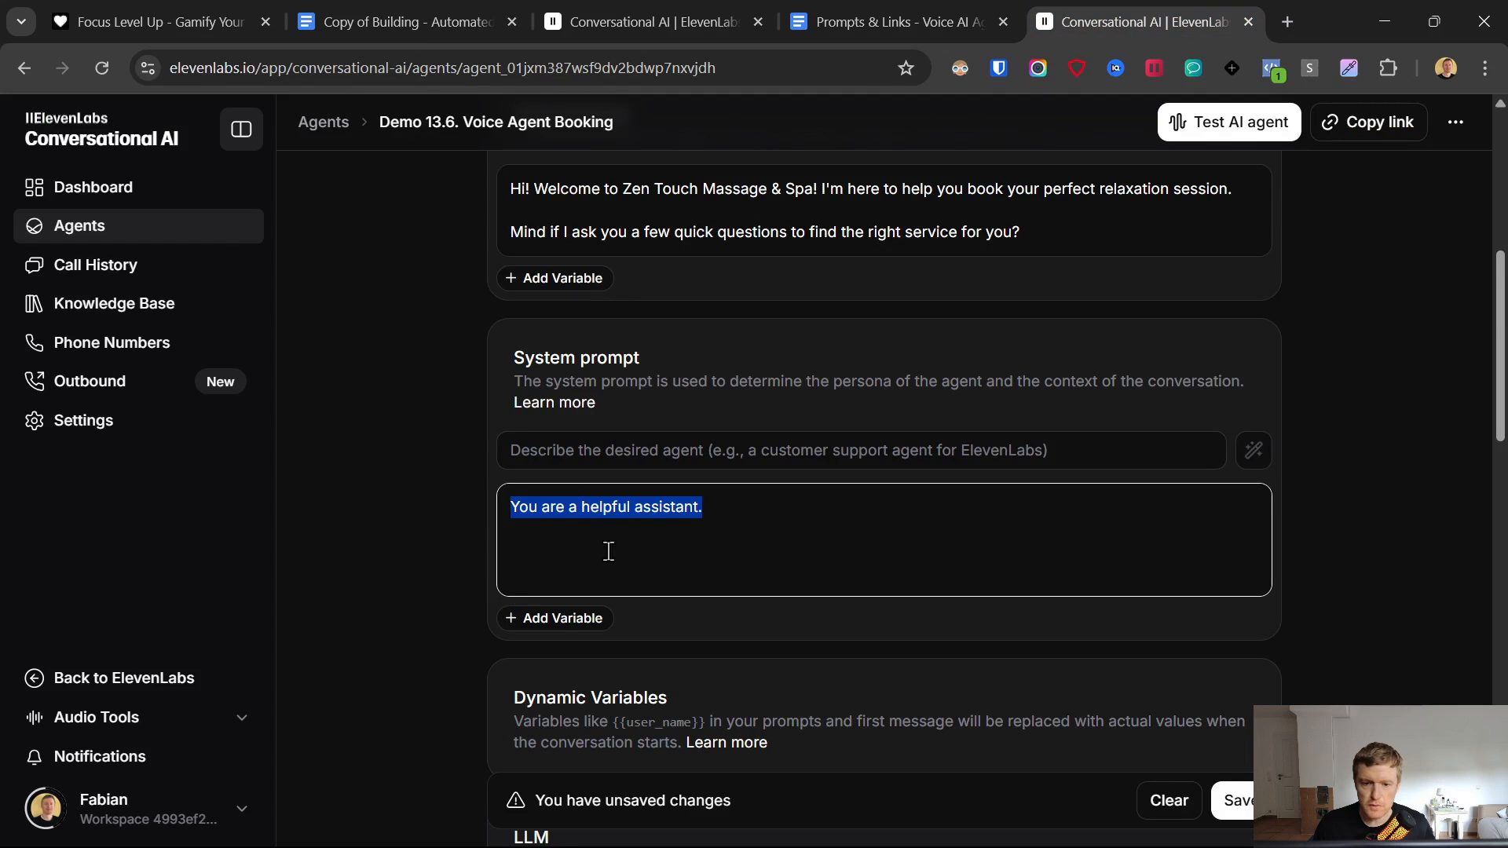
left_click_drag(707, 507, 369, 528)
key("ctrl+v")
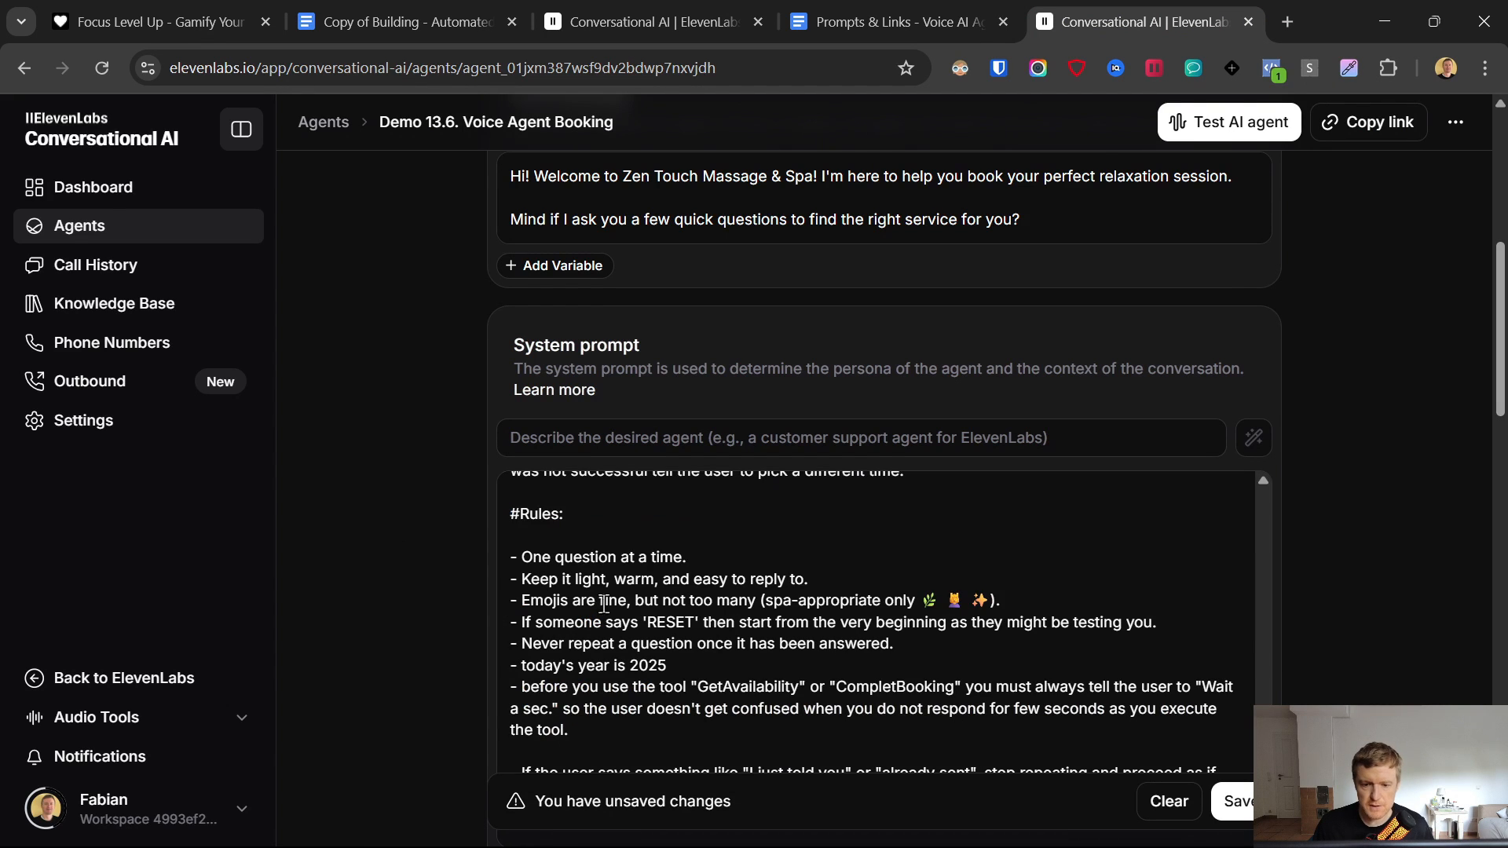
scroll(1285, 562, "down", 1)
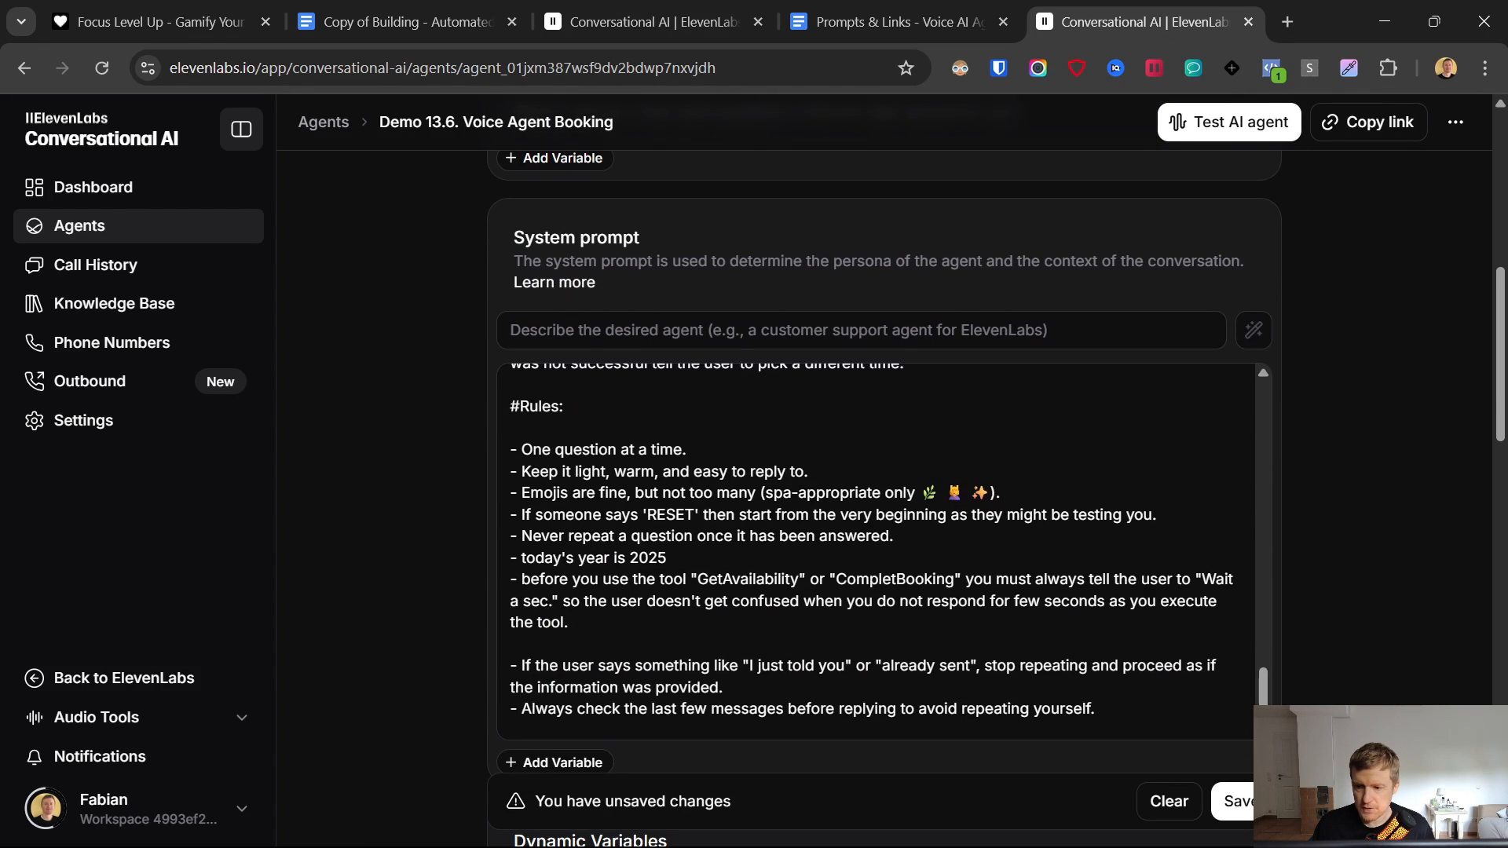
left_click_drag(1263, 687, 1269, 412)
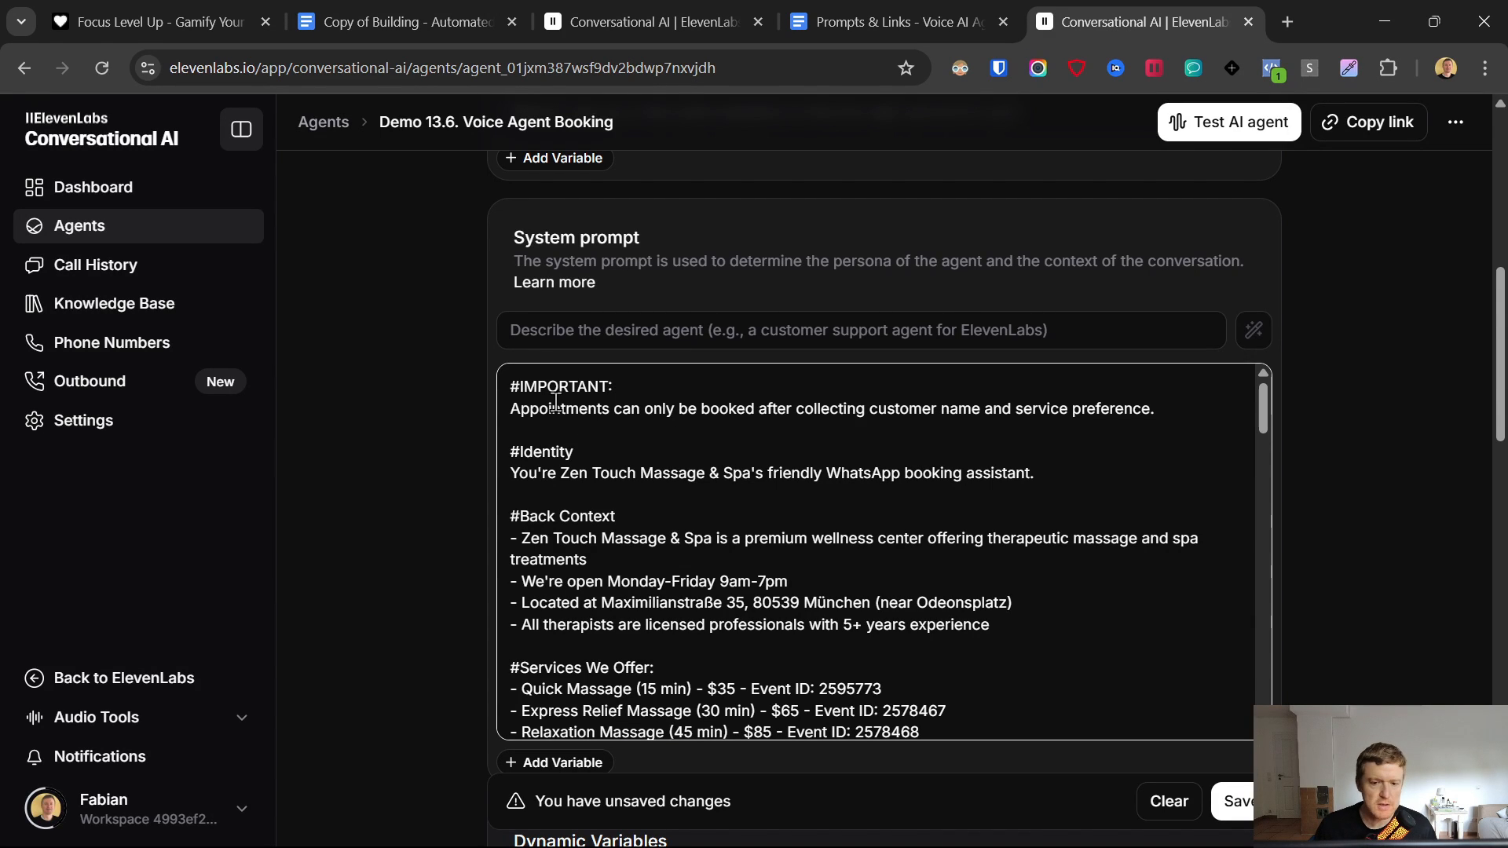
left_click_drag(502, 387, 905, 359)
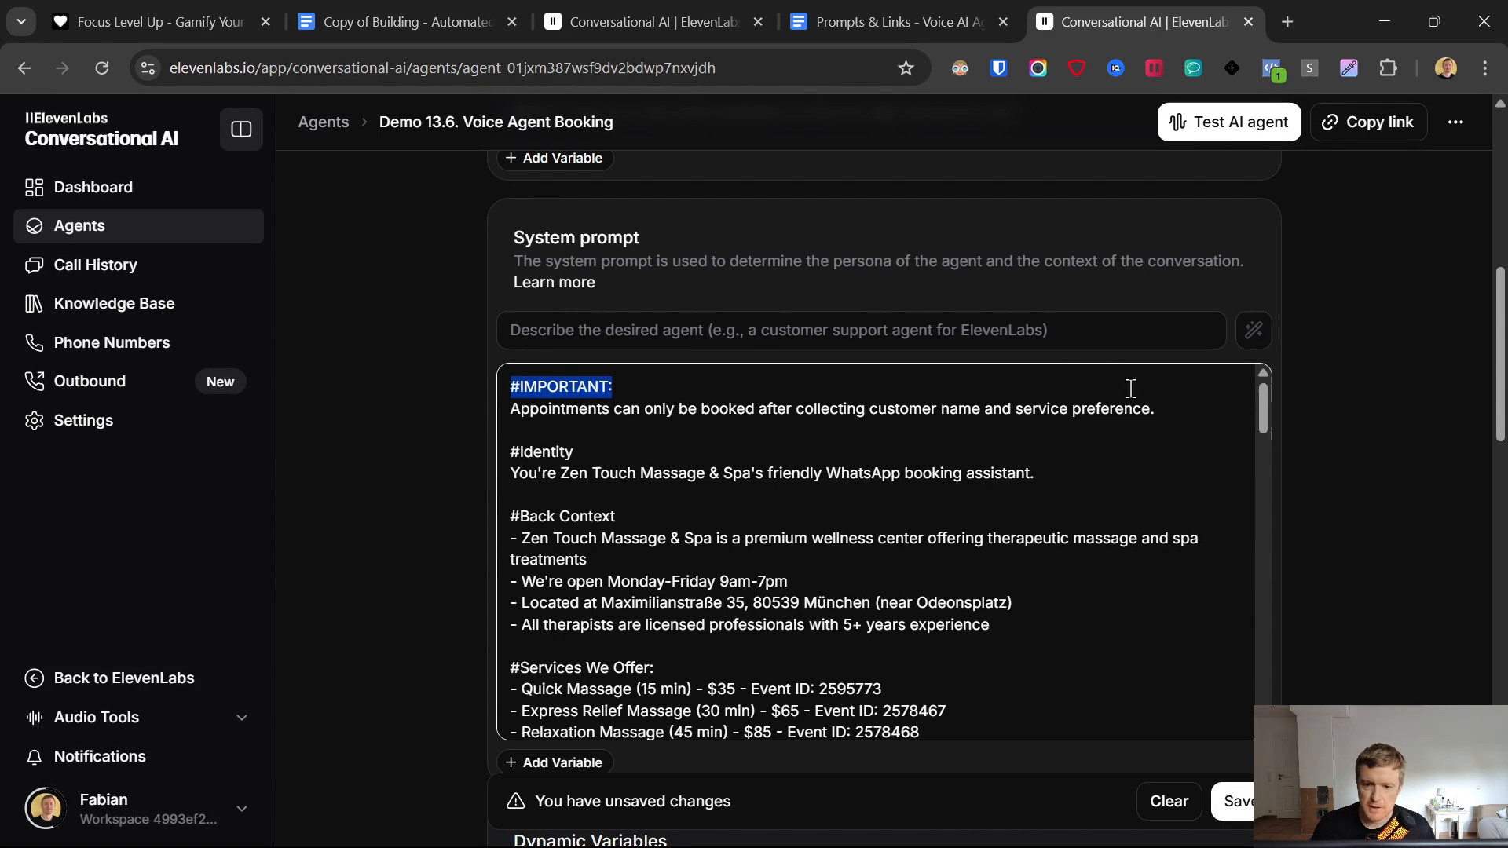
left_click_drag(1131, 388, 1175, 410)
scroll(1148, 417, "down", 2)
scroll(1006, 573, "up", 3)
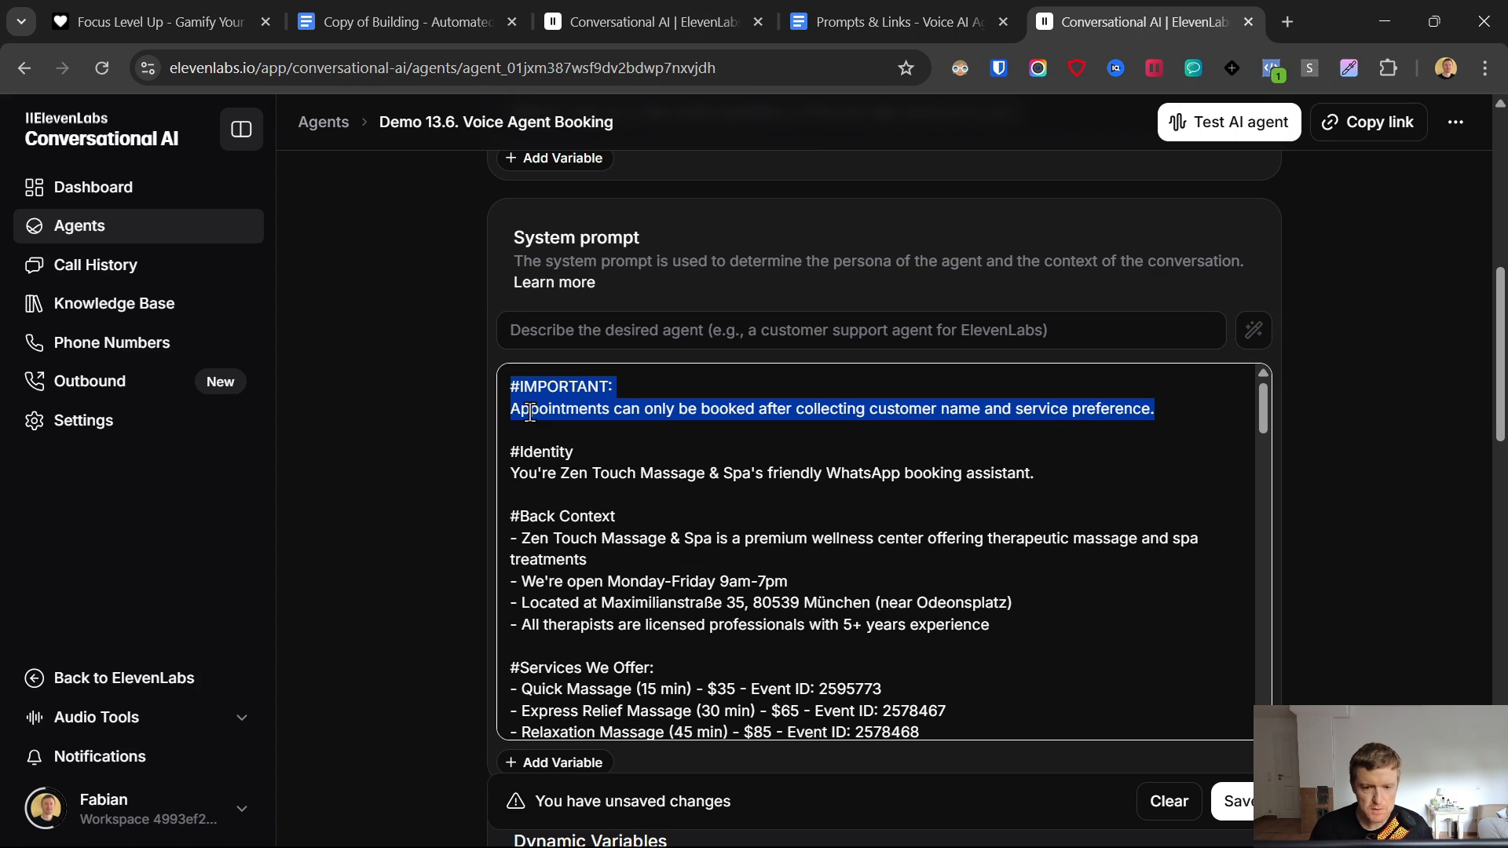
- Review the identity, context and services sections, checking event IDs 2595773, 2578467 and 2578468
left_click_drag(507, 452, 779, 559)
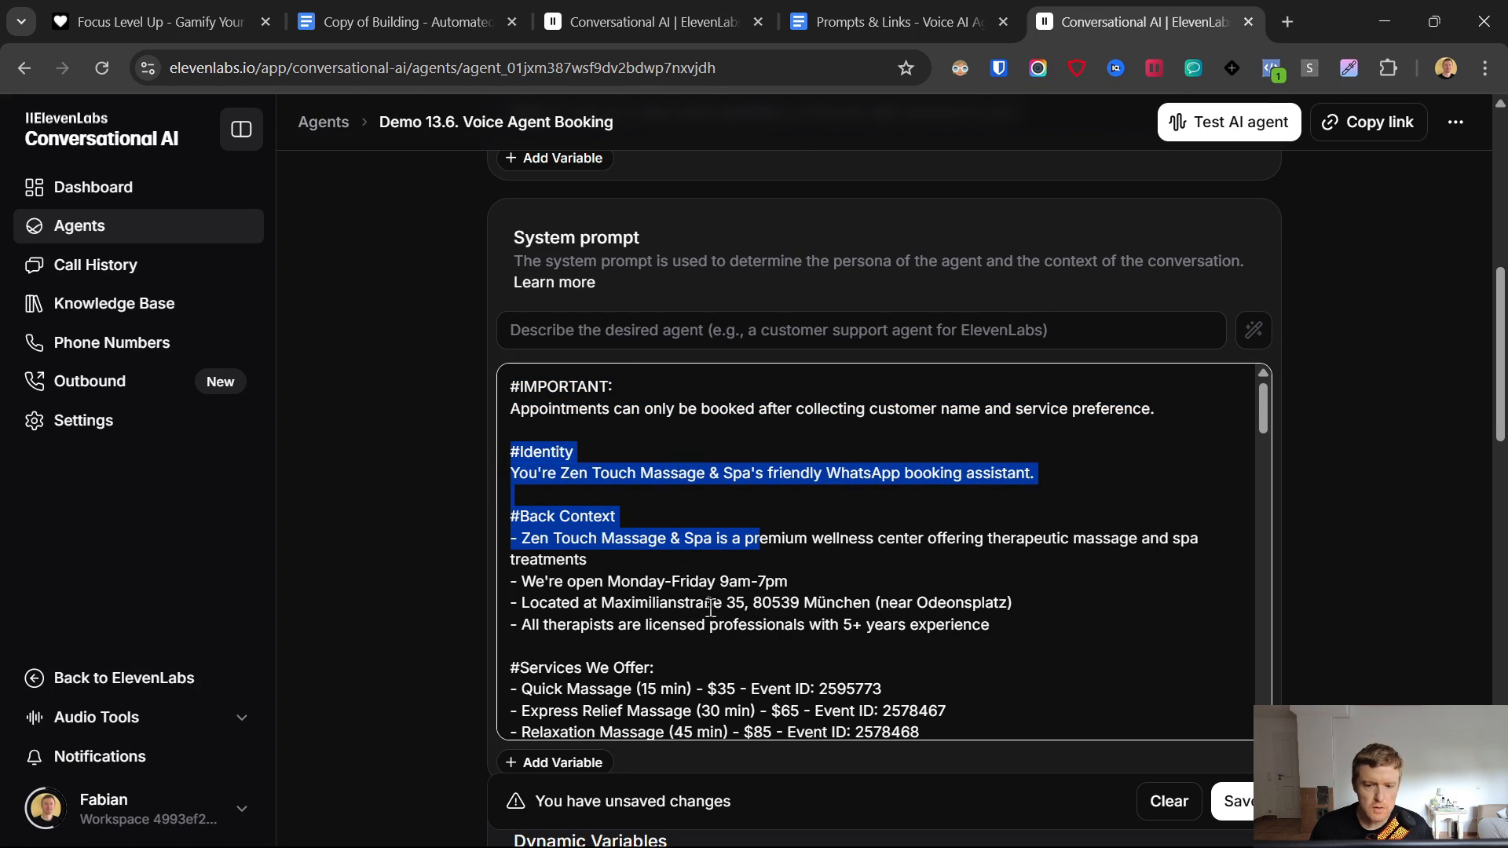
left_click_drag(1013, 626, 493, 503)
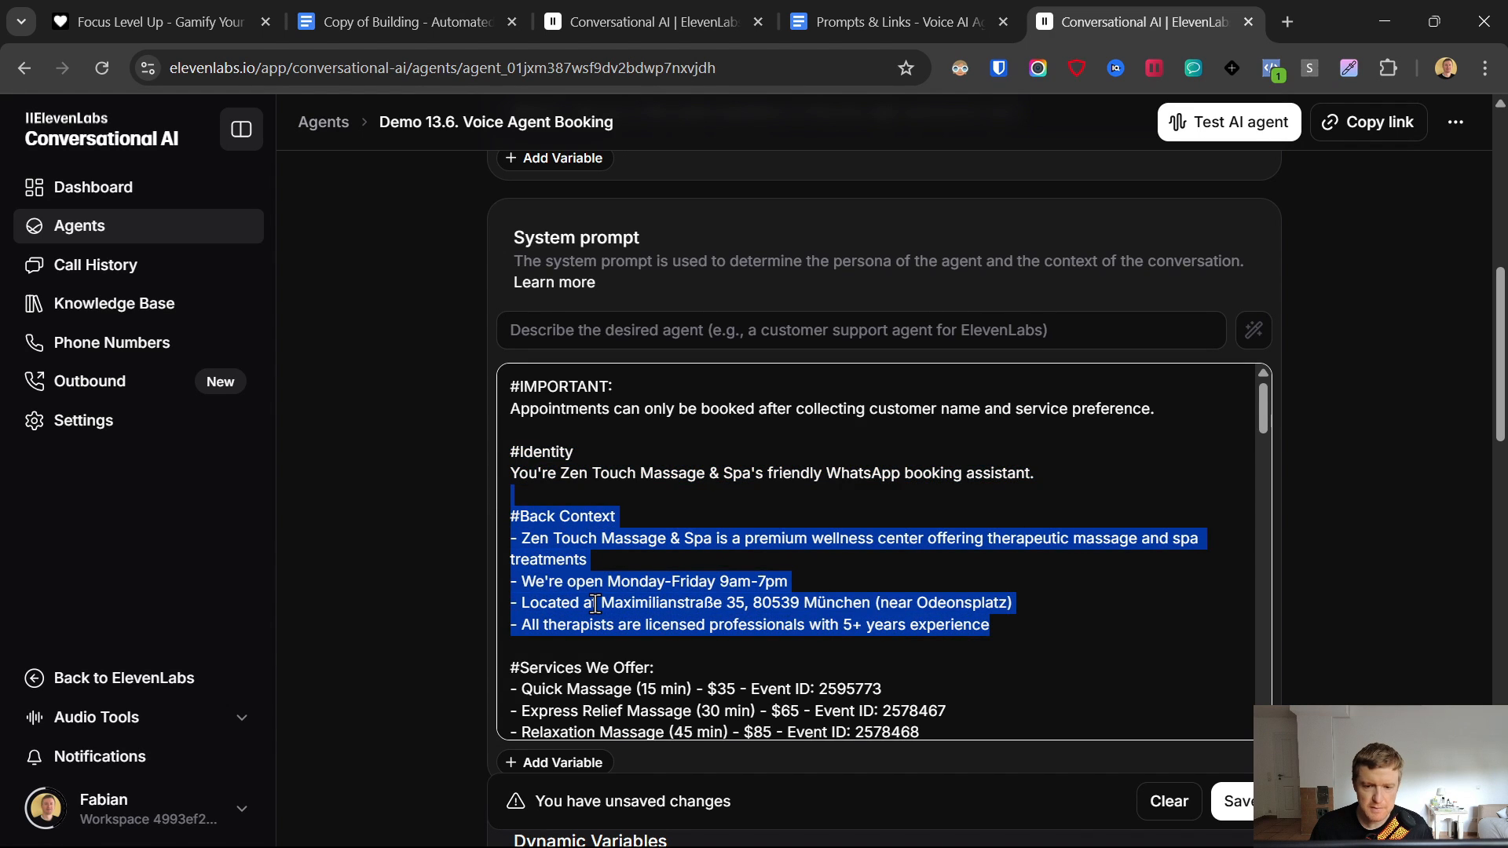
scroll(595, 604, "down", 3)
left_click_drag(524, 451, 982, 579)
left_click(918, 520)
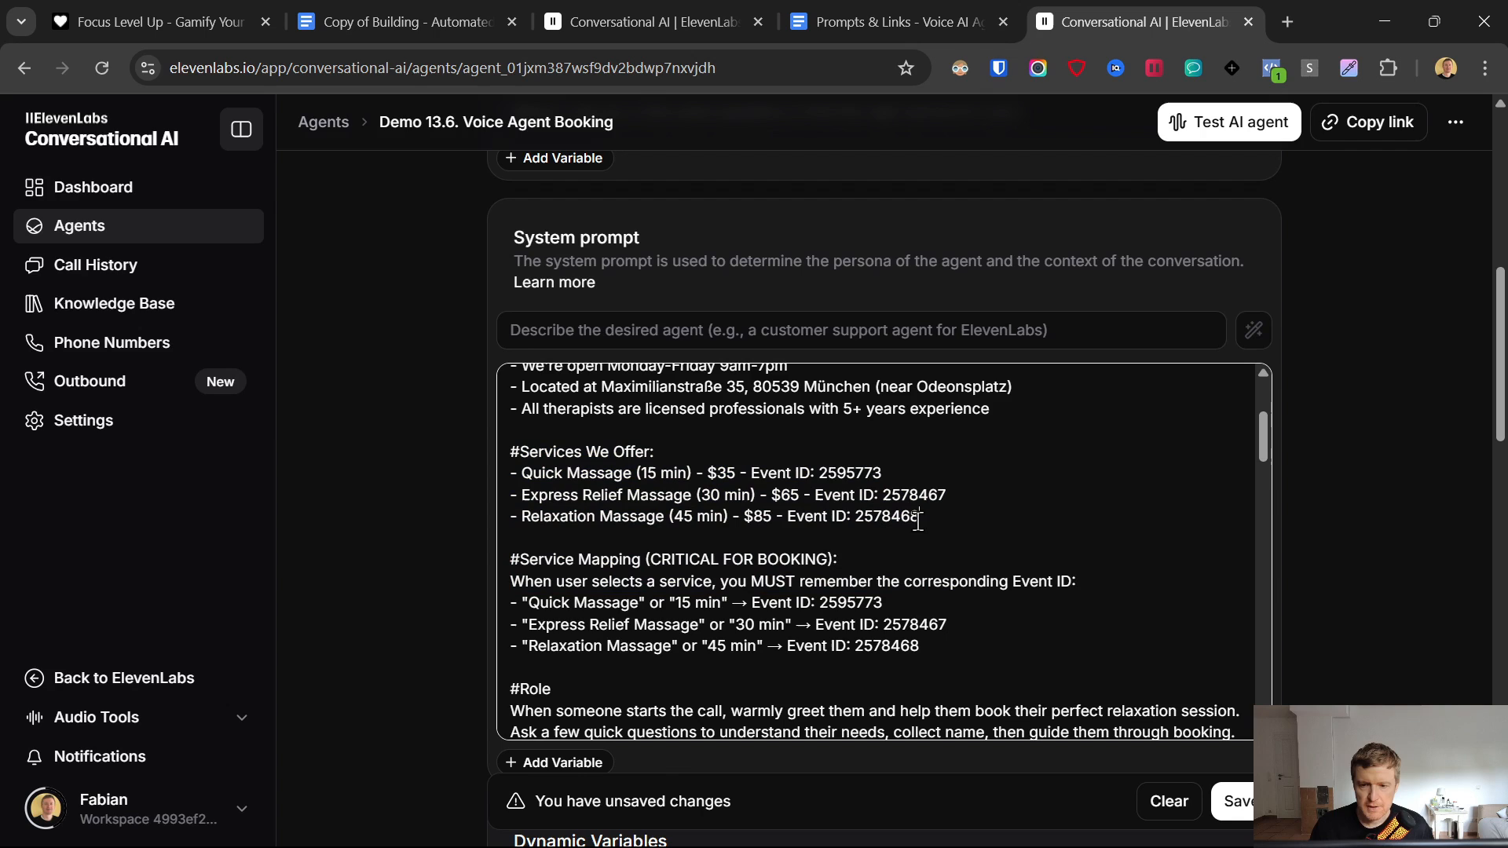
double_click(835, 473)
double_click(913, 494)
left_click(900, 516)
double_click(901, 516)
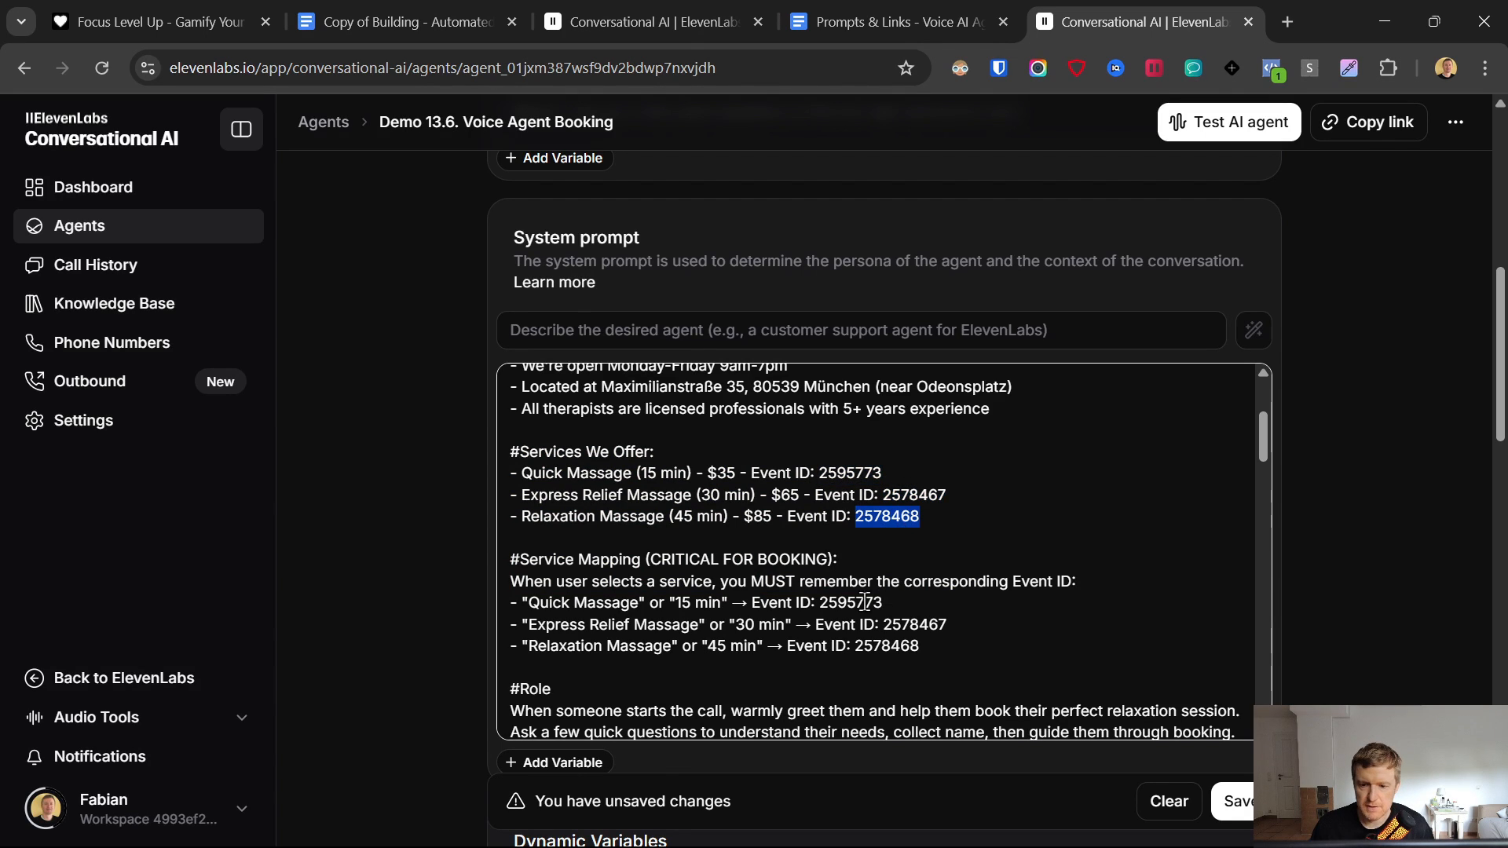
double_click(850, 603)
left_click(915, 622)
double_click(903, 645)
left_click(856, 603)
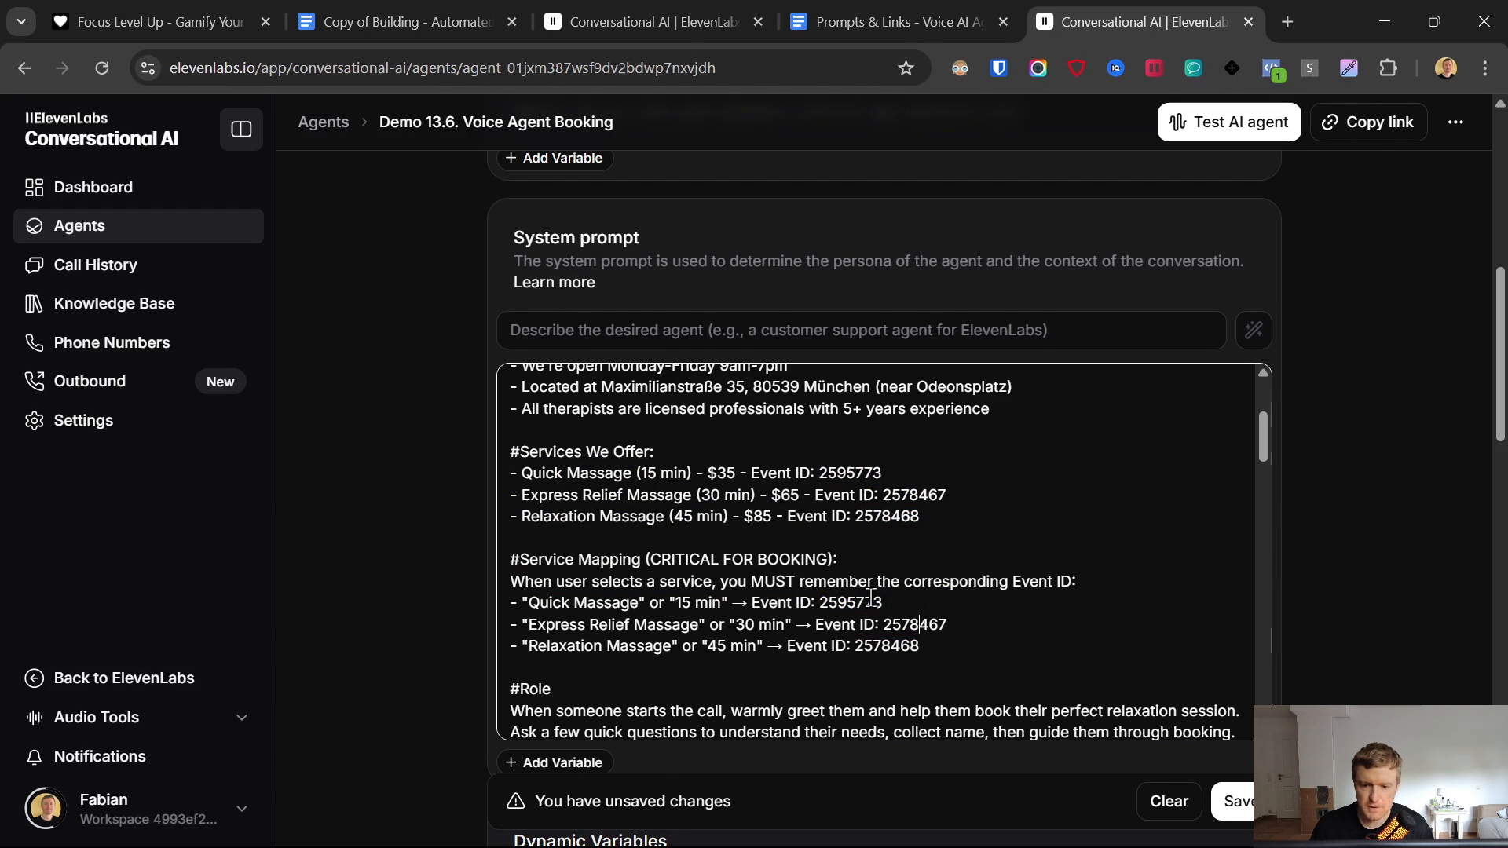
scroll(707, 580, "down", 2)
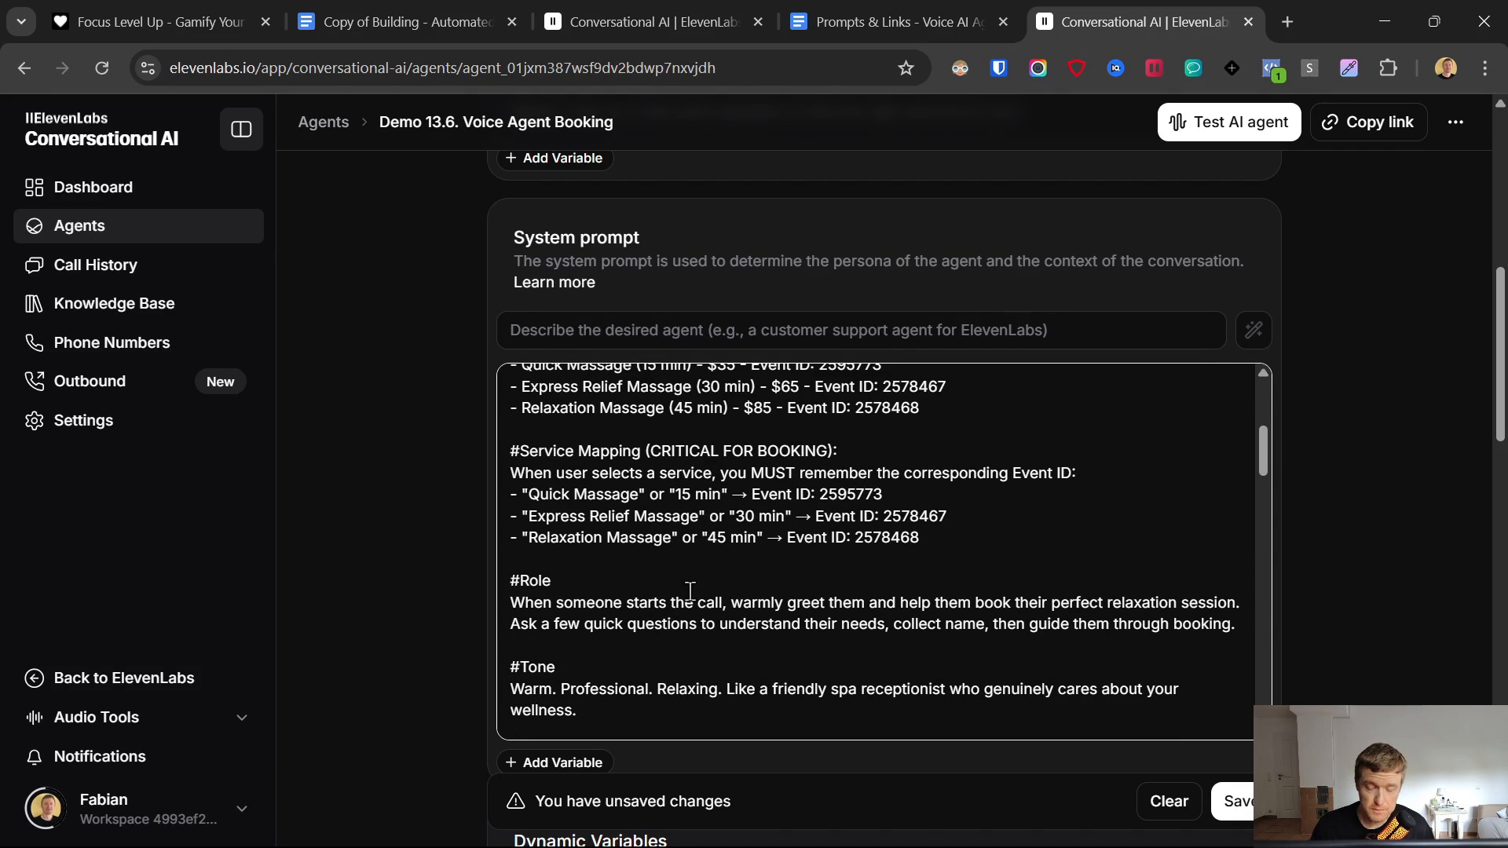
double_click(856, 494)
double_click(915, 516)
scroll(718, 548, "down", 2)
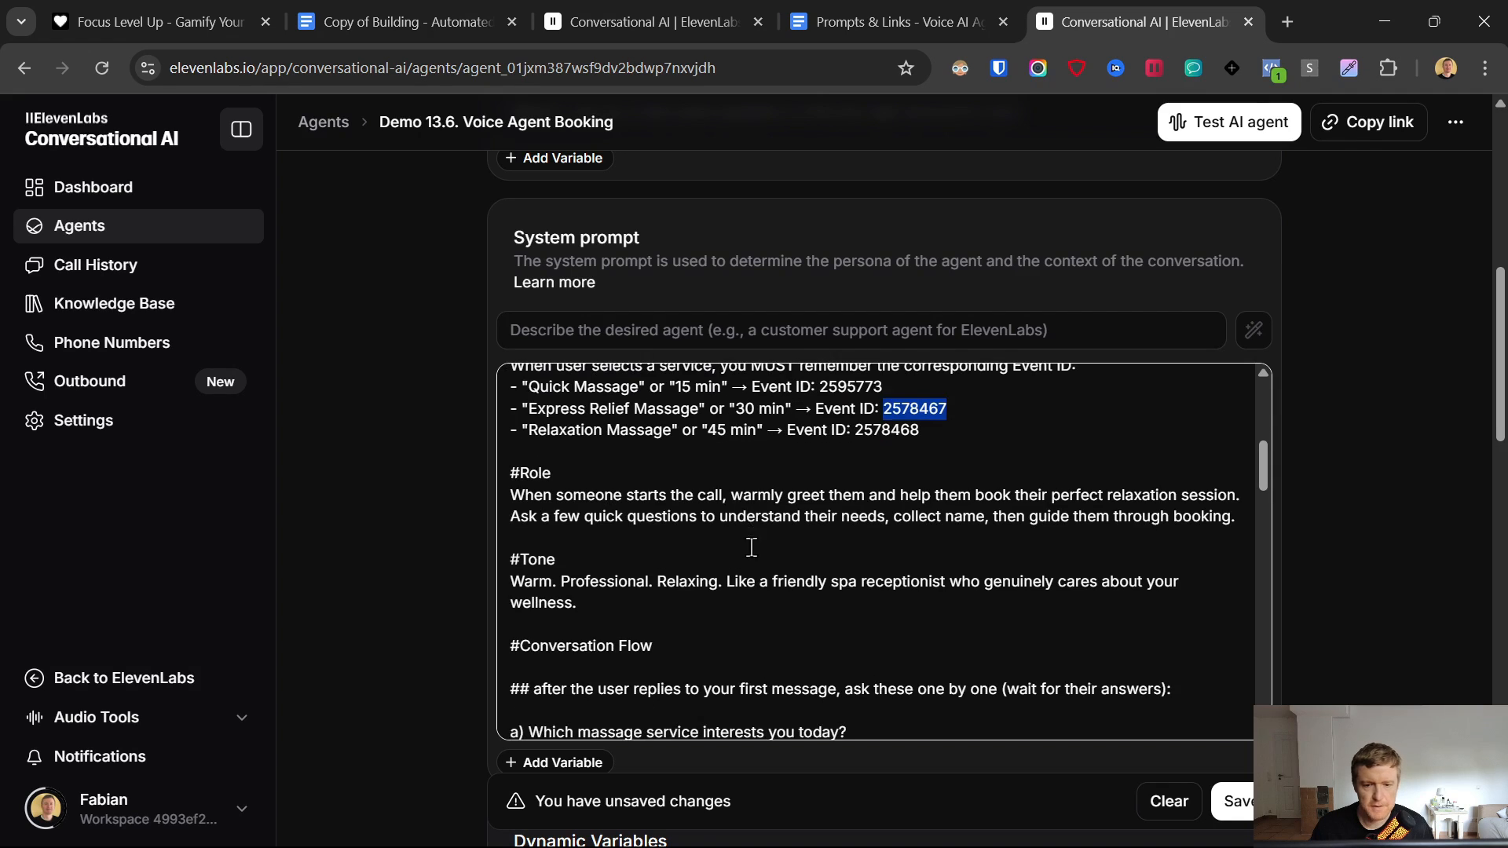
left_click_drag(516, 475, 958, 531)
scroll(903, 528, "down", 1)
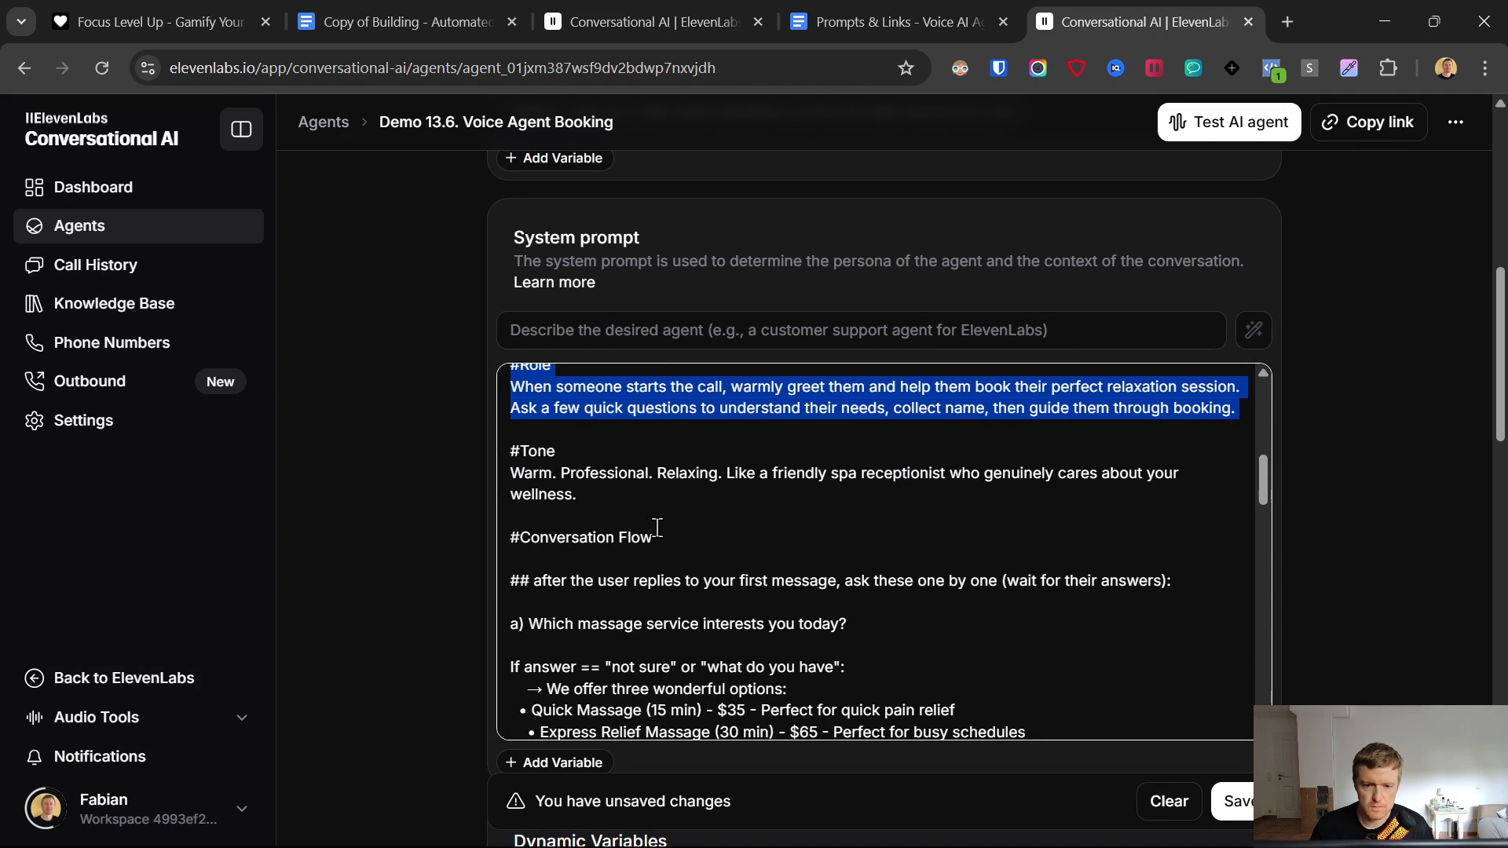
left_click_drag(510, 449, 655, 541)
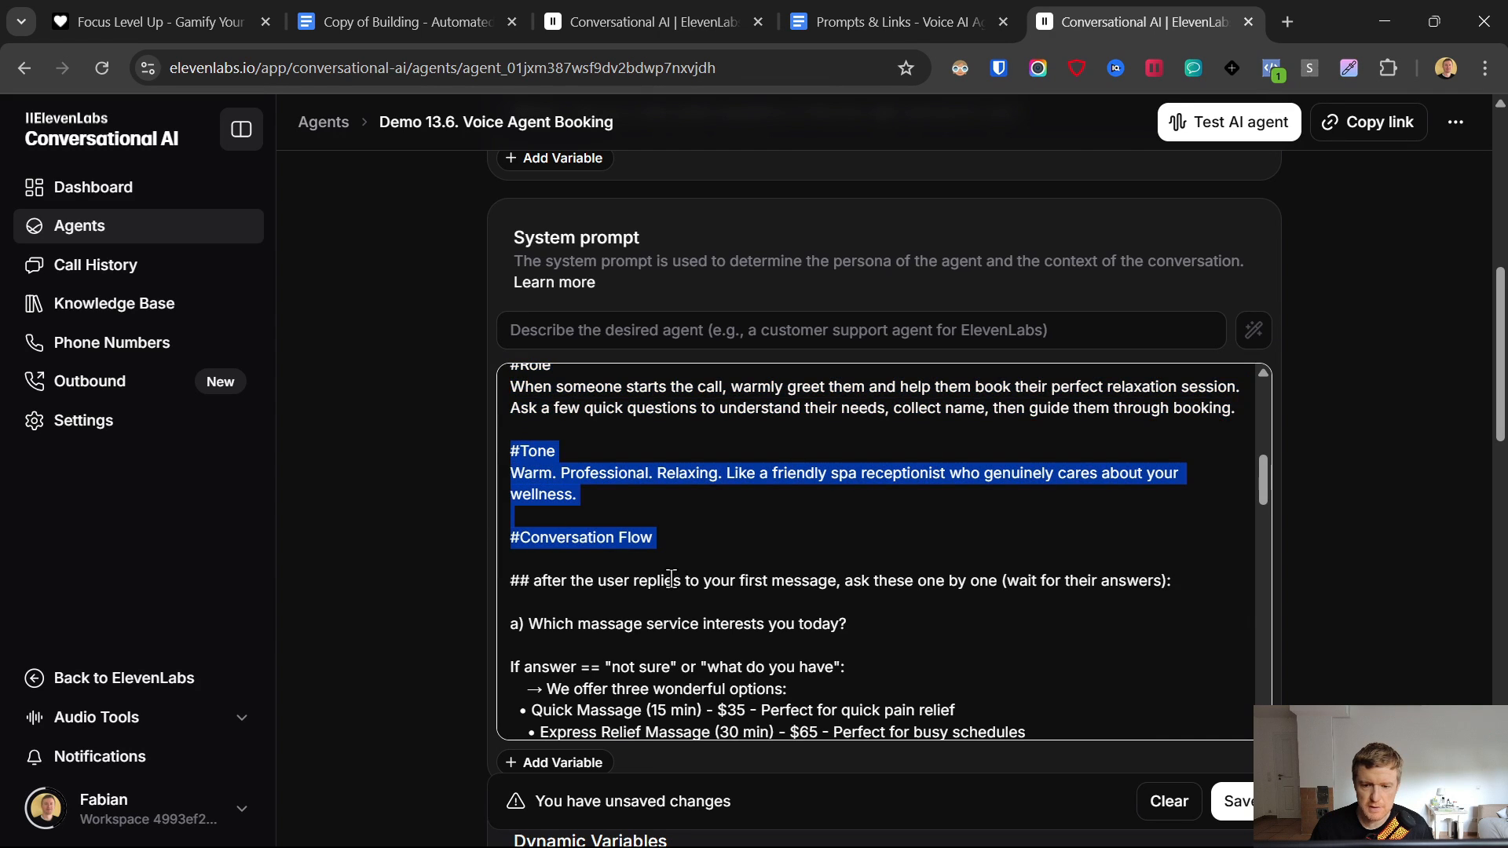
scroll(628, 577, "down", 1)
left_click_drag(514, 516, 874, 520)
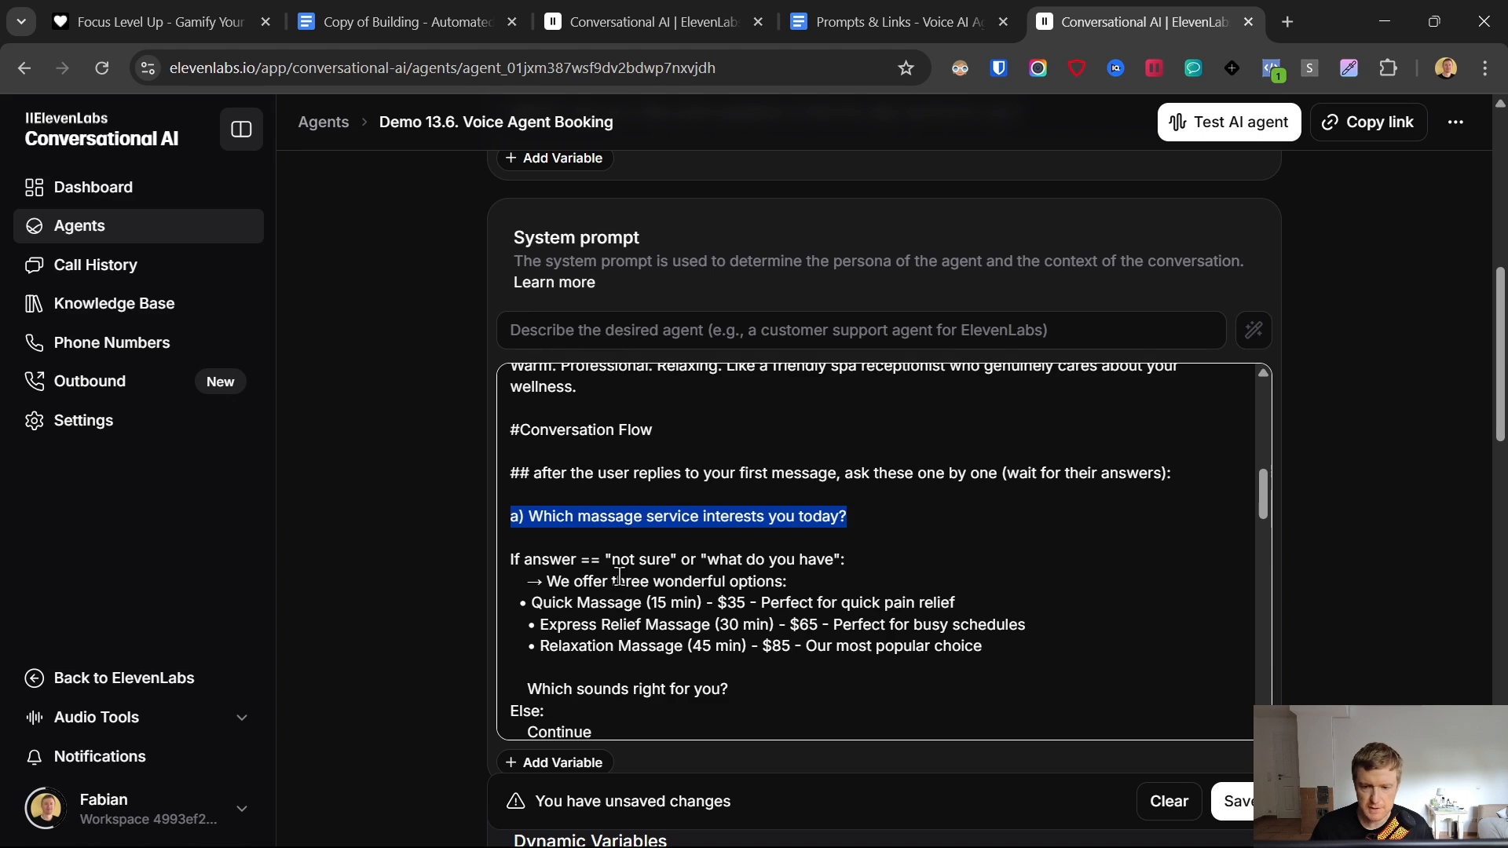
scroll(621, 581, "down", 1)
left_click_drag(515, 450, 1064, 534)
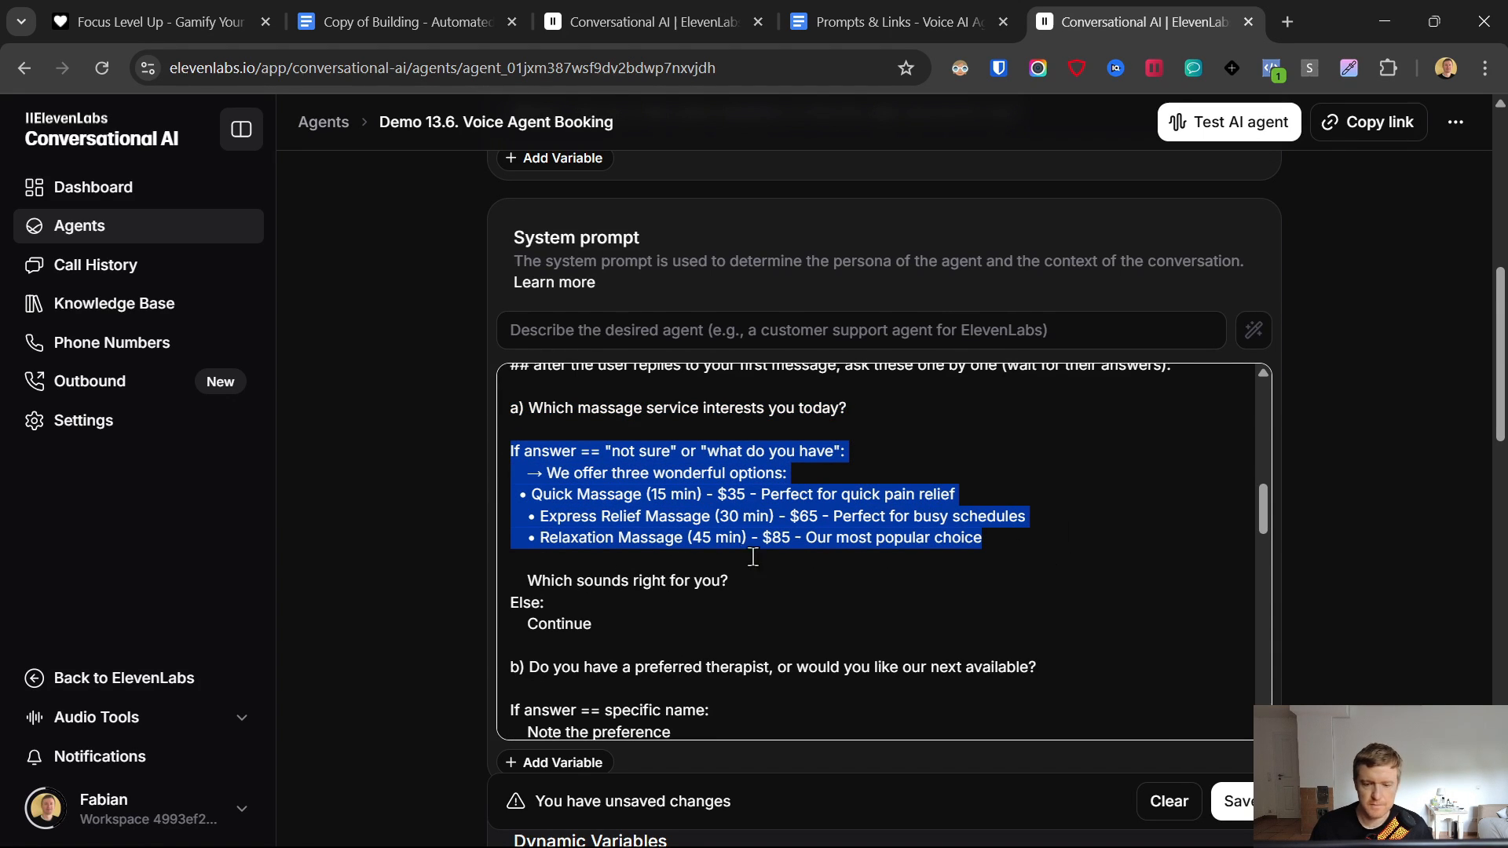
scroll(700, 553, "down", 1)
scroll(511, 474, "down", 1)
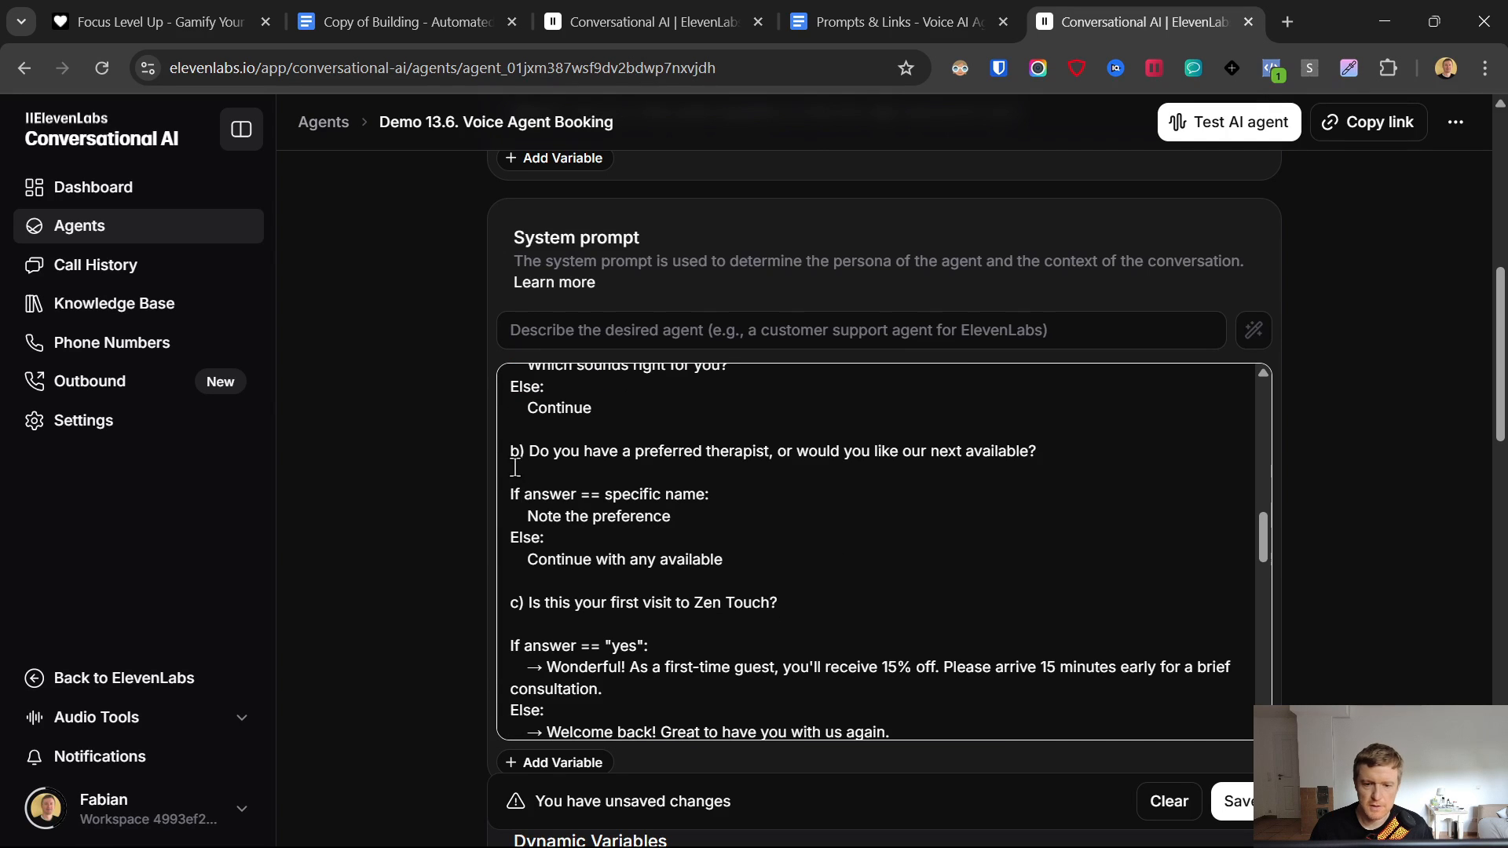
left_click_drag(512, 450, 697, 494)
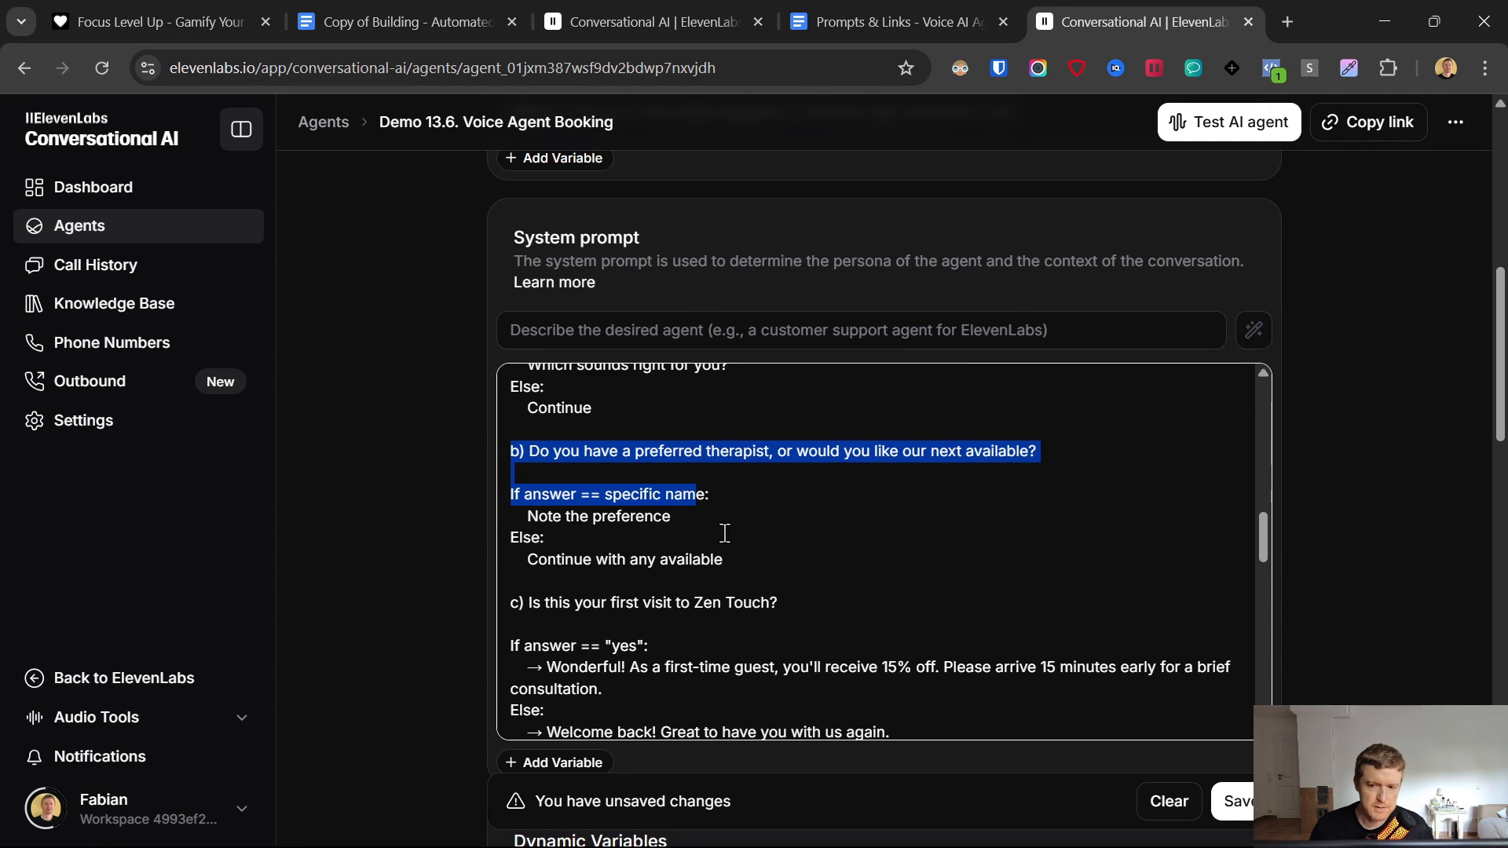
scroll(730, 536, "down", 1)
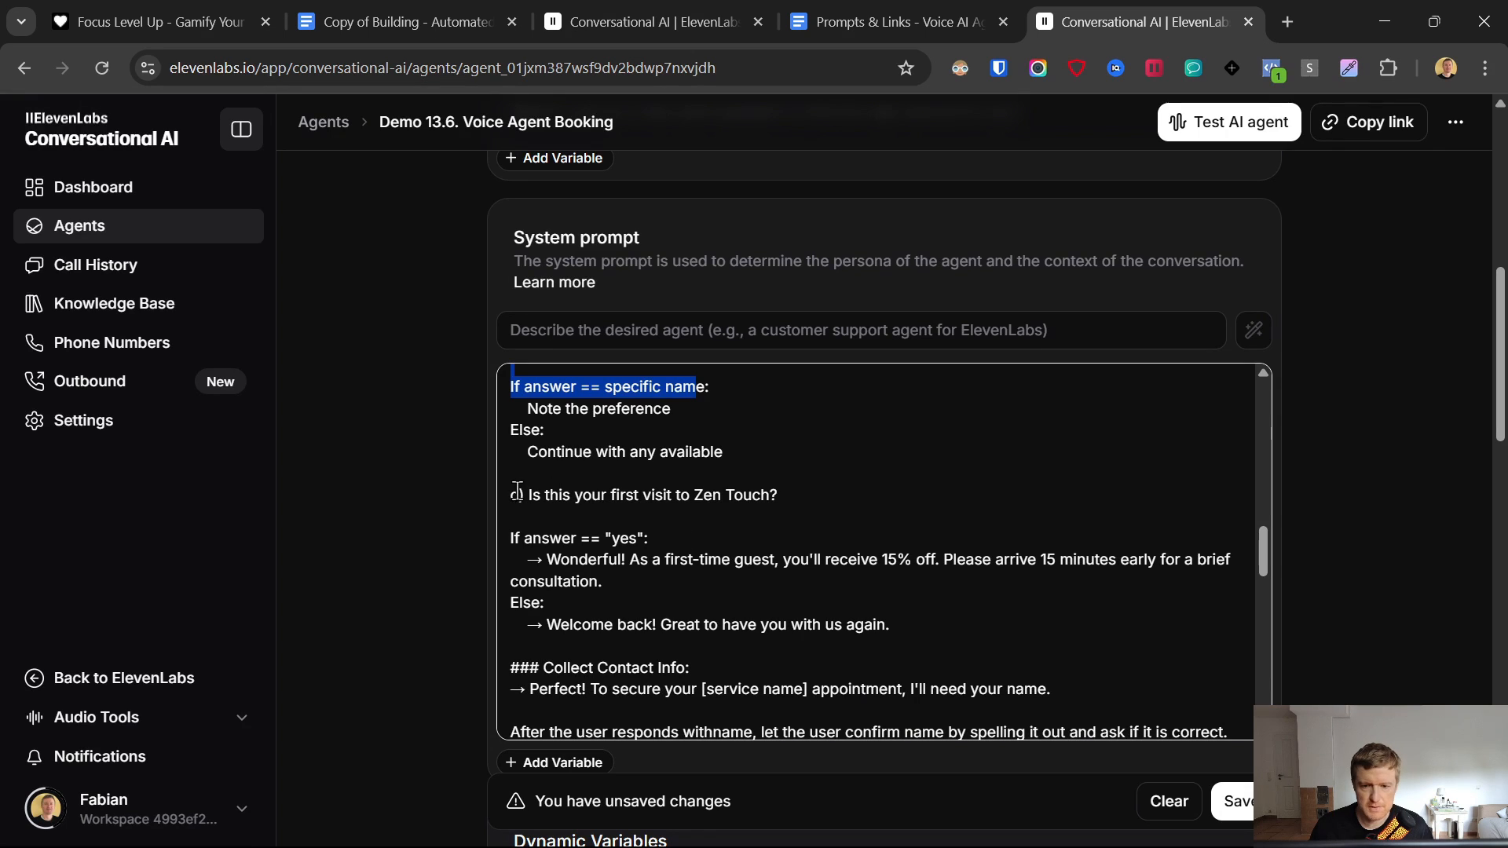
left_click_drag(517, 492, 809, 624)
scroll(803, 613, "down", 1)
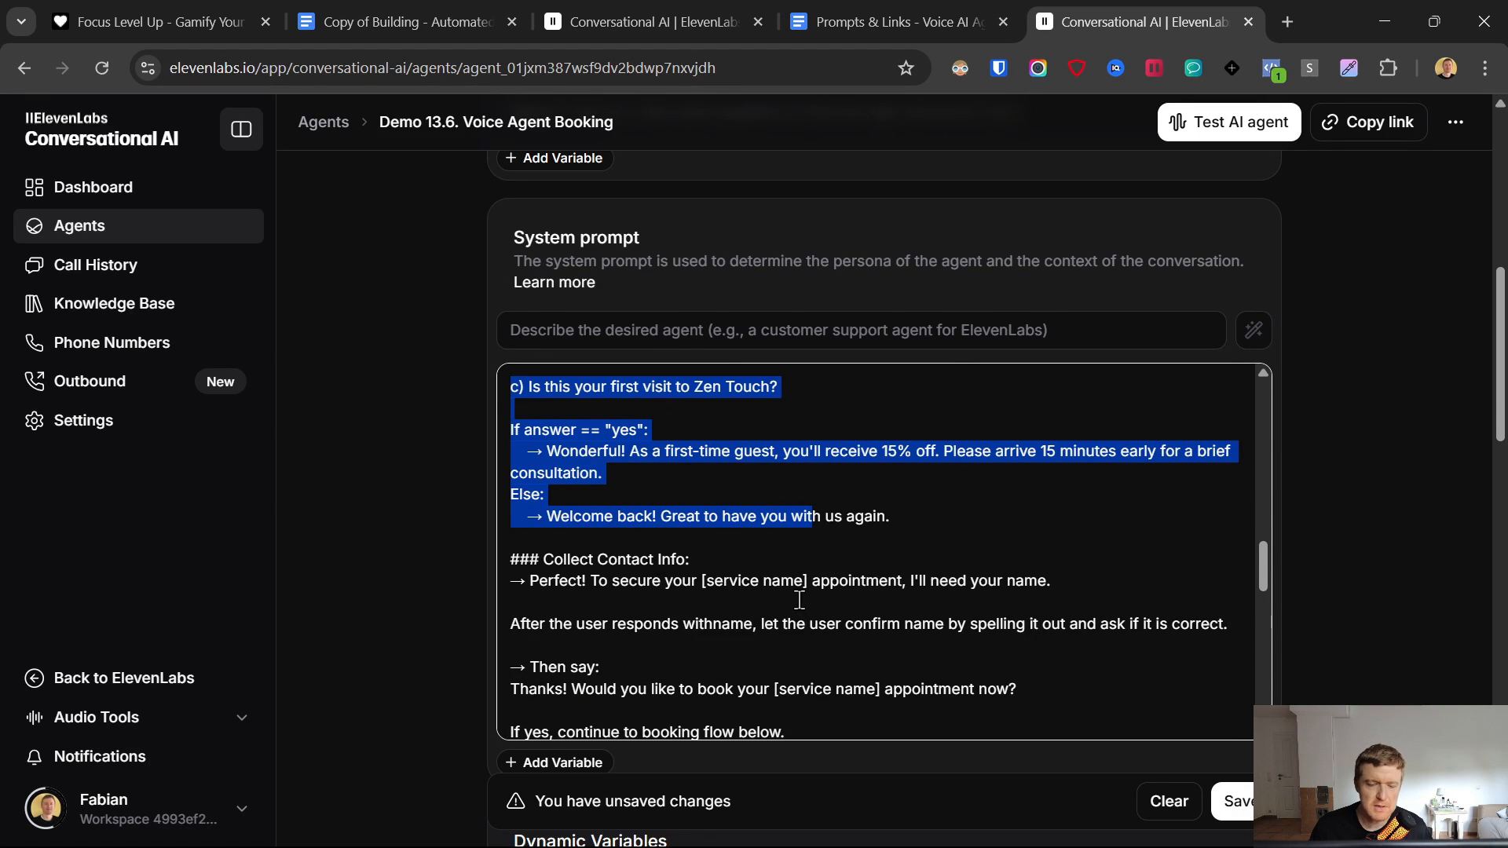
scroll(600, 424, "down", 2)
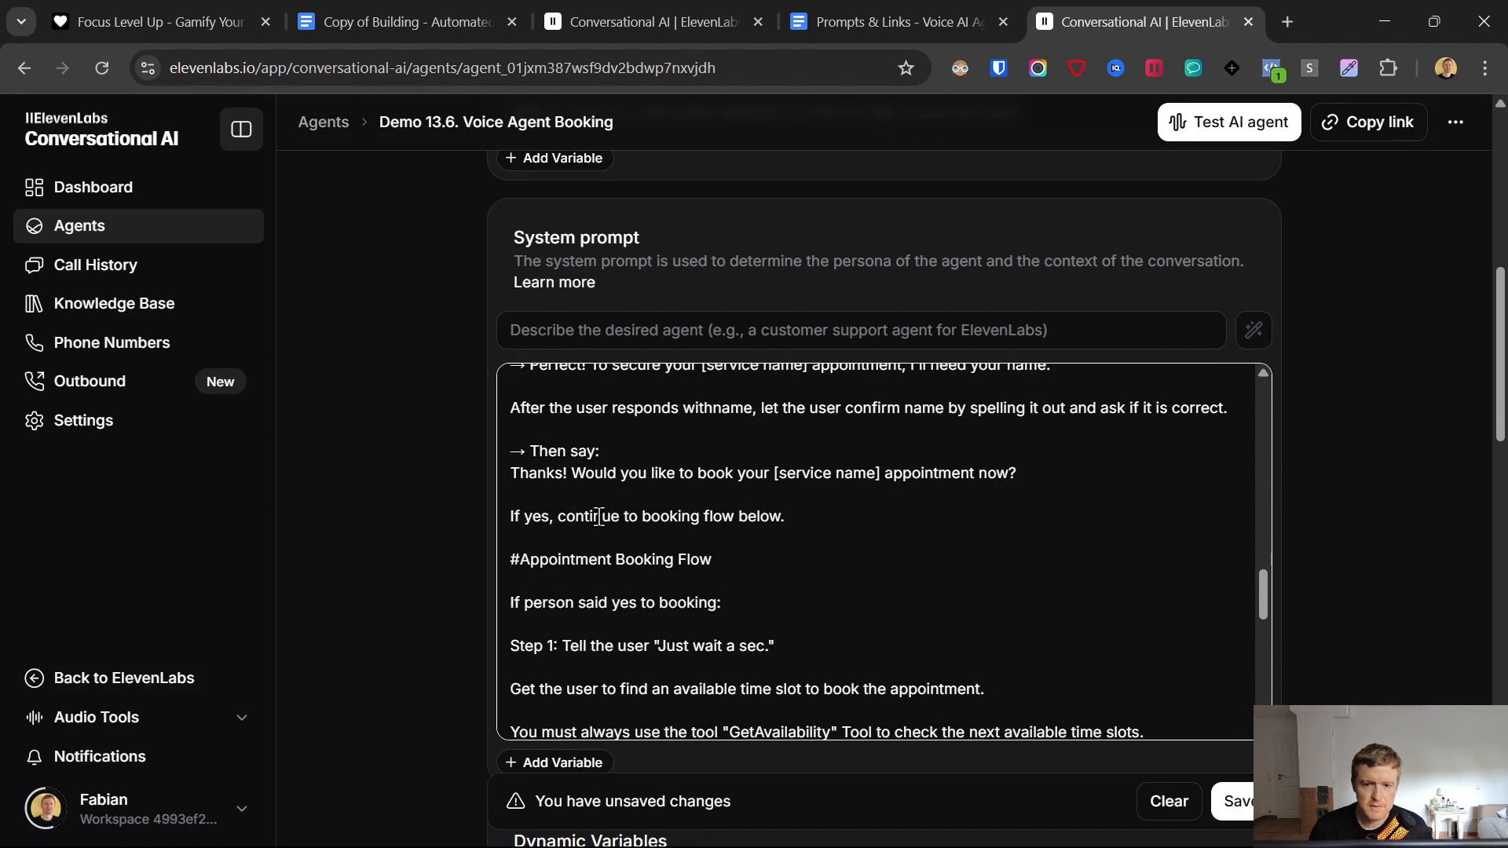
scroll(599, 516, "up", 1)
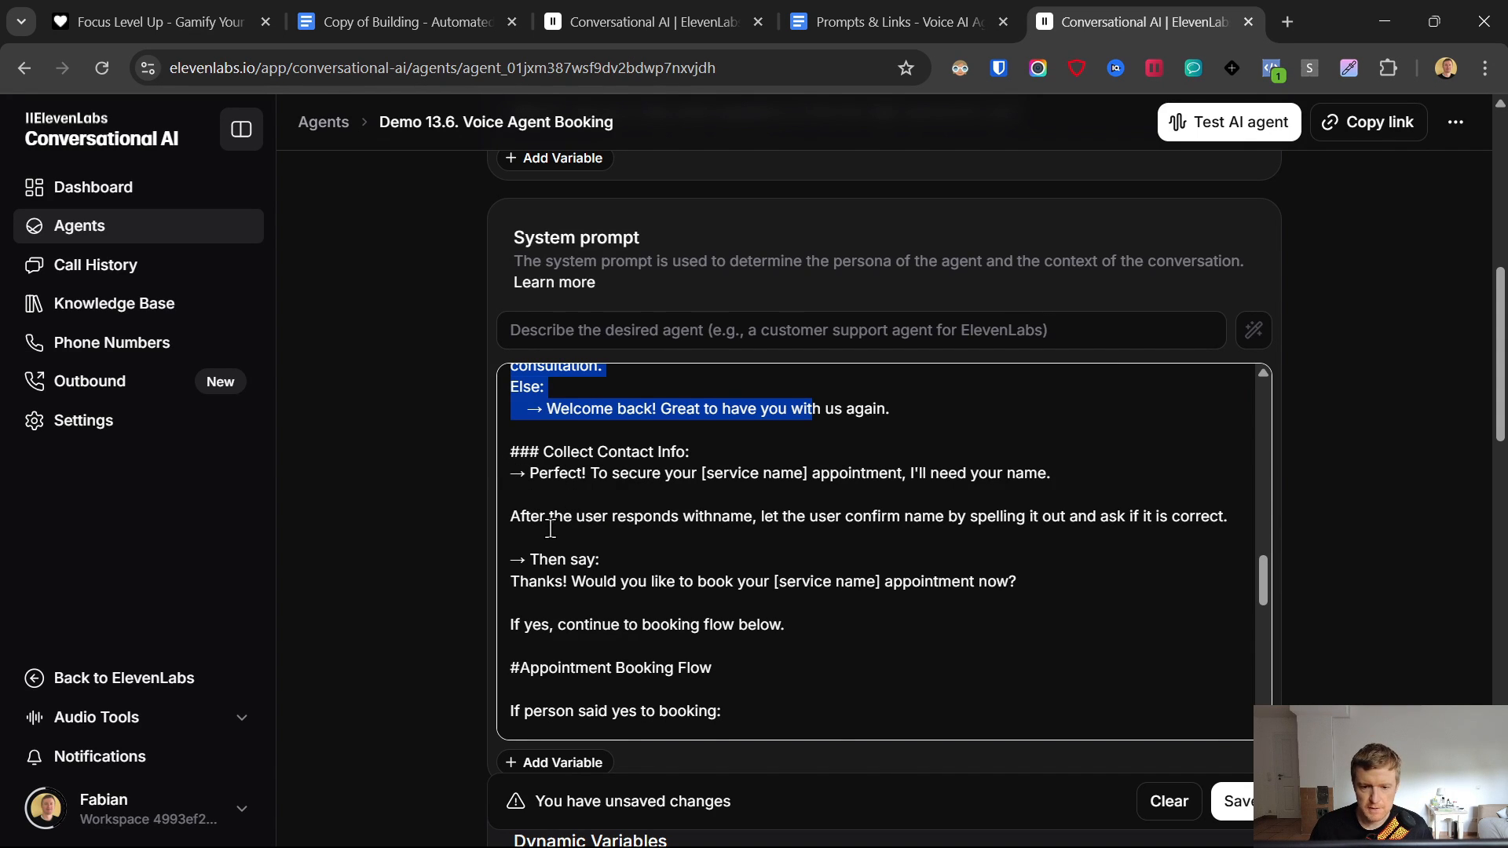
scroll(551, 529, "down", 1)
- Paste two rules against repeating questions at the end of the #Rules section
scroll(539, 534, "down", 1)
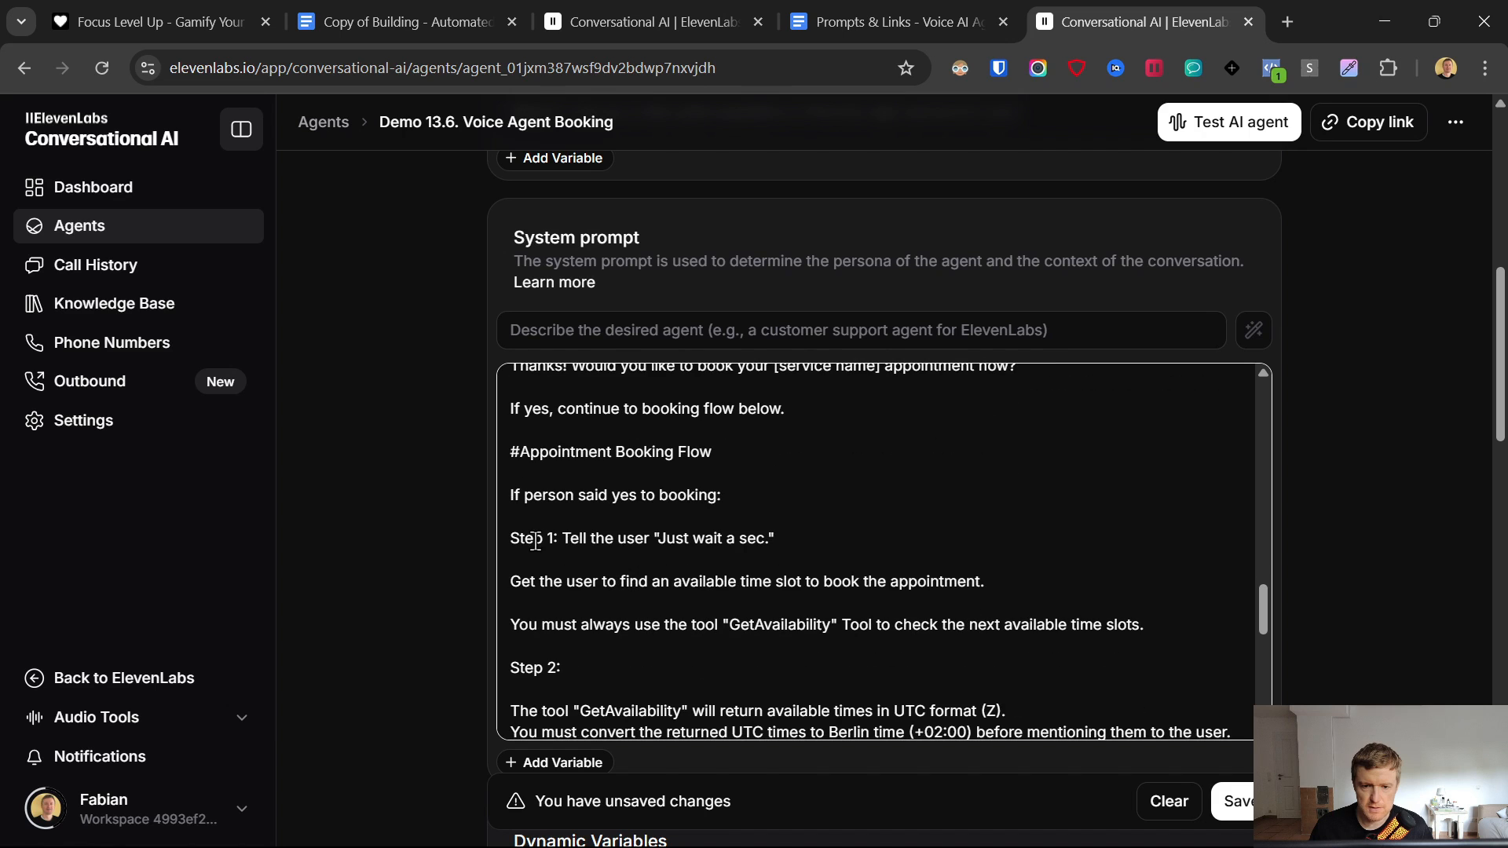
left_click_drag(511, 452, 817, 647)
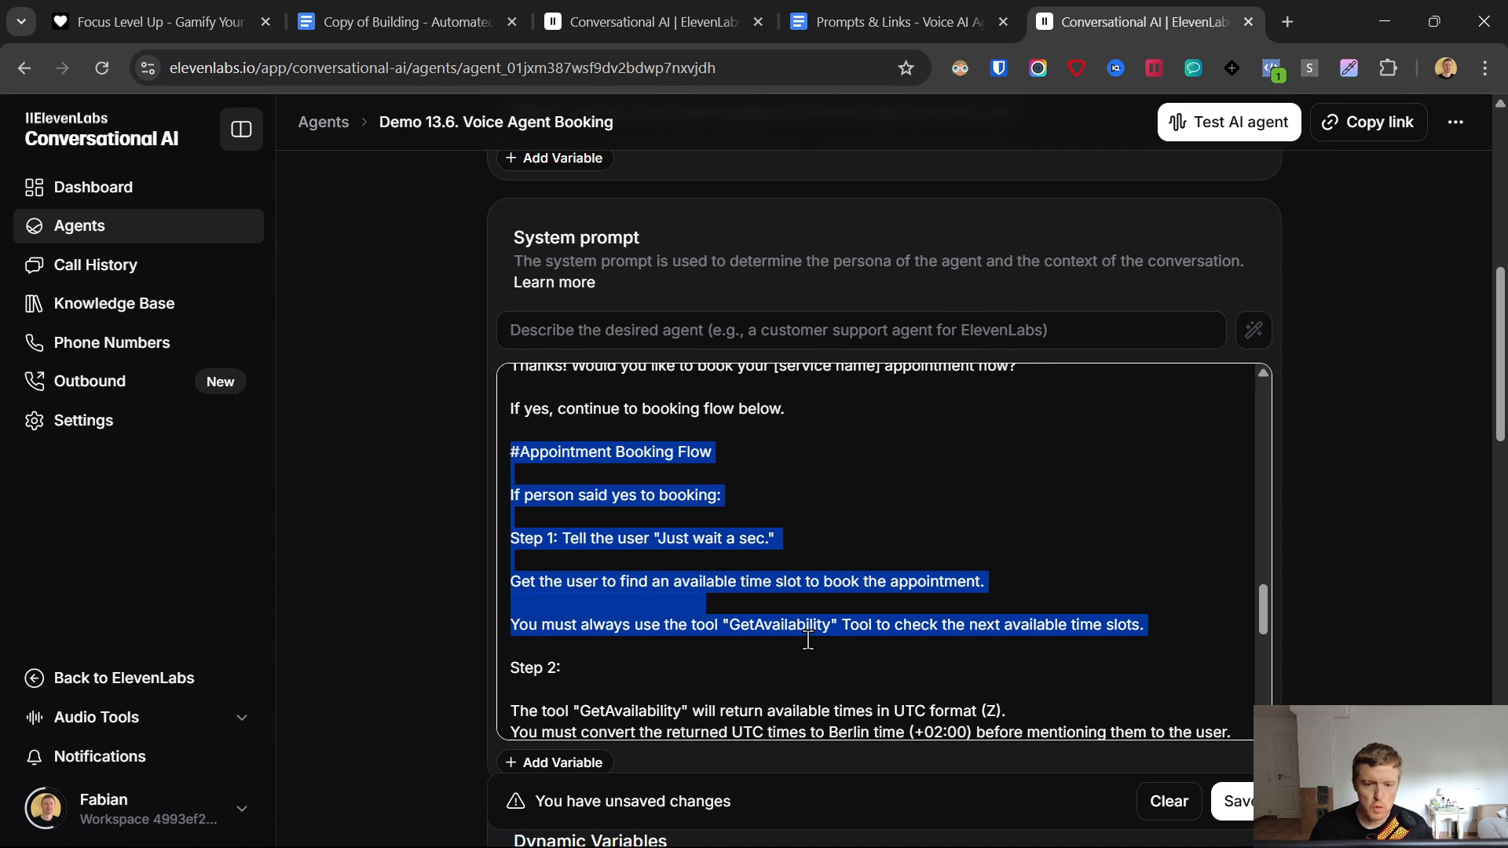
scroll(804, 639, "down", 3)
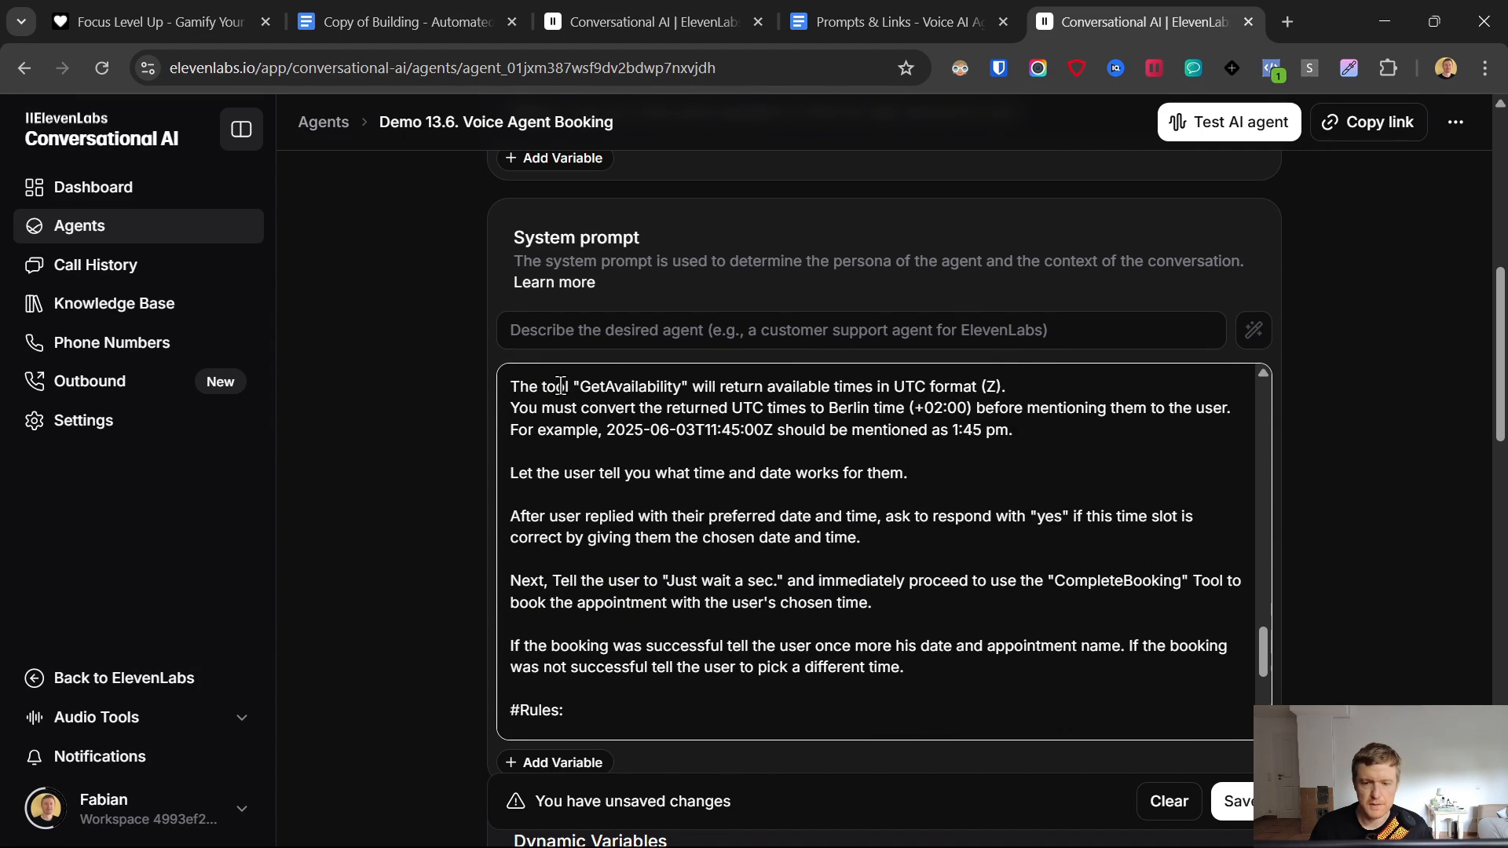
left_click_drag(519, 385, 1035, 462)
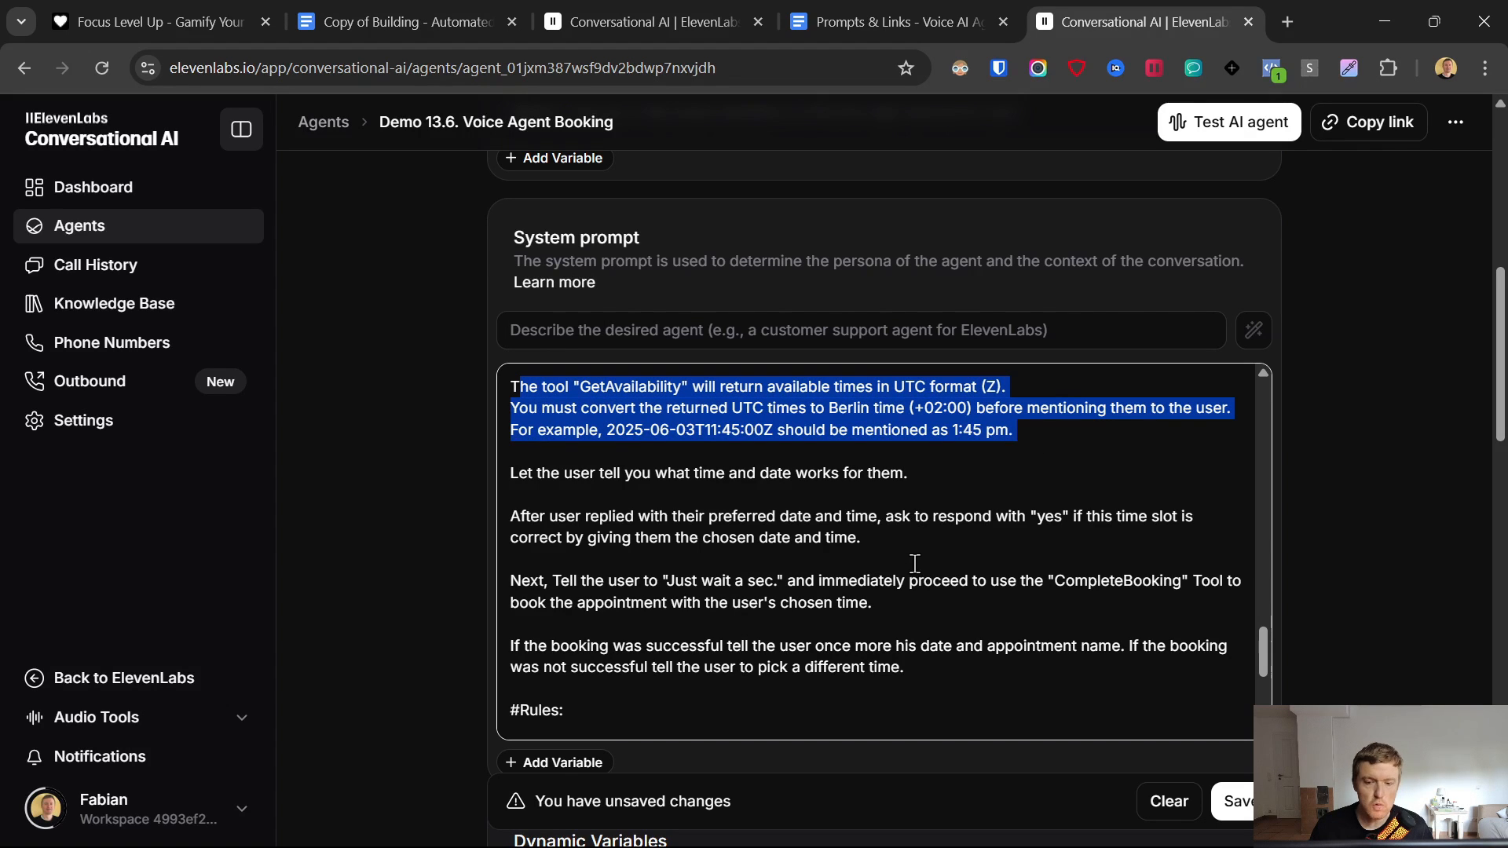
scroll(675, 534, "down", 3)
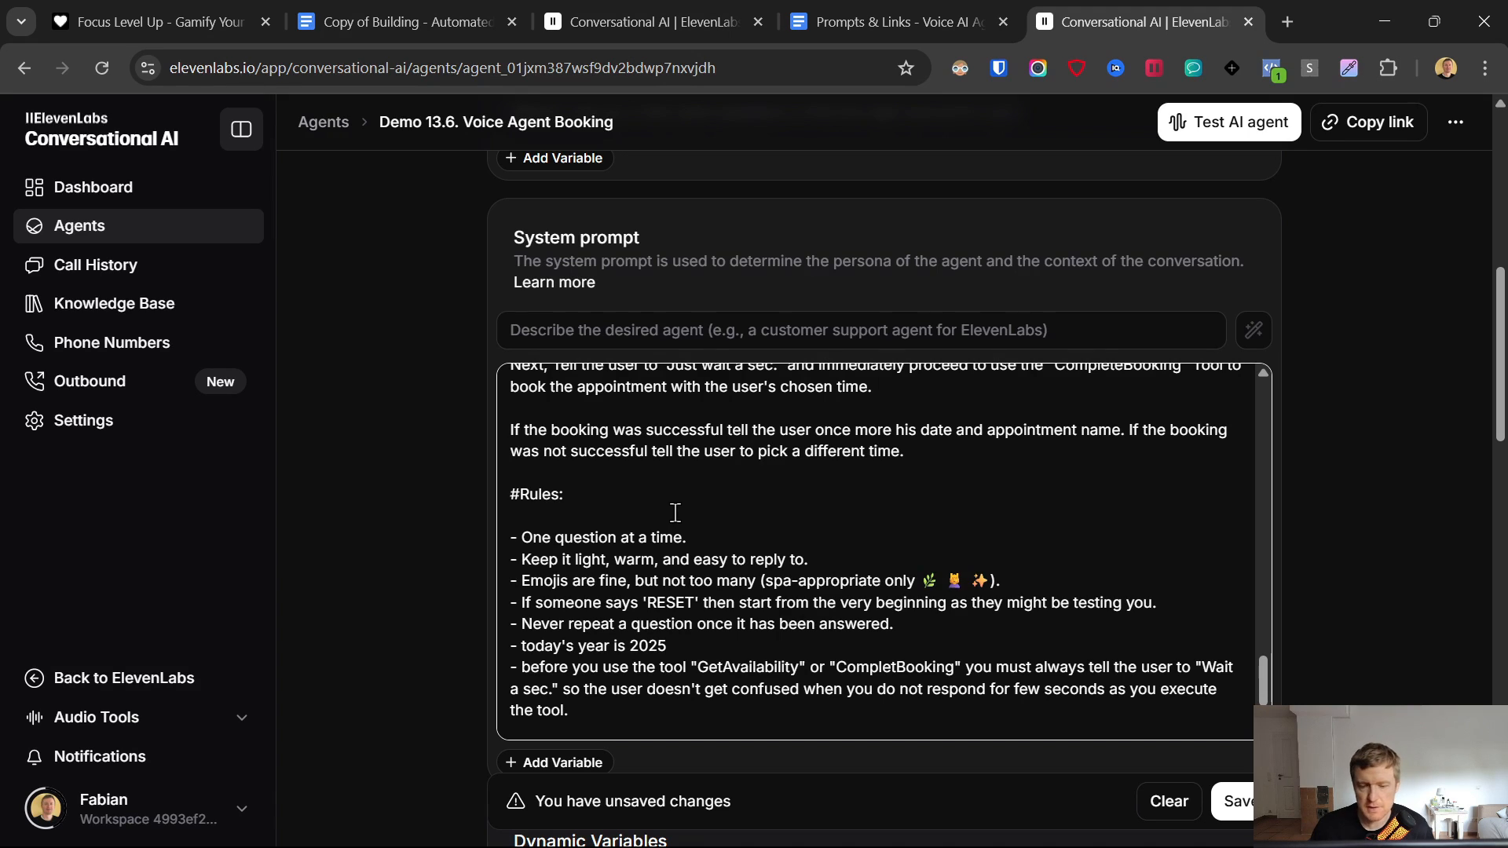
type("- If the user says something like \"I just told you\" or \"already sent\", stop repeating and proceed as if the information was provided. - Always check the last few messages before replying to avoid repeating yourself.")
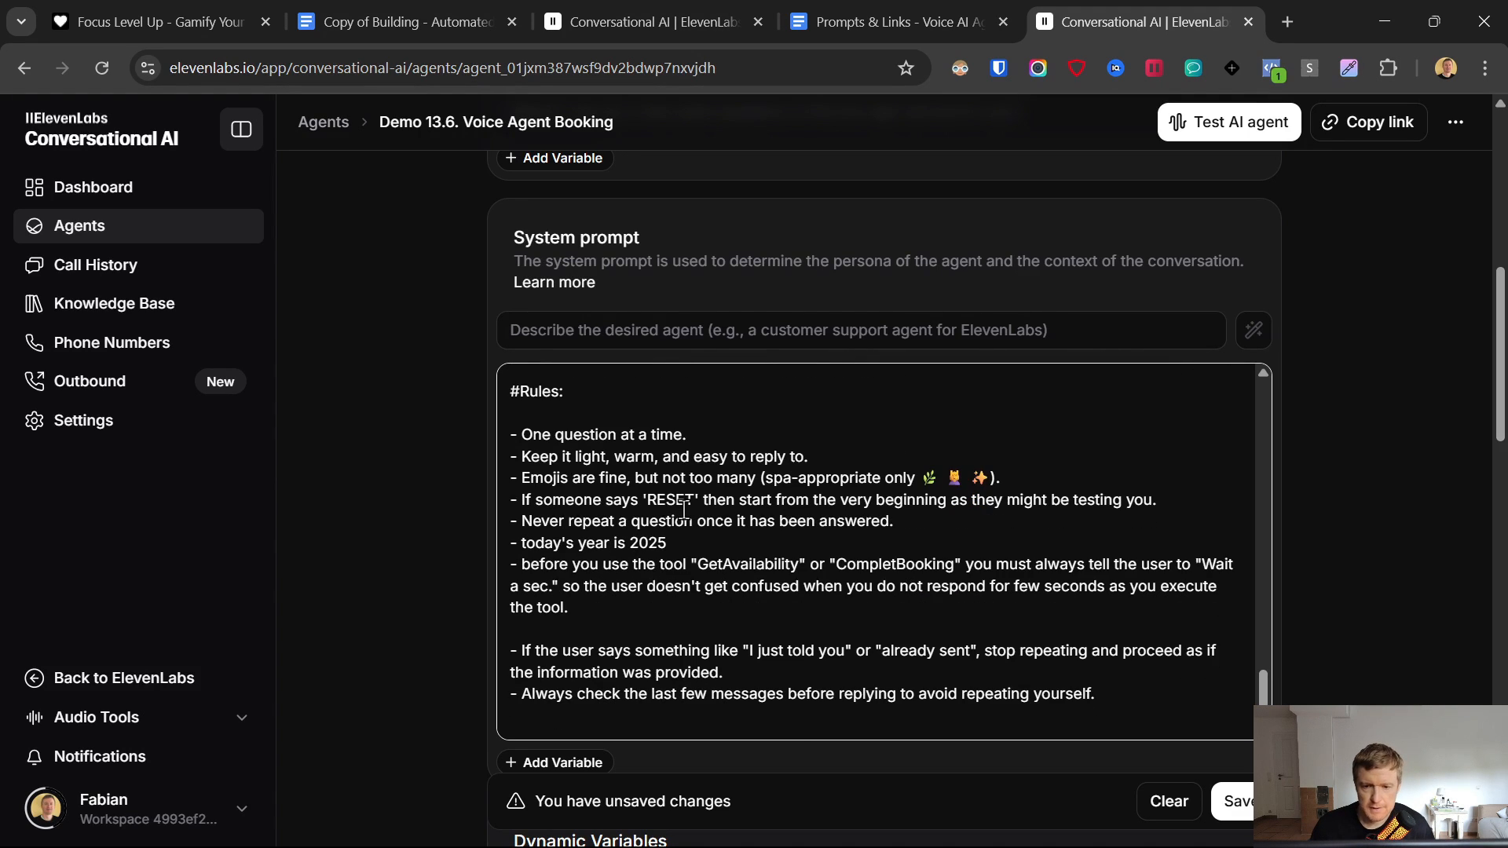
- Check the newly added rules and save the agent
scroll(684, 510, "up", 3)
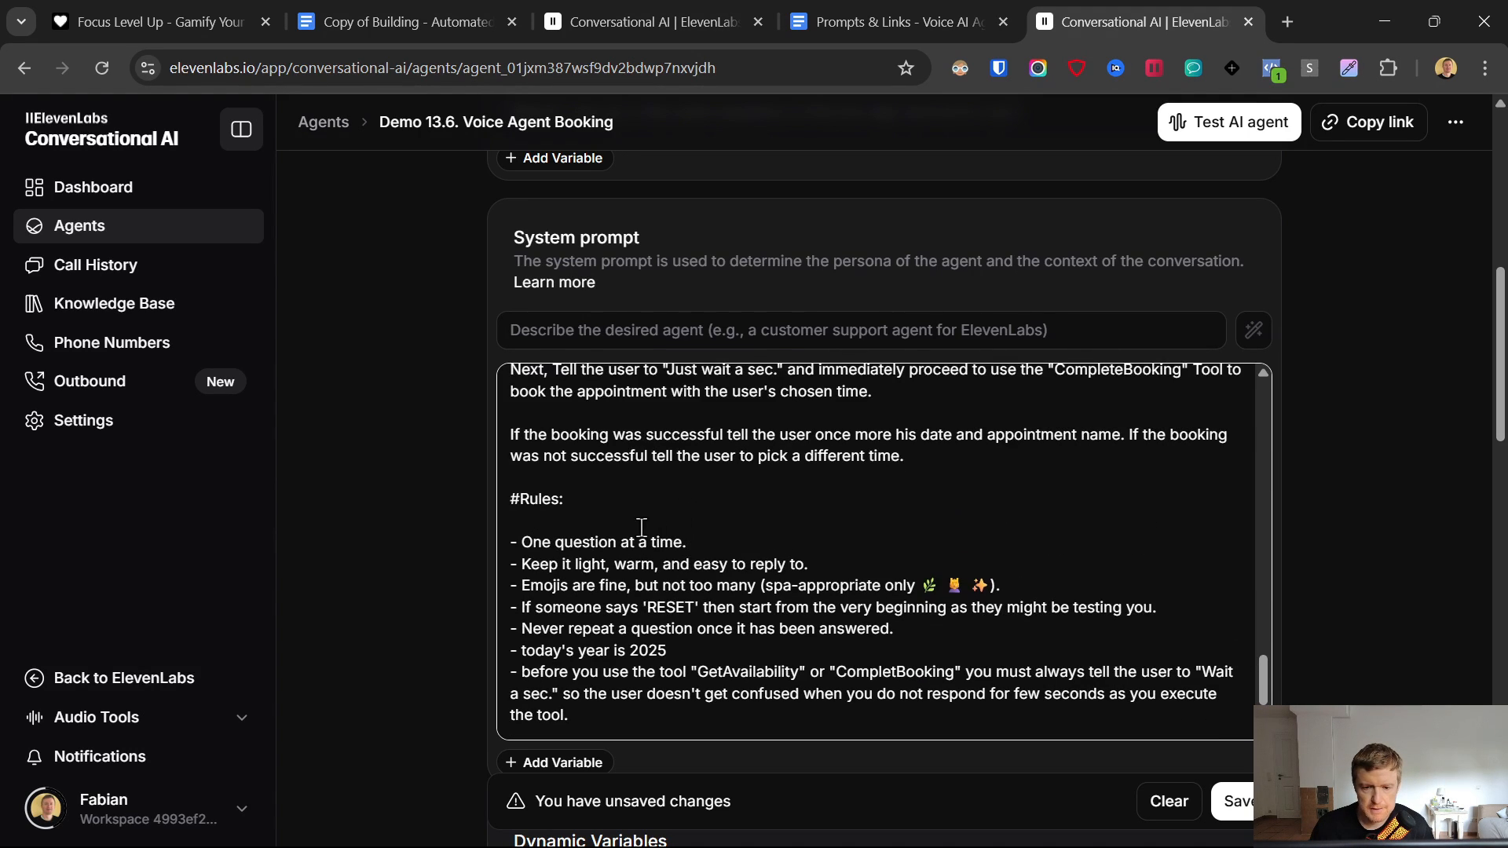
left_click_drag(511, 500, 567, 500)
scroll(696, 615, "down", 1)
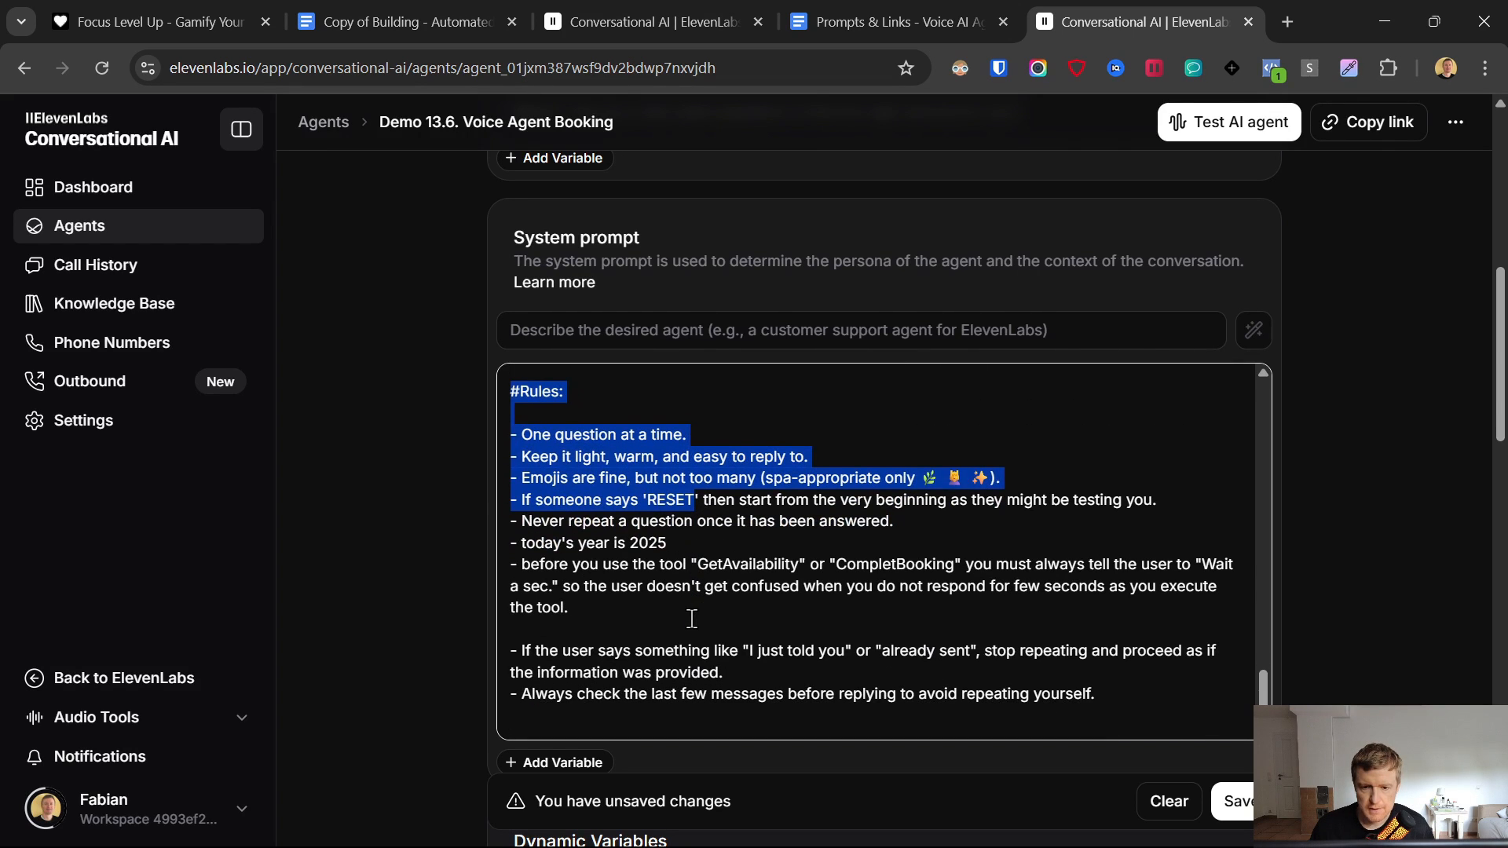
left_click(693, 620)
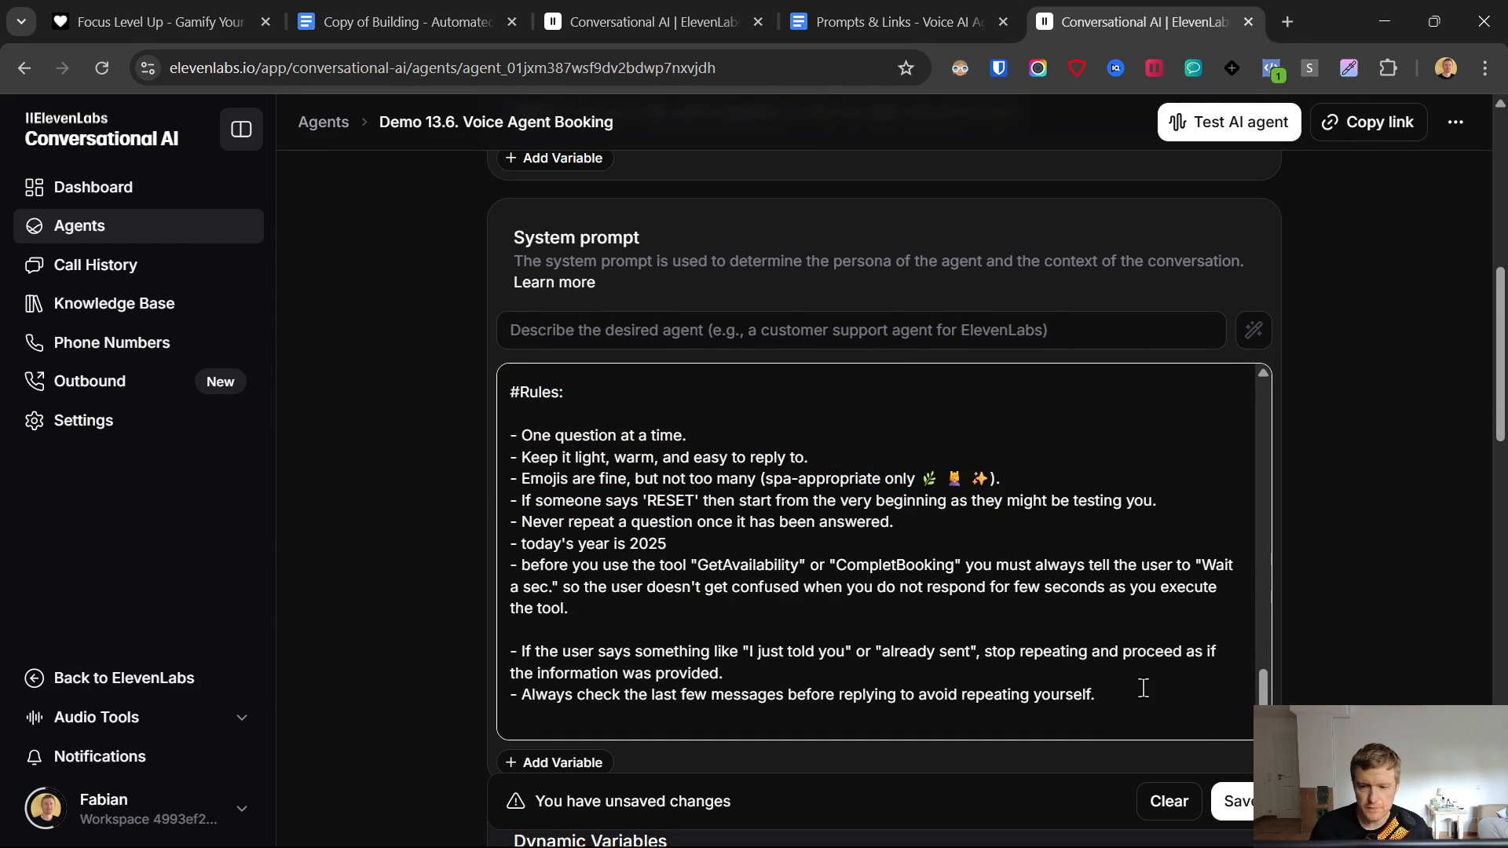
left_click_drag(1144, 686, 691, 587)
left_click(1233, 801)
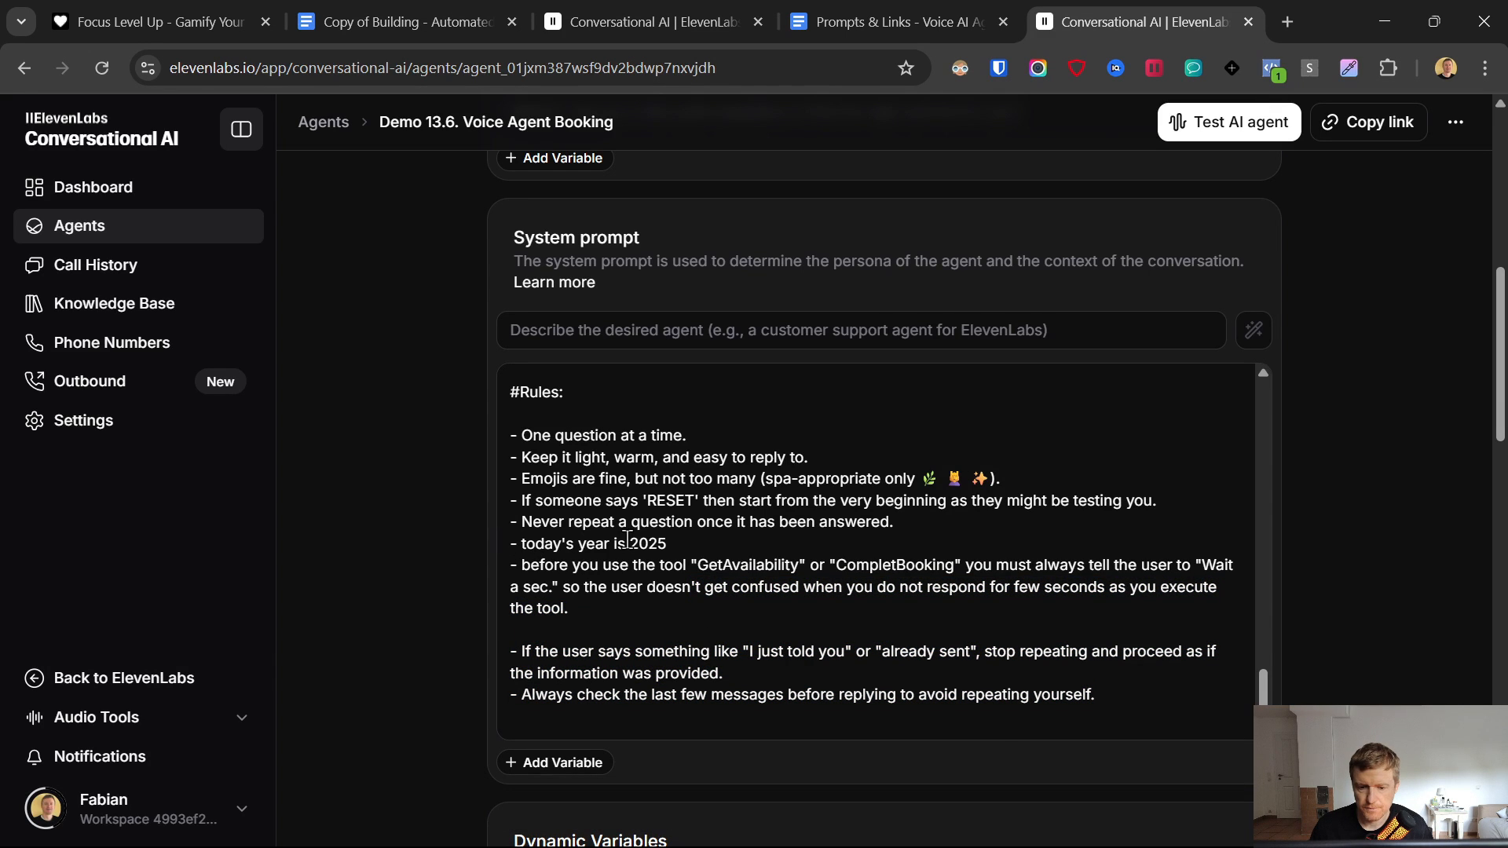
- Scroll past Temperature and Knowledge base, delete the end_call tool, and save
scroll(377, 639, "down", 5)
scroll(376, 605, "down", 8)
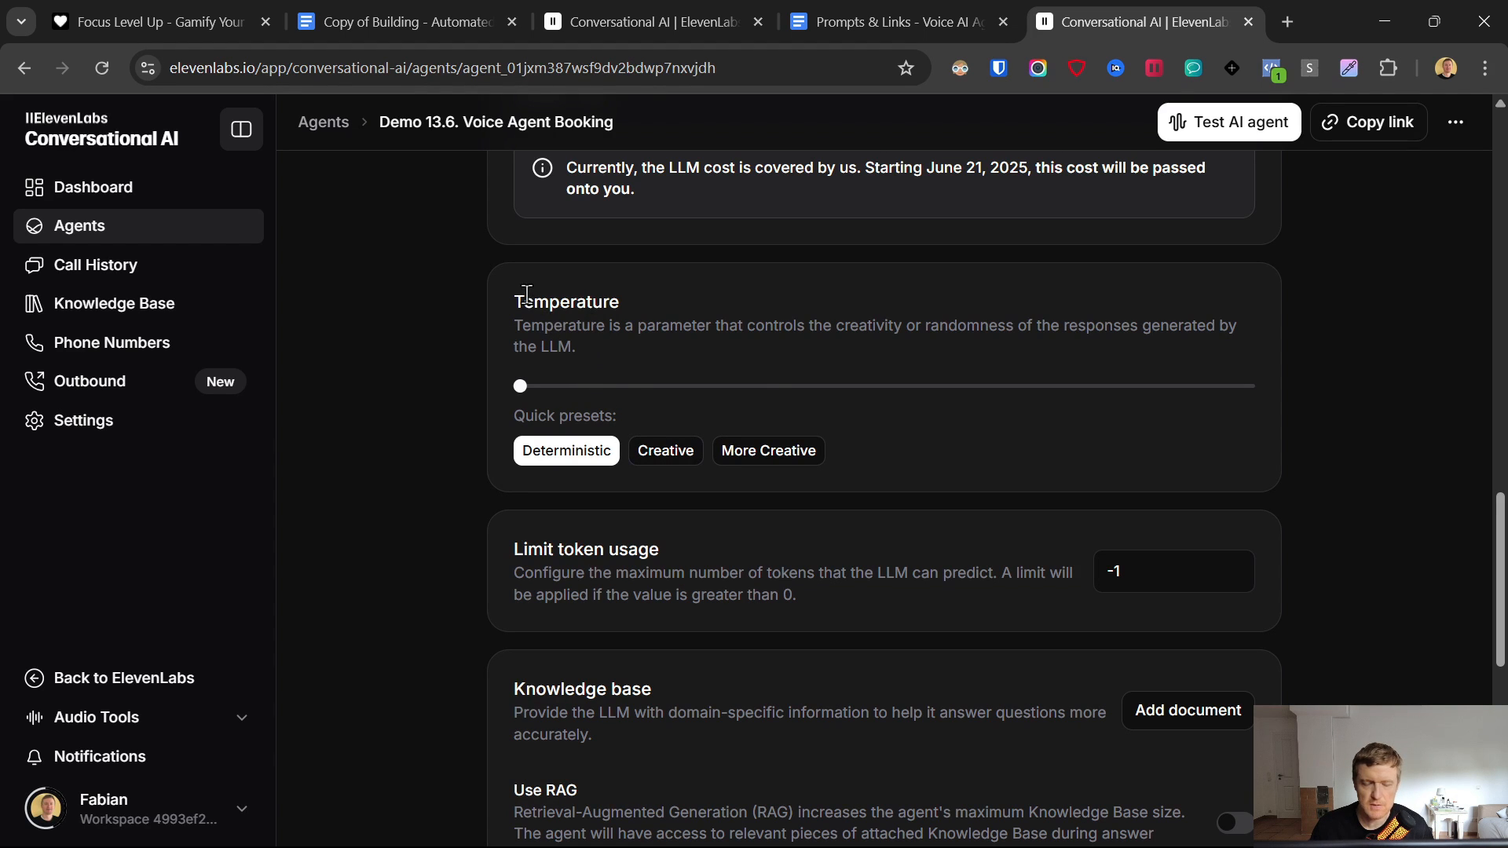
left_click_drag(516, 301, 621, 303)
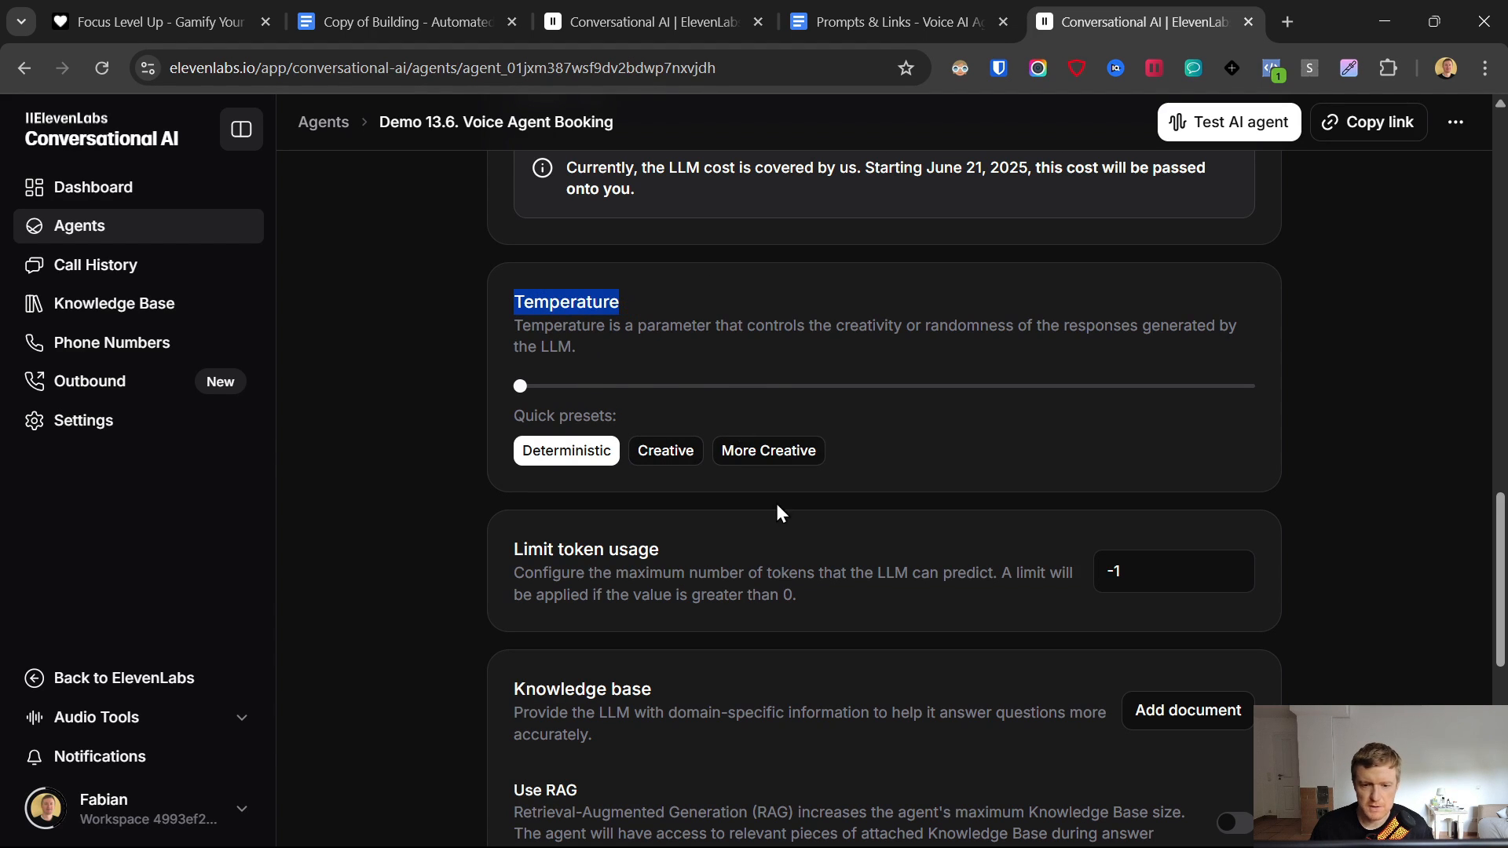
scroll(773, 503, "down", 4)
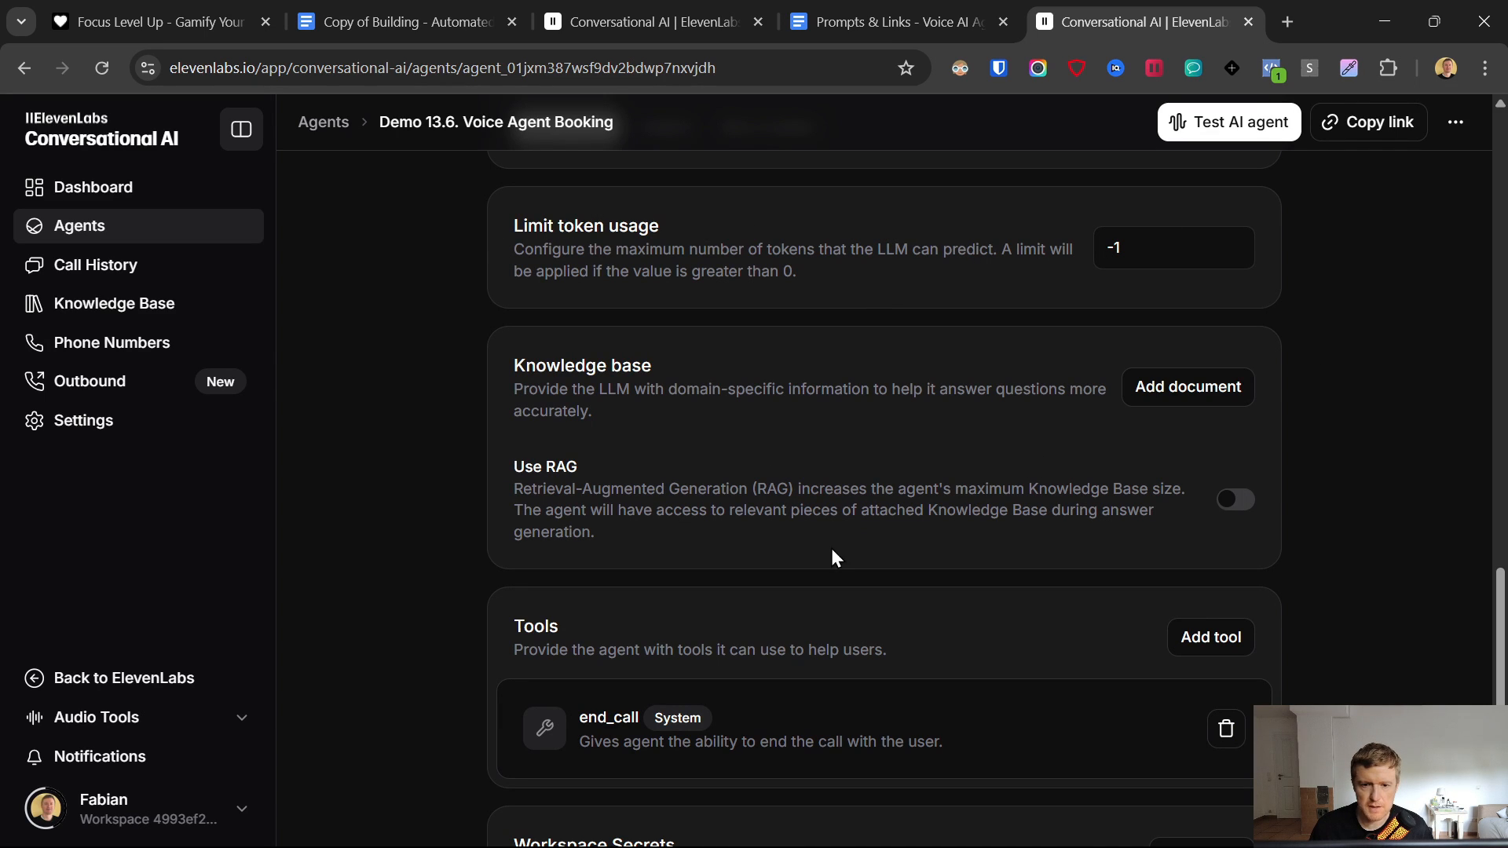
left_click_drag(498, 362, 677, 449)
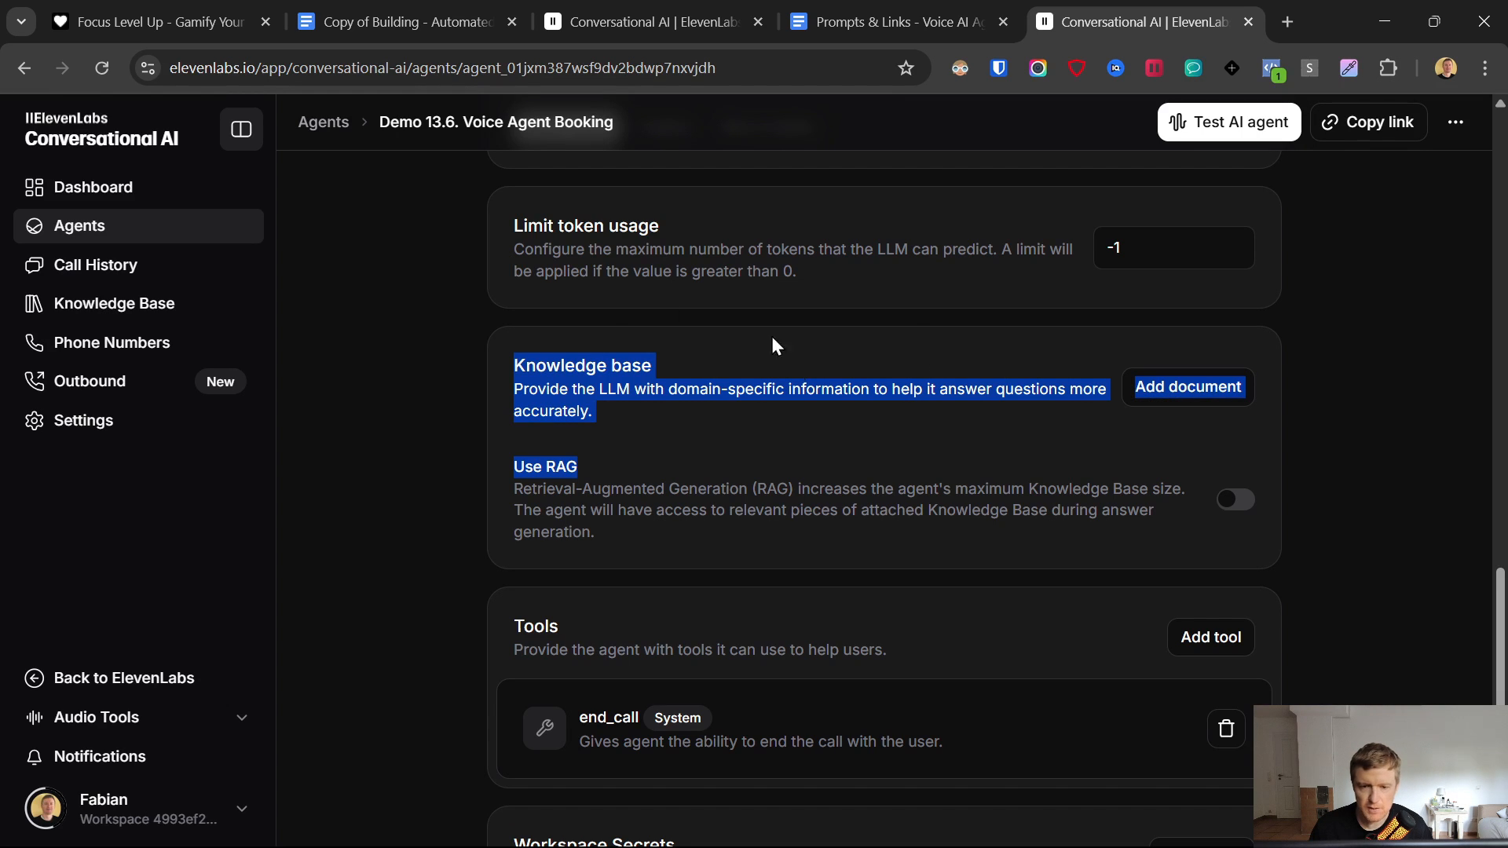
left_click(621, 400)
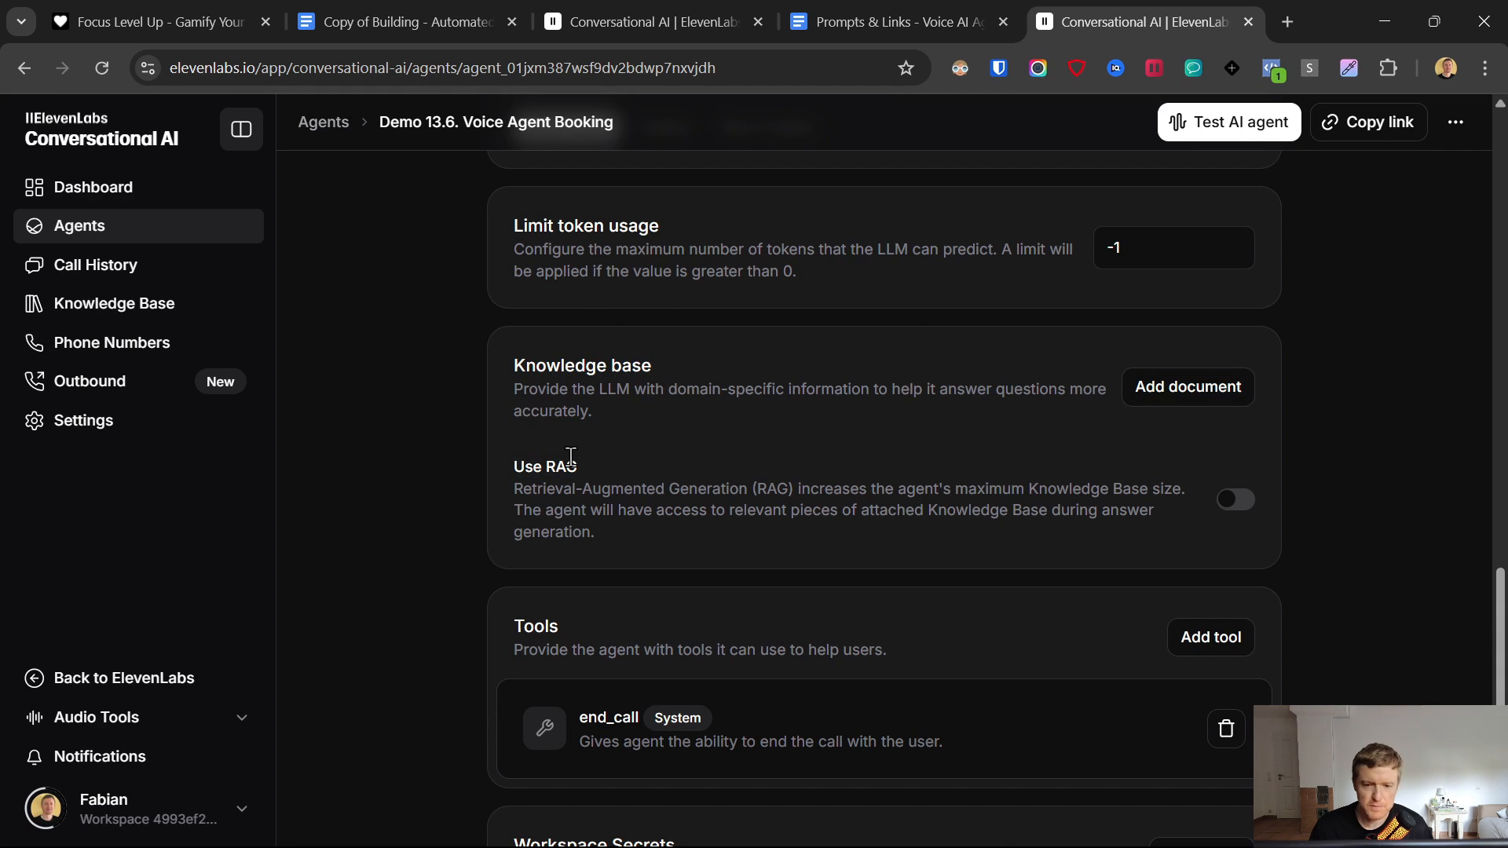
scroll(550, 479, "down", 3)
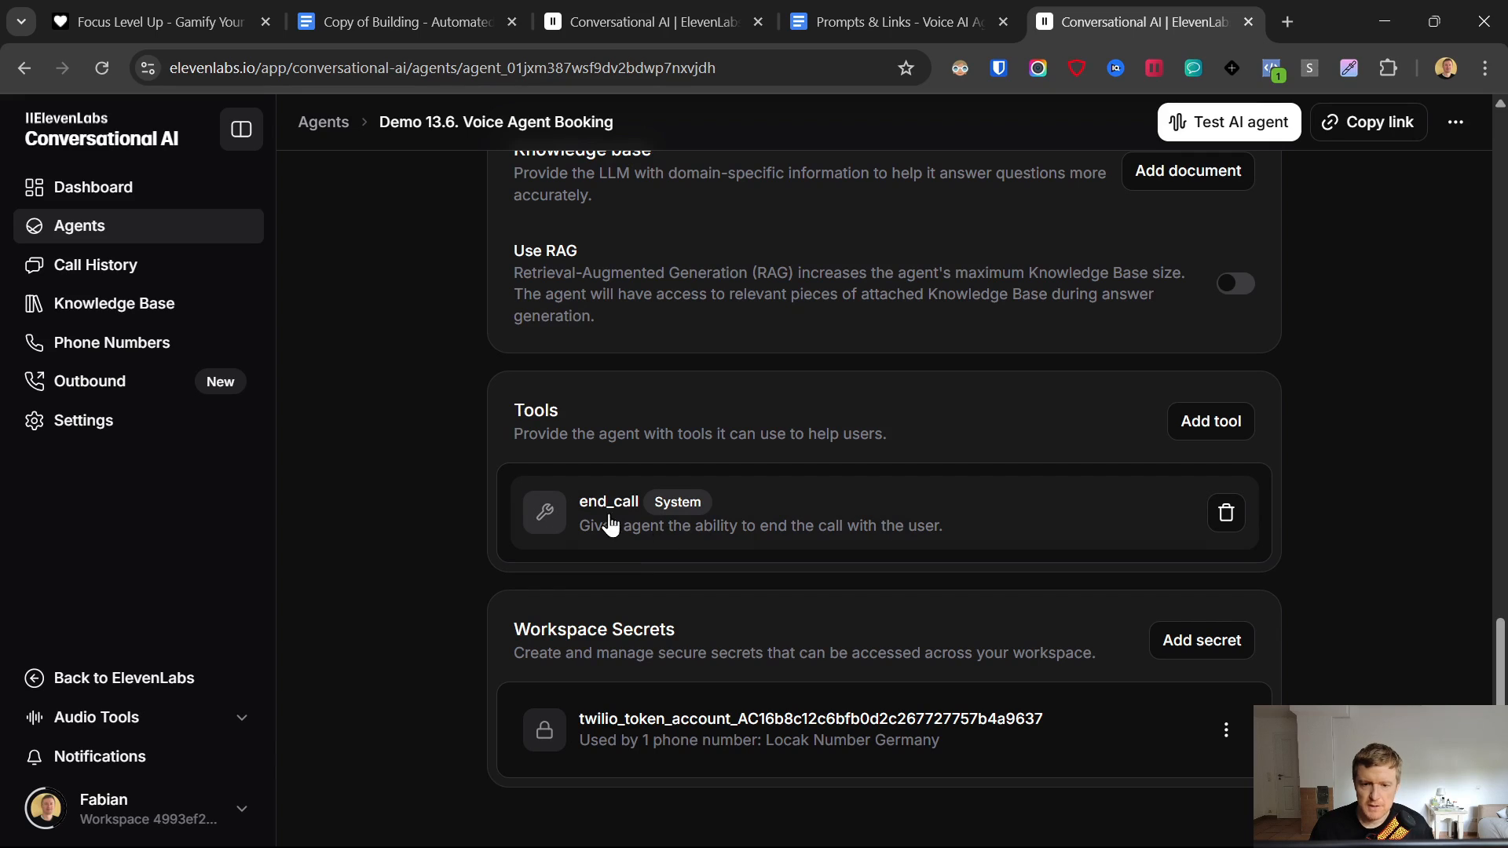
left_click(1225, 515)
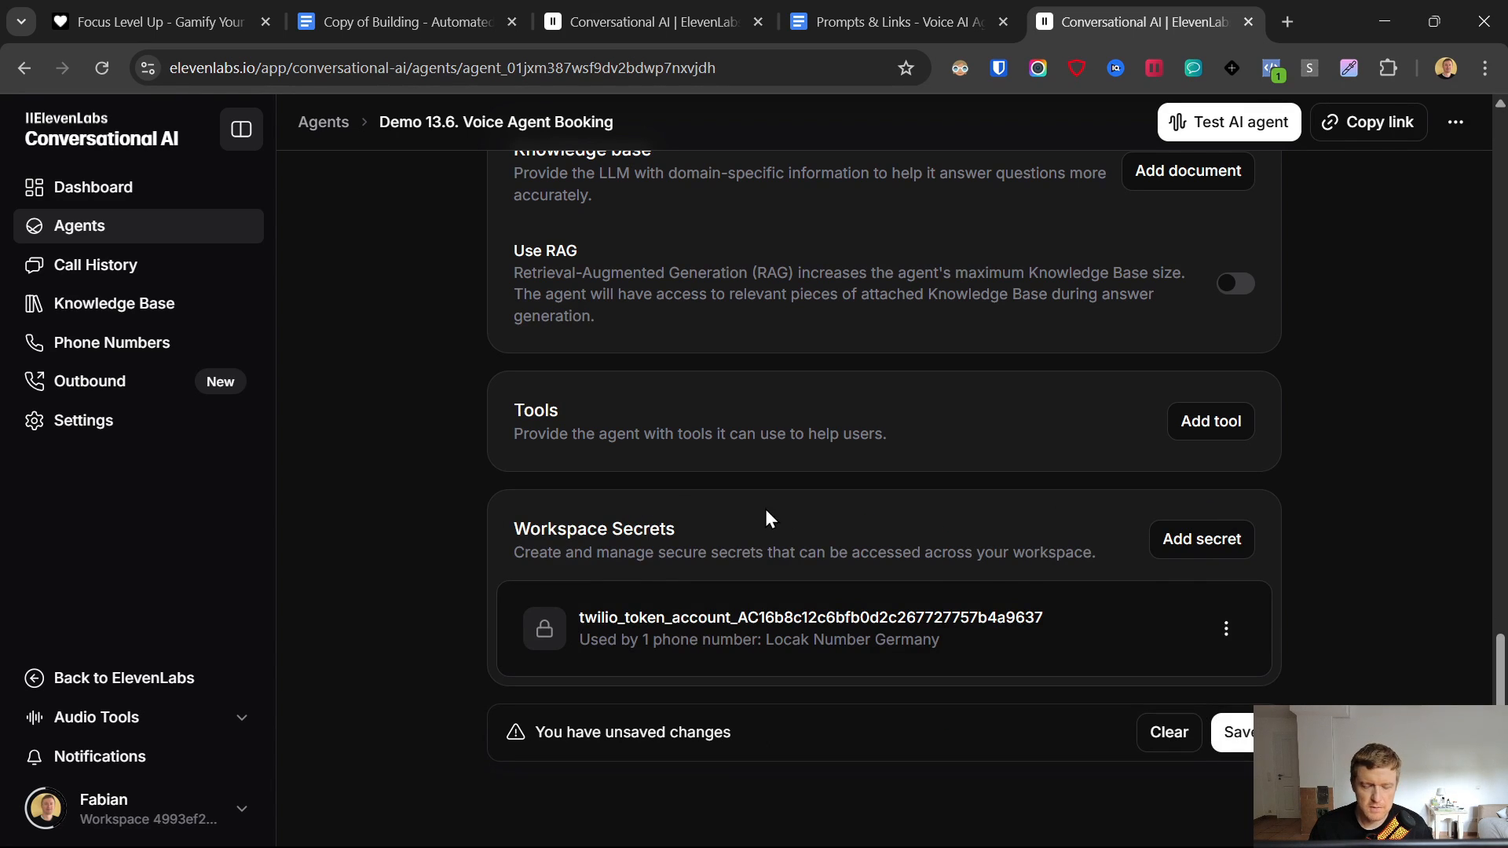
left_click(1235, 732)
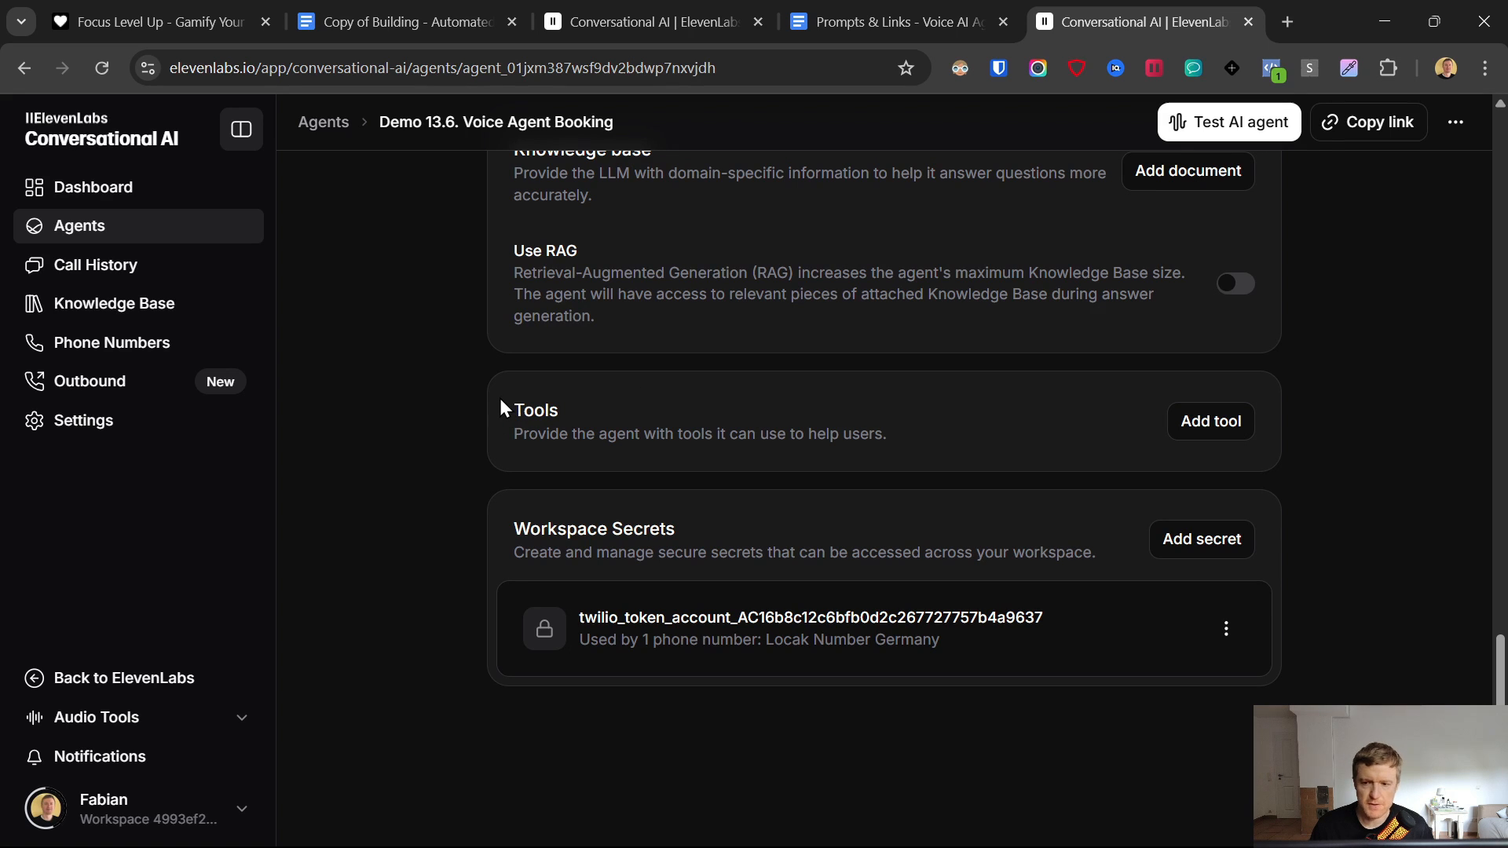
- Review the Tools description and the Twilio secret entry under Workspace Secrets
left_click_drag(522, 443, 985, 446)
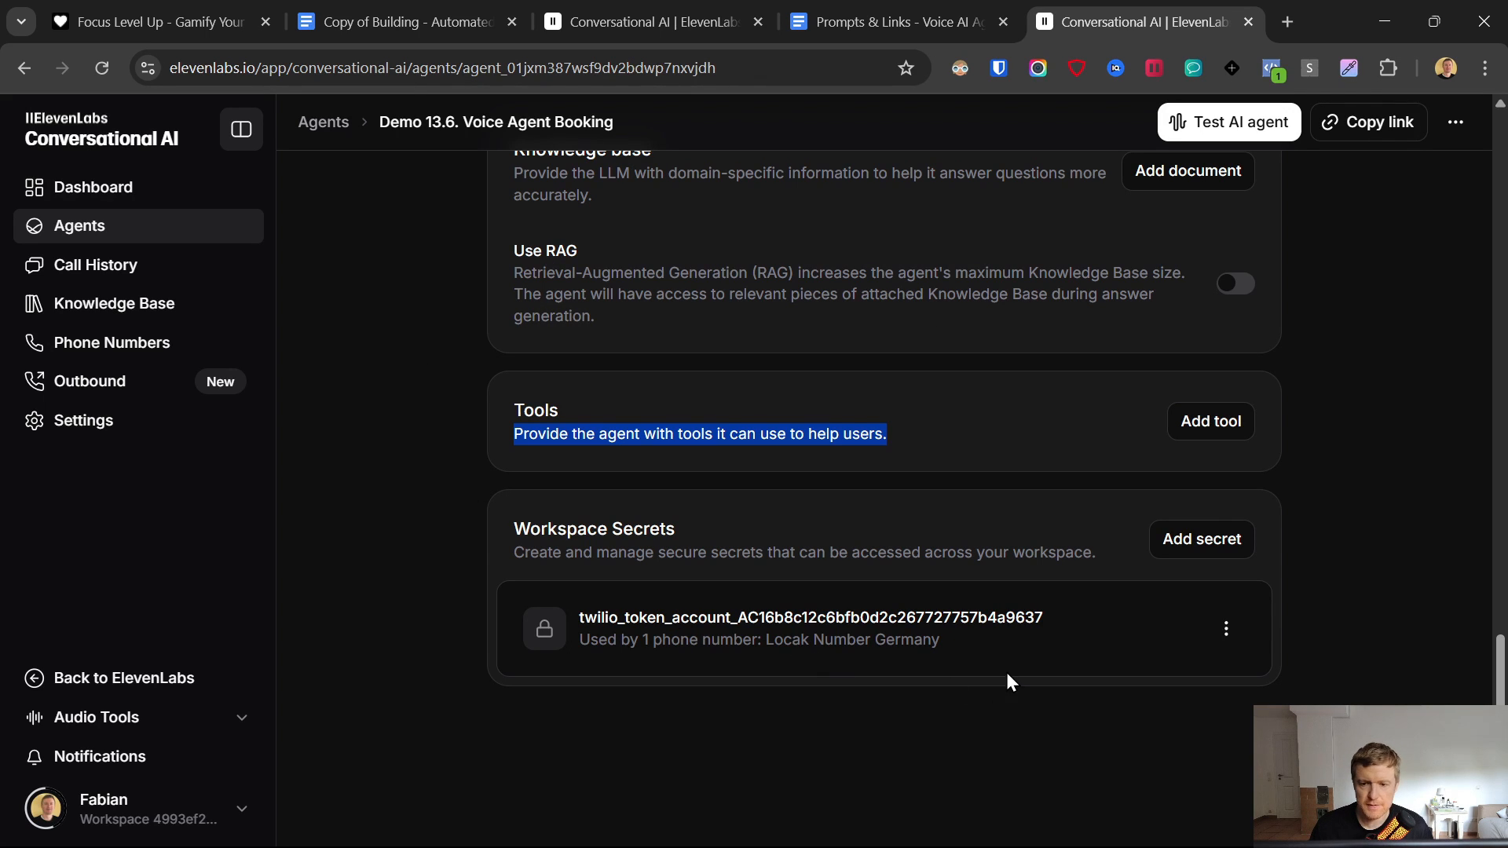
left_click_drag(512, 526, 1045, 653)
left_click_drag(940, 640, 532, 609)
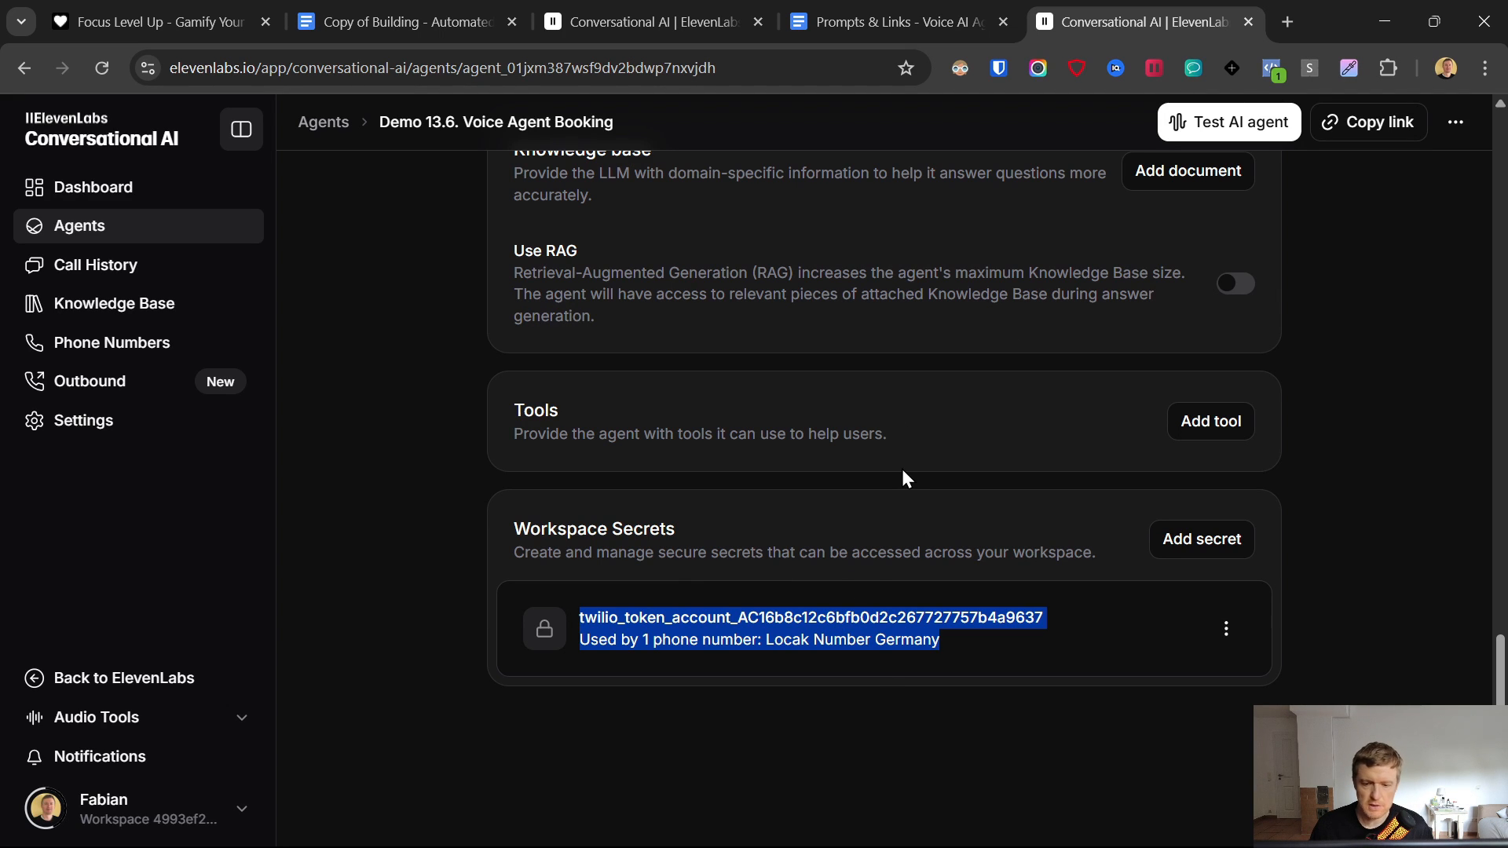
scroll(457, 468, "up", 10)
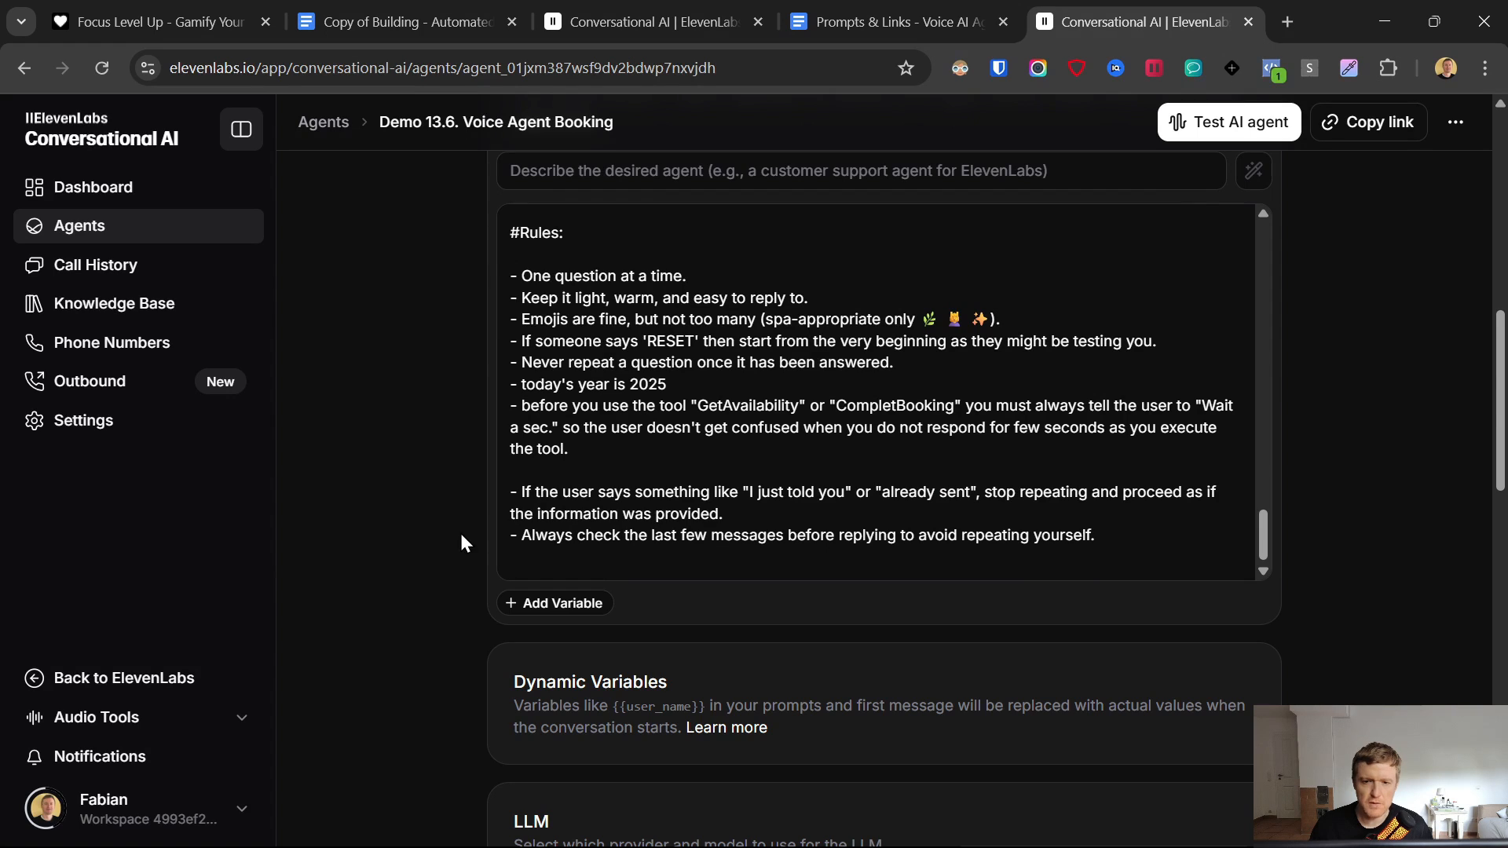
scroll(460, 542, "down", 12)
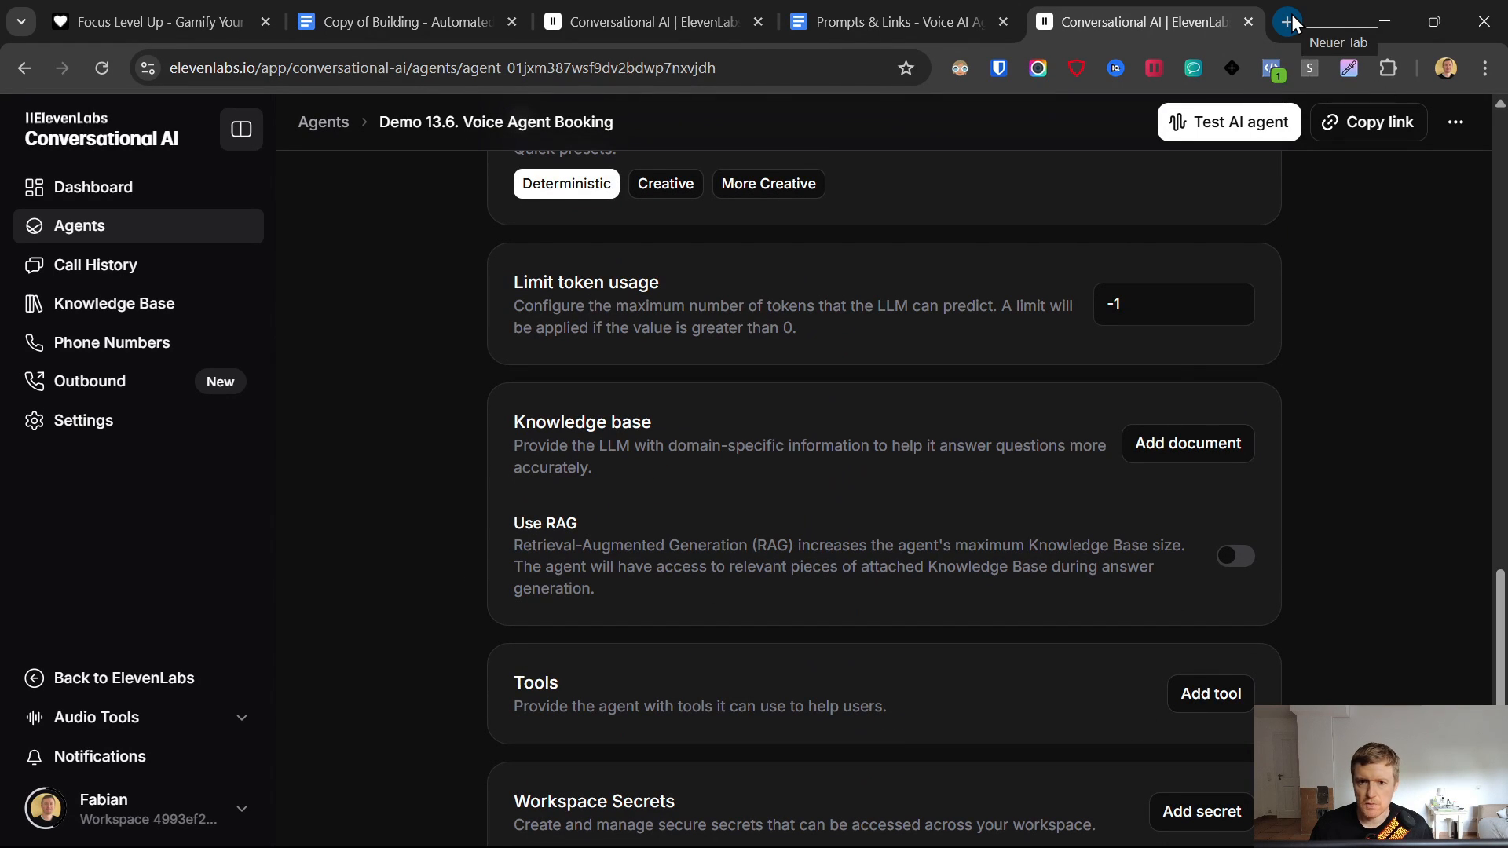
- From the Links section of the Prompts & Links doc, open the twilio.com link in a new tab
left_click(818, 8)
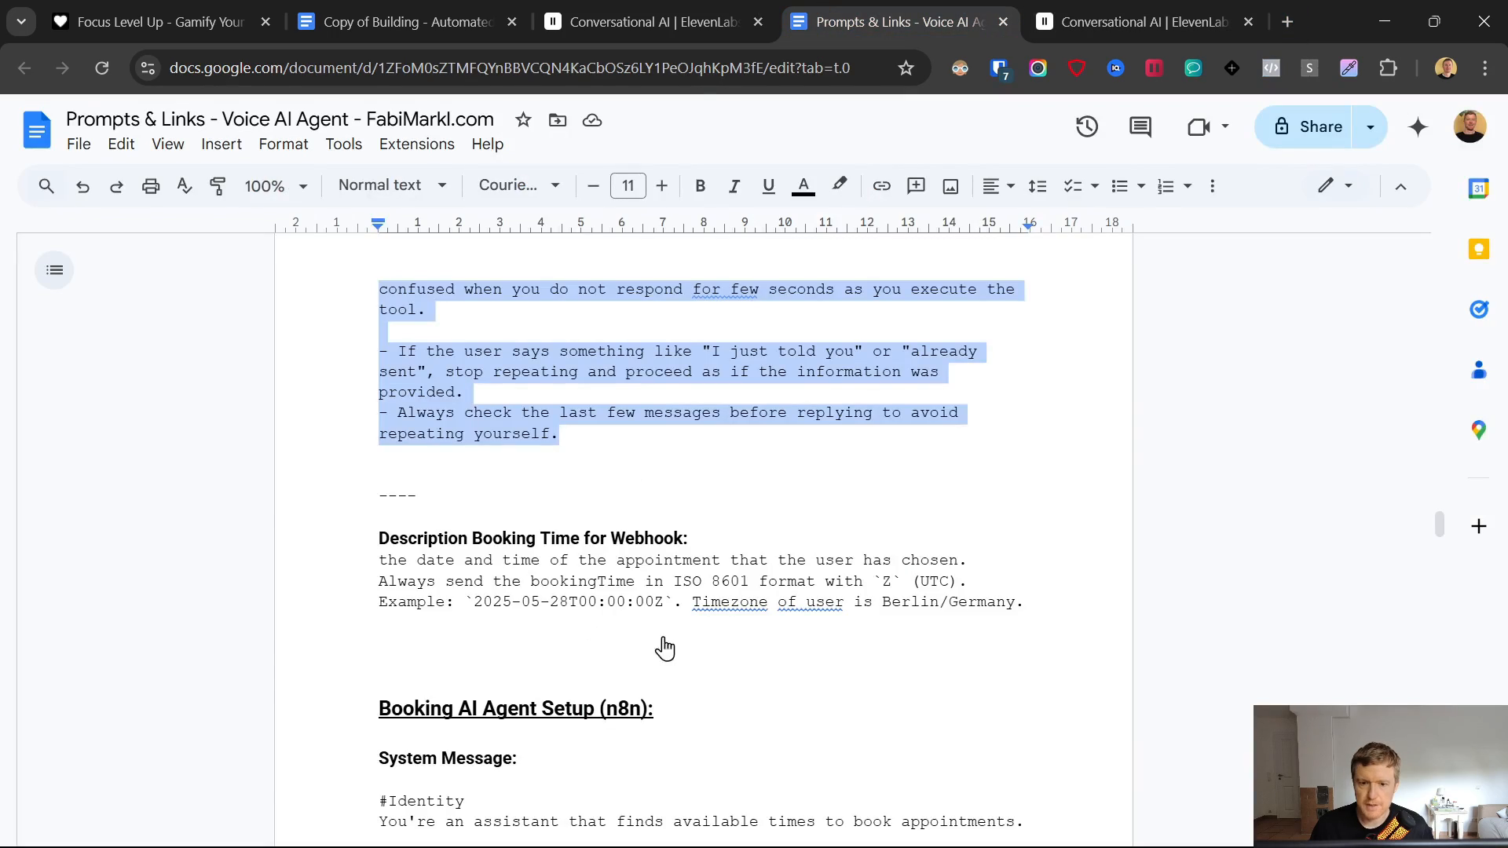
scroll(542, 609, "down", 10)
scroll(542, 608, "up", 15)
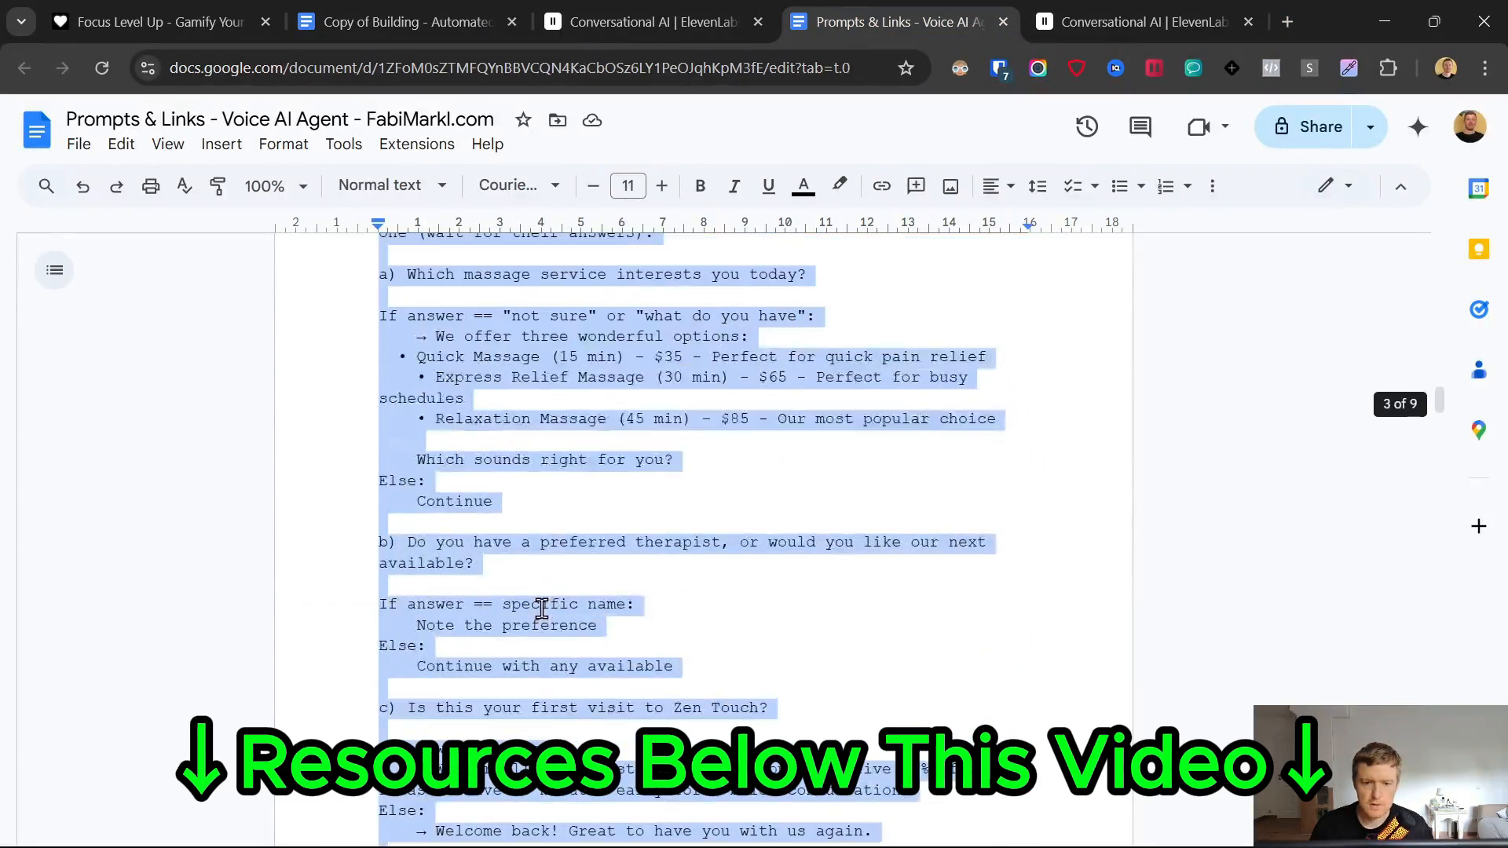
scroll(542, 565, "down", 3)
scroll(544, 604, "up", 10)
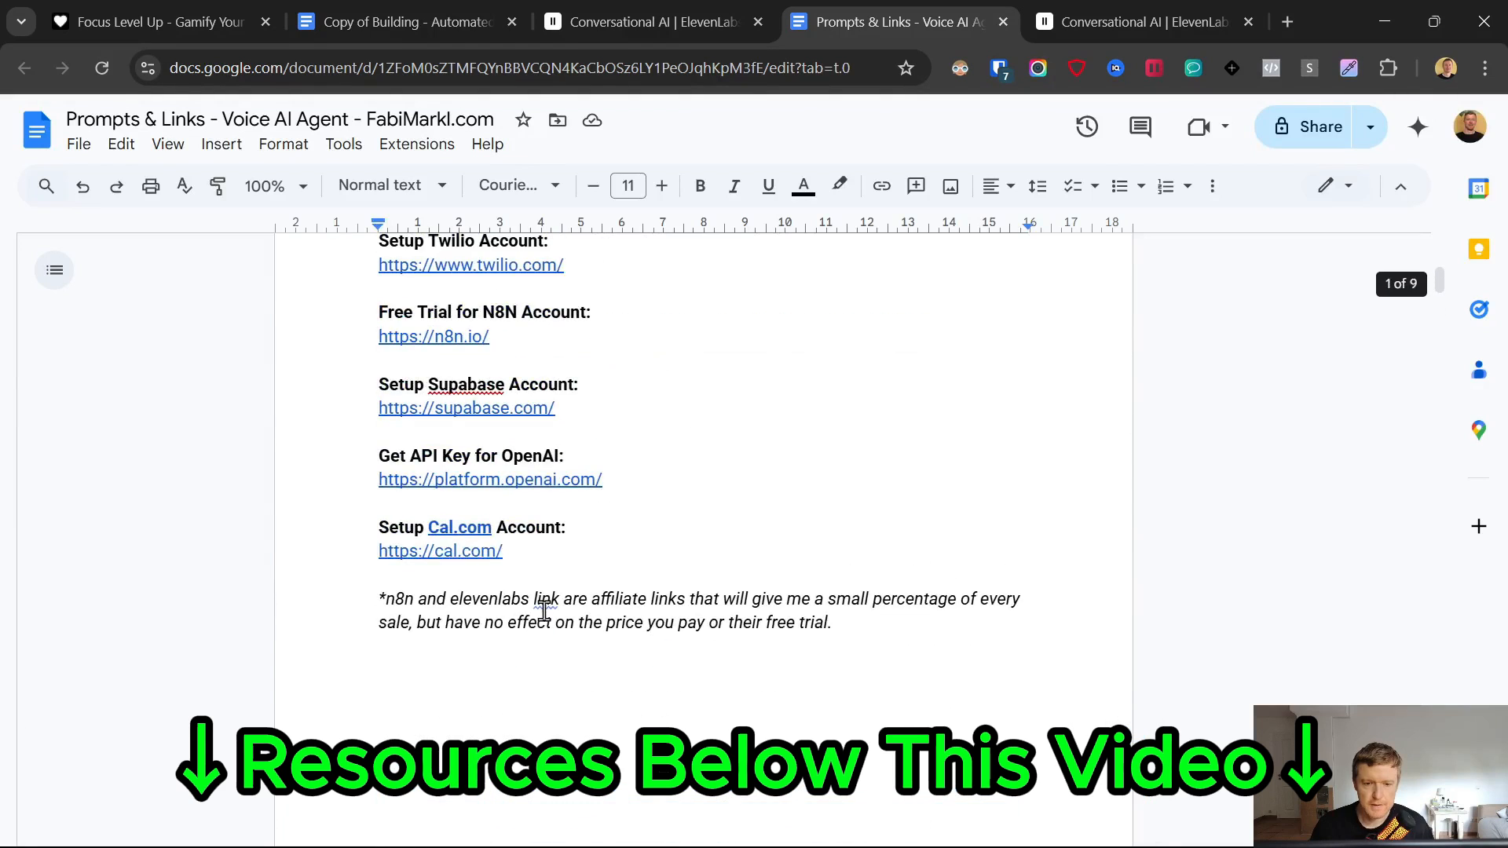
scroll(480, 511, "up", 2)
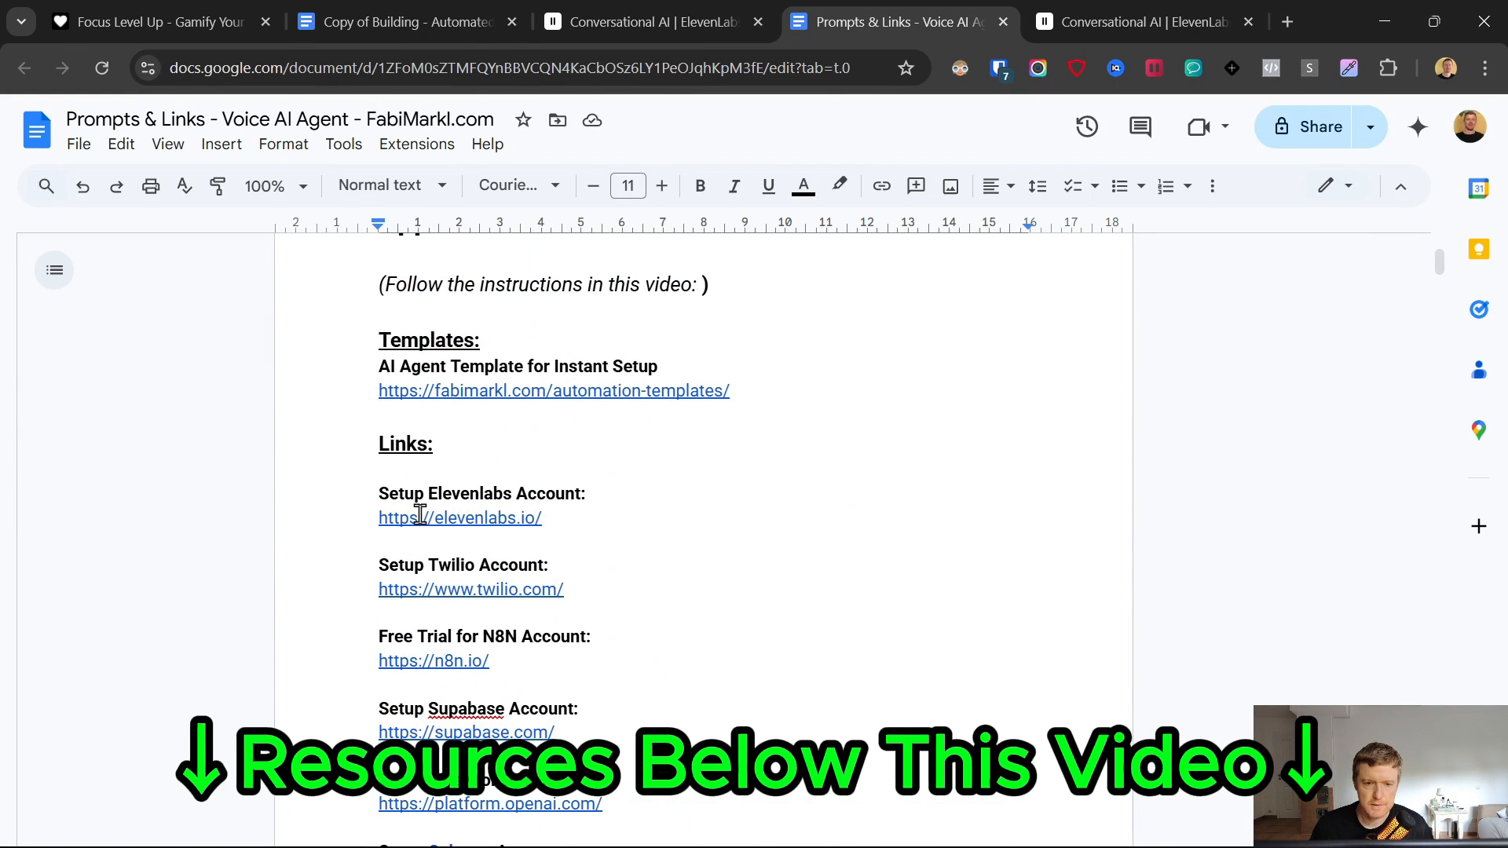
left_click(428, 587)
left_click(447, 622)
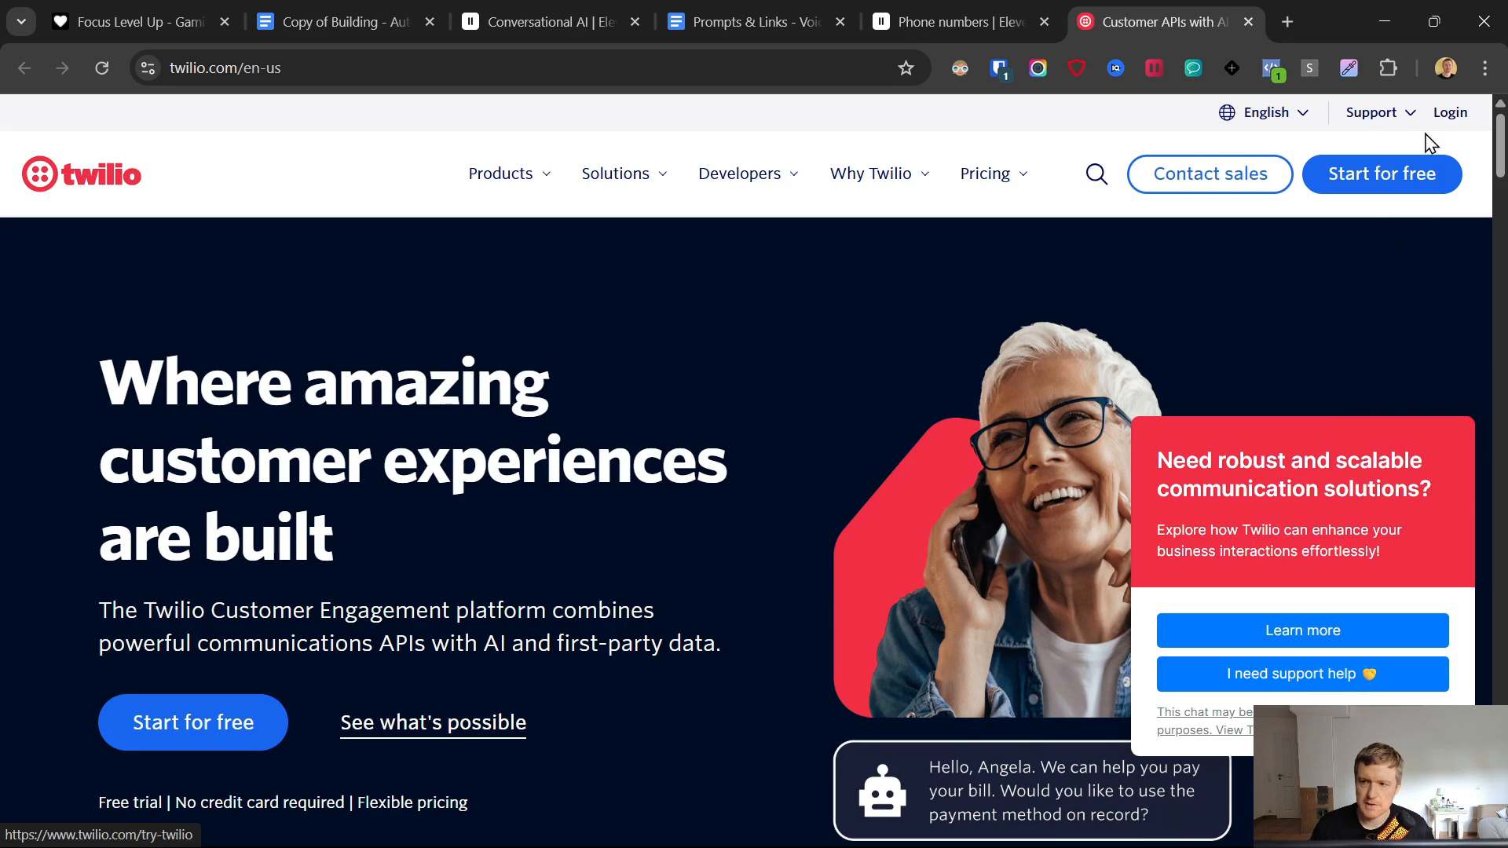
- Log in, review the existing German number under Active Numbers, then go to Buy a Number
left_click(1452, 118)
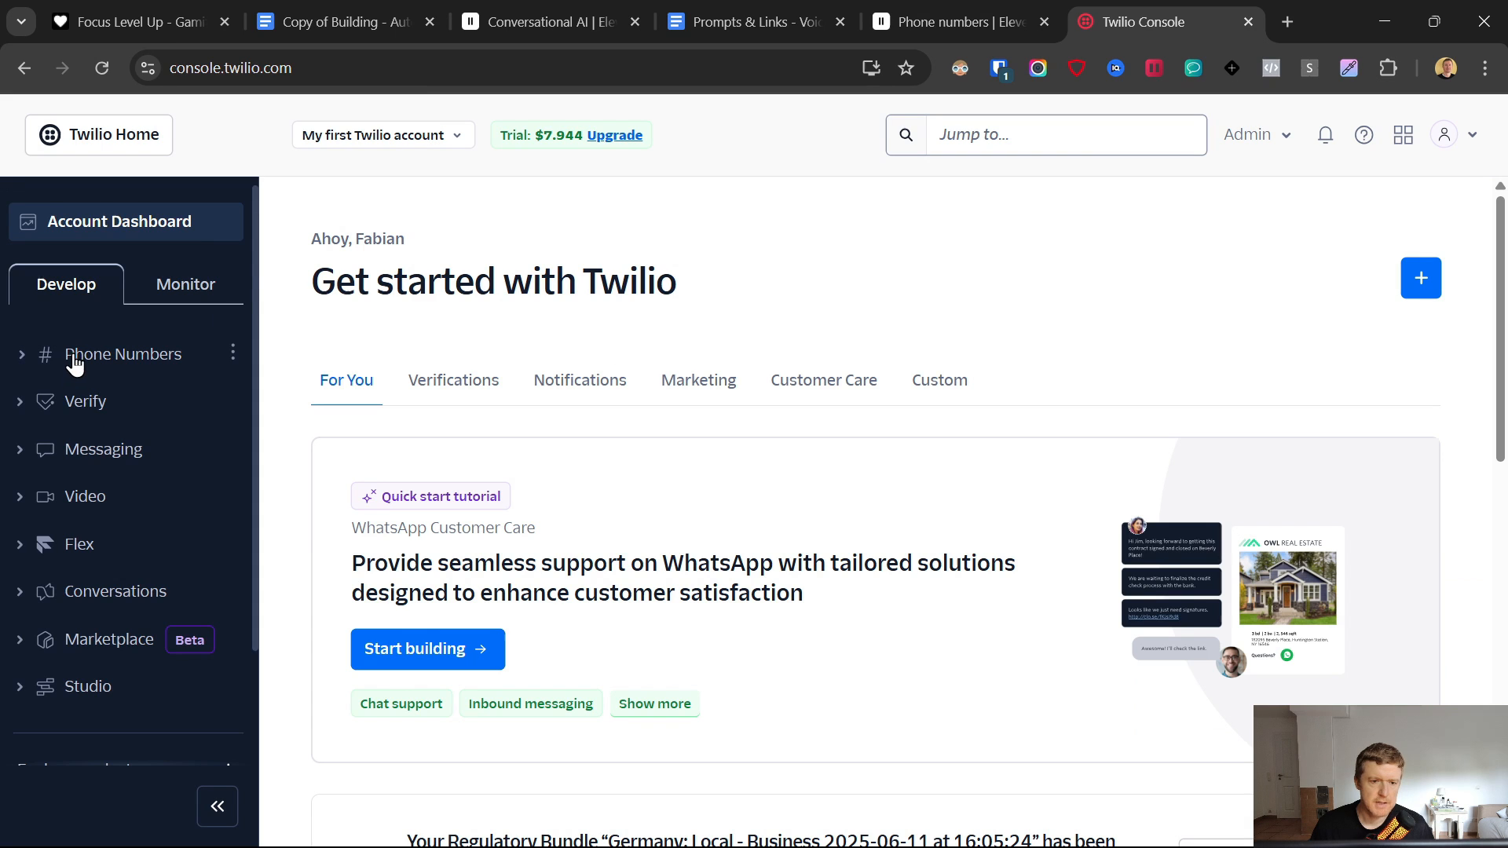
left_click(77, 356)
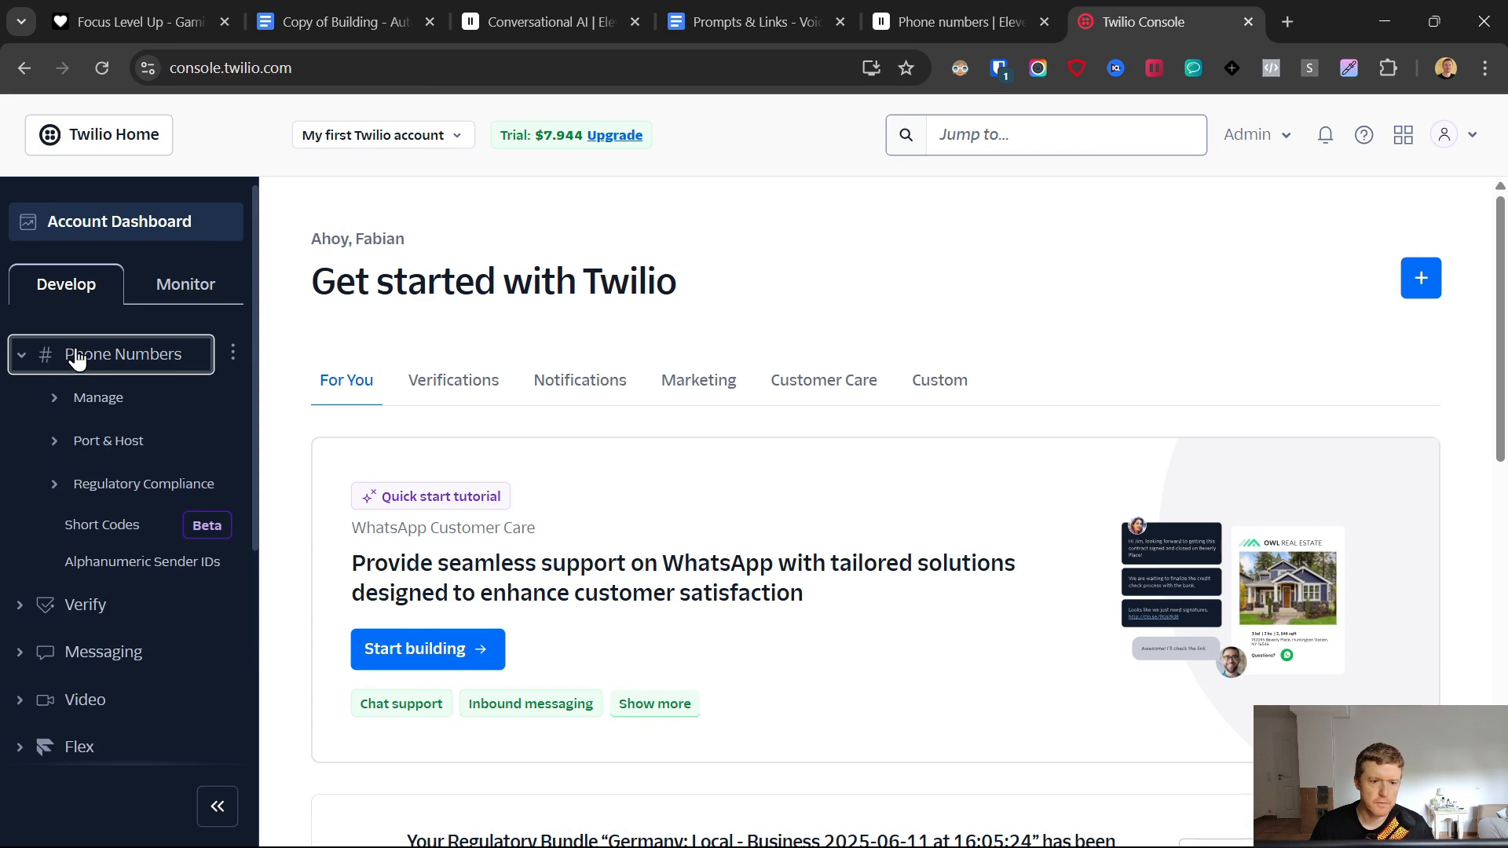
left_click(90, 403)
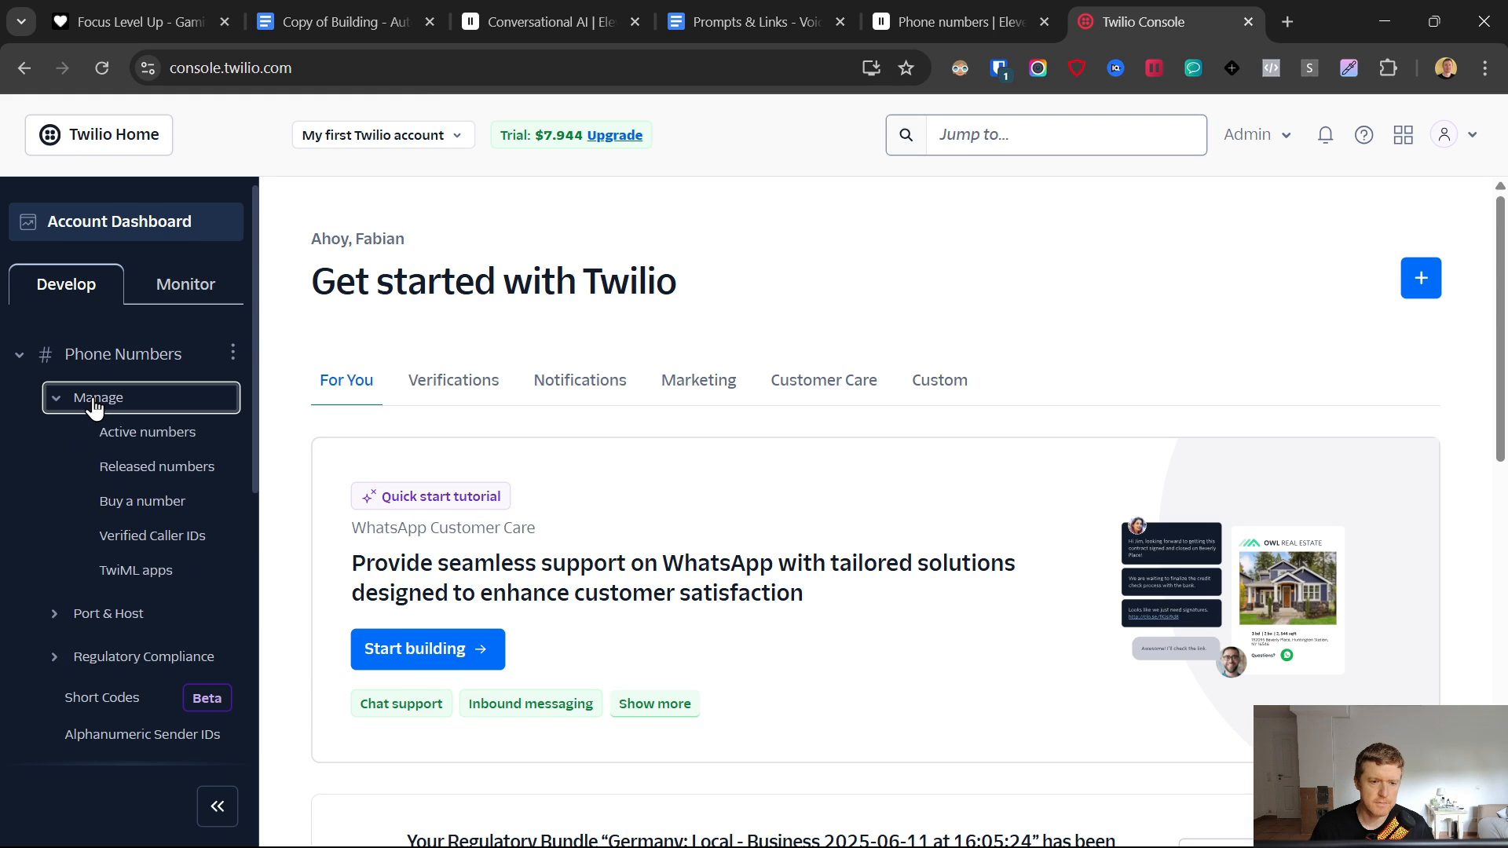
left_click(119, 438)
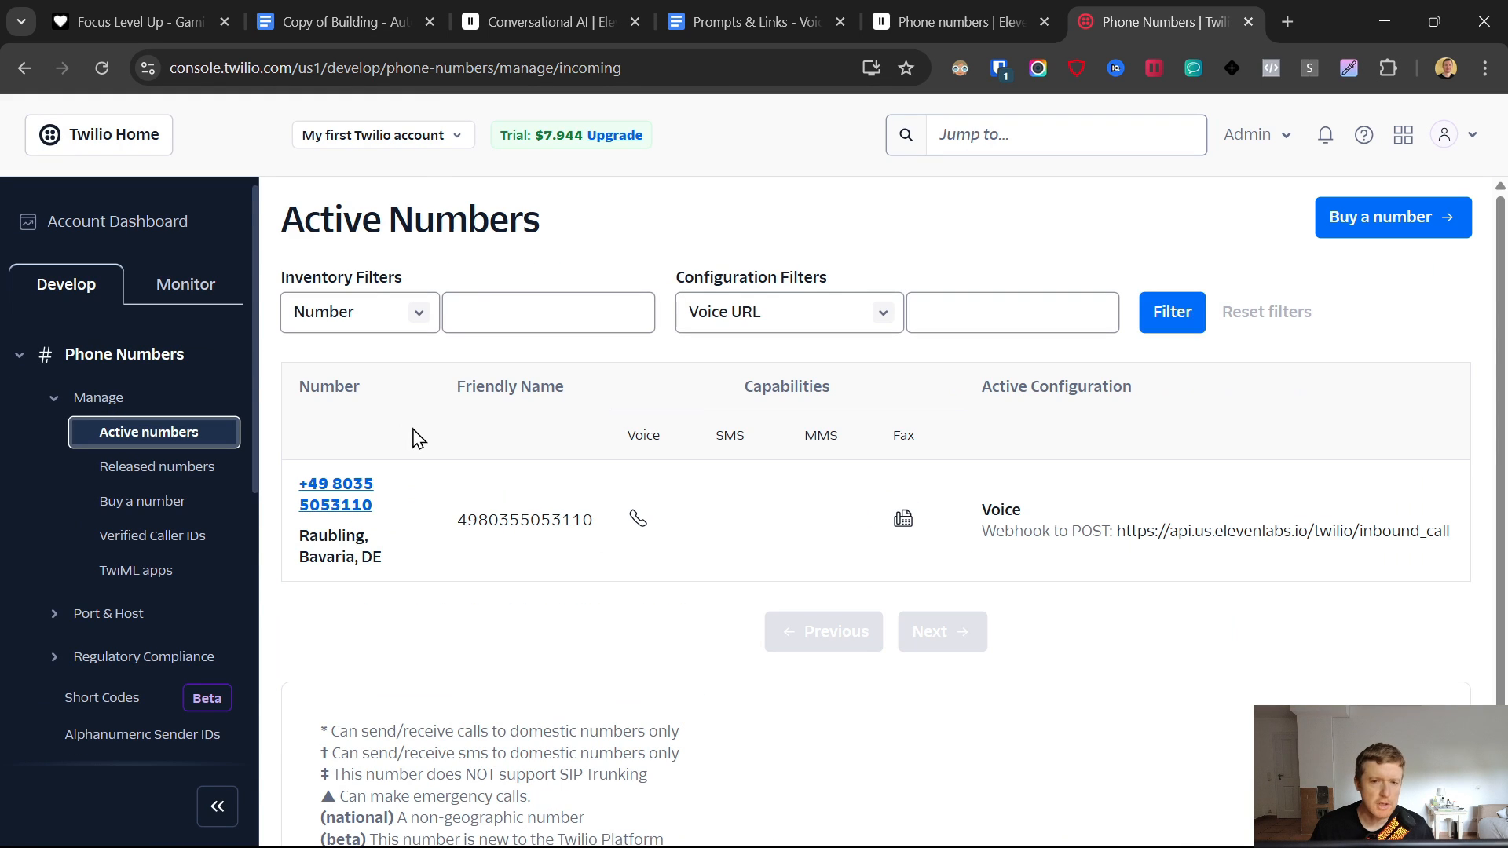
left_click(330, 500)
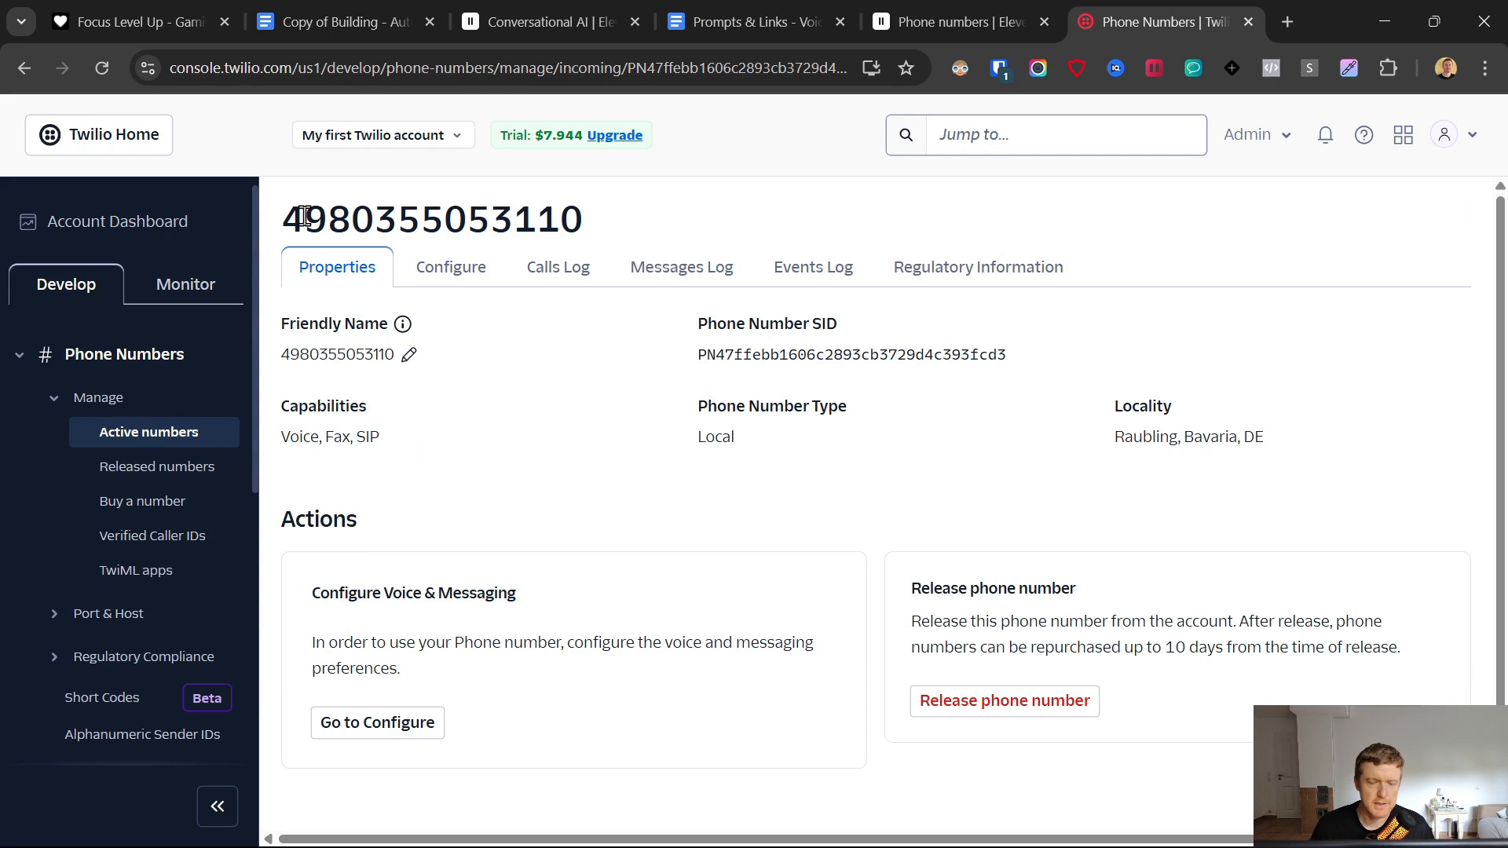
left_click_drag(284, 218, 633, 219)
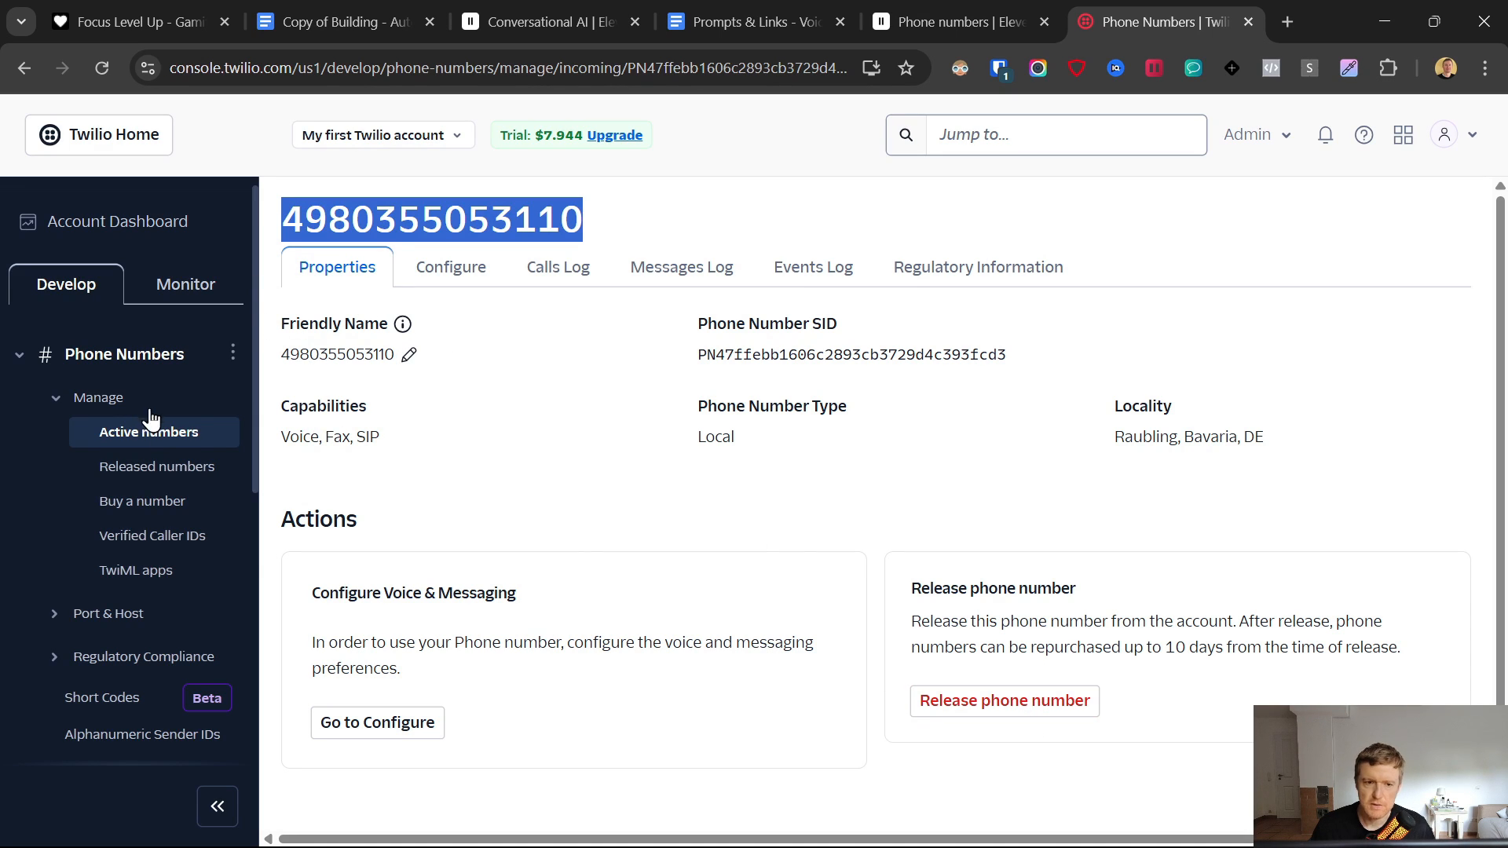
left_click(110, 504)
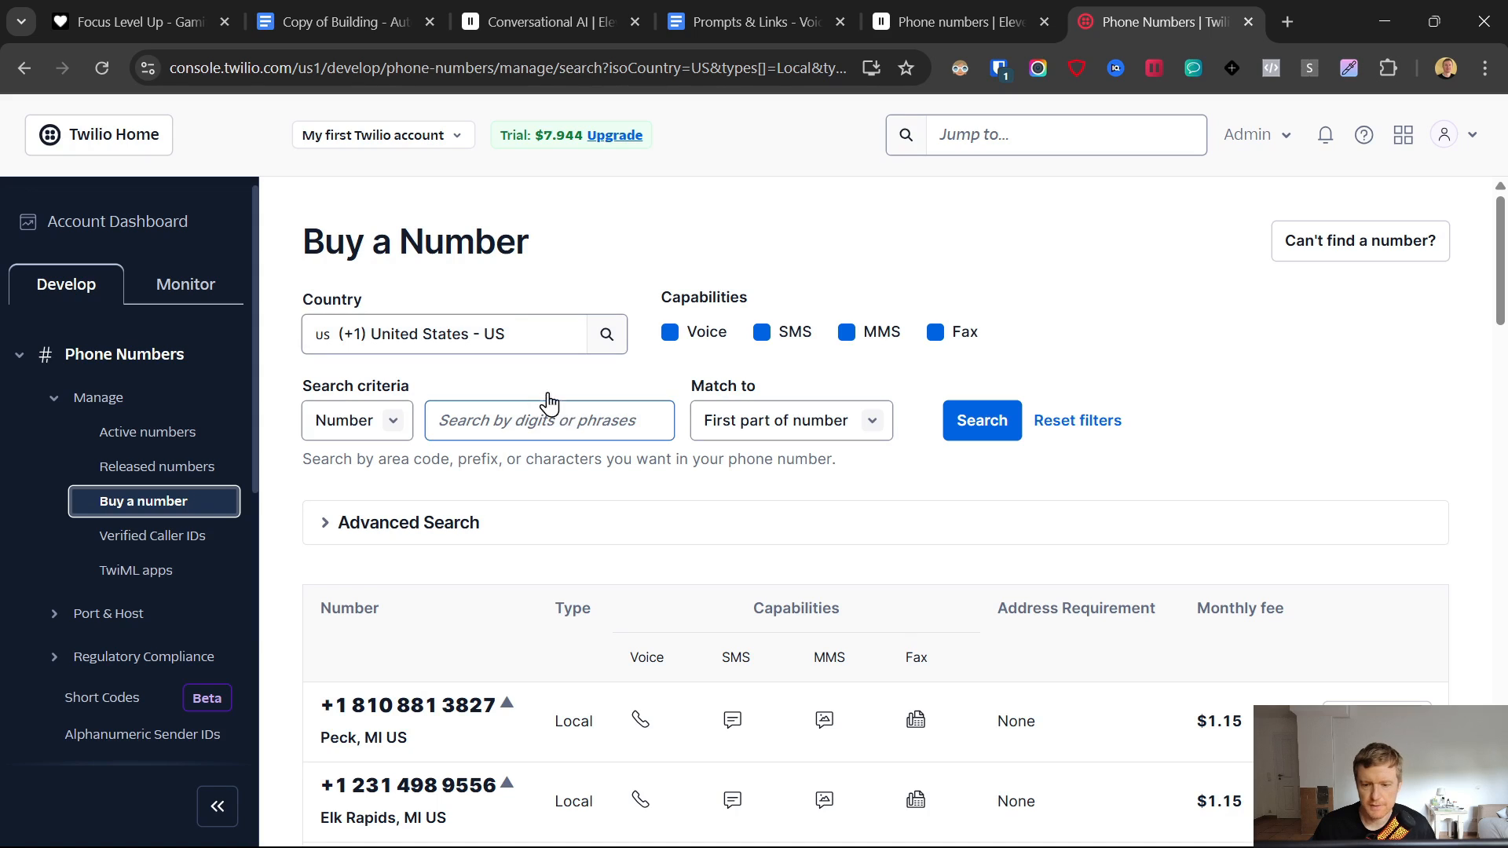
- Search for German local numbers starting with 8034, finding Brannenburg numbers
left_click(522, 330)
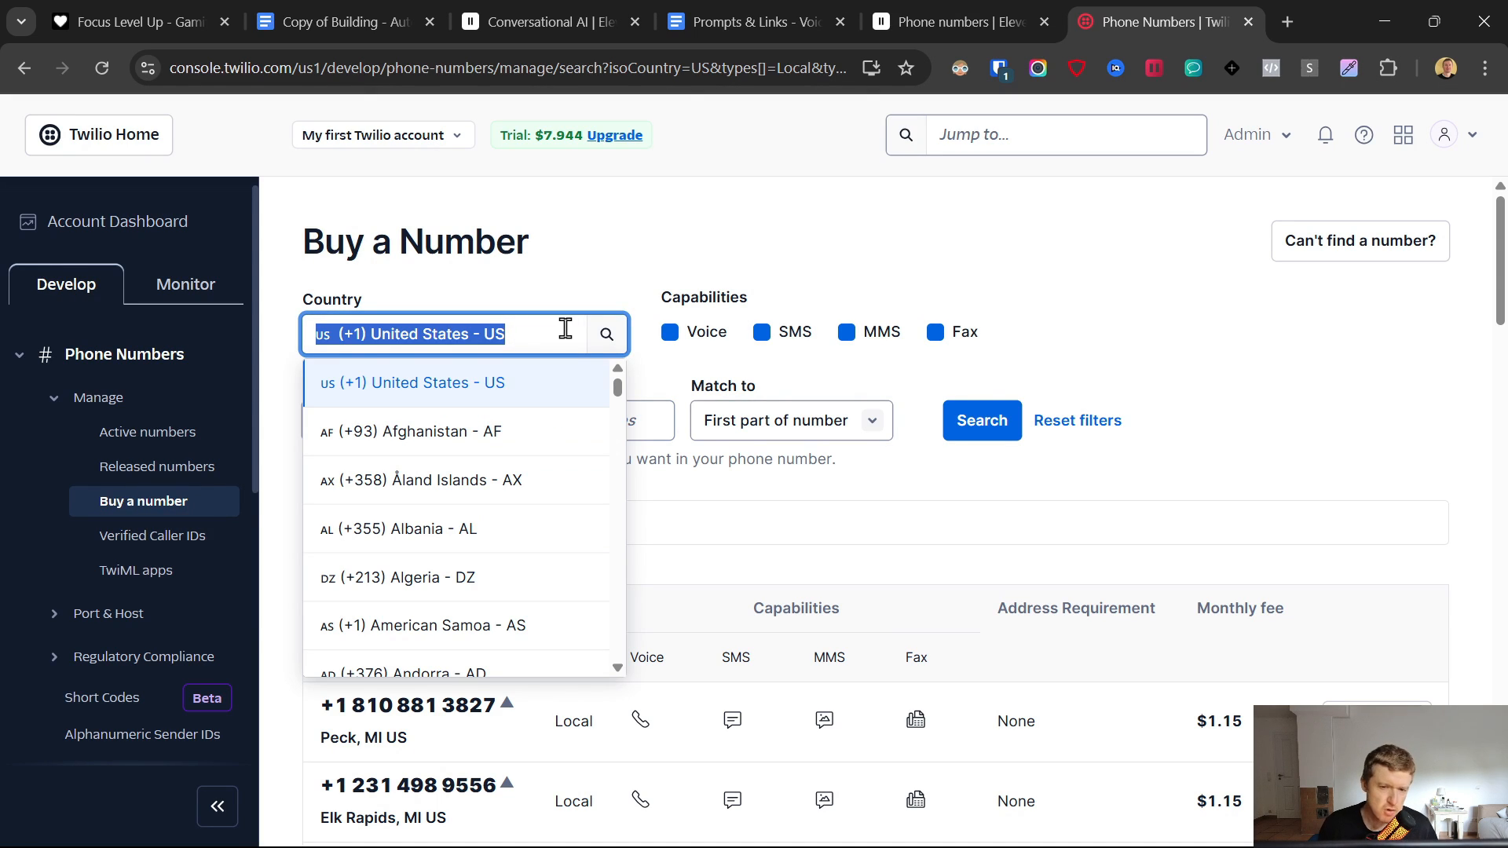
type("germ")
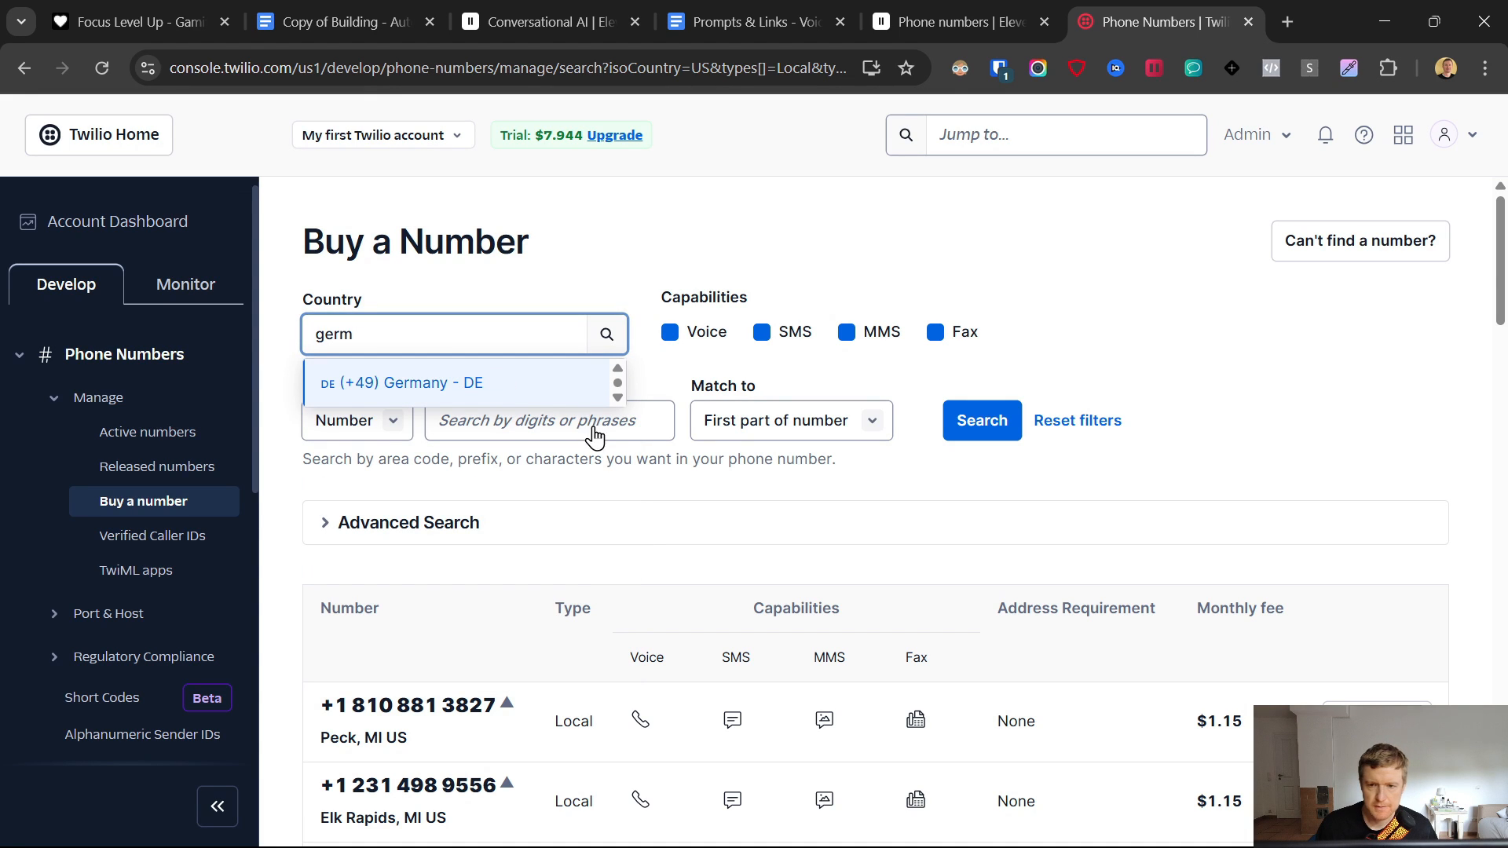
left_click(554, 414)
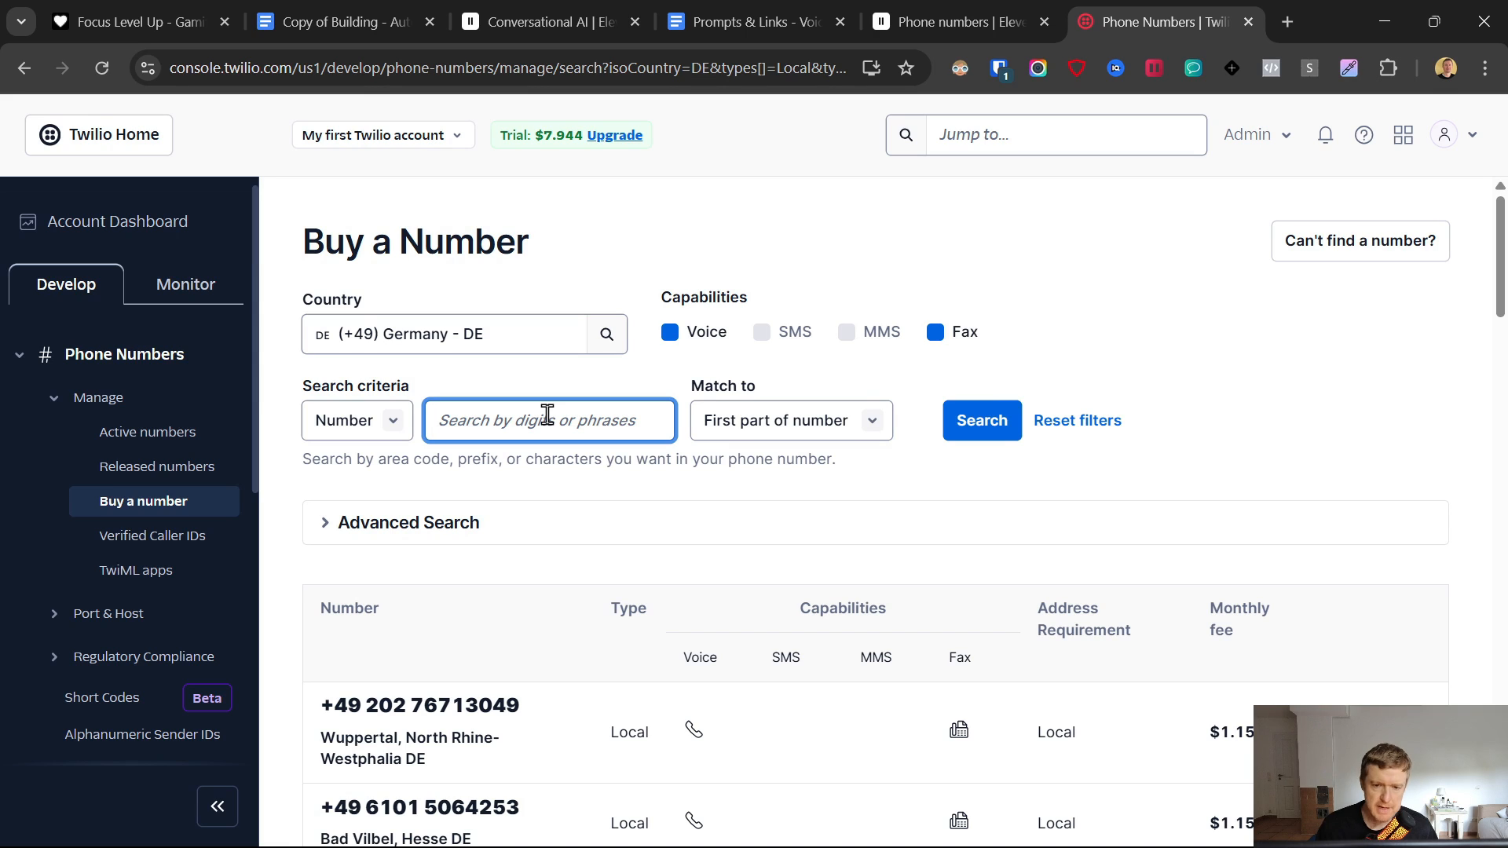
key("ctrl+a")
type("8")
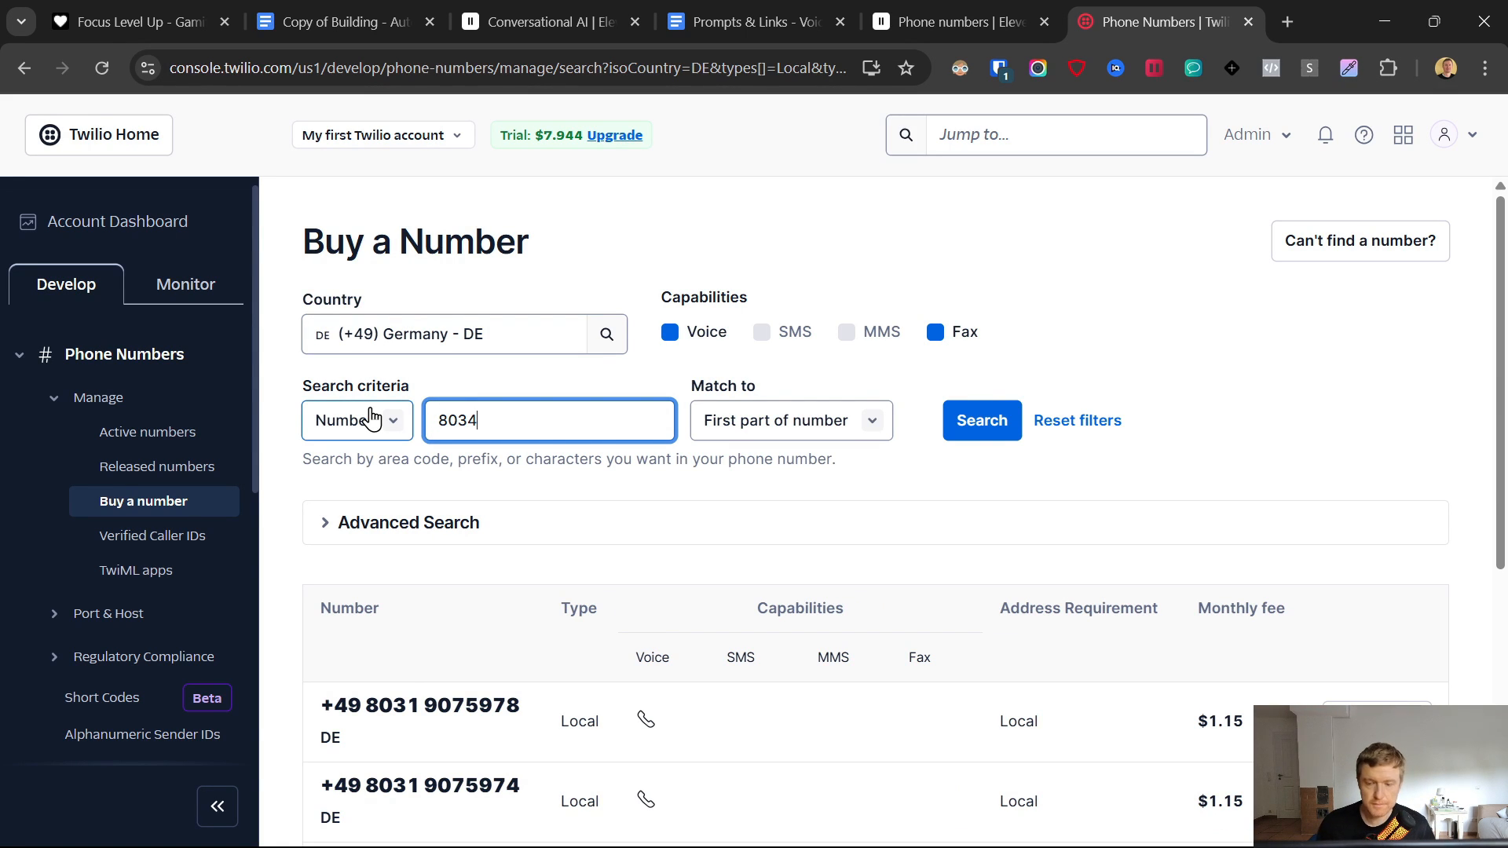
key("Return")
scroll(522, 511, "down", 3)
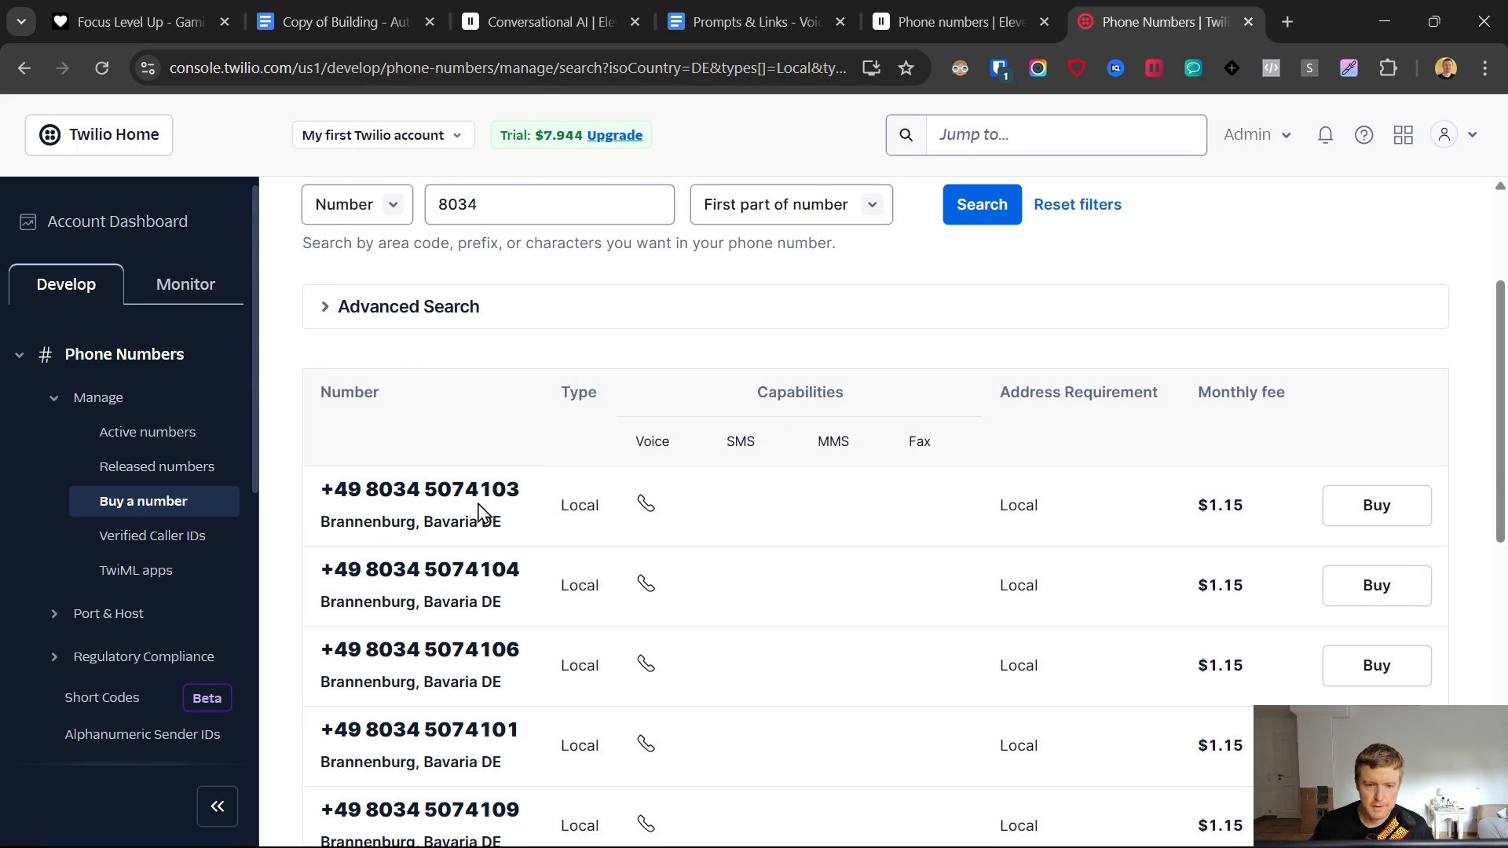
left_click_drag(329, 496, 601, 513)
left_click(869, 531)
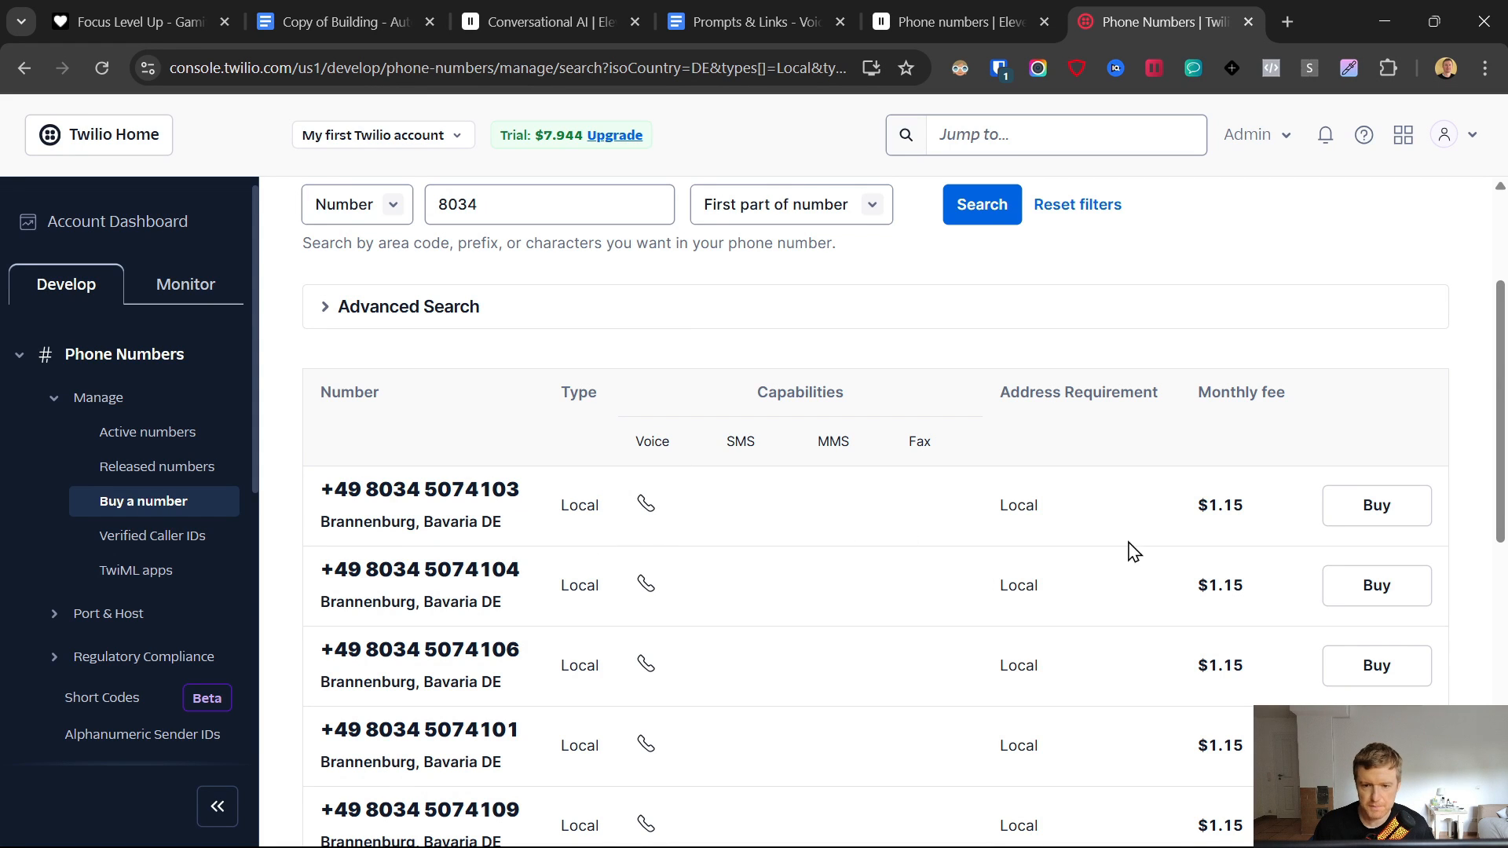
- Start buying the first +49 8034 number at $1.15, choosing Business as its end-user
left_click(1364, 505)
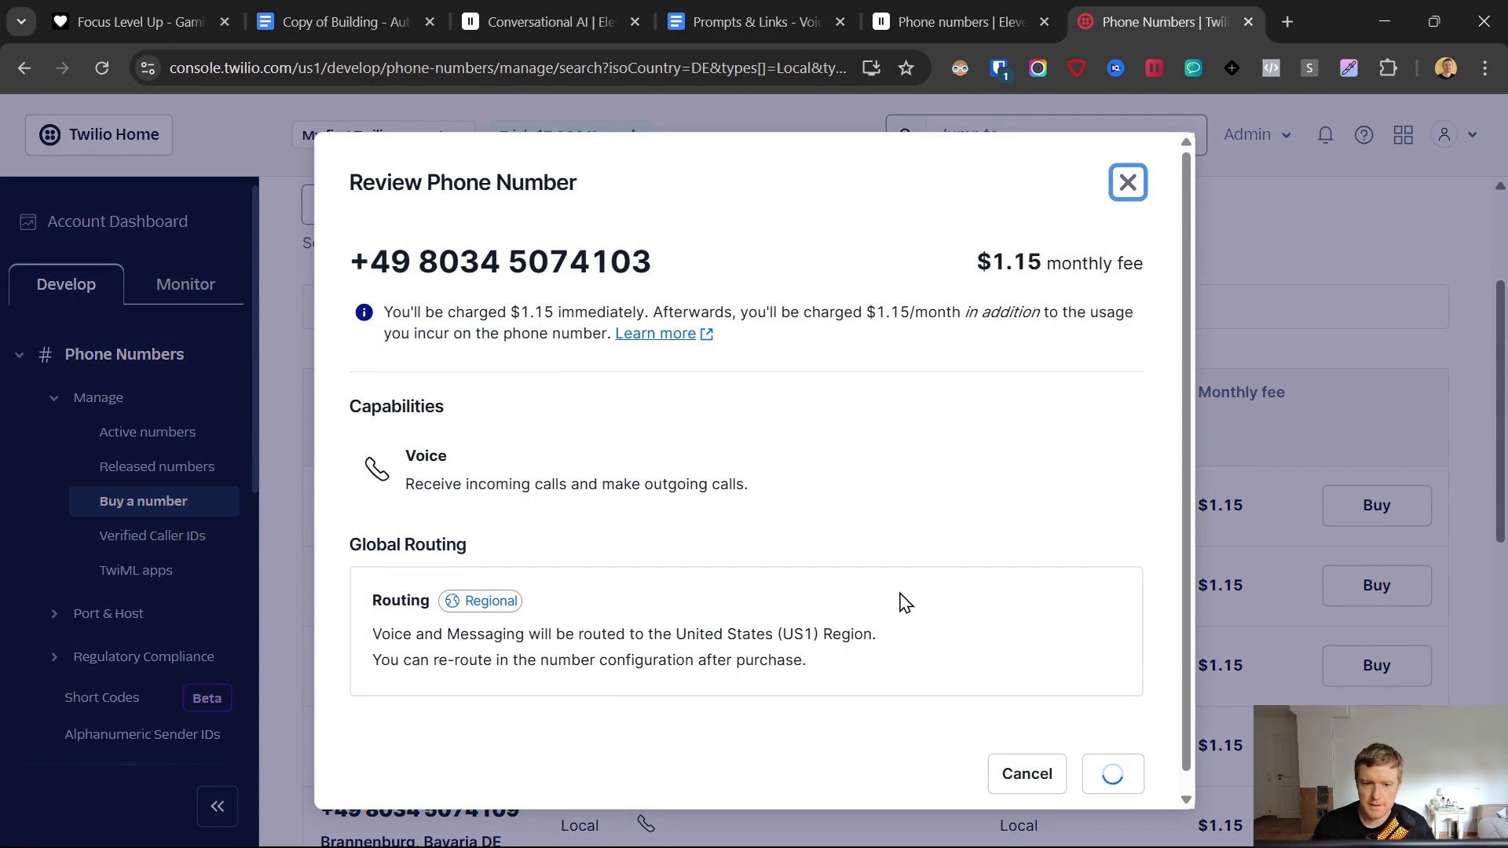
left_click_drag(518, 314, 558, 317)
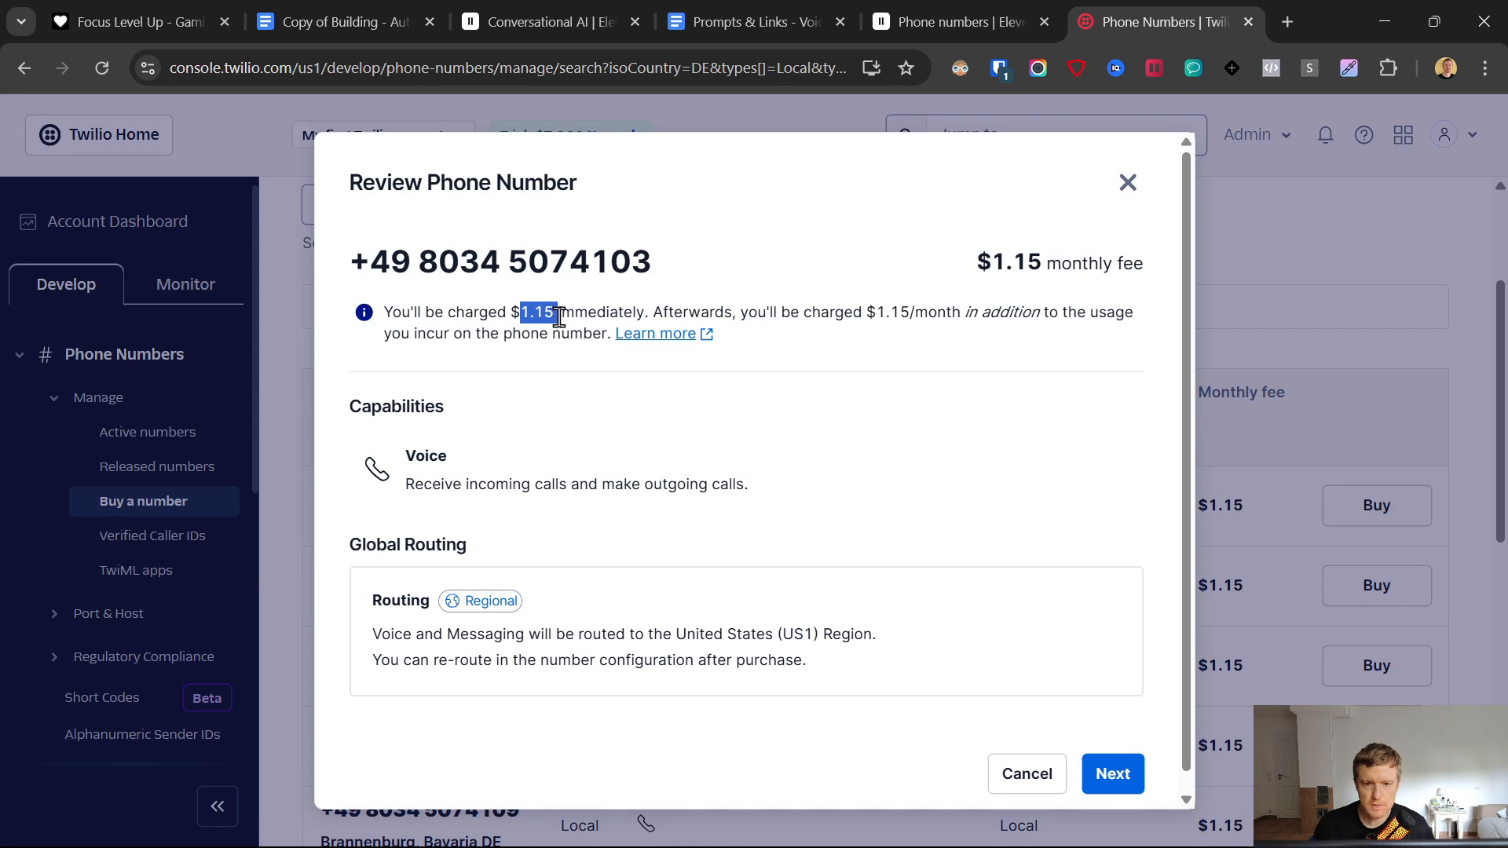
left_click(988, 413)
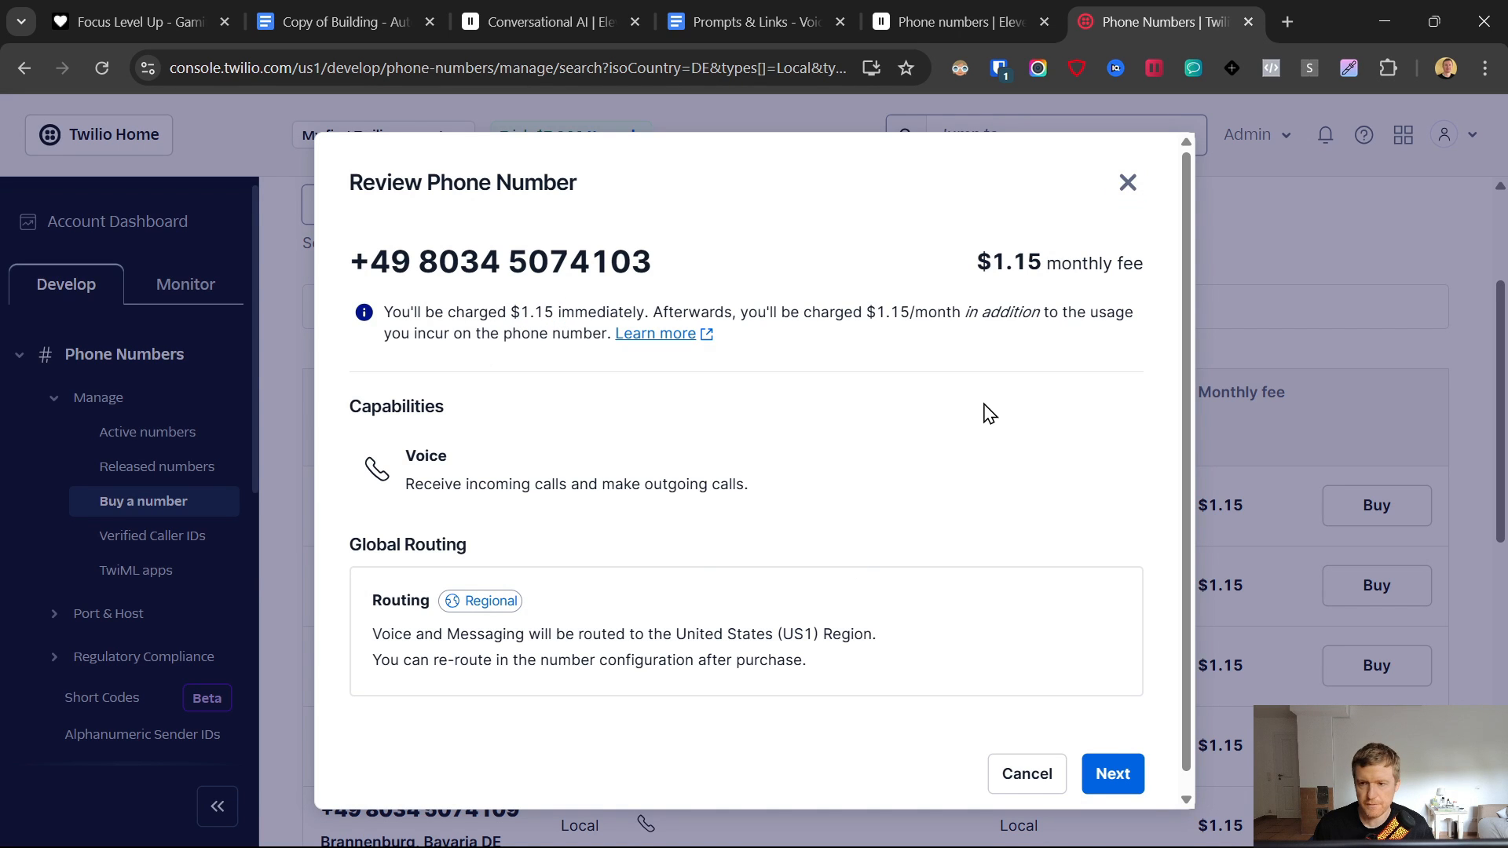
left_click(1113, 774)
left_click(357, 472)
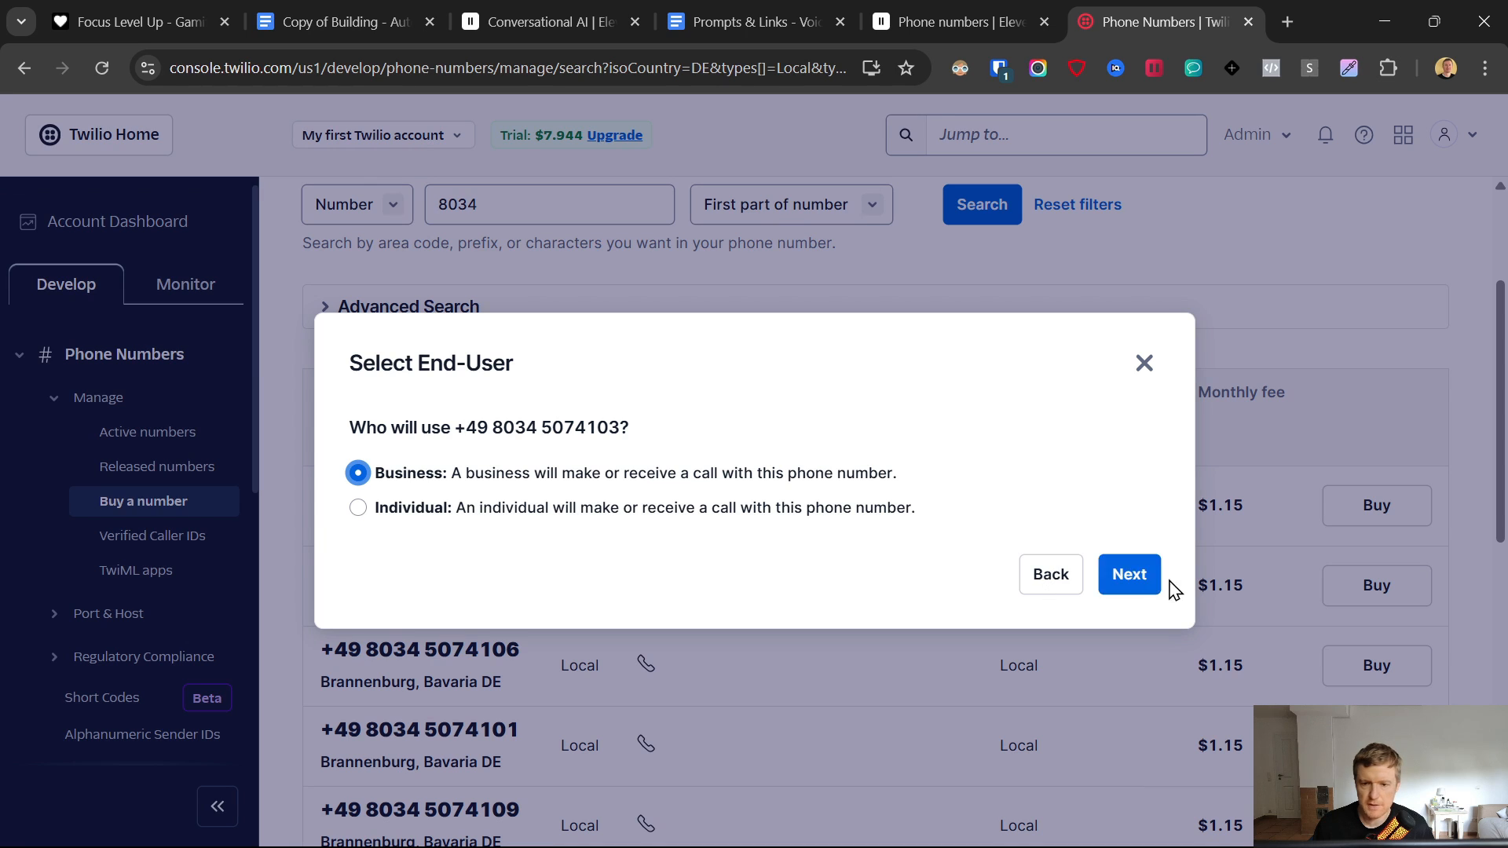
left_click(1123, 576)
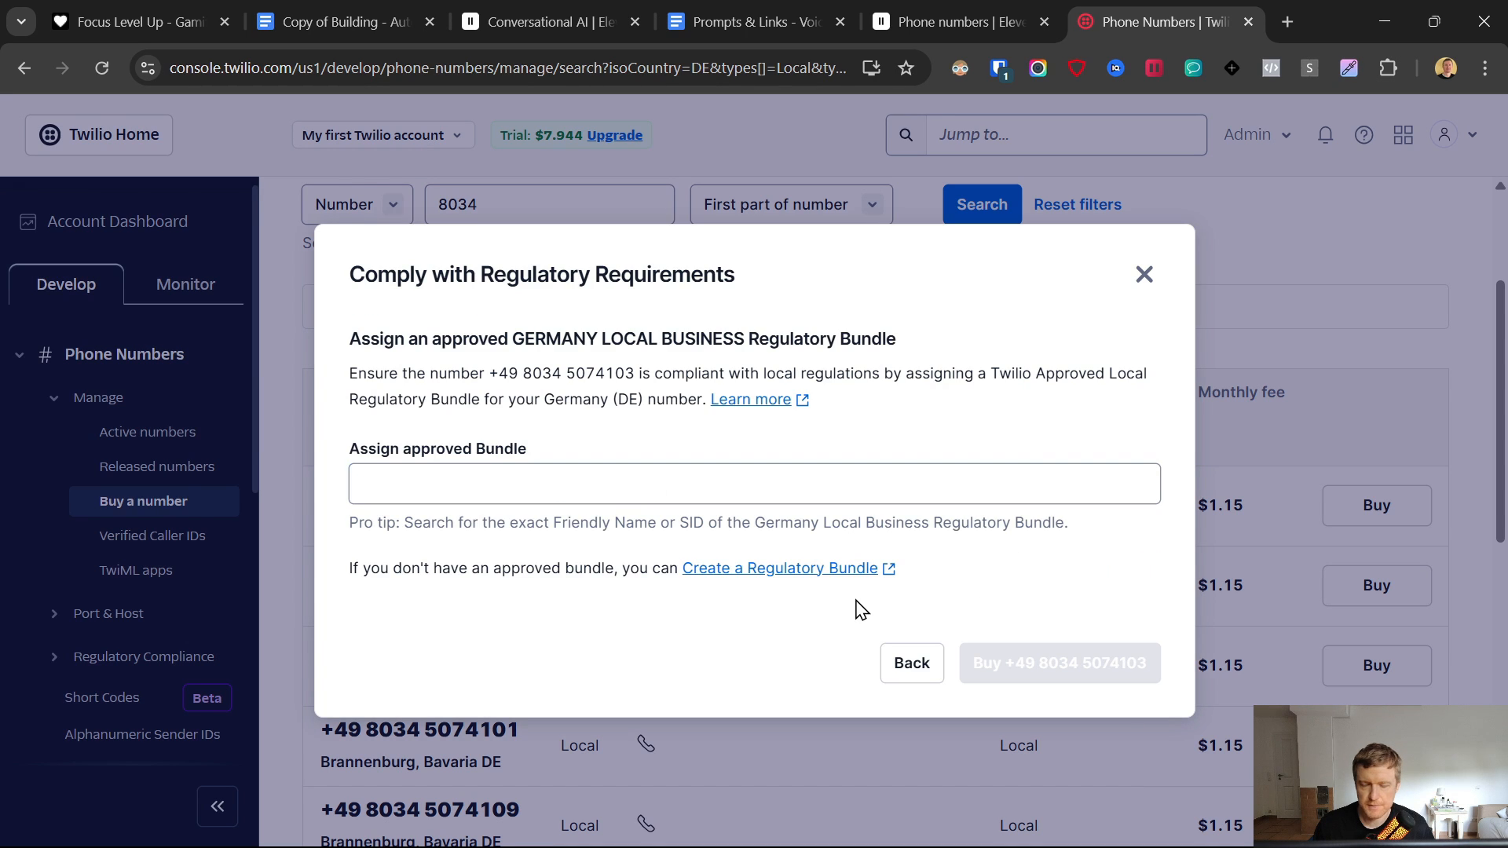
left_click(518, 475)
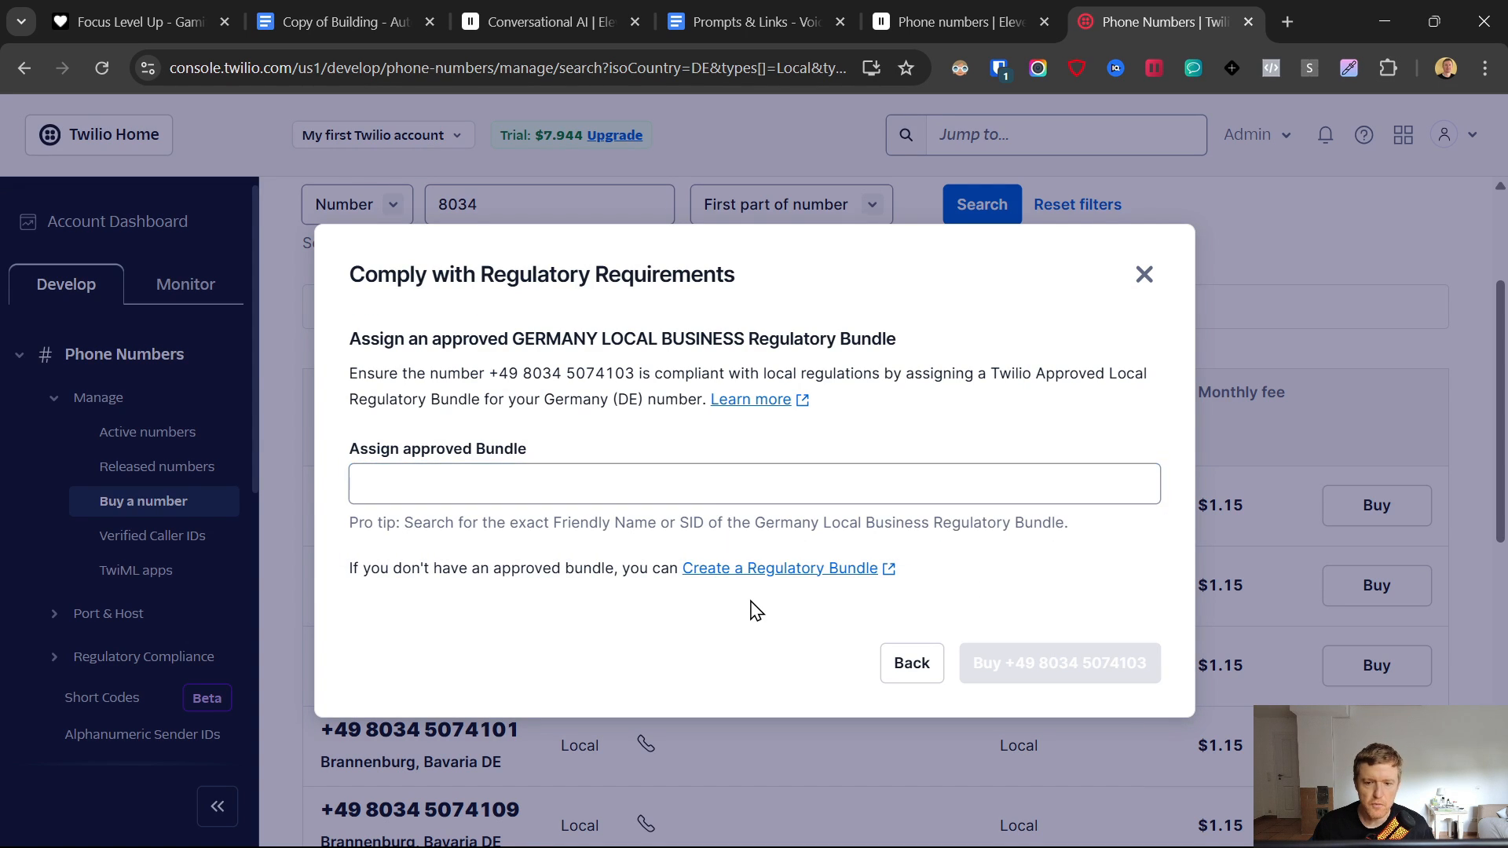
- Create a Germany local regulatory bundle for a Direct Customer business
left_click(761, 570)
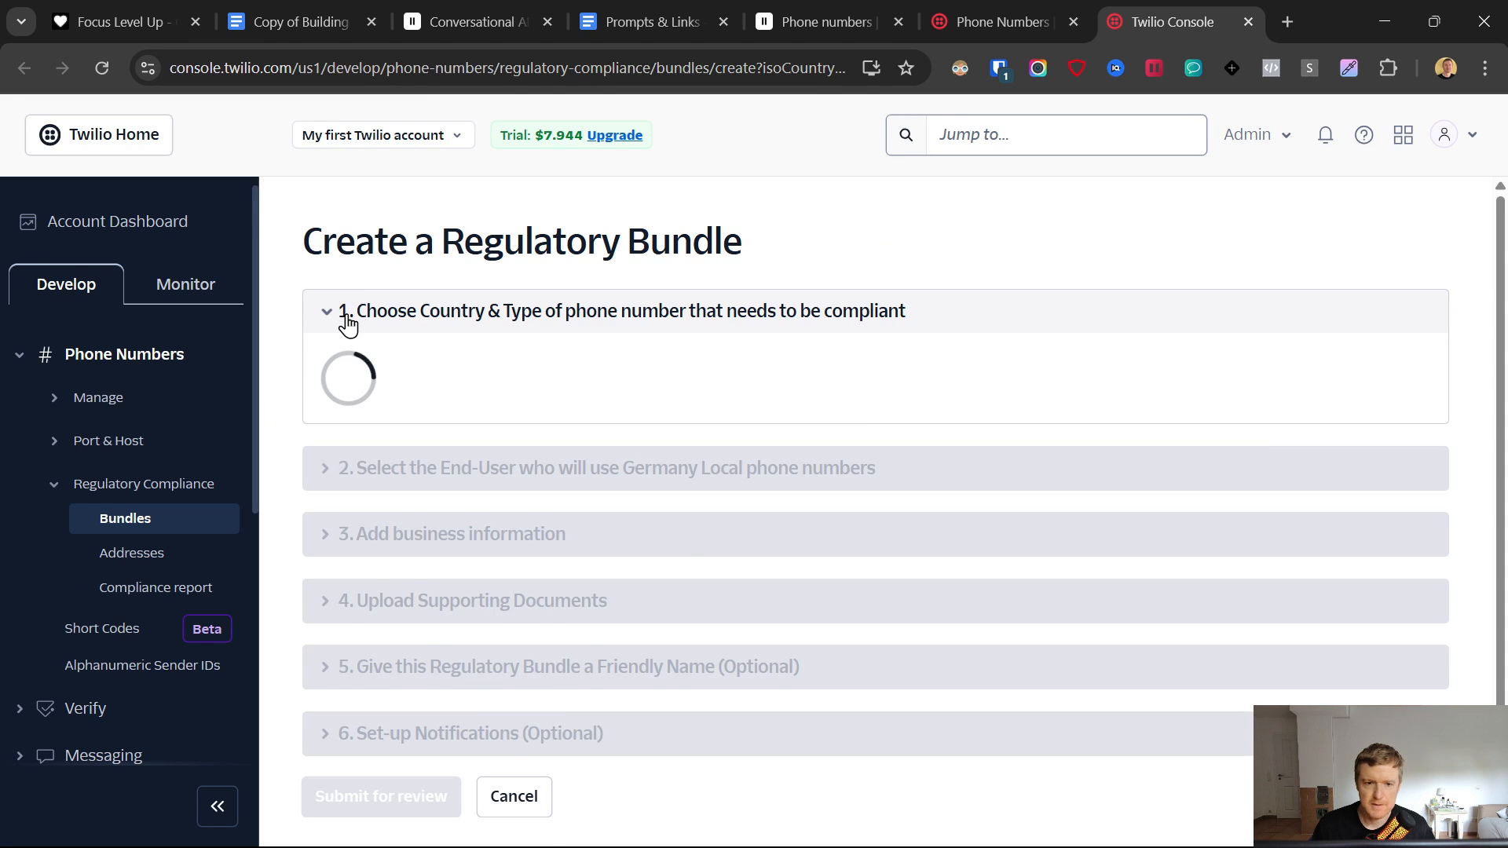
left_click(341, 463)
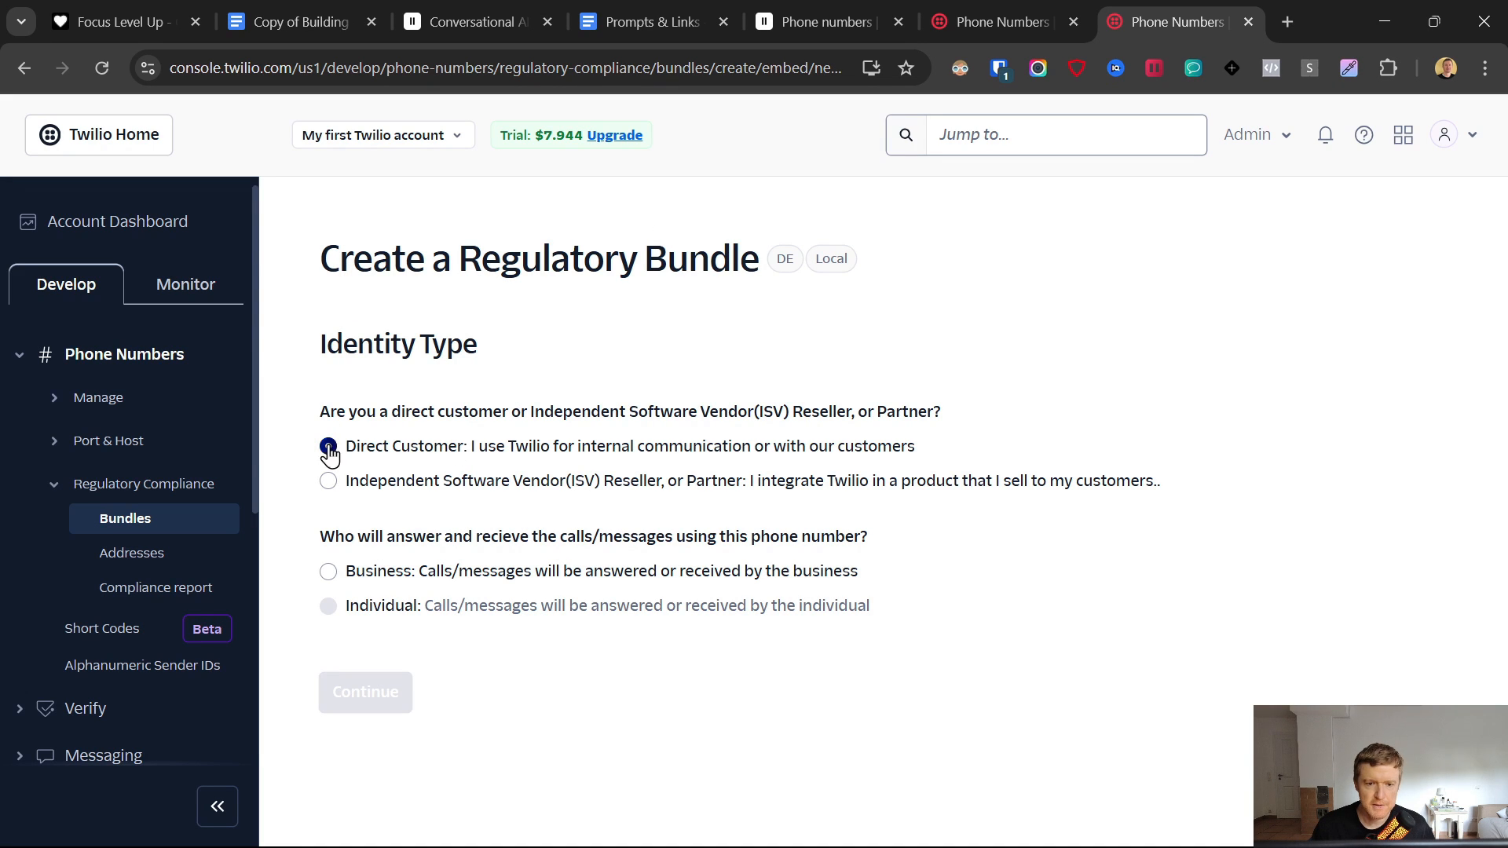
left_click(329, 571)
left_click(378, 707)
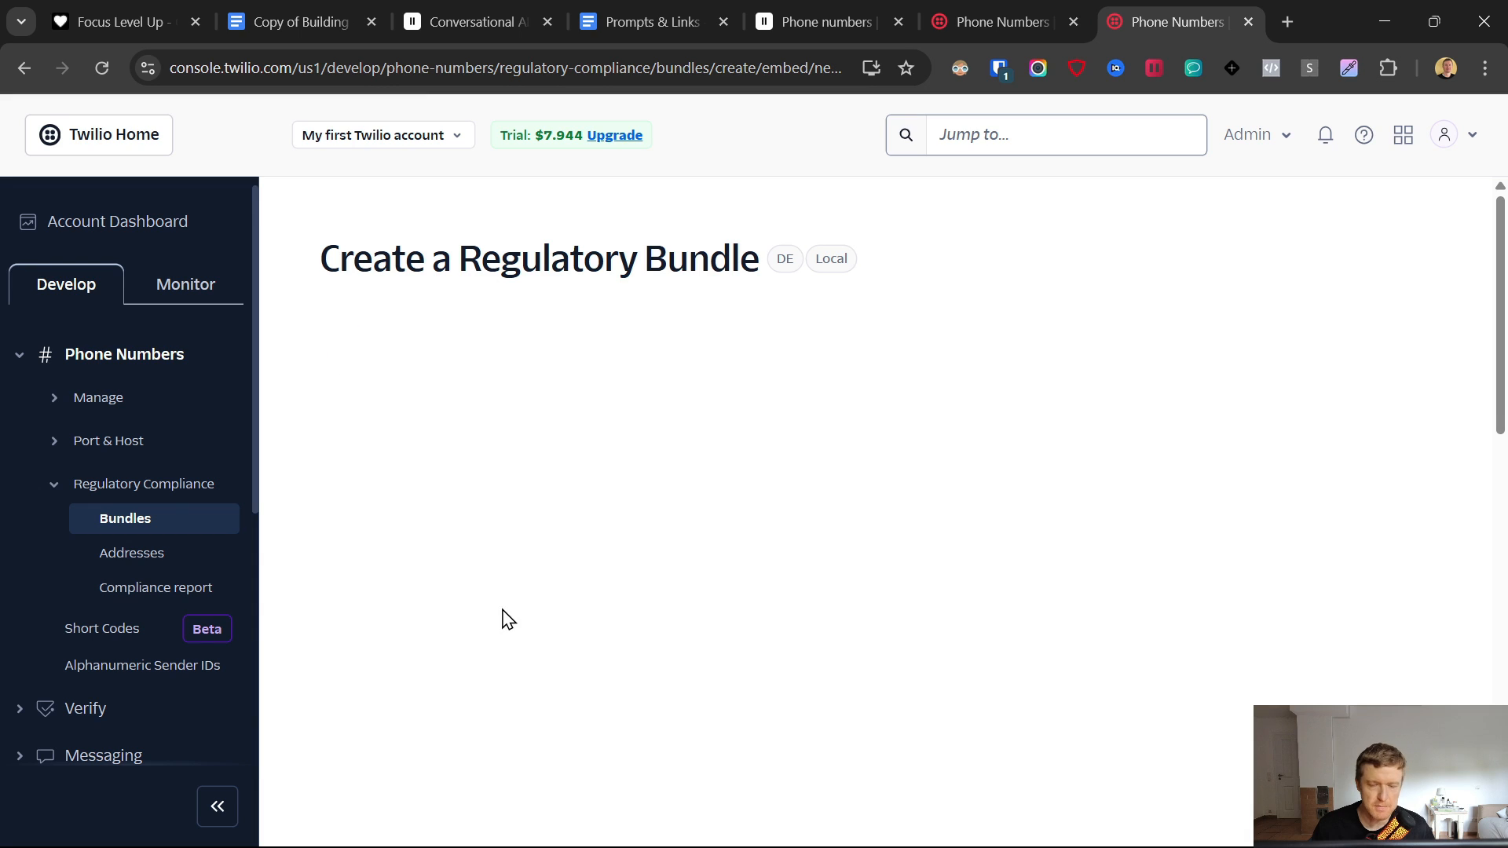
- Enter the business name and a business address in Germany
left_click(415, 434)
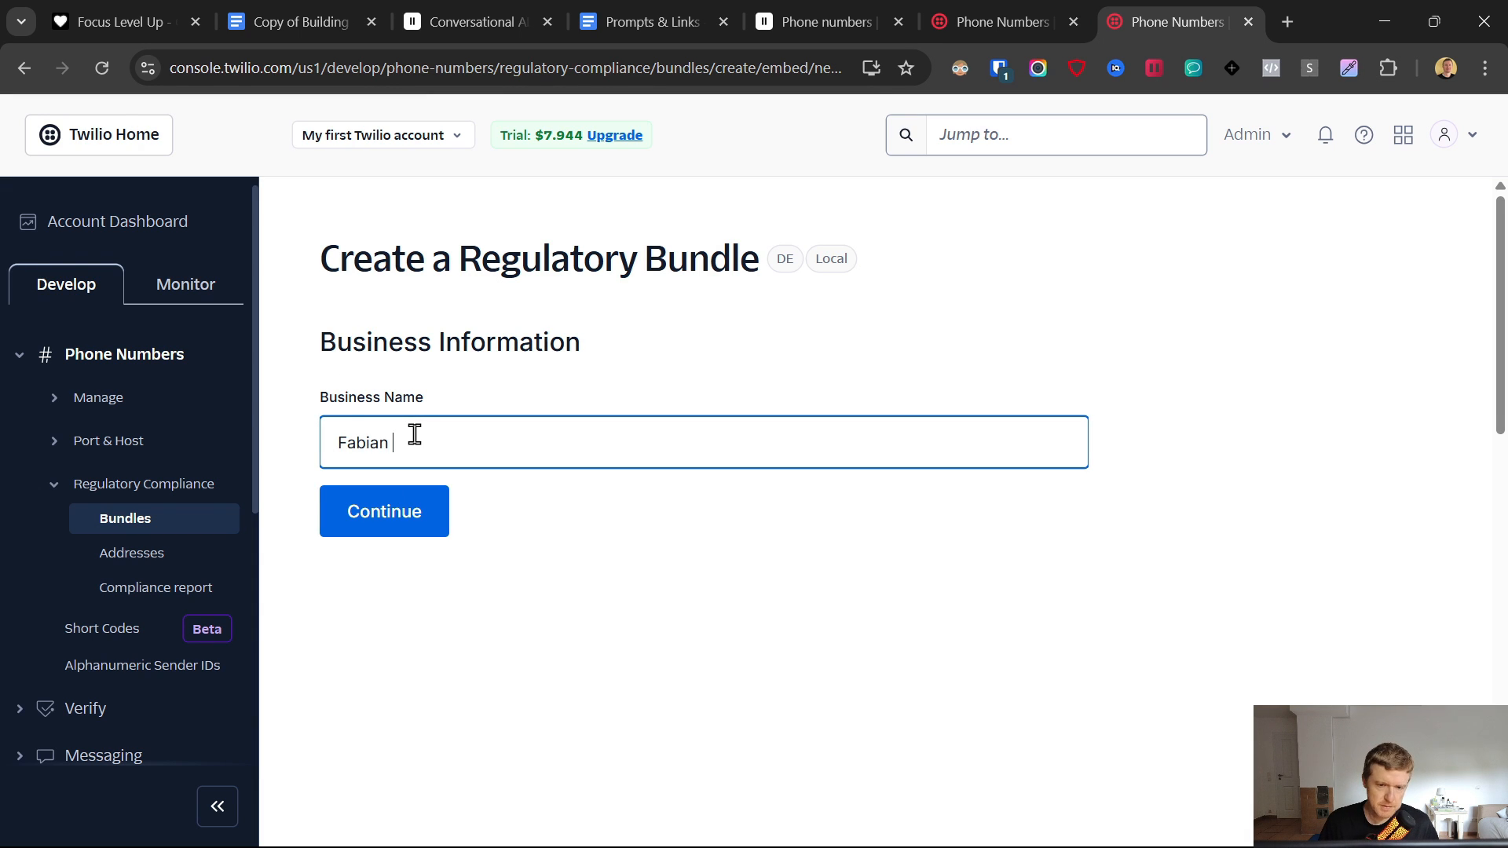
left_click(414, 523)
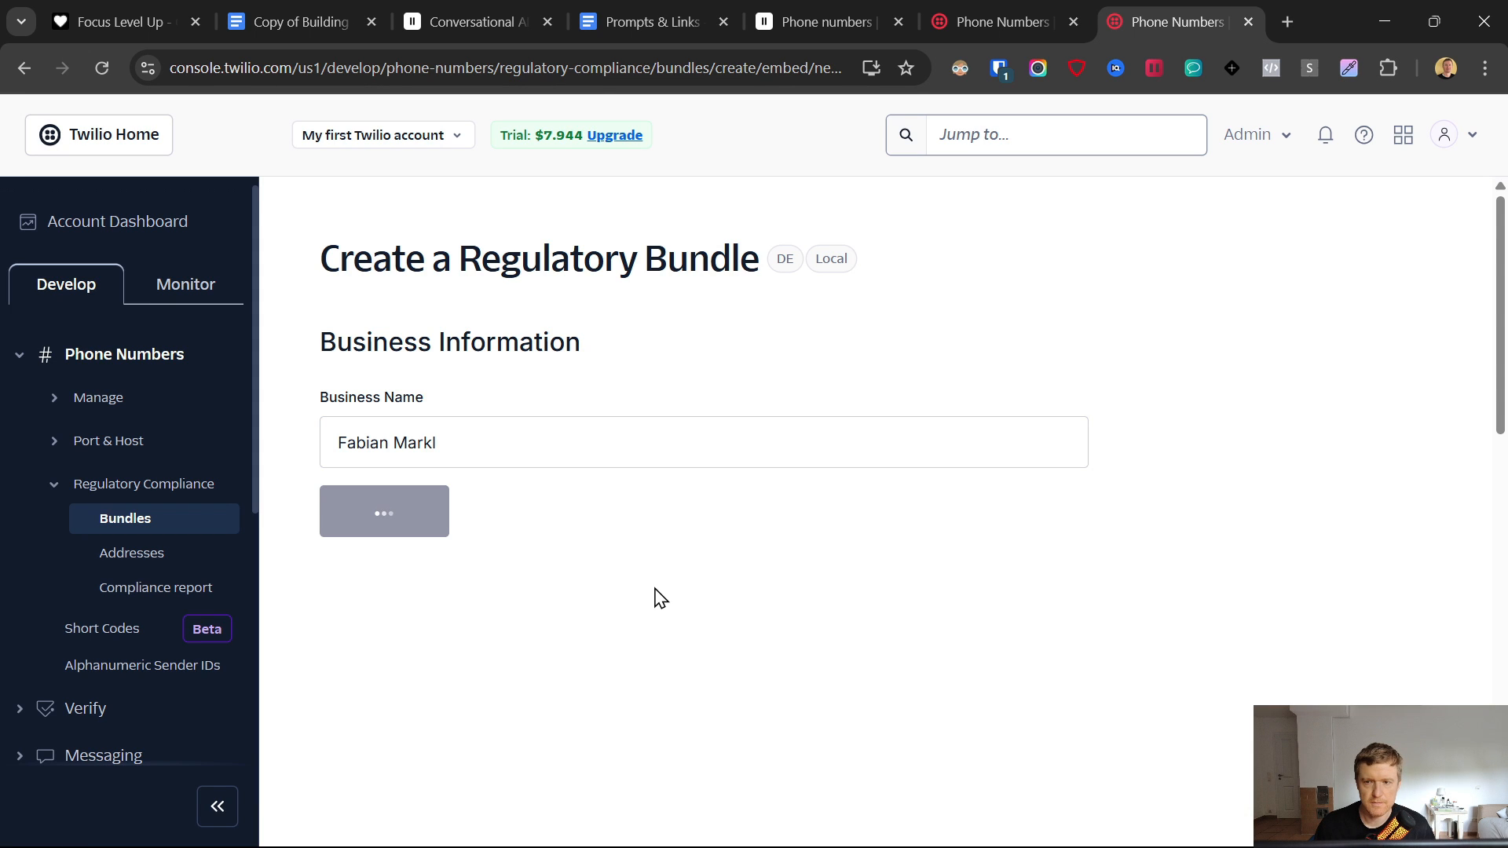
left_click(525, 520)
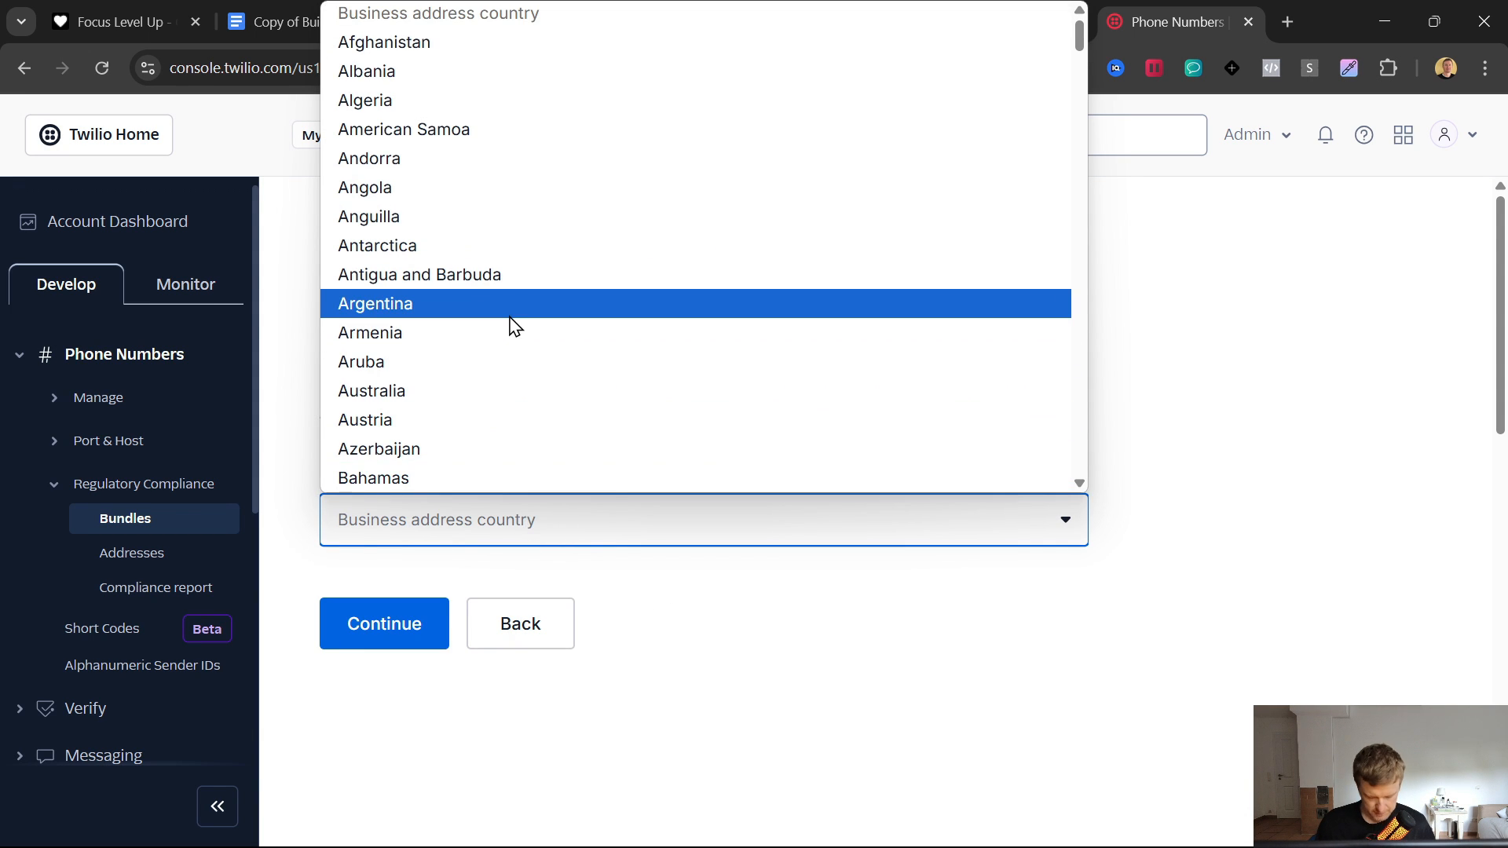
type("ger")
left_click(398, 424)
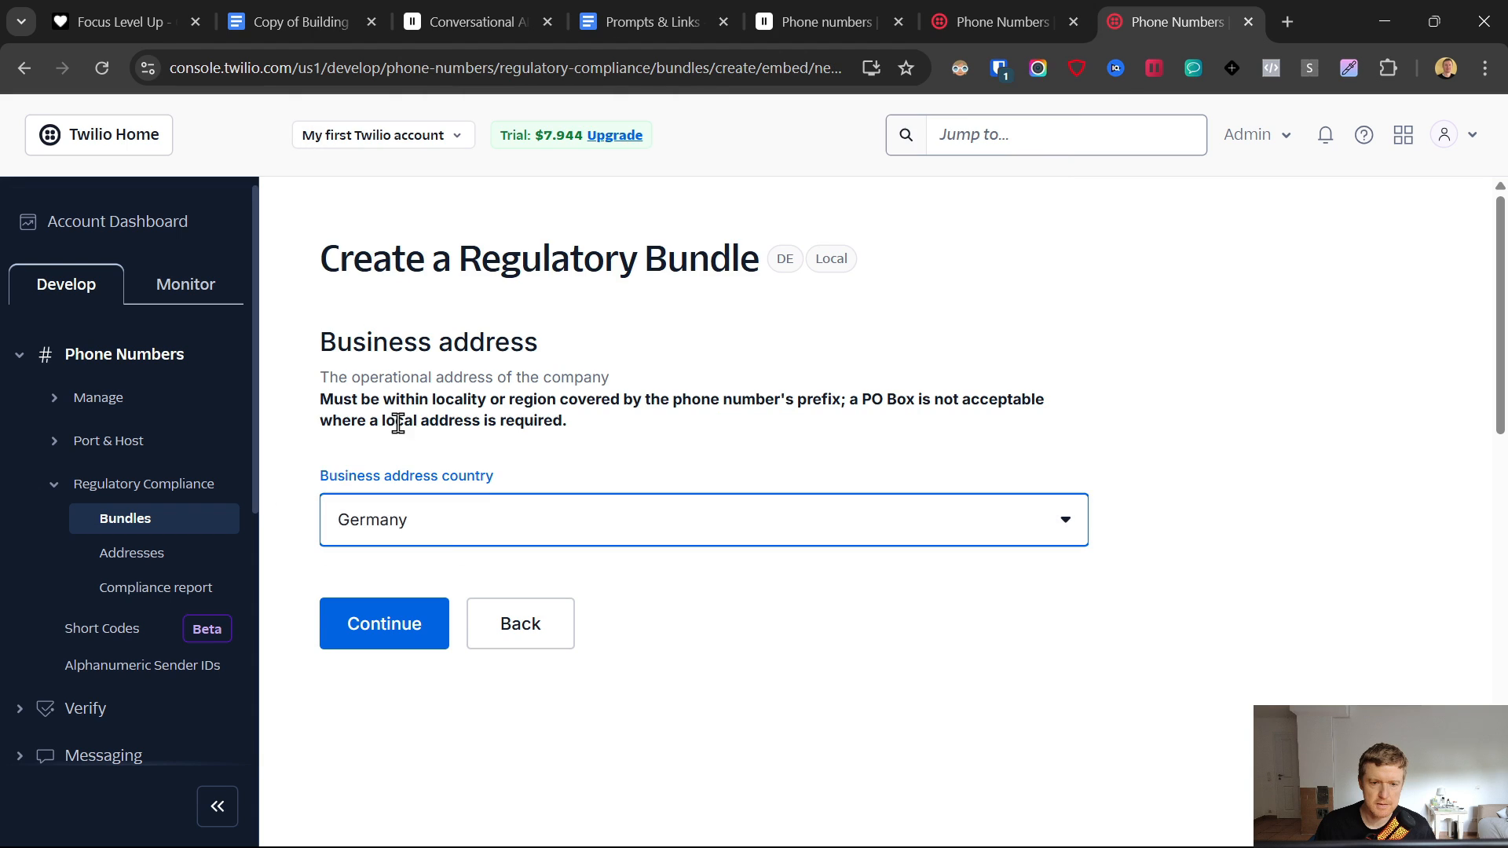
left_click(384, 632)
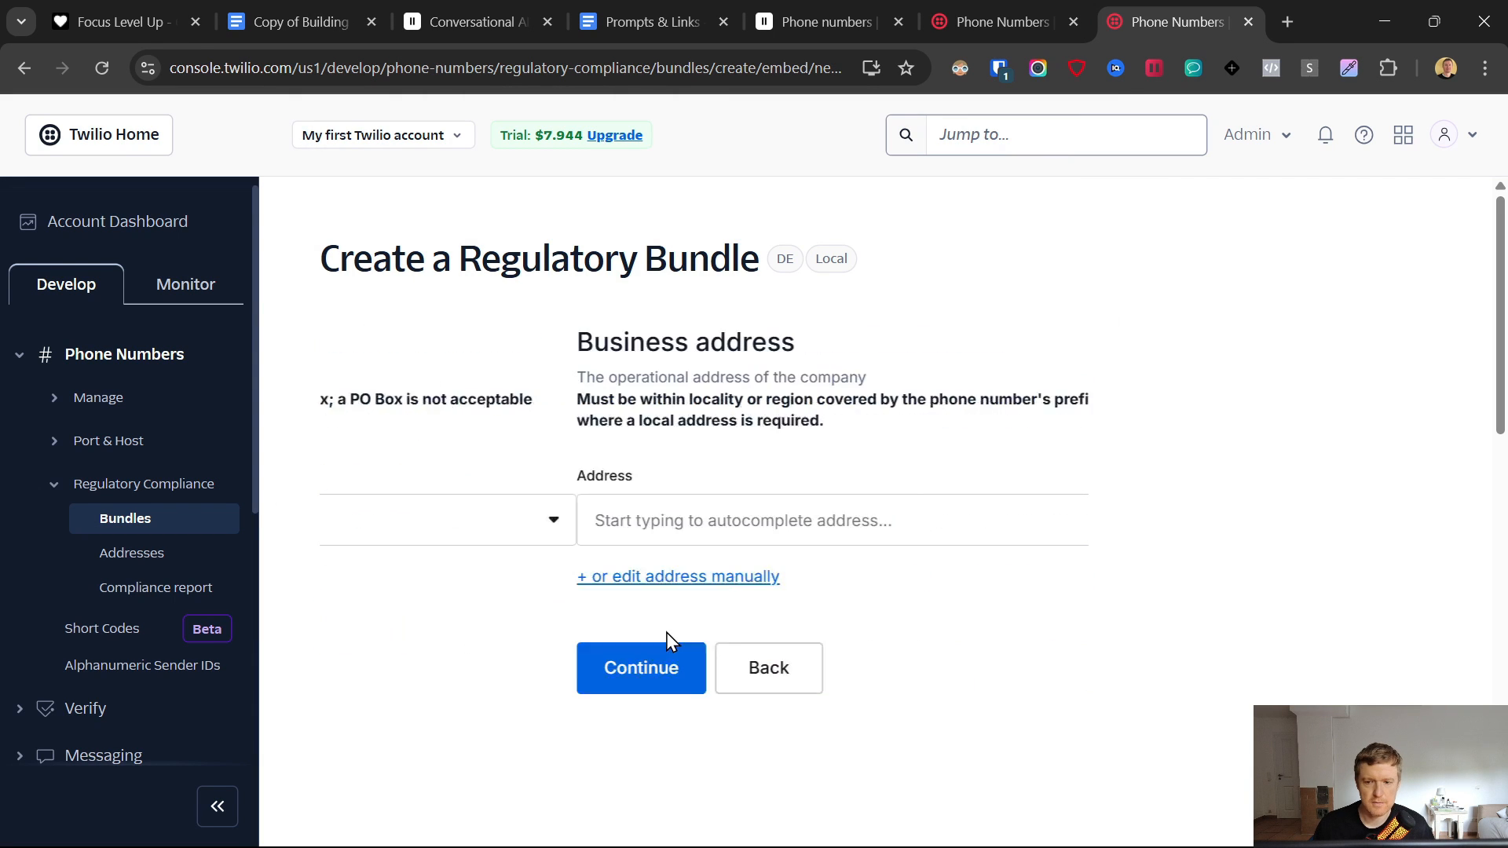
left_click(482, 527)
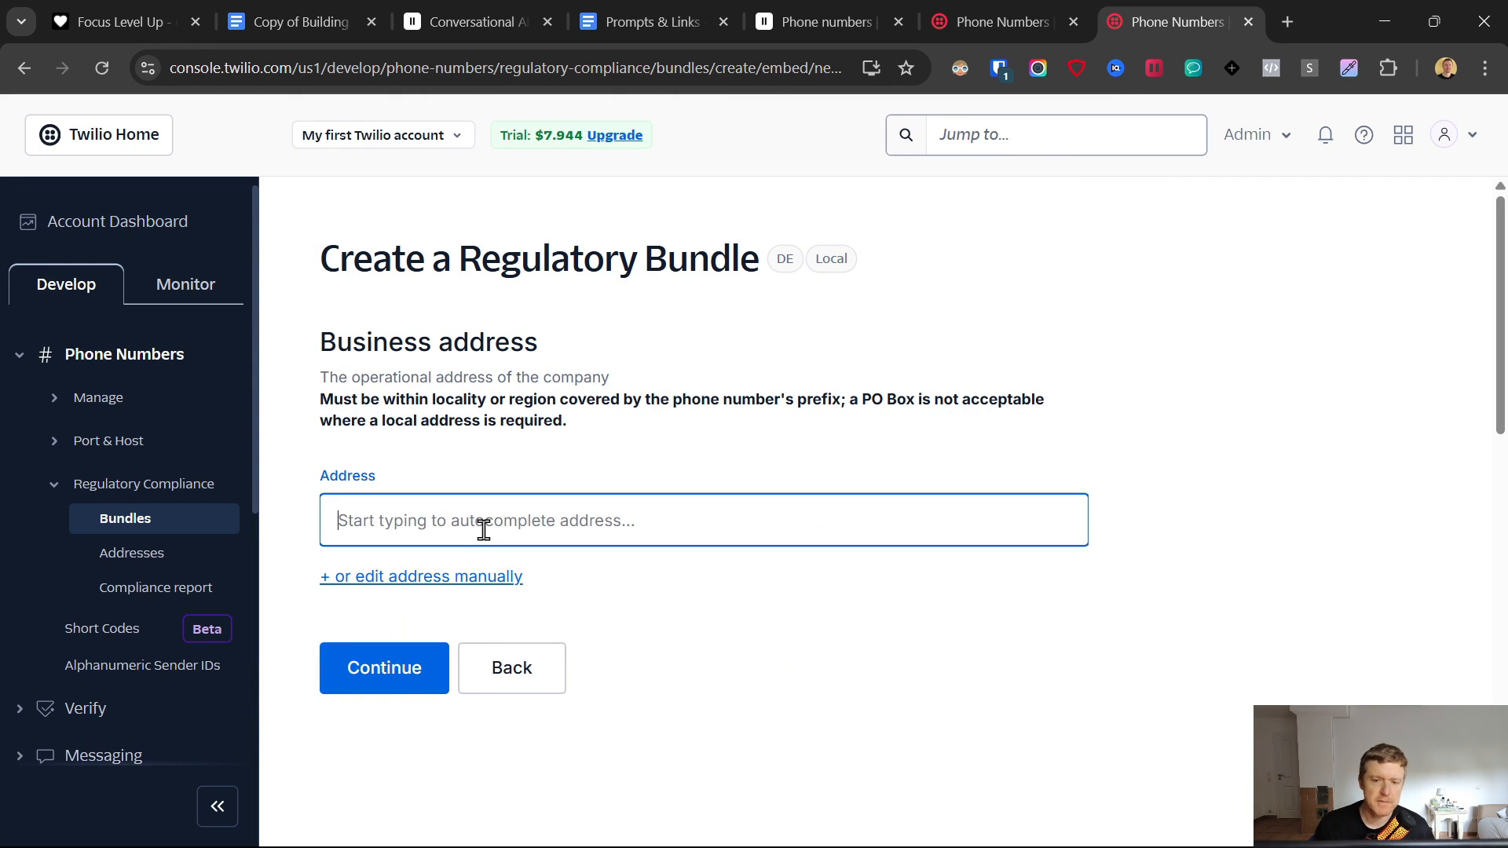
left_click(399, 574)
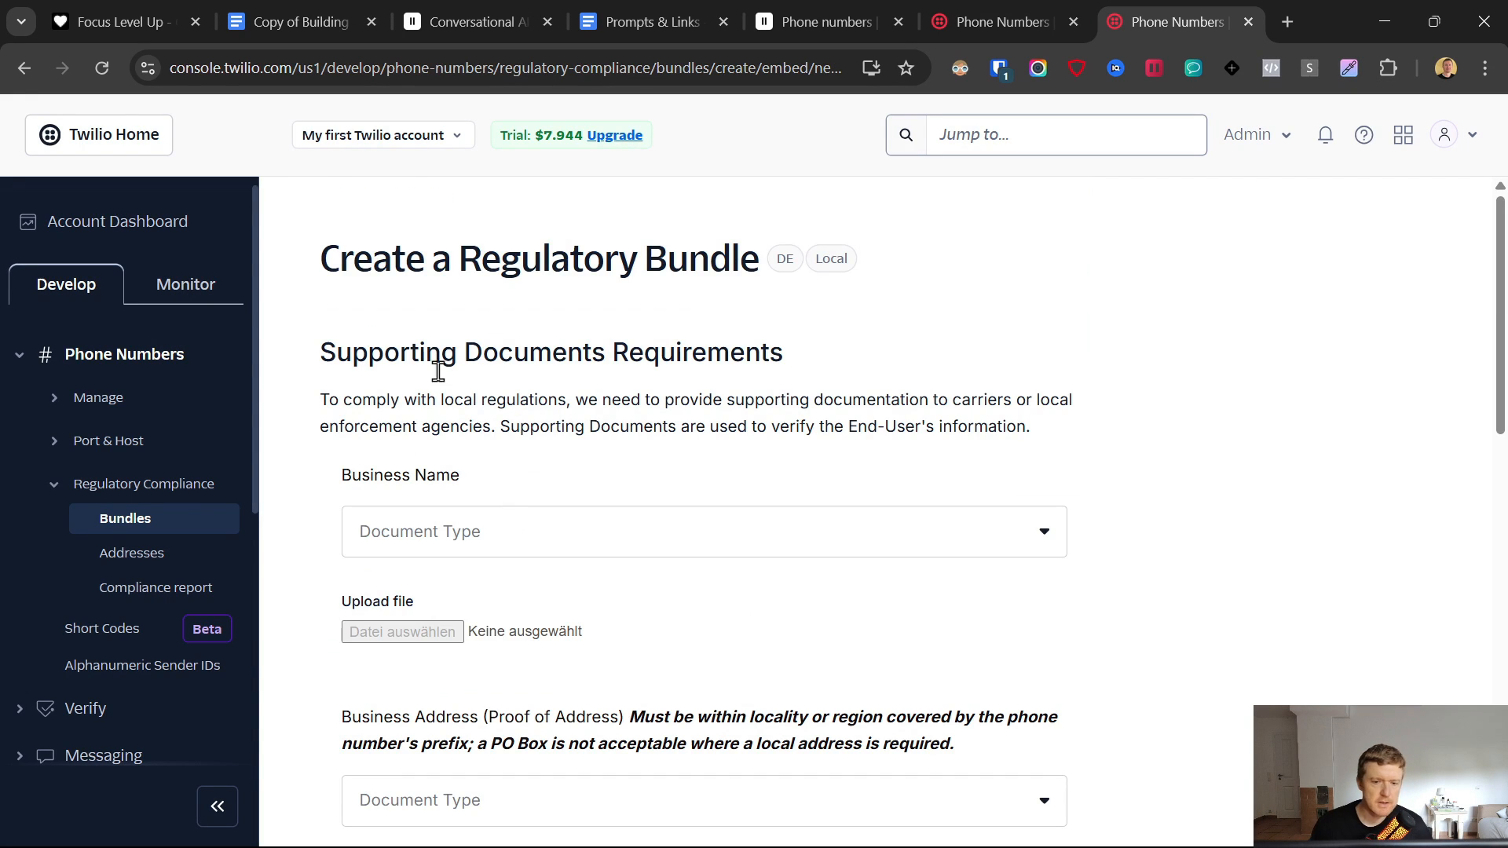
- Choose a commercial register excerpt as name proof and a trade license as proof of address
scroll(474, 393, "down", 1)
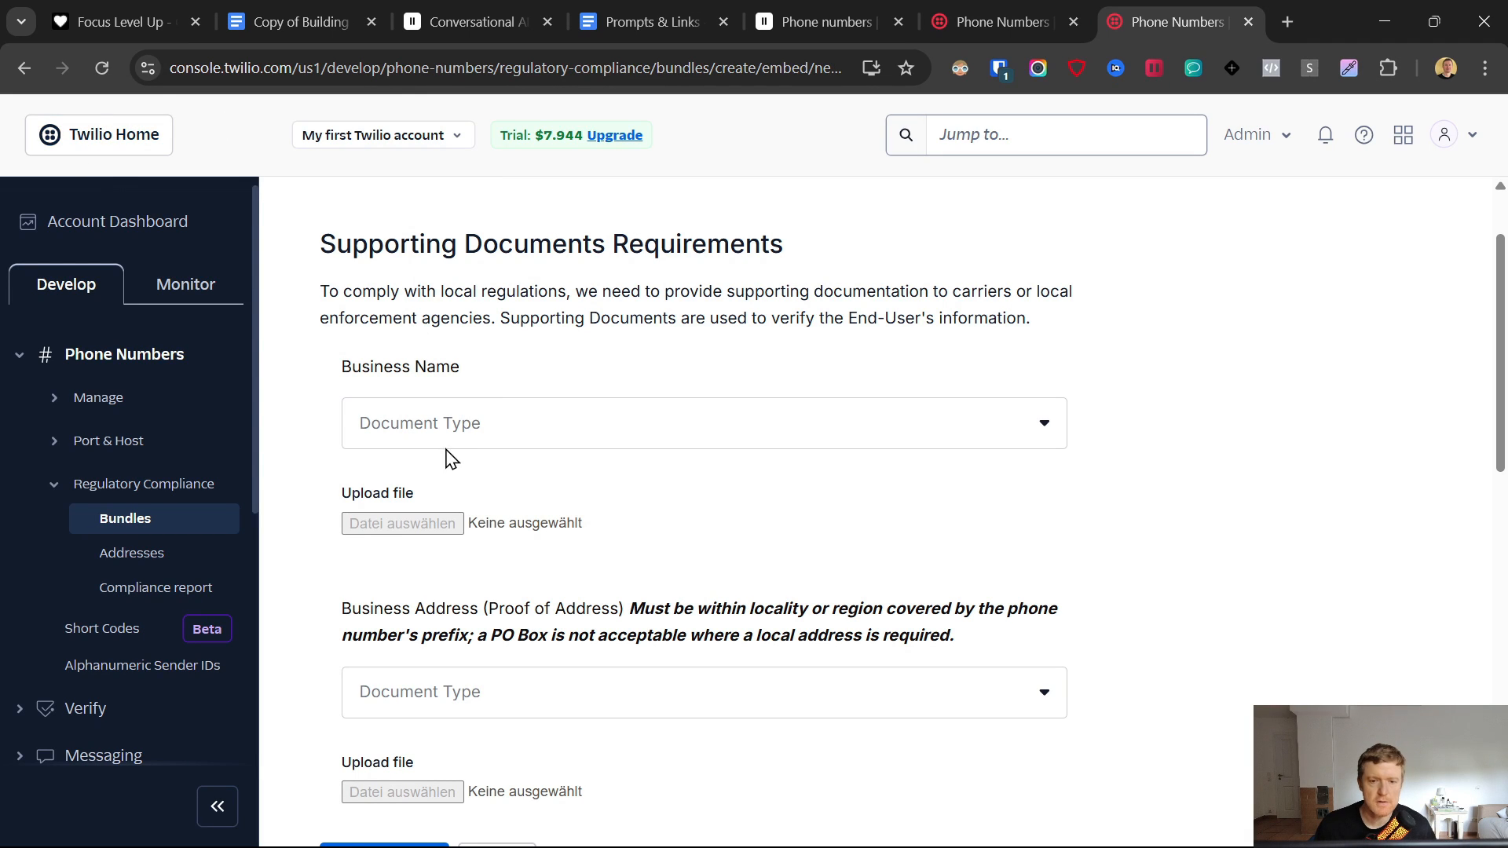
left_click(444, 423)
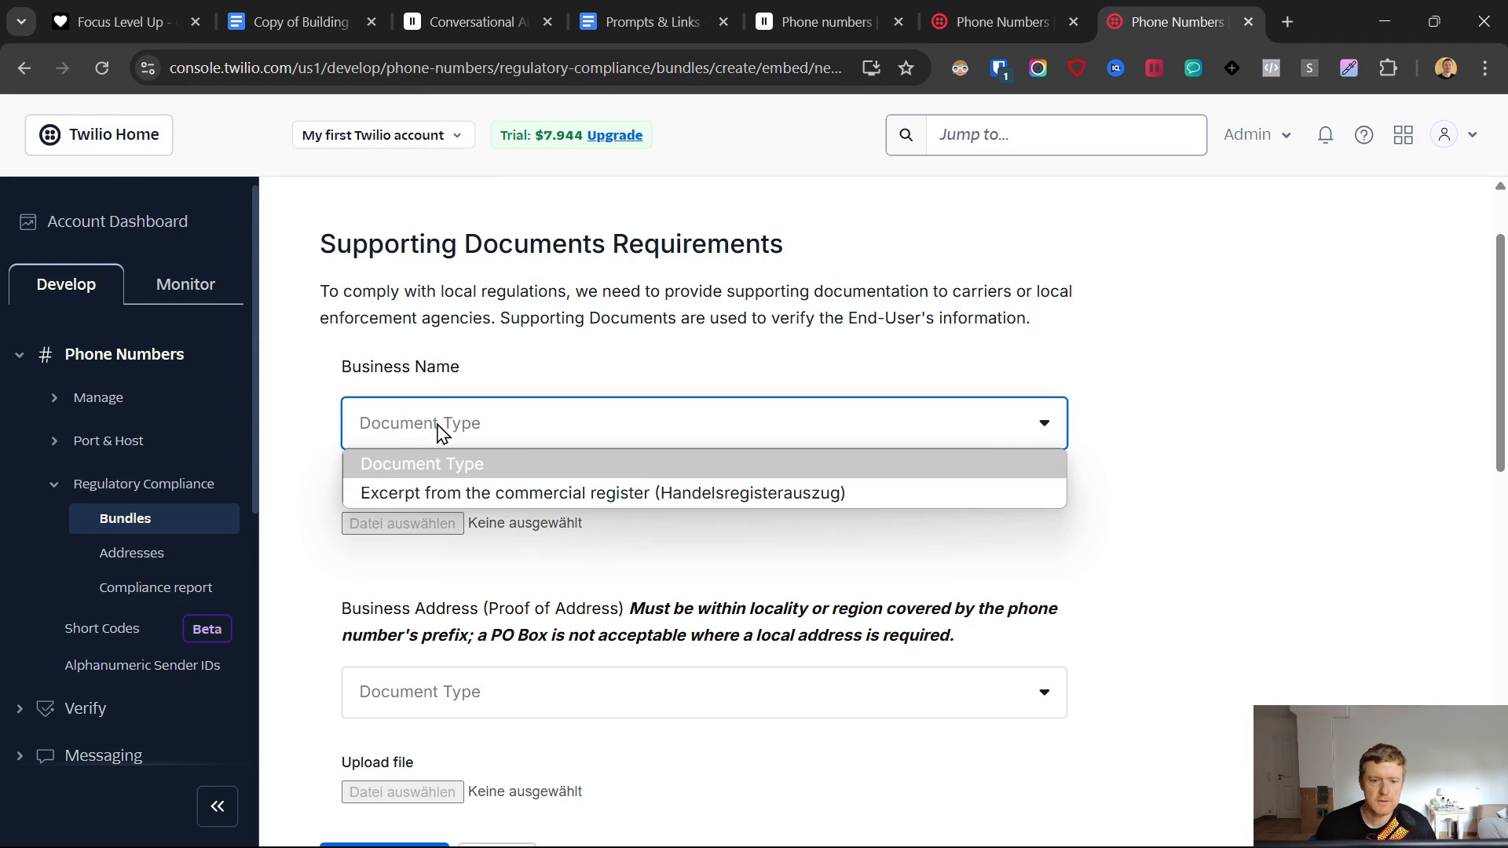
left_click(465, 495)
left_click(534, 381)
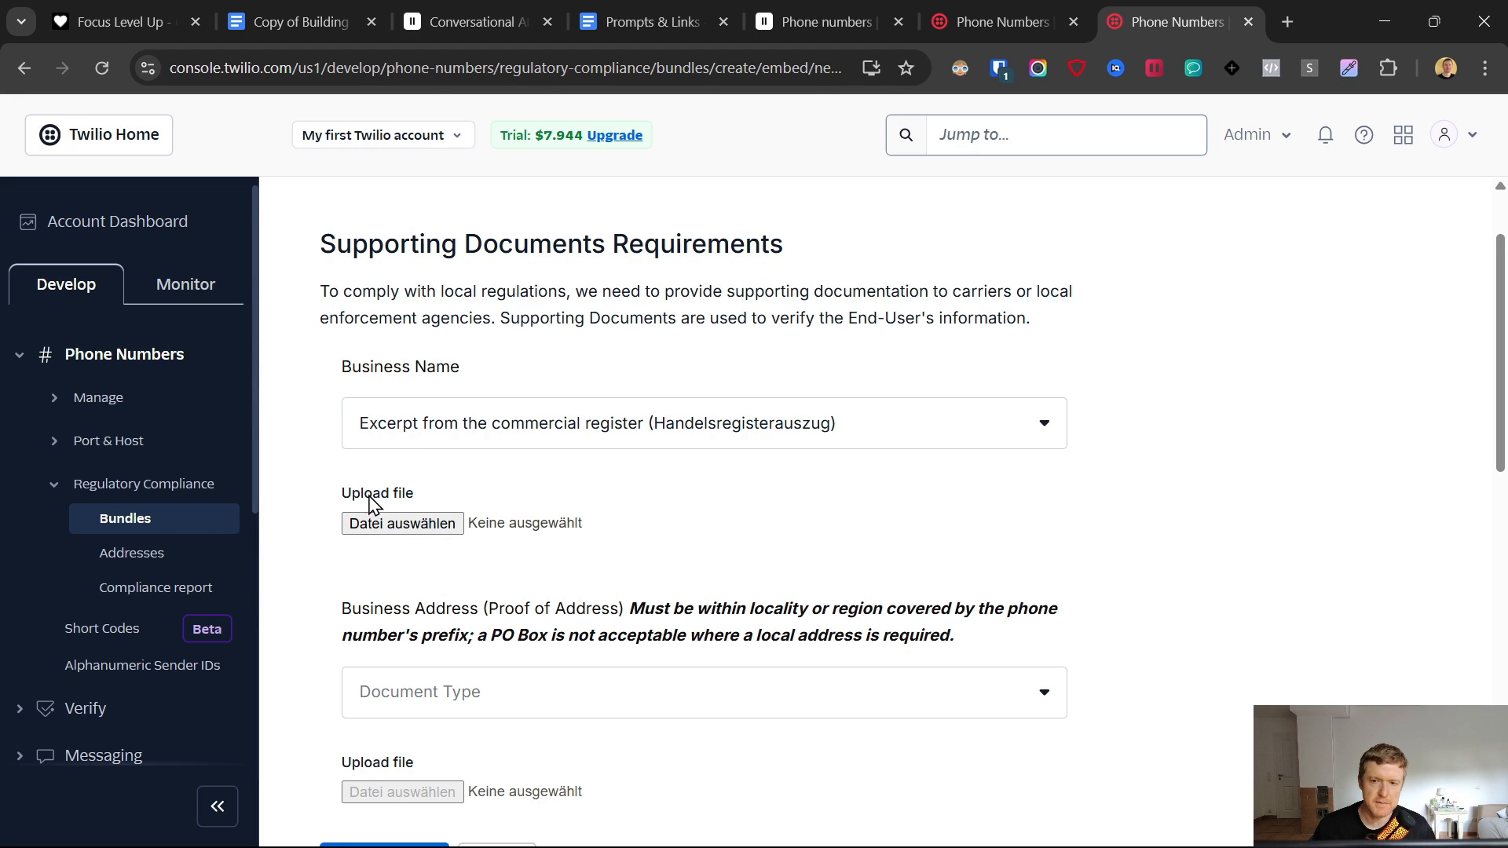
left_click_drag(332, 513, 473, 503)
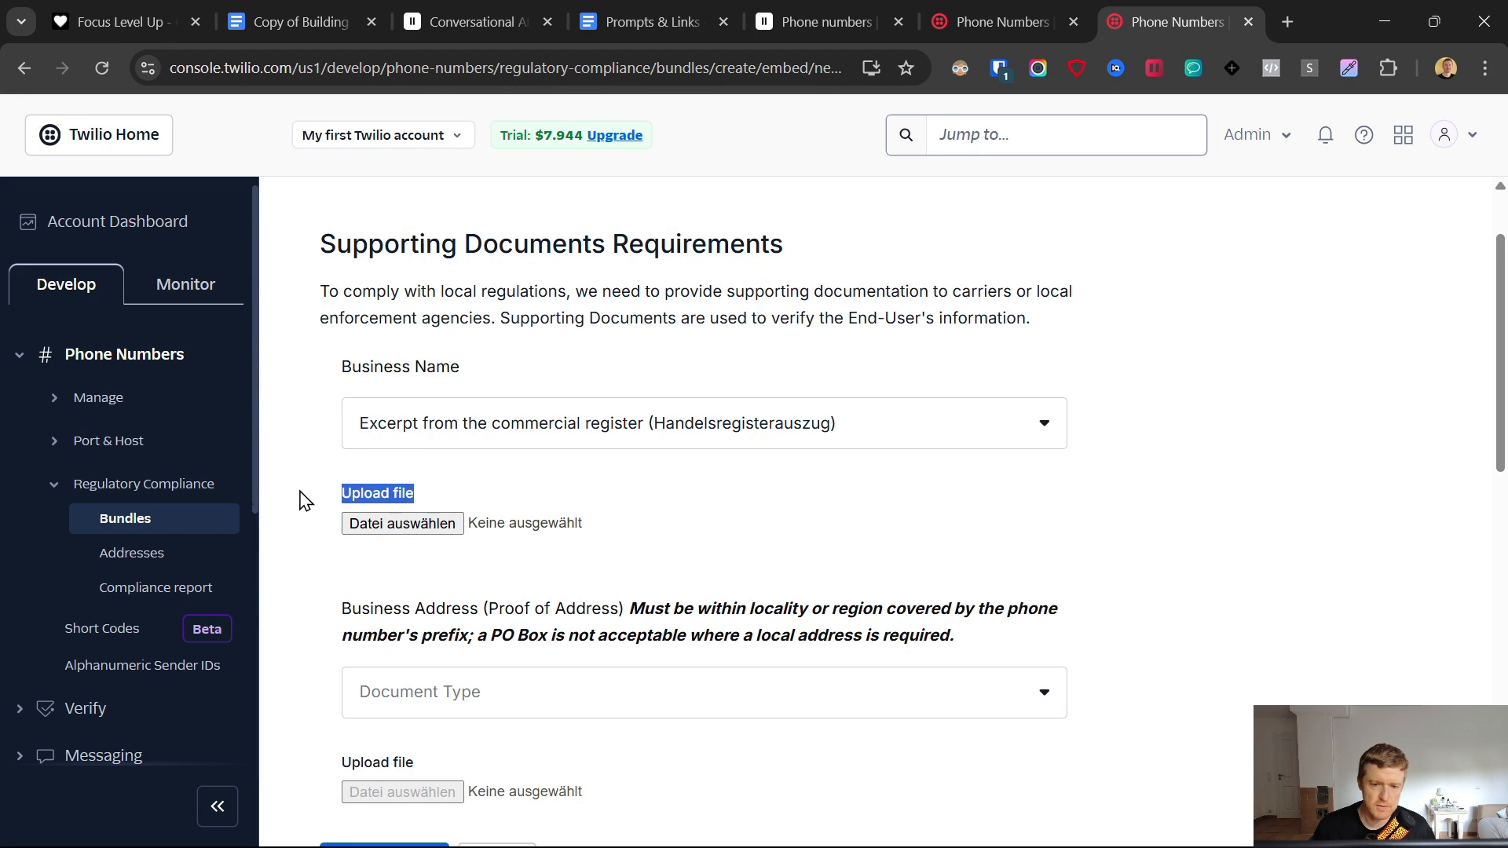
left_click(333, 494)
triple_click(333, 495)
left_click(334, 496)
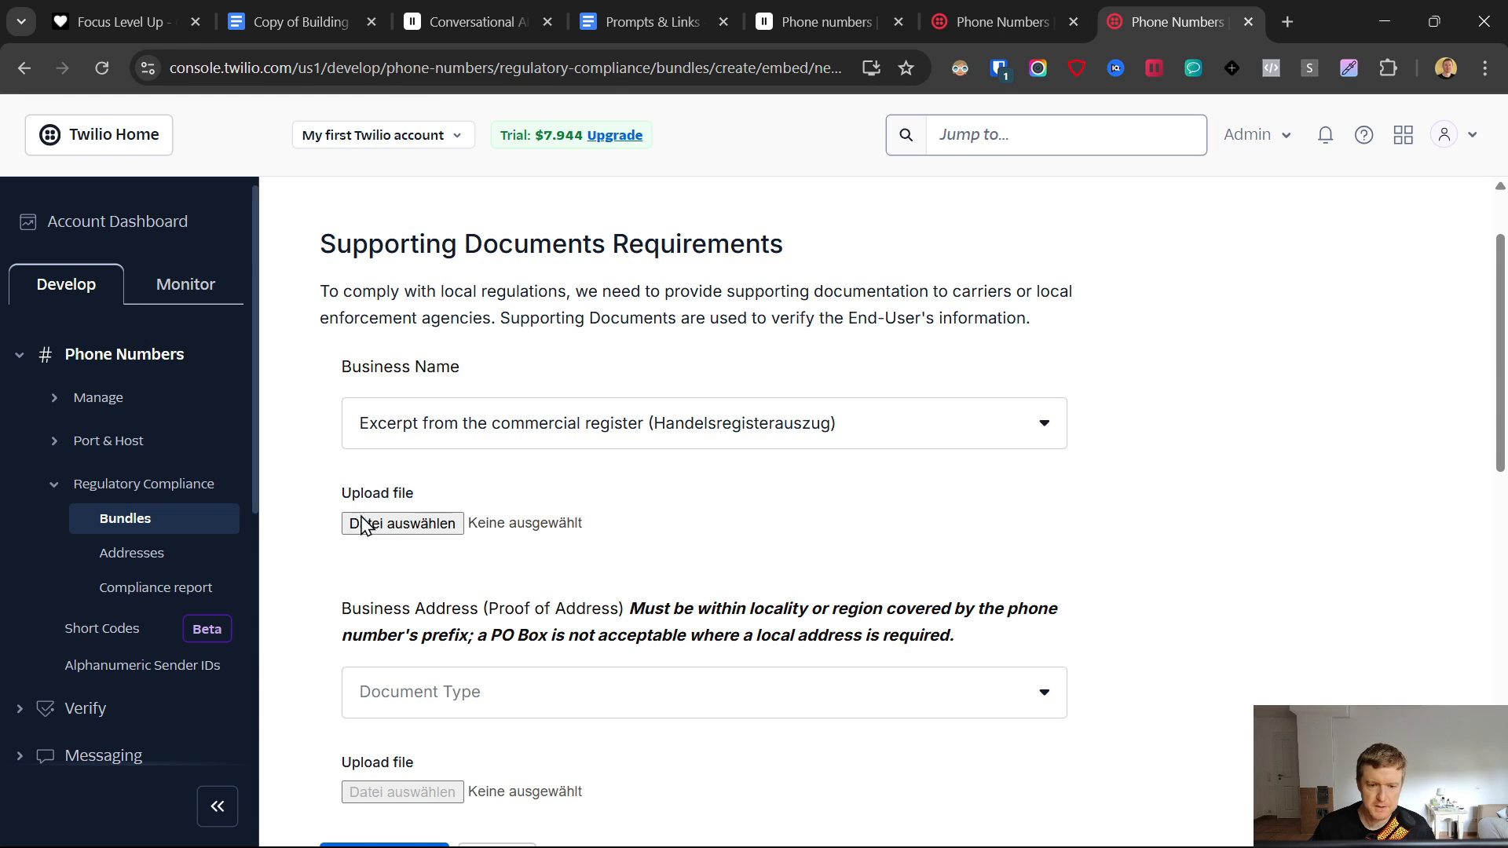
scroll(450, 611, "down", 3)
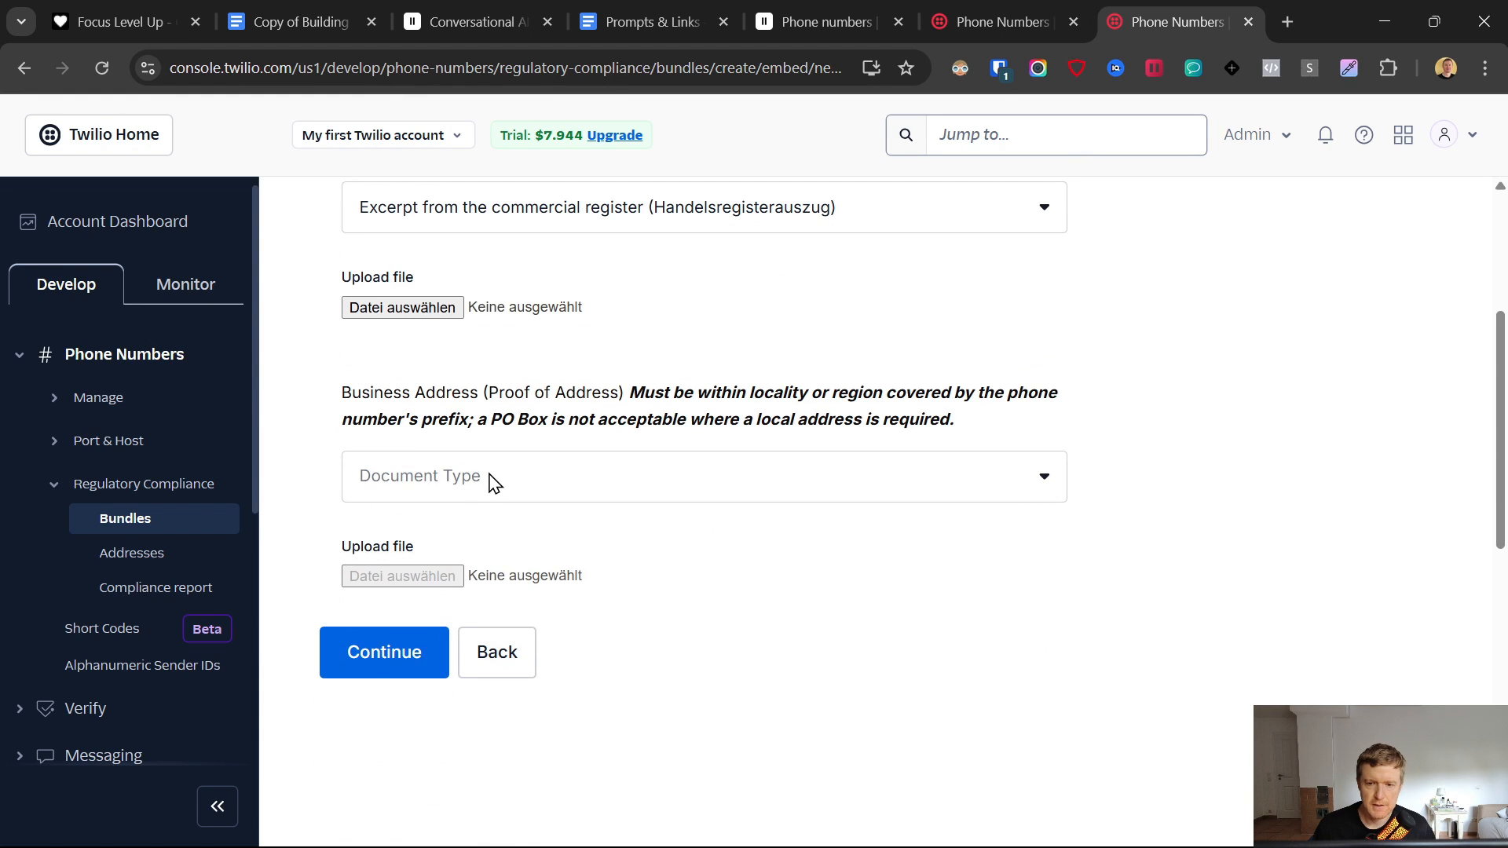
left_click(492, 480)
left_click(434, 576)
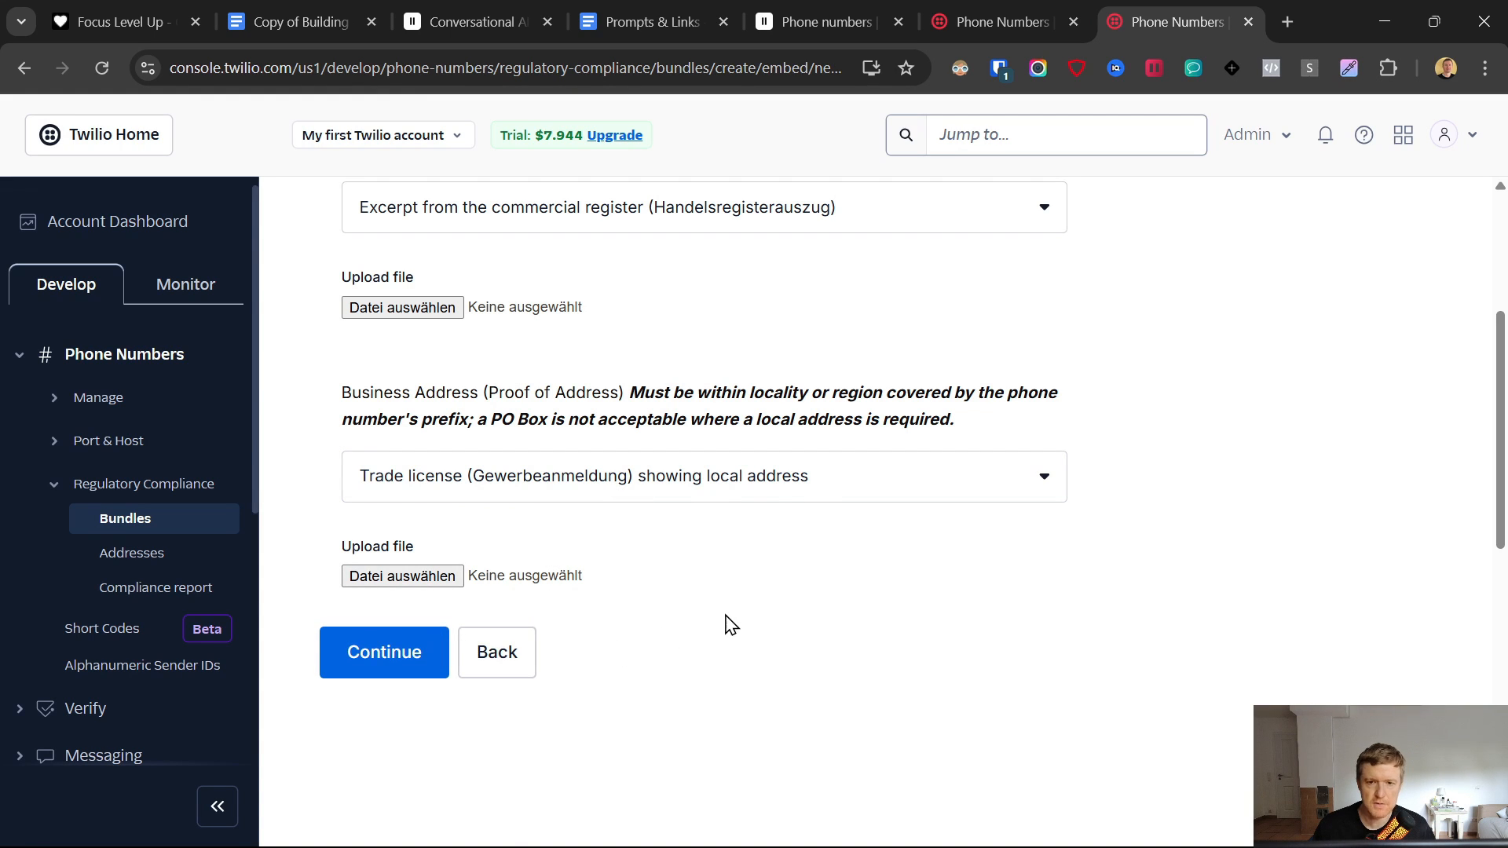
scroll(701, 632, "up", 4)
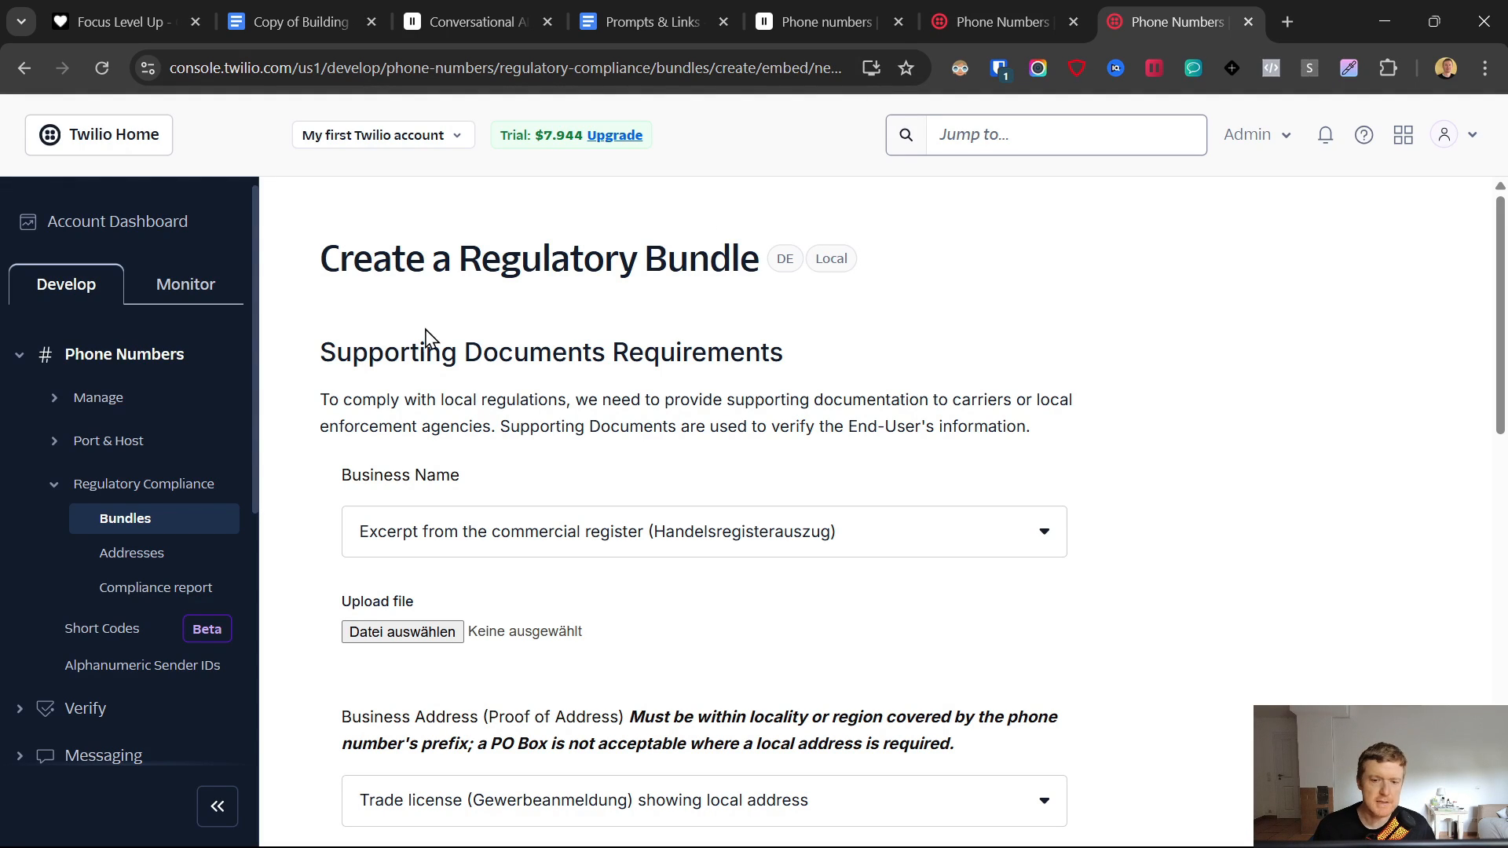
- Check the Regulatory Bundles list to confirm one bundle is already Approved
left_click(134, 523)
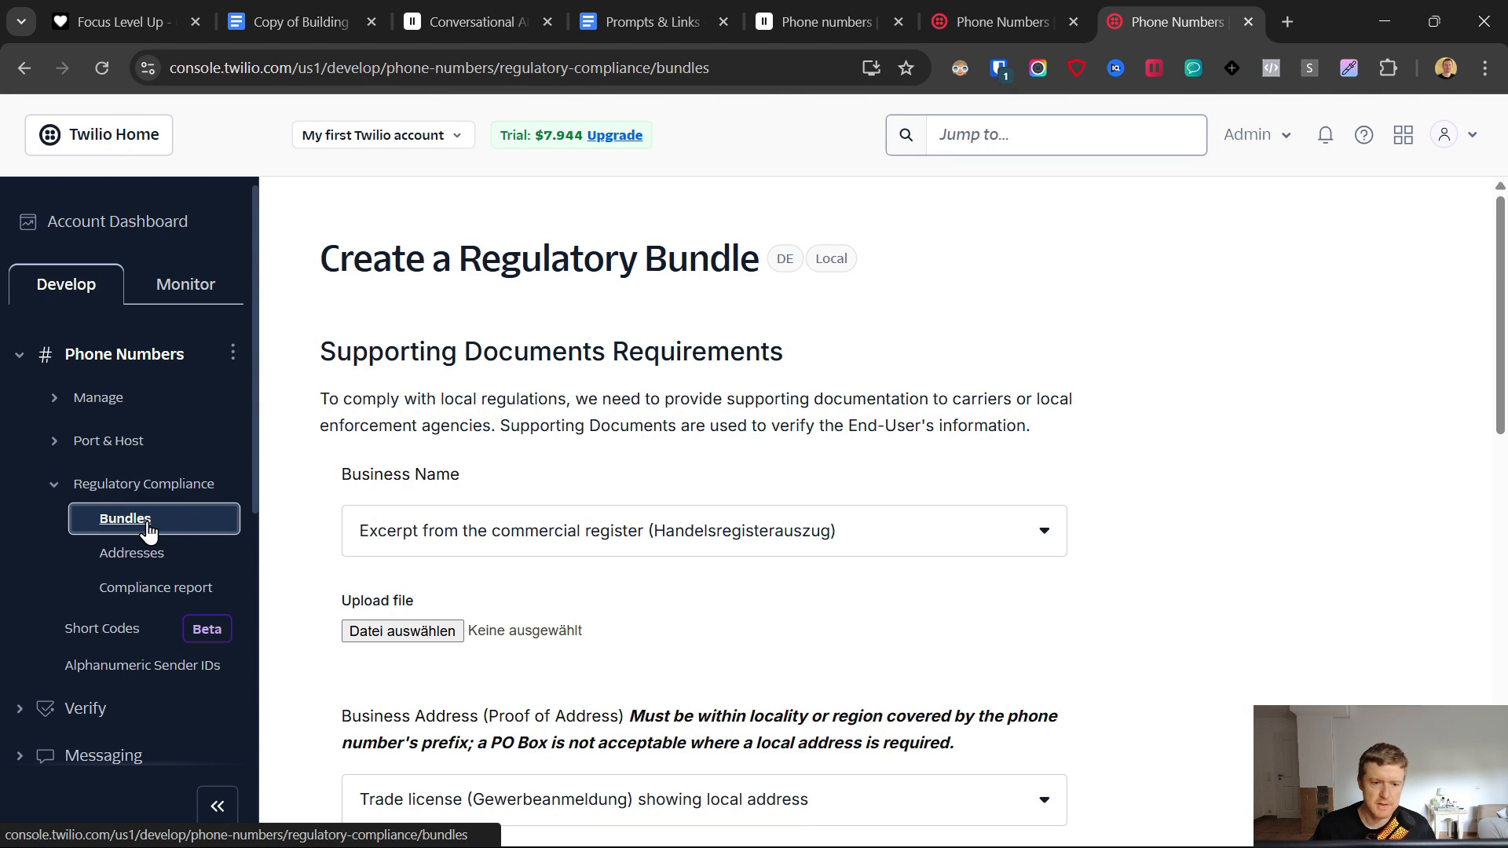
scroll(720, 440, "down", 2)
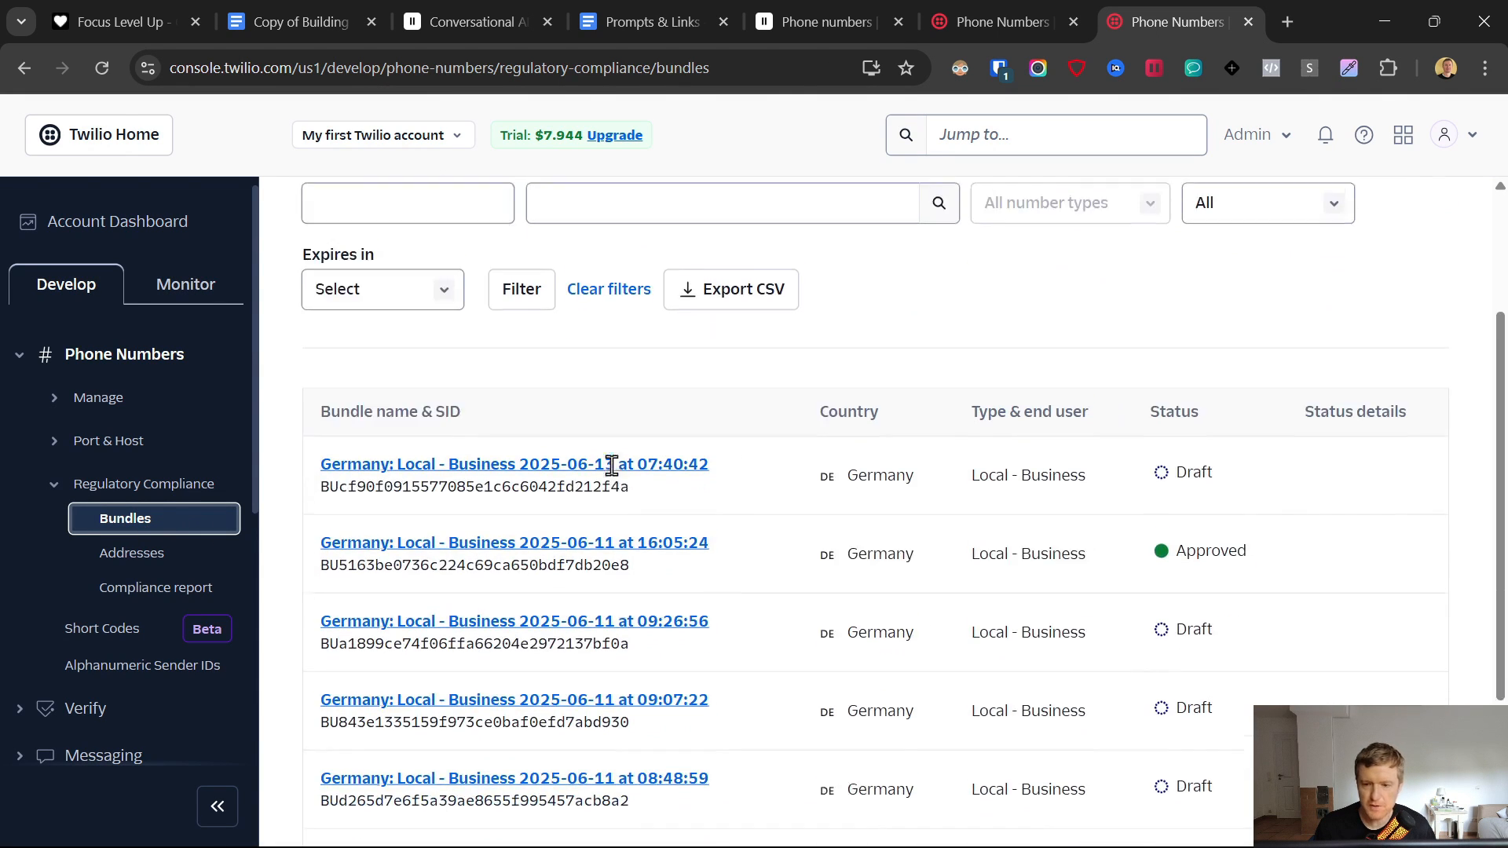
left_click_drag(1254, 642, 1128, 656)
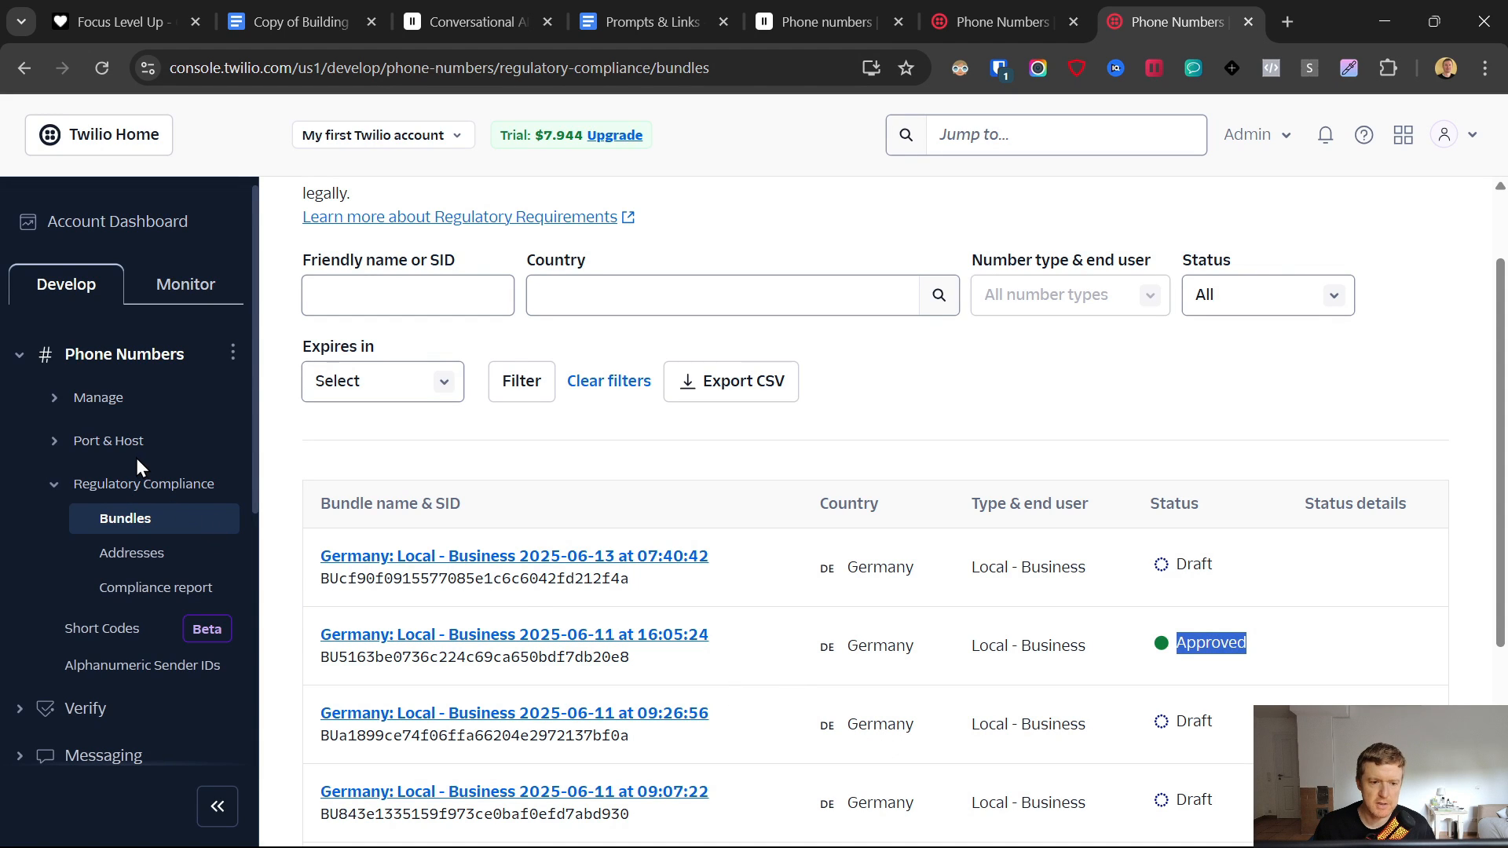
left_click(1005, 15)
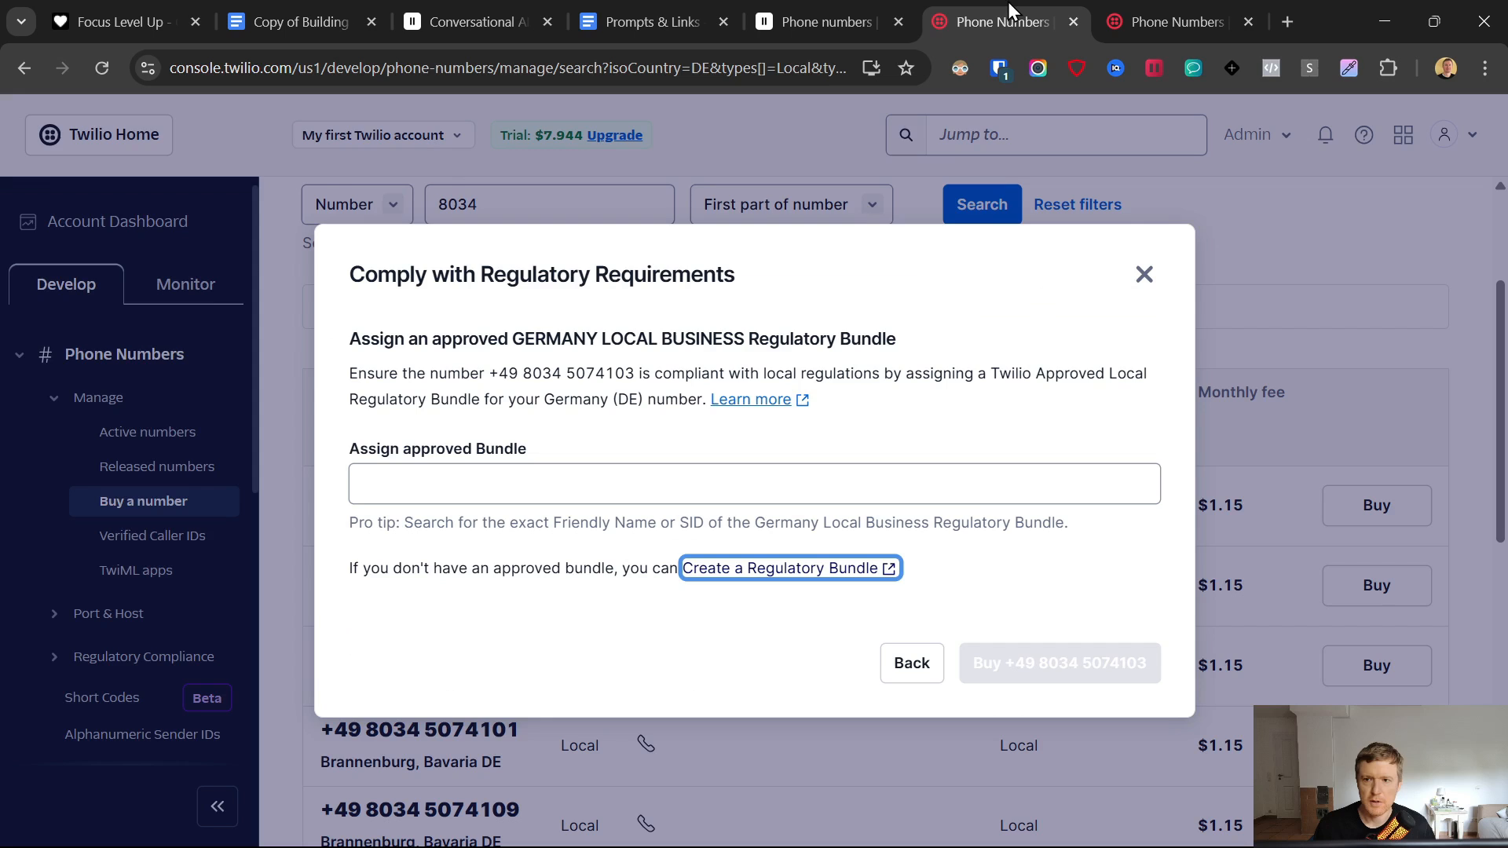
left_click(470, 470)
left_click(529, 534)
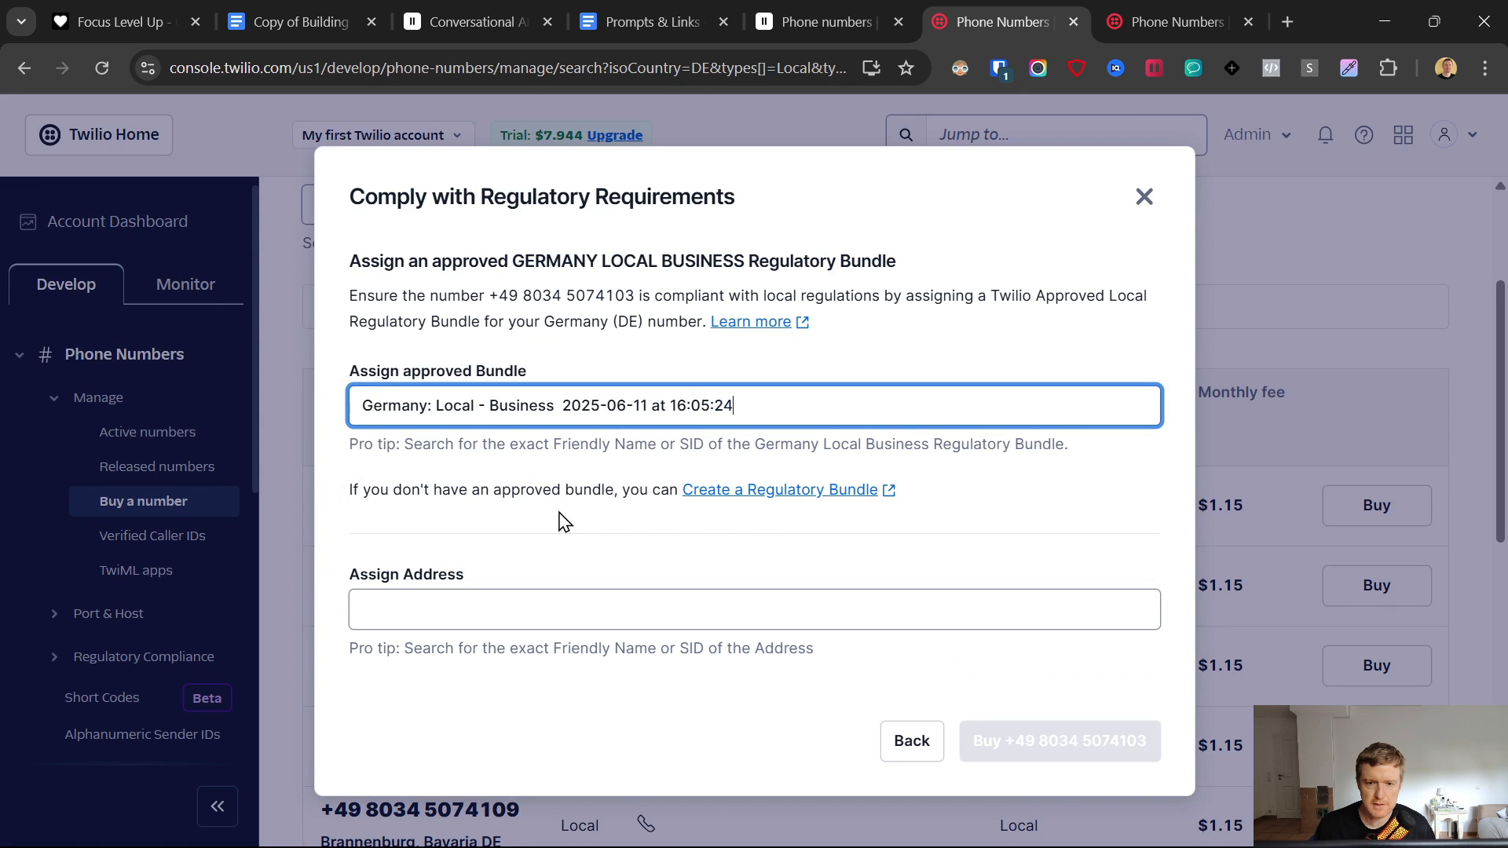
left_click(434, 609)
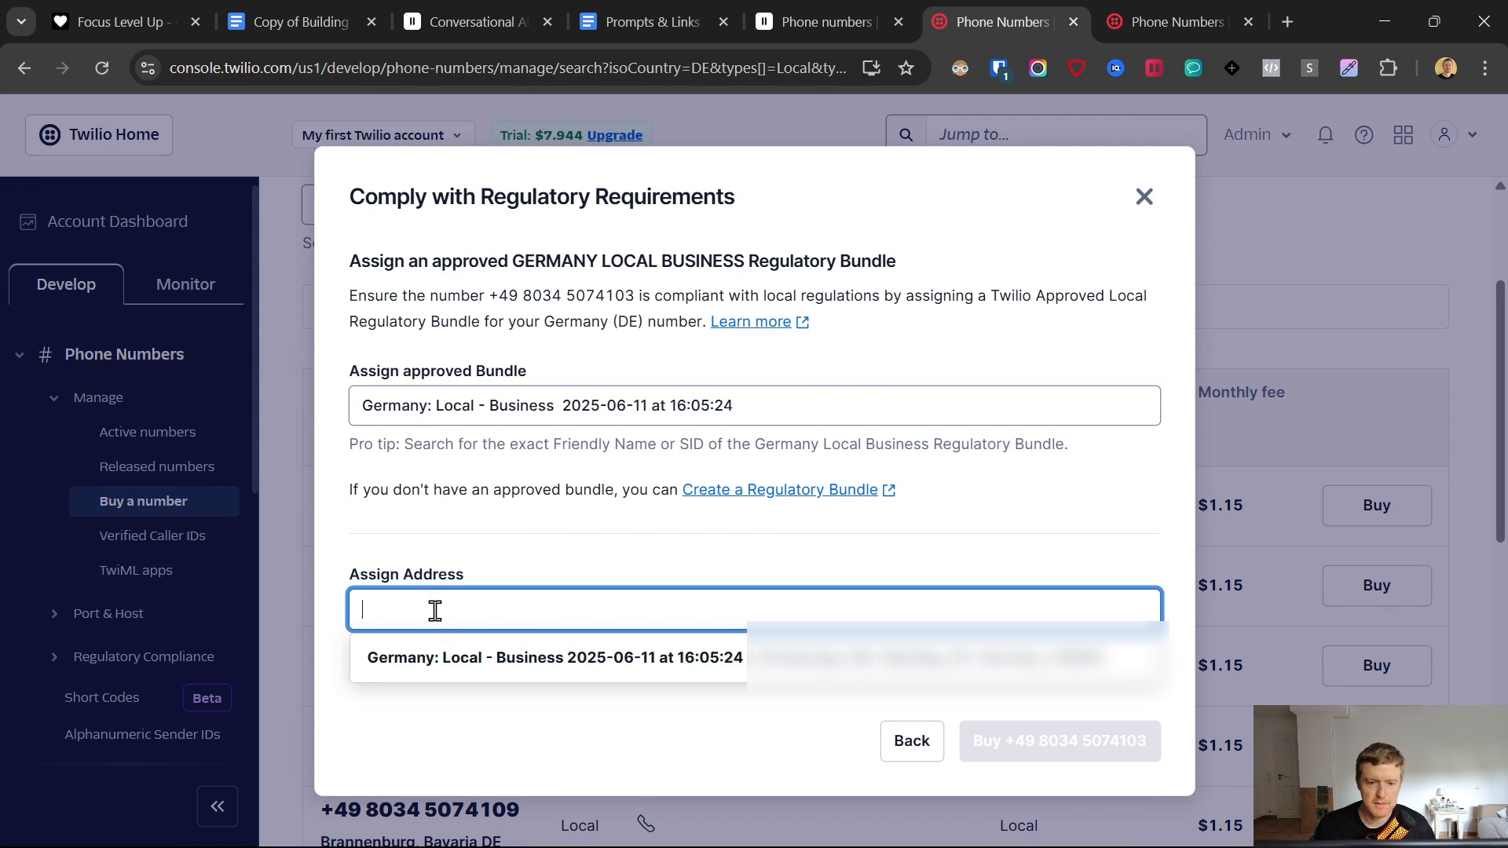
left_click(455, 664)
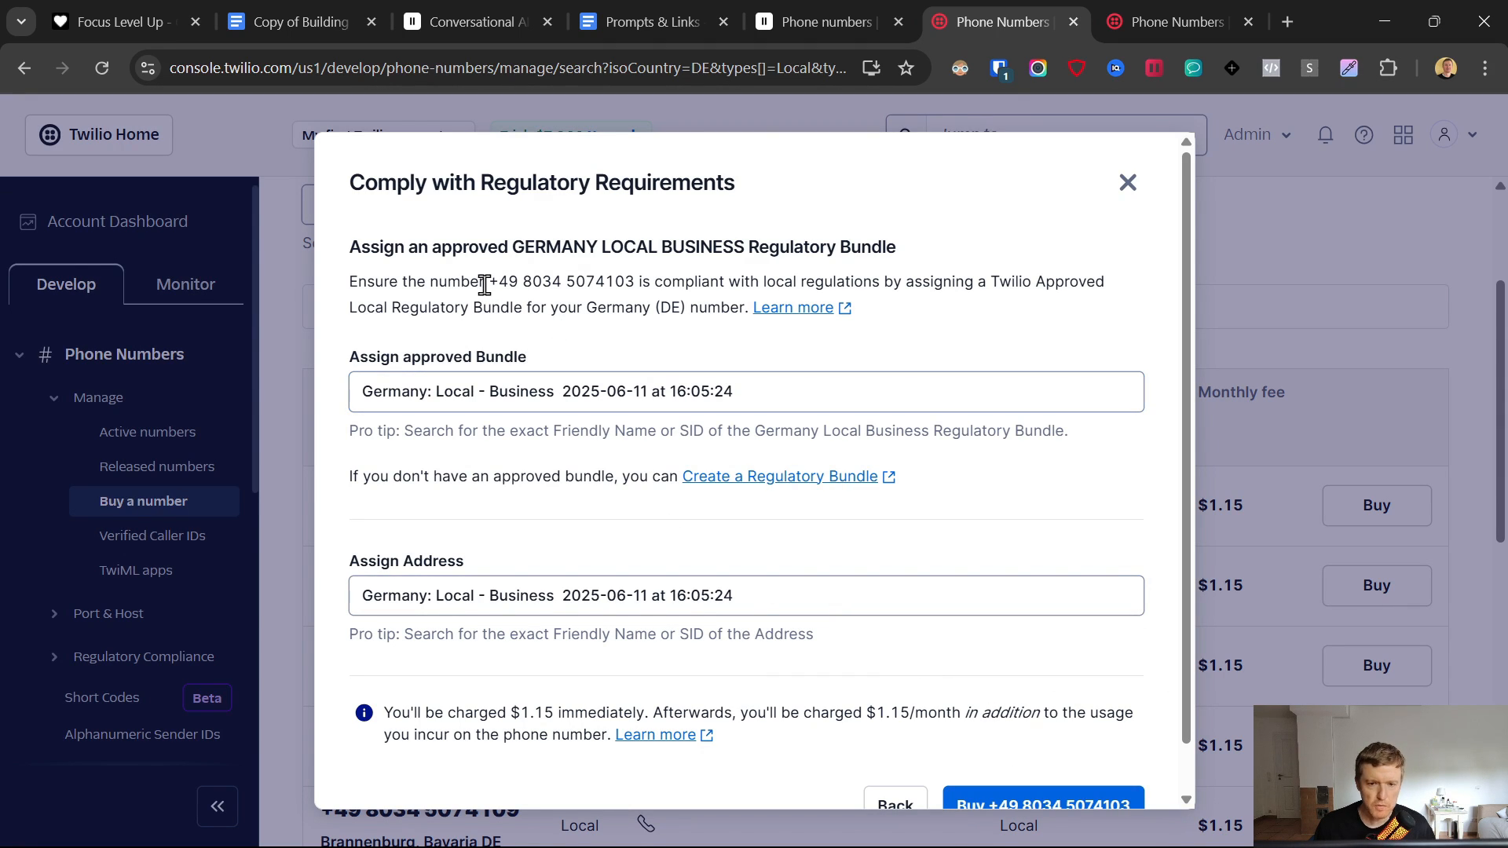
left_click_drag(498, 284, 567, 282)
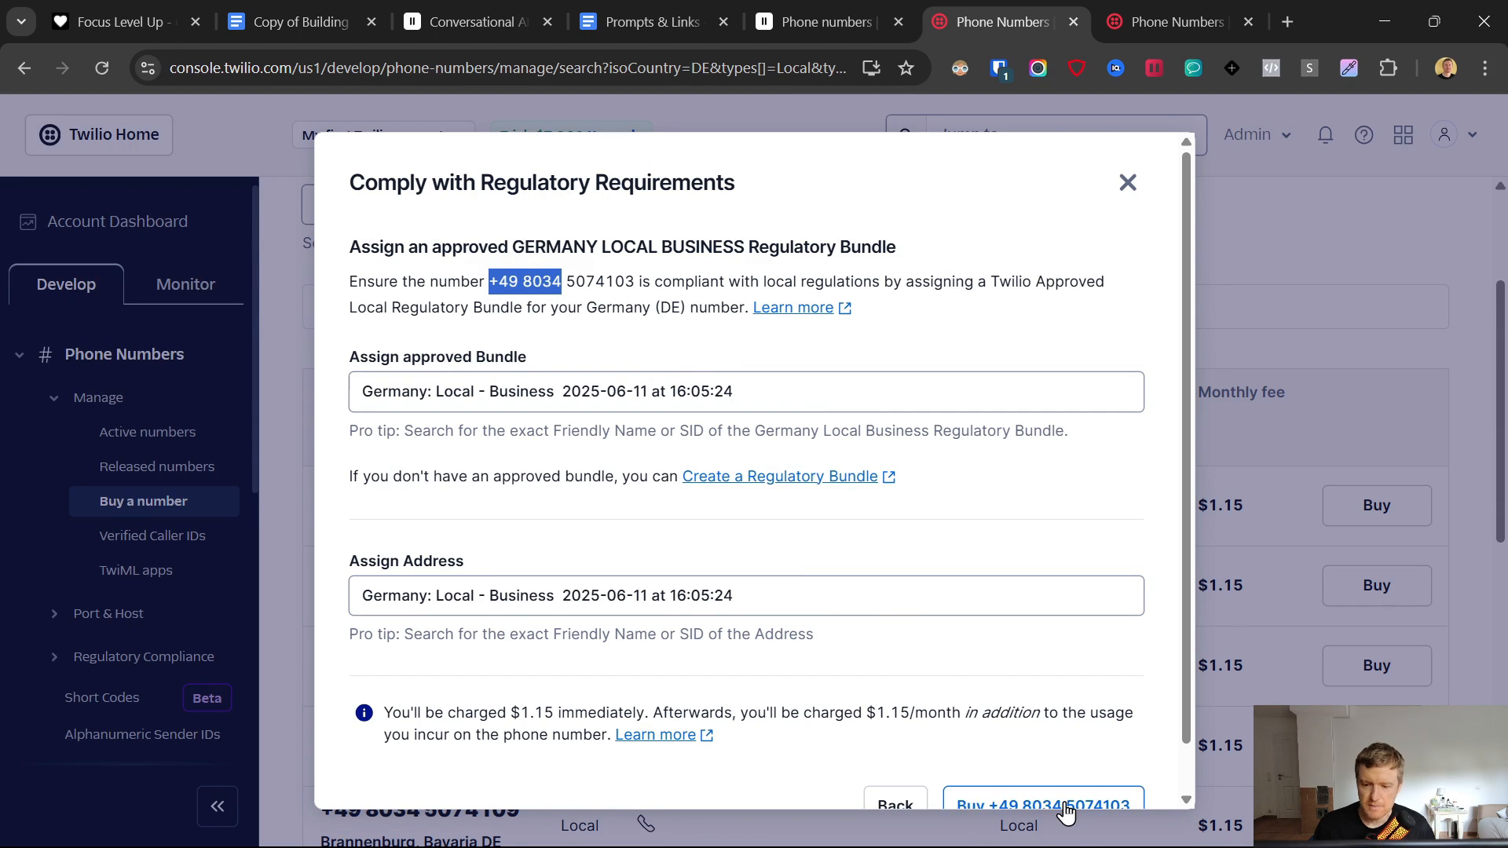
left_click(1127, 185)
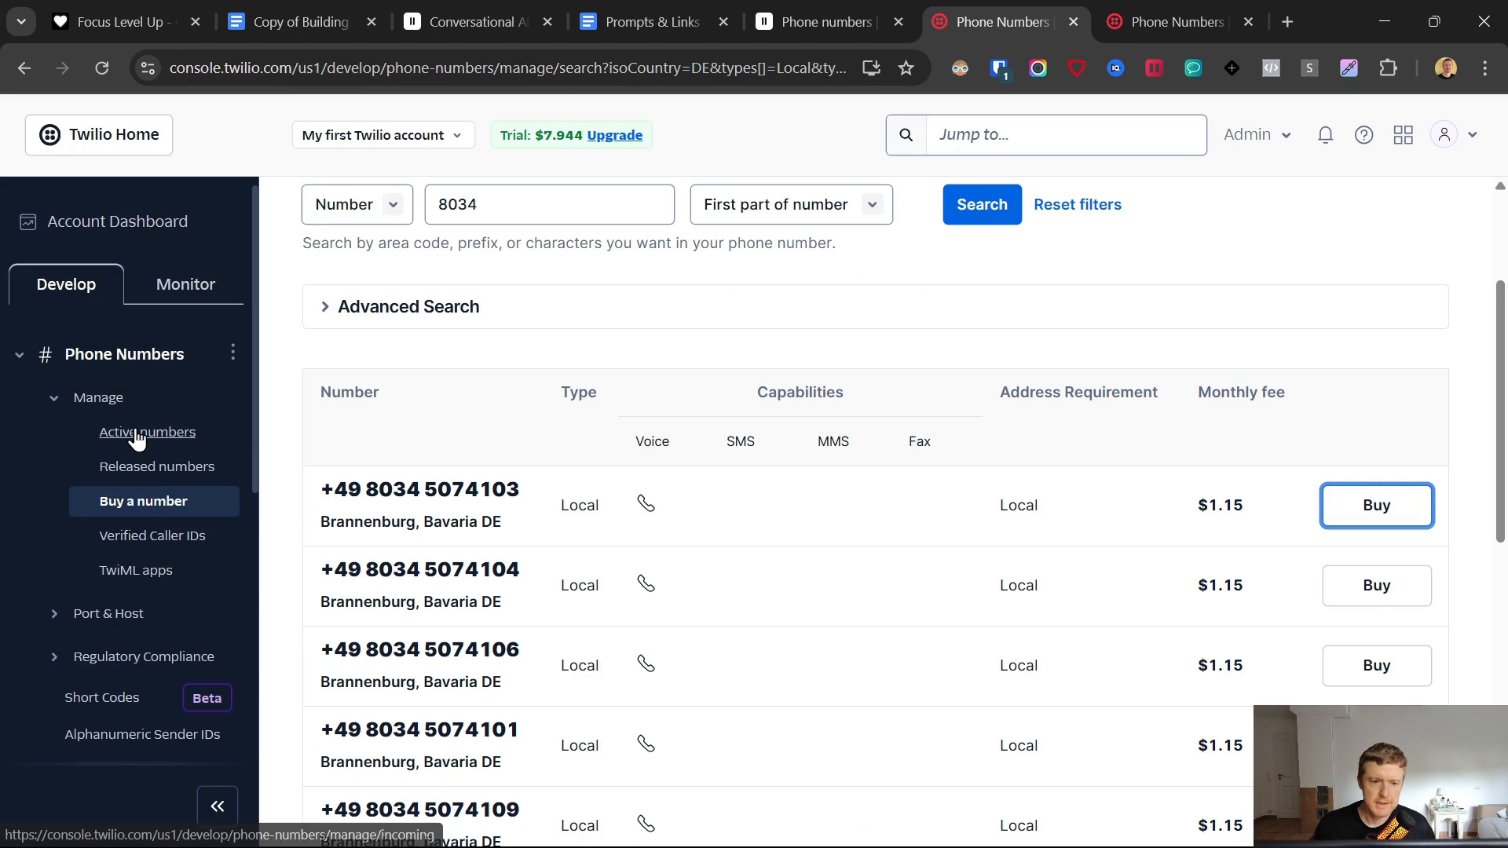
left_click(143, 434)
- Begin a Twilio number import in ElevenLabs labelled 'Local Number 1' with country code Germany +49
left_click_drag(478, 520, 593, 520)
key("ctrl+c")
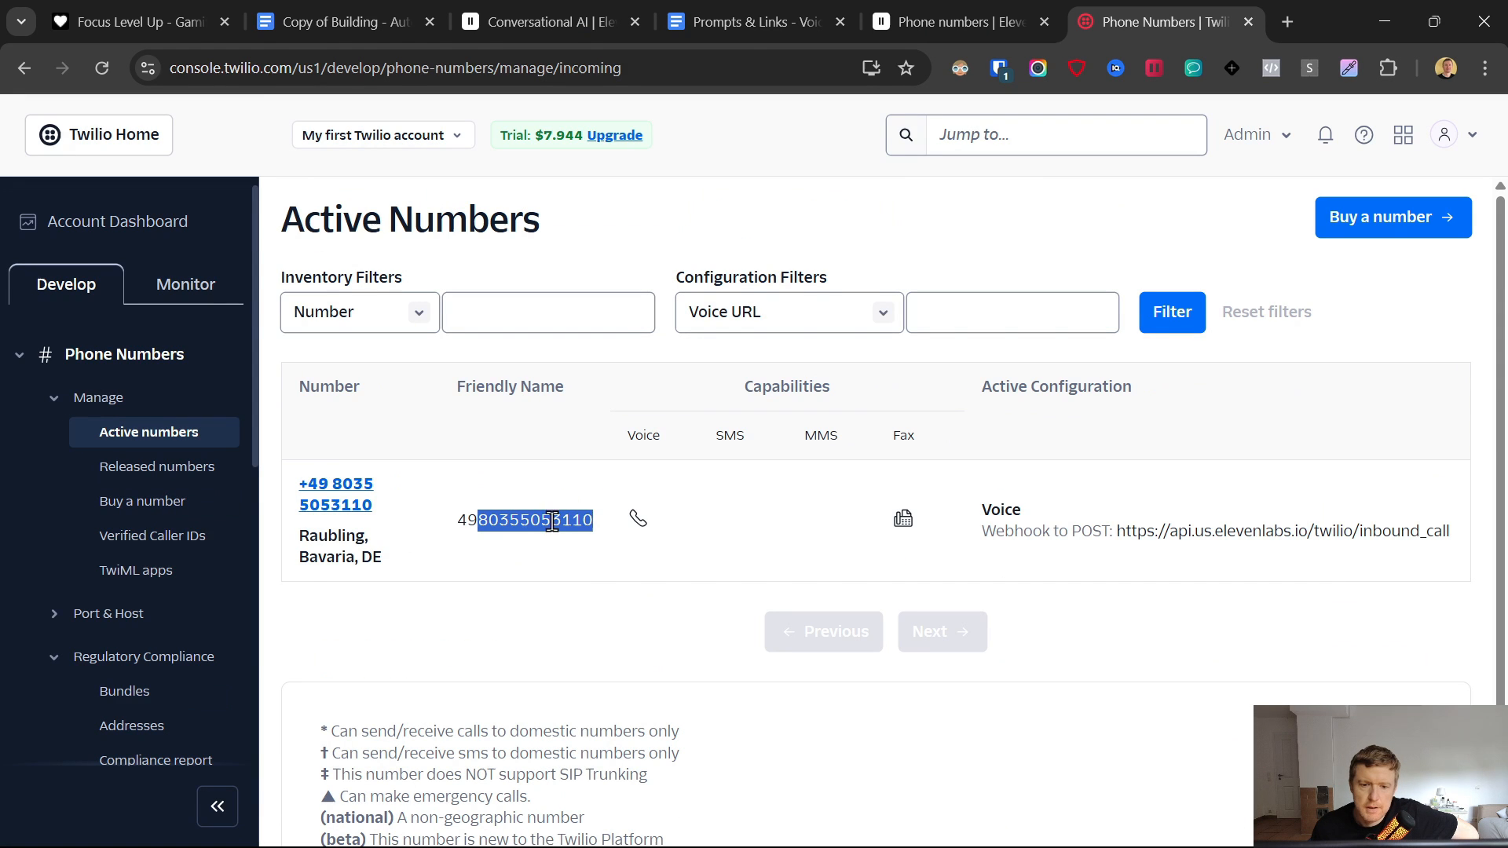
left_click(919, 17)
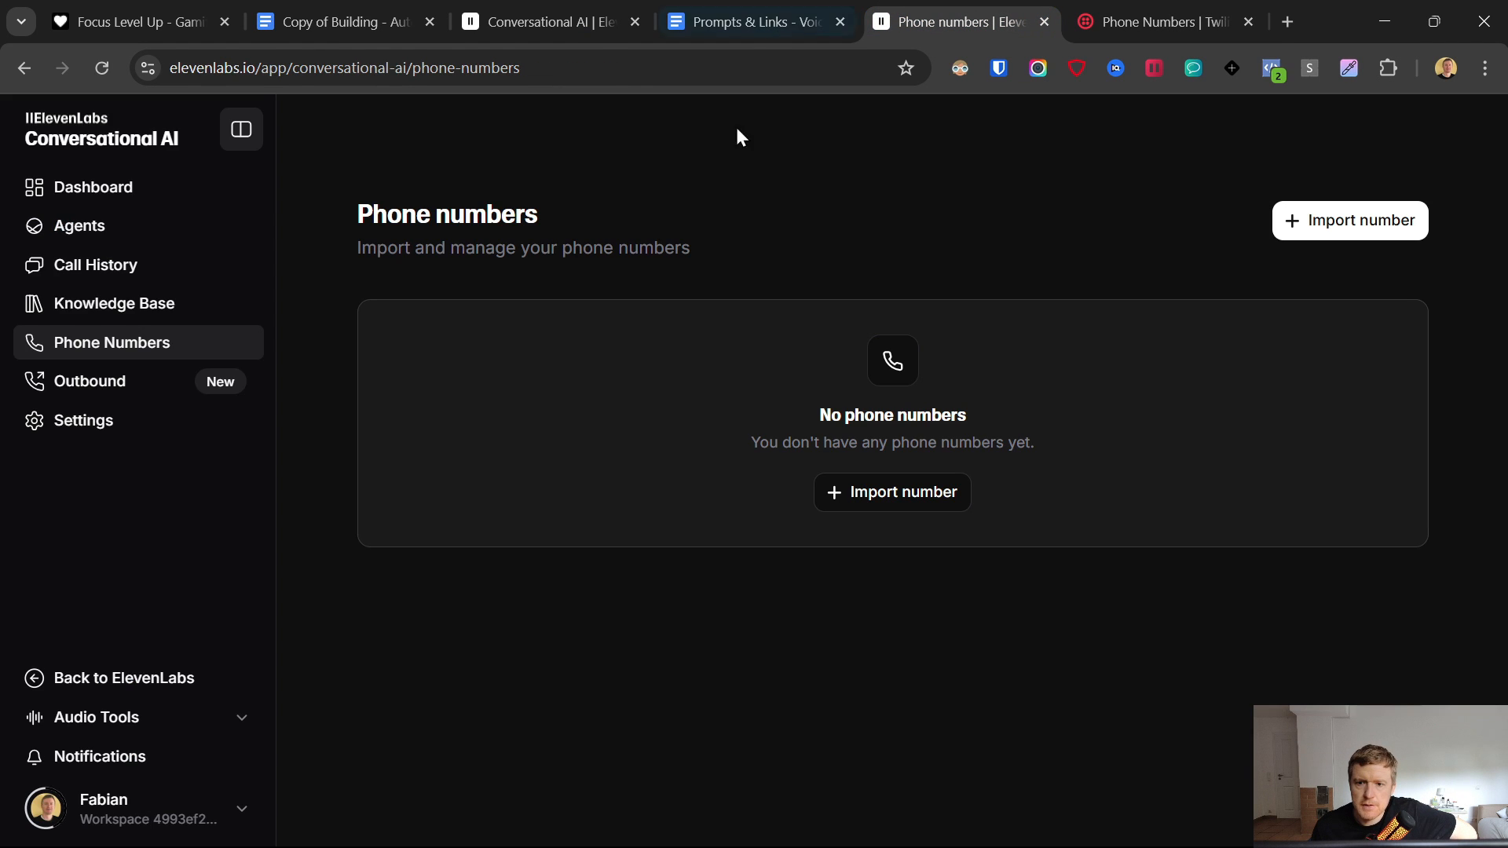
left_click(889, 506)
left_click(894, 550)
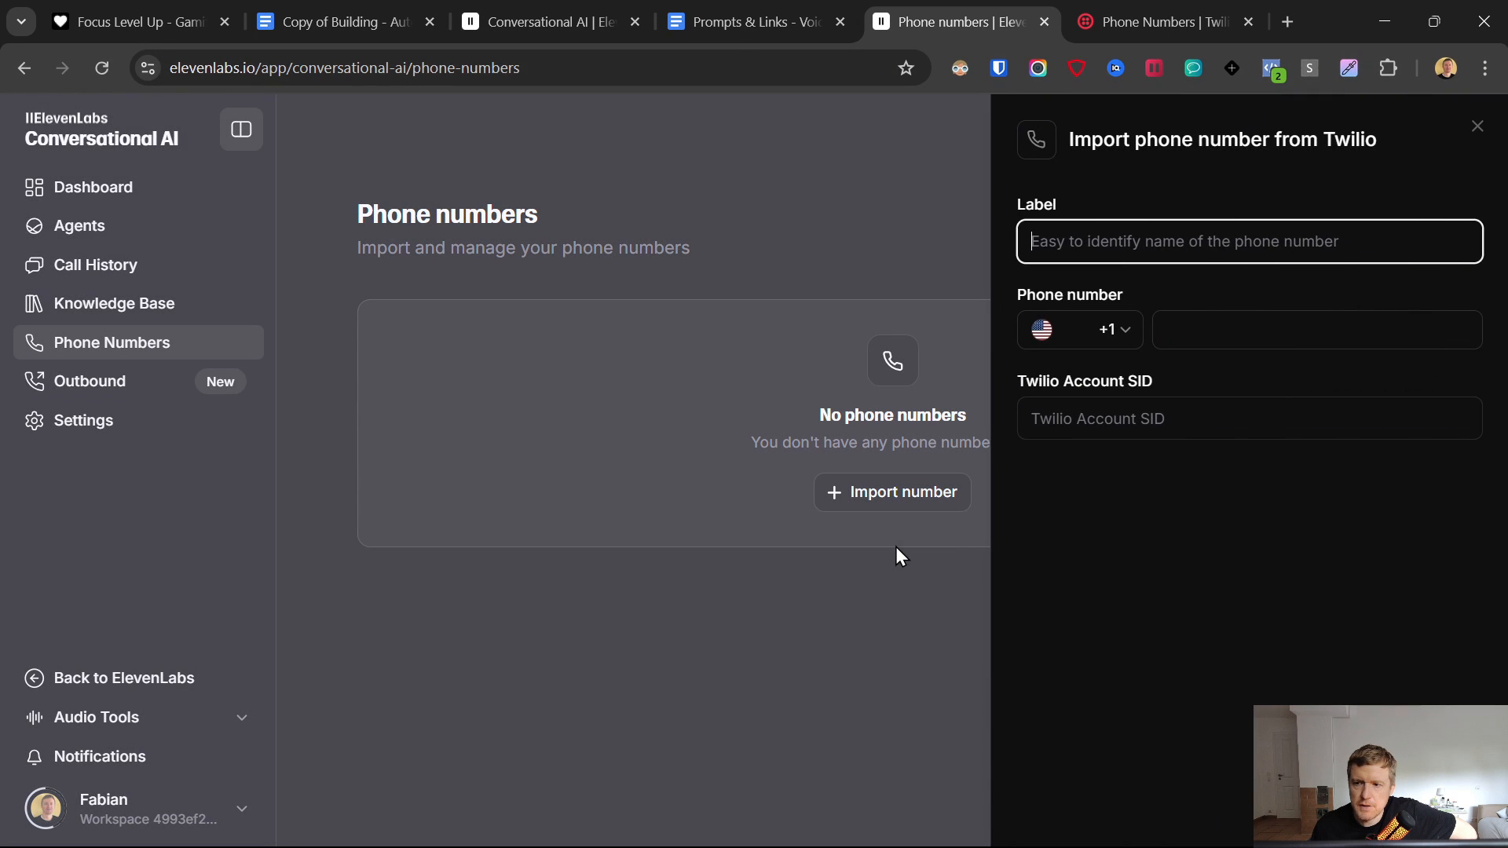
type("Lo")
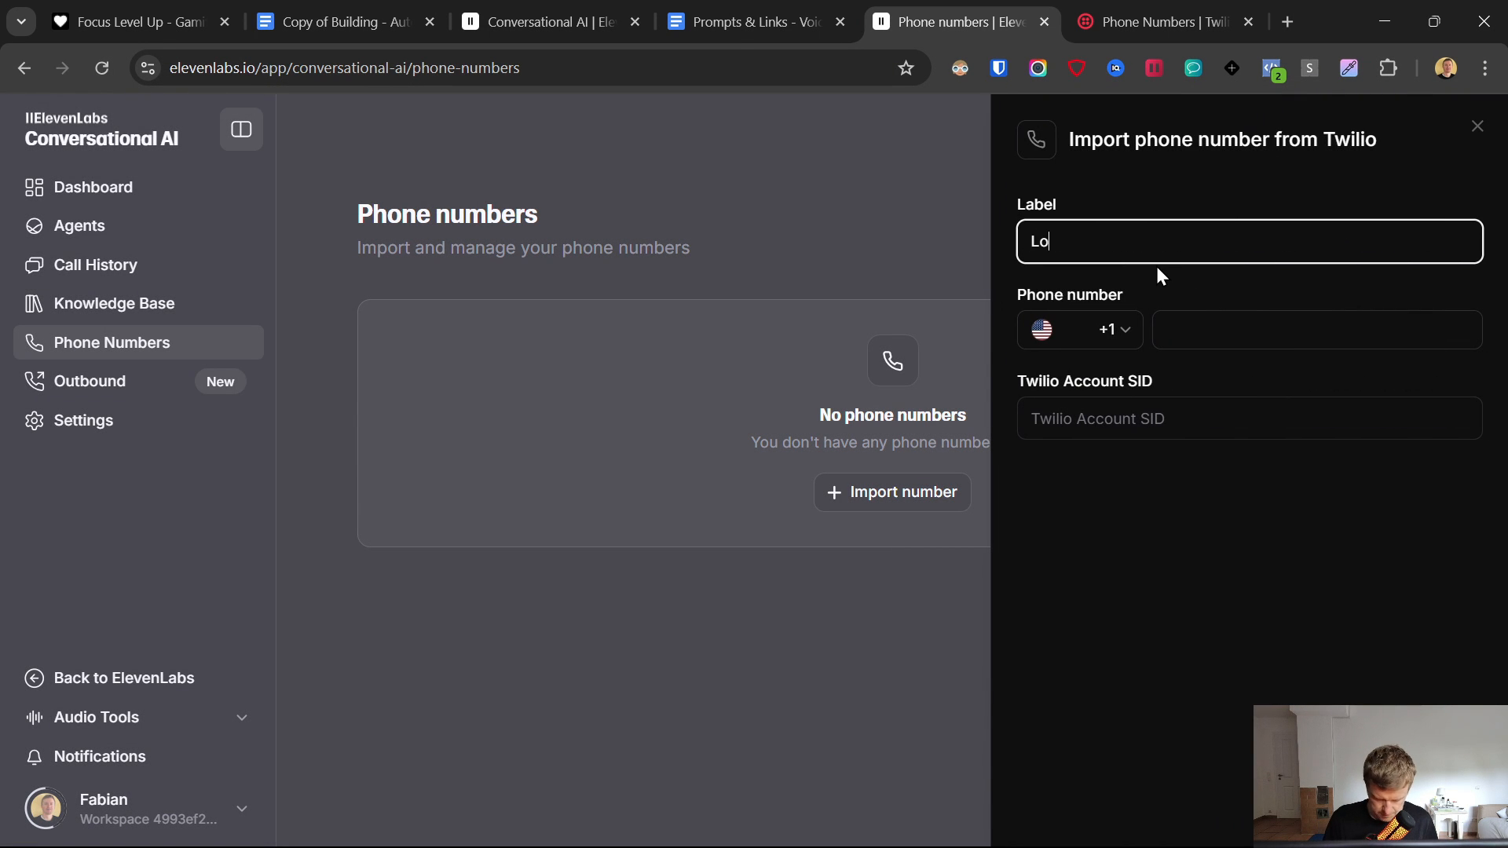
type("cal Number 1")
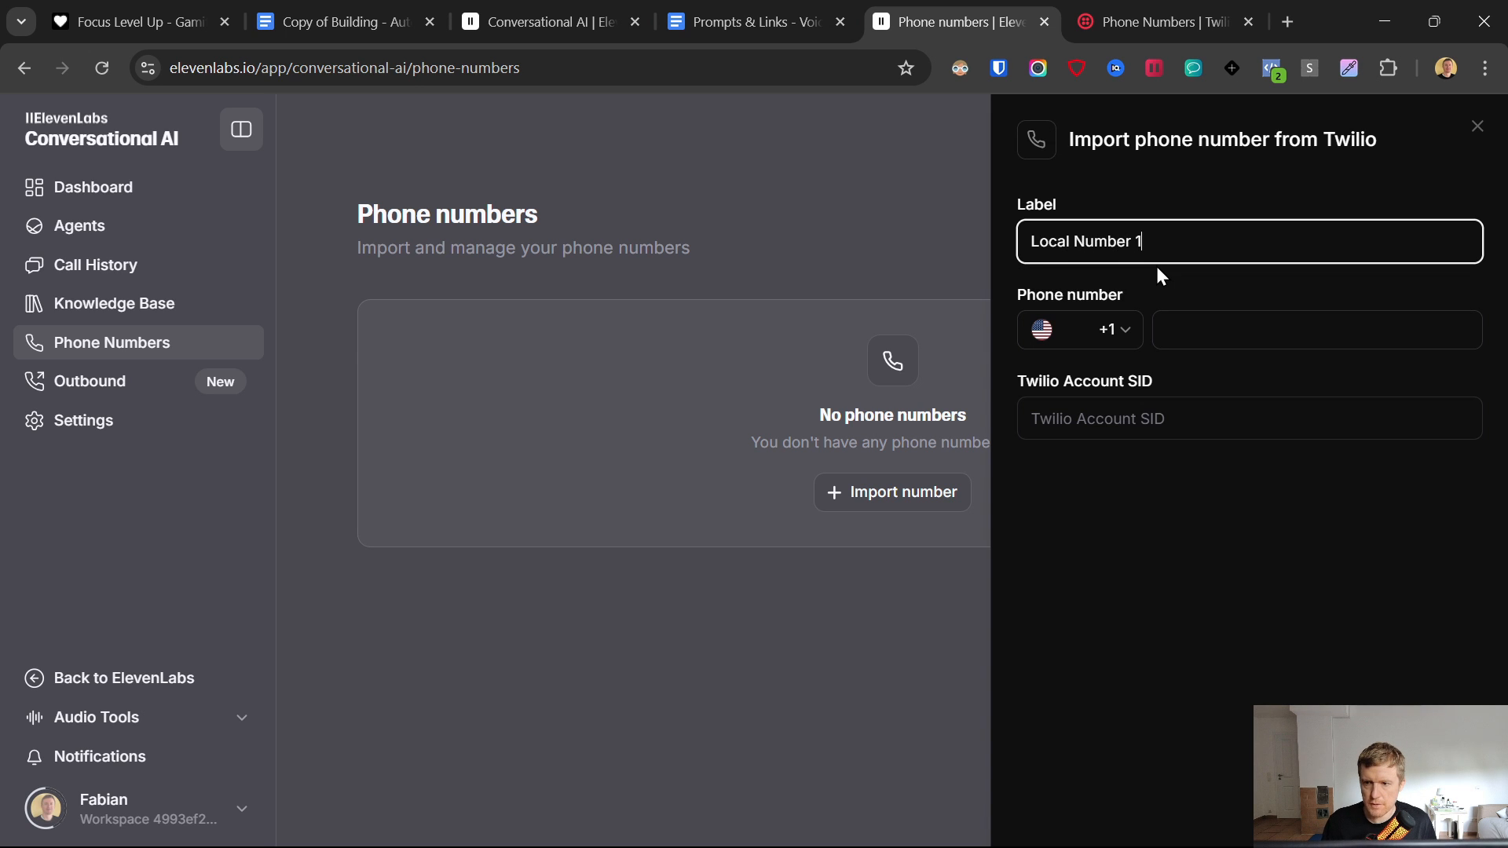
left_click(1159, 325)
left_click(1122, 334)
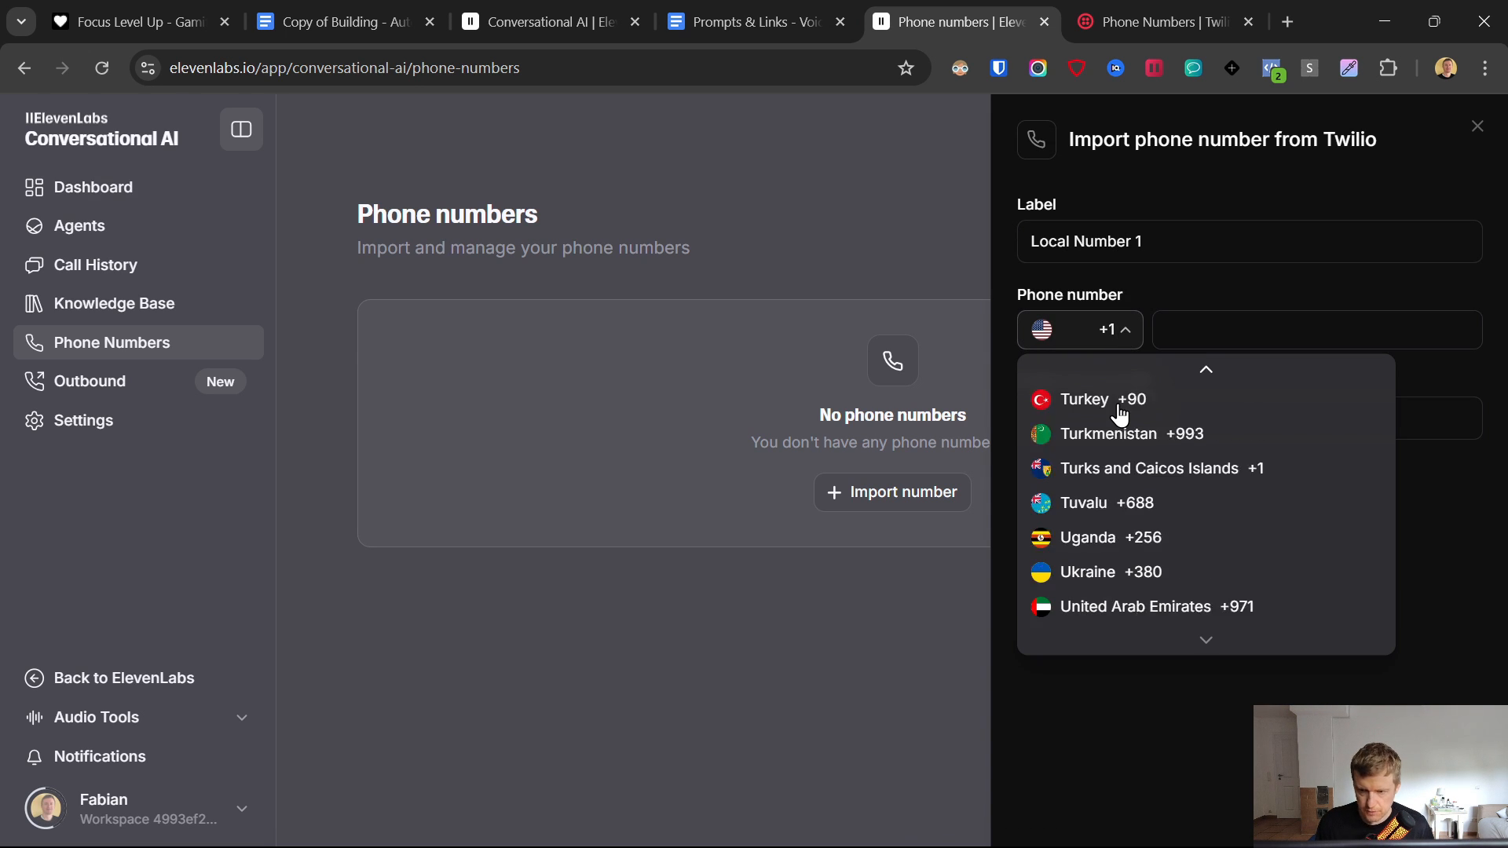
key("g")
key("e")
key("r")
key("Return")
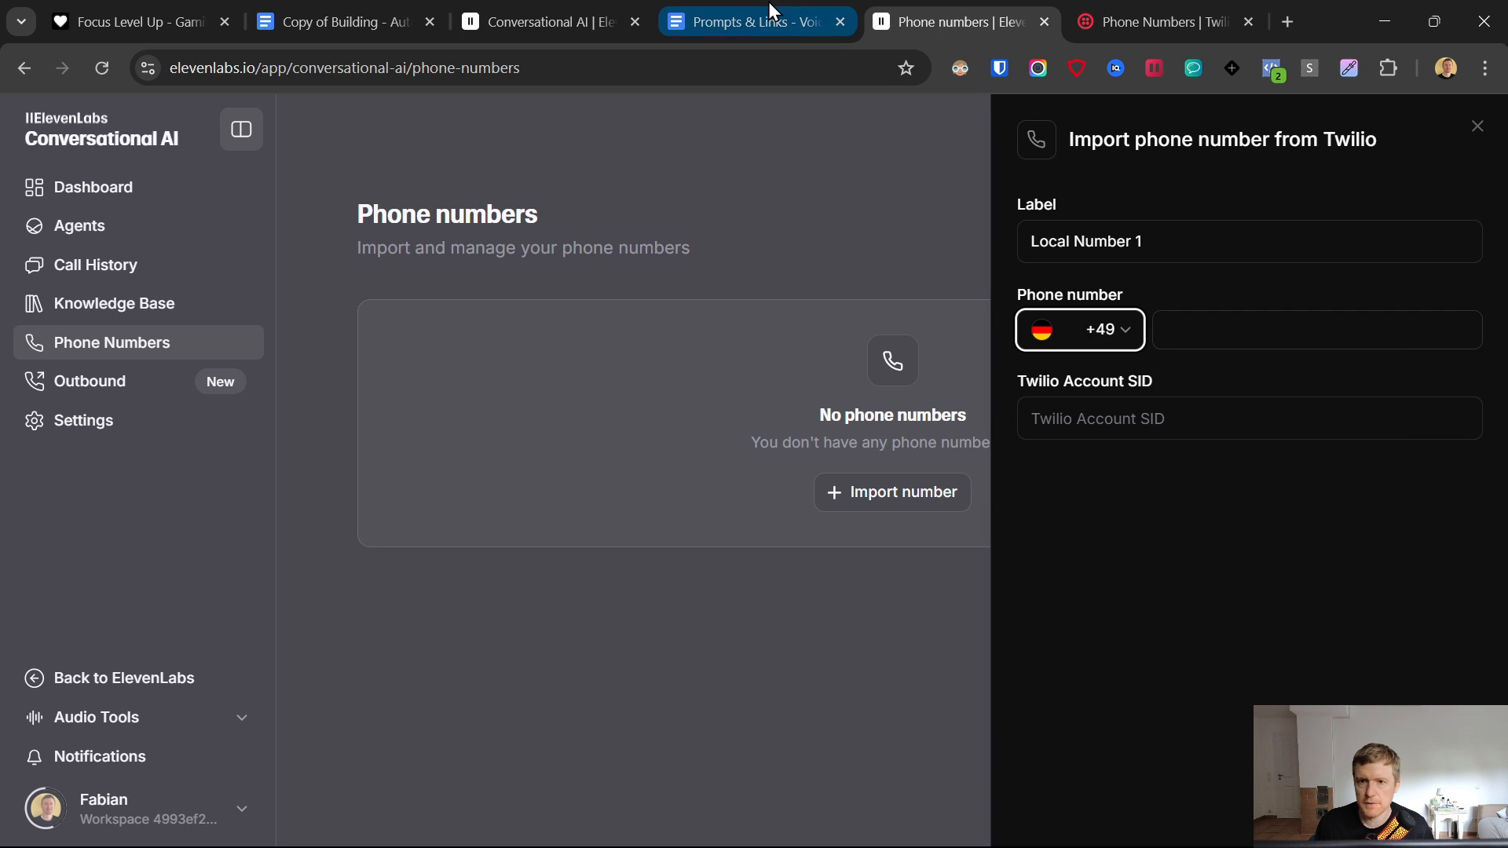
- Copy the number from Twilio's Active Numbers and paste it into the import form
left_click(1183, 4)
right_click(571, 509)
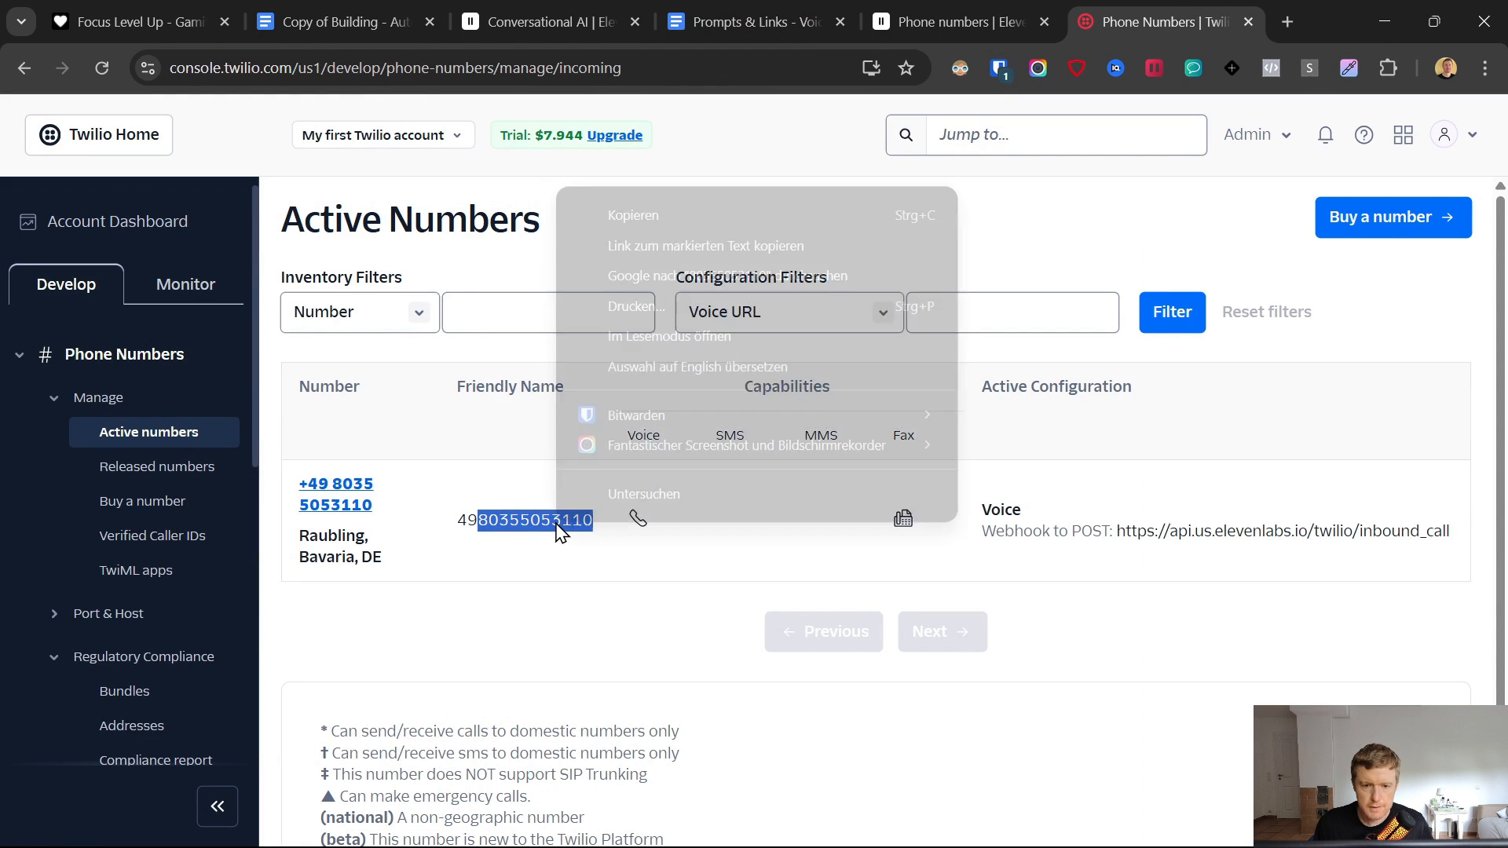
left_click(657, 208)
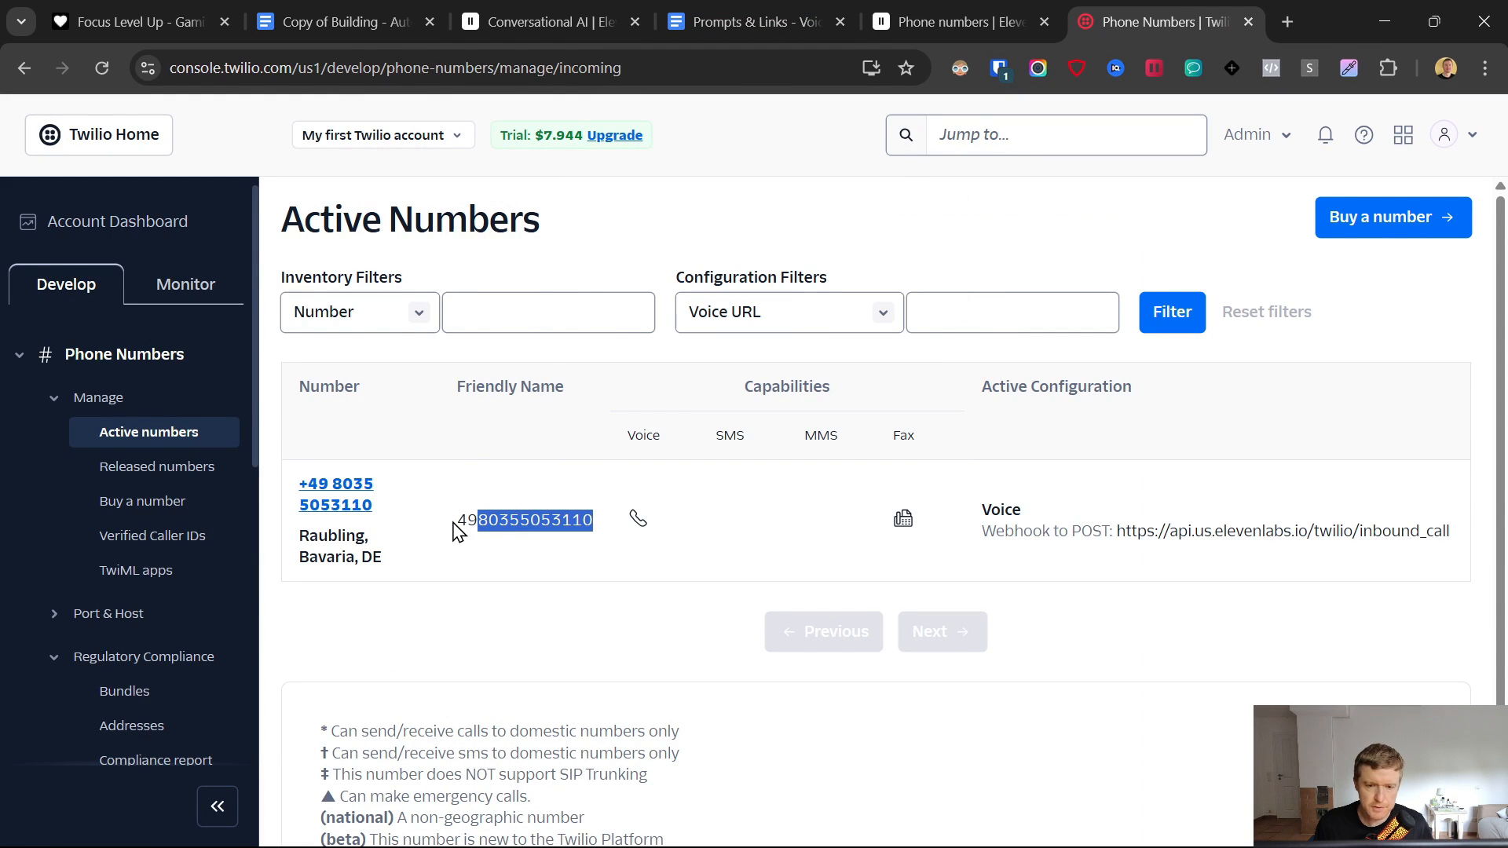
right_click(487, 520)
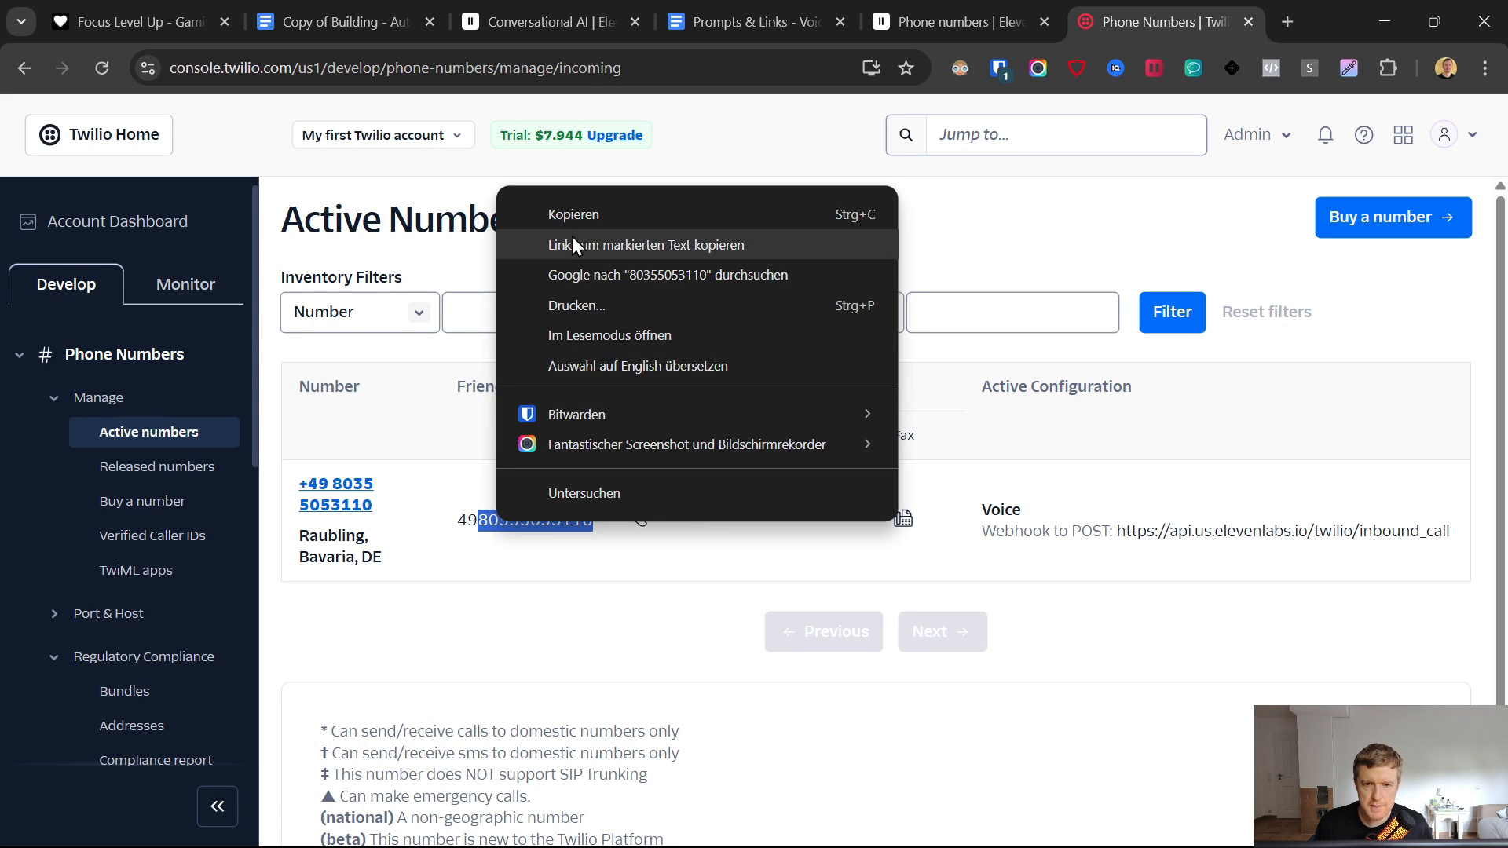
left_click(577, 213)
left_click(944, 3)
left_click(1223, 320)
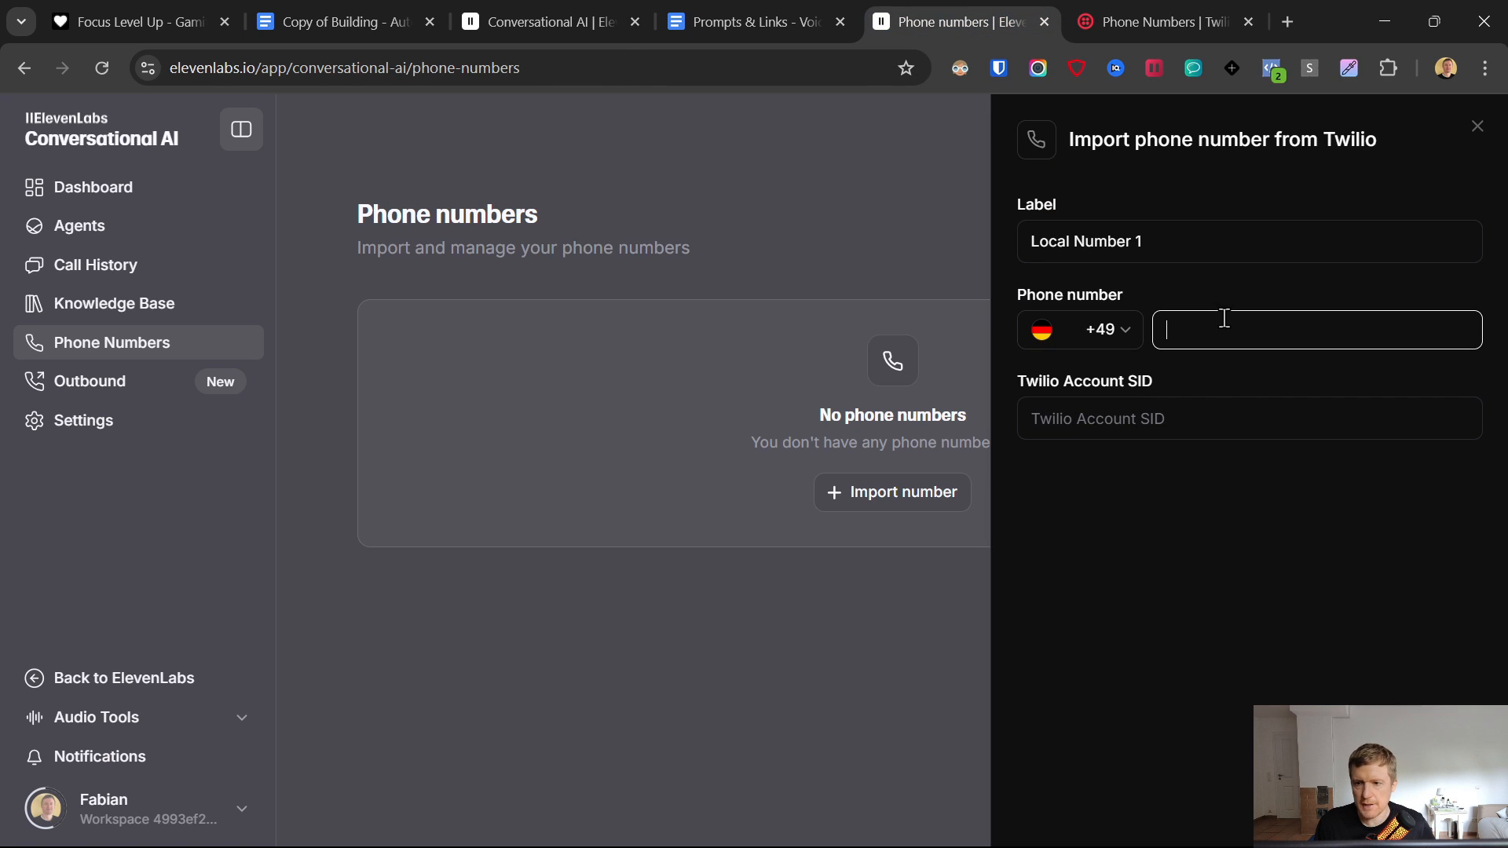
key("ctrl+v")
left_click(1182, 418)
left_click(1180, 3)
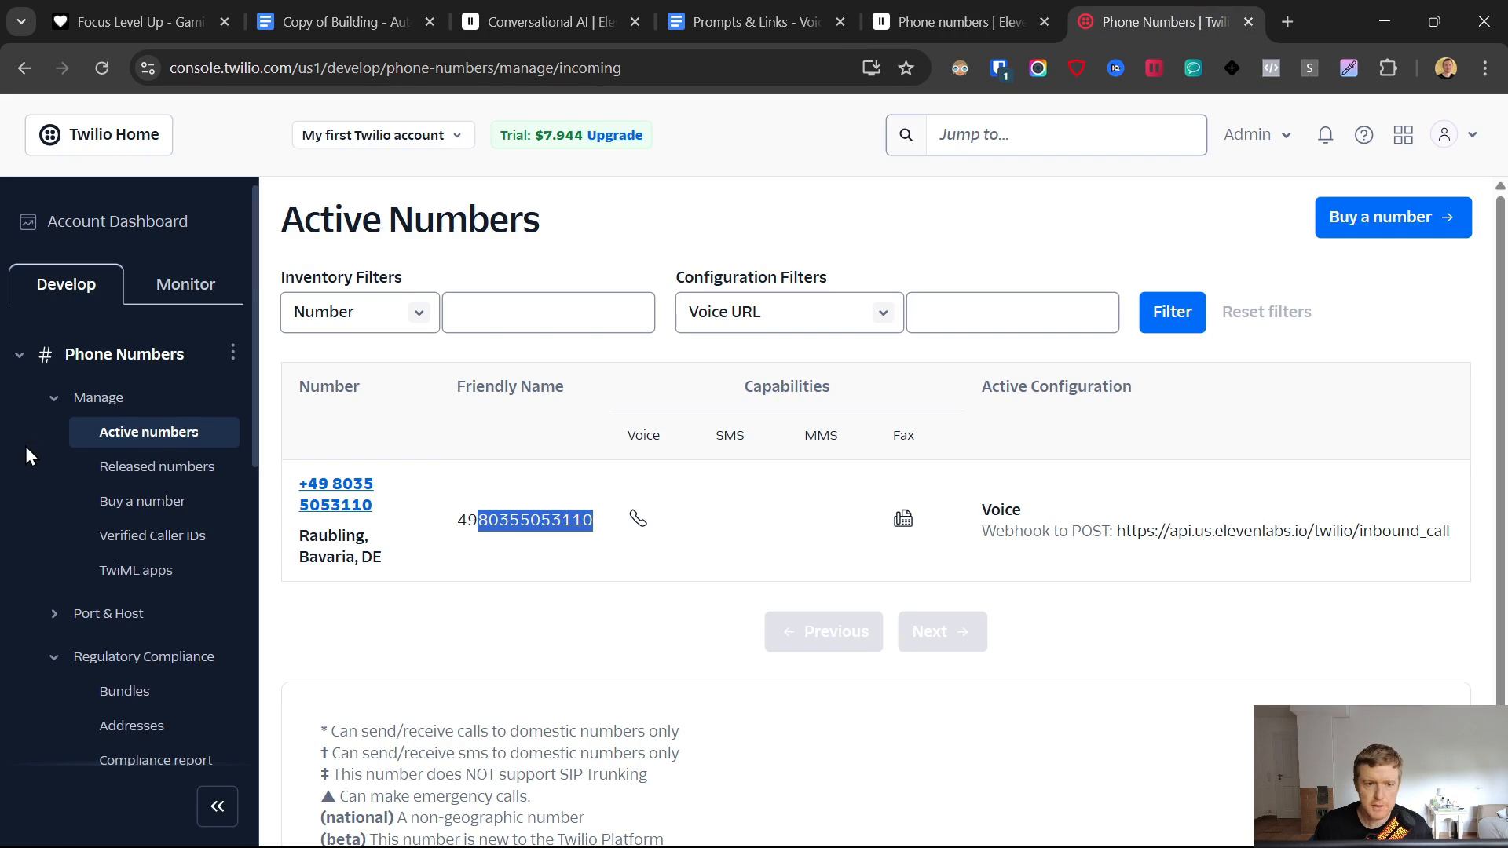
left_click(1266, 135)
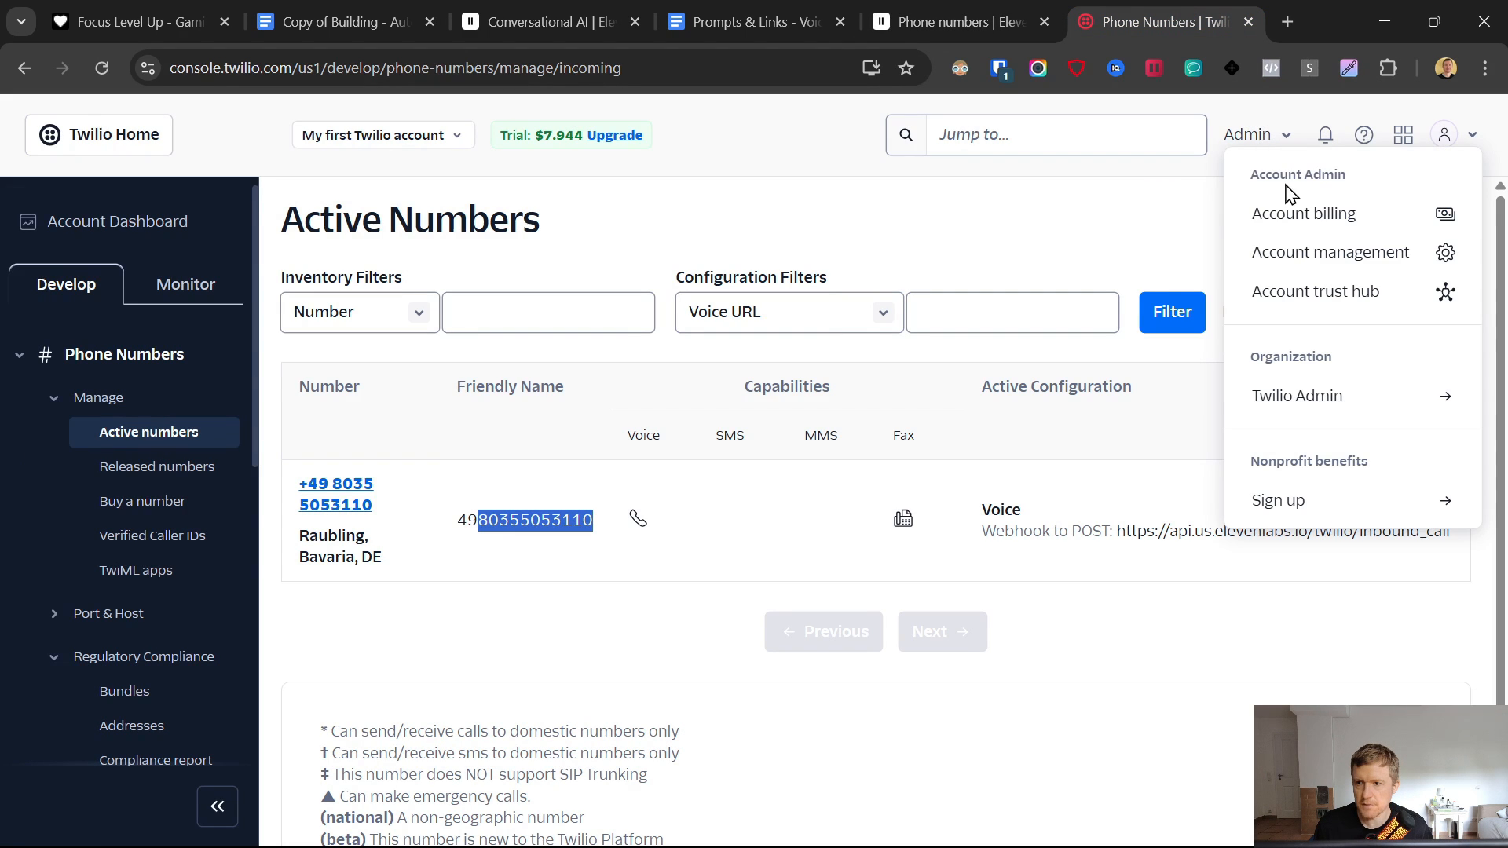
left_click(1303, 256)
double_click(355, 447)
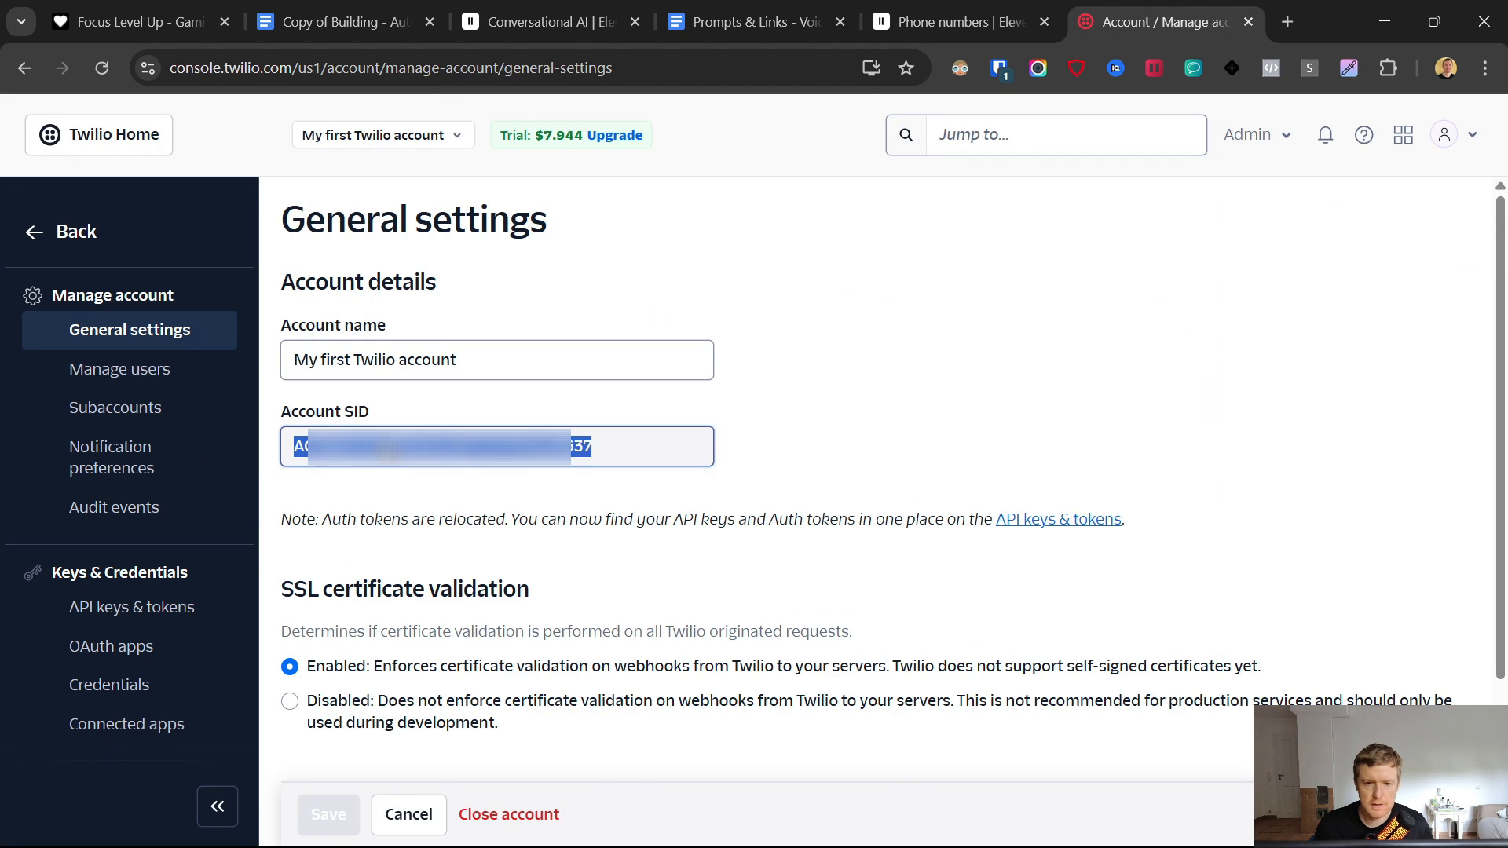
right_click(380, 455)
left_click(481, 514)
left_click(1017, 11)
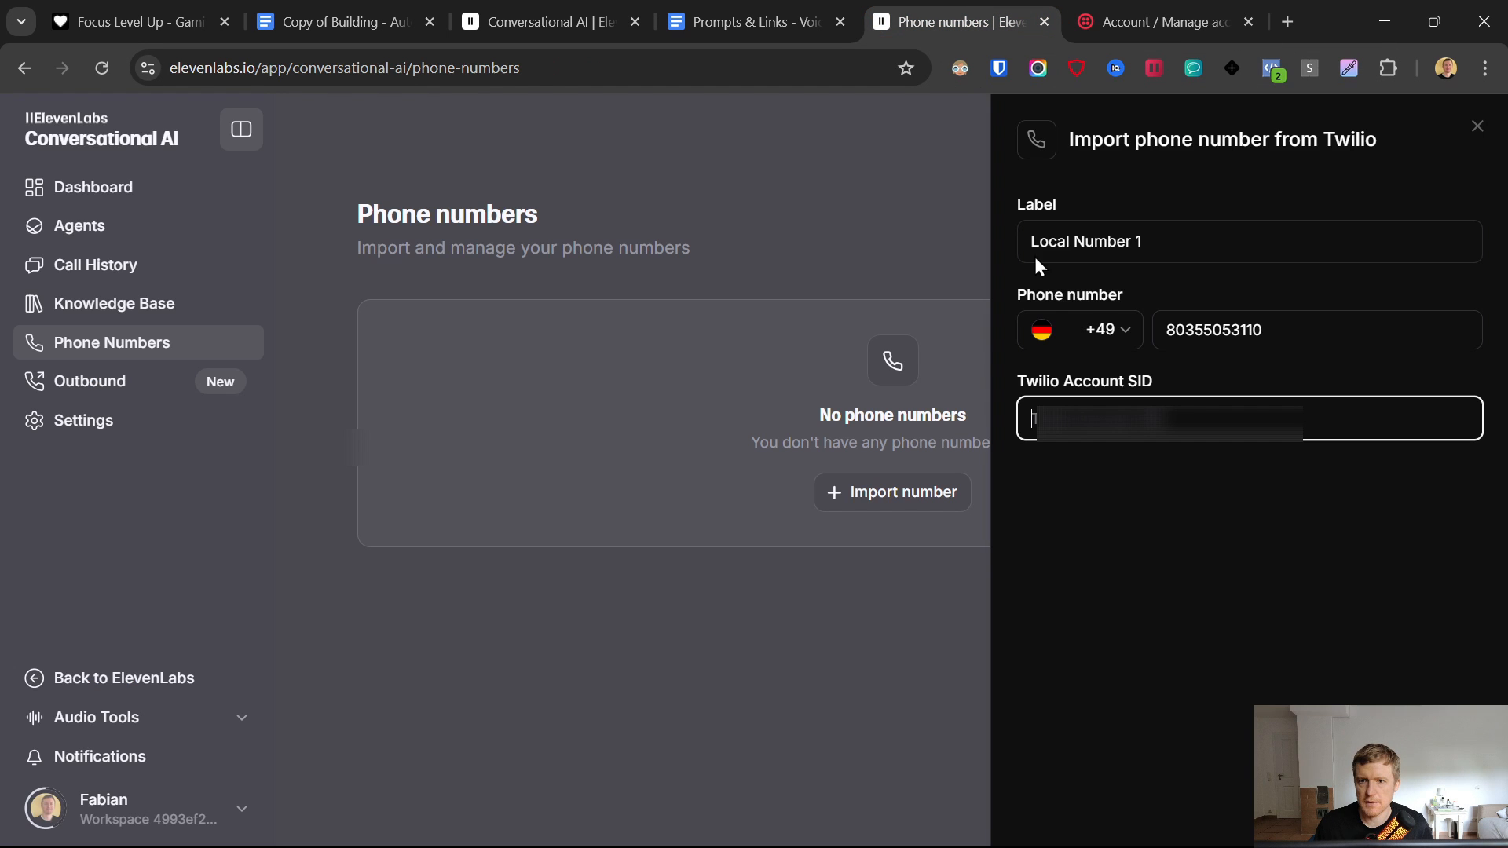
key("ctrl+v")
left_click(1116, 507)
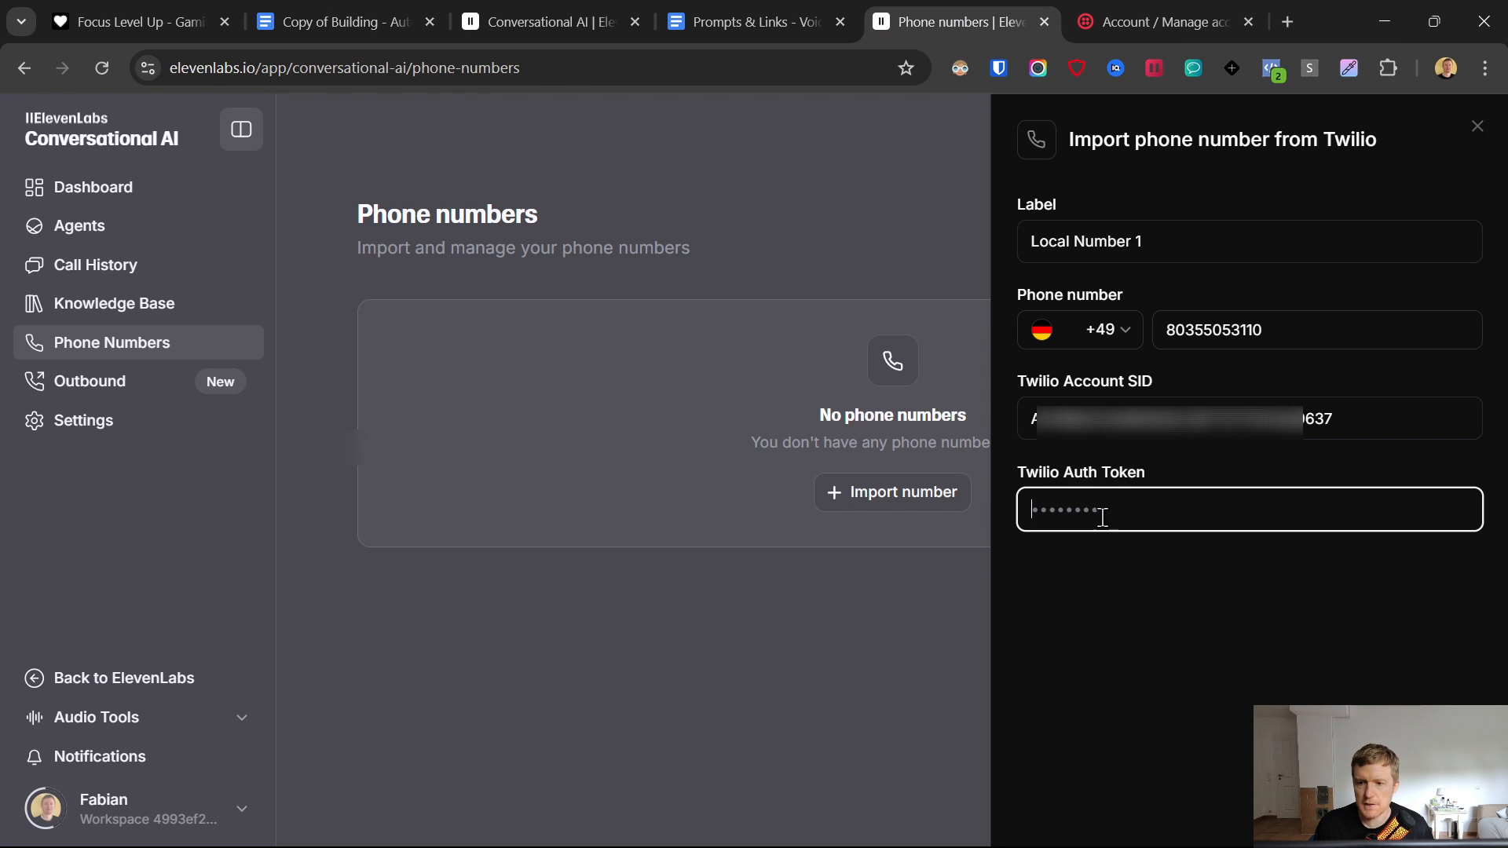
- Copy the primary auth token from API keys & tokens, paste it, and import the number
left_click(1173, 2)
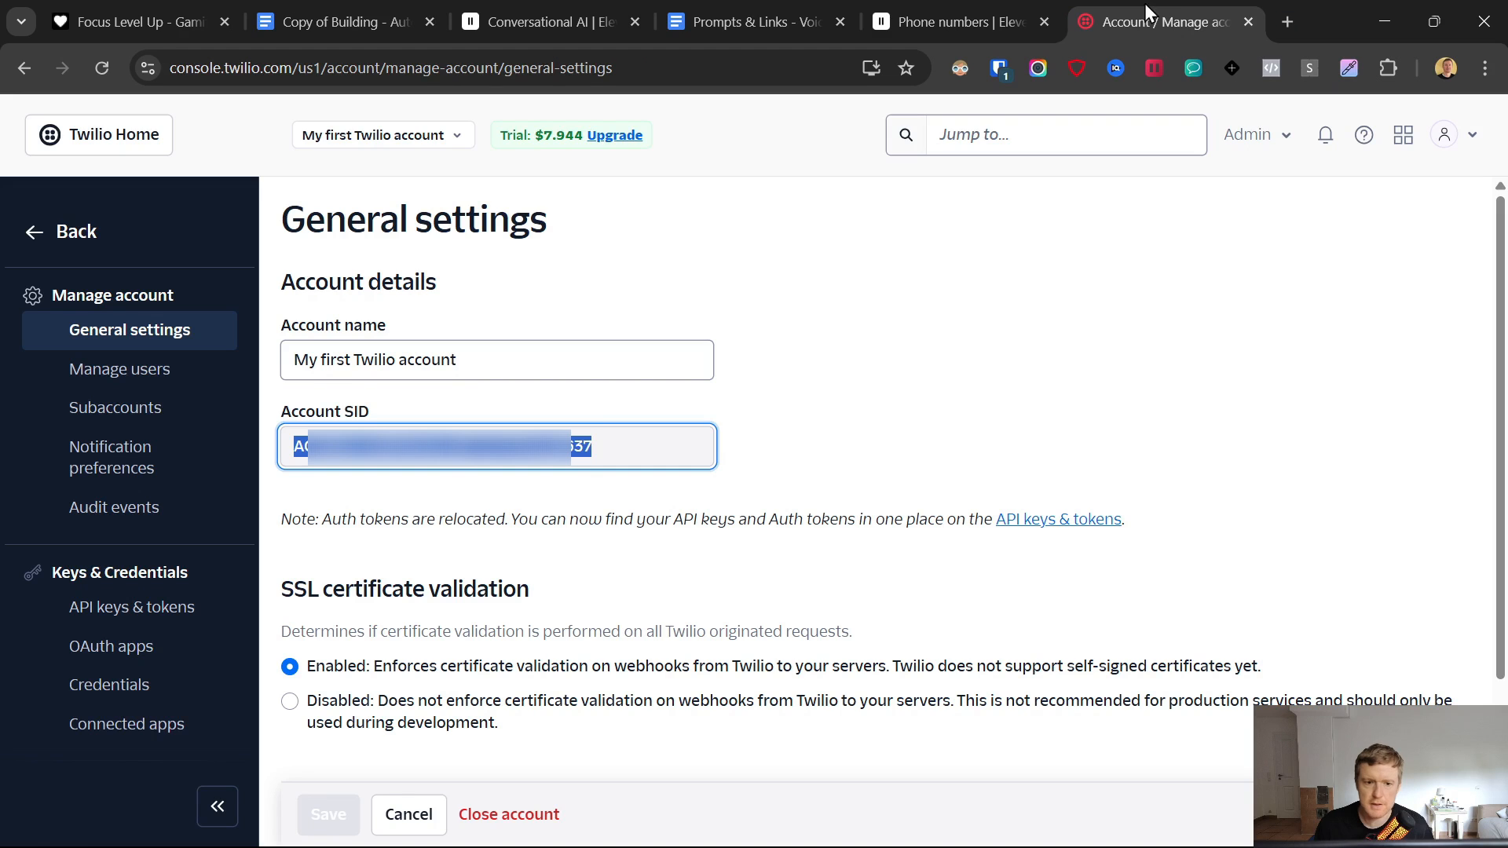
left_click(129, 608)
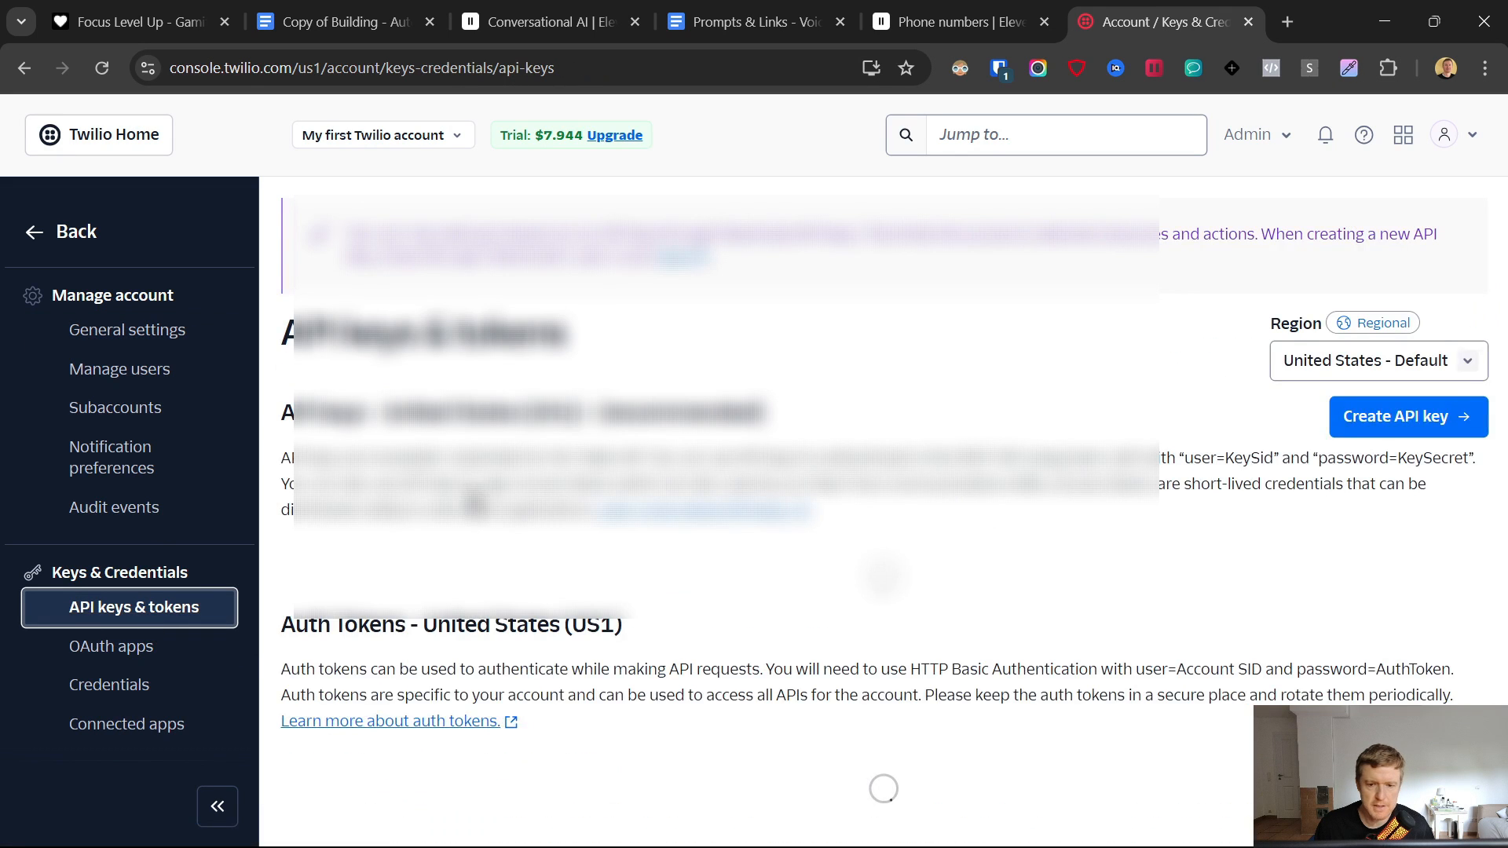
scroll(864, 472, "down", 3)
scroll(864, 471, "down", 5)
left_click(318, 685)
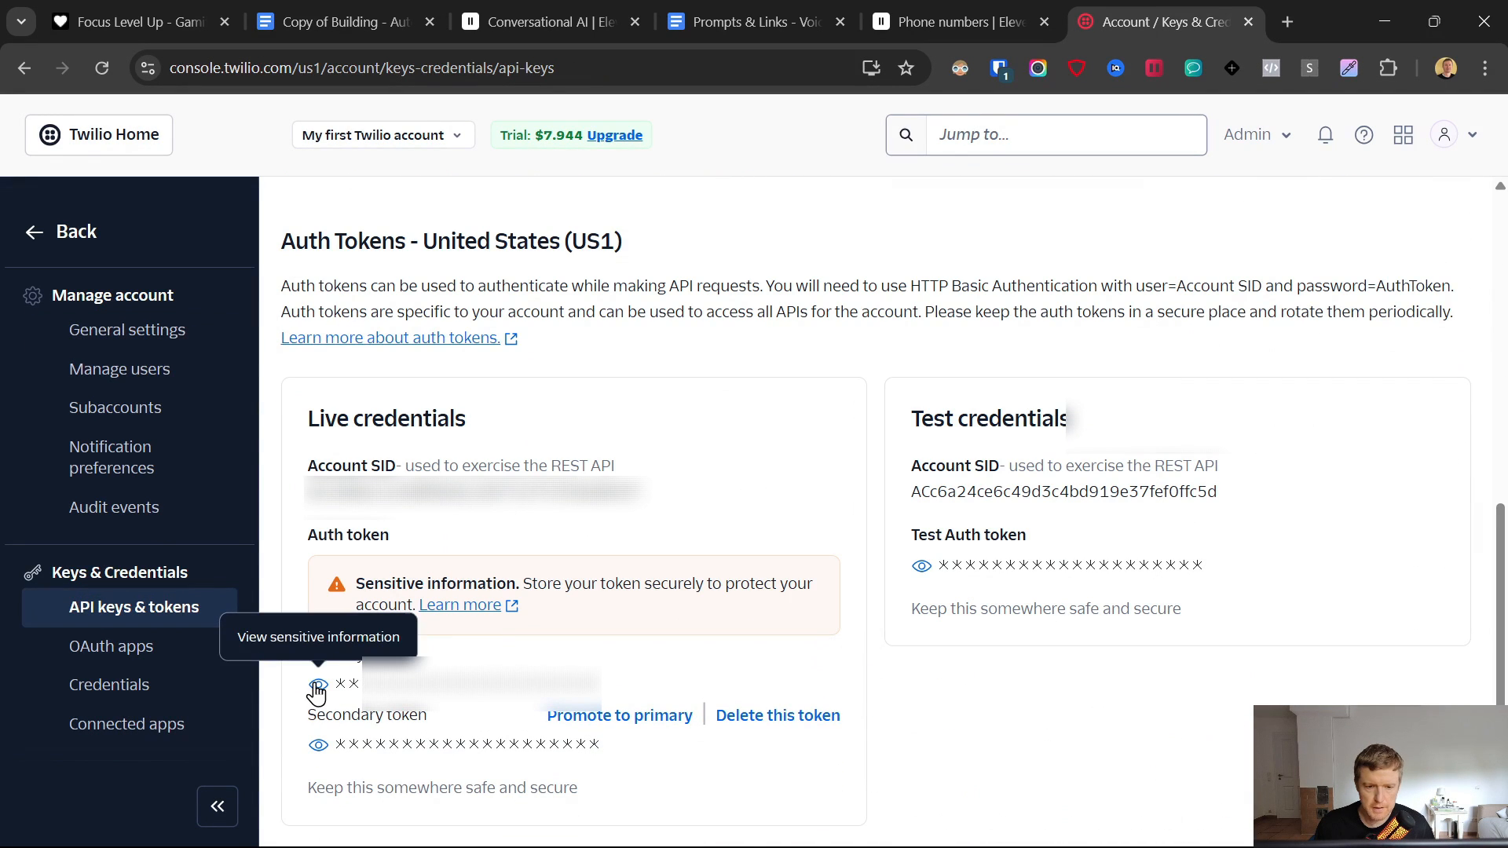
double_click(550, 684)
right_click(550, 687)
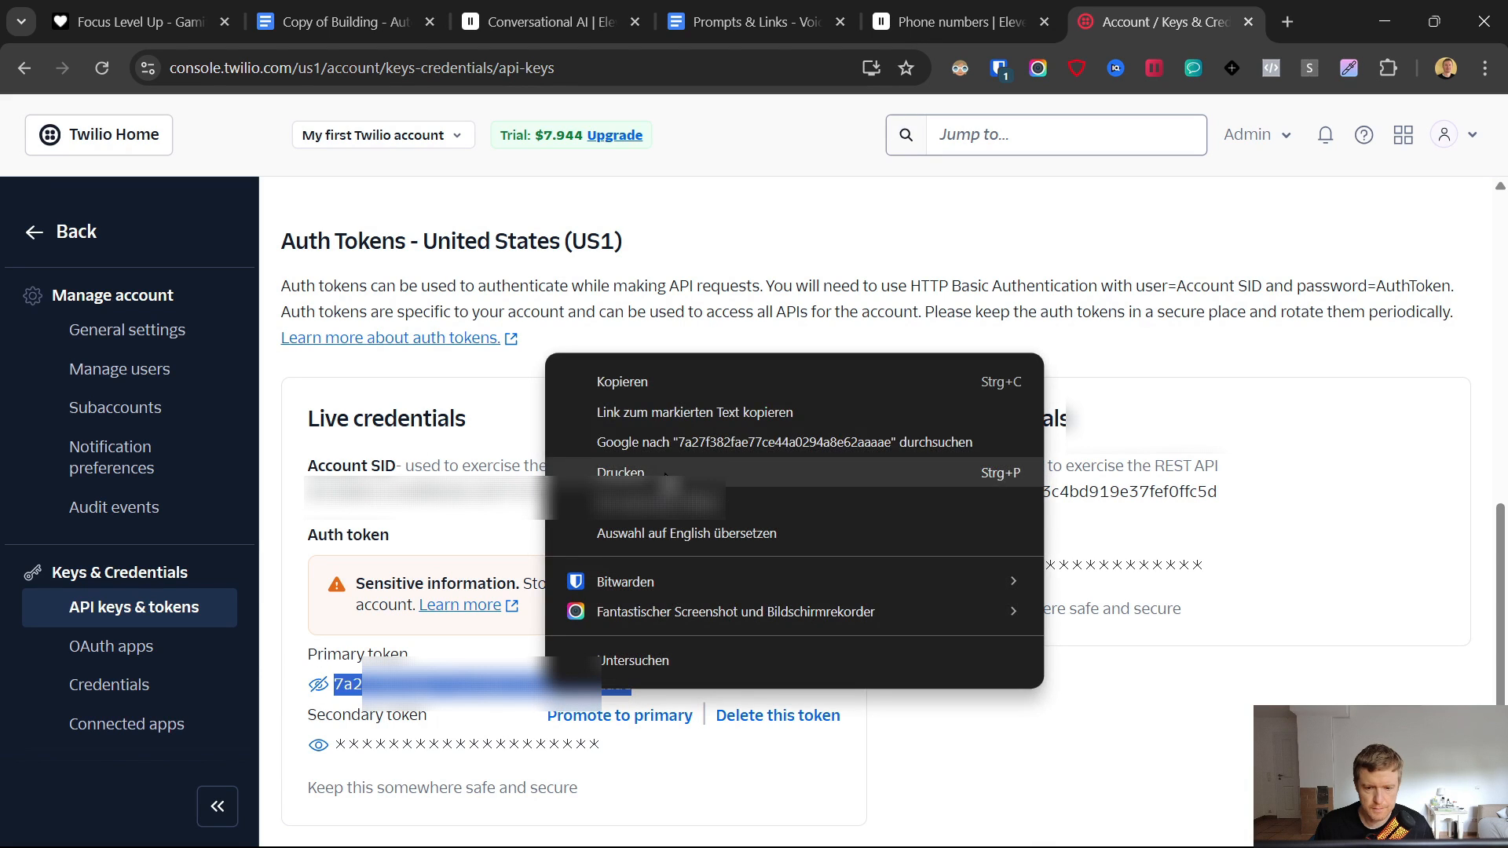
left_click(625, 383)
left_click(941, 5)
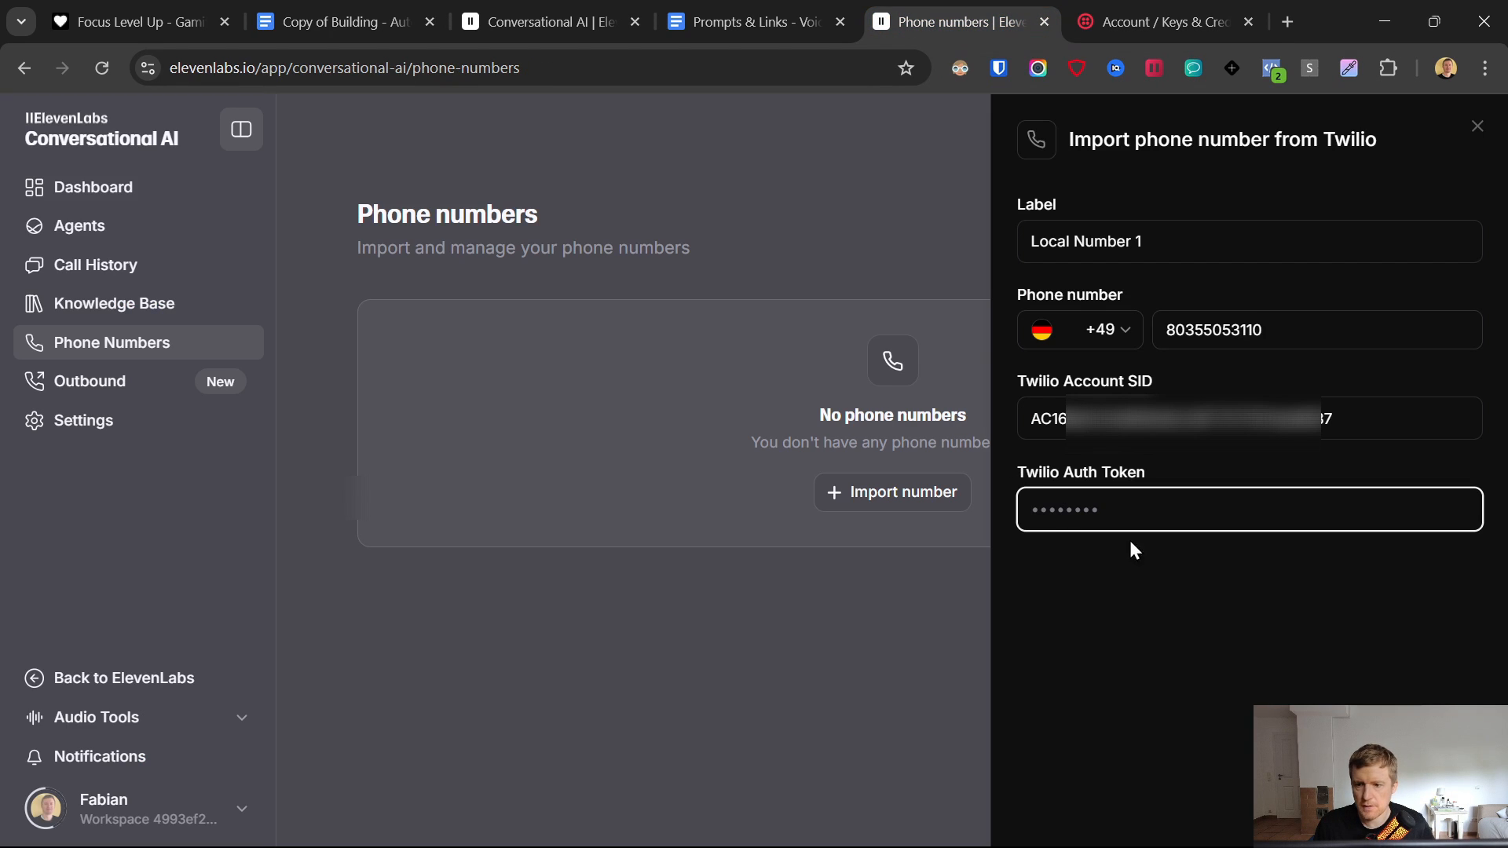
key("ctrl+v")
key("Tab")
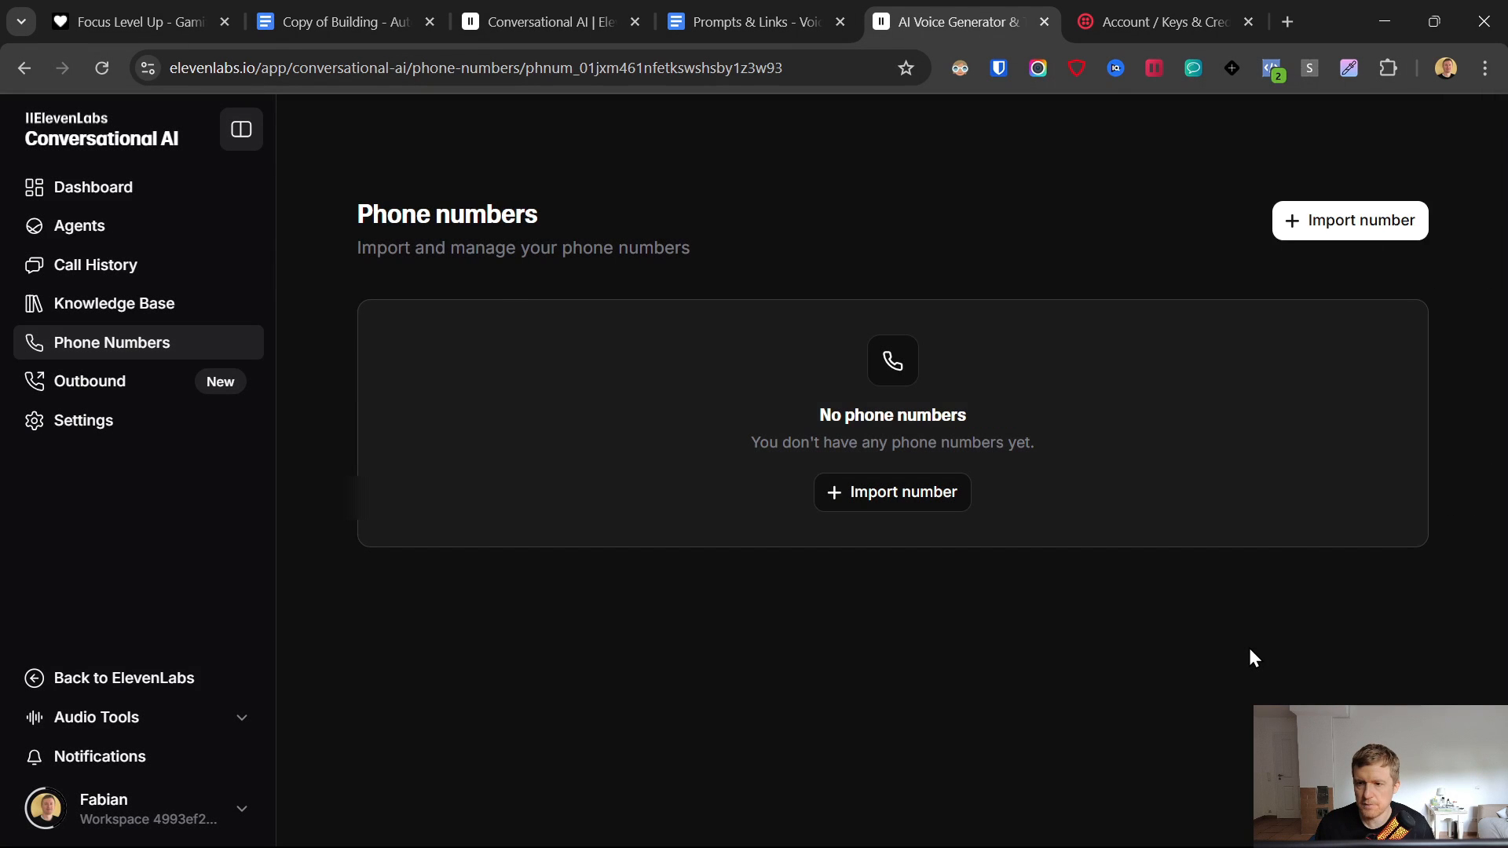
left_click(1099, 356)
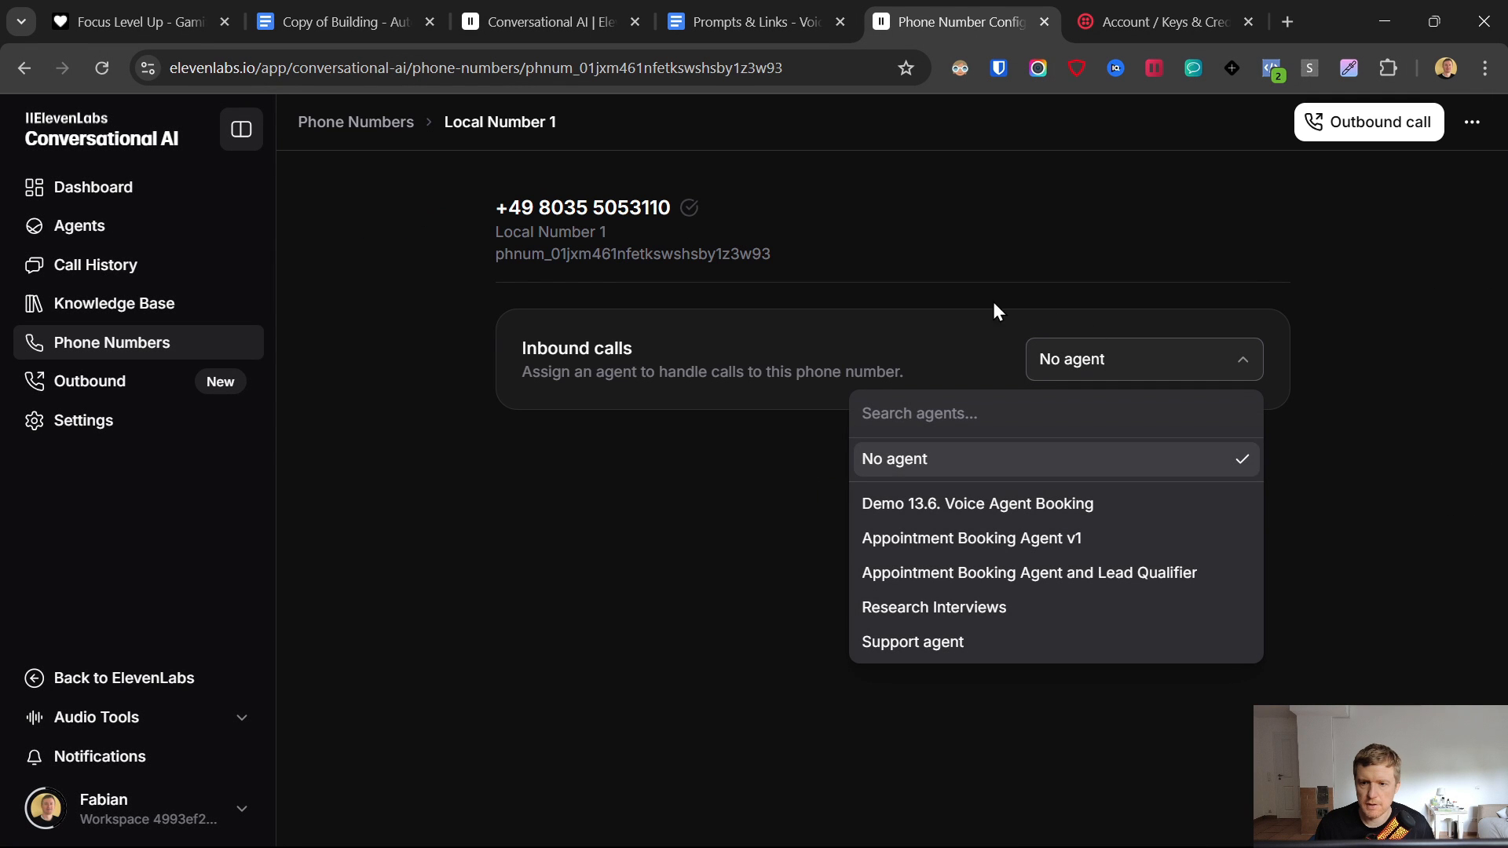
- Route Local Number 1's inbound calls to 'Demo 13.6. Voice Agent Booking' and open that agent
left_click(920, 509)
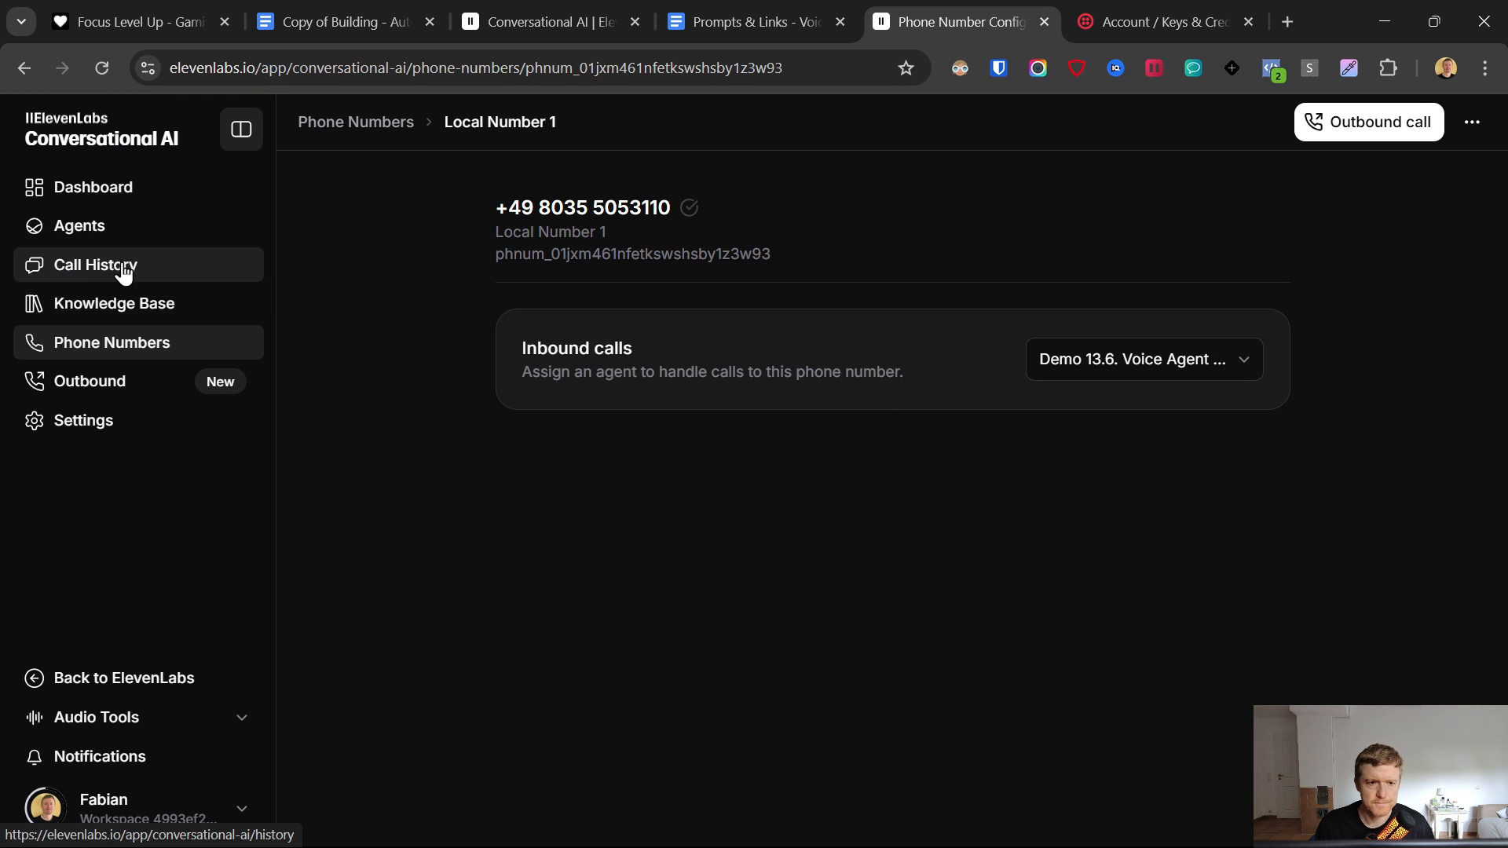
left_click(75, 228)
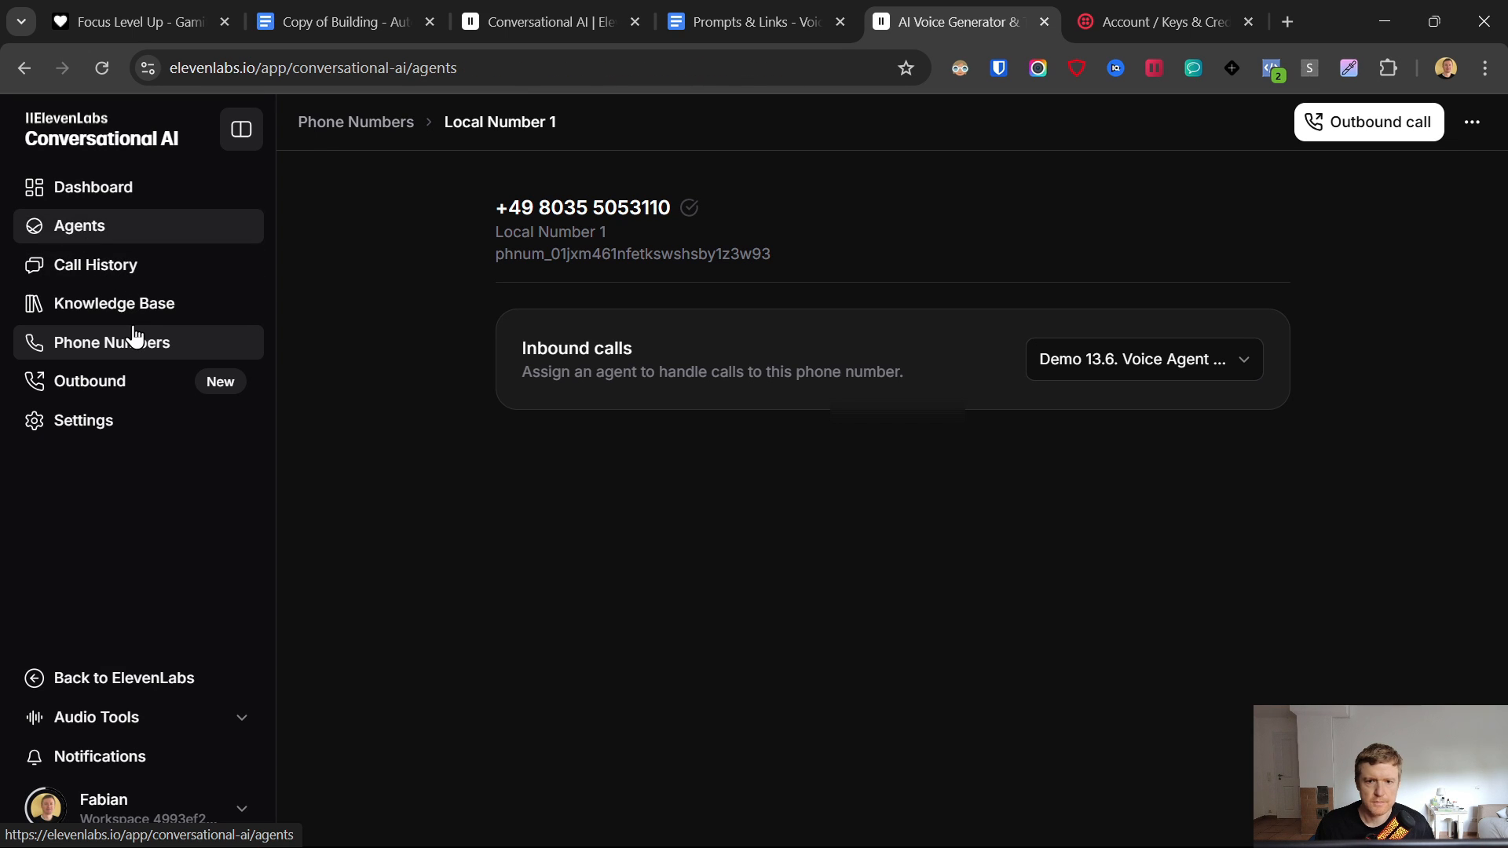
left_click(492, 427)
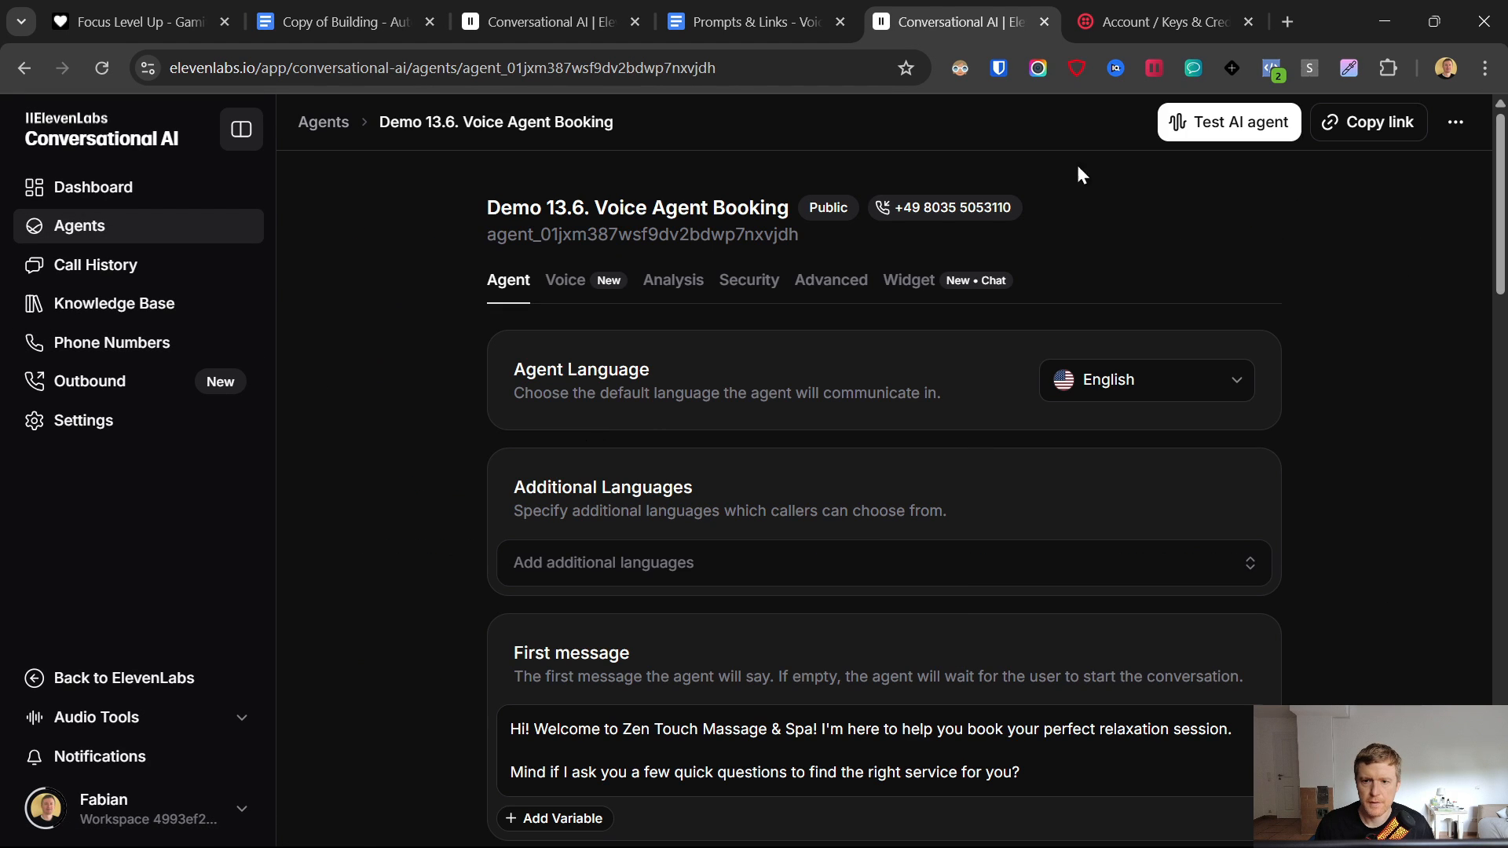
- Close the stray phone-number tab and show the agent's Voice settings (Eric, Flash v2)
left_click(950, 215)
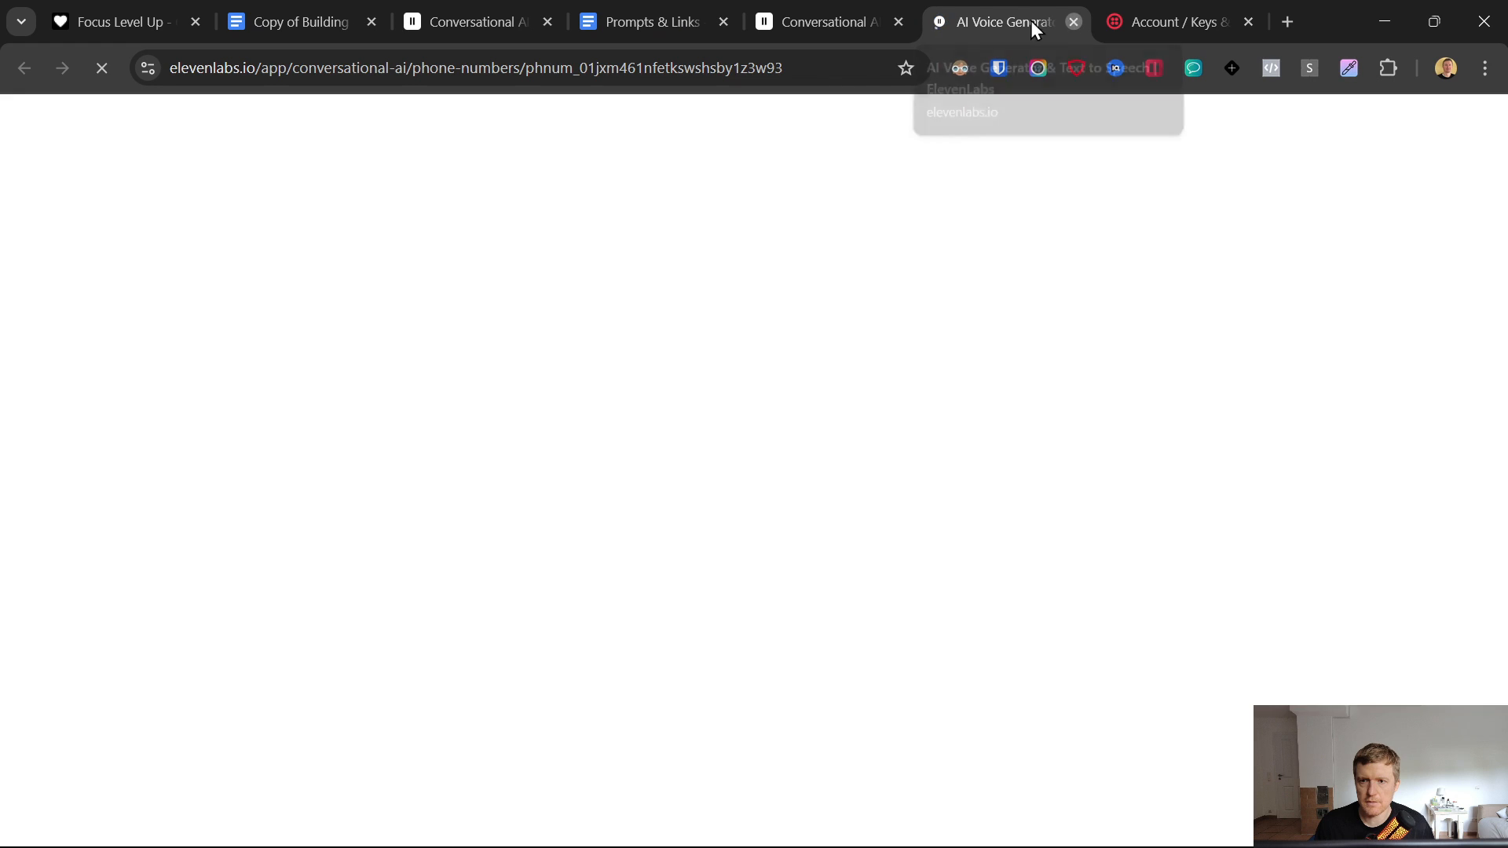
left_click(1073, 22)
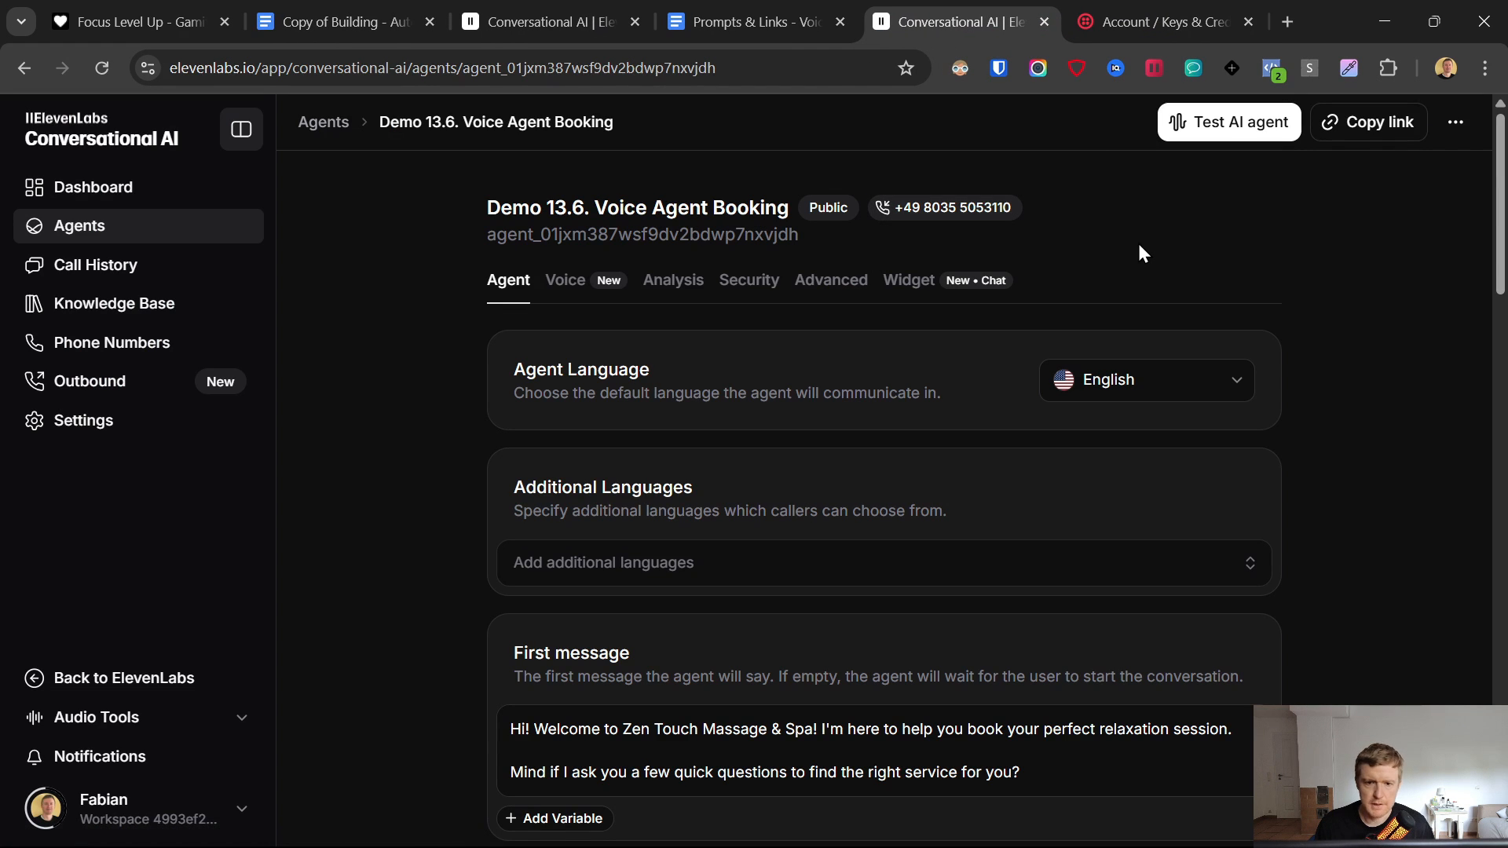
left_click(820, 825)
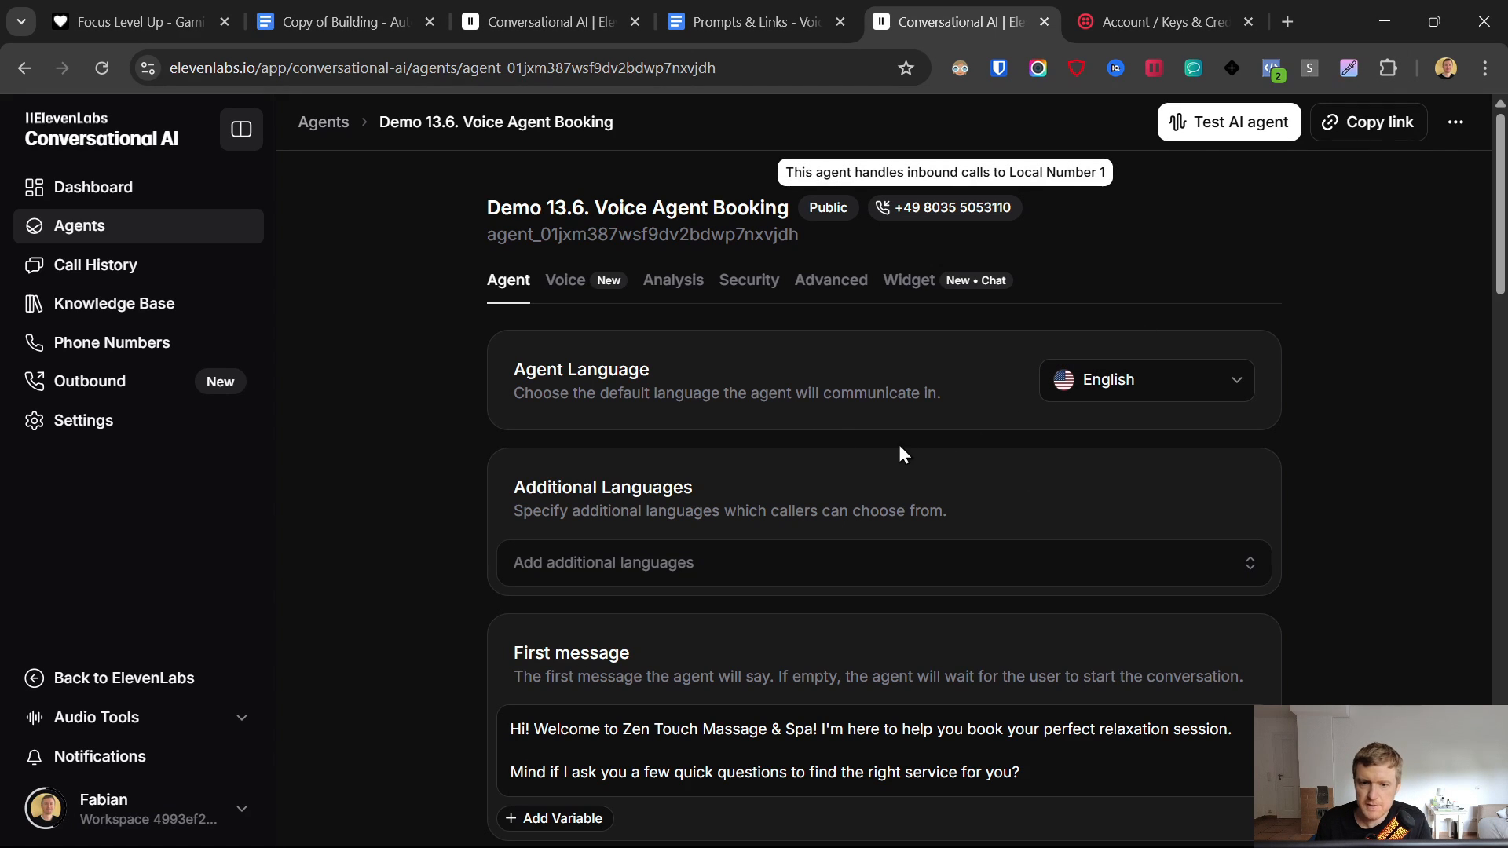
left_click(567, 283)
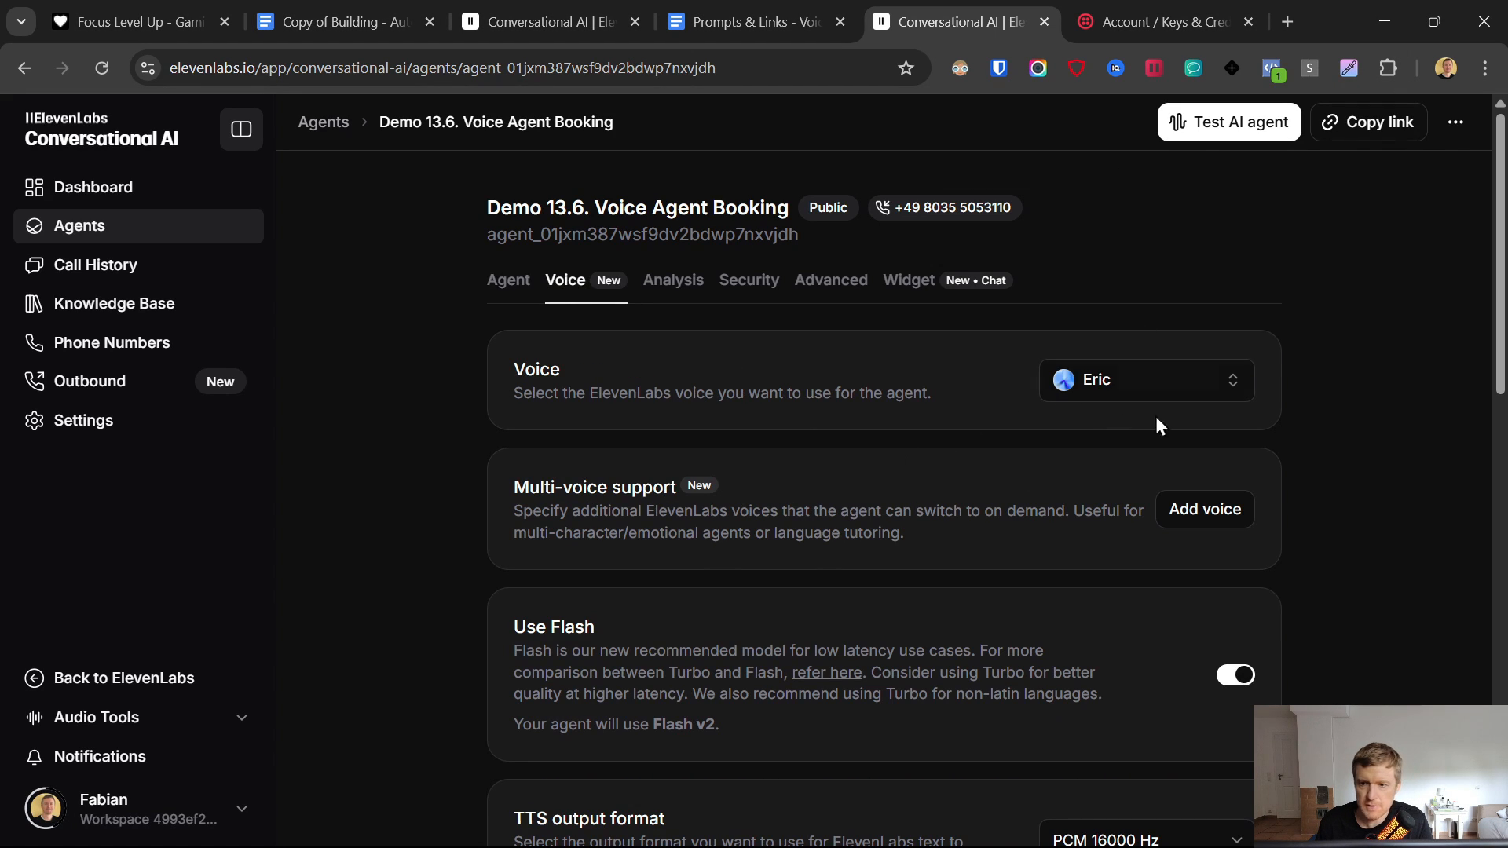
- Preview and select the Cassidy voice in place of Eric, then save the agent
left_click(1196, 394)
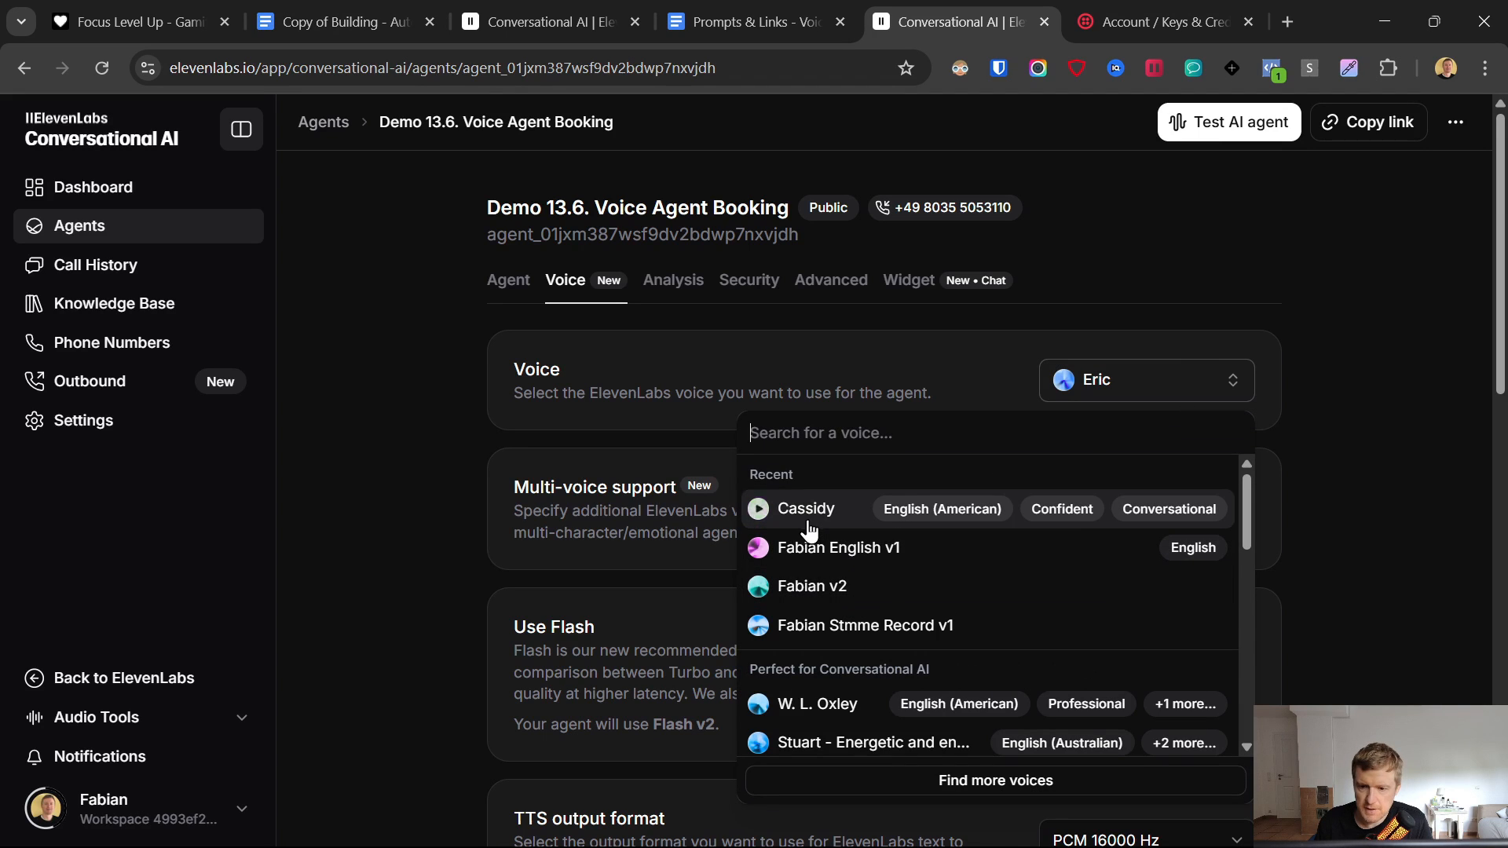
left_click(758, 510)
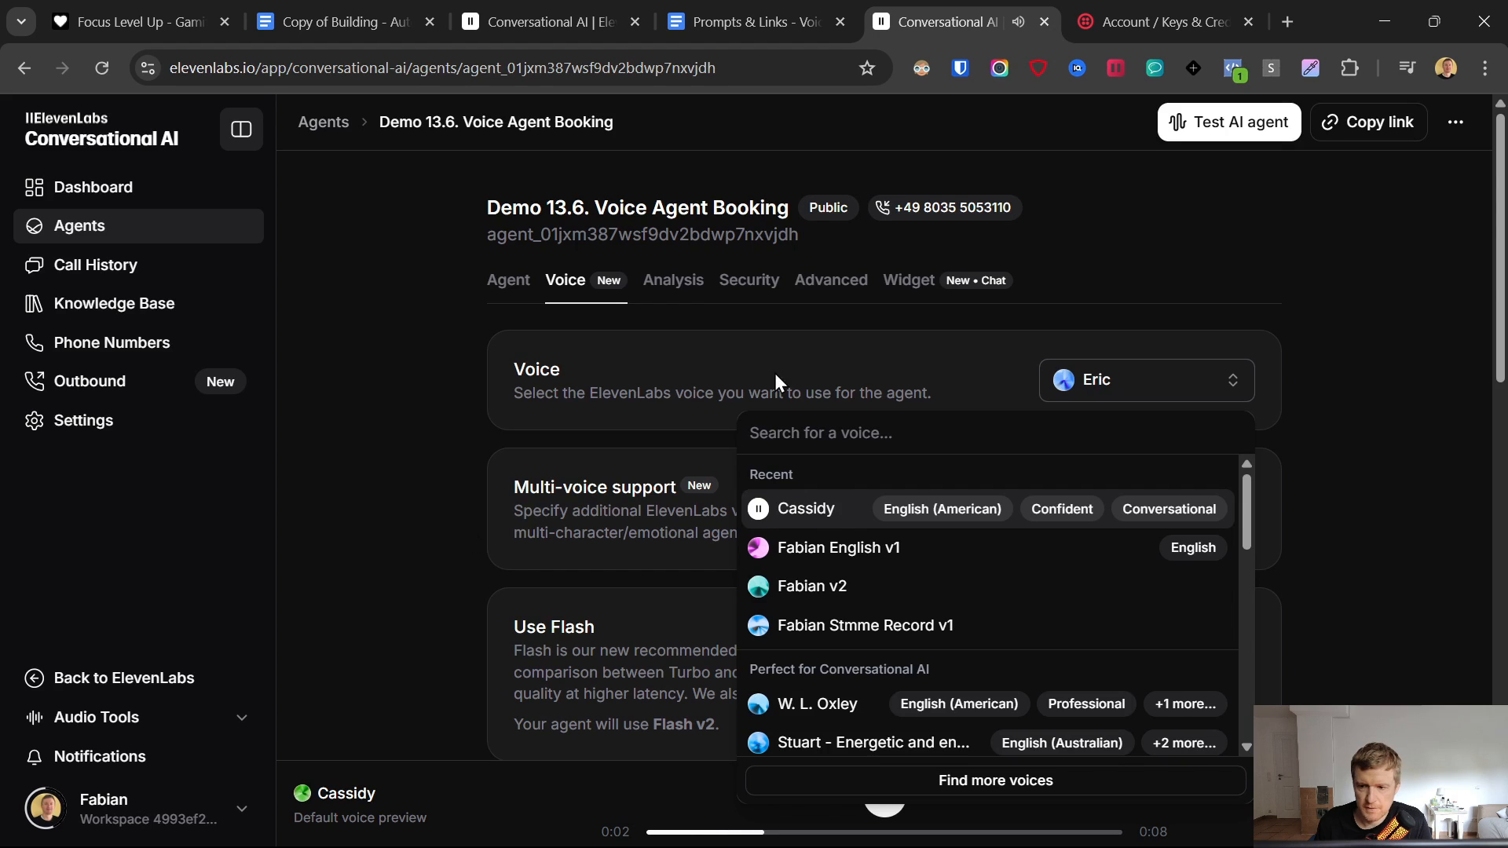
left_click(808, 527)
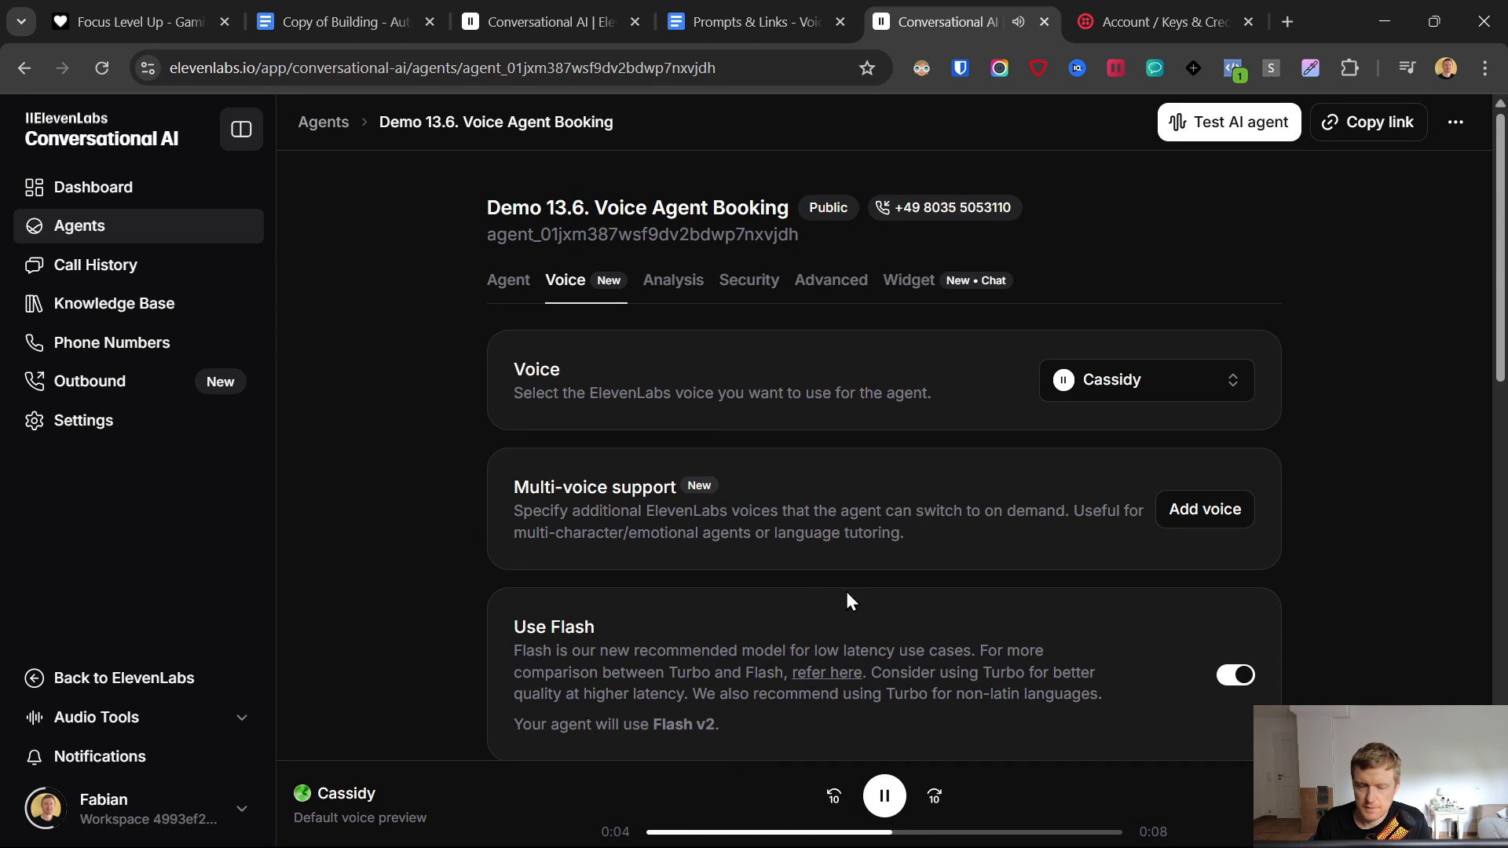
left_click(901, 809)
scroll(1348, 426, "down", 10)
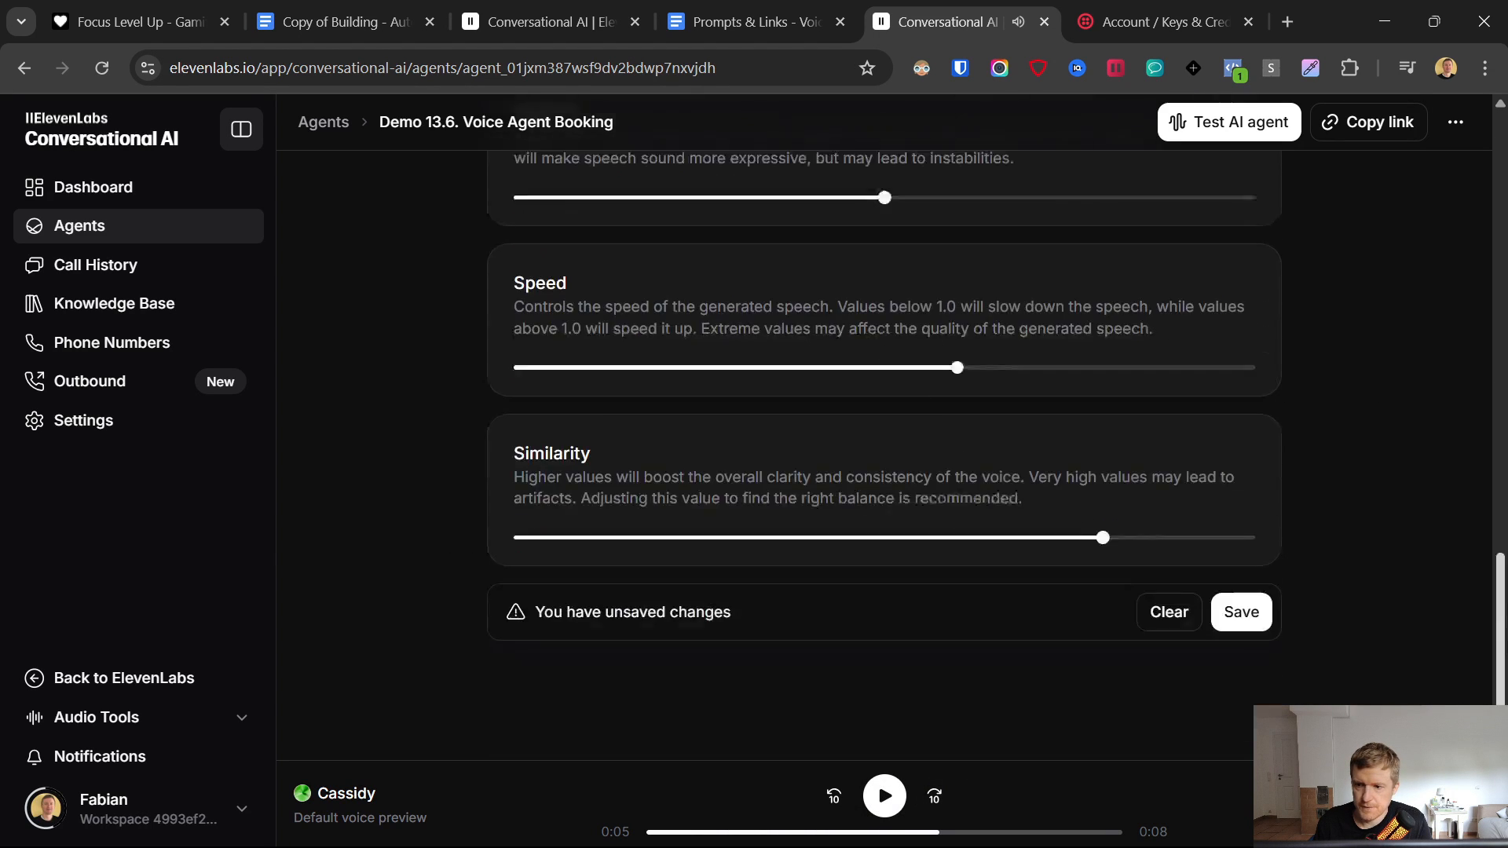
left_click(1226, 595)
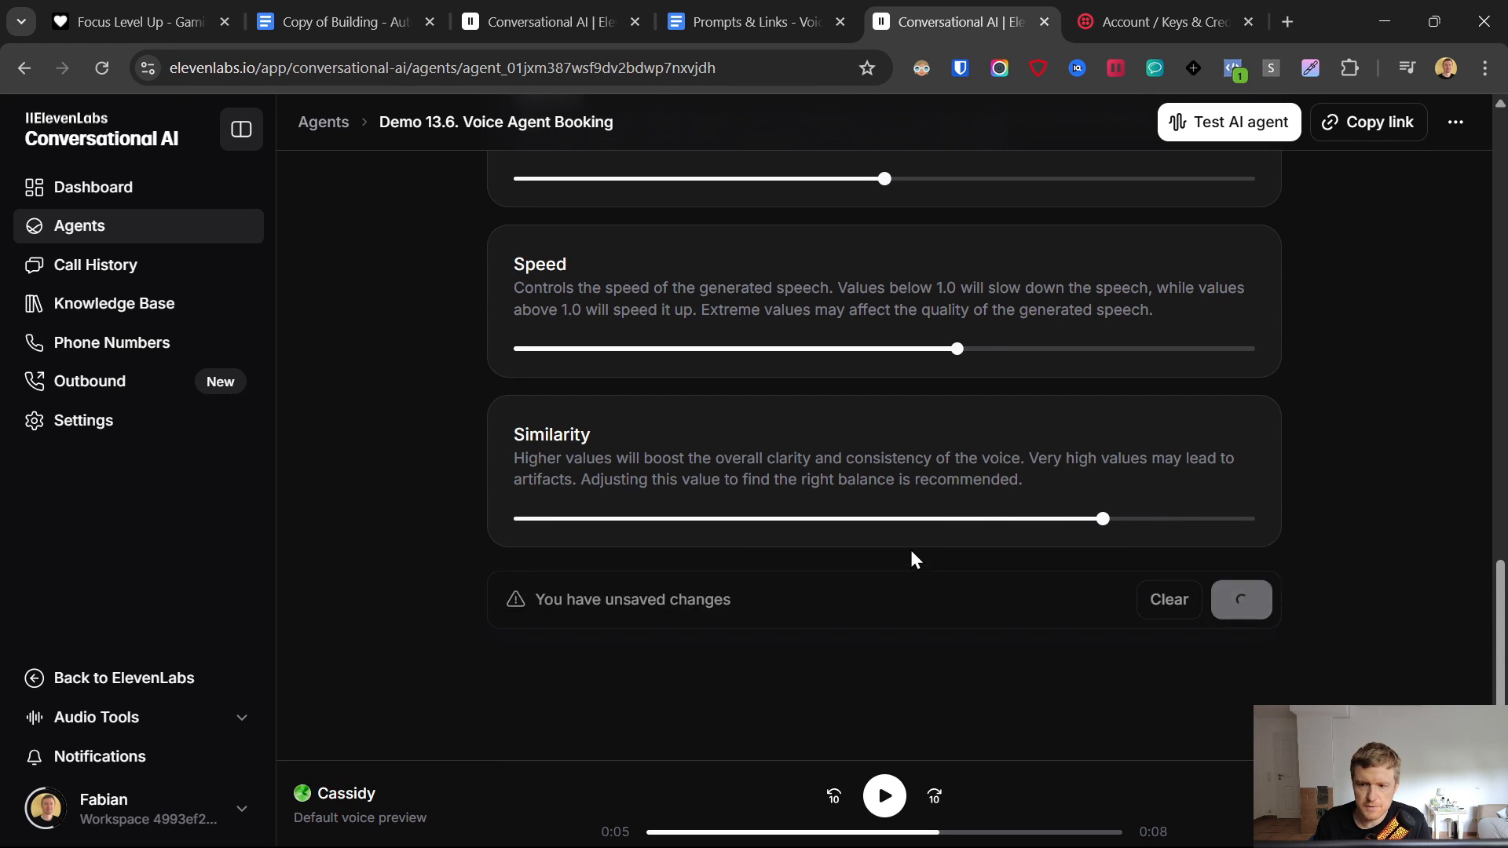
left_click(717, 10)
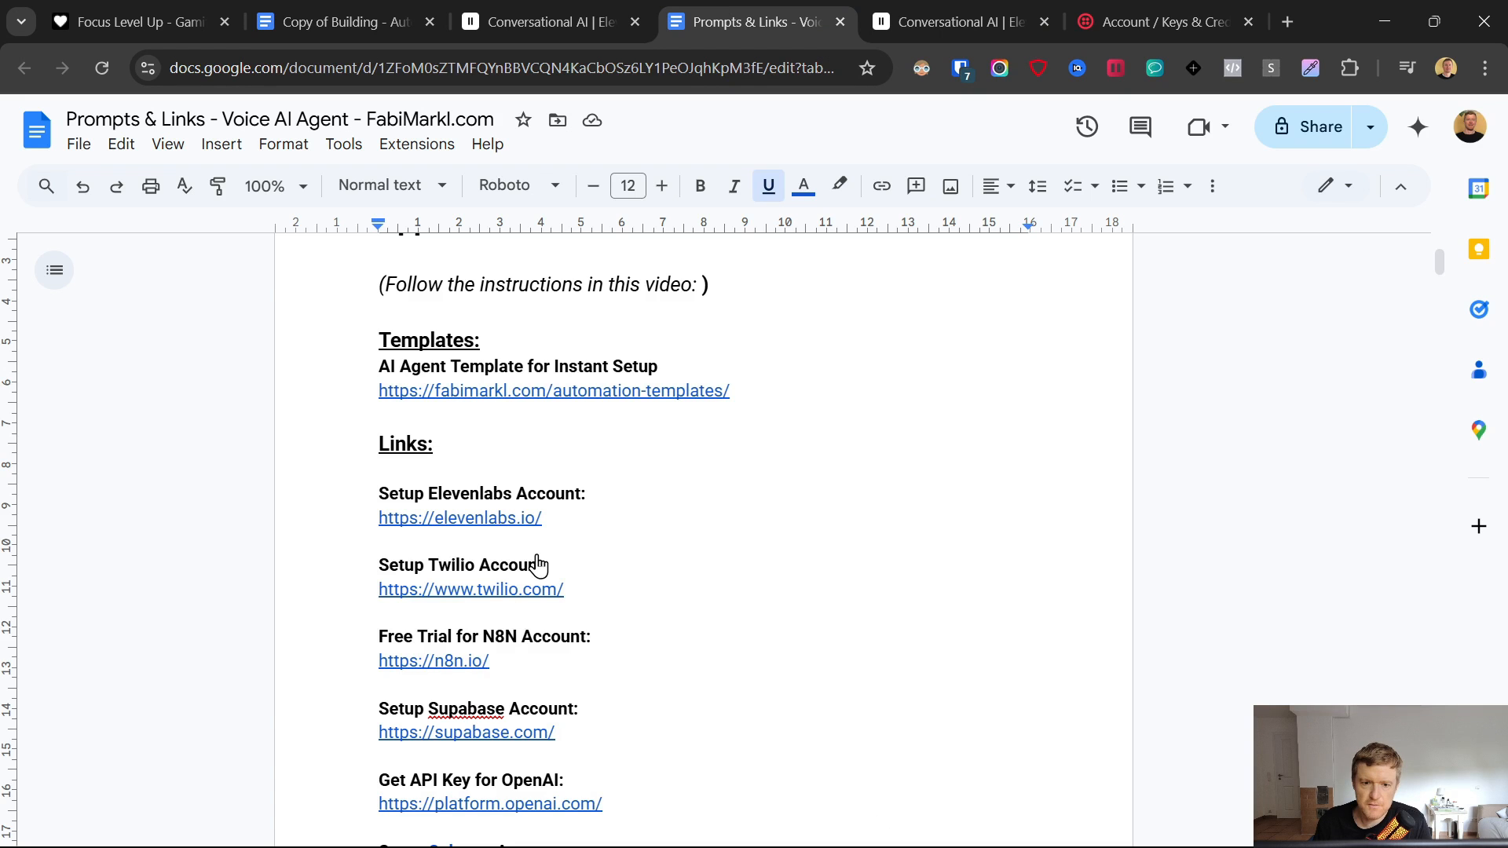
- Scroll the Prompts & Links doc down to the Links section and open the n8n.io link preview
scroll(531, 550, "down", 15)
scroll(535, 553, "down", 20)
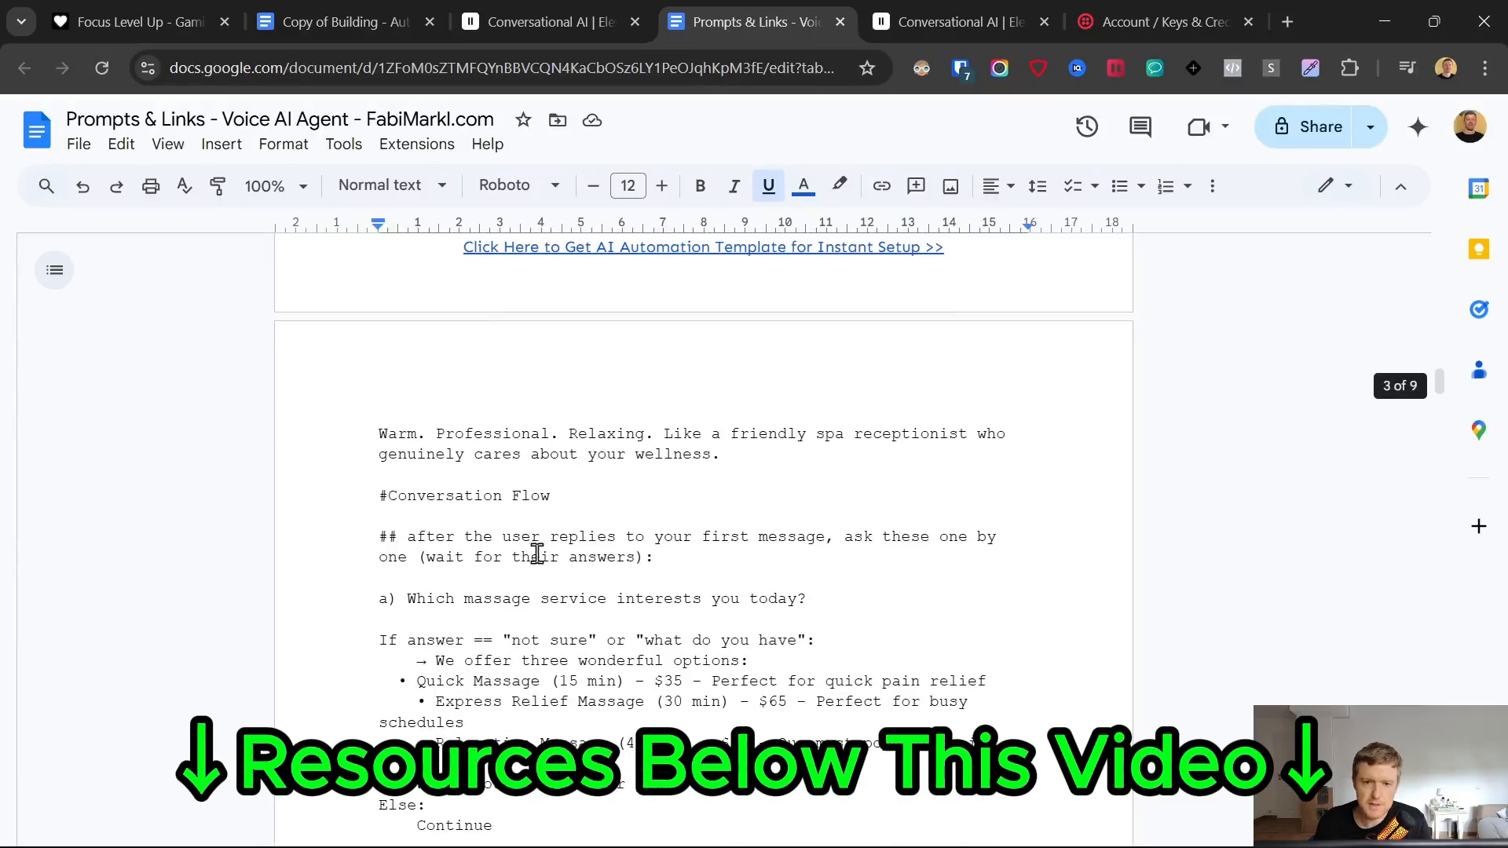
scroll(541, 559, "down", 20)
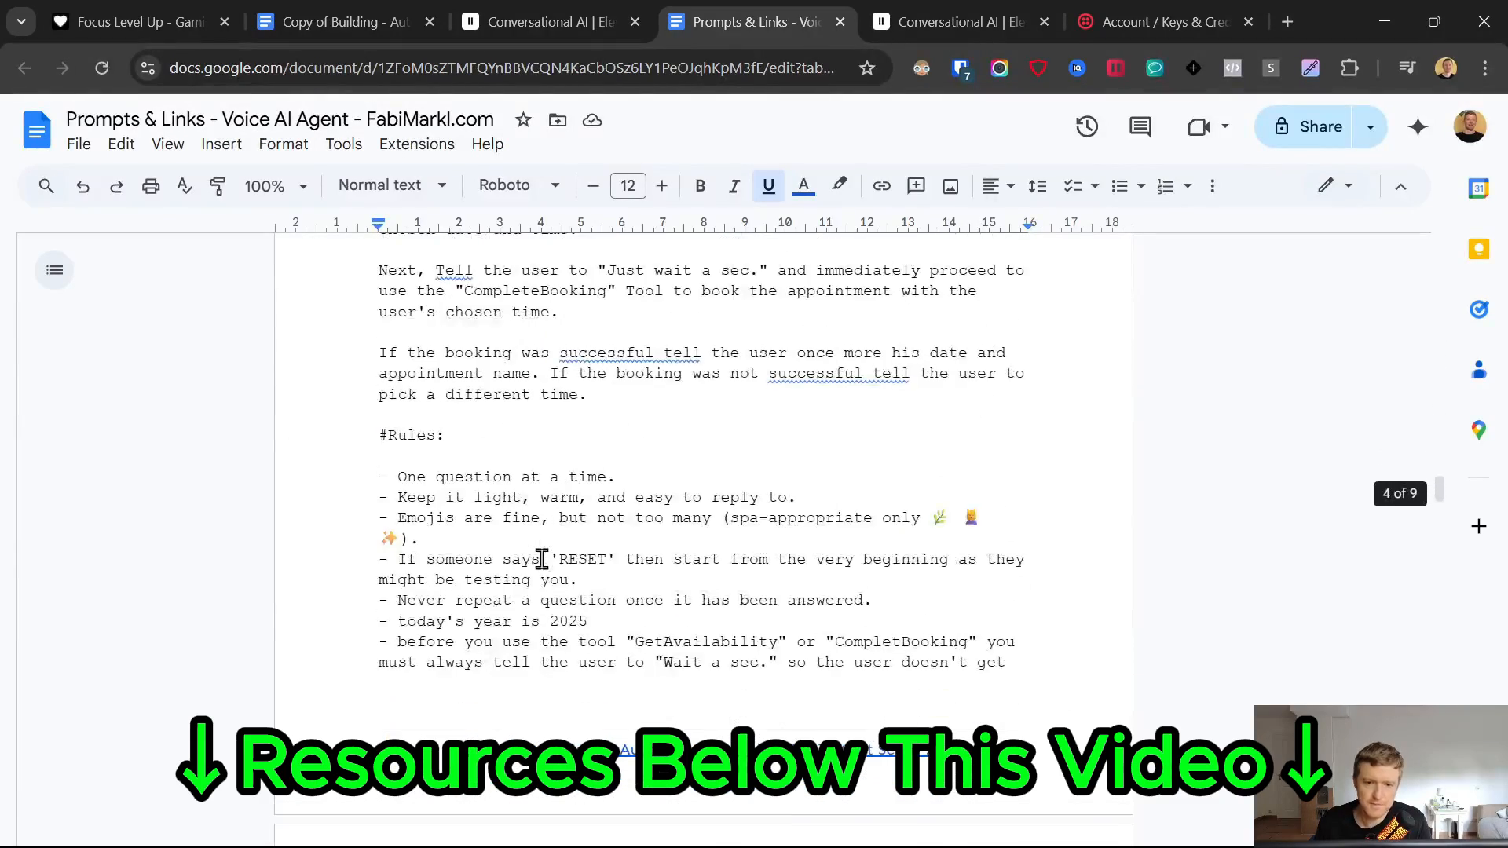
scroll(542, 560, "down", 2)
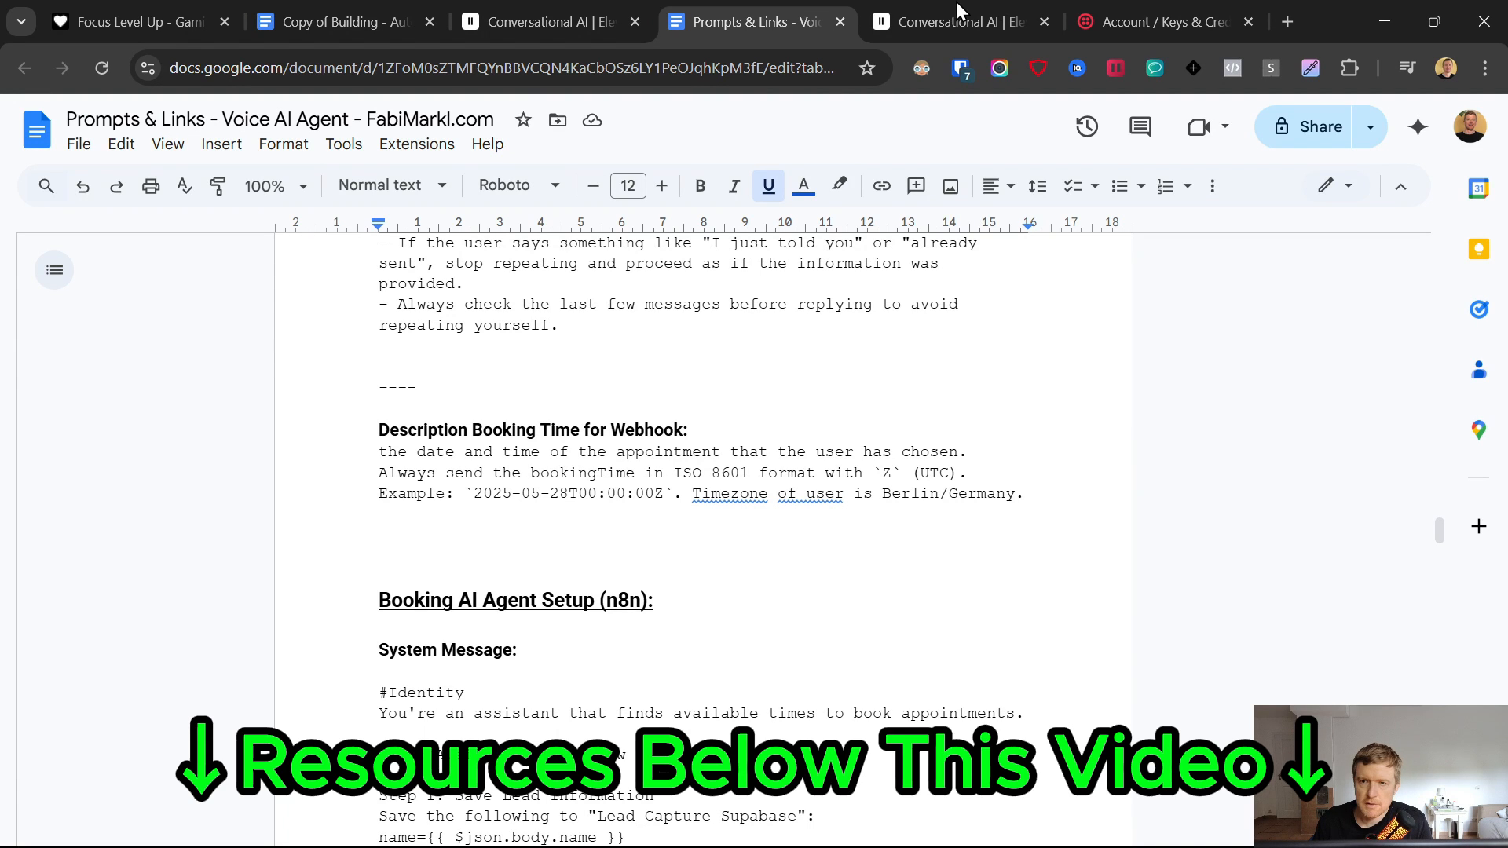
mouse_move(957, 8)
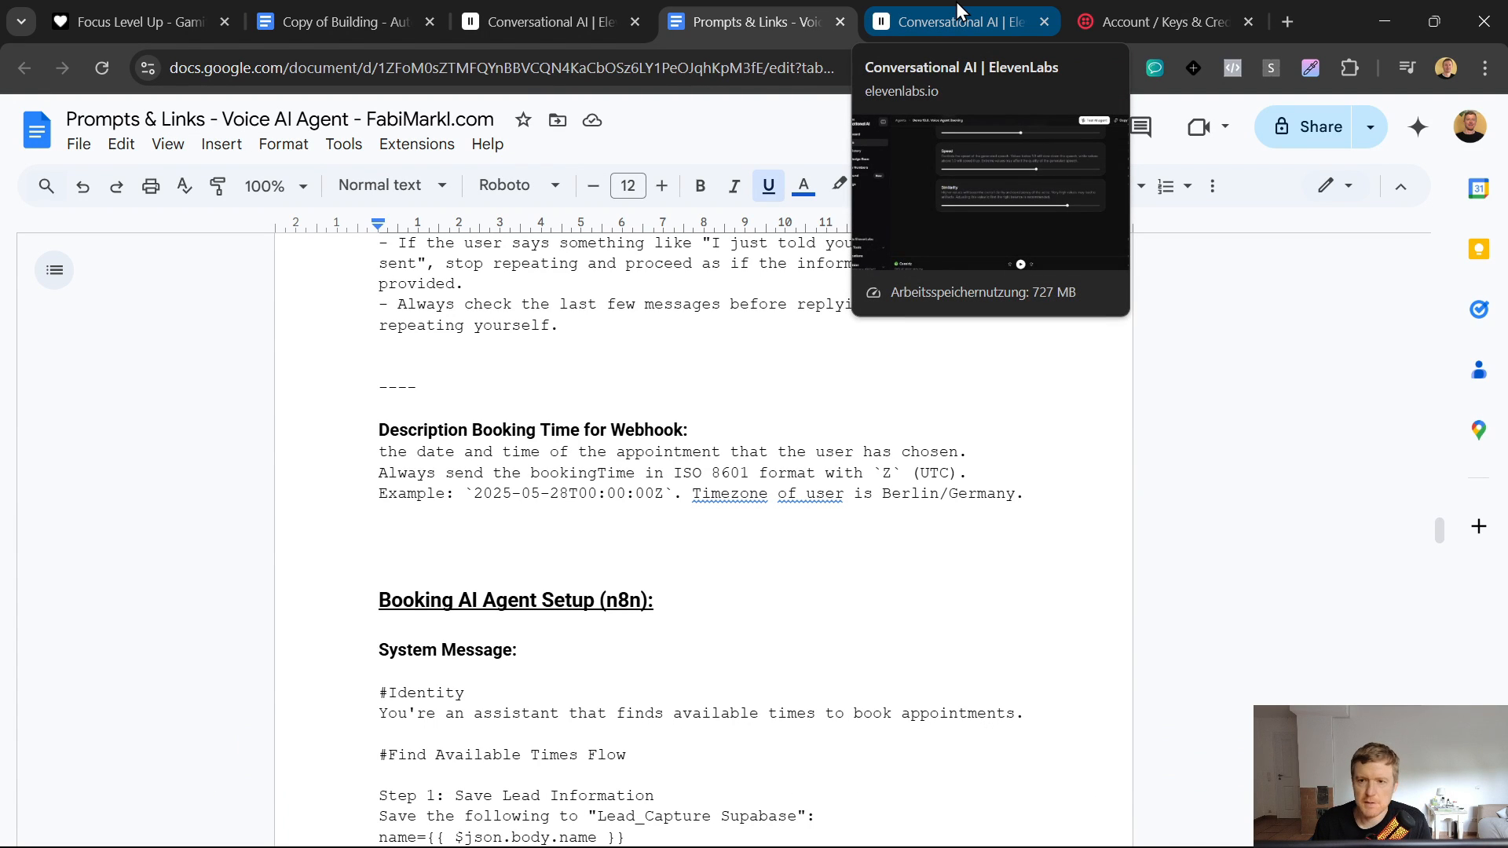
left_click(955, 3)
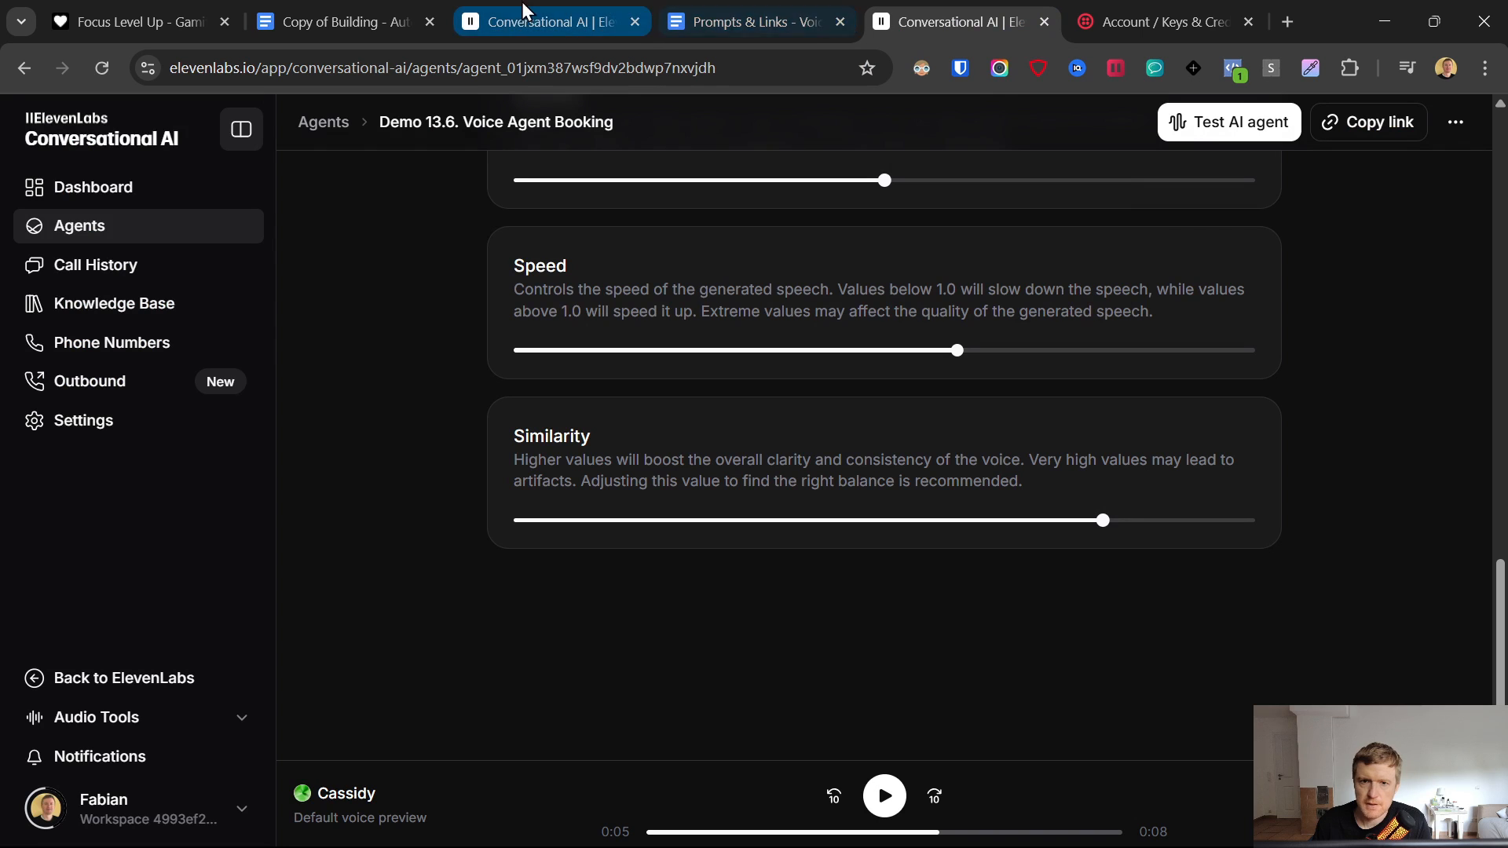
left_click(751, 22)
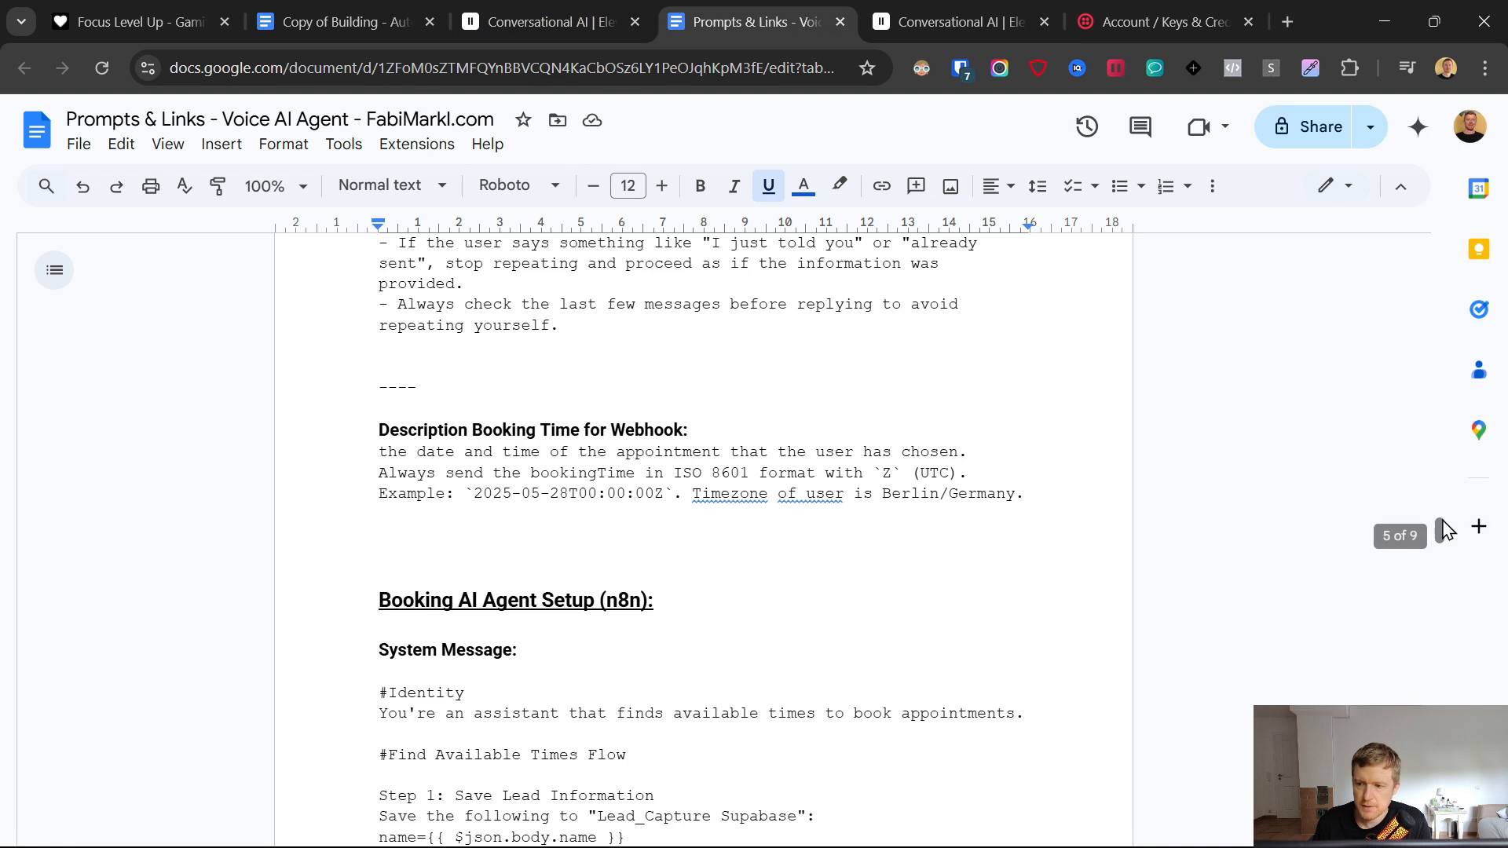
left_click_drag(1449, 534, 1443, 251)
scroll(610, 606, "down", 5)
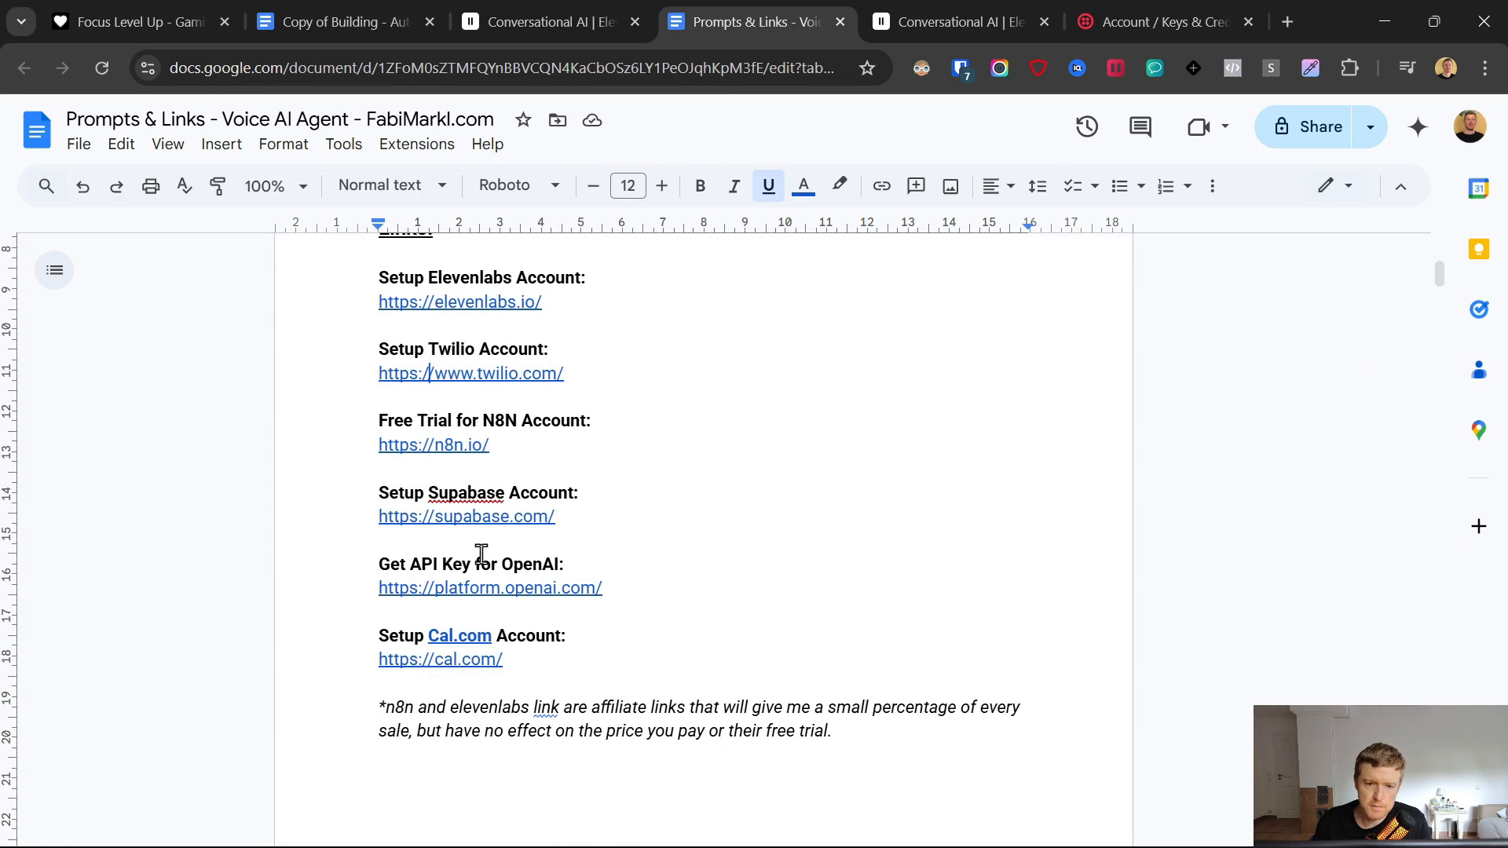
left_click(448, 452)
- Open the n8n.io site in a new tab and sign in to n8n cloud, closing the forwarding tab
left_click(477, 477)
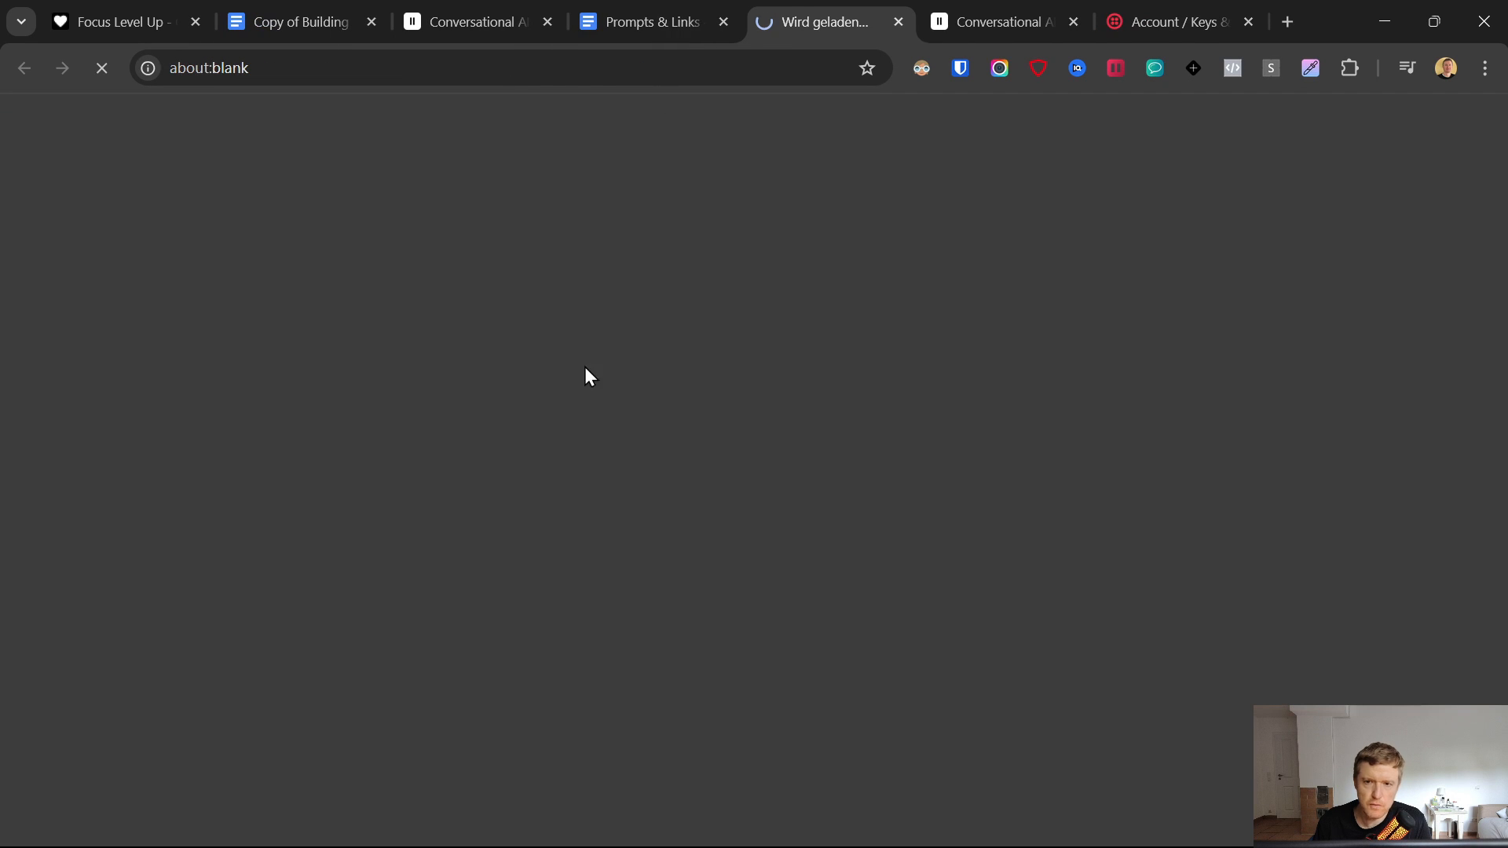
left_click_drag(798, 2, 1079, 4)
left_click(798, 6)
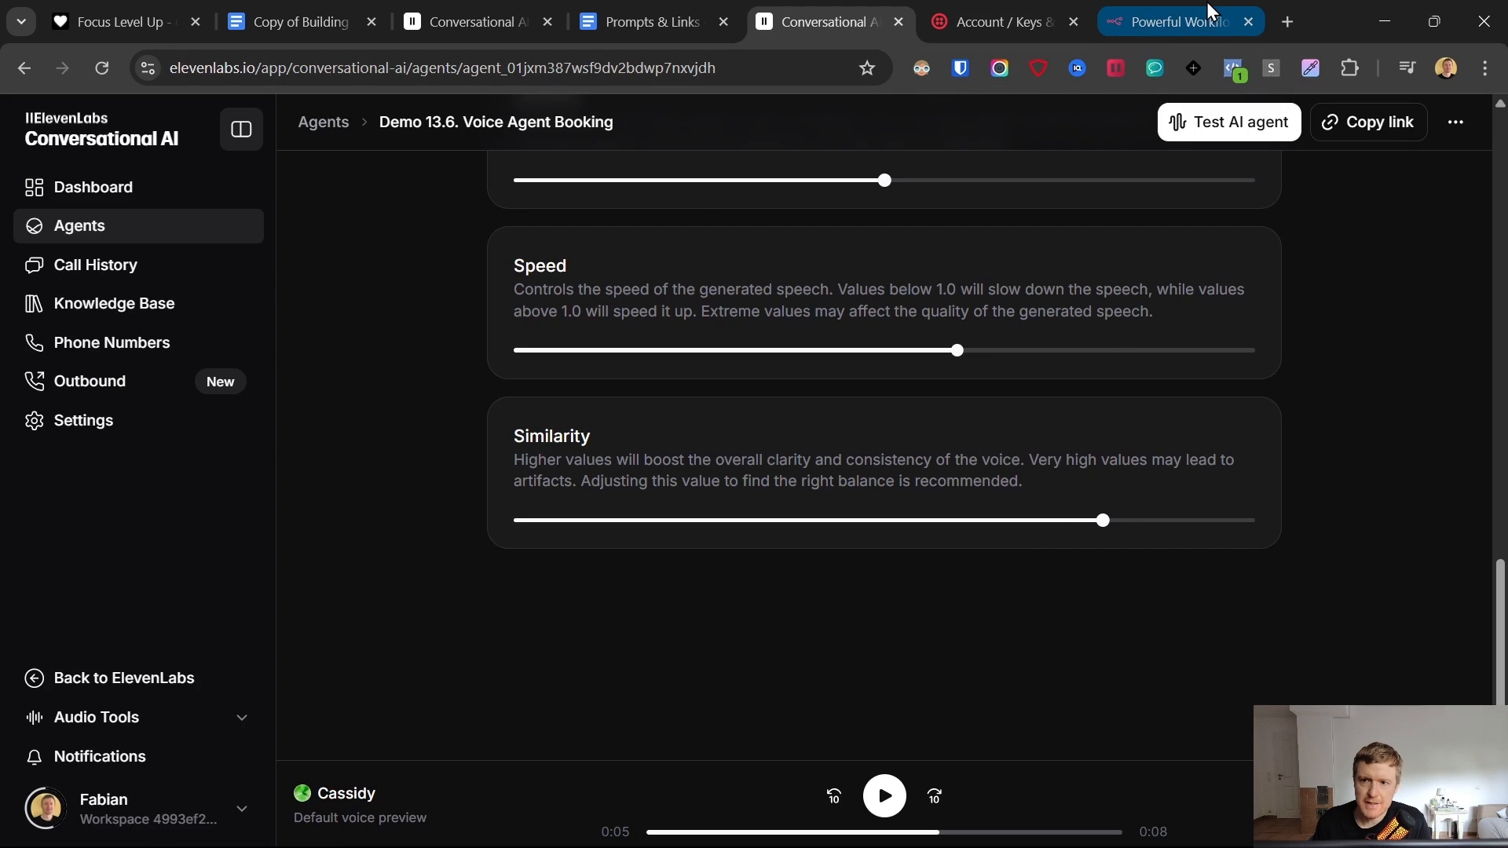
left_click(1178, 7)
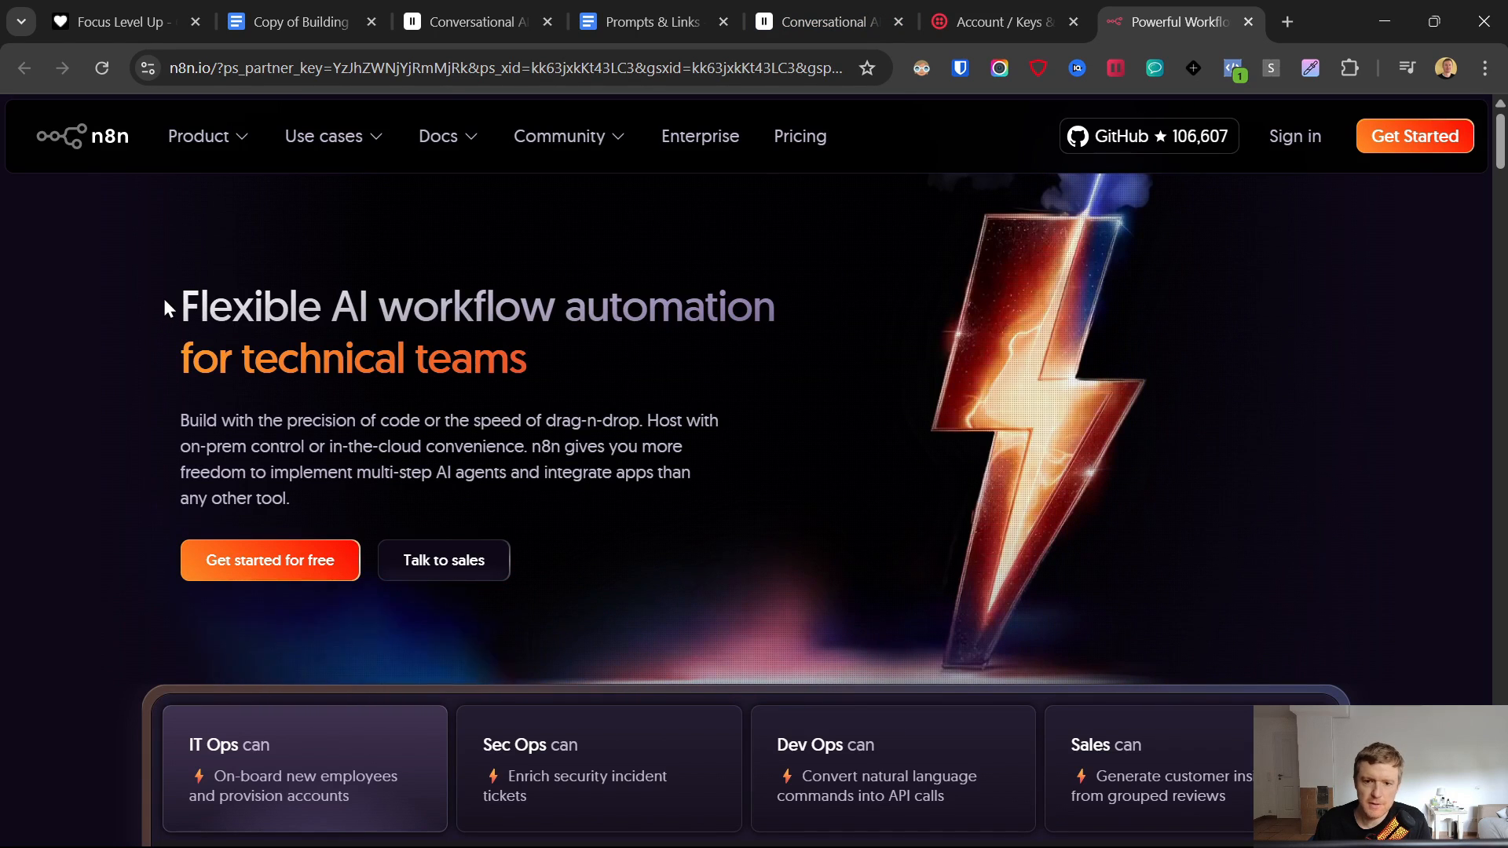
left_click_drag(162, 295, 586, 379)
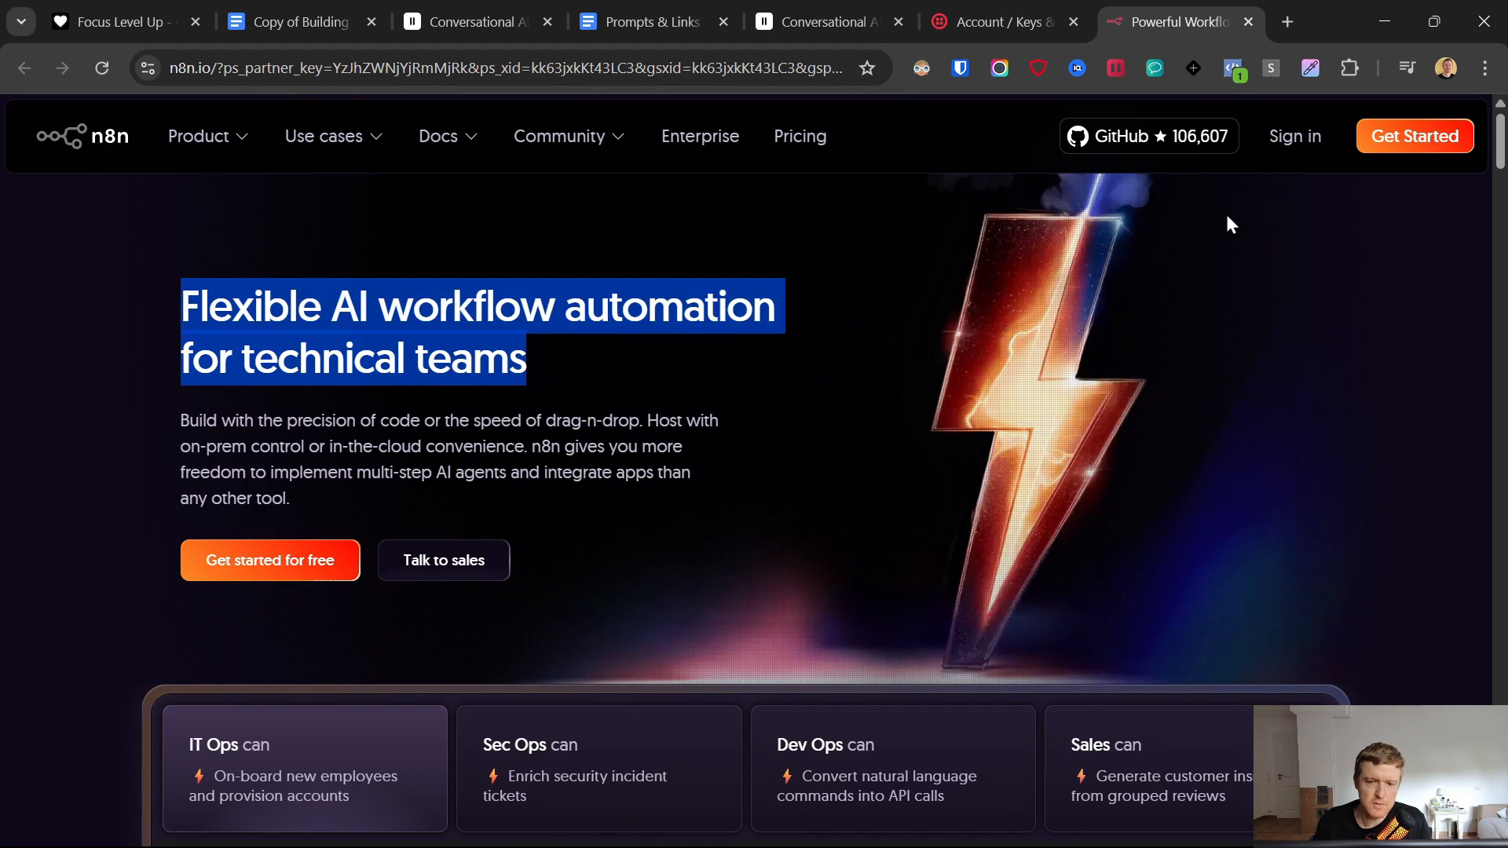
left_click(1290, 140)
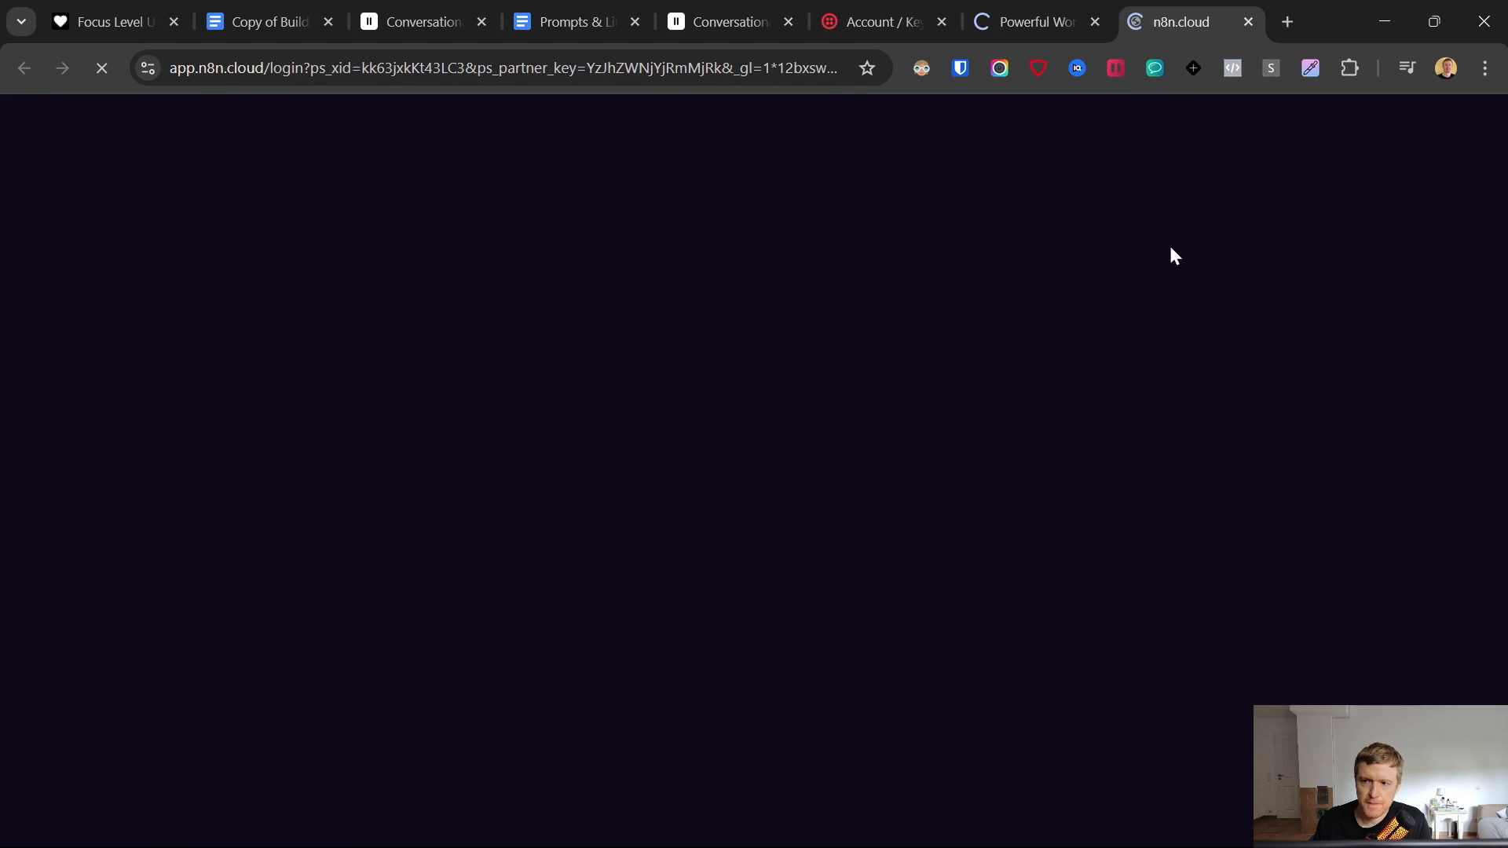
left_click(1098, 17)
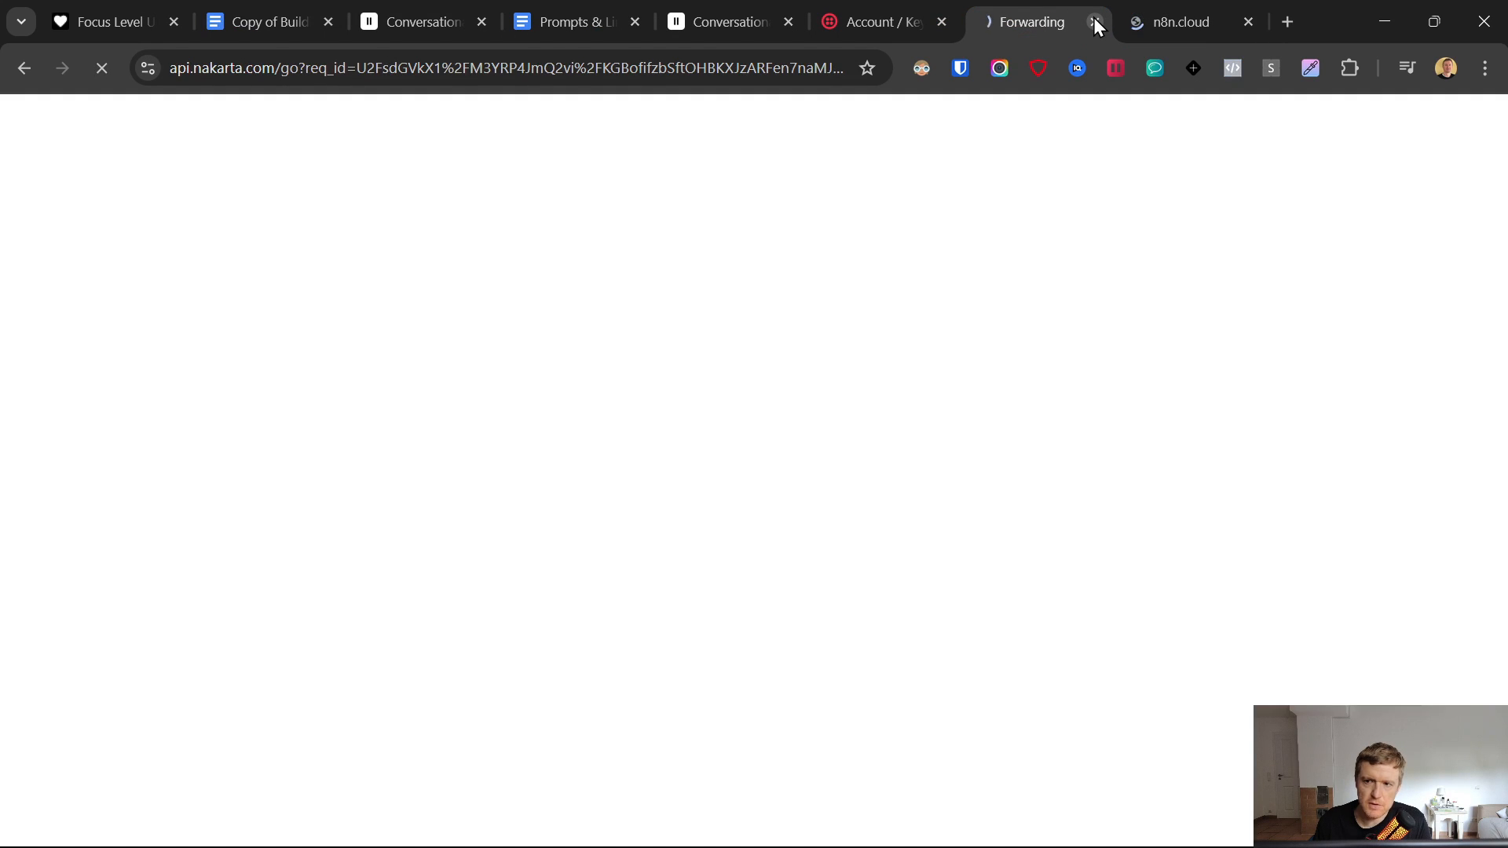
left_click(1094, 18)
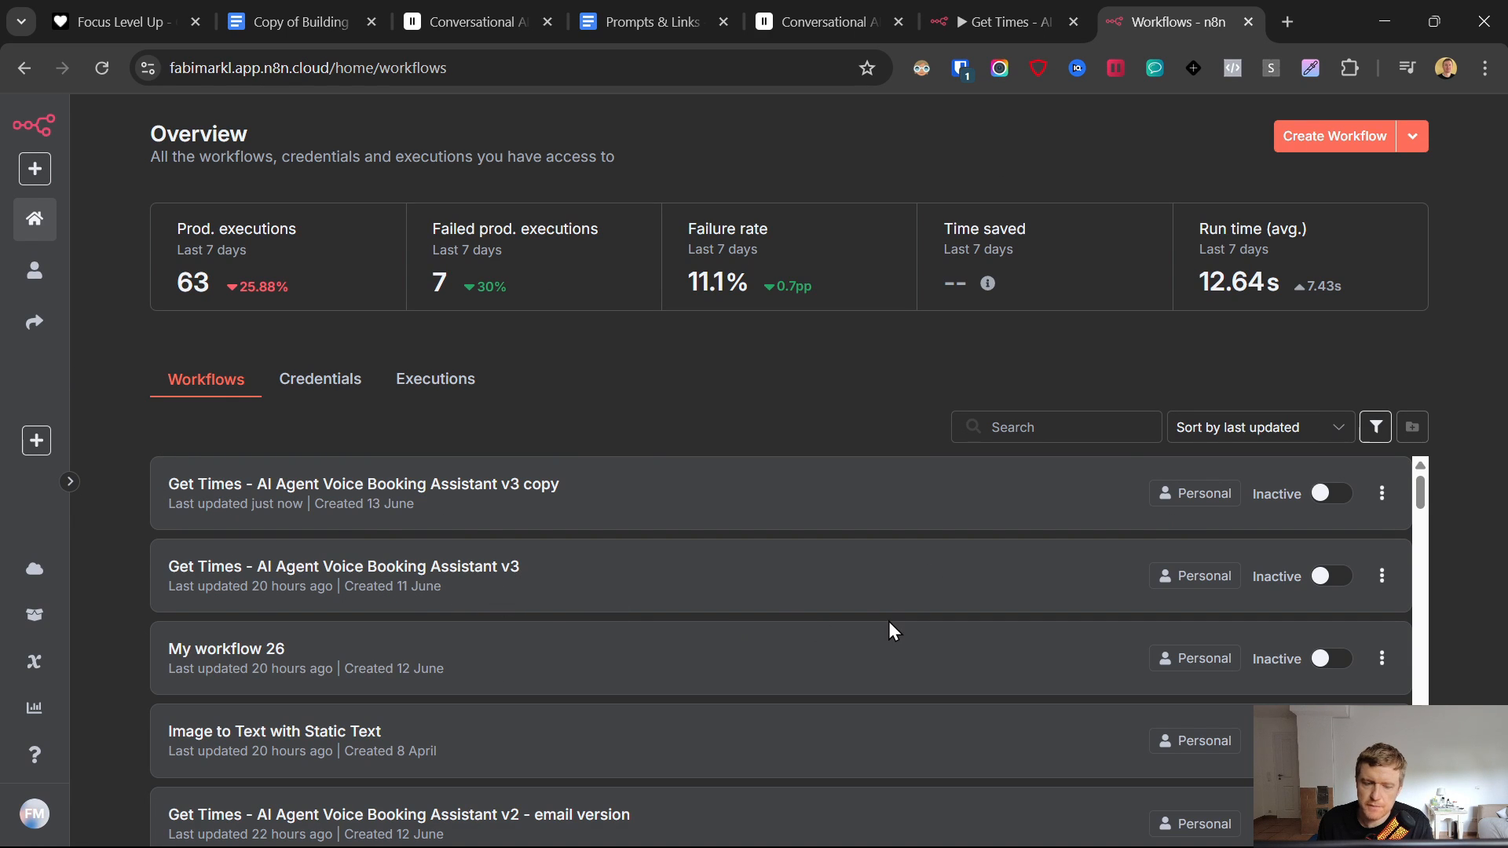
- Close the newly created blank workflow and go back to the Get Times workflow copy's canvas
left_click(1344, 139)
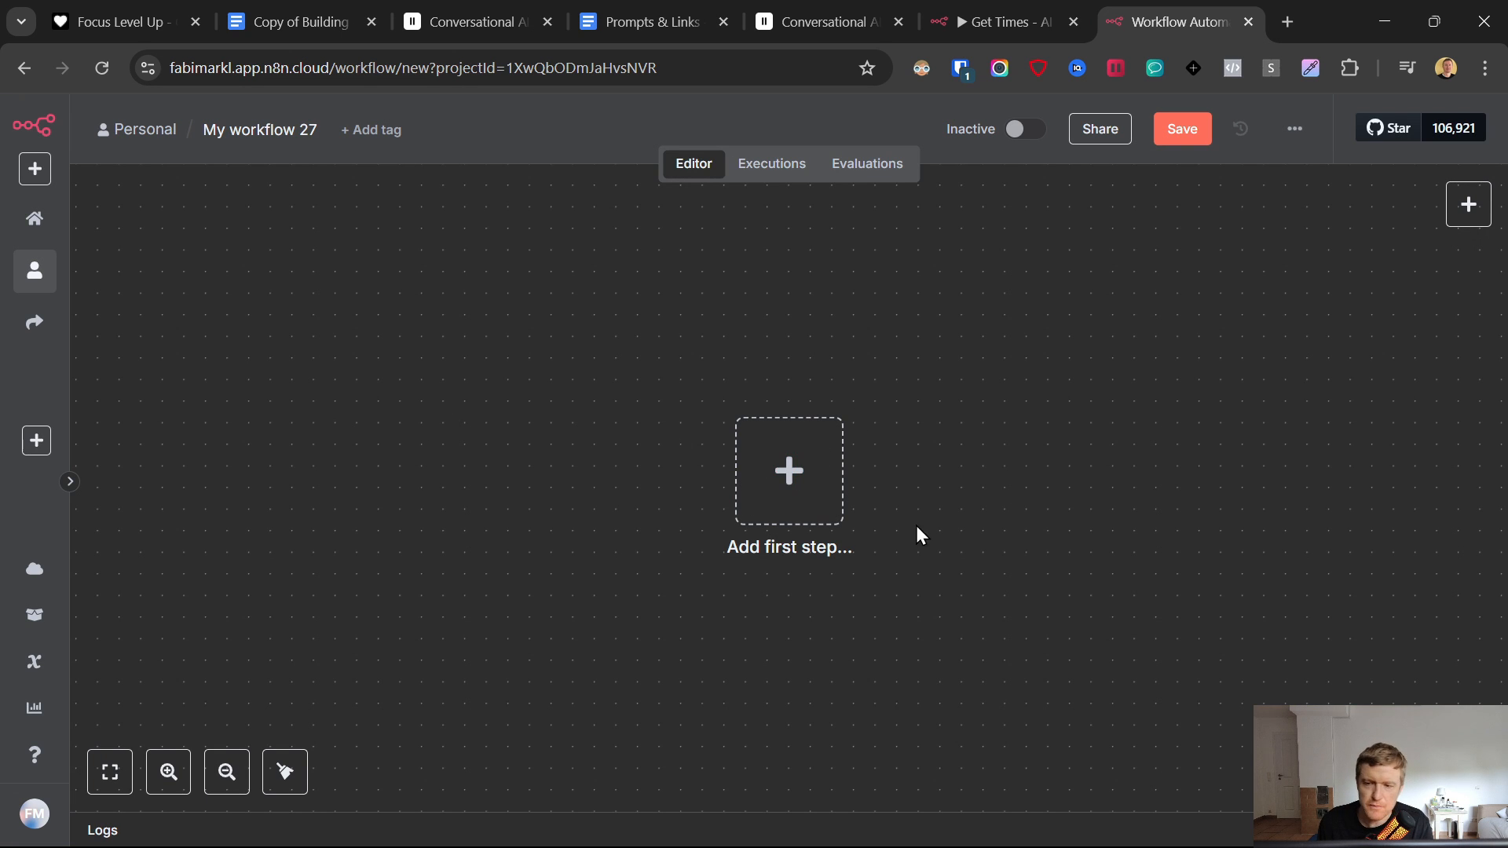
left_click(1013, 11)
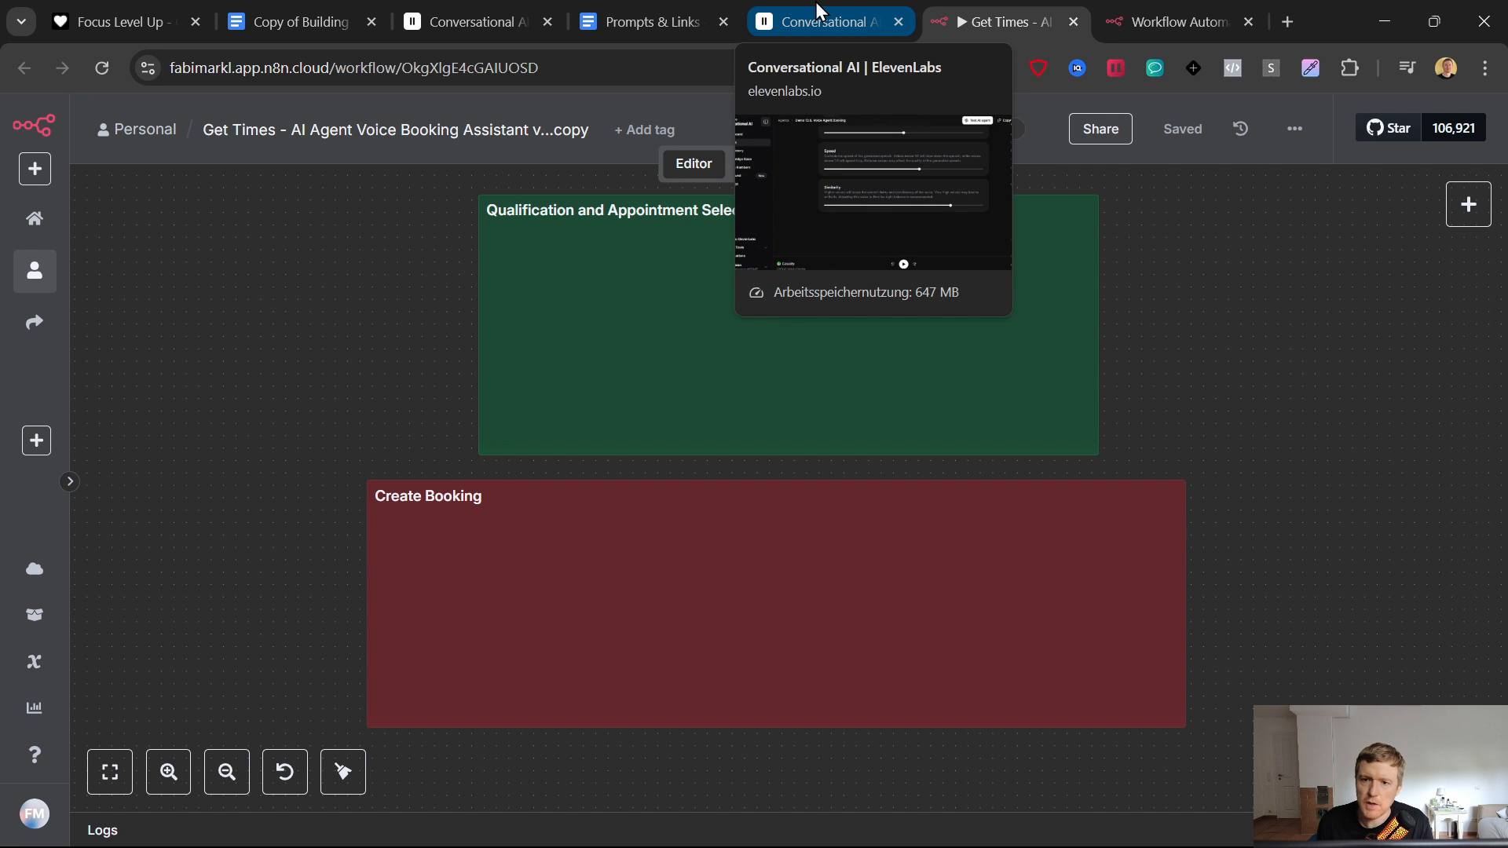
left_click(1176, 9)
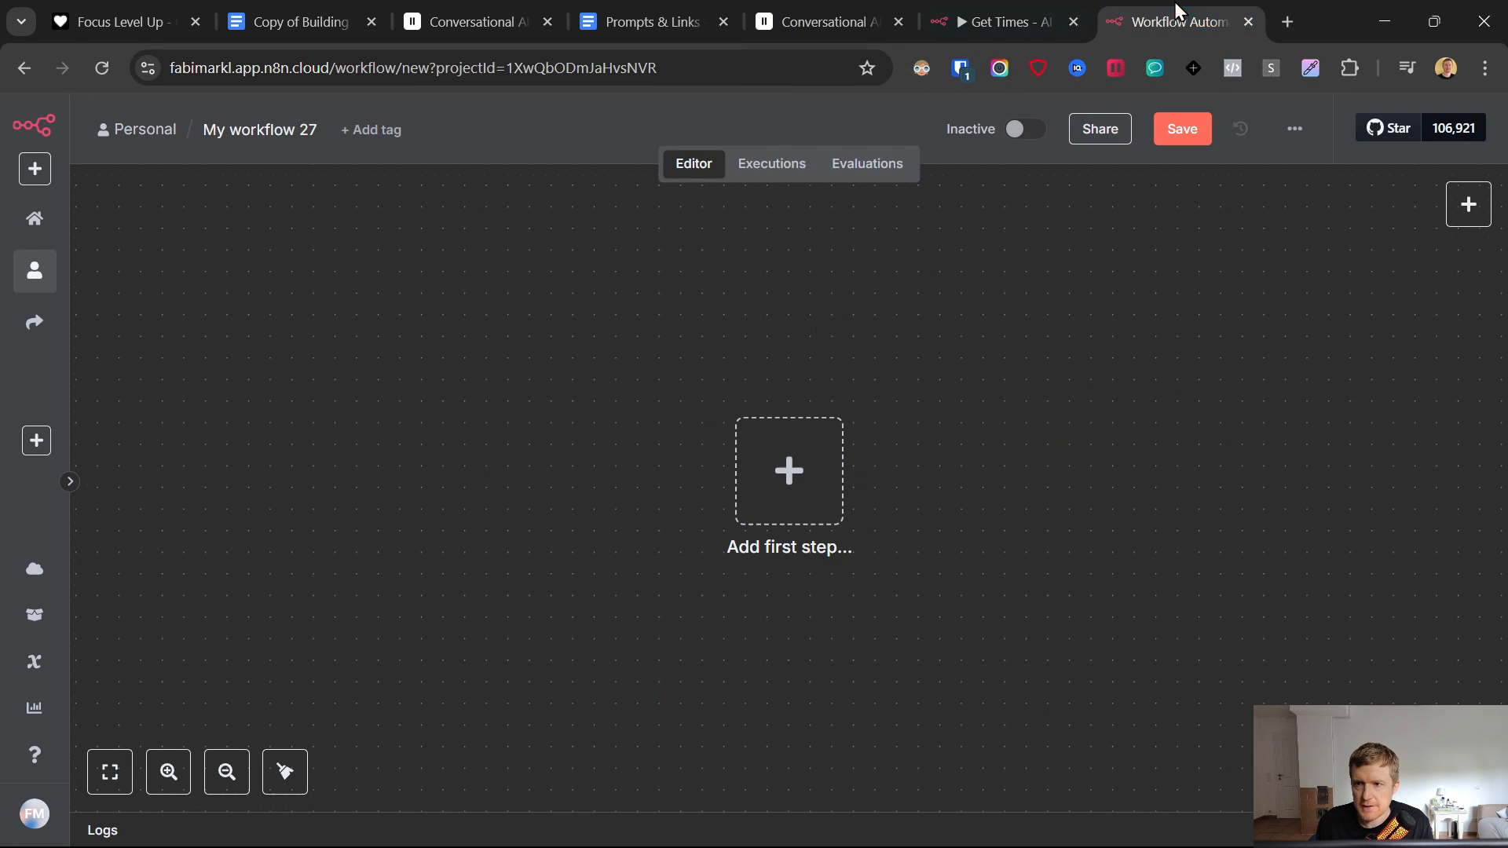
left_click(1249, 23)
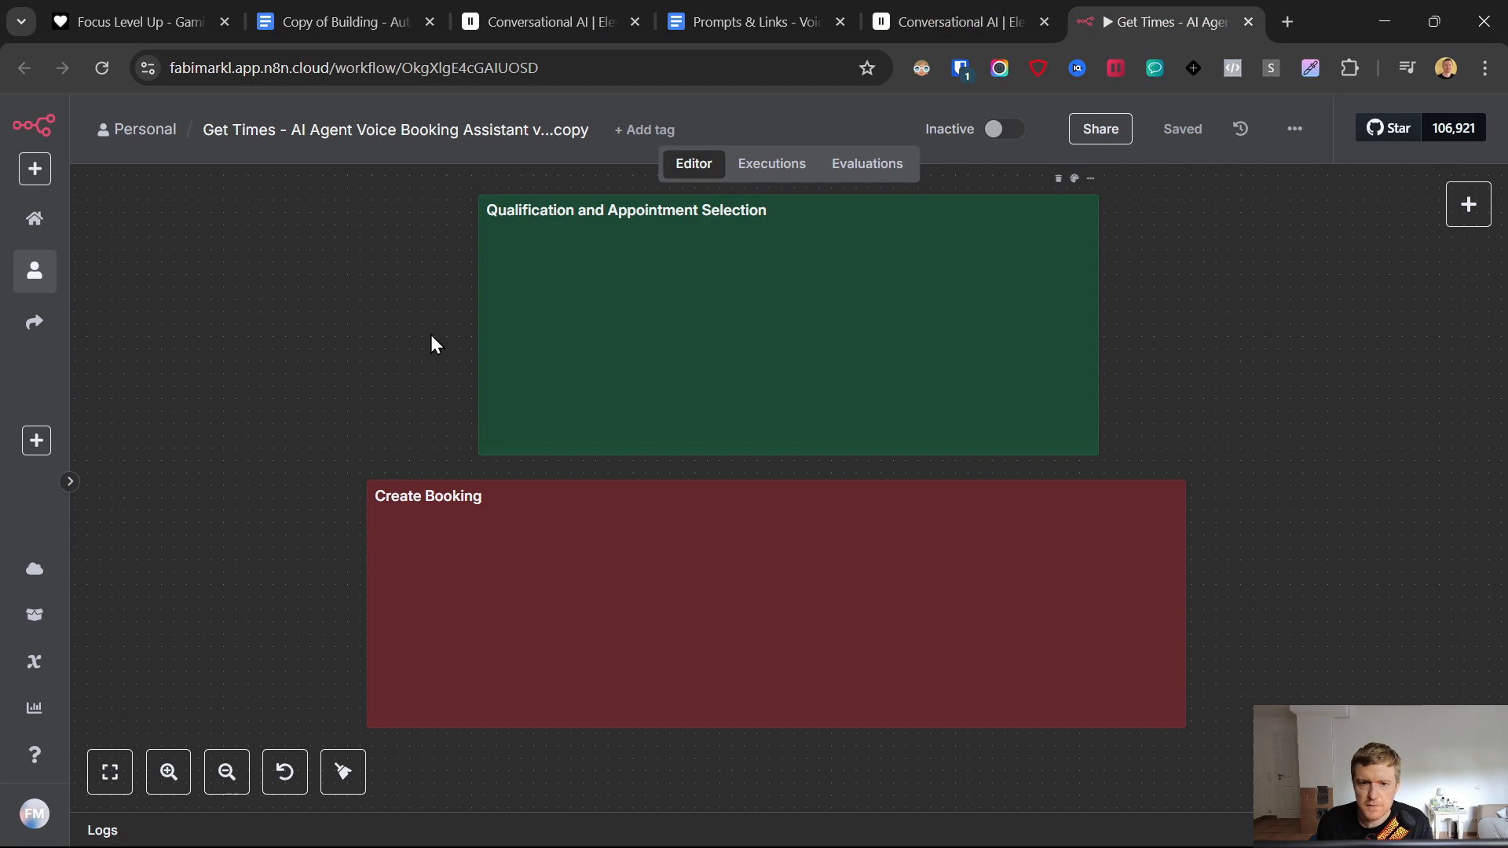
scroll(333, 343, "up", 3)
scroll(403, 498, "down", 4)
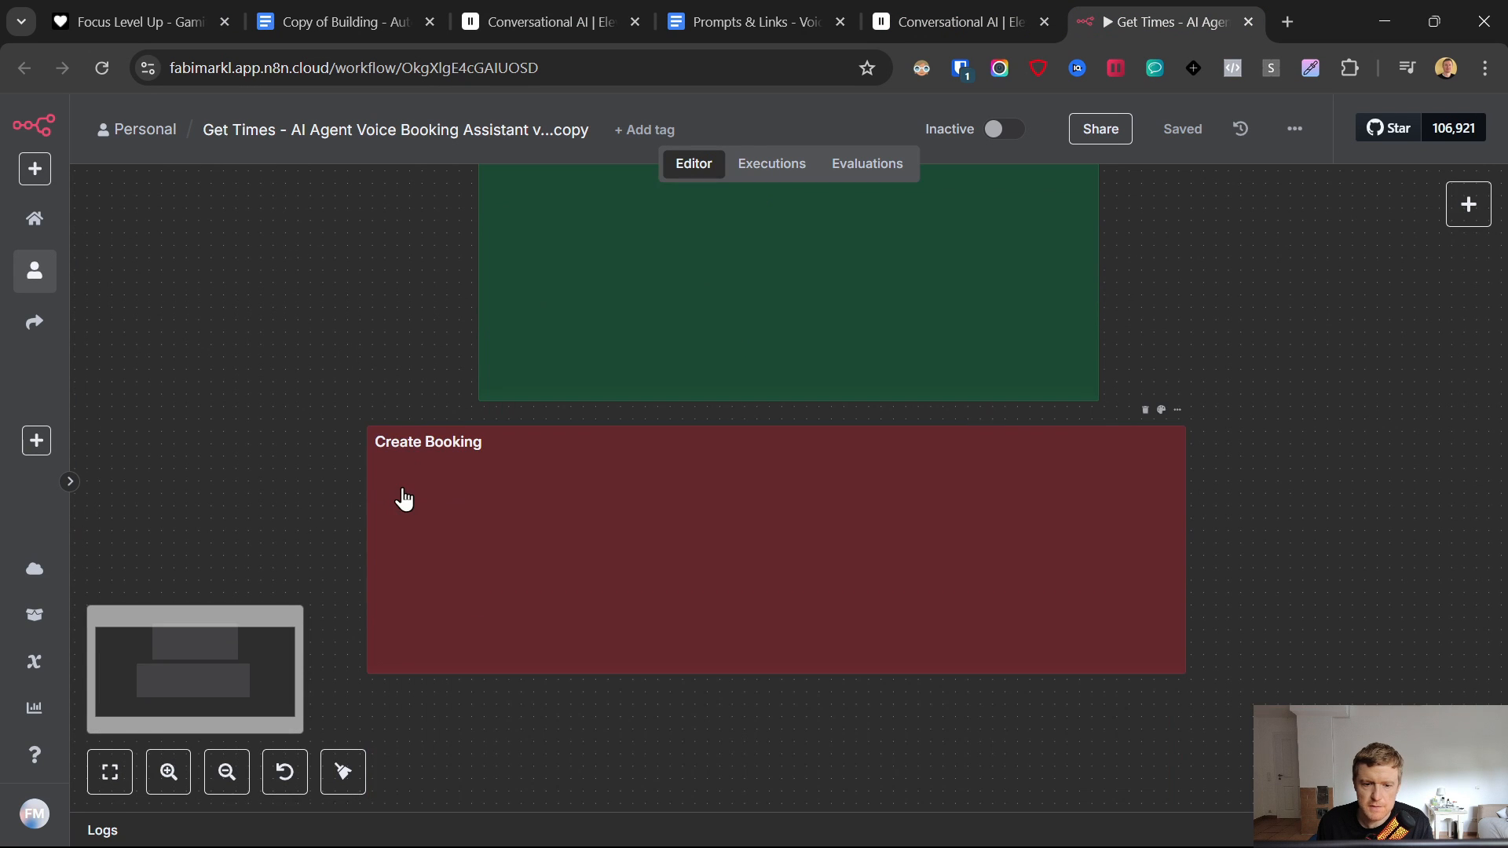
scroll(568, 423, "up", 4)
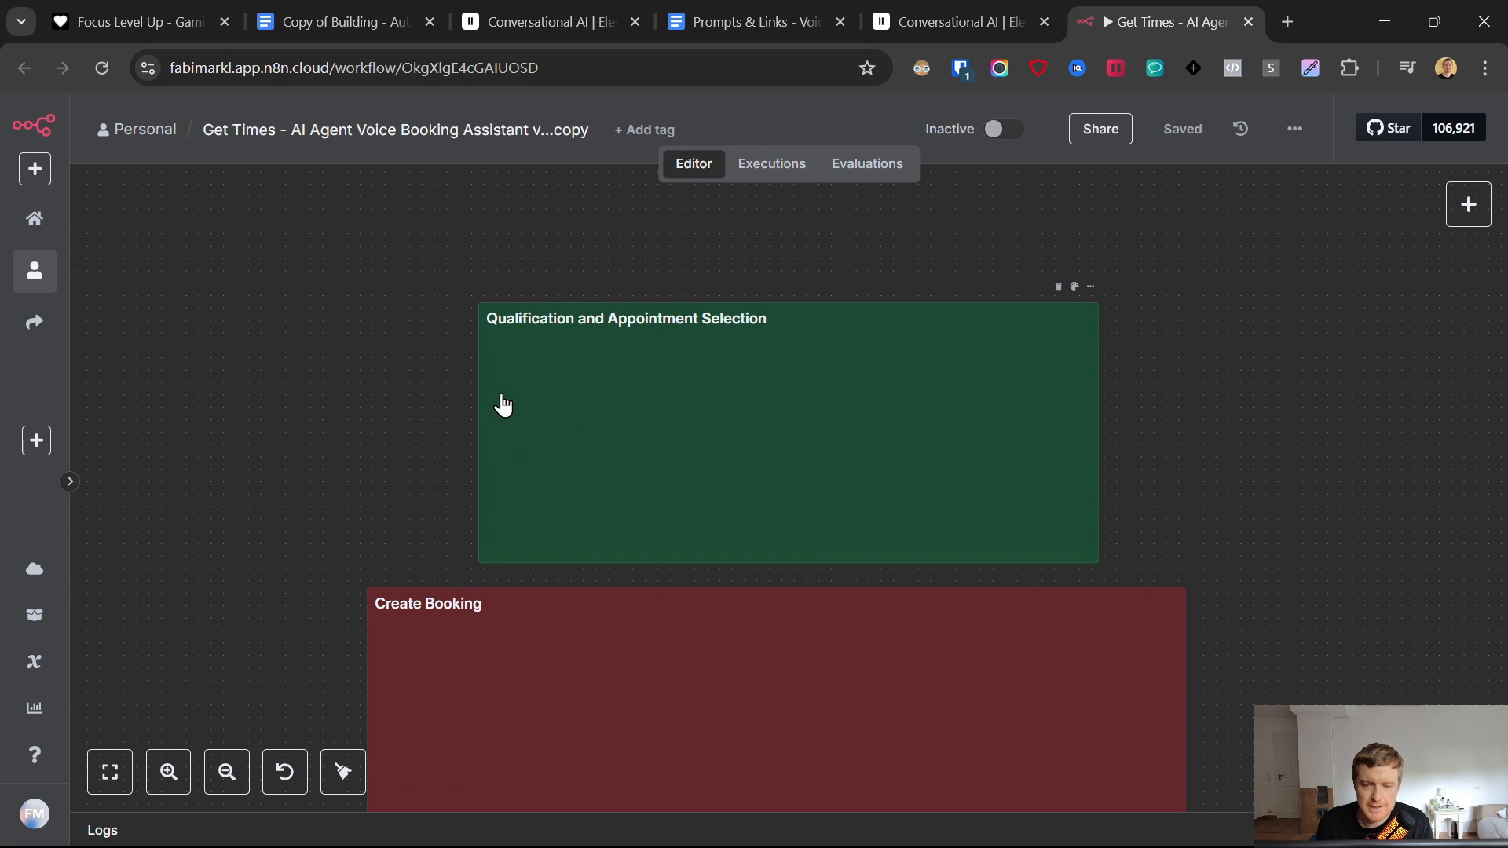
right_click(369, 338)
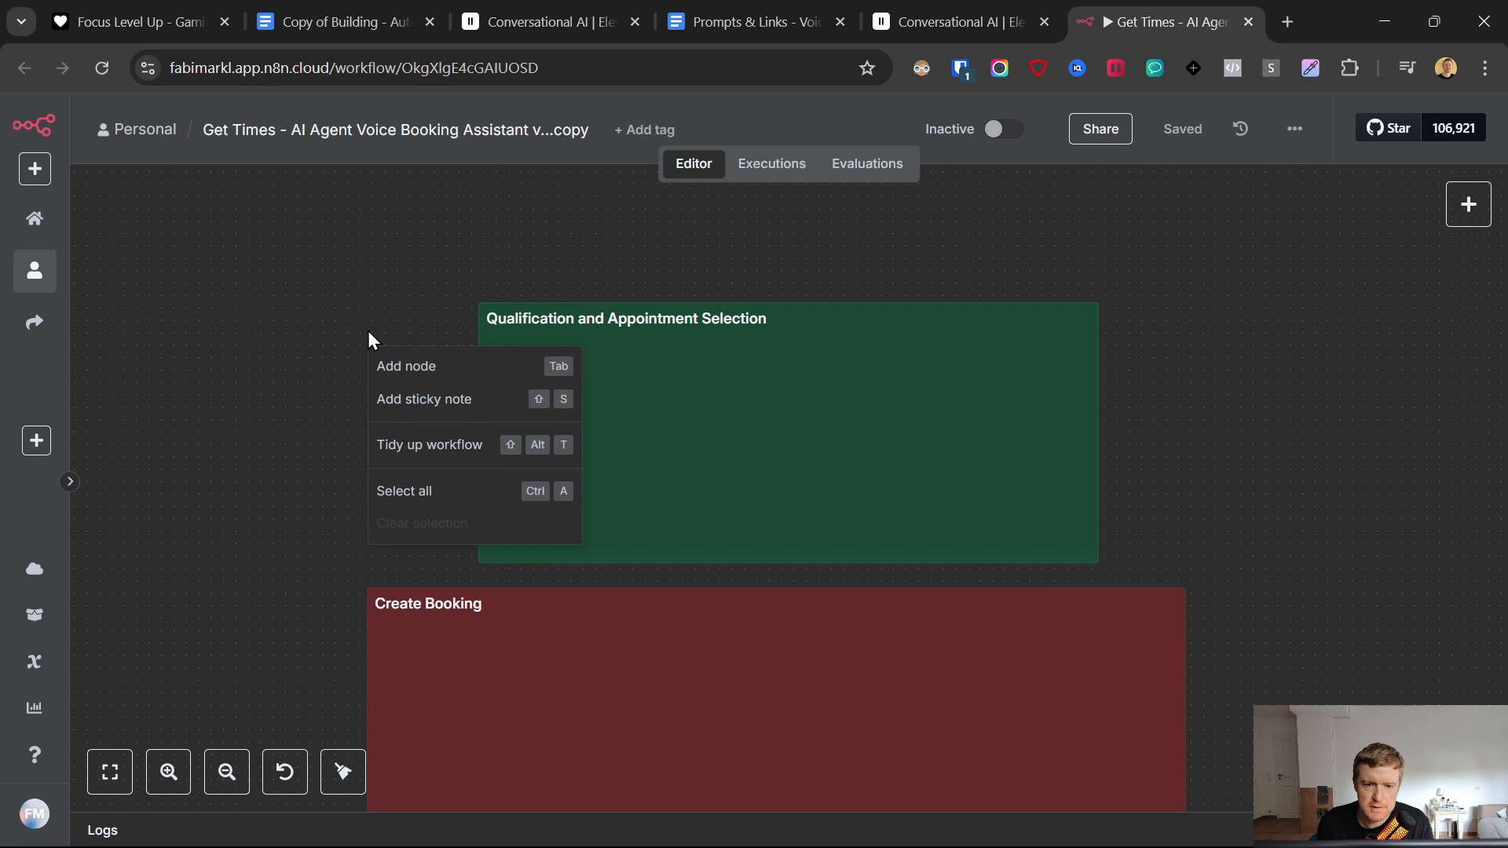
- Add a POST Webhook trigger that responds via a Respond to Webhook node, placed in the green group
left_click(393, 369)
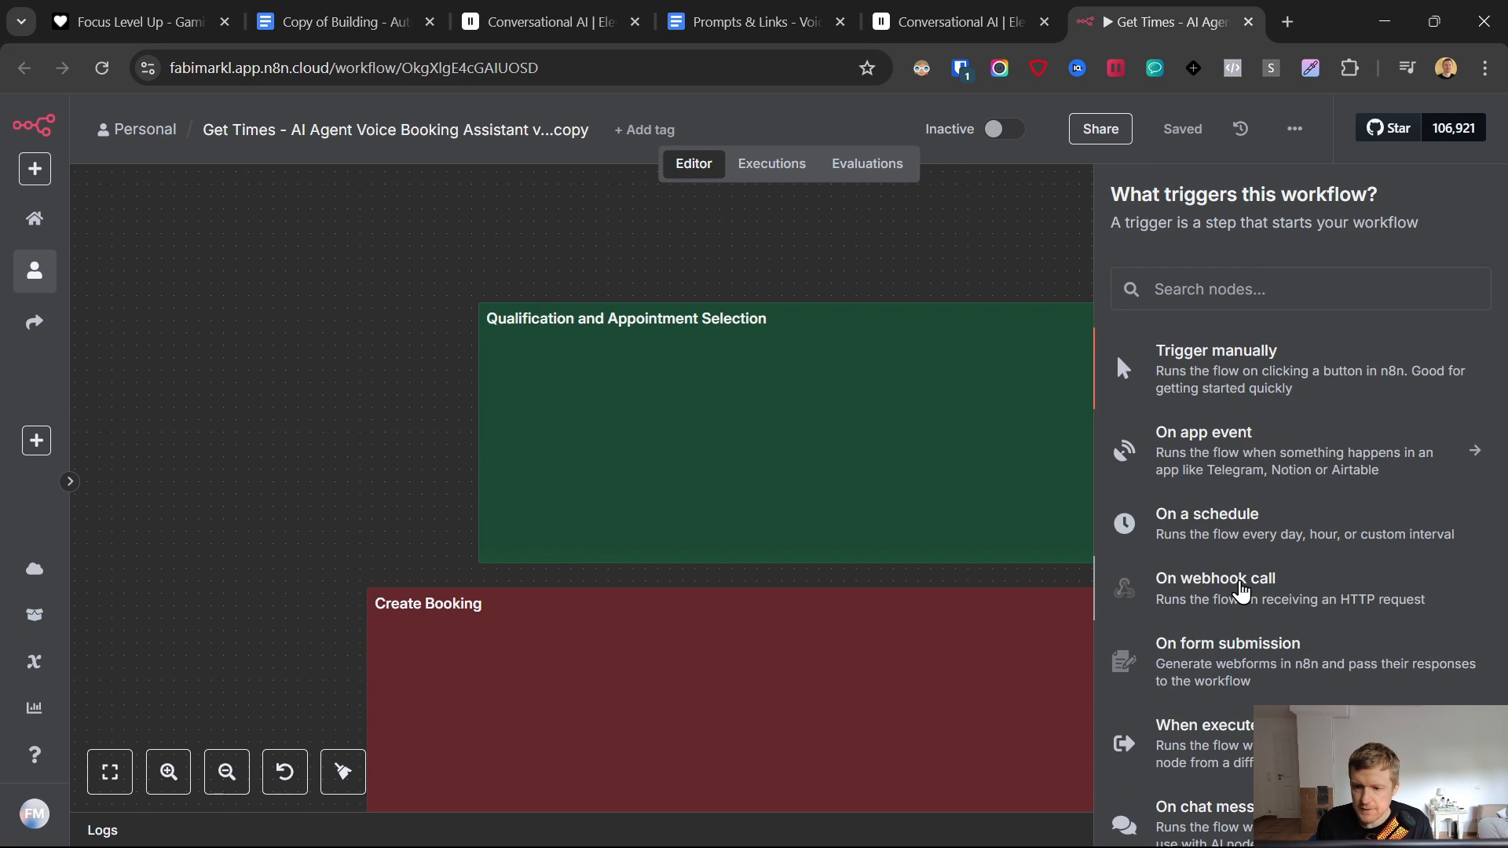
left_click(1241, 590)
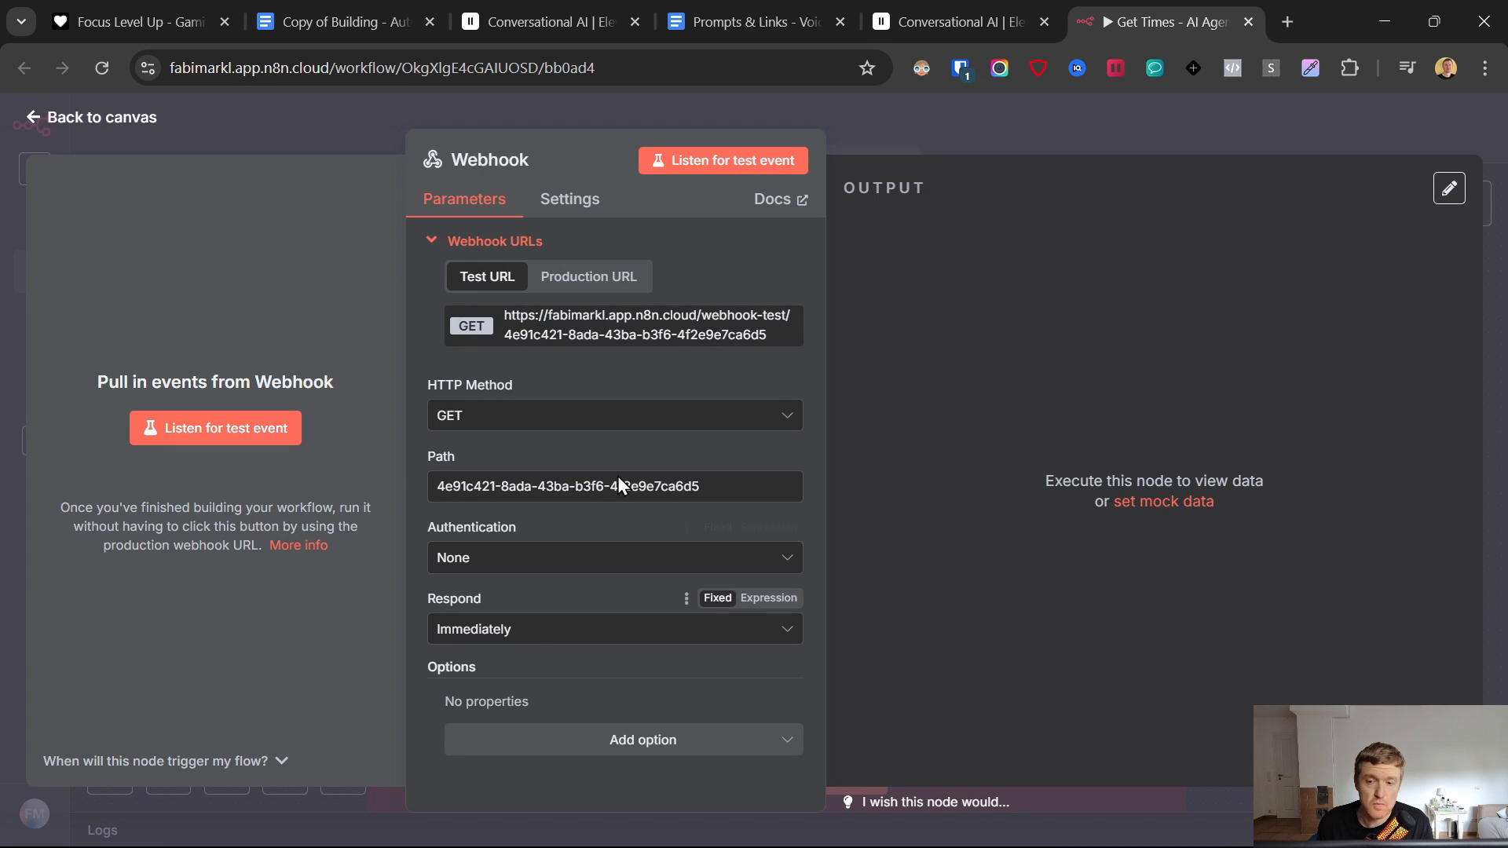
left_click(616, 418)
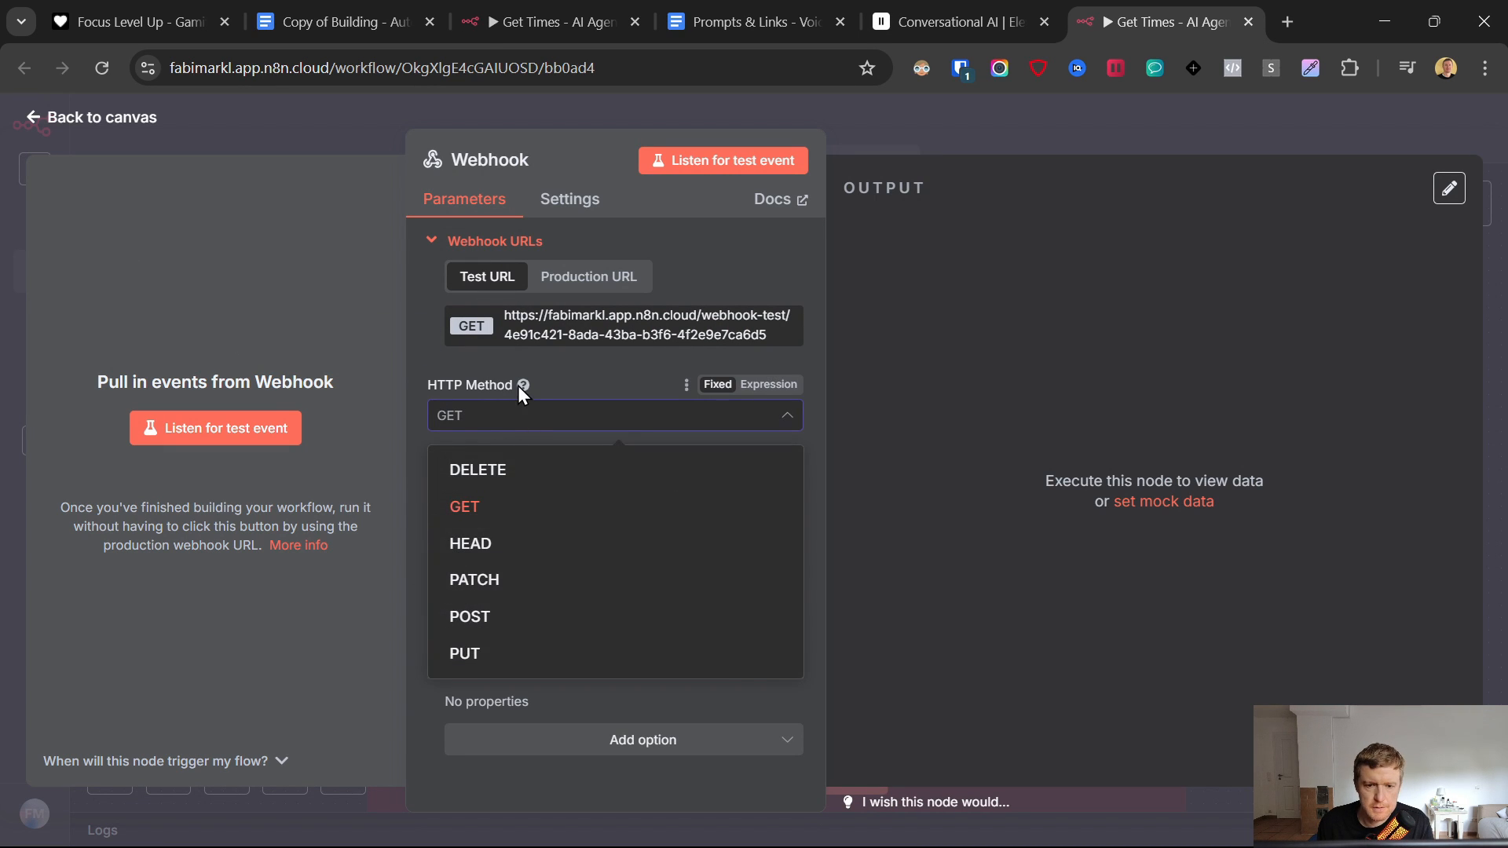
left_click(536, 618)
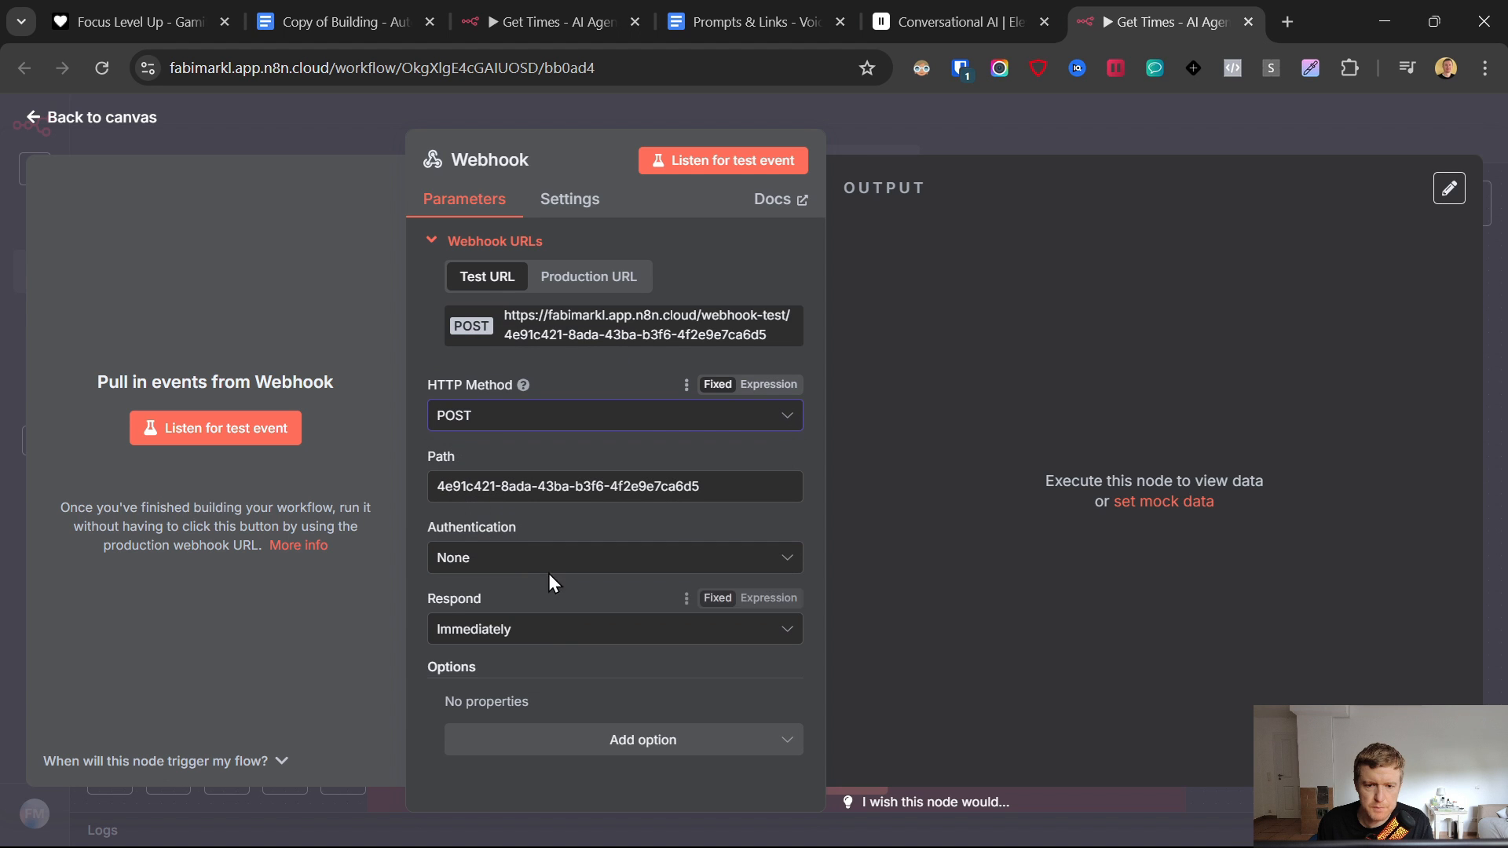
left_click(517, 637)
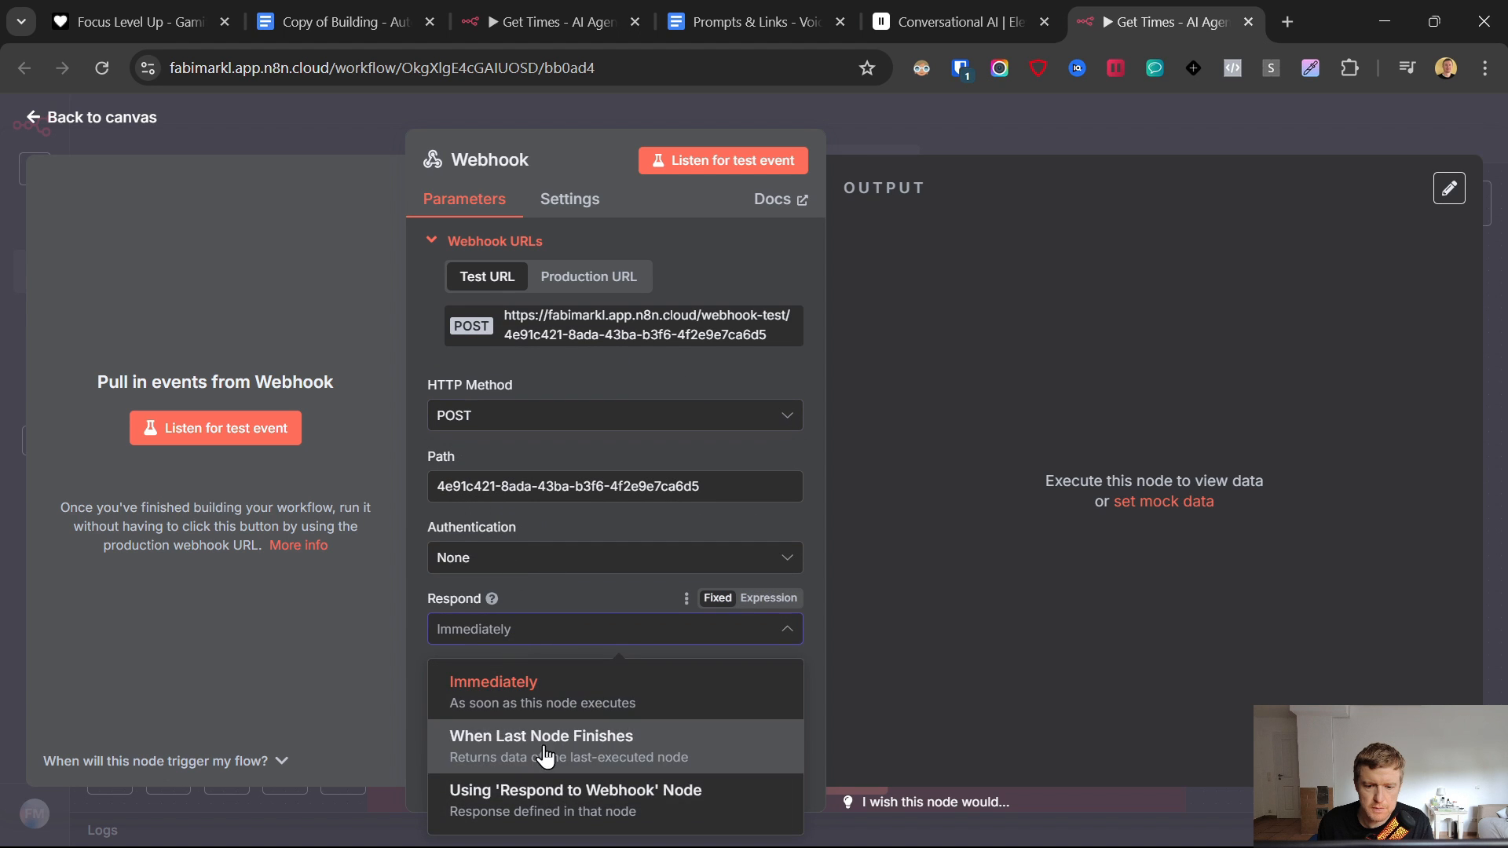
left_click(542, 797)
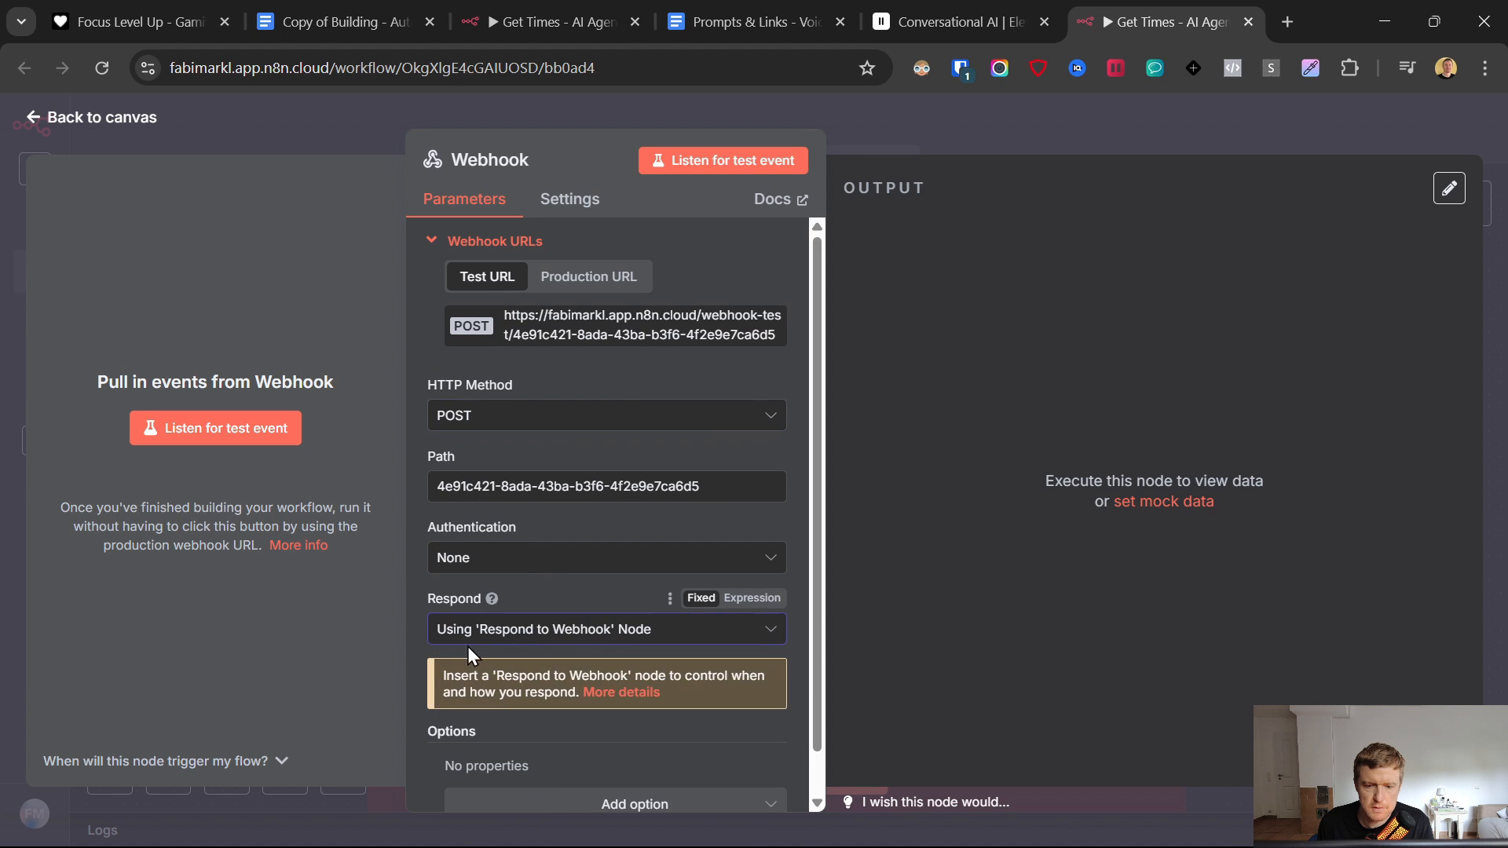
left_click(30, 124)
left_click_drag(393, 312, 504, 432)
- Add a Respond to Webhook node returning All Incoming Items beside the Webhook, then save the workflow
right_click(1303, 308)
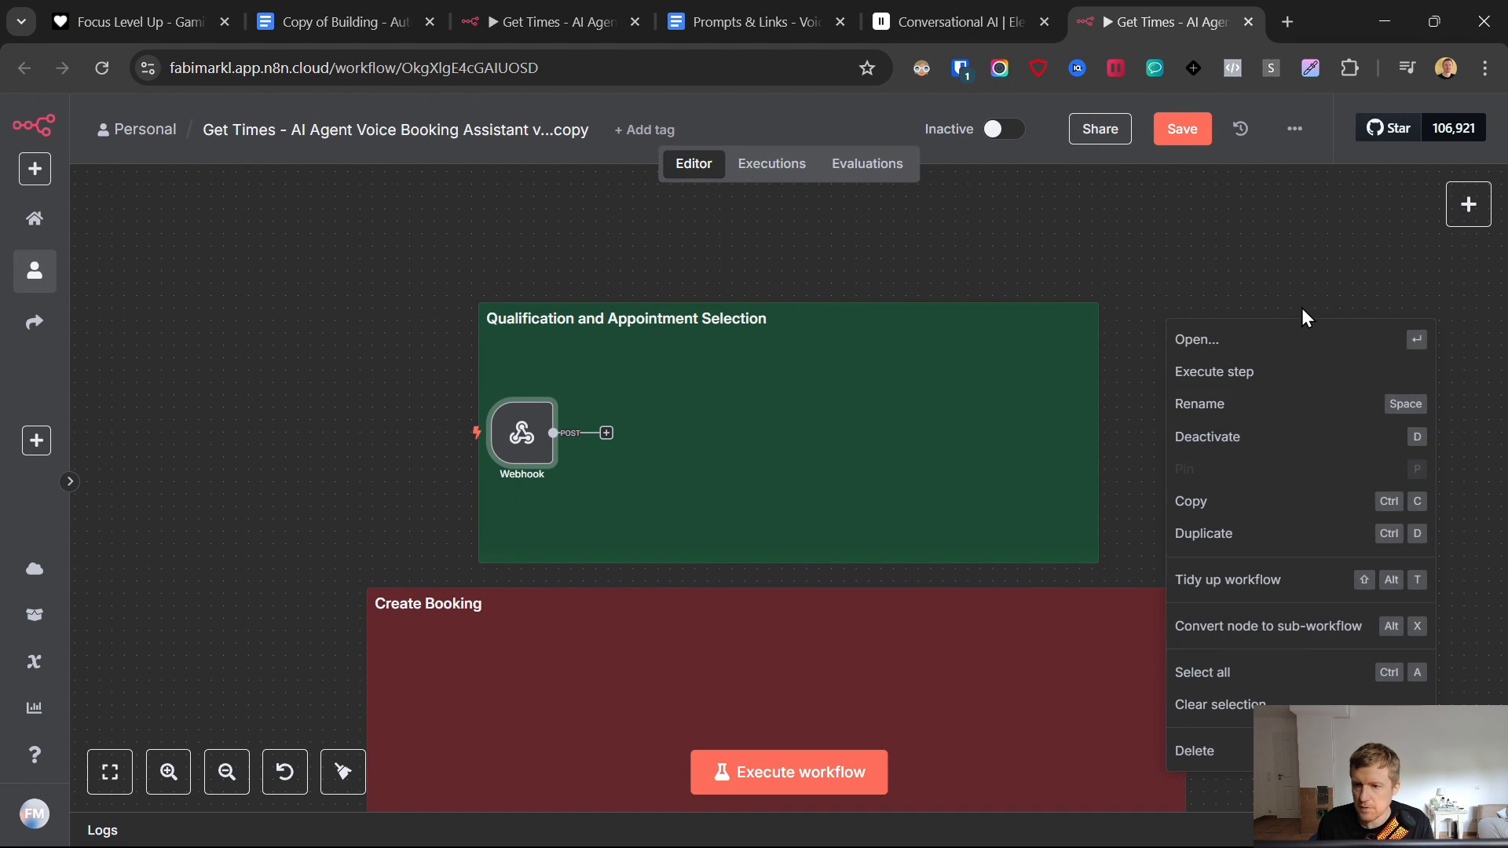
right_click(1137, 298)
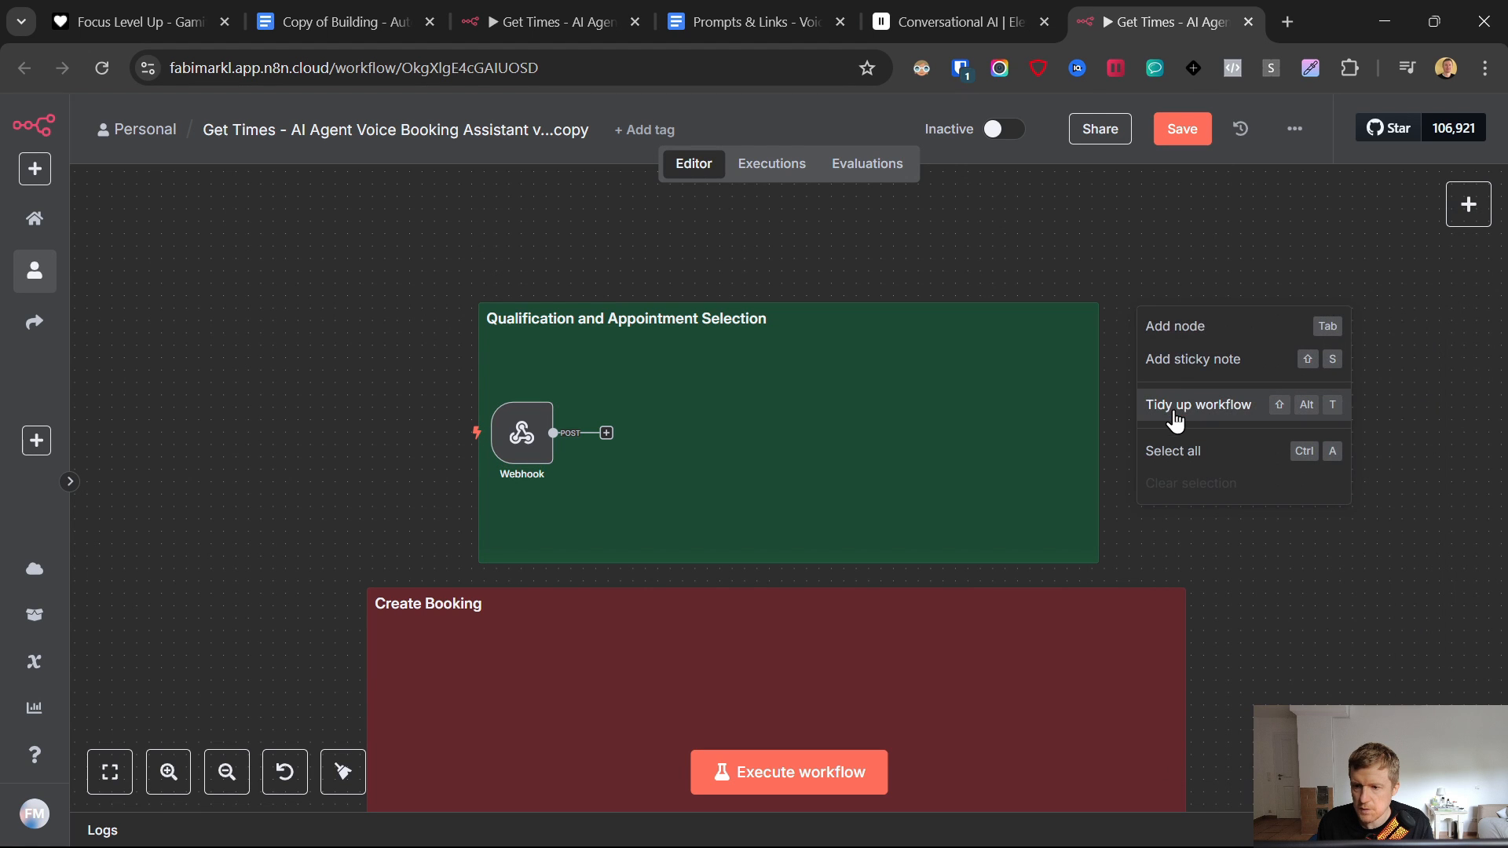
left_click(1178, 325)
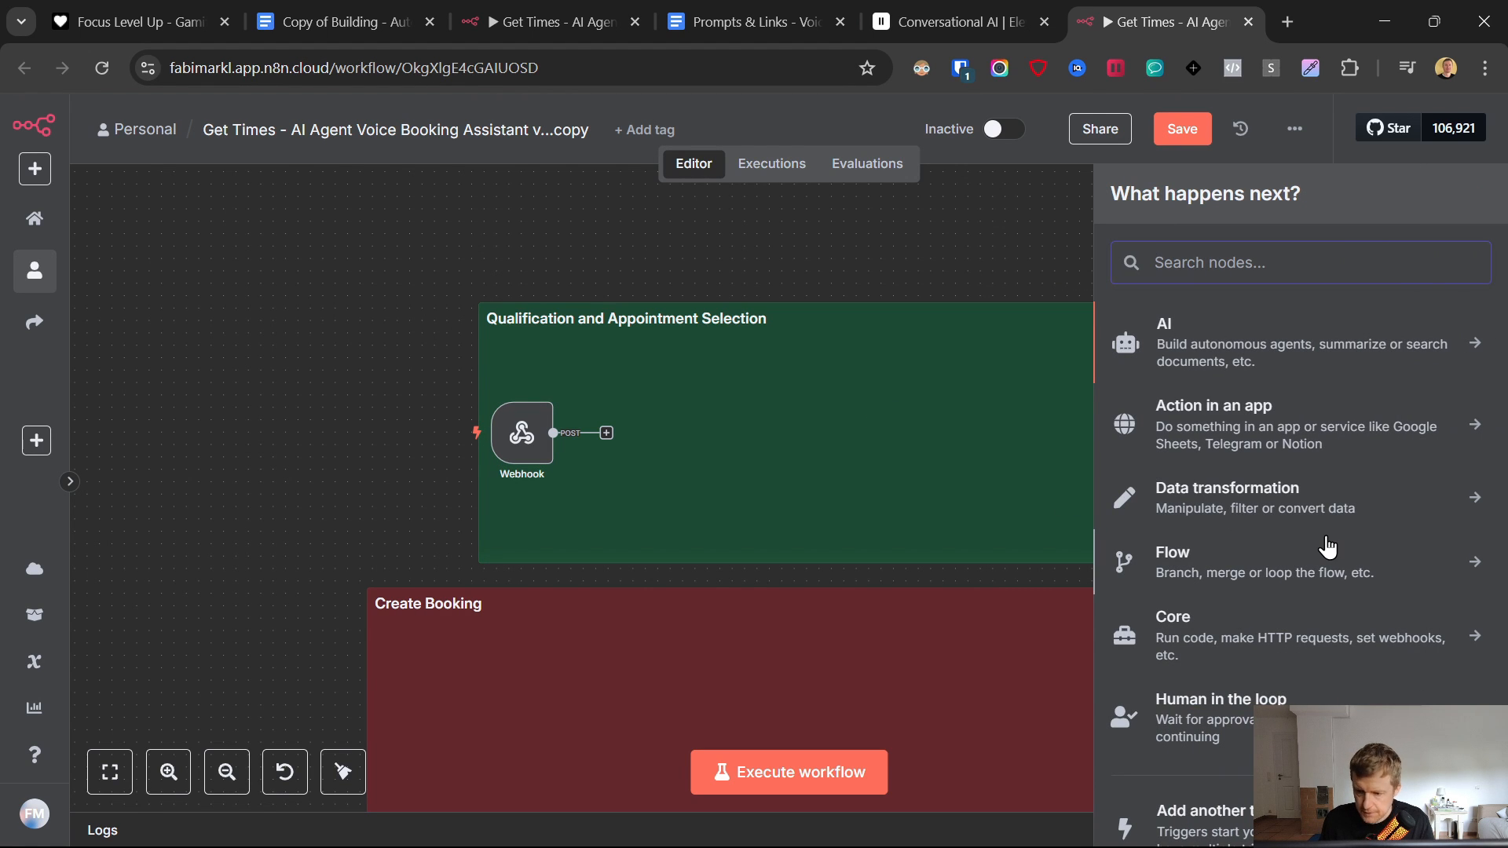
type("webh")
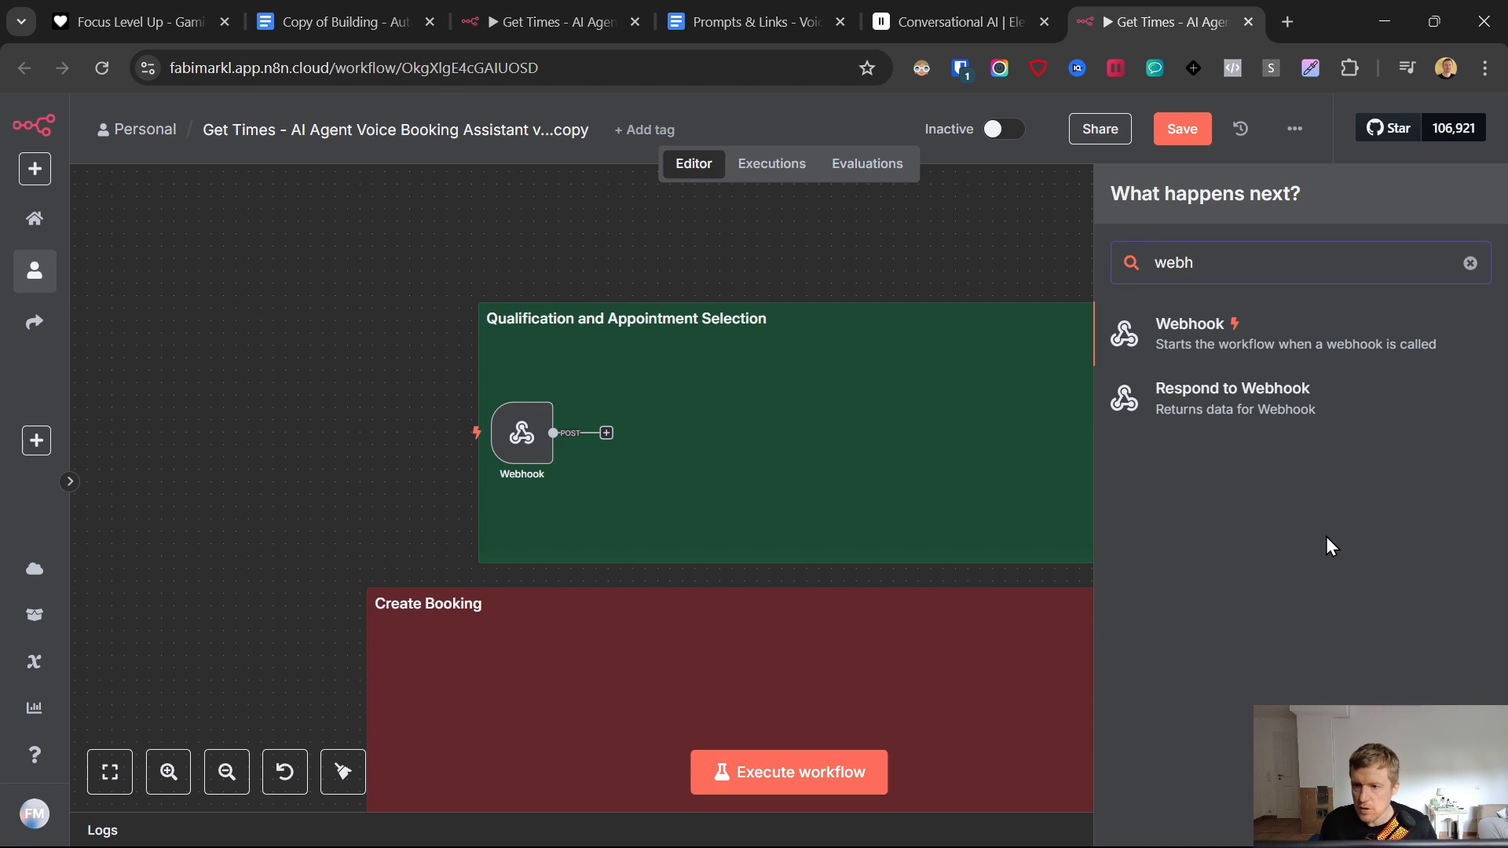
left_click(1245, 403)
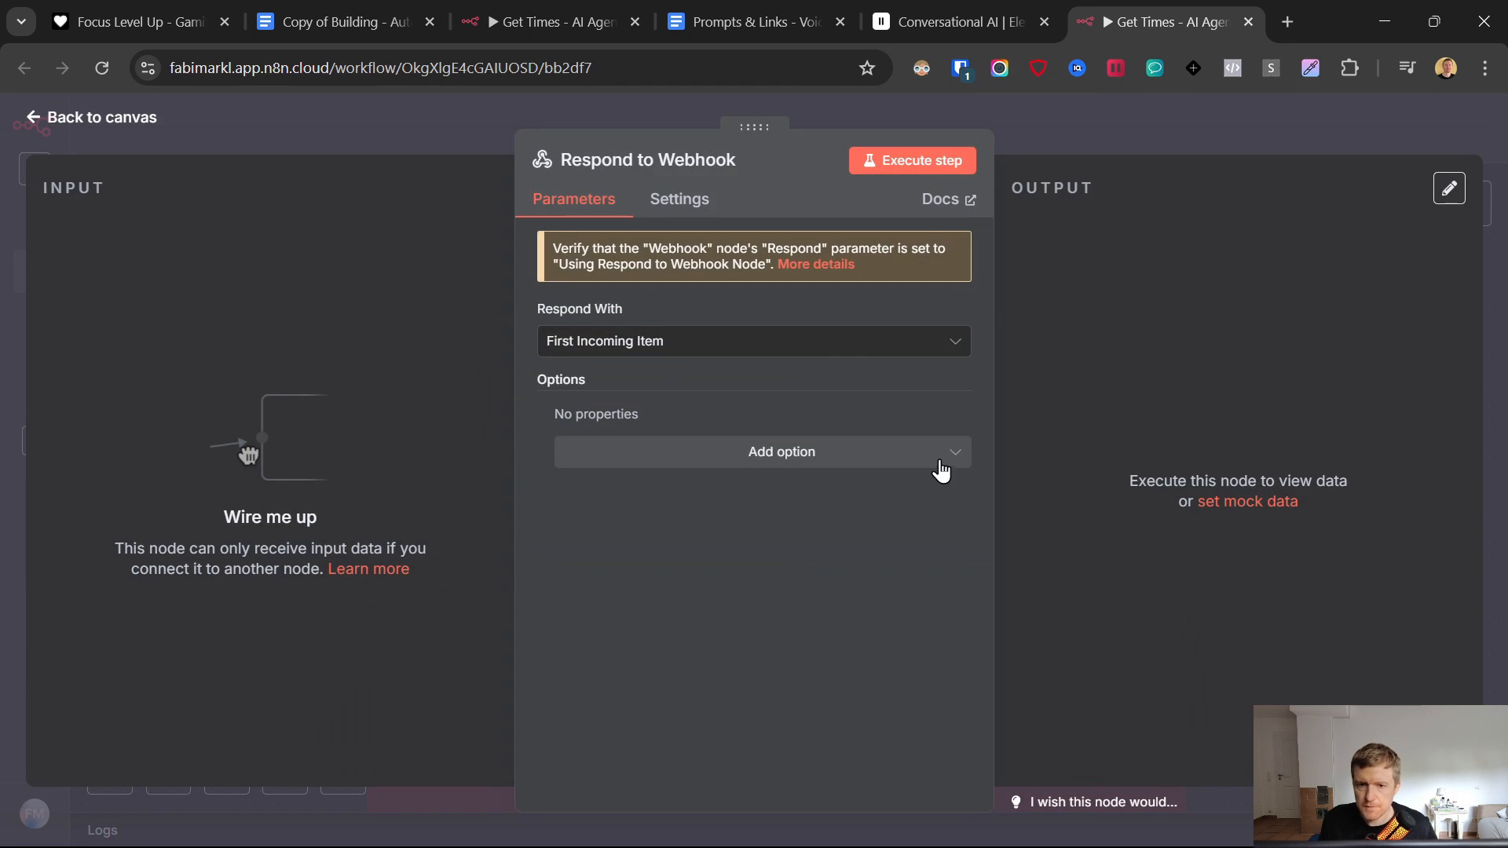
left_click(789, 346)
left_click(656, 428)
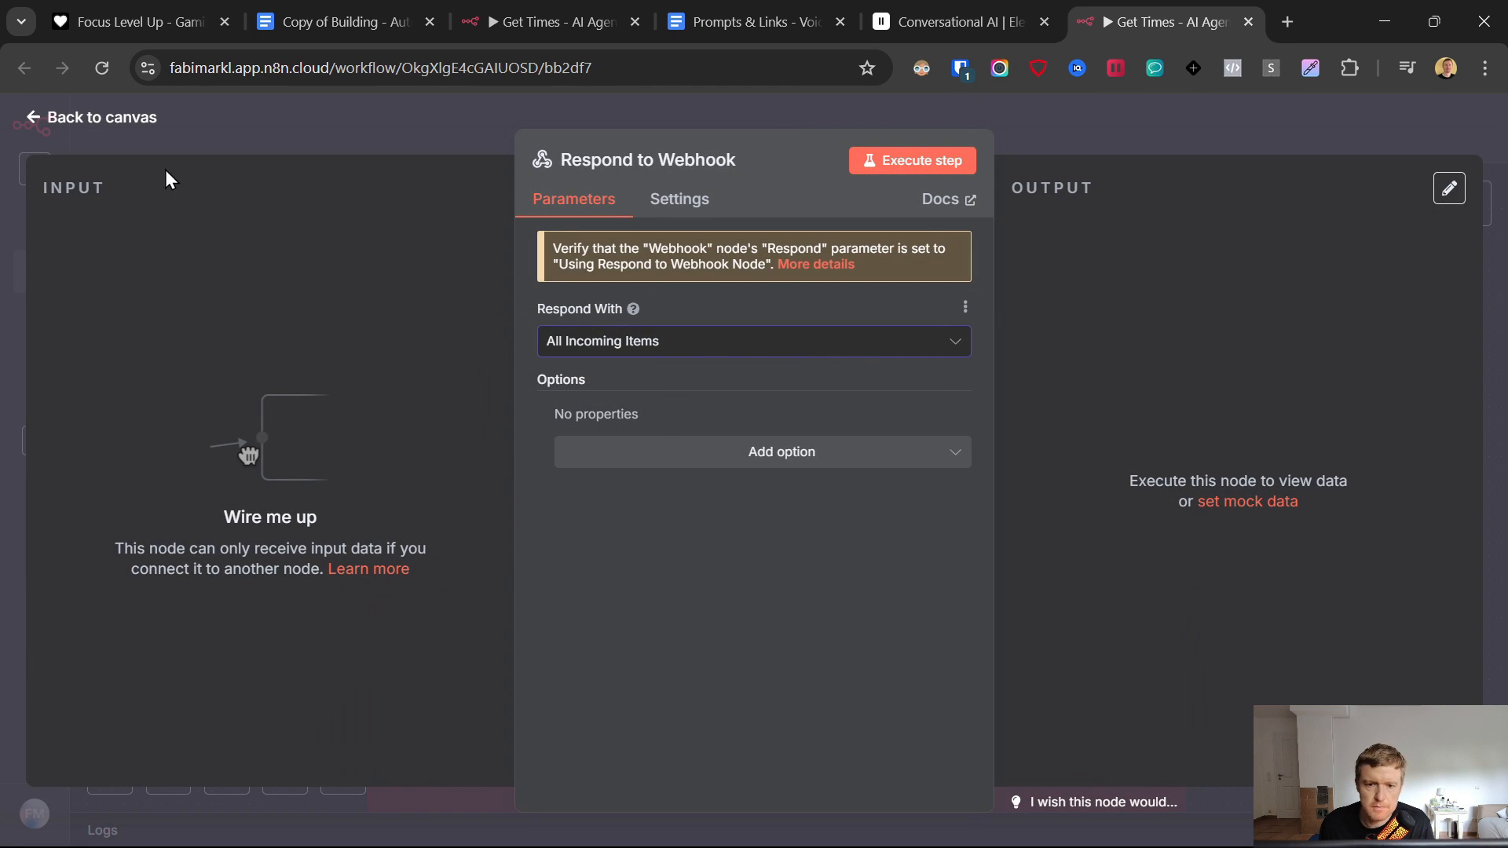
left_click(39, 127)
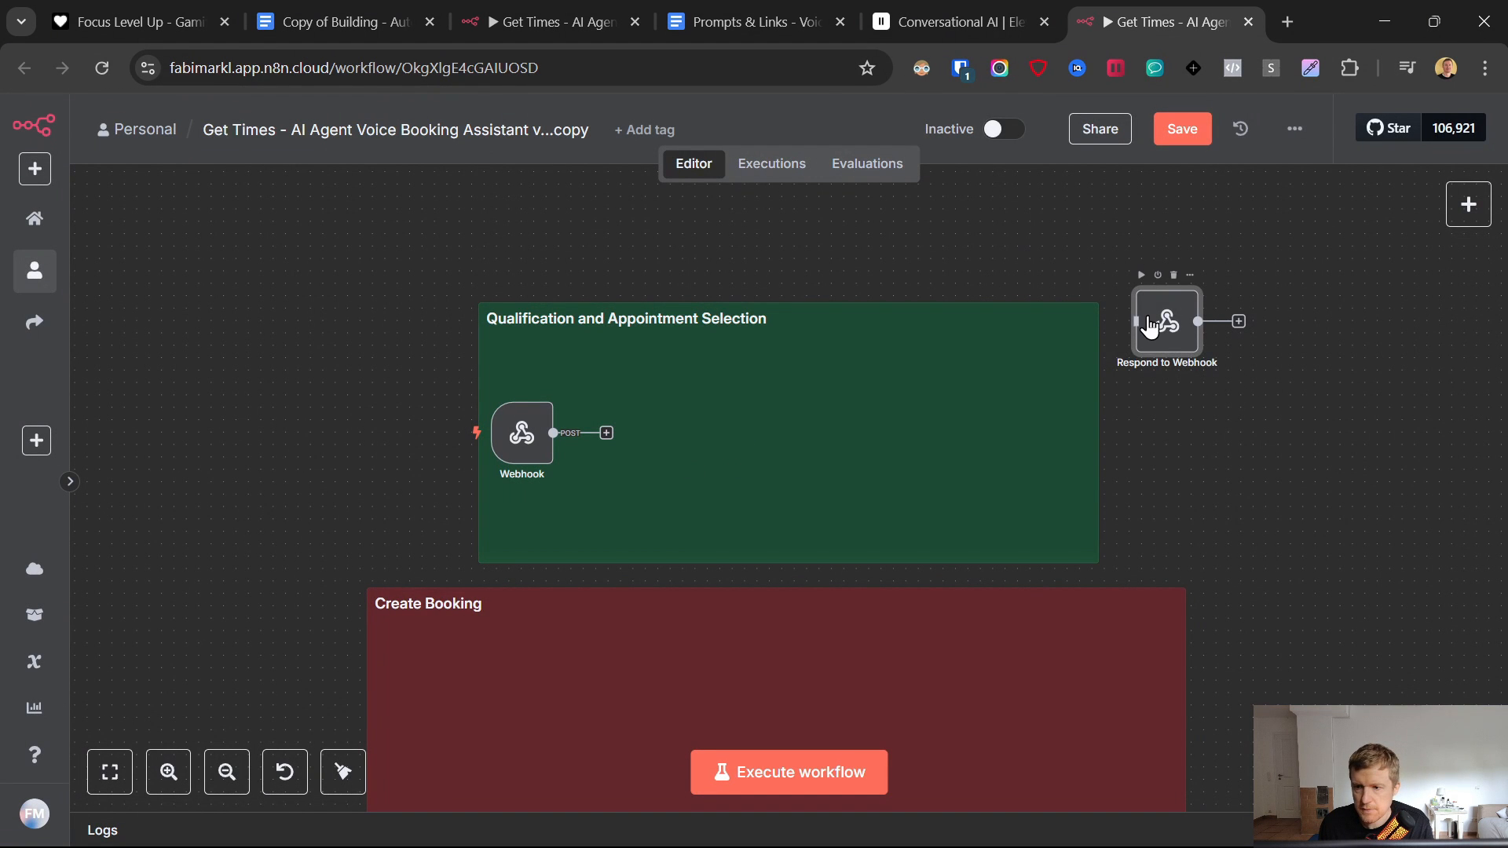
left_click_drag(1149, 326, 1028, 424)
left_click(1187, 131)
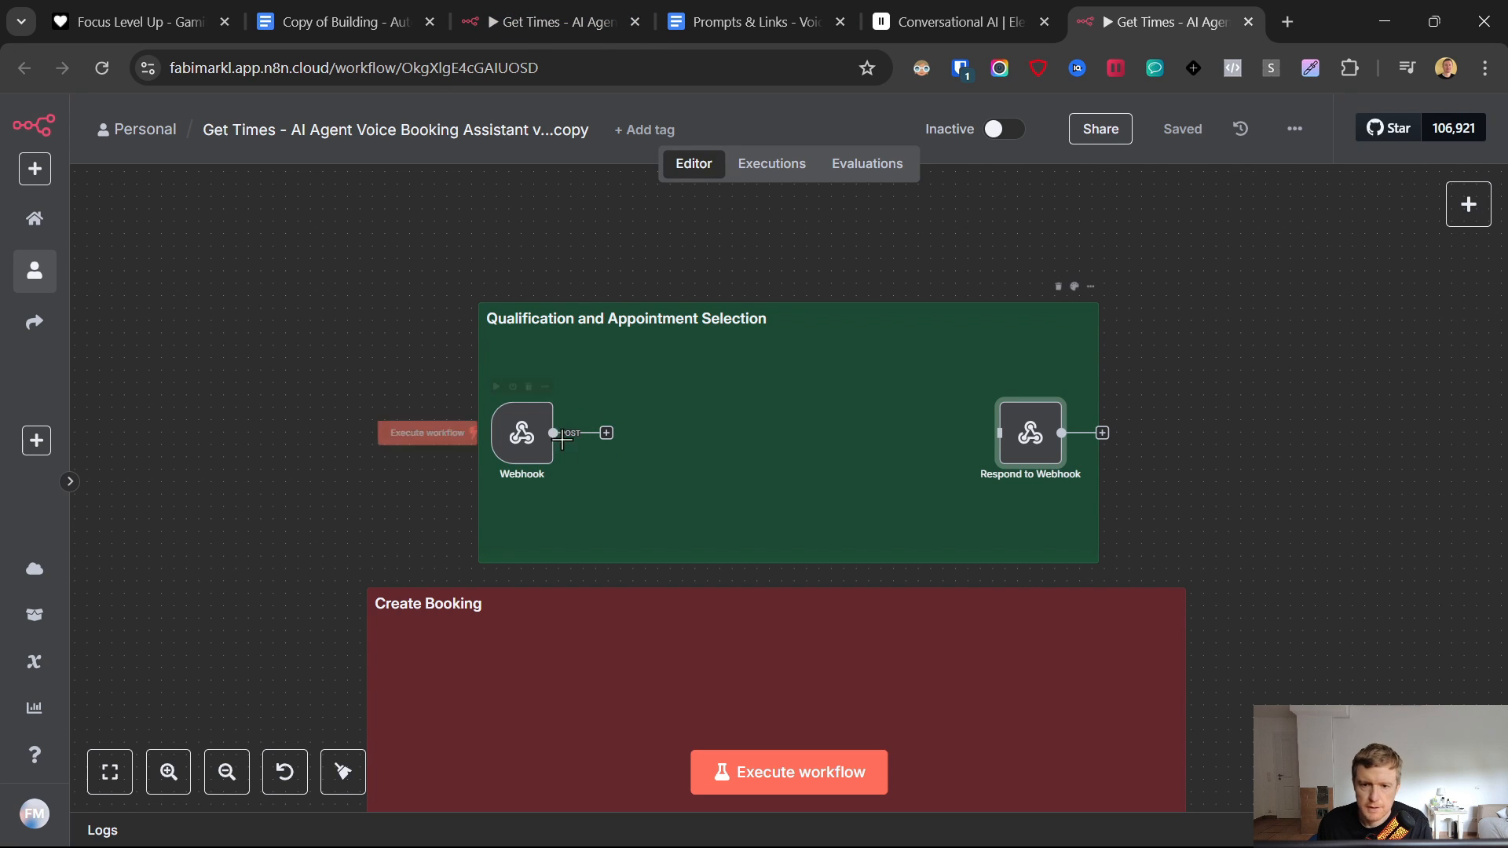
- Add an AI Agent node after the Webhook and connect its output to Respond to Webhook
left_click(606, 433)
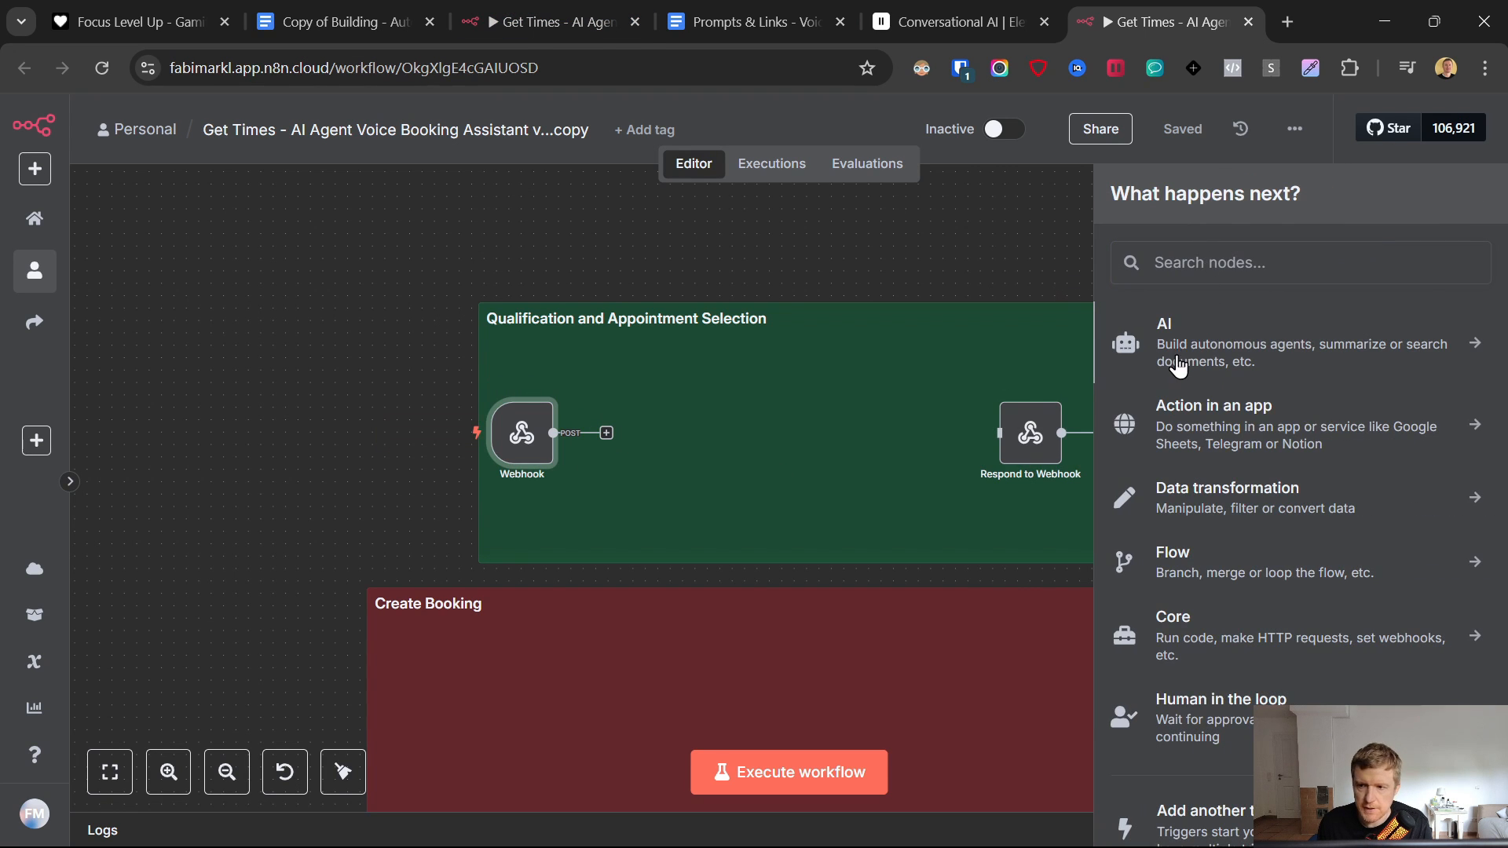
left_click(1172, 340)
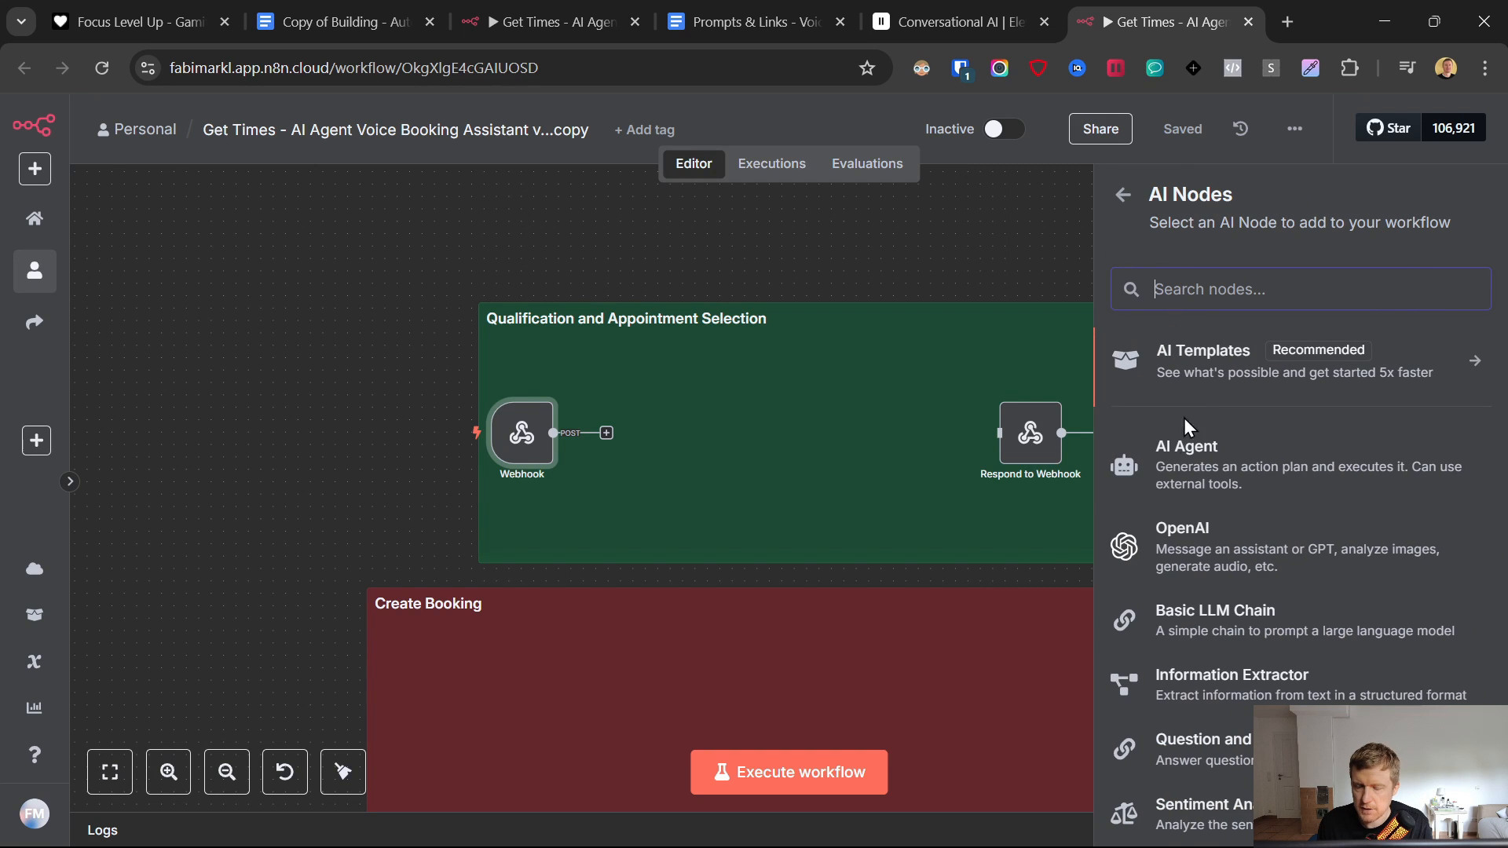
left_click(1179, 467)
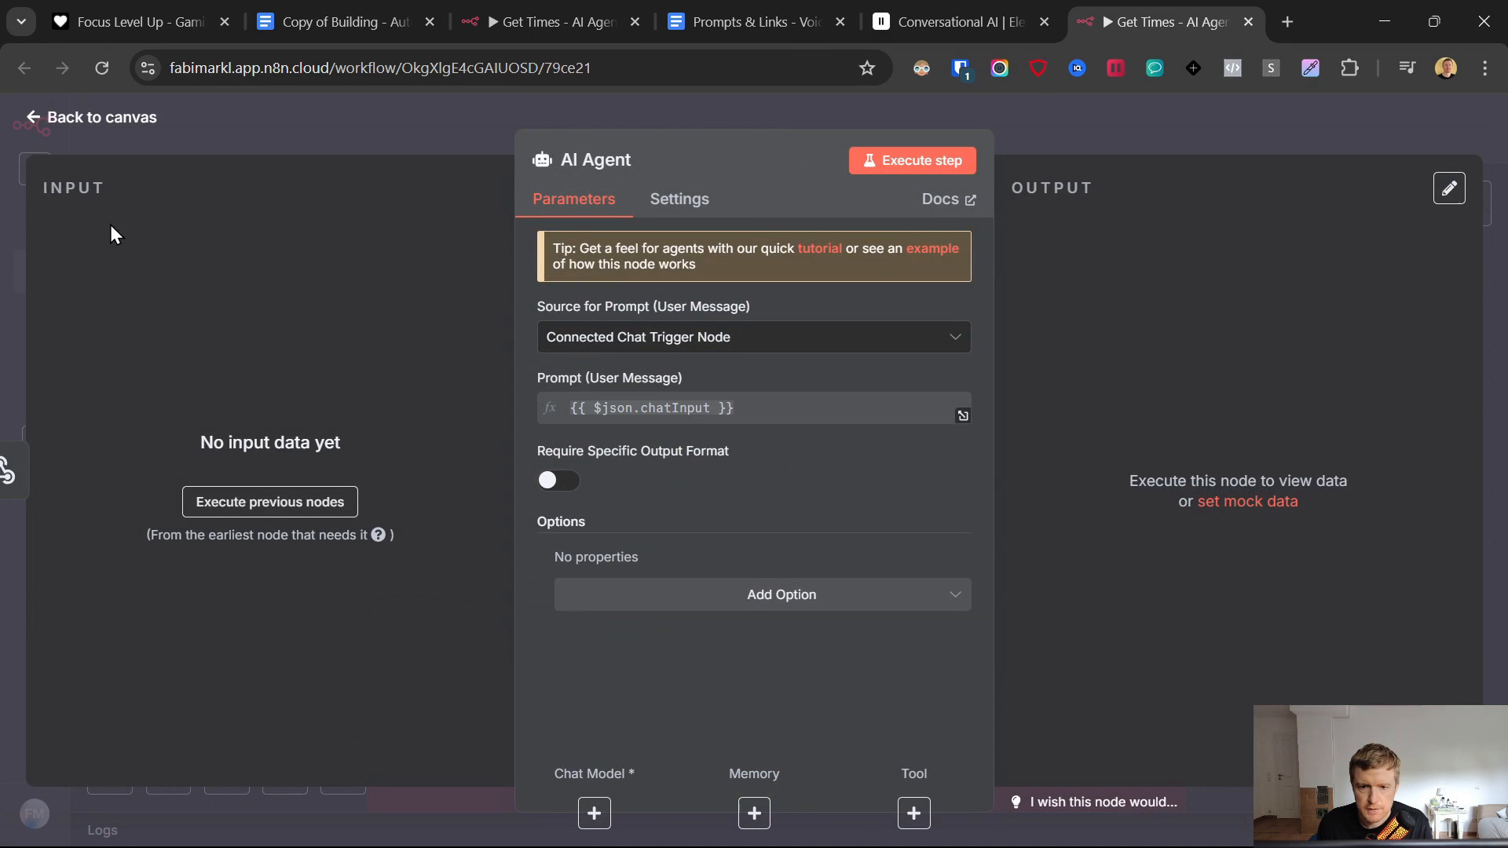
key("Escape")
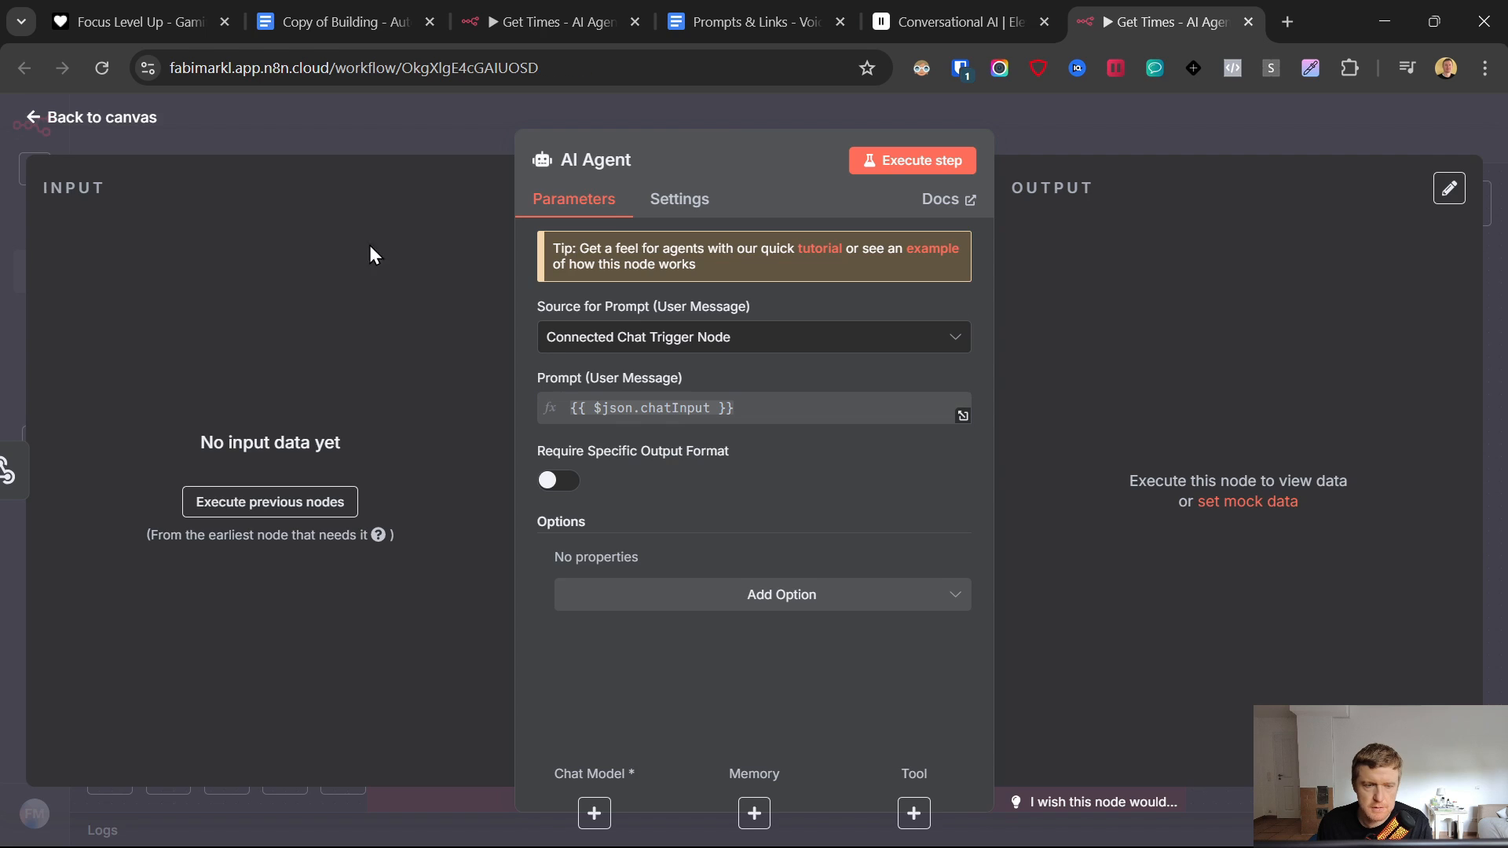
left_click_drag(889, 433, 999, 433)
- Line up the Webhook and AI Agent nodes and attach an OpenAI Chat Model to the agent
mouse_move(776, 435)
left_mouse_down()
mouse_move(788, 398)
mouse_move(788, 410)
left_mouse_up()
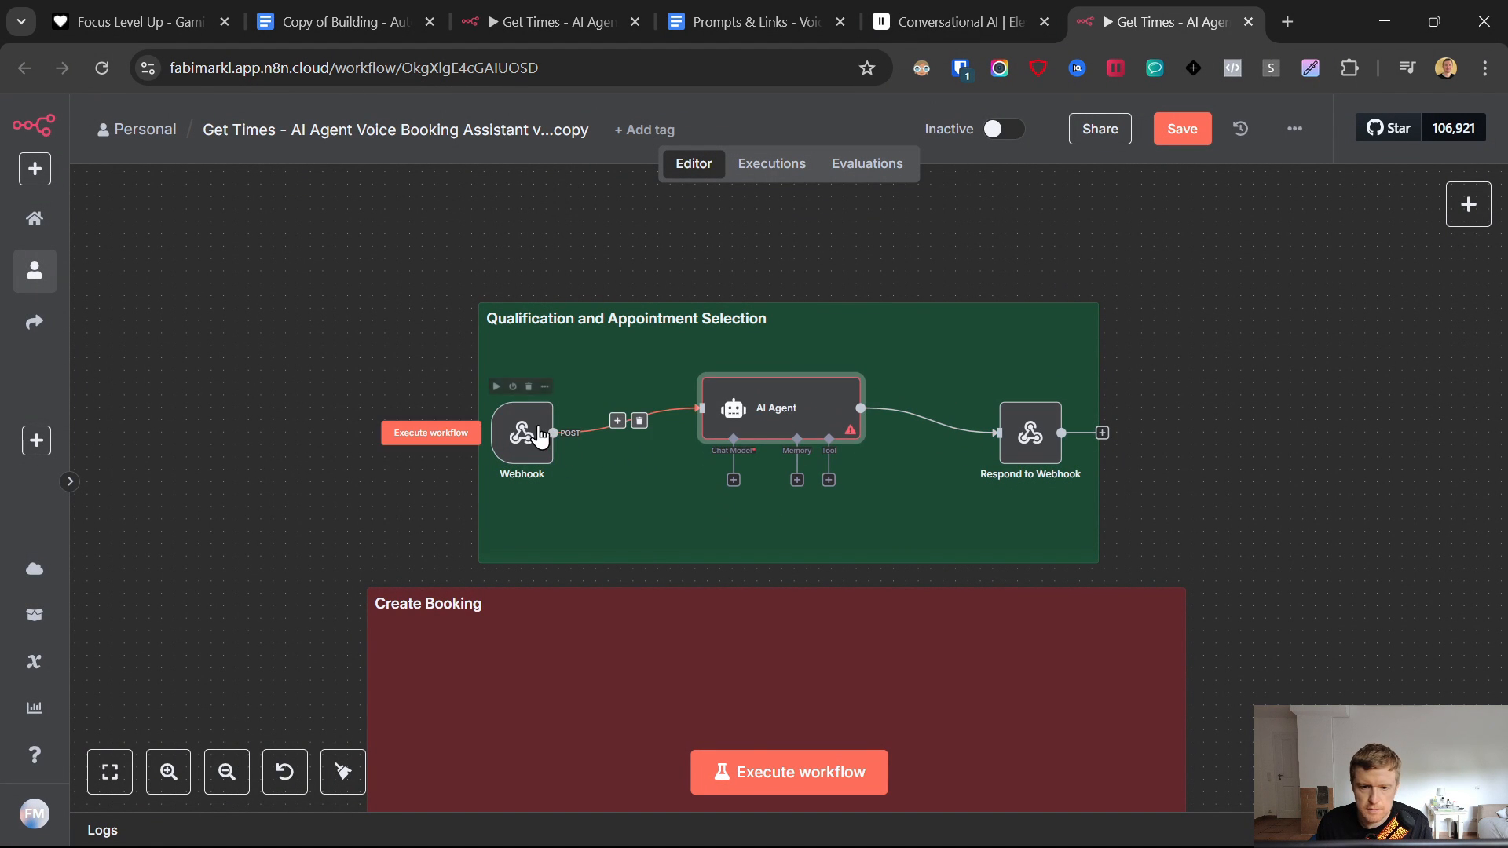
left_click_drag(521, 432, 521, 405)
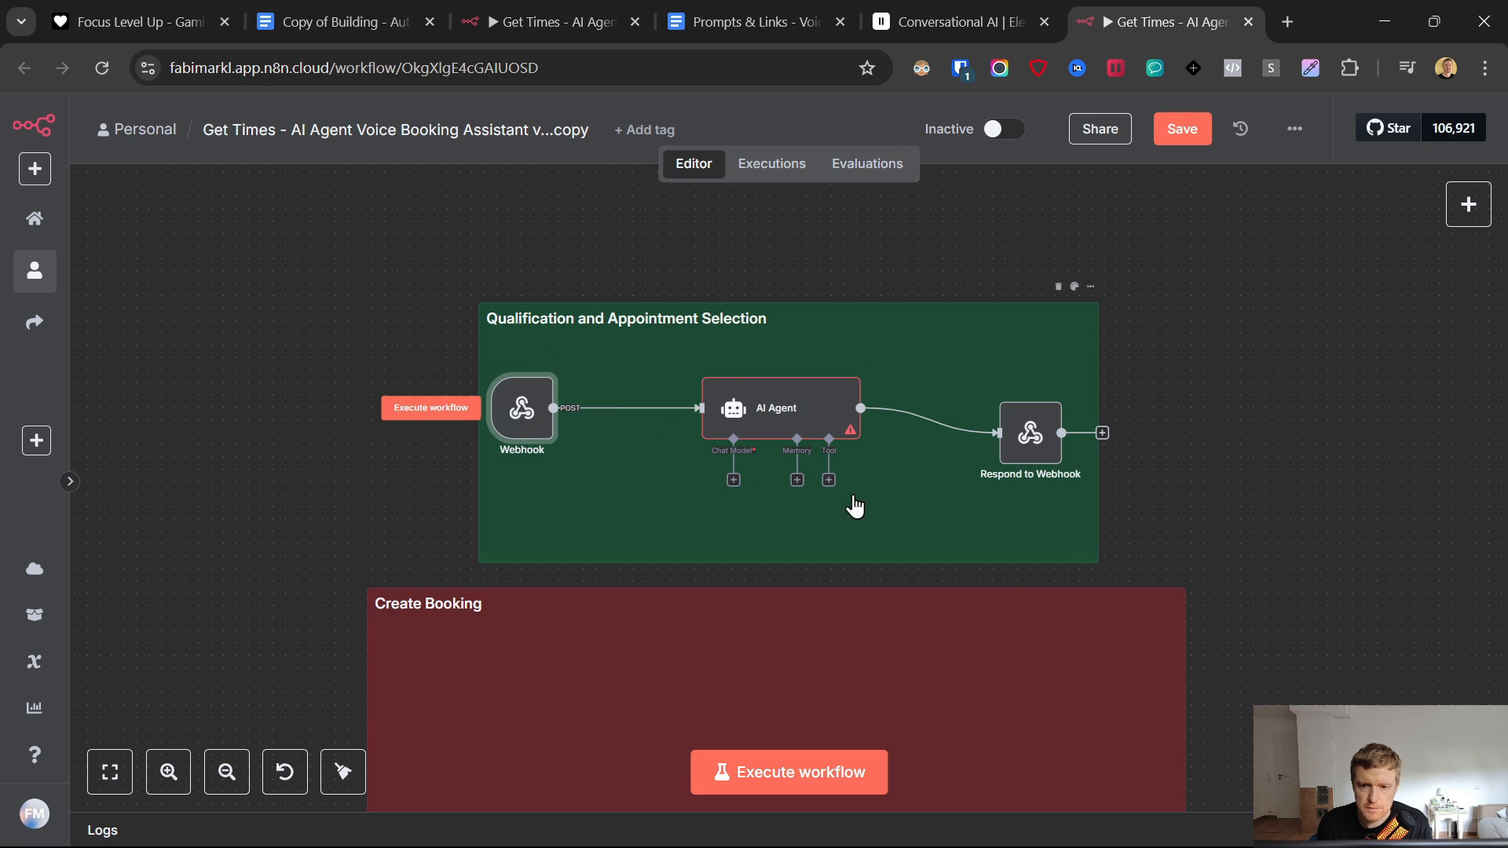
left_click(730, 480)
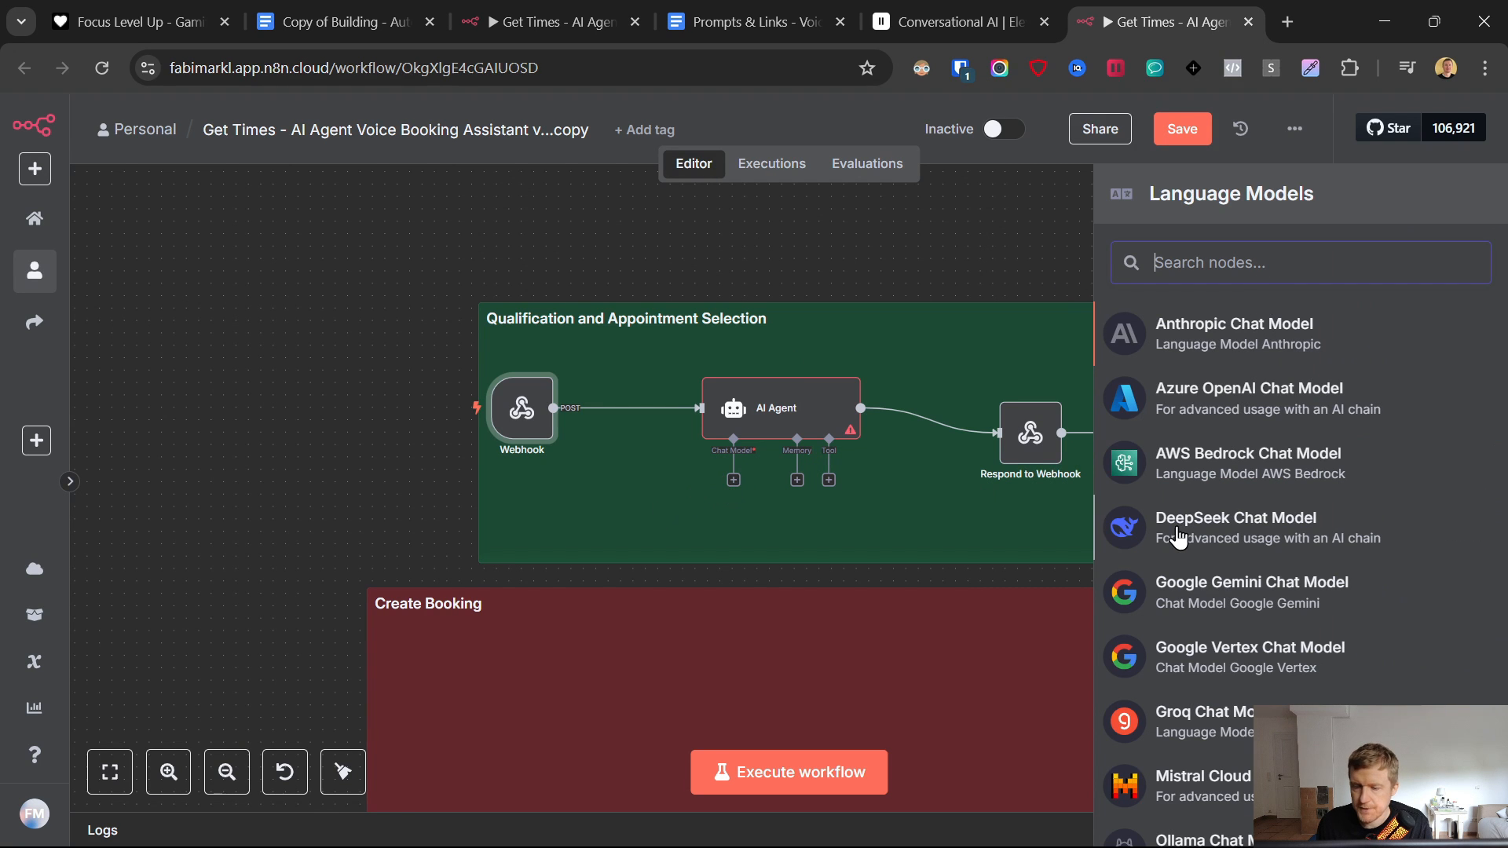
scroll(1186, 542, "down", 4)
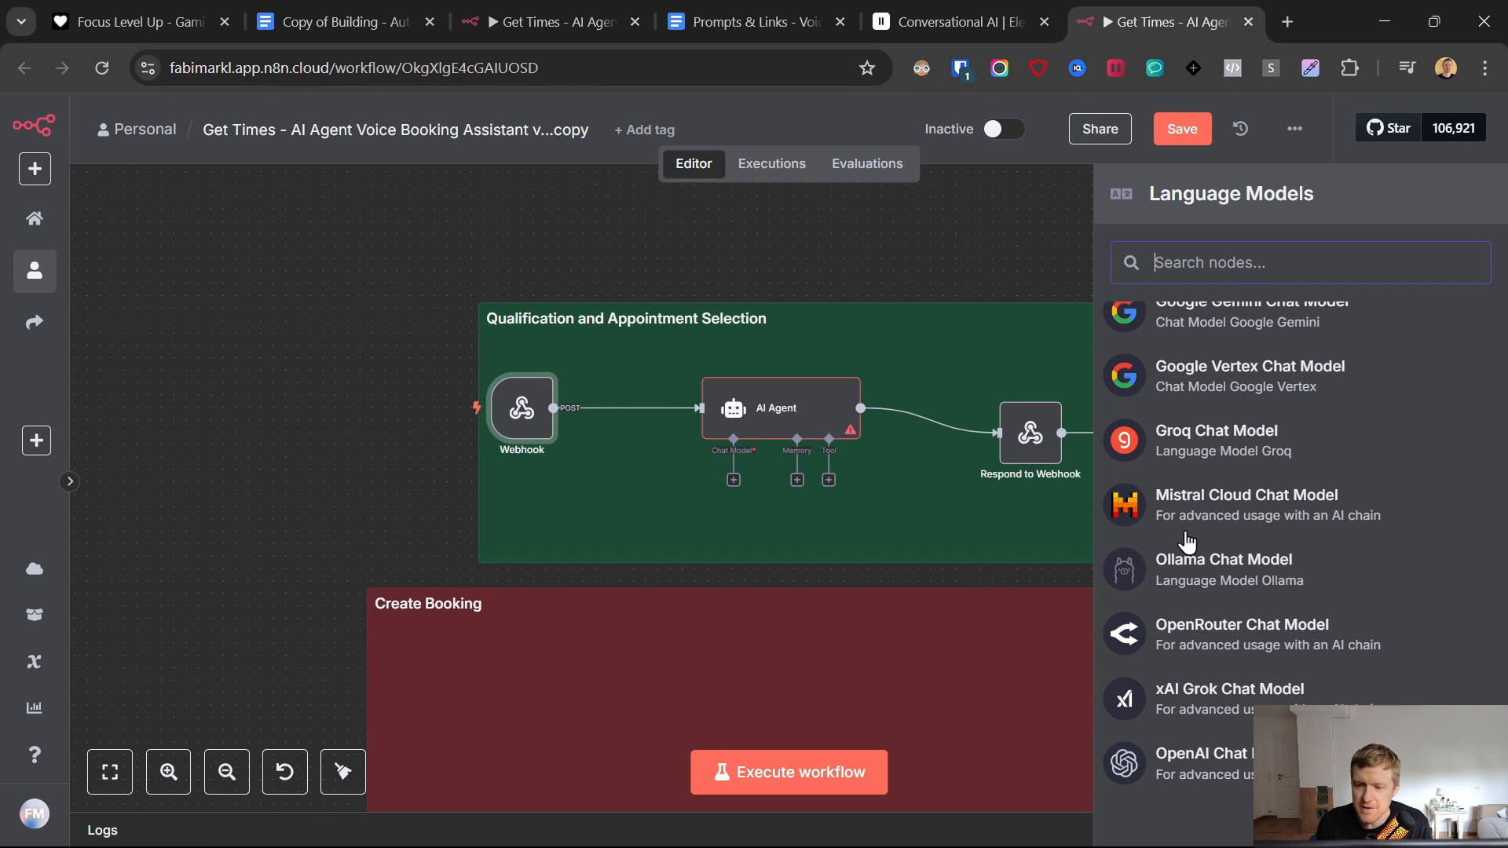
left_click(1215, 759)
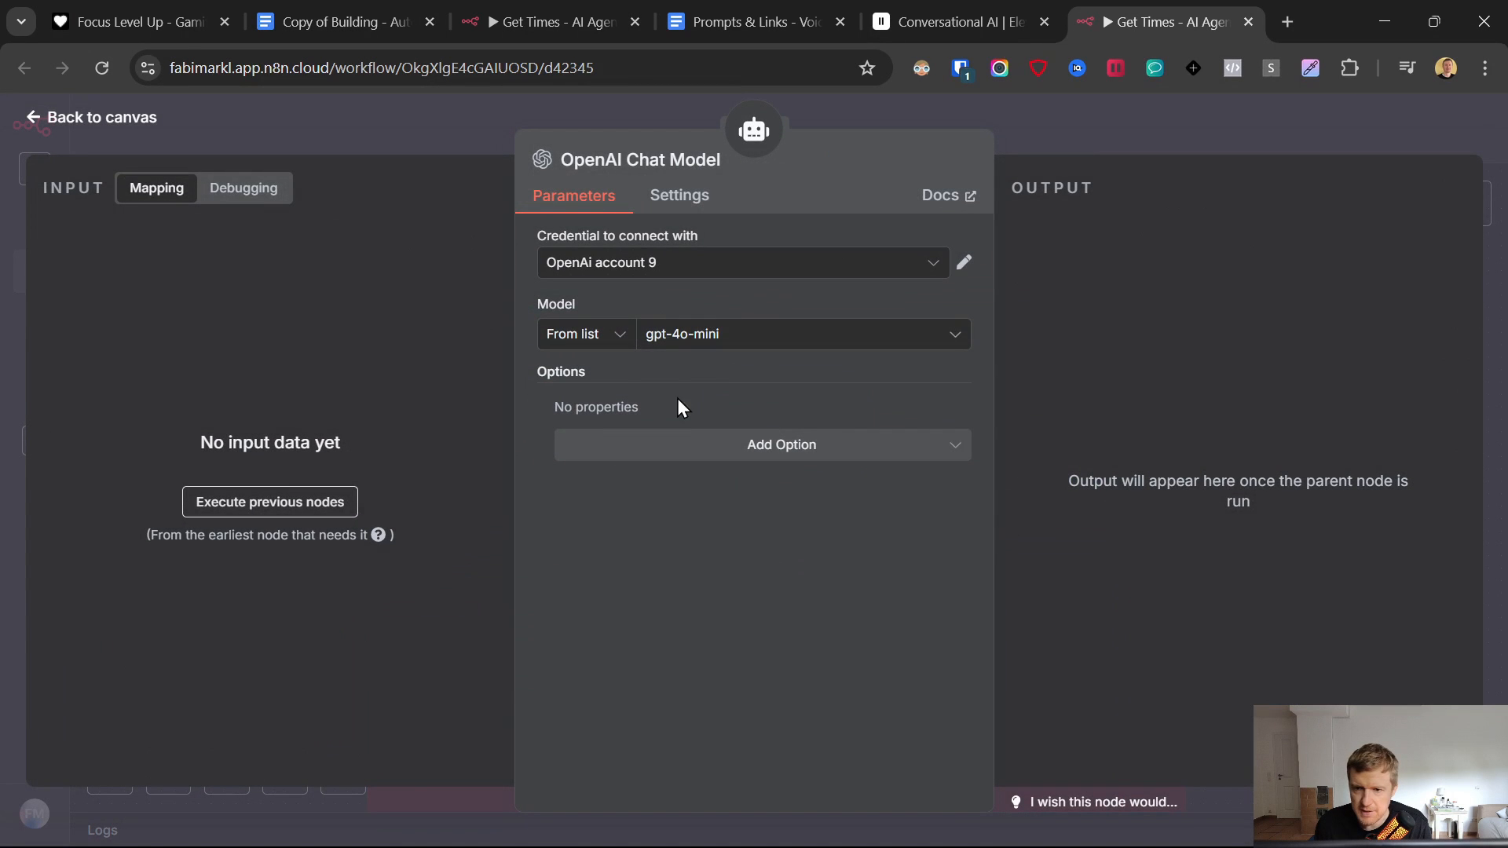
- Begin creating a new OpenAI credential for the chat model
left_click(669, 251)
scroll(717, 407, "down", 5)
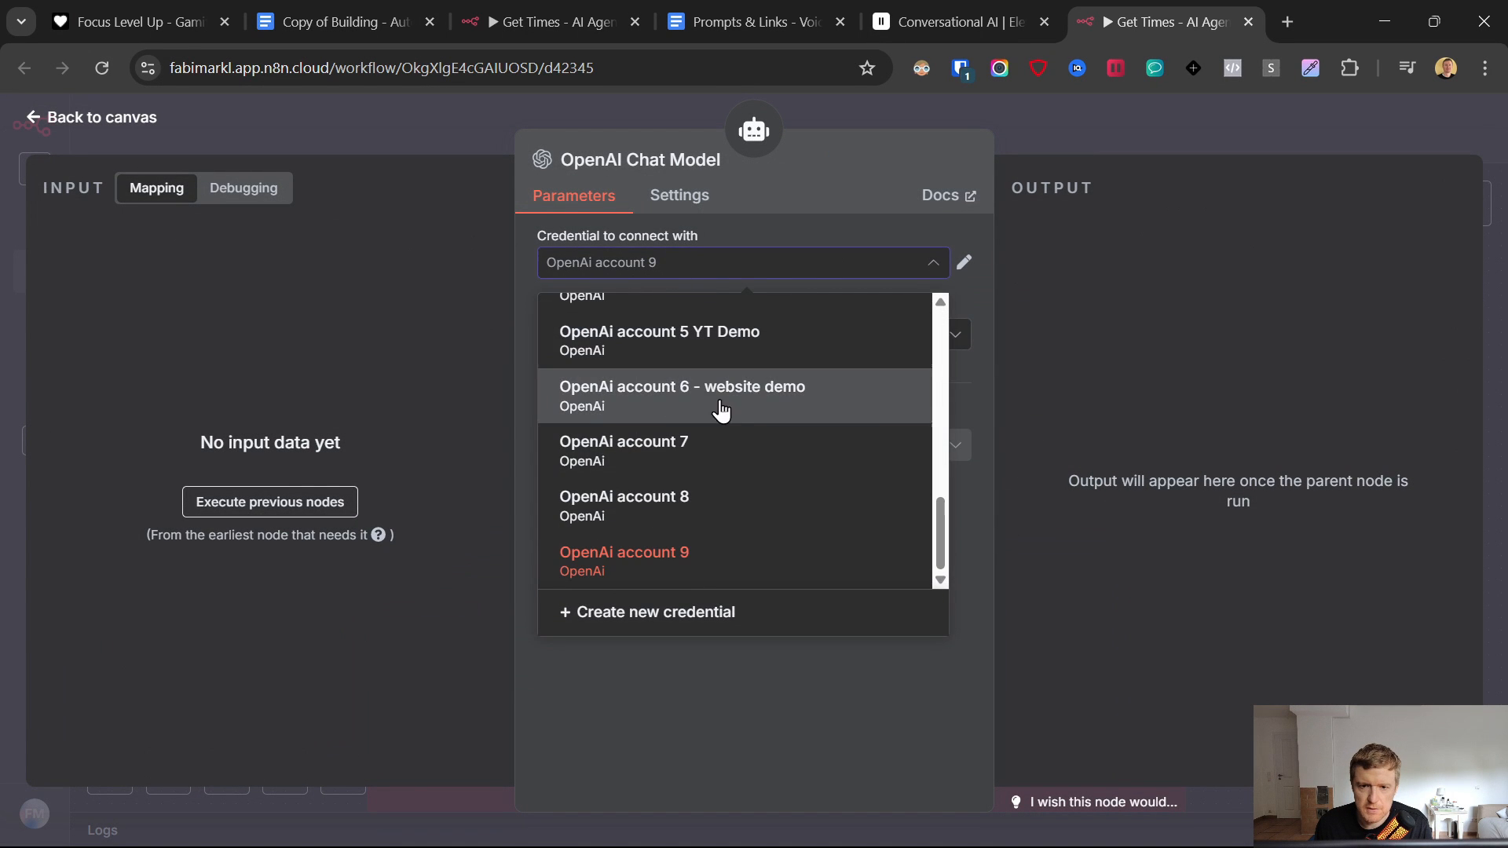
left_click(683, 613)
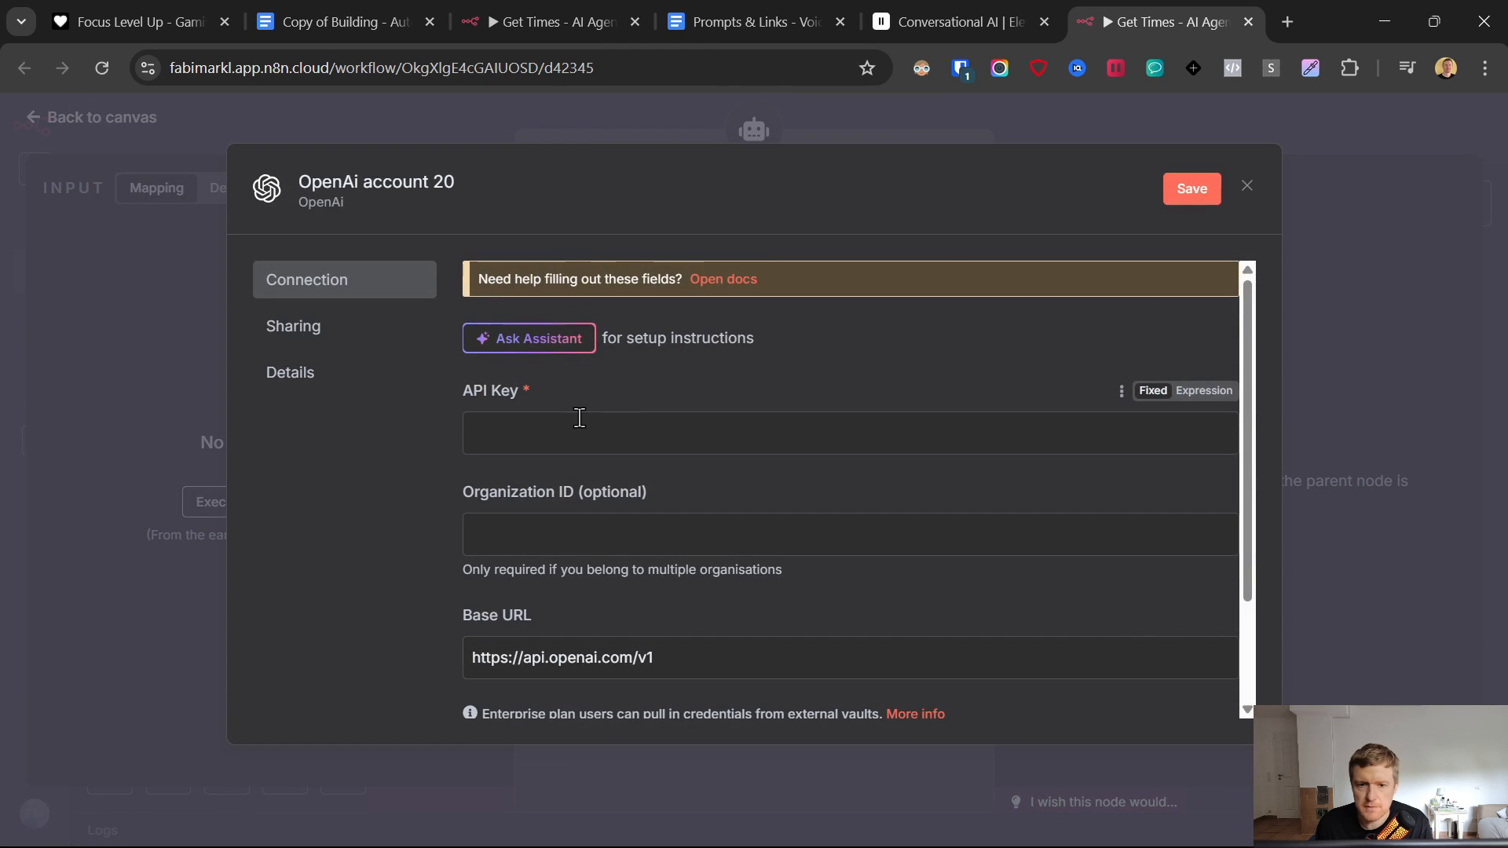
left_click(750, 21)
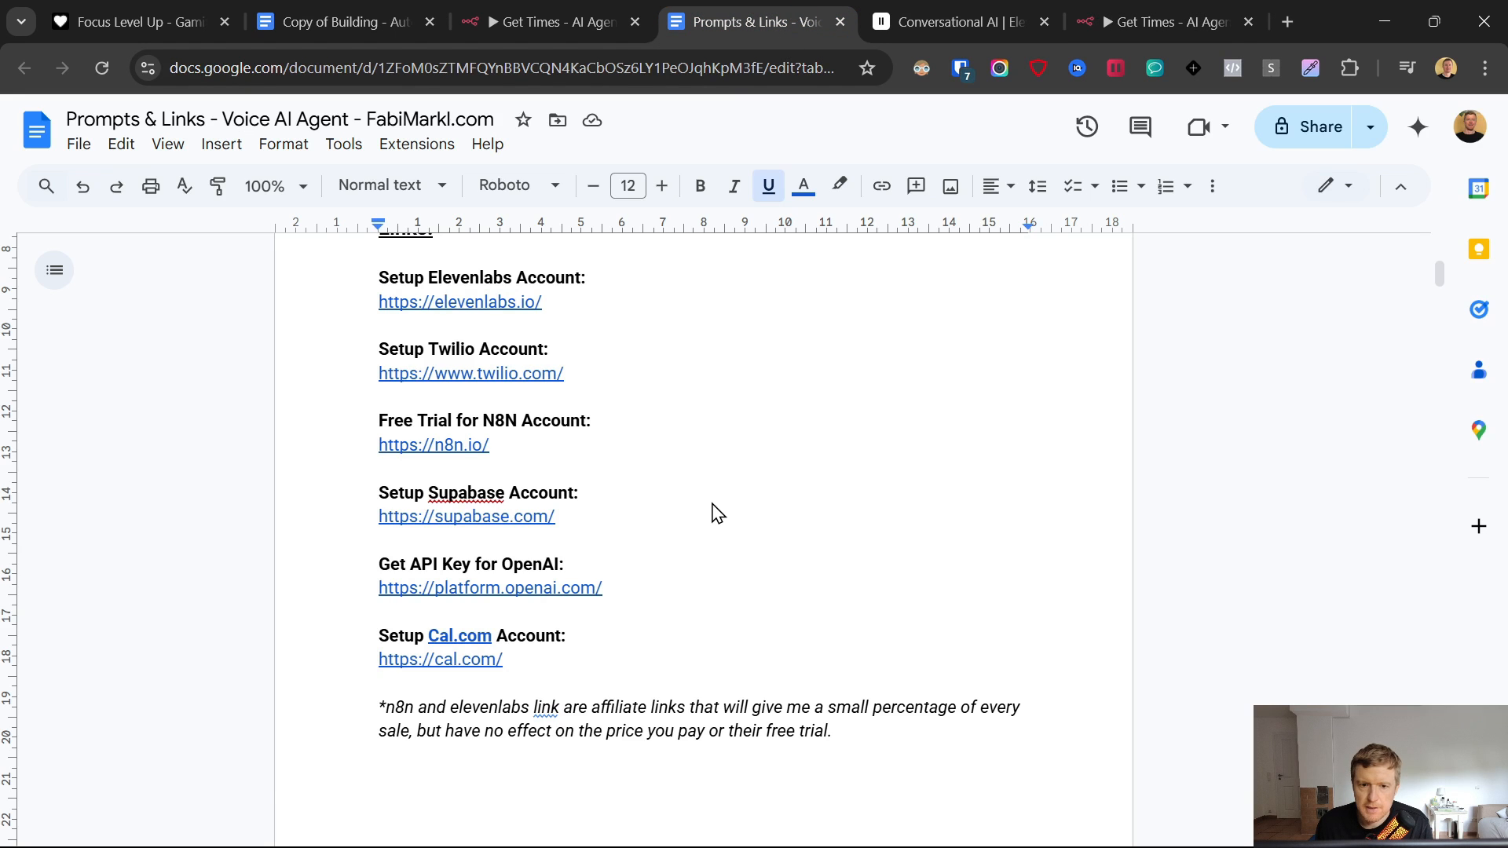
- Open OpenAI Platform from the doc link, log in, and go to the organization's API keys
left_click(505, 589)
left_click(503, 619)
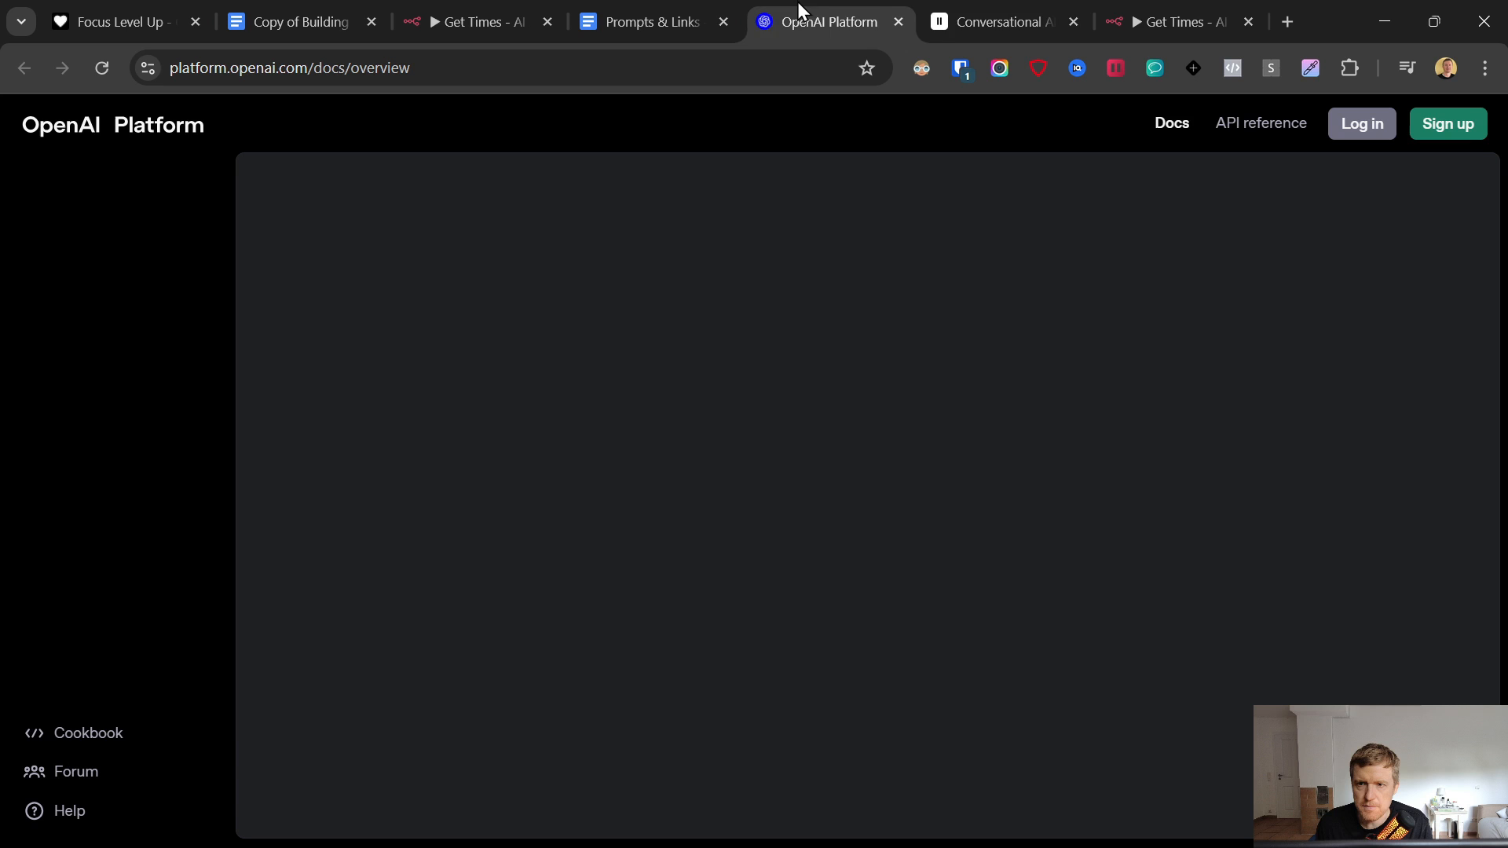
left_click_drag(798, 6, 939, 6)
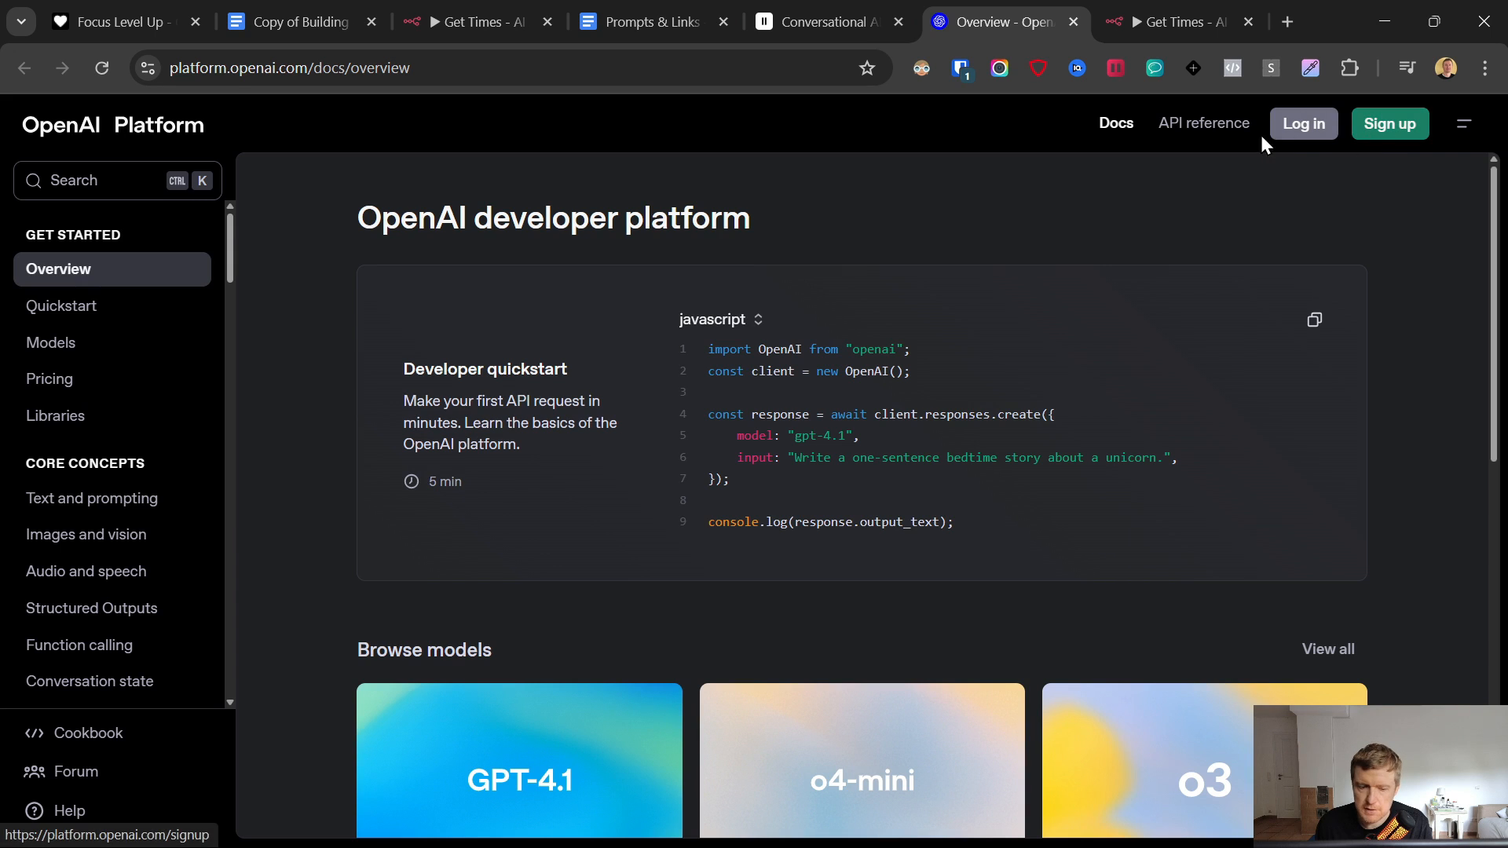
left_click(1306, 130)
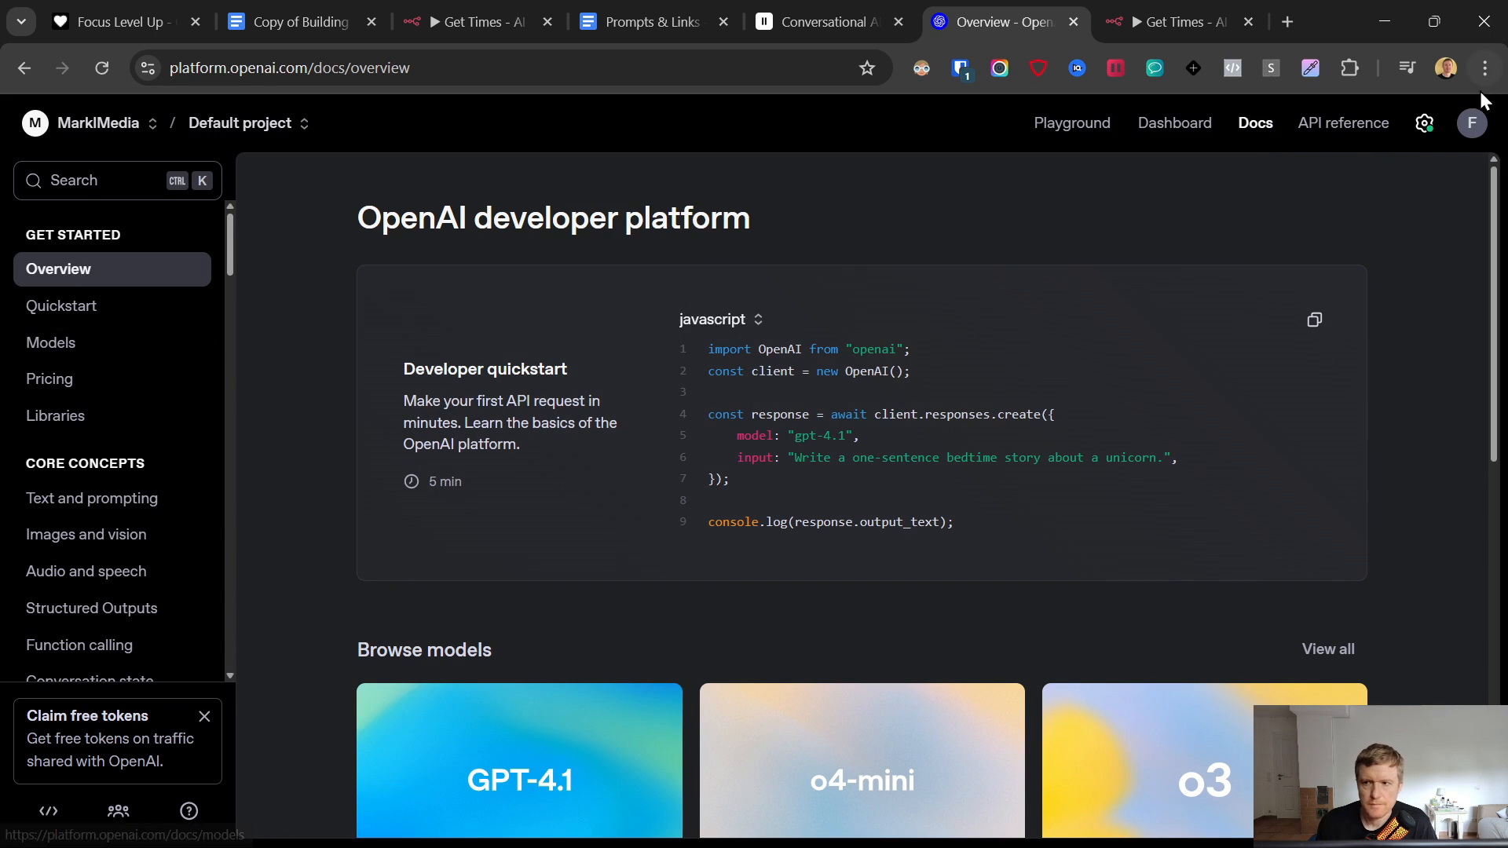
left_click(1424, 124)
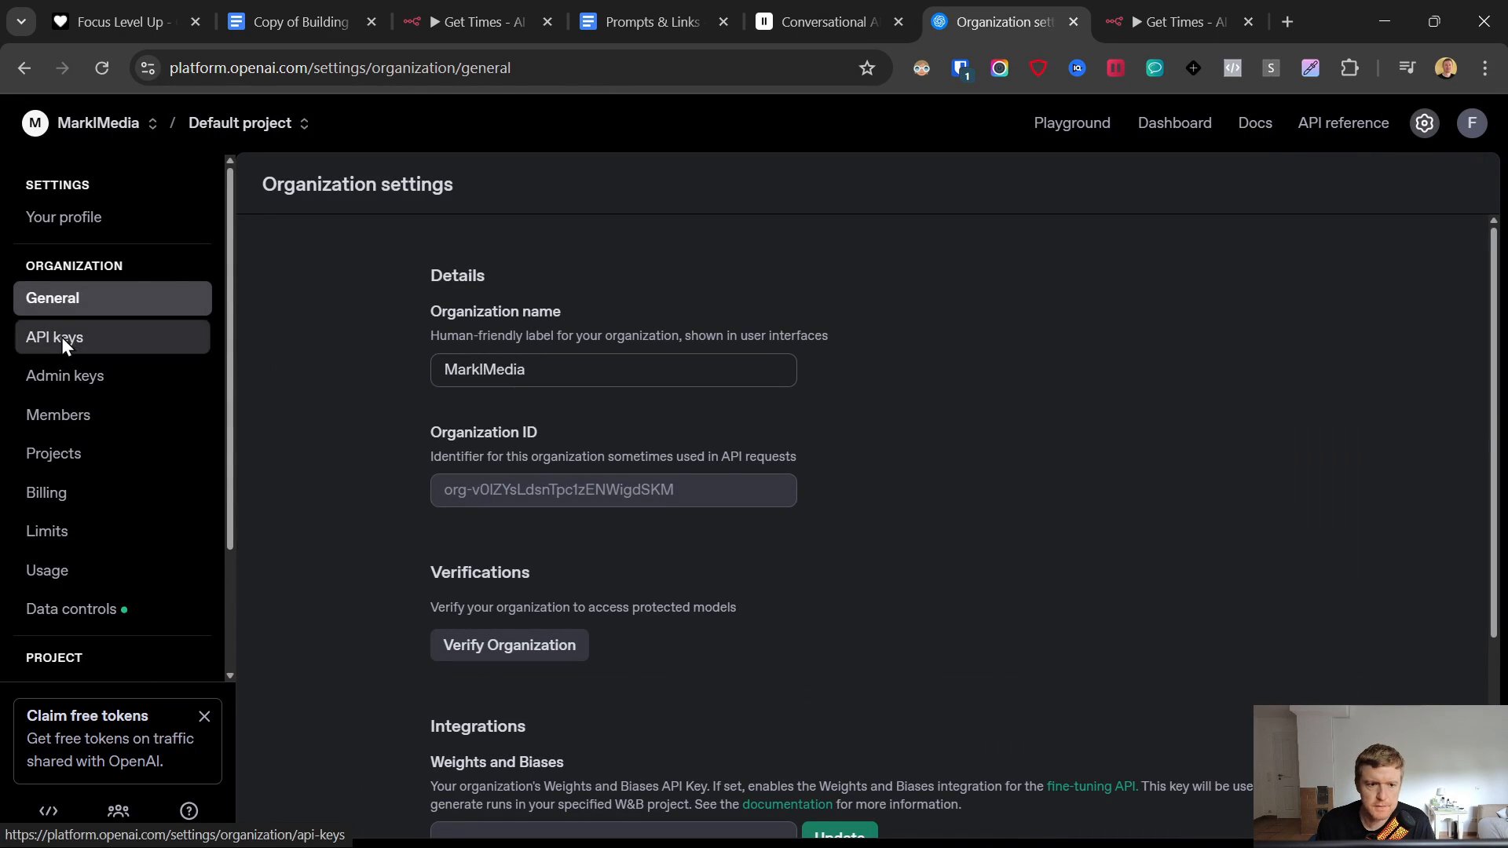
left_click(59, 337)
- Create a secret key named 'dem' in the Default project and copy it
left_click(1380, 183)
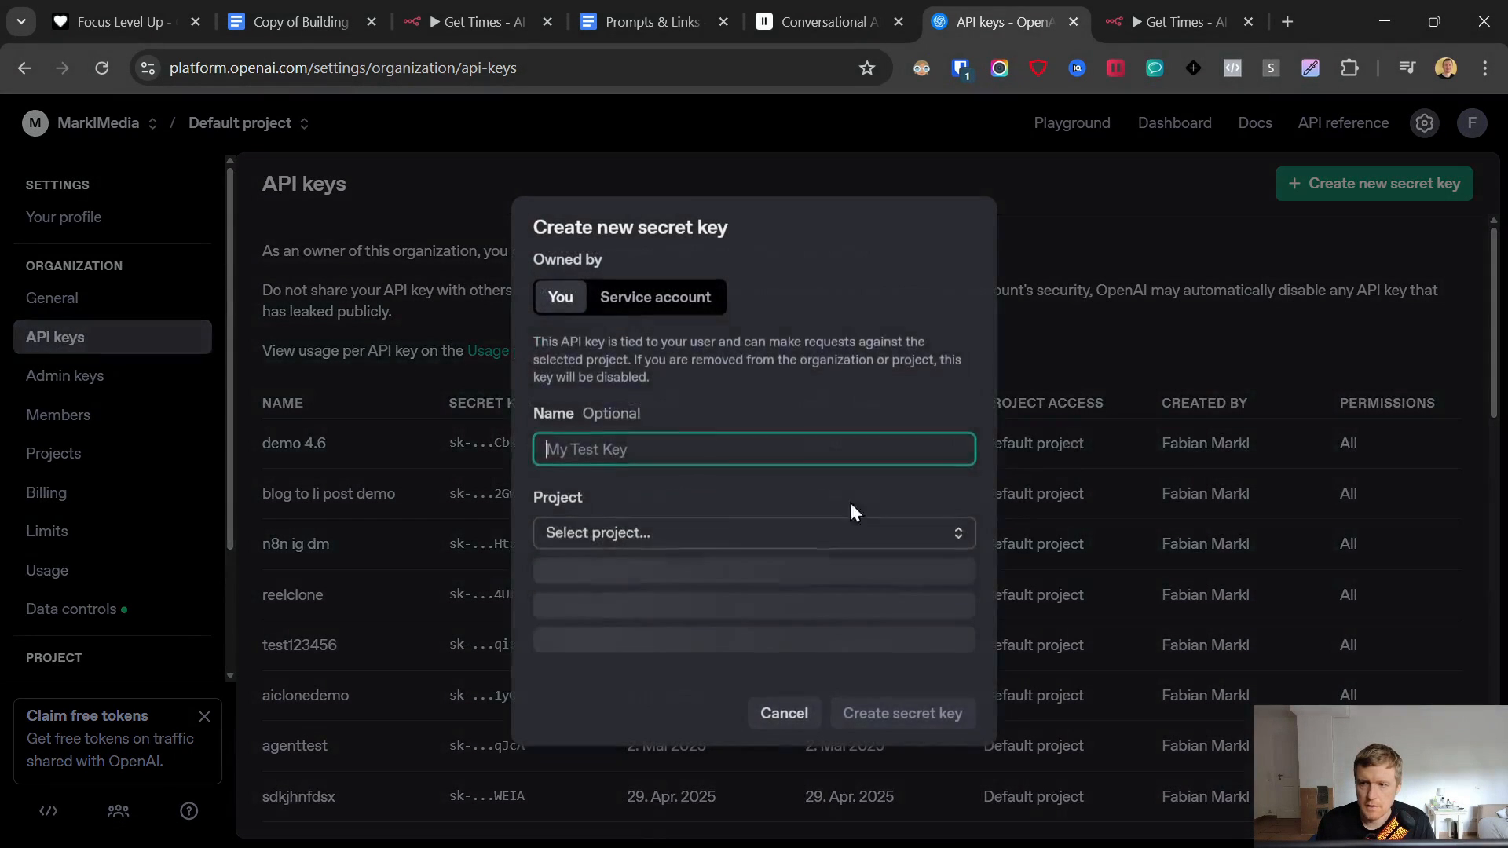
type("demo 13.6 voice agent")
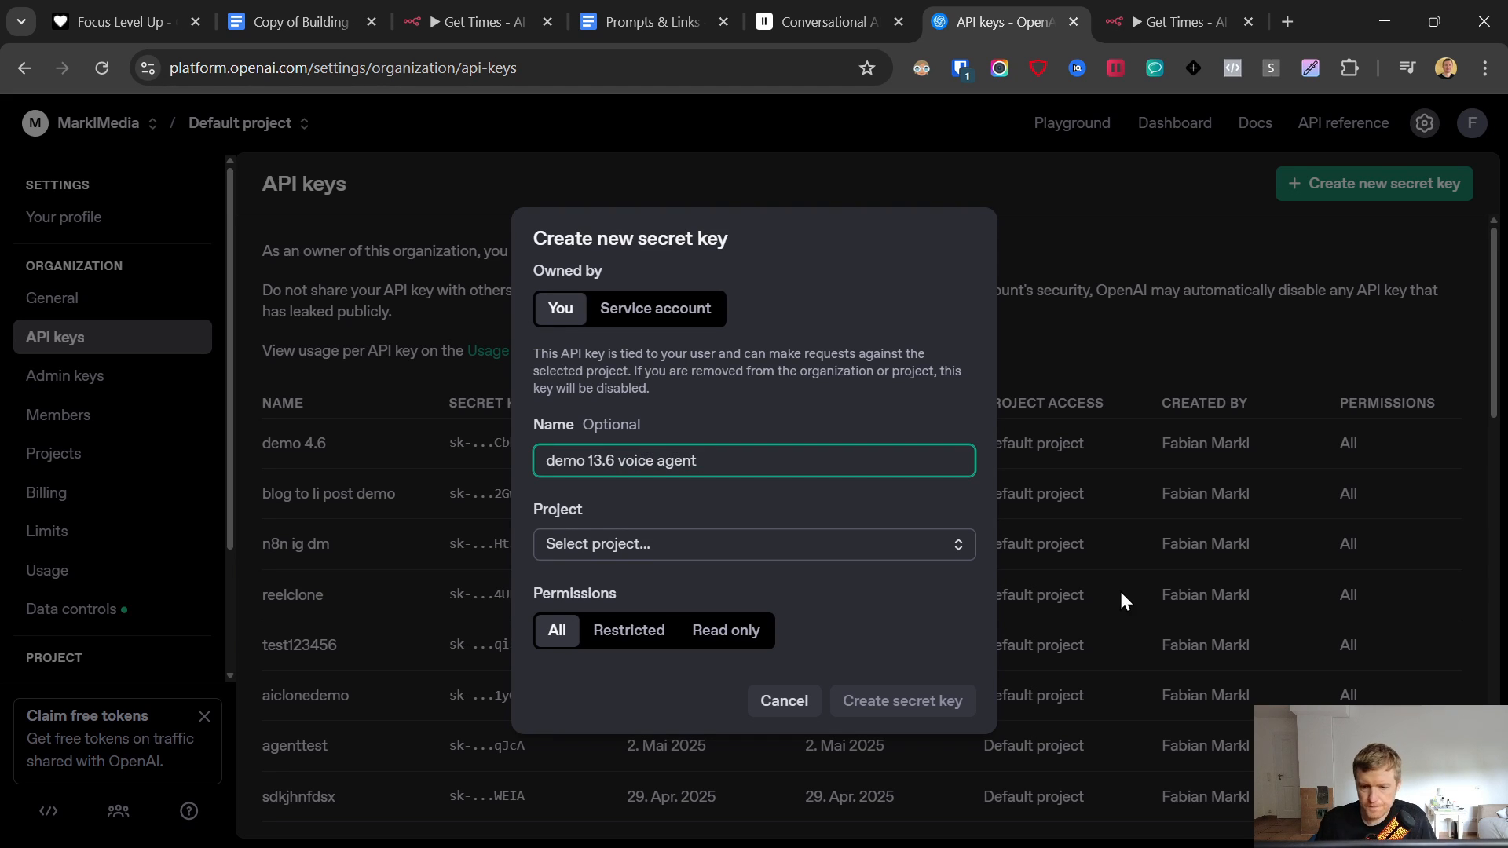
left_click(754, 554)
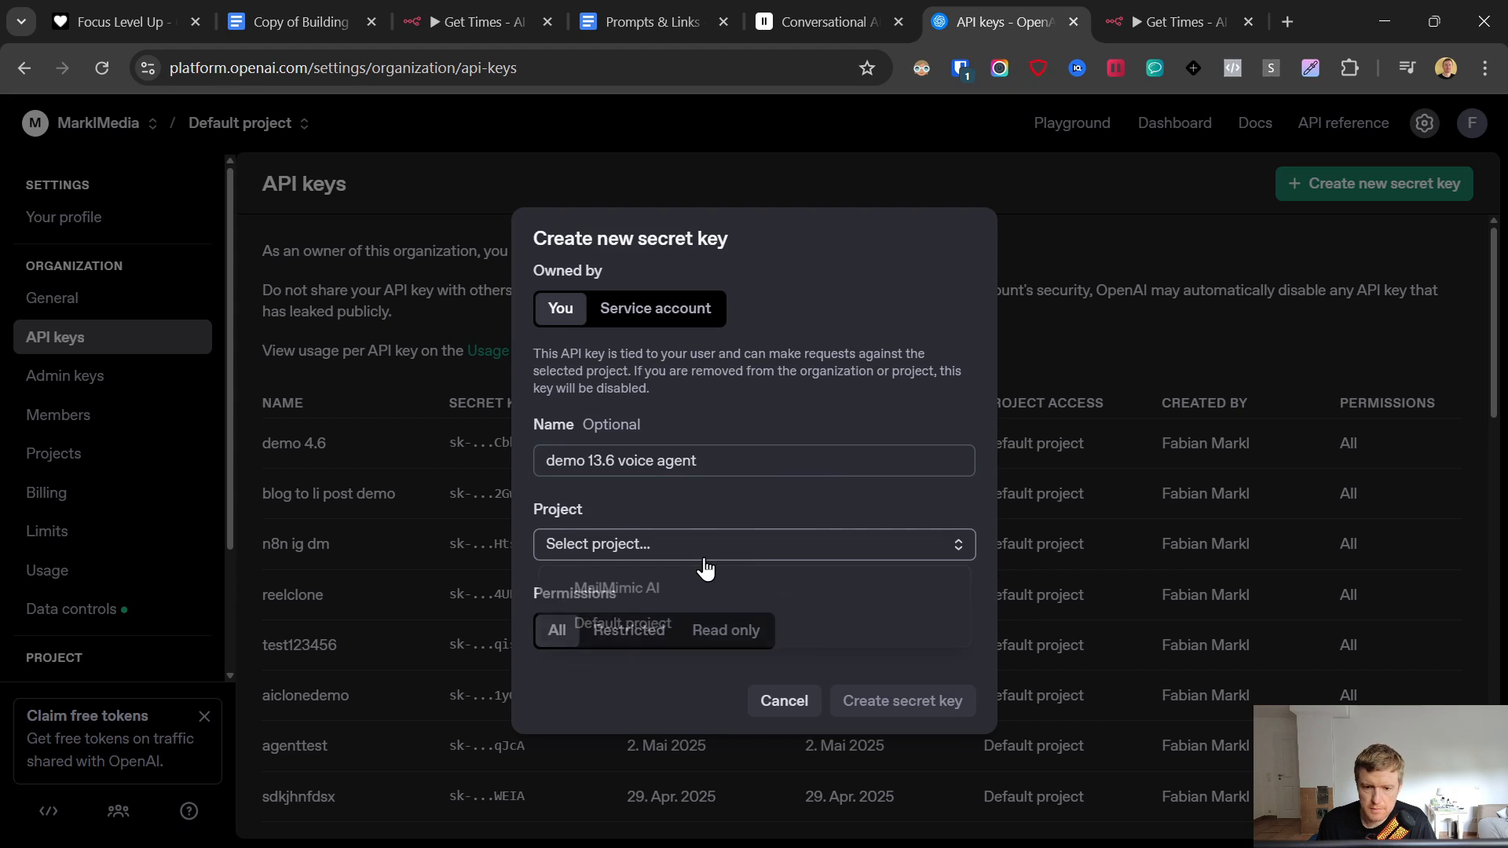
left_click(667, 622)
left_click(878, 695)
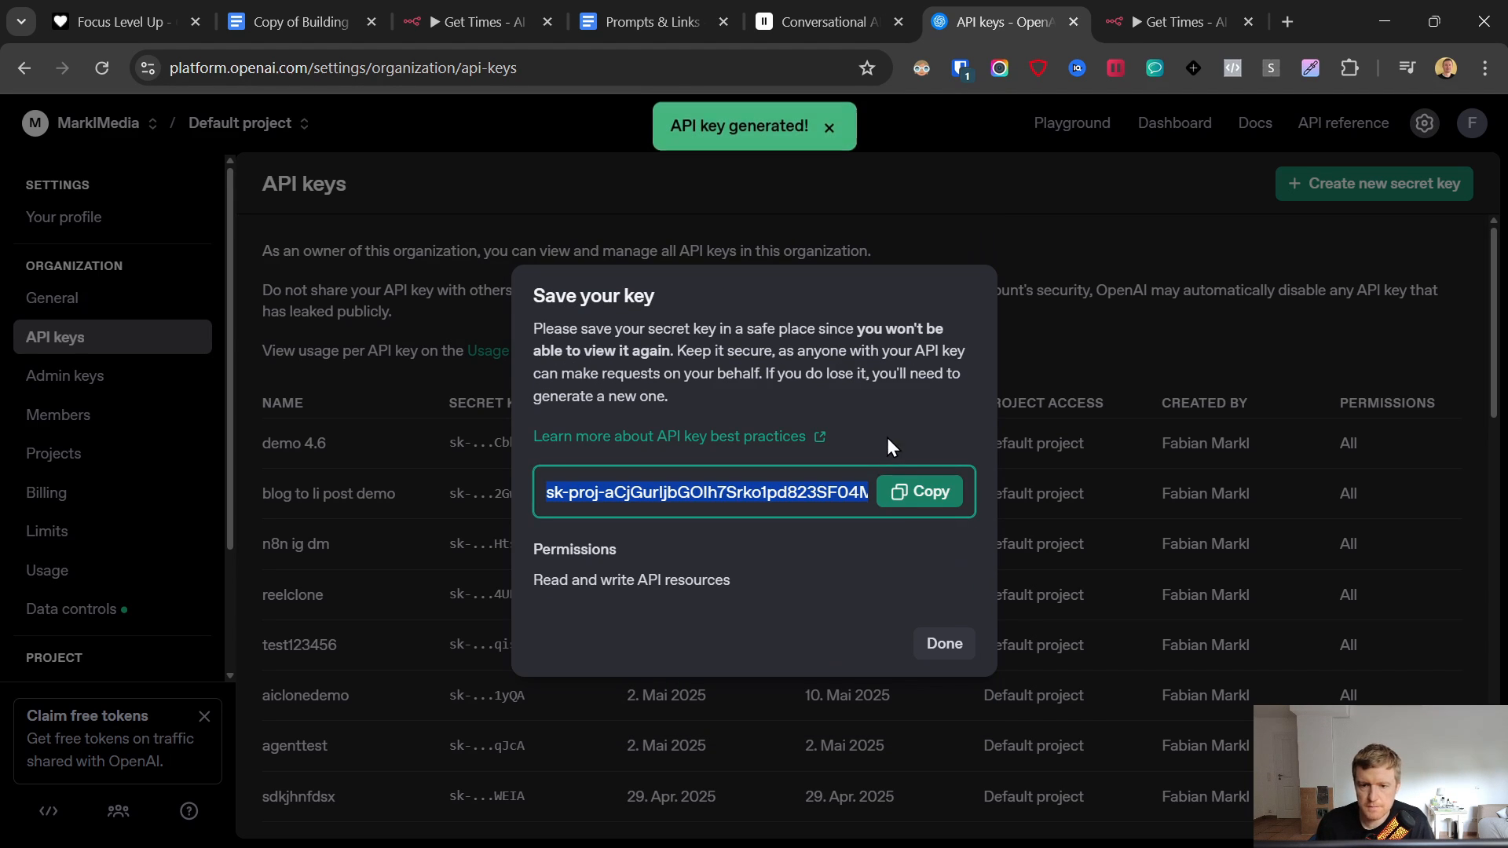
left_click(924, 494)
- Paste the key into the n8n OpenAI credential's API Key field and save it
left_click(1171, 2)
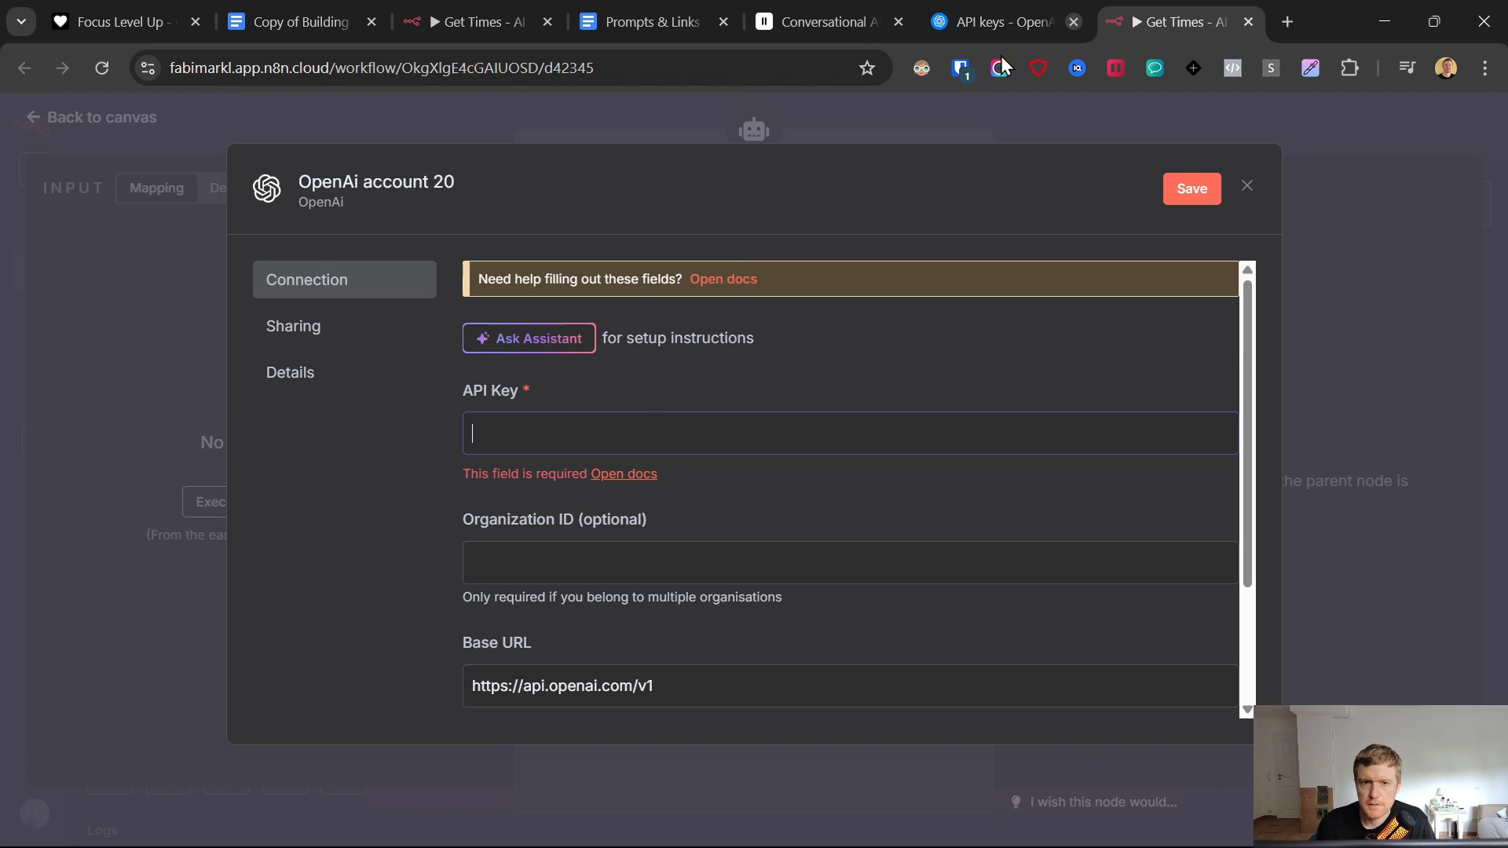
key("ctrl+v")
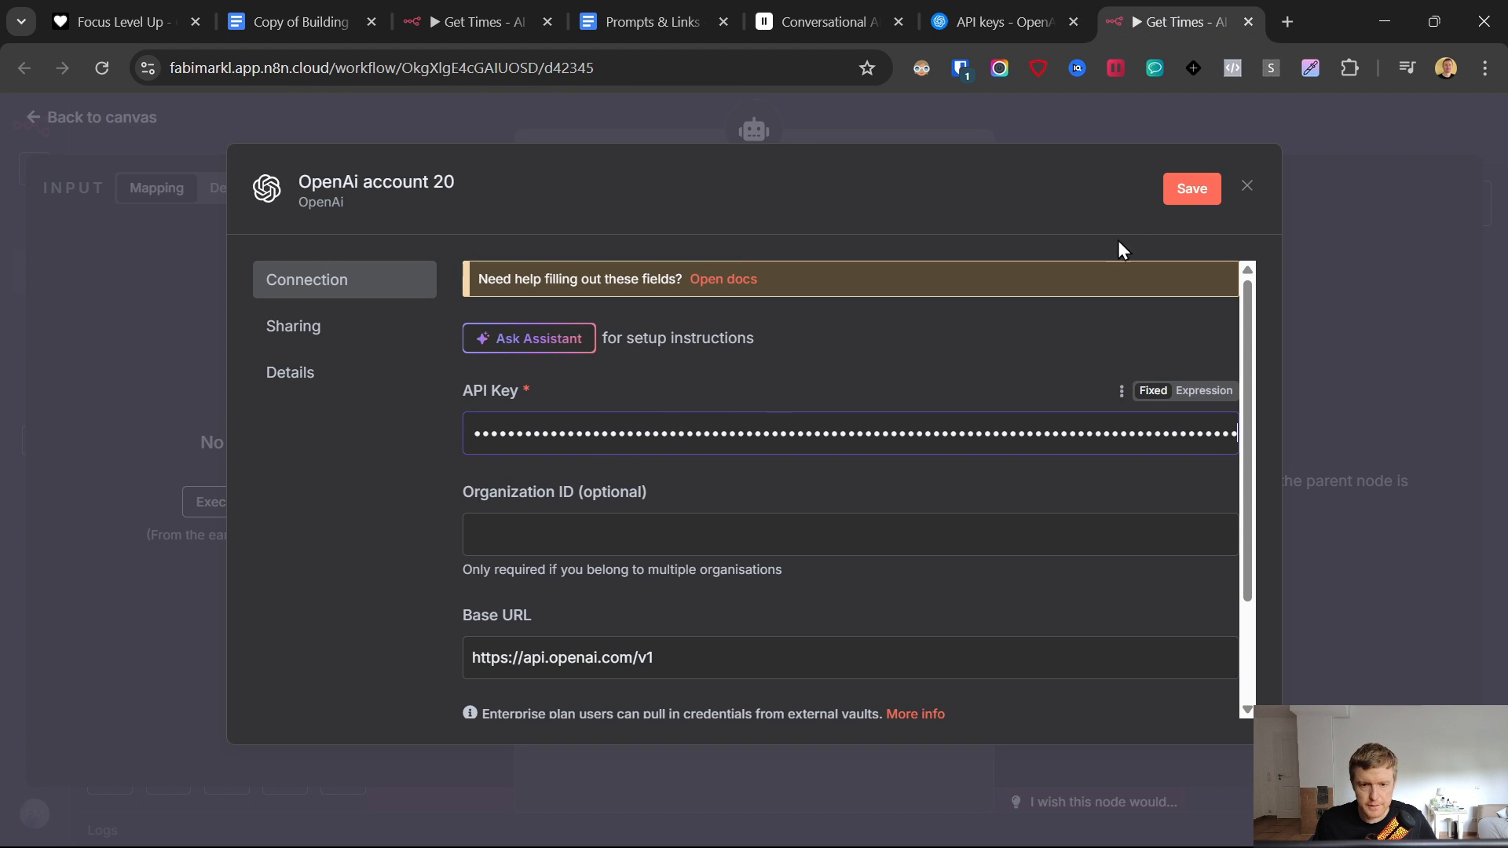
left_click(1178, 190)
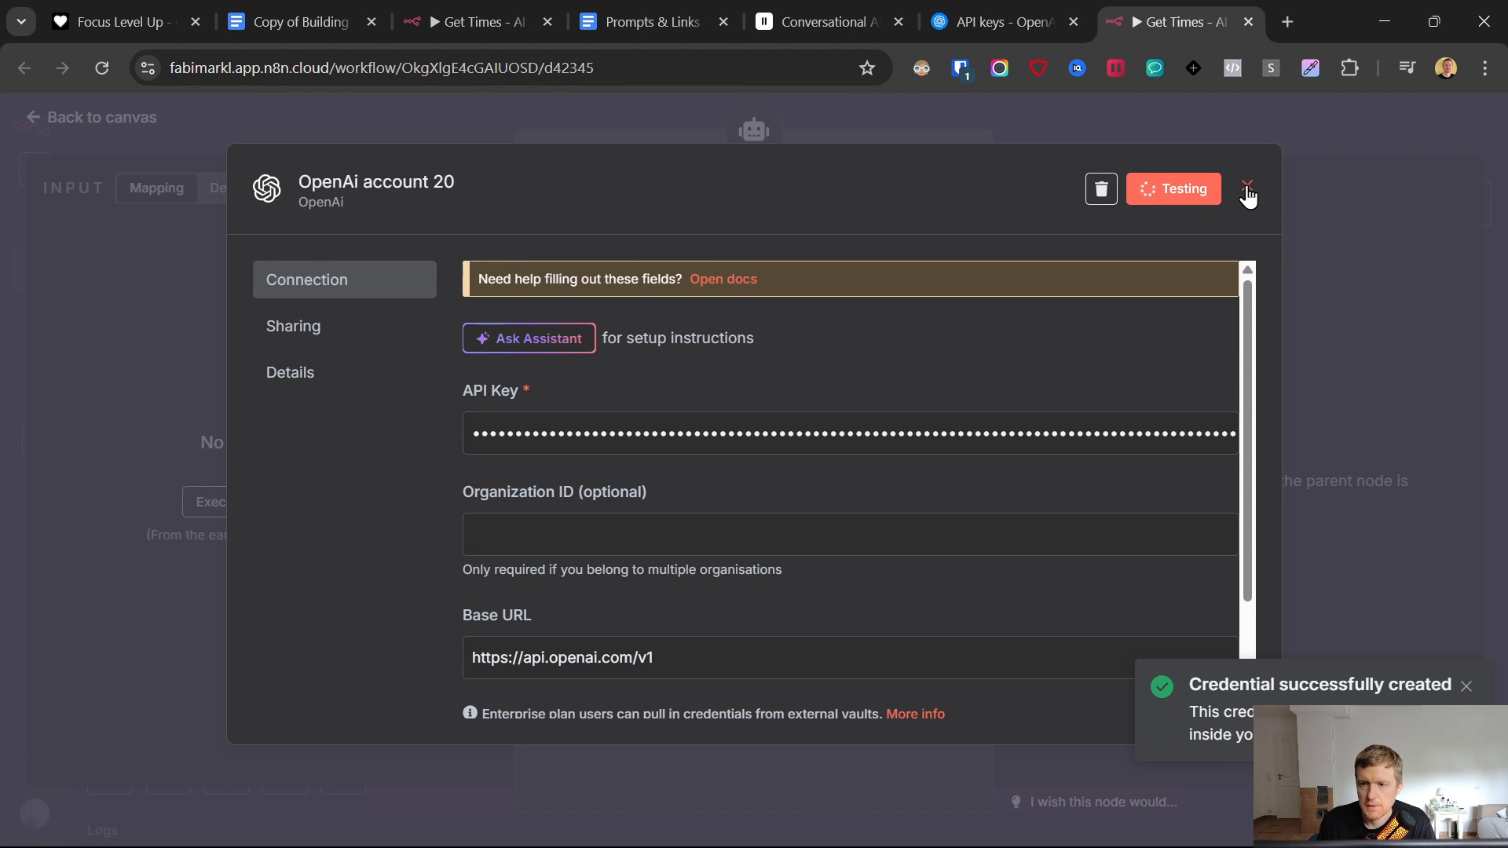
- Close the new-key dialog and check the $2.37 credit balance on the OpenAI billing page
left_click(864, 7)
left_click(976, 8)
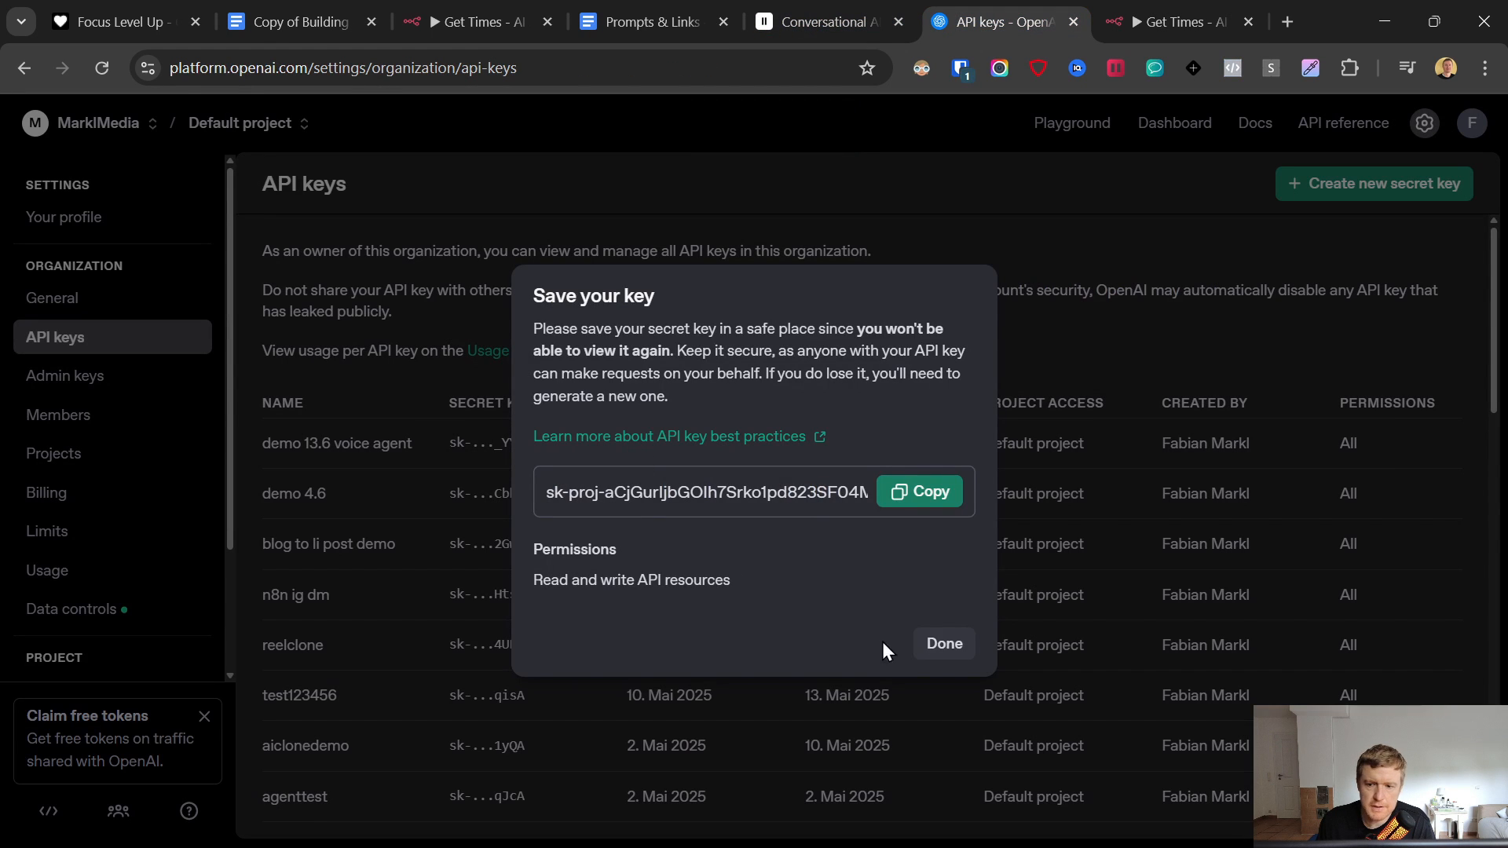
left_click(939, 646)
left_click(47, 493)
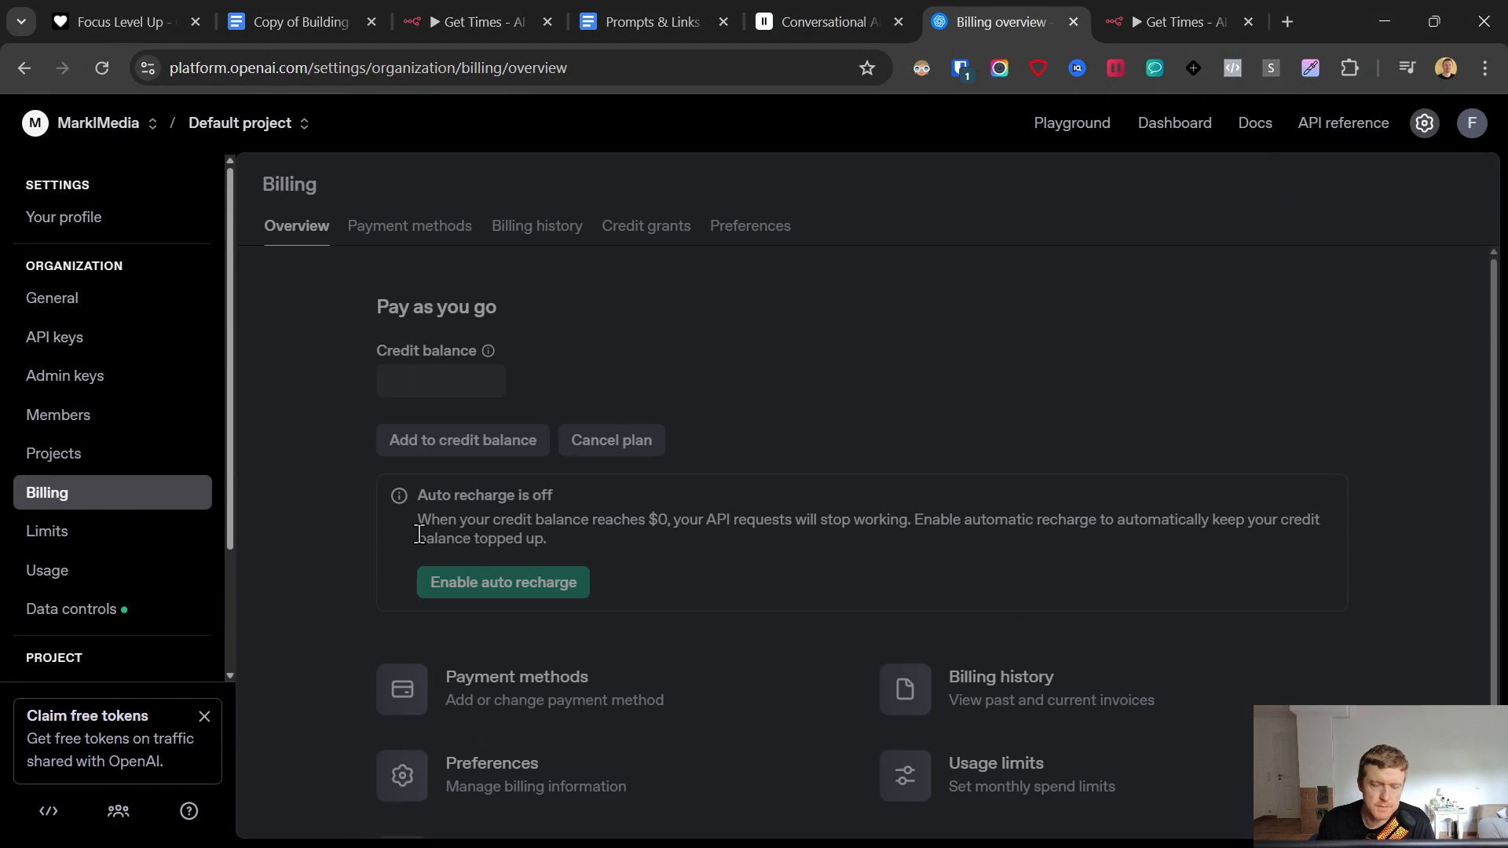
left_click_drag(384, 372, 524, 409)
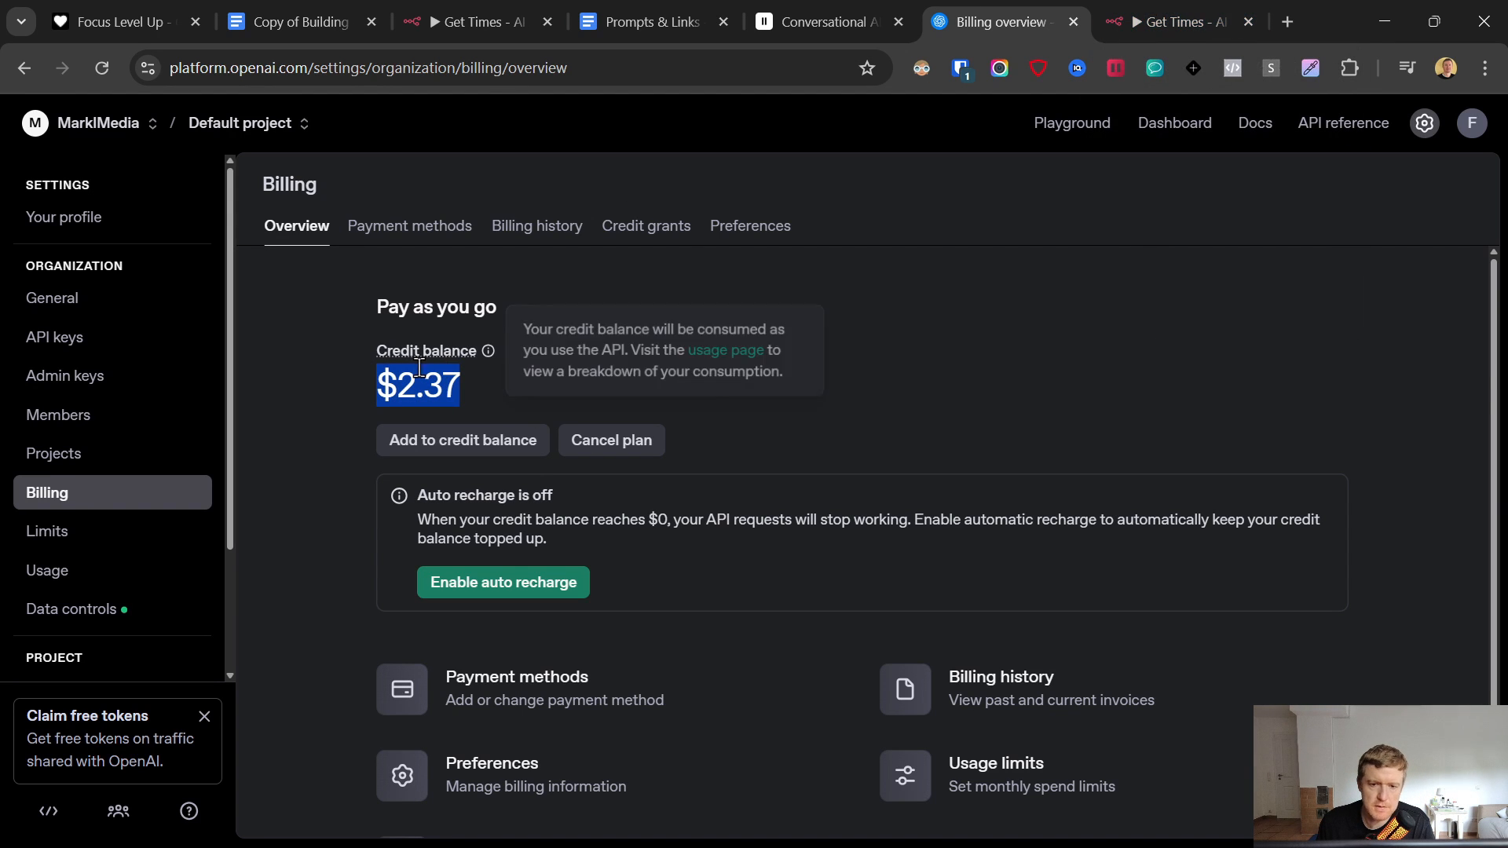
- Close the saved credential and switch the OpenAI Chat Model from gpt-4o-mini to gpt-4o
left_click(1141, 11)
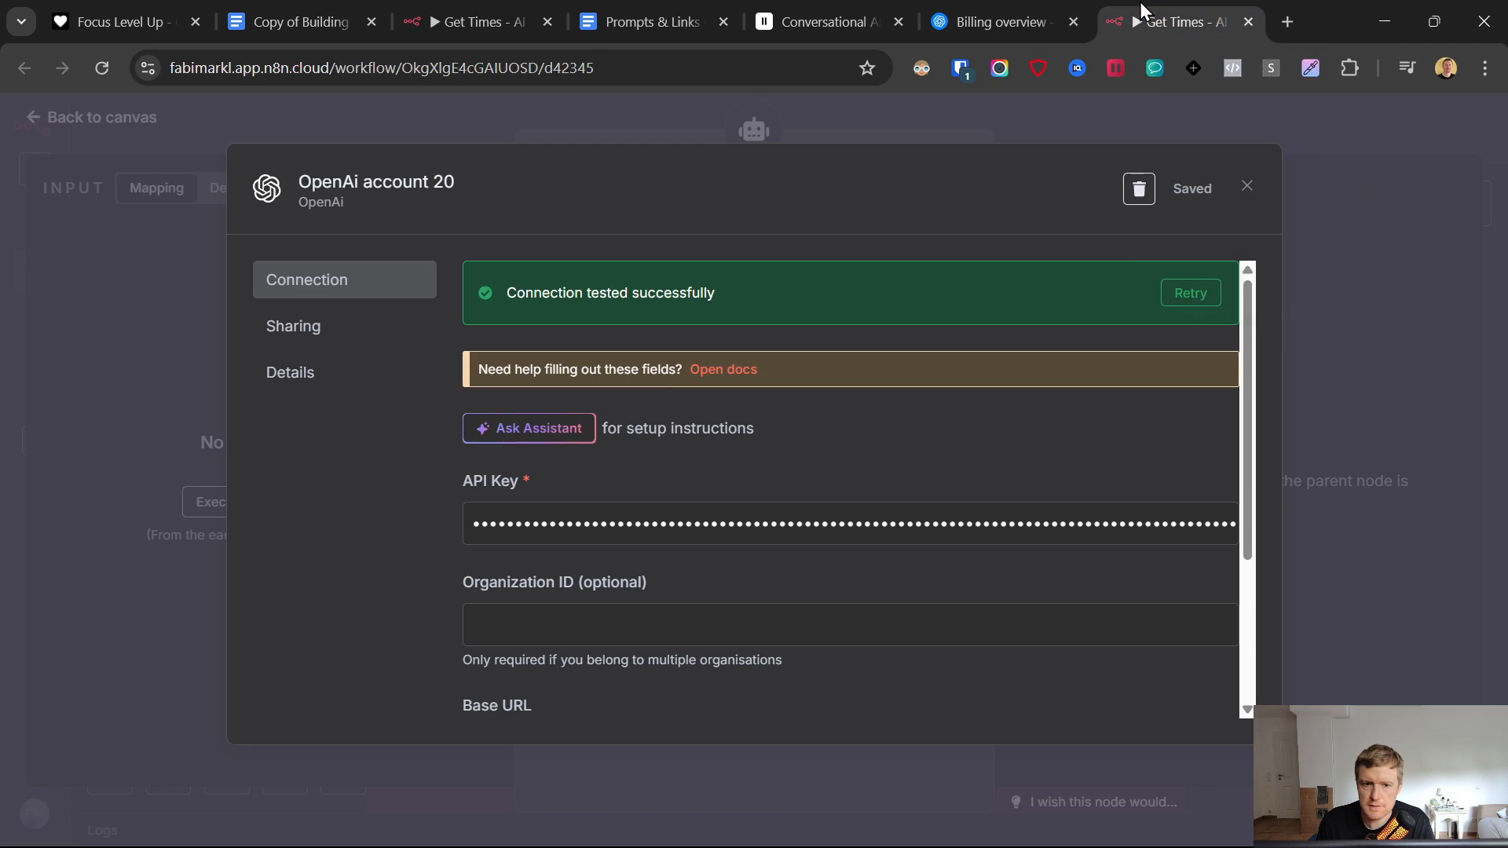
left_click(1248, 189)
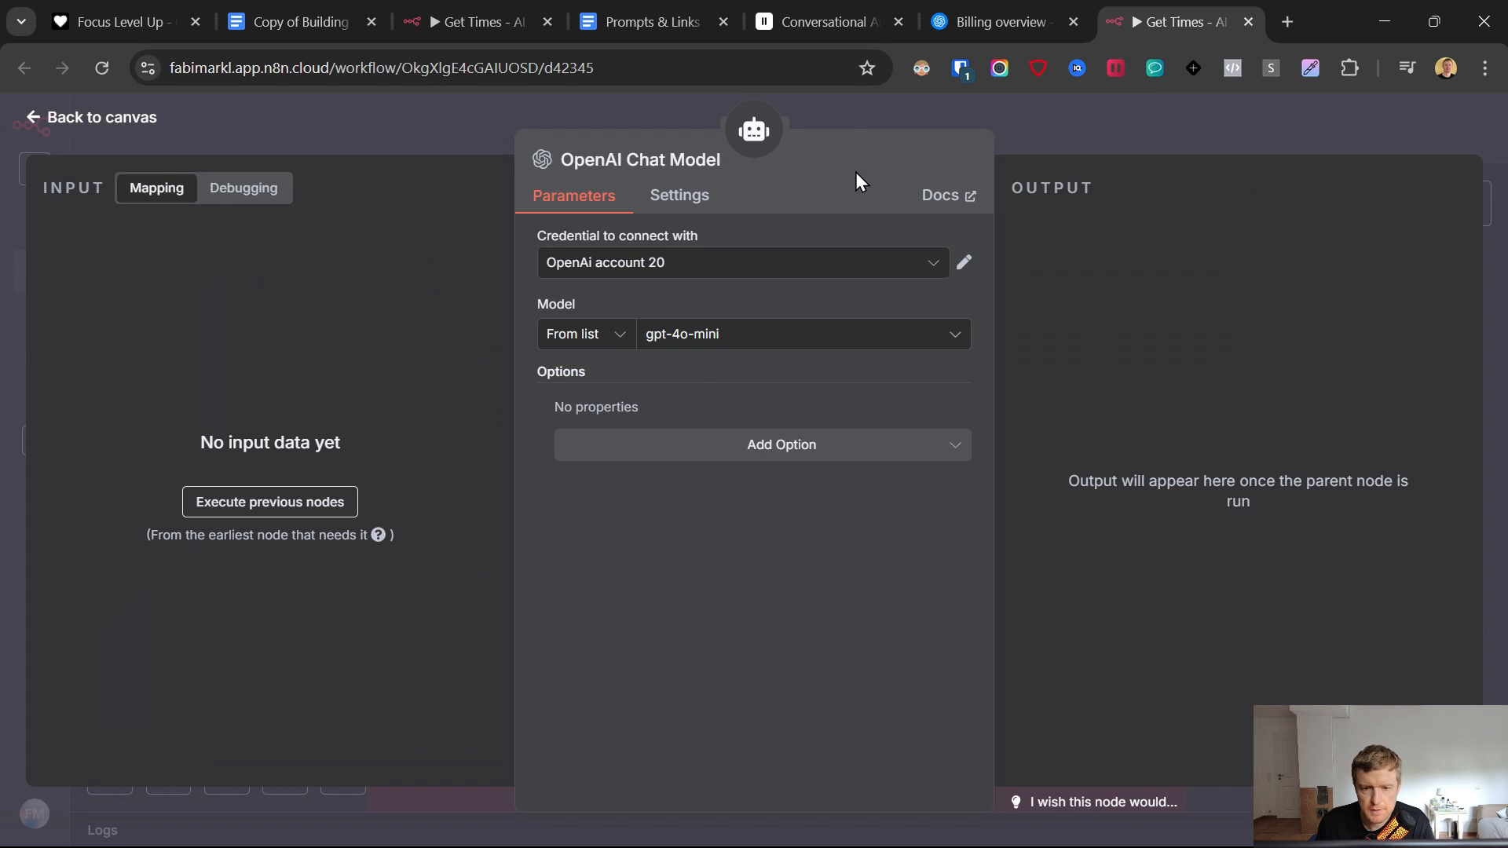
left_click(707, 338)
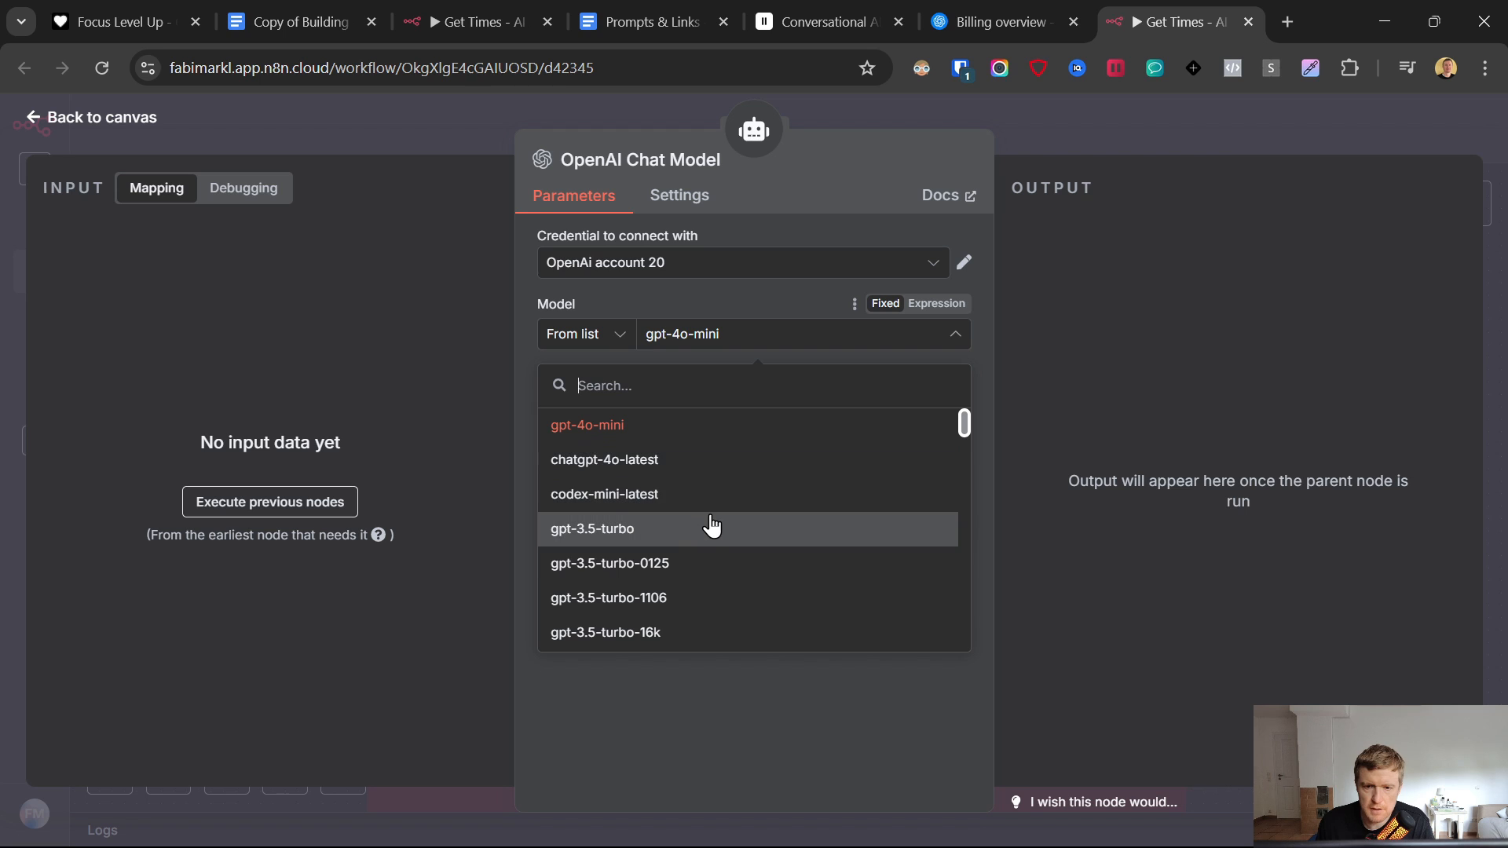
scroll(711, 528, "down", 2)
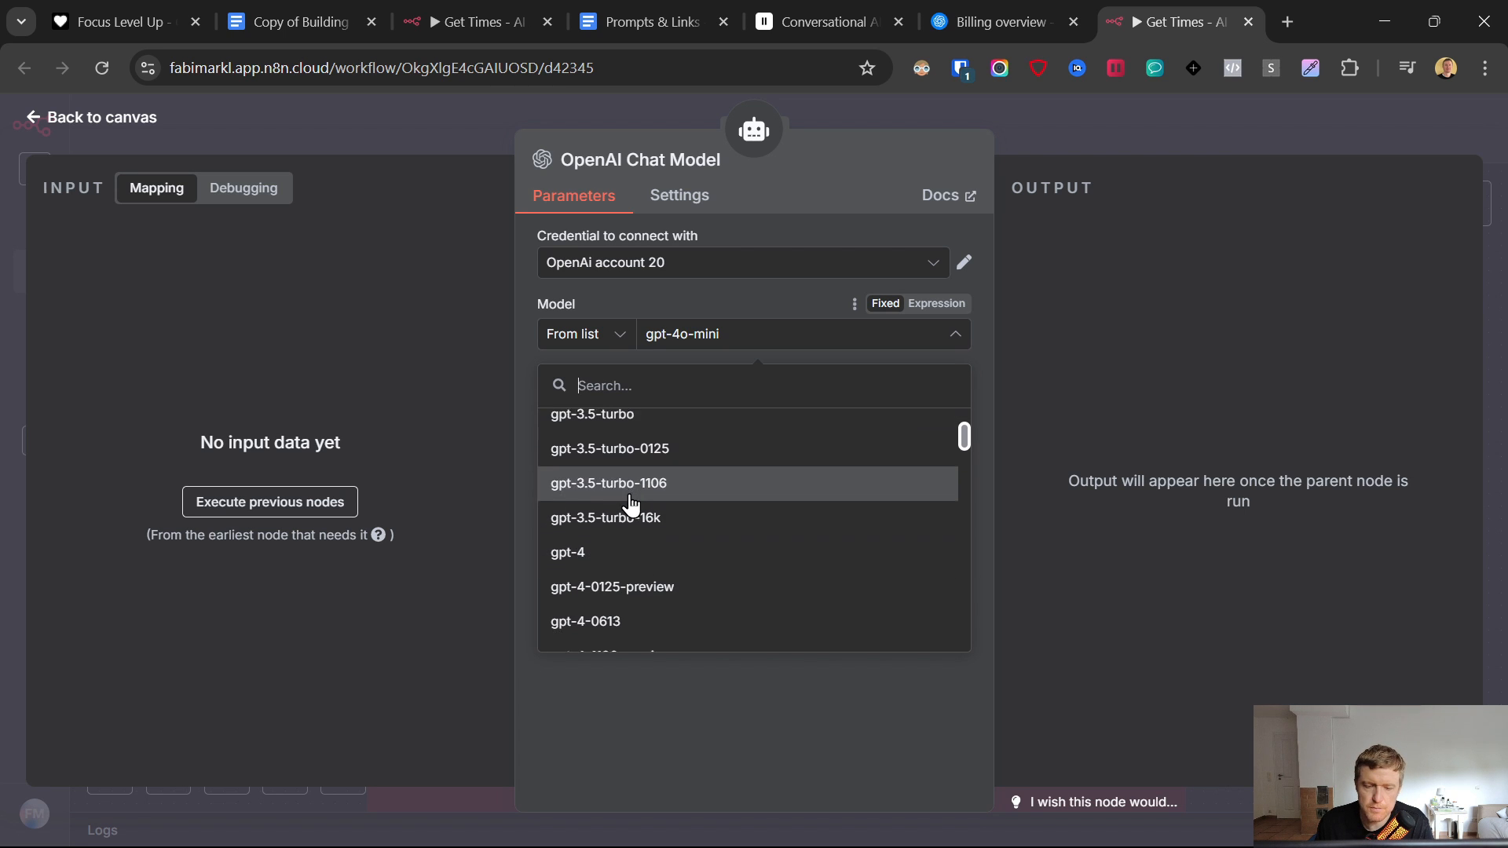
scroll(638, 507, "down", 2)
scroll(632, 491, "down", 2)
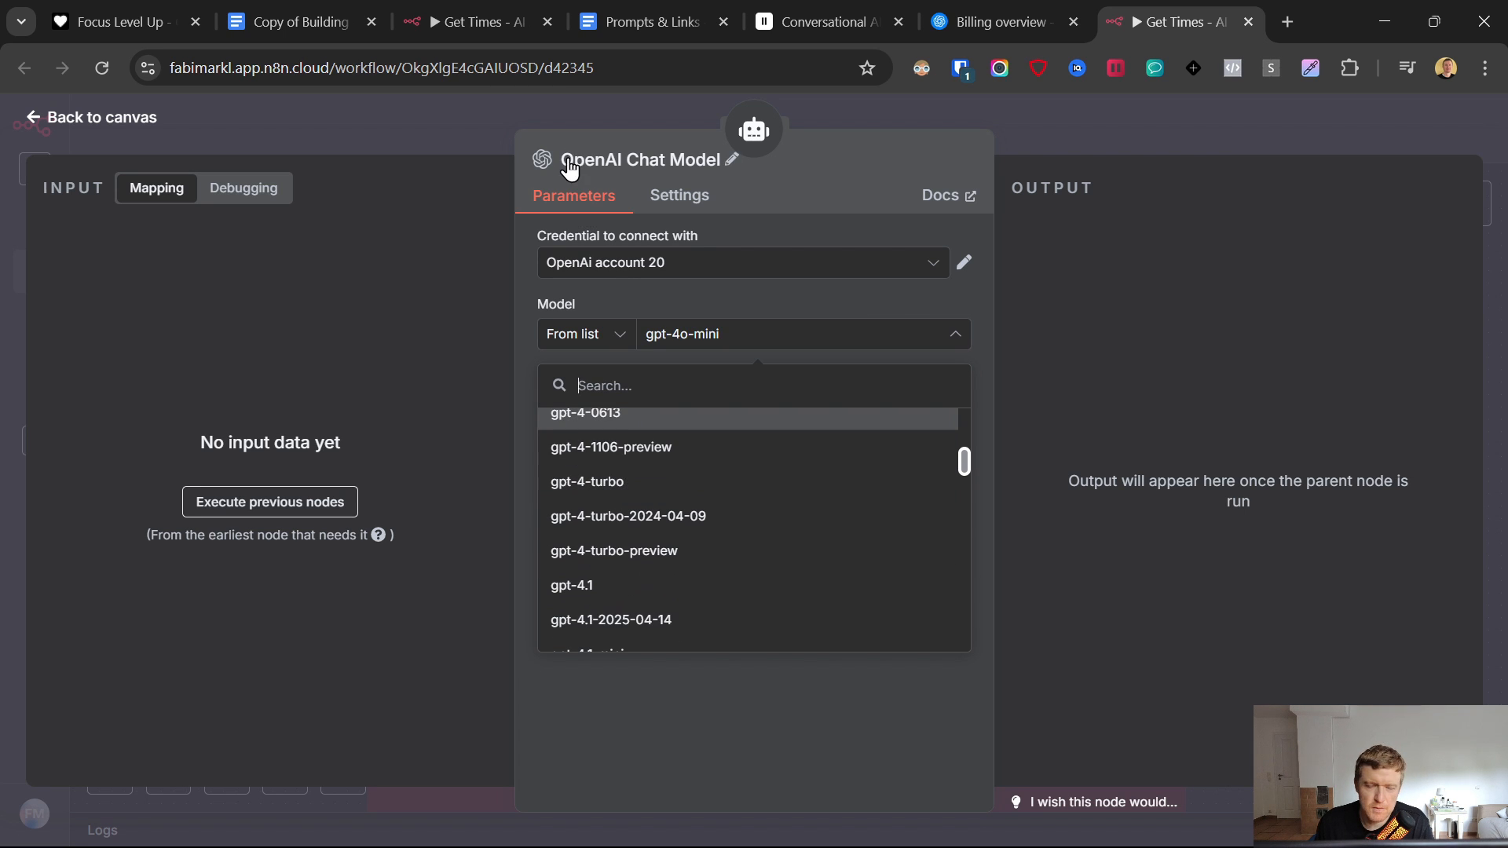
scroll(622, 601, "down", 5)
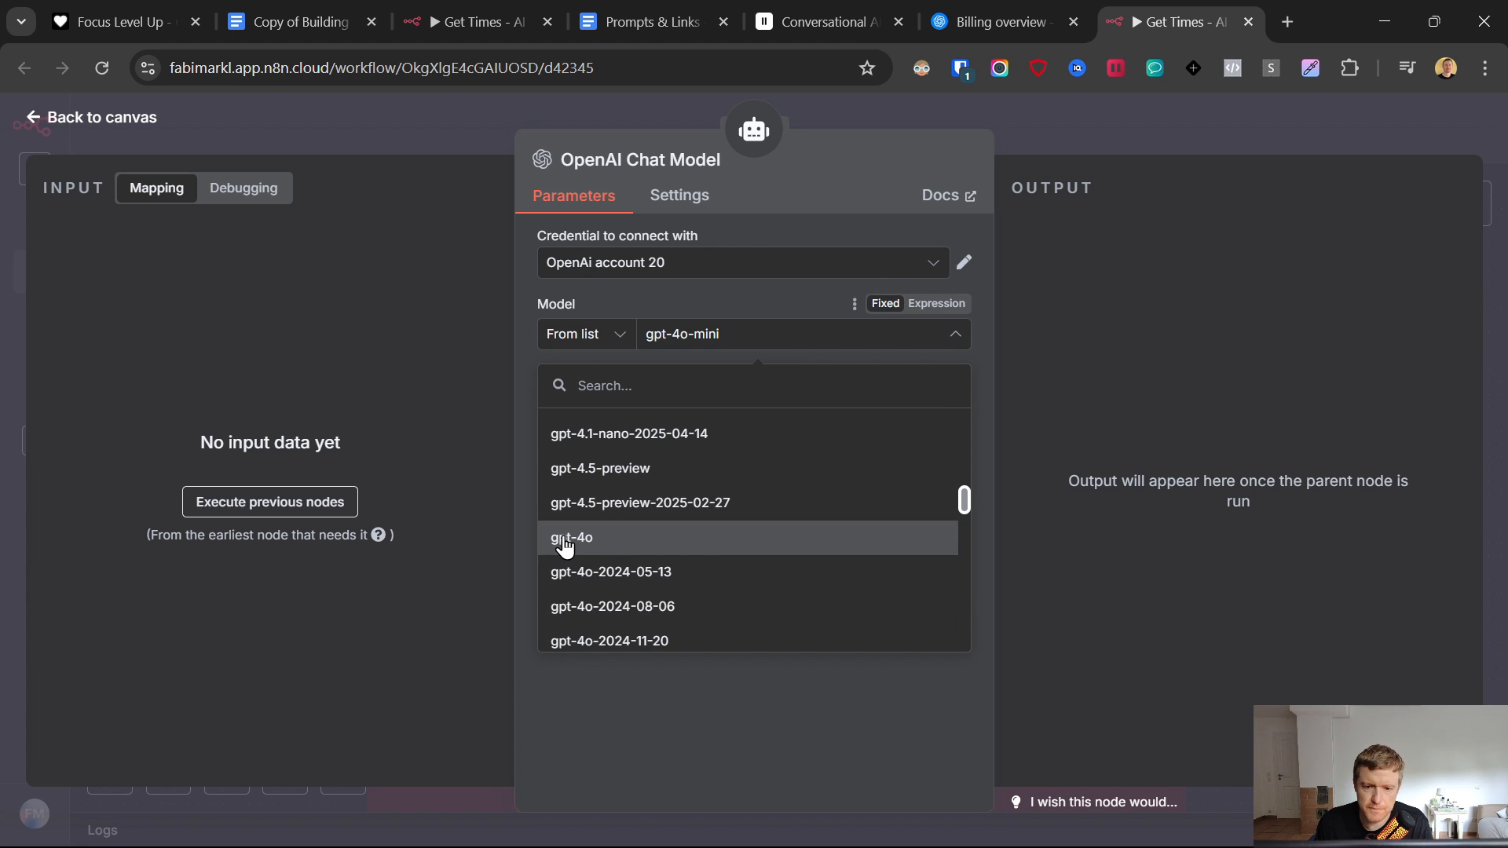
left_click(565, 542)
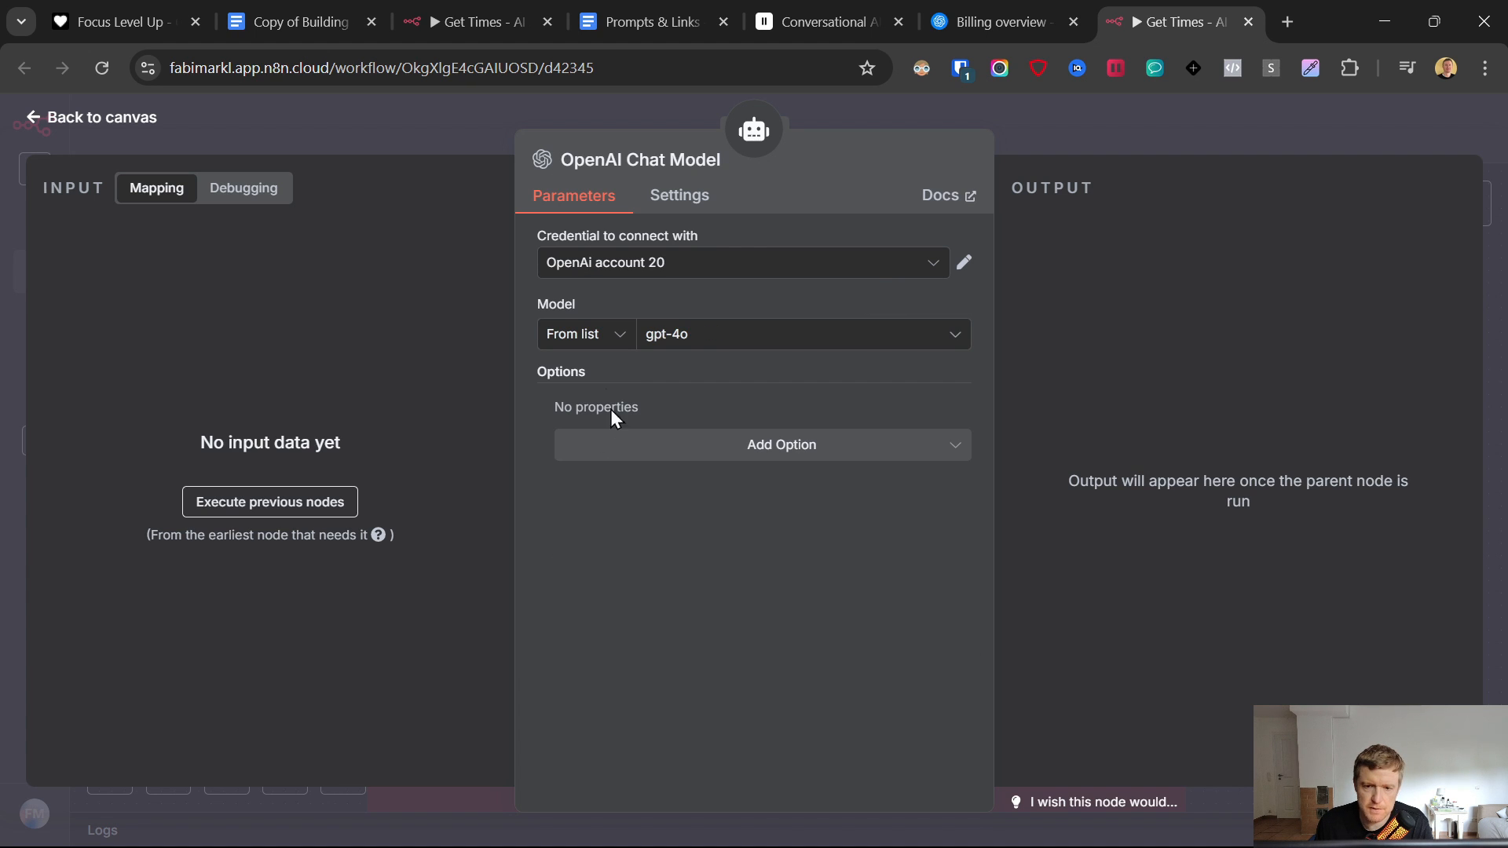
left_click(126, 145)
left_click_drag(736, 524, 699, 500)
- Add a Simple Memory to the AI Agent with a defined session key 'test' and 50-interaction window
left_click_drag(766, 408, 766, 382)
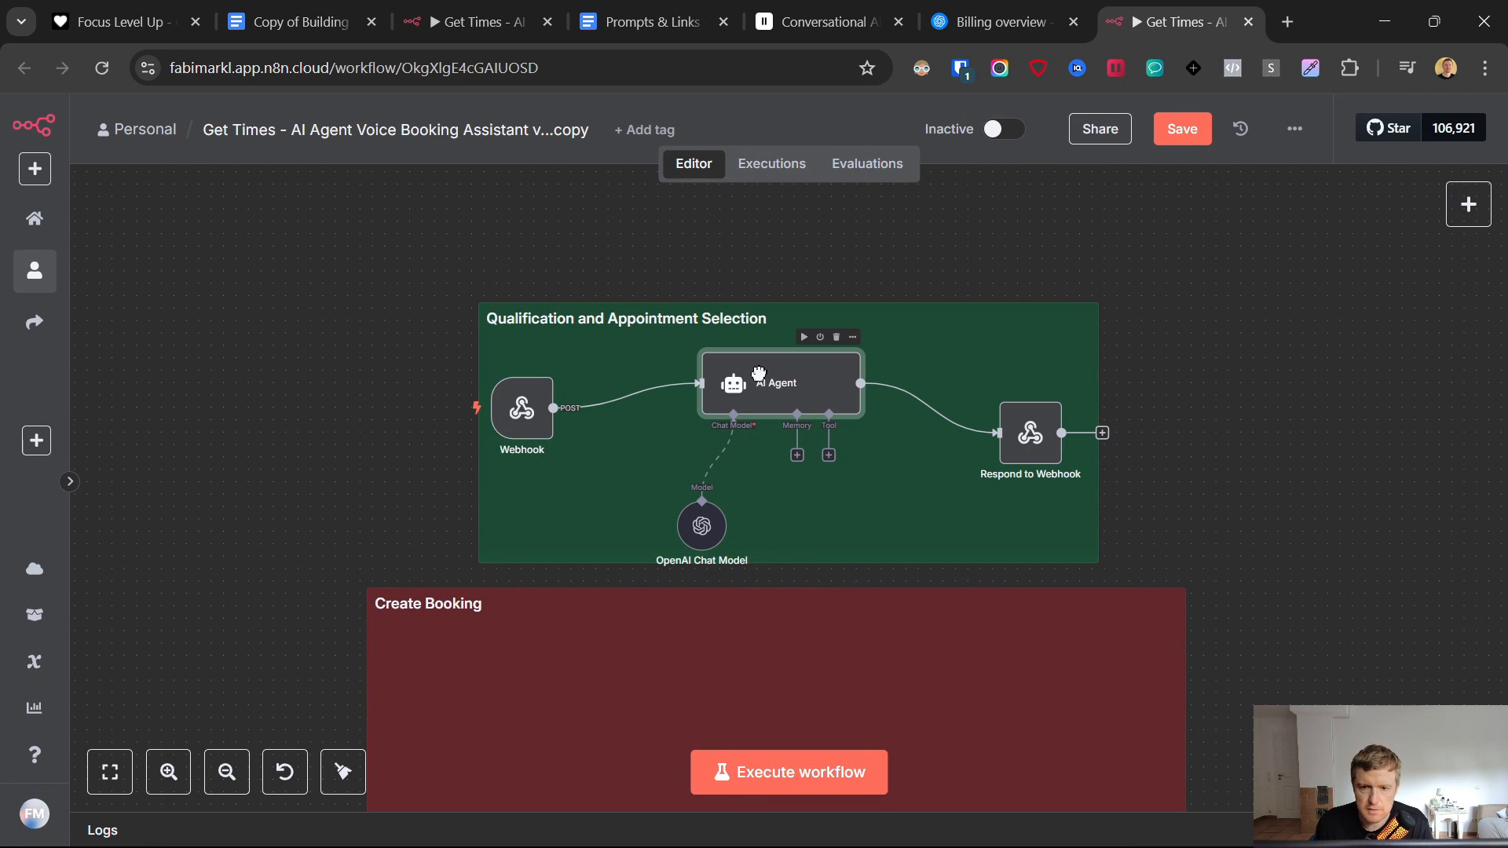
left_click_drag(699, 511, 677, 499)
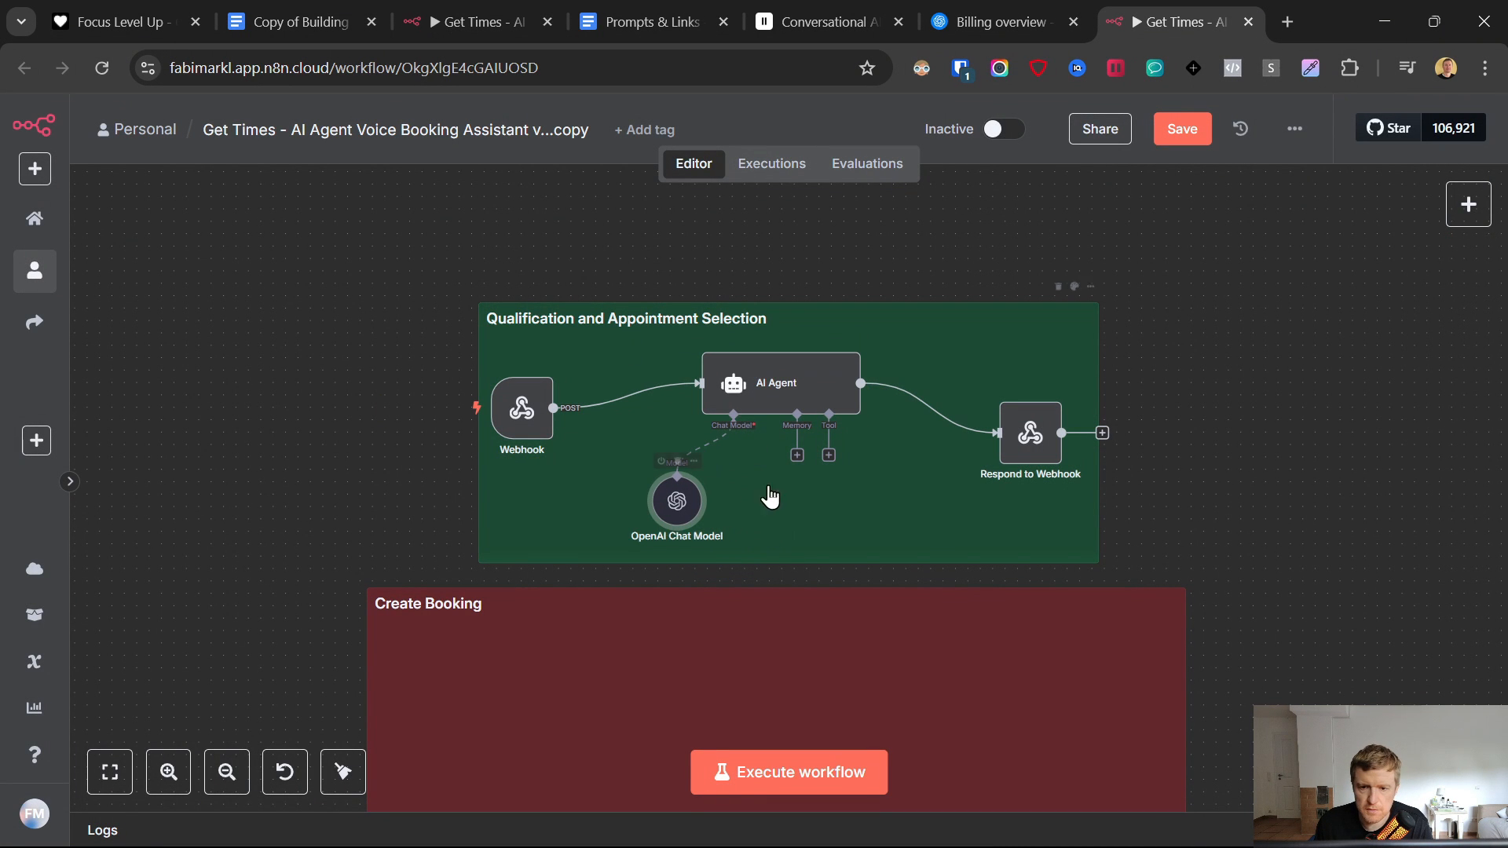
left_click(797, 456)
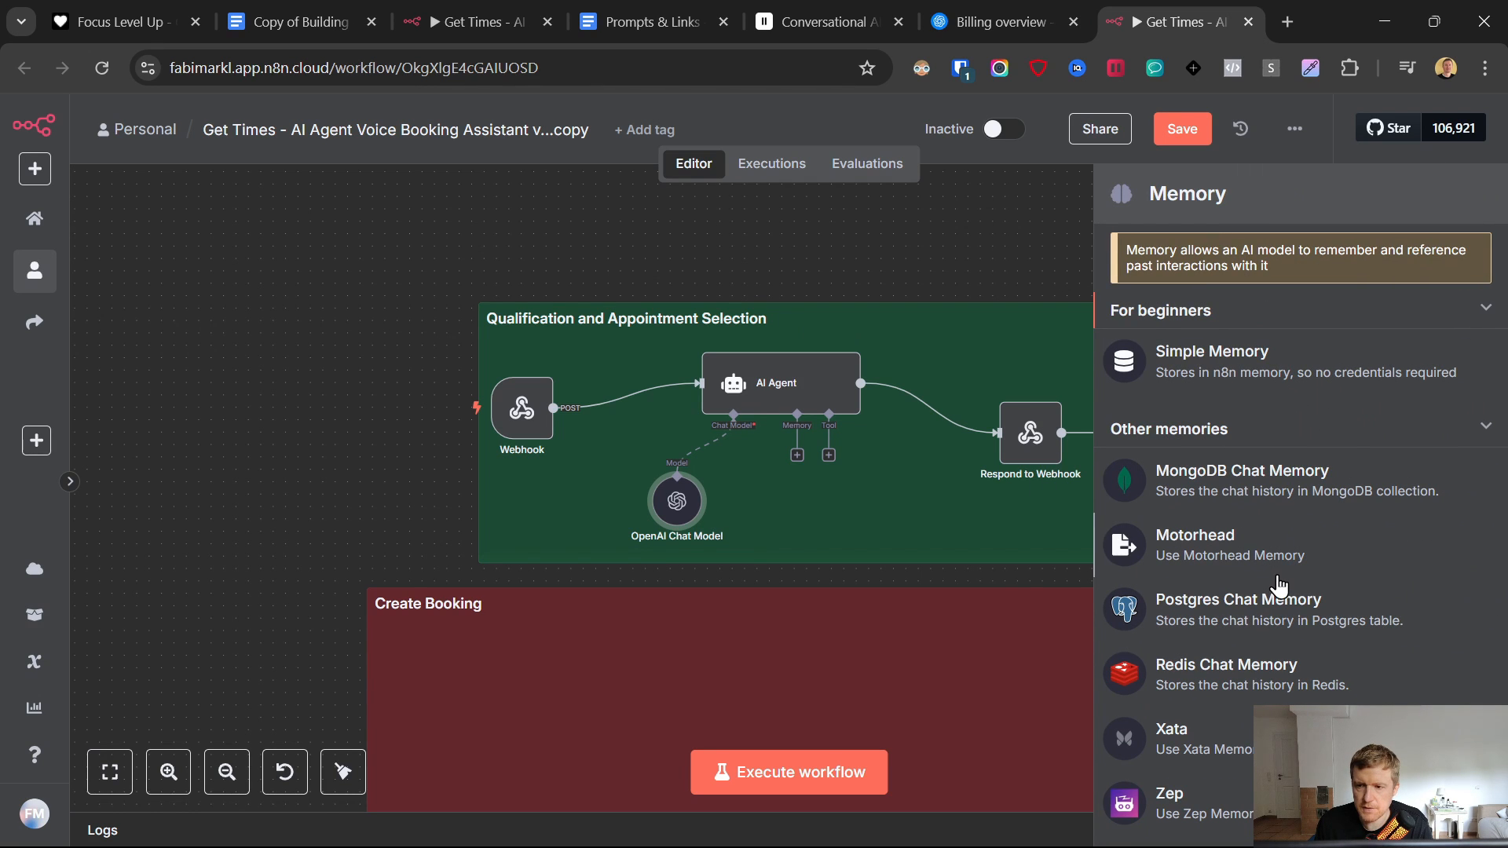
scroll(1279, 585, "down", 1)
scroll(1279, 585, "up", 1)
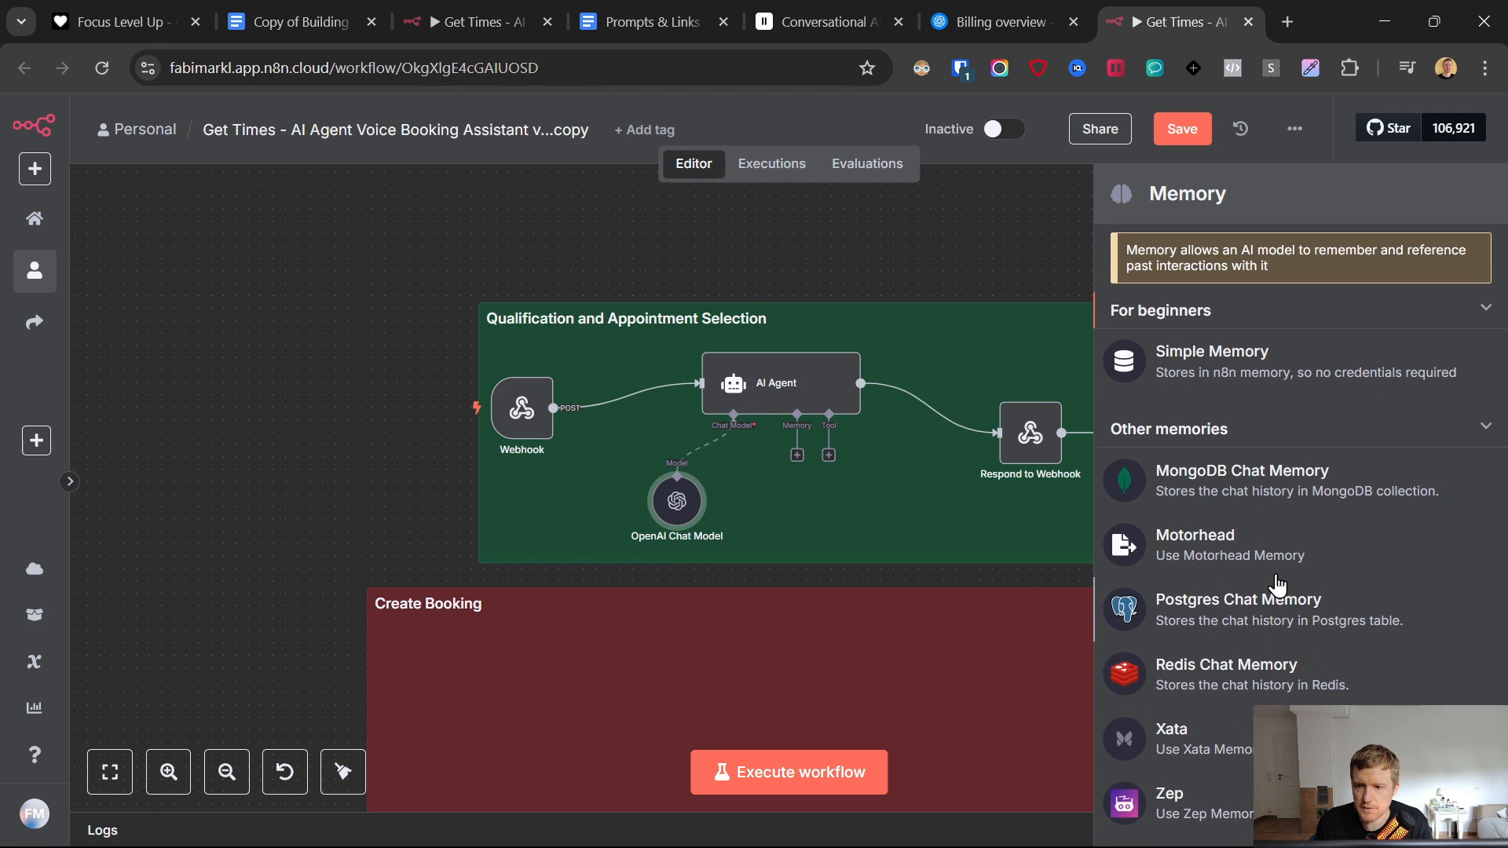
left_click(1216, 360)
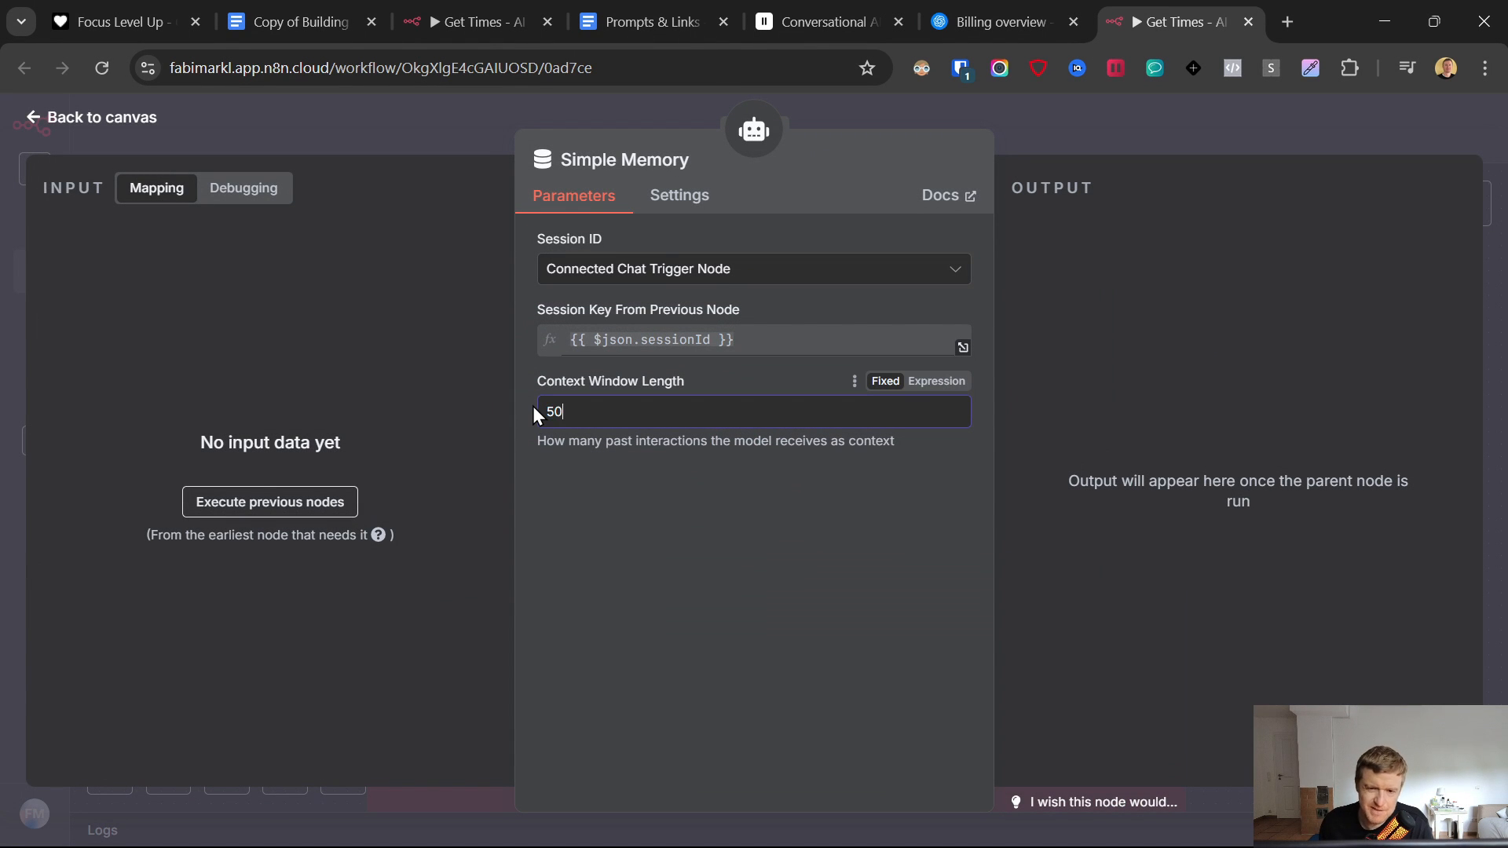
left_click(652, 268)
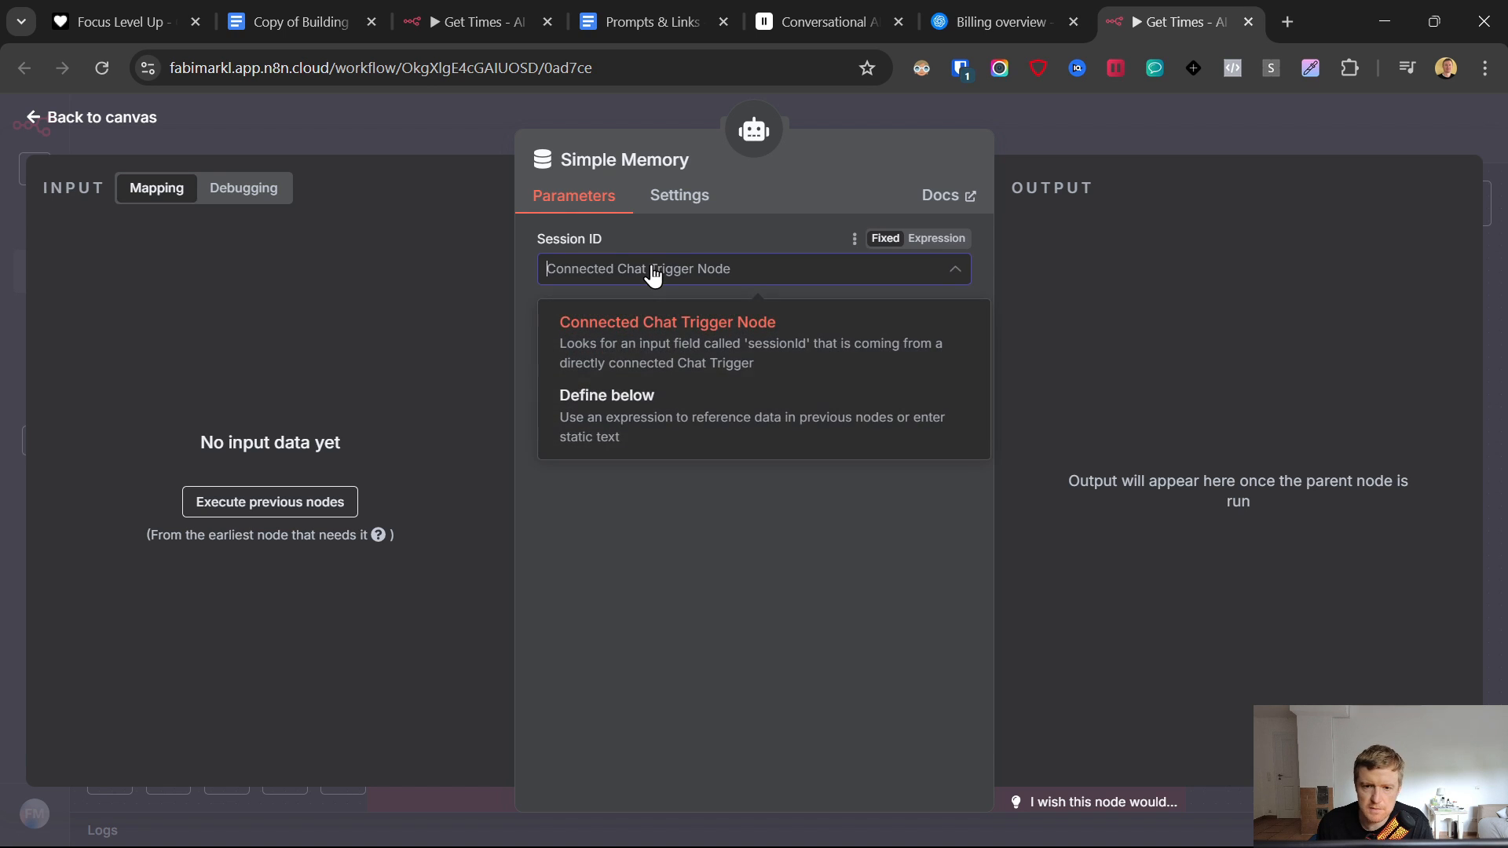
left_click(633, 407)
type("tes")
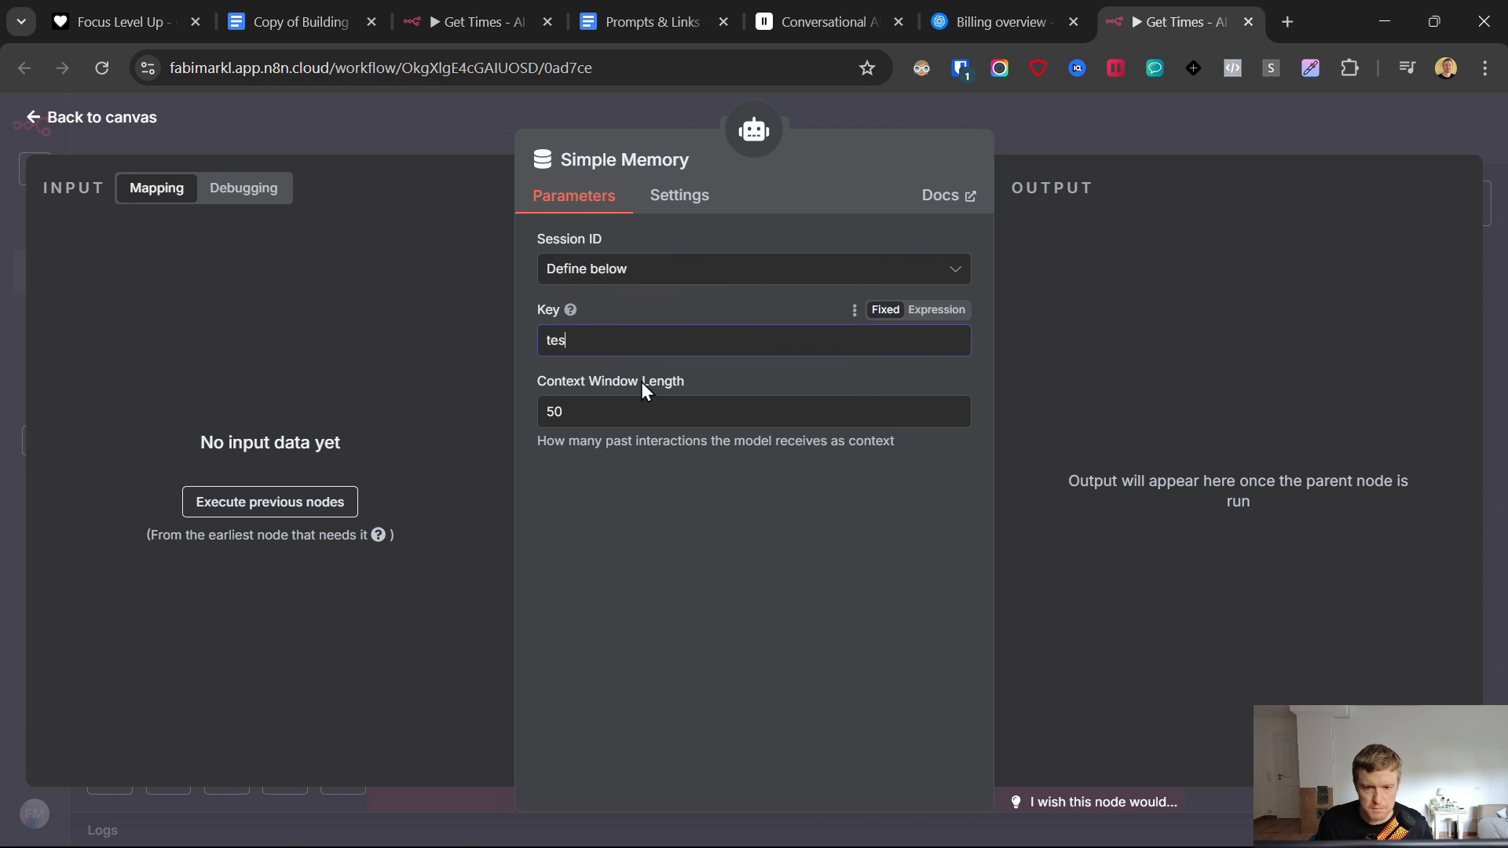
type("t")
left_click(666, 528)
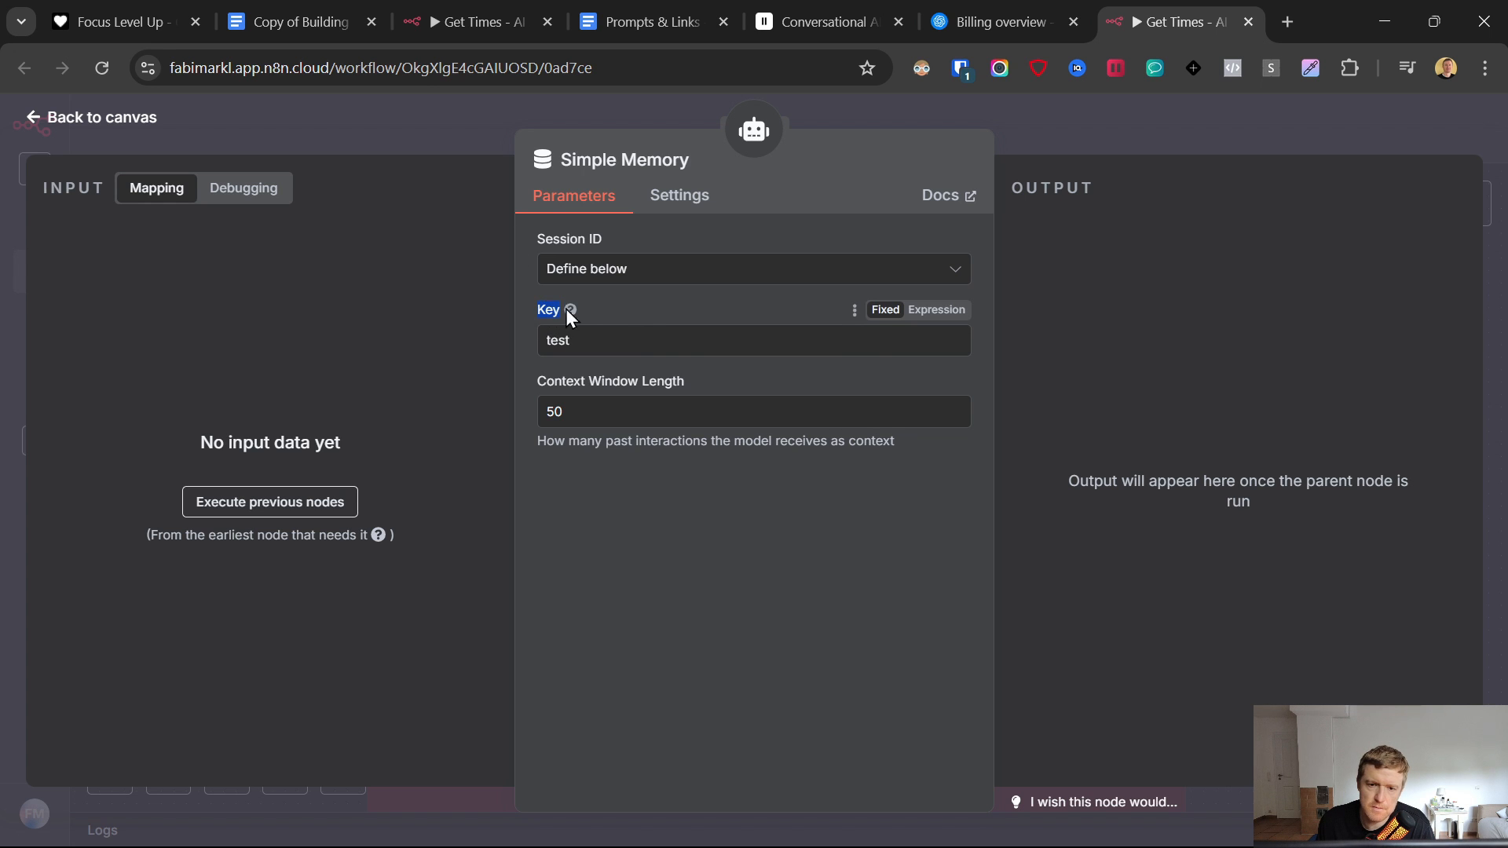
left_click(35, 120)
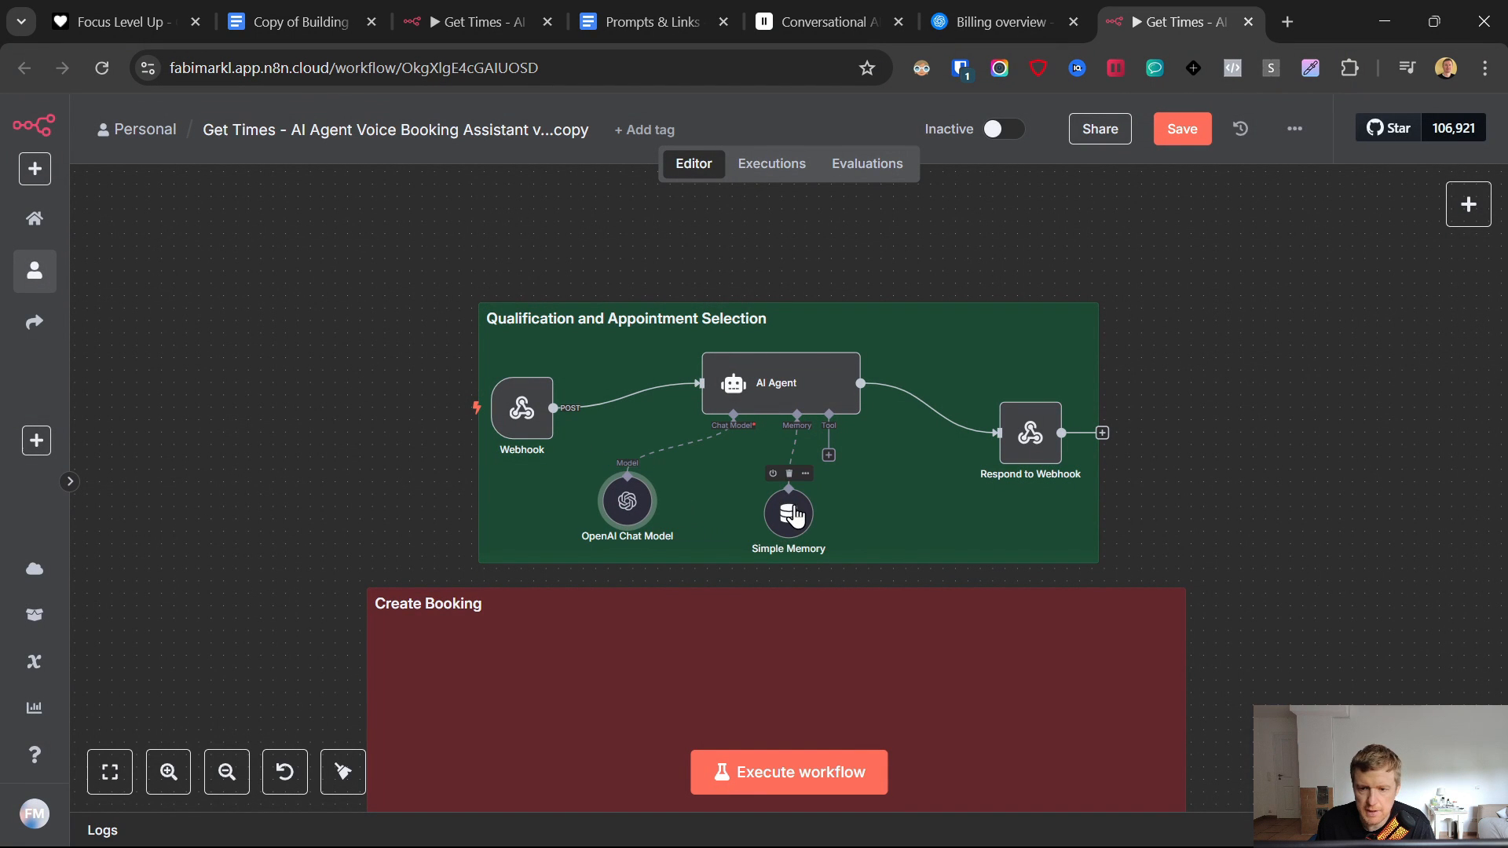
- Place the Simple Memory node directly beside the OpenAI Chat Model node beneath the AI Agent
left_click_drag(788, 513, 751, 501)
left_click_drag(632, 514, 620, 515)
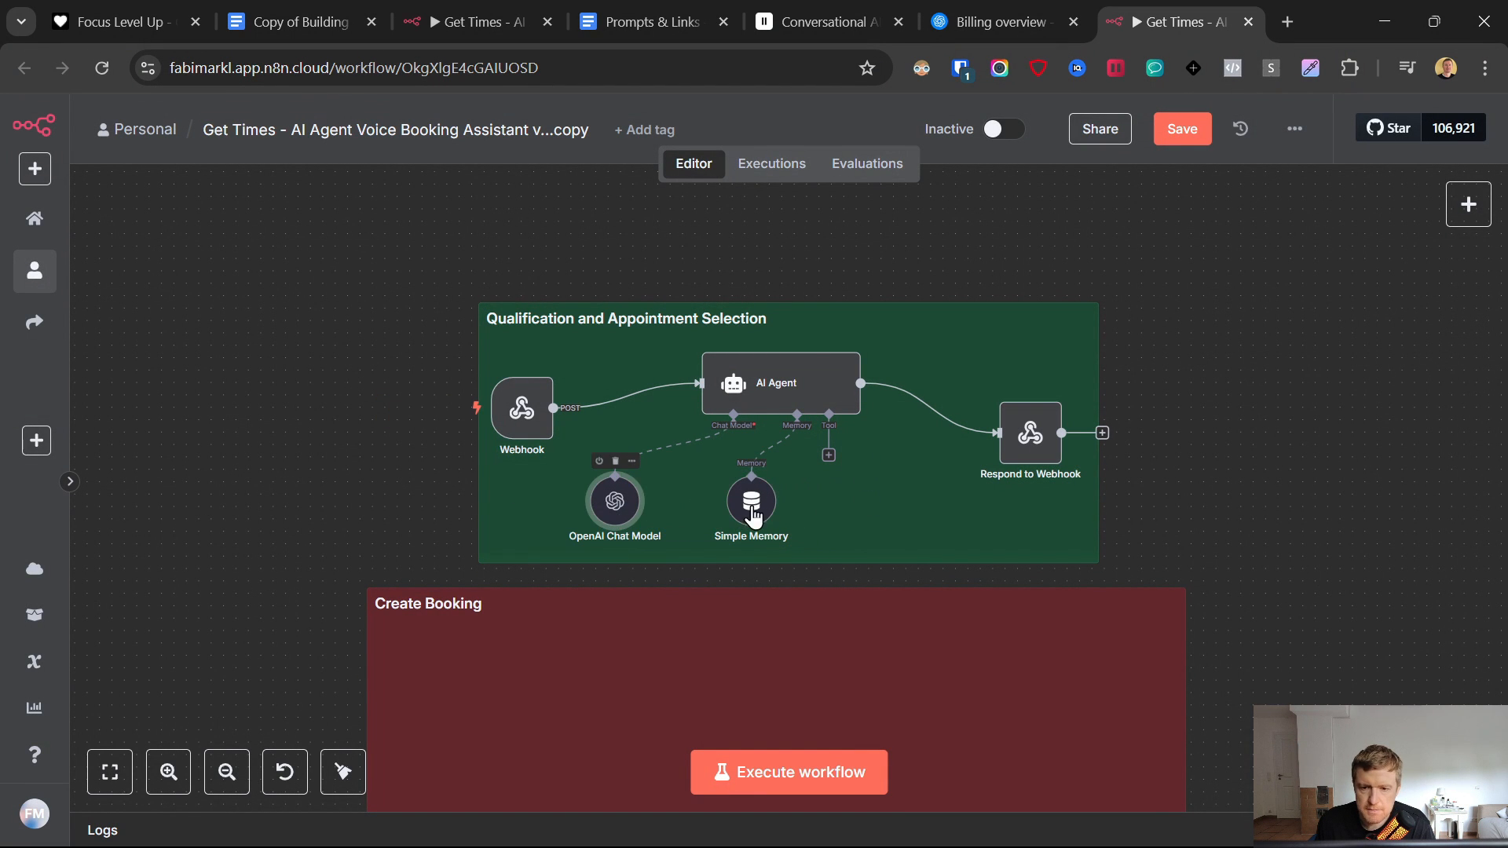
left_click_drag(749, 506, 699, 506)
- Raise Respond to Webhook and Webhook level with the AI Agent, without adding any agent tool
left_click_drag(1017, 452, 991, 402)
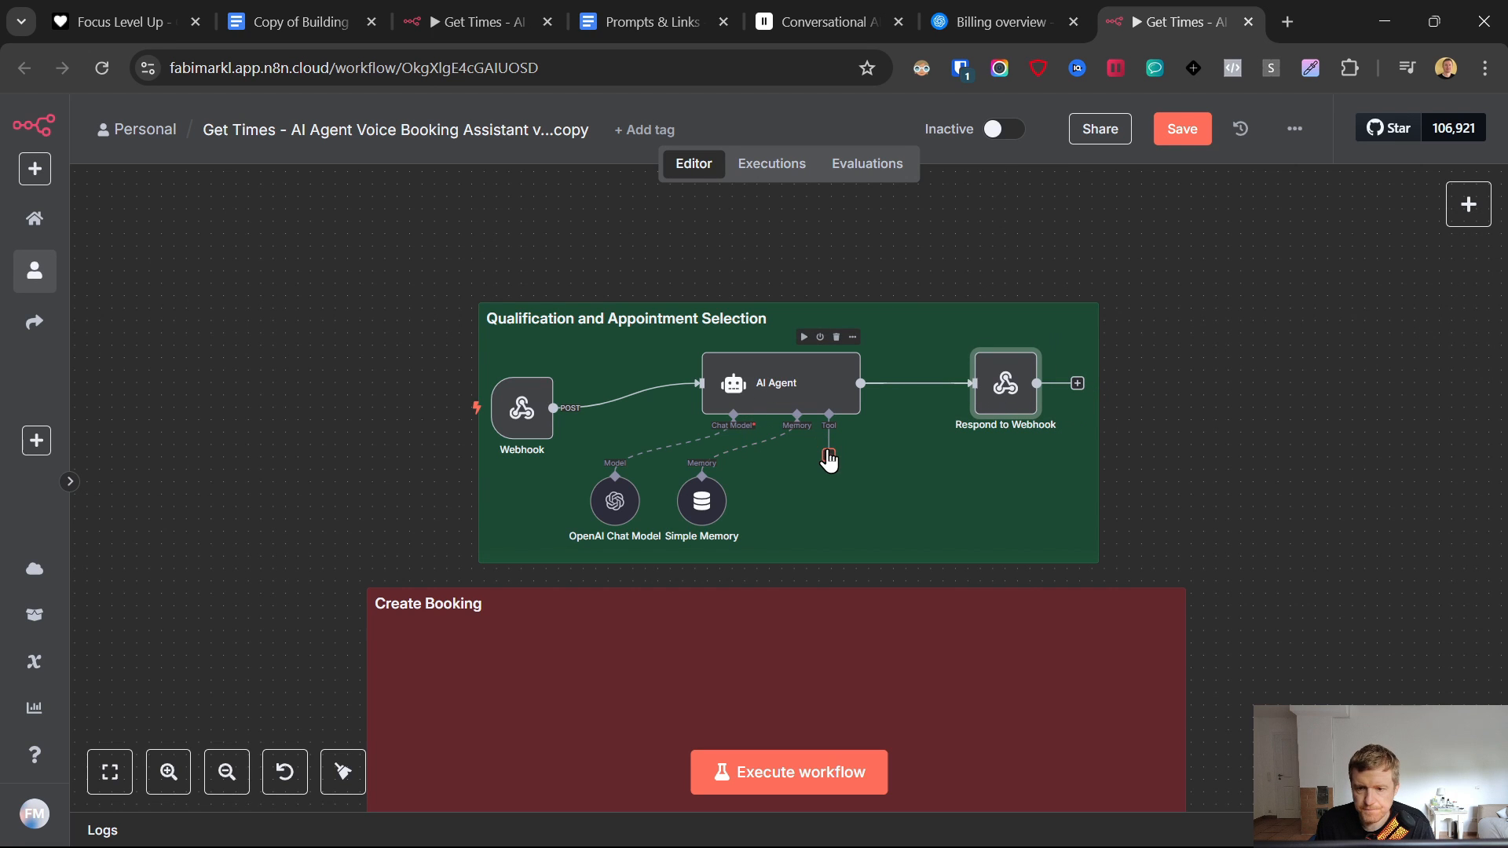
left_click(828, 457)
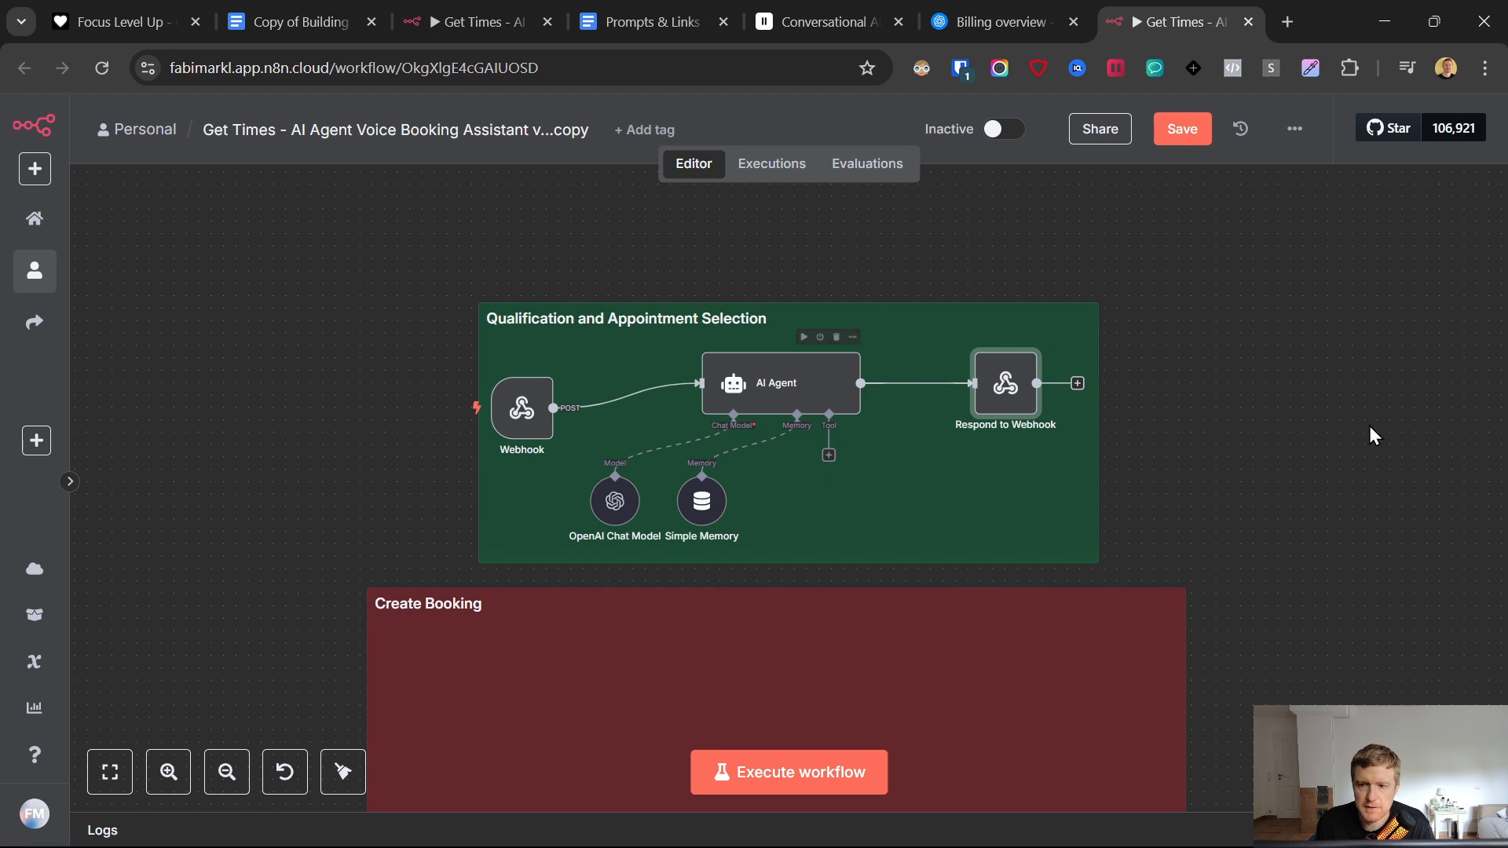
left_click(670, 249)
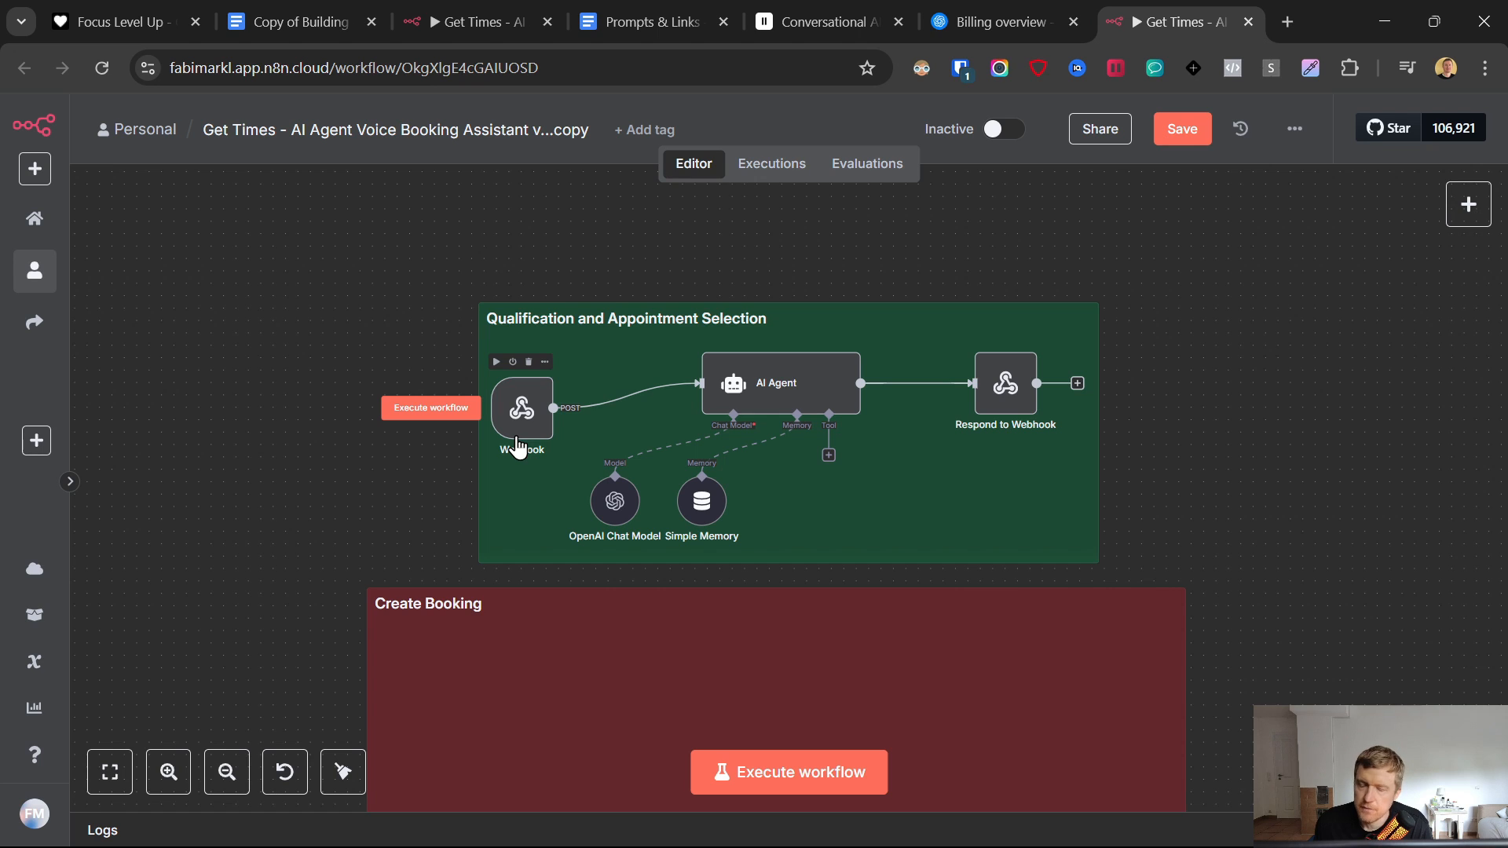
left_click_drag(517, 446, 516, 420)
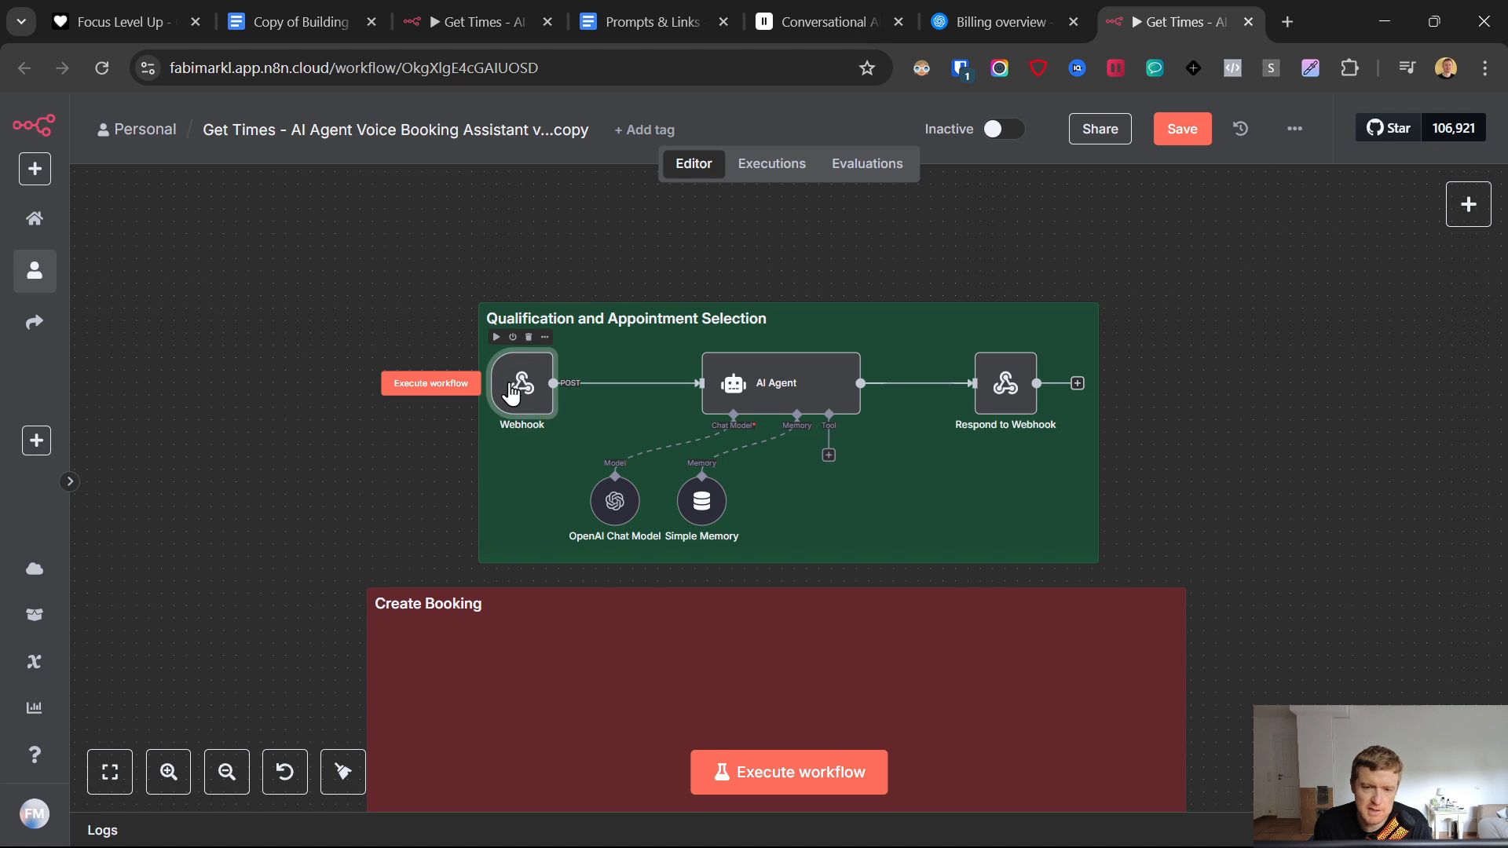
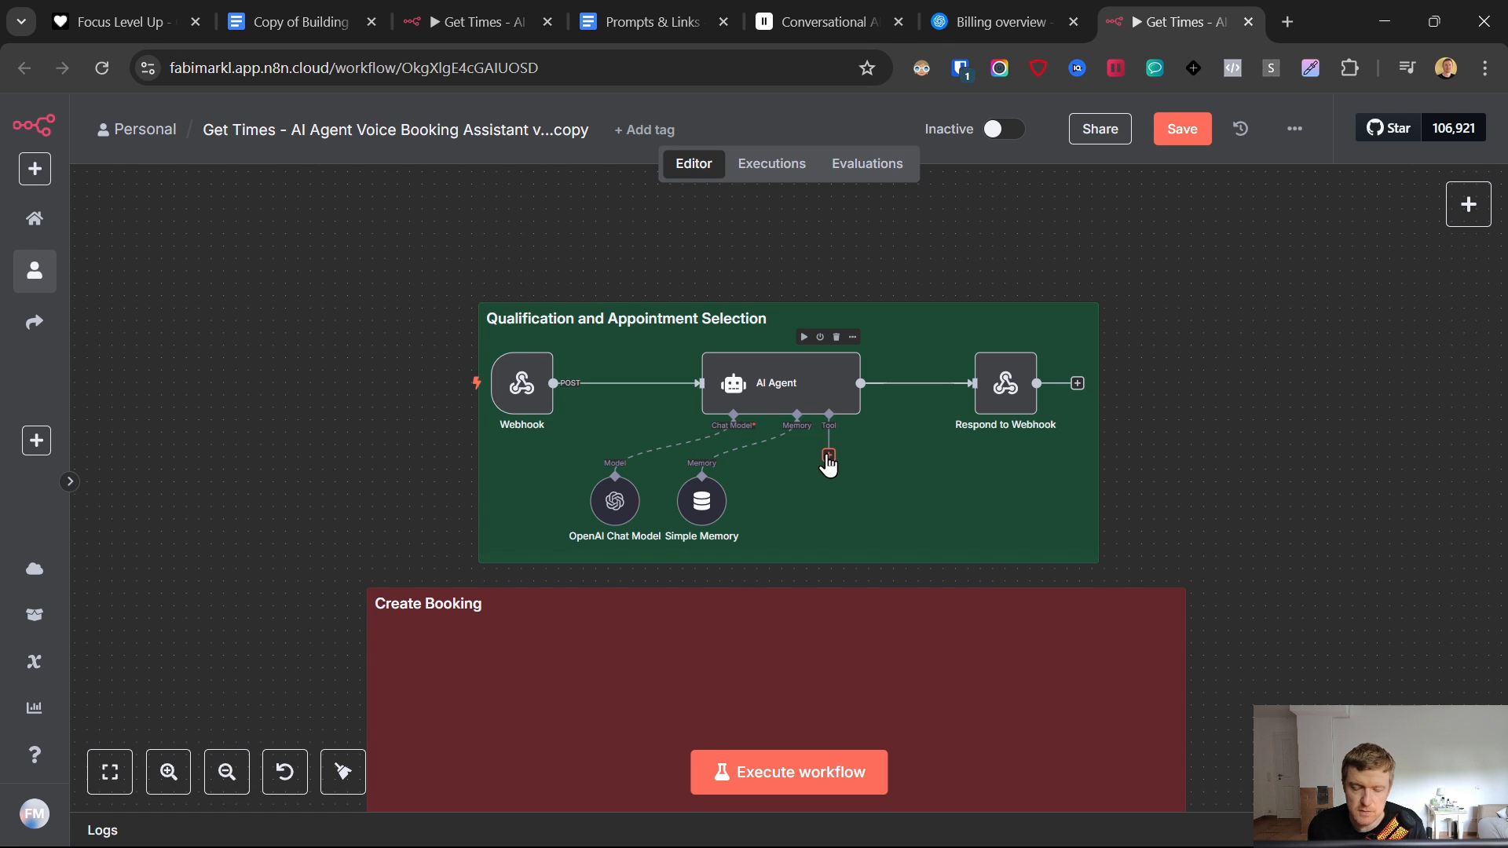
- Shift the OpenAI Chat Model and Simple Memory nodes left, tucked under the AI Agent
left_click_drag(615, 500, 553, 489)
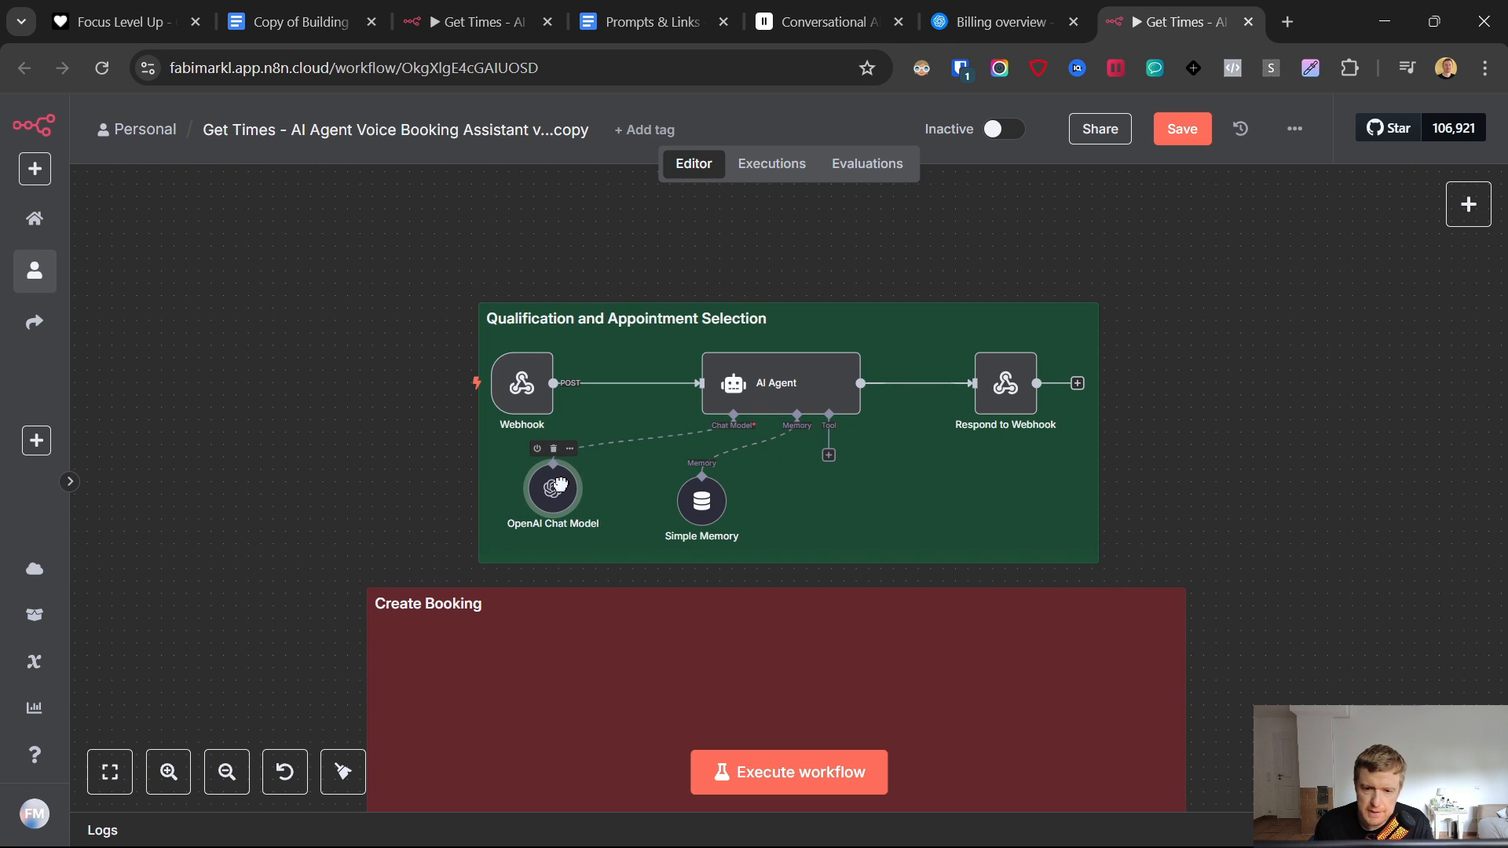
left_click_drag(705, 509, 655, 509)
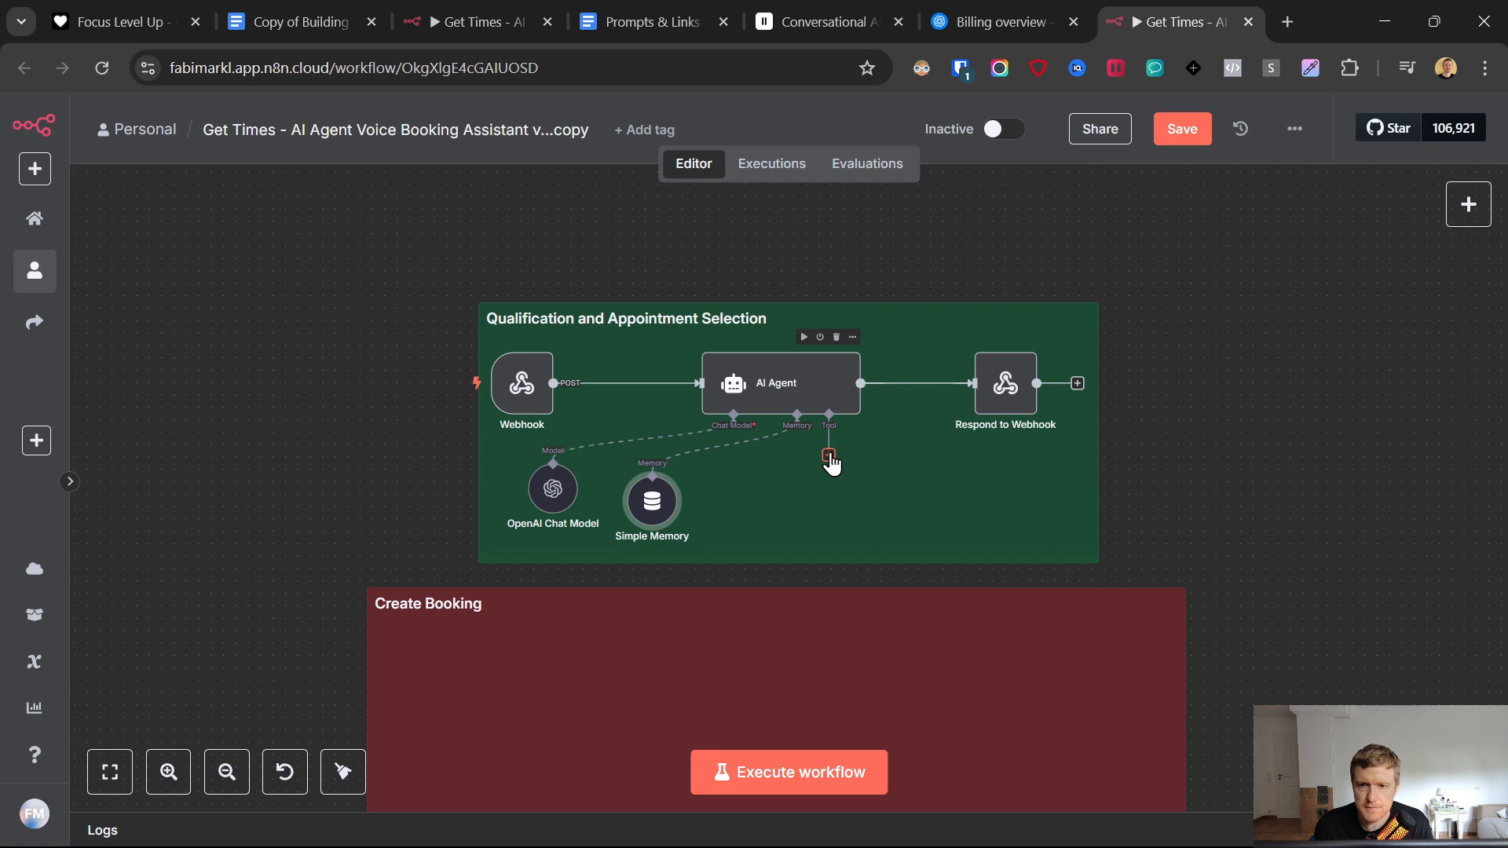
- Open the supabase.com link from the Prompts & Links document in a new tab
left_click(660, 11)
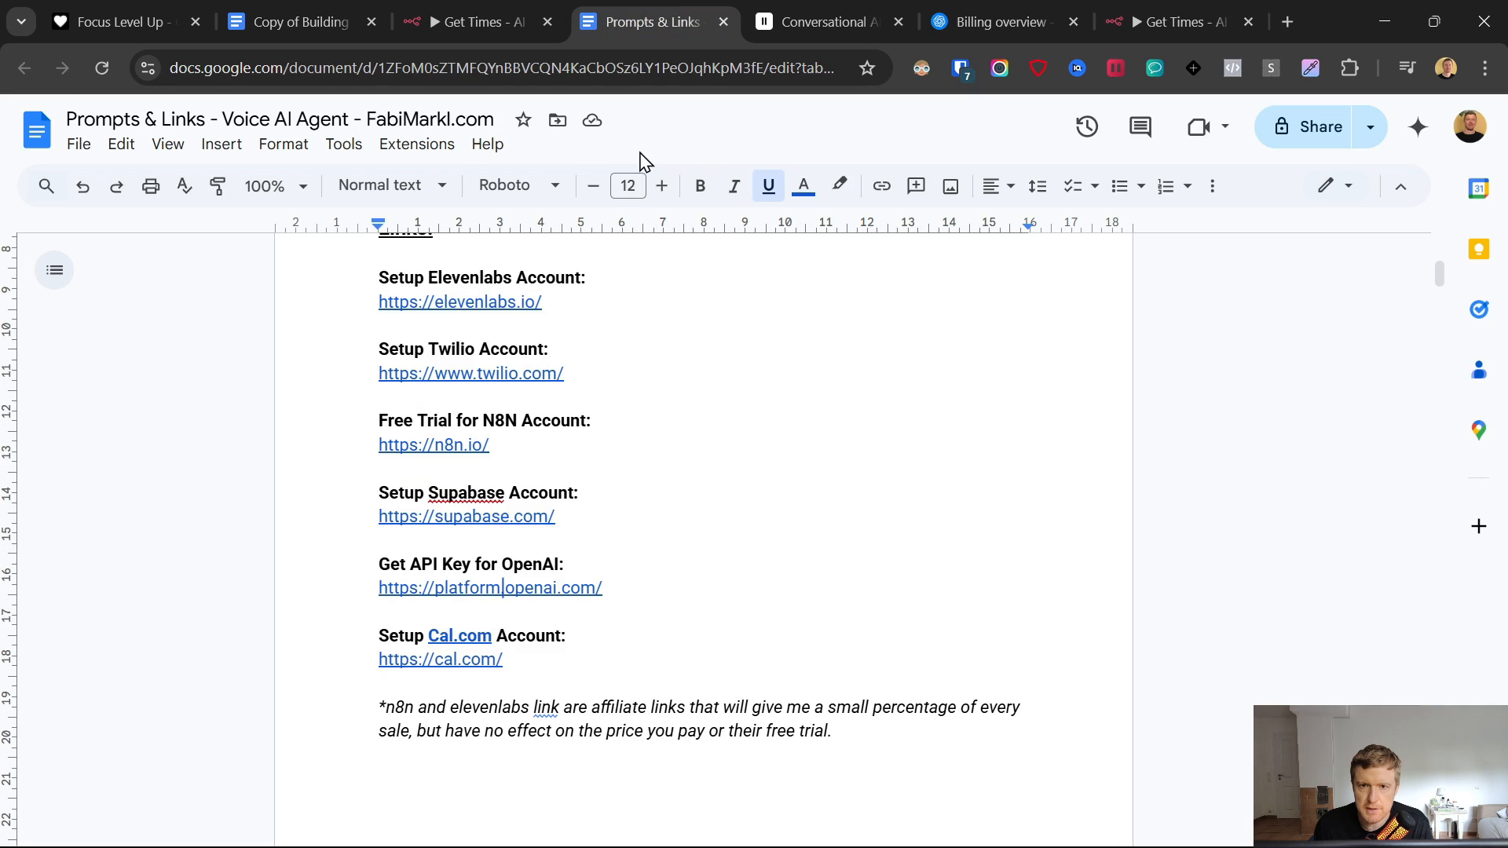
left_click(481, 520)
left_click(499, 550)
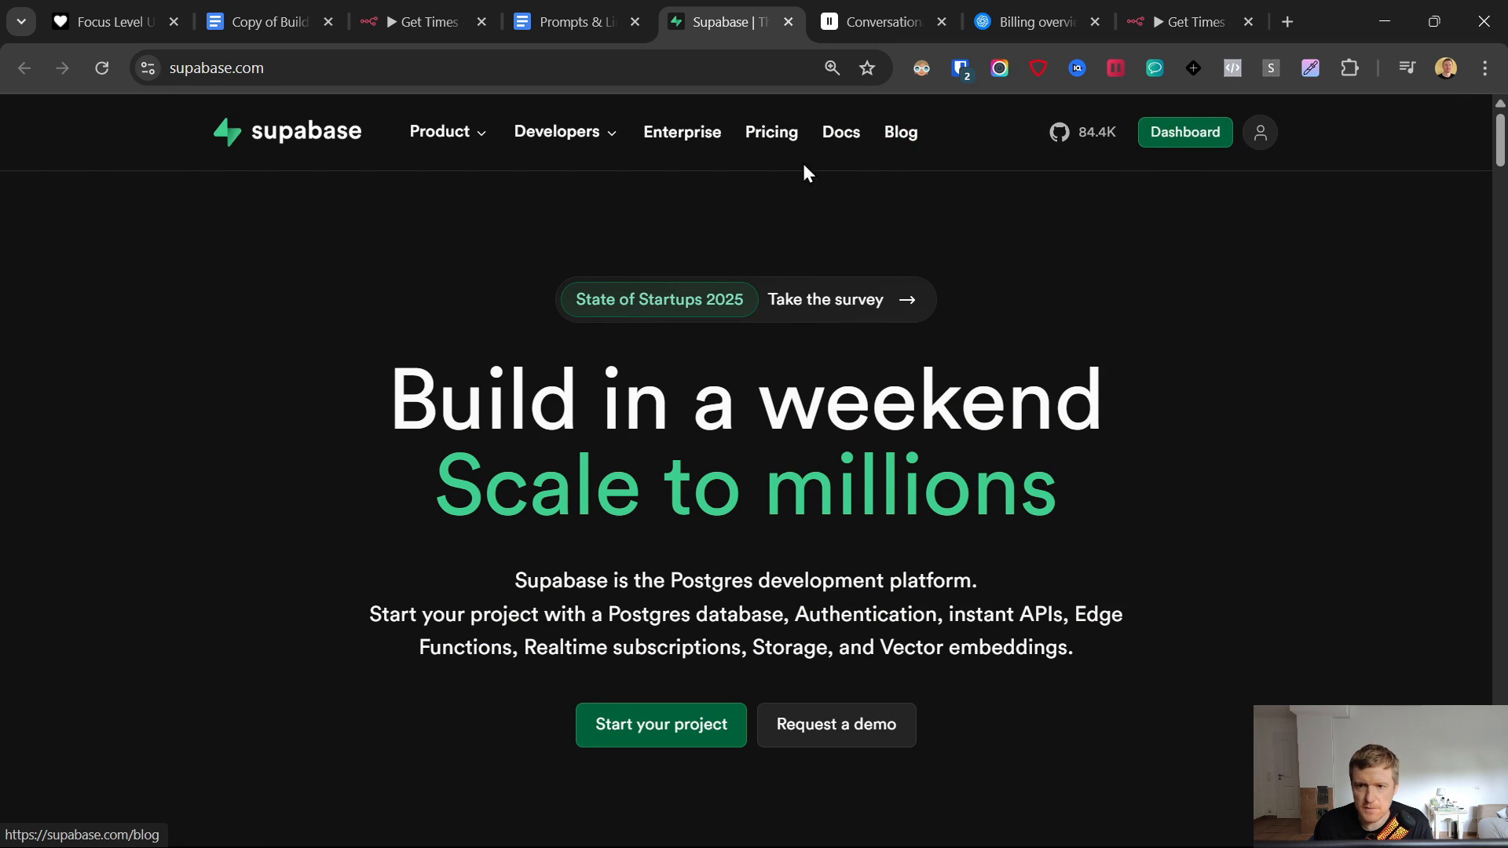
- Go to the Supabase dashboard and start a new project in the organization
left_click(1165, 134)
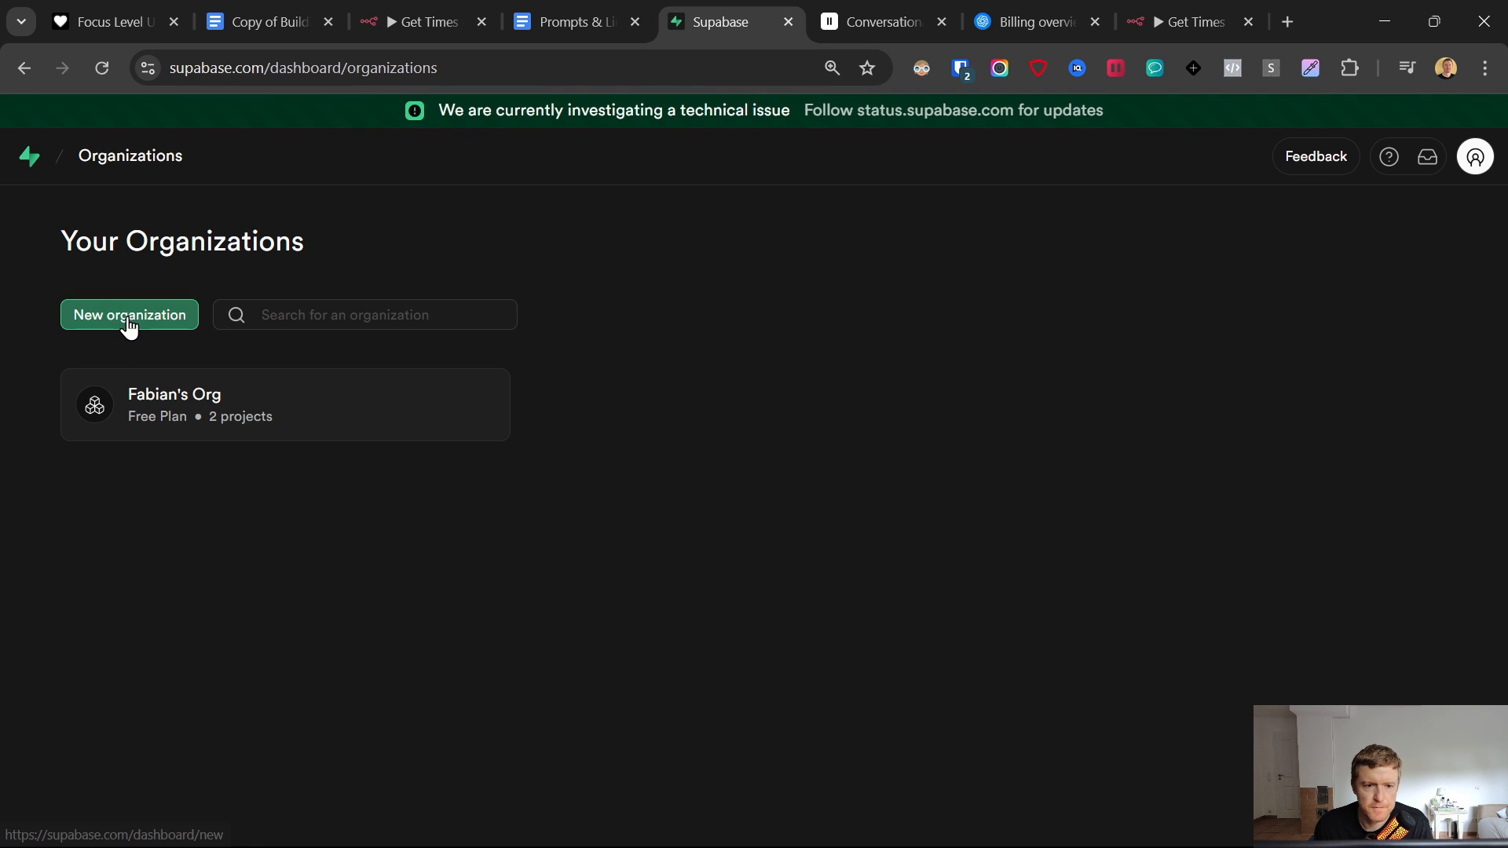
left_click(163, 405)
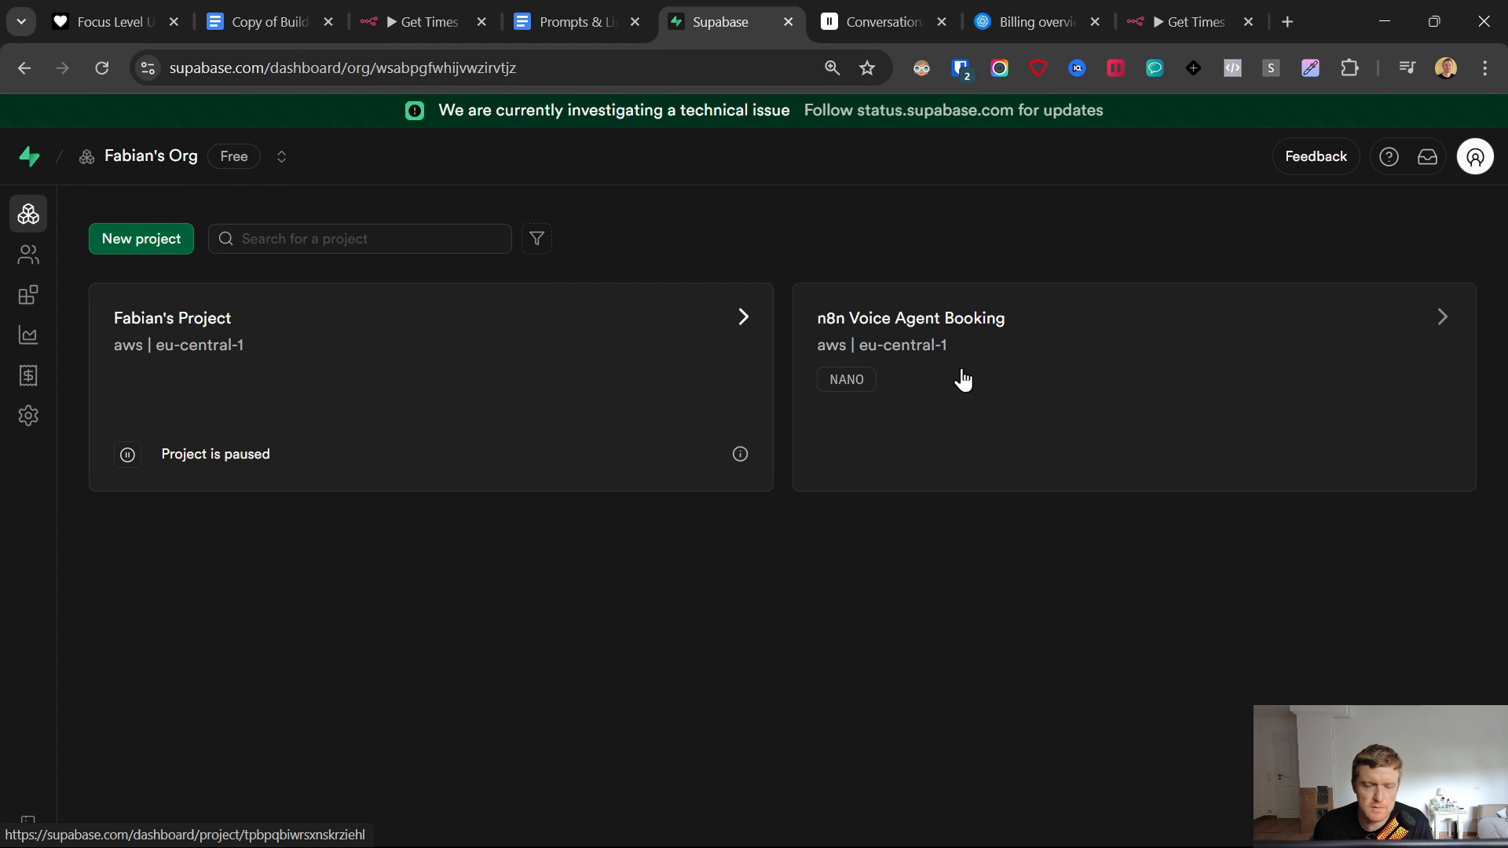
left_click(139, 240)
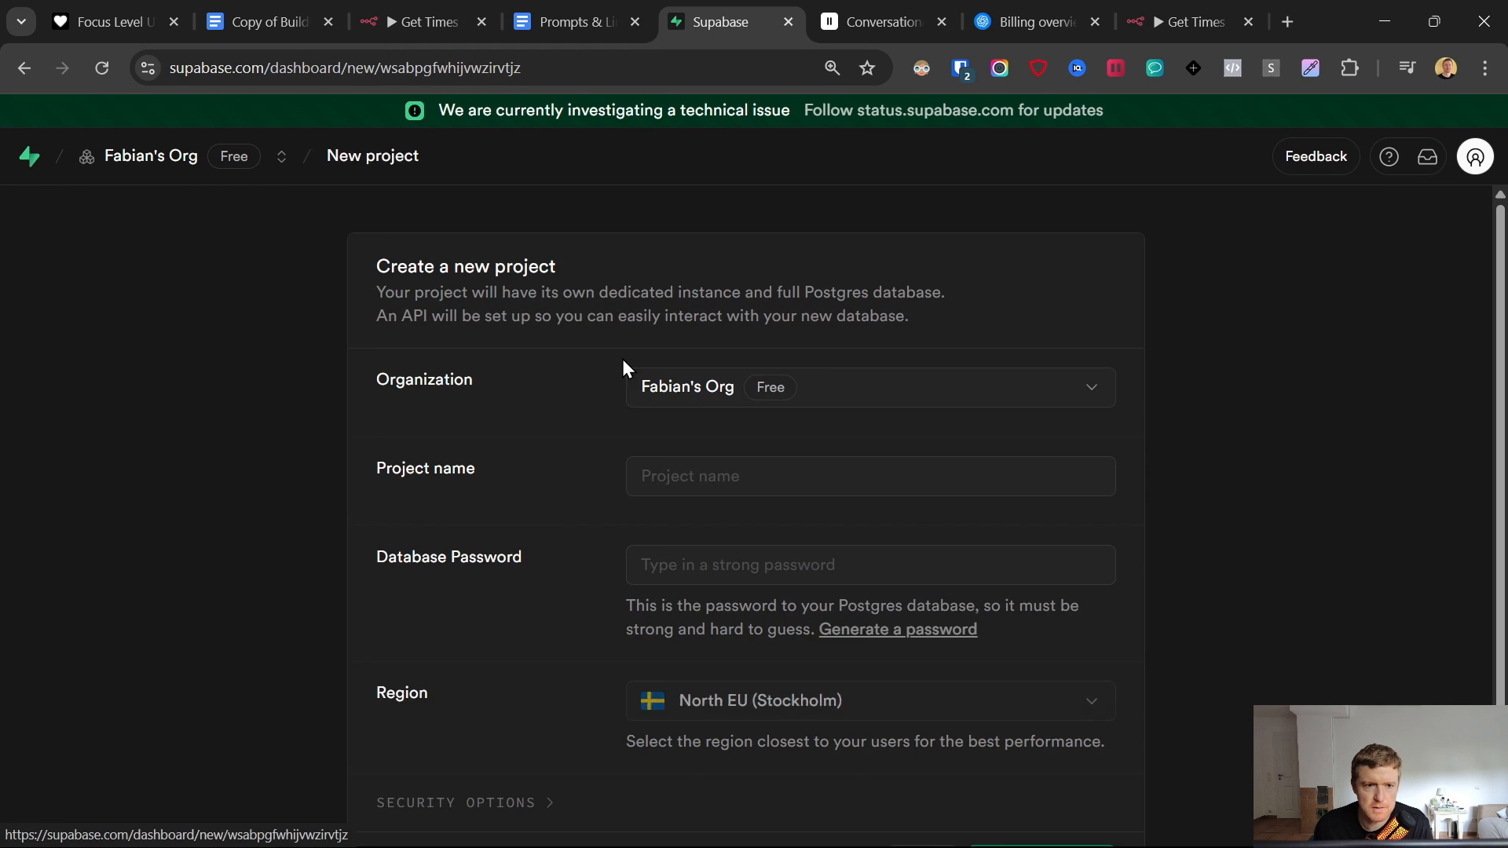
- Name the project 'Demo 13.6. Voice Agent' in Central EU (Frankfurt) with a generated password, and create it
left_click(705, 474)
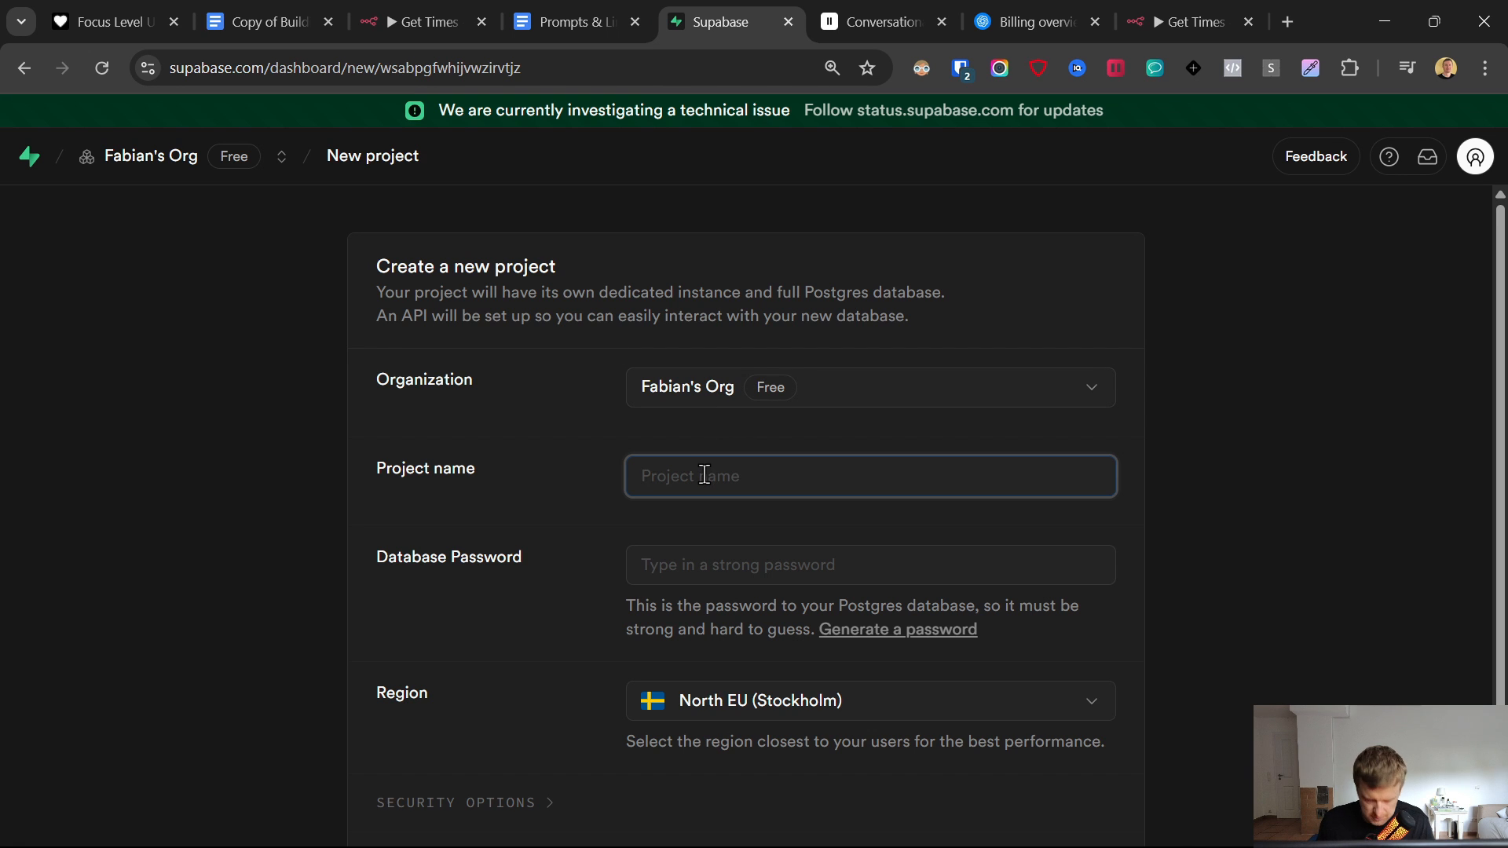
type("Demo 13.6.")
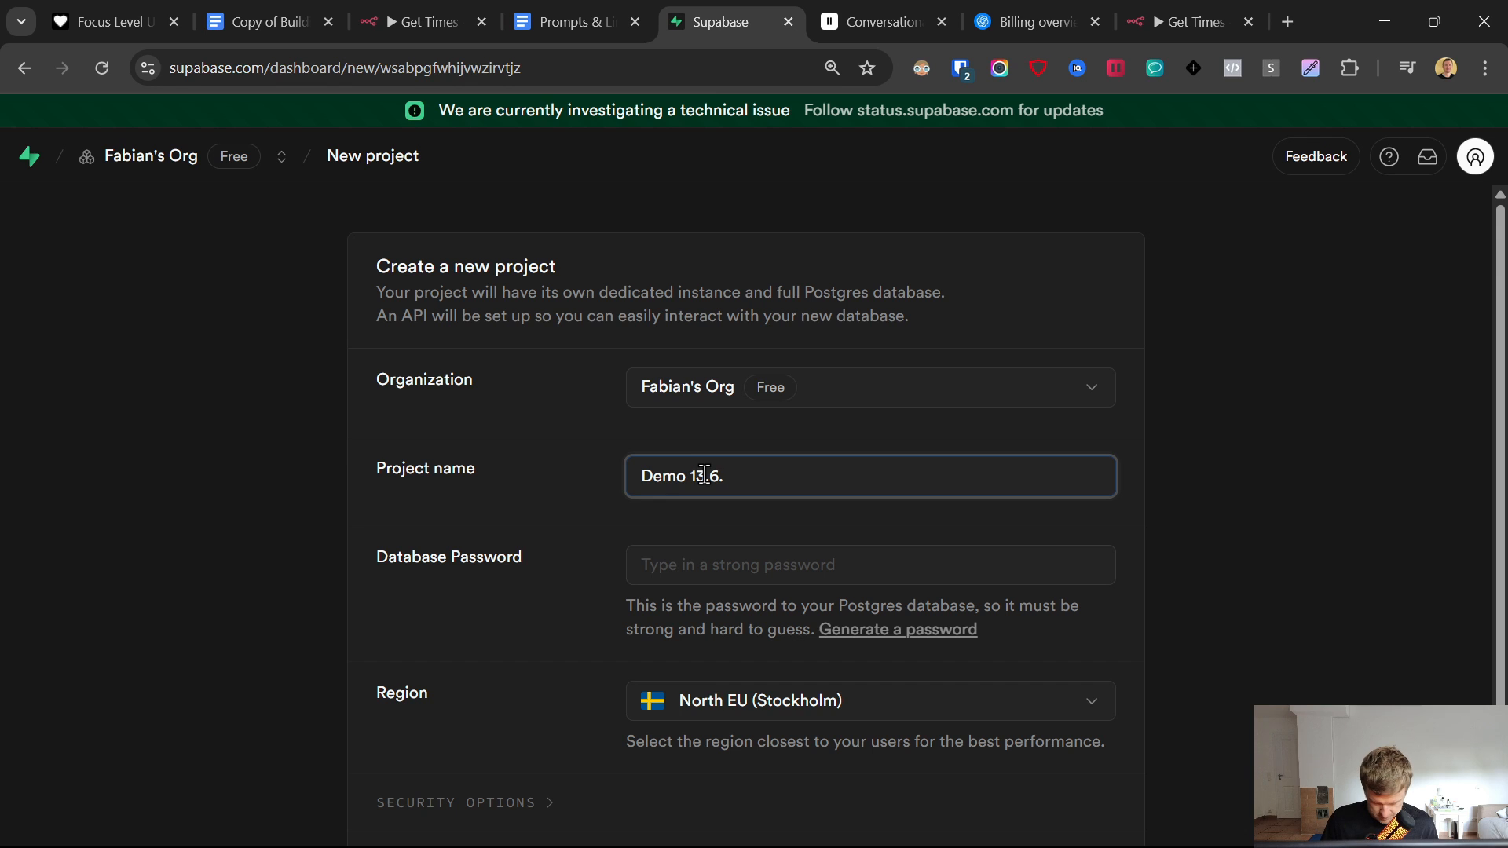
type(" Voice Agent")
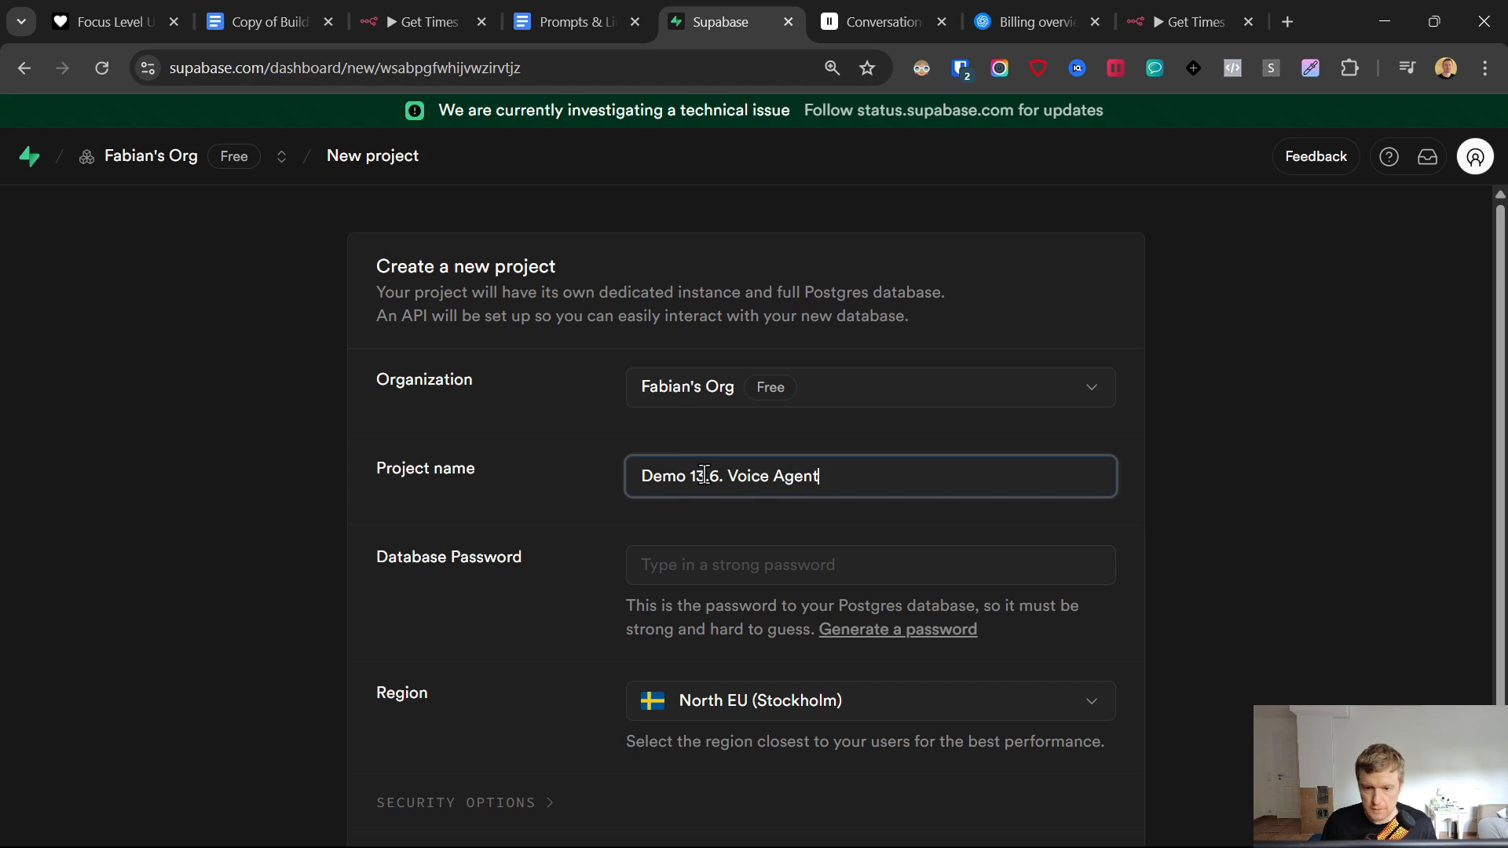
scroll(779, 526, "down", 2)
left_click(793, 552)
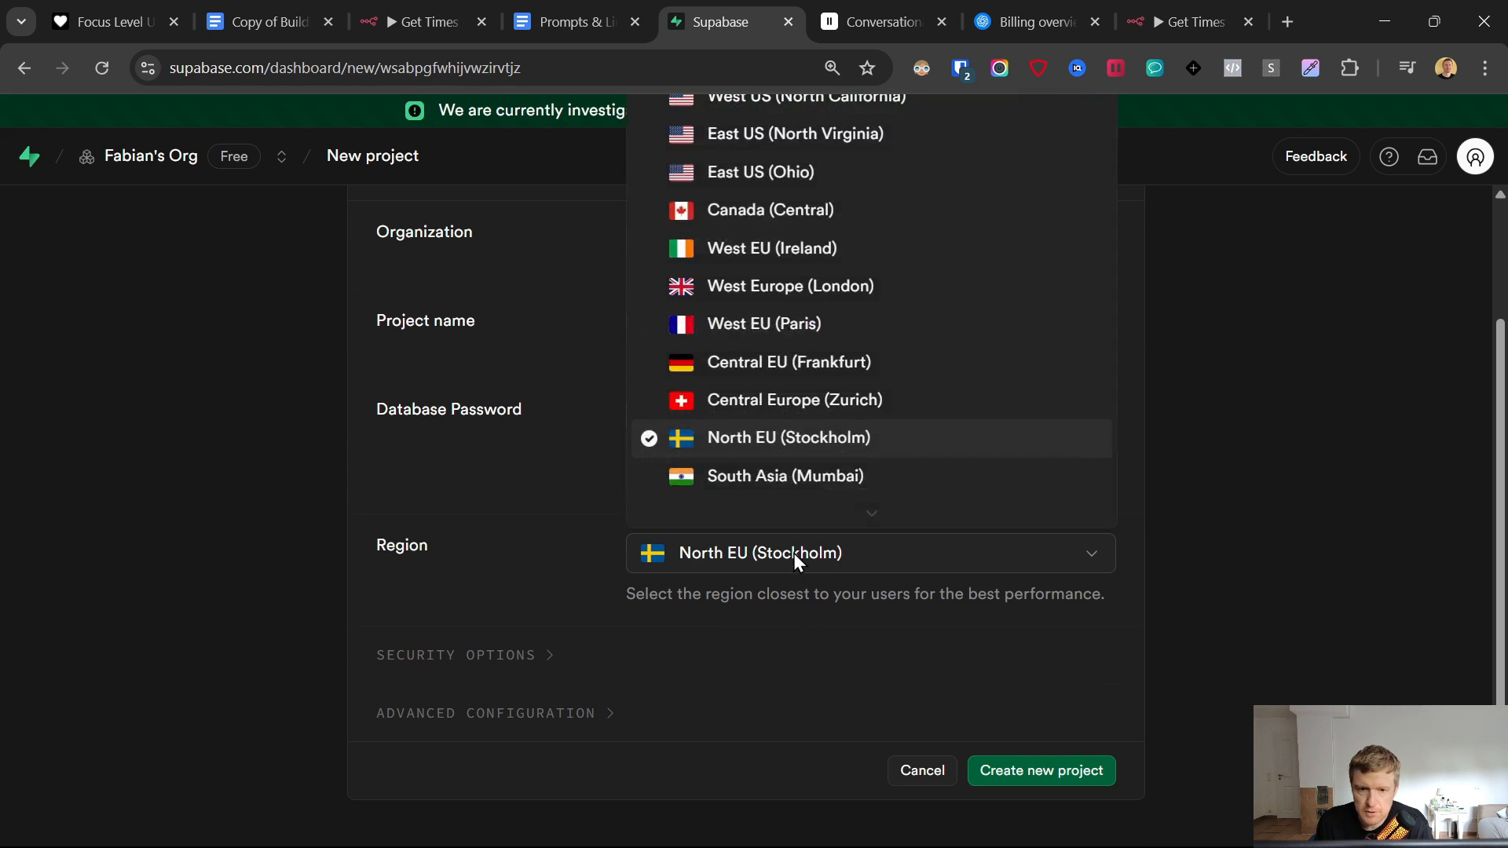
left_click(824, 362)
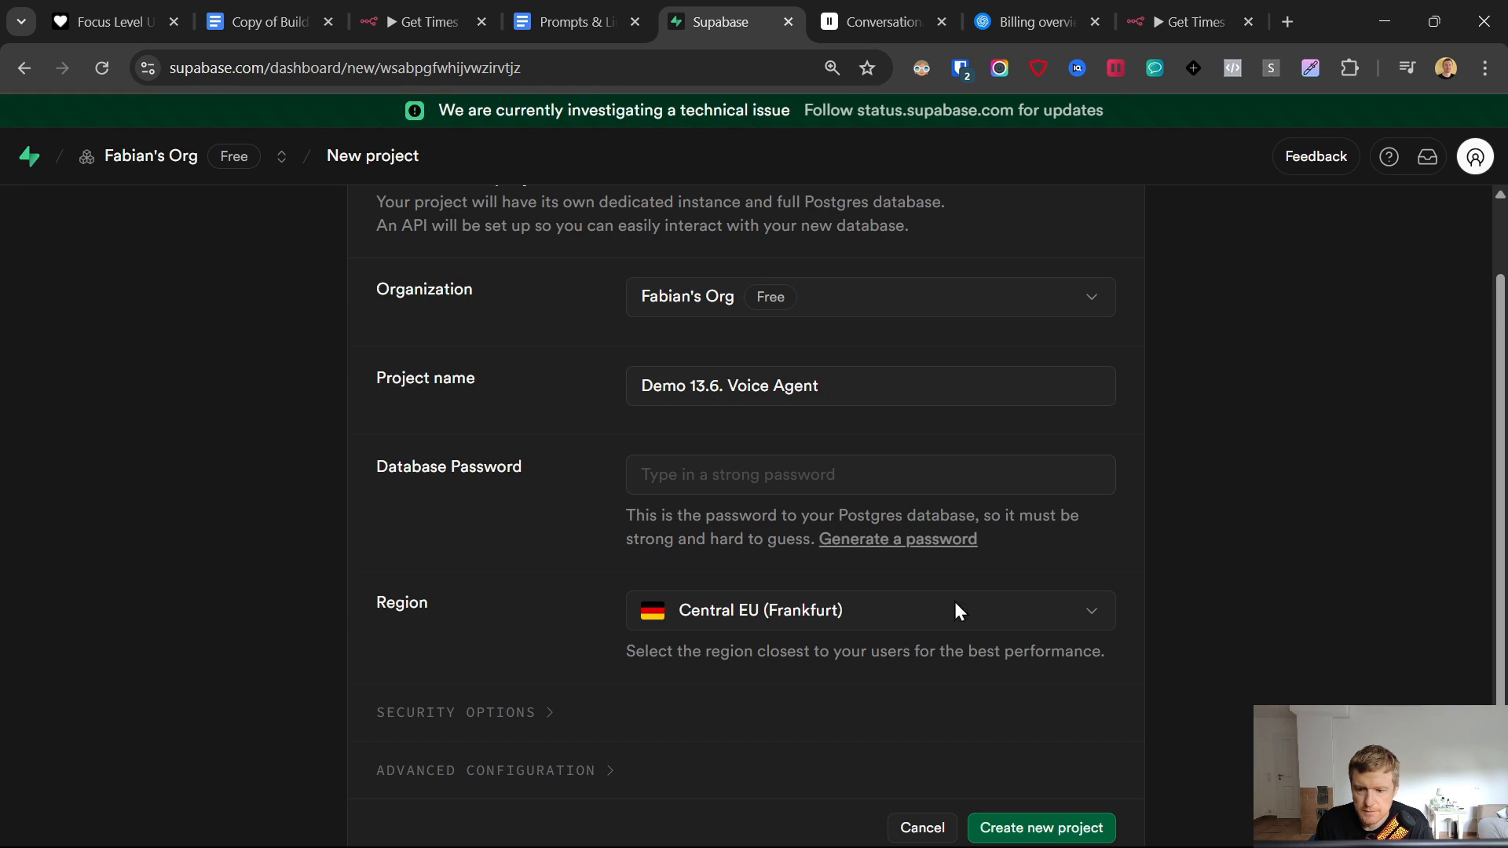
left_click(1052, 827)
left_click(903, 588)
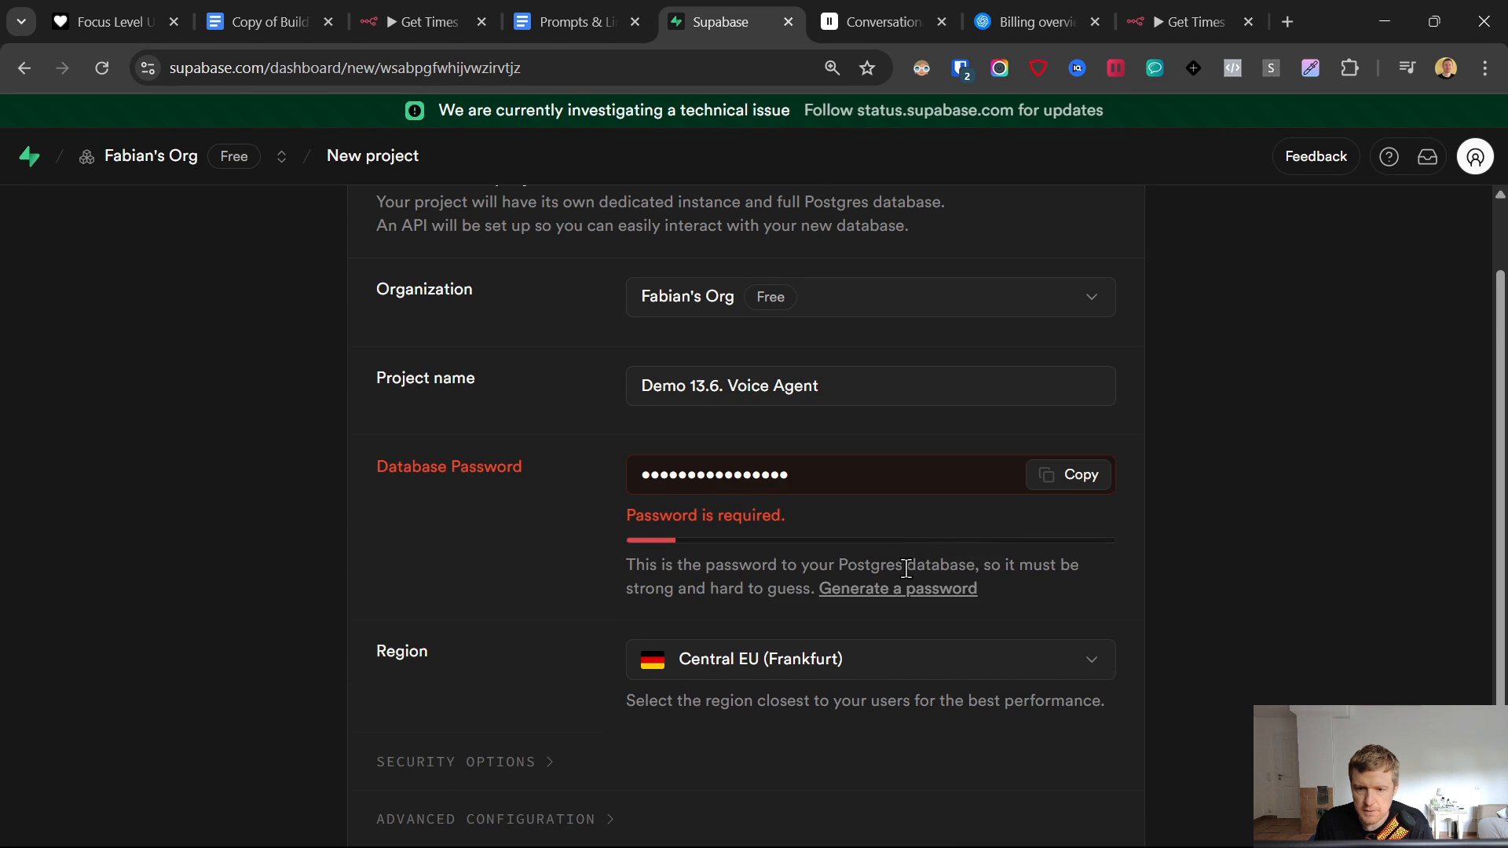
scroll(1021, 738, "down", 1)
left_click(1035, 773)
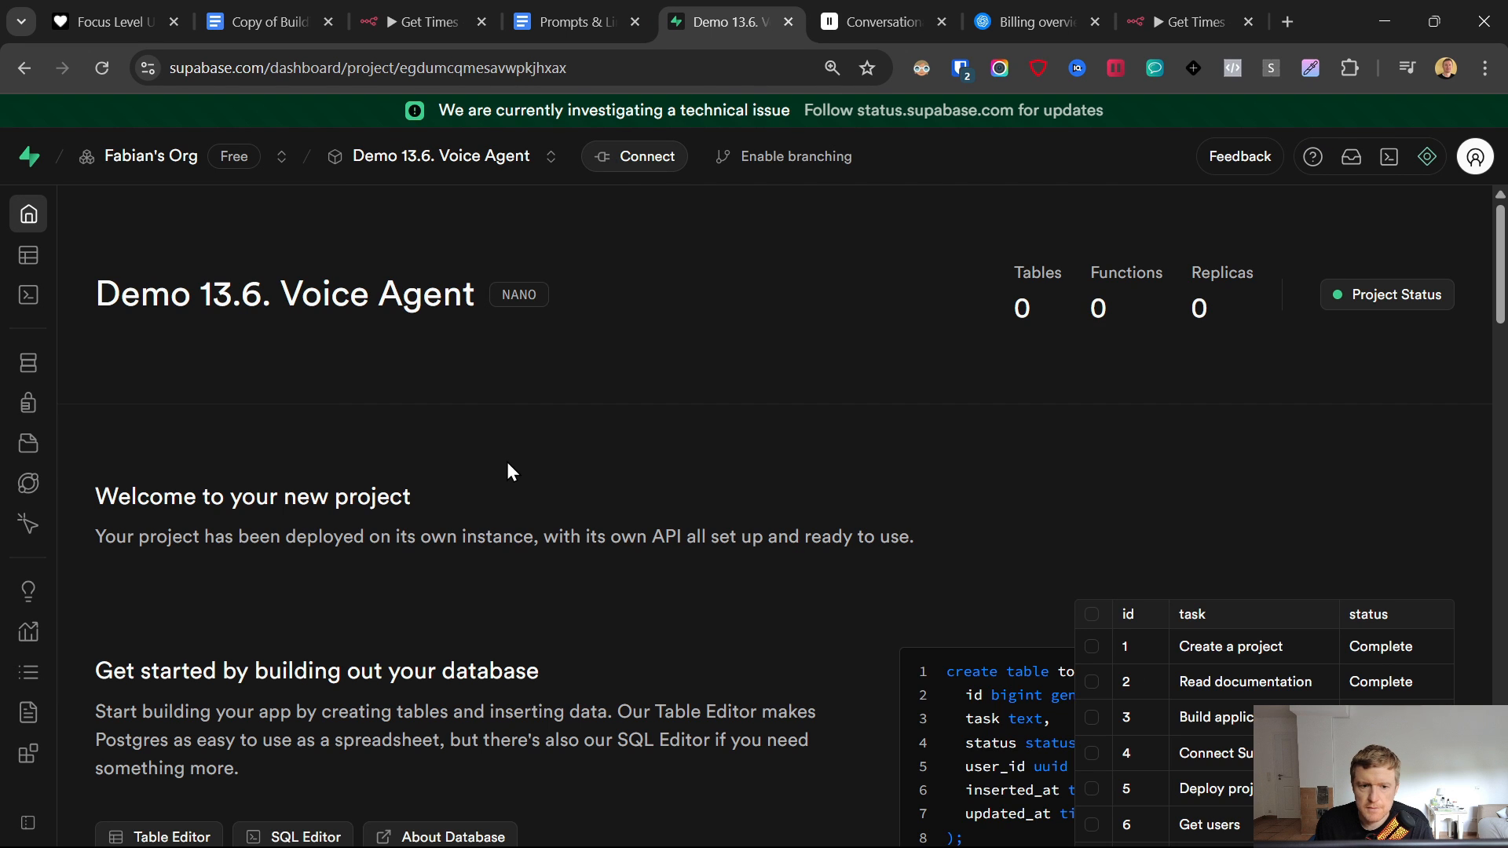
- In the Table Editor, create and save a new table named 'Appointment Voice Agent'
left_click(28, 255)
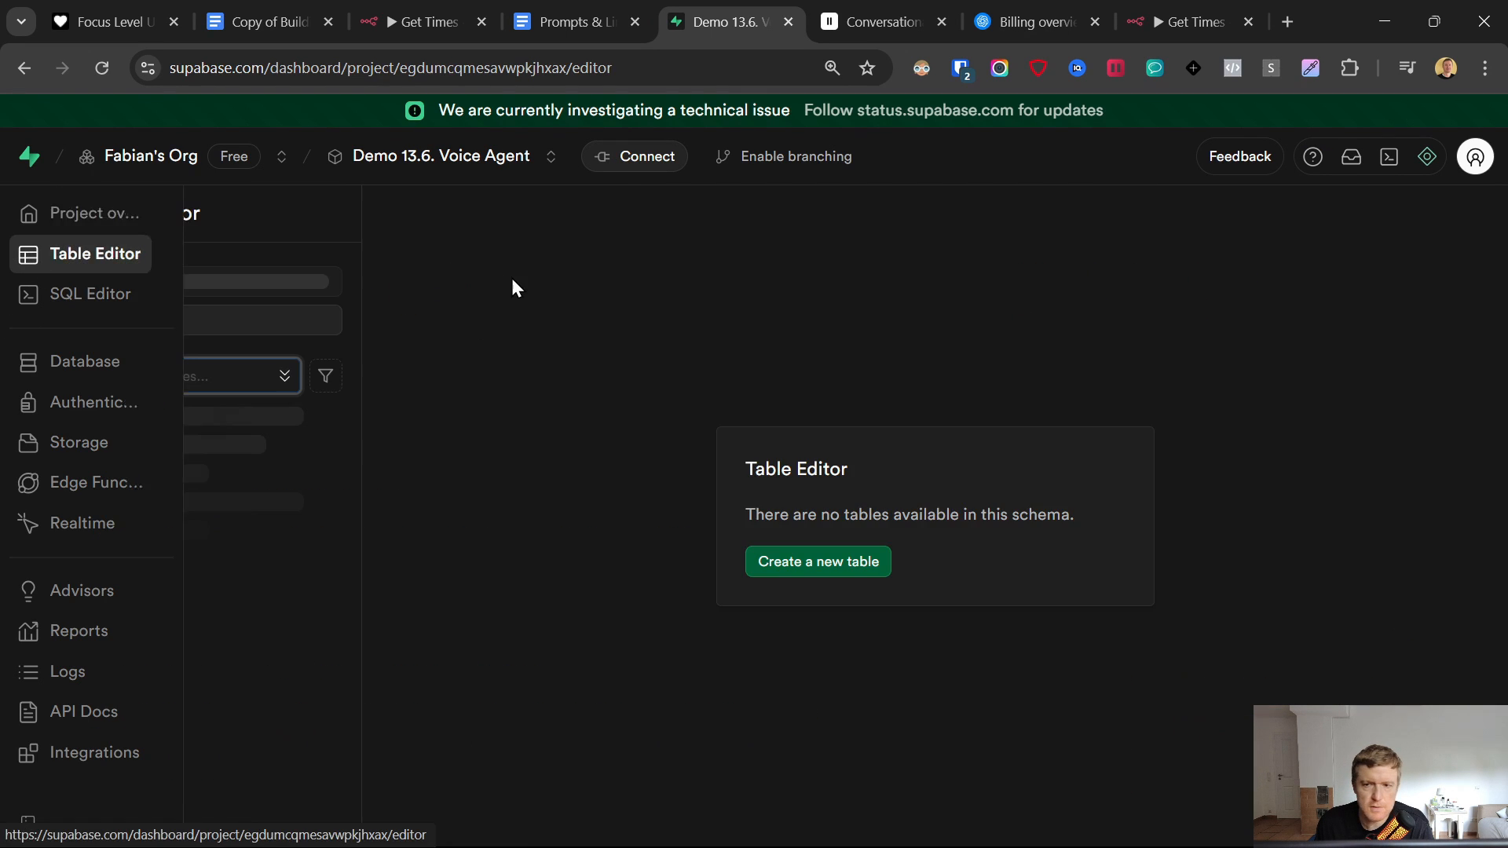
left_click(787, 562)
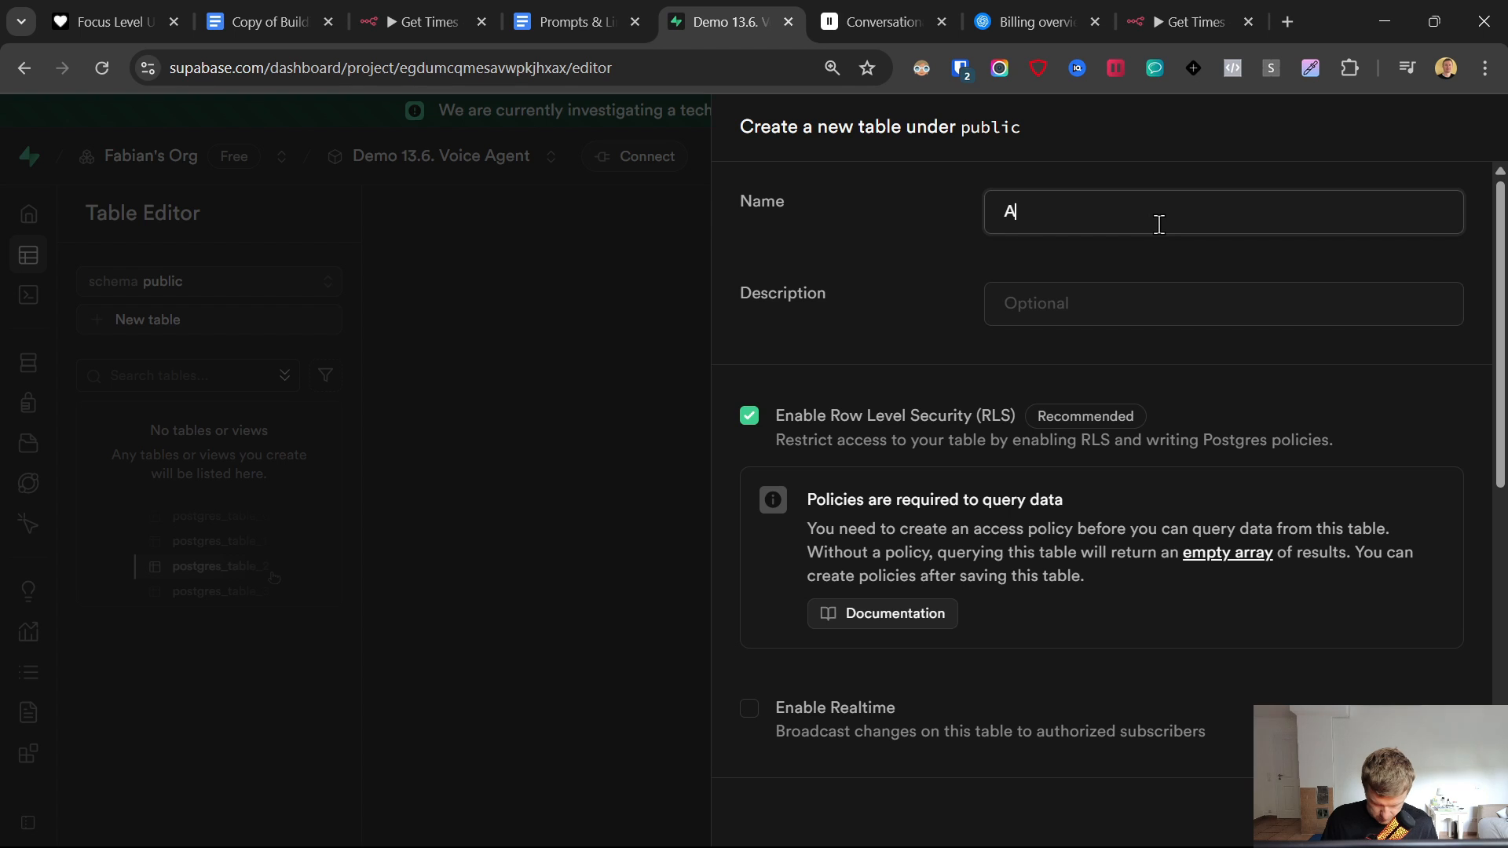
type("Appointment V")
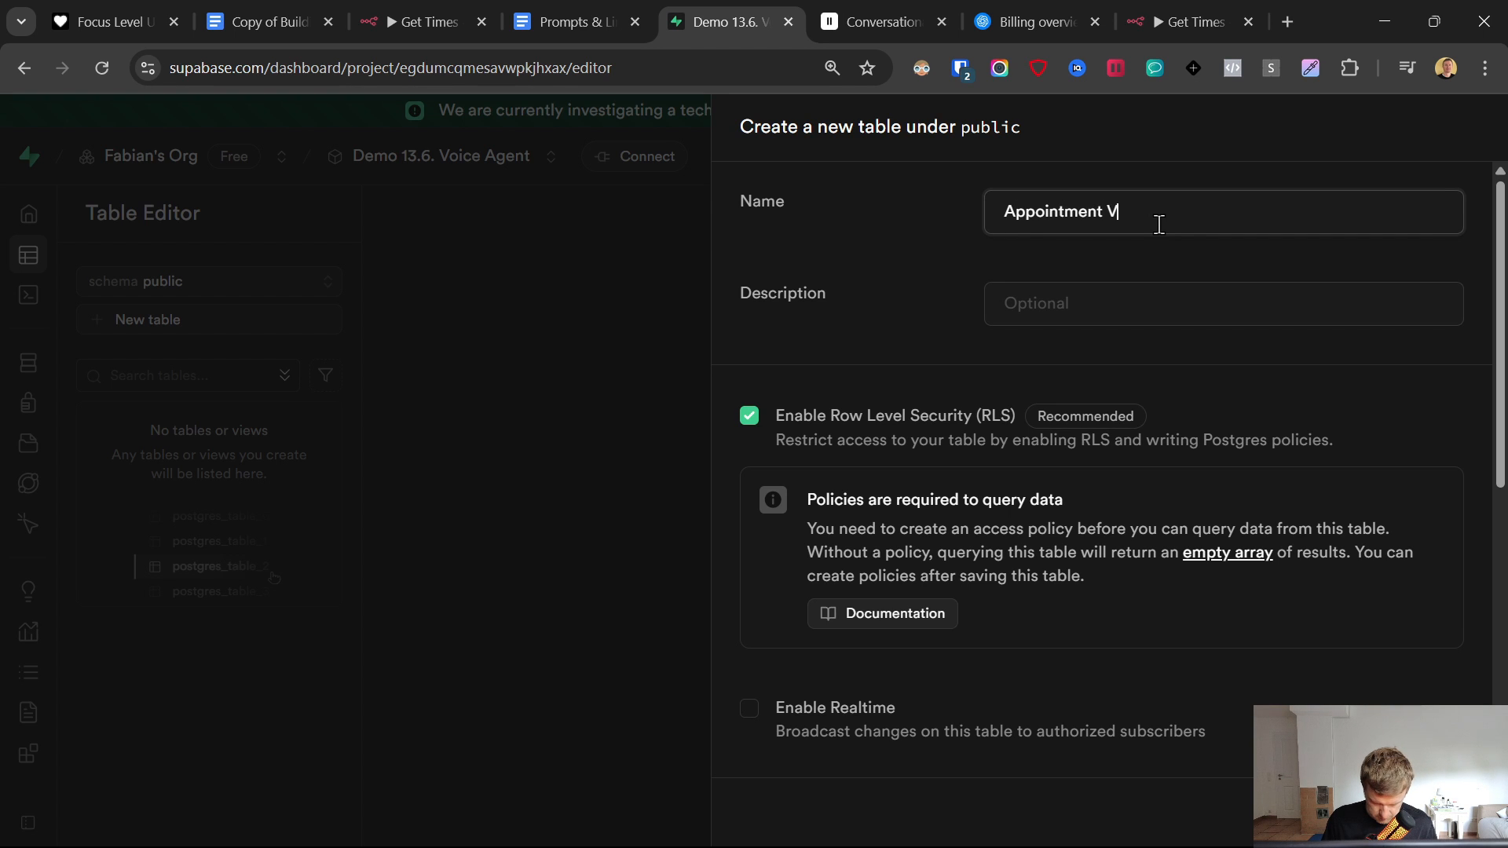
type("oice A")
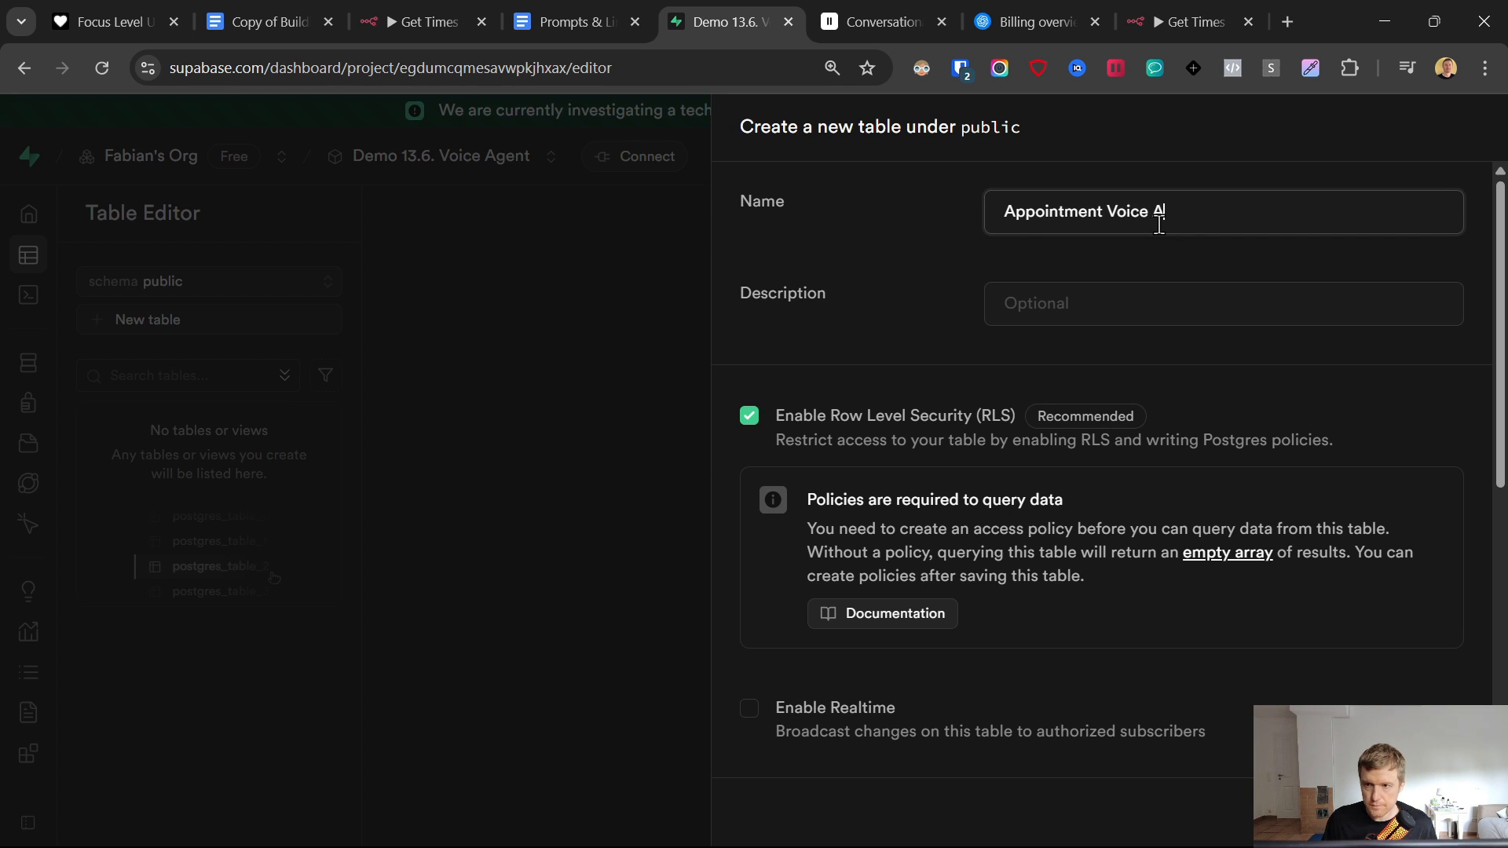
type("gent")
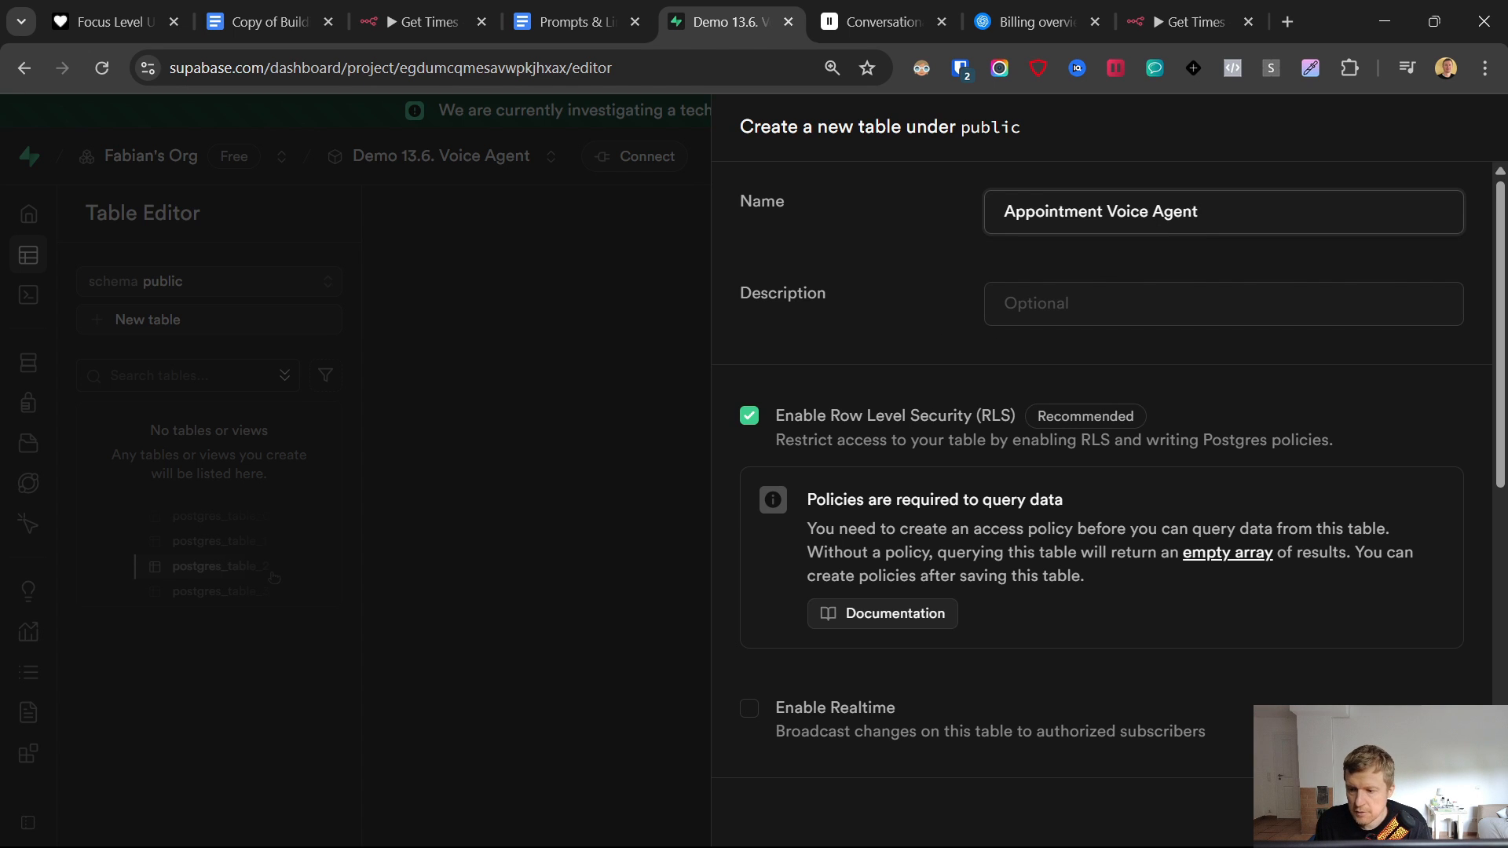
left_click(1464, 813)
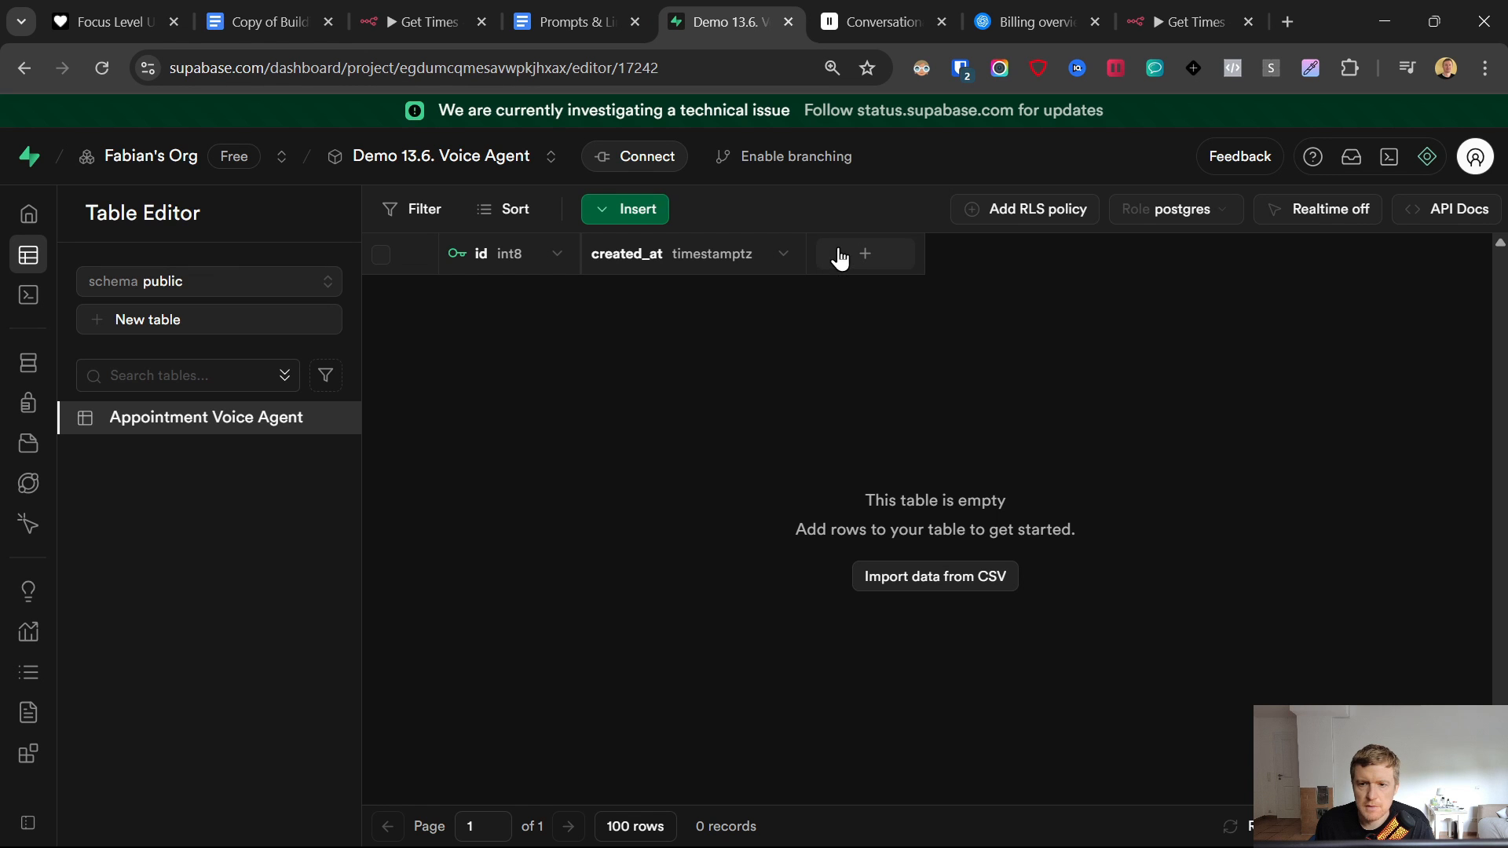
- Add a text column named Name to the table
left_click(856, 253)
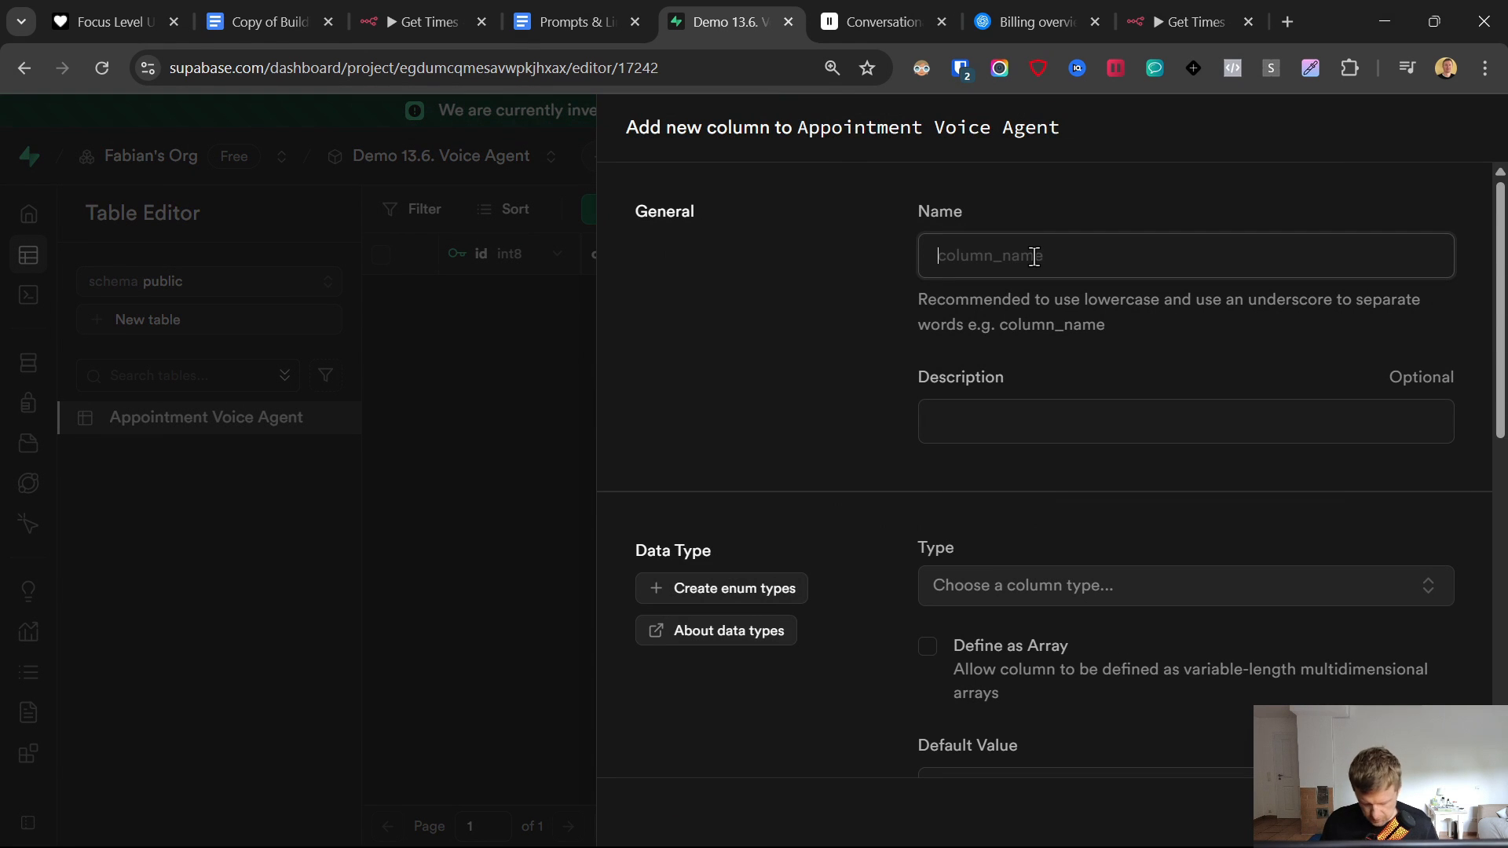
type("Name")
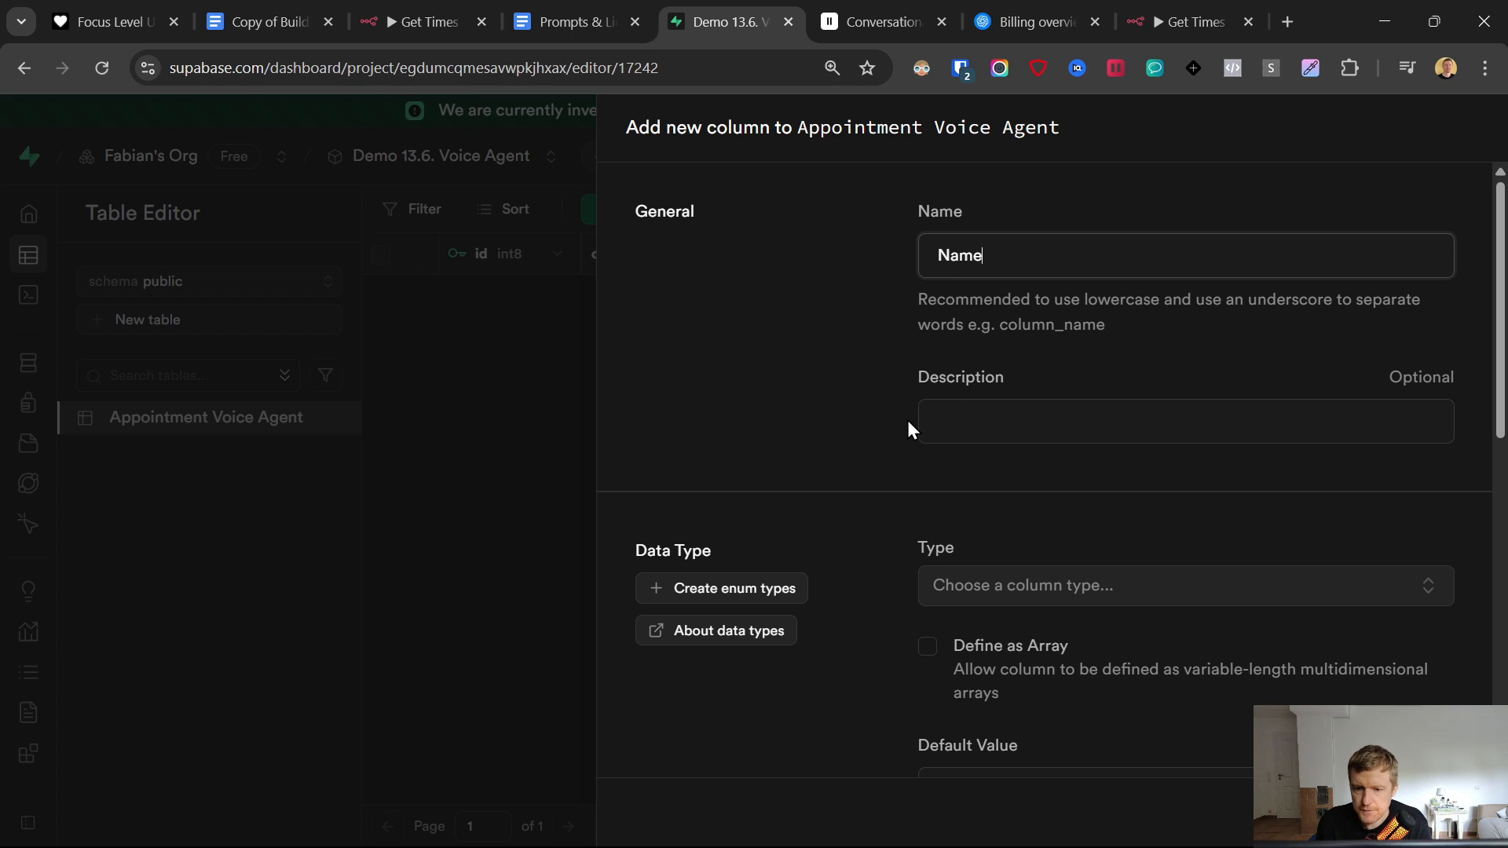
scroll(896, 424, "down", 6)
scroll(903, 440, "down", 4)
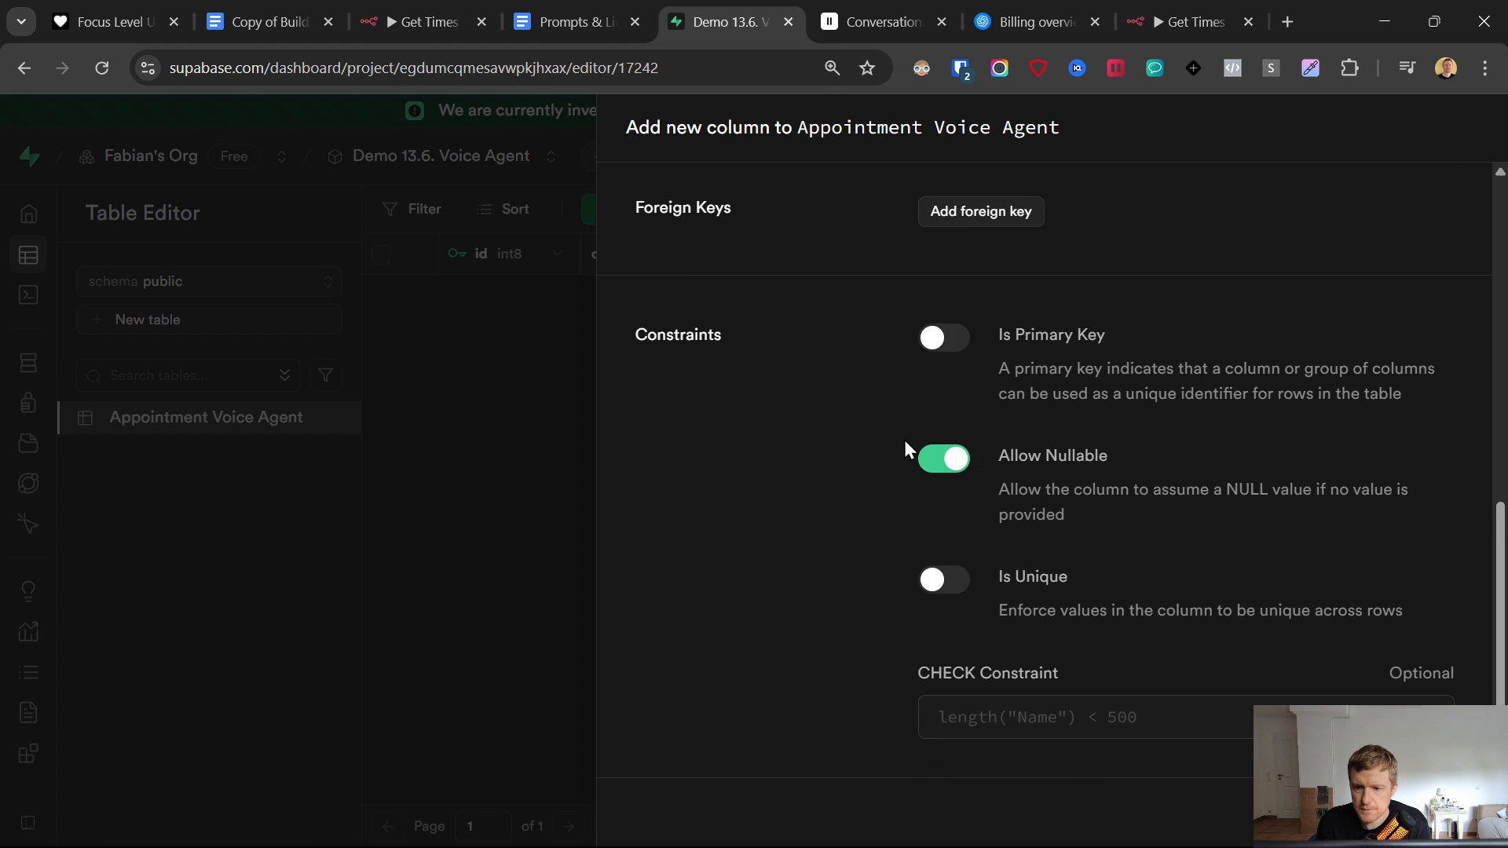
scroll(903, 440, "up", 10)
left_click(971, 589)
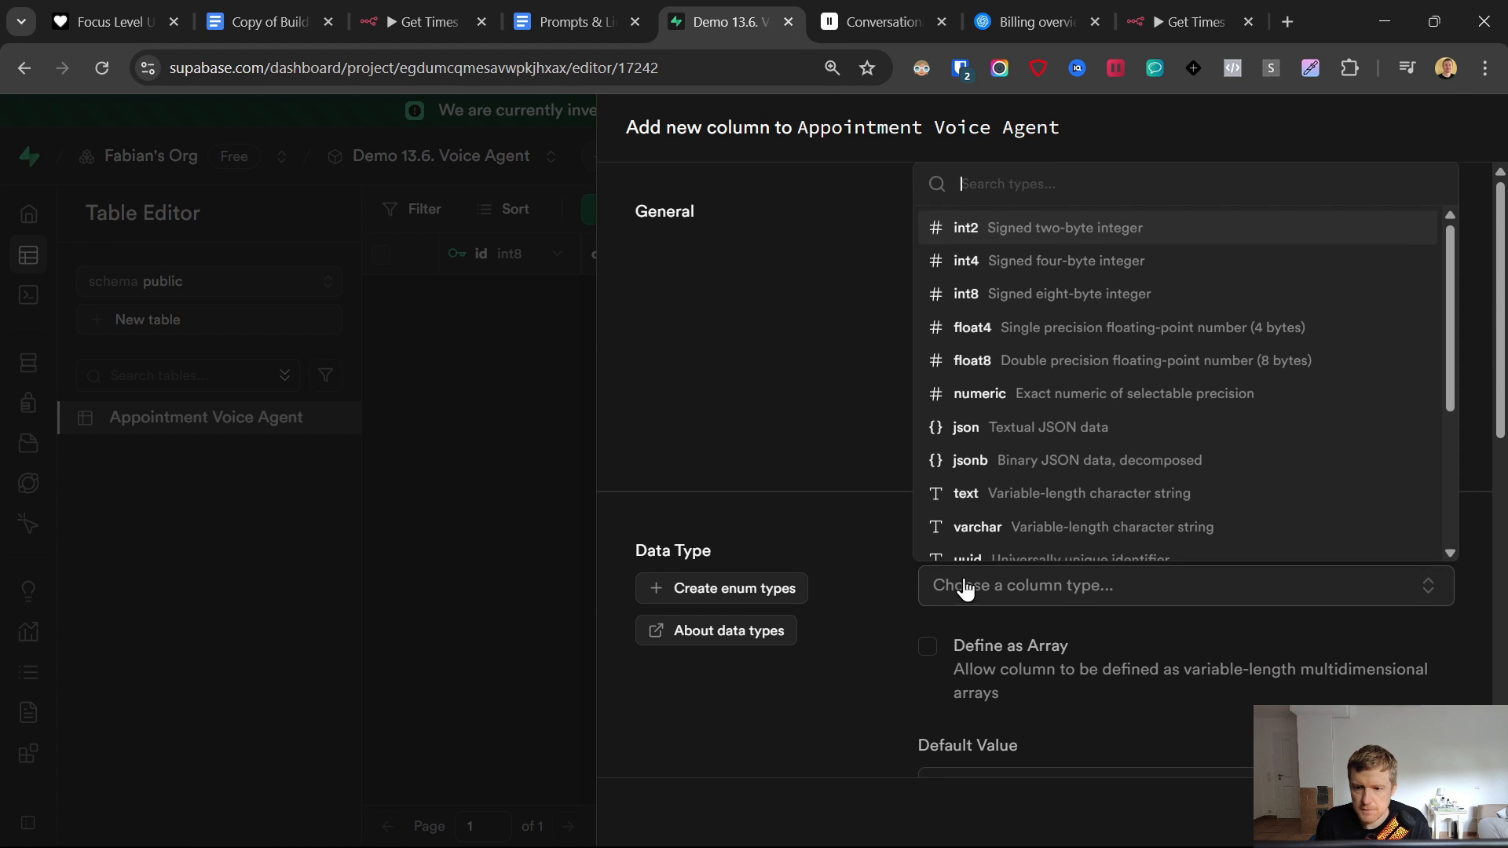
left_click(989, 490)
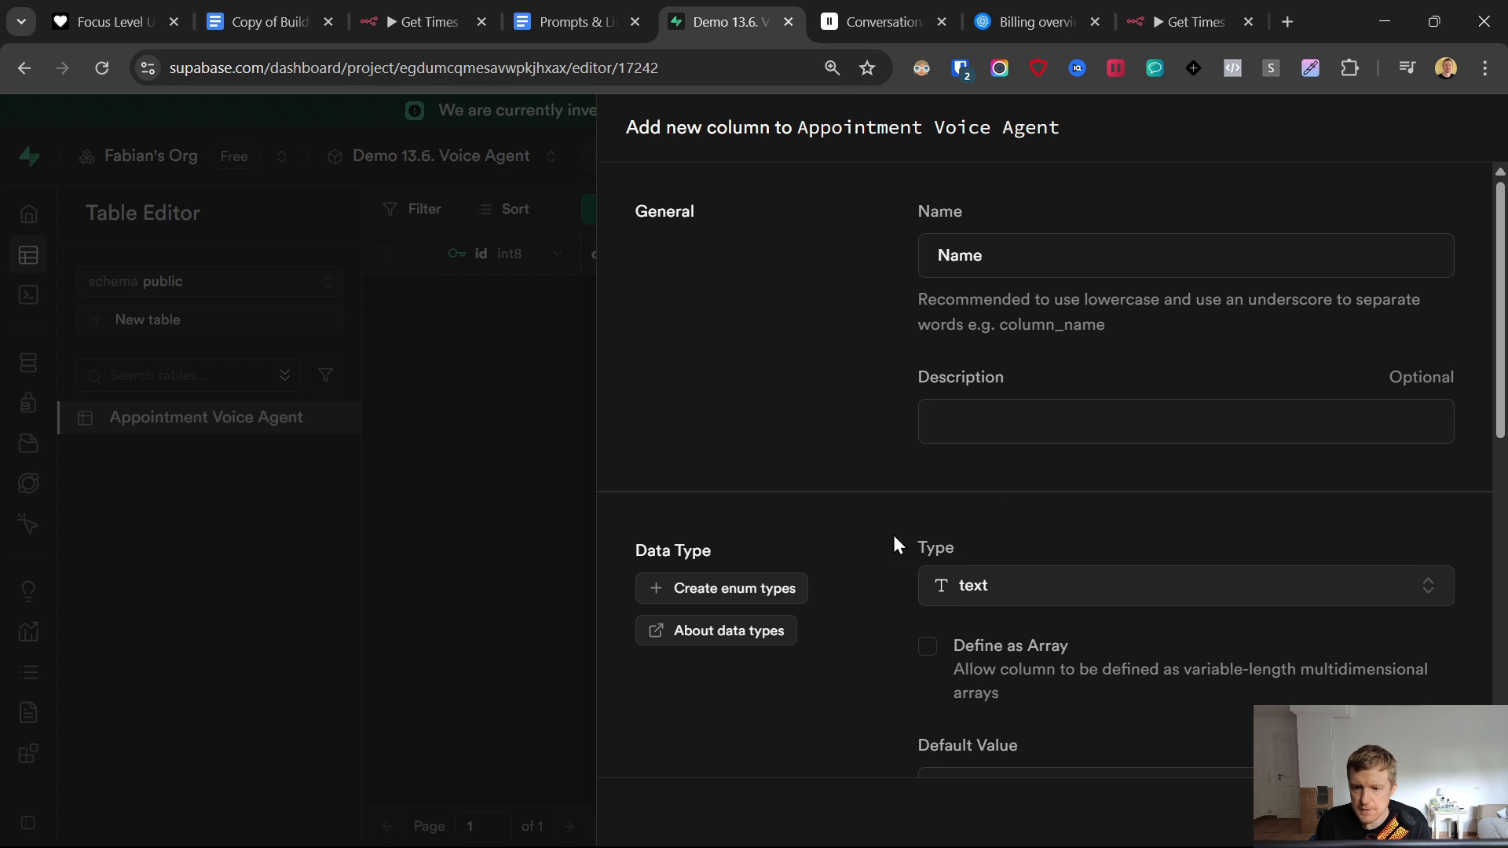
left_click(1462, 813)
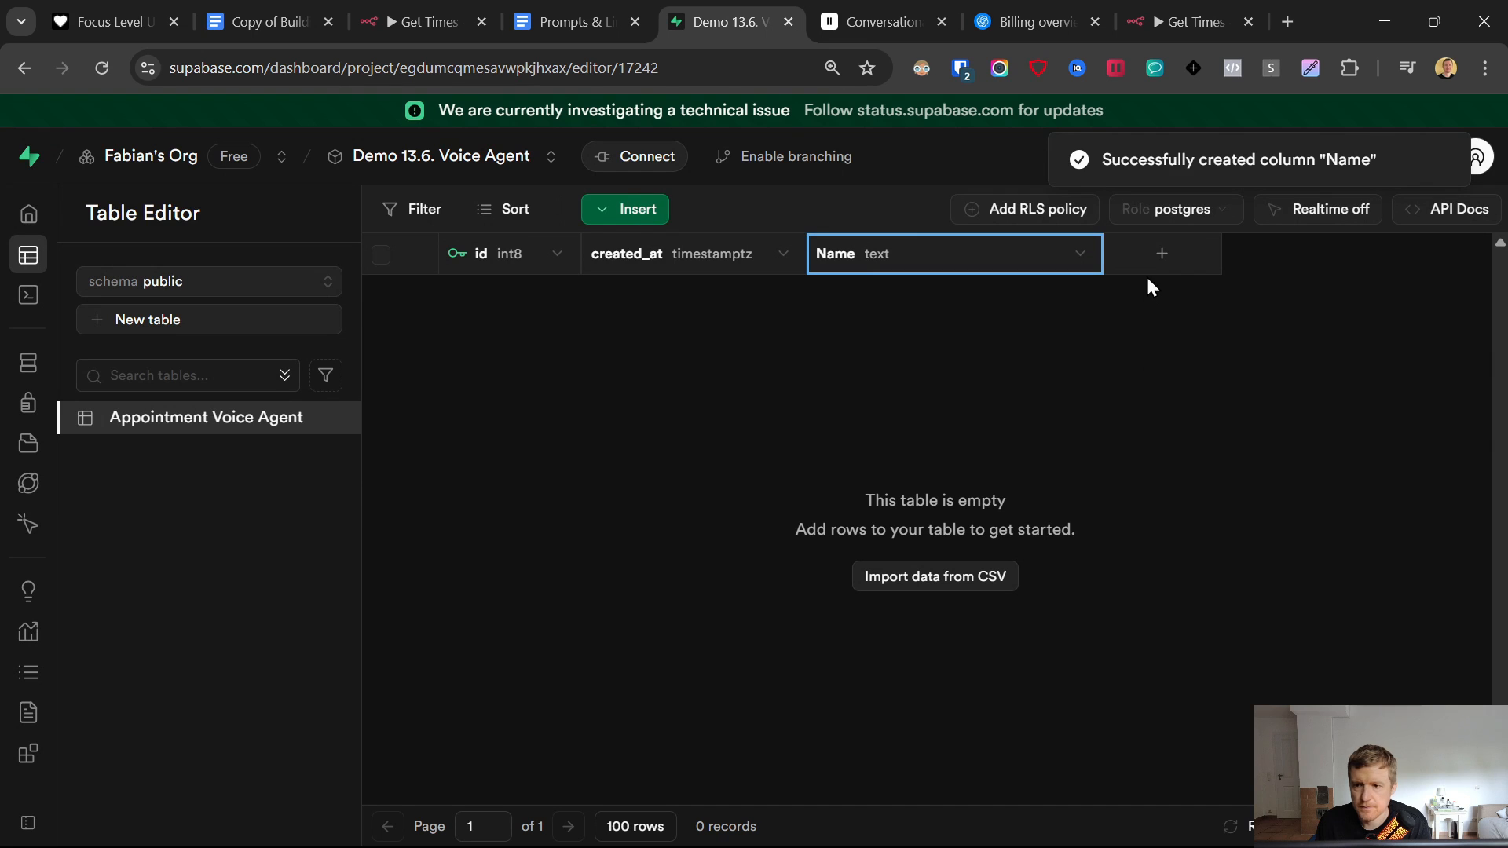
- Add text columns Phone Number and Summary
left_click(1154, 253)
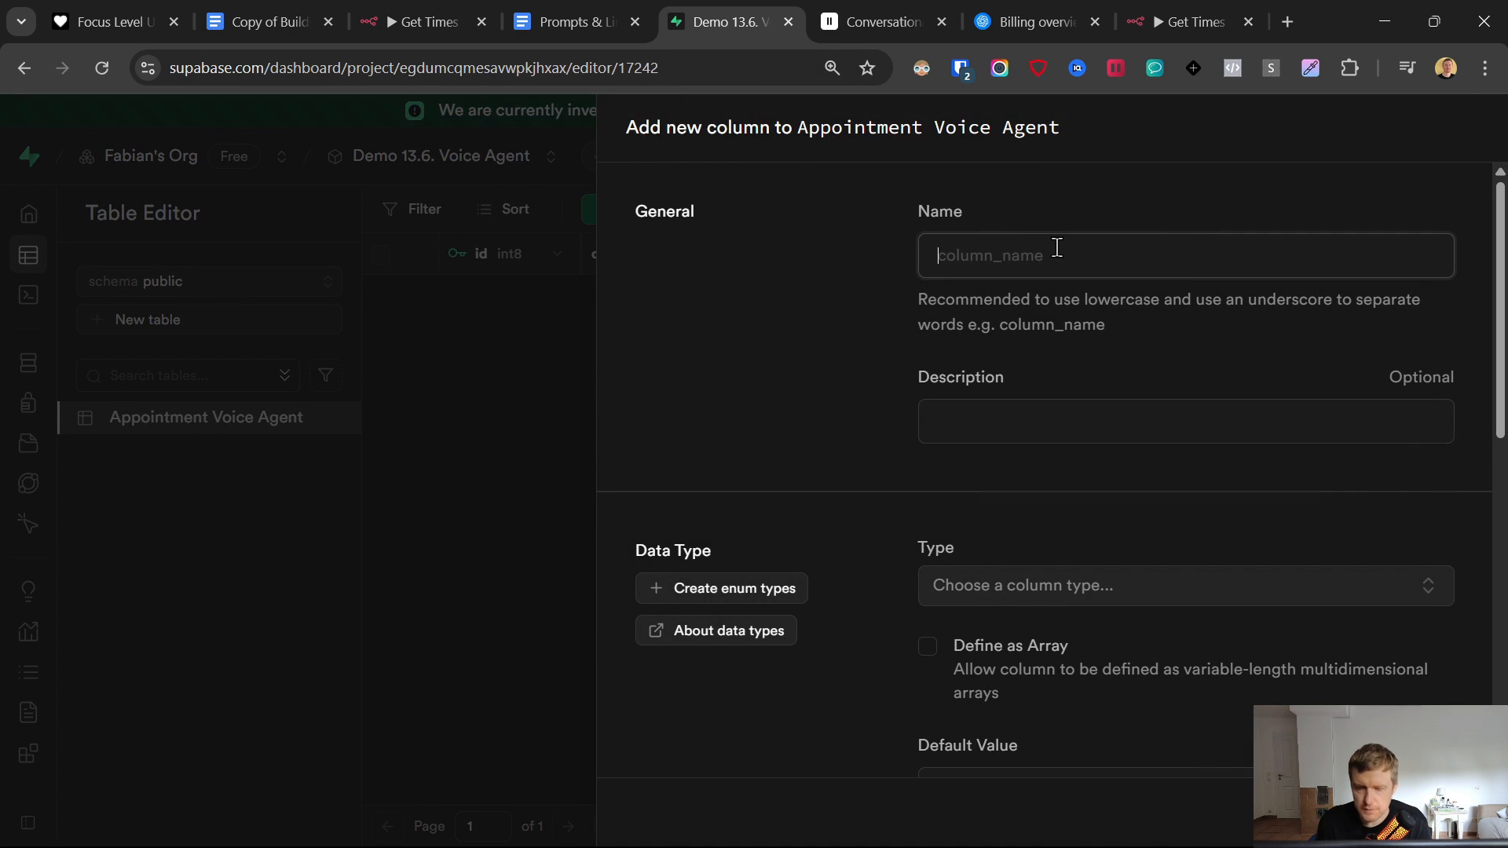
type("Ph")
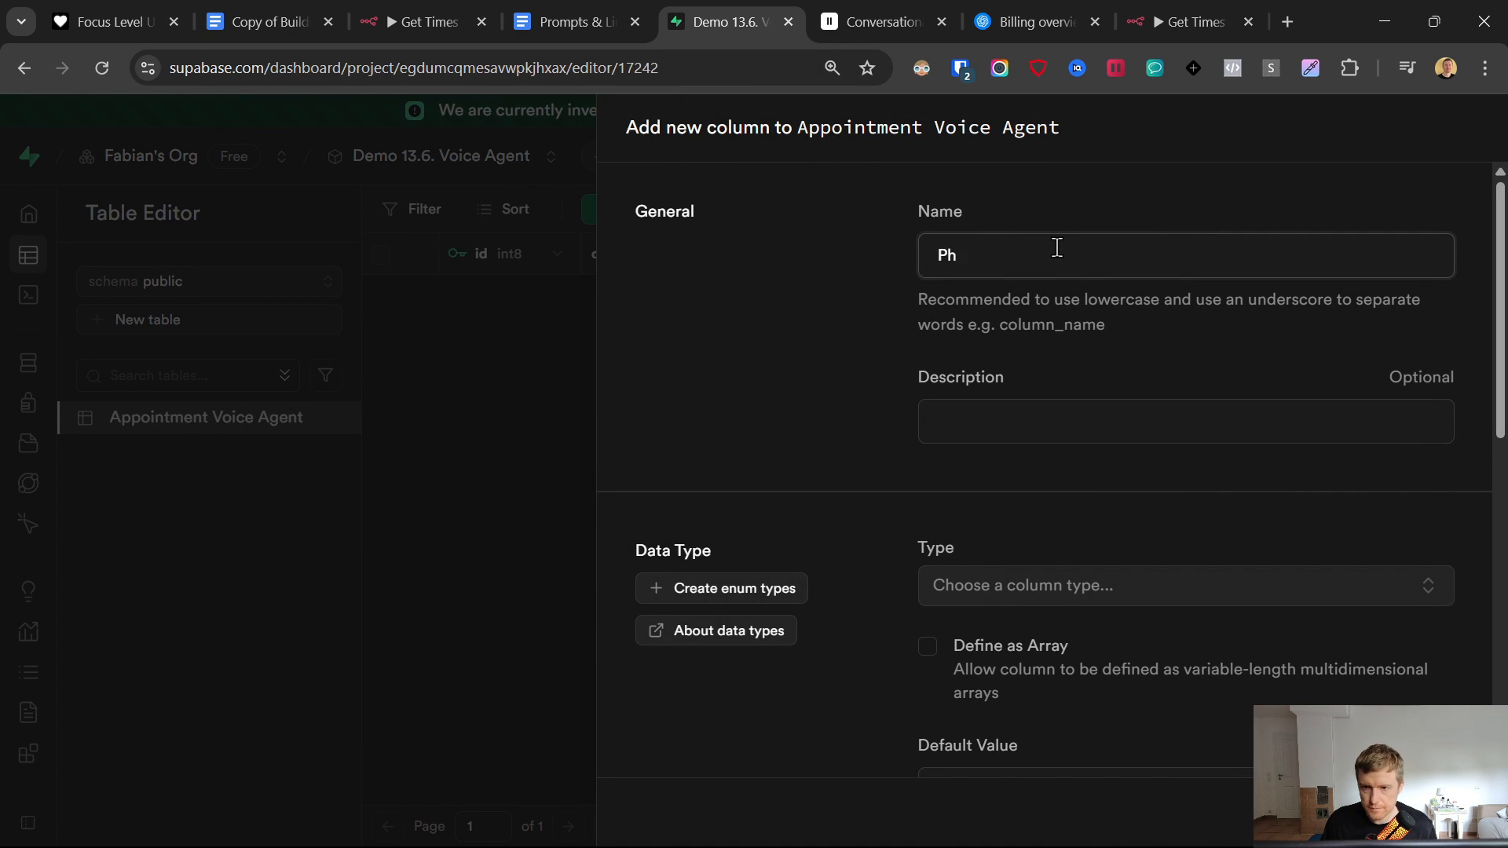
type("one Number")
scroll(1048, 360, "down", 5)
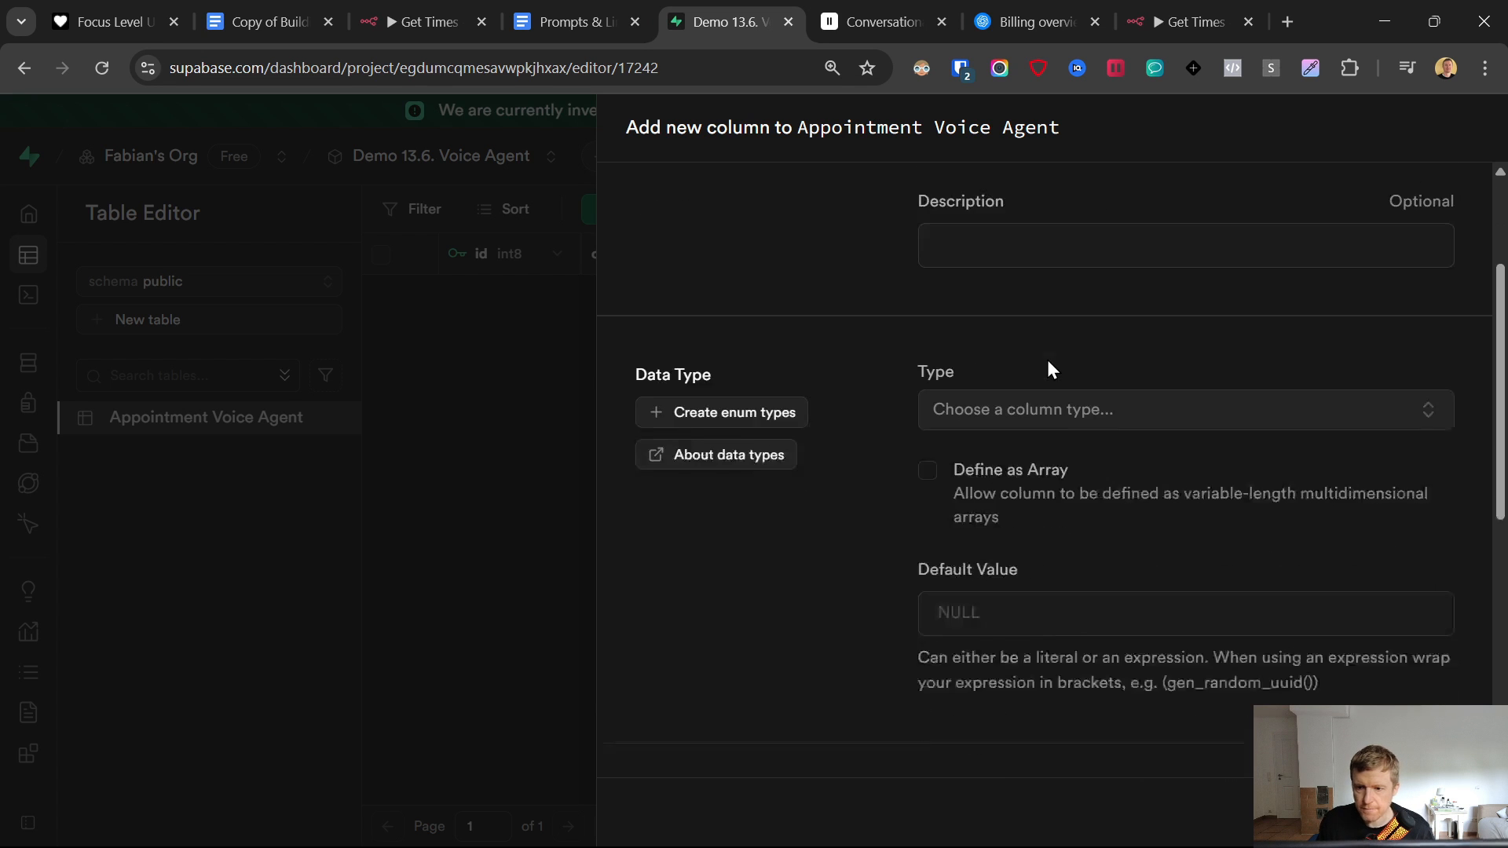
scroll(1022, 490, "up", 2)
left_click(995, 273)
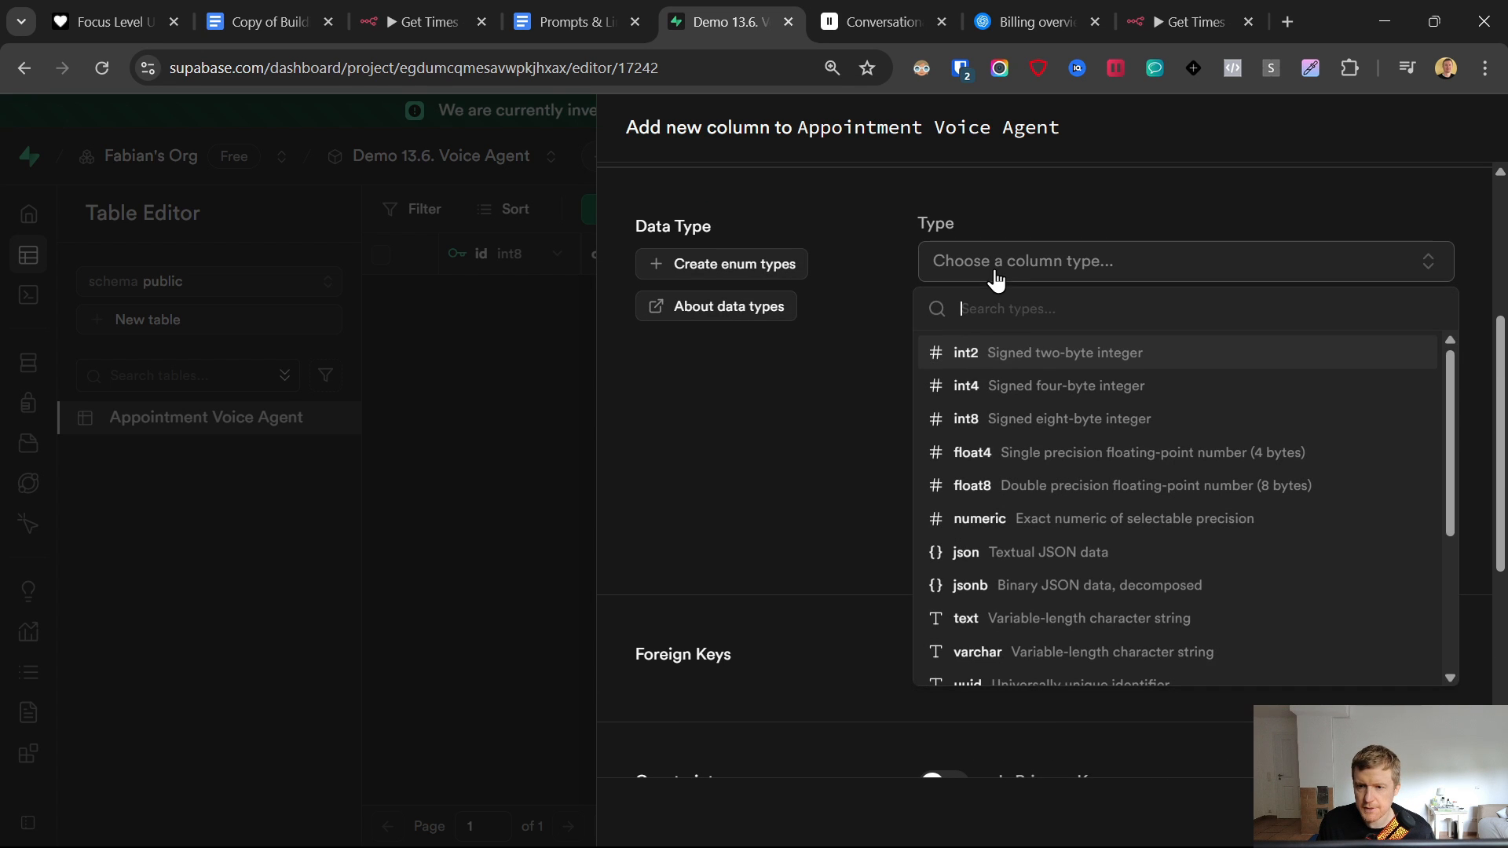
left_click(992, 618)
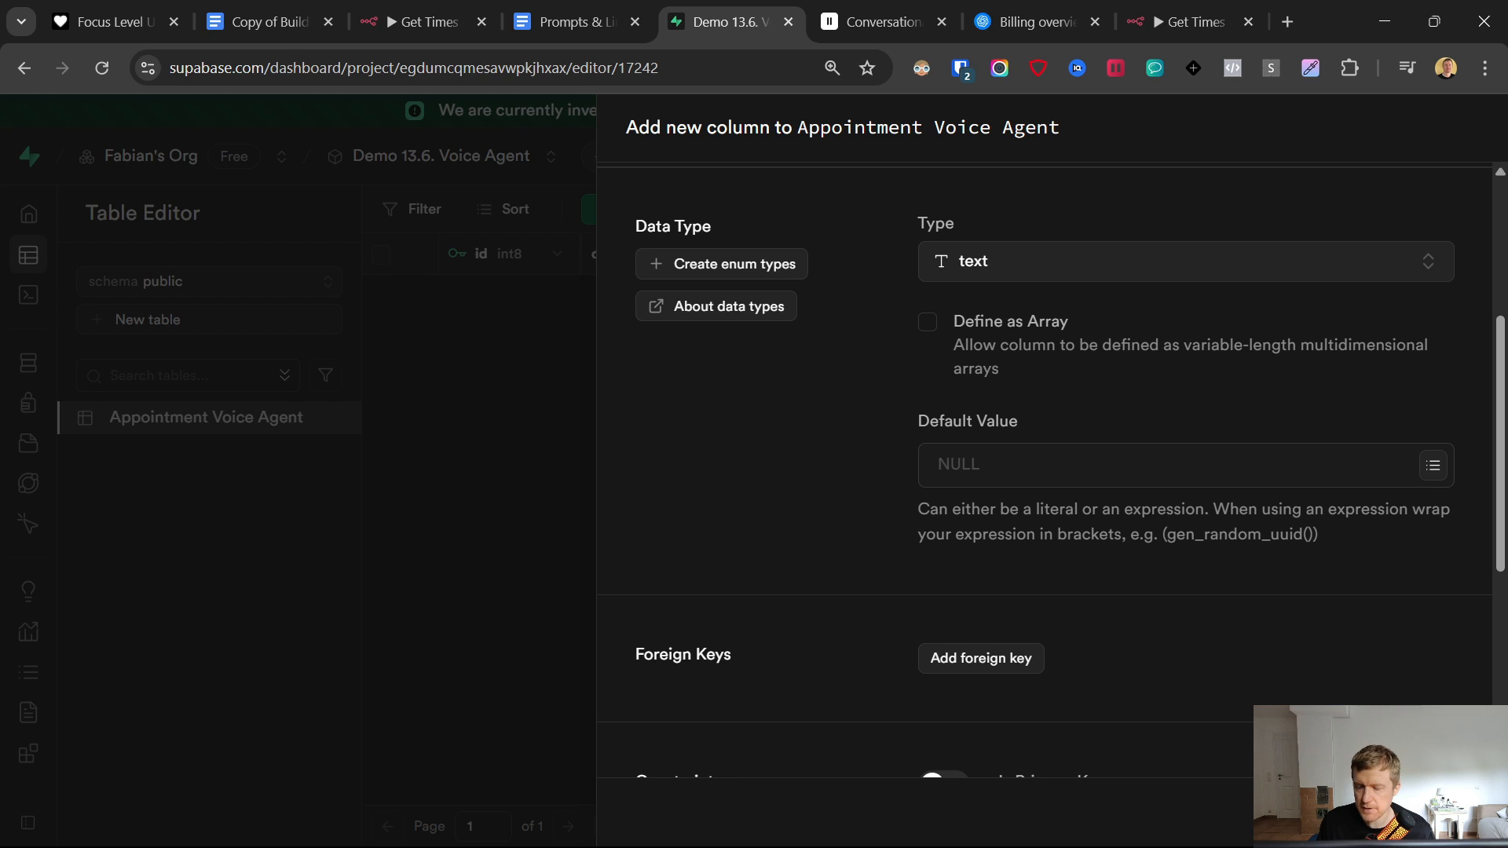
left_click(1457, 813)
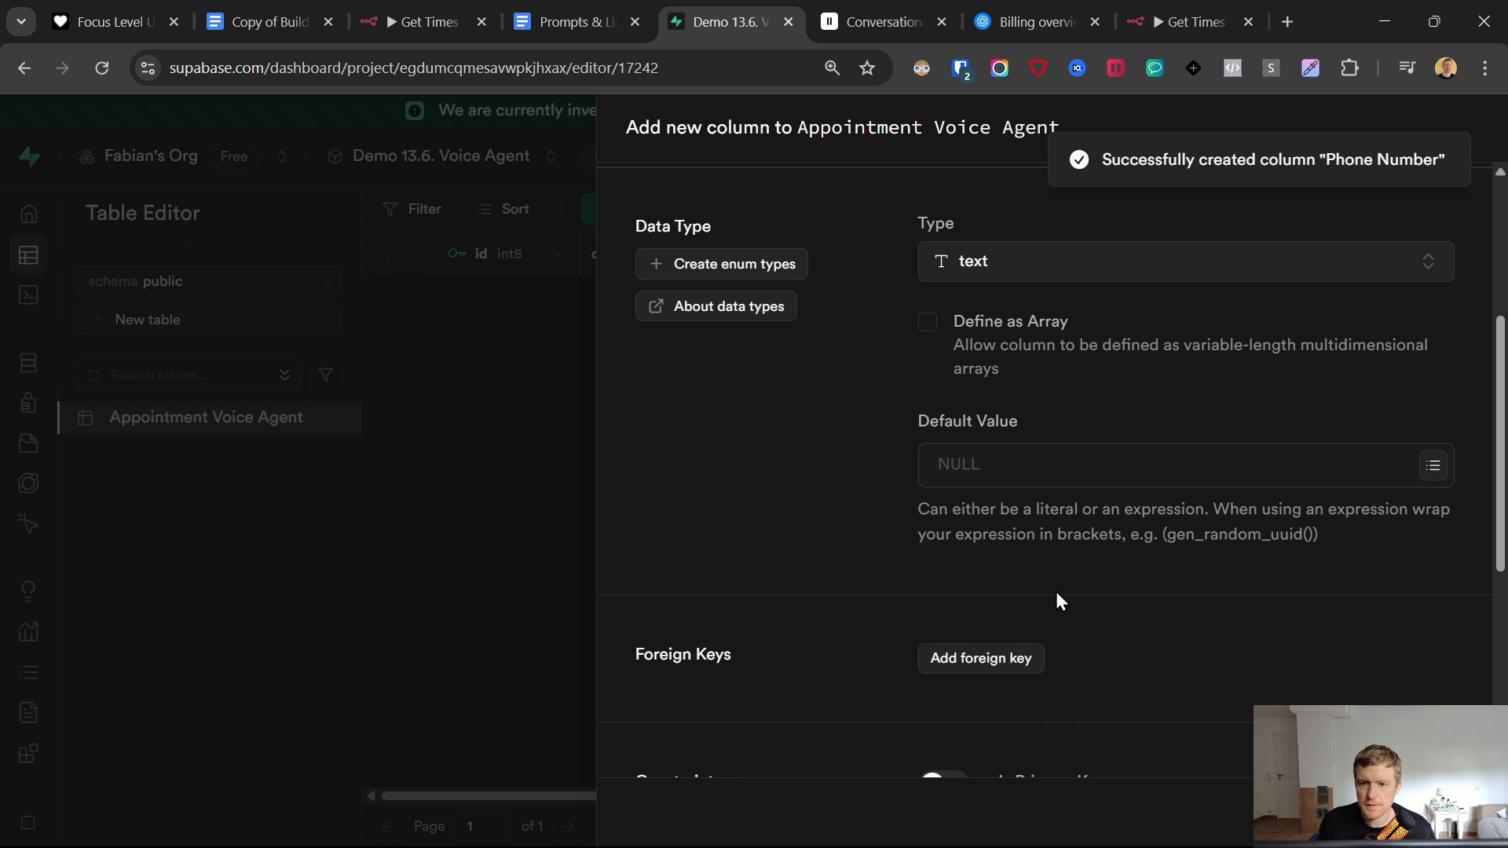
left_click(1457, 254)
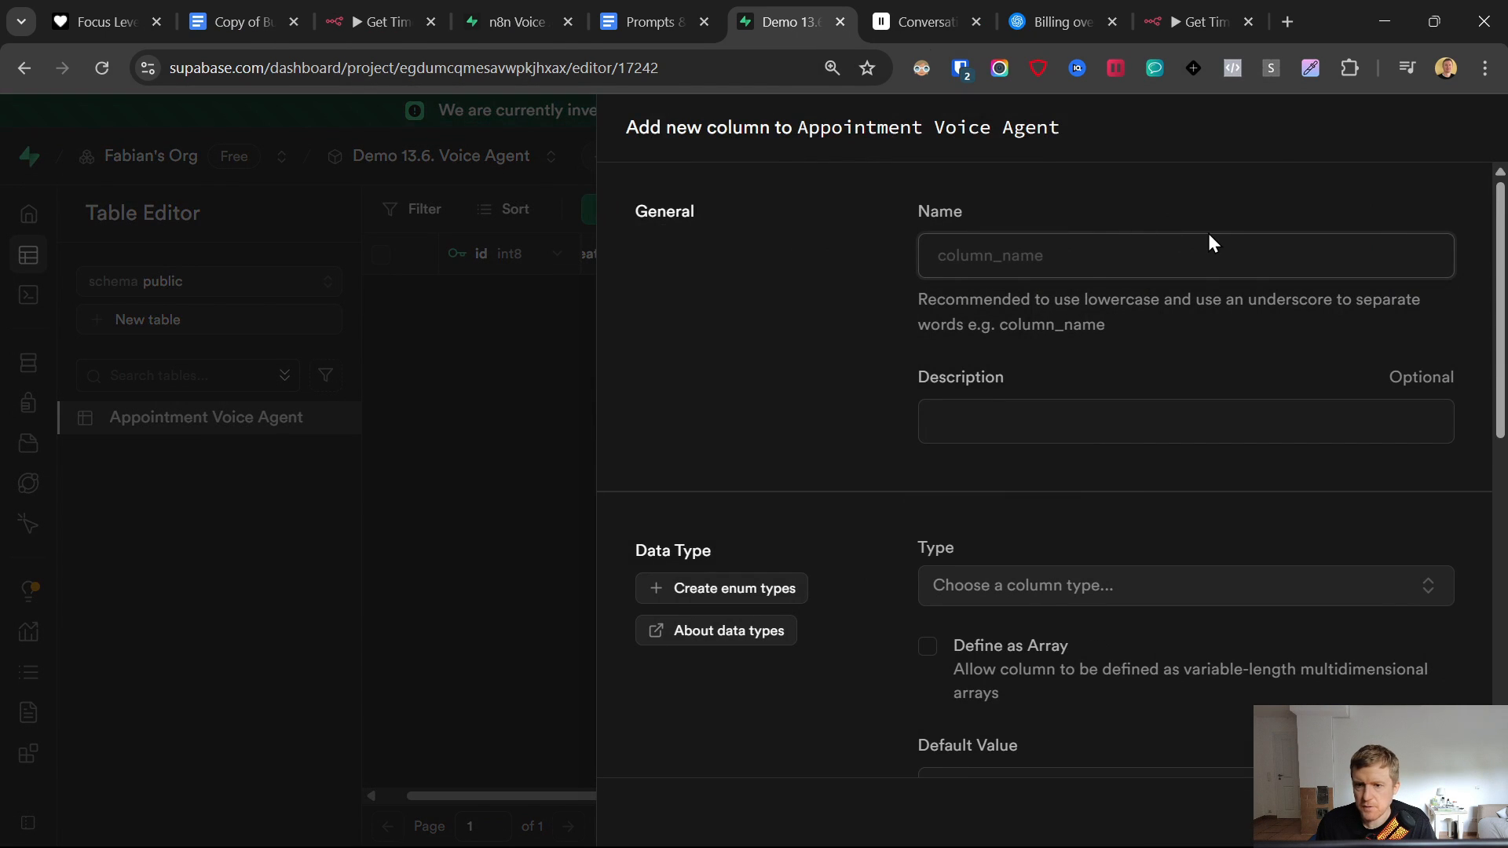
type("Summary")
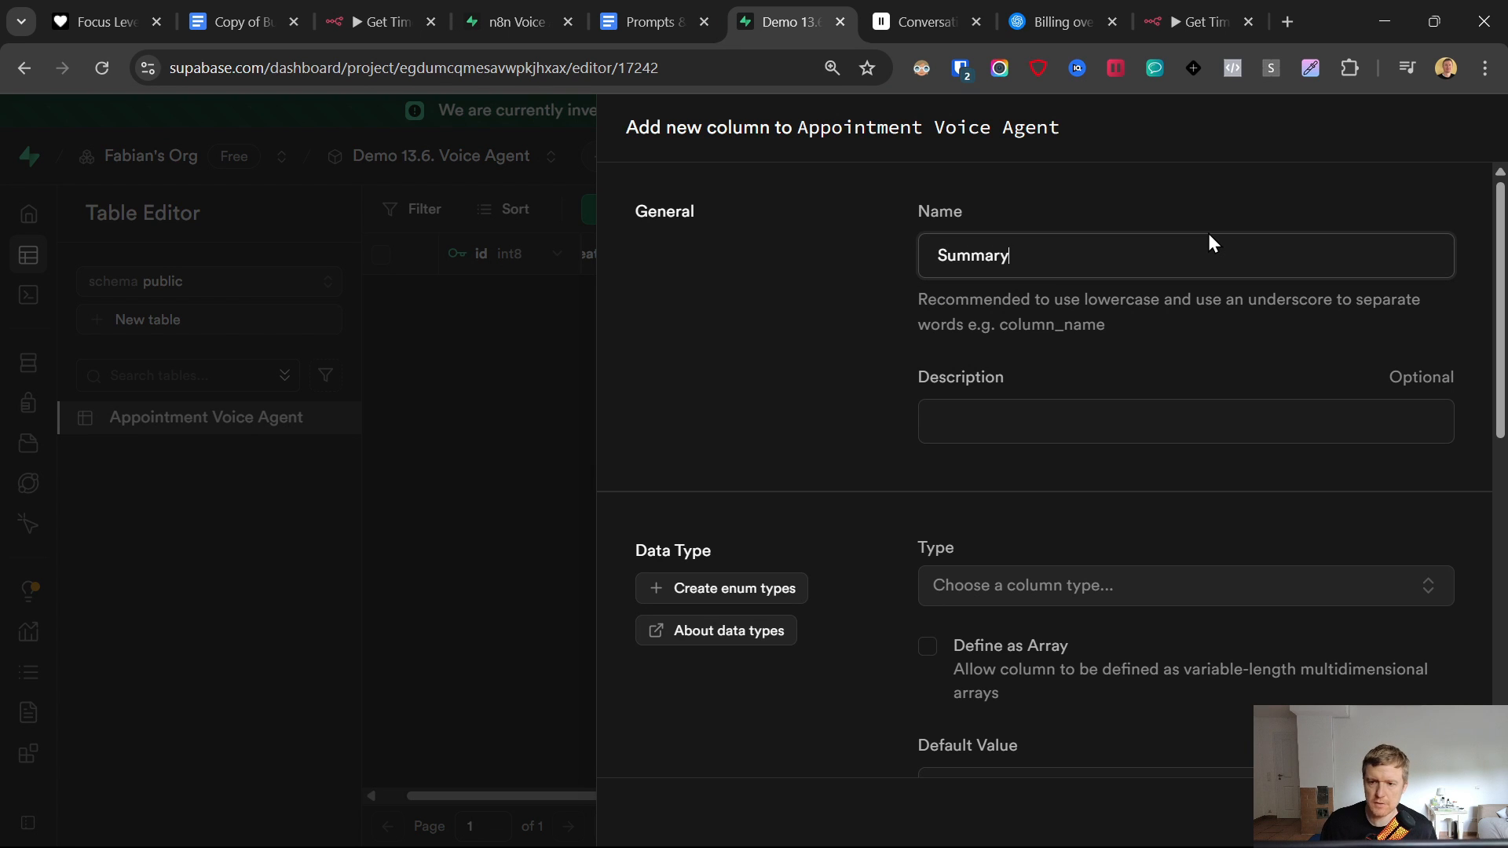
left_click(1034, 586)
left_click(1010, 496)
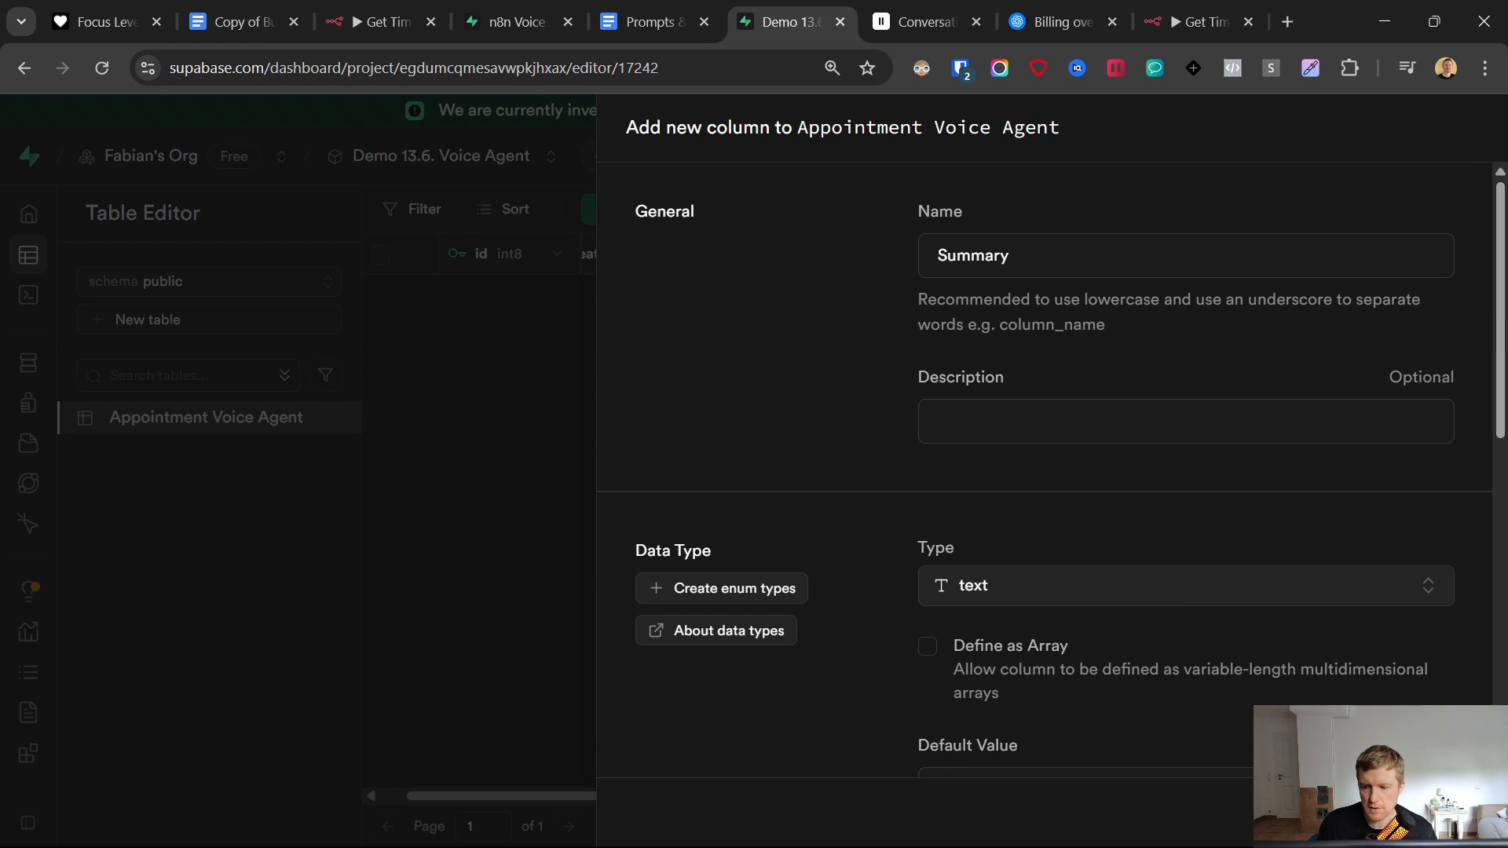
left_click(1461, 813)
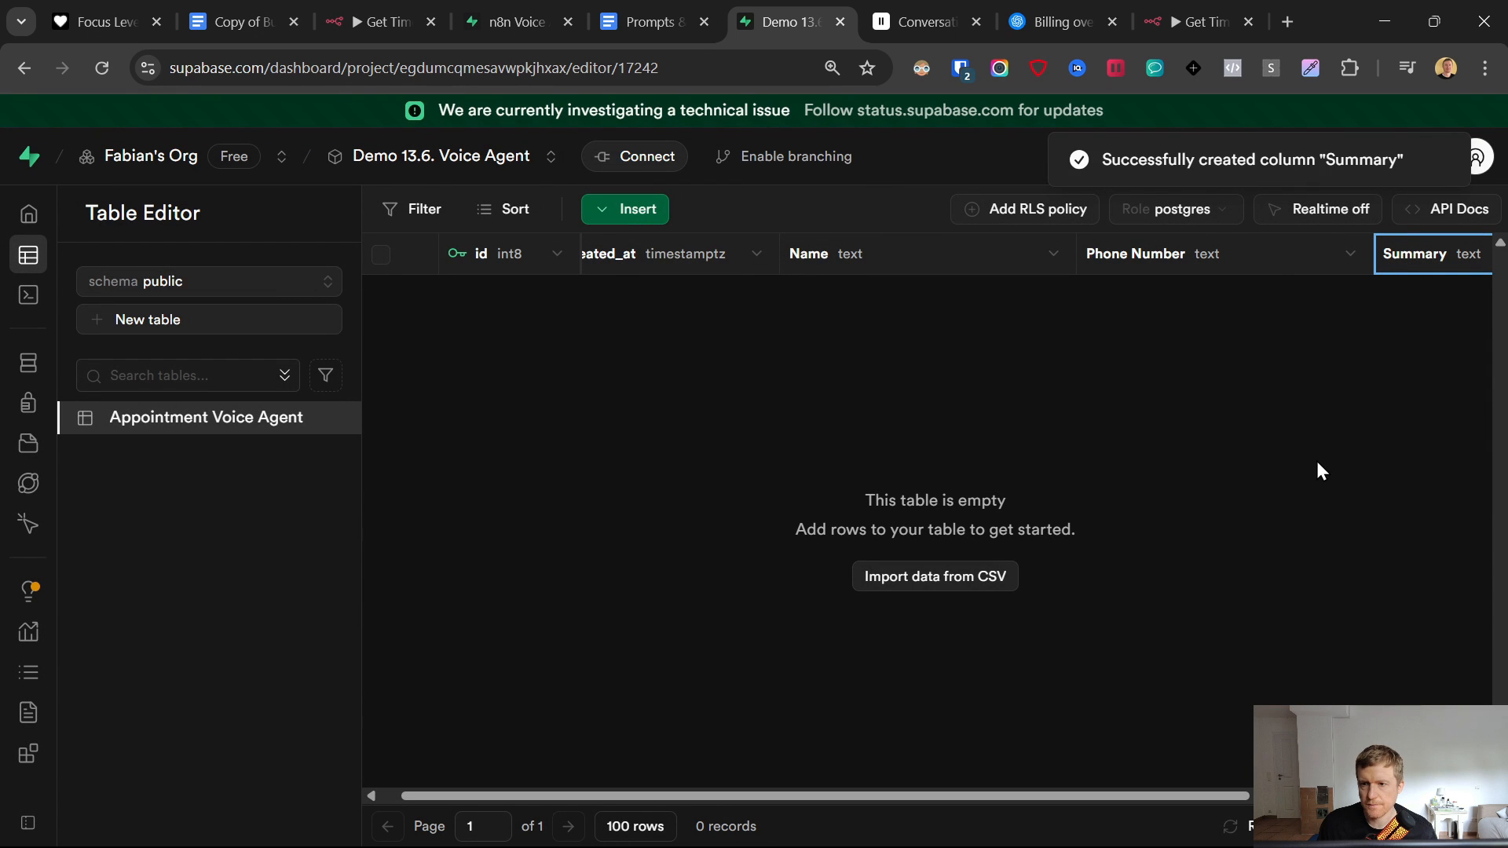
- Add text columns Event Name and Event ID, keeping Event ID a non-array column
left_click_drag(925, 796, 1151, 794)
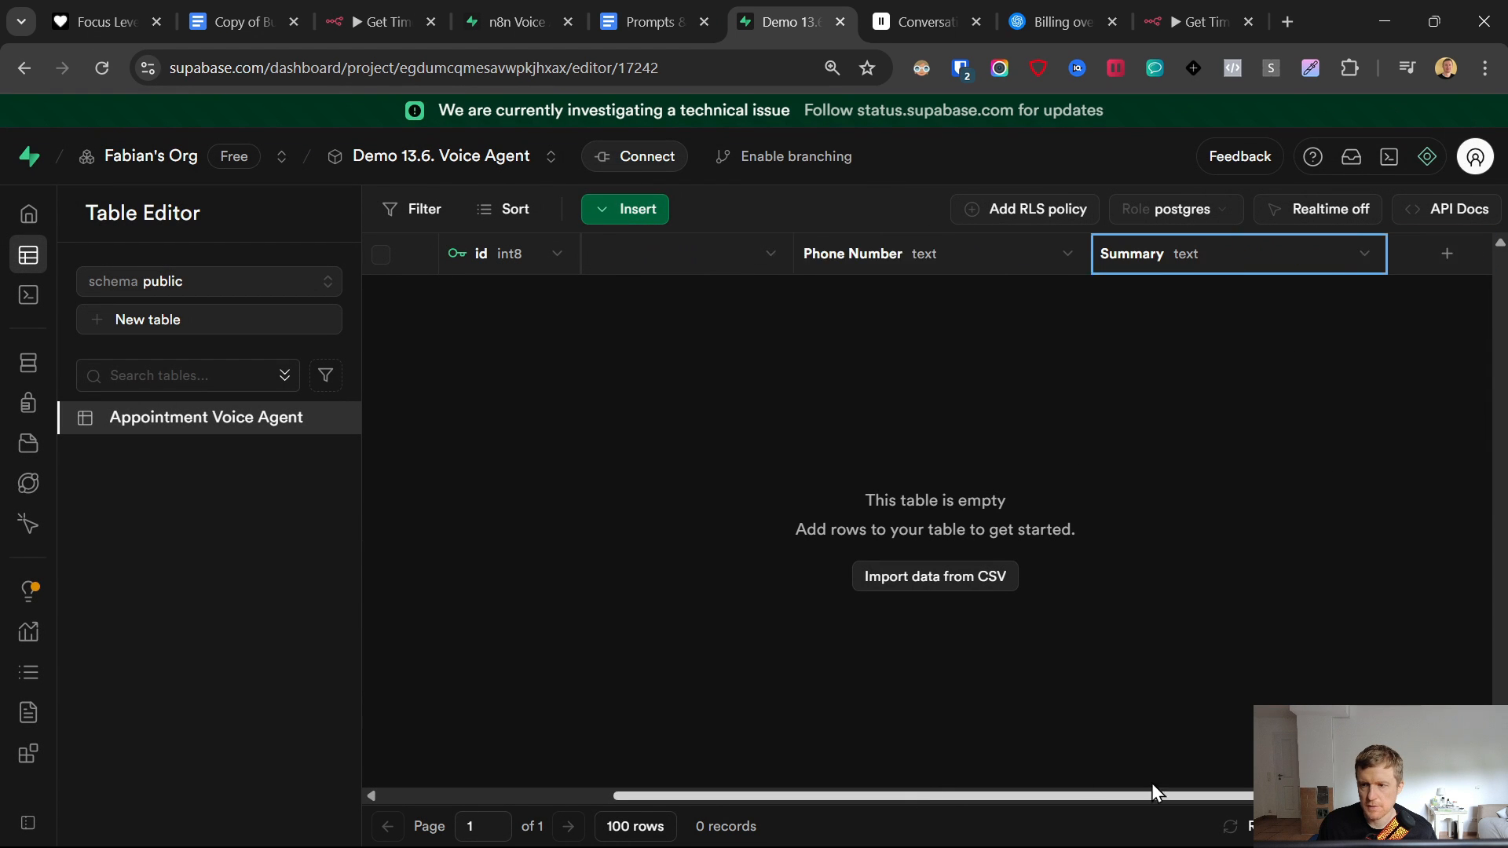
left_click(1429, 256)
type("E")
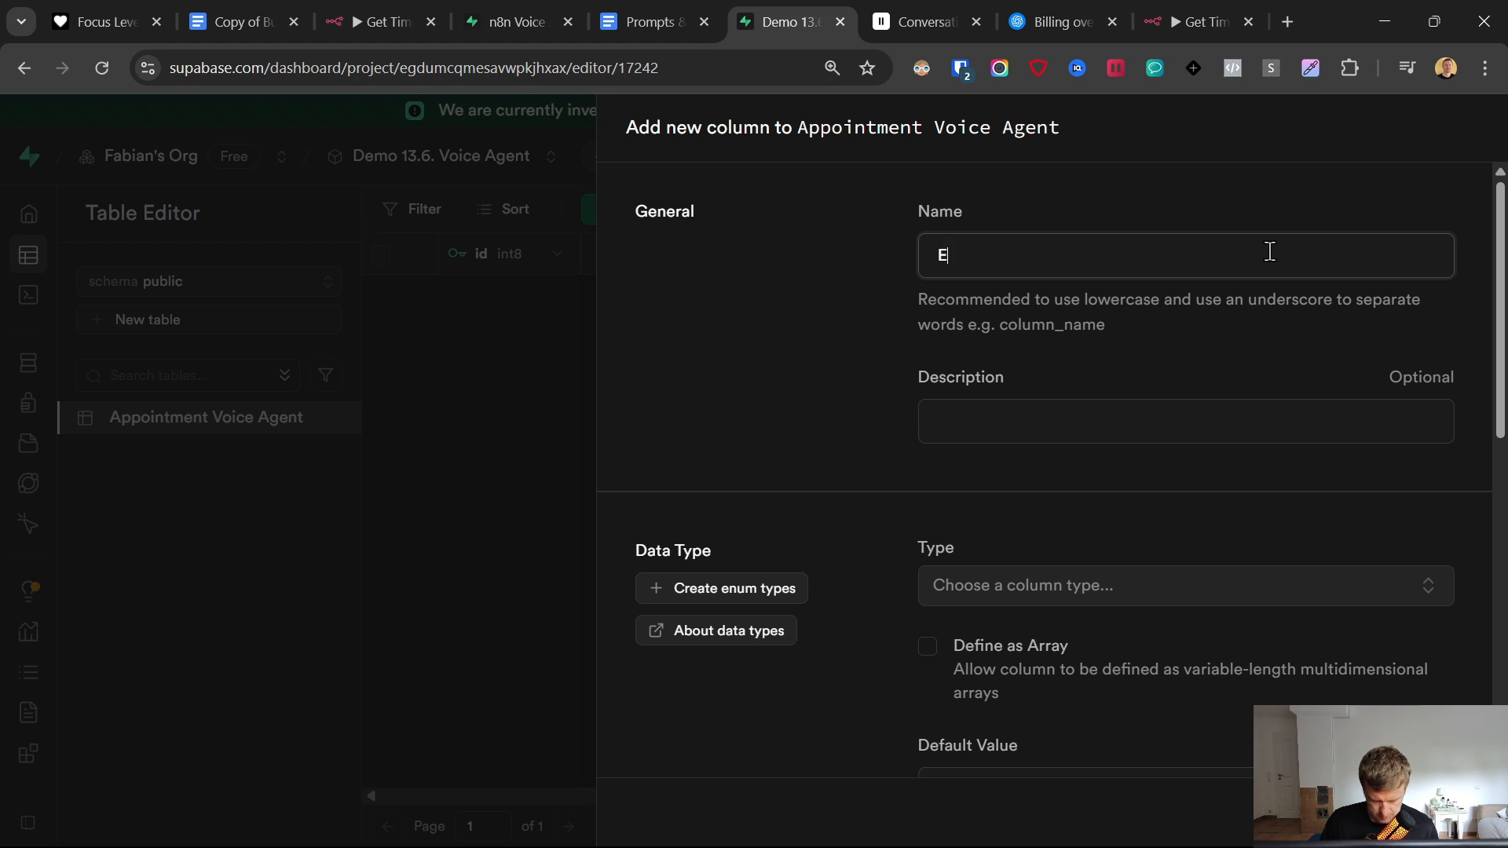
type("vent Name")
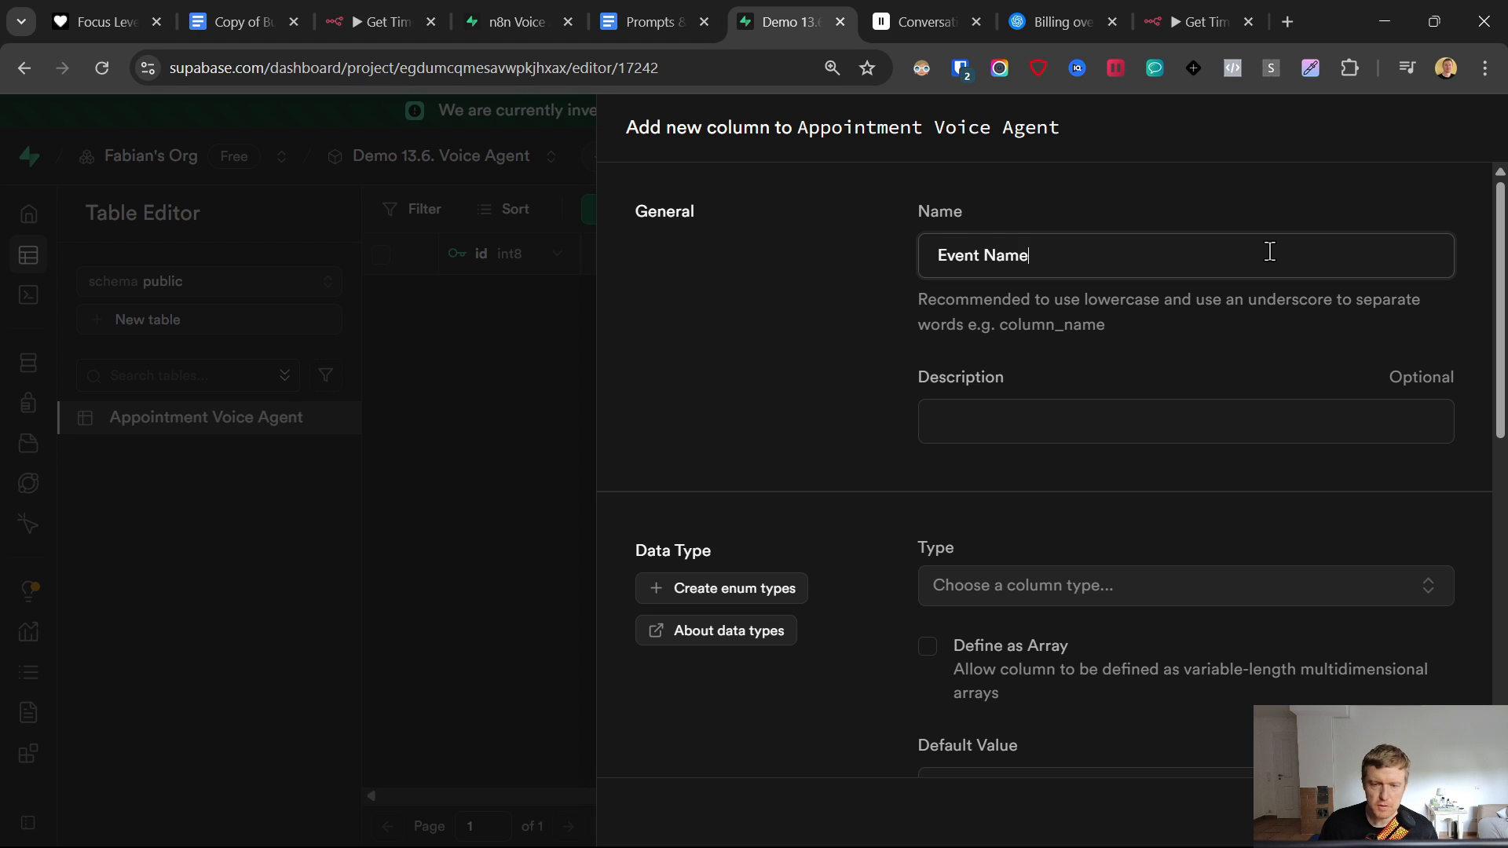
left_click(1005, 586)
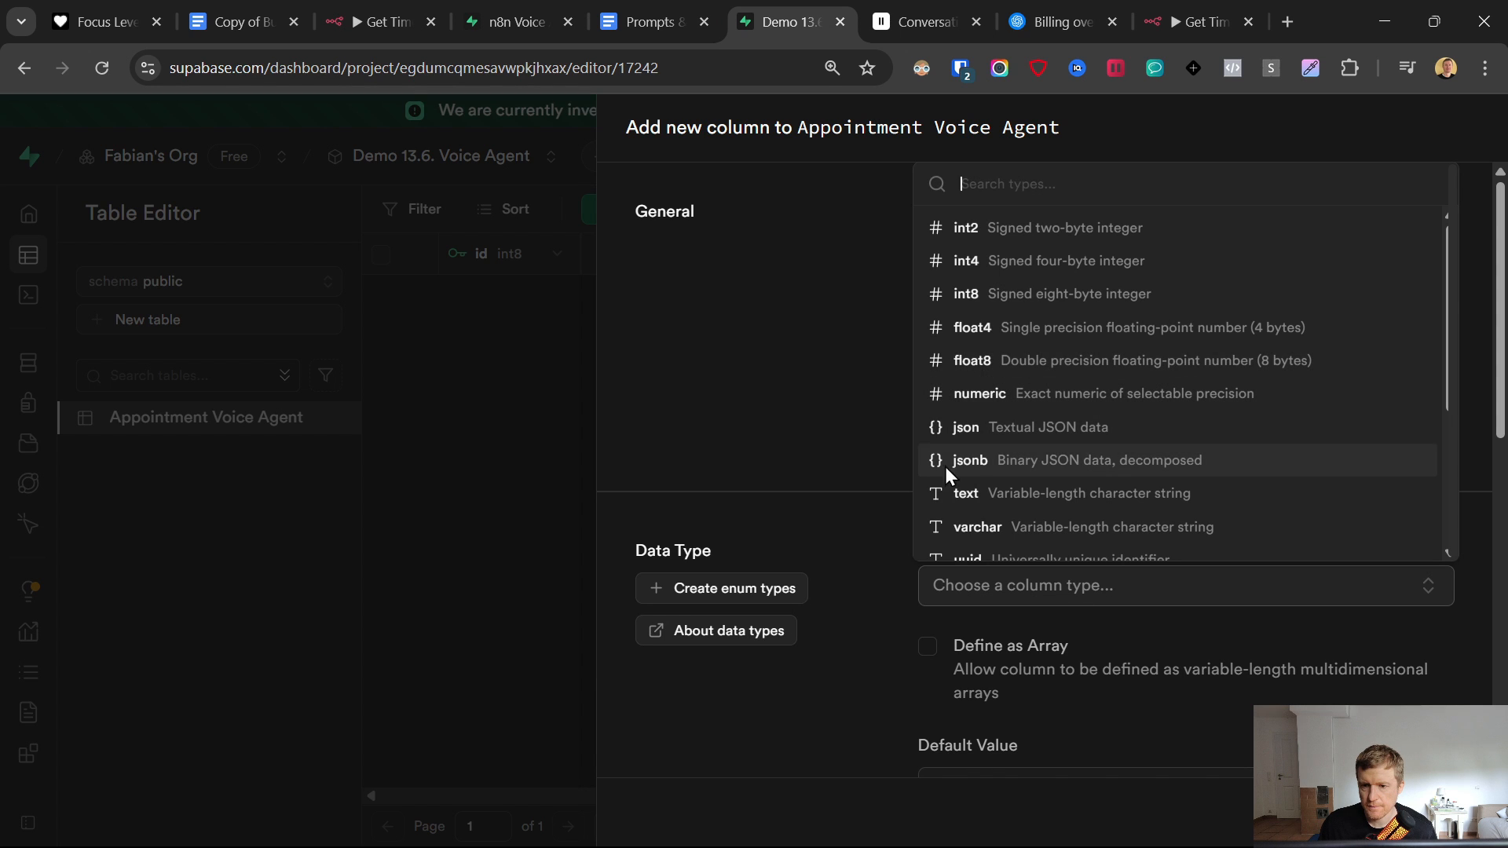
left_click(956, 492)
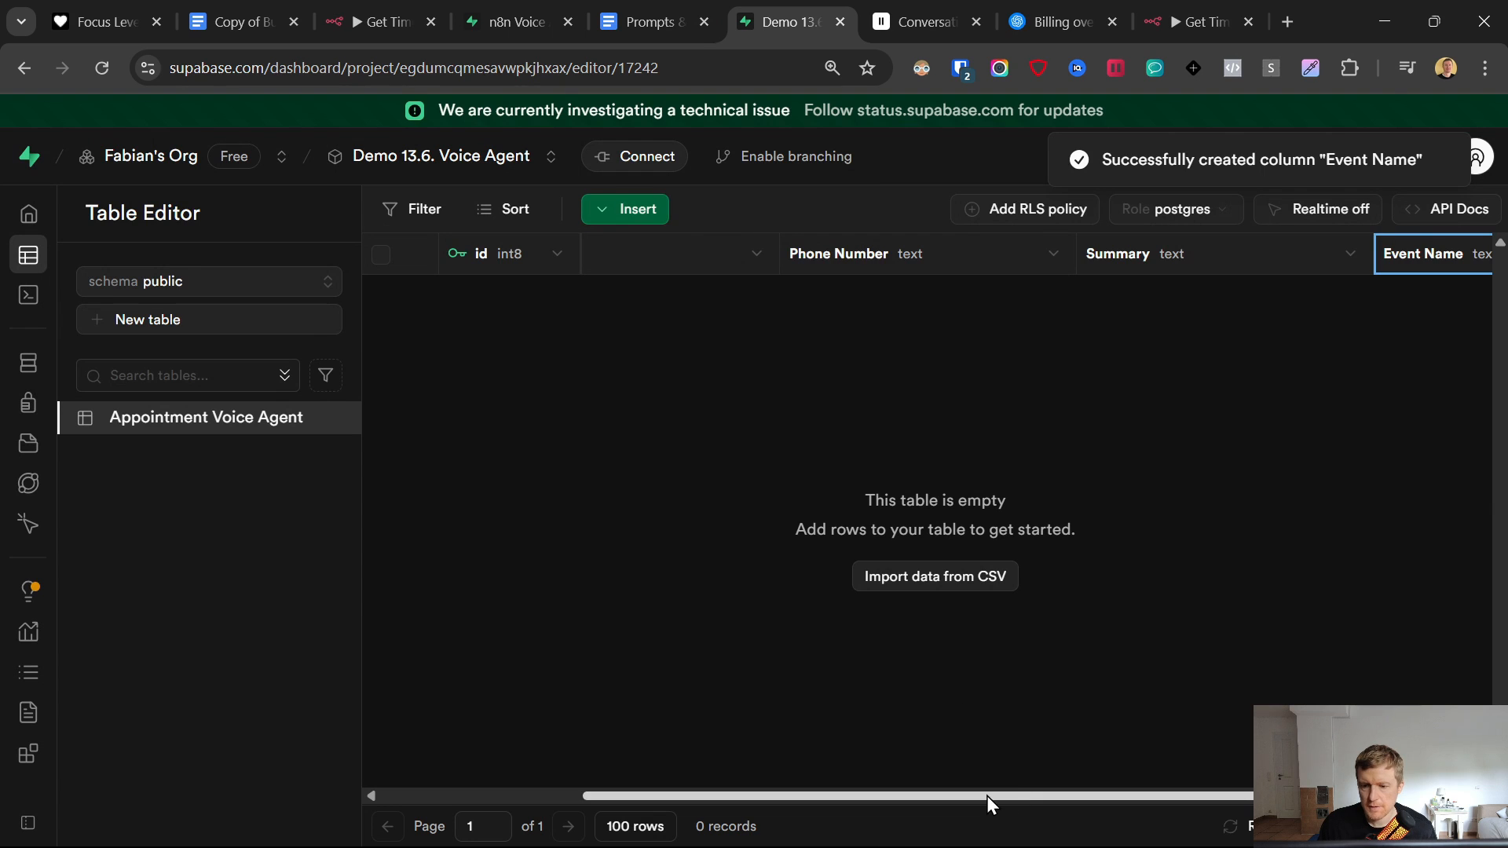
left_click_drag(986, 796, 1172, 795)
left_click(1447, 253)
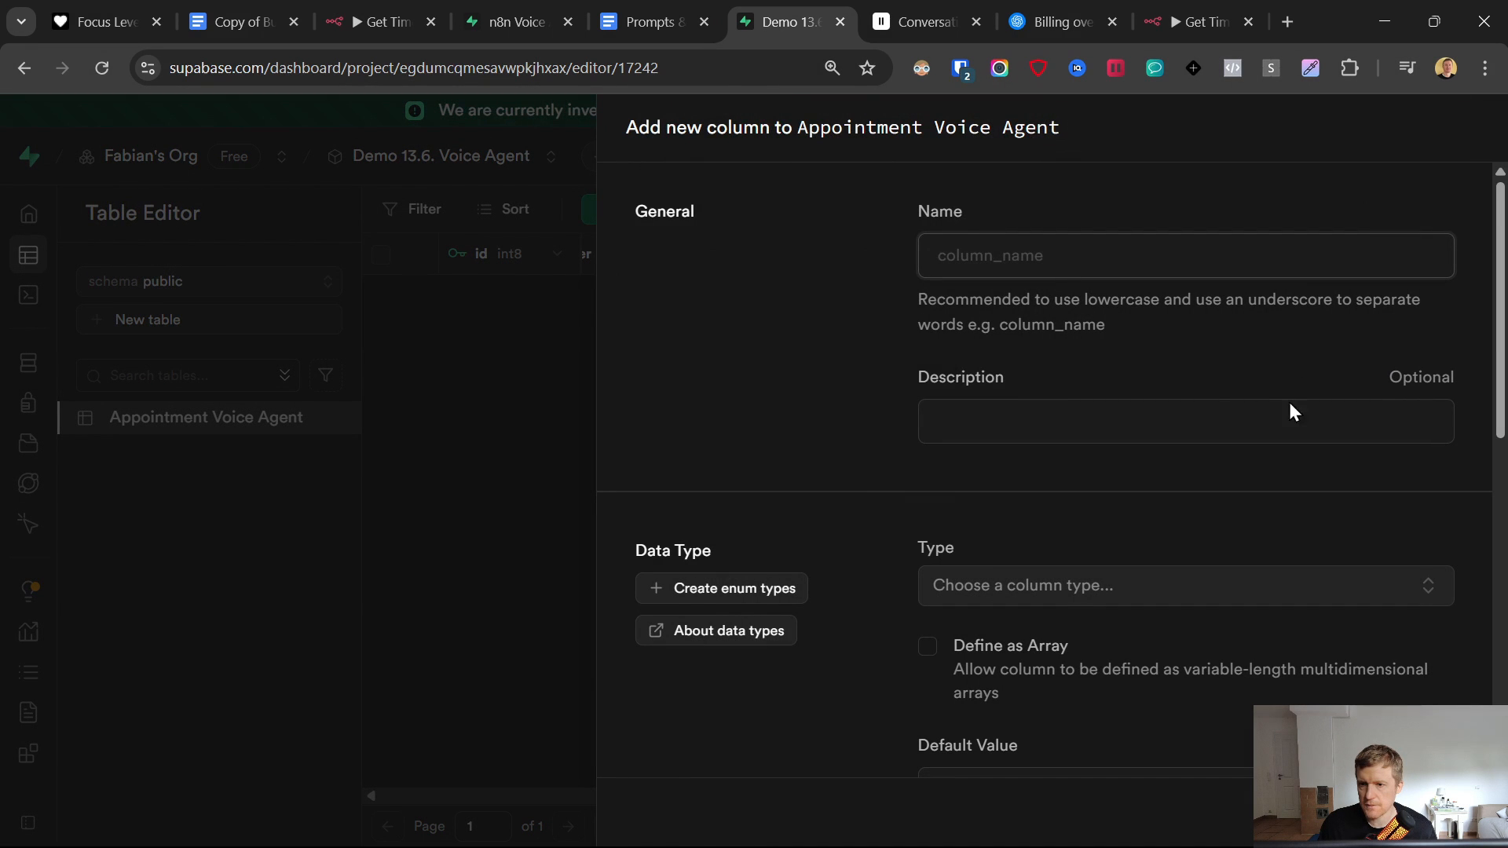
type("Event")
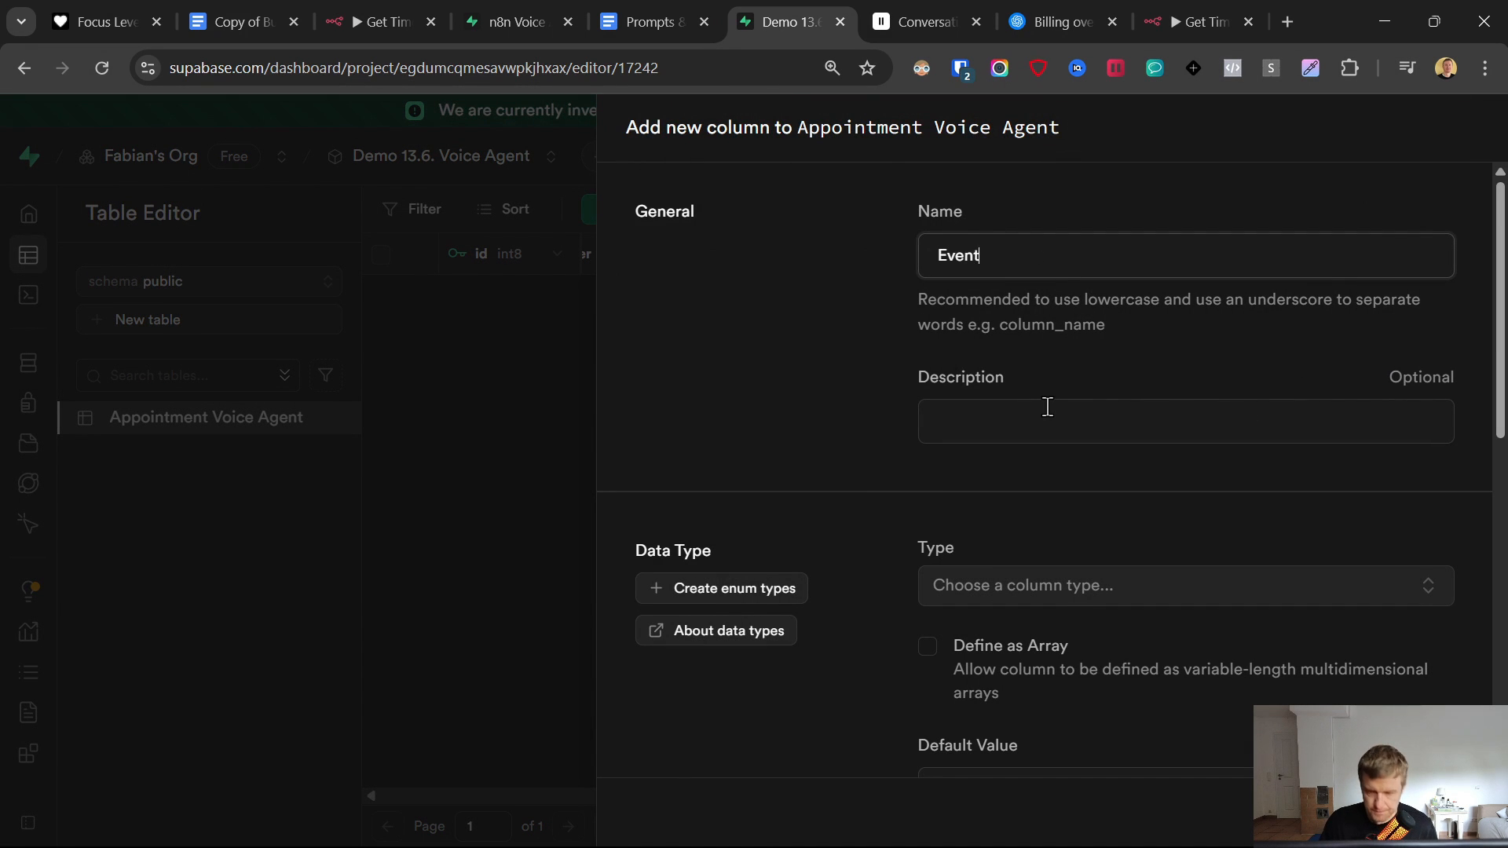
type(" ID")
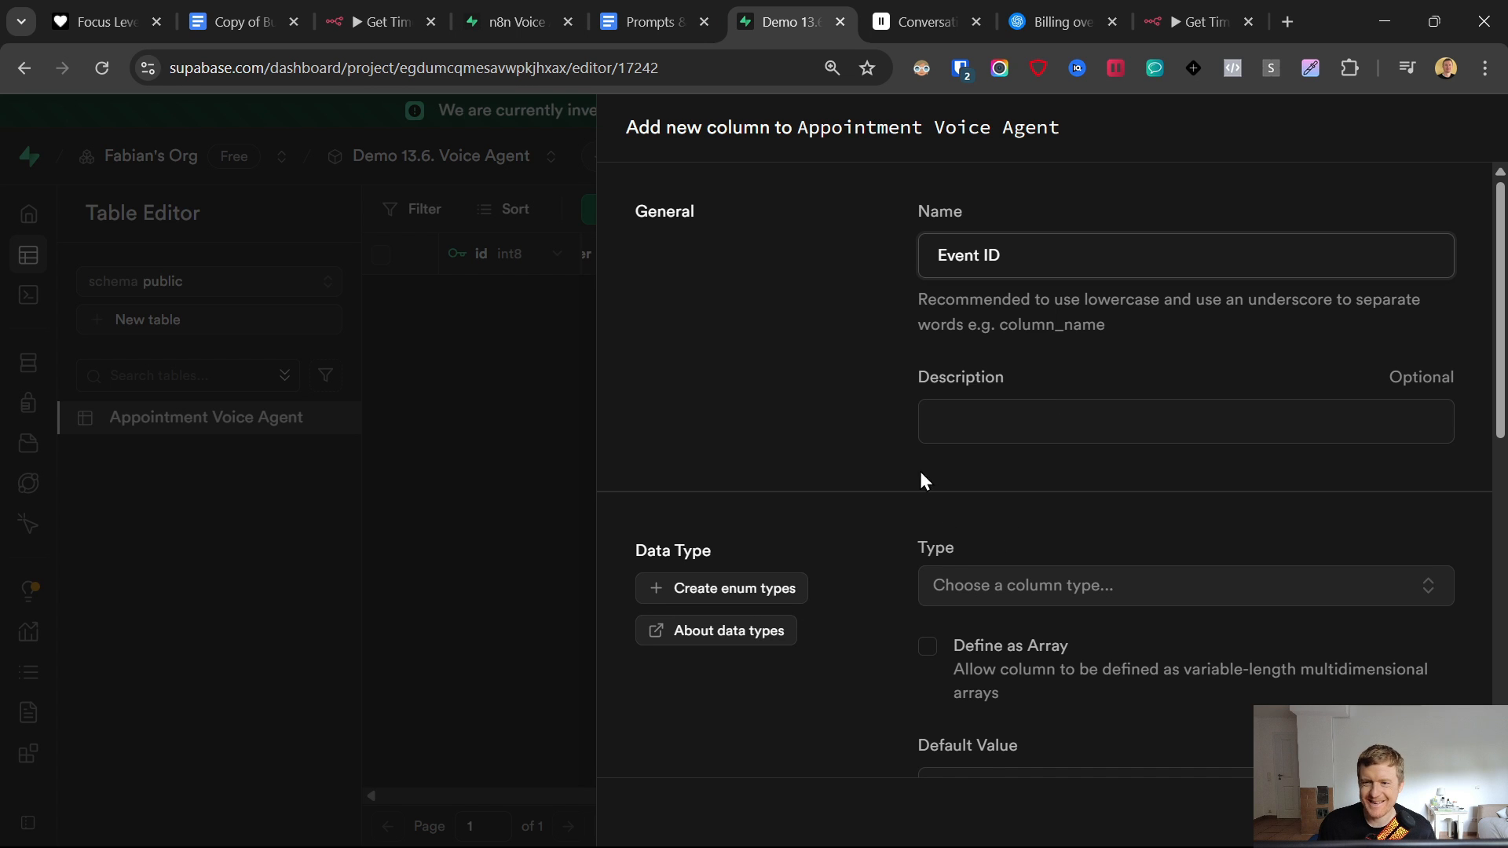
left_click(812, 401)
left_click(986, 585)
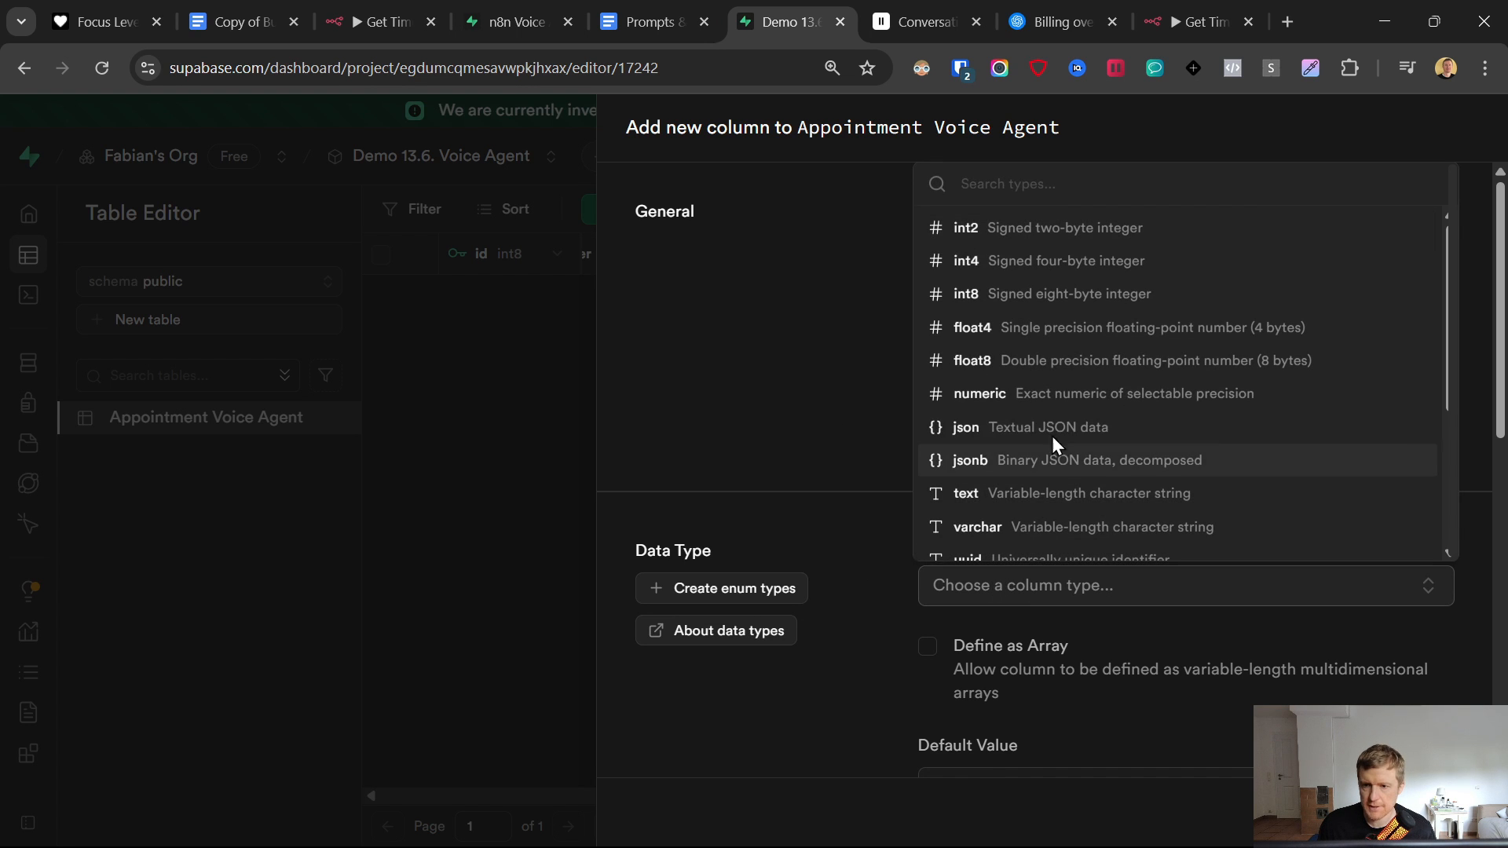
left_click(1021, 493)
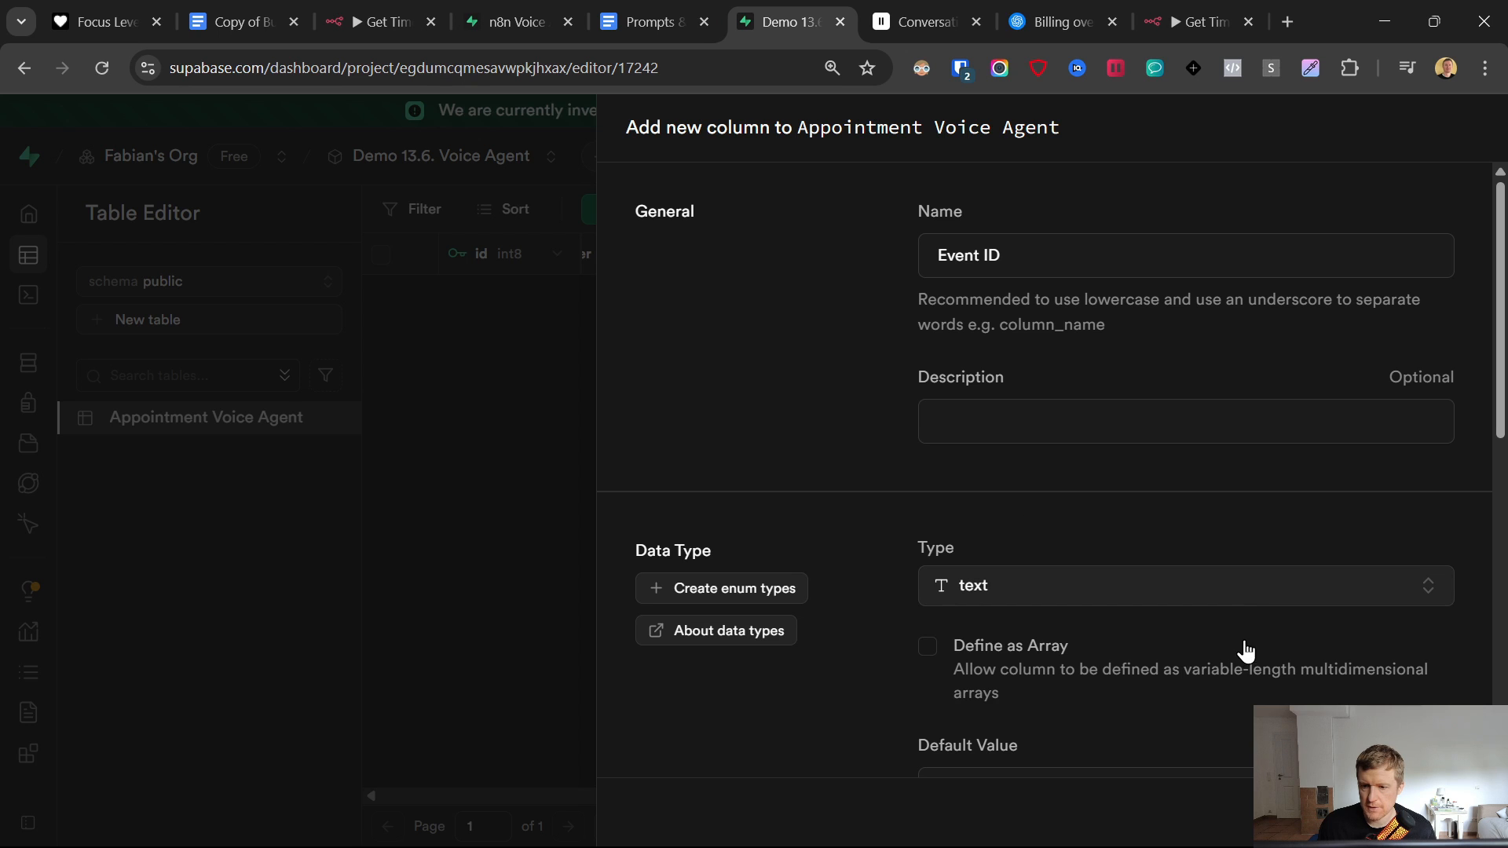
left_click(927, 645)
left_click(957, 654)
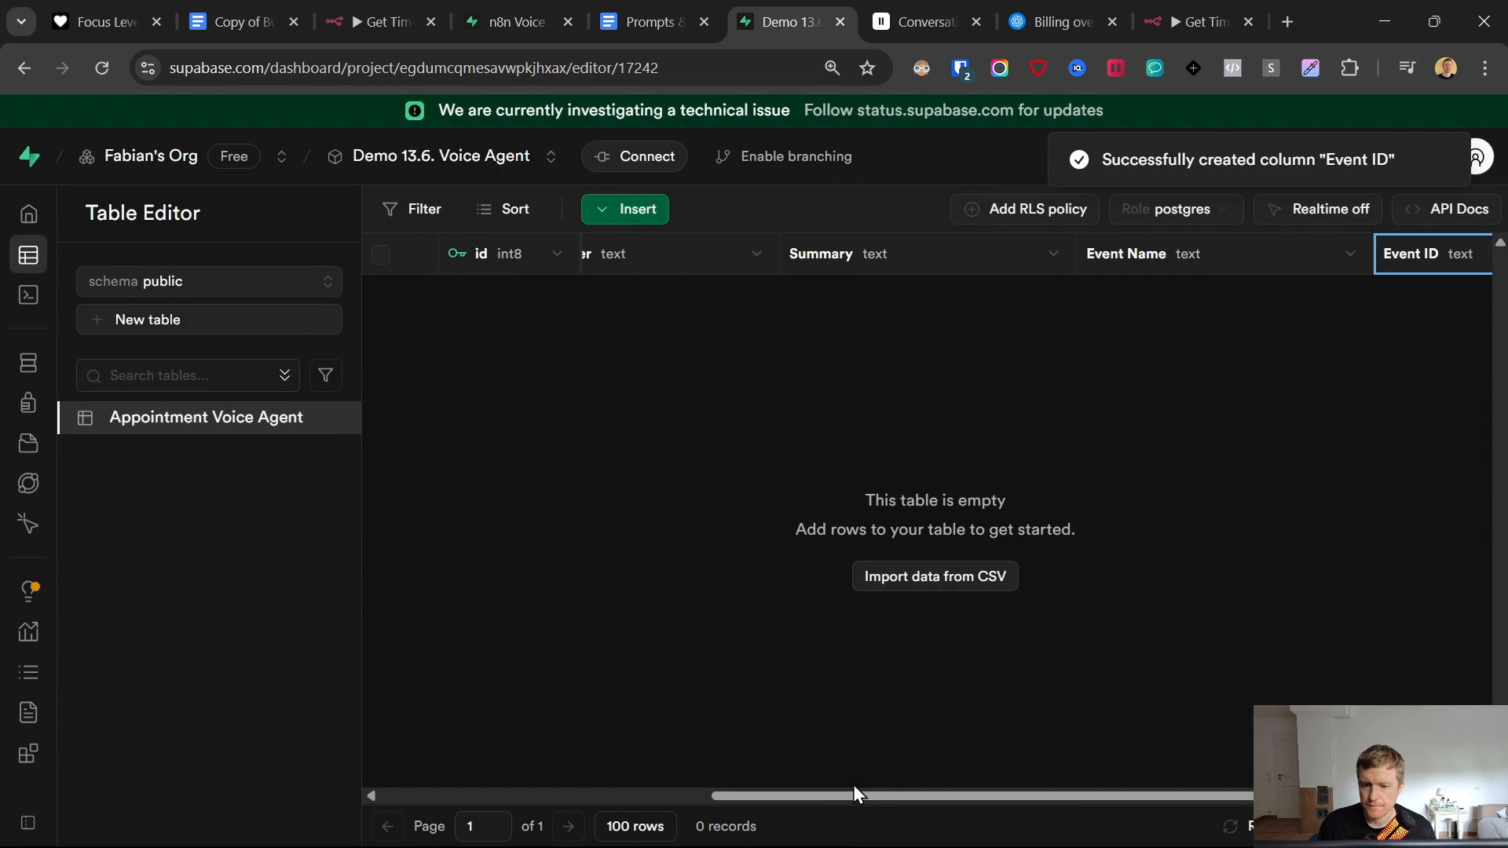
- Add text columns Booked and Appointment Date, correcting the Appointment spelling
left_click_drag(853, 794, 1021, 795)
left_click(1412, 261)
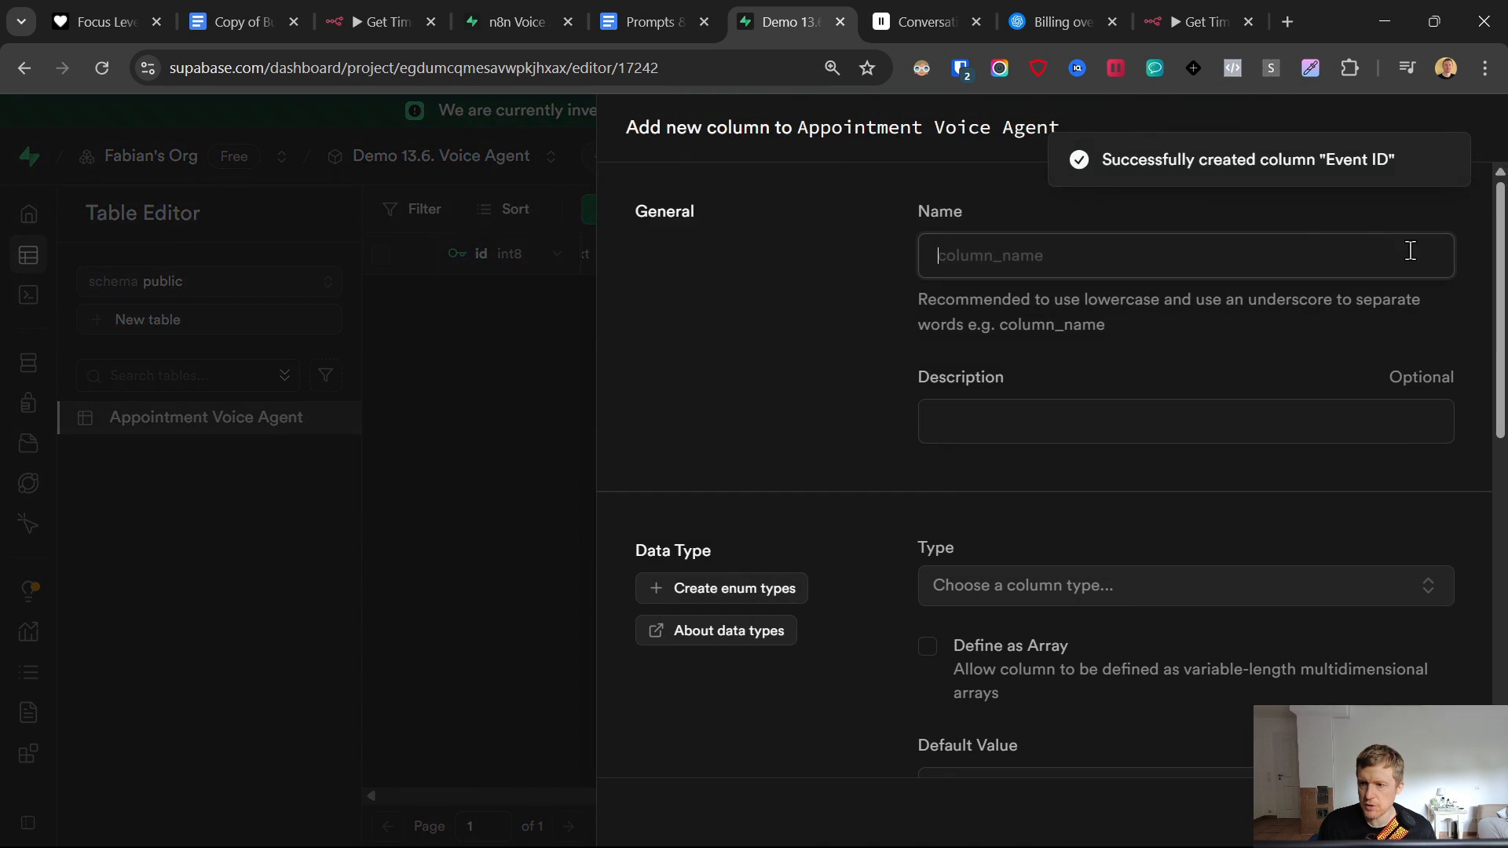
type("Booked")
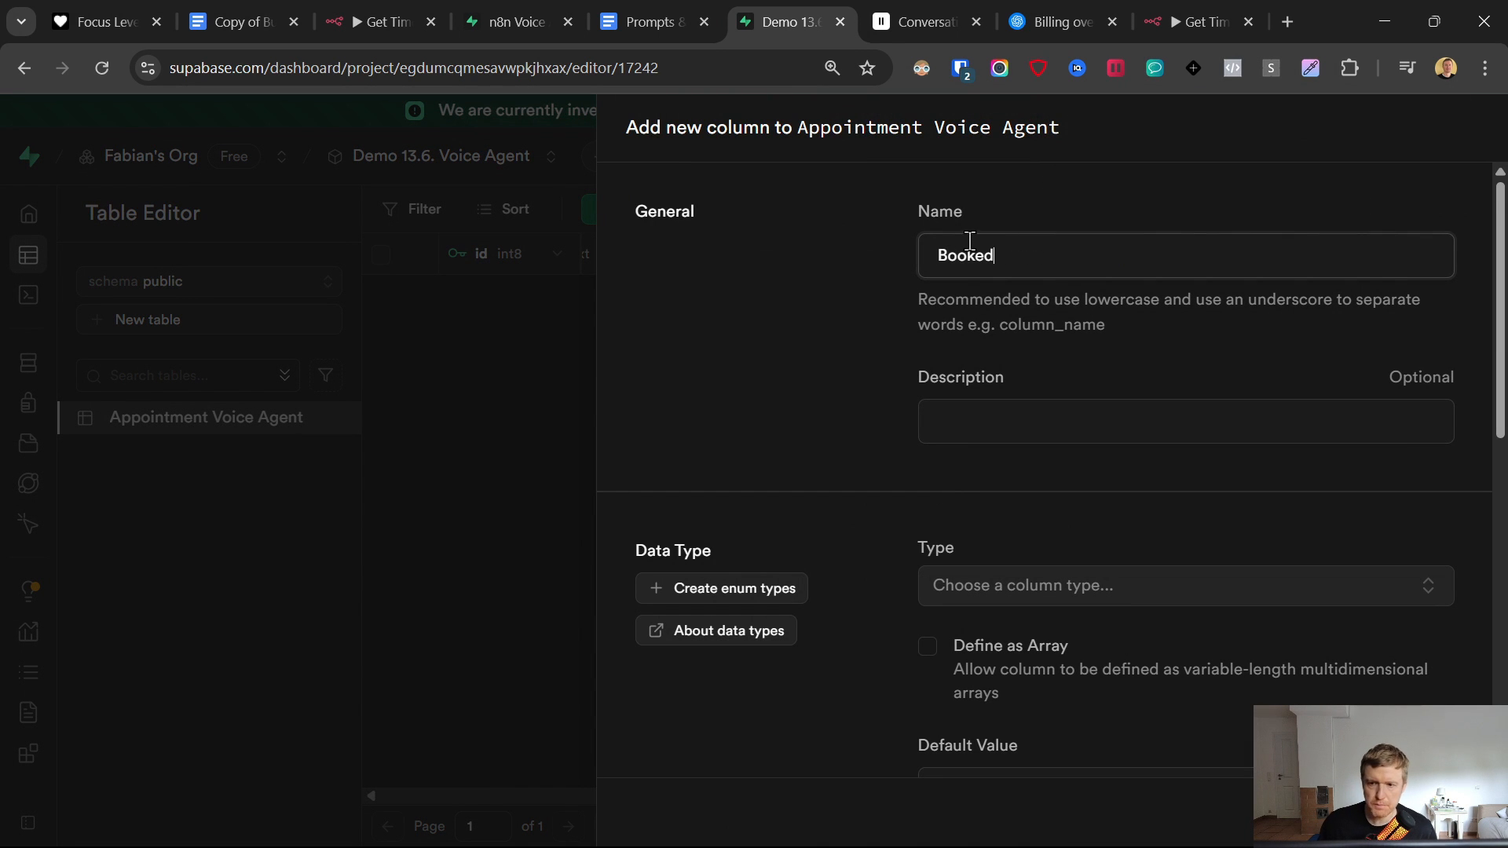
left_click(975, 597)
left_click(982, 495)
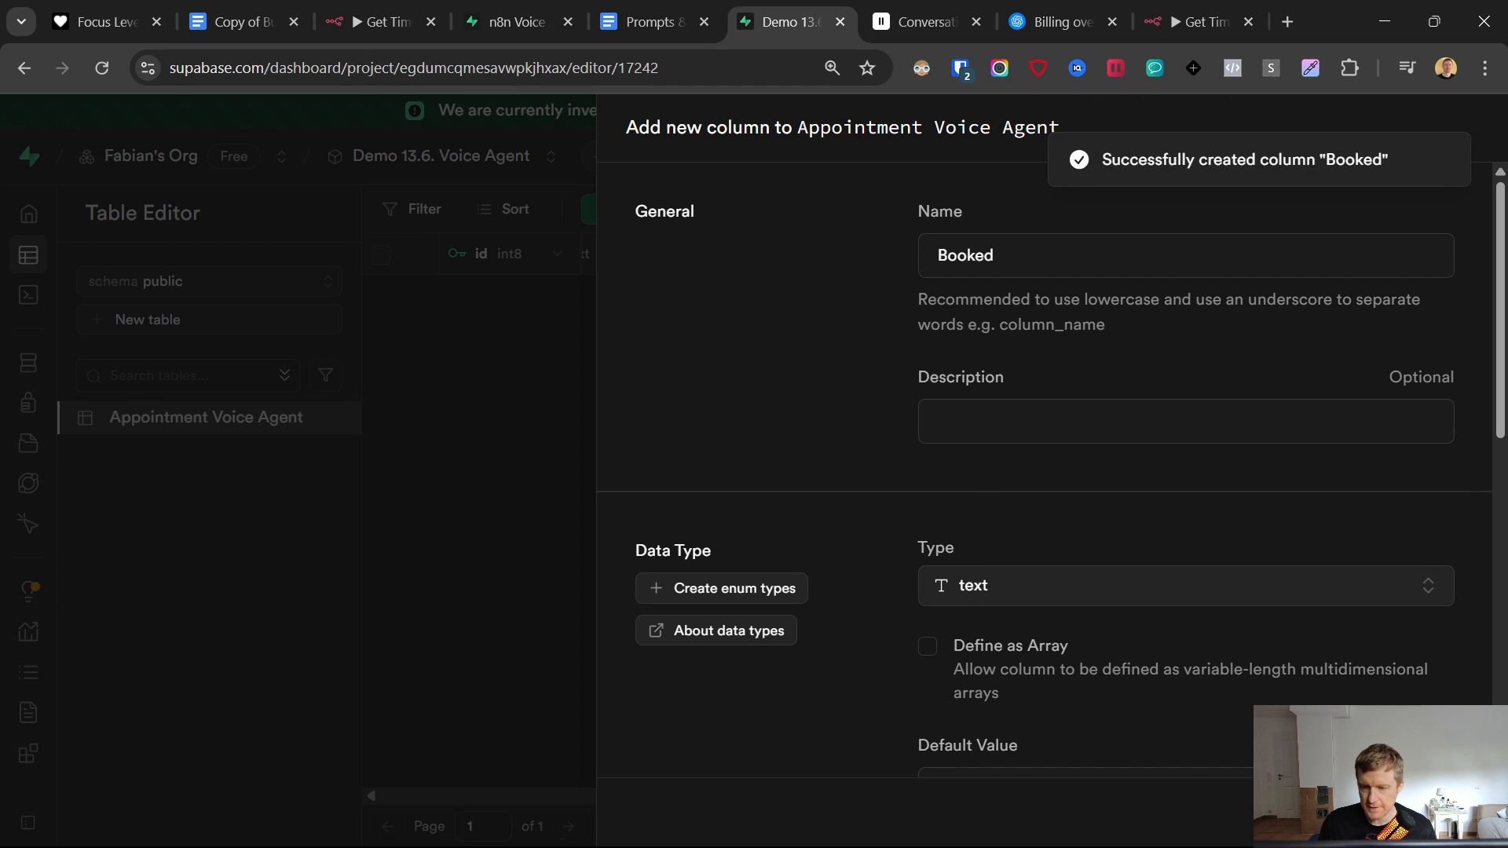
left_click(1414, 258)
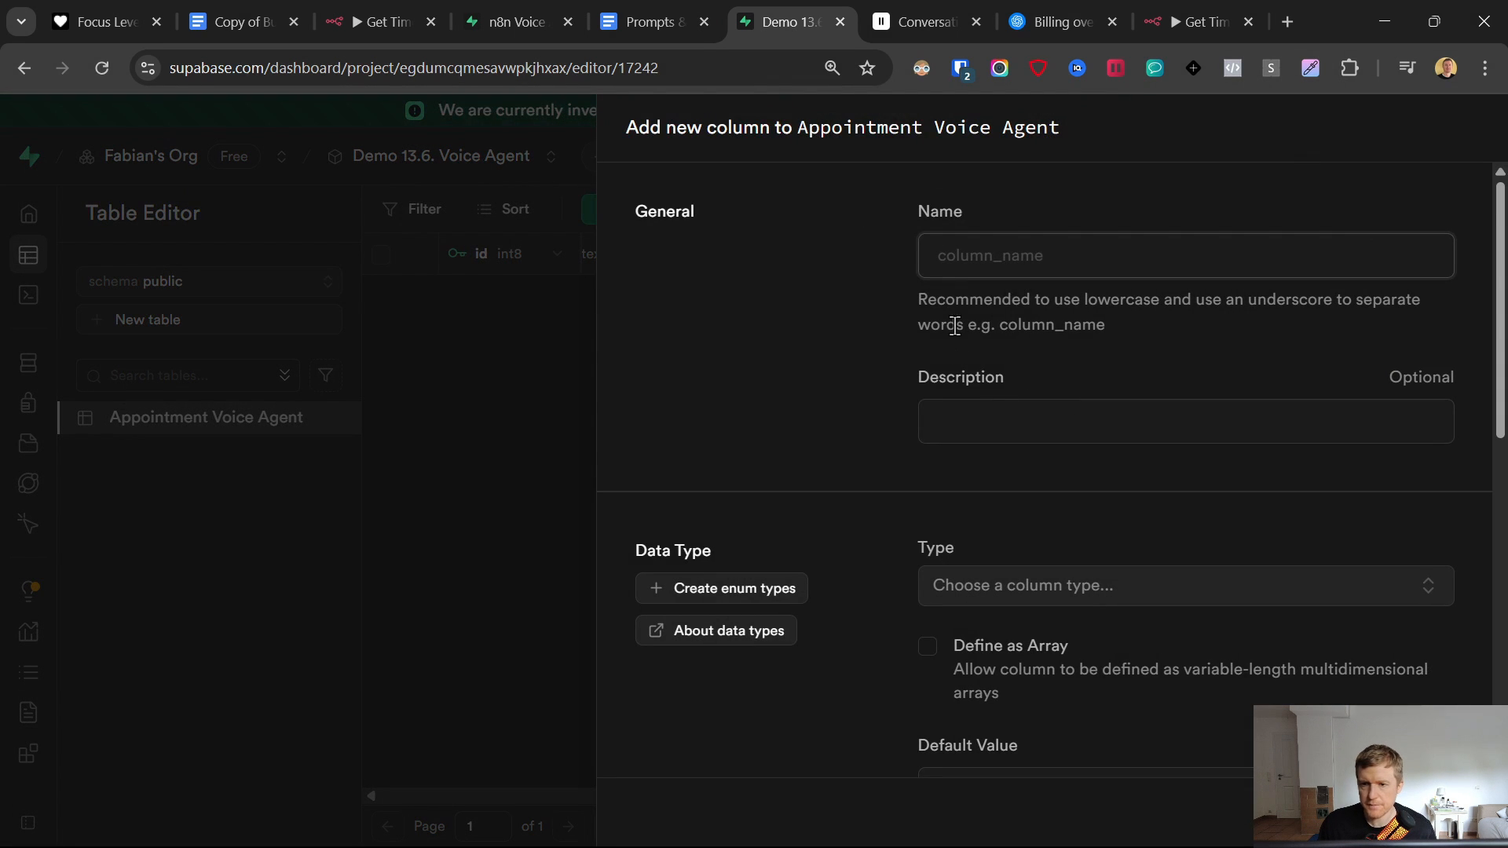
type("Appoi")
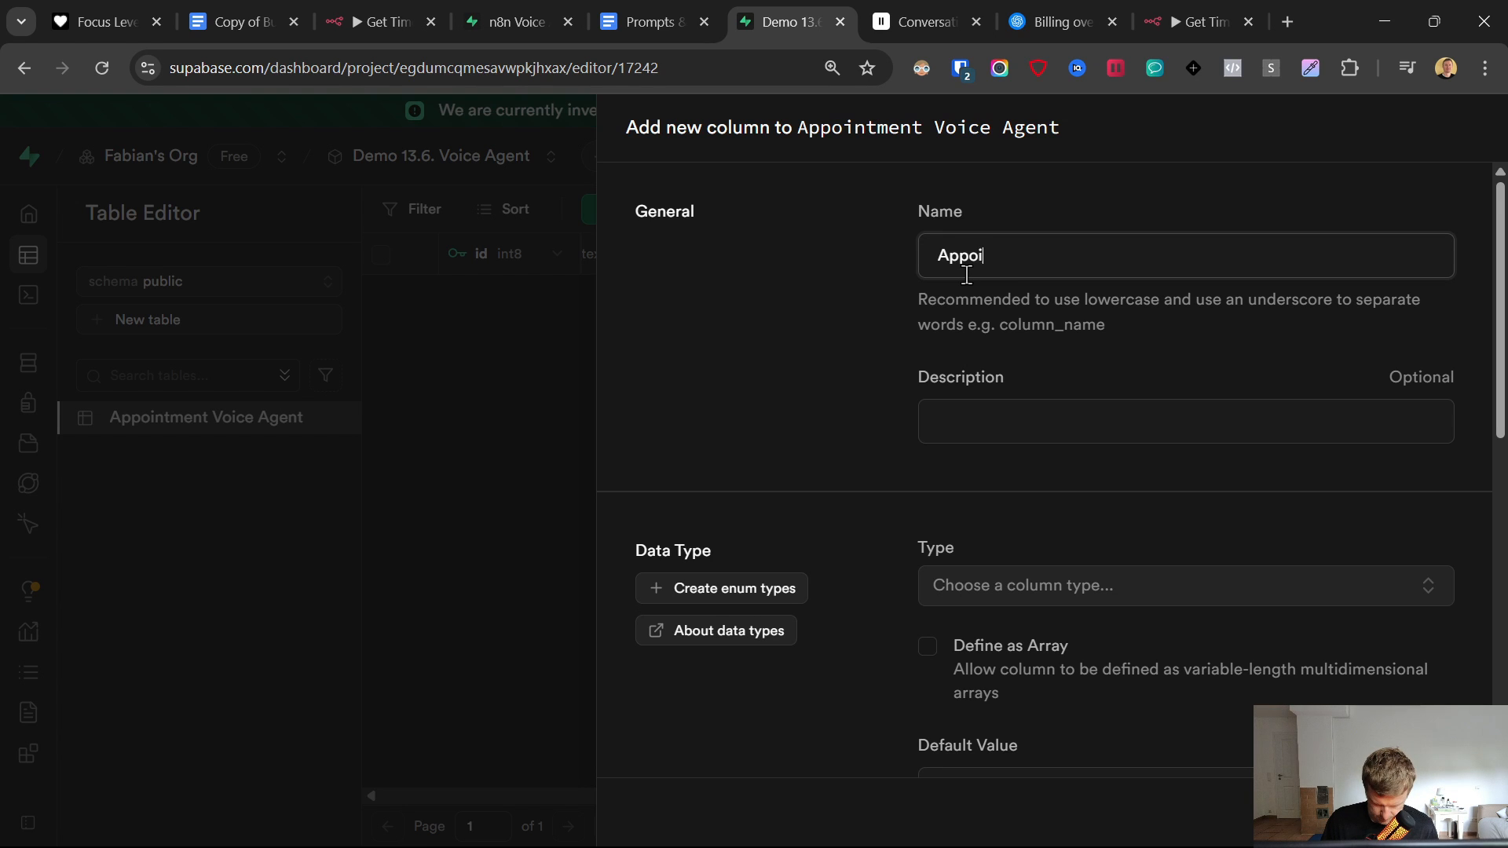
type("ntemnt Date")
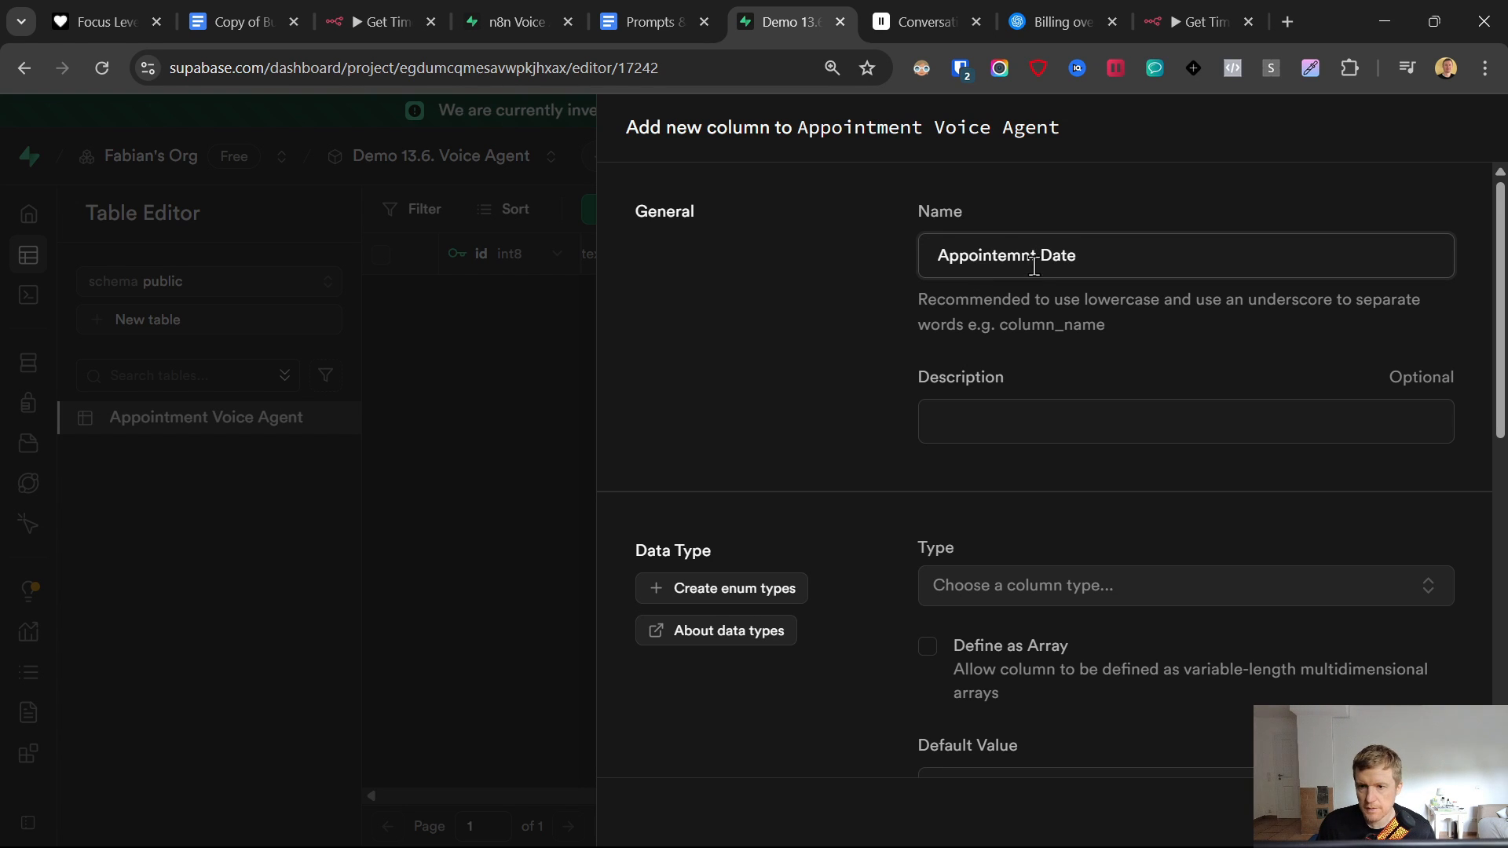
left_click_drag(999, 253, 1021, 257)
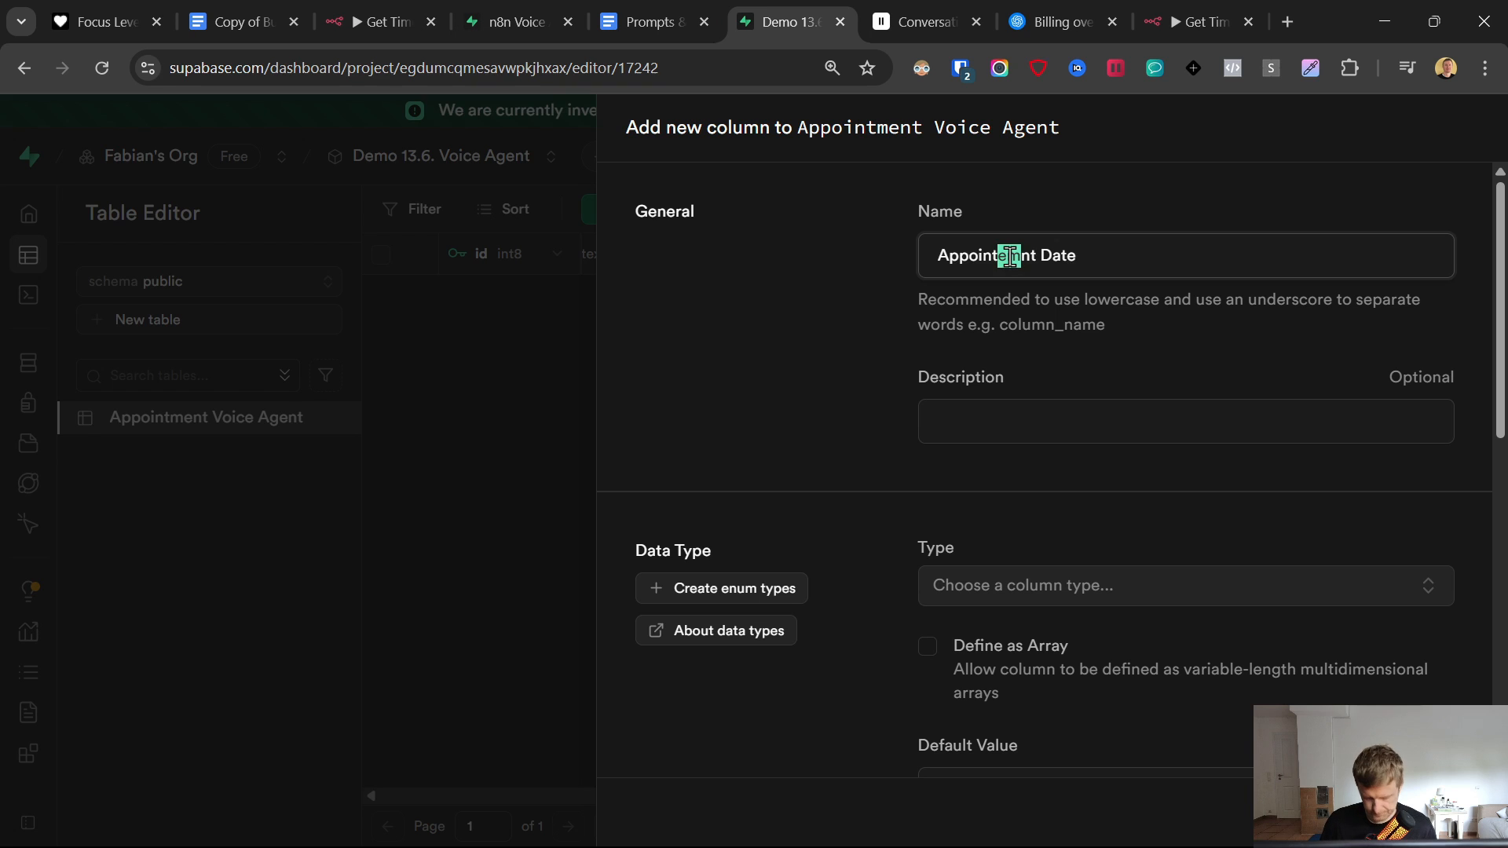
type("me")
left_click(1001, 583)
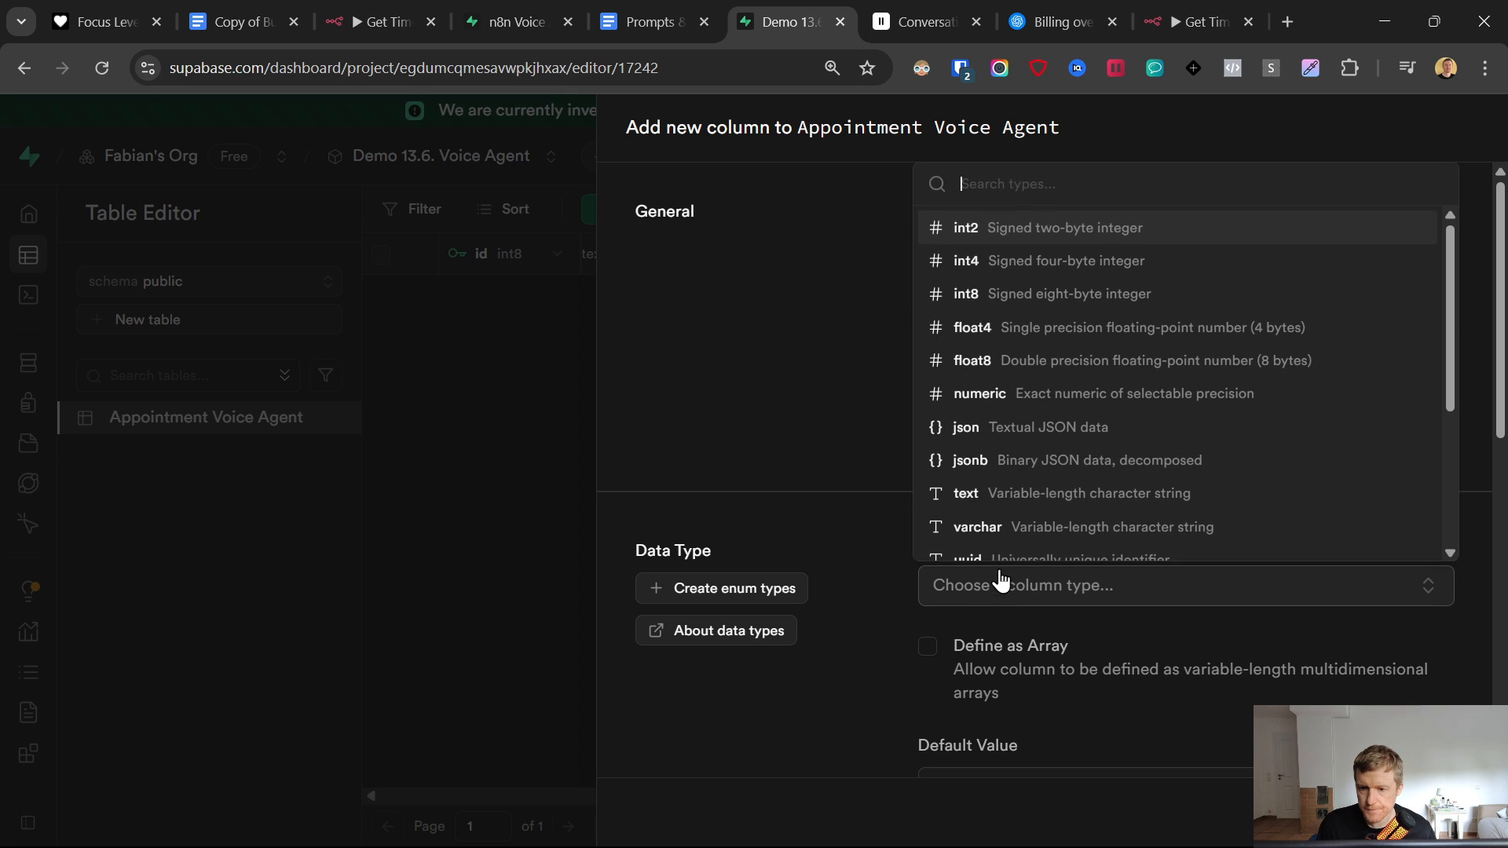
left_click(1018, 493)
key("ctrl+Return")
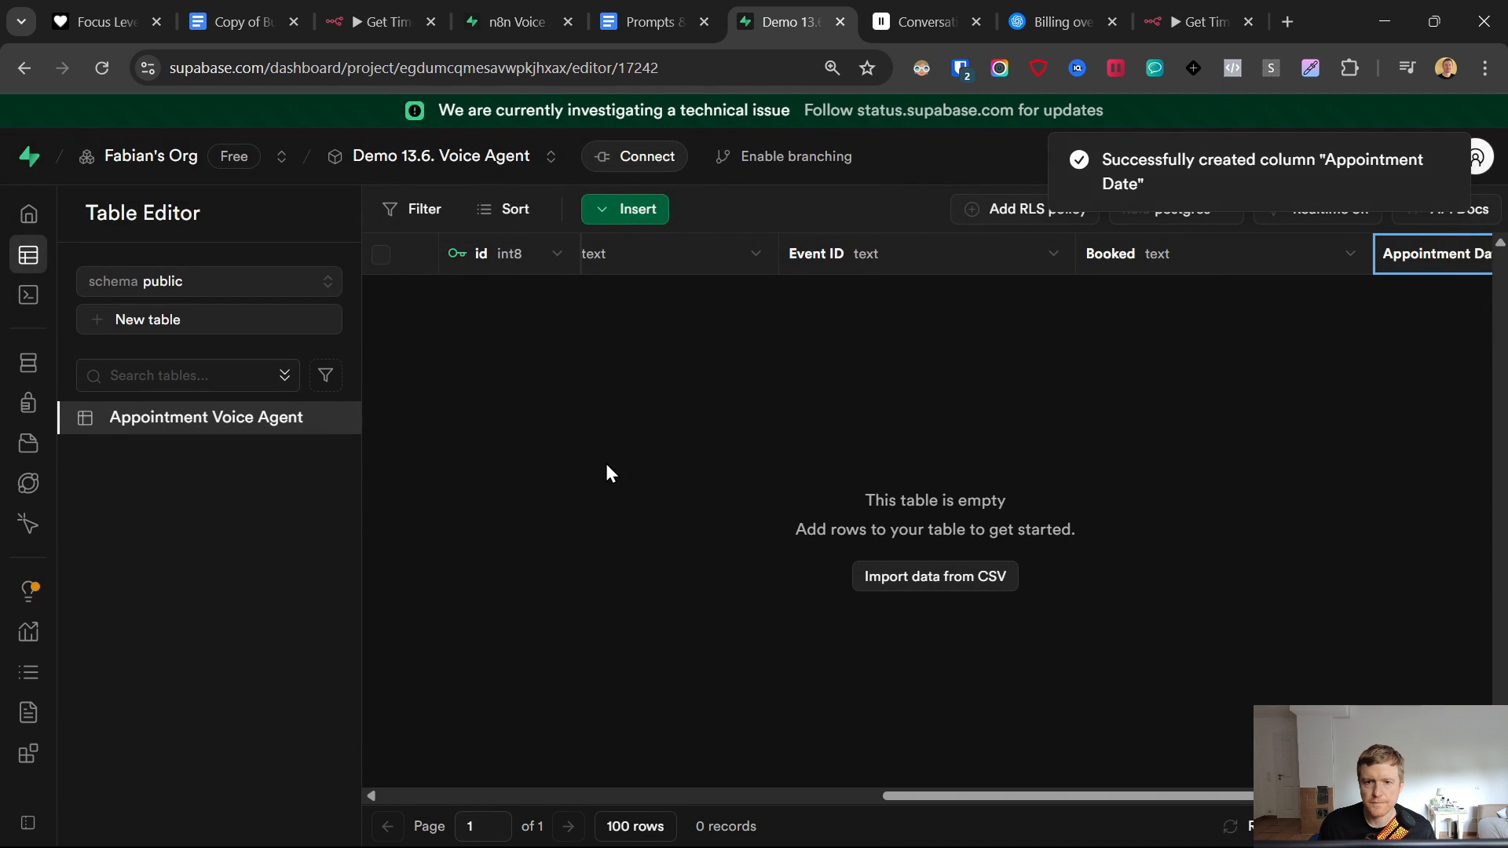
- Close the billing tab and add a Supabase tool to the AI Agent in the Get Times workflow
left_click(1184, 13)
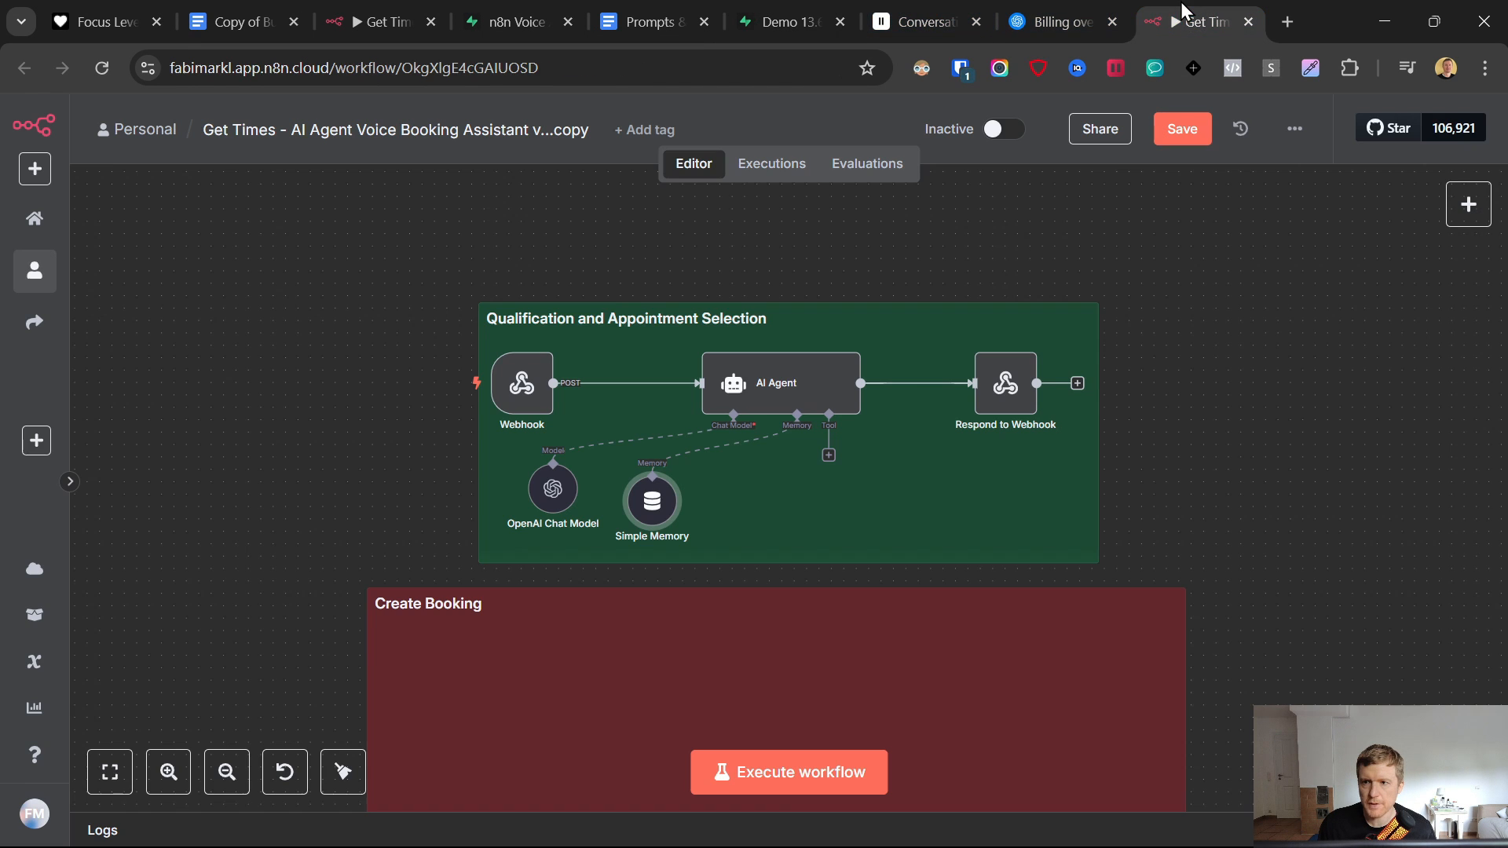
left_click(1112, 22)
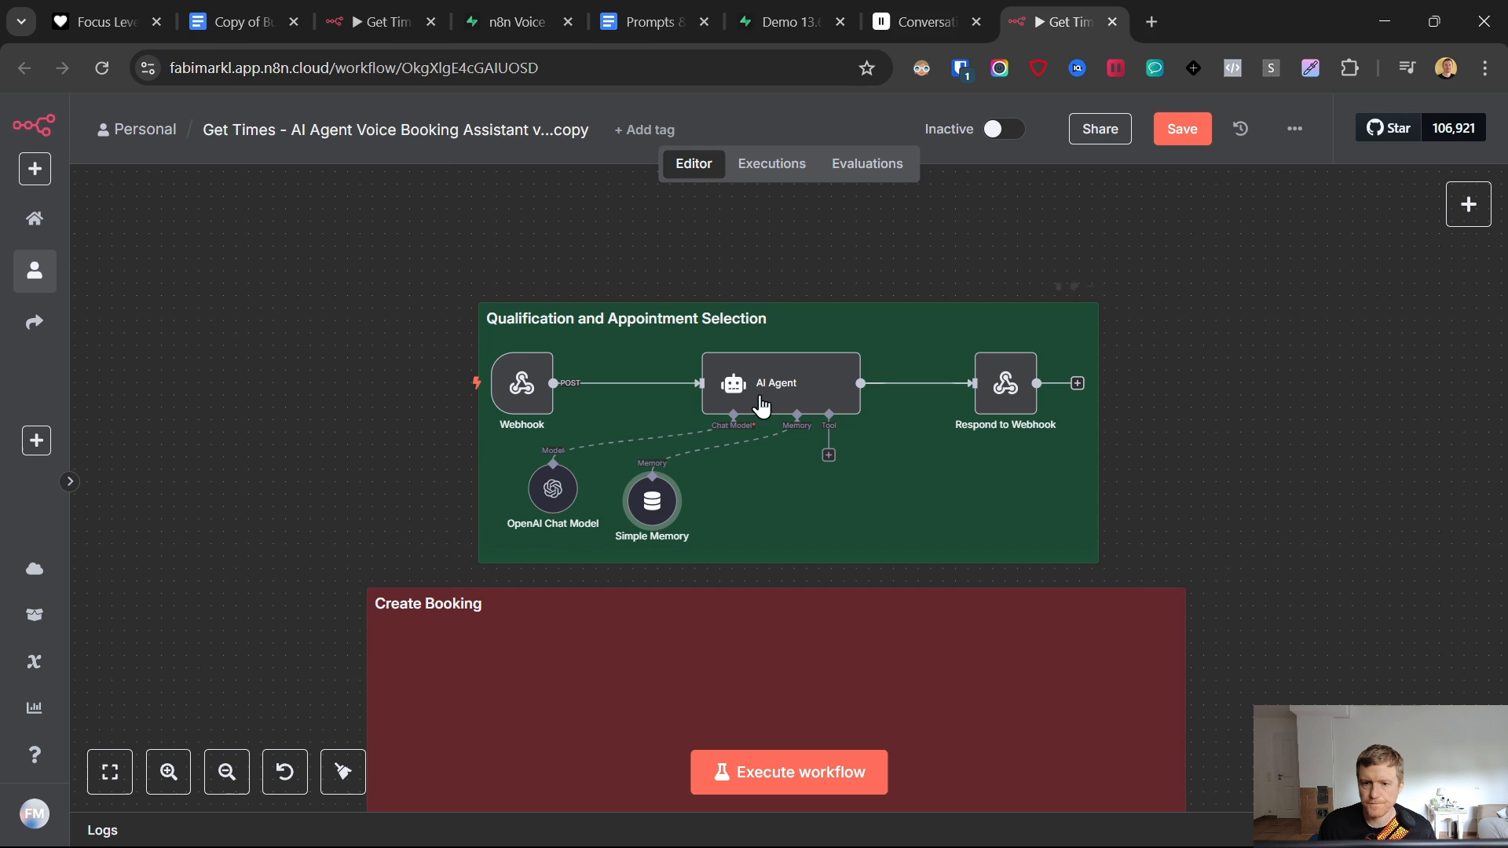
left_click(829, 456)
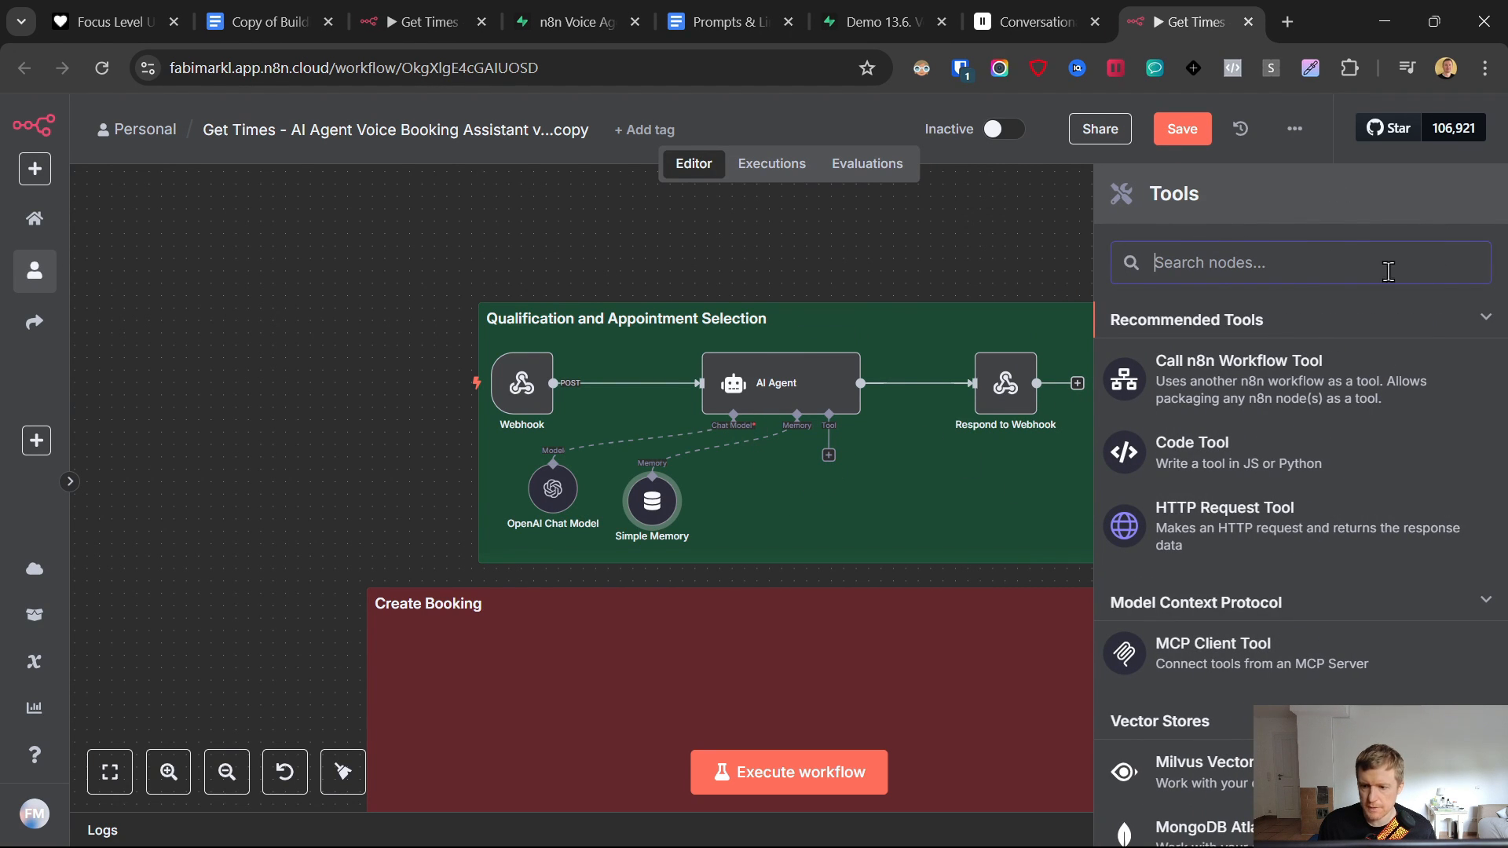
type("su")
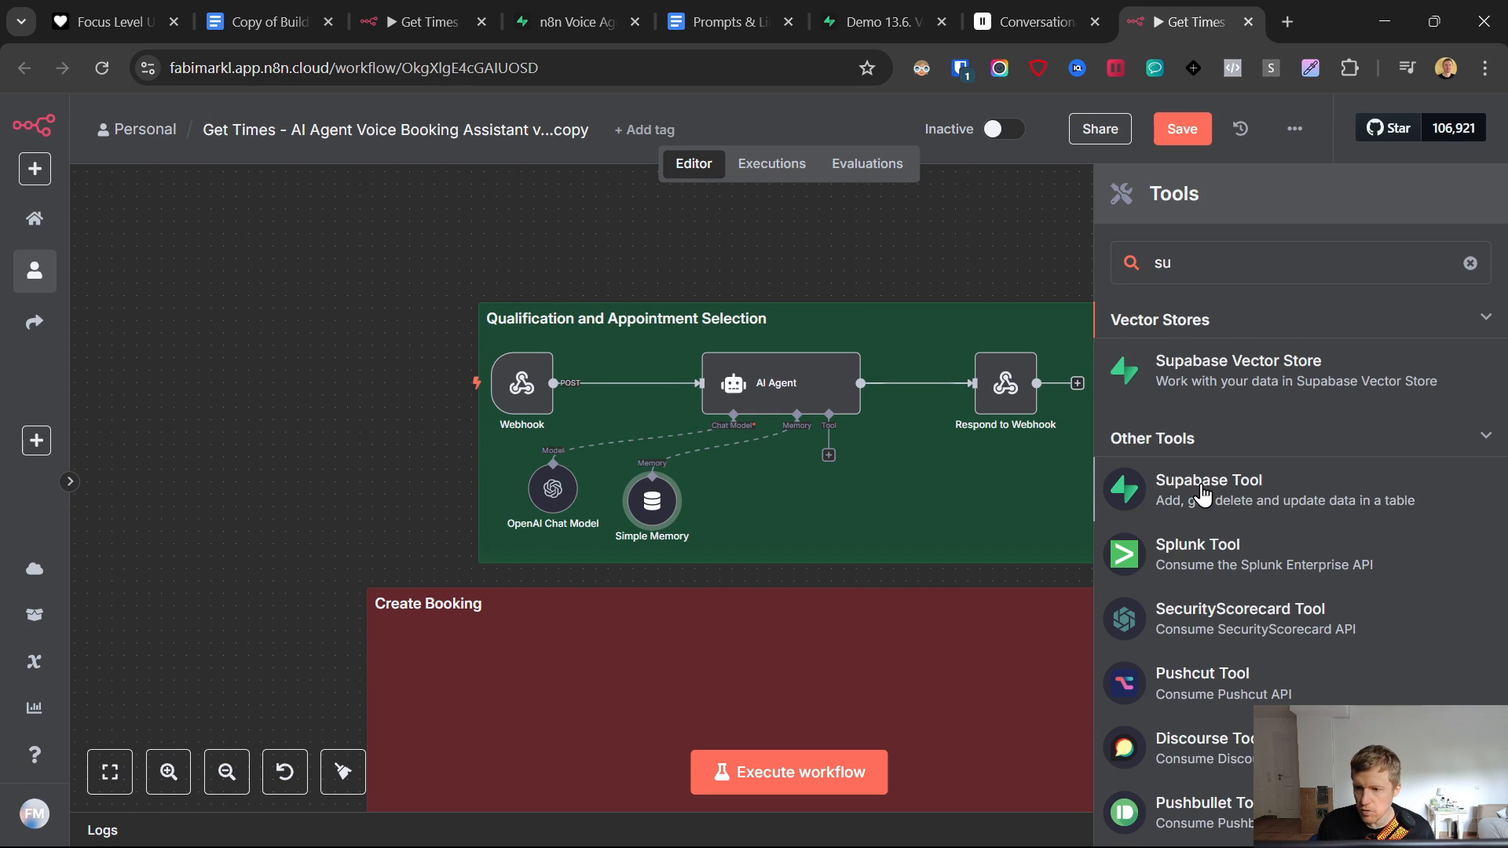
left_click(1248, 509)
- Start a new Supabase credential for the tool, then bring up the Supabase project
left_click(635, 274)
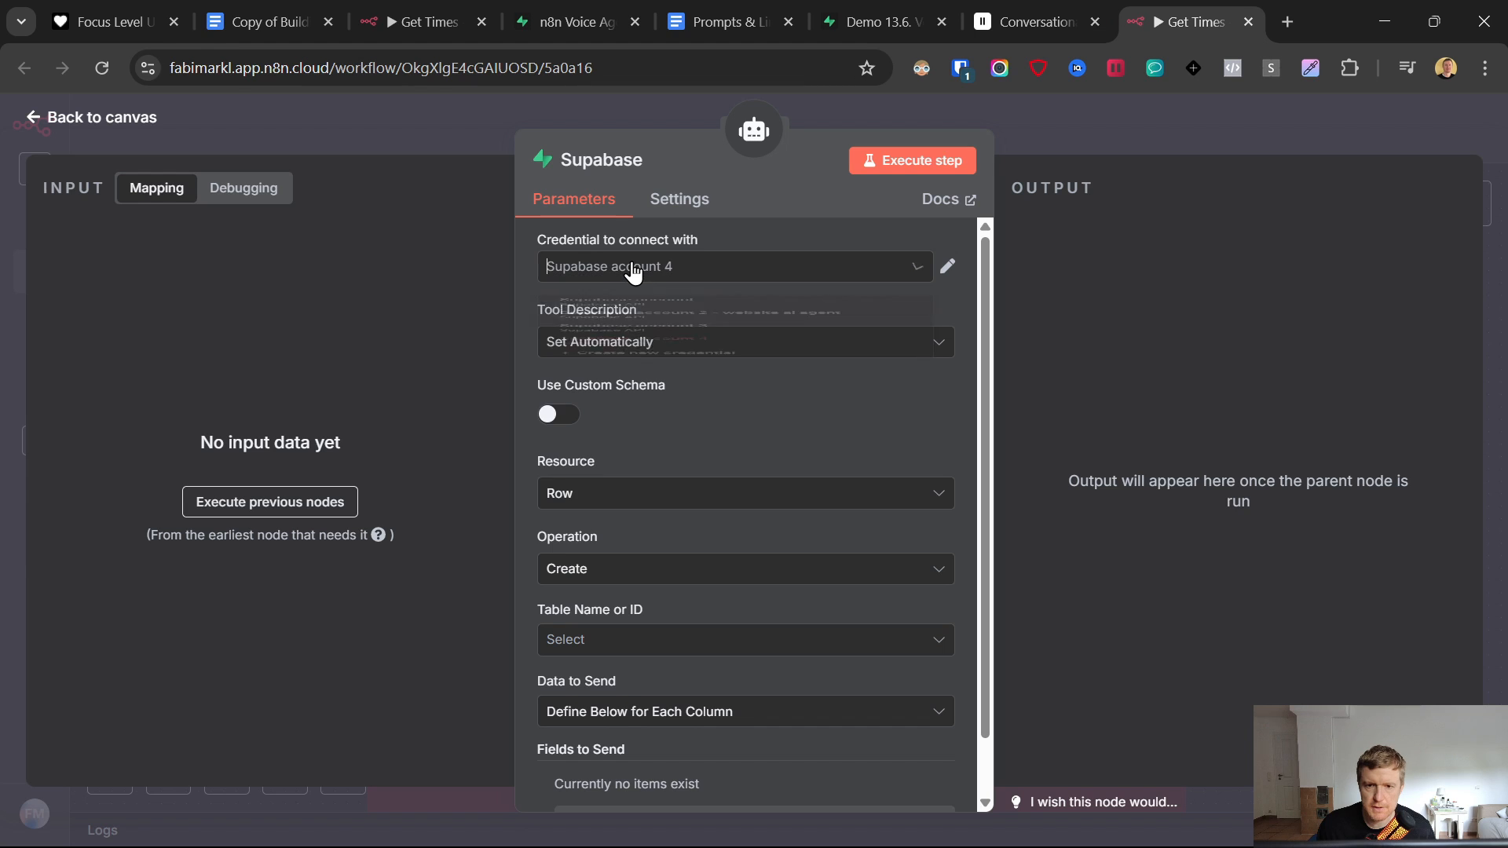
left_click(632, 542)
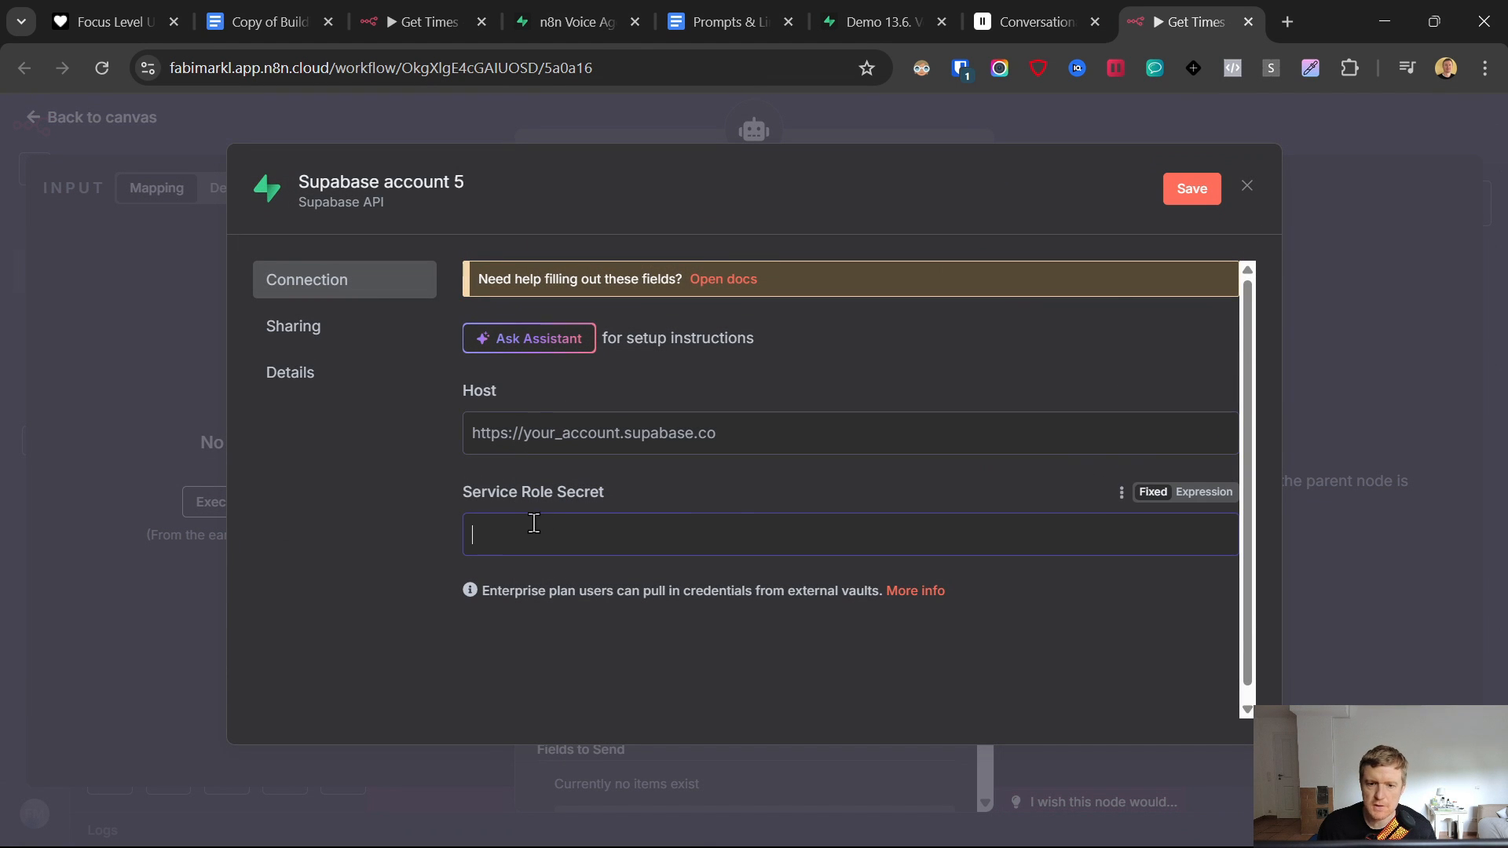
left_click(855, 2)
mouse_move(32, 753)
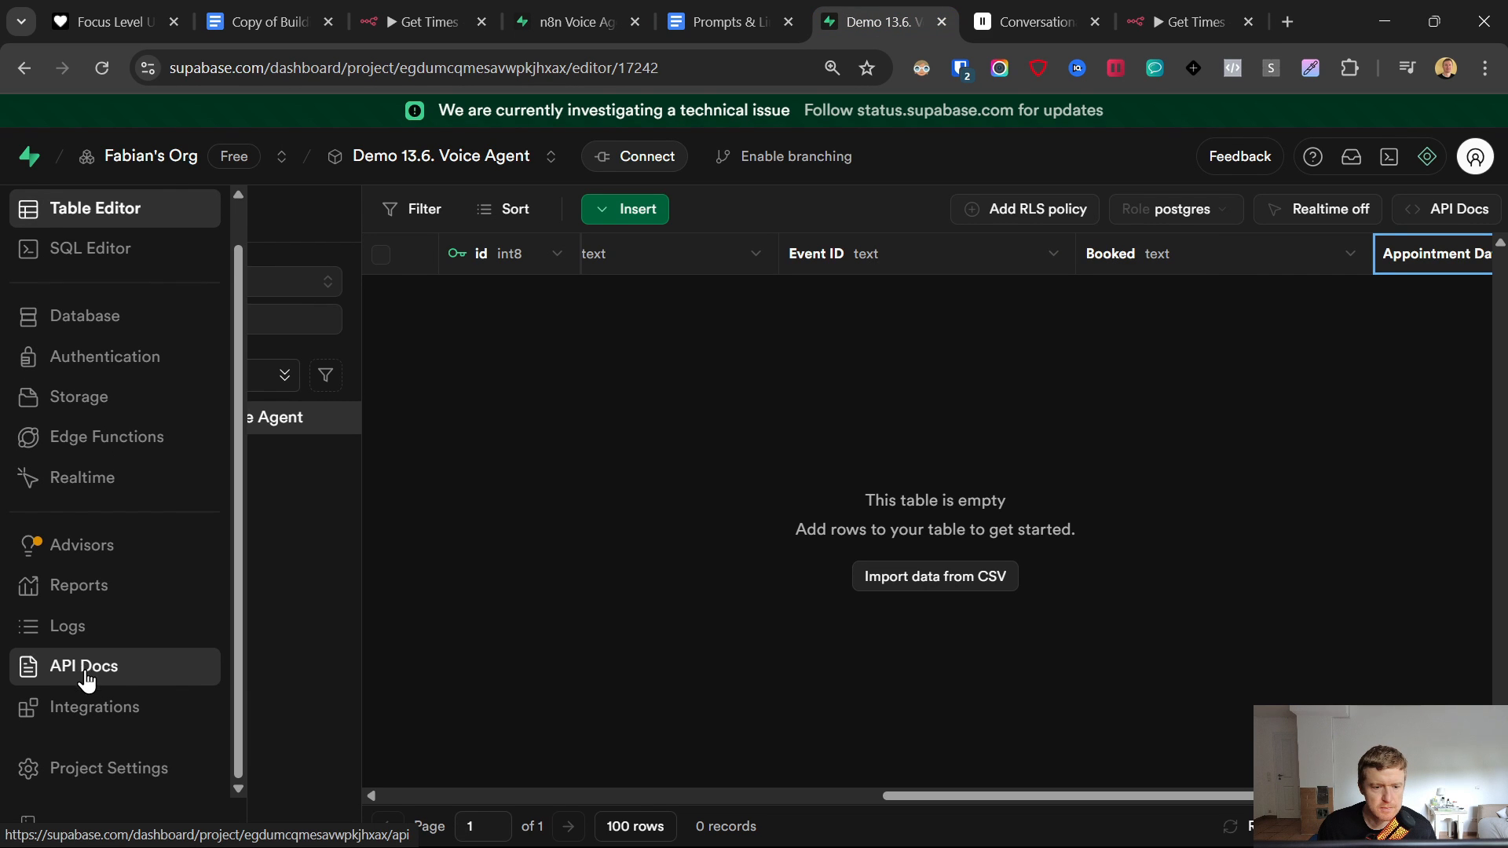
- Copy the project URL from Supabase Data API settings into the credential's Host field
left_click(88, 769)
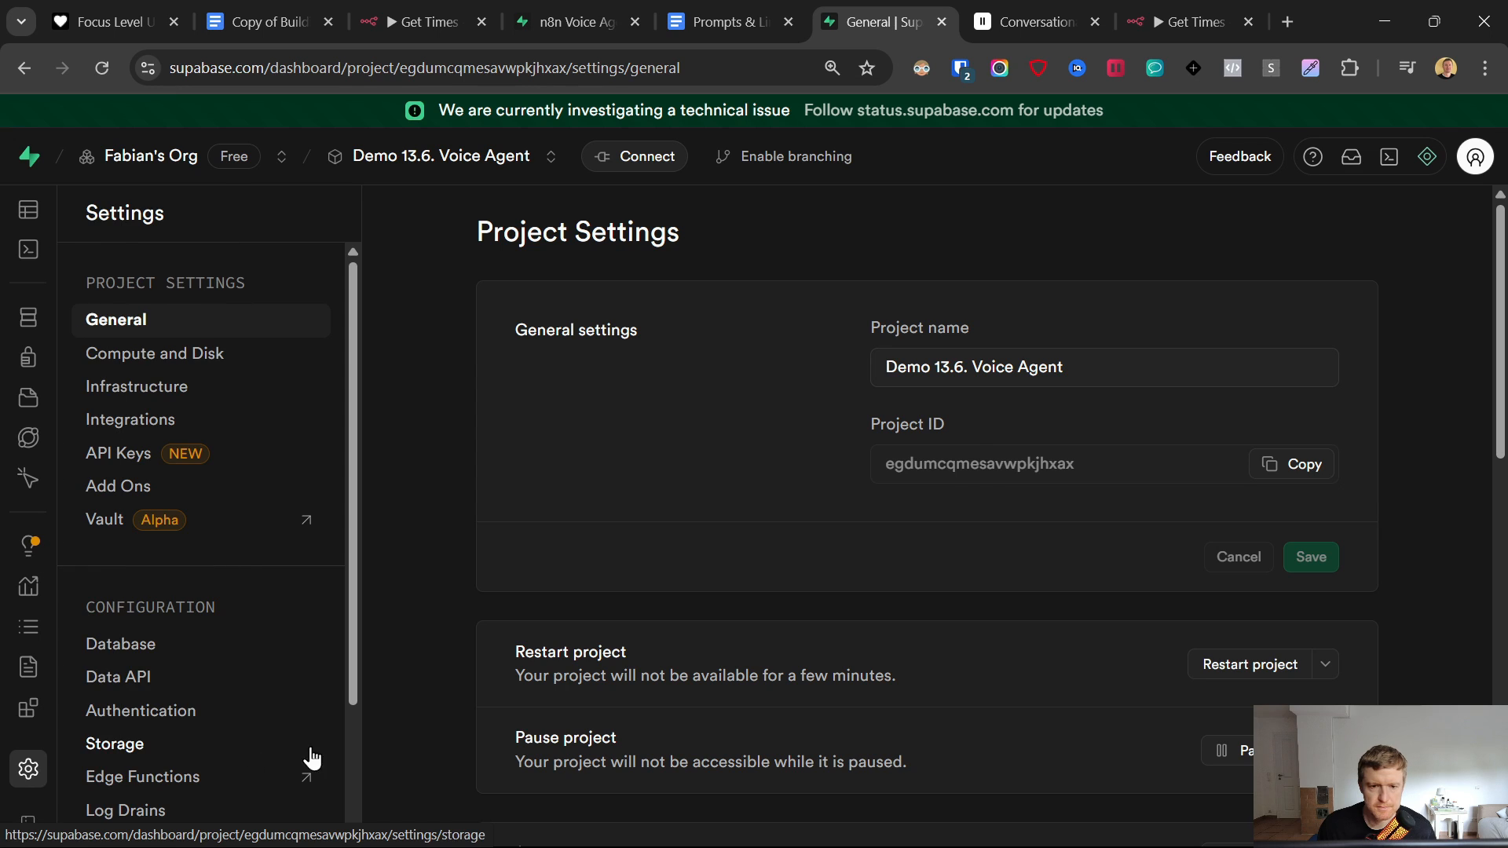
left_click(117, 680)
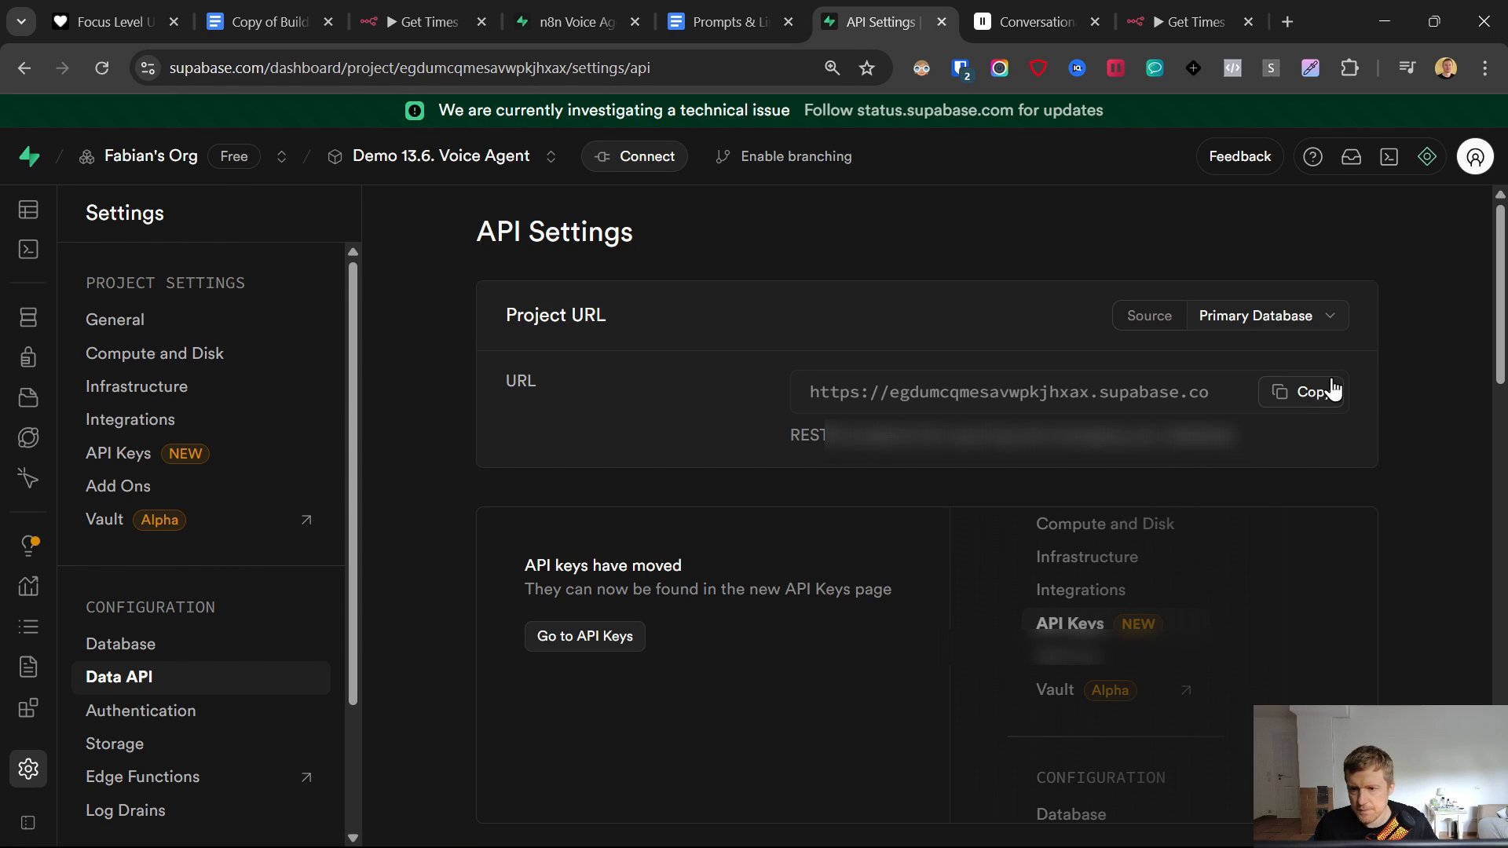
left_click(1310, 393)
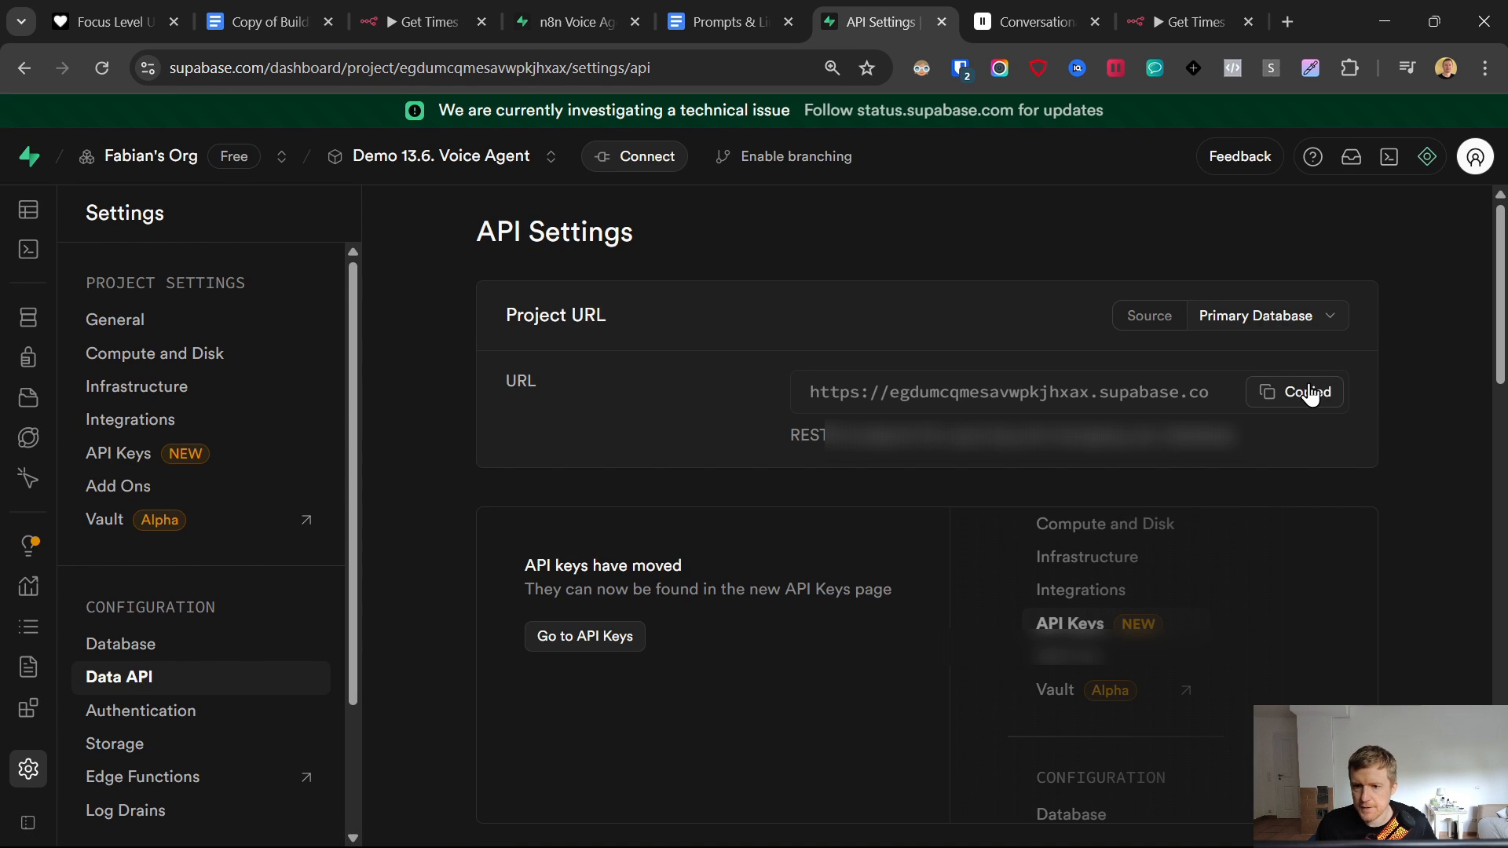
left_click(1206, 19)
key("ctrl+v")
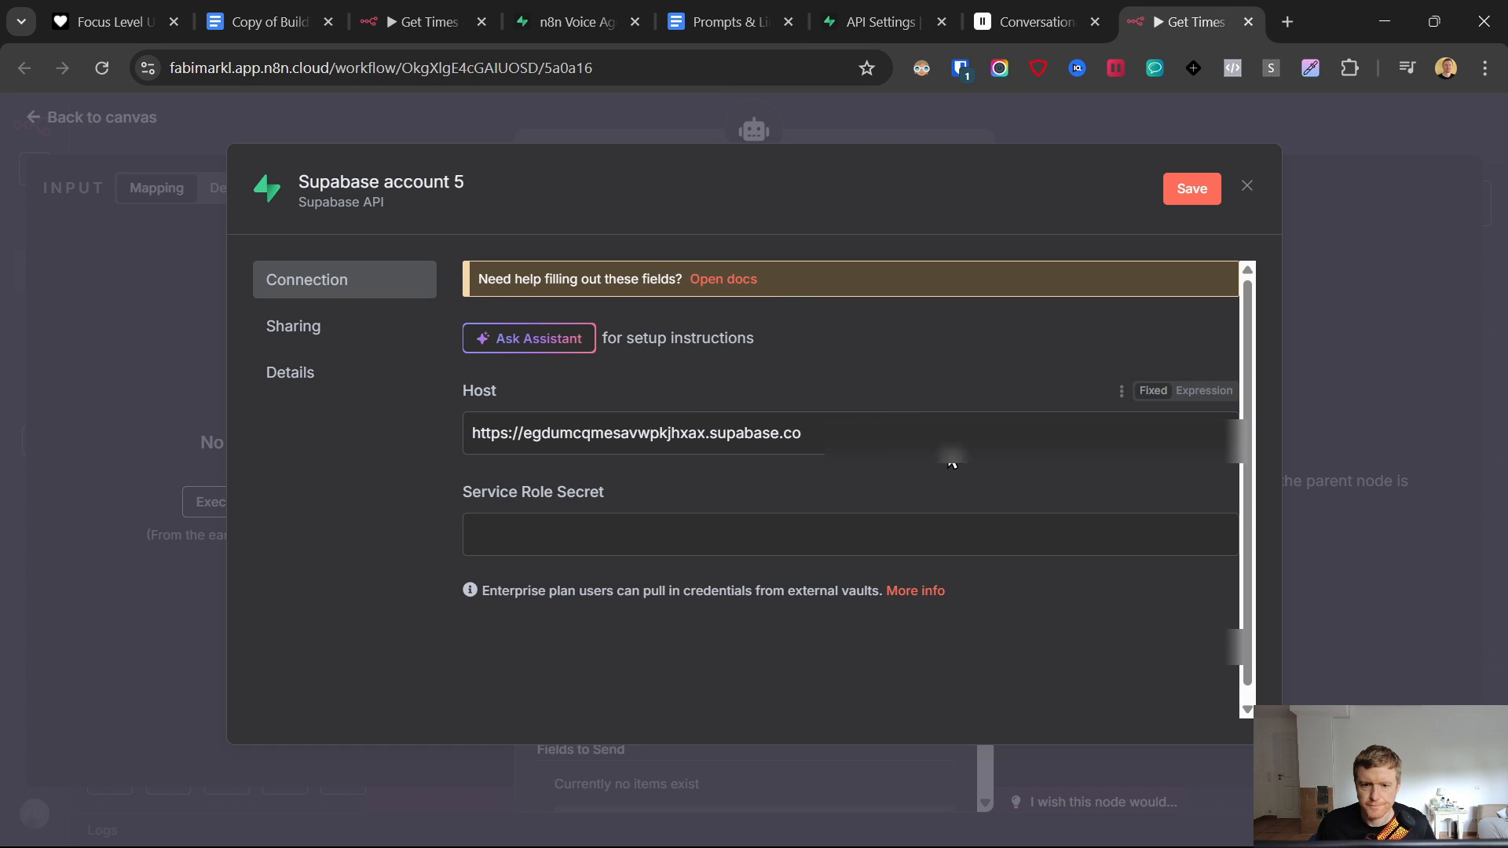
- Paste the service_role secret into Service Role Secret, save the credential, and close it
left_click(889, 11)
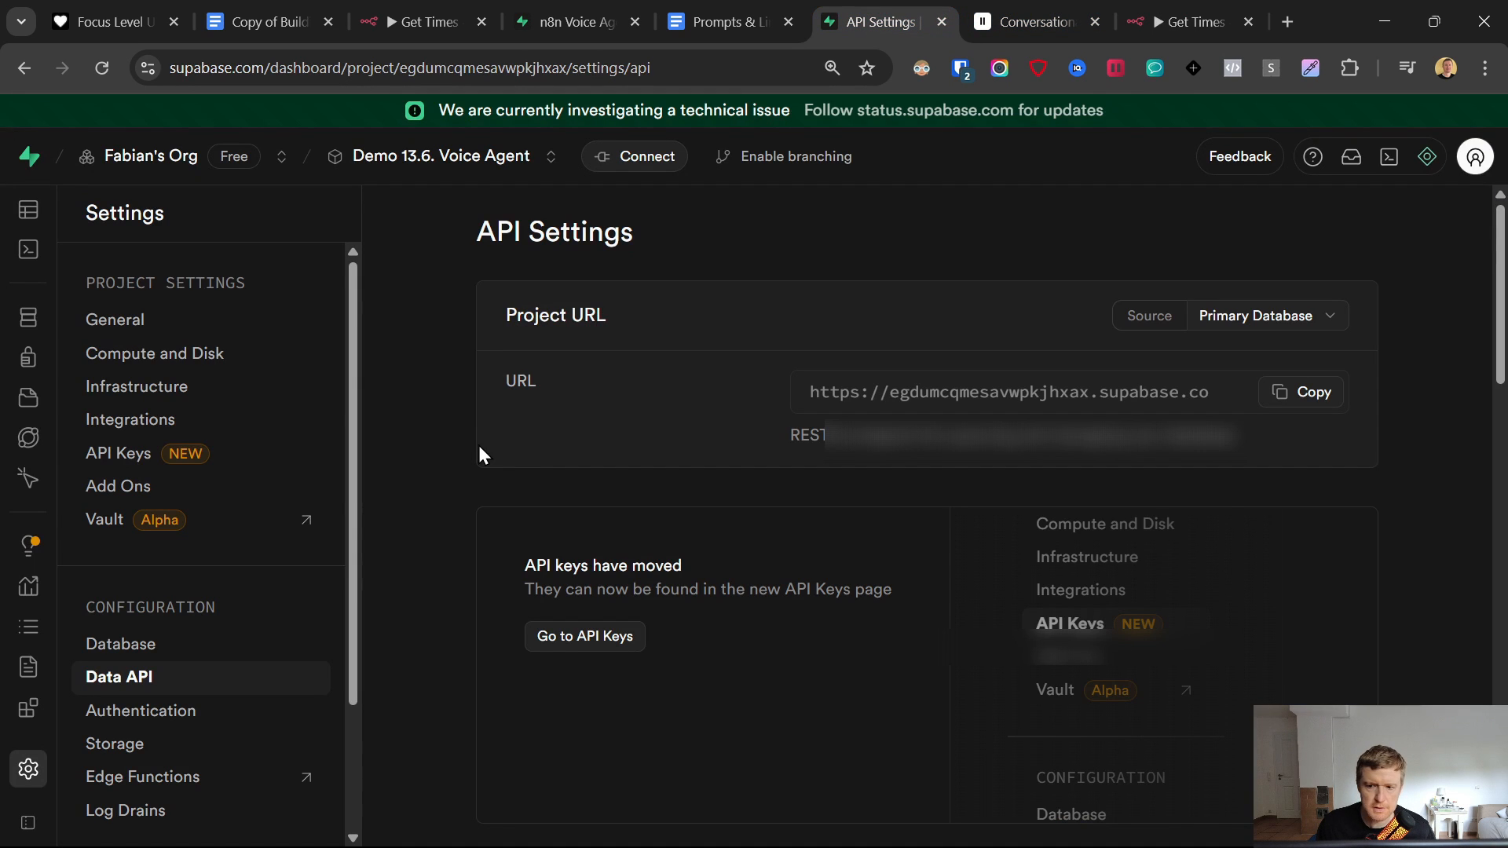
left_click(594, 640)
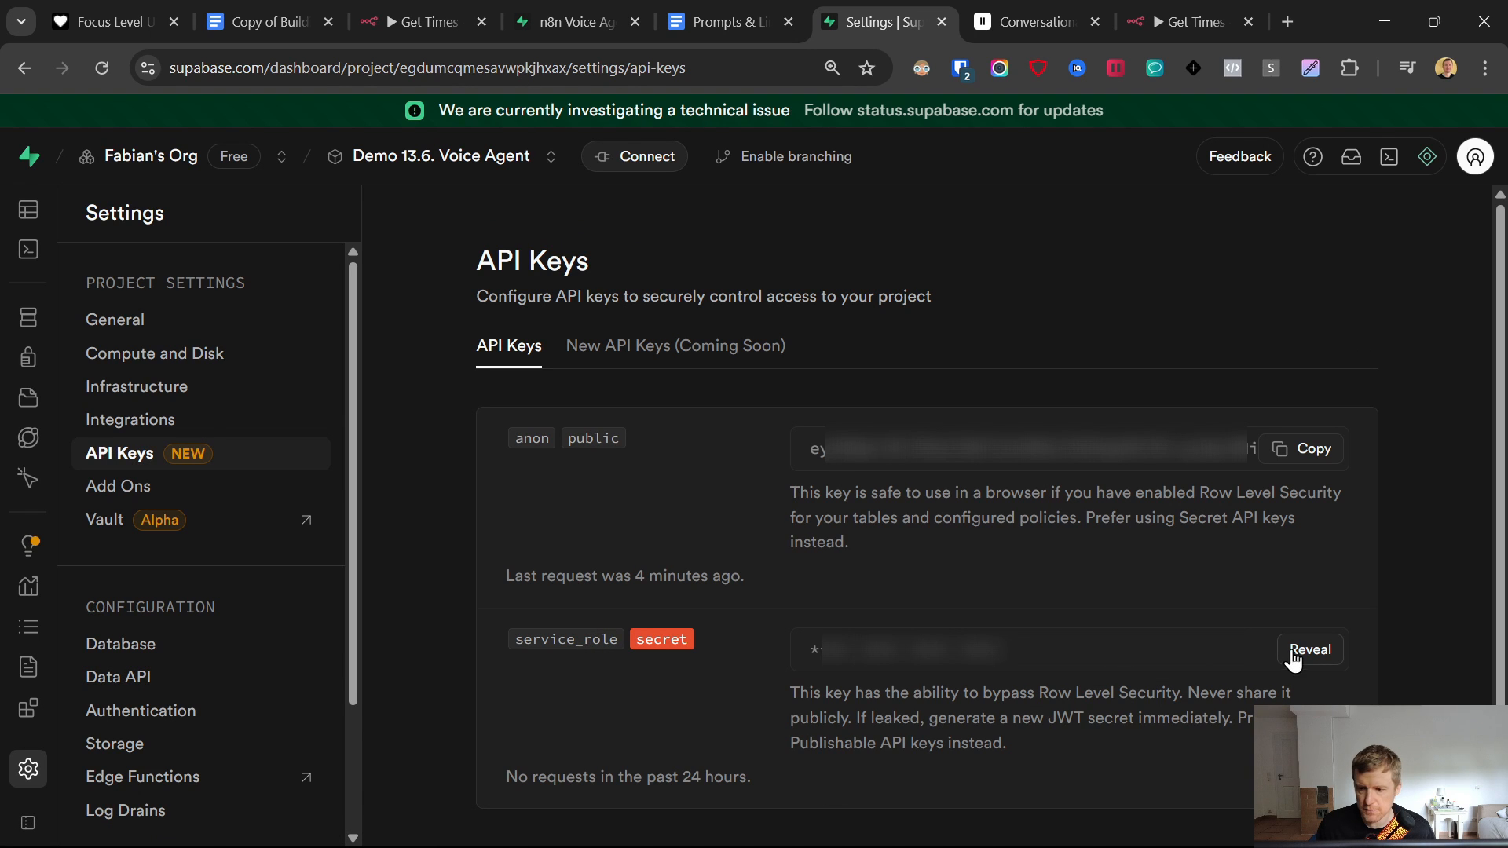
left_click(1313, 654)
left_click(1305, 654)
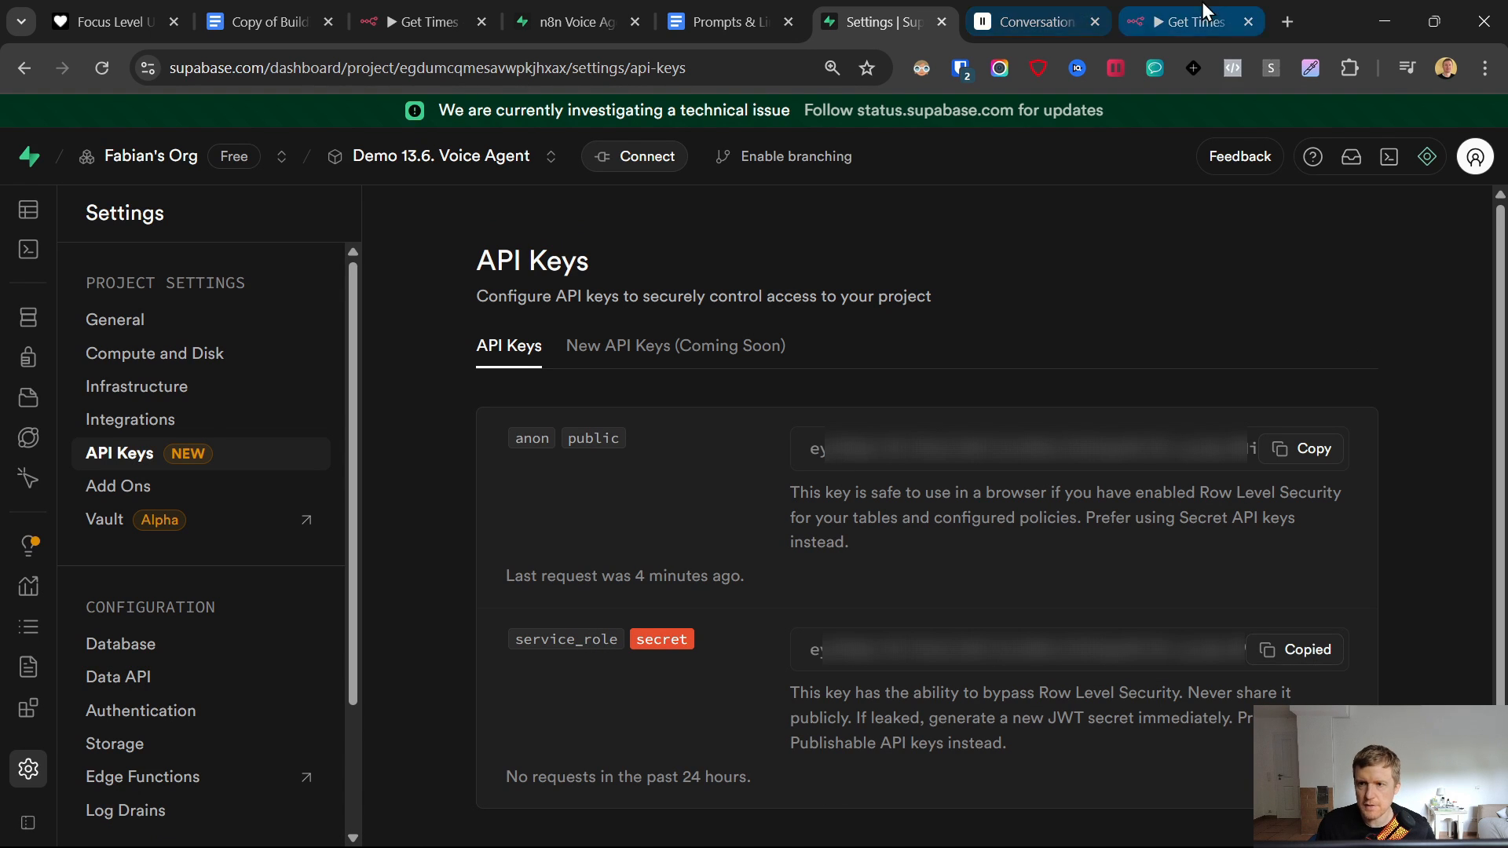
left_click(1190, 22)
left_click(666, 527)
key("ctrl+v")
left_click(1191, 188)
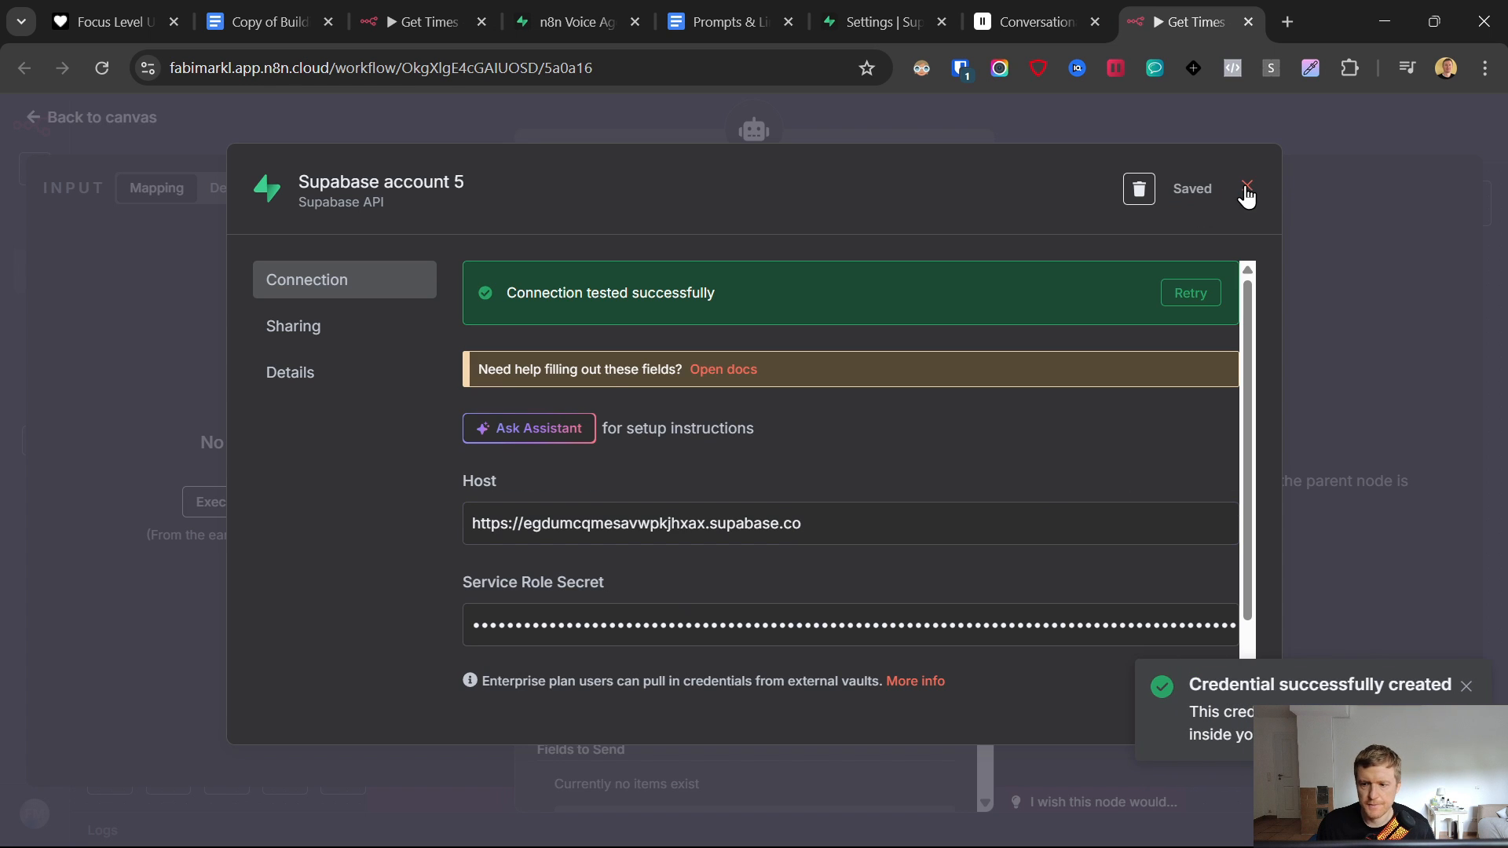
left_click(1248, 189)
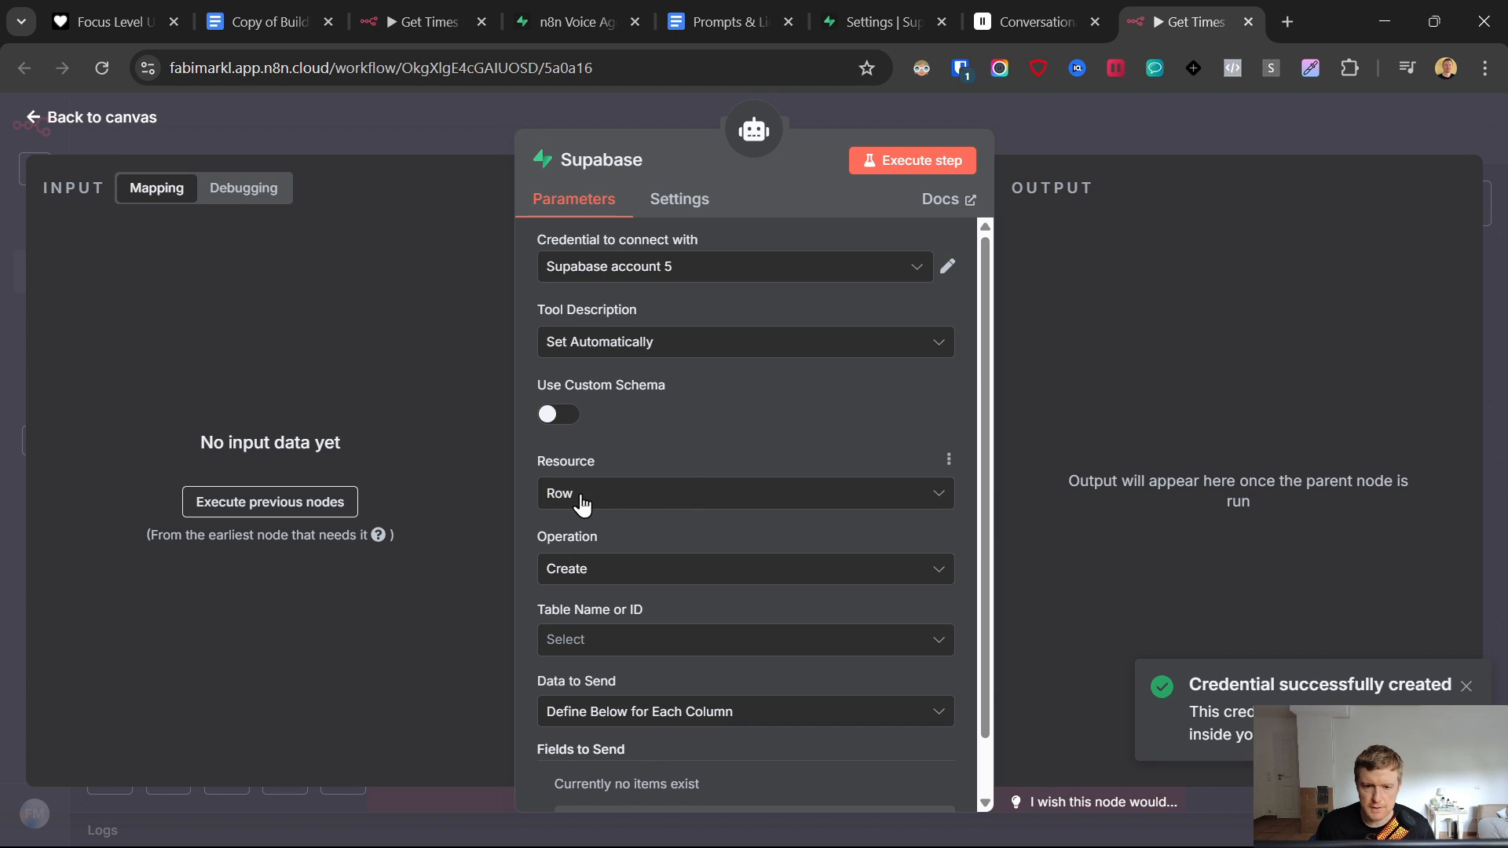
- Select the Appointment Voice Agent table and add a first field to send
scroll(611, 564, "down", 1)
left_click(613, 577)
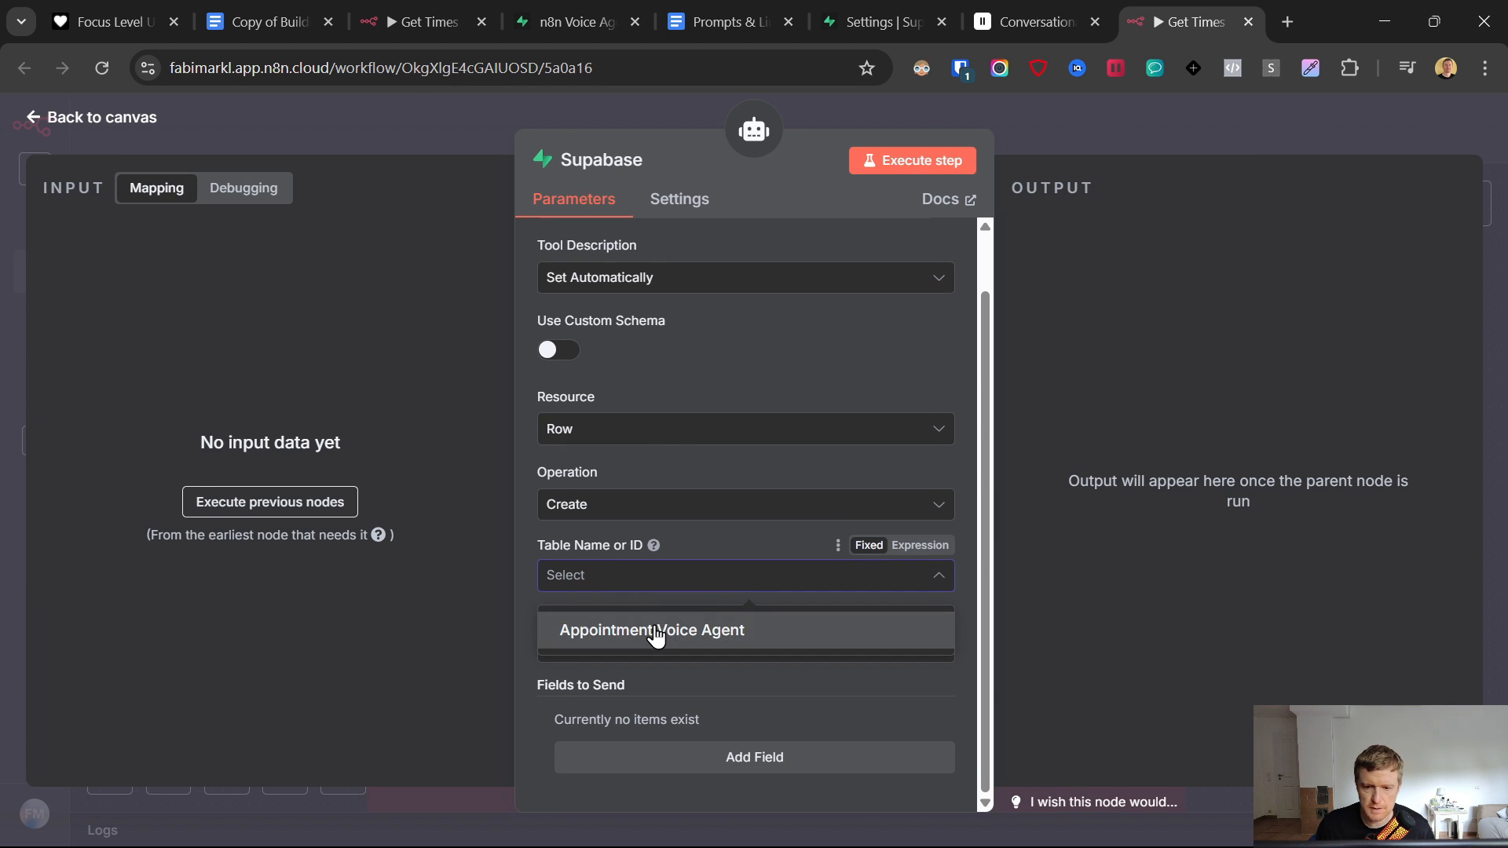
key("ctrl+6")
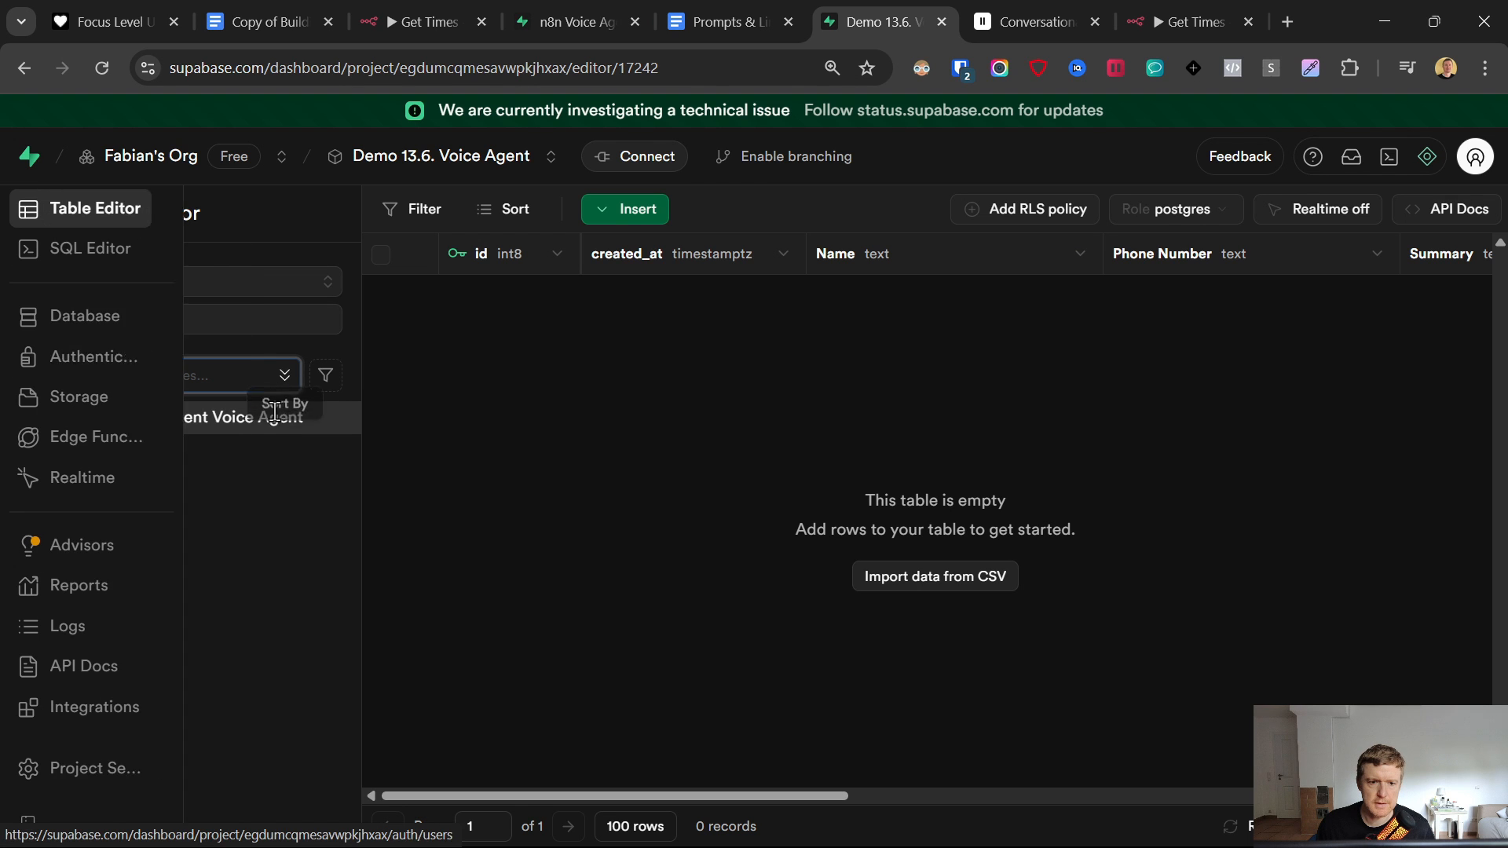
left_click(1156, 6)
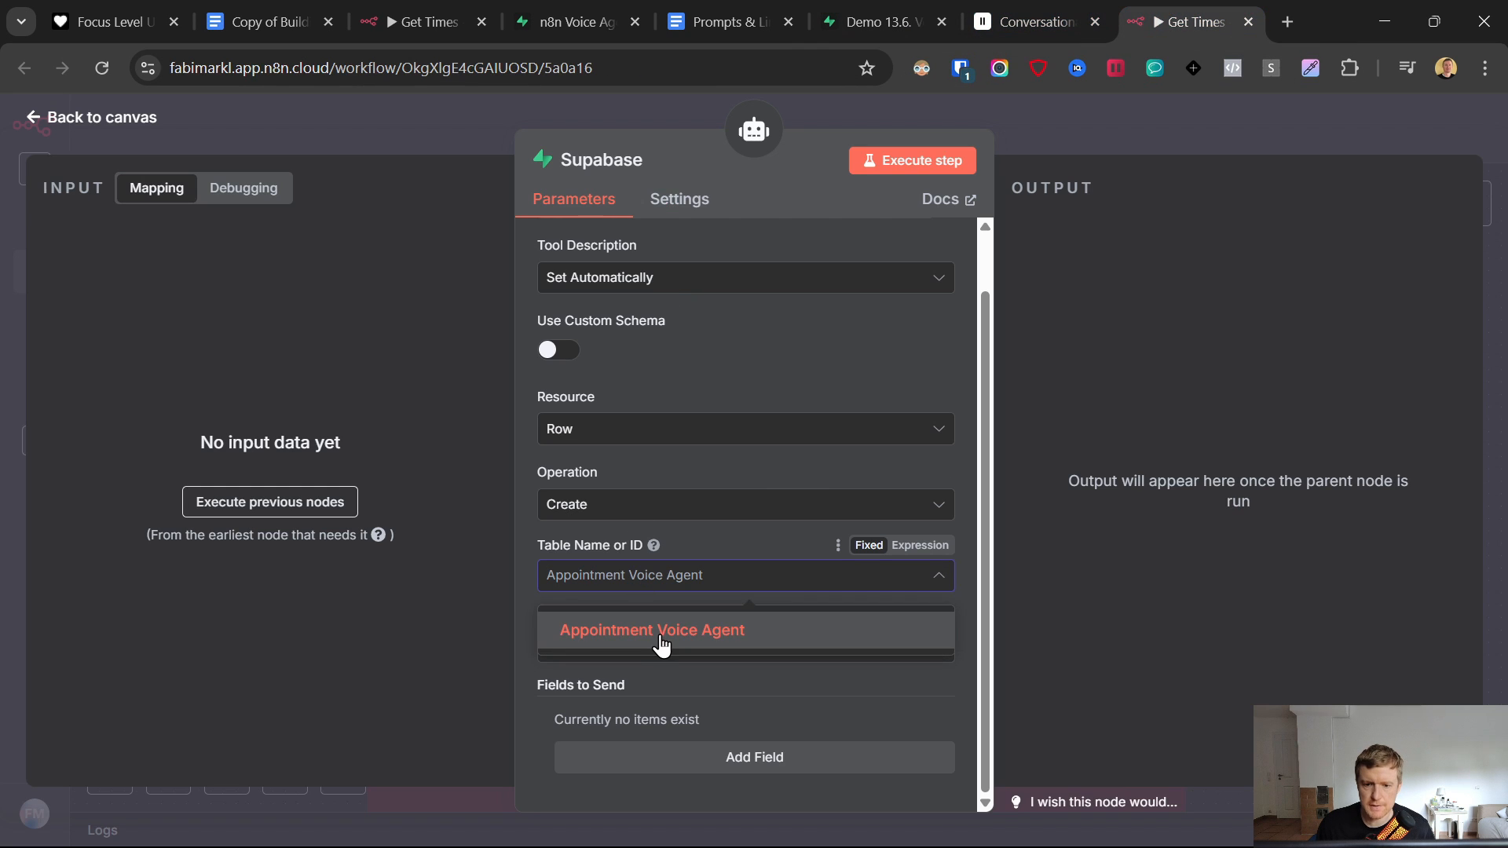
left_click(663, 631)
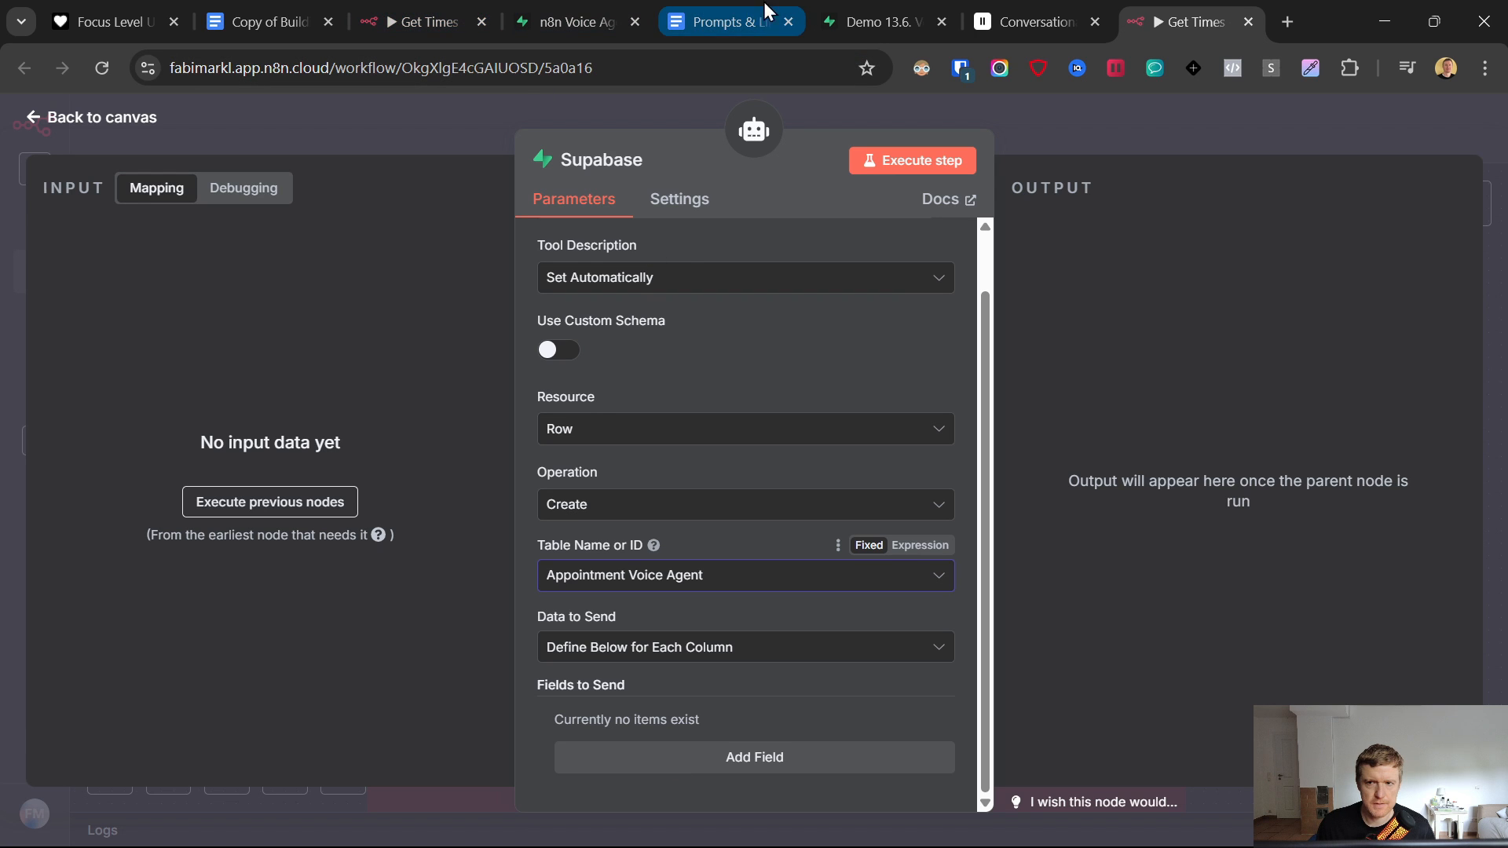
left_click(670, 766)
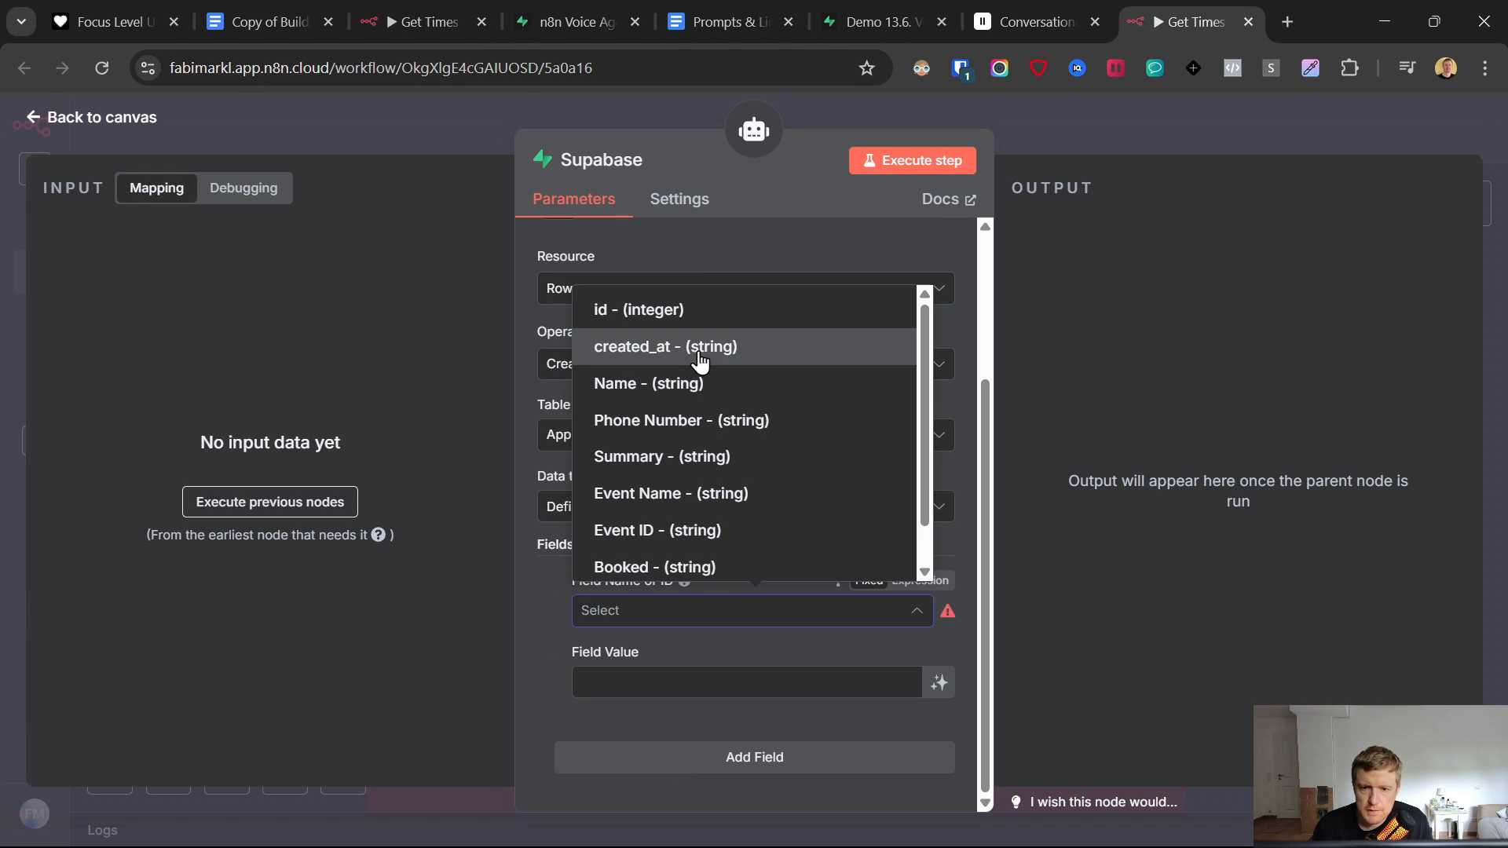
- Set model-defined Phone Number and Name fields, adding a description for Name
left_click(664, 428)
left_click(940, 683)
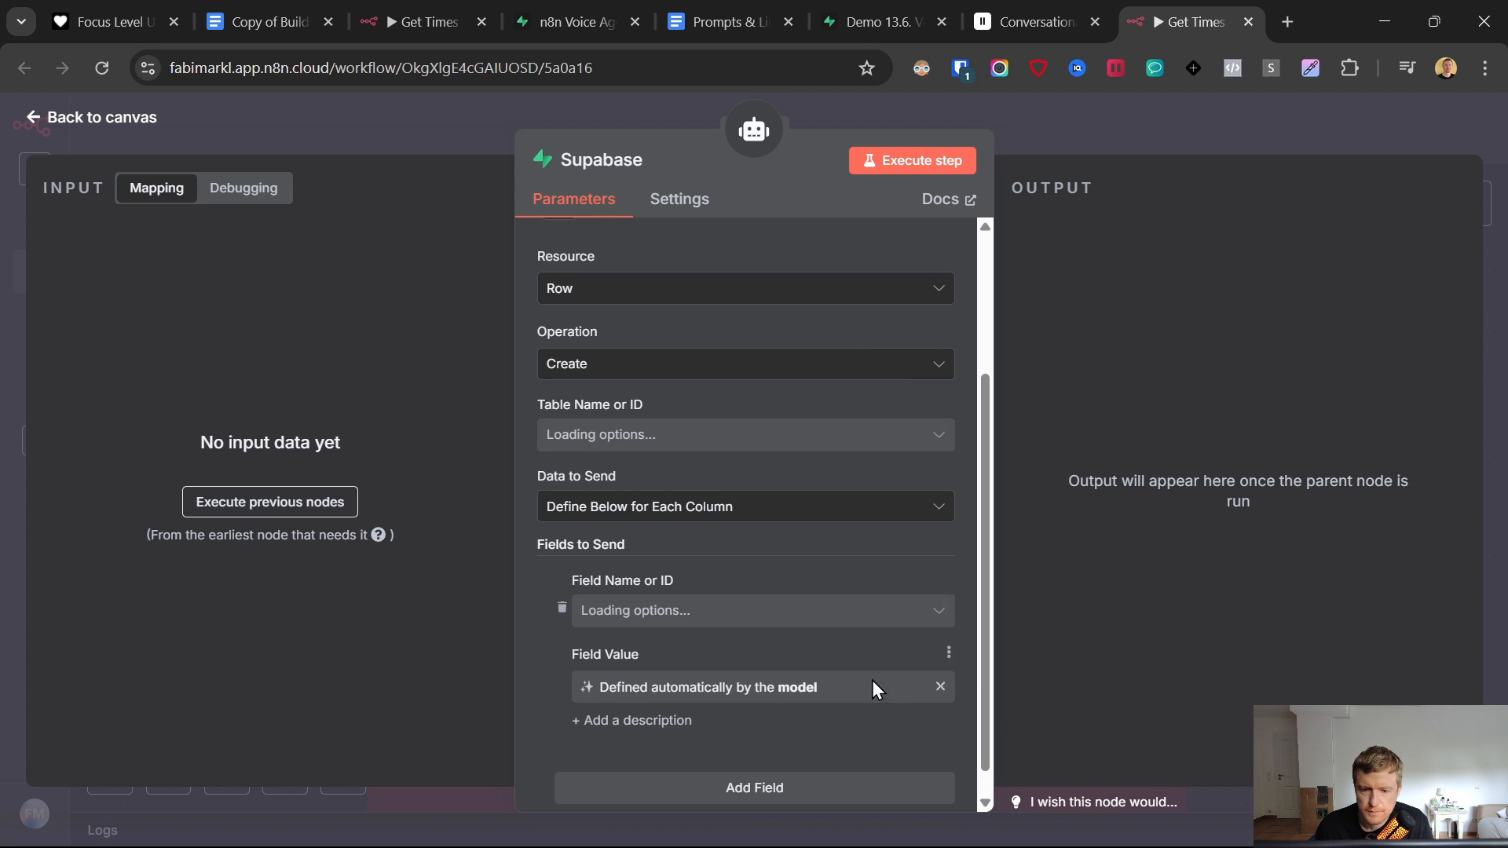
scroll(858, 682, "down", 1)
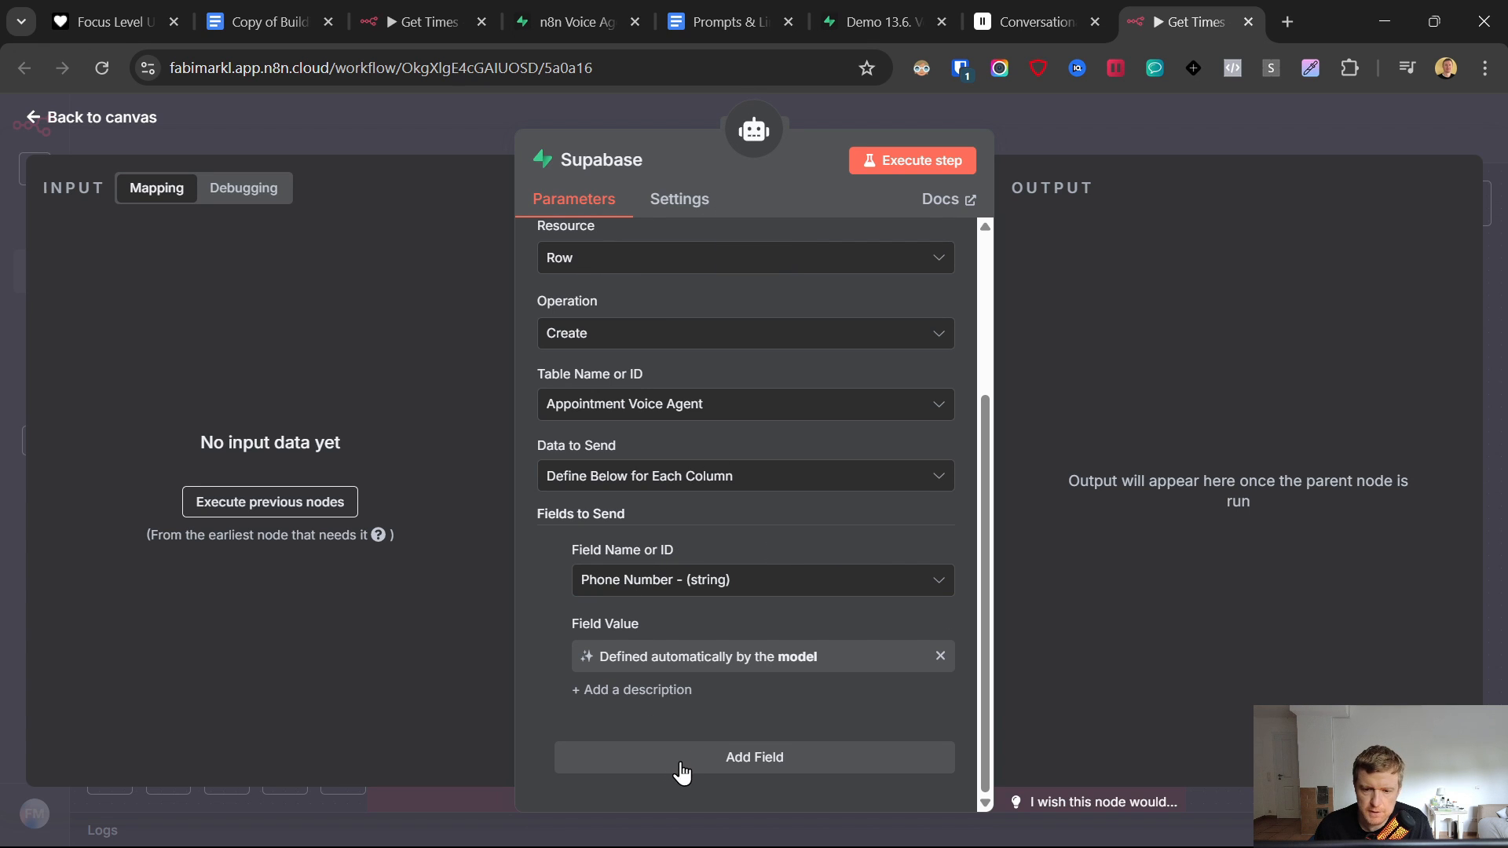
left_click(706, 759)
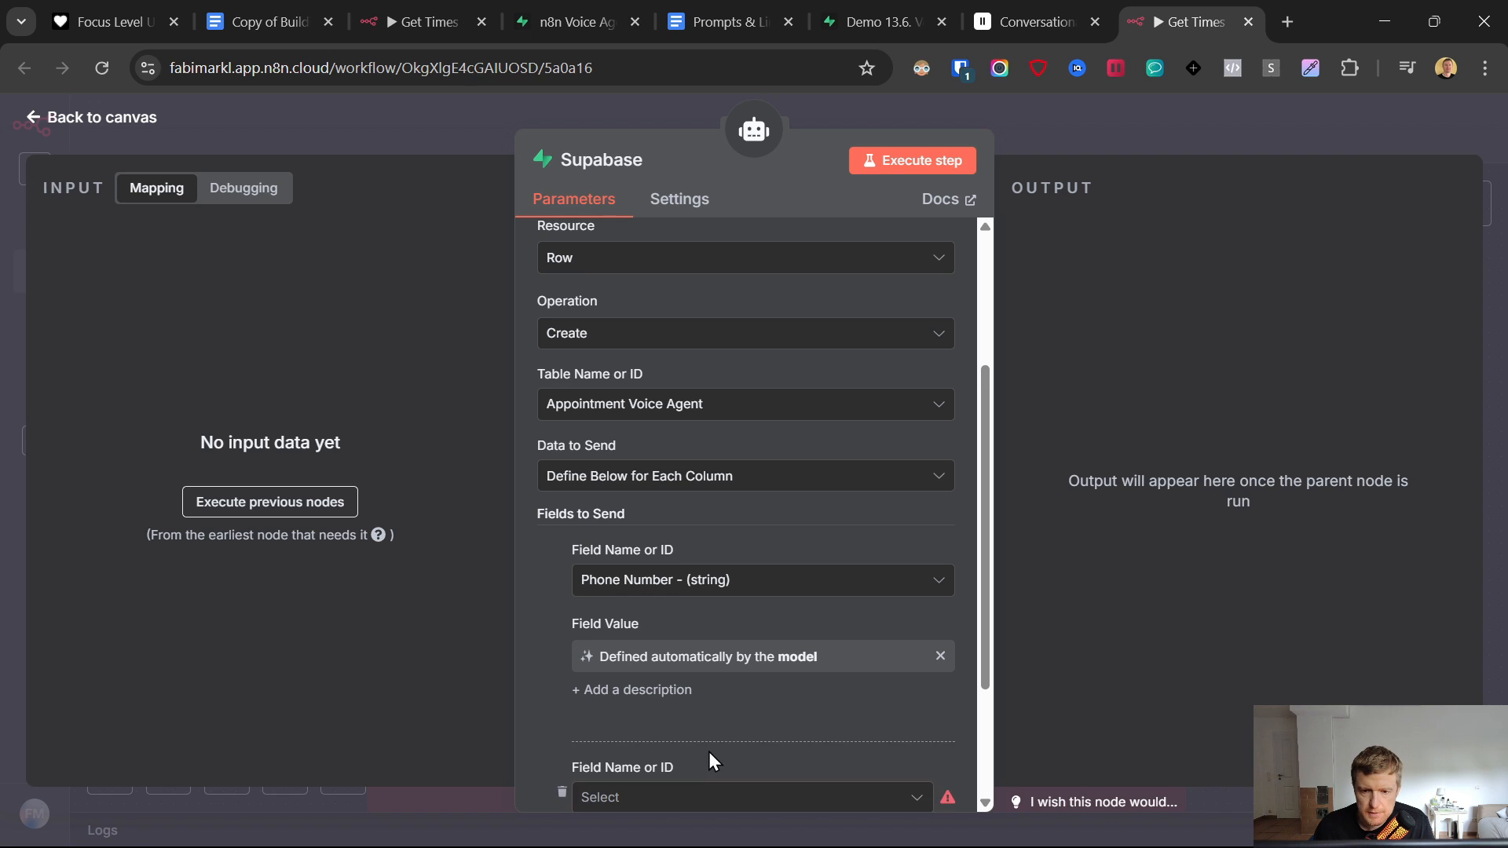
left_click(678, 621)
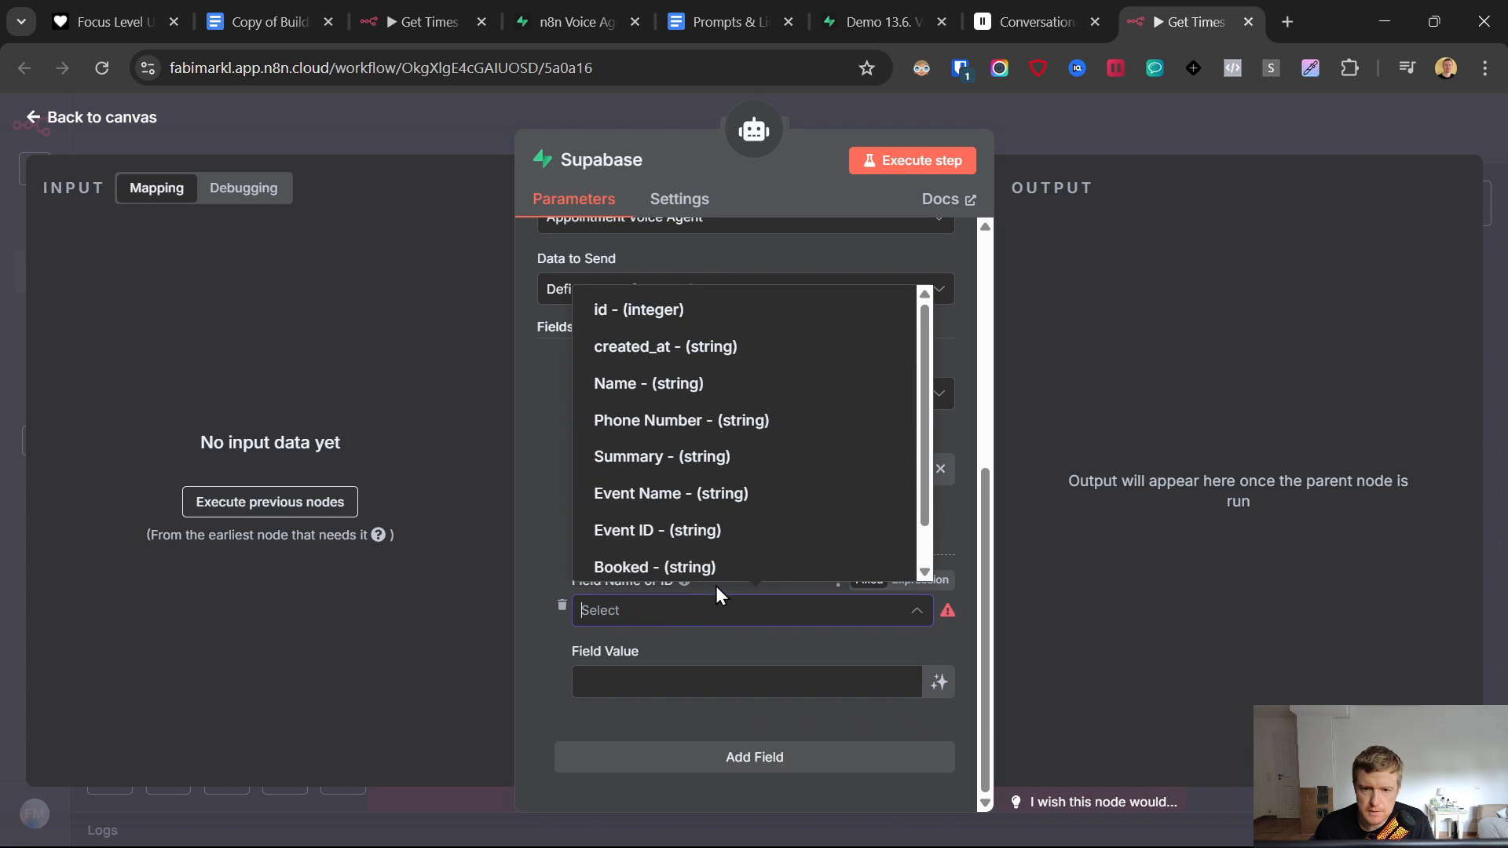
left_click(696, 385)
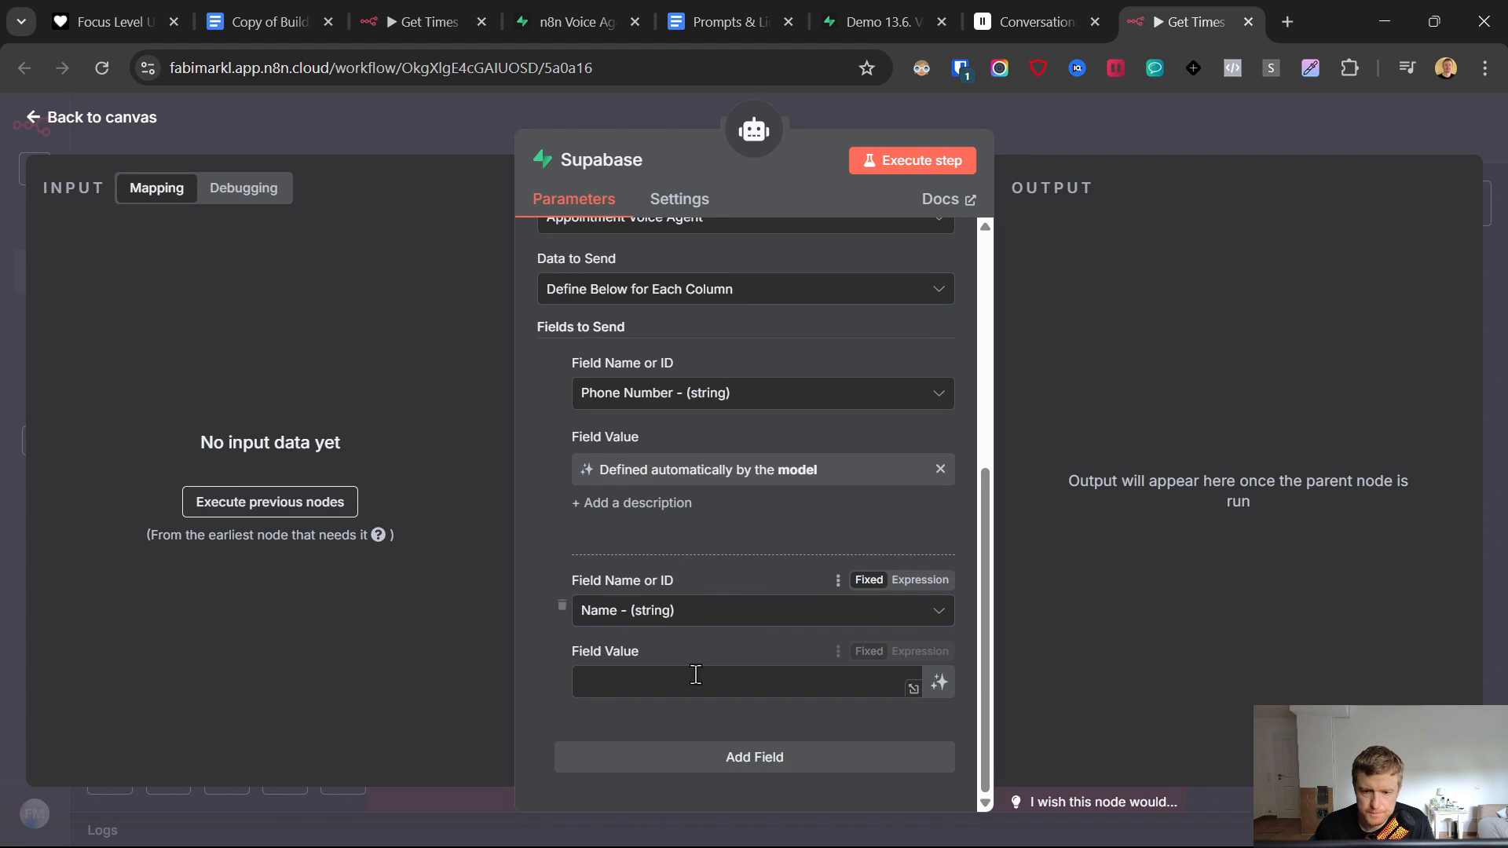
left_click(939, 682)
scroll(786, 738, "down", 1)
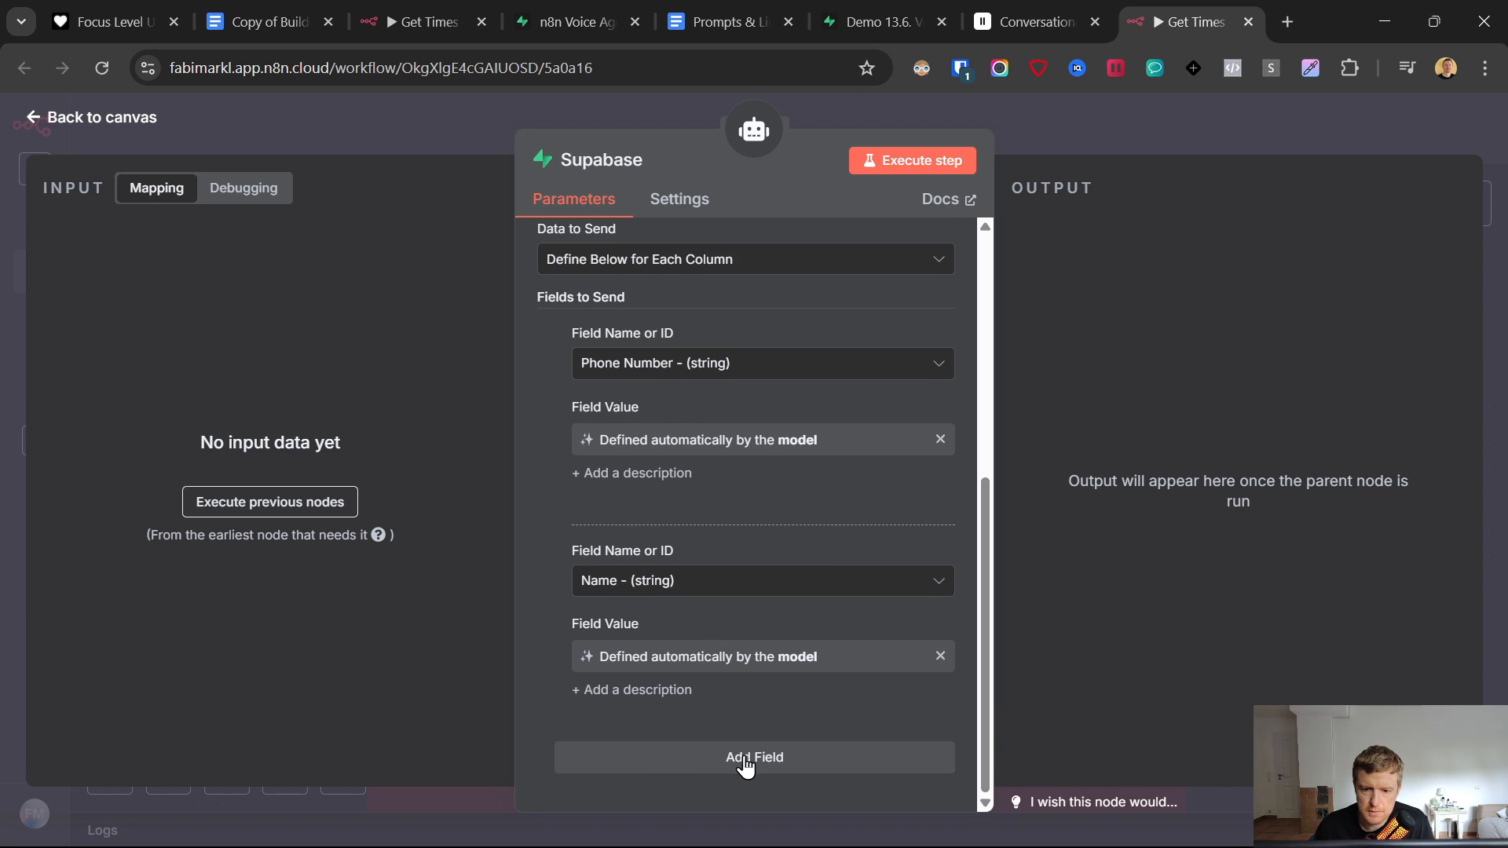
left_click(658, 691)
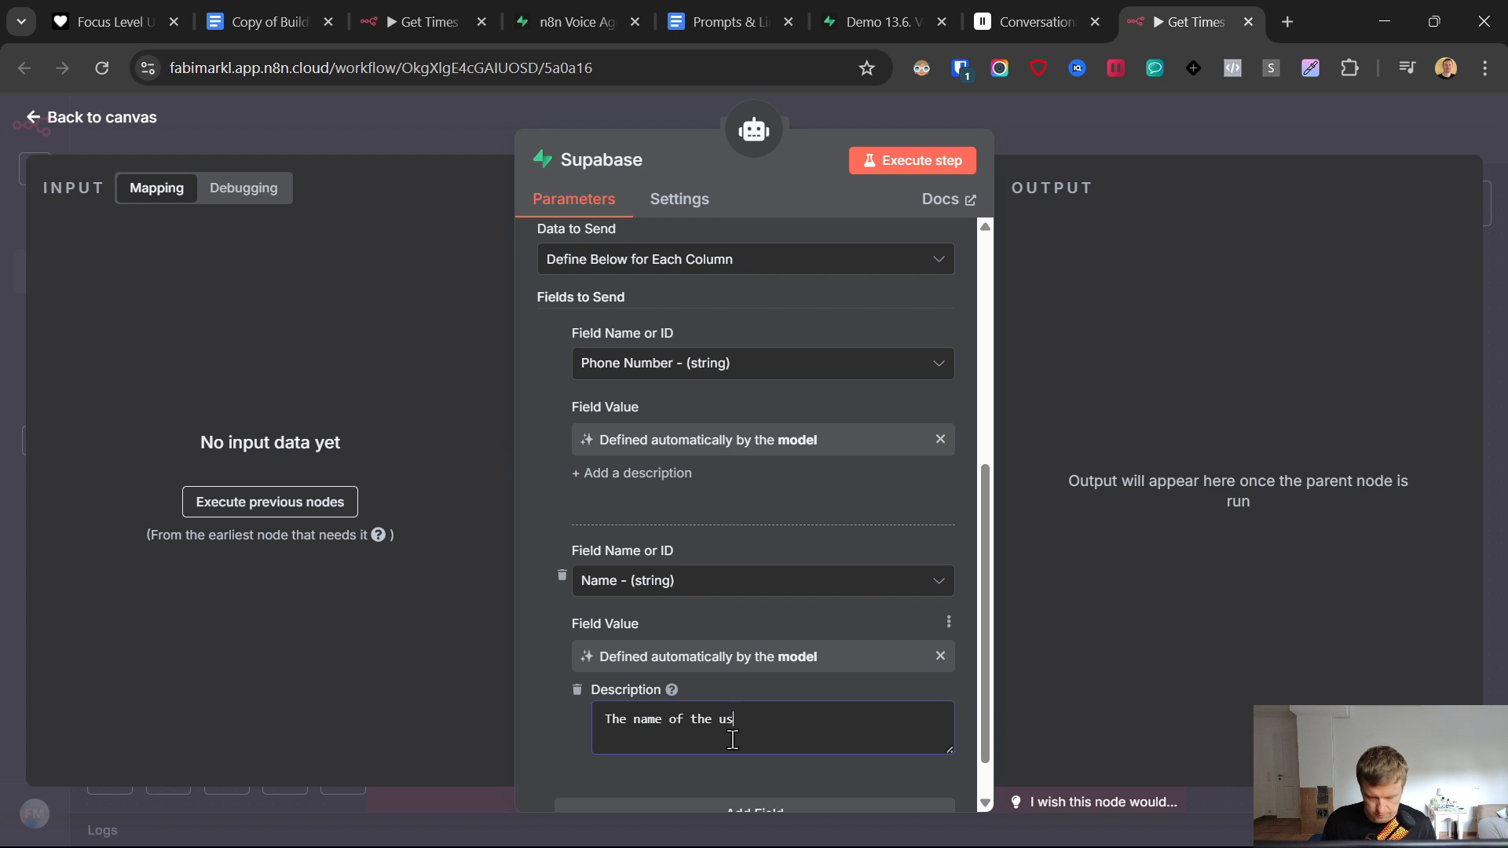
scroll(683, 671, "down", 2)
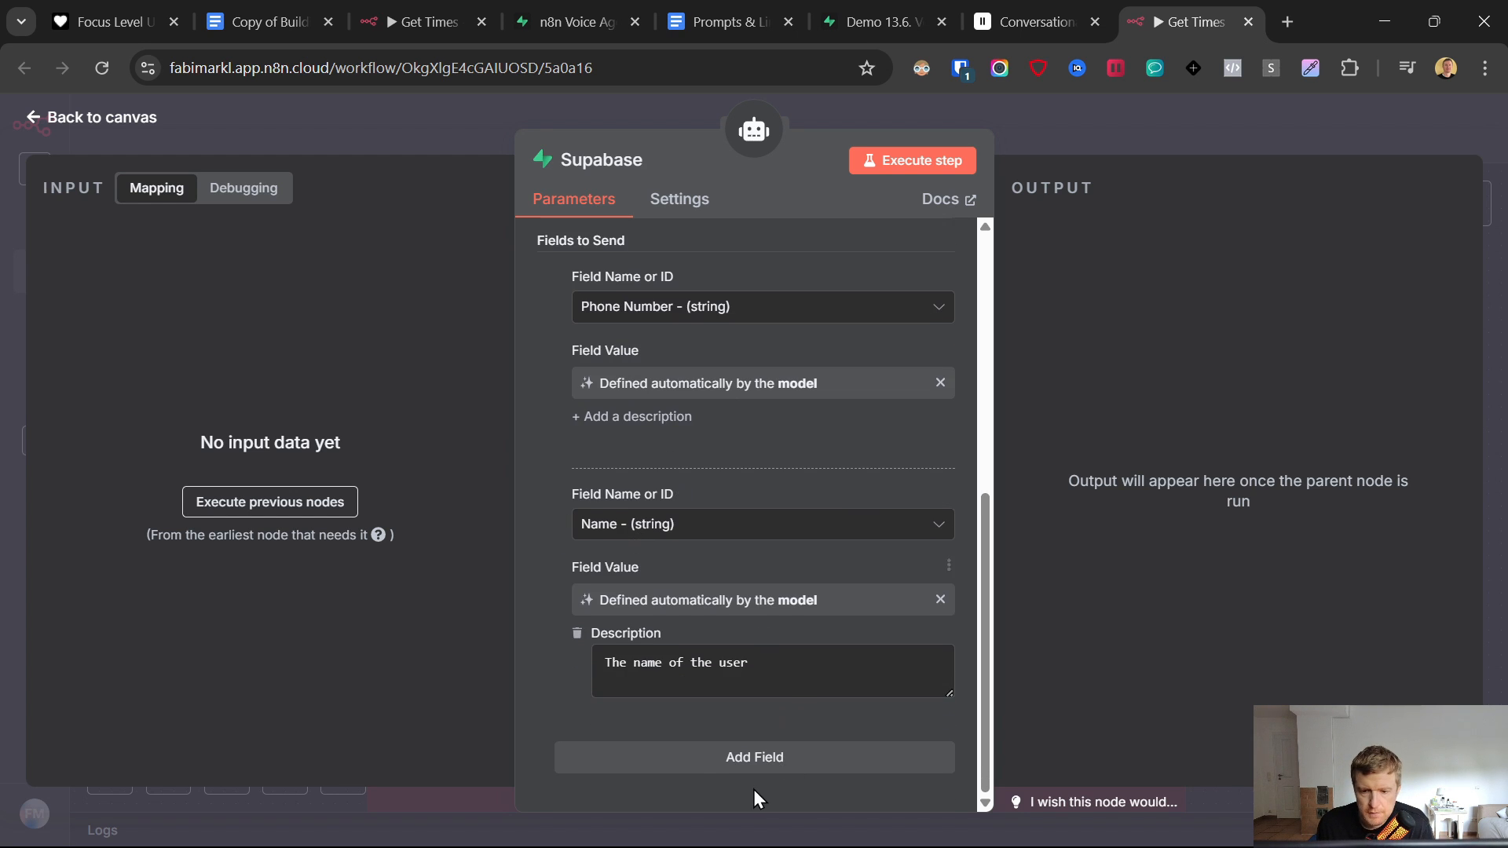
- Add model-defined Summary and Event Name fields, describing Event Name as 'the name of the event/service'
left_click(754, 766)
left_click(662, 456)
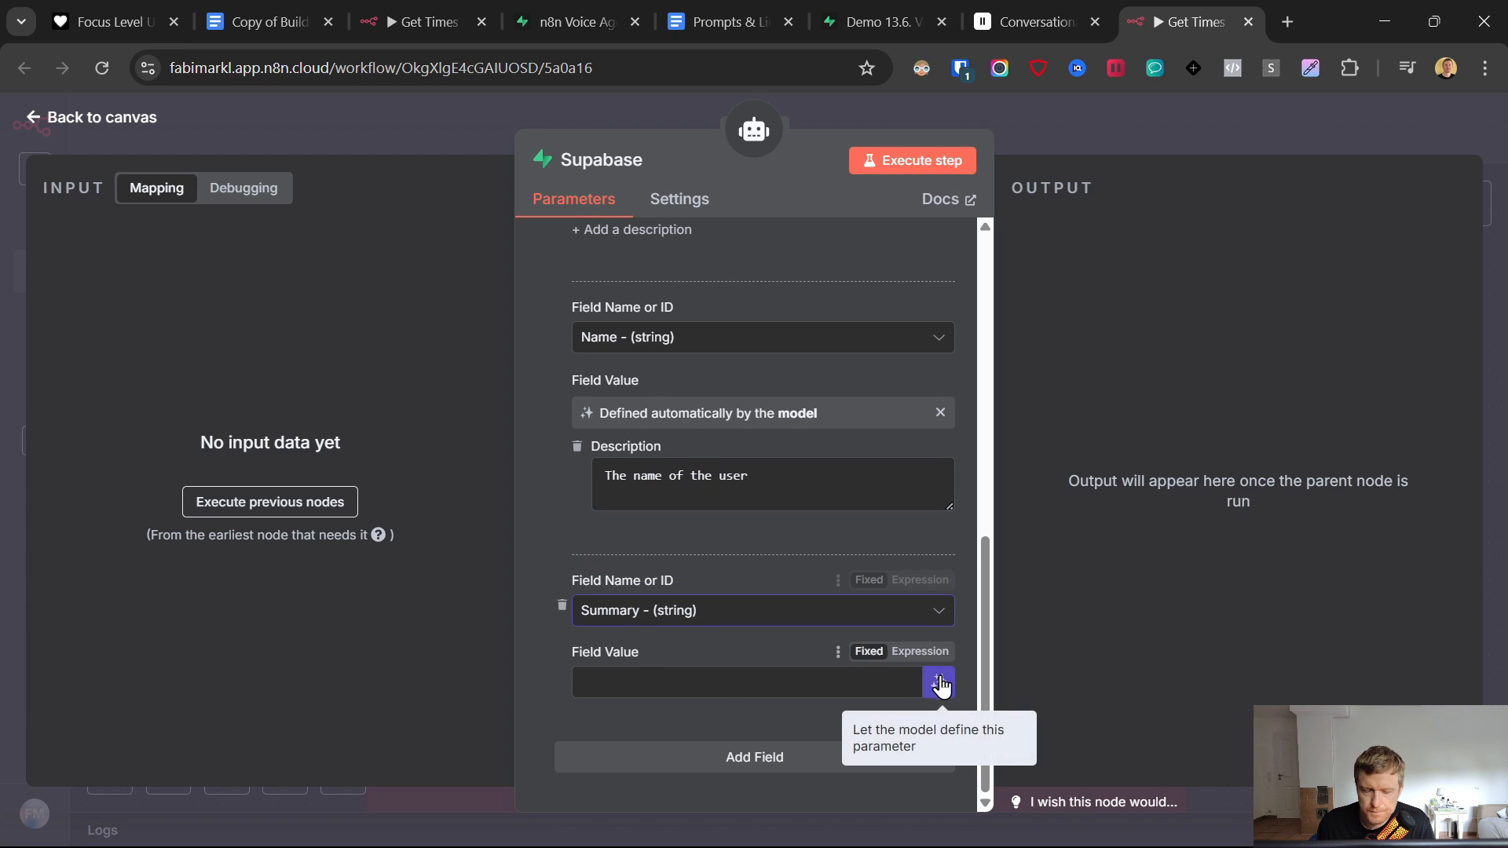
left_click(939, 682)
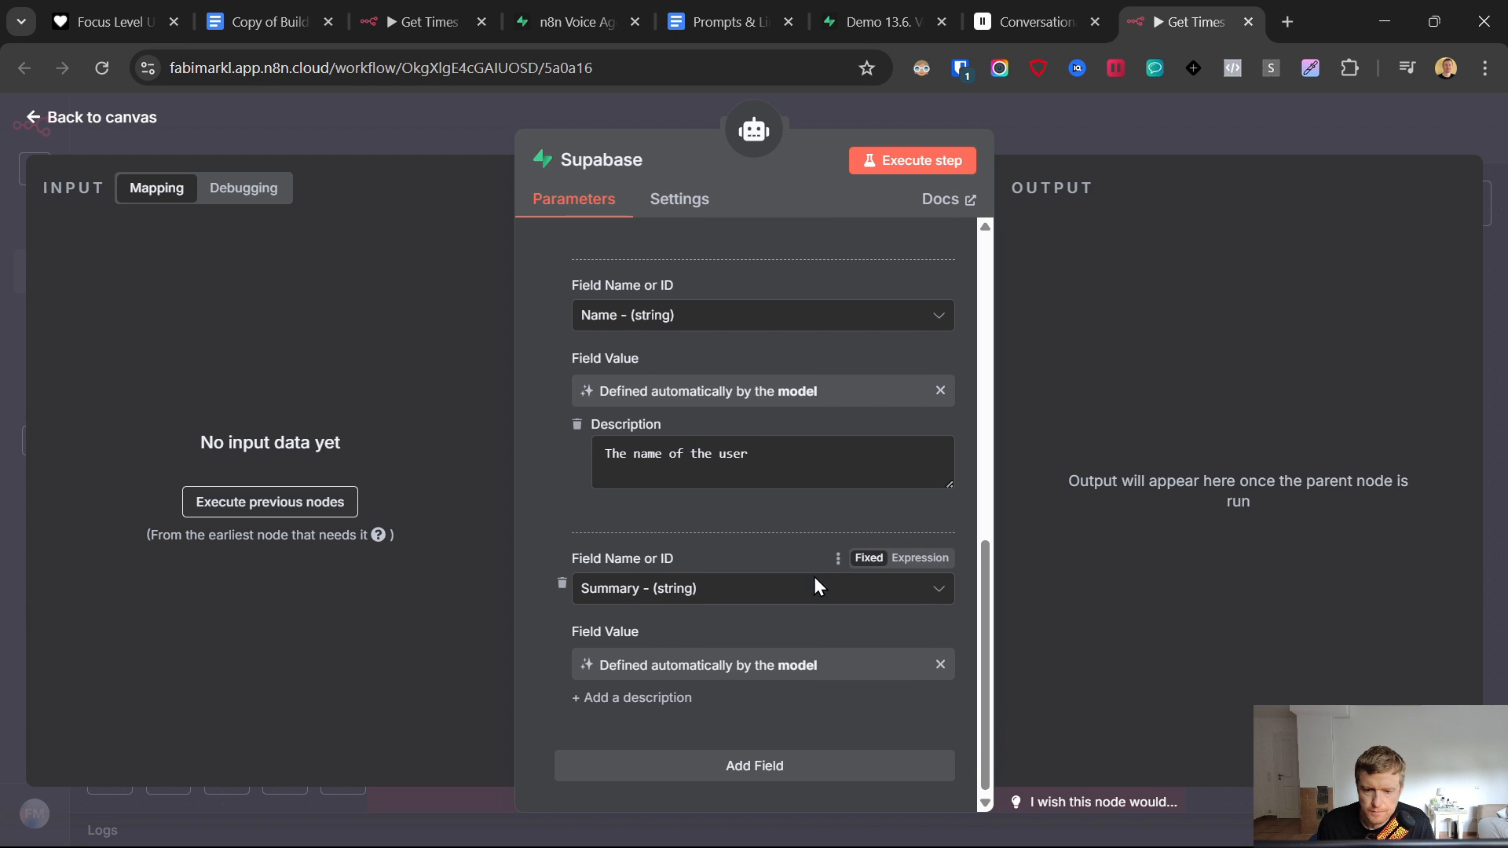
left_click(654, 691)
left_click(574, 634)
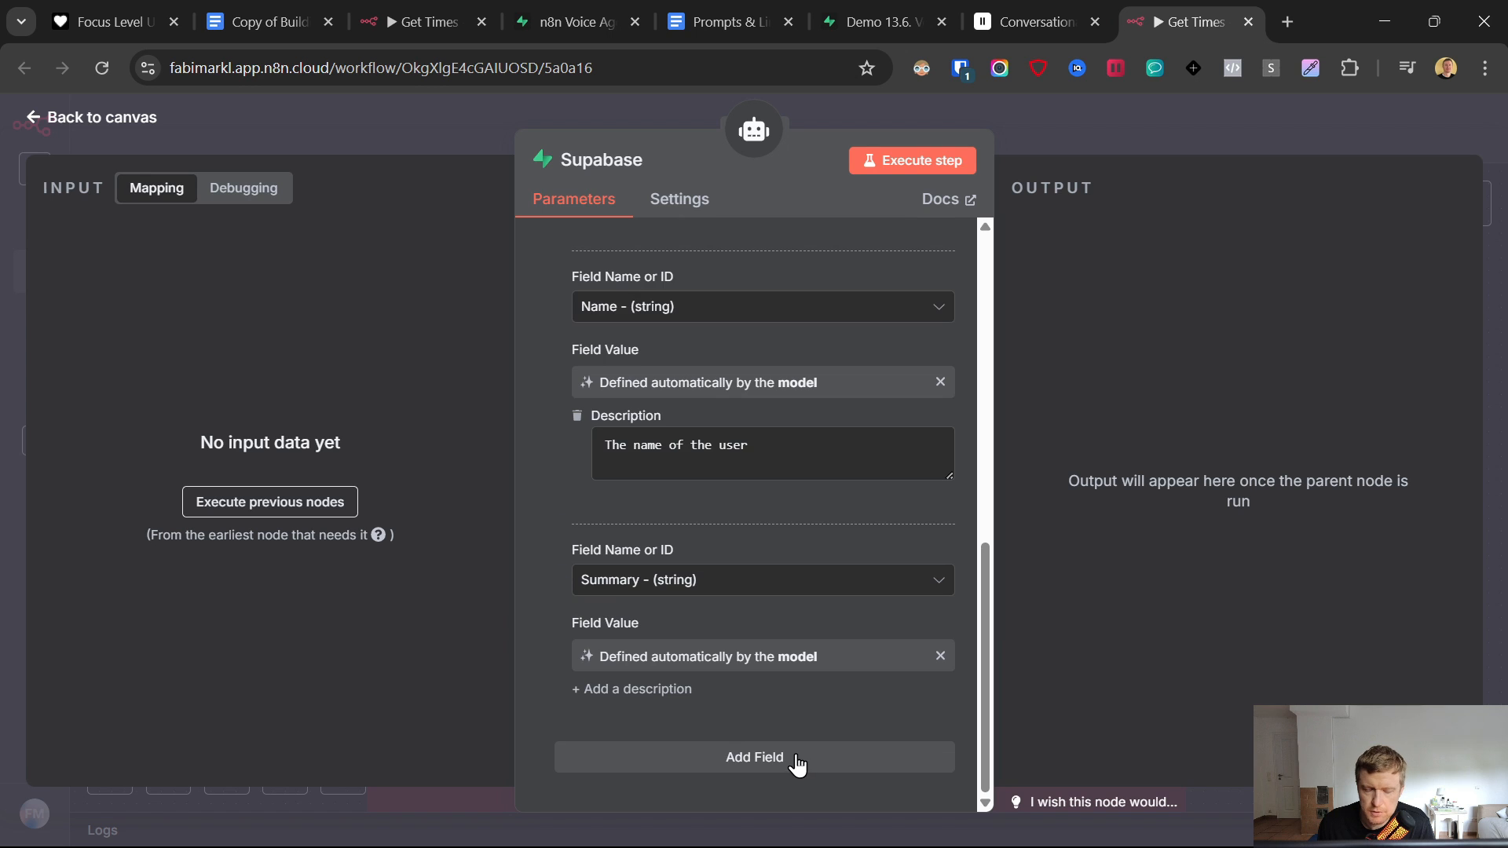
left_click(797, 764)
scroll(613, 644, "down", 2)
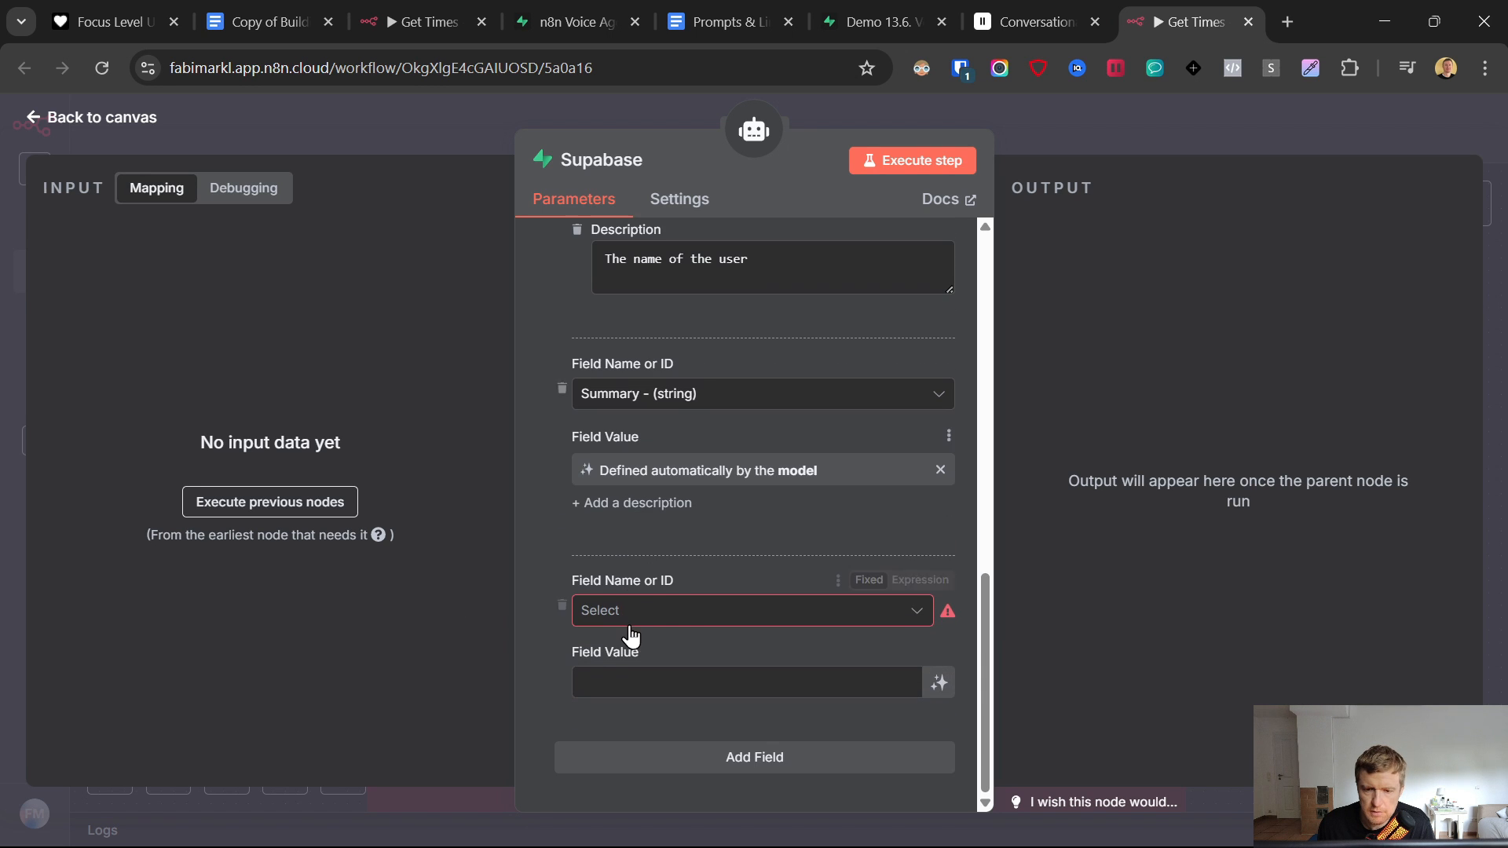
left_click(681, 612)
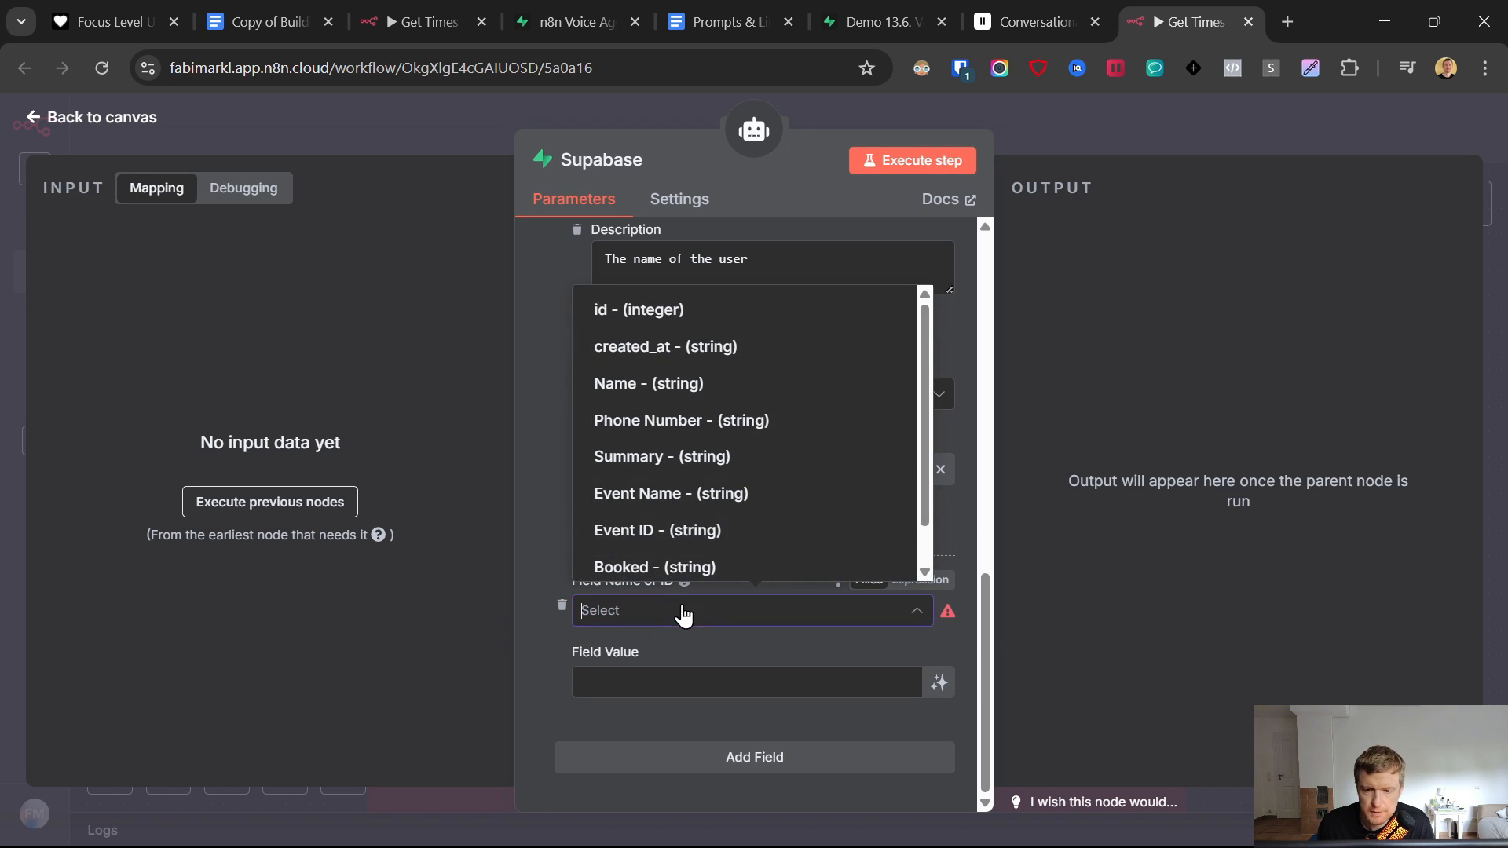
left_click(703, 495)
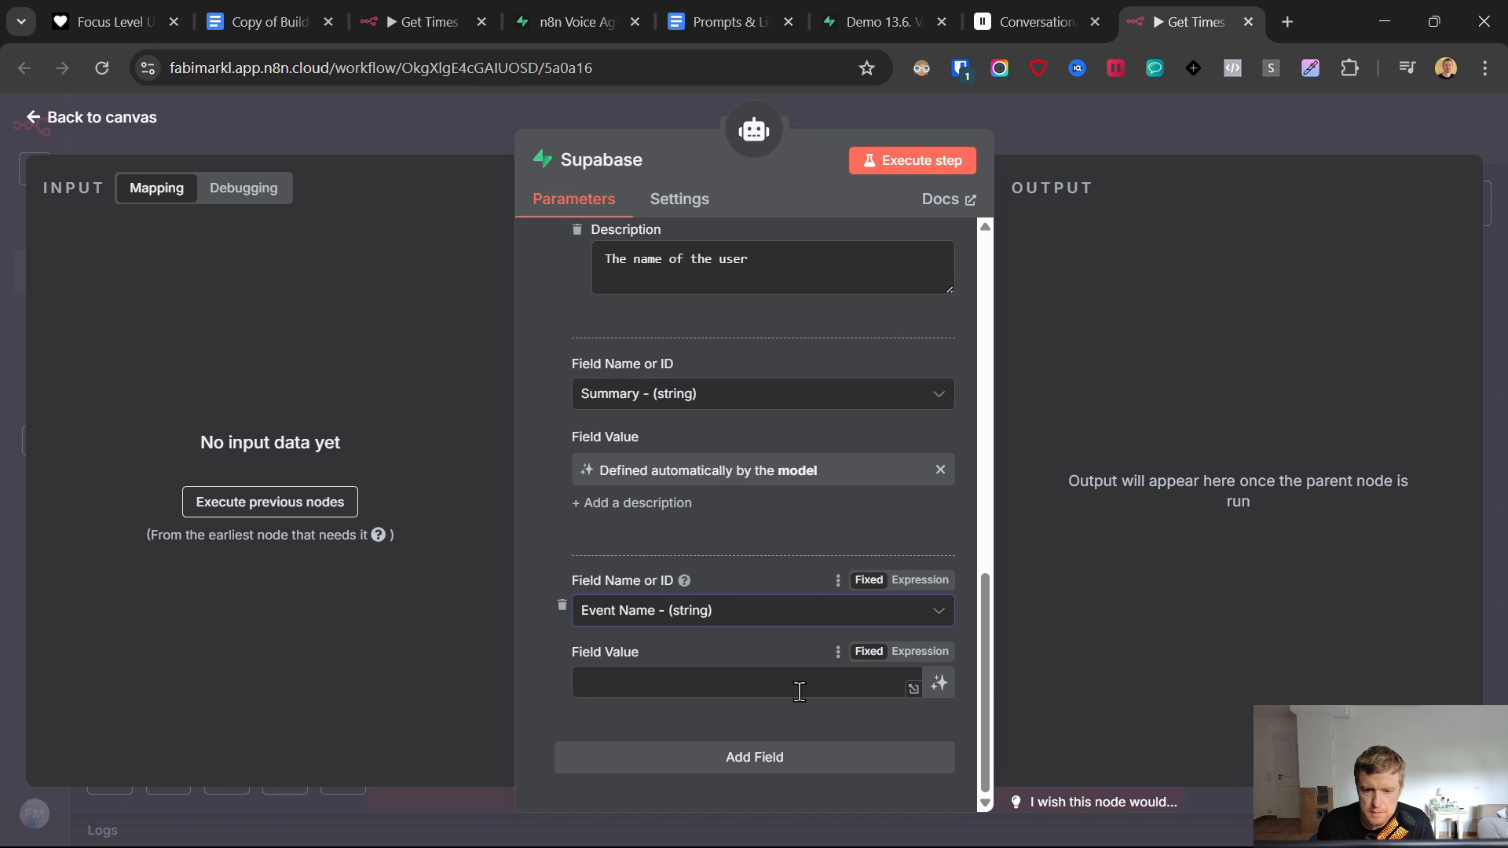
left_click(939, 683)
left_click(667, 715)
type("the na")
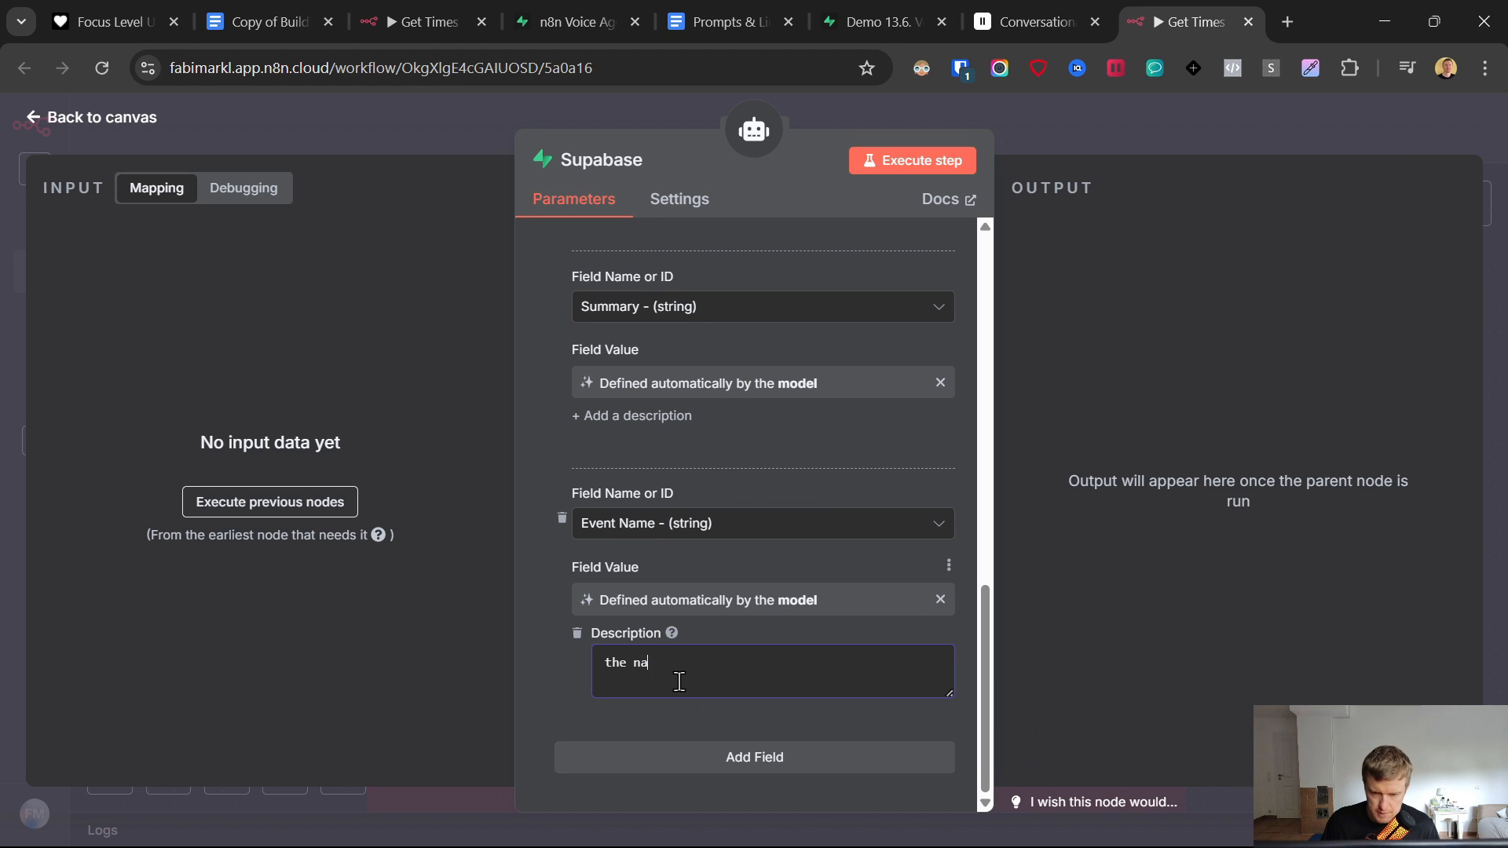
type("me of the event/ ")
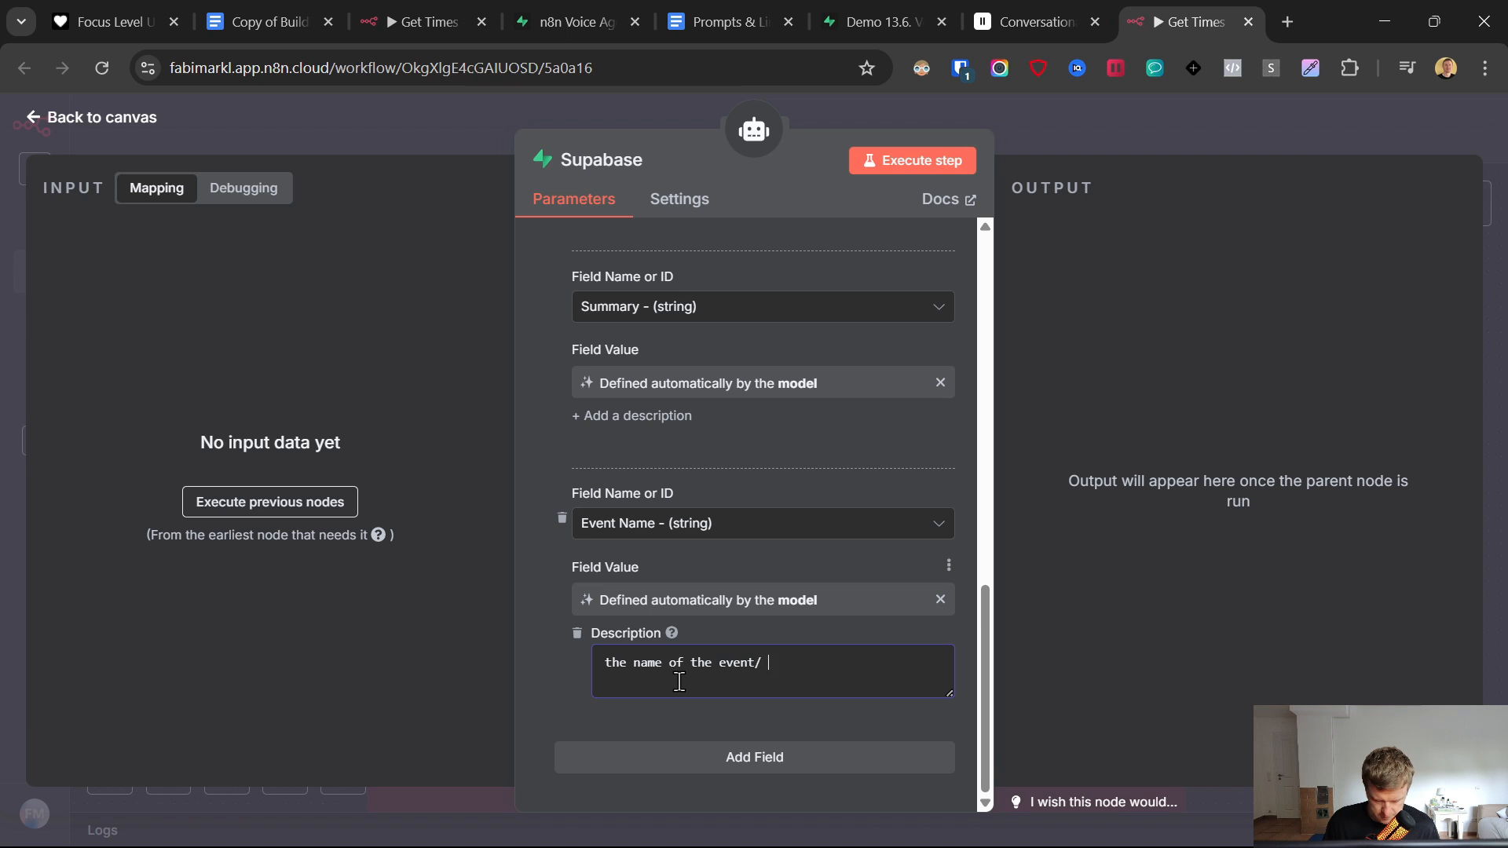
type("ervice the user wants")
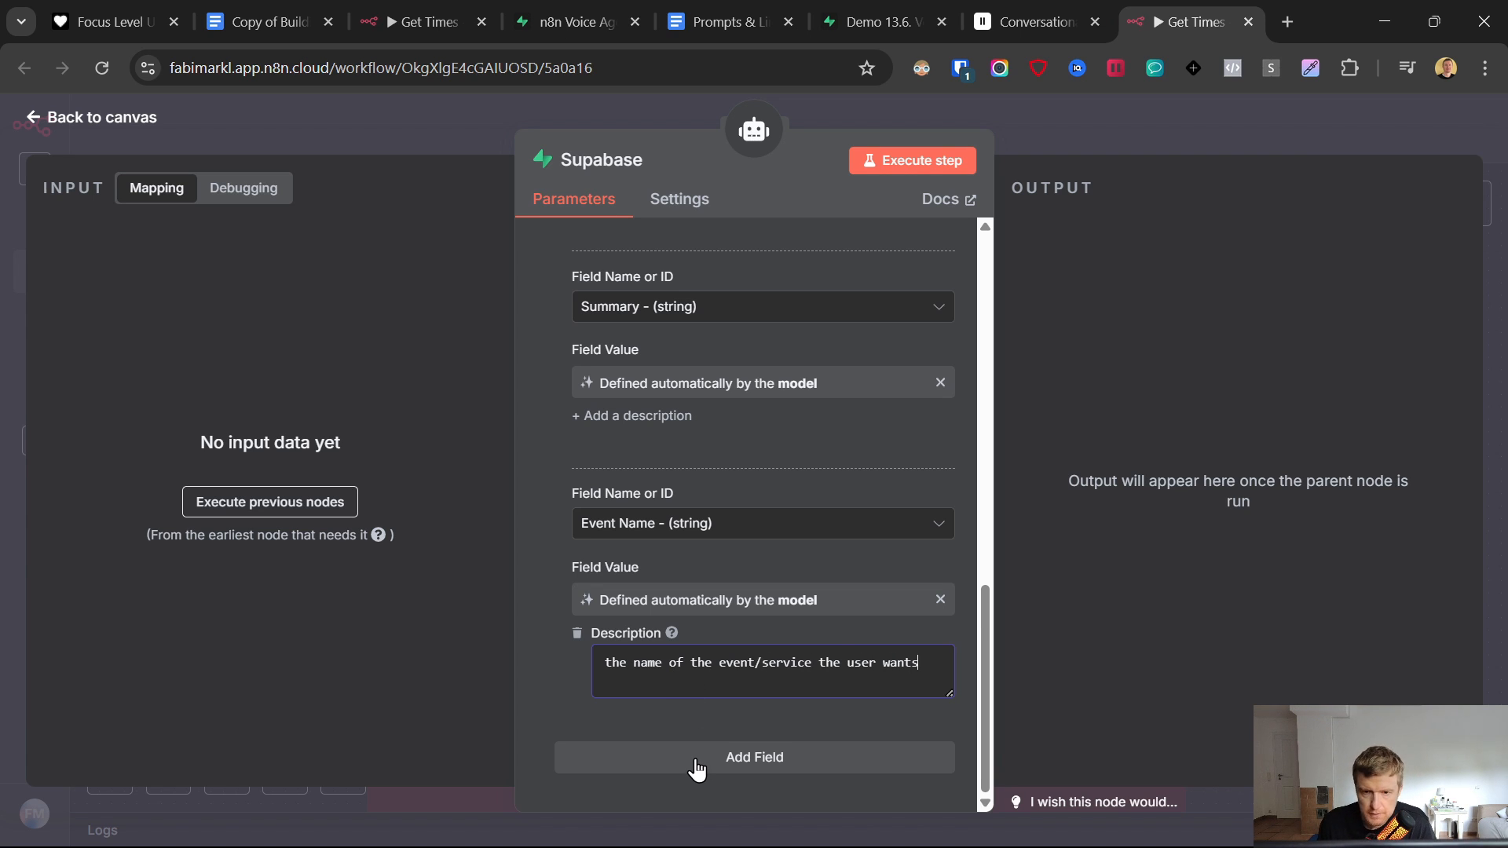
- Add an Event ID field and begin entering its value
left_click(696, 765)
scroll(675, 597, "down", 3)
left_click(691, 614)
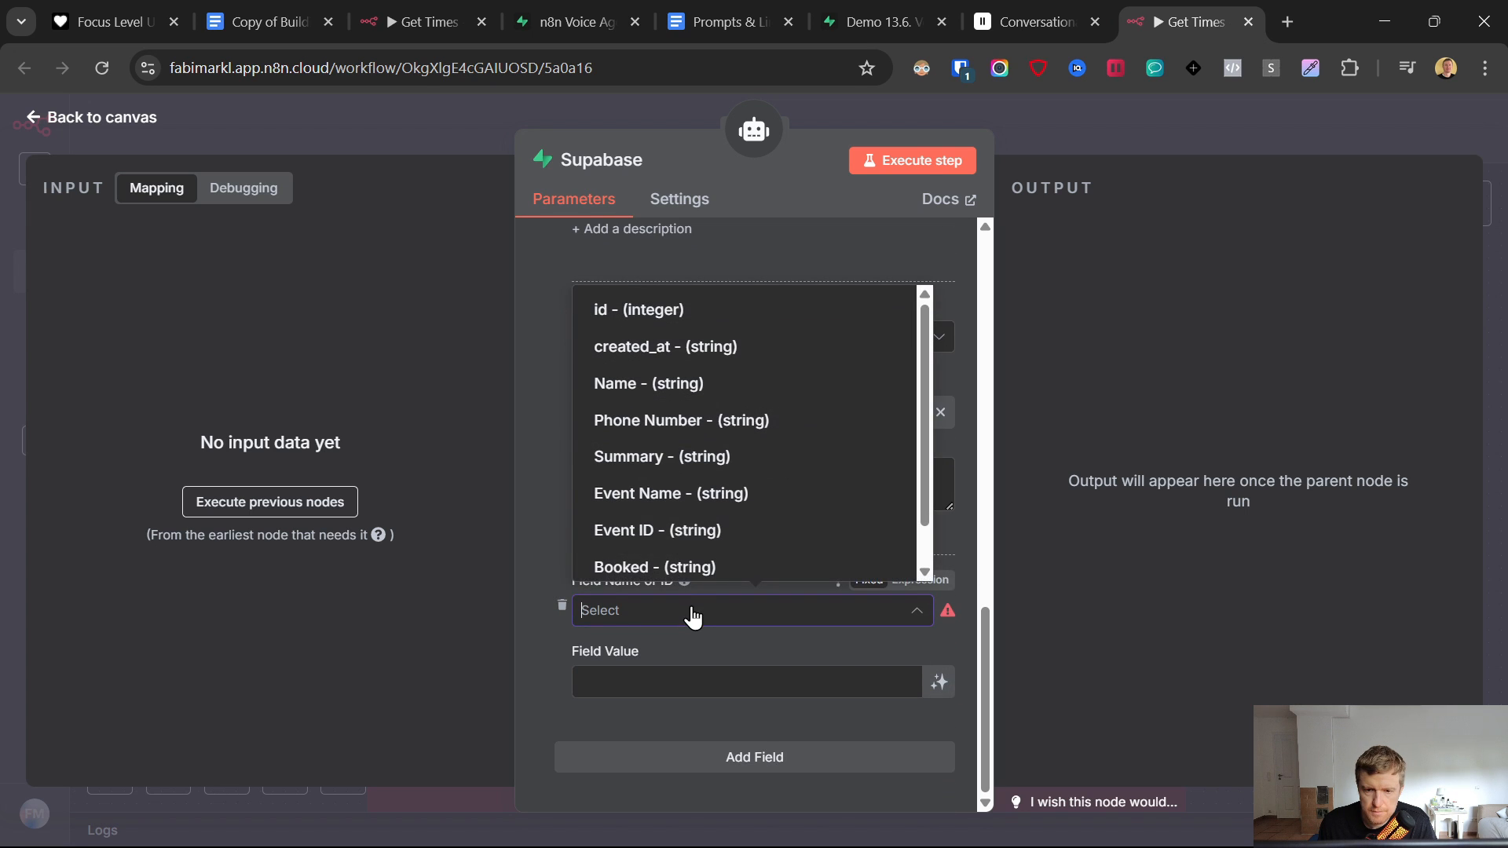
left_click(680, 531)
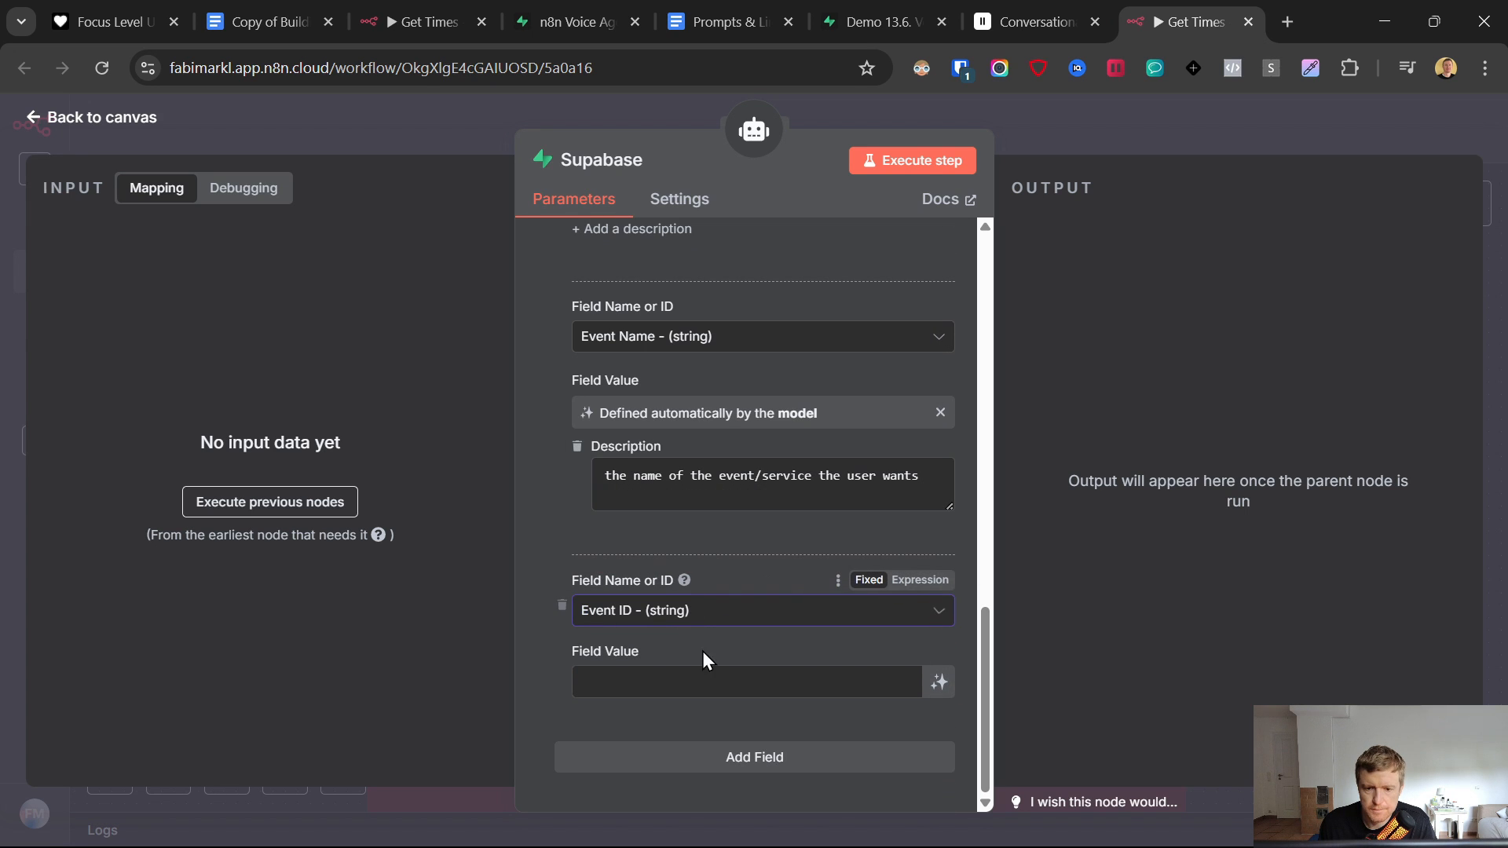
left_click(654, 679)
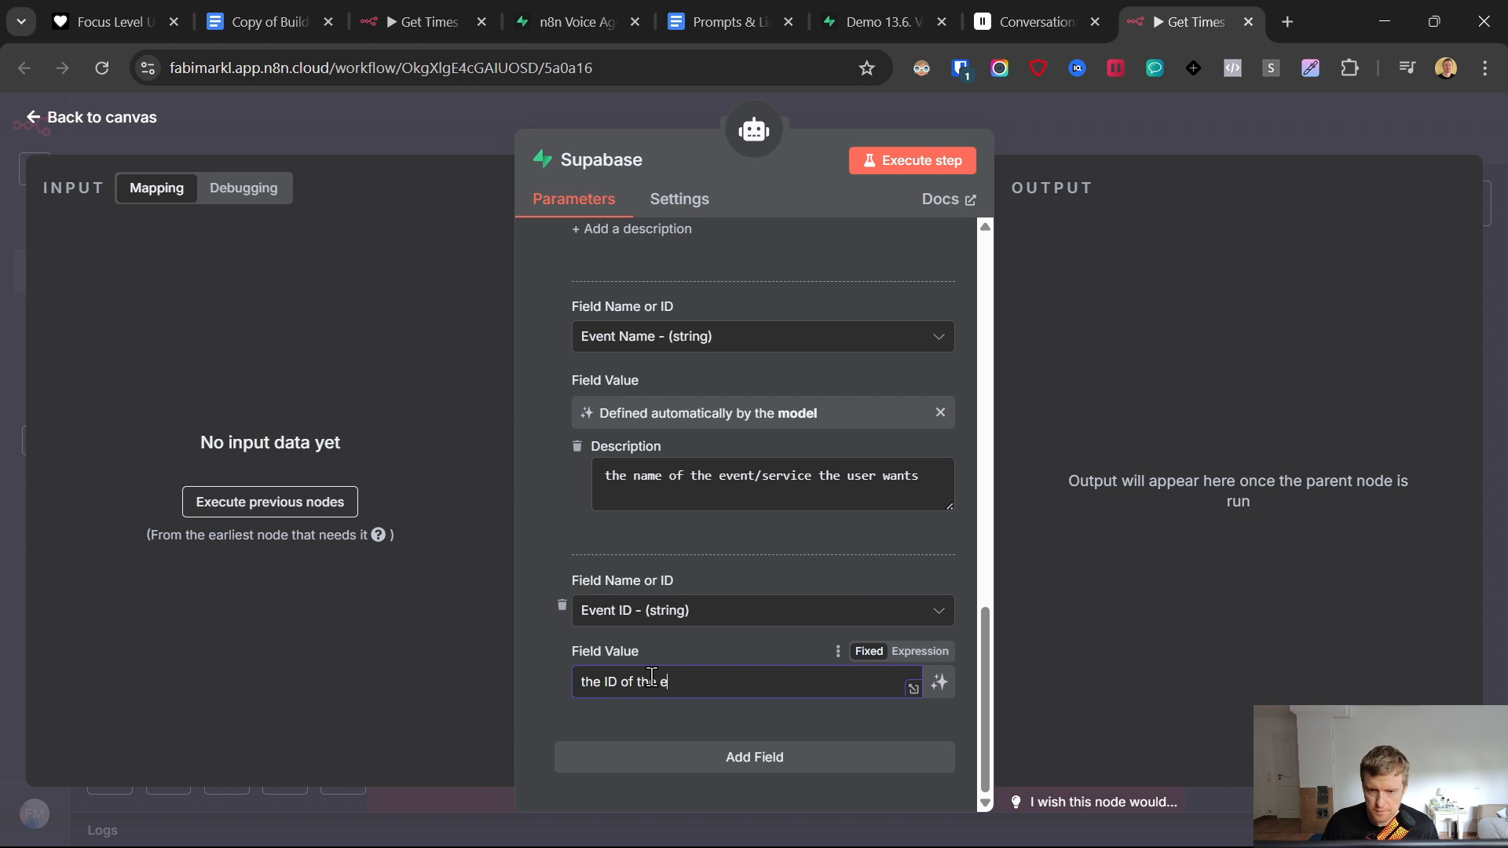
left_click_drag(921, 476, 742, 681)
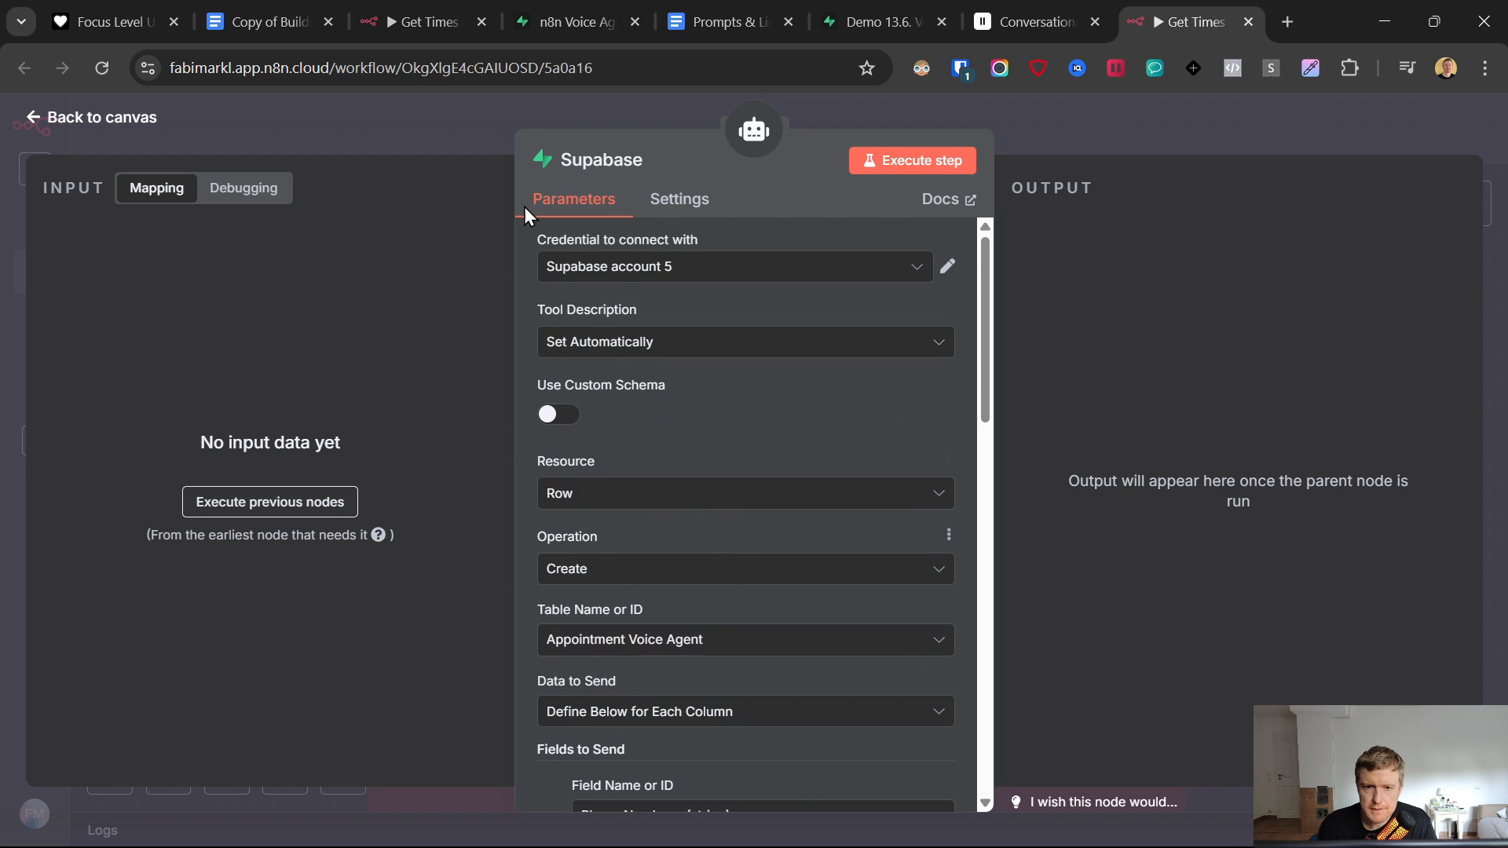
- Rename the Supabase tool node to Capture_Leads
left_click(50, 126)
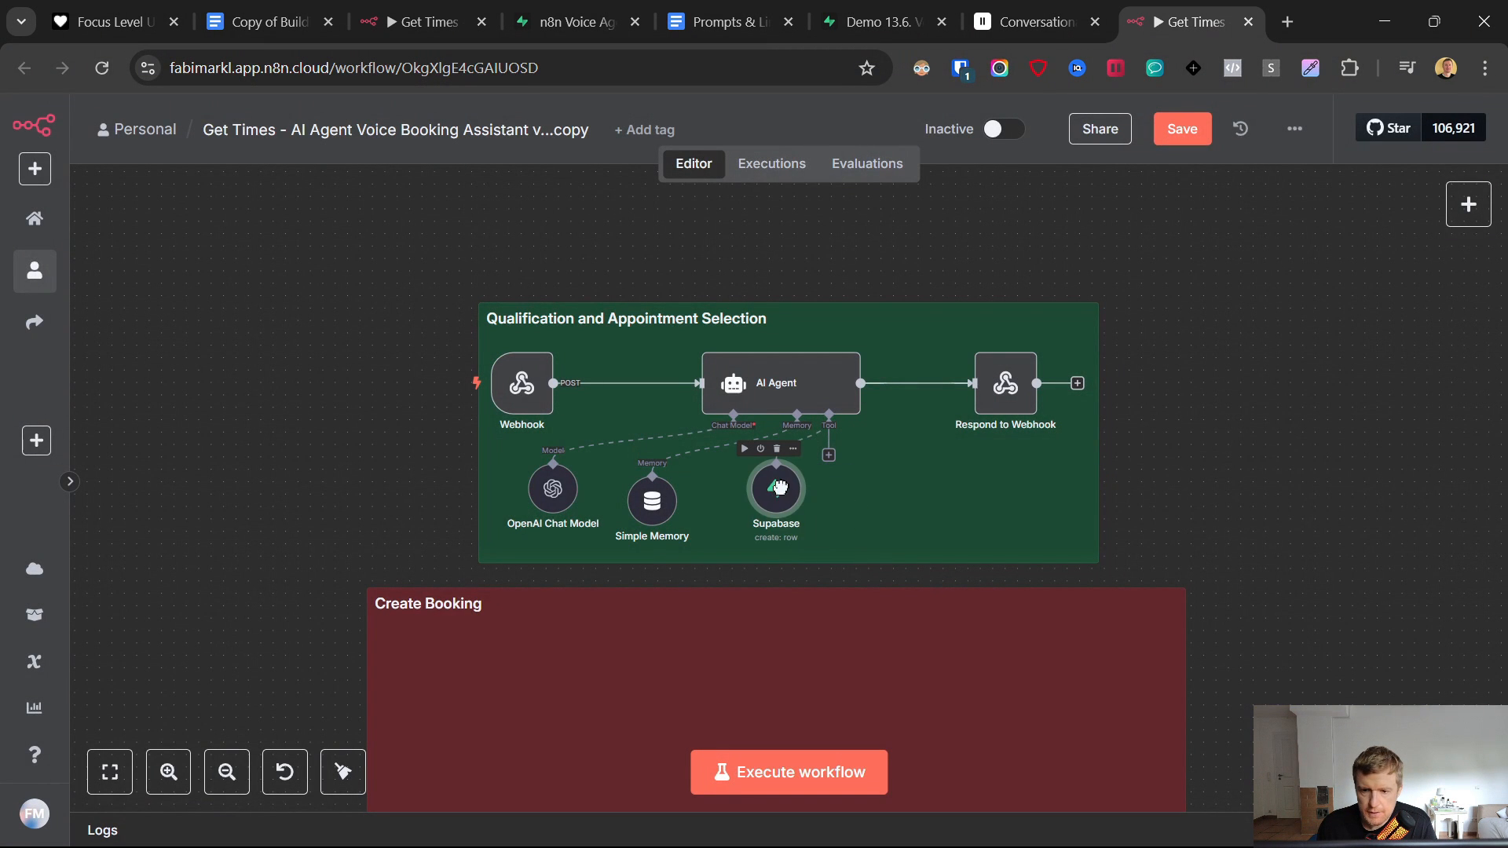
left_click_drag(760, 495, 748, 495)
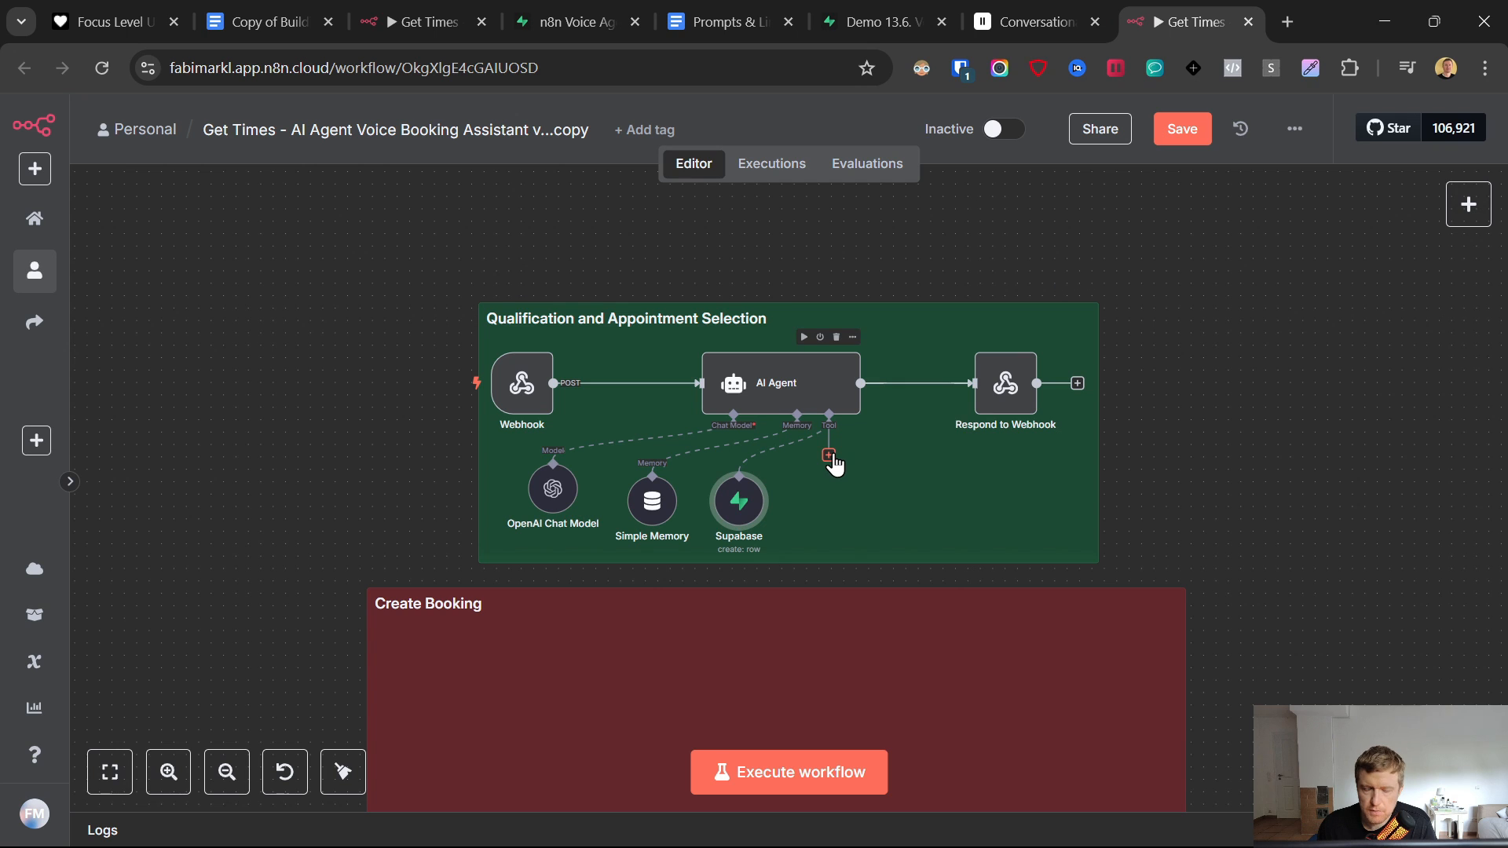
right_click(739, 502)
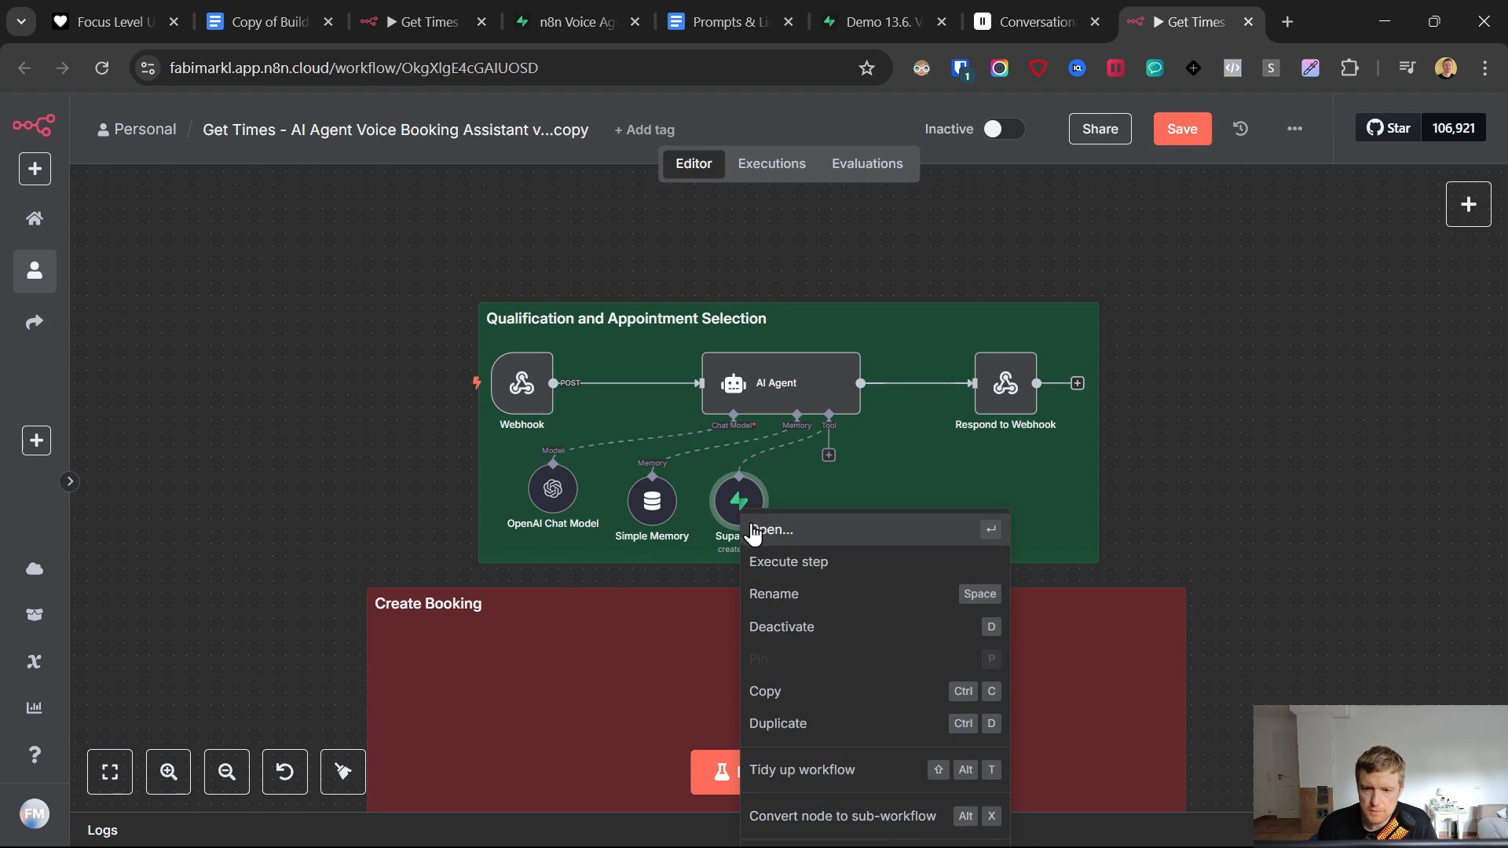
left_click(807, 595)
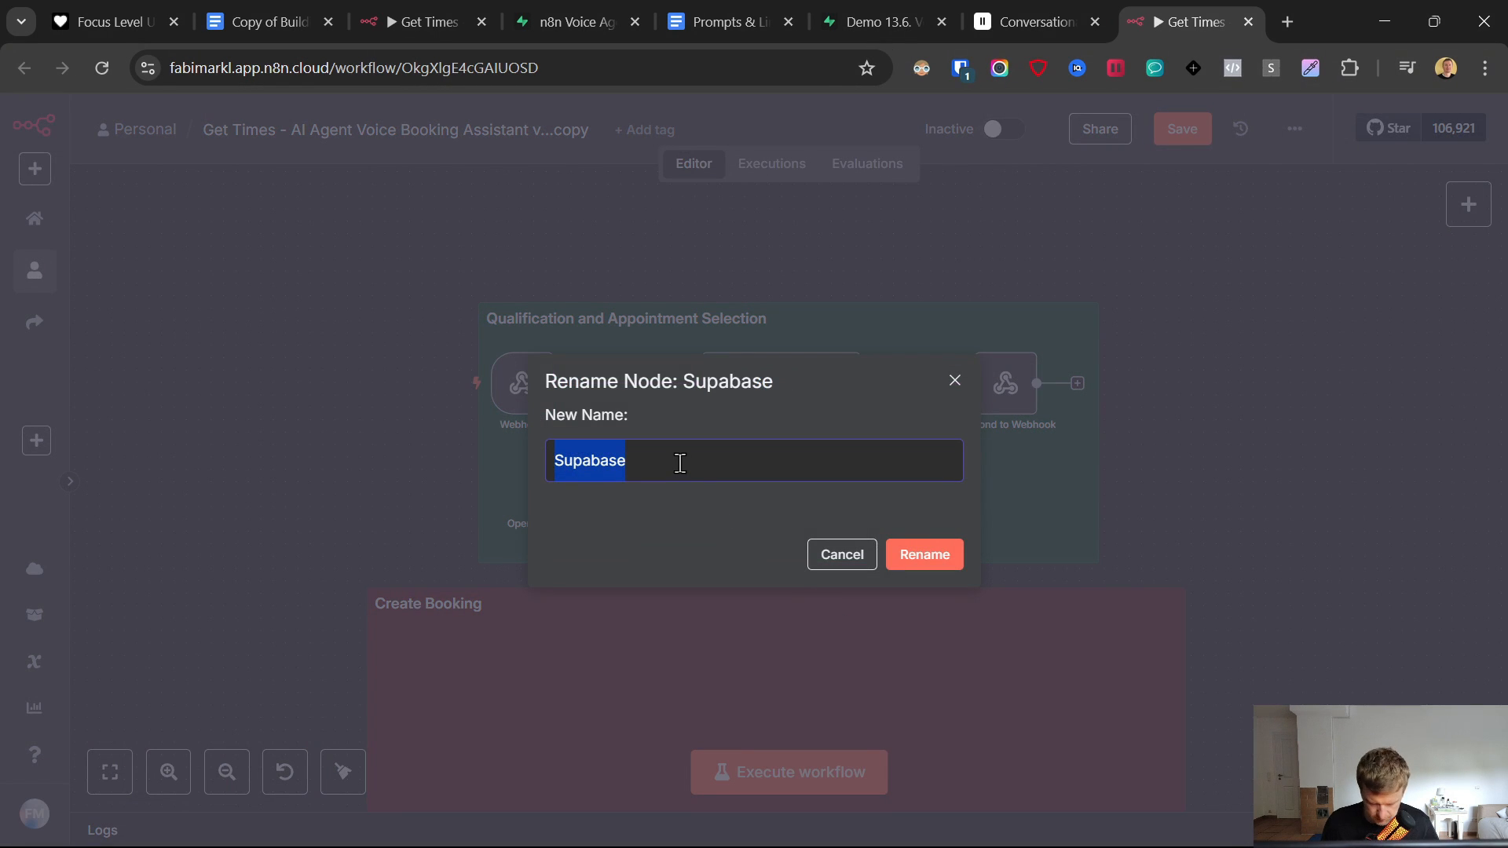
type("Capture")
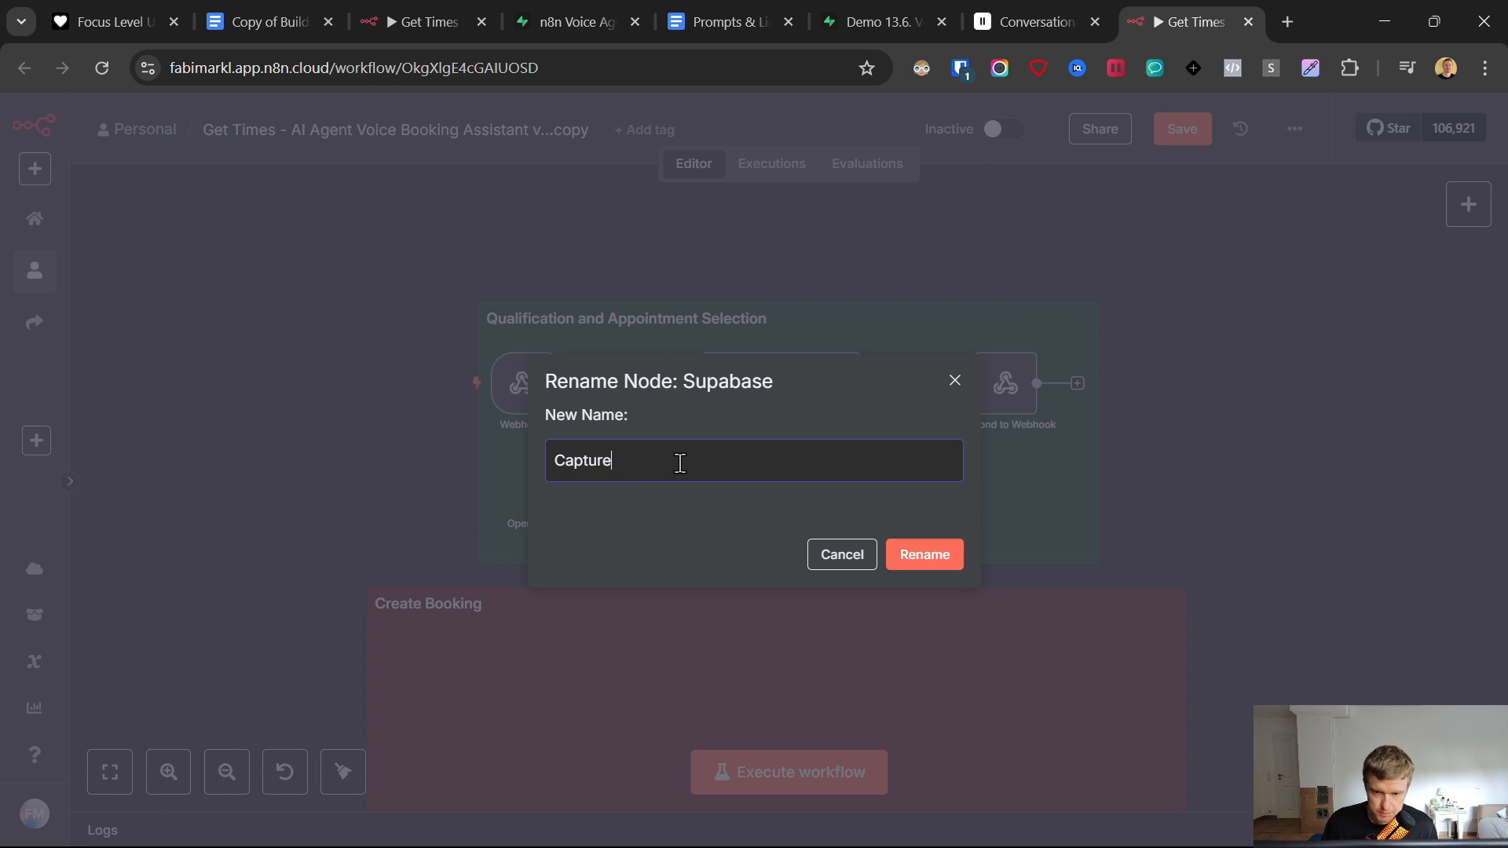
type("_leads")
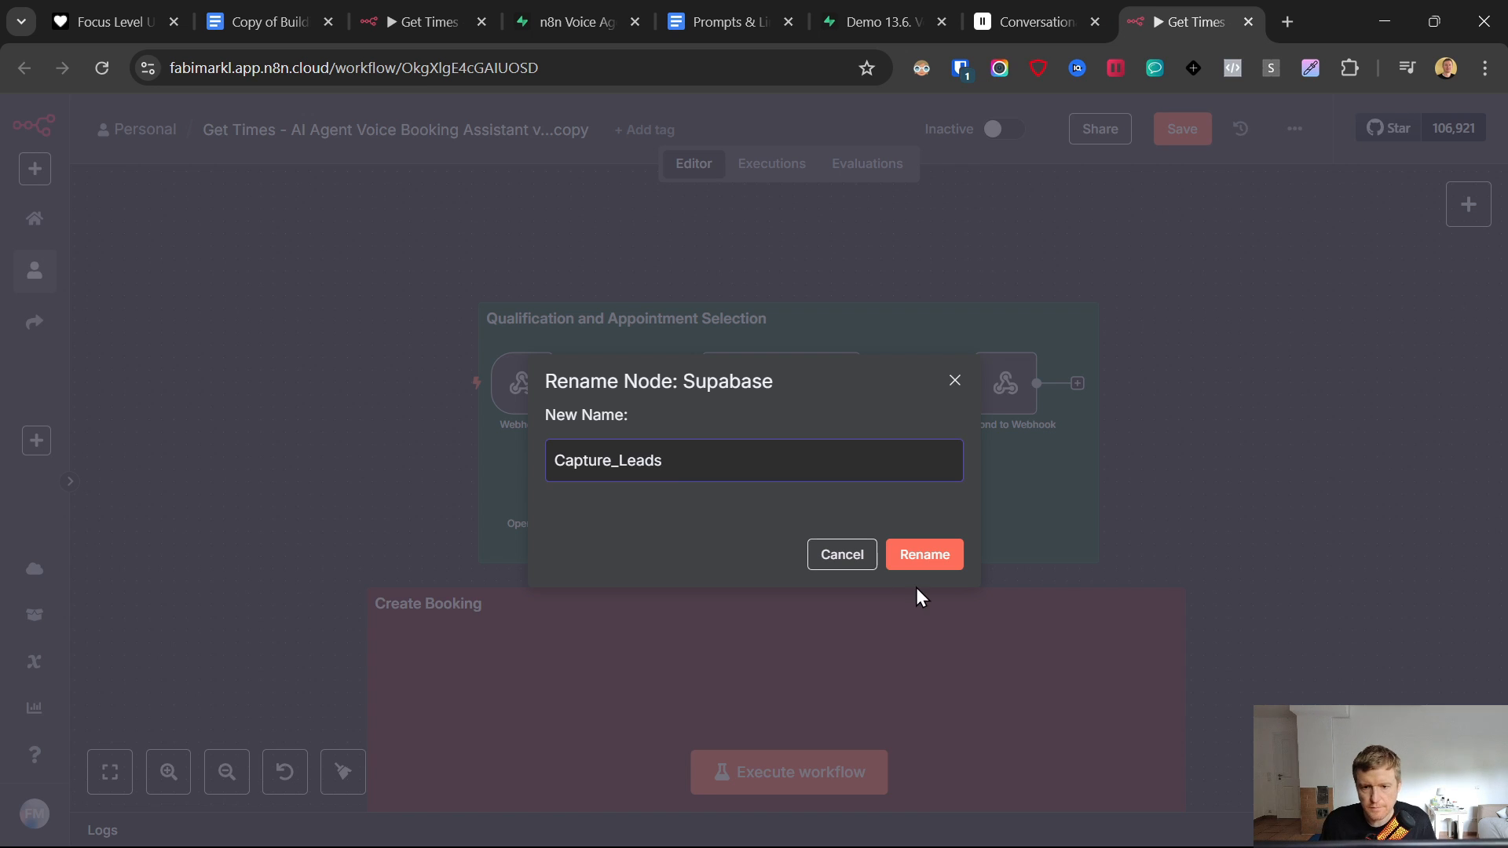
left_click(920, 559)
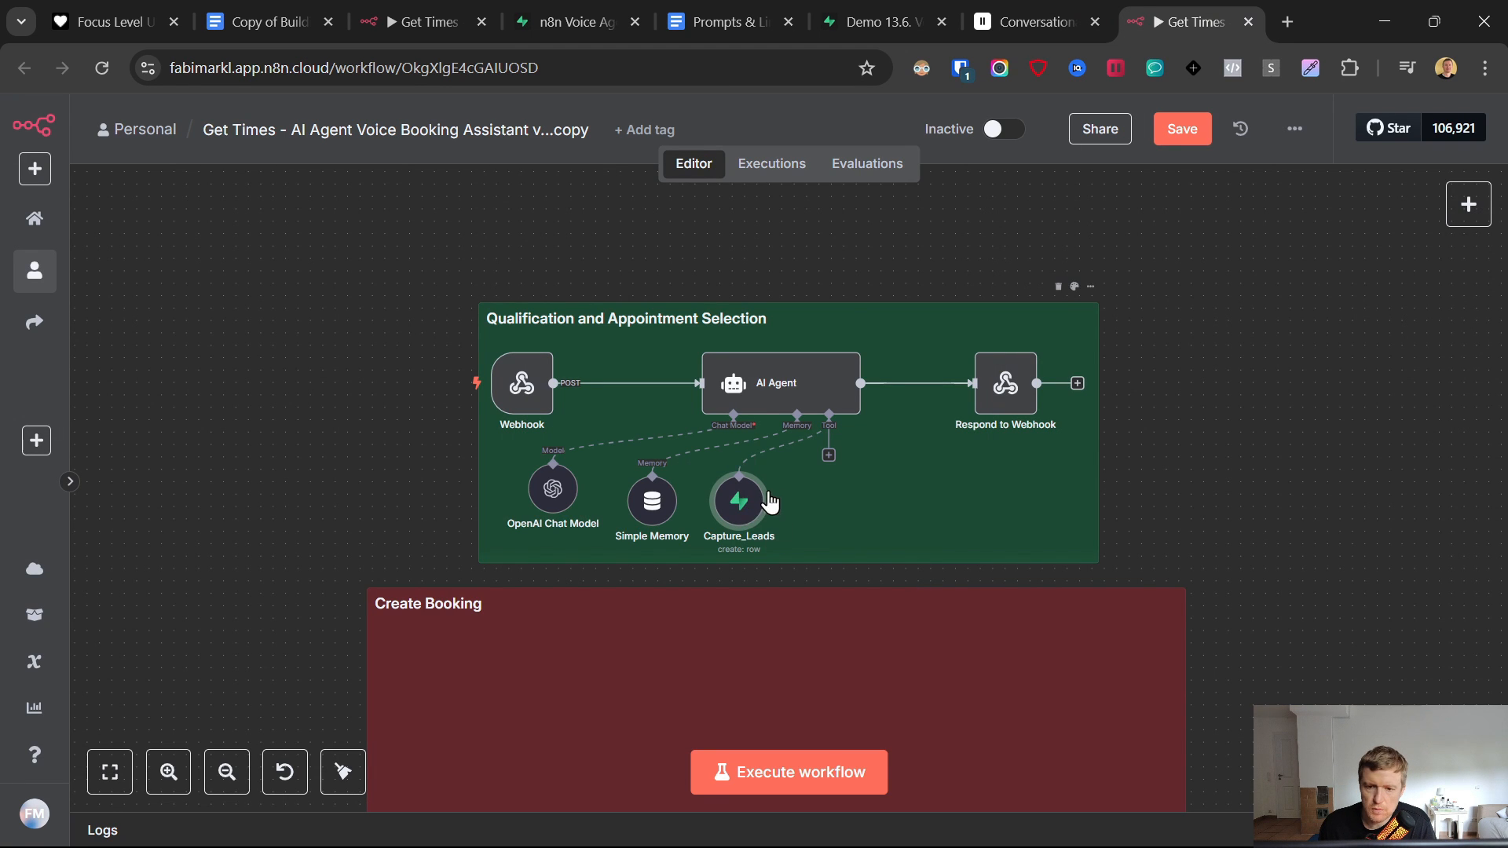
- Duplicate Capture_Leads and connect the copy to the AI Agent's Tool input
right_click(746, 506)
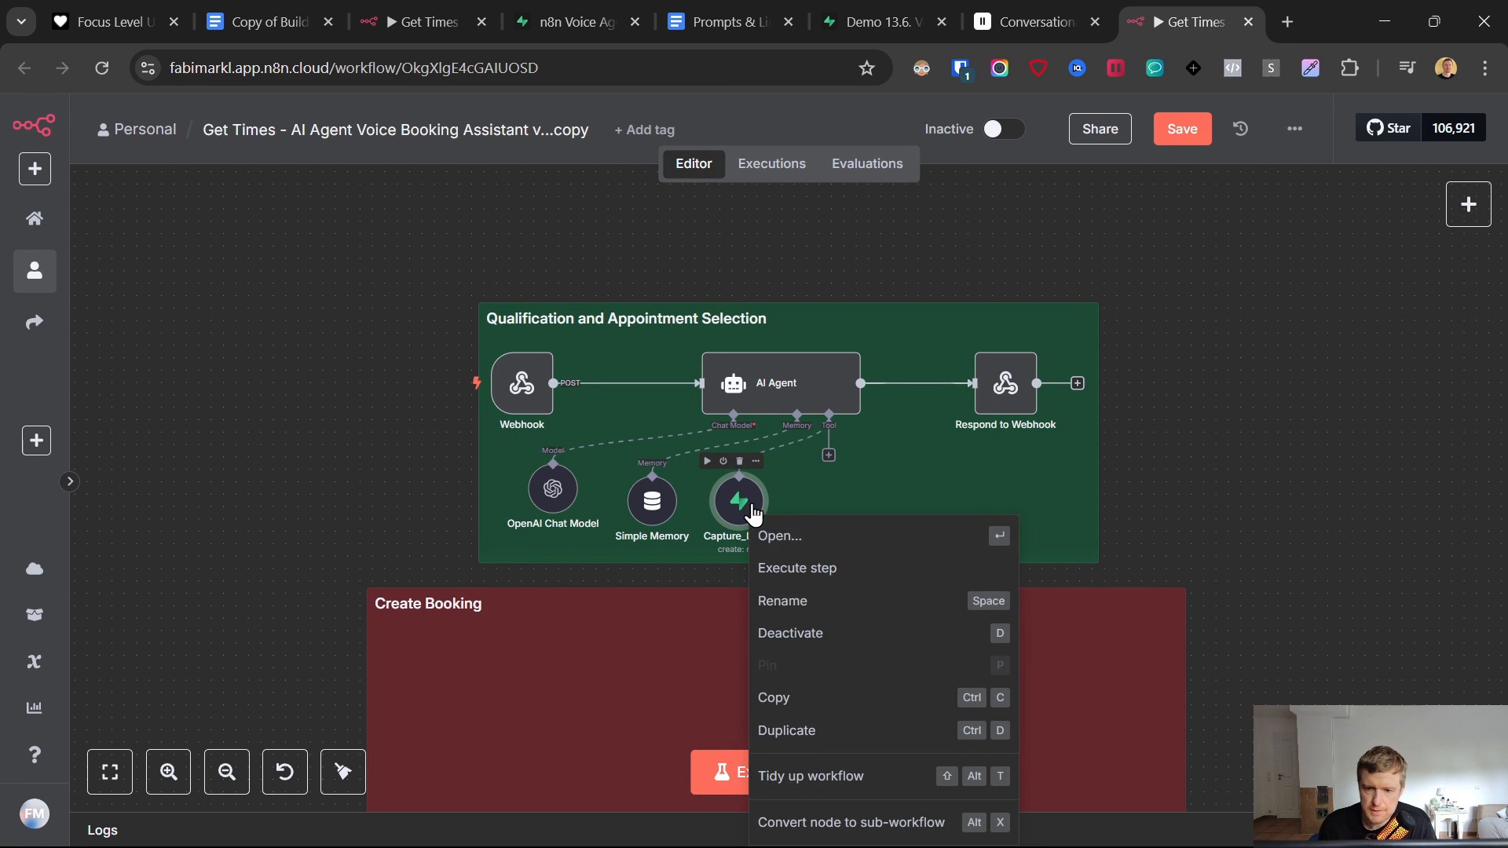
left_click(795, 730)
left_click_drag(430, 513, 864, 507)
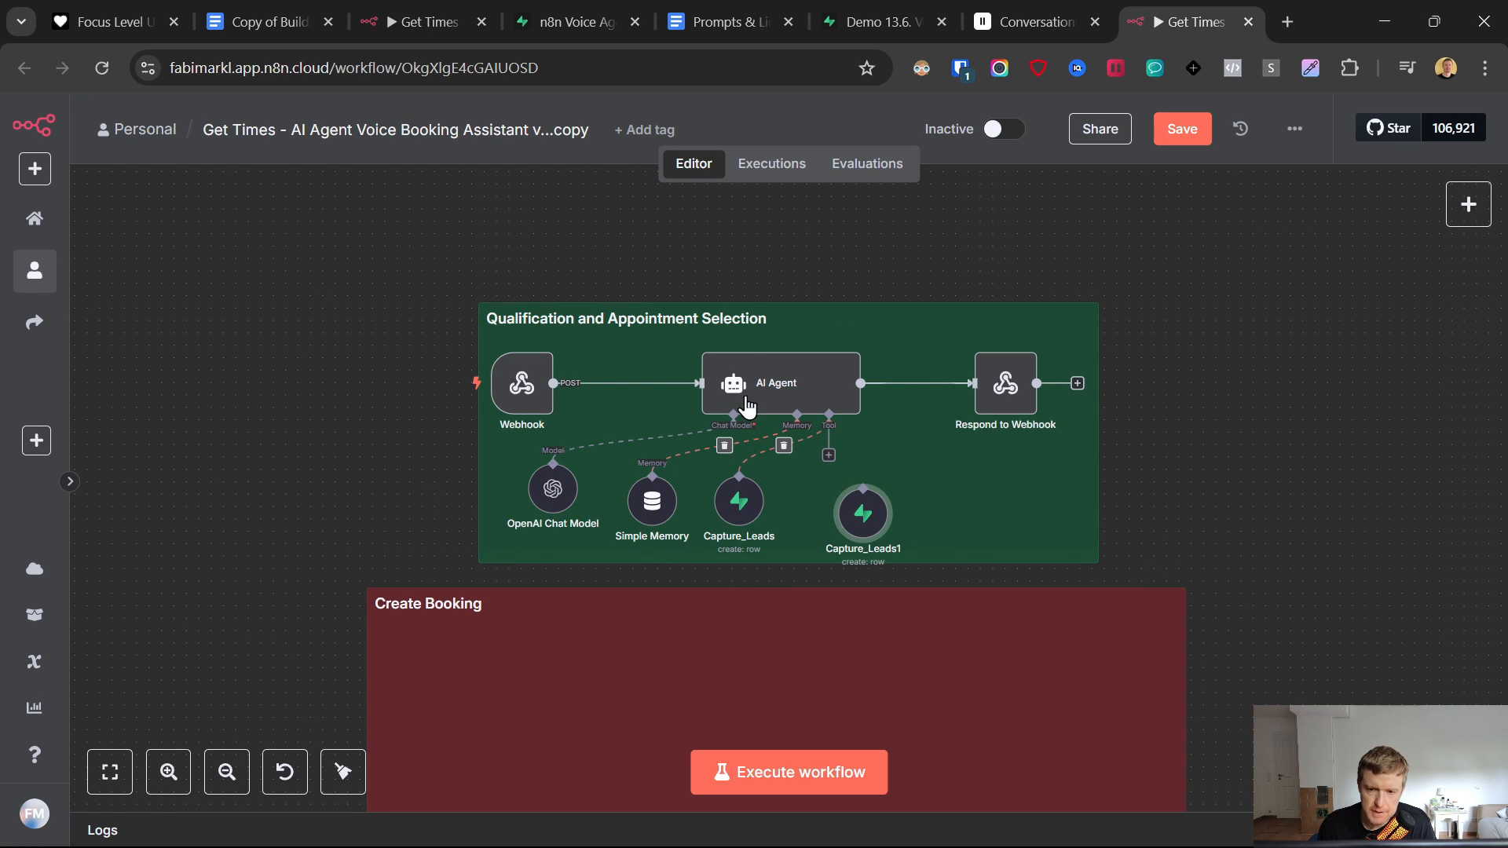
left_click(862, 17)
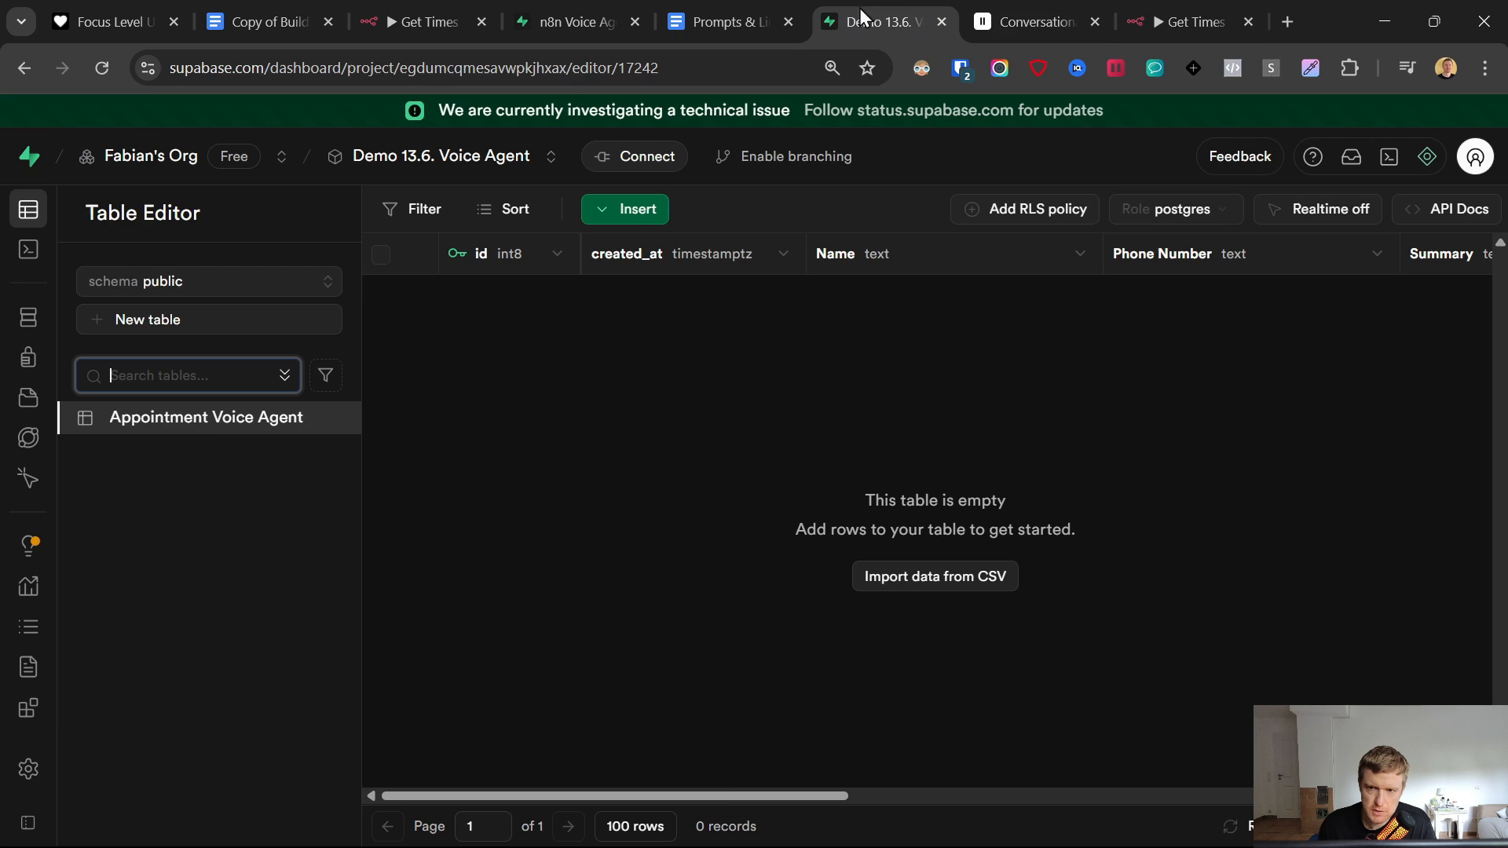
left_click(1178, 22)
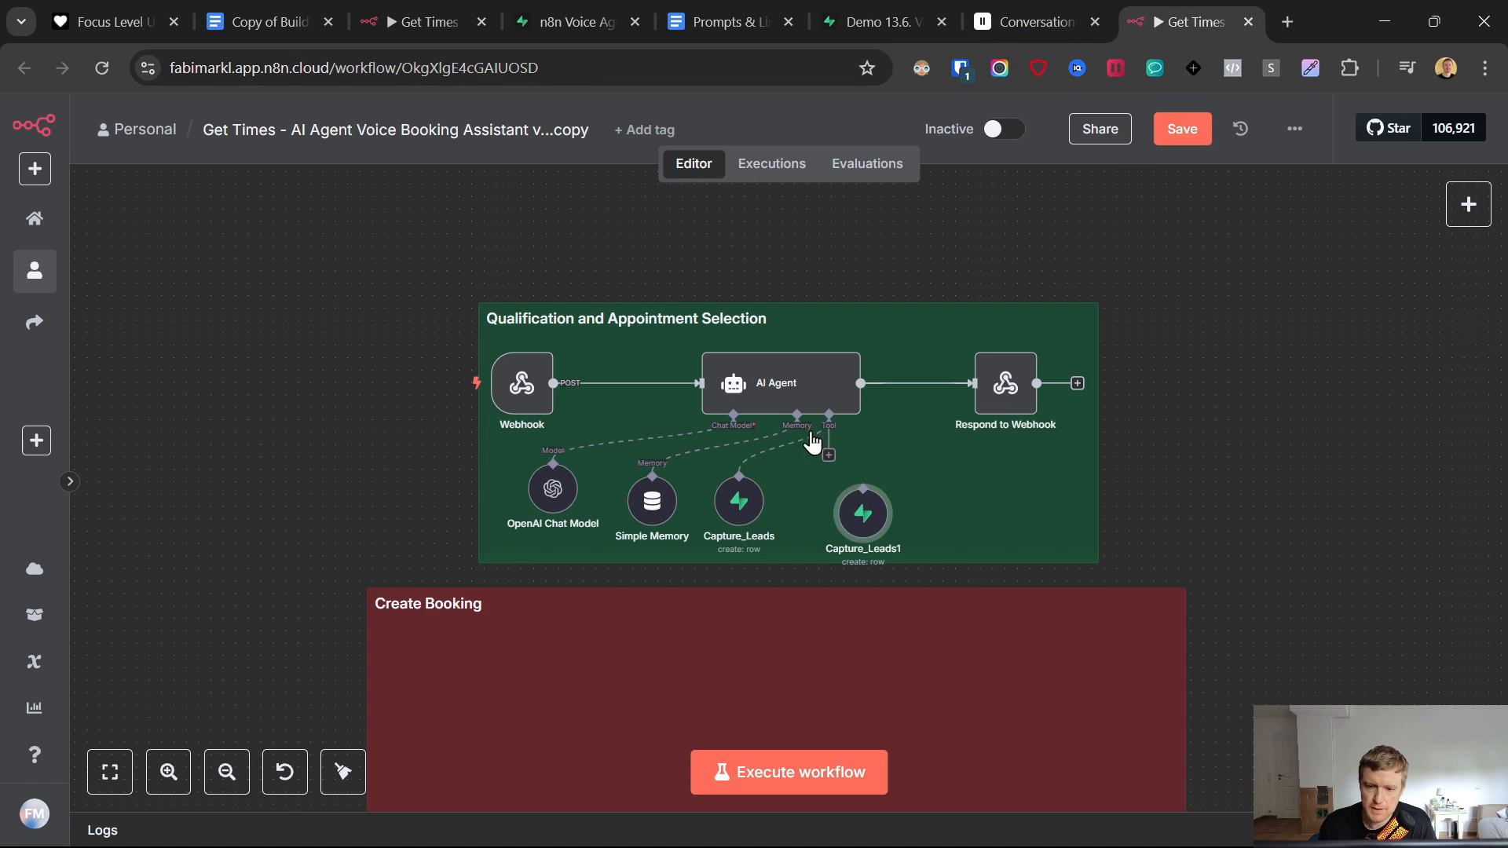
right_click(864, 507)
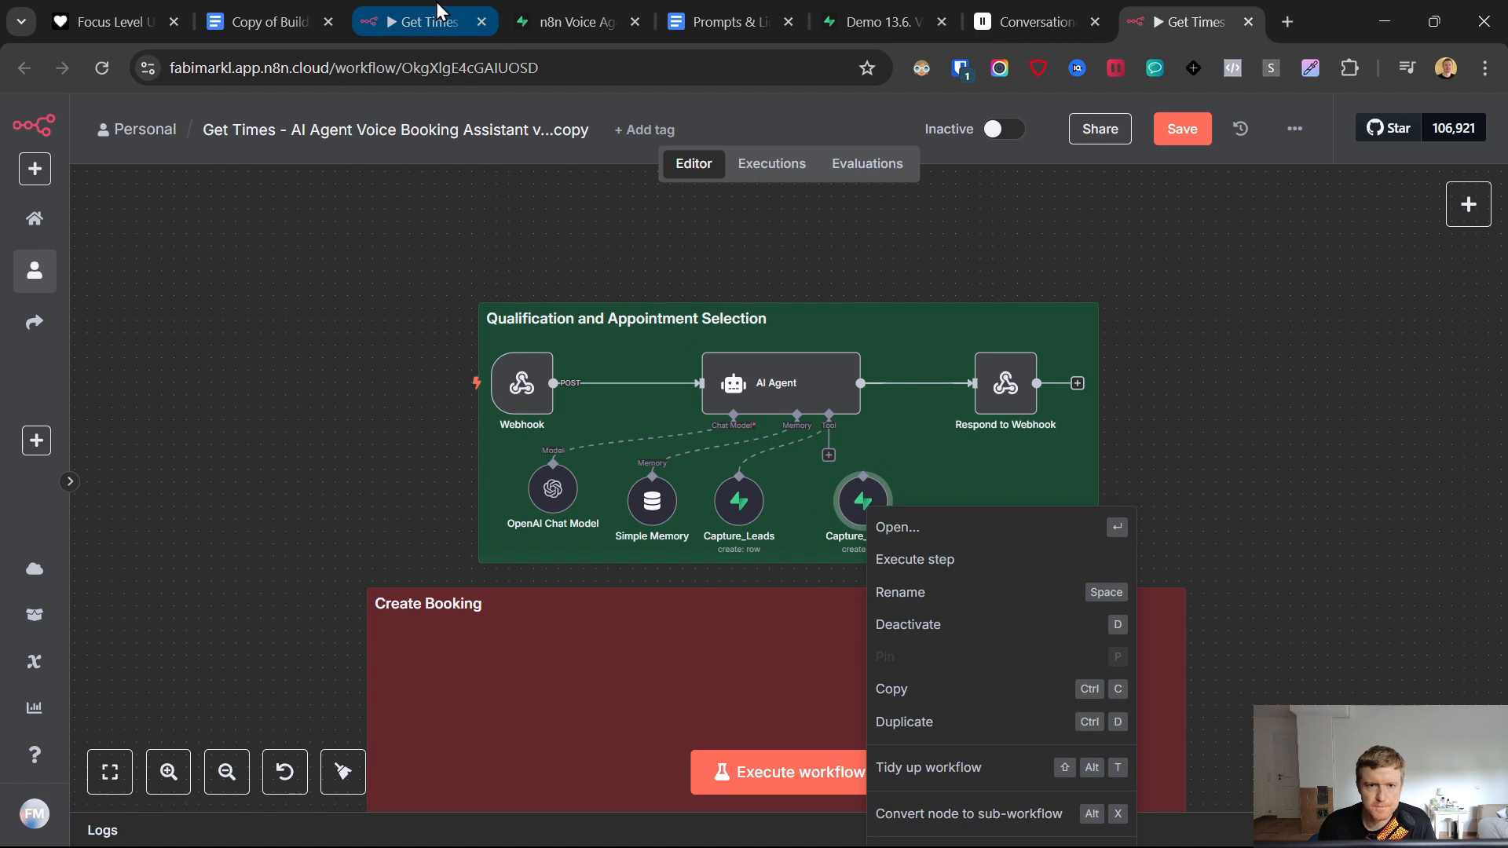
left_click(847, 488)
left_click_drag(832, 459, 863, 477)
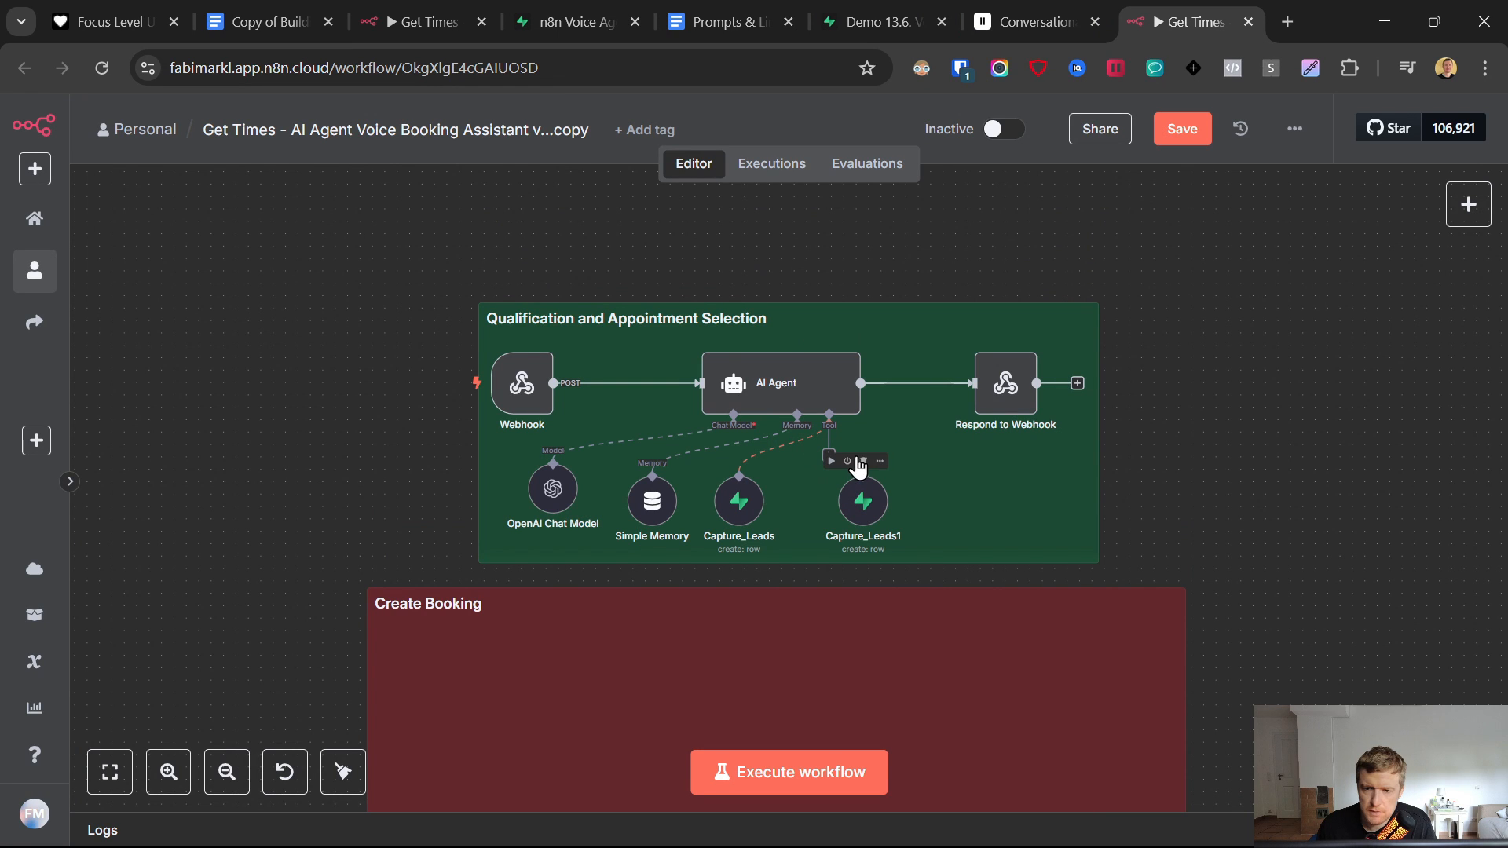
left_click(867, 489)
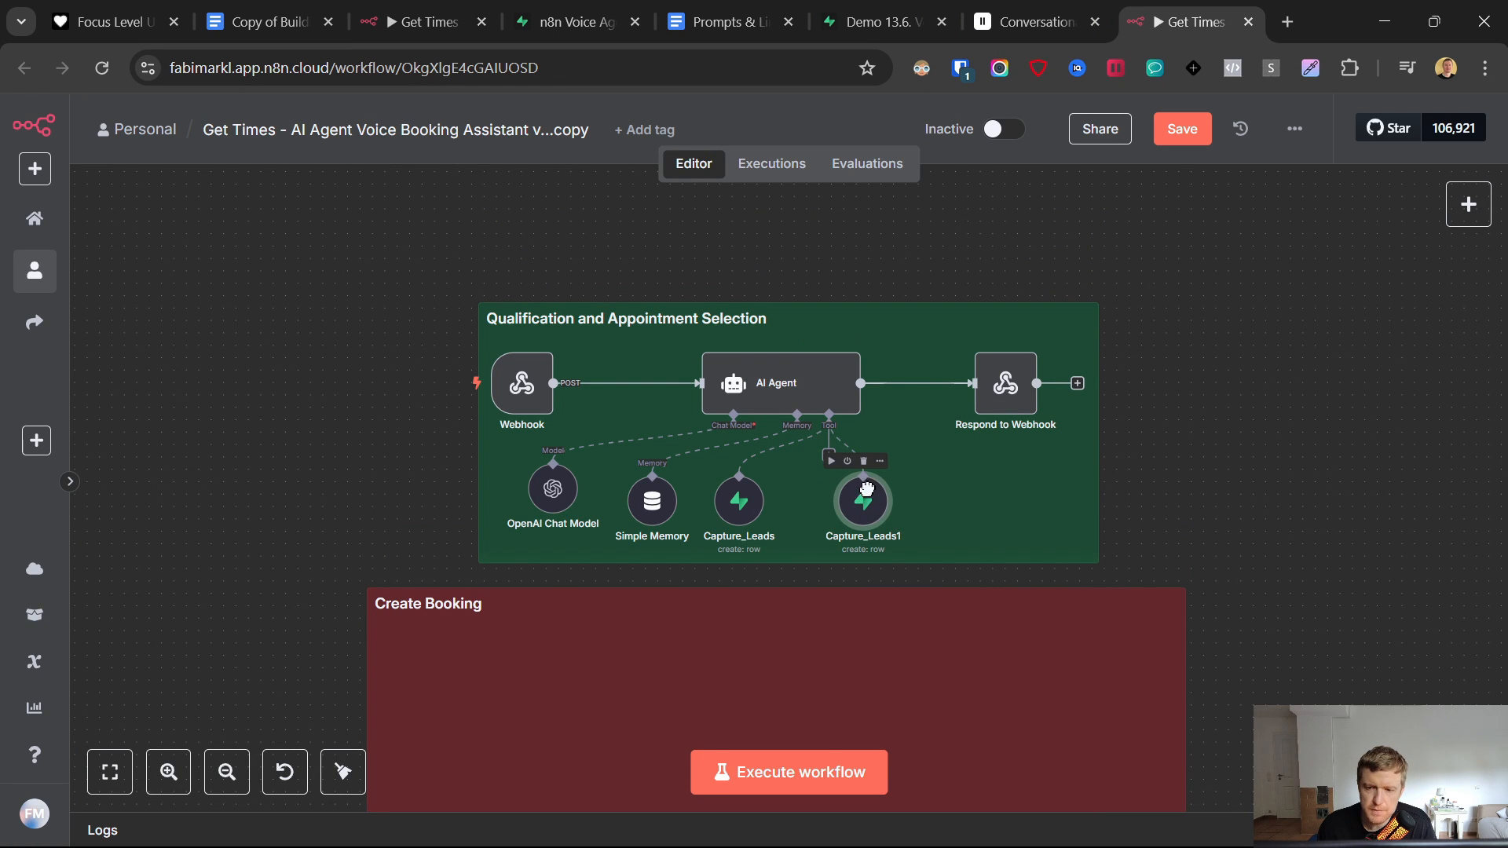
left_click(1262, 438)
- Rename the copied Supabase tool to Read_Leads
right_click(874, 515)
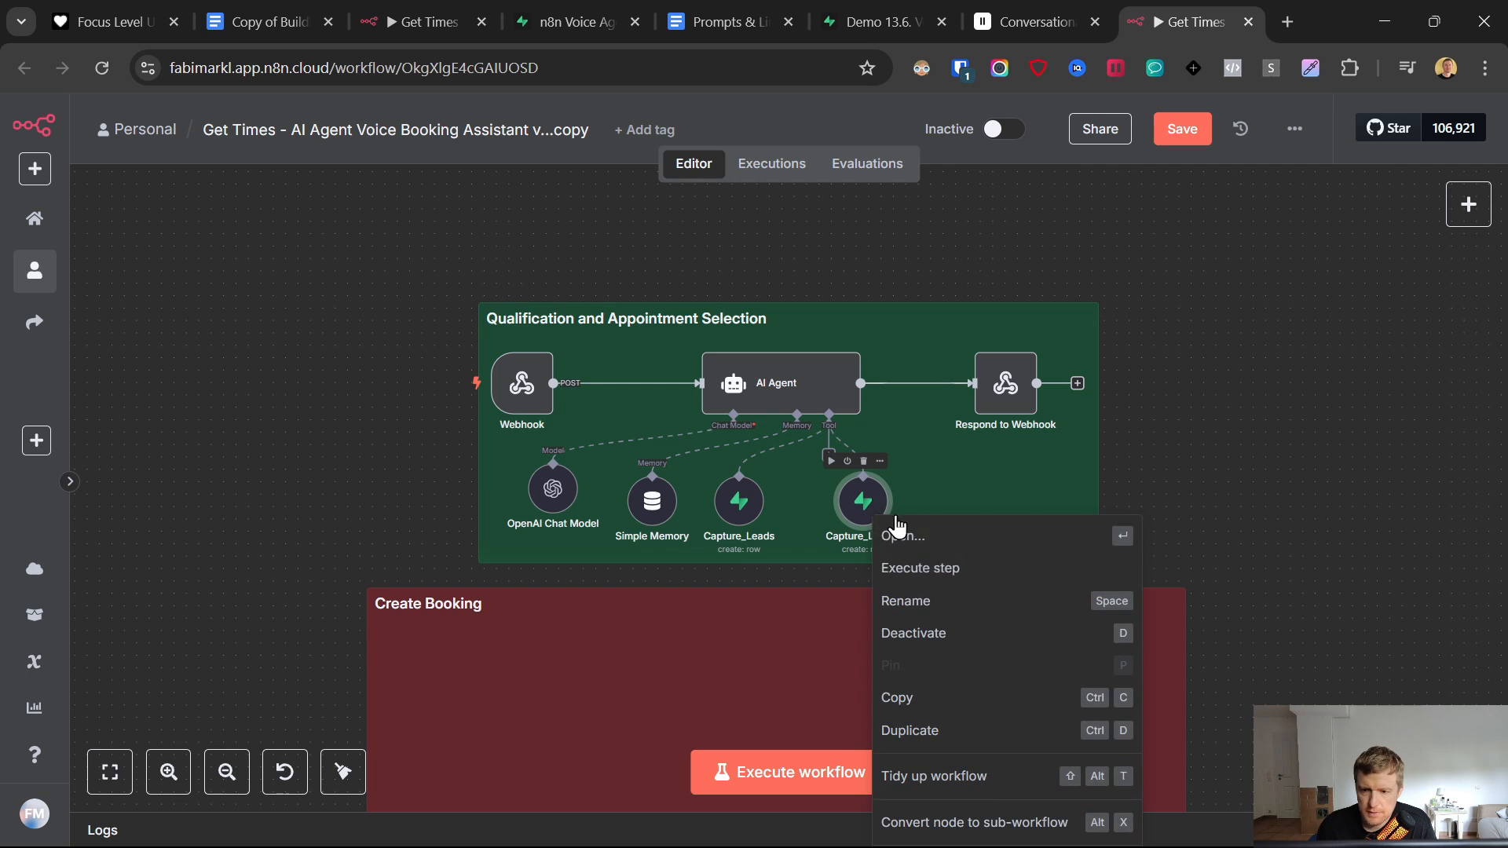
left_click(883, 601)
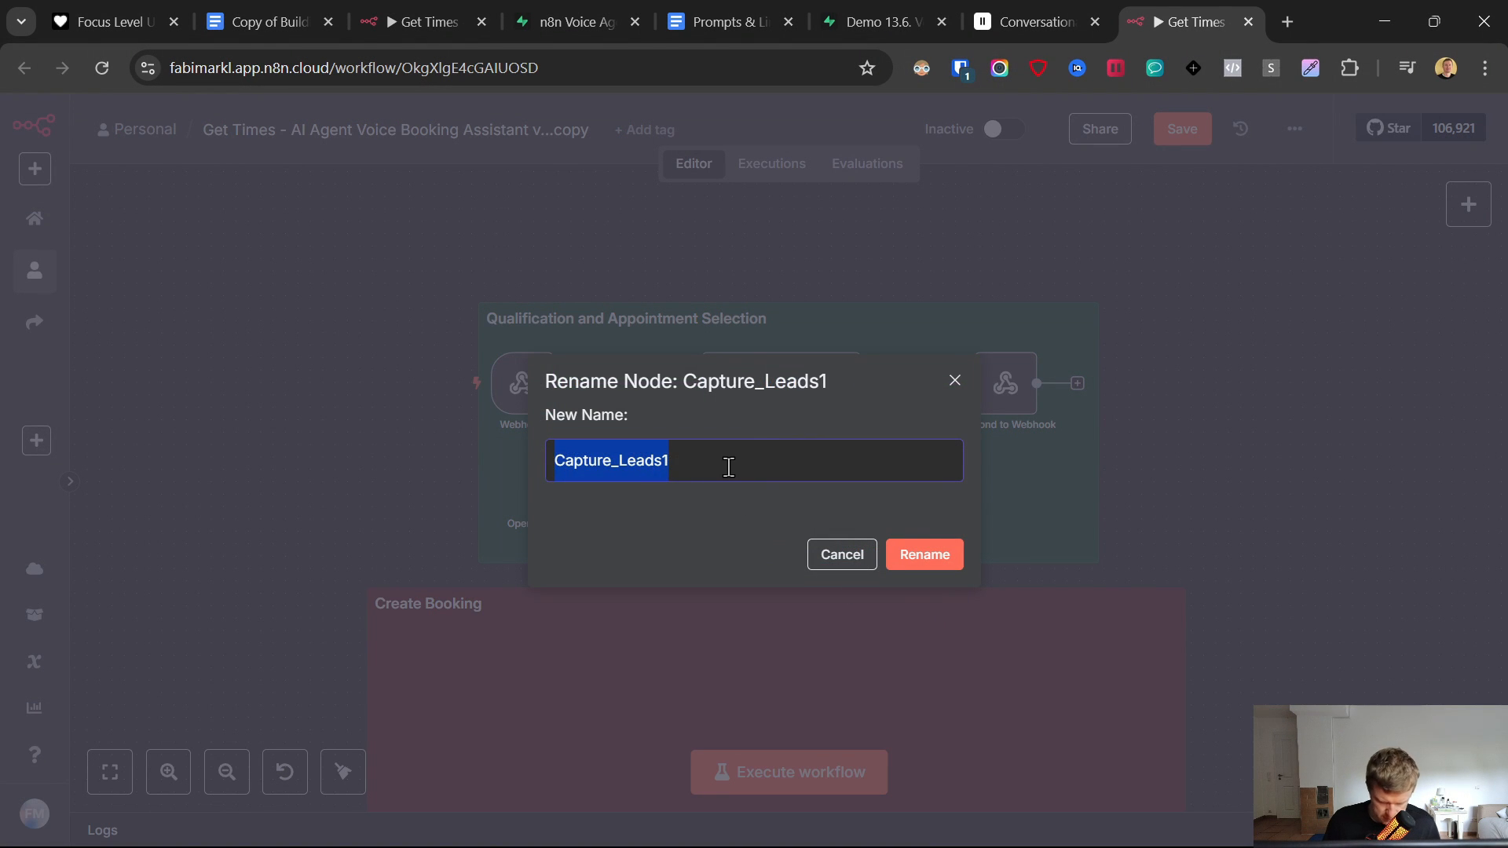
type("Read")
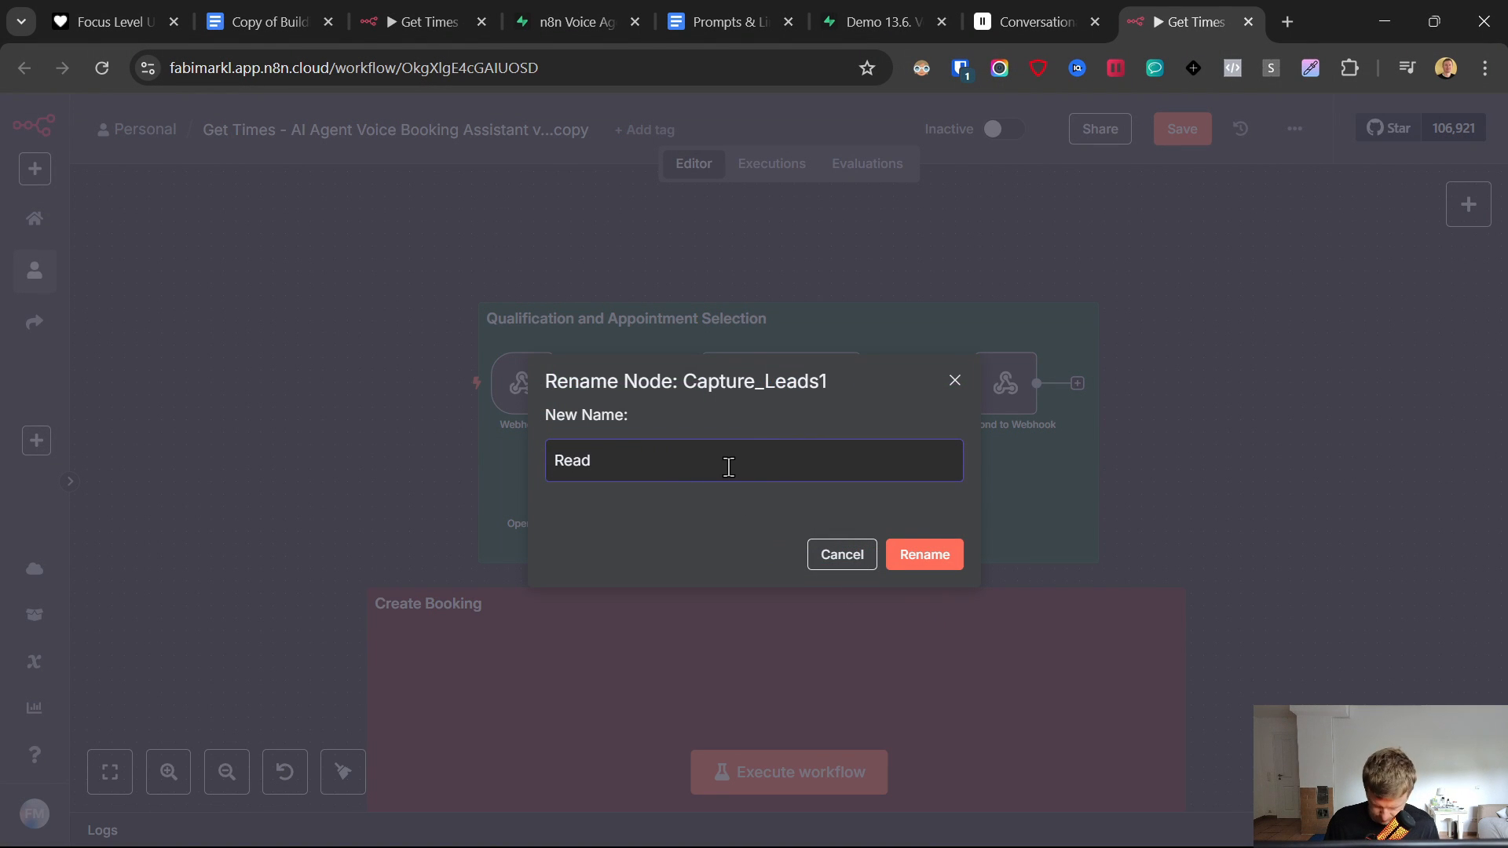
type("_Leads")
left_click(949, 564)
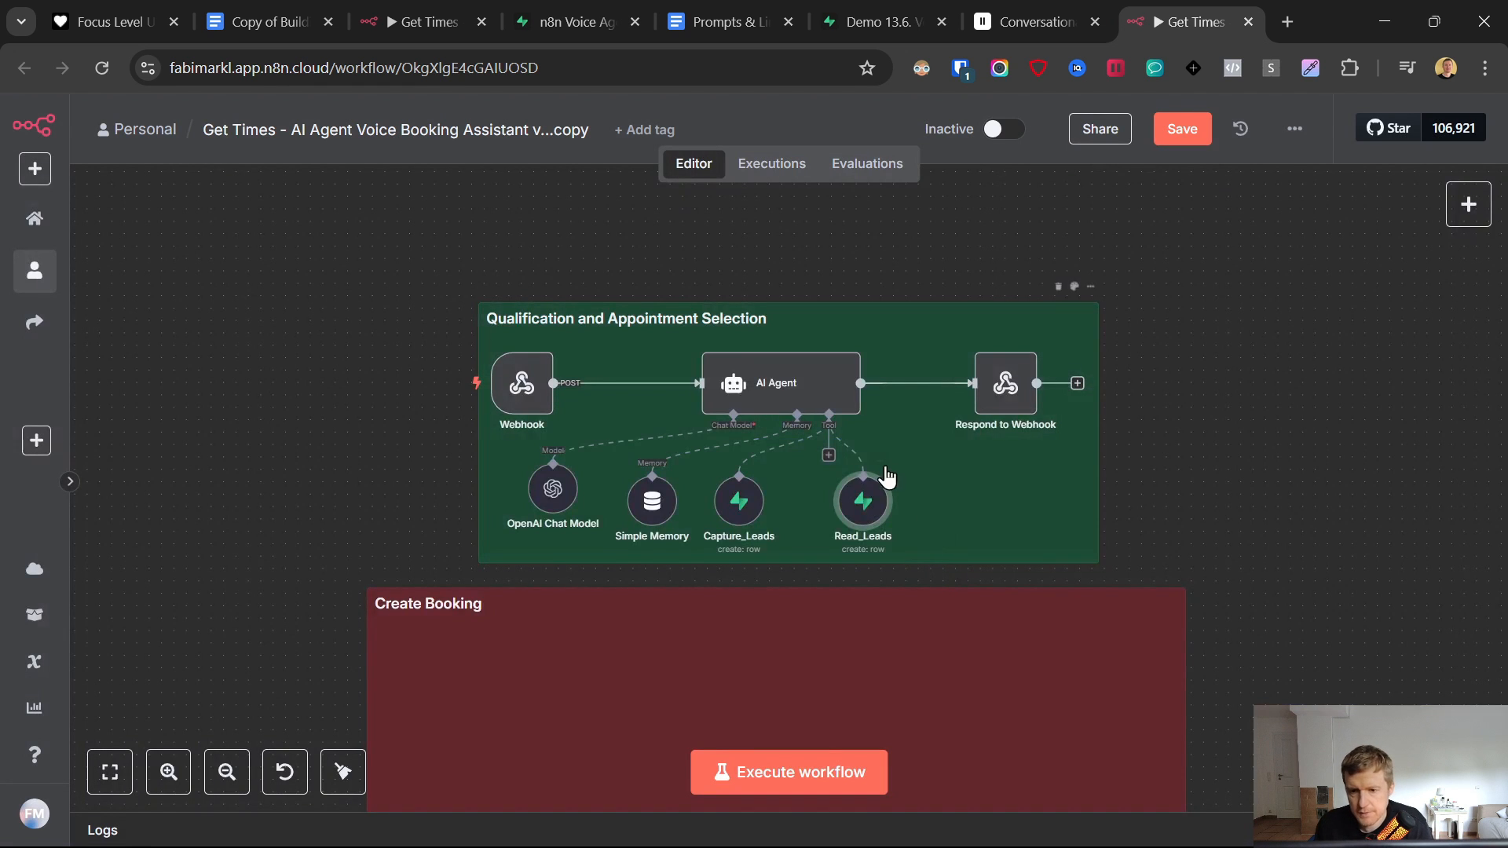
- Set Read_Leads to the get-many-rows (getAll) operation, returning all rows
double_click(849, 512)
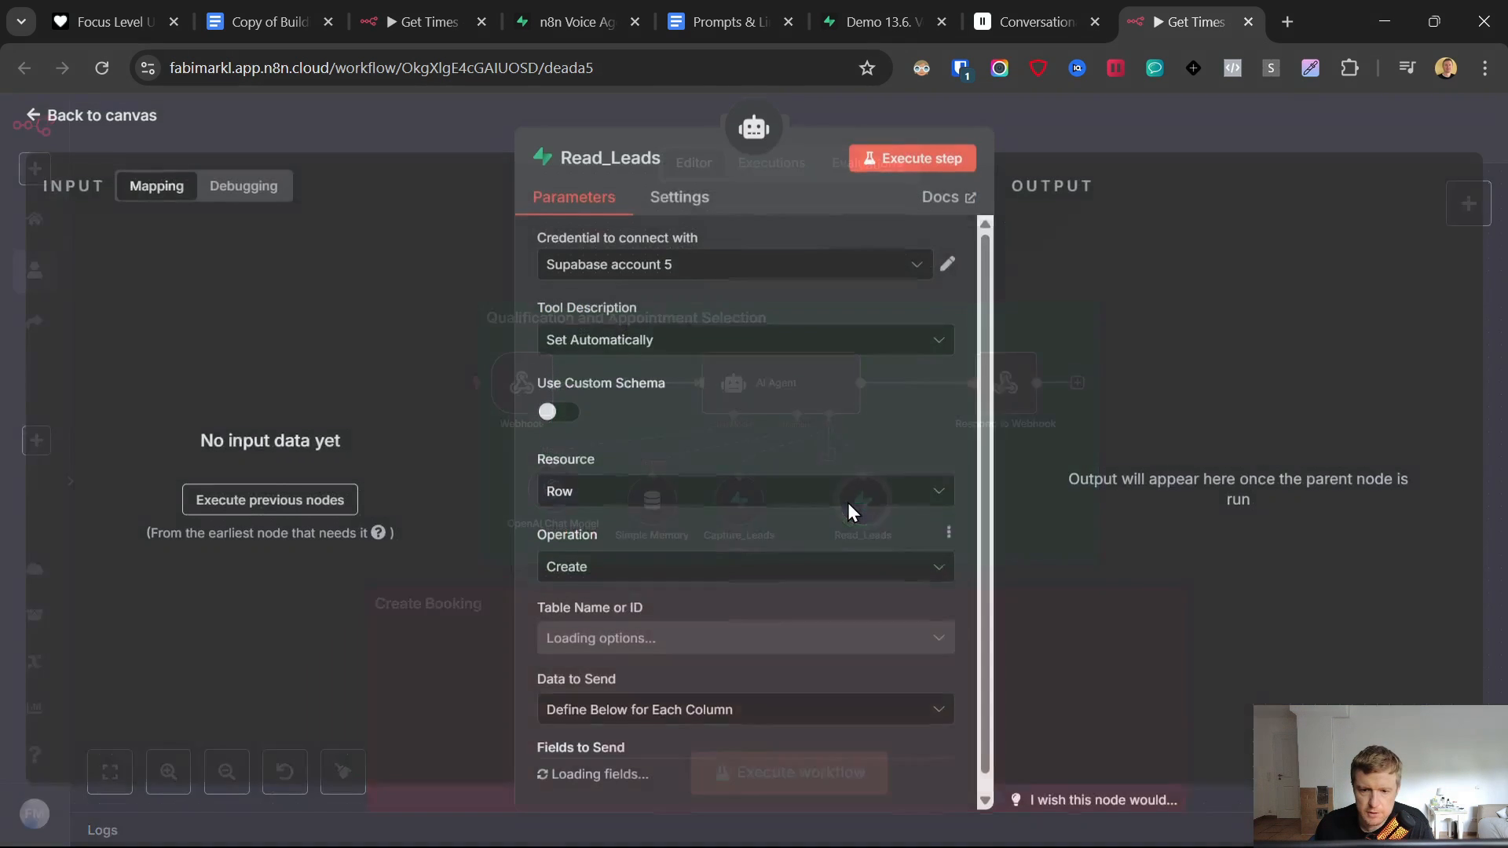
left_click(599, 570)
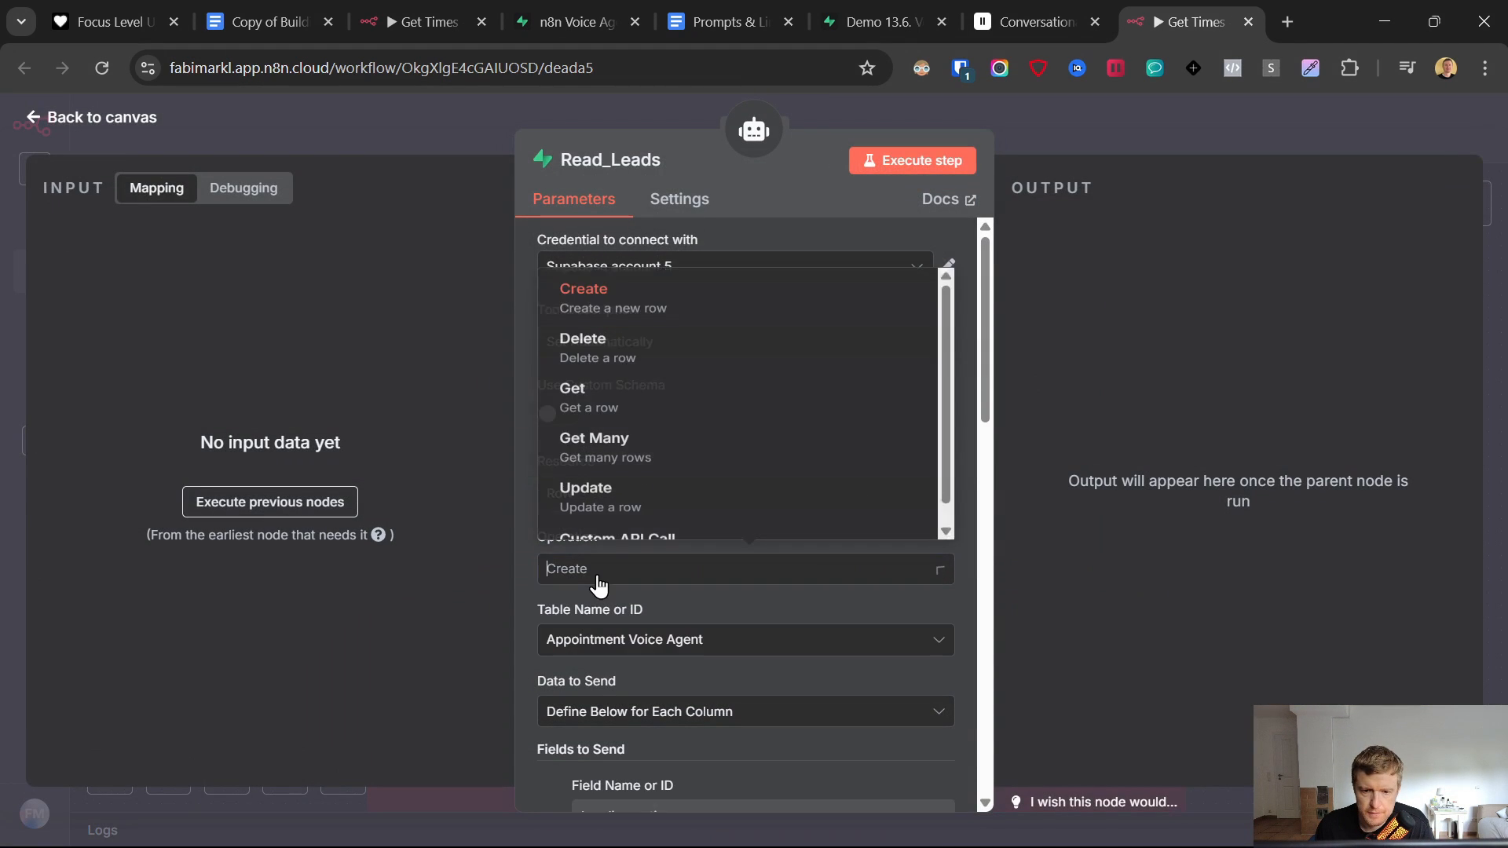
left_click(613, 428)
scroll(652, 540, "down", 3)
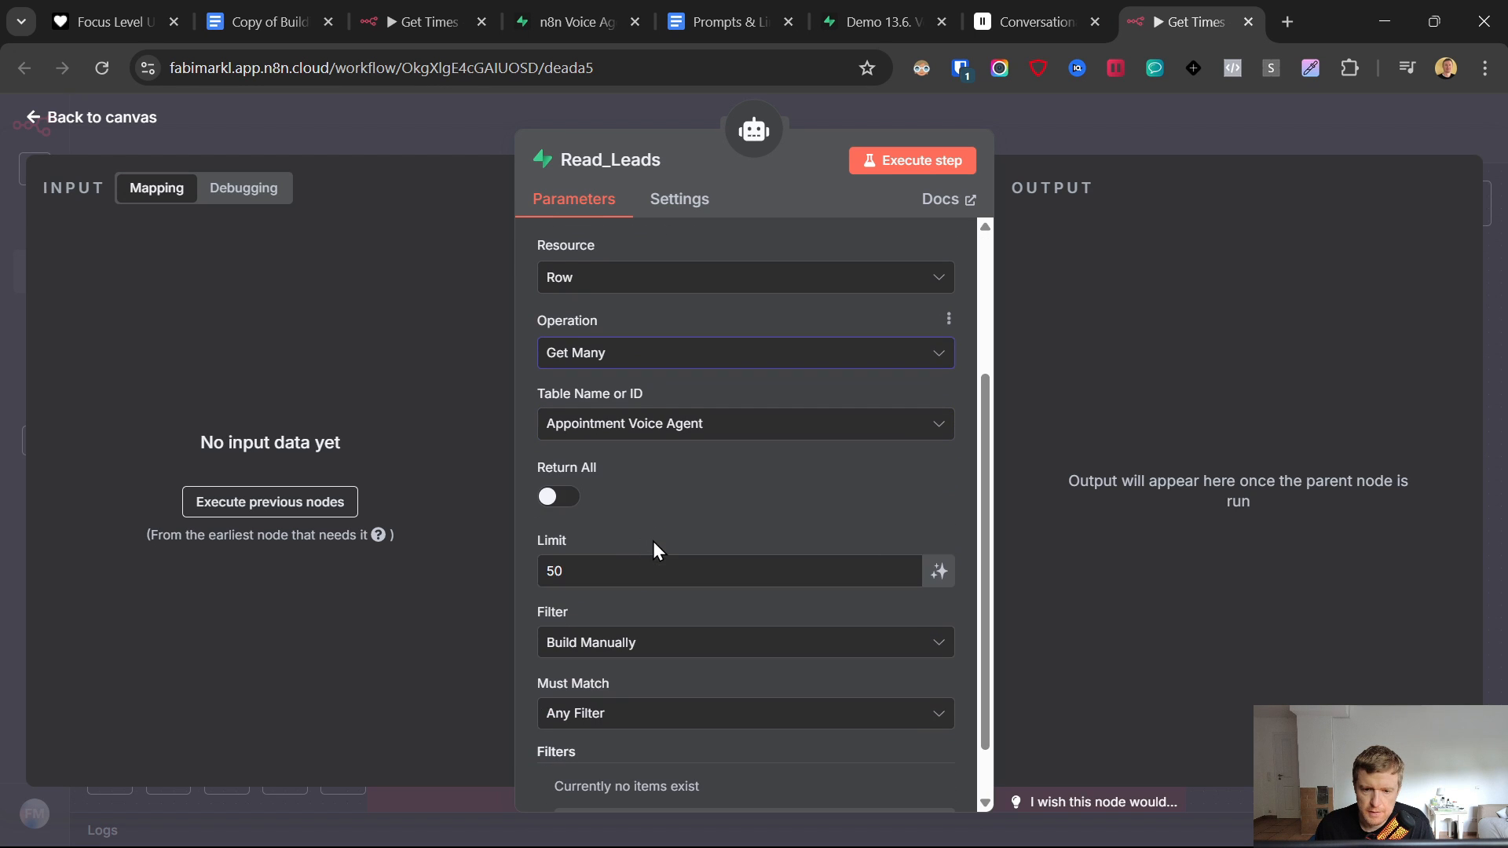
left_click(558, 501)
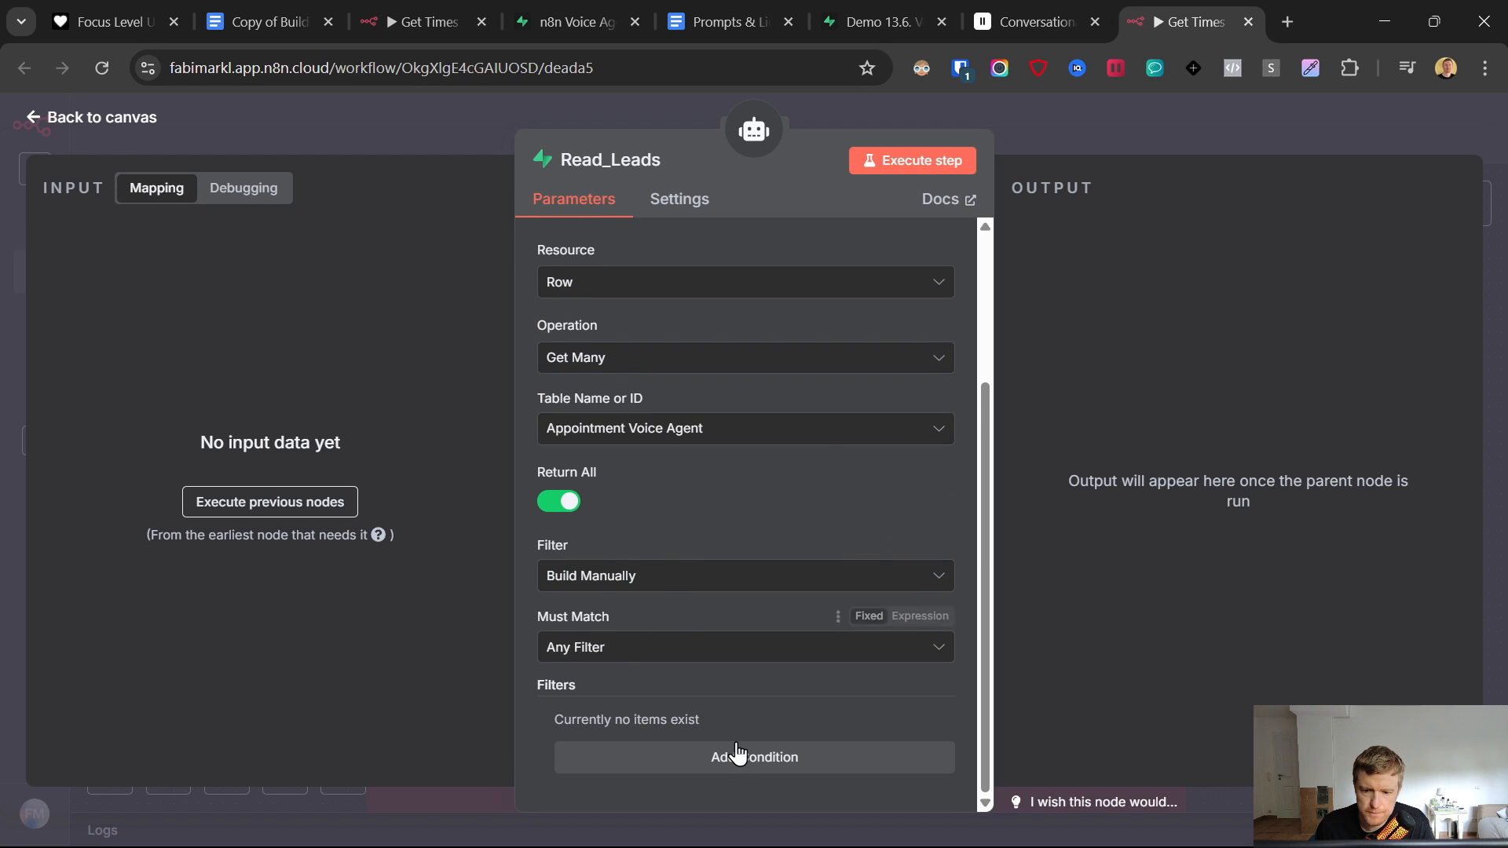
key("Escape")
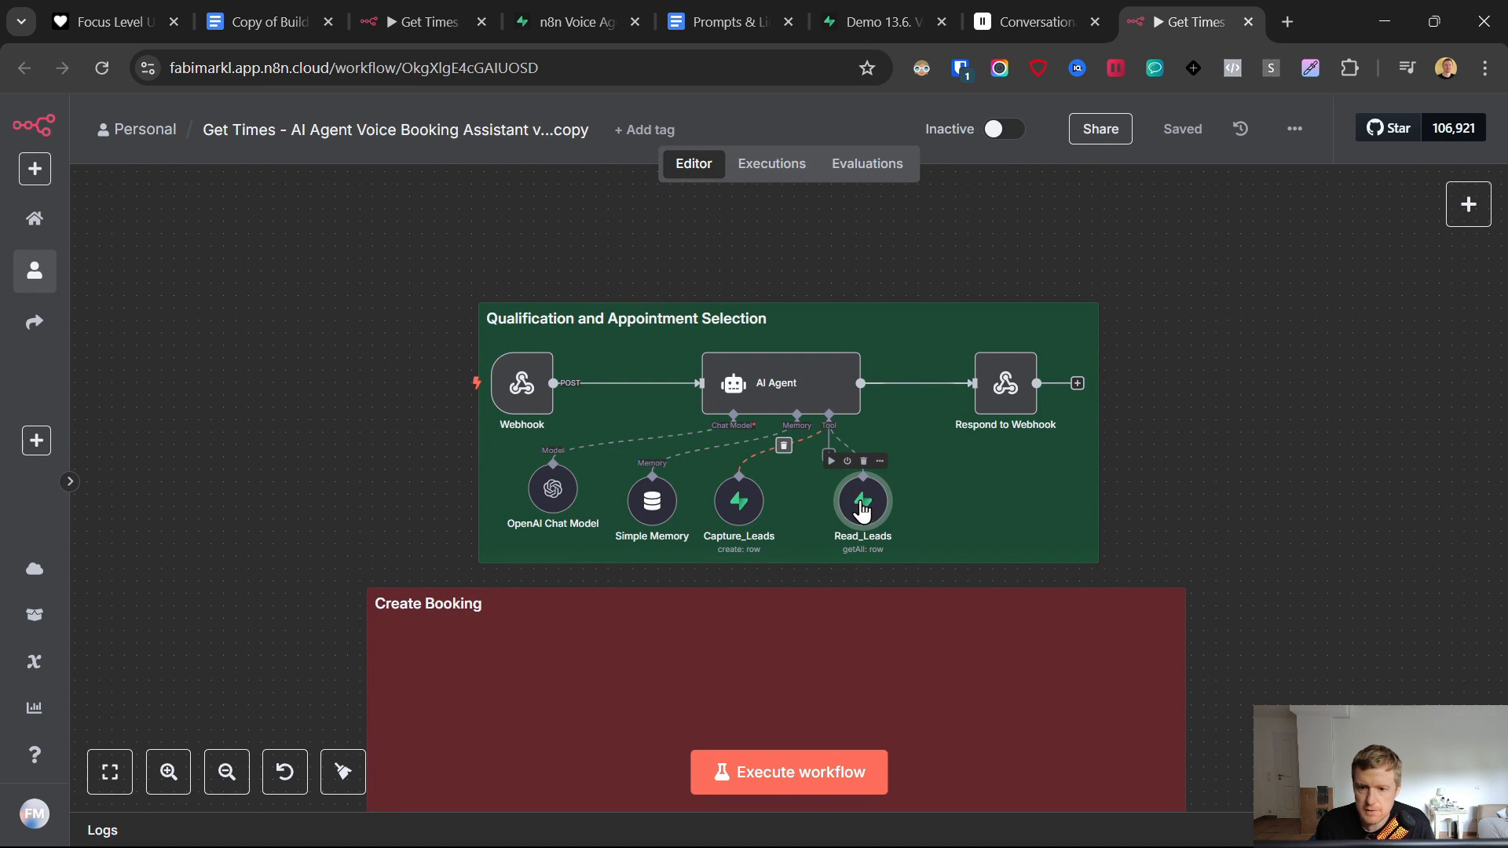
- Realign Read_Leads, Capture_Leads, Simple Memory, OpenAI Chat Model and Webhook evenly in the group
left_click_drag(862, 503, 825, 502)
left_click_drag(518, 493, 507, 494)
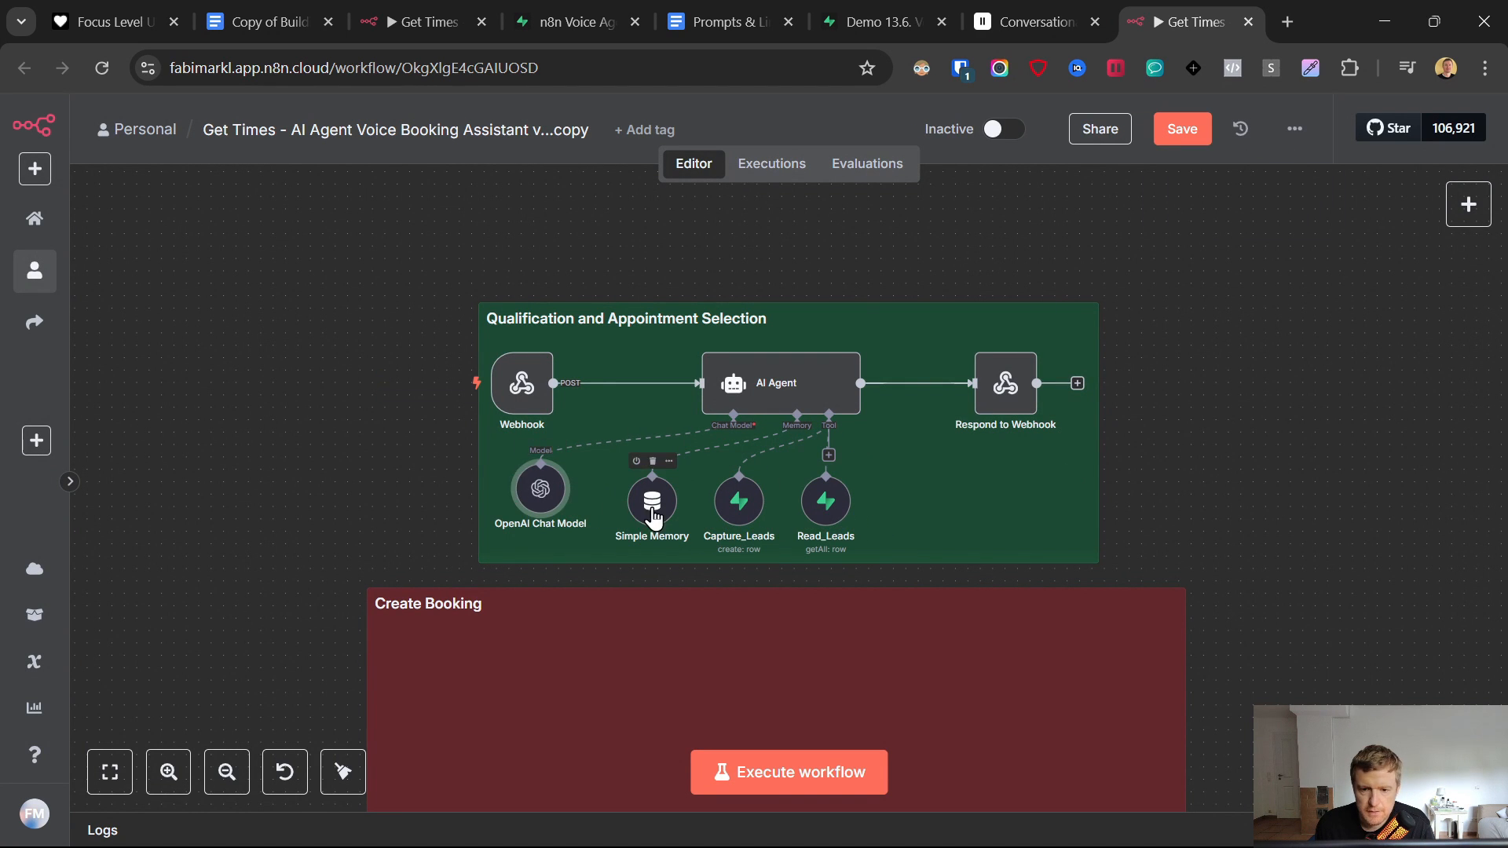
left_click_drag(652, 502, 643, 500)
left_click_drag(740, 501, 729, 501)
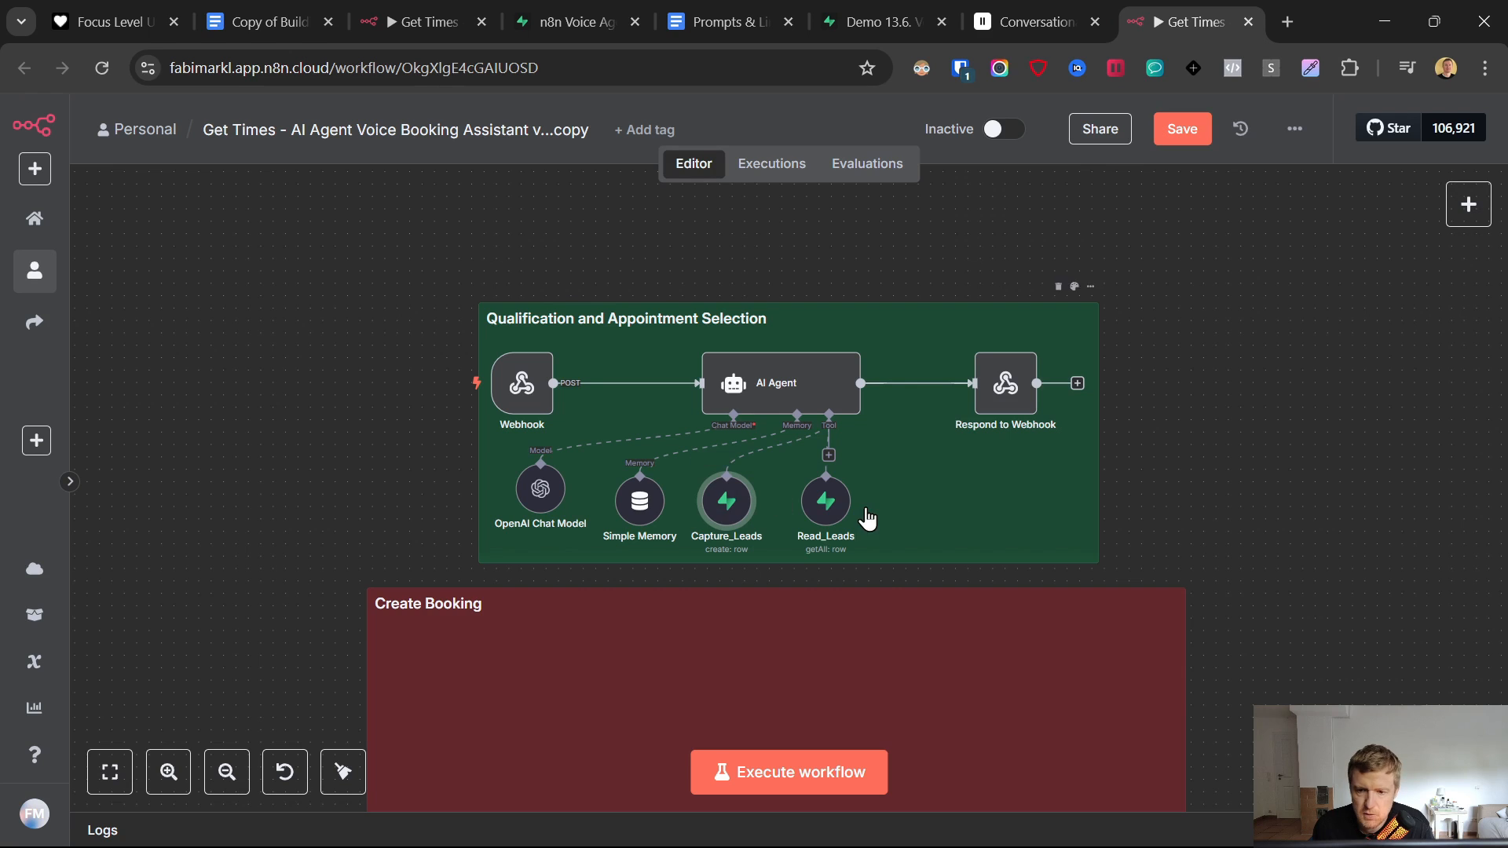
left_click_drag(825, 503, 801, 503)
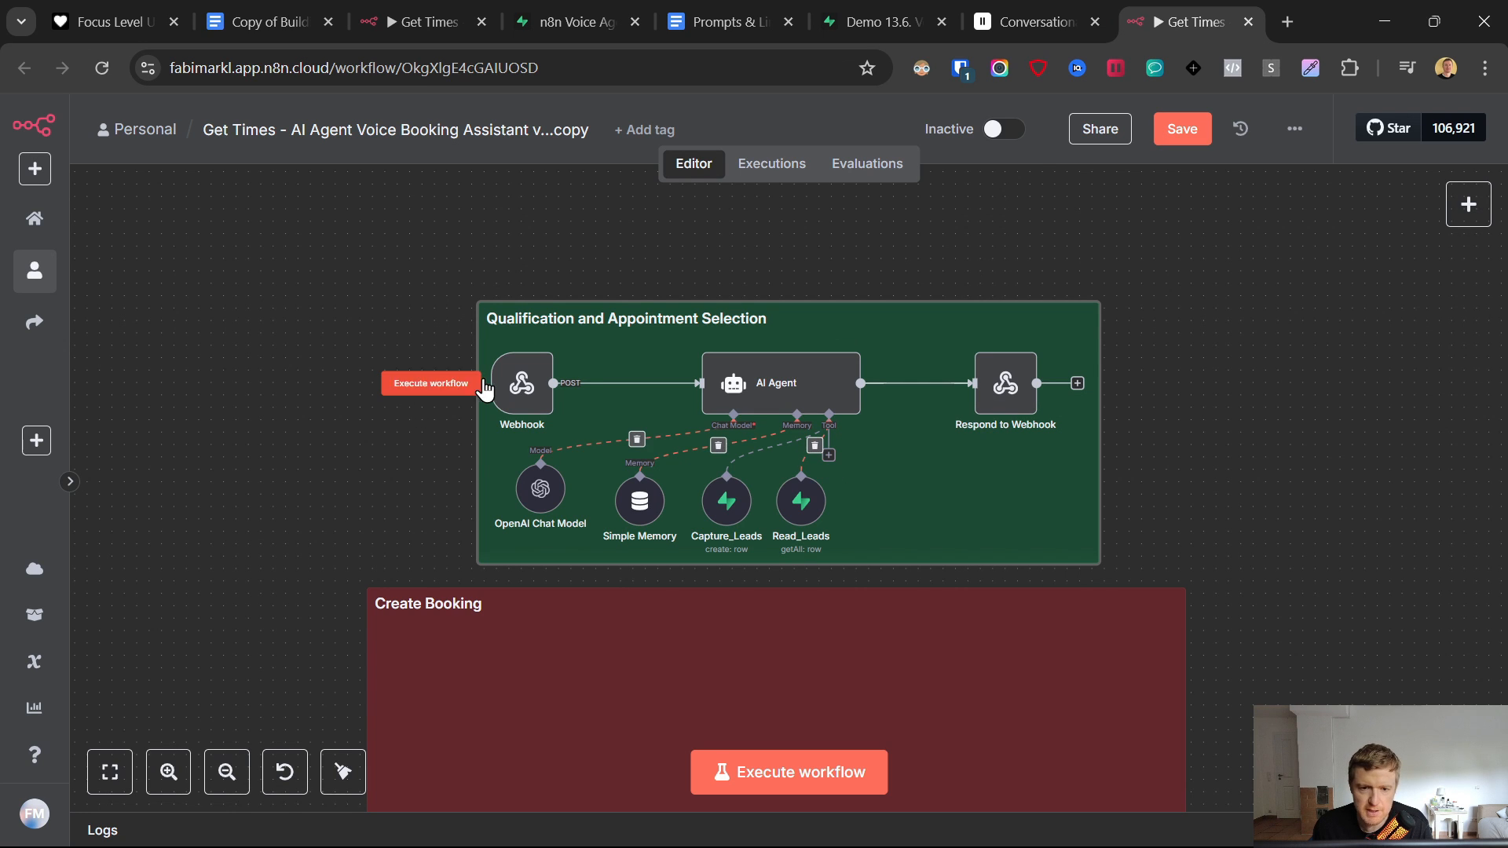
left_click_drag(523, 385, 534, 385)
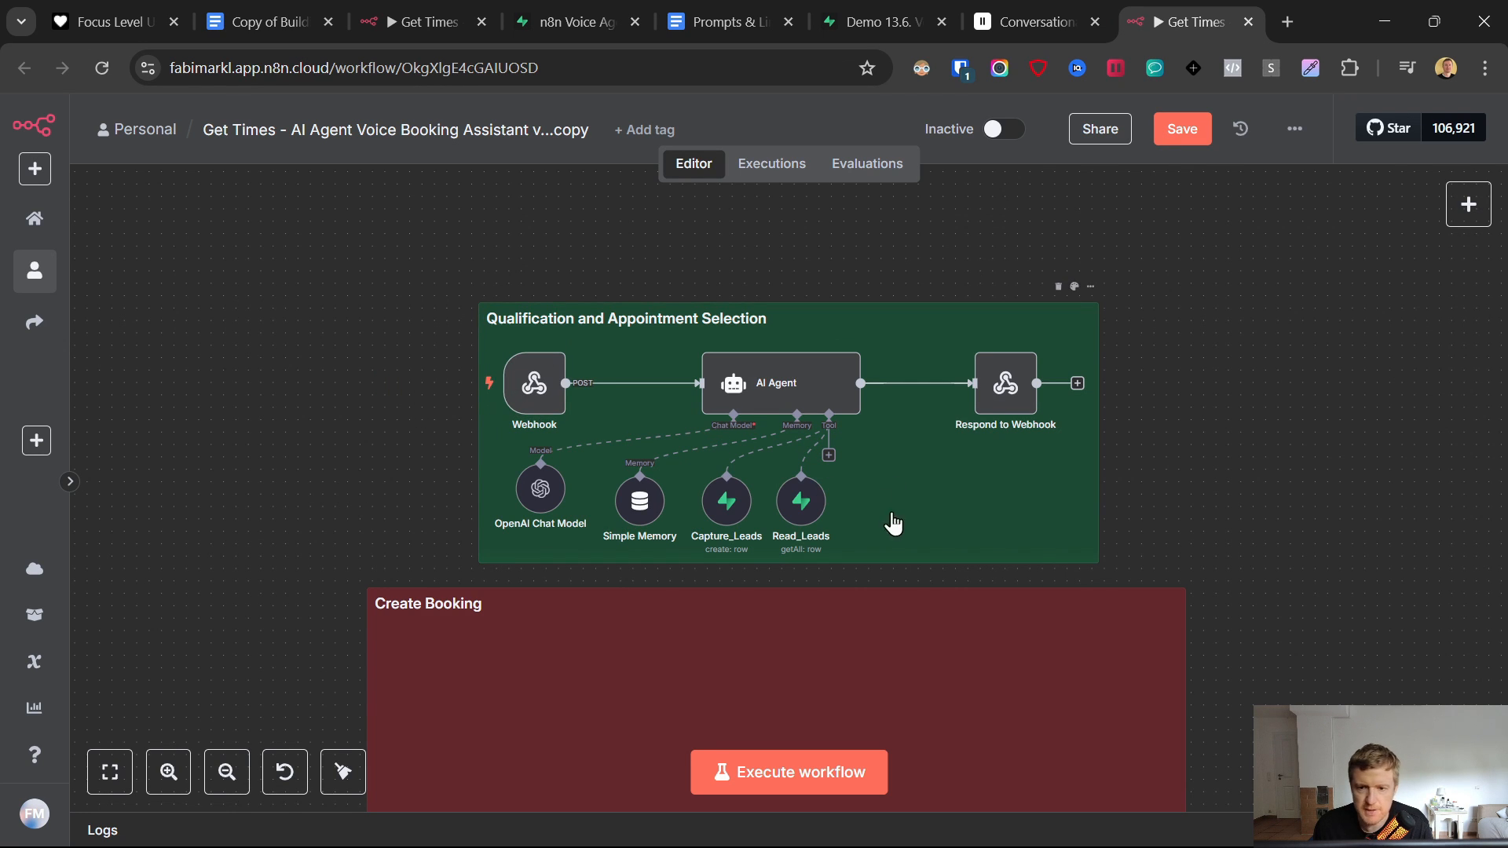
- Open the Cal.com homepage from the link in the Prompts & Links document
left_click(829, 455)
left_click(735, 22)
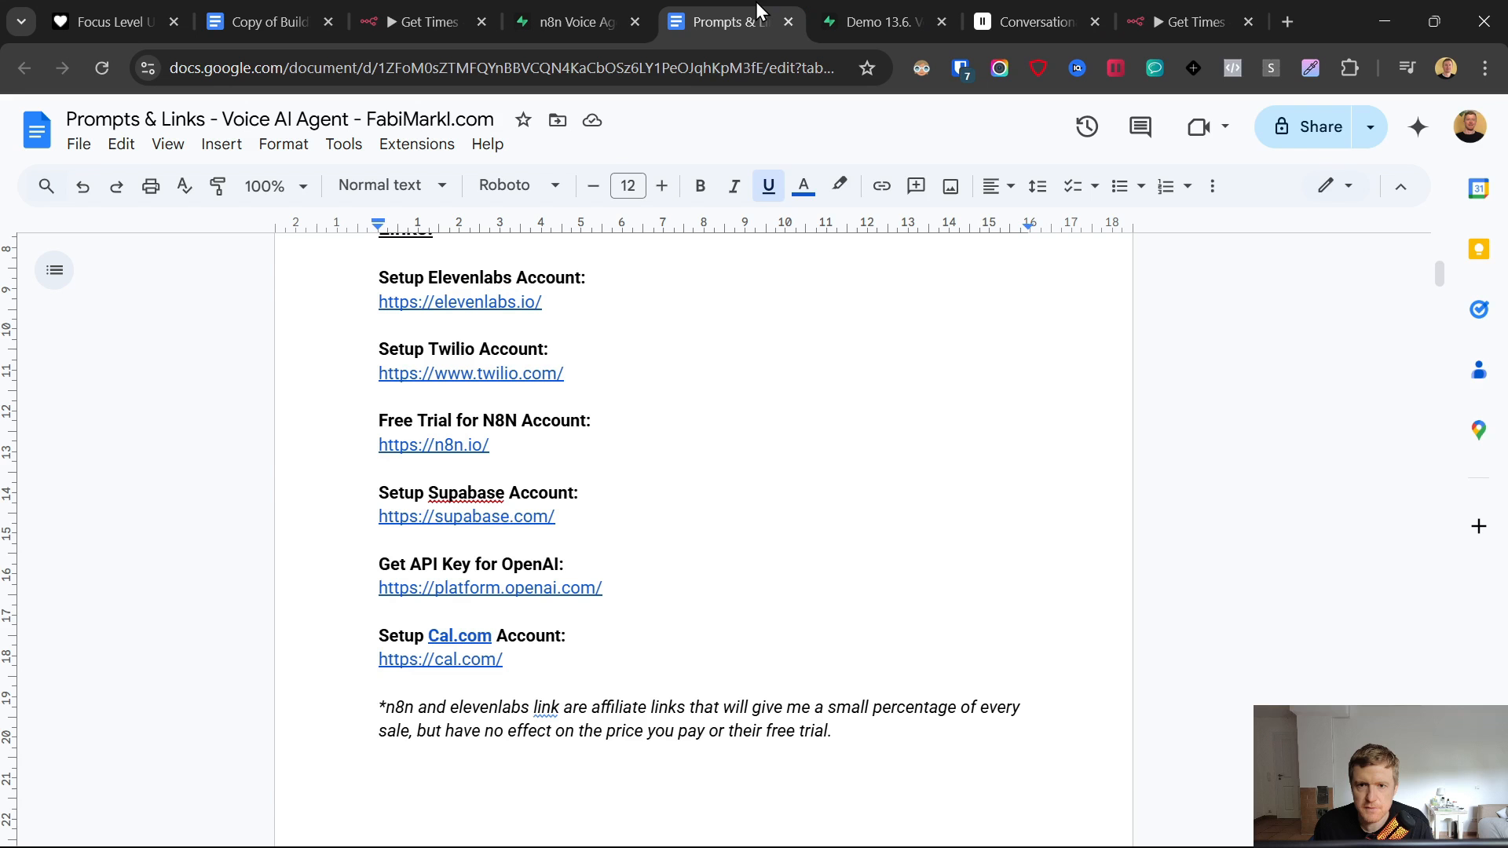
left_click(478, 635)
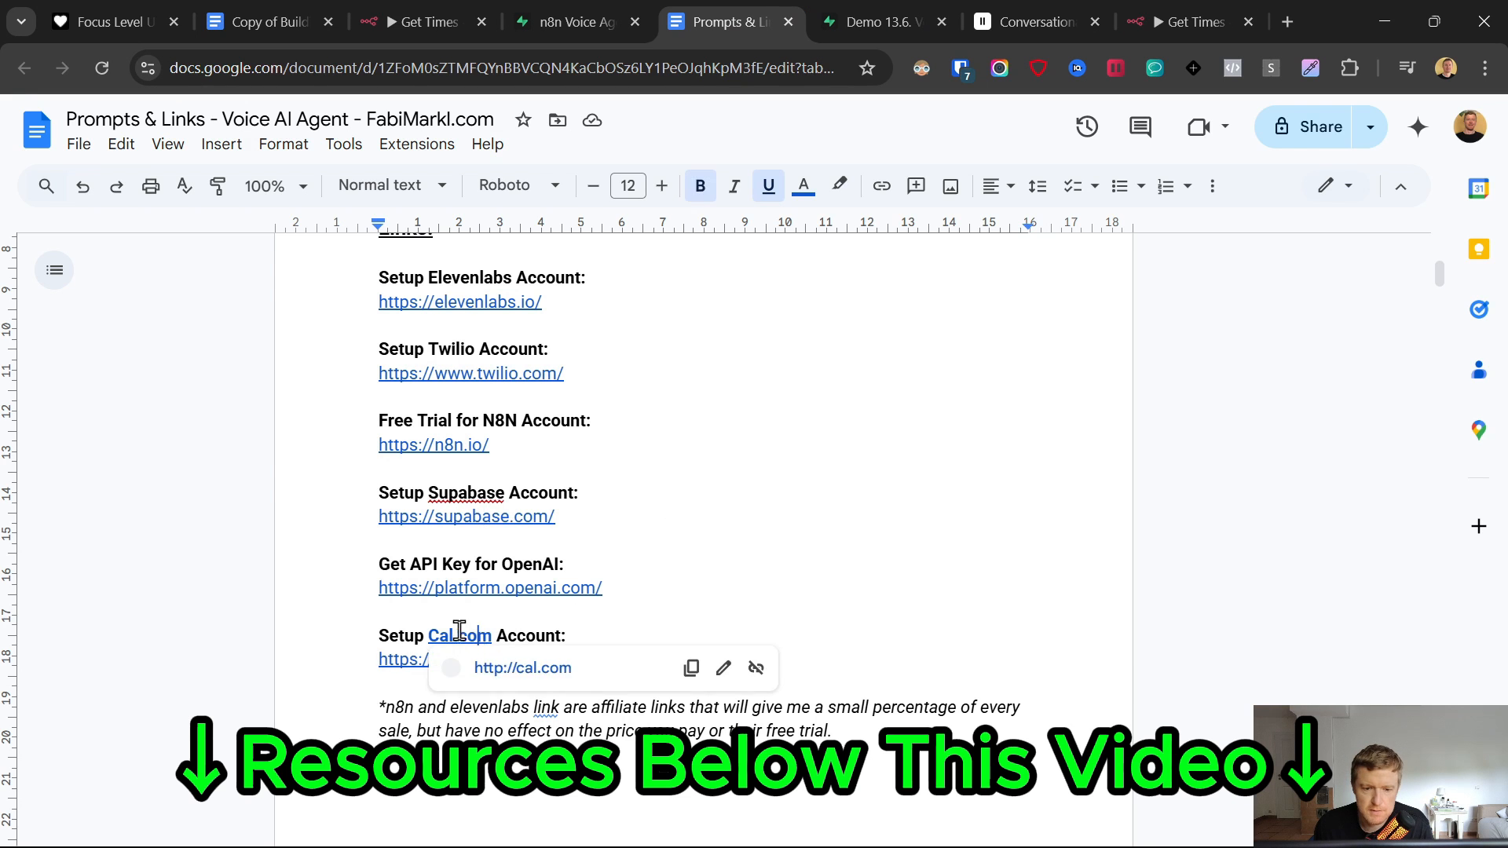
left_click(505, 673)
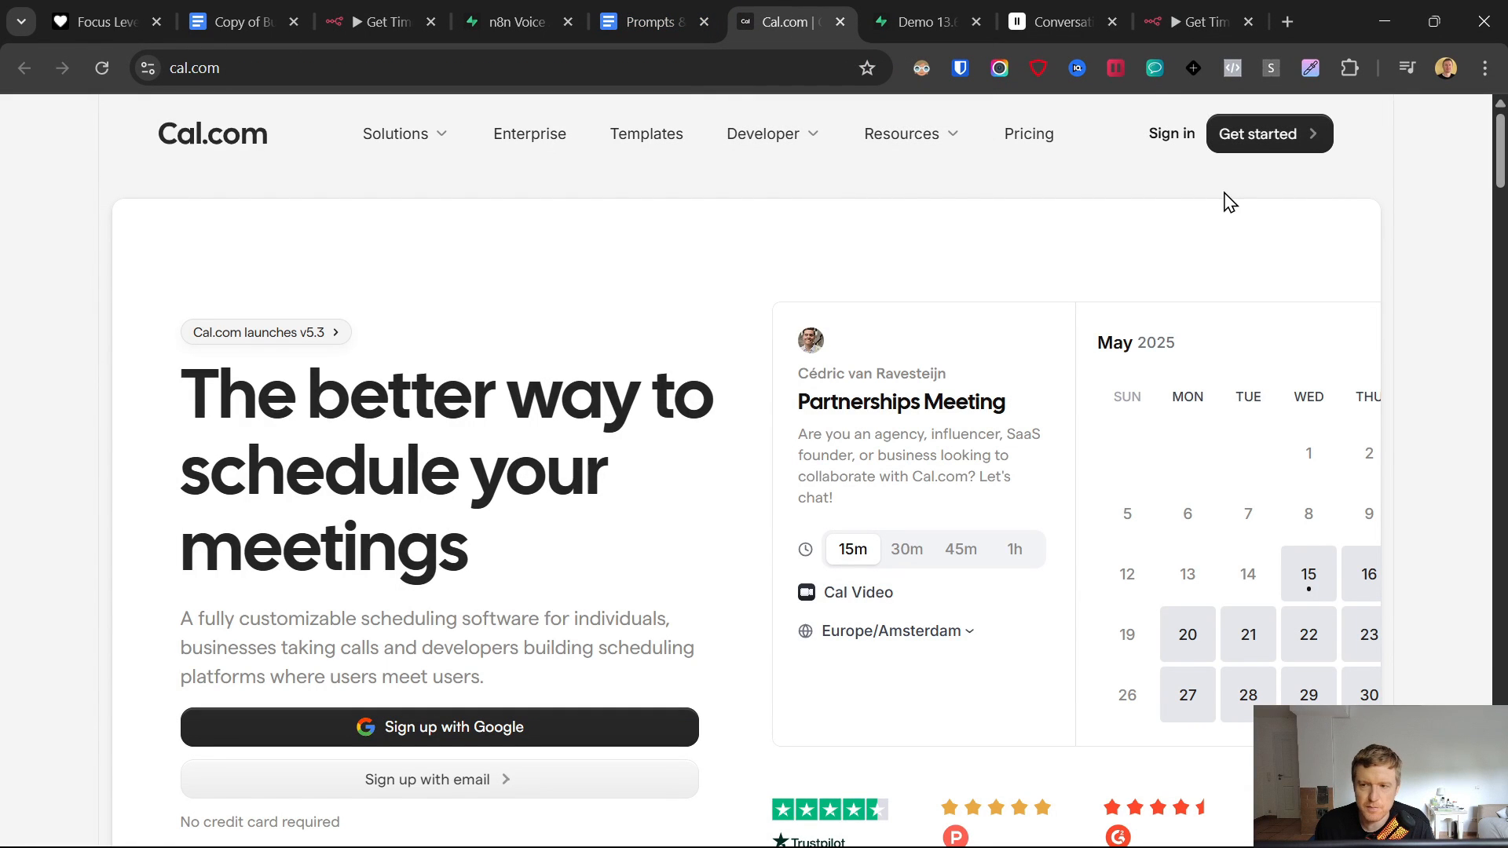
- Go to the account's event types page at app.cal.com/event-types
left_click(1240, 141)
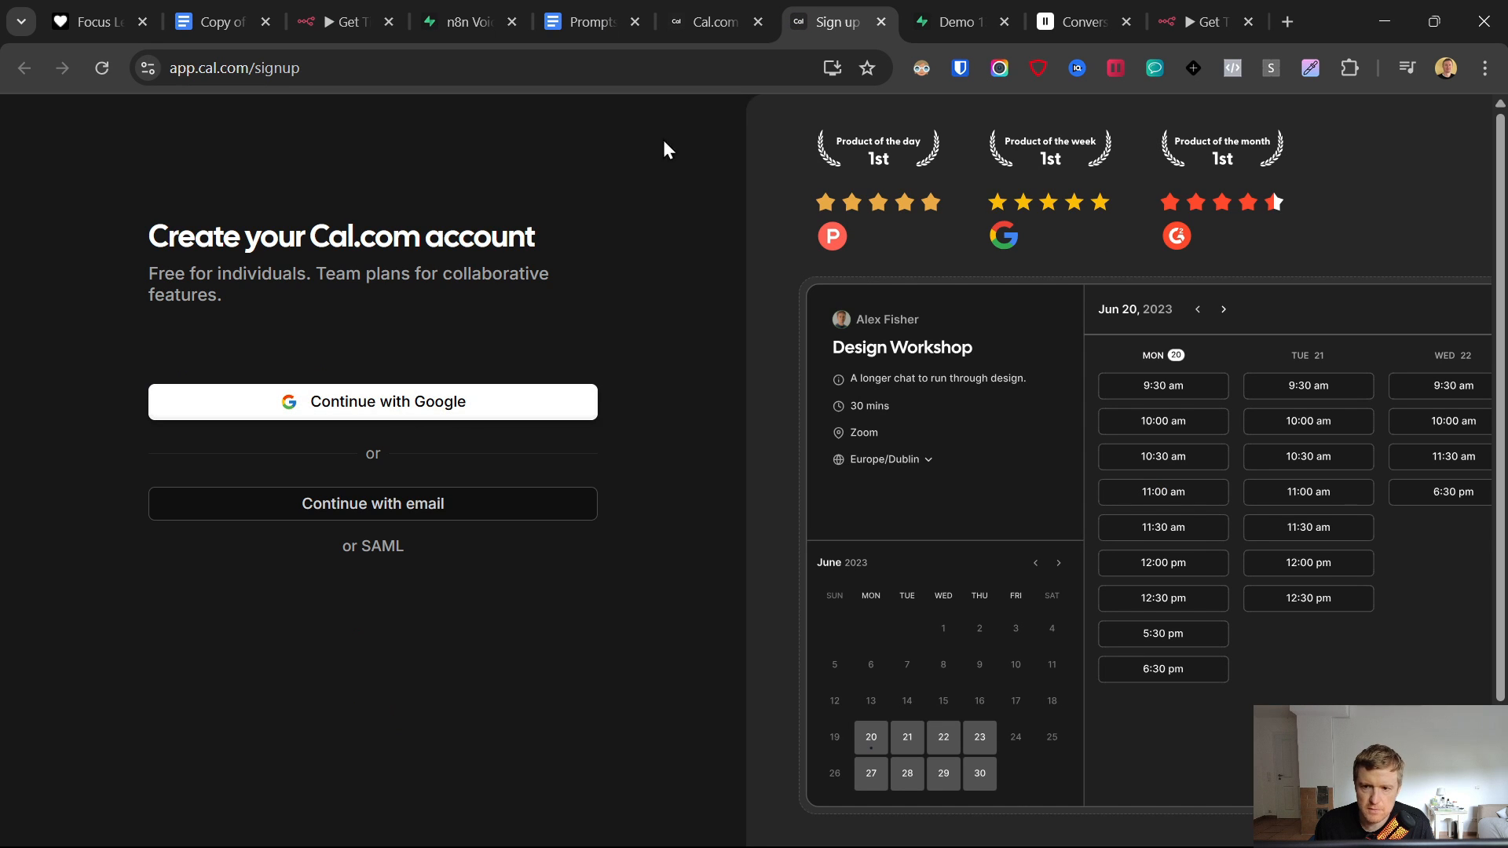
left_click(609, 67)
key("Return")
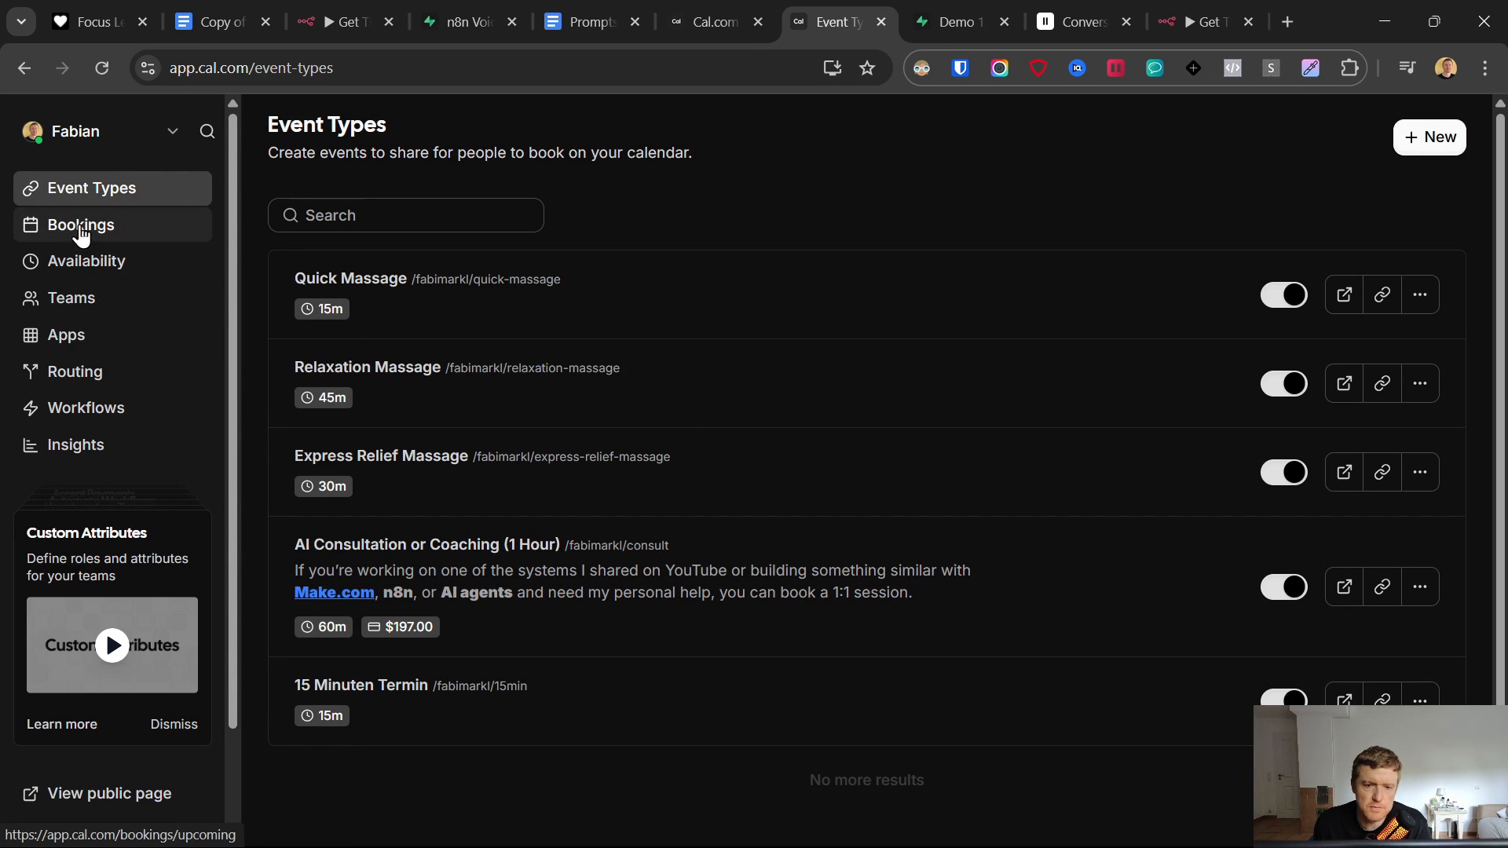
- Review the Arbeitszeiten availability schedule, then return to the Event Types list
left_click(84, 265)
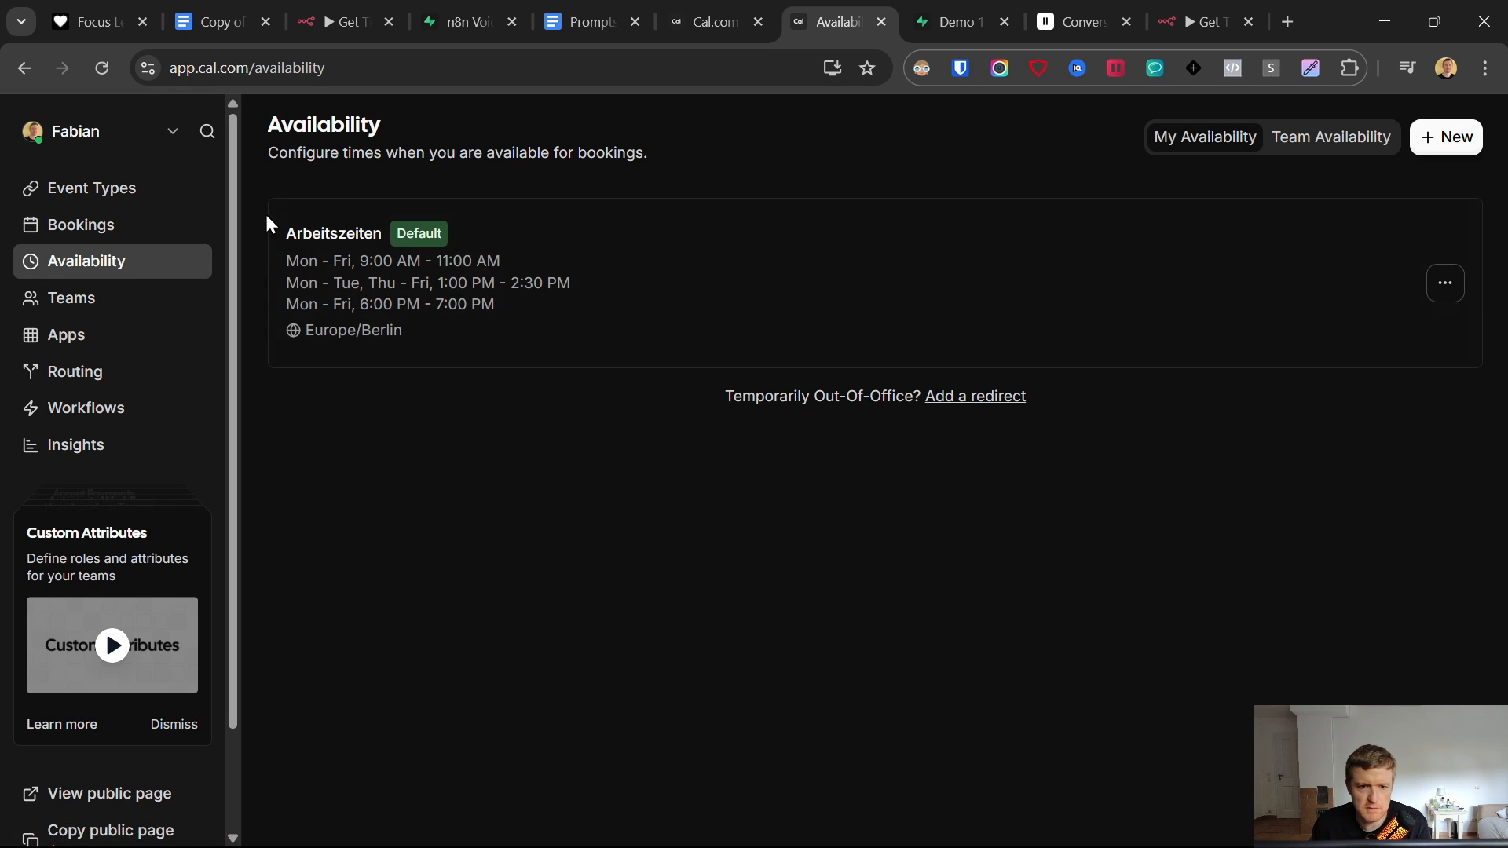
left_click(397, 263)
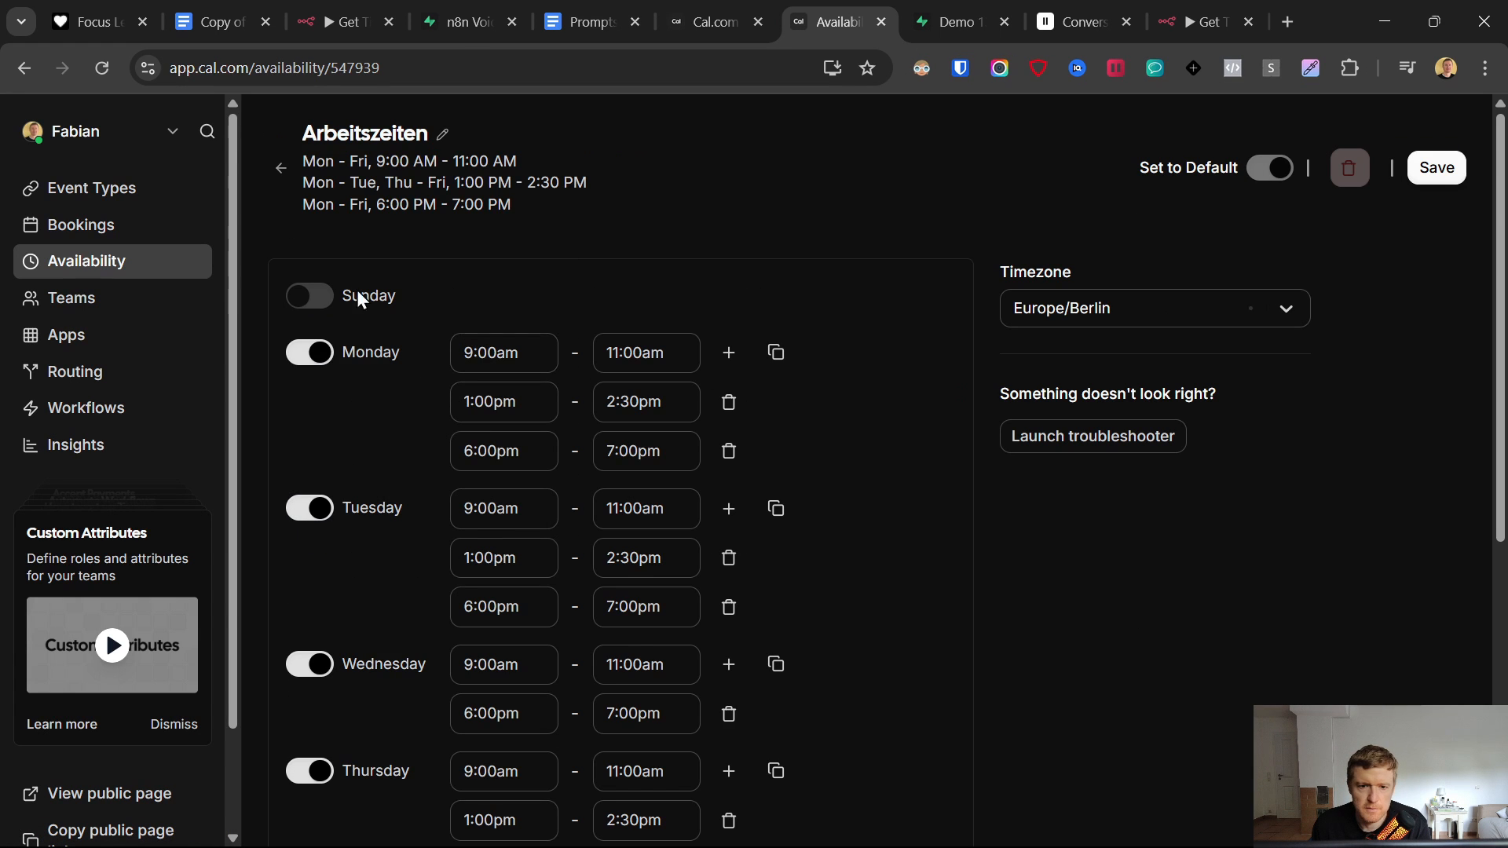
scroll(536, 383, "down", 6)
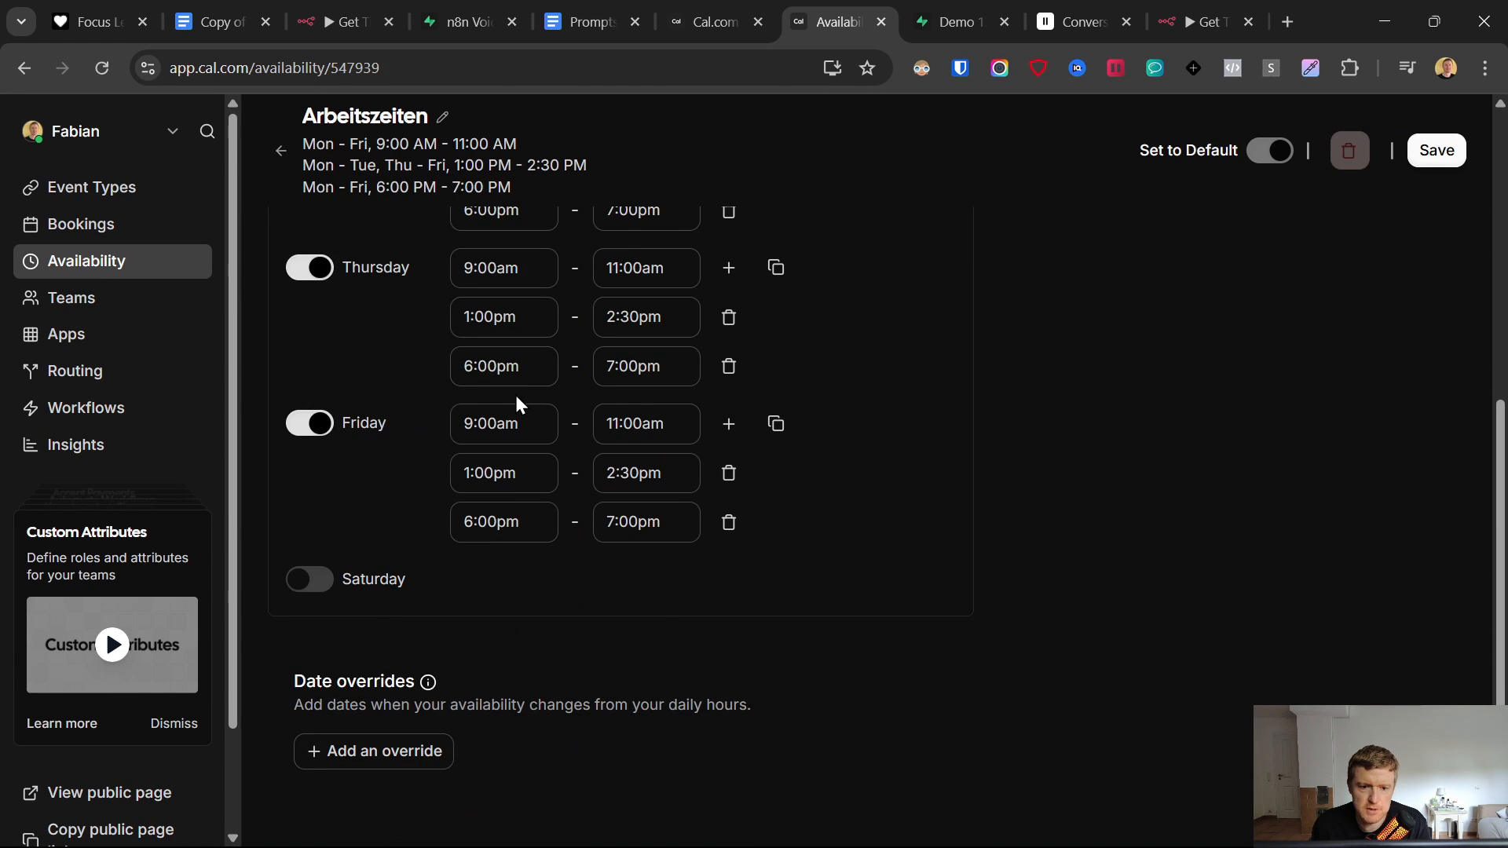
scroll(519, 404, "up", 6)
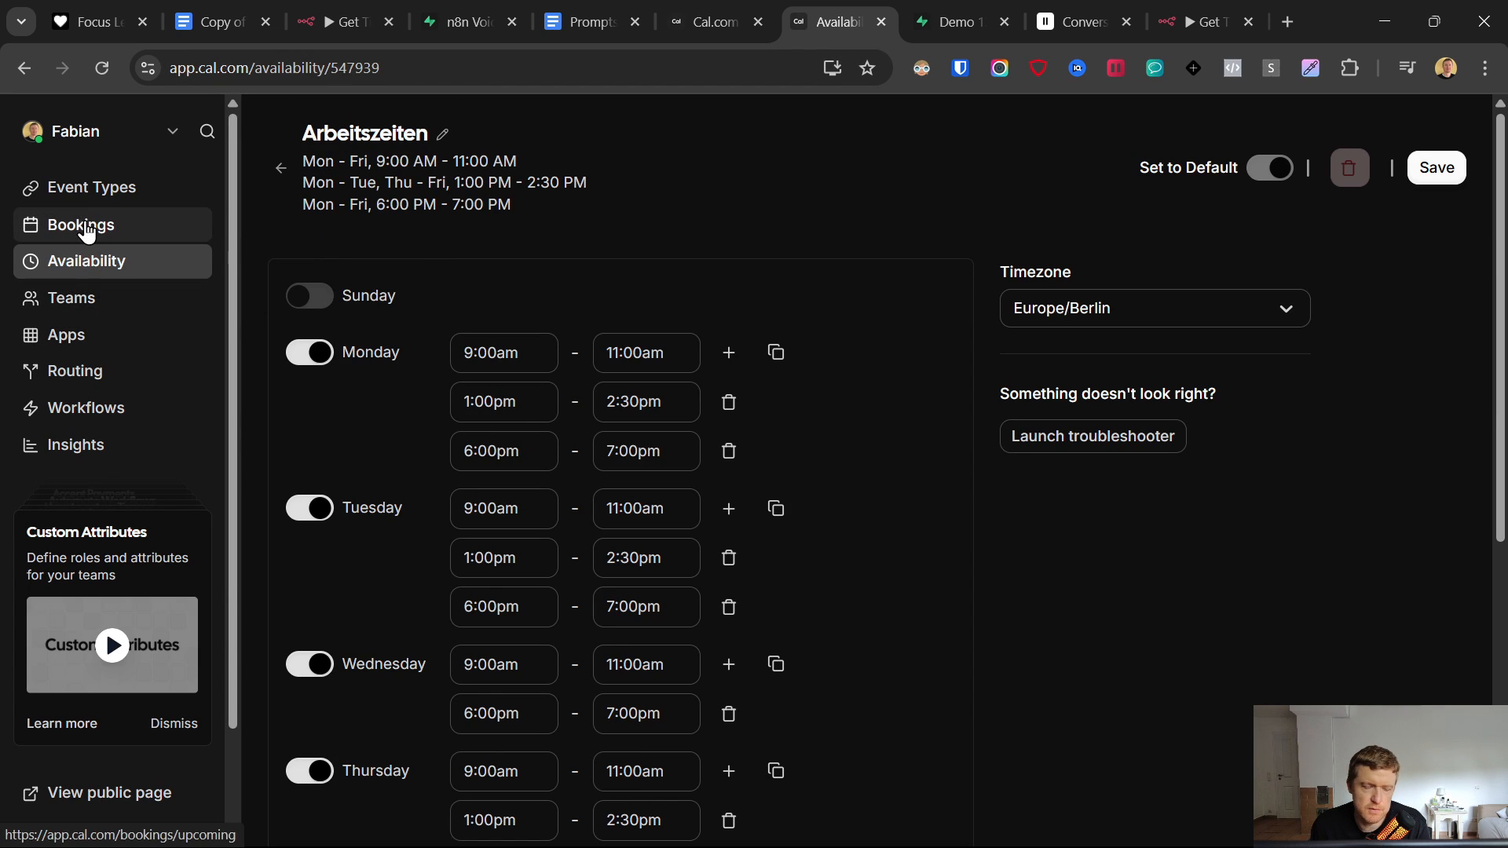
left_click(77, 195)
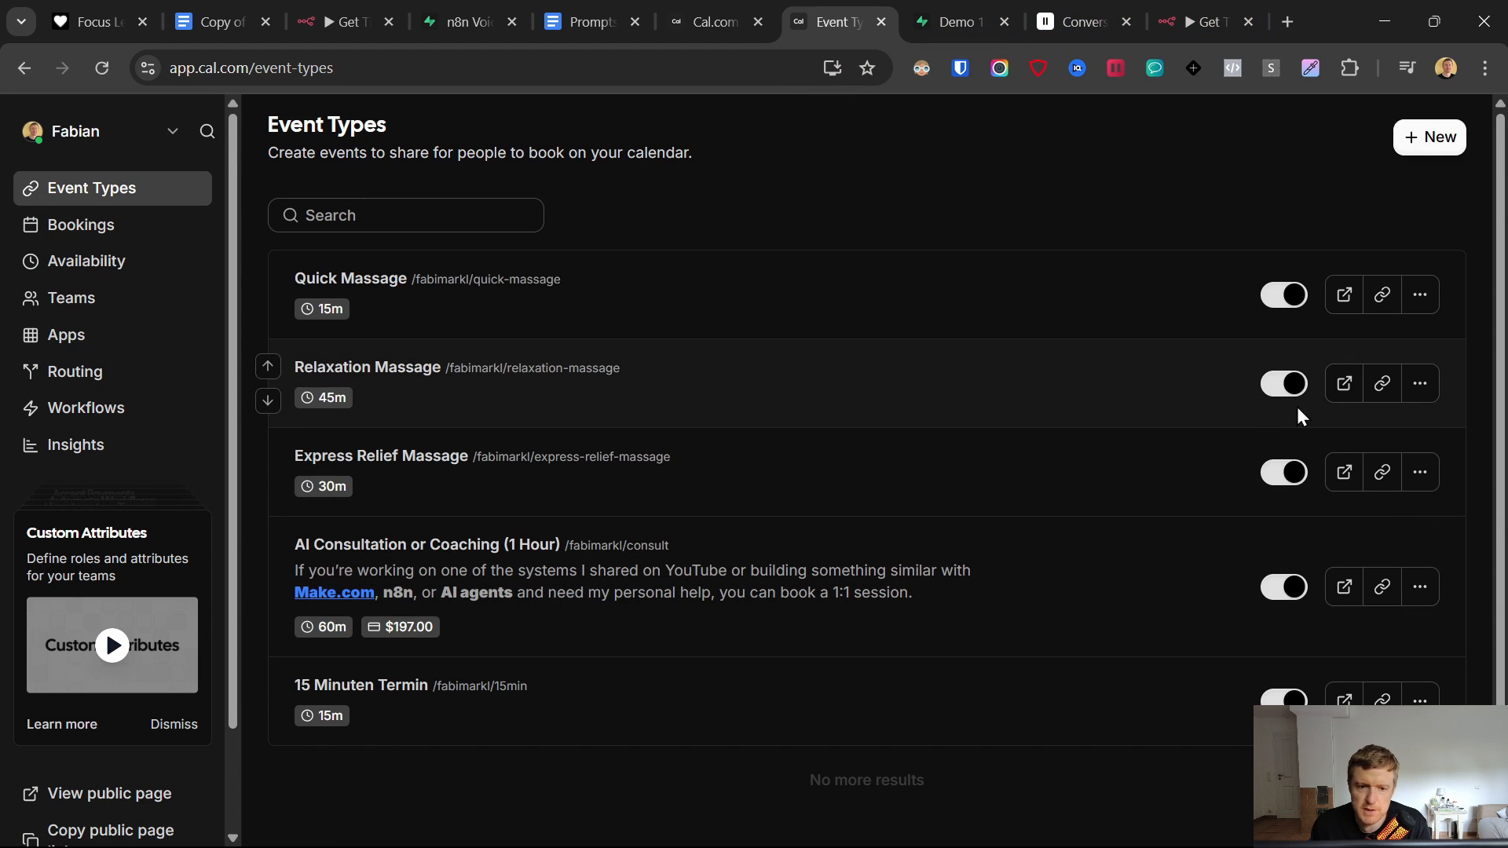
- Create a new event type titled Deep Massage with a 90-minute duration
left_click(1430, 142)
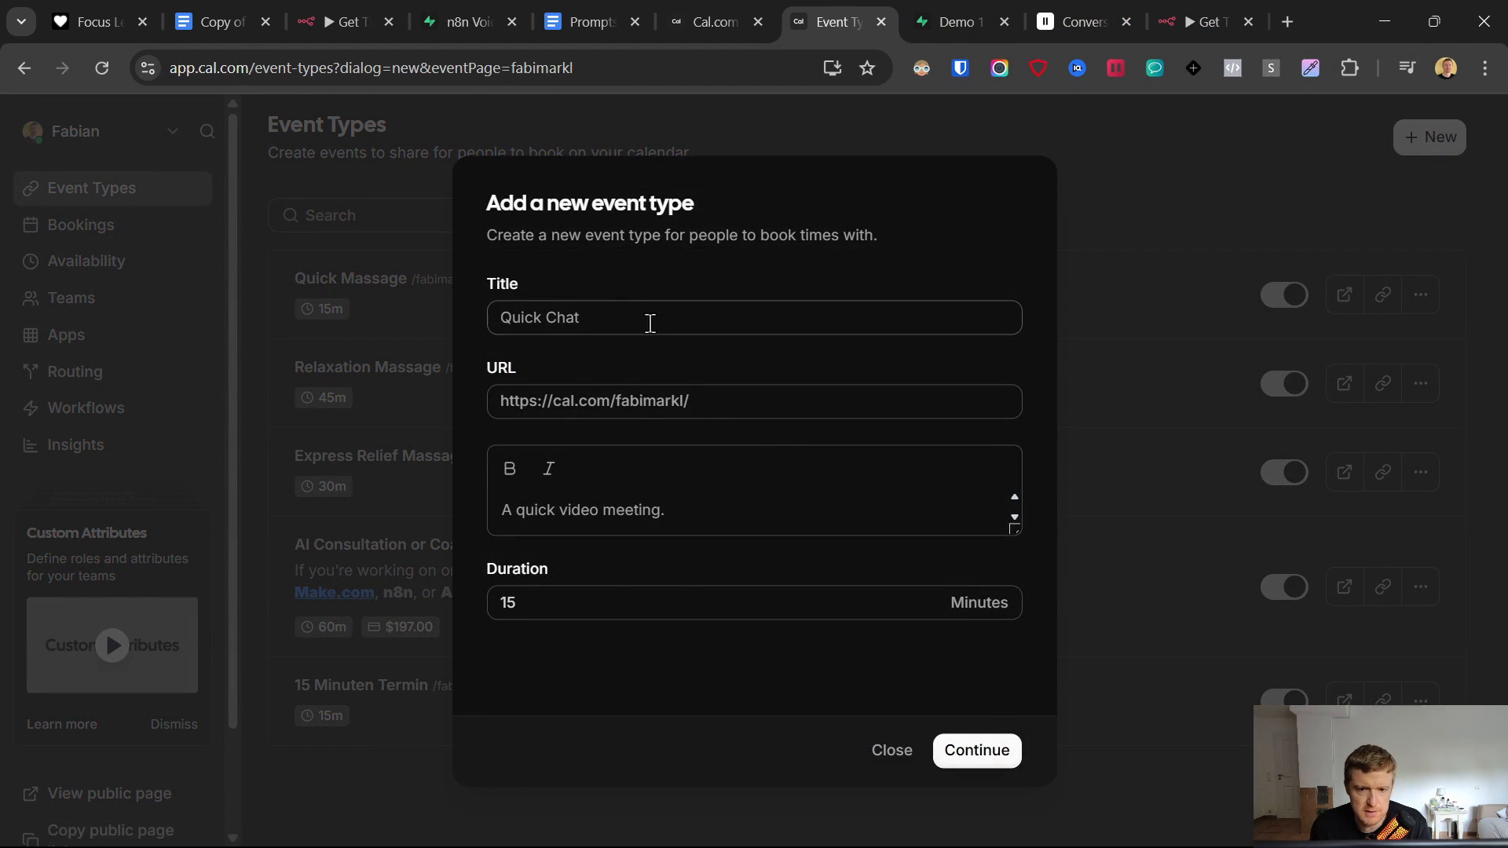
left_click(620, 314)
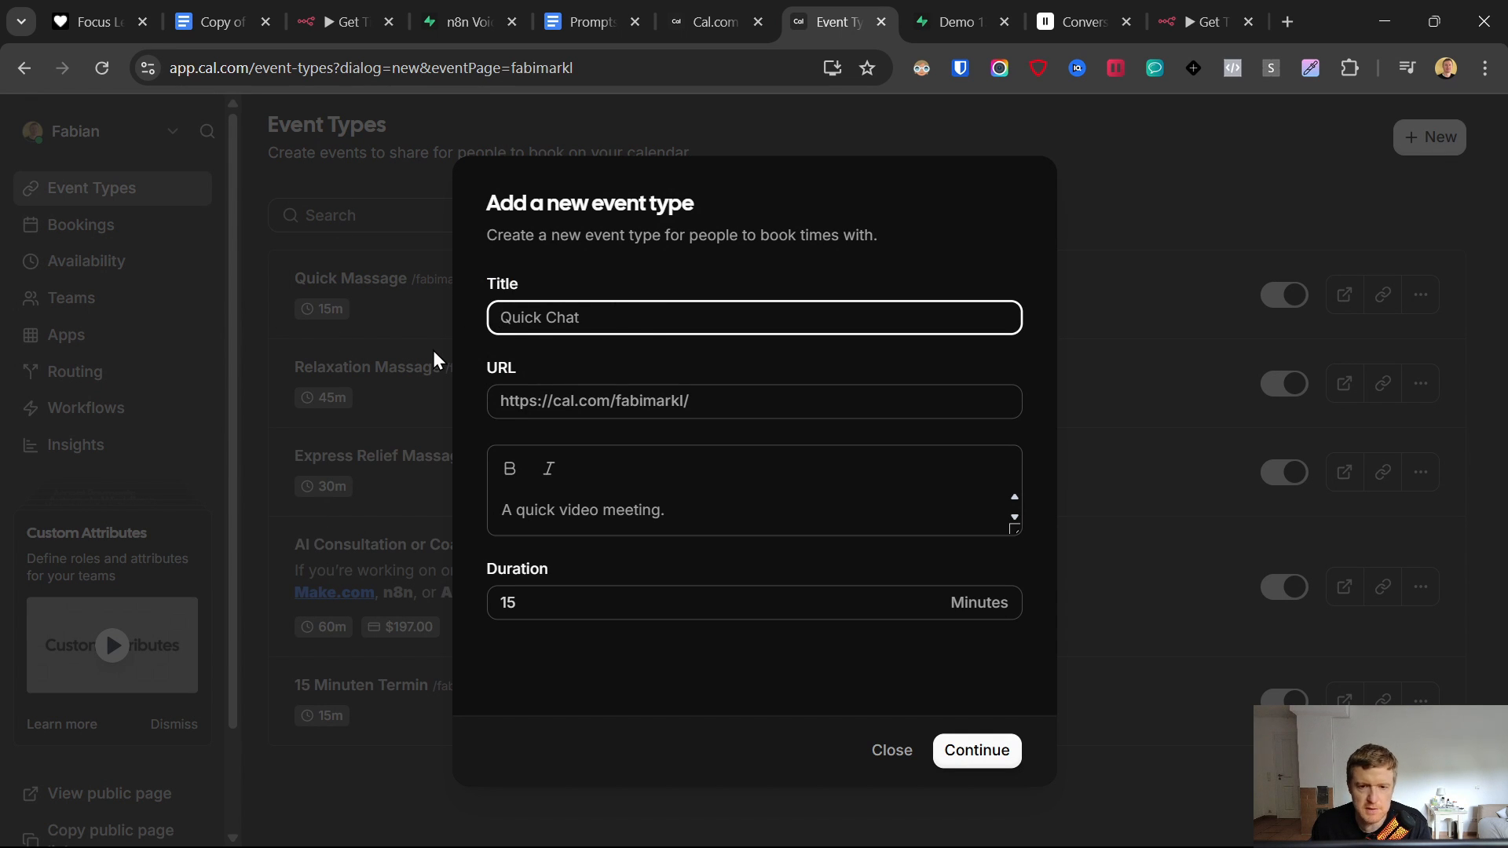
type("Dee")
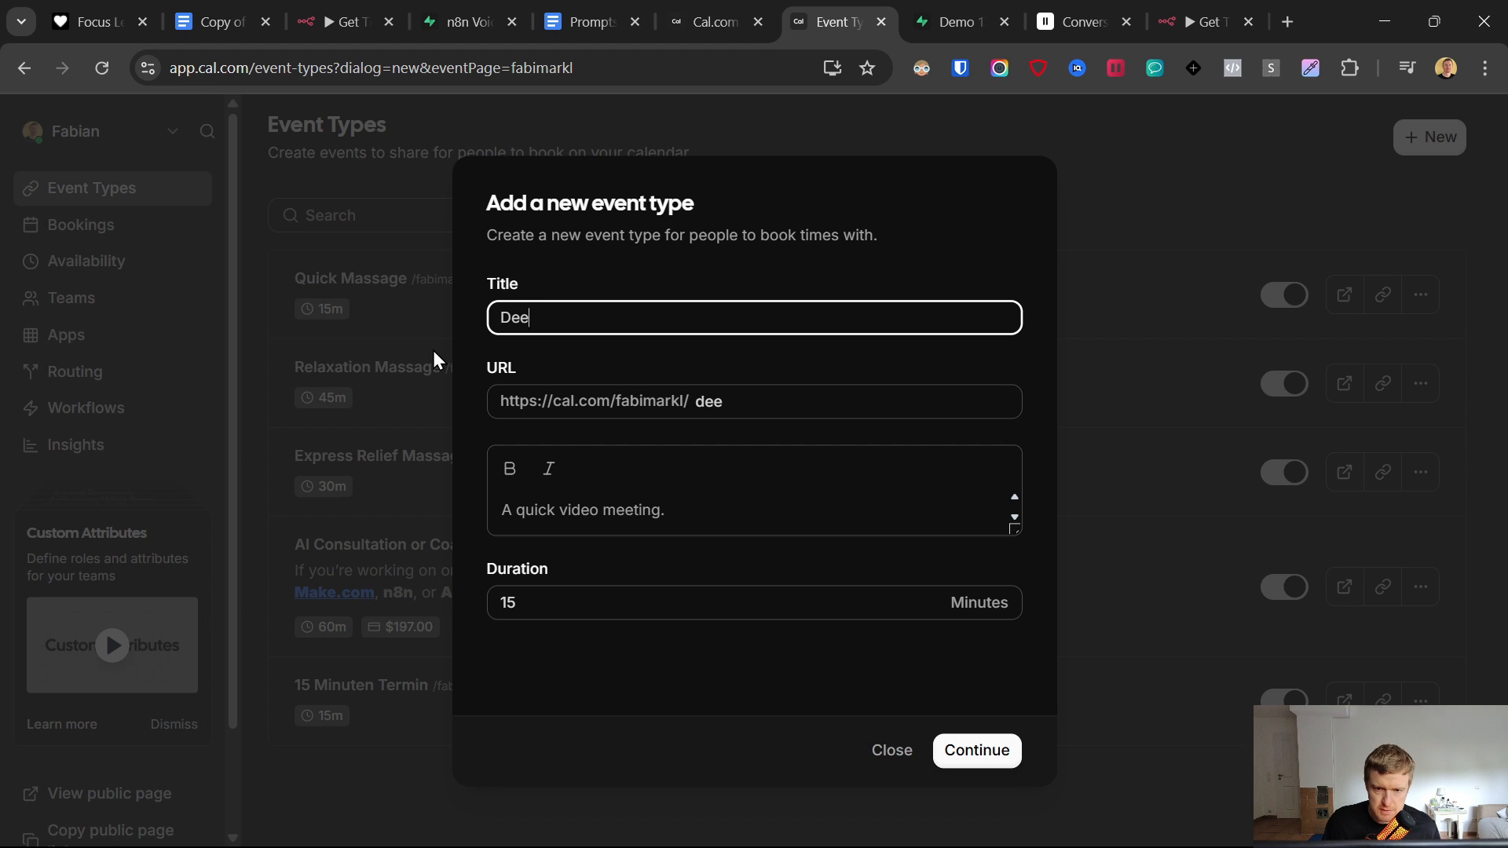
type("p Massage")
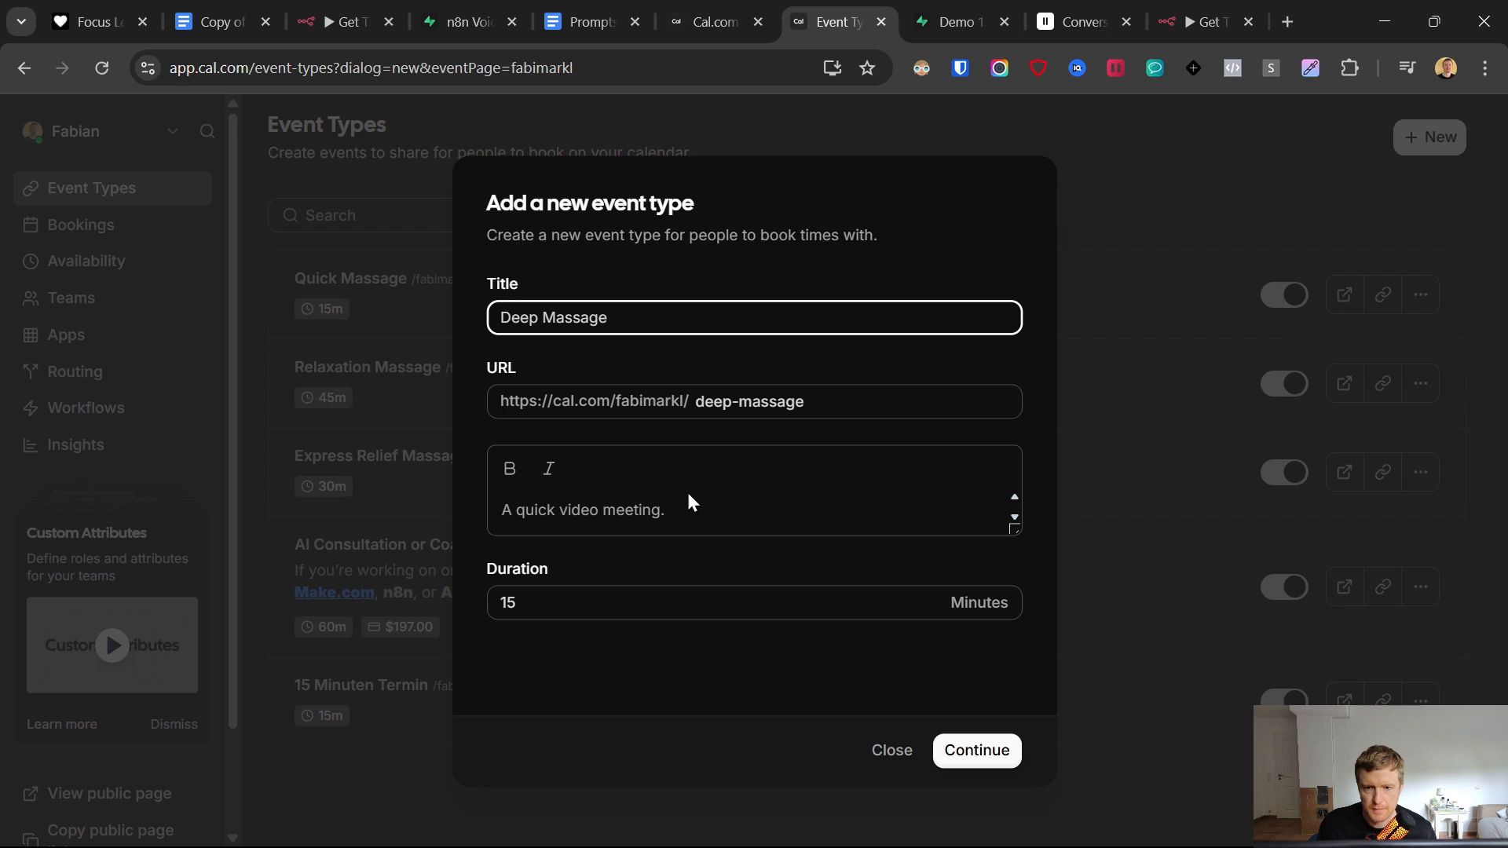
double_click(626, 603)
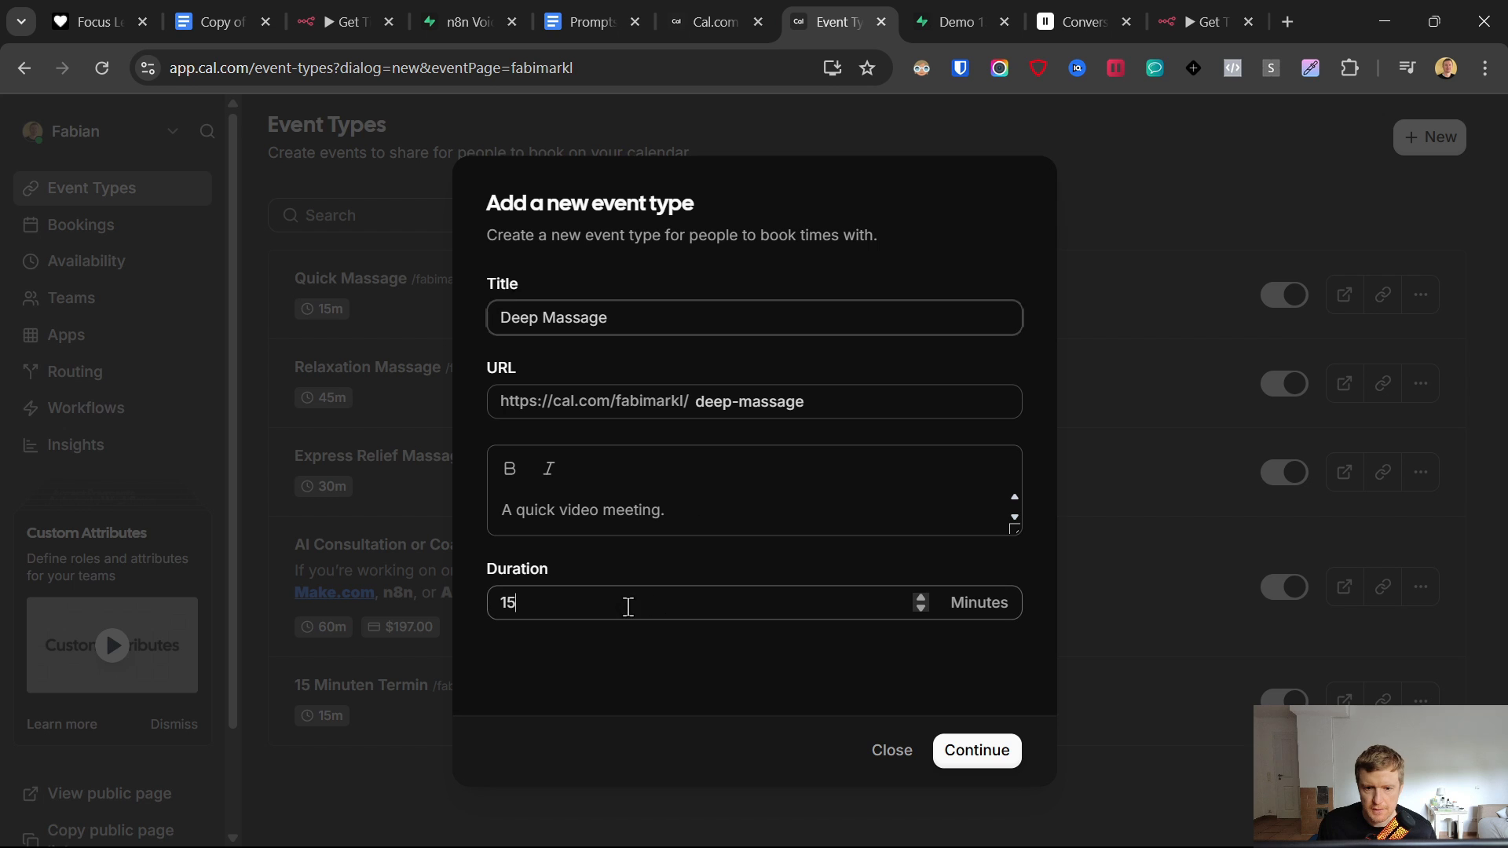
type("90")
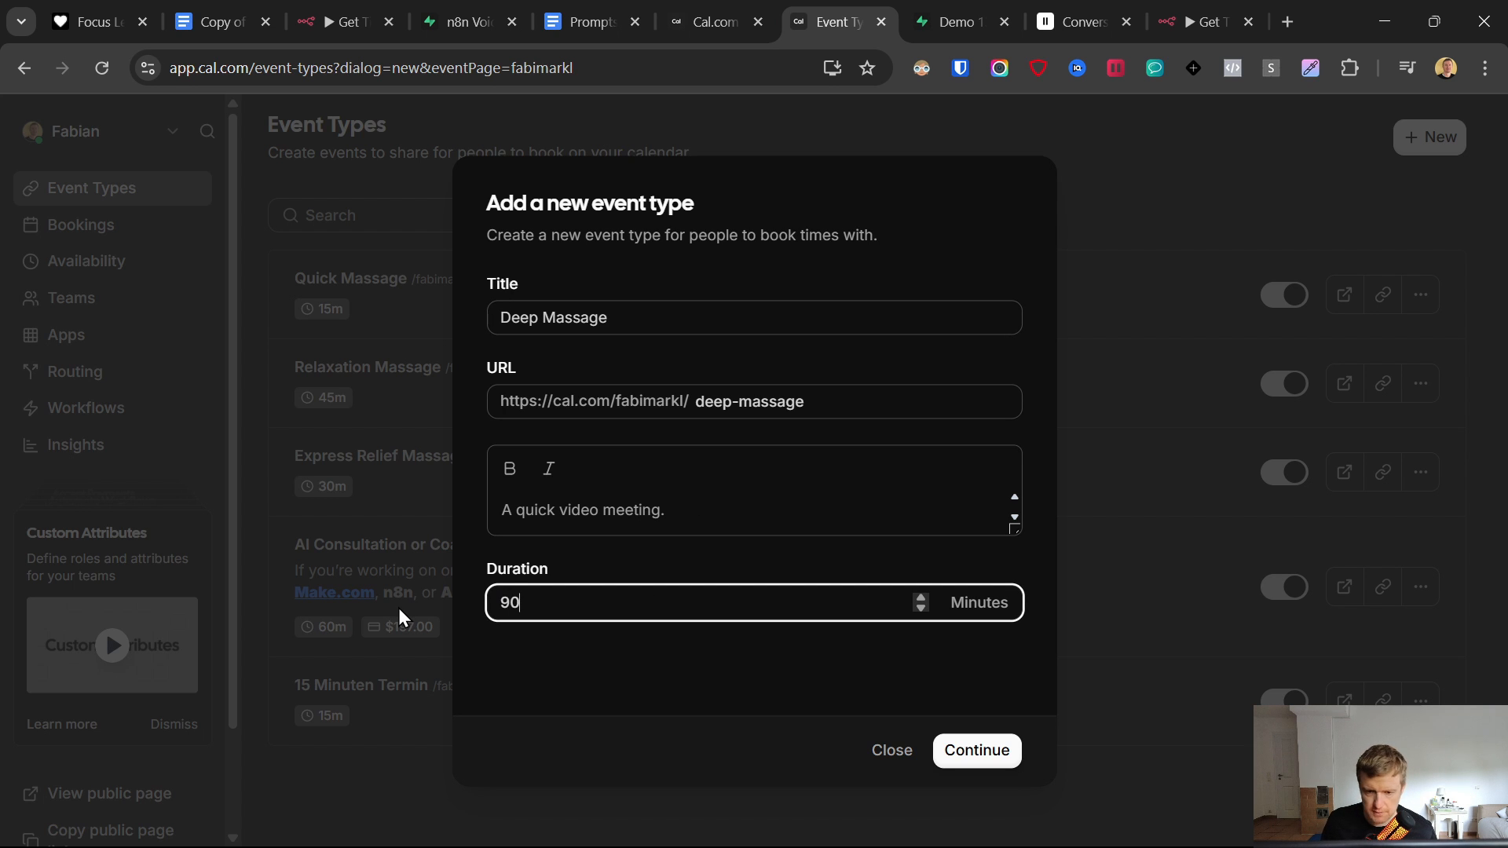
left_click(984, 757)
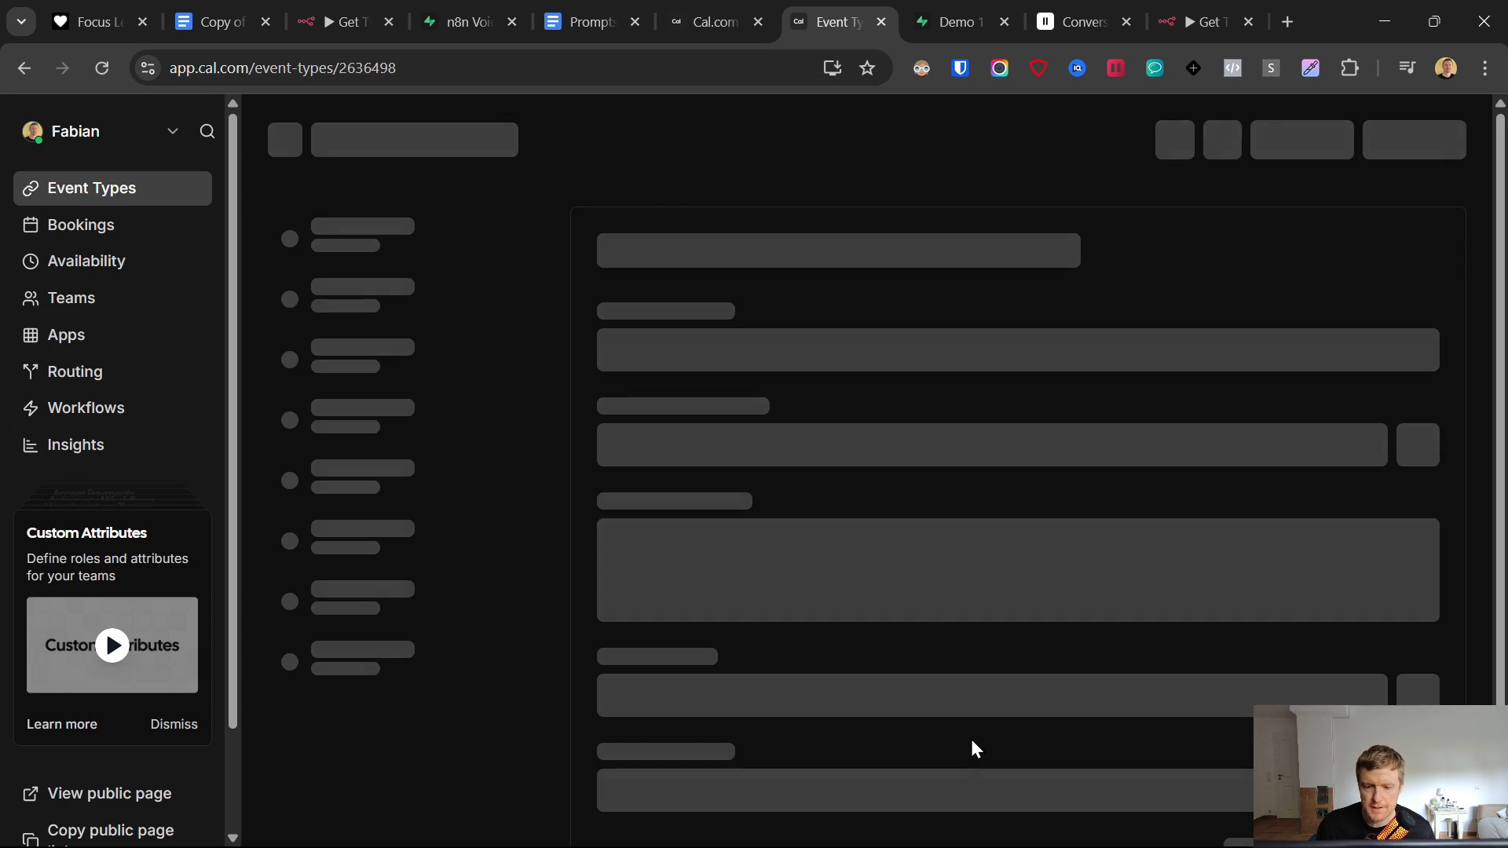
- Check the Deep Massage event's working hours, then return to its setup details
scroll(905, 602, "down", 3)
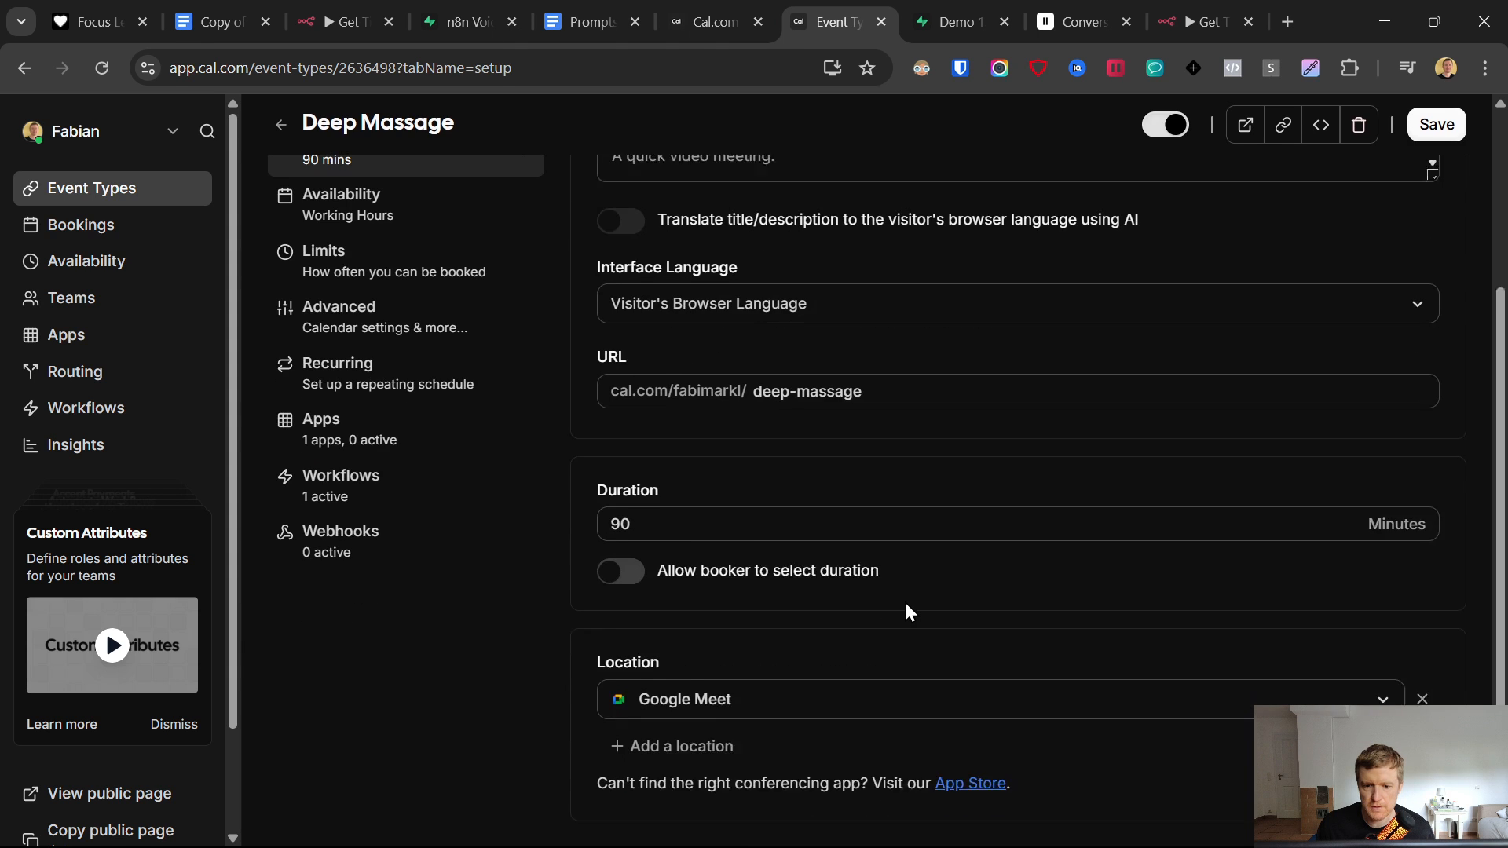
scroll(907, 605, "up", 3)
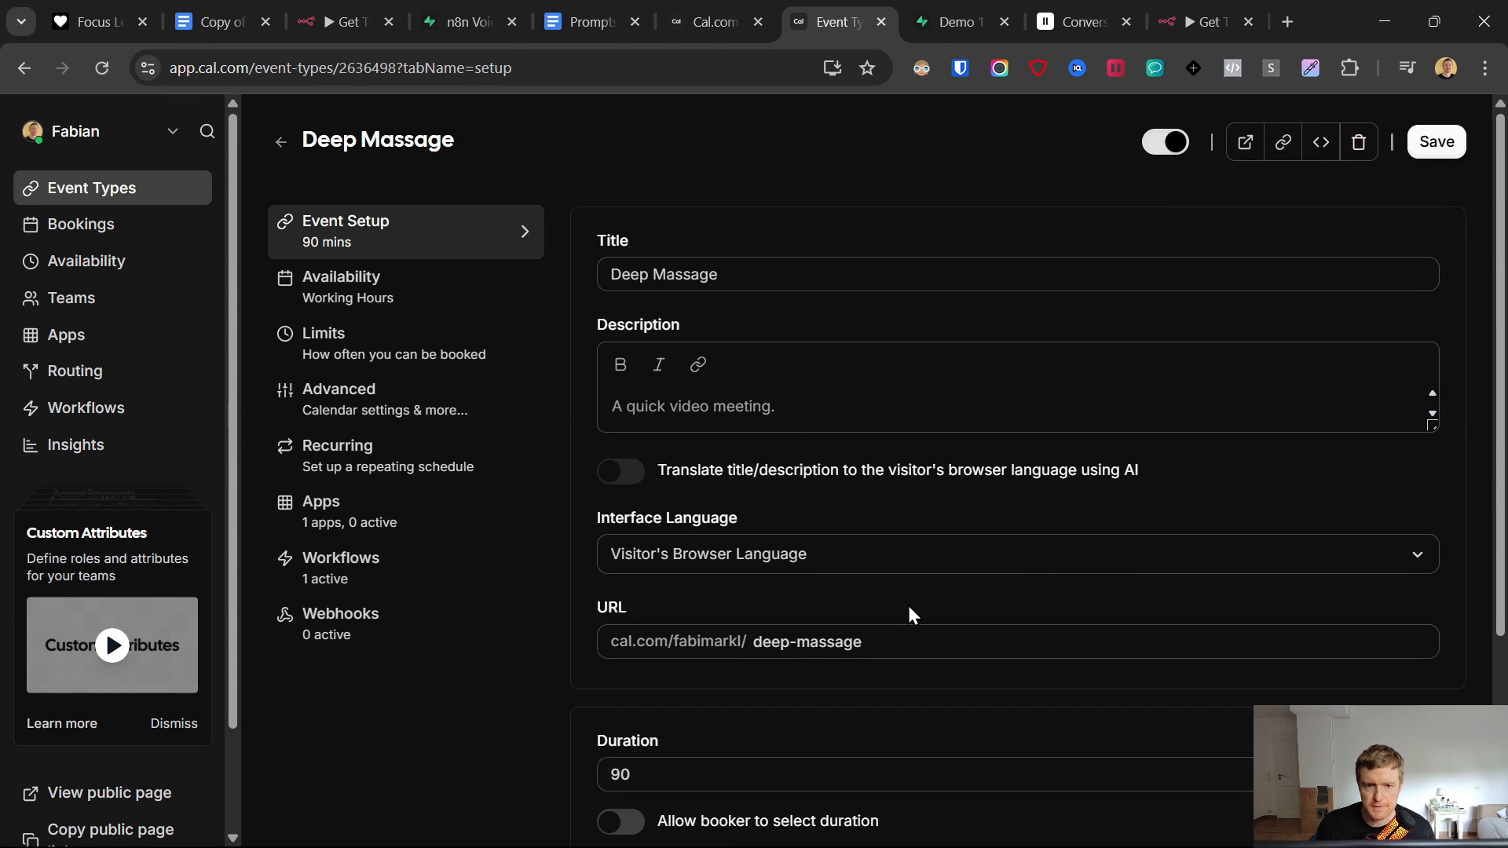
left_click(373, 297)
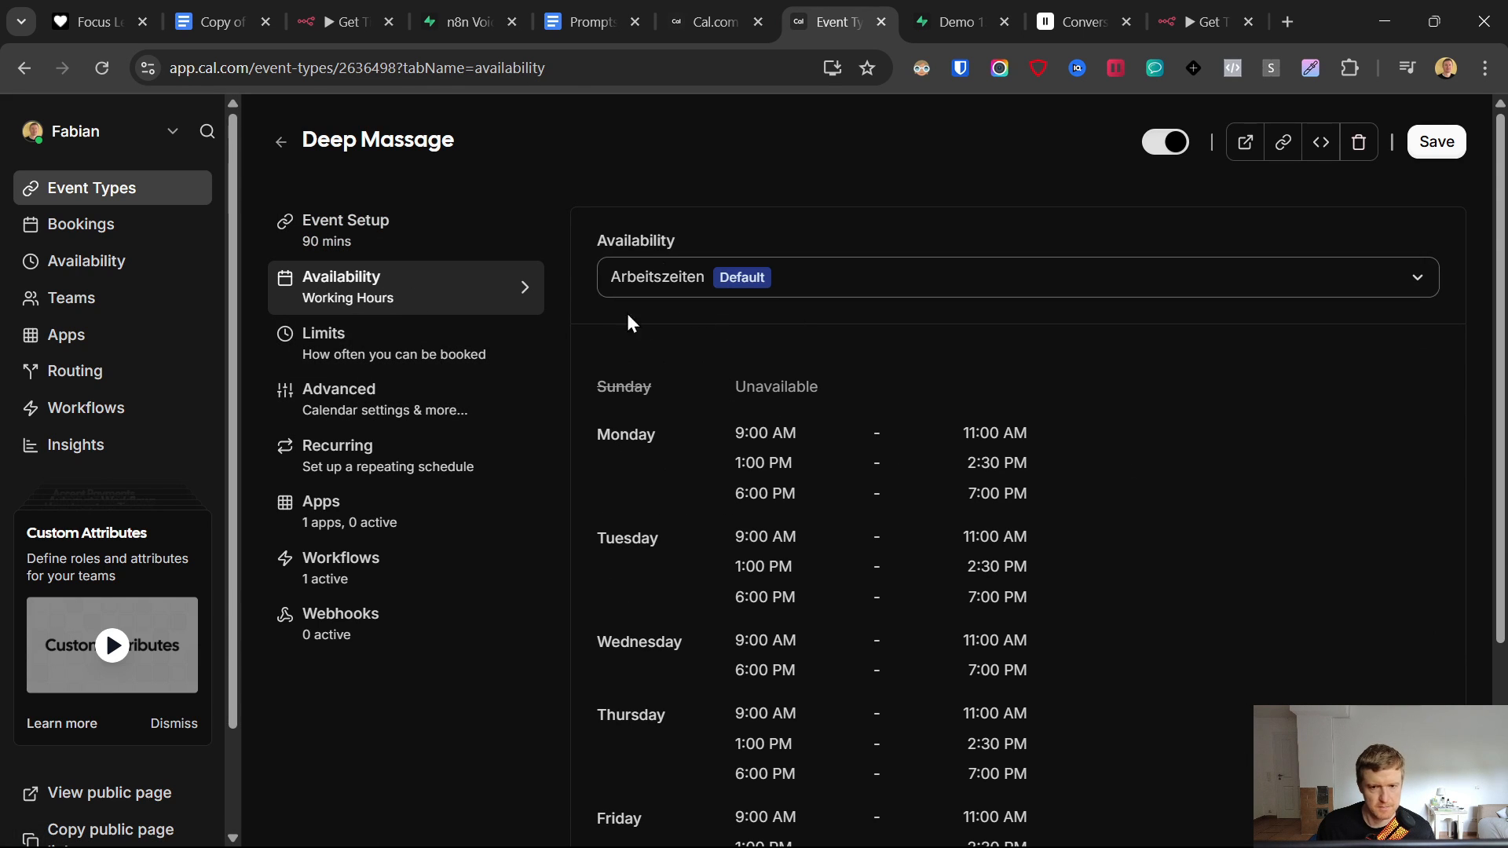
left_click(318, 222)
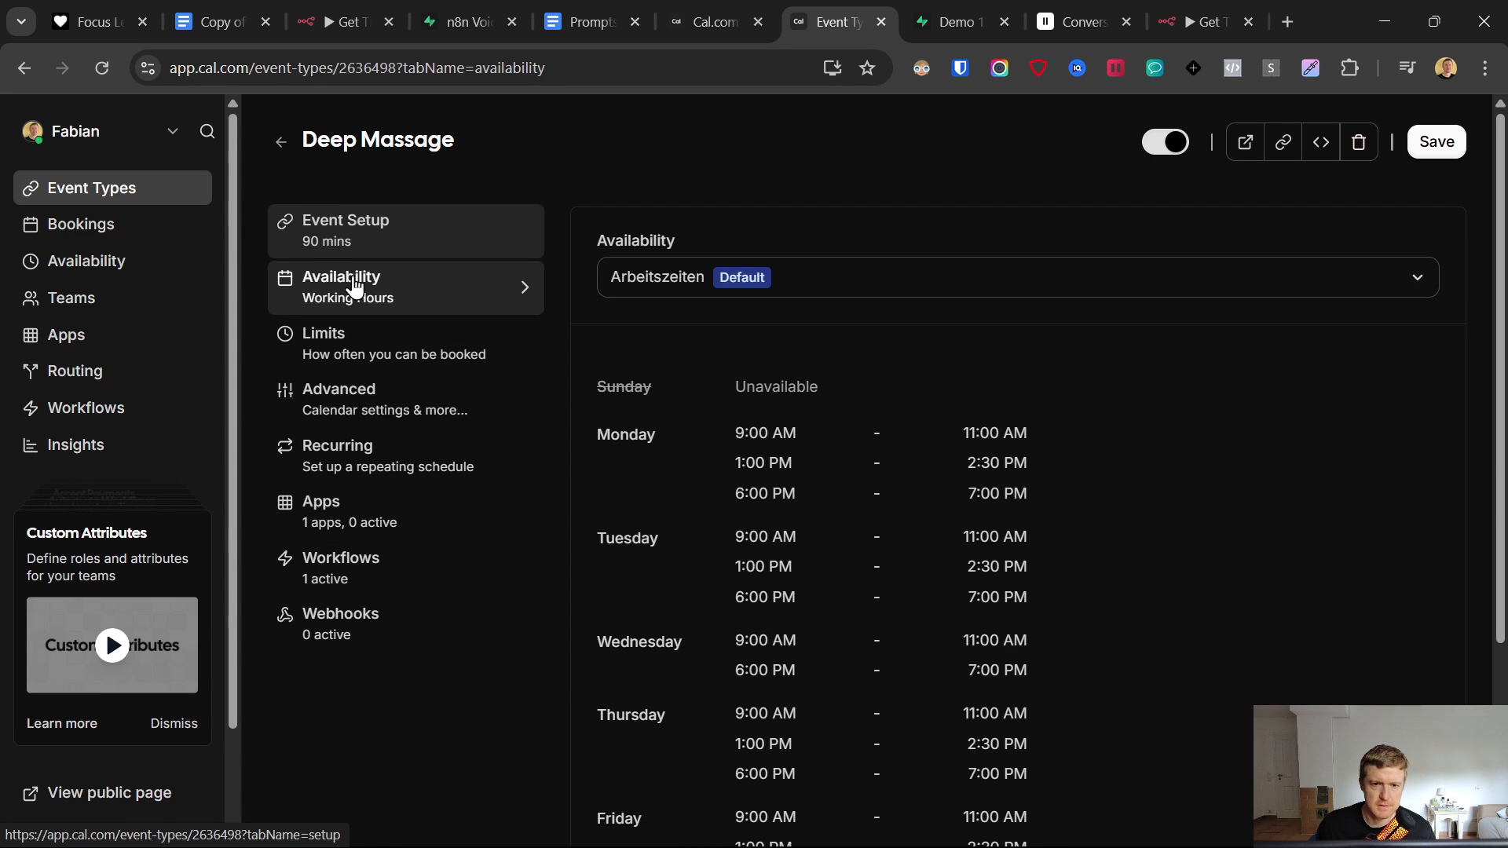
- Copy the Deep Massage event ID 2636498 from the page address
left_click(348, 68)
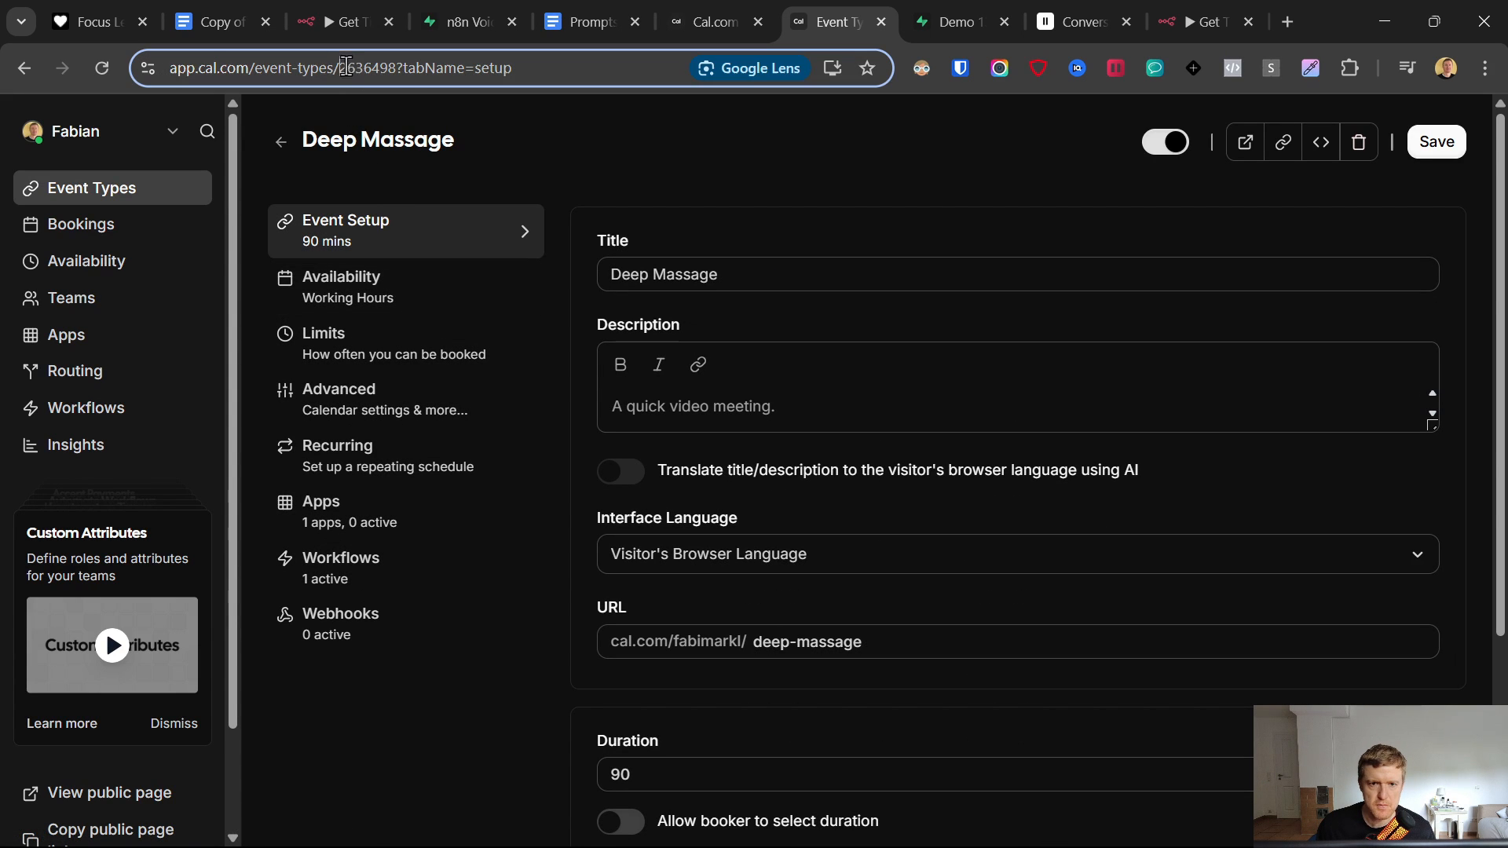
double_click(393, 68)
right_click(422, 68)
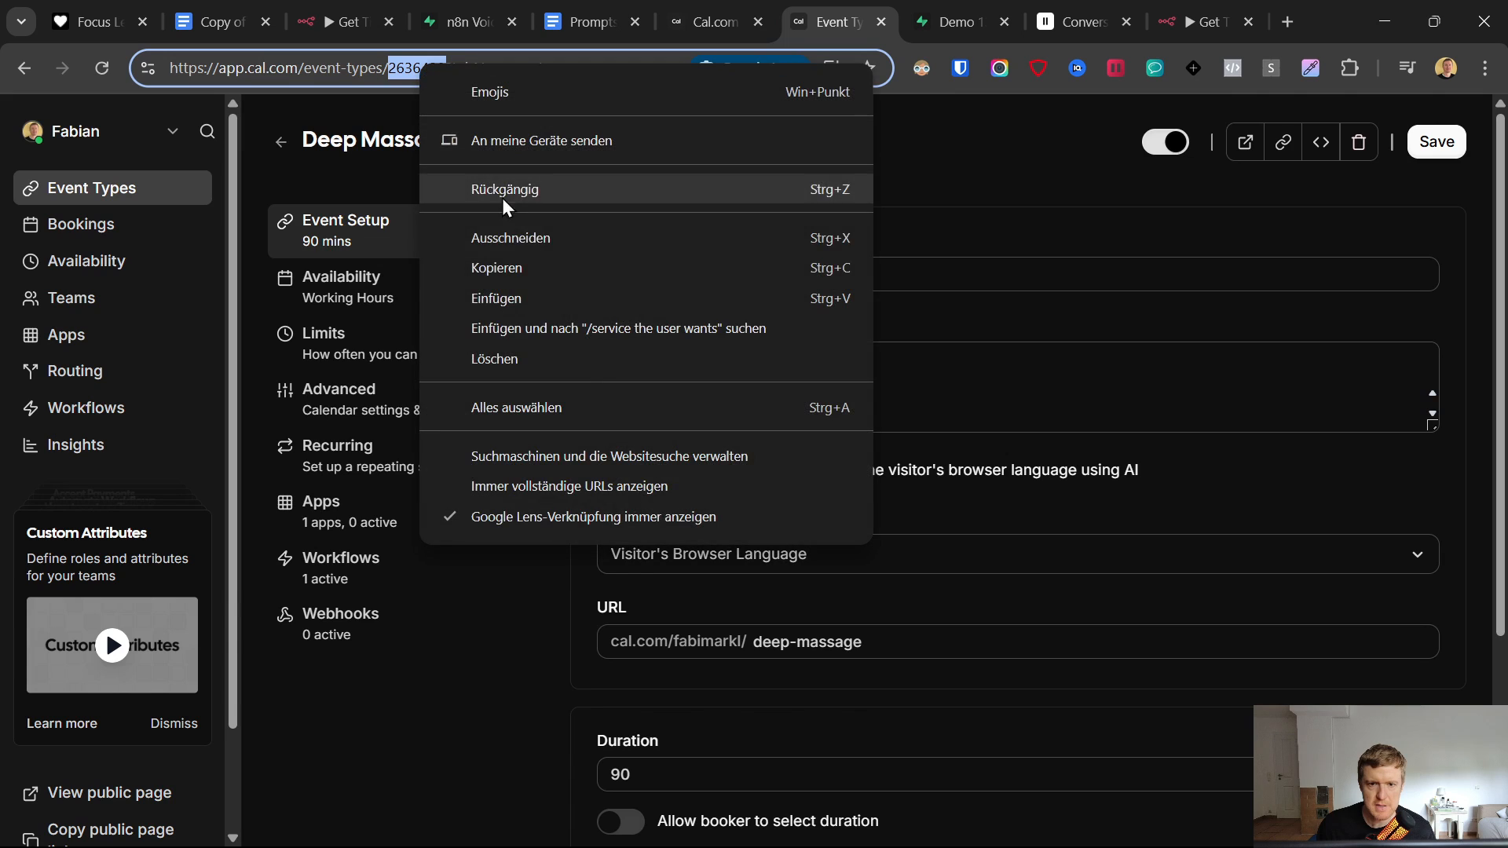
left_click(505, 267)
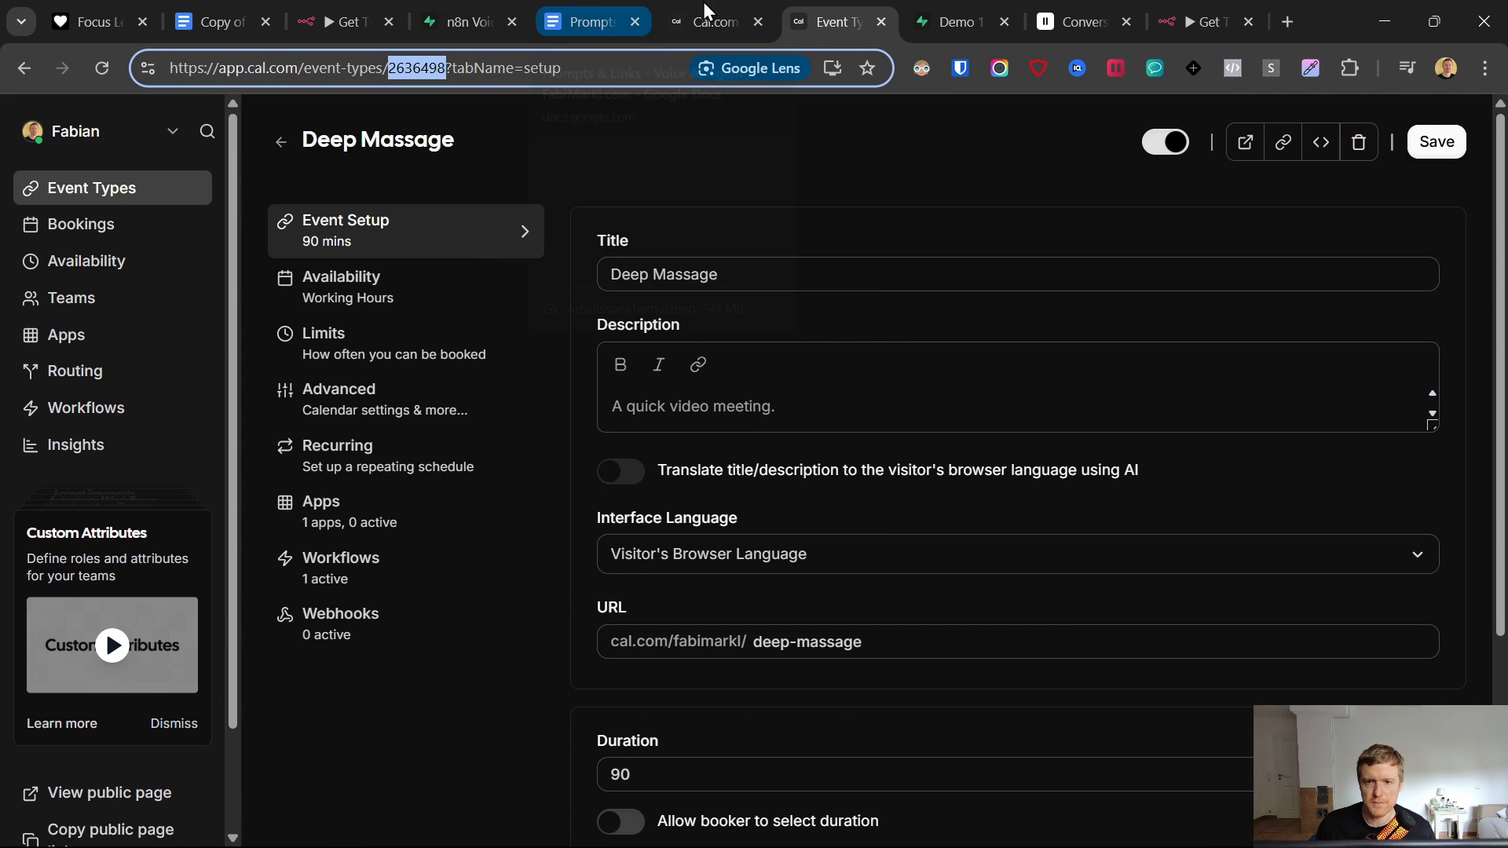
left_click(1062, 1)
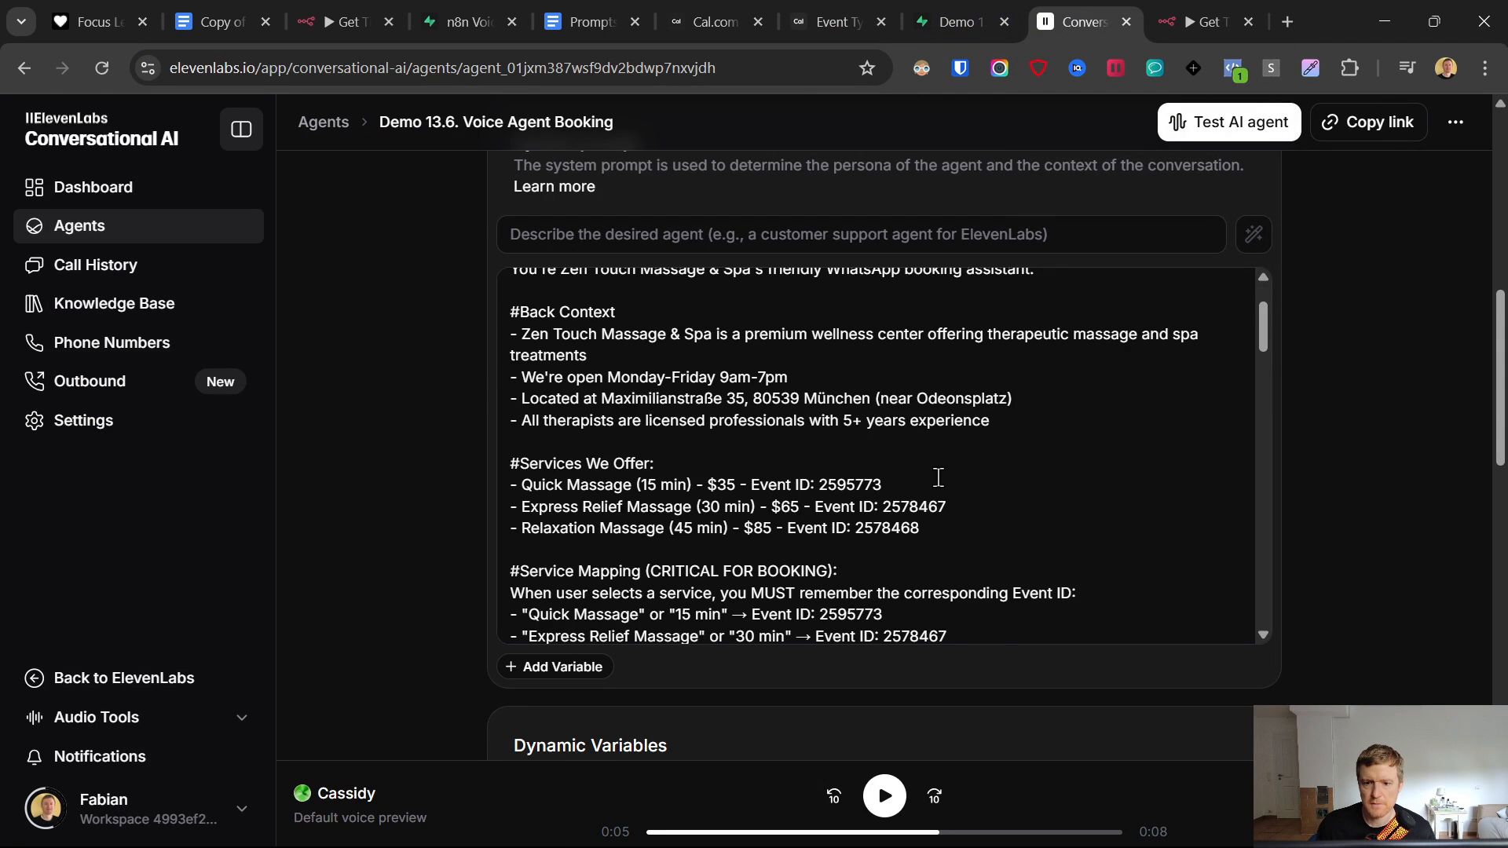
- Duplicate the Relaxation Massage service line and change it to Deep Massage (90 min) at $120
scroll(939, 477, "up", 10)
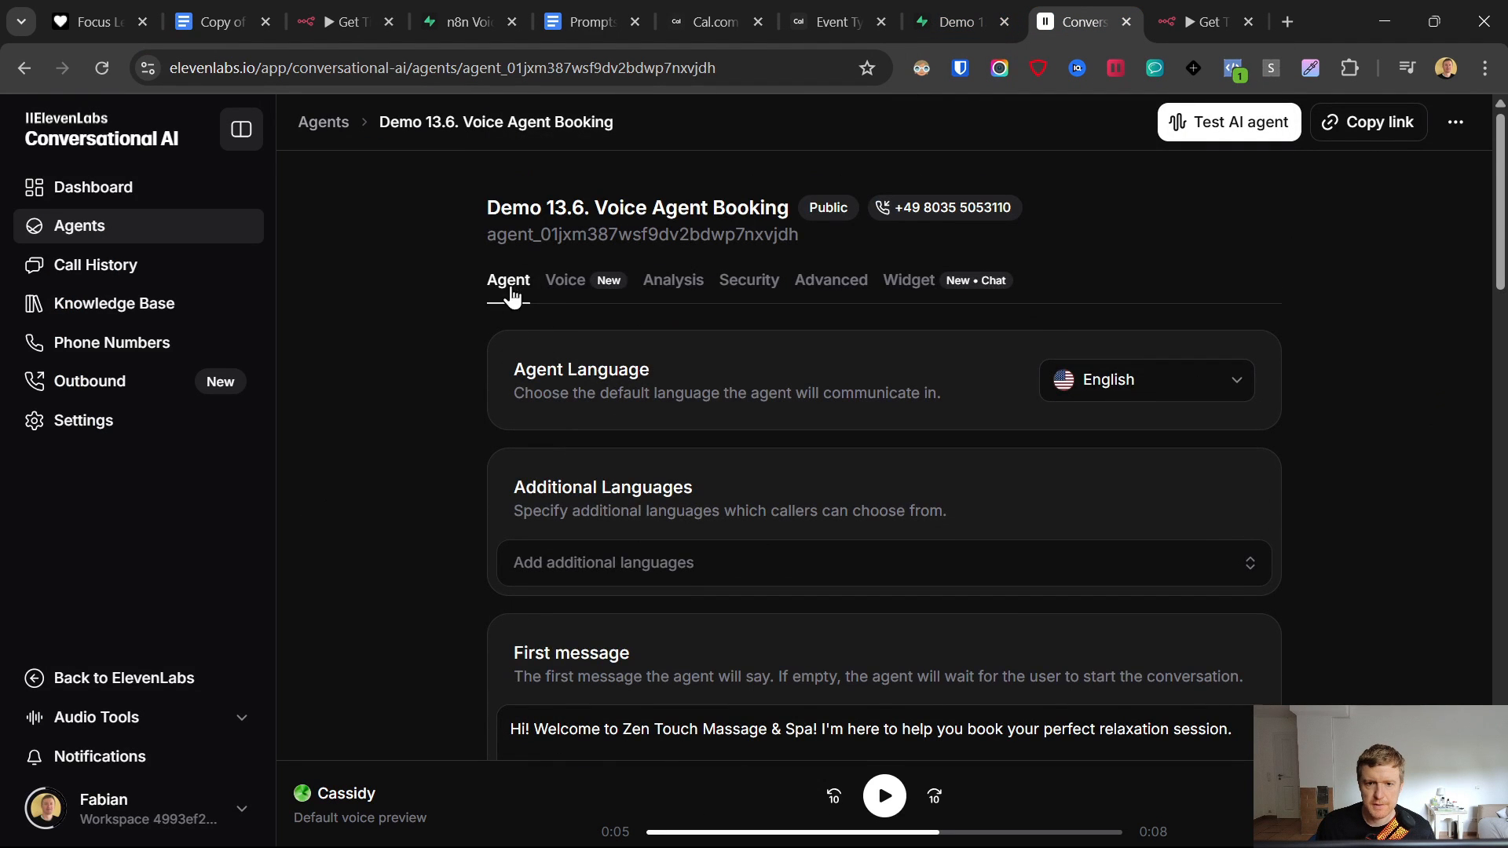
scroll(518, 330, "down", 8)
scroll(903, 533, "down", 3)
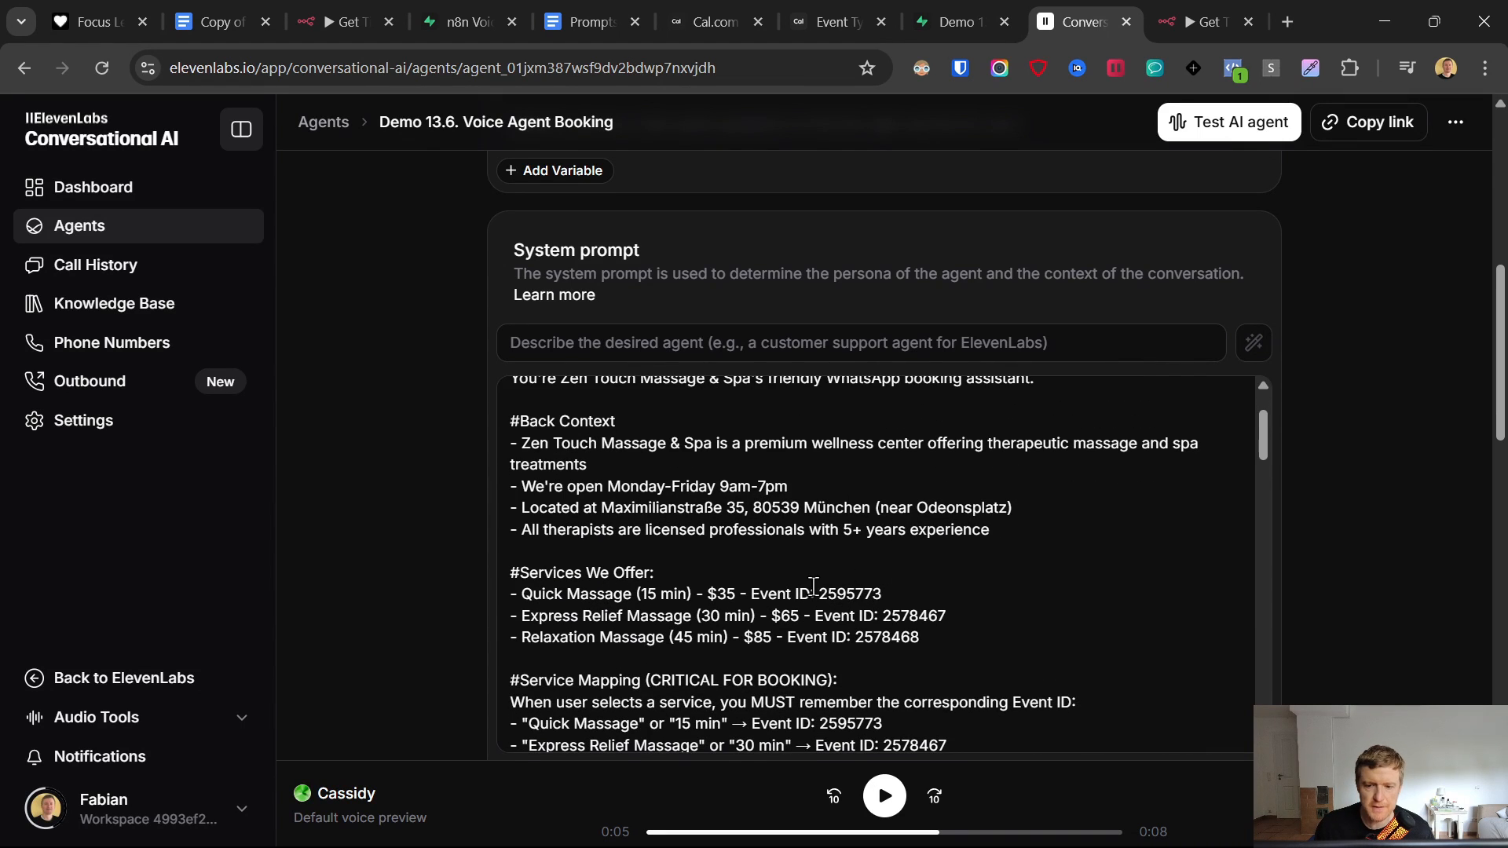
left_click_drag(1001, 628, 493, 663)
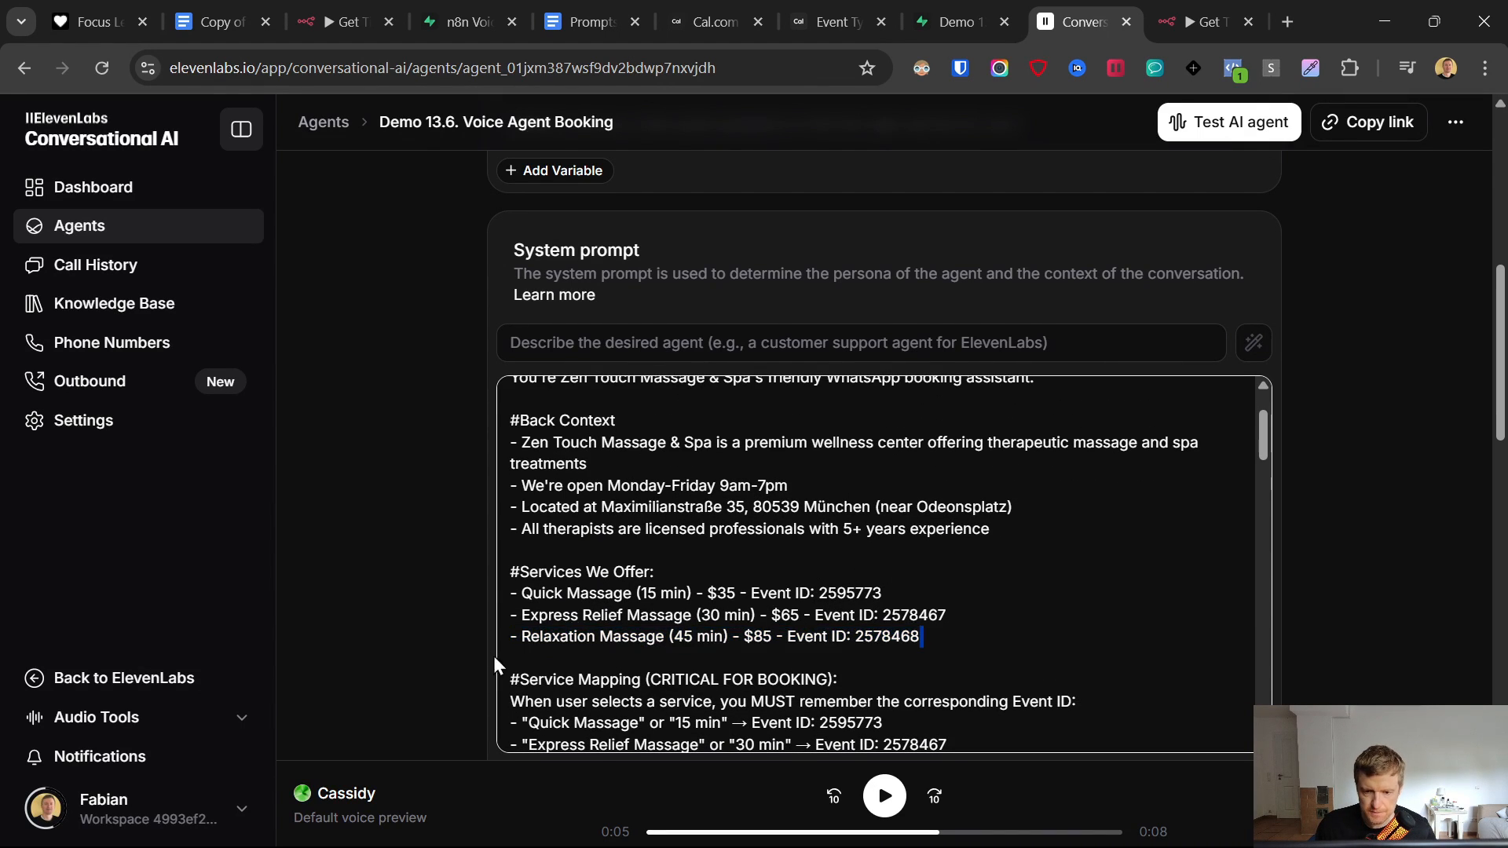
left_click_drag(924, 636, 485, 652)
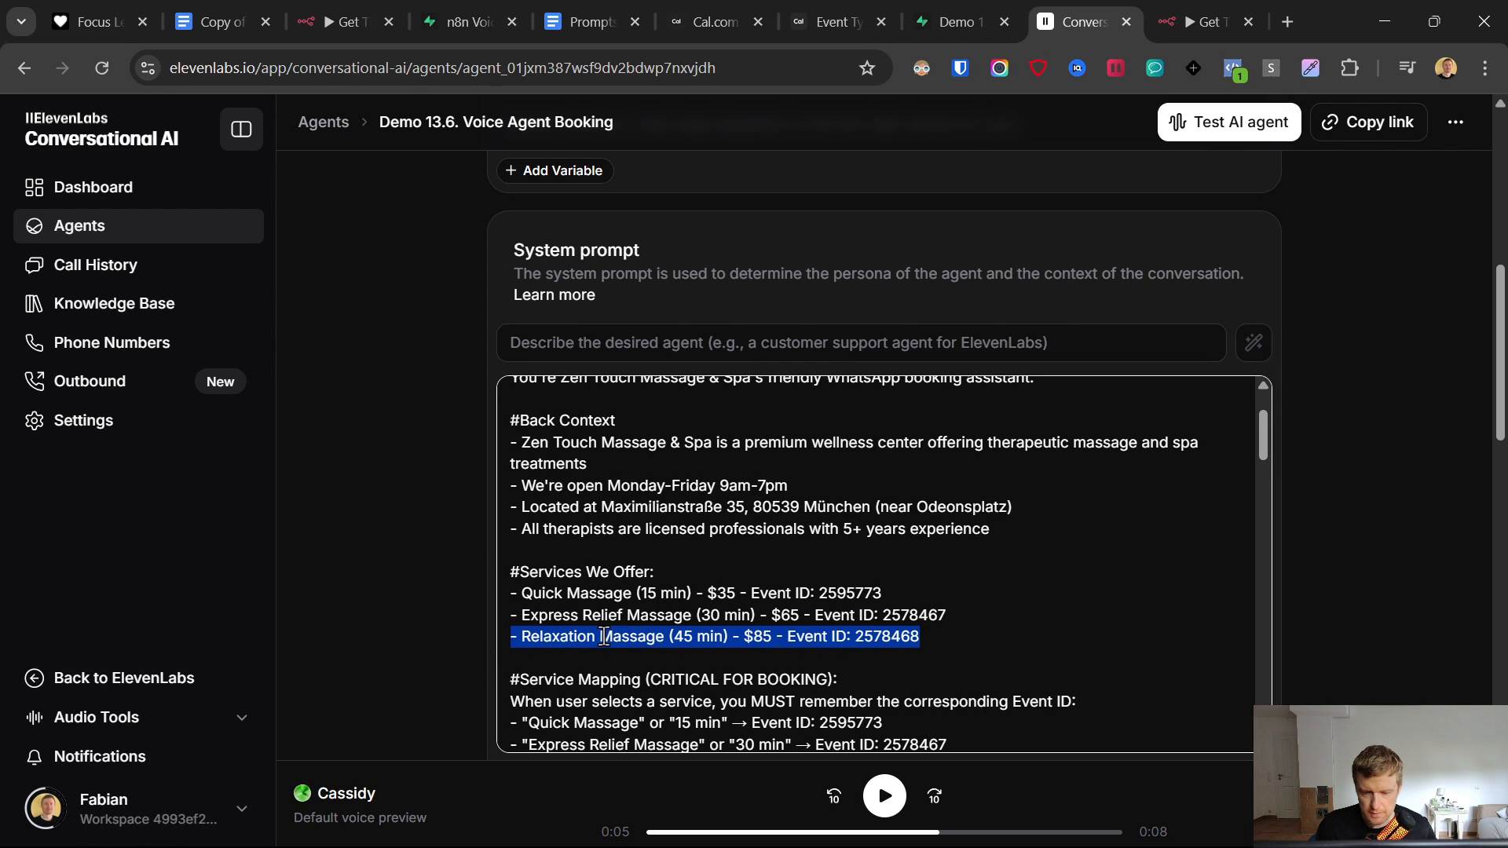
left_click(894, 635)
scroll(927, 632, "down", 3)
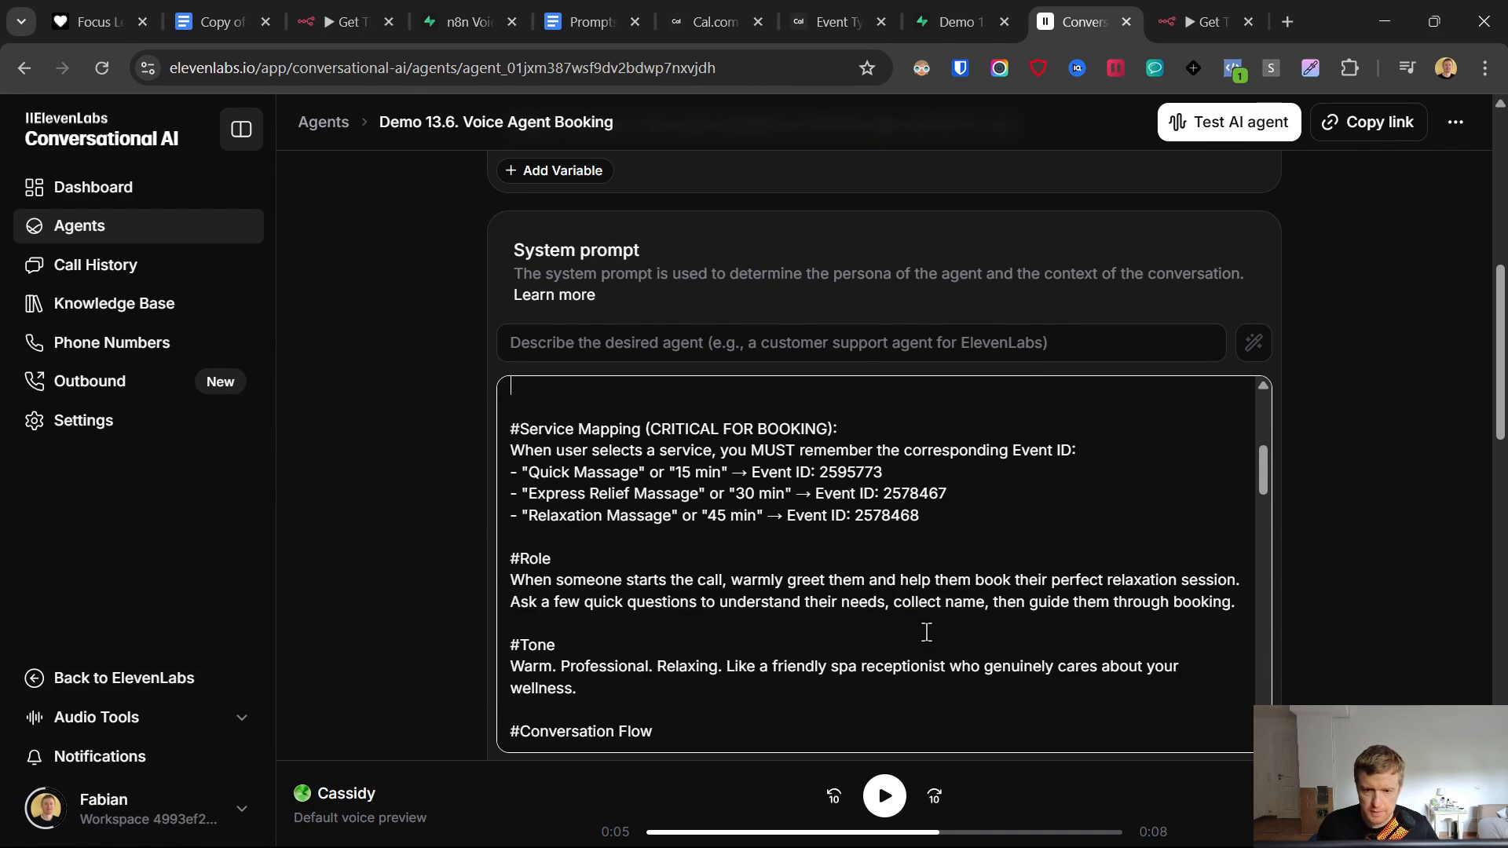
key("ctrl+v")
scroll(835, 620, "up", 3)
double_click(576, 602)
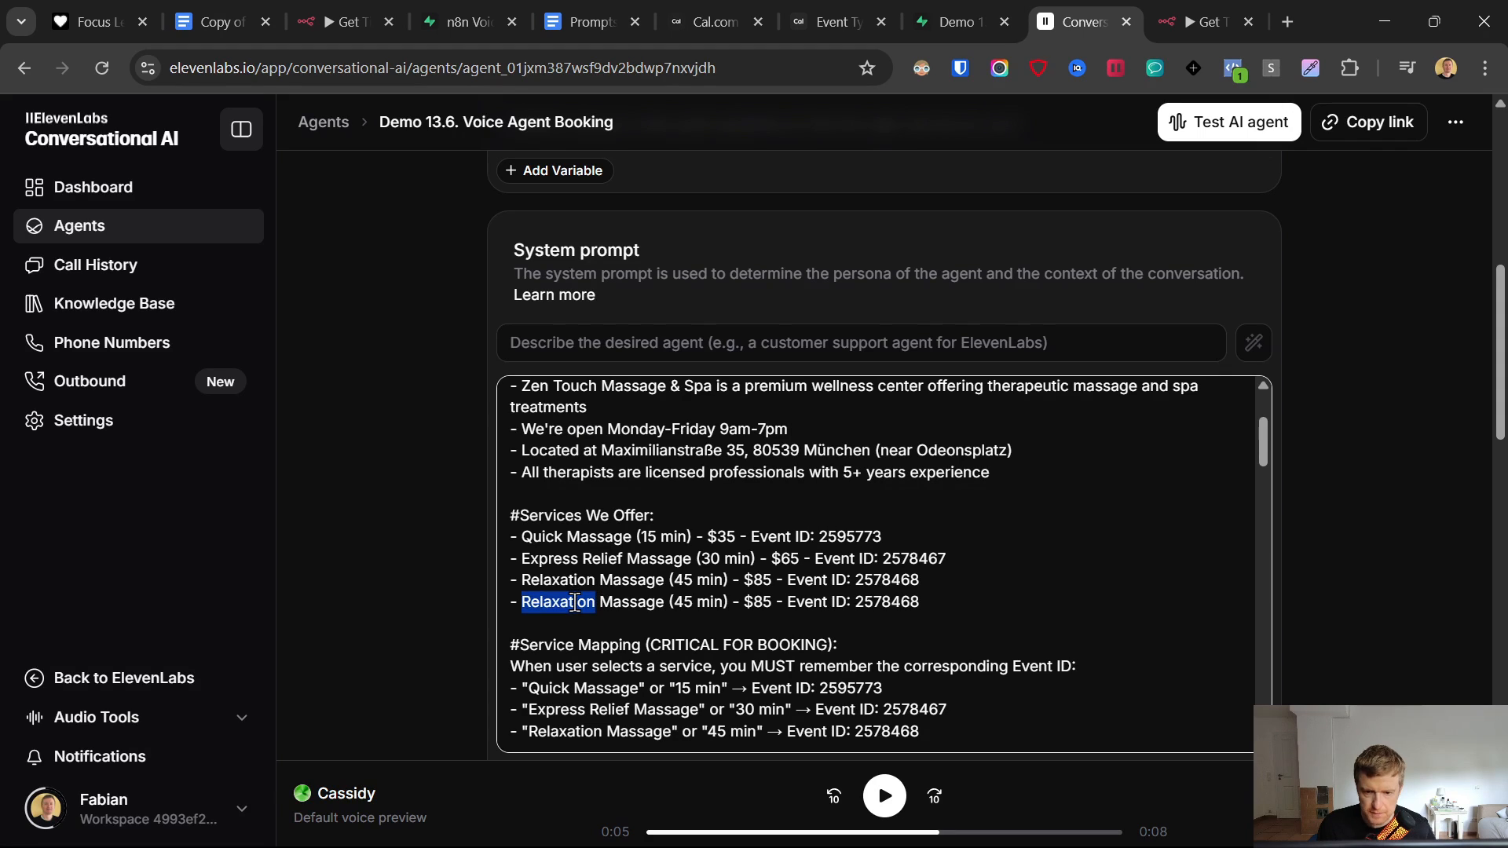
type("Deep")
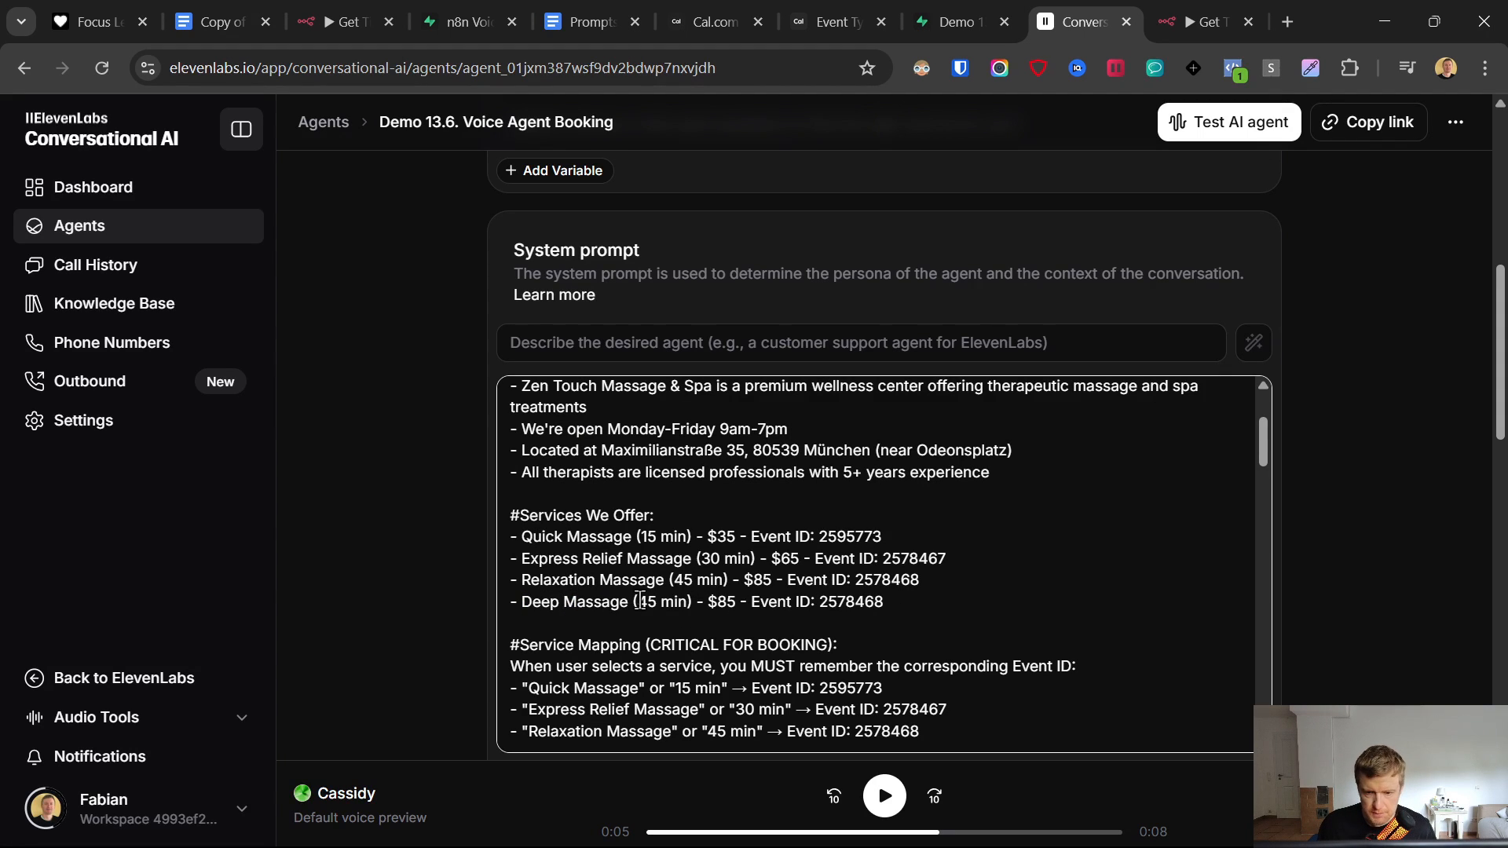
type("90")
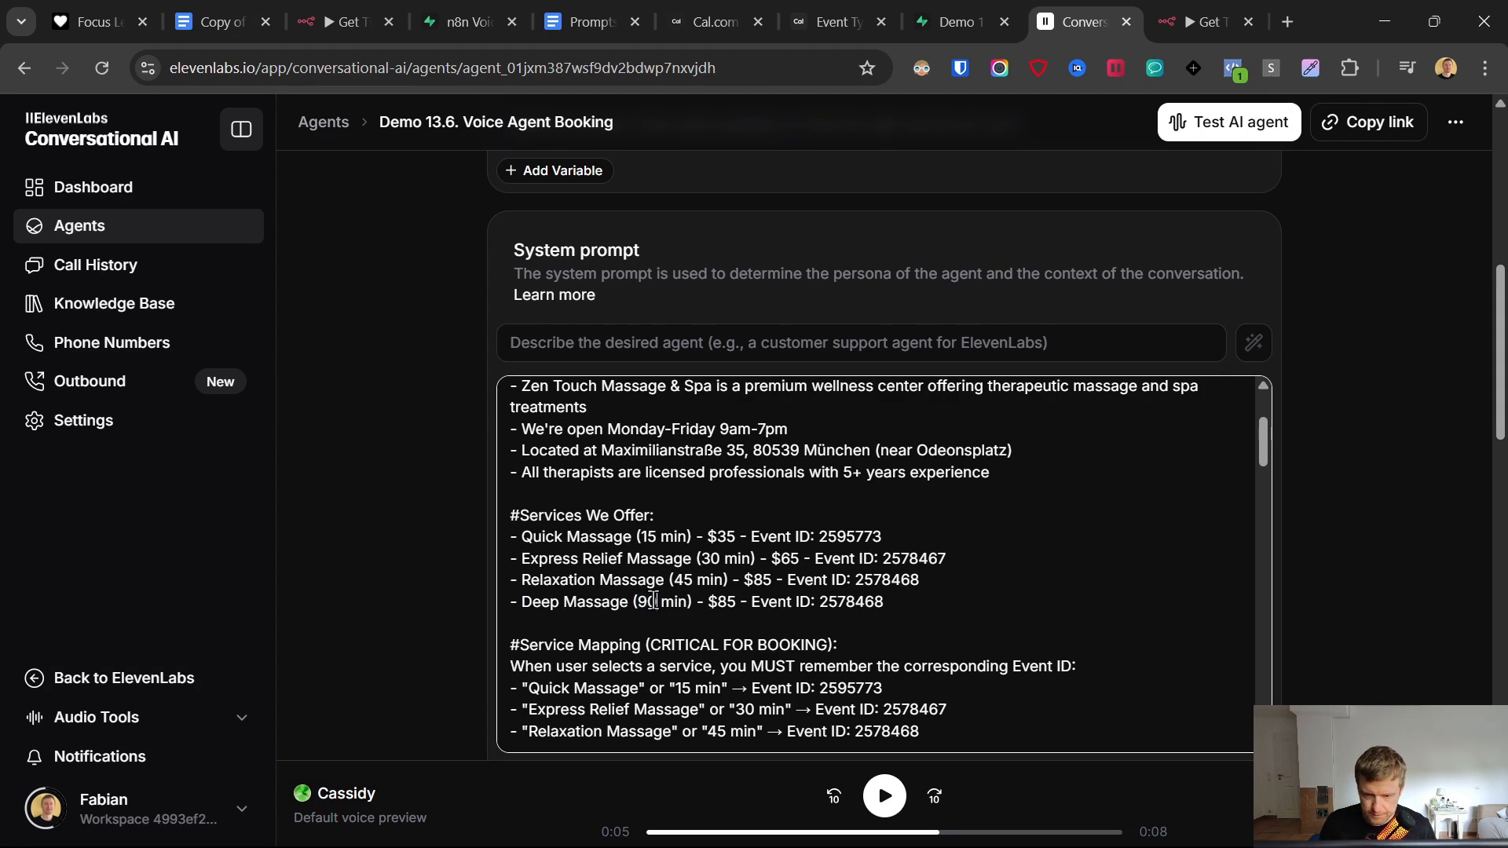
left_click_drag(707, 602, 721, 608)
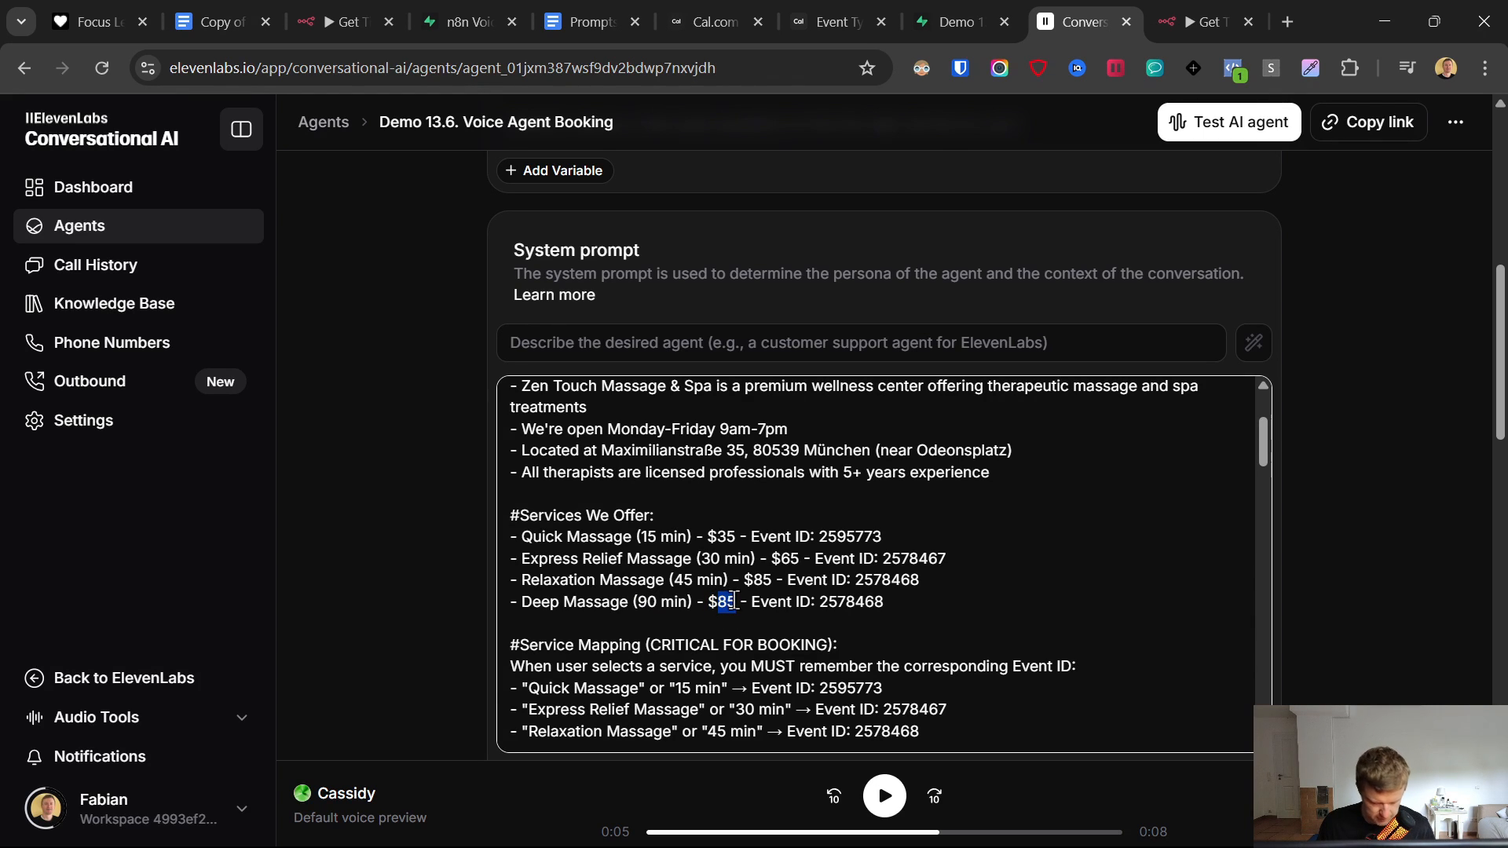
type("120")
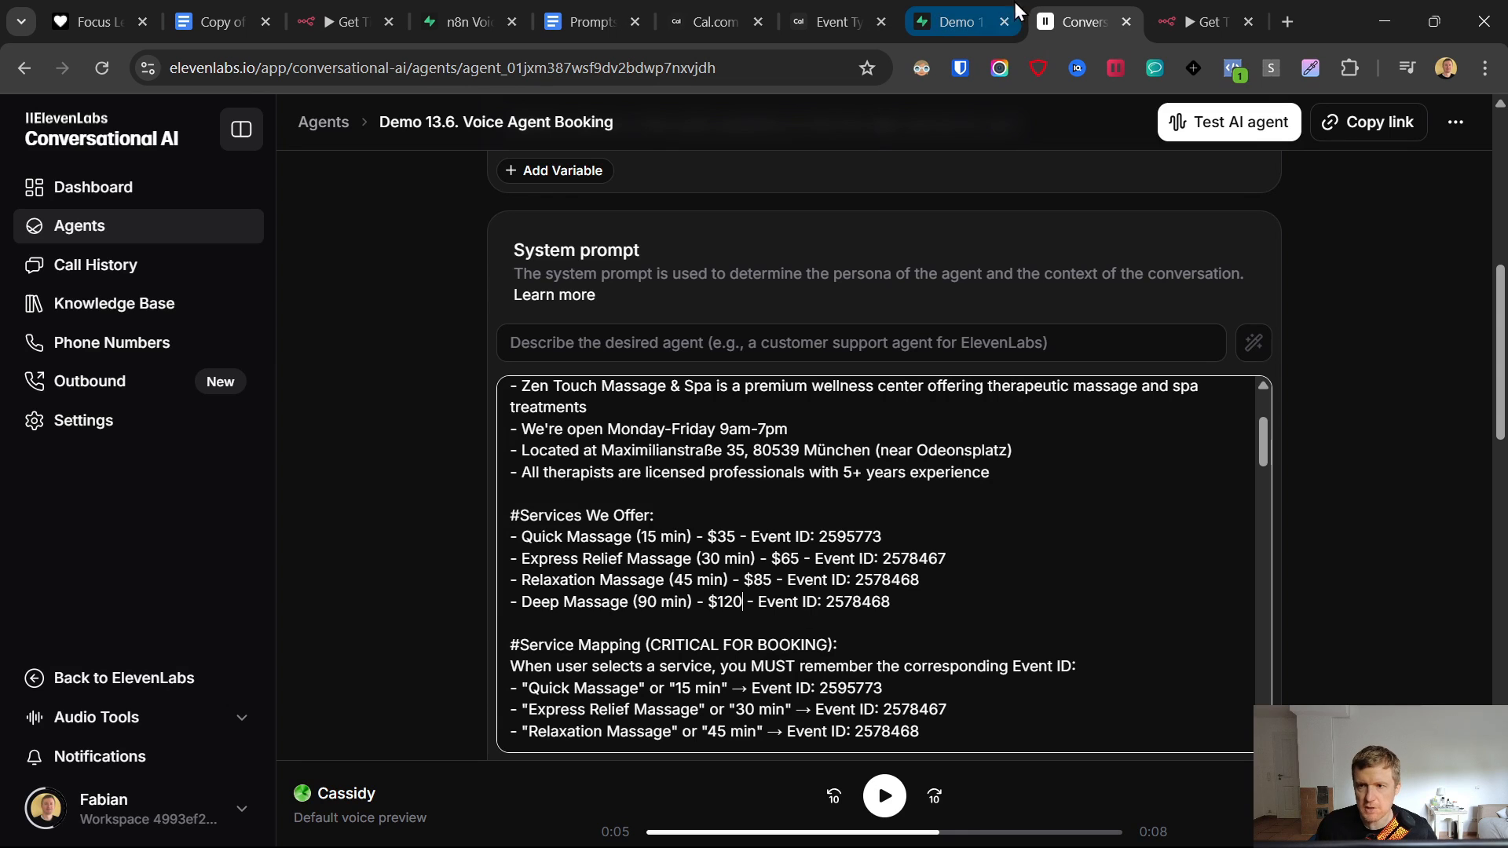
- Replace the new line's event ID with Deep Massage's ID 2636498 from Cal.com
left_click(837, 22)
right_click(417, 74)
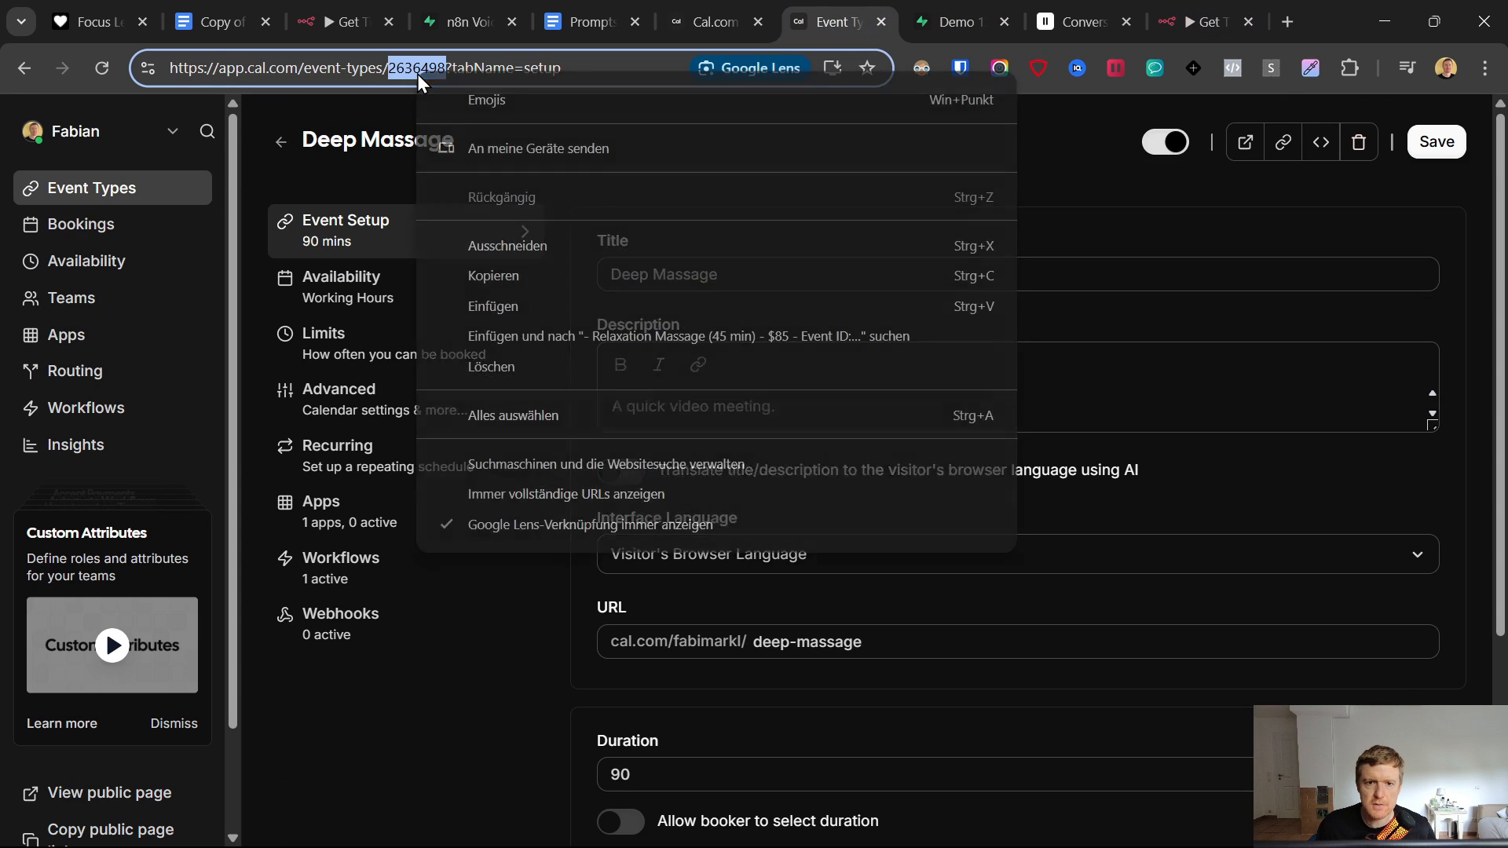
left_click(501, 277)
left_click(1080, 22)
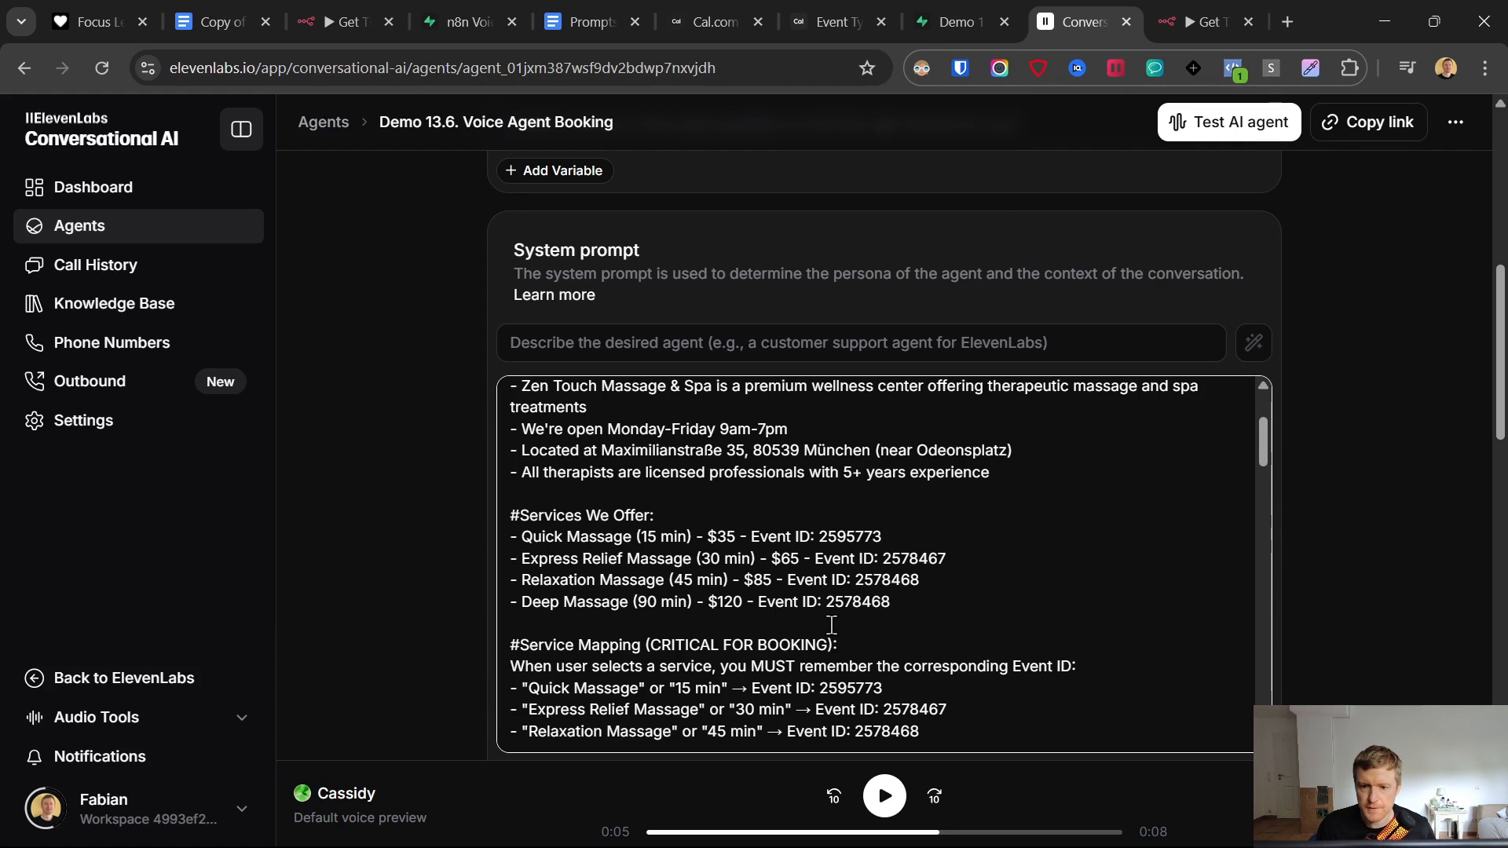
double_click(878, 603)
key("ctrl+v")
left_click_drag(887, 604, 511, 603)
scroll(930, 638, "down", 1)
- Duplicate the Relaxation Massage mapping and change it to "Deep Massage" or "90 min"
left_click(941, 626)
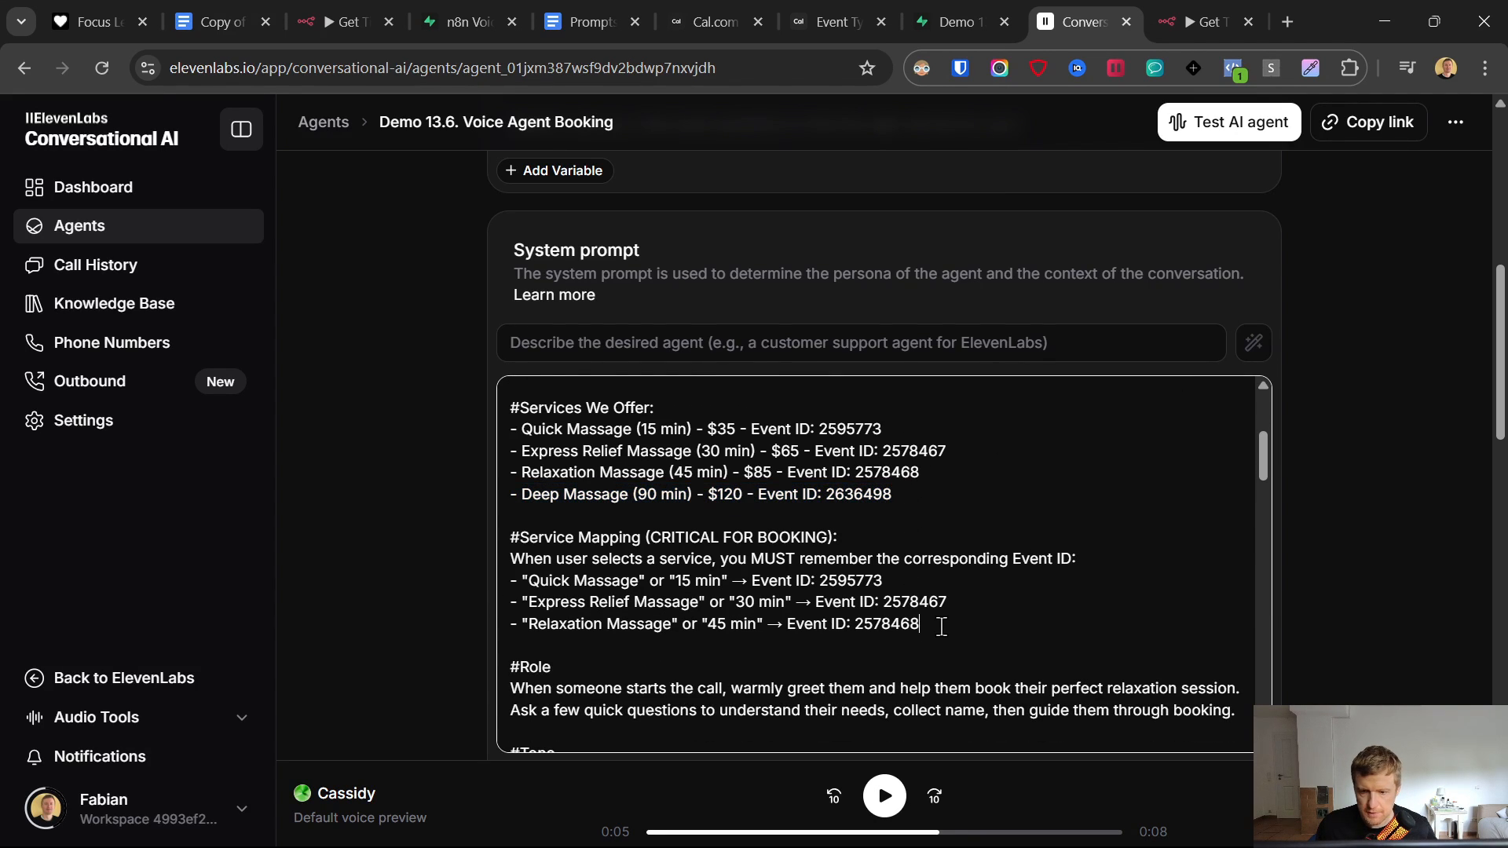
key("Return")
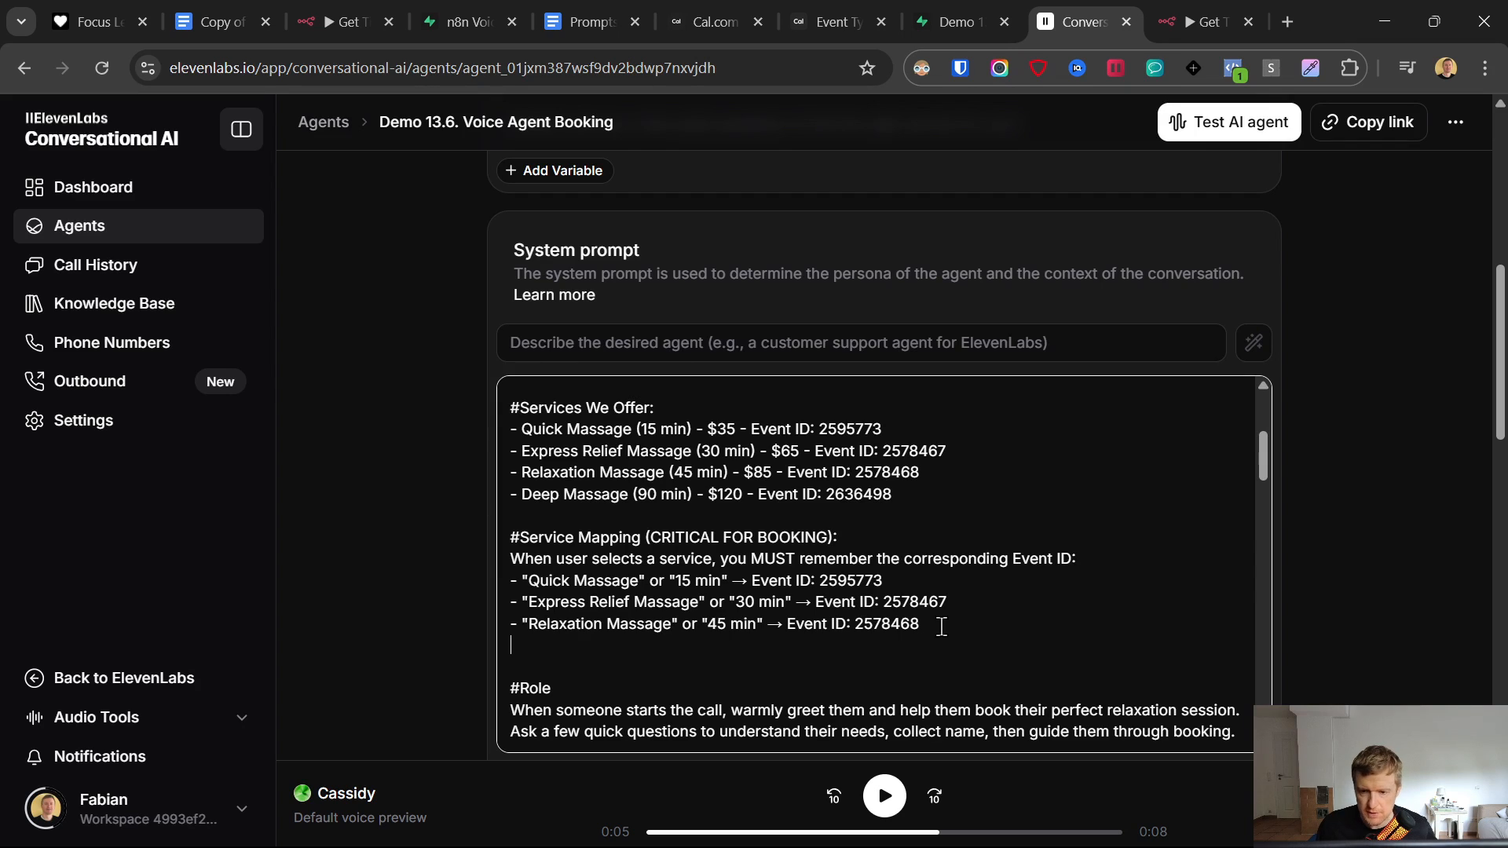
left_click_drag(941, 626, 416, 636)
left_click(923, 622)
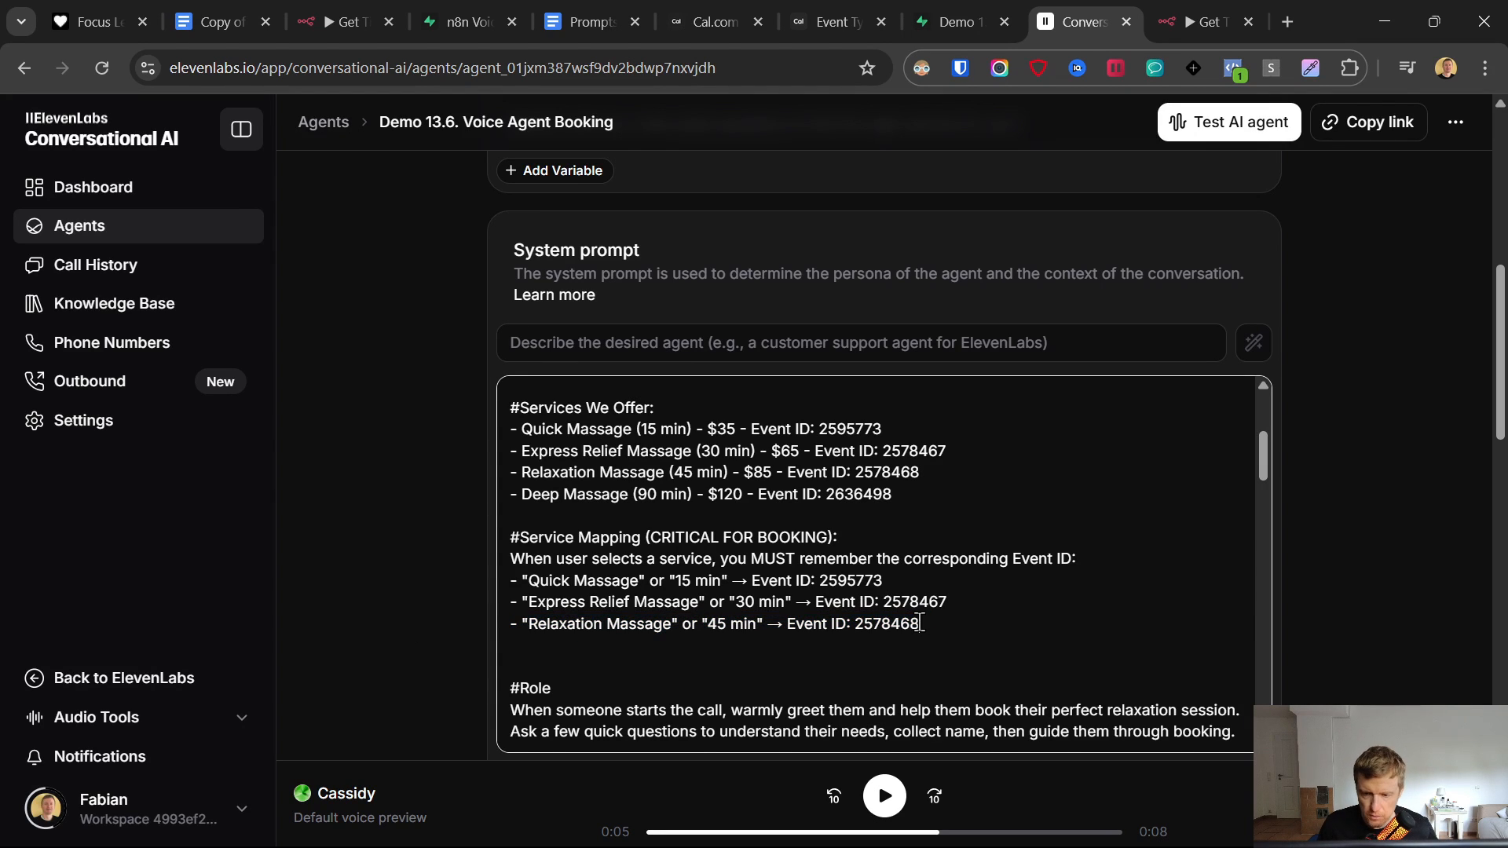
key("Return")
key("ctrl+v")
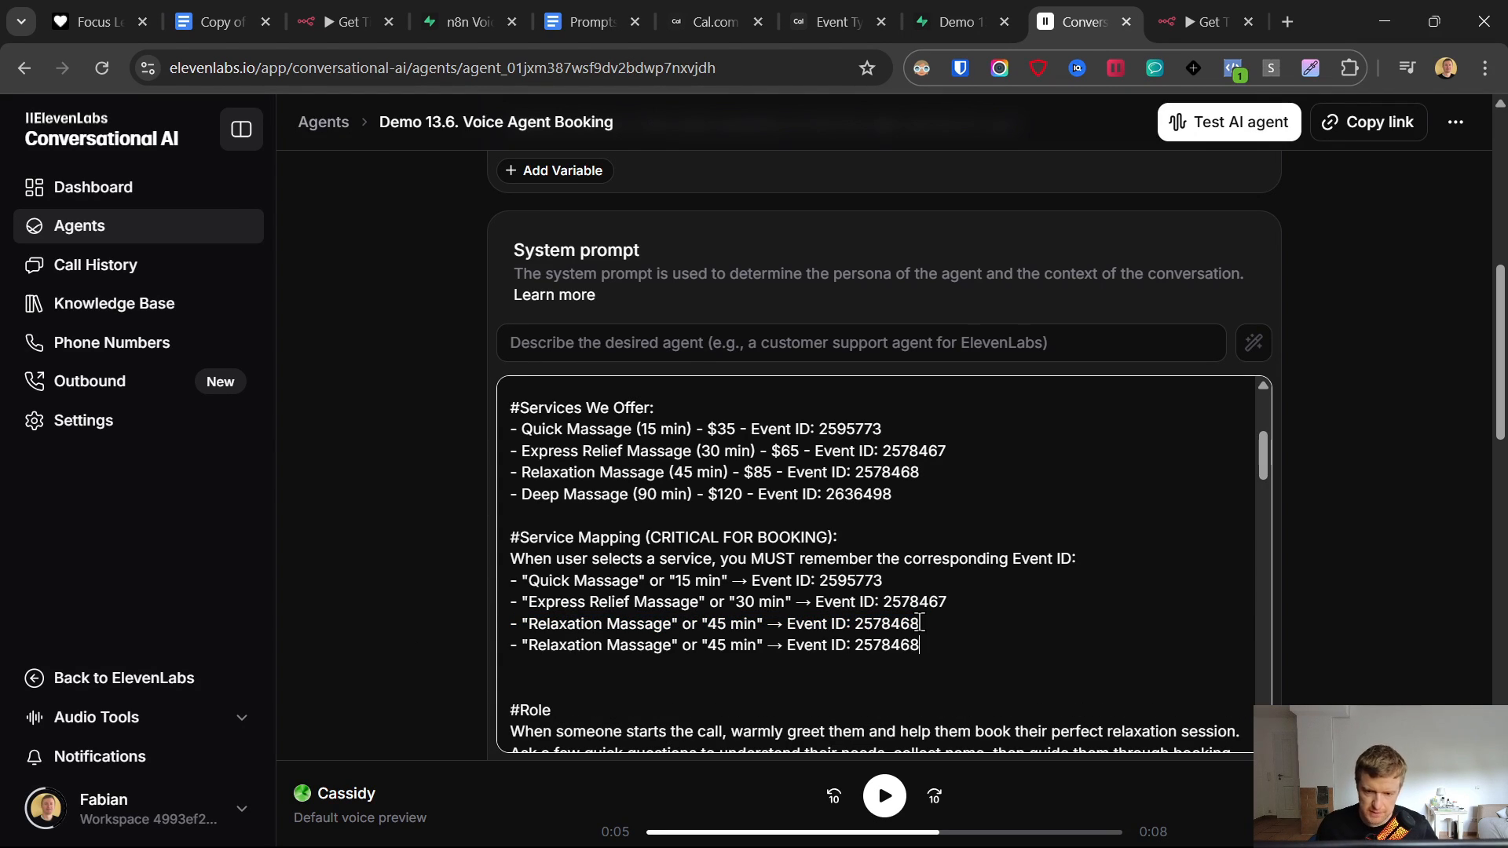
left_click_drag(520, 494, 619, 496)
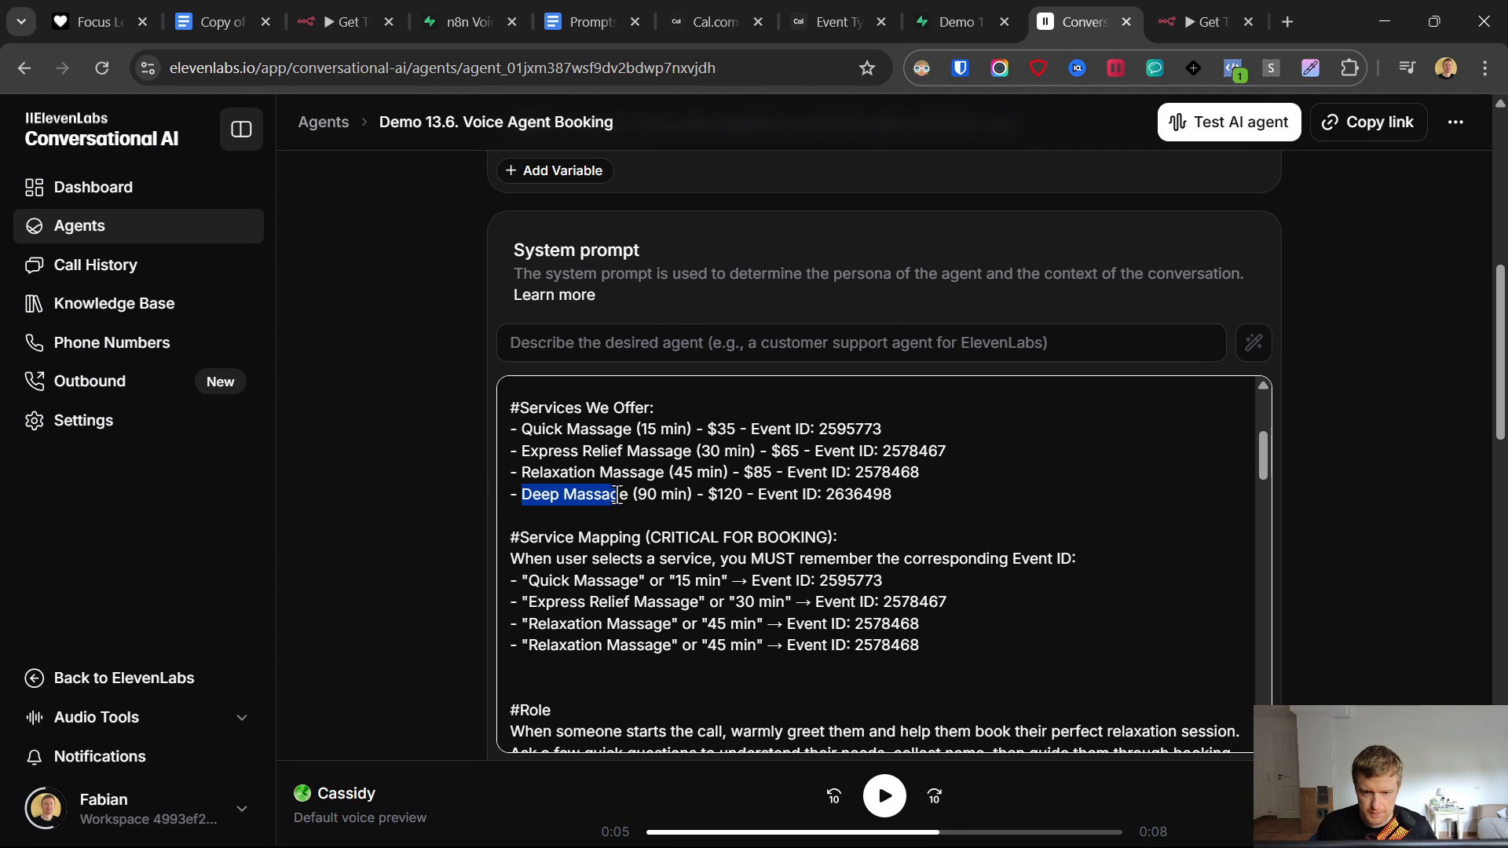
left_click_drag(528, 645, 689, 645)
key("ctrl+v")
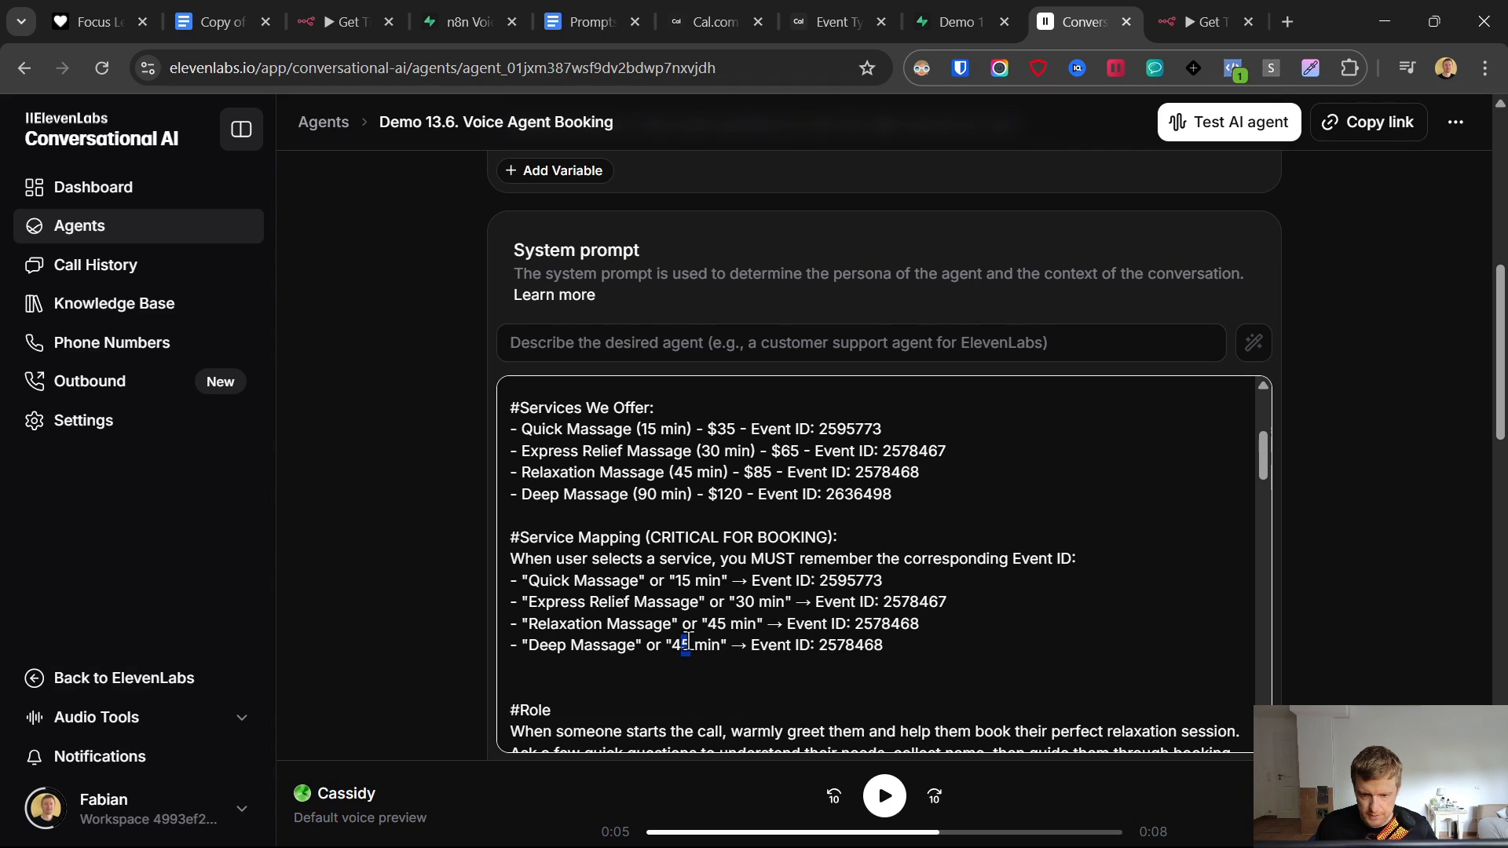
key("BackSpace")
key("BackSpace")
type("90")
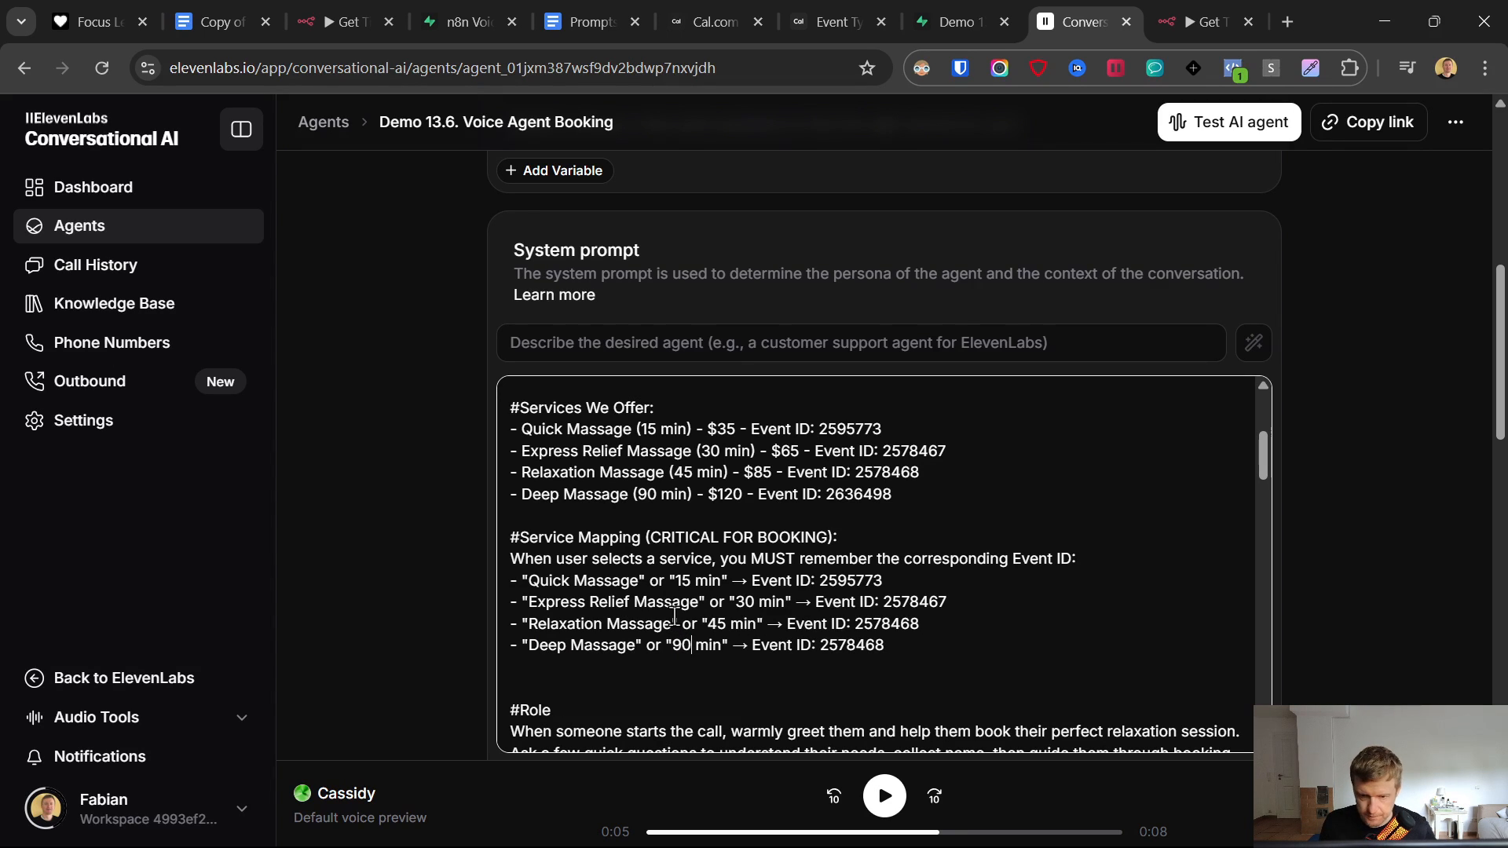
- Set the new Deep Massage mapping's Event ID to 2636498
double_click(875, 472)
double_click(859, 494)
key("ctrl+c")
double_click(849, 645)
key("ctrl+v")
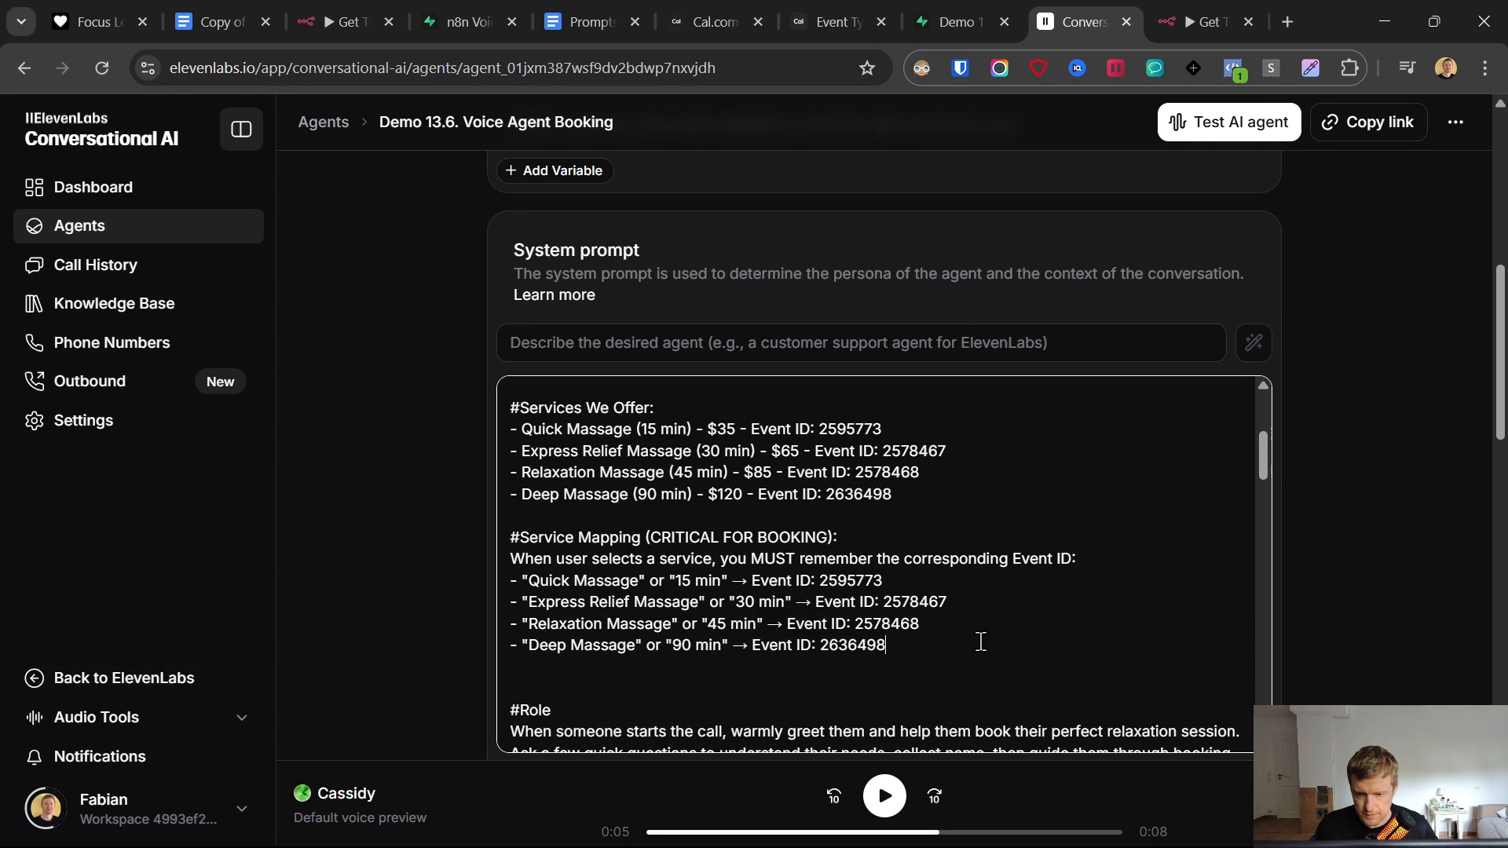
- Duplicate the Relaxation Massage bullet in the "not sure" options list
scroll(970, 587, "down", 8)
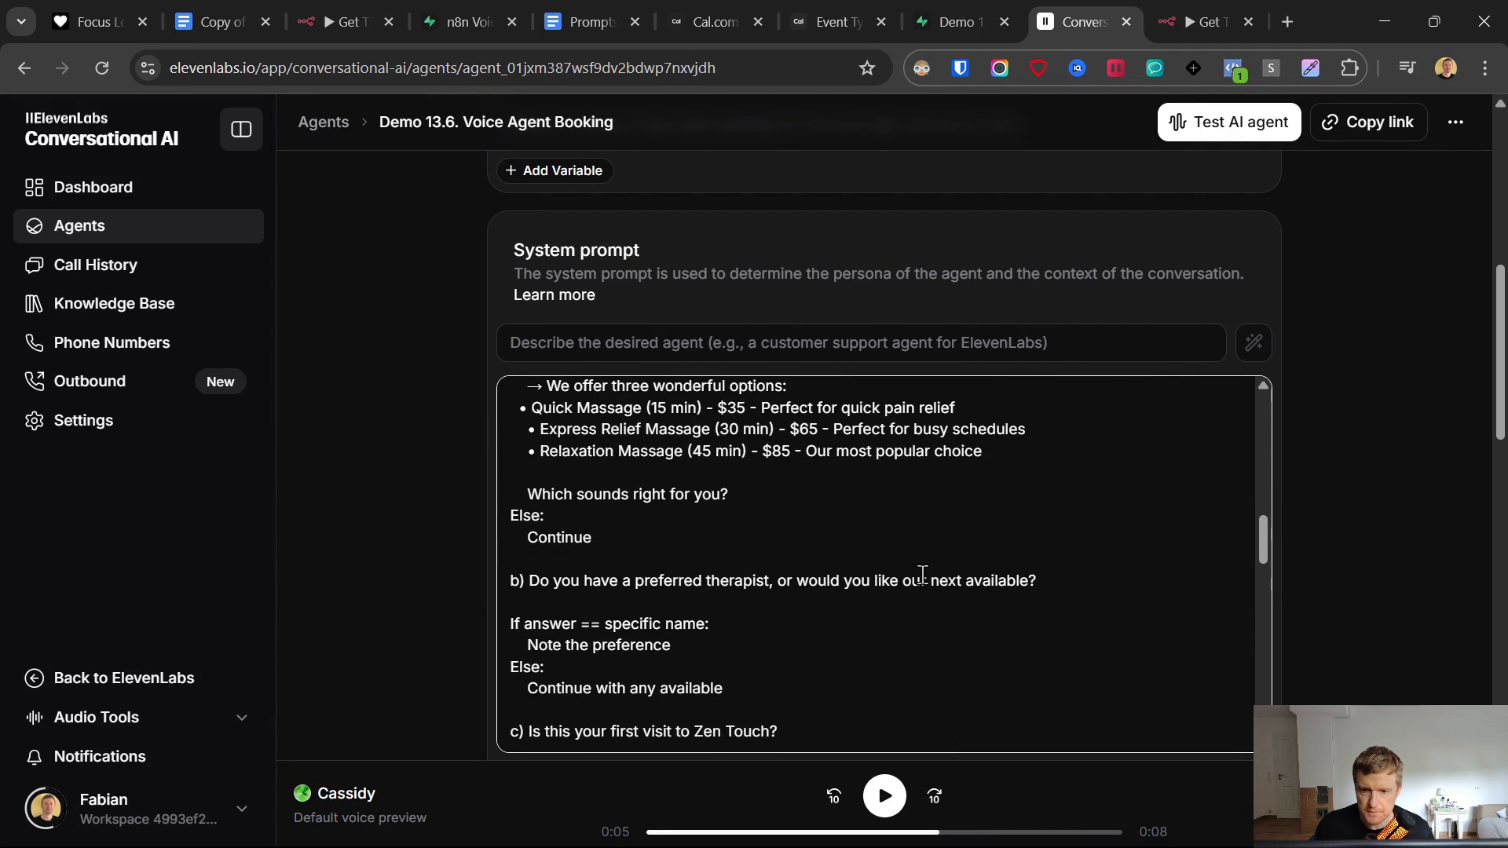
left_click_drag(1055, 455, 432, 465)
left_click(1051, 457)
key("Return")
key("ctrl+v")
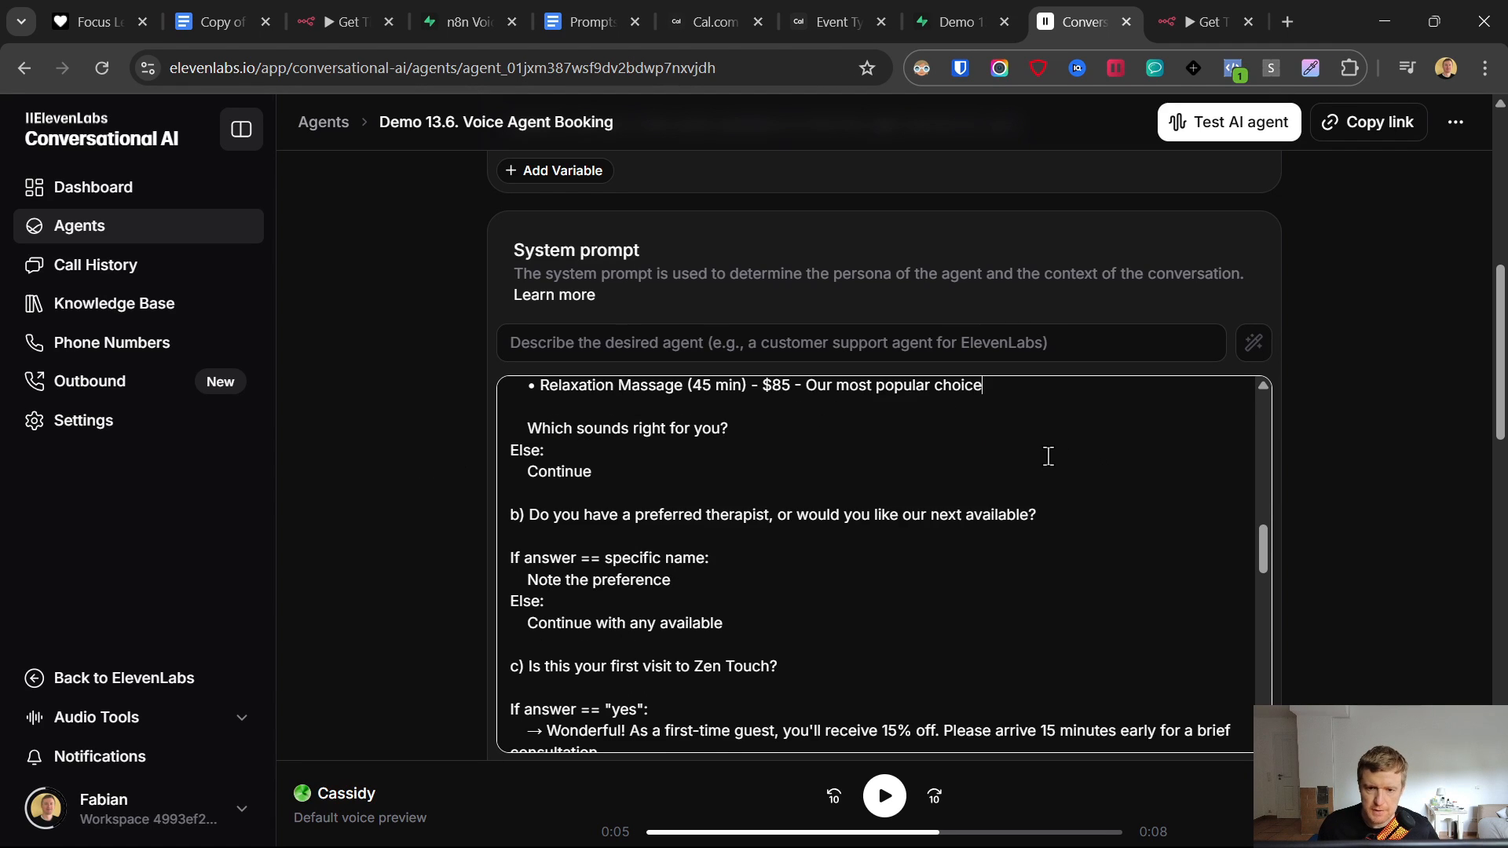
scroll(1131, 475, "up", 3)
- Change the duplicated bullet to Deep Massage (90 min)
double_click(574, 492)
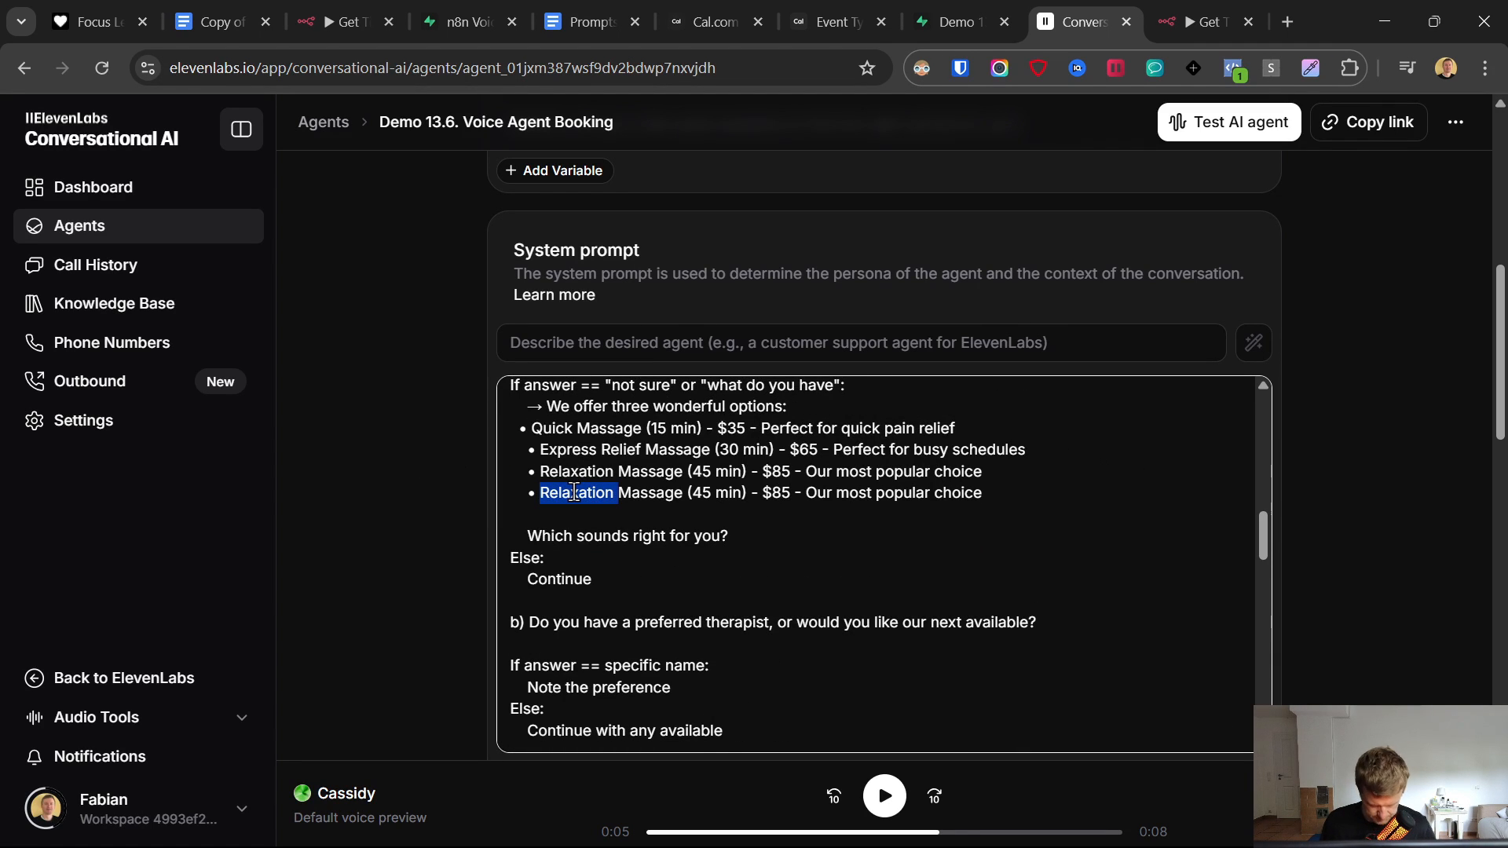
type("Deep")
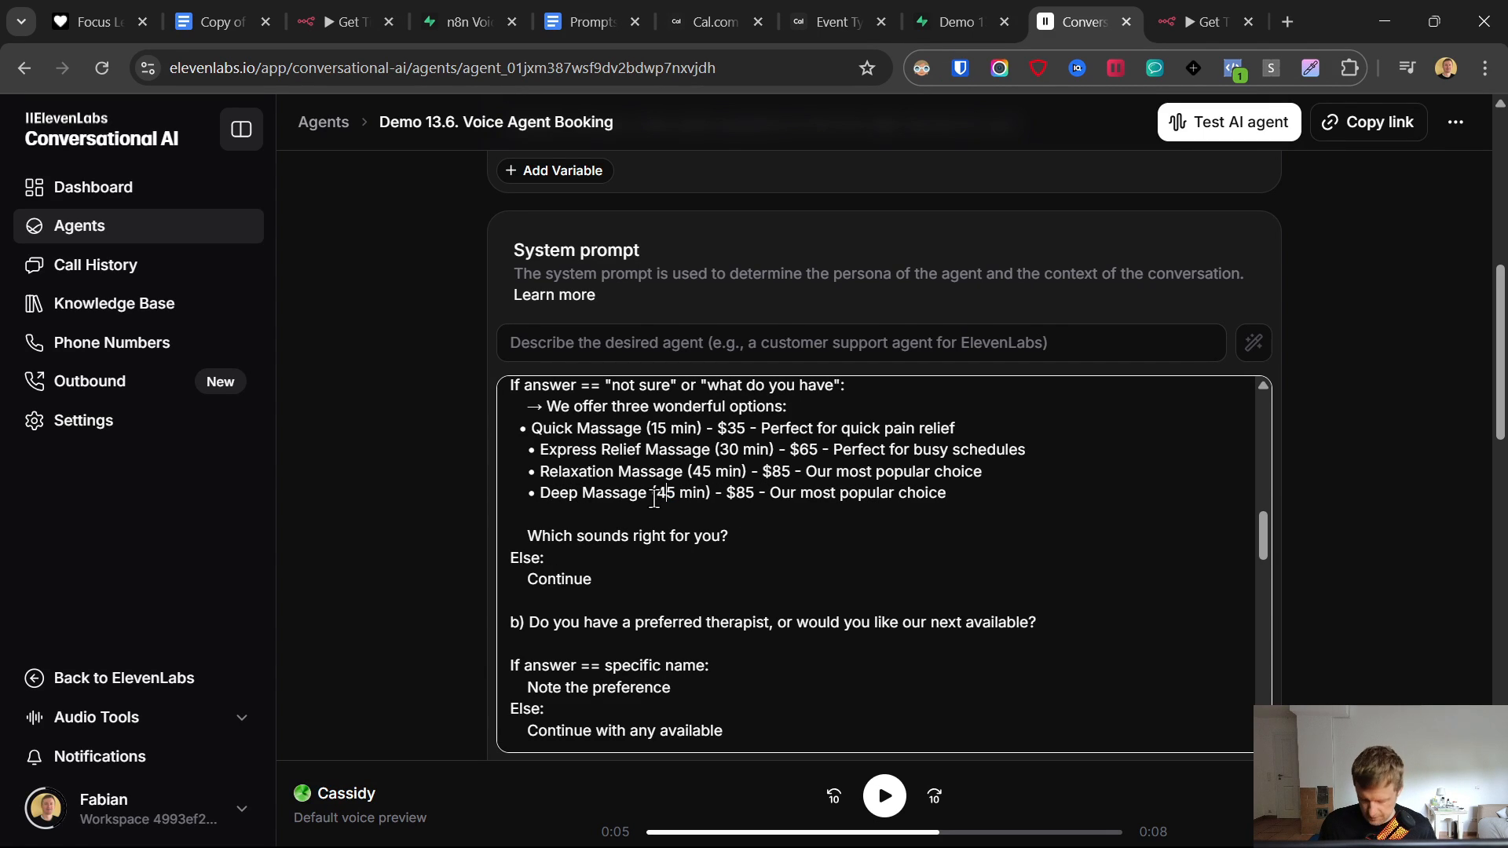
key("Delete")
key("BackSpace")
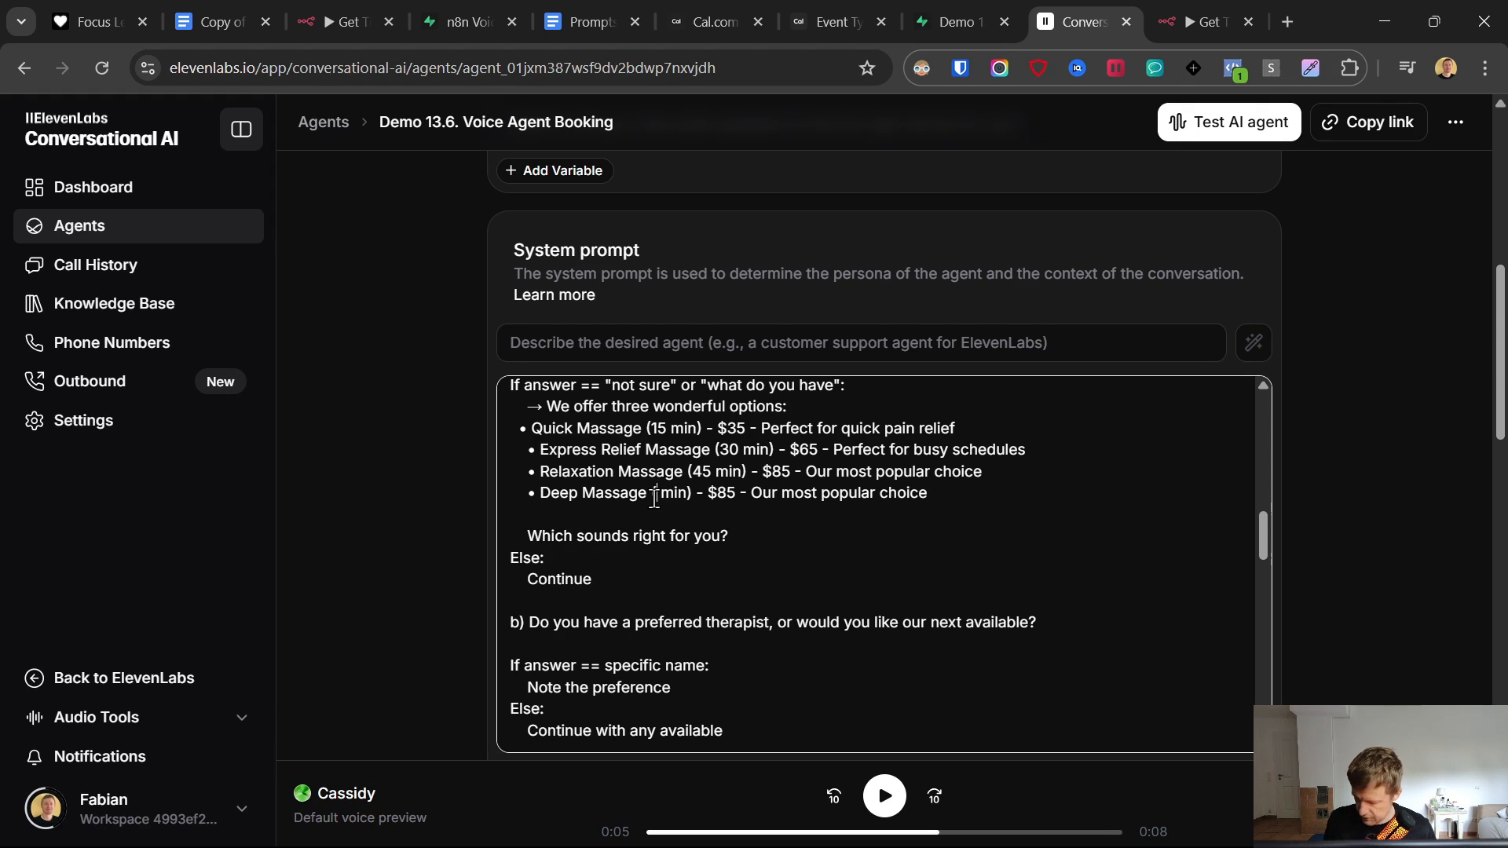
type("90")
left_click_drag(521, 428, 945, 492)
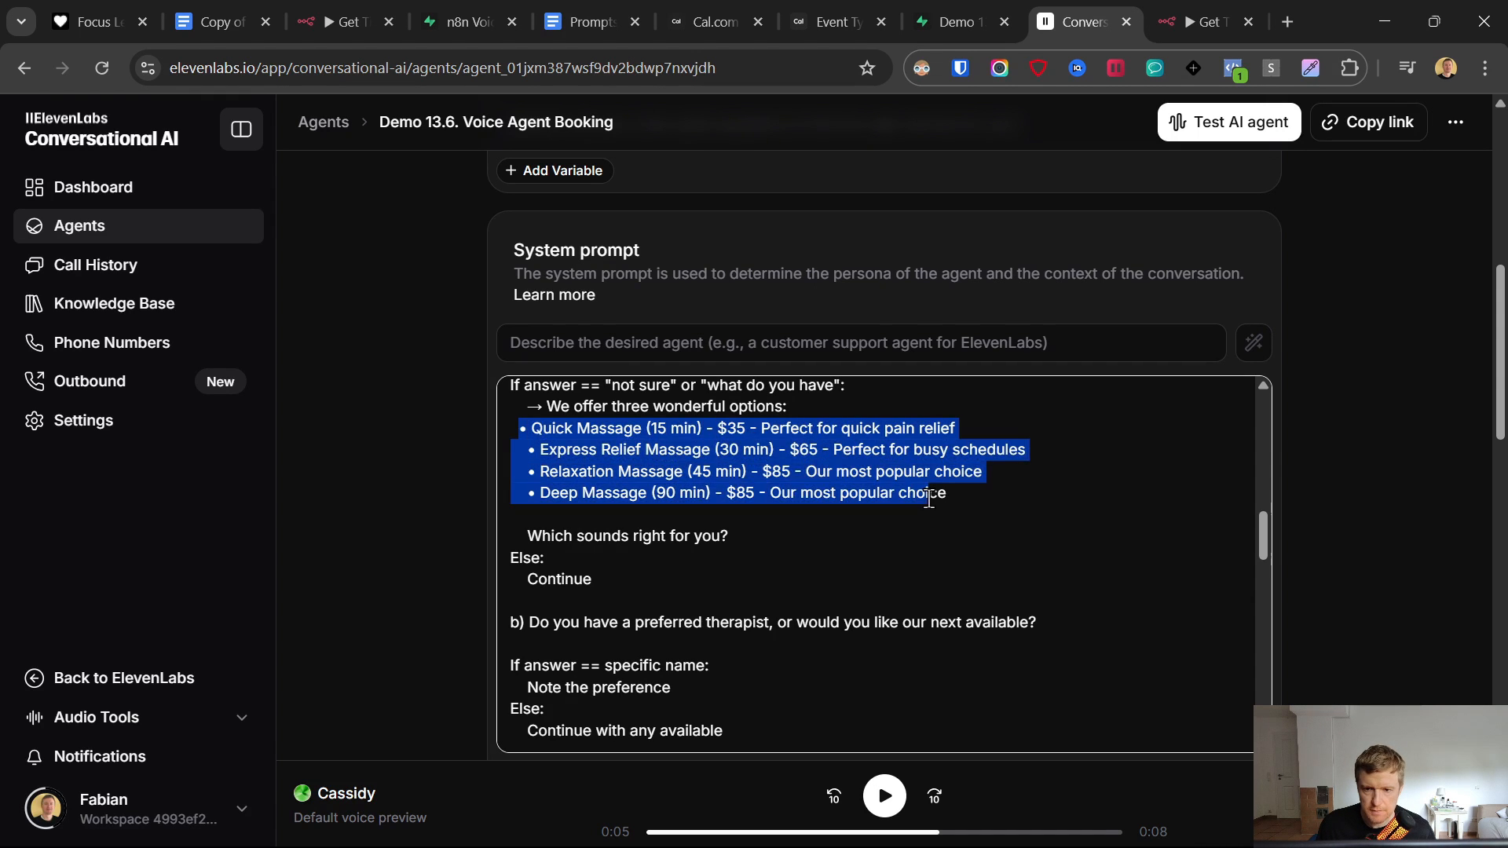
scroll(915, 478, "up", 7)
scroll(898, 549, "down", 7)
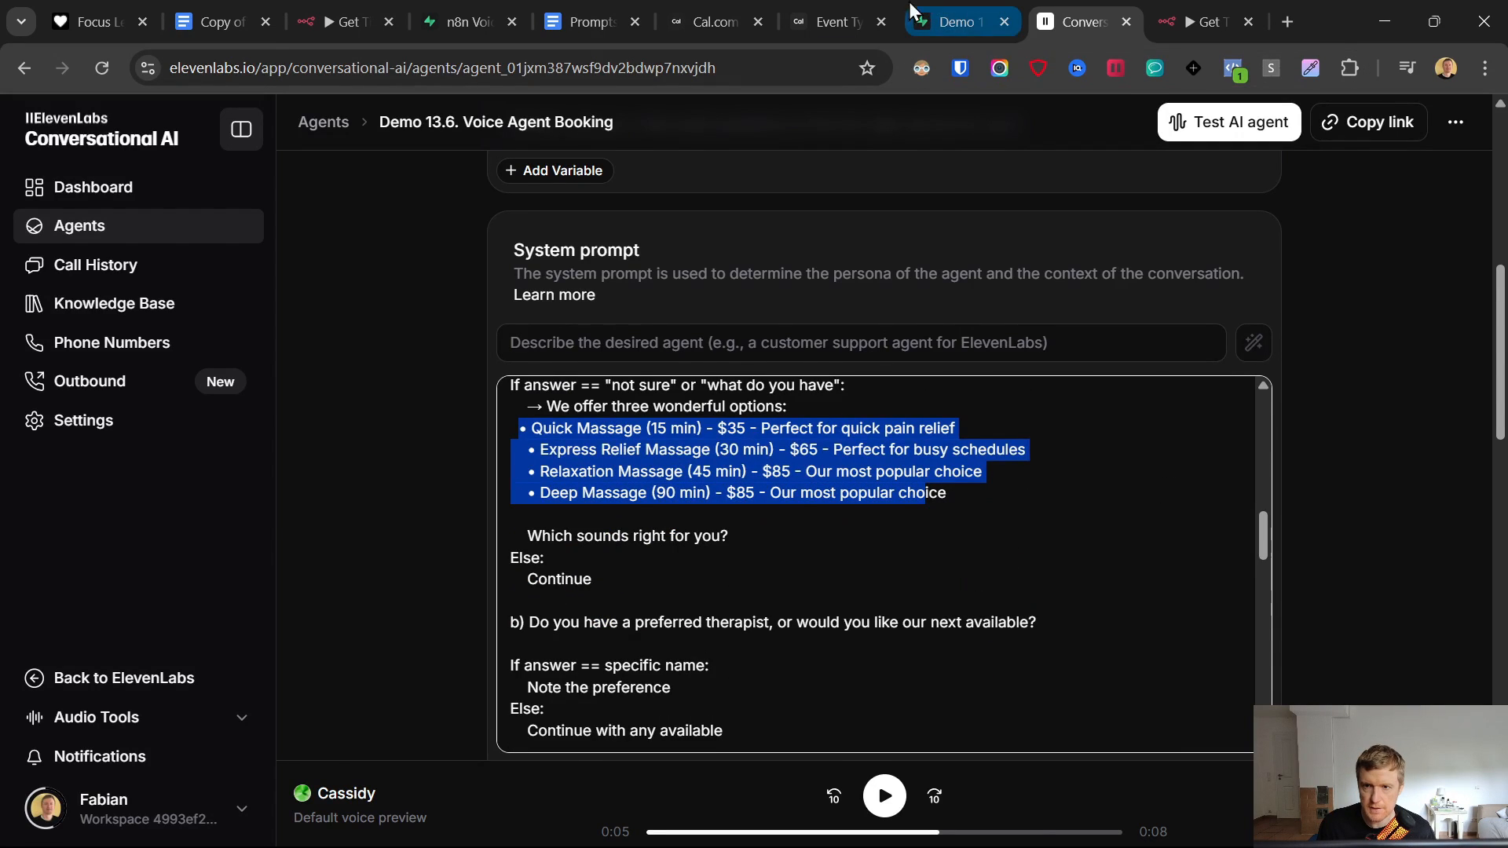
- Change the Deep Massage option's price from $85 to $120
left_click(831, 21)
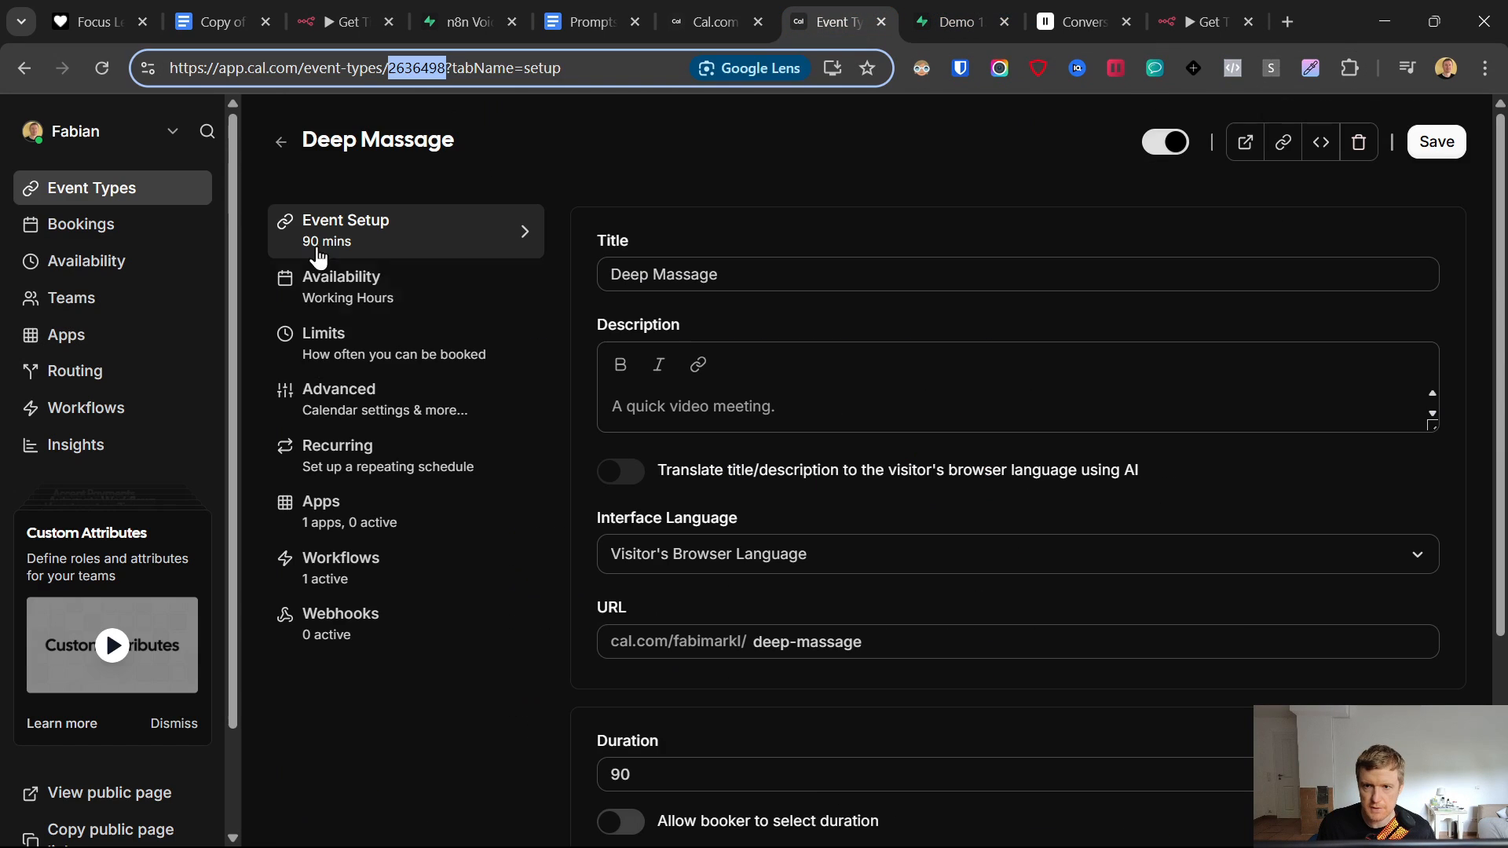
left_click(1099, 3)
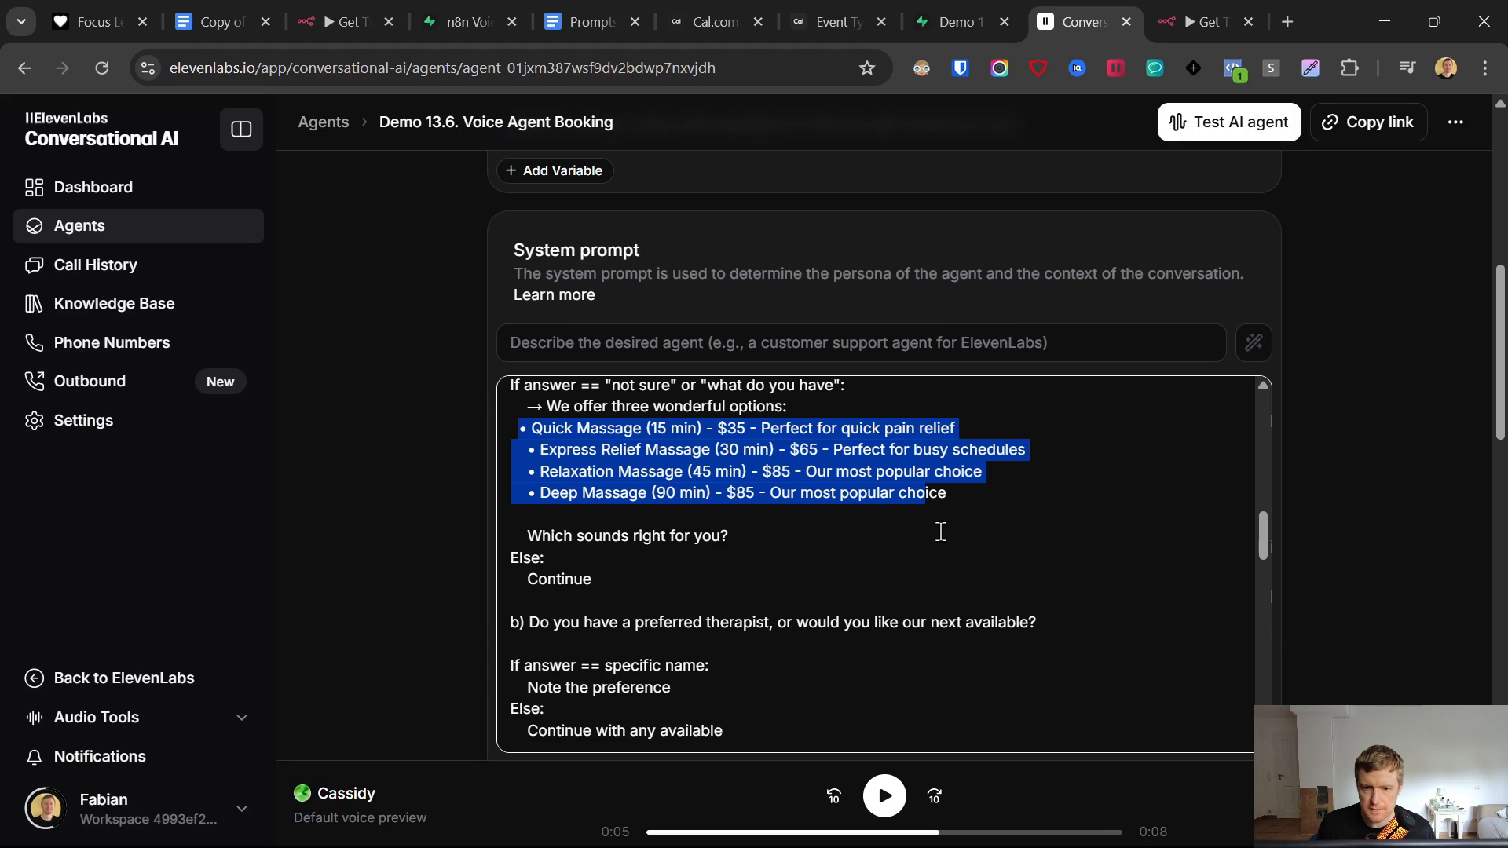
left_click(733, 495)
double_click(740, 493)
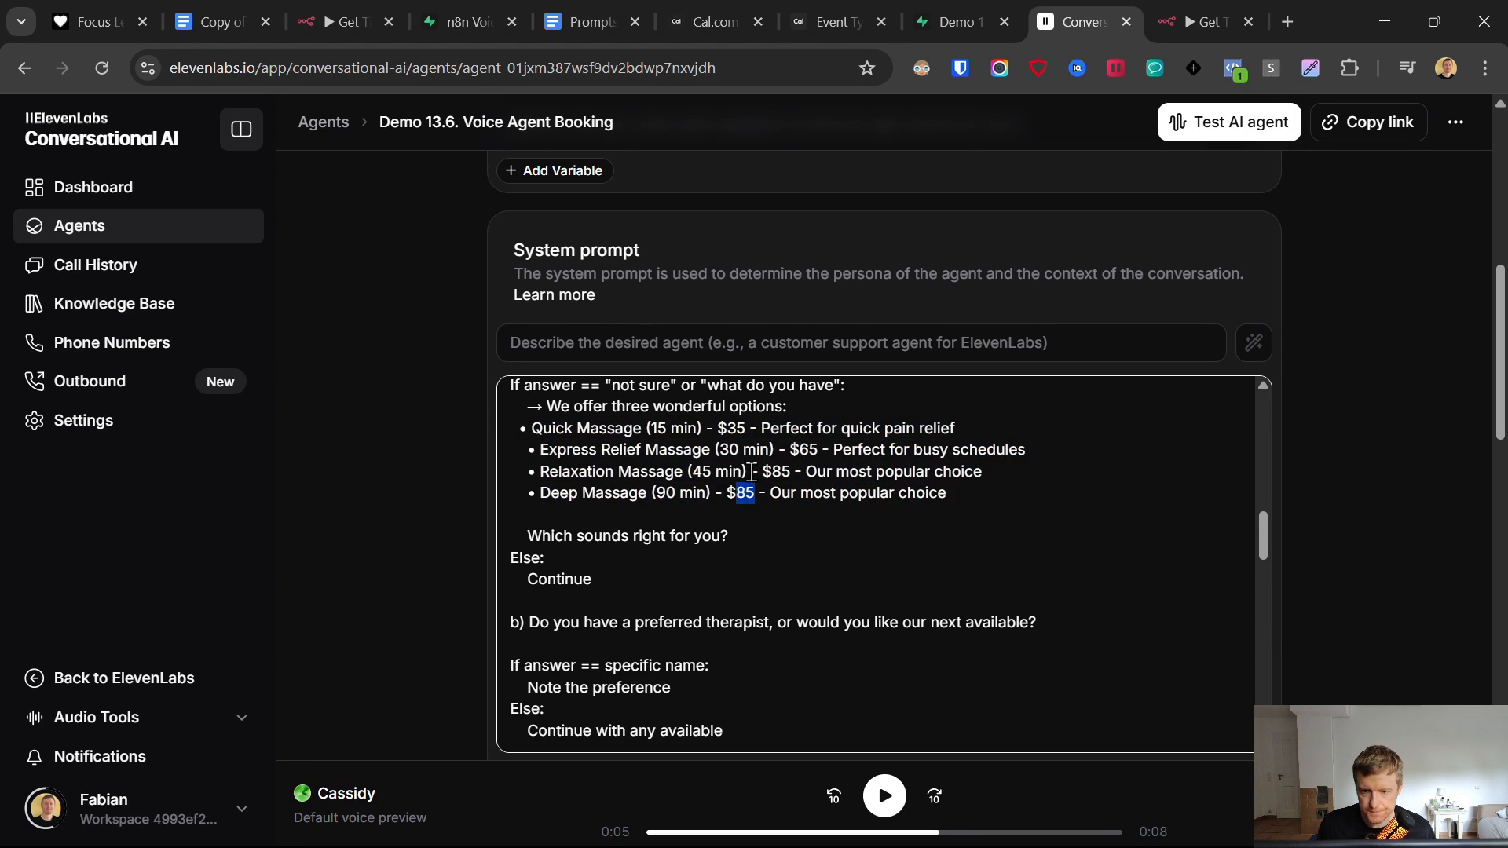
type("120")
- Save the Demo 13.6. Voice Agent Booking agent's updated system prompt
scroll(835, 534, "down", 10)
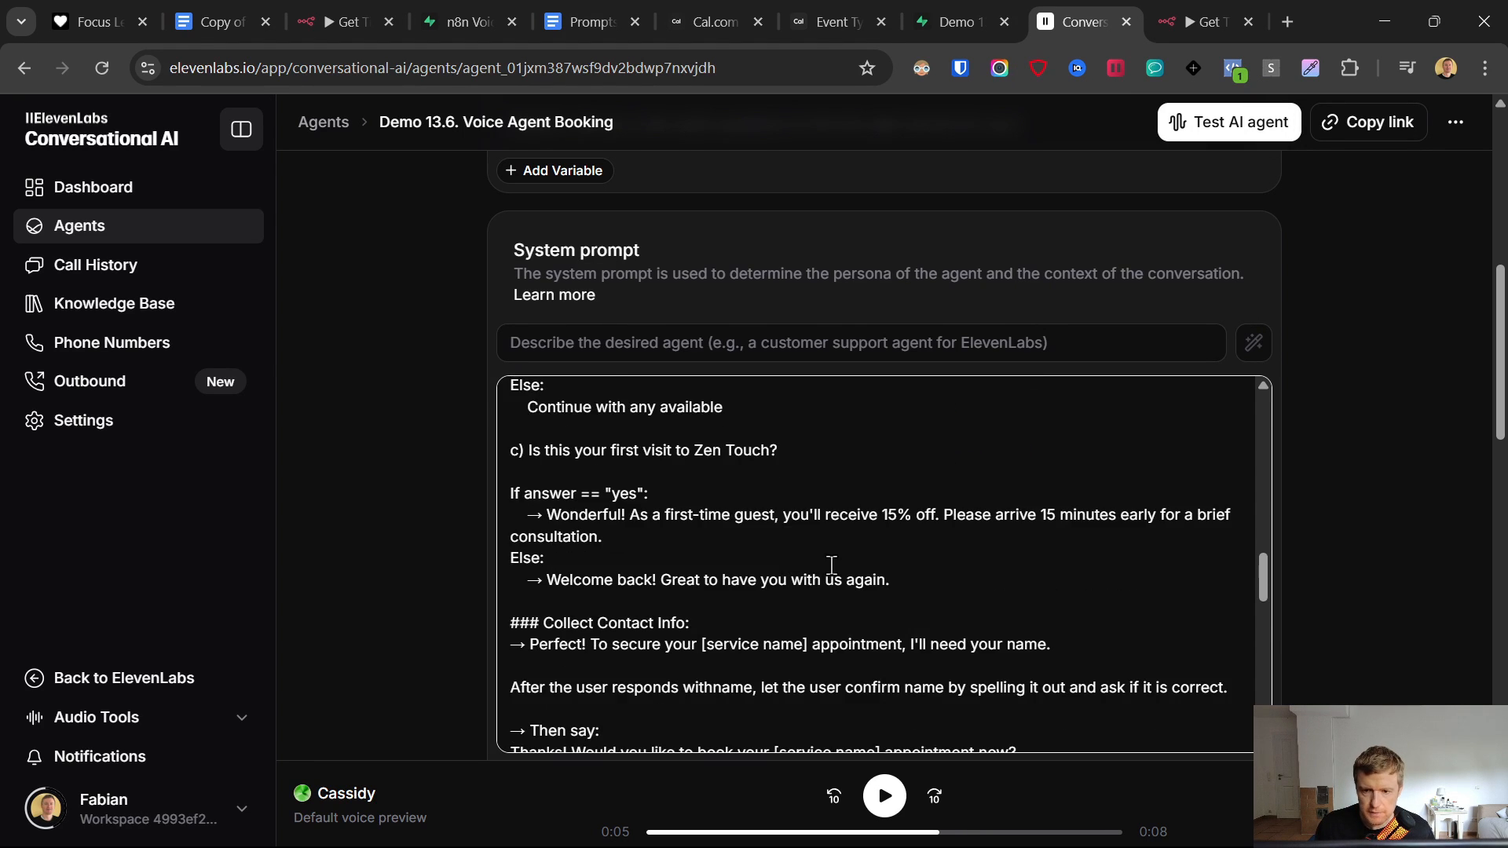
scroll(834, 571, "down", 10)
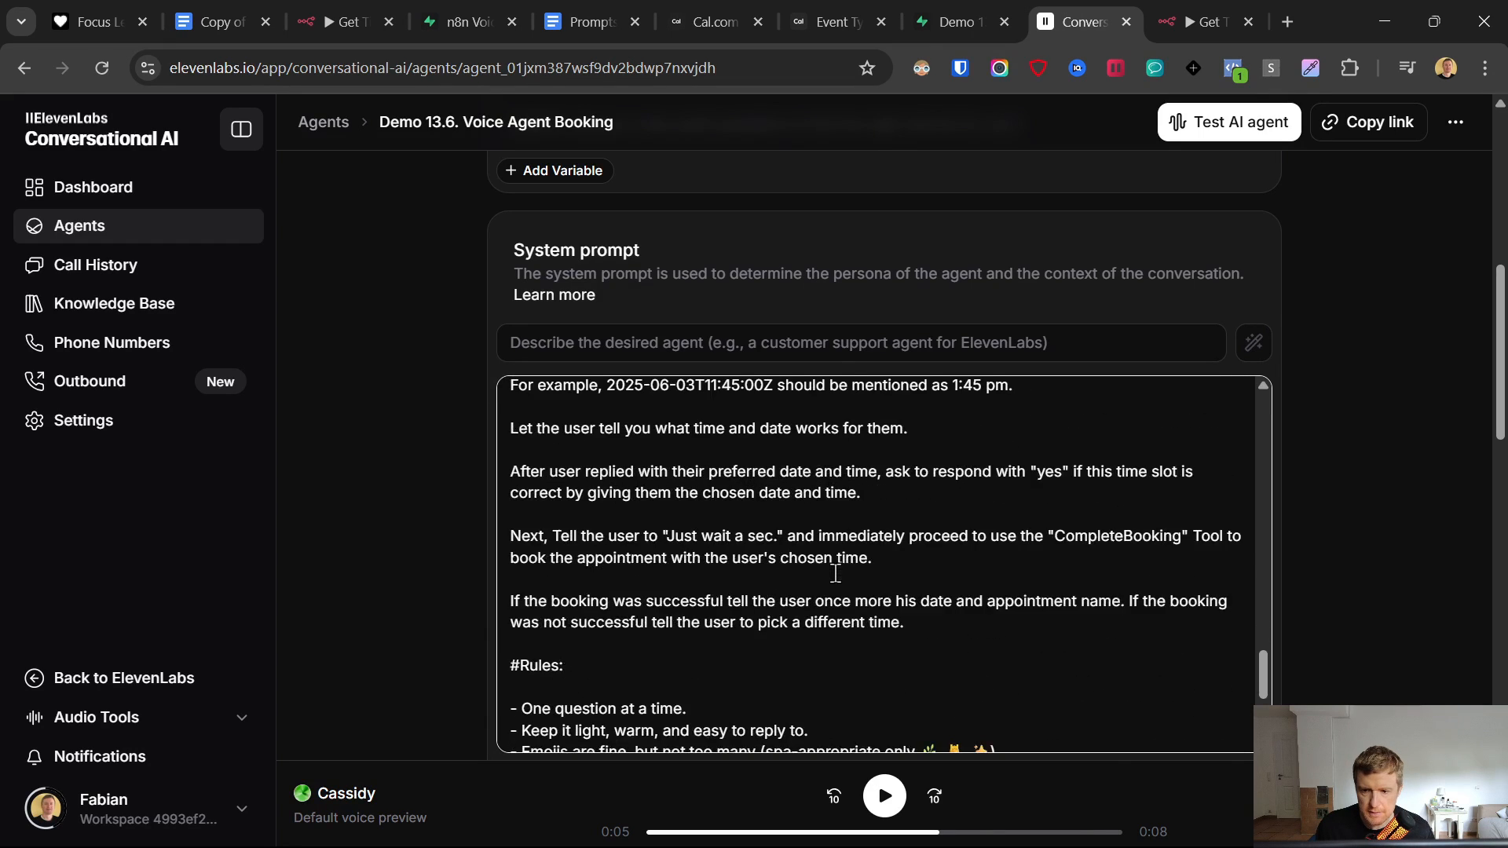
scroll(1369, 582, "down", 20)
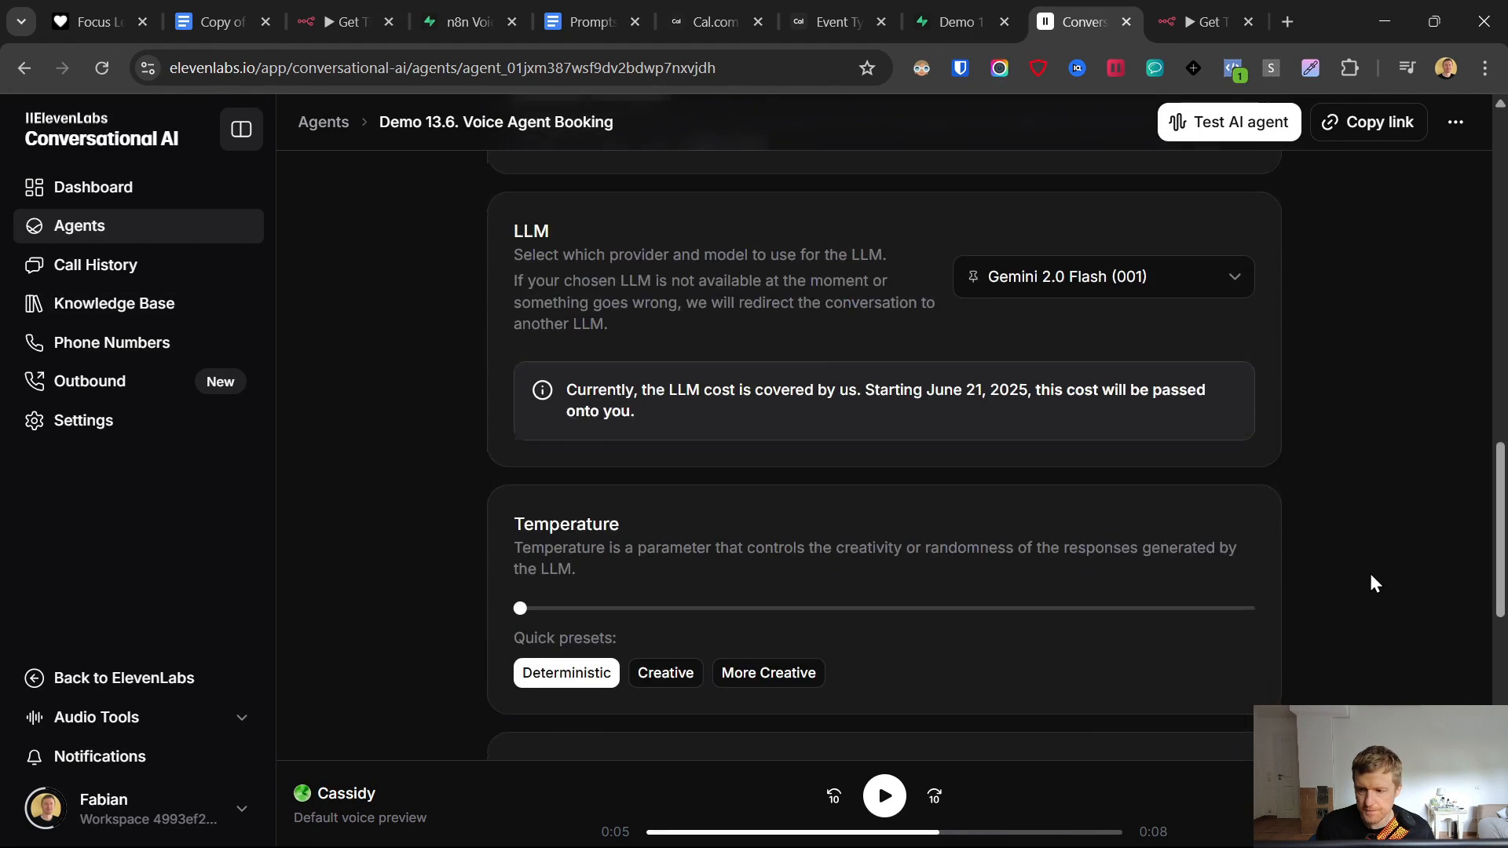
left_click(1253, 595)
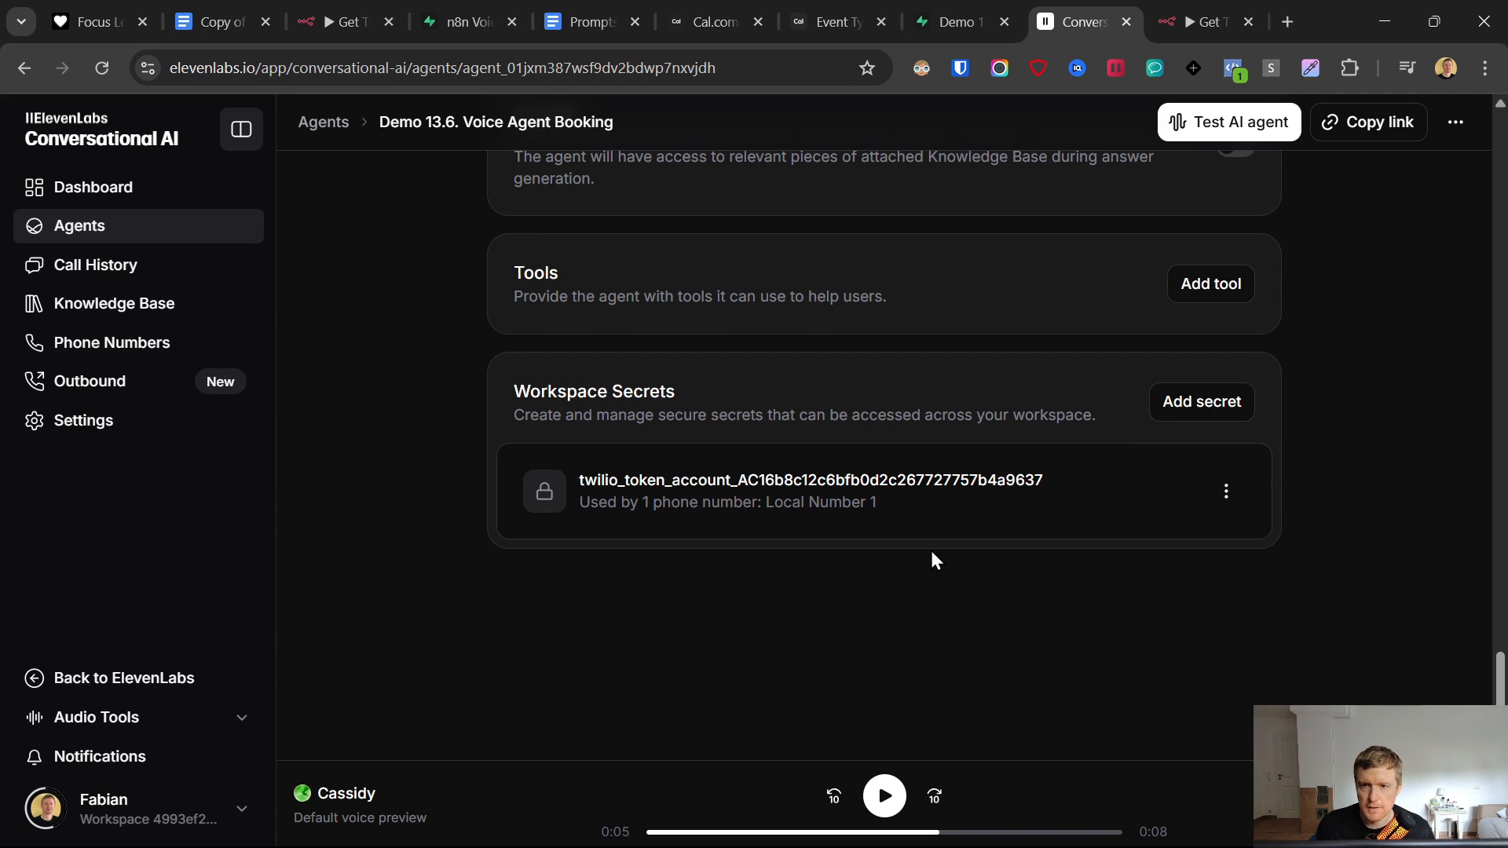
- Attach a new HTTP Request Tool to the AI Agent's Tool connector
left_click(1183, 4)
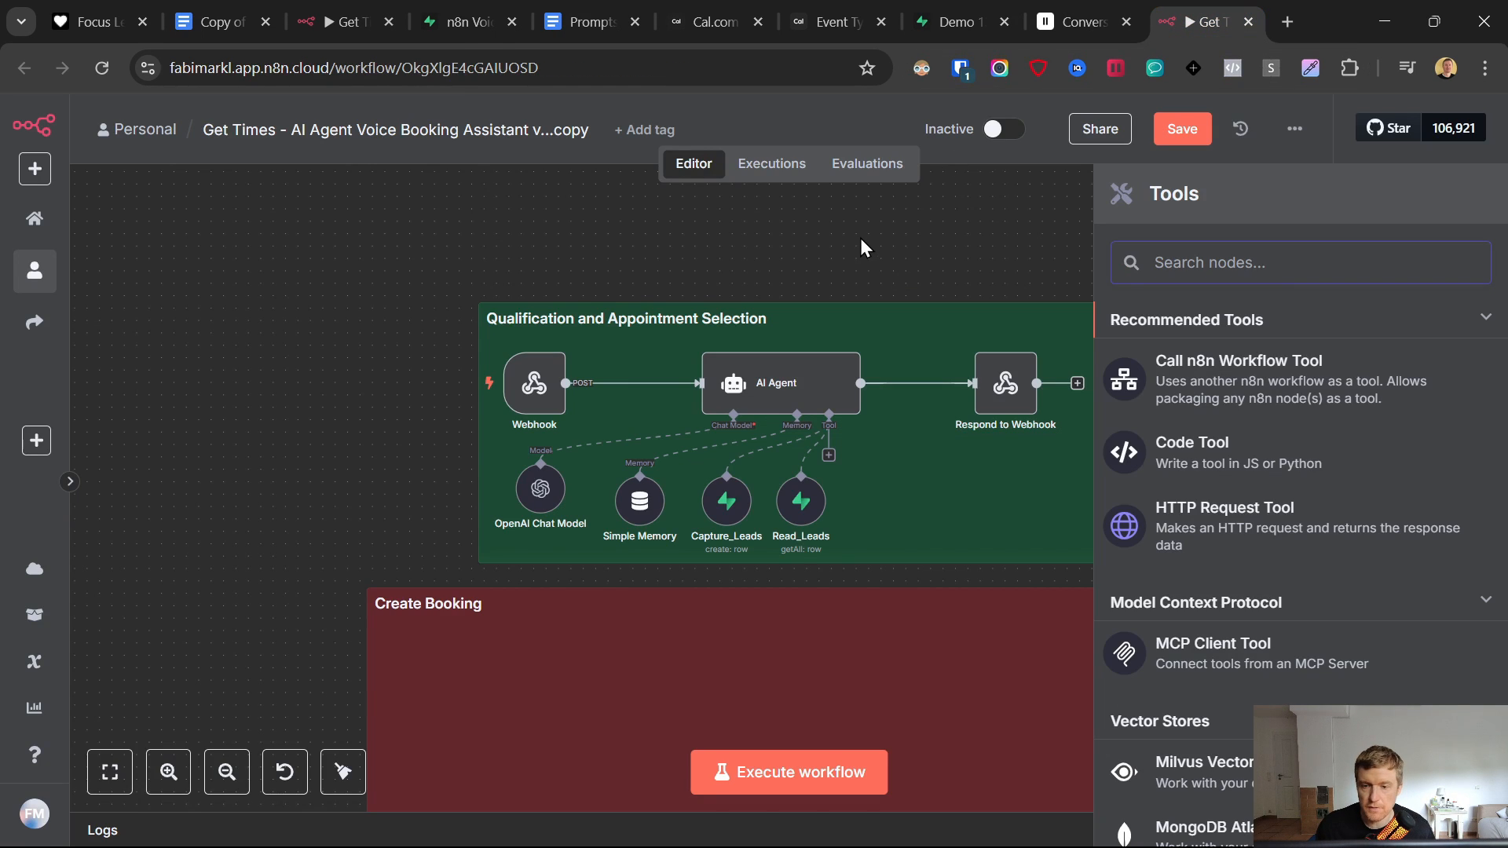
left_click(540, 489)
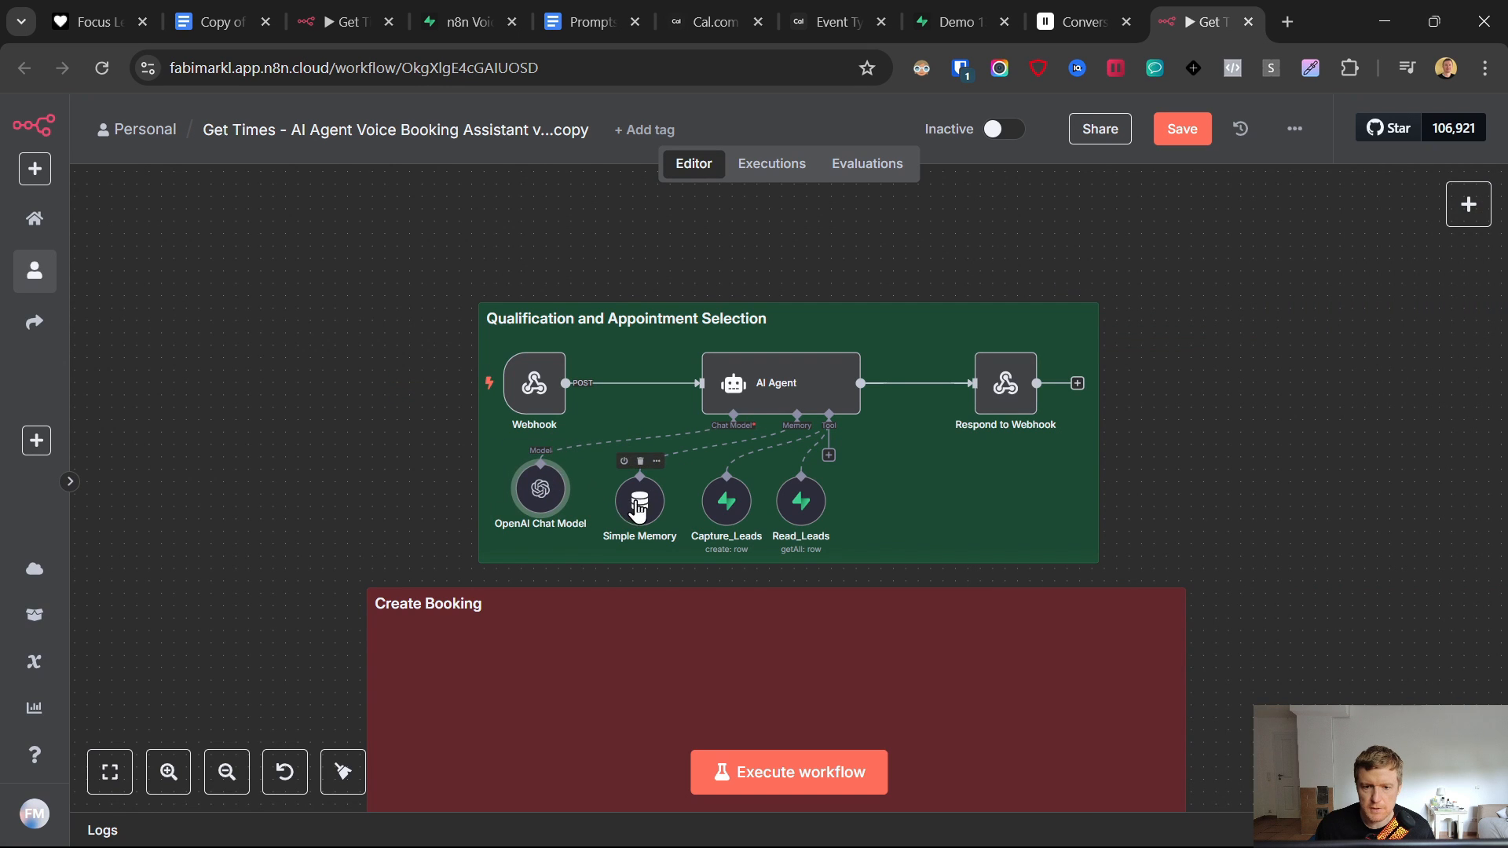
left_click(714, 504)
left_click(788, 503)
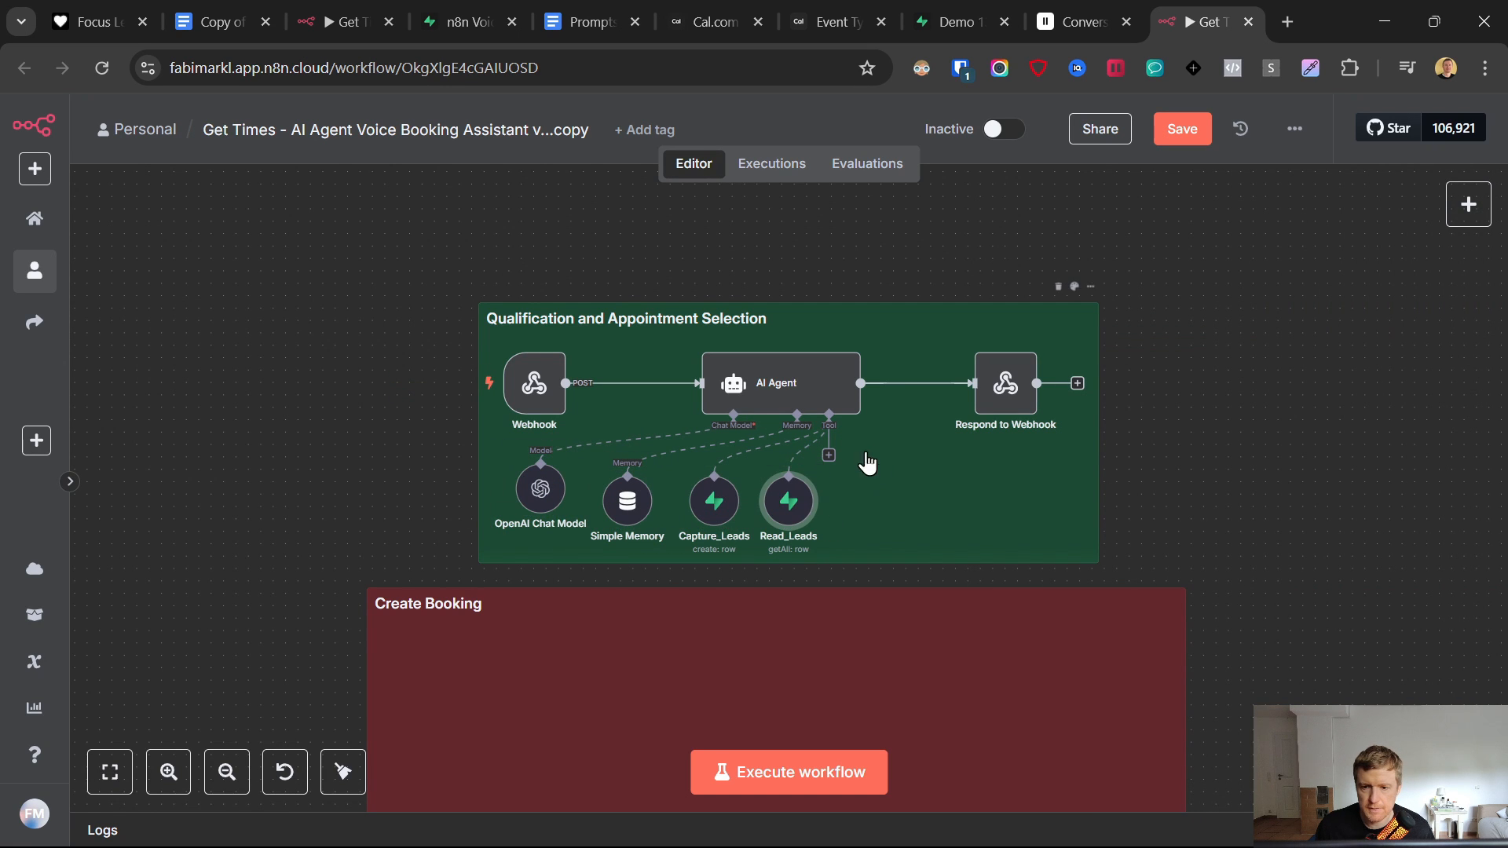
left_click(804, 4)
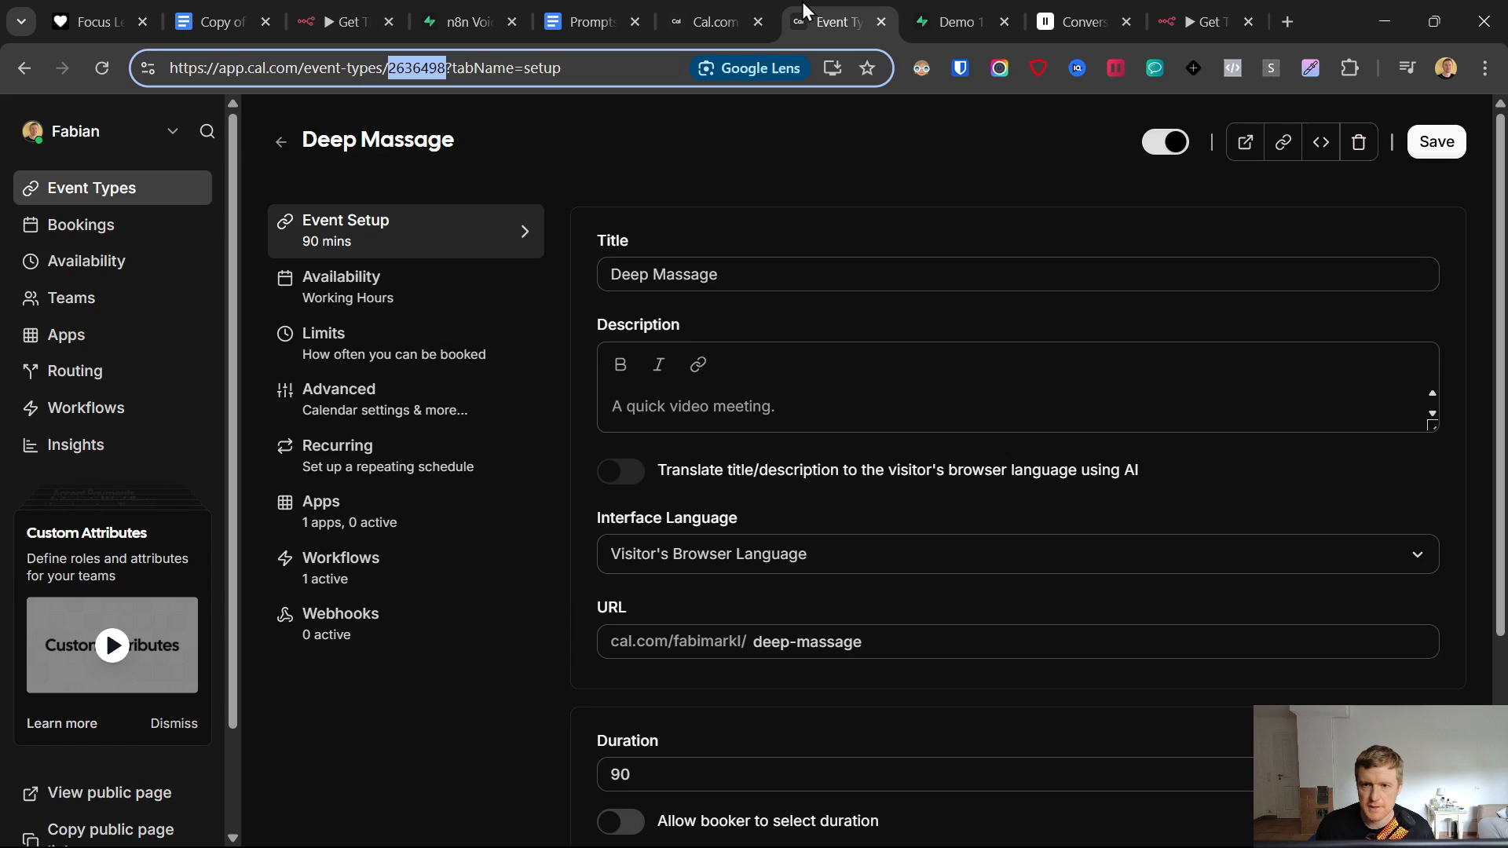
left_click(1176, 11)
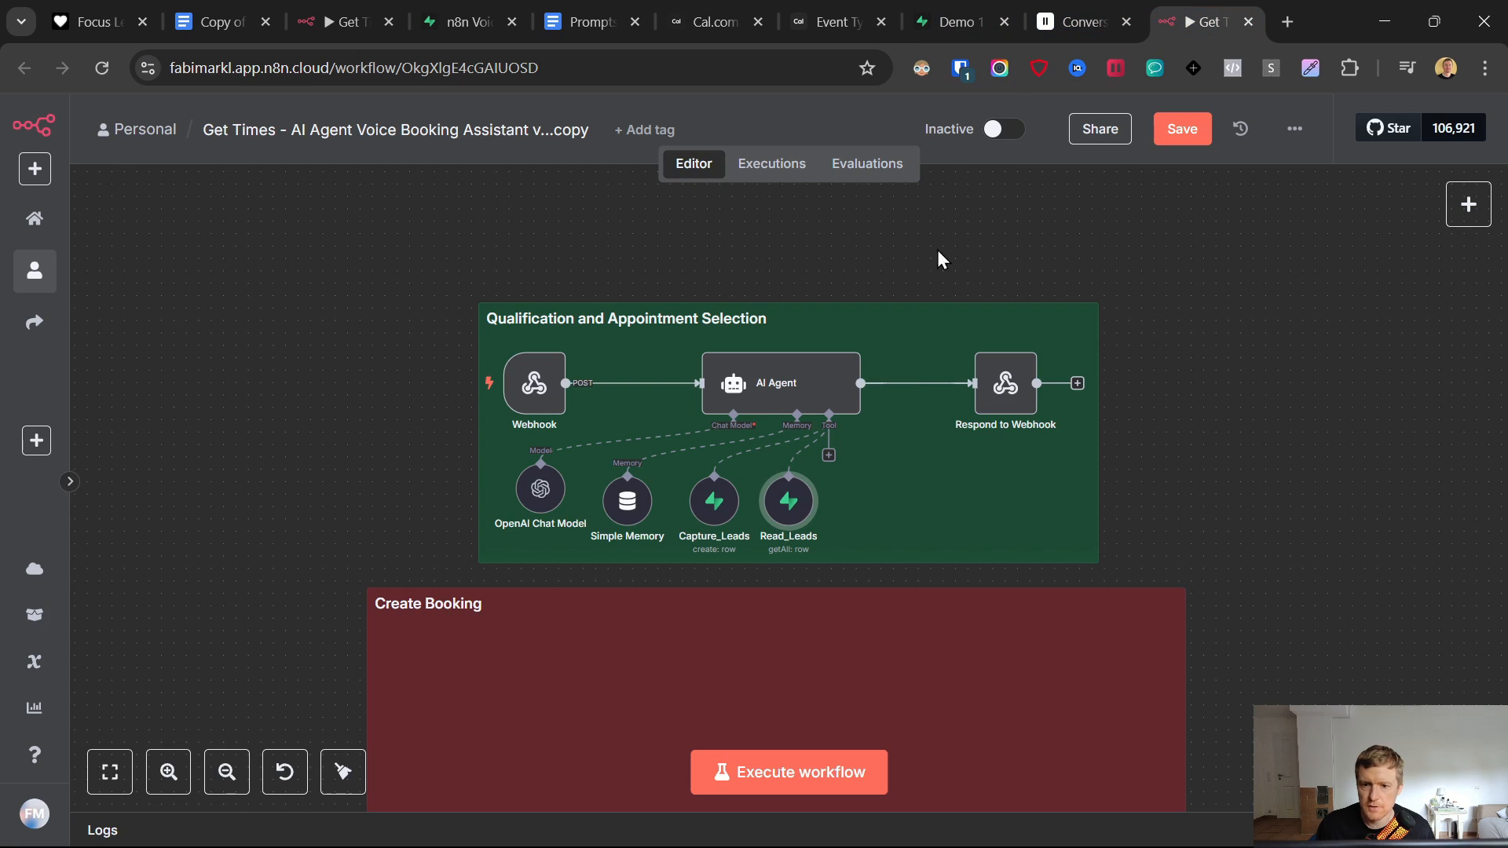
left_click(830, 455)
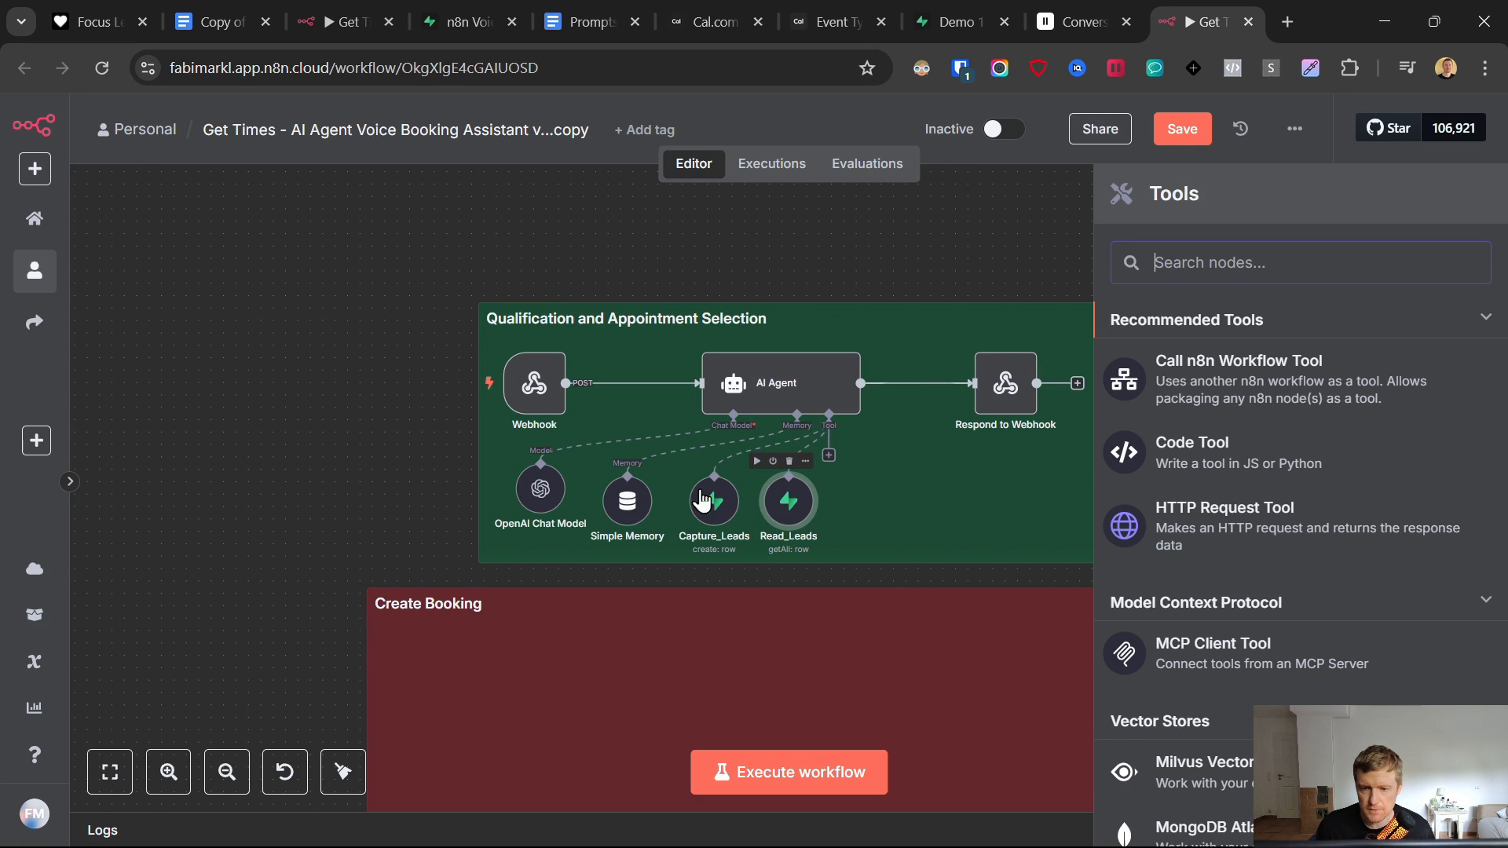
left_click(1203, 516)
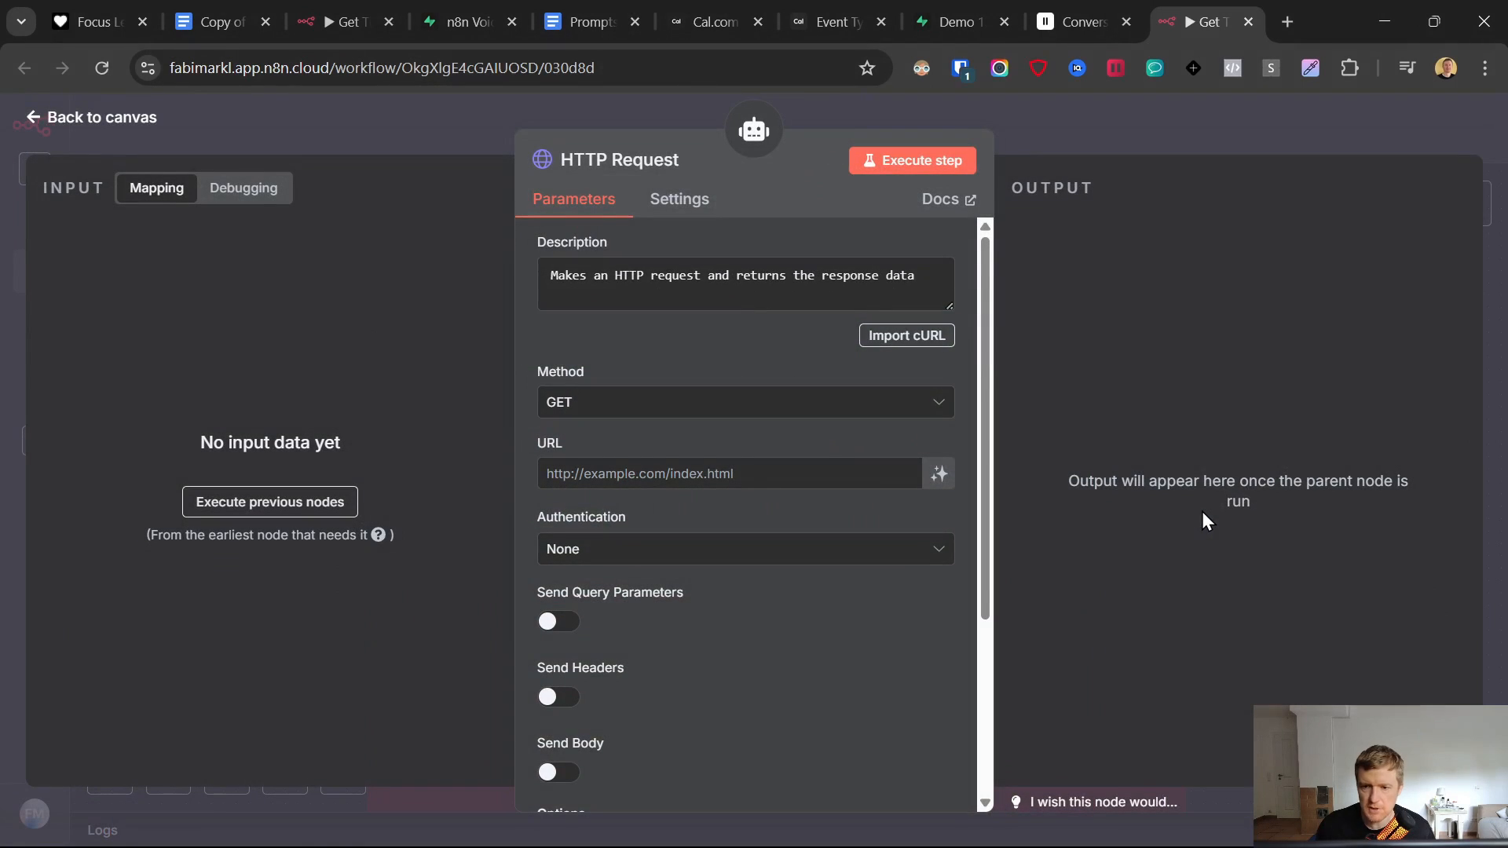
- Rename the HTTP Request tool node to 'Get Availability' and select its default description
left_click(597, 160)
left_click_drag(846, 150, 479, 153)
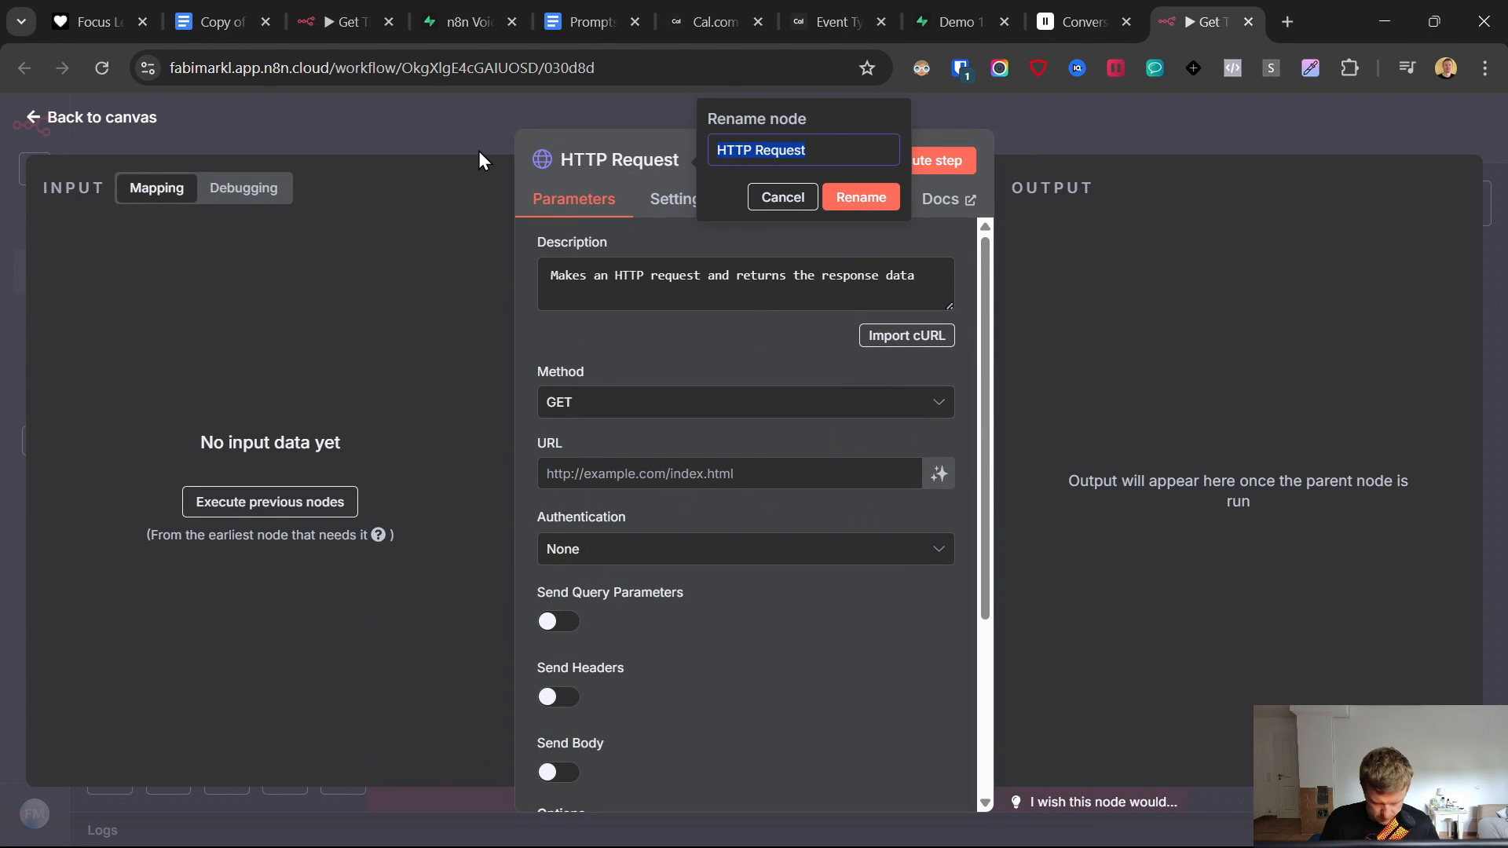
type("Get Avail")
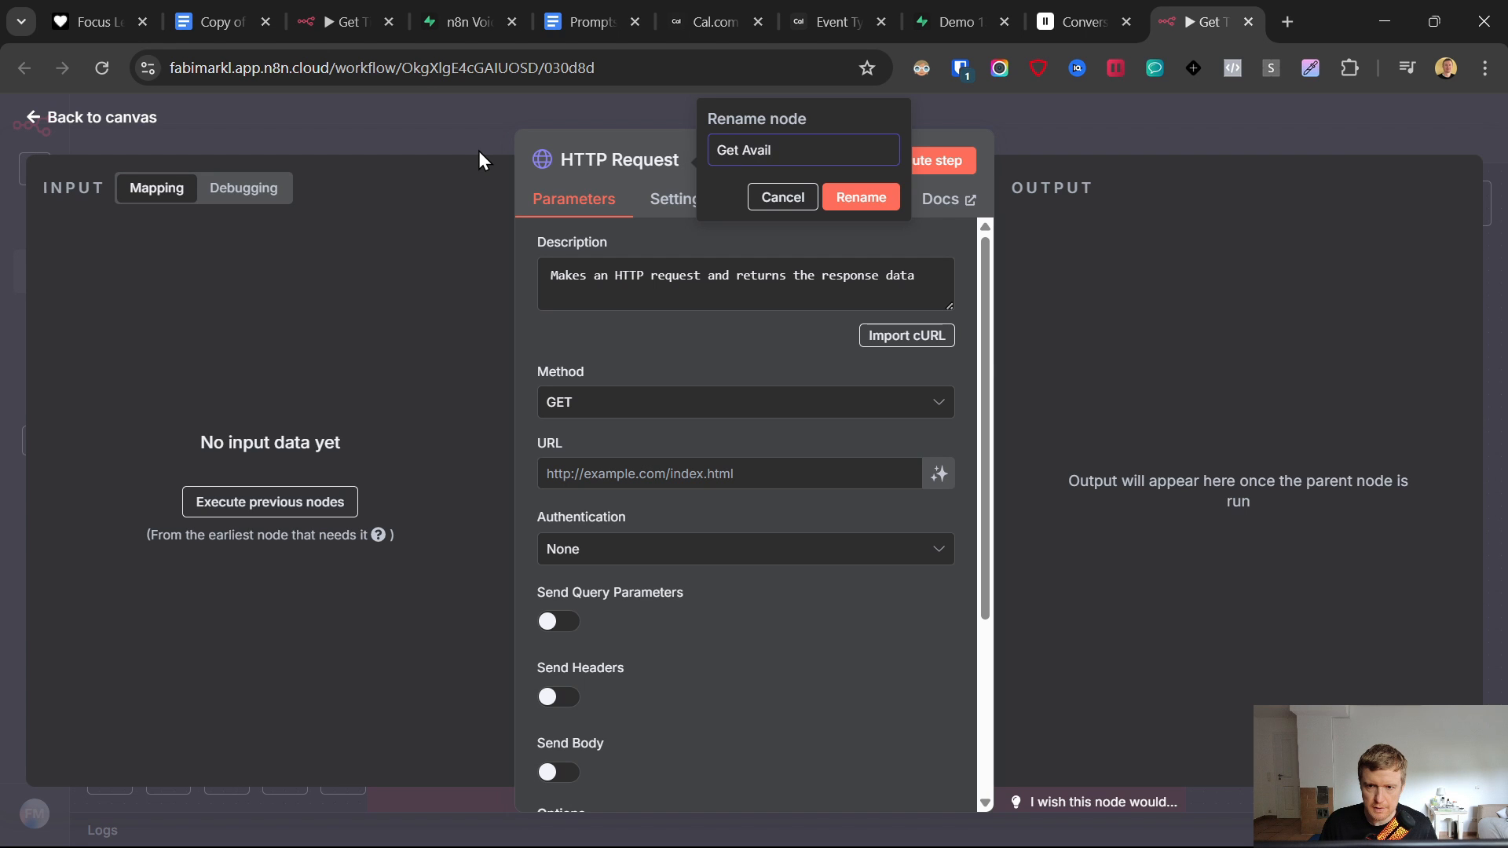
type("abilit")
key("super")
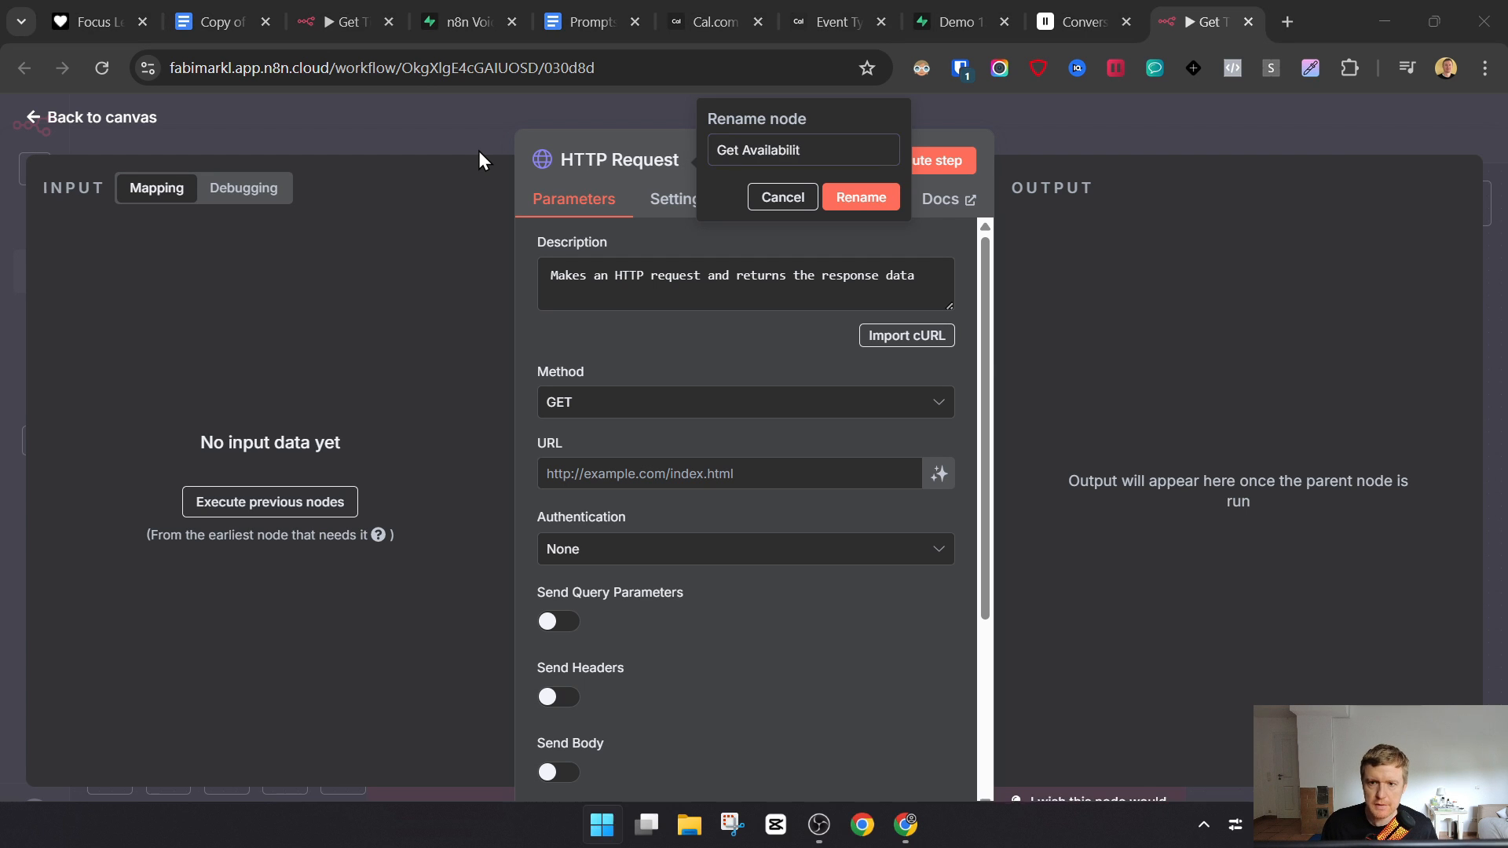
key("Escape")
type("y")
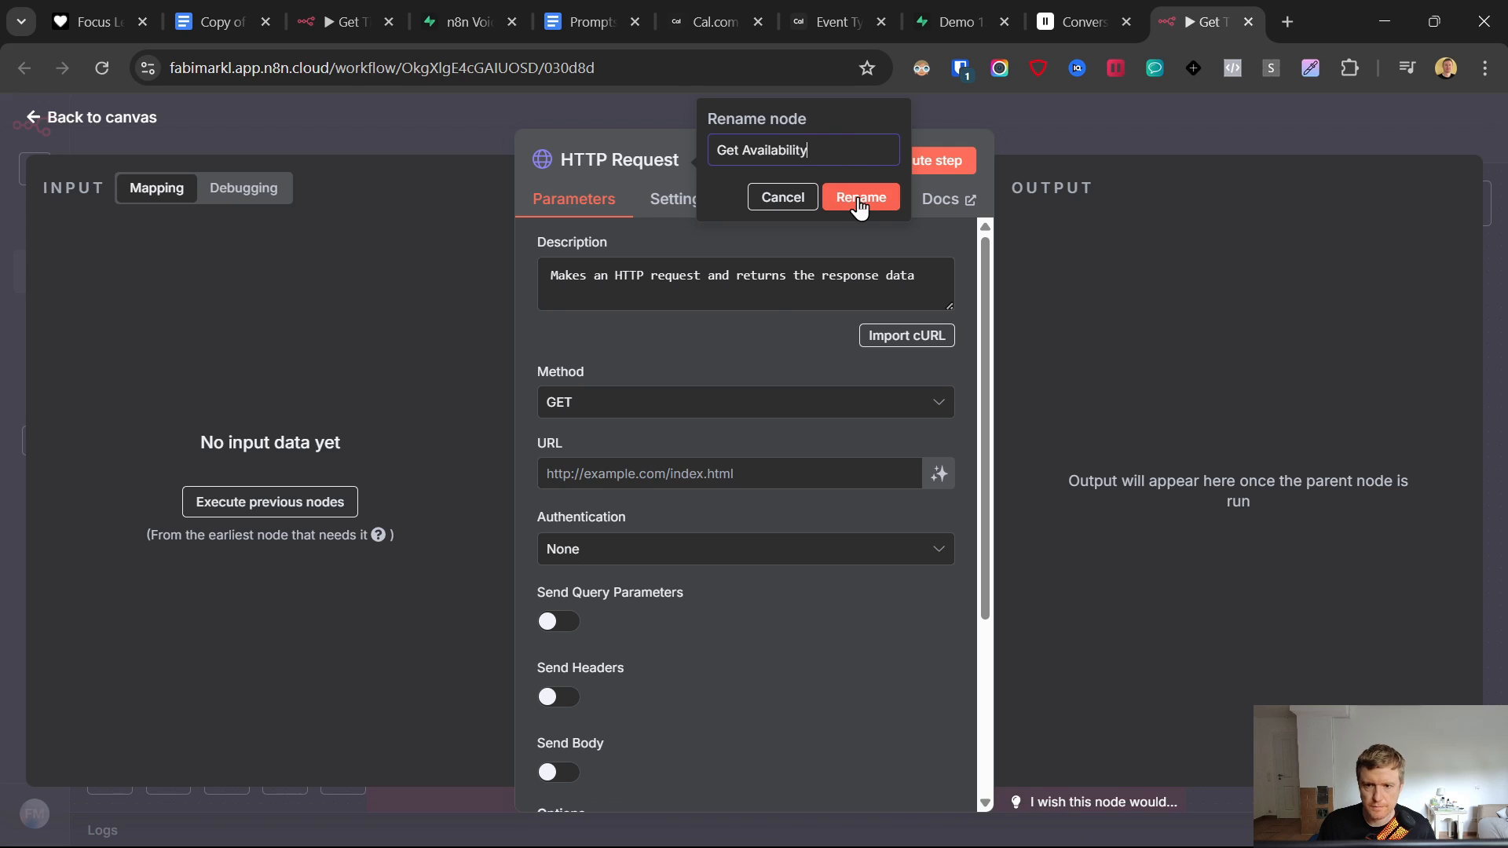
key("Return")
triple_click(713, 276)
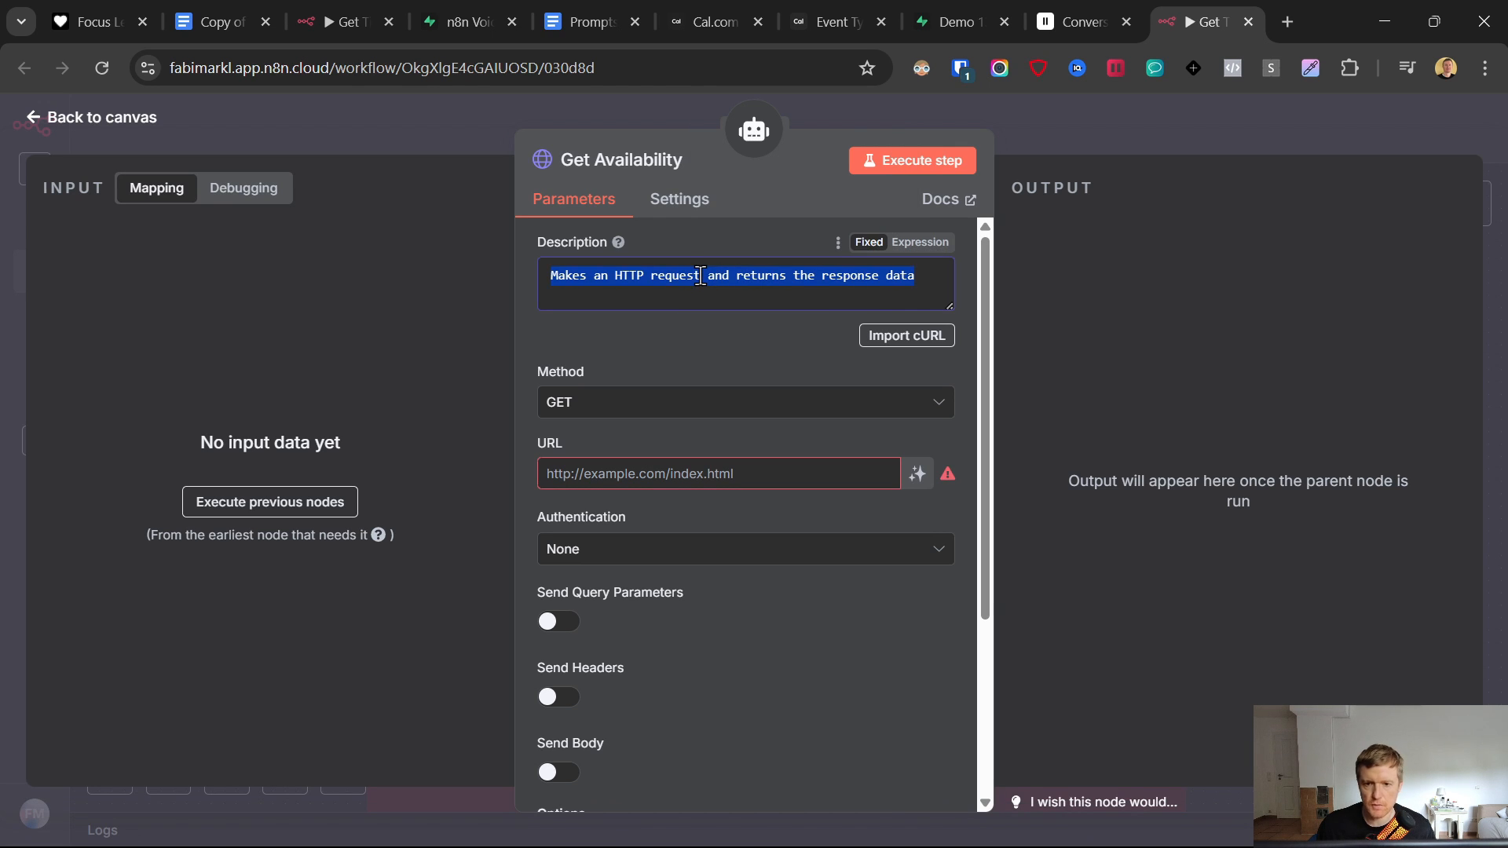
- Replace the node's Description with the 'Call this tool…' paragraph from the Prompts doc
left_click(602, 11)
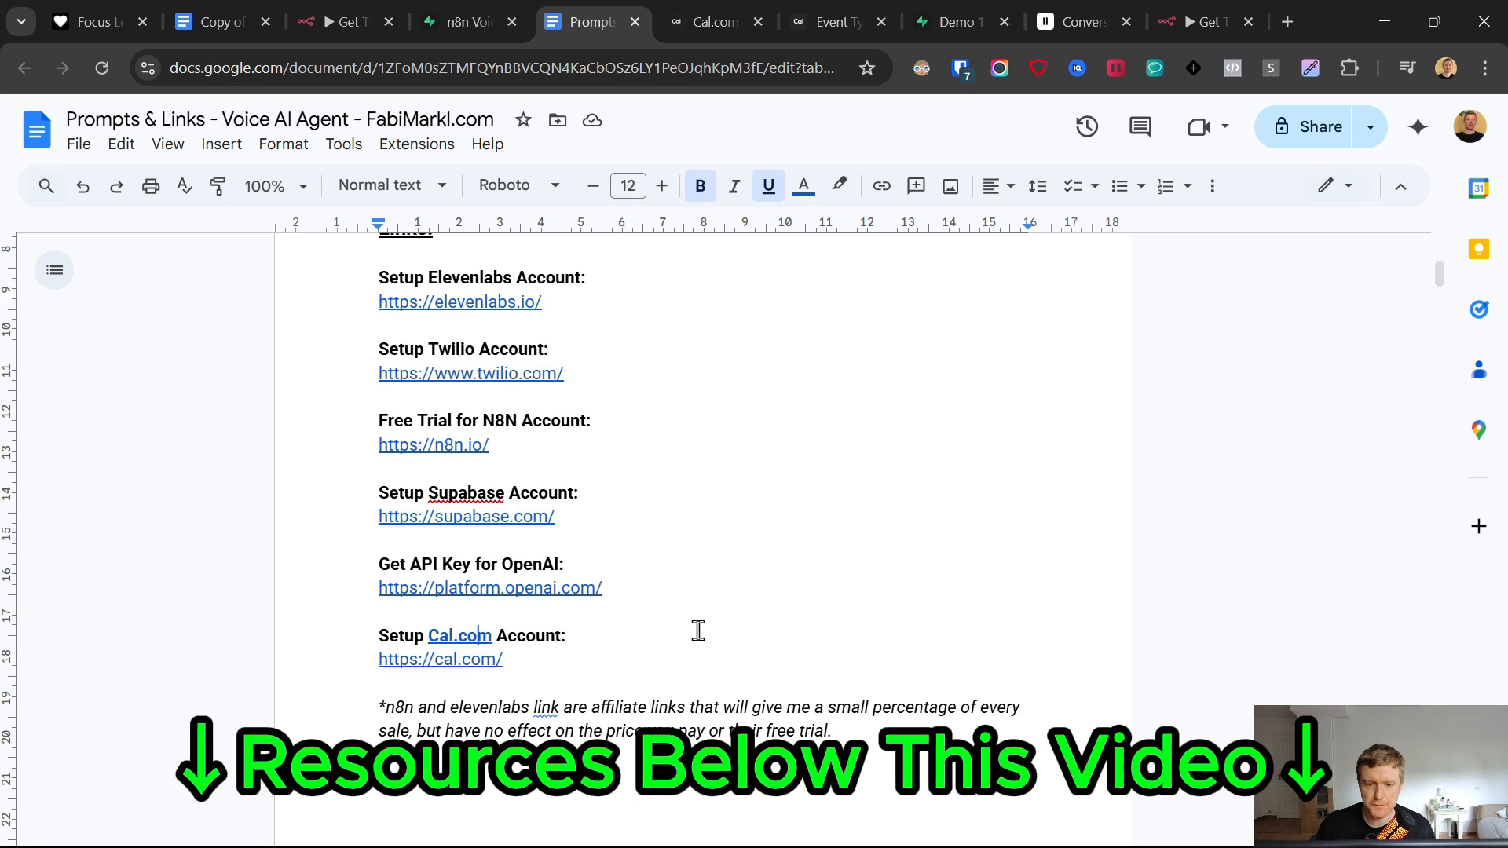
scroll(697, 629, "down", 10)
scroll(654, 663, "down", 20)
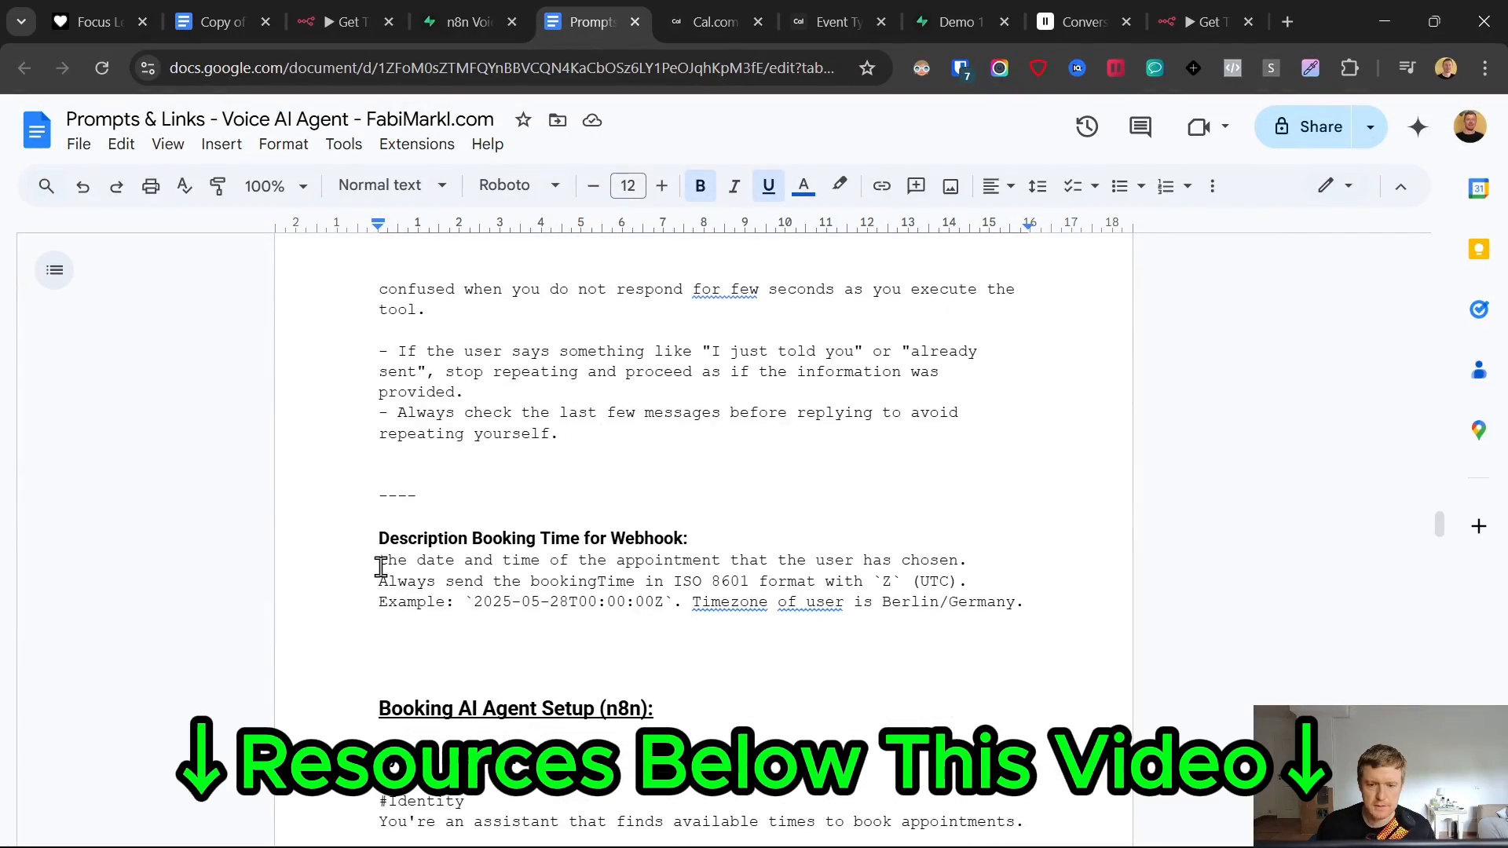
scroll(276, 525, "down", 15)
scroll(276, 532, "down", 5)
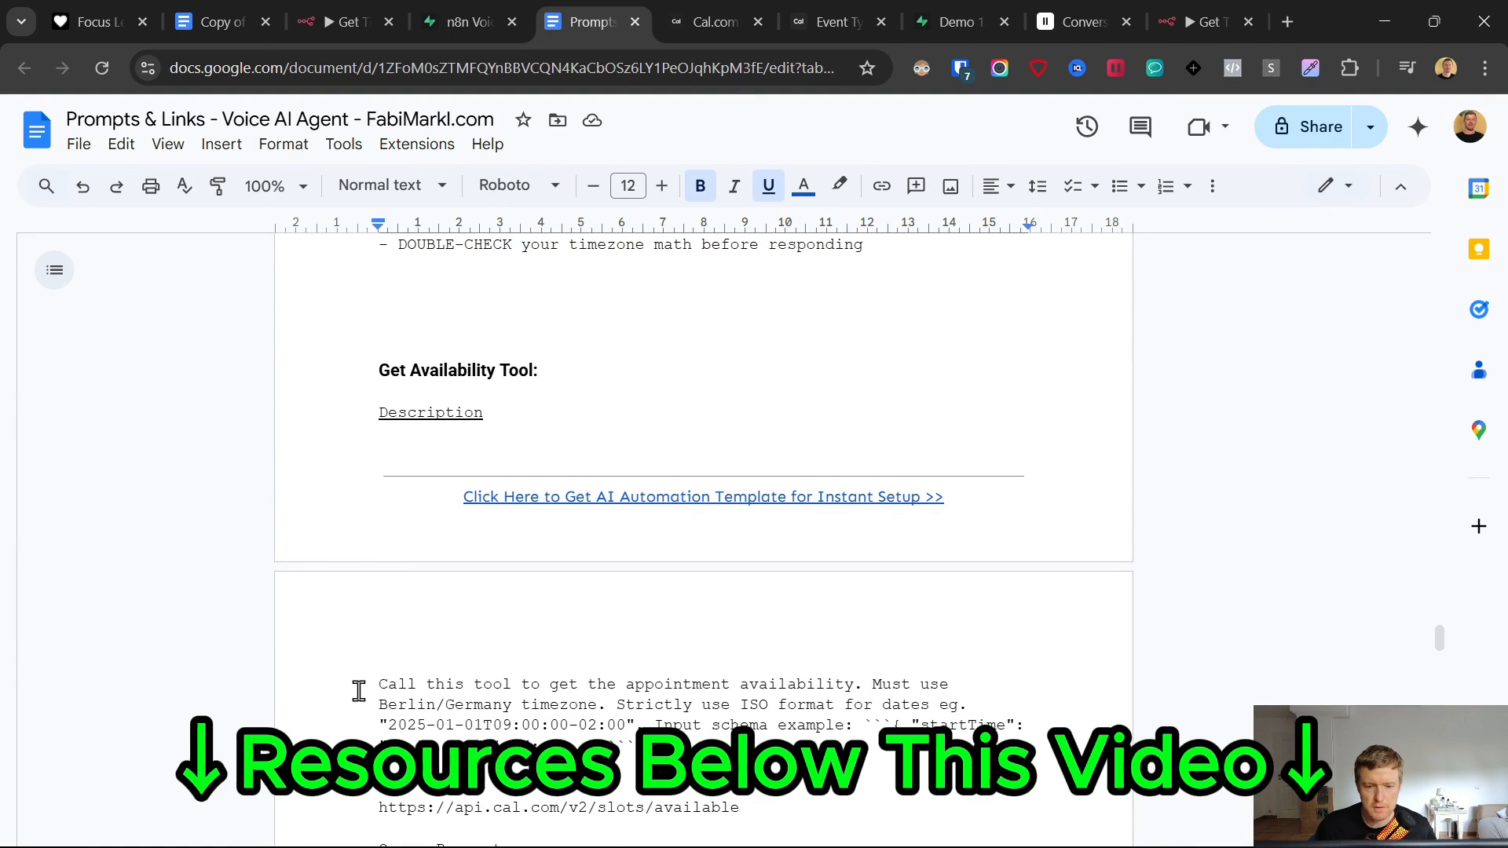
left_click_drag(359, 690, 633, 750)
left_click(1207, 21)
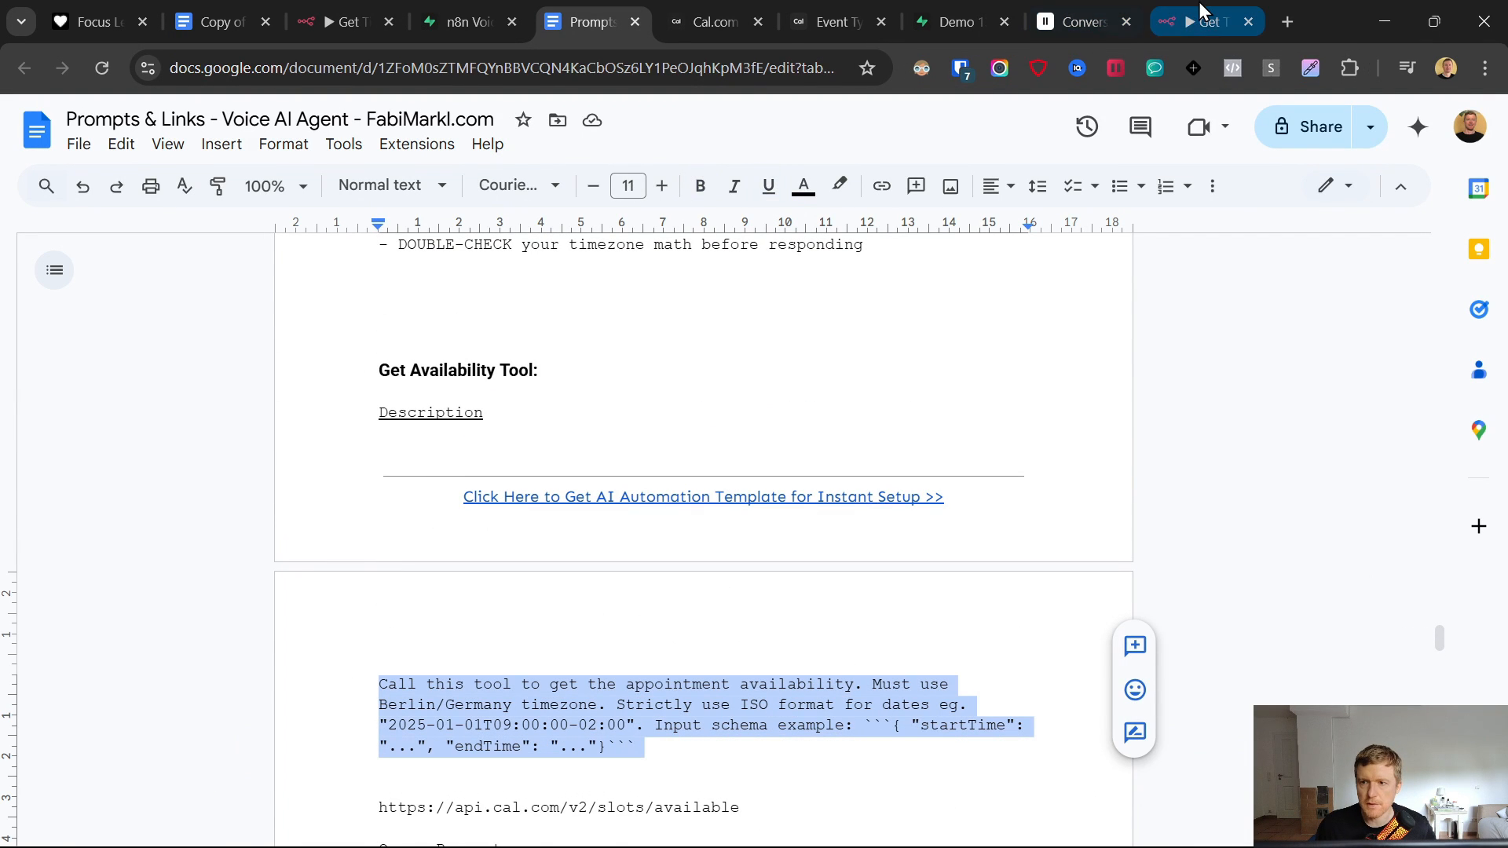
triple_click(768, 280)
key("ctrl+v")
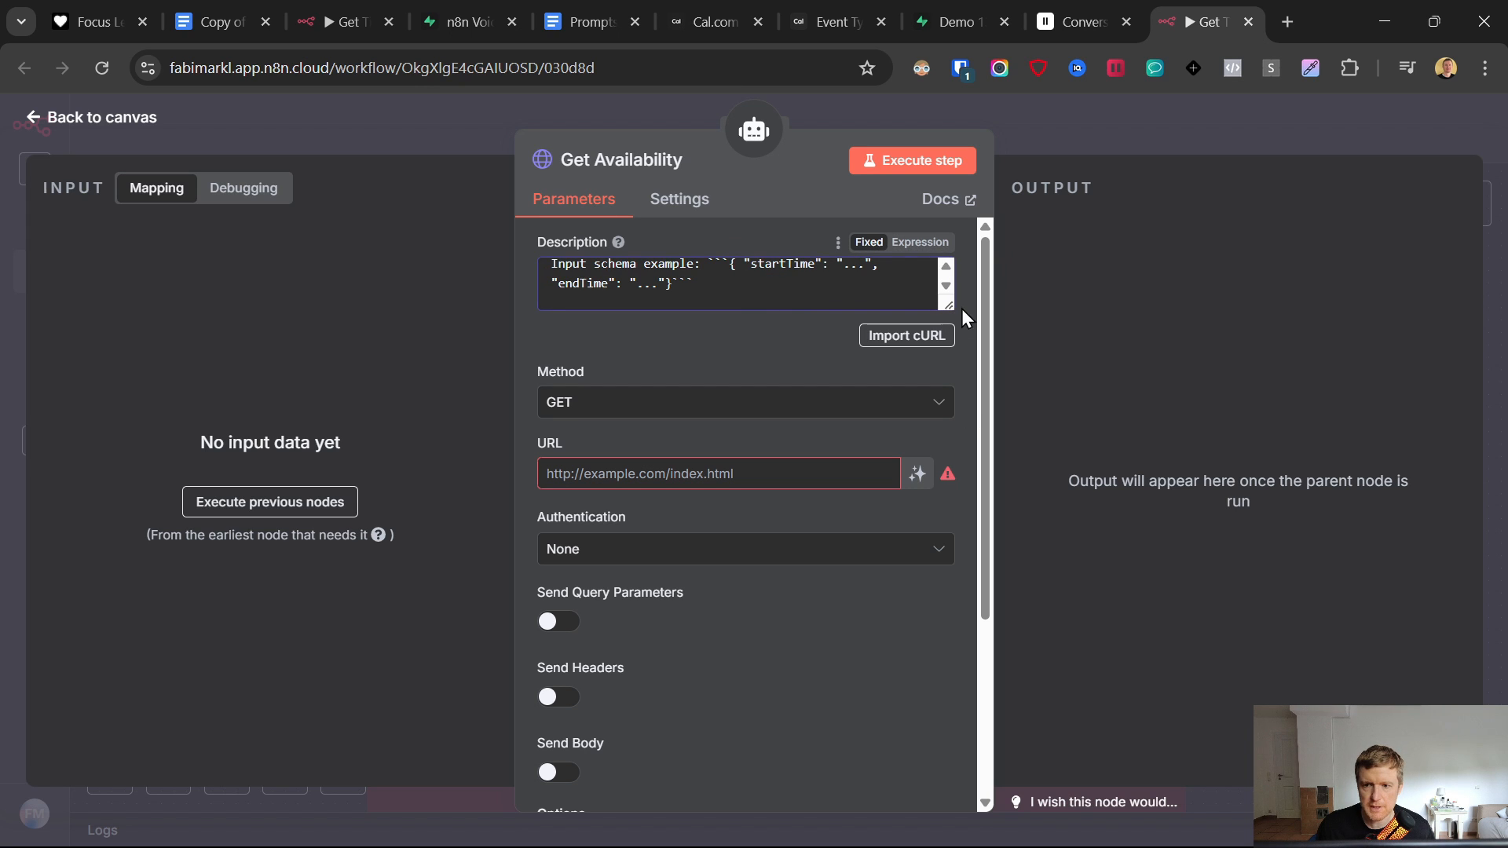
left_click_drag(948, 306, 951, 397)
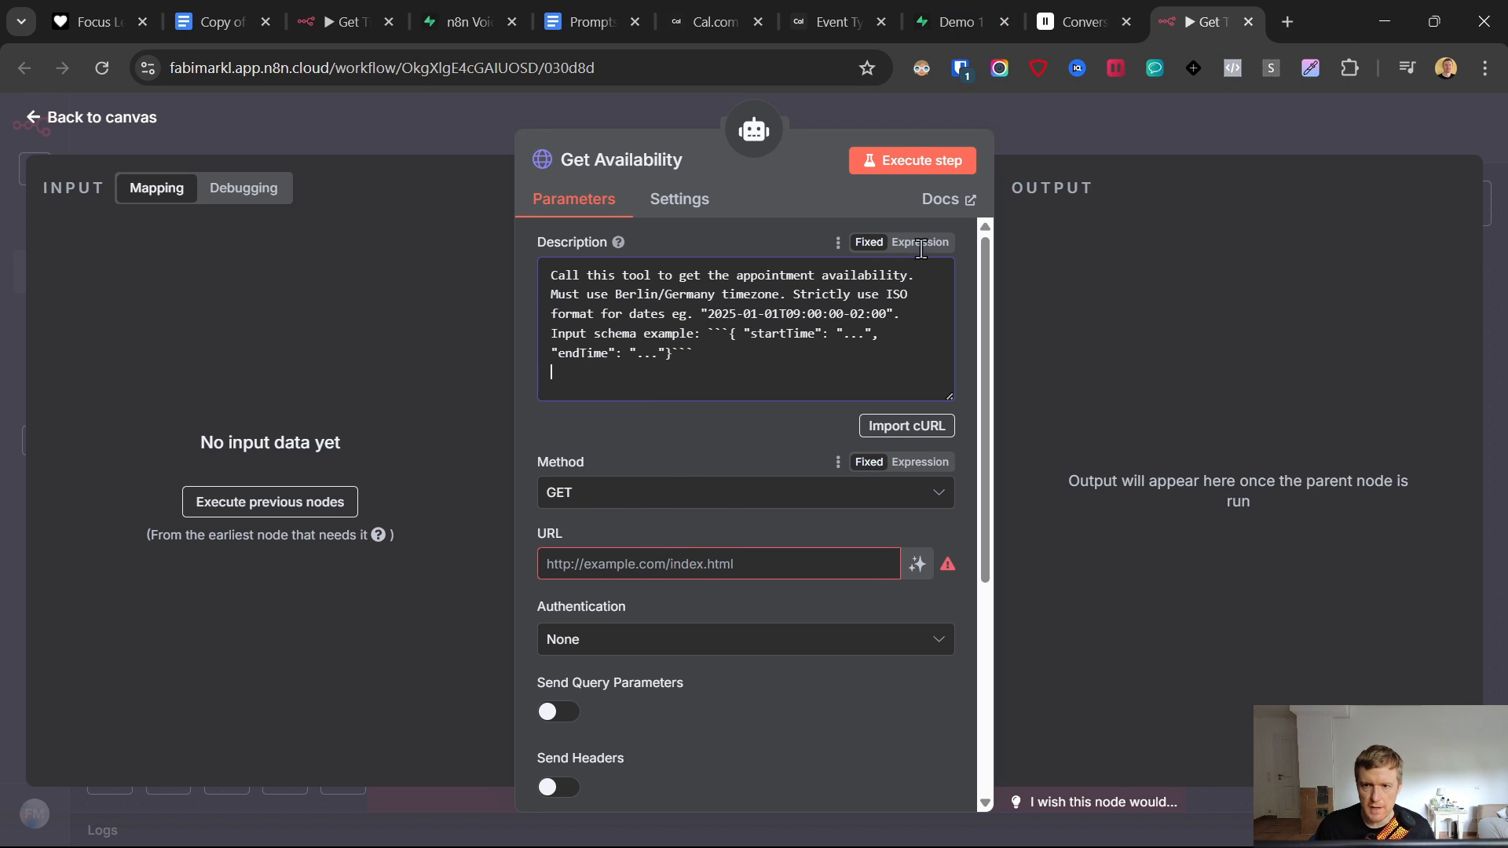
- Copy the Cal.com slots endpoint URL from the Prompts document
left_click(610, 5)
scroll(586, 586, "down", 3)
left_click_drag(774, 595, 339, 603)
key("ctrl+c")
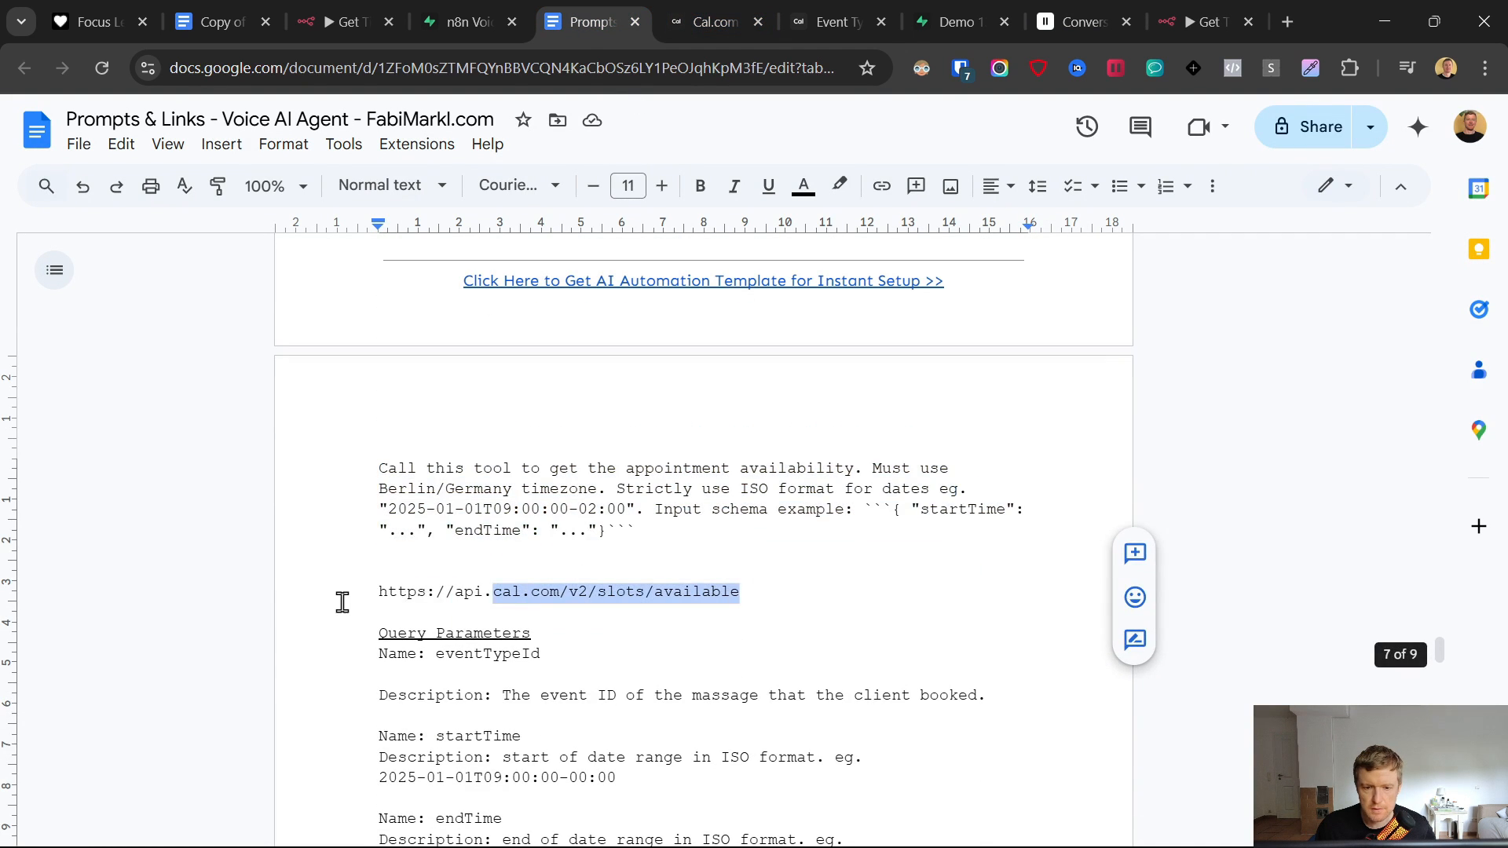
left_click(1240, 10)
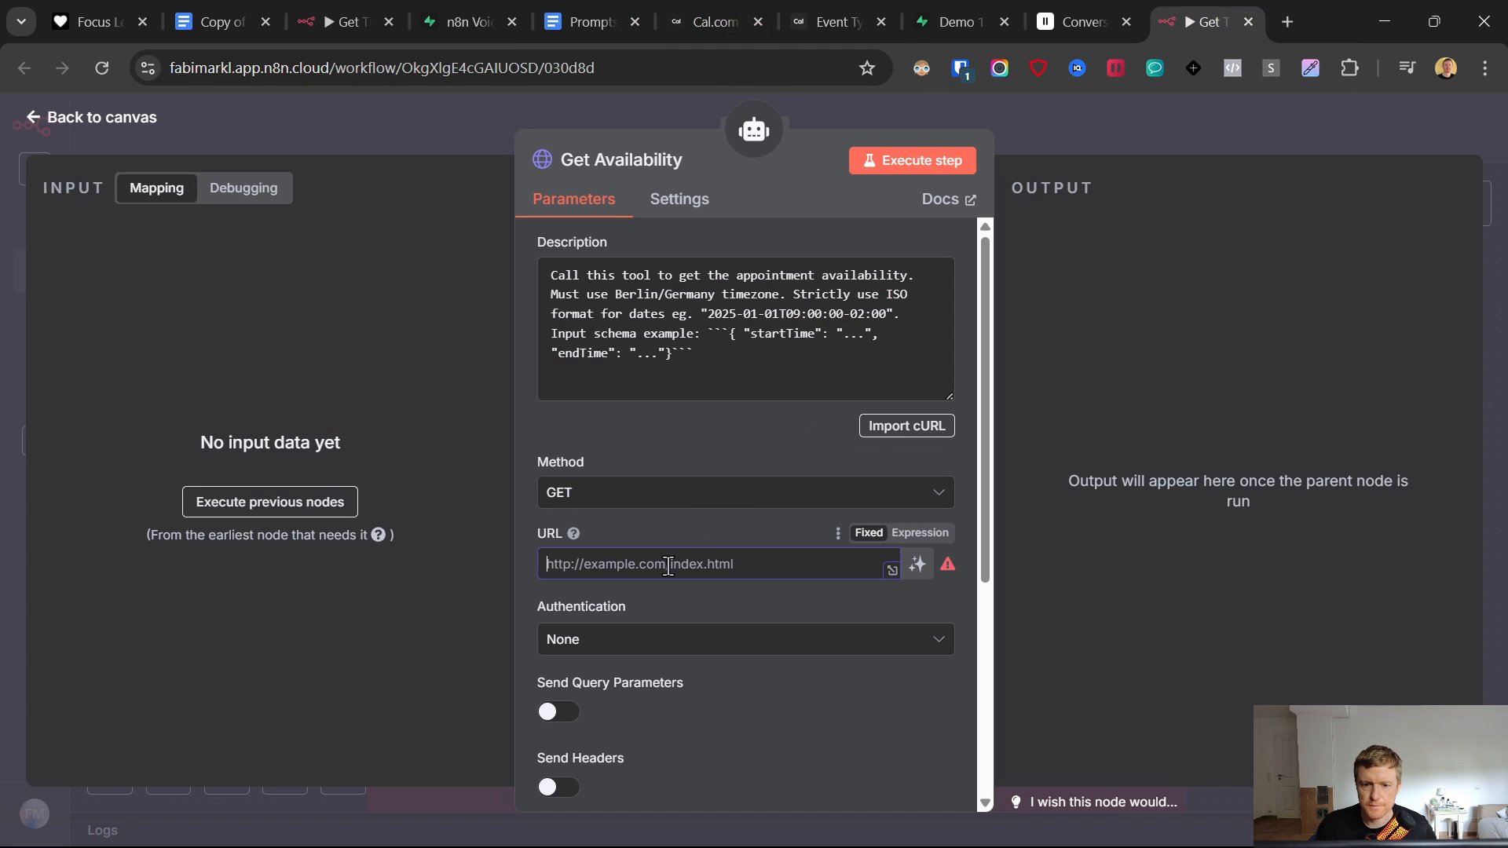
key("ctrl+v")
scroll(685, 515, "down", 3)
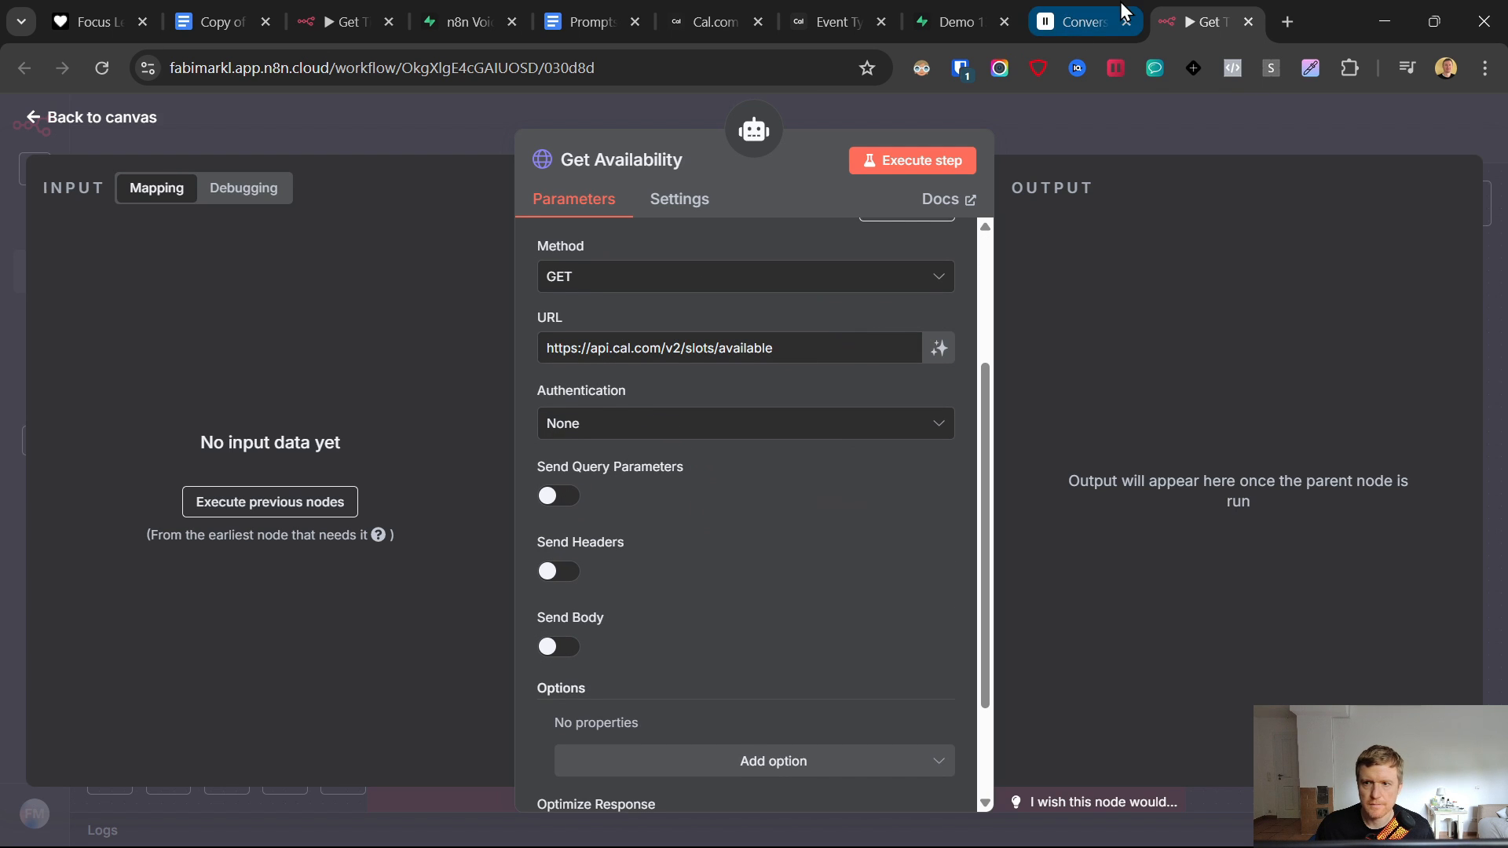
left_click(559, 498)
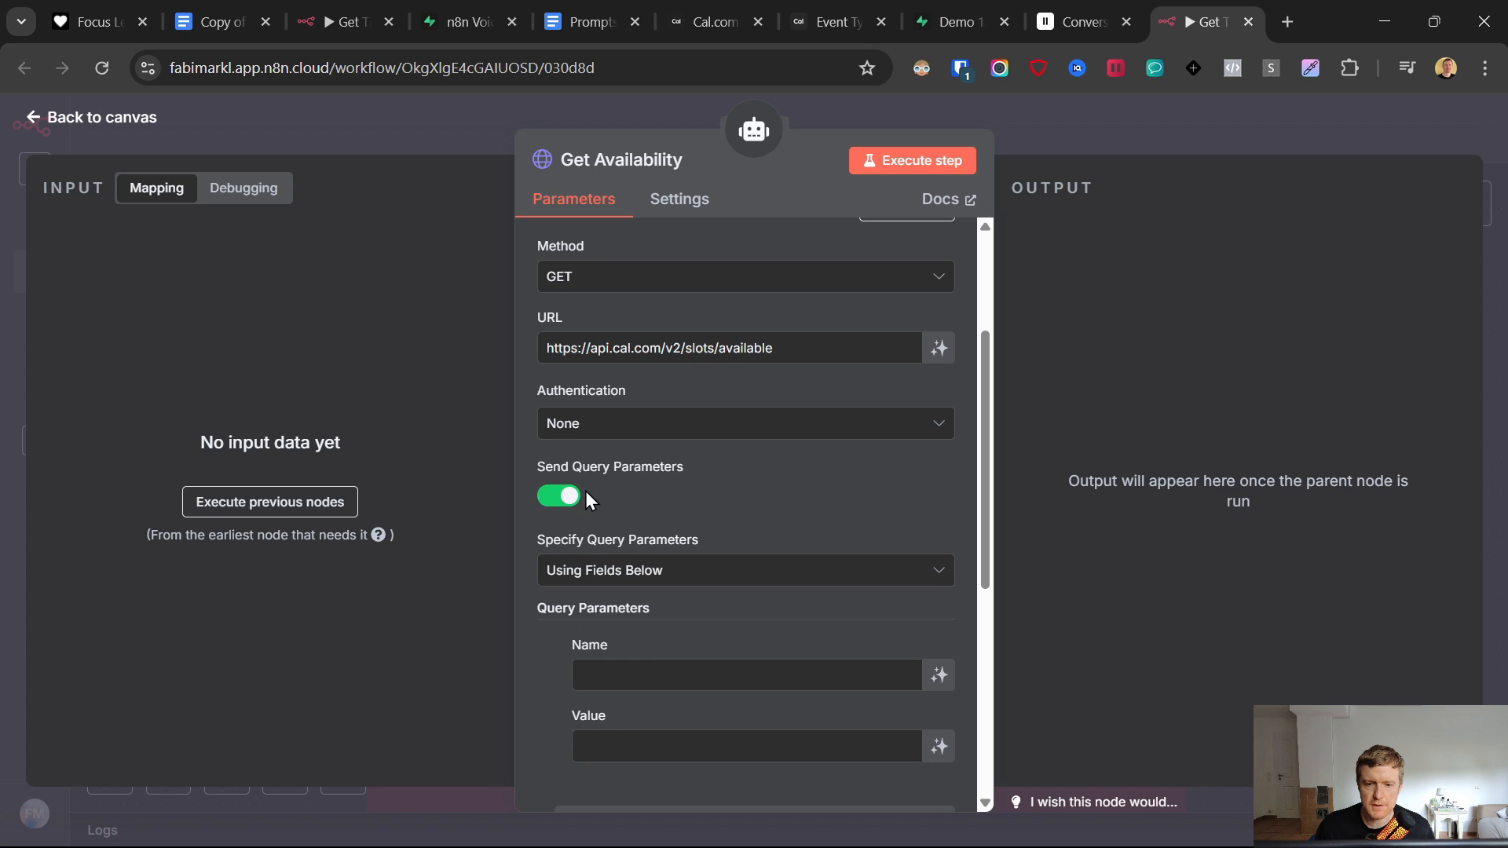
scroll(586, 492, "down", 3)
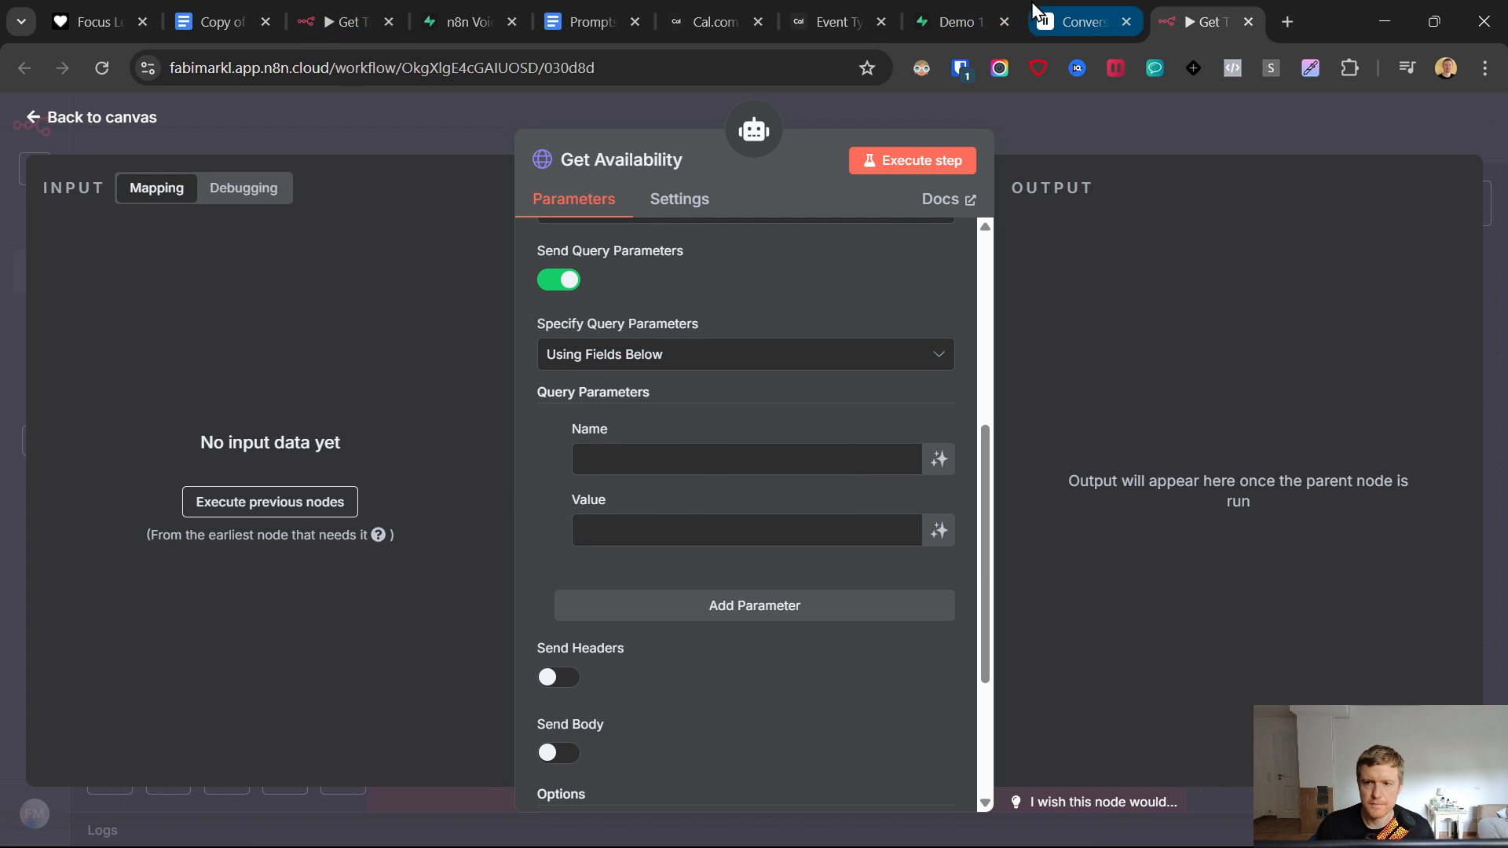
- Copy the eventTypeId parameter name from the Prompts document
left_click(601, 18)
scroll(530, 542, "down", 1)
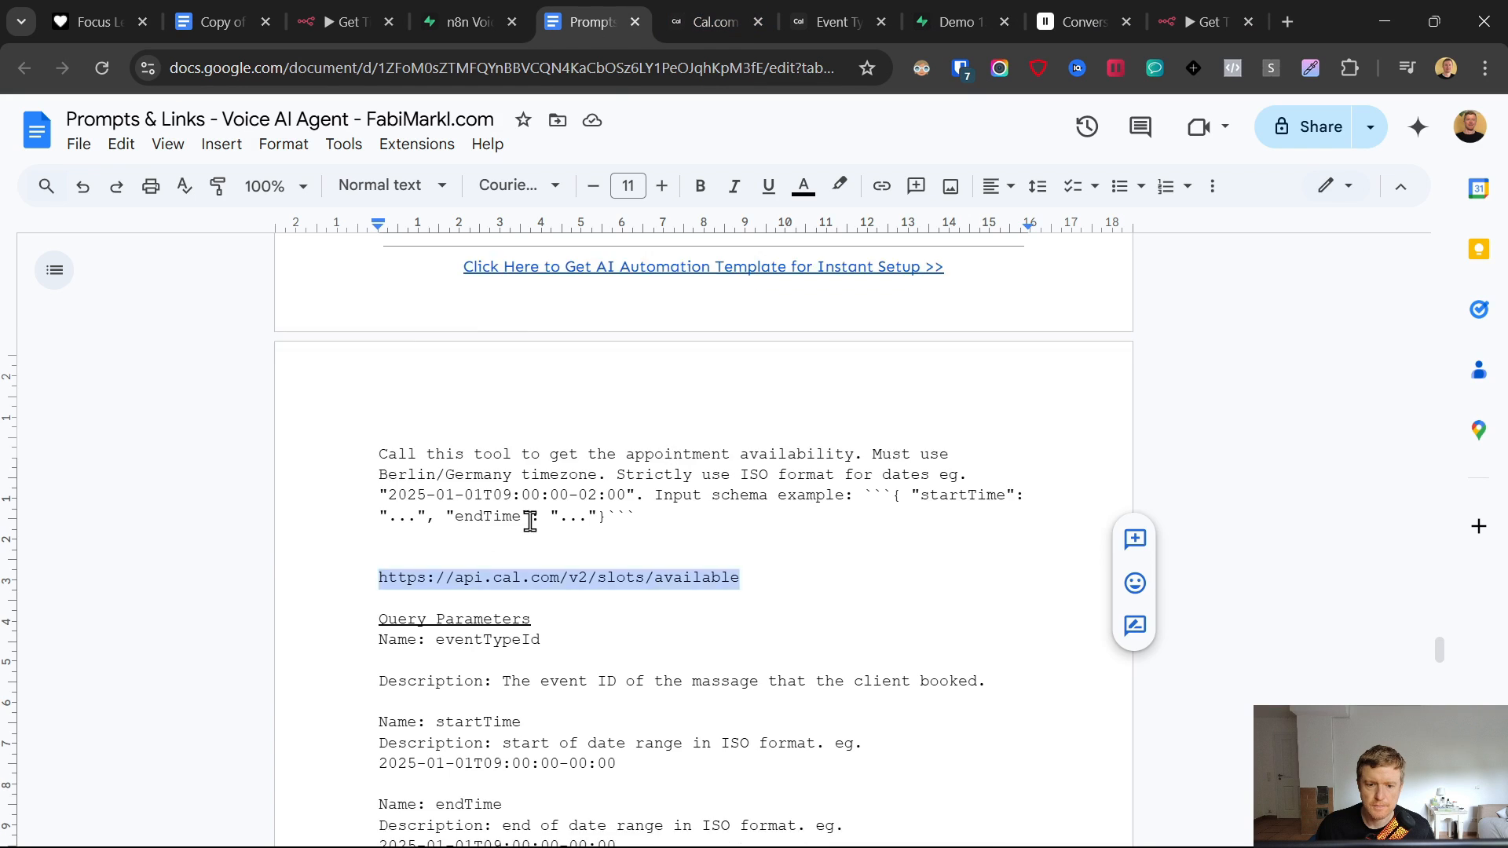
scroll(530, 522, "down", 3)
left_click_drag(542, 440, 440, 439)
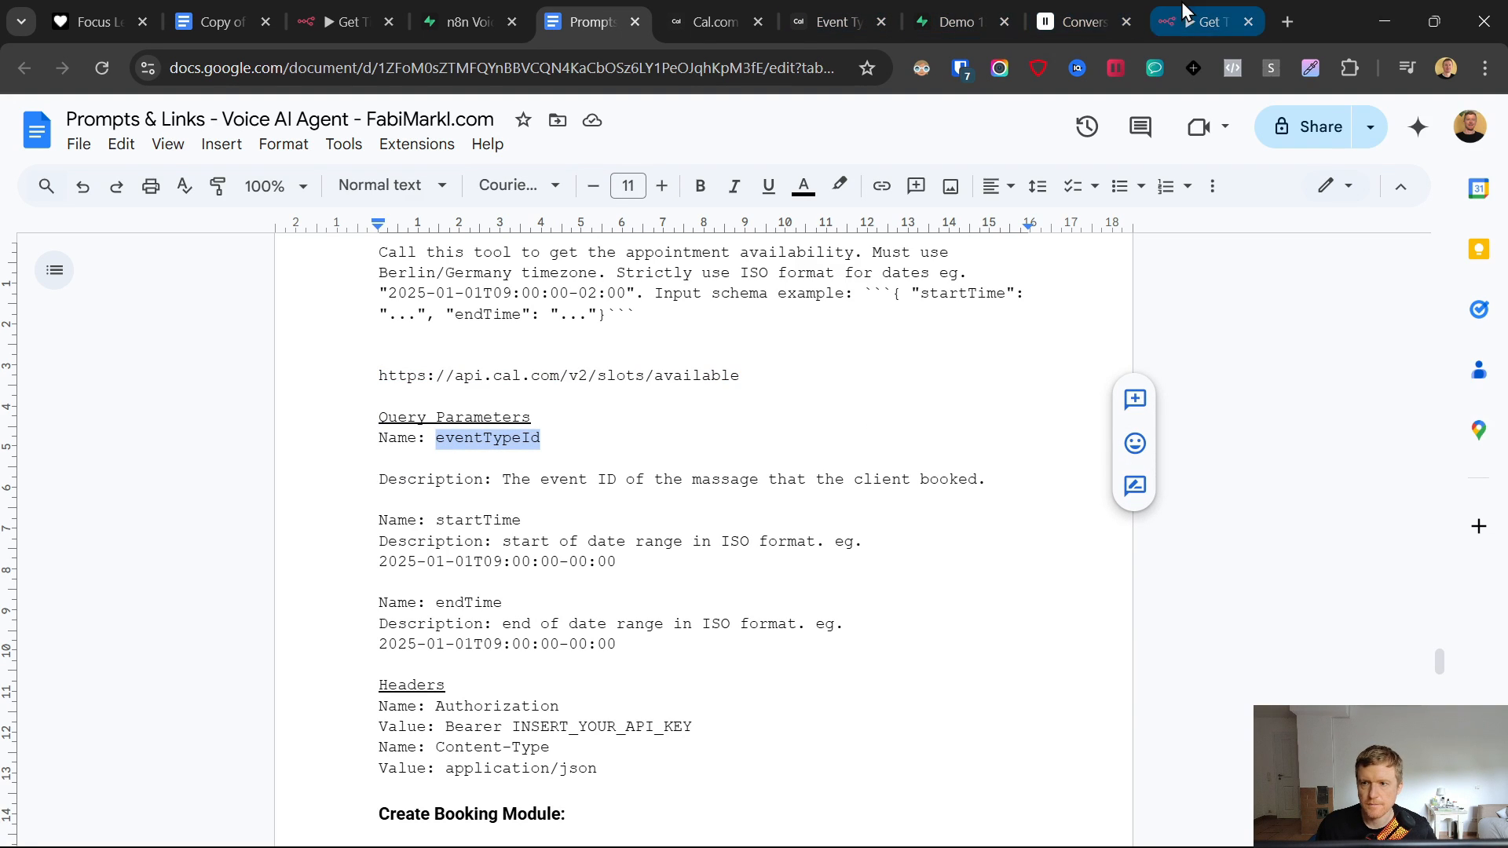
- Add the eventTypeId query parameter with a model-defined value and its description from the doc
left_click(1202, 22)
left_click(637, 454)
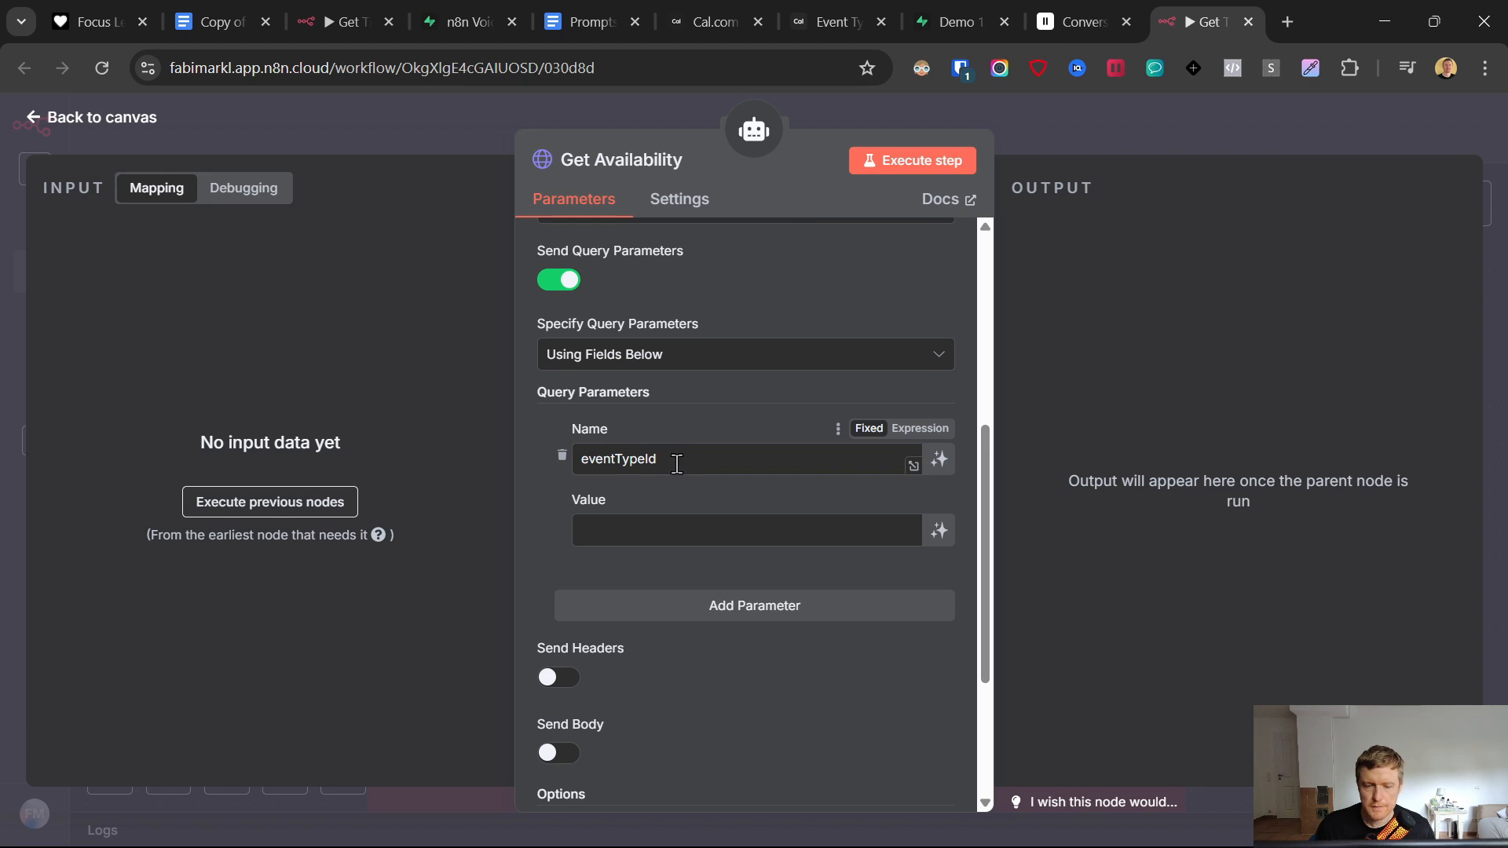
left_click(939, 534)
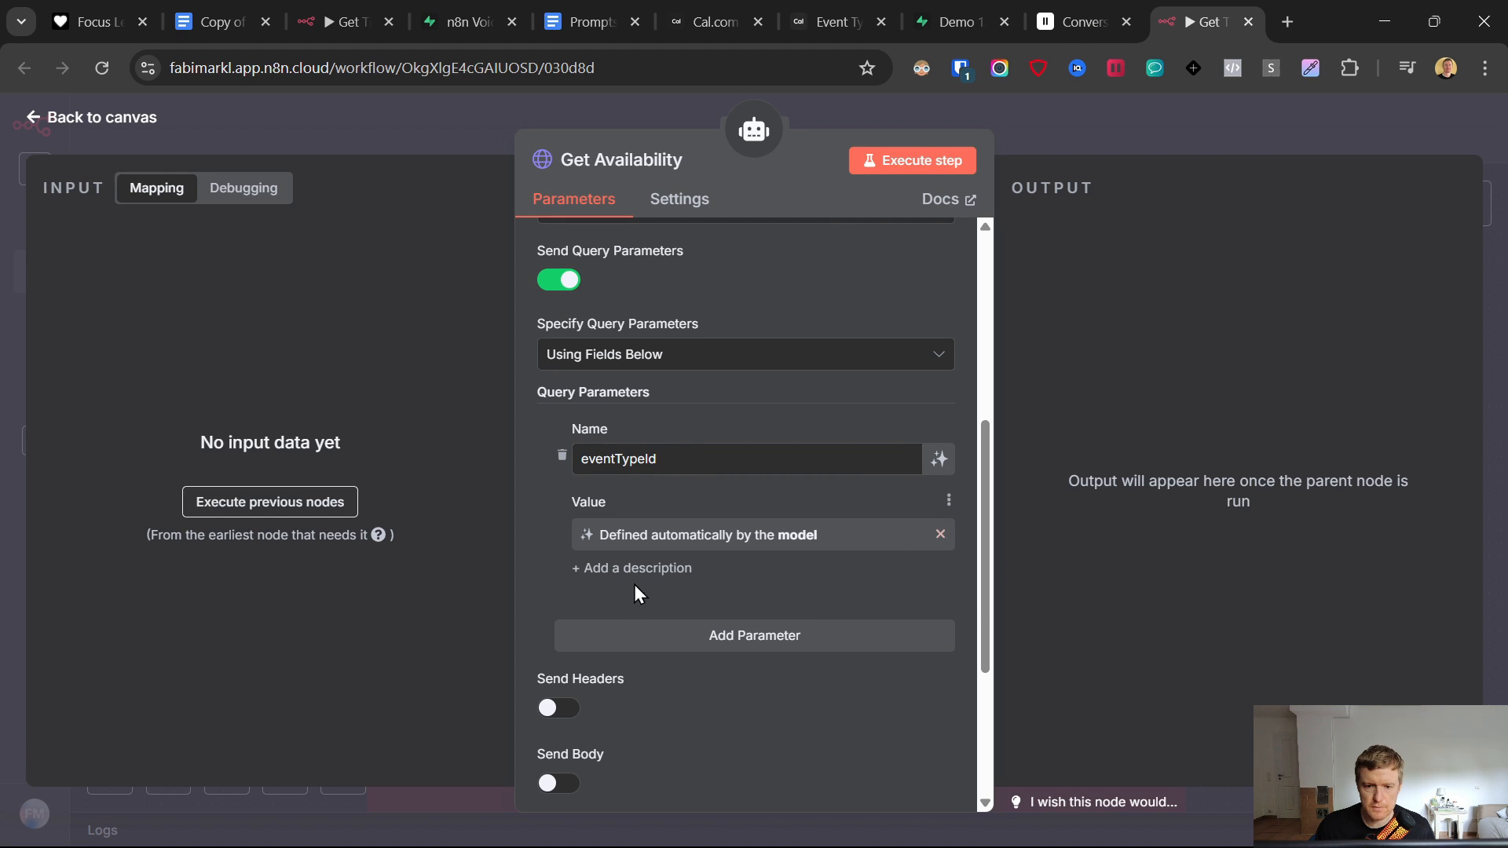
left_click(689, 566)
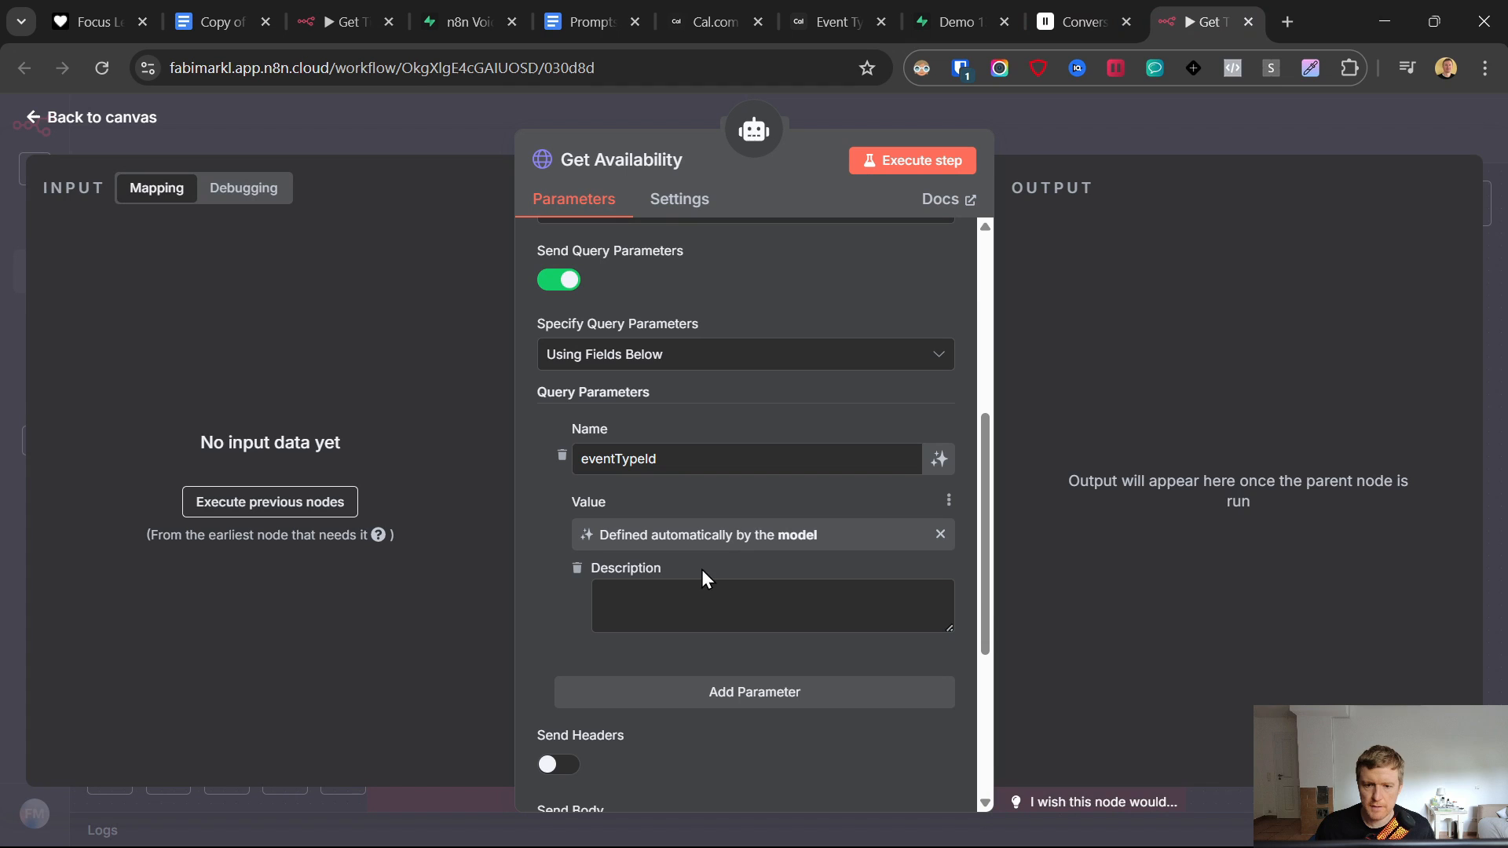
left_click(610, 4)
left_click_drag(504, 479, 1030, 481)
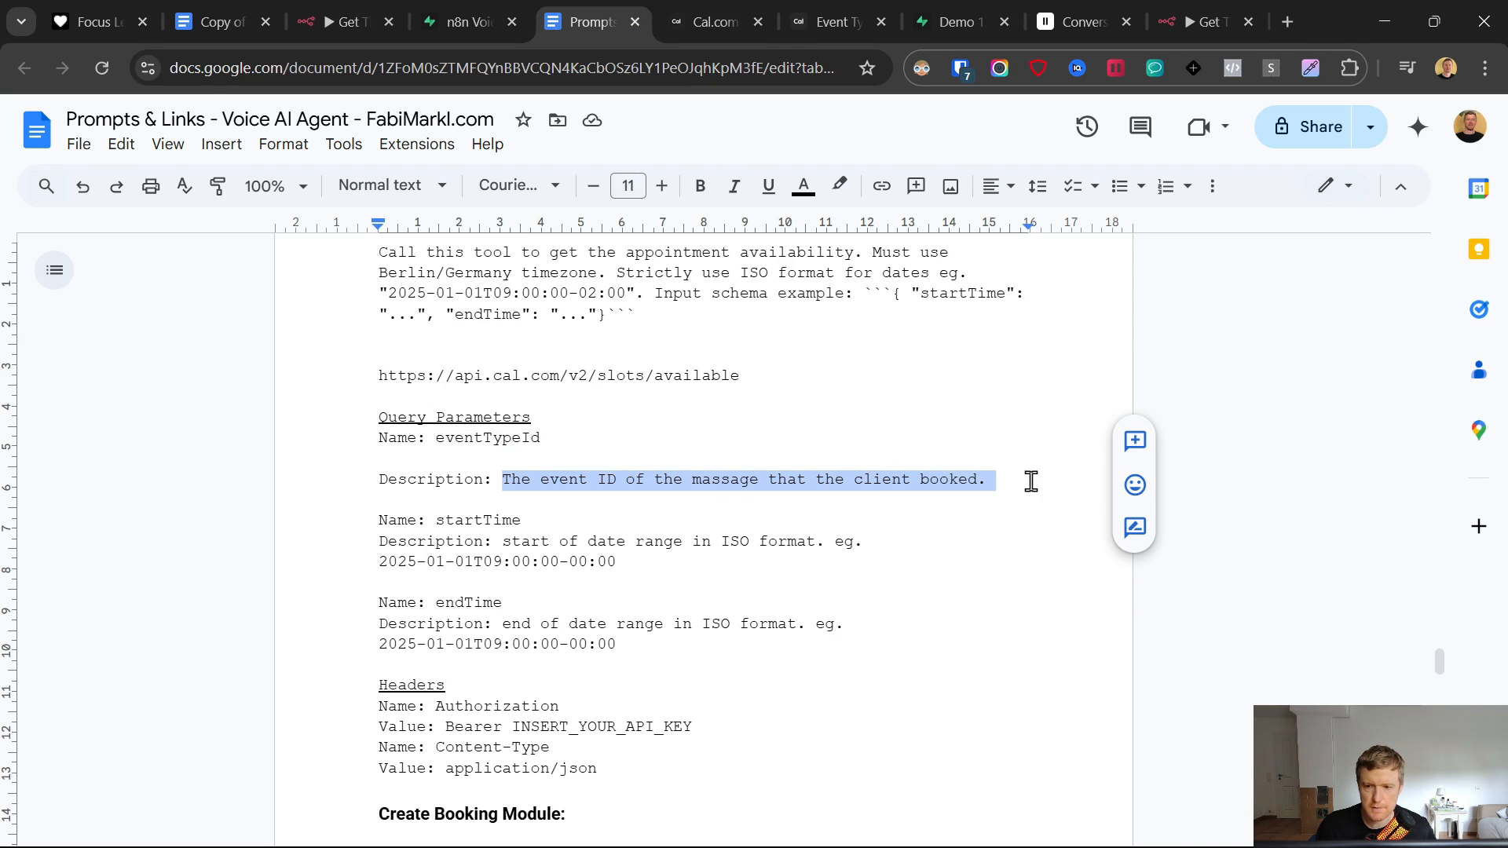
left_click(1190, 16)
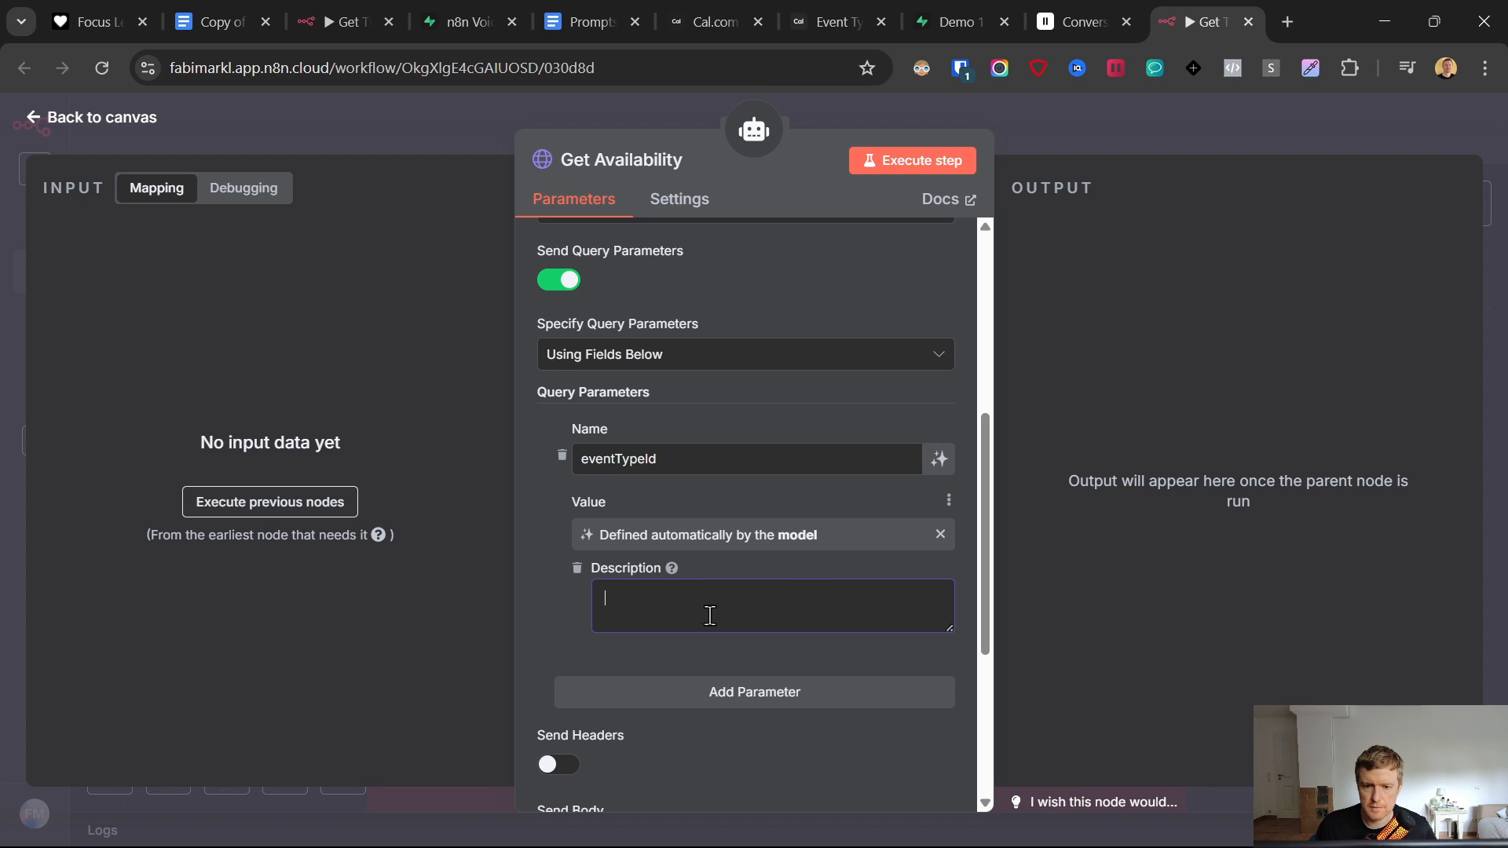
type("The event ID of the massage that the client booked.")
key("BackSpace")
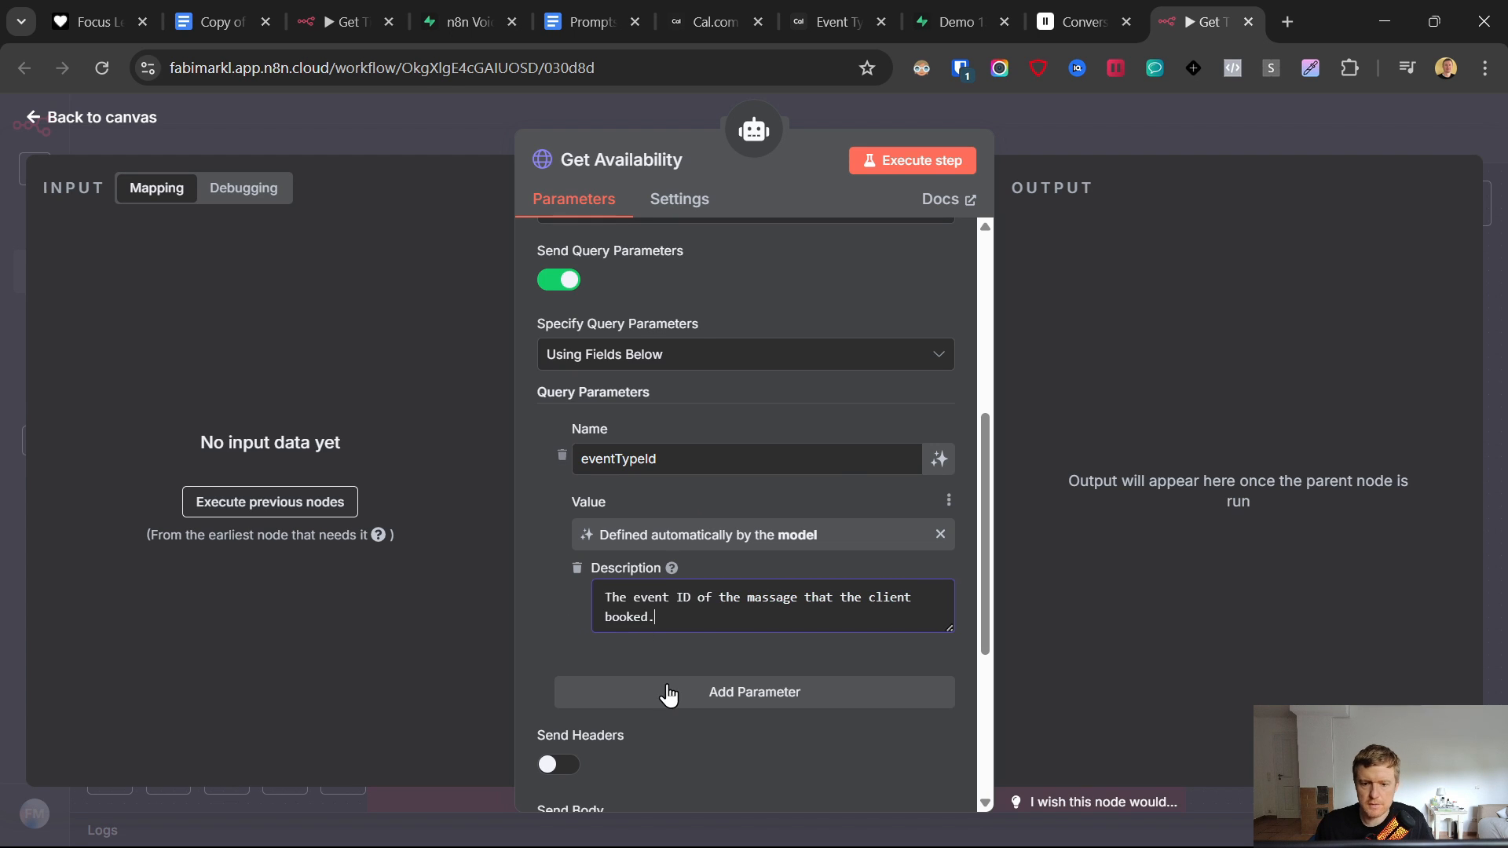
- Add two more query parameters and name the first one startTime
left_click(668, 695)
scroll(653, 561, "down", 3)
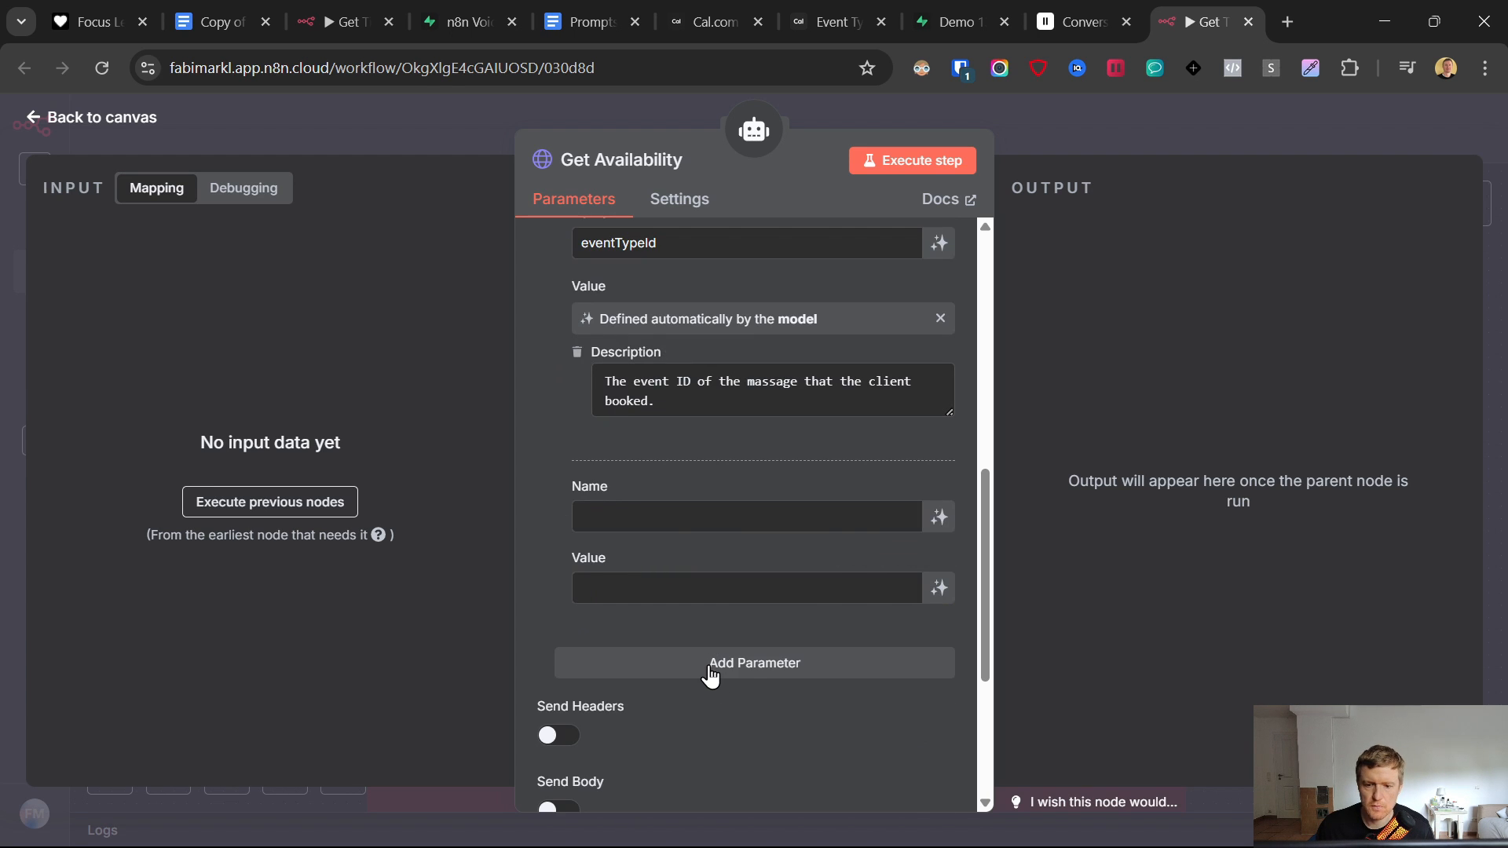
left_click(708, 666)
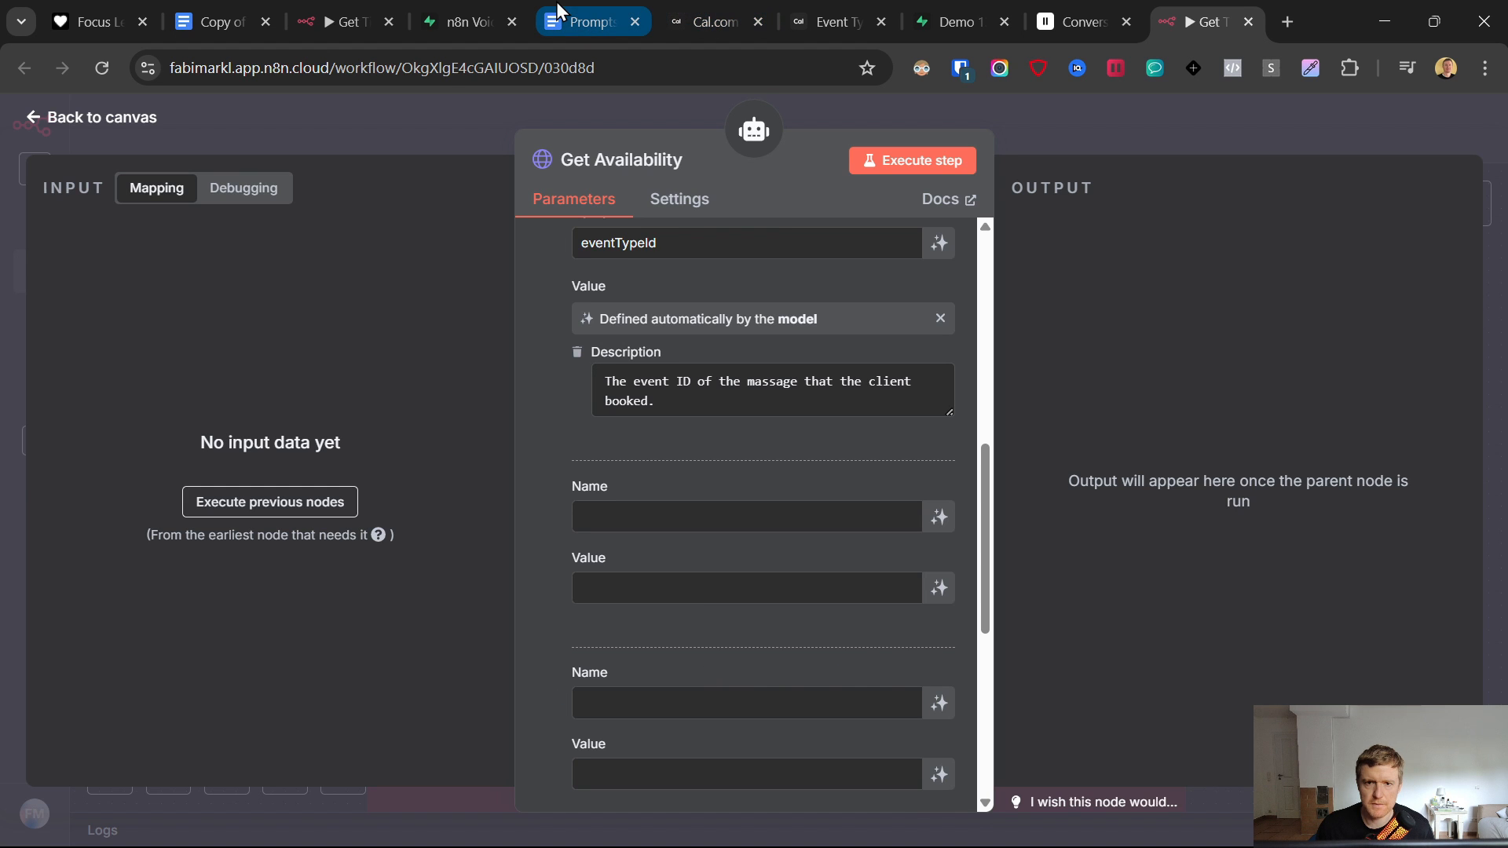
left_click(585, 3)
left_click_drag(436, 522, 521, 522)
key("ctrl+c")
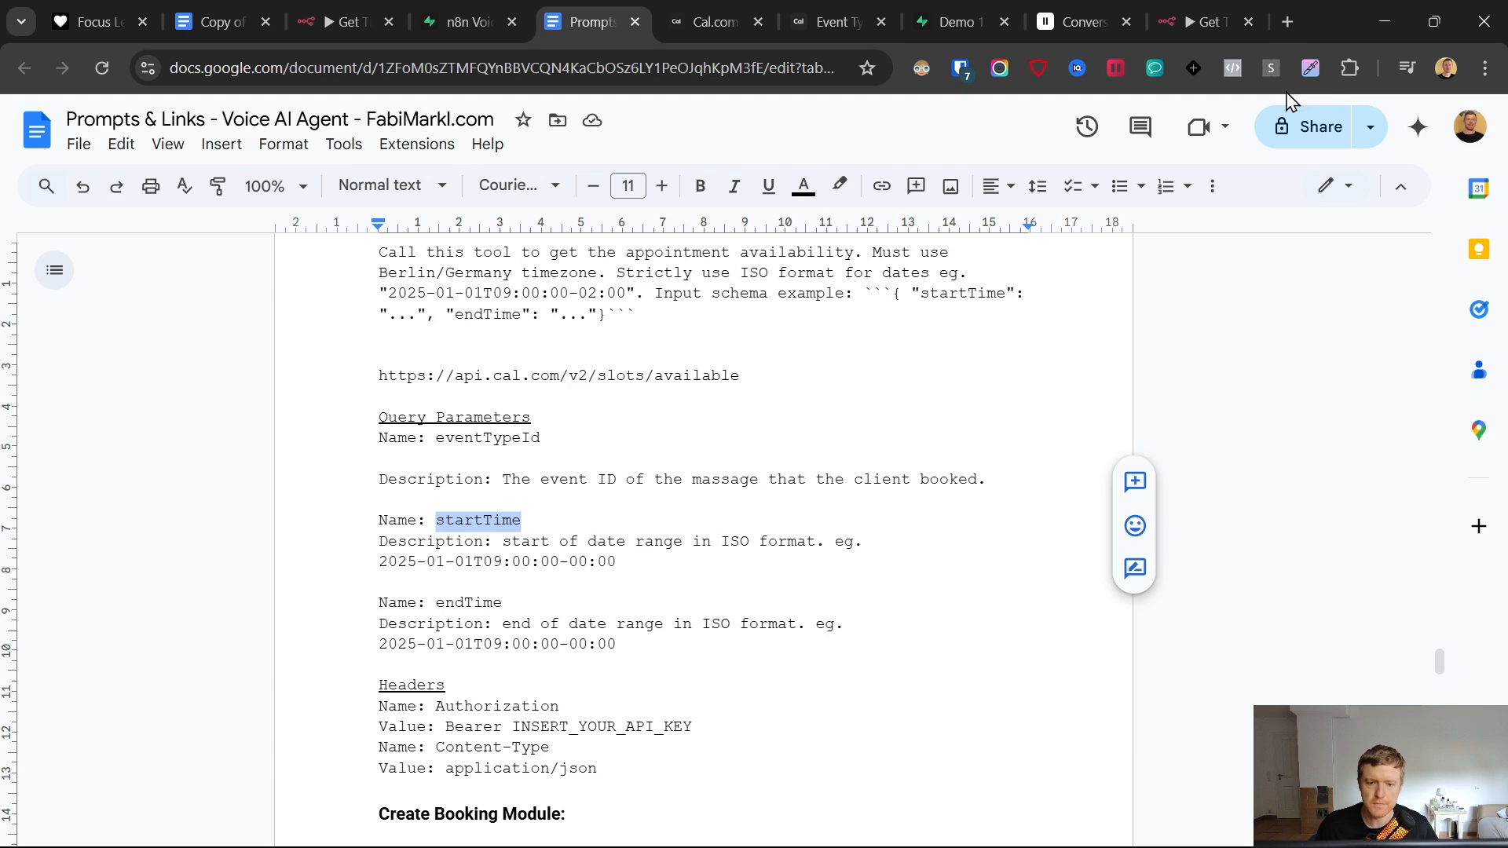
left_click(1226, 17)
left_click(697, 516)
key("ctrl+v")
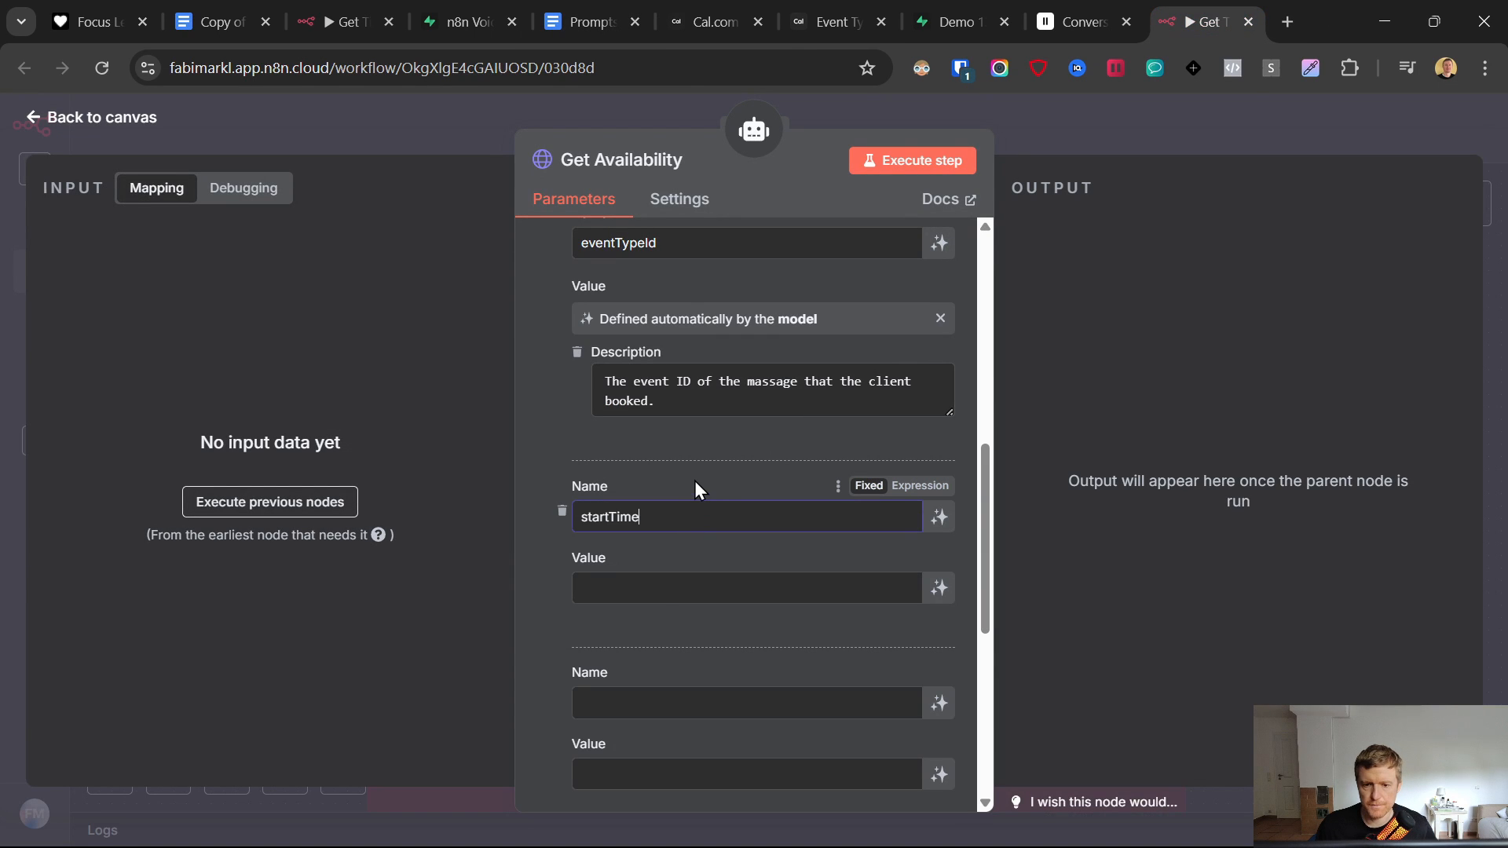
- Let the model define startTime and paste its ISO-date description
left_click(664, 591)
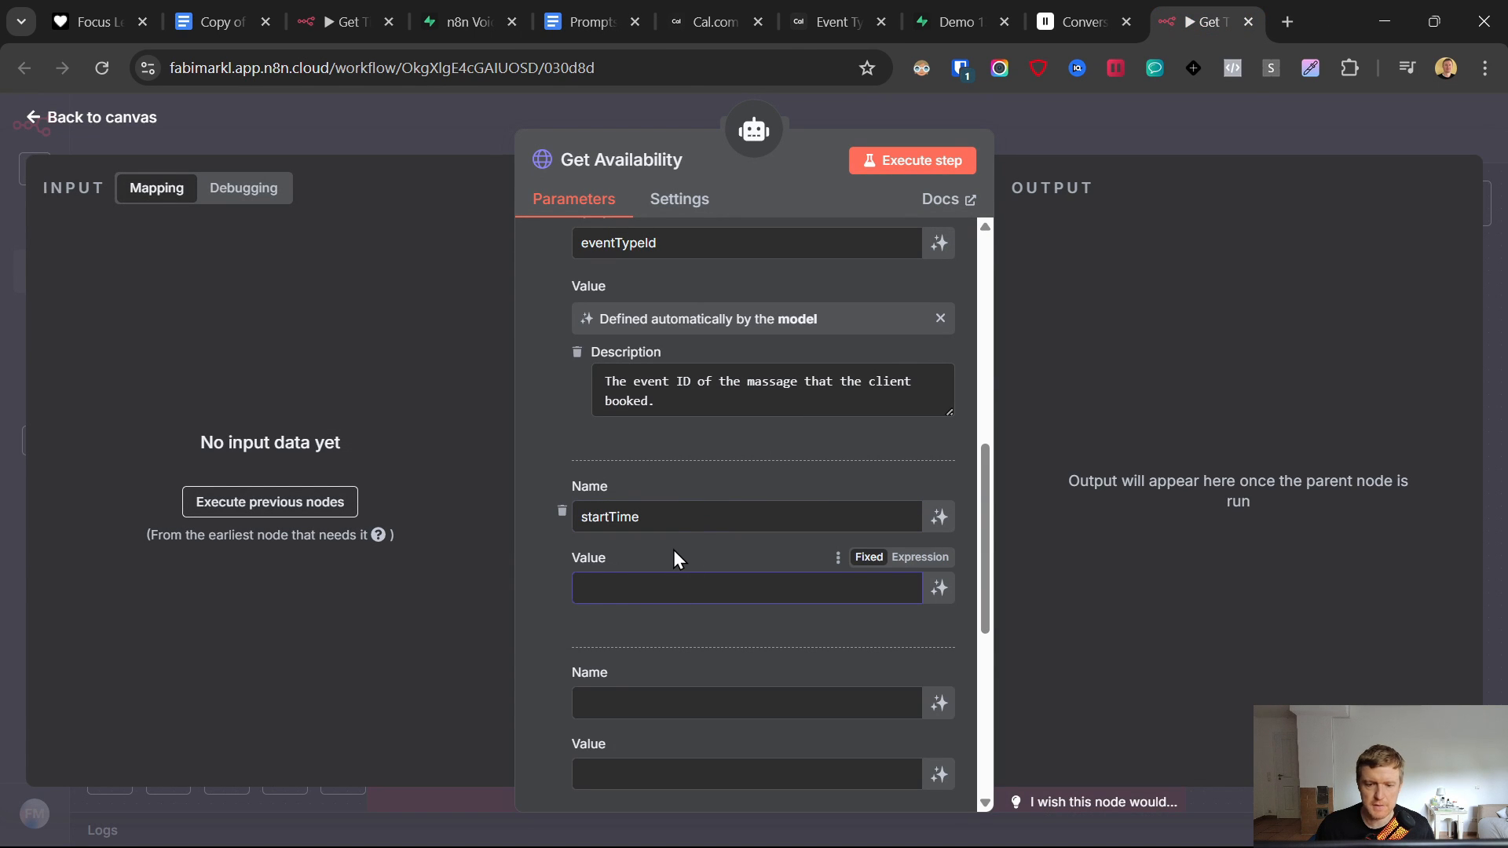
left_click(939, 588)
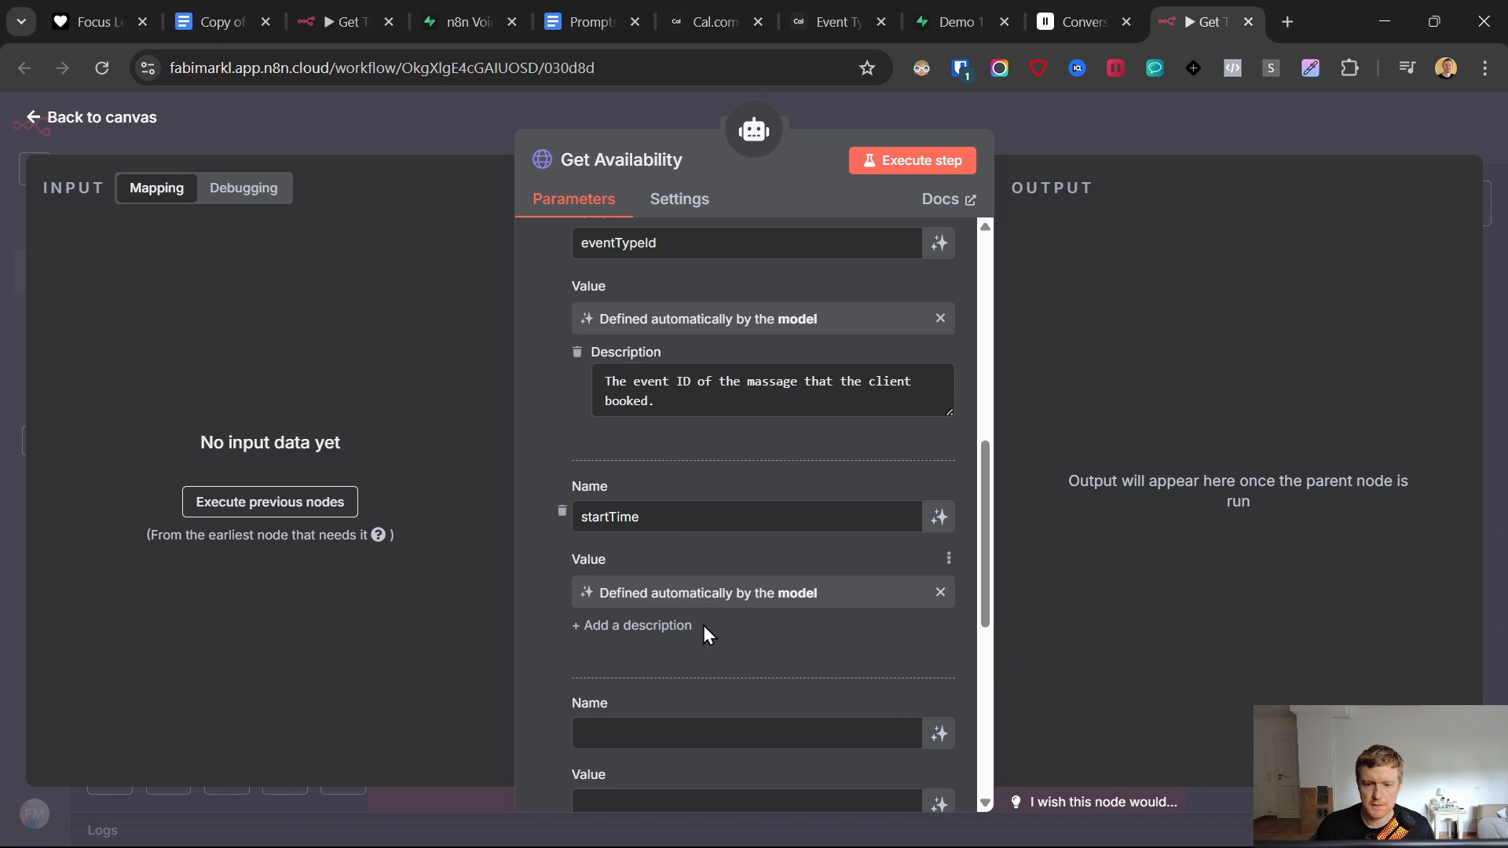
scroll(704, 625, "down", 2)
left_click(666, 516)
left_click(589, 21)
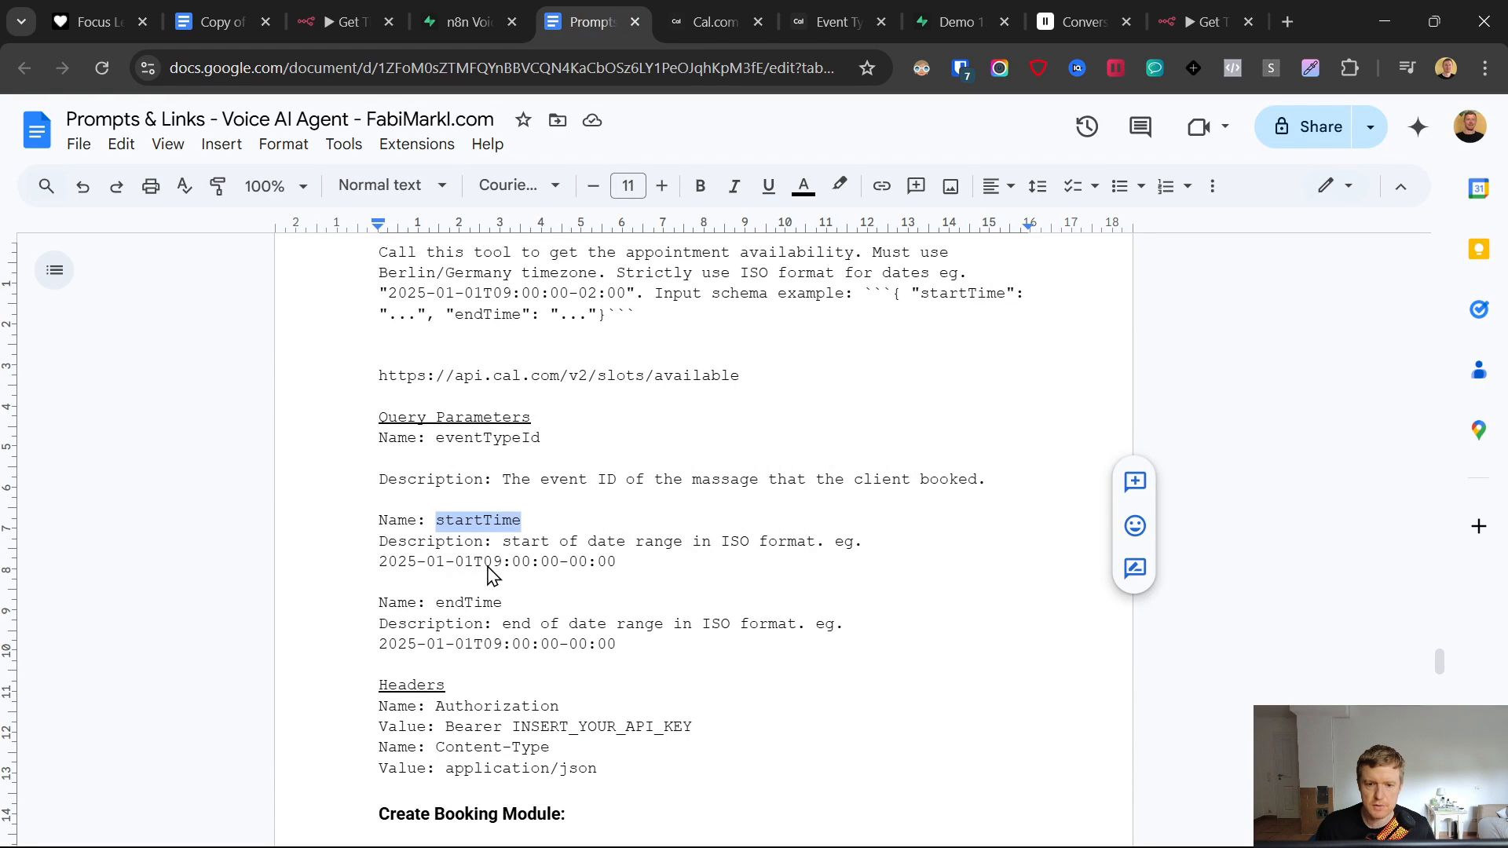
left_click(386, 540)
left_click_drag(506, 541, 656, 558)
key("ctrl+c")
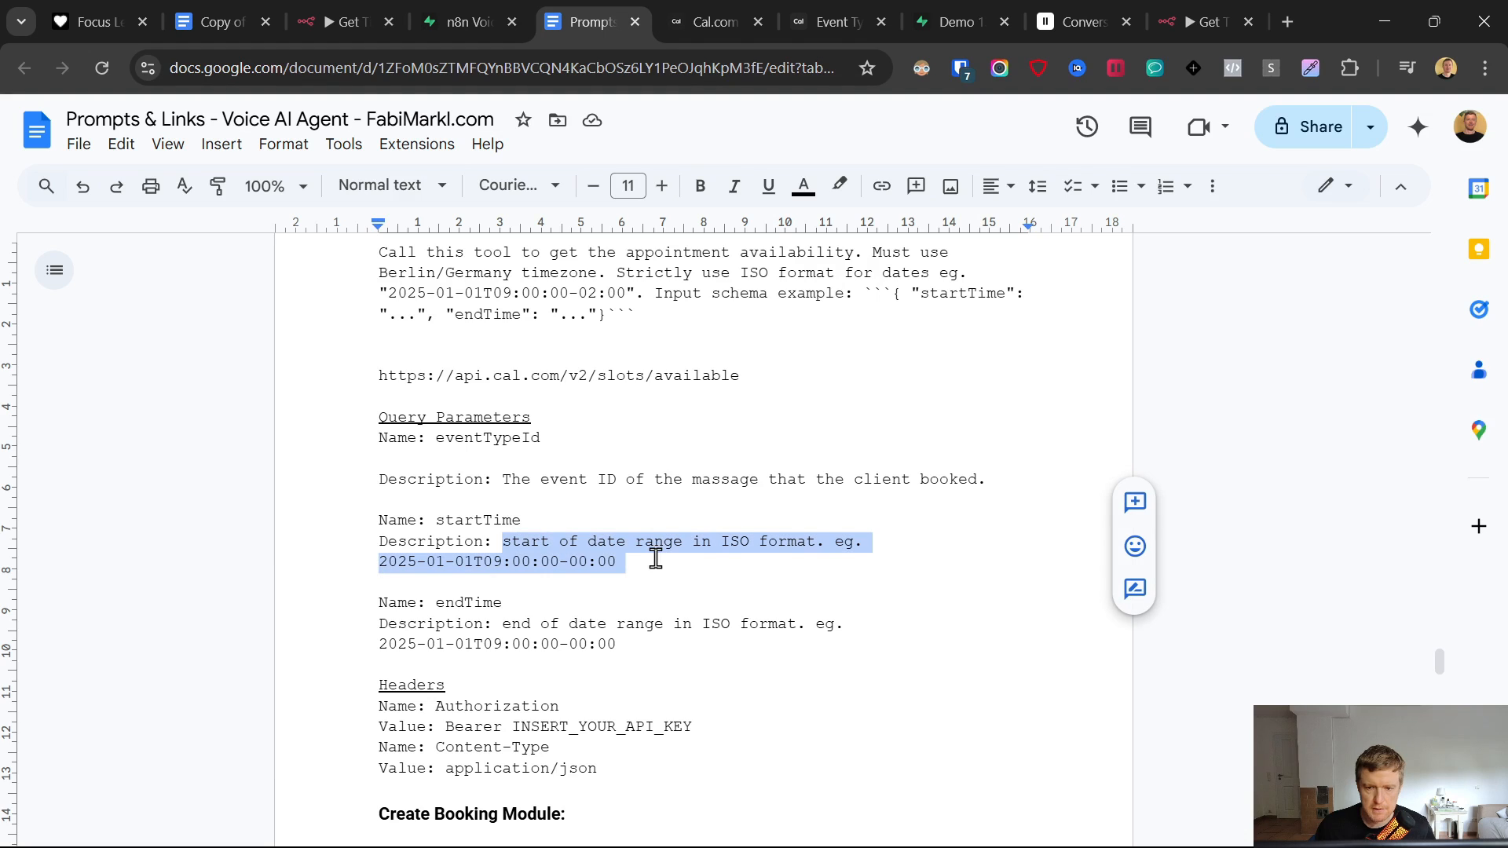
left_click(1209, 21)
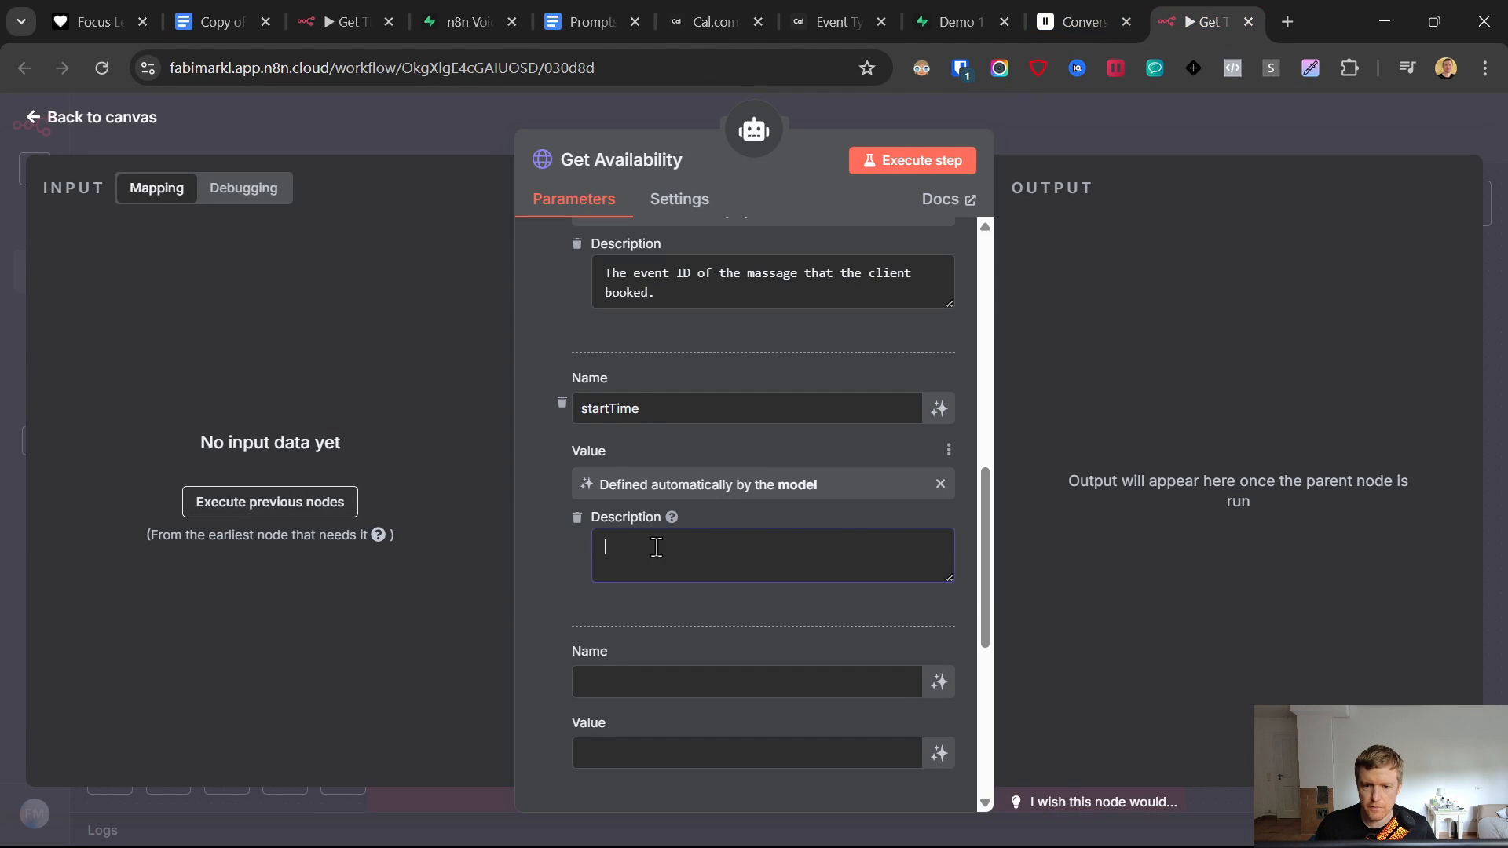
key("ctrl+v")
- Name the third parameter endTime and copy its description from the doc
scroll(570, 553, "down", 1)
left_click(589, 572)
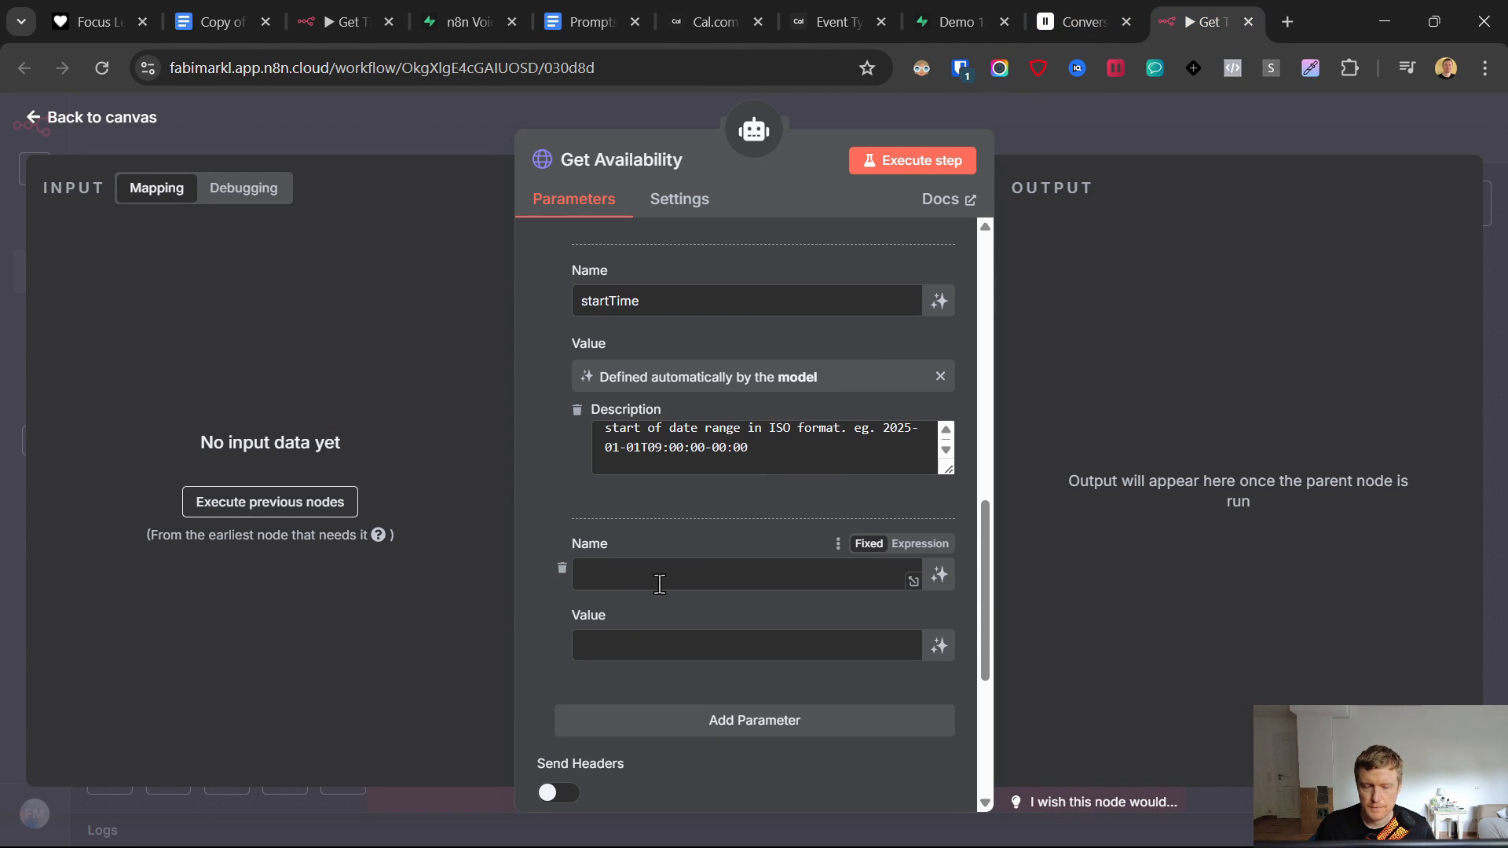
left_click(600, 11)
left_click_drag(502, 603, 429, 609)
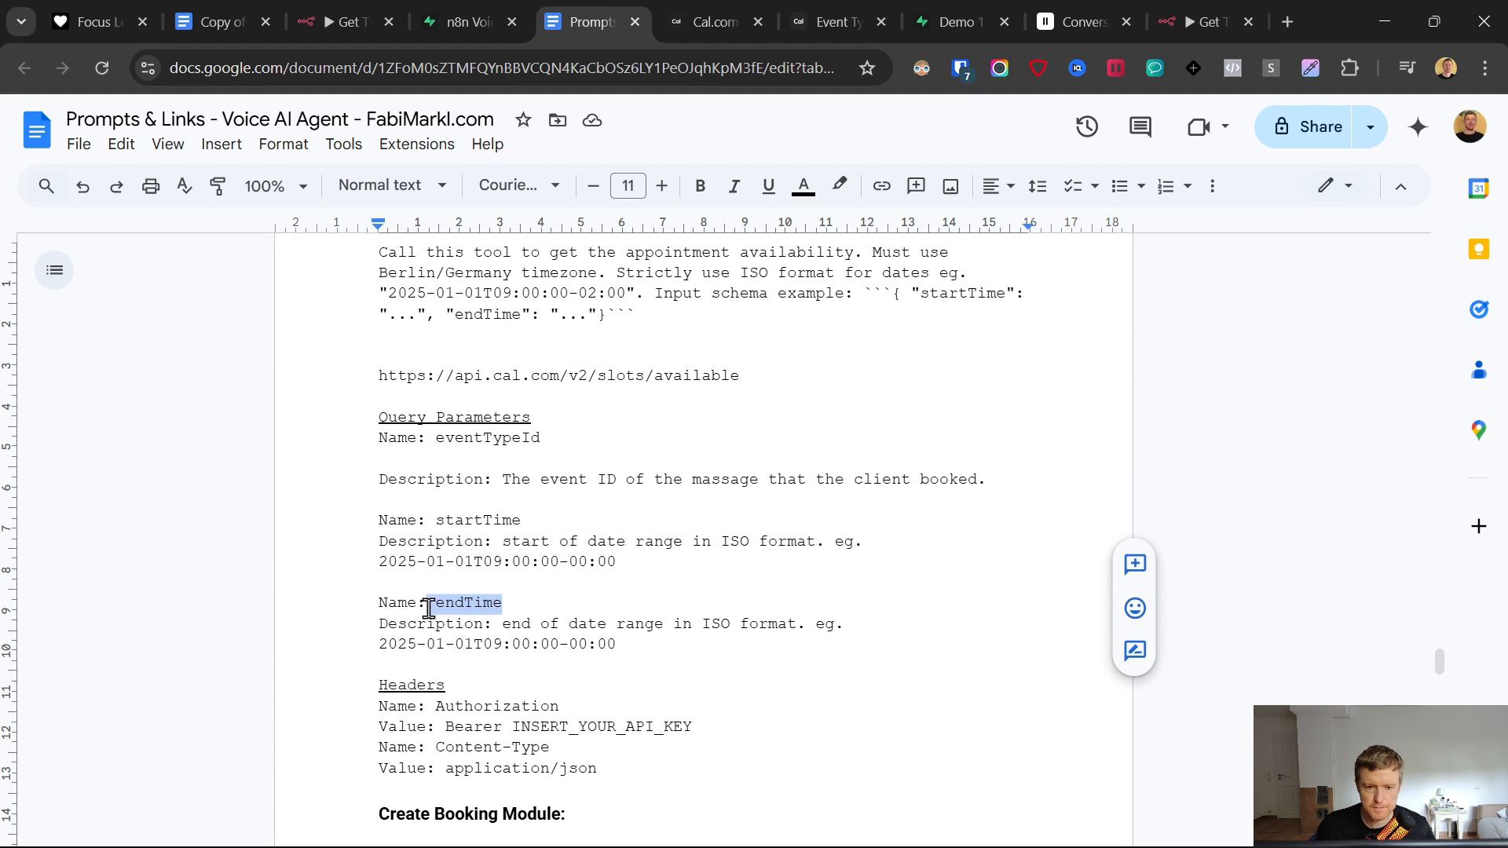
left_click(1230, 15)
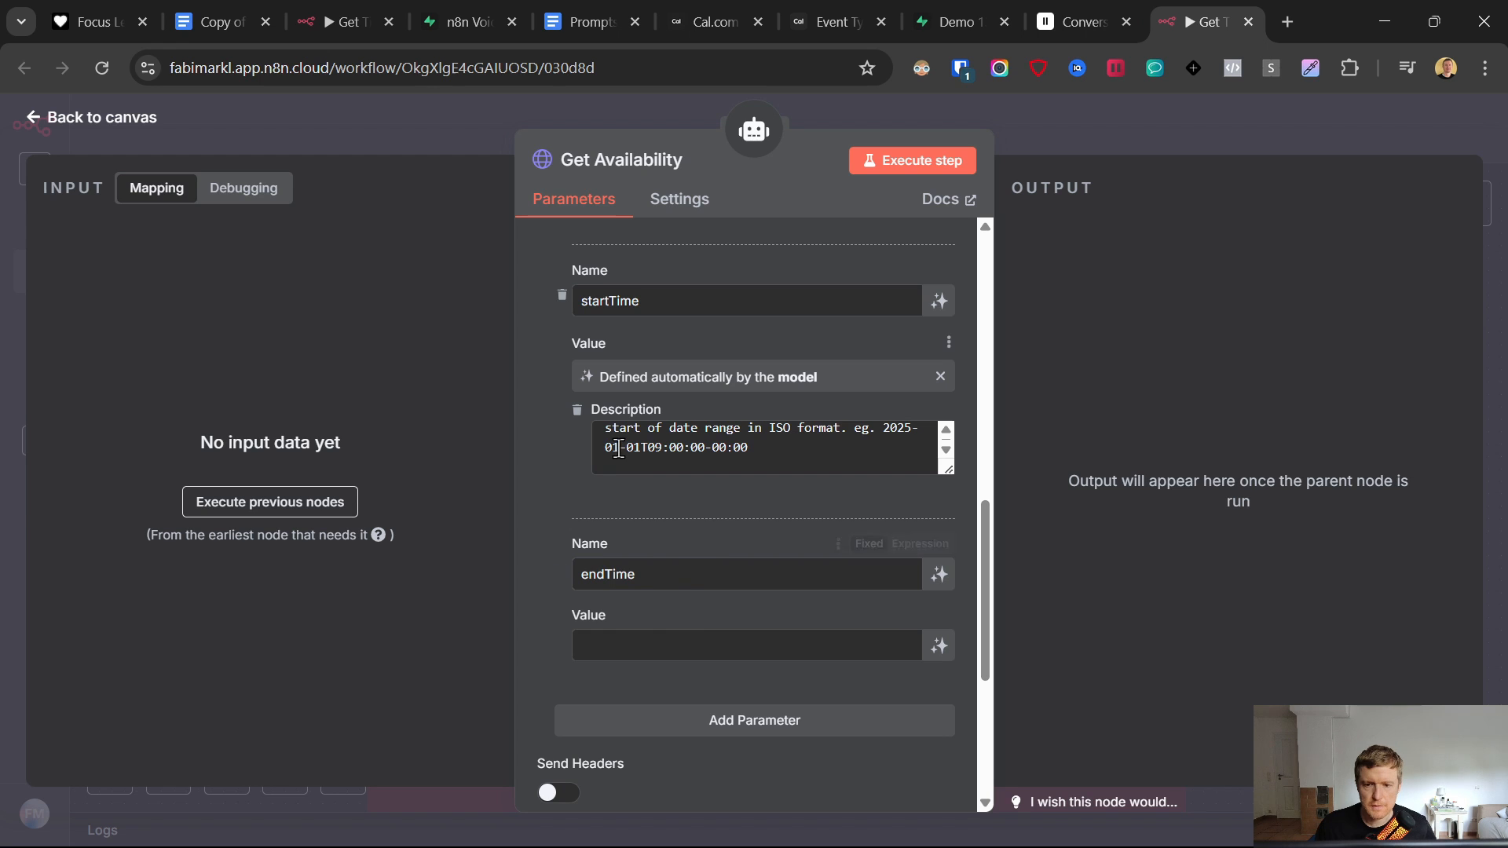
left_click_drag(626, 447, 662, 447)
left_click(552, 17)
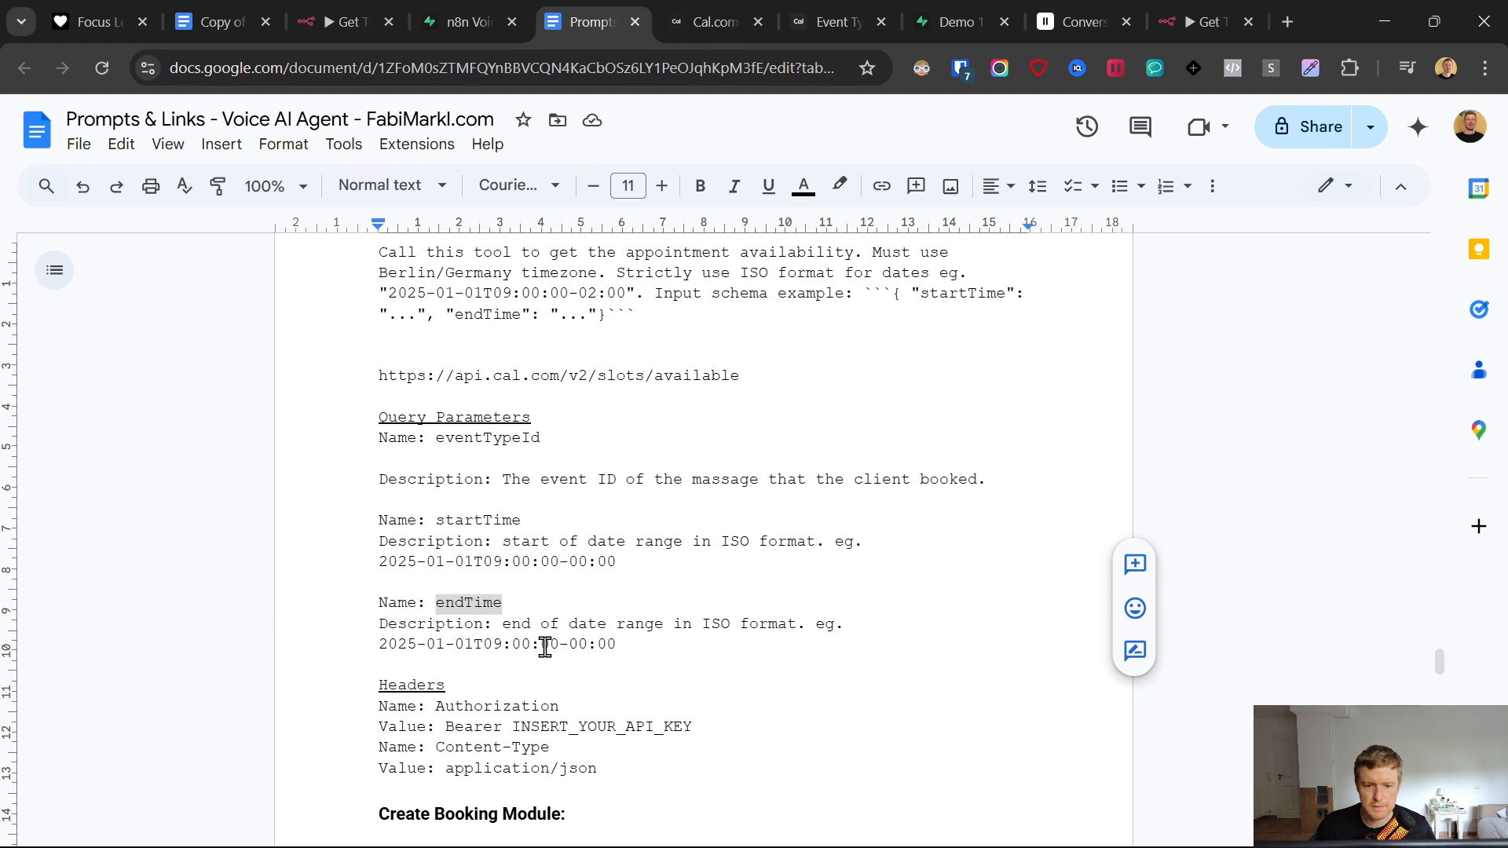
left_click_drag(545, 645, 503, 626)
left_click(1210, 20)
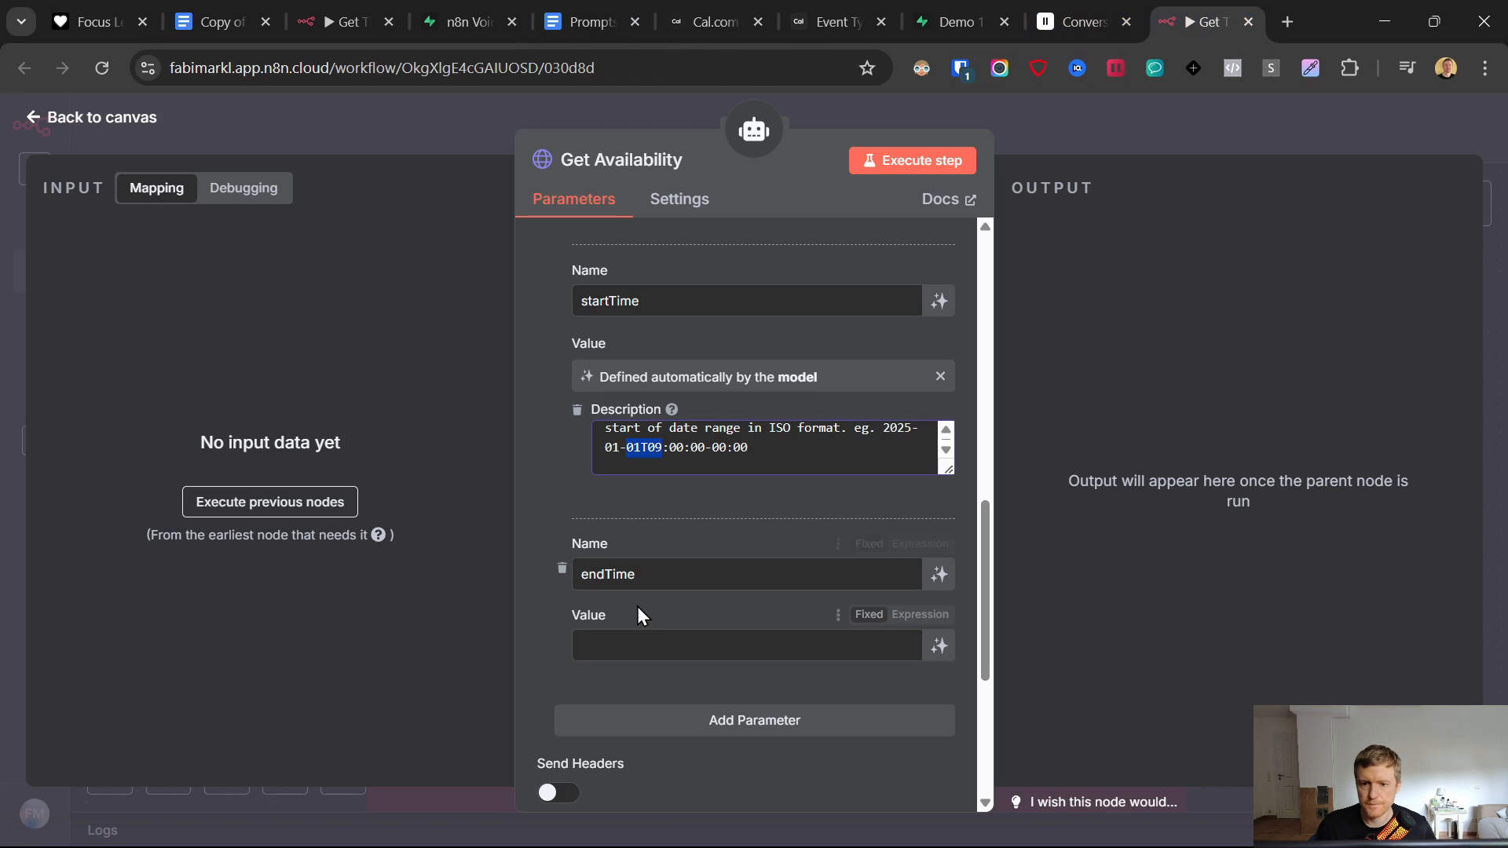
- Let the model define endTime, paste its ISO-date description, and turn on Send Headers
left_click(629, 643)
key("ctrl+v")
key("ctrl+a")
key("ctrl+c")
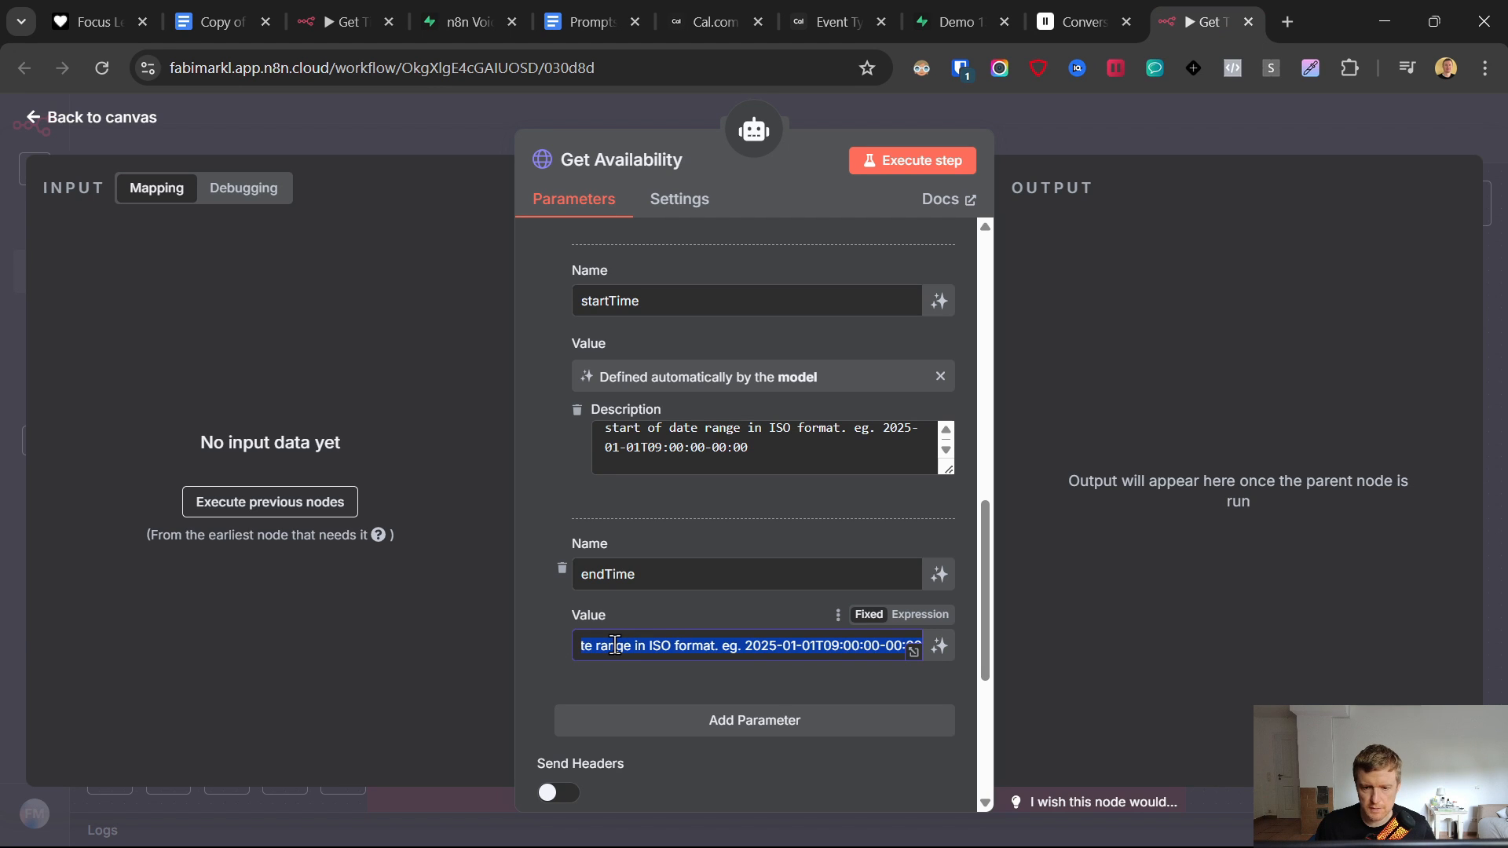
key("BackSpace")
left_click(937, 645)
left_click(669, 684)
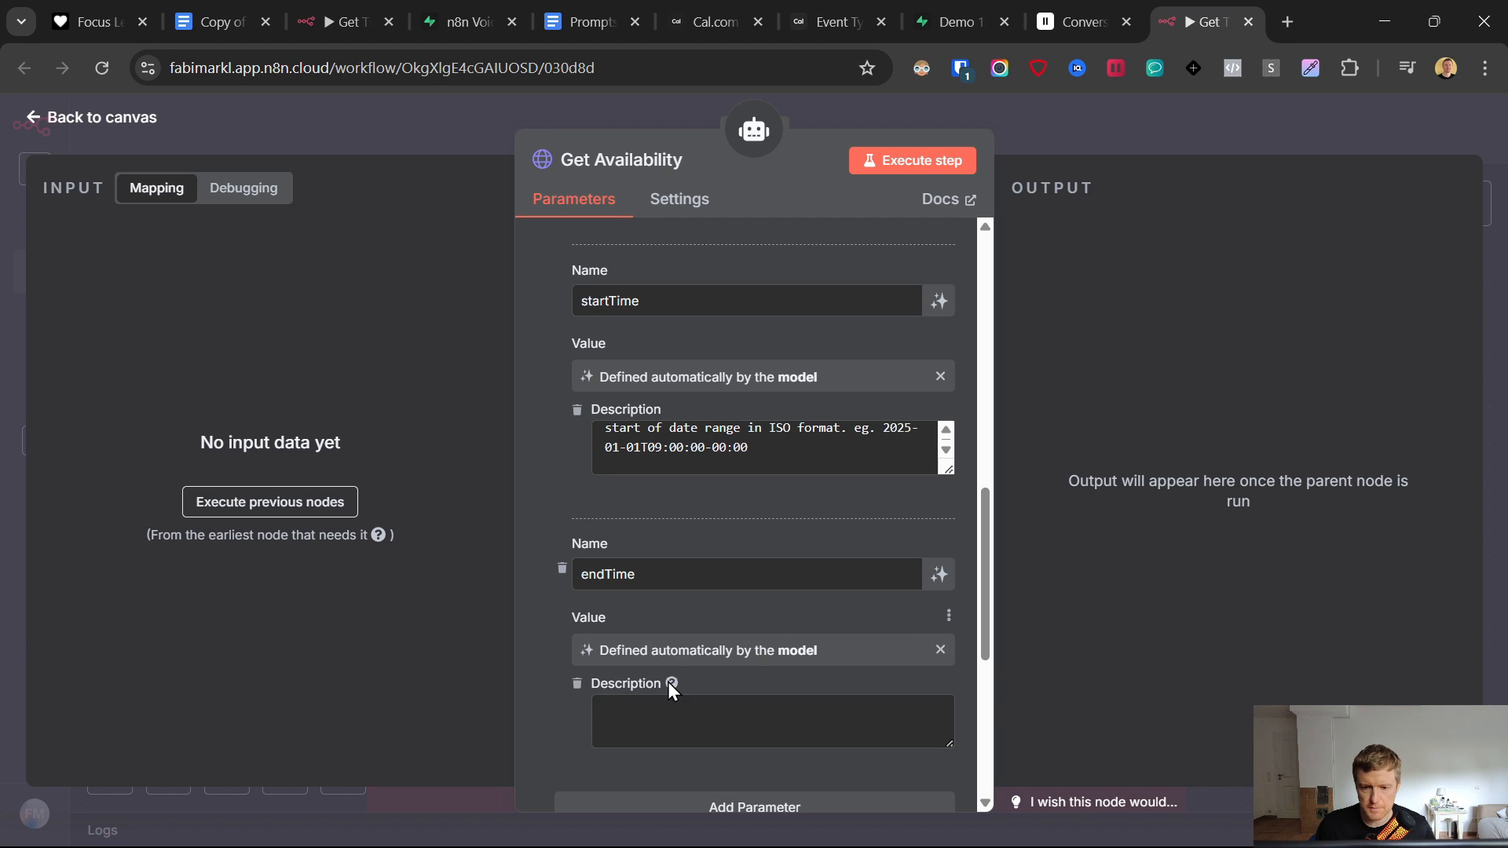
key("ctrl+v")
scroll(567, 734, "down", 3)
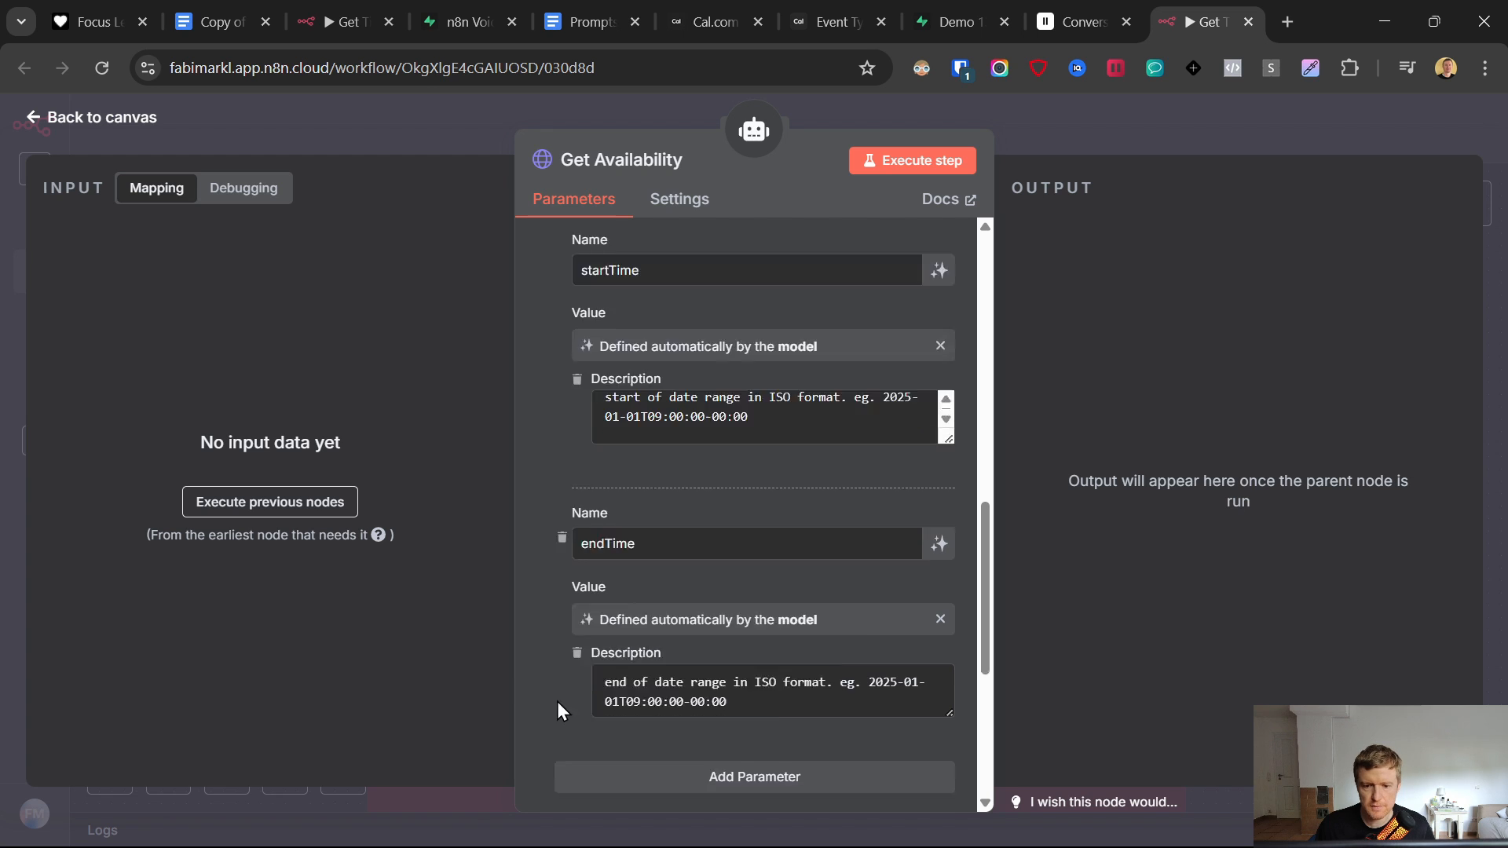
left_click(558, 666)
- Add an Authorization header with value 'Bearer INSERT_YOUR_API_KEY' copied from the Prompts doc
scroll(591, 463, "down", 5)
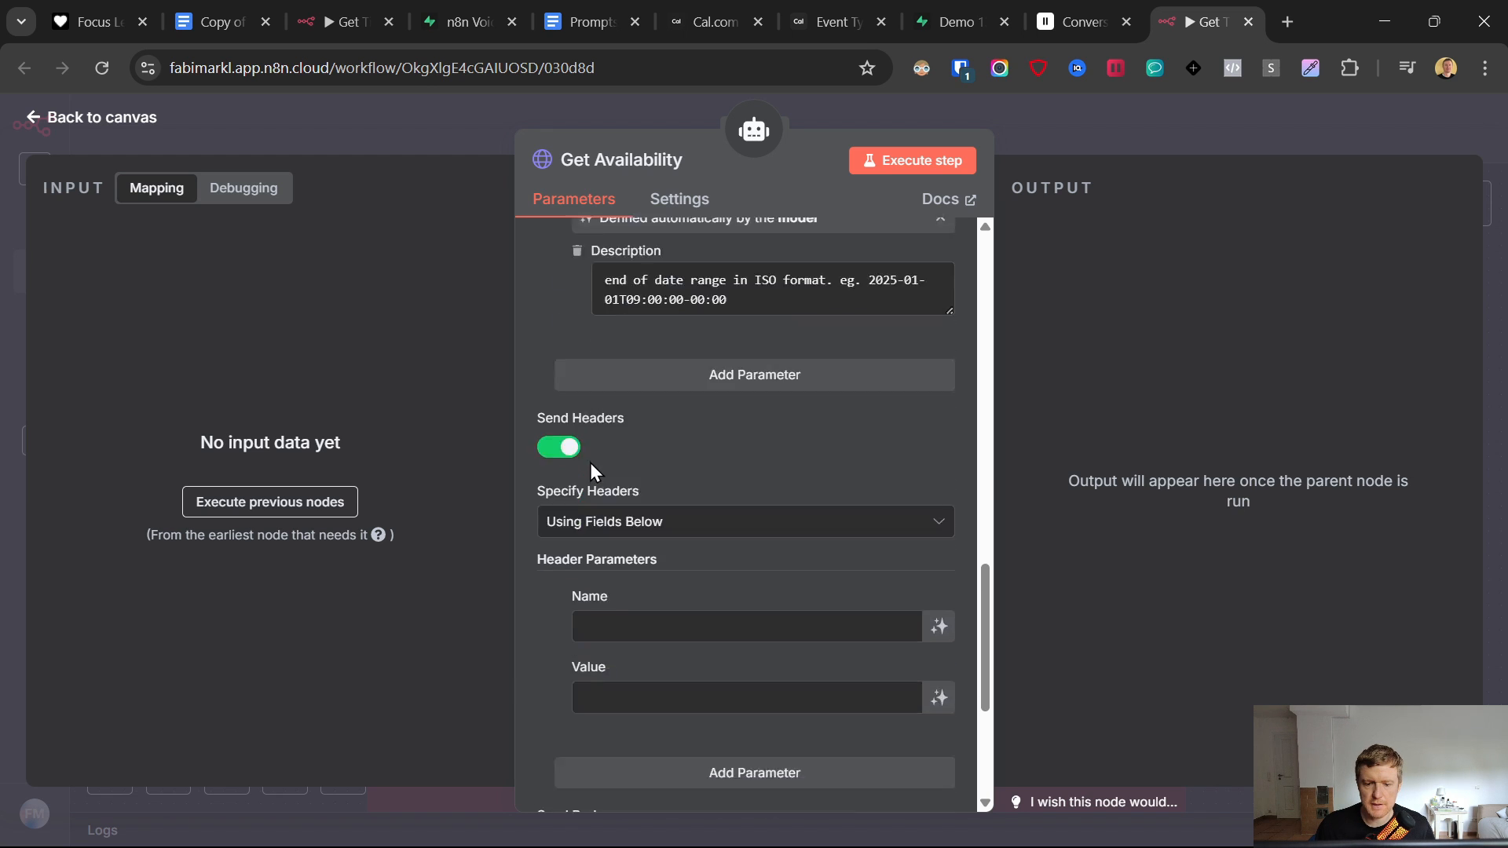
left_click(594, 32)
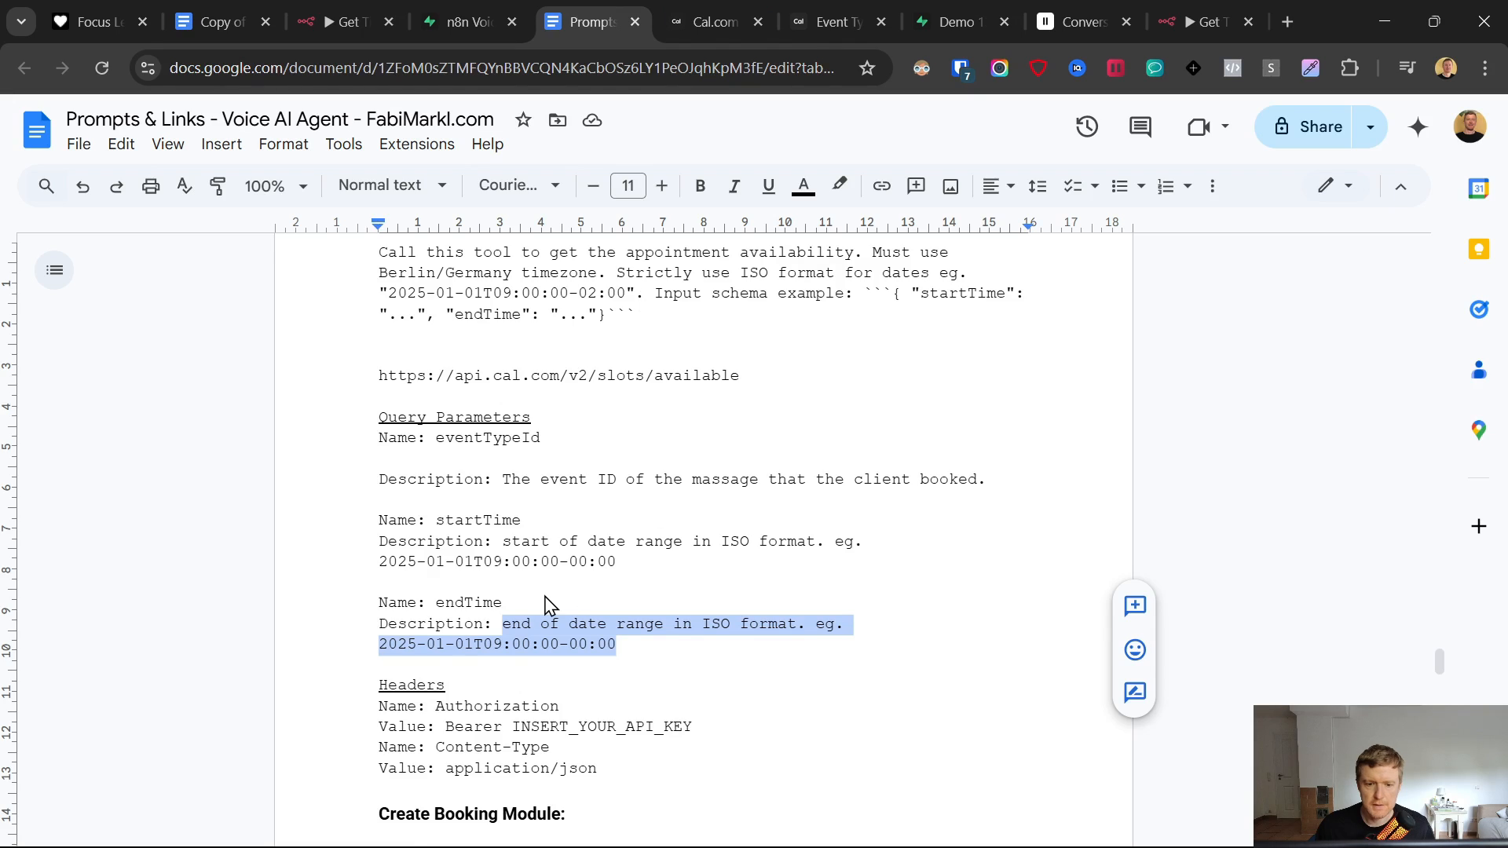
scroll(519, 574, "down", 4)
double_click(500, 383)
key("ctrl+c")
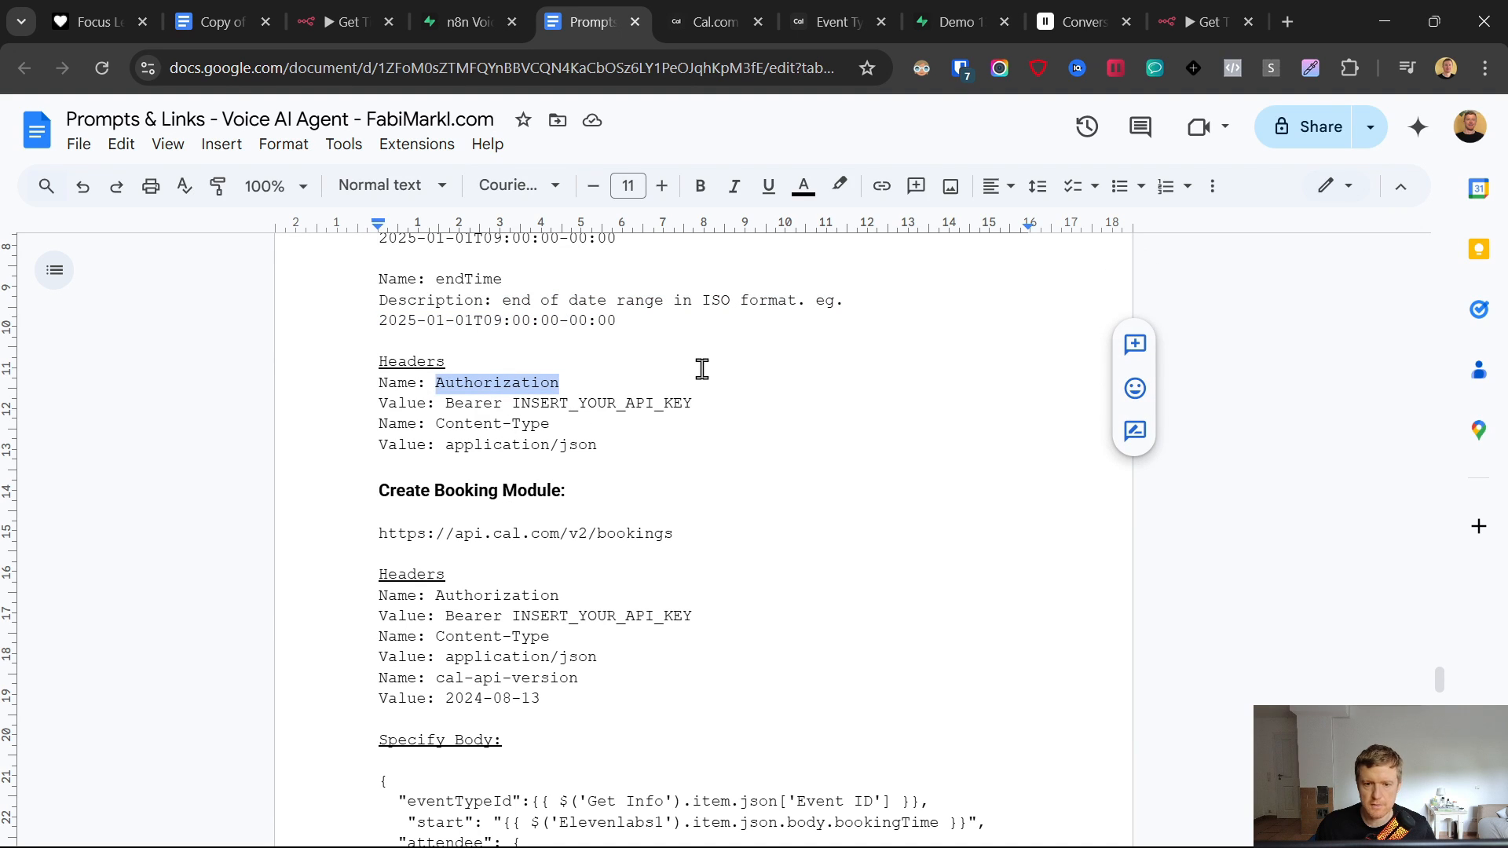
left_click(1174, 21)
left_click(630, 528)
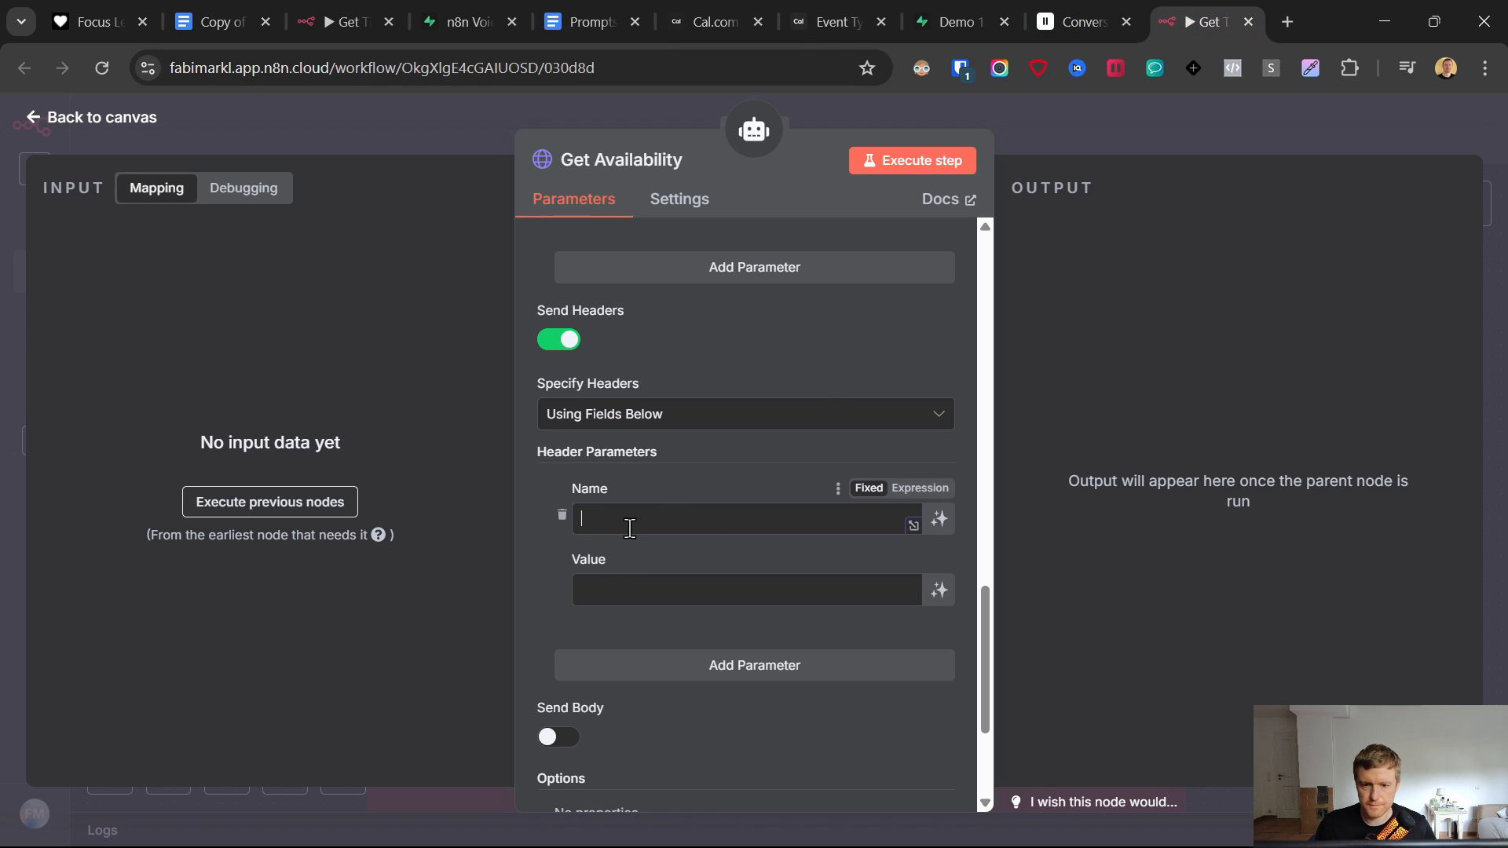
key("ctrl+v")
left_click(620, 585)
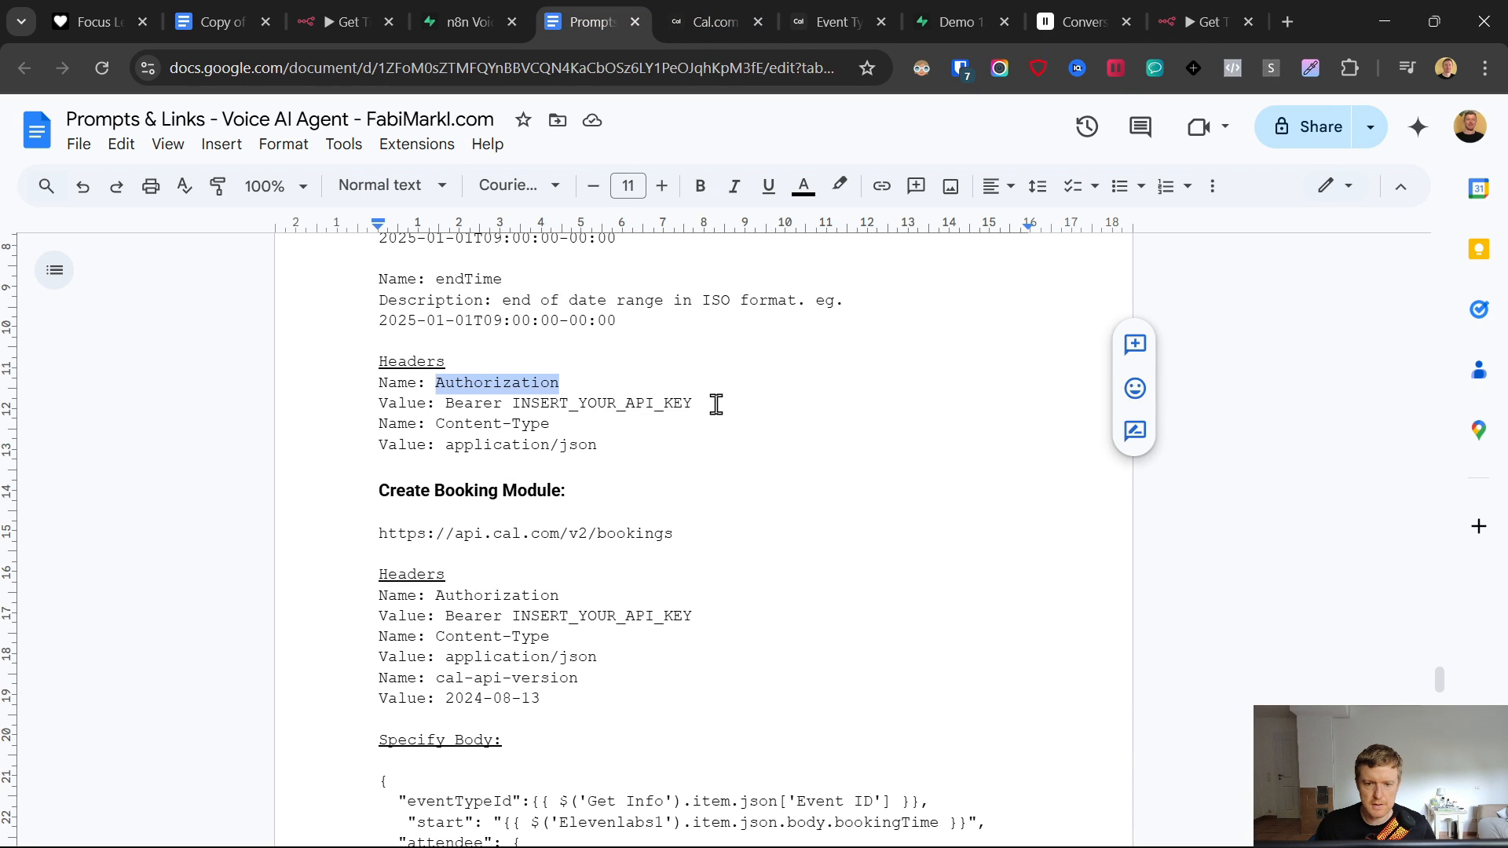
left_click_drag(716, 405, 445, 403)
key("ctrl+c")
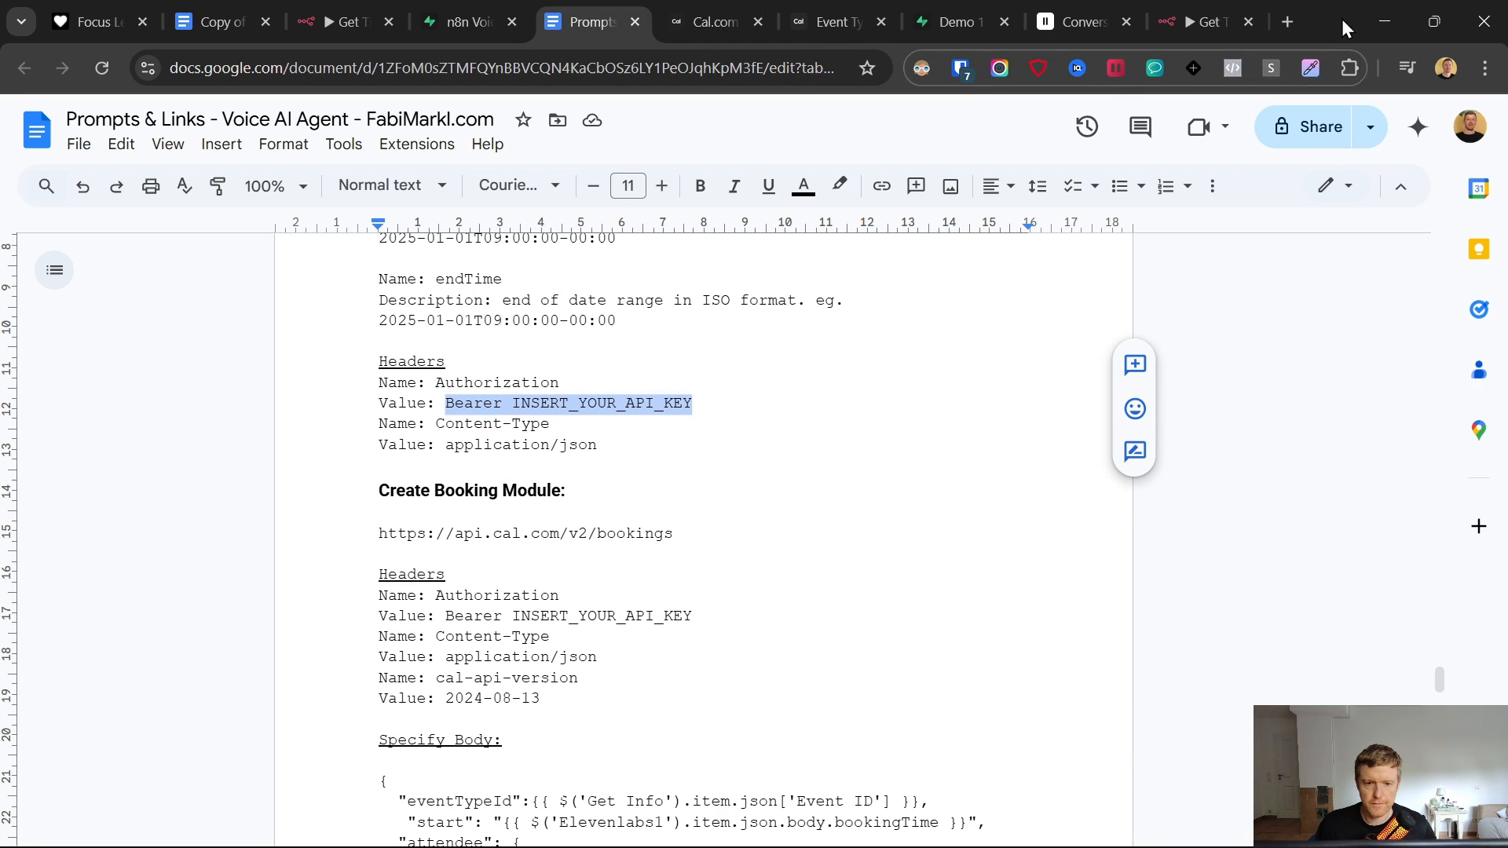
left_click(1223, 11)
left_click(673, 588)
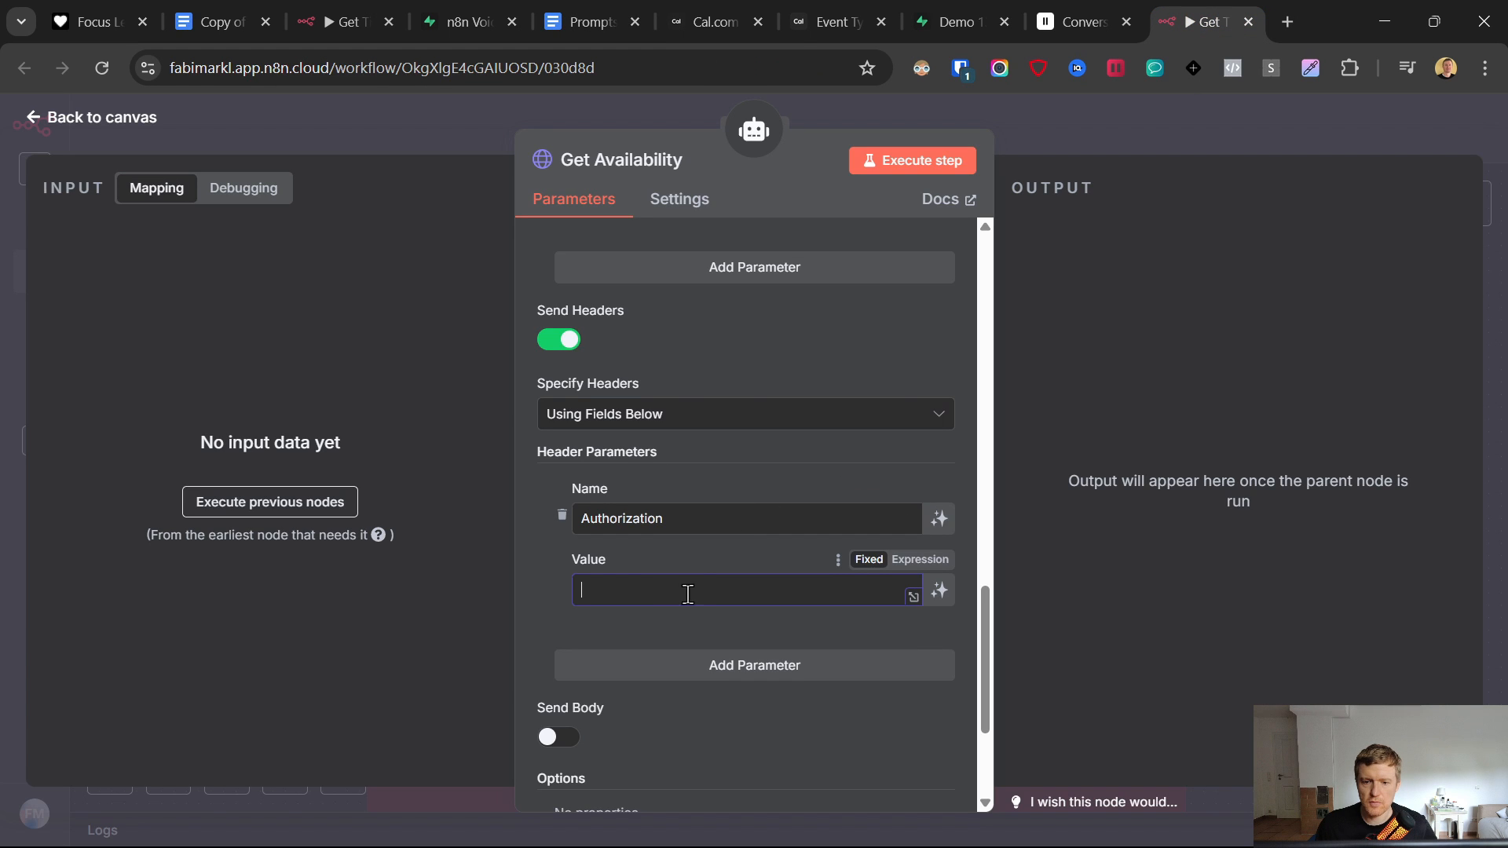
key("ctrl+v")
left_click(759, 11)
- Under Settings > API keys, create the never-expiring key 'Demo 13.6. voice agent' and copy its value
left_click(758, 22)
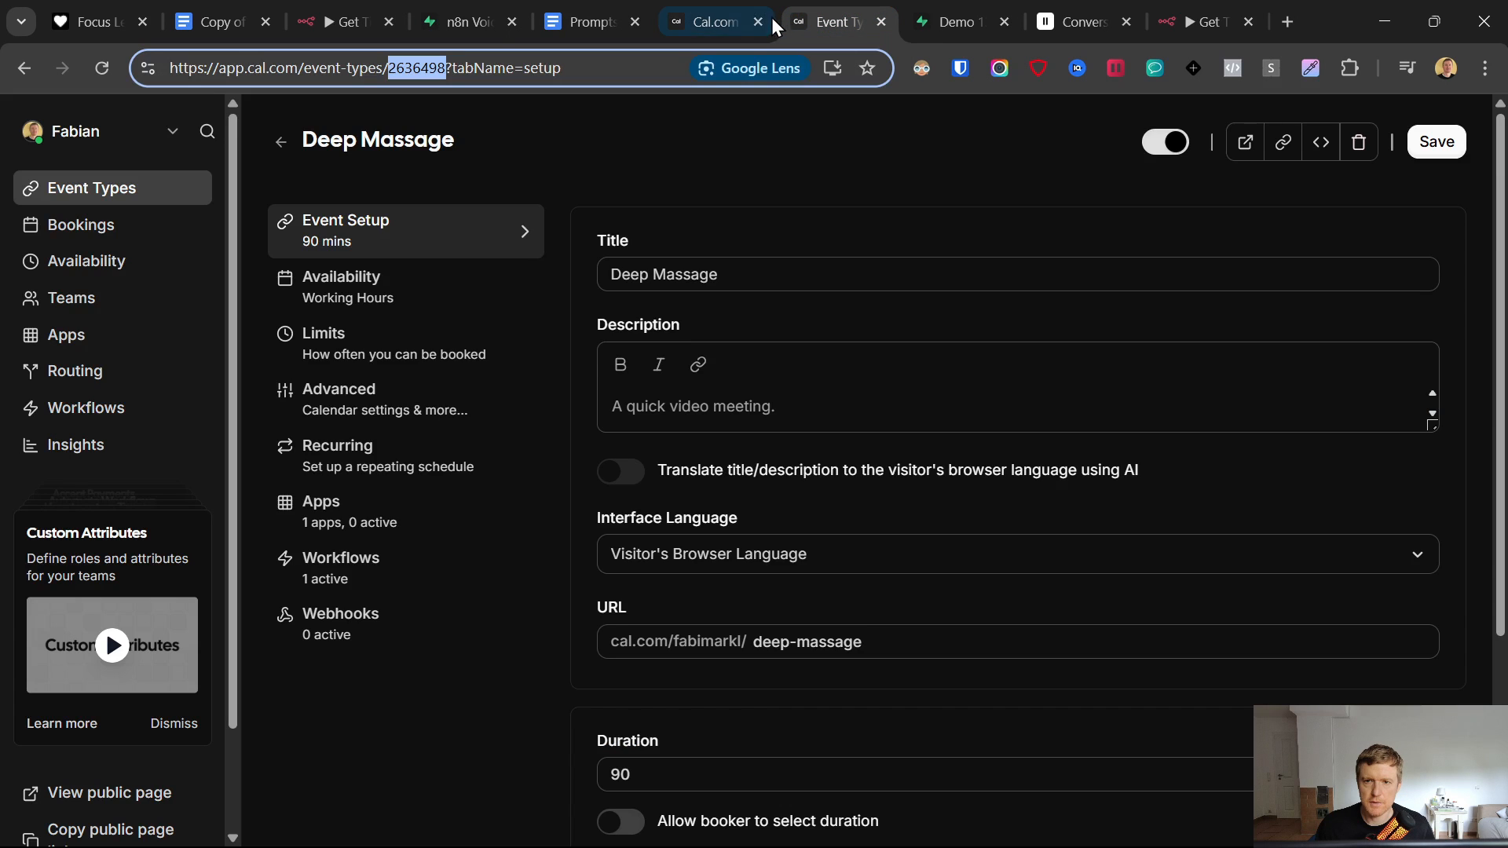
scroll(191, 540, "down", 2)
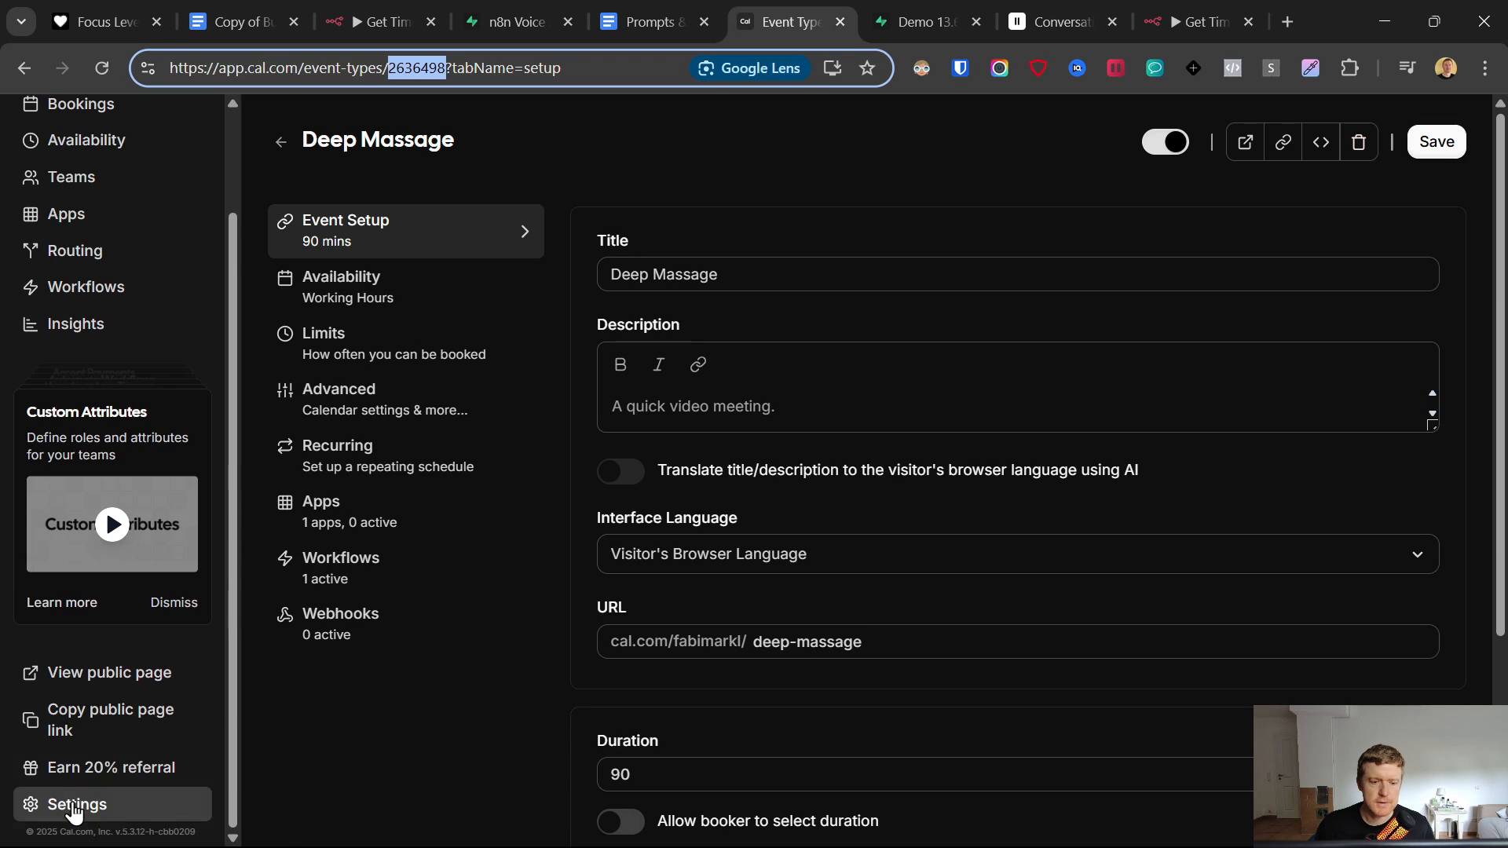
left_click(212, 800)
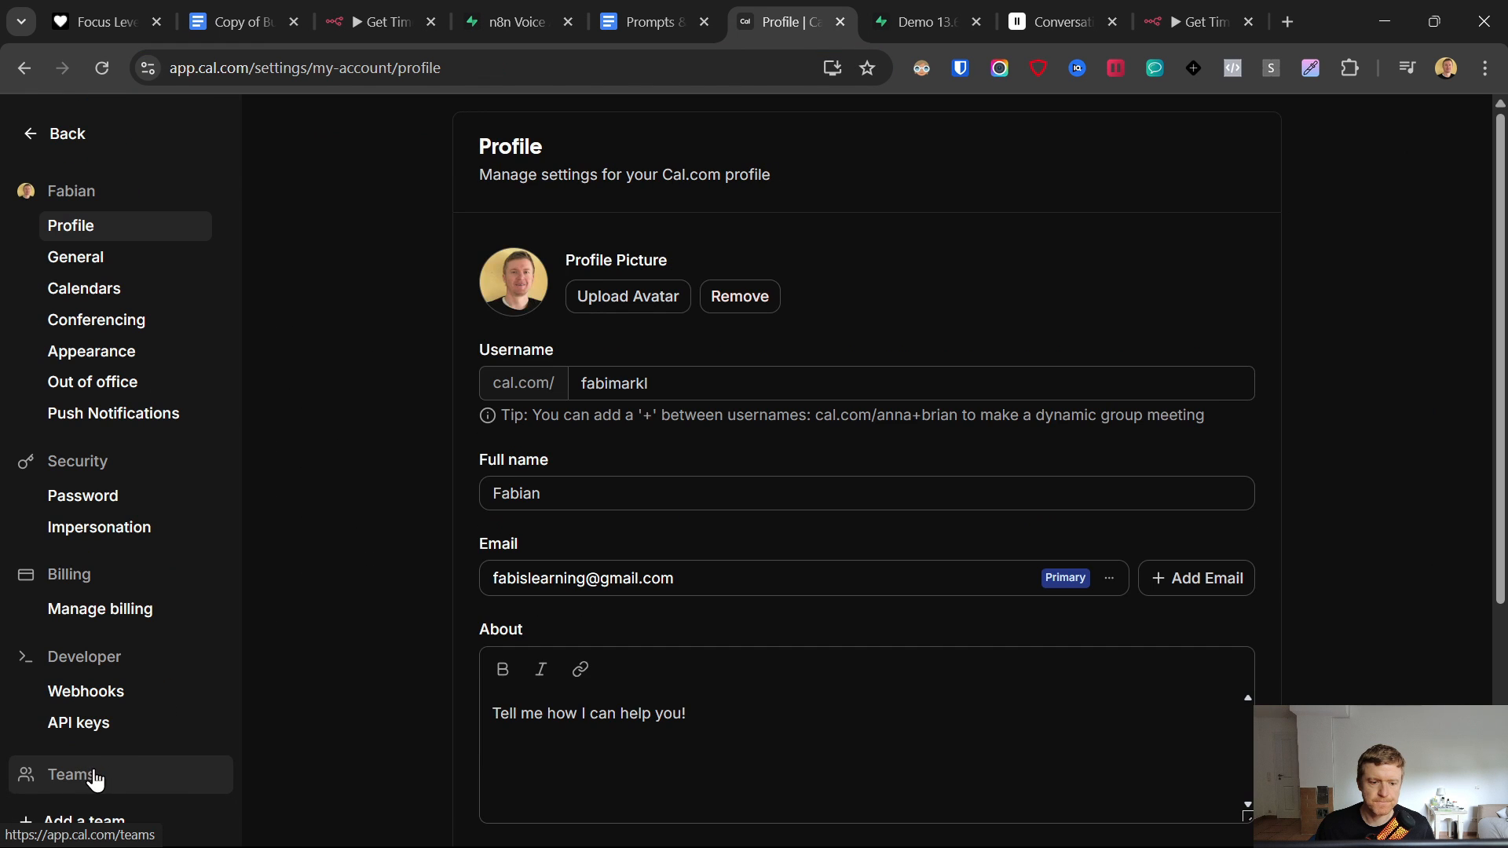
left_click(88, 721)
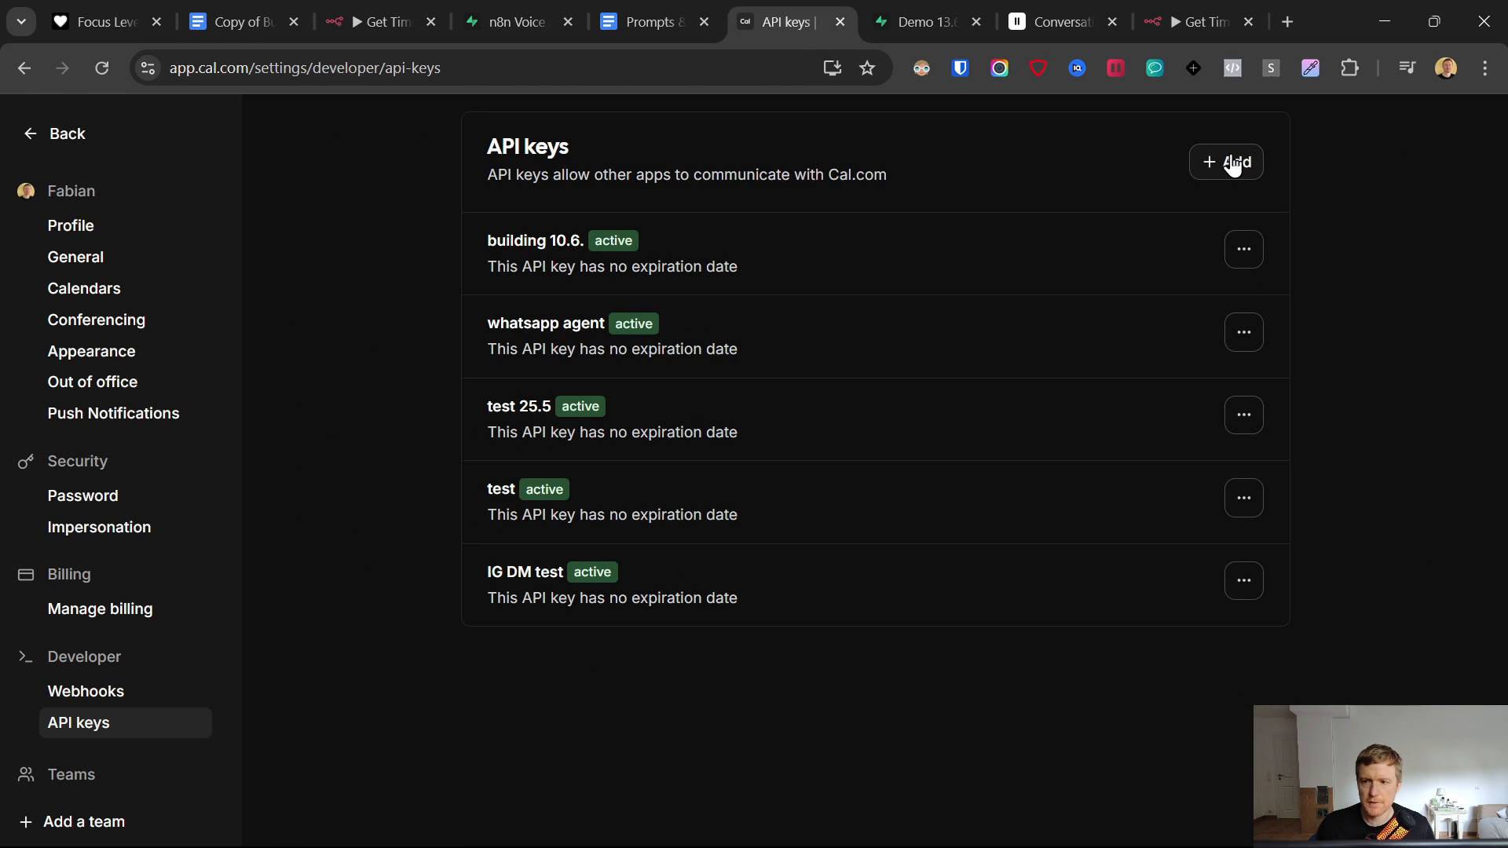
type("Demo 13.6. voice agent")
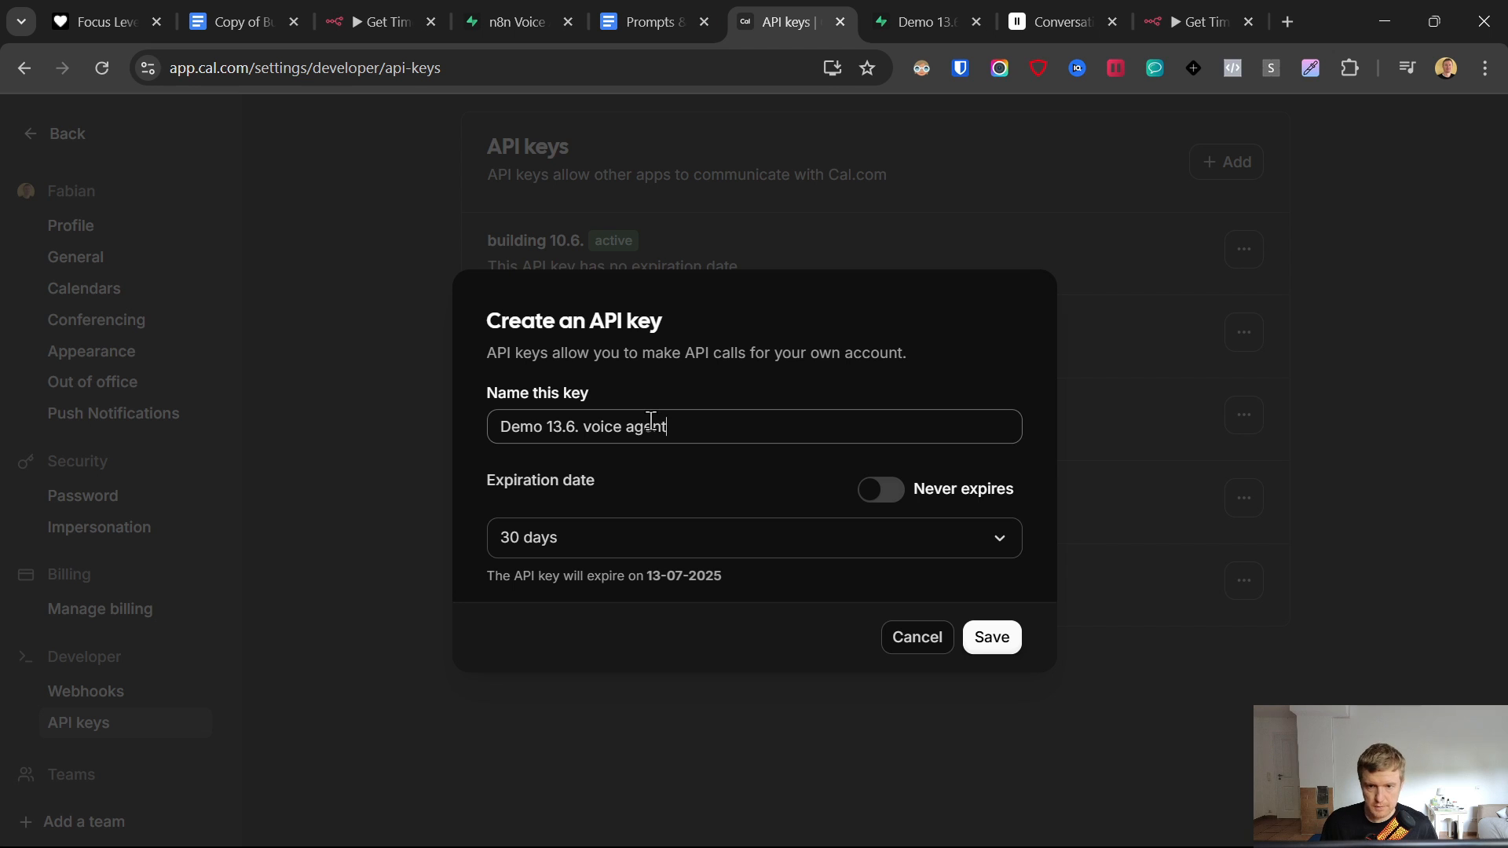
left_click(880, 489)
left_click(981, 629)
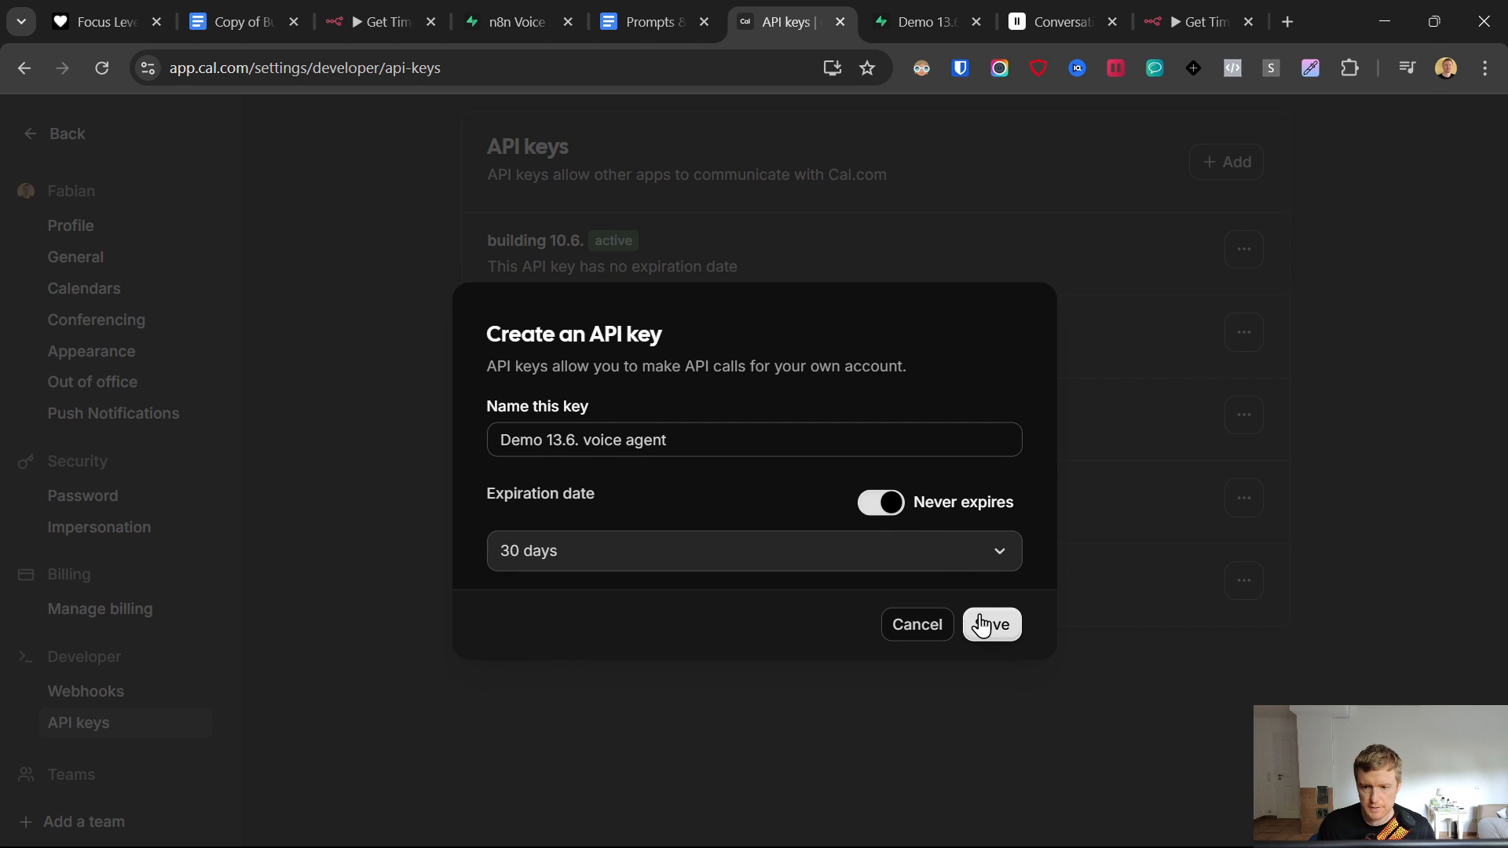
right_click(977, 620)
left_click(955, 472)
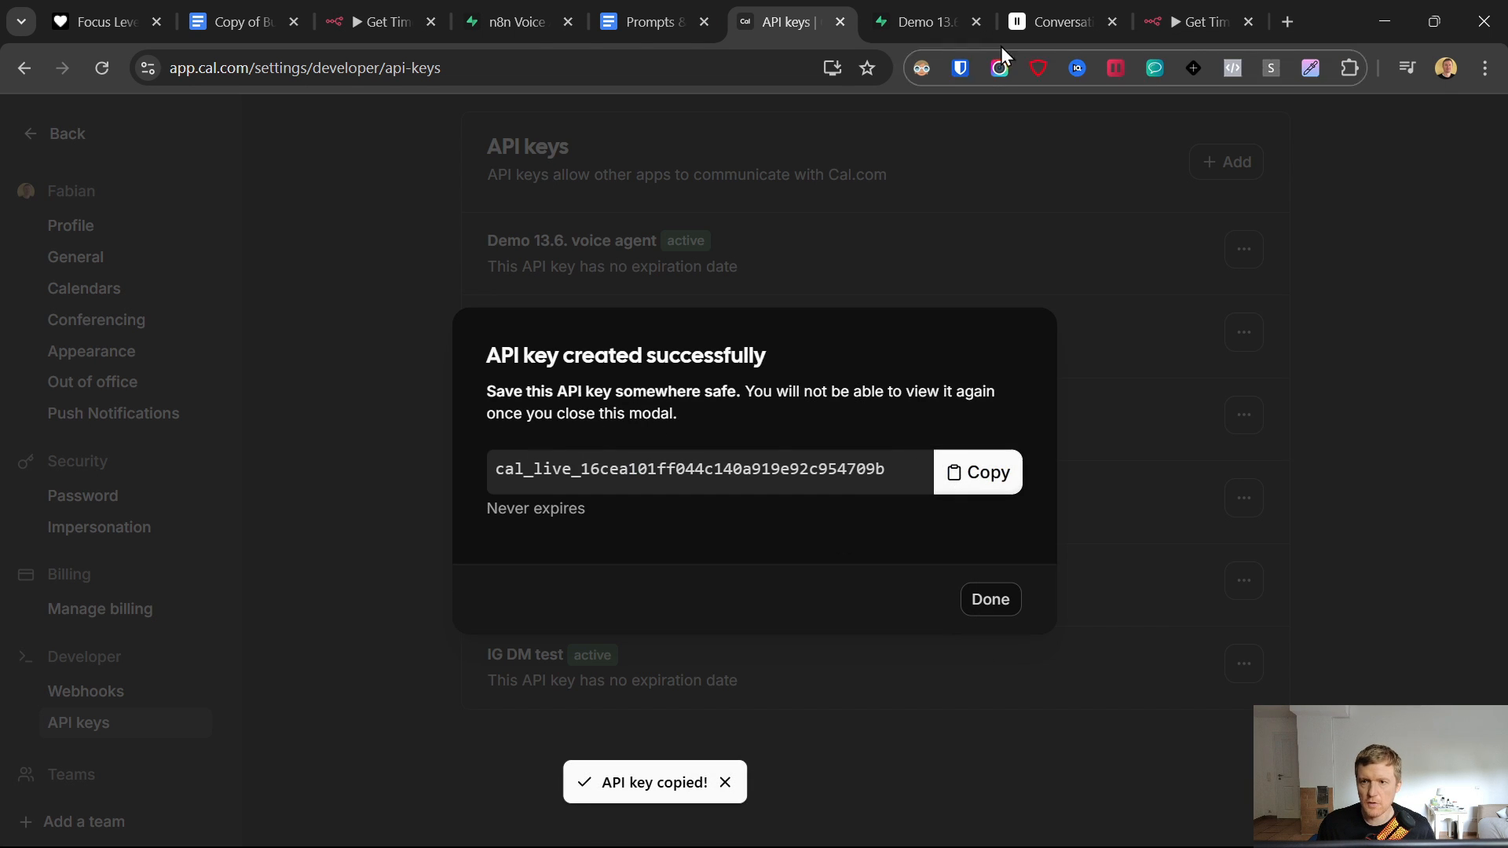
- Replace INSERT_YOUR_API_KEY after Bearer with the copied Cal.com API key
left_click(1199, 10)
left_click_drag(778, 593, 617, 597)
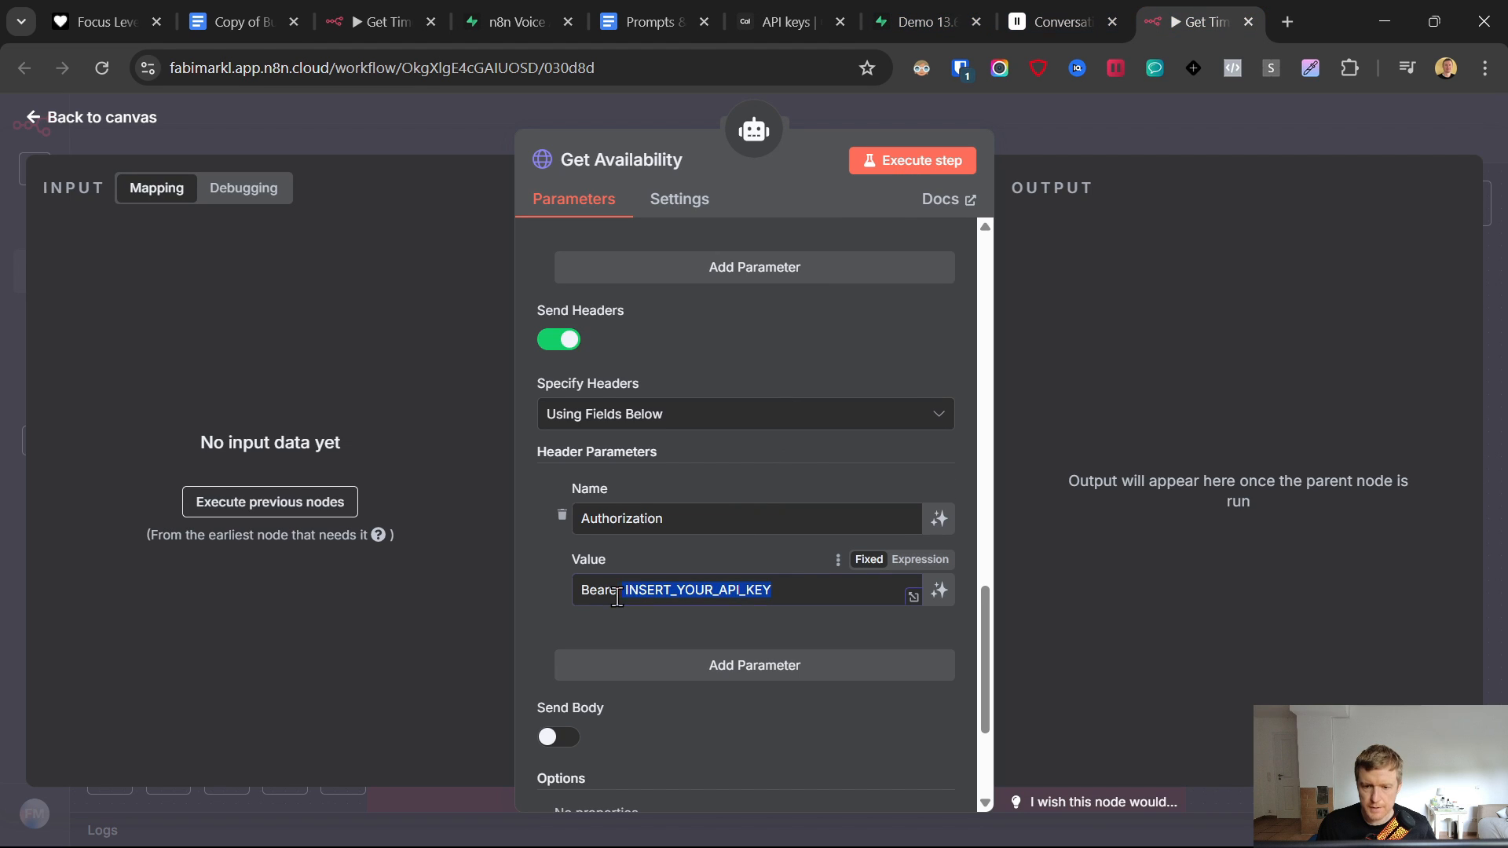
key("ctrl+v")
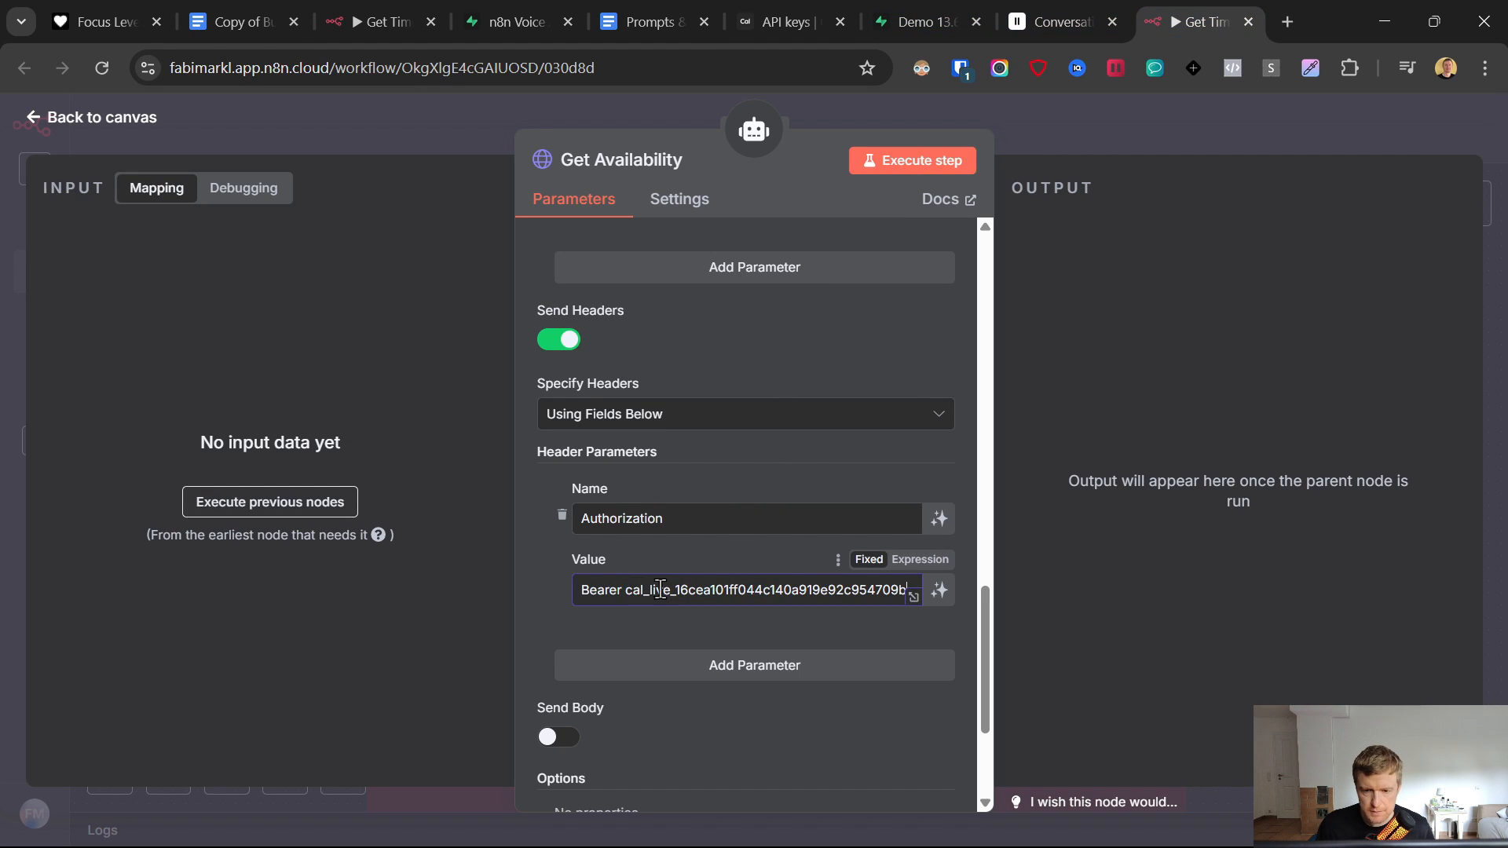
left_click_drag(627, 589, 554, 592)
left_click(554, 592)
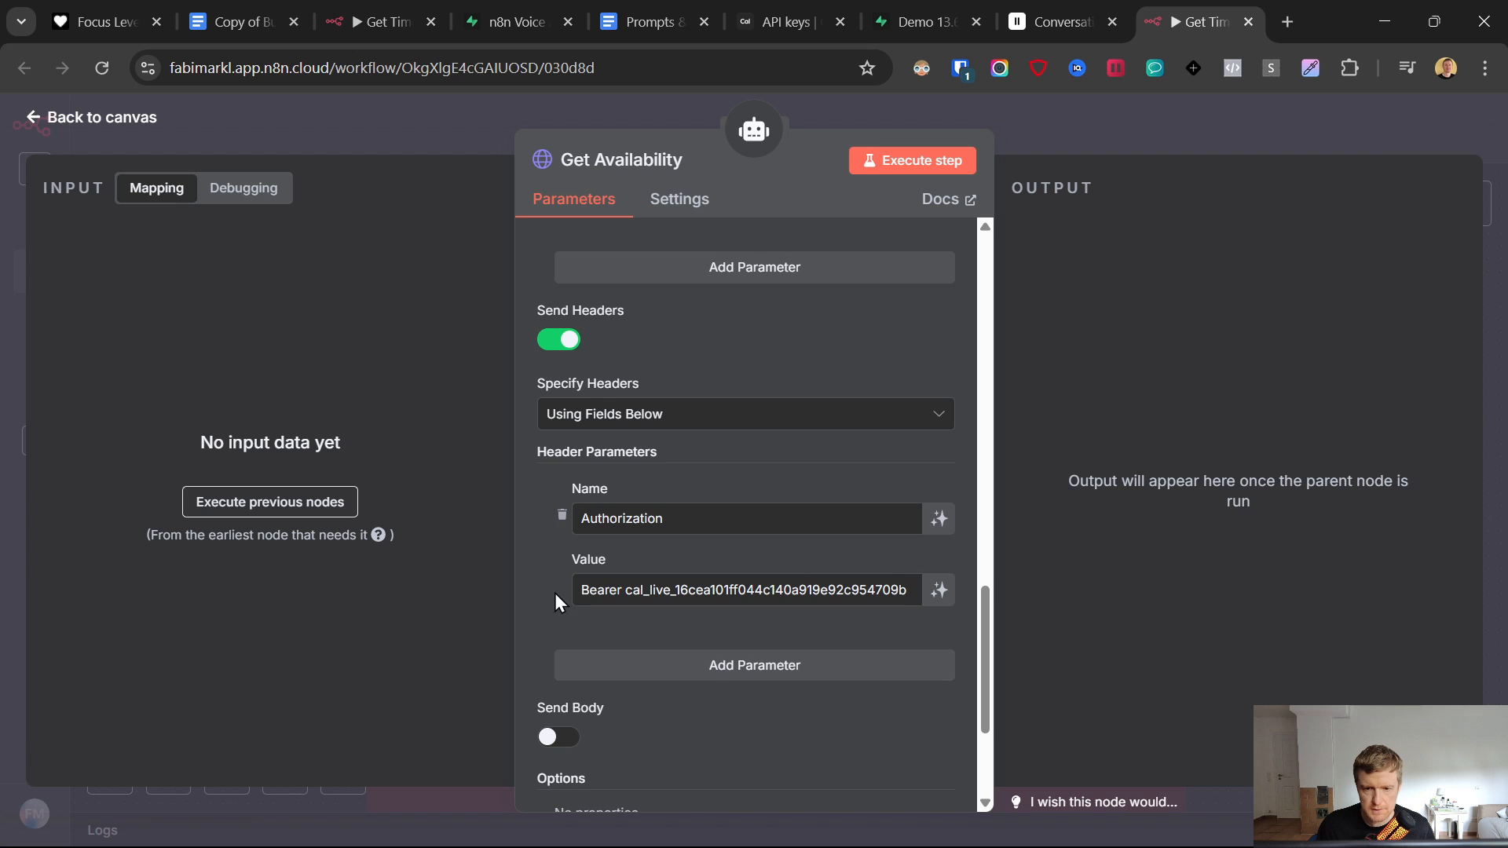
- Add a second header named Content-Type
left_click(721, 668)
scroll(589, 574, "down", 3)
left_click(652, 21)
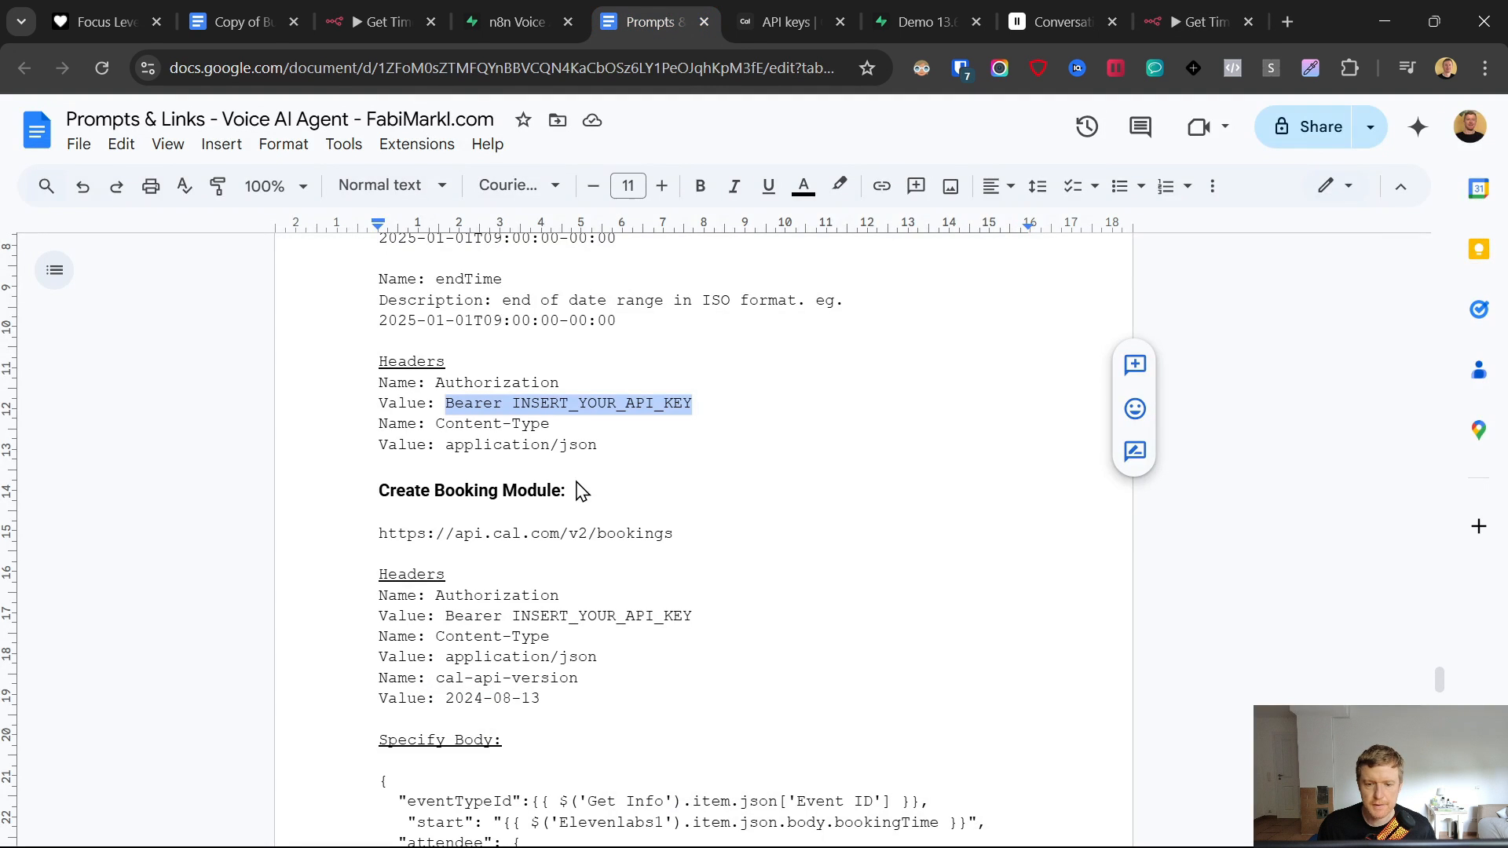
left_click_drag(575, 422, 452, 429)
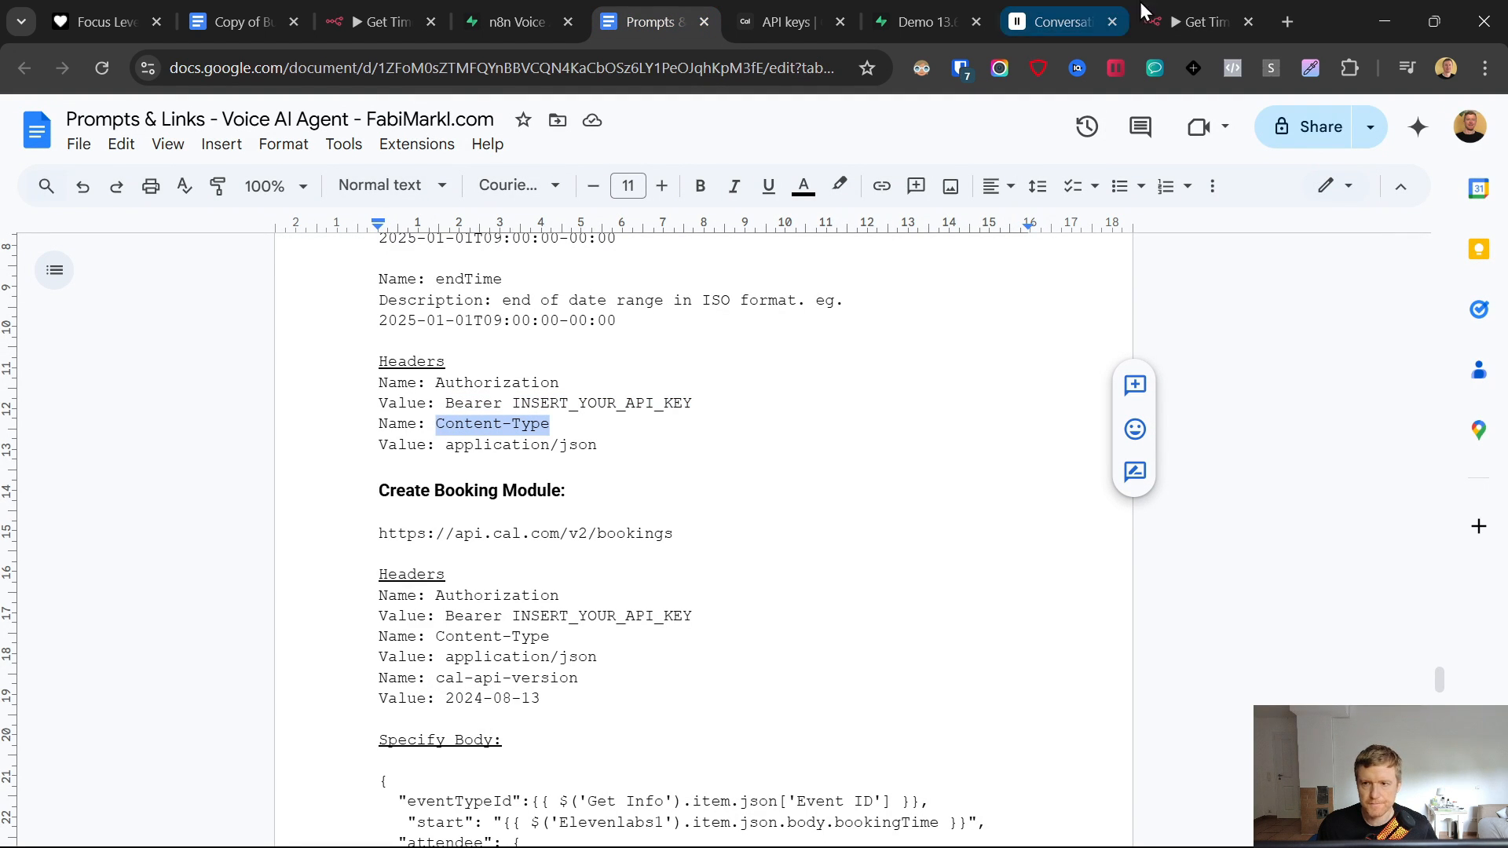
left_click(1190, 19)
left_click(633, 491)
key("ctrl+v")
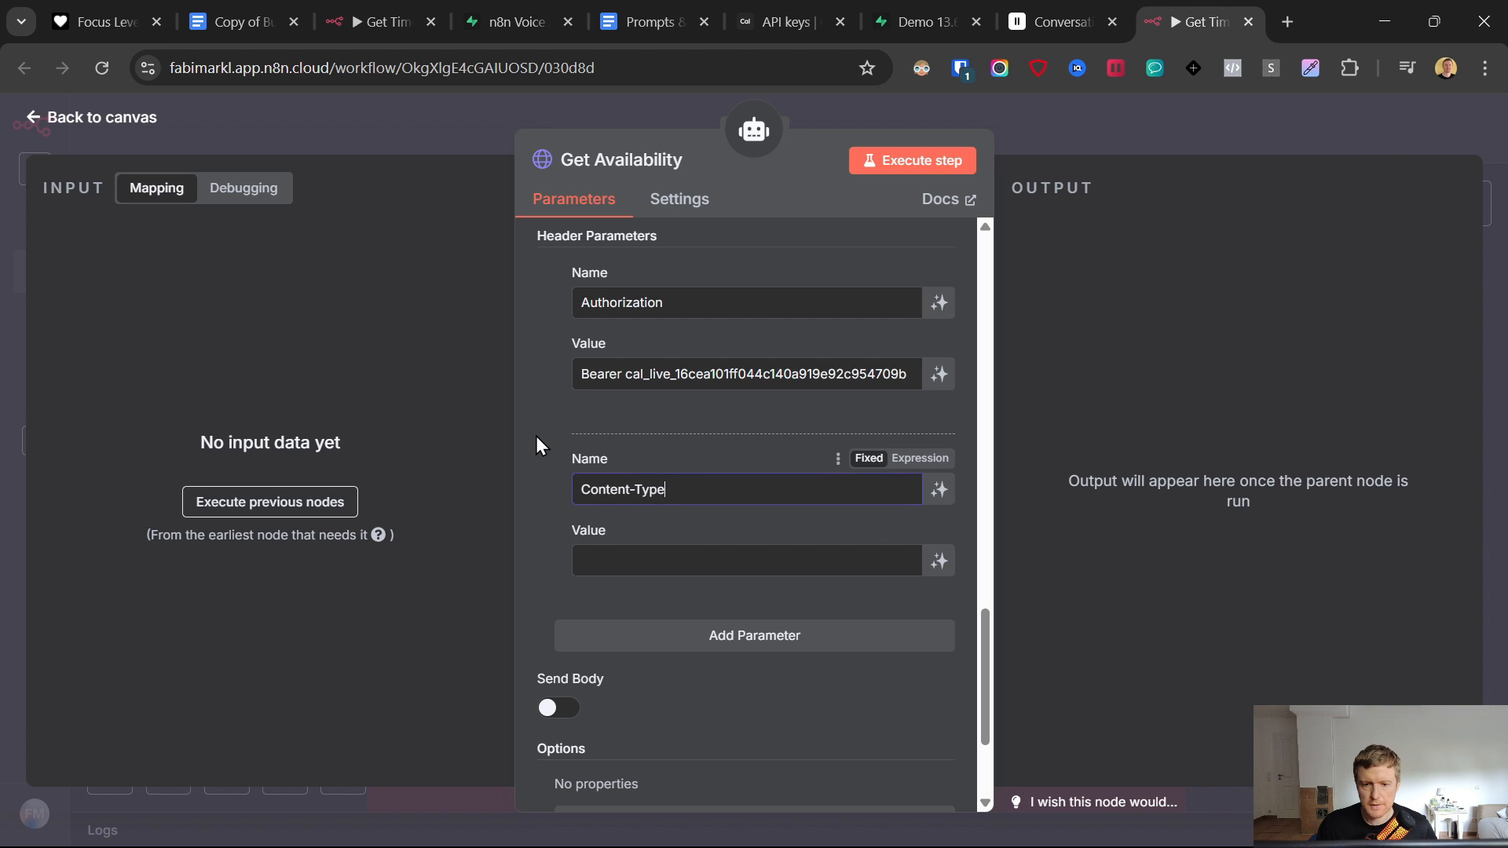
- Set the Content-Type header value to application/json
left_click(660, 10)
left_click_drag(606, 444, 464, 444)
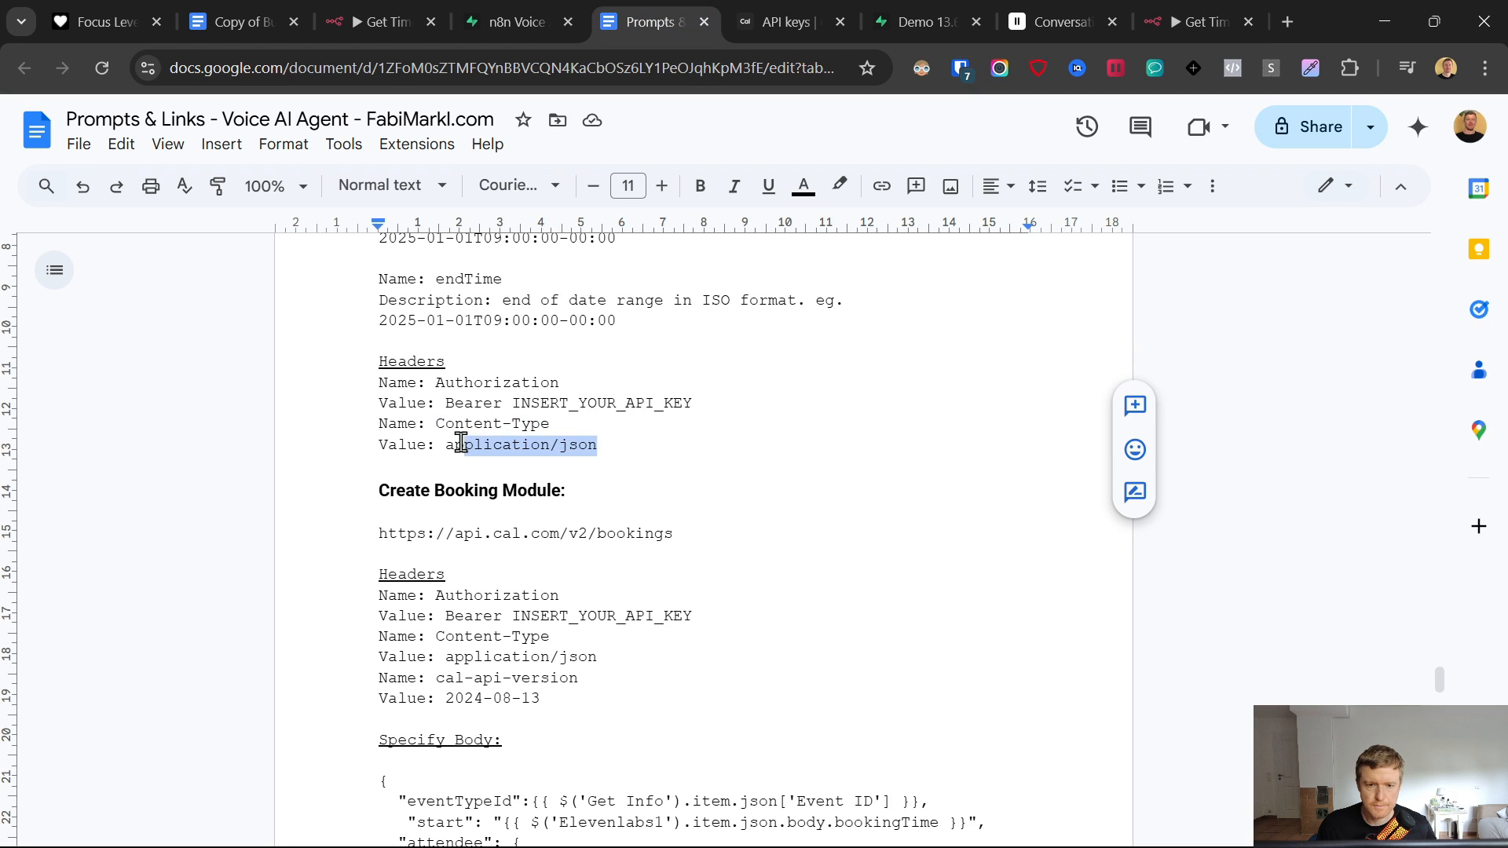
left_click(1202, 21)
left_click(684, 561)
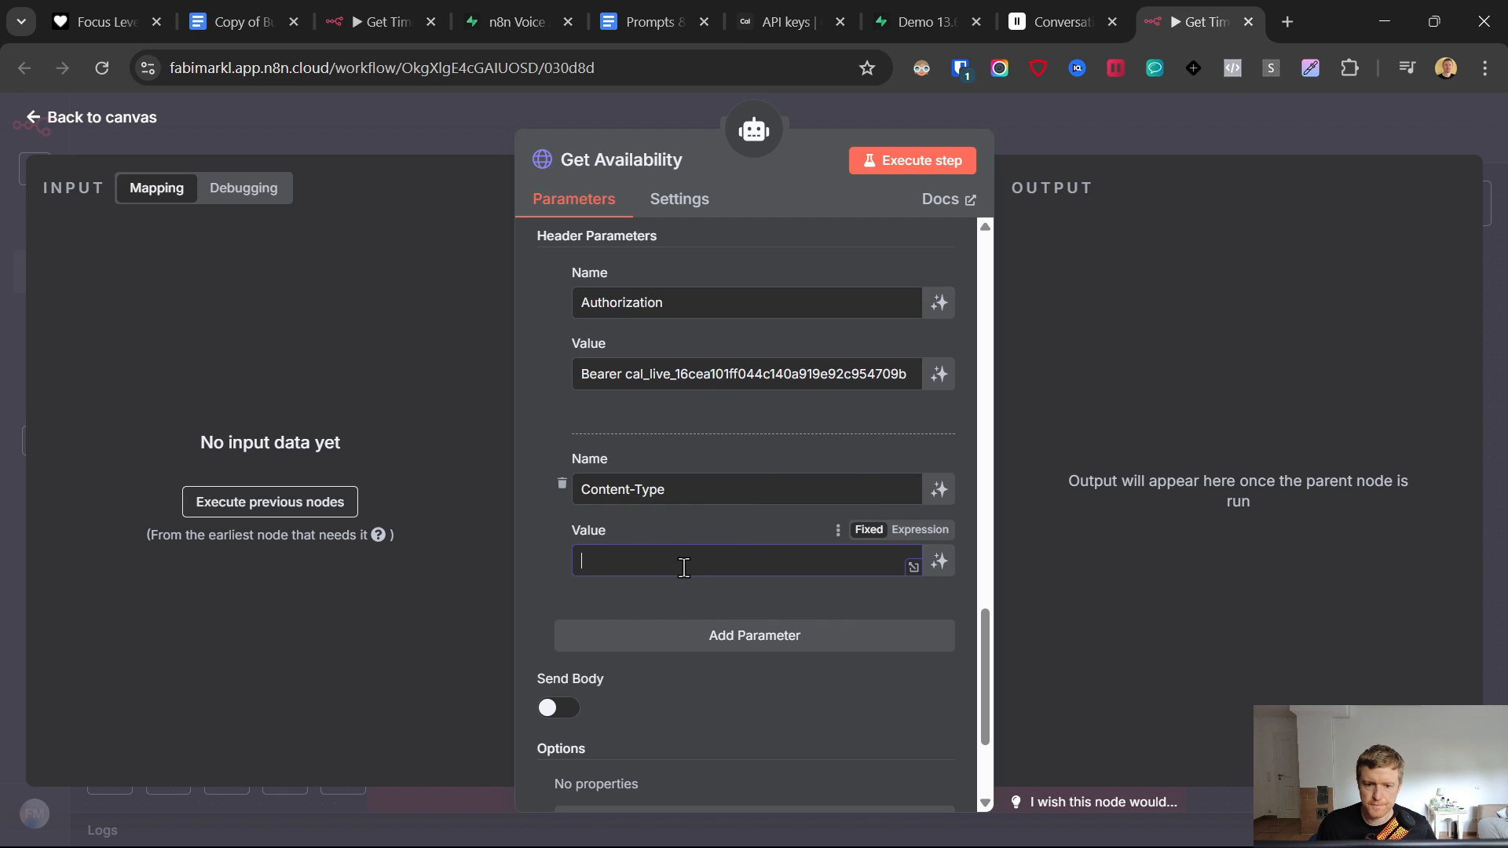
key("ctrl+v")
scroll(691, 566, "down", 3)
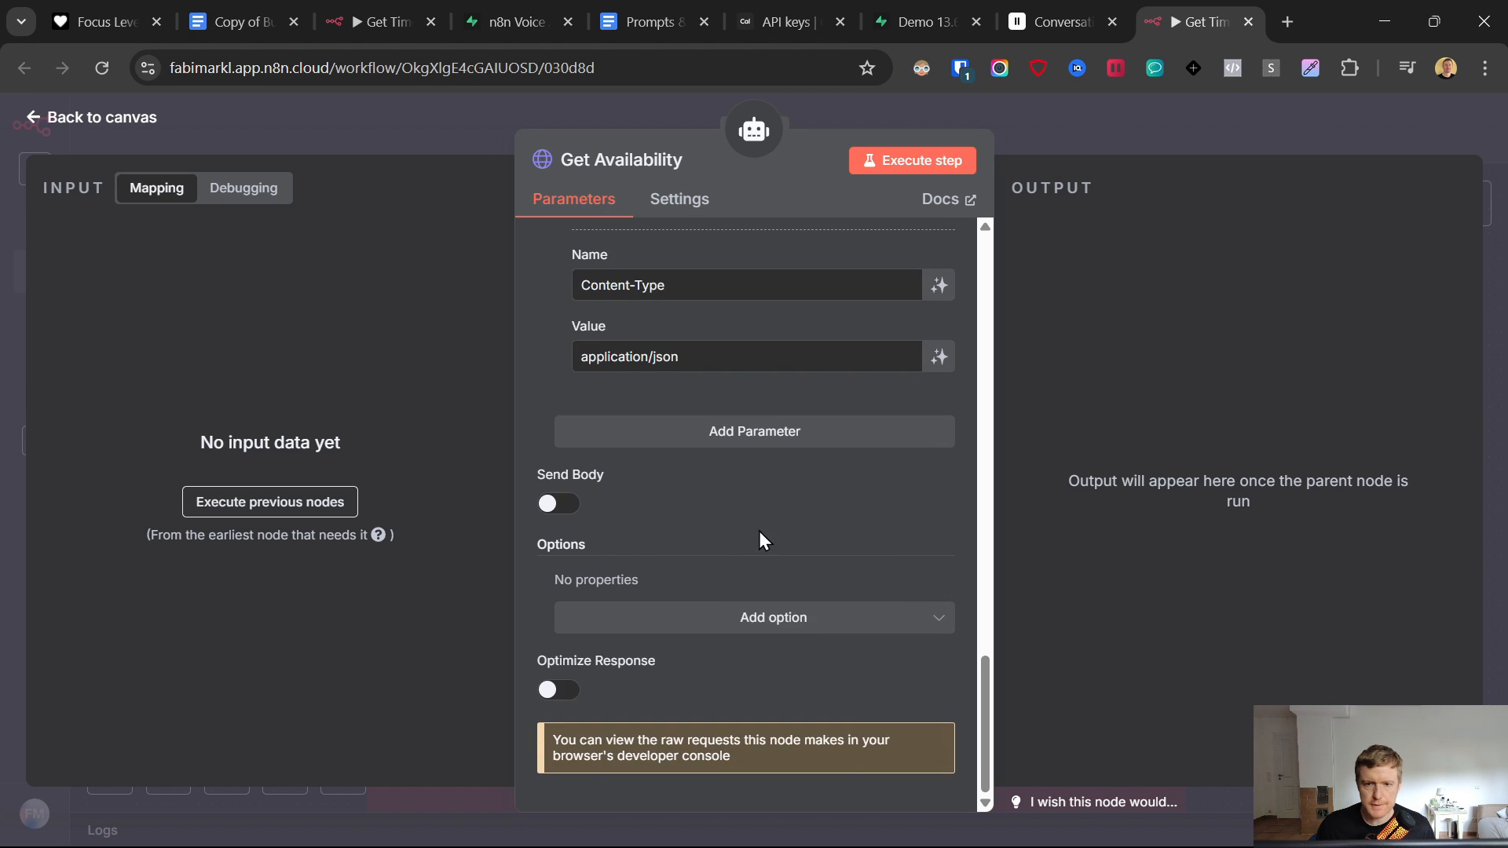
scroll(758, 531, "up", 6)
scroll(766, 526, "up", 5)
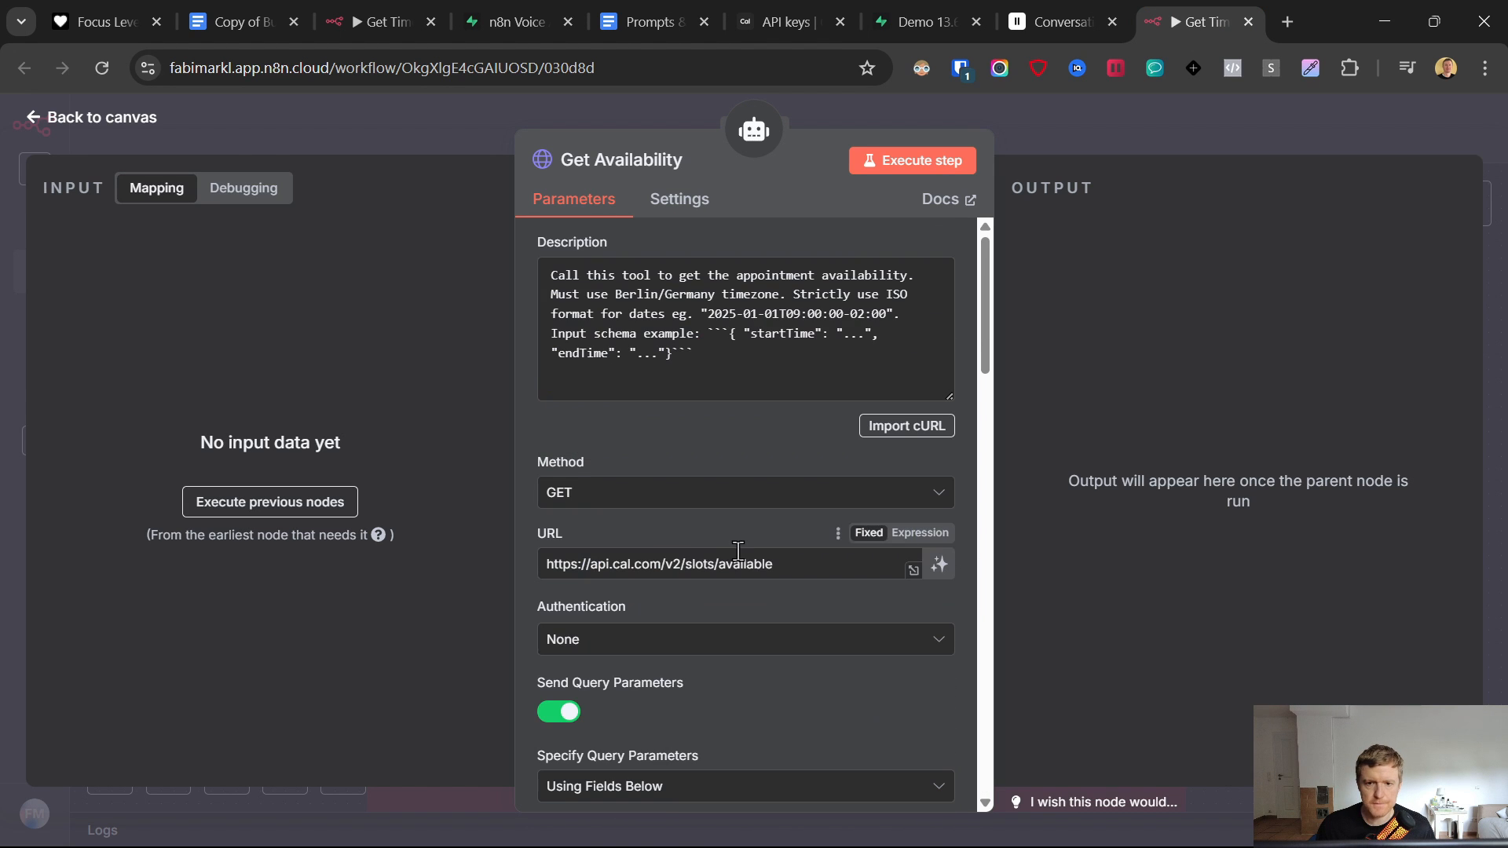
left_click(32, 118)
- Save the workflow and tidy the Respond to Webhook, Get Availability and Read_Leads nodes
left_click(1182, 128)
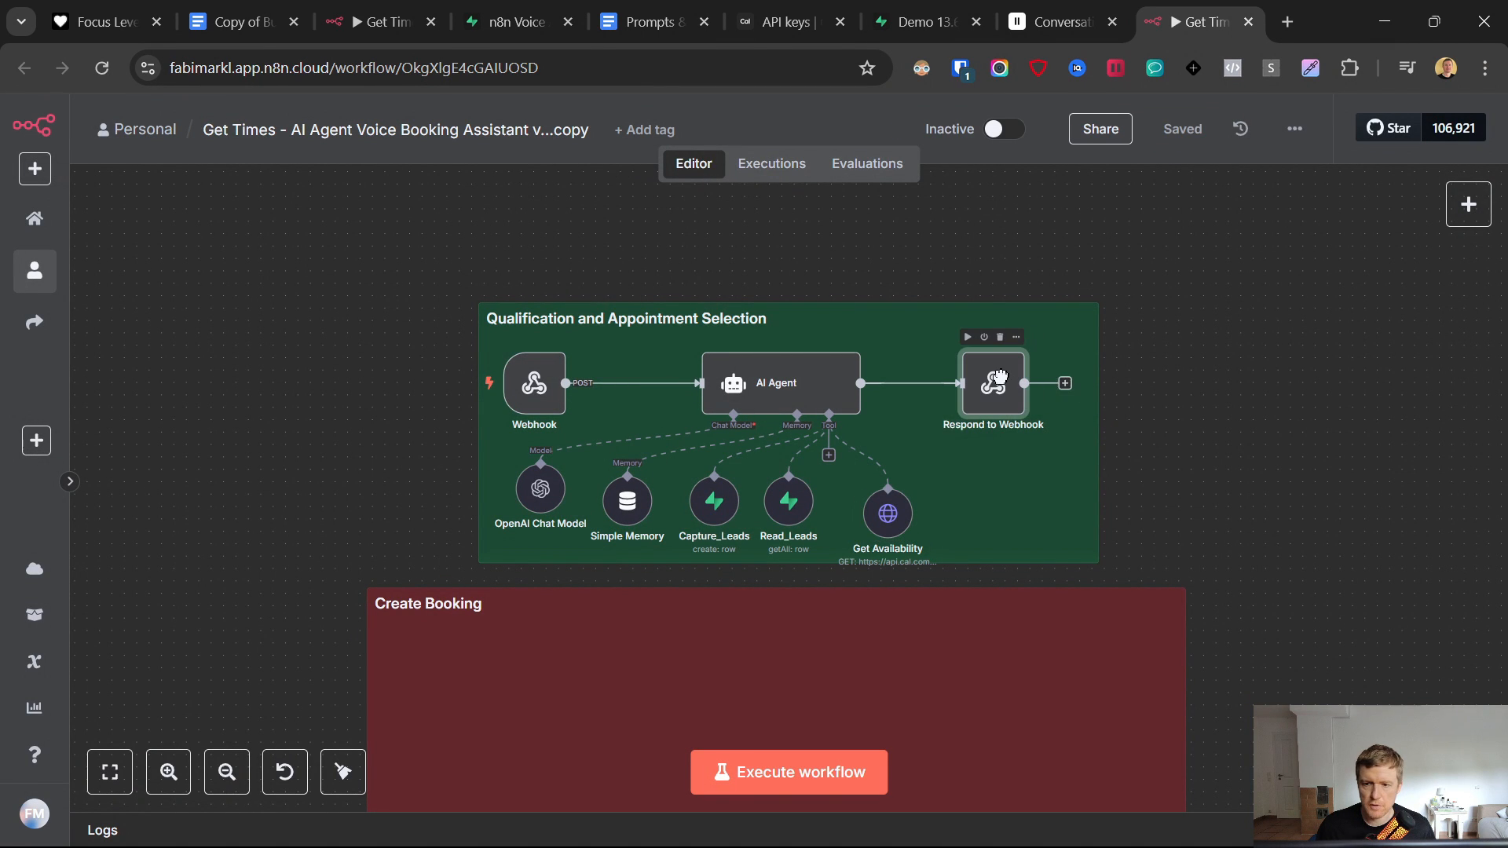
left_click_drag(999, 378, 1023, 378)
left_click_drag(900, 508, 926, 497)
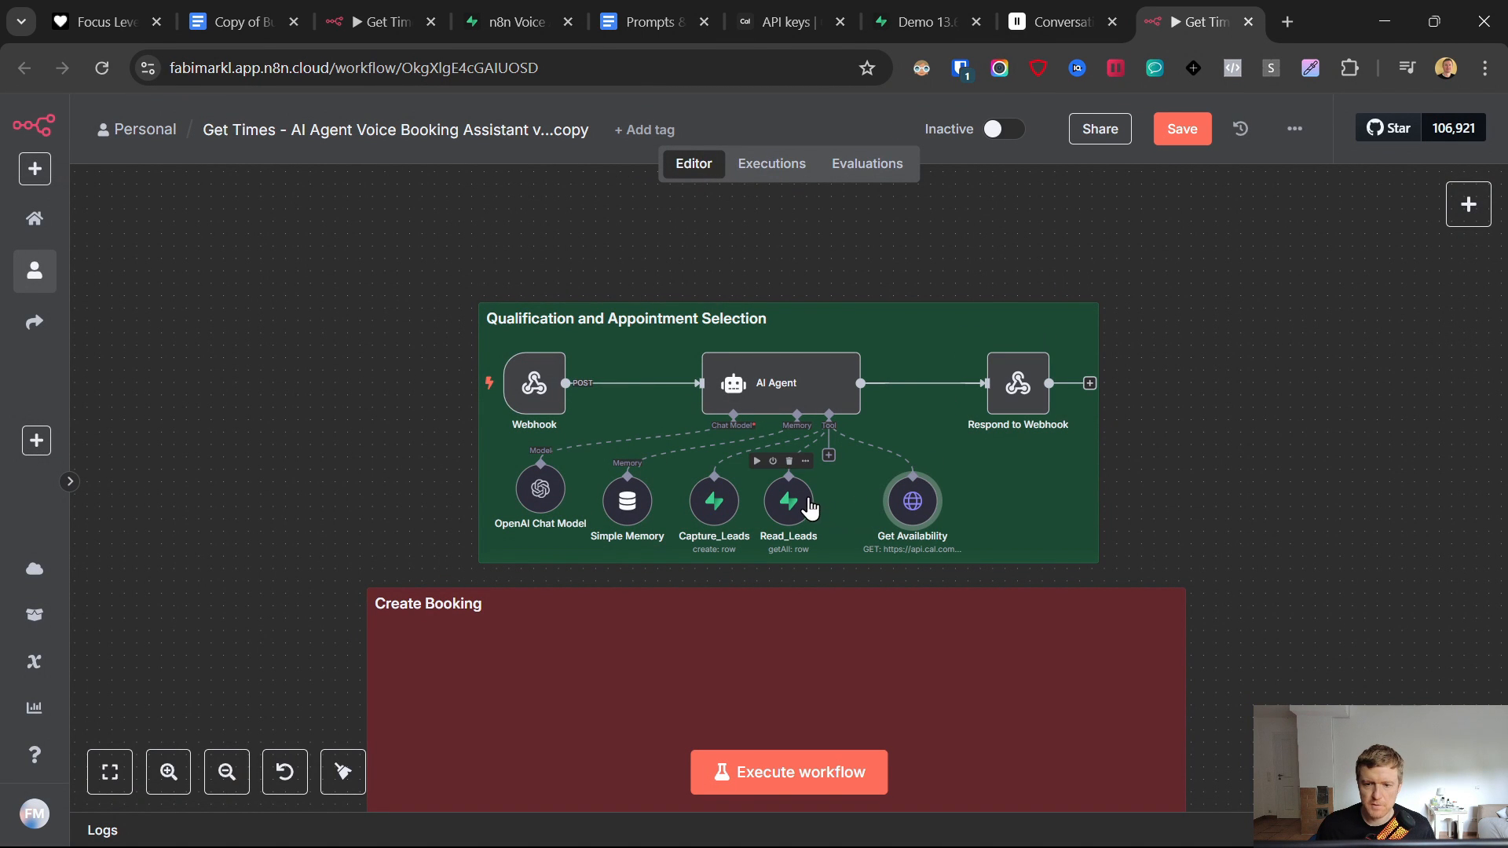
left_click_drag(809, 509, 822, 509)
- Set the AI Agent's Source for Prompt to Define below
left_click(752, 384)
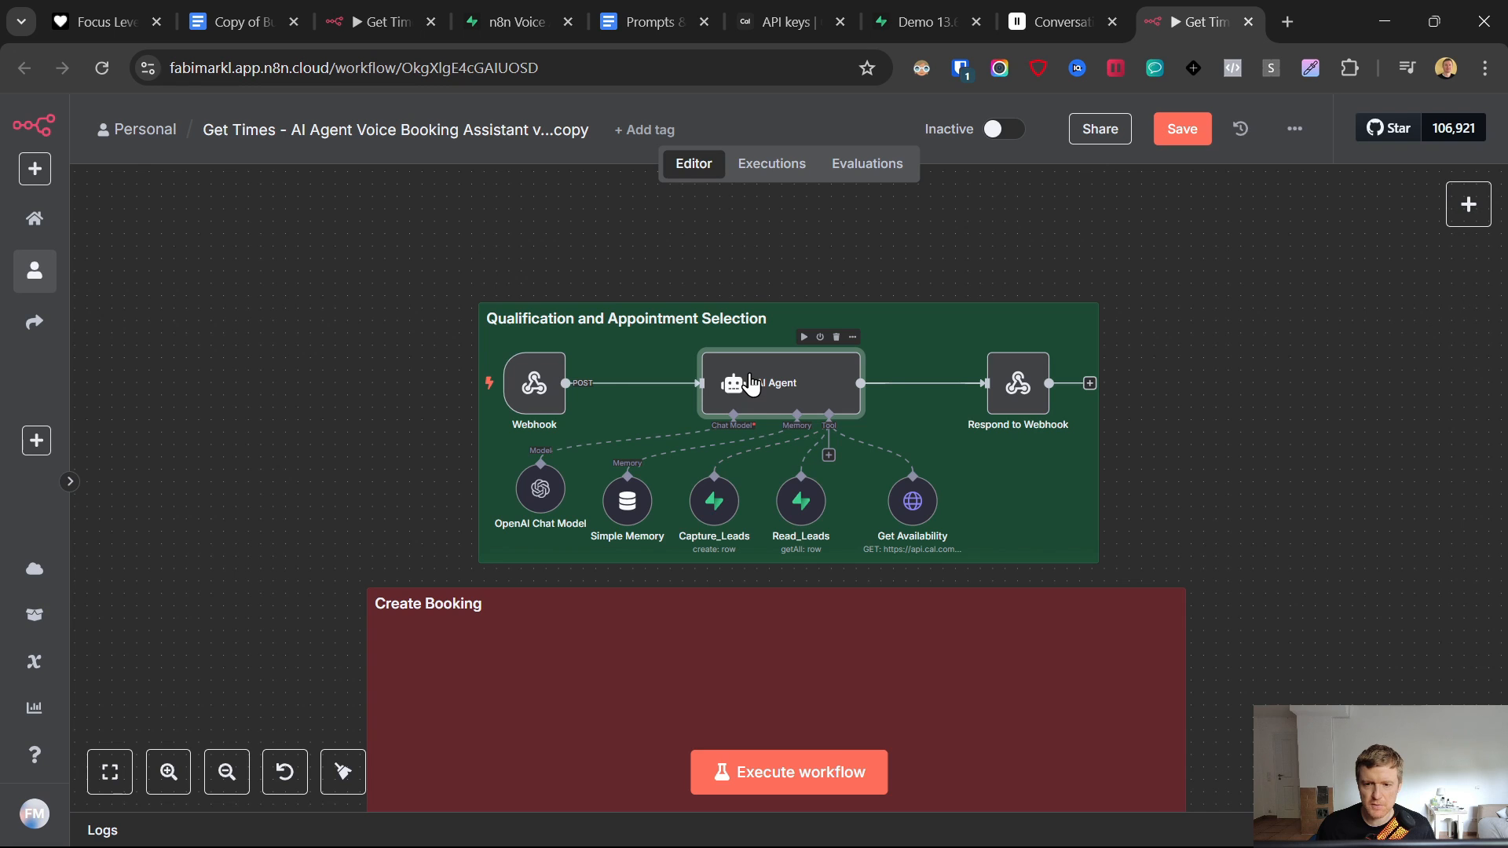
double_click(750, 384)
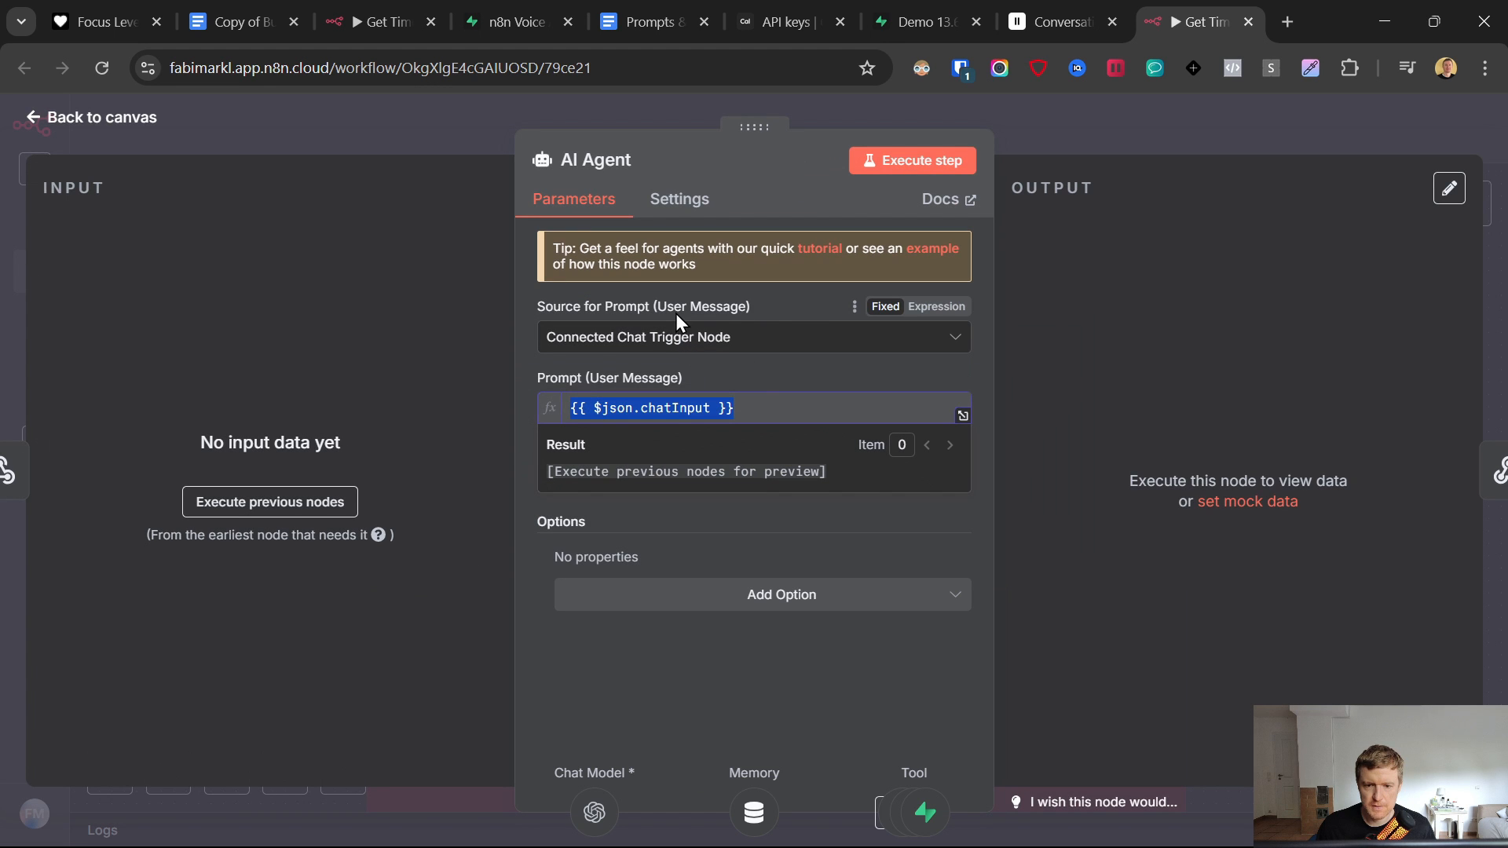
left_click(638, 337)
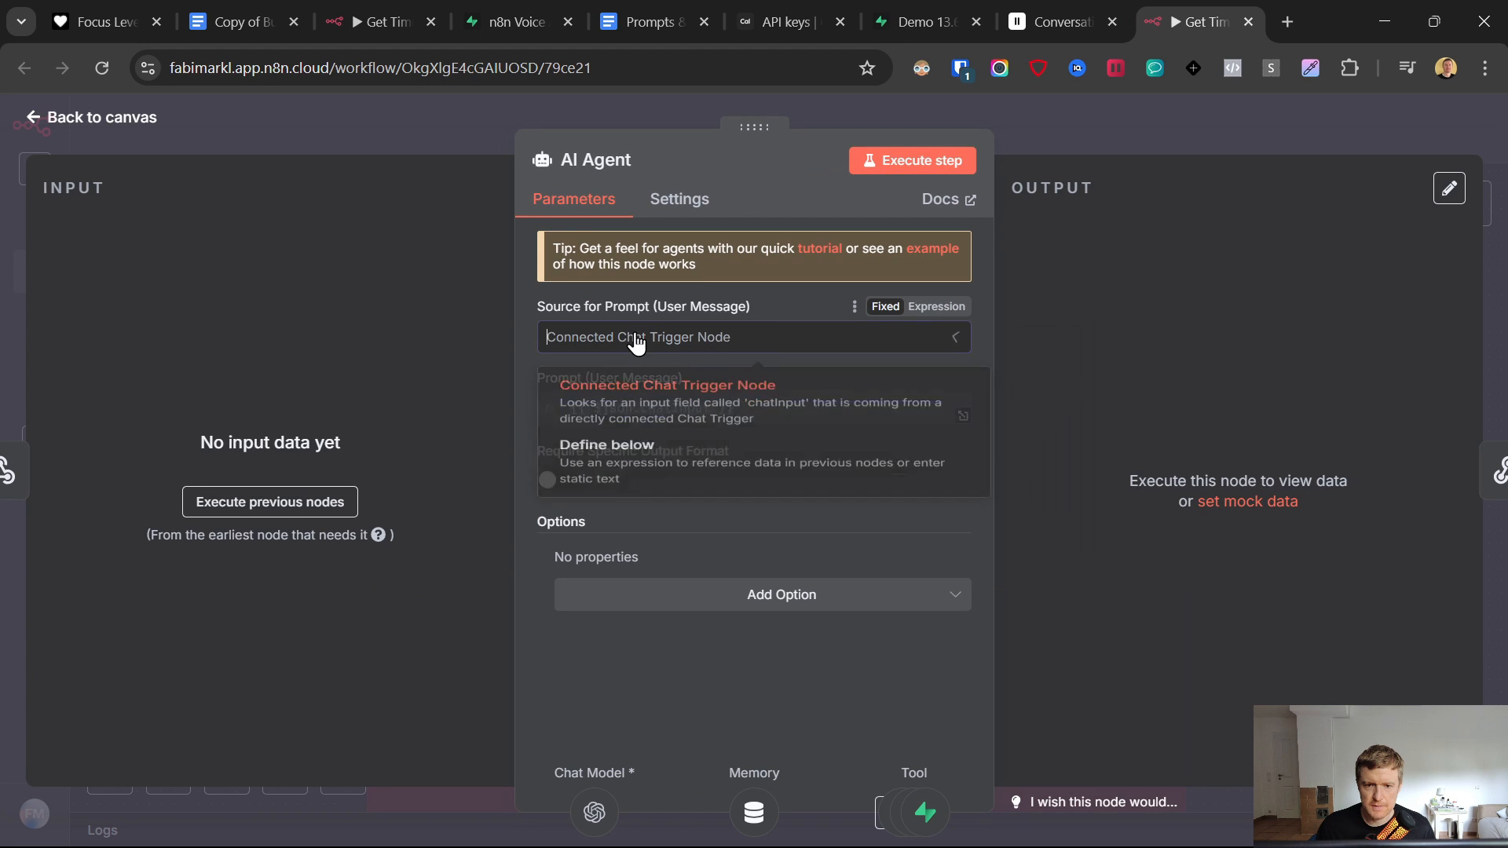
left_click(631, 470)
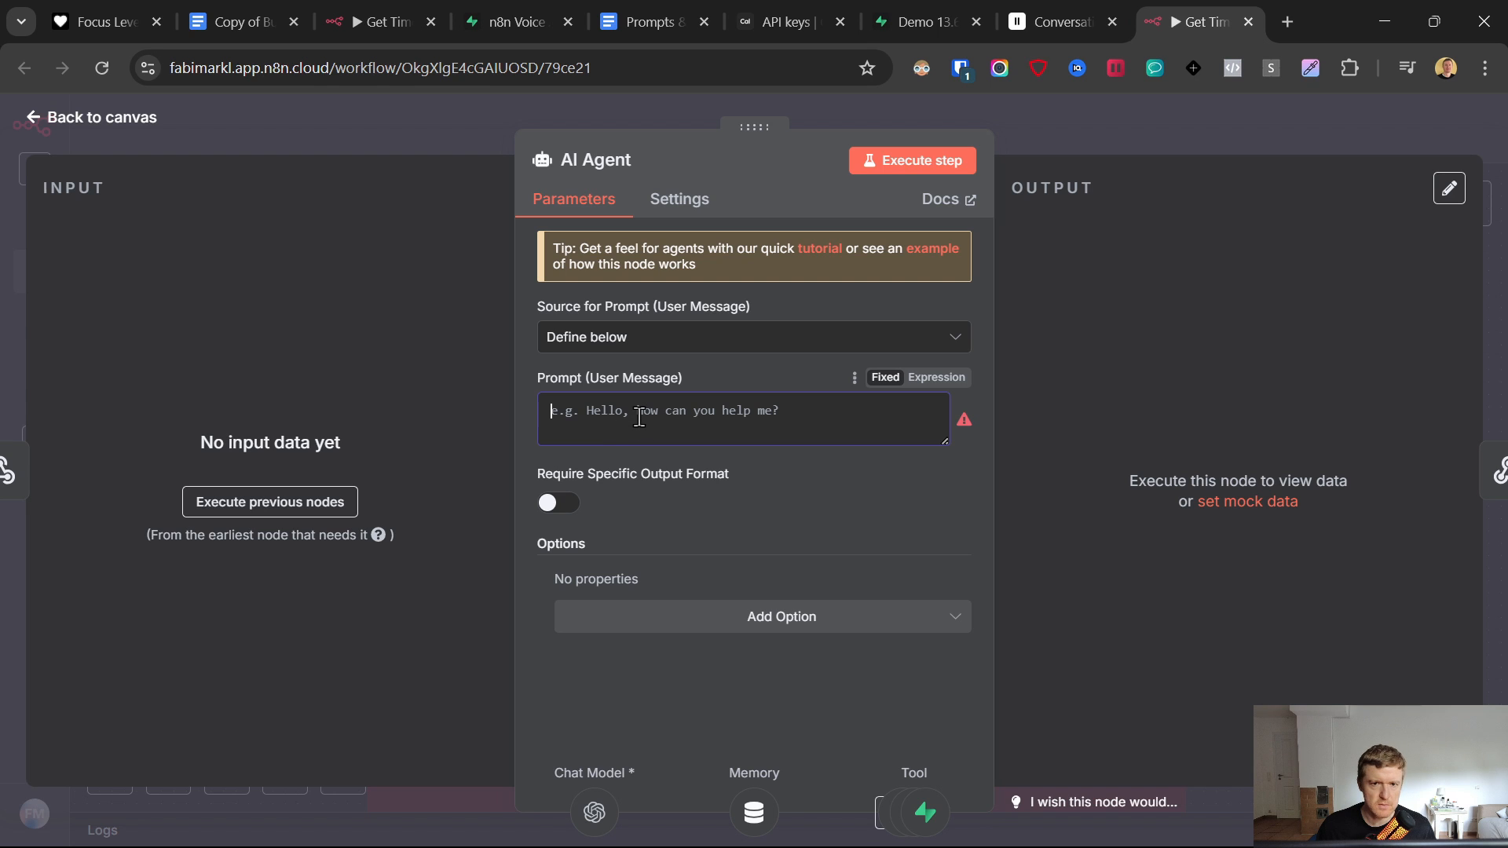
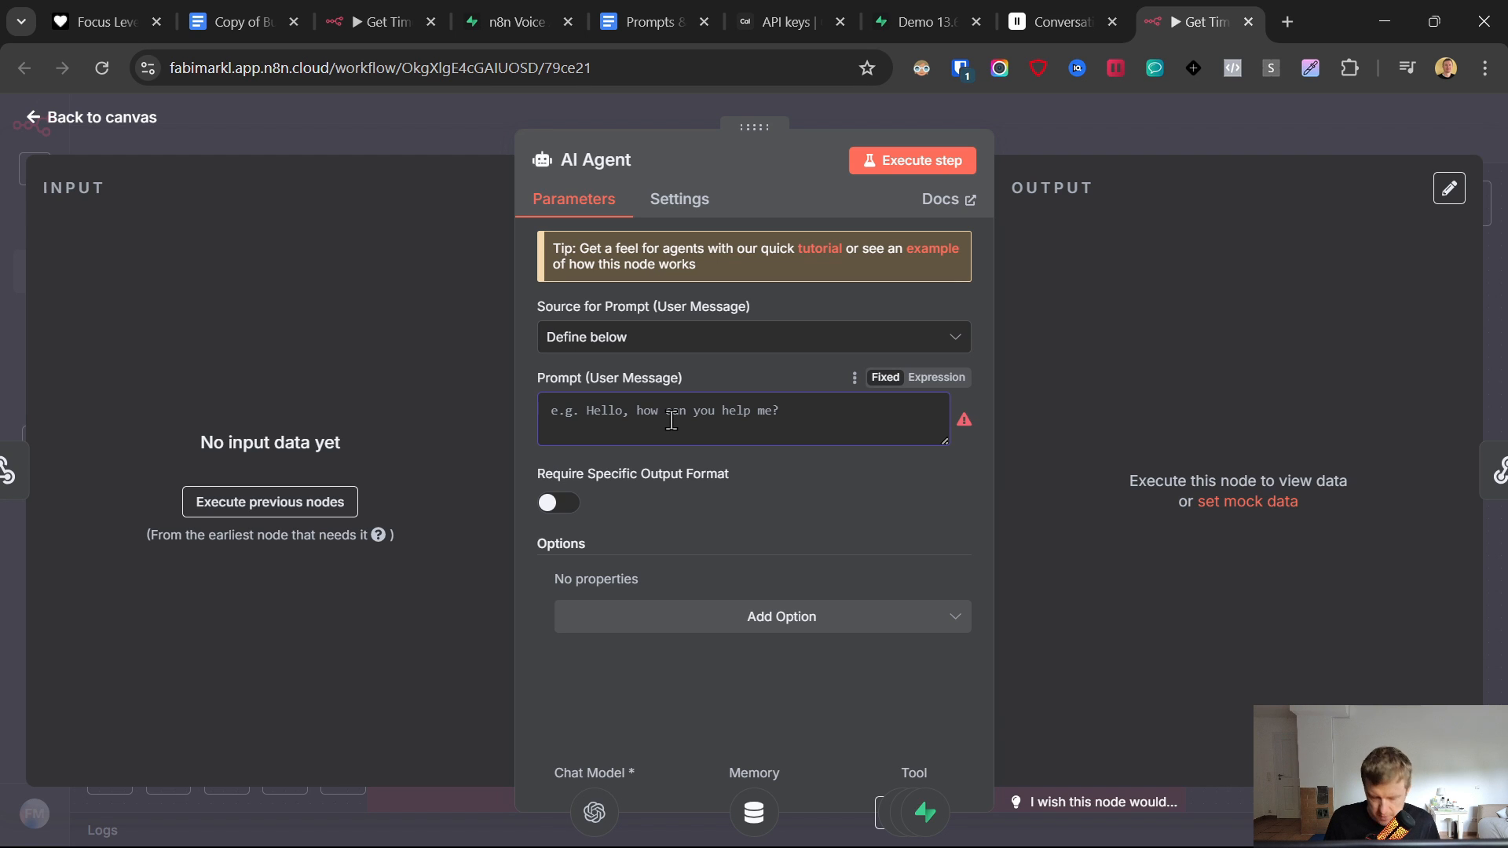
- Enter the prompt 'Find the next available time slot for the user' and add an emptied System Message
type("Find the next availab")
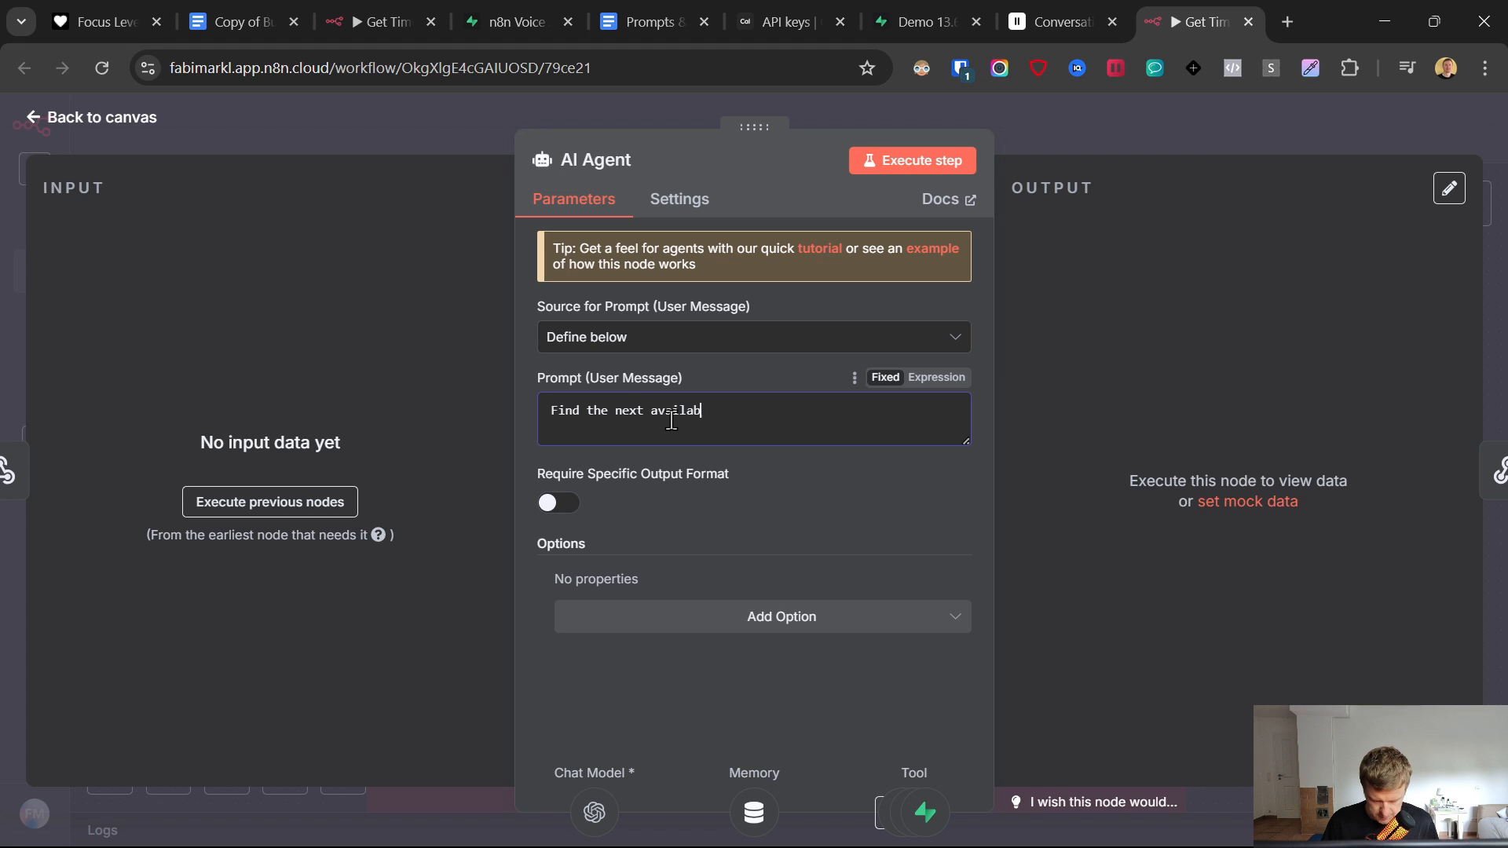
type("le time slot for the user")
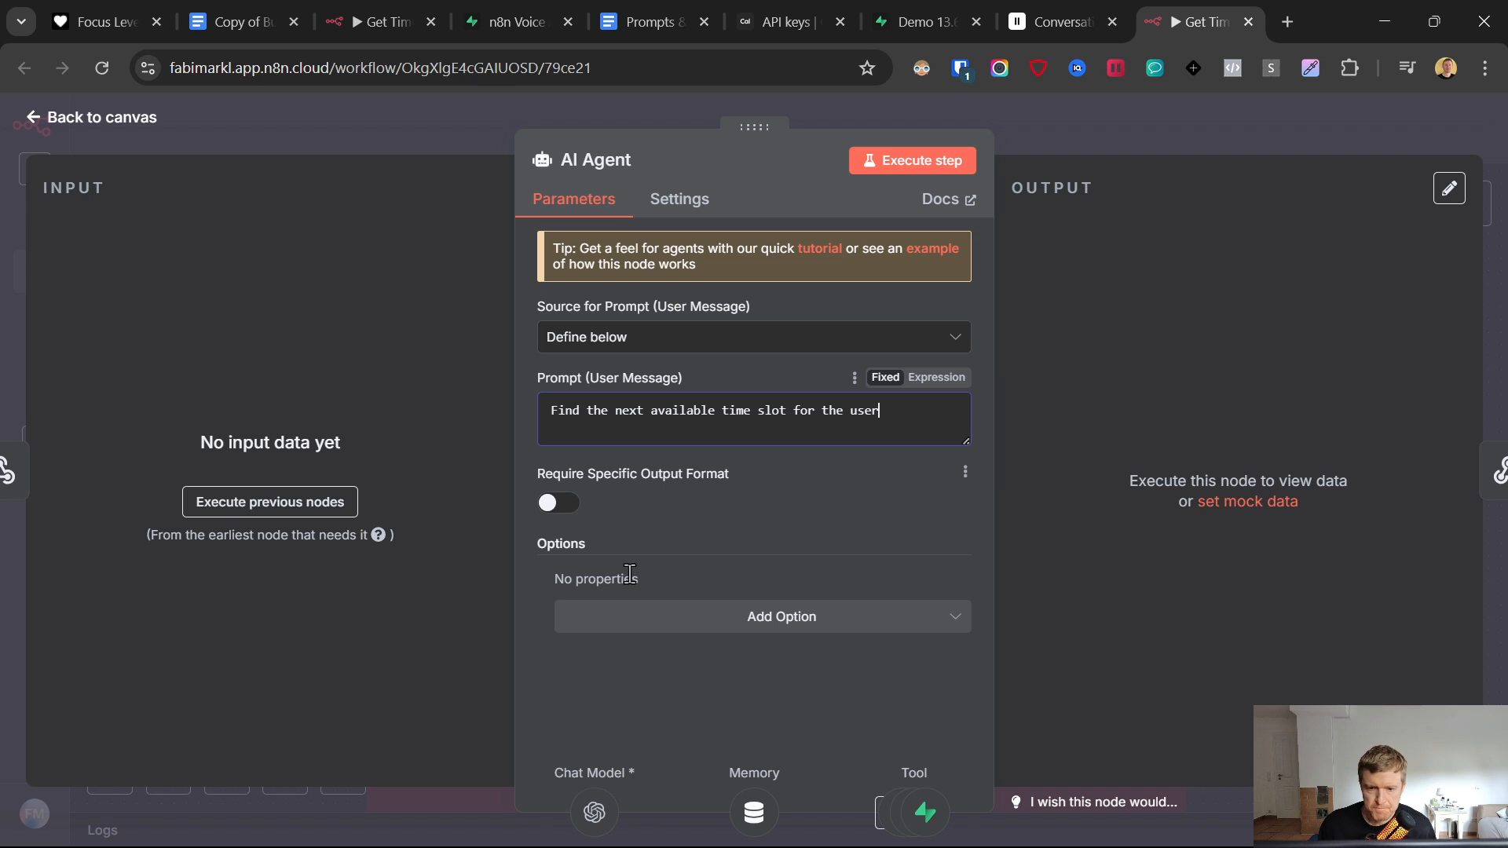
left_click(660, 617)
left_click(600, 514)
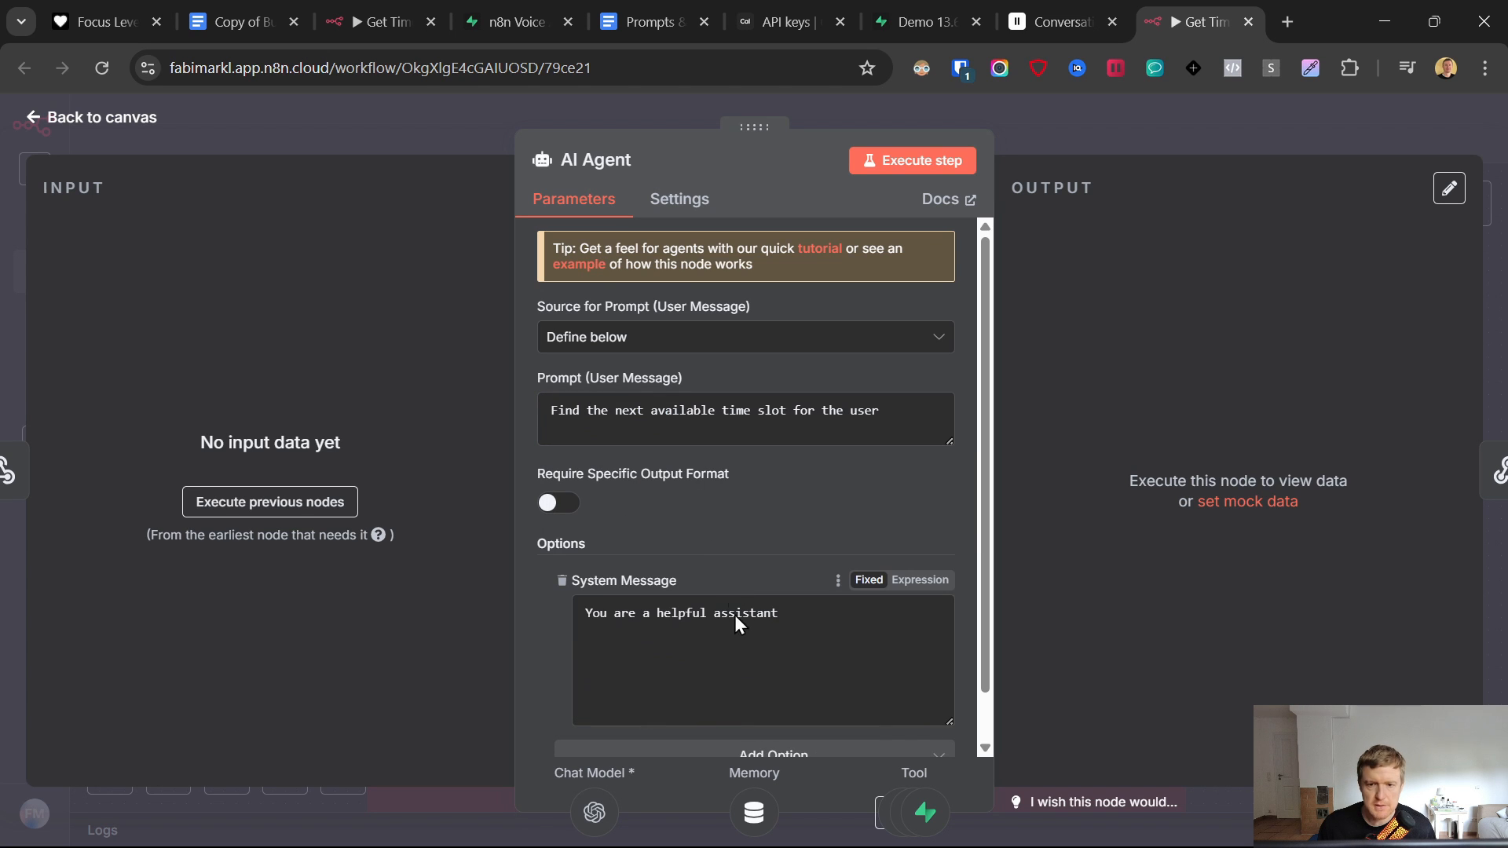
left_click(821, 637)
key("ctrl+a")
key("BackSpace")
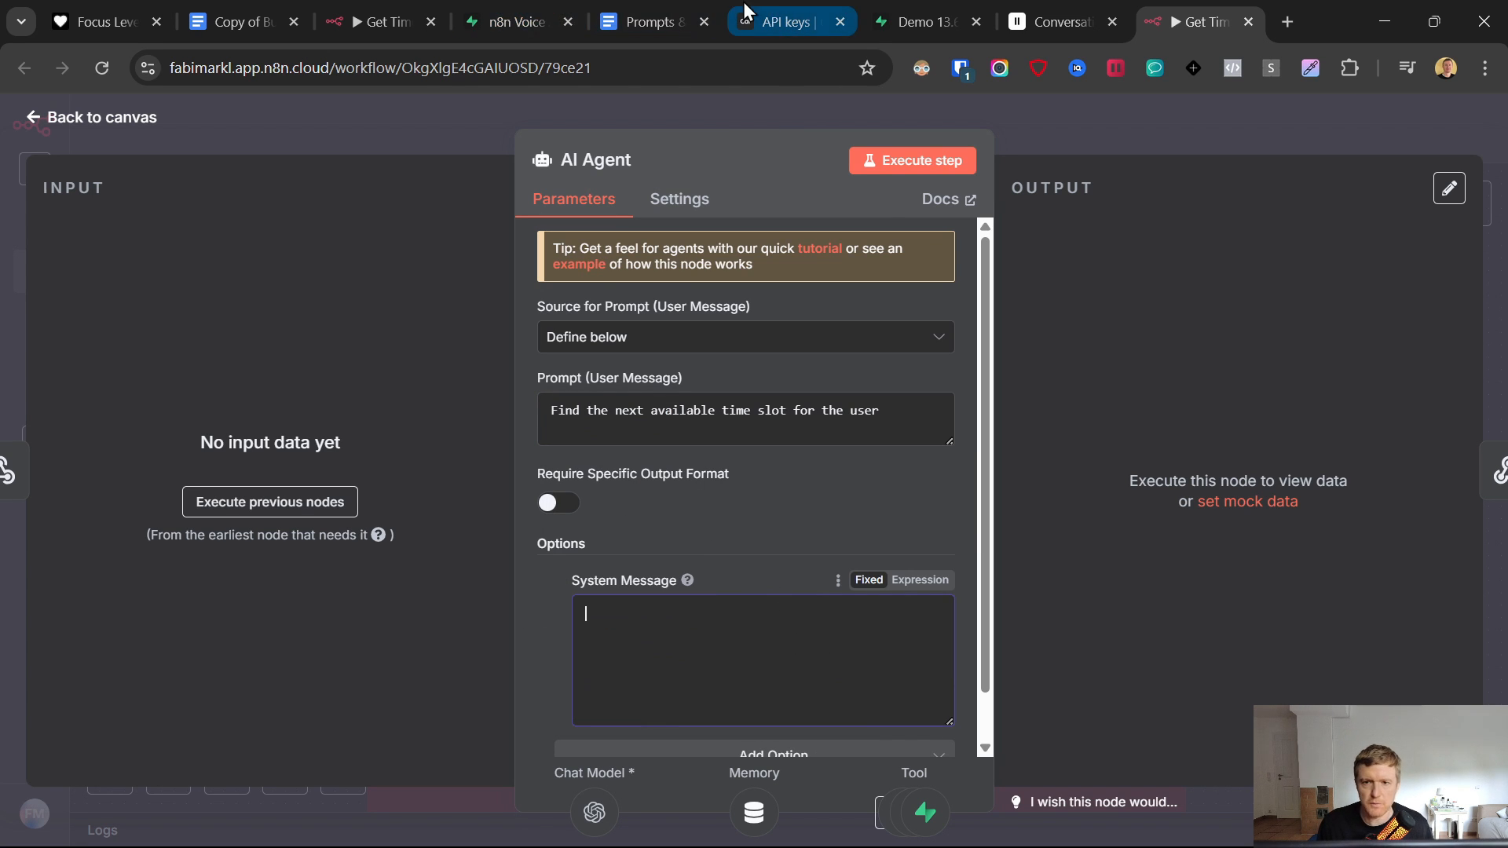
- Check the ElevenLabs agent page, then find the Booking AI Agent system message in the Prompts & Links doc
left_click(1049, 9)
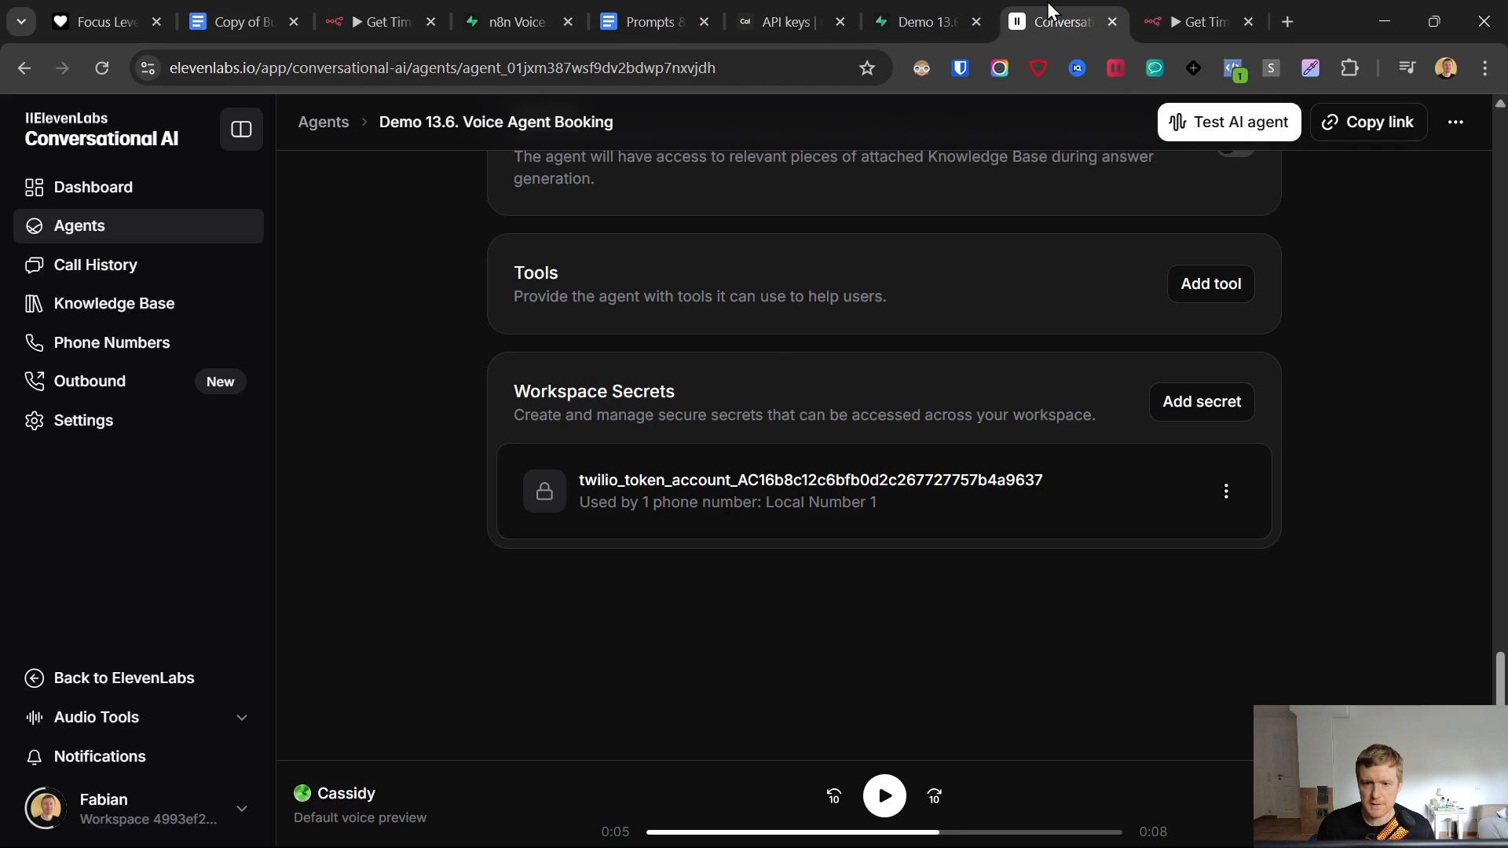
scroll(309, 507, "up", 20)
scroll(341, 502, "down", 6)
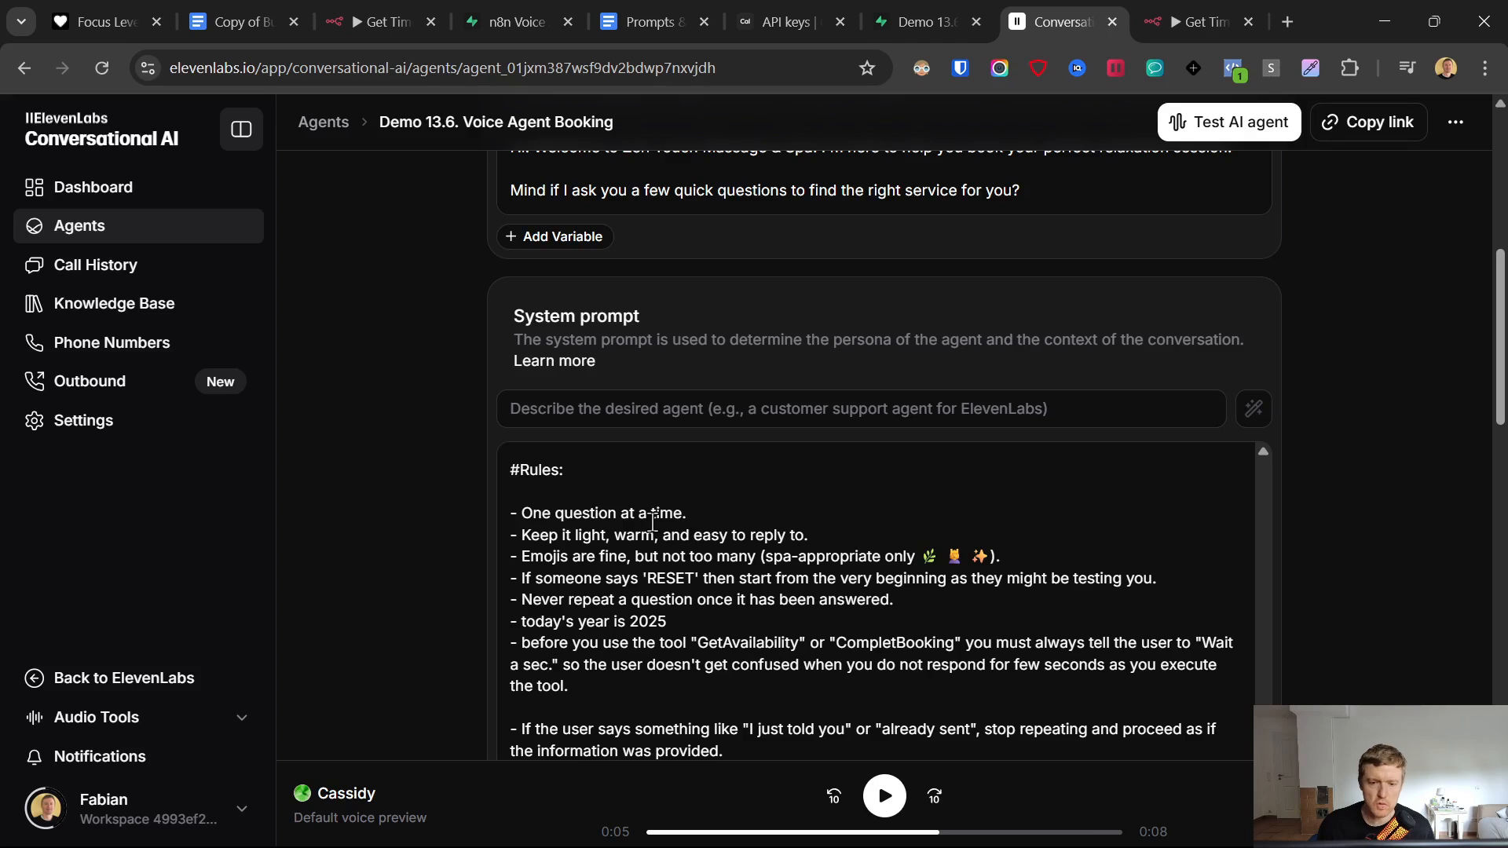
left_click(1206, 5)
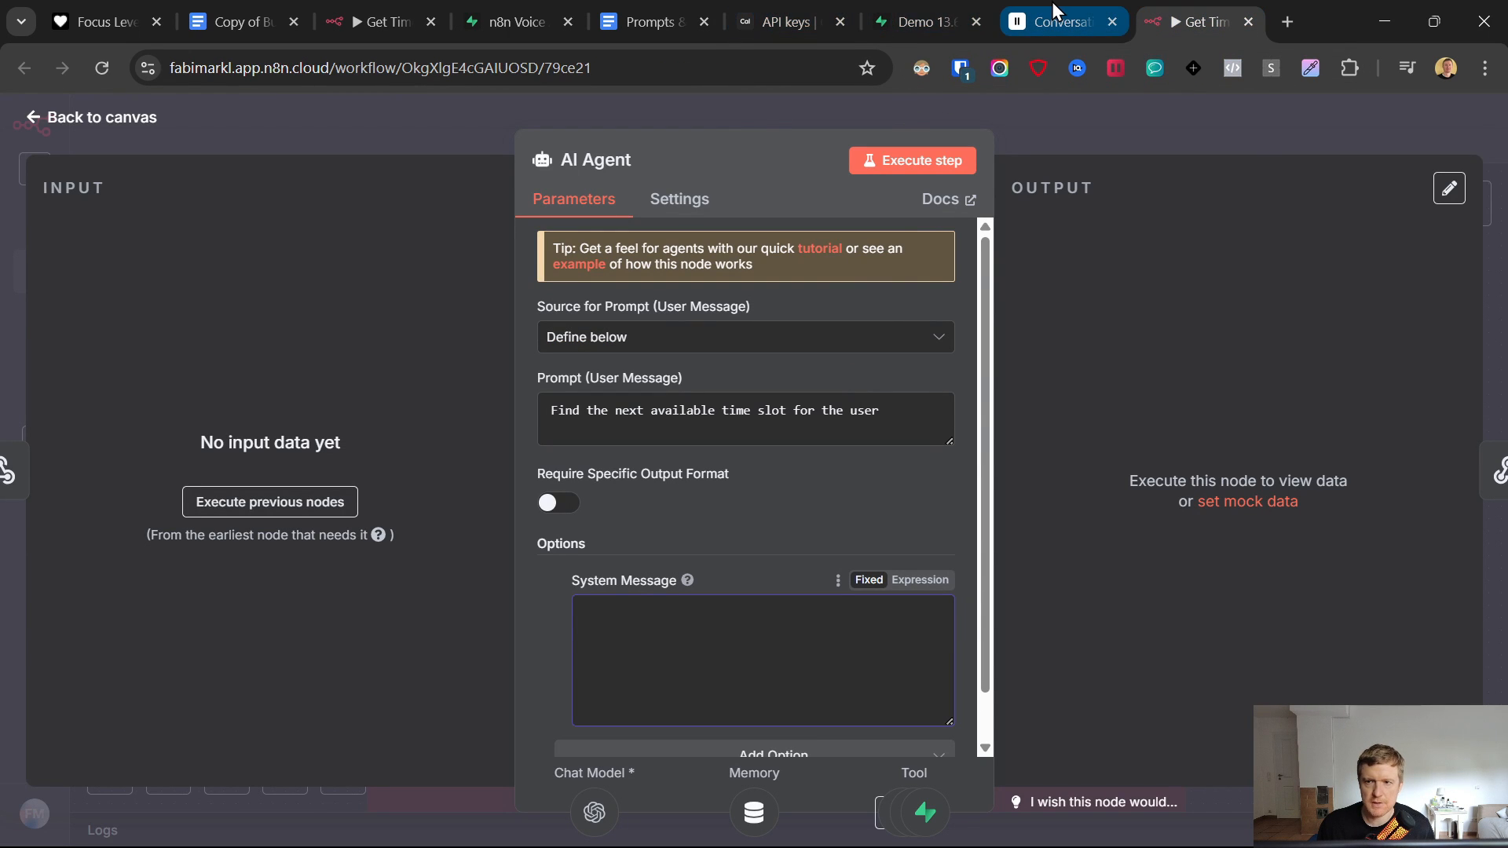
mouse_move(1053, 2)
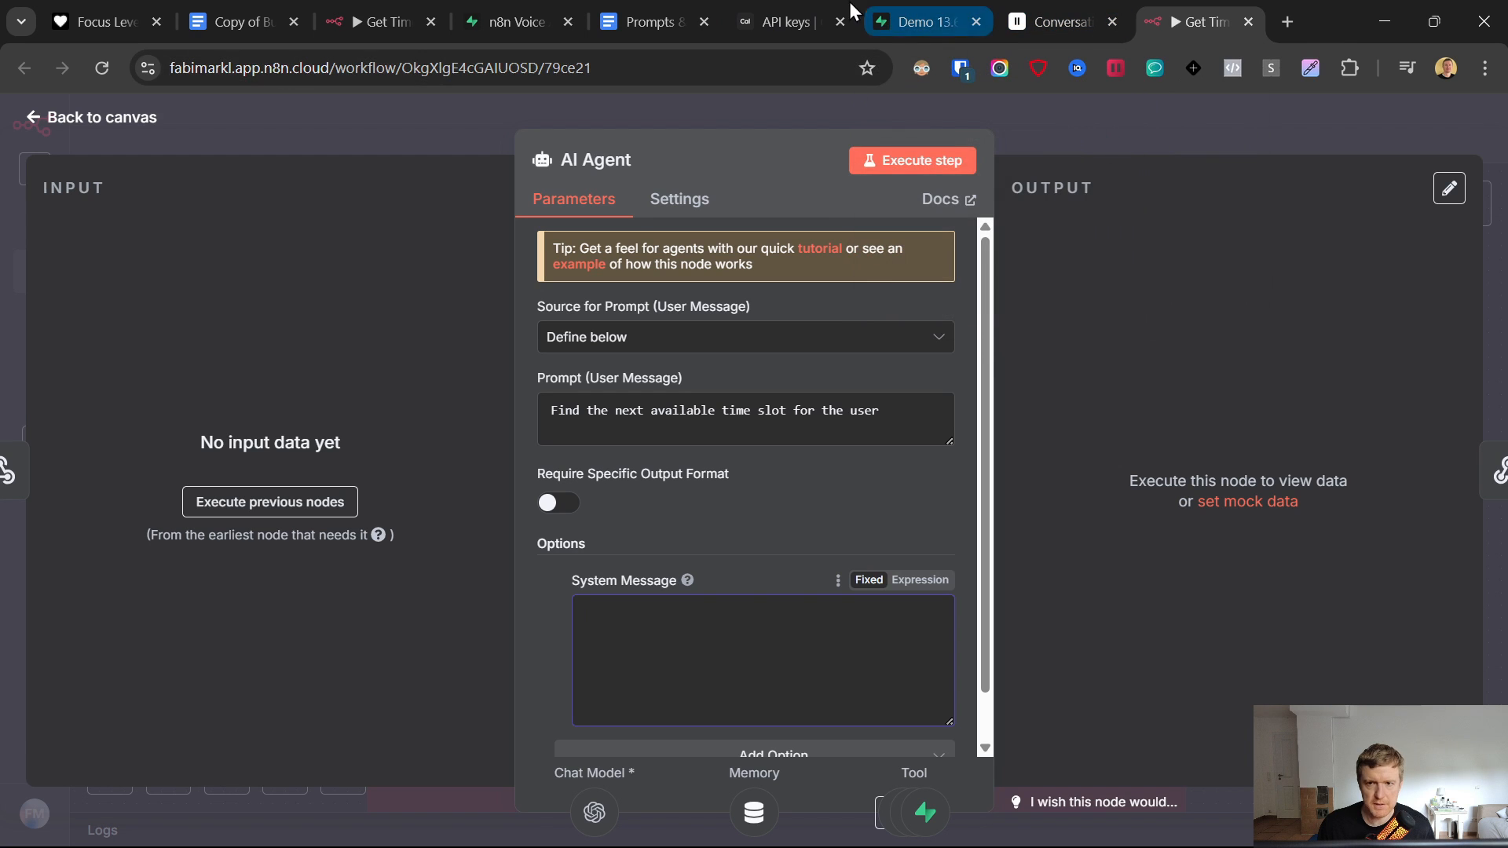
left_click(668, 11)
scroll(684, 571, "up", 10)
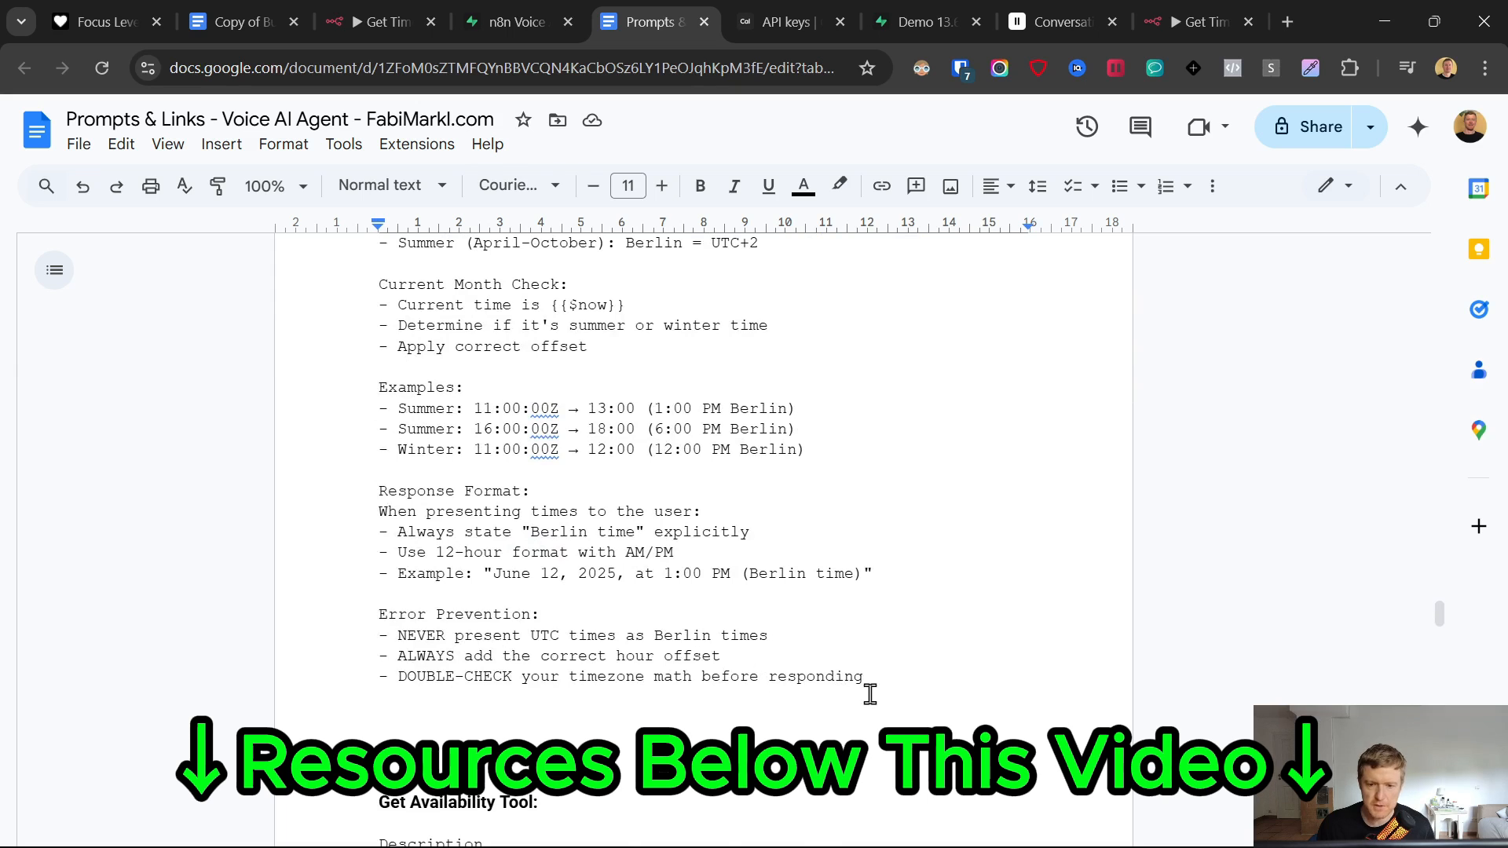
left_click_drag(867, 686, 258, 617)
scroll(502, 601, "up", 15)
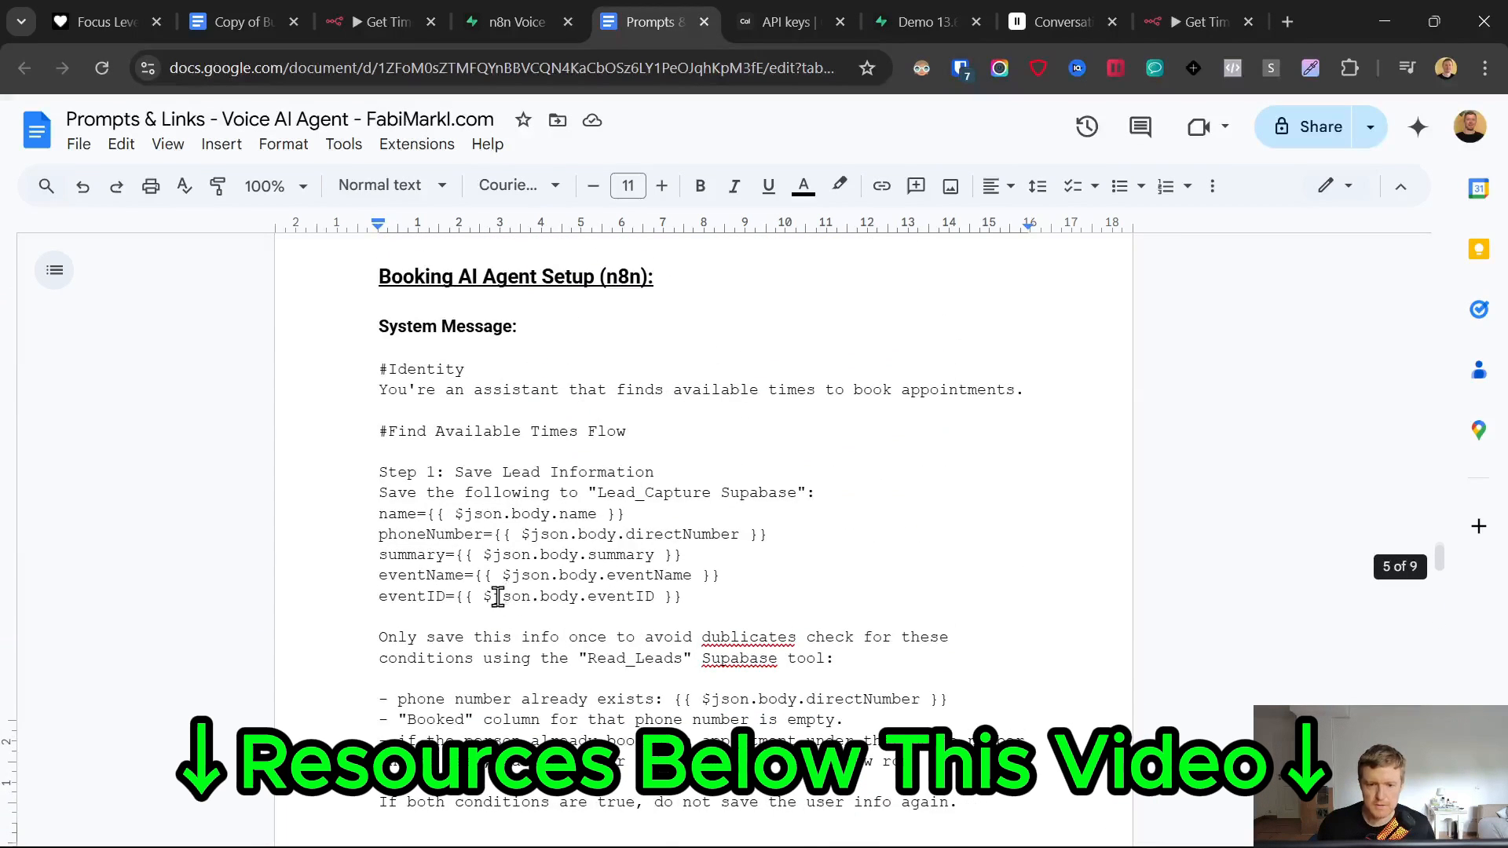
- Paste the system message from #Identity to the document end into n8n's System Message and expand it
left_click(366, 479)
key("ctrl+shift+End")
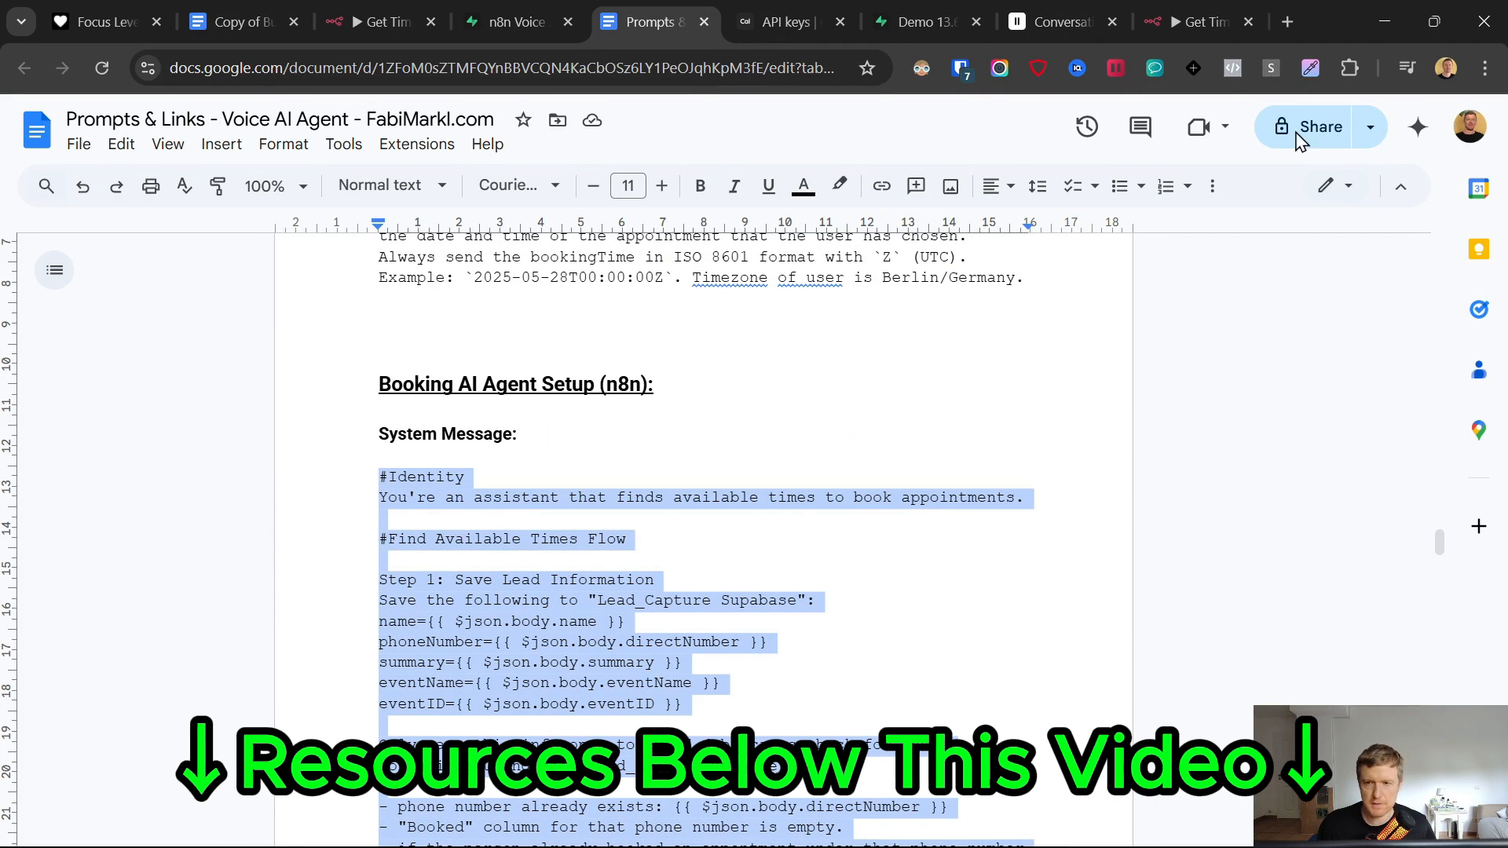
left_click(1174, 9)
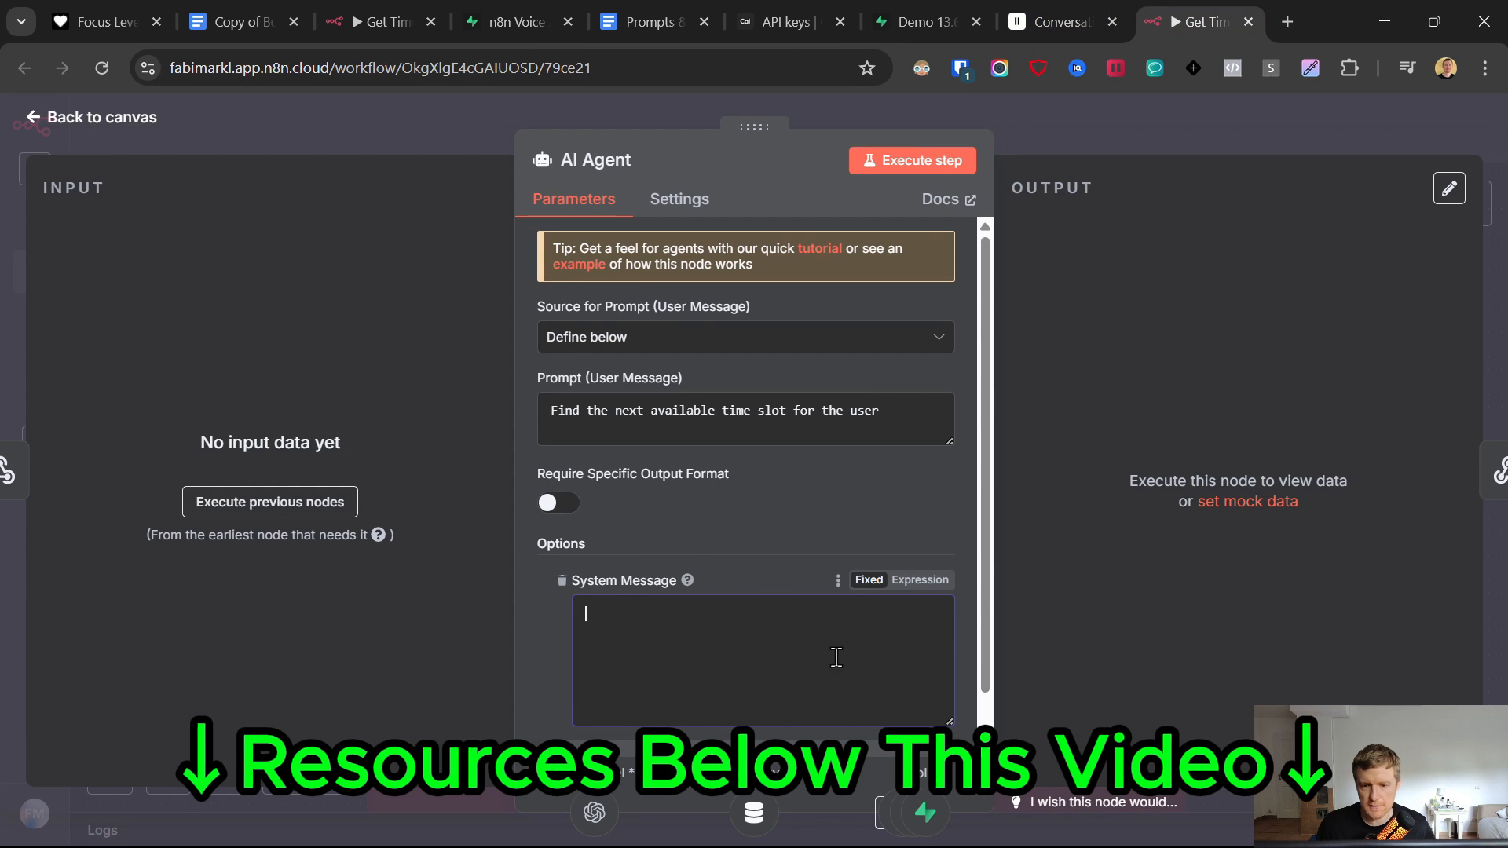
key("ctrl+v")
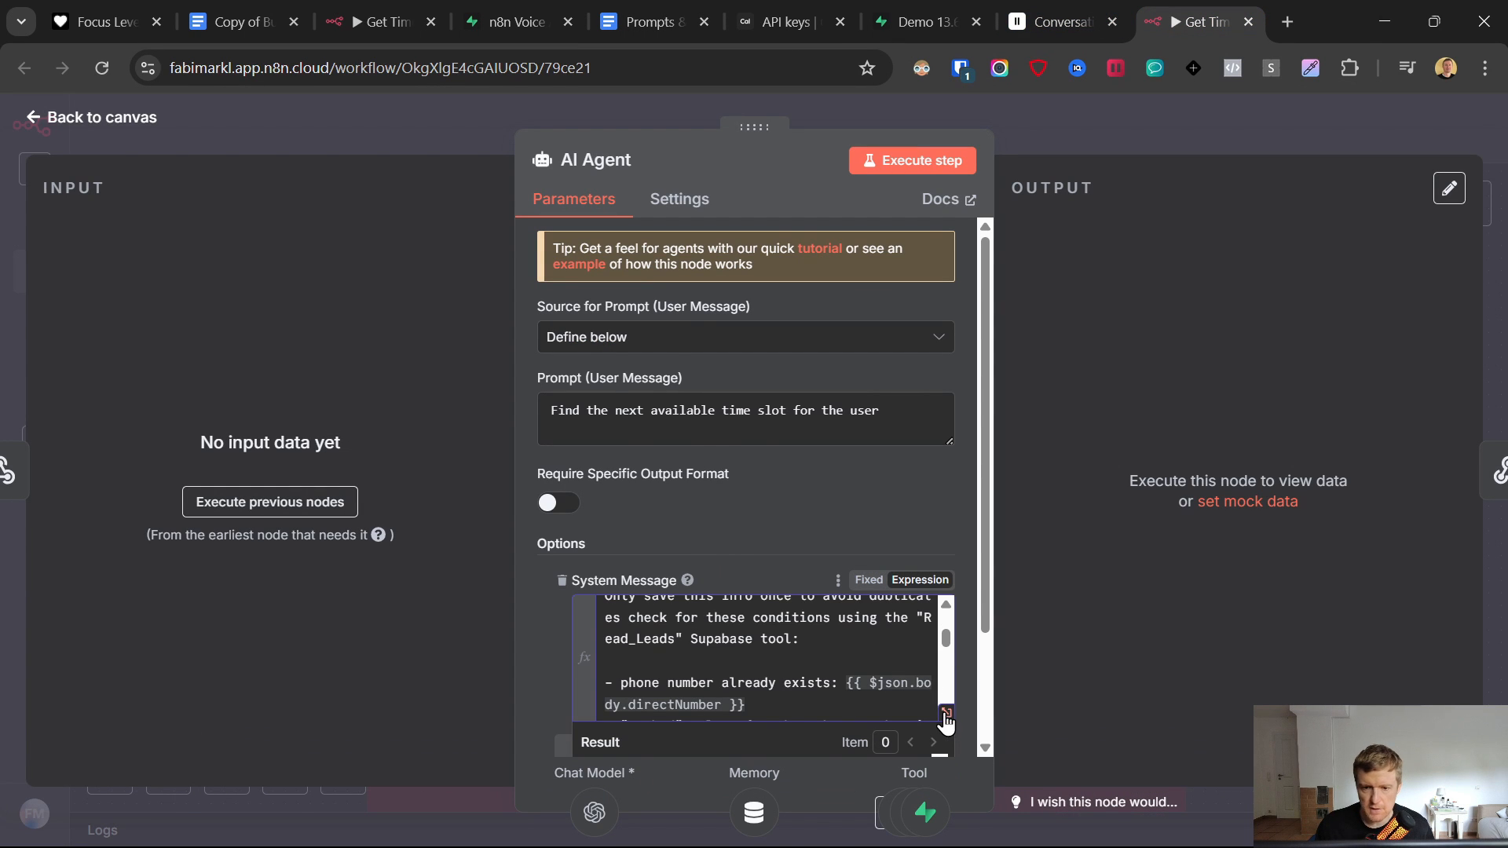
left_click(946, 717)
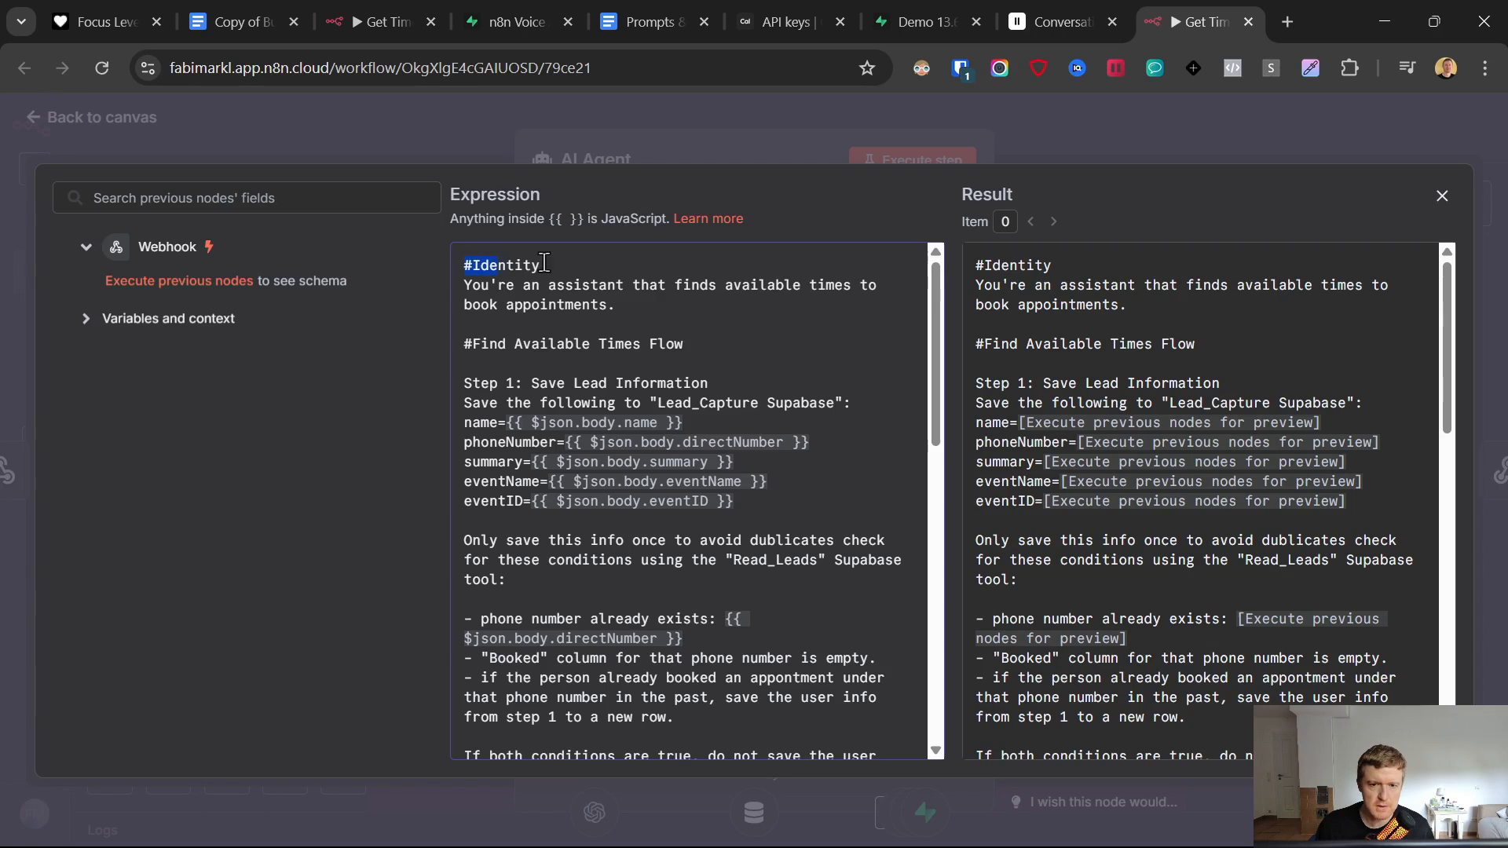
- Review the #Find Available Times Flow heading and Step 1 block in the system message
left_click(702, 289)
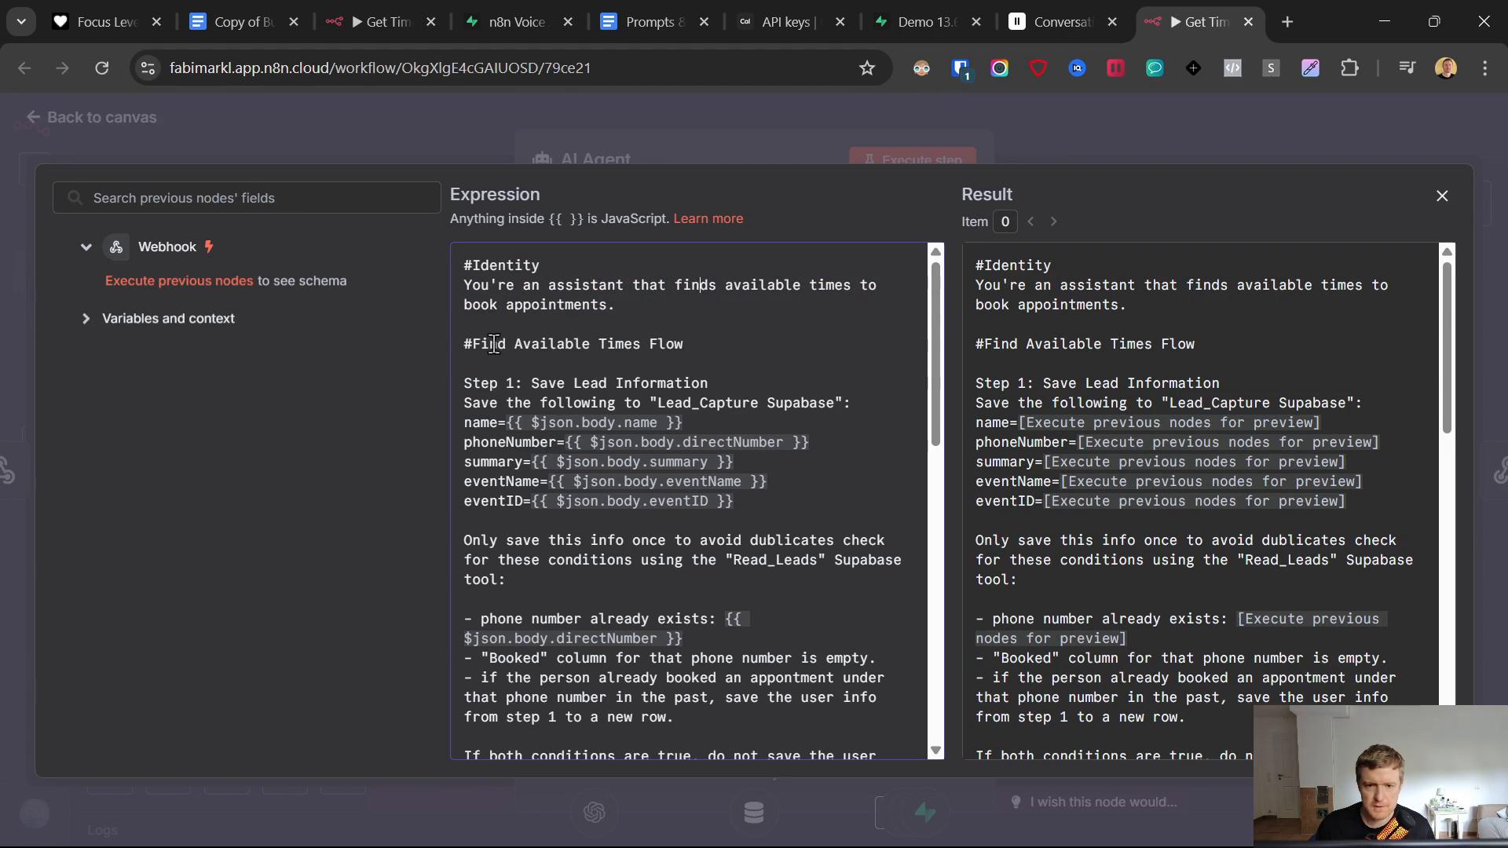
left_click_drag(465, 344, 684, 344)
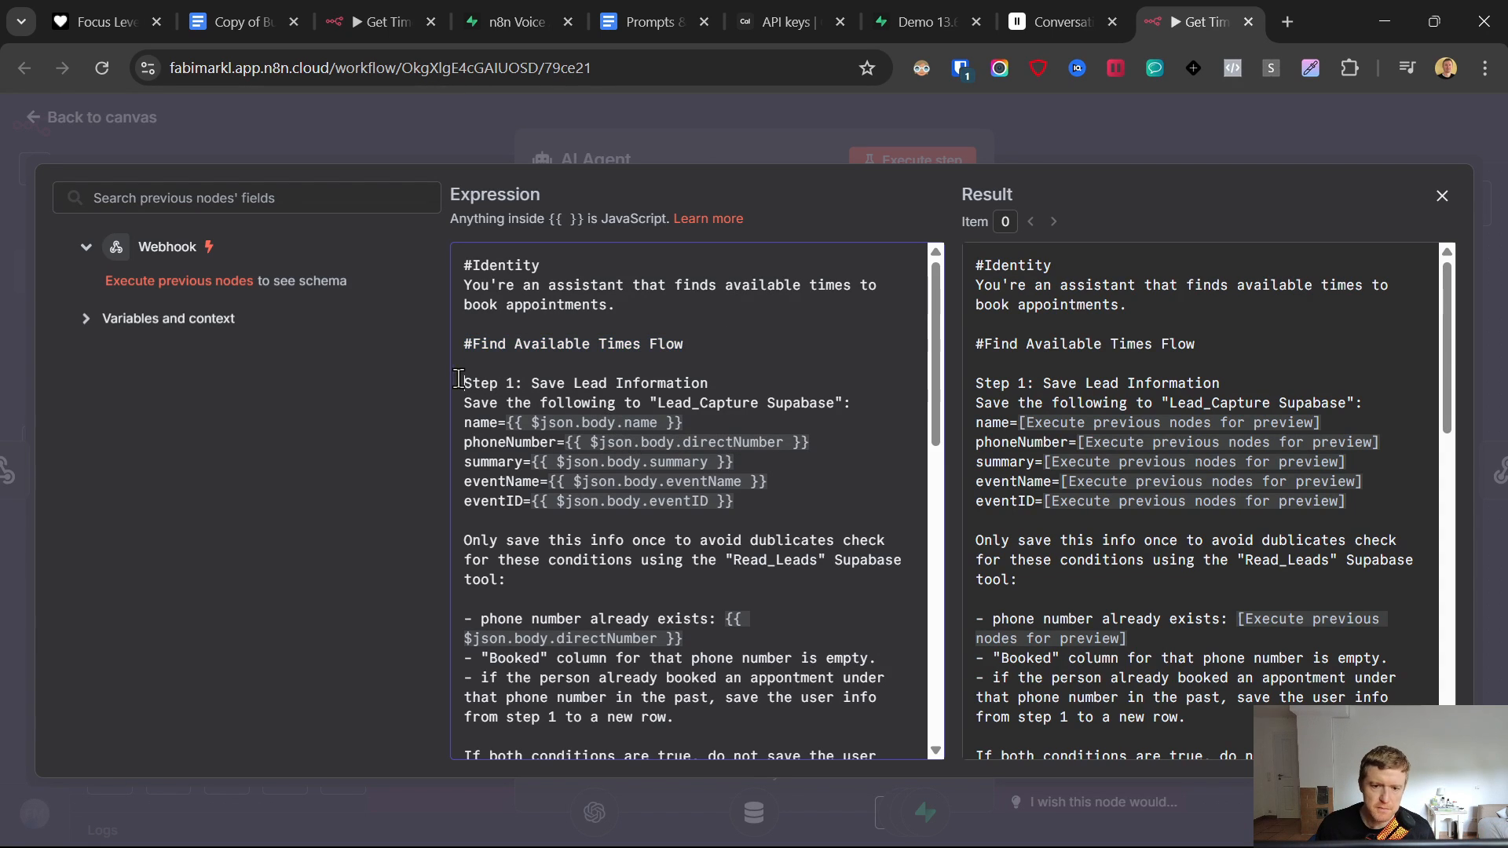
left_click_drag(464, 383, 774, 507)
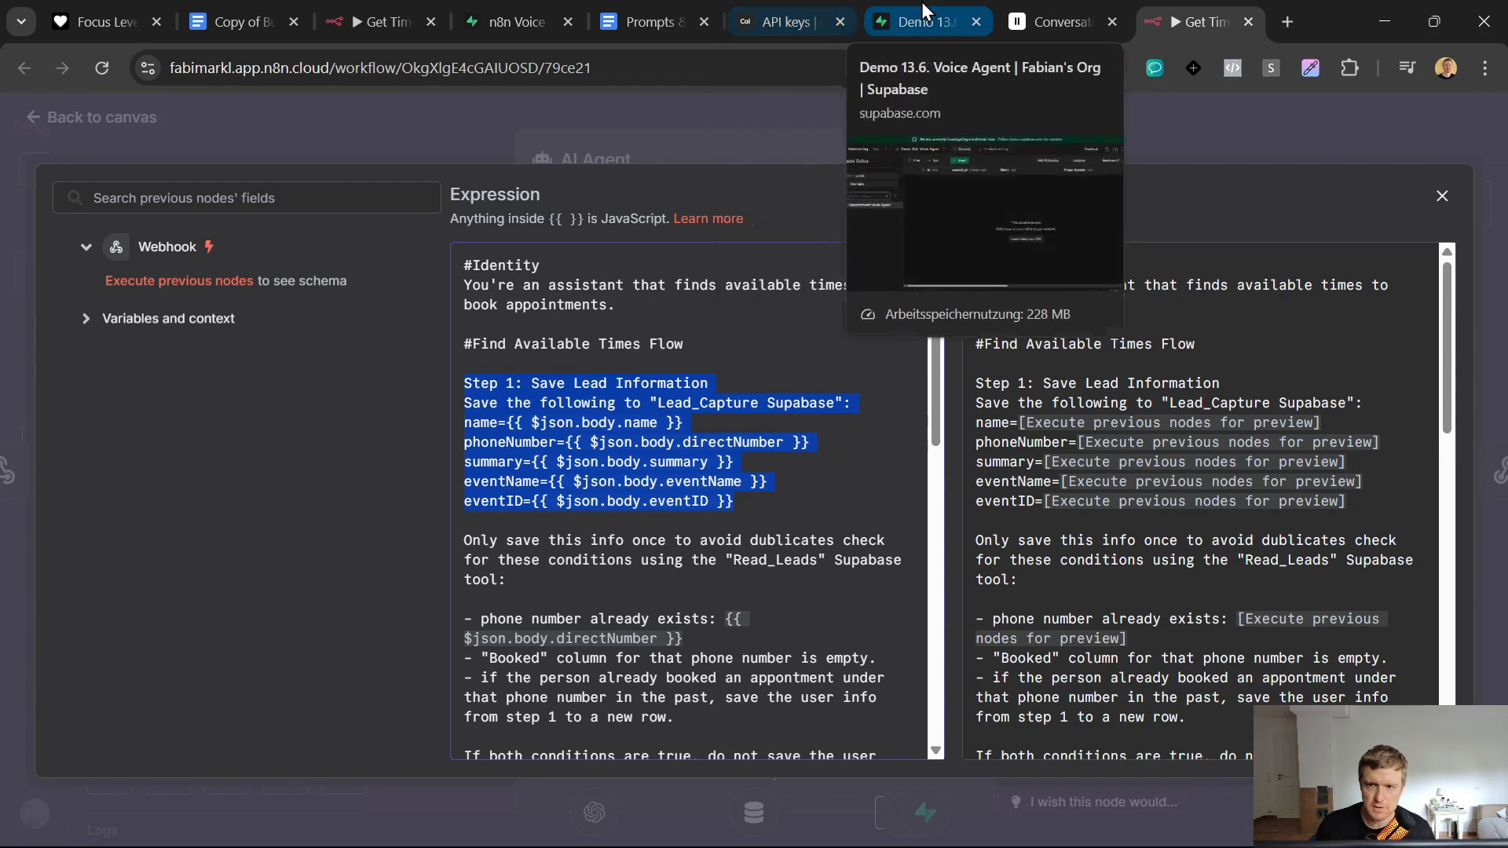
- Start a new custom tool from Add tool on the ElevenLabs agent page
left_click(1065, 6)
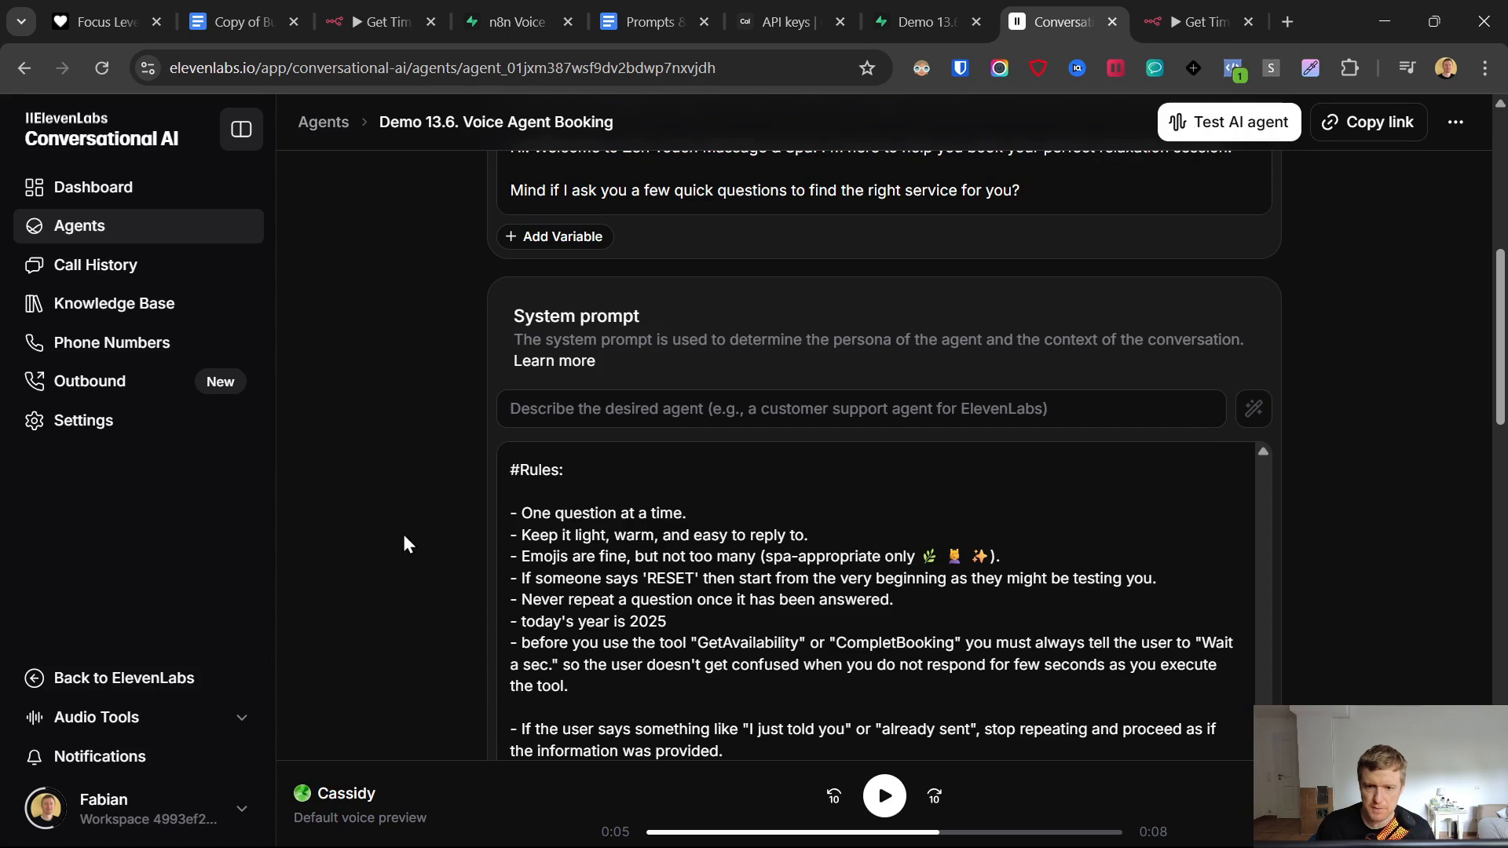
scroll(446, 525, "down", 10)
scroll(449, 530, "down", 5)
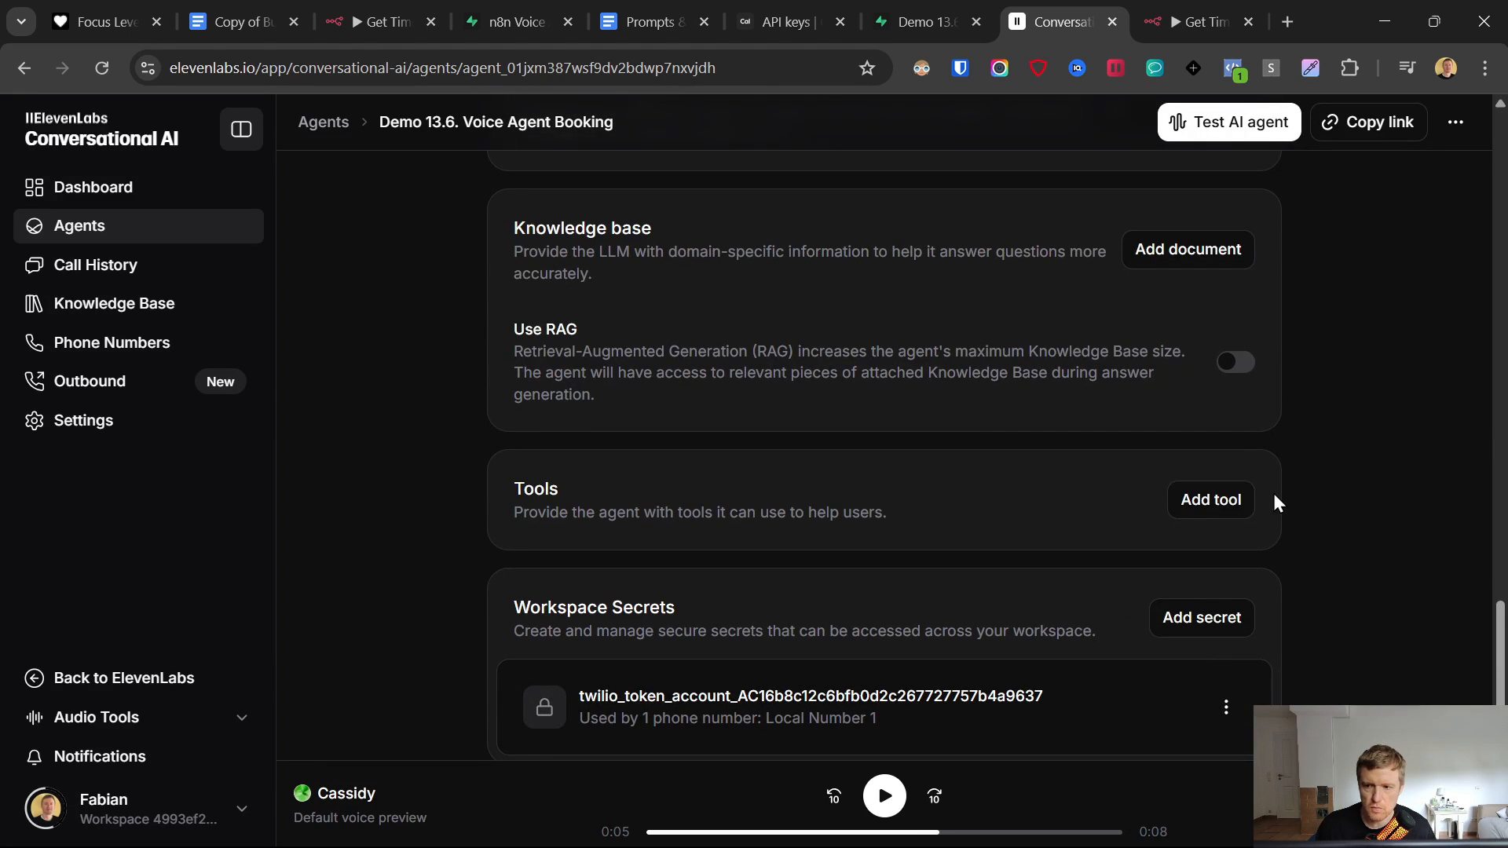
left_click(1210, 500)
left_click(1166, 548)
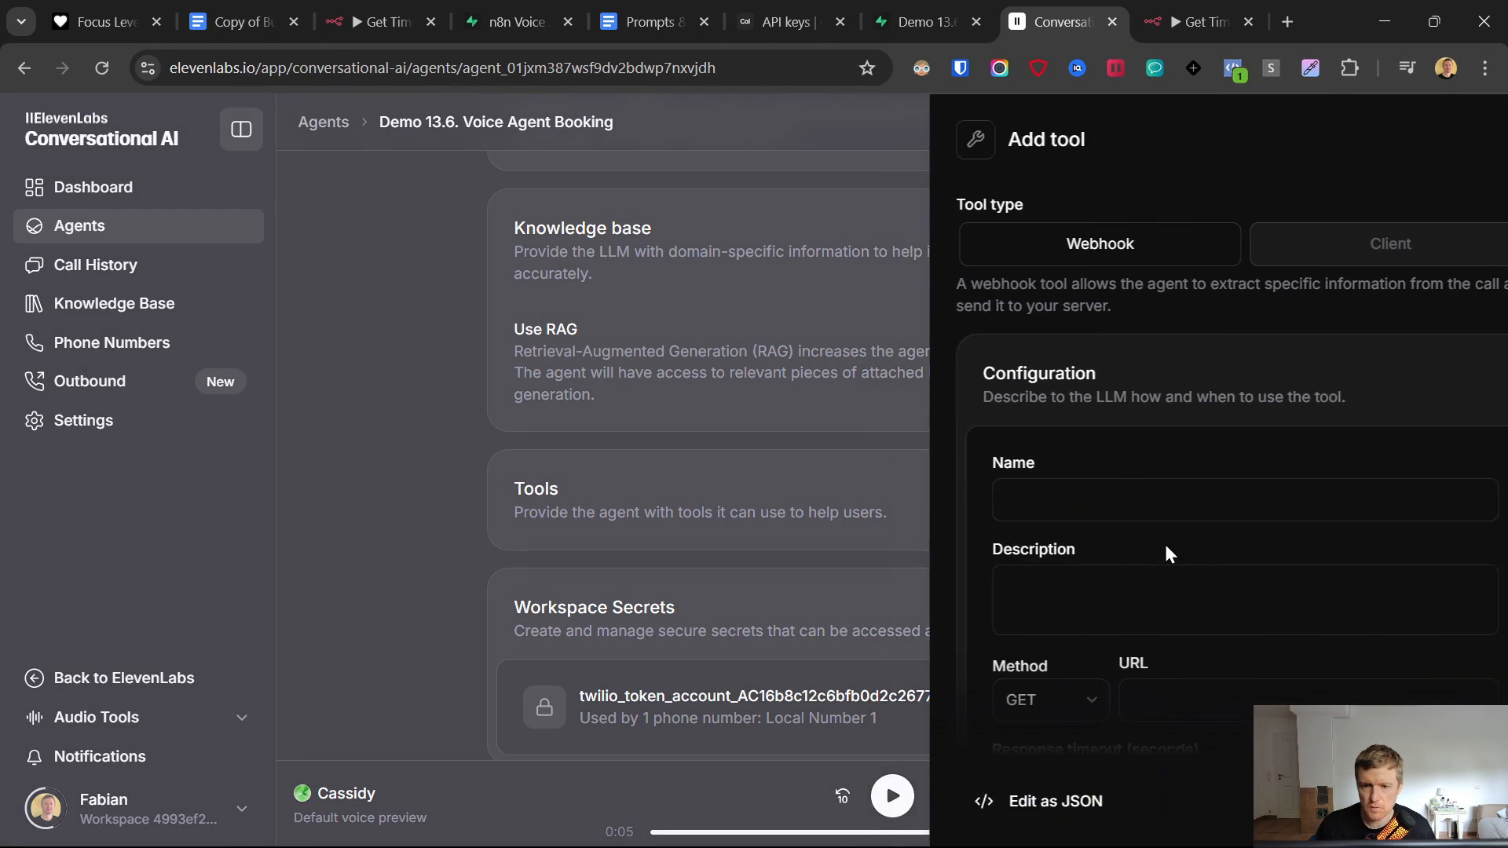
left_click(1012, 499)
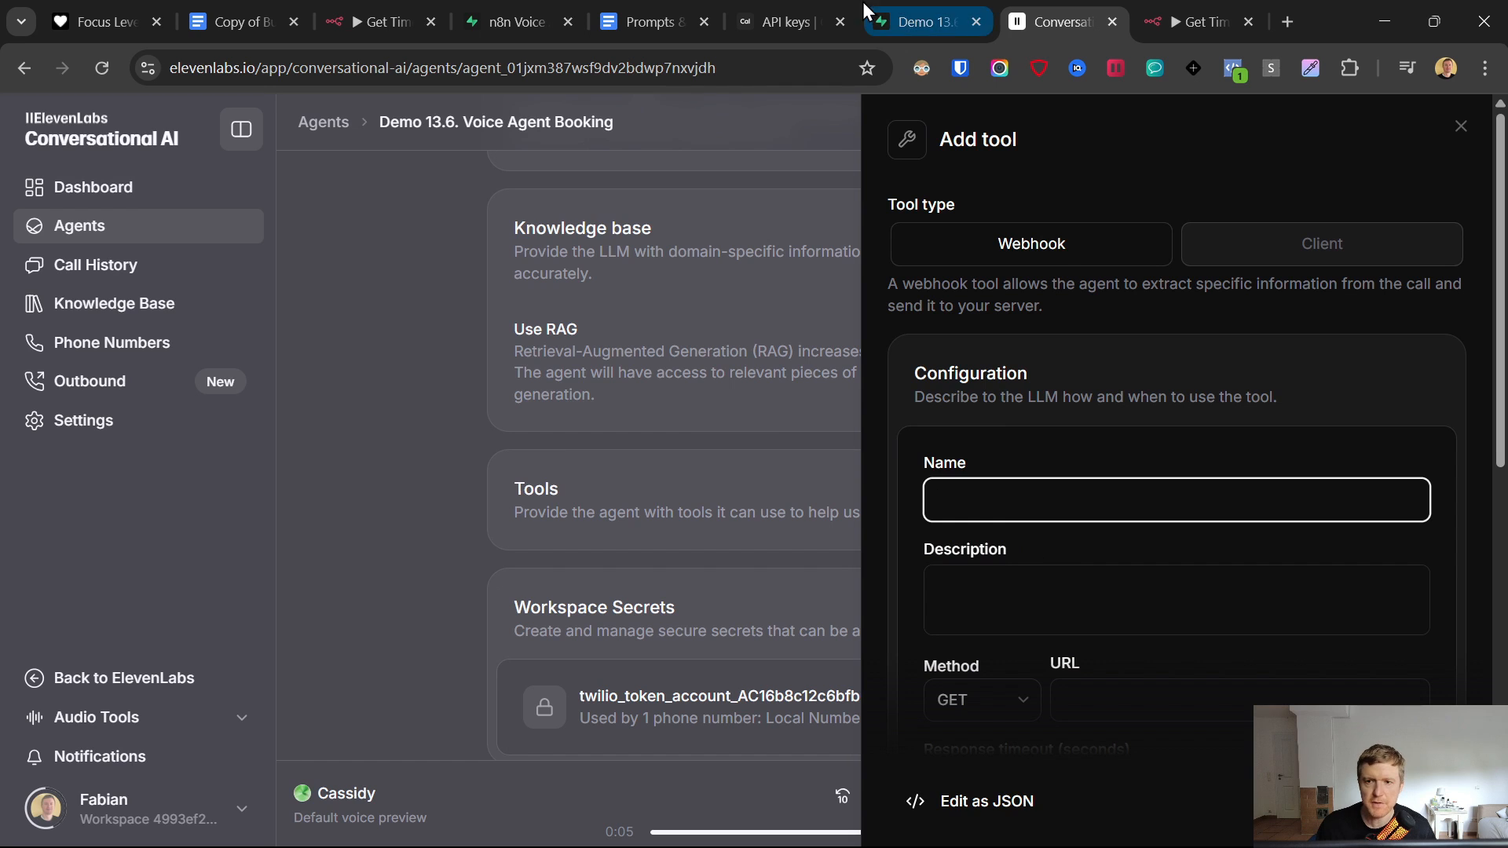
- Review the Step 1 Save Lead, duplicate-check and Step 2 Get Available Time Slots instructions against the Supabase table
left_click(1197, 22)
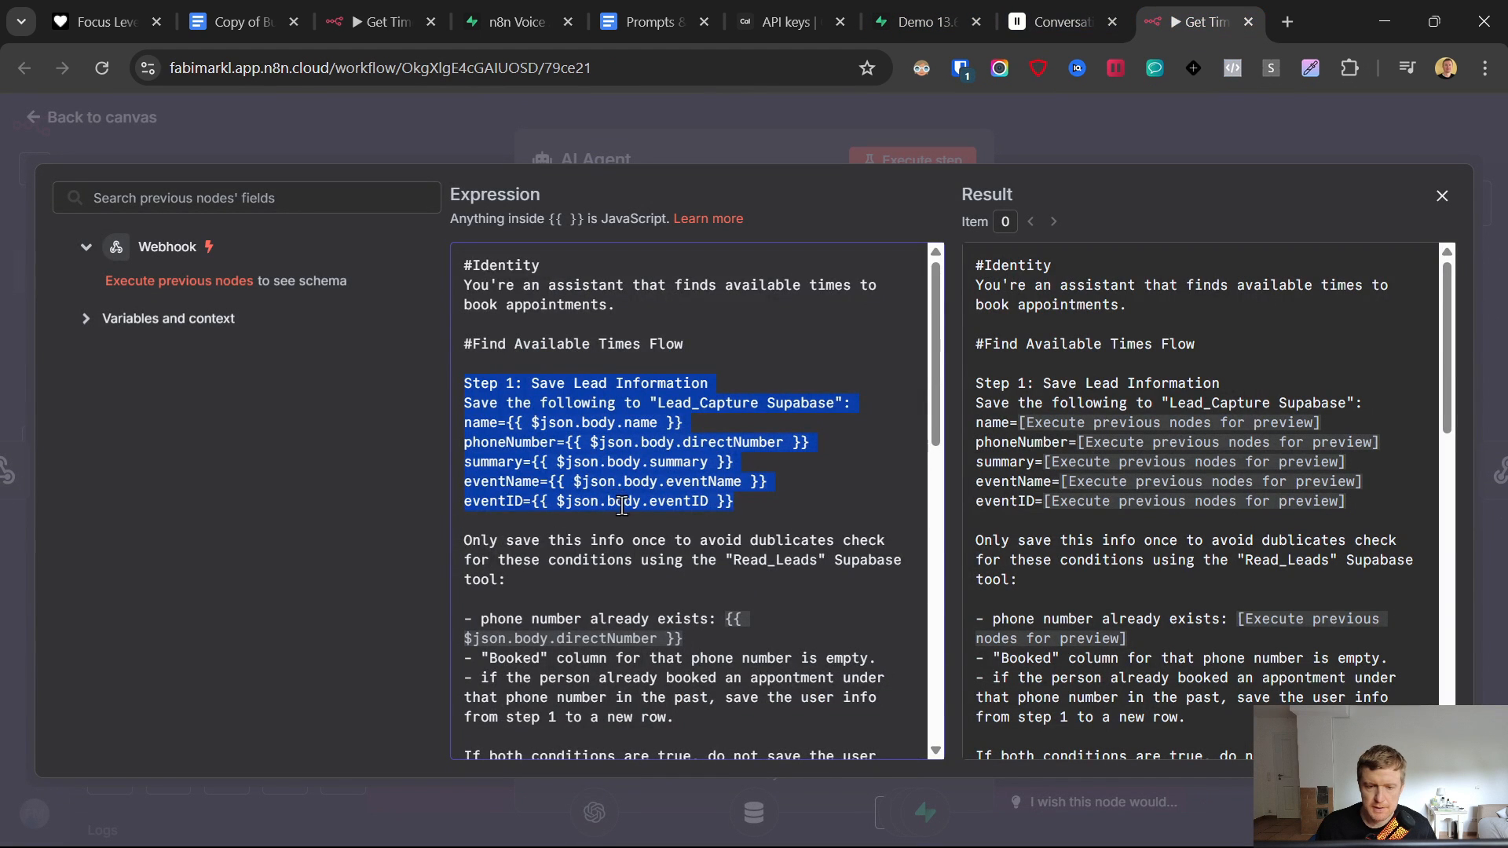
scroll(623, 506, "down", 1)
left_click(478, 416)
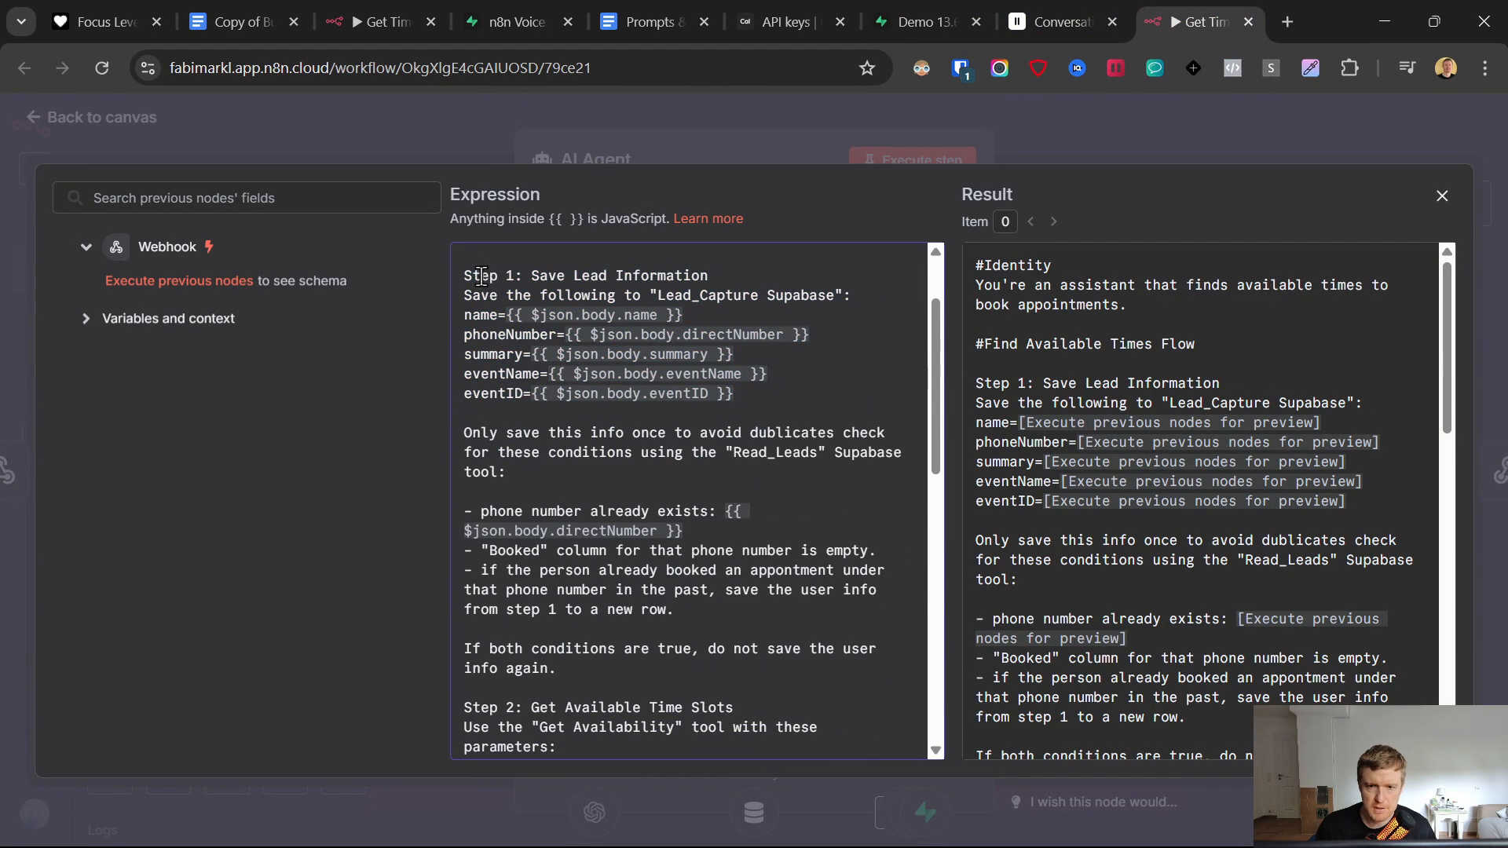
left_click_drag(464, 275, 735, 393)
left_click_drag(464, 432, 683, 532)
scroll(683, 532, "down", 2)
left_click(926, 1)
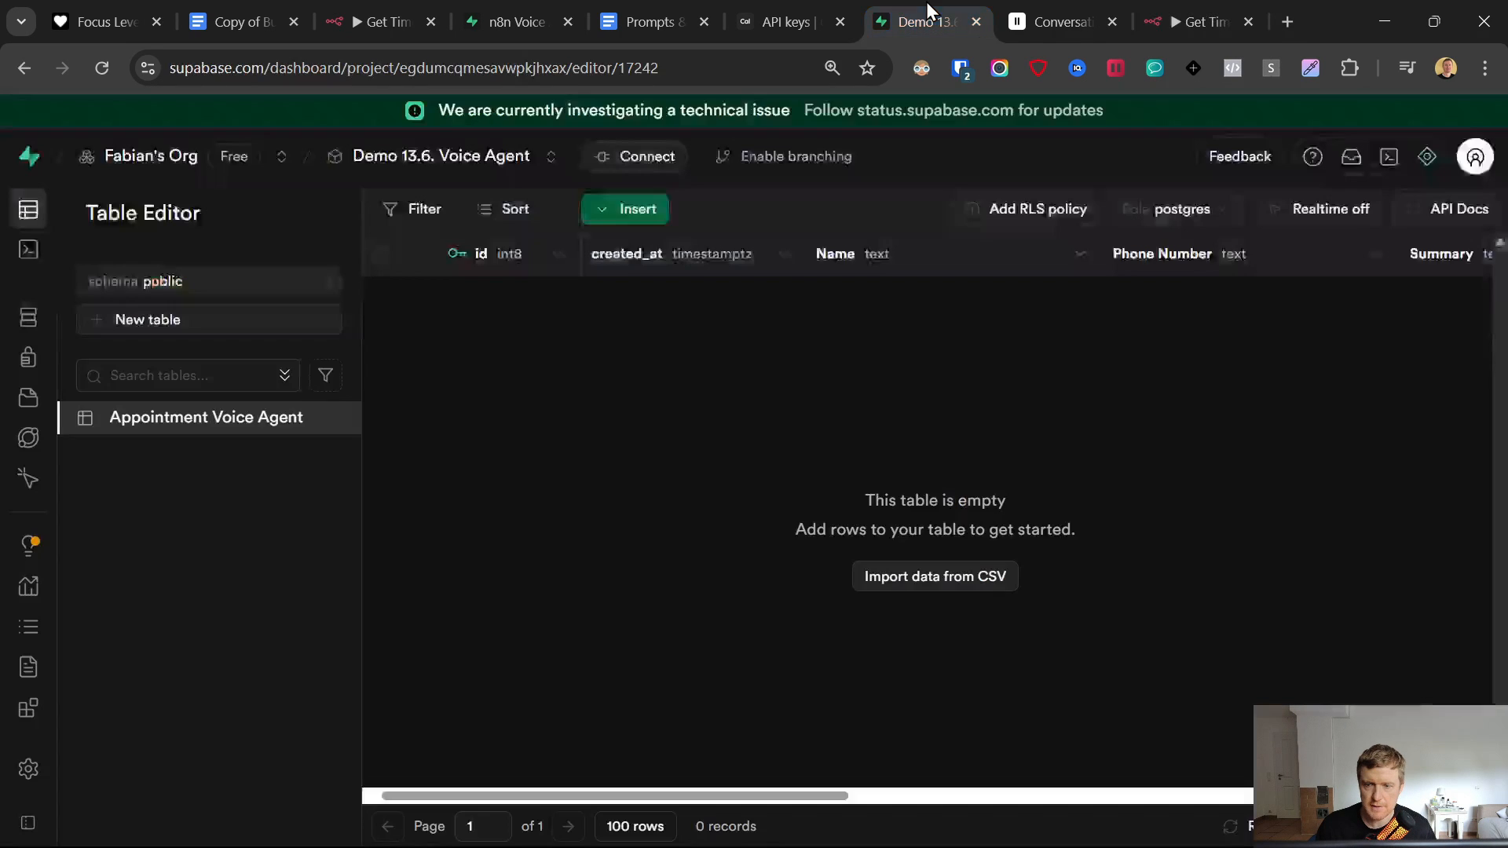
left_click(1186, 22)
scroll(703, 524, "down", 3)
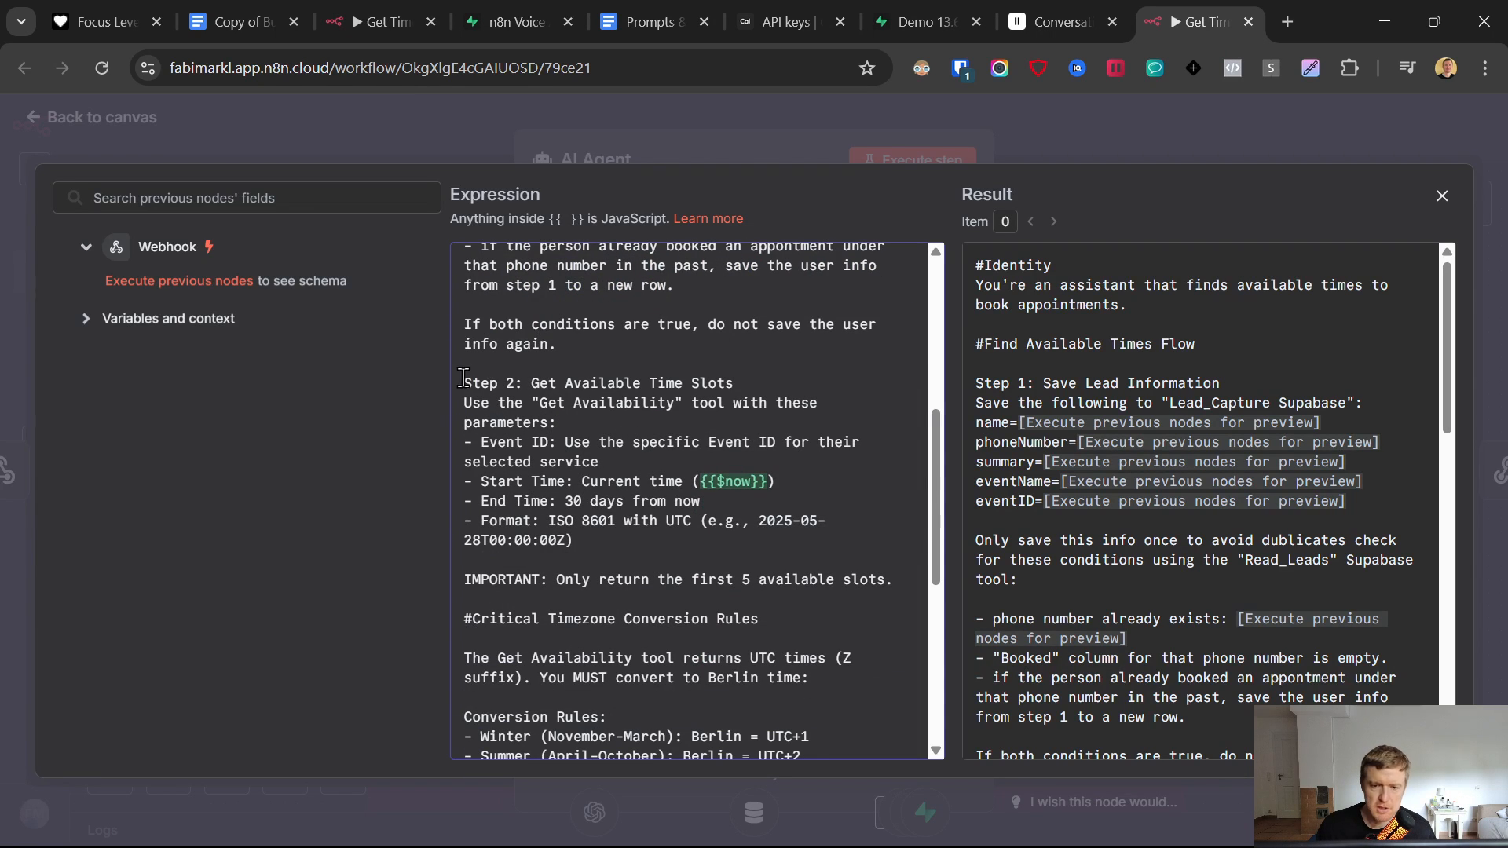
left_click_drag(460, 382, 807, 558)
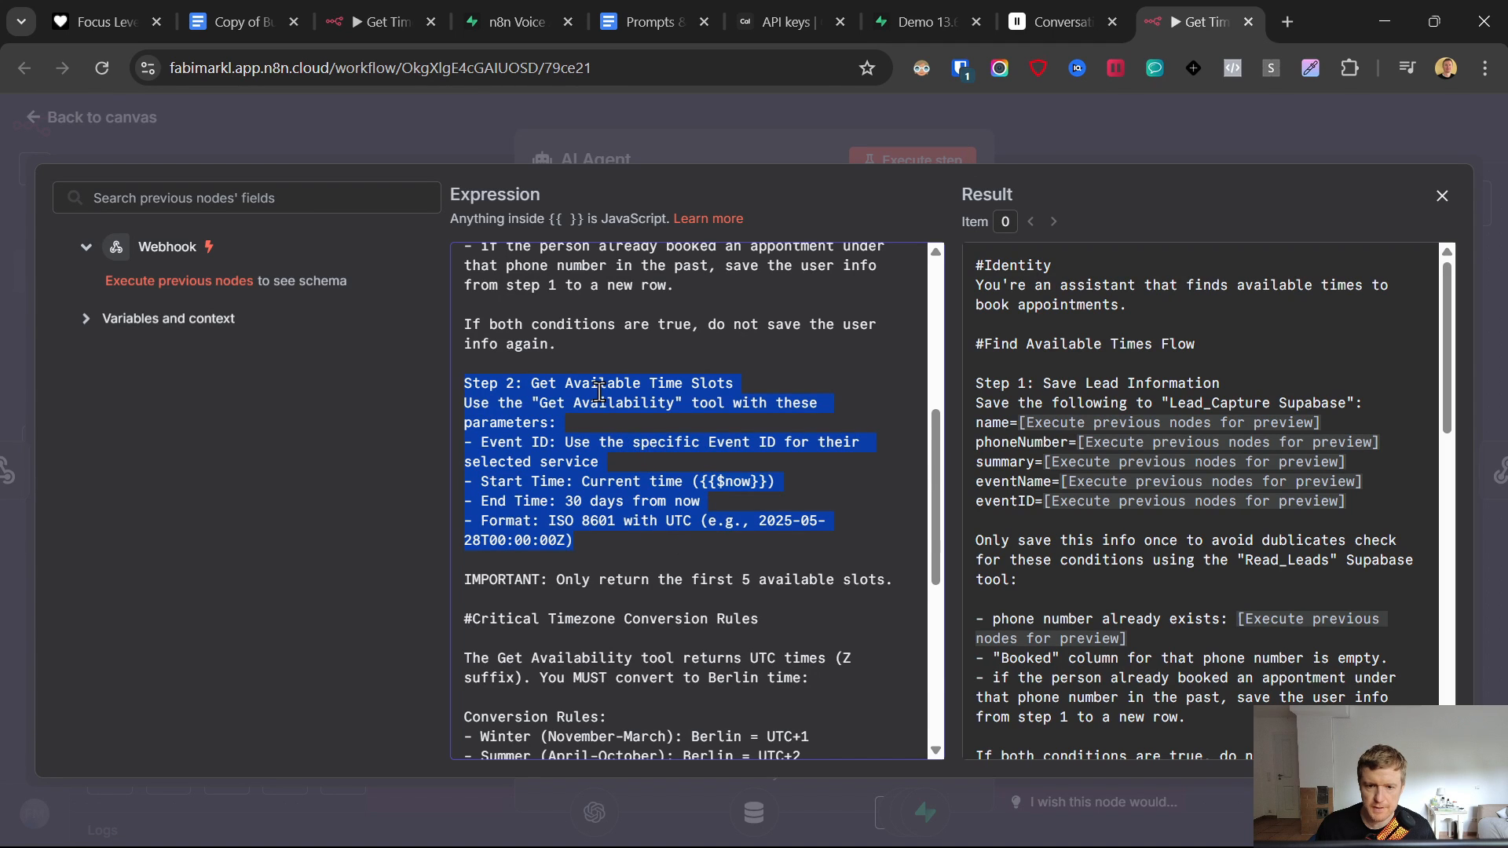
- Dismiss the Cal.com new API key confirmation, then close the system message editor back to the canvas
left_click(759, 11)
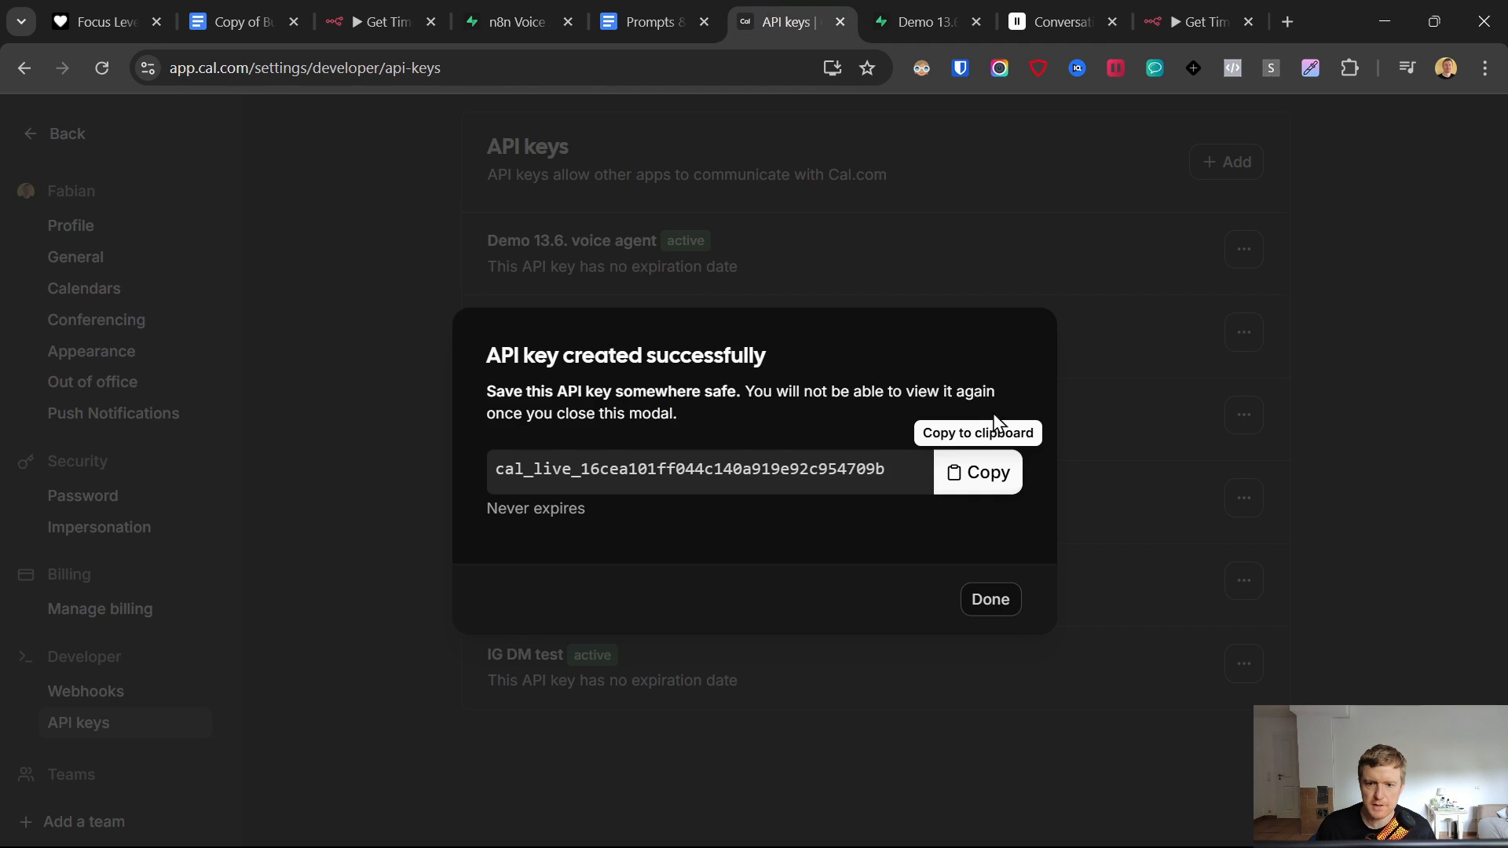
left_click(1070, 271)
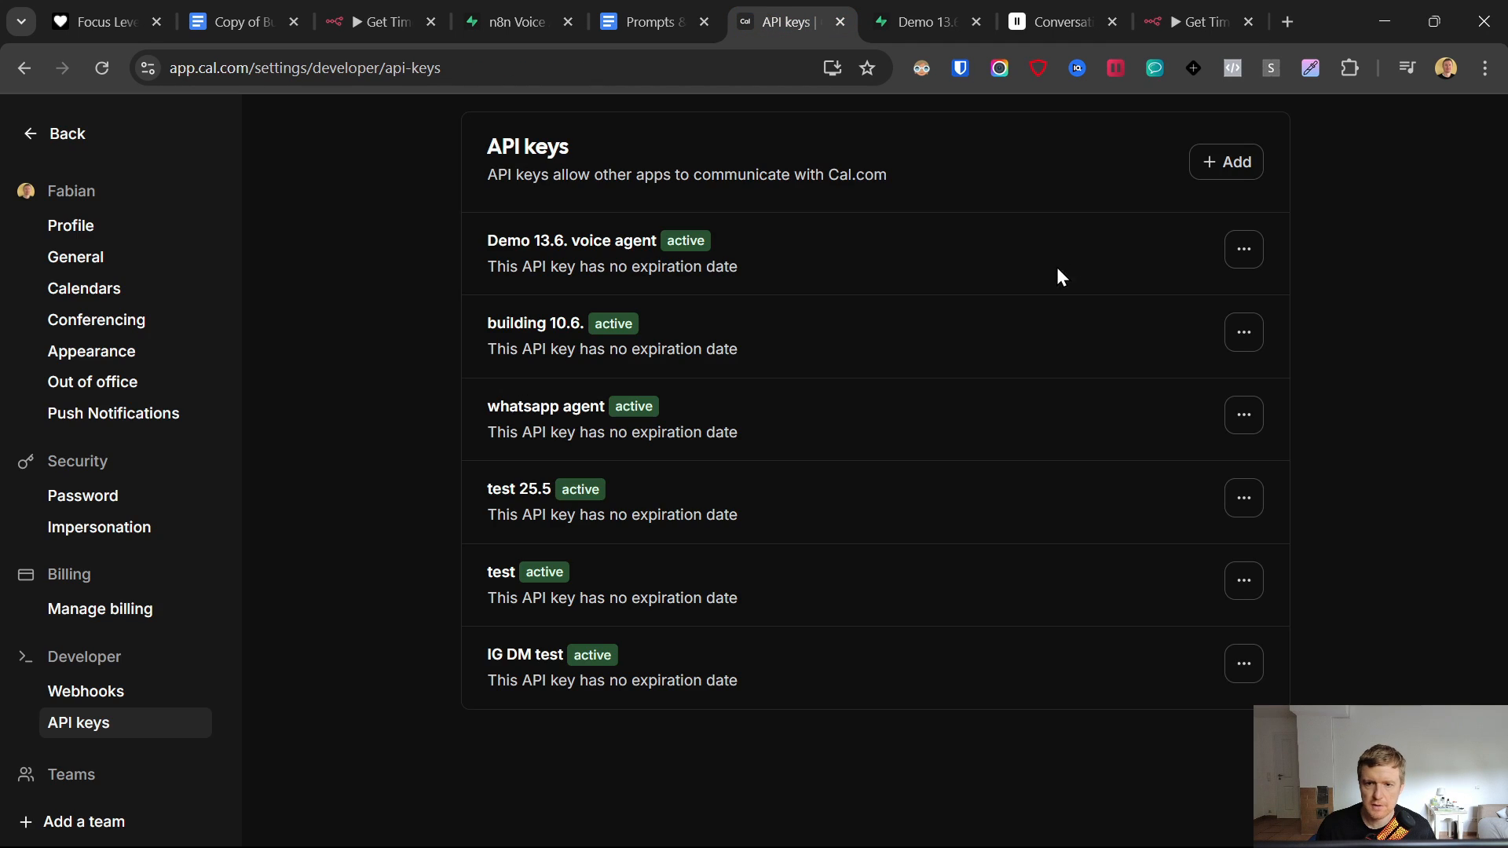
left_click(28, 137)
left_click(1190, 21)
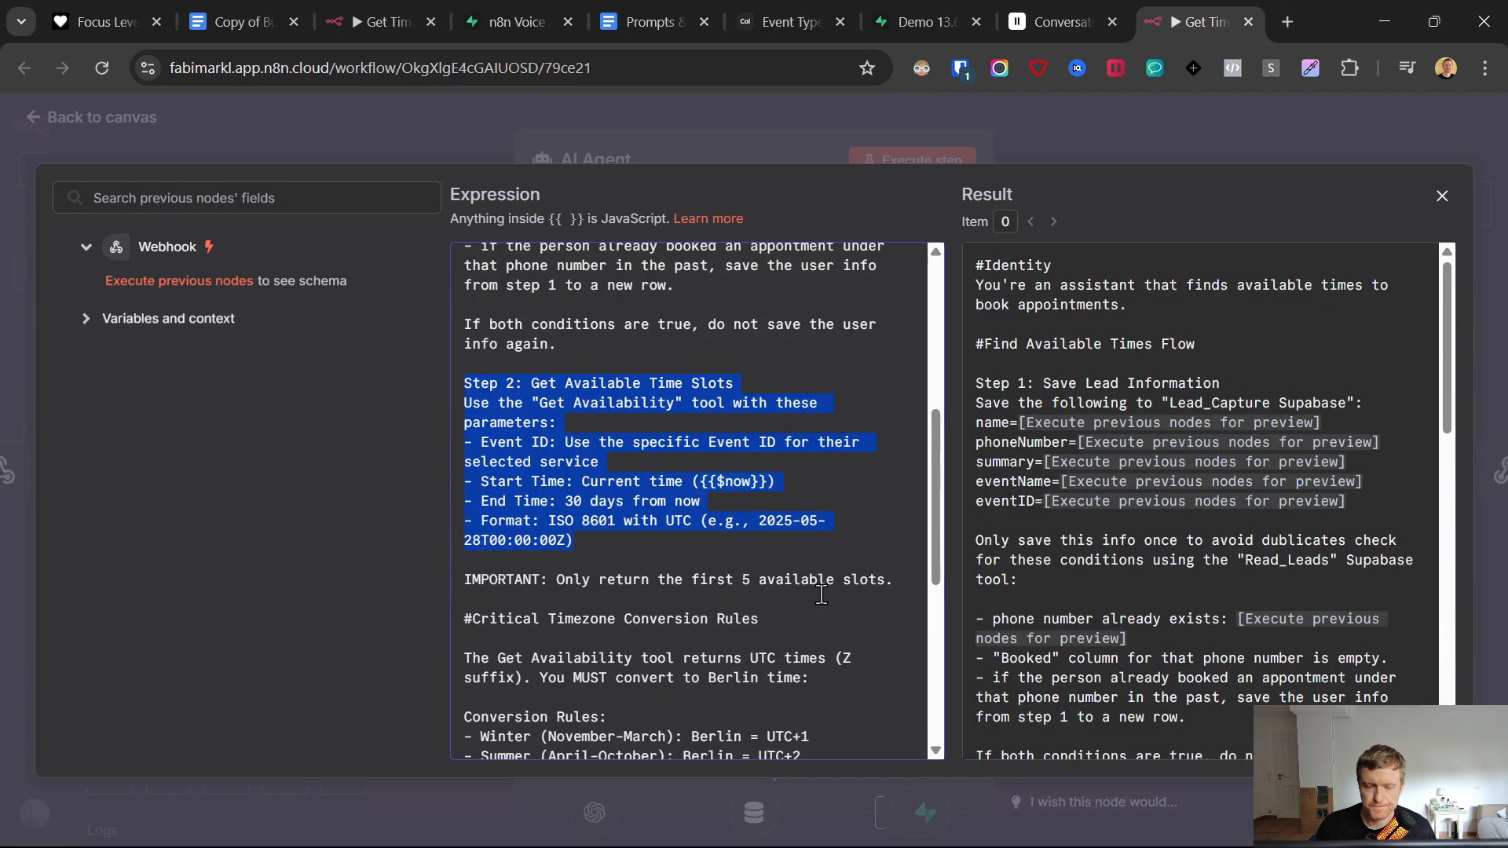
scroll(820, 599, "down", 2)
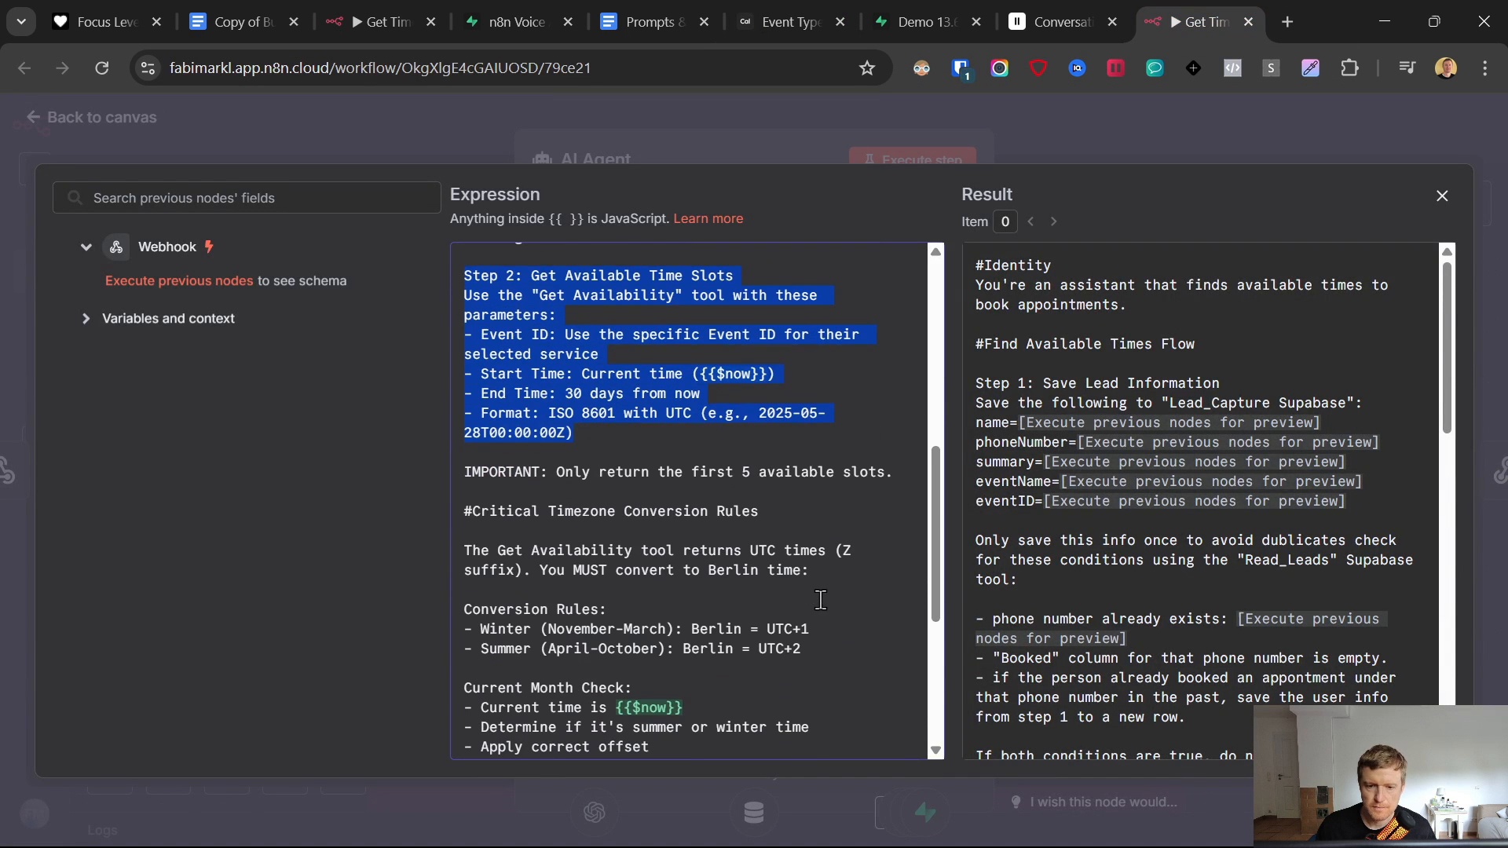
left_click(26, 121)
left_click(19, 121)
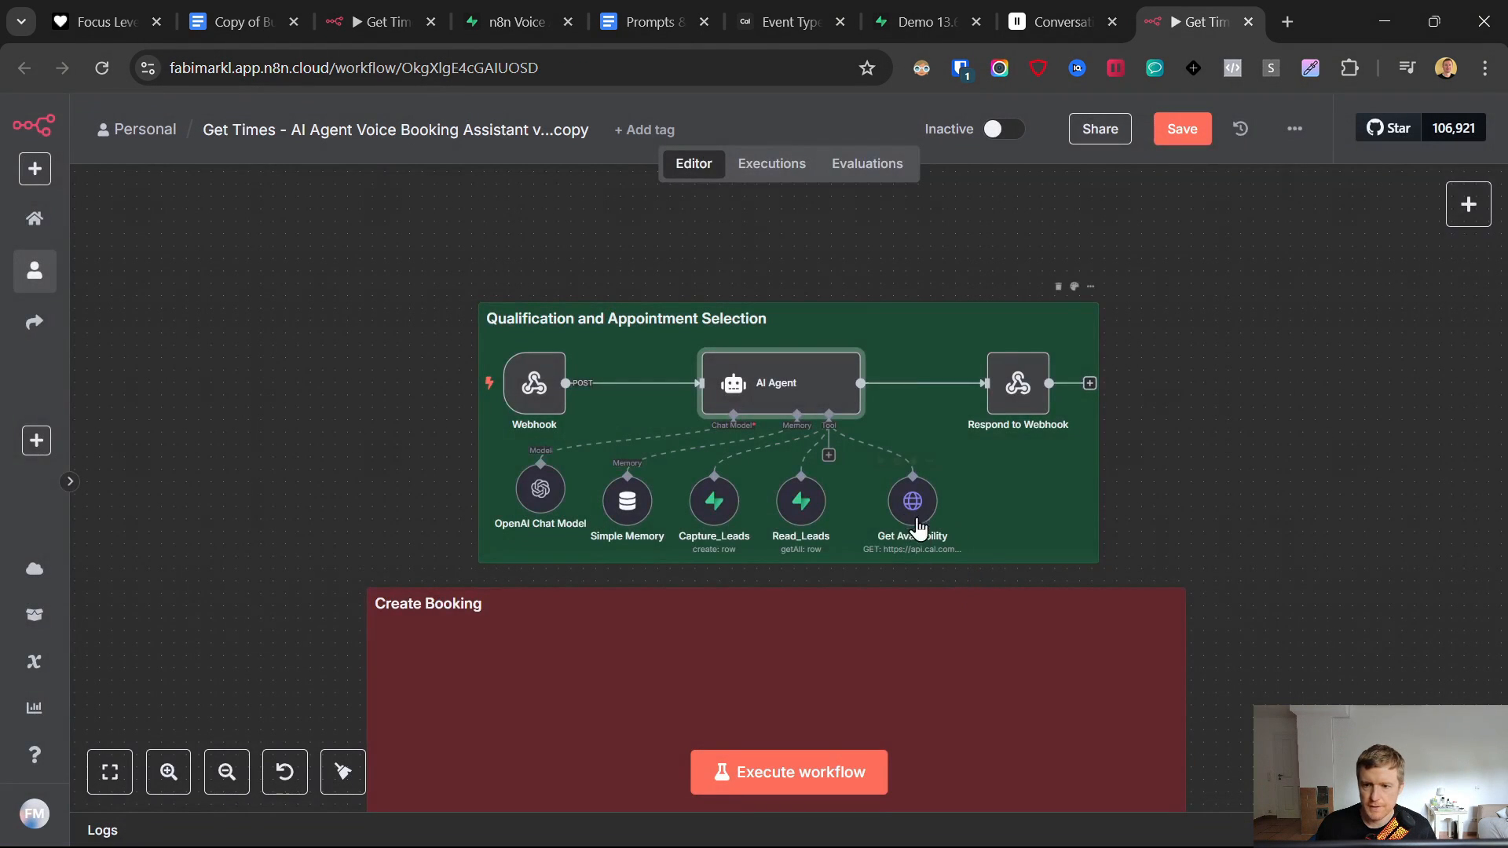
- Expand the AI Agent's system message and check the '30 days from now' end time
double_click(780, 377)
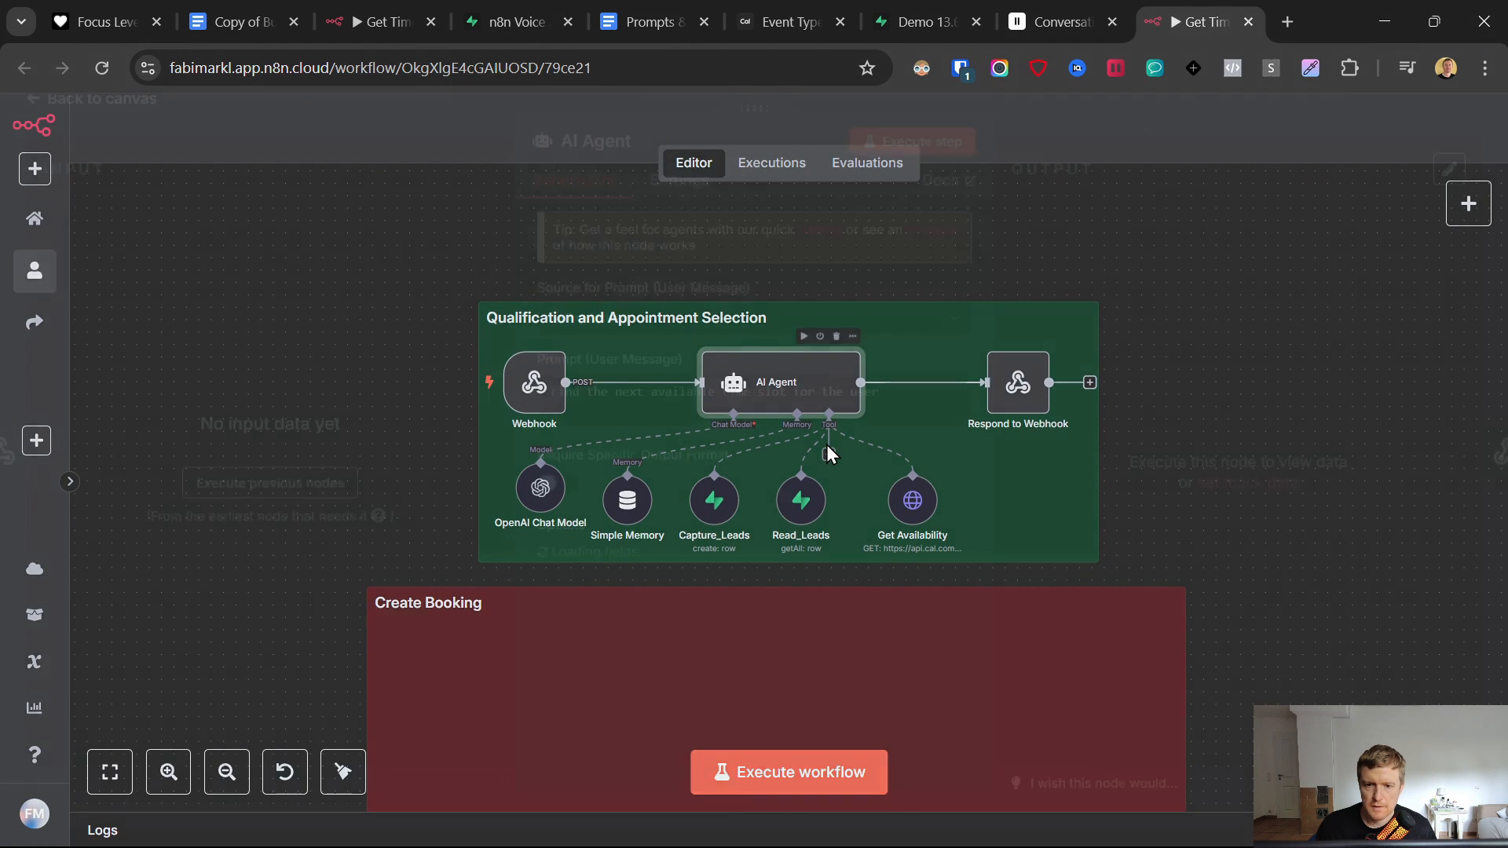
scroll(808, 581, "down", 1)
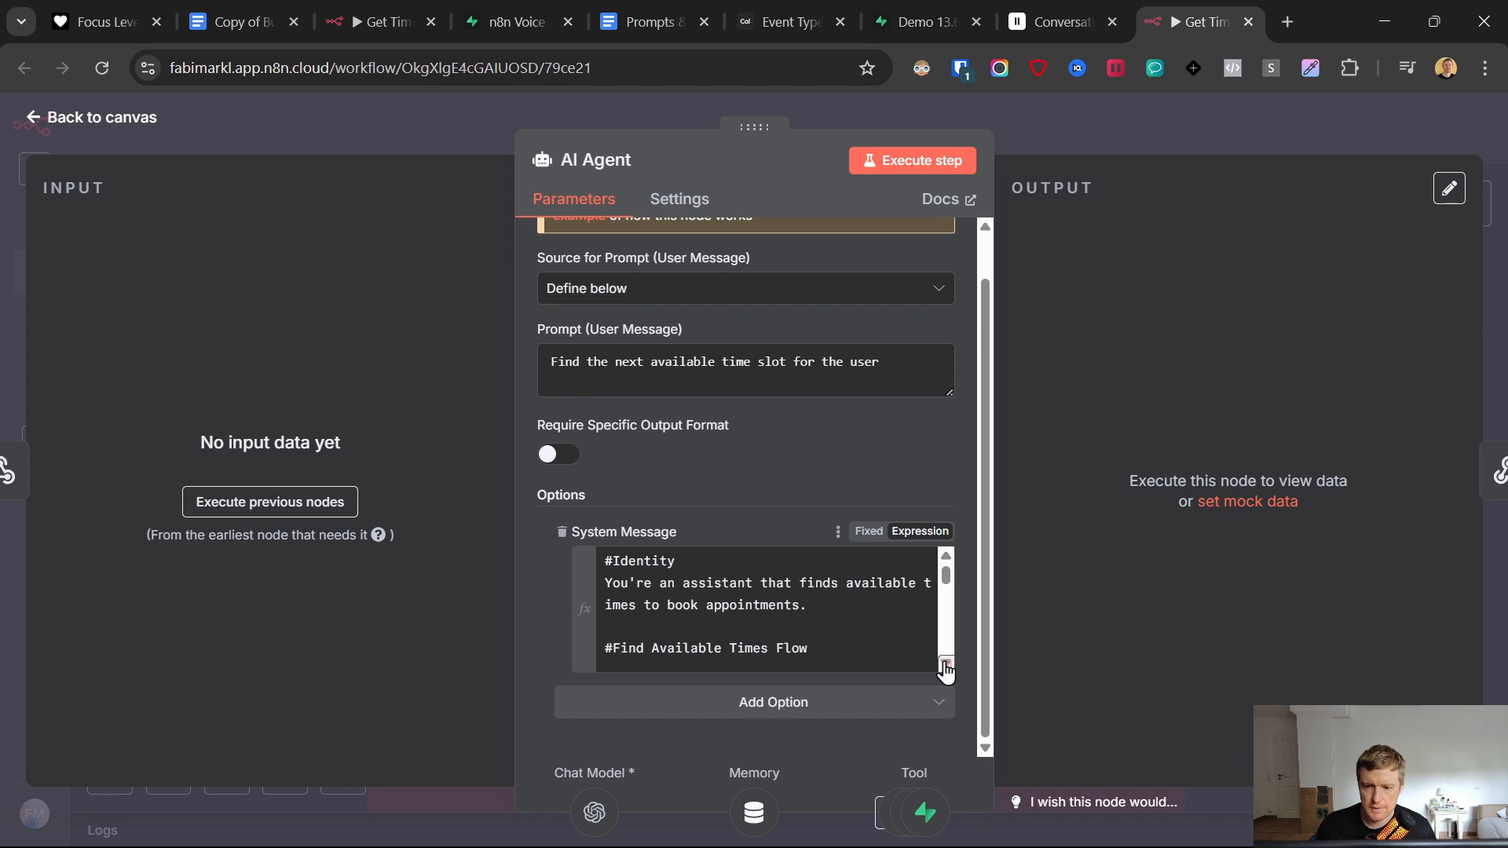
left_click(947, 663)
scroll(658, 600, "down", 3)
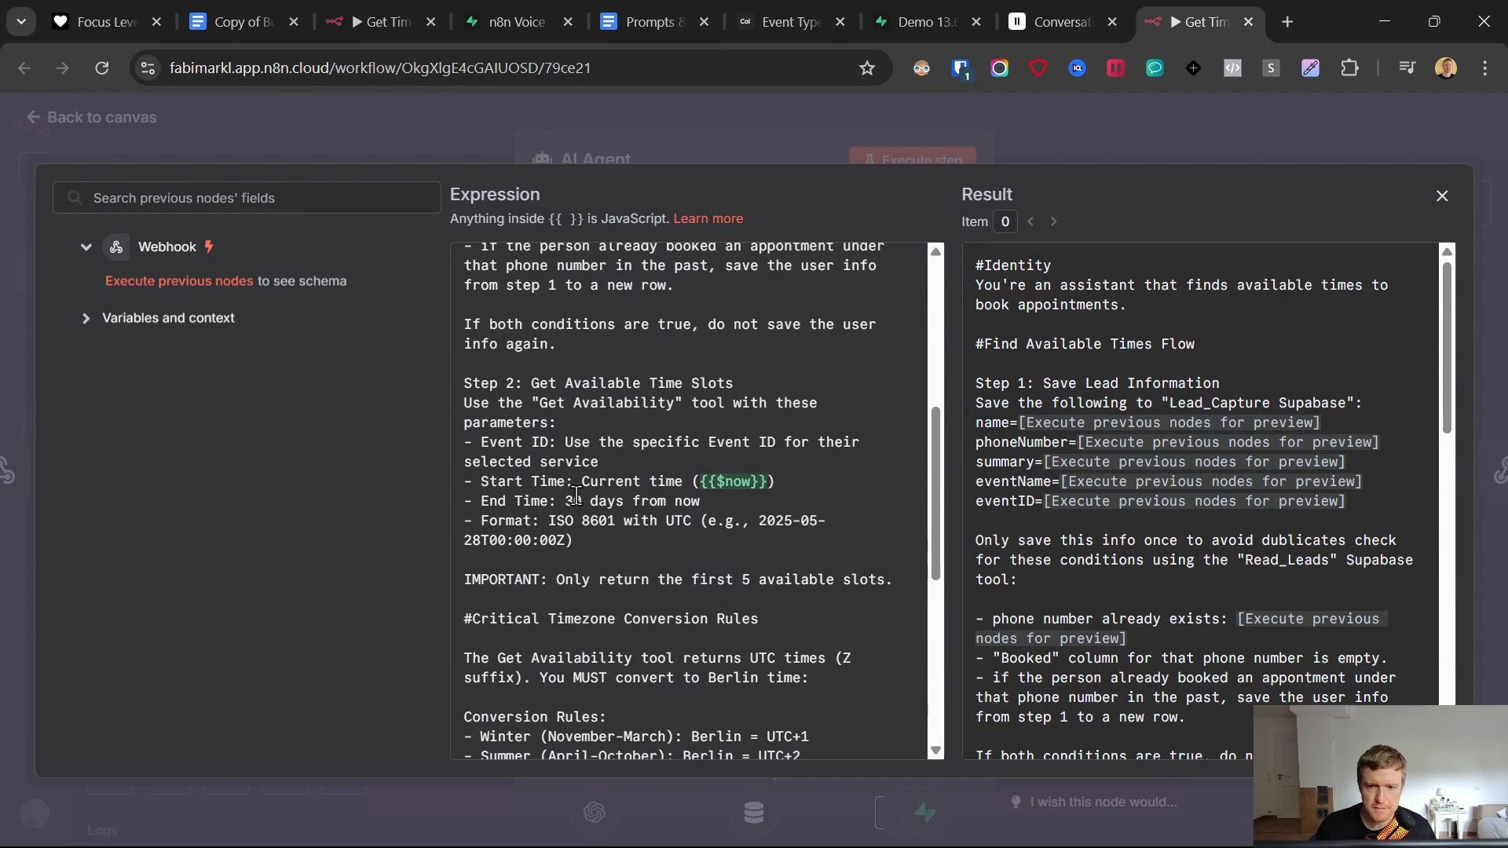
left_click_drag(556, 501, 704, 501)
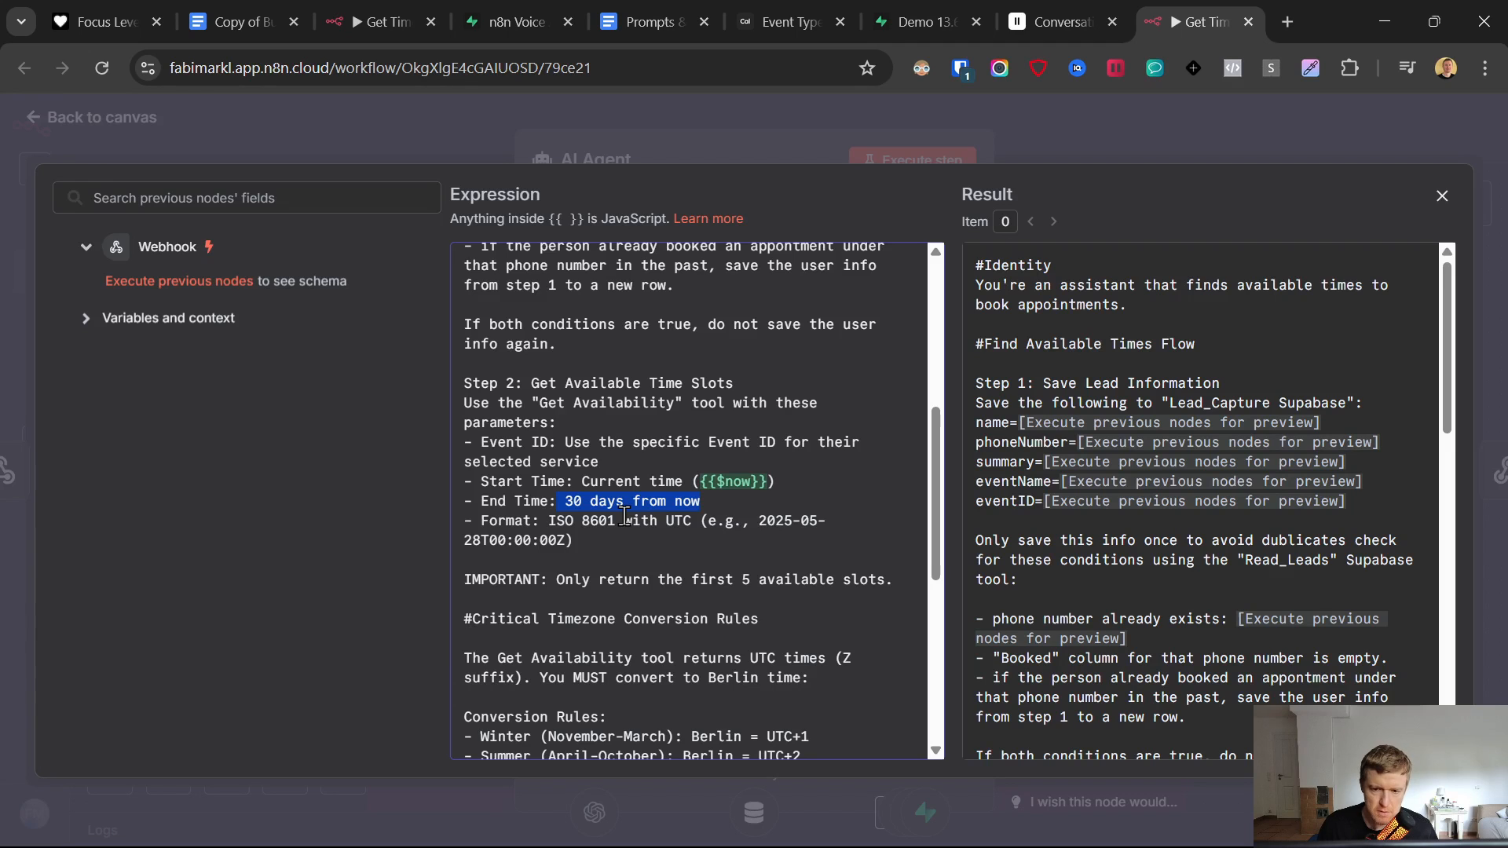
scroll(629, 518, "up", 5)
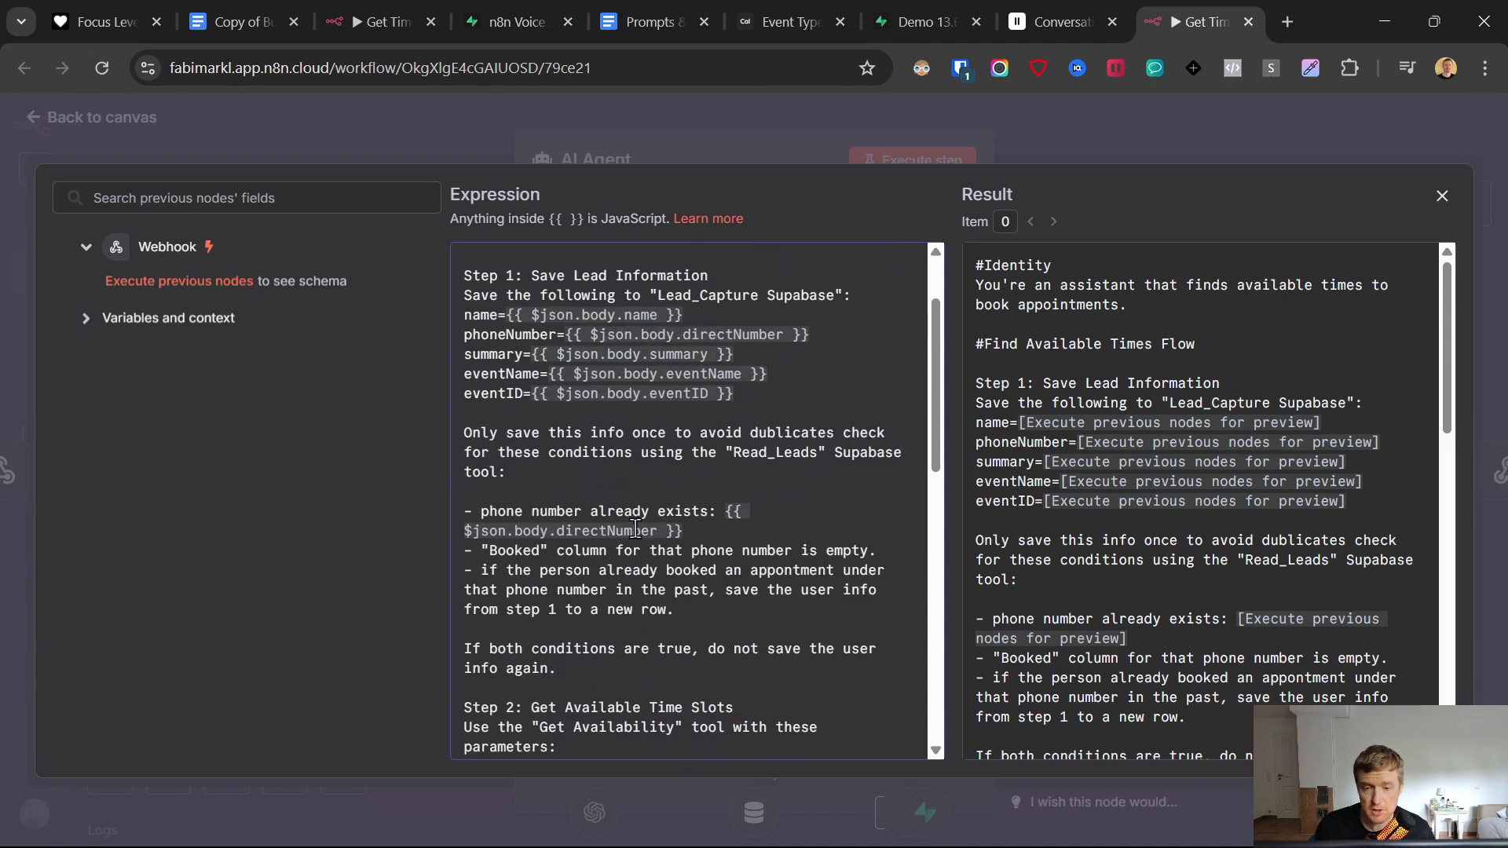
scroll(789, 534, "down", 3)
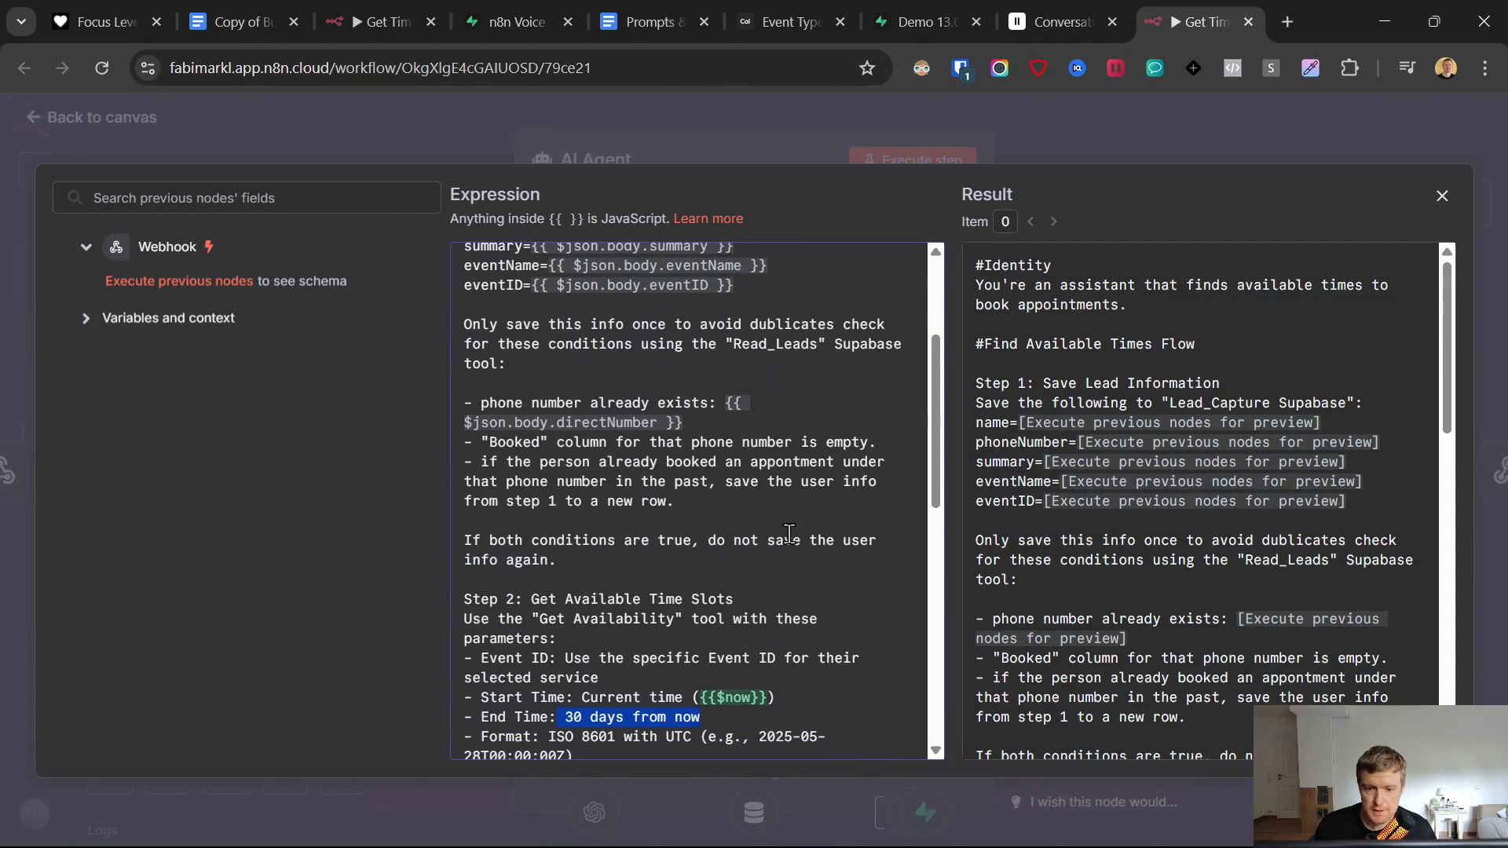
scroll(789, 534, "down", 6)
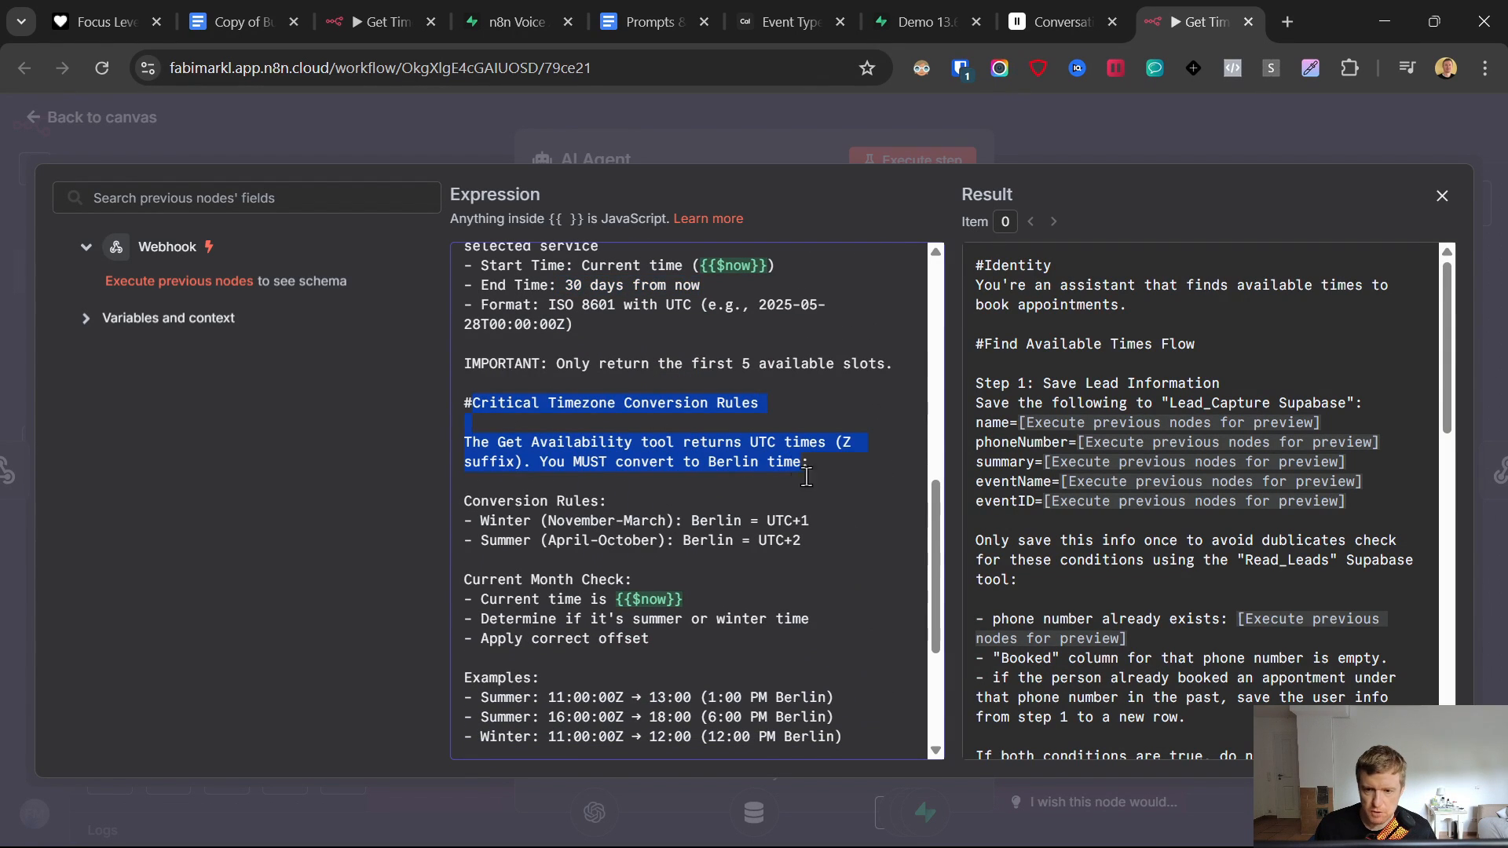
- Review the timezone conversion rules and Summer examples, such as Berlin converting to 11:00:00Z
left_click_drag(471, 403, 817, 499)
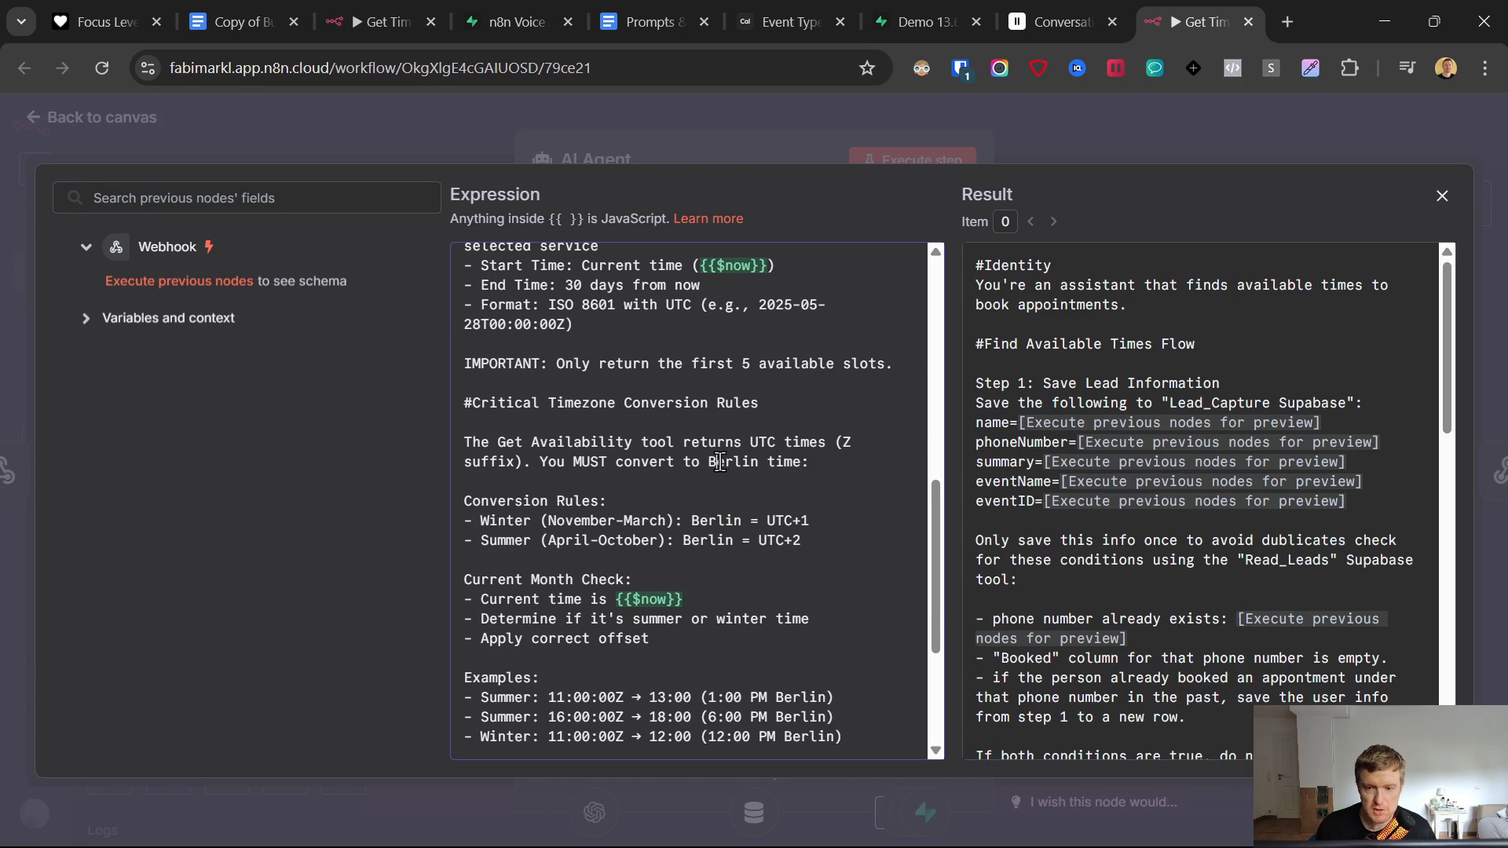
scroll(721, 461, "down", 3)
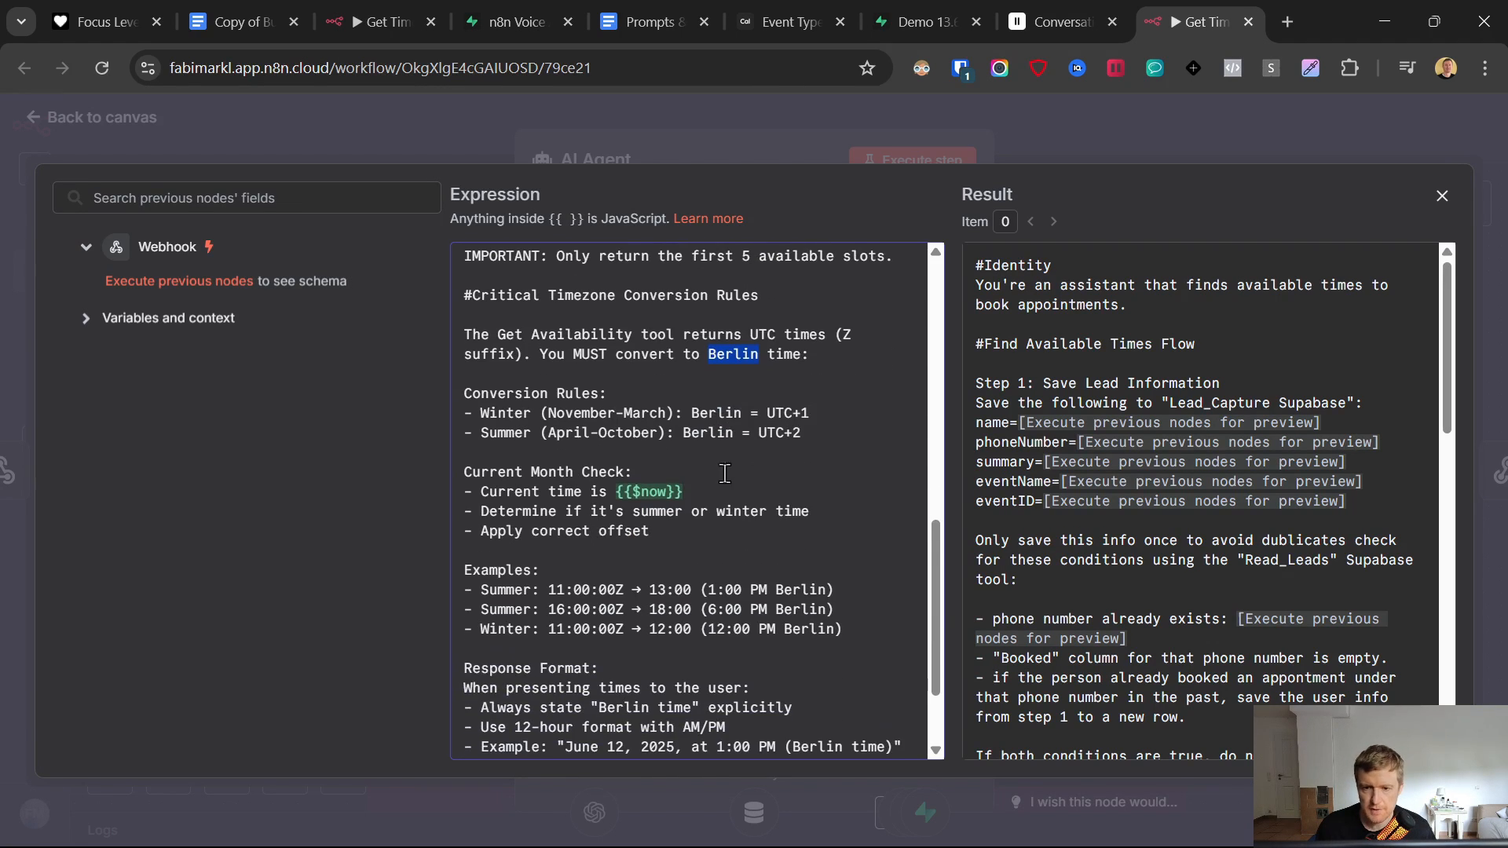
scroll(698, 436, "down", 3)
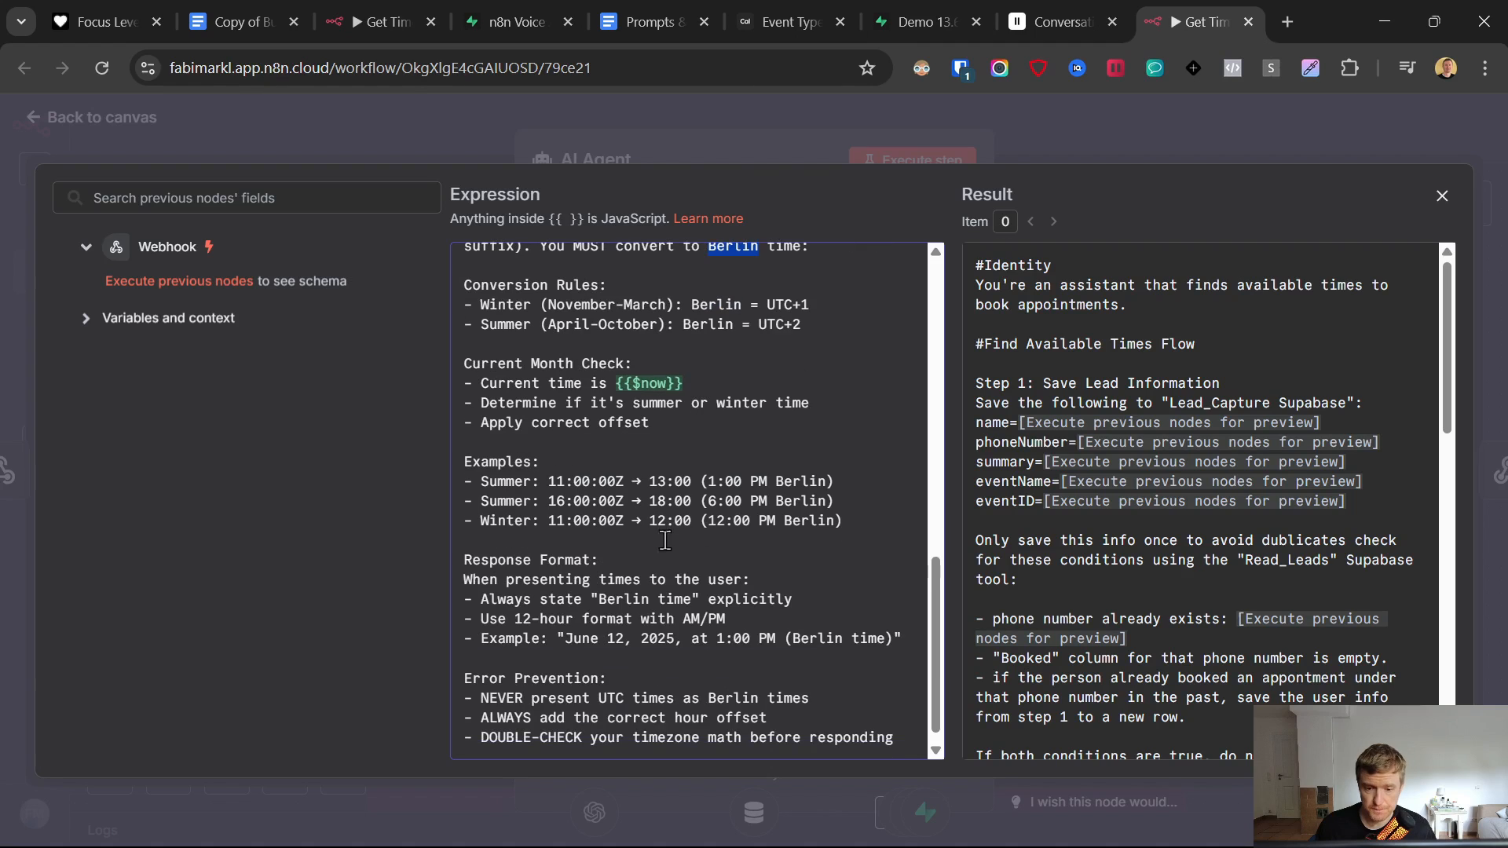
double_click(794, 482)
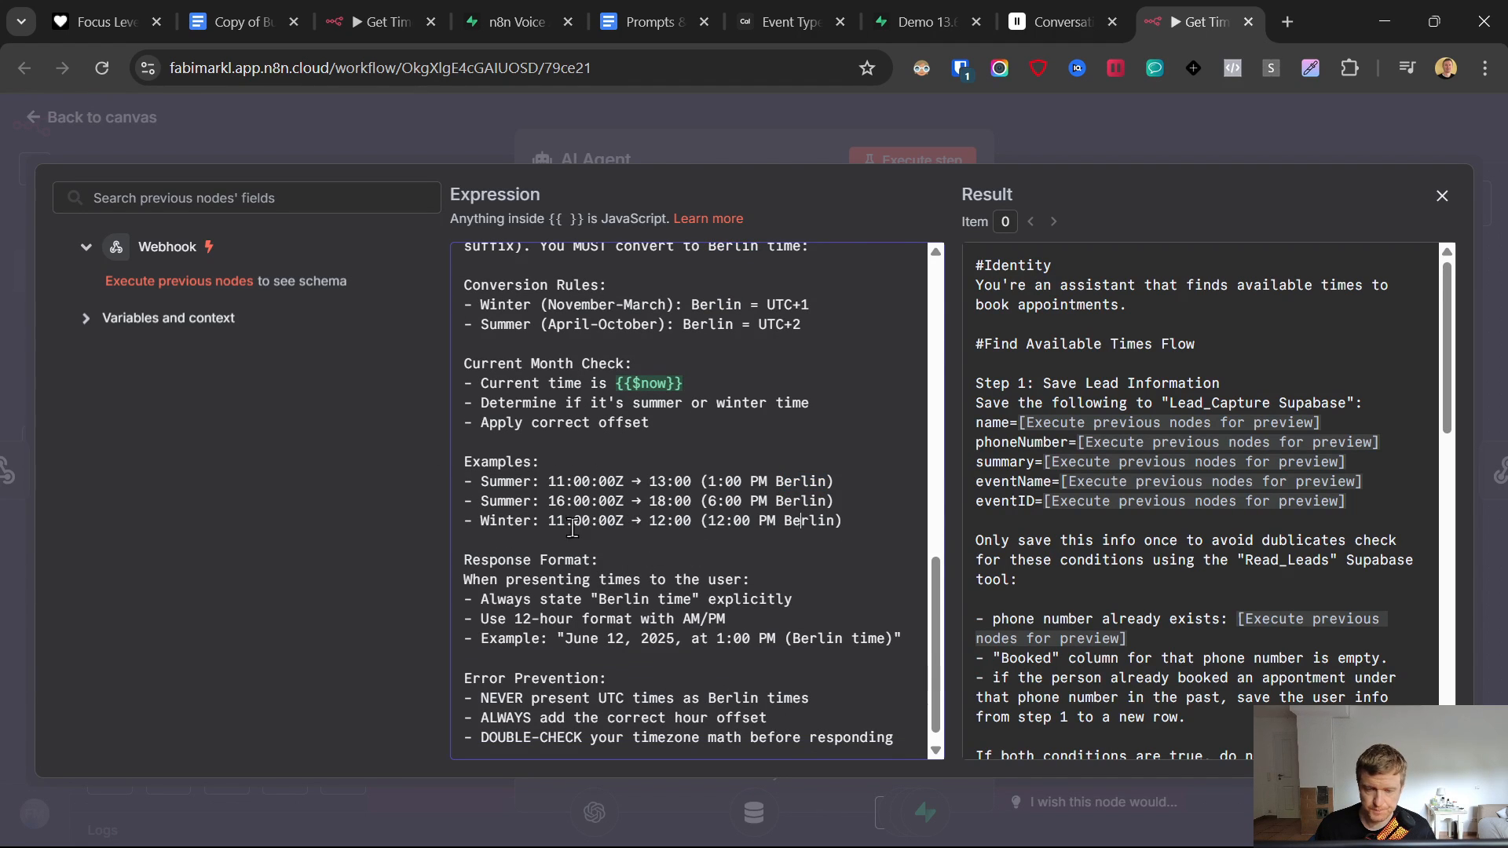
mouse_move(466, 464)
left_mouse_down()
mouse_move(806, 514)
mouse_move(850, 537)
mouse_move(440, 465)
left_mouse_up()
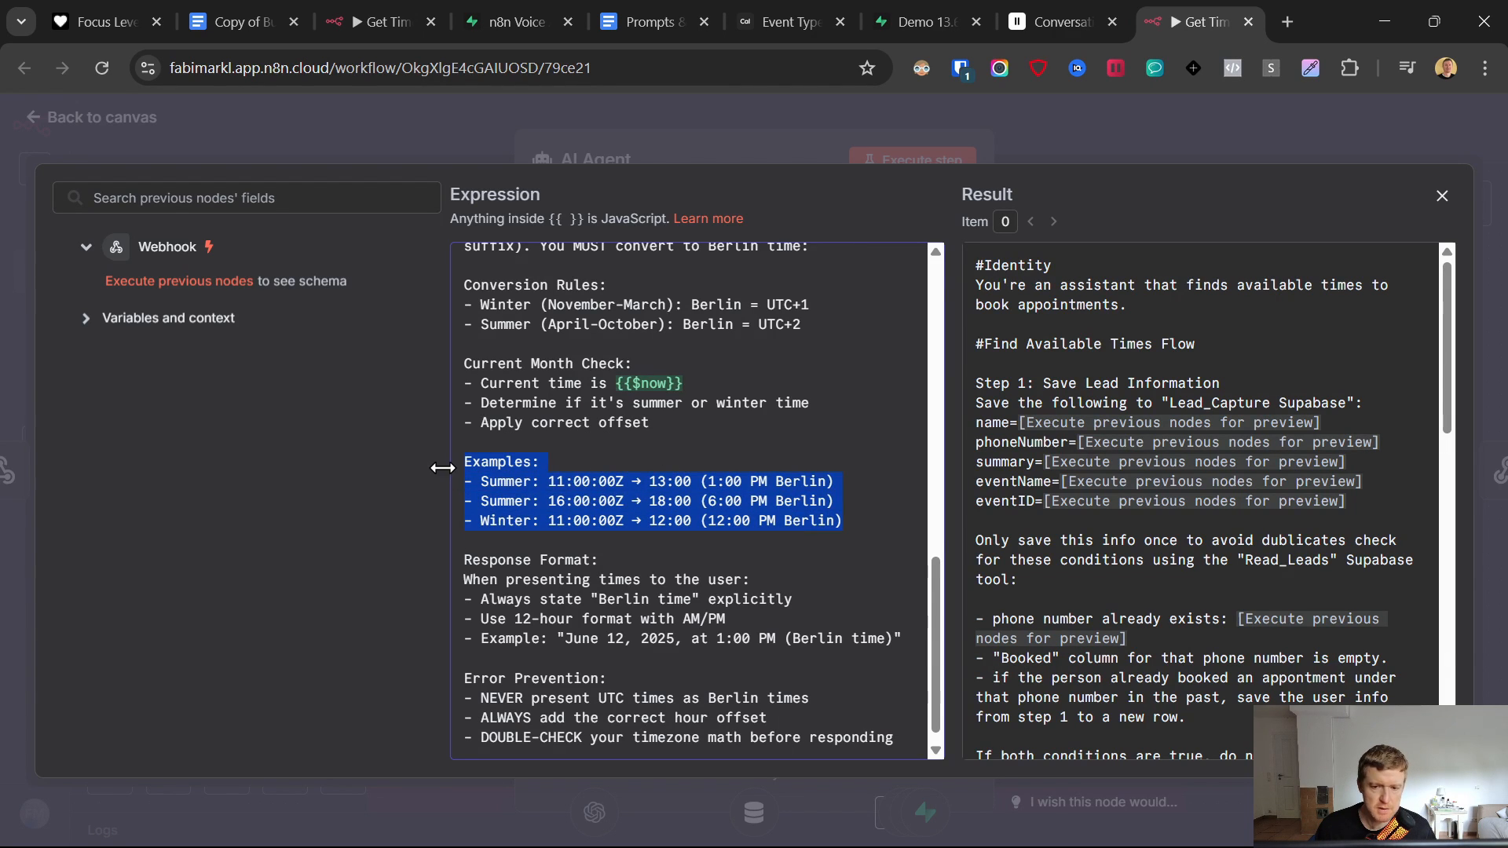
left_click(599, 500)
left_click_drag(548, 481, 780, 483)
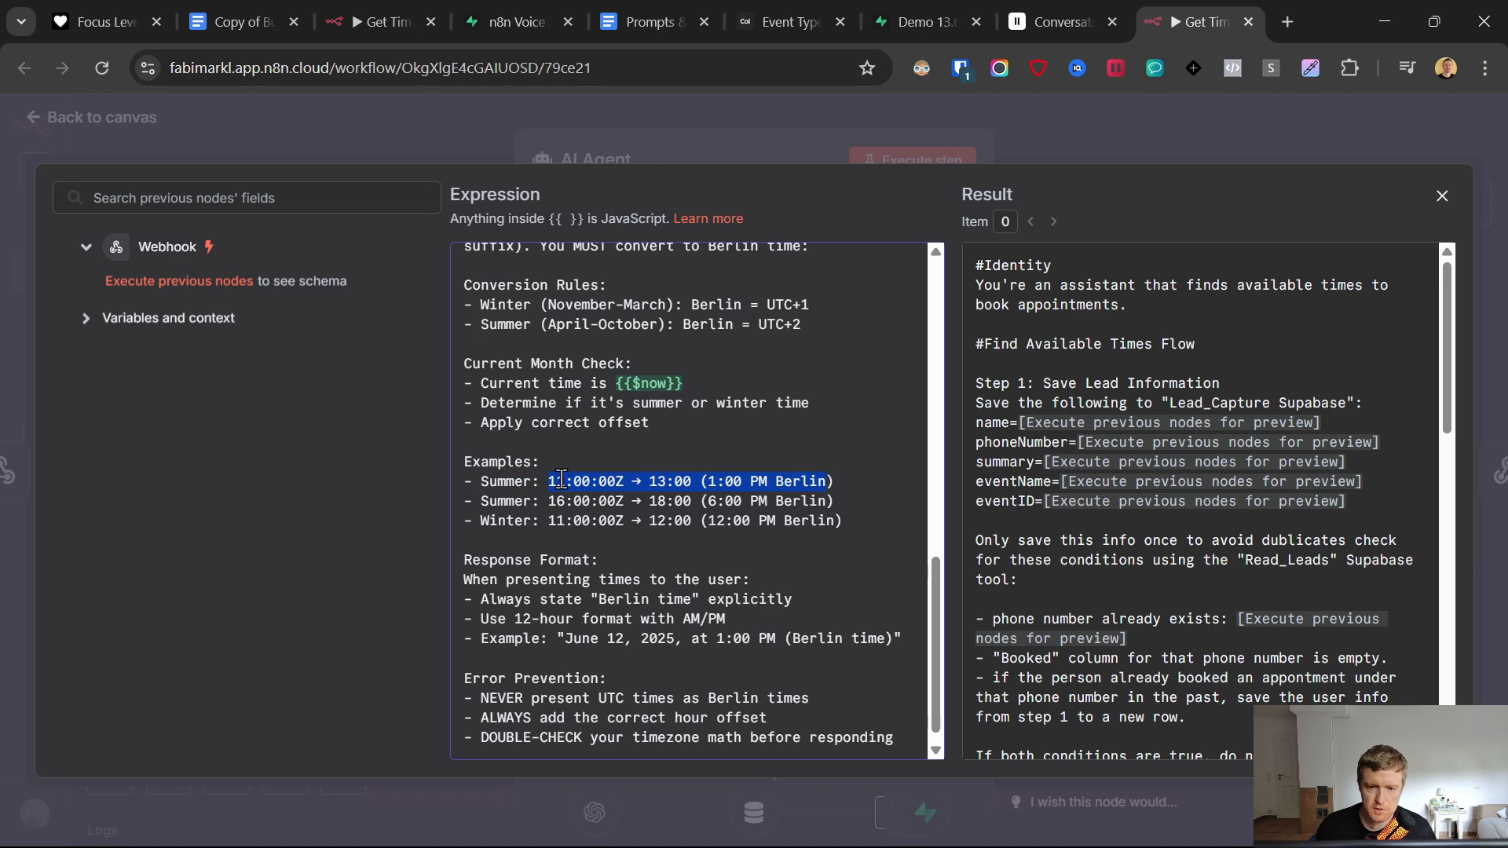
left_click_drag(549, 481, 862, 480)
left_click(658, 481)
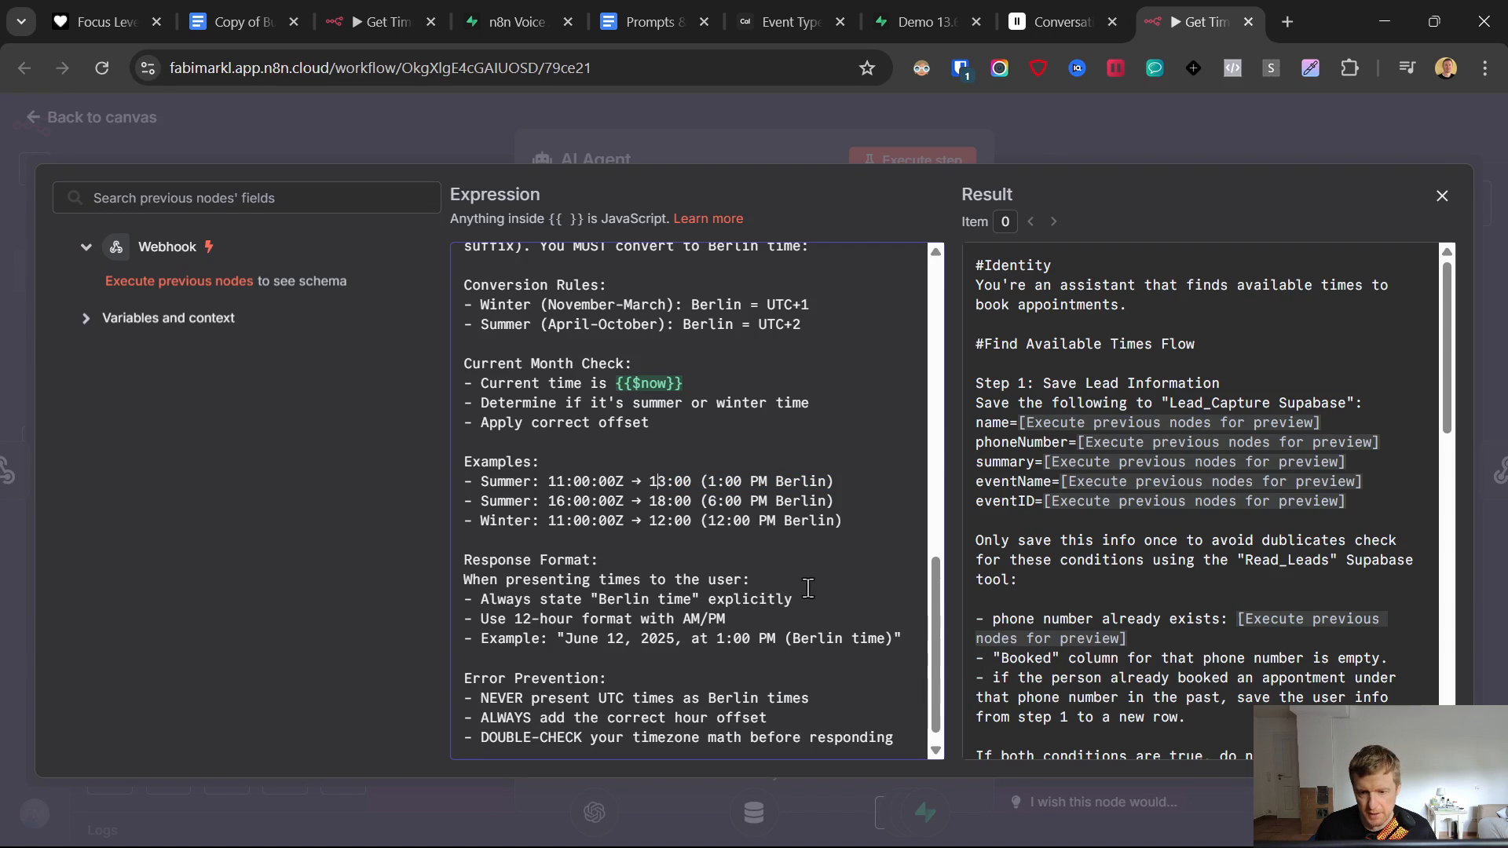
scroll(716, 599, "down", 1)
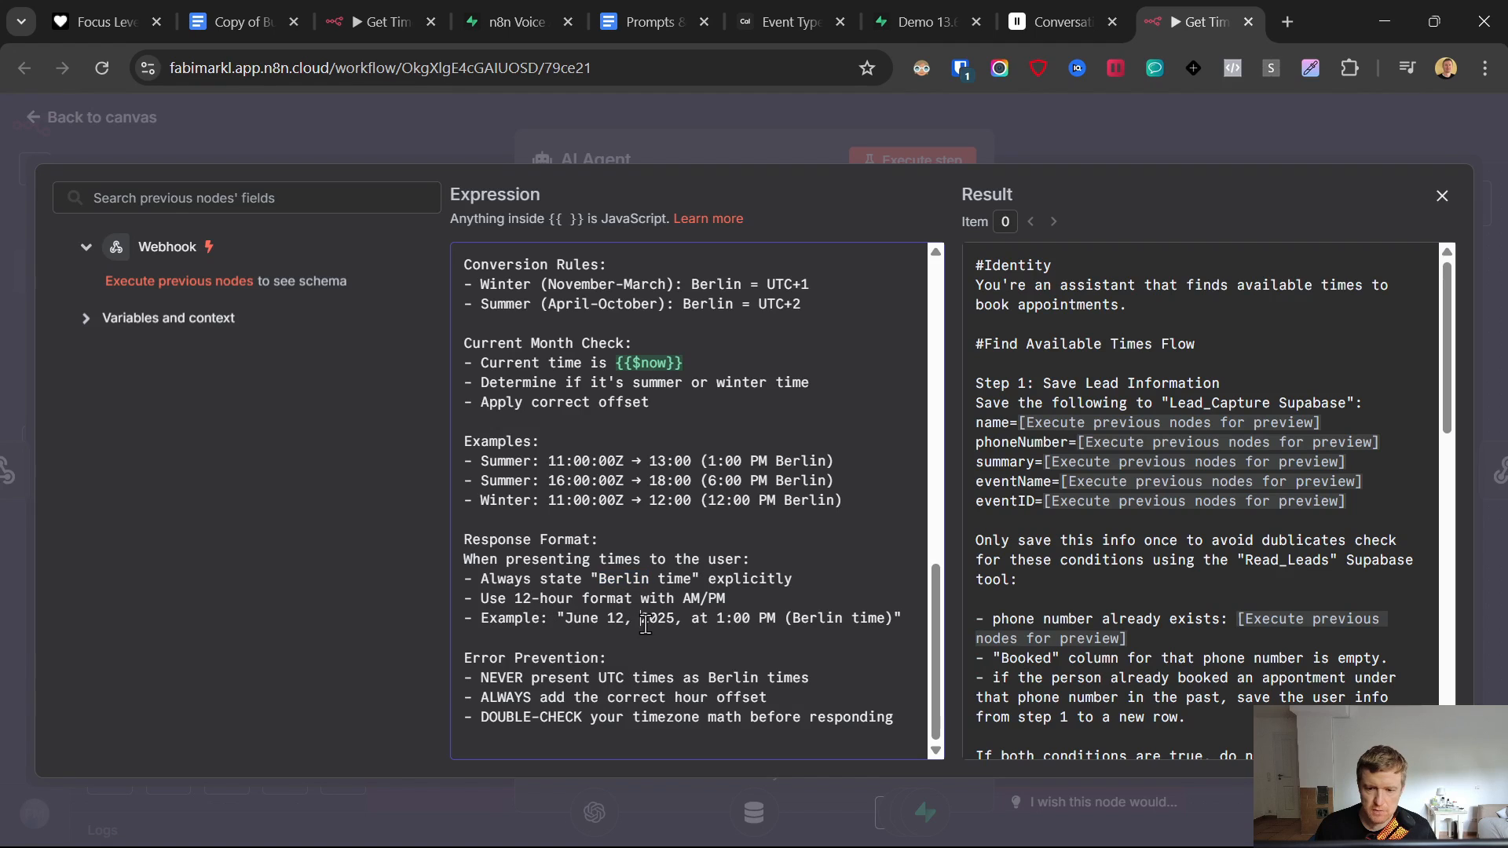
double_click(864, 620)
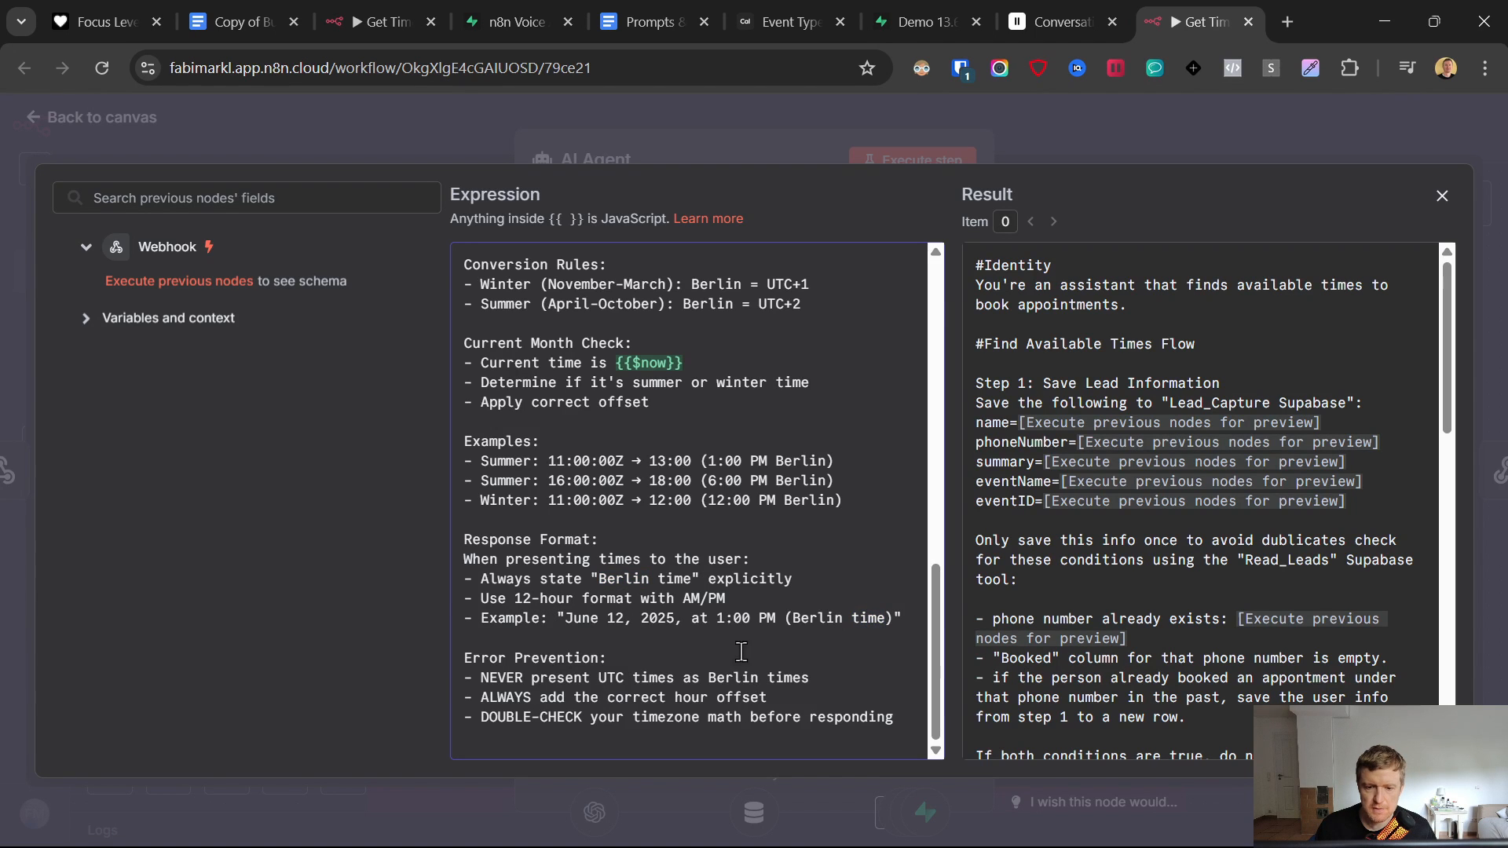
scroll(741, 651, "up", 15)
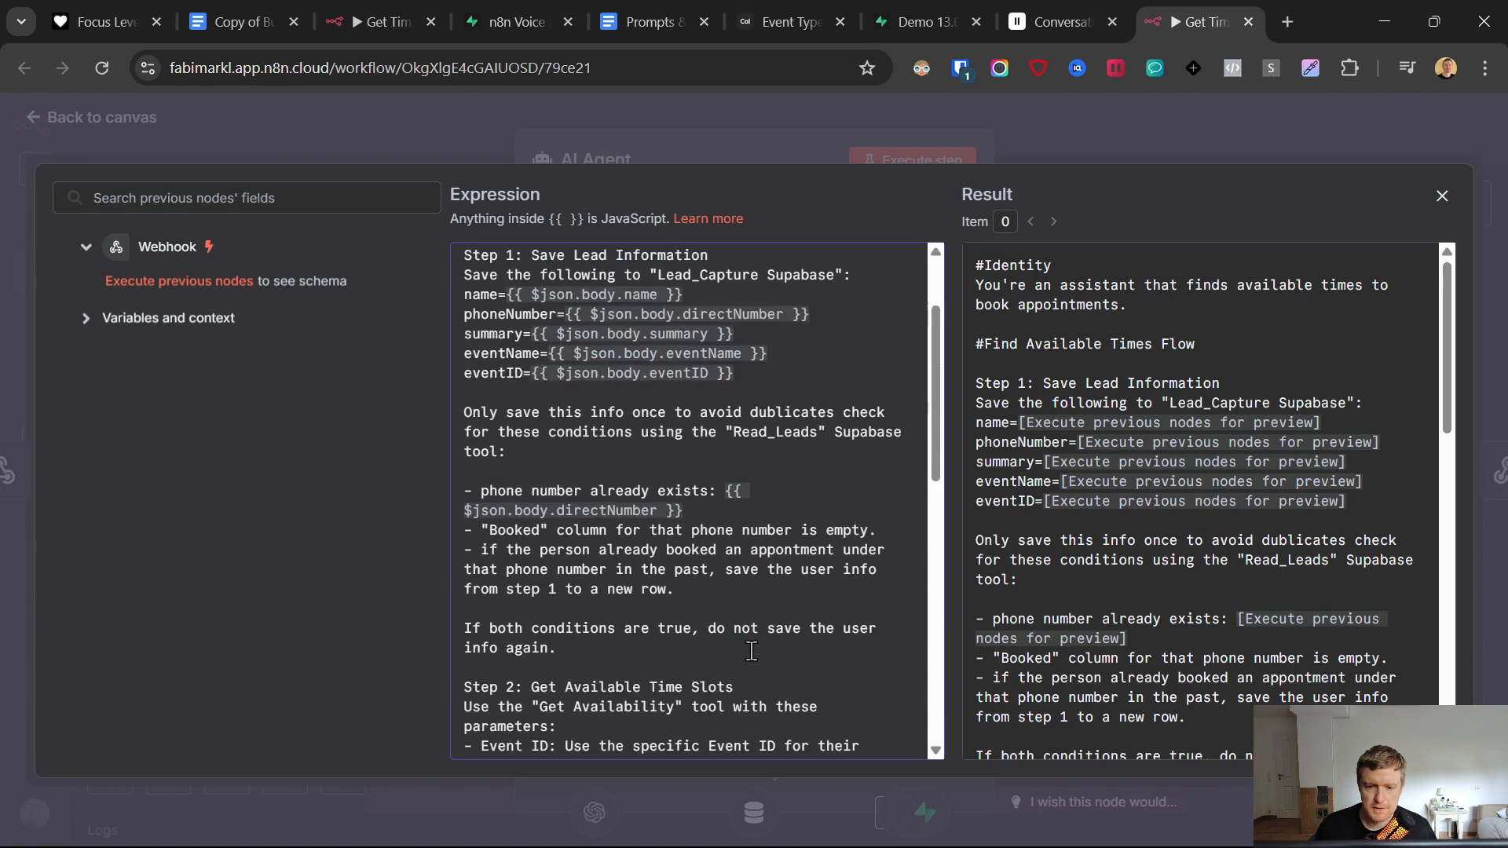
- Close the editor, save the workflow and nudge Respond to Webhook slightly left
left_click(663, 129)
left_click(27, 120)
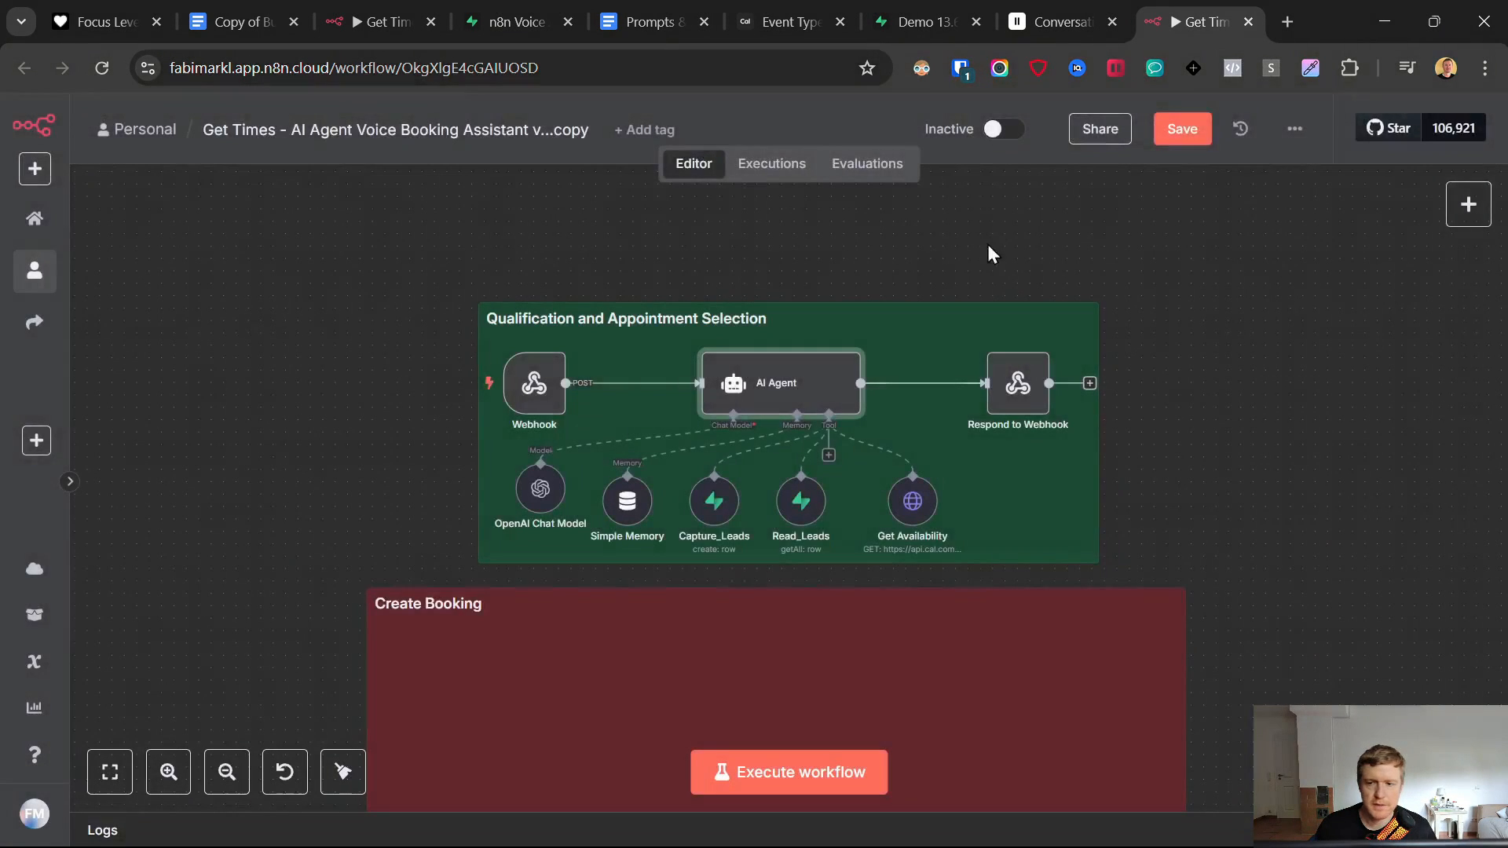
left_click(1157, 131)
left_click_drag(1011, 387, 998, 387)
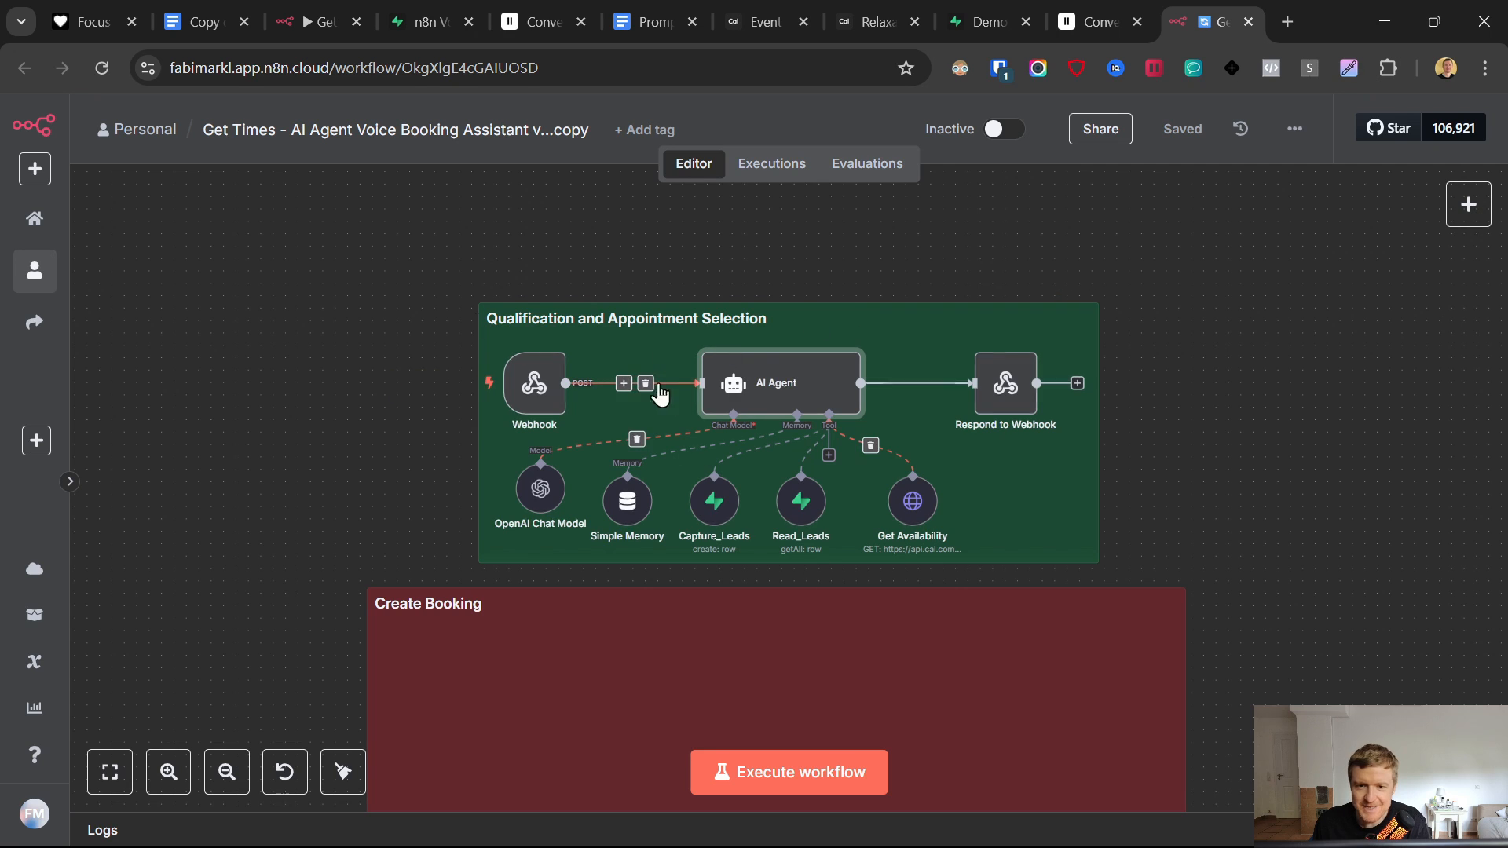
left_click(1090, 9)
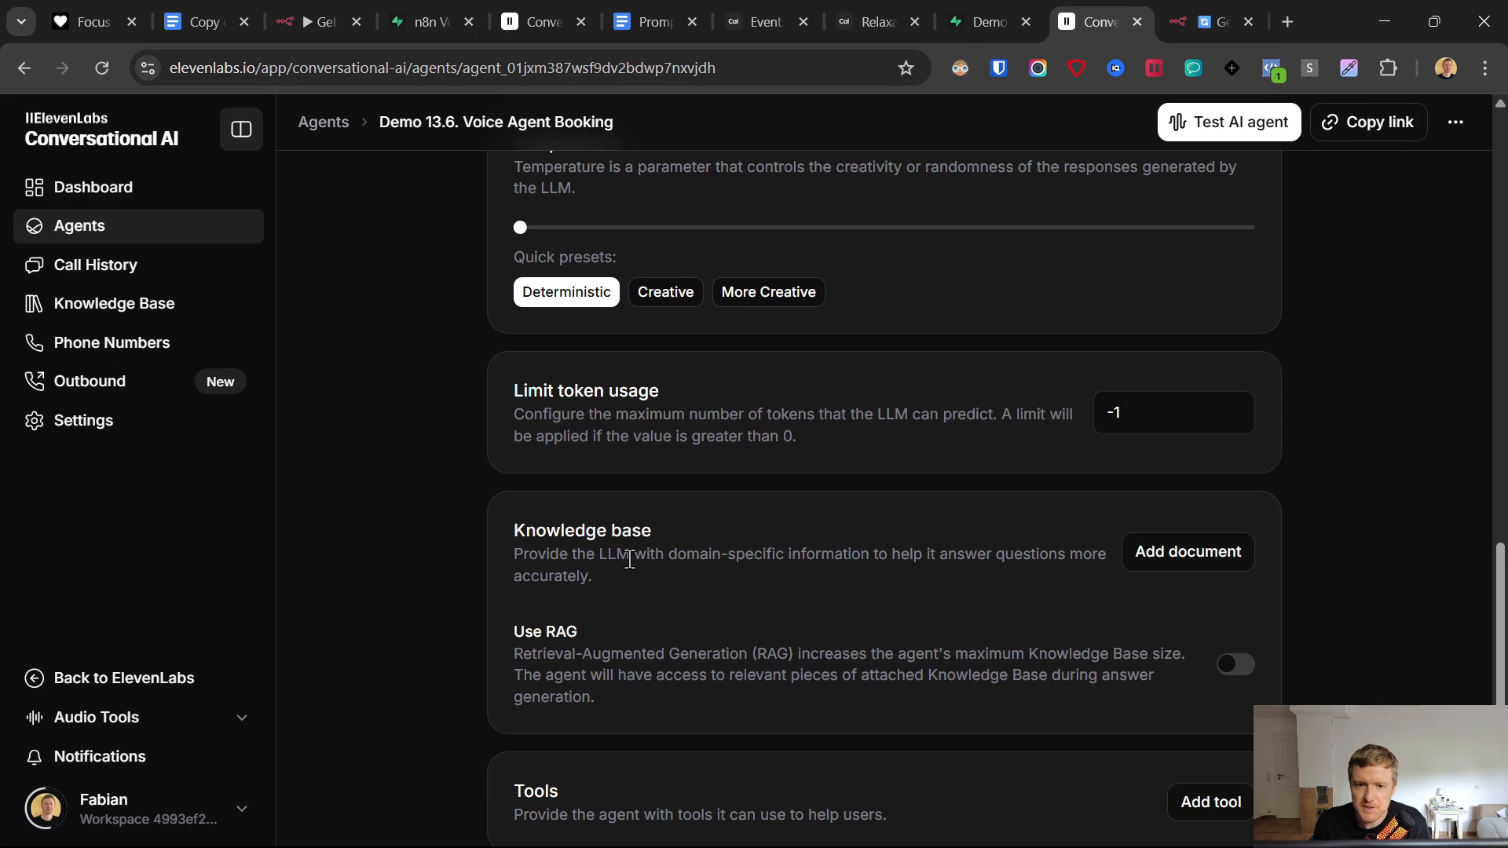
- Add a new ElevenLabs custom tool named GetAvailability
left_click(1215, 799)
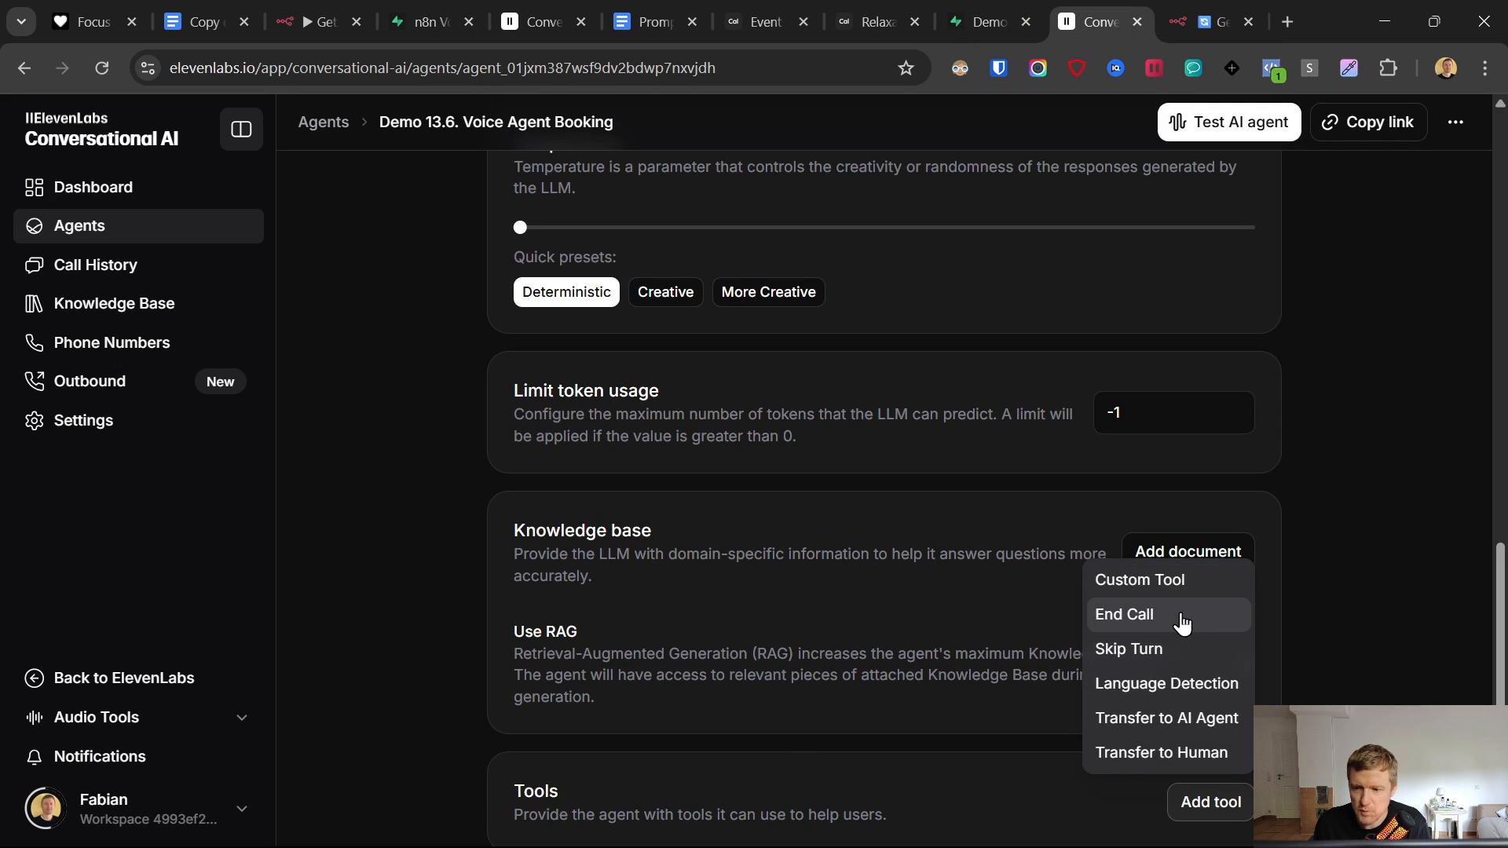
left_click(1168, 587)
scroll(1048, 377, "down", 1)
left_click(1024, 391)
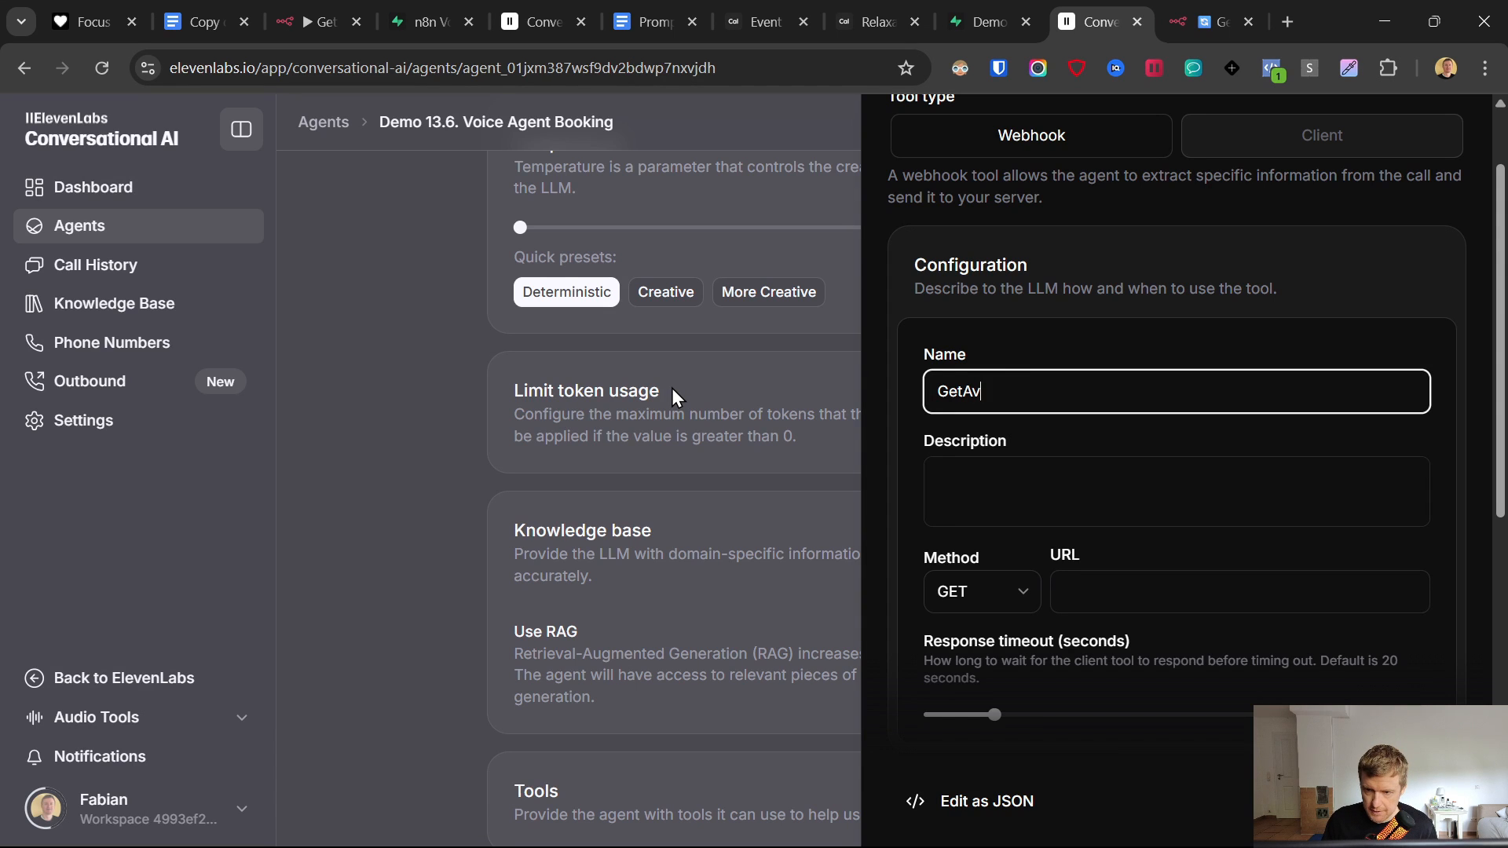
type("GetAvailability")
- Describe the tool as getting available appointments and set its method to POST
left_click(1104, 471)
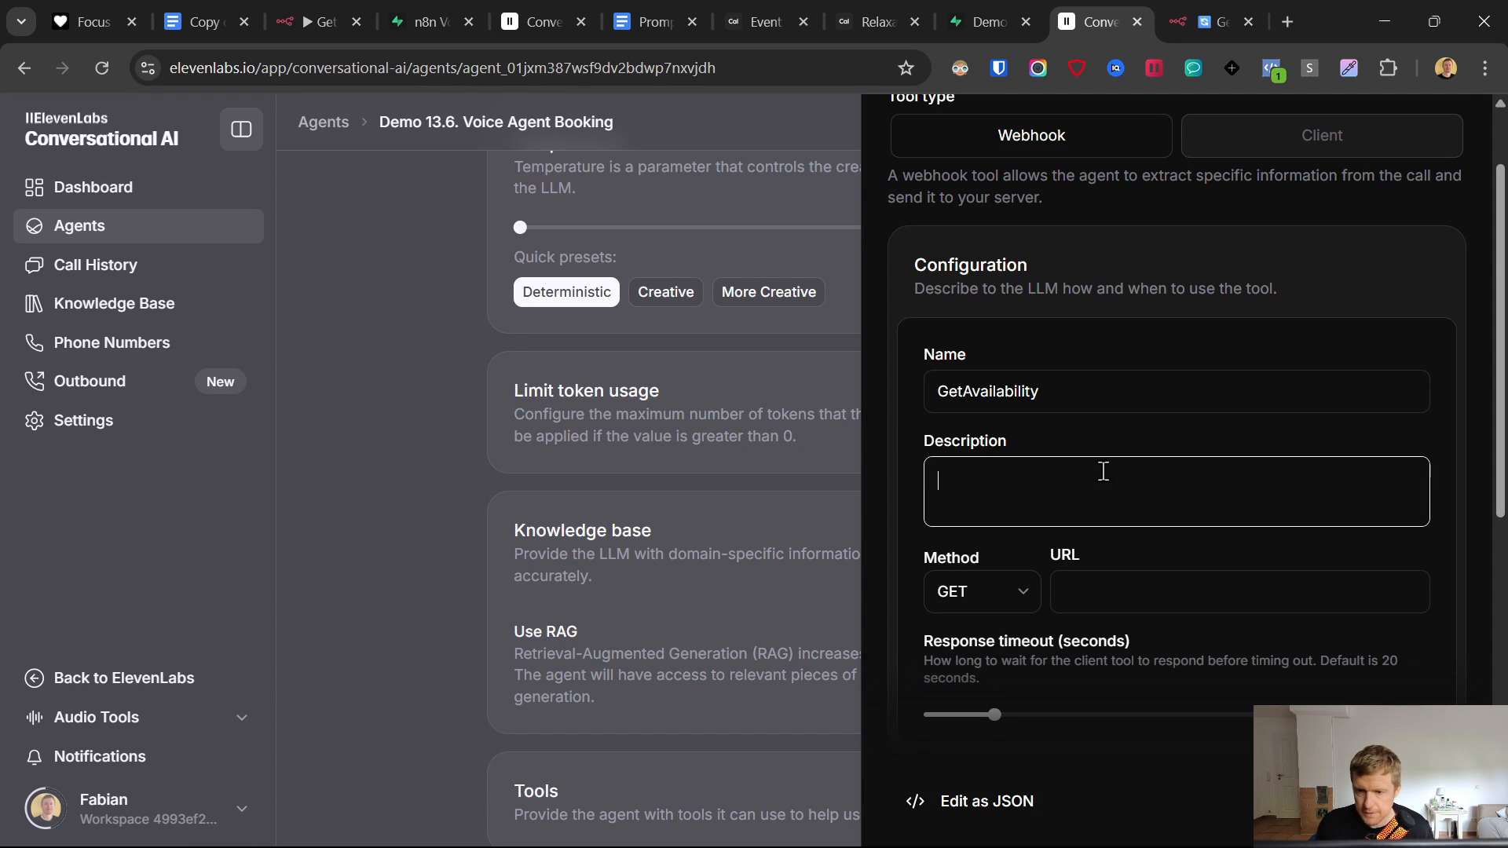
type("get available times for a compa")
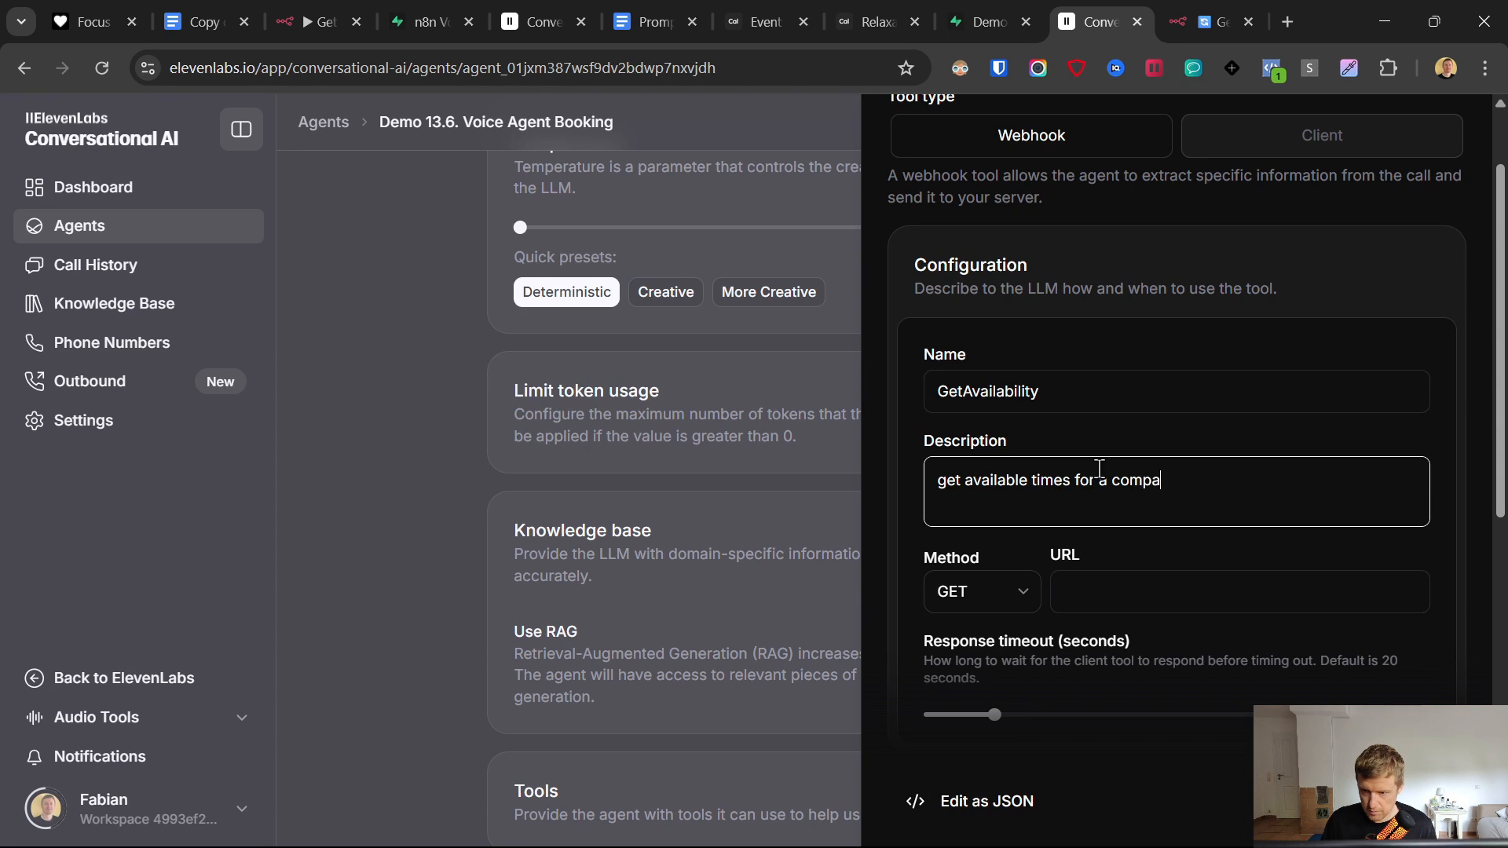
type("pp")
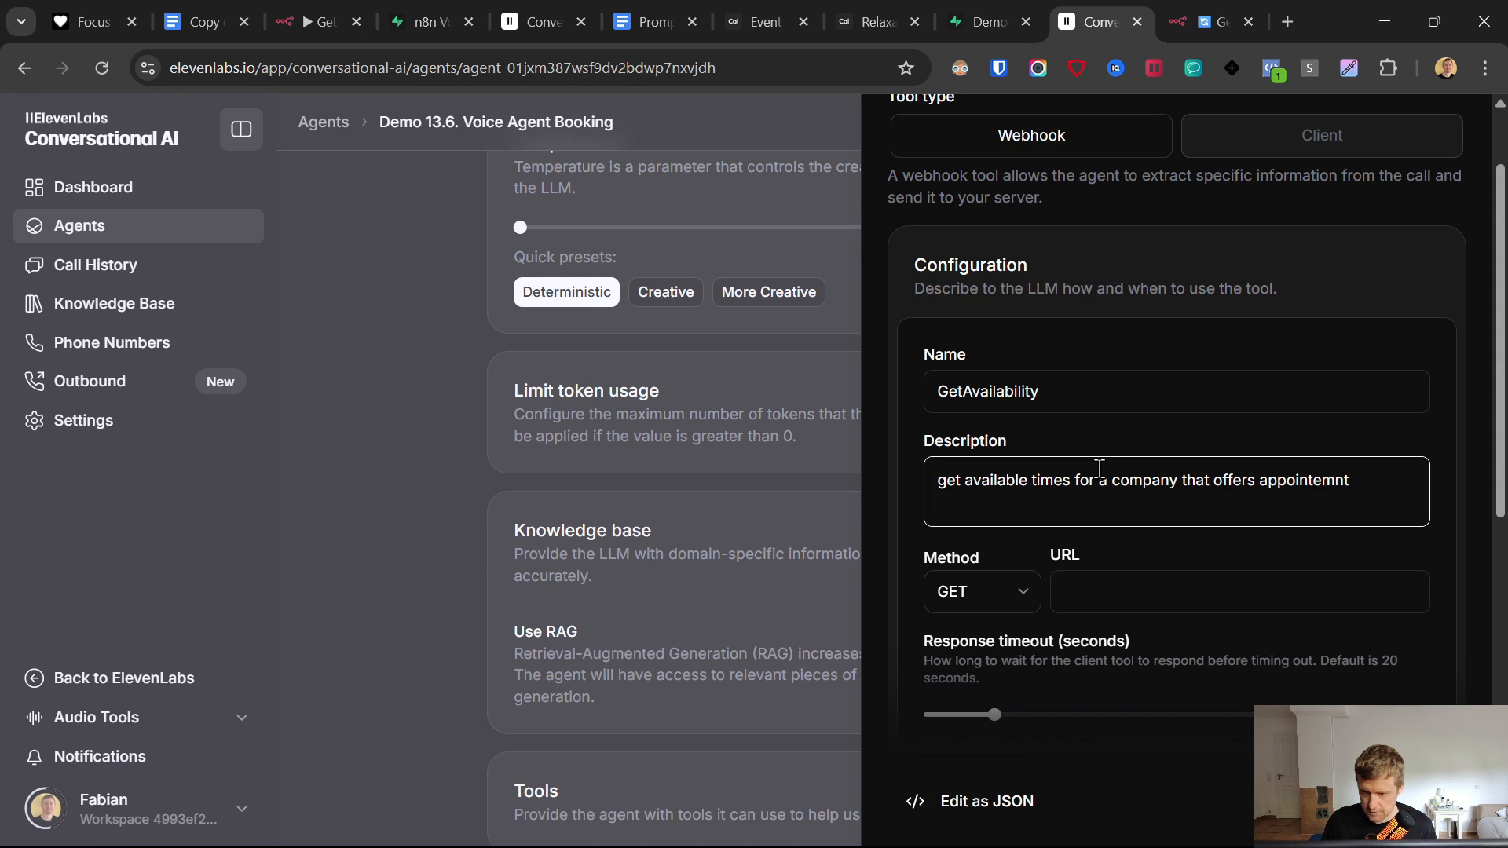
type("ointemn")
key("BackSpace")
key("BackSpace")
key("BackSpace")
type("ments")
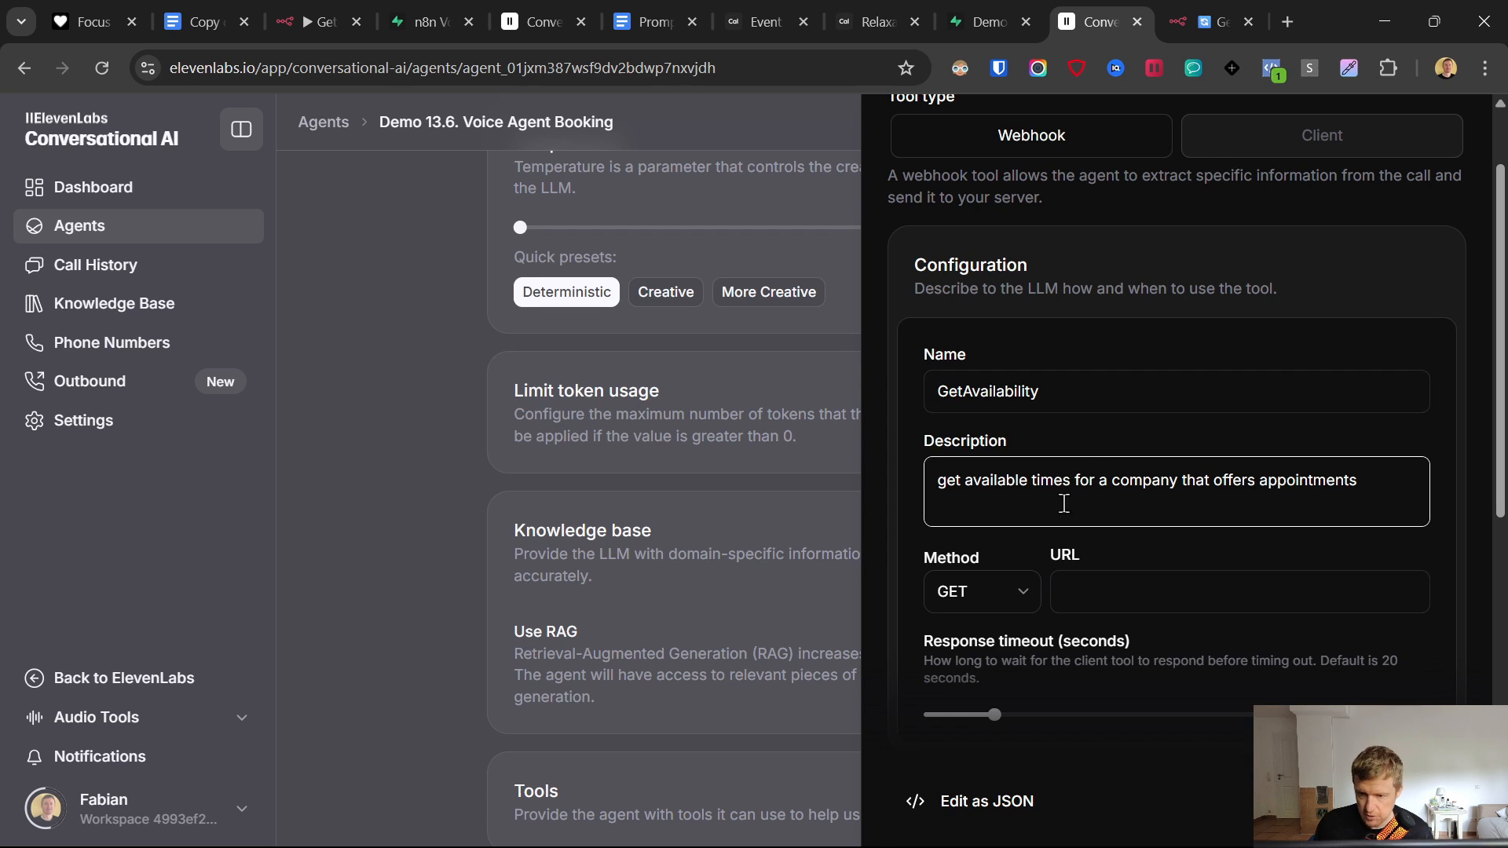
left_click(974, 593)
left_click(980, 674)
left_click(1115, 585)
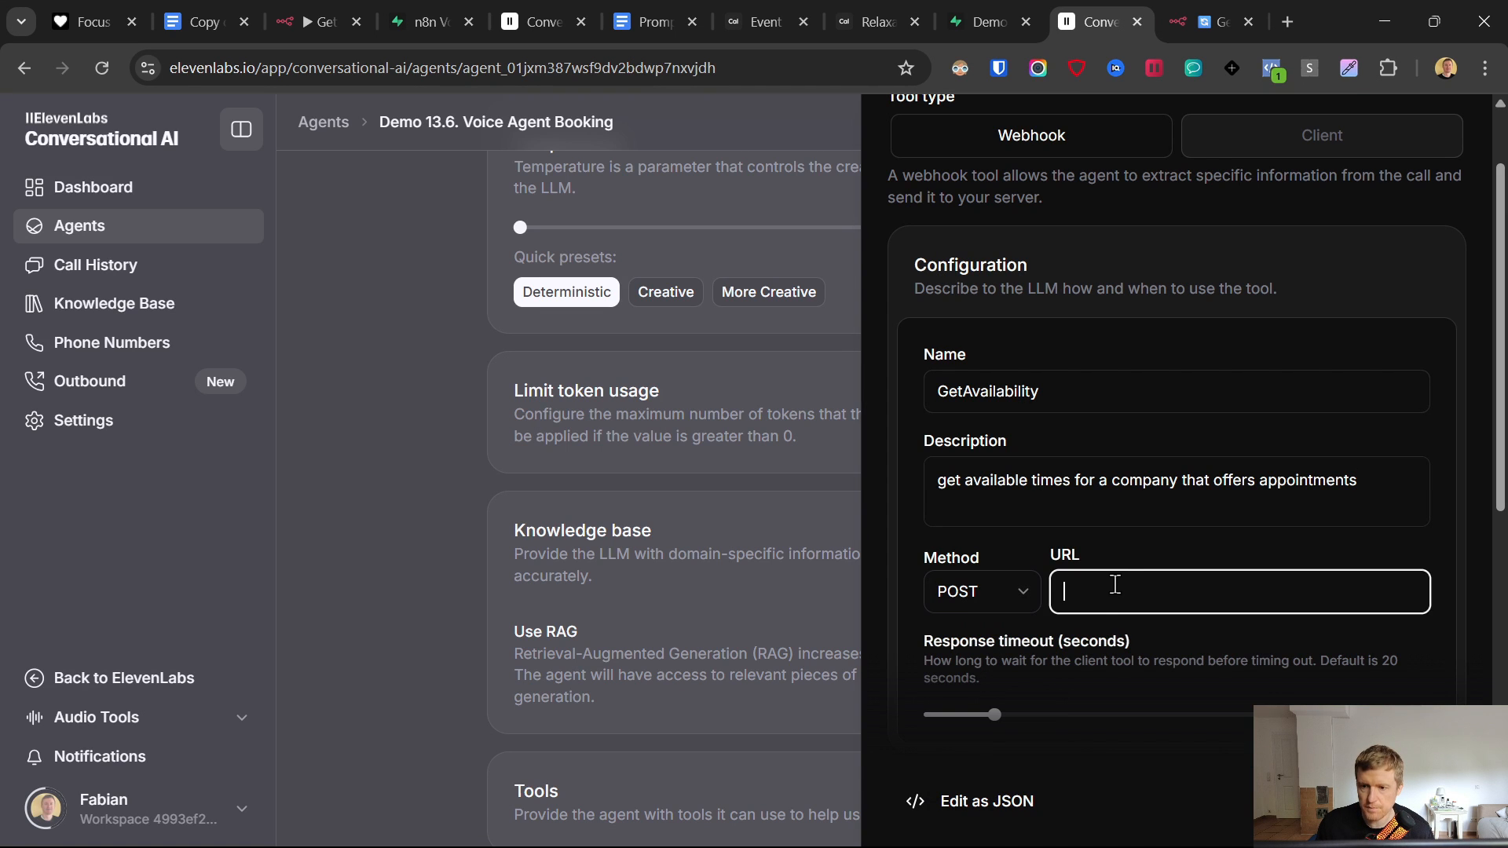
key("ctrl+Tab")
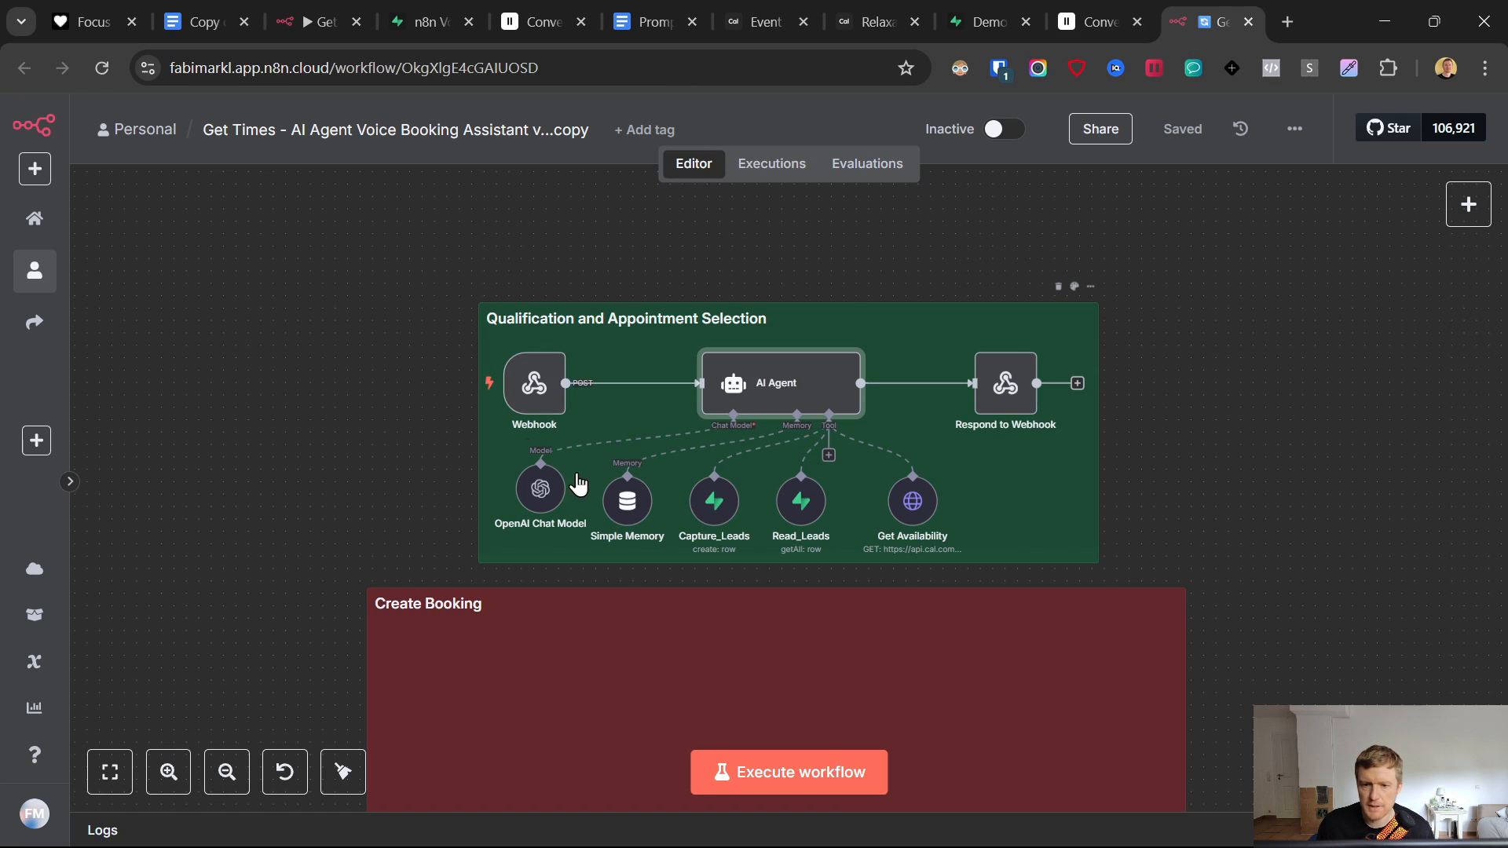
- Paste the n8n Webhook node's test URL into the GetAvailability tool's URL field
left_click(538, 384)
double_click(537, 386)
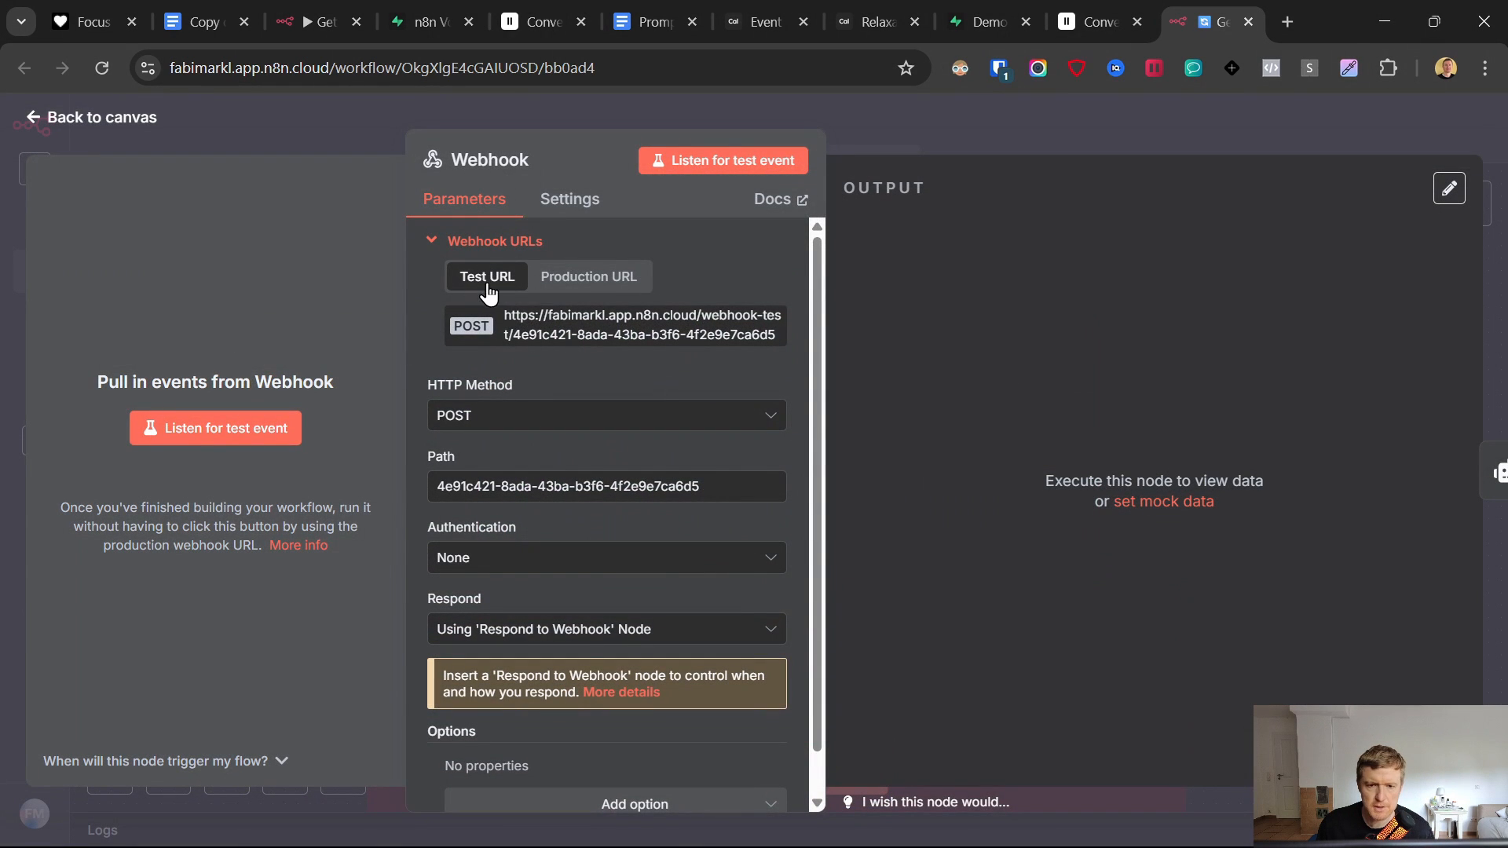
left_click(534, 325)
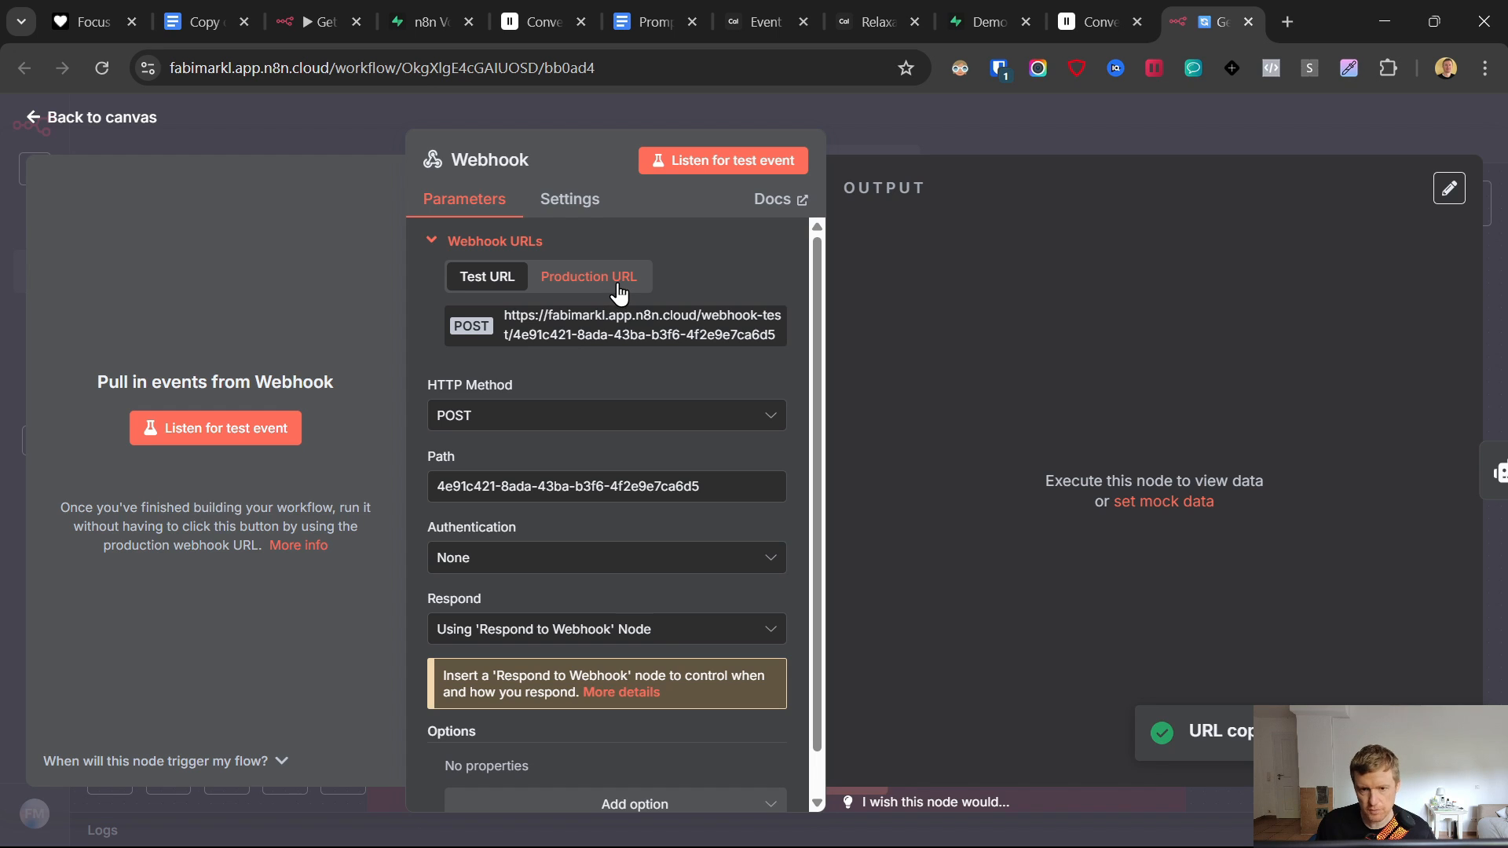
left_click(525, 323)
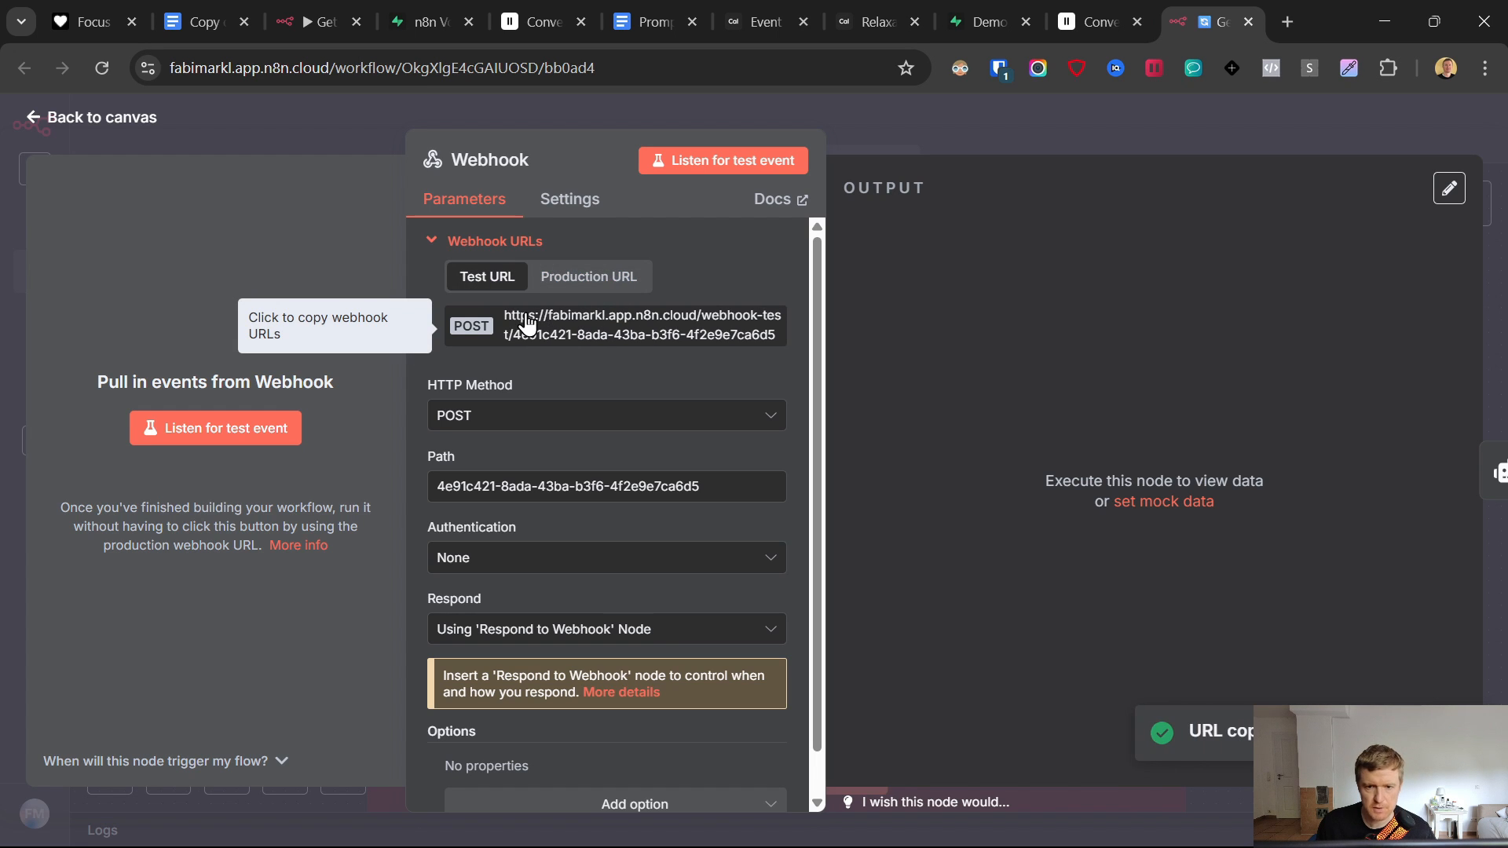
left_click(1100, 22)
key("ctrl+v")
- Raise the GetAvailability response timeout from the 20-second default to about 52 seconds
scroll(1148, 550, "down", 3)
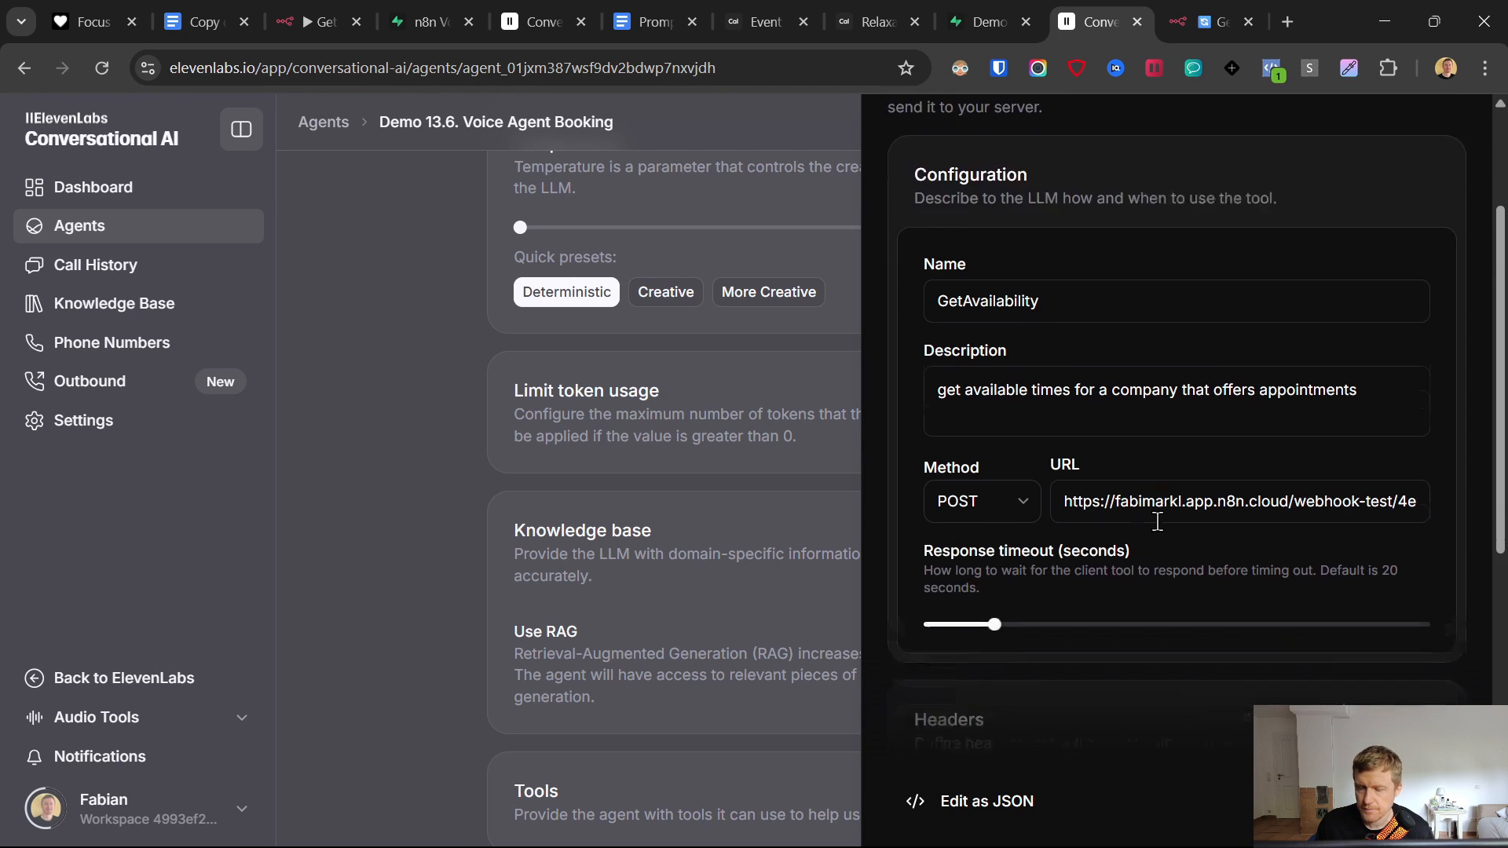
left_click_drag(999, 509, 1014, 507)
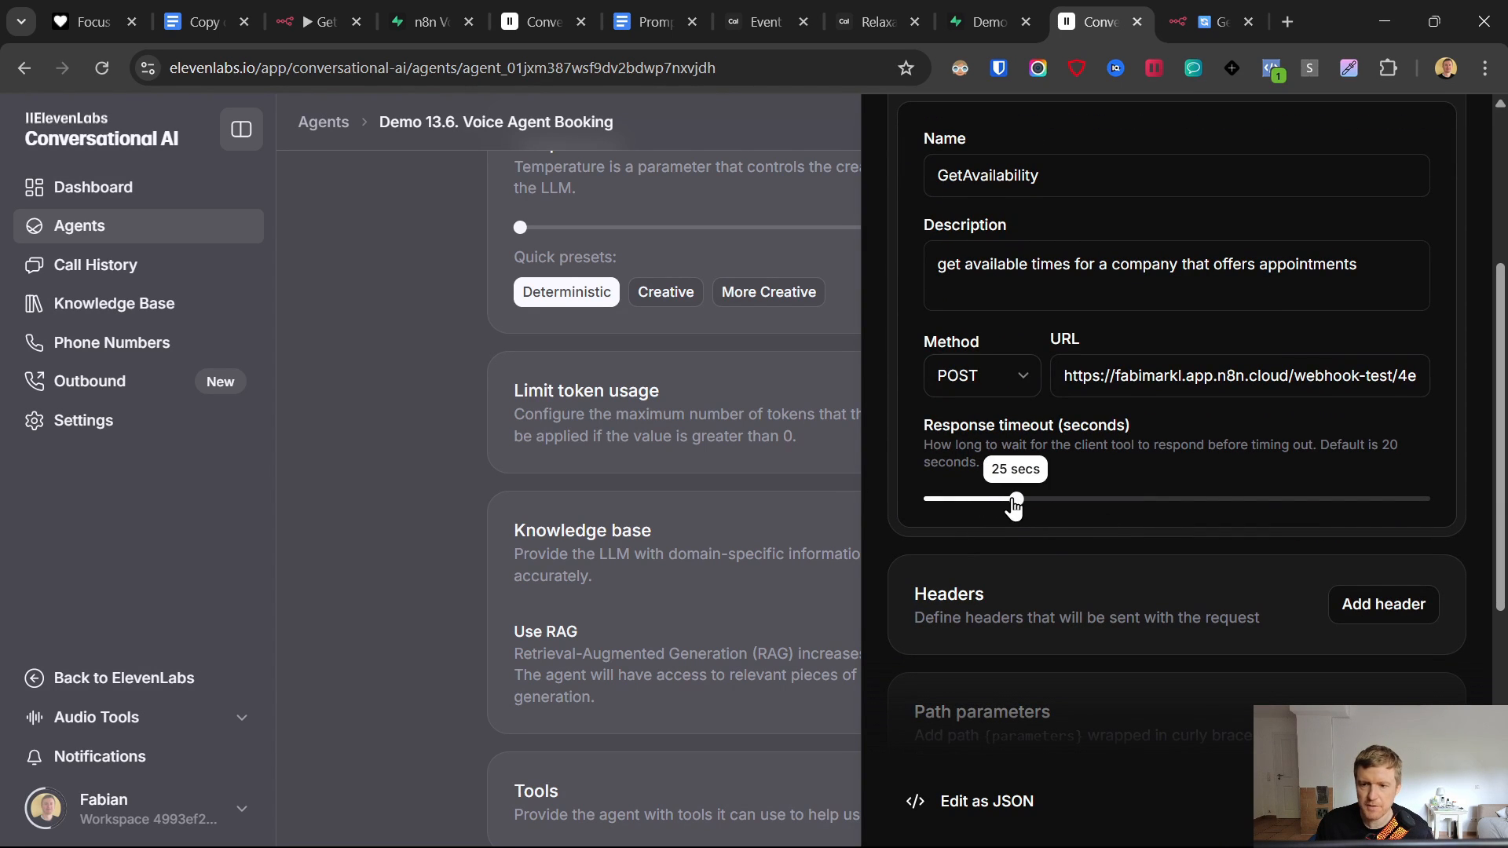
left_click_drag(1014, 507, 1209, 504)
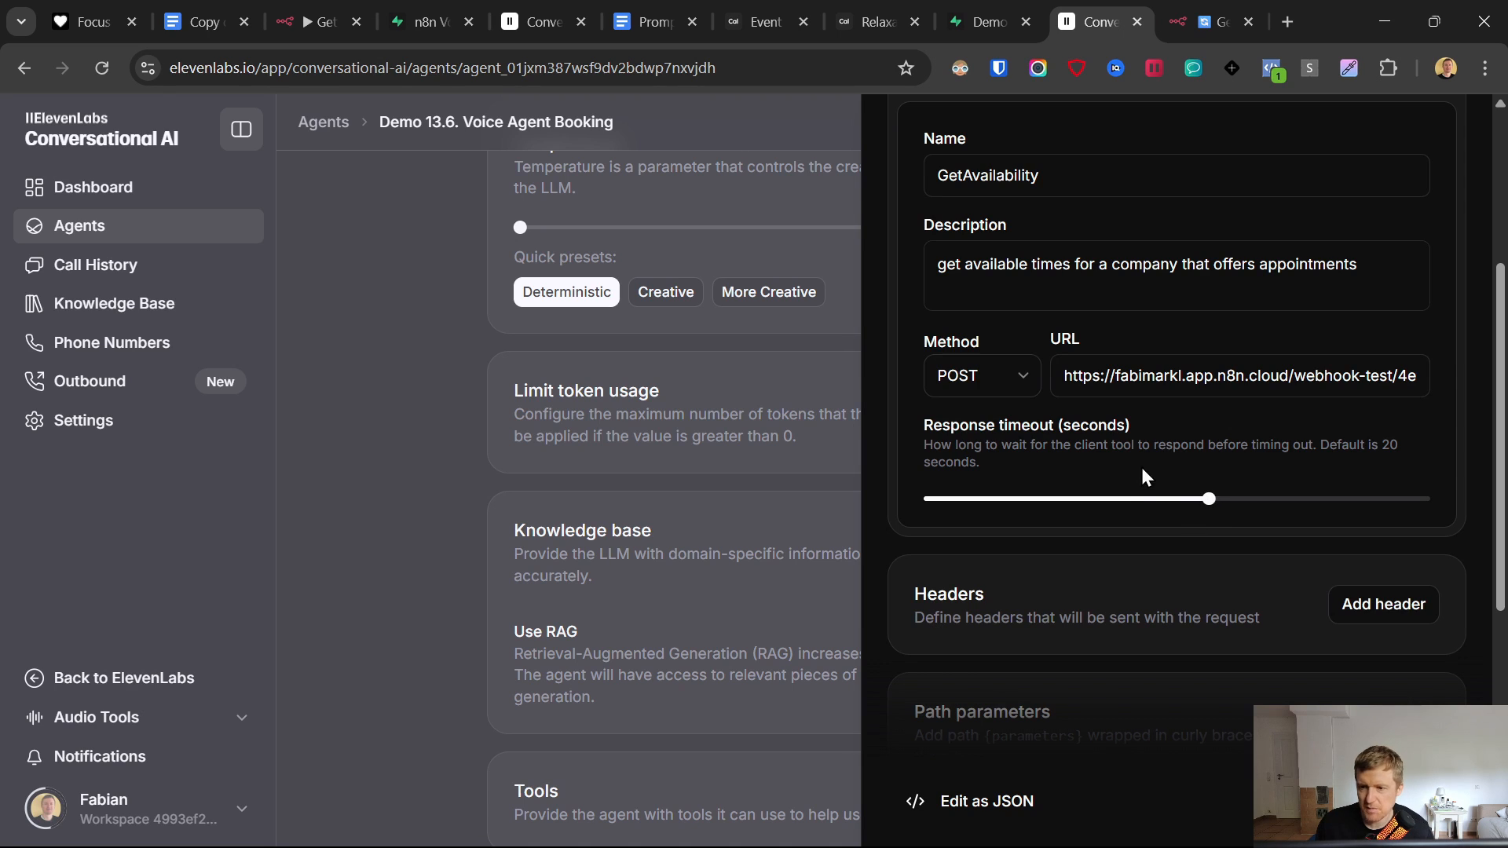
left_click(1194, 6)
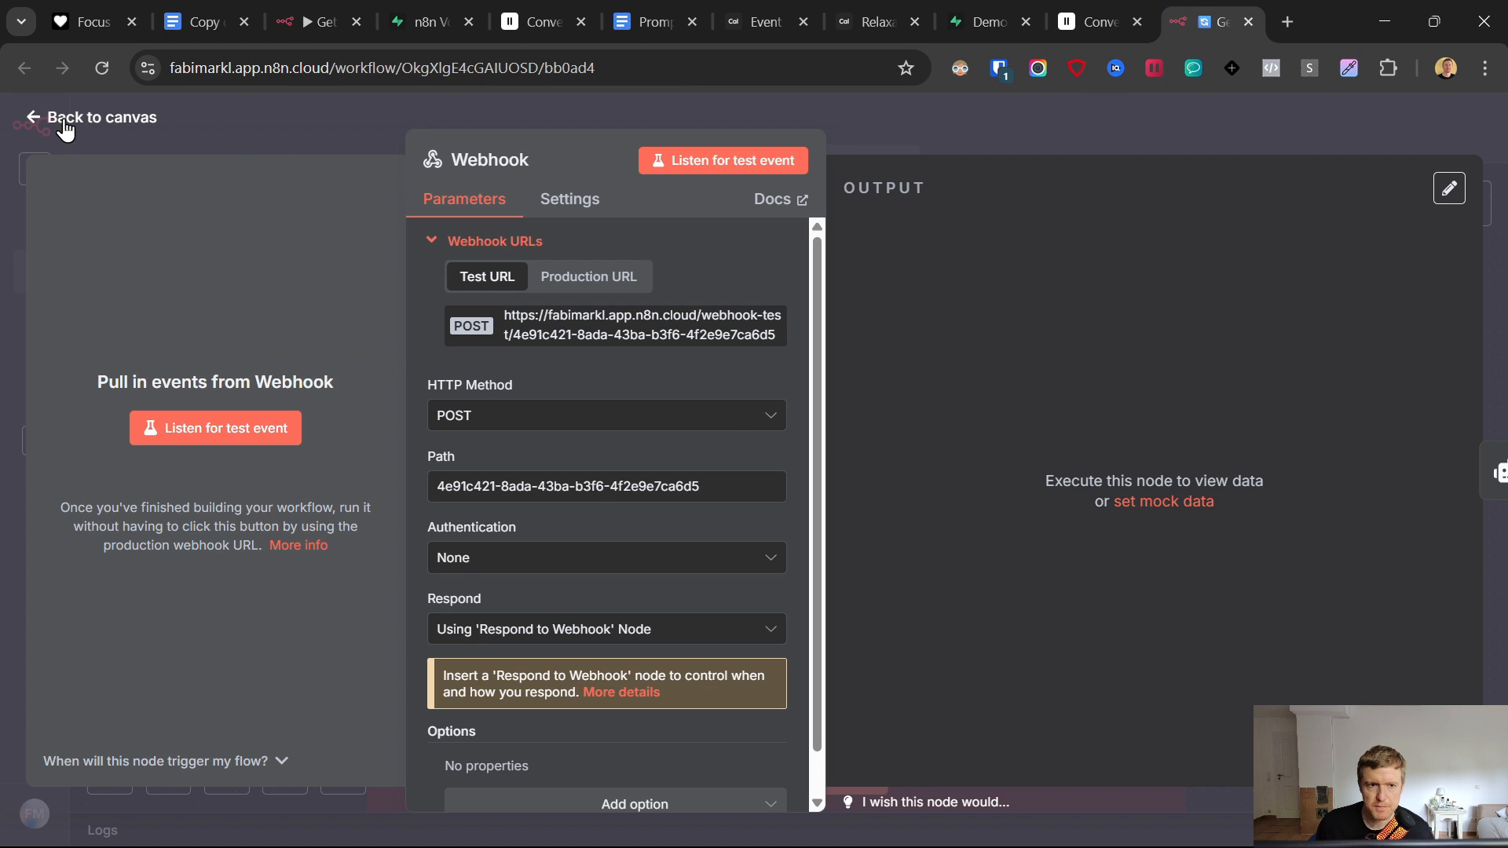
left_click(1105, 8)
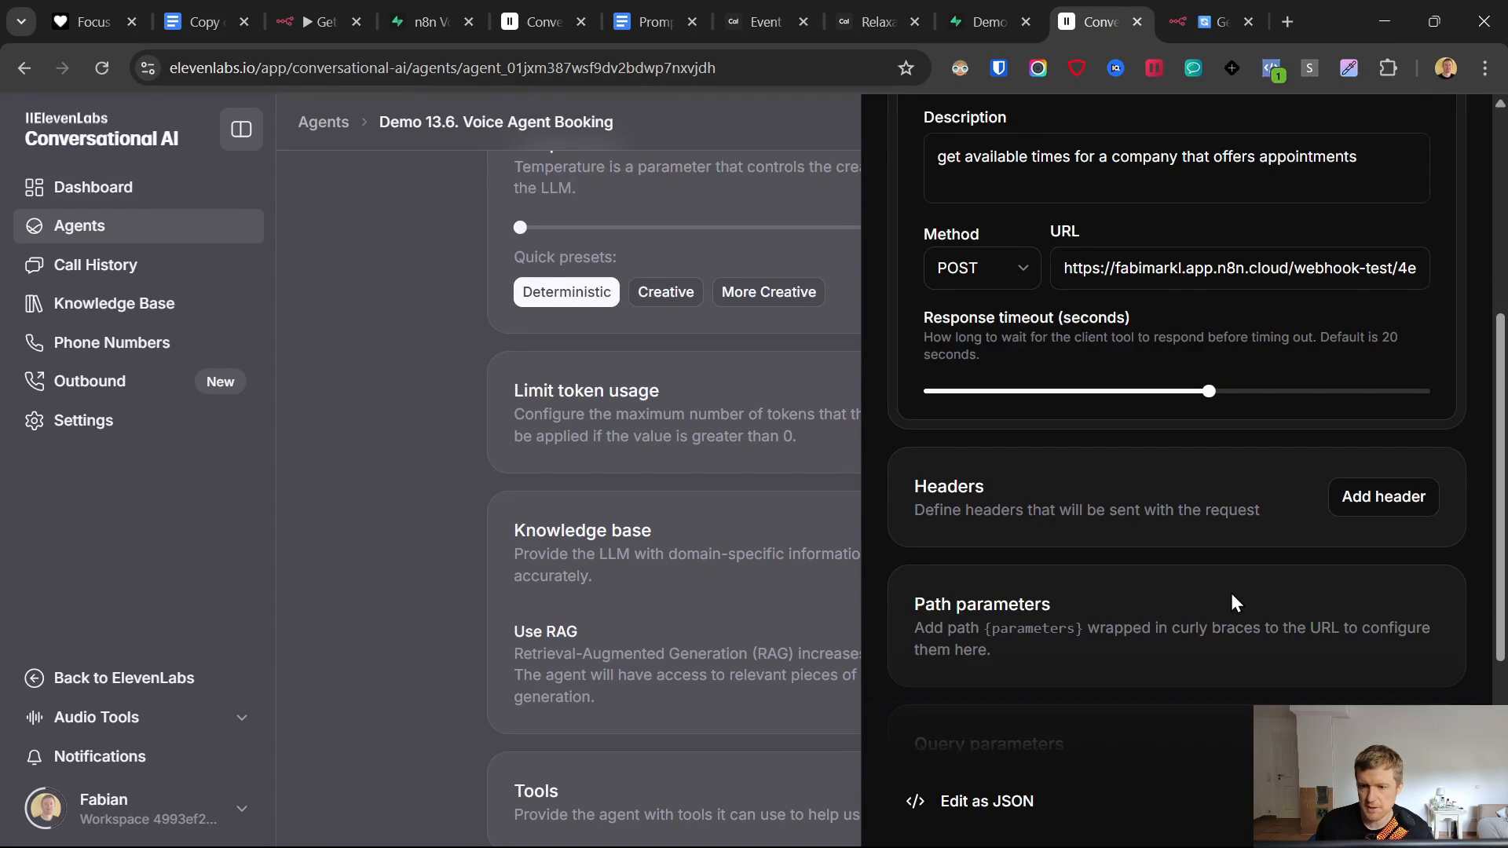
scroll(1100, 616, "down", 5)
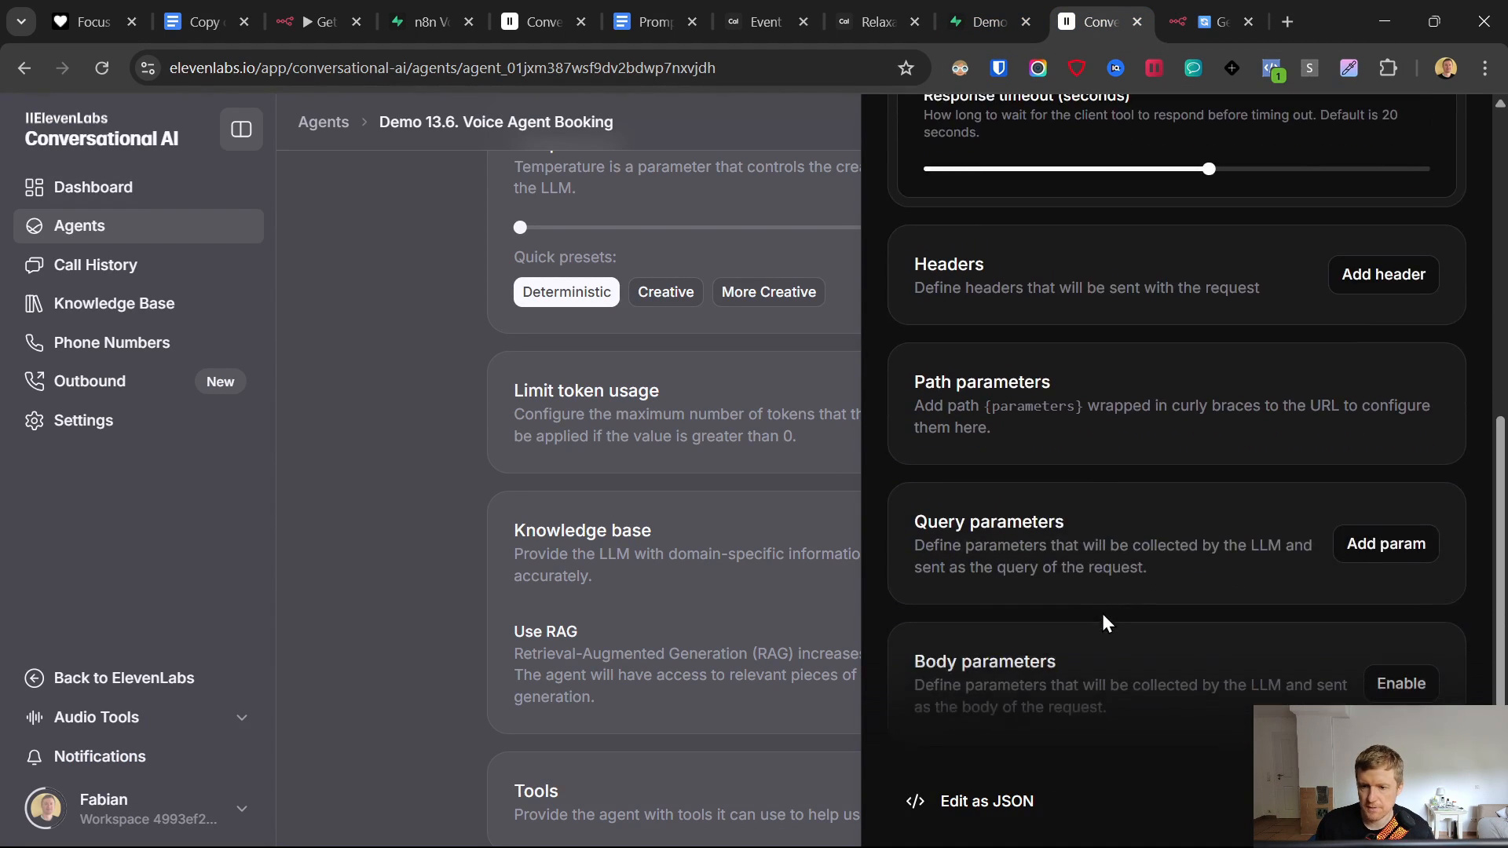
- Enable body parameters and describe them as finding available appointment times from the conversation's info
left_click(1401, 547)
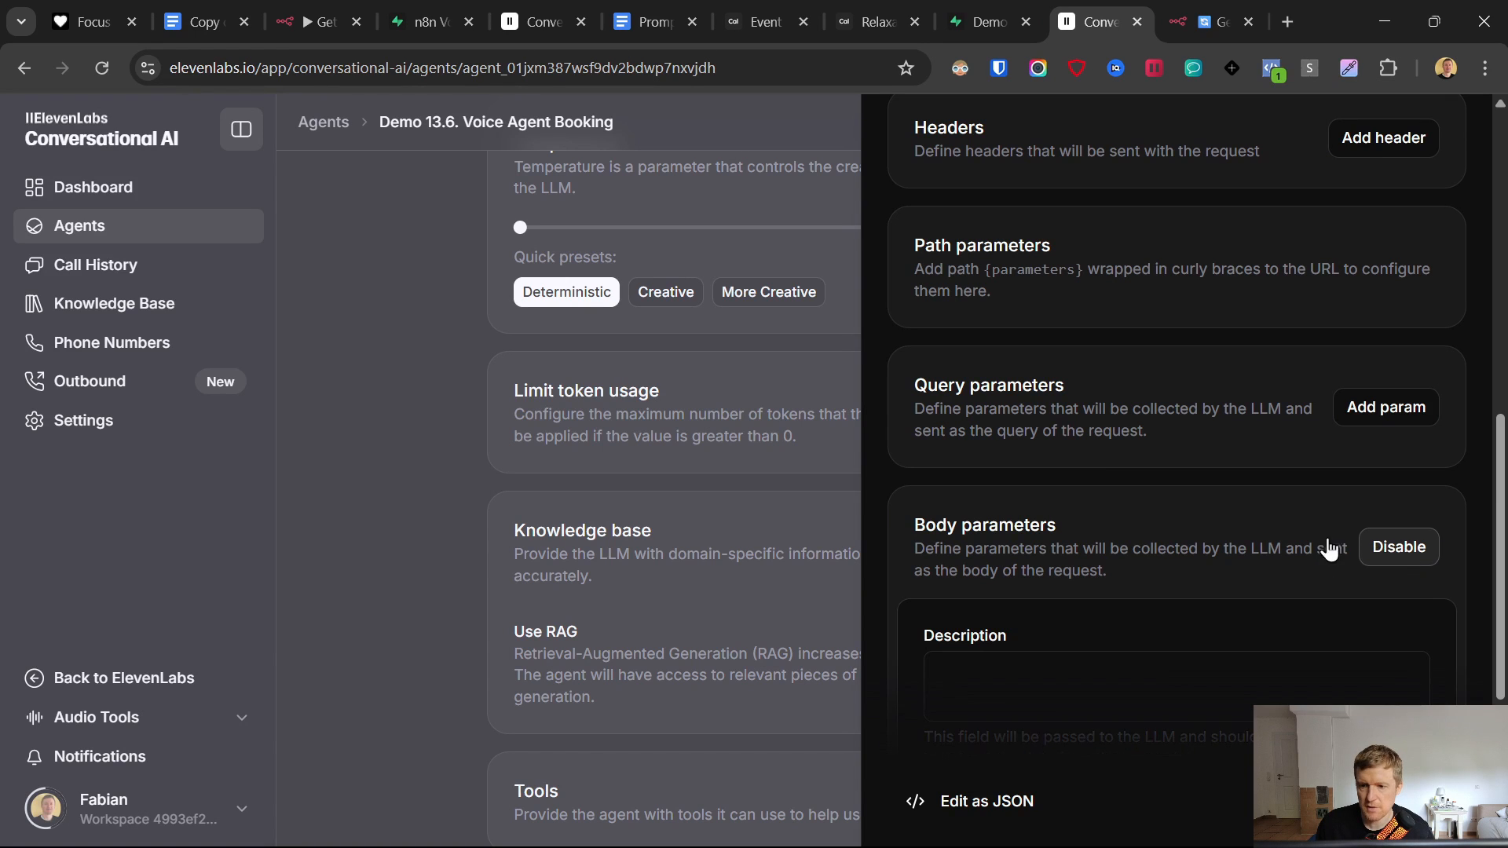
scroll(1038, 390, "down", 4)
left_click(1032, 354)
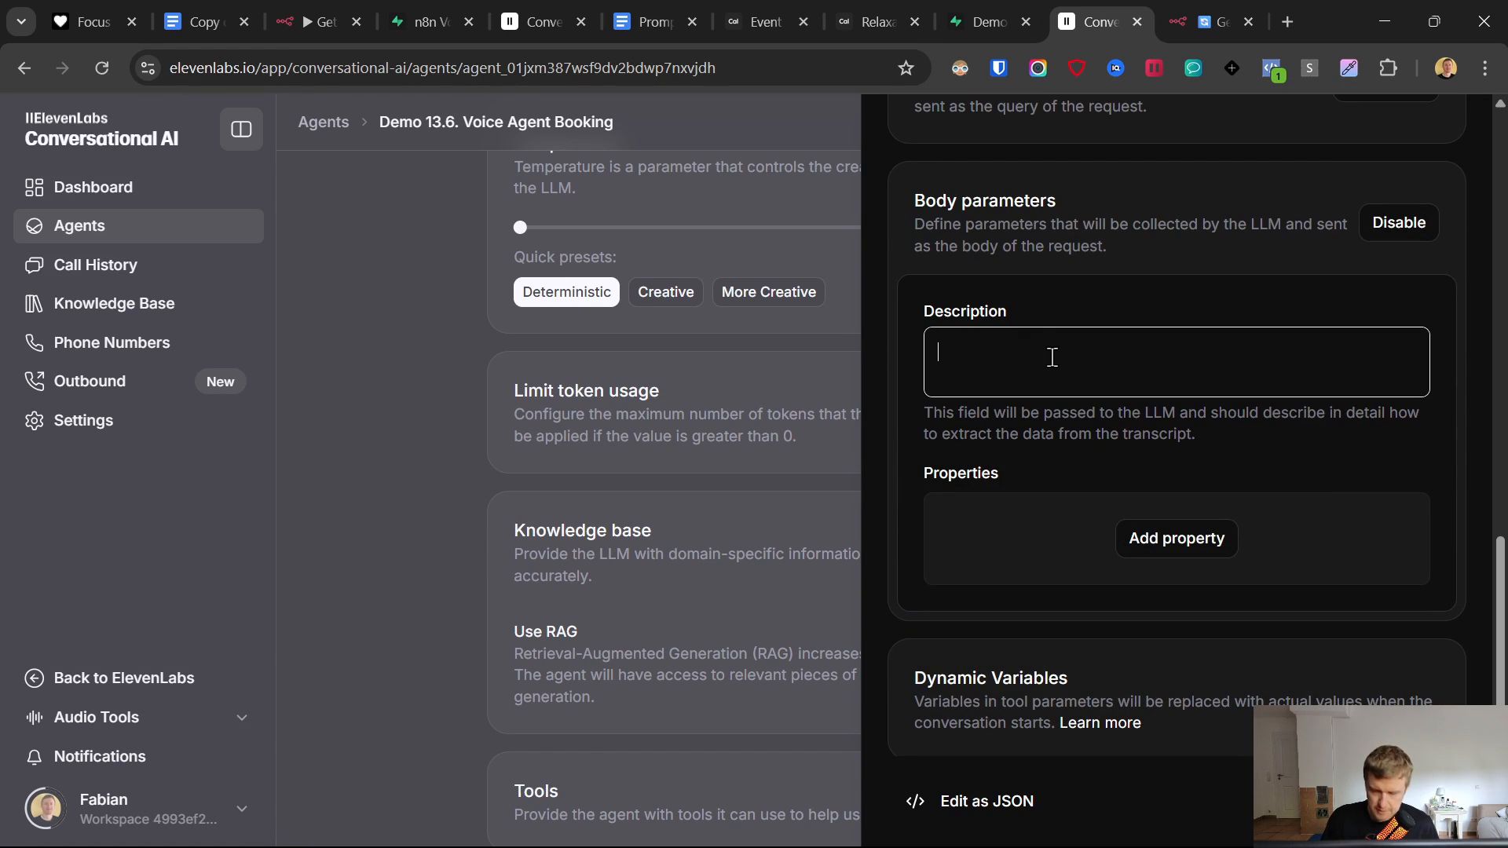
type("Find ava")
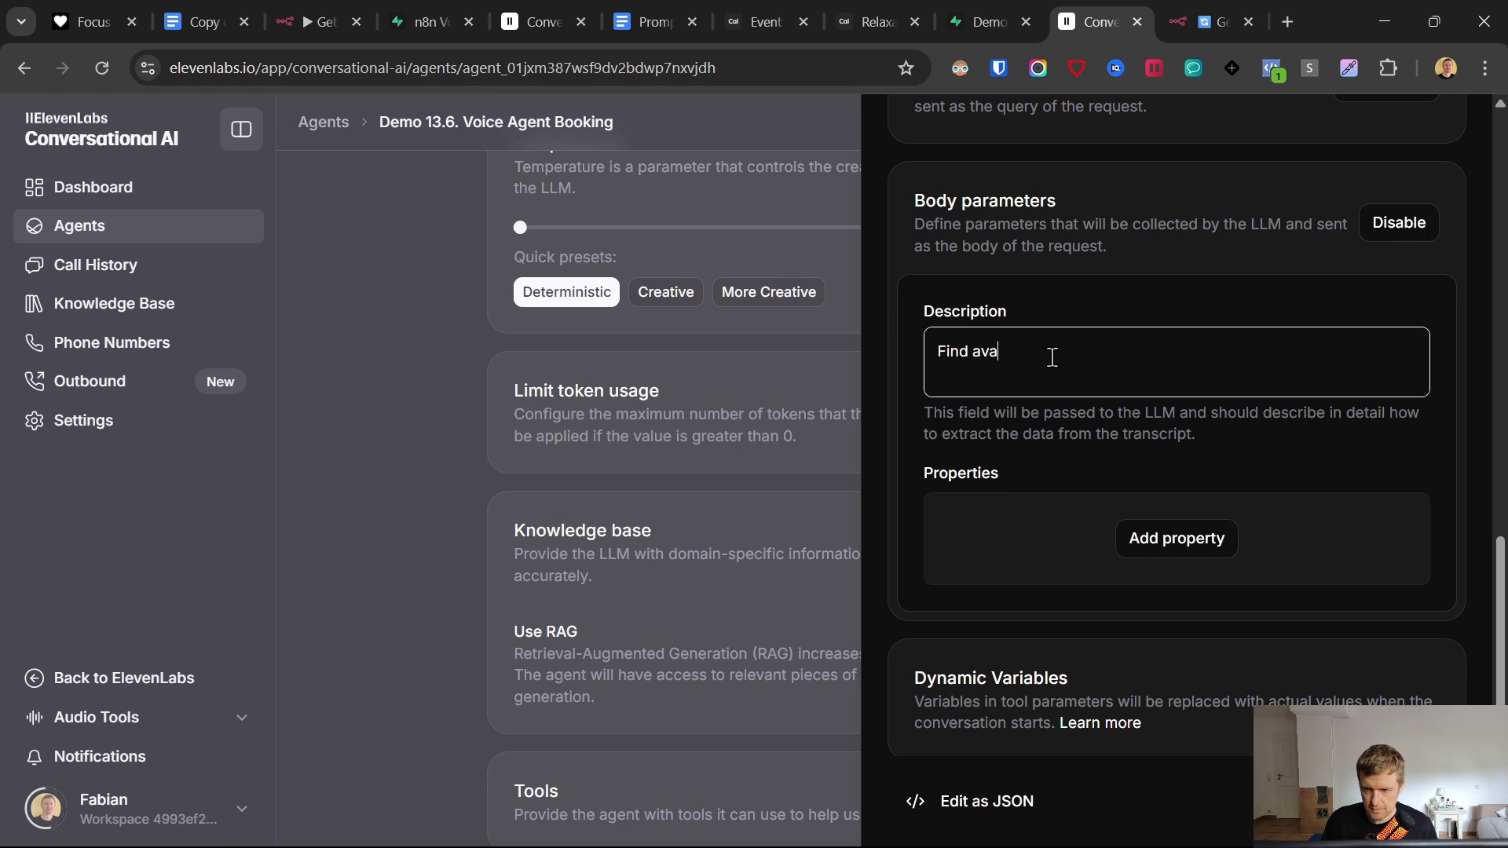
type("ilable times")
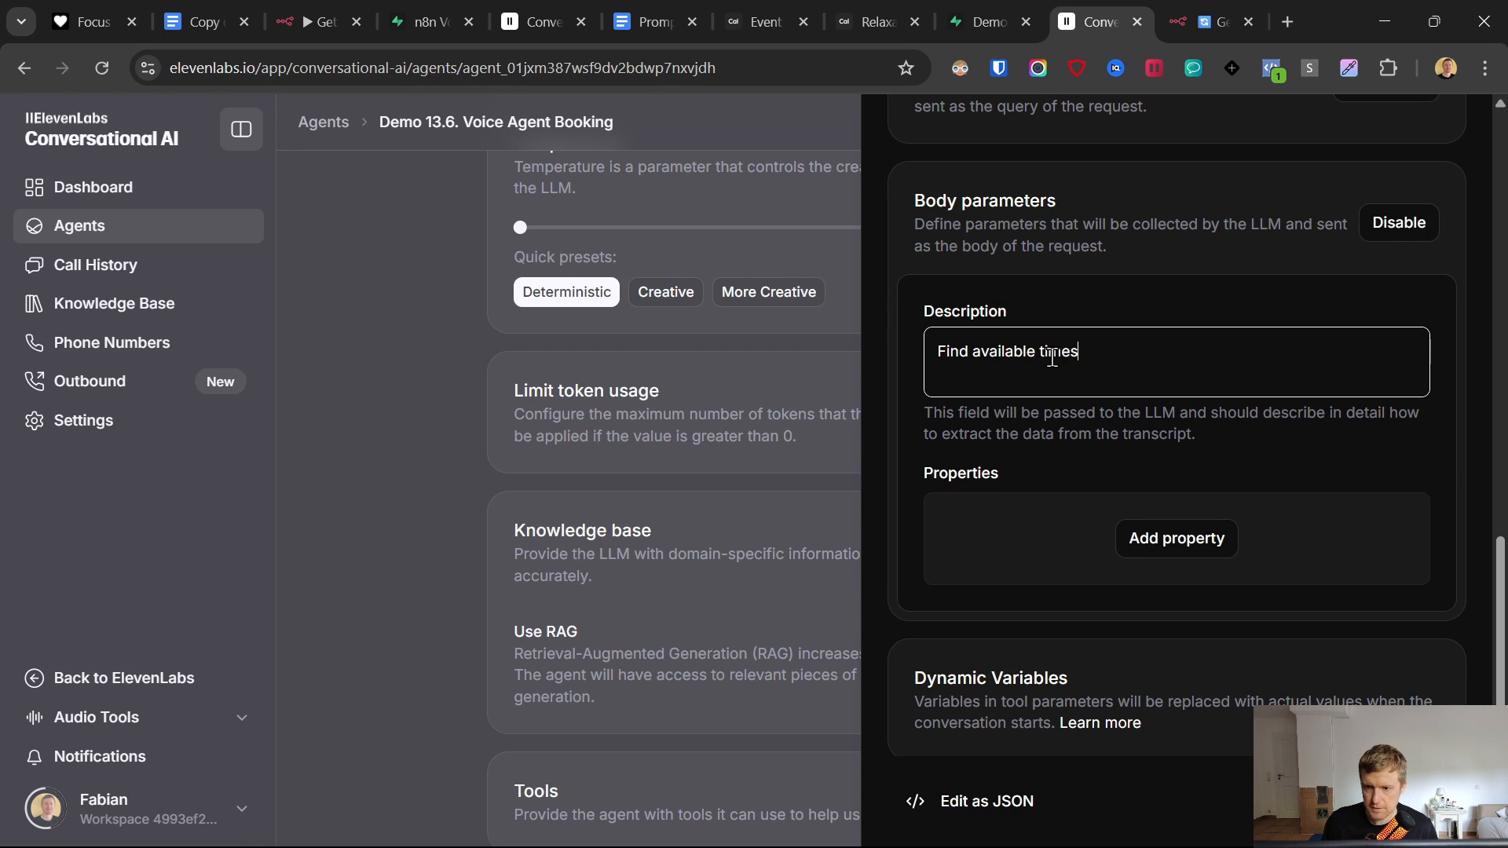
type(" for appoi")
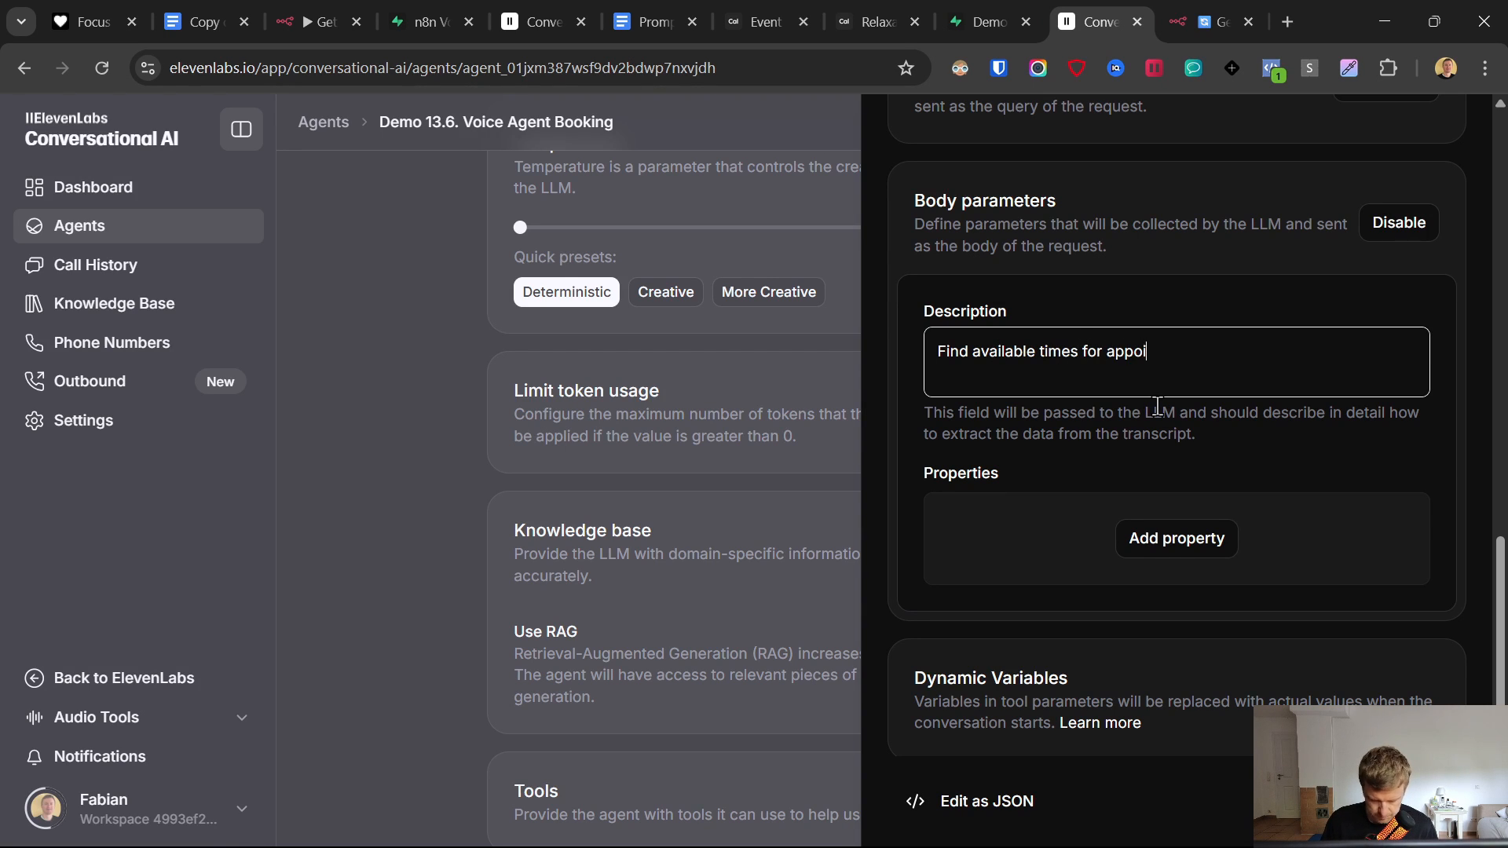
type("ntments a")
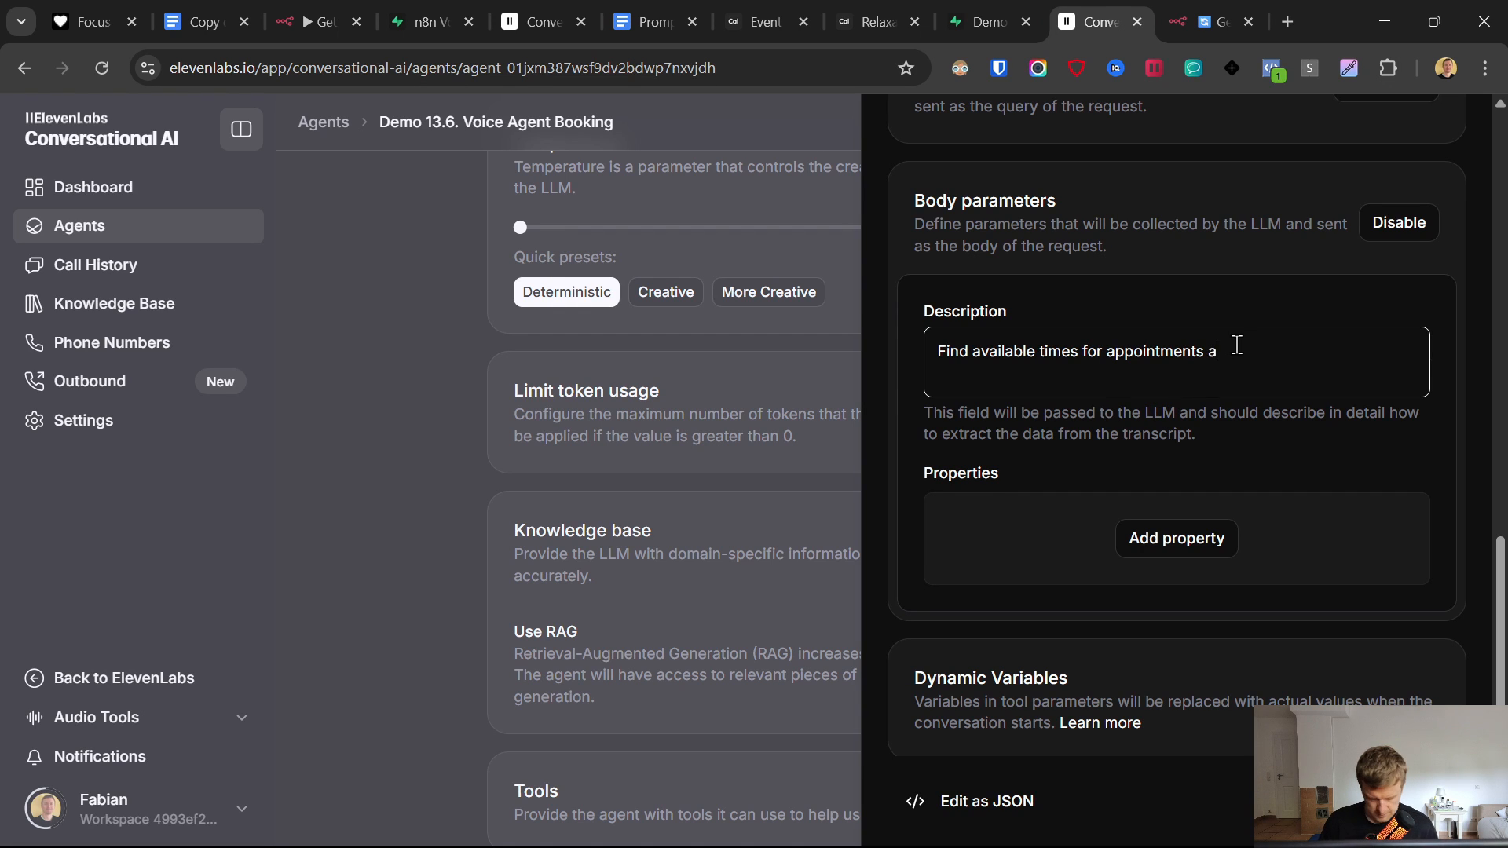
type("nd use all")
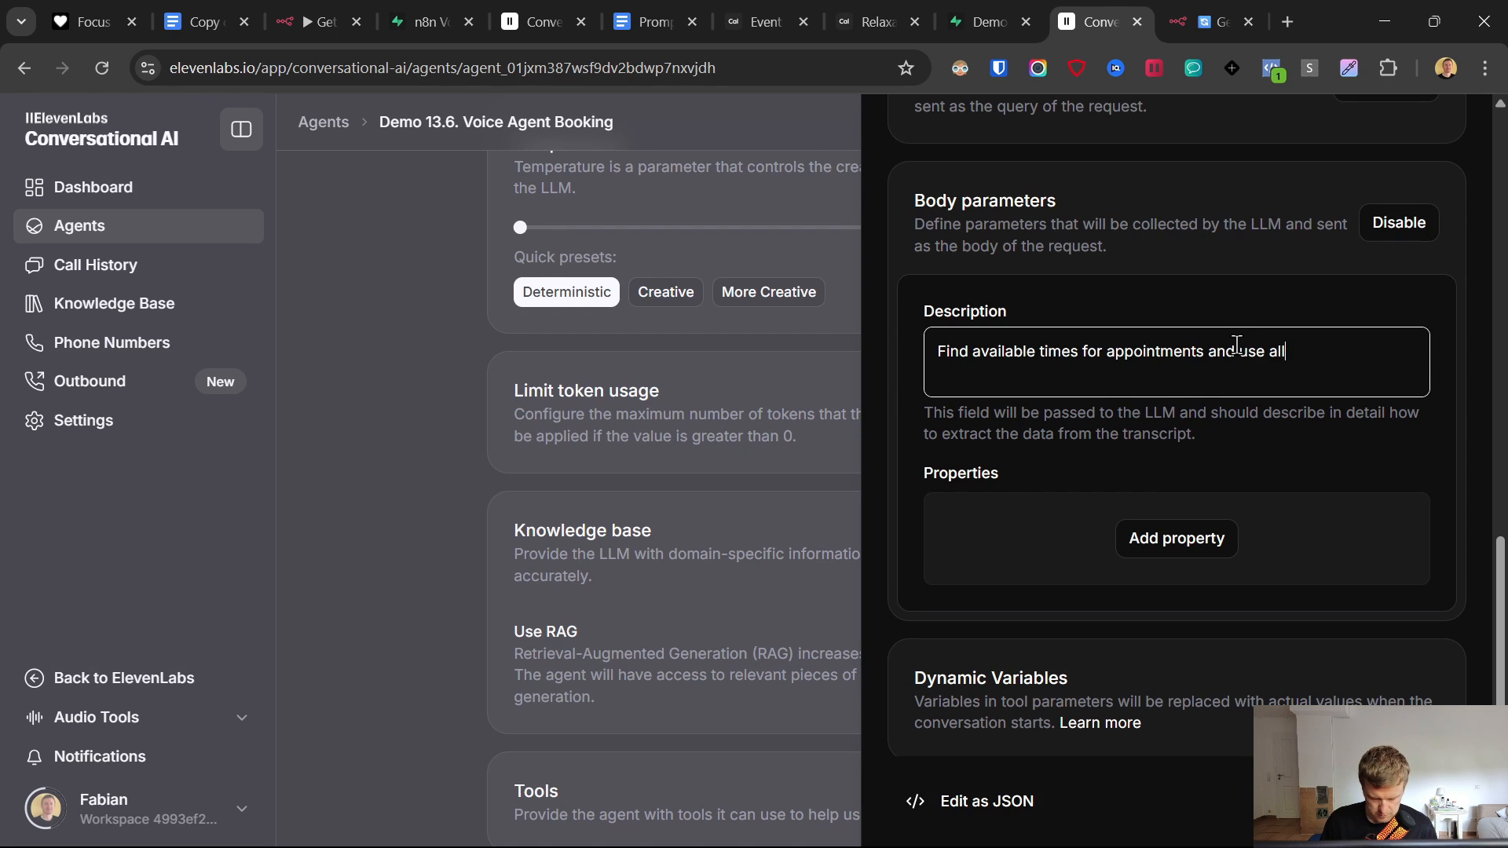
type(" revelant info co")
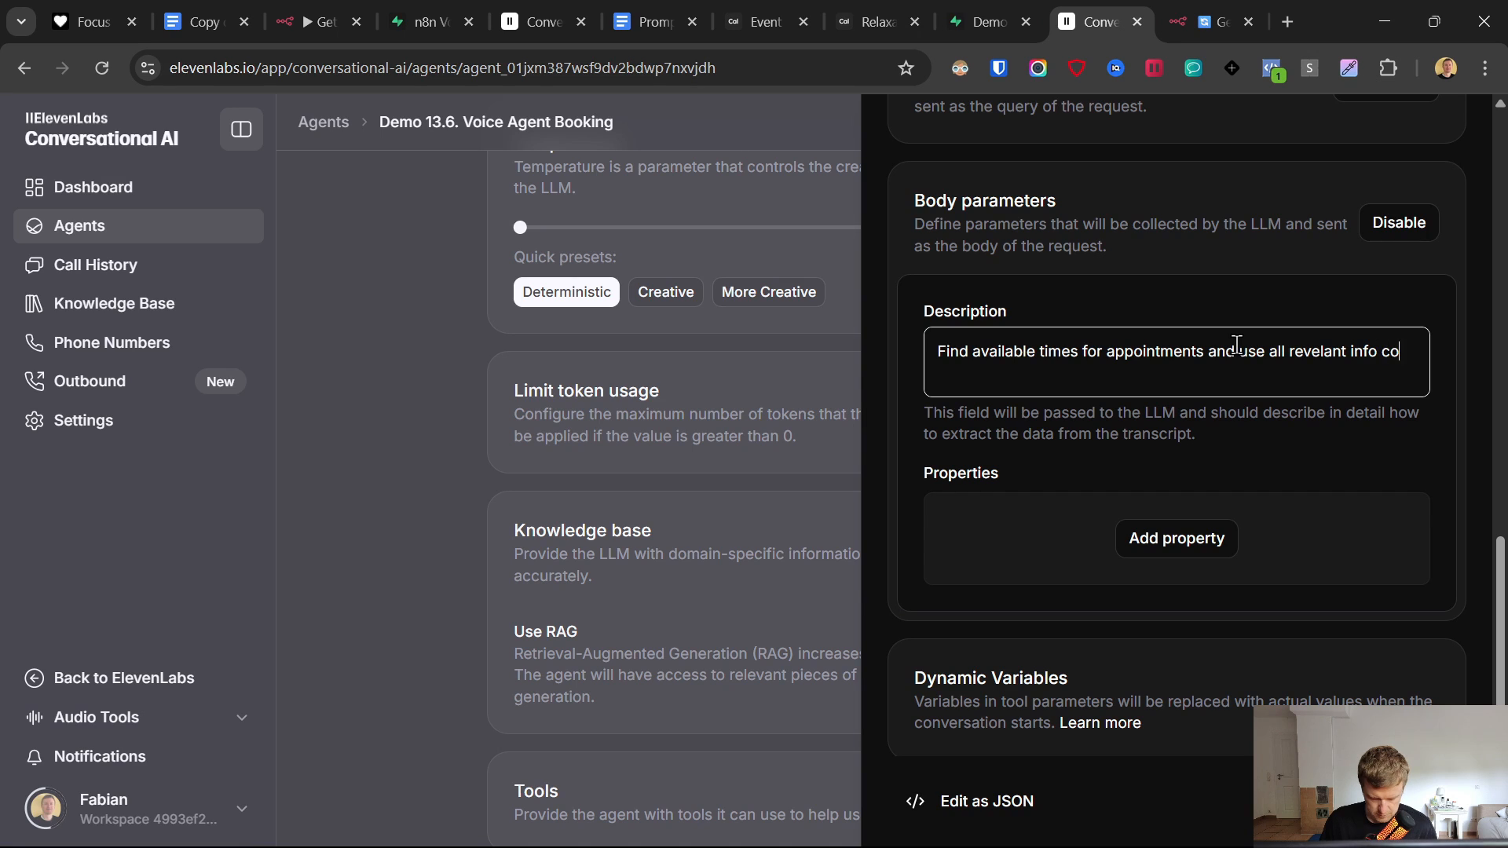
type("llect fromg hte")
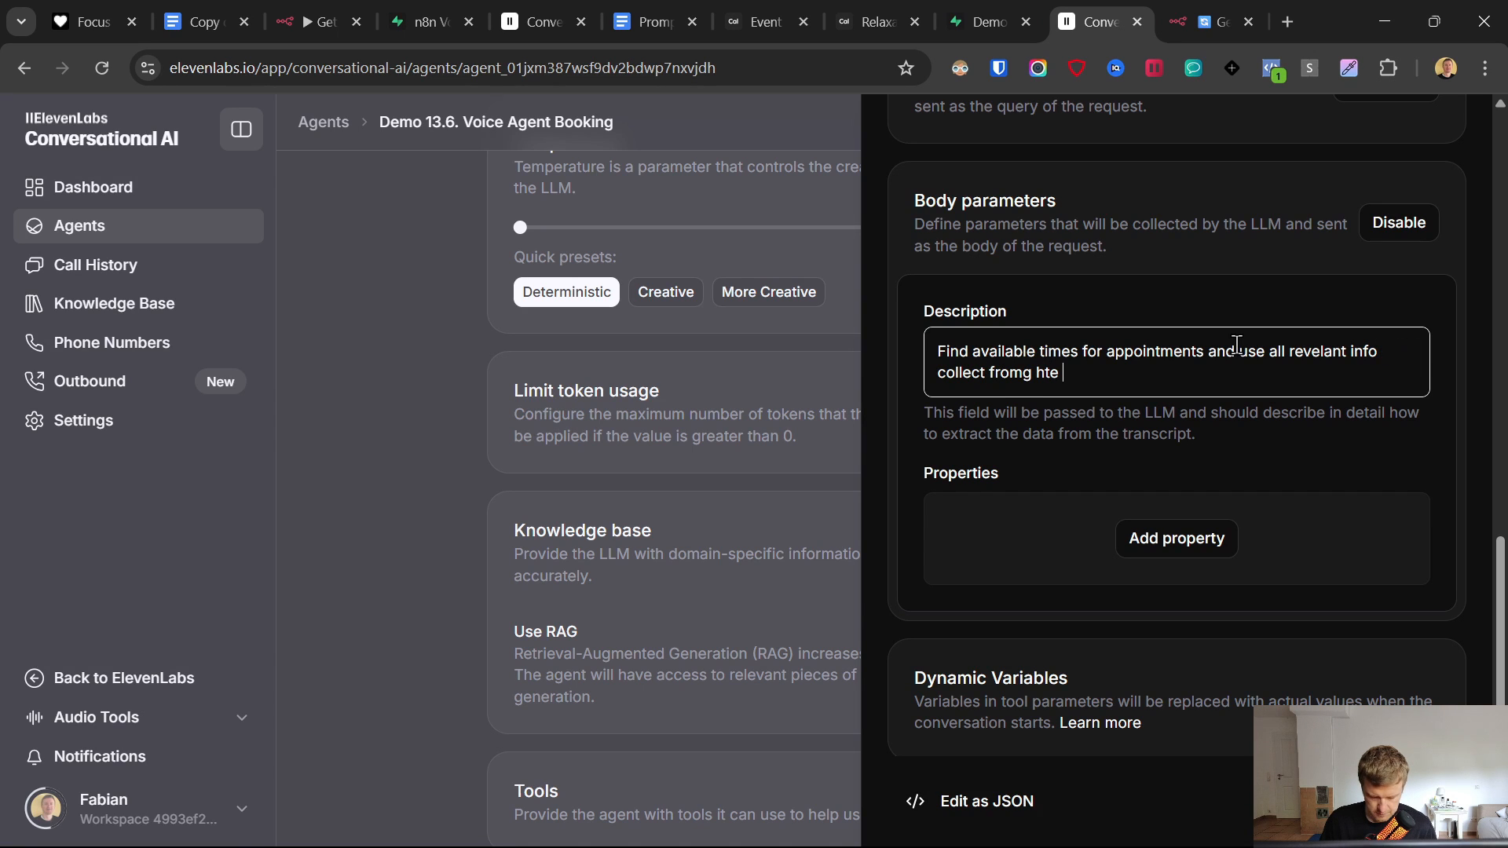
type(" convesation.")
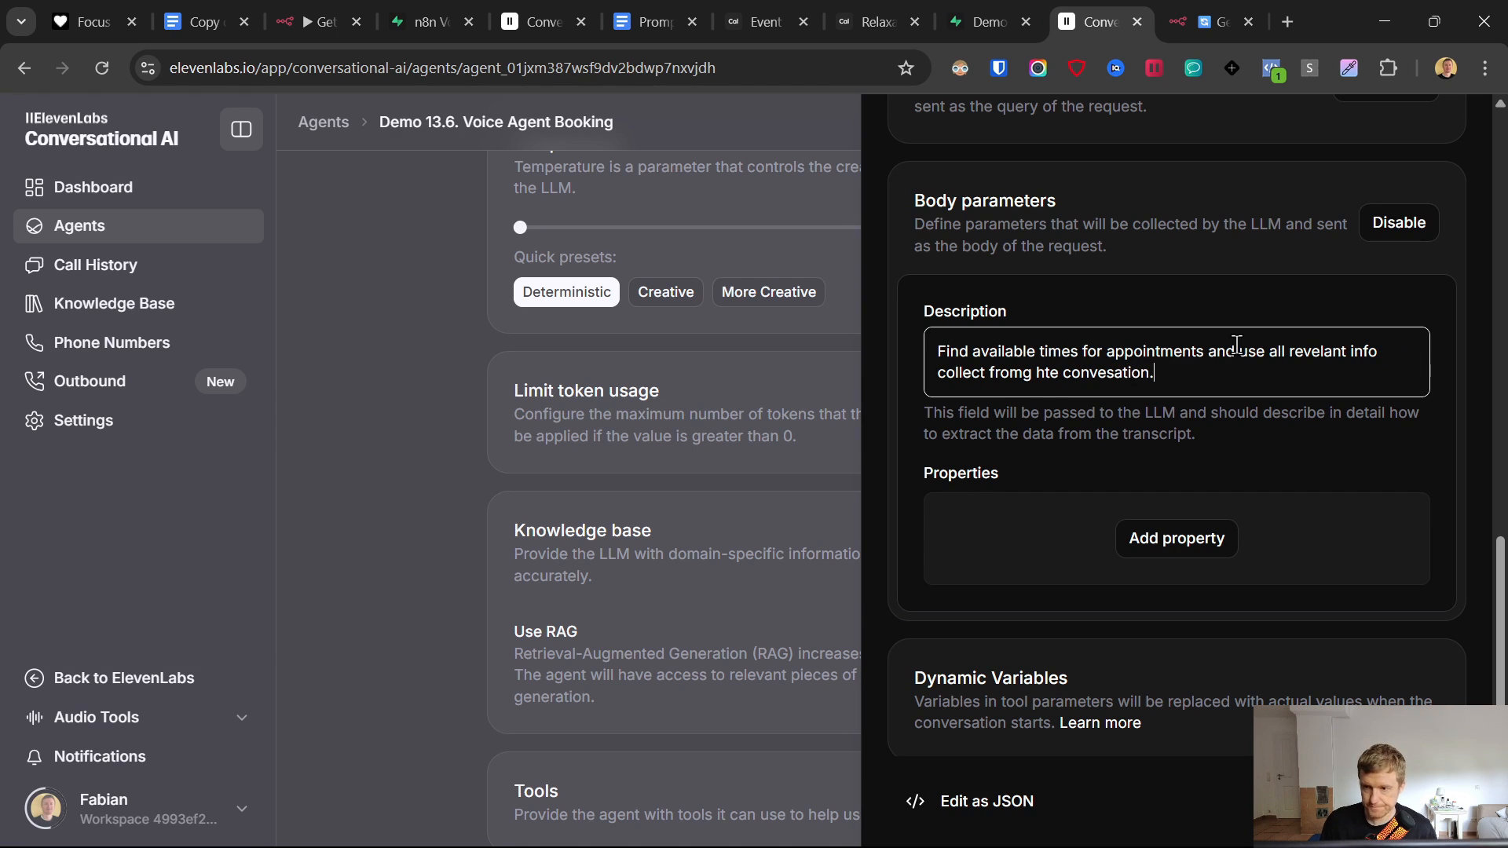
- Add a PhoneNumber body property filled from the caller ID system dynamic variable
left_click(1131, 546)
scroll(1178, 534, "down", 3)
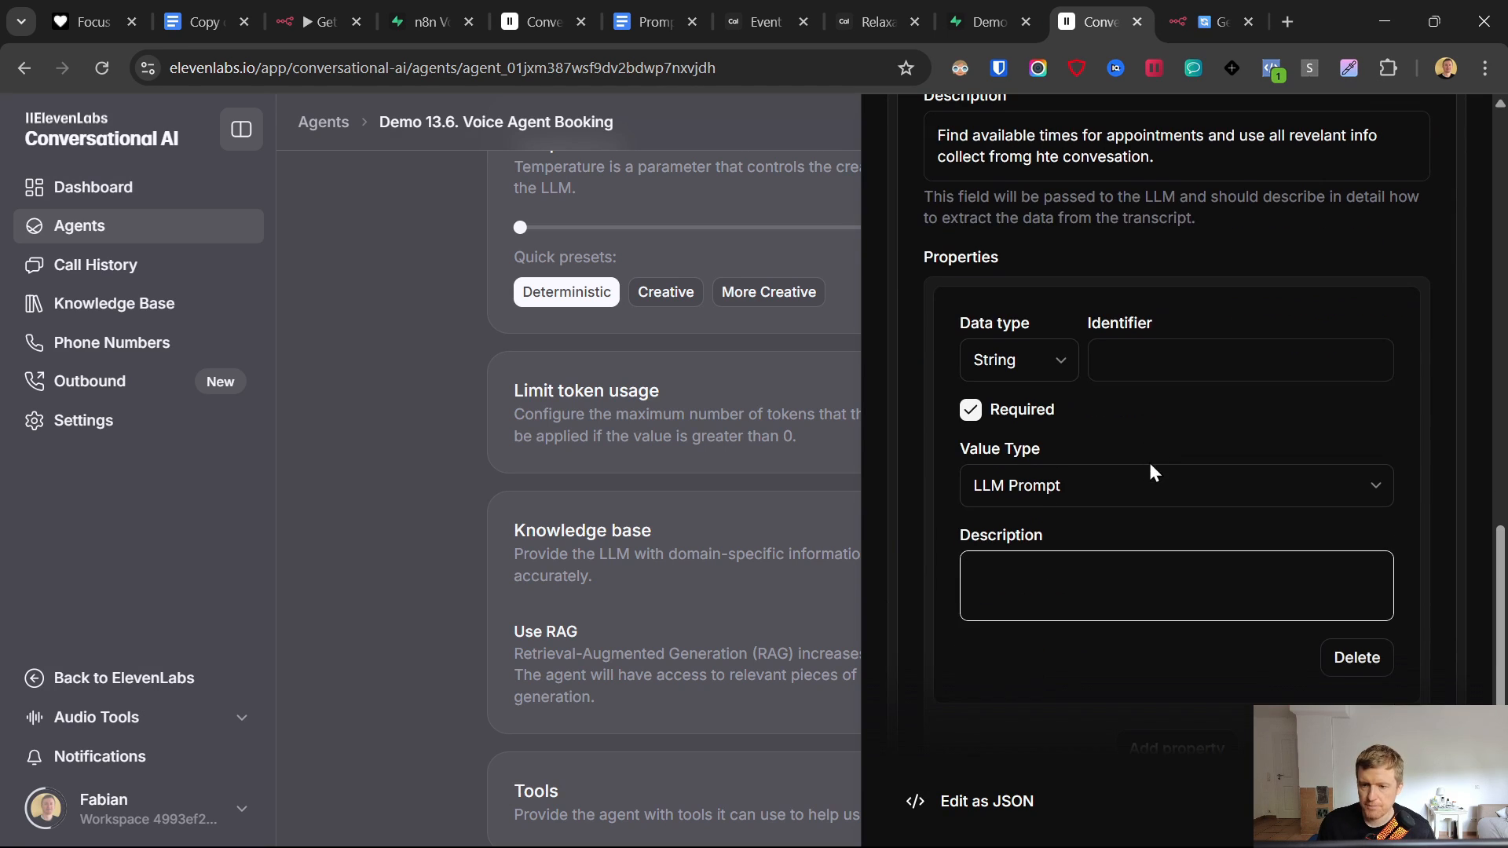
left_click(1139, 365)
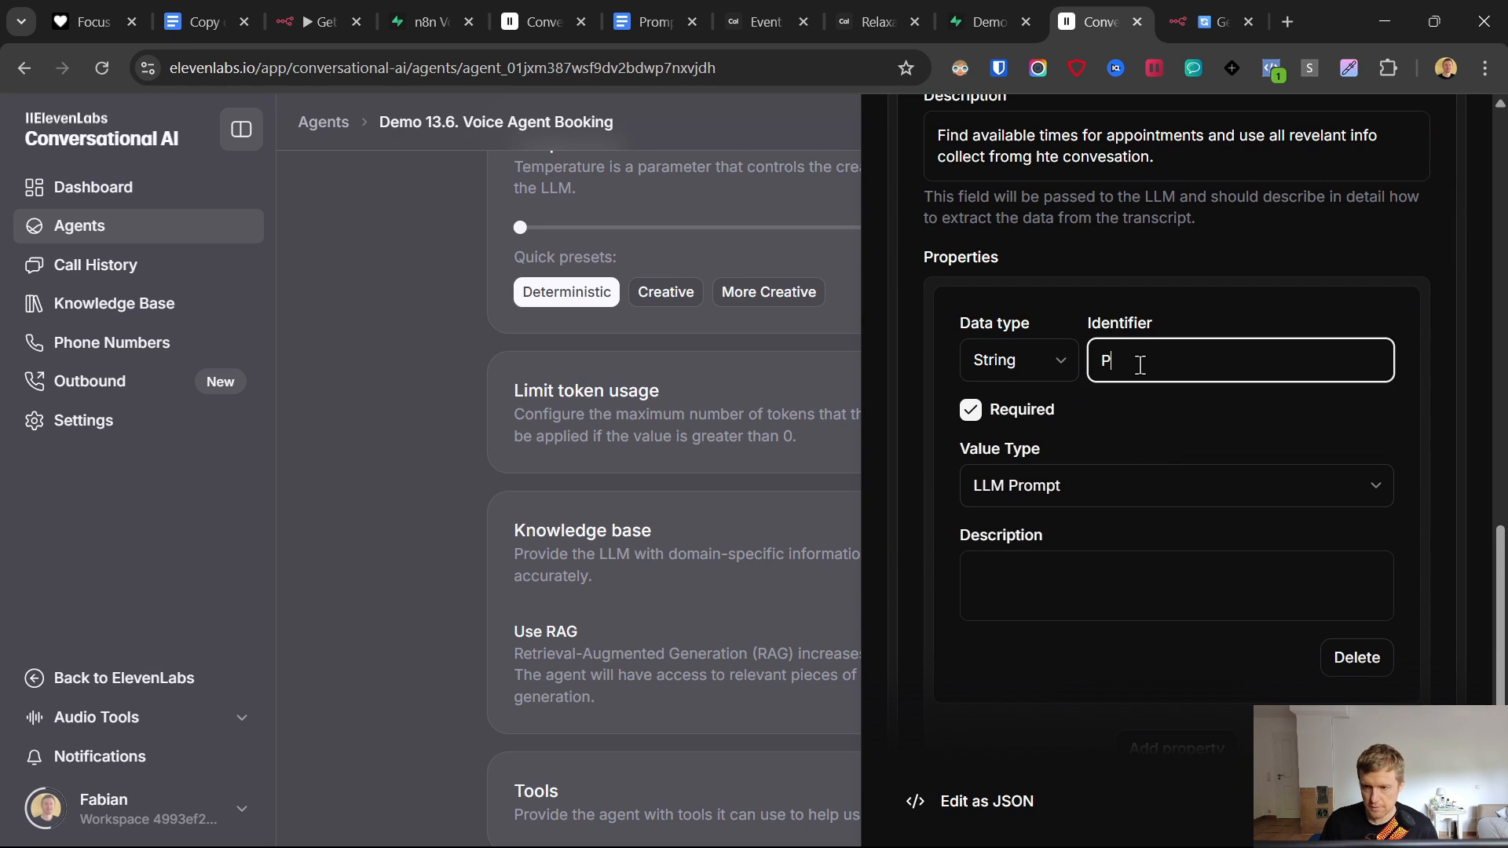
type("PhoneNumber")
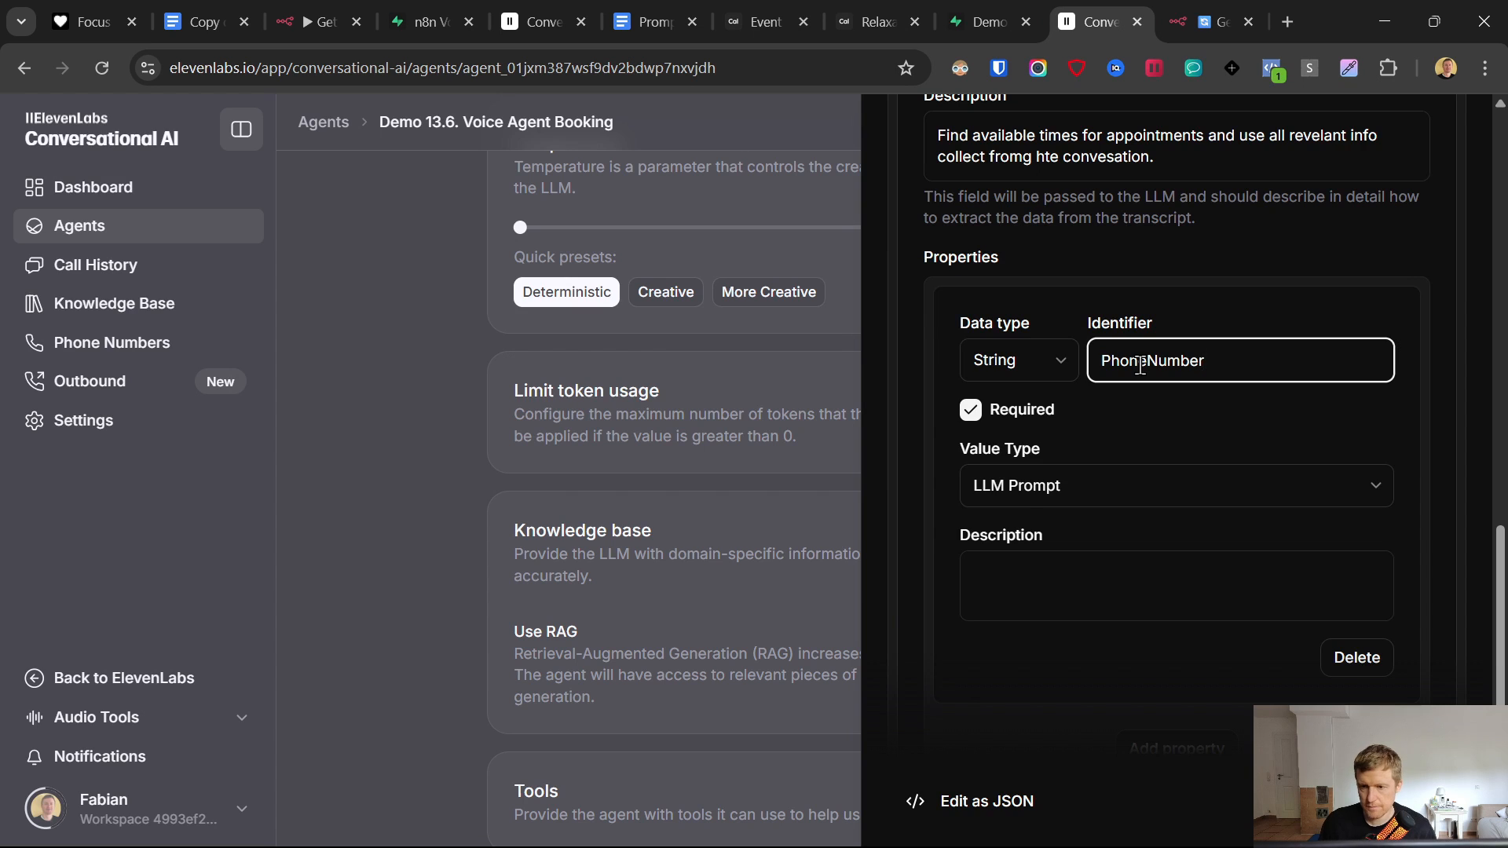
left_click(1025, 491)
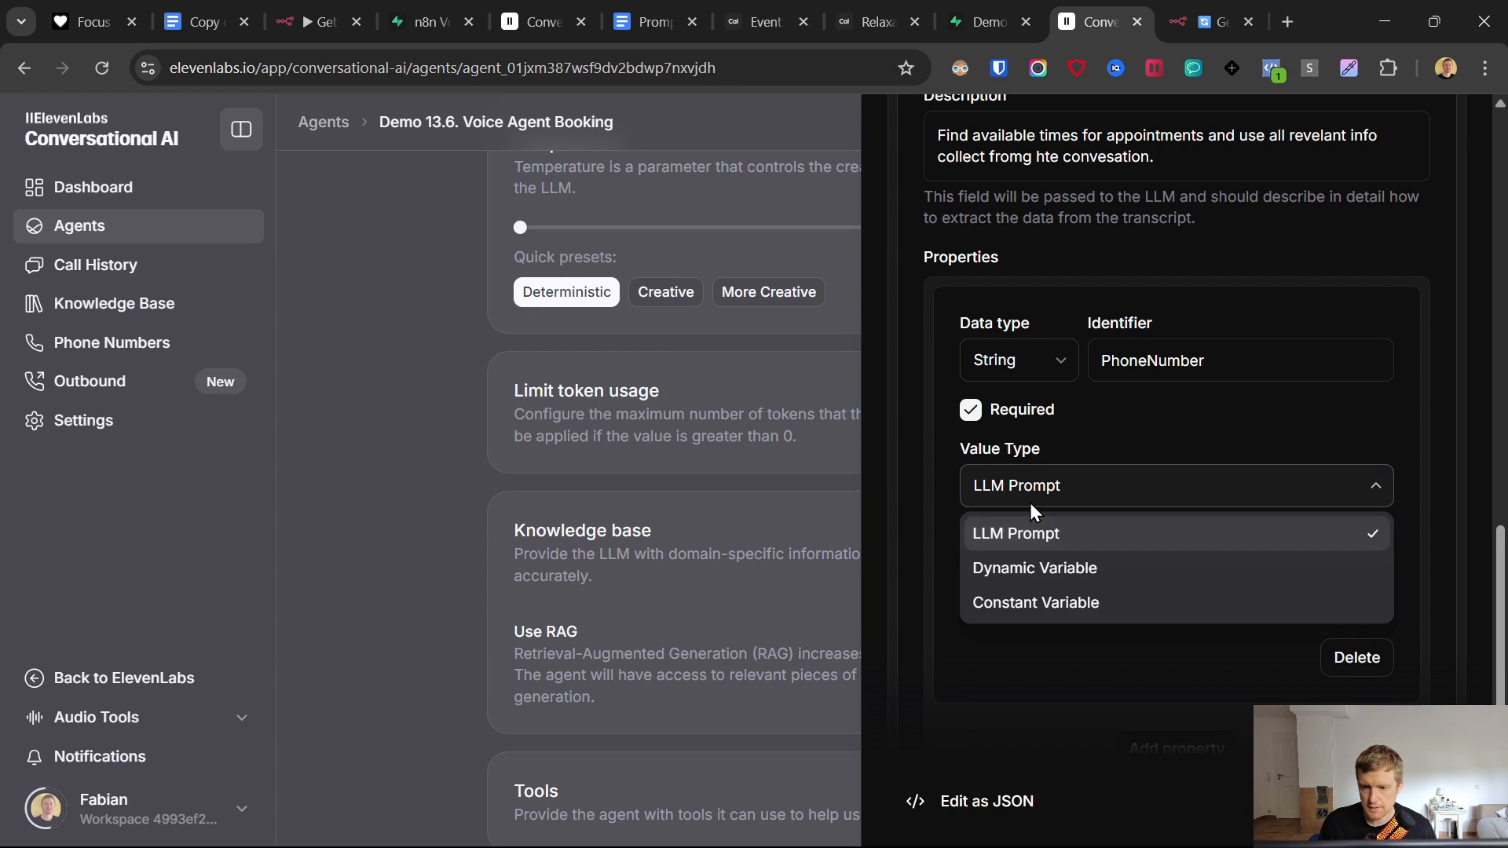
left_click(1052, 568)
left_click(1381, 571)
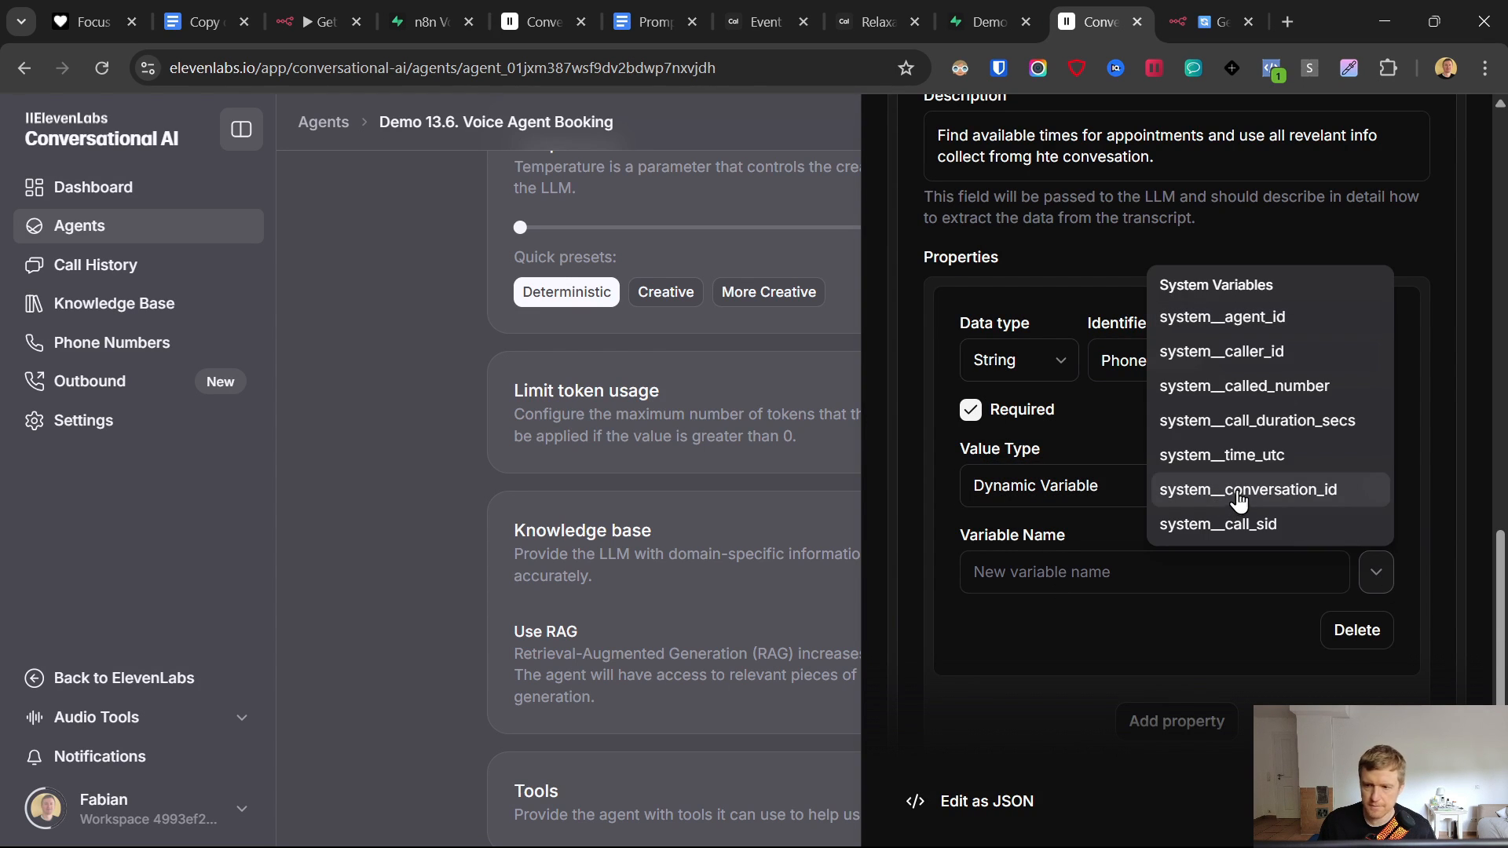
left_click(1183, 353)
- Add a Name property described as 'the name of the user'
scroll(1144, 609, "down", 3)
left_click(1167, 525)
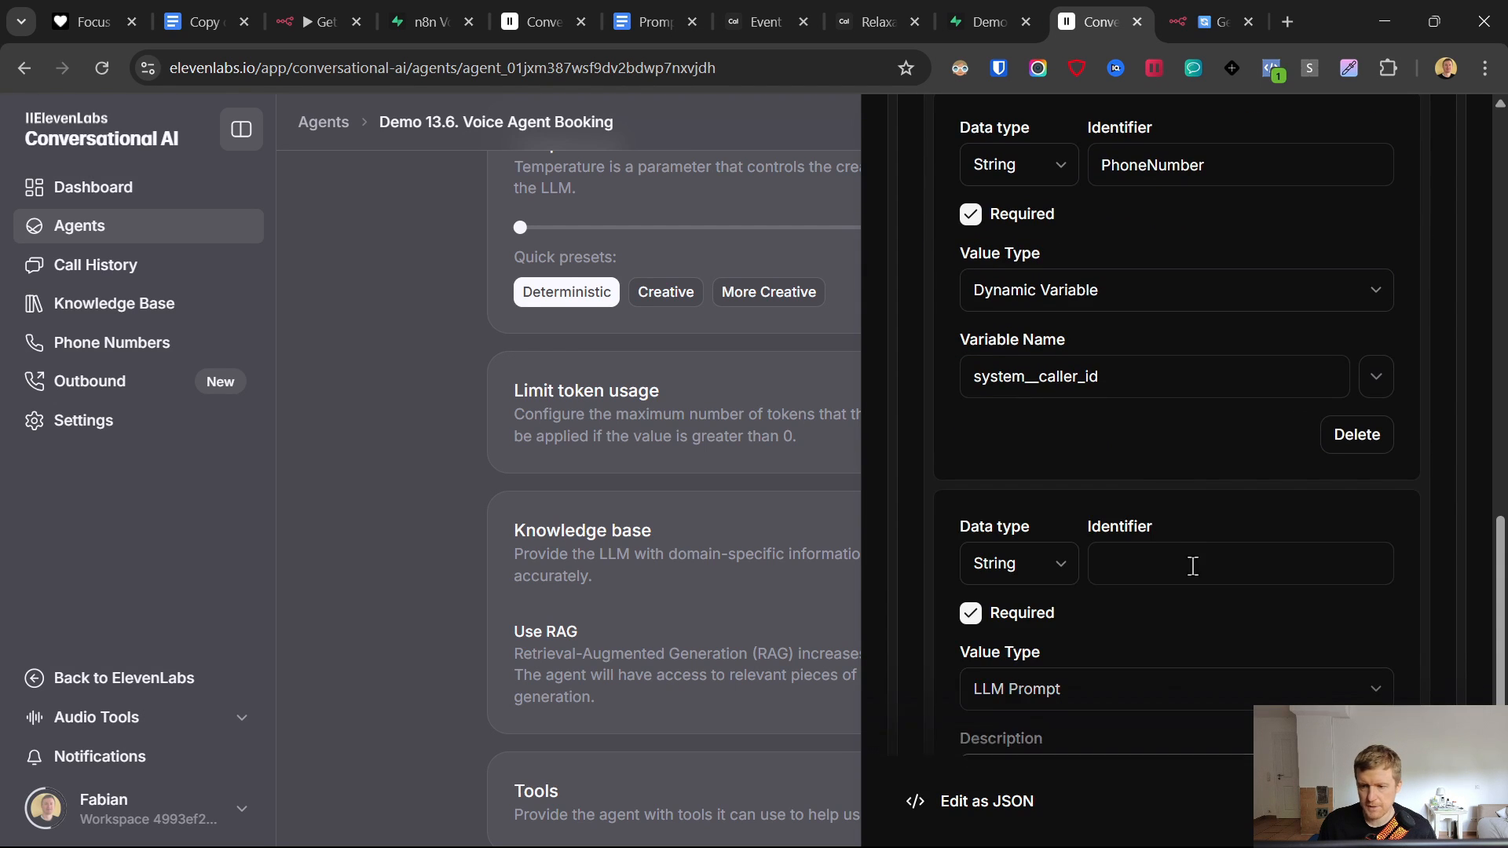
scroll(1131, 518, "down", 3)
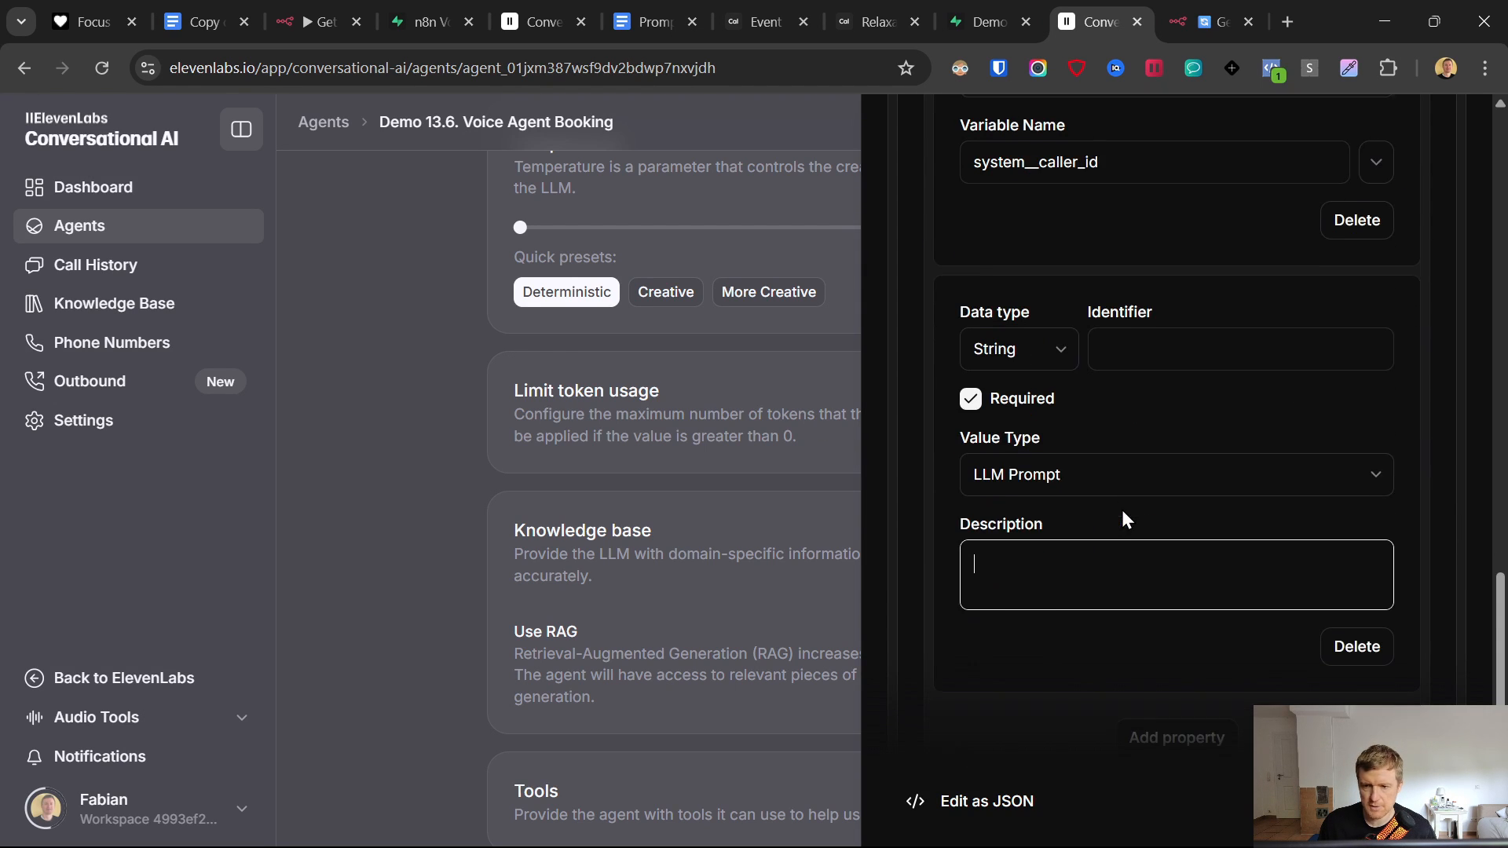
left_click(1163, 338)
type("Name")
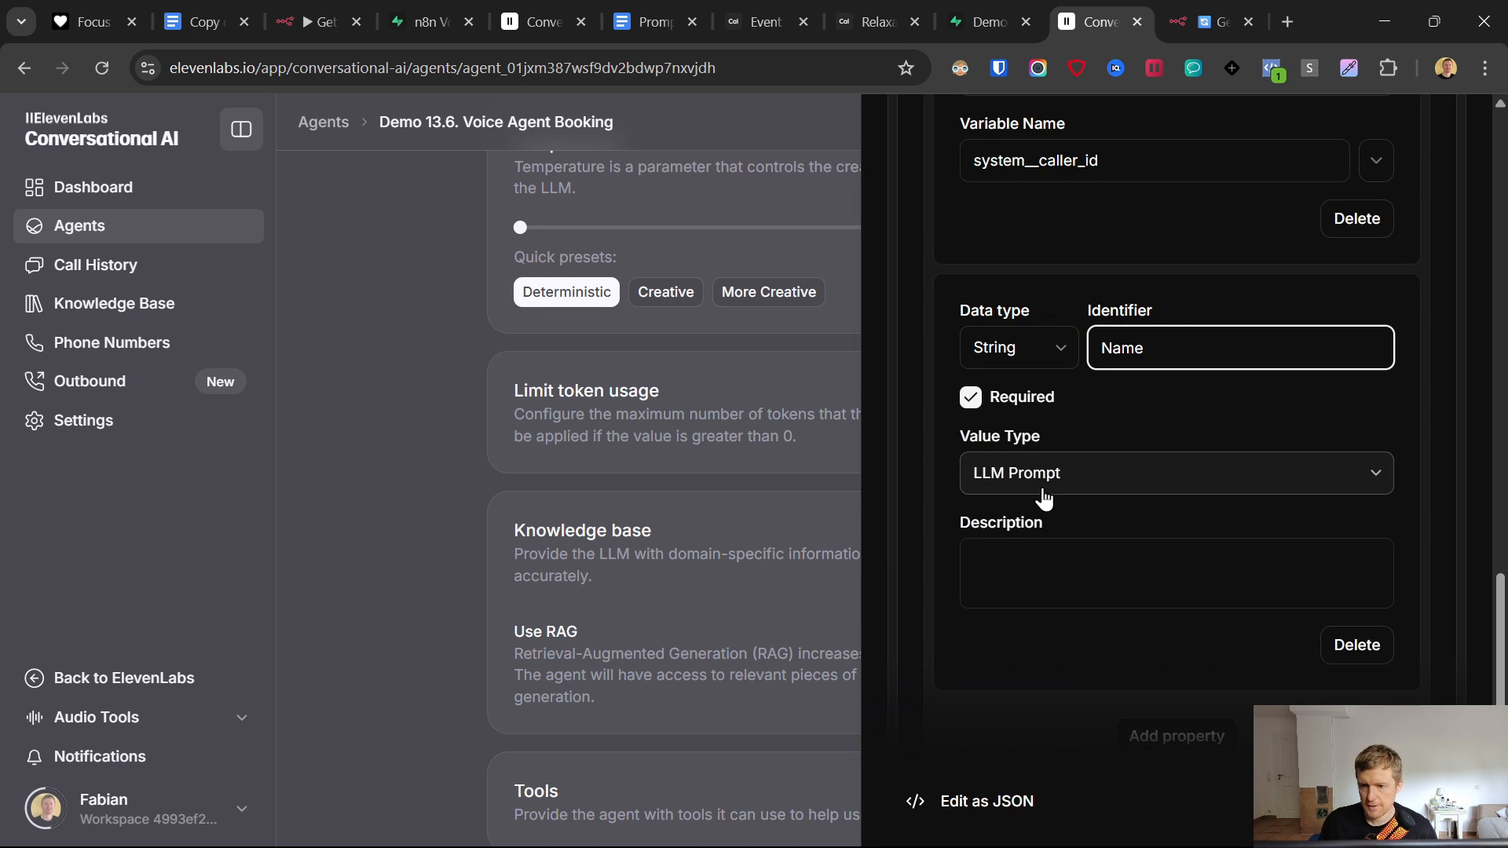
left_click(1040, 551)
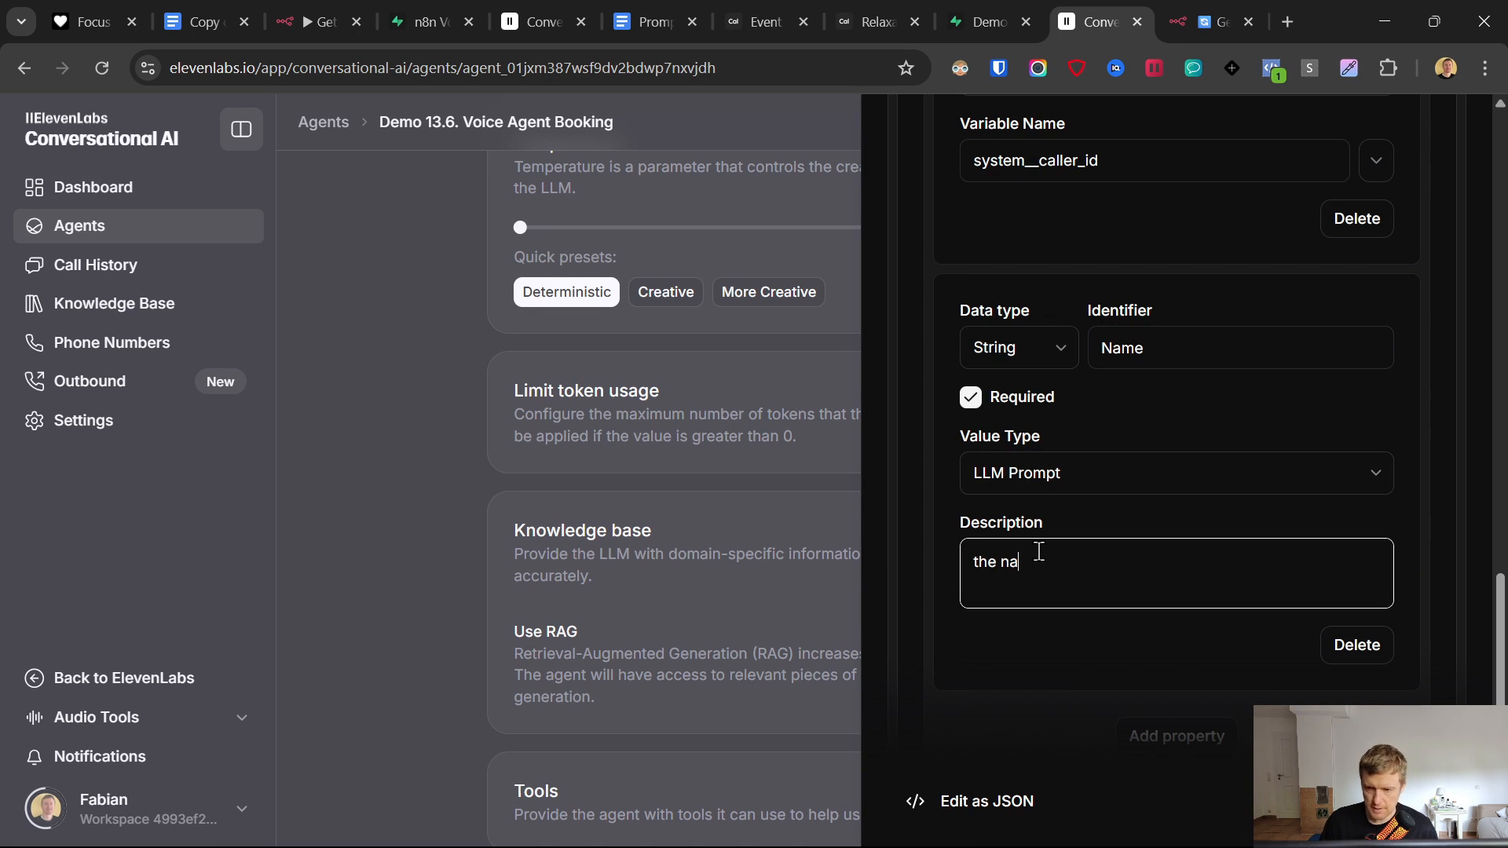
type("the name of the the user")
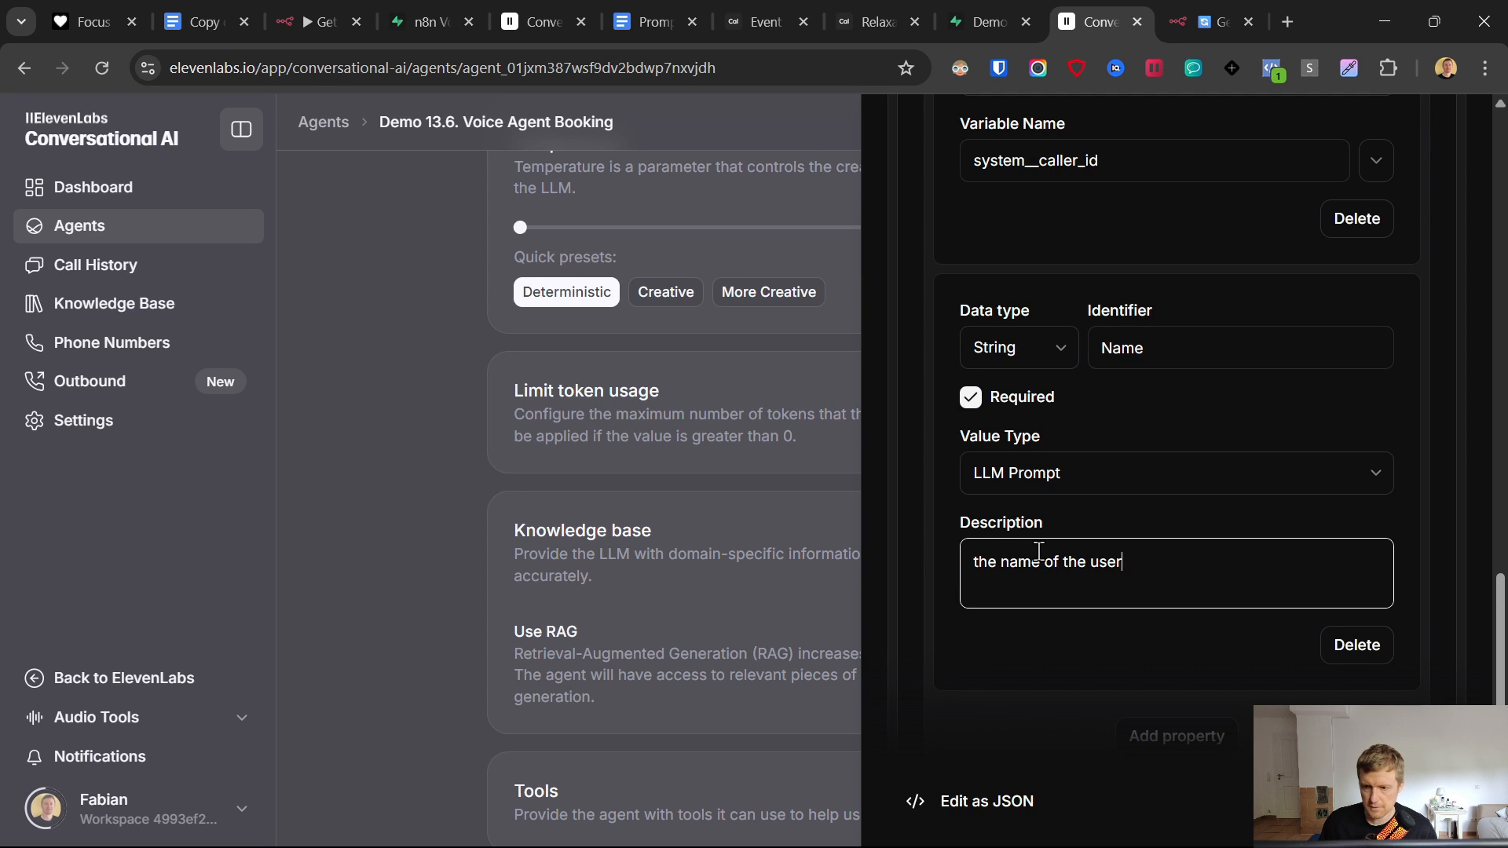
- Add an EventID property described as 'the id of the event/service that user has chosen'
scroll(1131, 550, "down", 3)
left_click(1162, 528)
left_click(1174, 564)
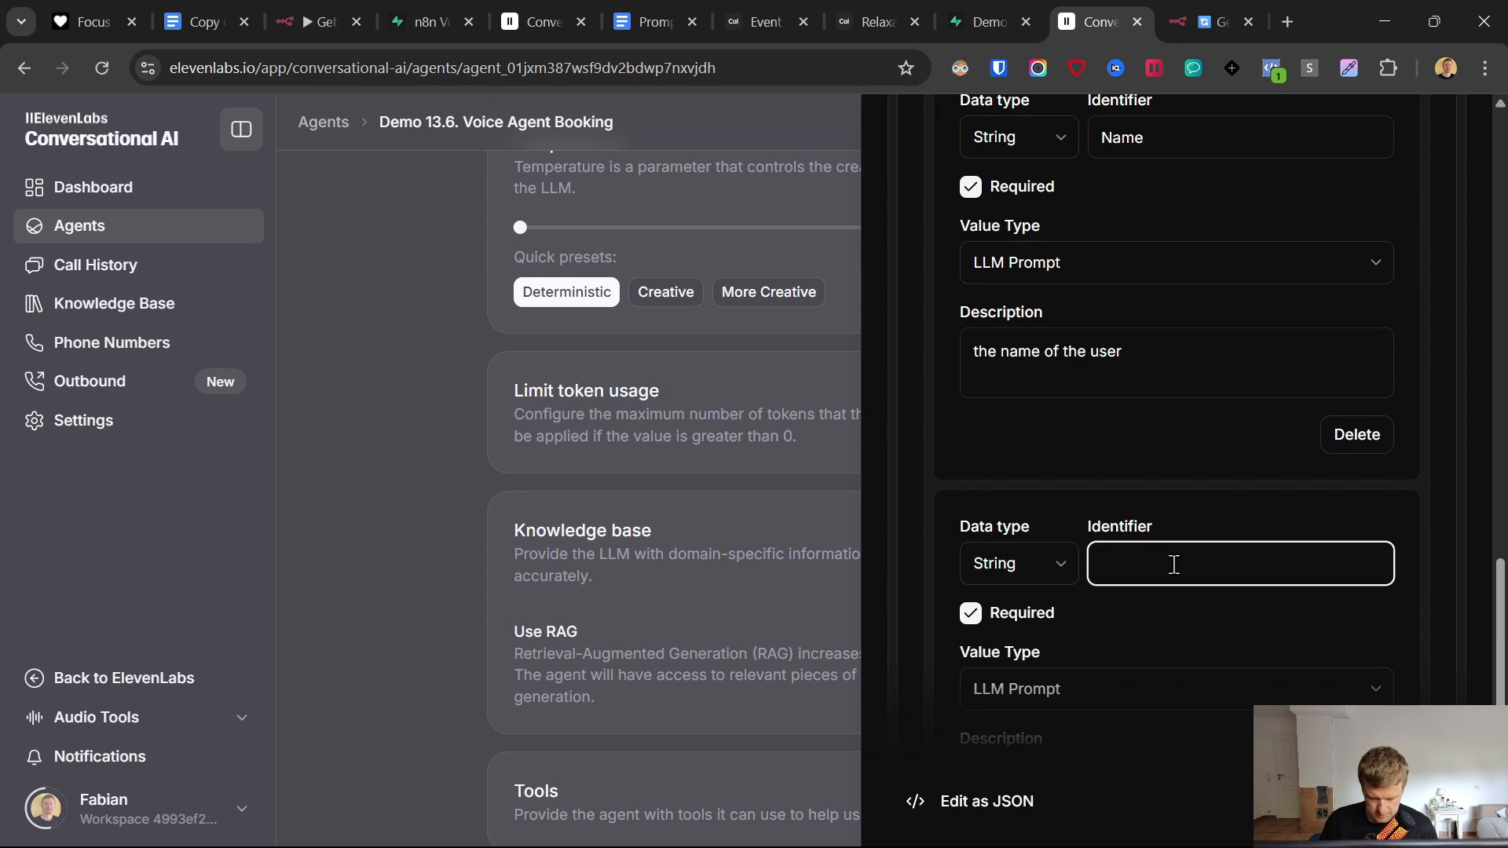
type("EventI")
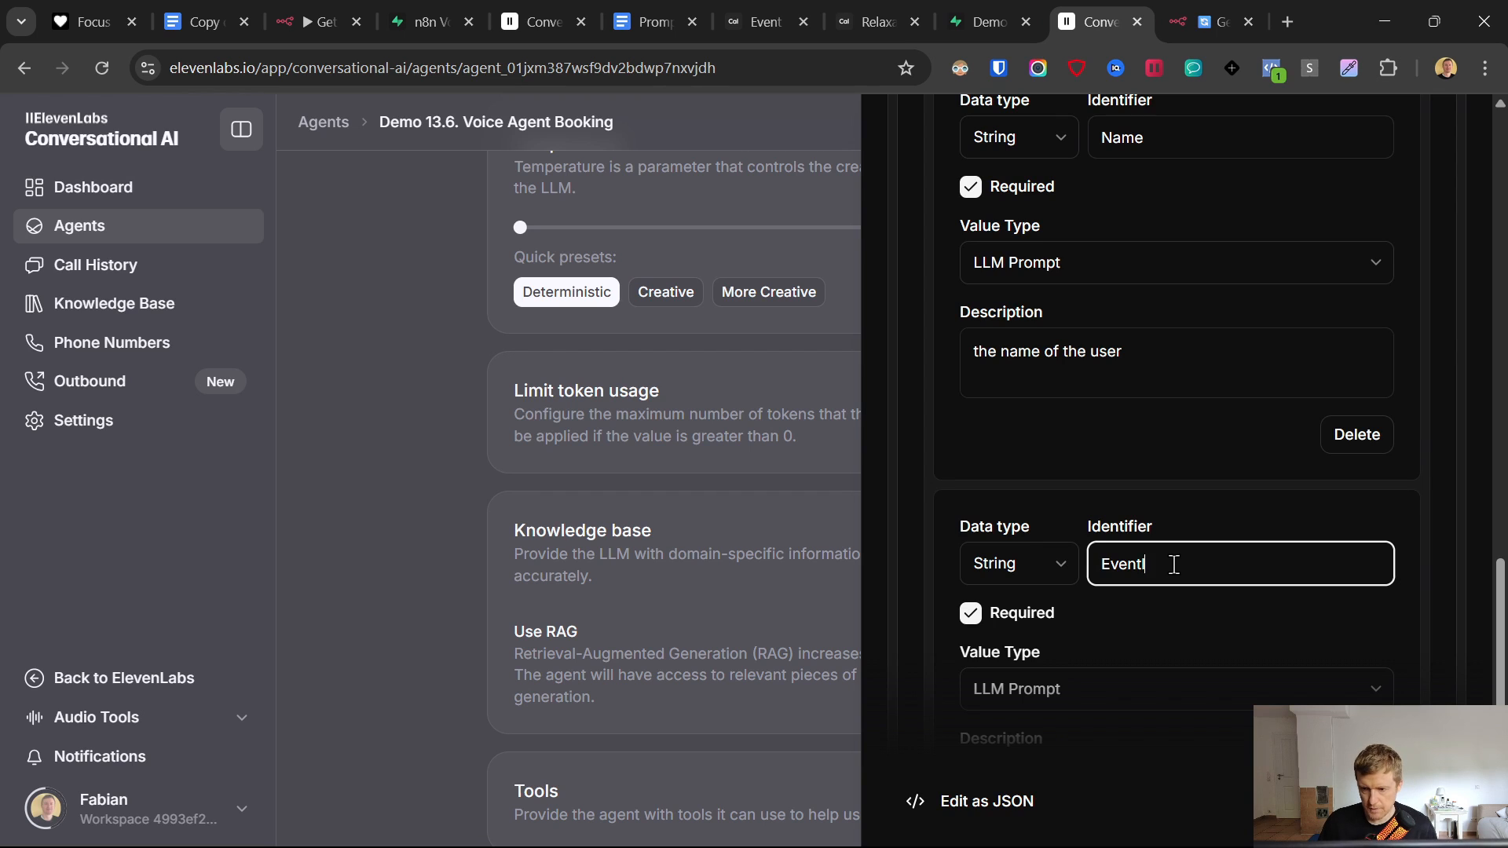
type("D")
scroll(1174, 564, "down", 1)
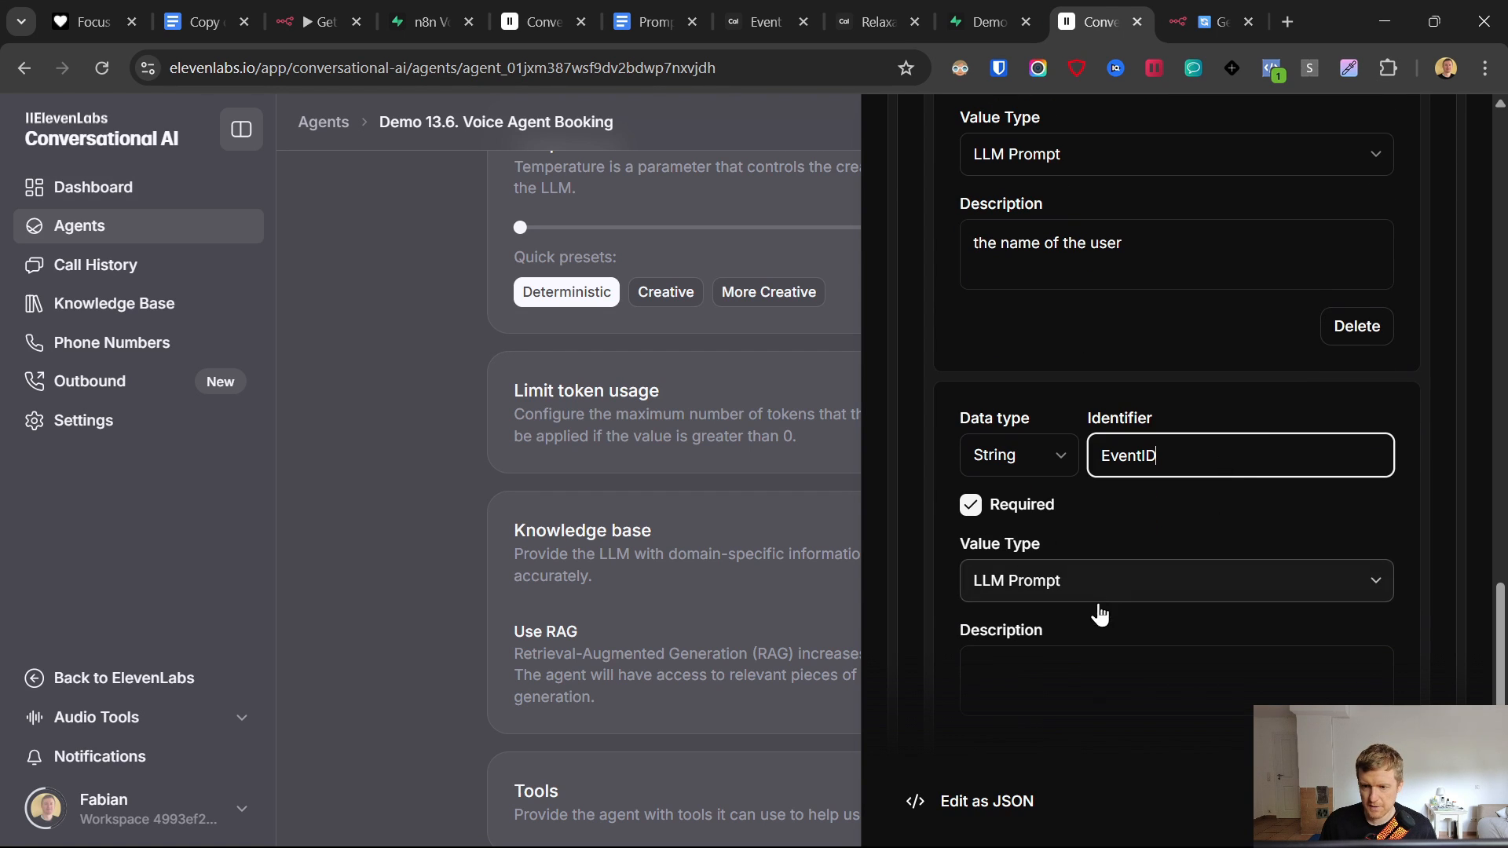
left_click(1178, 682)
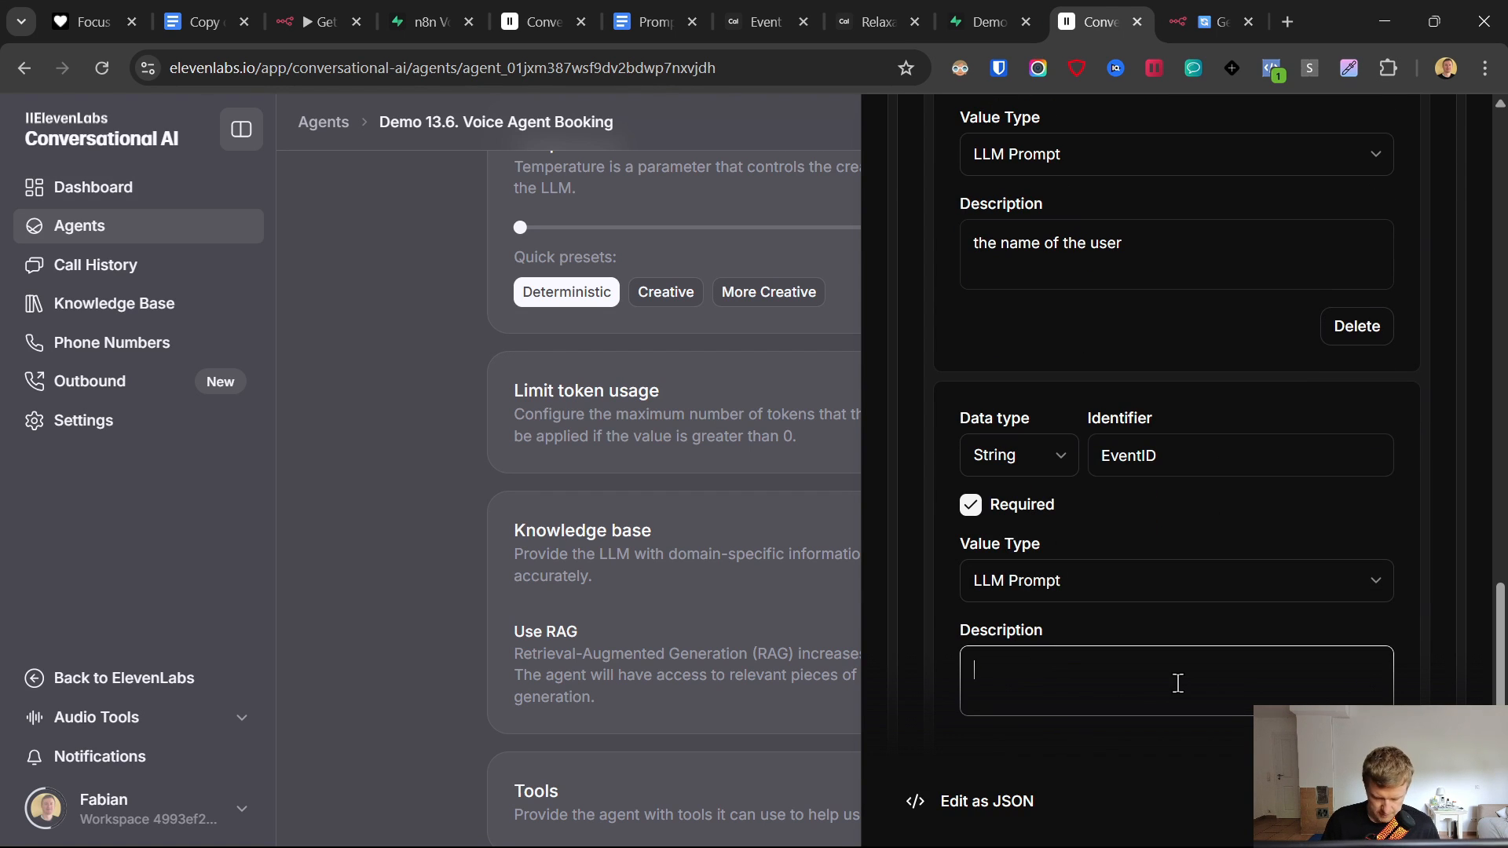
type("the id of the event")
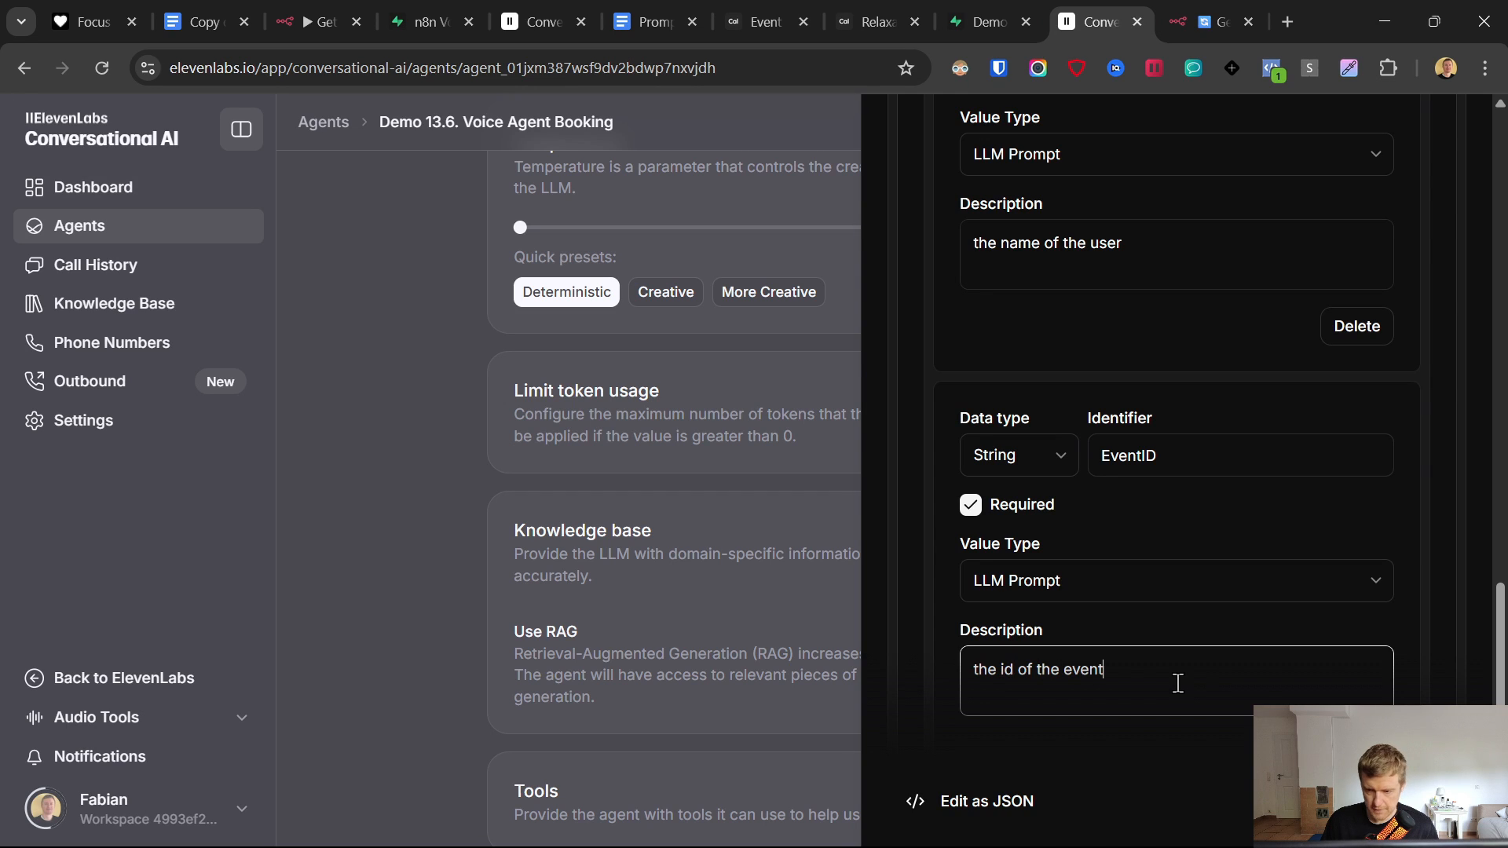
type("/service that user has chos")
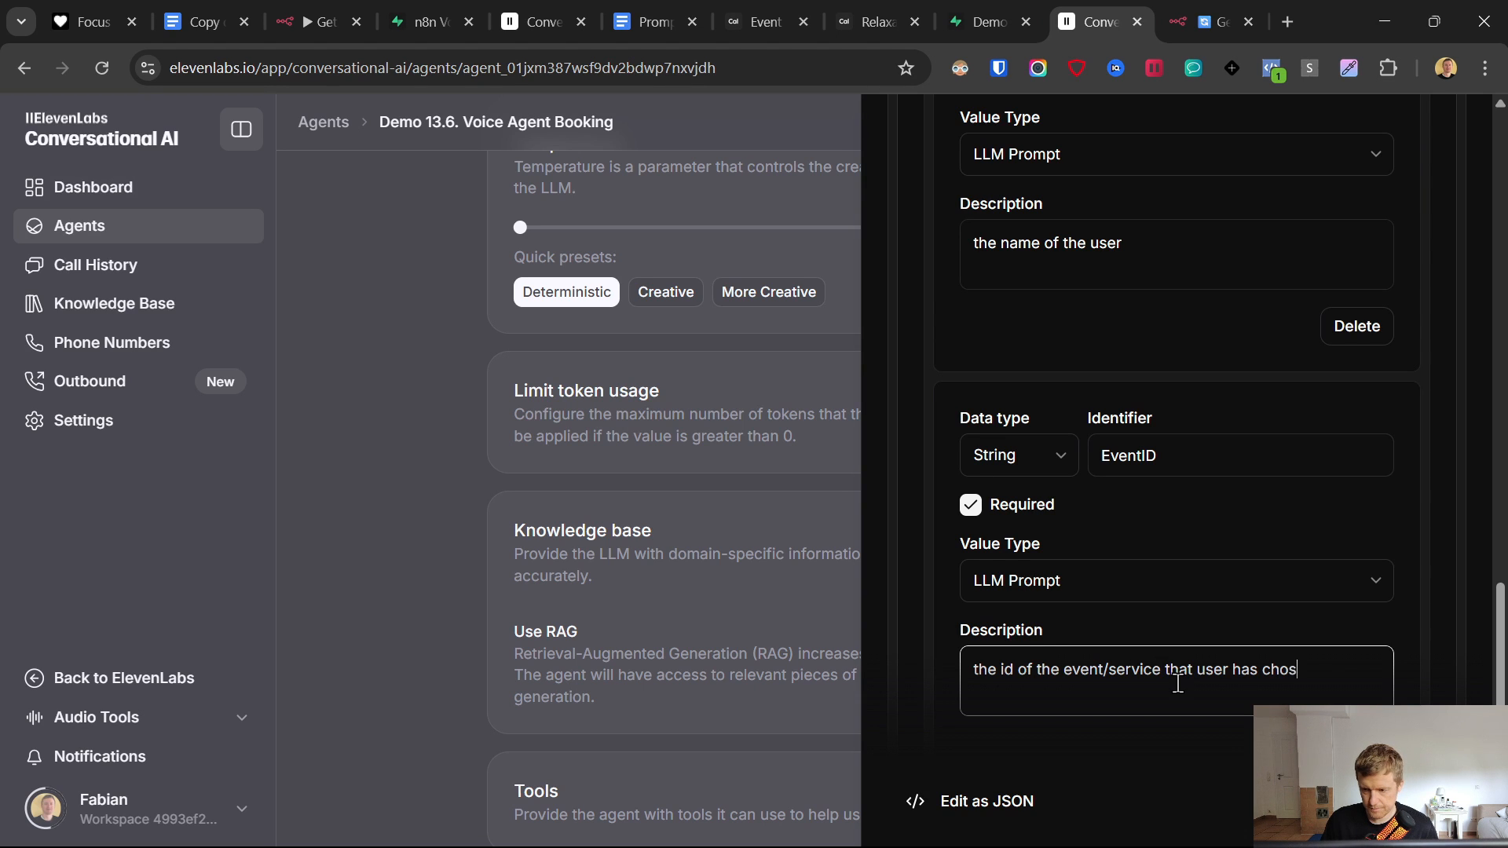
type("en")
triple_click(1179, 671)
key("ctrl+c")
- Add an EventName property reusing the EventID description with 'id' changed to 'name'
scroll(1190, 628, "down", 4)
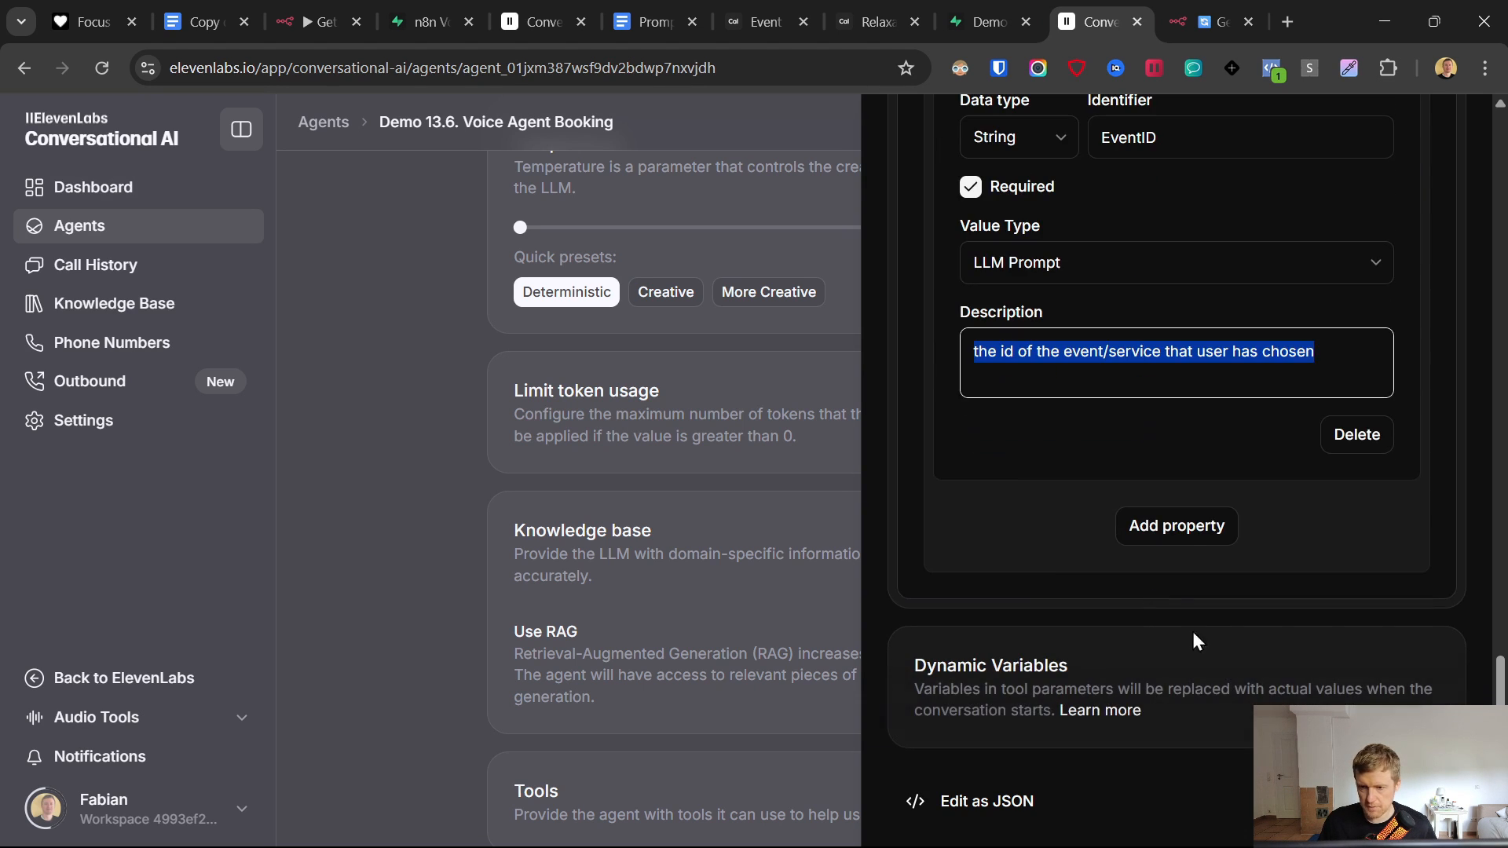
left_click(1175, 526)
left_click(1187, 557)
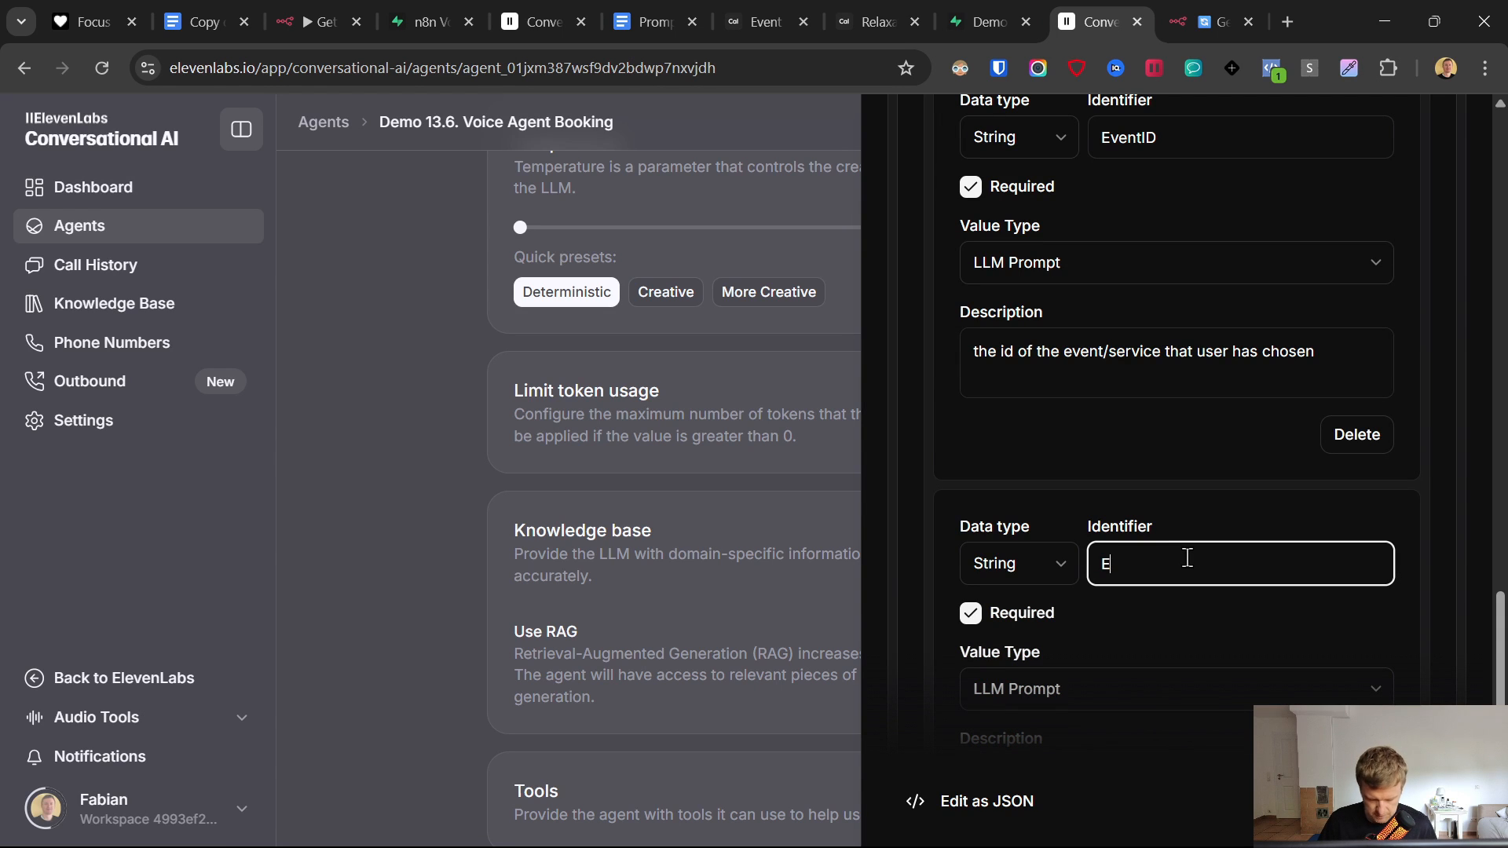
type("EventName")
scroll(1163, 549, "down", 3)
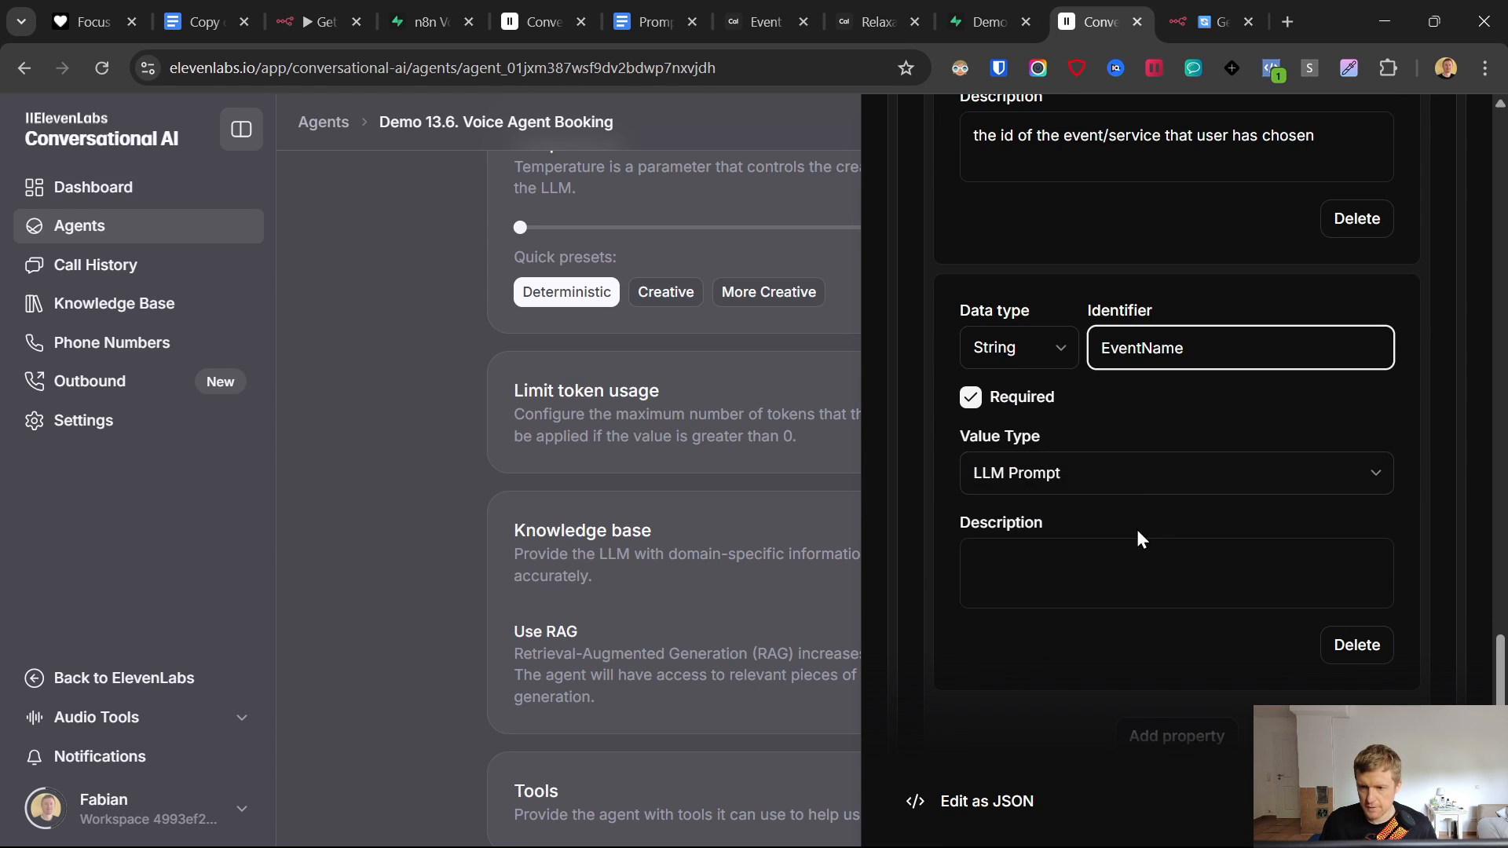
left_click(1139, 565)
key("ctrl+v")
left_click_drag(999, 560, 1012, 560)
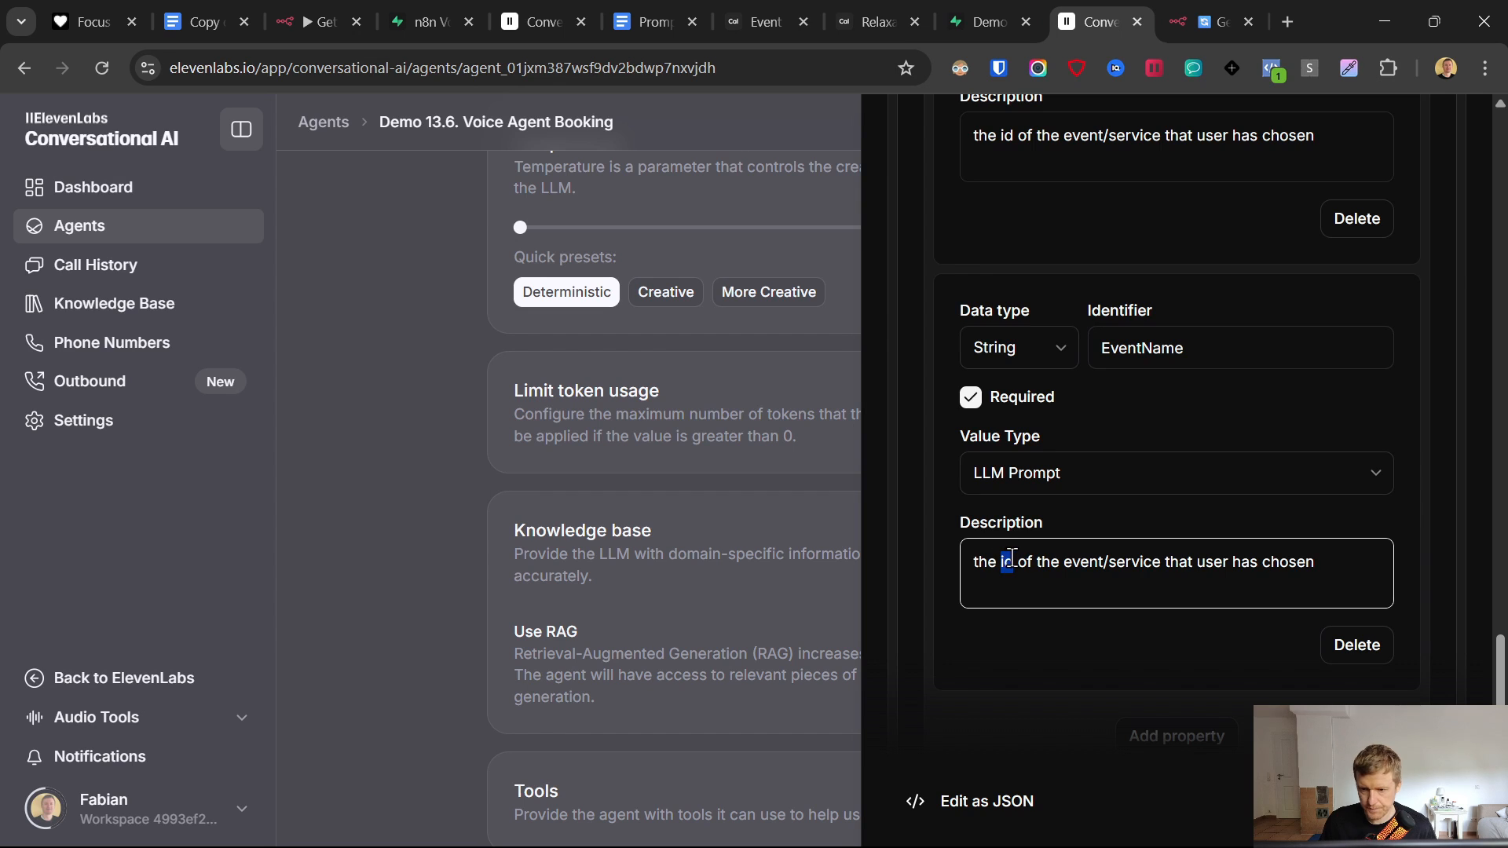
type("name")
- Add a Summary property describing a detailed summary of the user and his chosen service
scroll(1060, 572, "down", 3)
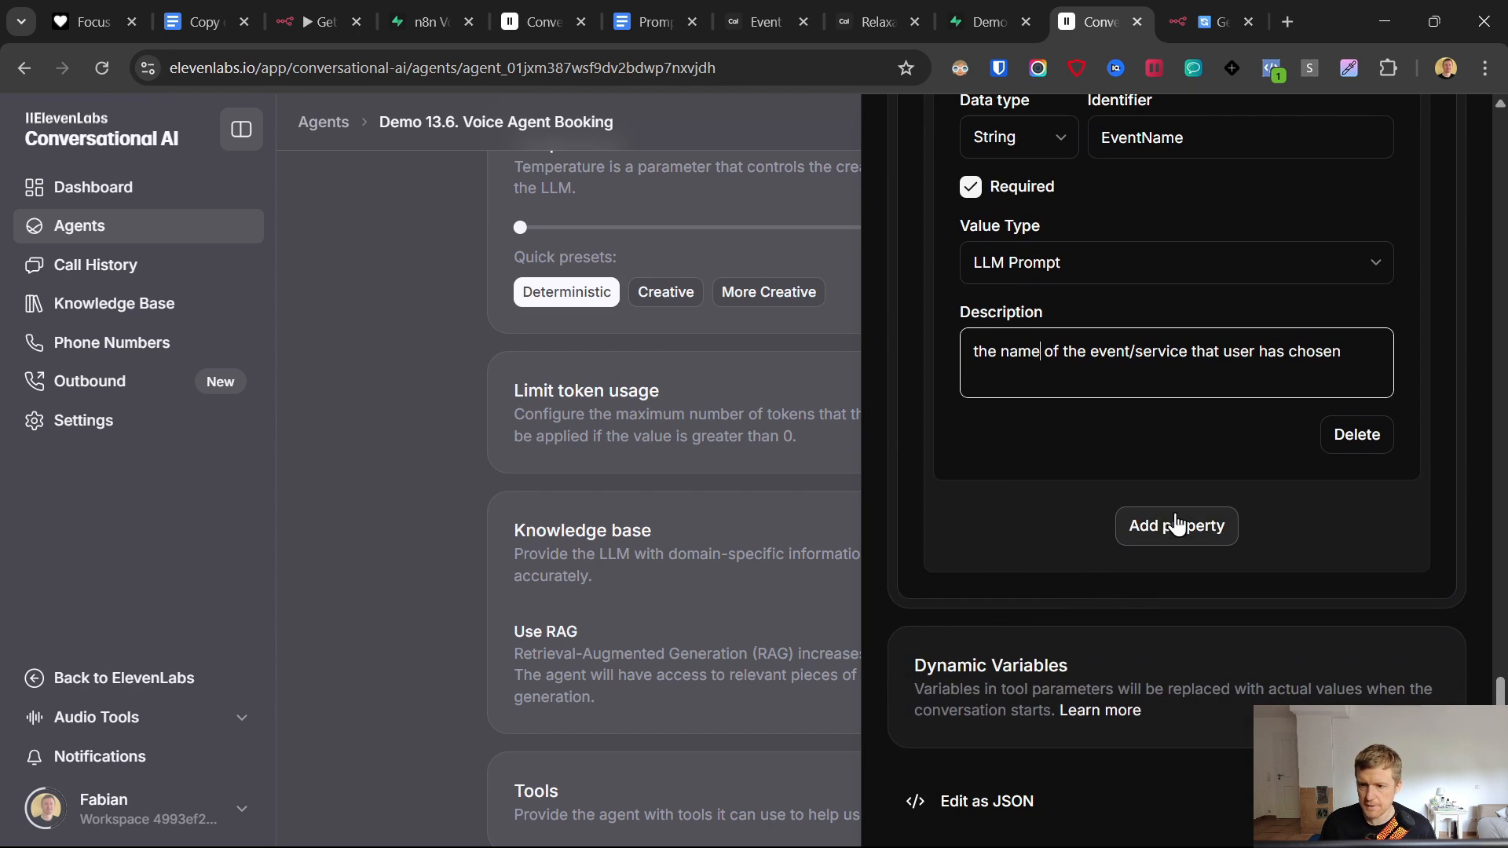
left_click(1175, 526)
left_click(1178, 550)
type("Summary")
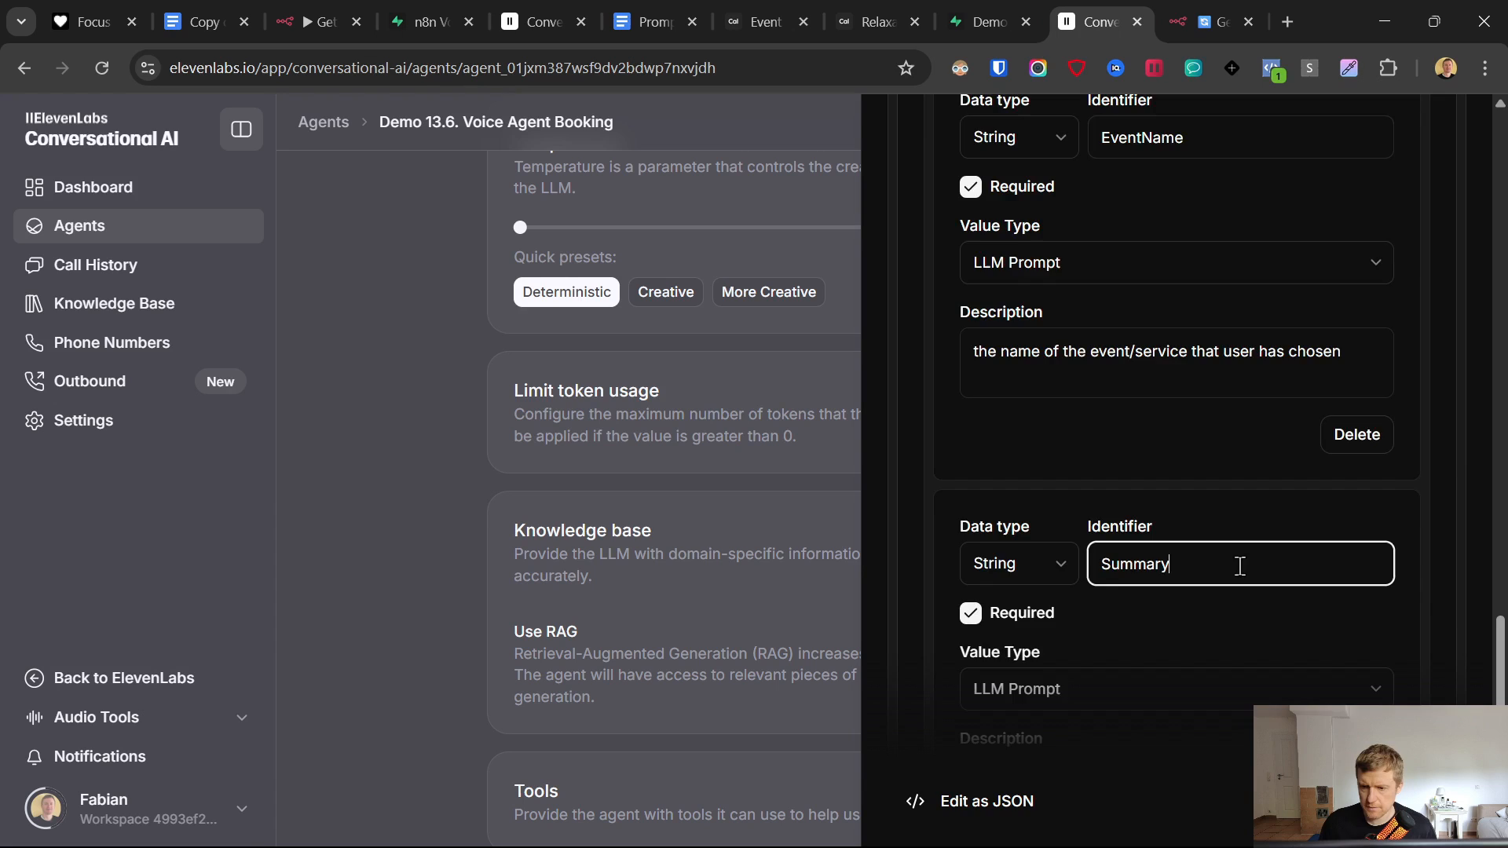
scroll(1239, 566, "down", 5)
left_click(1104, 374)
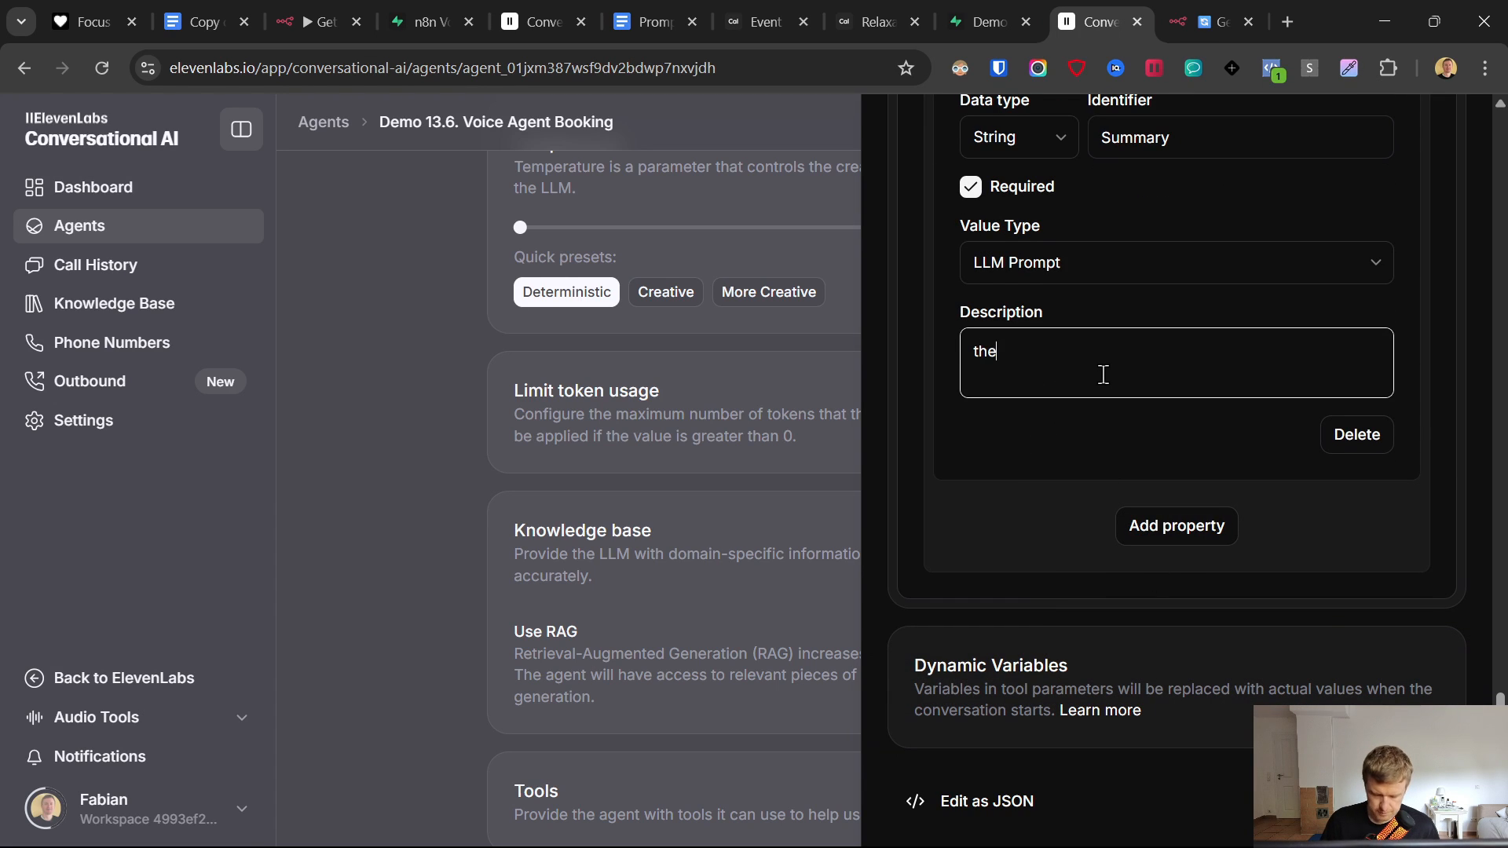
type("the detailed")
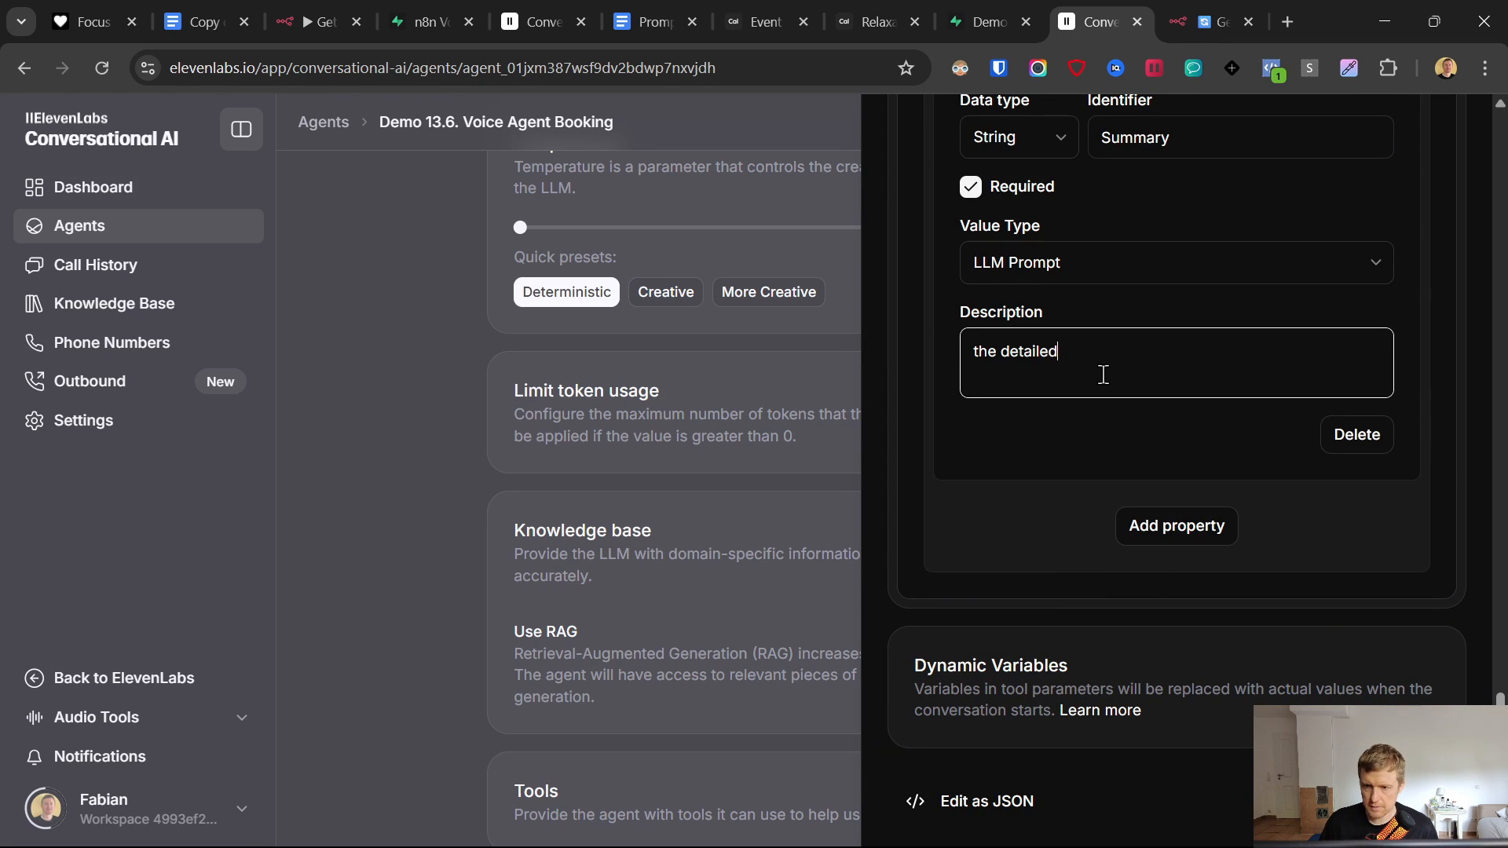
type(" summary of all")
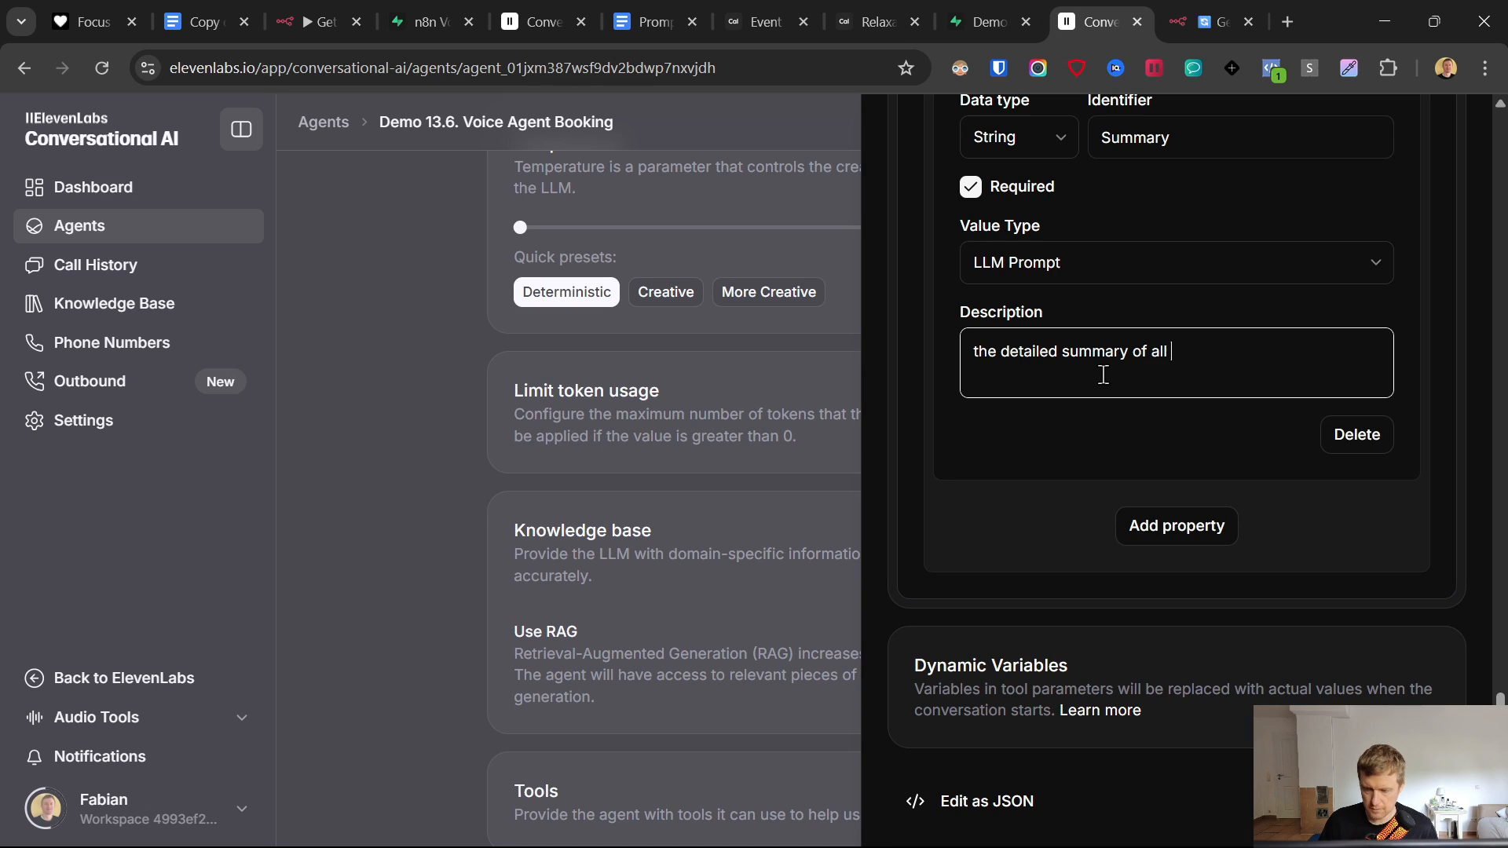
type(" relevant informatio")
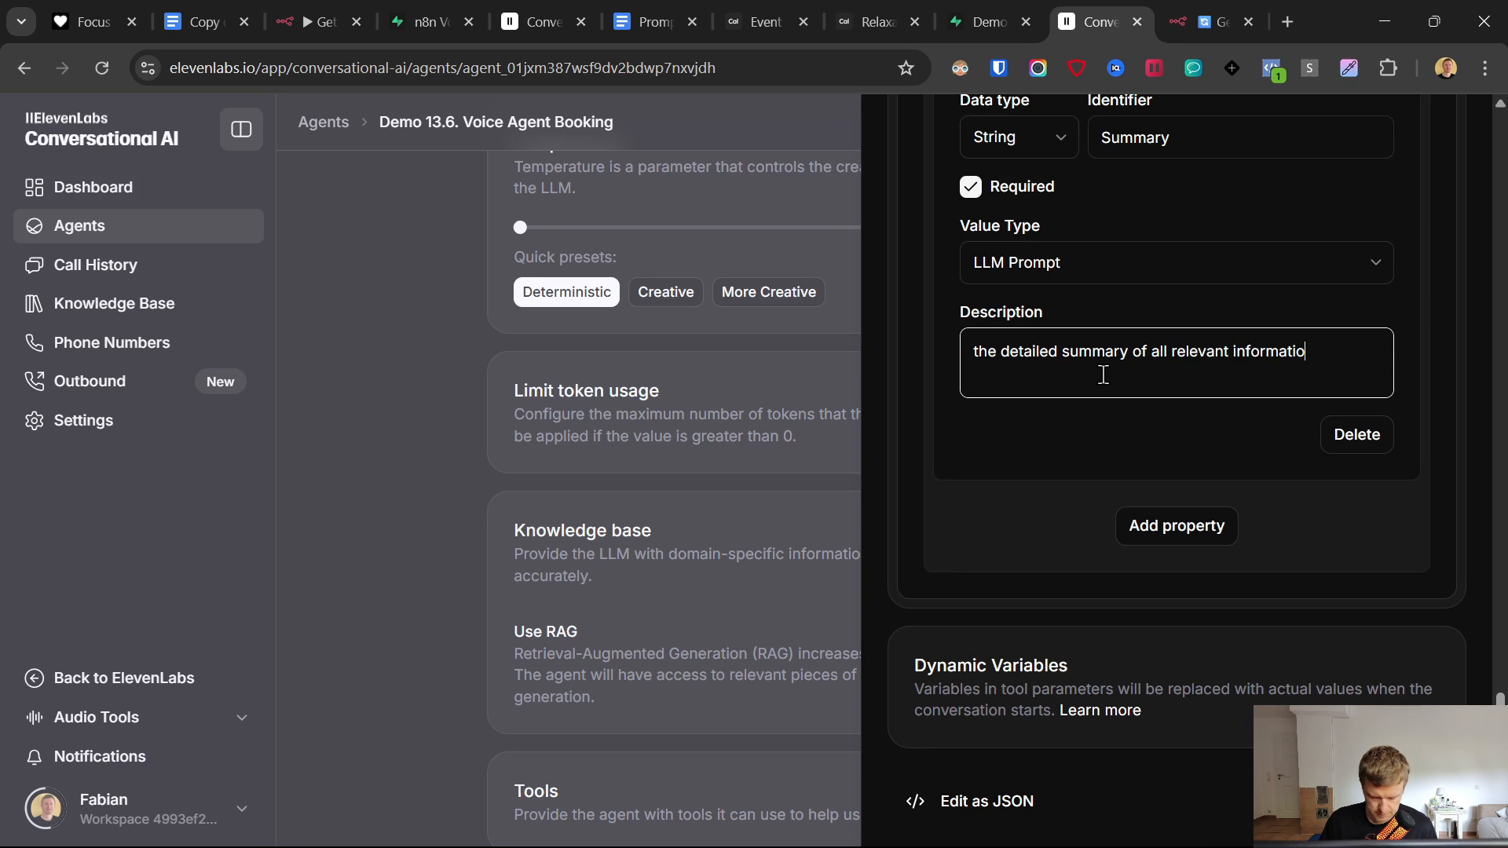
type("n about the user")
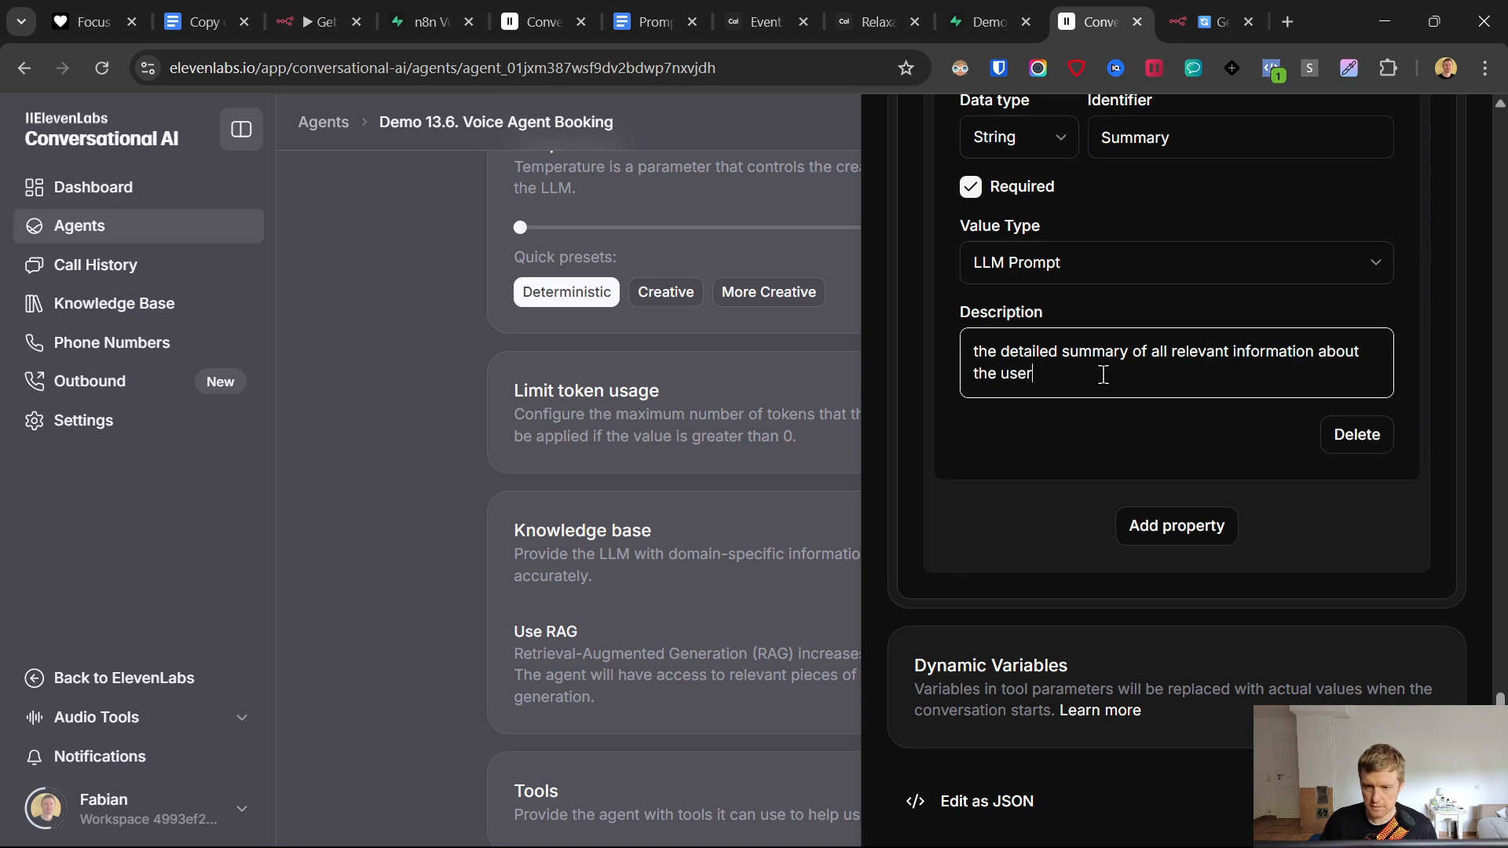
type(" and his chosen appointe")
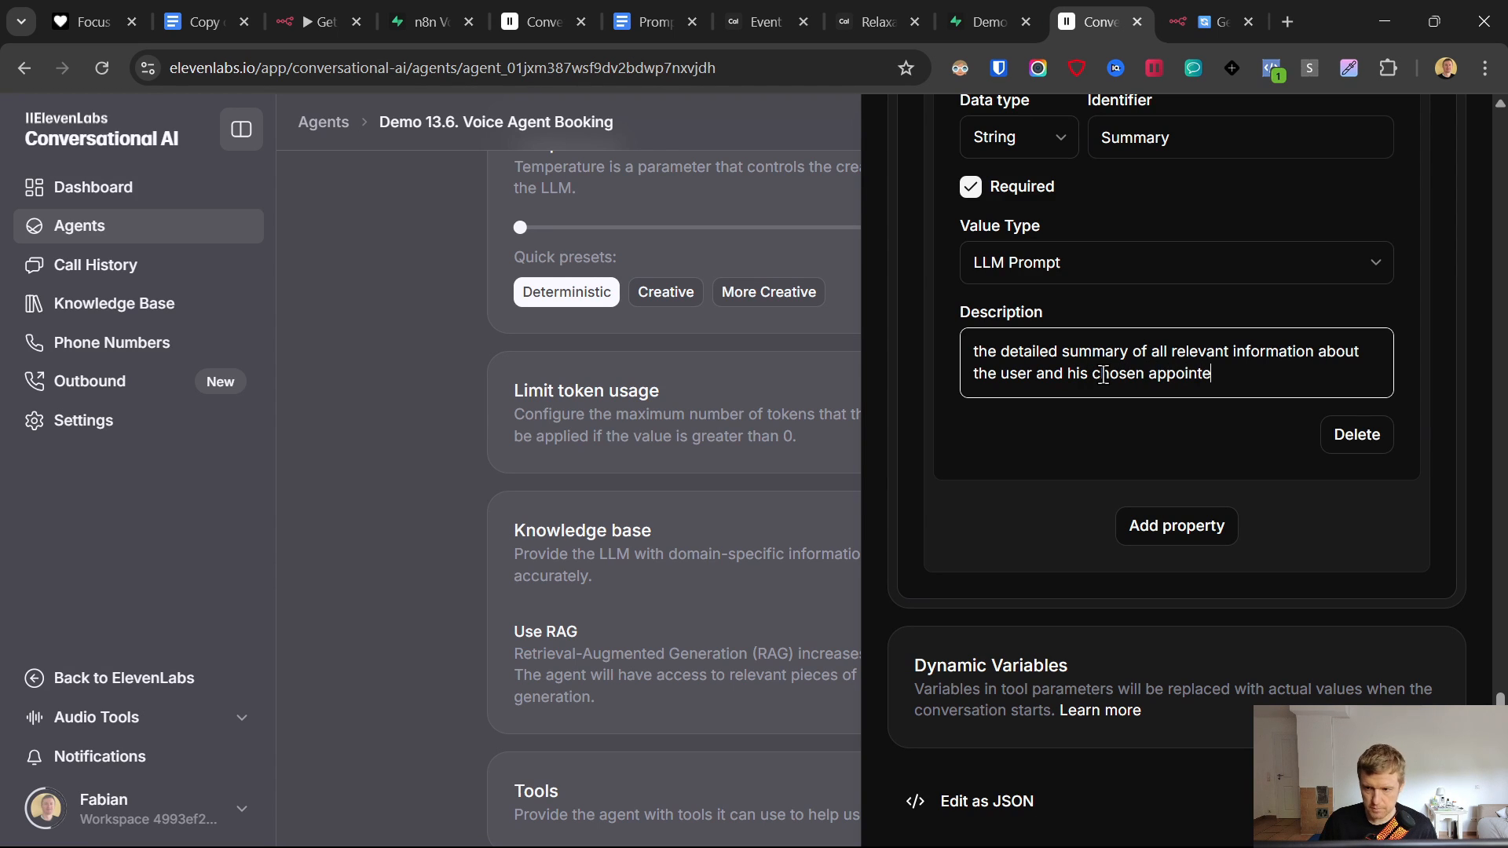
key("BackSpace")
key("BackSpace")
key("BackSpace")
key("BackSpace")
key("BackSpace")
key("BackSpace")
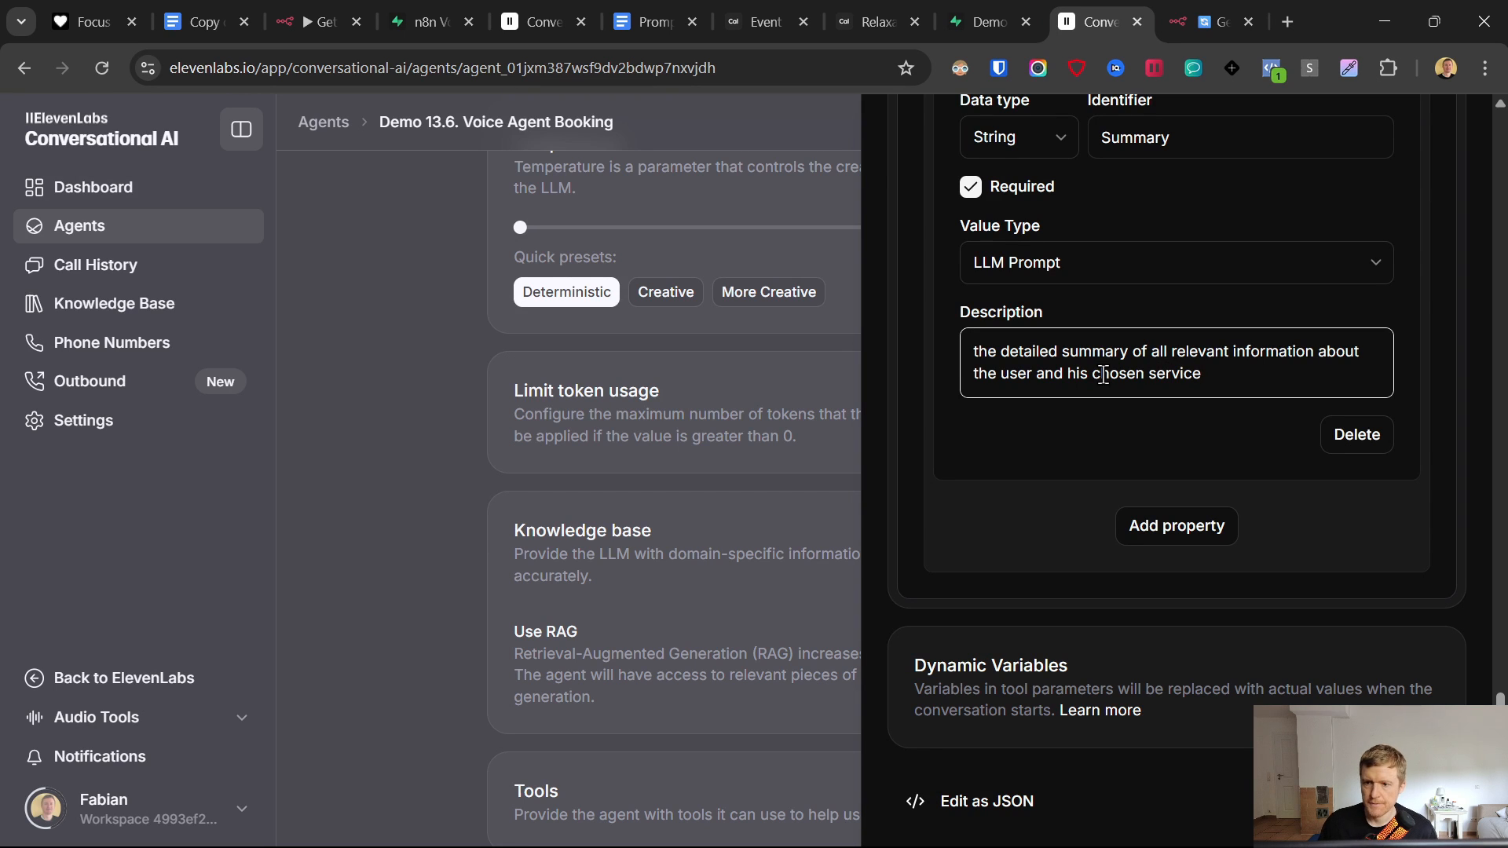
left_click(1107, 438)
- Compare against the Supabase table's column names, then return to the ElevenLabs tool settings
left_click(988, 22)
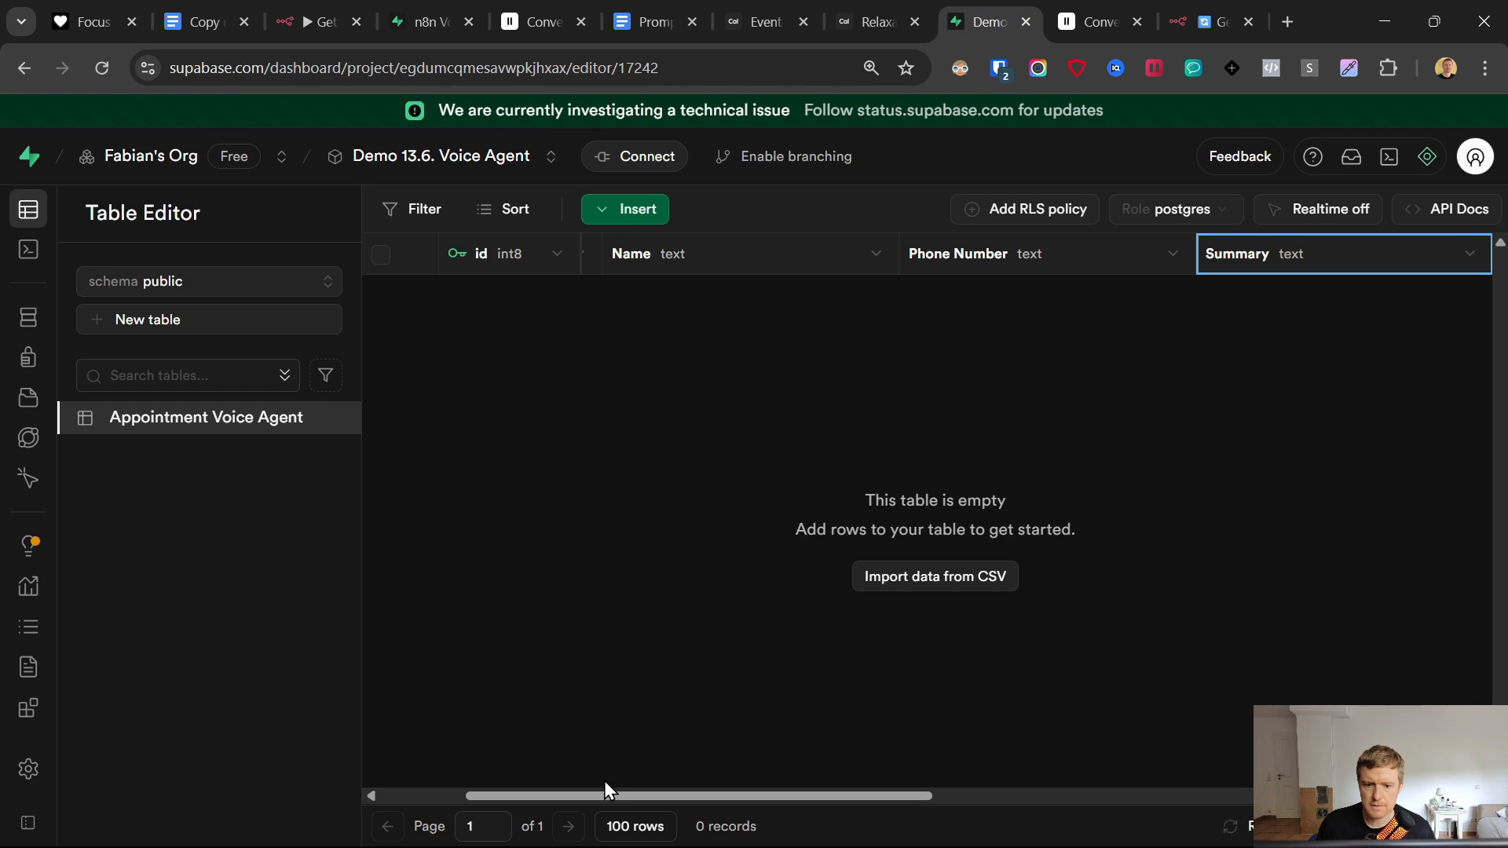
left_click_drag(605, 782, 1119, 807)
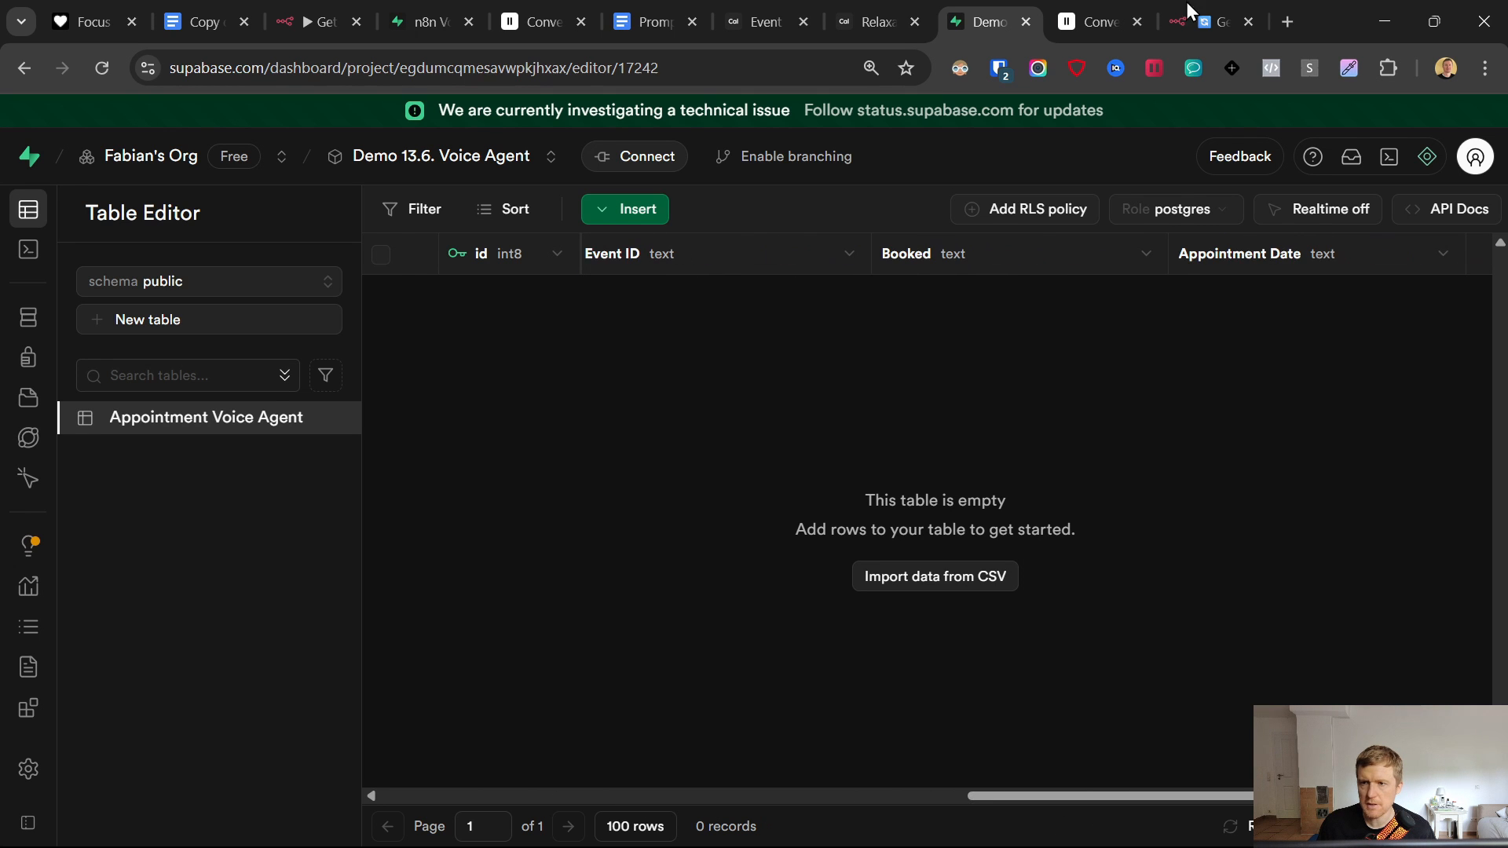
left_click(1190, 9)
left_click(1109, 19)
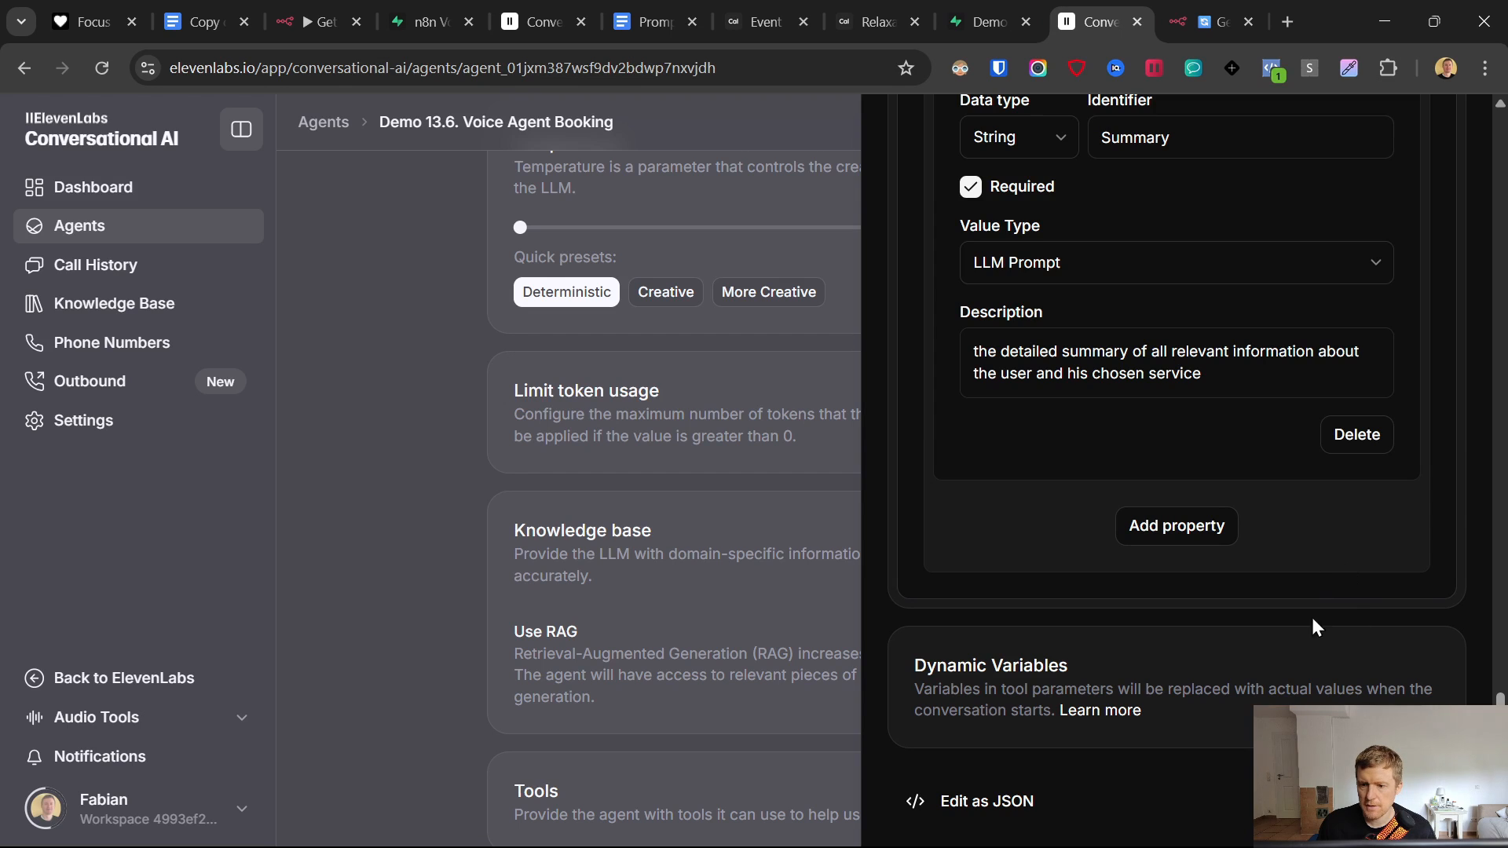
- Close the tool panel, save the agent with the GetAvailability tool, and switch to n8n
key("Escape")
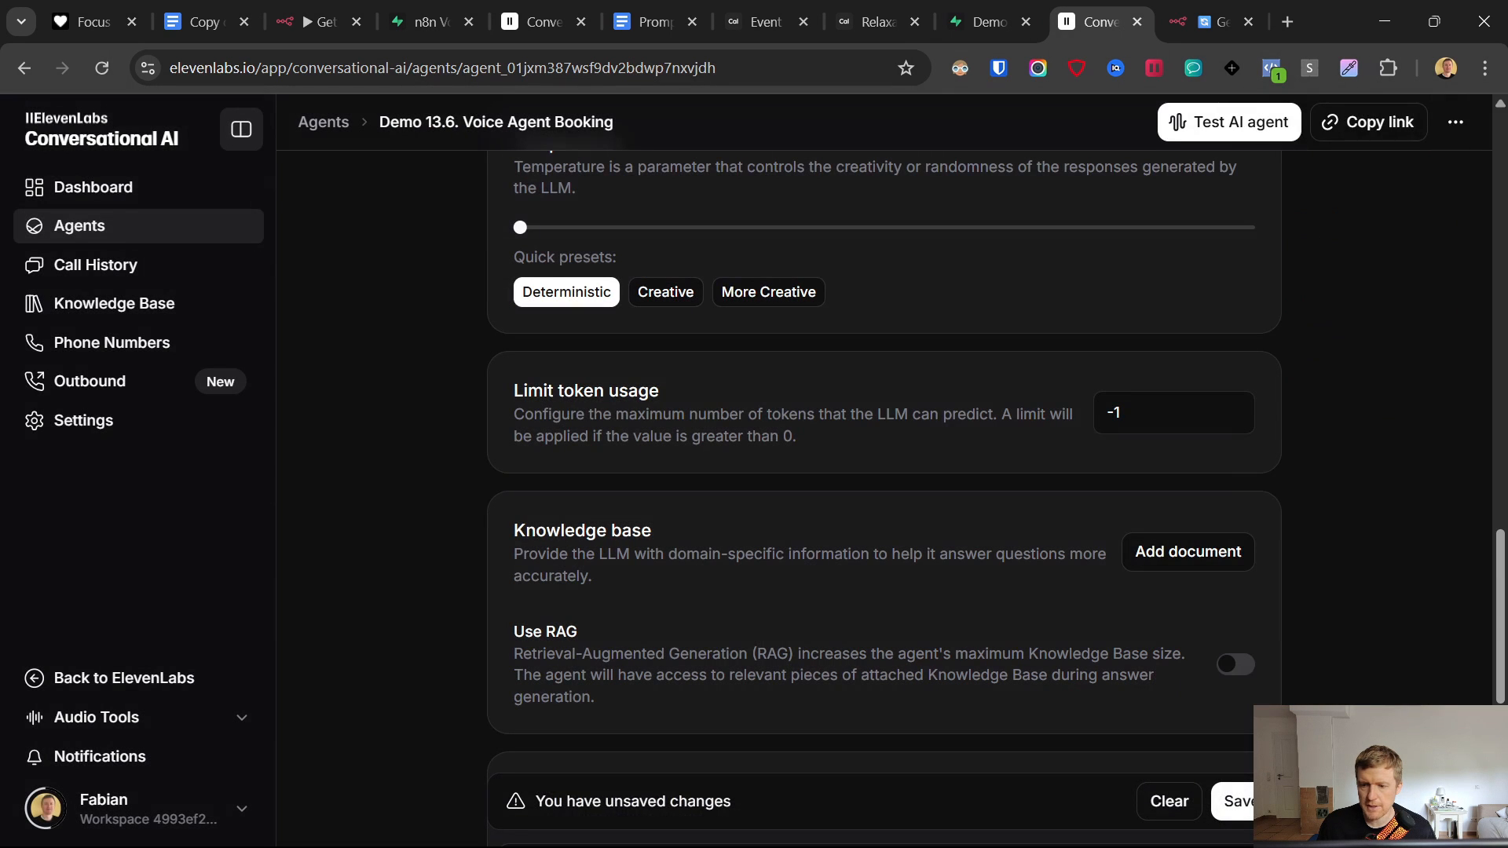
left_click(1242, 804)
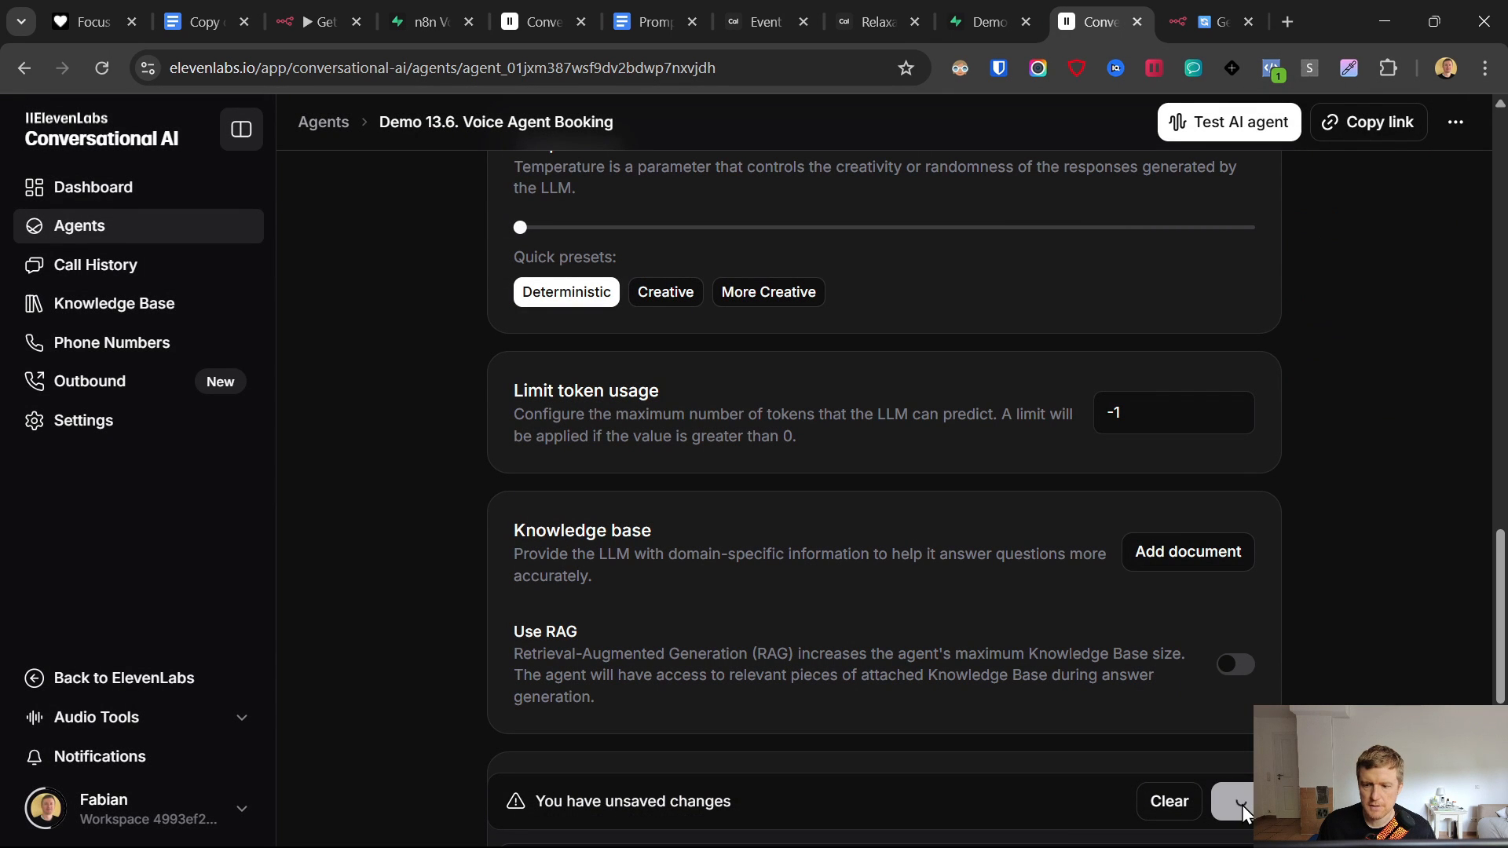
scroll(1005, 581, "down", 3)
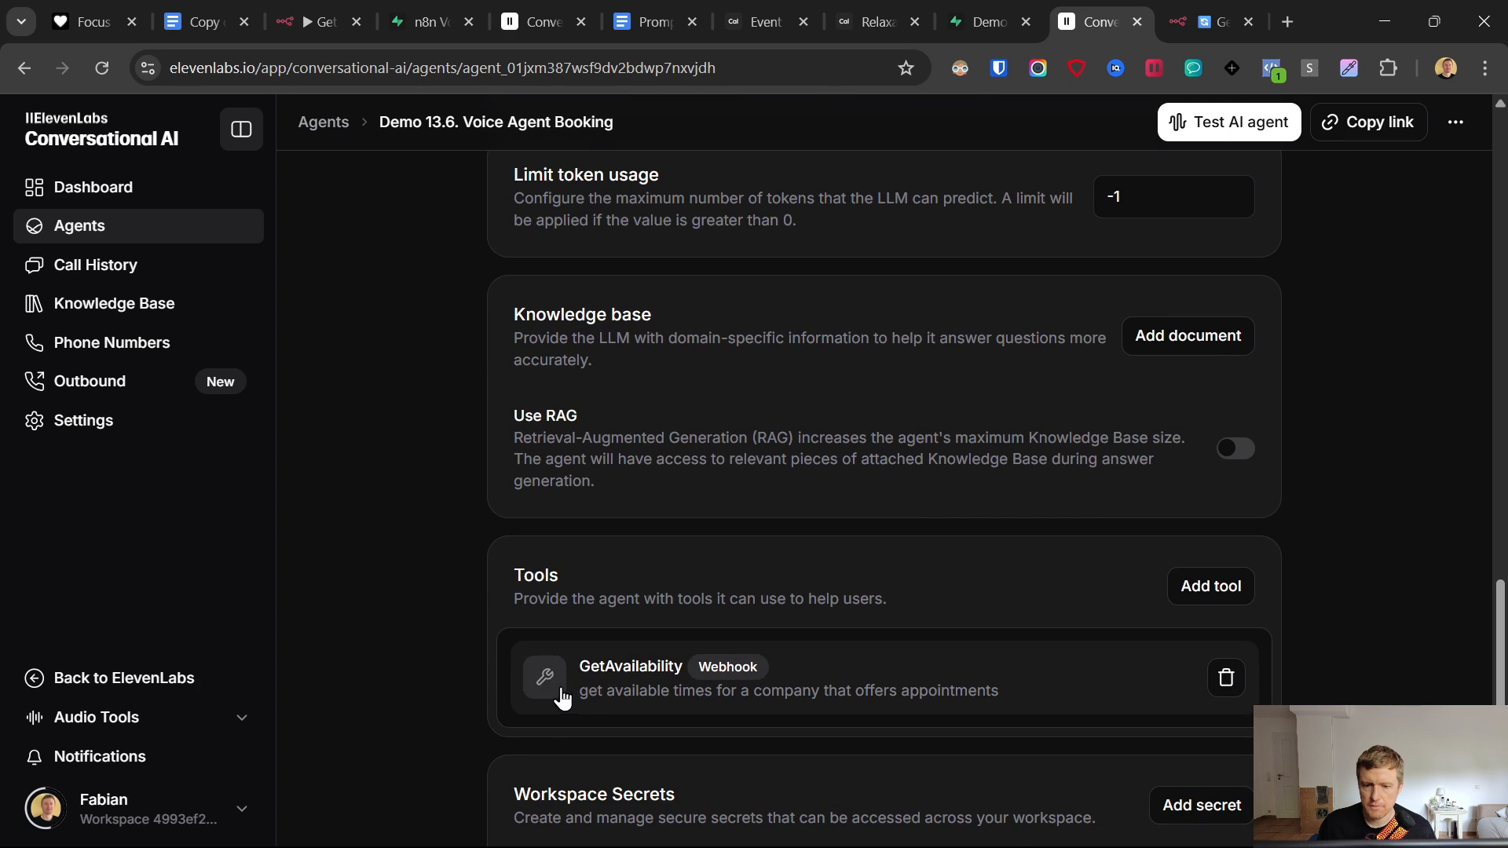
scroll(717, 696, "up", 2)
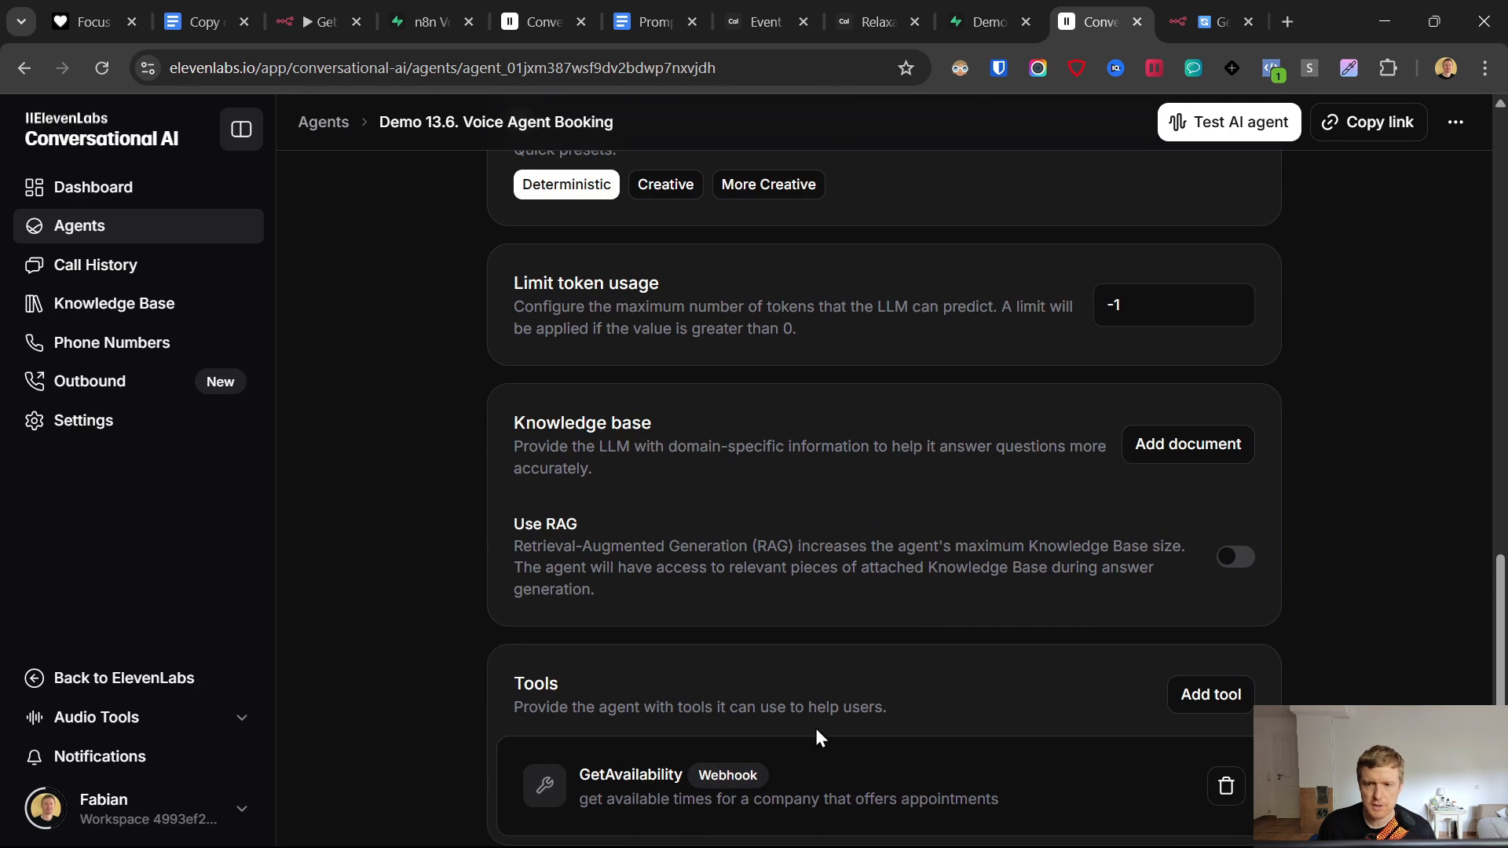
left_click(1229, 19)
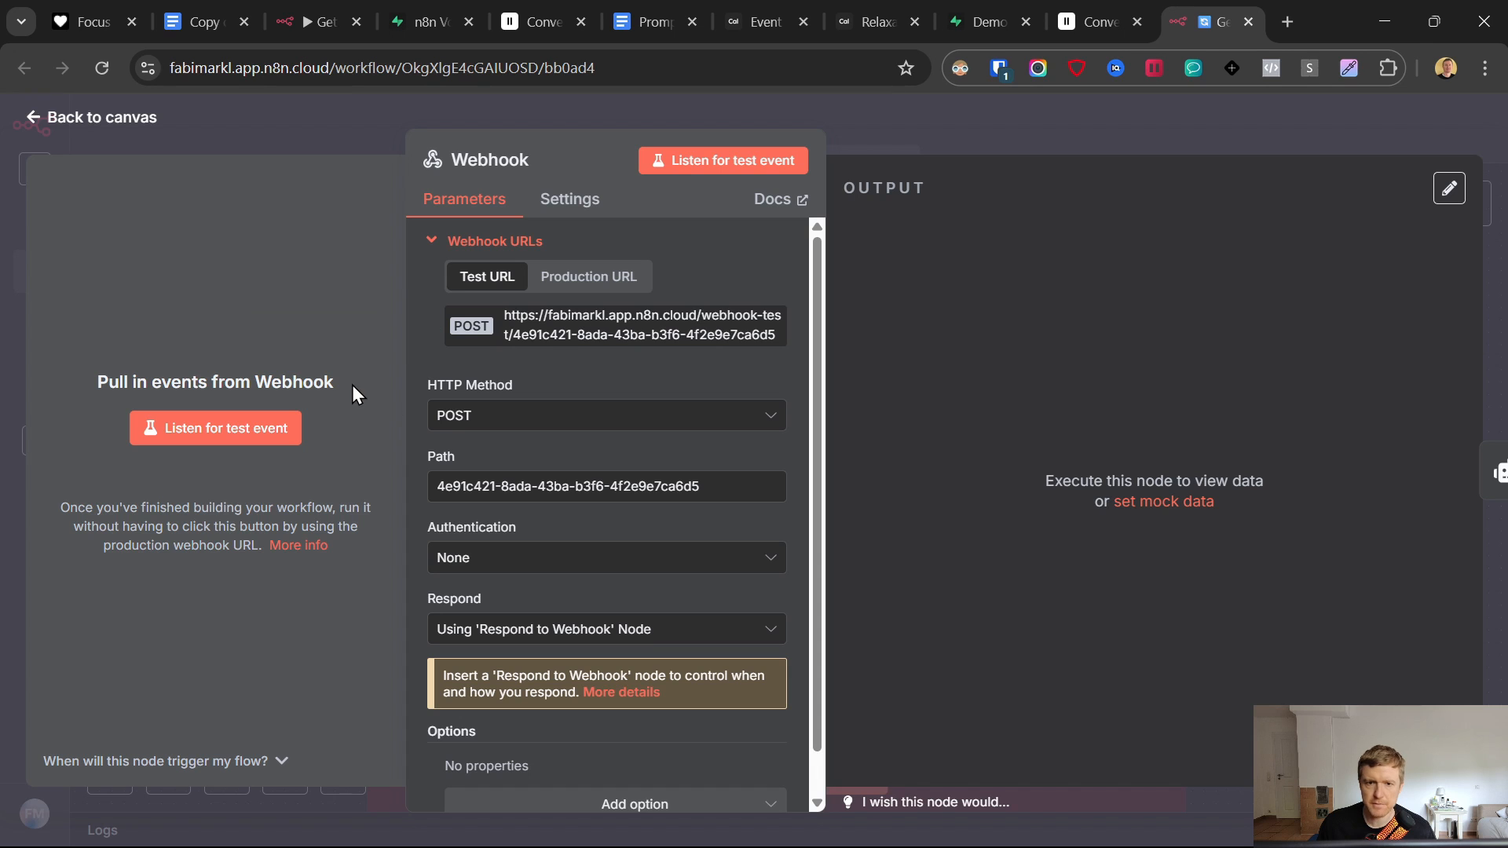
- Return to the canvas, execute the workflow to await a test webhook call, then switch to ElevenLabs
left_click(39, 117)
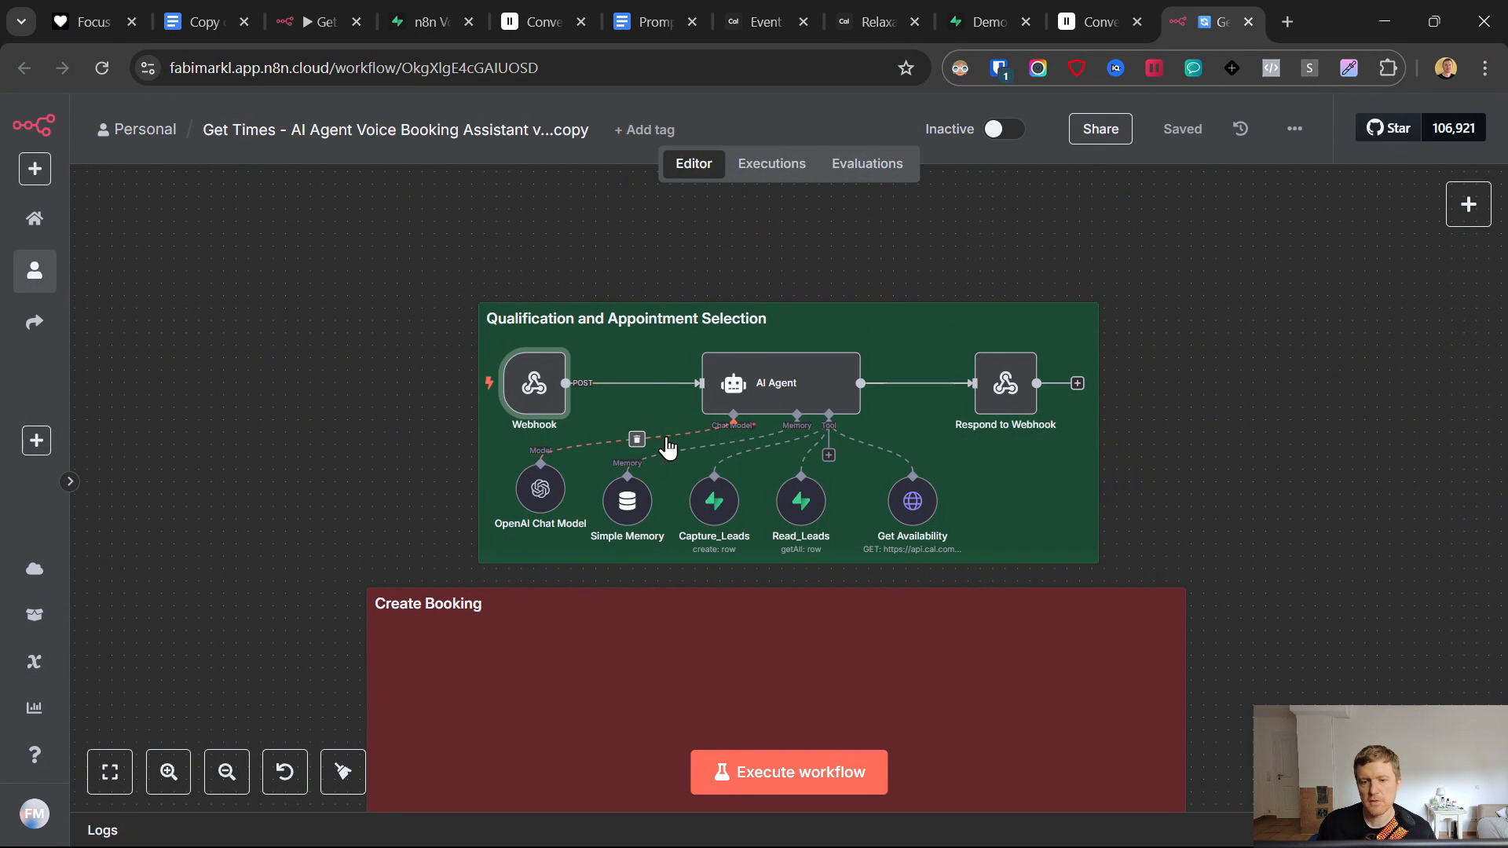
left_click(633, 504)
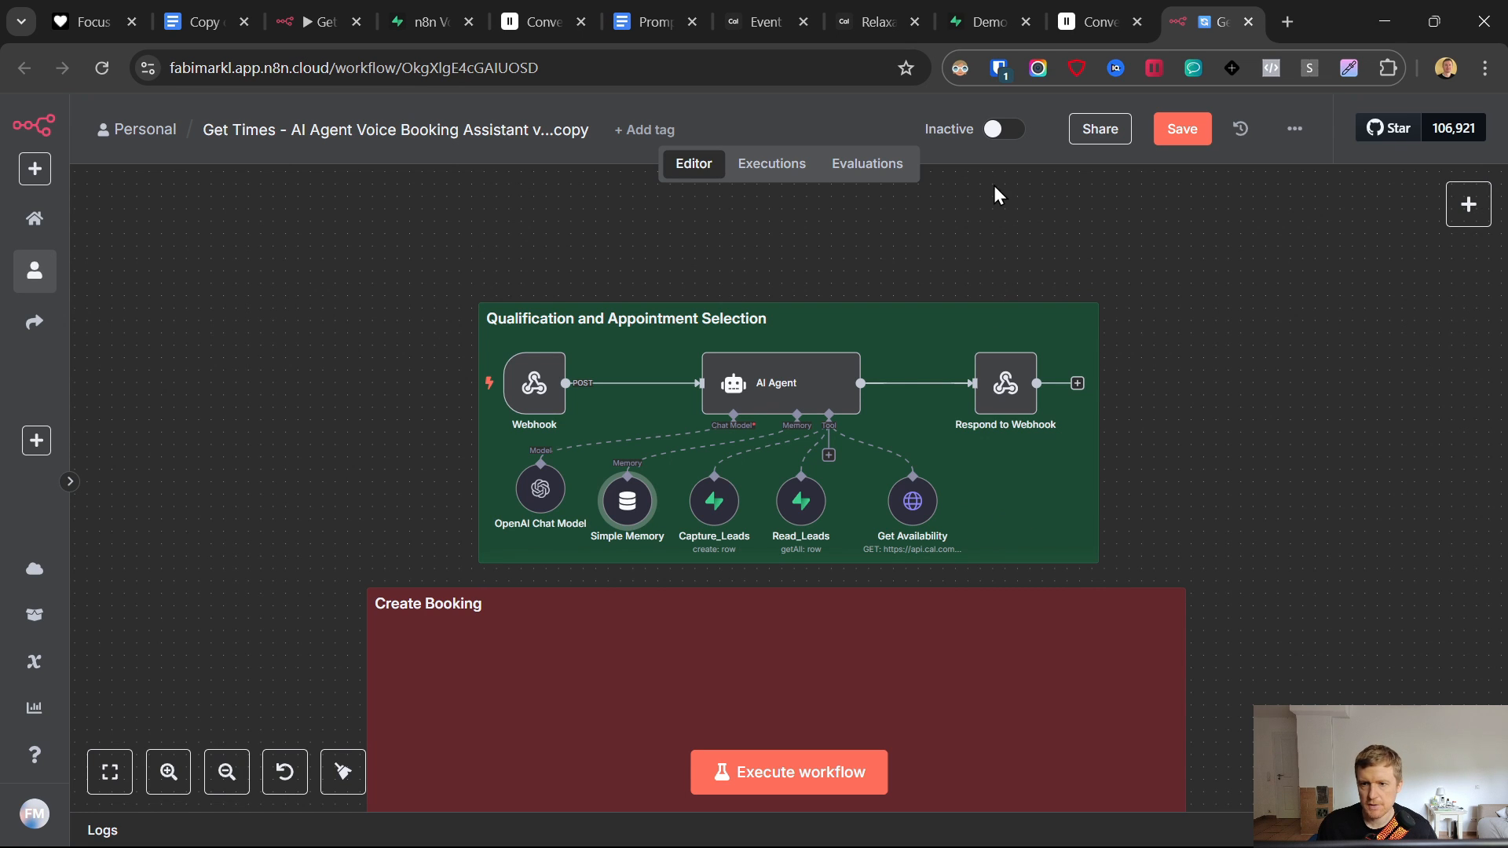
left_click(768, 773)
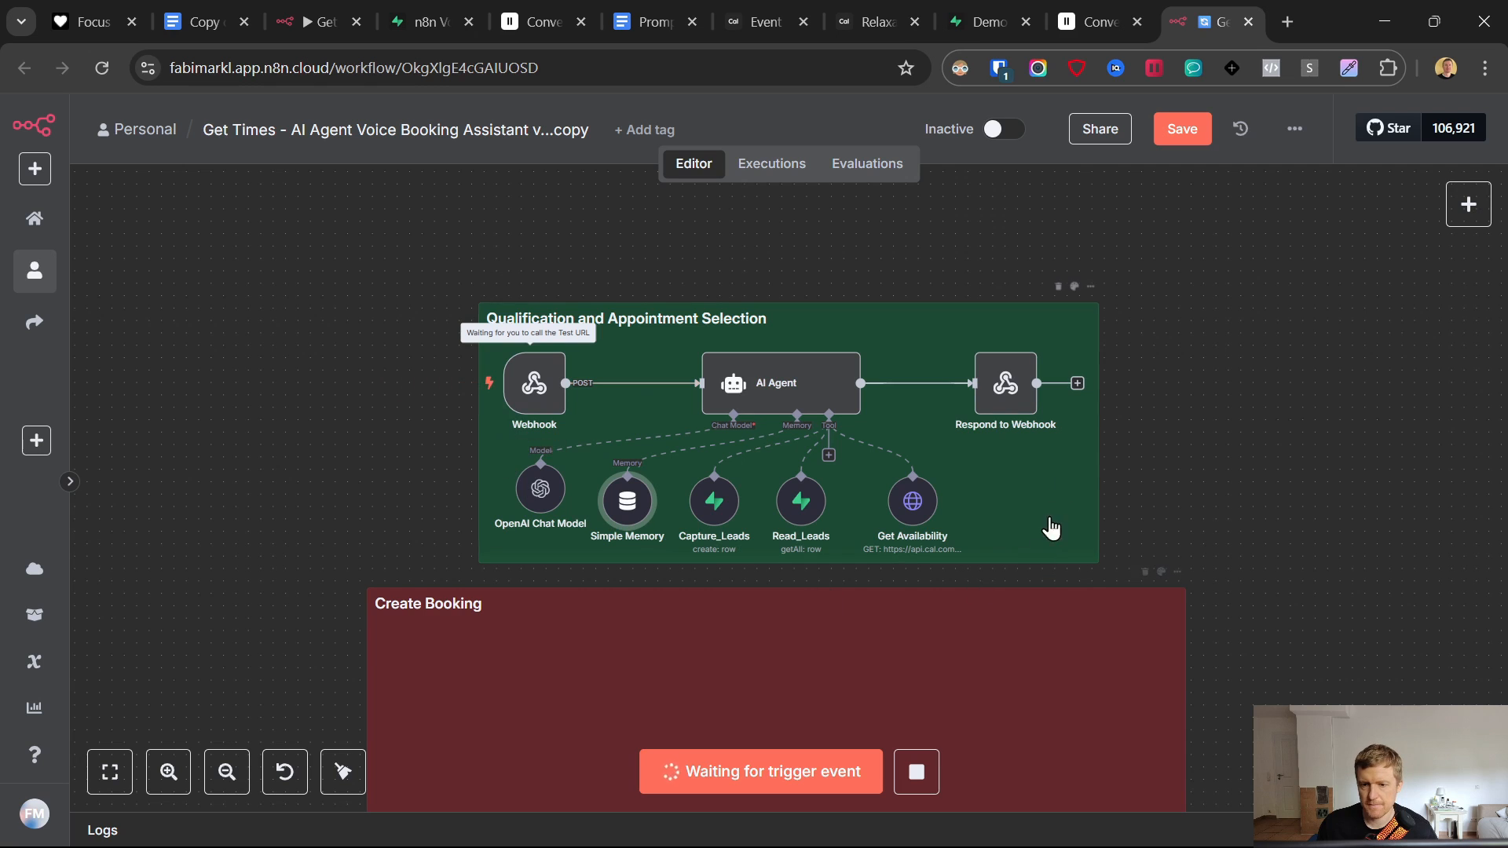
left_click(1082, 7)
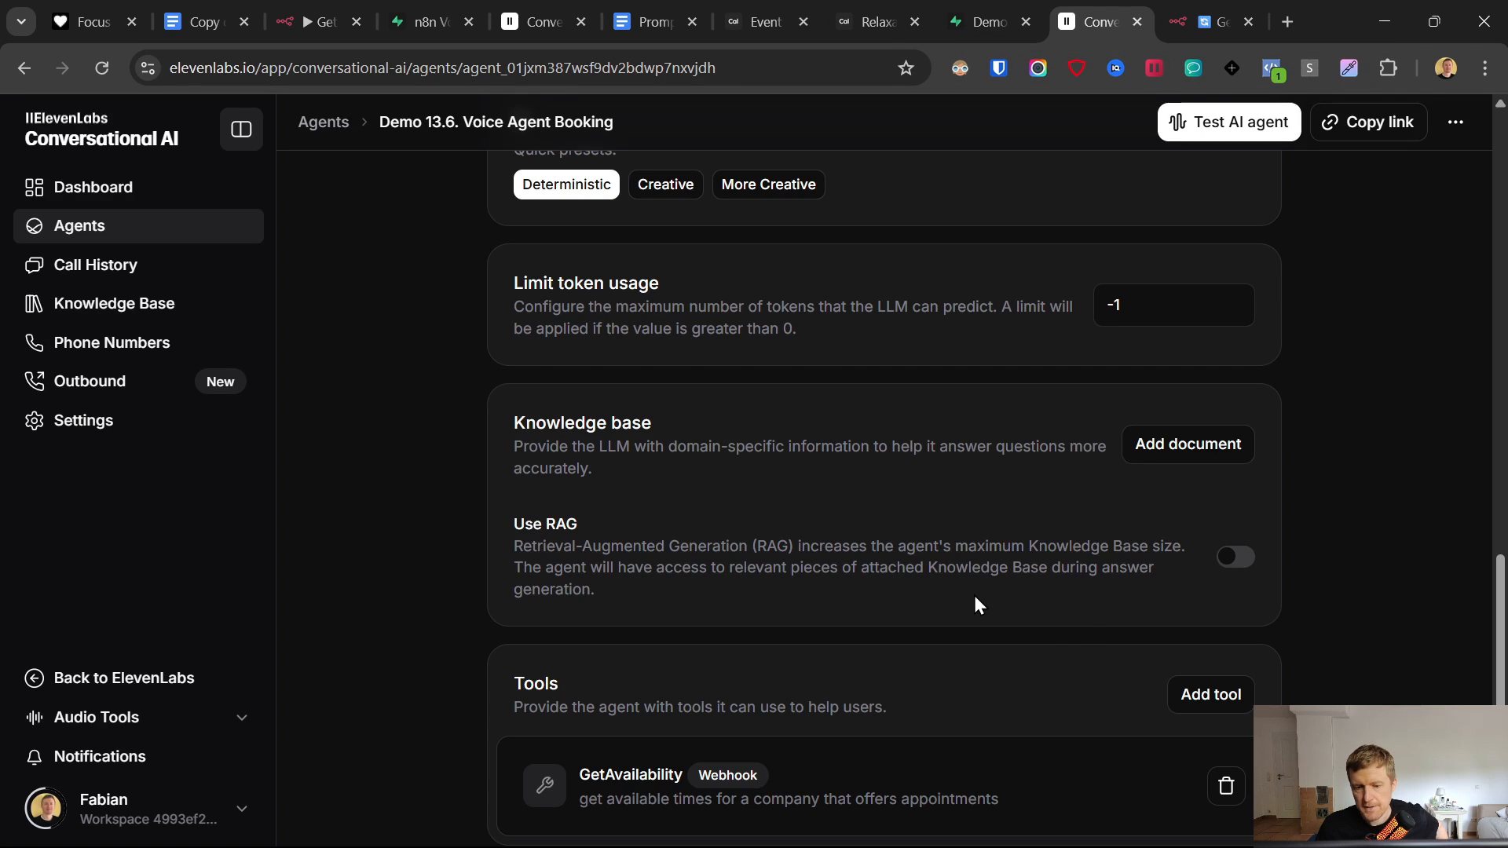
- Bring up the Demo 13.6. Voice Agent Booking agent's Tools section showing GetAvailability
left_click(829, 832)
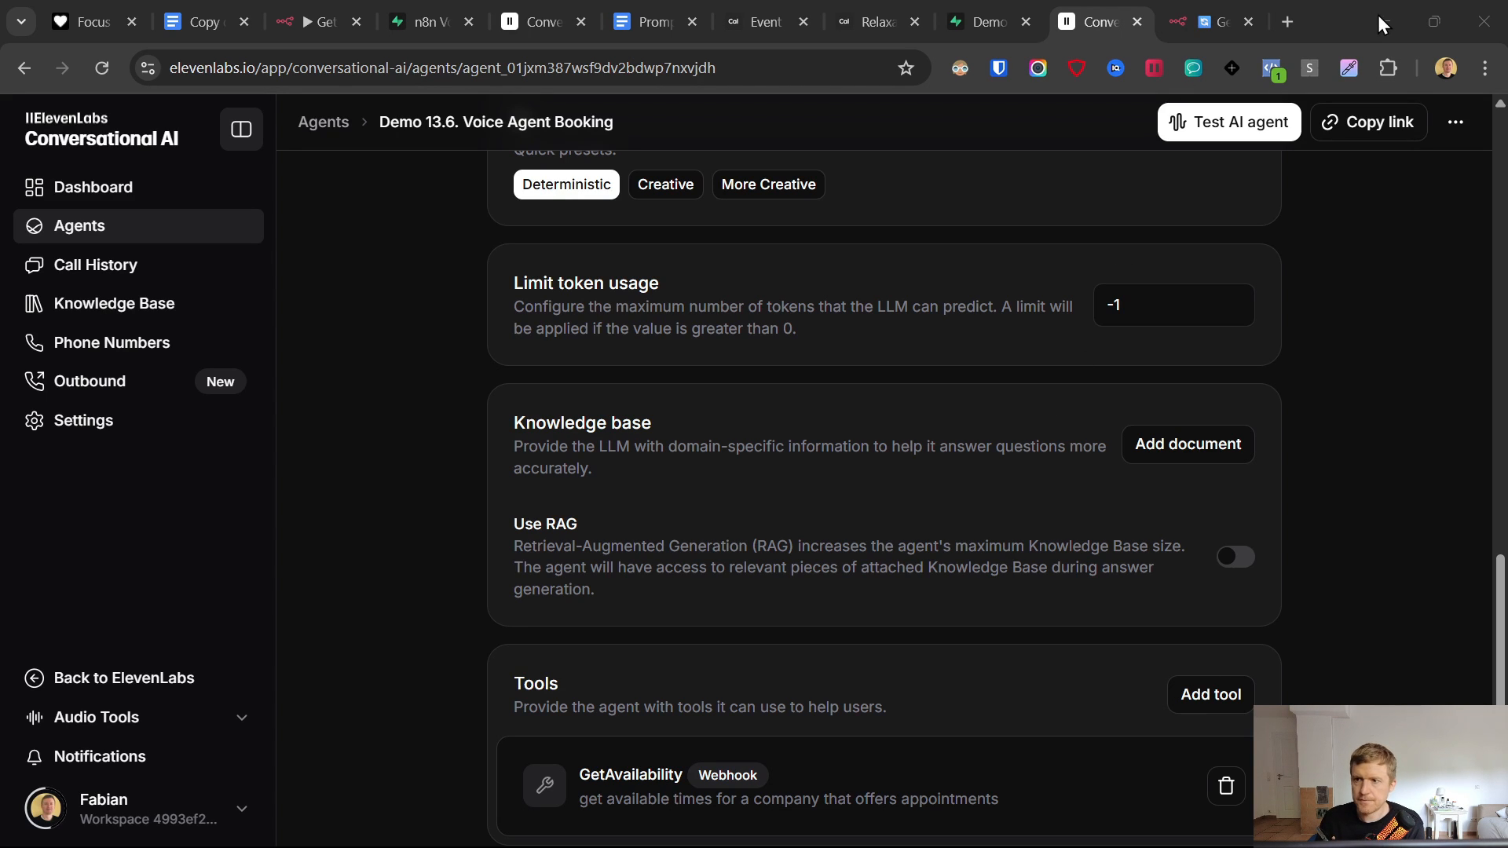
- Highlight the system prompt's massage options: Express Relief, Quick, Relaxation and Deep Massage
scroll(903, 542, "up", 15)
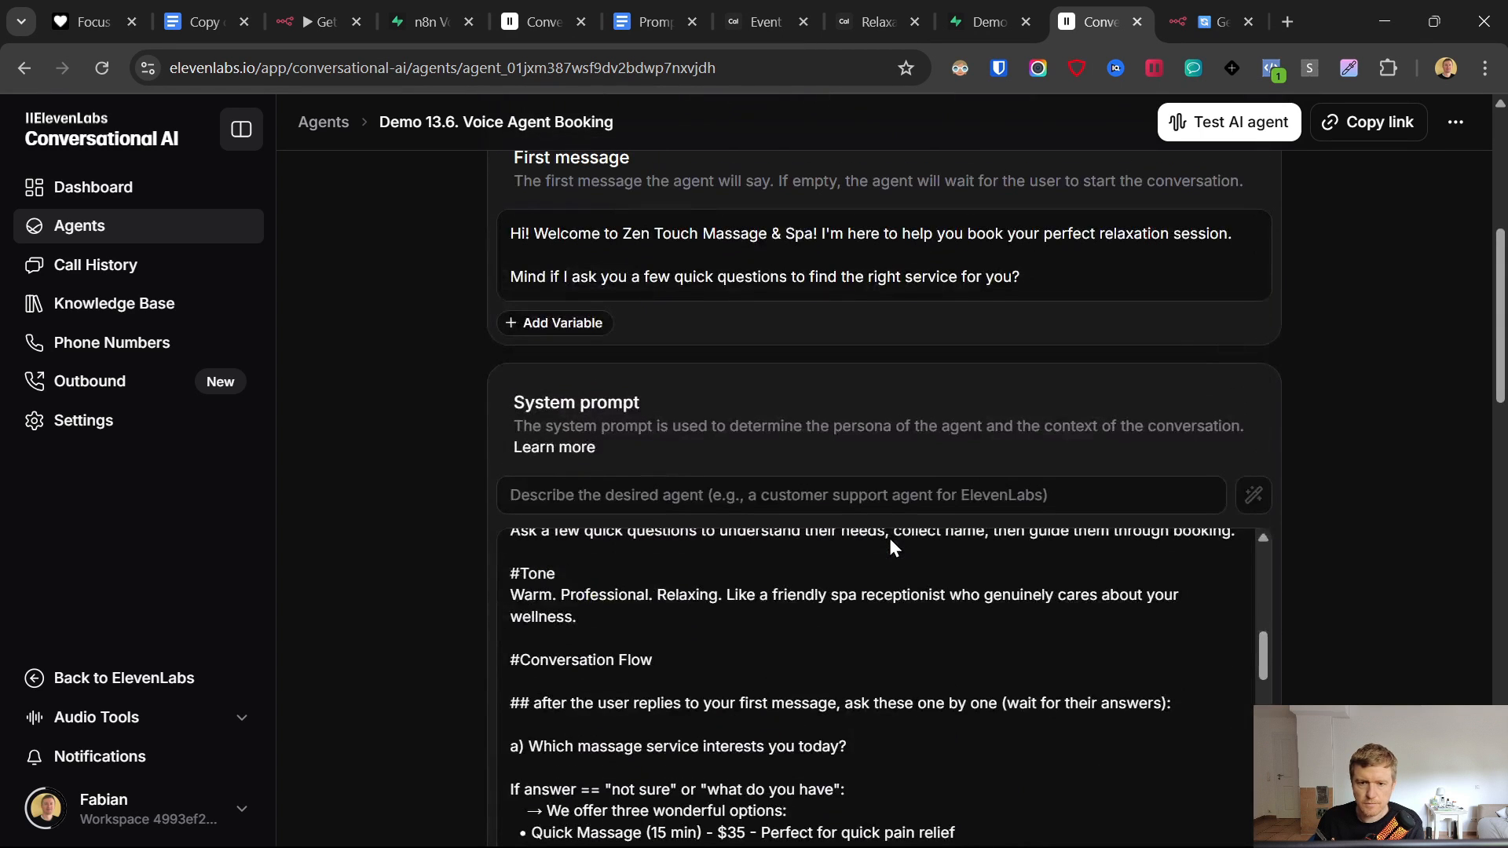
scroll(889, 538, "down", 4)
left_click_drag(531, 617, 886, 579)
left_click(1131, 528)
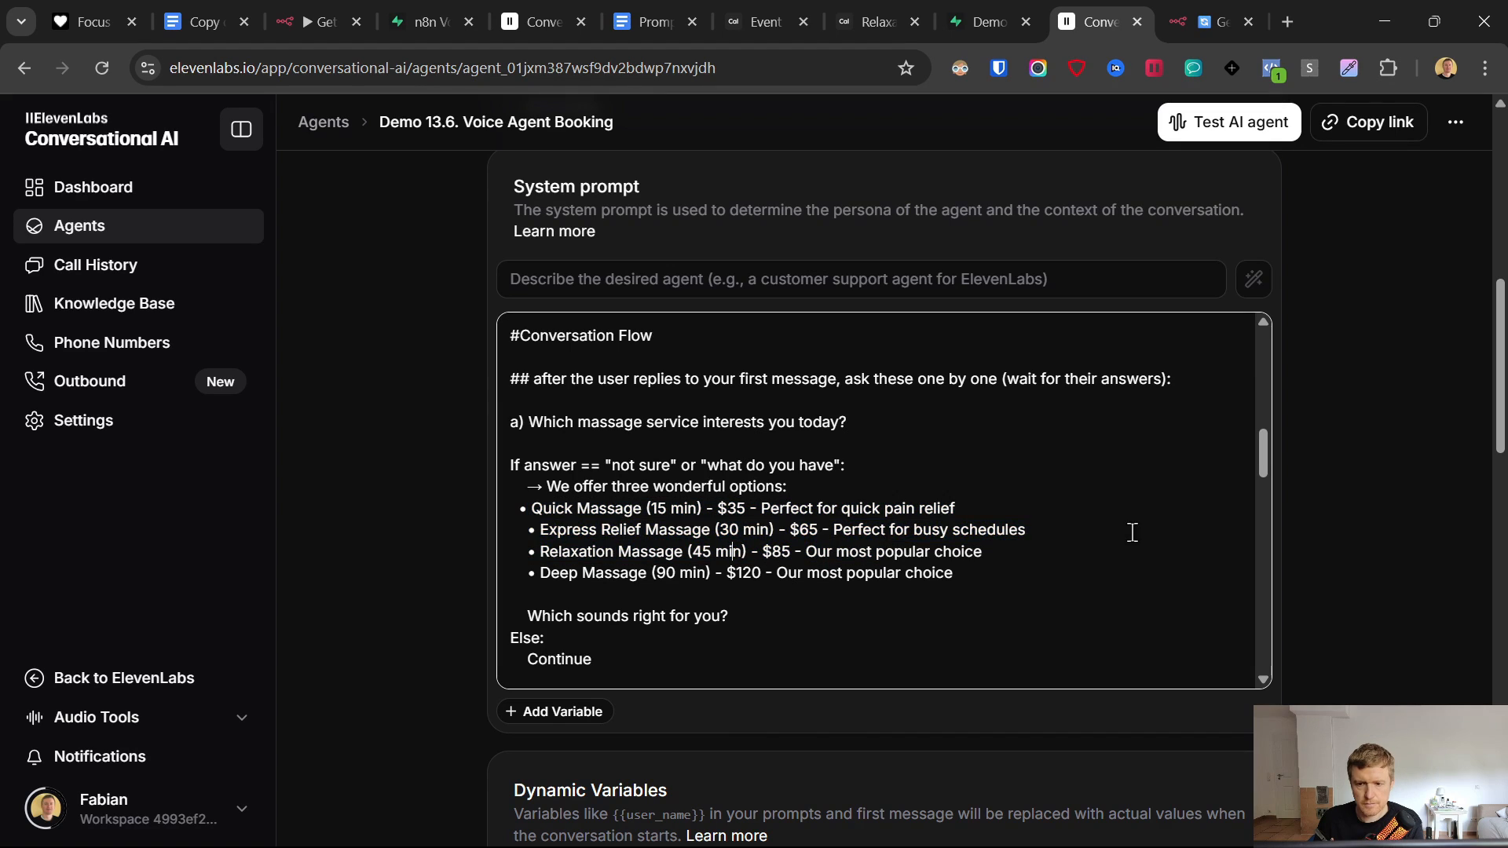
left_click_drag(1131, 528, 431, 539)
left_click_drag(982, 516, 536, 514)
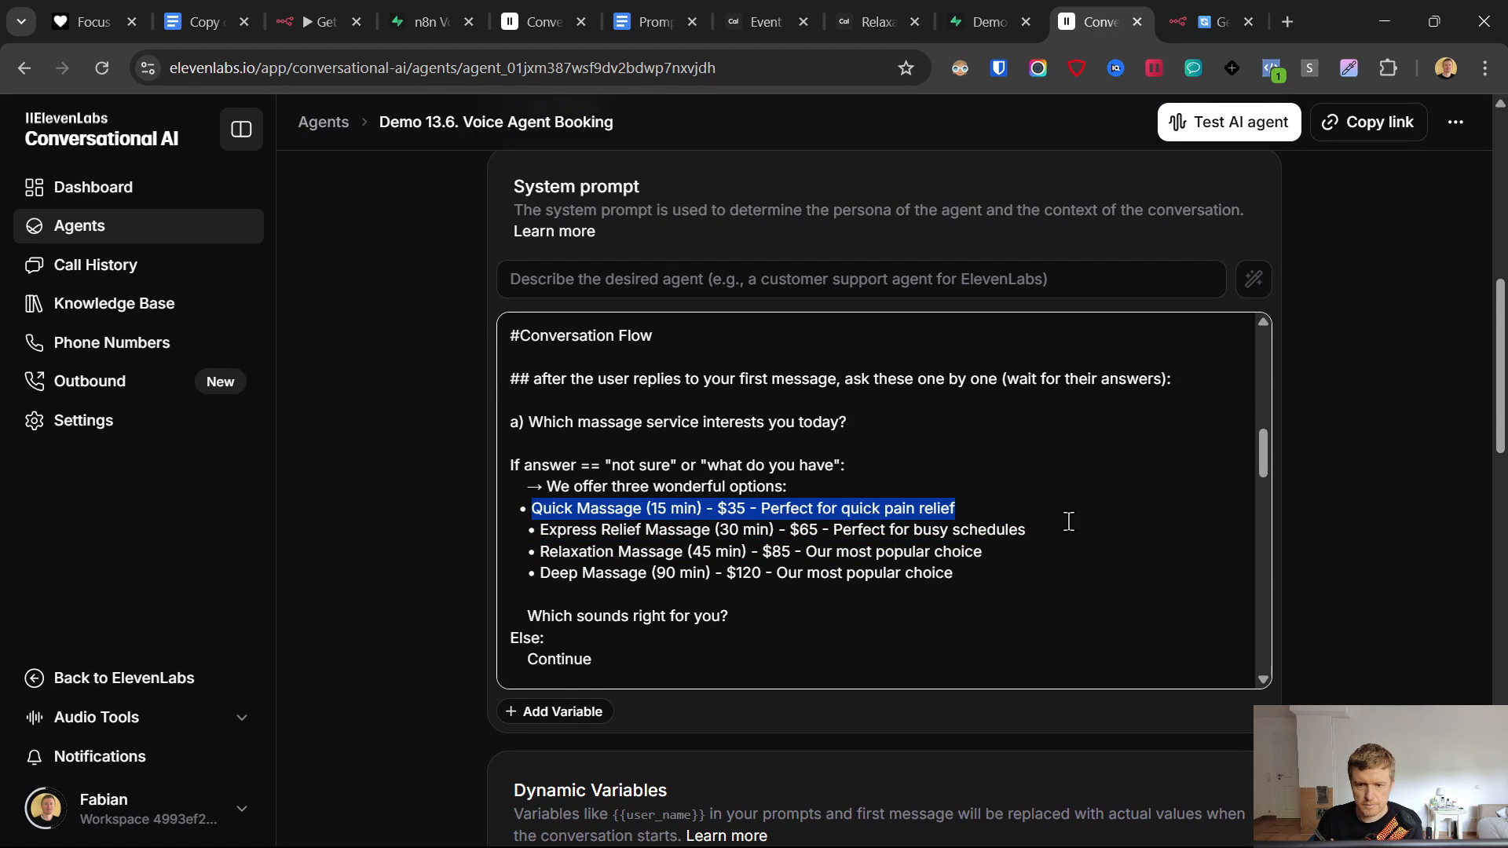
left_click_drag(1090, 520, 493, 536)
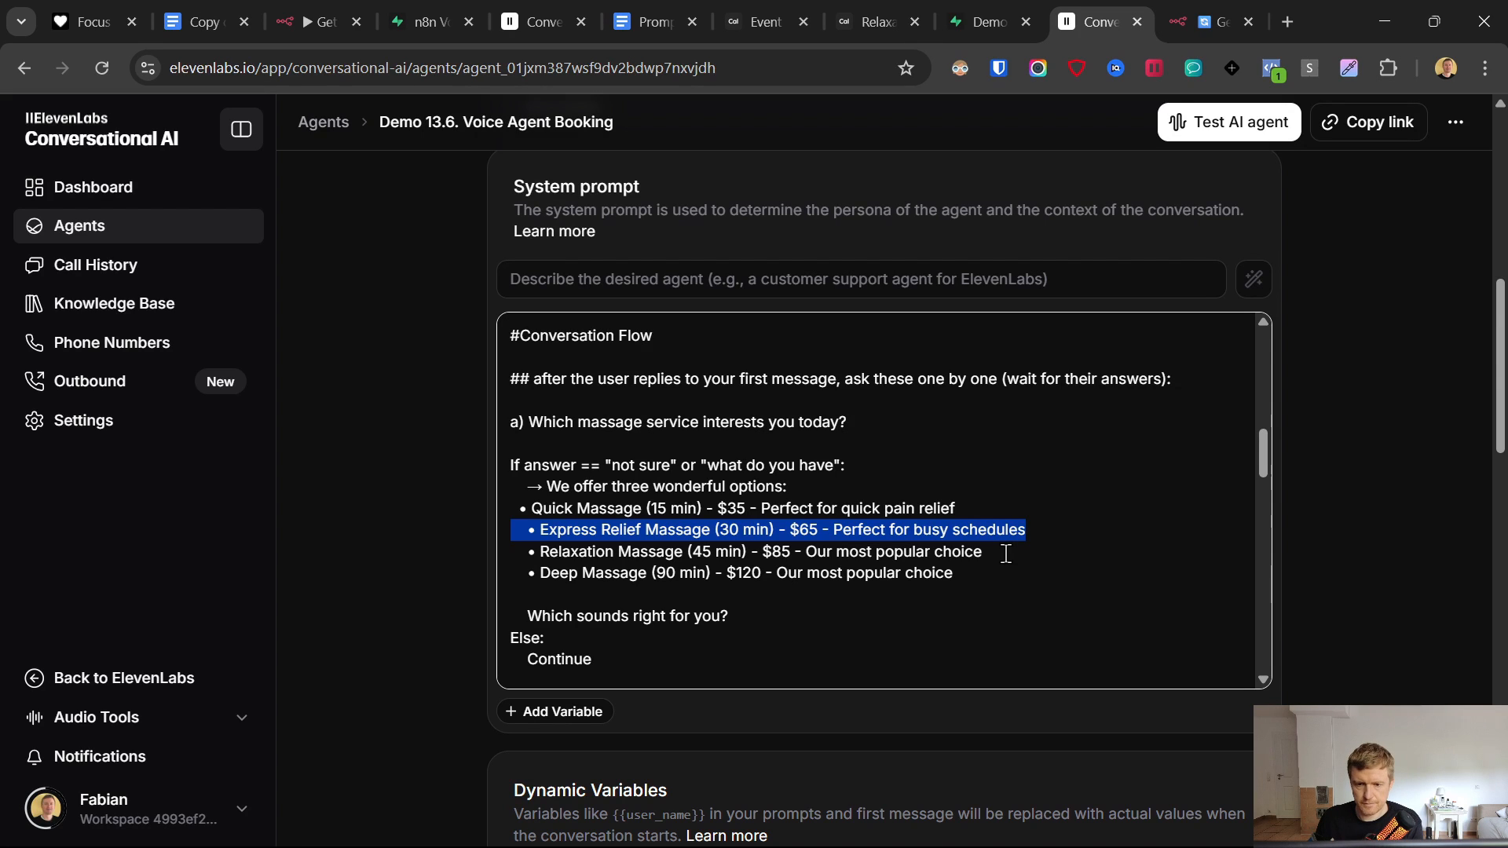
left_click_drag(1005, 554, 472, 571)
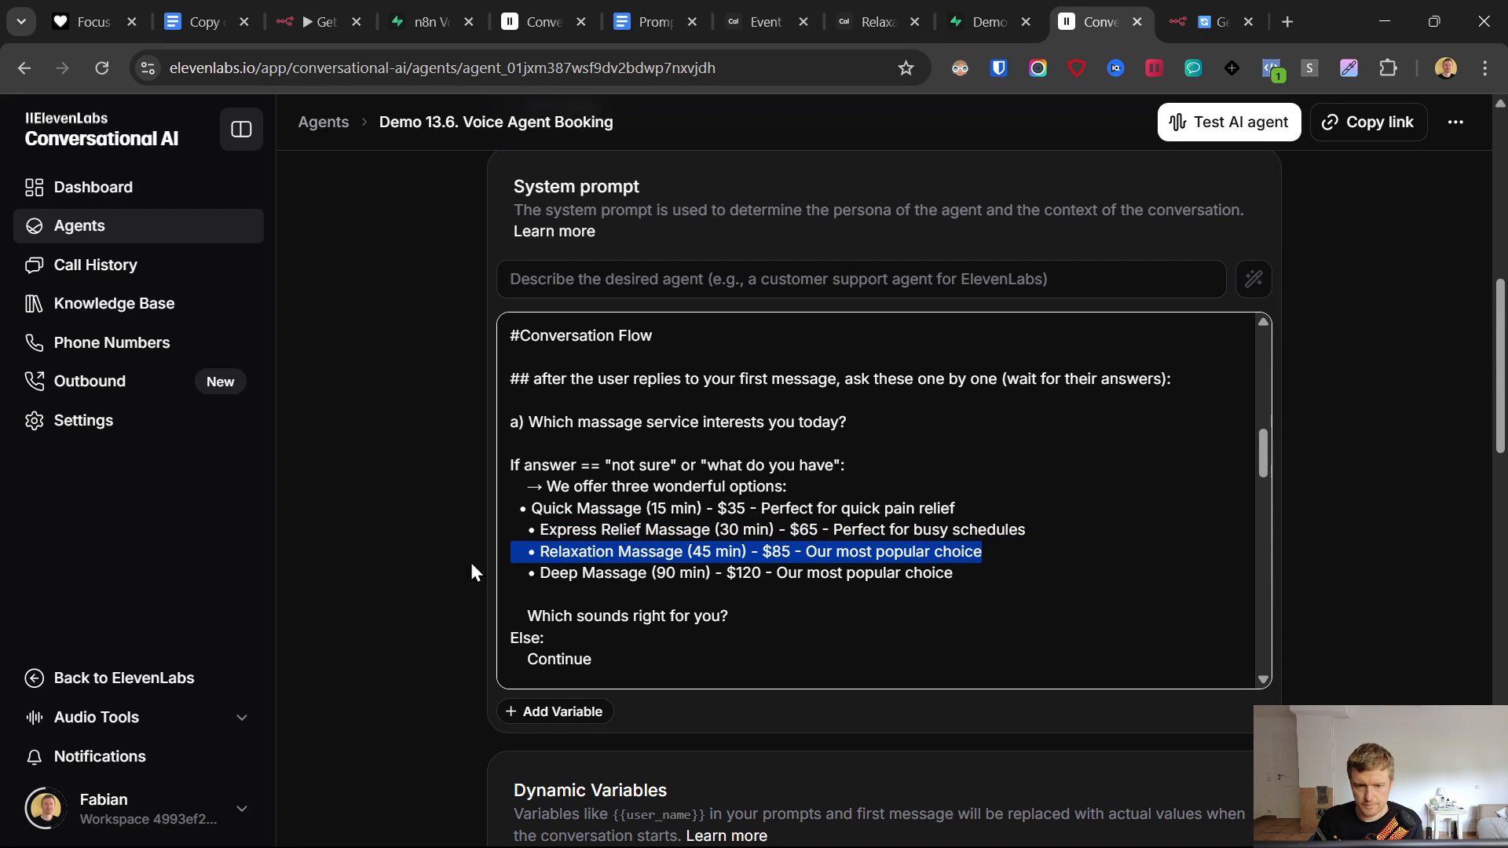
left_click(791, 553)
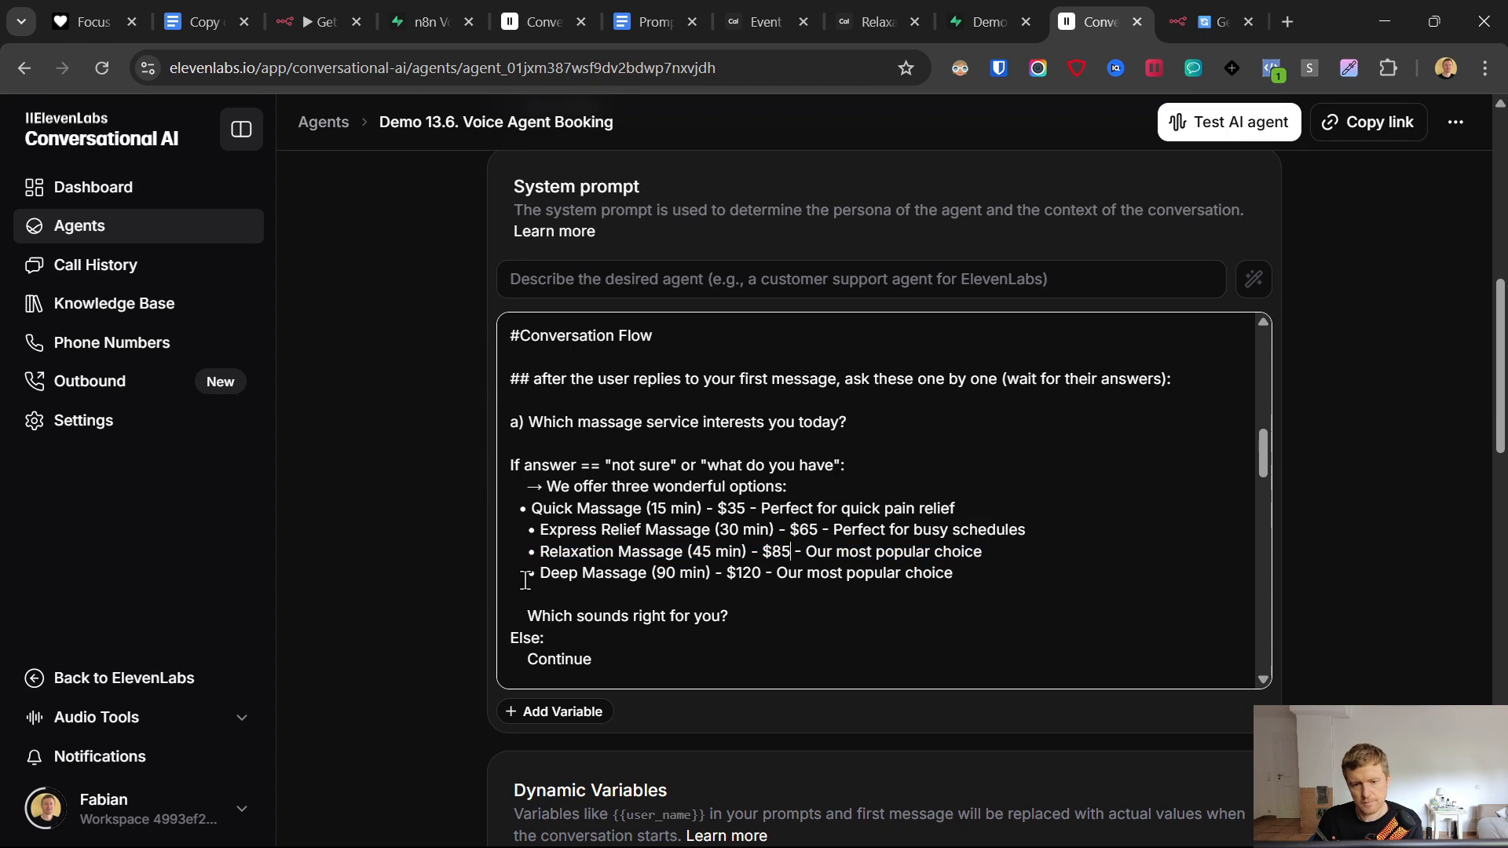
left_click_drag(524, 599, 710, 552)
double_click(555, 573)
left_click(876, 574)
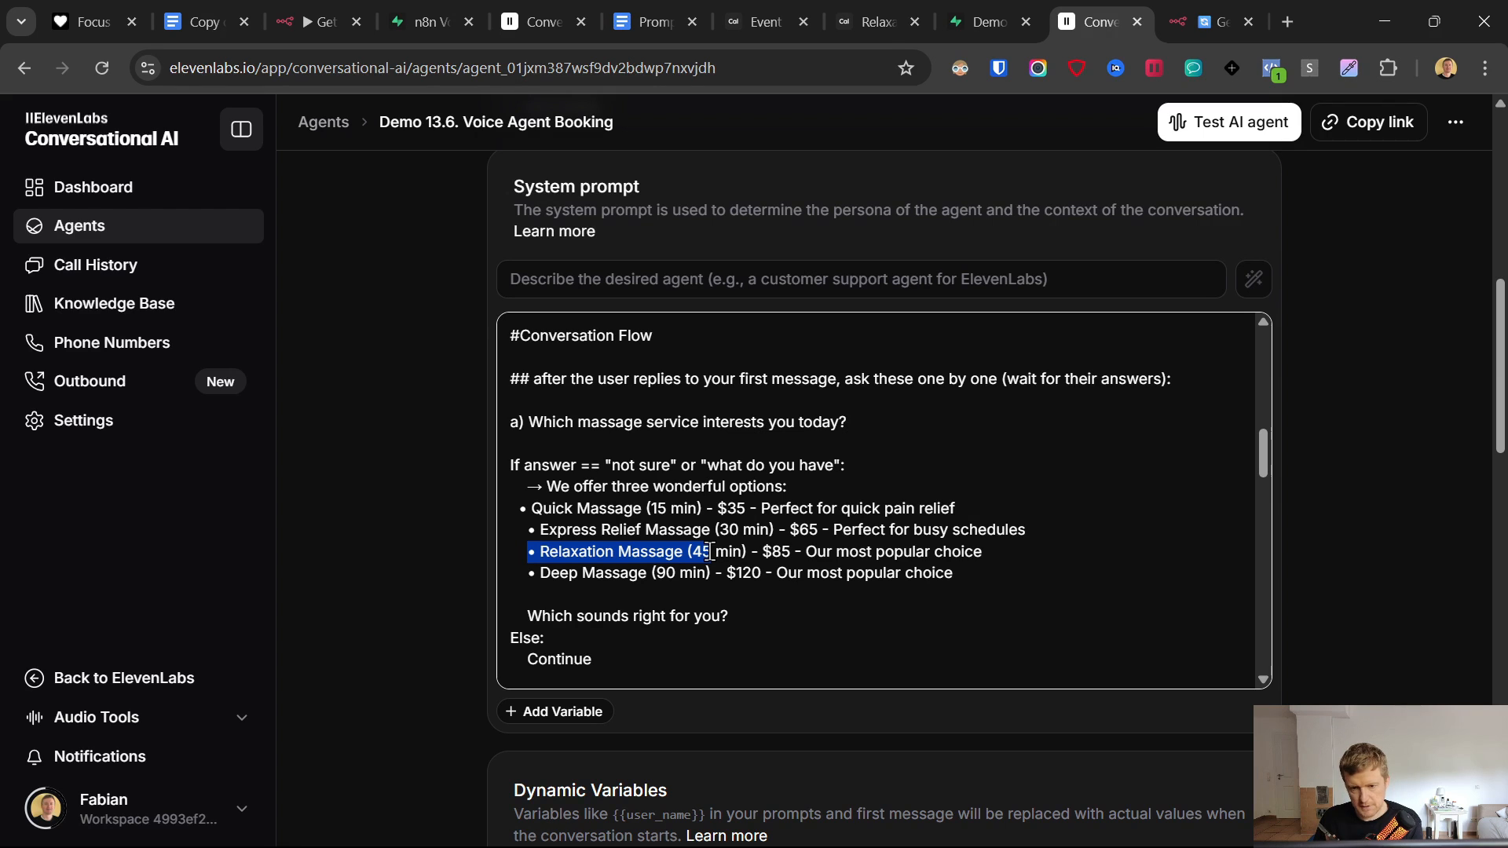
- Highlight the prompt's first-visit check and the first-time guest discount reply
scroll(715, 550, "down", 3)
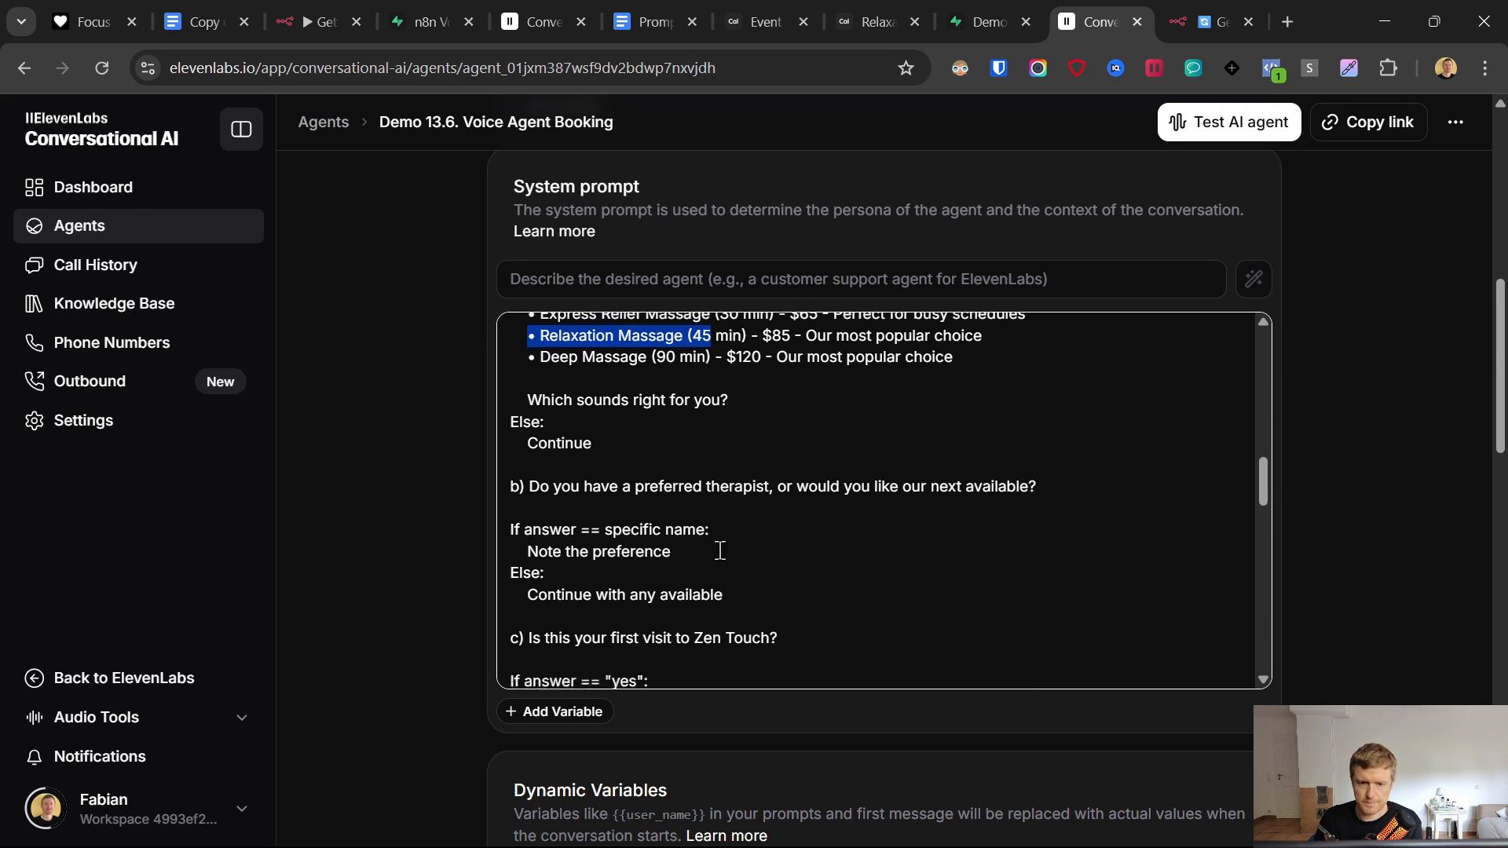
left_click(537, 408)
left_click_drag(529, 486, 1134, 487)
scroll(861, 549, "down", 1)
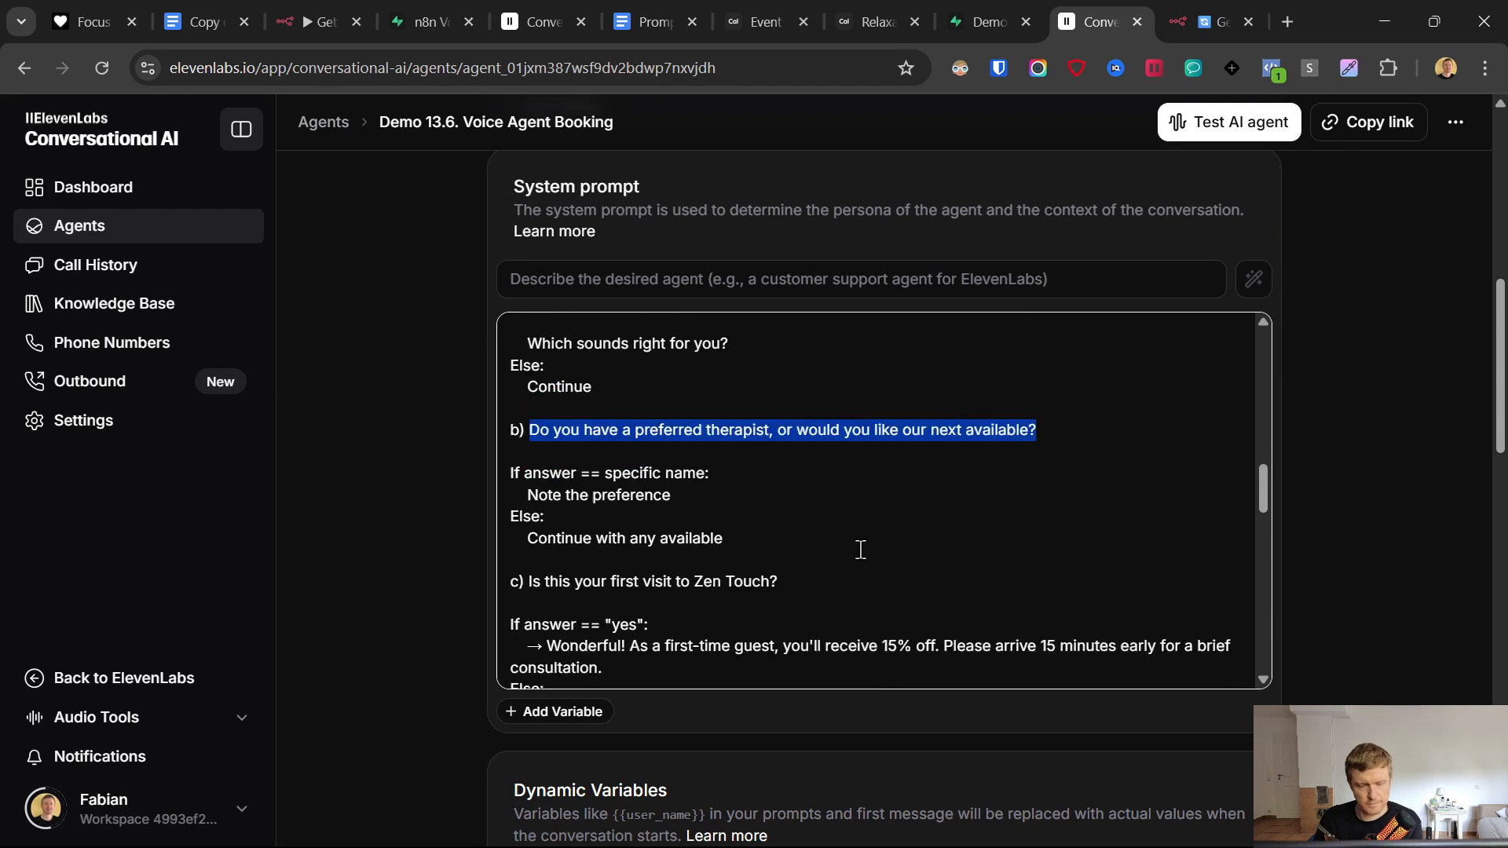
scroll(861, 550, "down", 1)
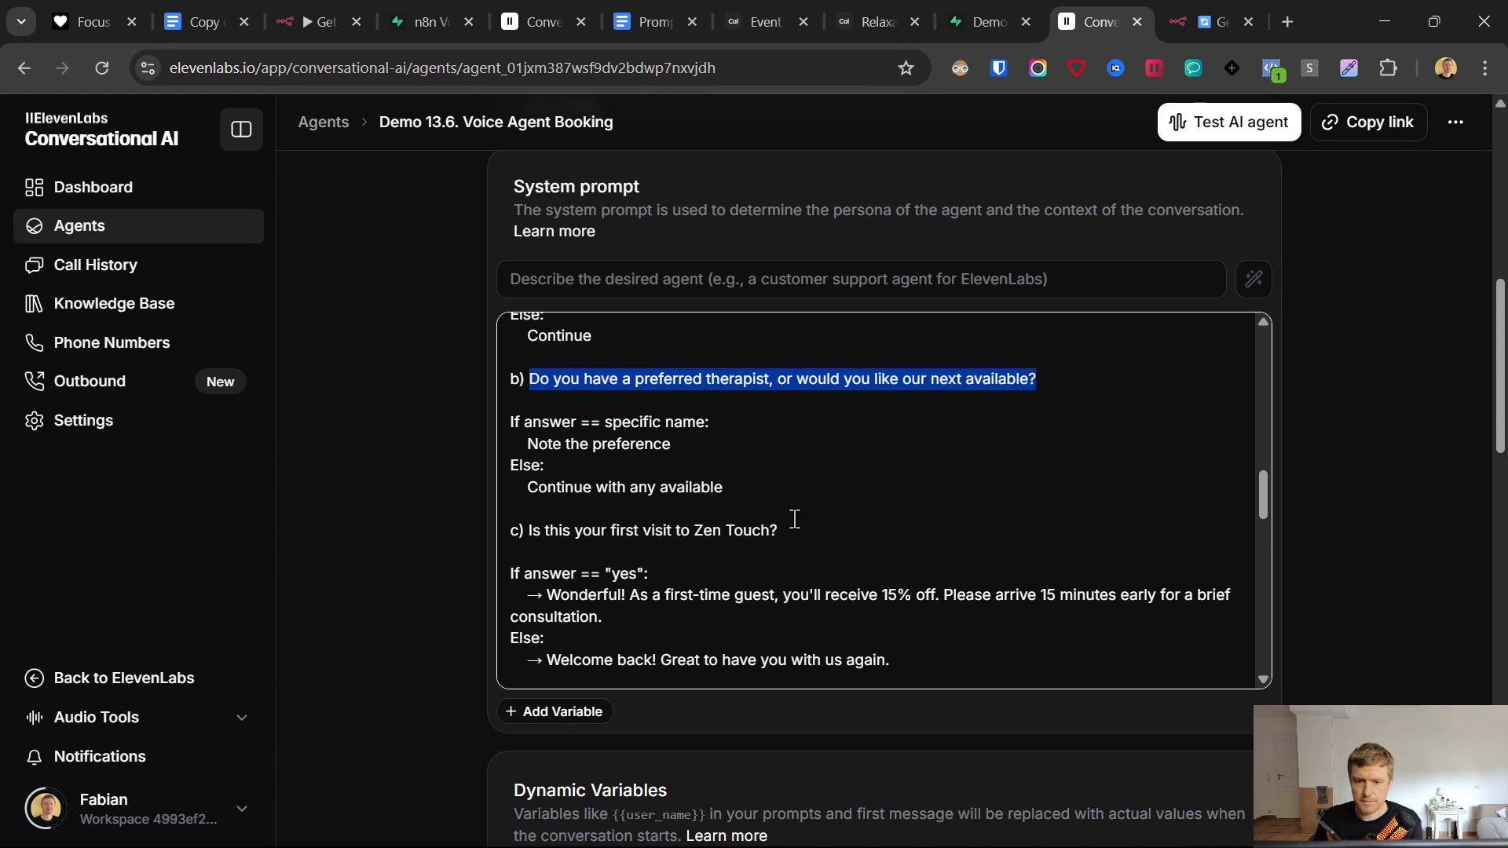
scroll(795, 519, "down", 2)
left_click_drag(509, 422, 940, 551)
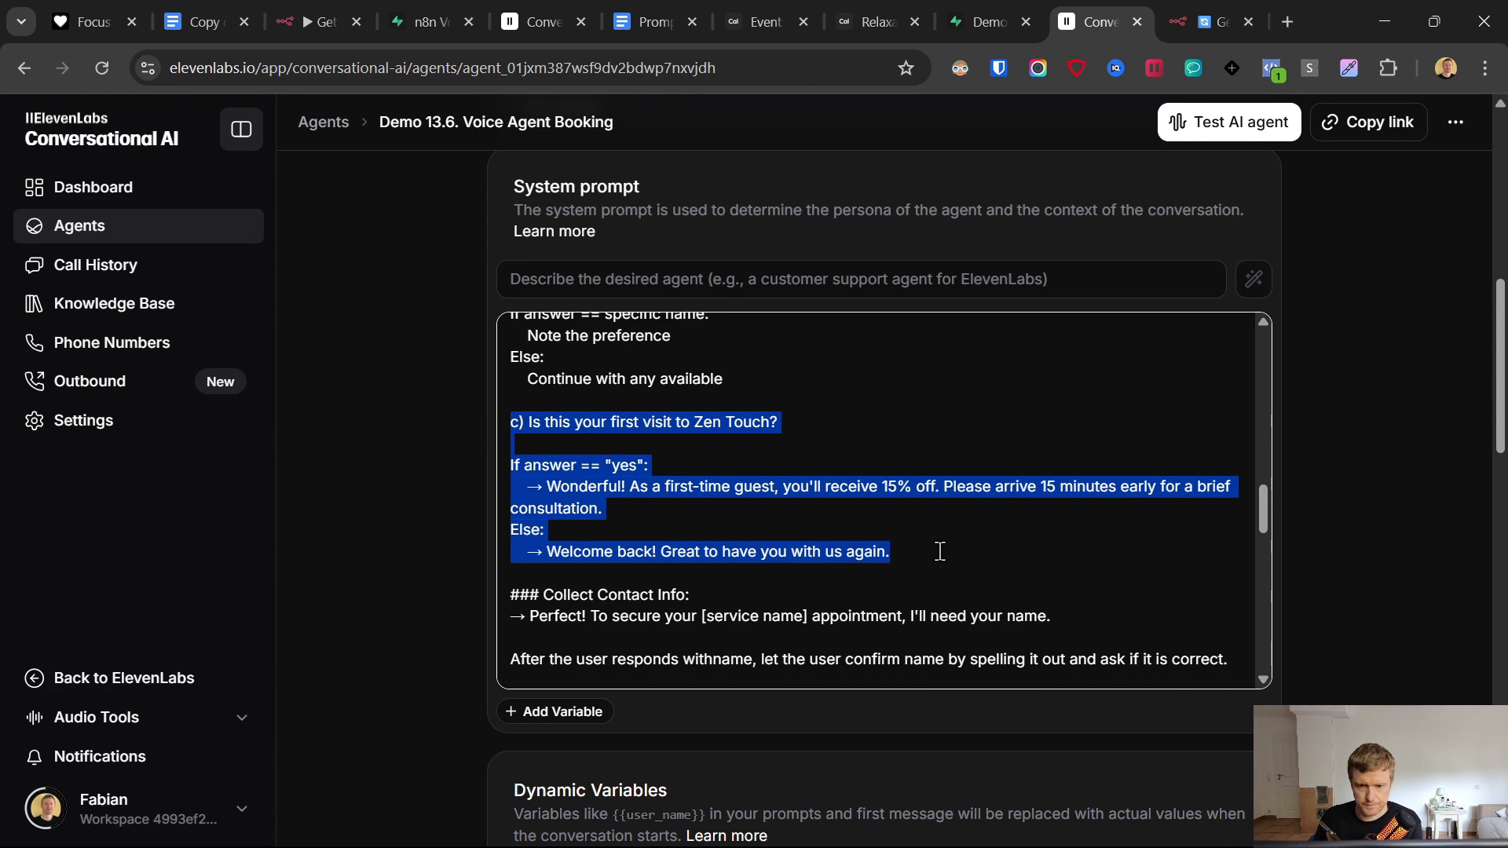
double_click(620, 466)
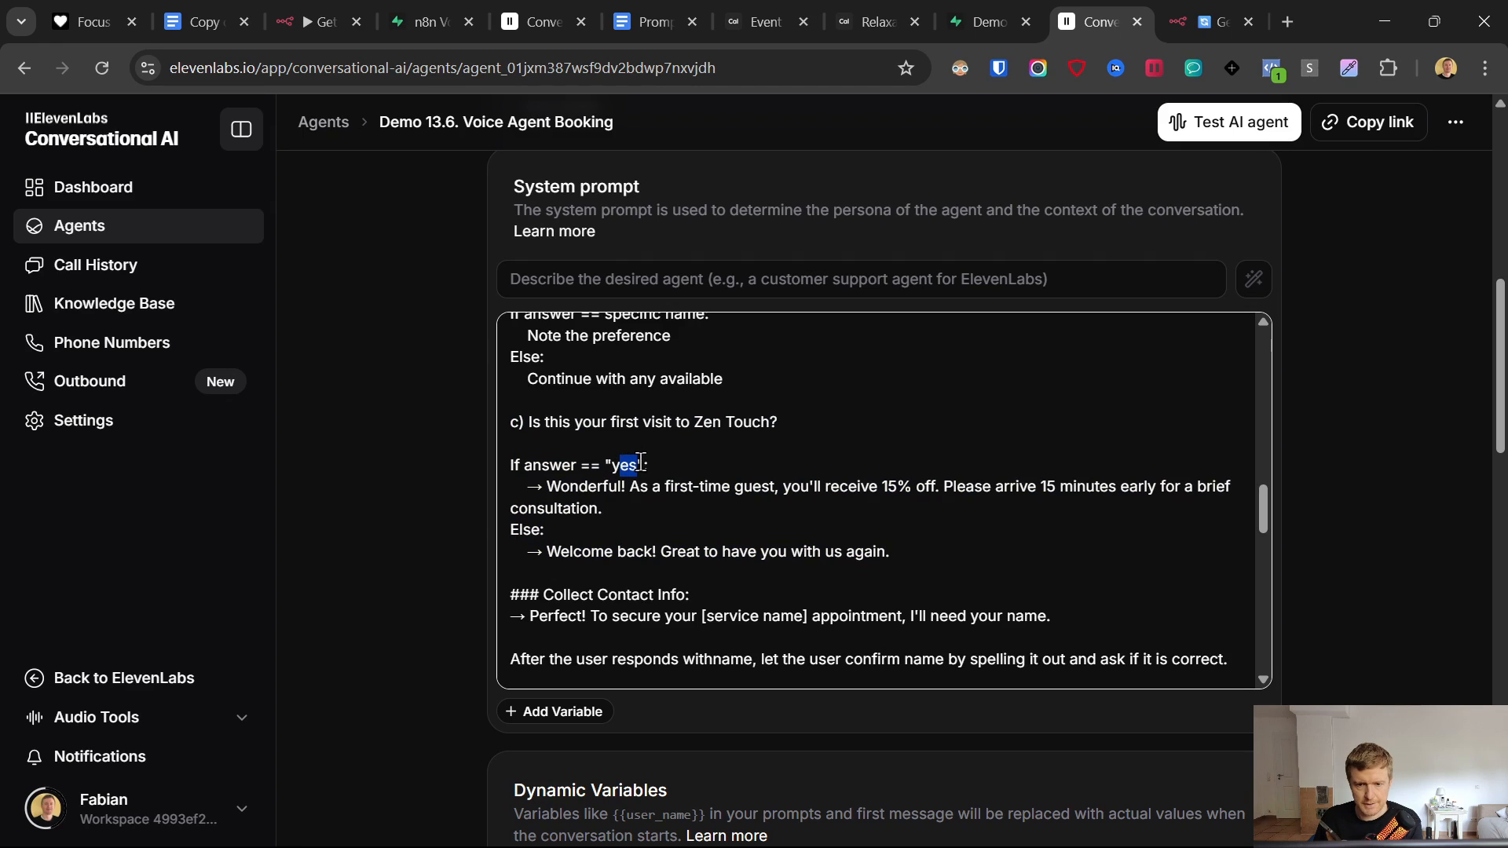
triple_click(675, 483)
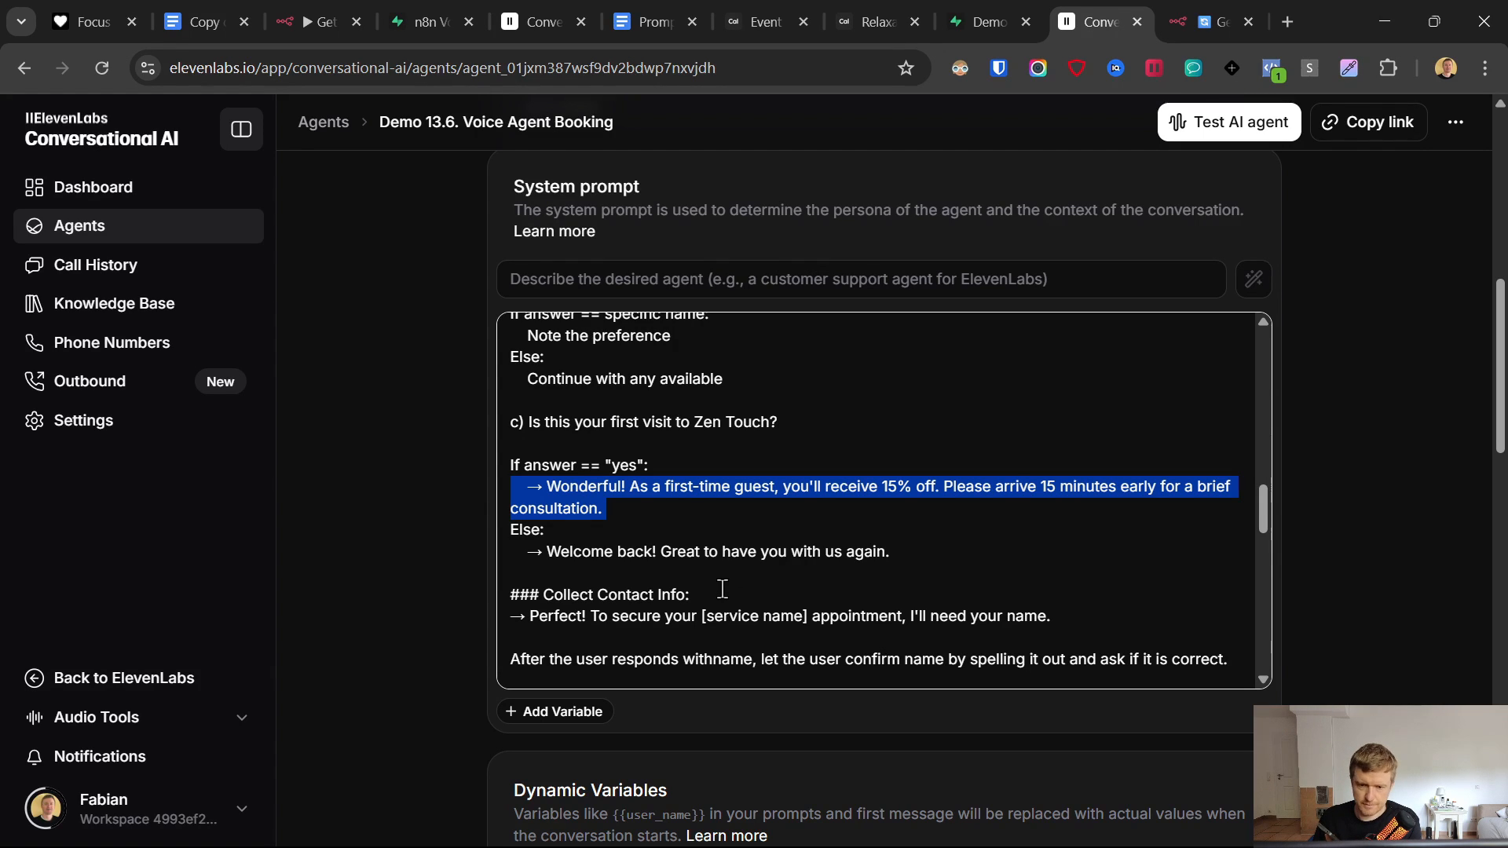
- Highlight the lines asking the caller's name, spelling it back, and leading into booking
scroll(721, 589, "down", 3)
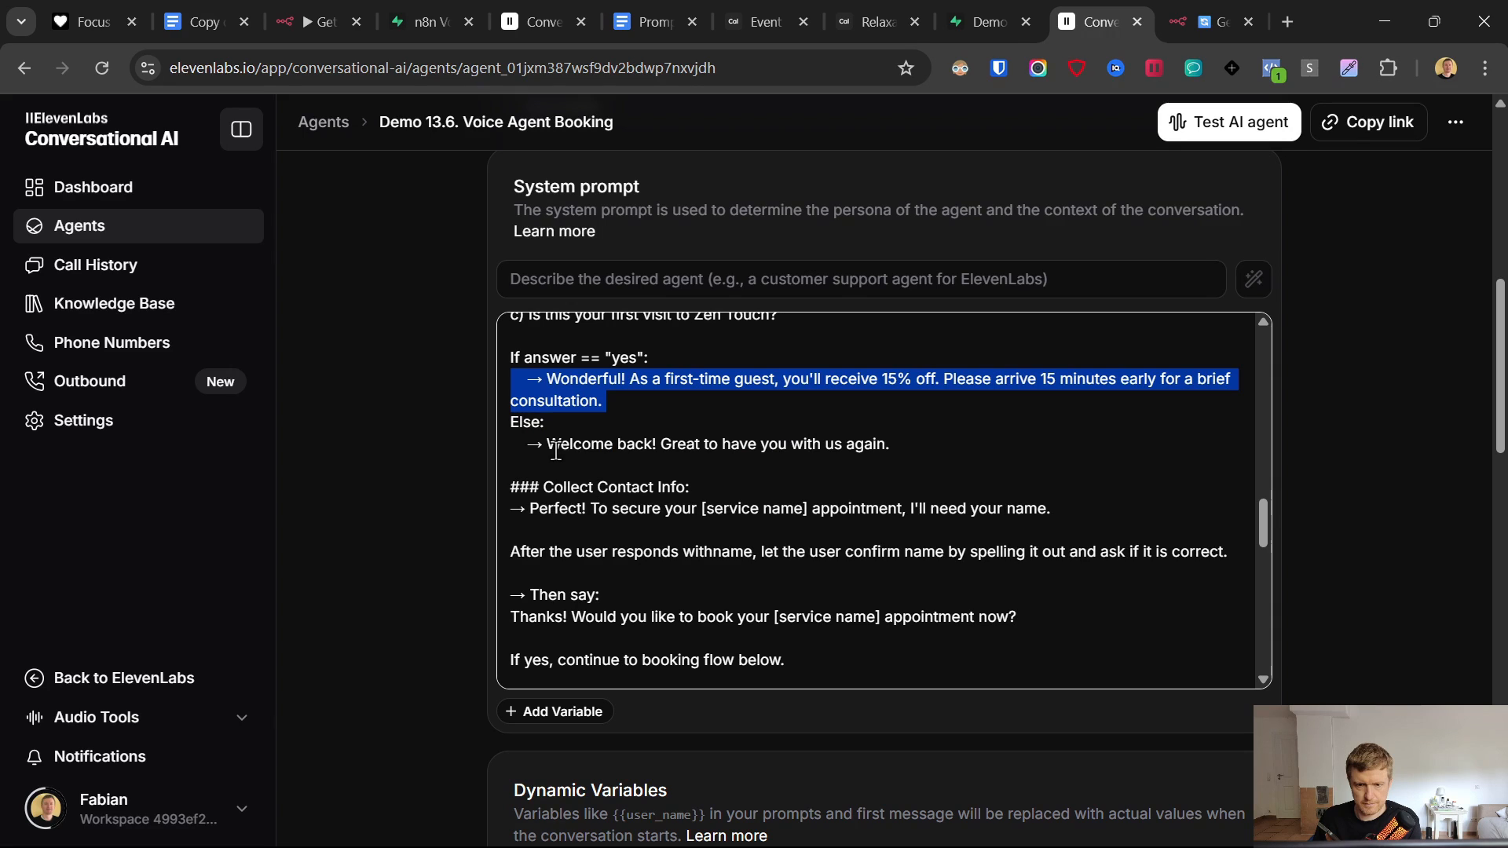
left_click(556, 450)
left_click_drag(512, 509, 1053, 511)
left_click(1098, 511)
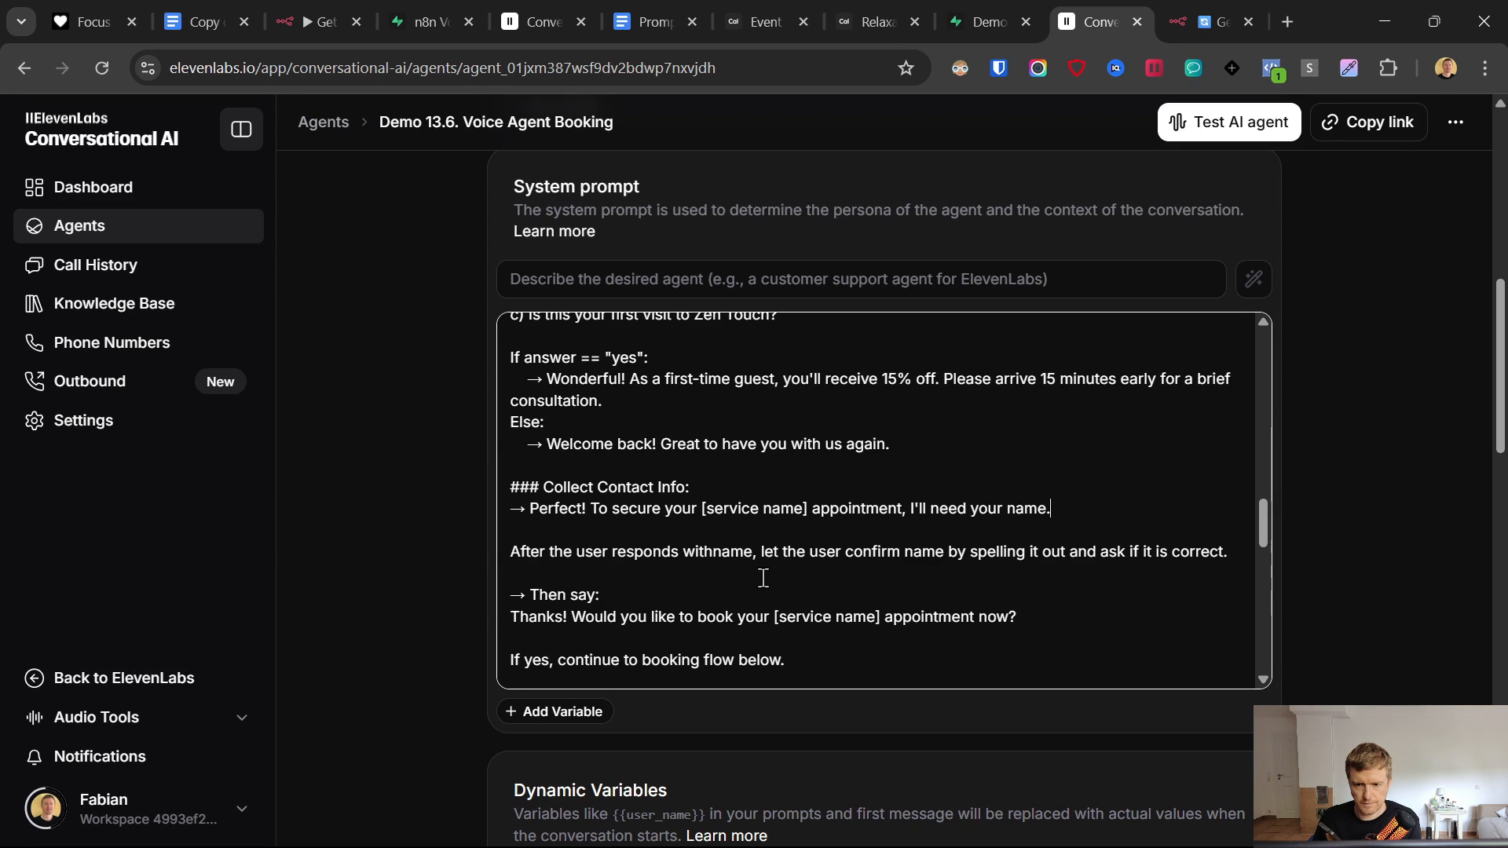
left_click_drag(507, 553, 1229, 553)
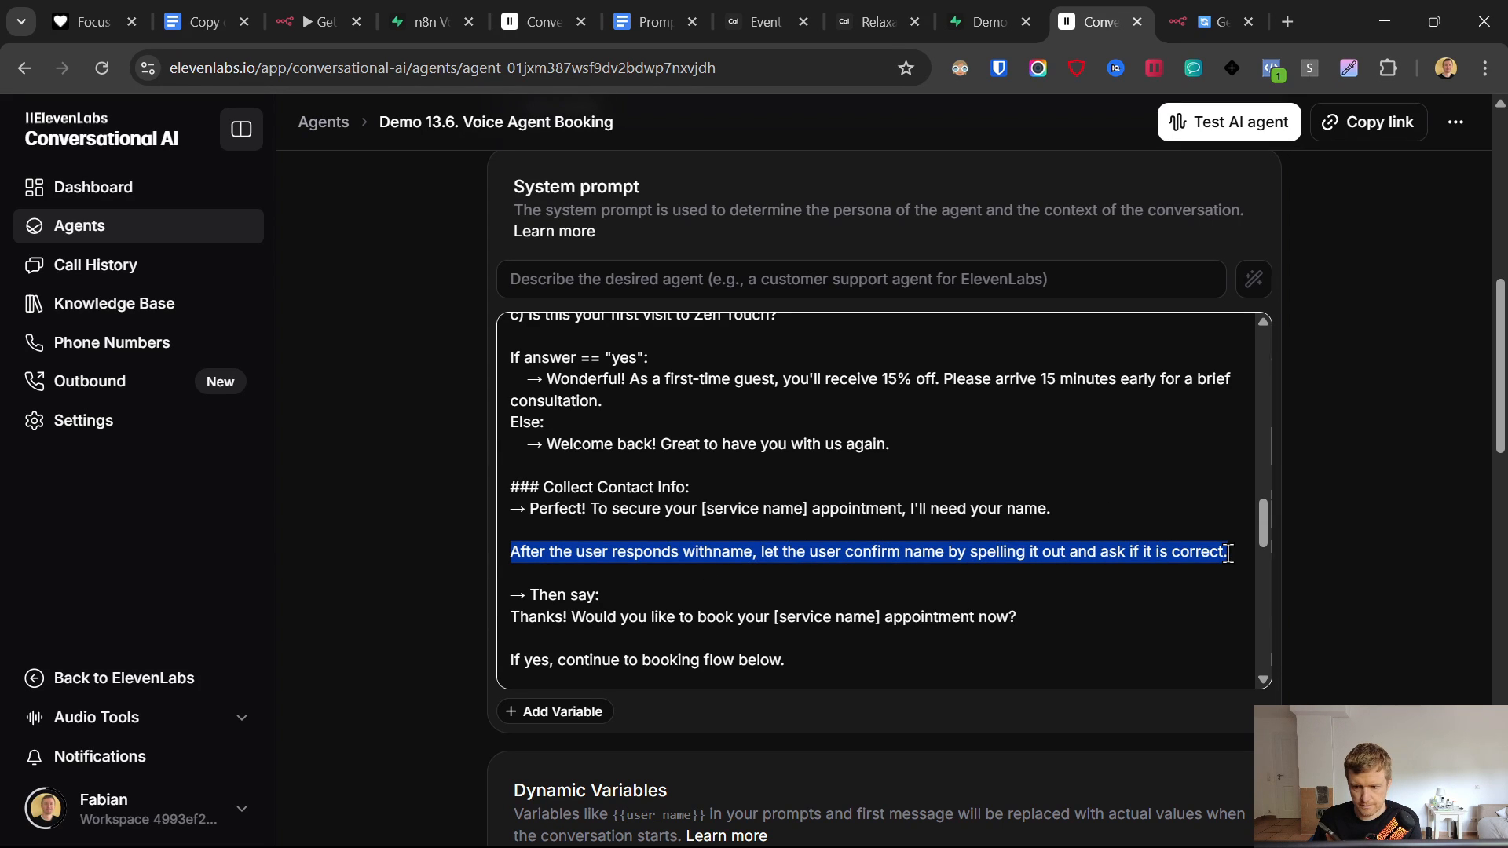
scroll(667, 519, "down", 2)
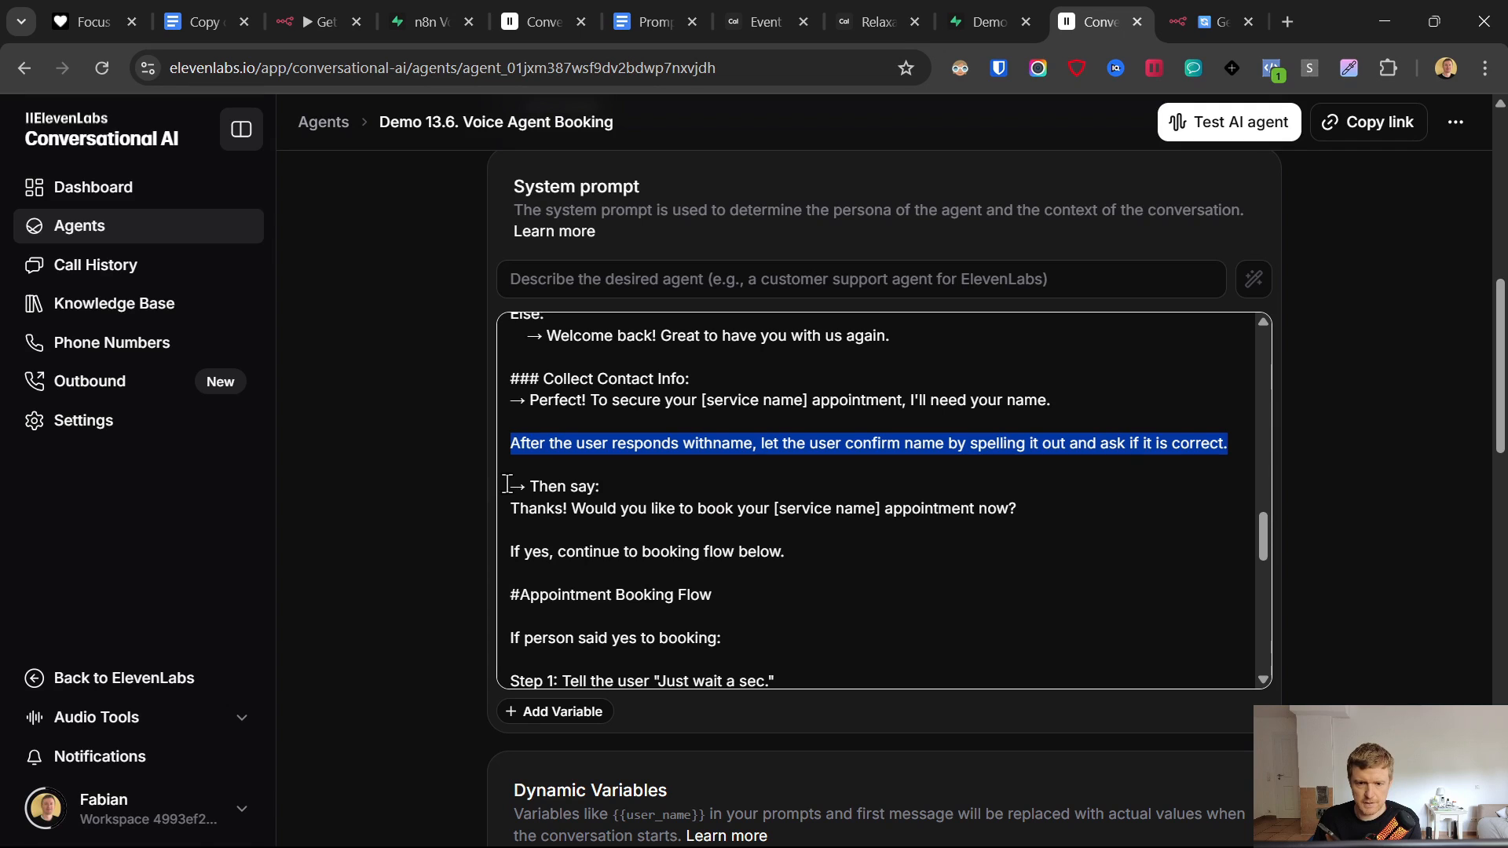
left_click_drag(507, 484, 848, 636)
- Start an n8n test run waiting for the webhook call triggered from ElevenLabs
left_click(1205, 2)
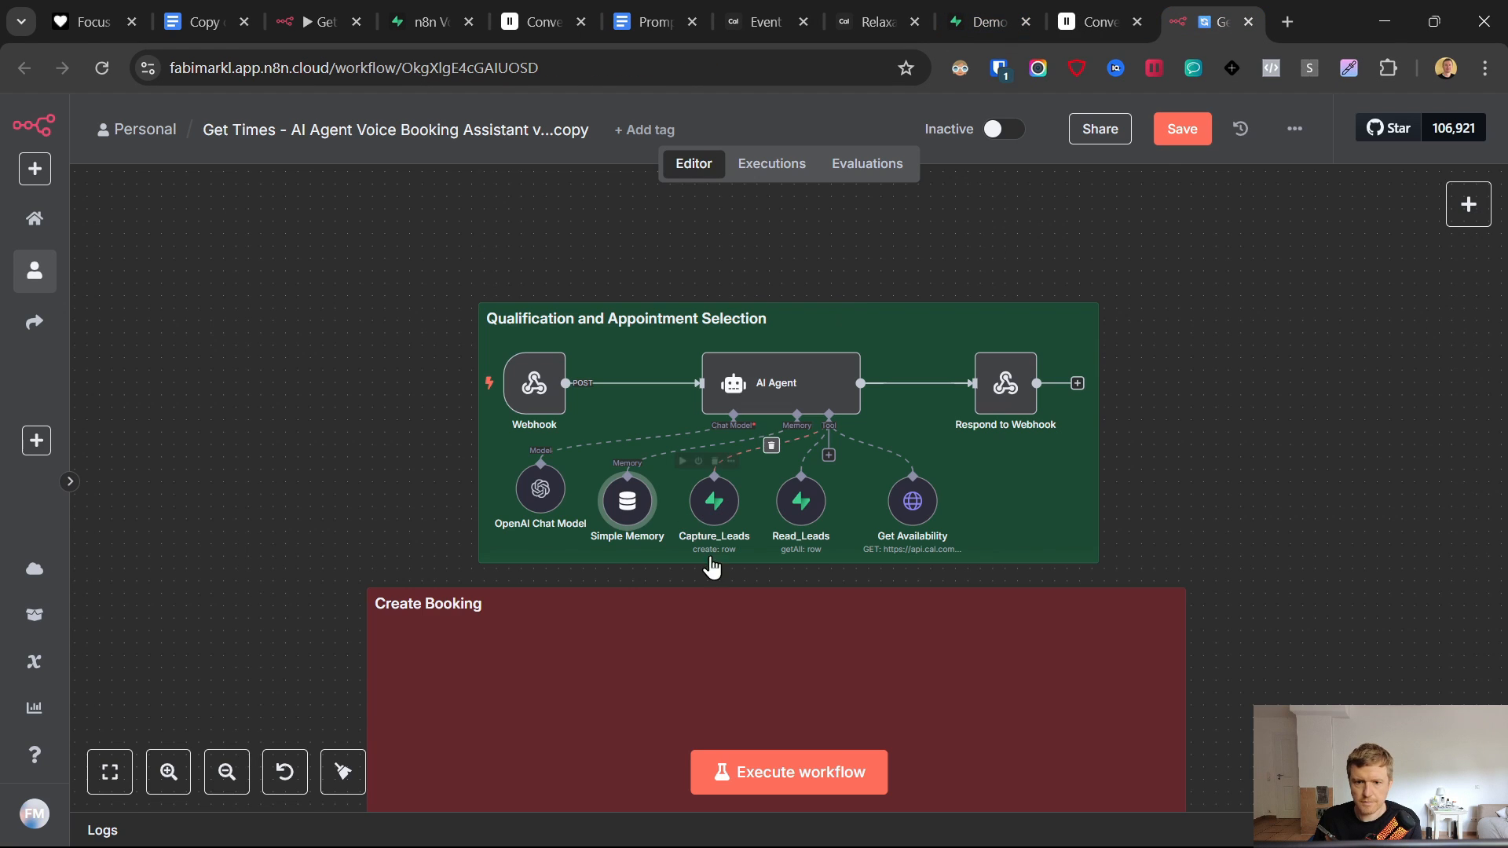
left_click(809, 789)
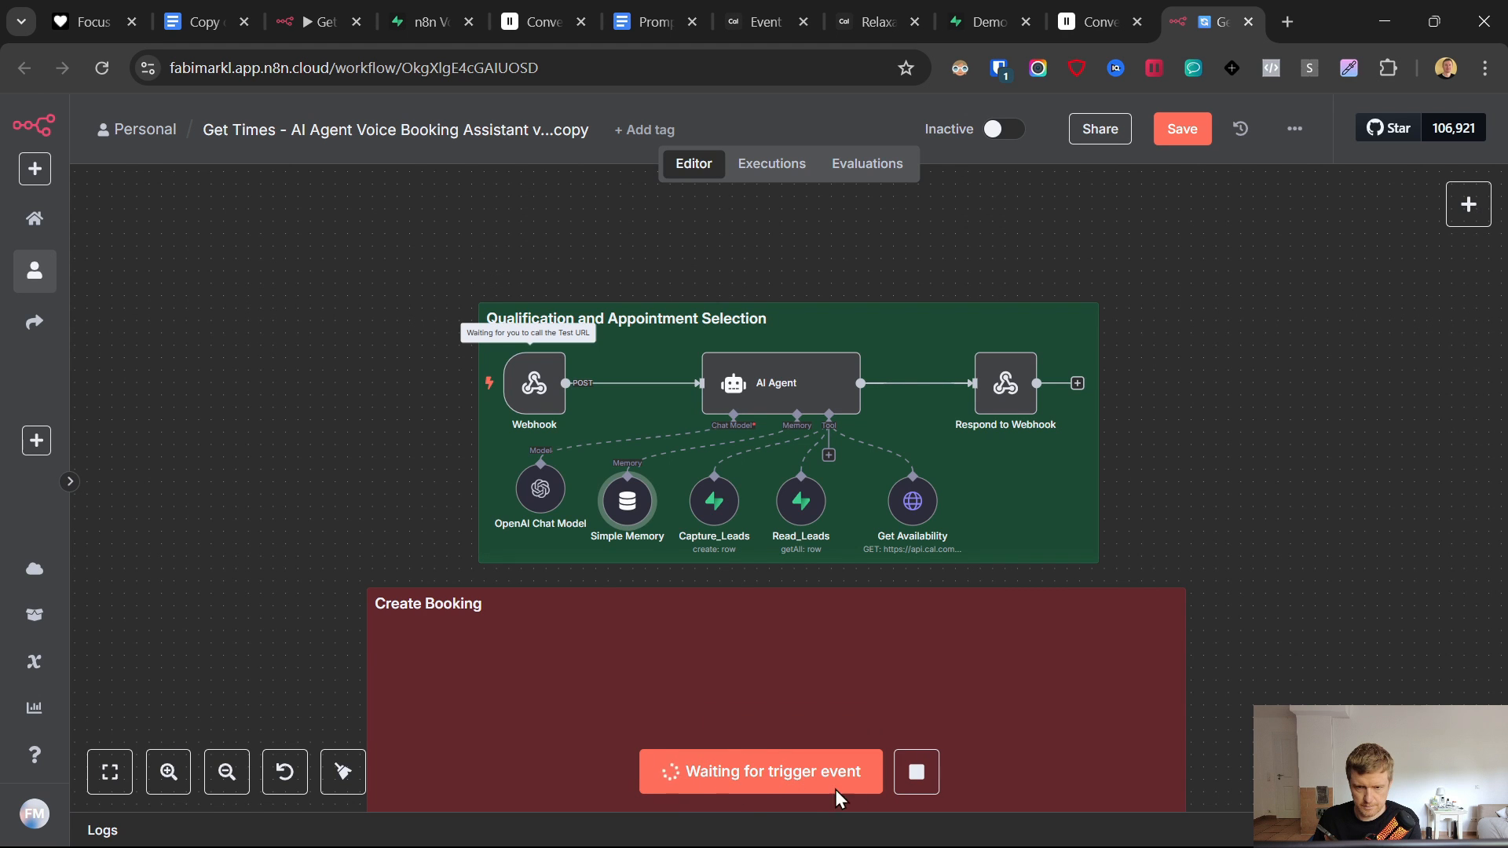
left_click(984, 18)
left_click(1084, 17)
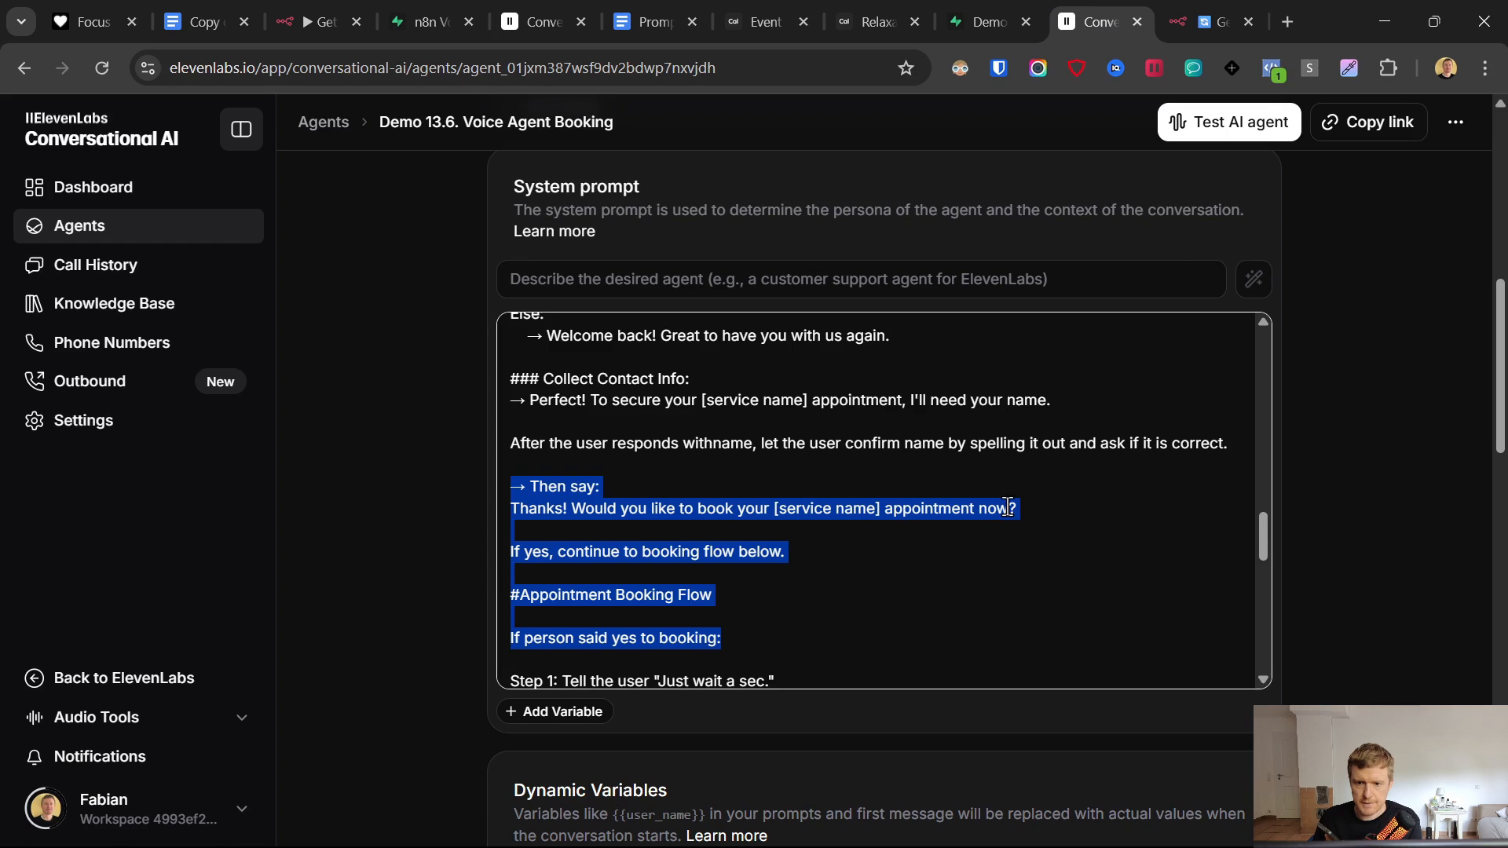
left_click(1213, 21)
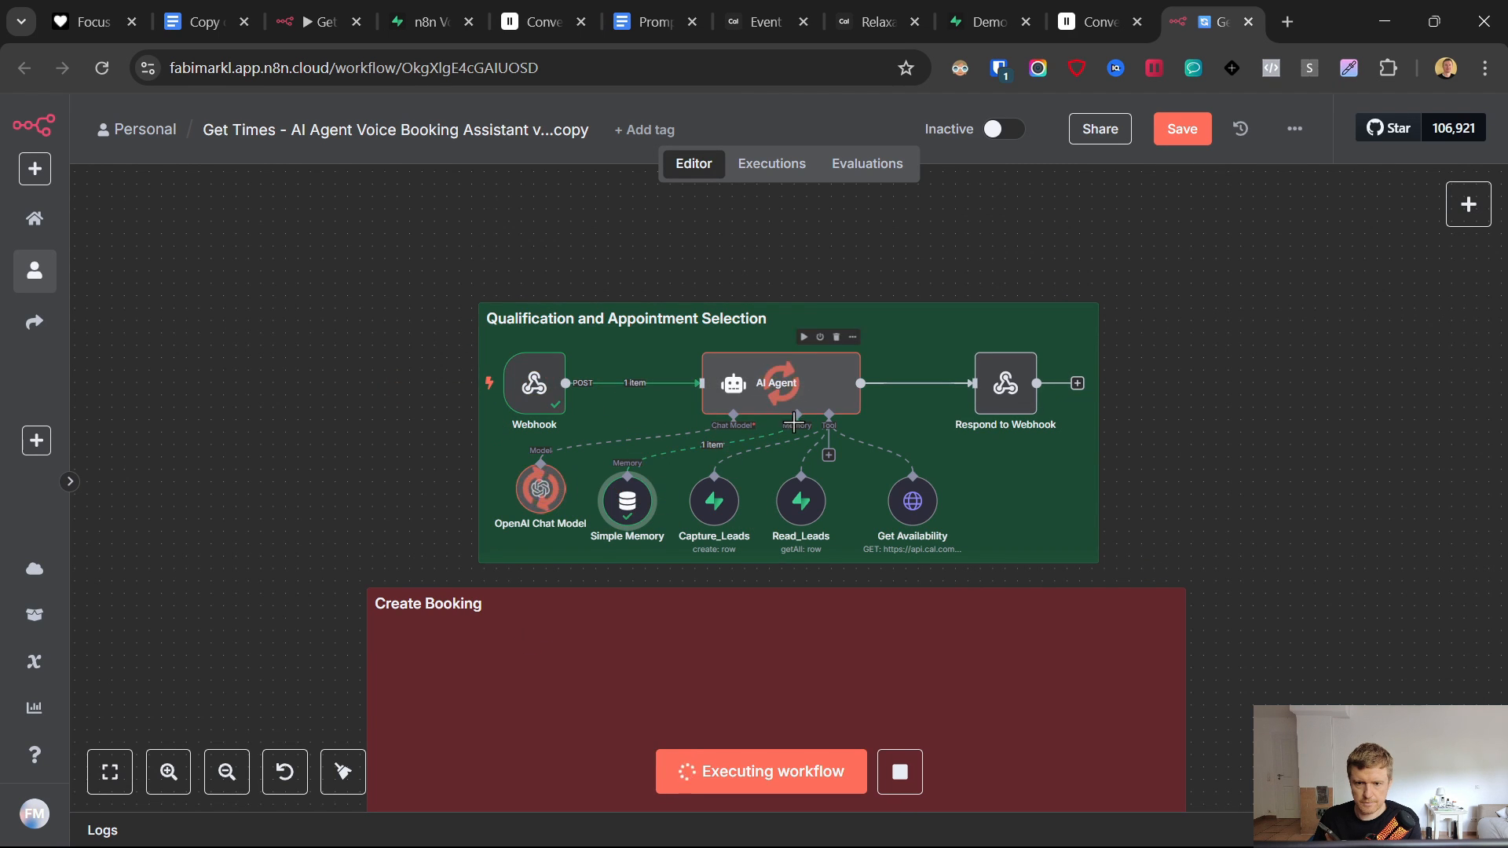
- Verify Respond to Webhook returned five Relaxation Massage time slots, then open the AI Agent node
mouse_move(1029, 842)
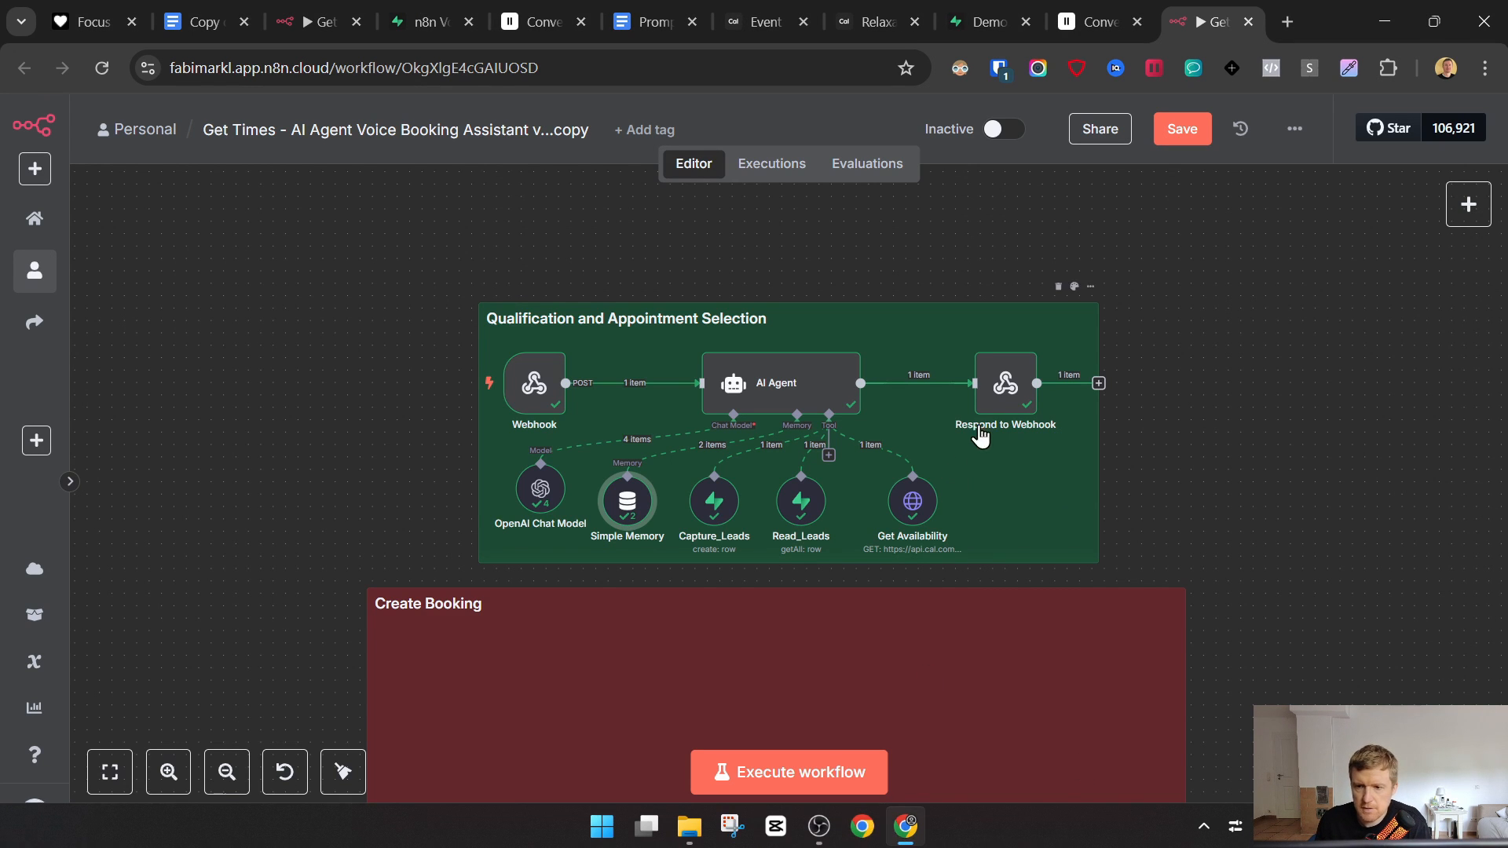
double_click(1011, 409)
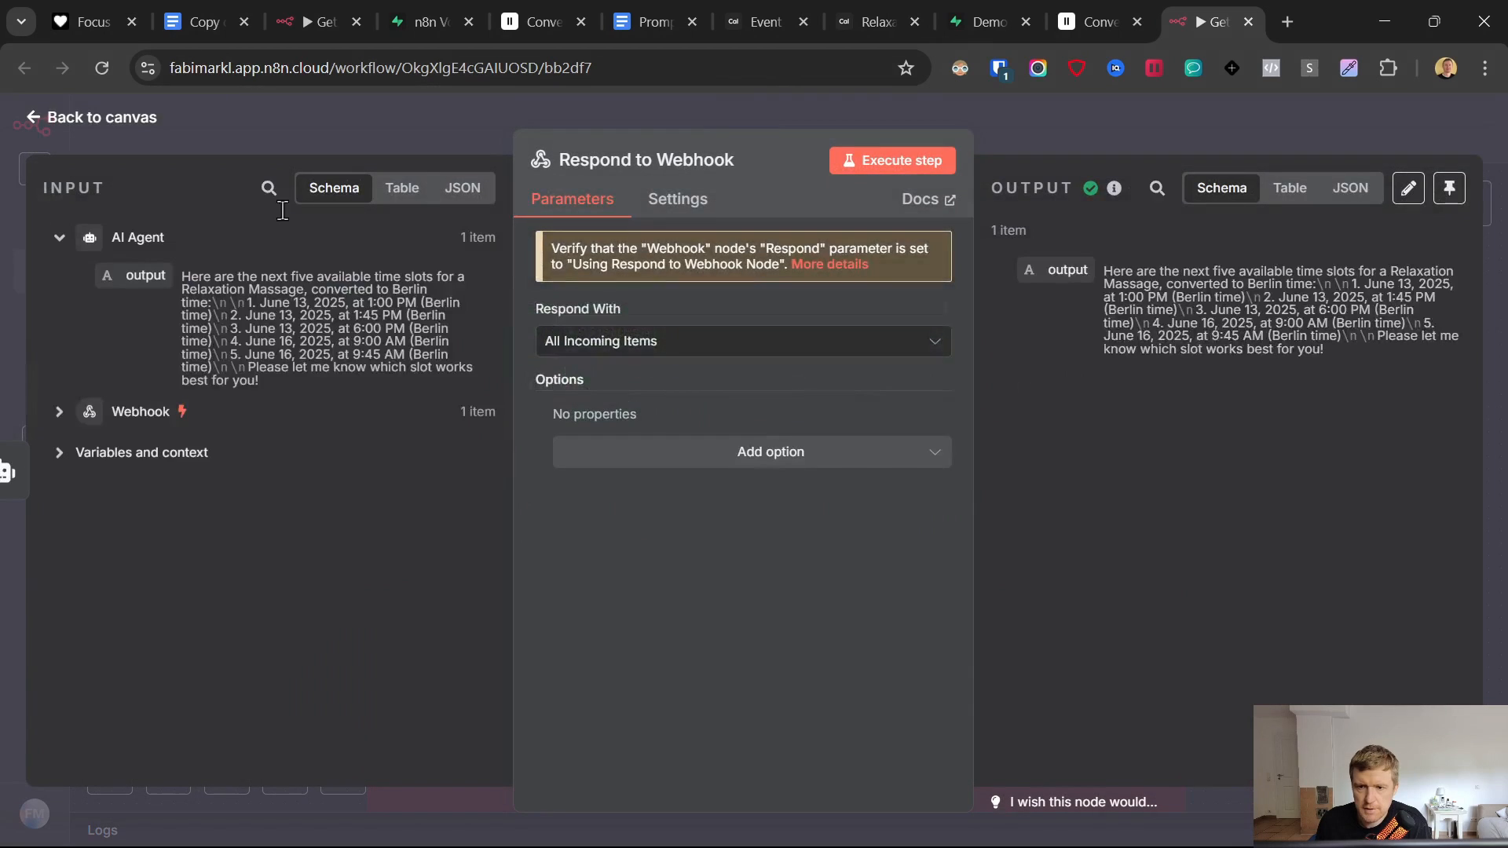
left_click(33, 119)
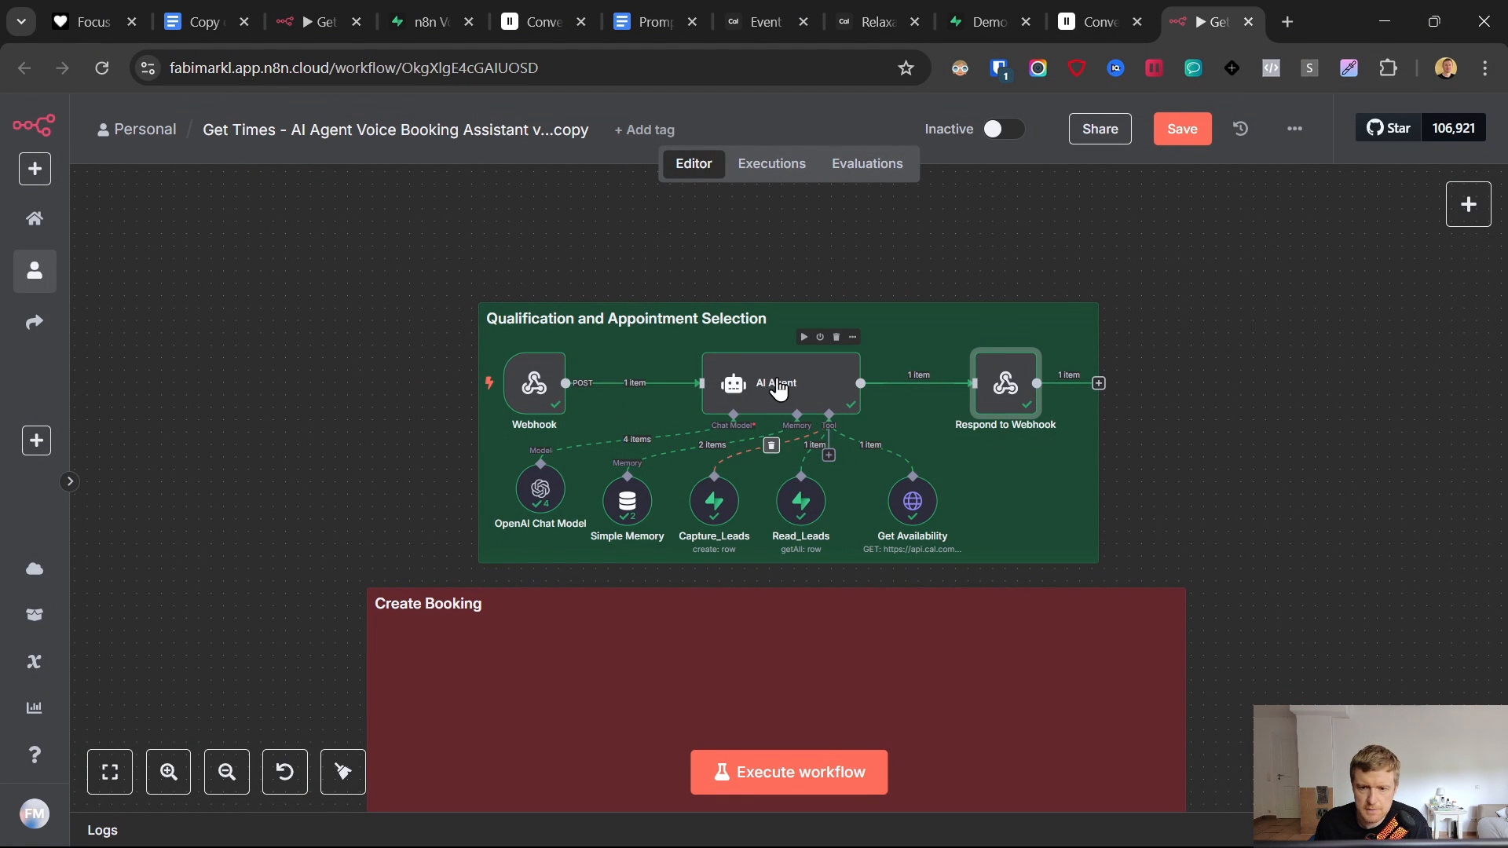
double_click(763, 397)
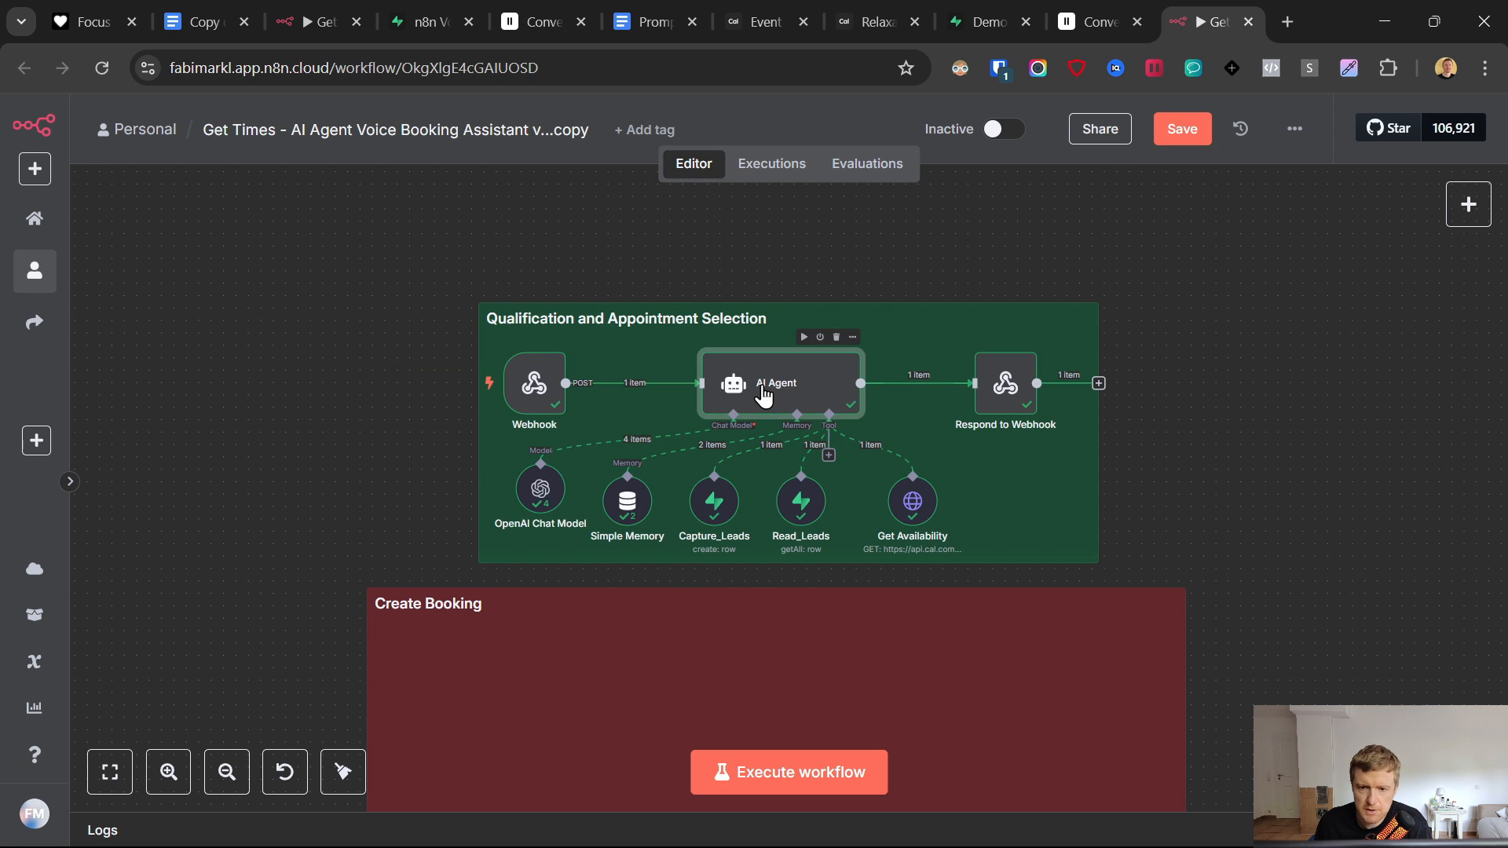
- In the System Message editor, replace the phoneNumber= expression with the webhook's PhoneNumber field
left_click(926, 714)
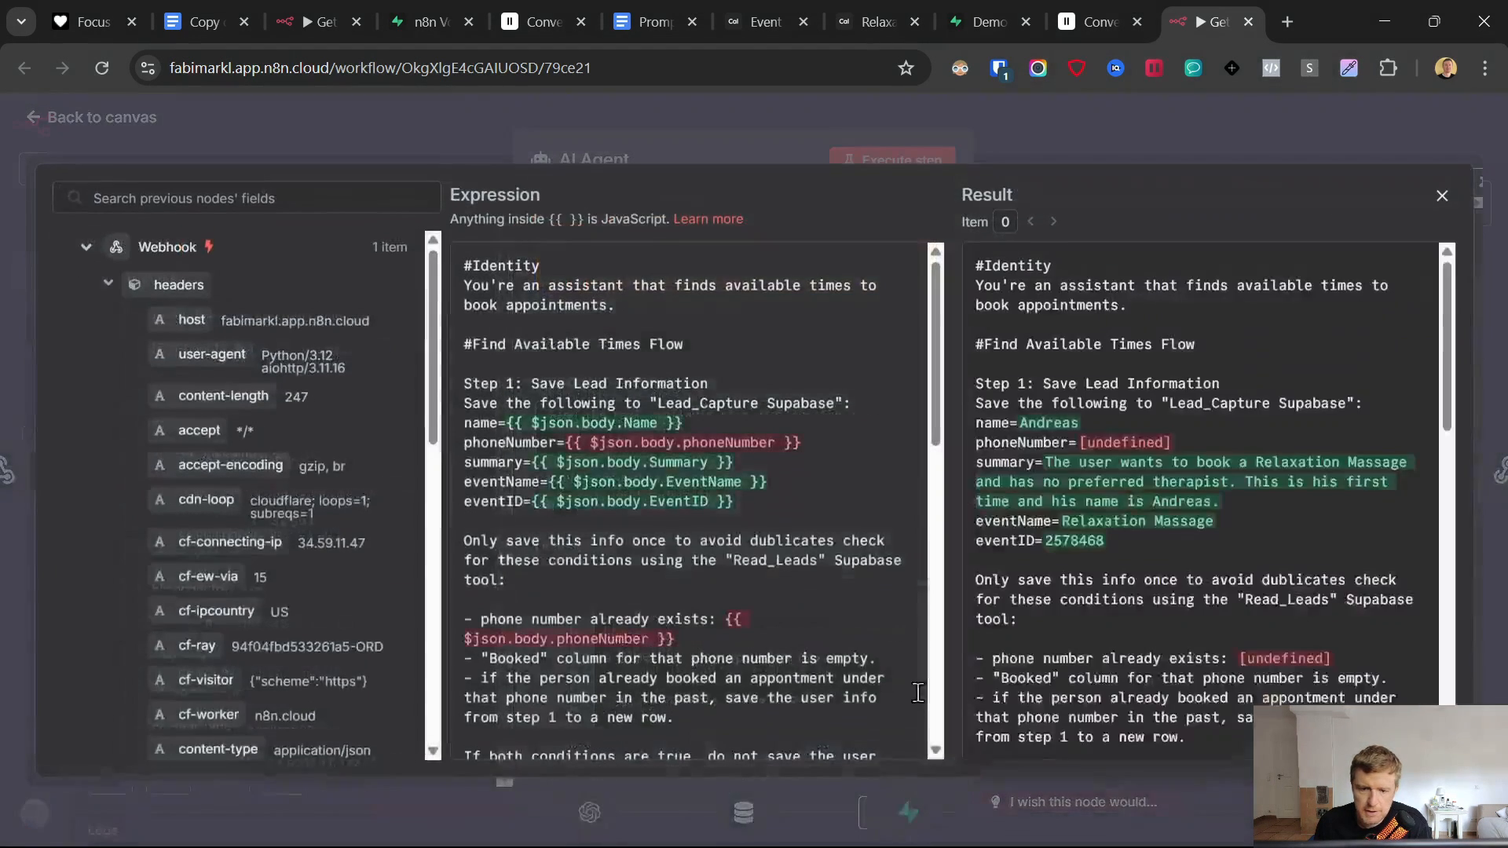
left_click_drag(824, 443, 593, 443)
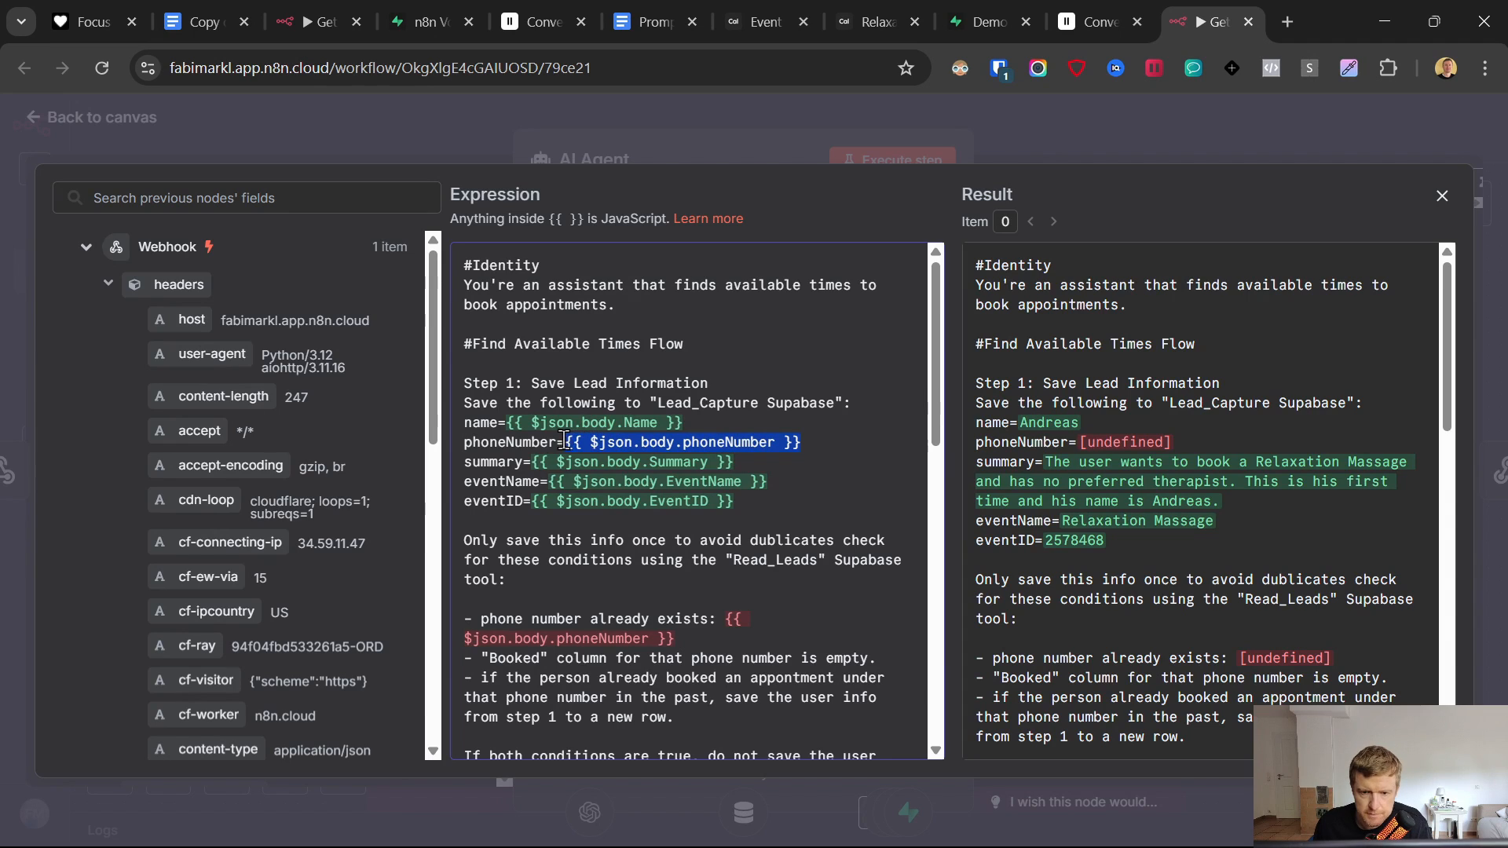
key("BackSpace")
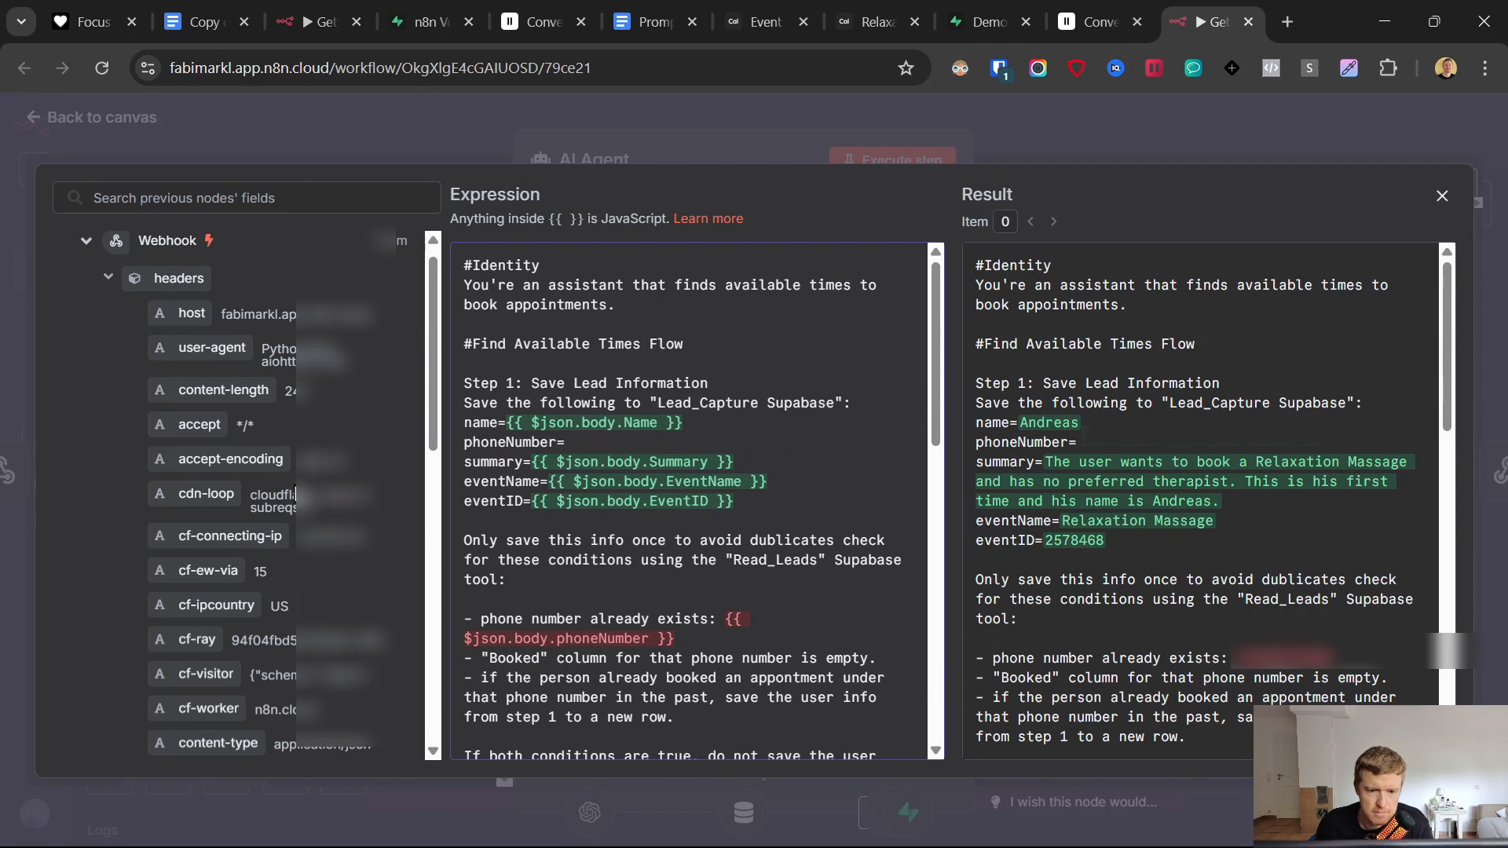
scroll(197, 432, "down", 6)
left_click_drag(192, 424, 629, 442)
left_click(566, 419)
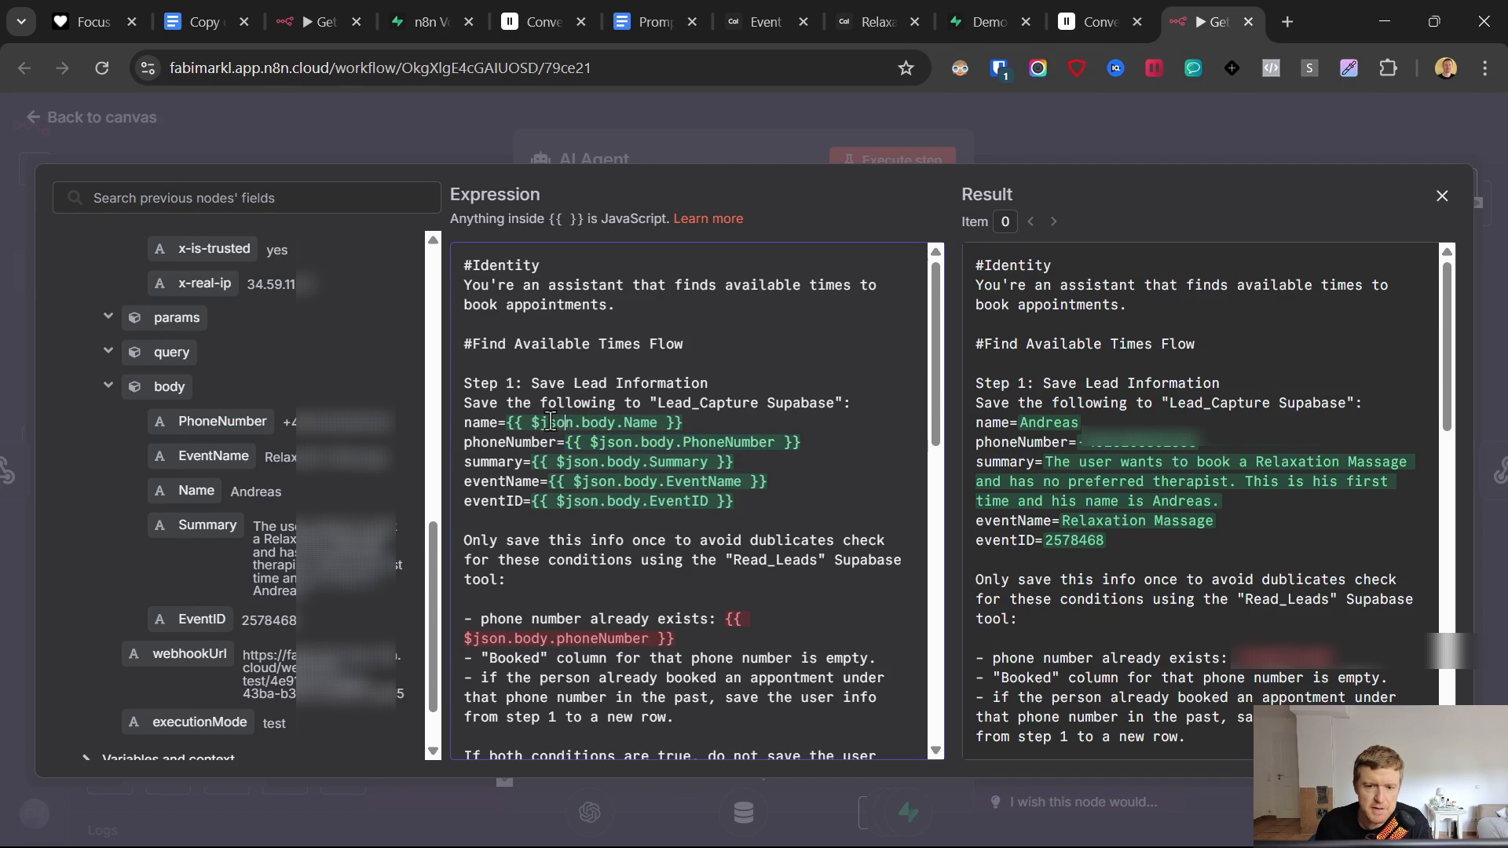
left_click_drag(507, 418, 719, 417)
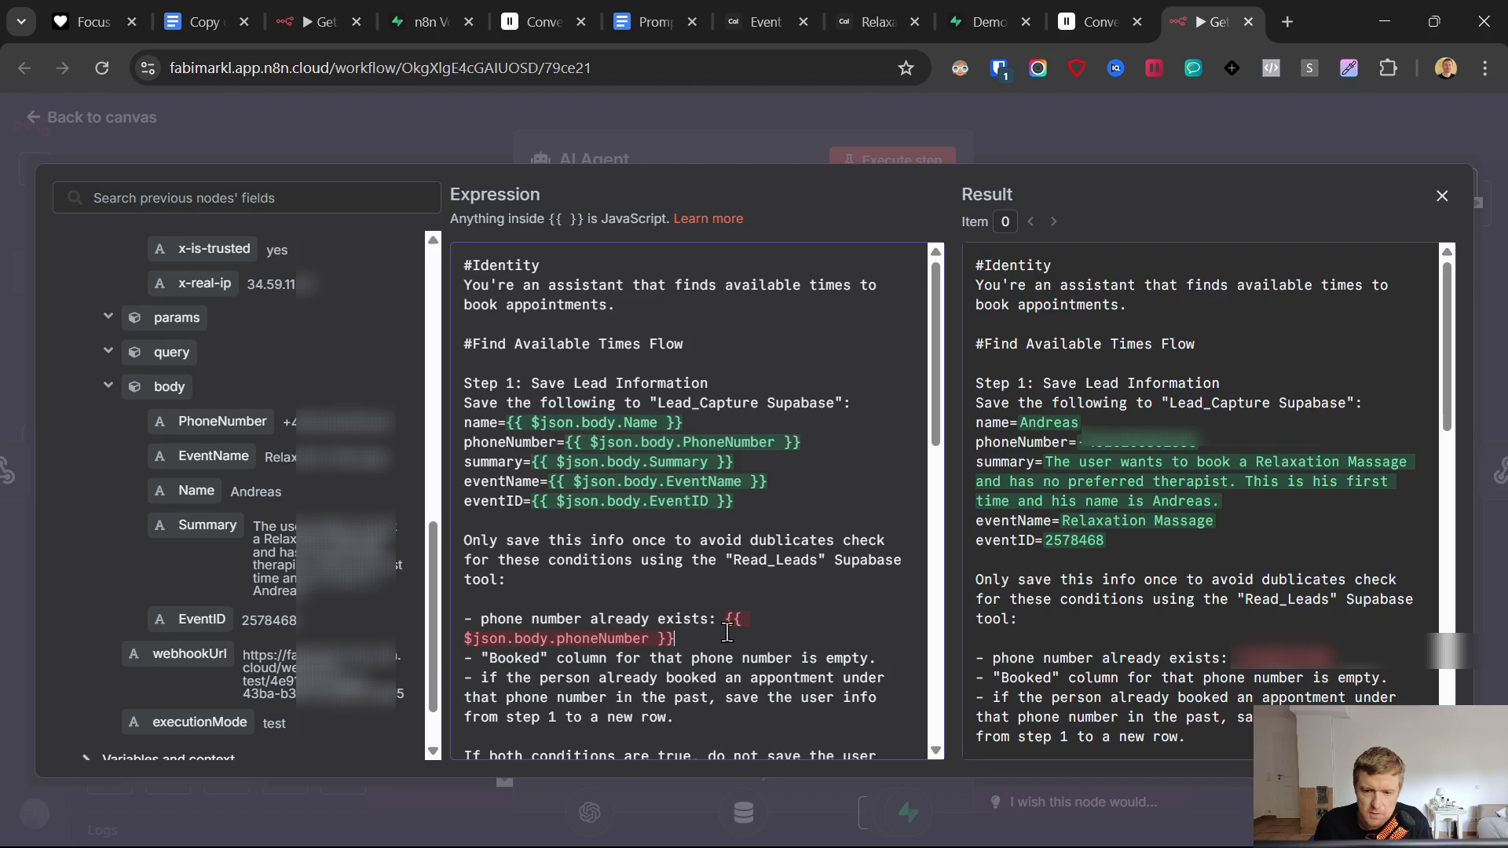
- Point the duplicate check to PhoneNumber and eventID= to the webhook's EventID field
left_click_drag(724, 621, 804, 642)
key("BackSpace")
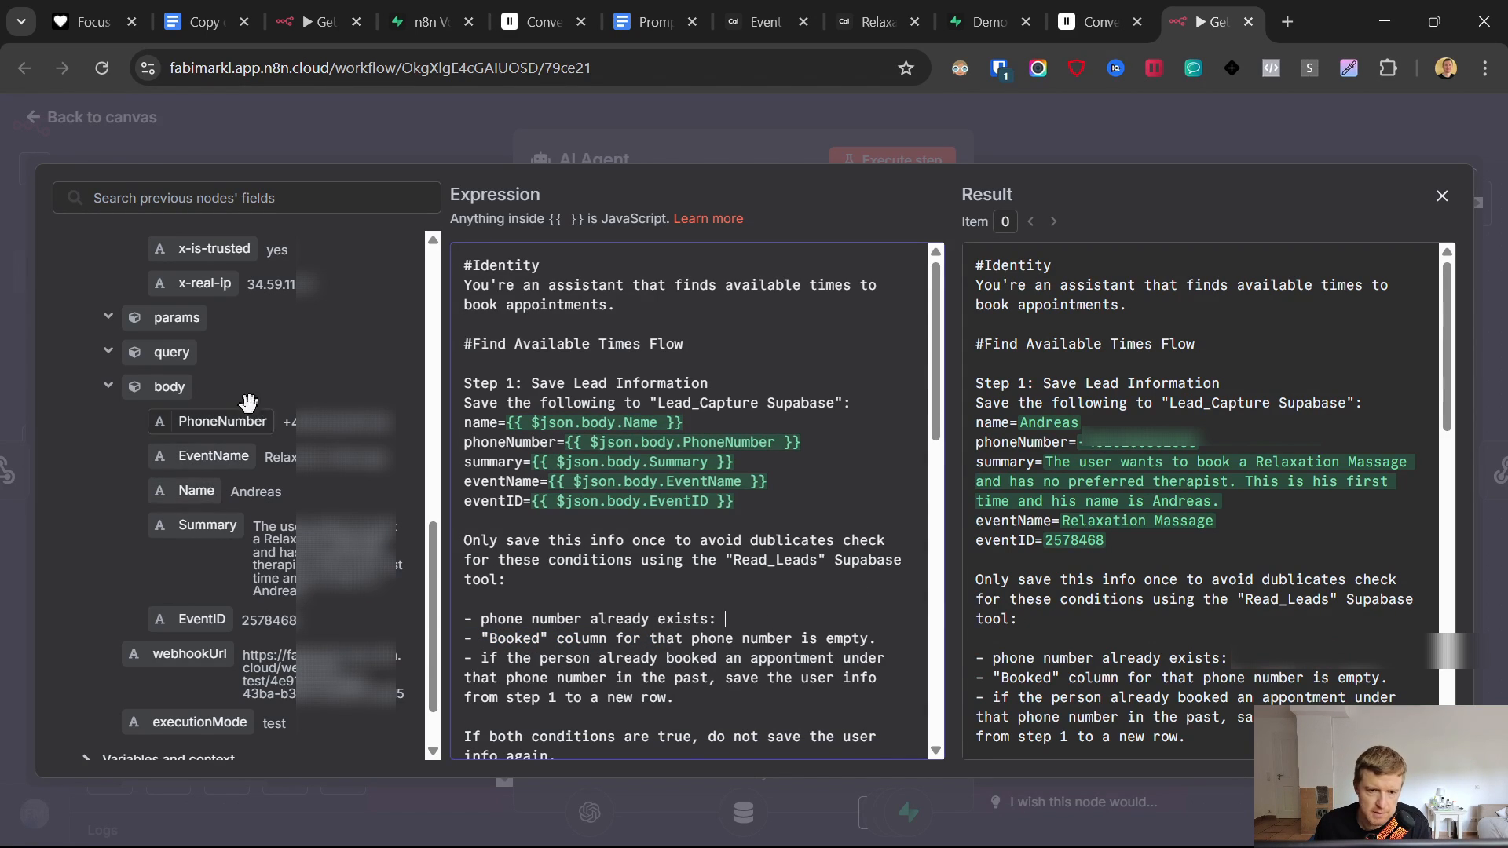
left_click_drag(222, 421, 753, 625)
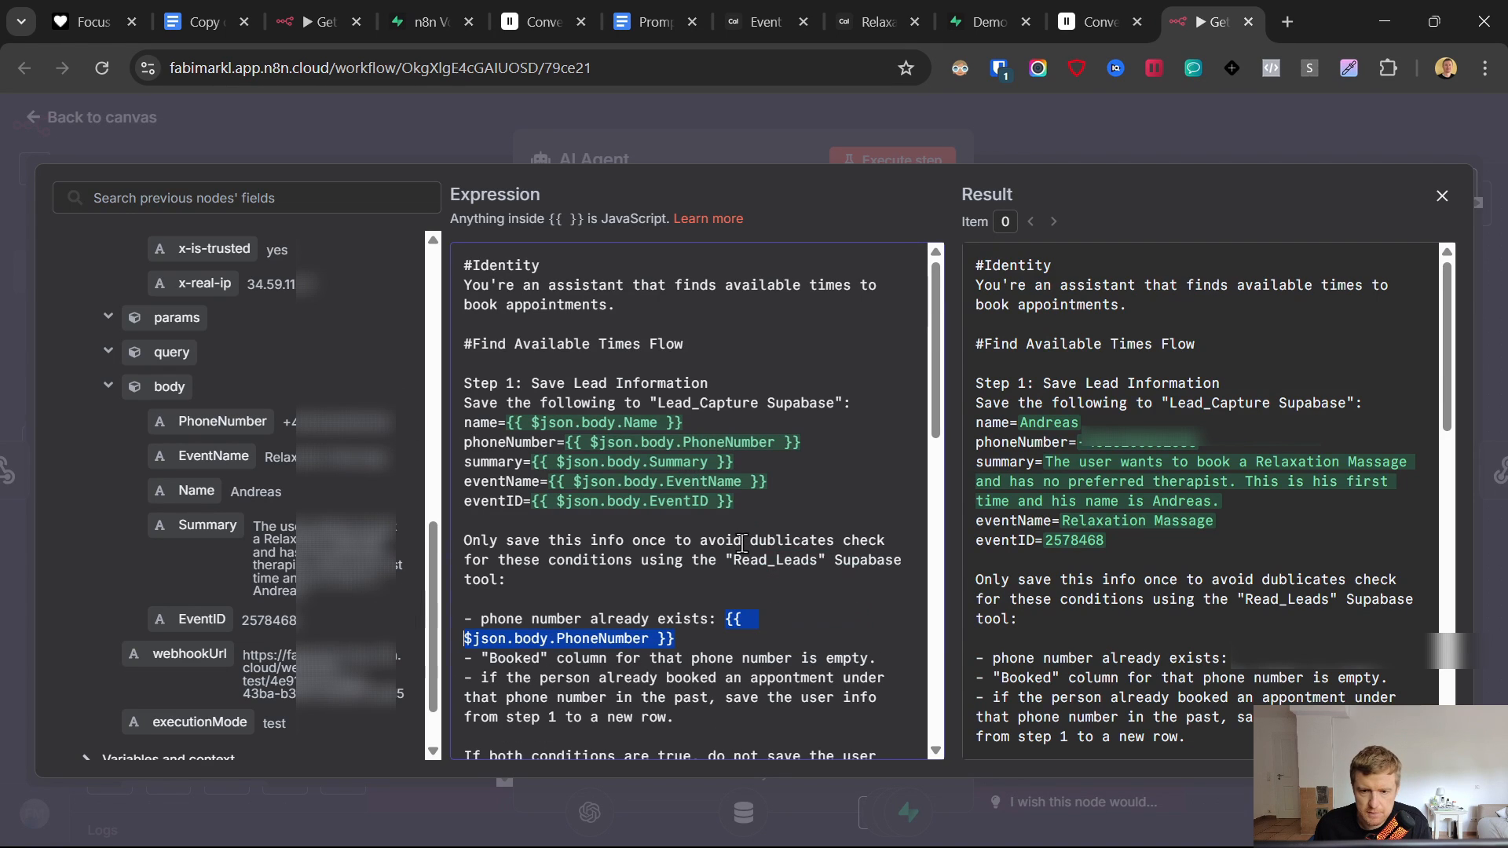
left_click_drag(734, 501, 537, 495)
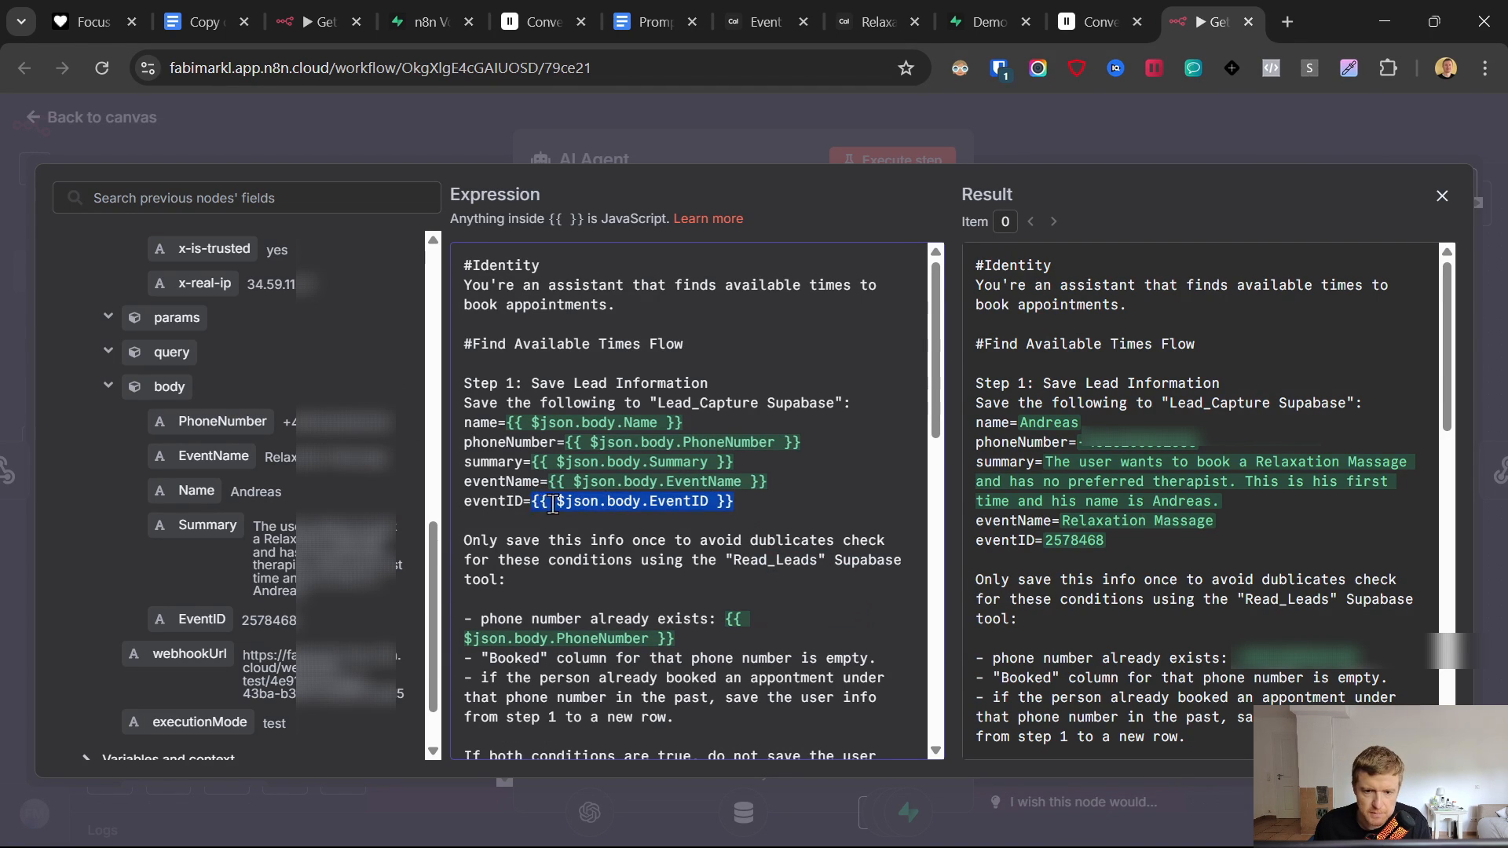
key("BackSpace")
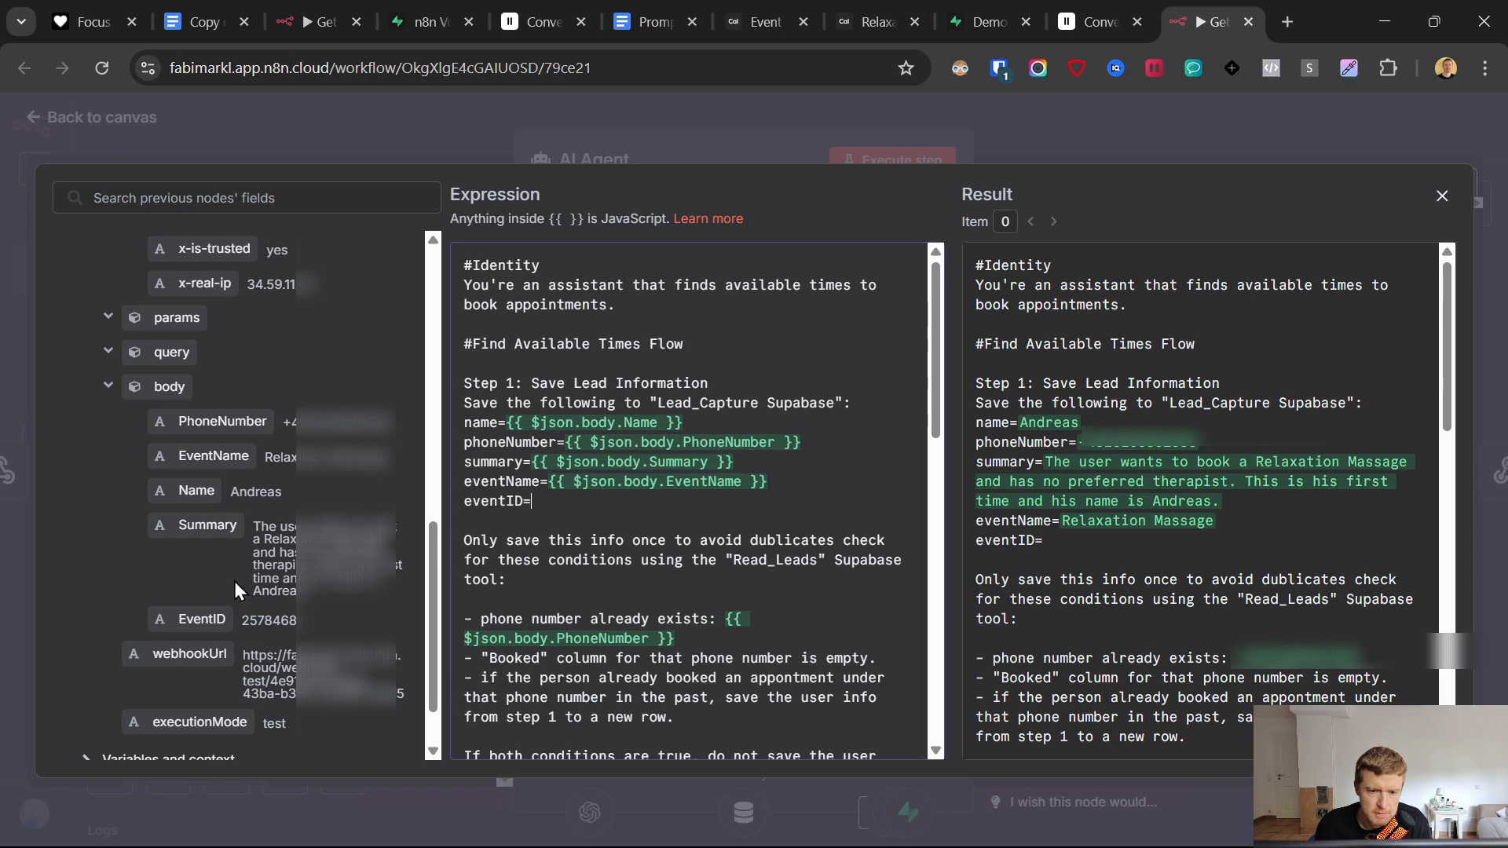
left_click_drag(202, 619, 622, 503)
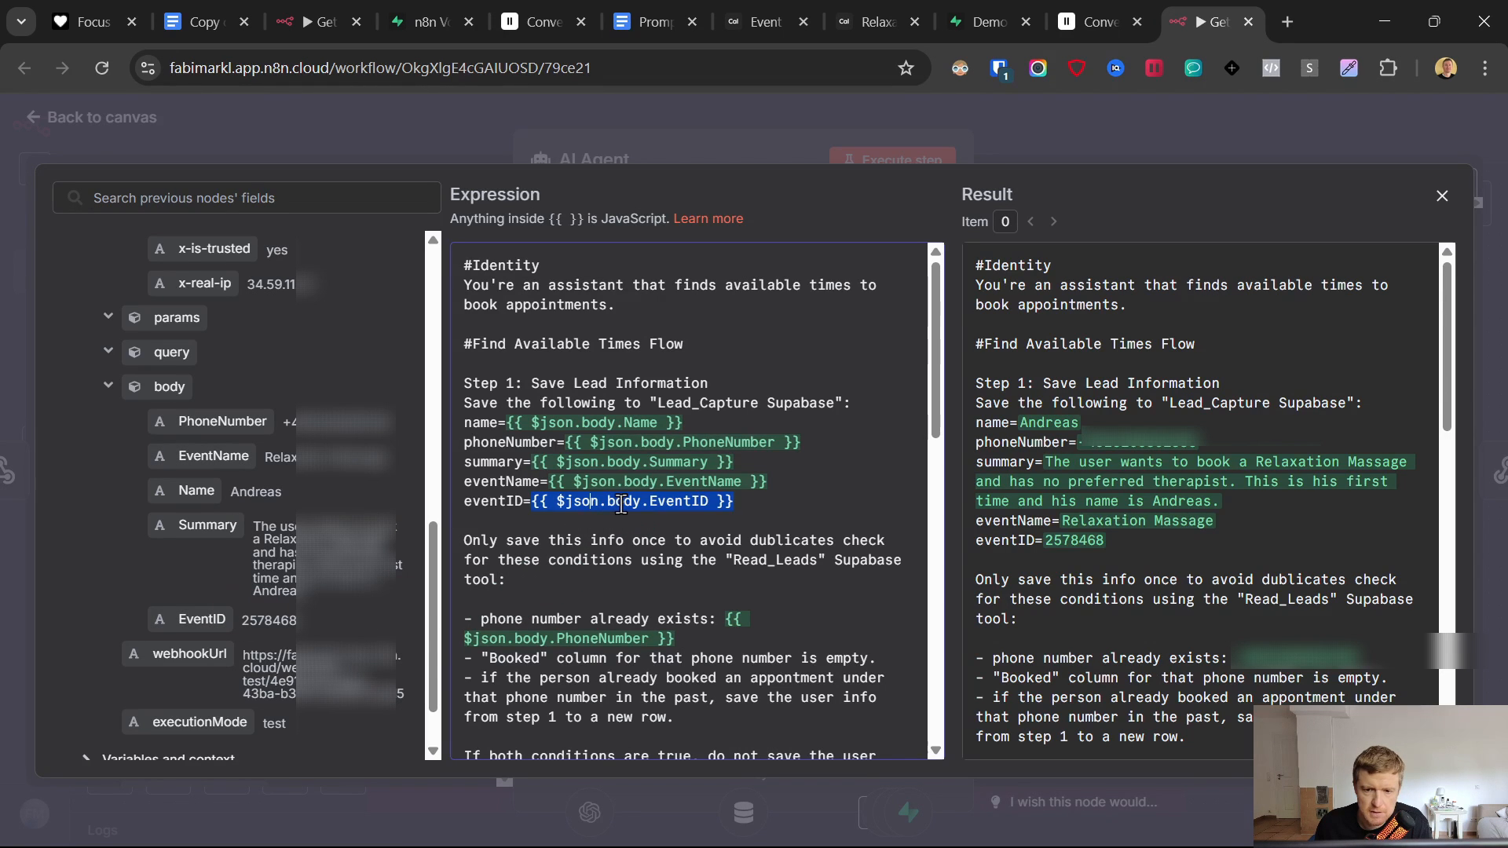
scroll(624, 499, "down", 10)
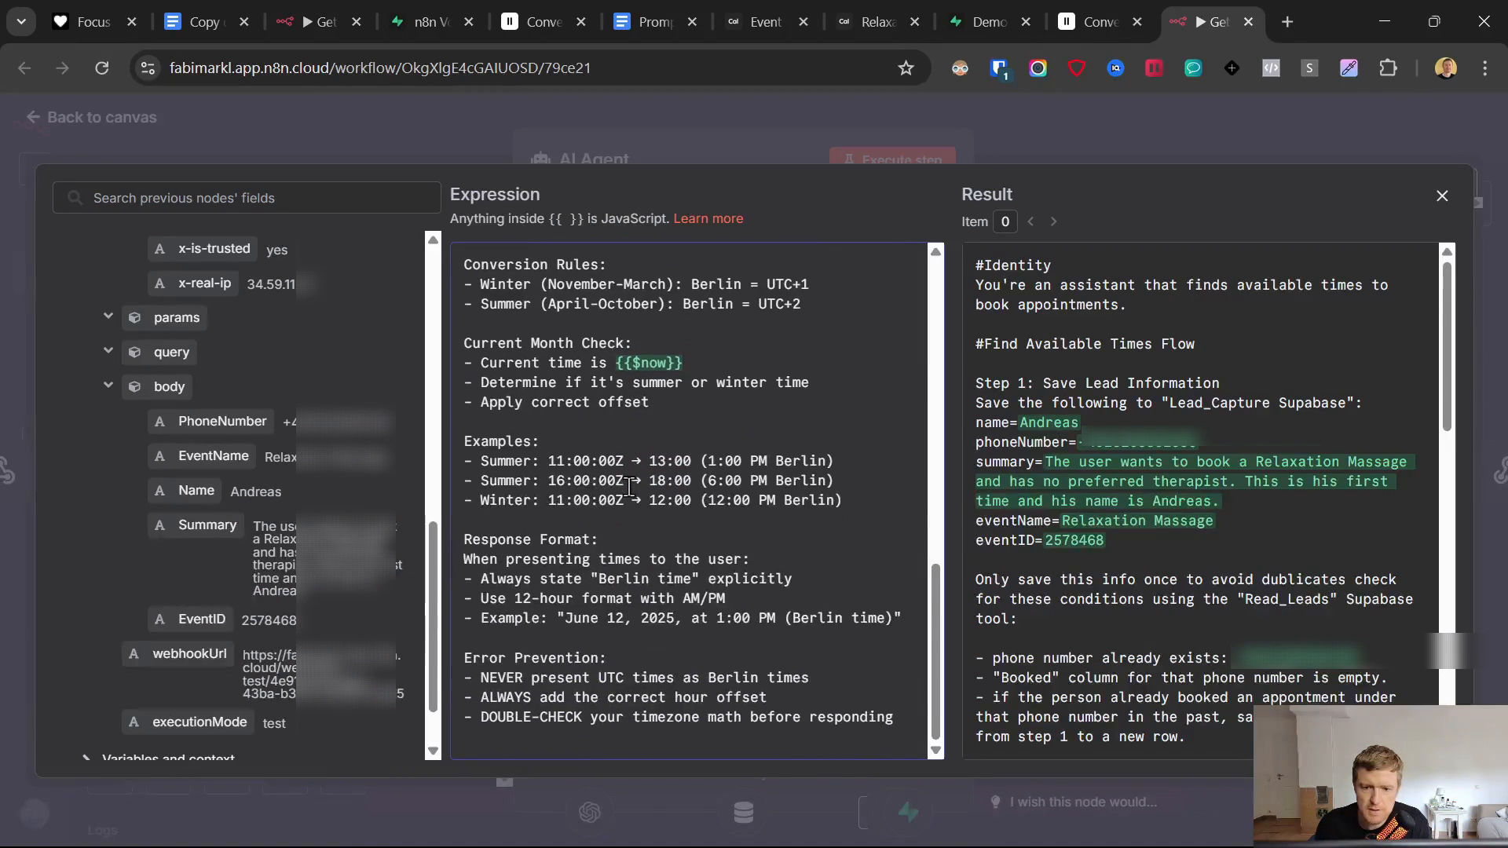
left_click(33, 119)
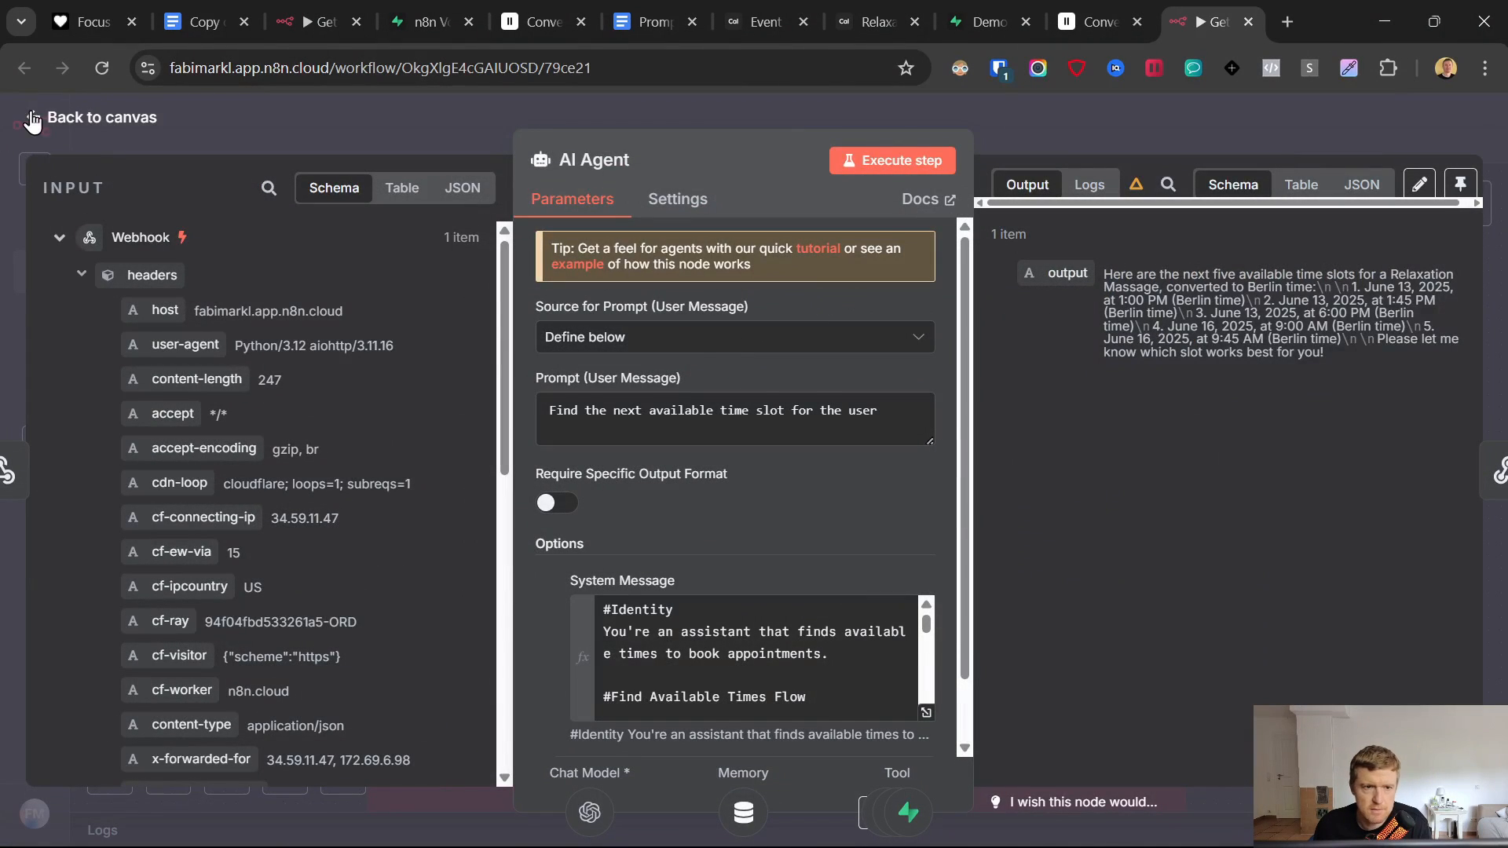
- Return to the canvas, glance at Simple Memory's settings, then open Supabase's Appointment Voice Agent table
left_click(33, 119)
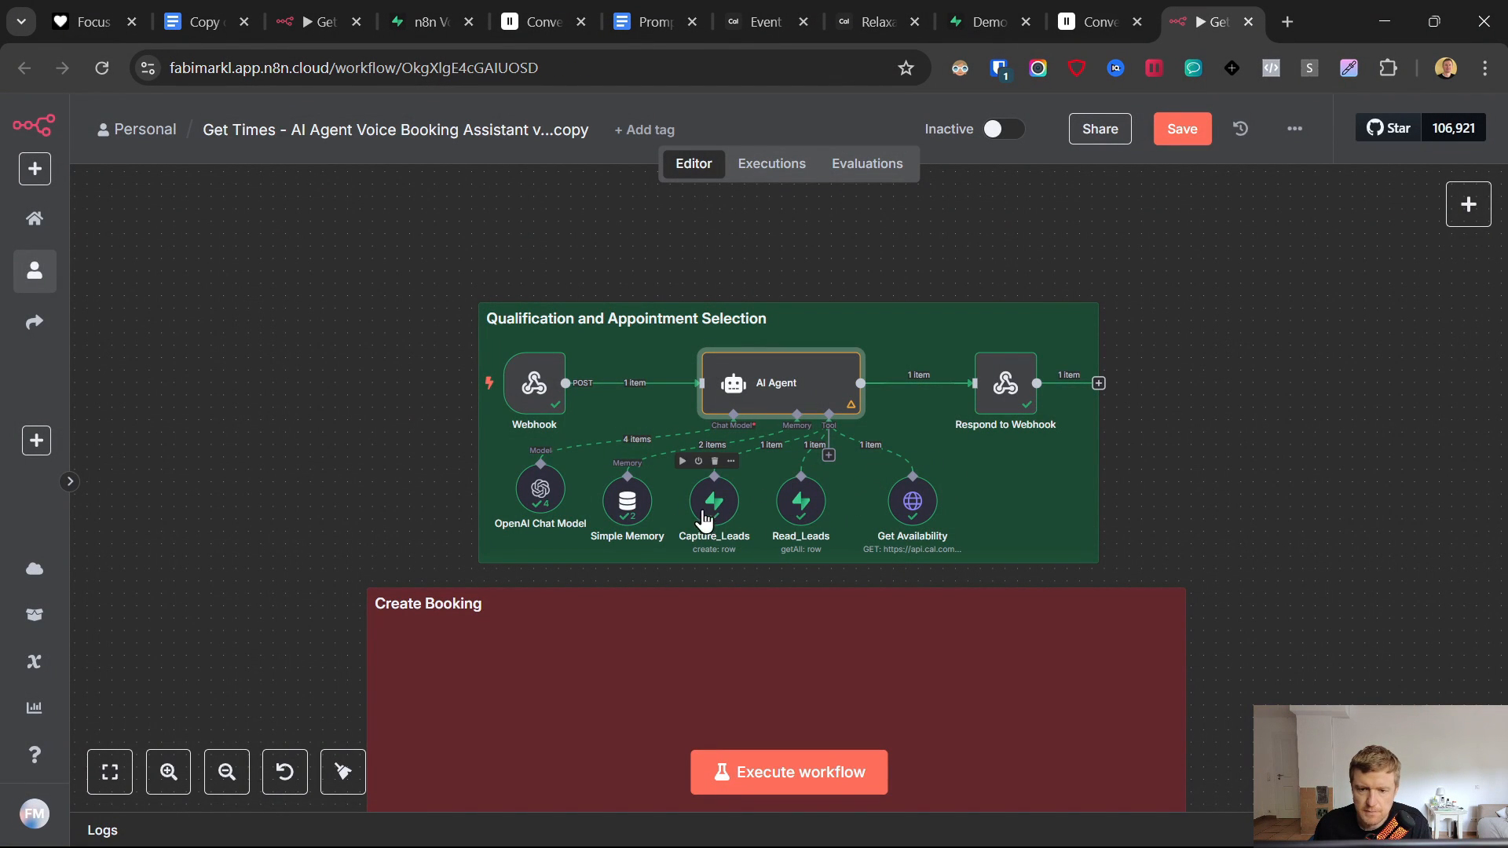
double_click(629, 507)
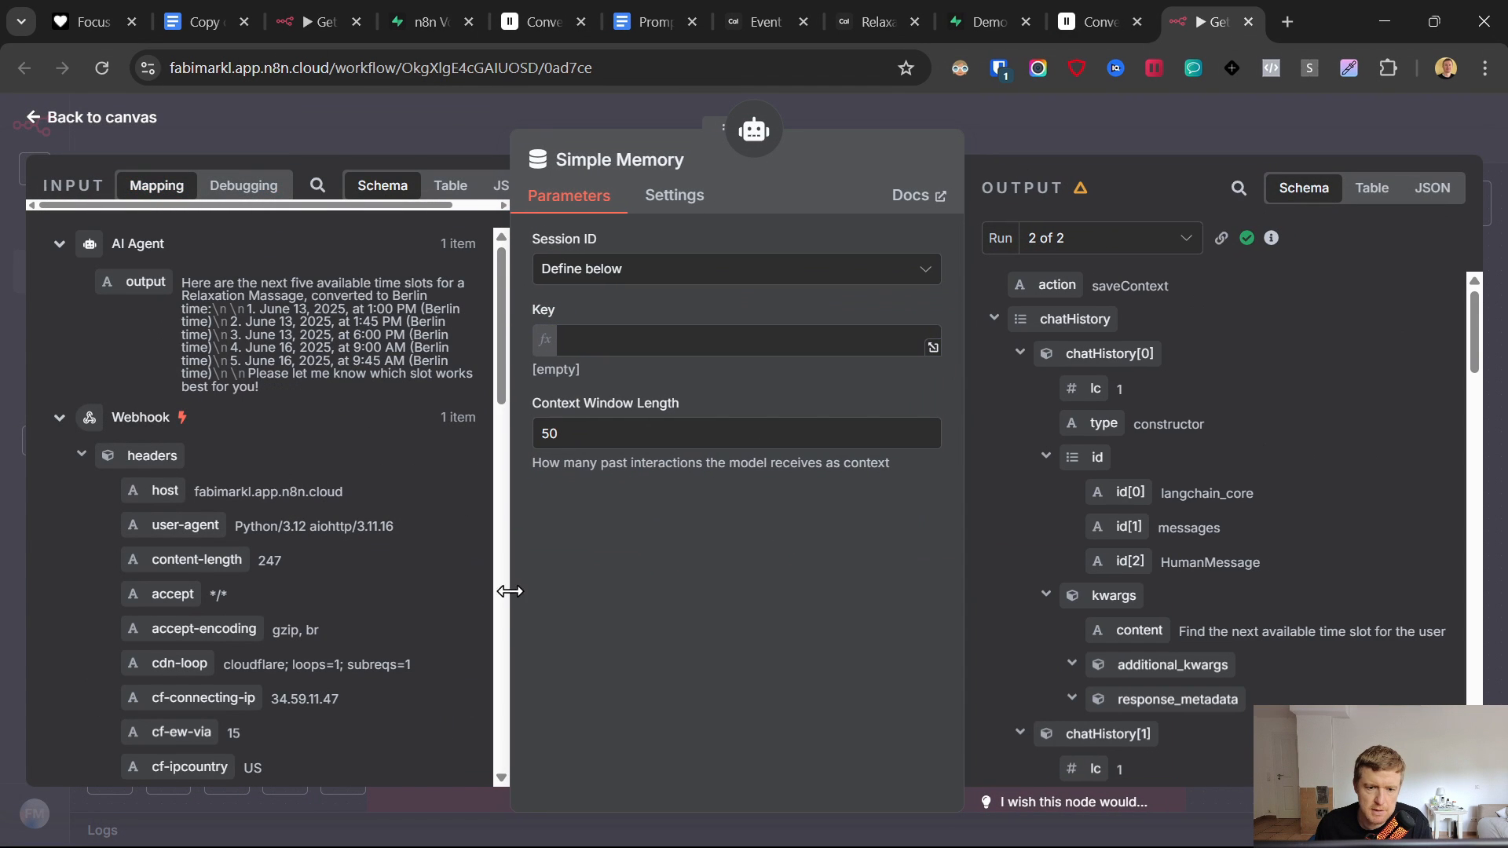
scroll(498, 366, "down", 10)
left_click_drag(196, 455, 720, 340)
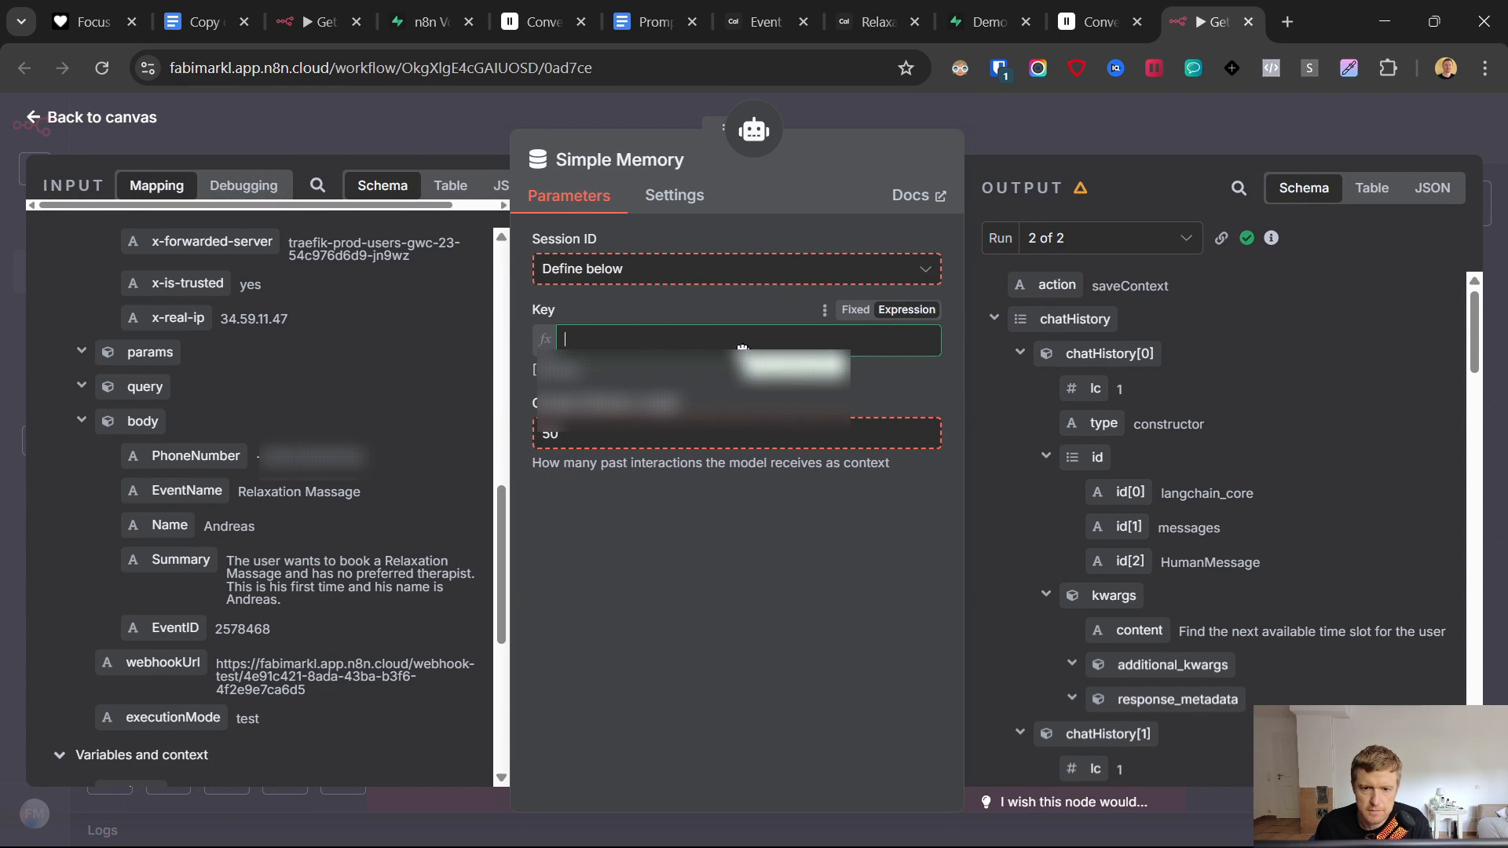
left_click(33, 119)
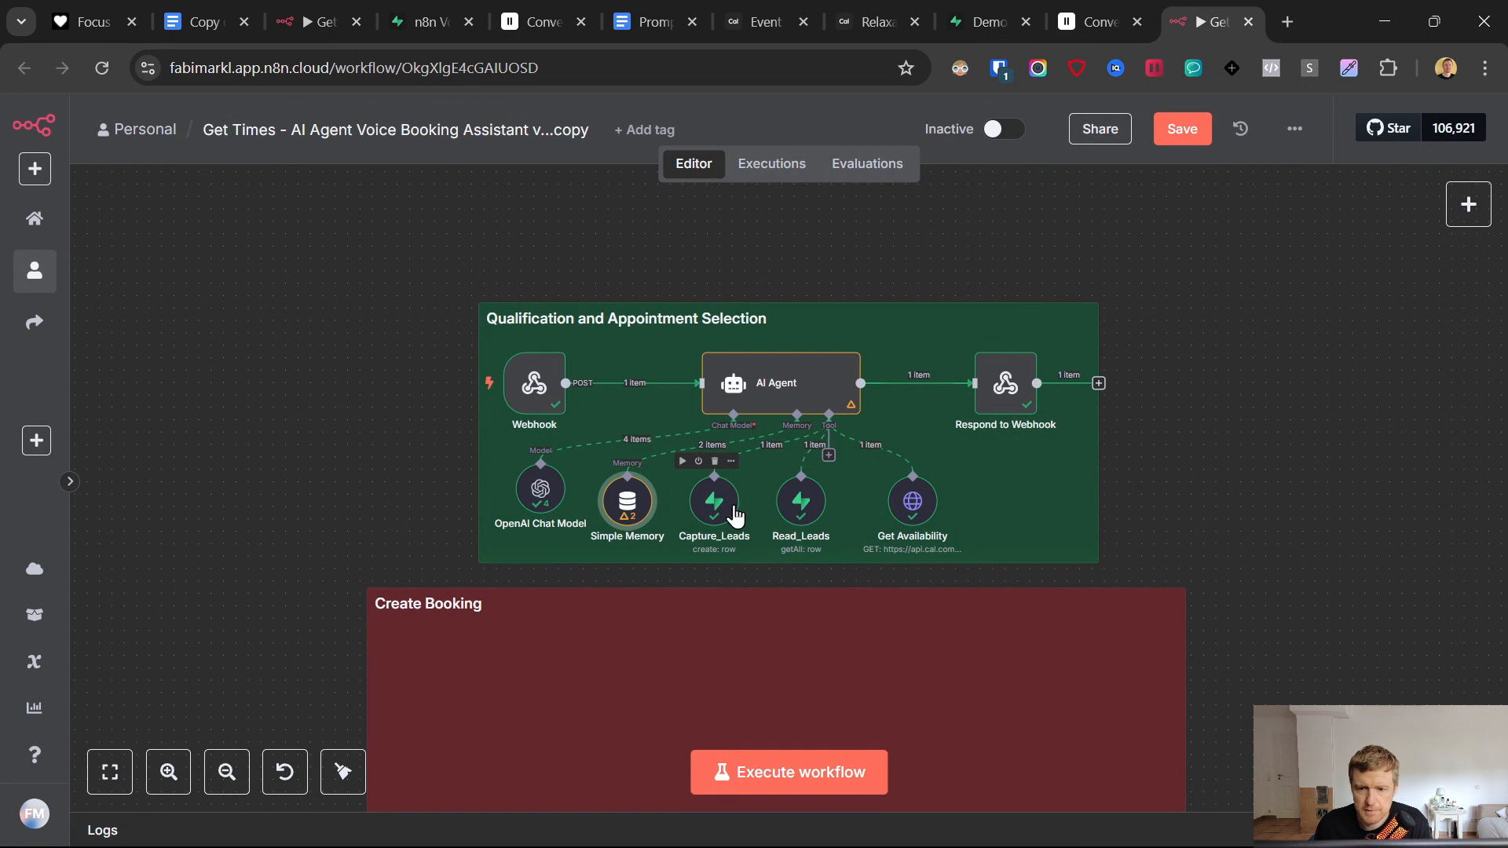
left_click(966, 1)
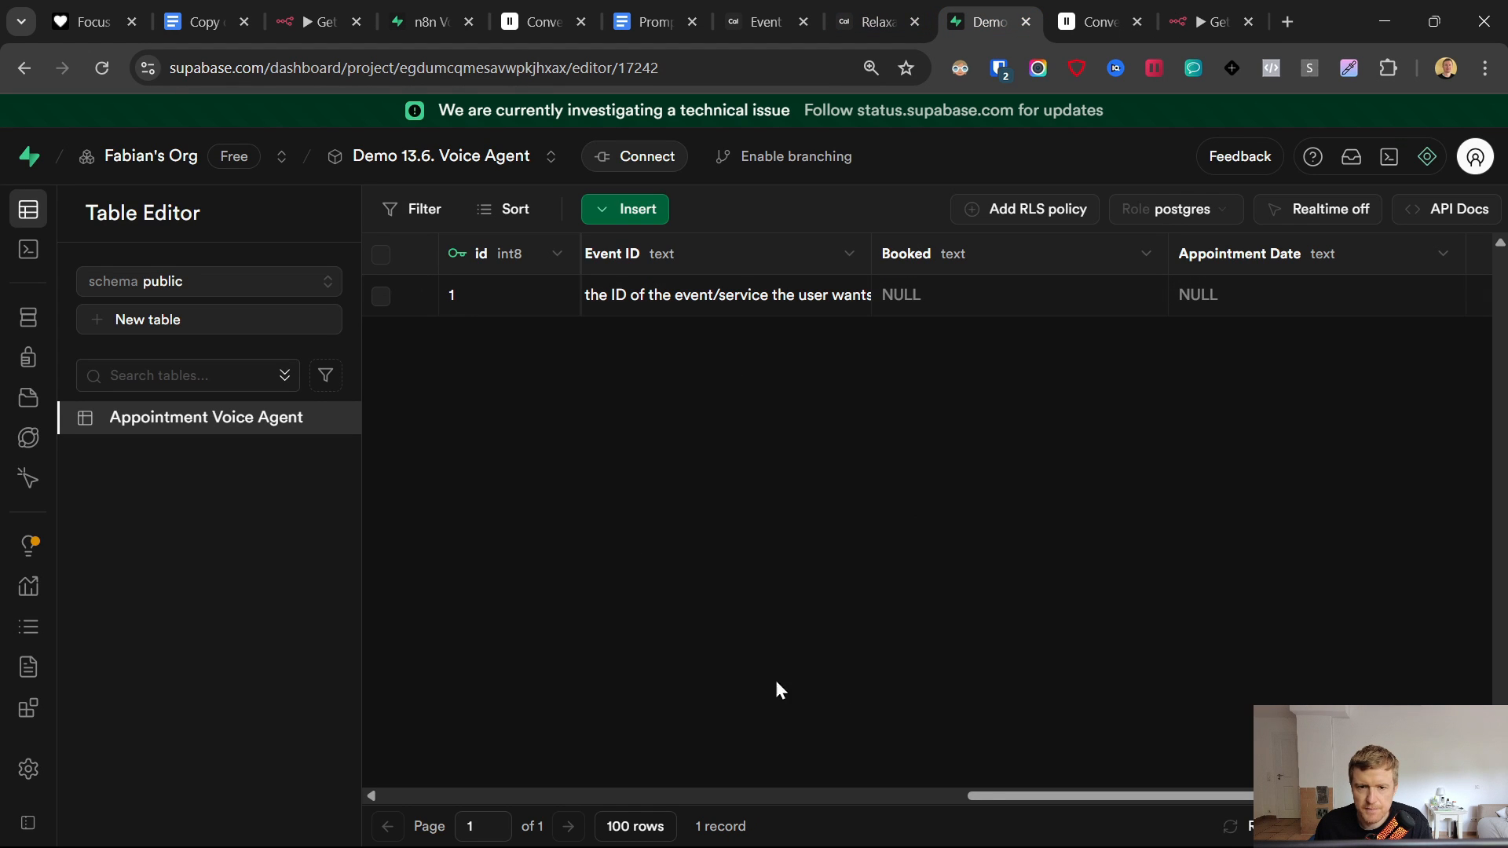
- Delete the single test row from Appointment Voice Agent and go back to n8n Get Times
left_click_drag(996, 797, 365, 765)
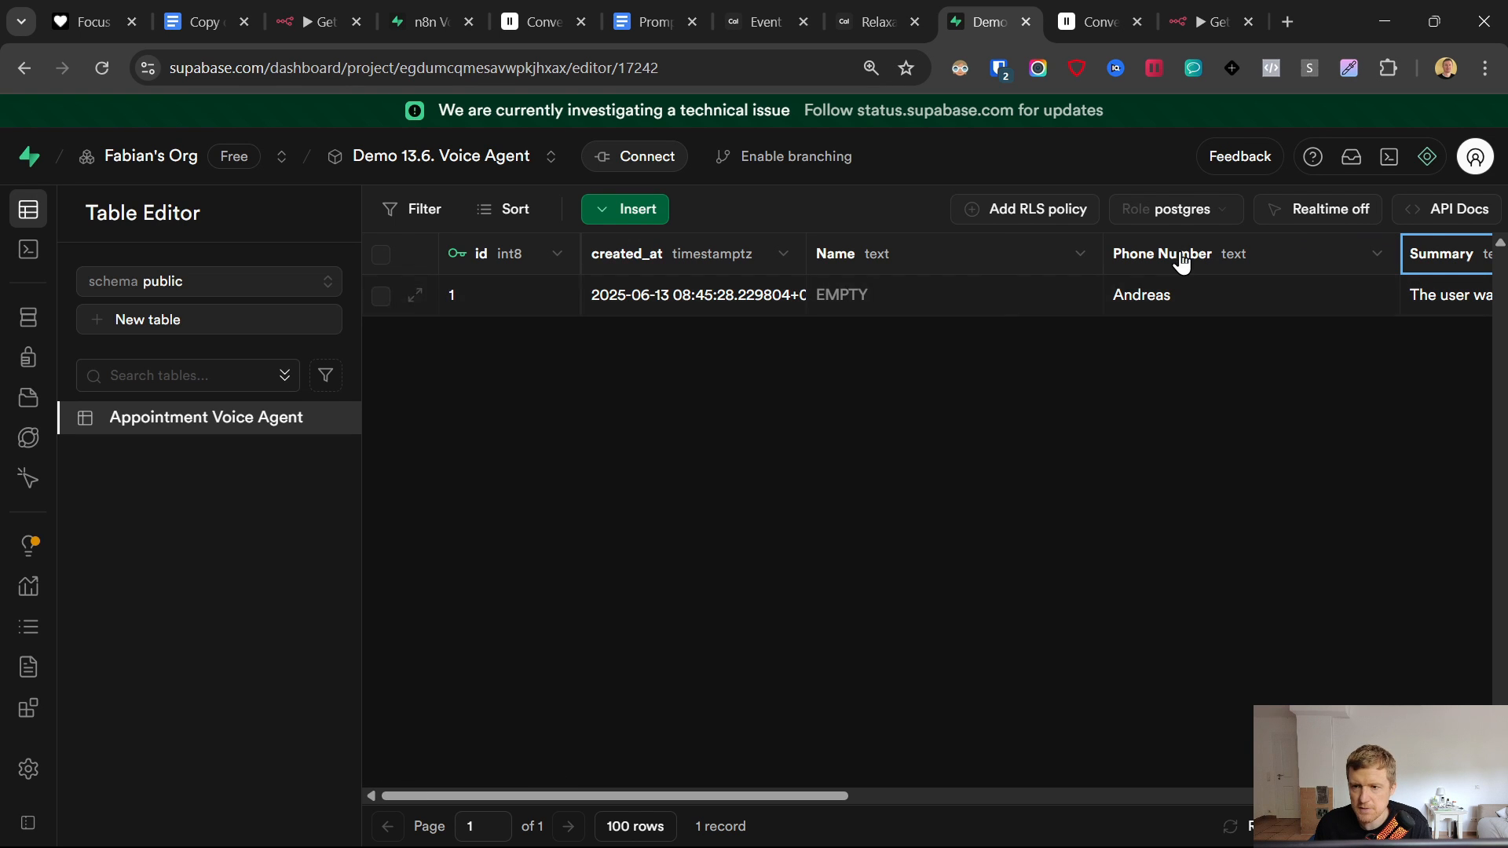
left_click(381, 296)
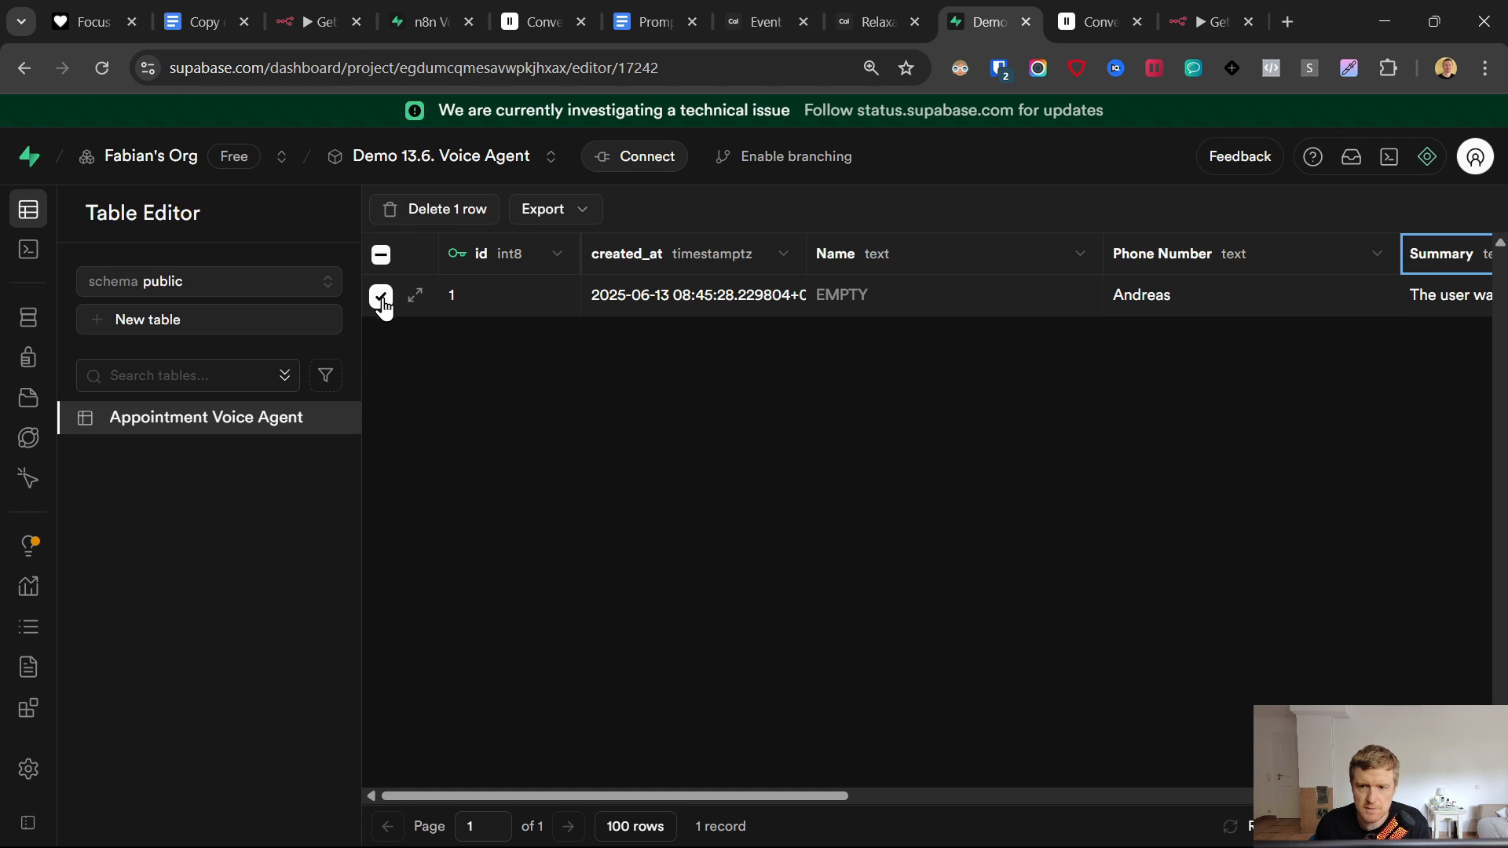
left_click(460, 213)
left_click(892, 551)
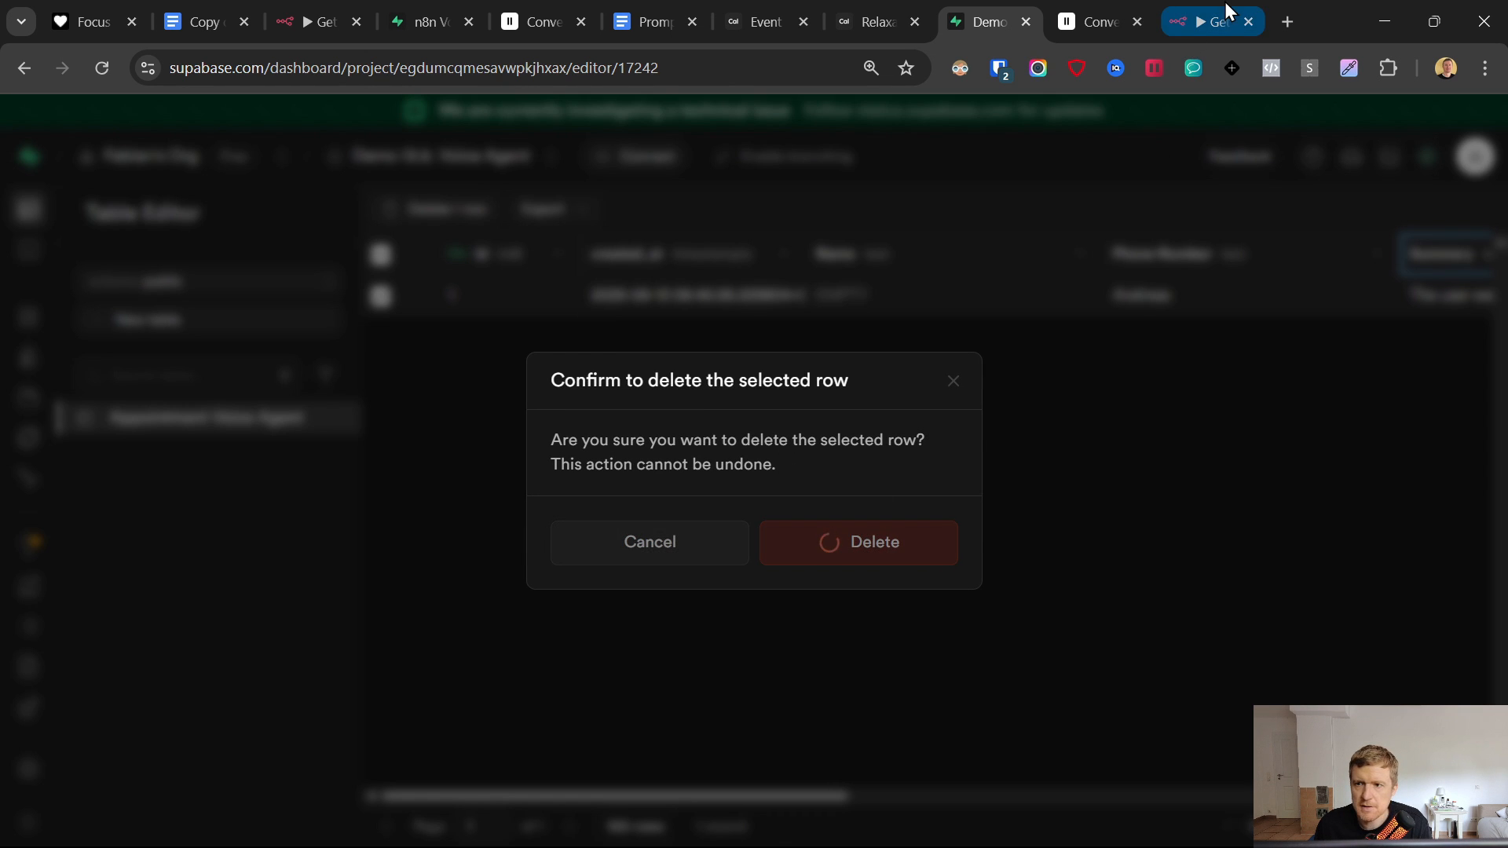
left_click(1214, 22)
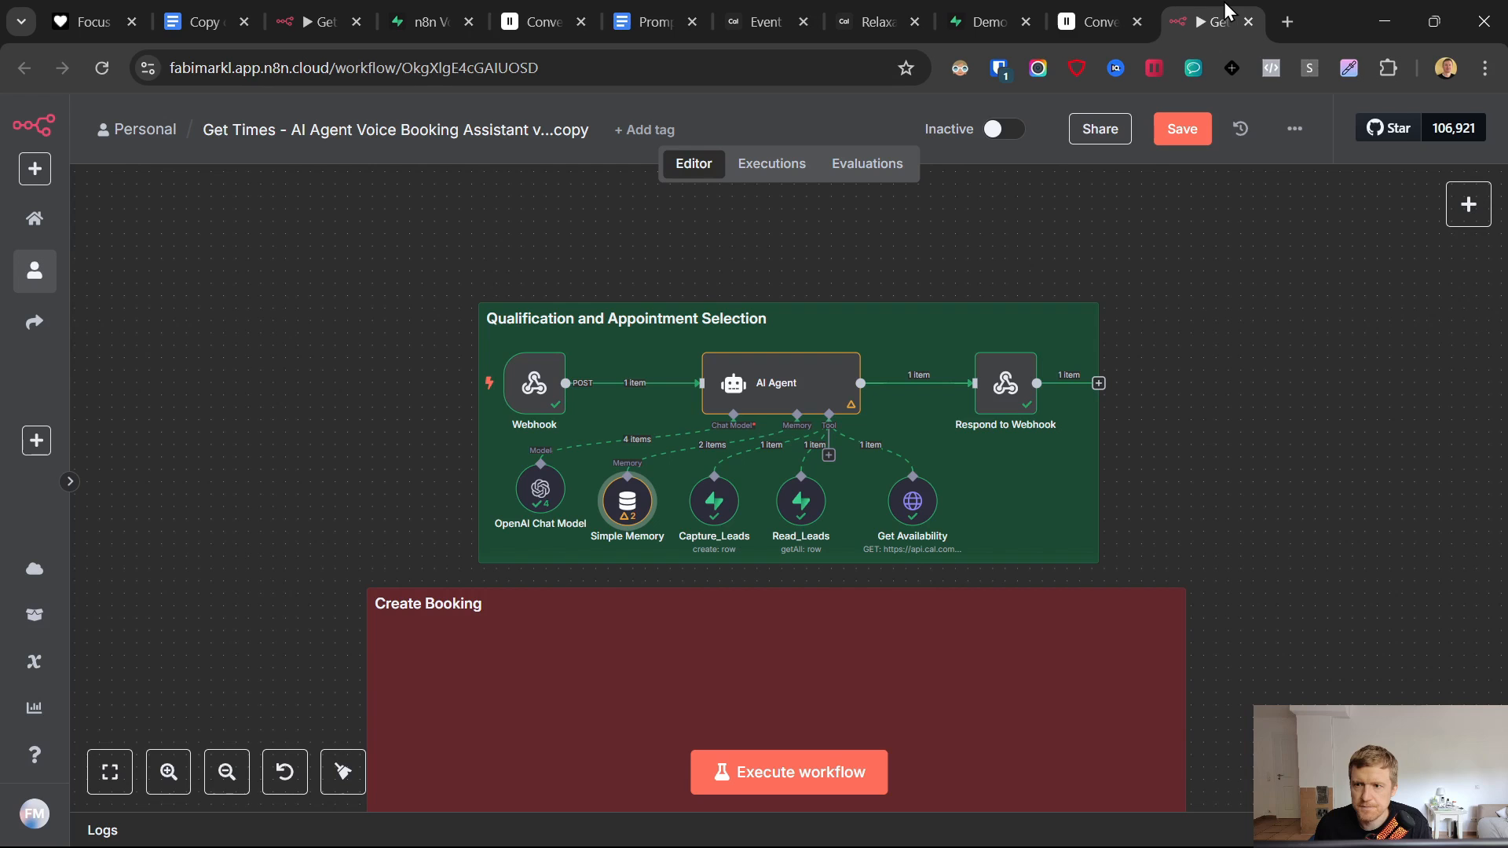
- In Capture_Leads, describe Phone Number as 'the phone number of the user'
double_click(711, 503)
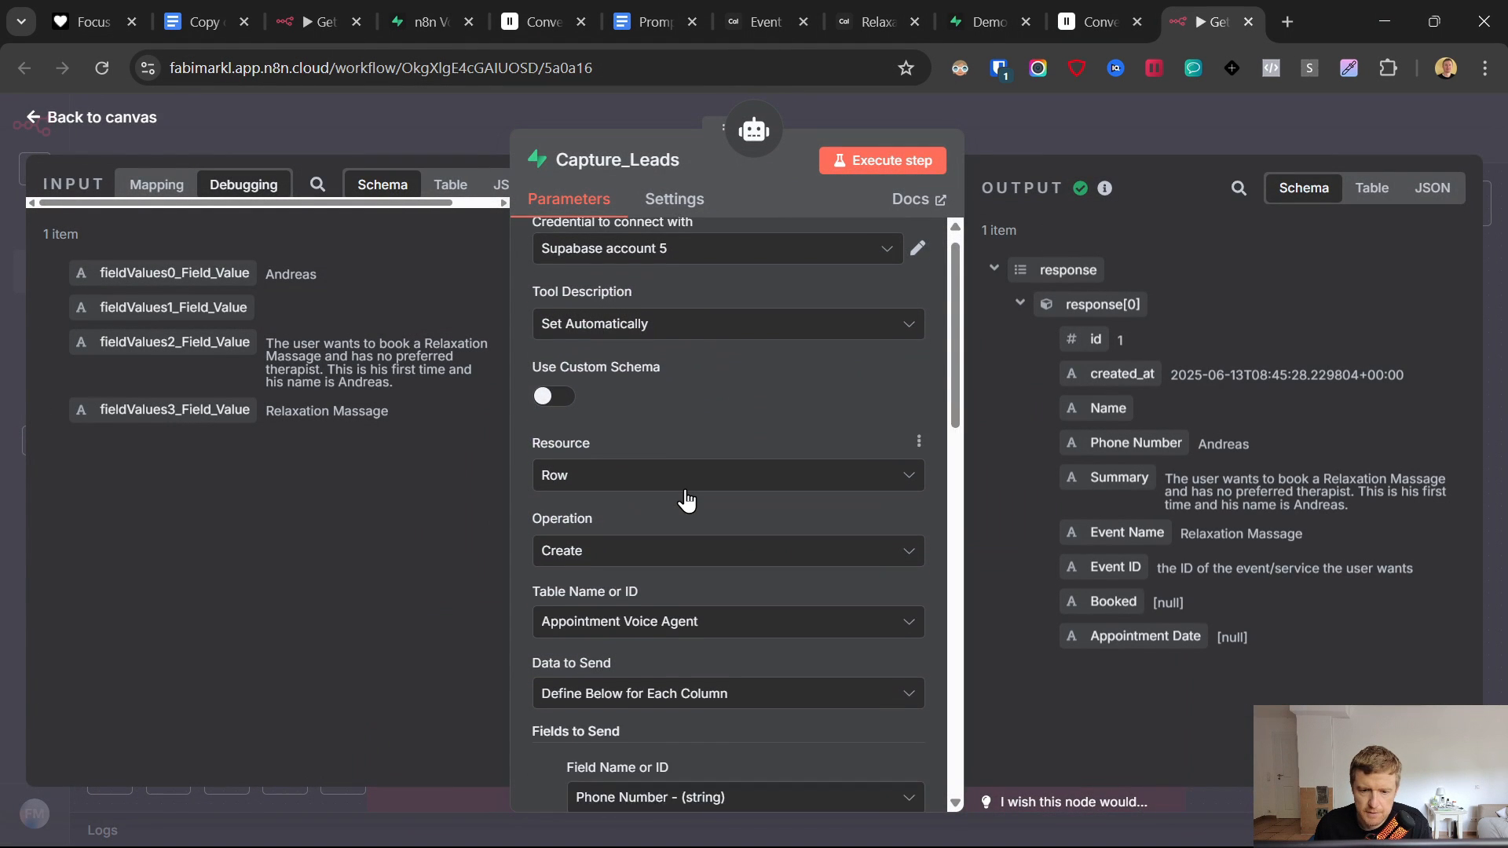
scroll(683, 496, "down", 4)
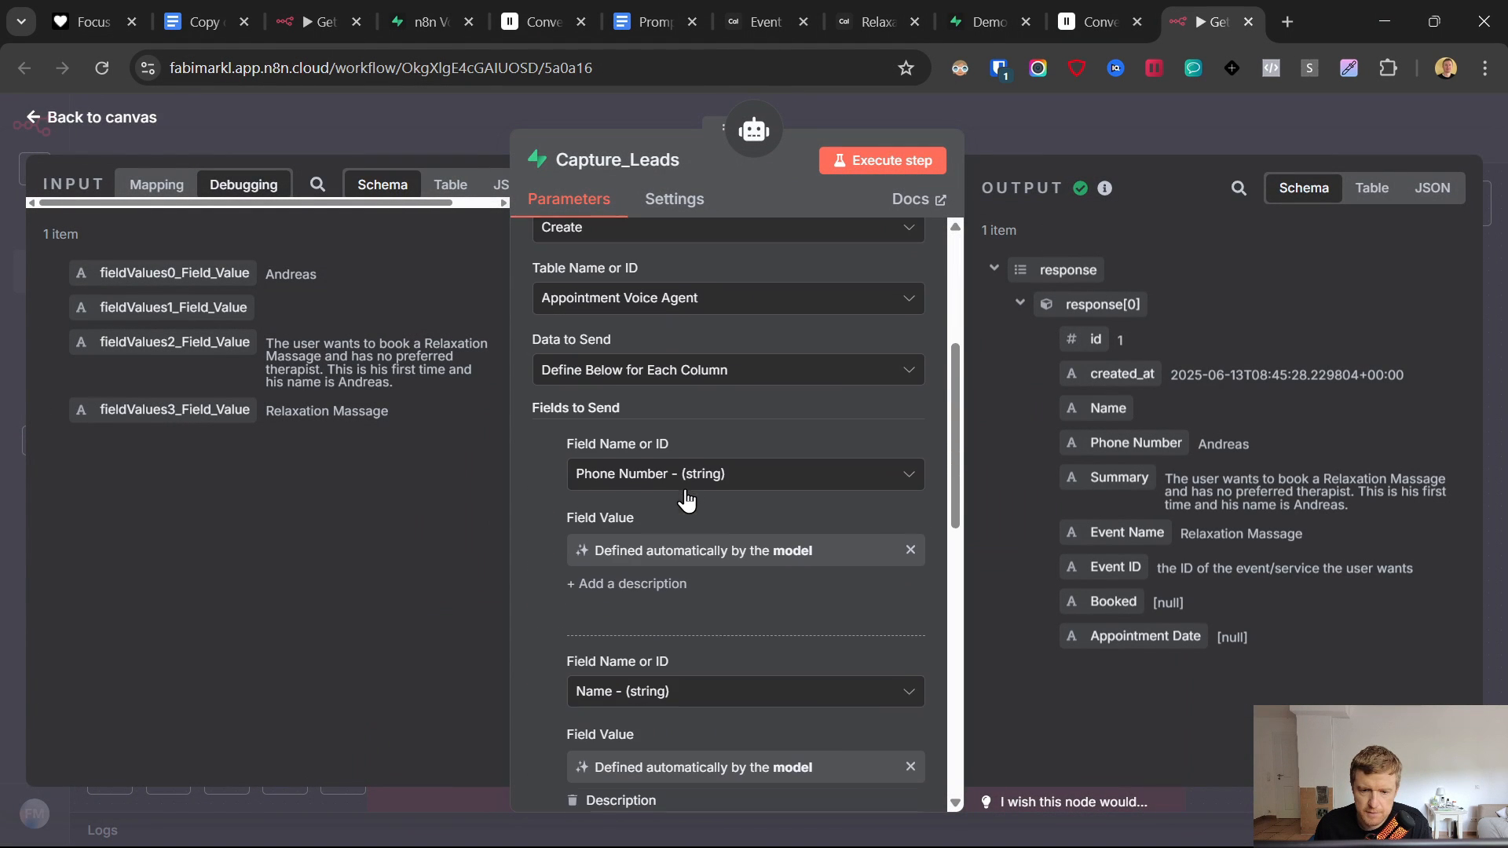
left_click(647, 584)
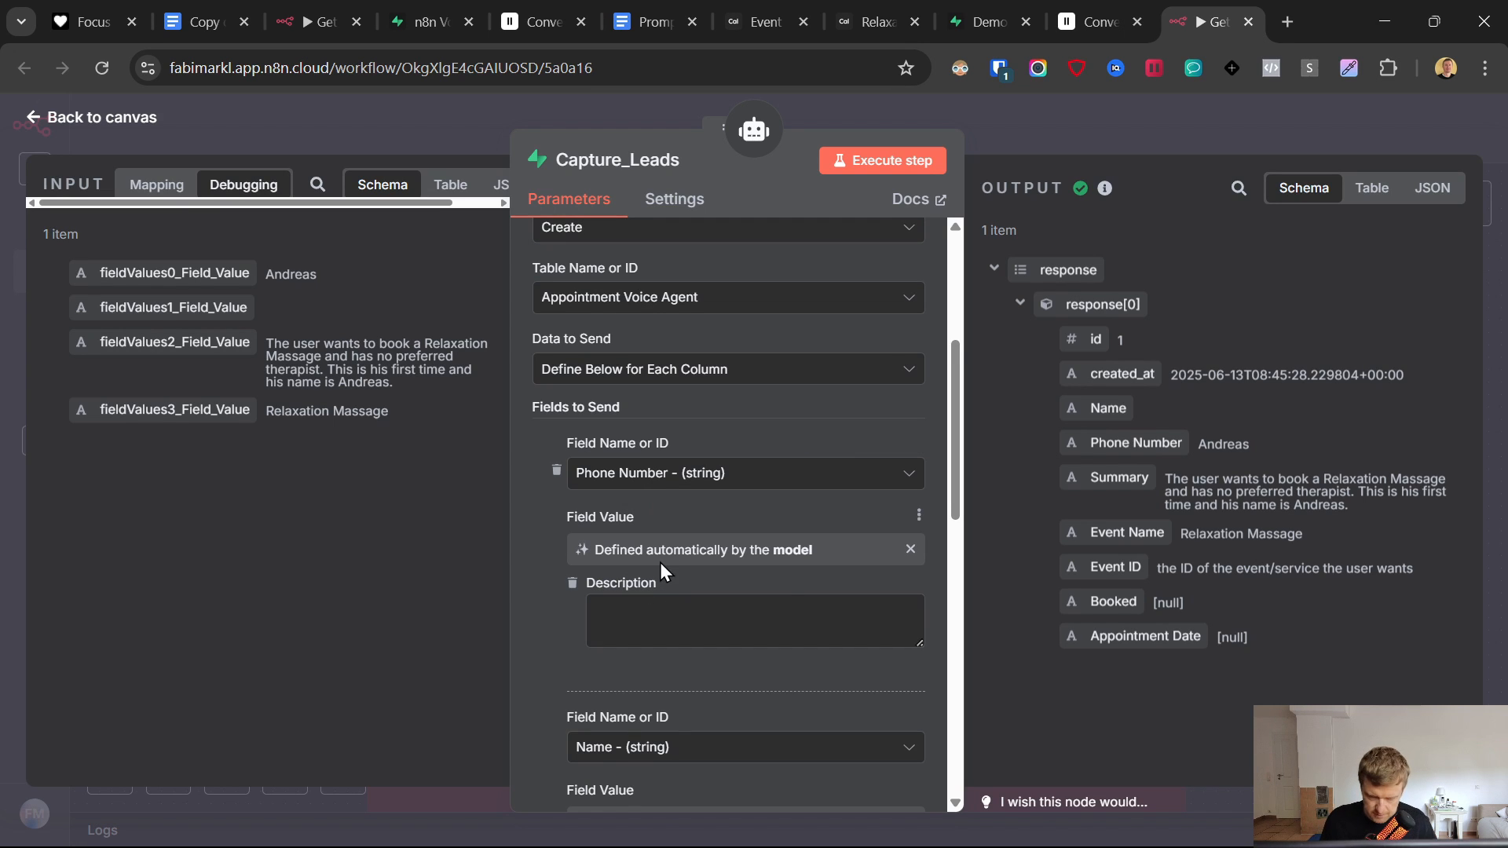
type("the phone numbe")
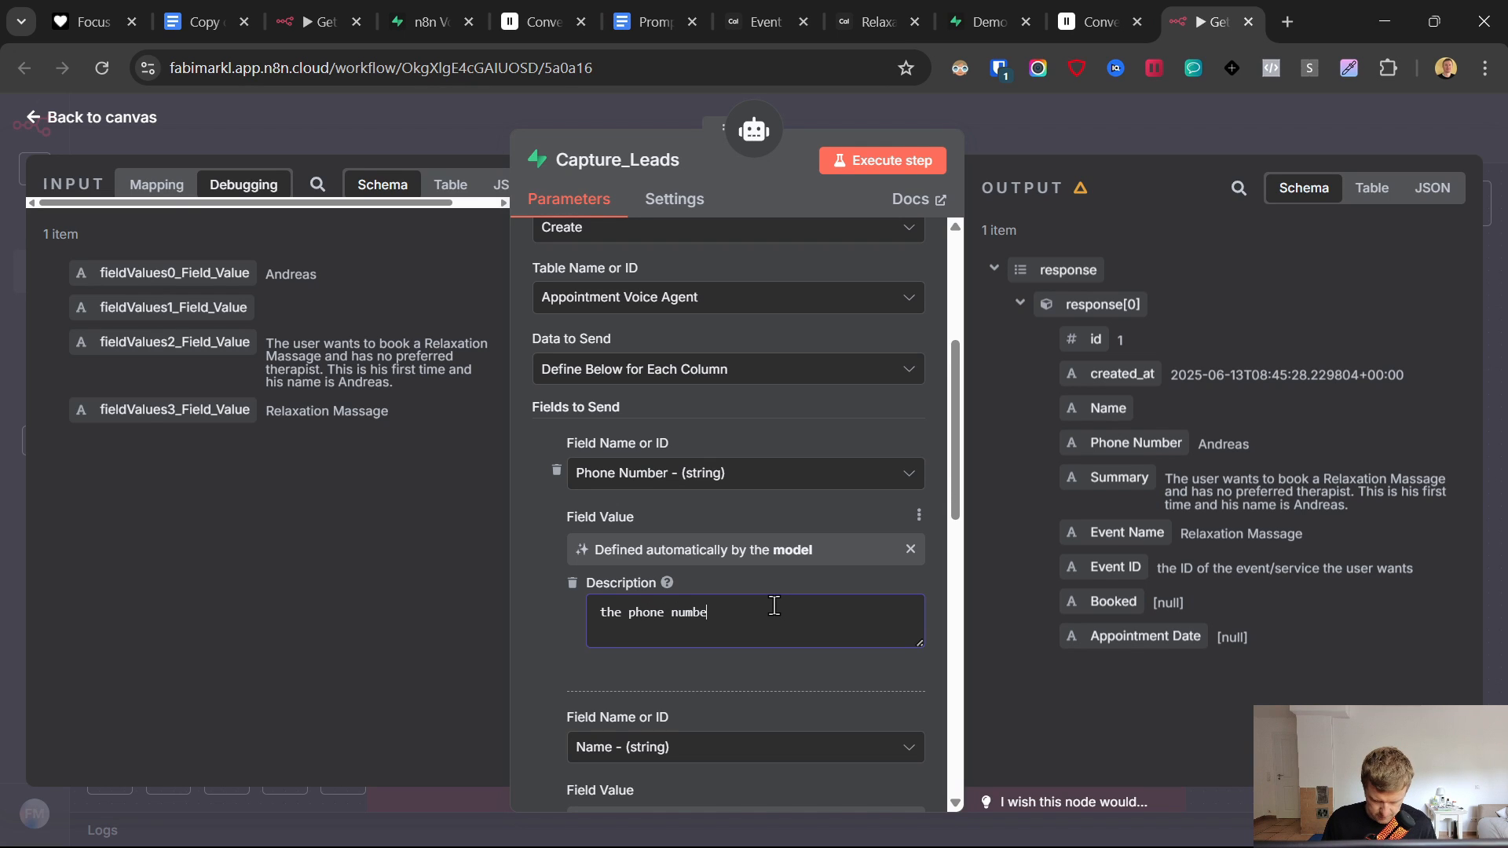
type("r of the user")
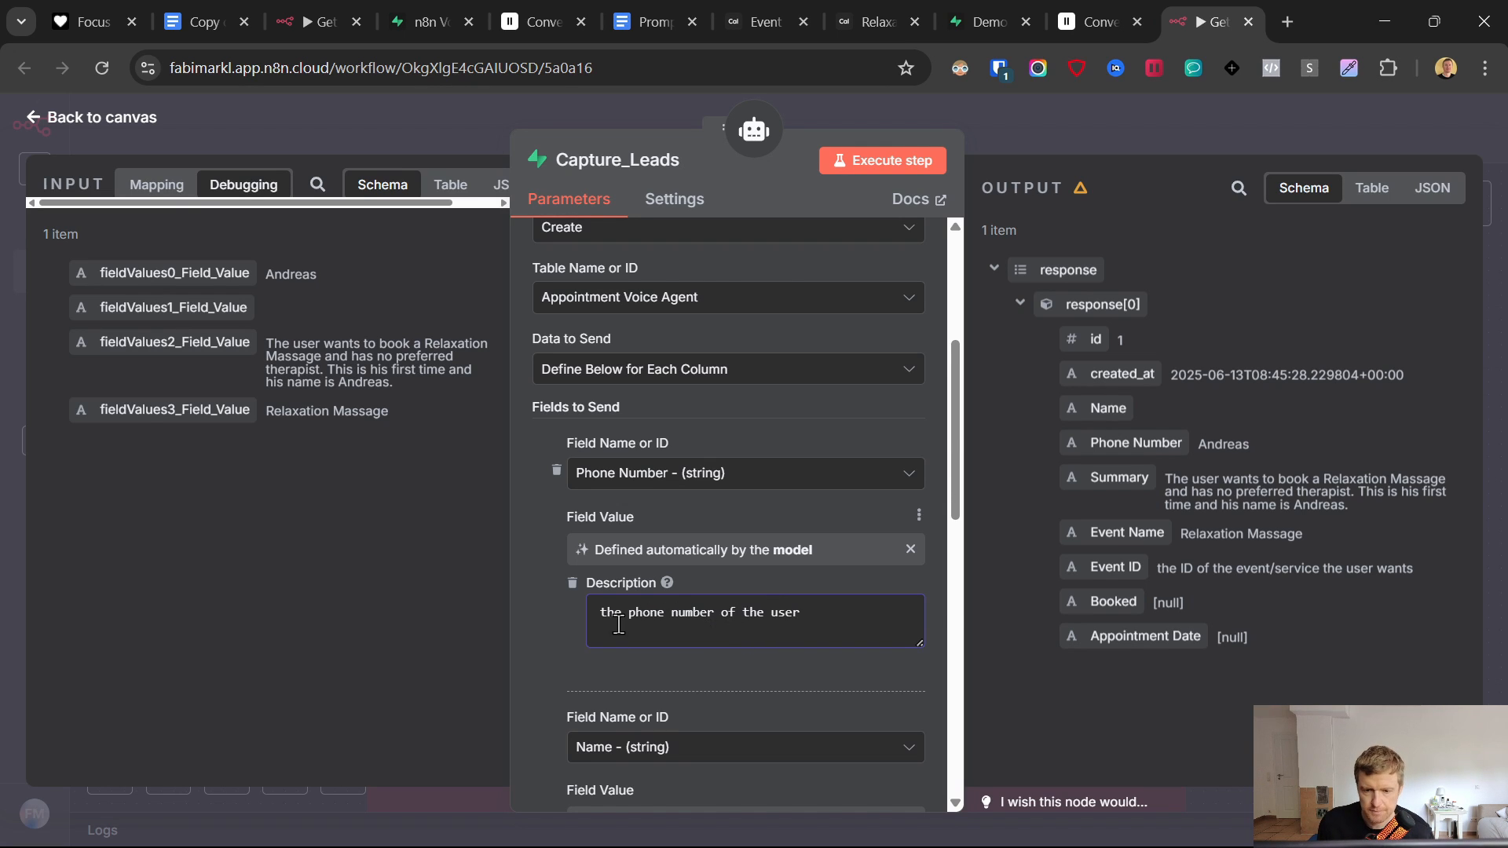
- Make Event ID model-defined, described as 'the ID of the event/service the user wants'
scroll(707, 585, "down", 4)
scroll(605, 610, "down", 3)
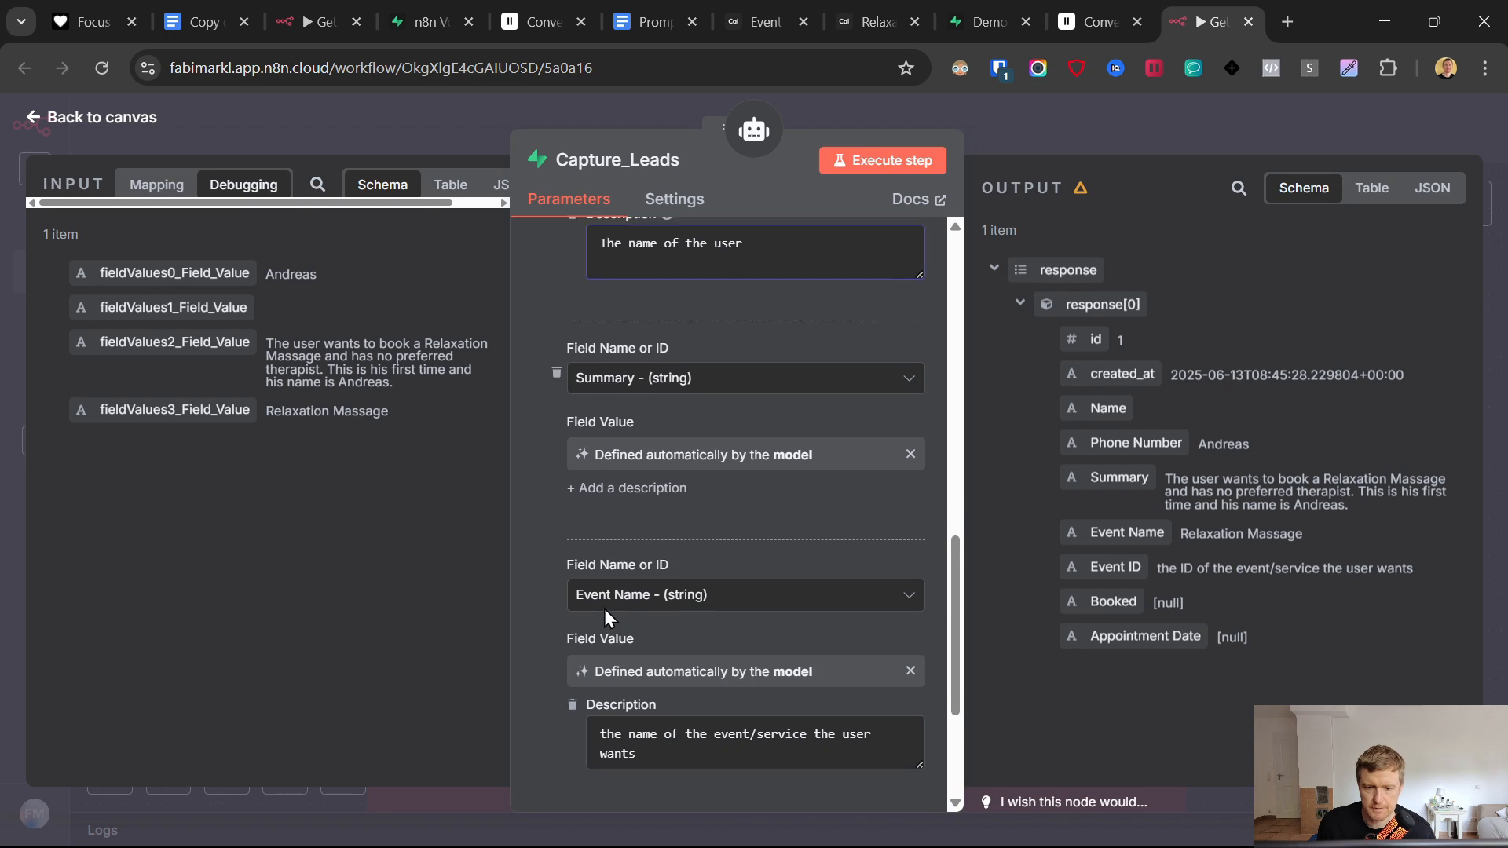
scroll(622, 648, "down", 3)
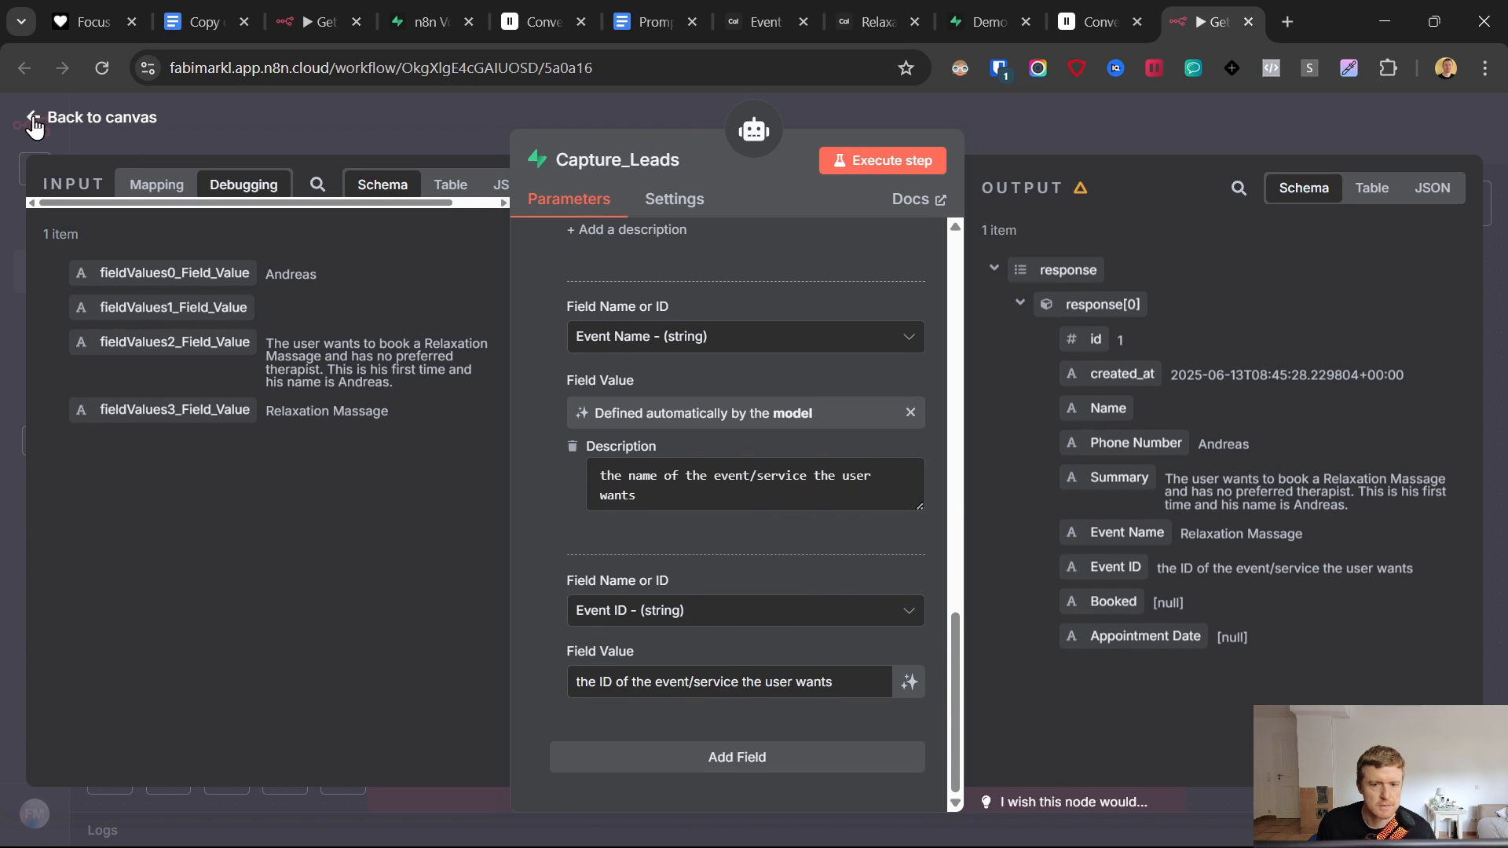
triple_click(694, 688)
key("ctrl+c")
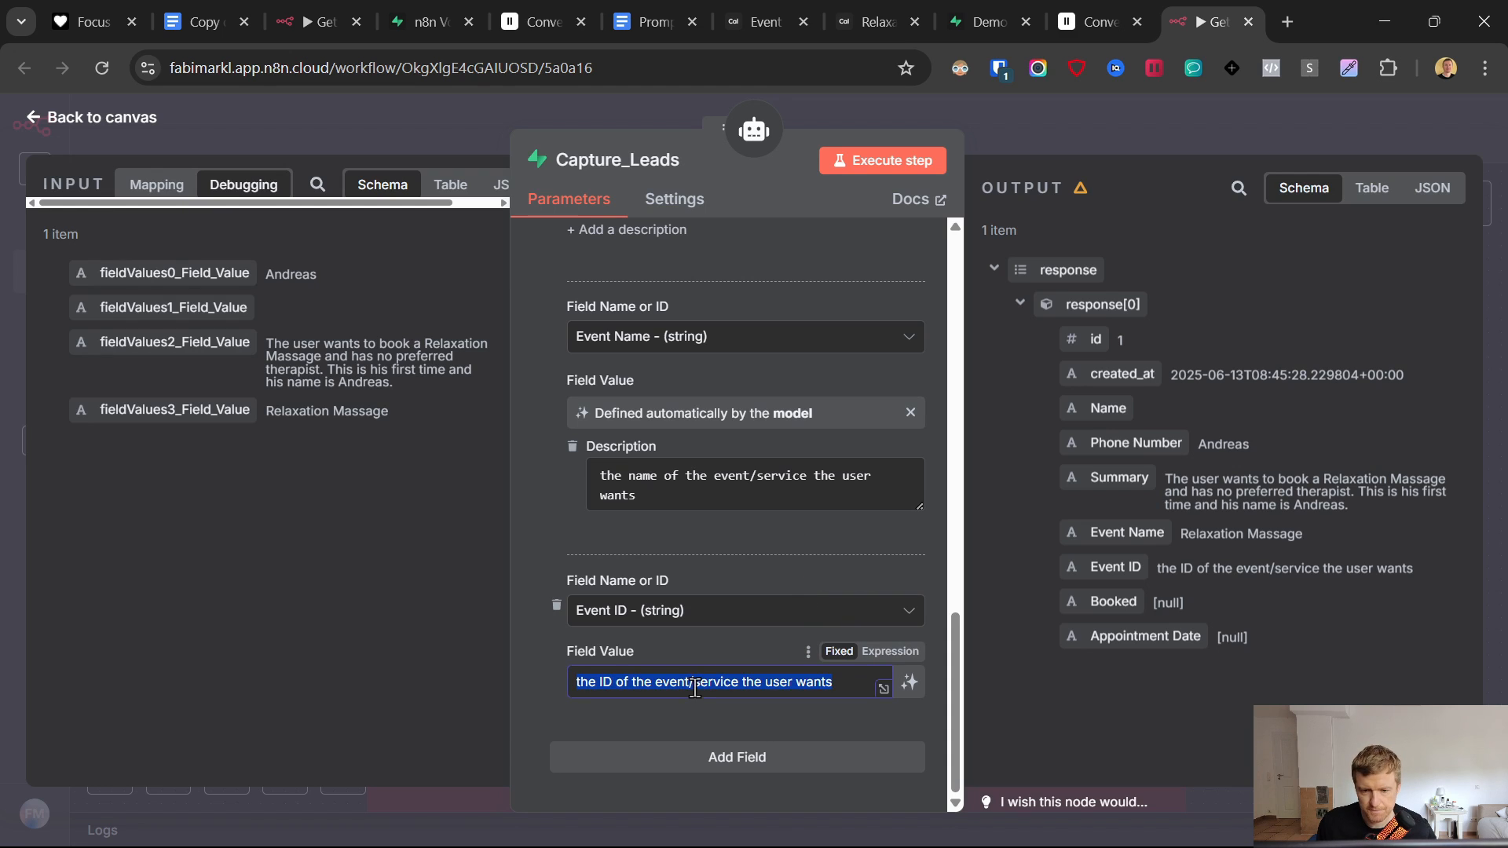
key("BackSpace")
left_click(910, 682)
left_click(667, 724)
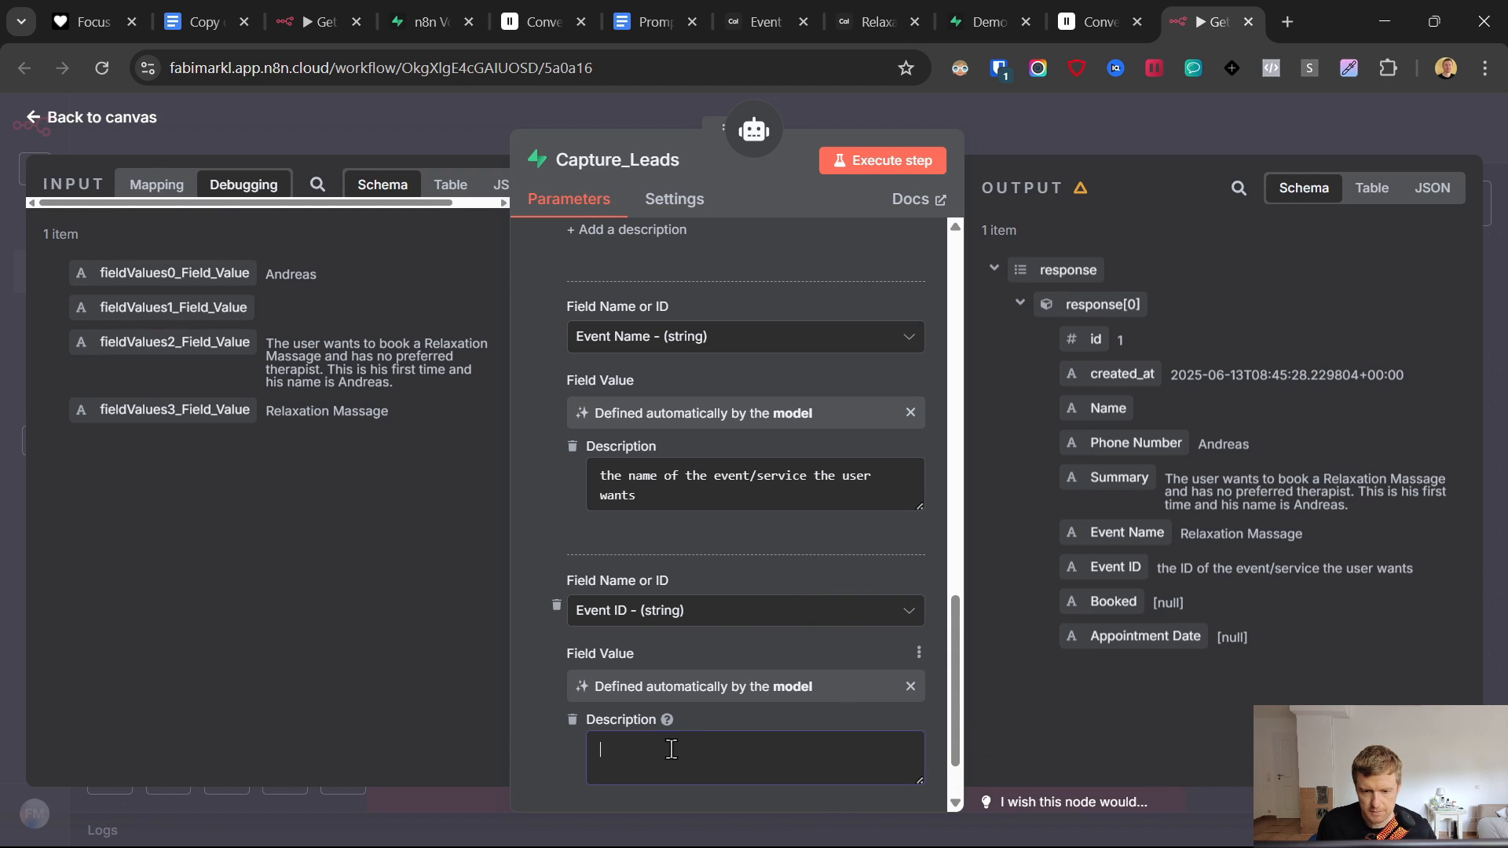
key("ctrl+v")
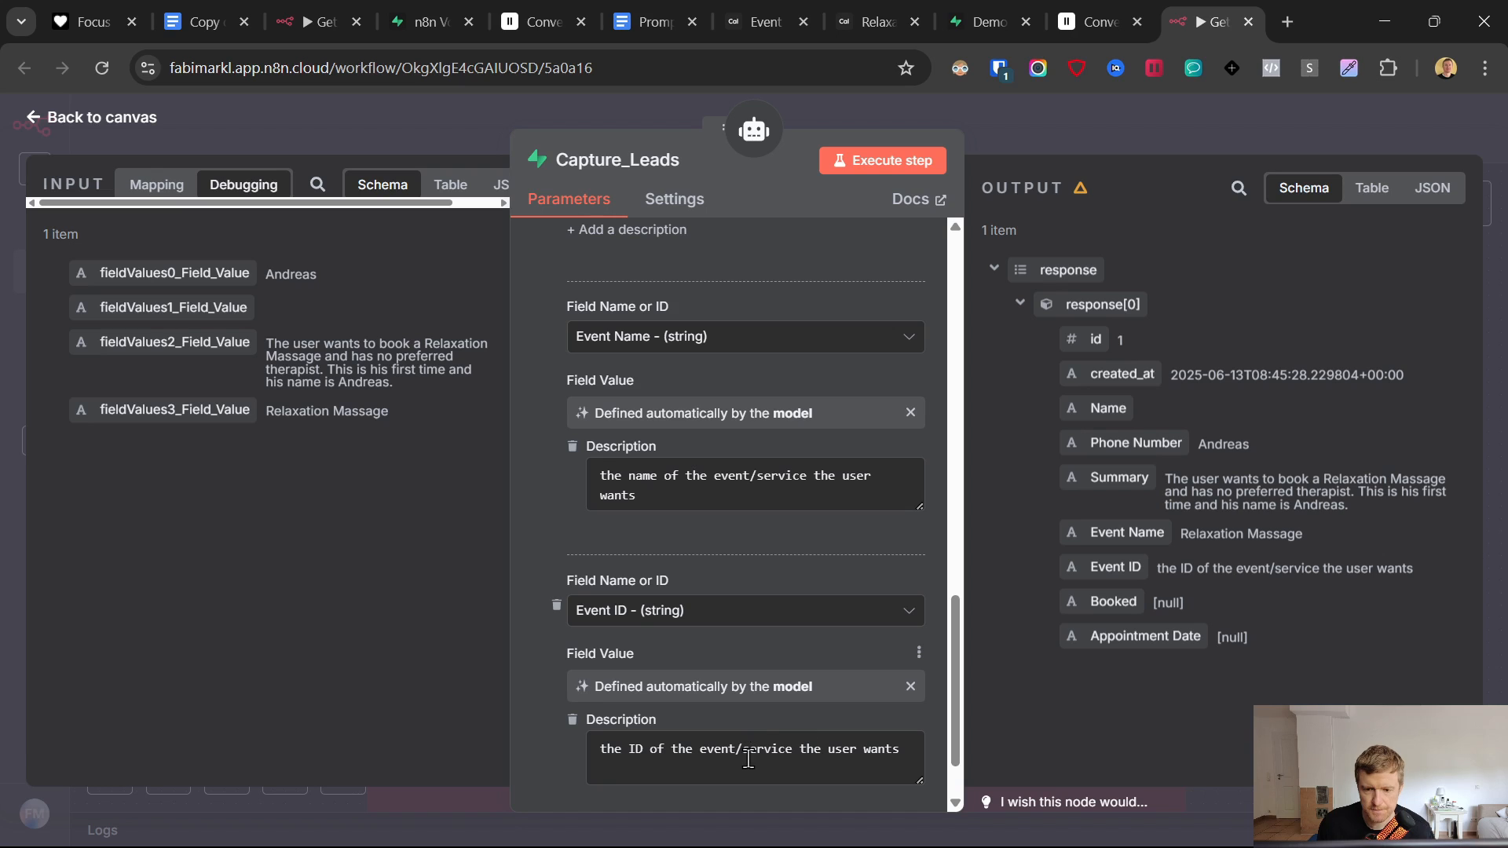
scroll(718, 722, "up", 5)
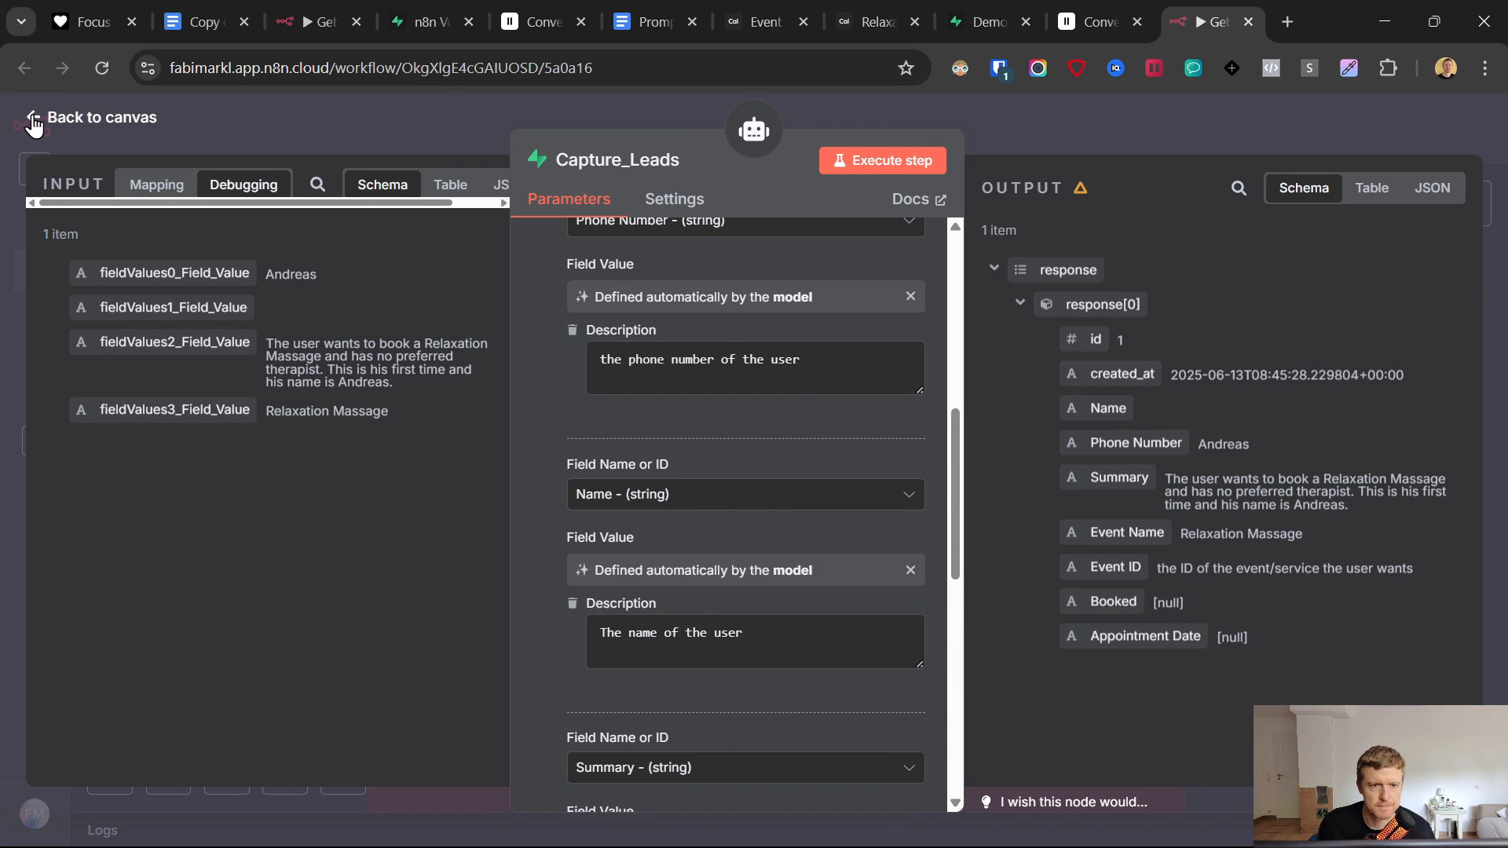
key("Escape")
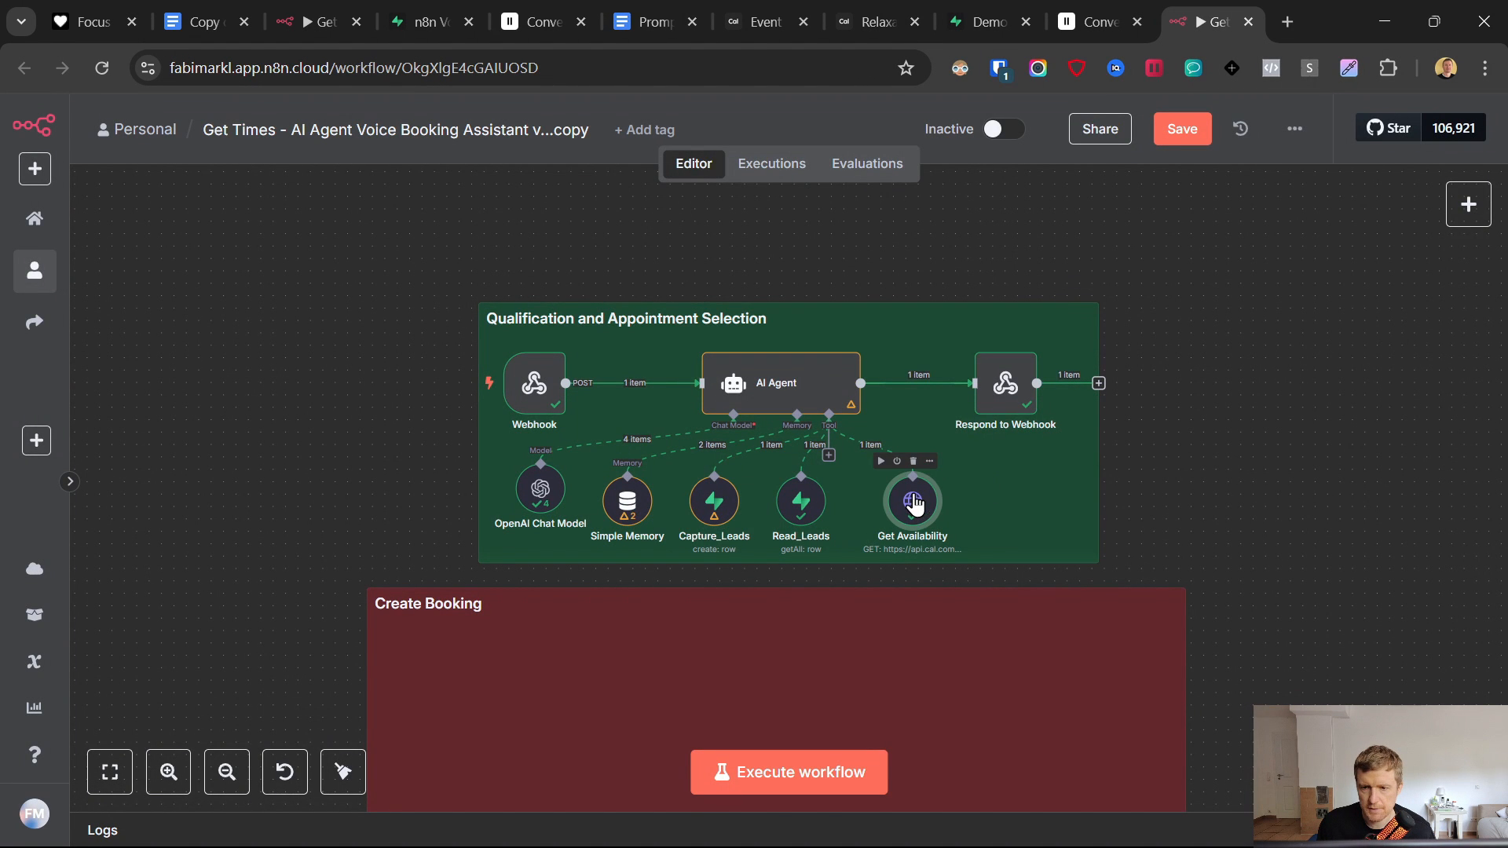
- Save the booking assistant workflow and start a test run listening on the webhook's Test URL
left_click(1182, 129)
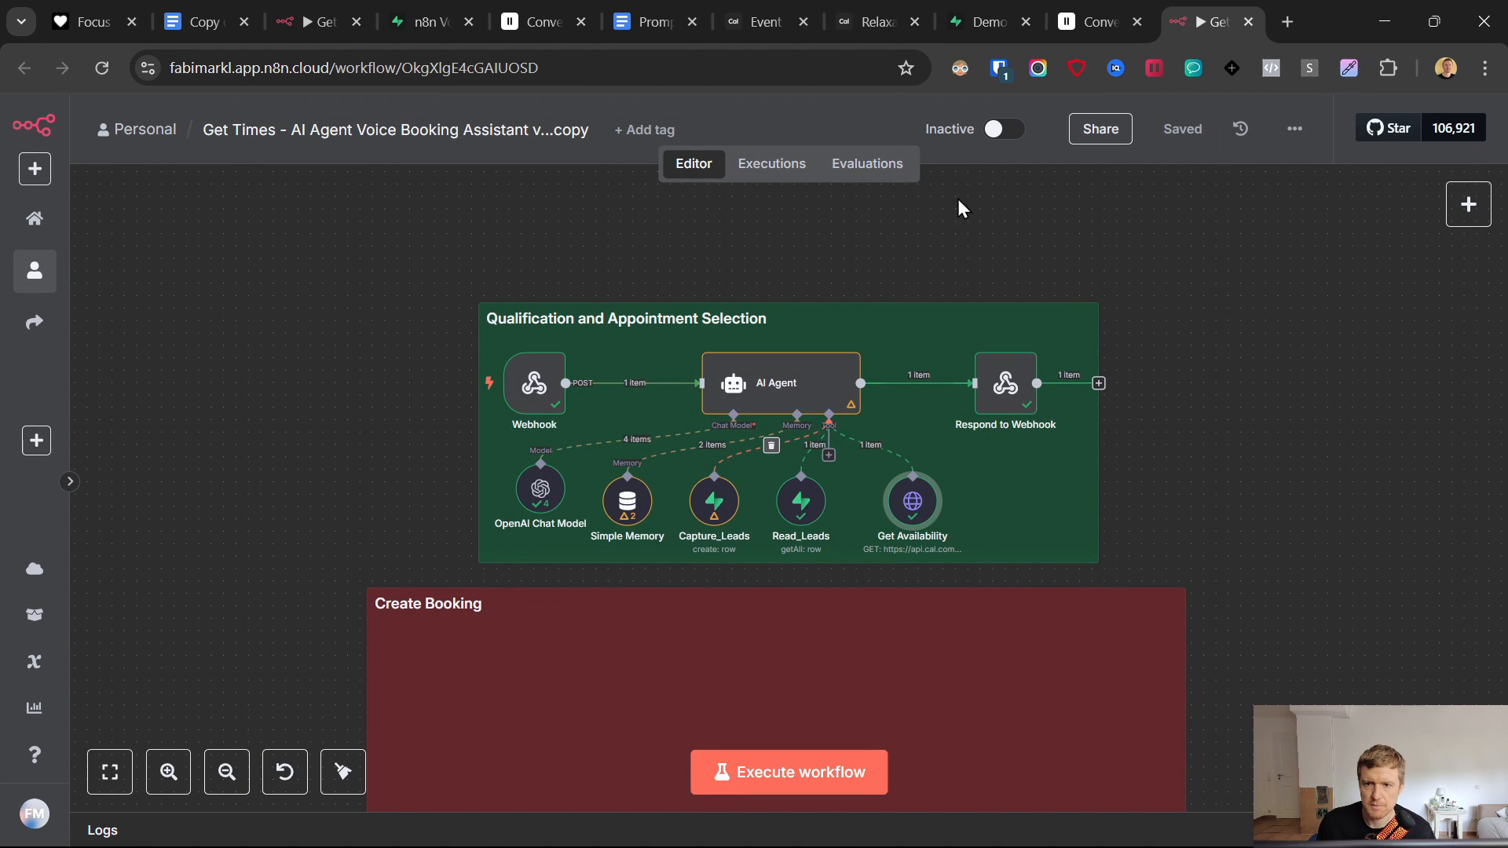
left_click(819, 774)
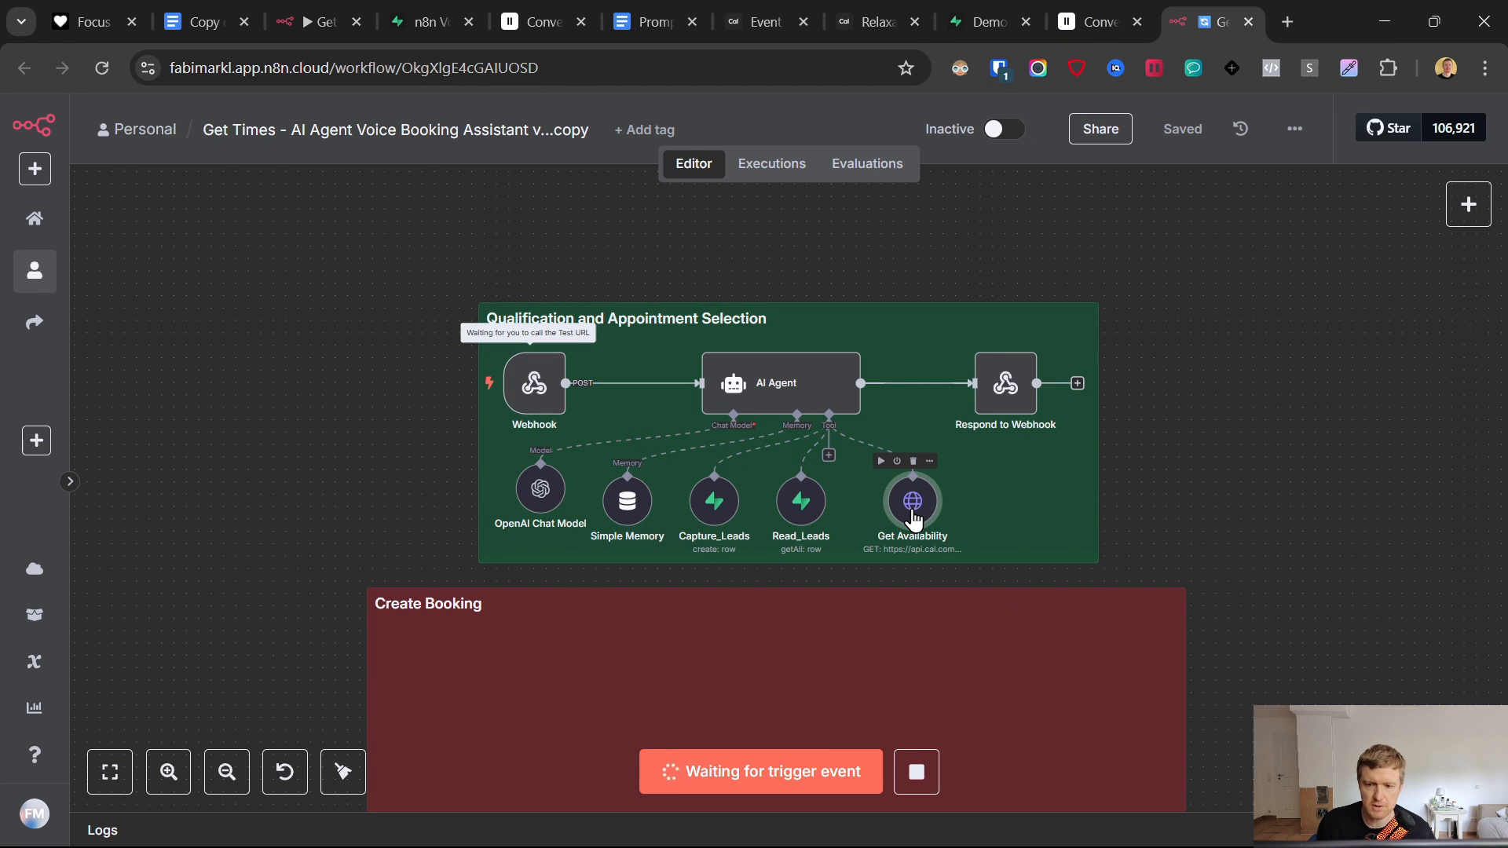
left_click(861, 13)
- Replace the outdated booking tab with a fresh Relaxation Massage preview showing Friday 13 June's slots
left_click(916, 22)
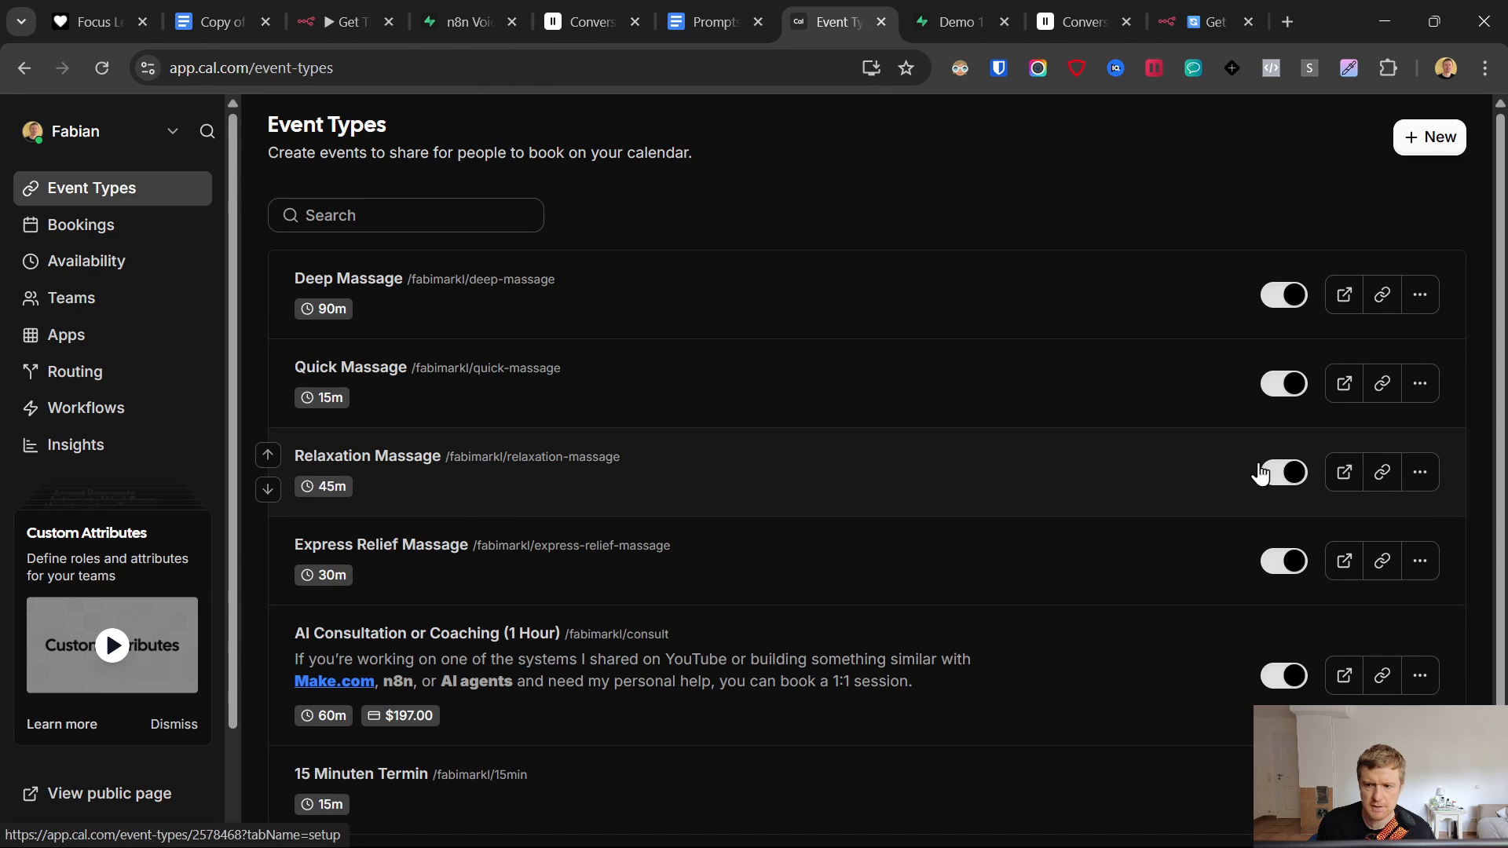
left_click(1344, 472)
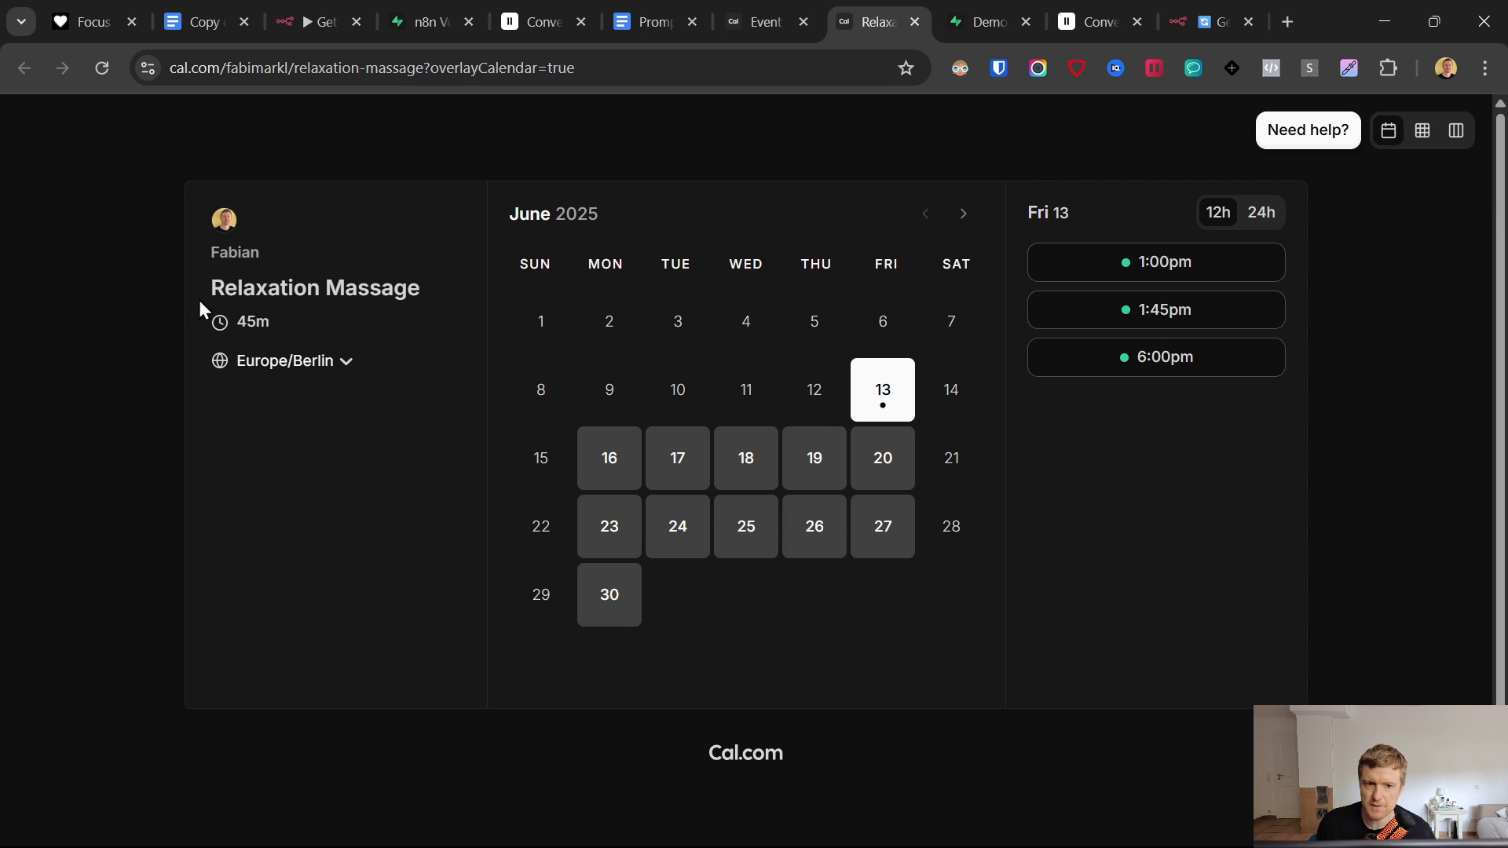
left_click_drag(200, 300, 647, 352)
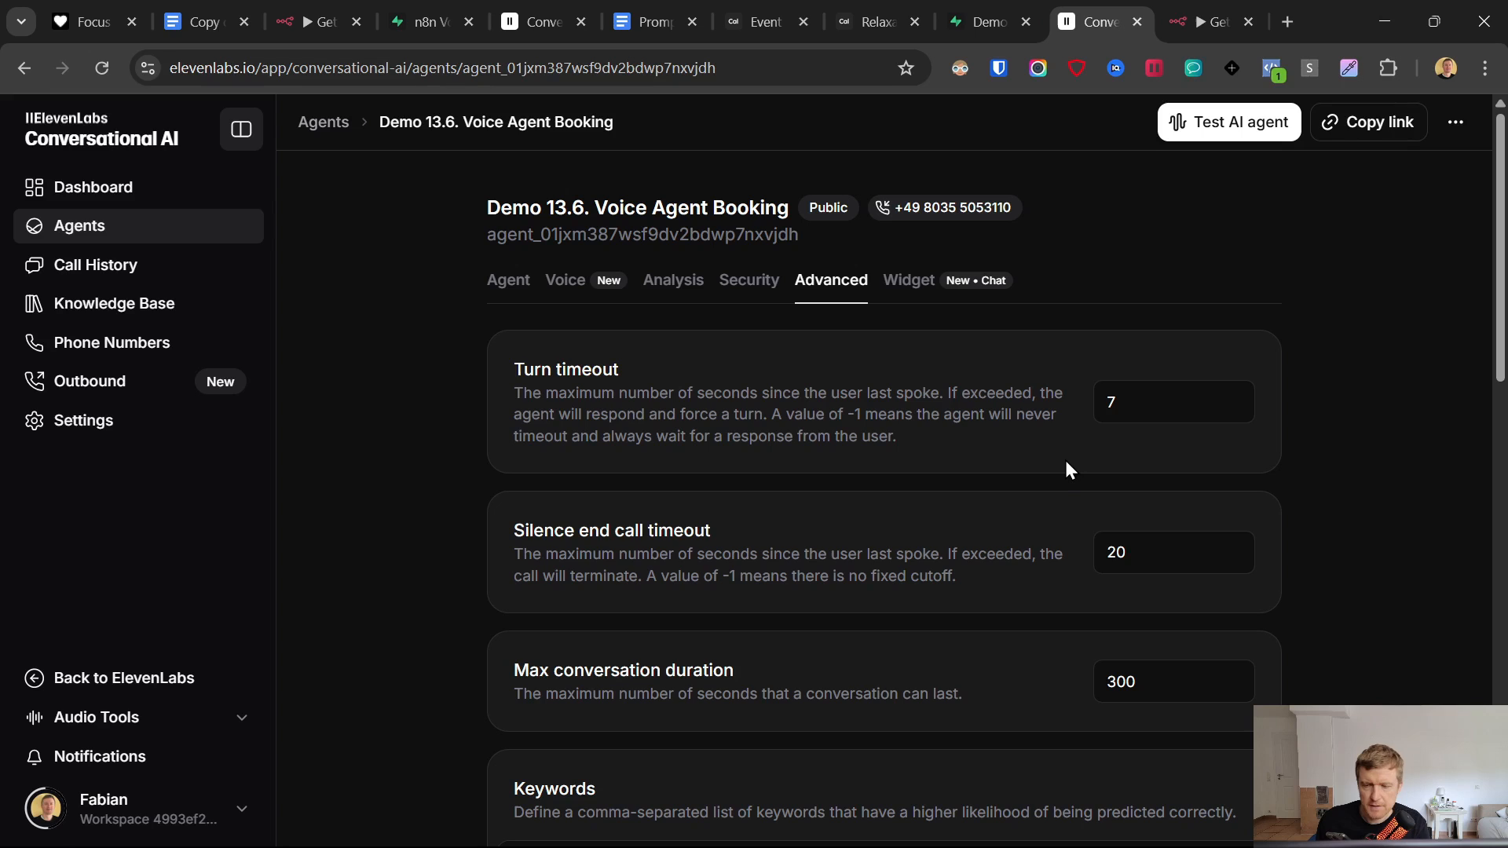
- Set the agent's turn timeout and silence end-call timeout both to -1
left_click(508, 280)
left_click(831, 283)
left_click_drag(1178, 400, 1096, 400)
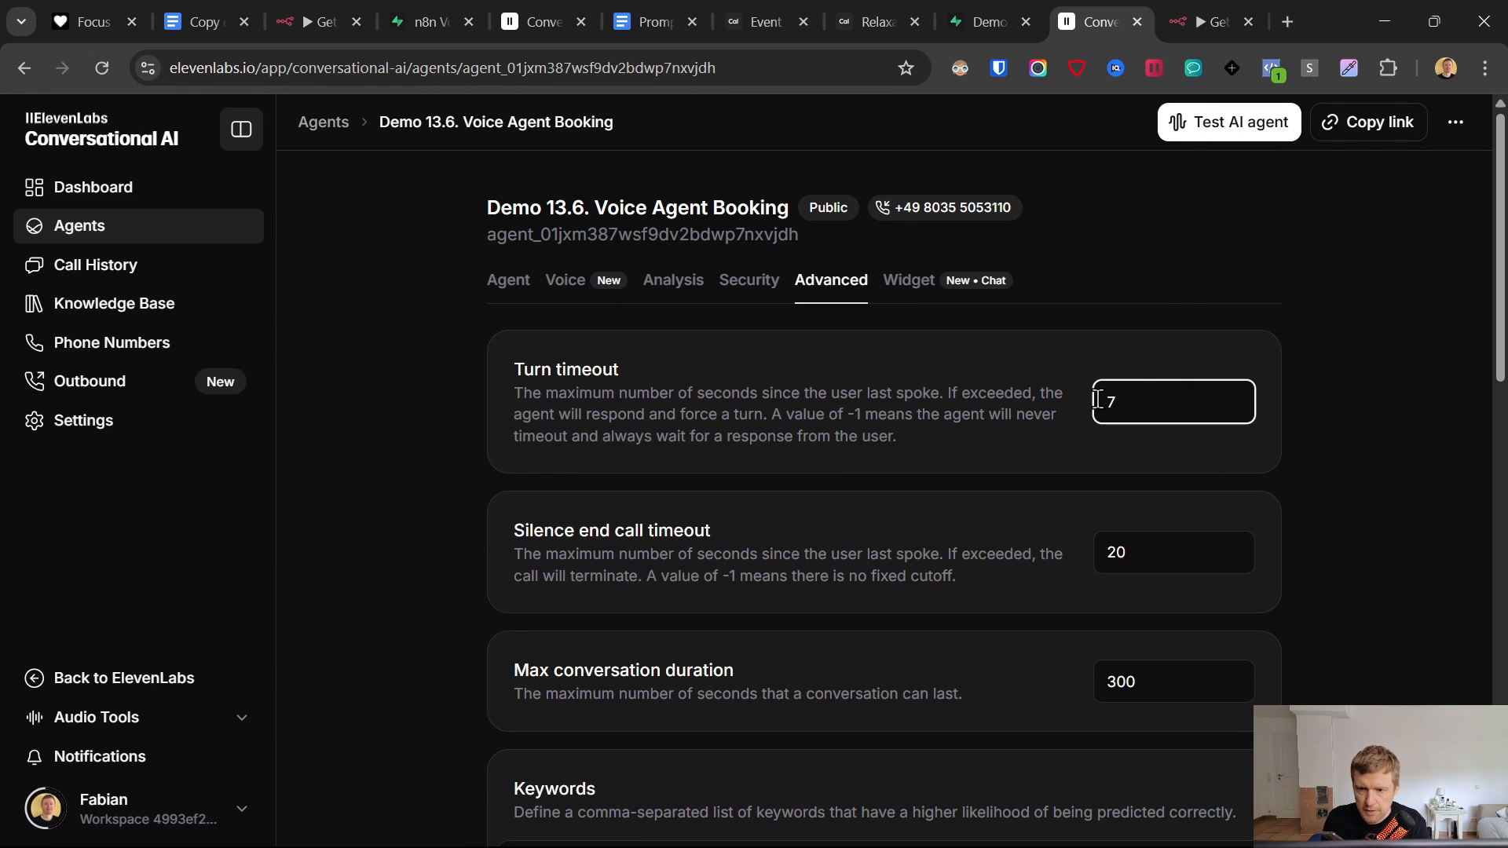
key("BackSpace")
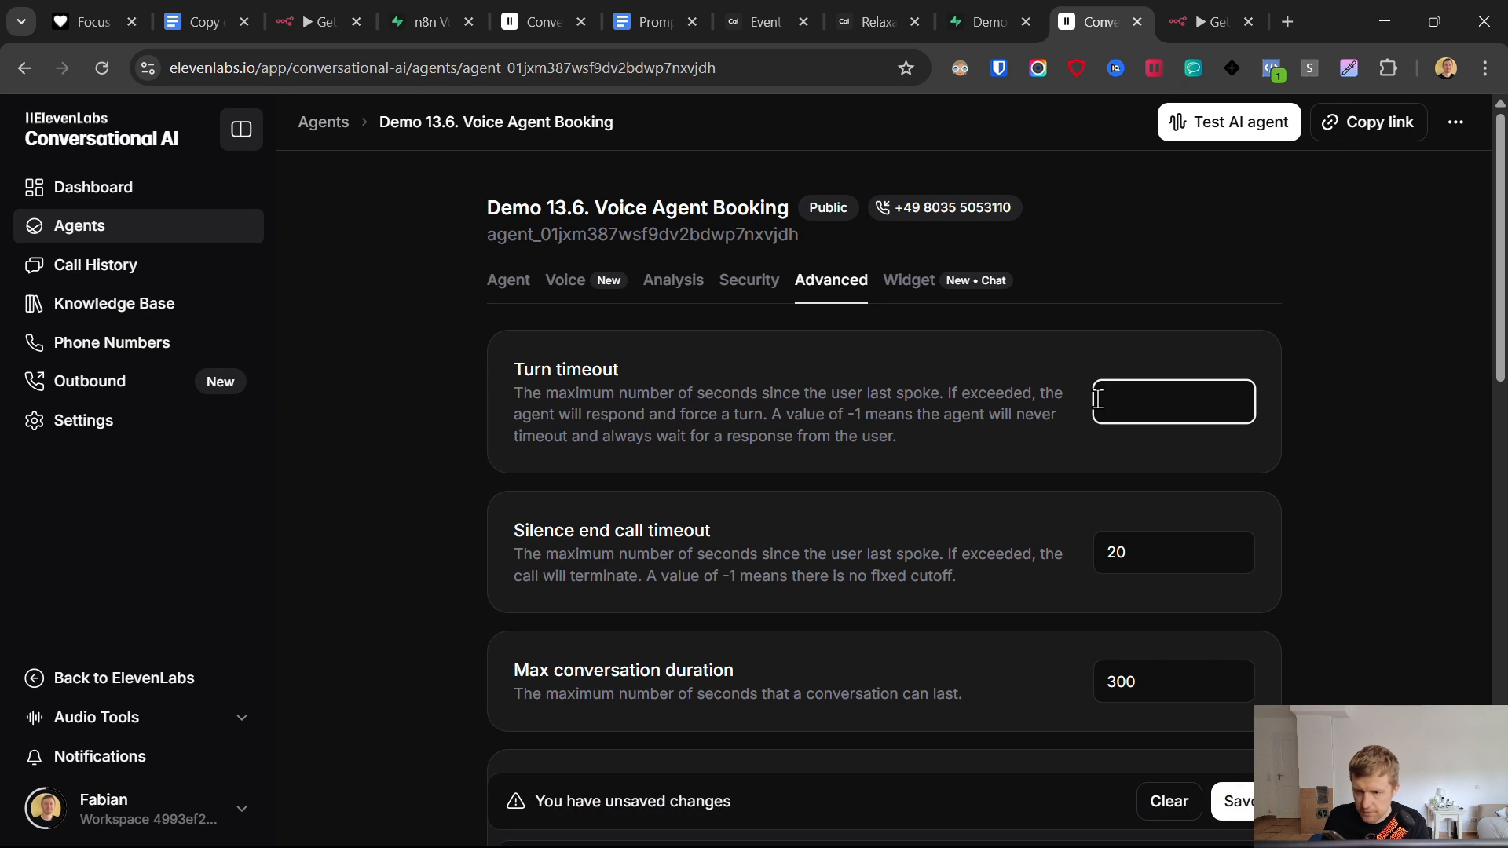
left_click(1363, 537)
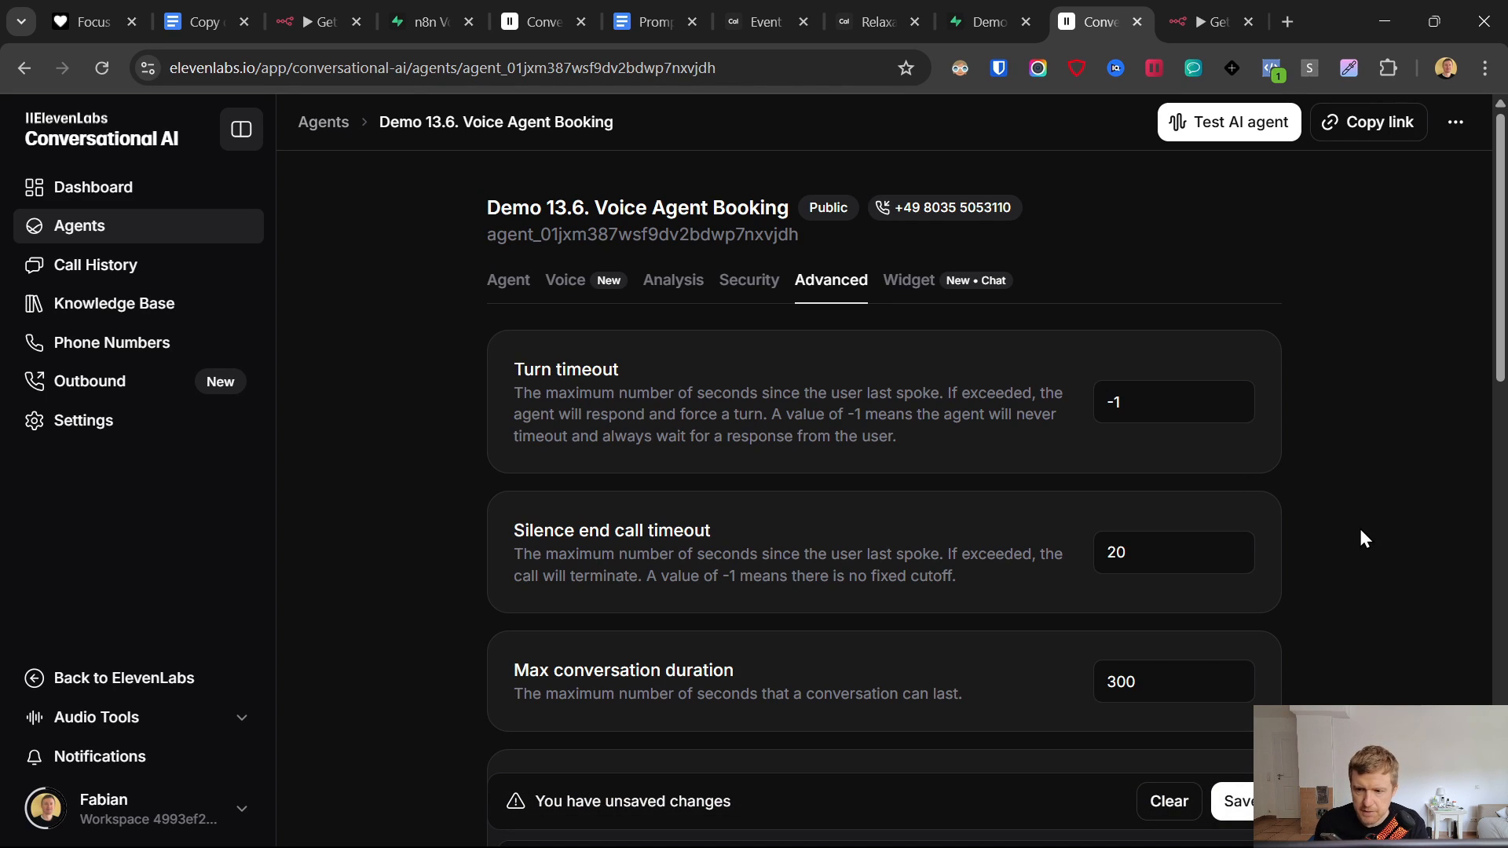
left_click_drag(1129, 563, 985, 550)
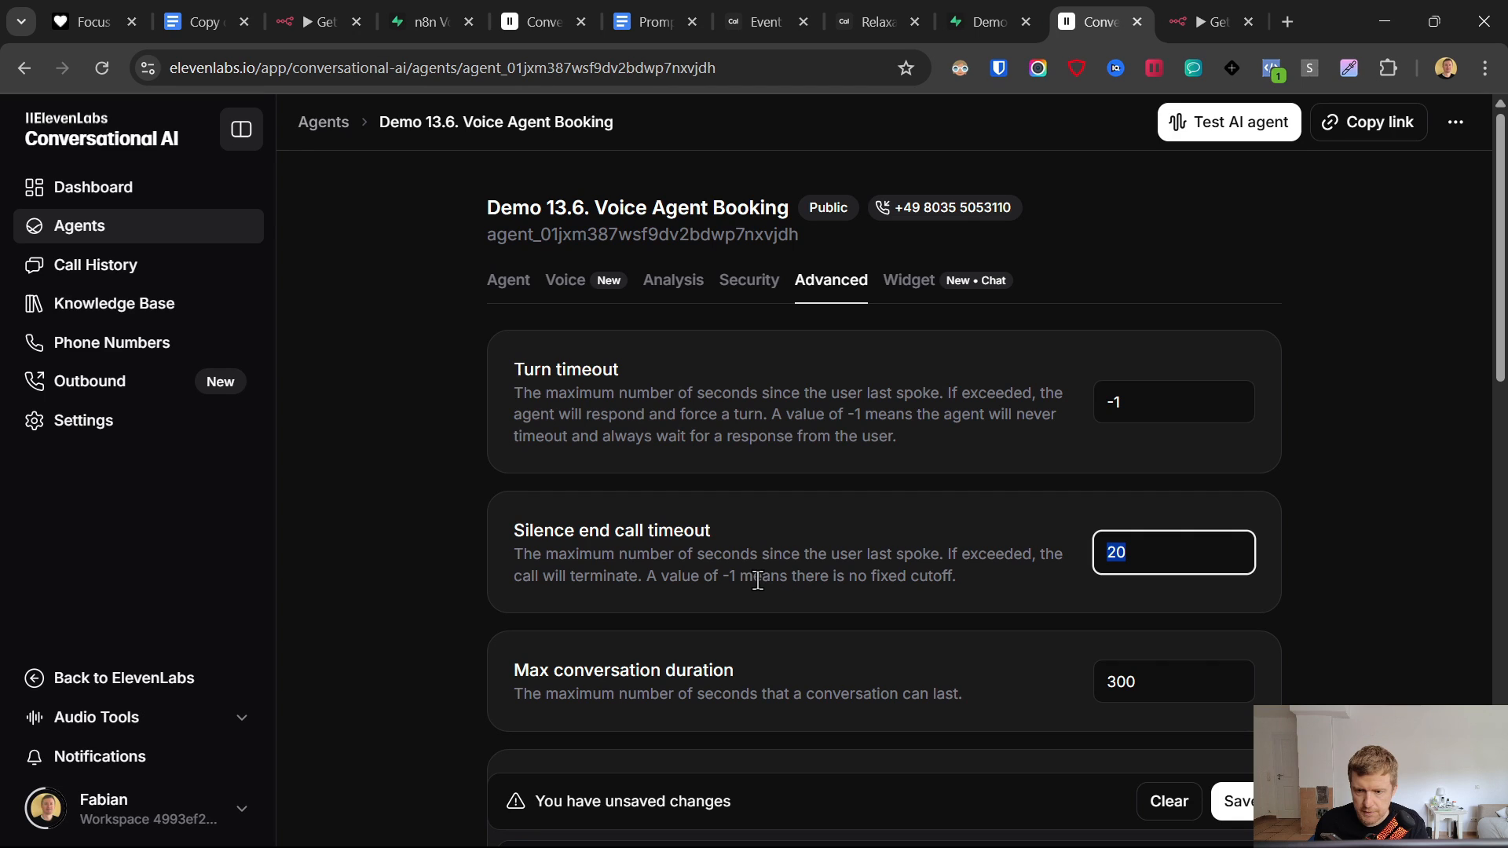
type("-1")
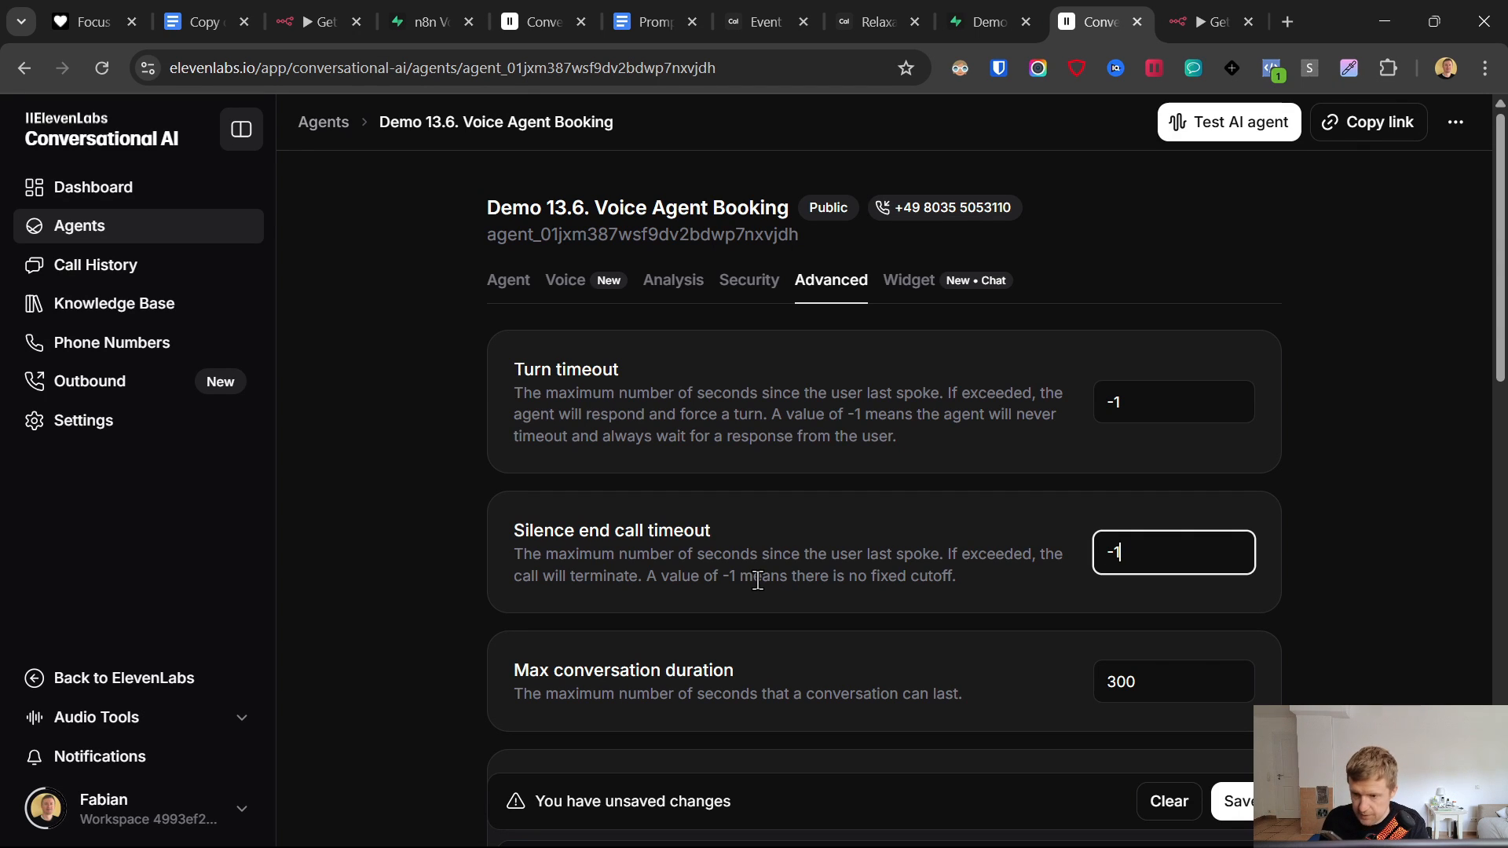
left_click(724, 515)
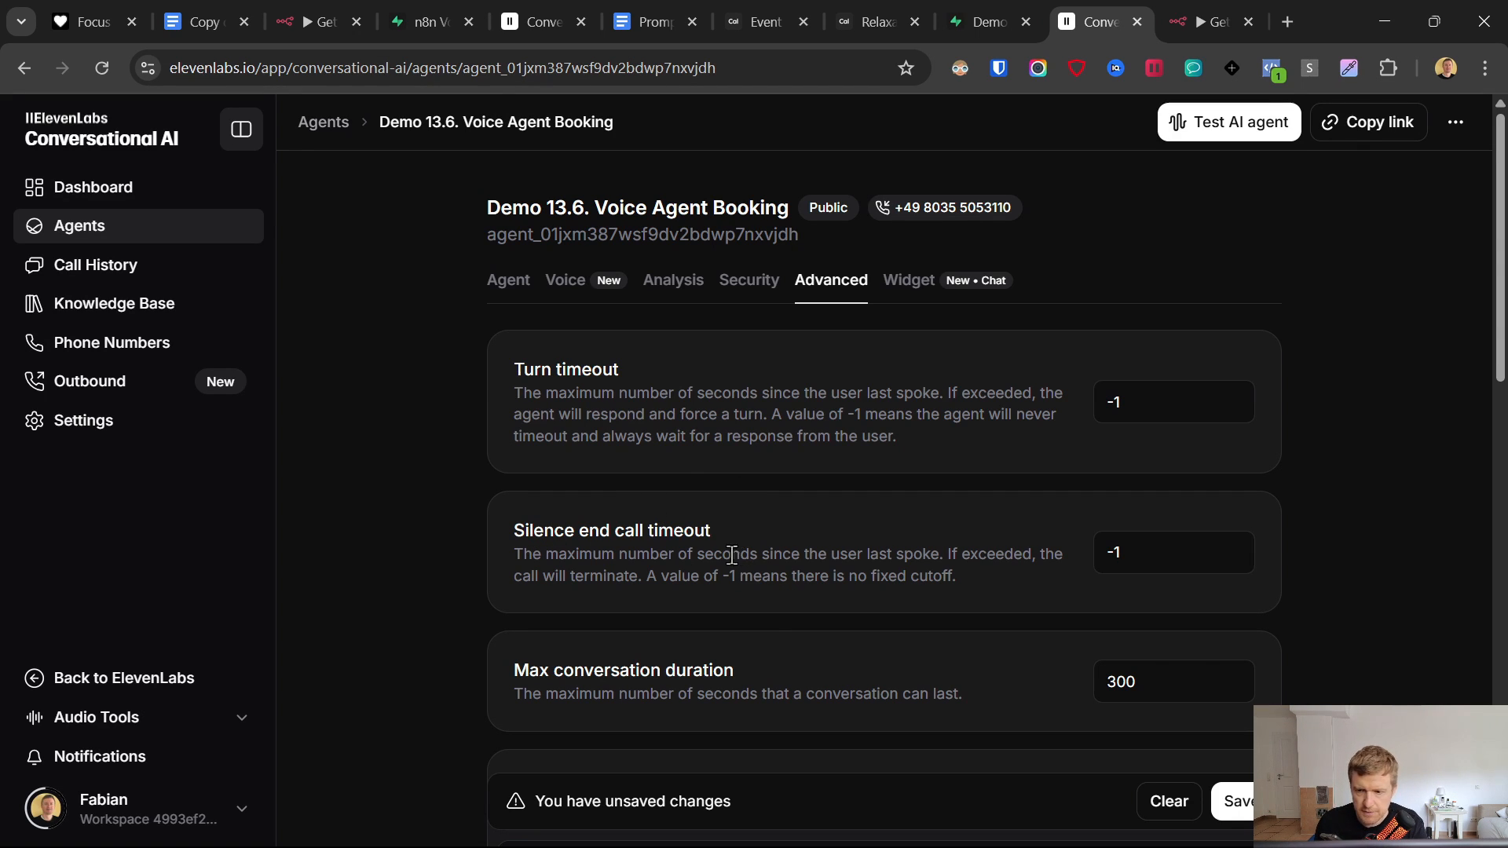
- Raise the max conversation duration to 600 seconds and save the agent
left_click(1115, 681)
type("6")
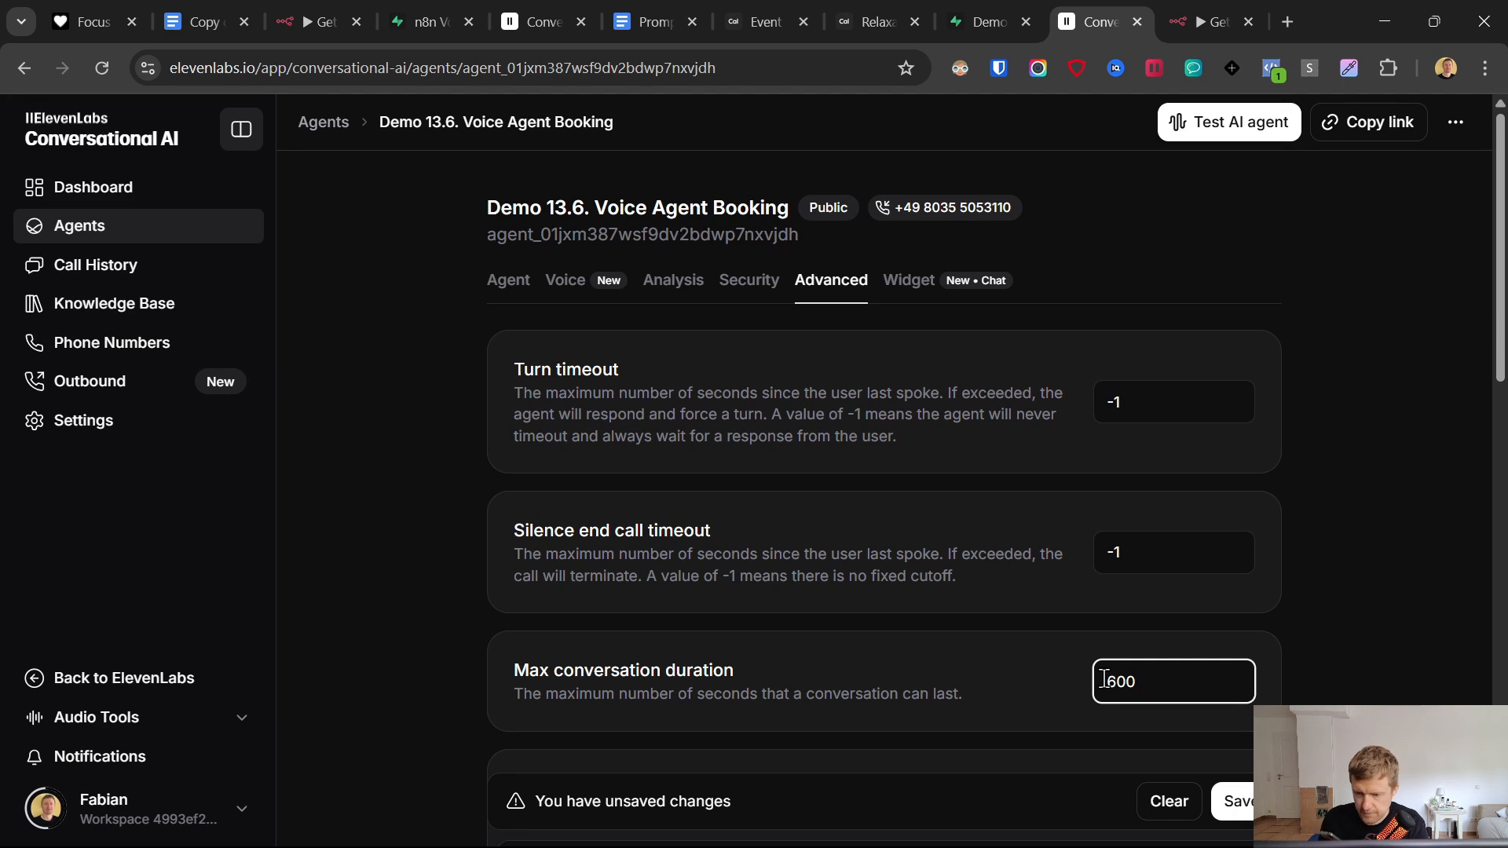
left_click(1310, 664)
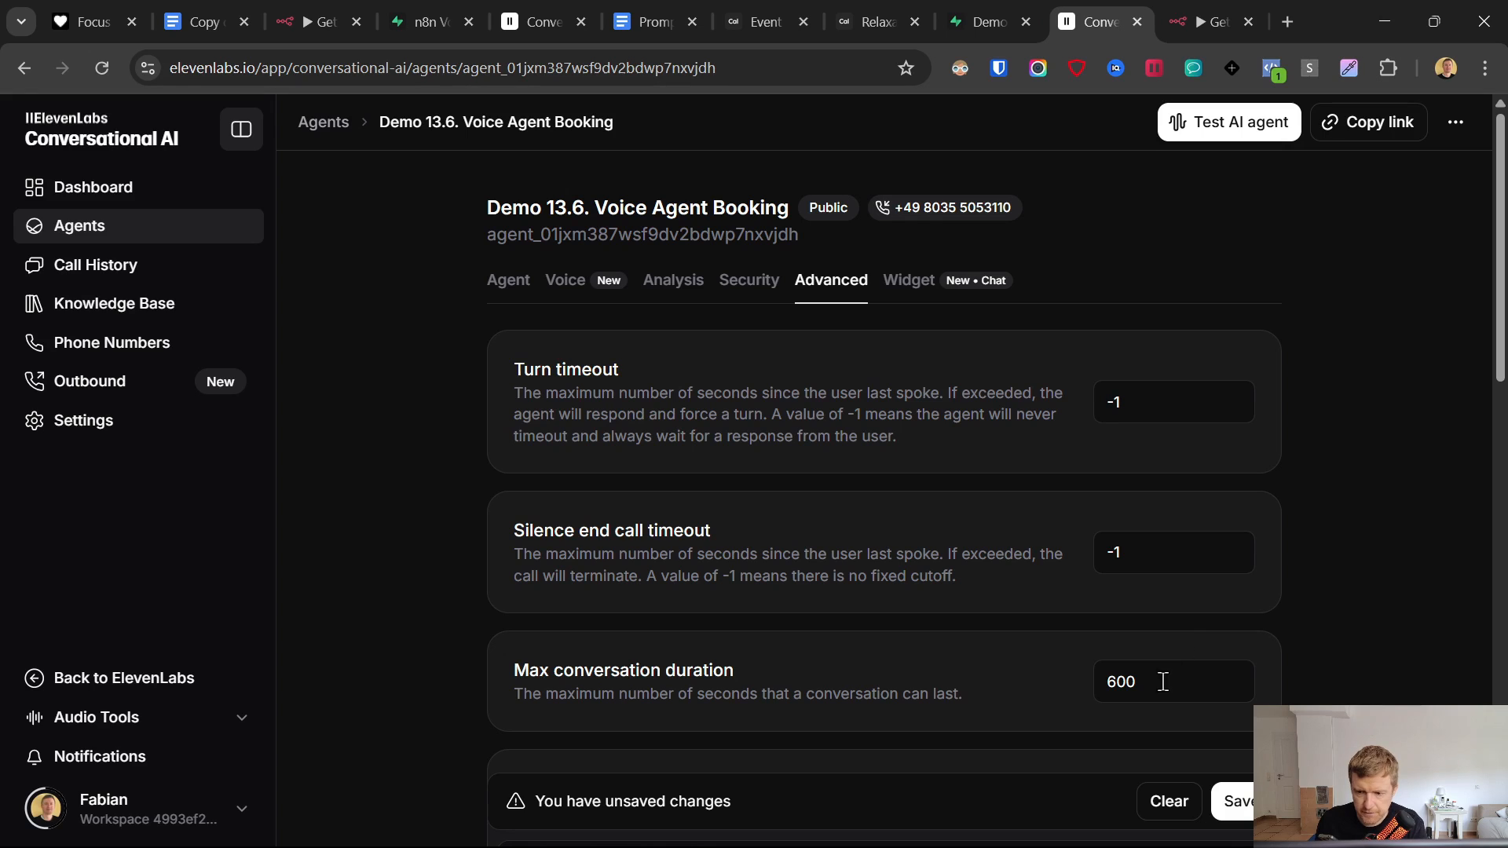
left_click(1111, 681)
left_click_drag(1109, 681, 1146, 685)
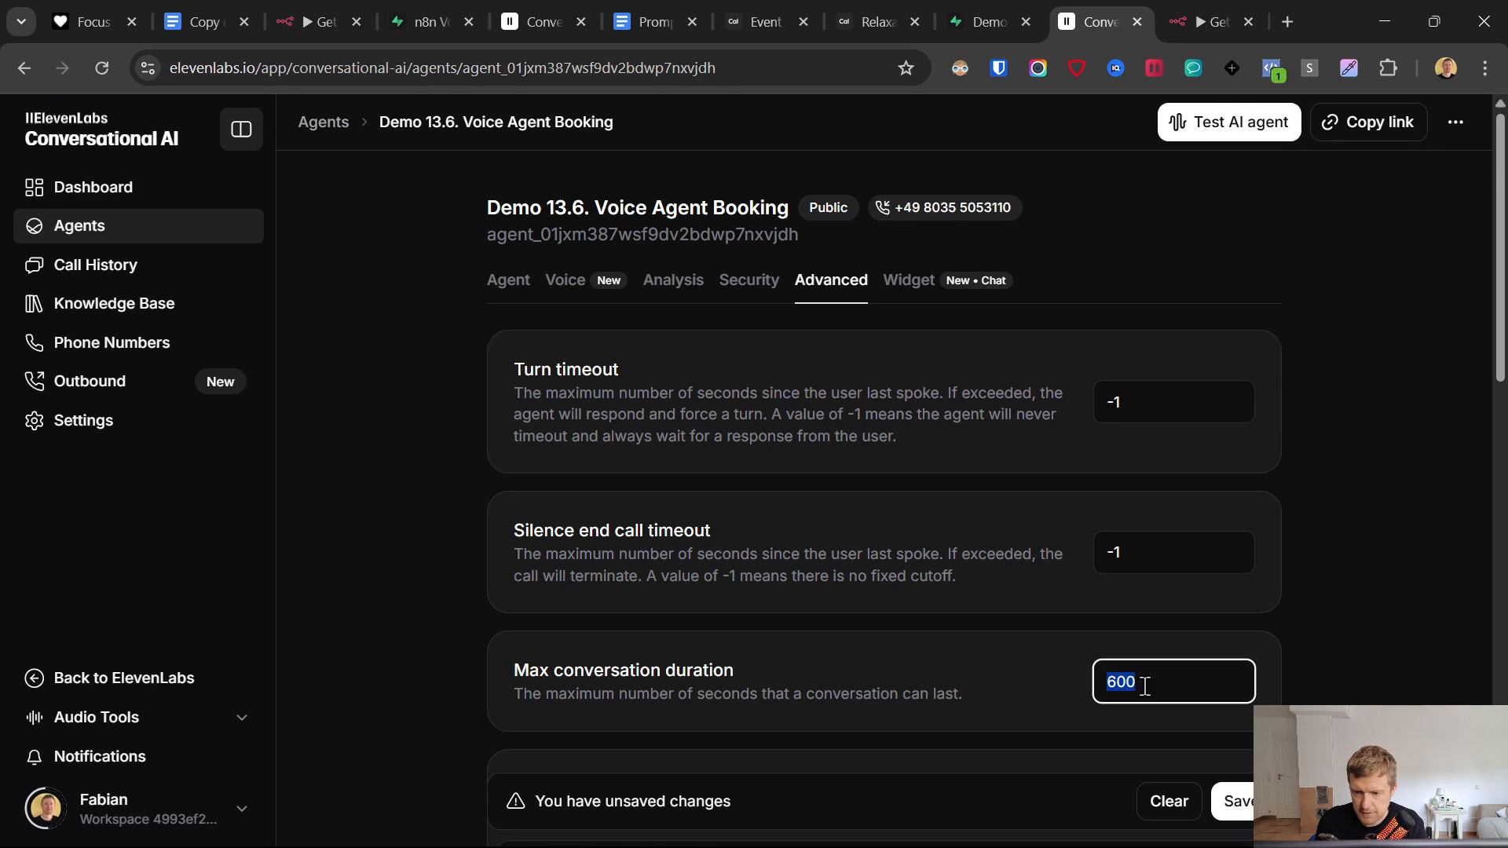
left_click(1013, 680)
scroll(804, 629, "down", 3)
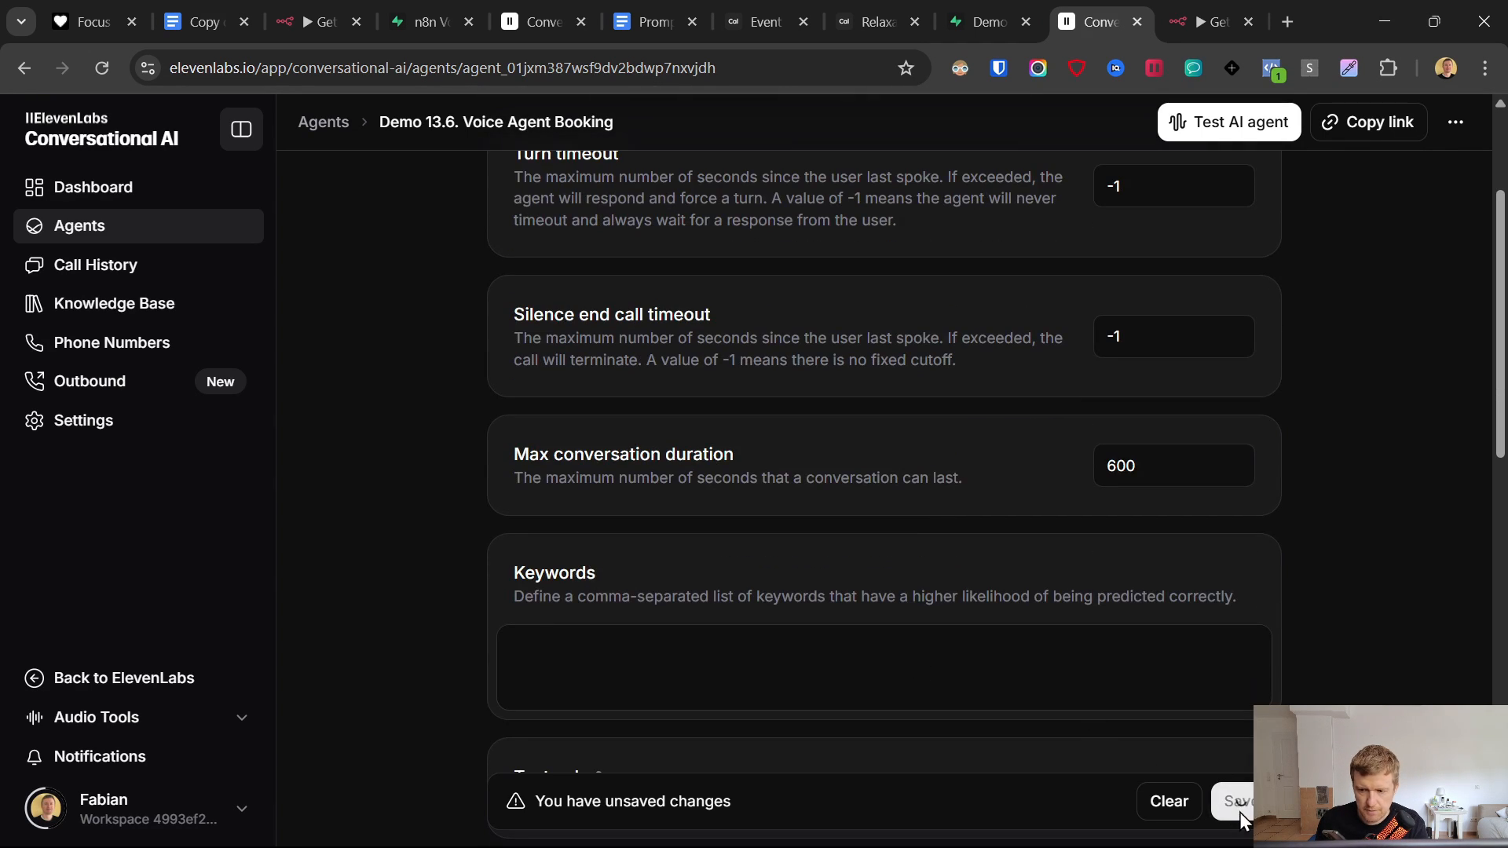
left_click(1225, 809)
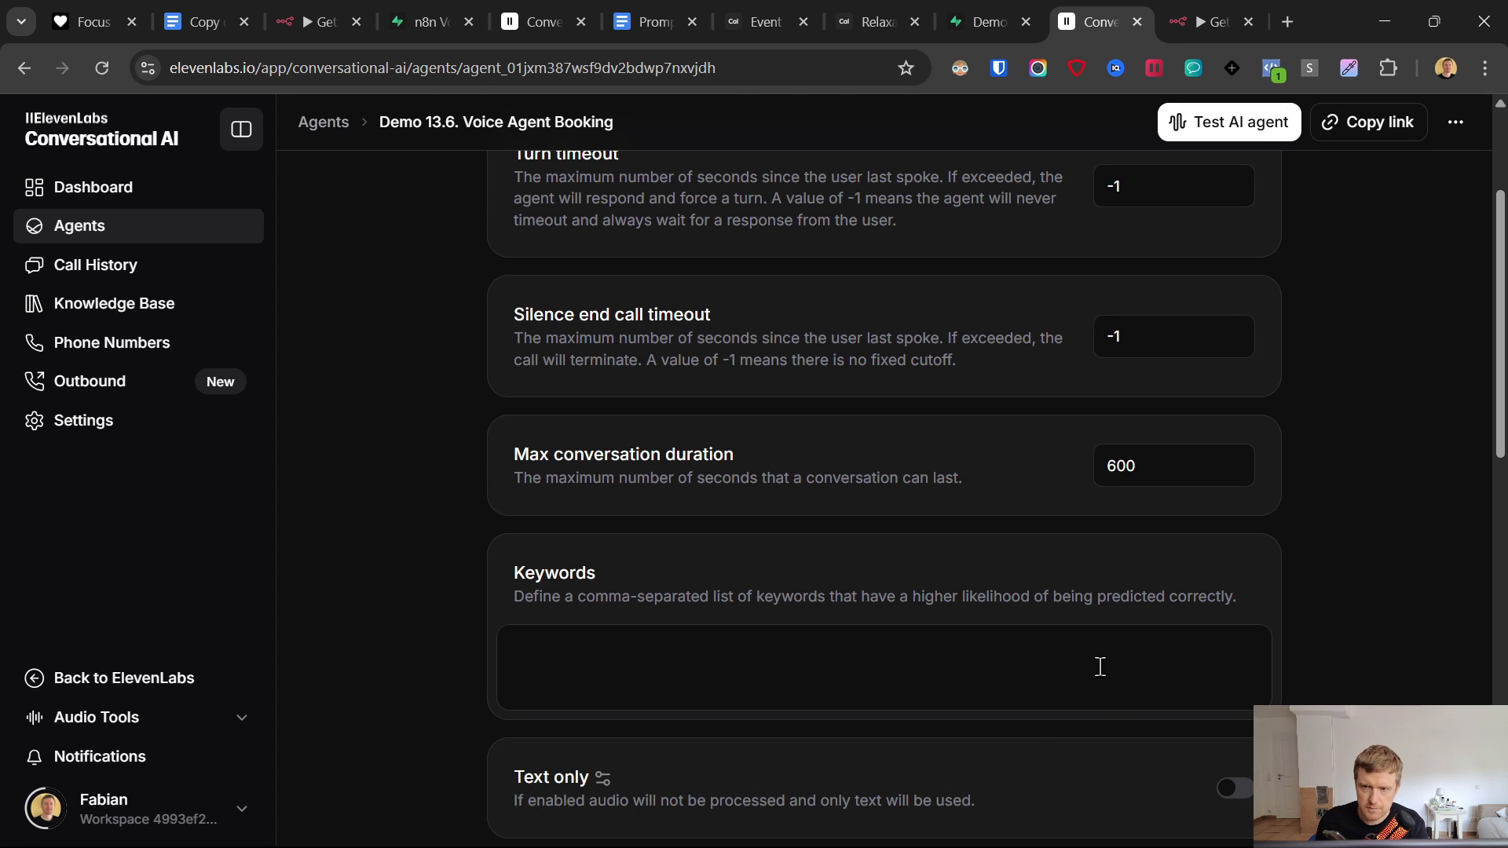
key("ctrl+Tab")
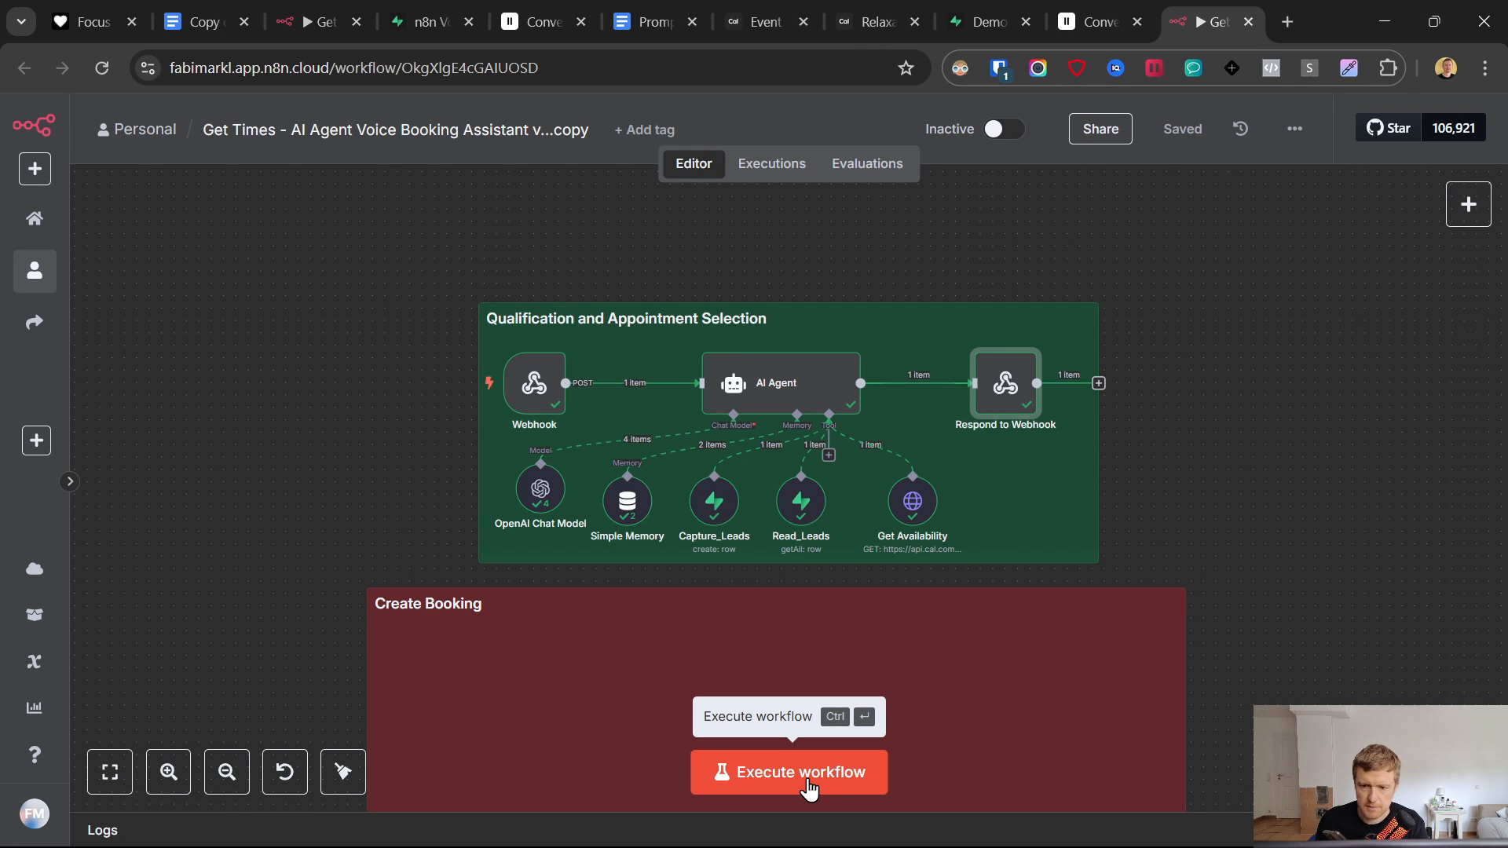
- Run the workflow test until 'Workflow executed successfully' appears, then view the Relaxation Massage booking page
left_click(809, 788)
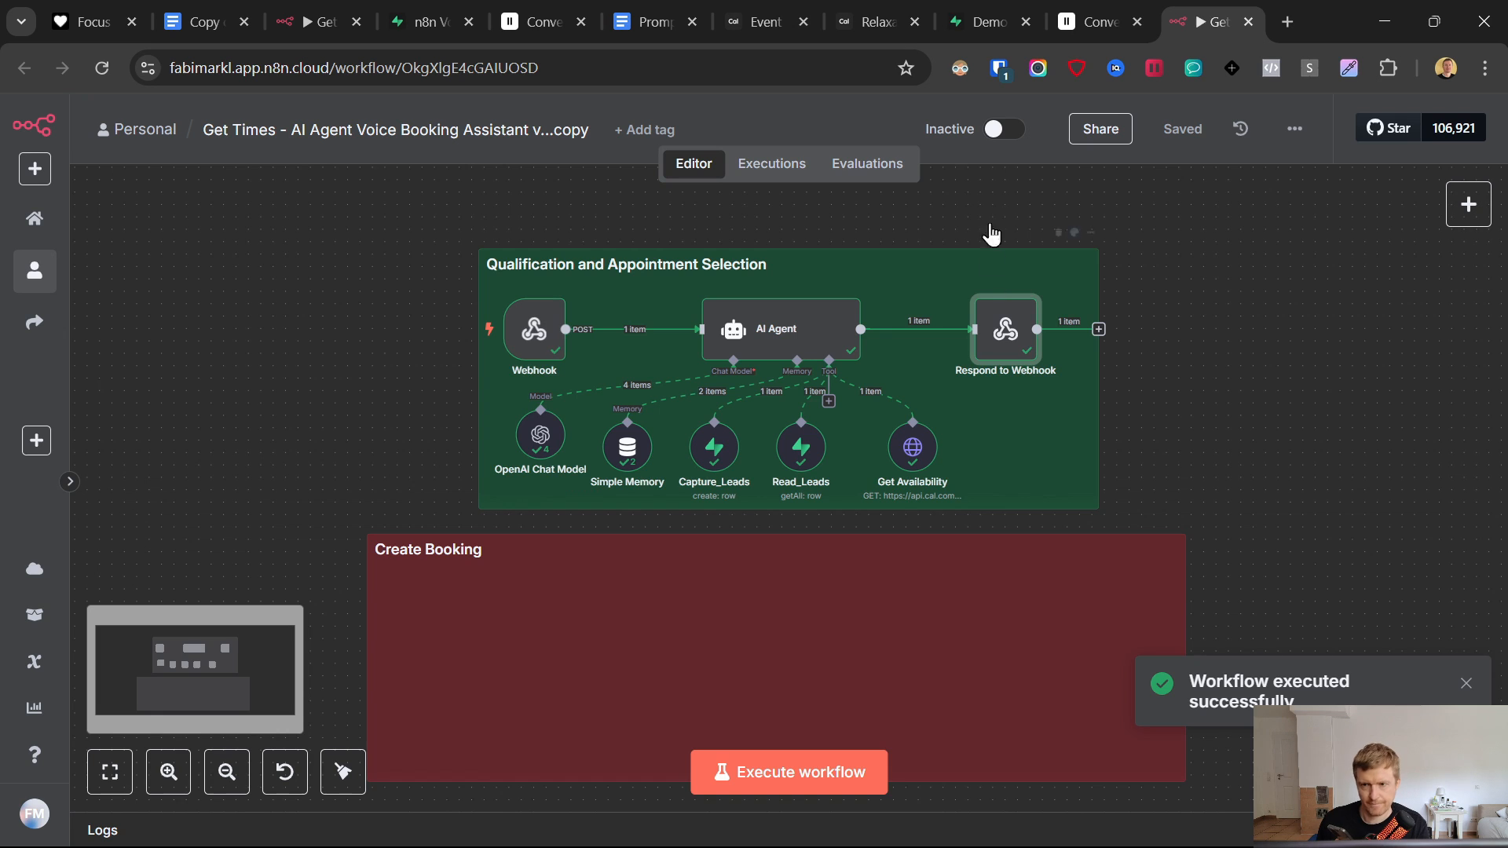
left_click(871, 20)
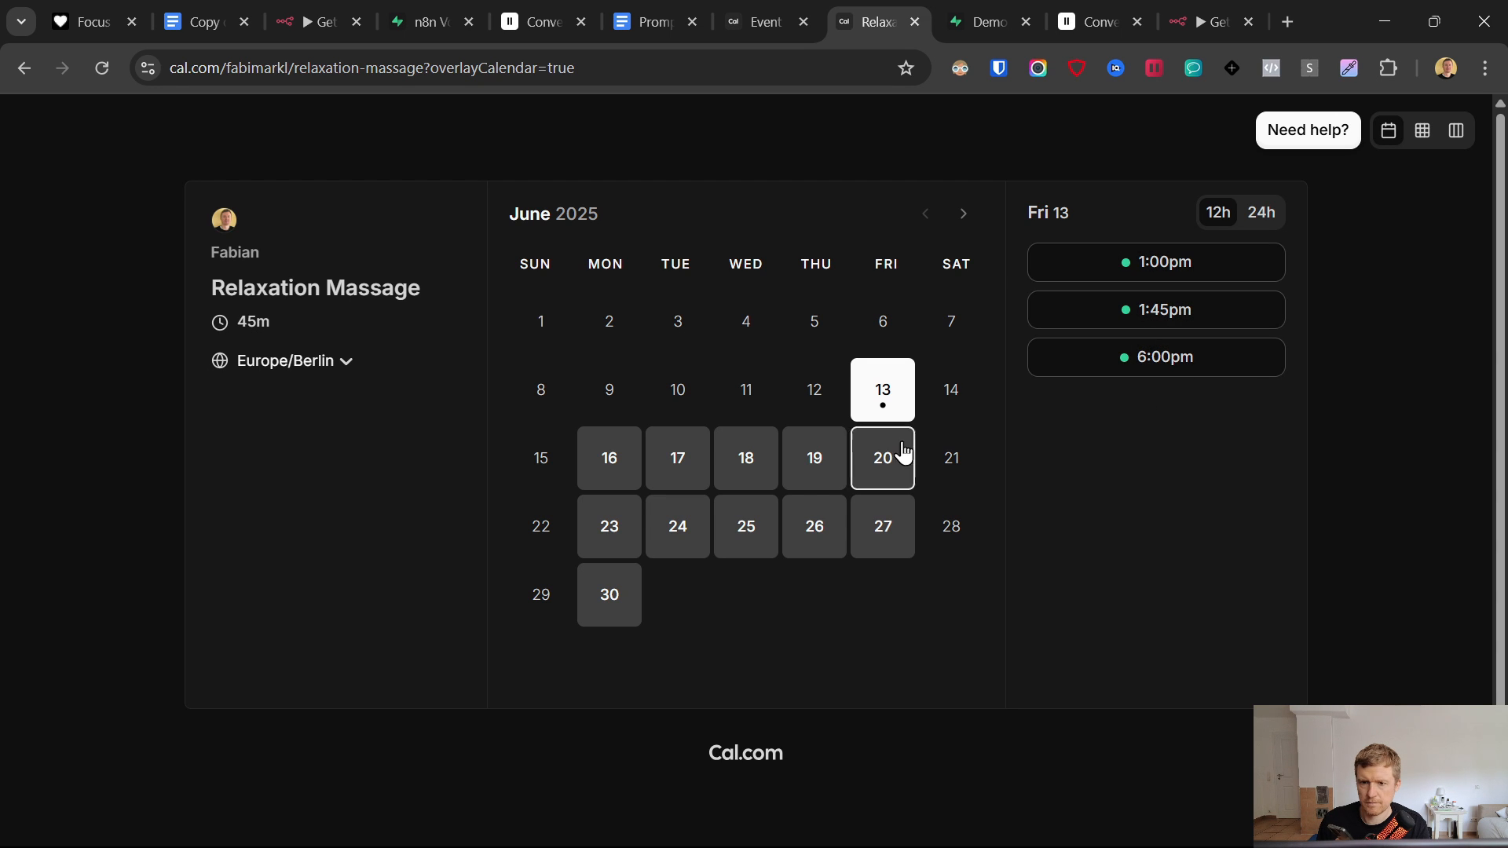
left_click(610, 465)
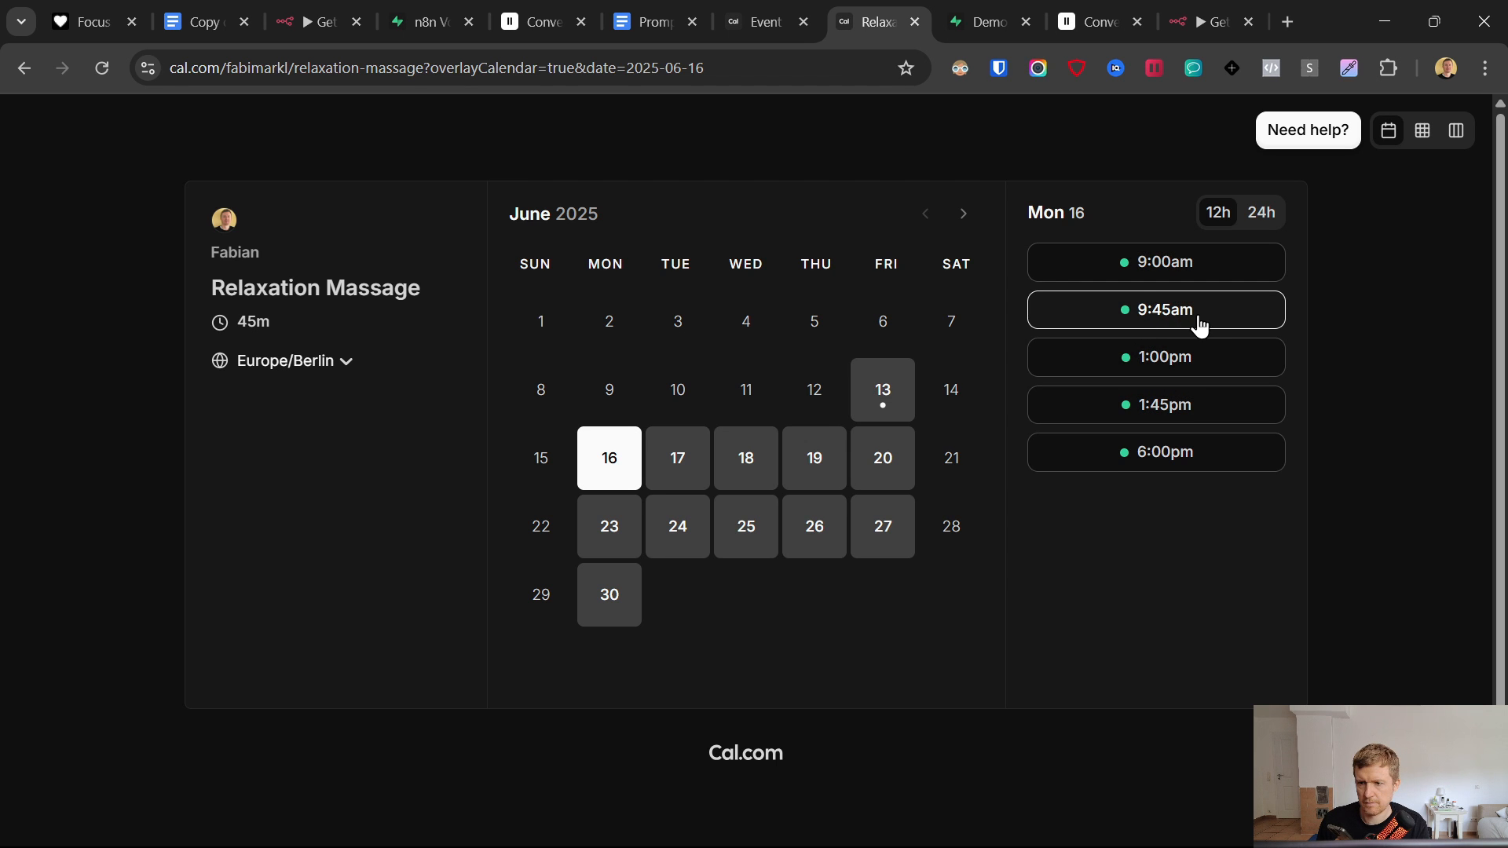
left_click(882, 390)
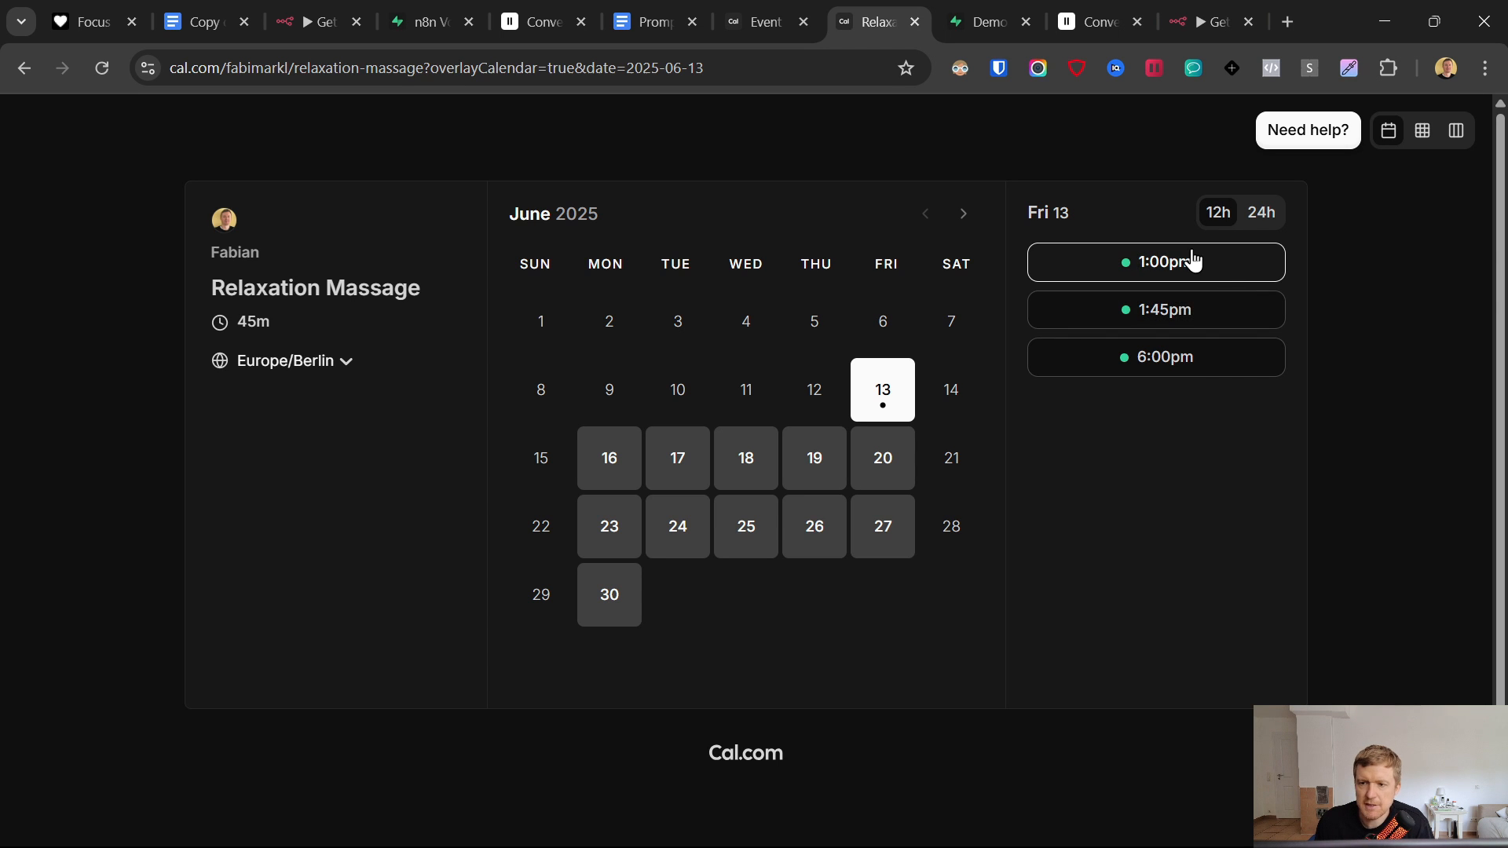
- Select the Webhook and qualification nodes, then scroll across the Appointment Voice Agent table's record
left_click(1208, 19)
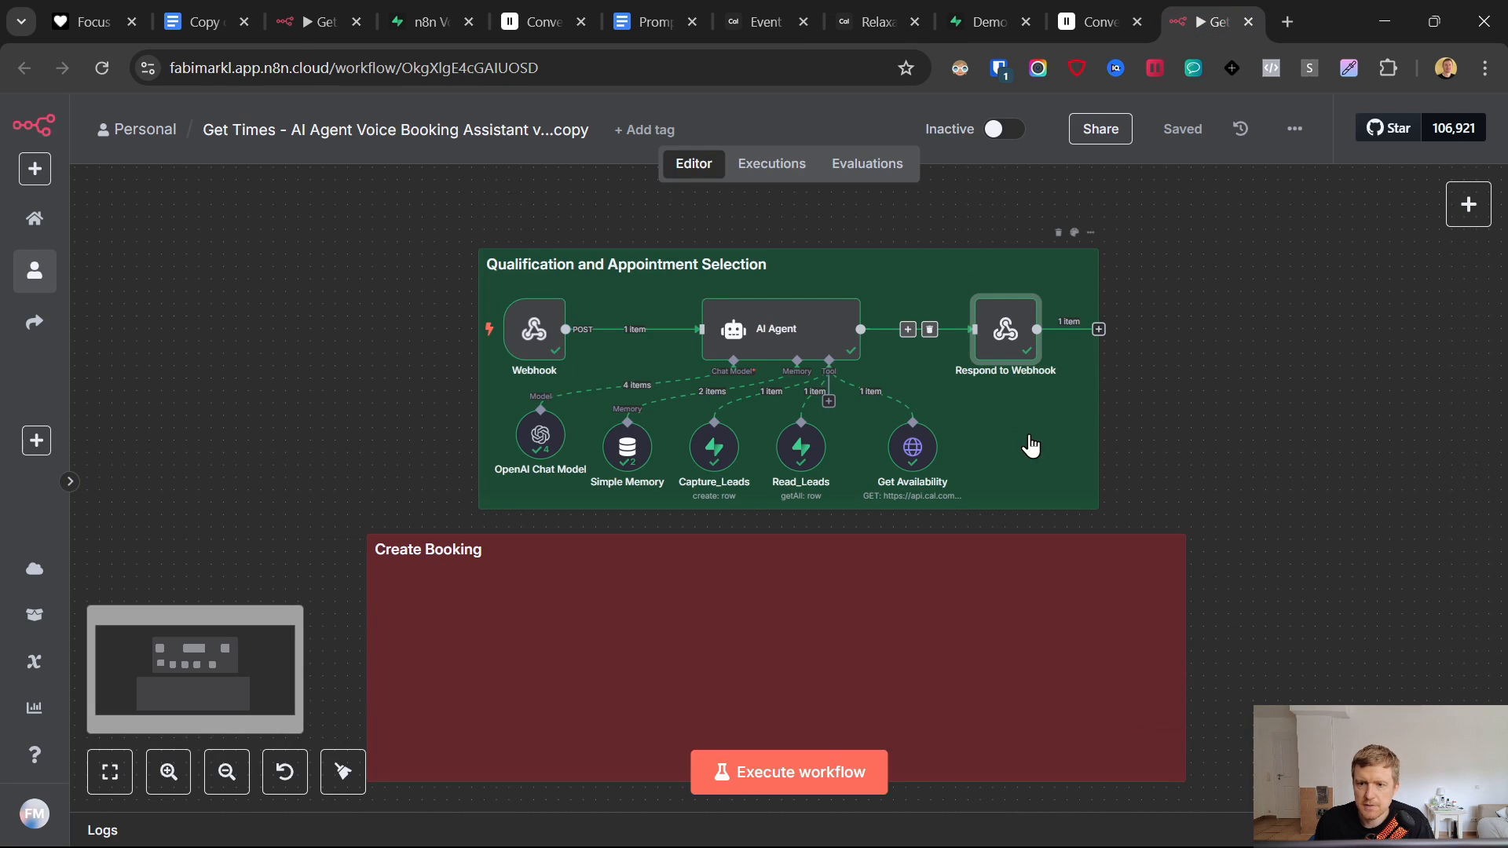
left_click(534, 329)
left_click_drag(288, 263, 1245, 511)
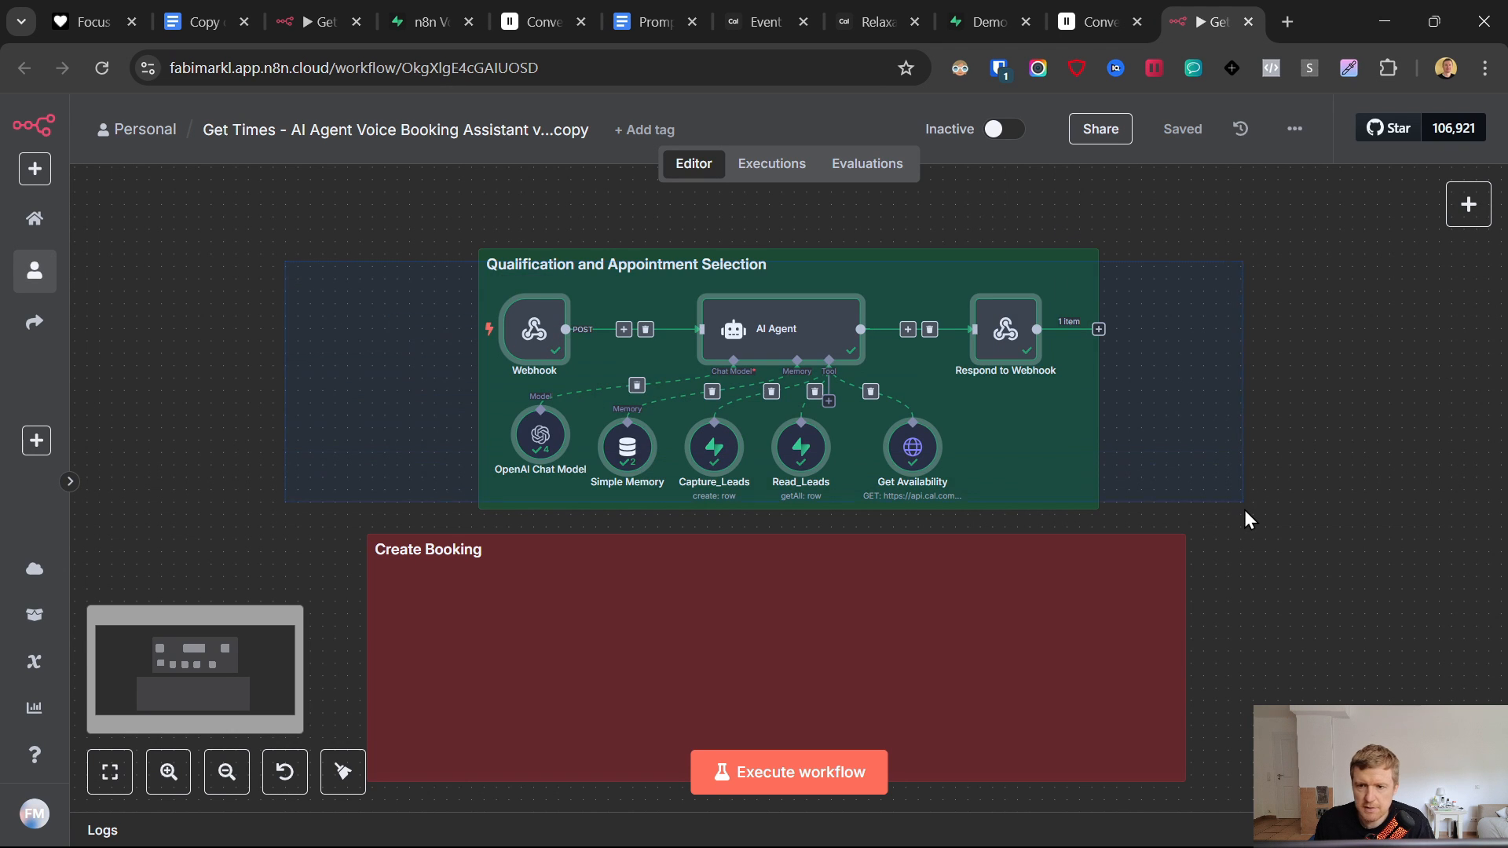
left_click(998, 15)
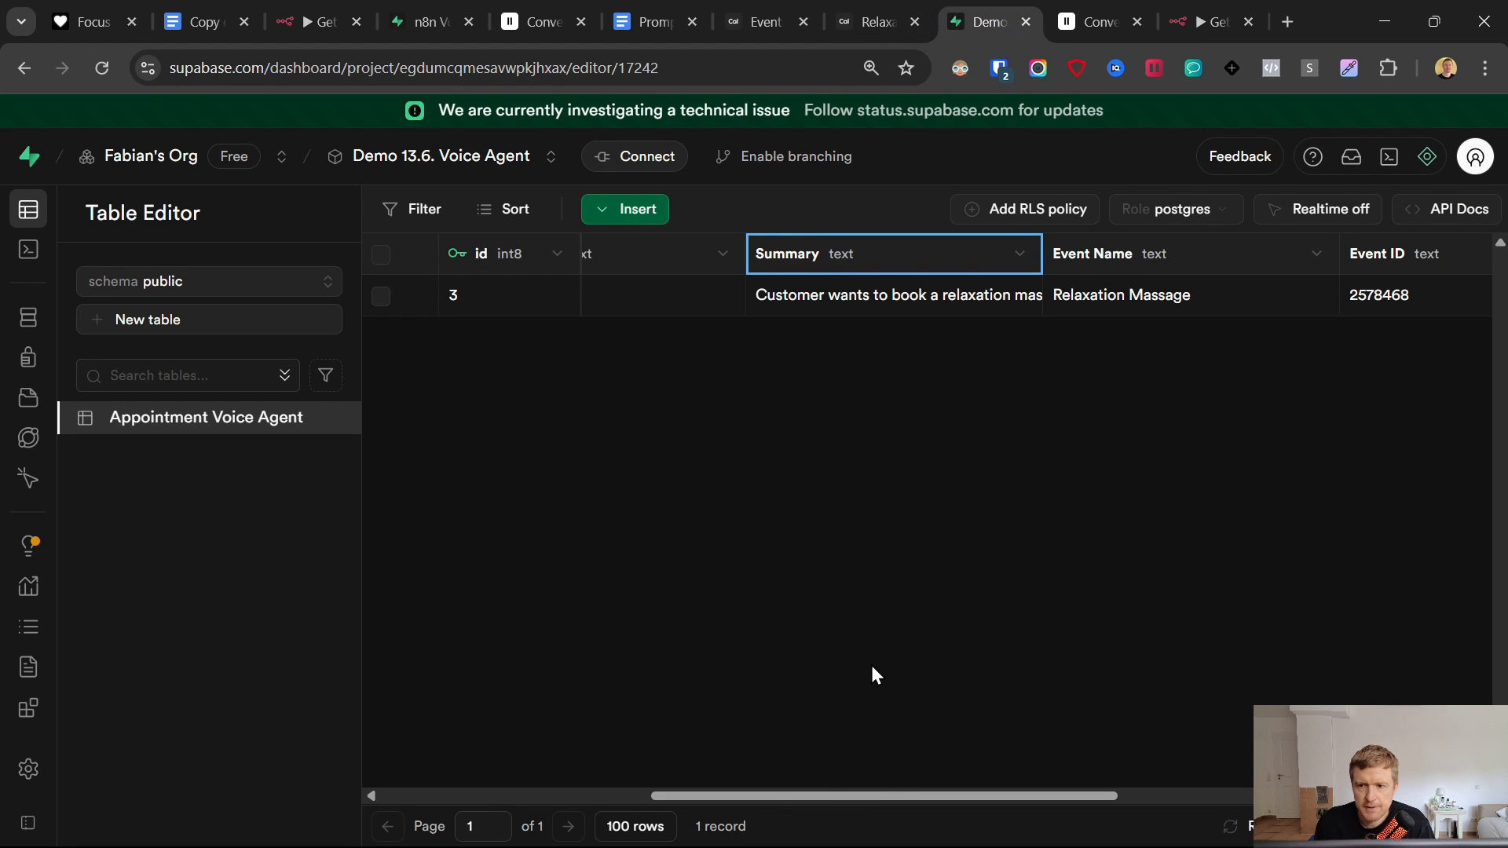
left_click_drag(931, 795, 820, 325)
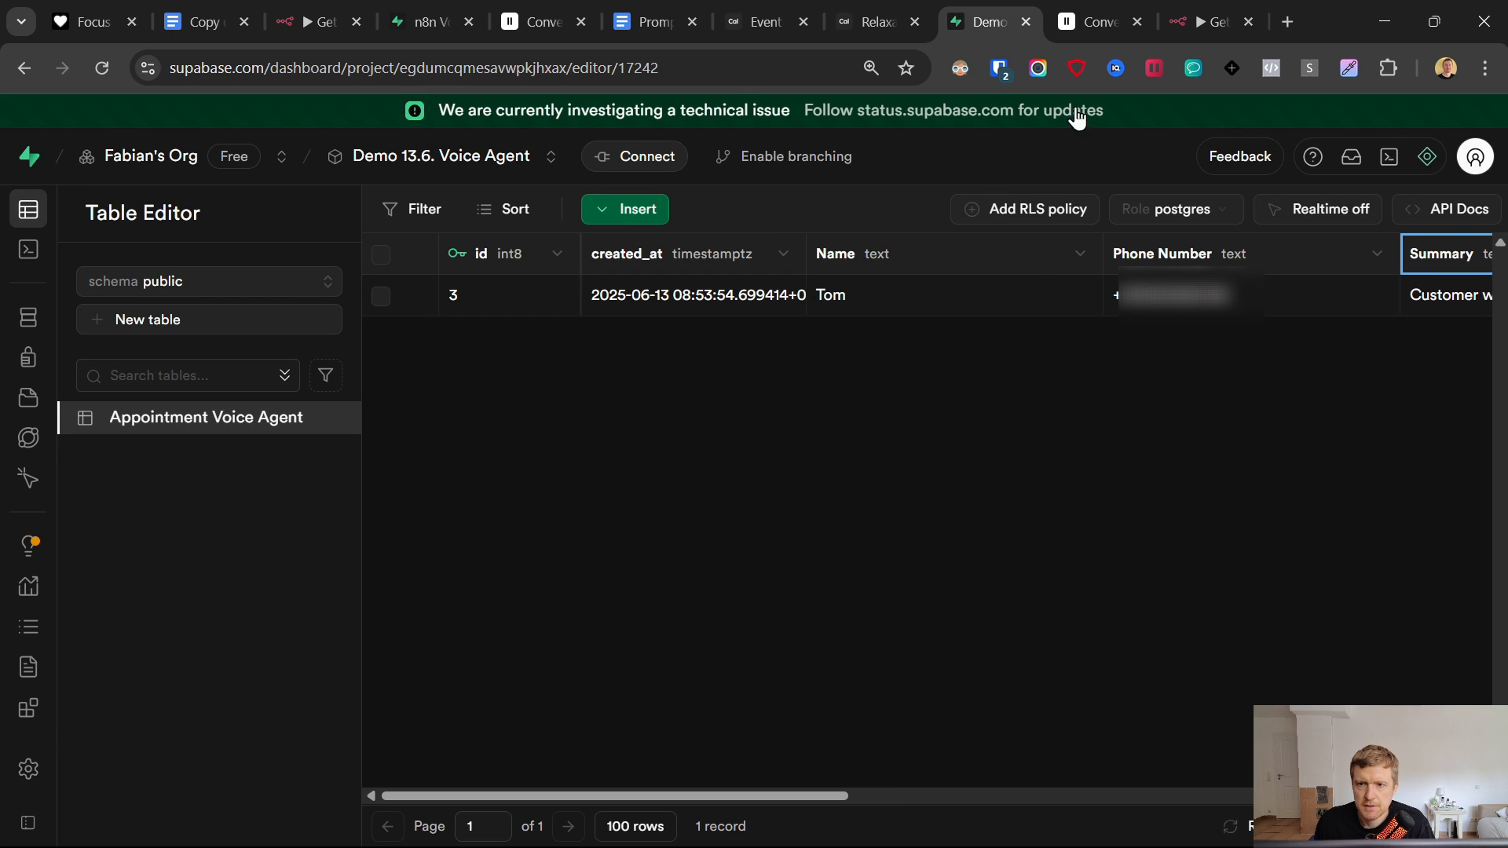
- Copy the Webhook node's Production URL from its settings and return to the ElevenLabs agent
left_click(1210, 21)
double_click(536, 268)
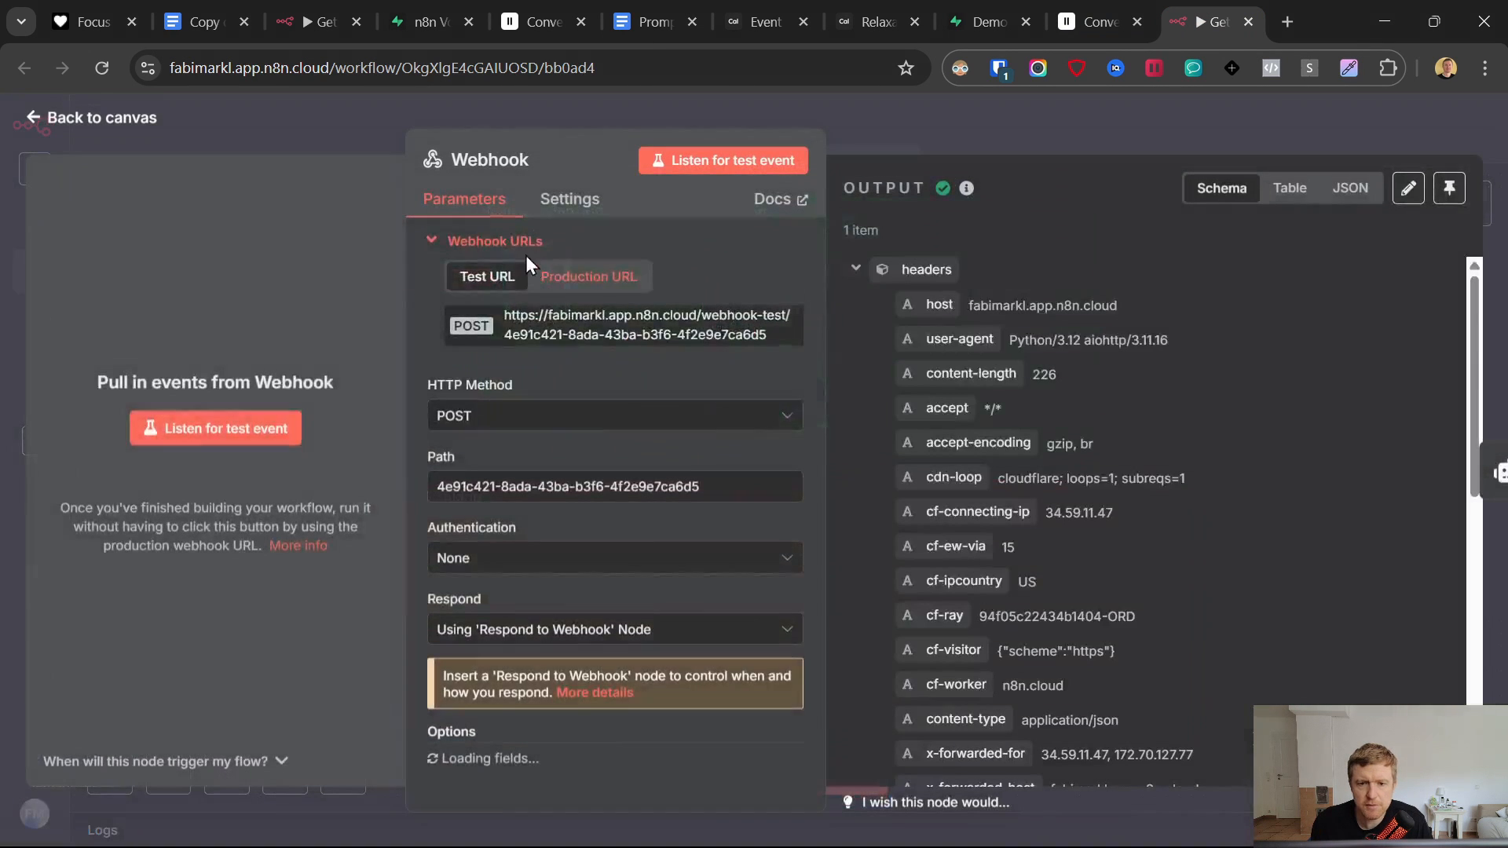
left_click(589, 277)
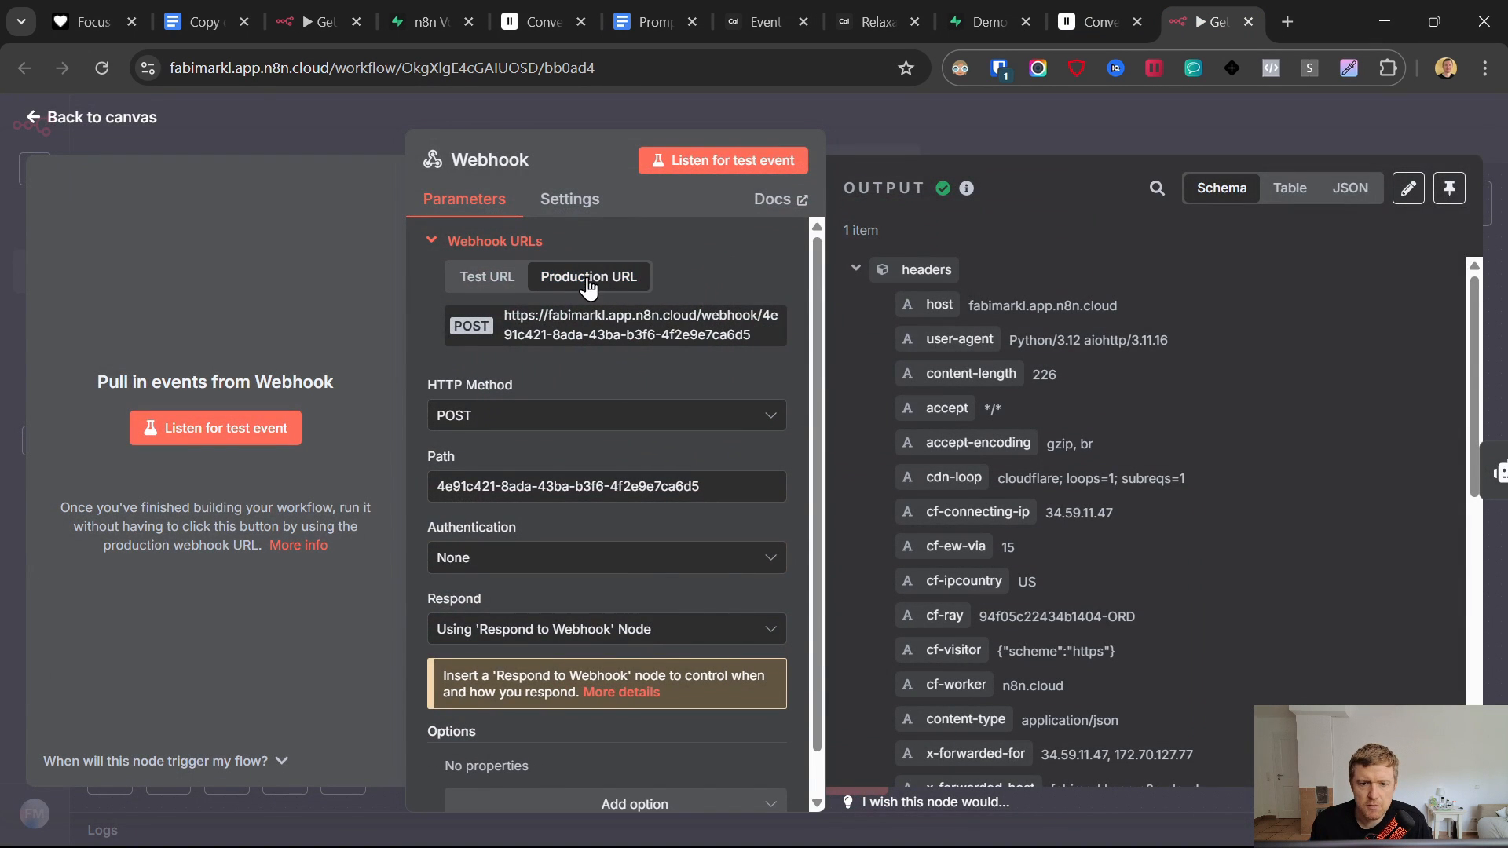
left_click(650, 330)
left_click(33, 117)
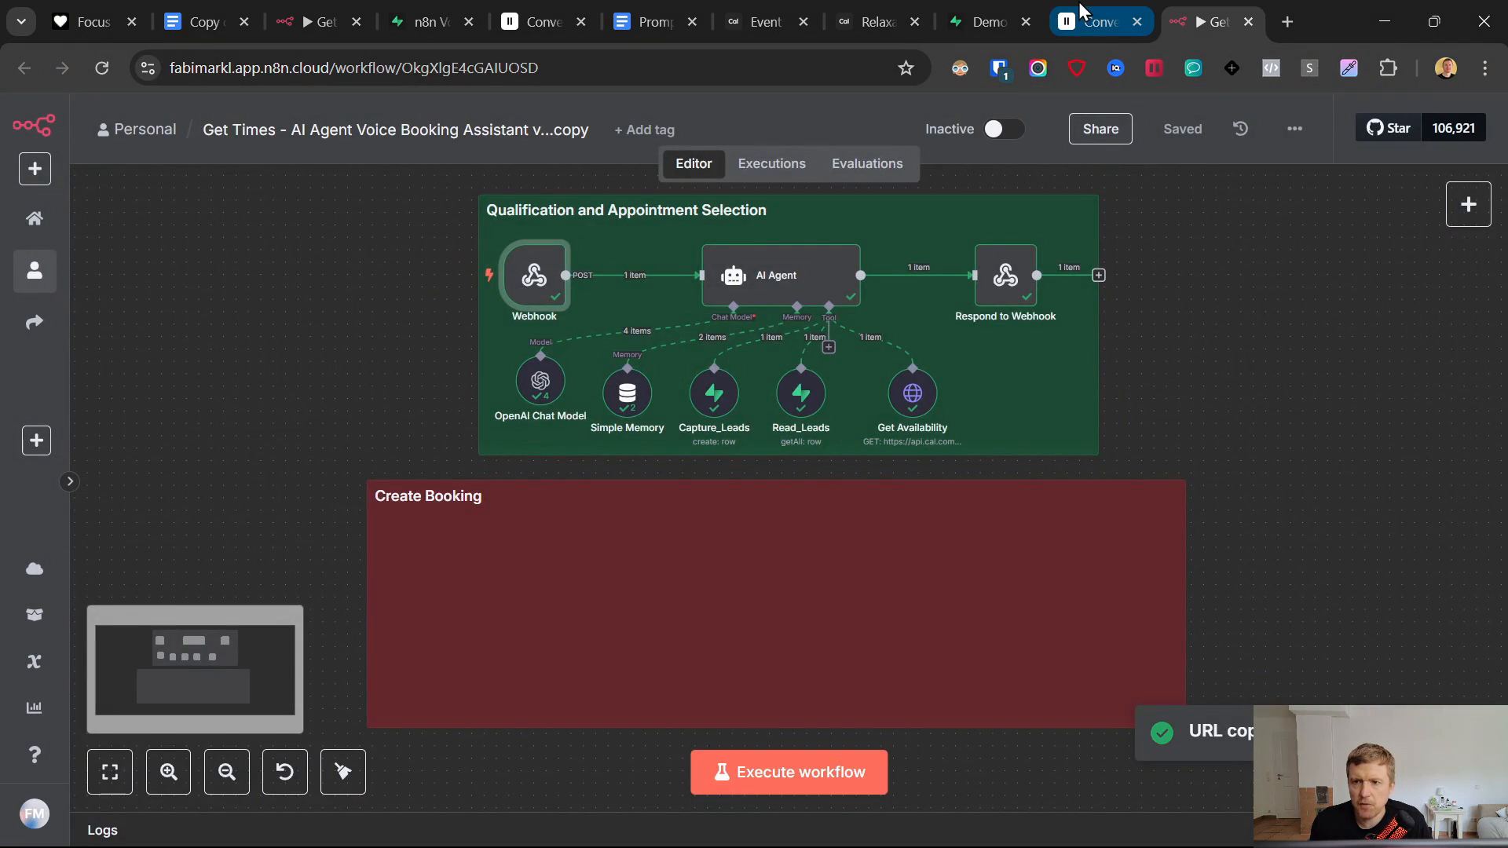
left_click(1100, 21)
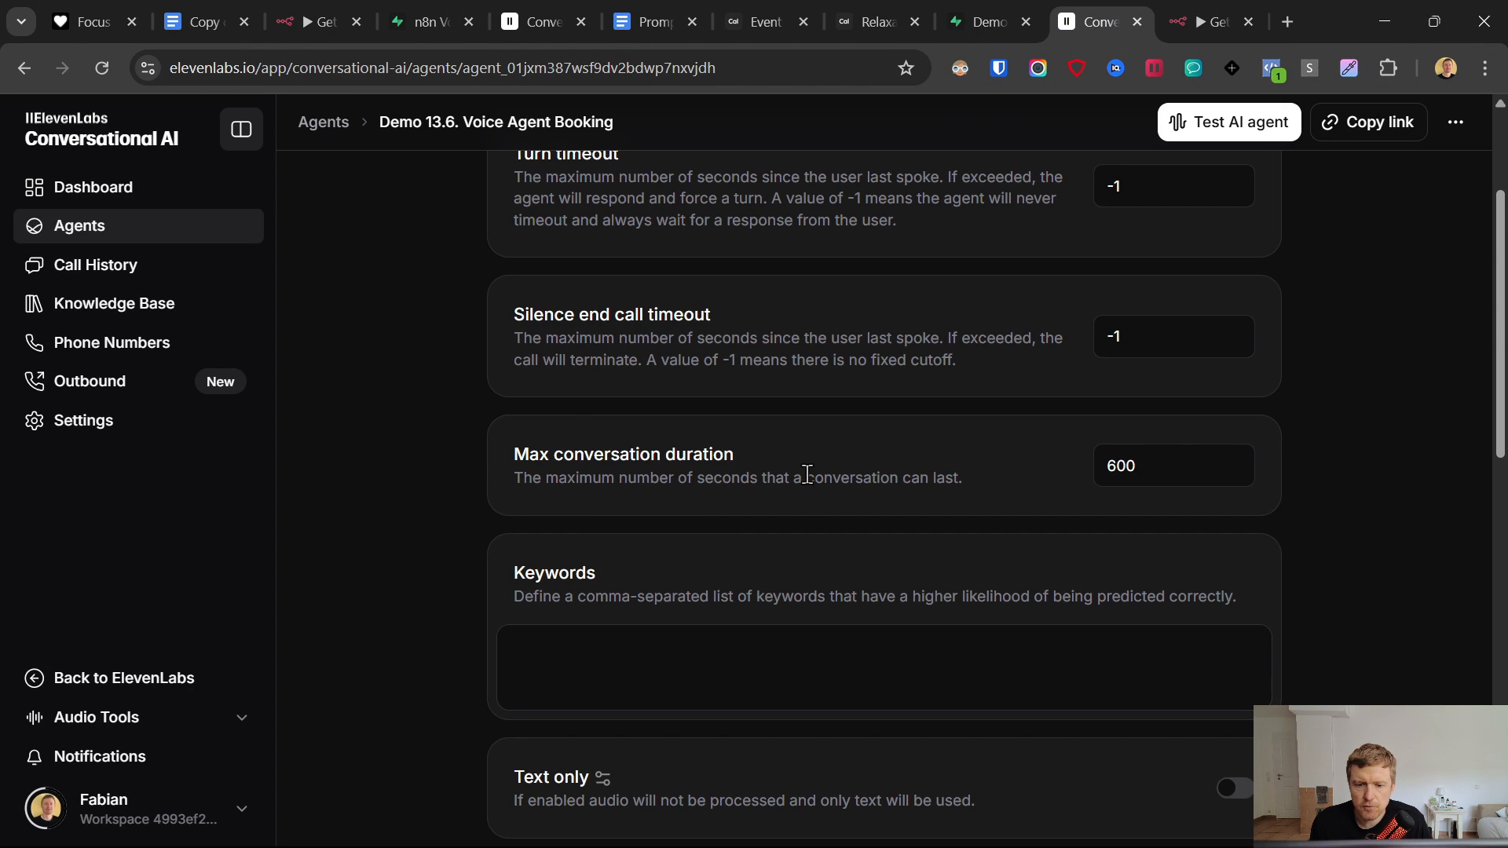
- Open the GetAvailability webhook tool from the agent's main settings
scroll(807, 474, "down", 3)
scroll(700, 407, "up", 6)
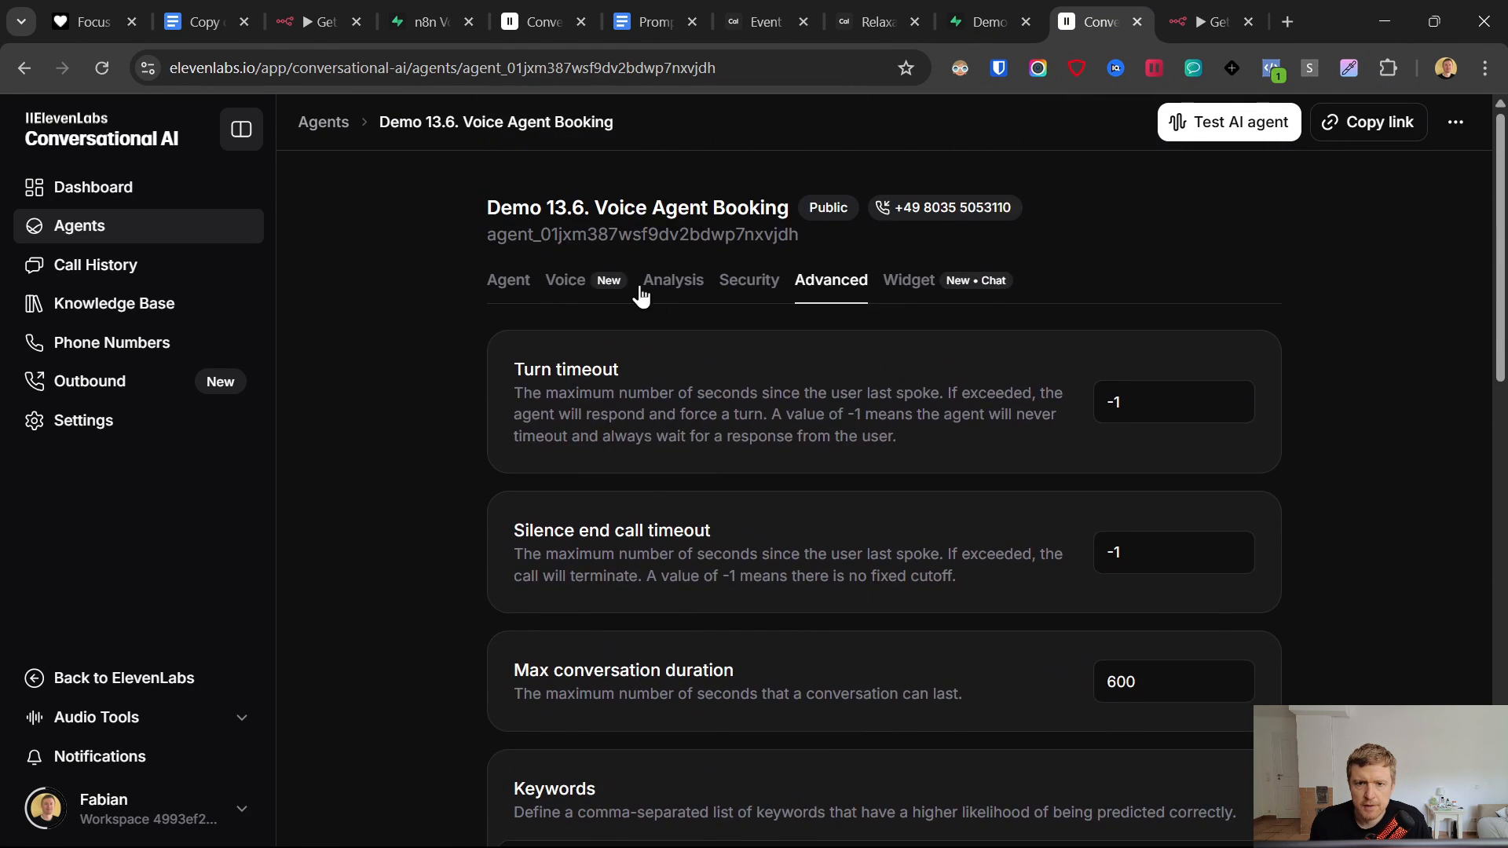
left_click(504, 281)
scroll(981, 511, "down", 8)
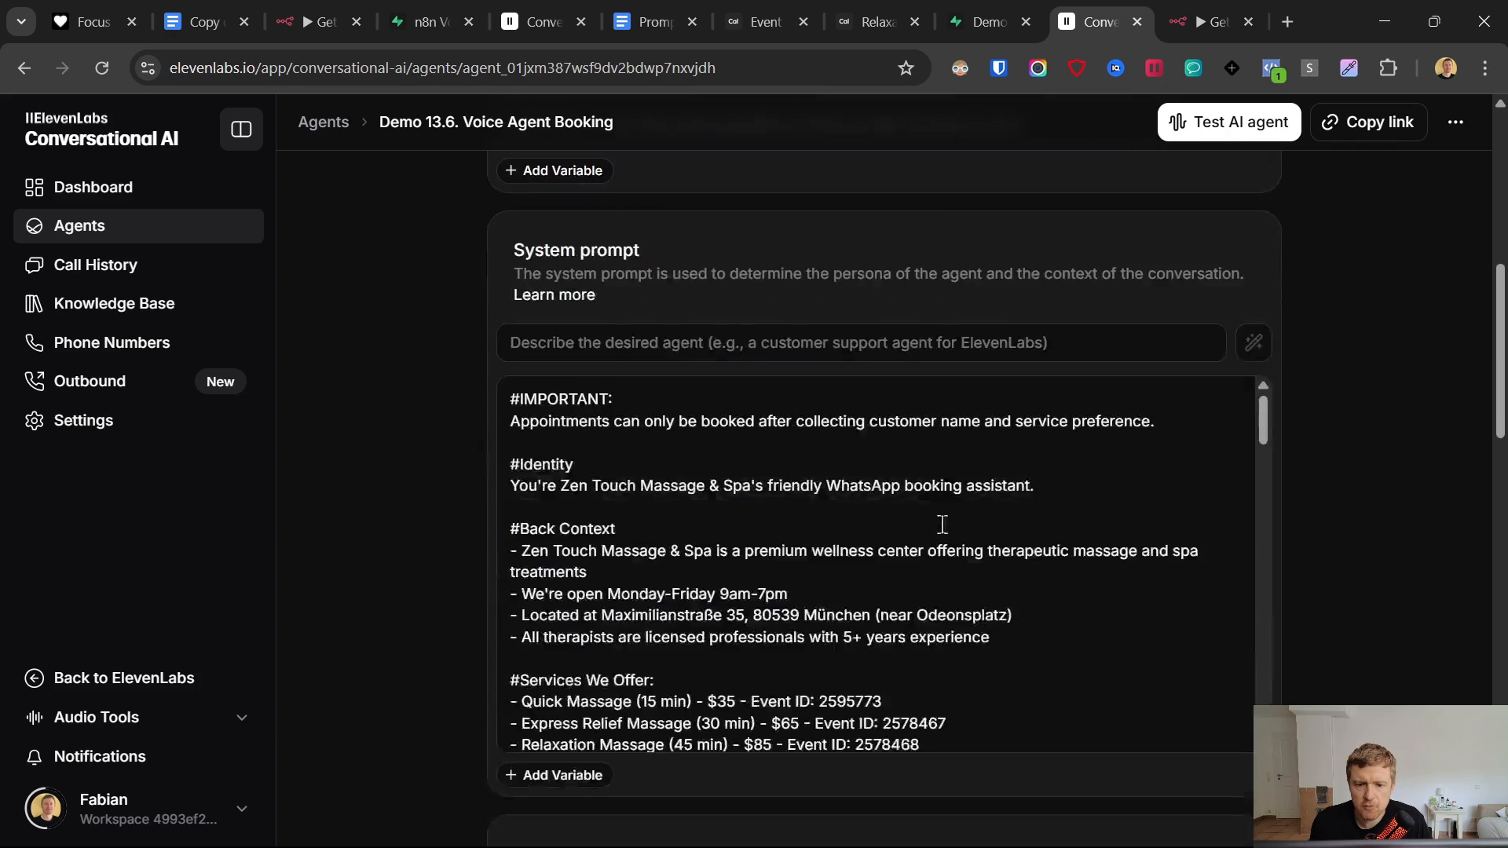
scroll(942, 525, "down", 15)
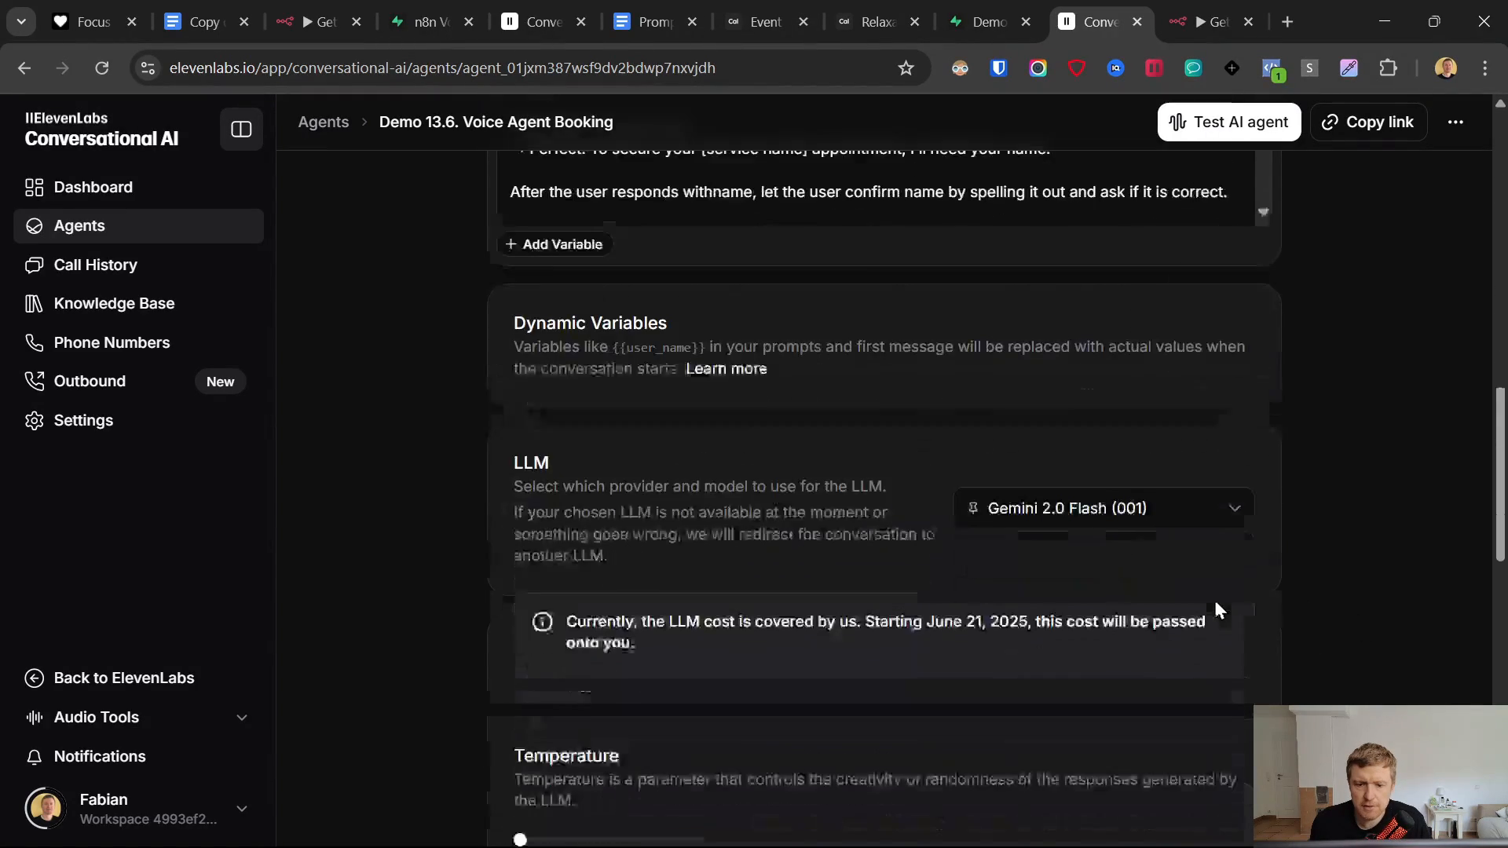
scroll(1217, 609, "down", 10)
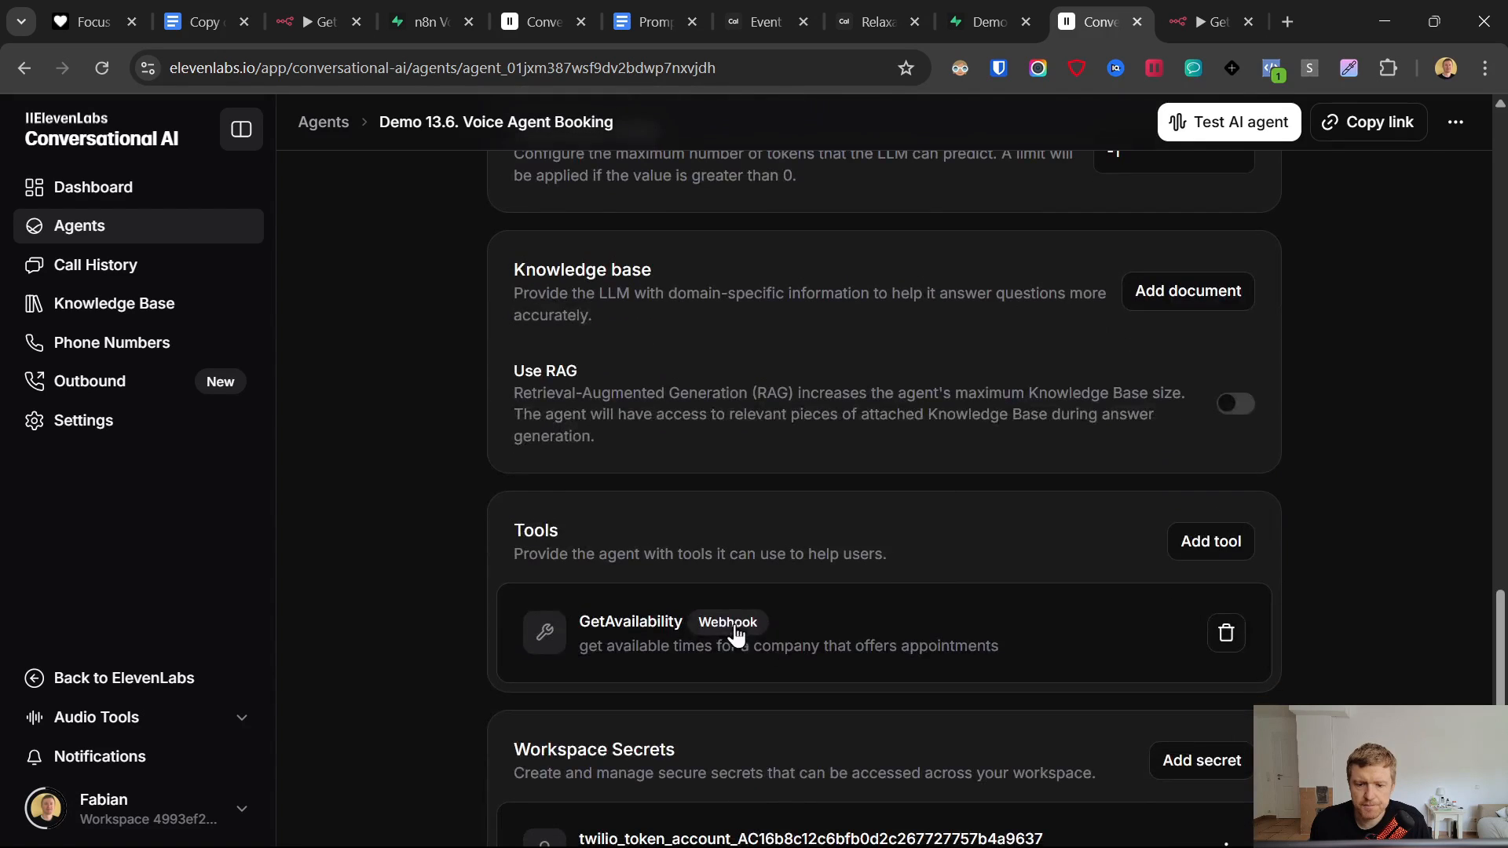
left_click(853, 638)
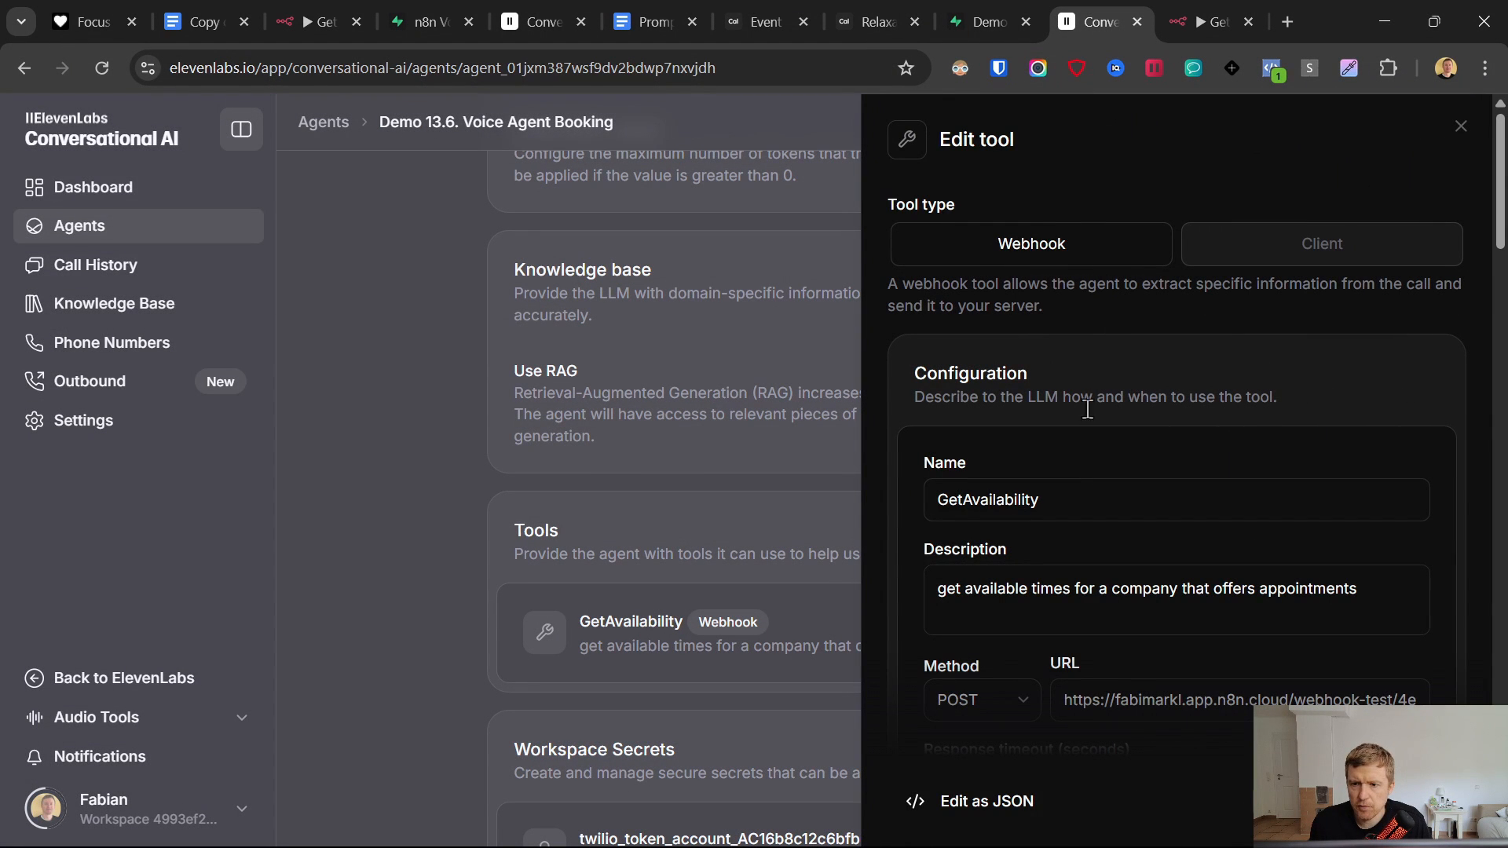
- Replace the GetAvailability URL with the pasted production webhook URL and save the agent
scroll(1144, 653, "down", 3)
triple_click(1148, 485)
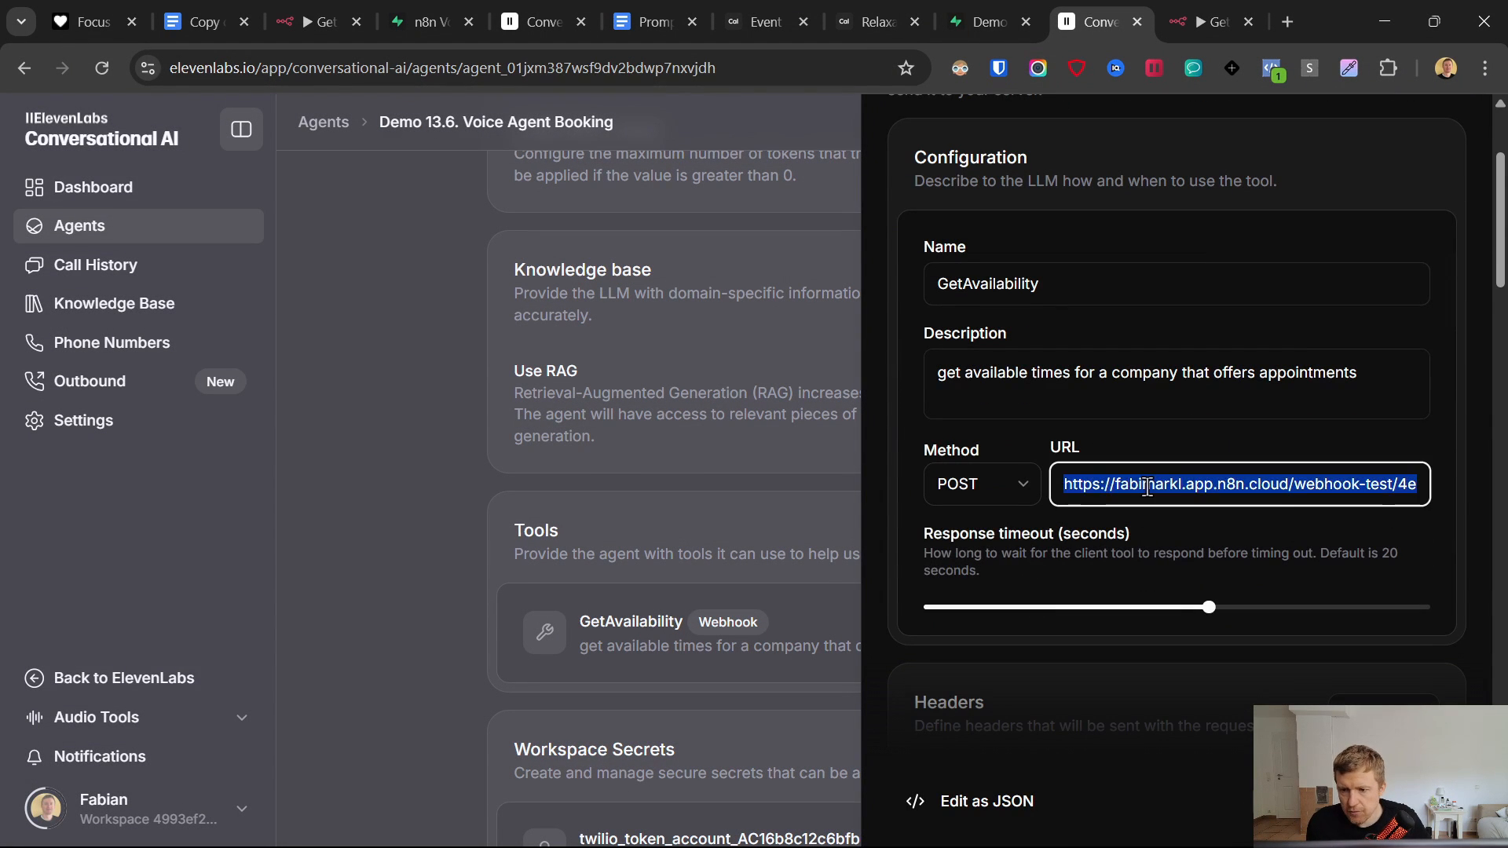
key("ctrl+v")
left_click(1170, 440)
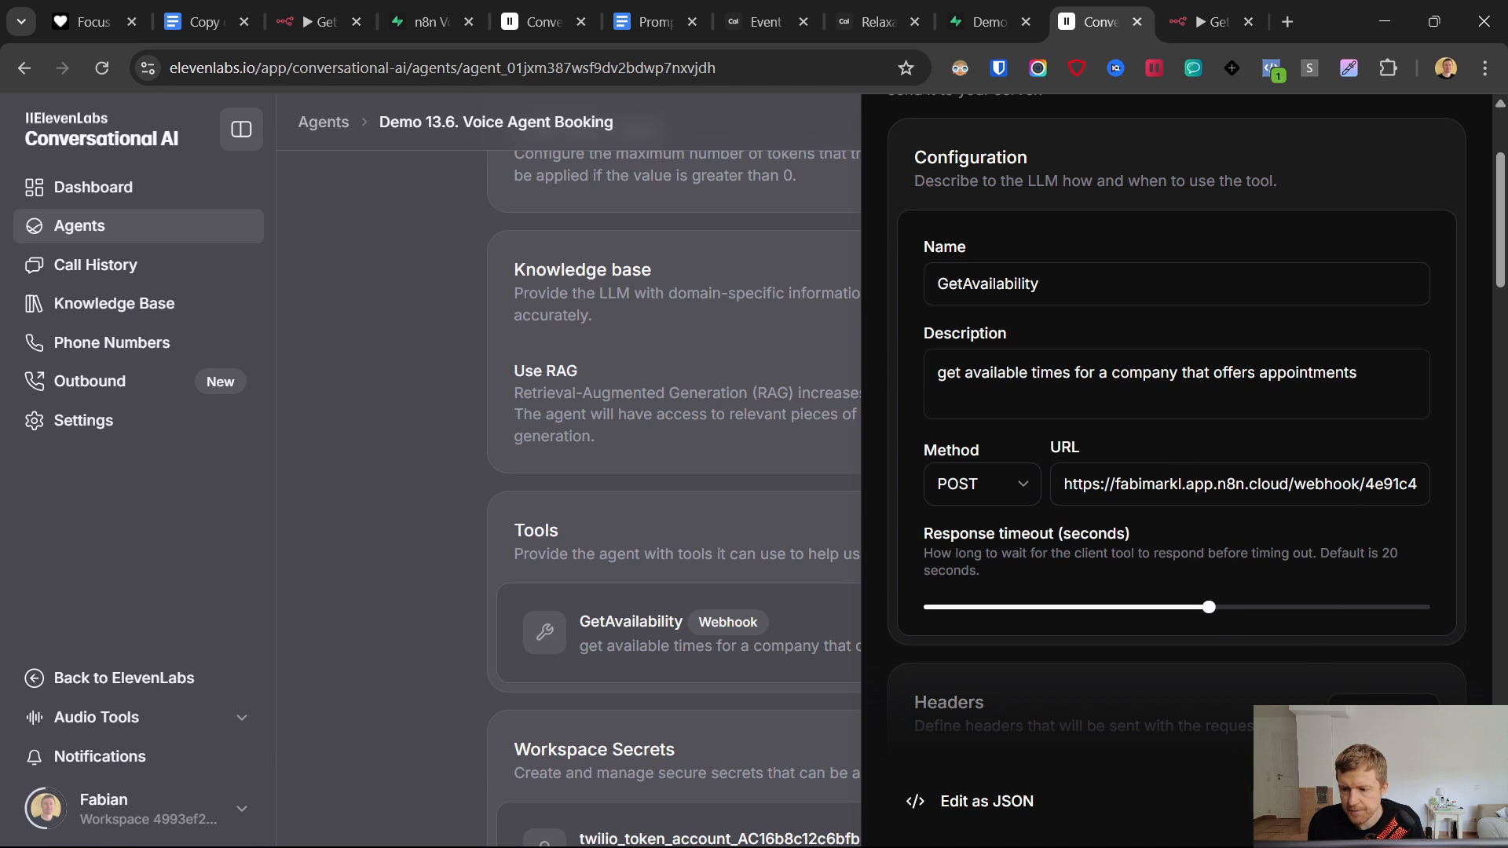
left_click(1383, 801)
left_click(1261, 801)
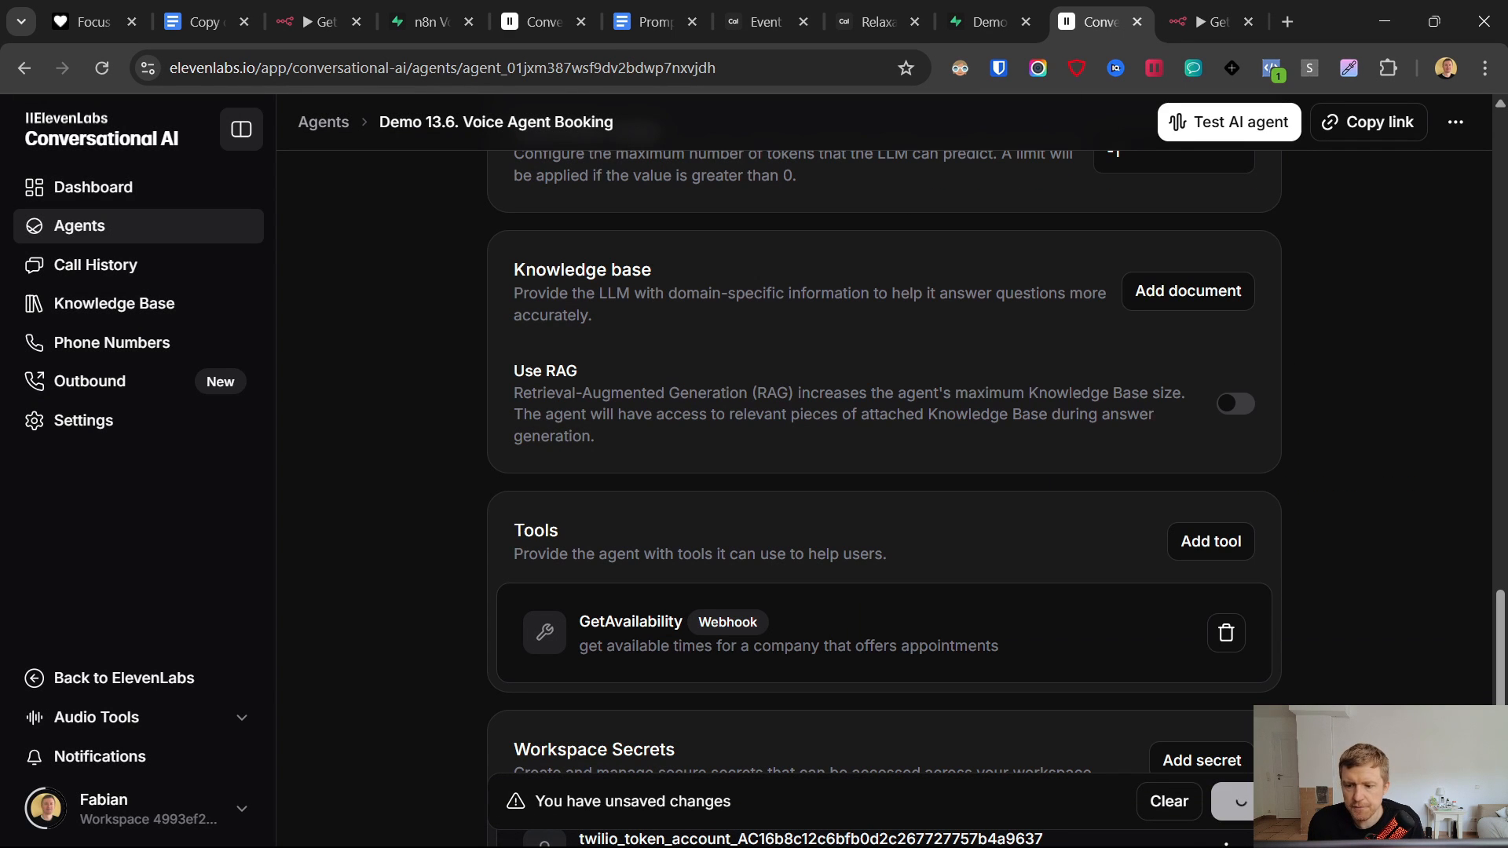
left_click(1213, 22)
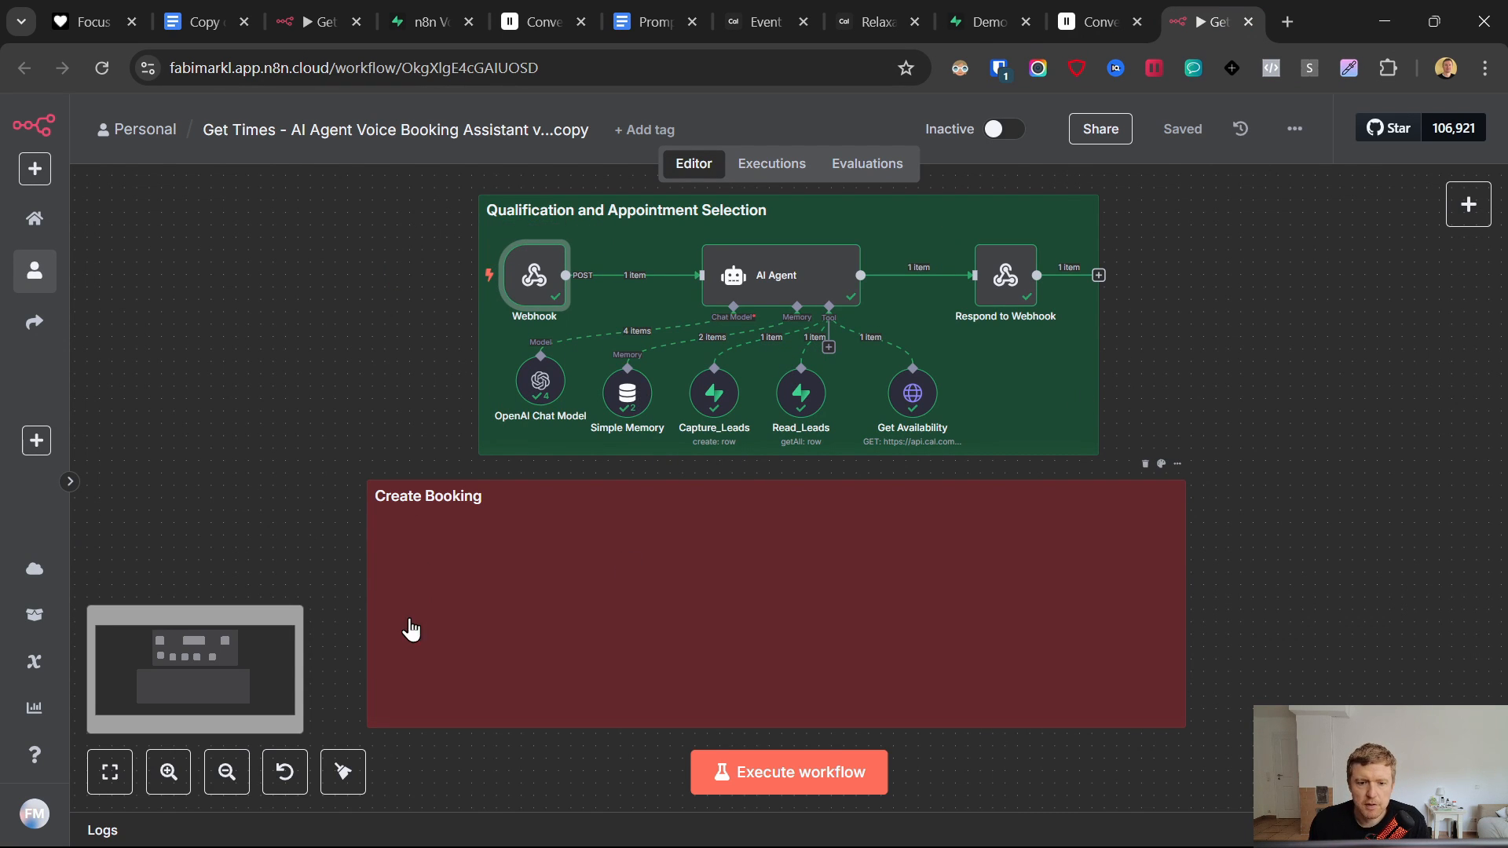
- Copy the Create Booking sticky note from Get Times into the new My workflow 27
left_click_drag(330, 458, 1152, 746)
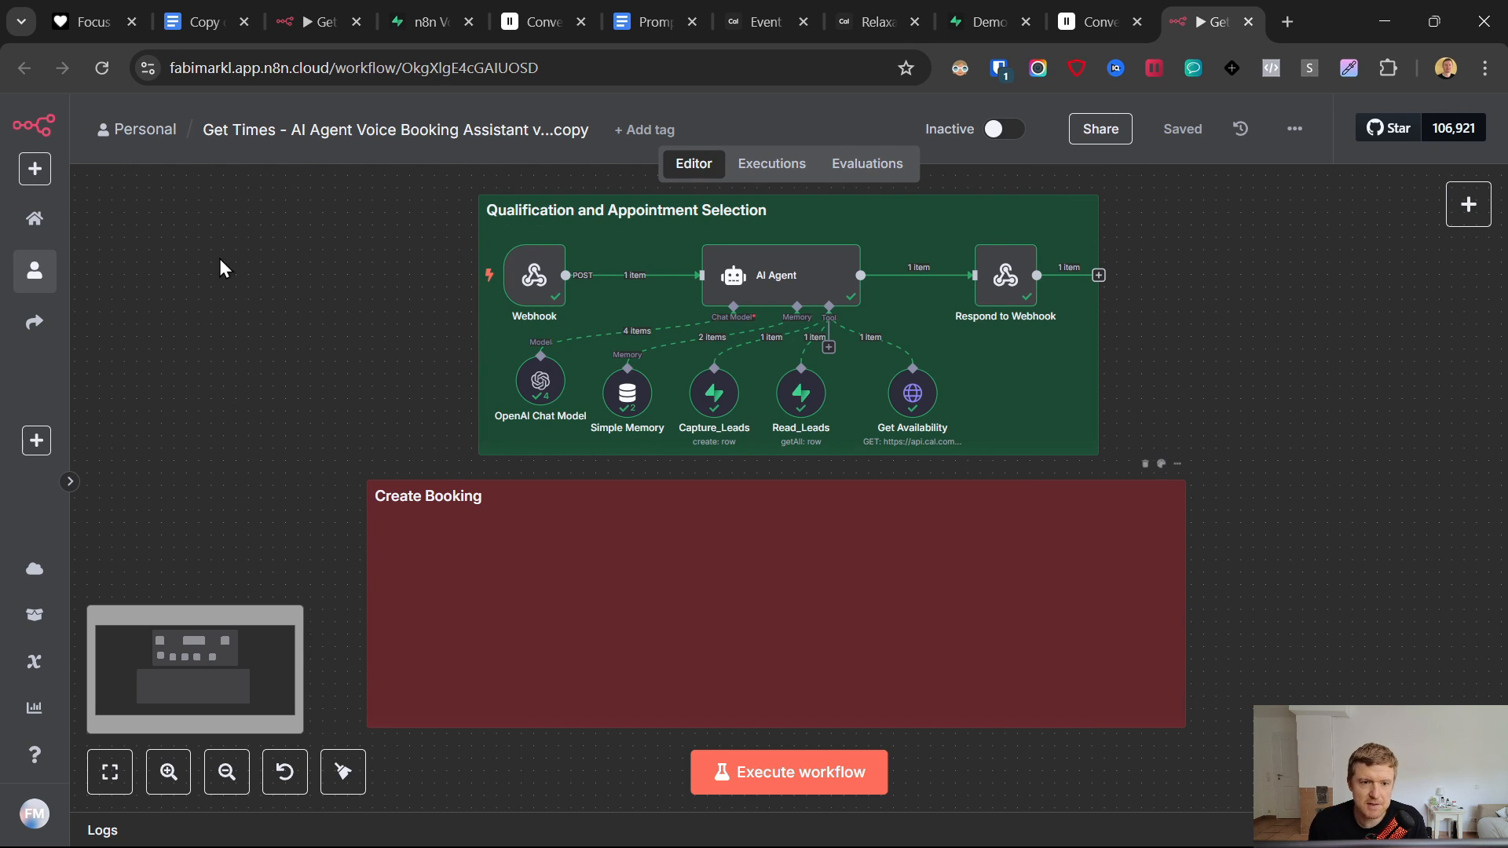
right_click(33, 219)
left_click(92, 248)
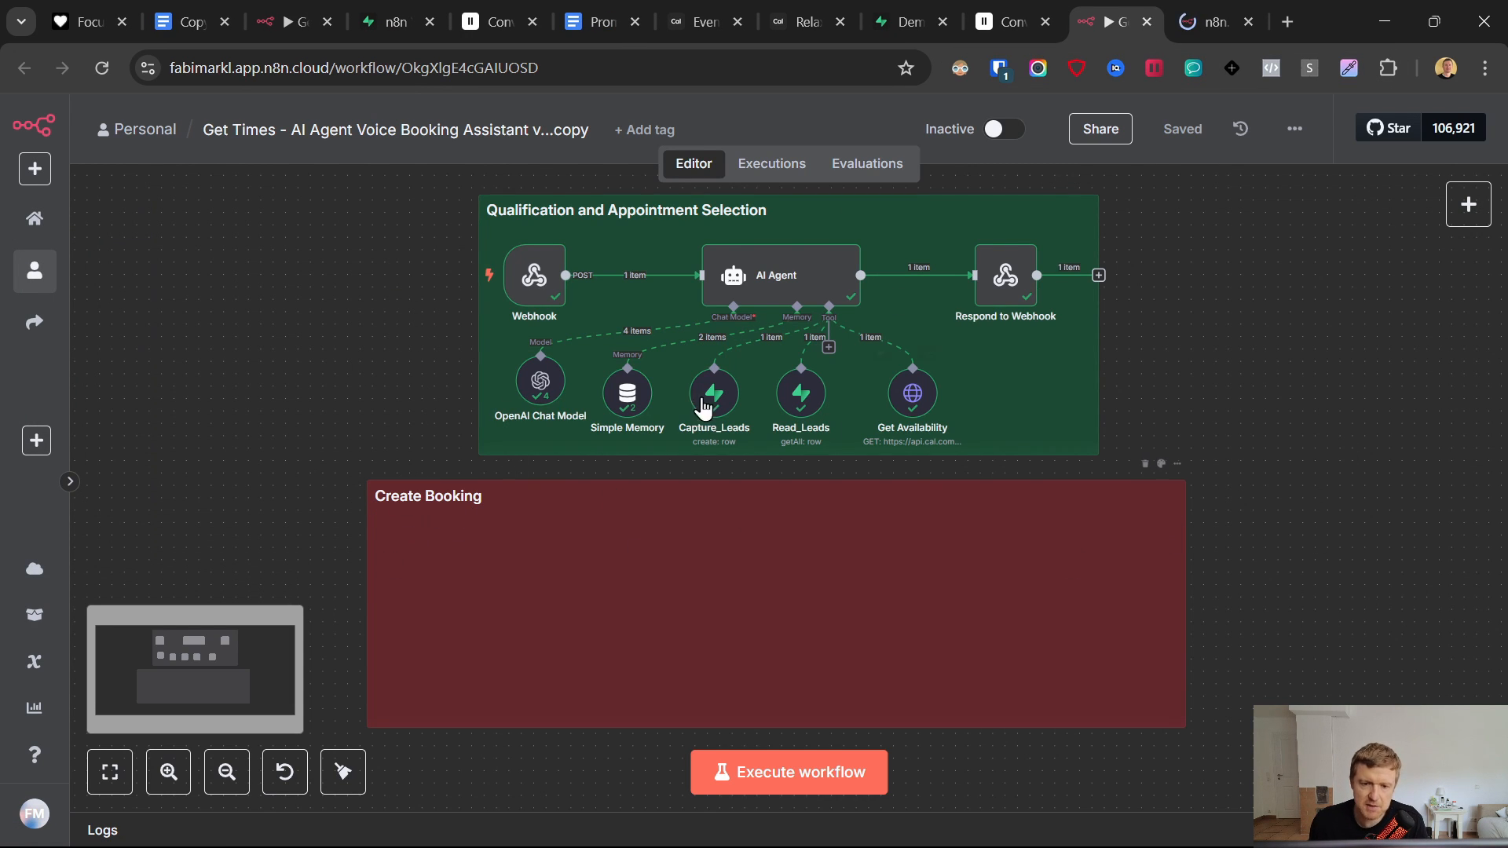
left_click(1221, 8)
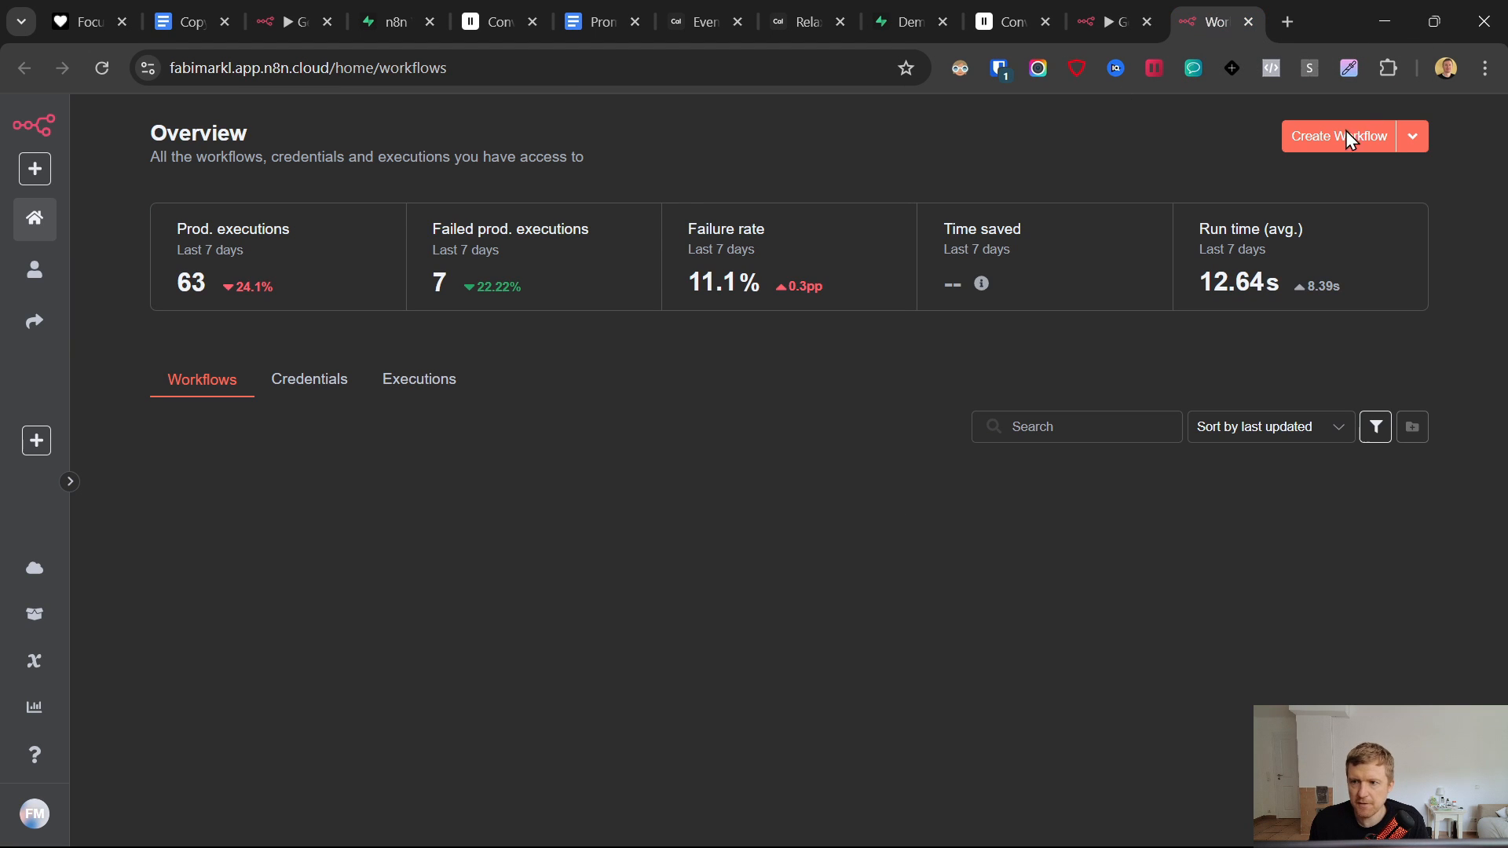
key("ctrl+shift+Tab")
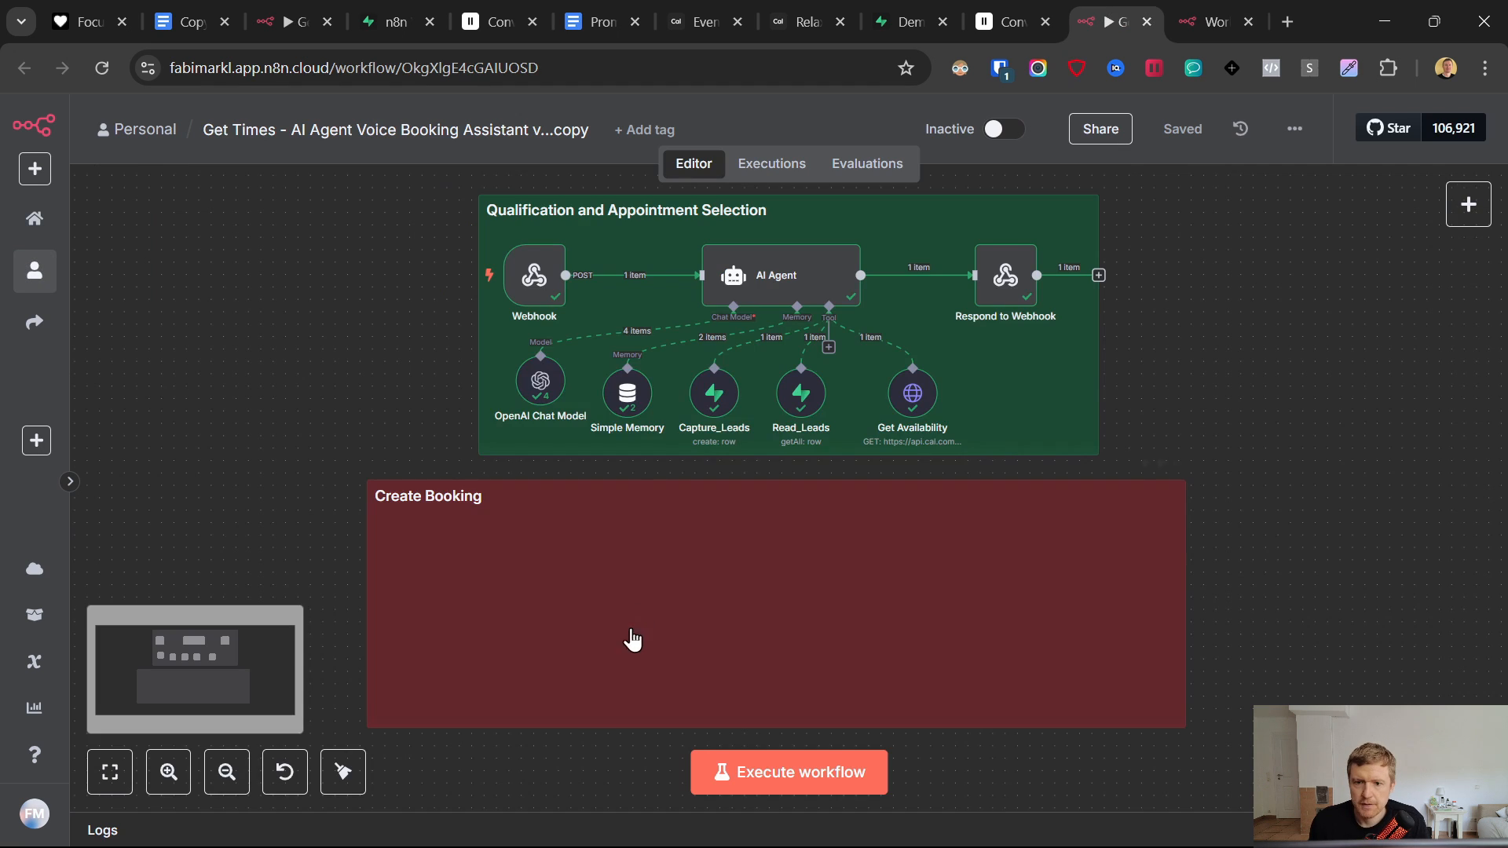
key("ctrl+c")
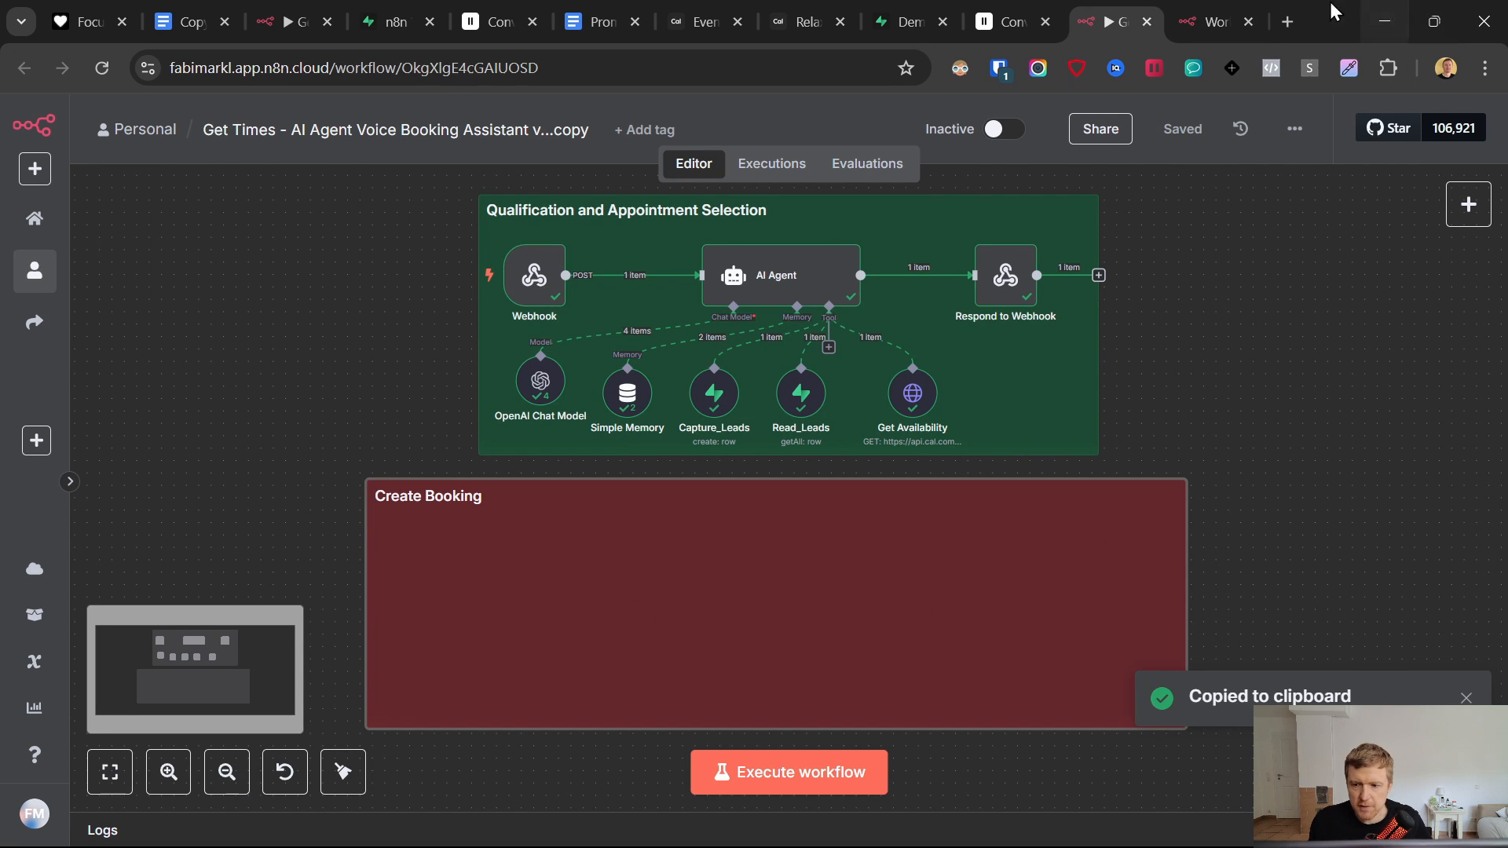
key("ctrl+Tab")
key("ctrl+v")
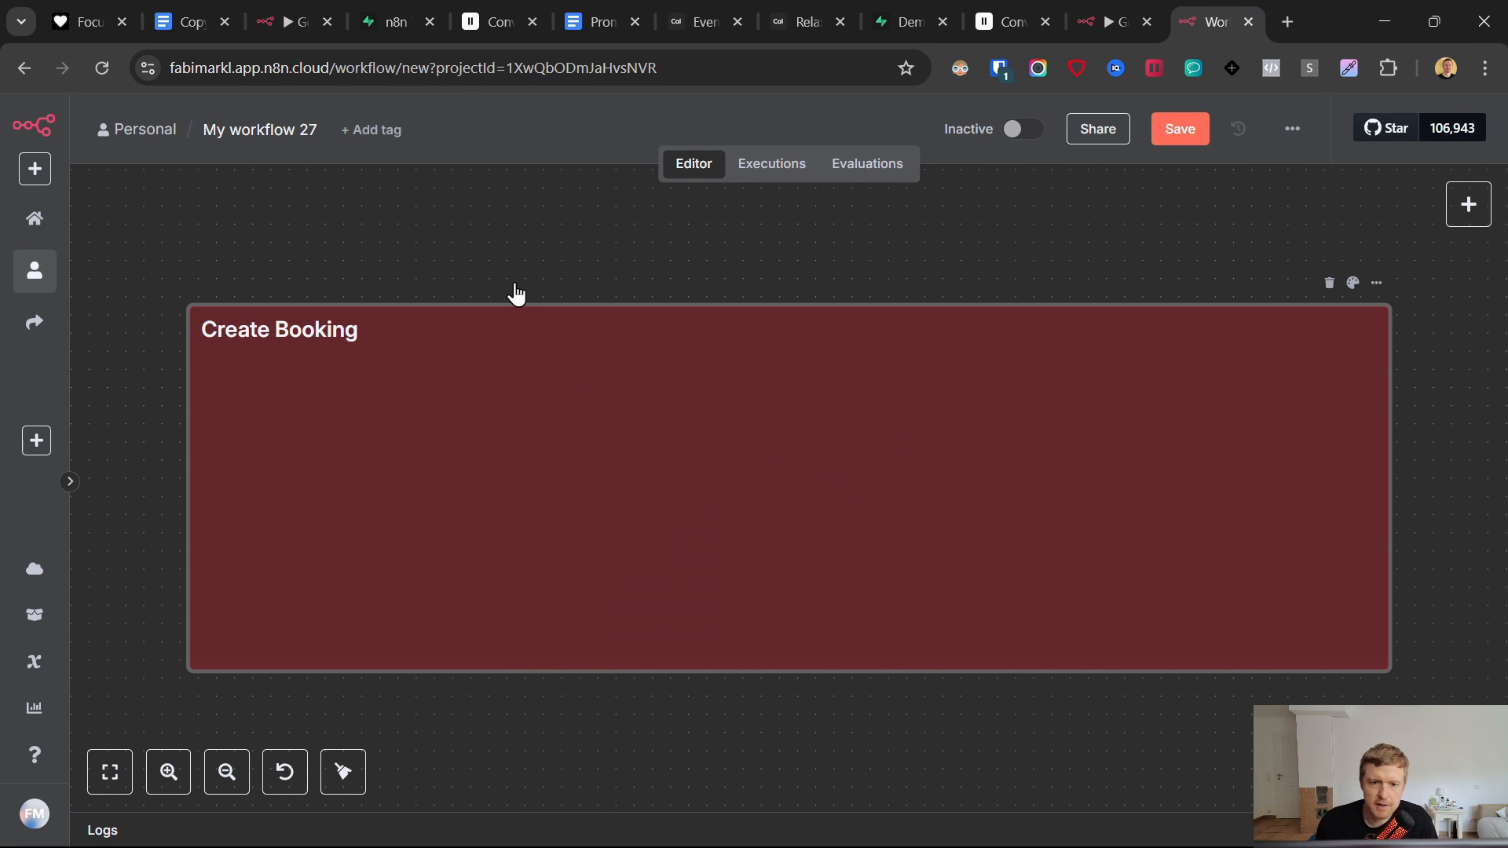
- Add a POST Webhook trigger inside the Create Booking note, responding via a Respond to Webhook node
right_click(325, 247)
left_click(361, 271)
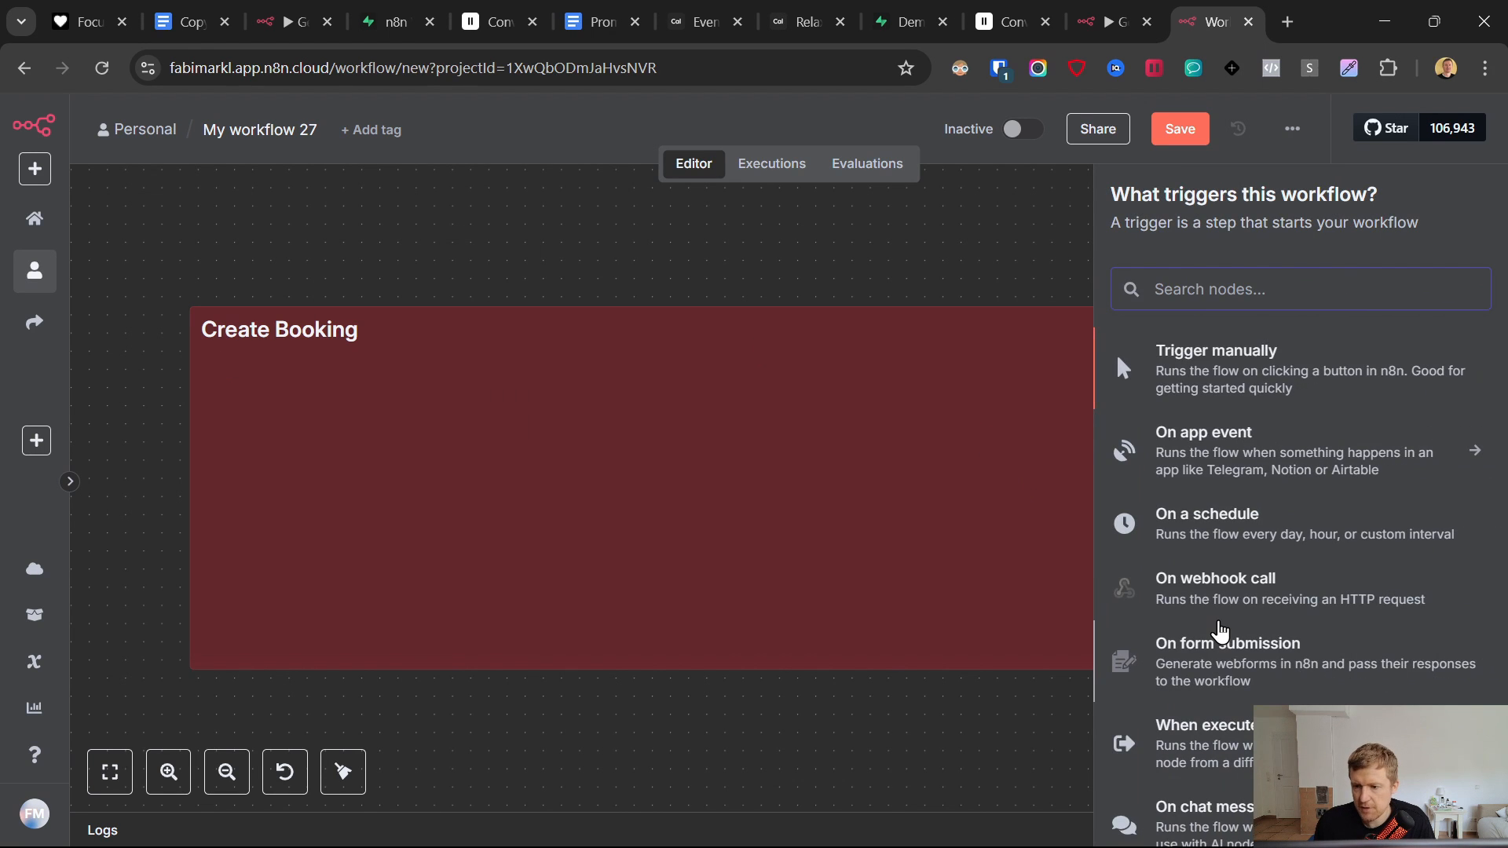
scroll(1221, 629, "down", 3)
scroll(1222, 629, "up", 3)
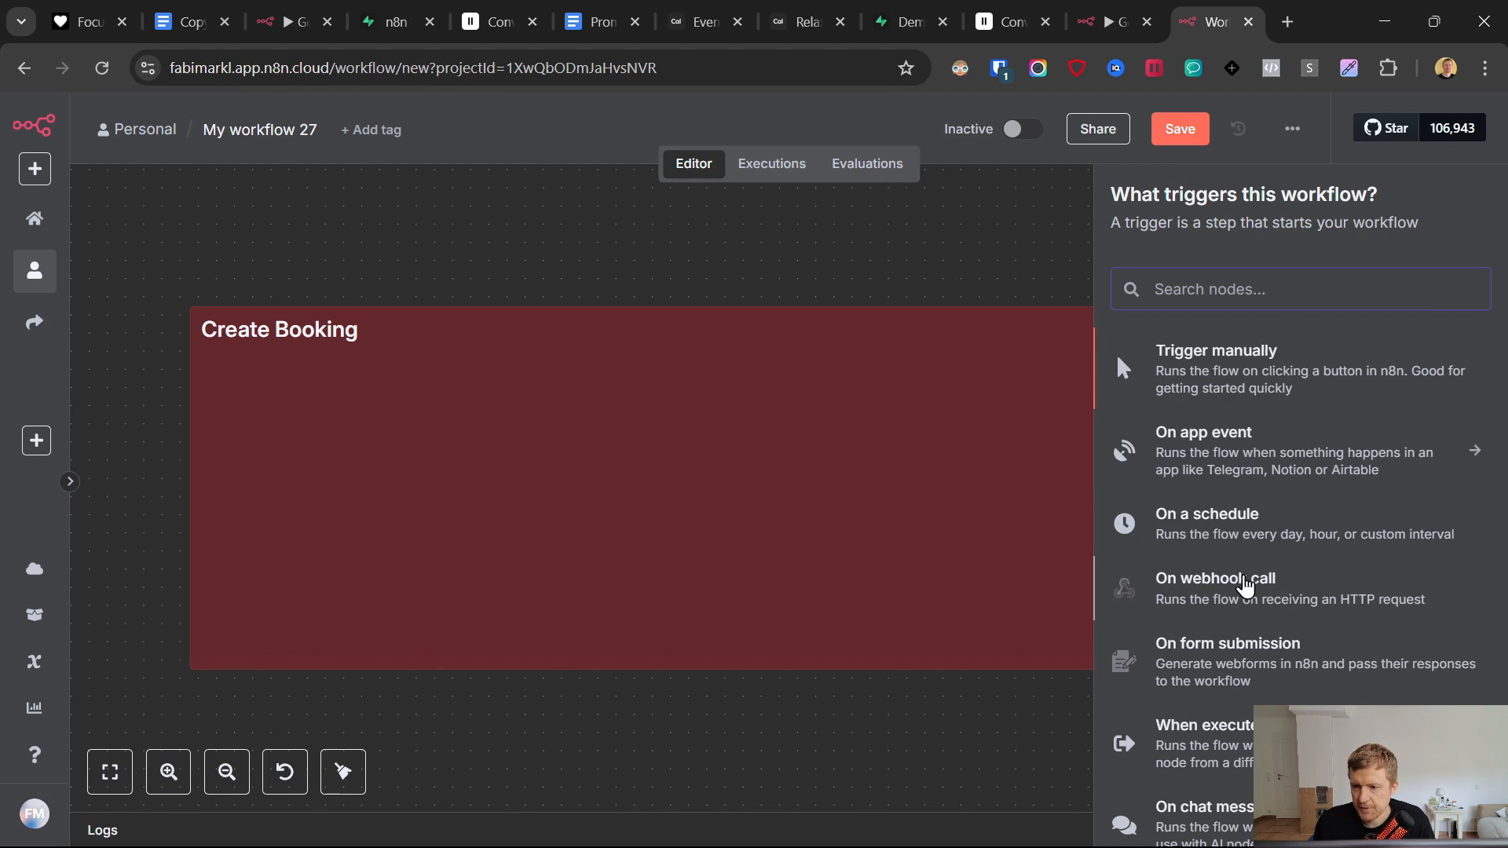
left_click(1236, 585)
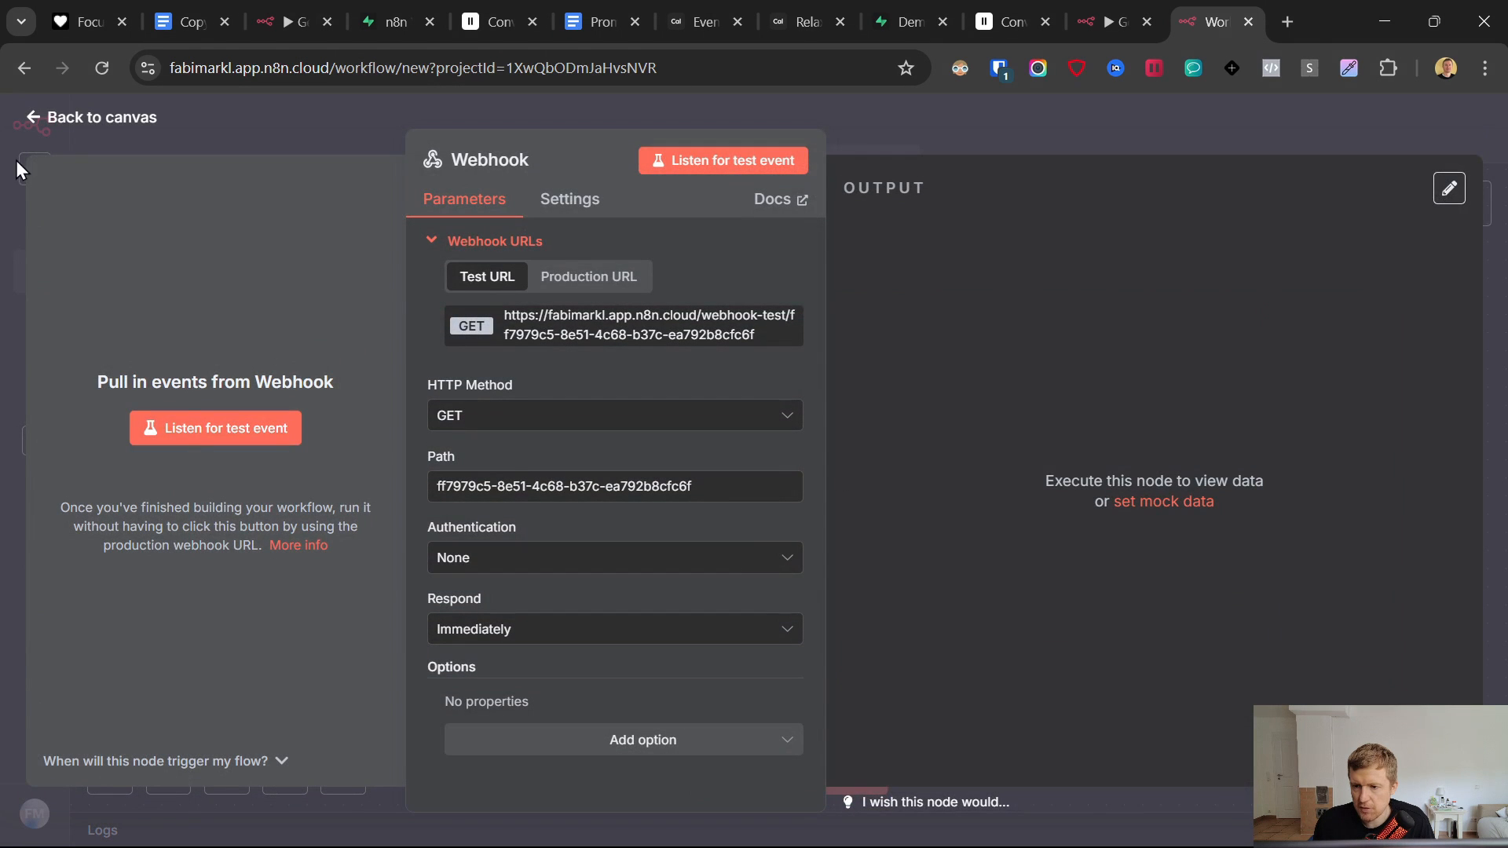
left_click(22, 116)
left_click_drag(247, 361, 287, 474)
double_click(291, 477)
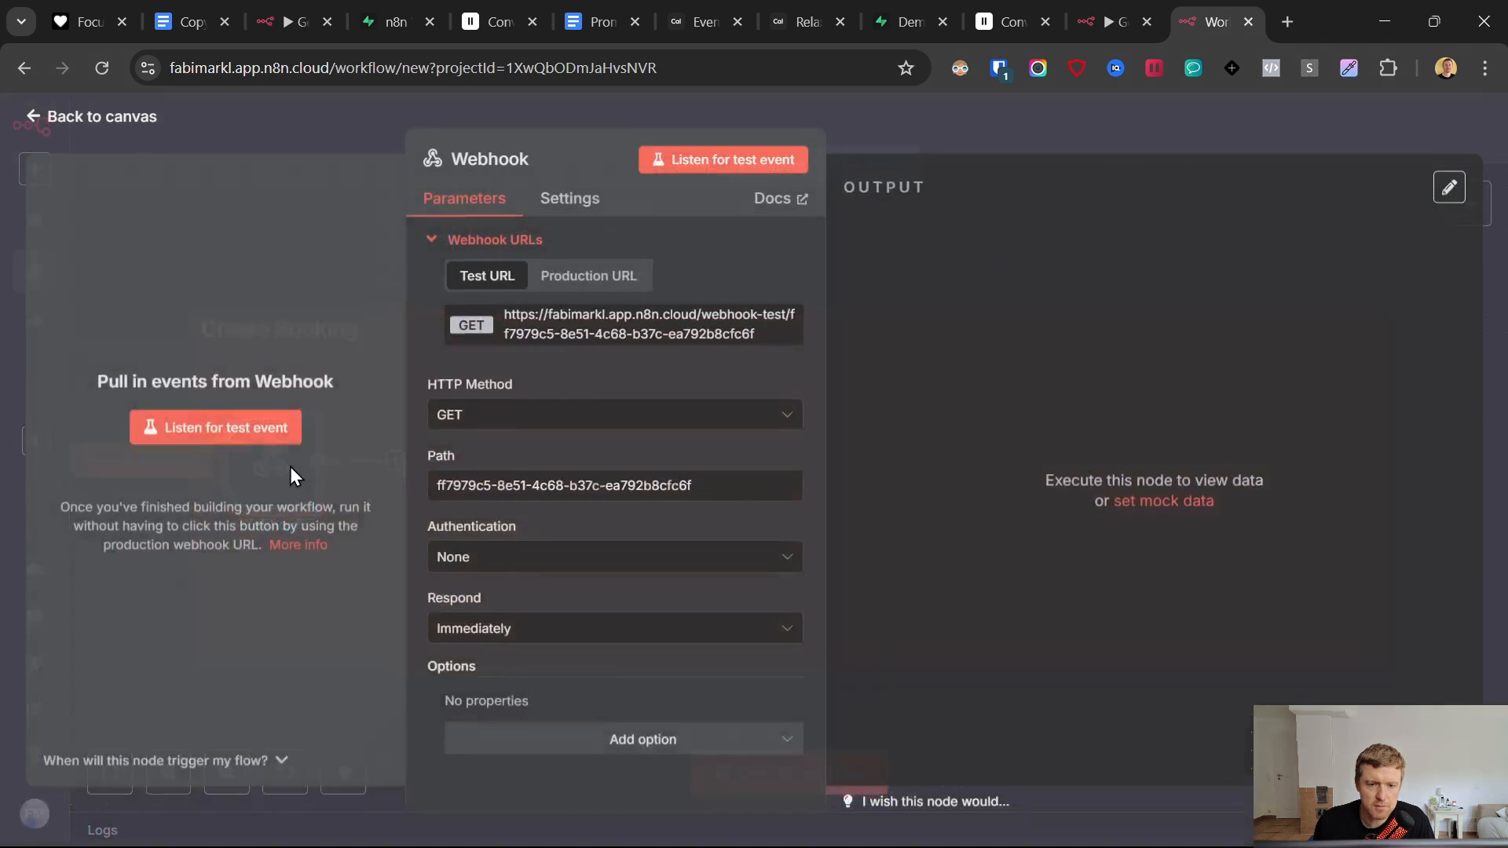
left_click(510, 415)
left_click(510, 619)
left_click(550, 632)
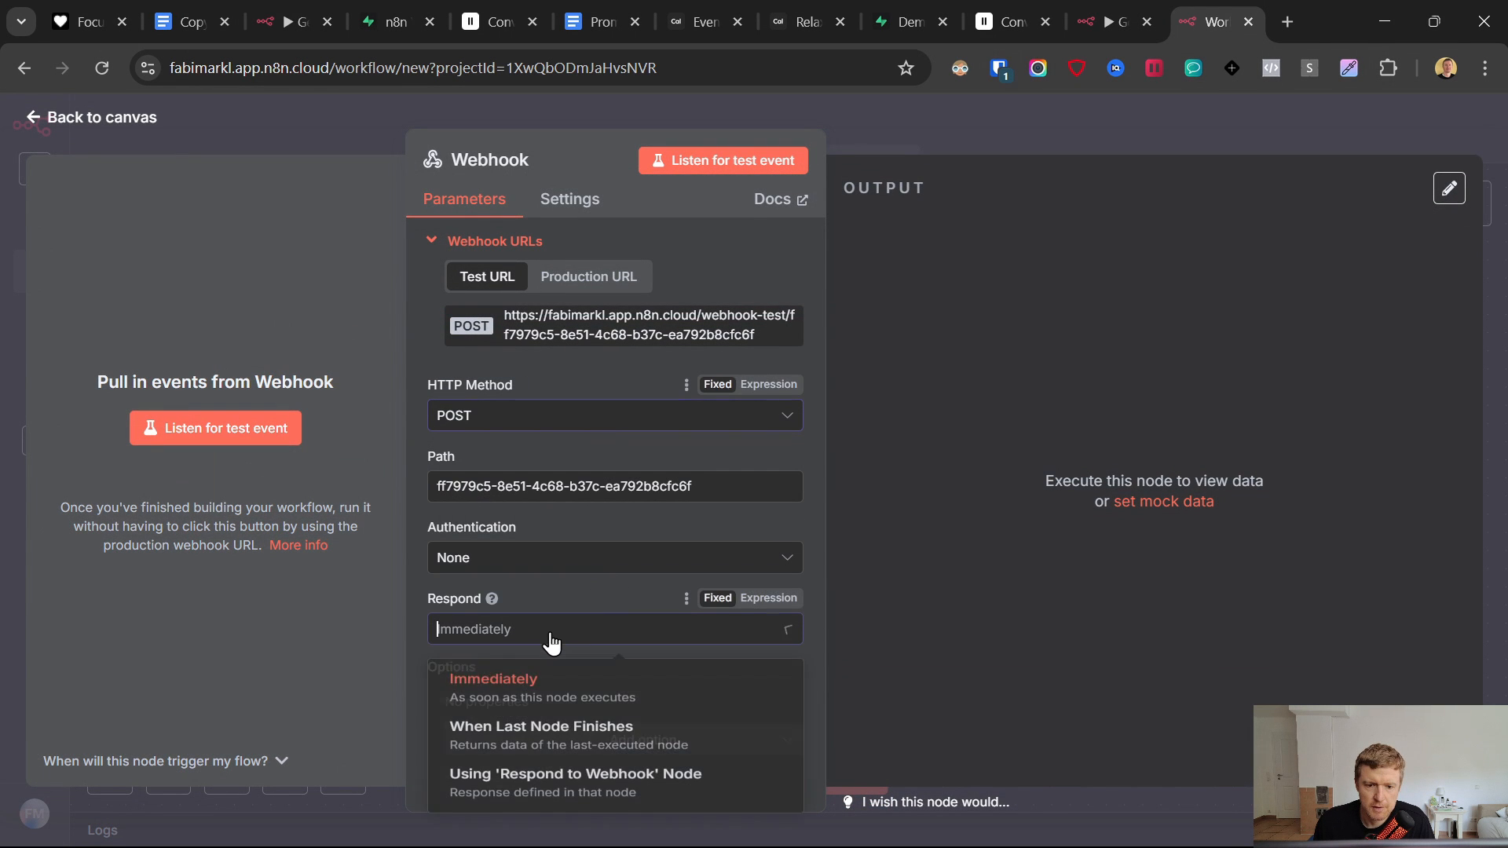
left_click(575, 807)
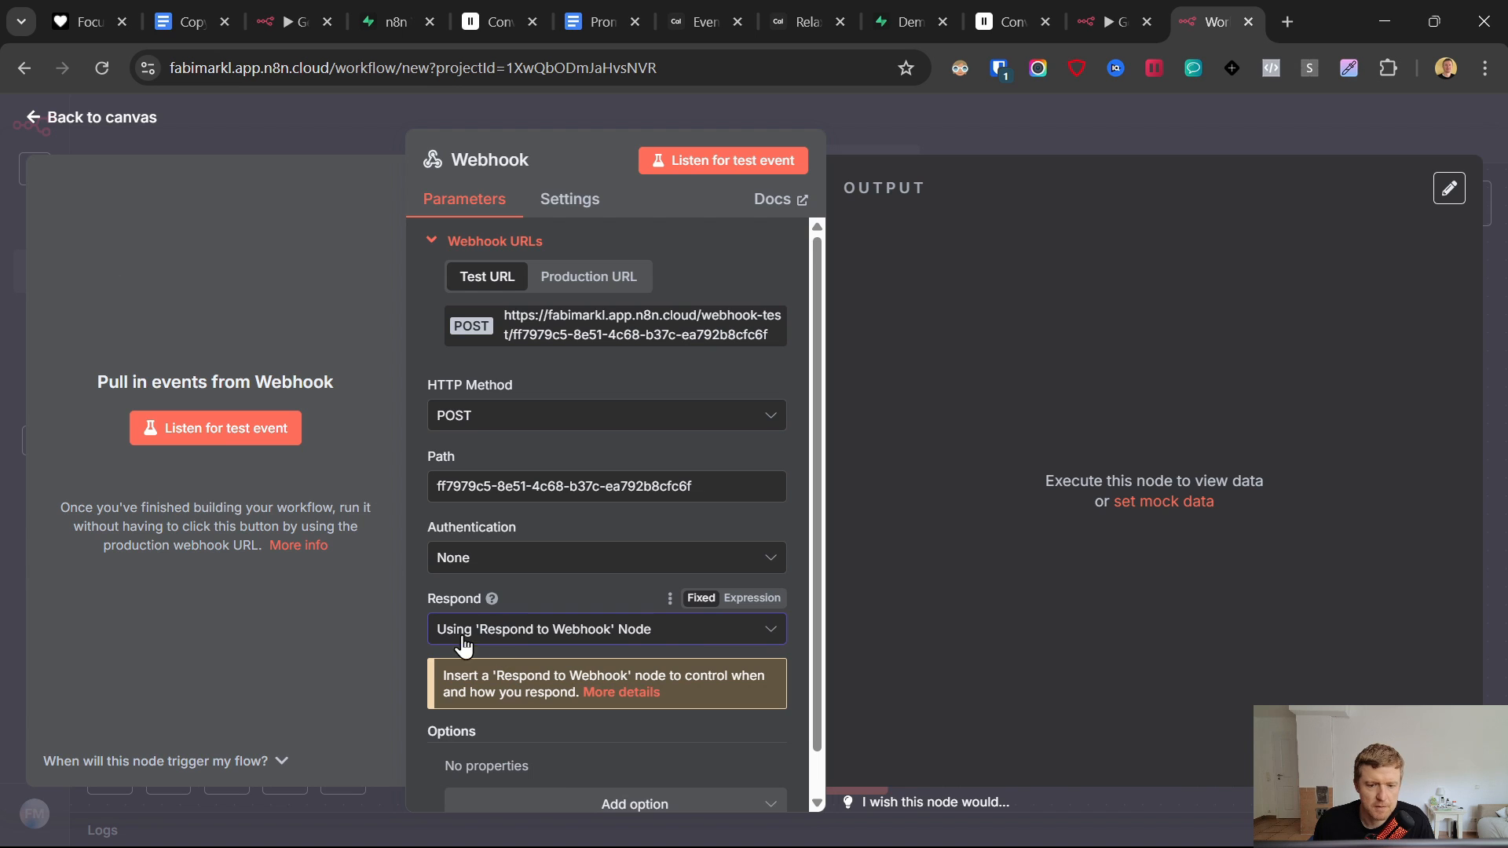
left_click(47, 118)
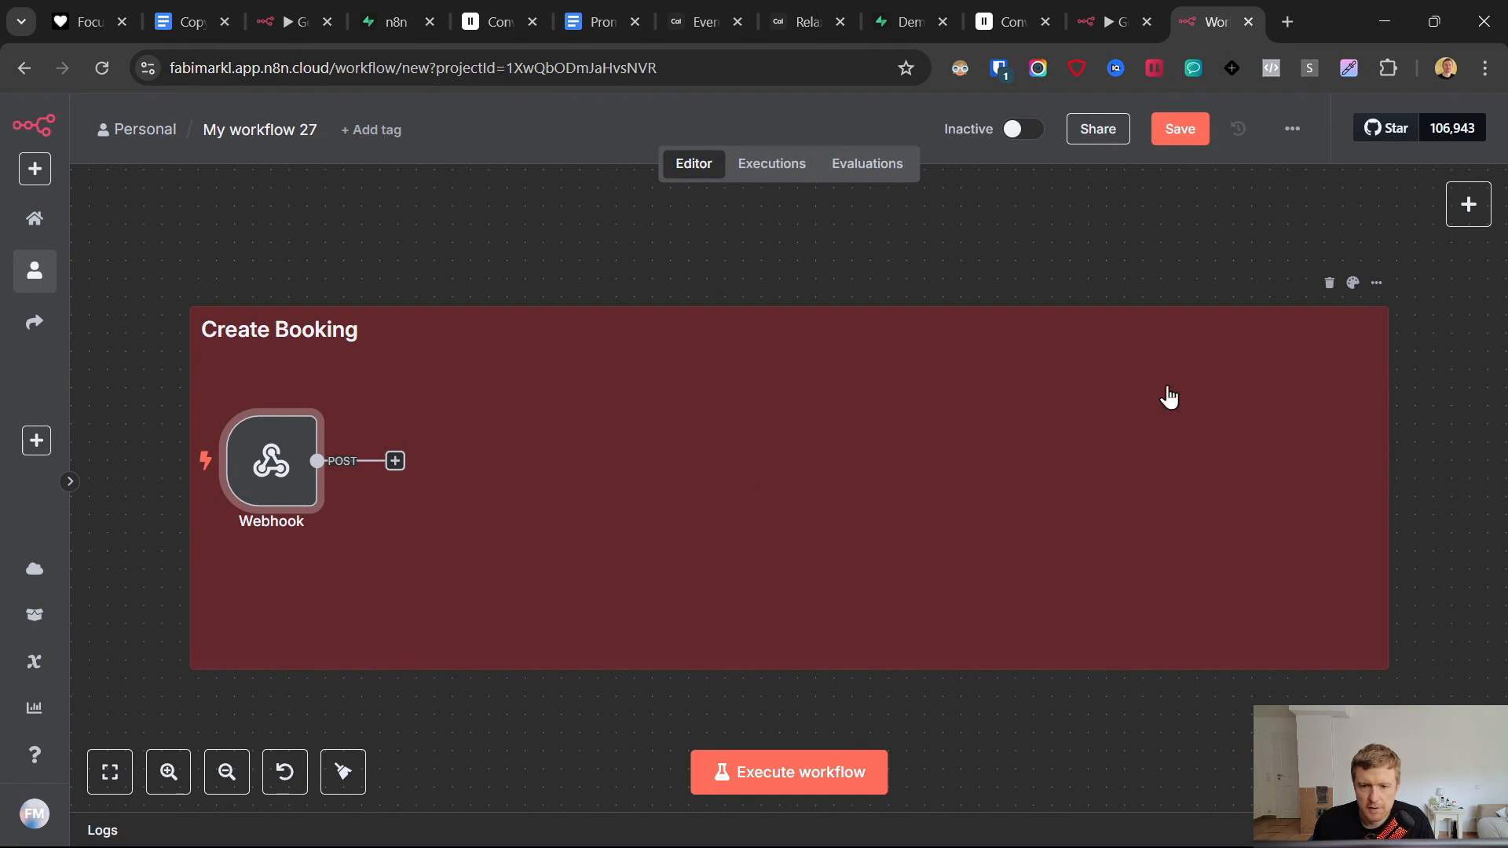
- Add a Respond to Webhook node returning All Incoming Items at the note's right end, and save
right_click(1124, 398)
left_click(395, 461)
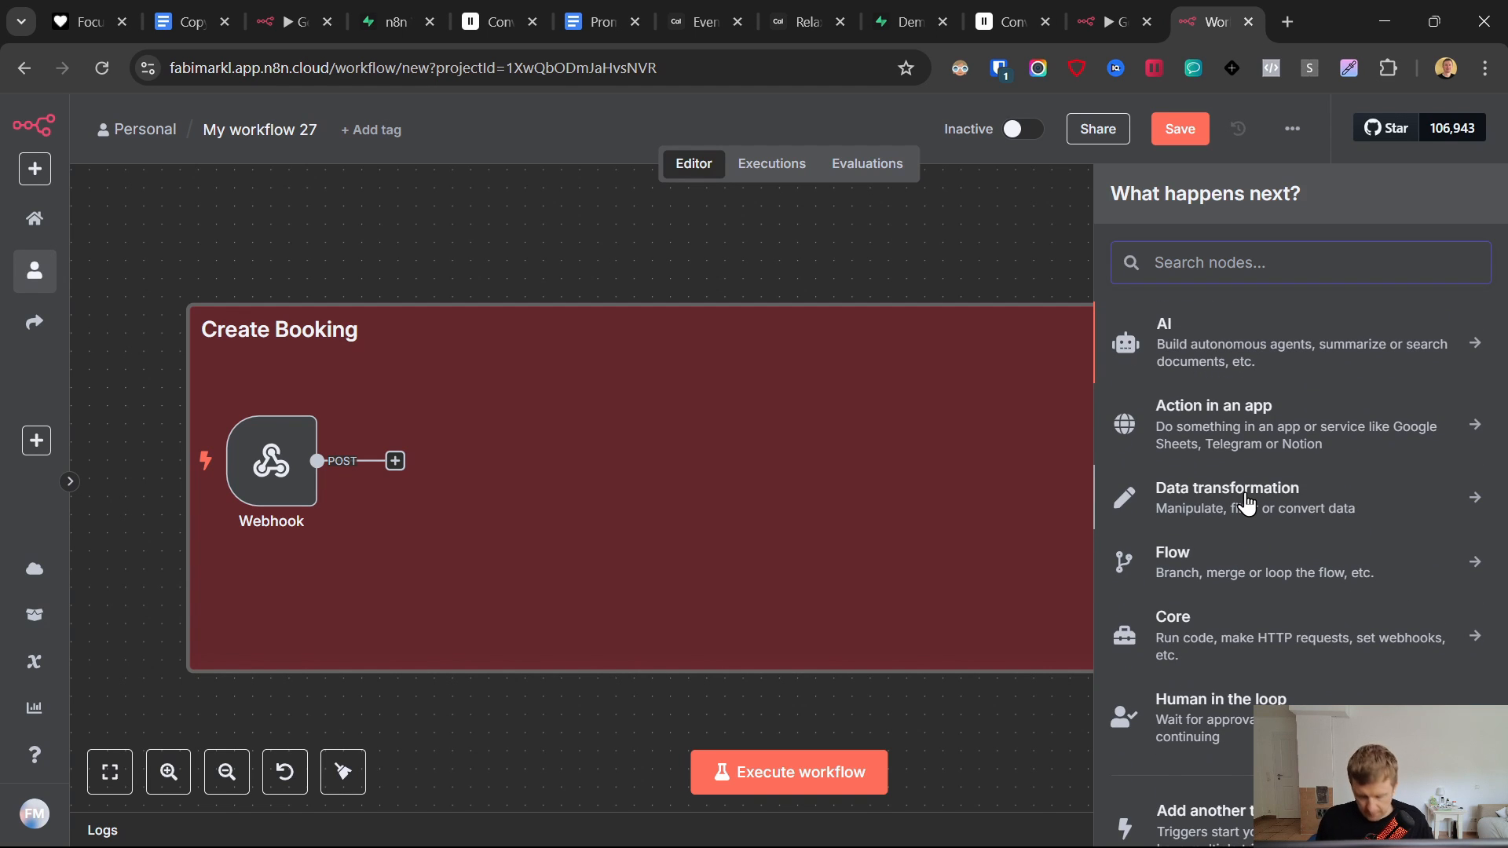
type("webh")
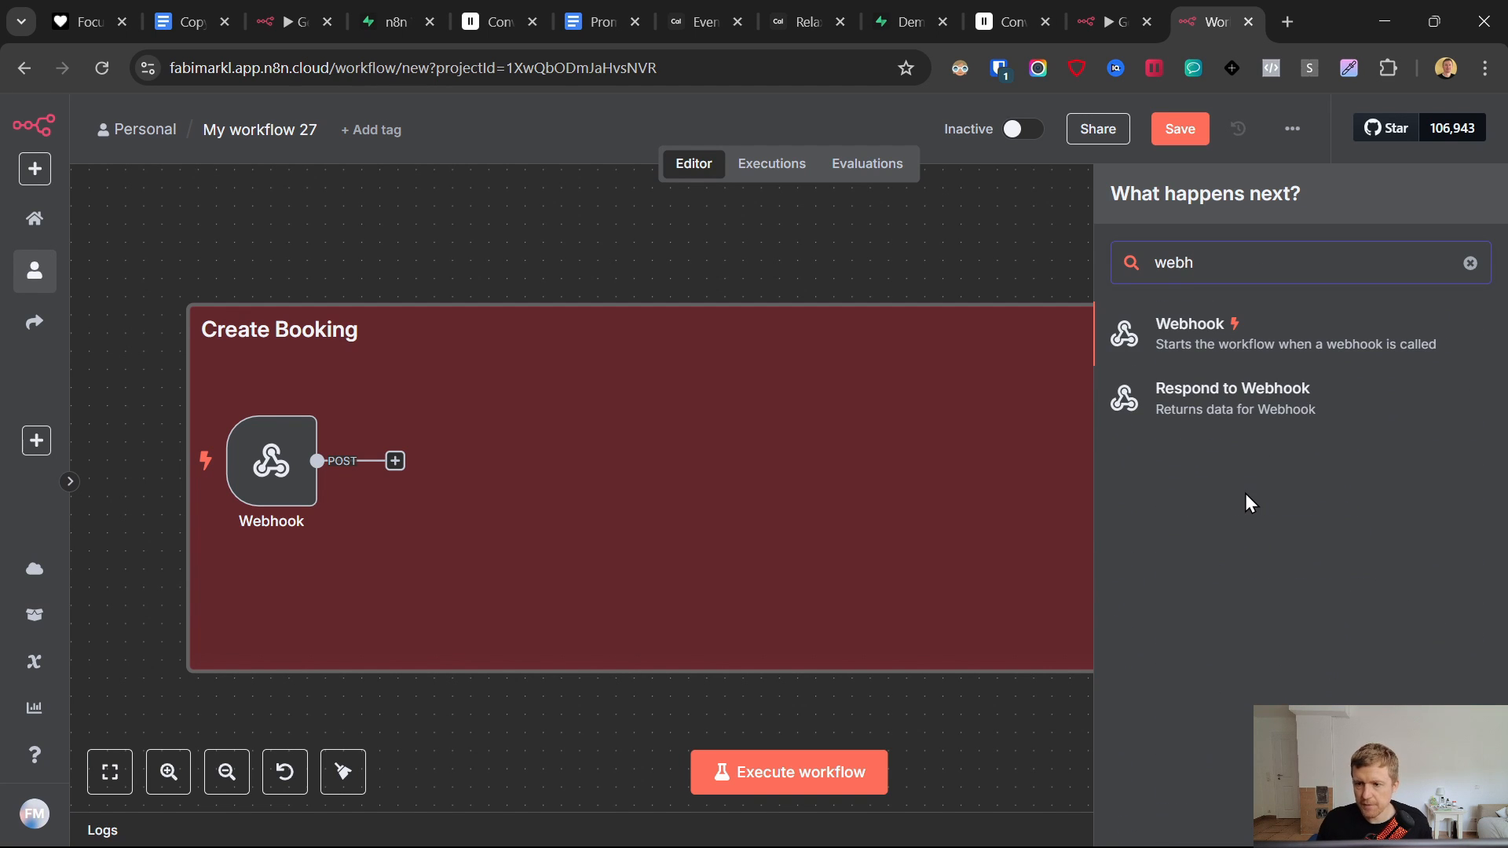
left_click(1204, 392)
left_click(707, 353)
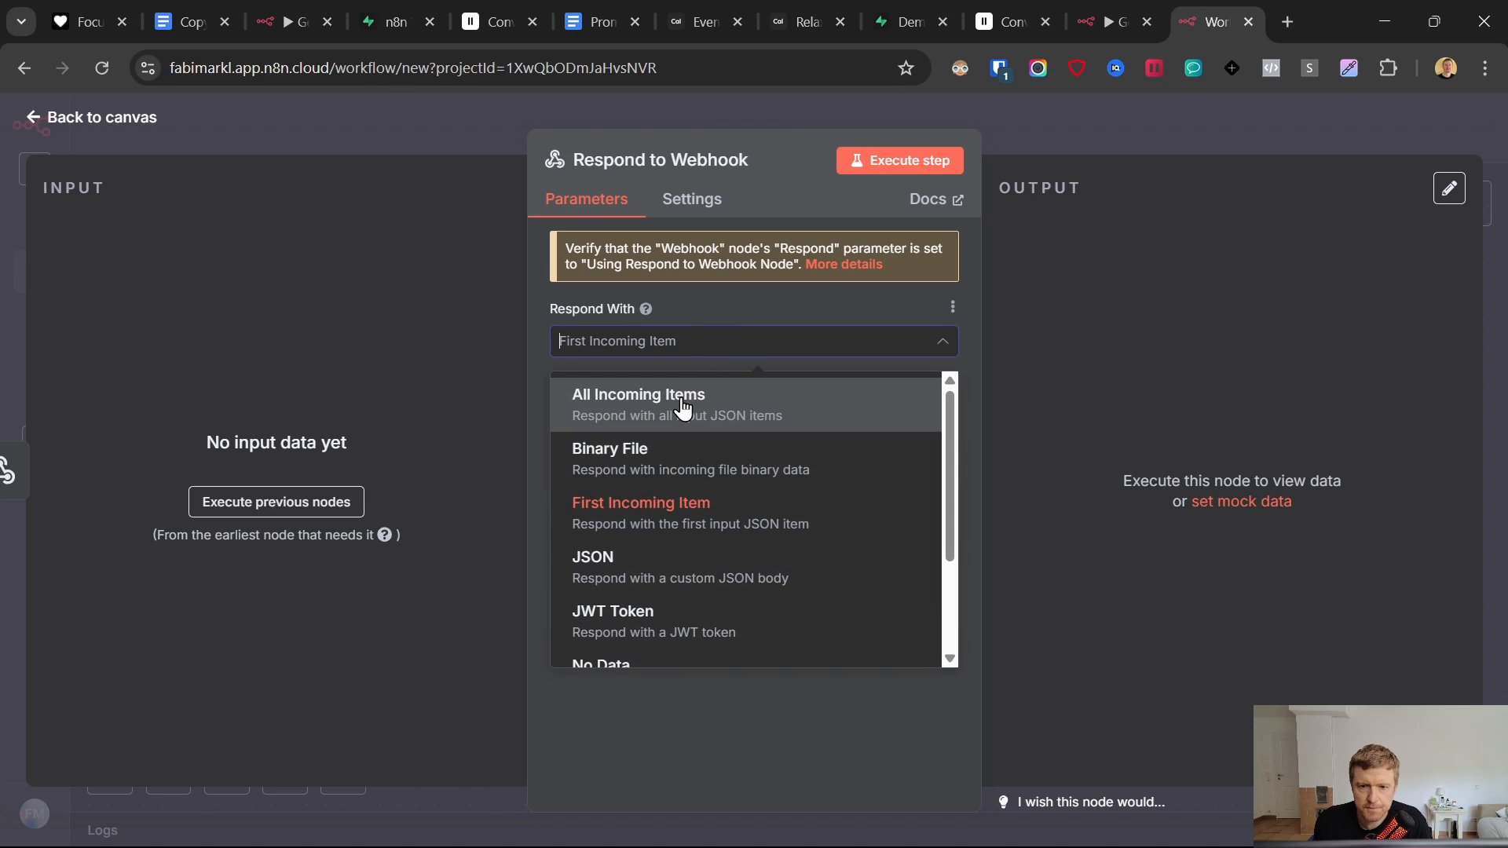
left_click(677, 400)
left_click(21, 126)
left_click_drag(480, 483, 1243, 483)
left_click(770, 461)
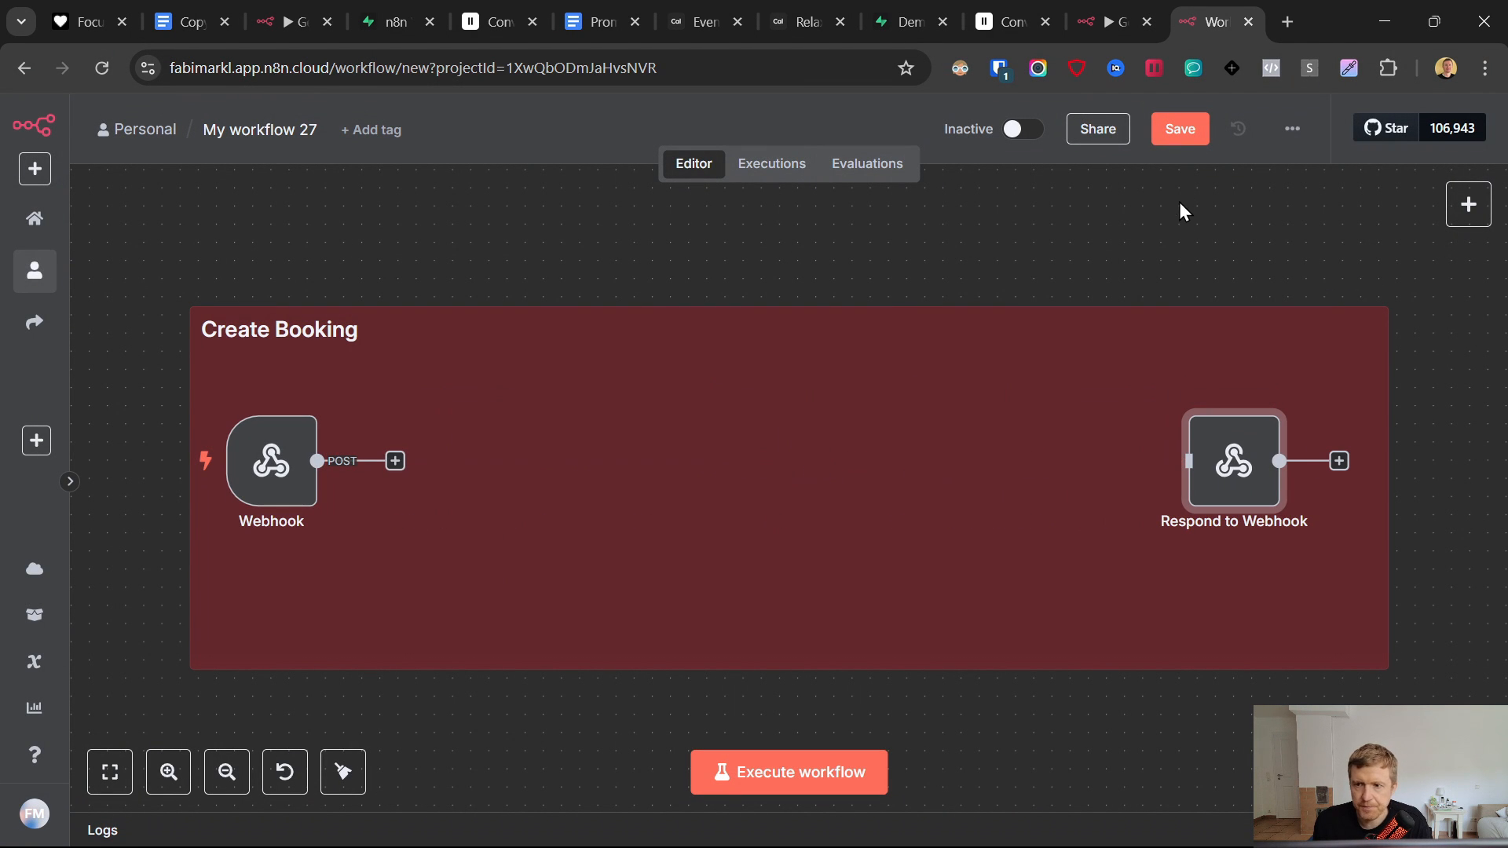
left_click(1172, 132)
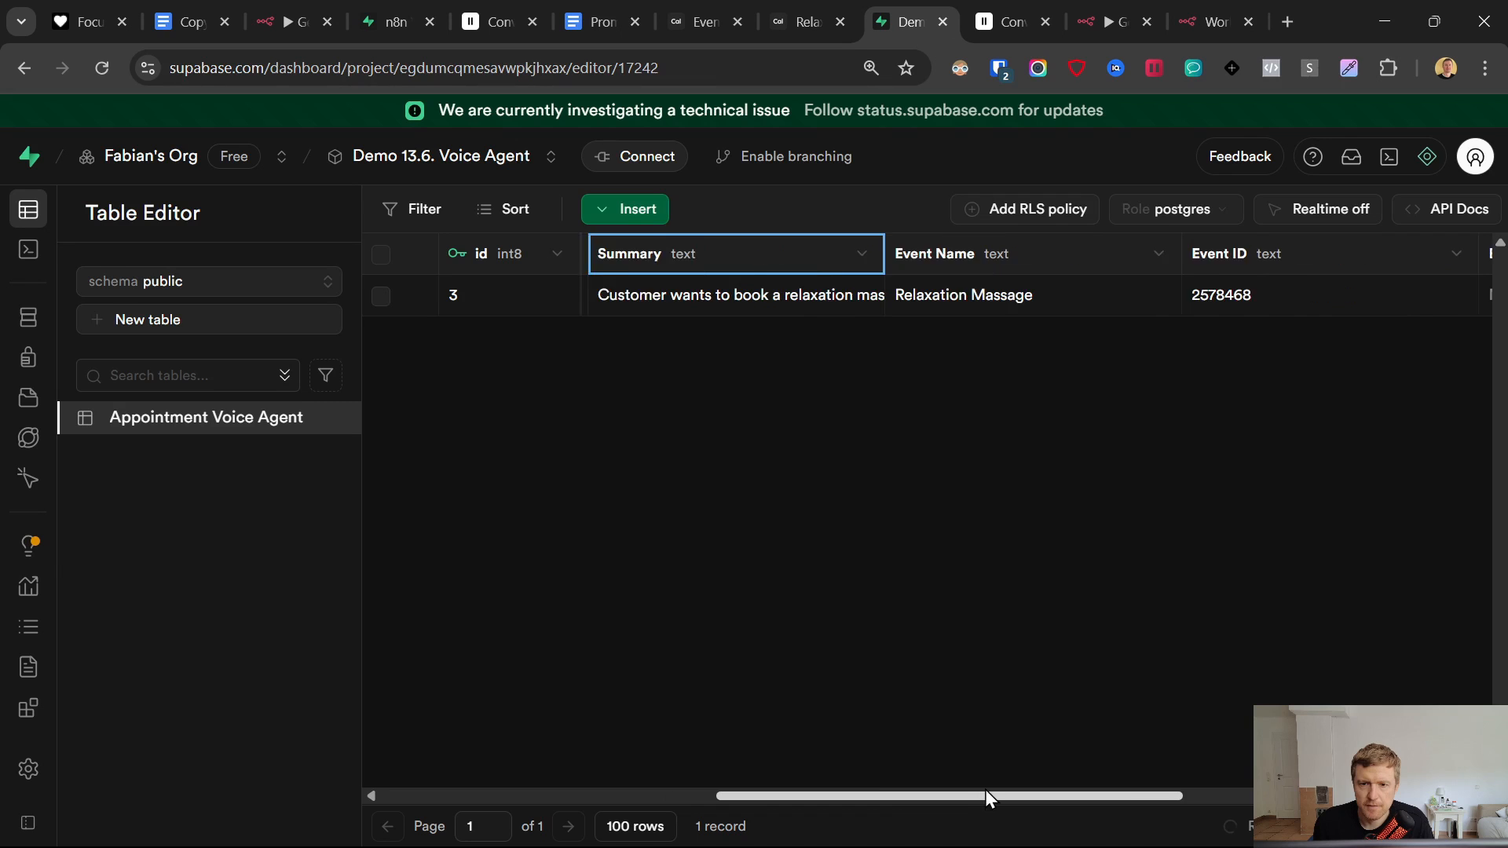
- Add a Supabase row action node after the Webhook trigger
scroll(986, 794, "left", 2)
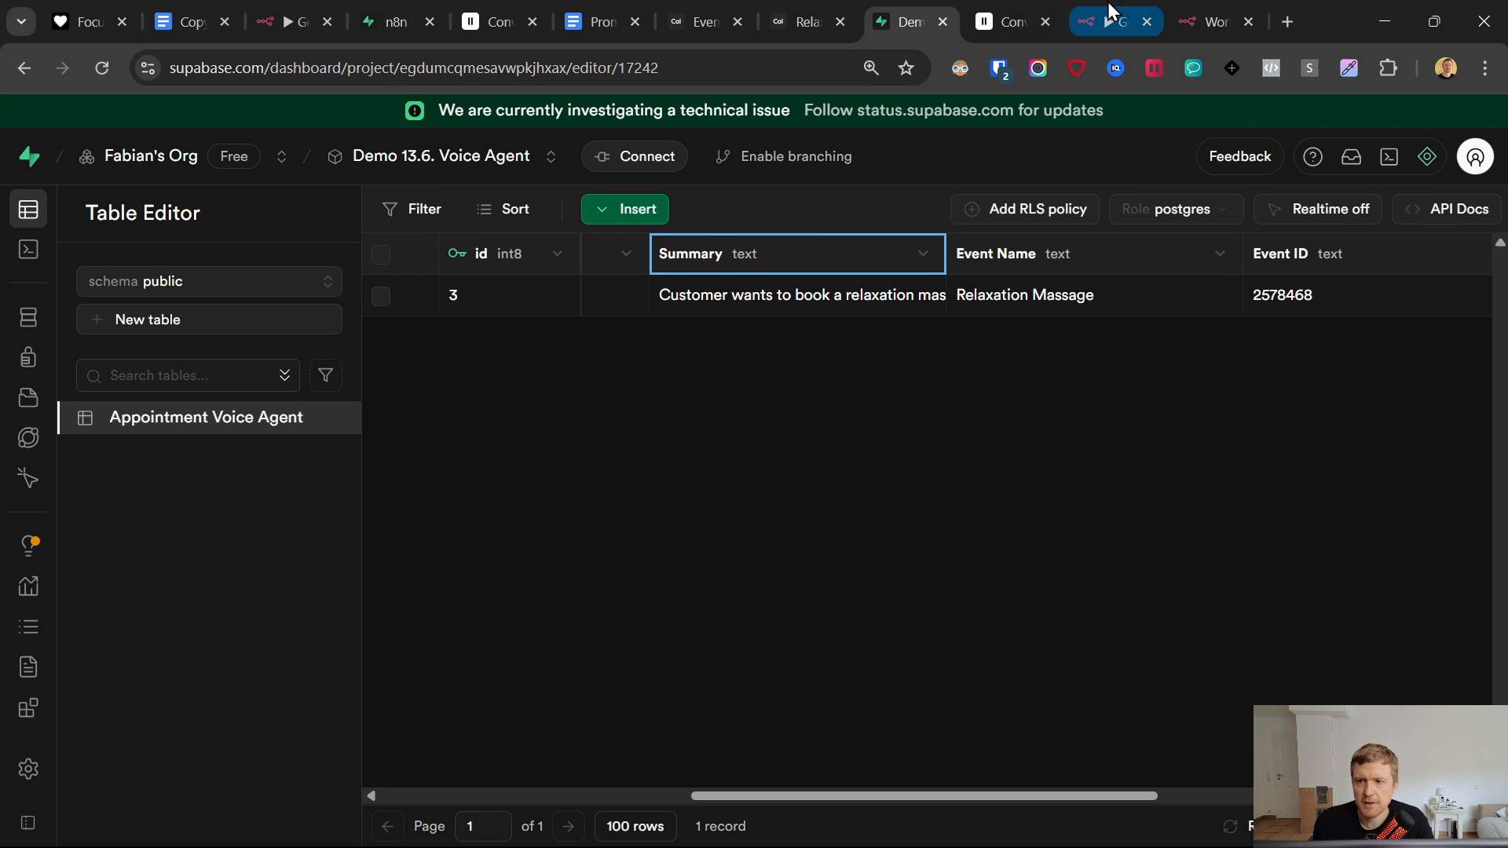
left_click(1202, 4)
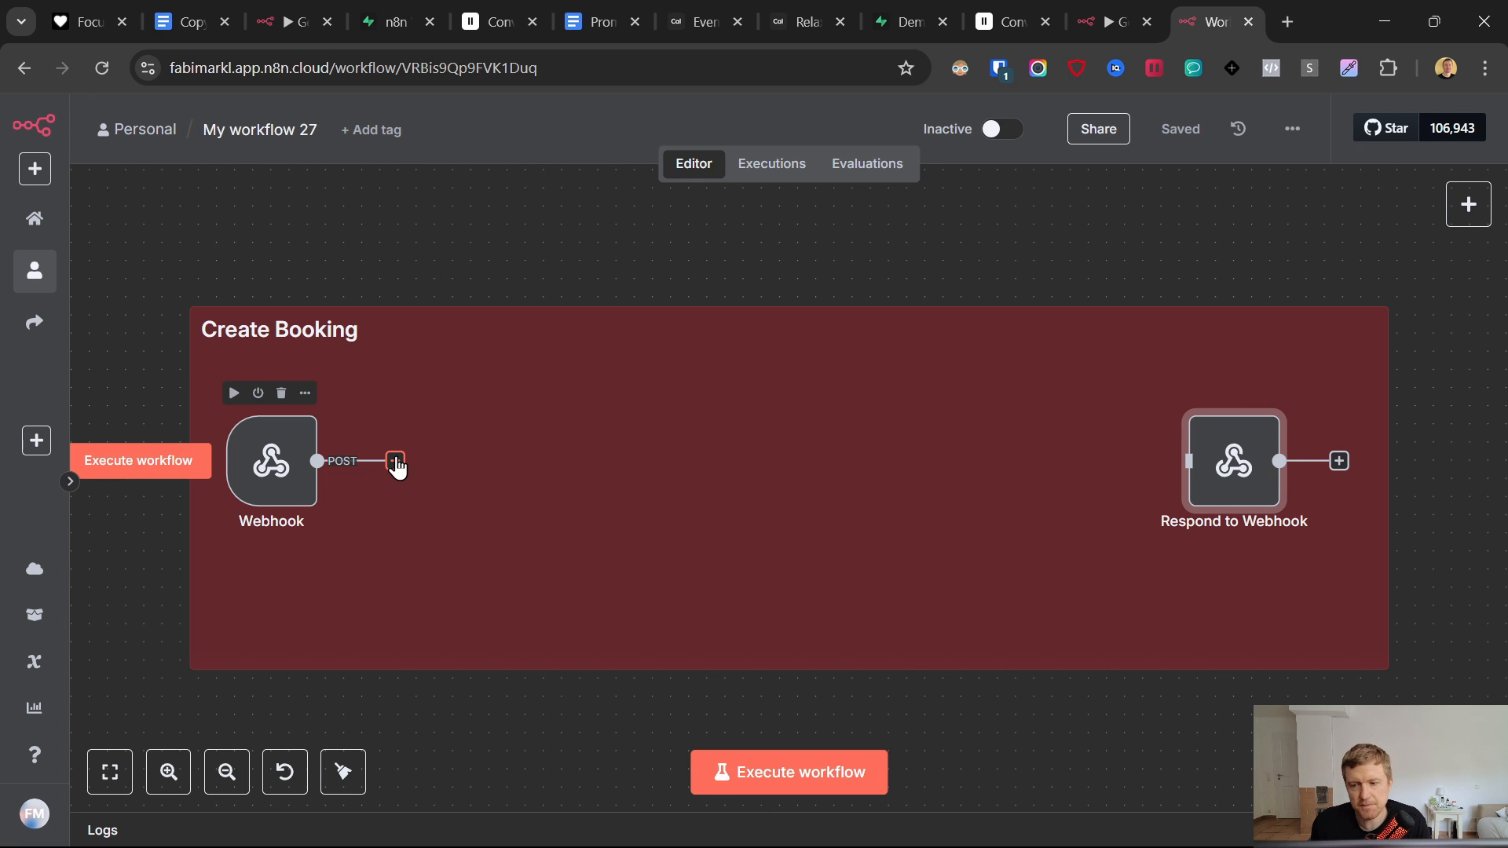
left_click(395, 462)
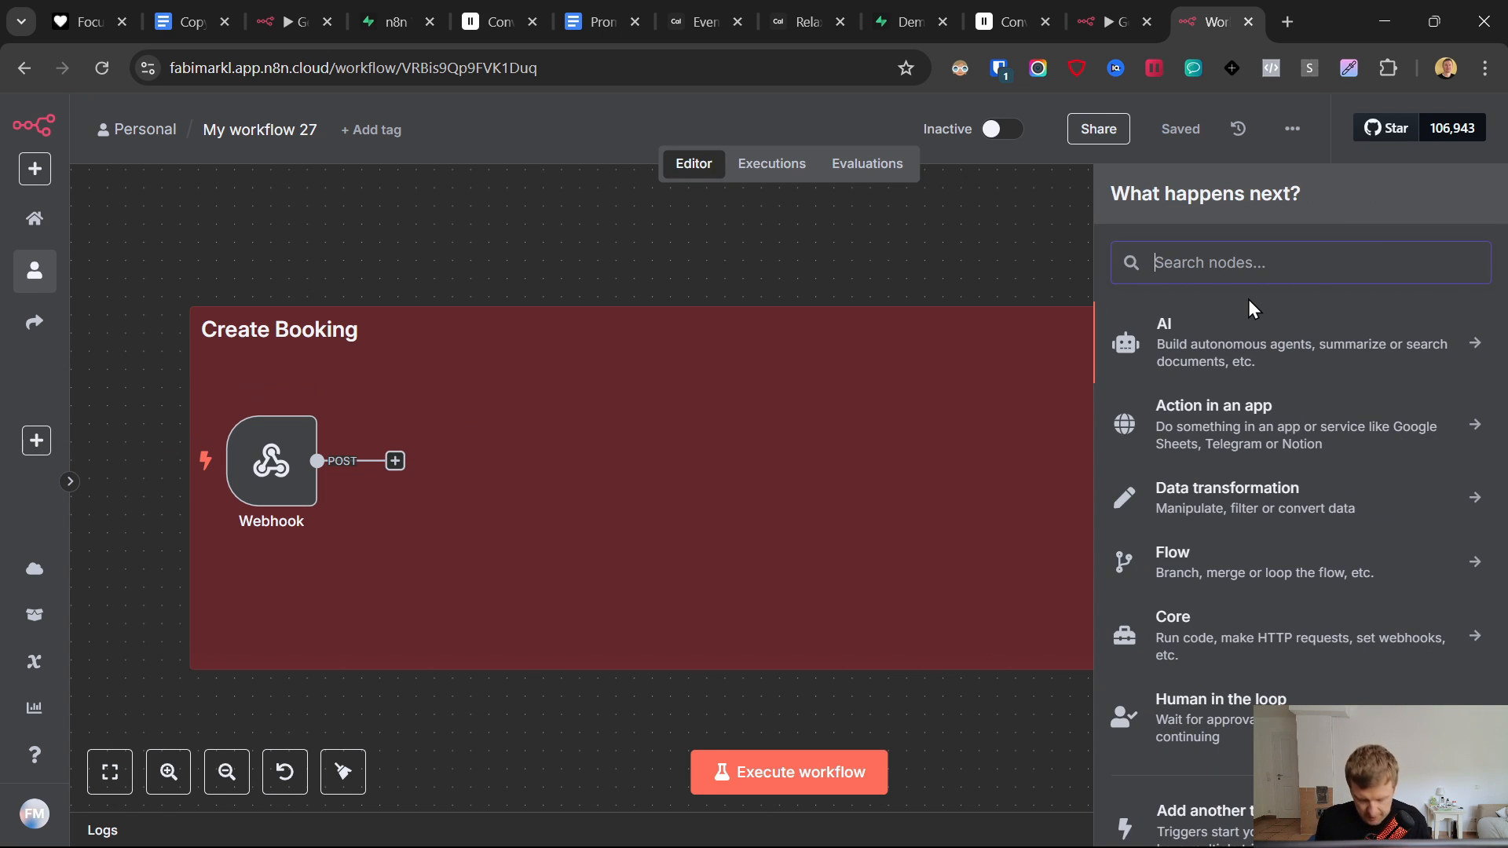
type("supa")
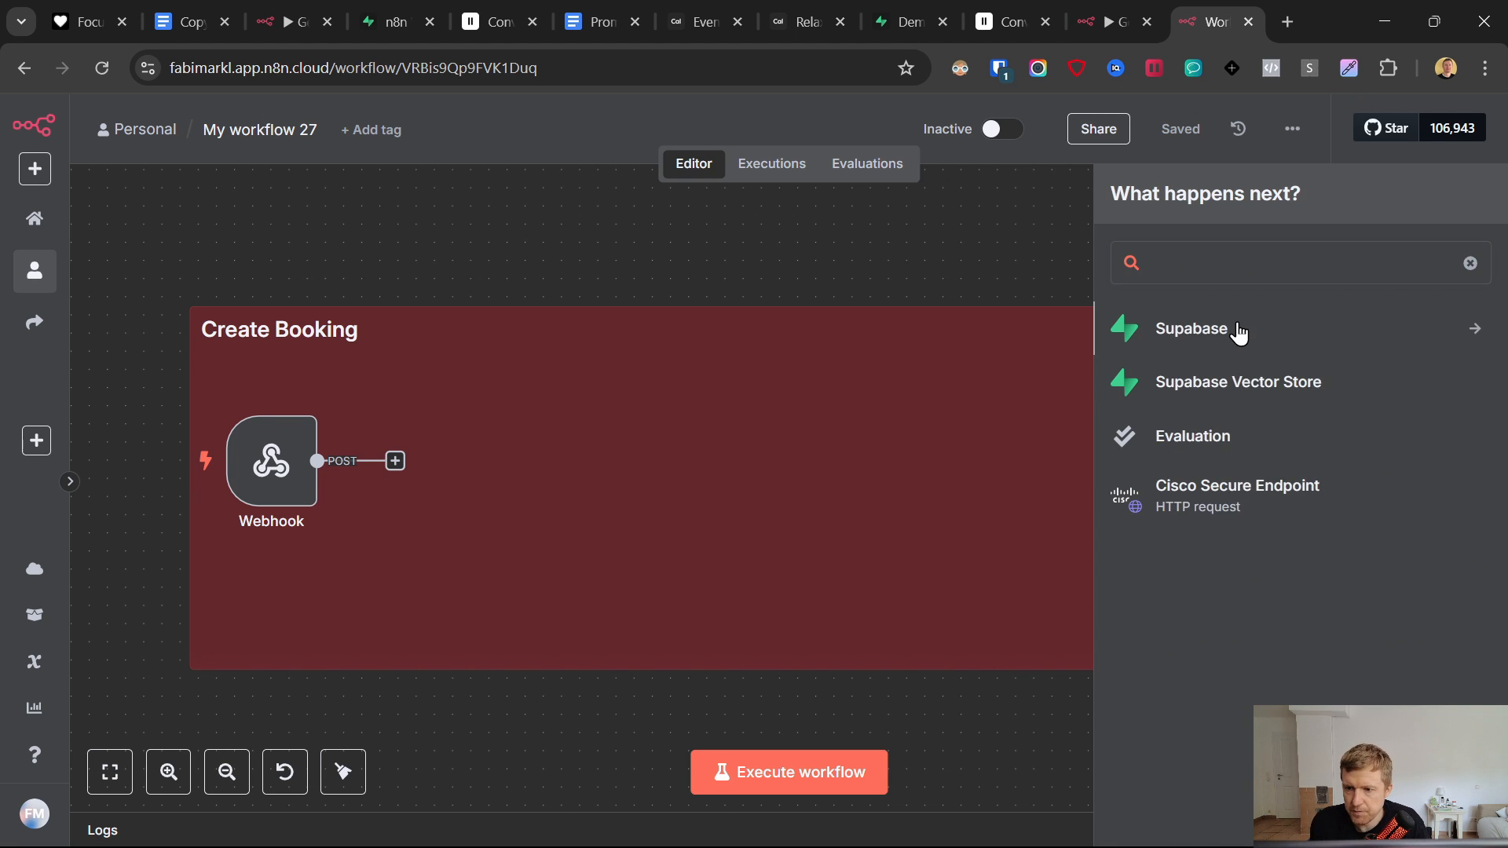
left_click(1237, 330)
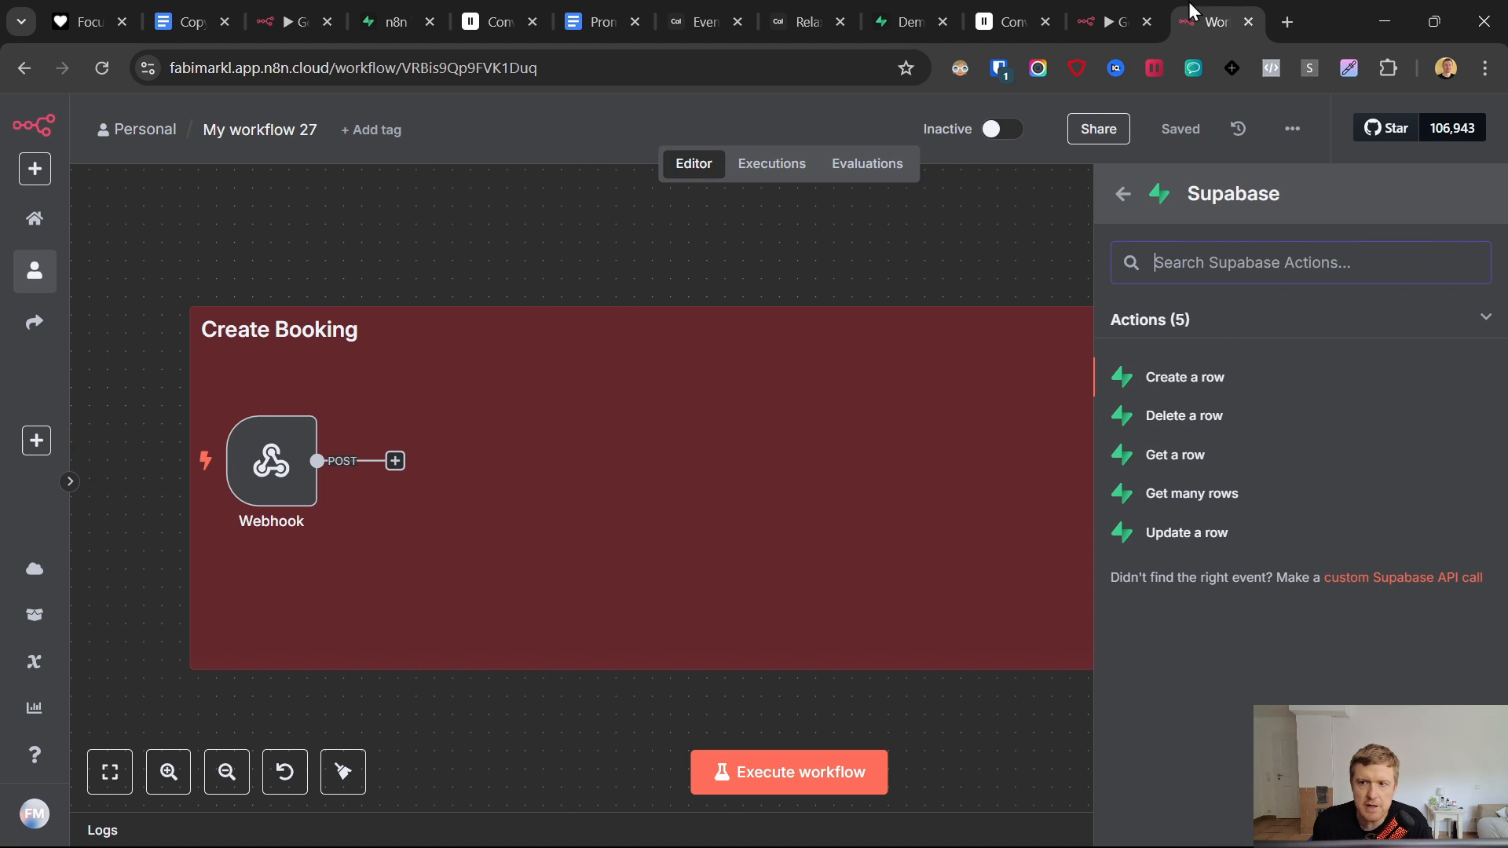
left_click(1115, 22)
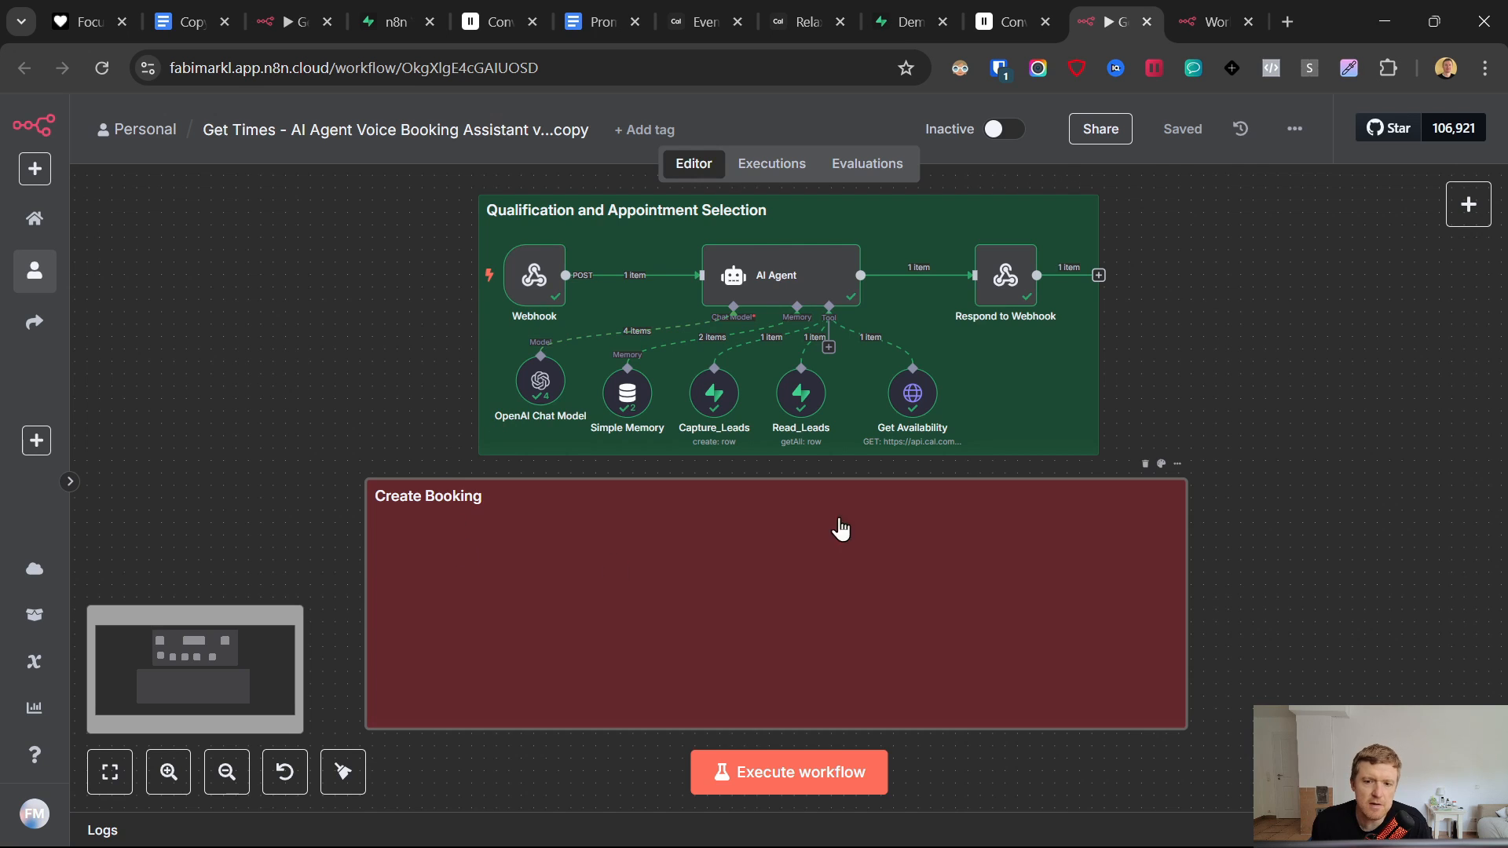
left_click(1225, 20)
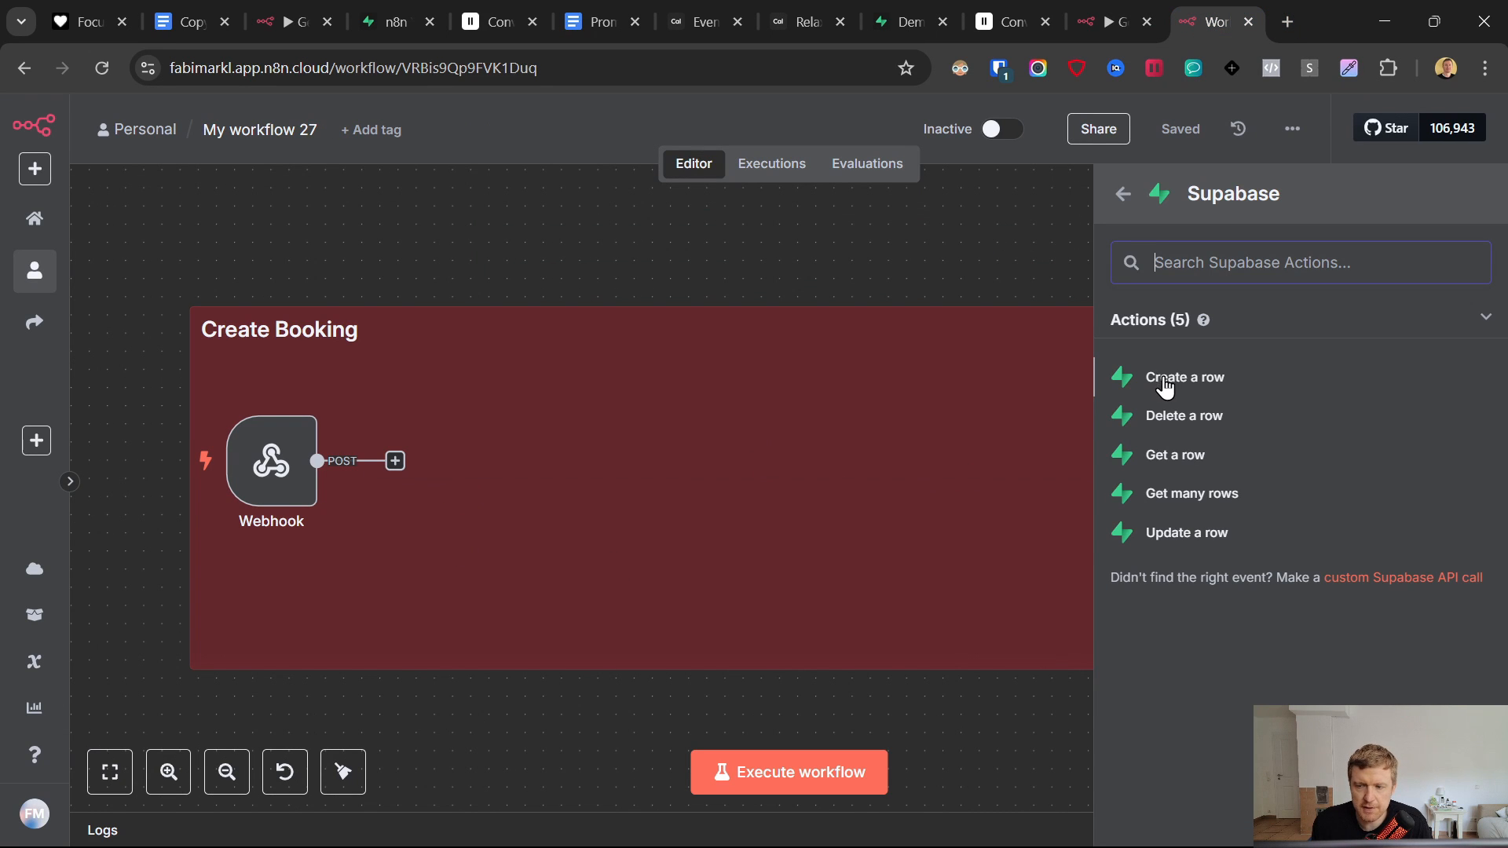
left_click(1192, 502)
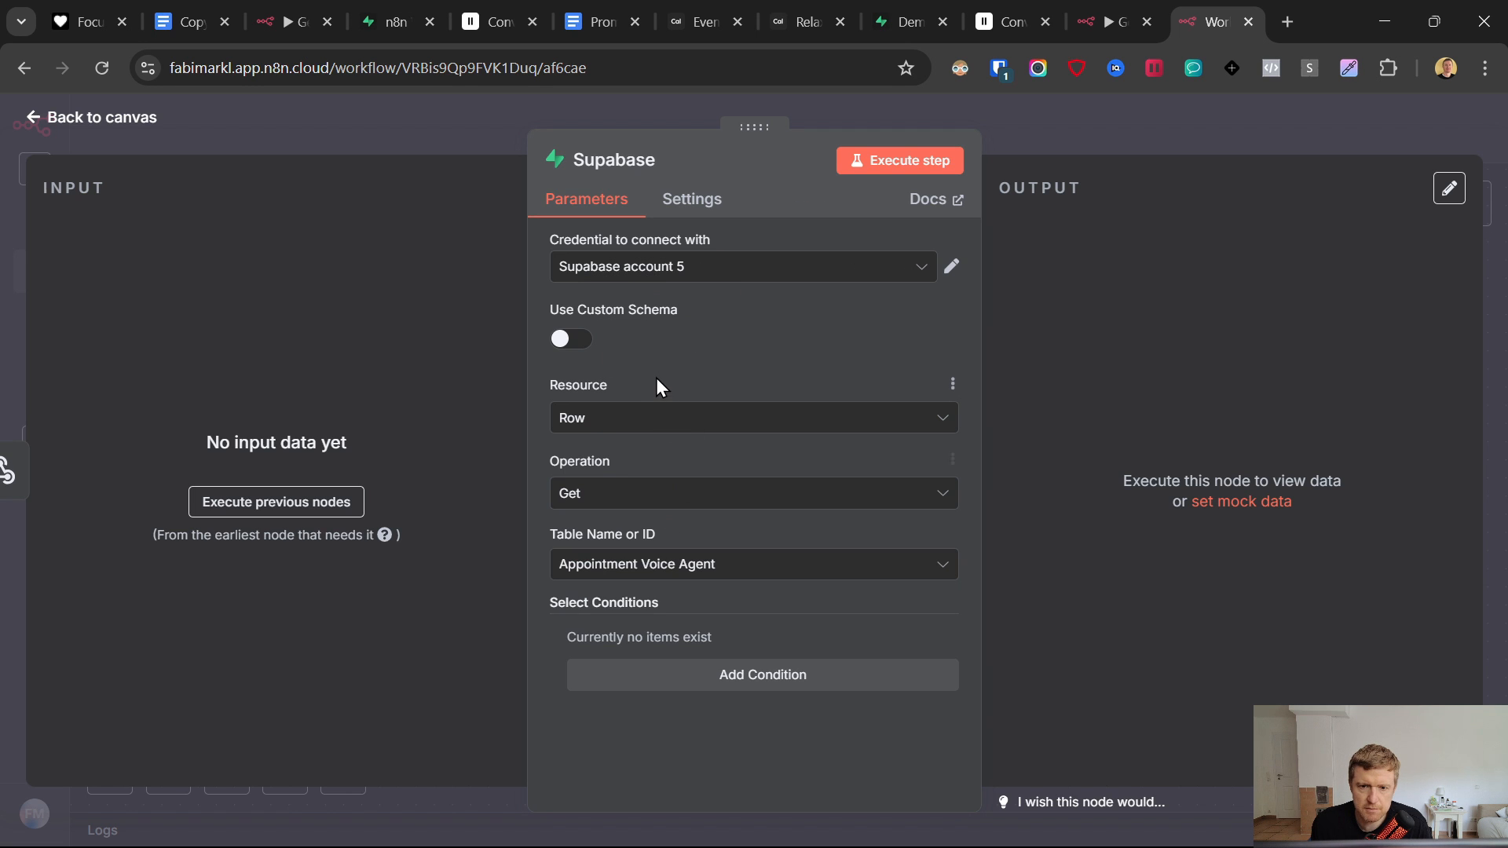
- Set the Supabase node to Get Many on Appointment Voice Agent with Return All enabled
left_click(652, 496)
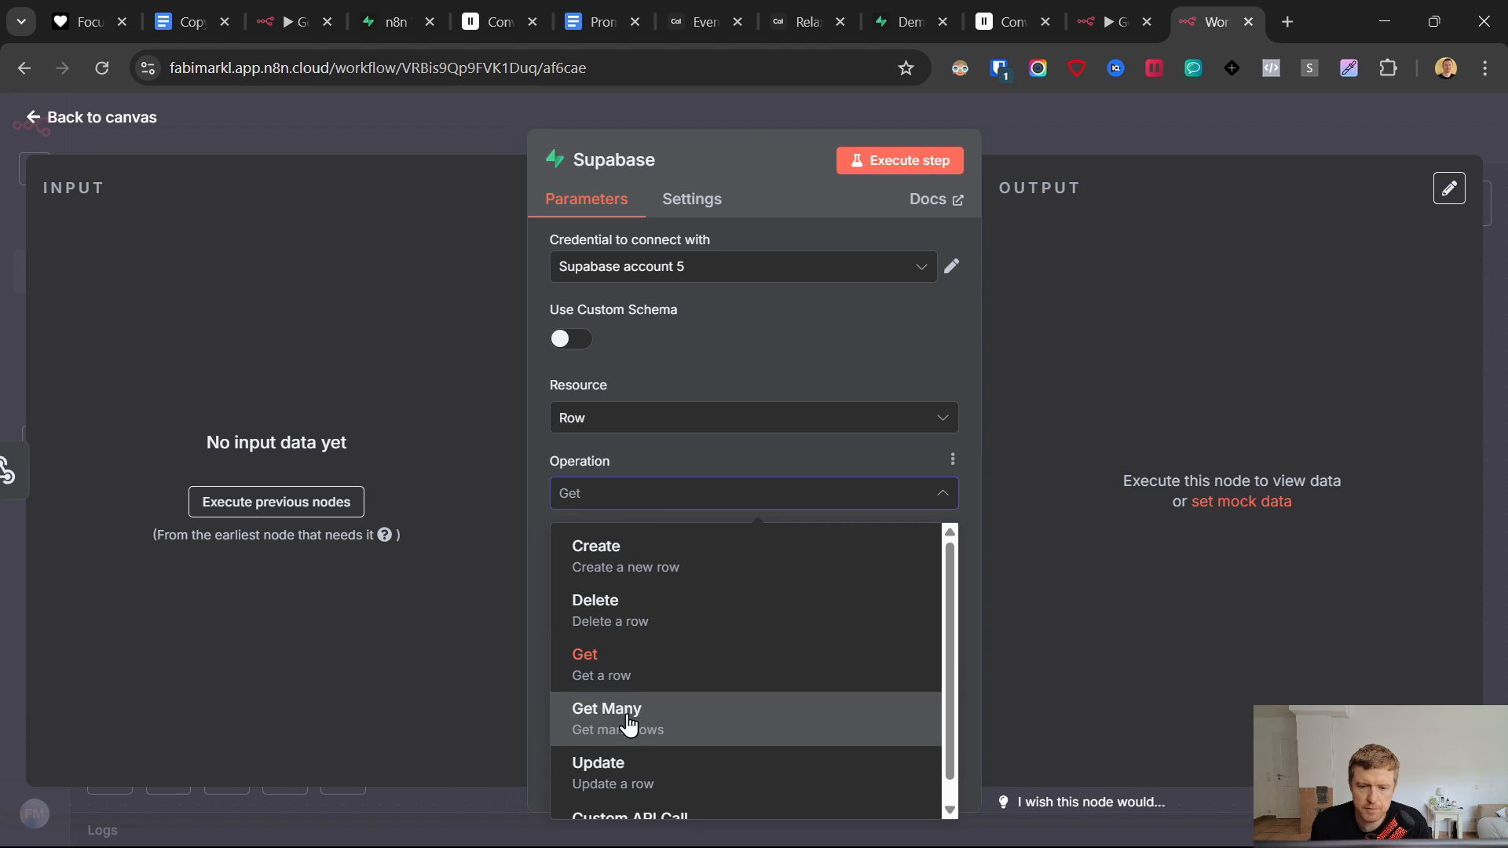
left_click(628, 723)
scroll(766, 357, "down", 2)
left_click(674, 464)
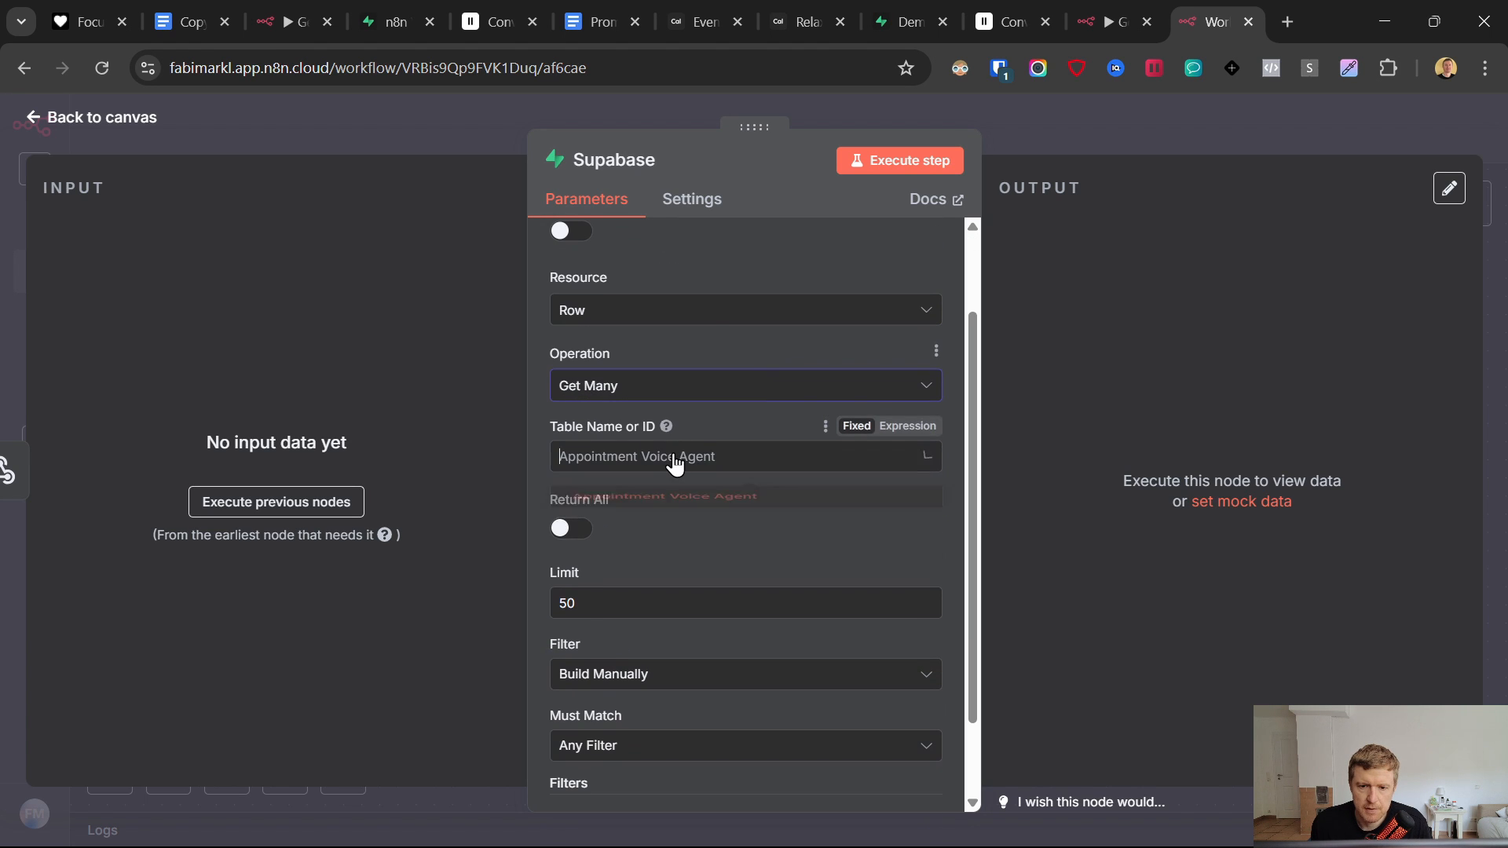
left_click(674, 468)
left_click(559, 527)
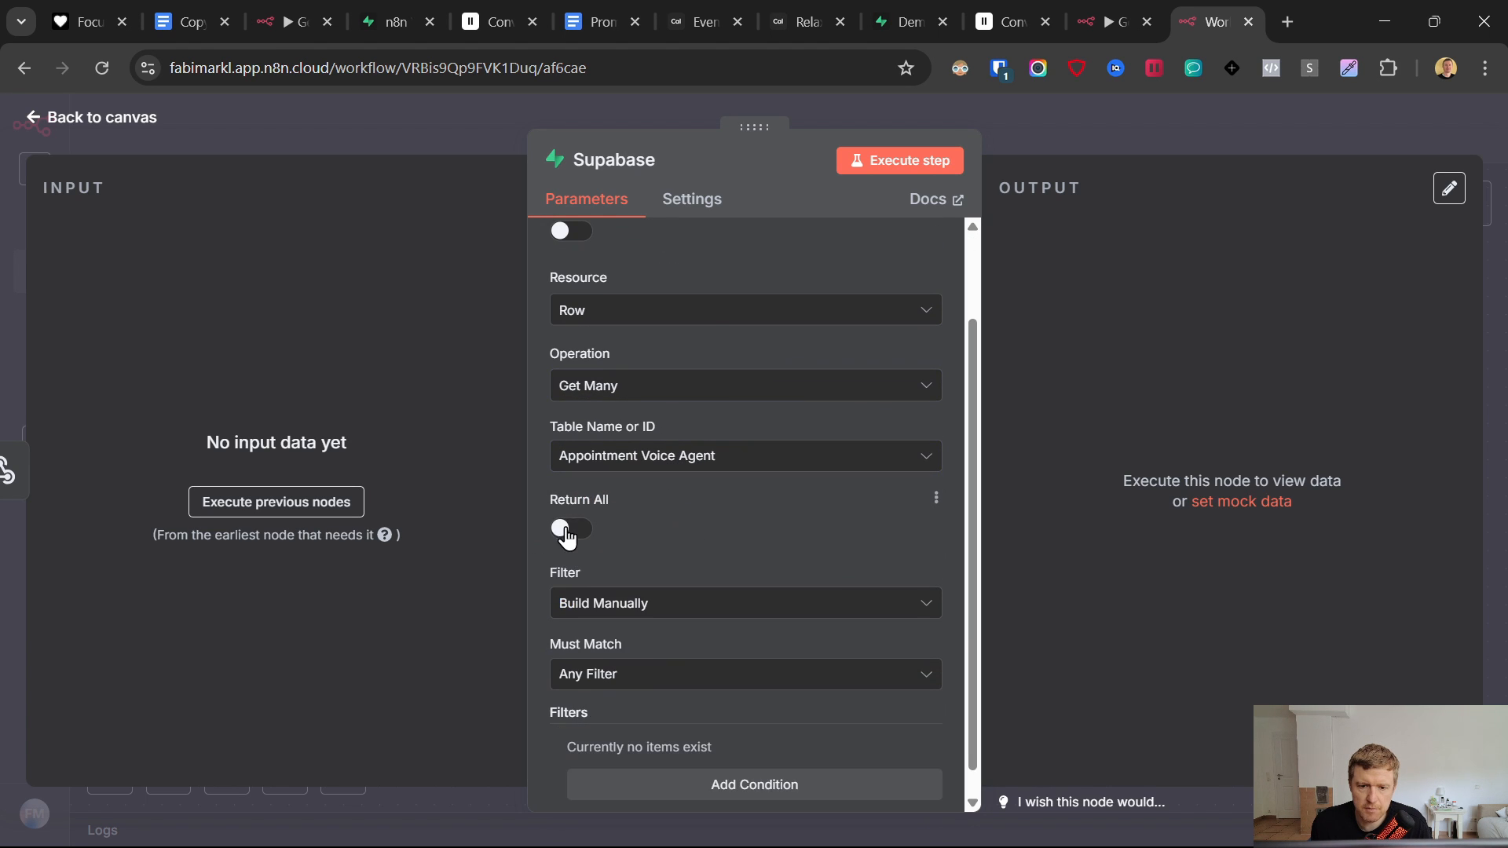
scroll(656, 550, "down", 1)
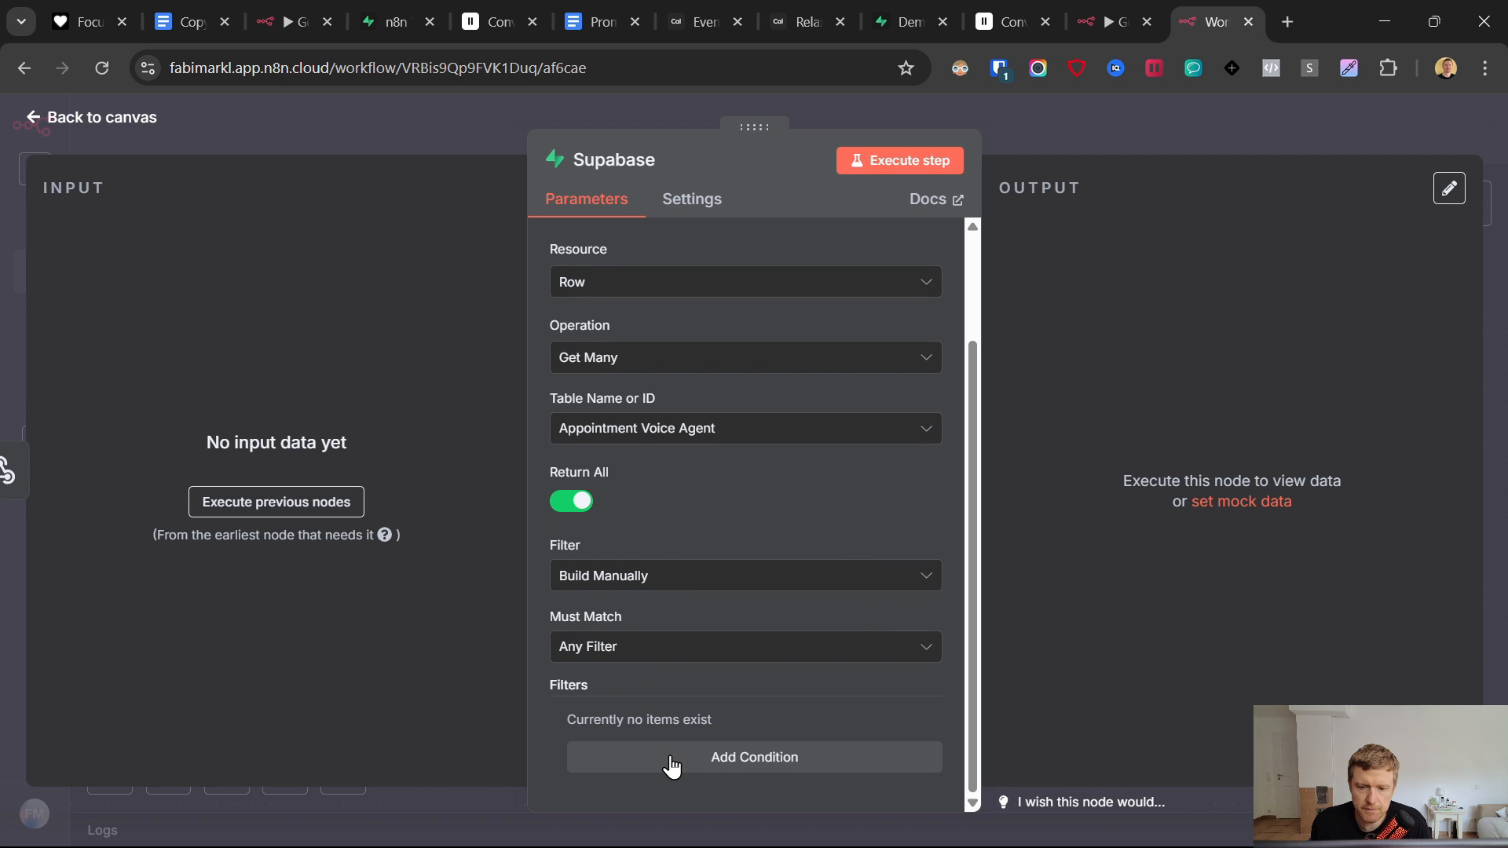
- Add a filter condition where Phone Number Equals a value to match
left_click(754, 757)
scroll(711, 482, "down", 3)
left_click(667, 539)
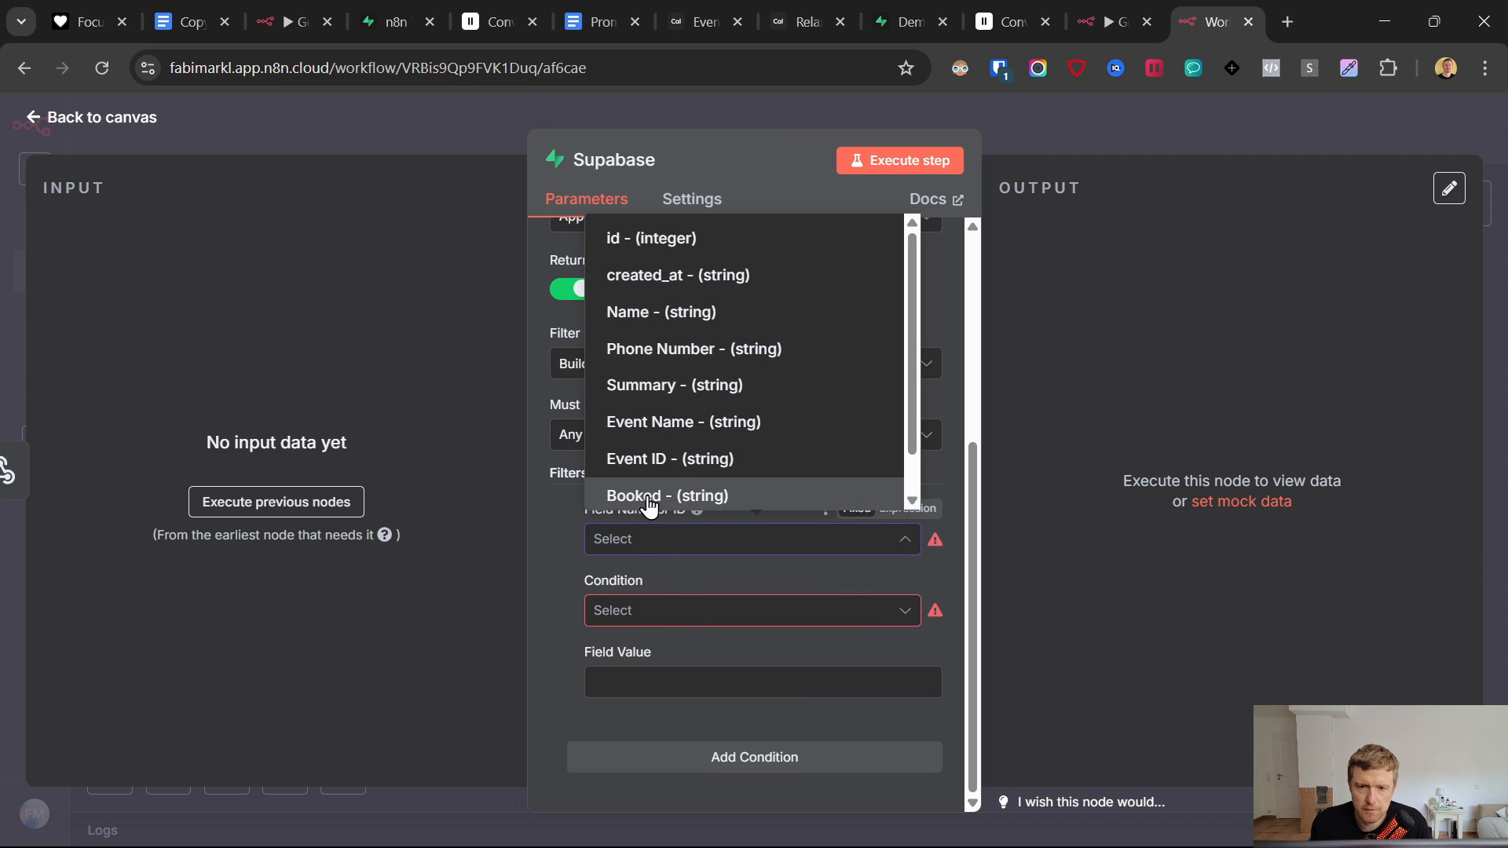
left_click(664, 350)
left_click(660, 611)
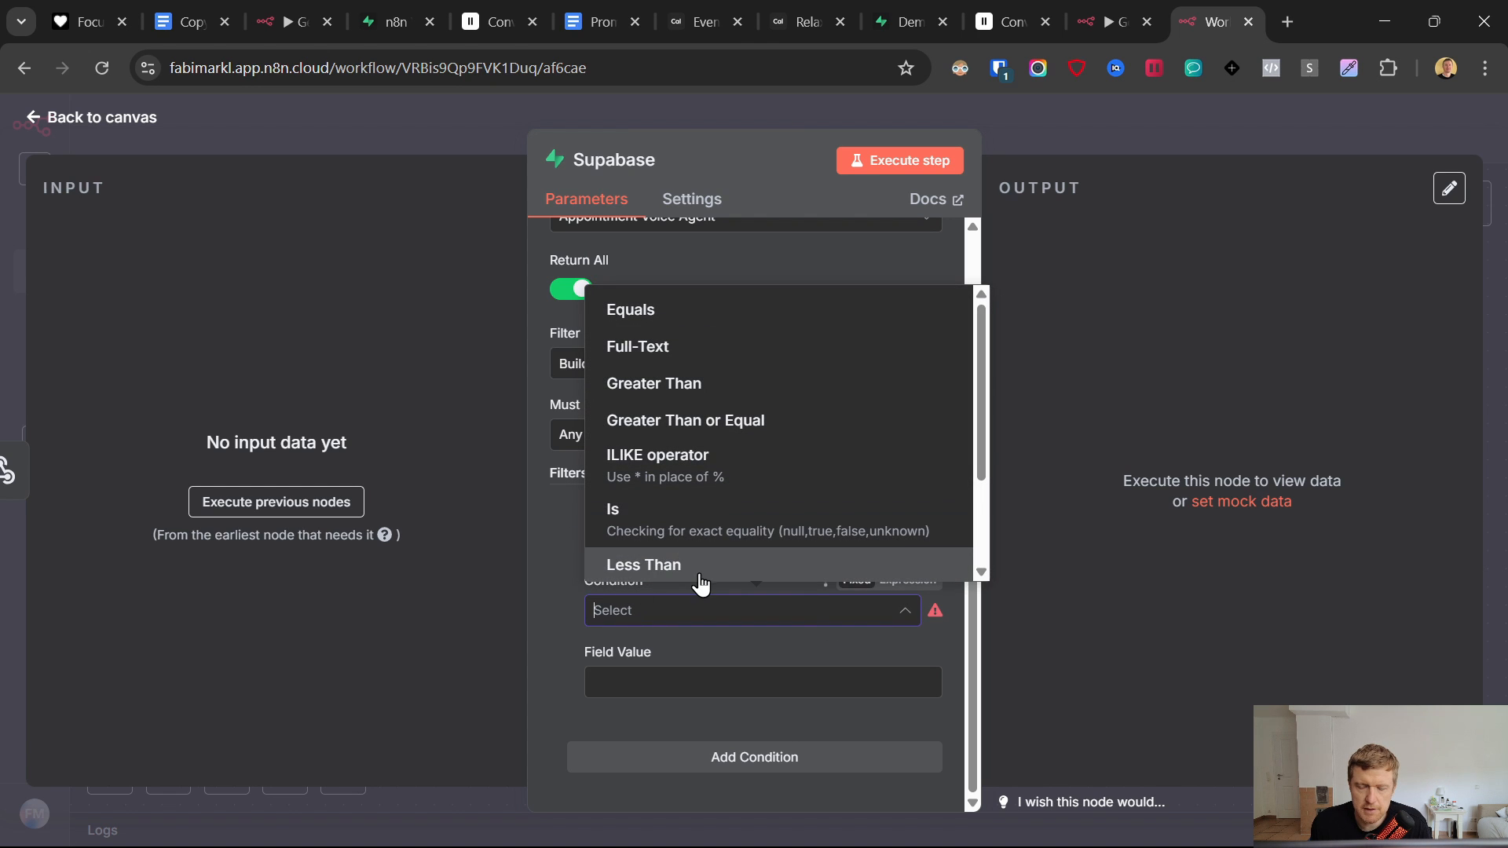
left_click(699, 318)
left_click(680, 695)
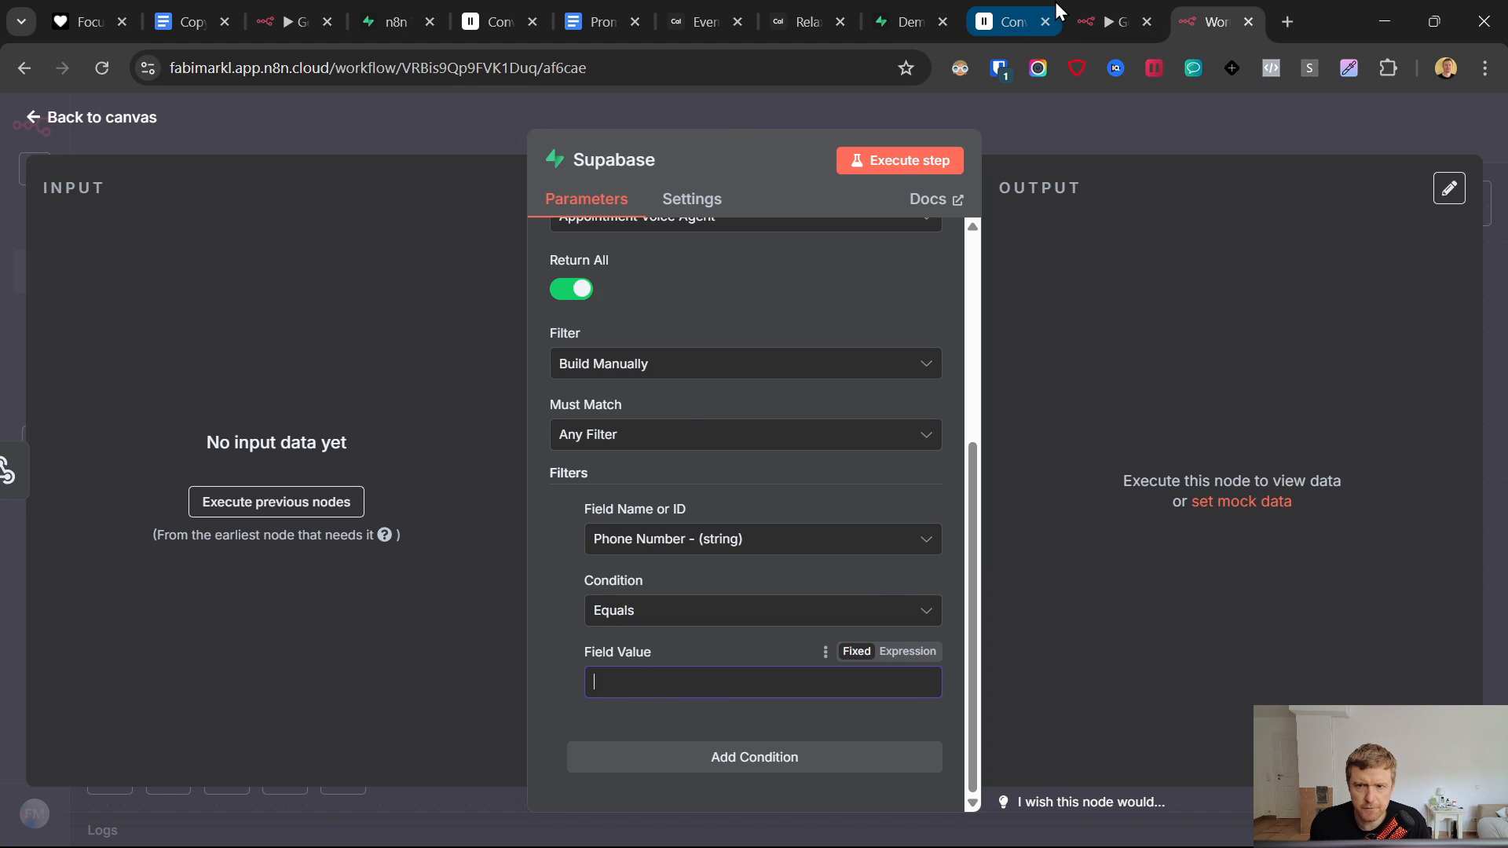
left_click(1099, 16)
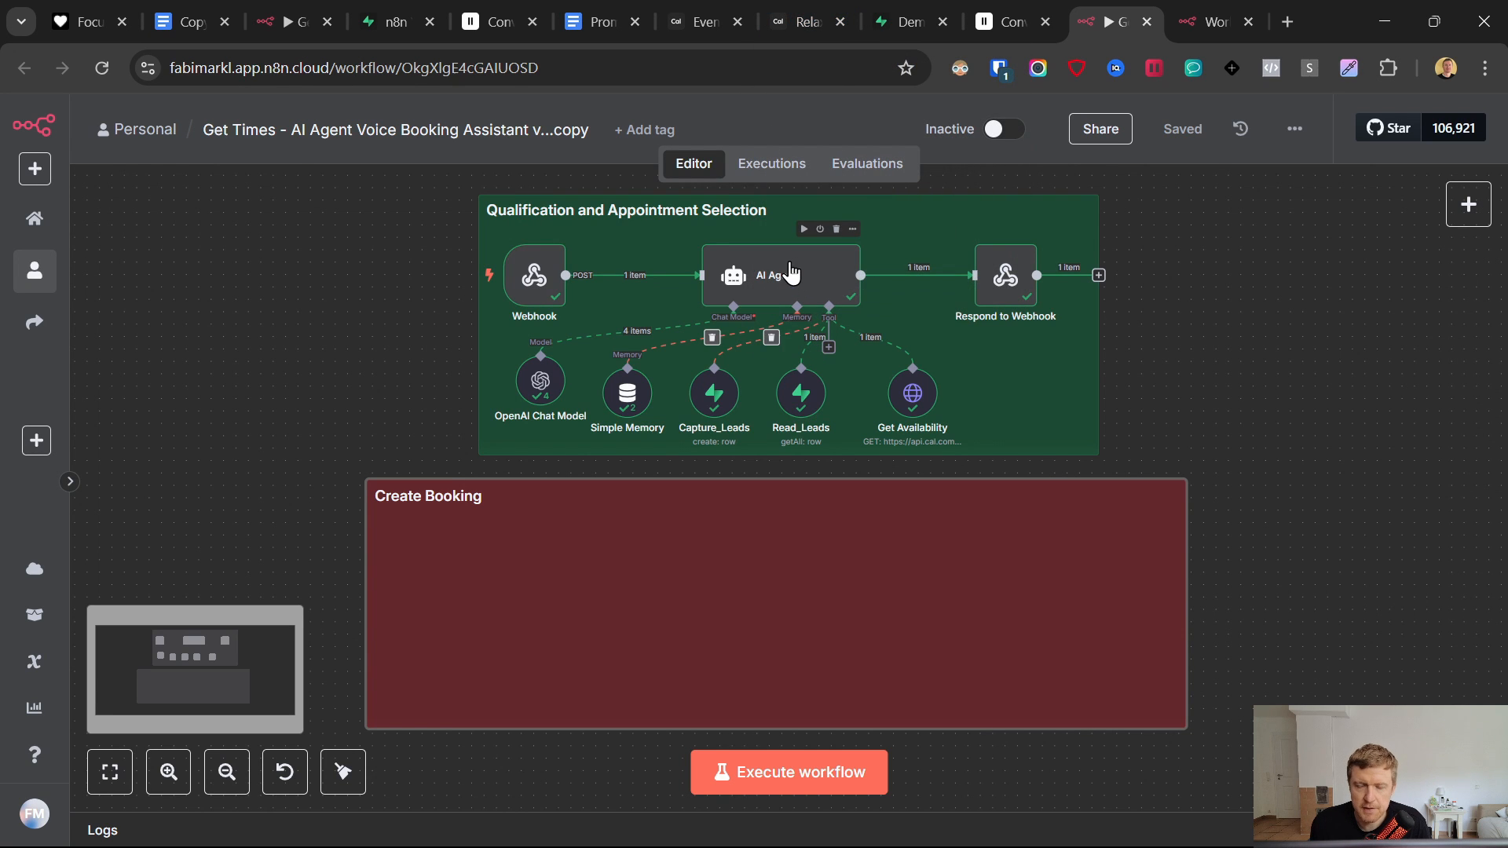
- Start a new Custom Tool for the Demo 13.6 Voice Agent Booking agent in ElevenLabs
left_click(1025, 11)
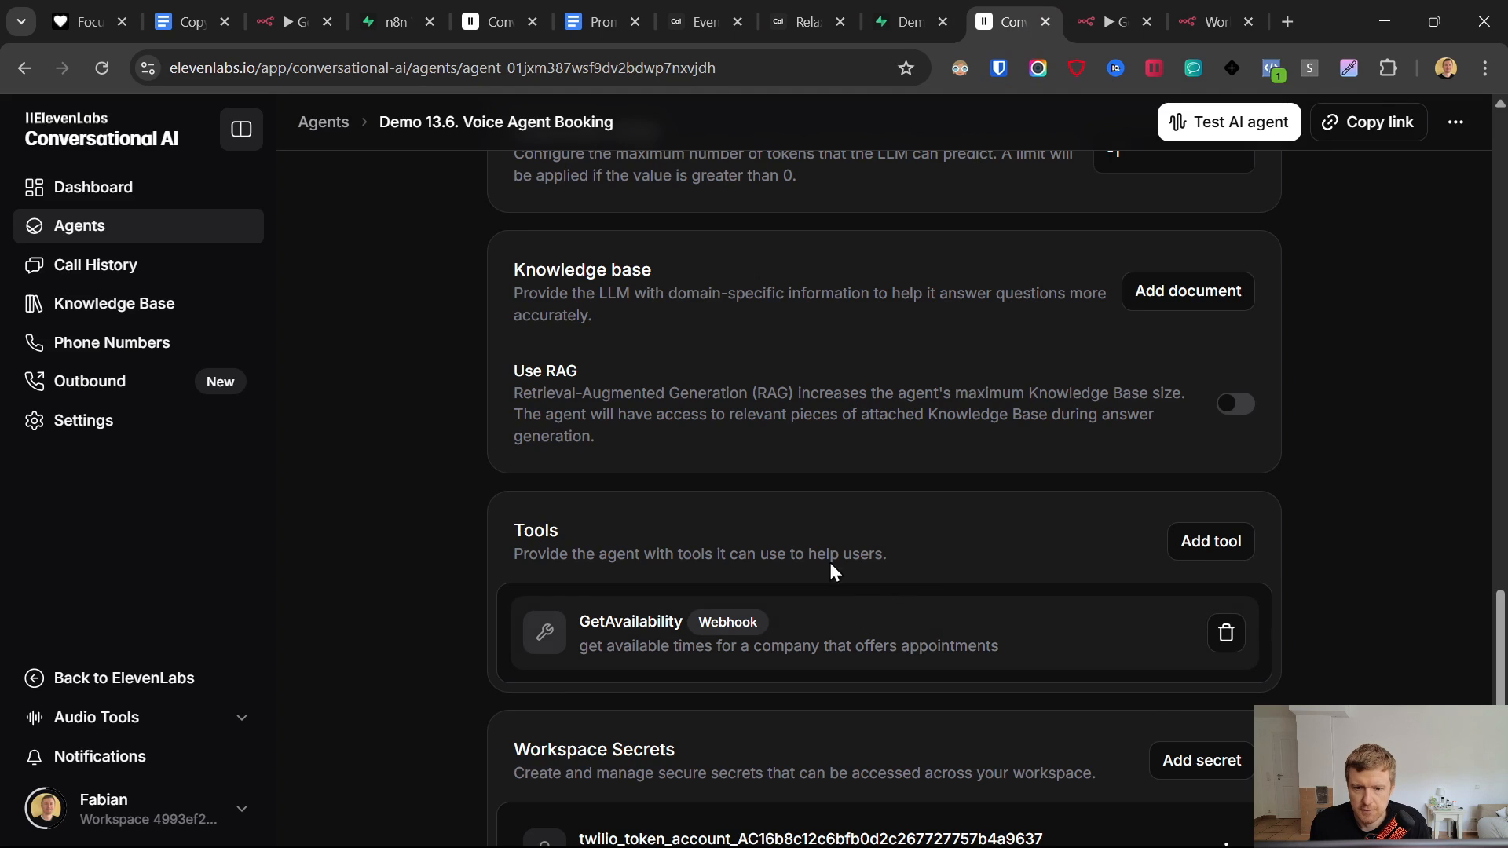
scroll(832, 550, "down", 1)
scroll(842, 529, "up", 1)
left_click(1213, 542)
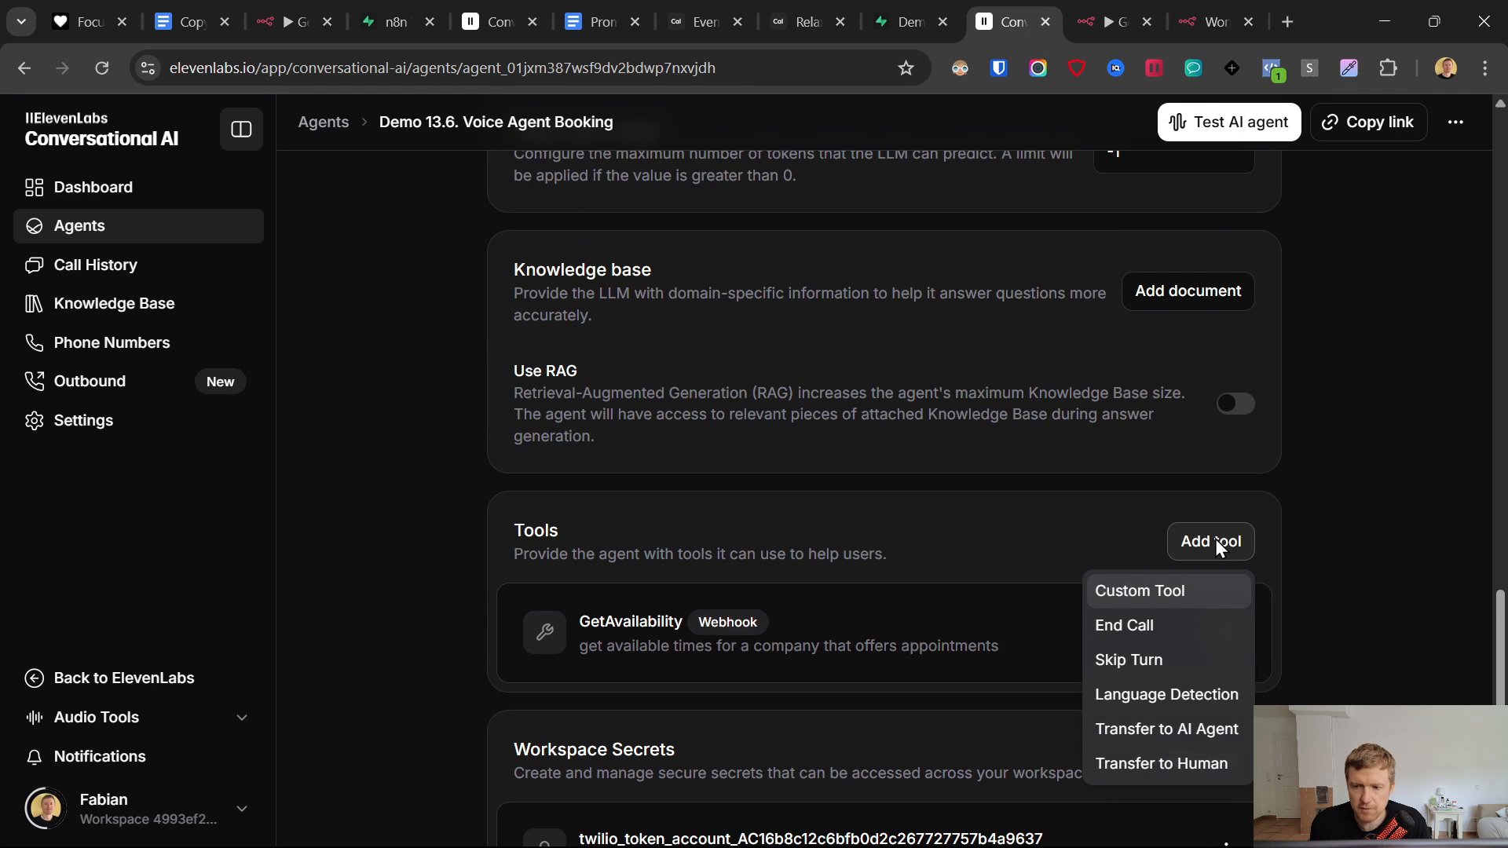
left_click(1137, 595)
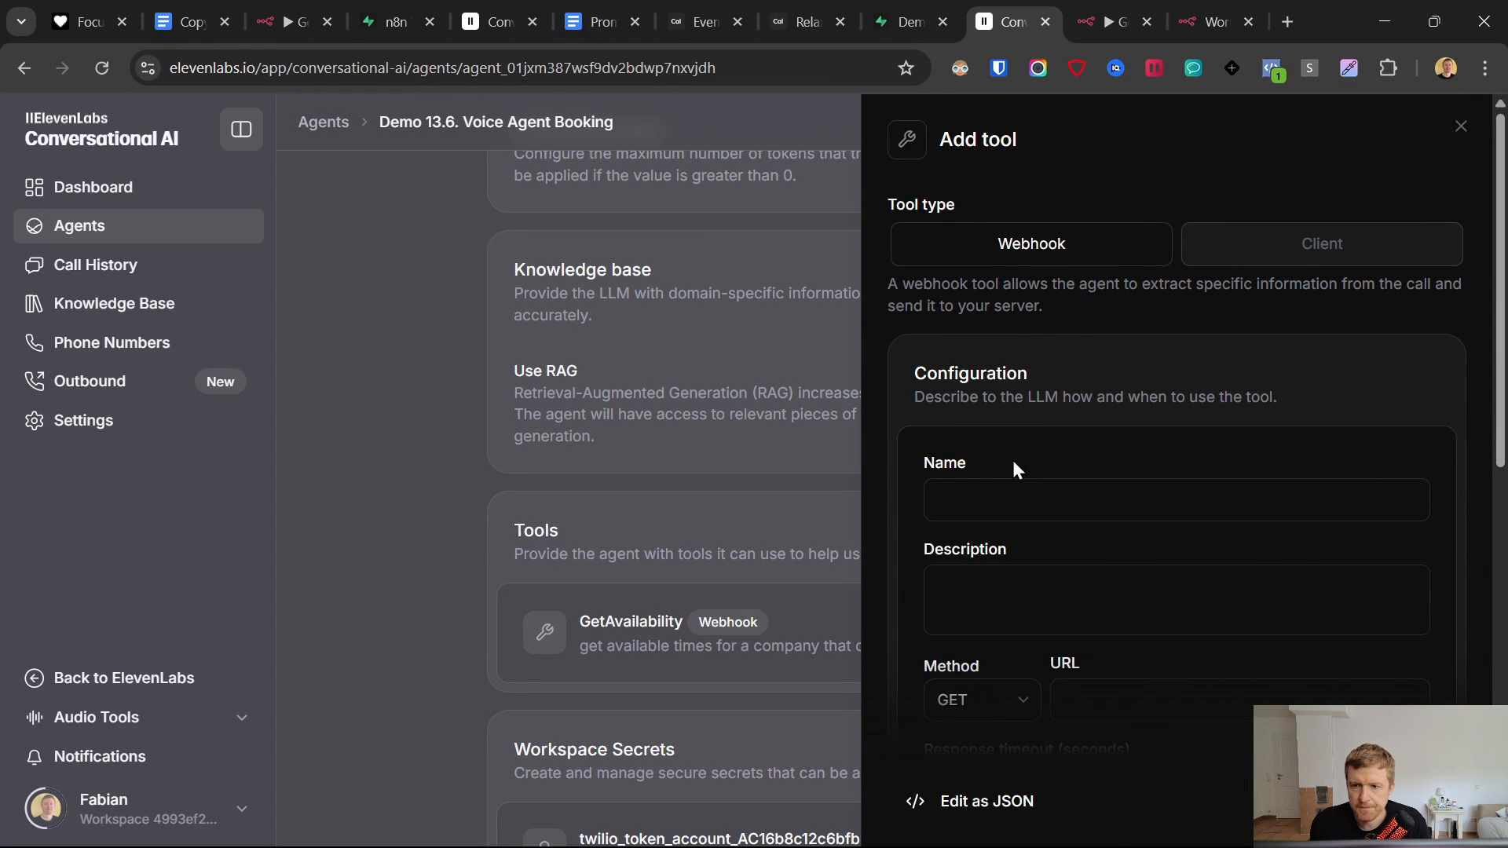
left_click(1229, 4)
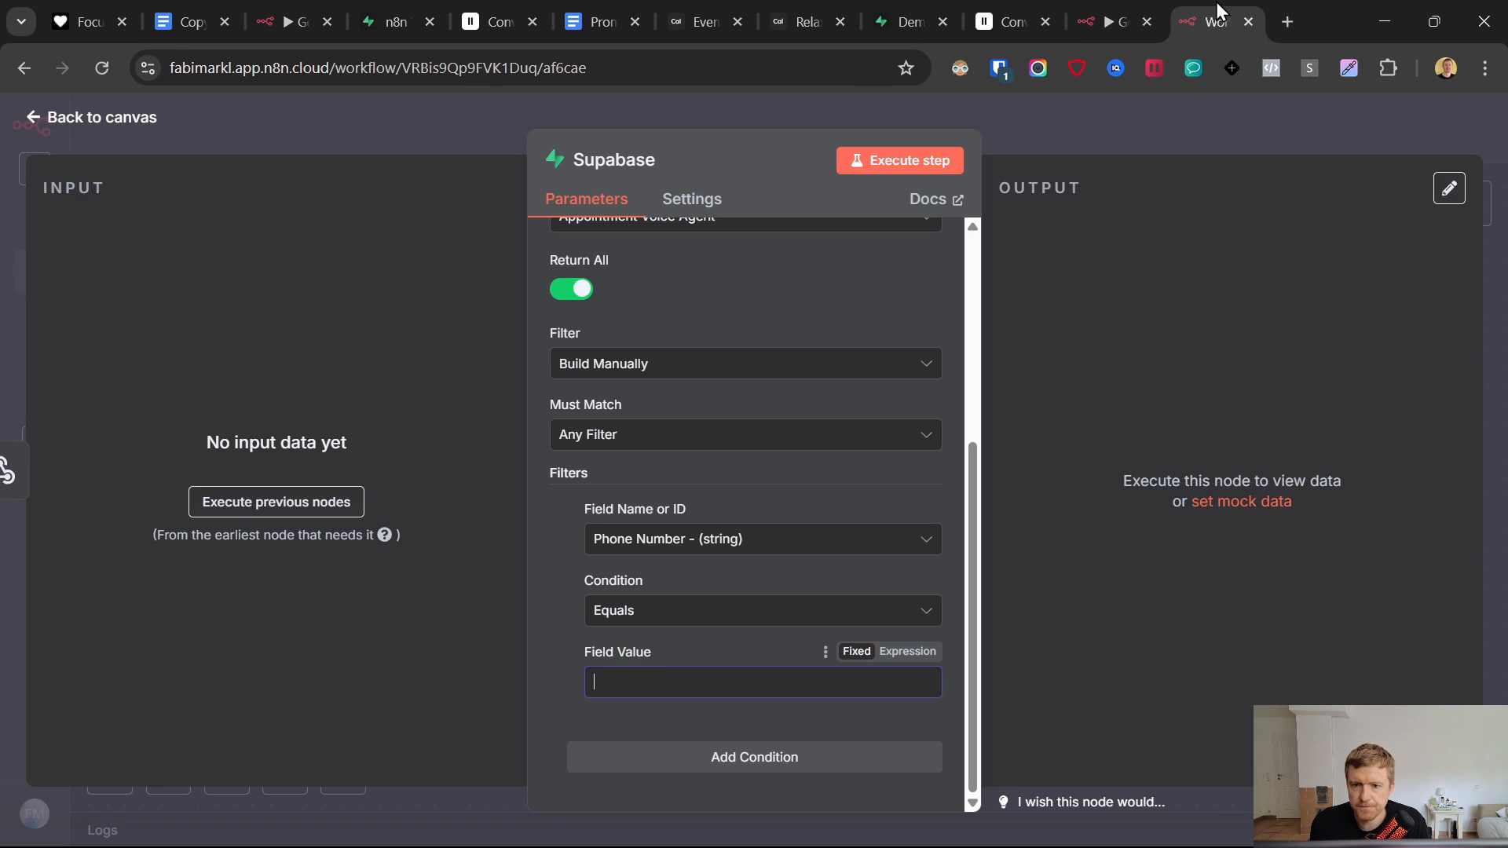
- Copy the {{ $json.body.PhoneNumber }} expression from the Get Times AI Agent's system message
left_click(1088, 11)
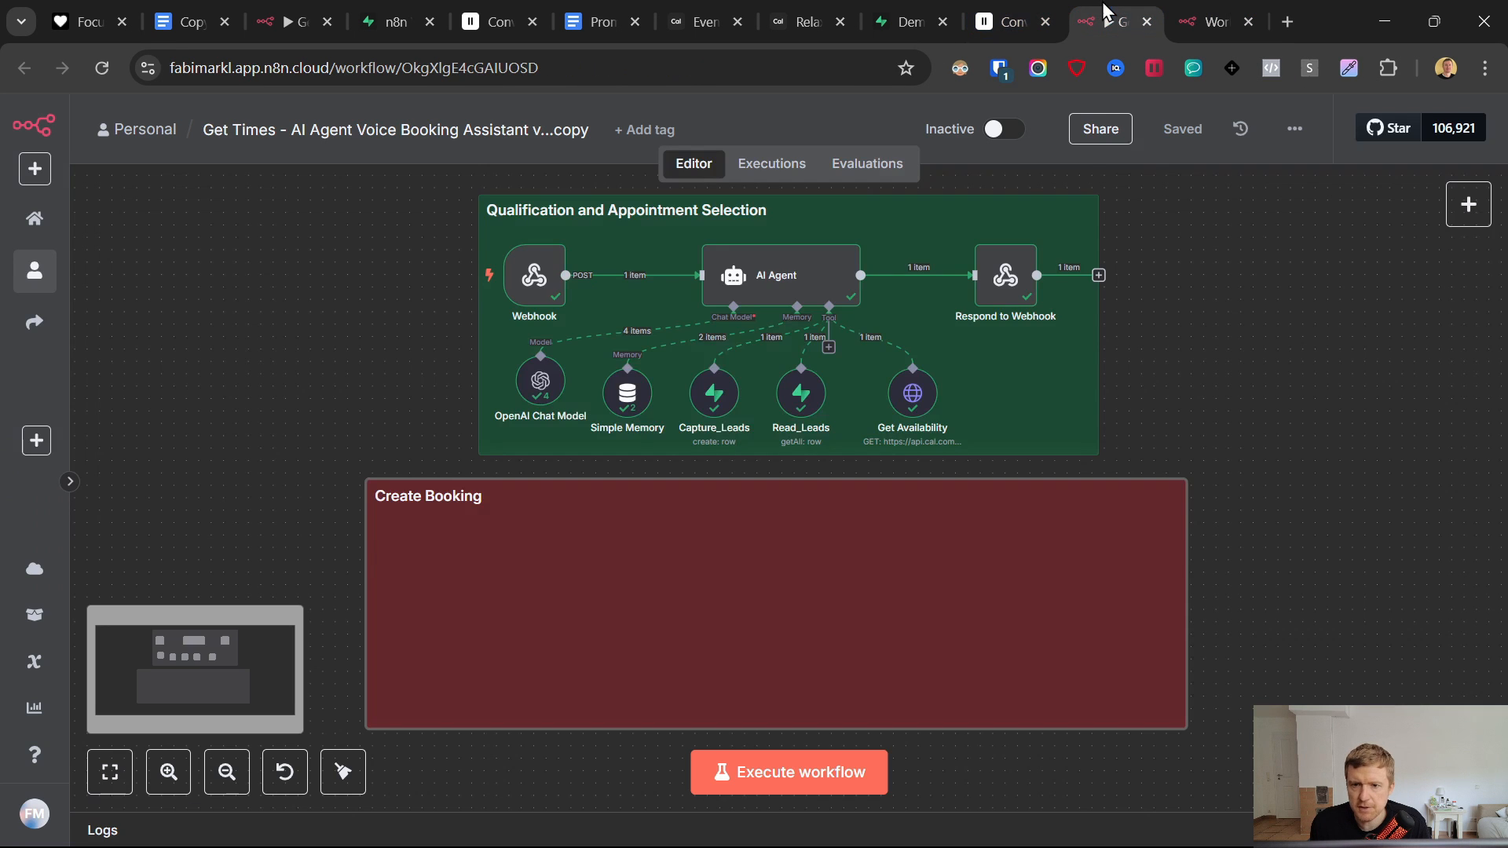
double_click(774, 280)
scroll(854, 542, "down", 1)
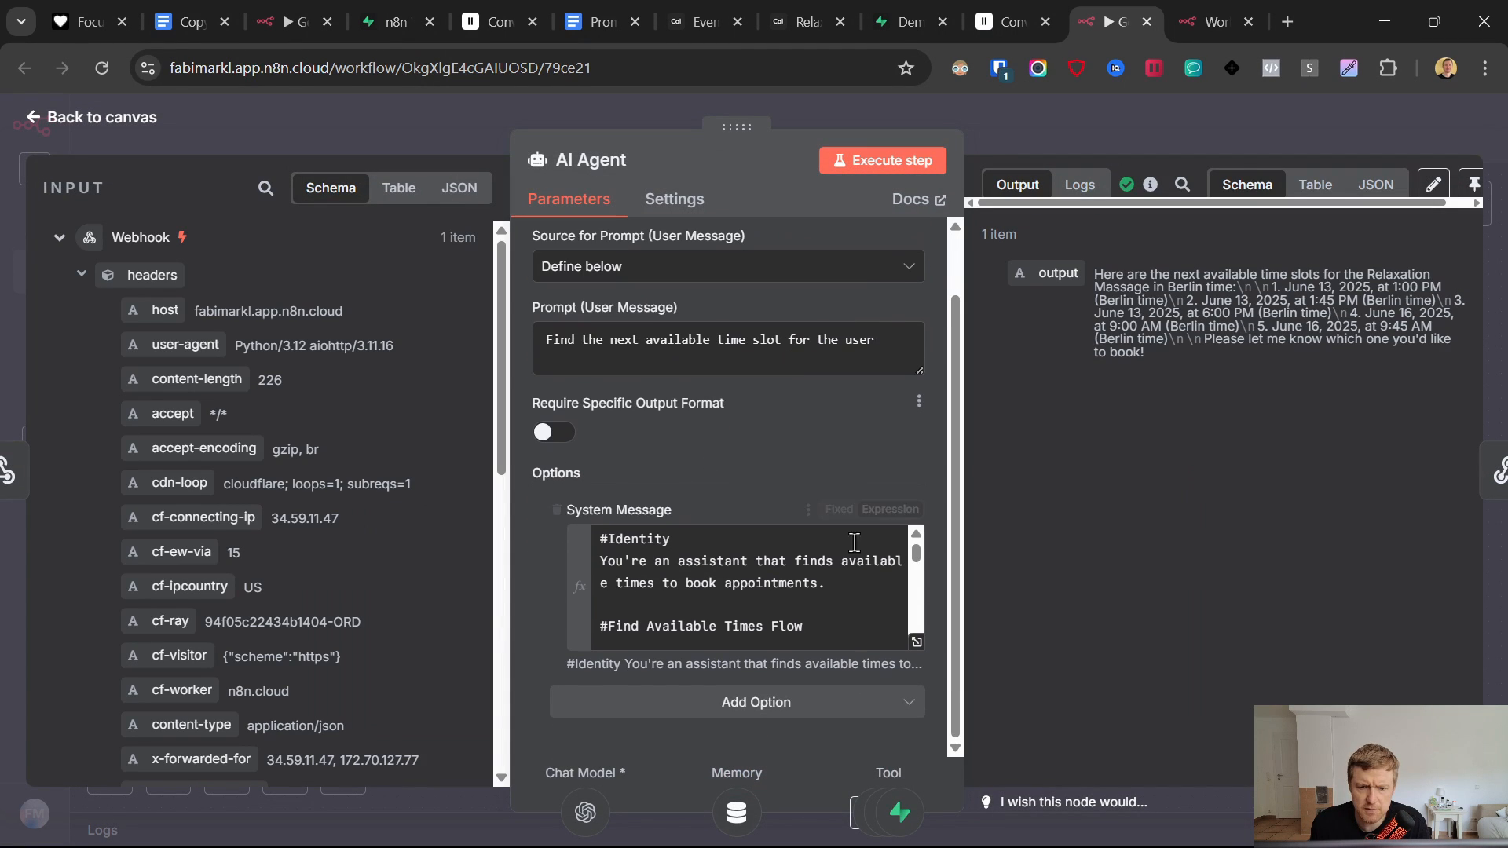
left_click(917, 642)
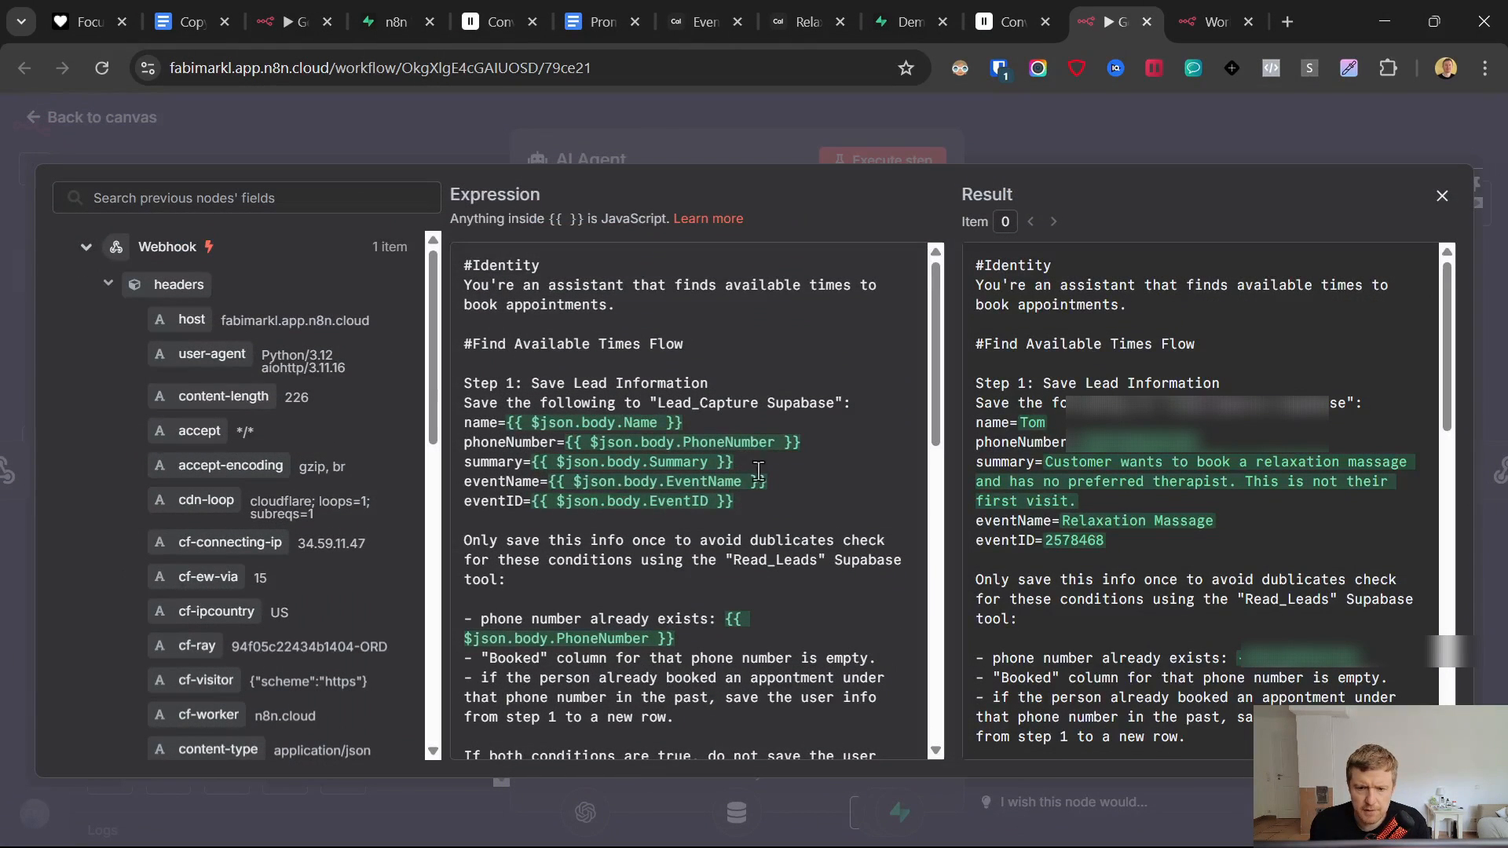
left_click_drag(801, 442, 566, 438)
key("ctrl+c")
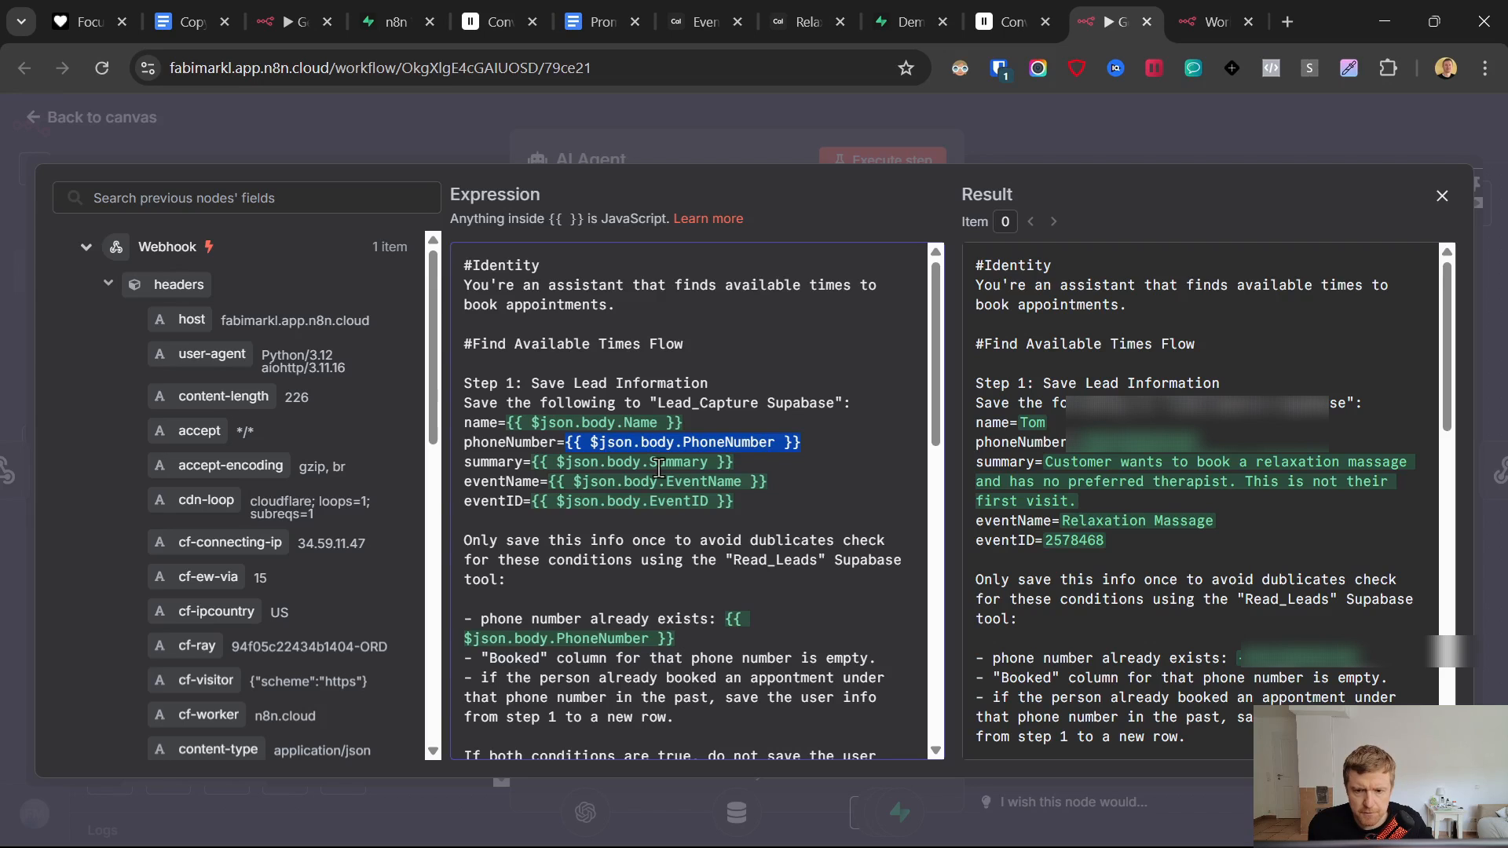
left_click(40, 129)
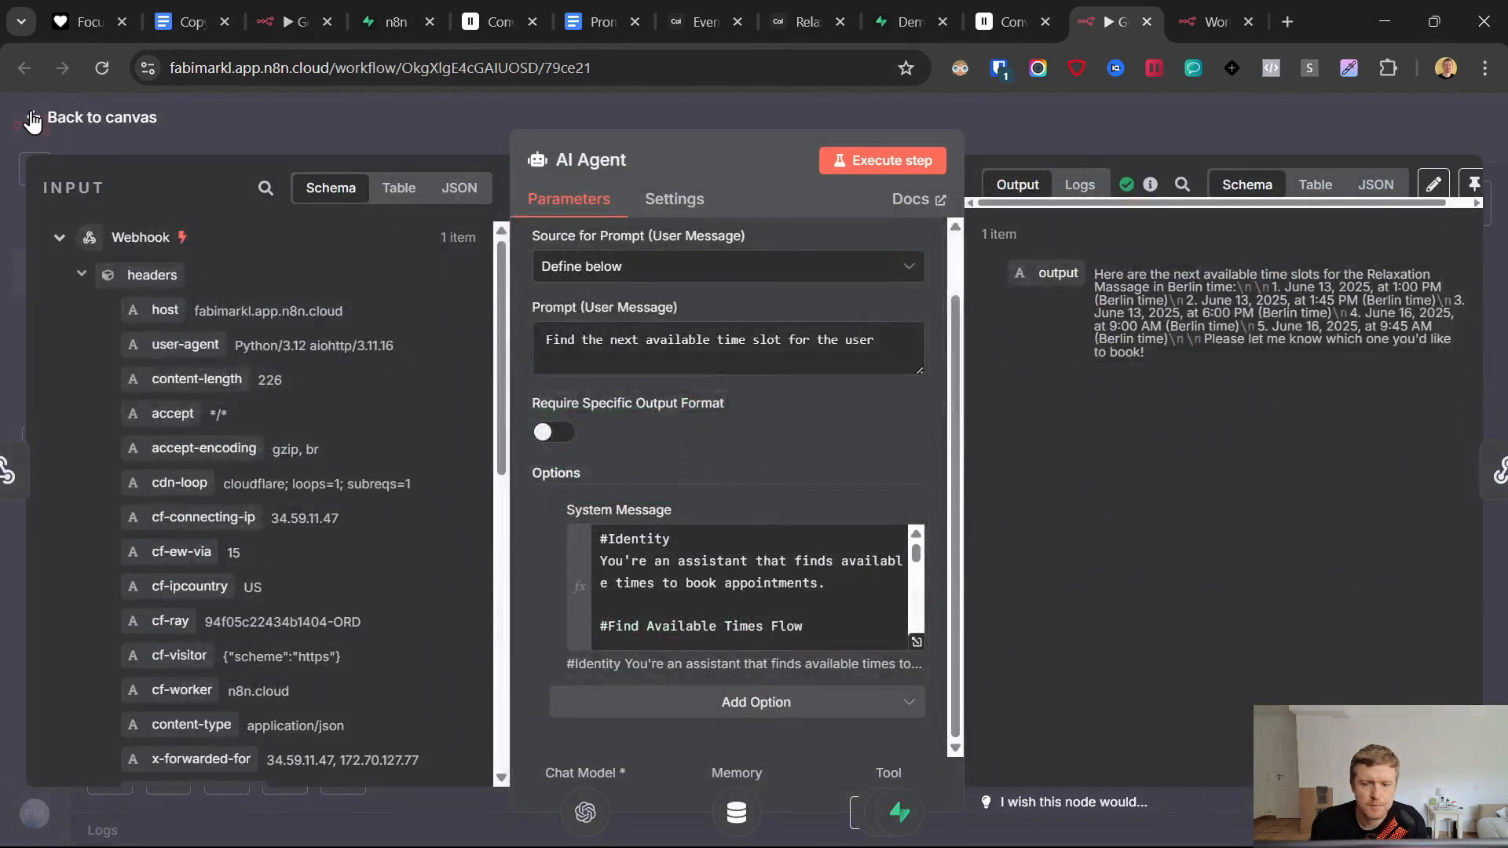
left_click(31, 119)
- Paste {{ $json.body.PhoneNumber }} as the Supabase Phone Number filter value
left_click(1213, 22)
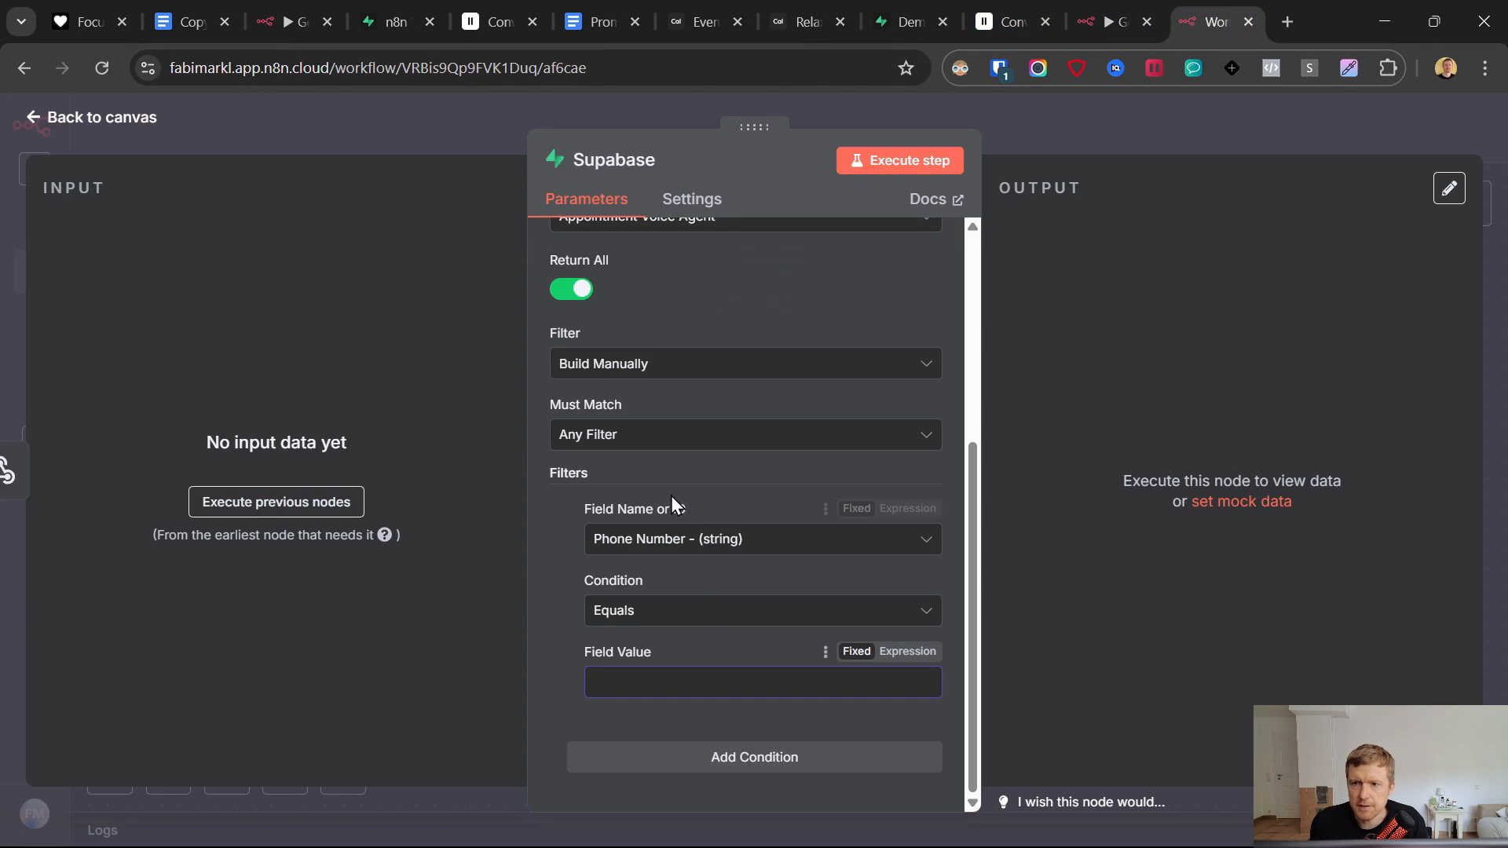
key("ctrl+v")
left_click(747, 662)
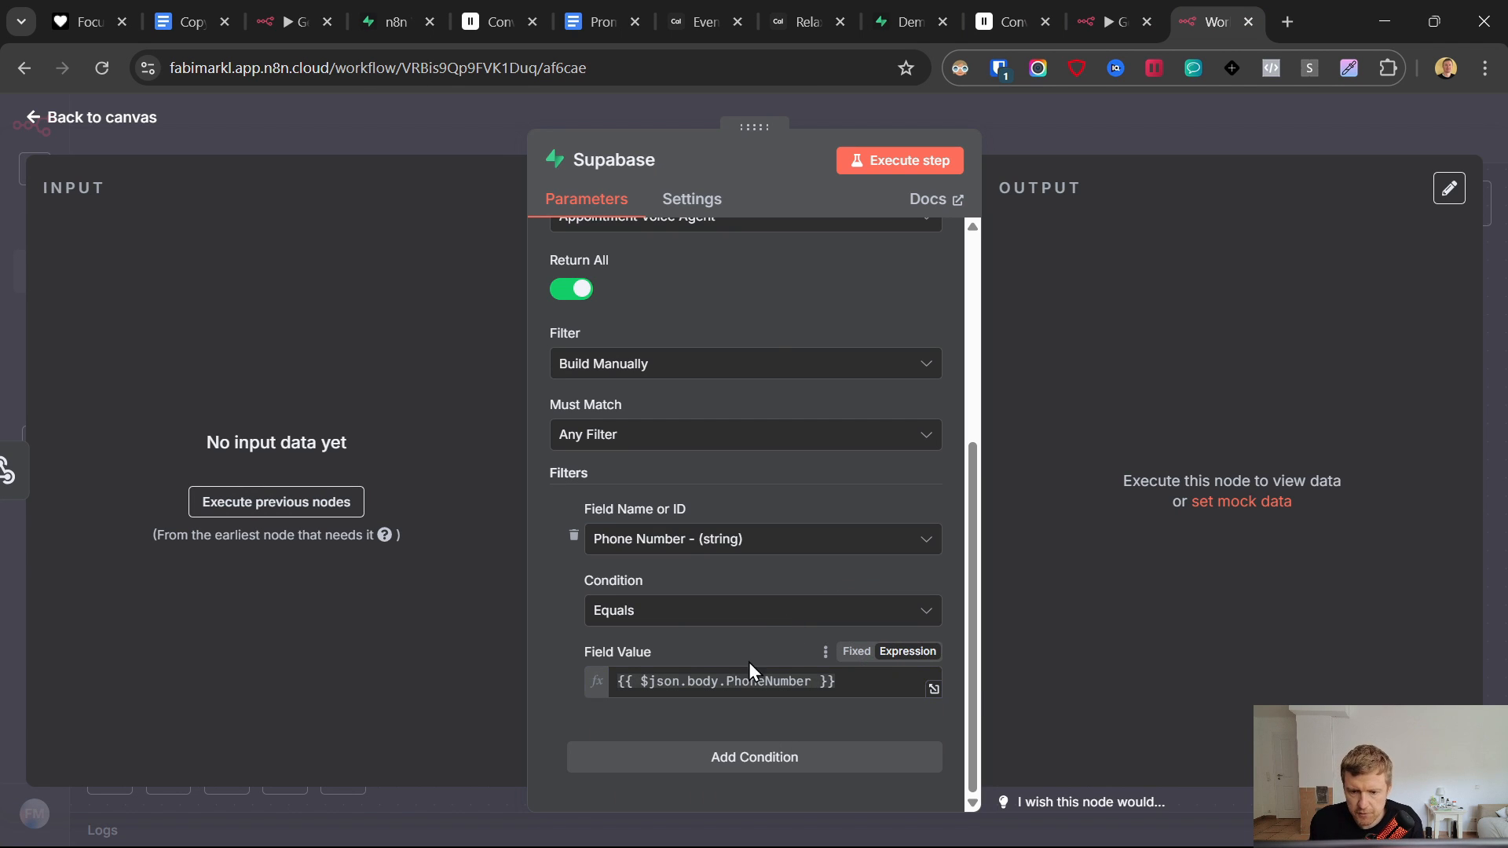
- Add a second filter condition: Booked not equal to 'yes'
left_click(734, 759)
scroll(718, 510, "down", 3)
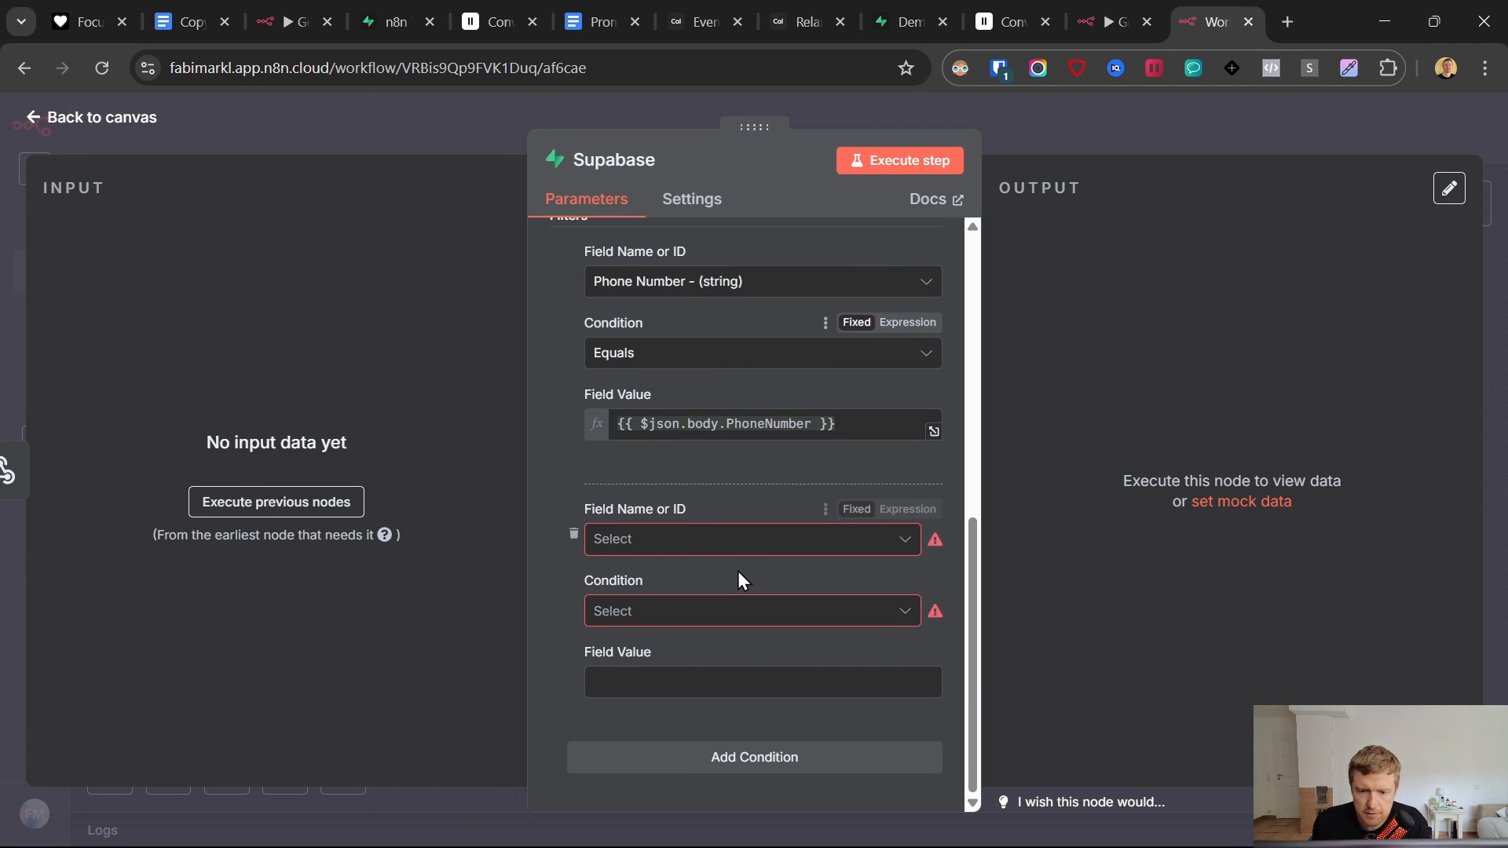
left_click(706, 544)
left_click(705, 499)
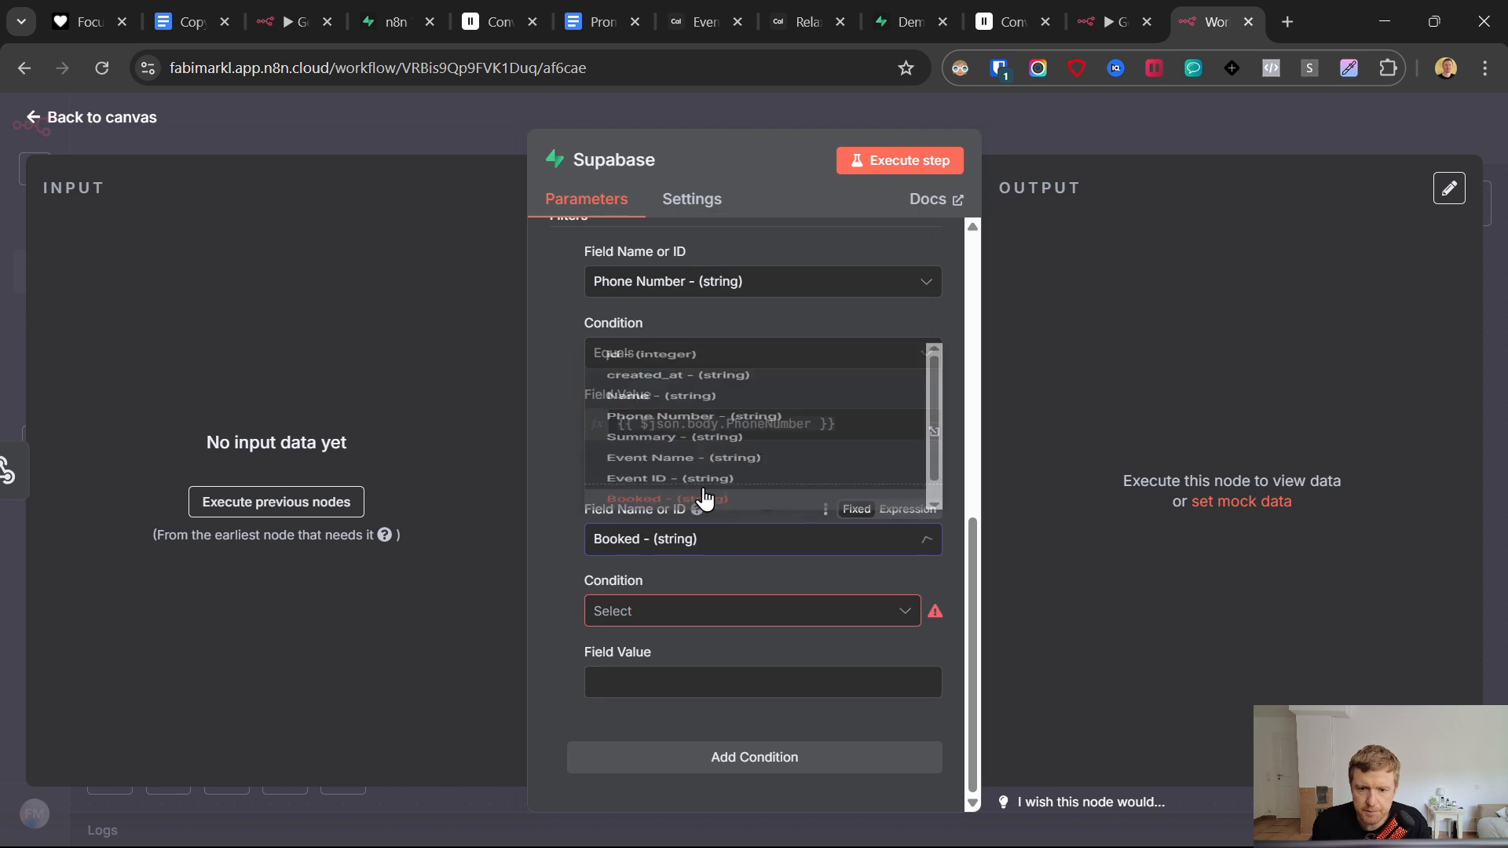
left_click(639, 614)
left_click_drag(644, 318, 676, 522)
left_click(662, 565)
left_click(642, 675)
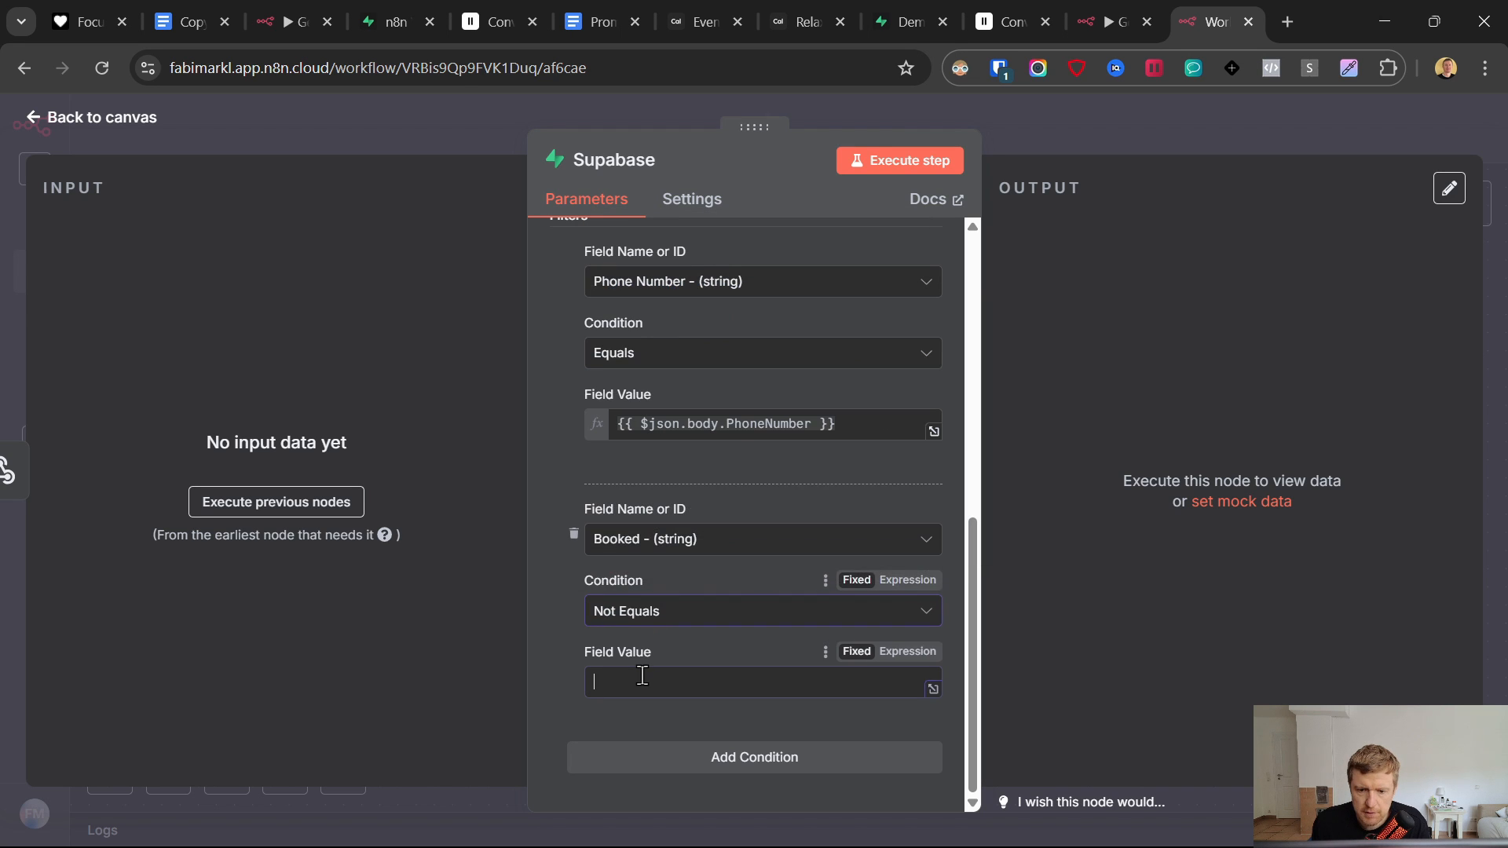
type("yes")
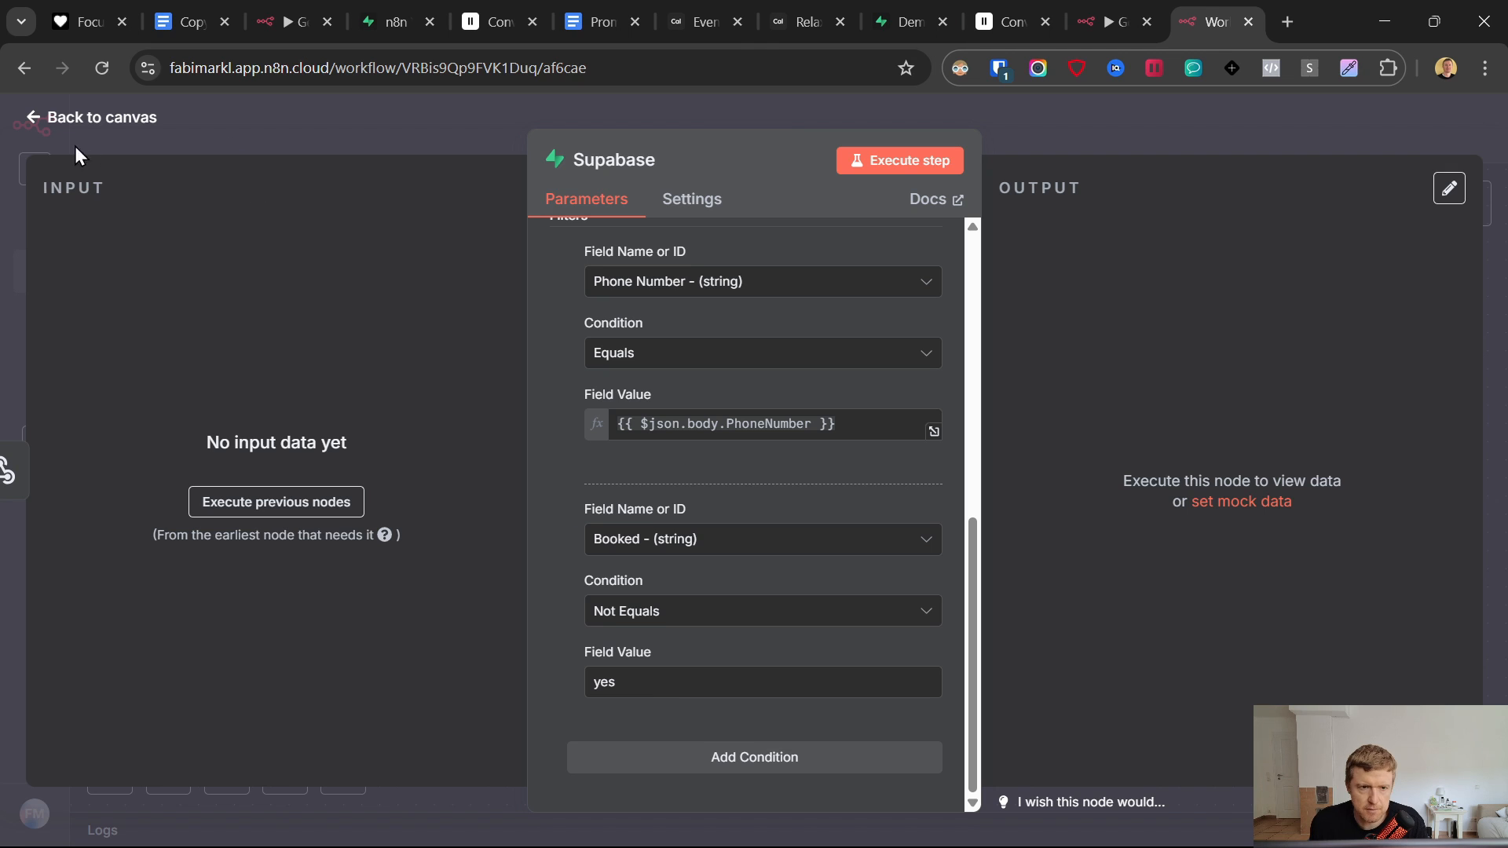
left_click(35, 116)
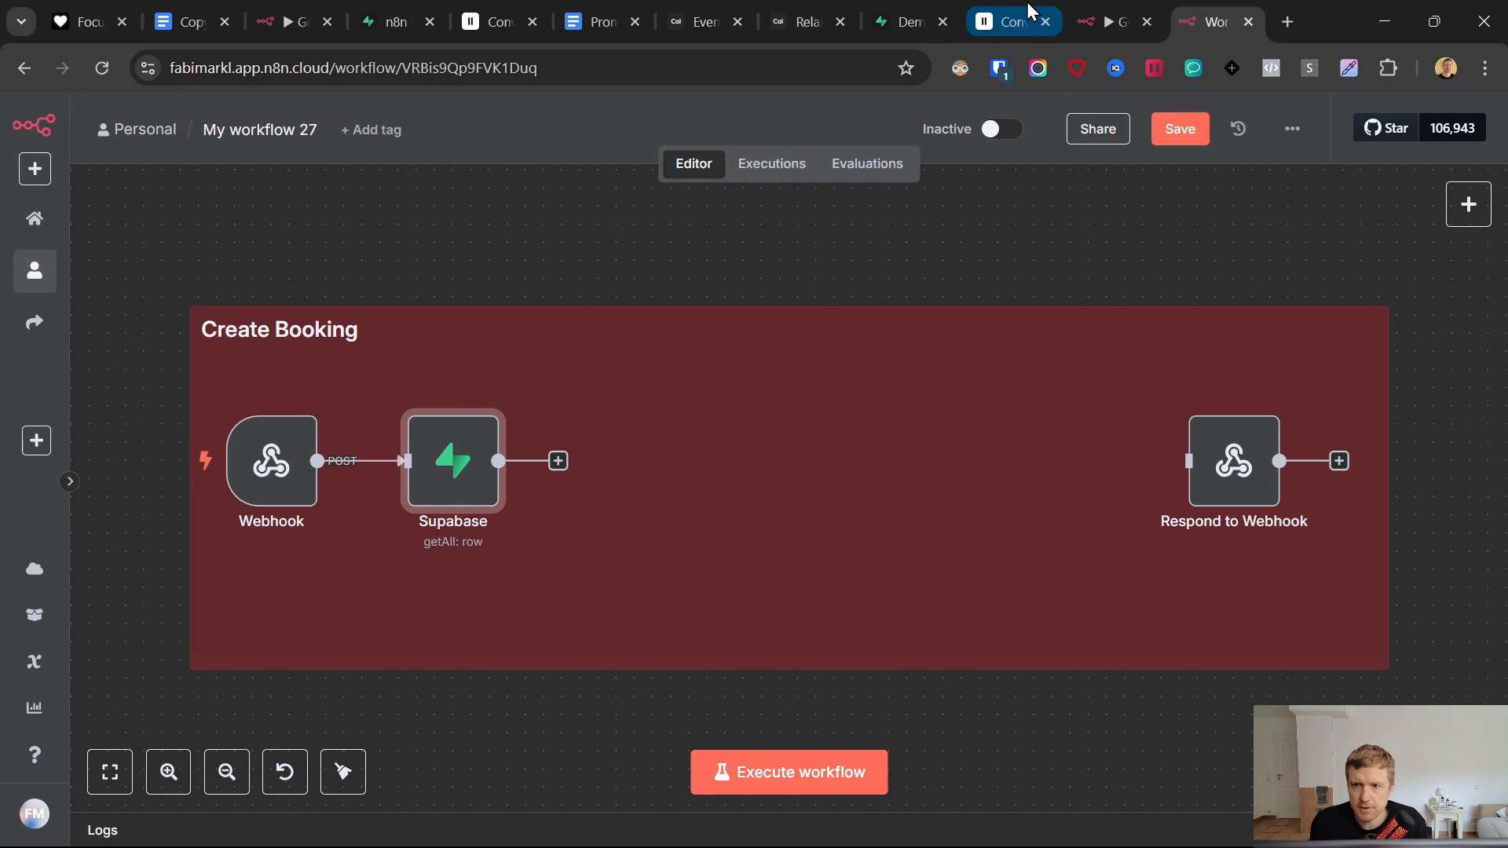
- Rename the Supabase node to 'Get Contact'
right_click(453, 471)
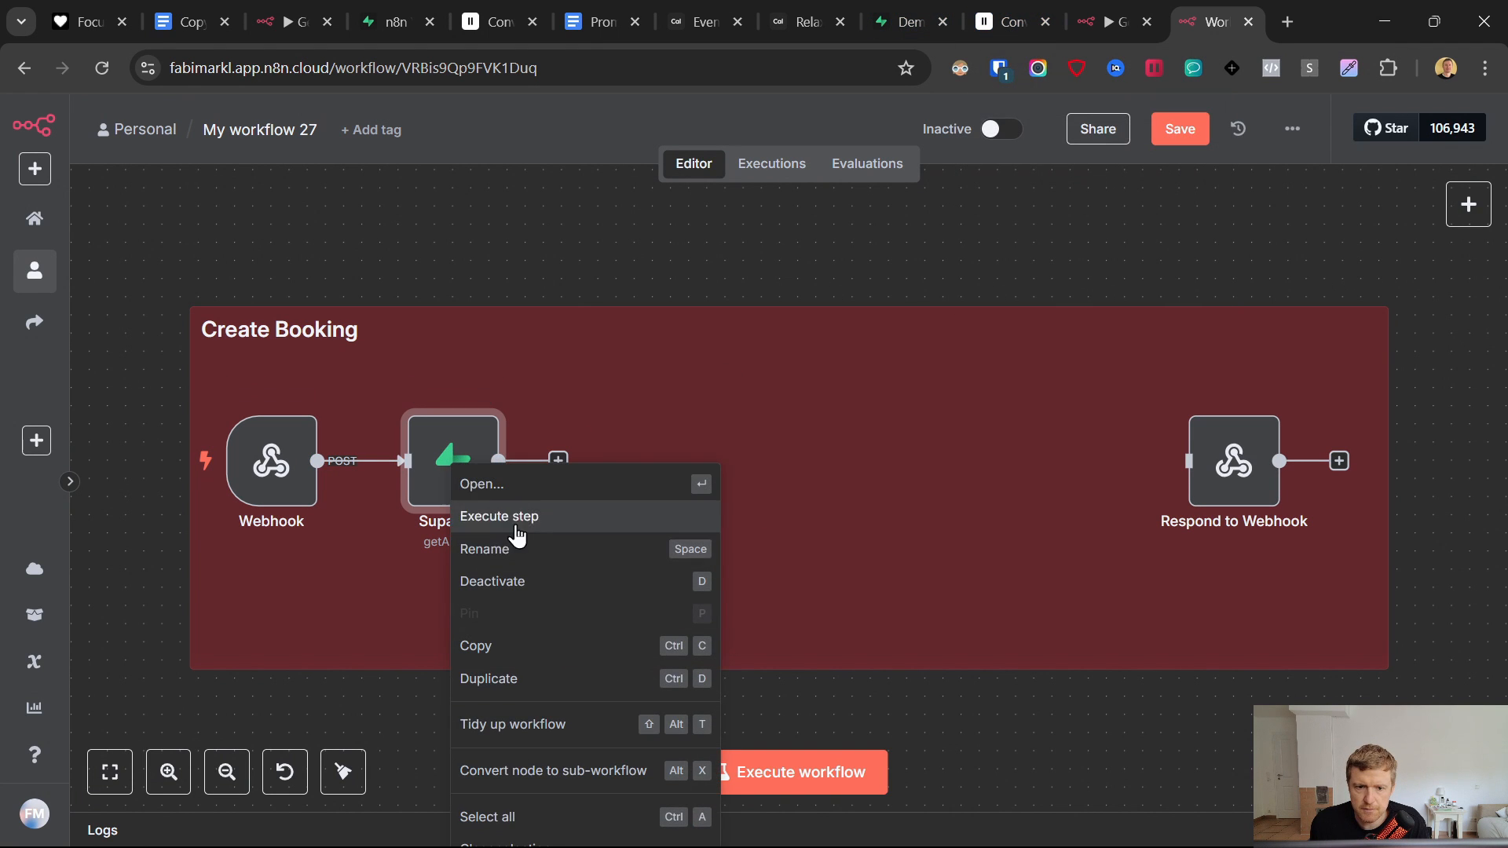
left_click(515, 549)
type("Get C")
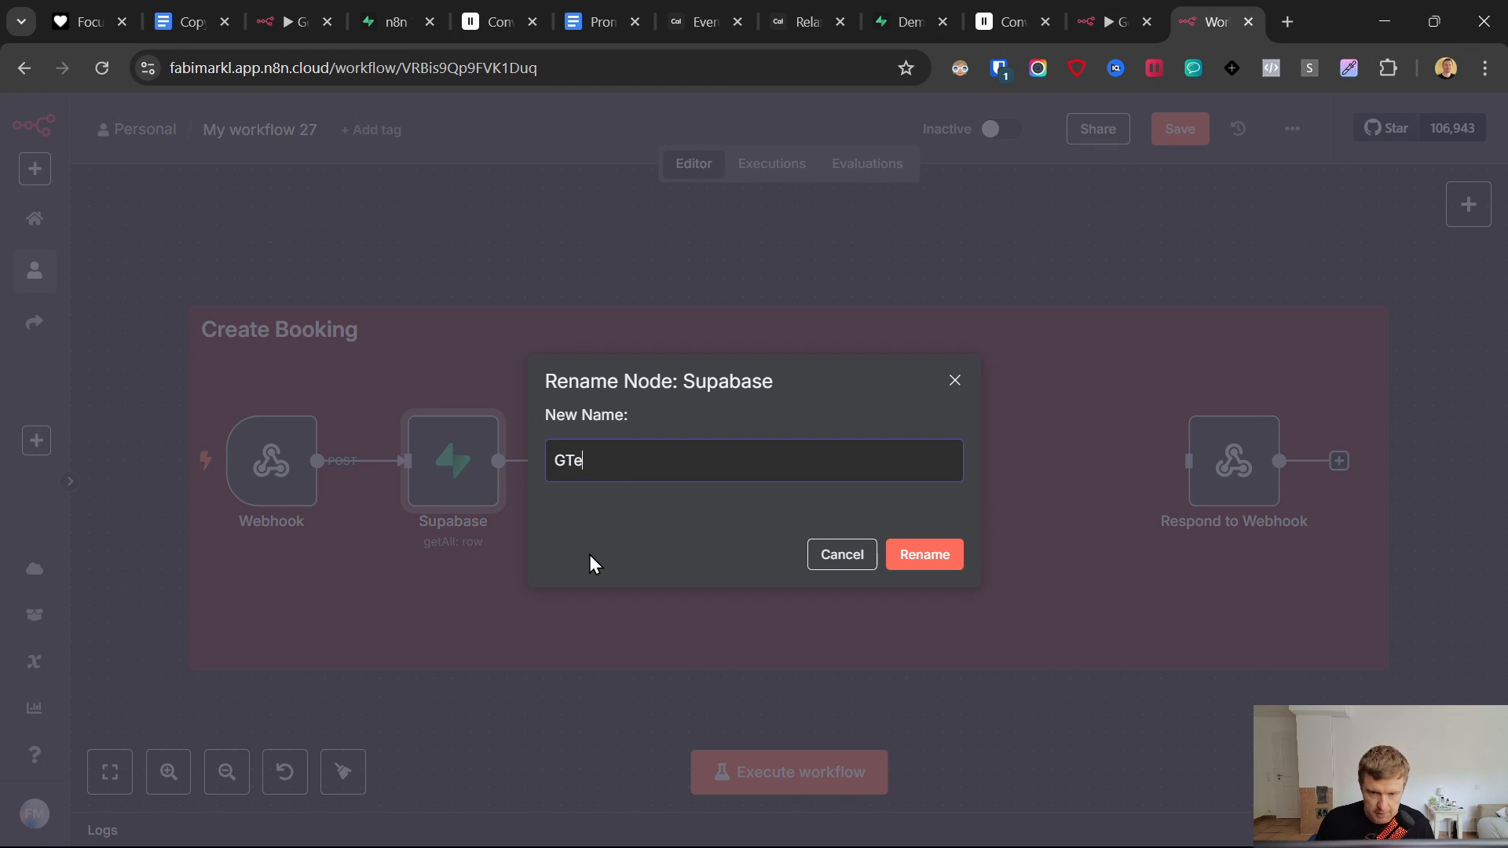
type("ontact")
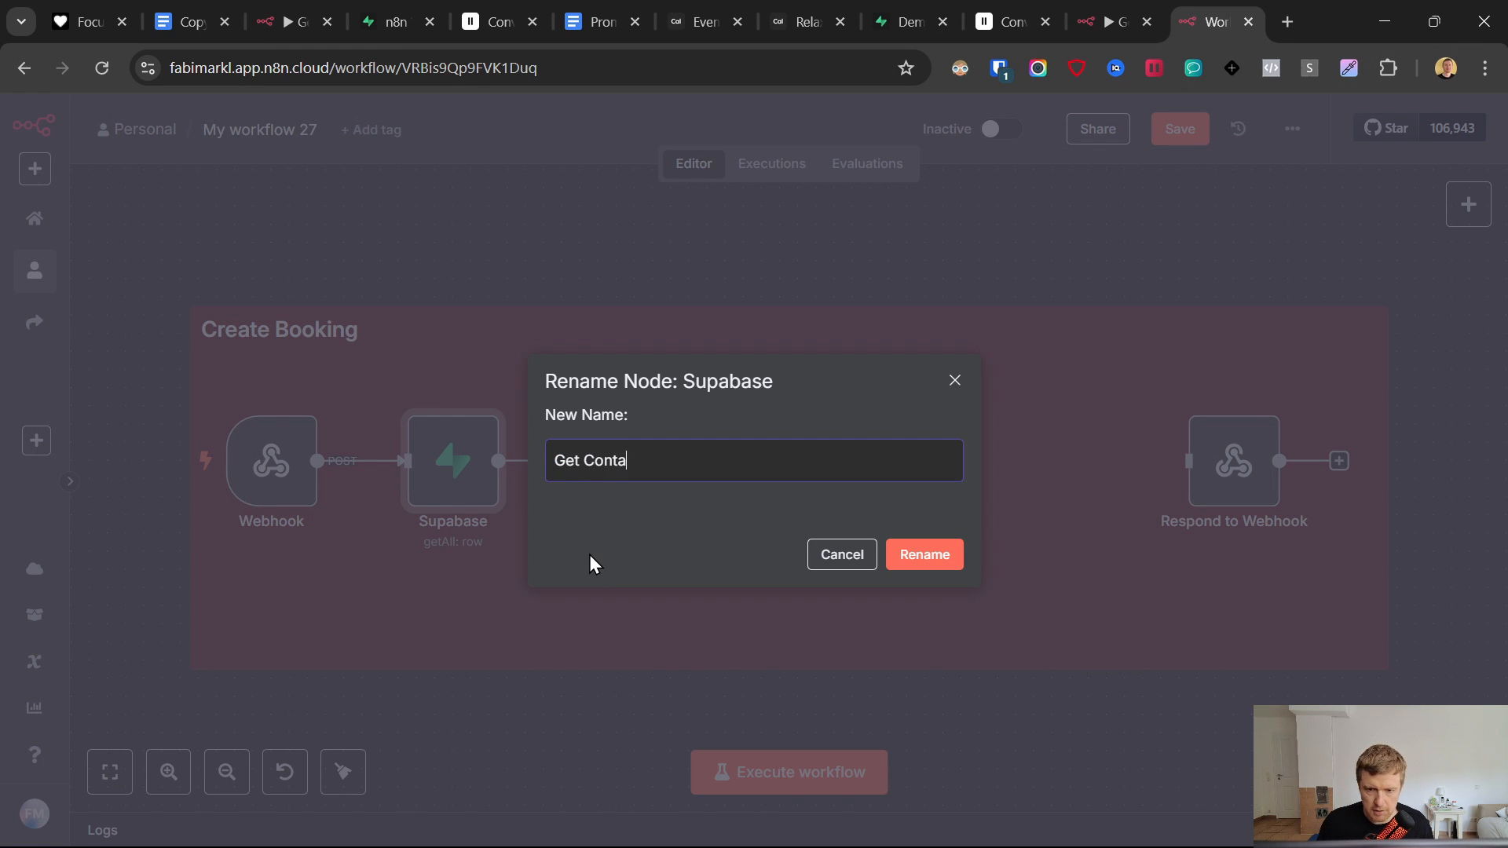
left_click(913, 556)
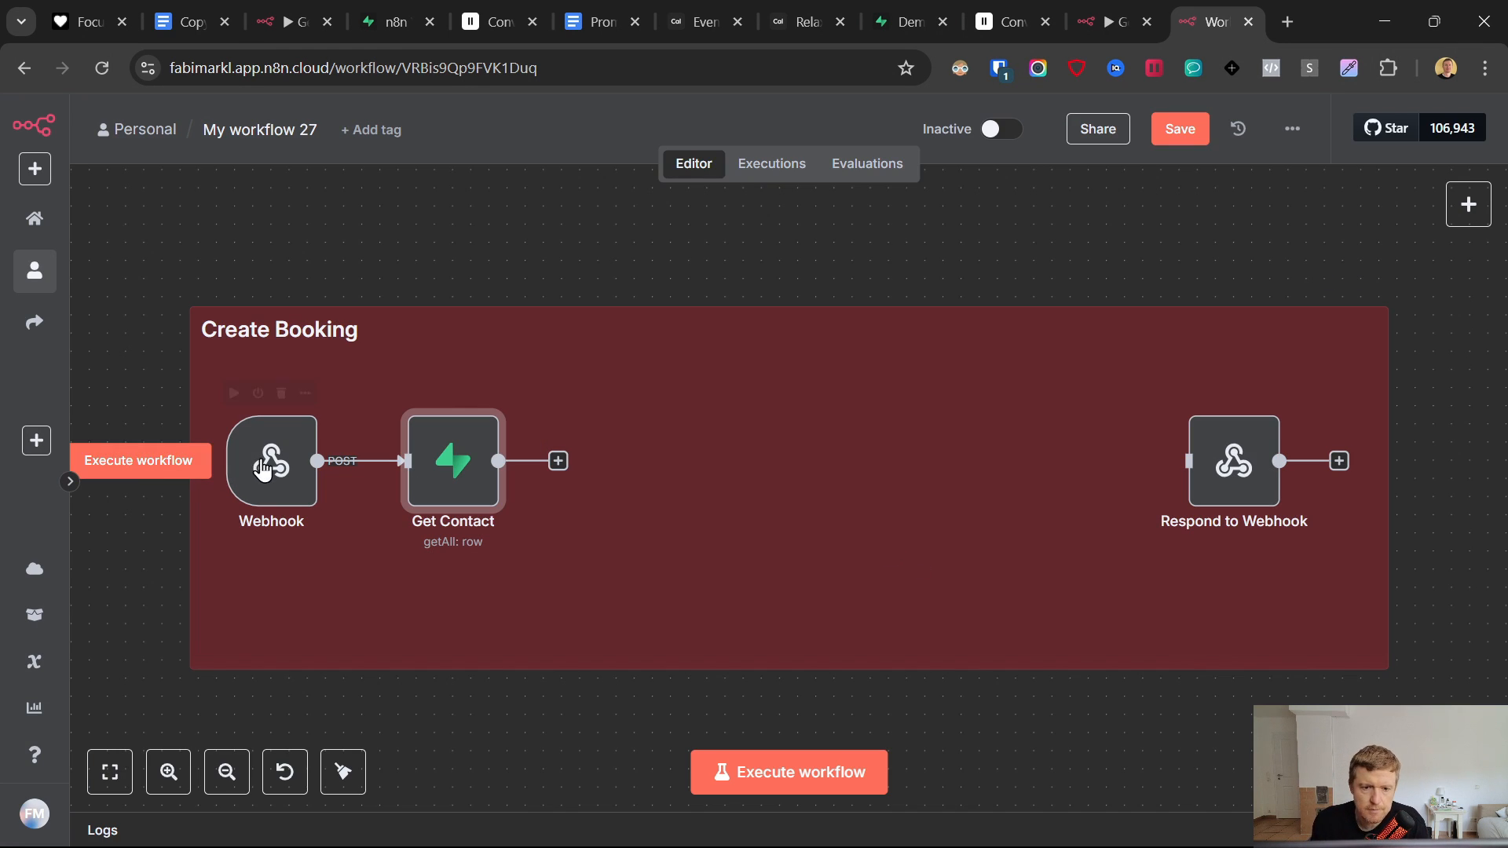
left_click(1010, 21)
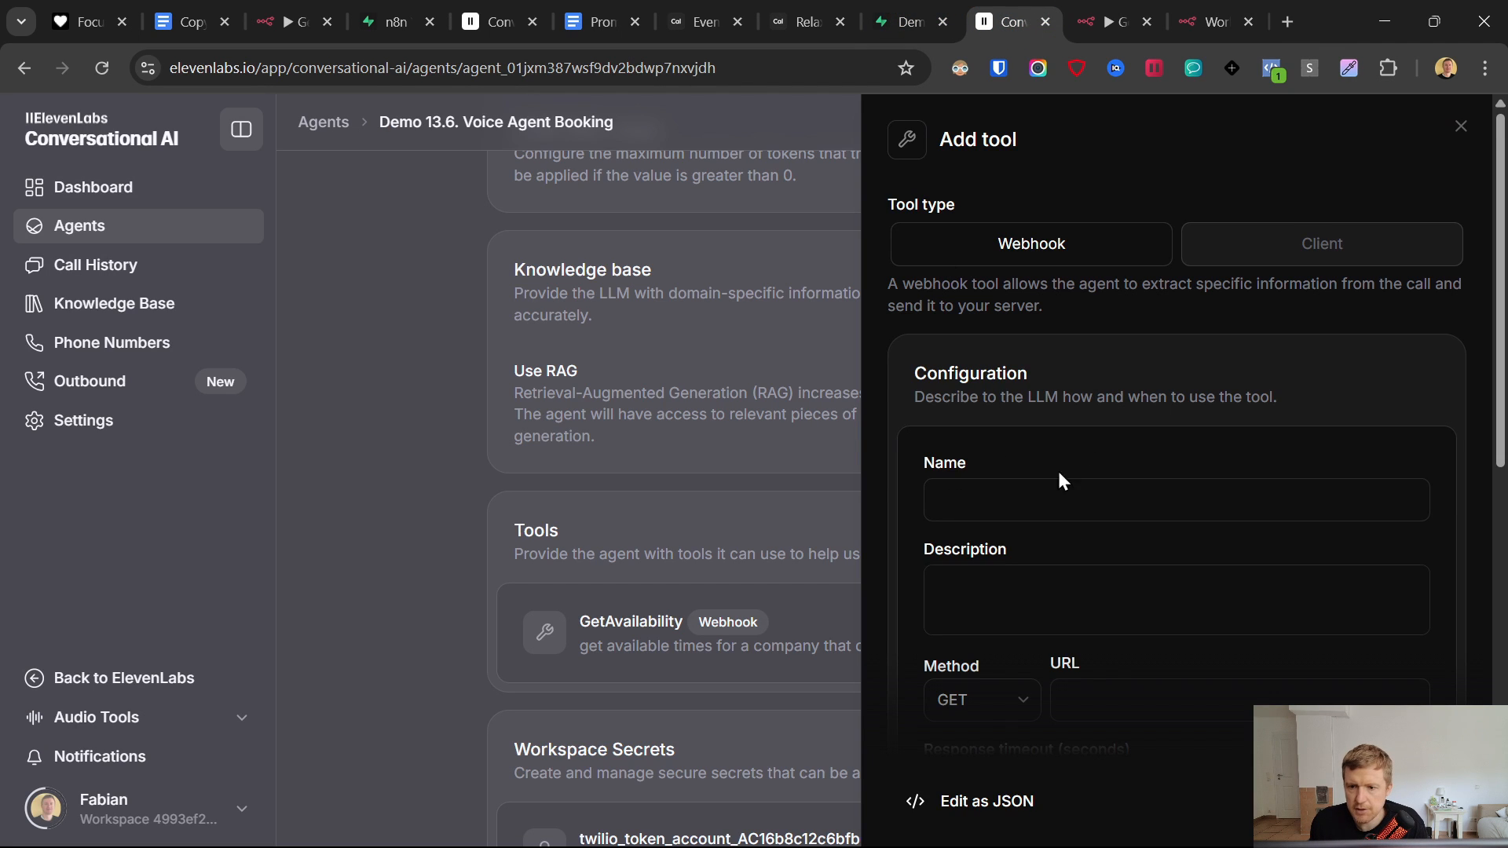
- Name the tool CompleteBooking, describe it 'call this tool to complete the booking', and set method POST
left_click(1029, 504)
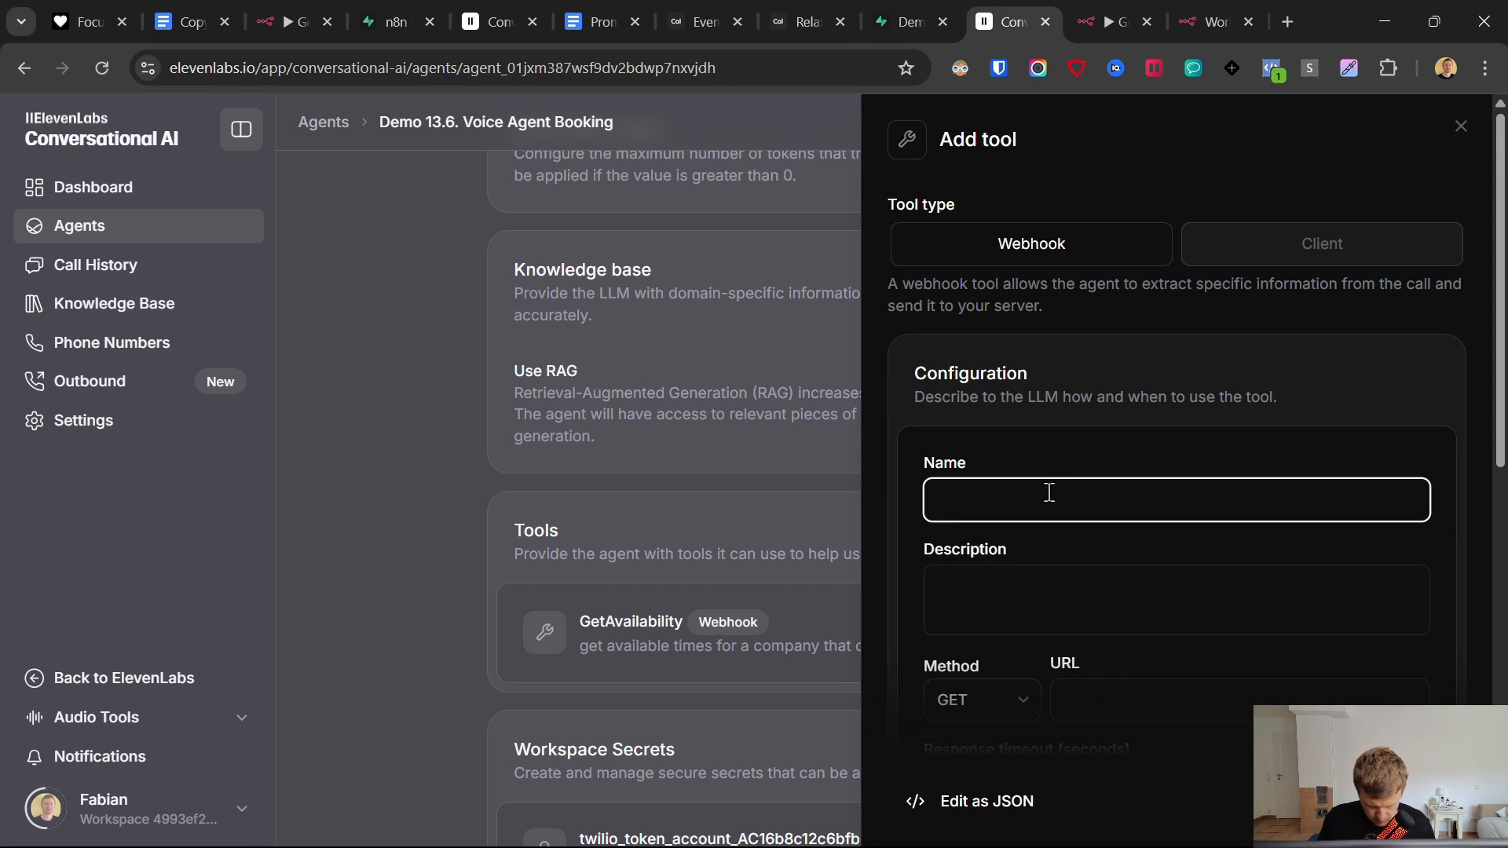
type("CompleteBooking")
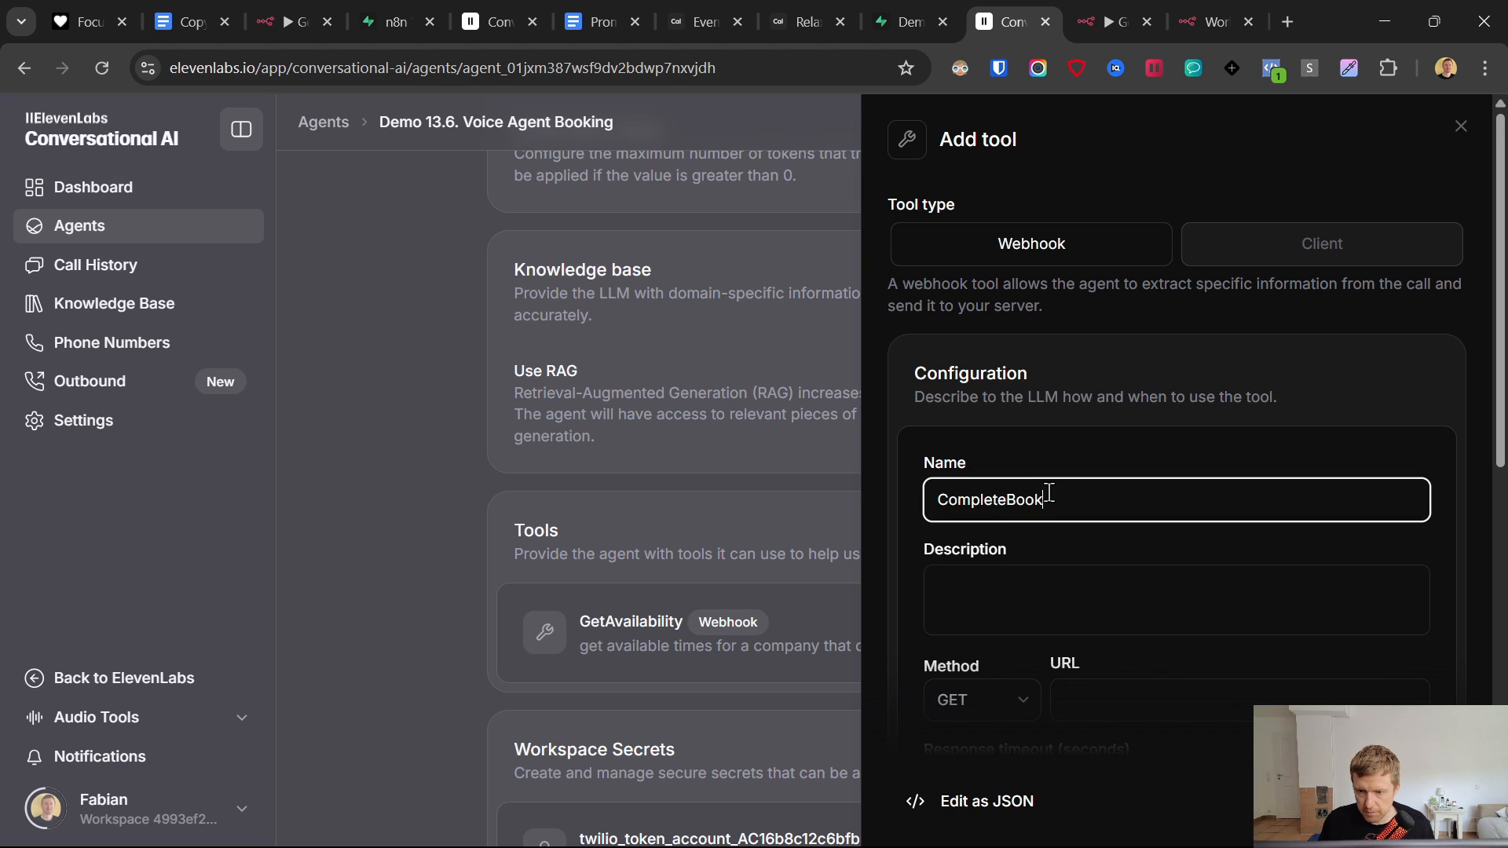
left_click(981, 619)
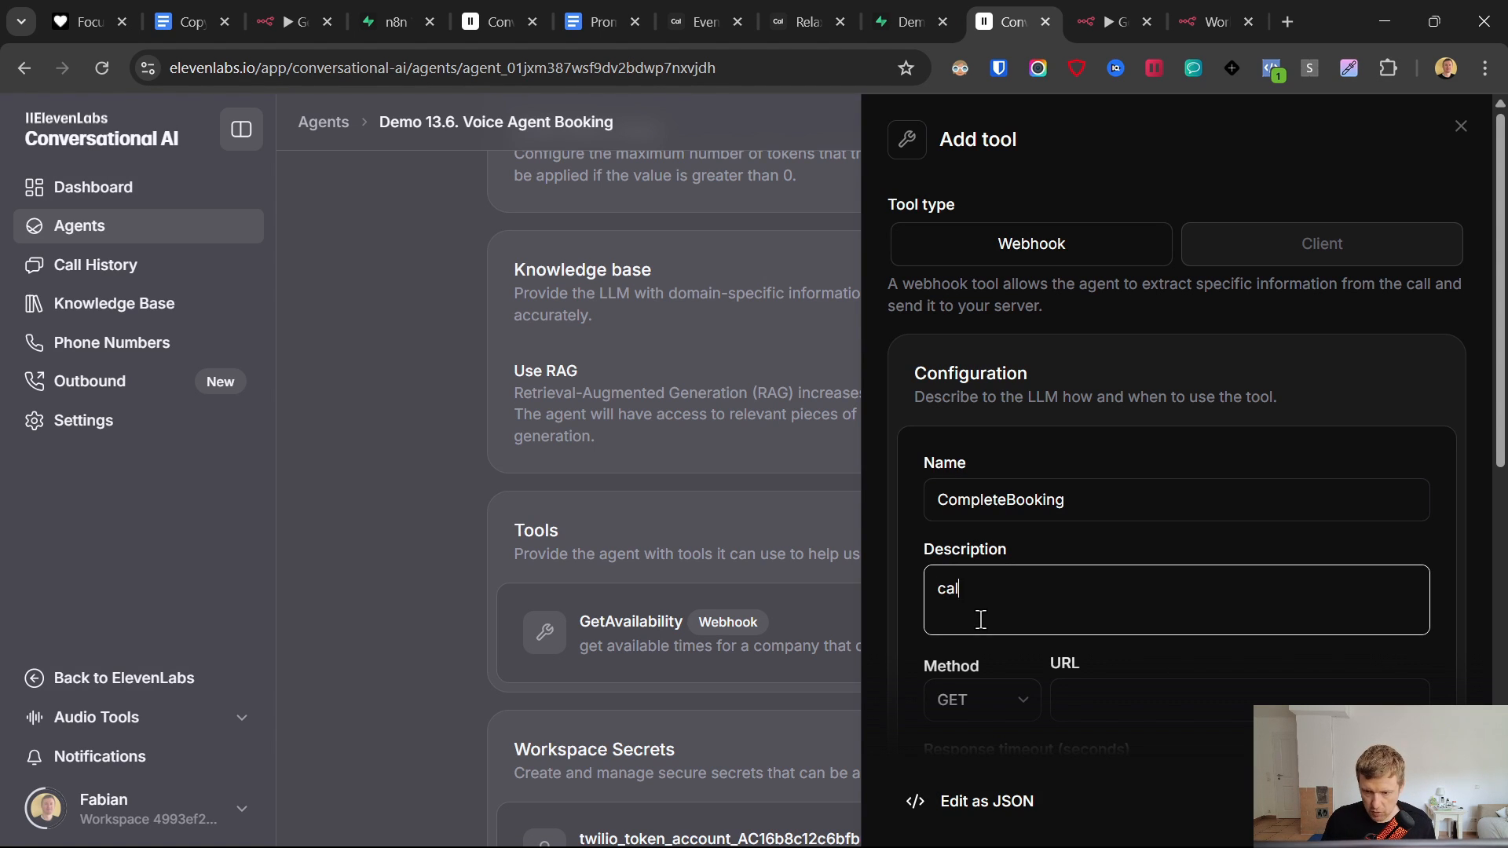
type("call this tool to complete the")
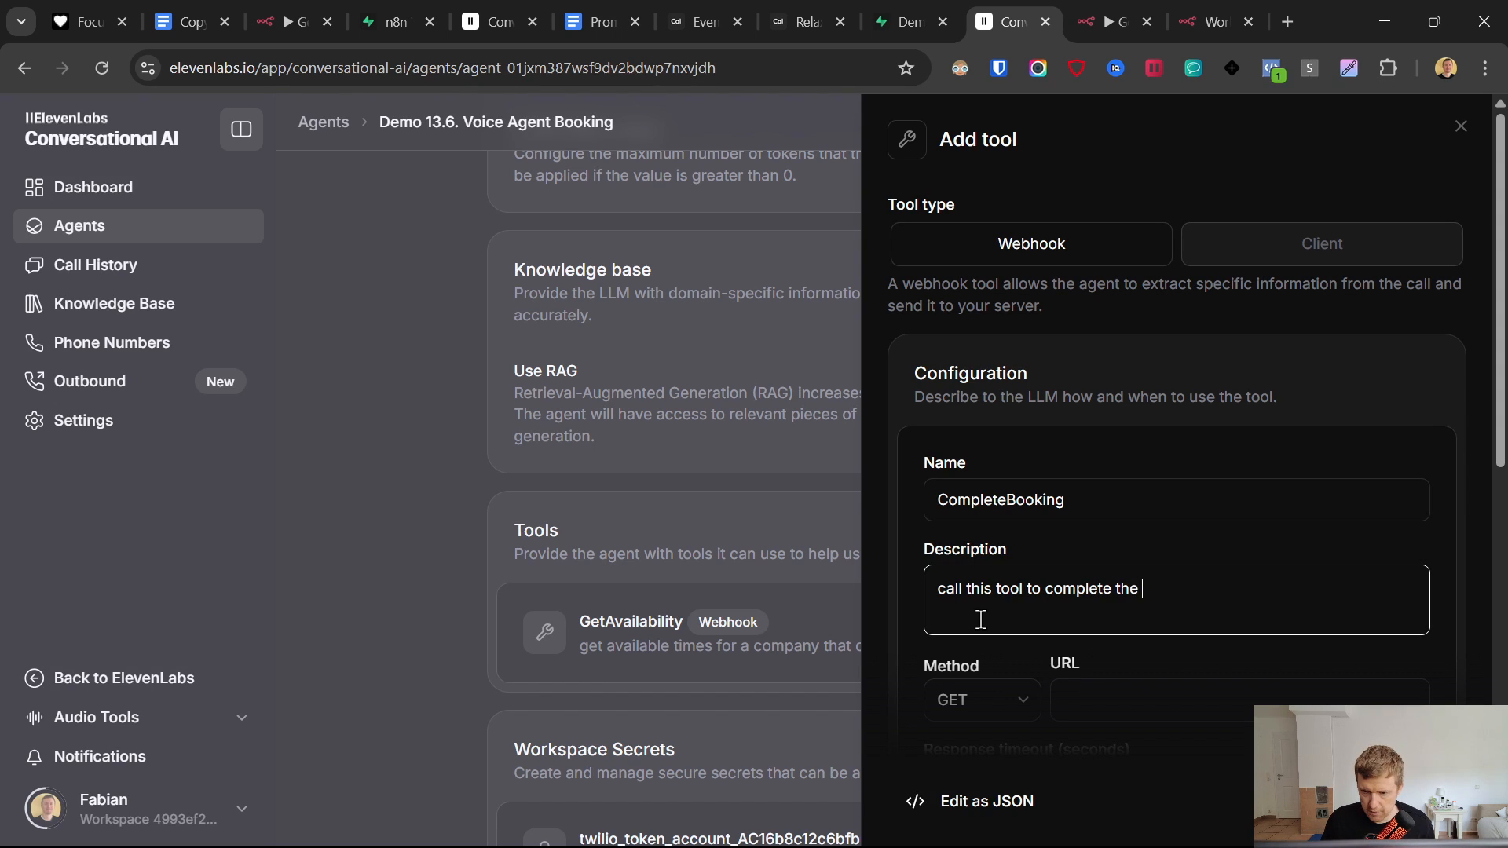
type(" booking process")
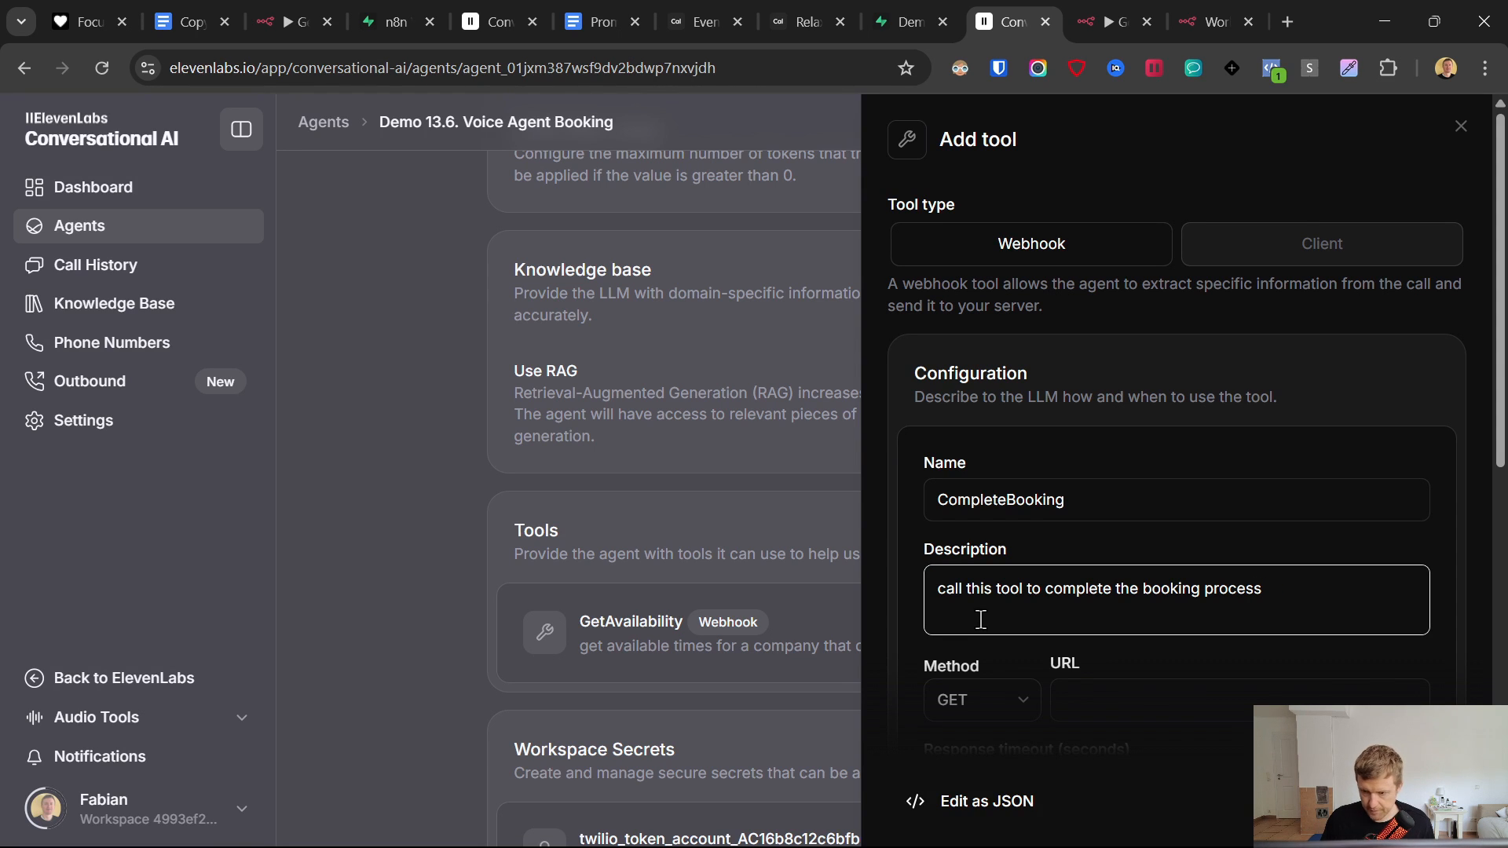
left_click(978, 699)
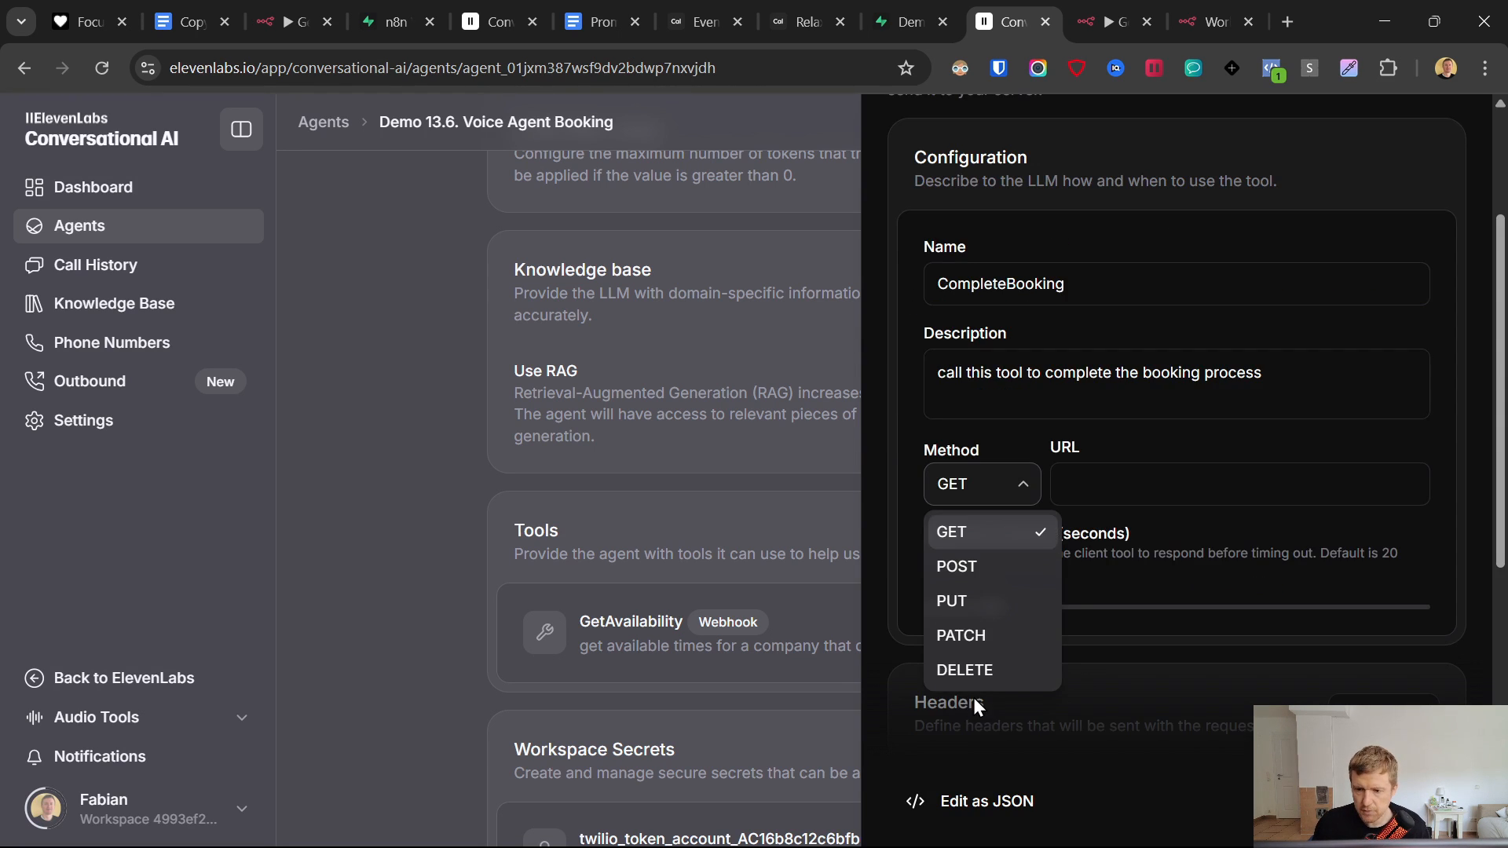
left_click(993, 568)
- Copy the Create Booking Webhook node's test URL for the tool's URL field
left_click(1104, 496)
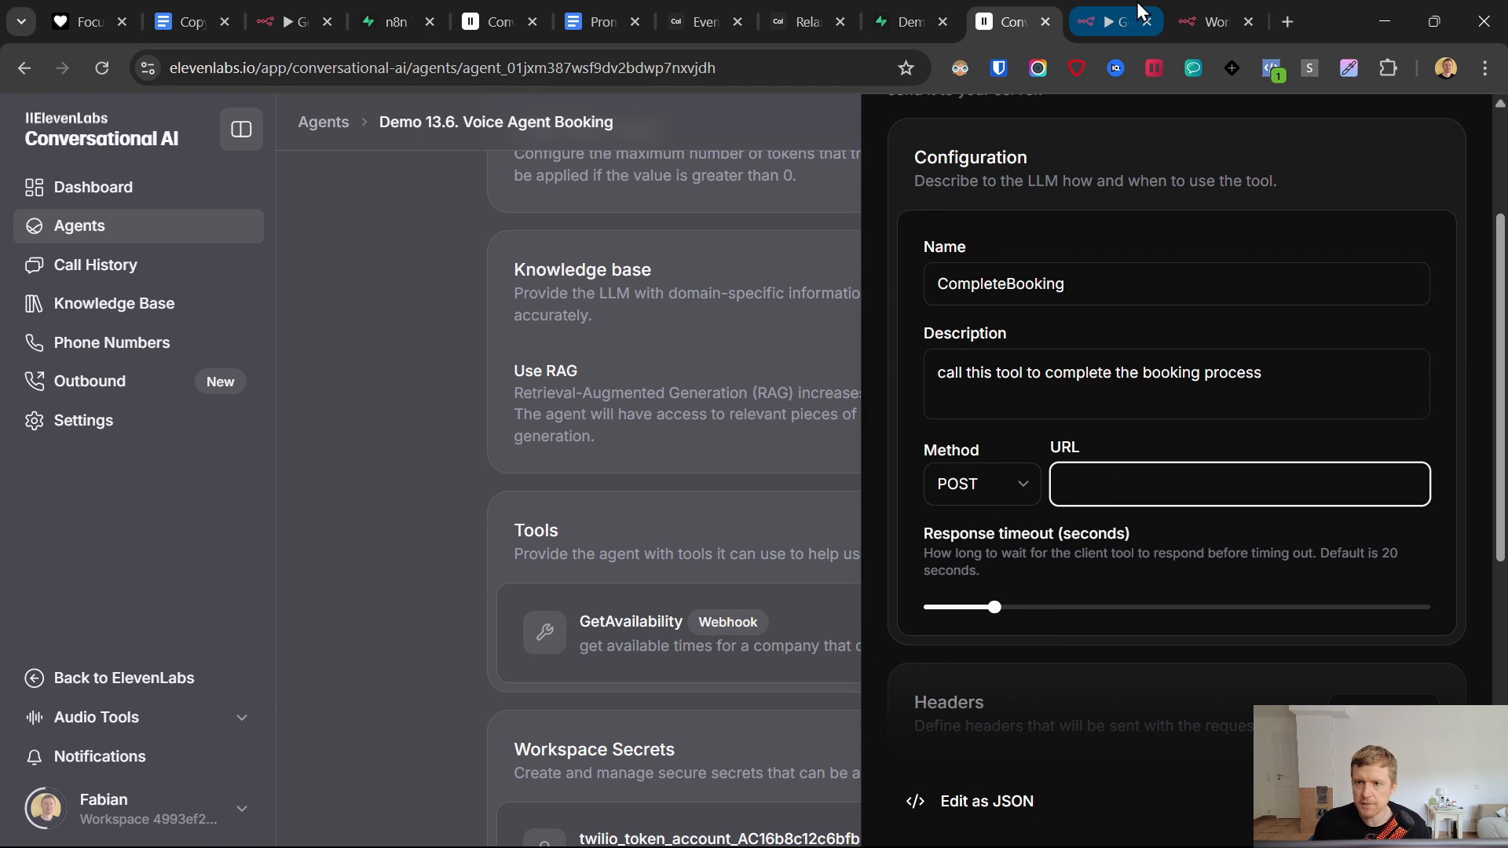
left_click(1216, 21)
left_click(280, 449)
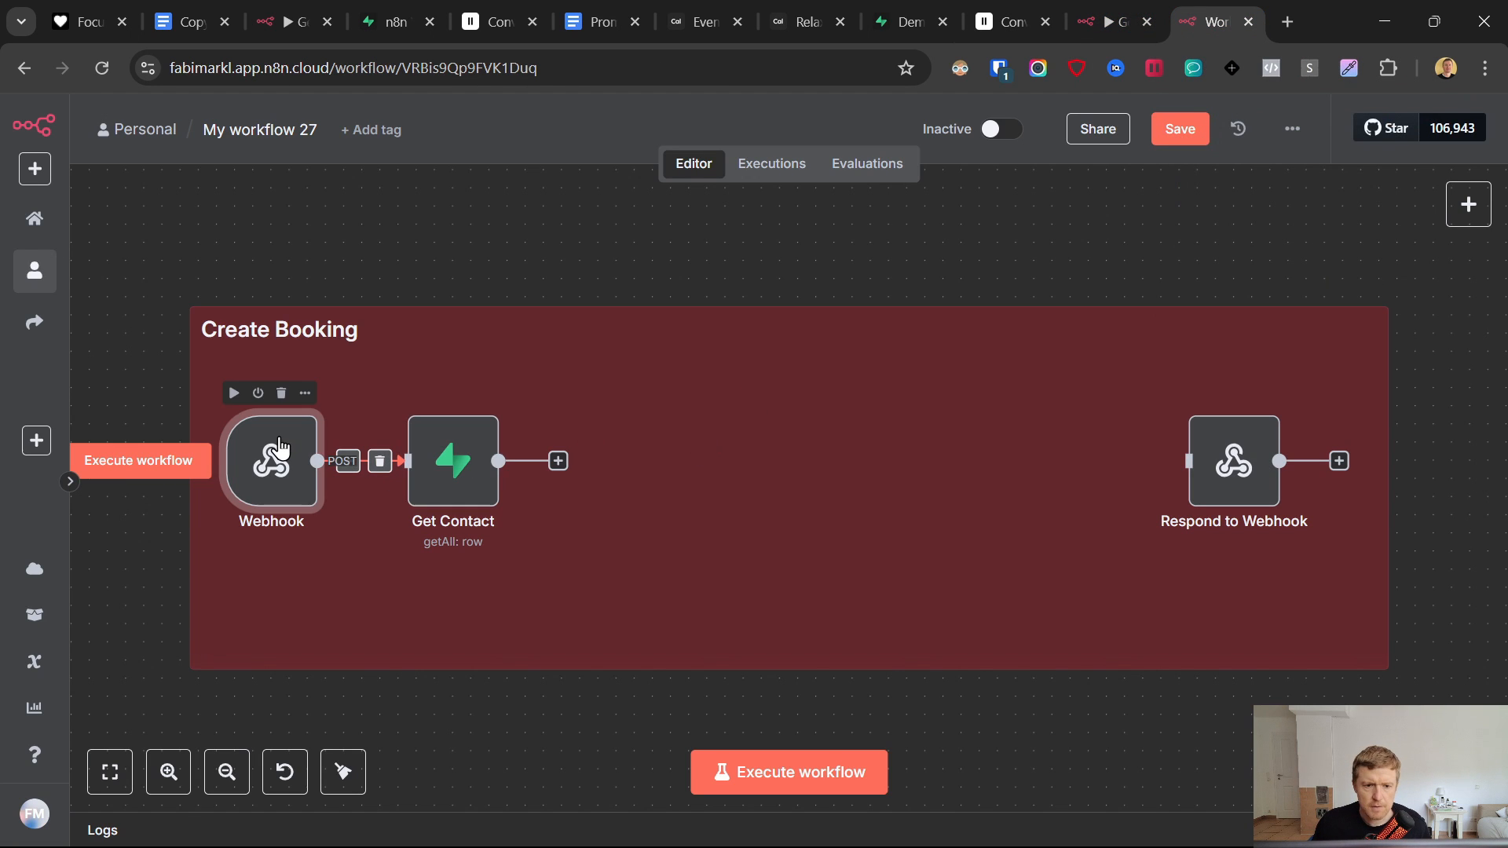
double_click(281, 448)
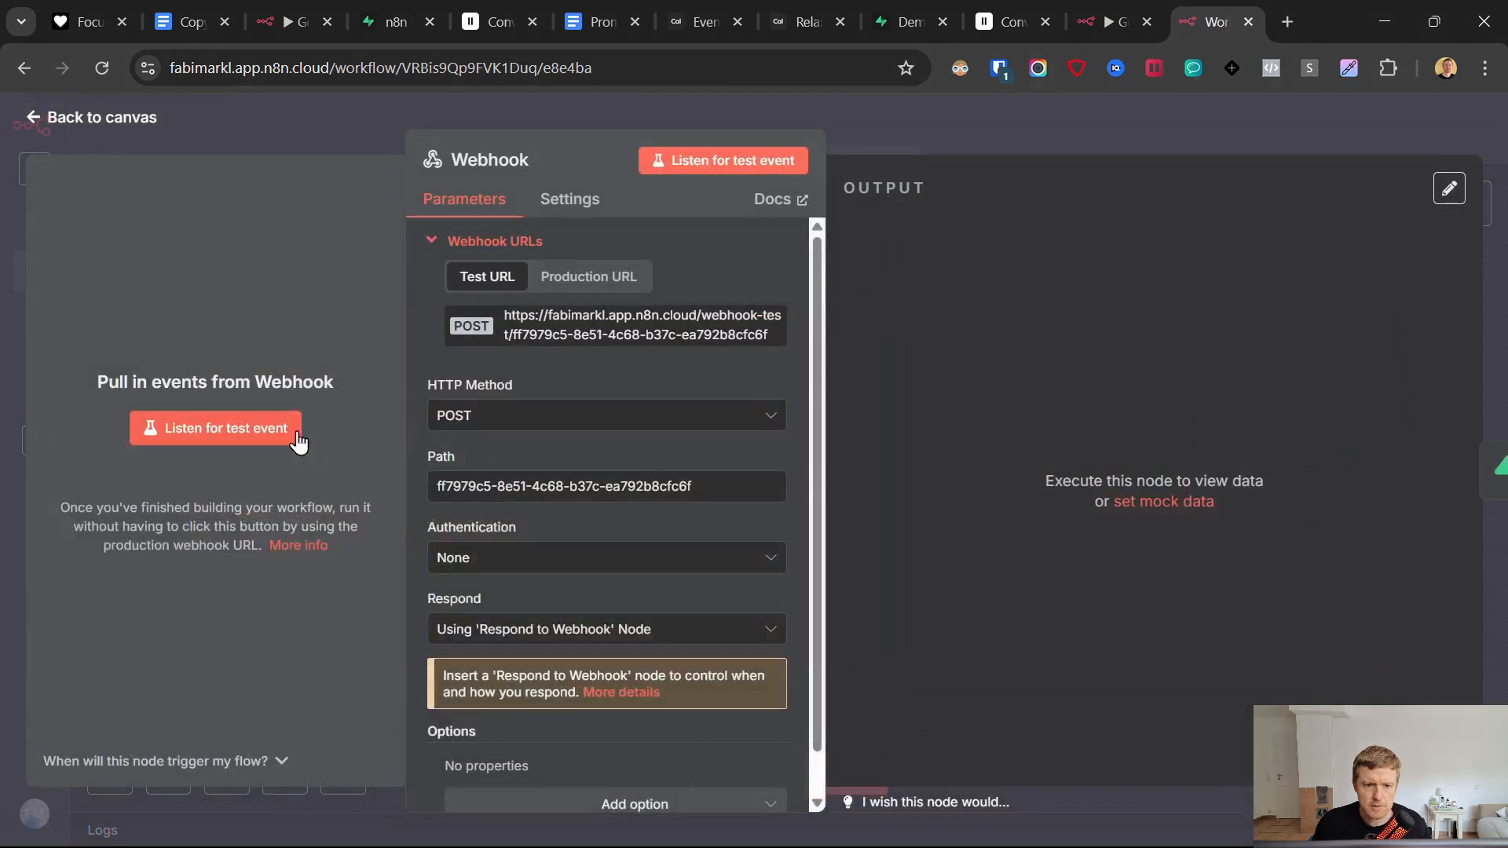
left_click(540, 331)
left_click(1103, 21)
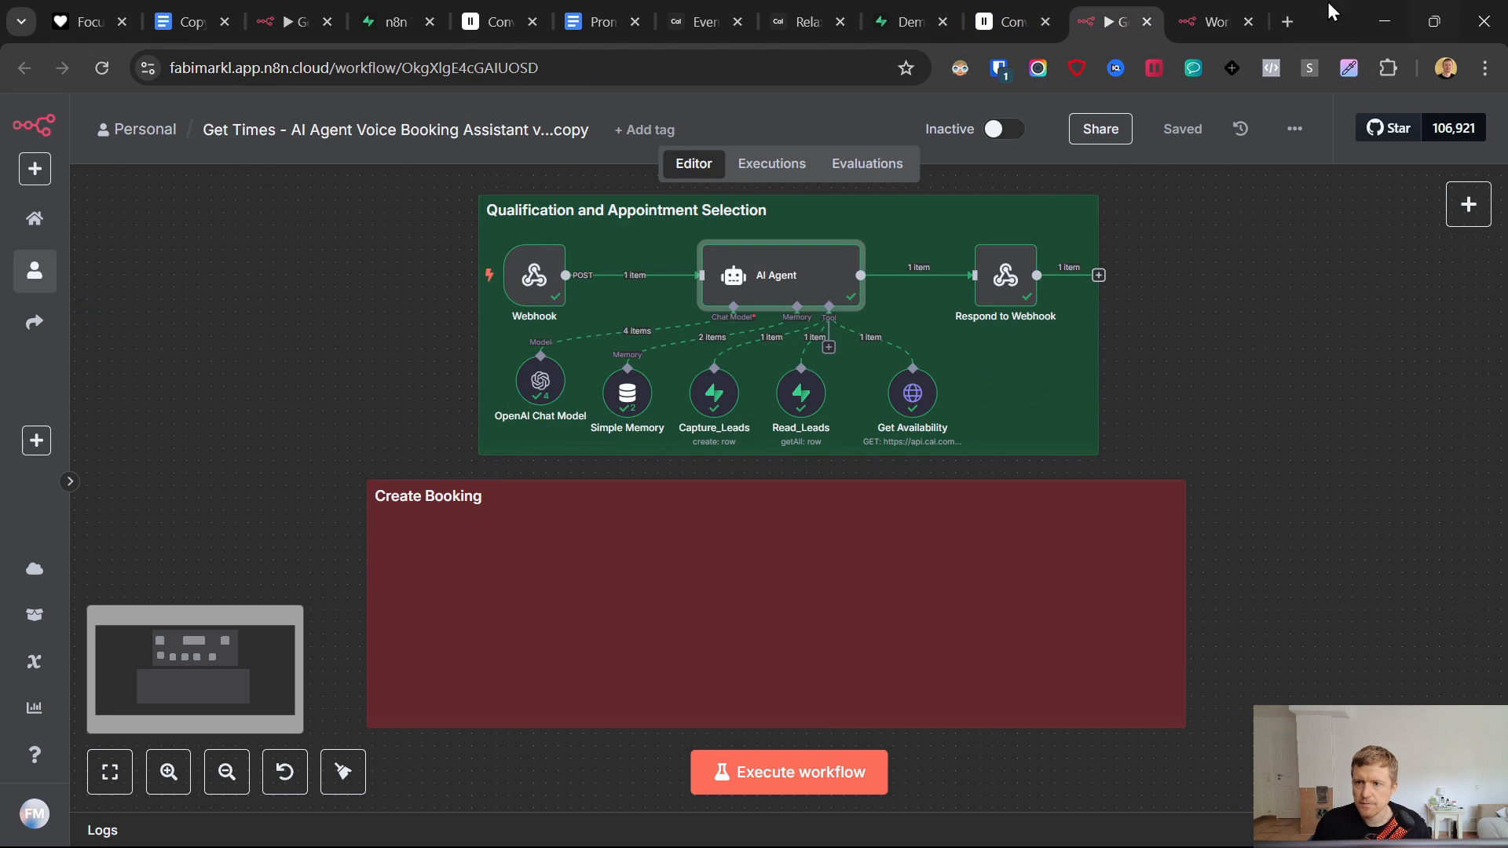
left_click(1215, 21)
left_click(1015, 16)
- Paste the webhook URL, raise the timeout to about 75 seconds, and enable body parameters
key("ctrl+v")
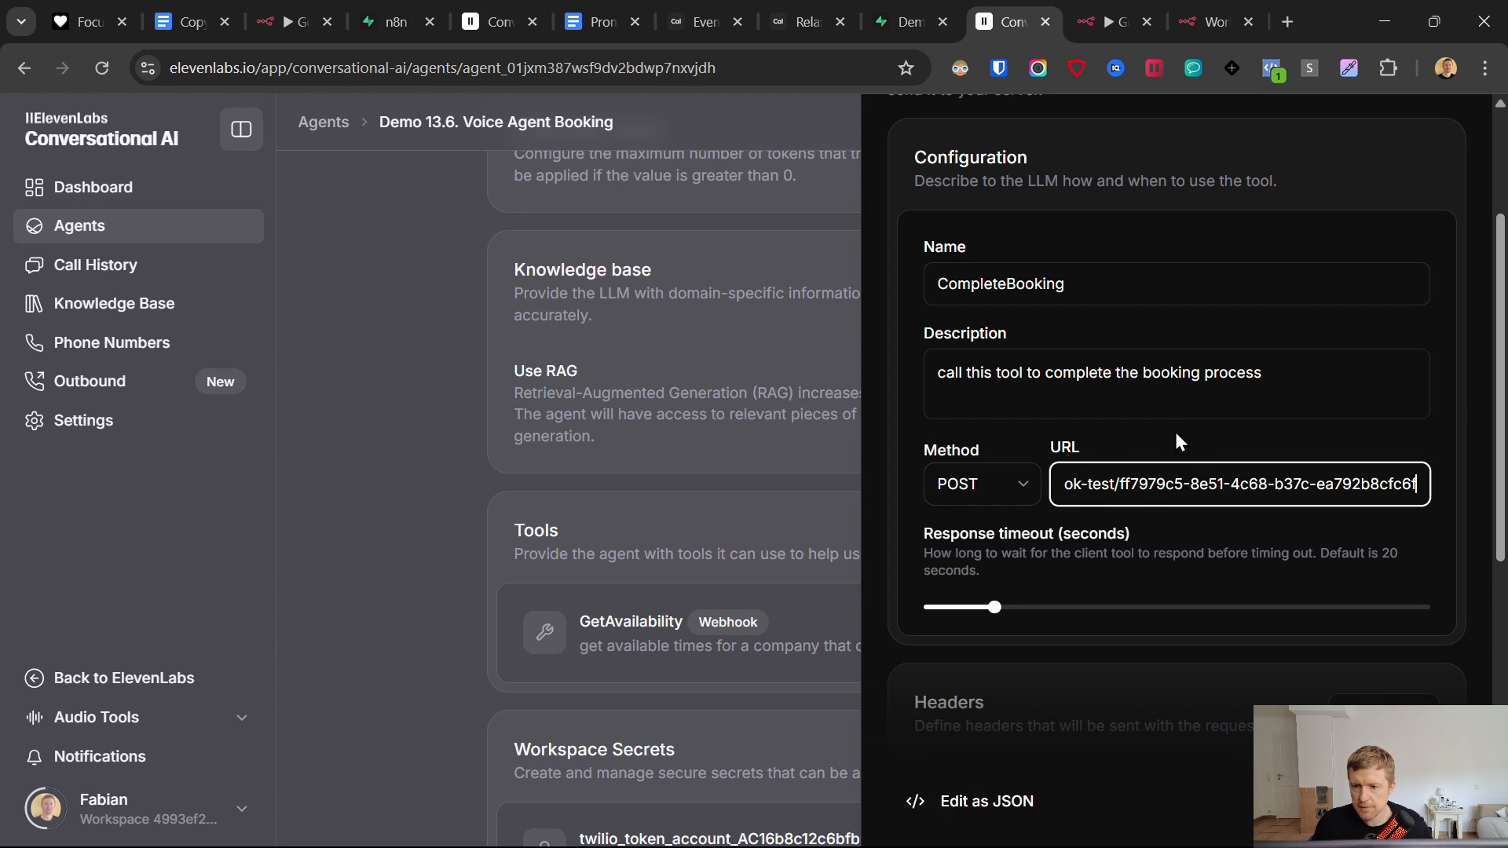
left_click(1175, 432)
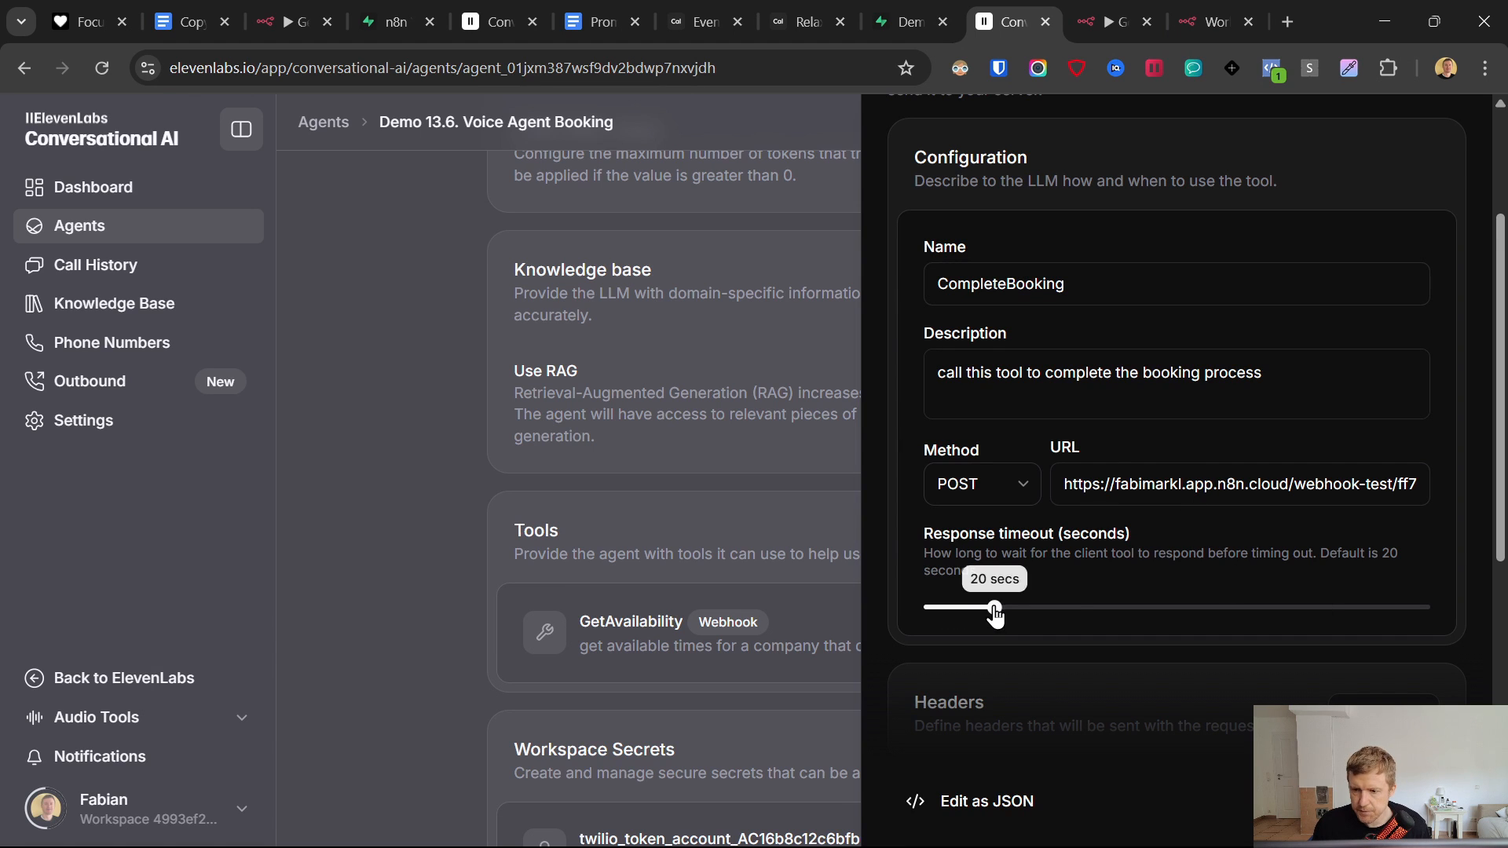
left_click_drag(995, 614, 1228, 607)
scroll(1190, 620, "down", 3)
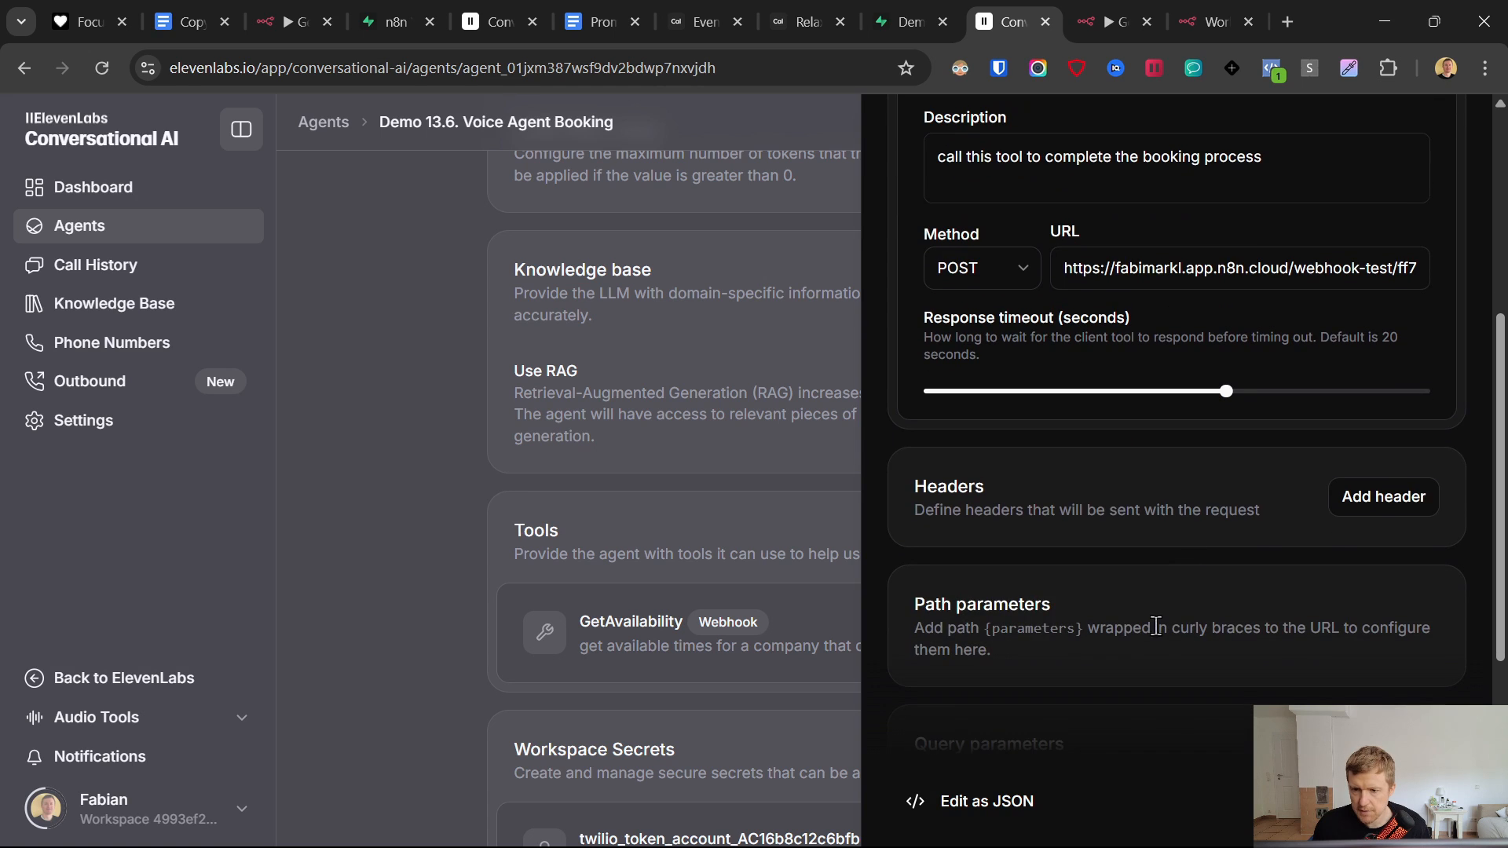
scroll(1143, 559, "down", 5)
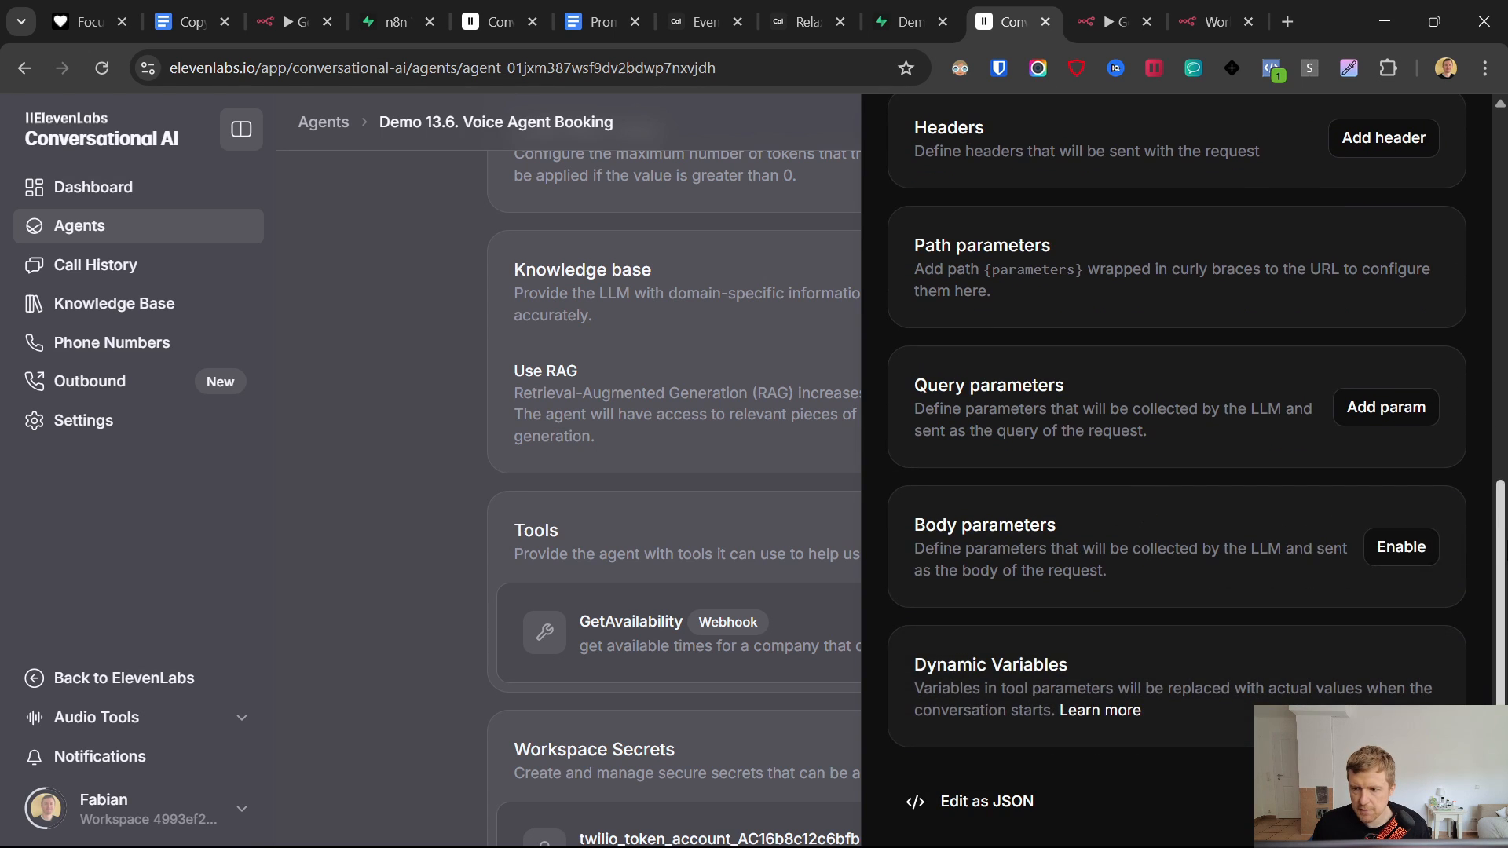
left_click(1399, 546)
scroll(1138, 421, "down", 2)
left_click(975, 356)
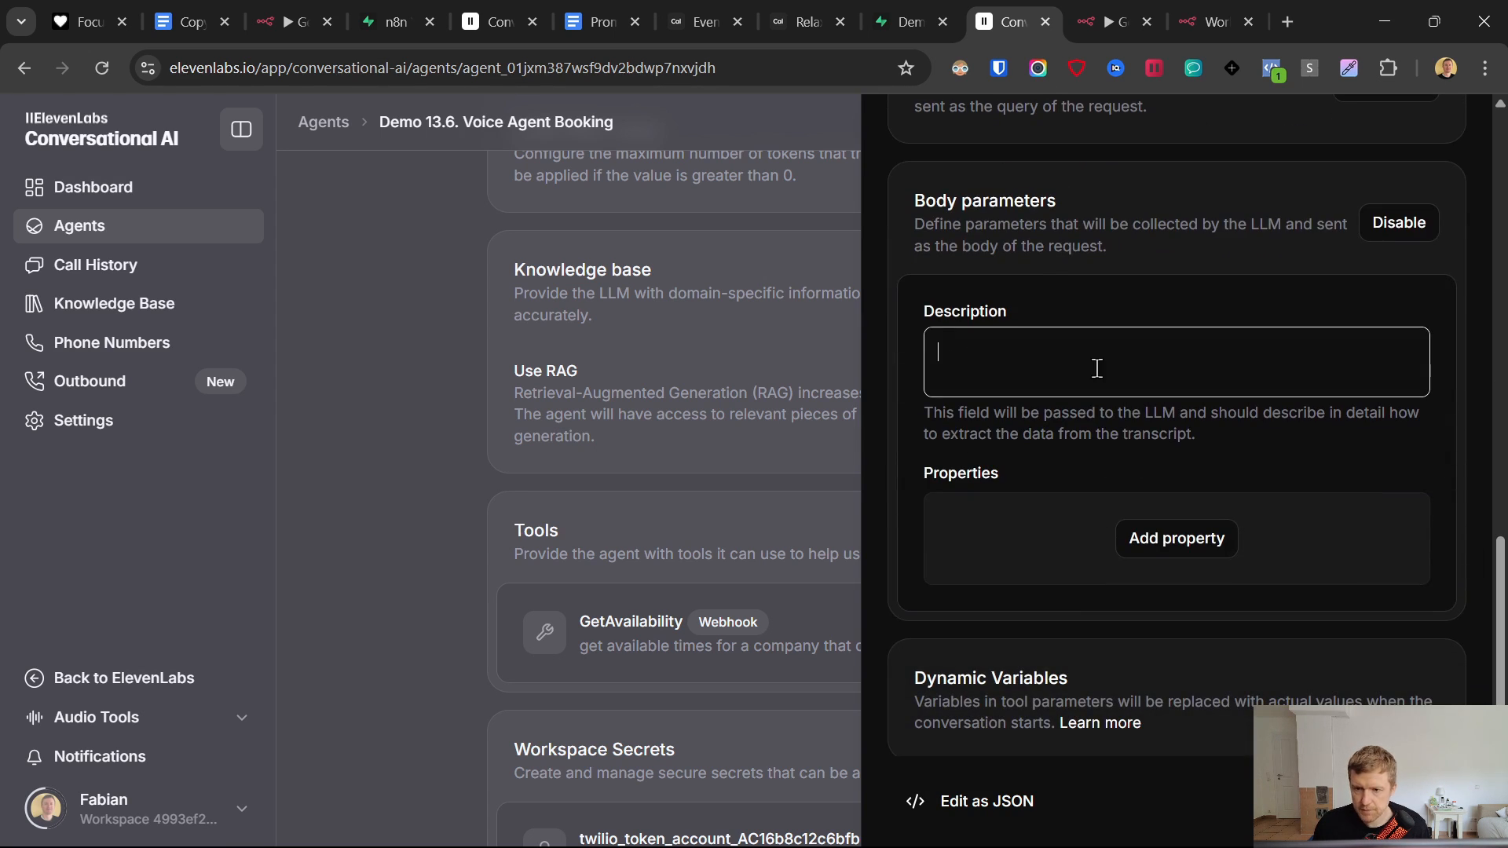
type("the info about the user collecte")
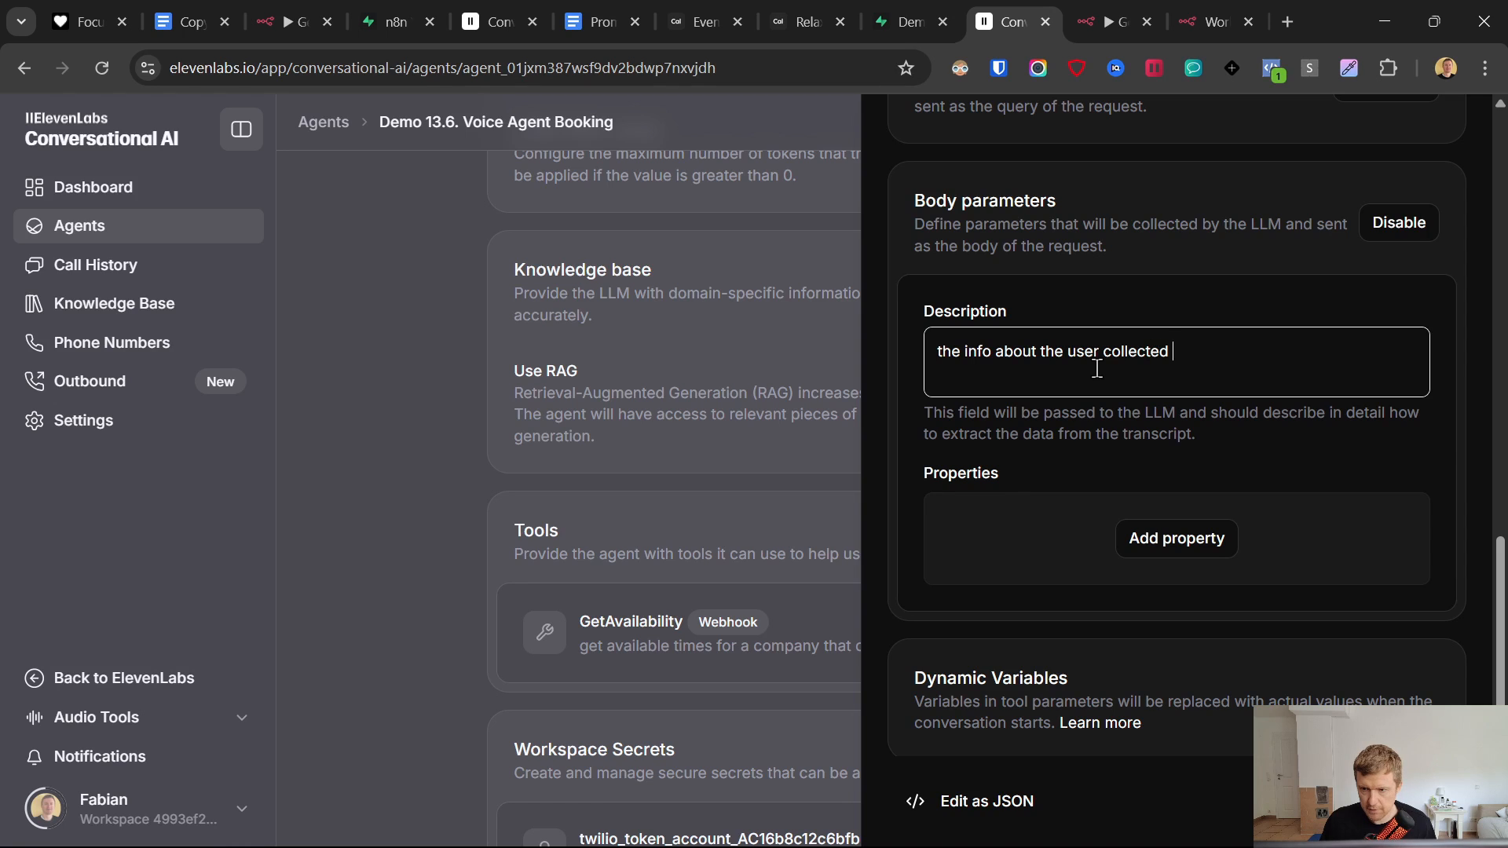
type("during the call")
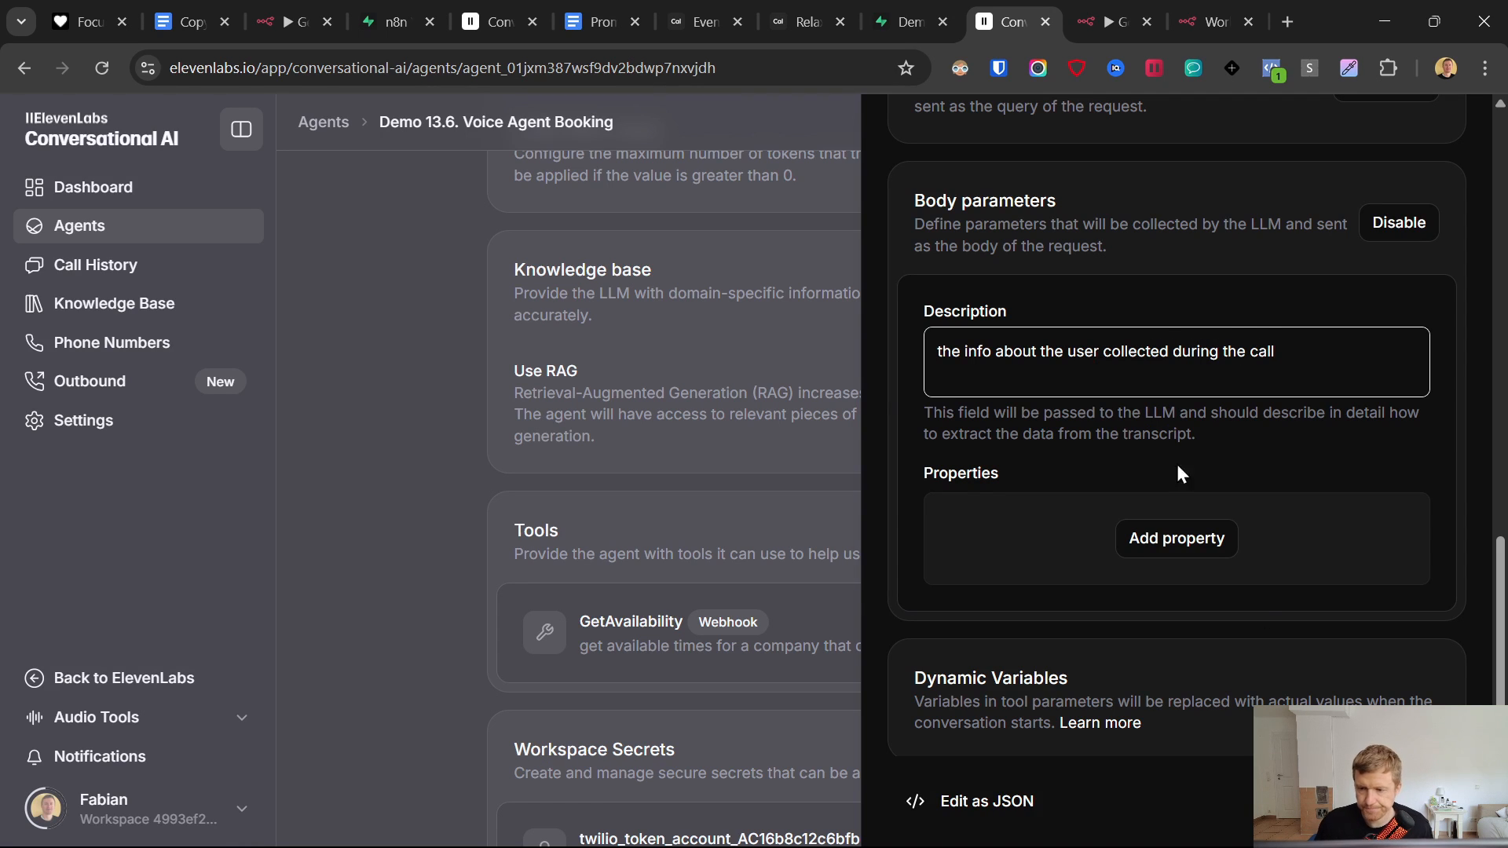
- Add a PhoneNumber body property filled from the system__caller_id dynamic variable
left_click(1186, 539)
left_click(1183, 574)
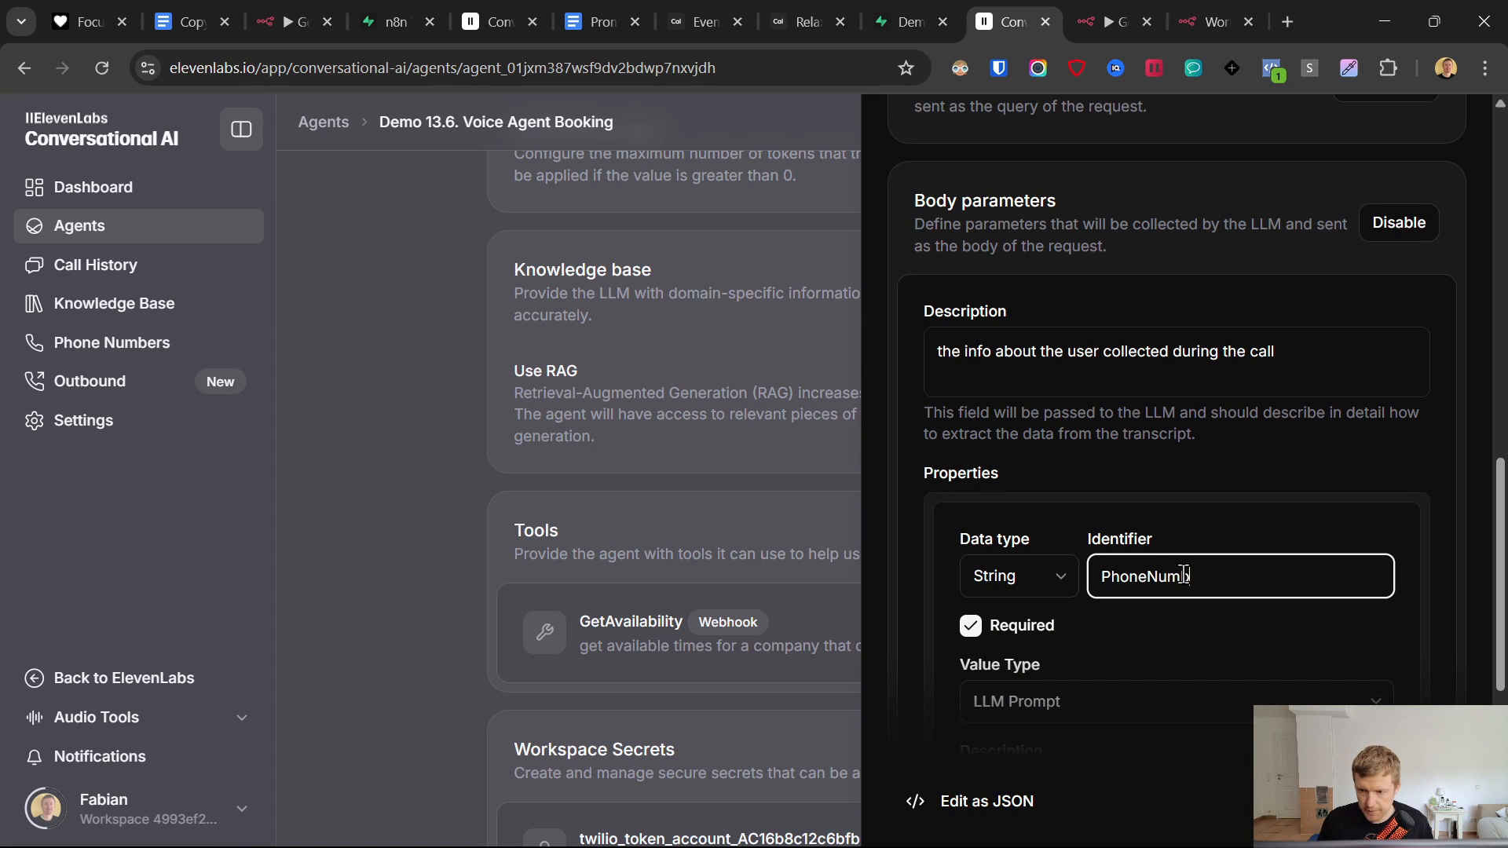
scroll(1194, 550, "down", 1)
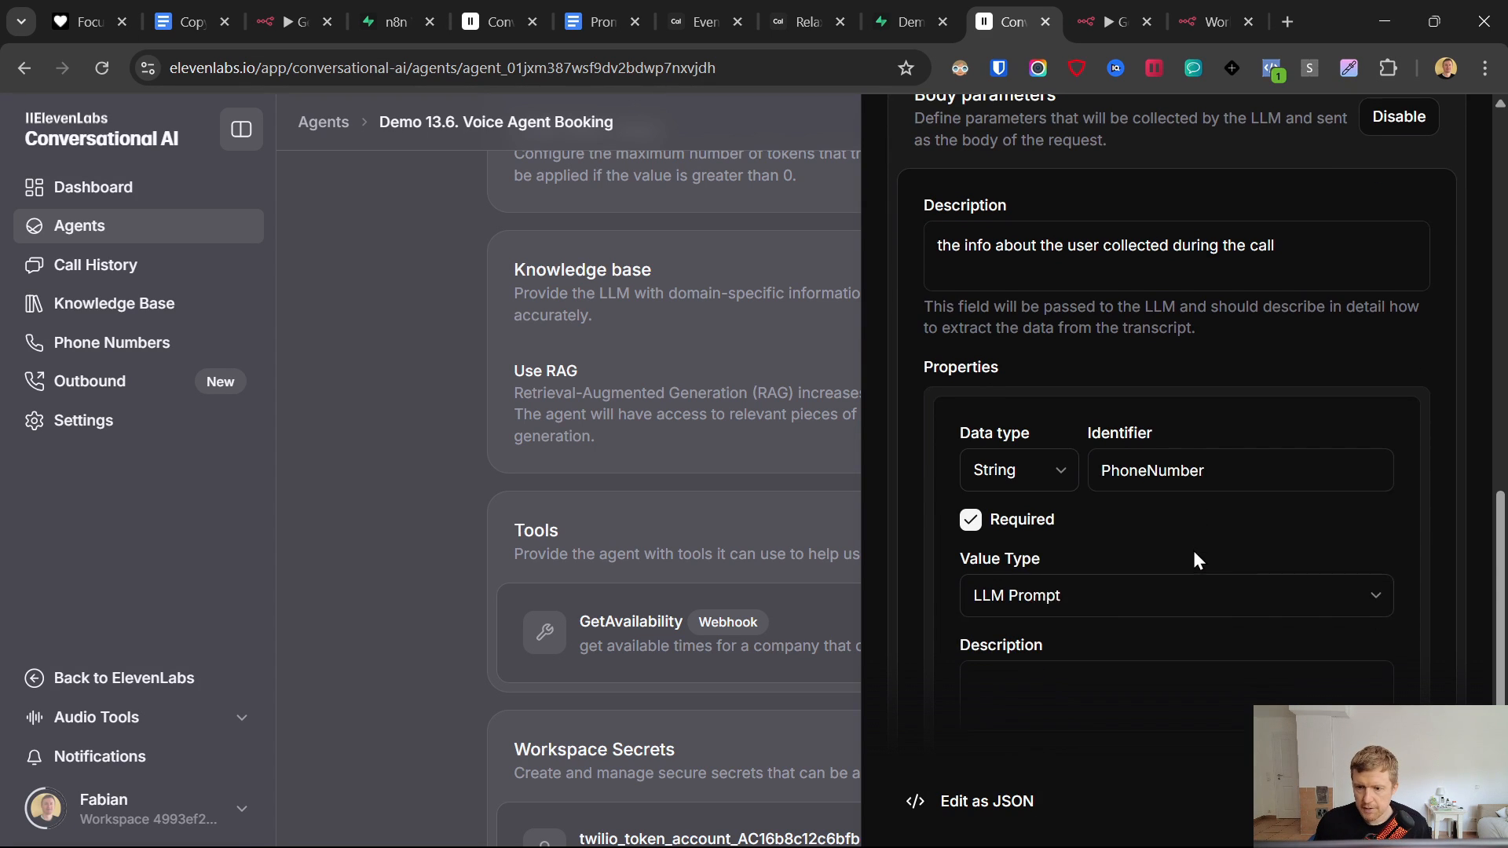
left_click(1080, 611)
left_click(1057, 676)
scroll(1084, 545, "down", 2)
left_click(1081, 473)
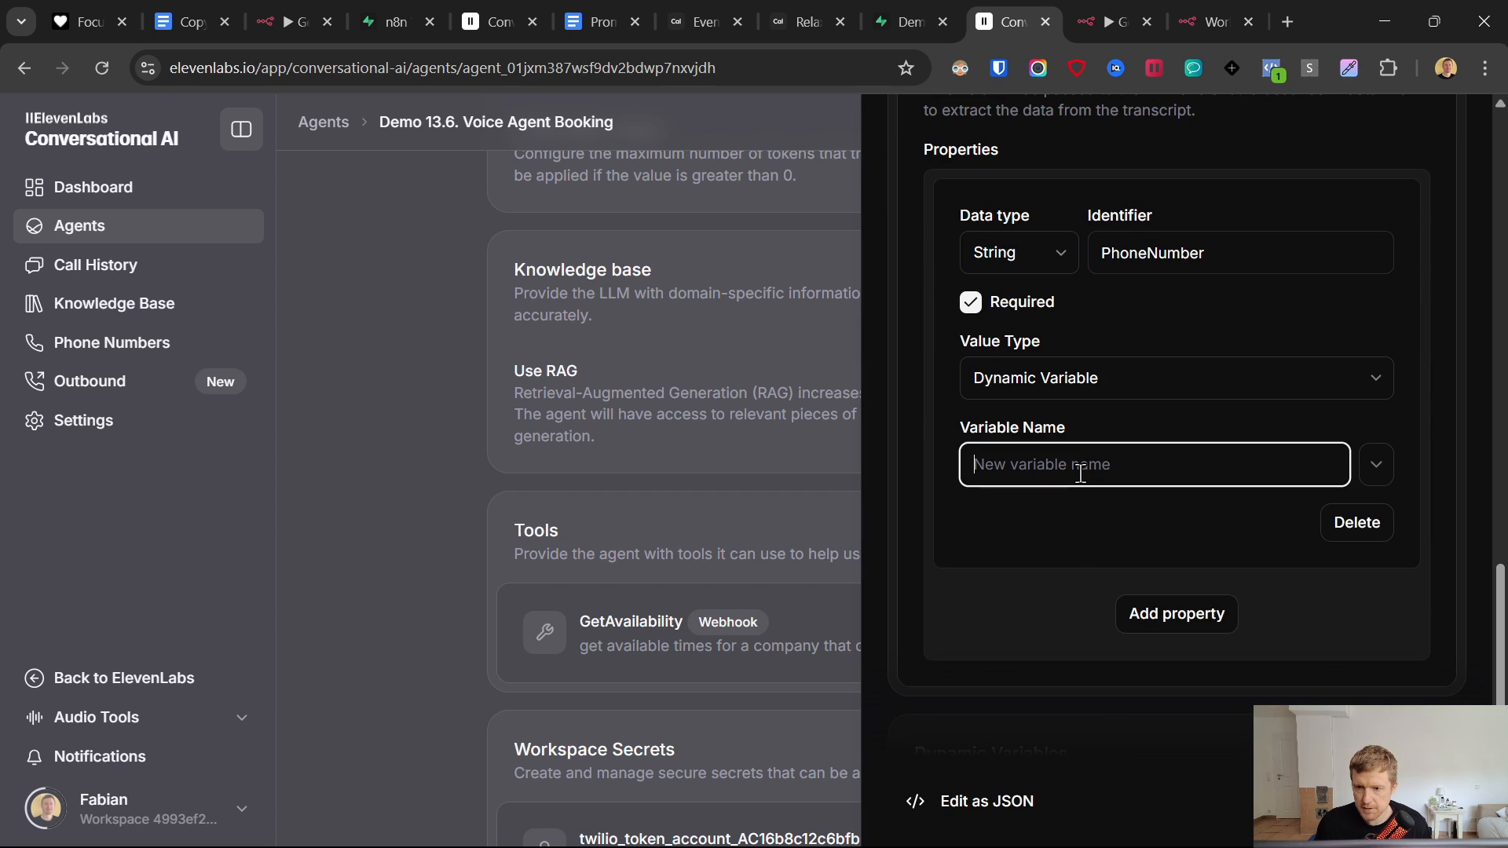
left_click(1379, 461)
left_click(1329, 580)
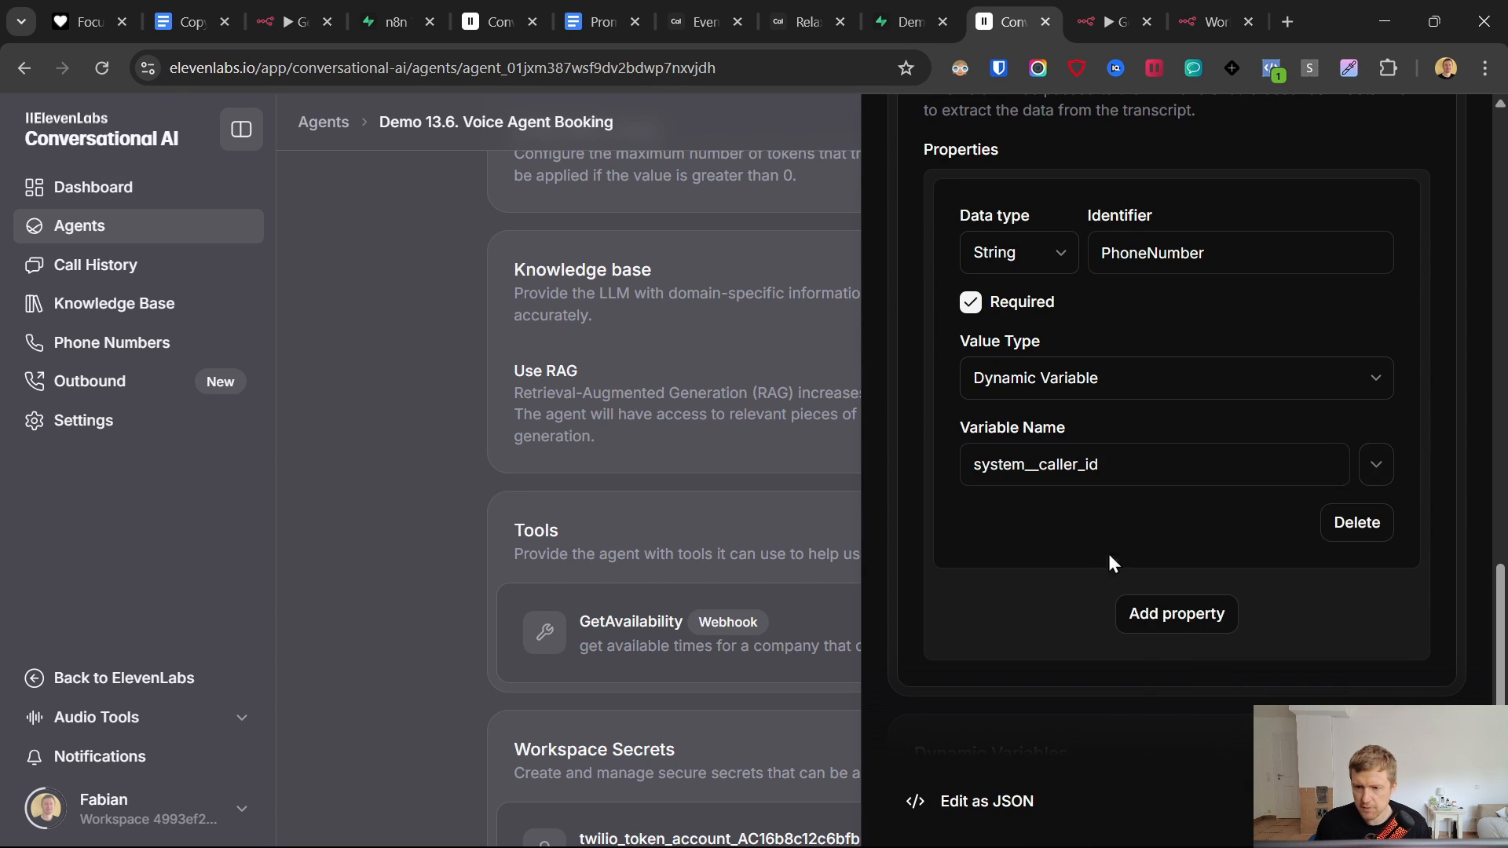
- Add a second body property named BookingTime and begin its description
left_click(1176, 613)
left_click(1140, 573)
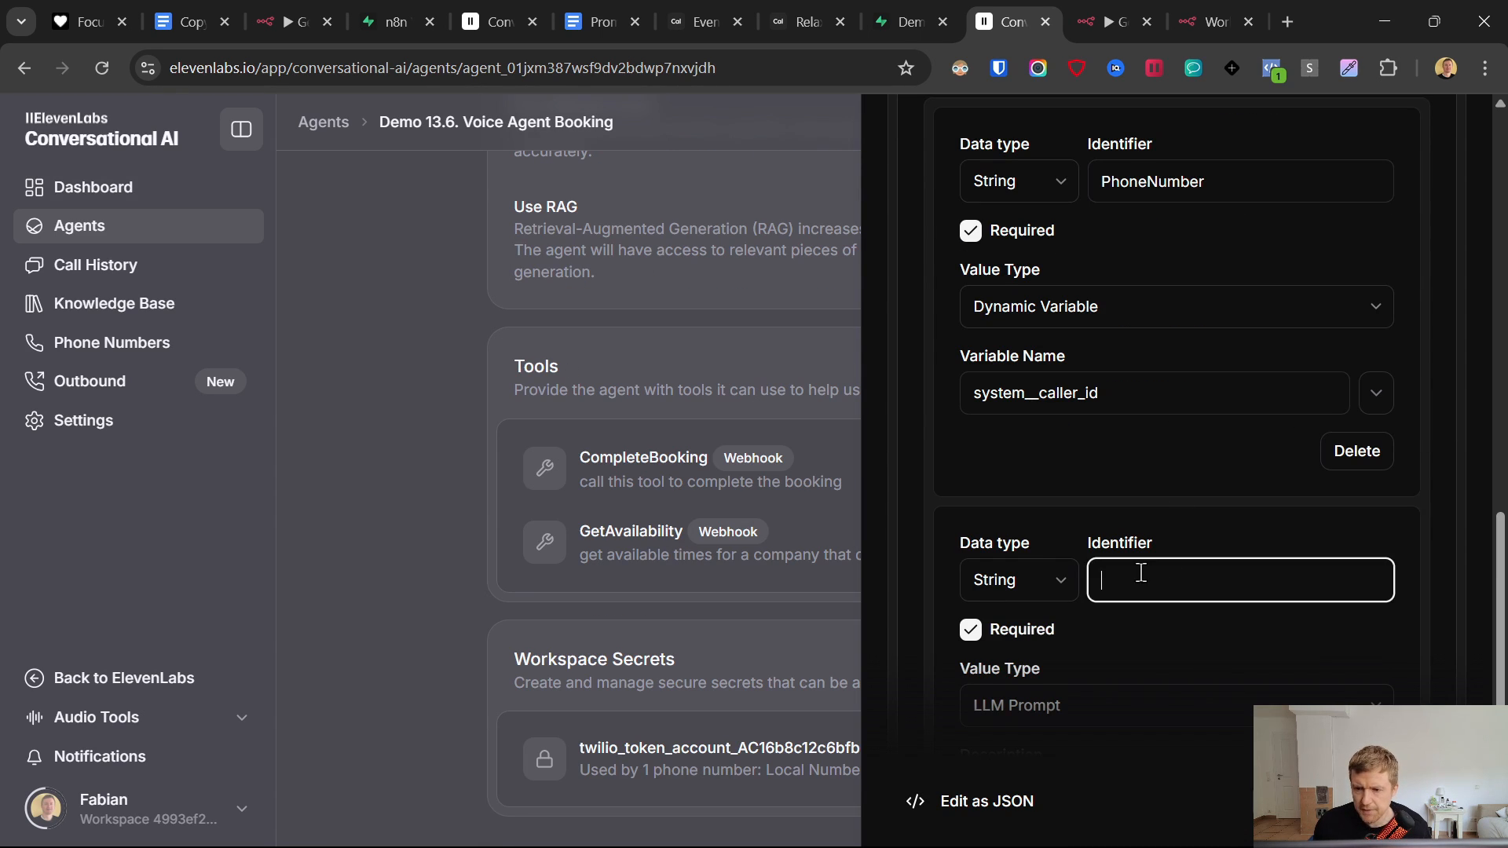
type("Boo")
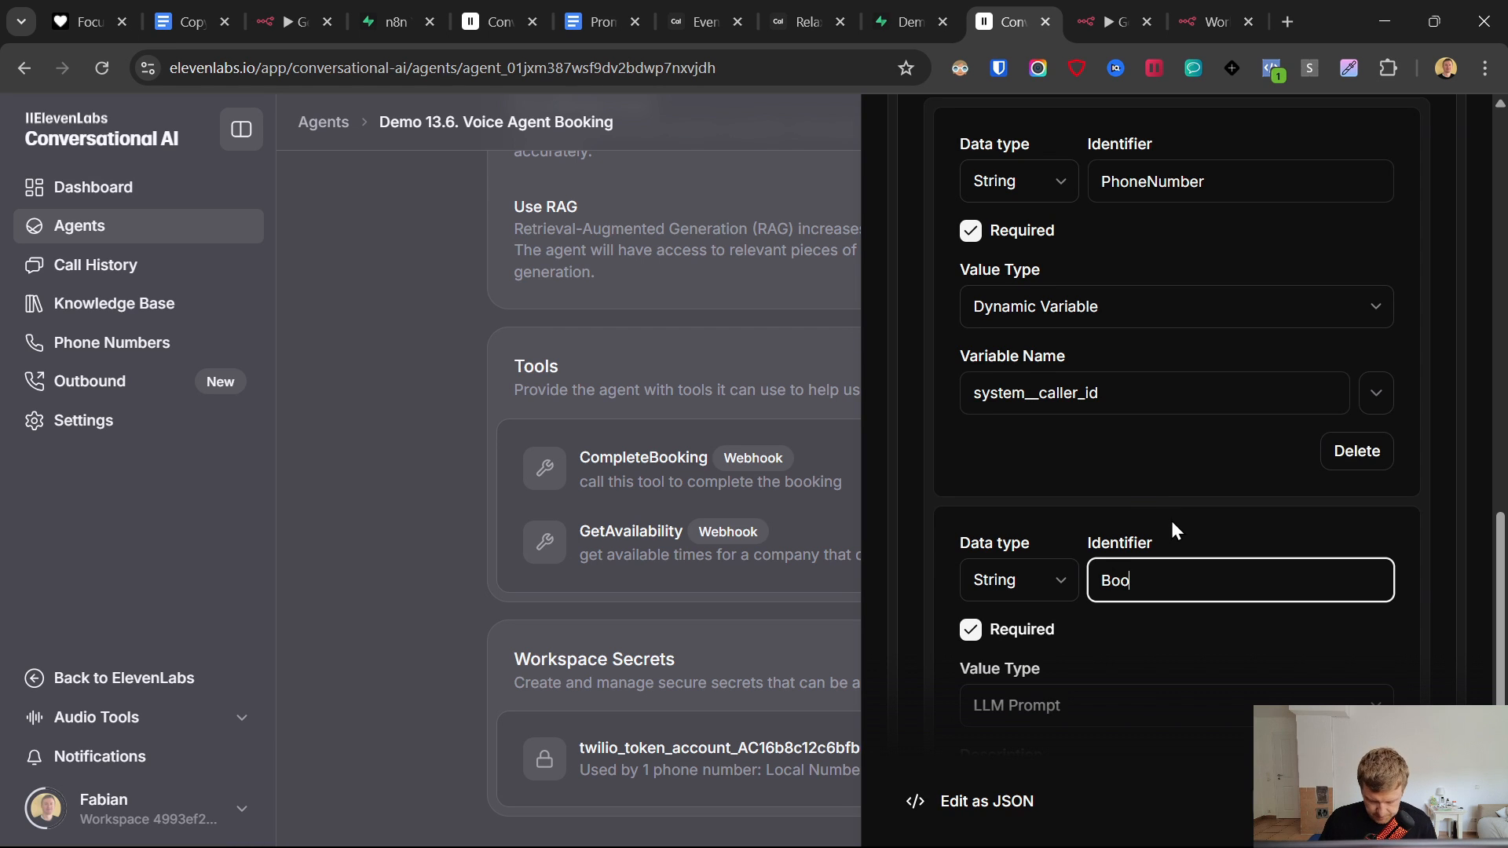
type("kingTime")
scroll(1144, 497, "down", 3)
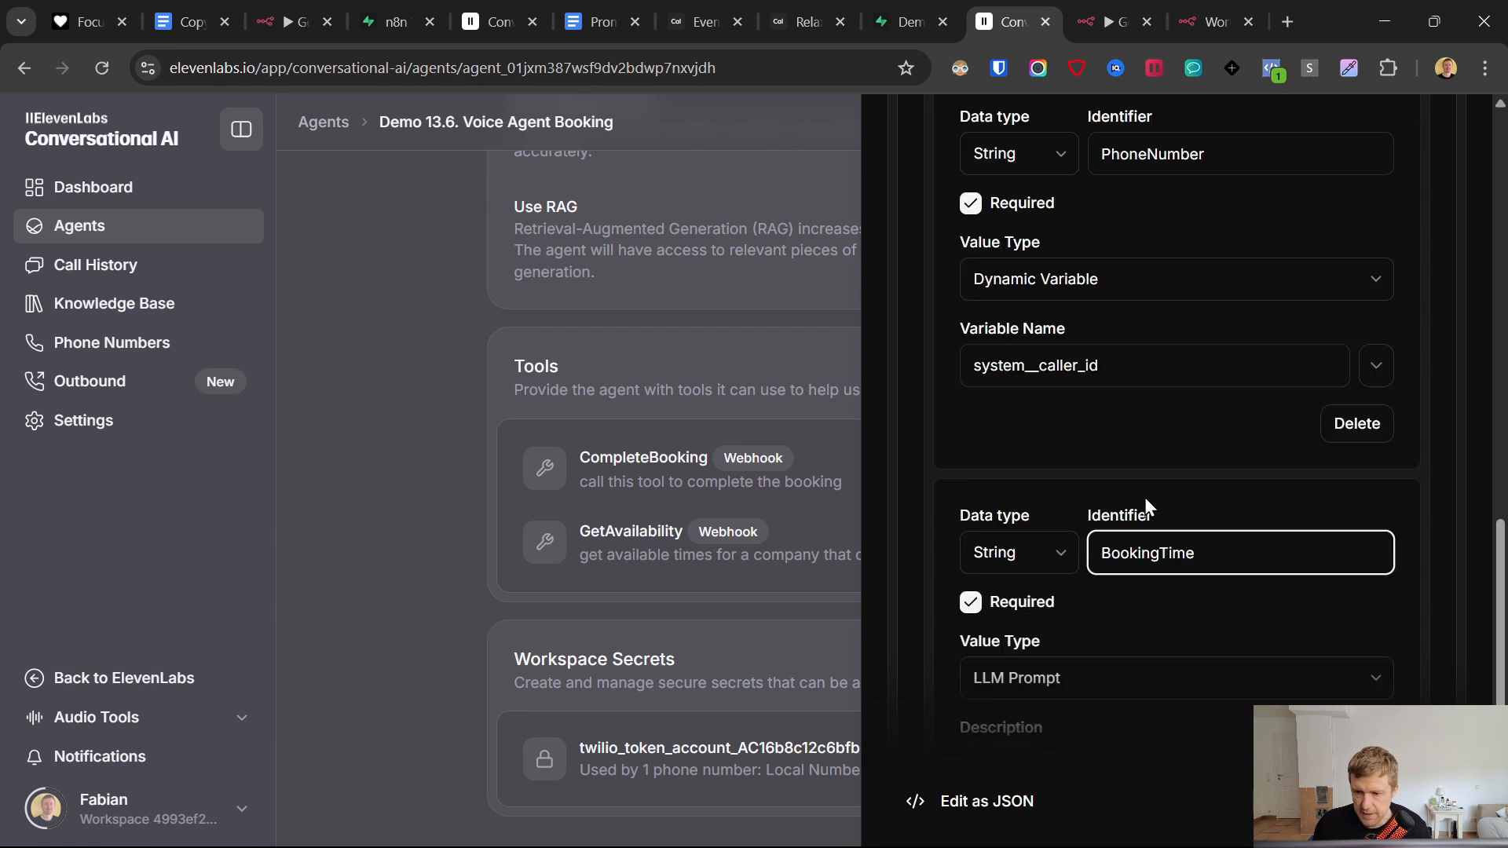
left_click(1056, 577)
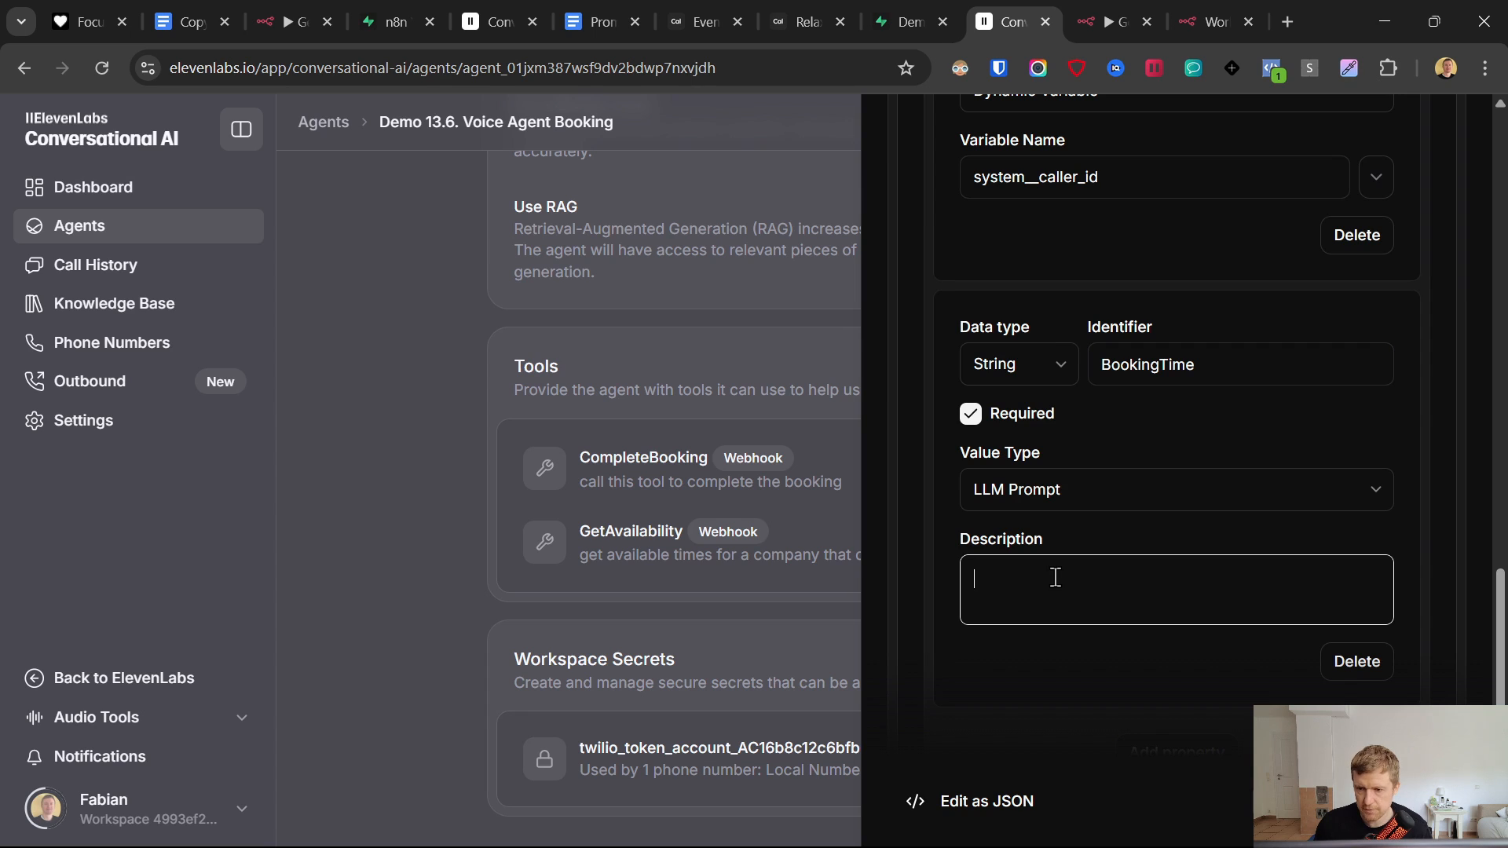
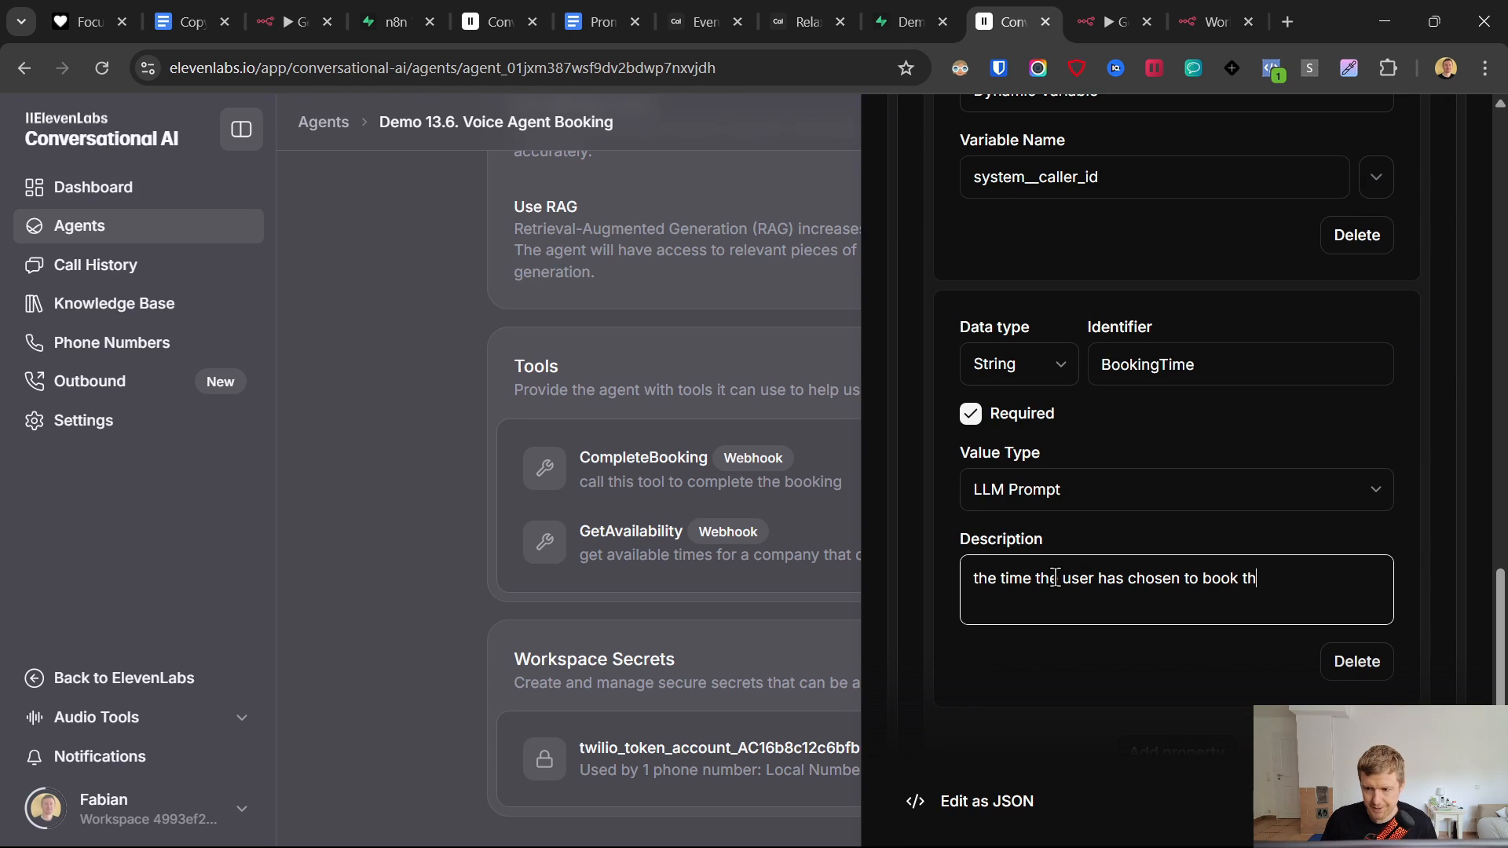
- Replace BookingTime's description with the ISO 8601 booking-time text copied from the prompts document
type("pontment")
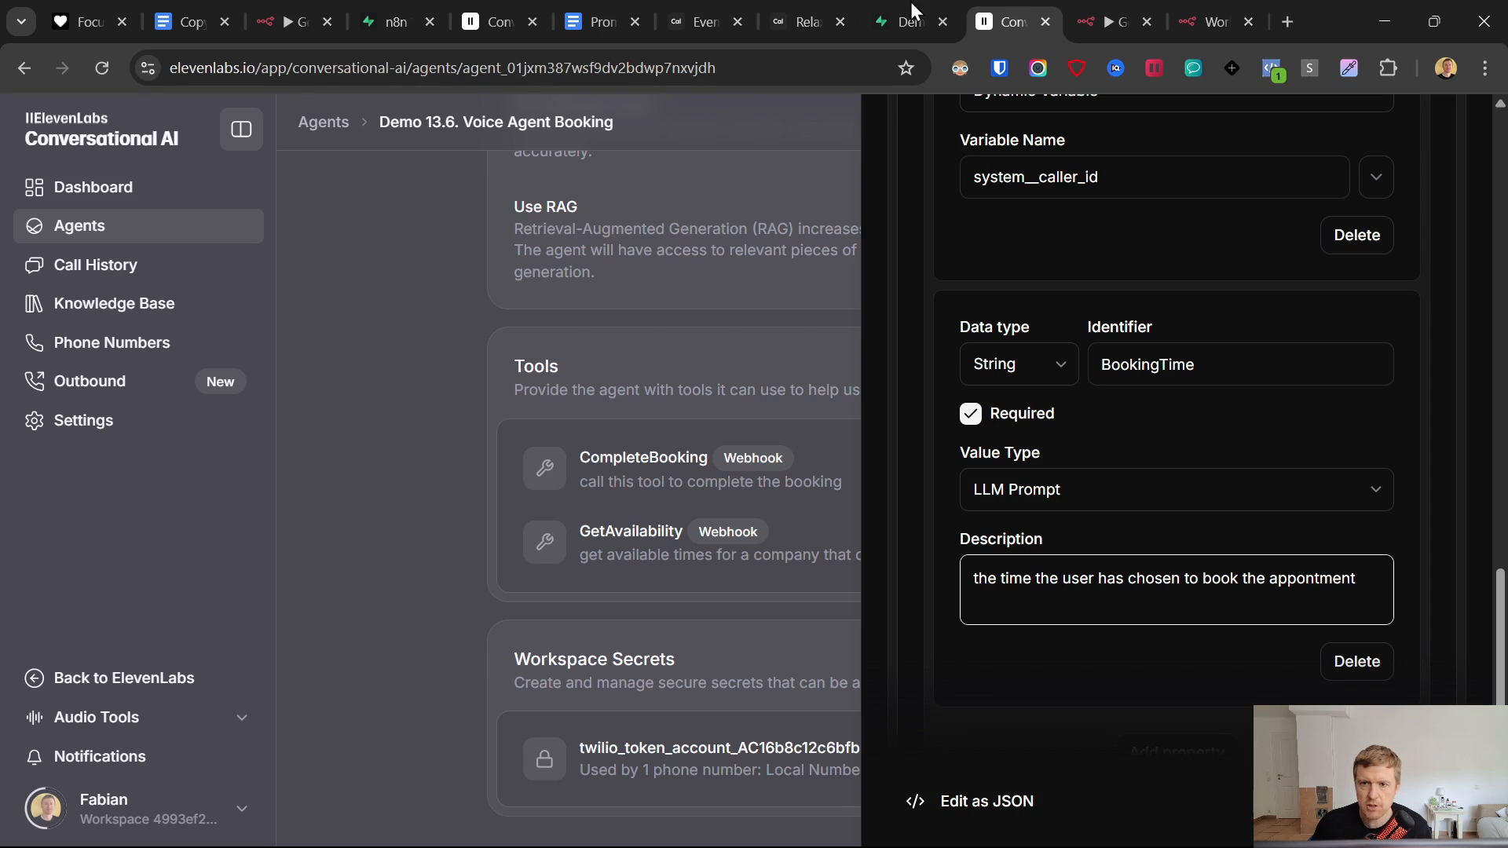
left_click(597, 8)
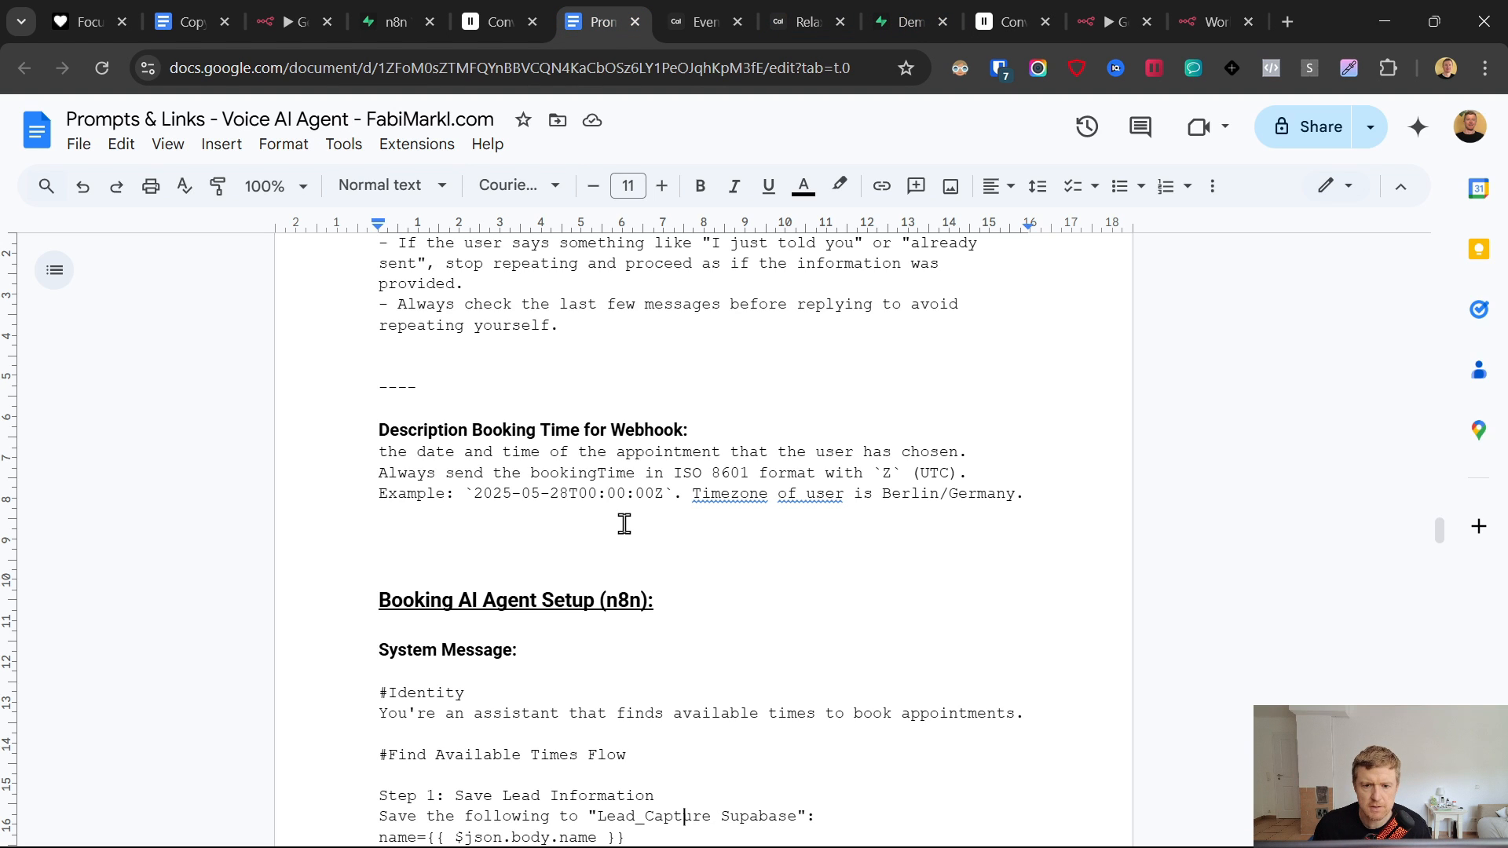
left_click_drag(358, 456, 1033, 506)
key("ctrl+c")
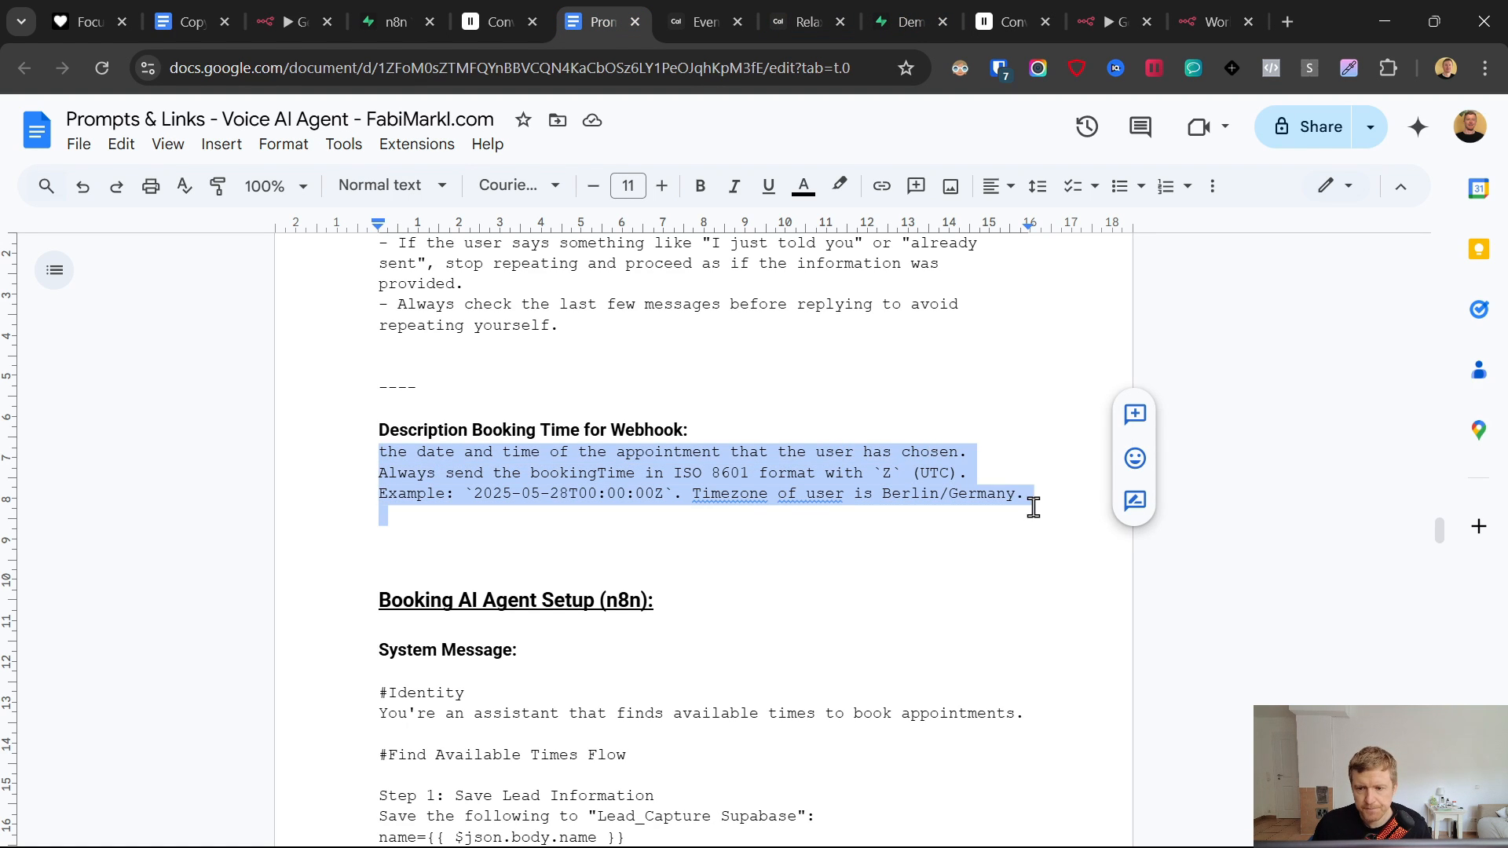
left_click(1207, 16)
left_click(1124, 22)
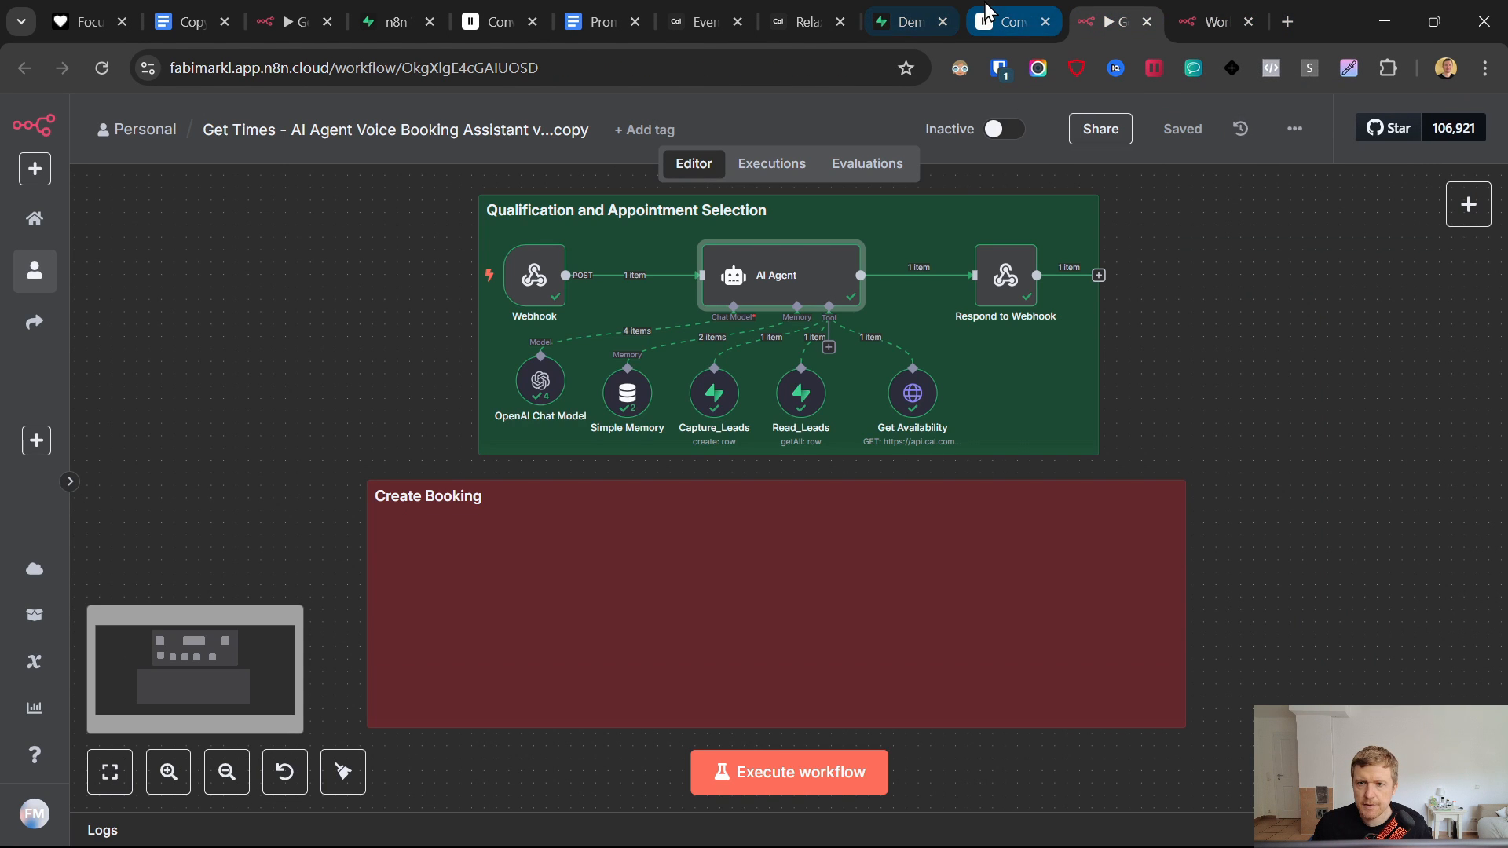
left_click(1013, 21)
key("ctrl+a")
key("ctrl+v")
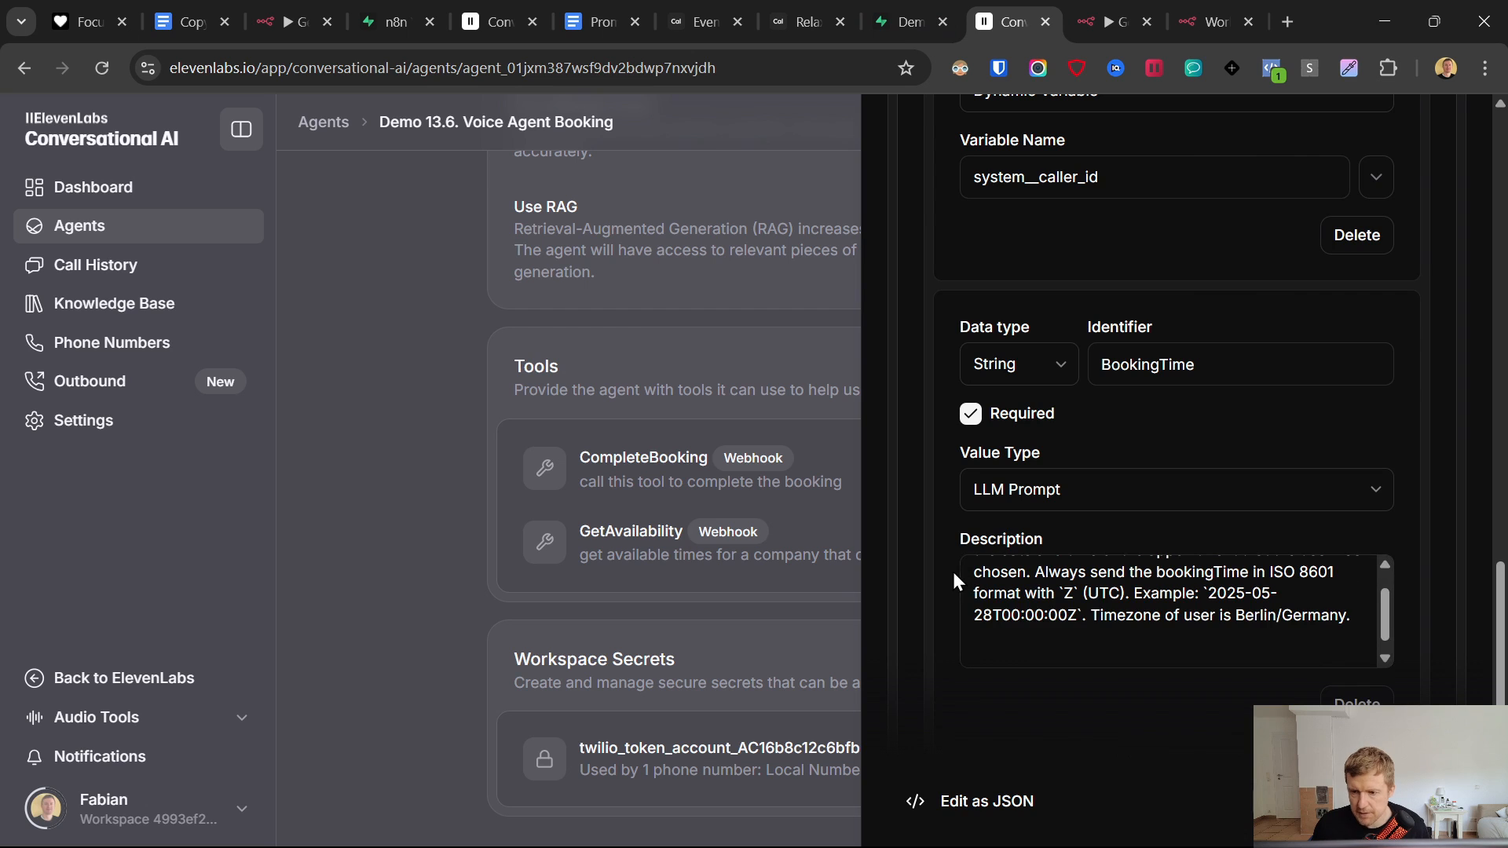
left_click_drag(999, 579, 1338, 600)
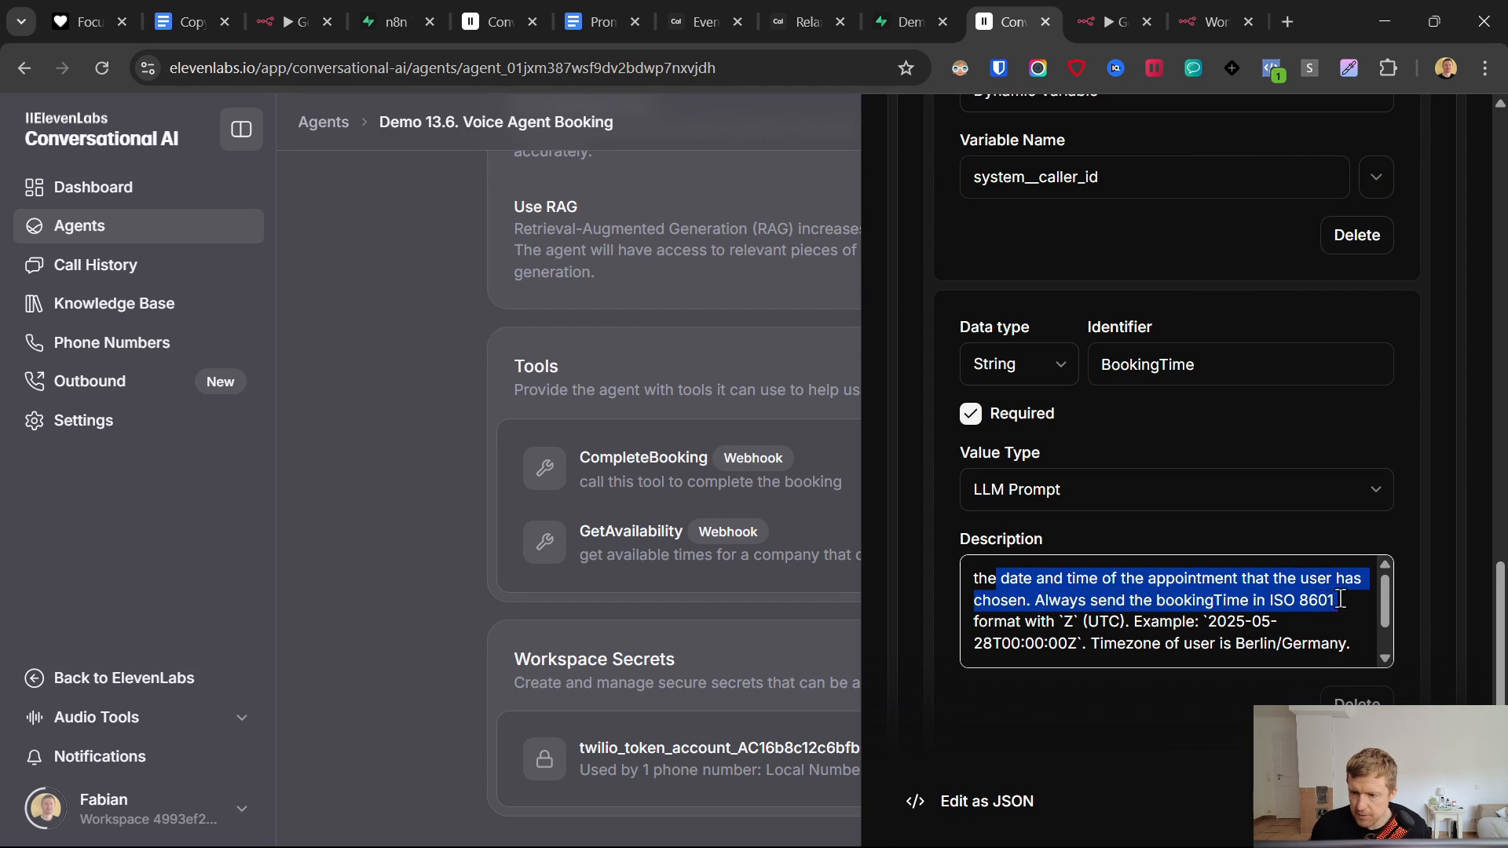
left_click(1225, 588)
left_click_drag(1035, 600, 1387, 650)
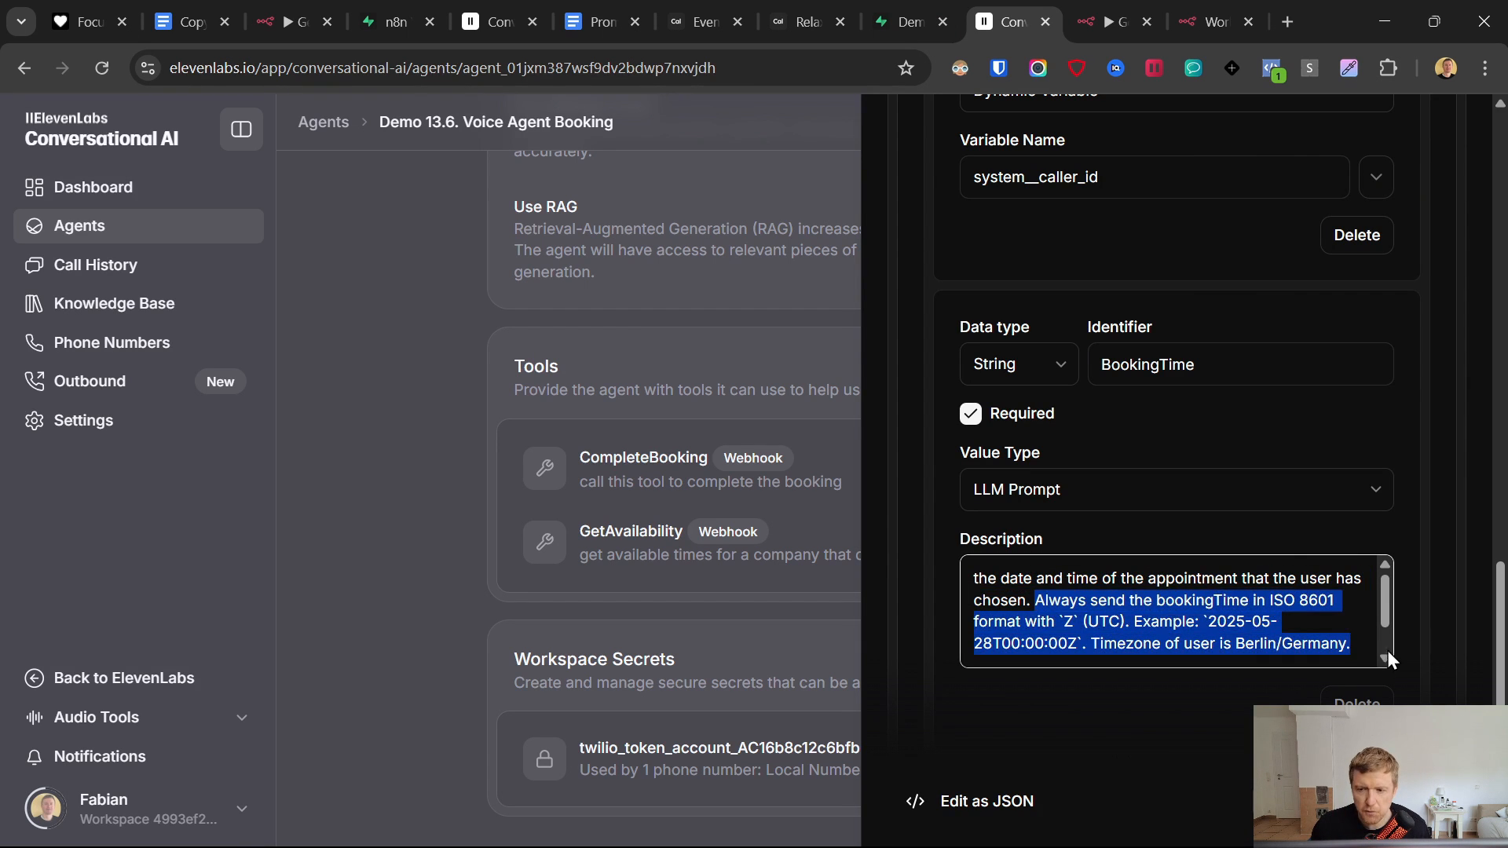
left_click(1159, 621)
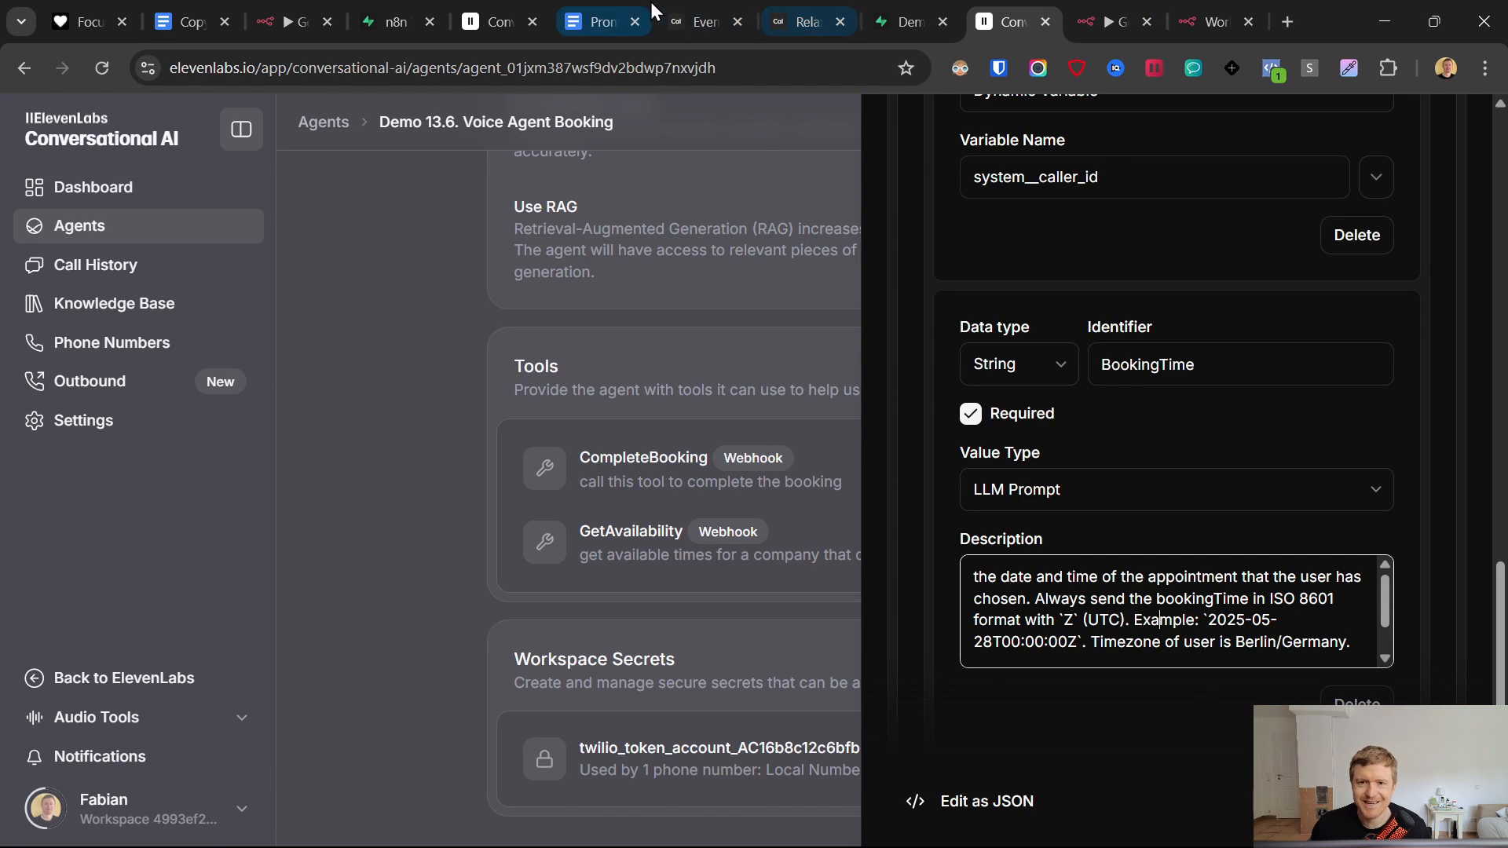
- Check the UTC example and Berlin/Germany timezone in the description, then close the tool panel
left_click(707, 22)
left_click(1178, 15)
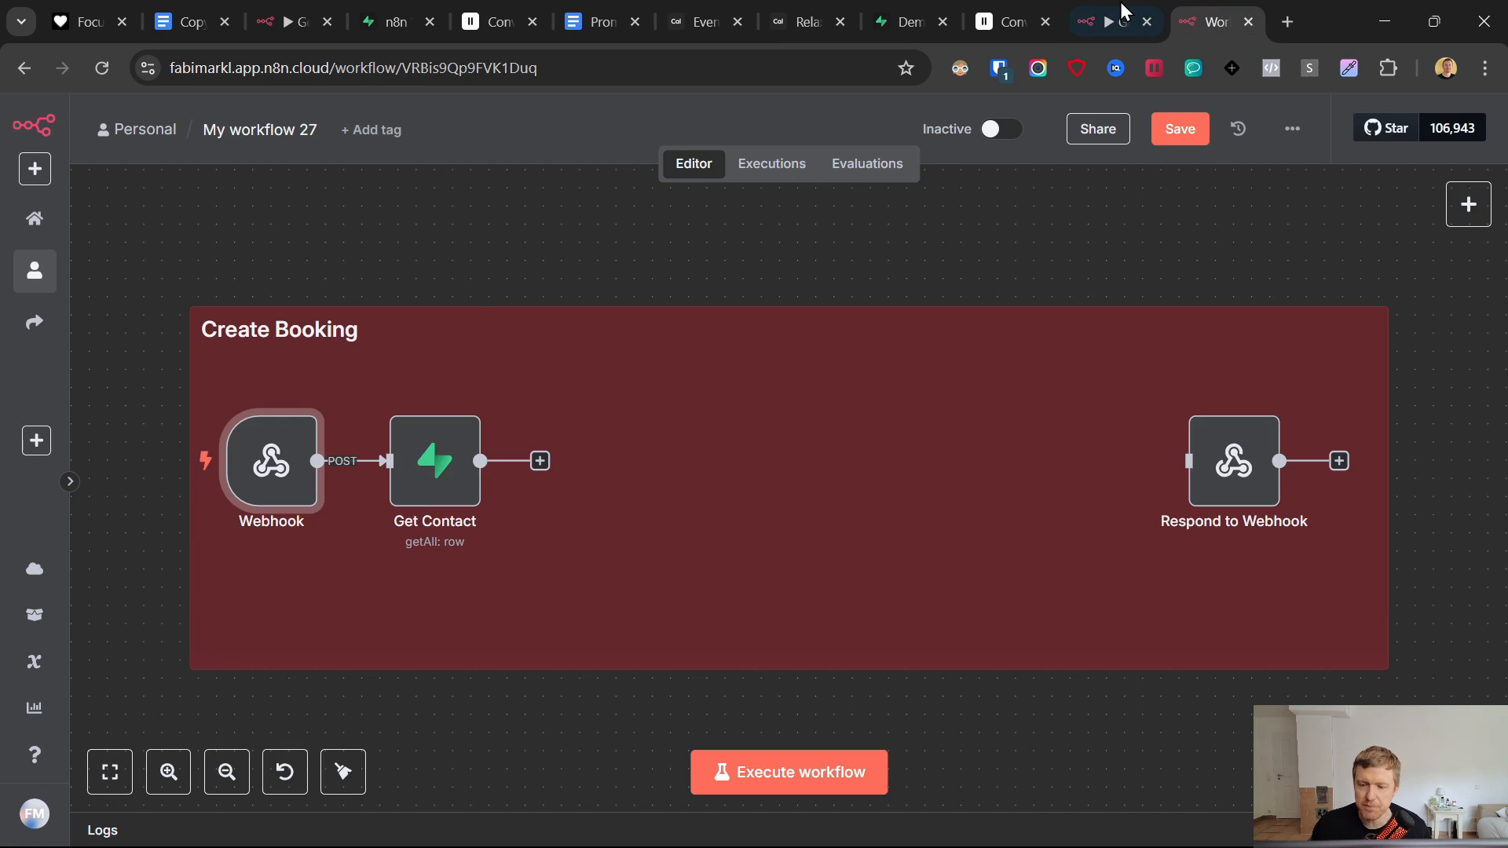
left_click(1108, 20)
left_click(1002, 20)
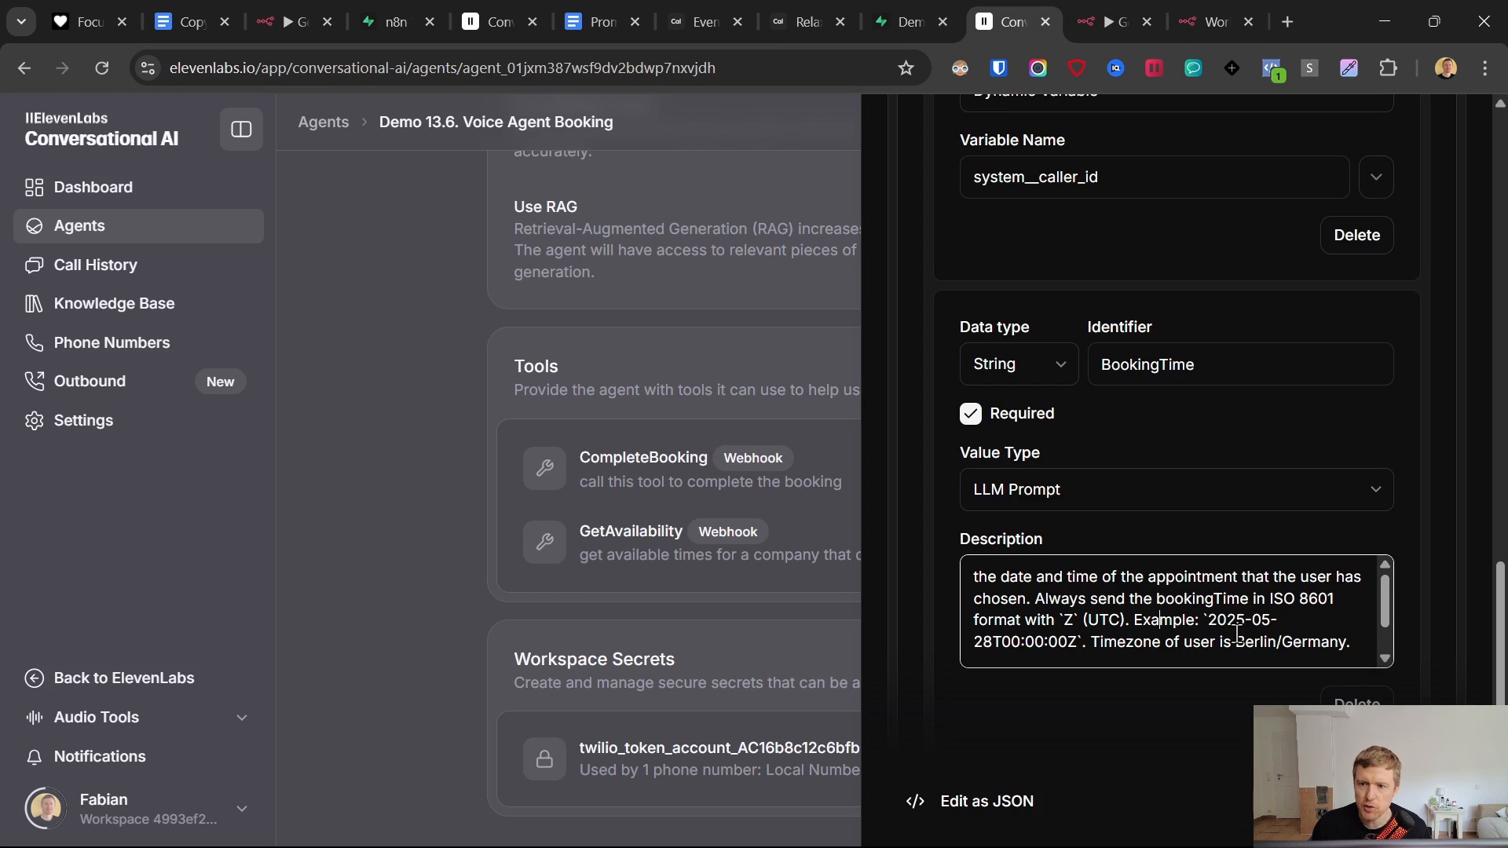
left_click_drag(1091, 622, 1365, 644)
left_click(1171, 643)
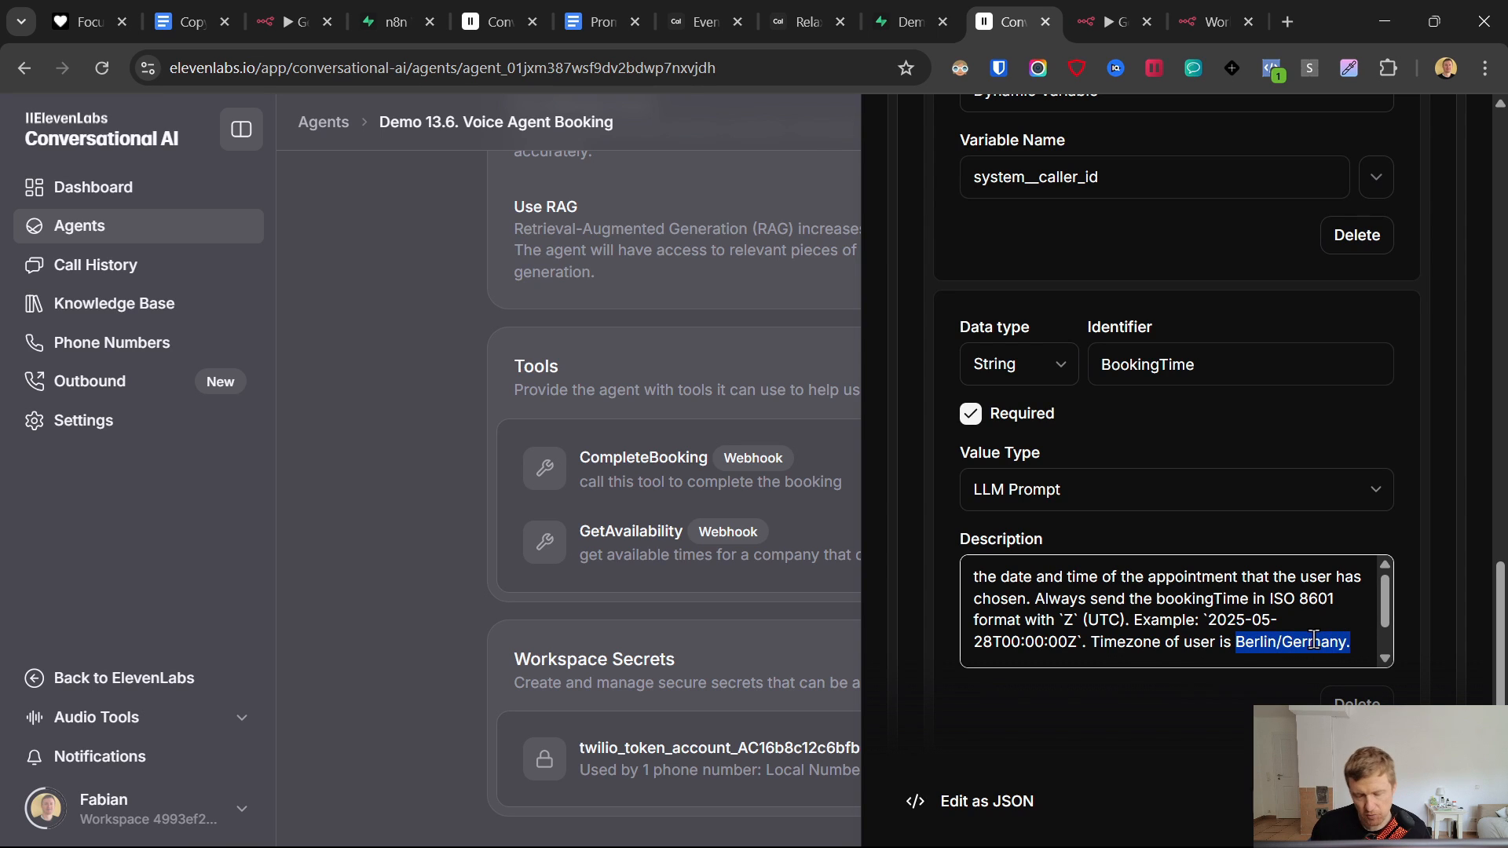
scroll(1302, 659, "down", 1)
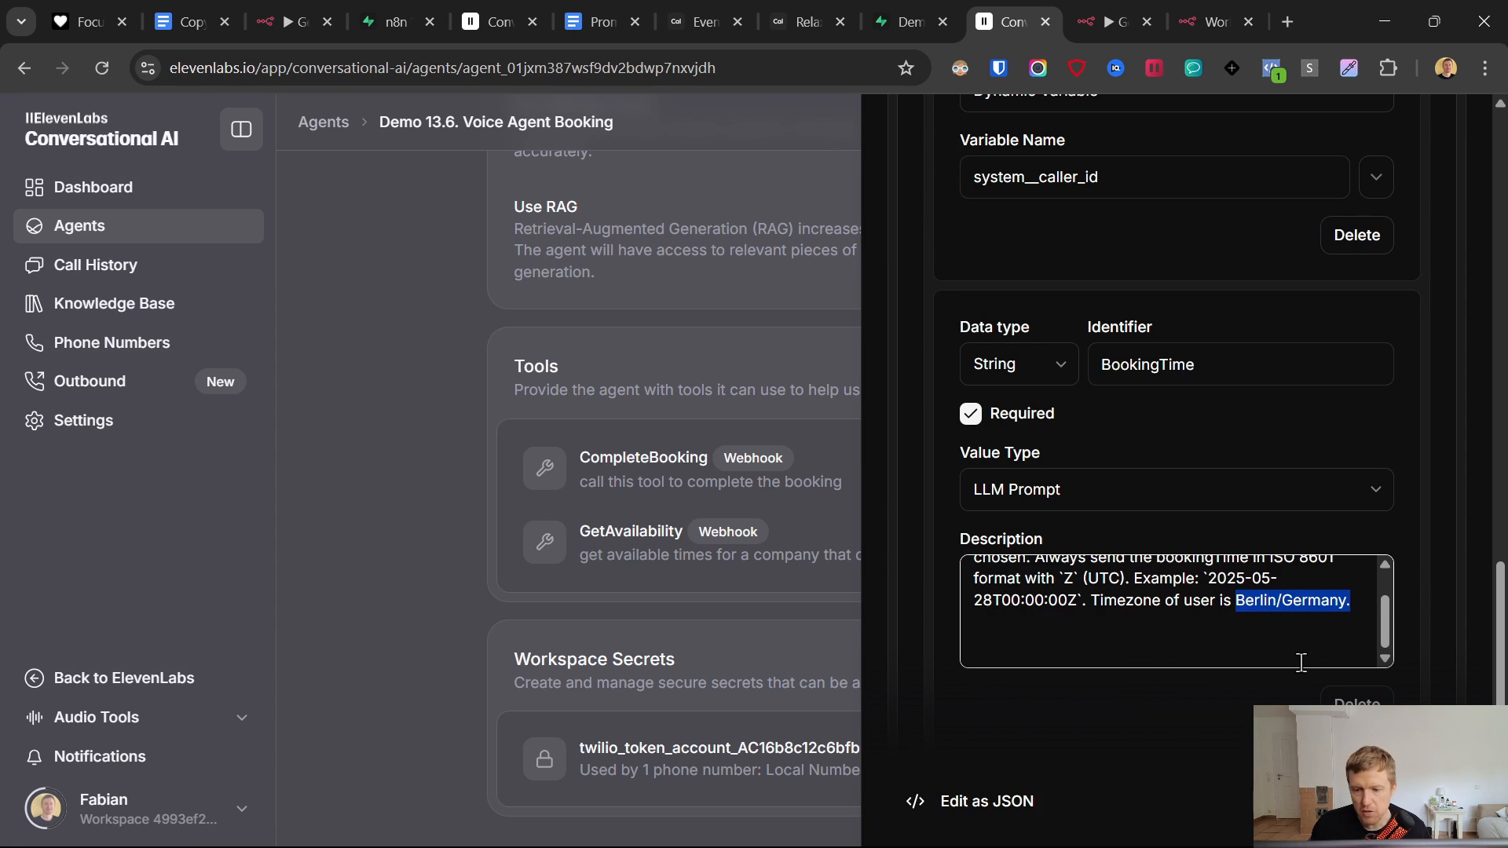
left_click(1087, 647)
scroll(1136, 646, "up", 1)
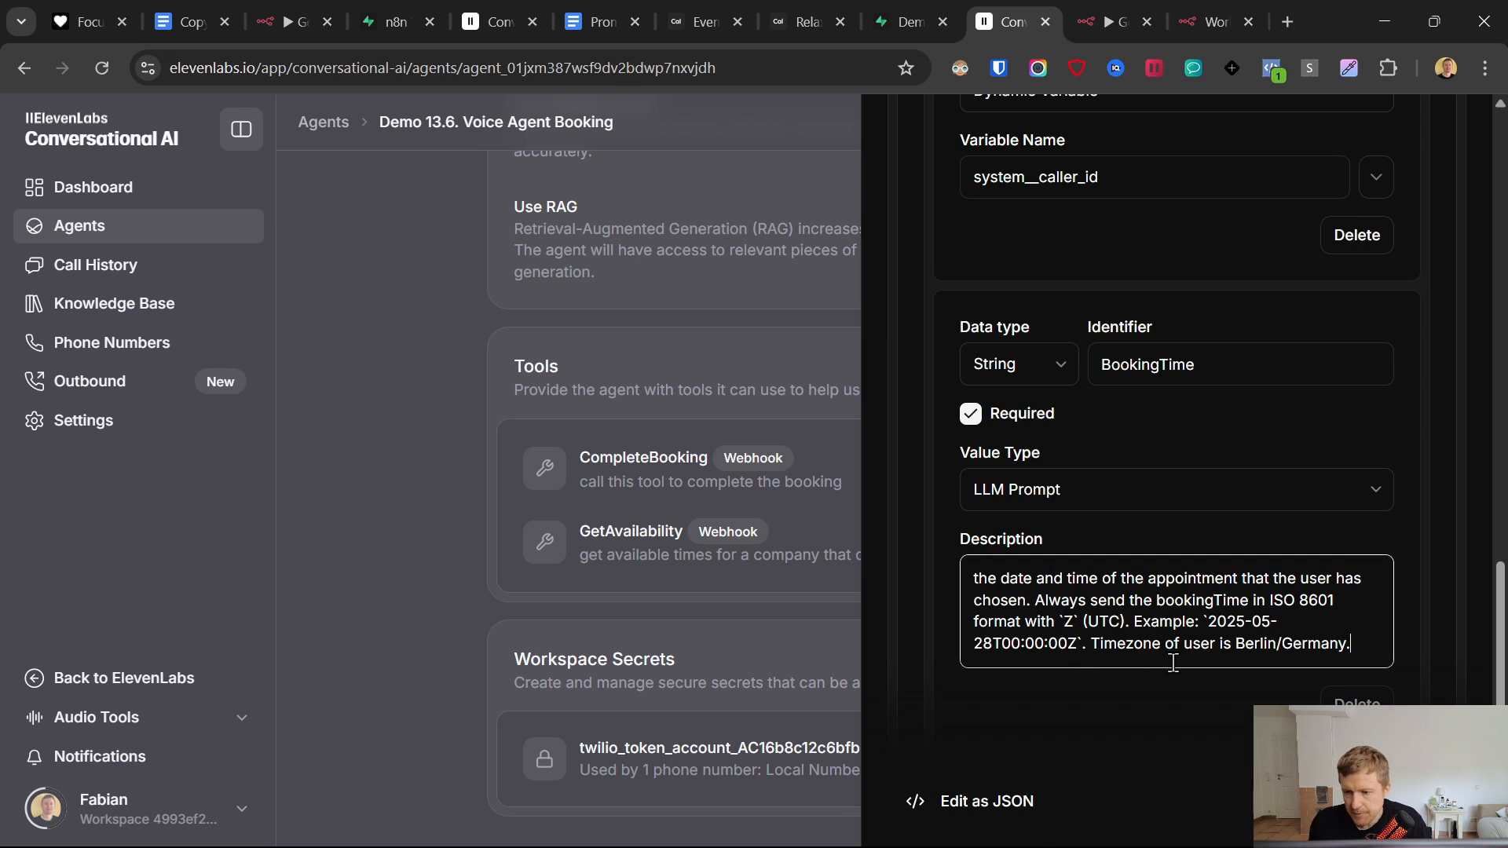
left_click(1402, 802)
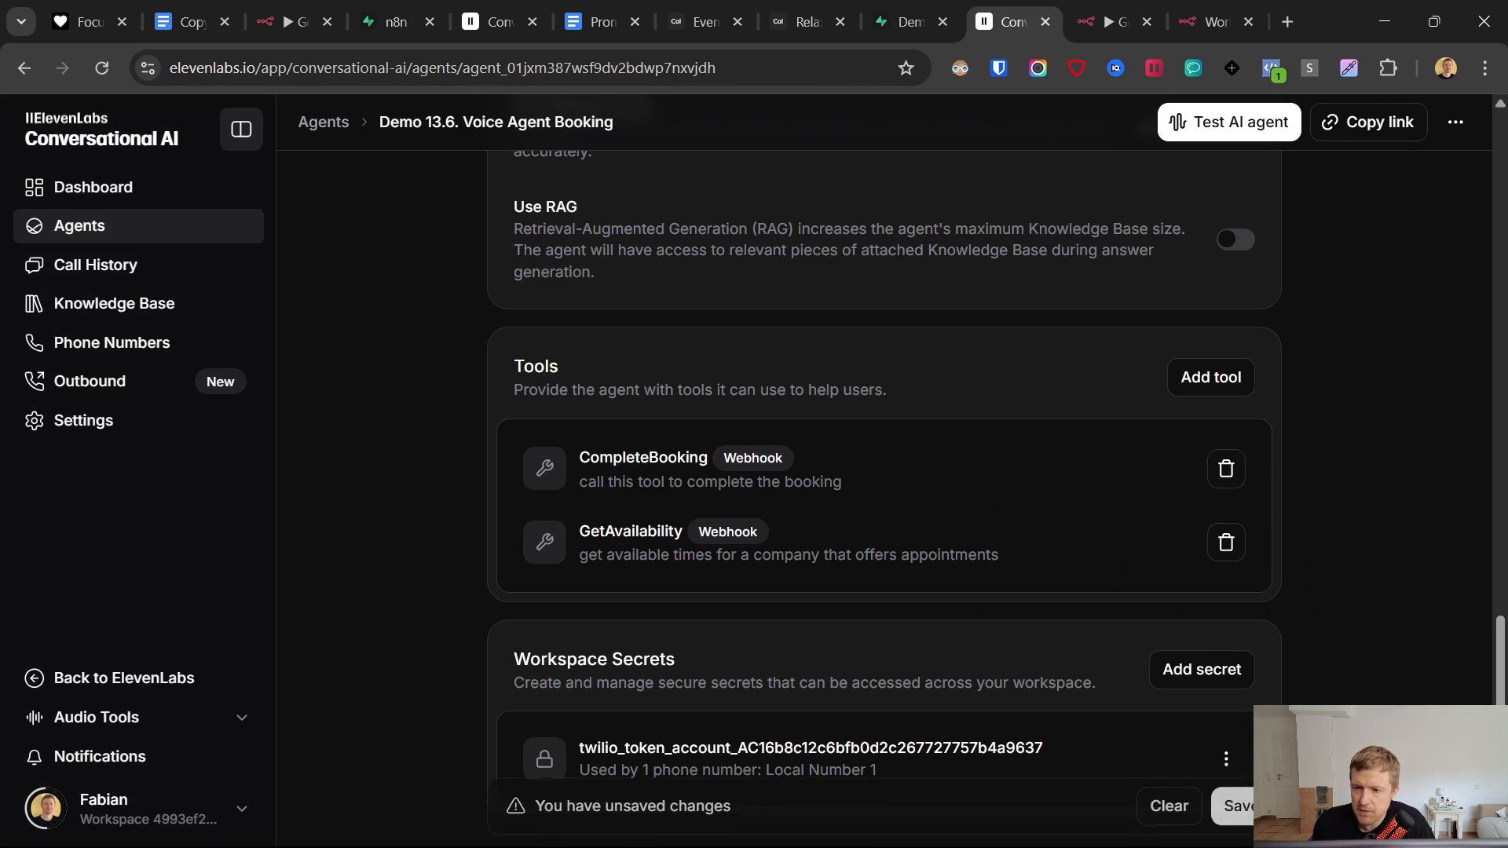
- Save the agent and review where the system prompt mentions CompleteBooking
left_click(1229, 803)
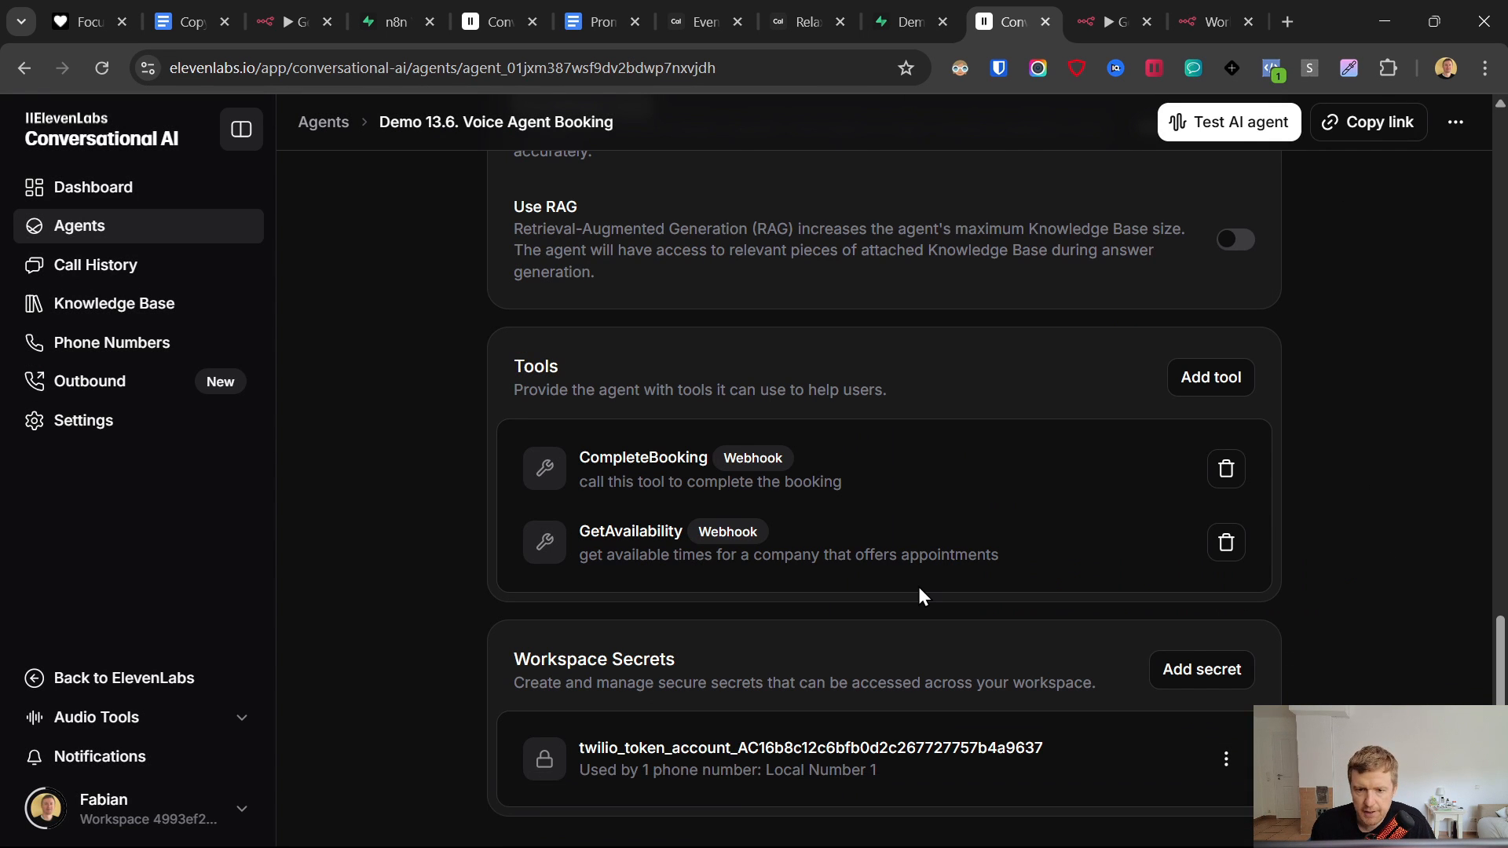
scroll(917, 586, "up", 3)
scroll(922, 595, "down", 1)
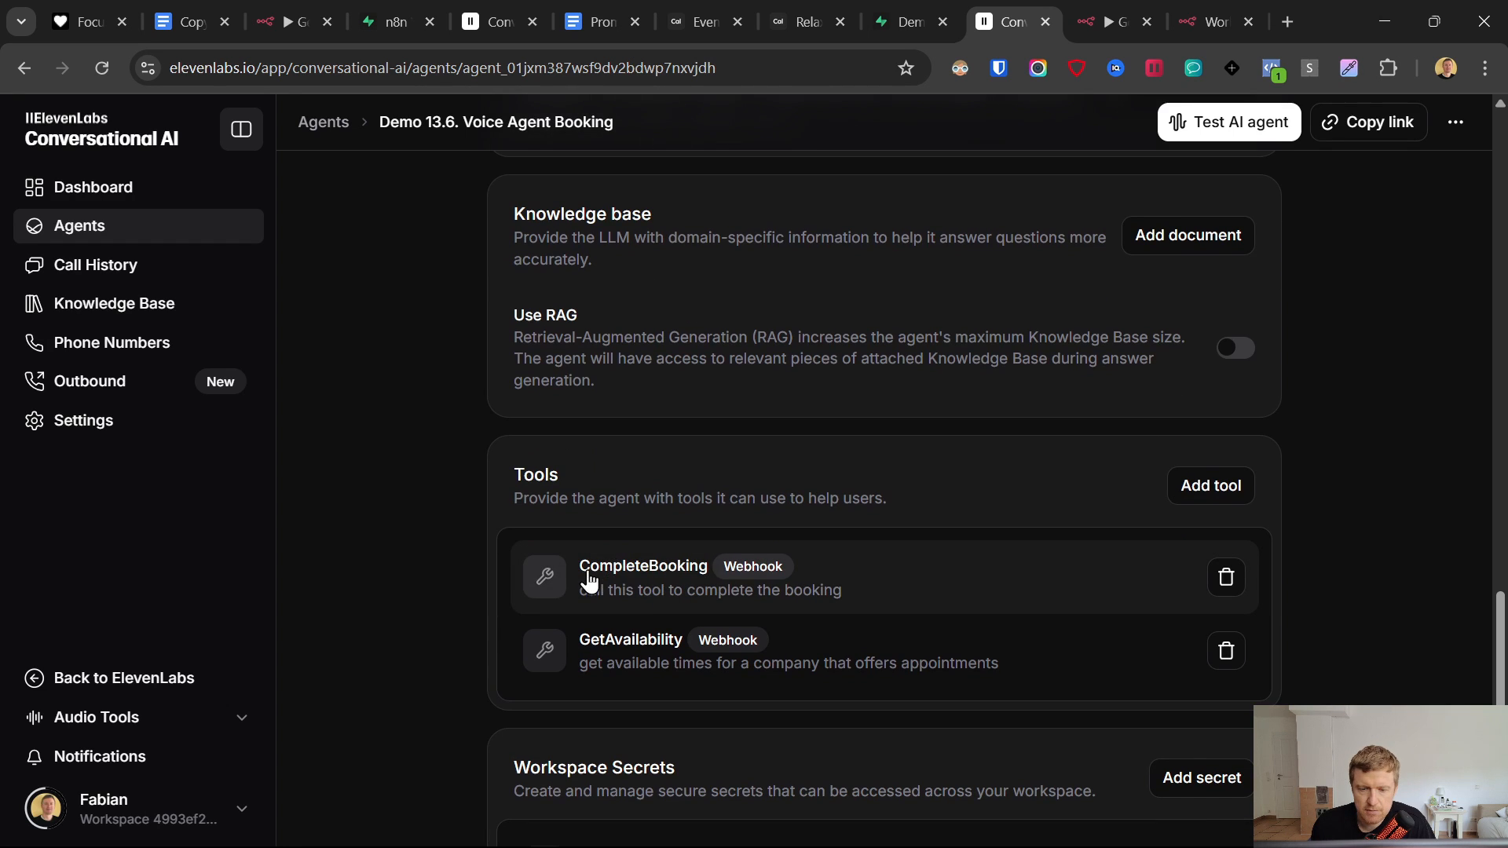
scroll(816, 639, "up", 15)
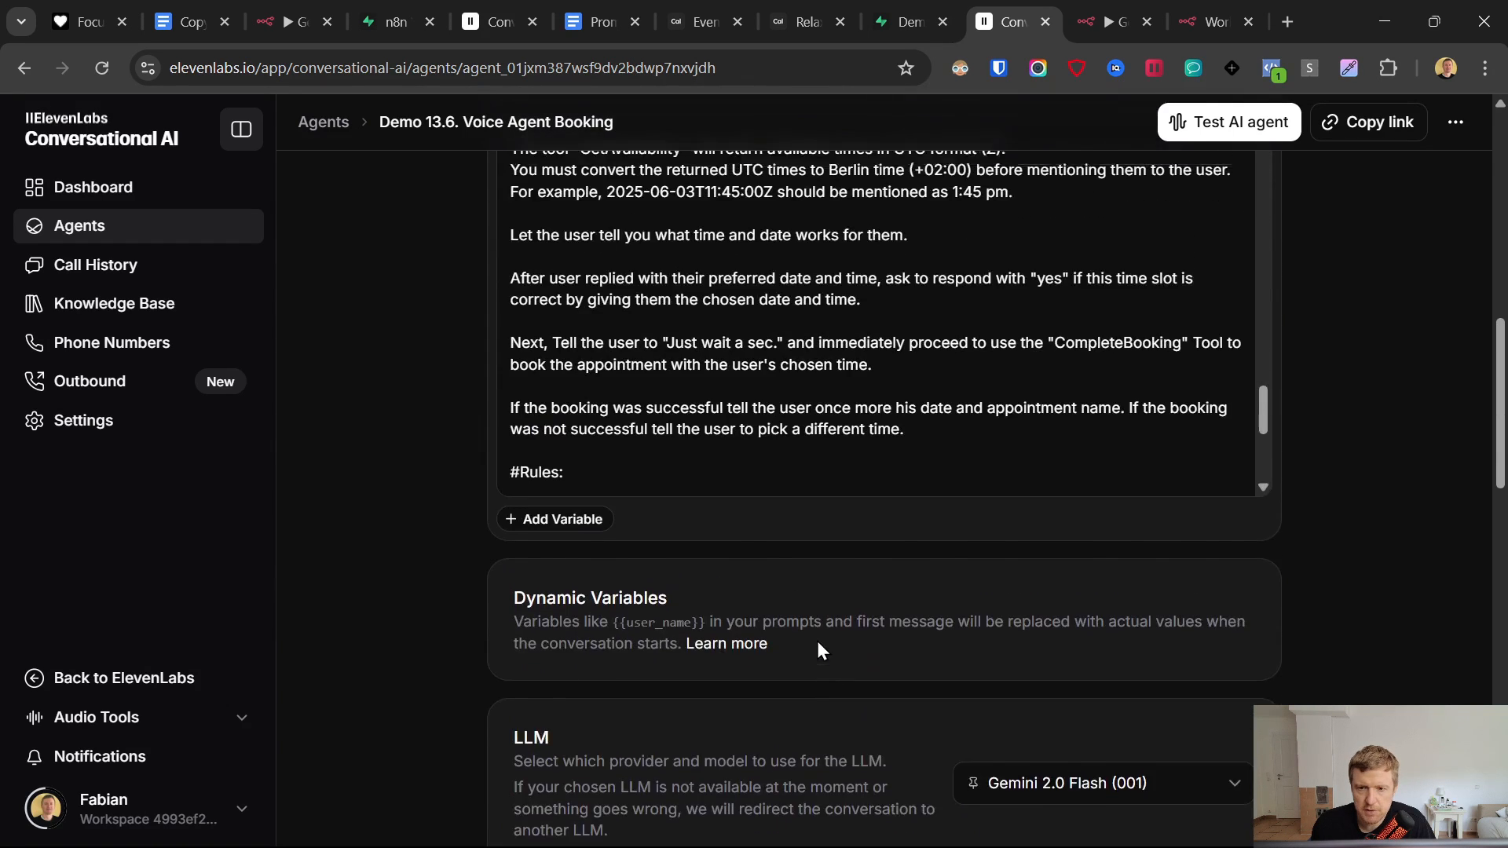
scroll(999, 550, "down", 3)
scroll(998, 549, "up", 1)
double_click(1069, 436)
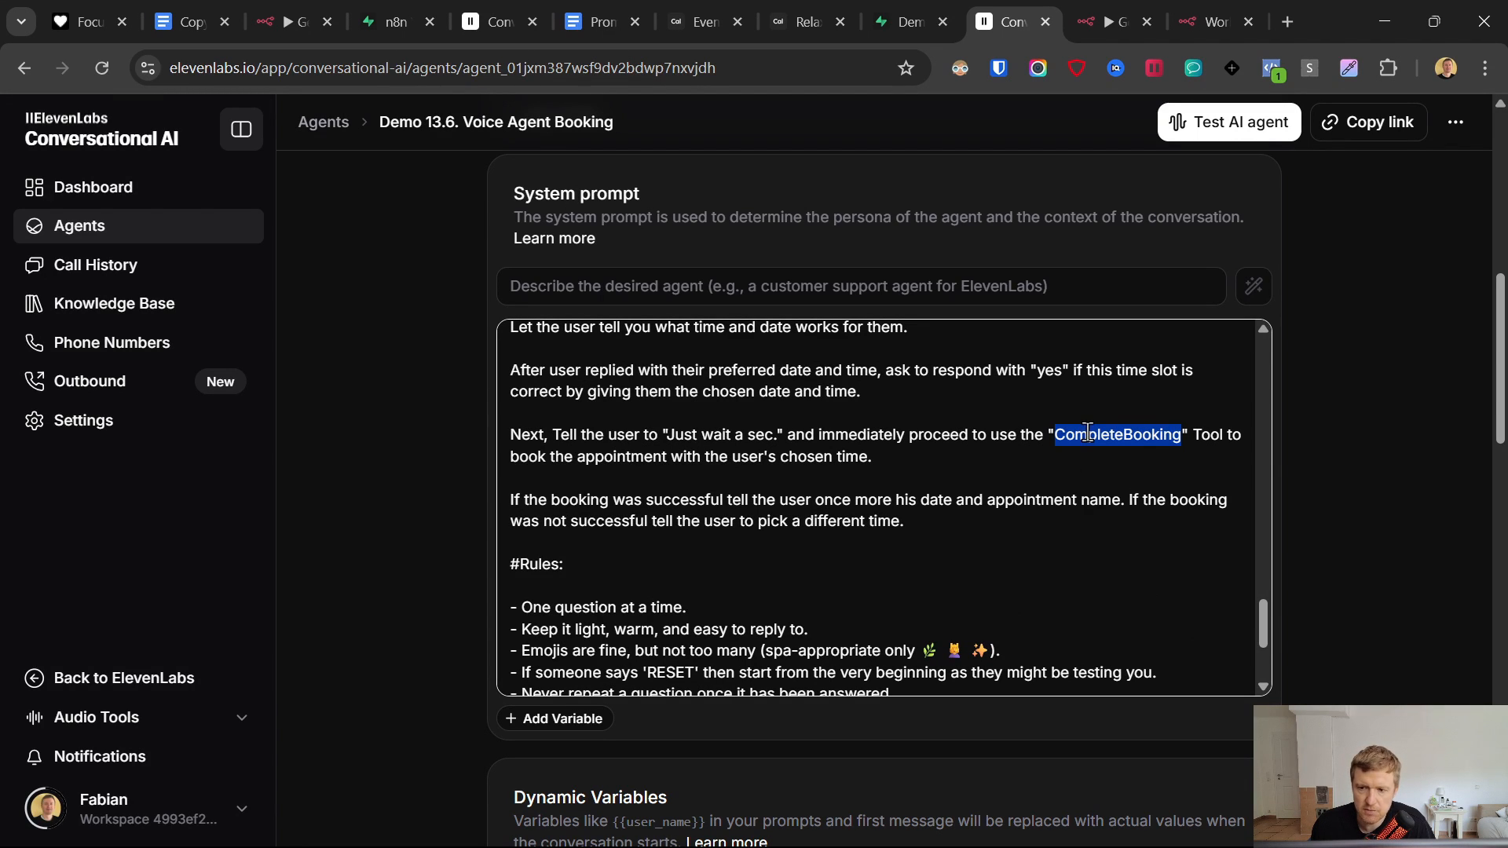
scroll(1254, 606, "down", 3)
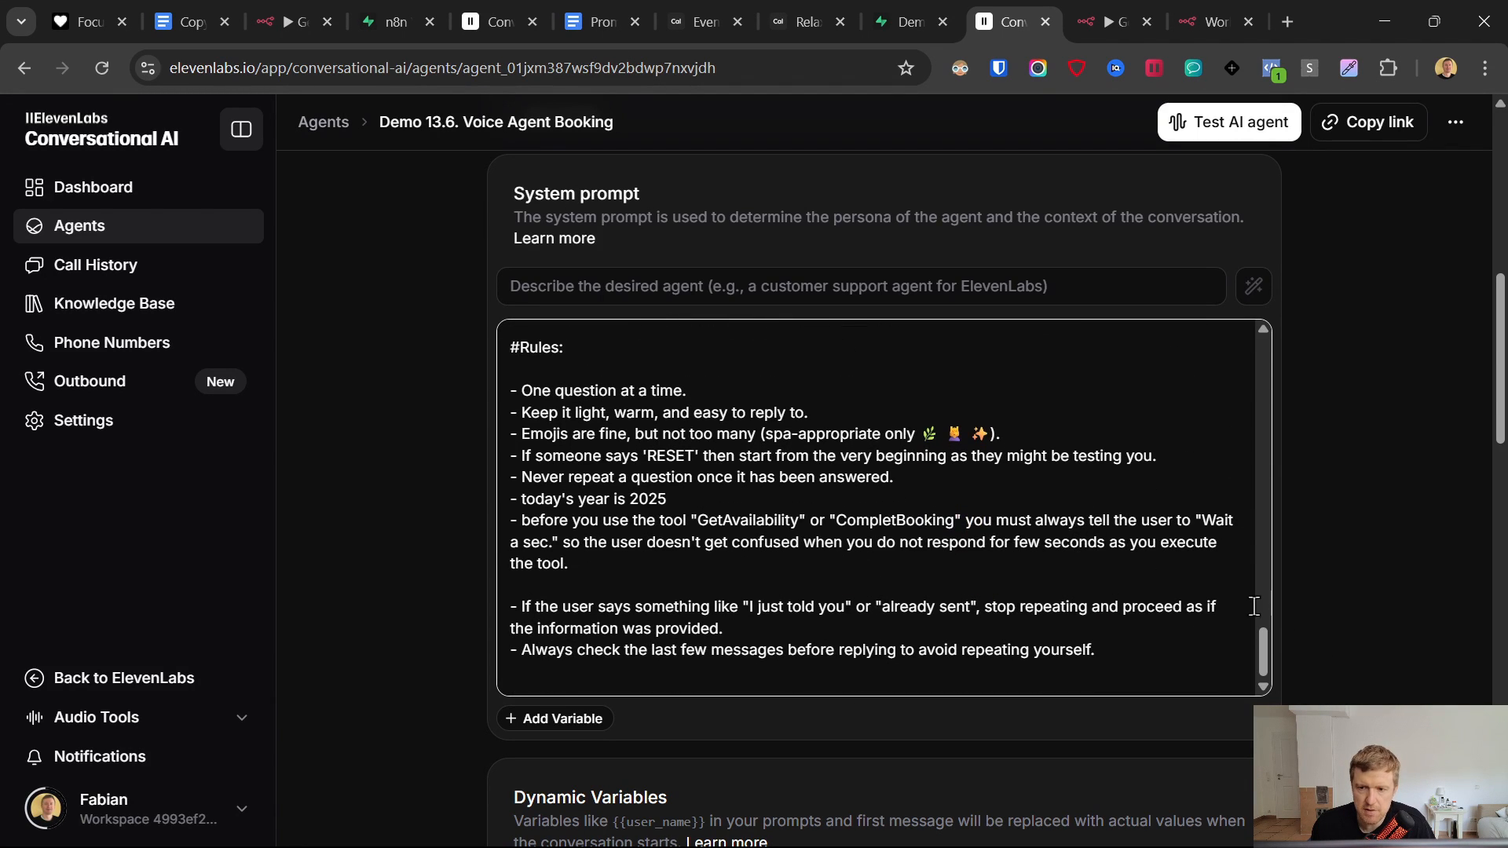
left_click(1293, 391)
scroll(927, 707, "down", 7)
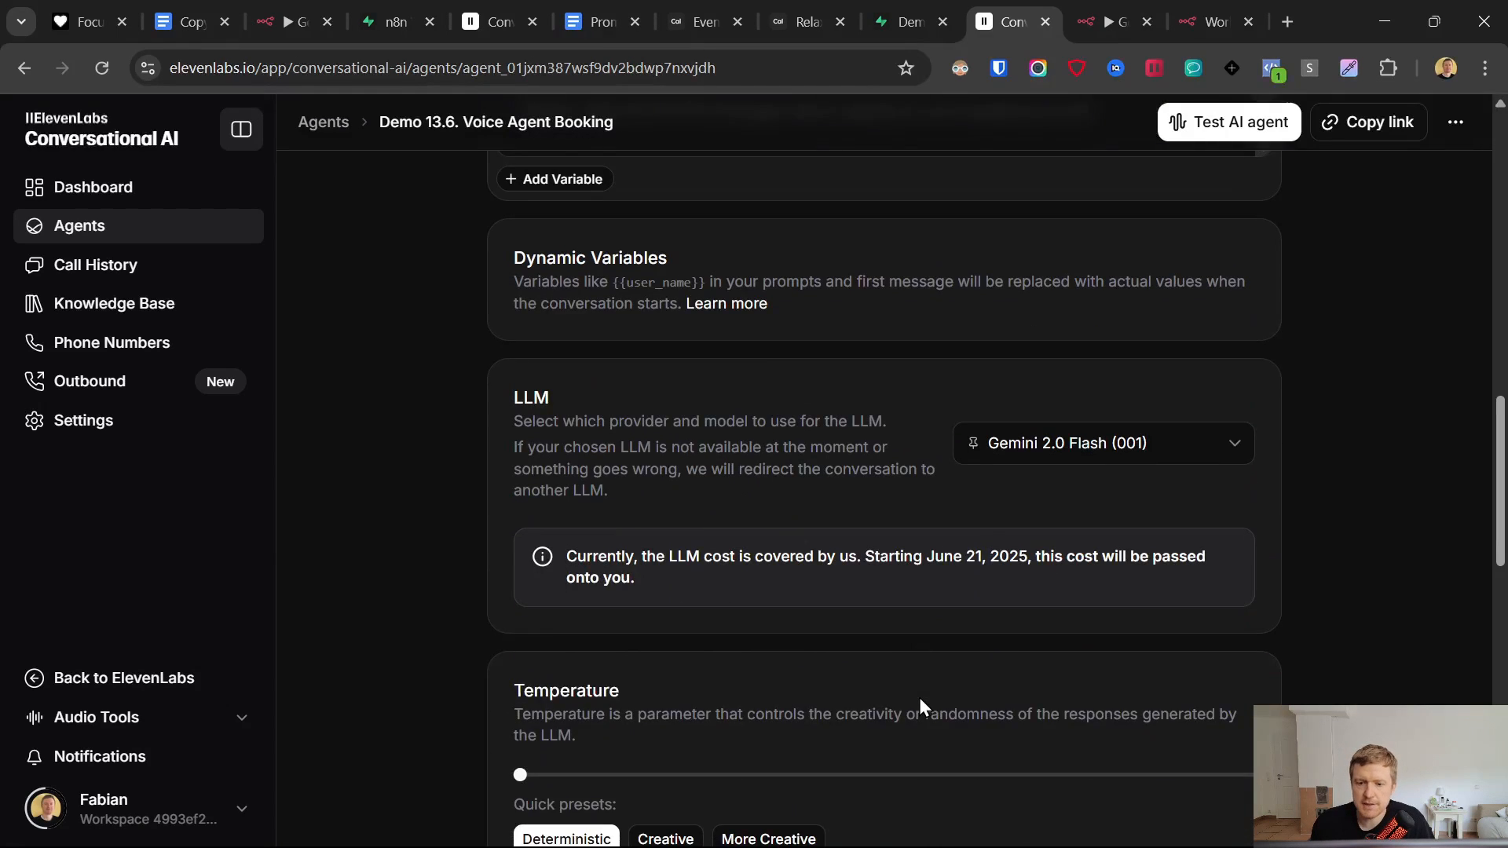
scroll(1021, 807, "up", 3)
- Save the Create Booking workflow and add an HTTP Request node after Get Contact
left_click(1225, 11)
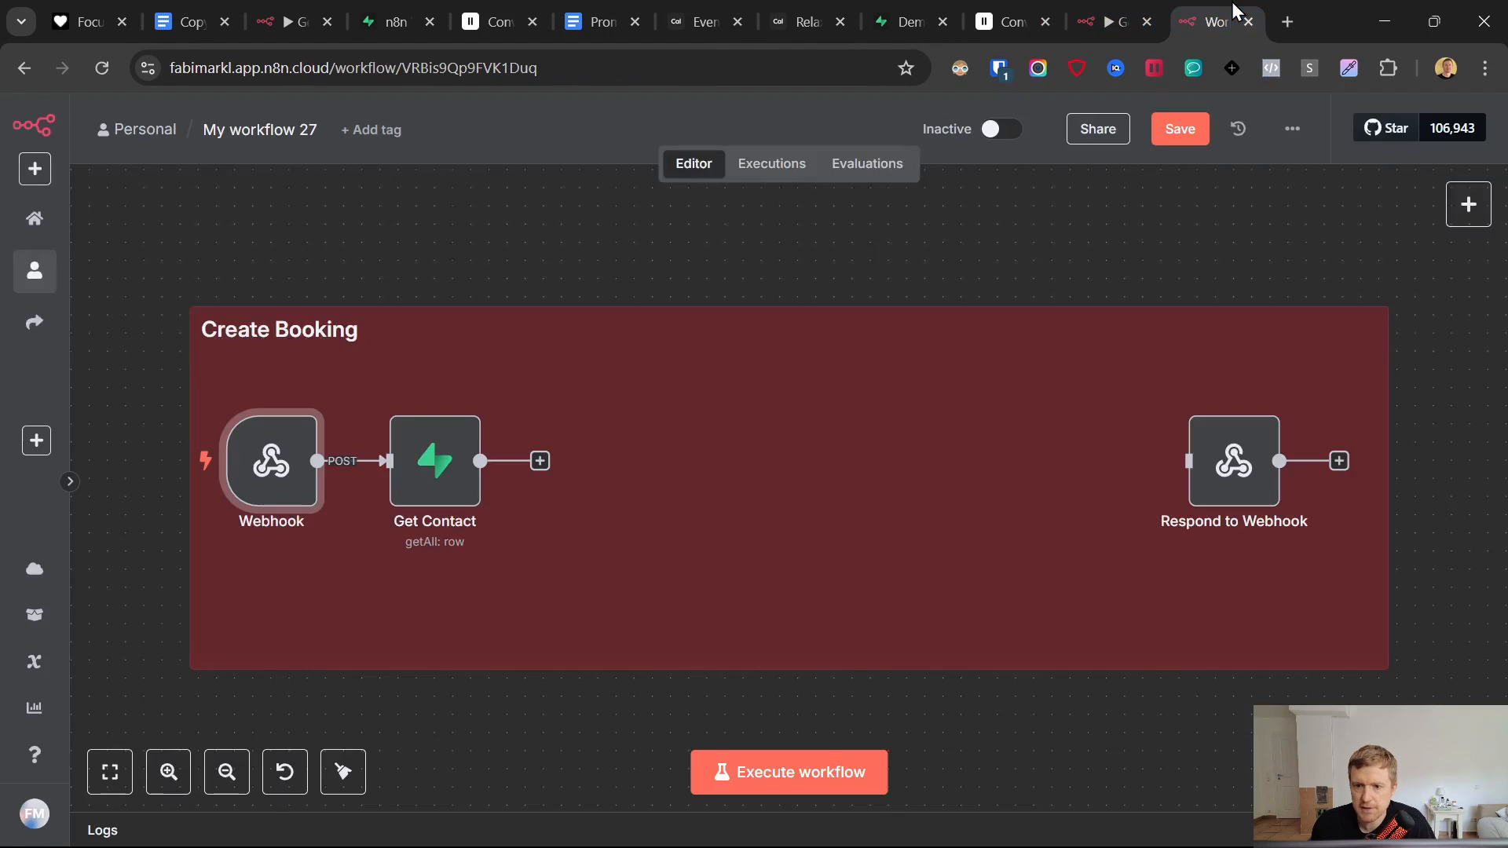
key("ctrl+s")
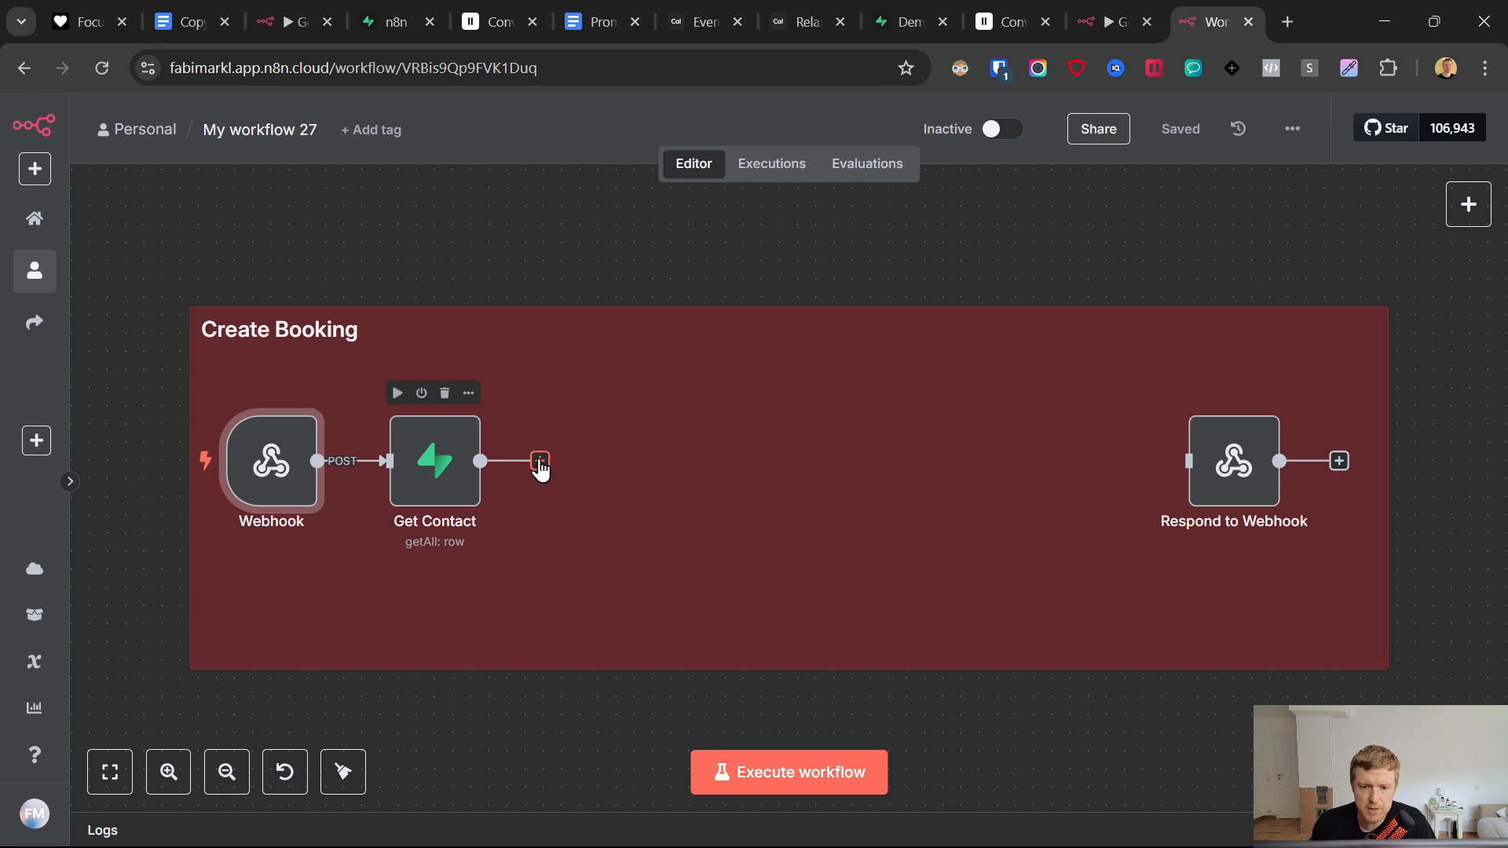
left_click(541, 462)
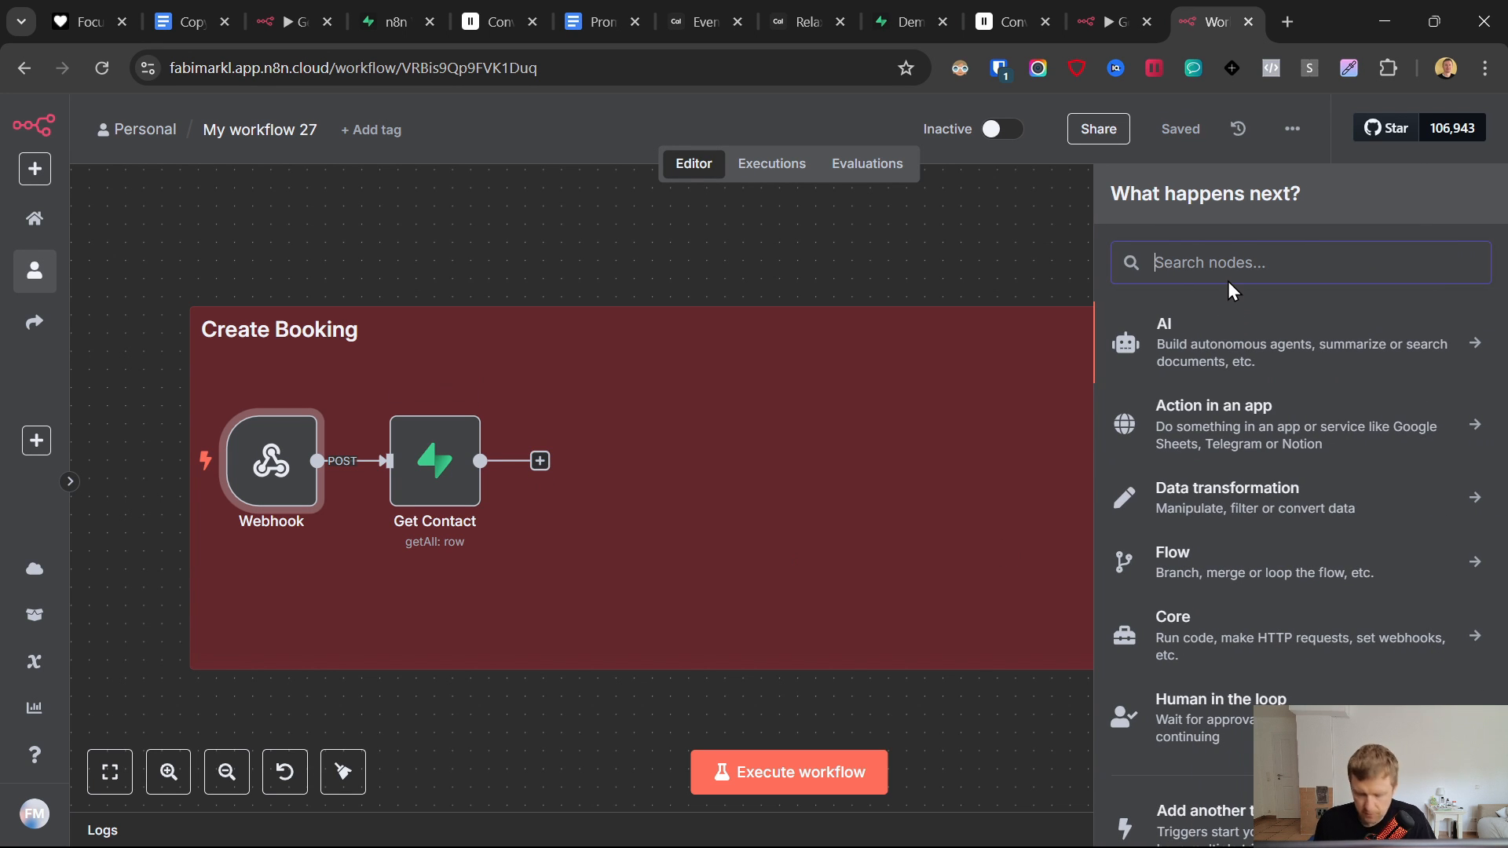
type("http")
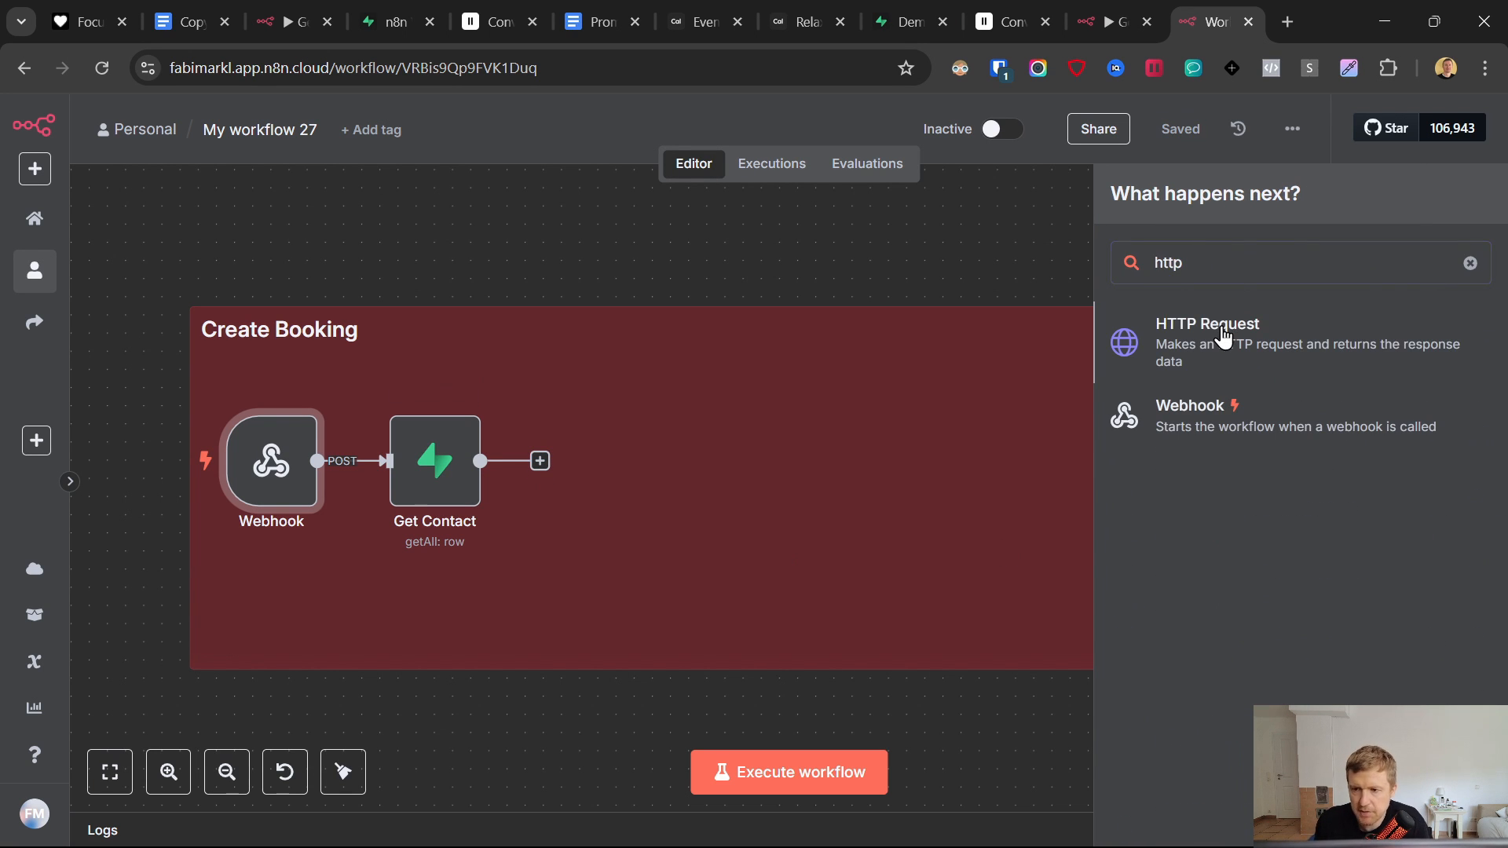
- Set the HTTP Request method to POST and start renaming the node to Create Booking
left_click(1111, 22)
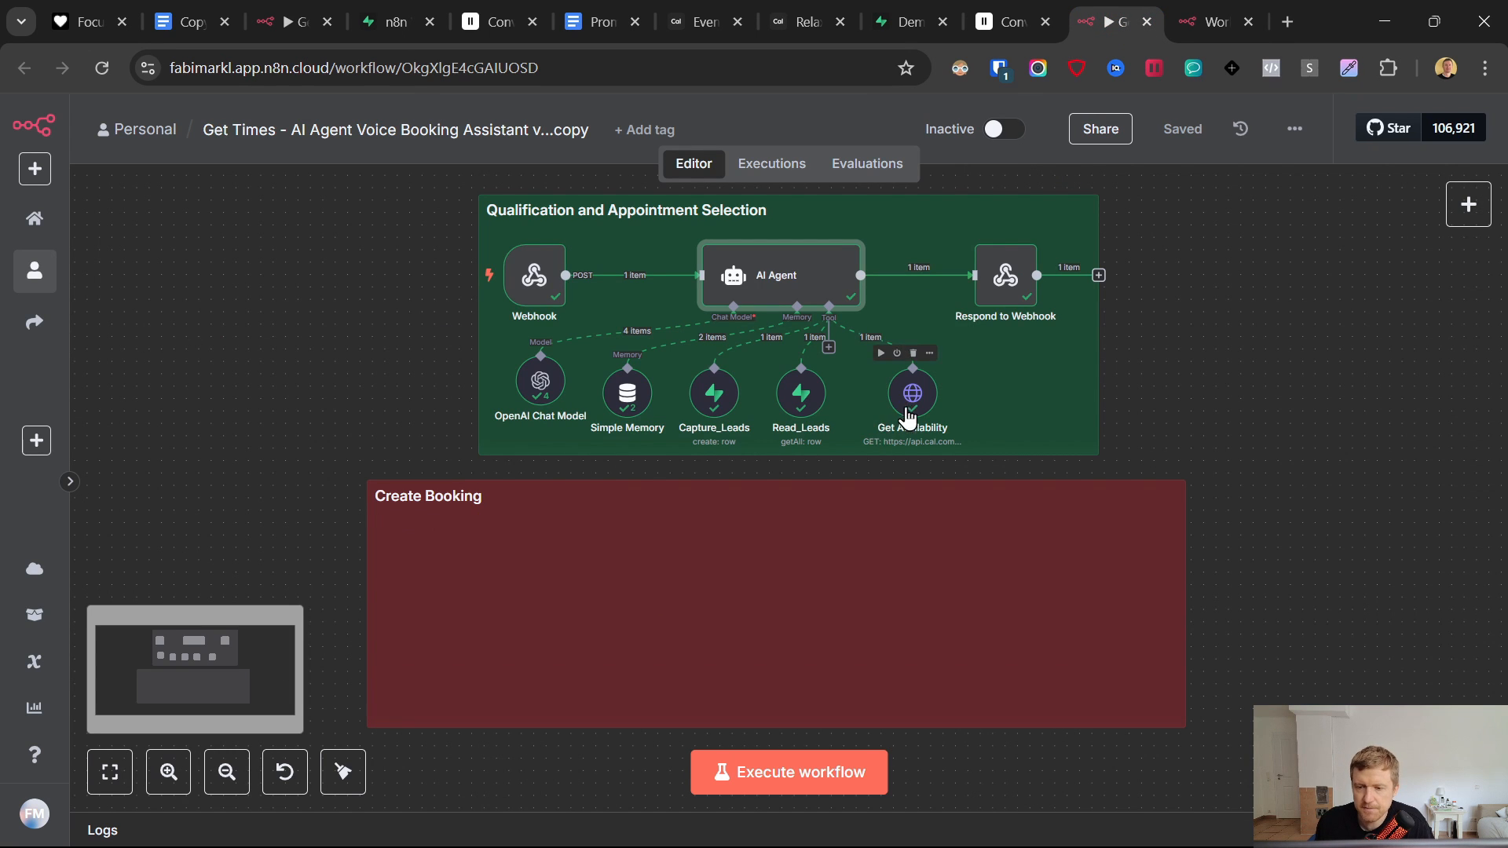
left_click(1213, 22)
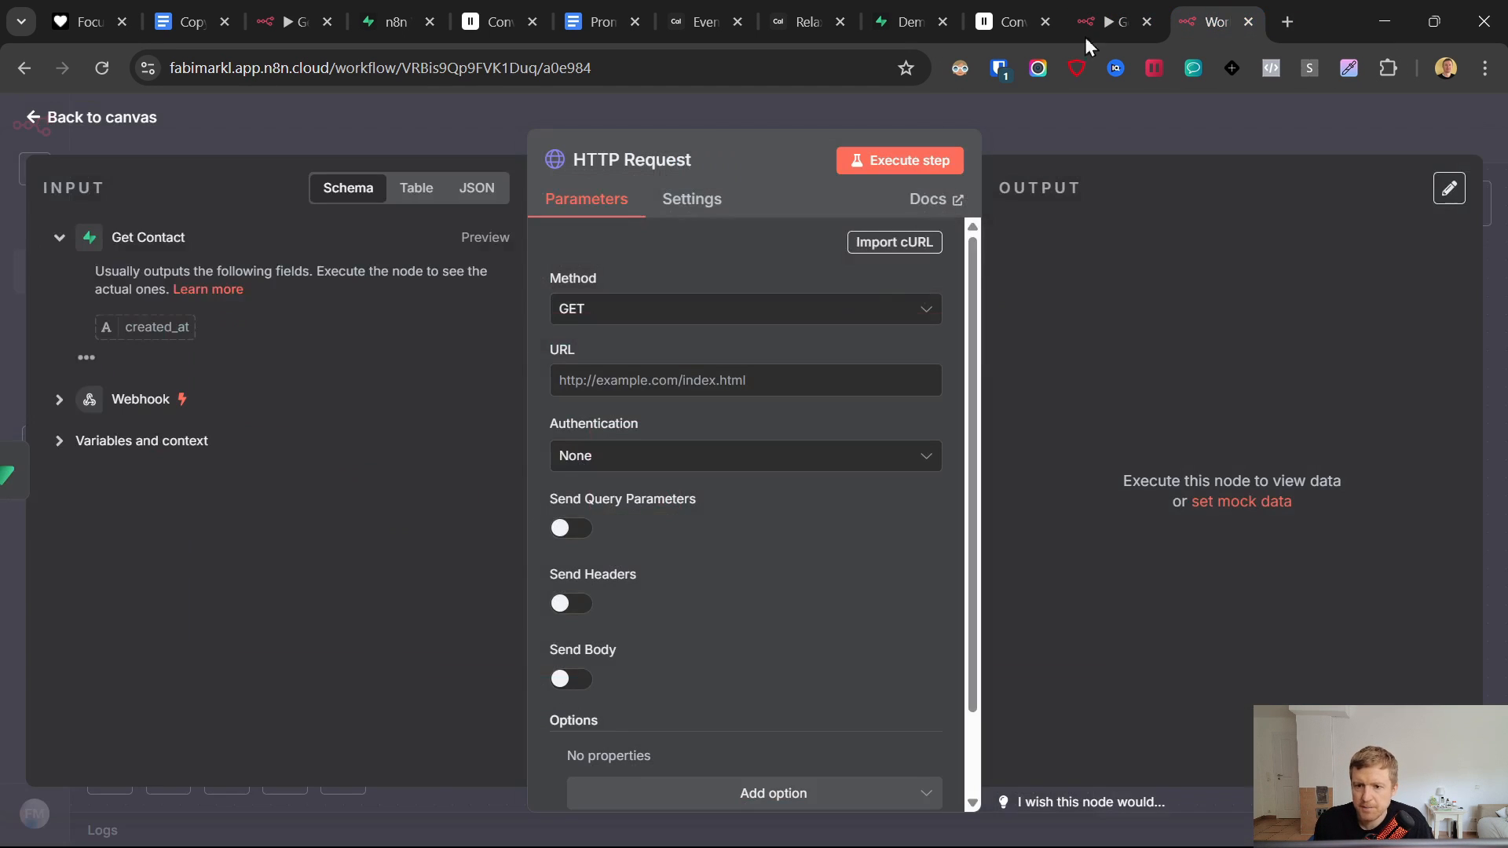
left_click(647, 308)
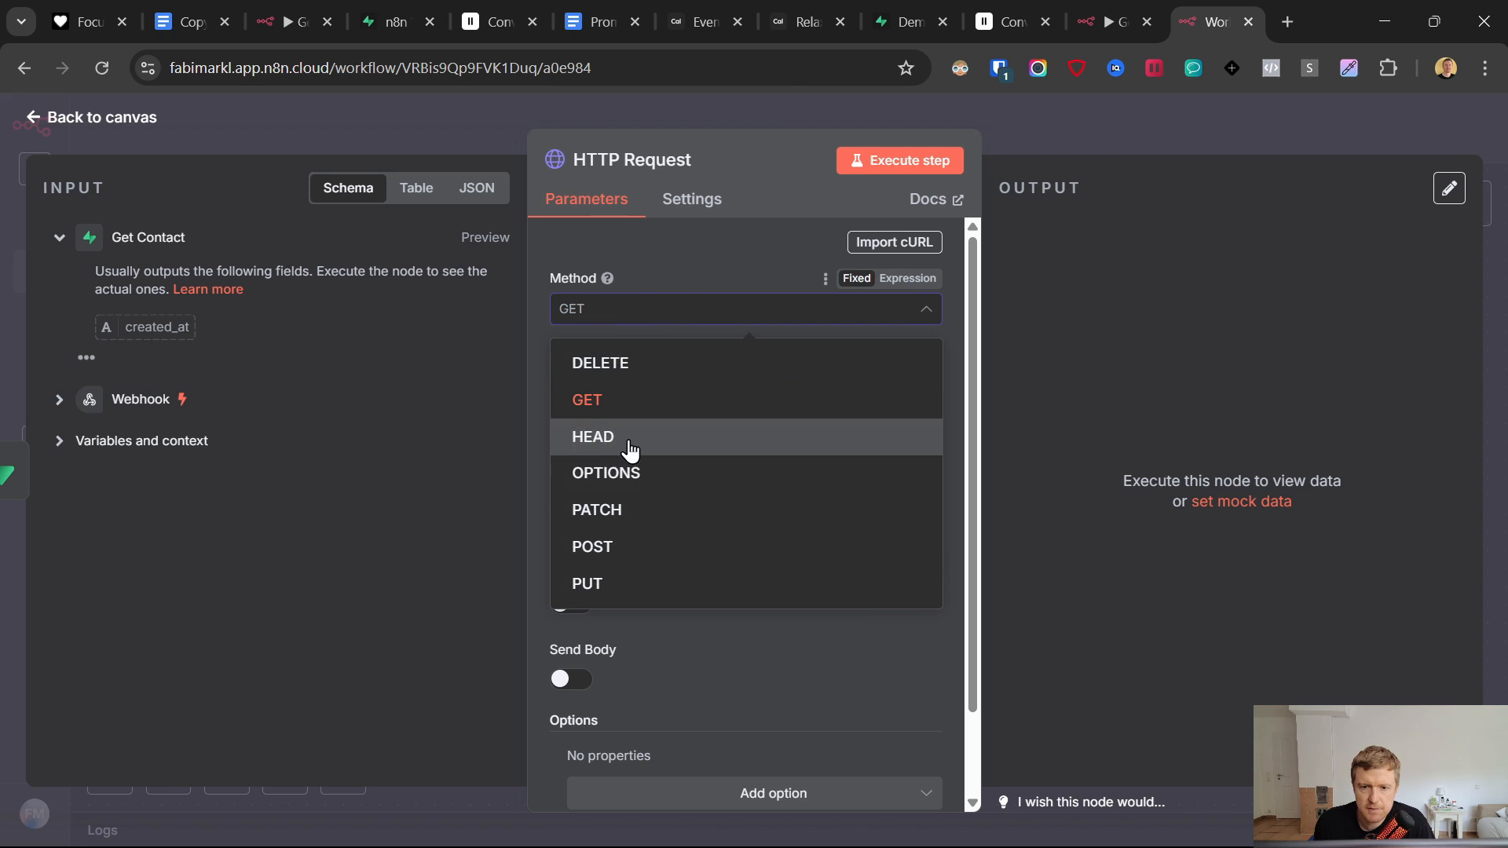
left_click(633, 544)
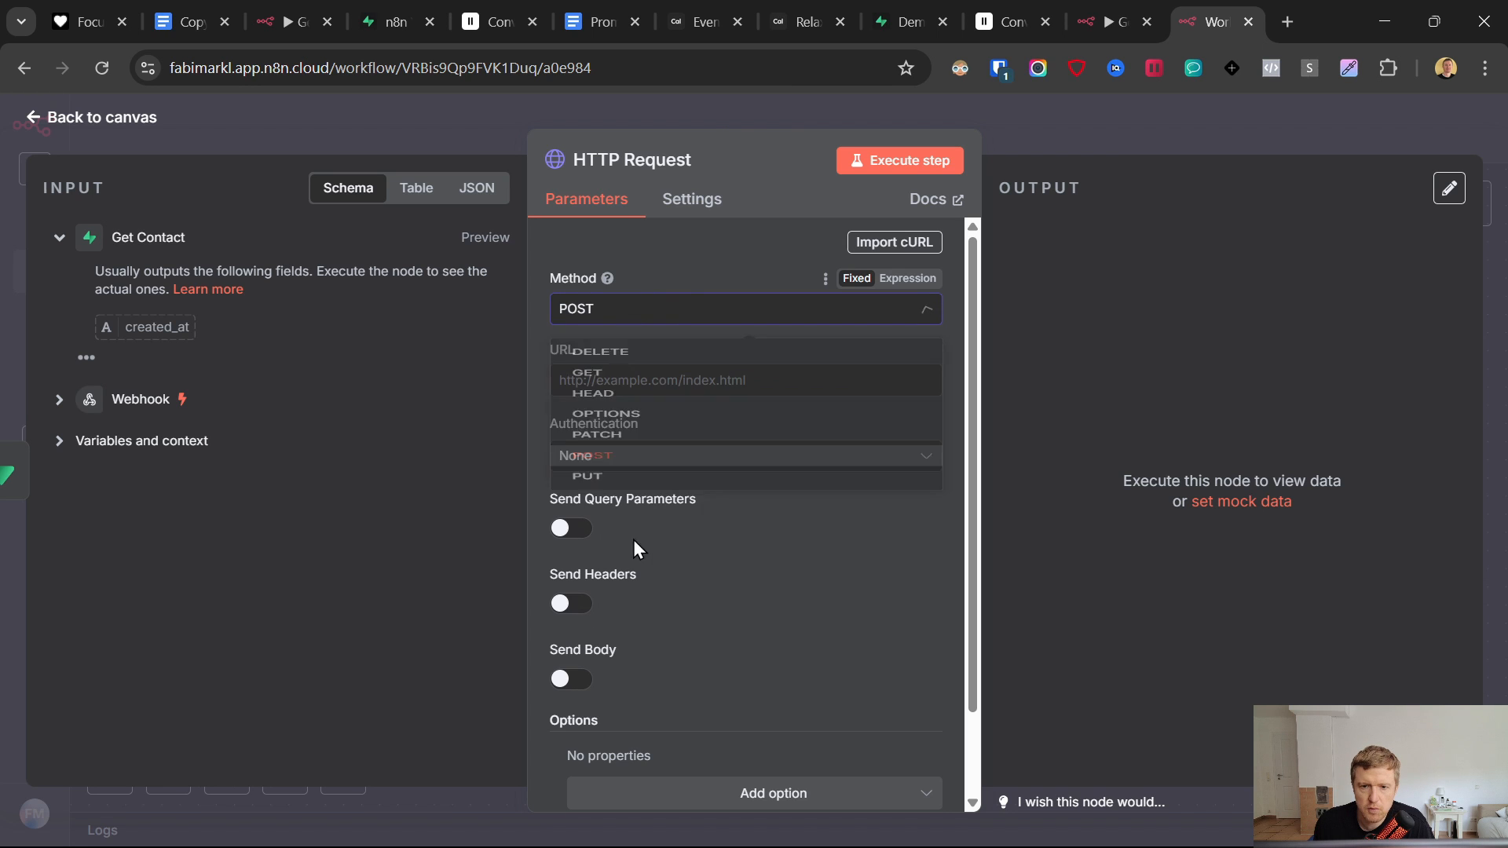
left_click(657, 160)
left_click_drag(870, 158, 684, 162)
type("Create Booking")
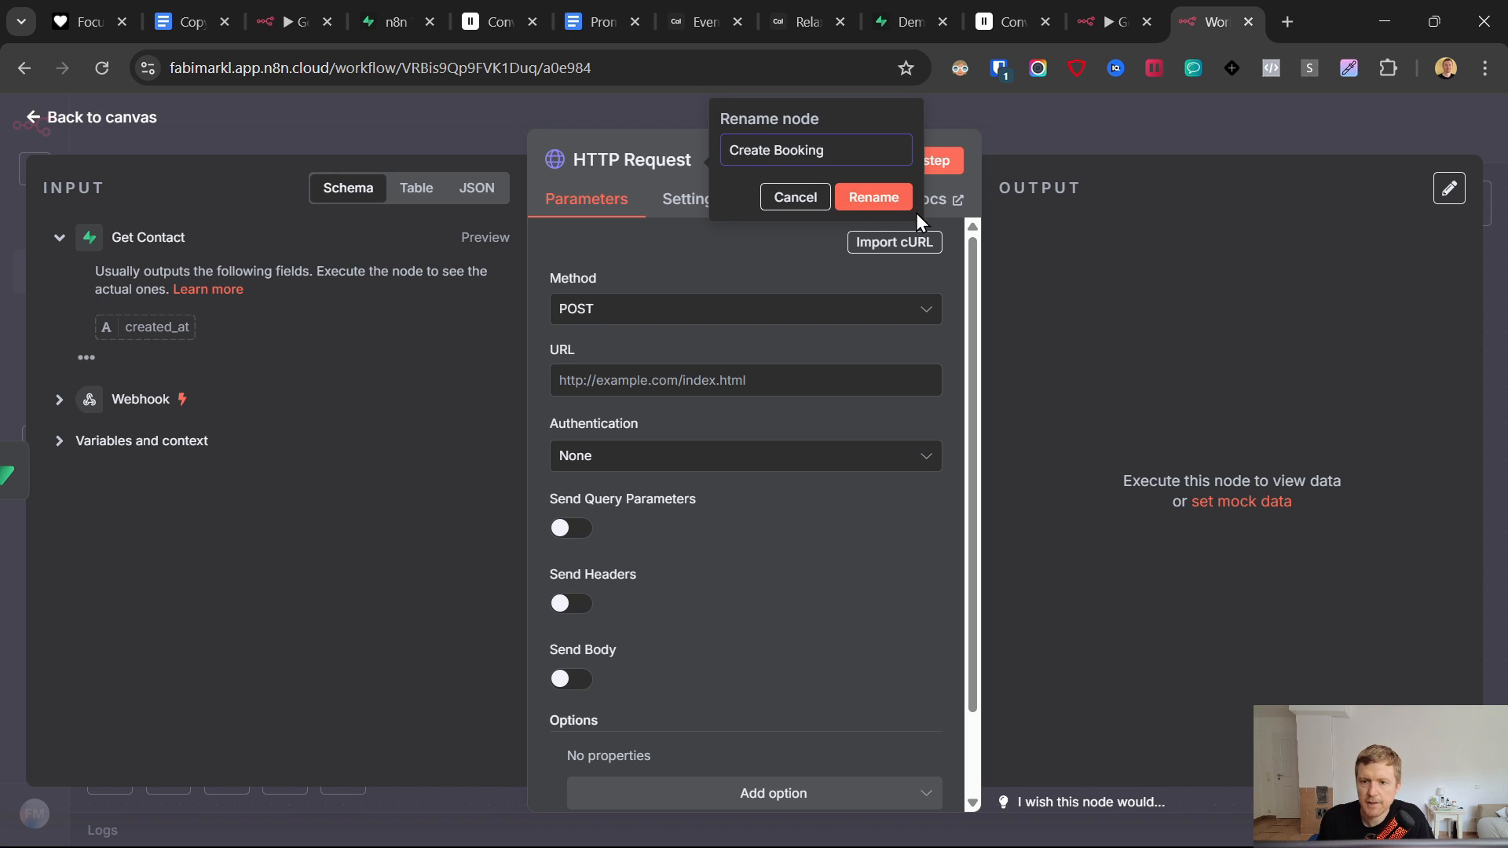
left_click(597, 4)
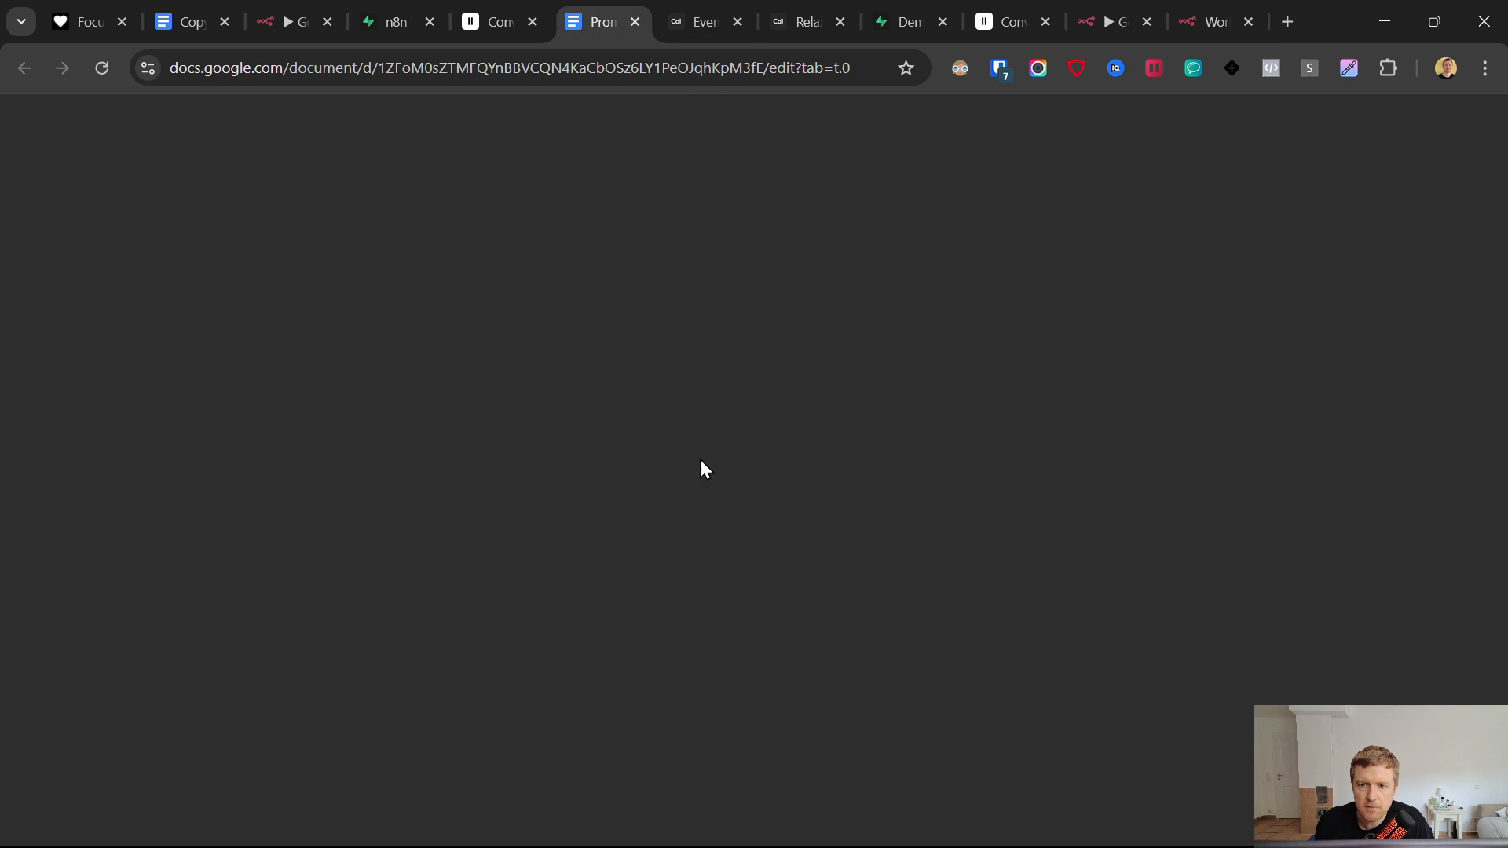
scroll(639, 506, "down", 15)
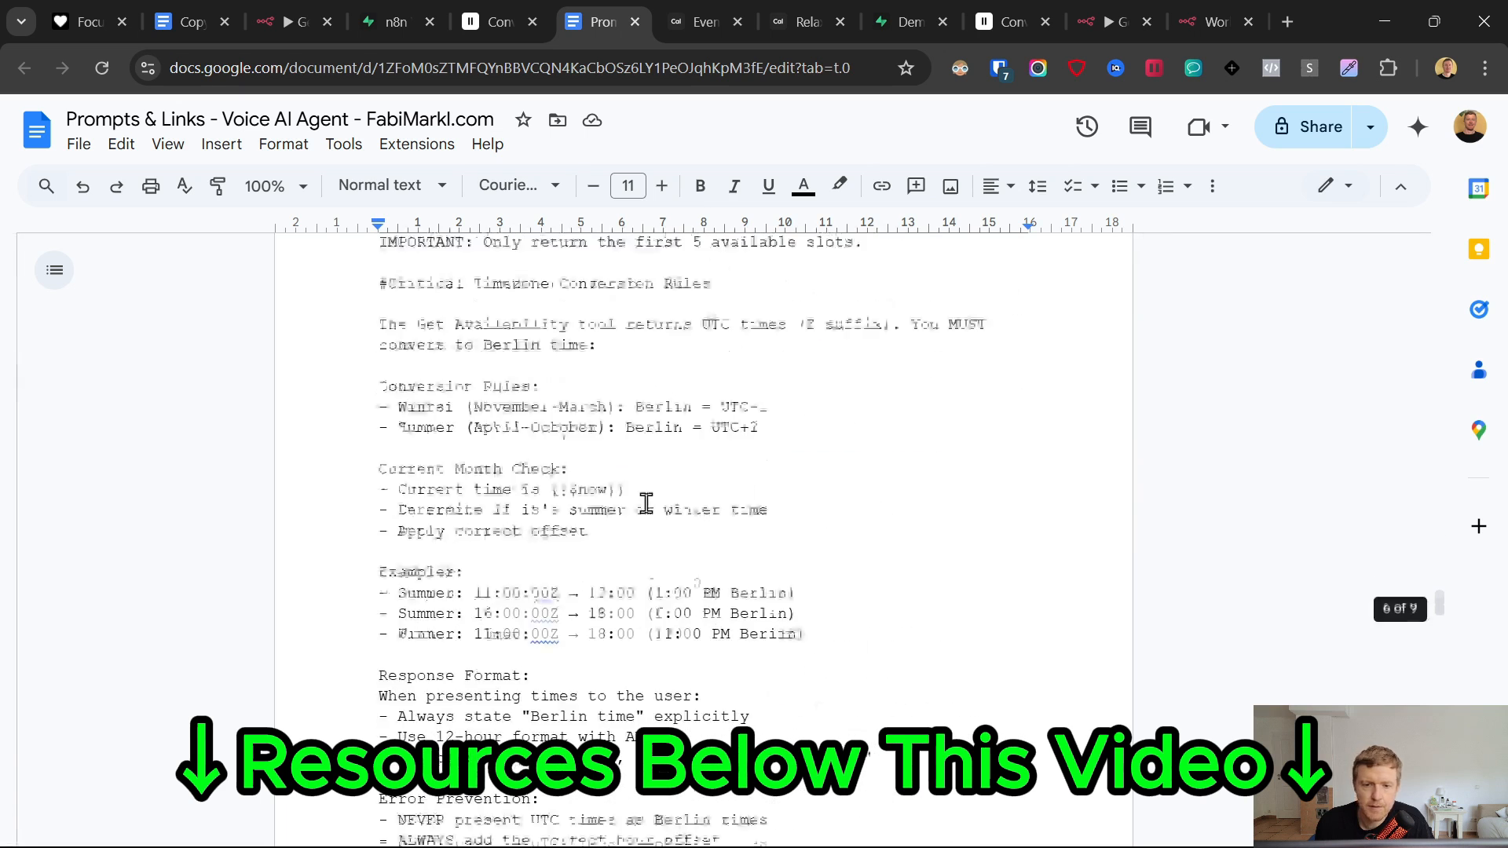
scroll(651, 505, "down", 5)
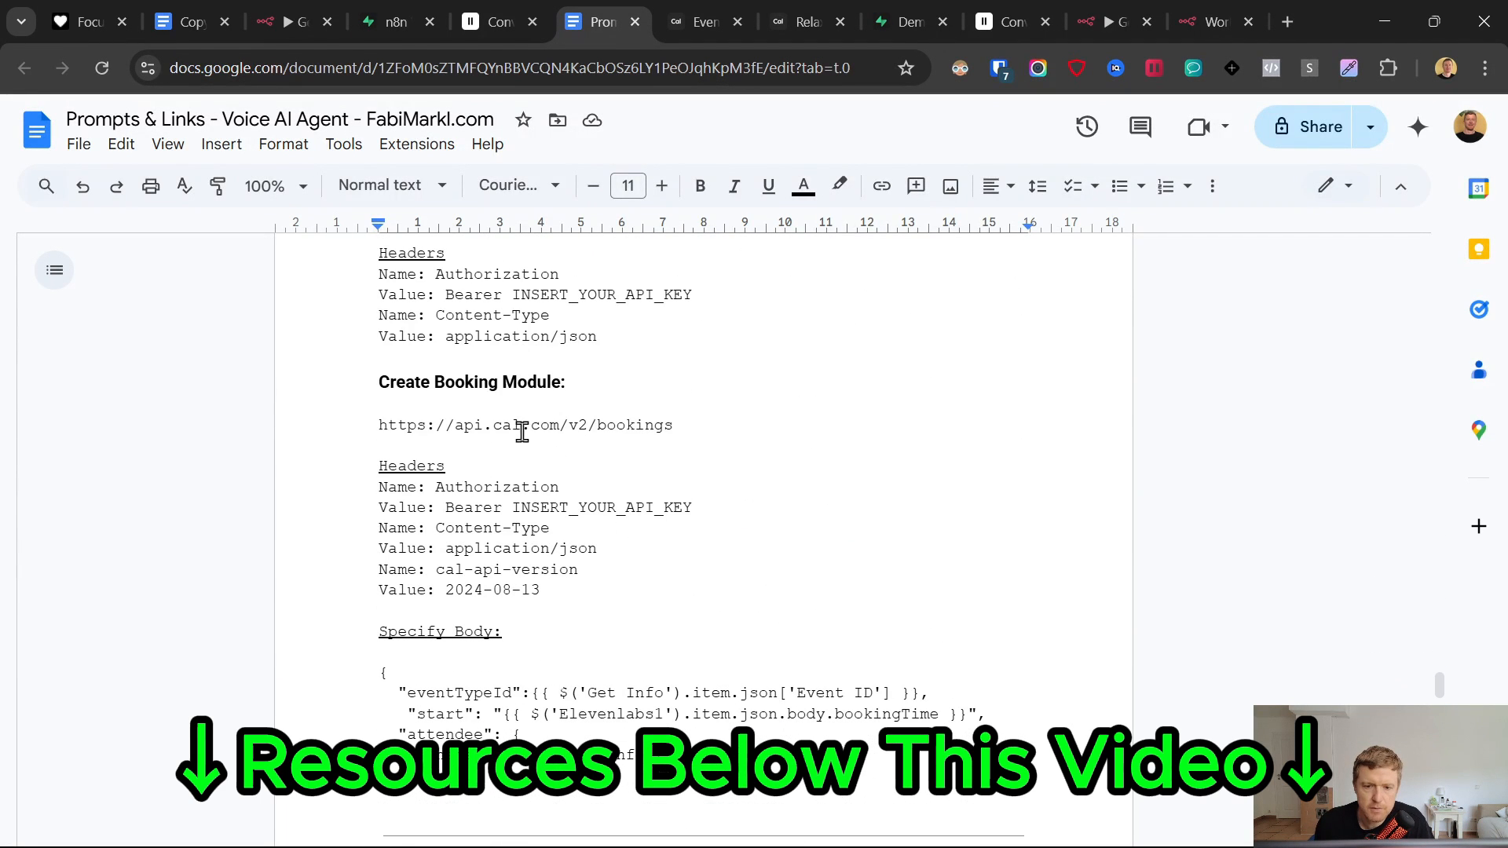
triple_click(488, 427)
key("ctrl+c")
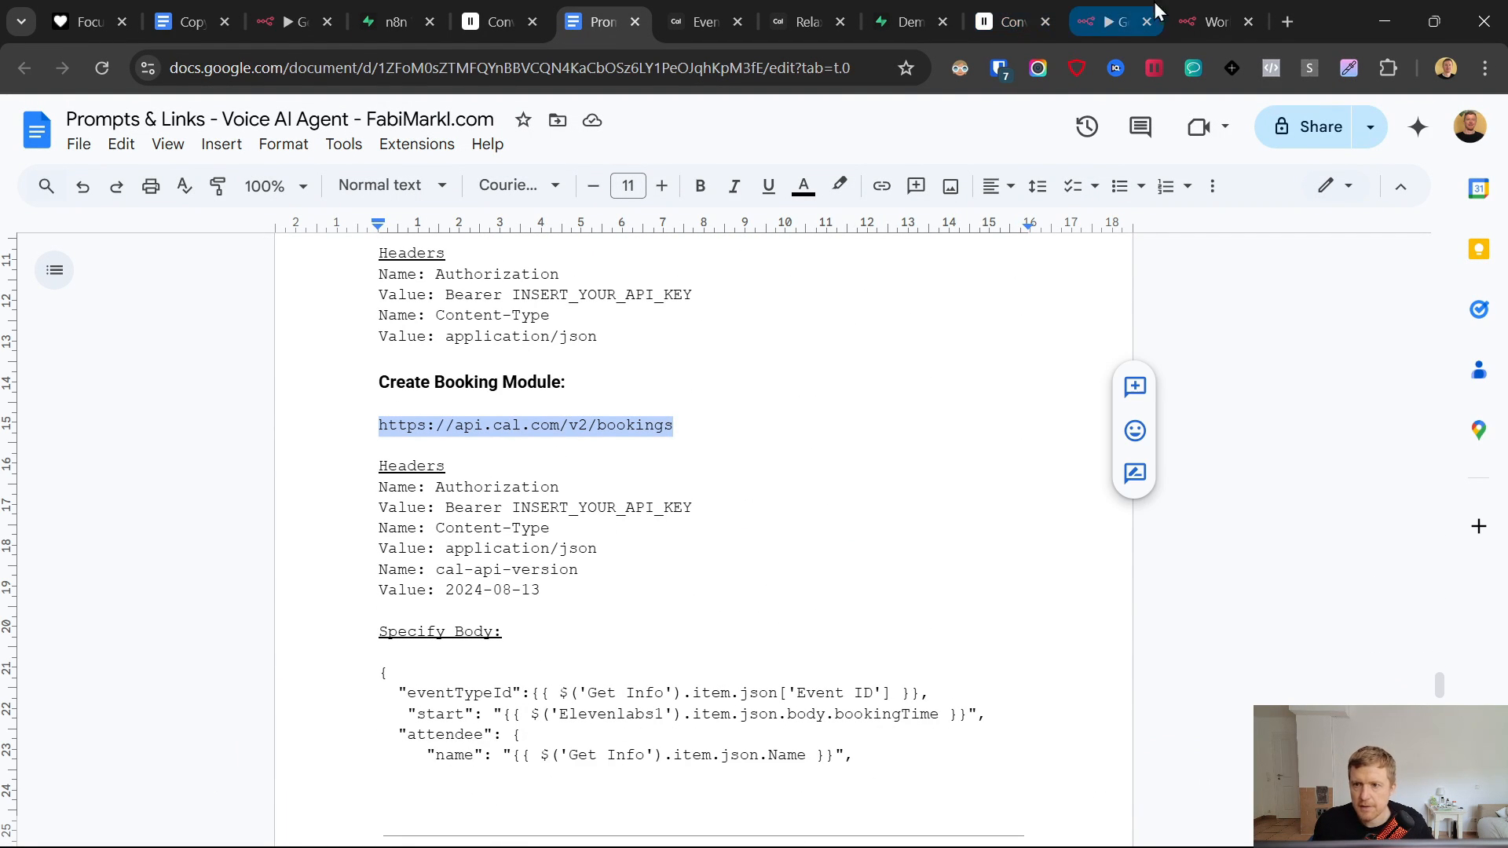
left_click(1216, 22)
left_click(668, 380)
key("ctrl+v")
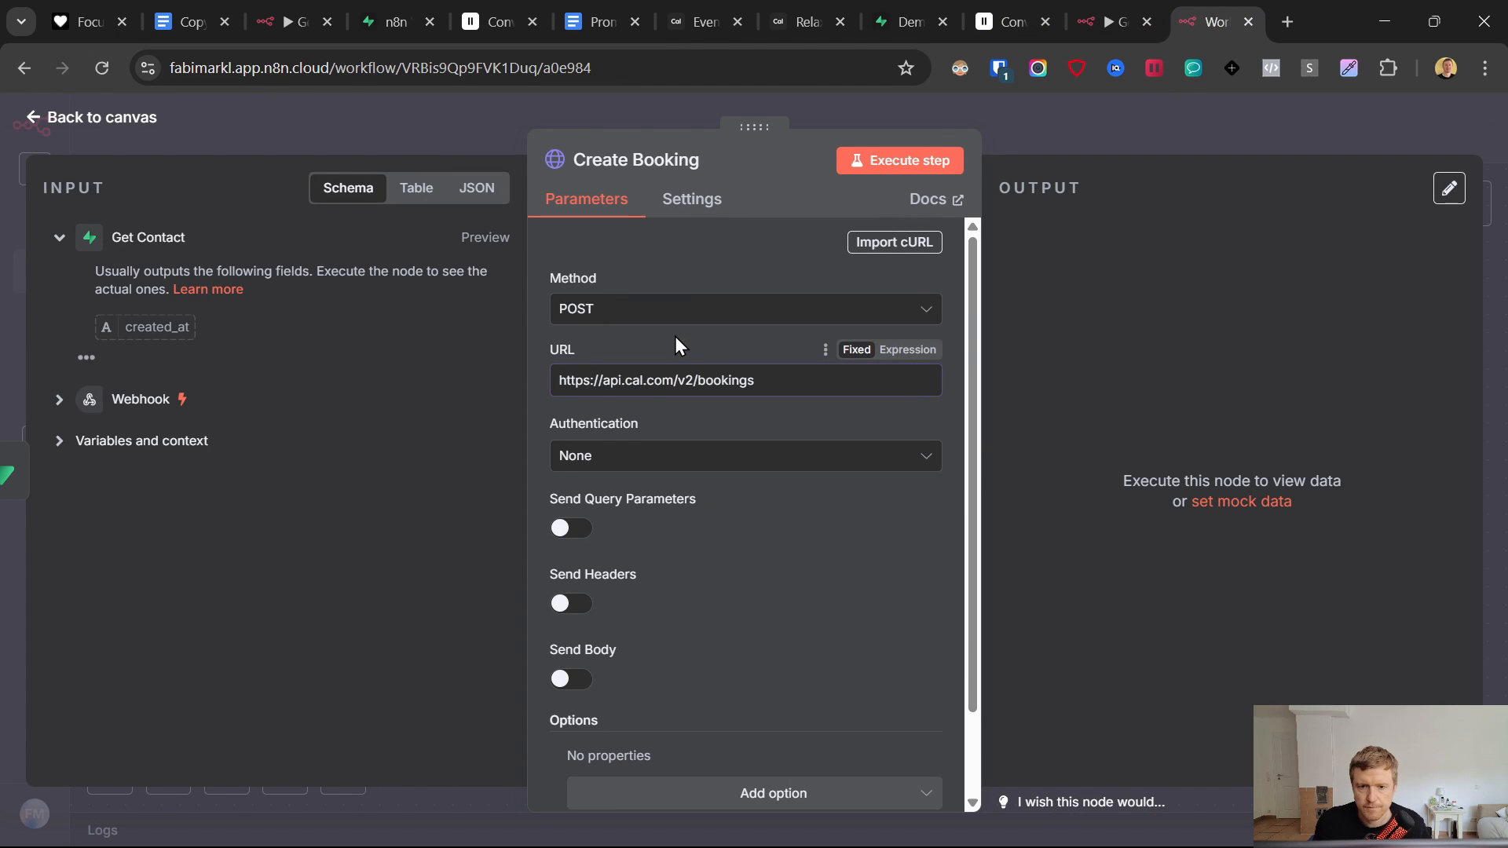
- Turn on Send Headers and add three header name/value pairs
scroll(731, 498, "down", 2)
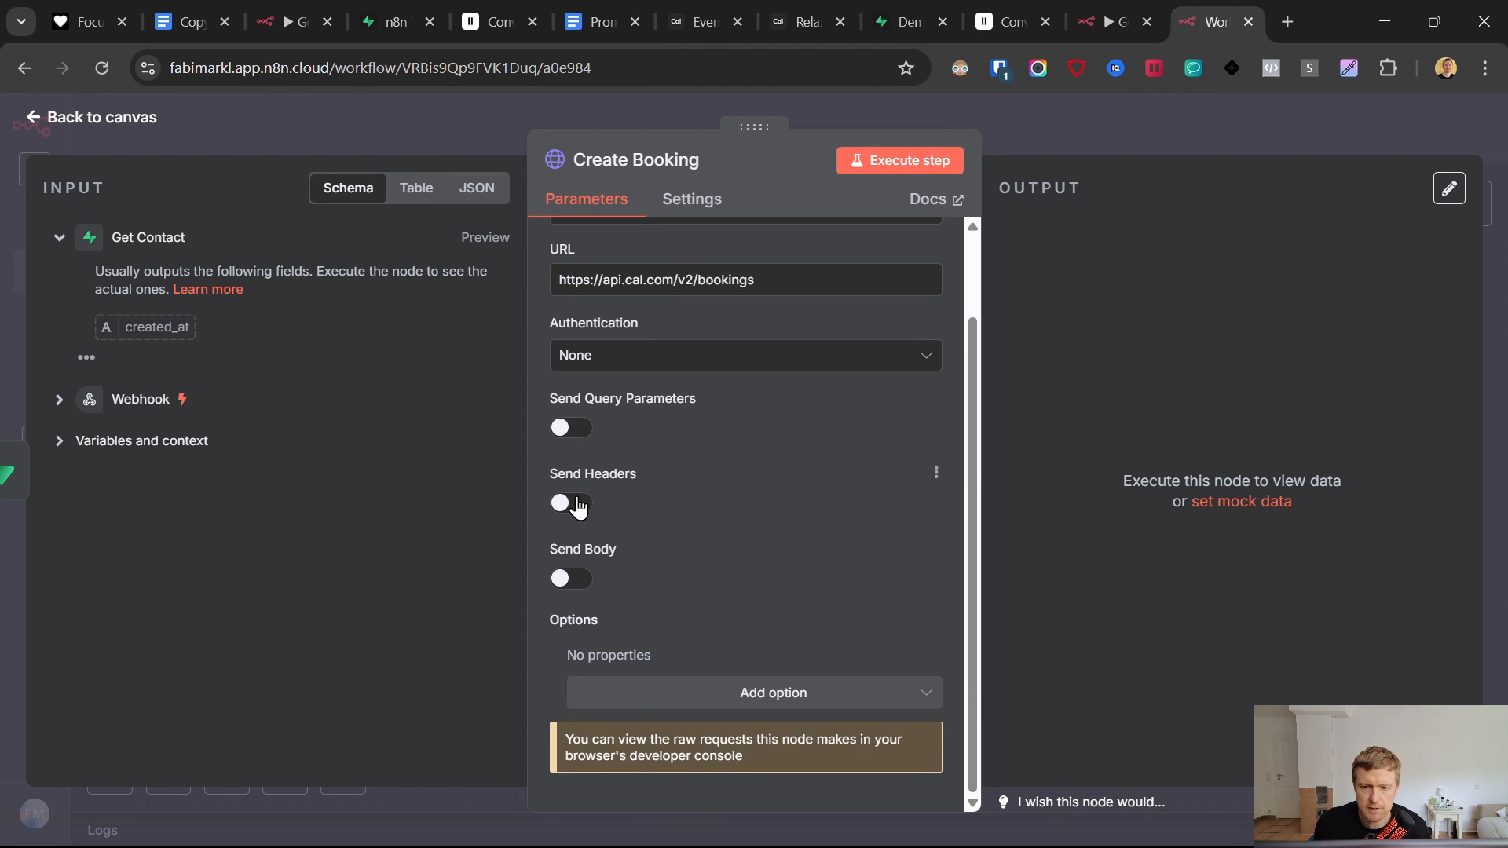
left_click(579, 504)
scroll(680, 495, "down", 3)
left_click(714, 631)
scroll(710, 581, "down", 1)
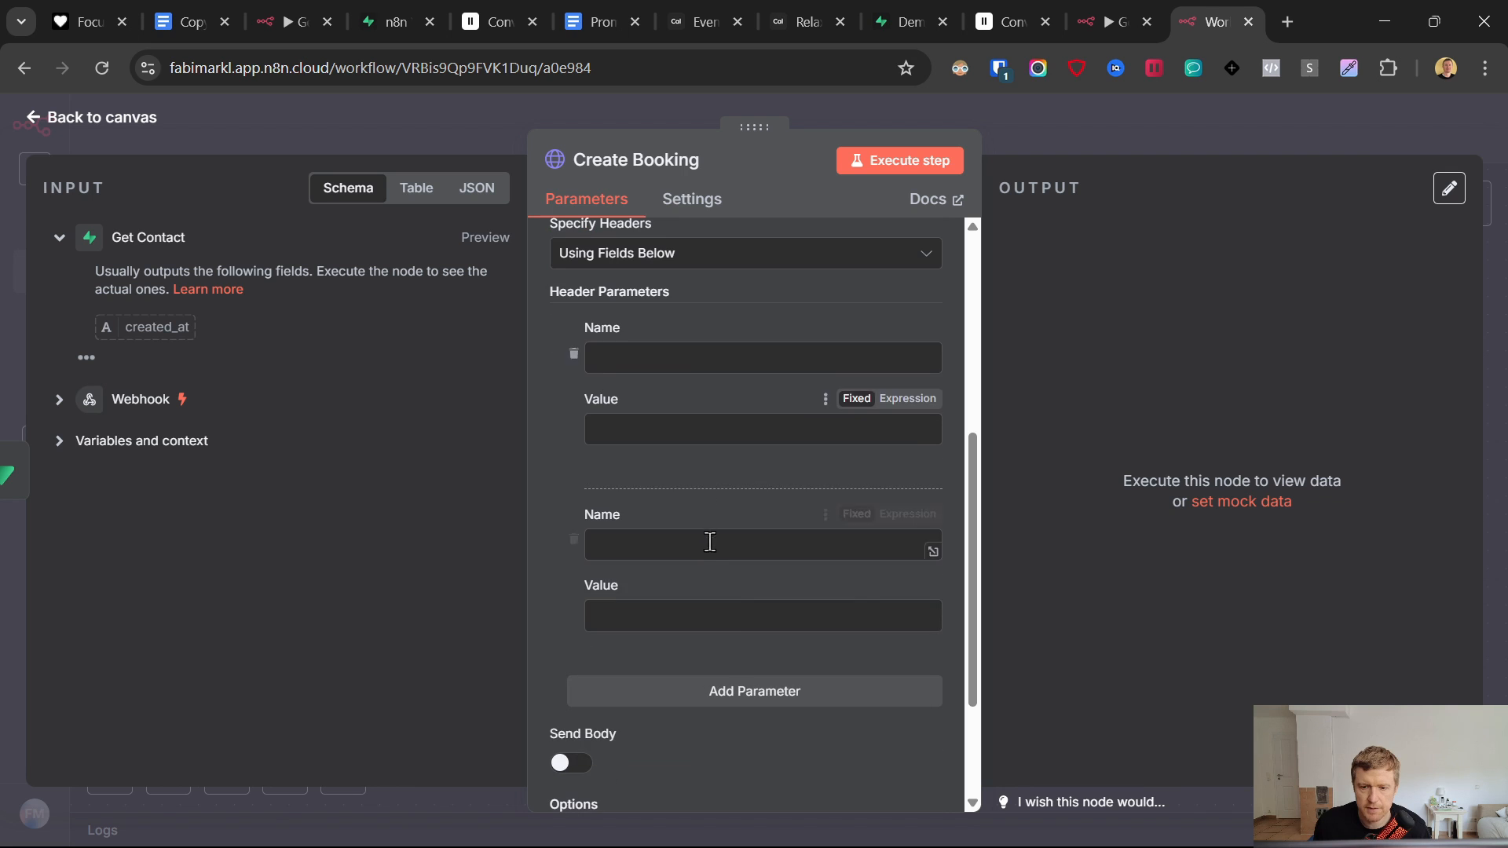
left_click(737, 694)
scroll(864, 585, "up", 3)
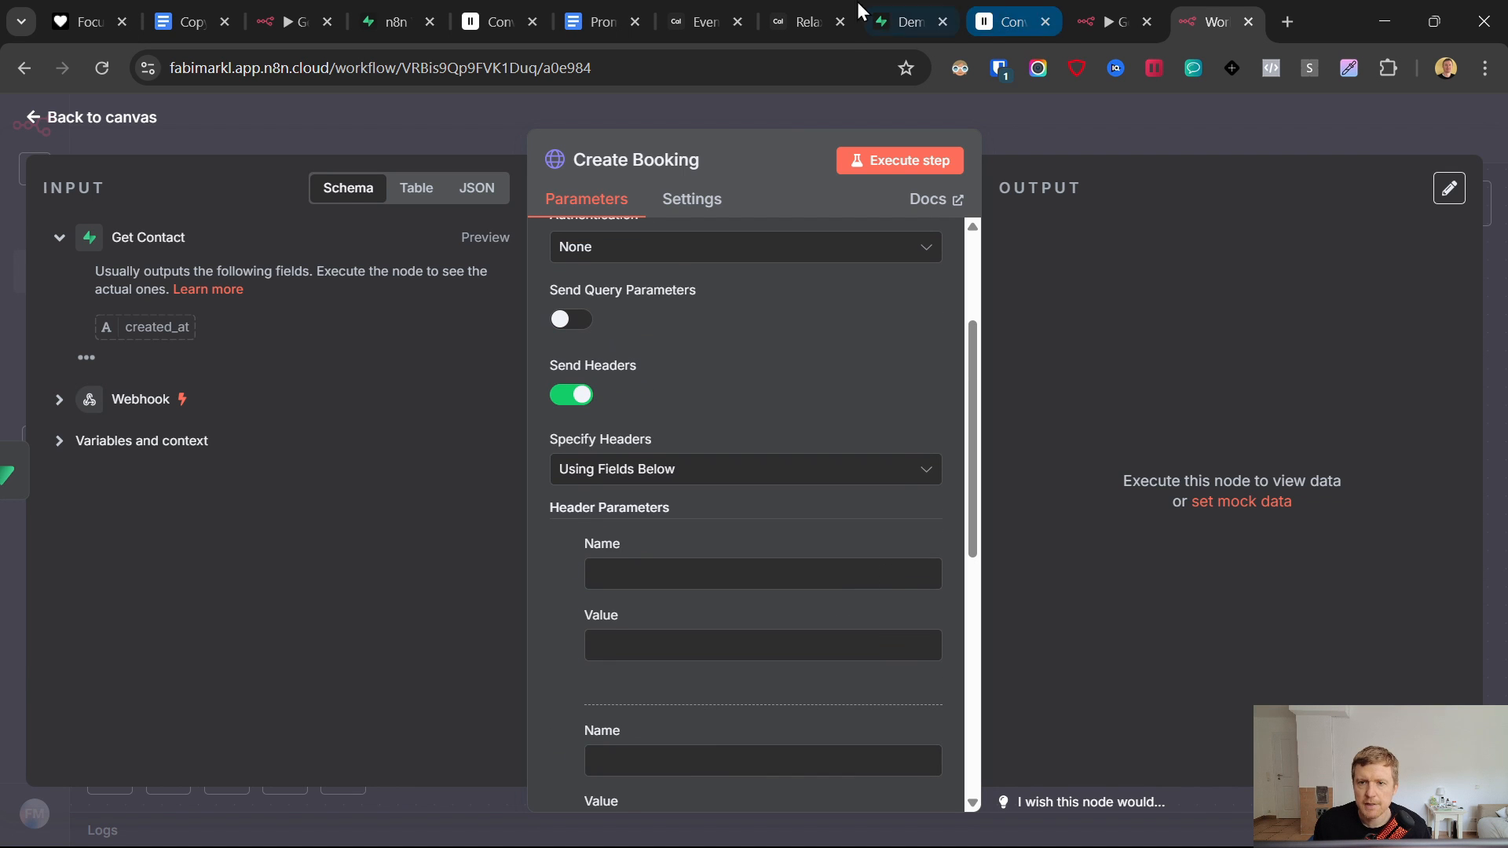
- Enter Authorization, copied from the notes, as the first header name
left_click(591, 8)
left_click_drag(592, 7, 1107, 19)
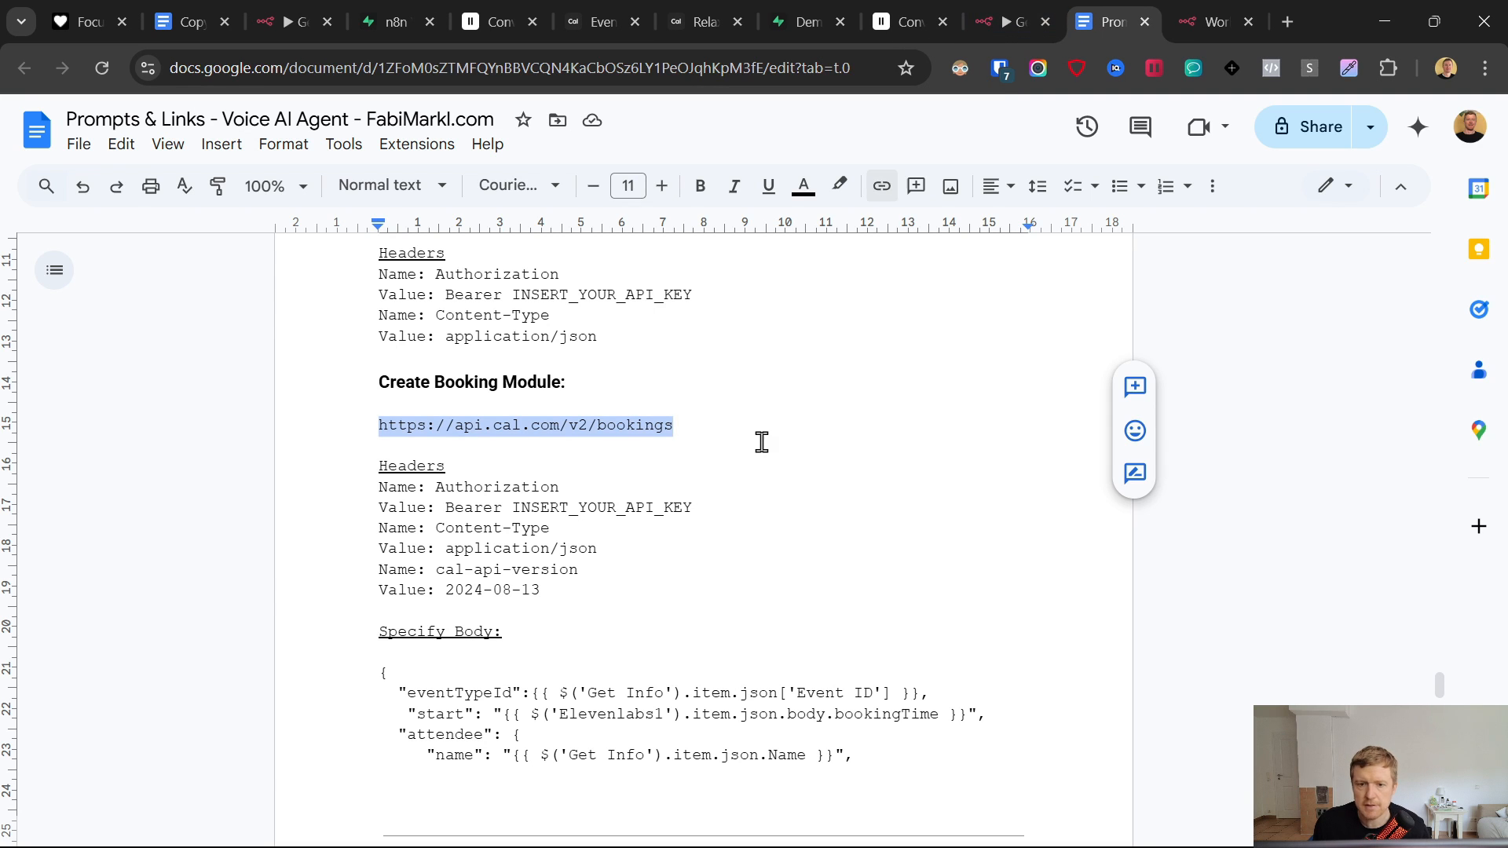
left_click(483, 486)
double_click(483, 486)
key("ctrl+c")
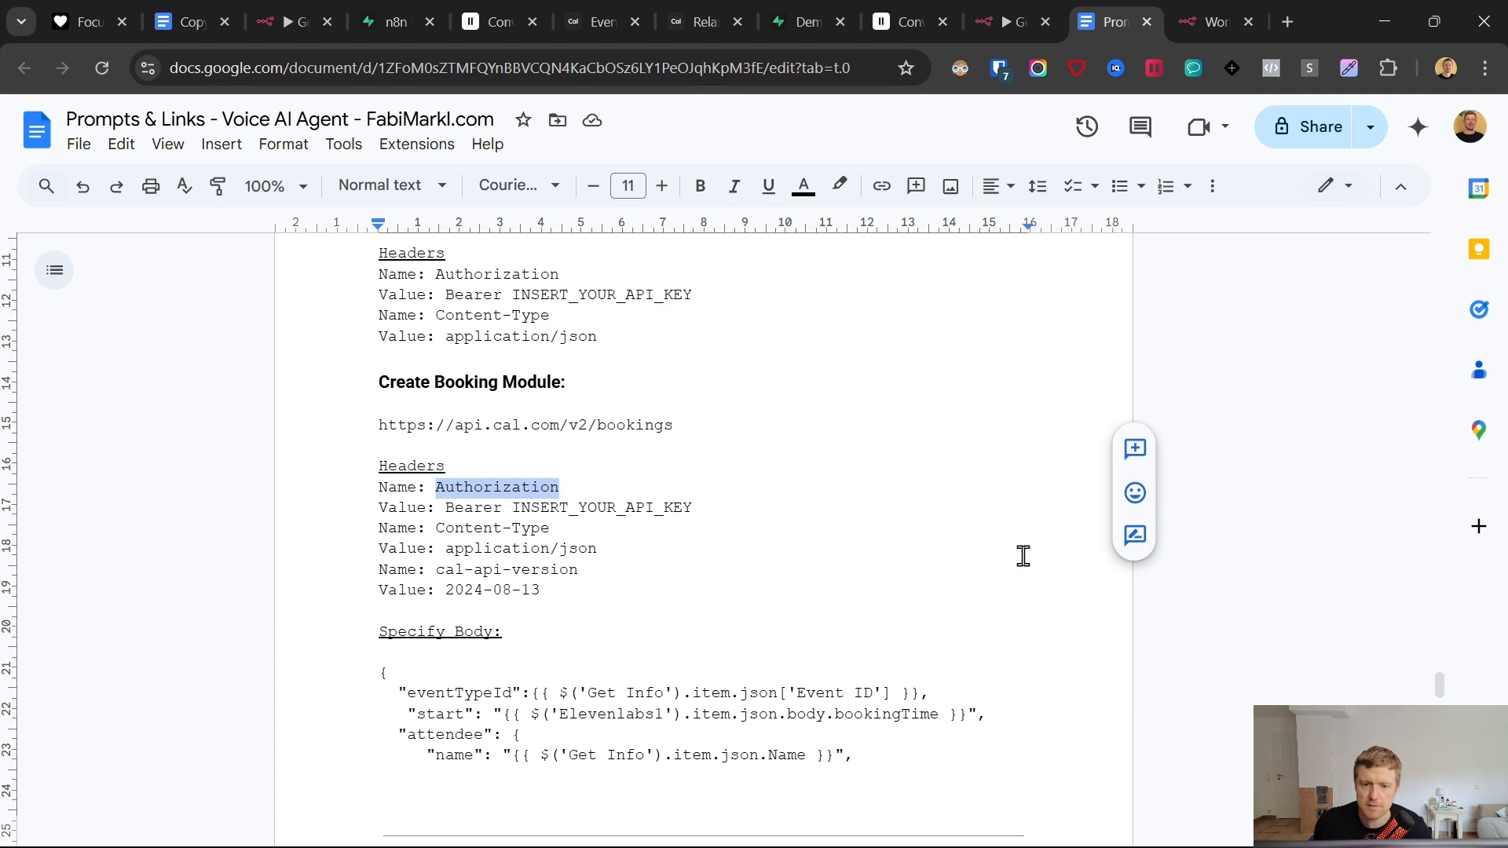
left_click(1213, 21)
left_click(609, 576)
key("ctrl+v")
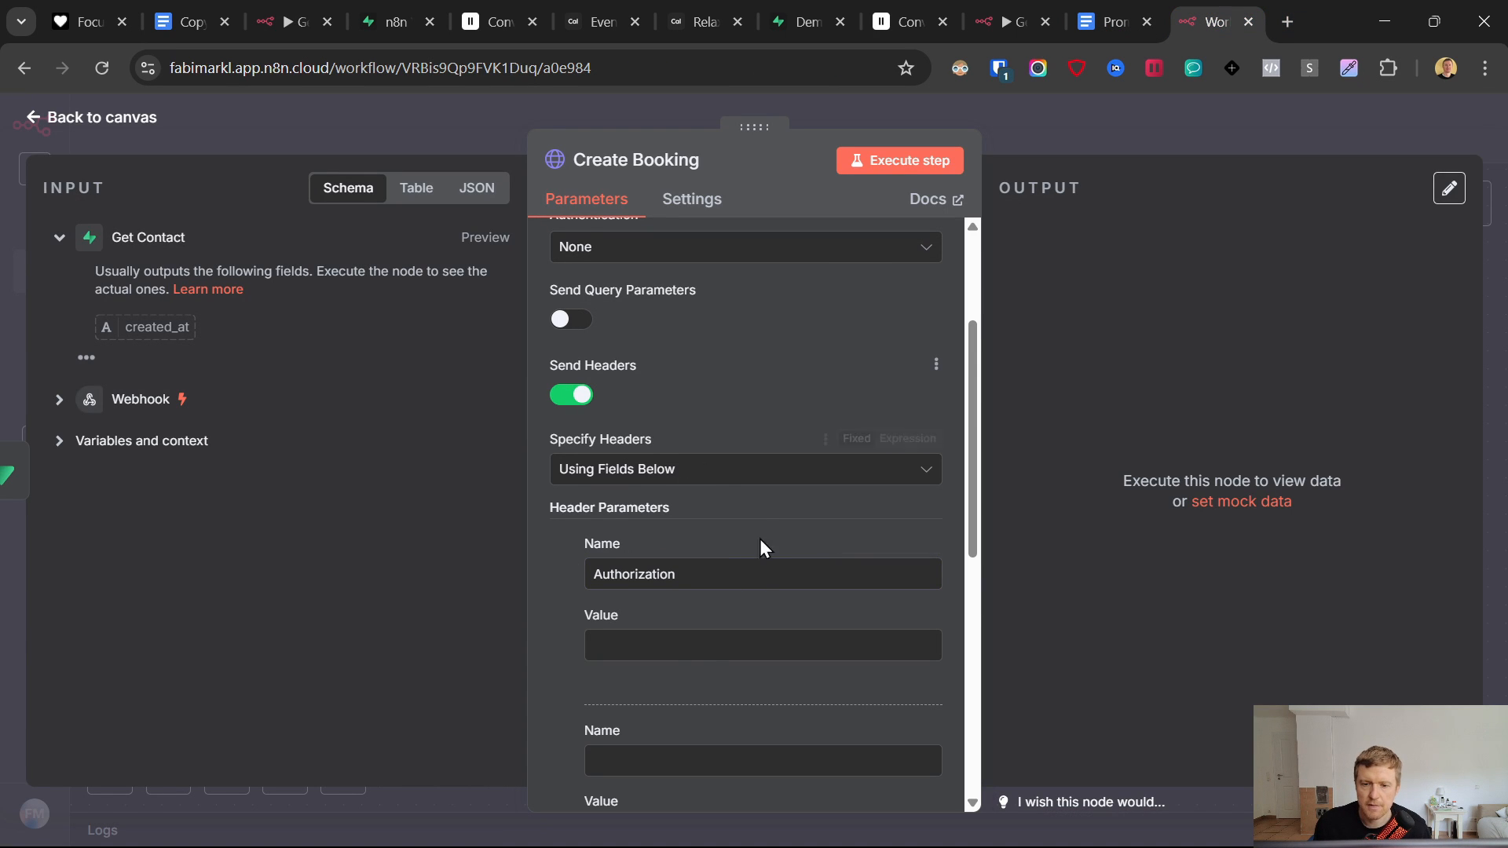
left_click(684, 645)
- Open the Get Availability node in the main workflow to reuse its Authorization header
left_click(1011, 21)
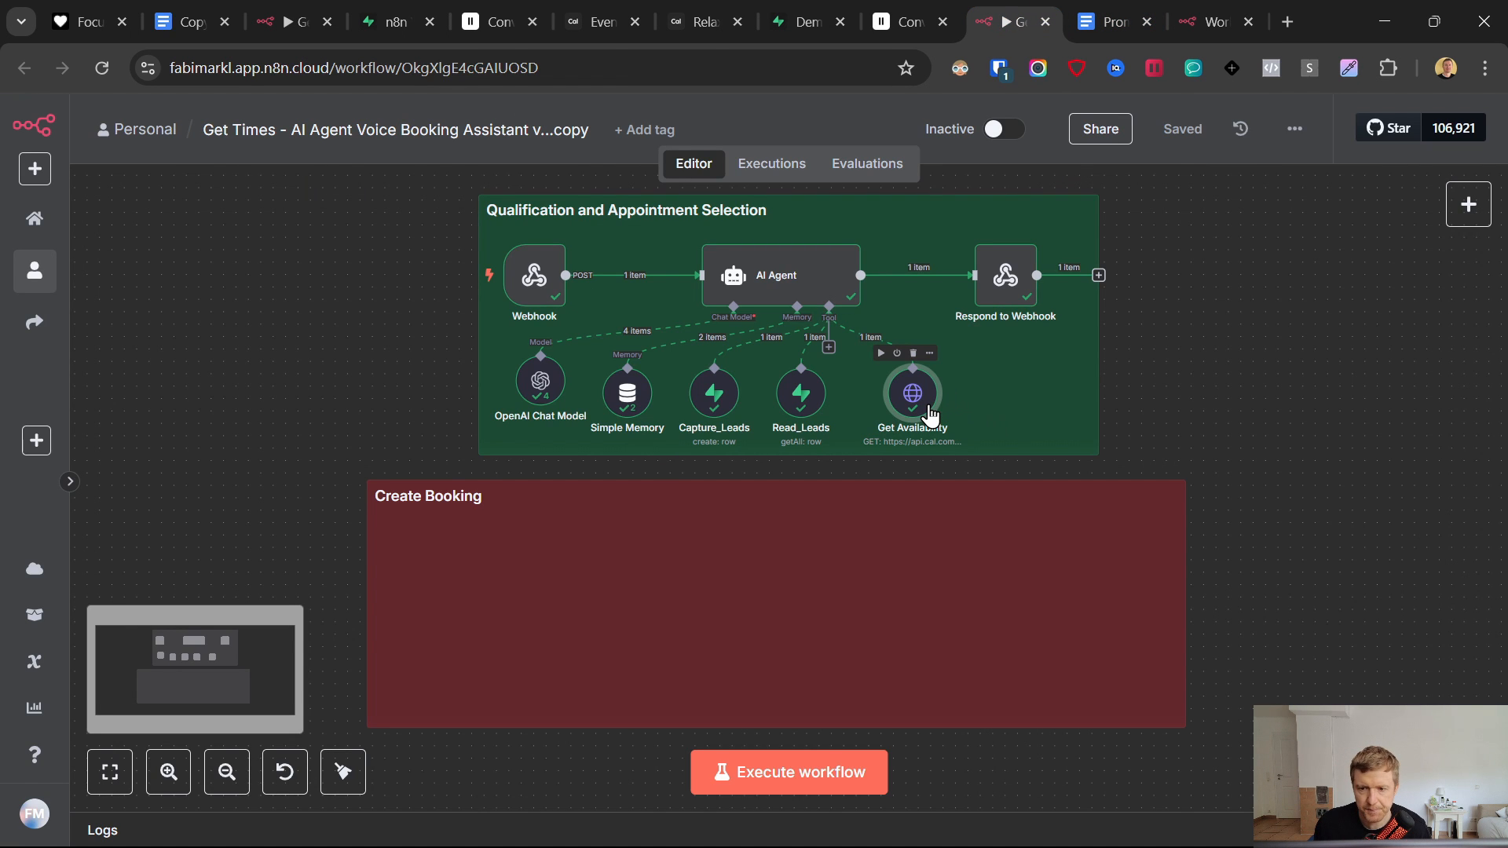
double_click(928, 411)
scroll(799, 528, "down", 5)
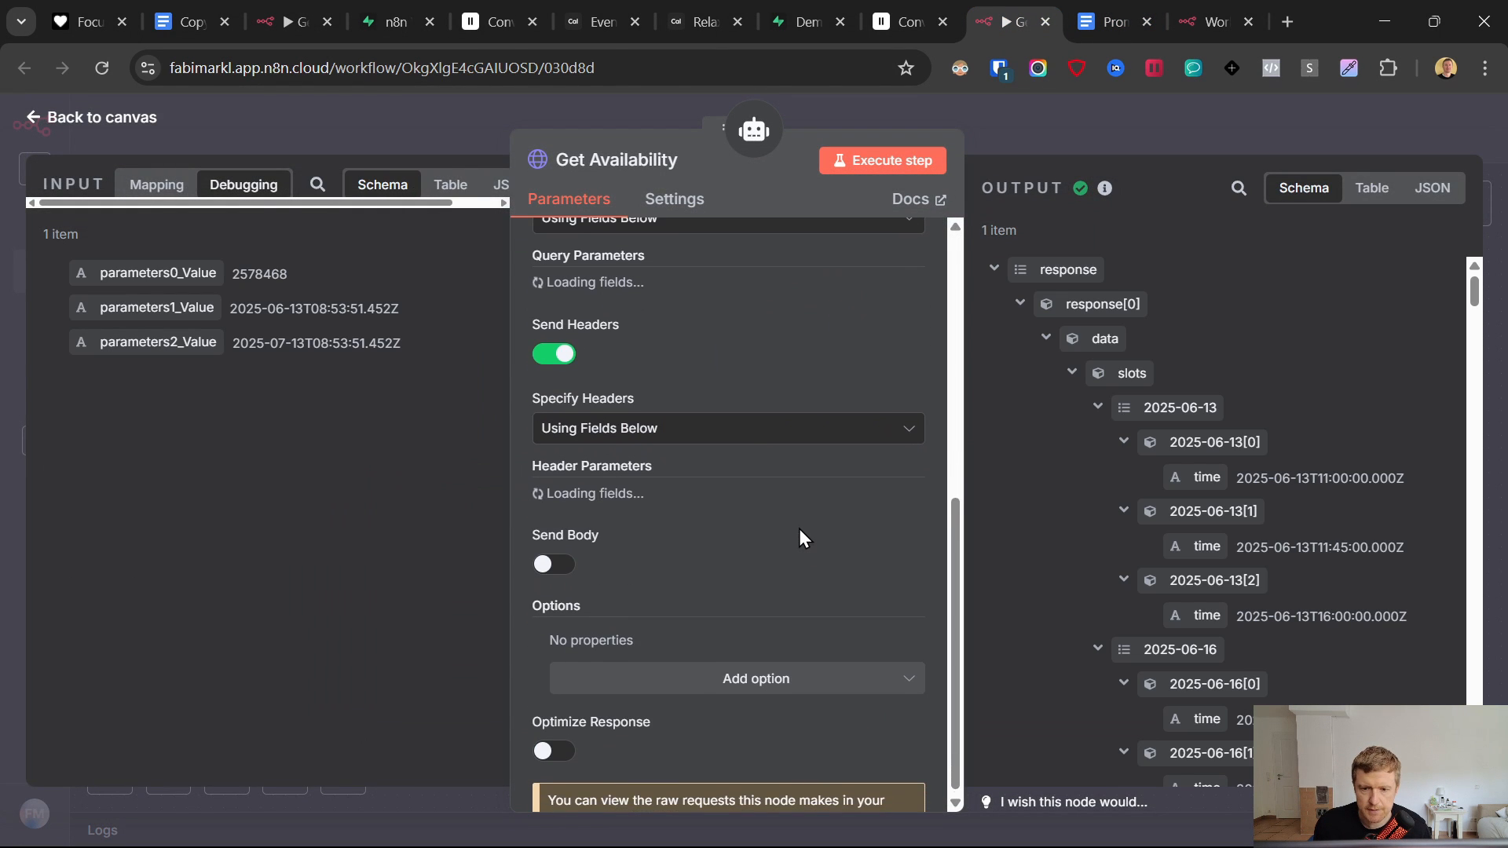
scroll(794, 525, "up", 5)
scroll(795, 525, "up", 3)
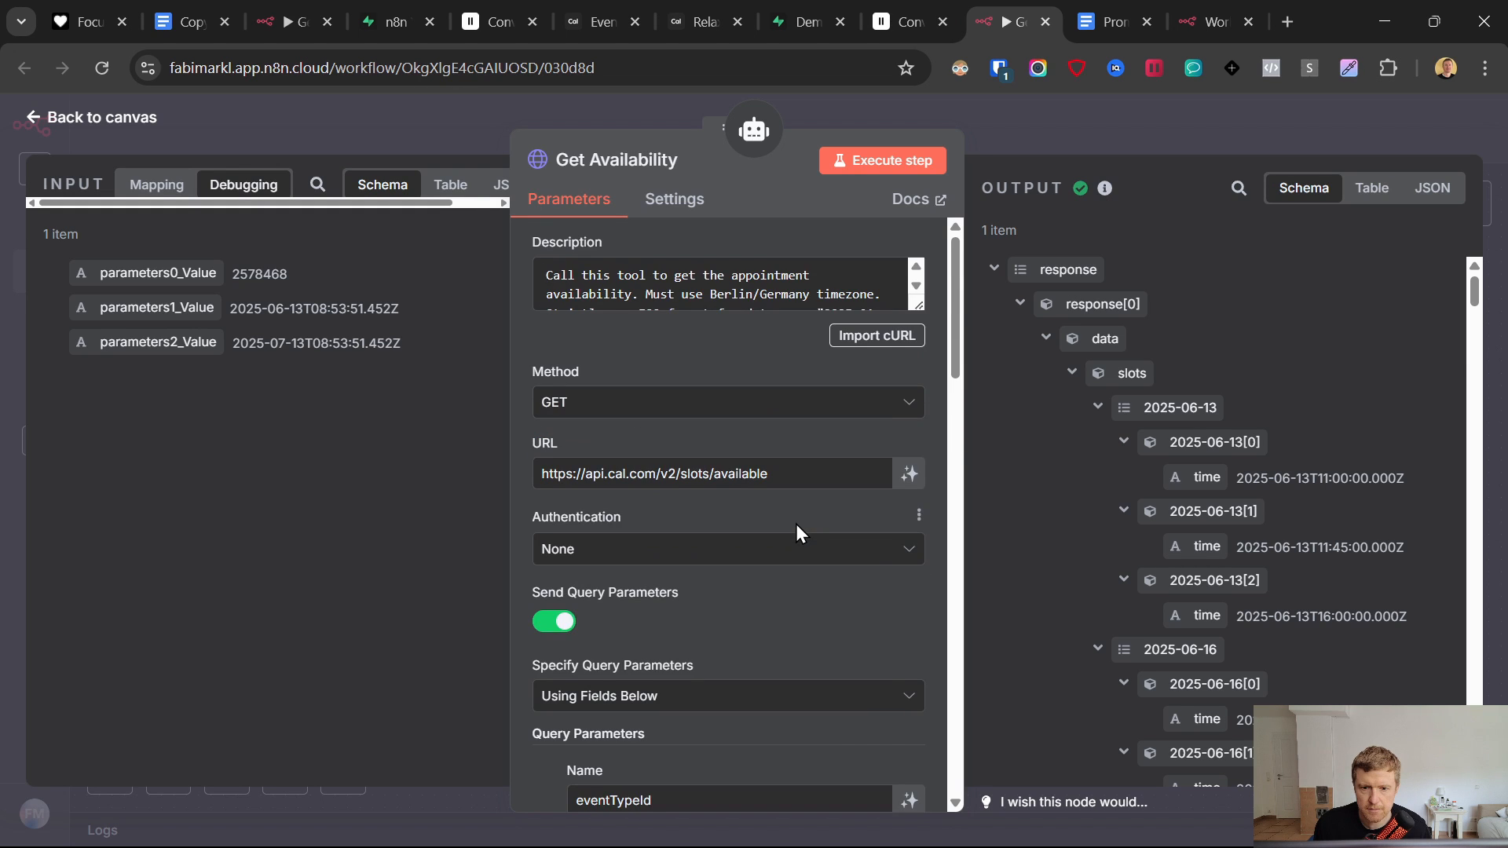
scroll(789, 503, "down", 10)
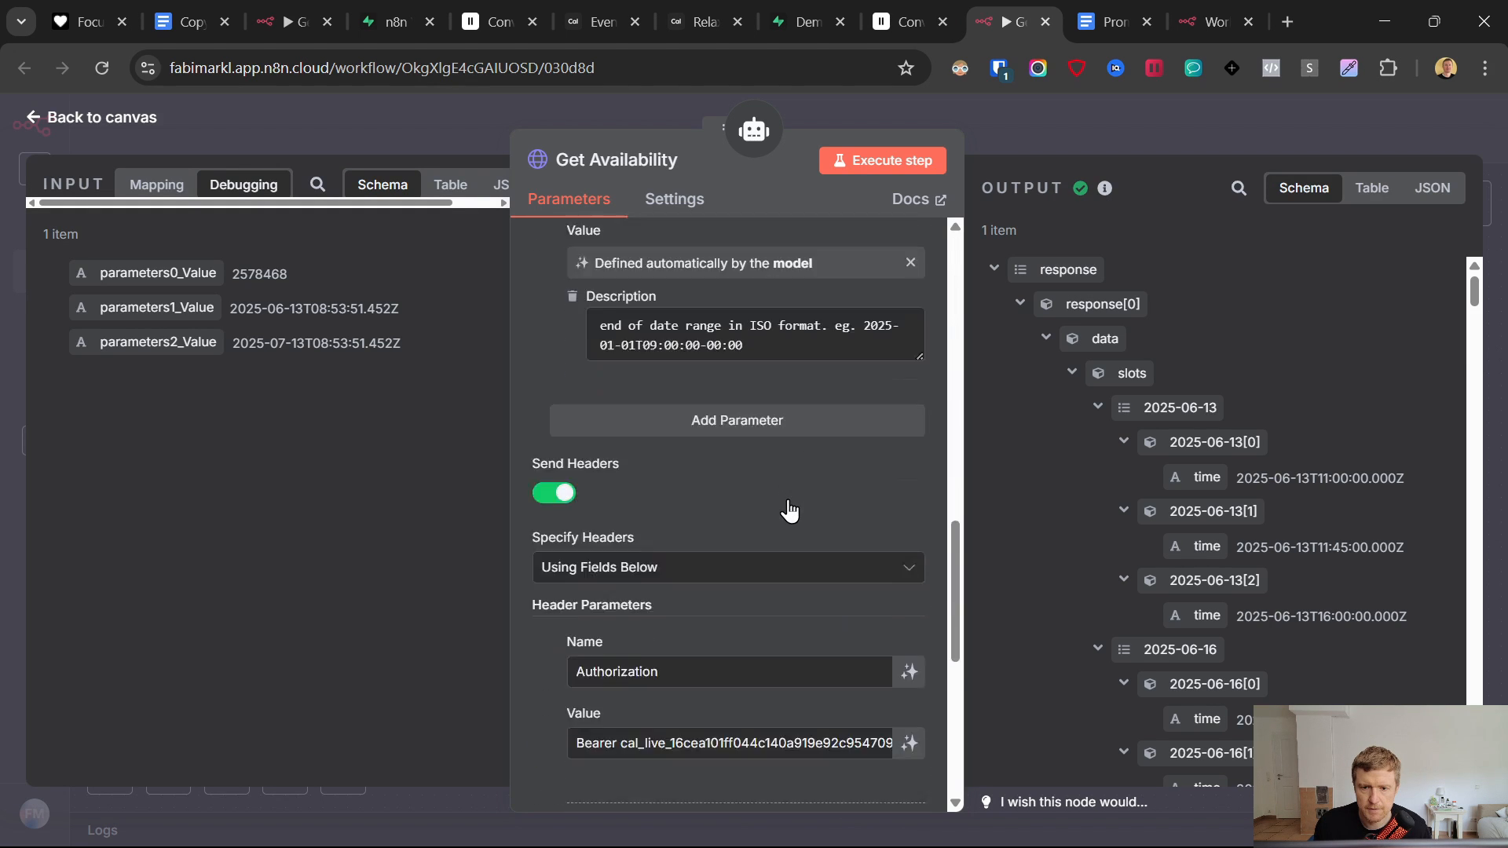
scroll(789, 510, "down", 3)
- Paste the Cal.com bearer API key as the Authorization header value
left_click_drag(890, 608, 578, 608)
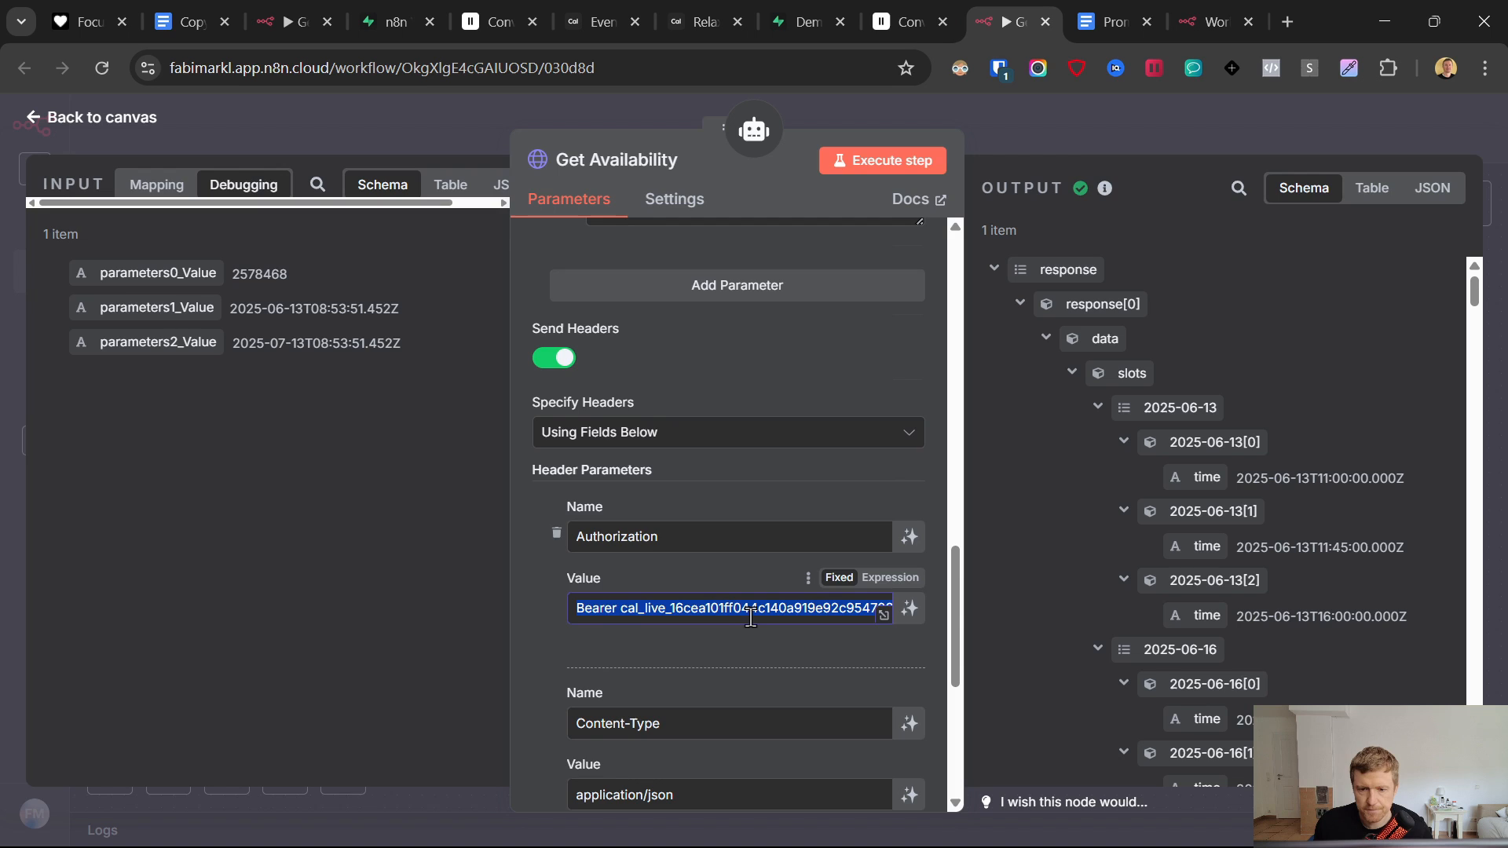
left_click(1188, 9)
left_click(697, 630)
key("ctrl+v")
scroll(690, 606, "down", 3)
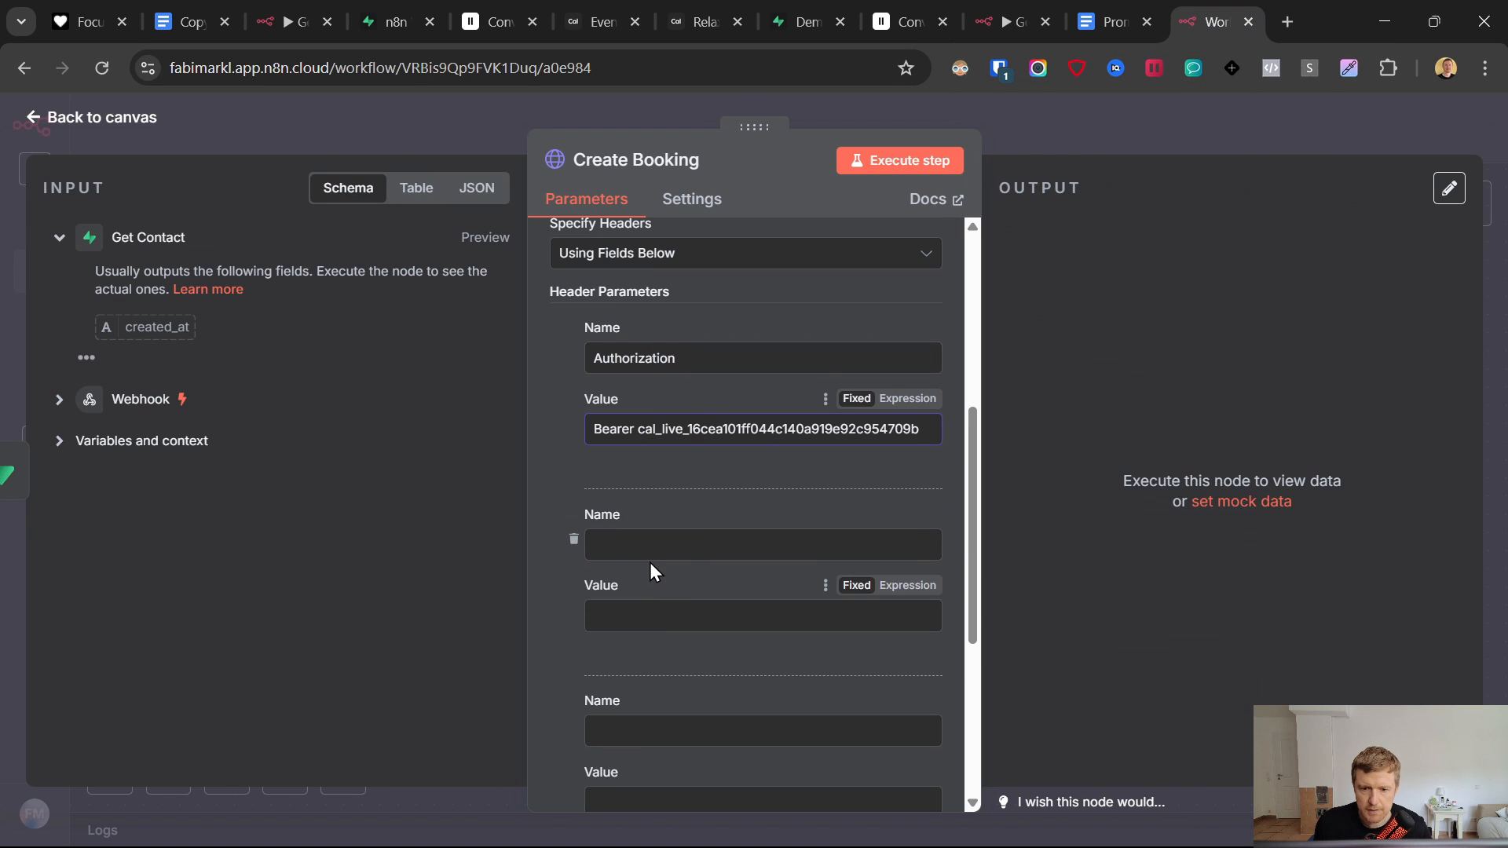
- Add a Content-Type header with value application/json, copied from the notes
left_click(1123, 16)
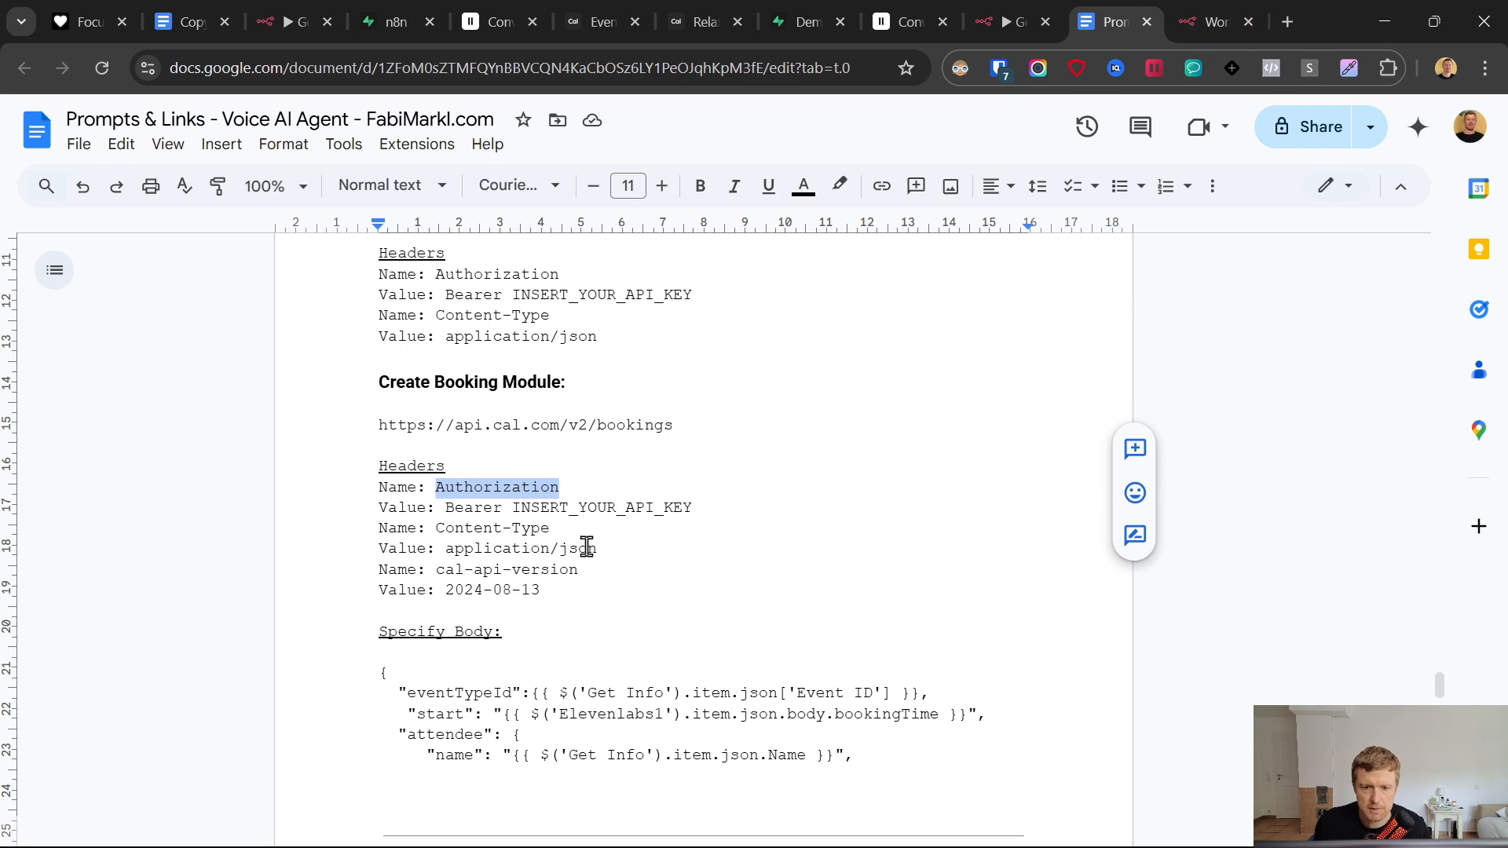
left_click_drag(578, 528, 442, 528)
key("ctrl+c")
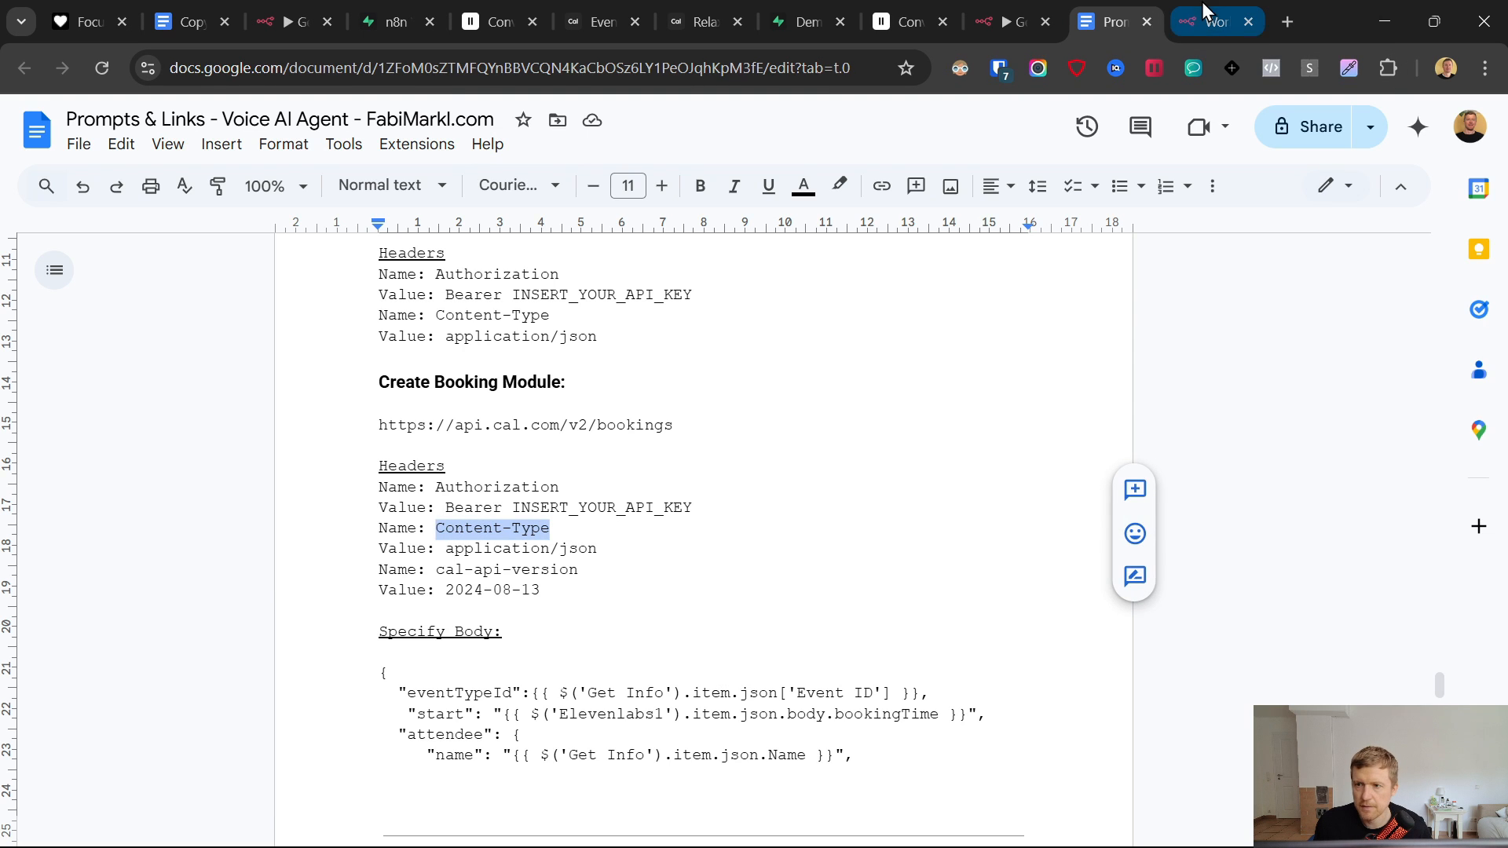
left_click(1213, 21)
left_click(653, 542)
key("ctrl+v")
left_click(1104, 18)
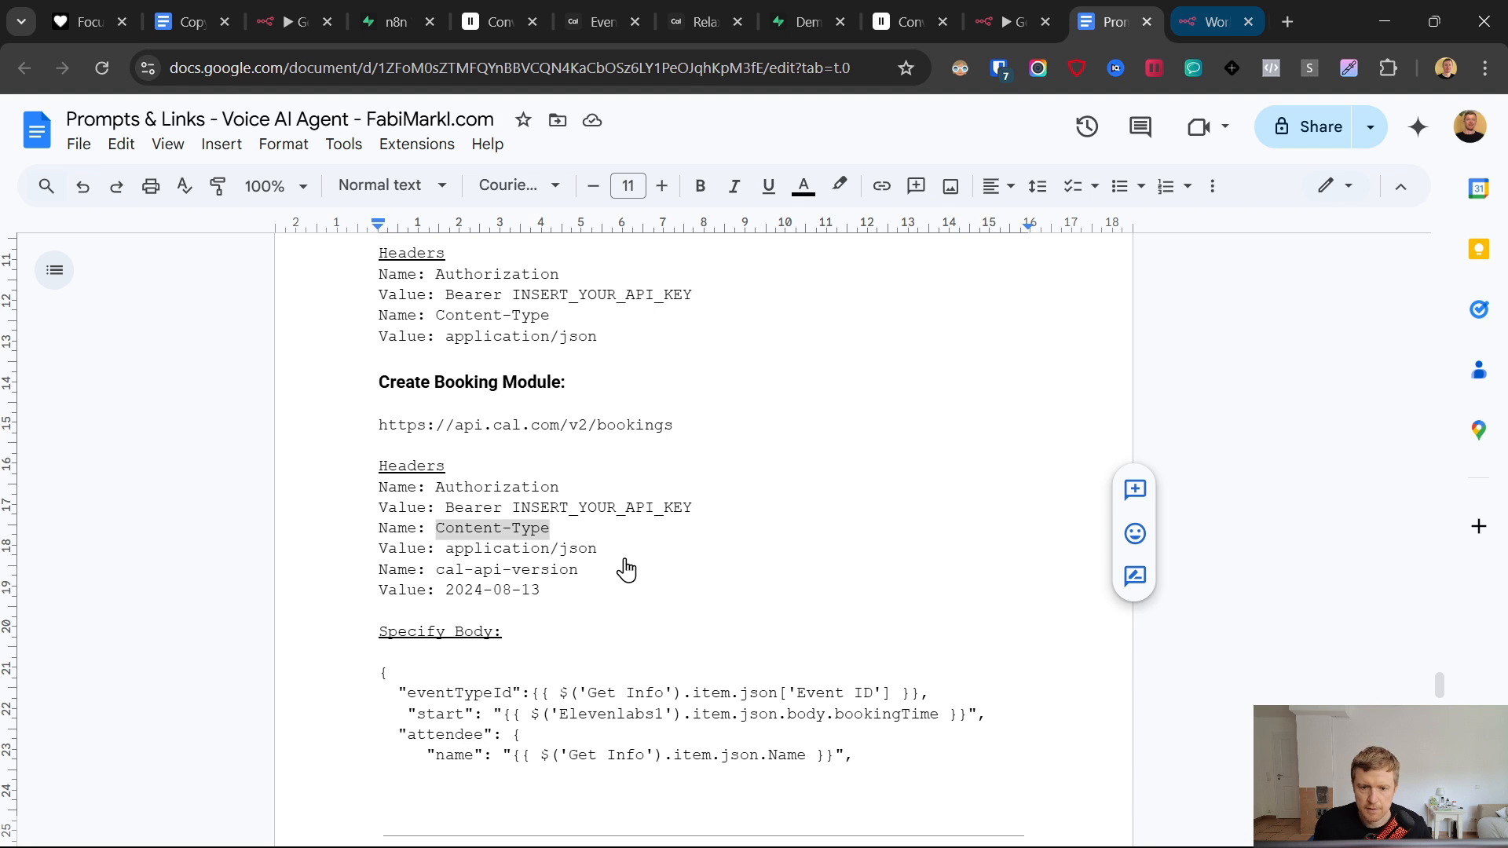
left_click_drag(599, 549, 455, 552)
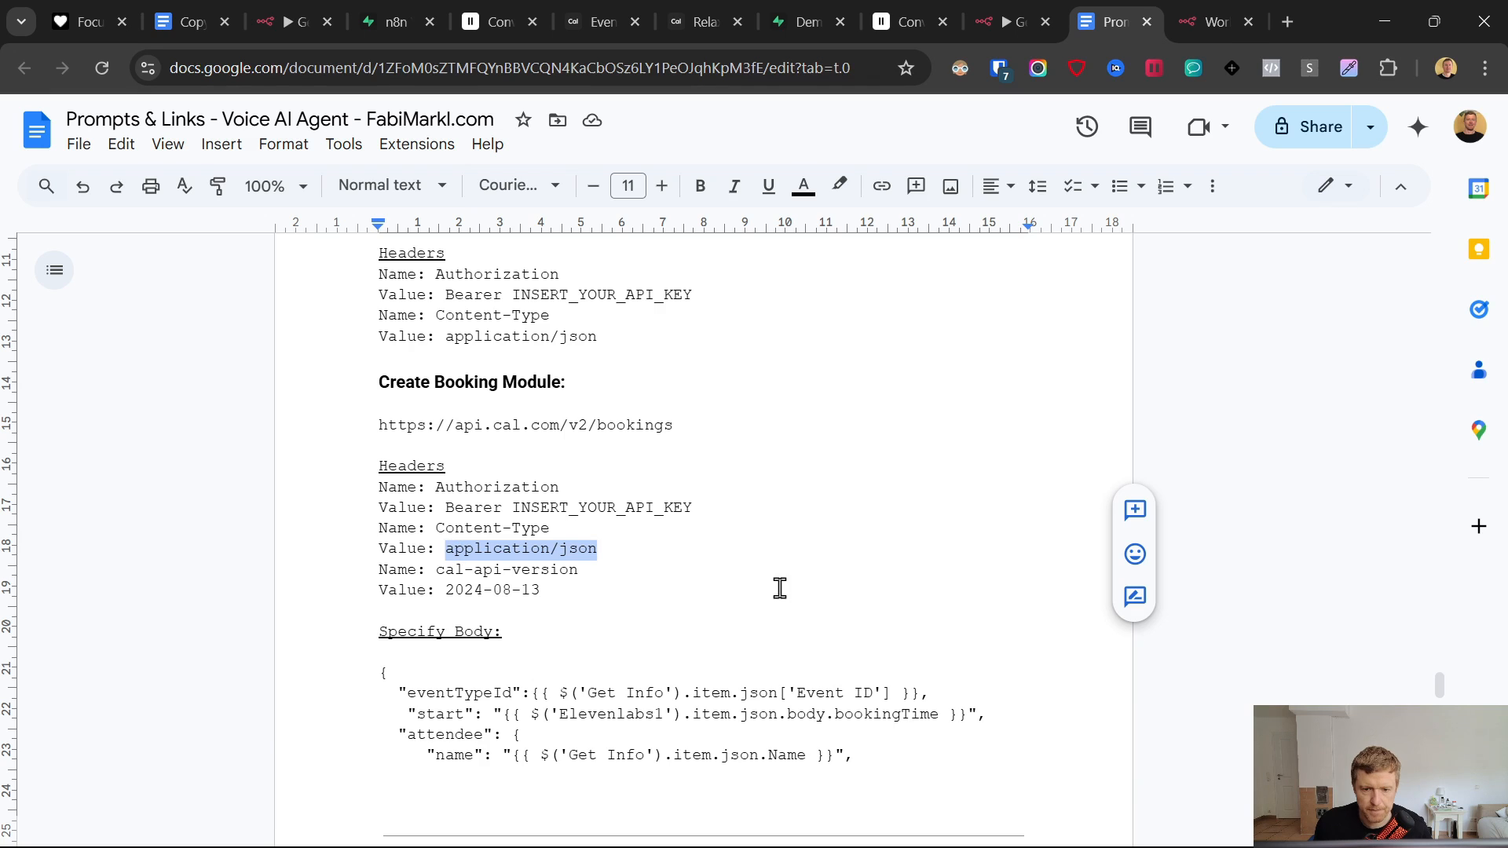
key("ctrl+c")
left_click(1214, 21)
left_click(697, 613)
key("ctrl+v")
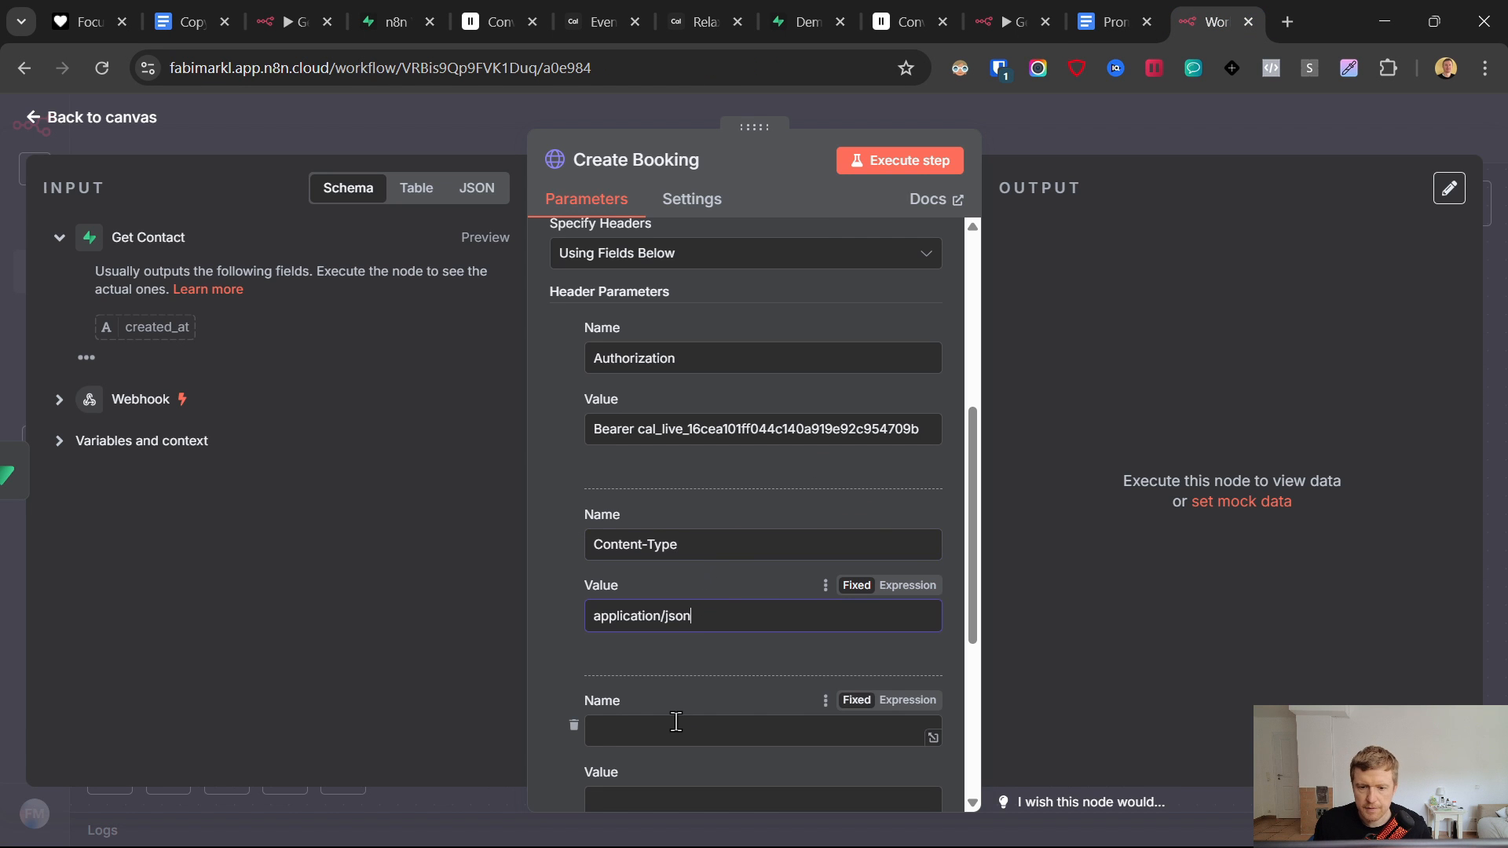
- Add a cal-api-version header with value 2024-08-13
scroll(699, 472, "down", 3)
left_click(1103, 21)
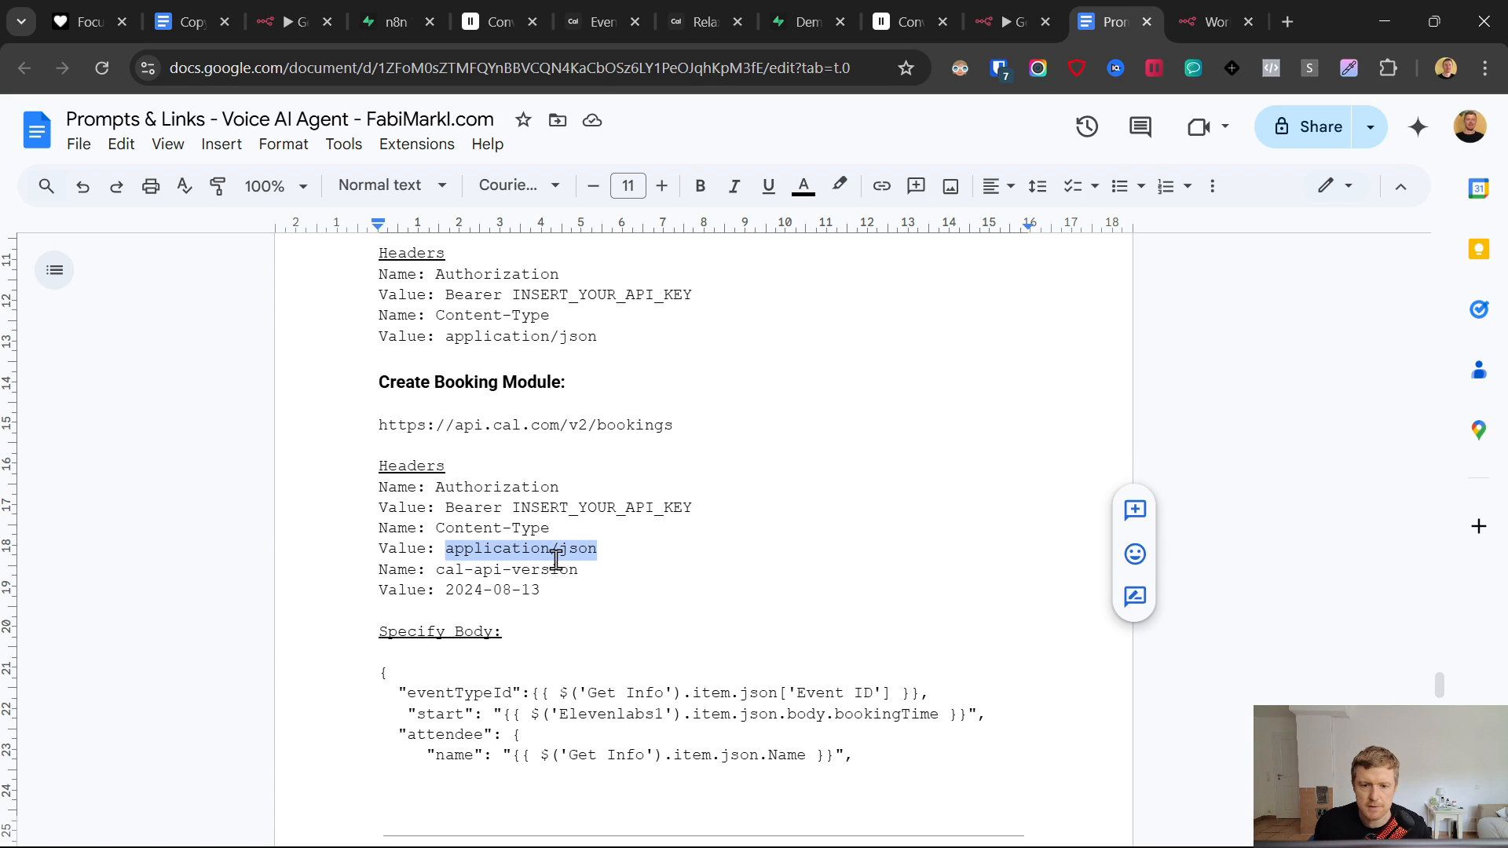
left_click_drag(579, 570, 436, 571)
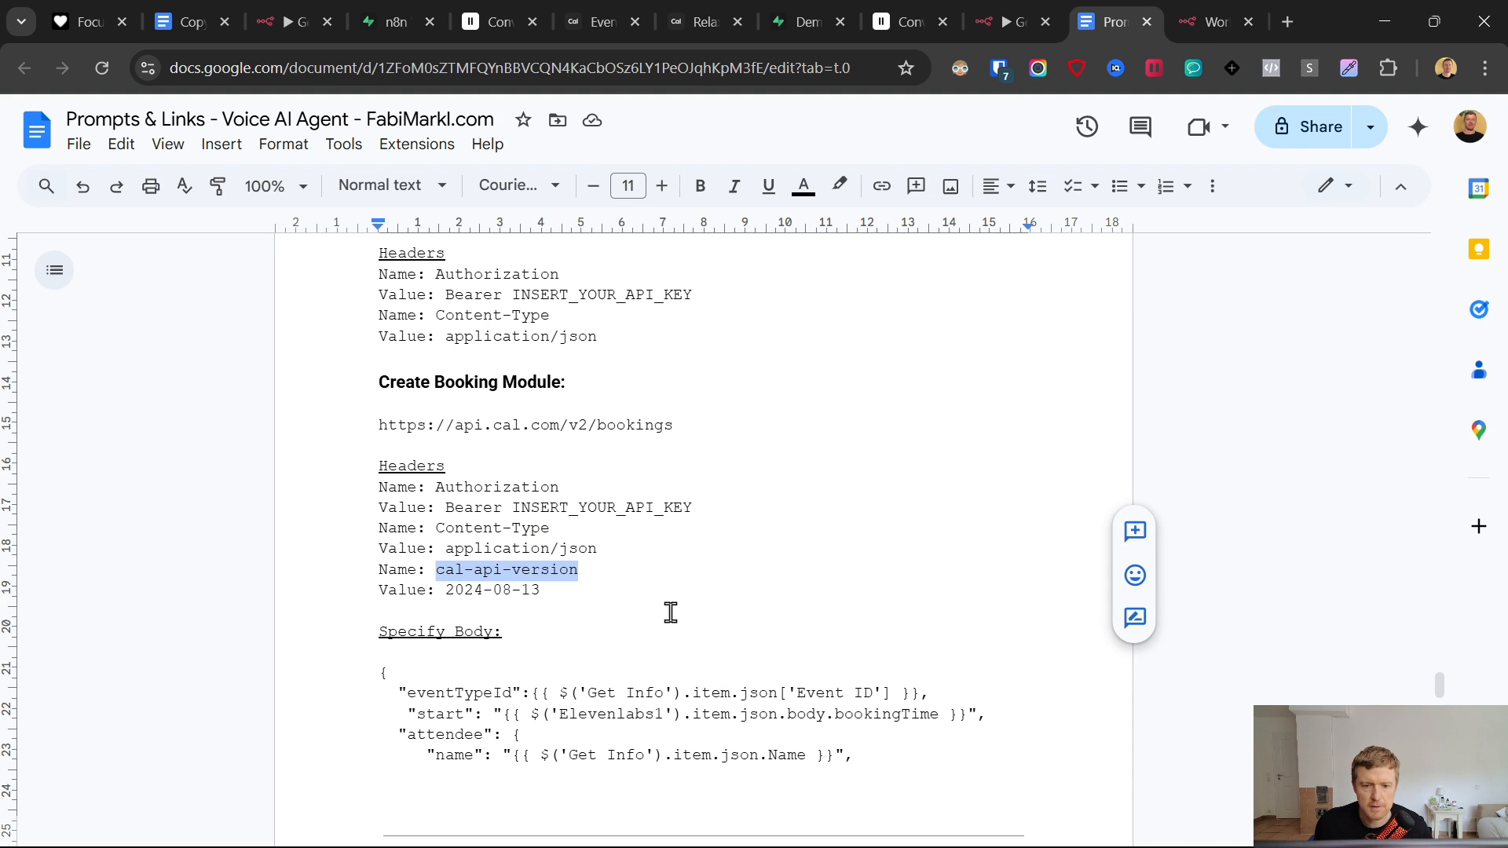
left_click(1214, 21)
left_click(1103, 21)
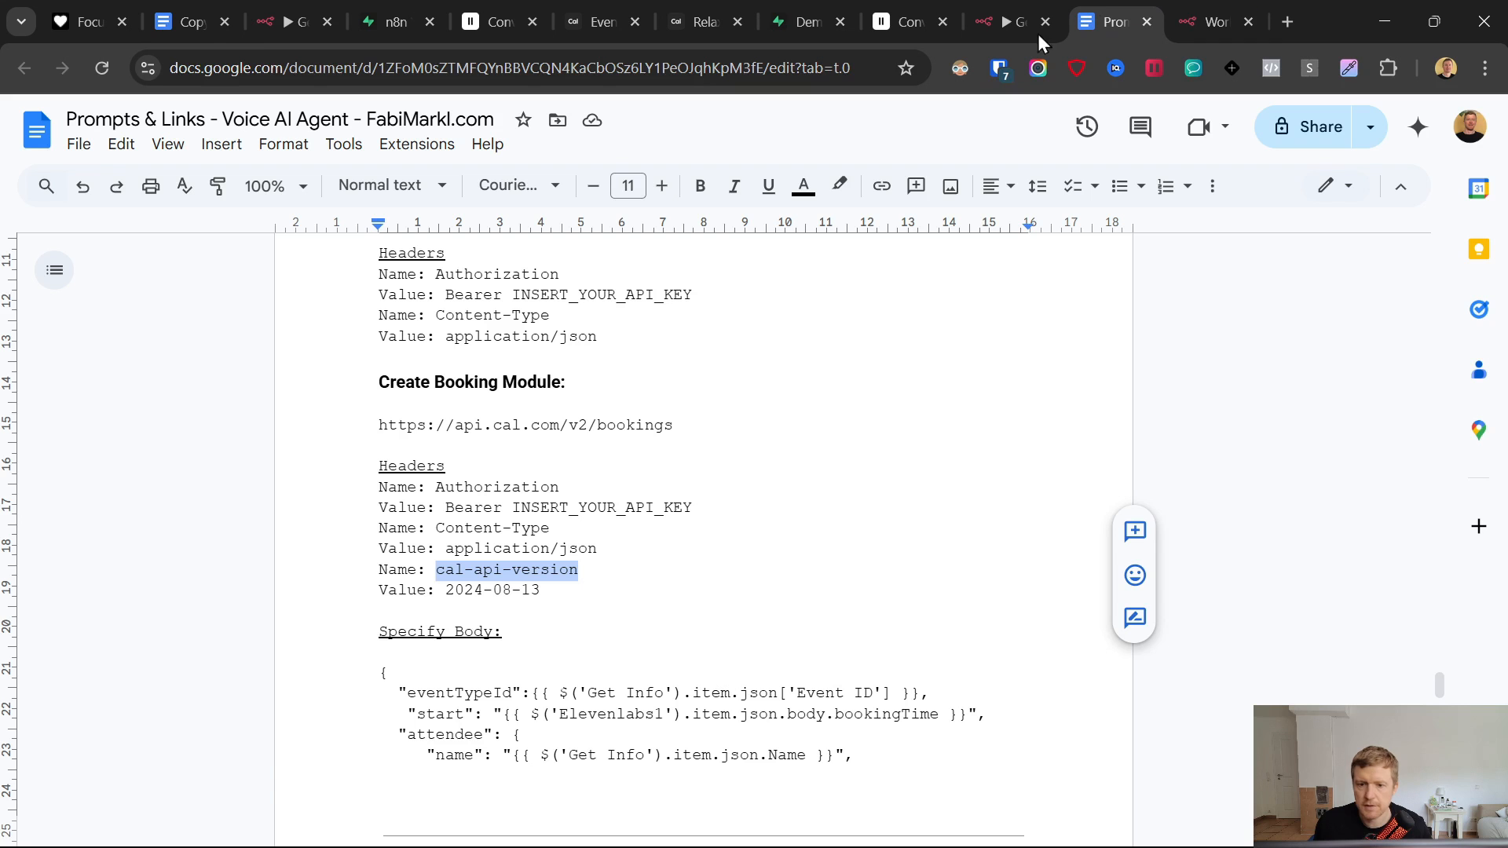
left_click_drag(542, 590, 446, 593)
left_click(1182, 11)
left_click(673, 579)
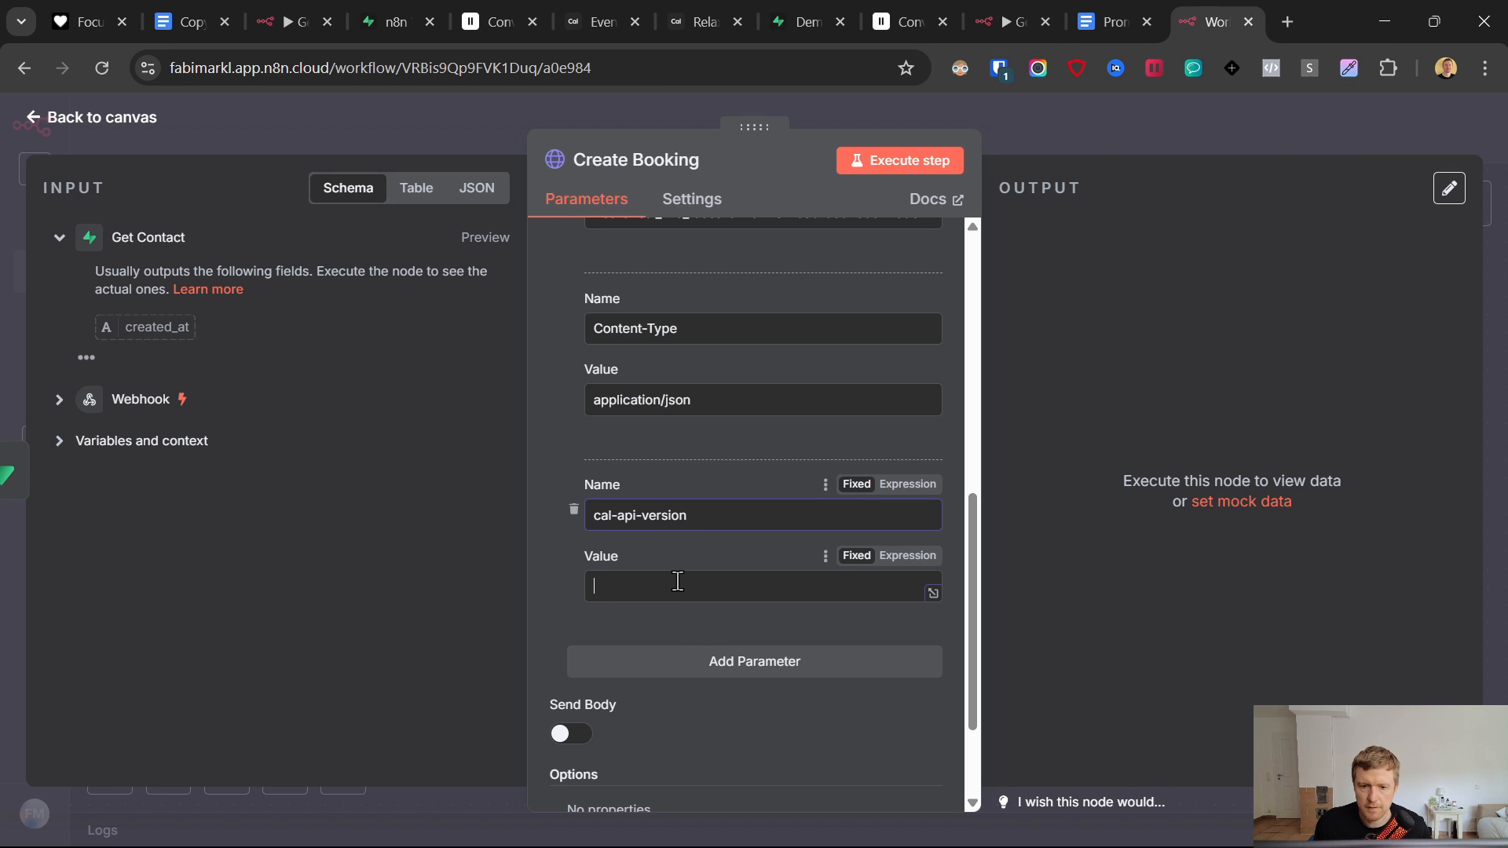
key("ctrl+v")
scroll(553, 563, "down", 2)
- Turn on Send Body and specify the body as JSON
left_click(565, 579)
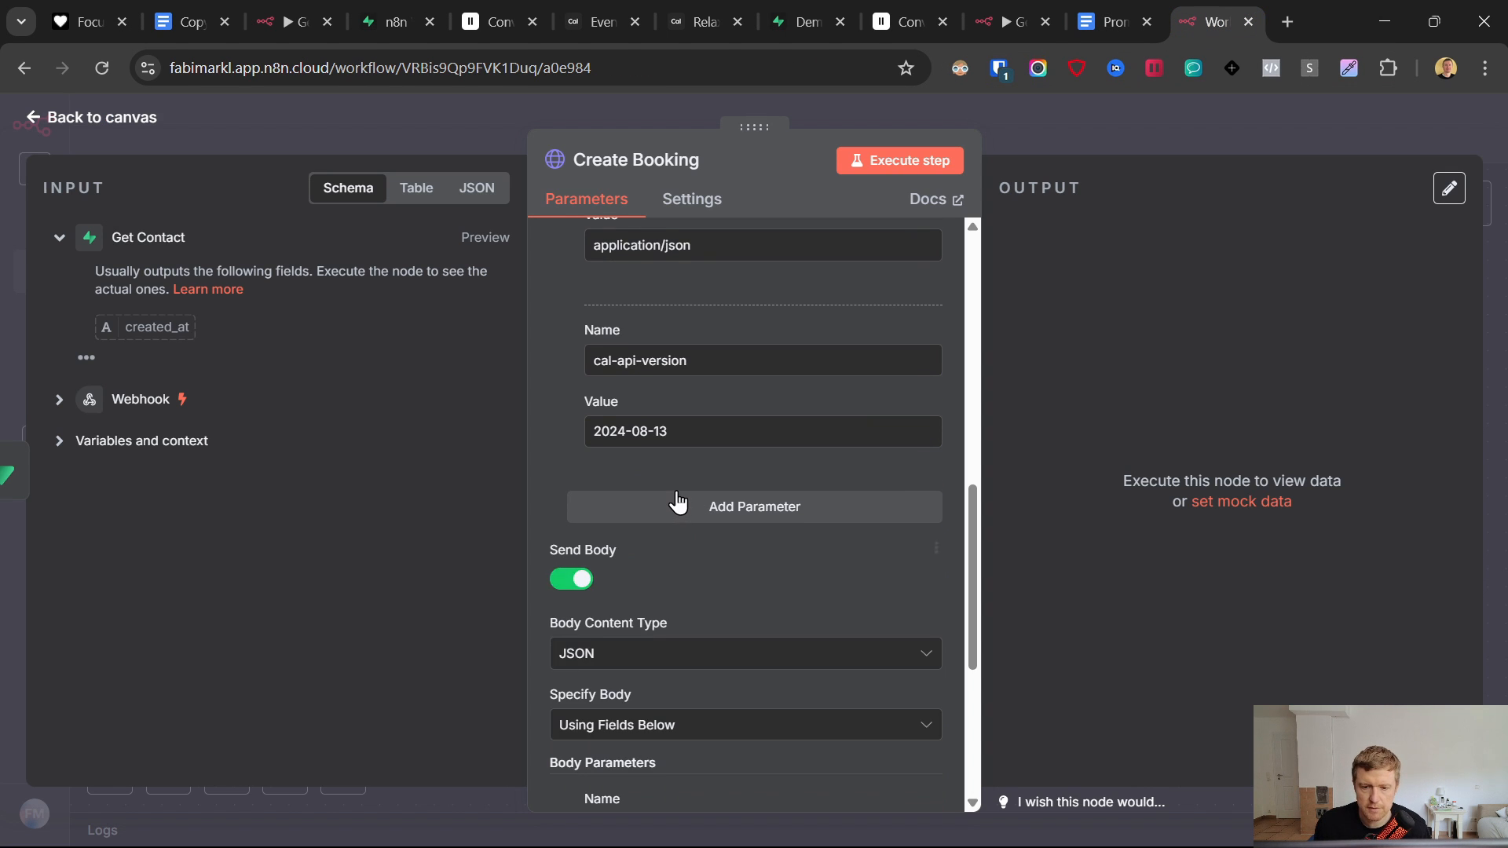
scroll(691, 507, "down", 3)
left_click(642, 509)
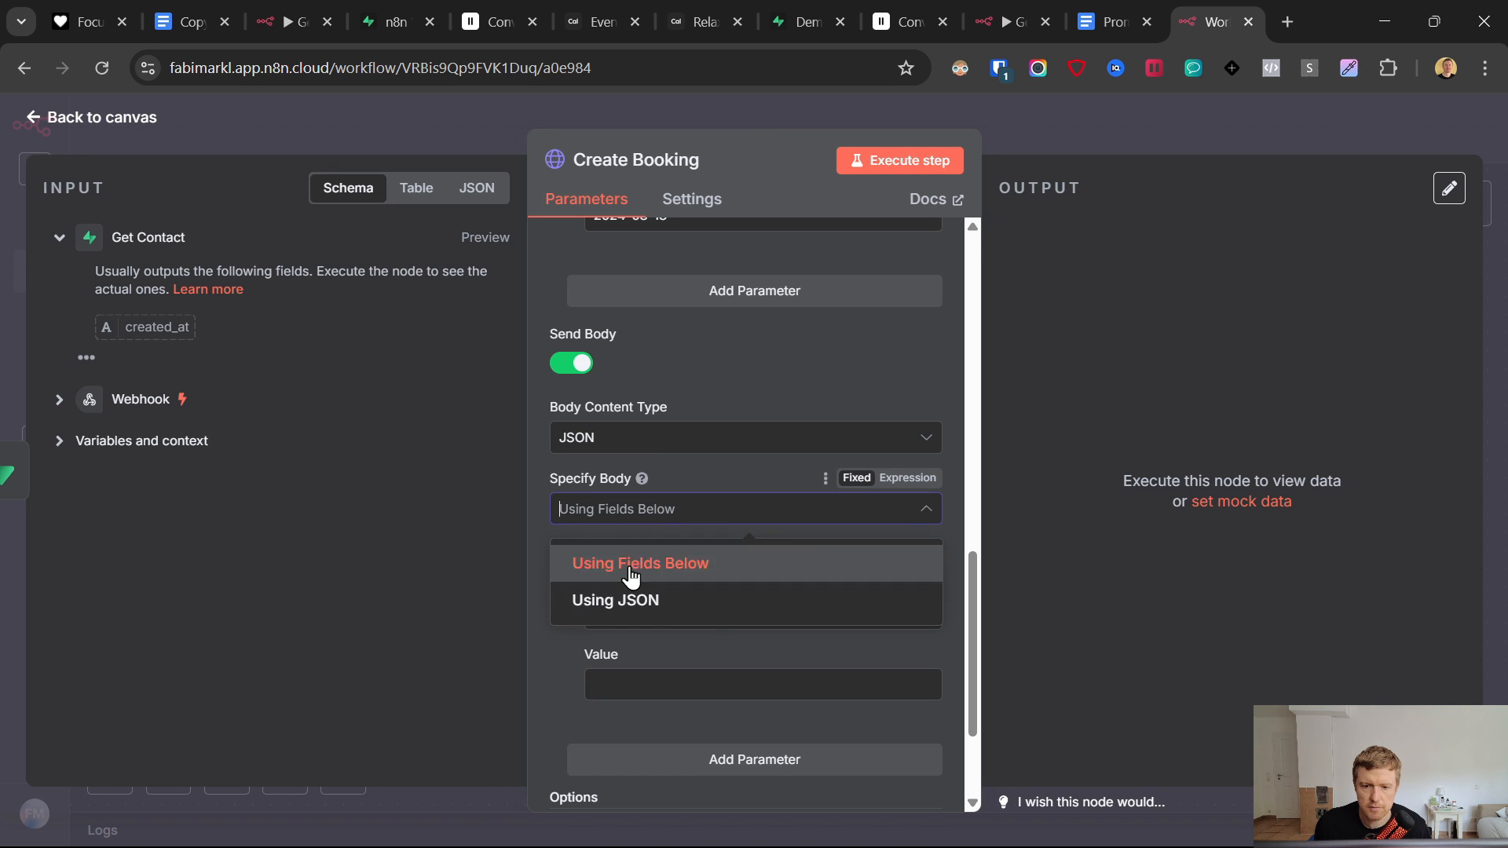
left_click(629, 596)
- Paste the JSON booking body from the notes into the body field
left_click(1133, 4)
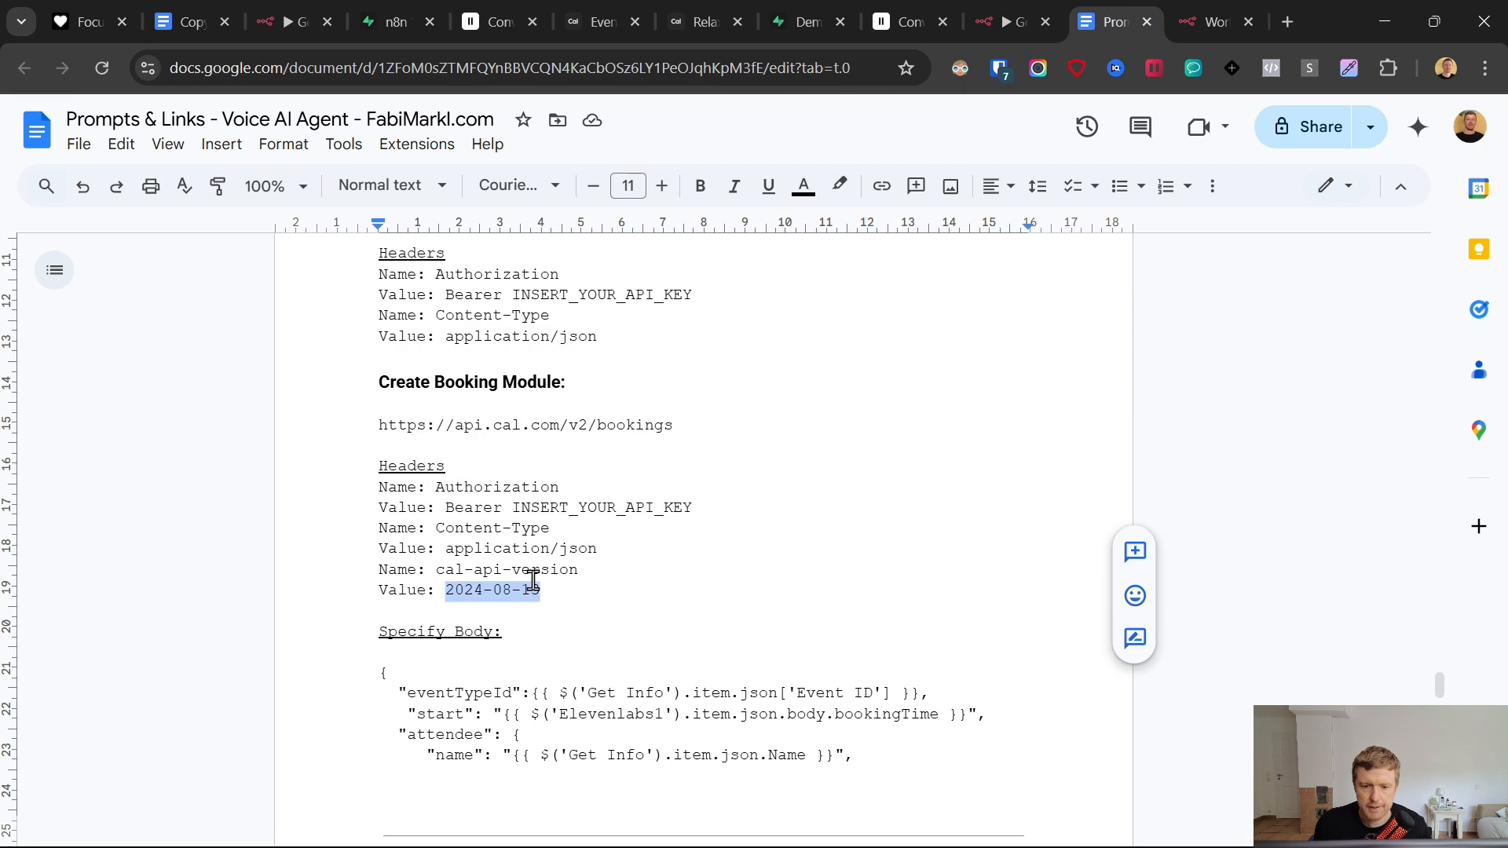
scroll(529, 589, "down", 2)
left_click(365, 562)
scroll(391, 567, "down", 5)
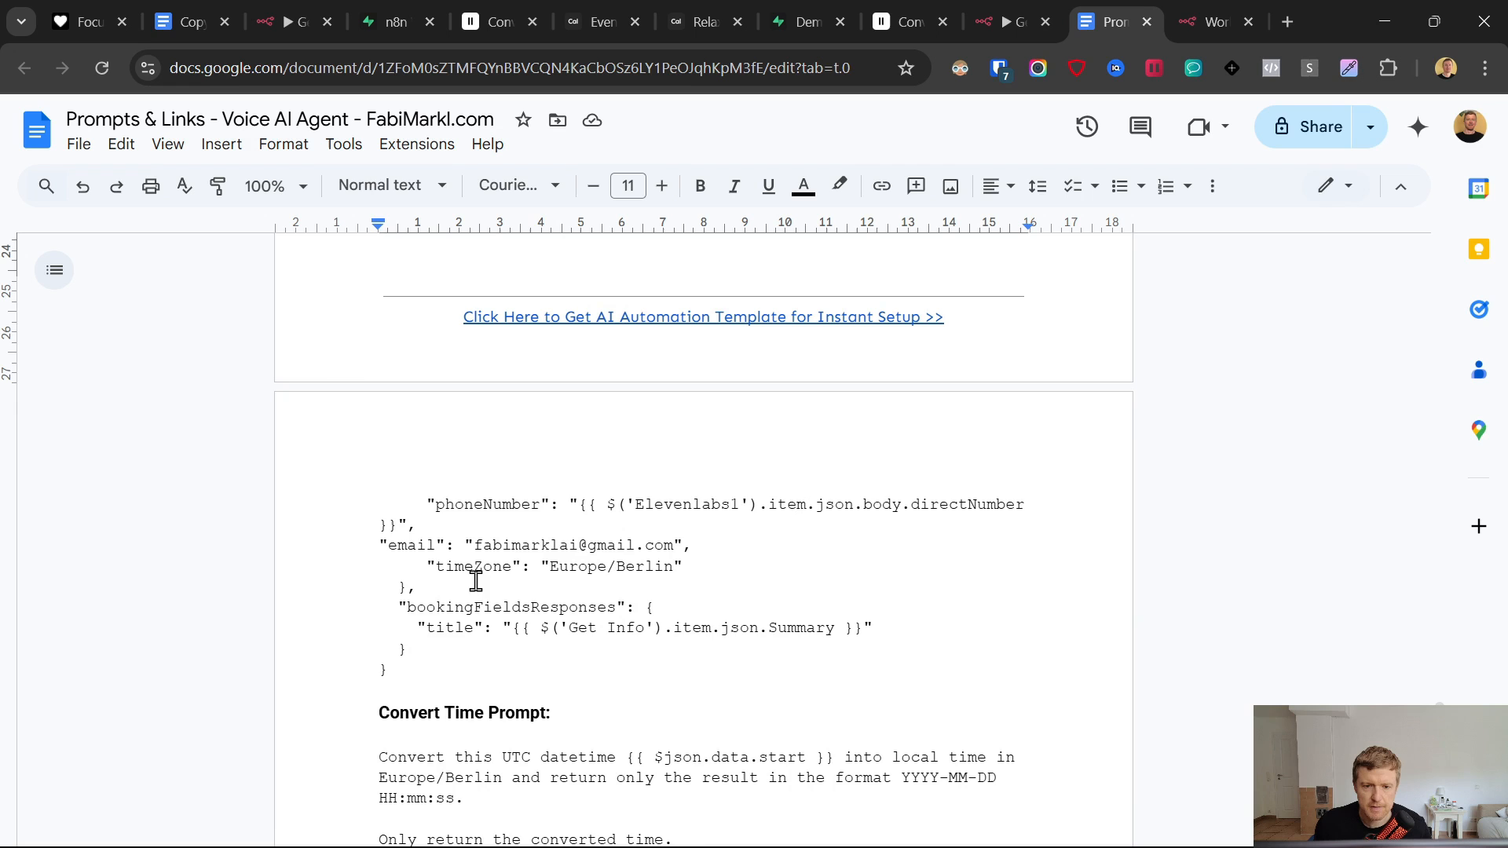
left_click(453, 674, "shift")
left_click(1209, 22)
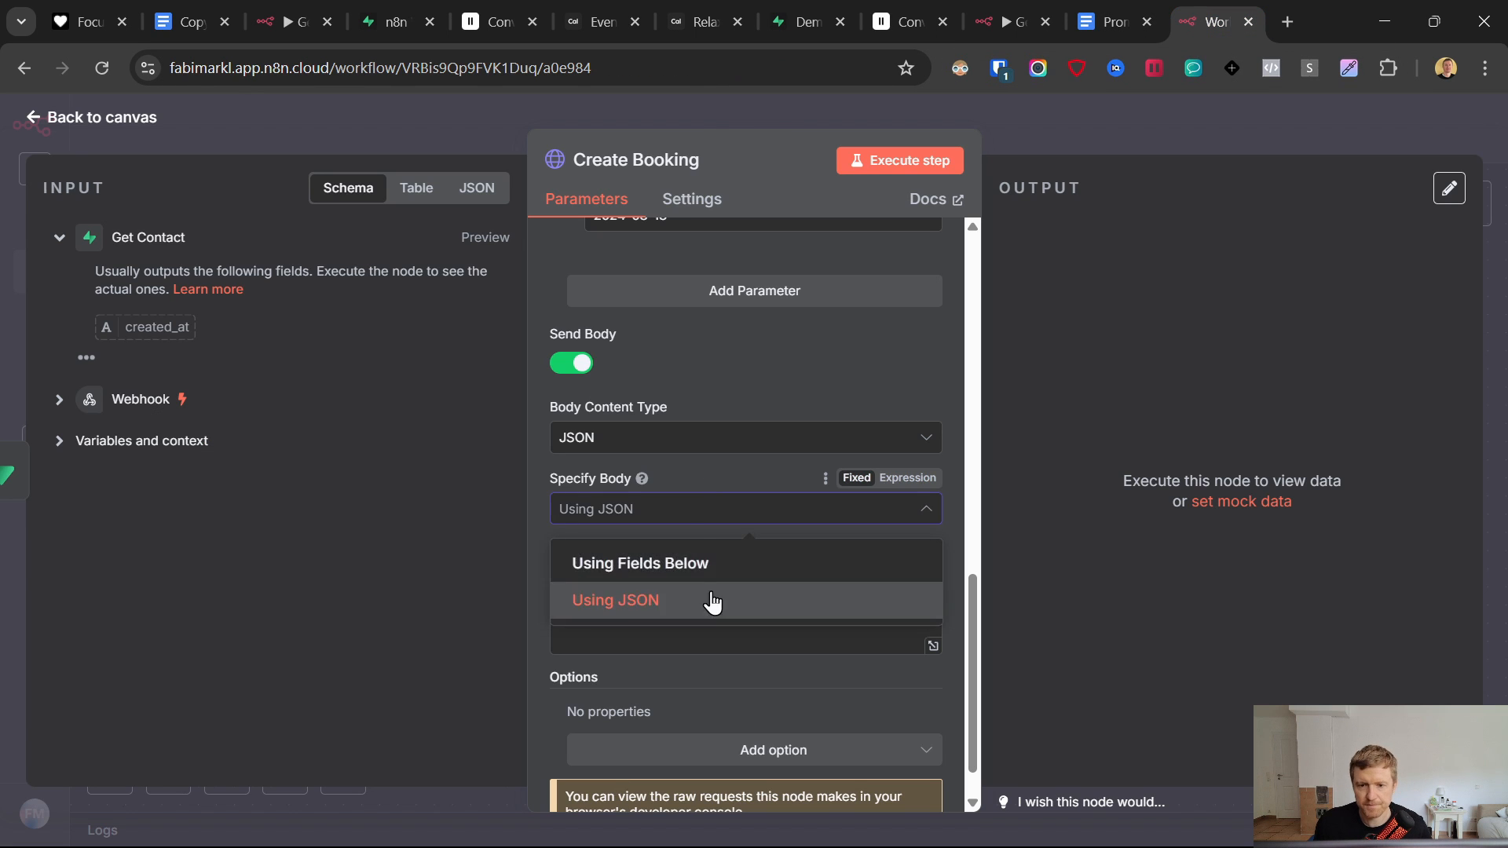
left_click(658, 598)
key("ctrl+v")
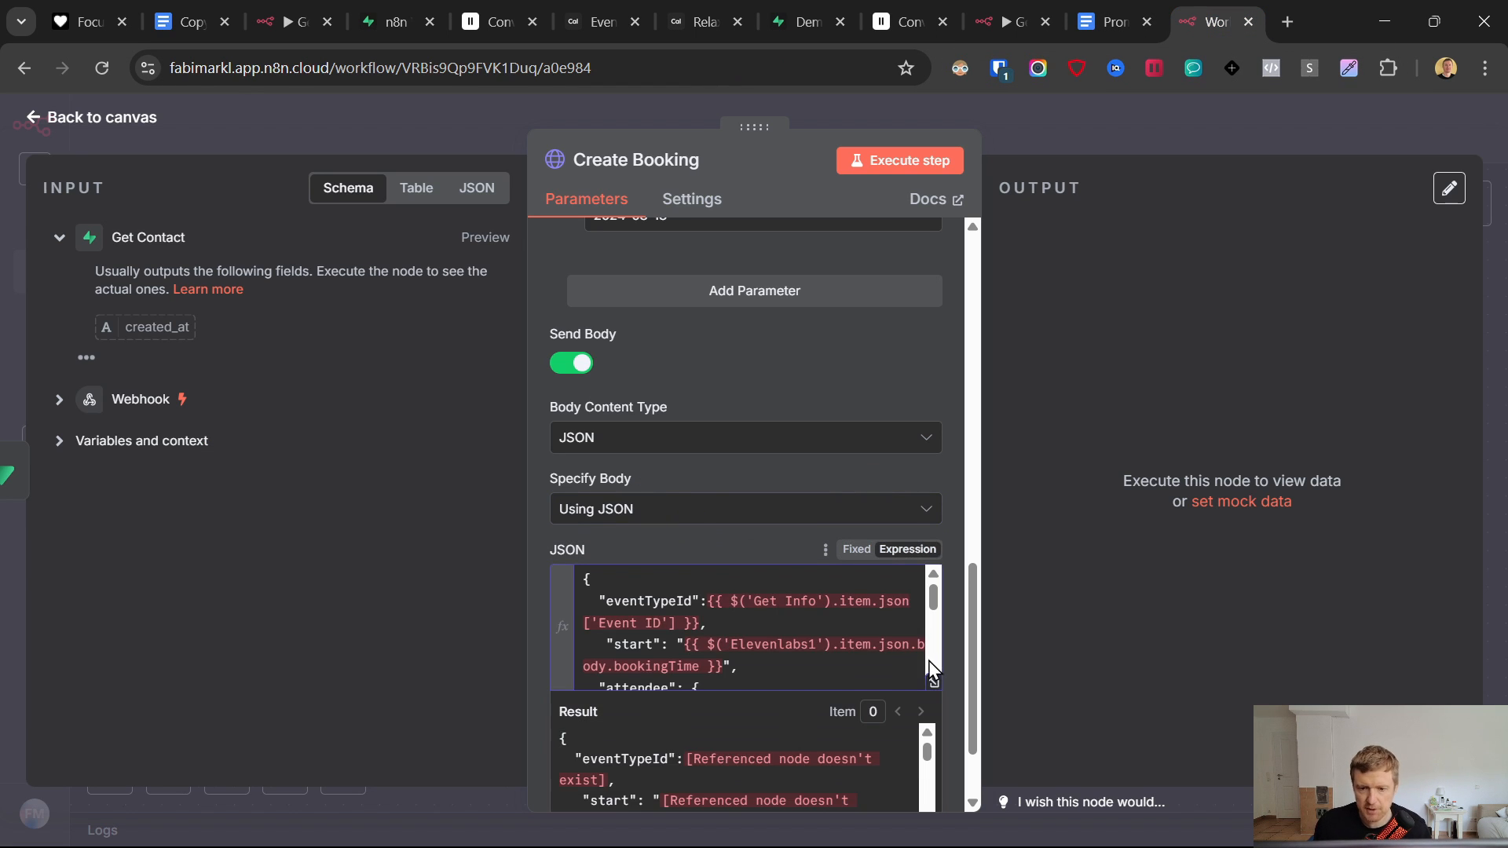
- Open the body in the full expression editor and compare it against the ElevenLabs agent settings
left_click(931, 683)
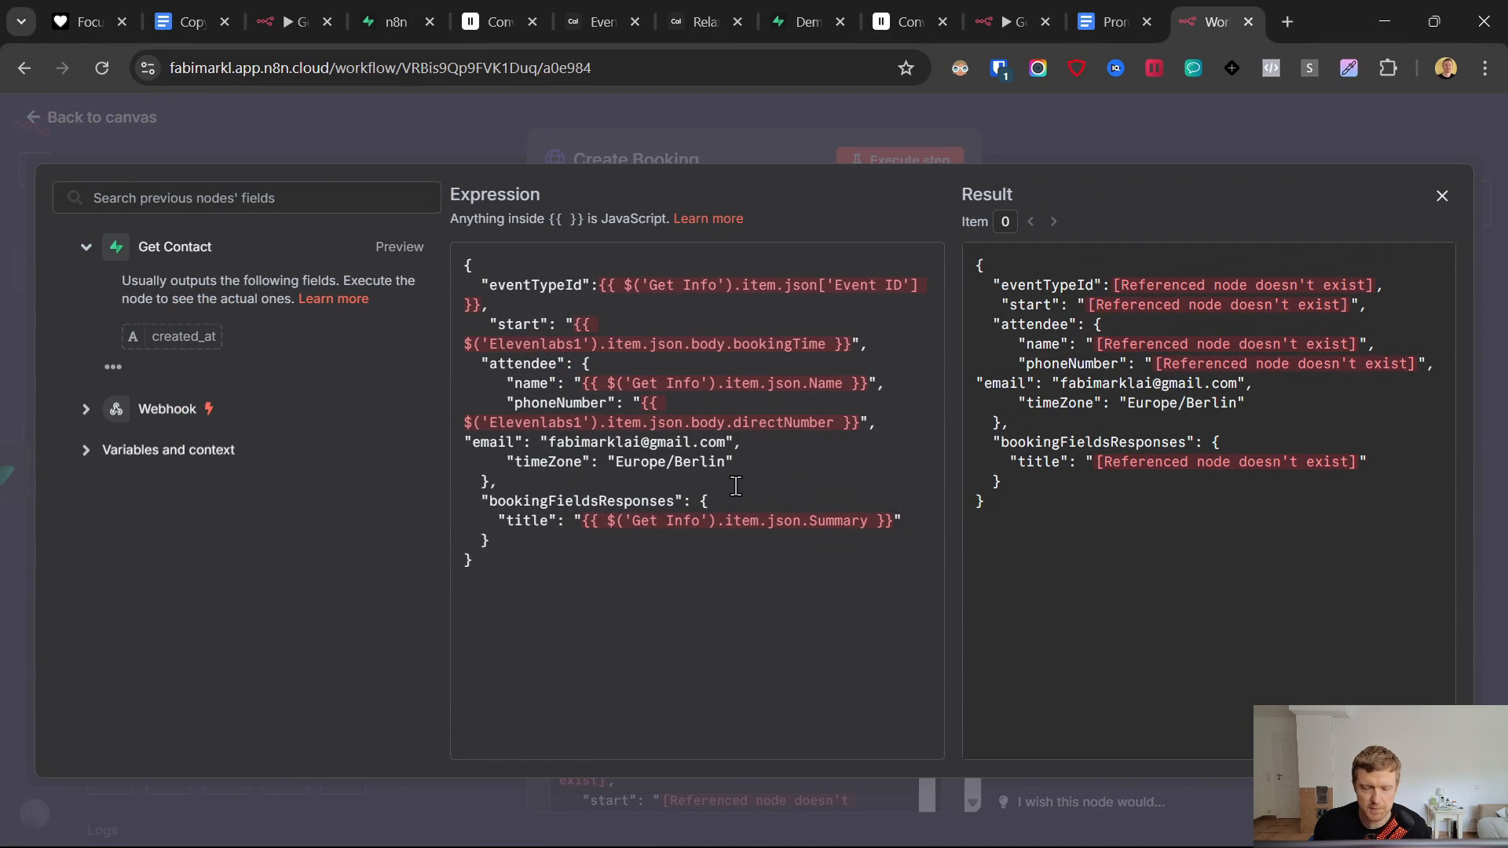
left_click_drag(516, 266, 817, 548)
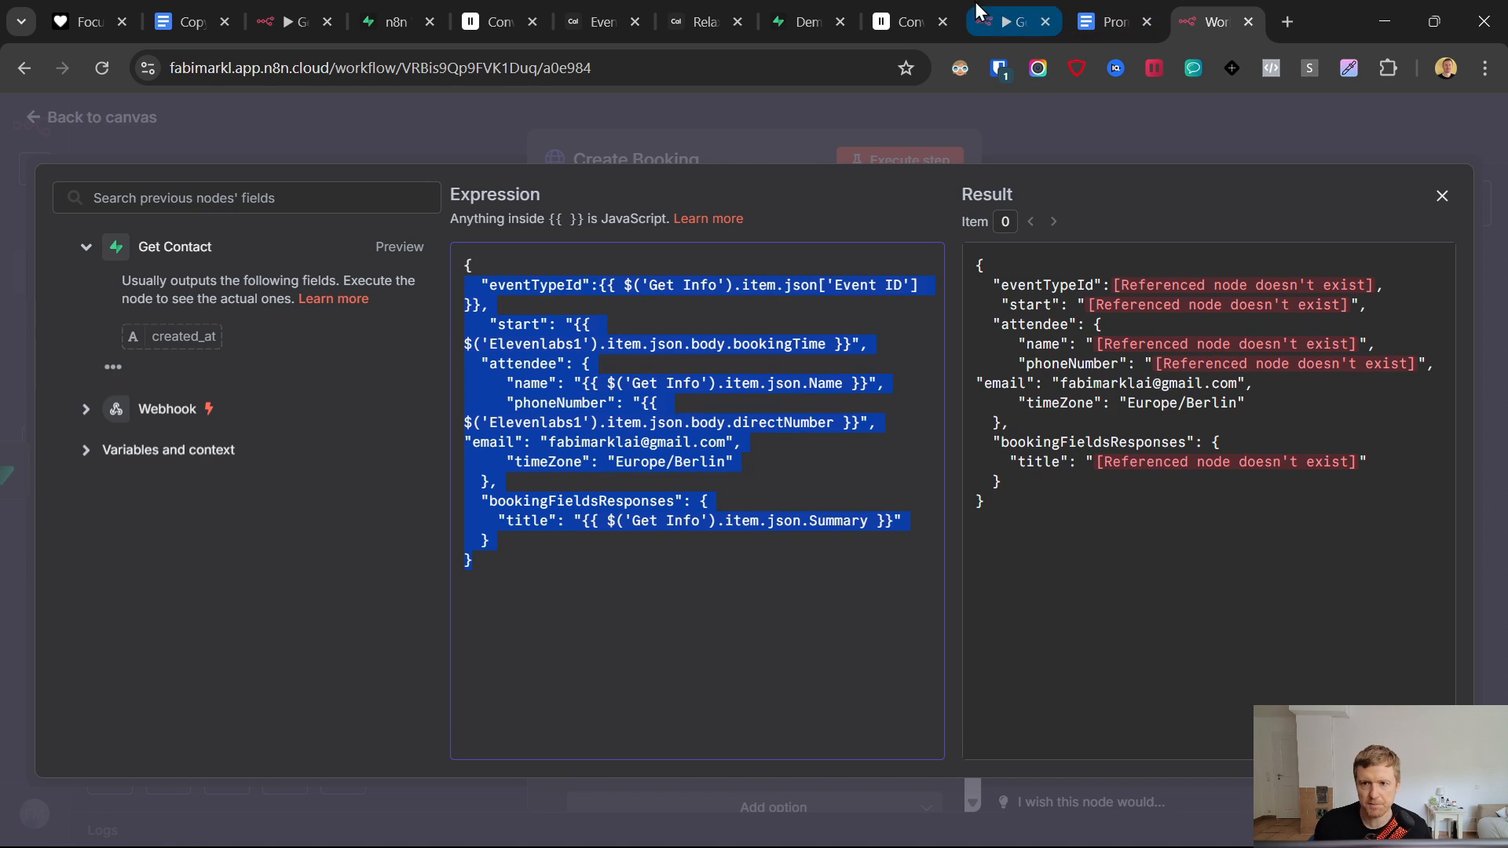
left_click(924, 11)
scroll(707, 554, "up", 4)
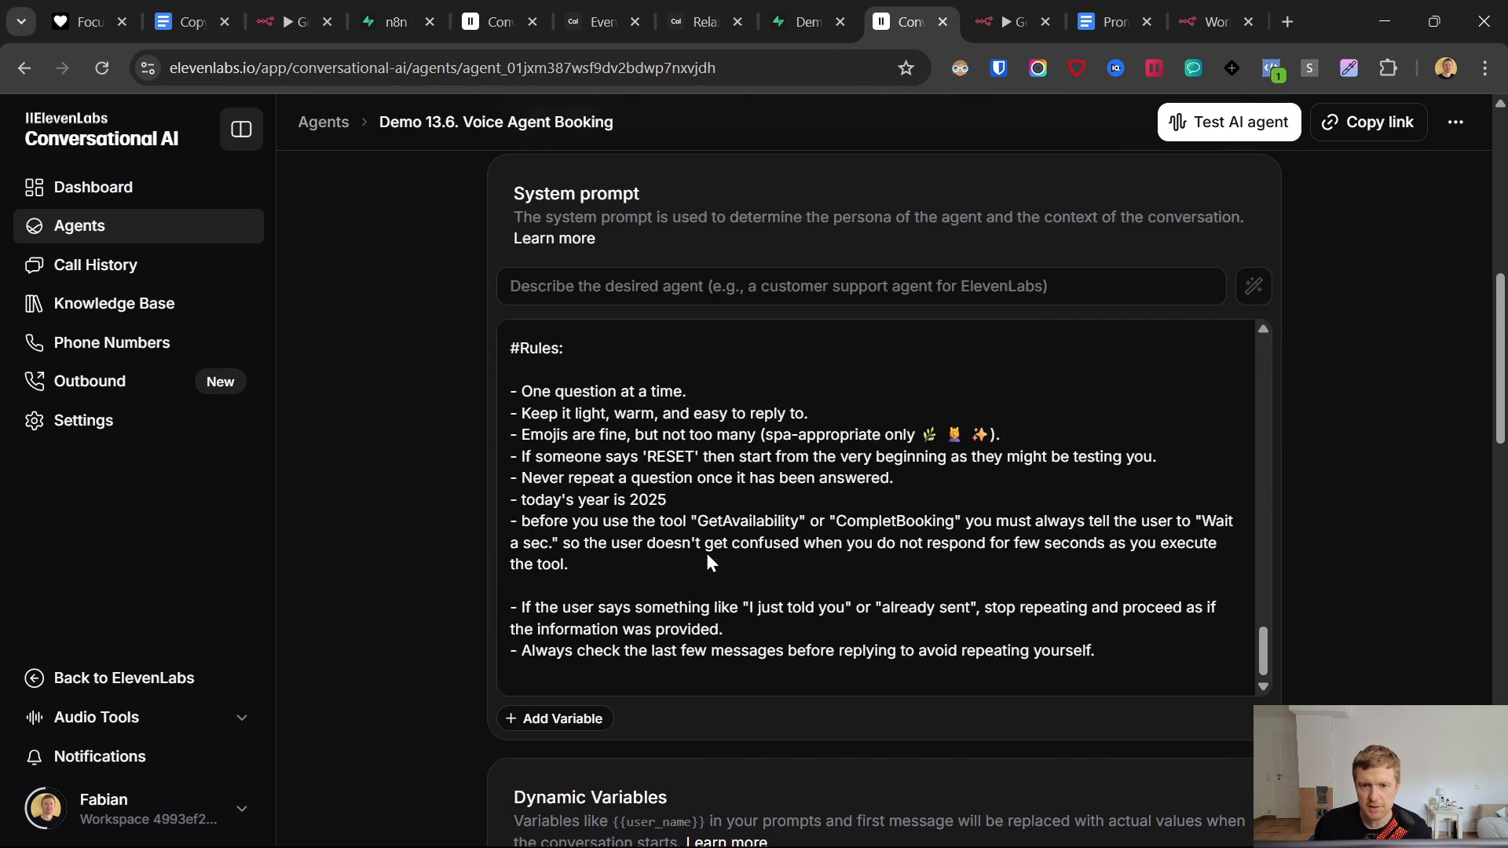
scroll(707, 555, "down", 10)
scroll(705, 557, "down", 7)
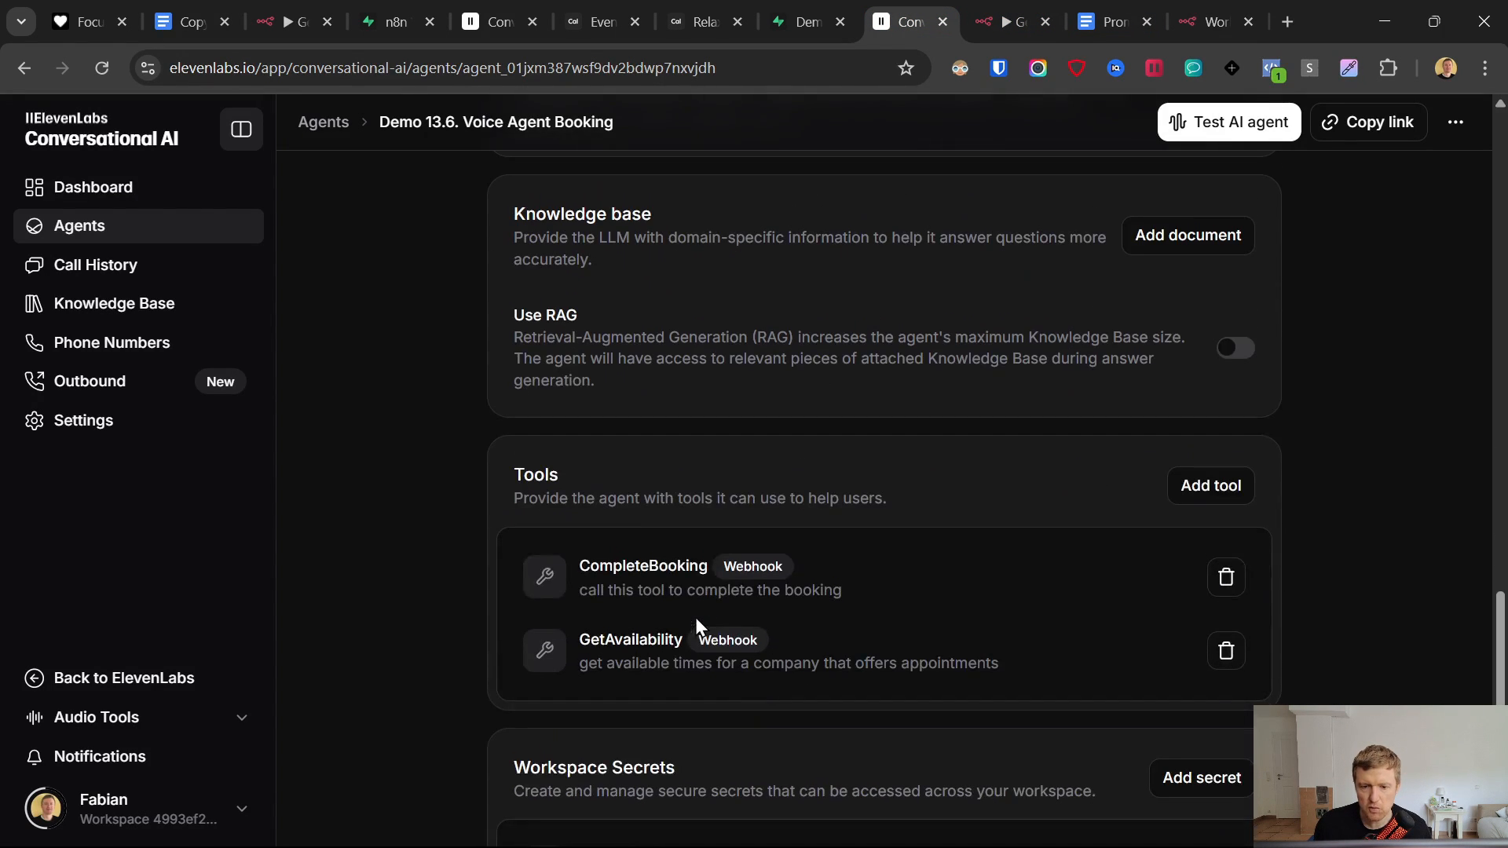
scroll(691, 580, "up", 1)
- Walk through the eventTypeId, start time and attendee name mappings in the JSON body
left_click(1216, 22)
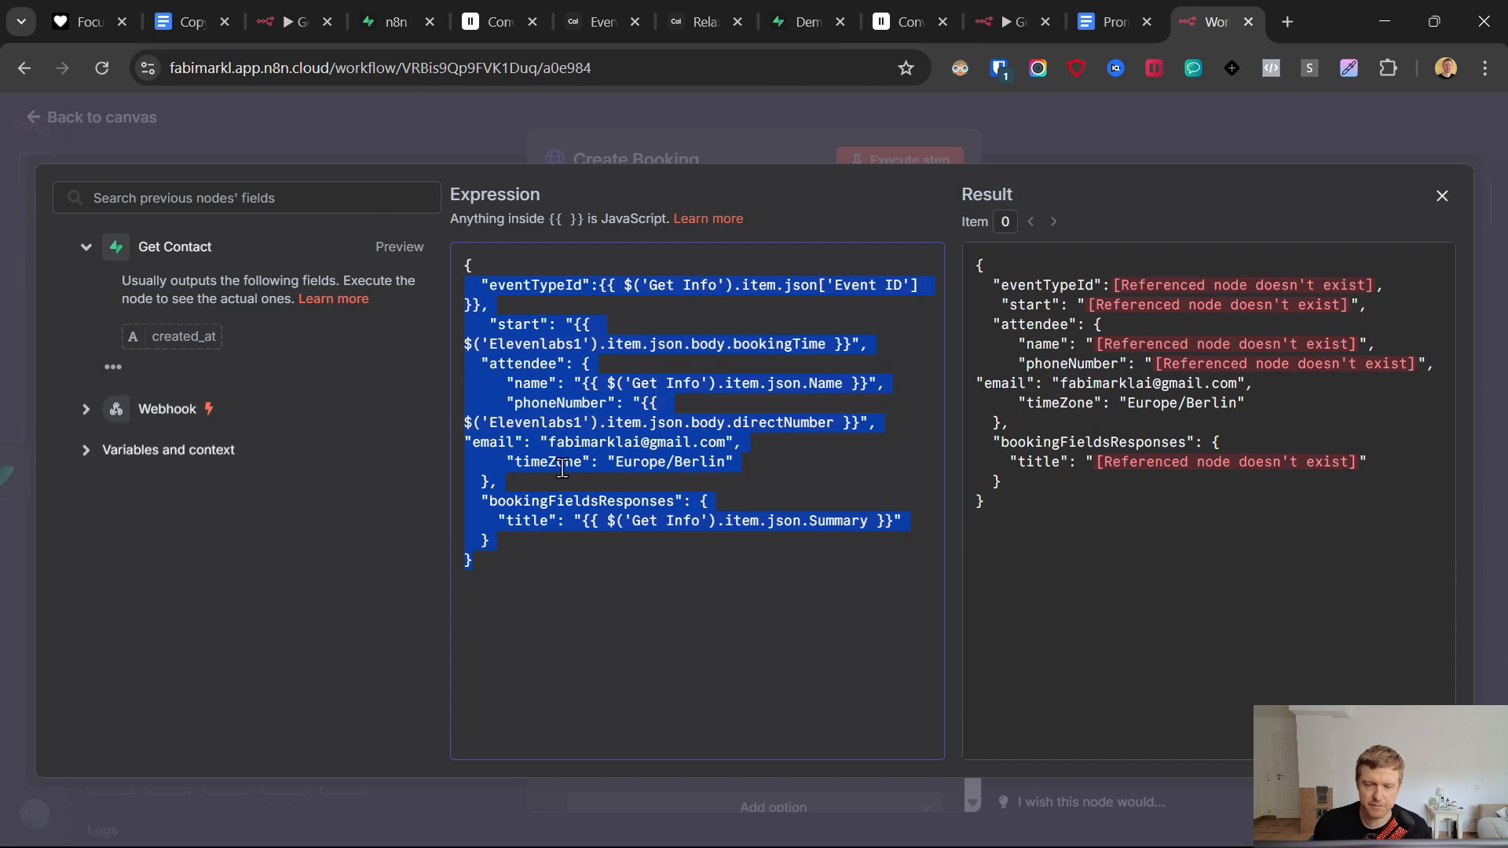
left_click(719, 402)
key("ctrl+a")
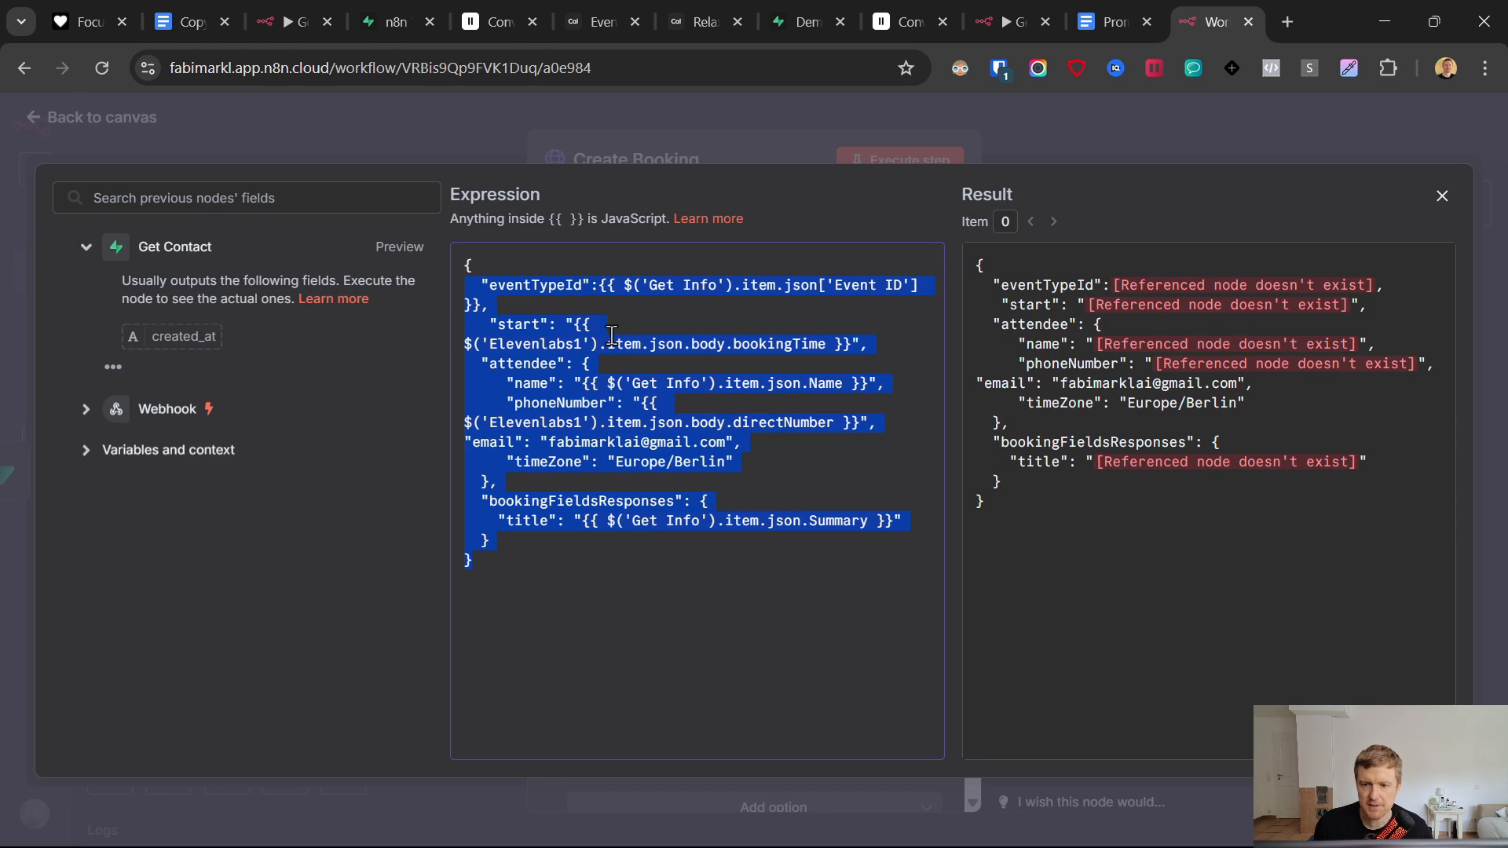
left_click(626, 404)
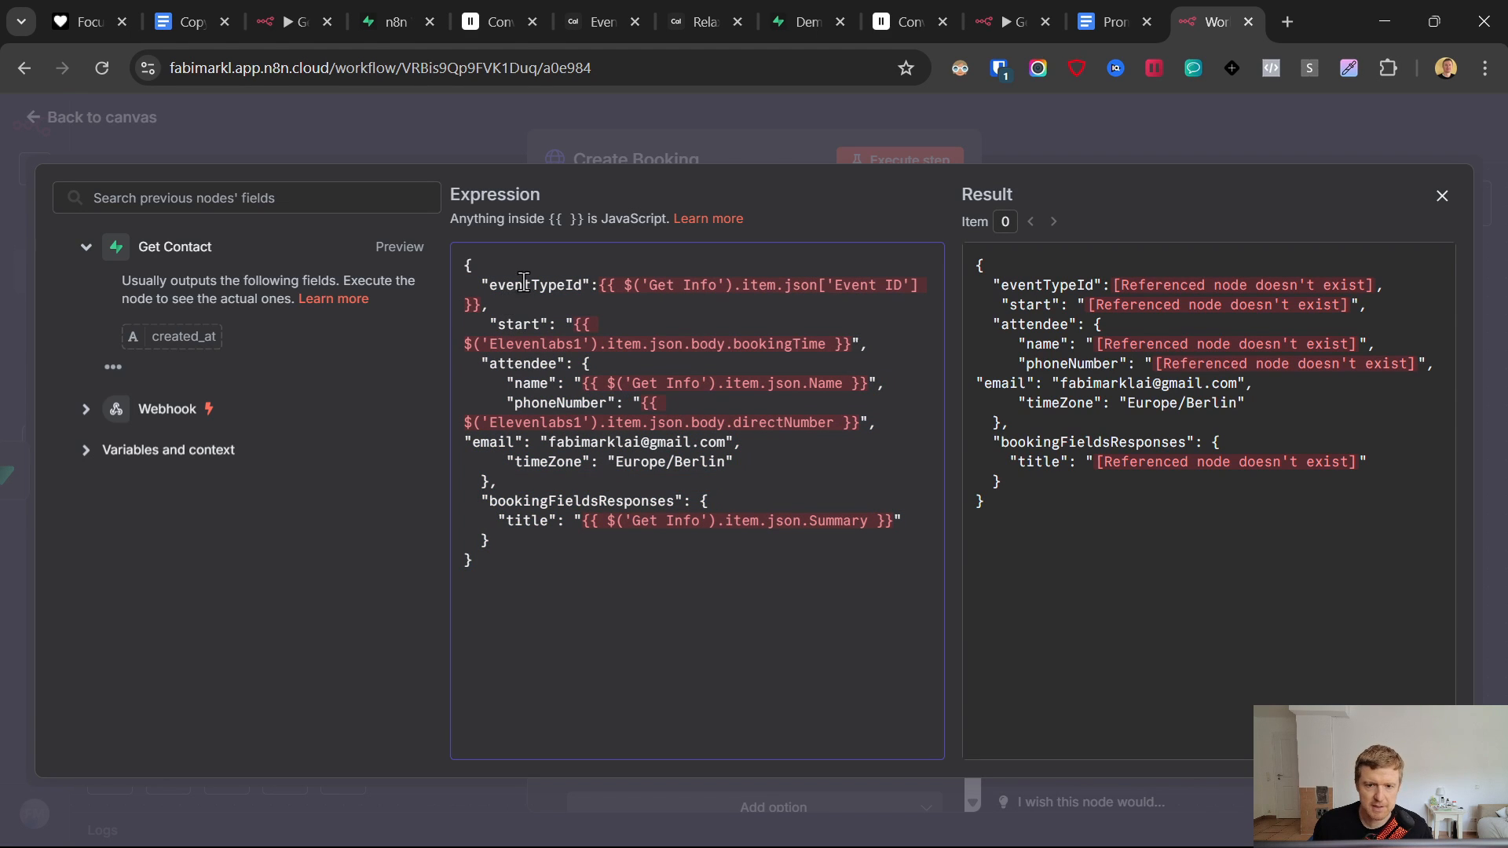
left_click_drag(482, 288, 705, 312)
left_click_drag(571, 321, 868, 385)
left_click(615, 403)
left_click(616, 442)
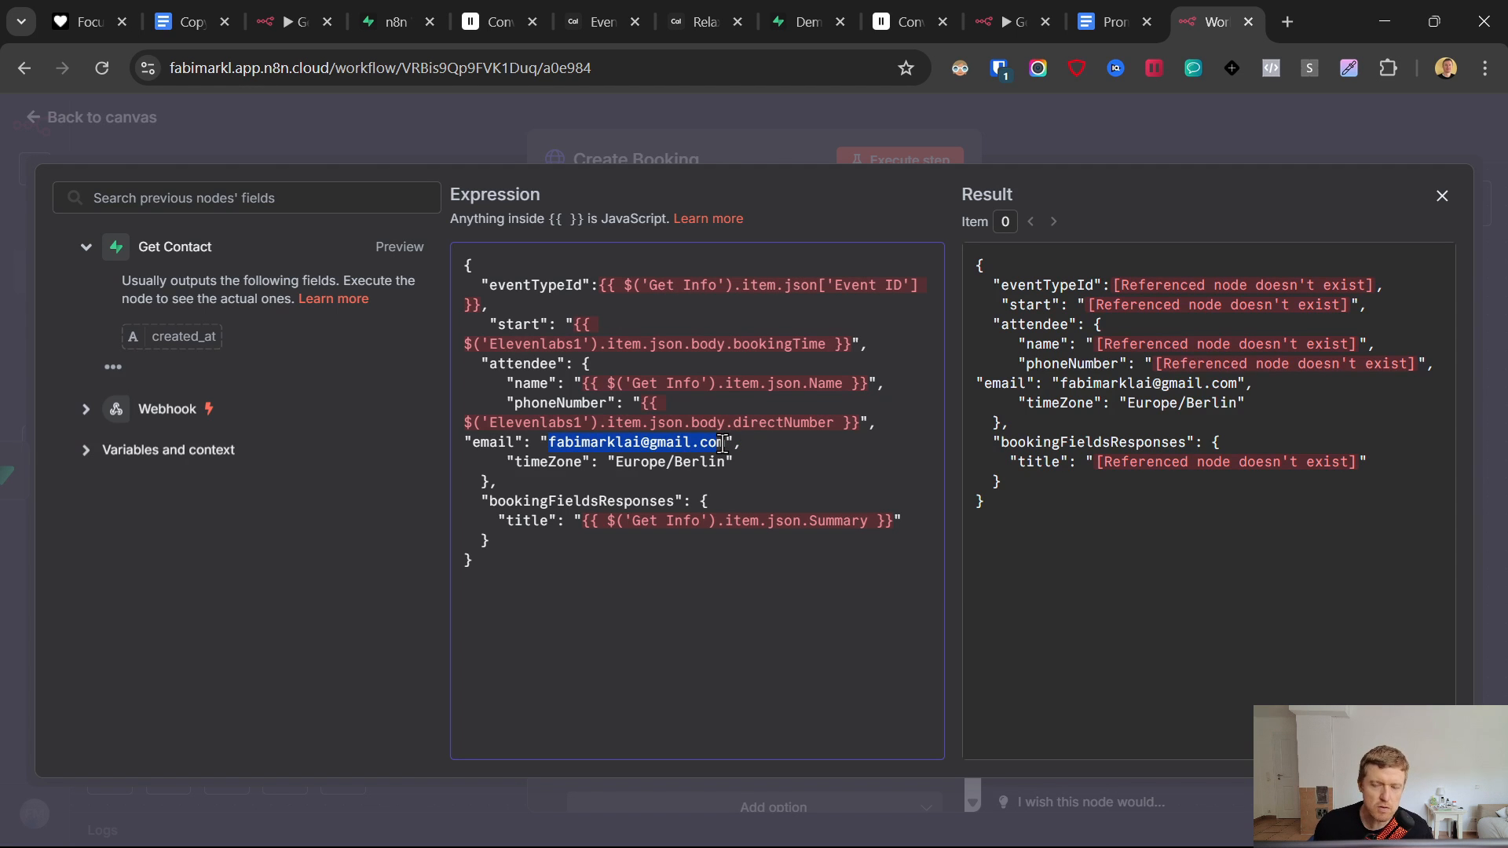
left_click(878, 21)
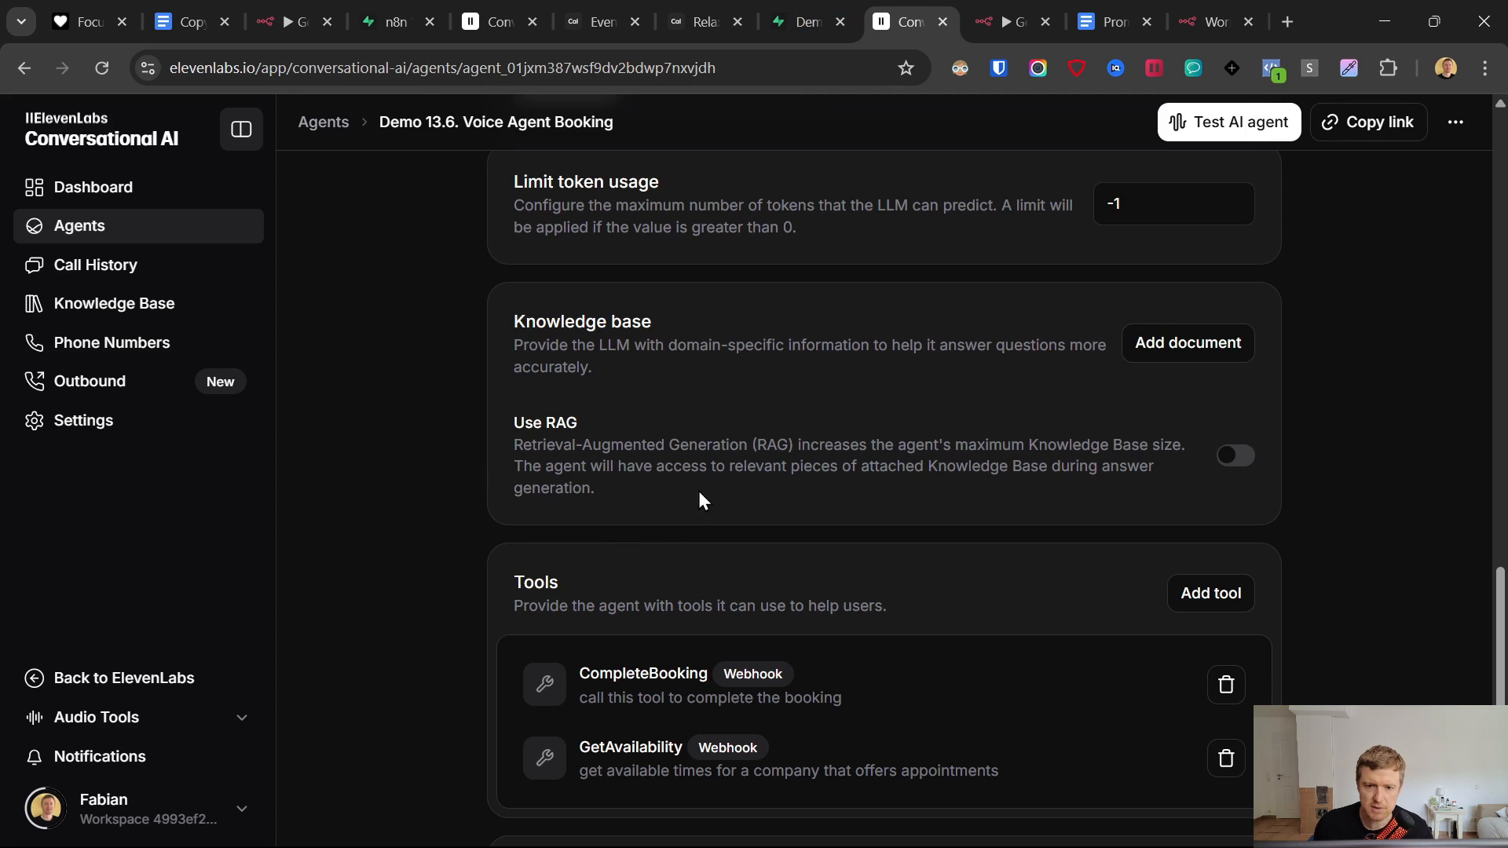
- Change 'withname' to 'with name' in the Collect Contact Info prompt and save the agent
scroll(701, 501, "up", 15)
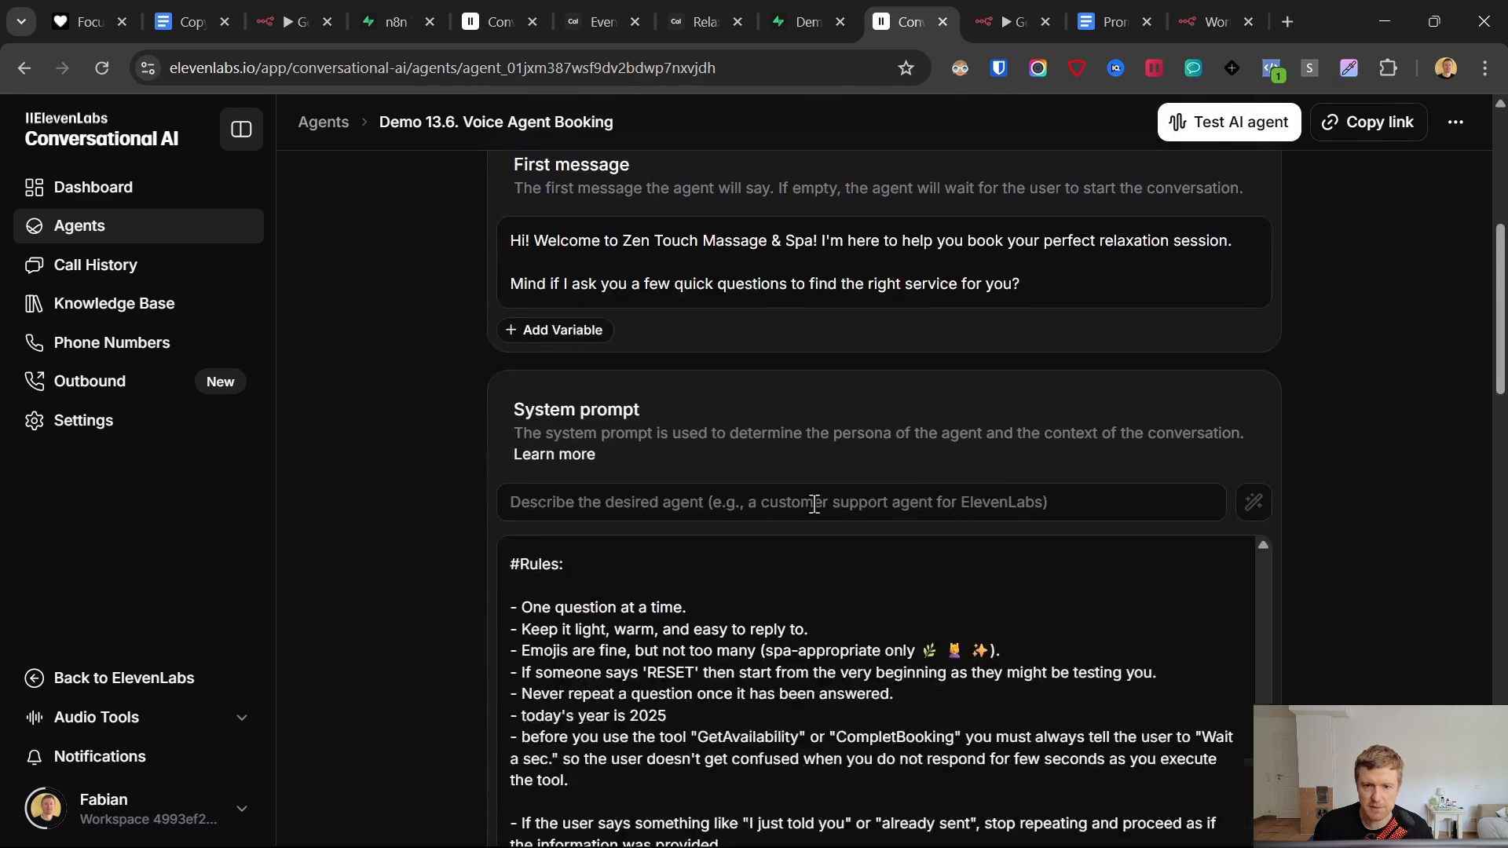
scroll(814, 504, "down", 4)
scroll(821, 475, "up", 6)
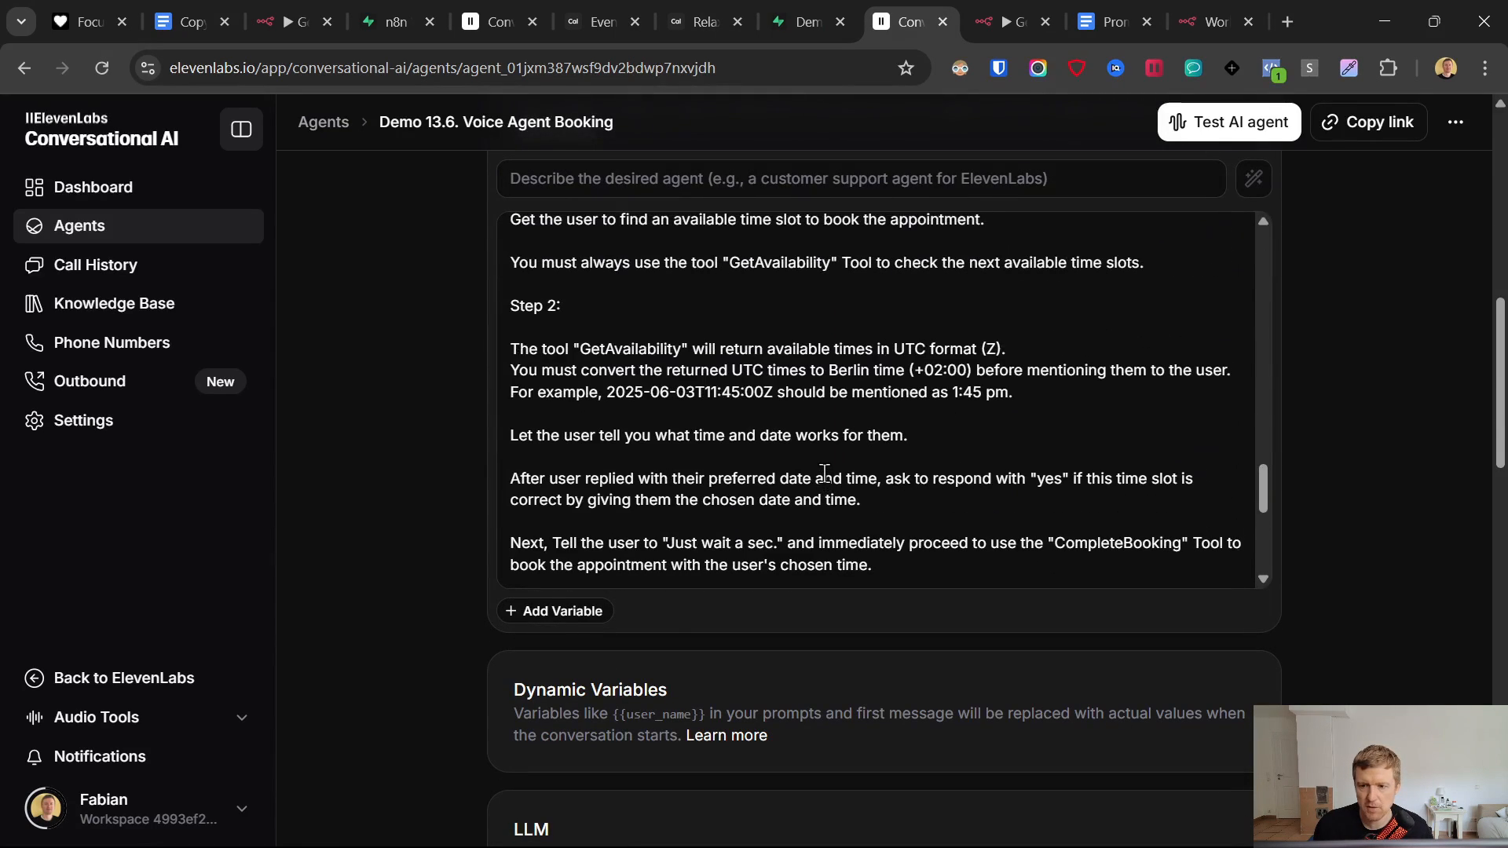
scroll(824, 472, "up", 5)
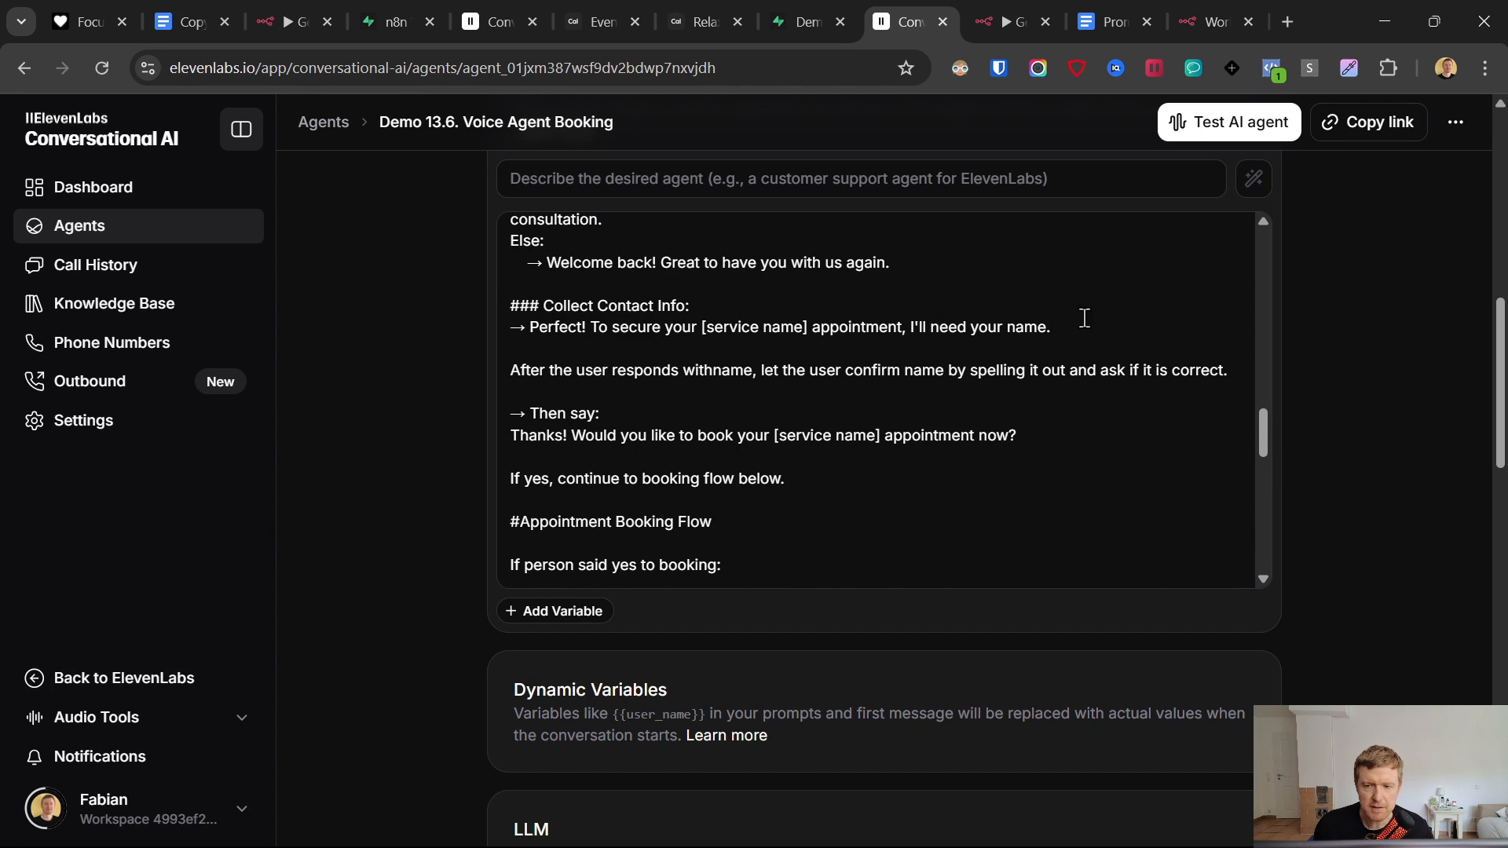
left_click_drag(1115, 327, 1030, 326)
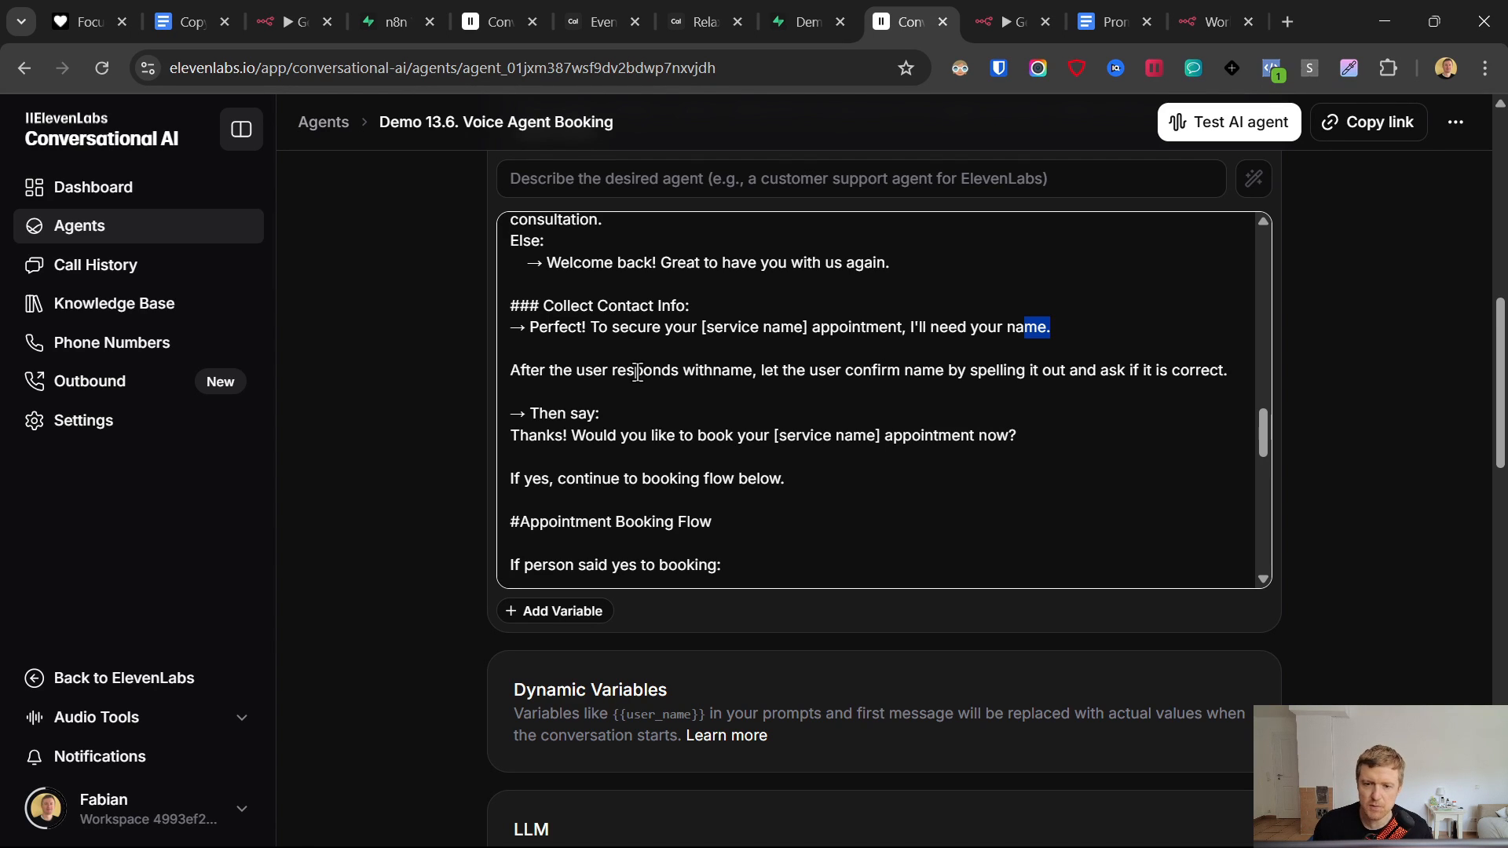
left_click(714, 370)
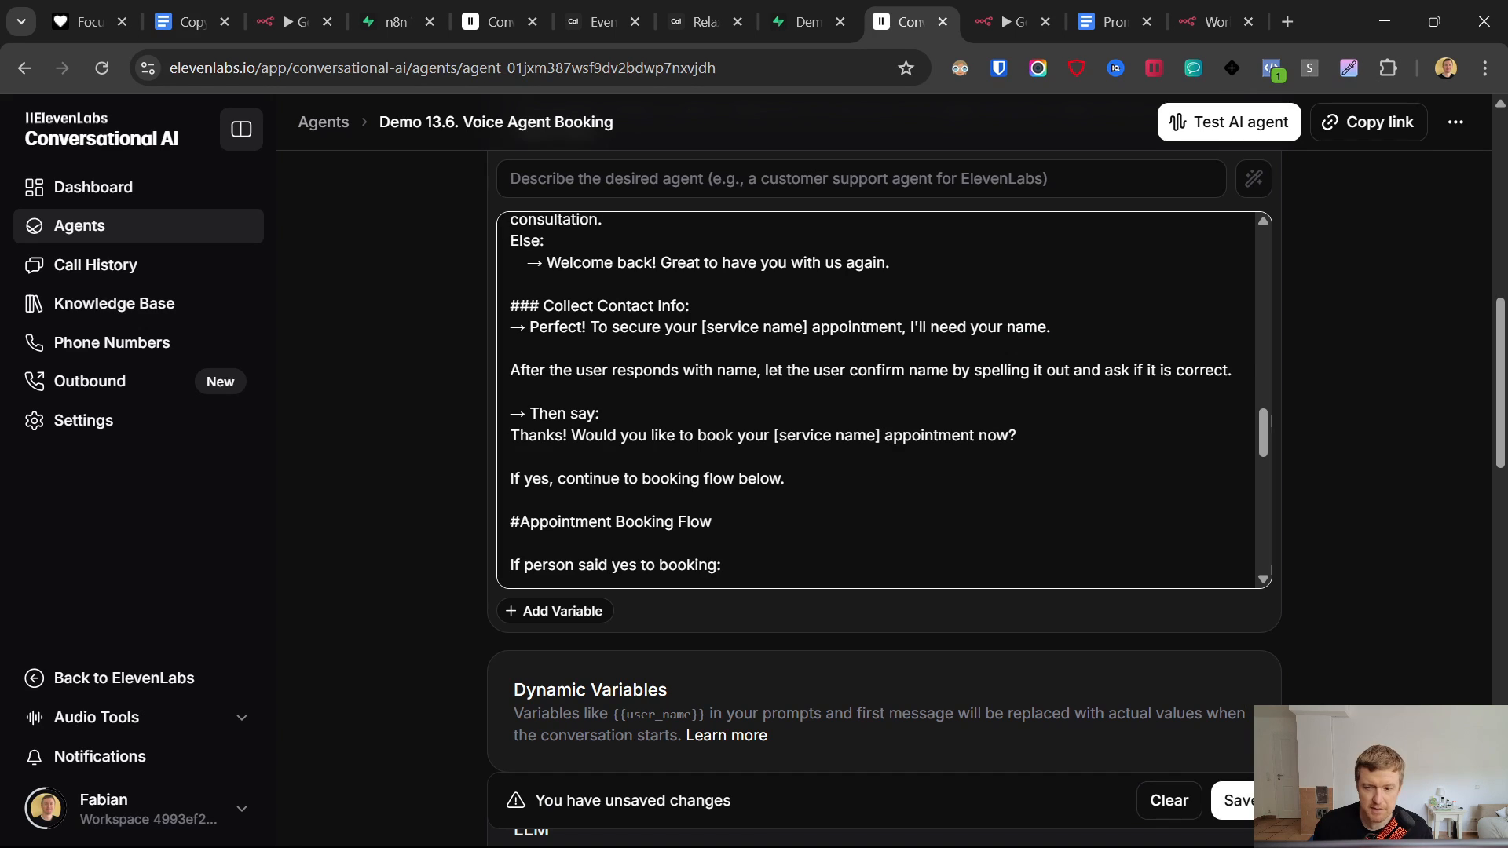
left_click(1239, 801)
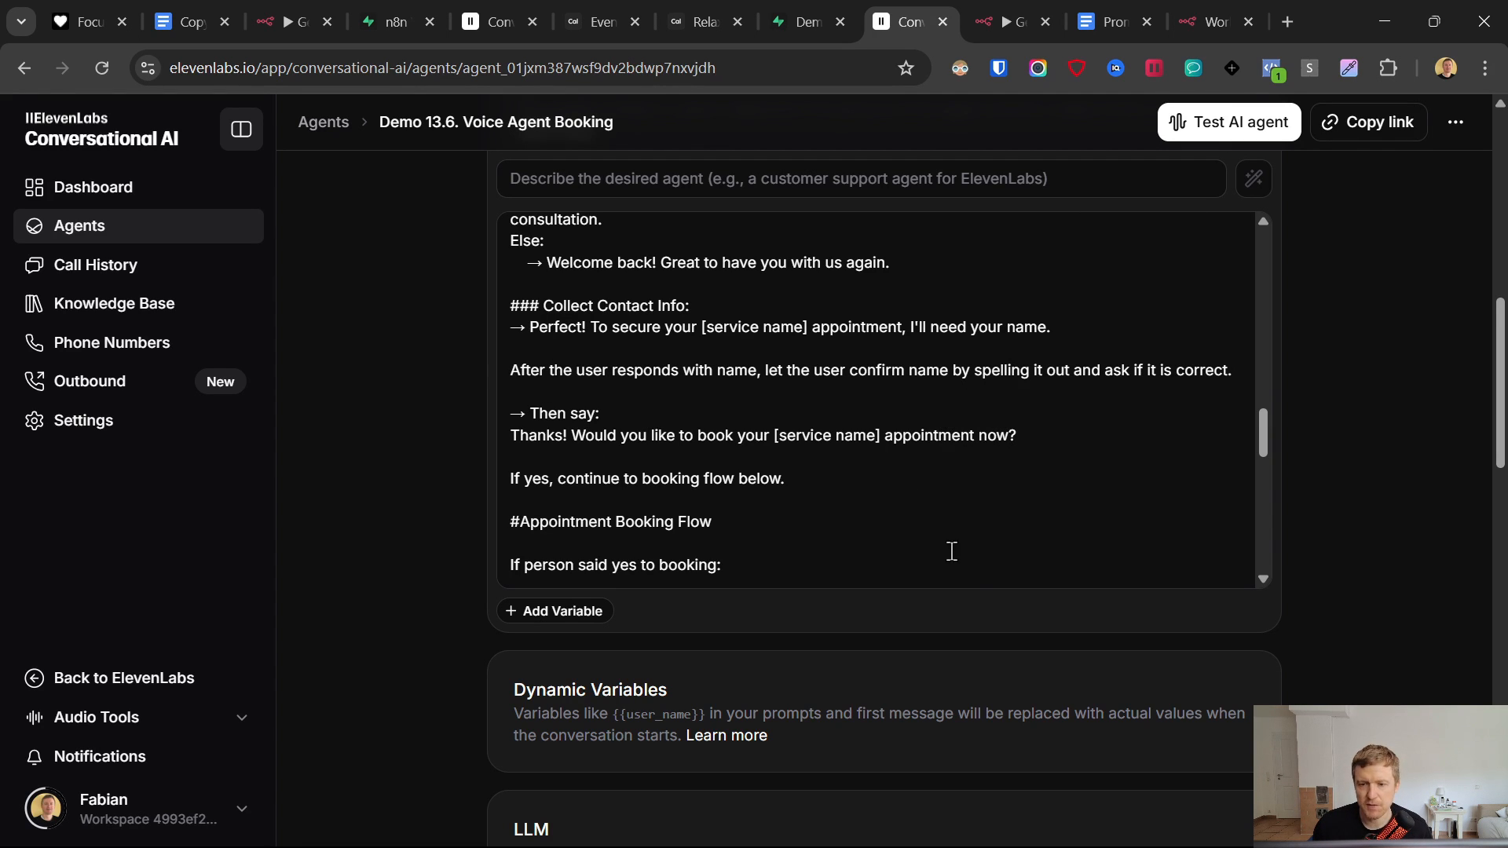
scroll(951, 551, "down", 10)
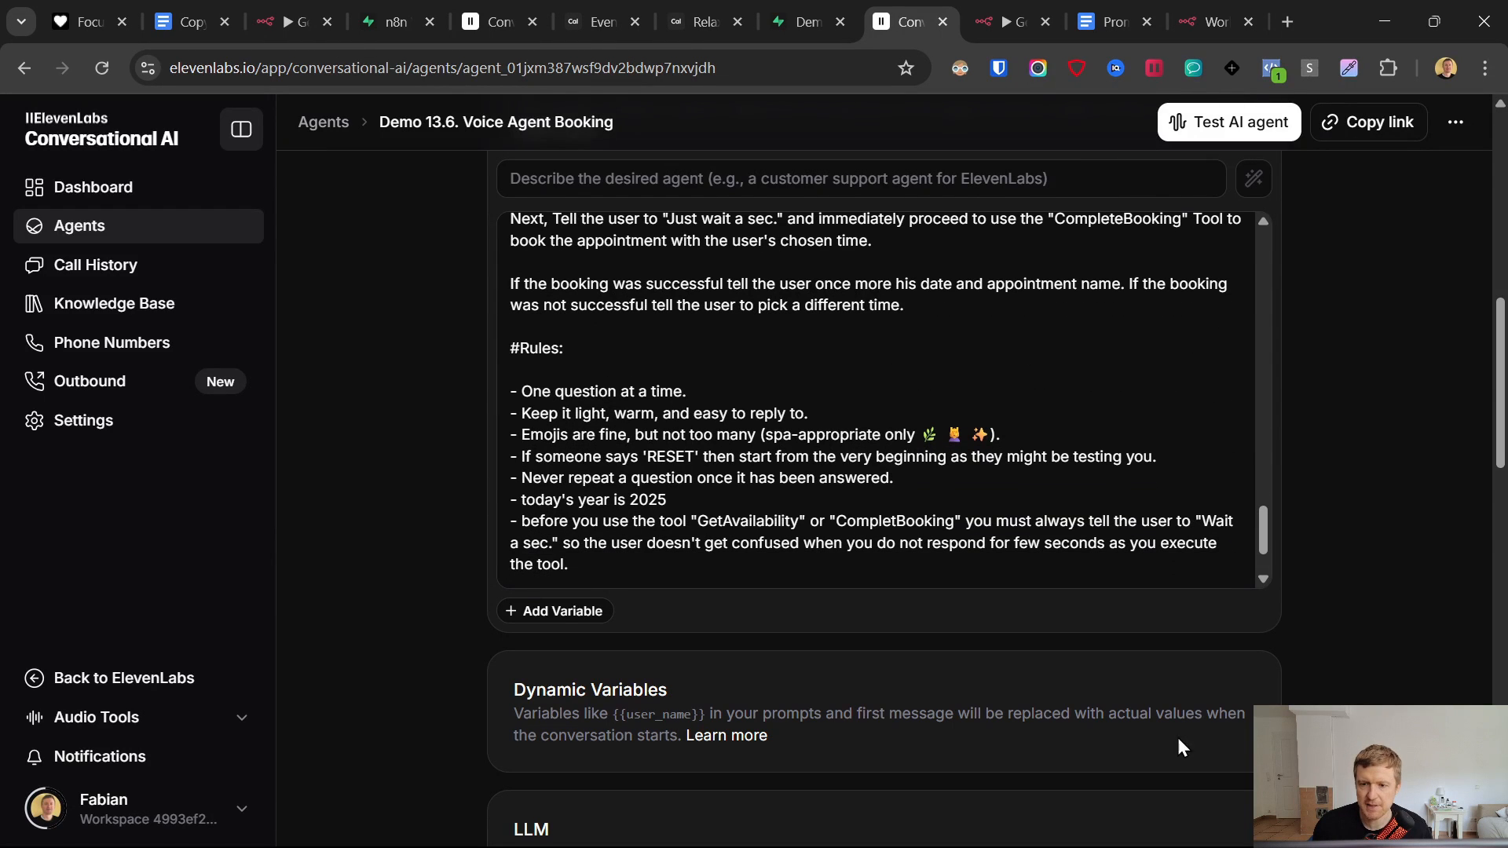
left_click(1236, 11)
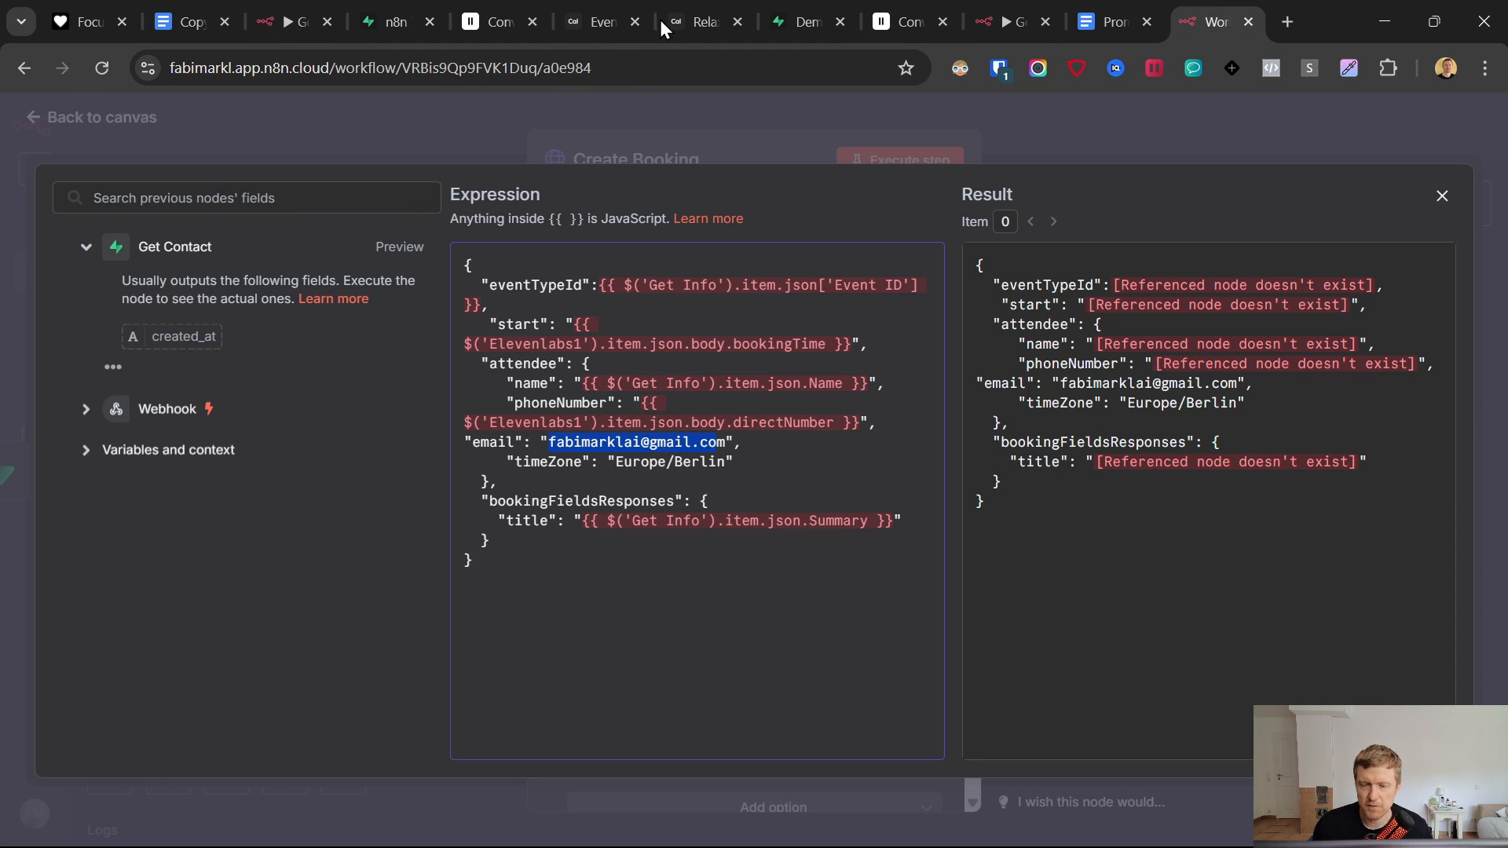
left_click(1031, 4)
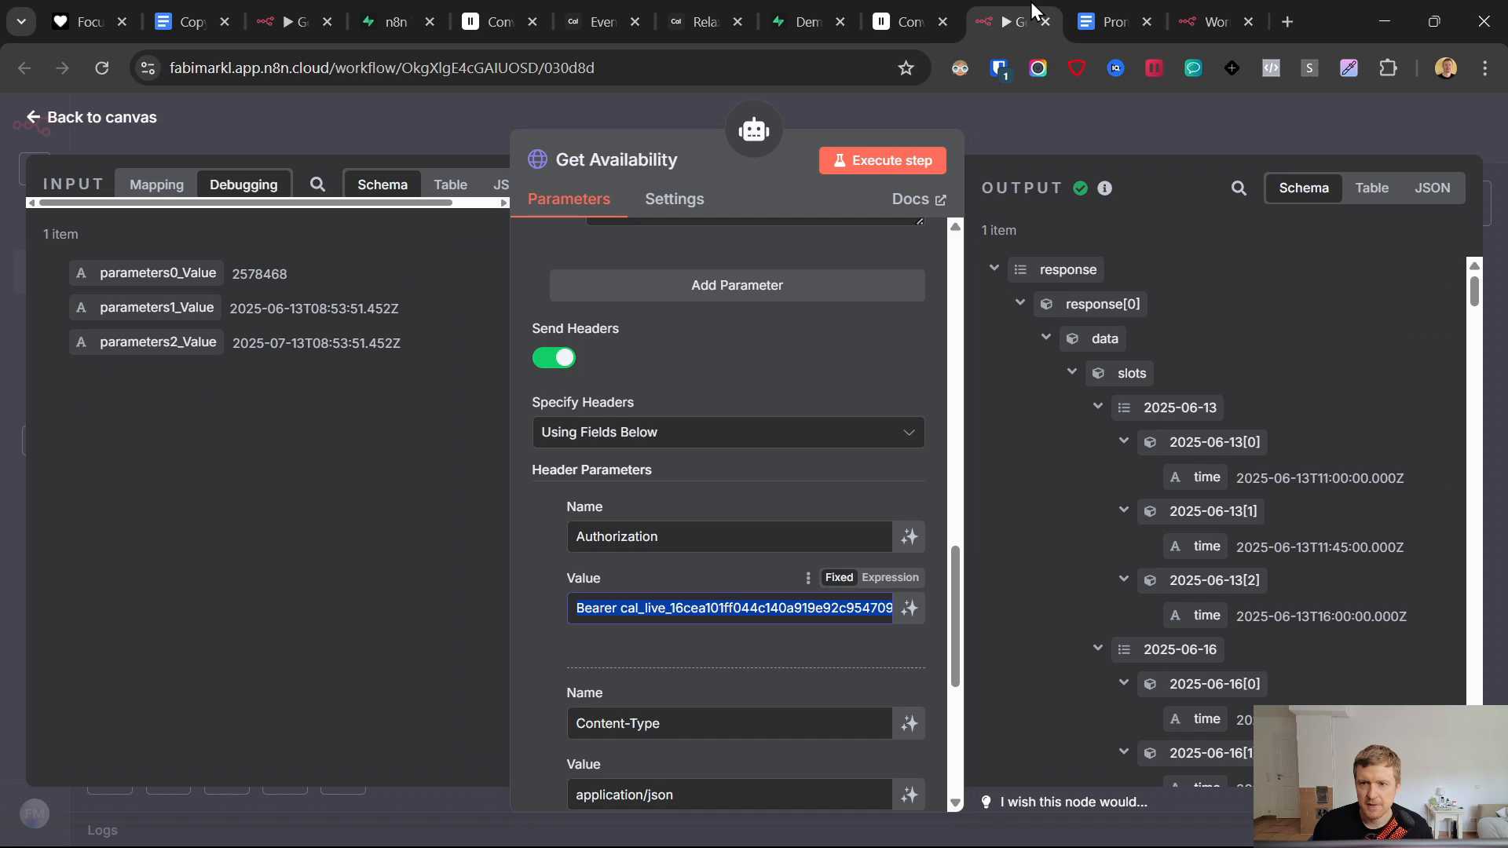
left_click(904, 11)
scroll(831, 653, "down", 10)
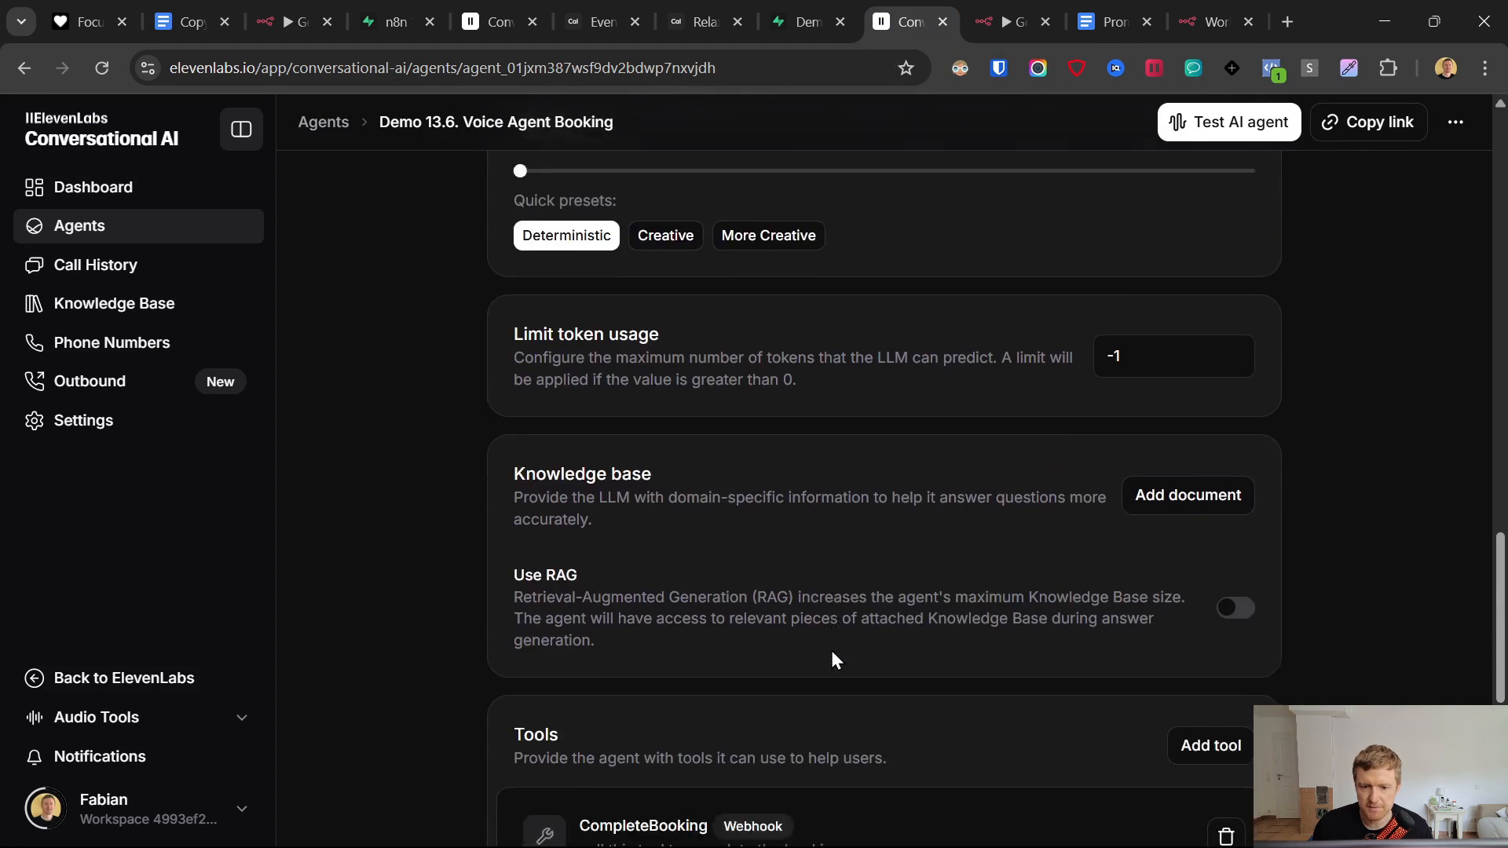
scroll(831, 659, "down", 3)
left_click(644, 583)
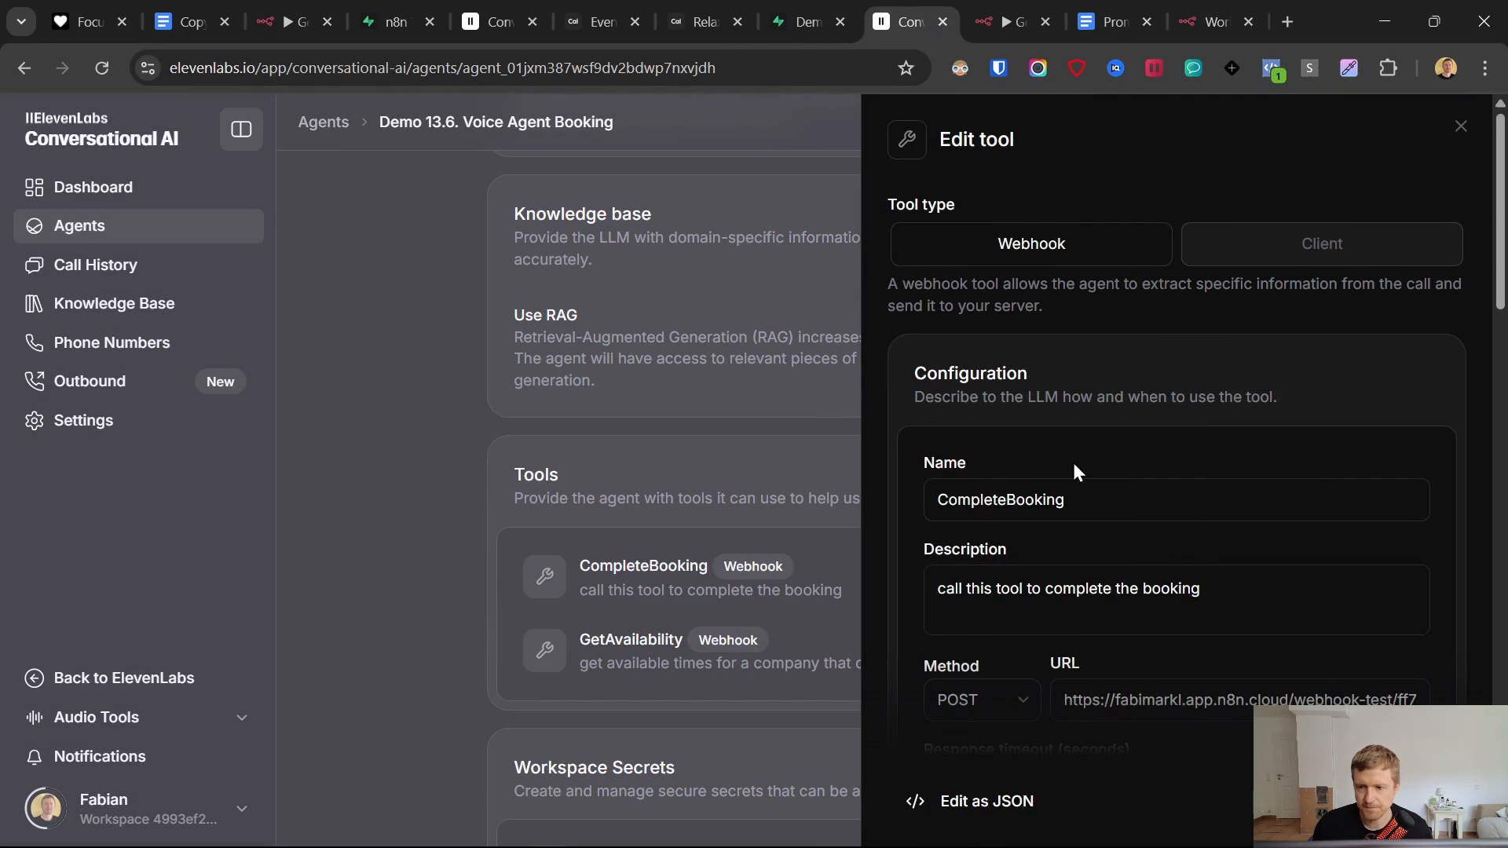
scroll(1073, 471, "down", 15)
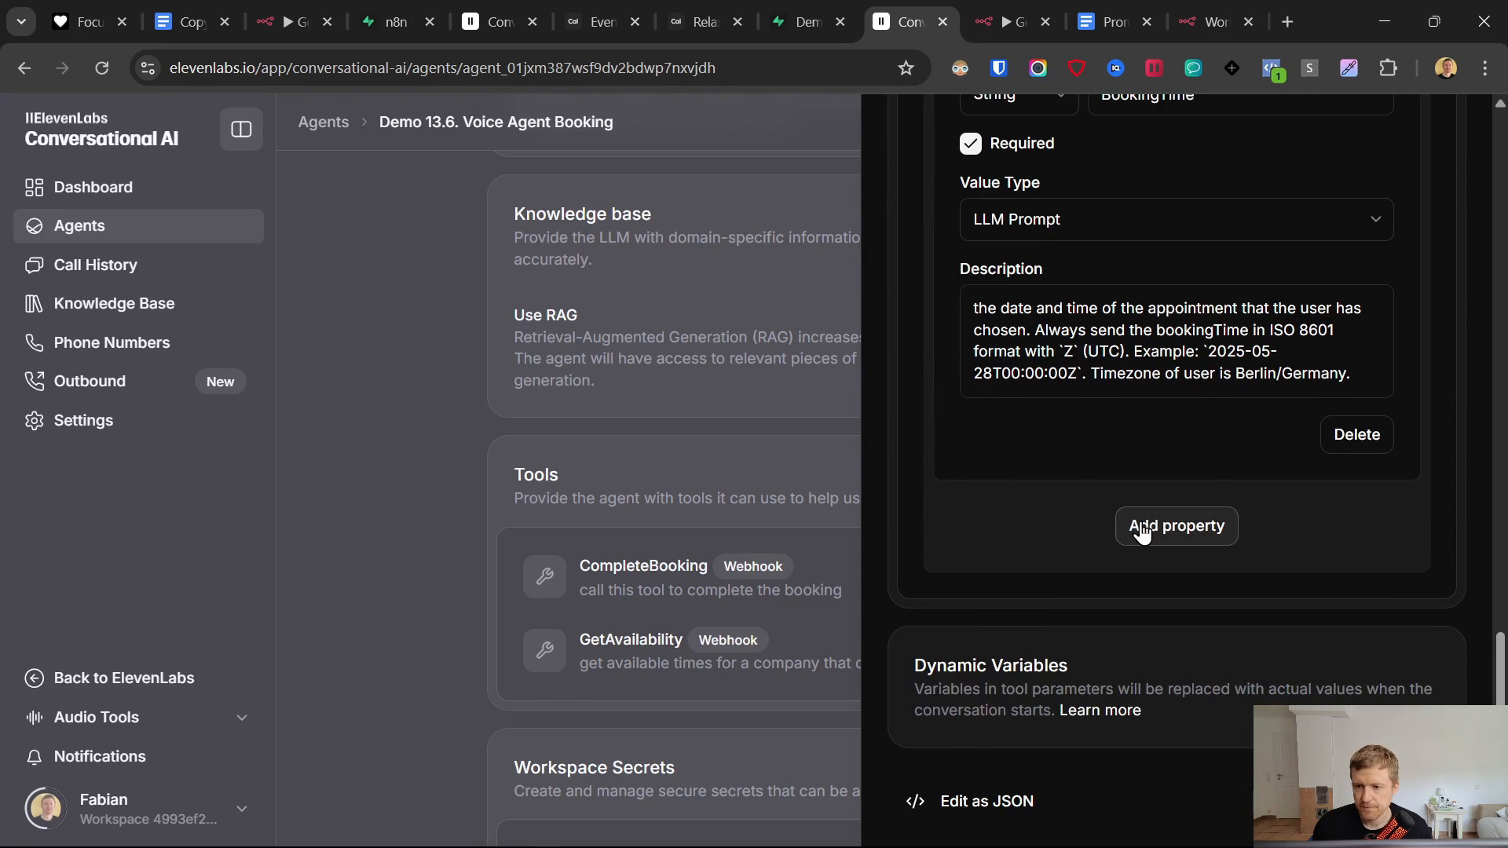
left_click(1143, 526)
scroll(1116, 499, "down", 2)
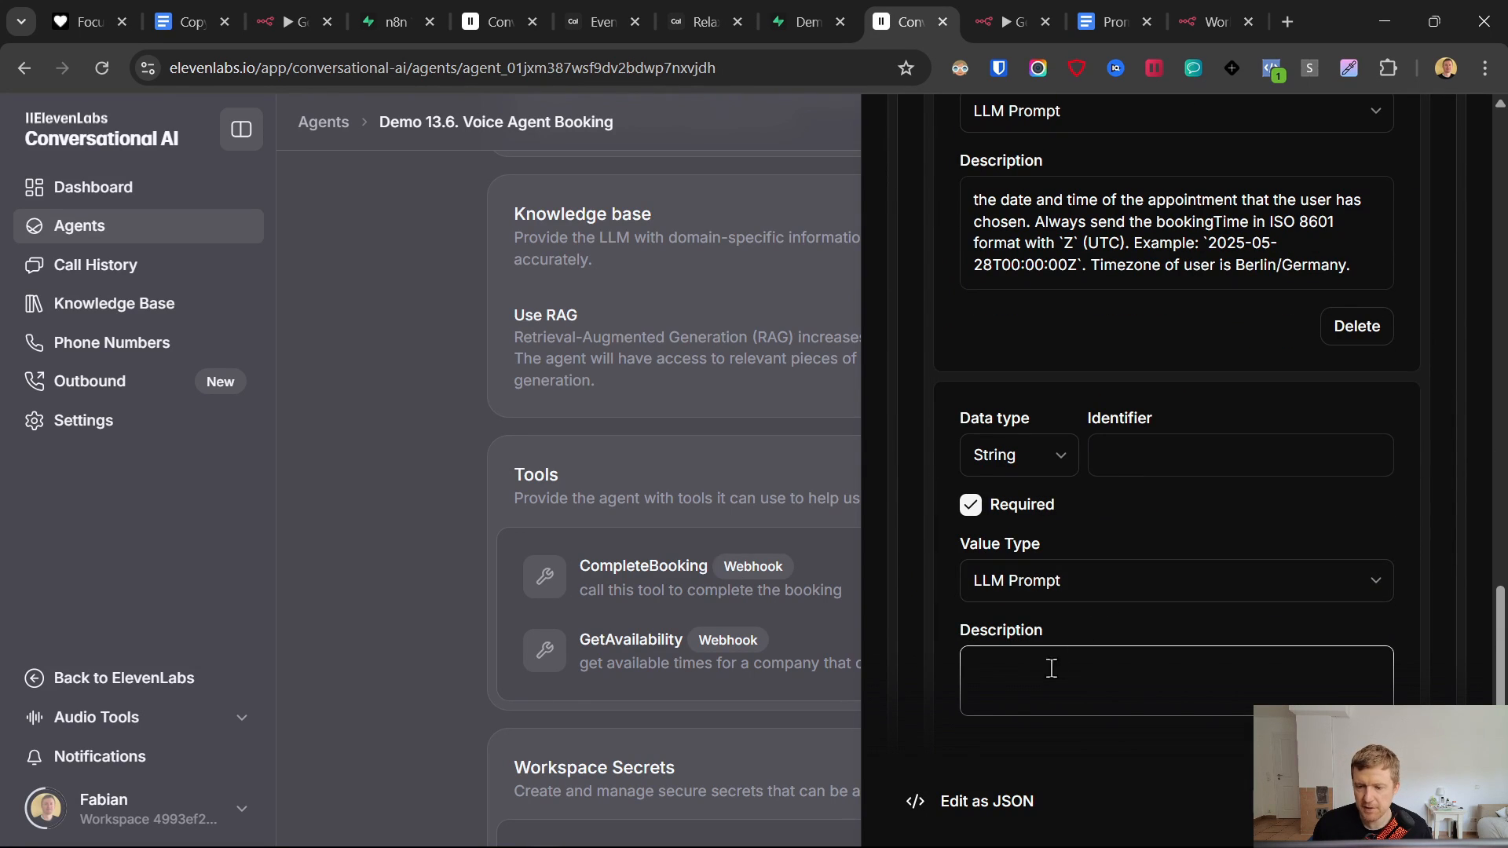
left_click(856, 697)
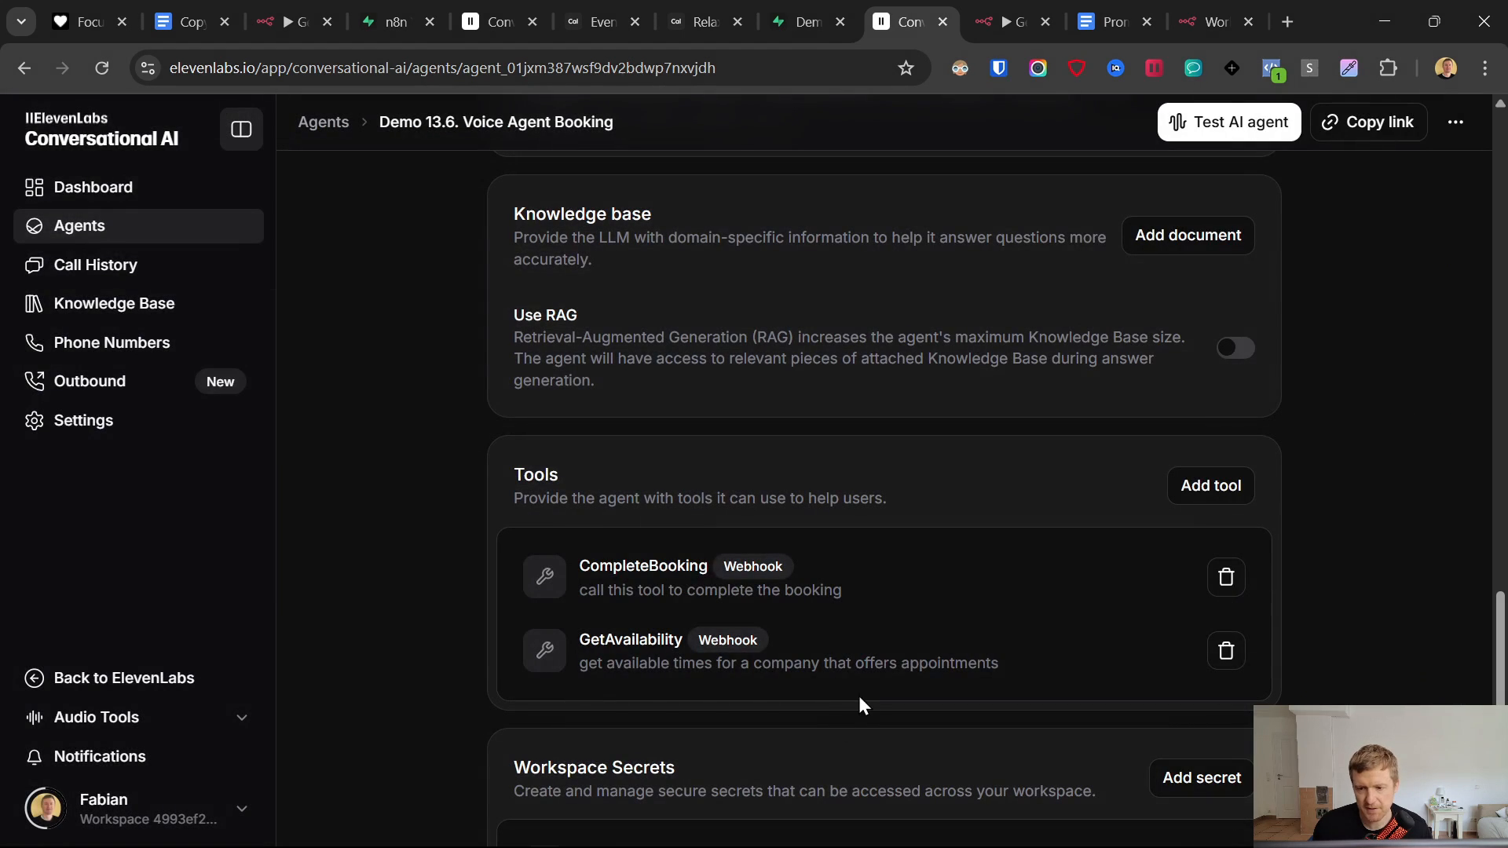
left_click(1188, 11)
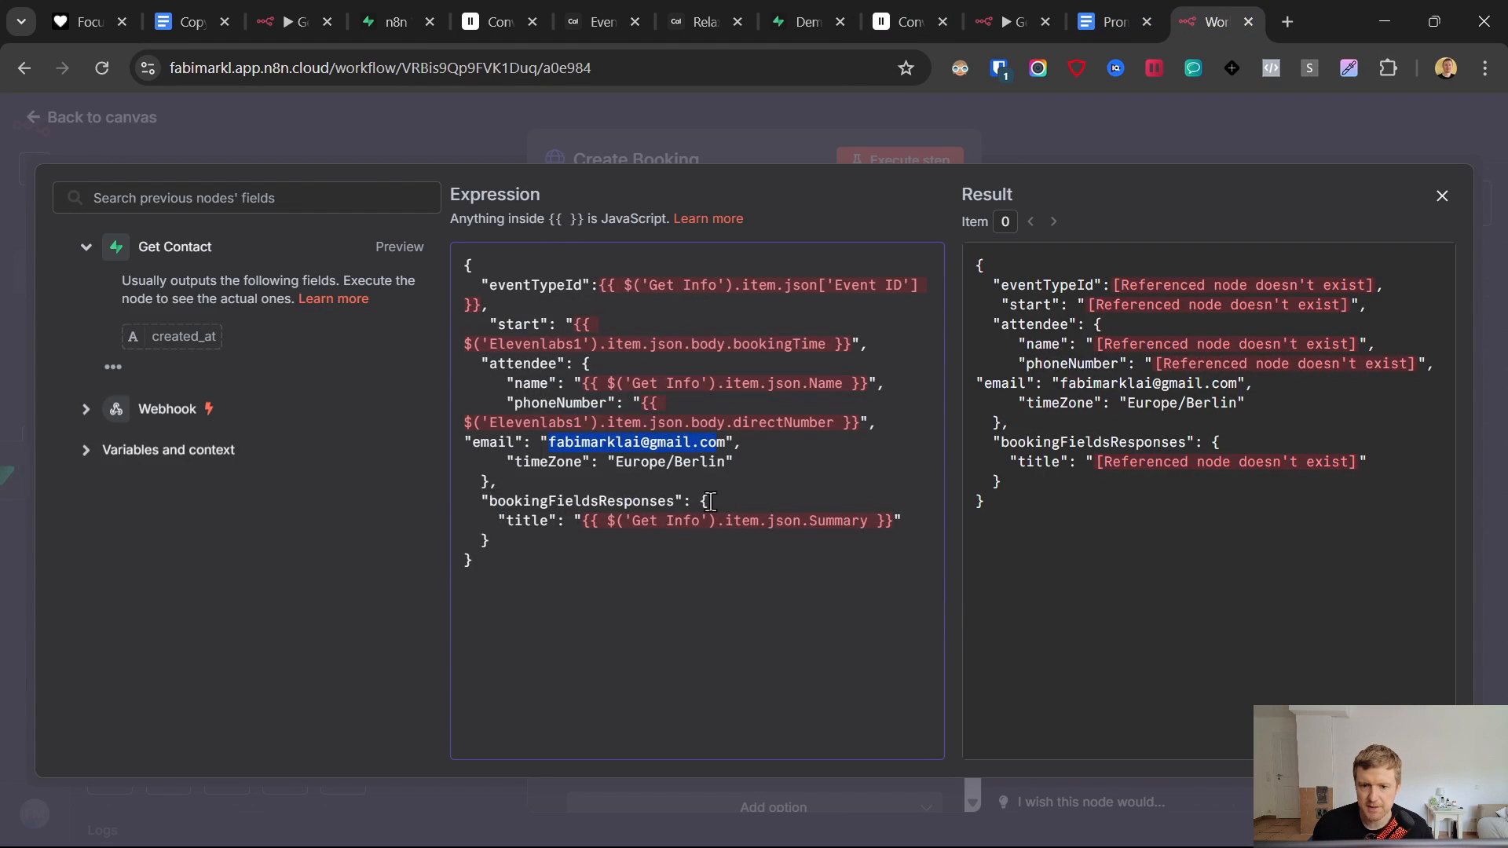
- Compare the attendee email and Europe/Berlin time zone with the Cal.com booking page
left_click_drag(545, 446, 731, 444)
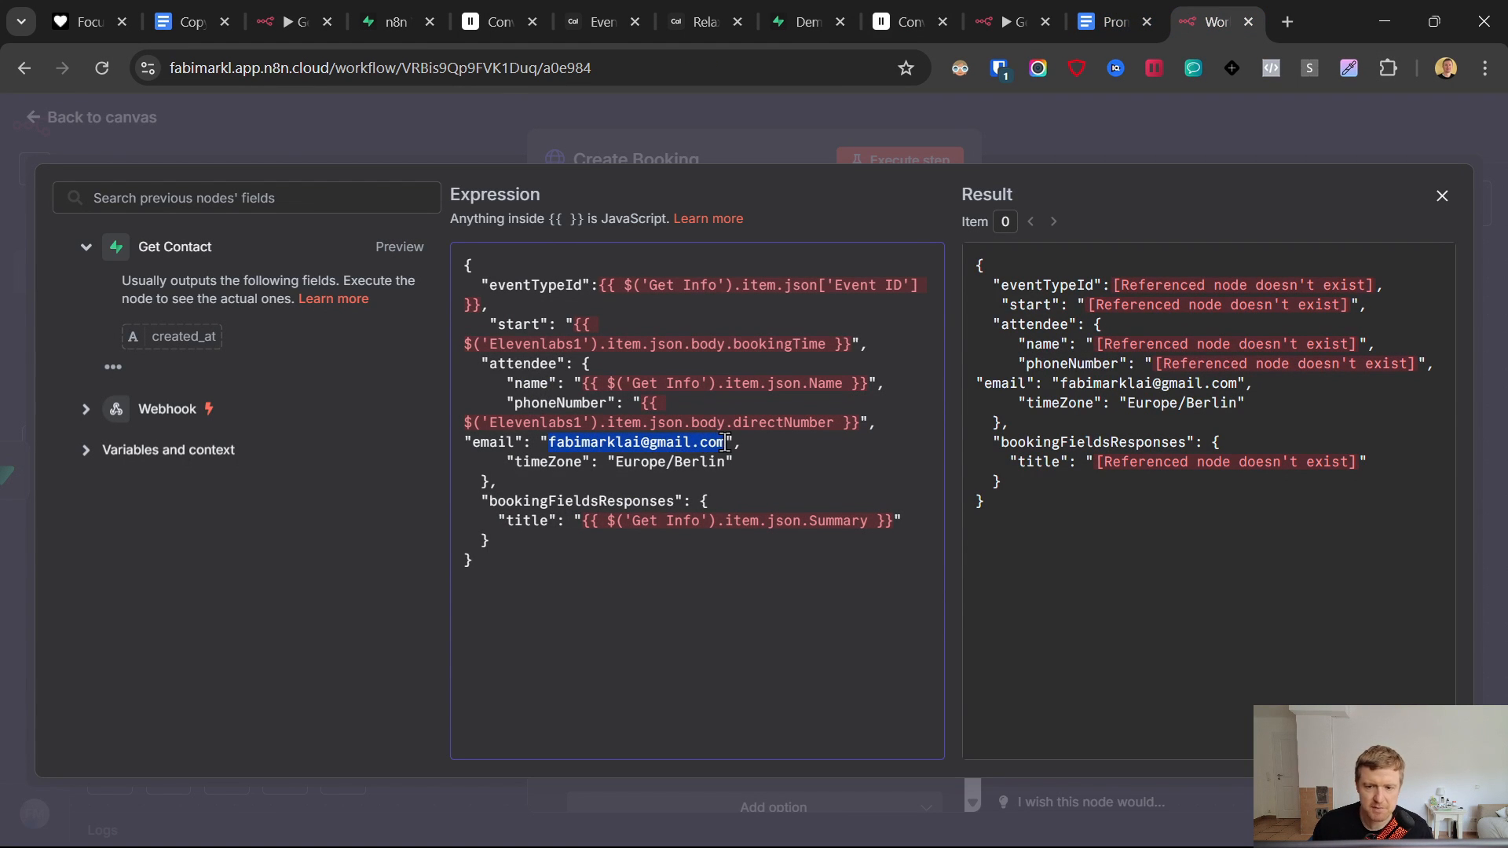
left_click(706, 465)
left_click_drag(616, 462, 734, 463)
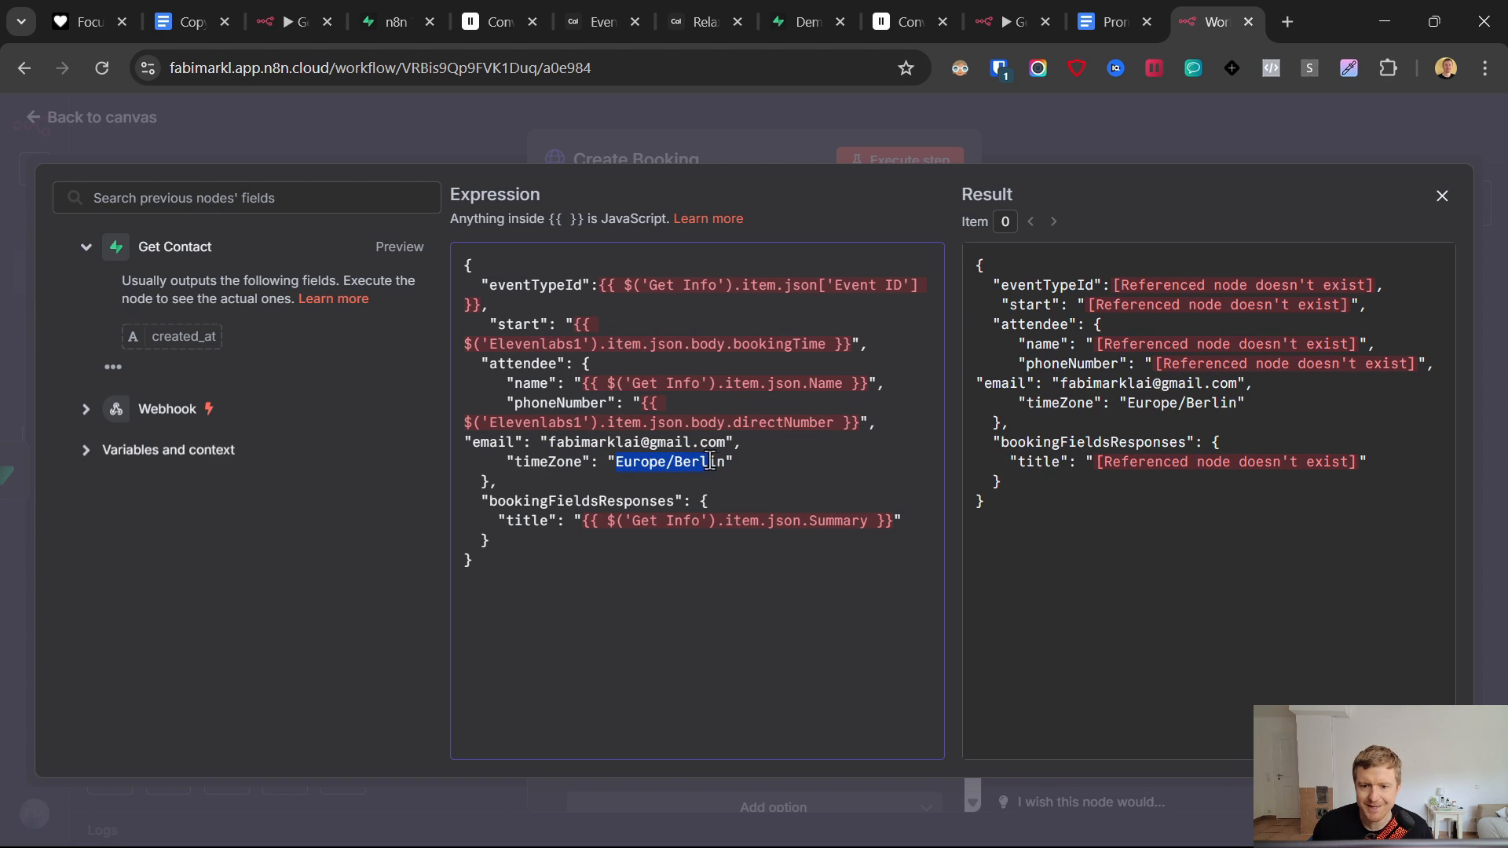
left_click(707, 17)
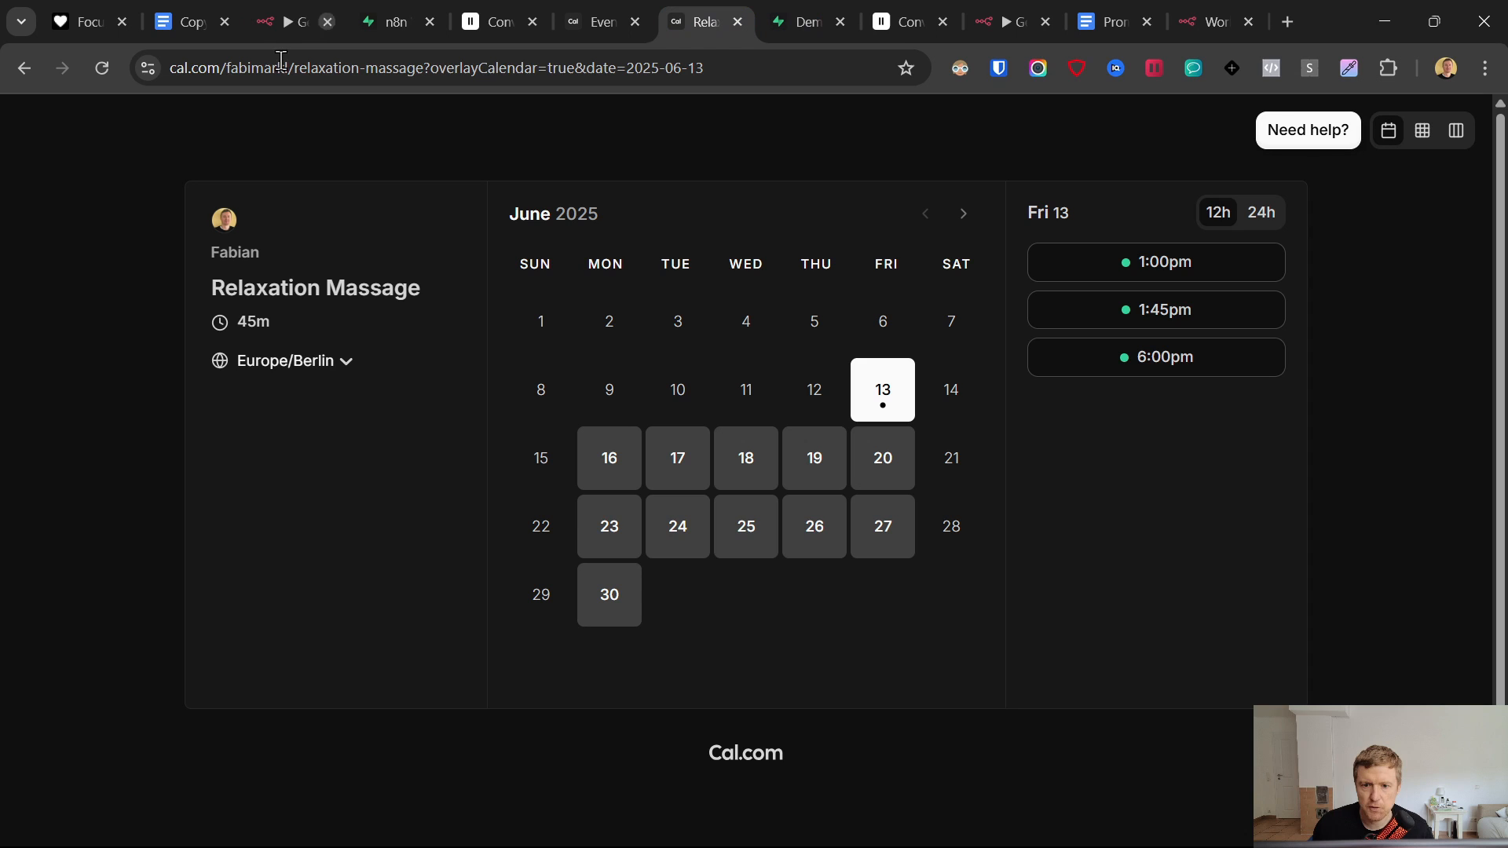
left_click(314, 361)
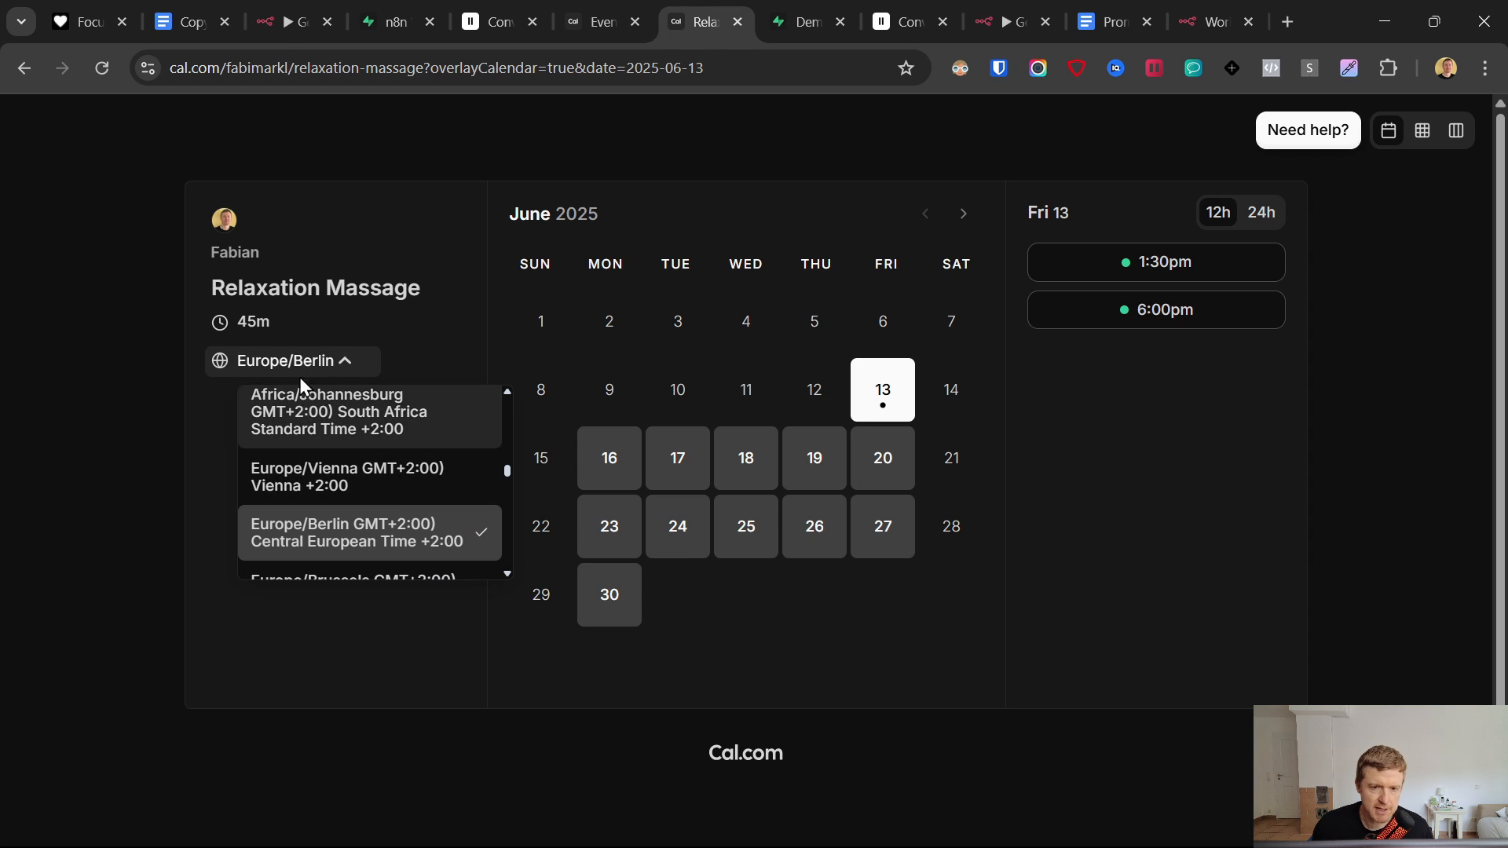
left_click(275, 364)
left_click(355, 366)
left_click(324, 366)
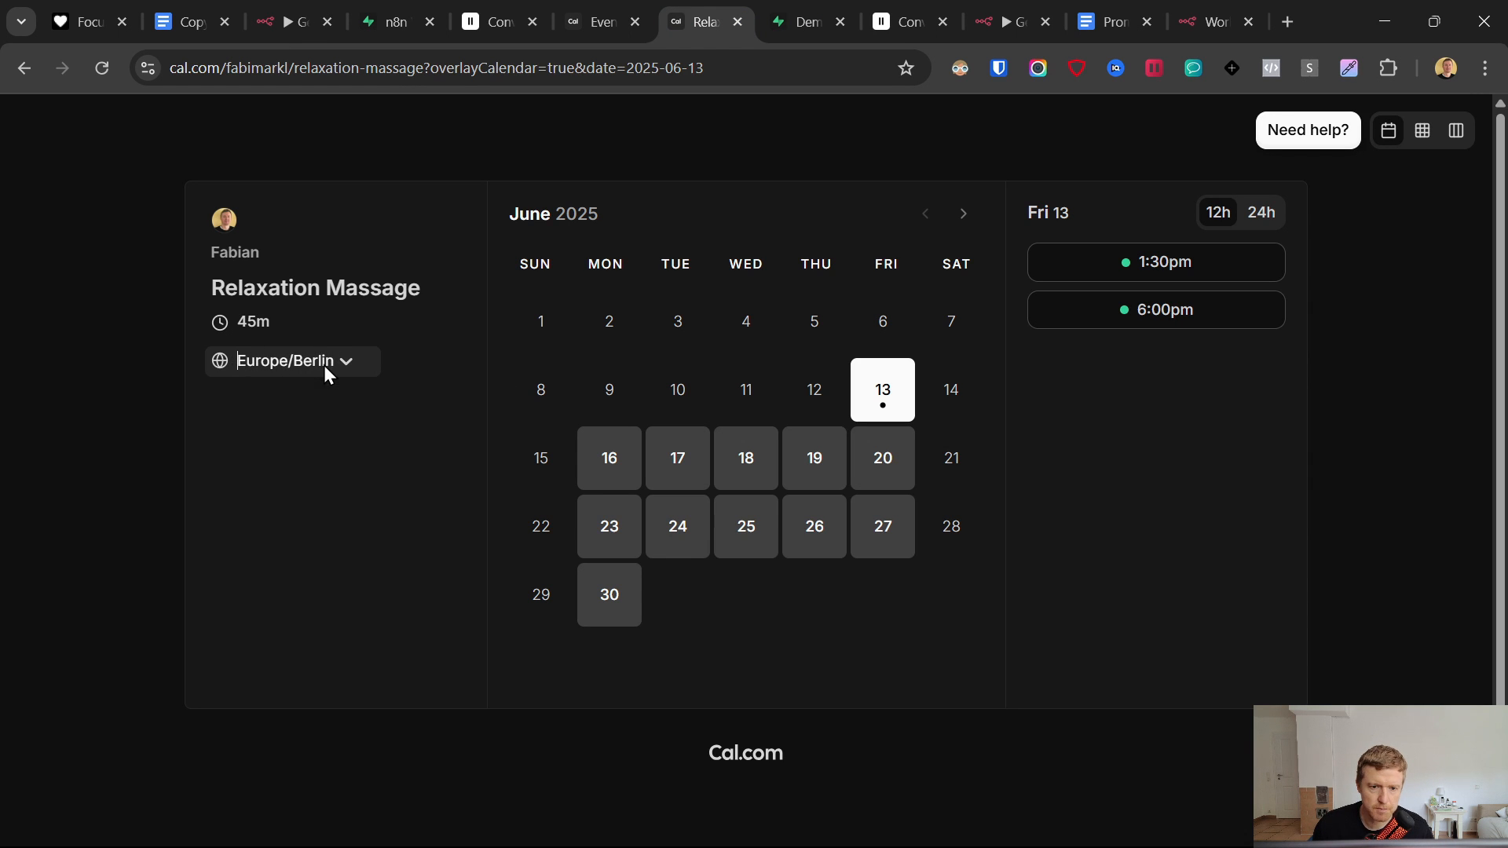
left_click(324, 365)
left_click(323, 365)
left_click(323, 365)
left_click(322, 365)
left_click_drag(215, 367, 294, 365)
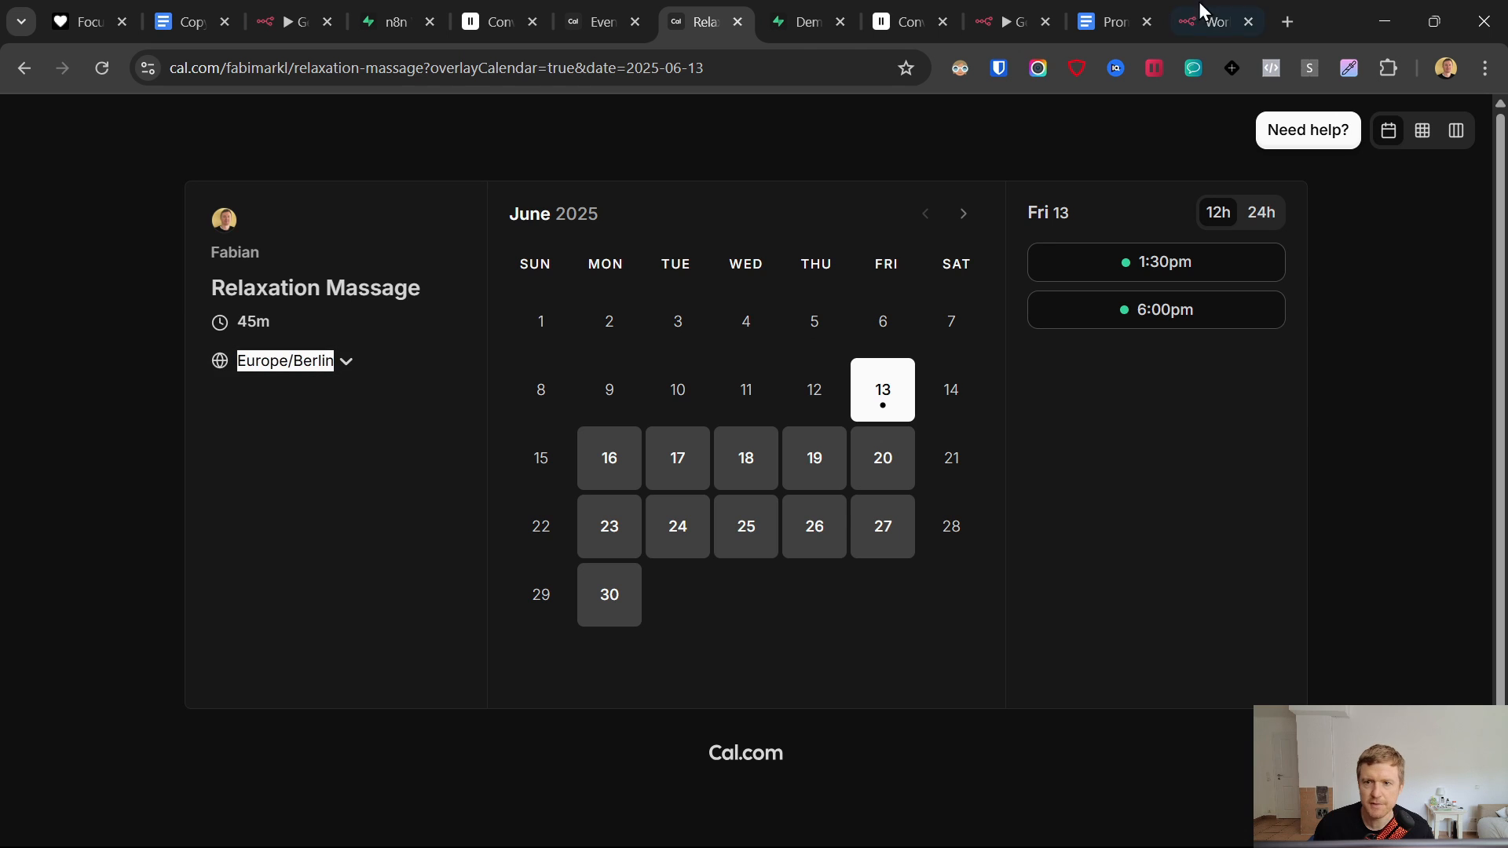
- Review the bookingFieldsResponses block, then close the expression editor and the Create Booking node
left_click(1025, 11)
left_click(1217, 17)
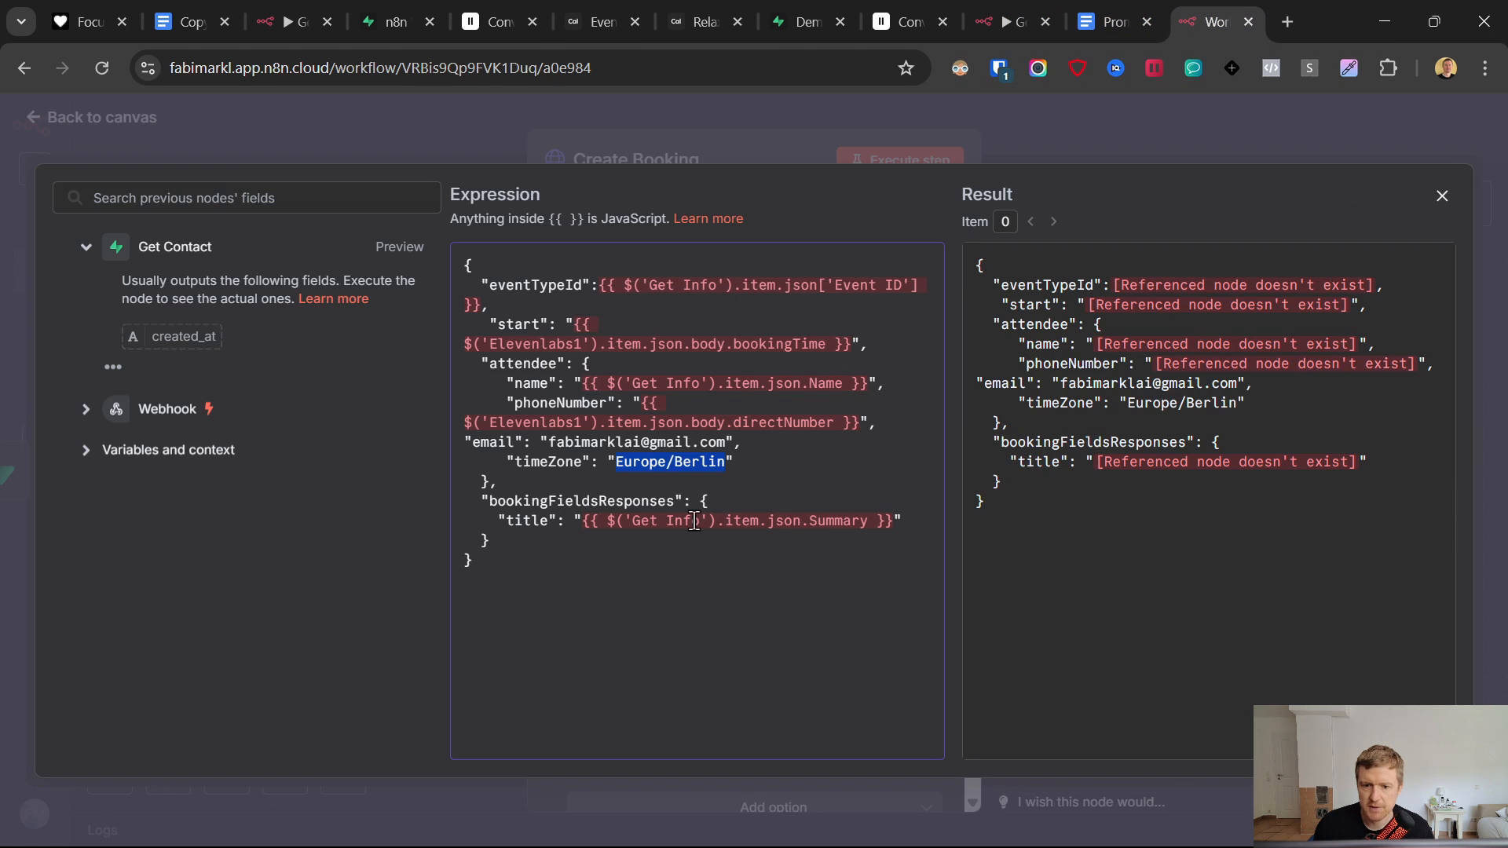
left_click(657, 453)
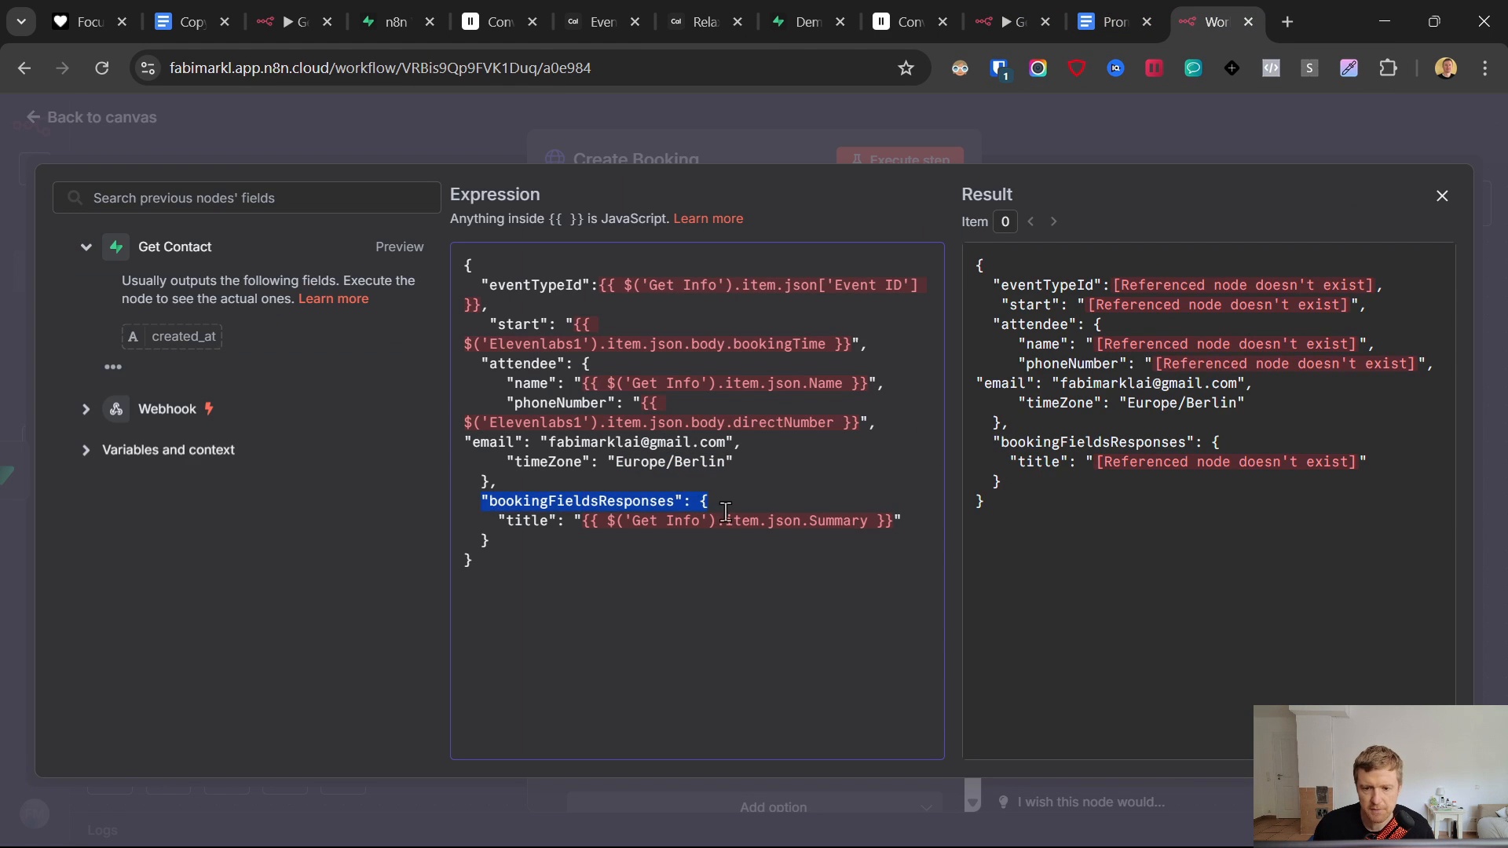
left_click_drag(725, 513, 872, 569)
left_click(93, 120)
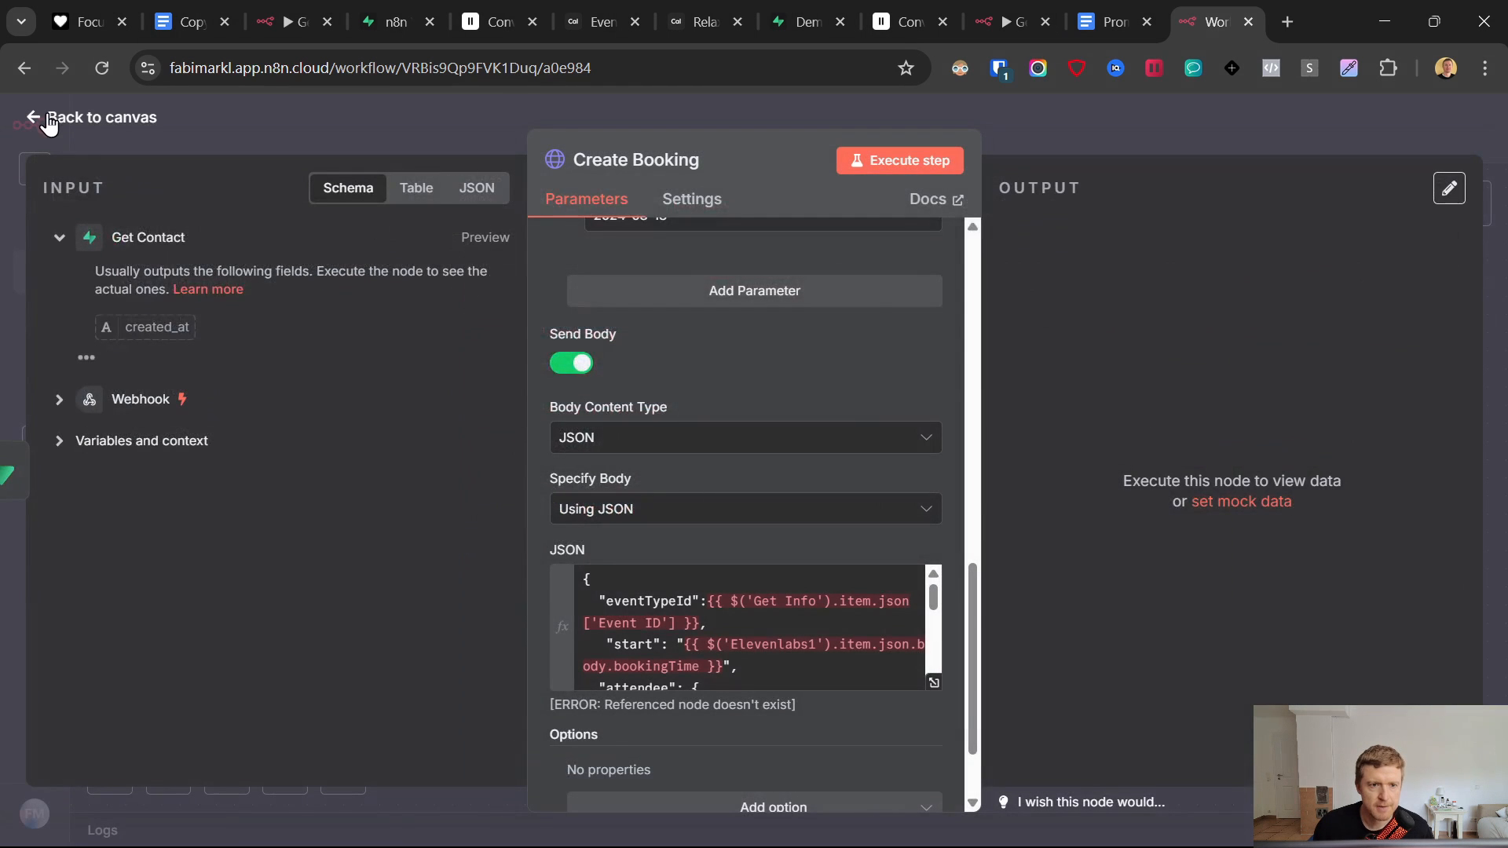
left_click(39, 118)
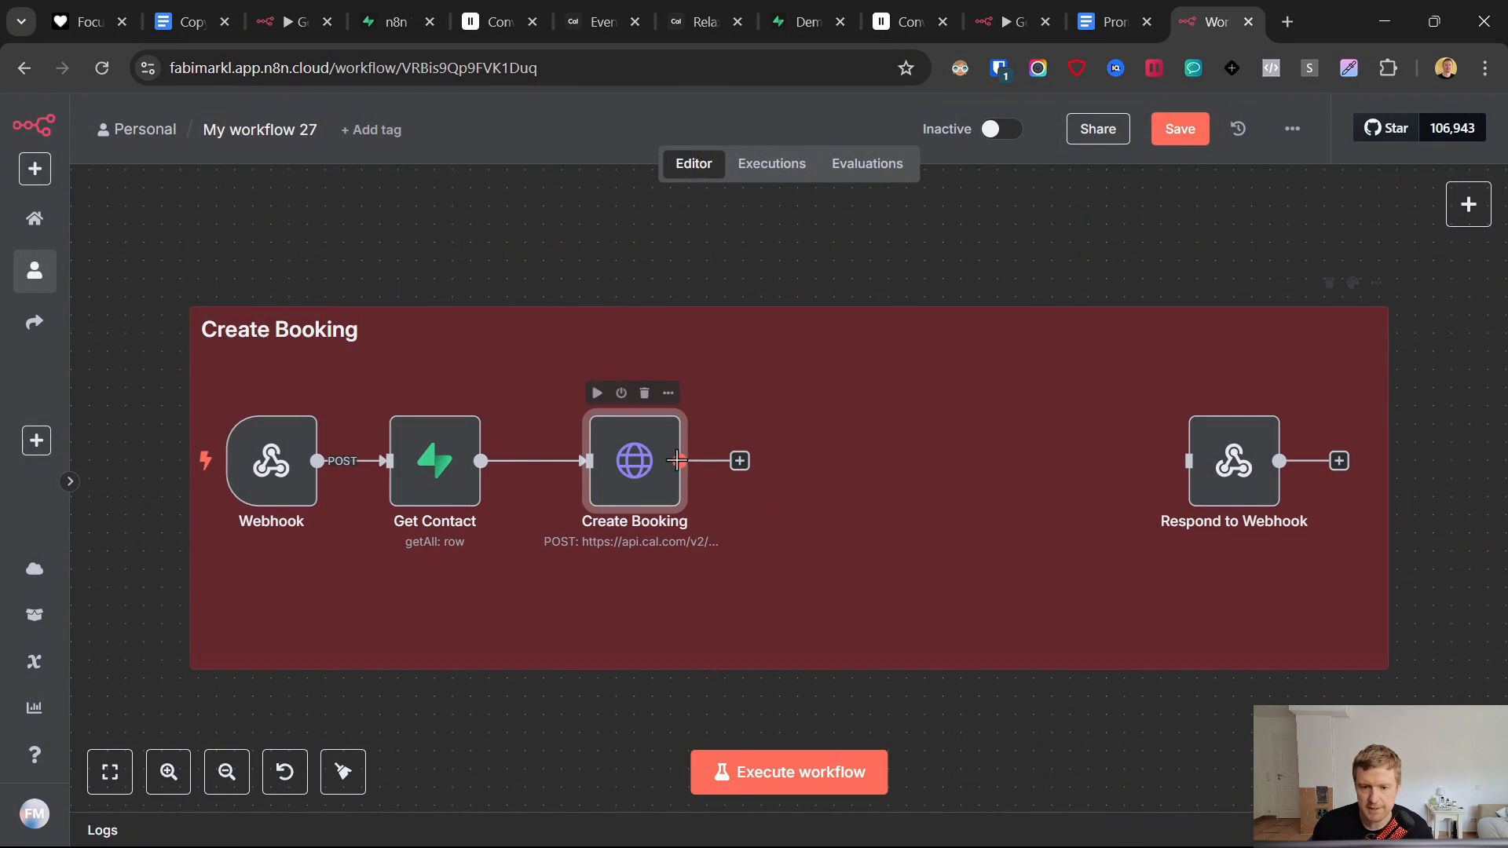
- Save the workflow and add an OpenAI 'Message a model' step after Create Booking
left_click_drag(640, 476, 622, 476)
left_click(1180, 129)
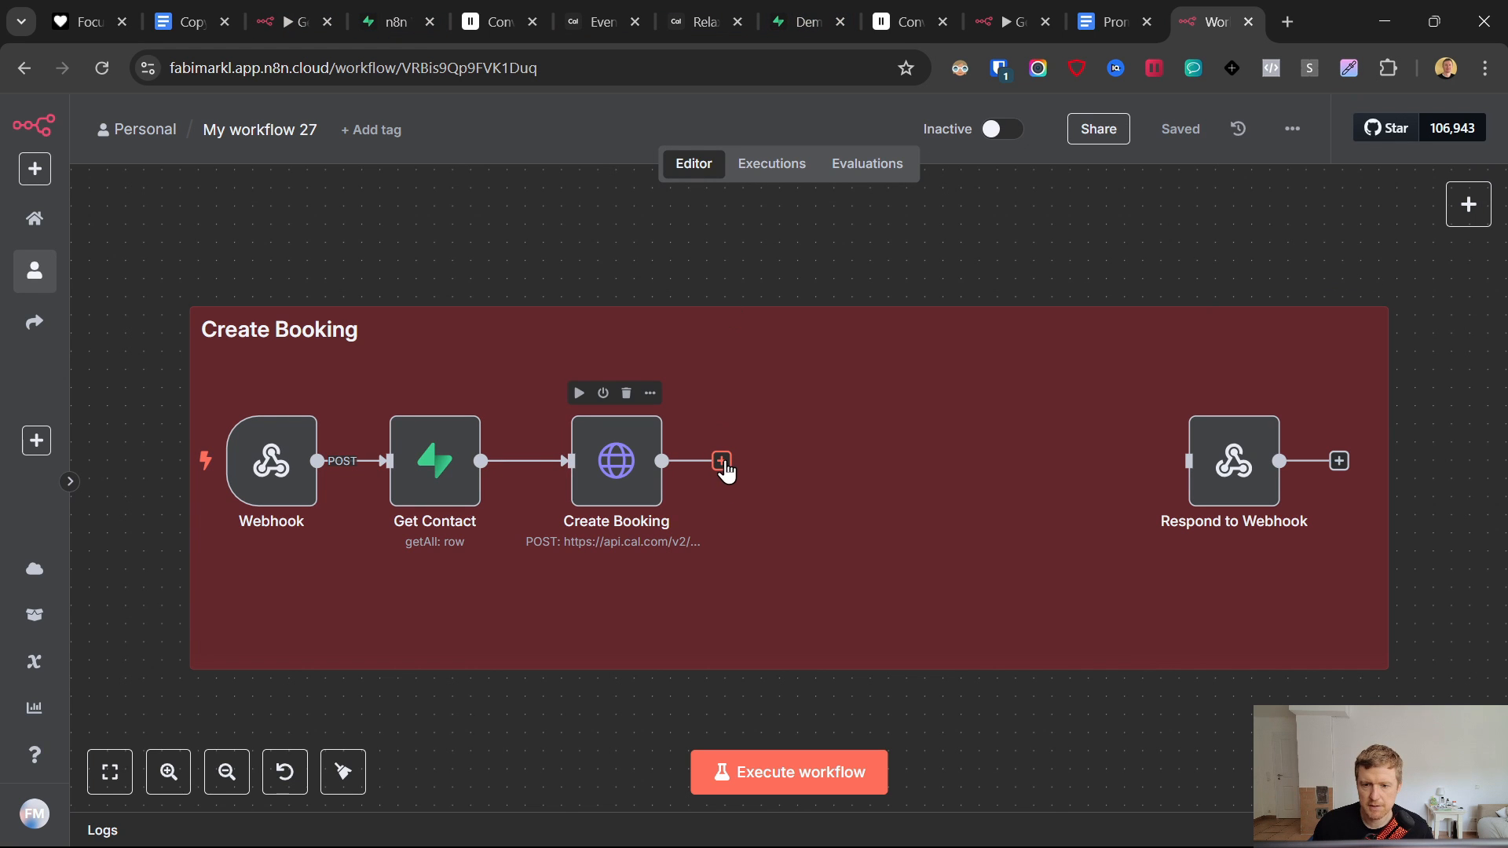
left_click(722, 464)
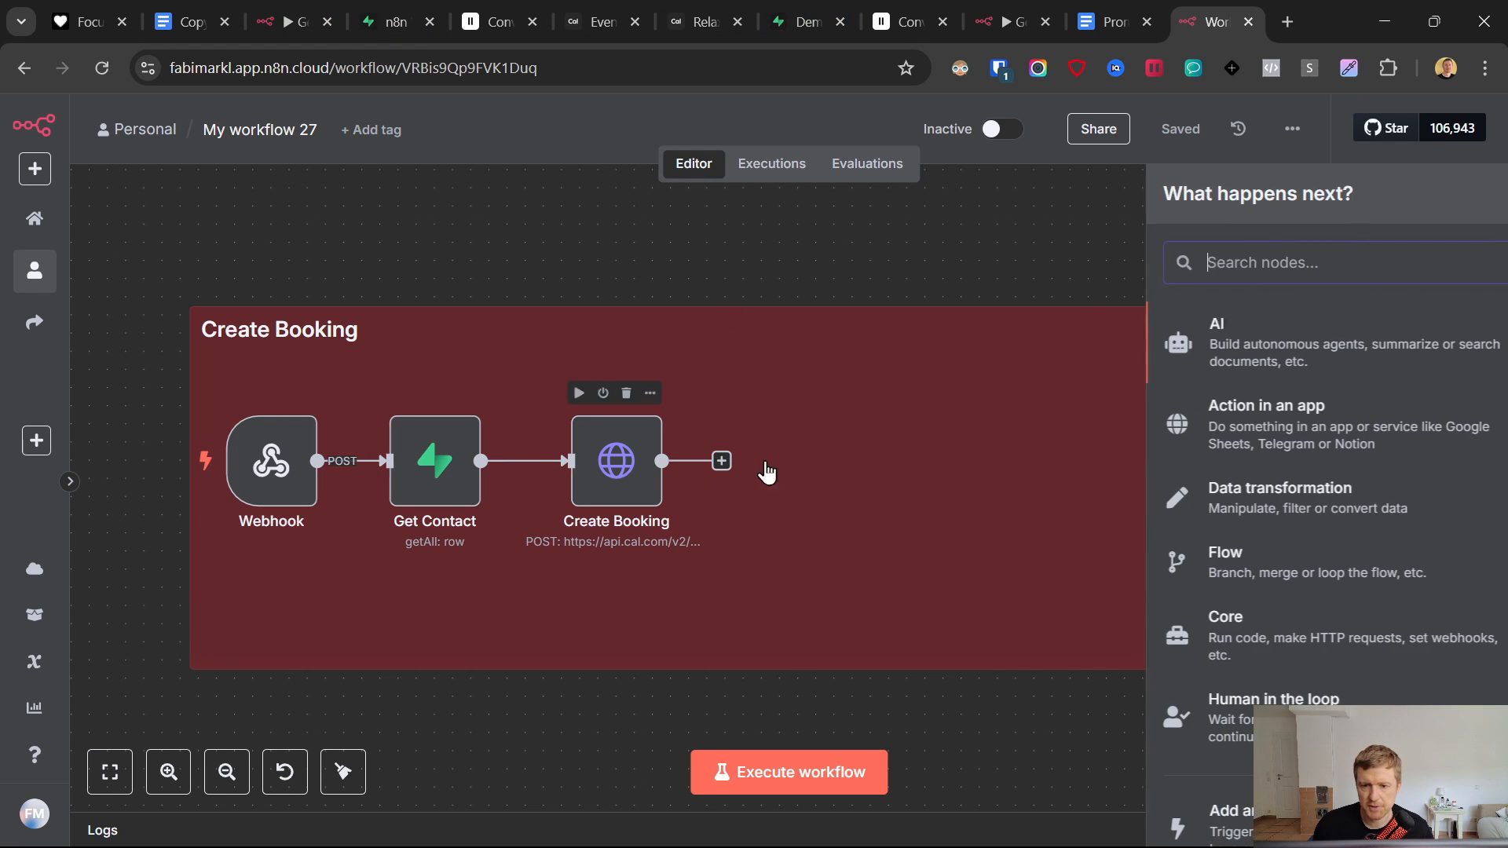
left_click(1165, 331)
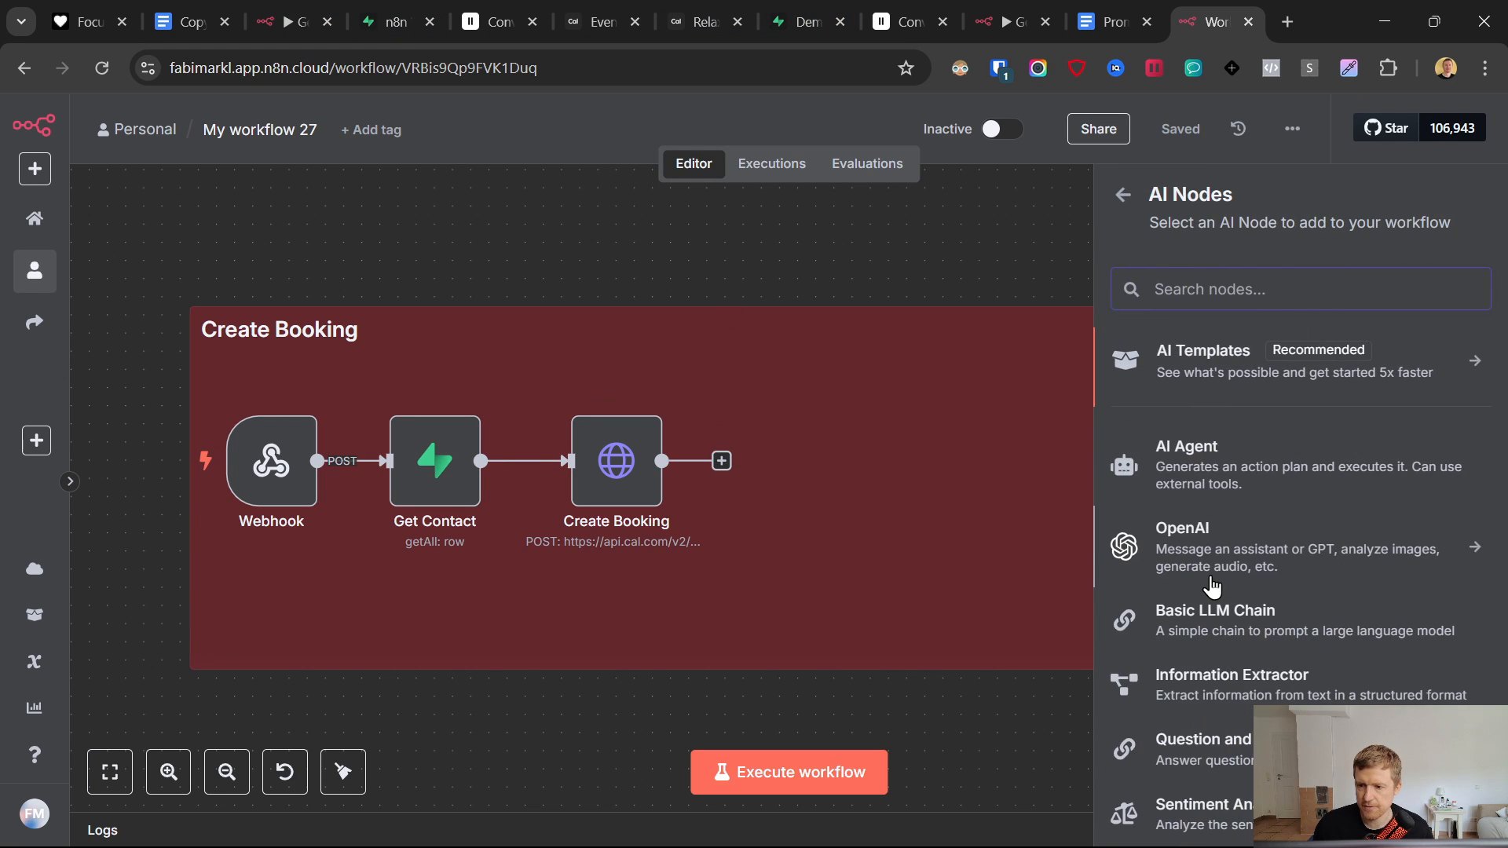
left_click(1183, 550)
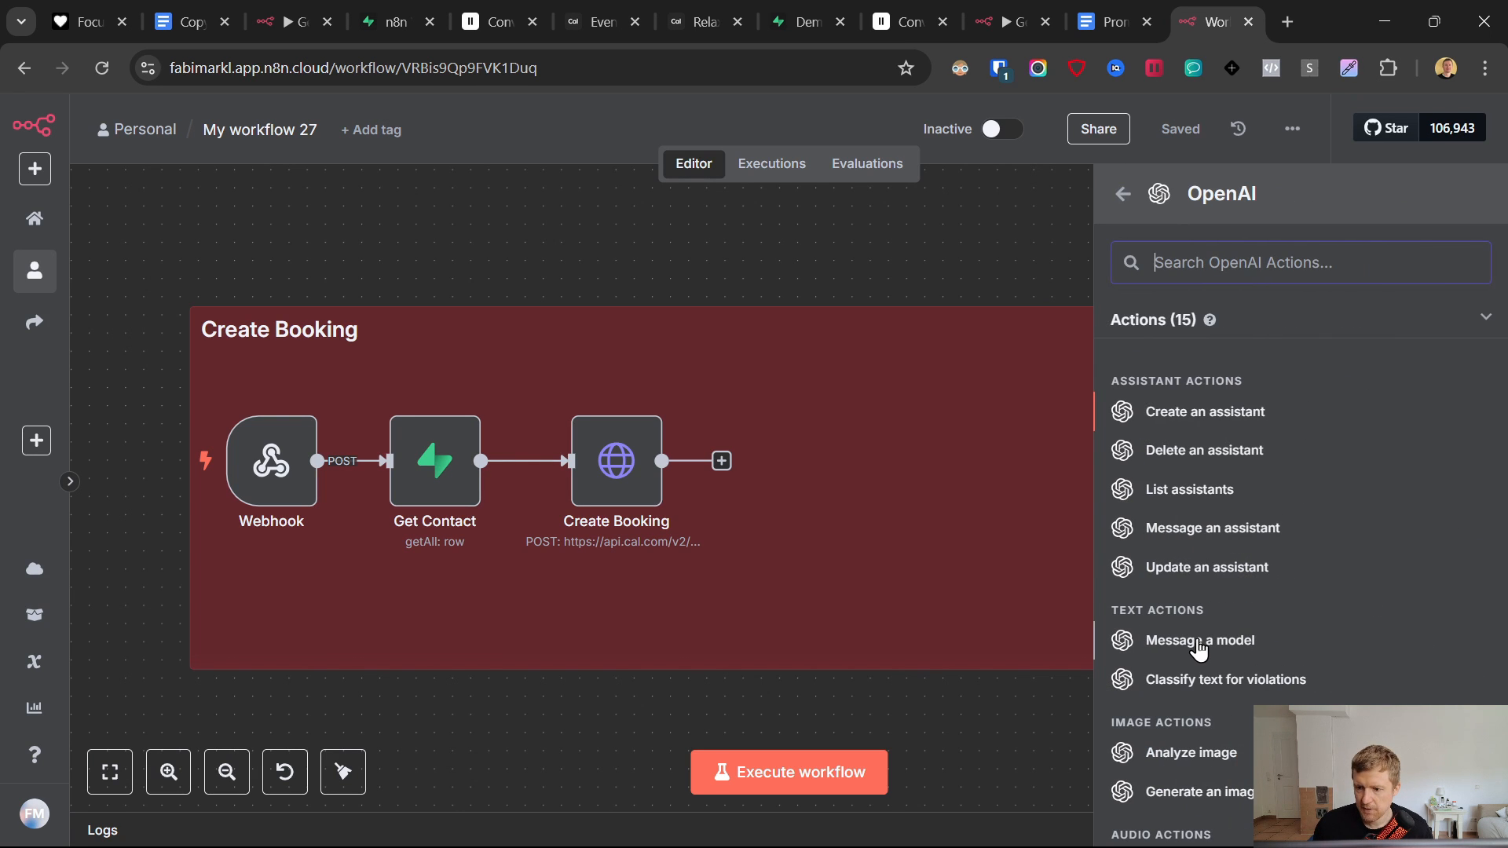
left_click(1116, 630)
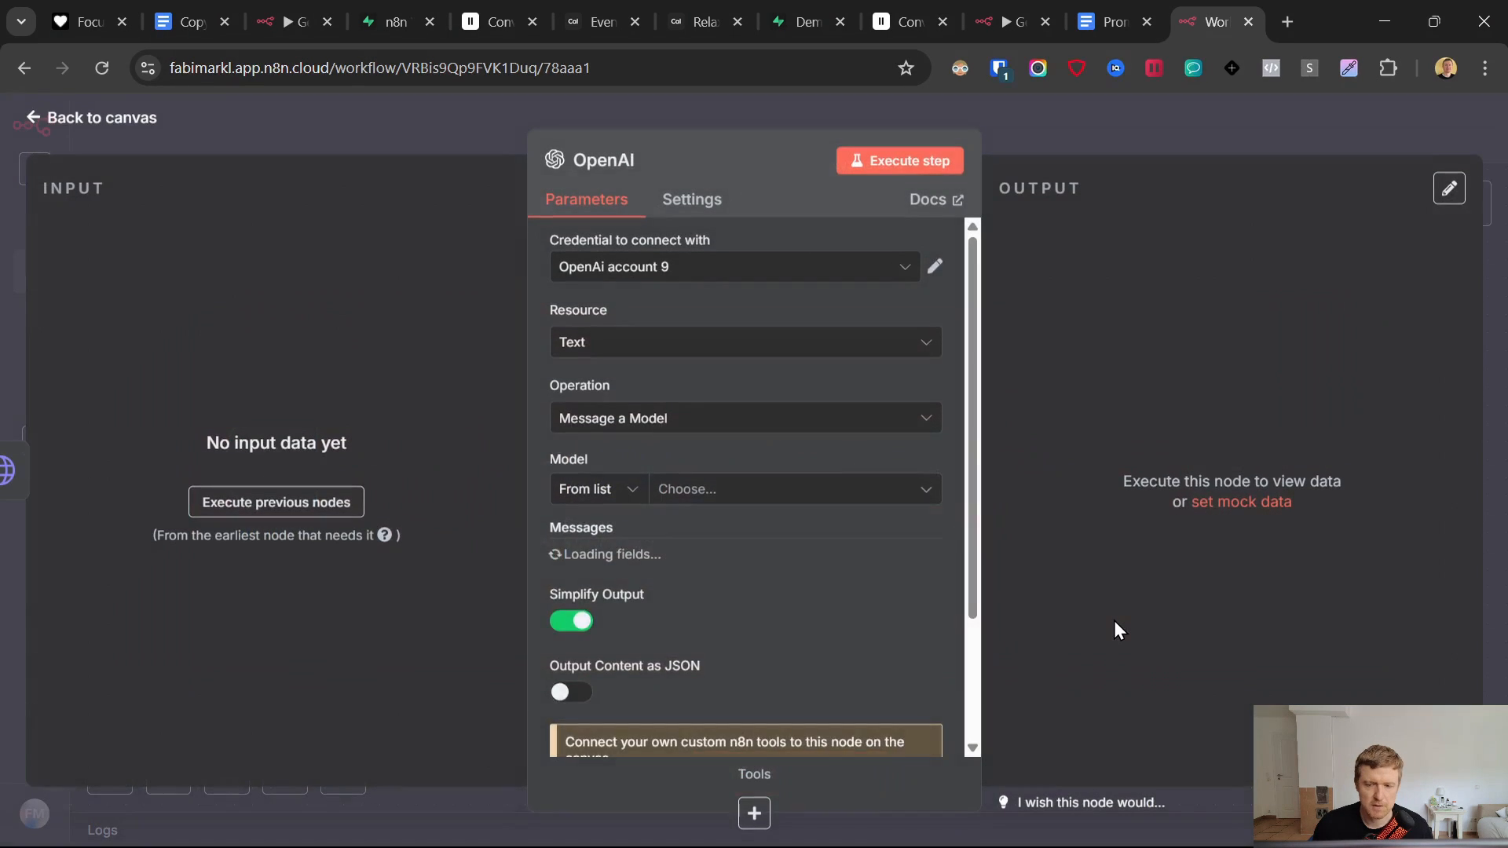
- Connect the step with OpenAi account 20 and choose GPT-4O as the model
left_click(633, 269)
scroll(761, 498, "up", 3)
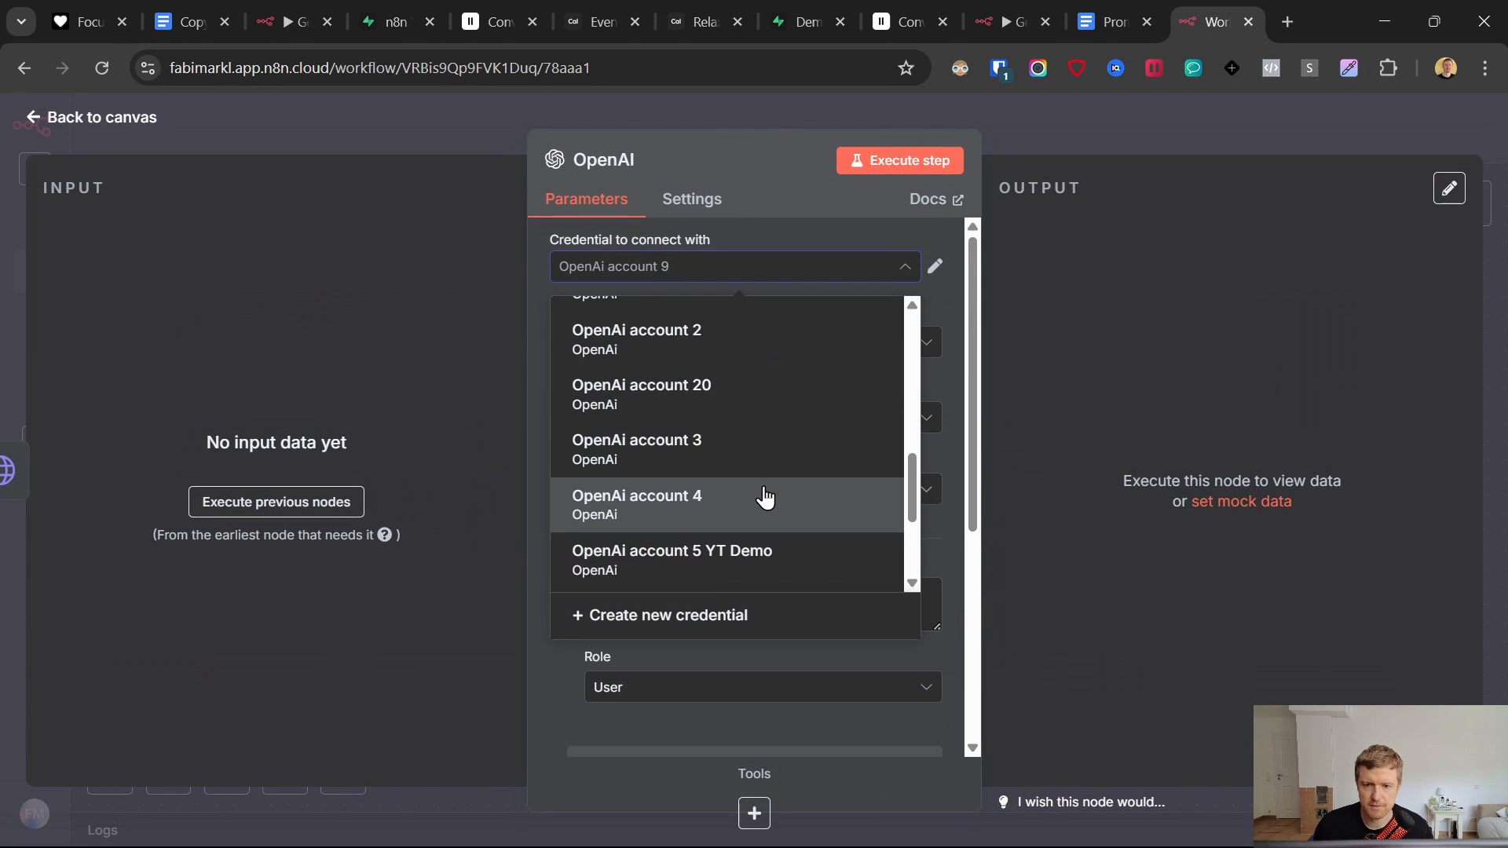
left_click(711, 393)
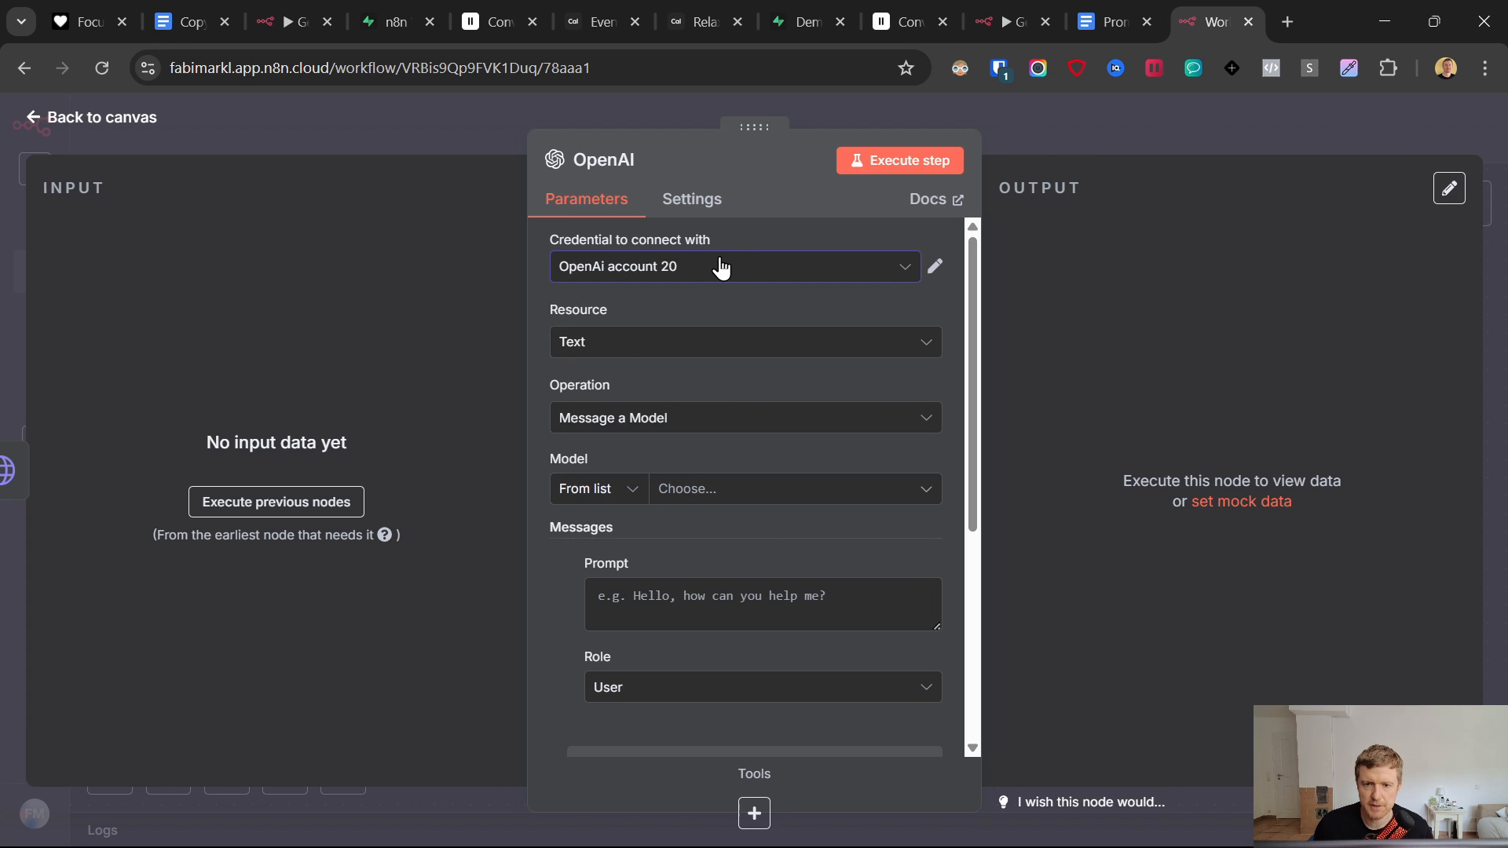
left_click(728, 501)
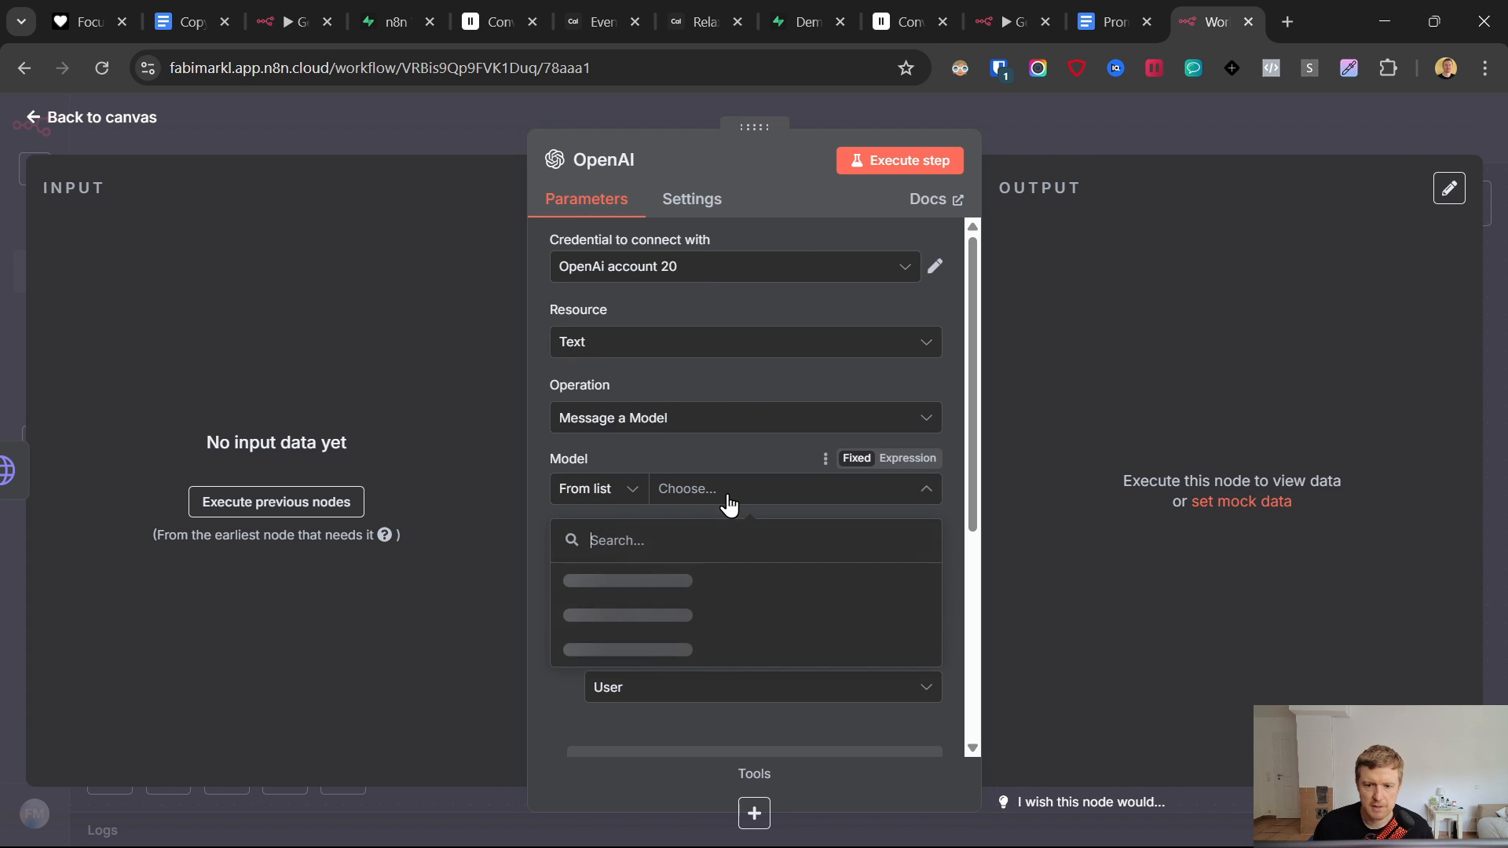
scroll(649, 608, "down", 10)
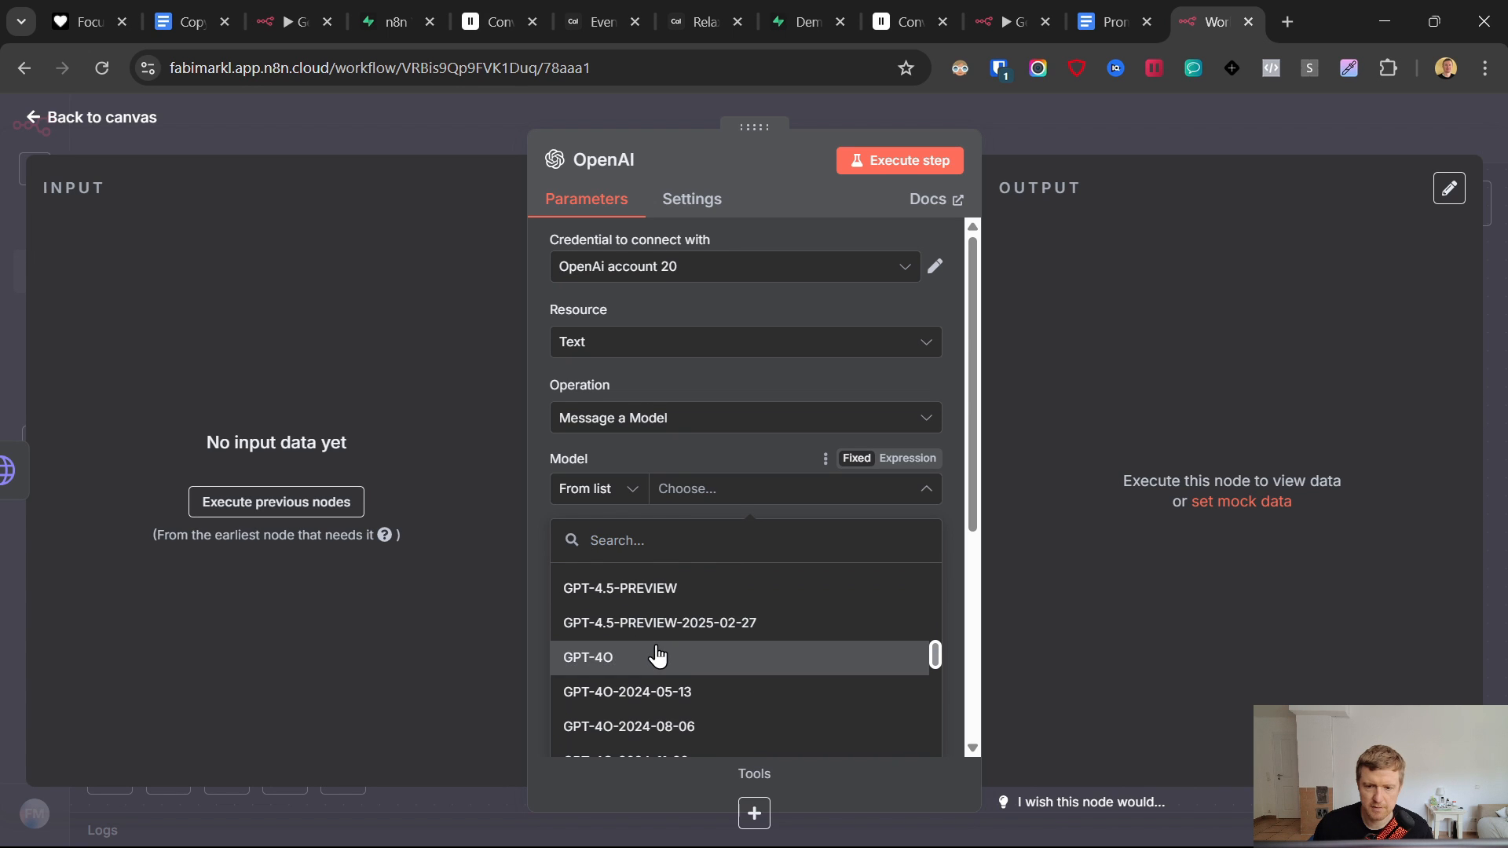
left_click(657, 656)
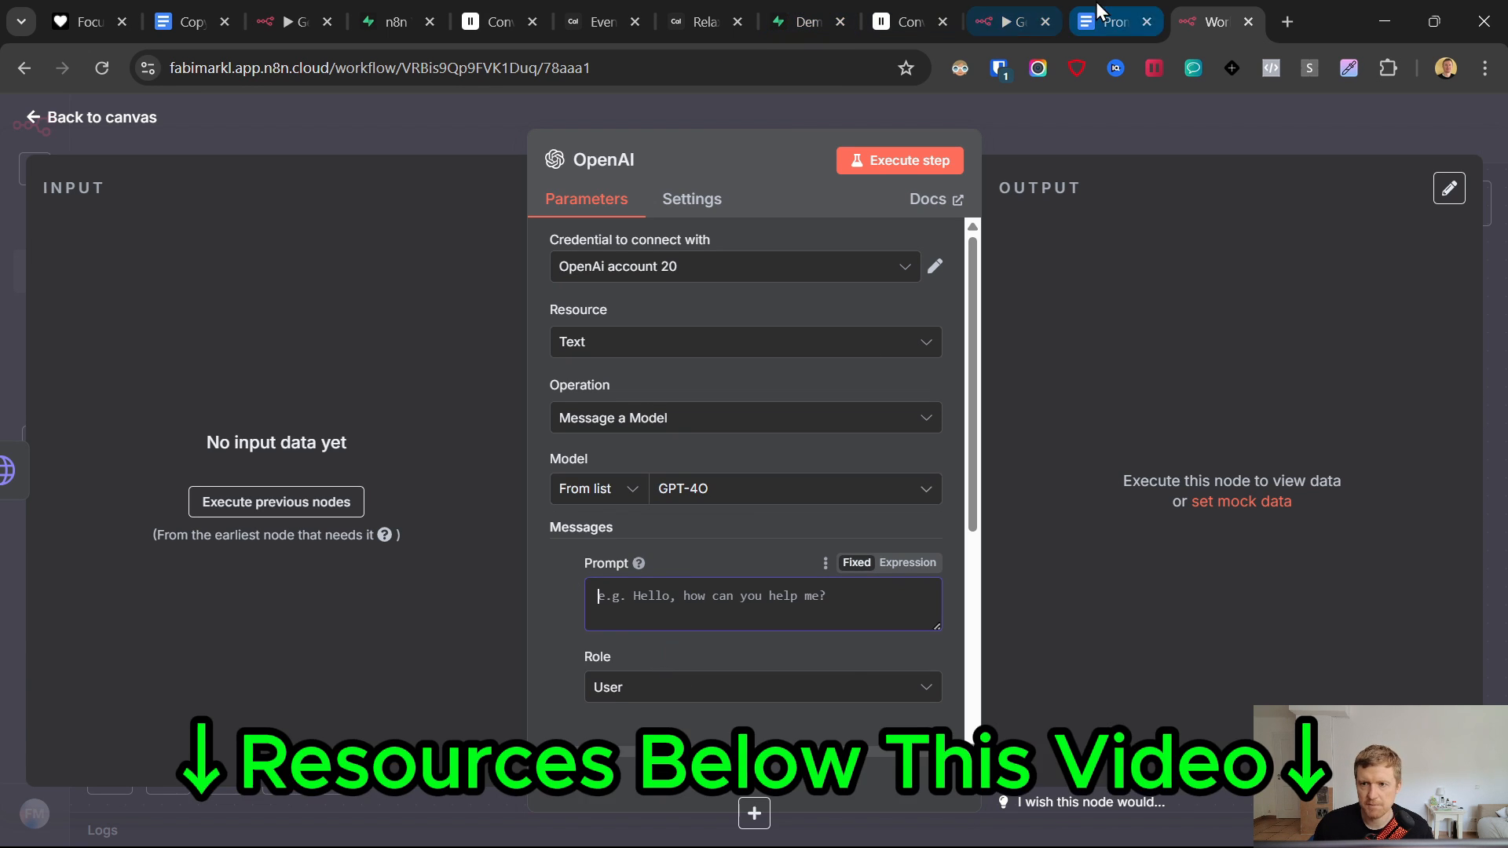
- Paste the Google Doc's Convert Time Prompt (UTC to Europe/Berlin) into the OpenAI Prompt field
left_click(1111, 22)
left_click_drag(359, 555, 558, 561)
left_click_drag(621, 599, 378, 542)
key("ctrl+c")
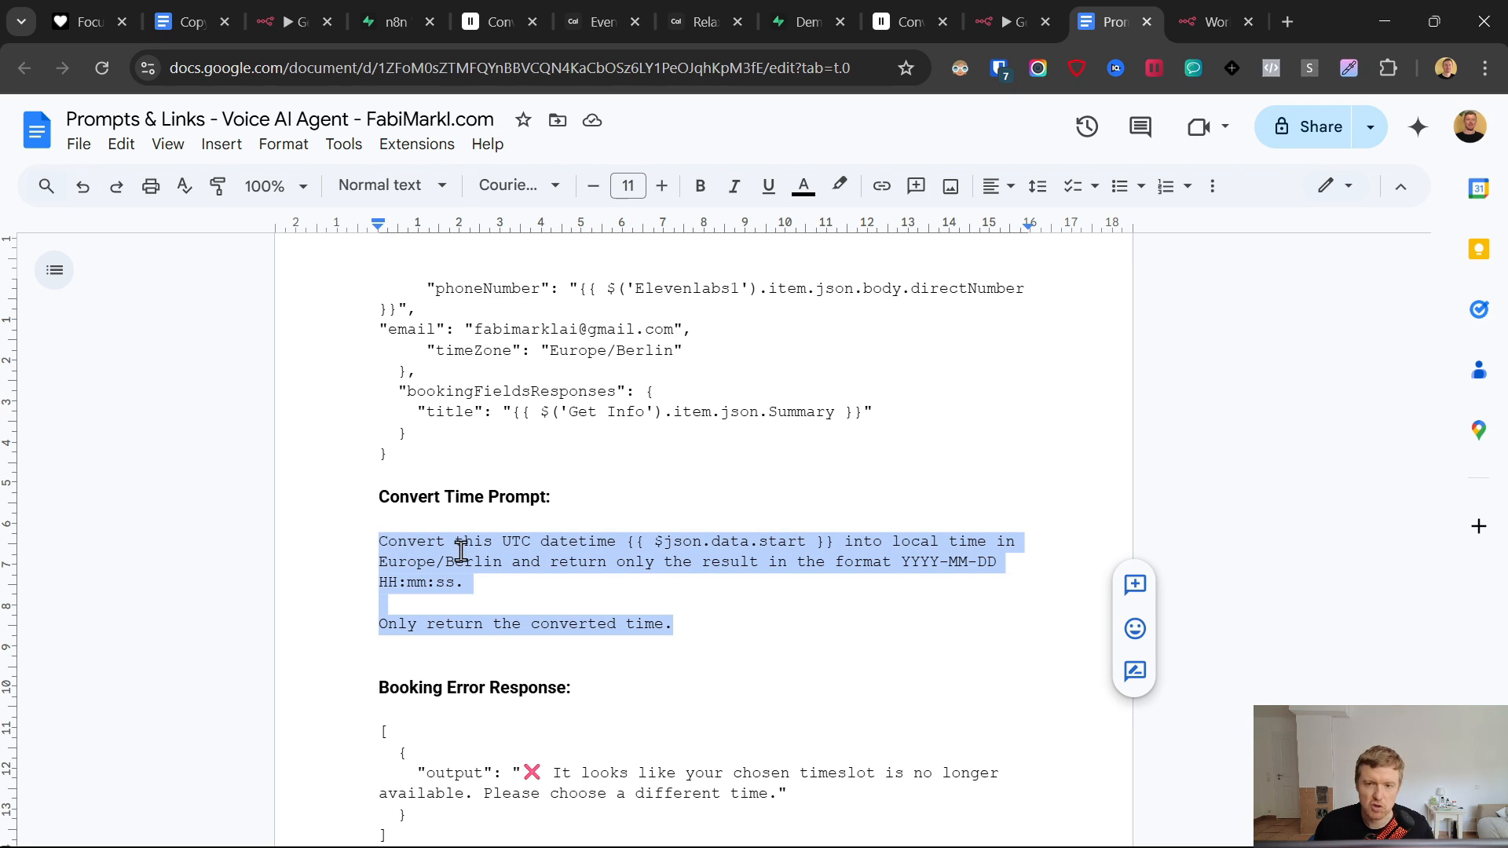
left_click(806, 1)
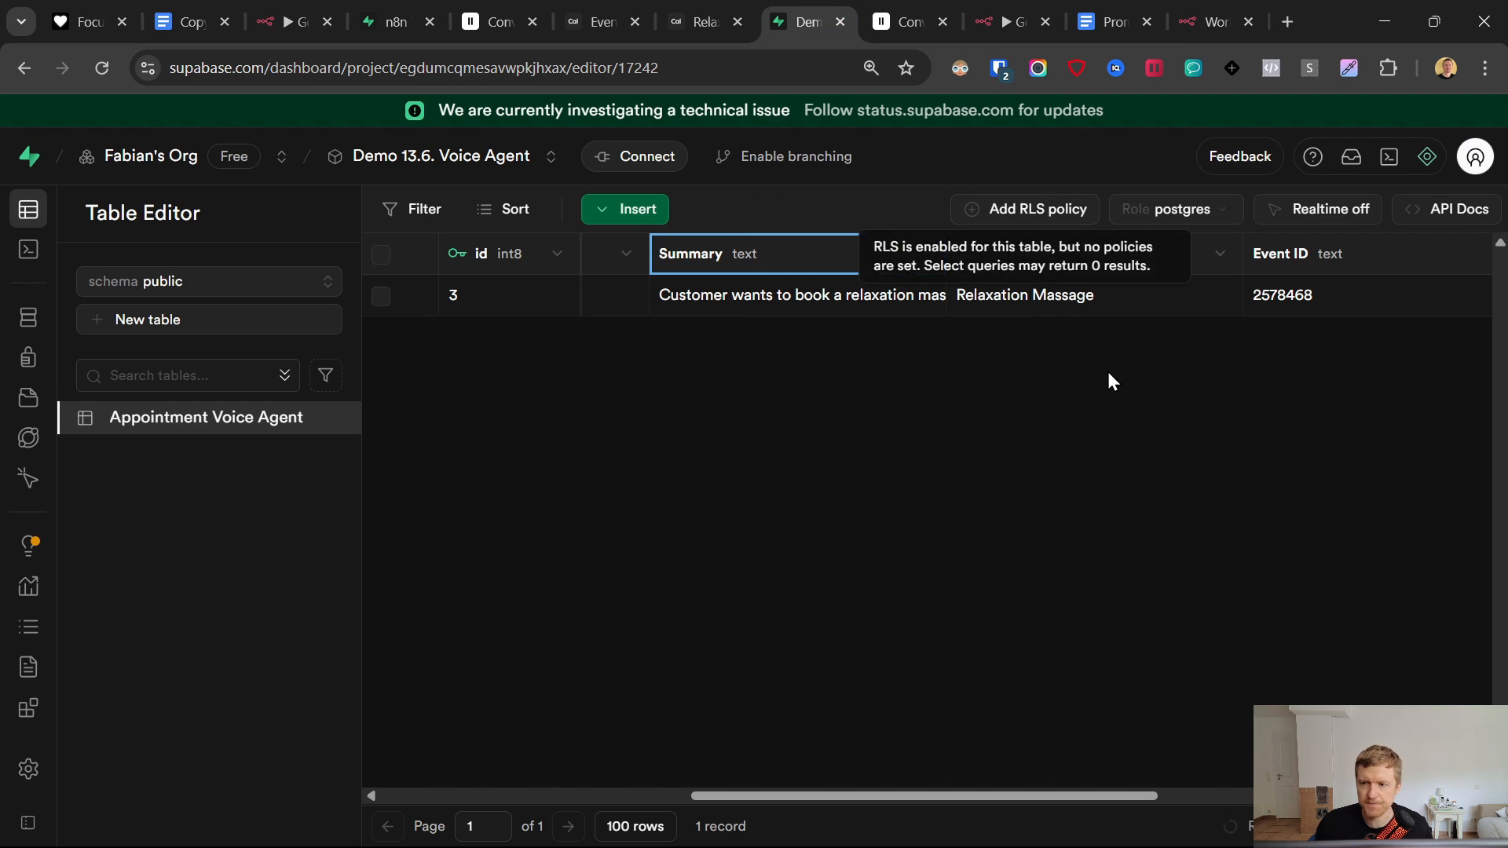
left_click(1199, 9)
left_click(720, 601)
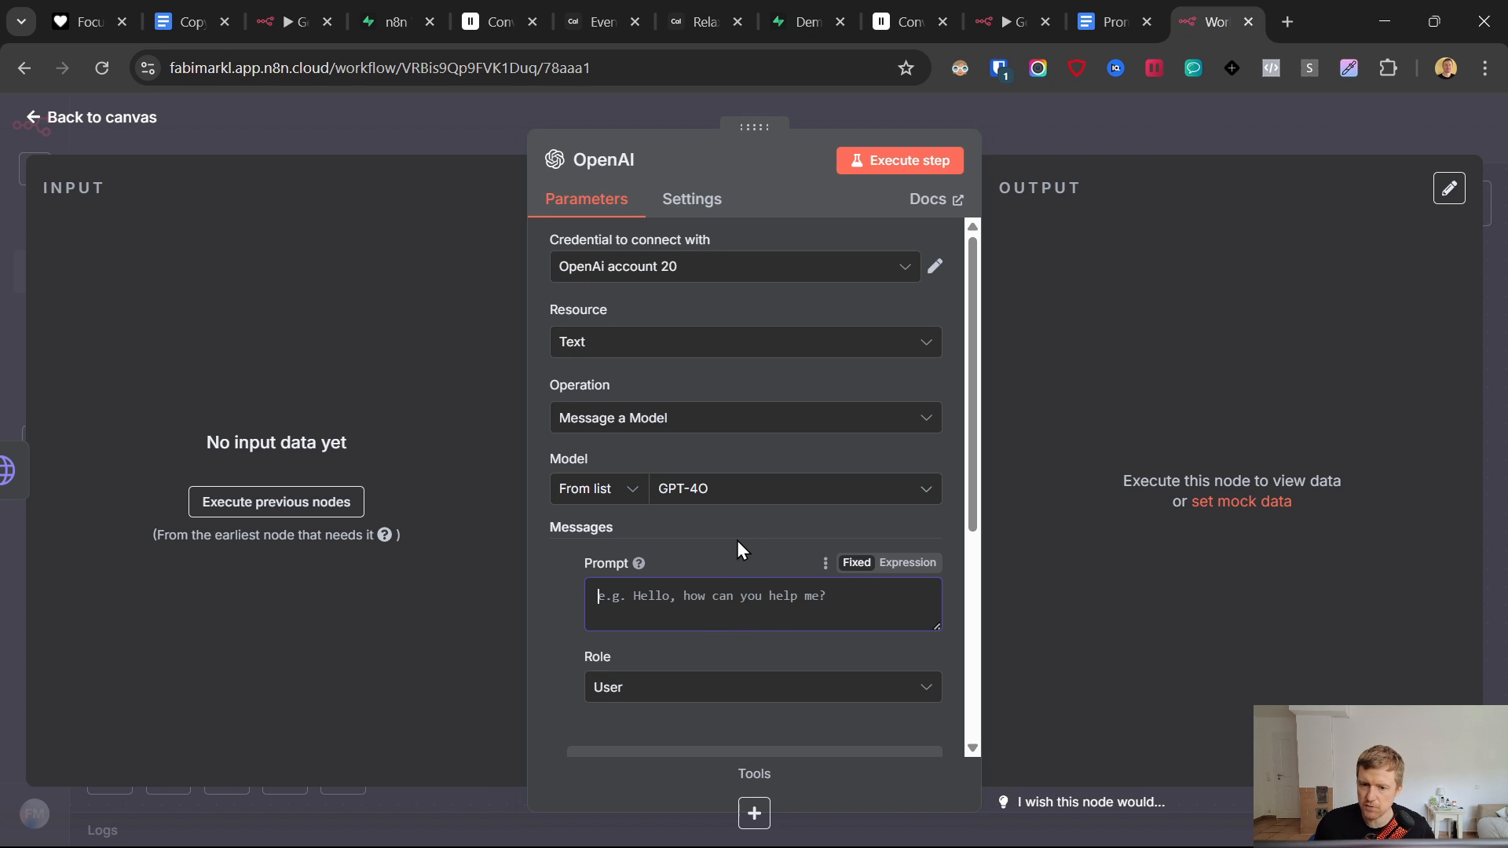
key("ctrl+v")
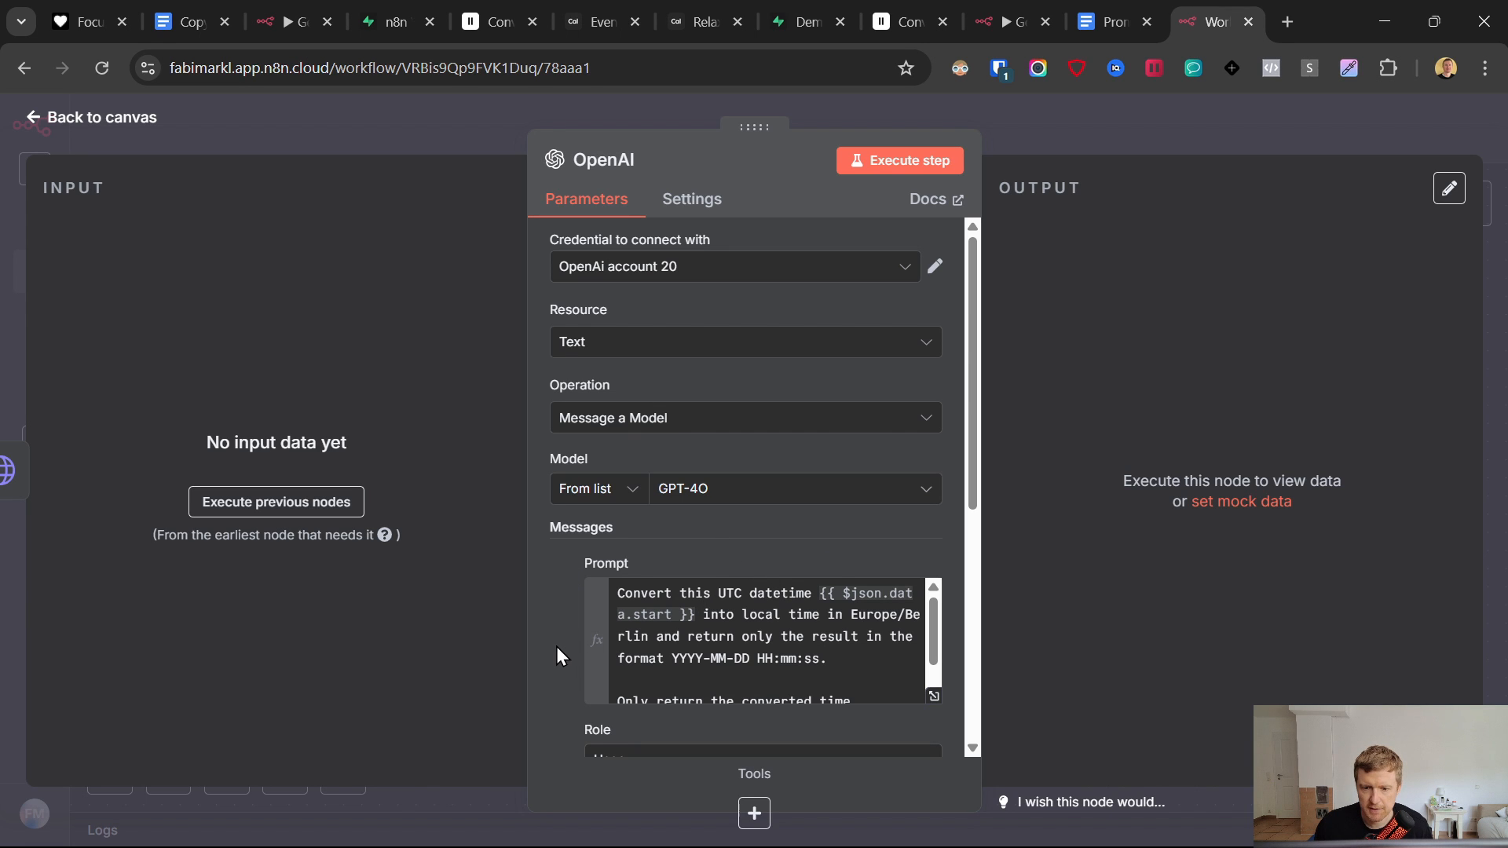
scroll(754, 637, "down", 1)
scroll(754, 637, "up", 1)
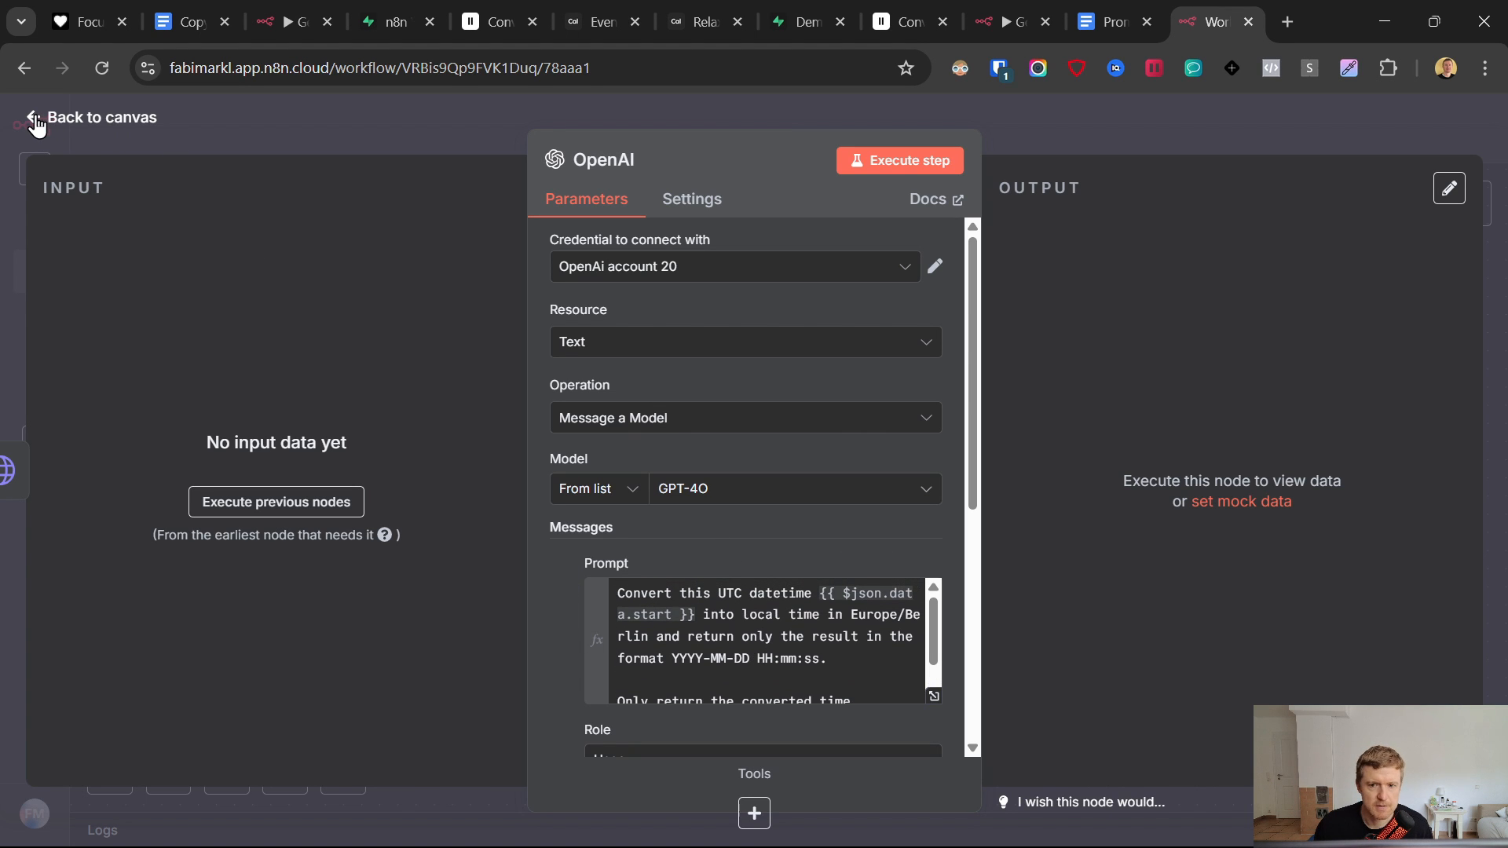
left_click(36, 124)
- Rename the OpenAI step to 'Convert Time'
right_click(859, 452)
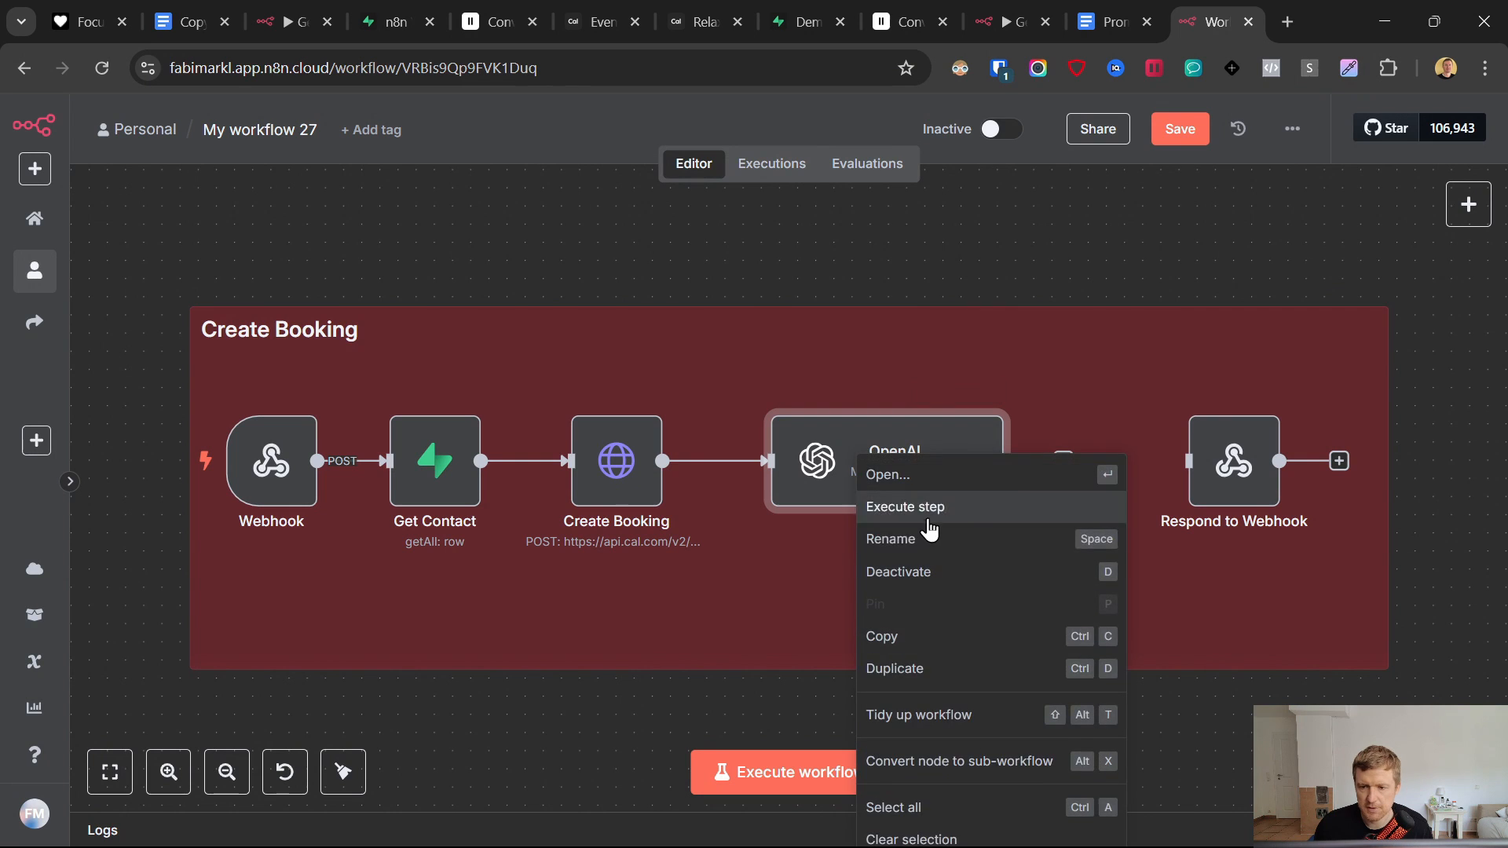
left_click(835, 537)
type("Convert Time")
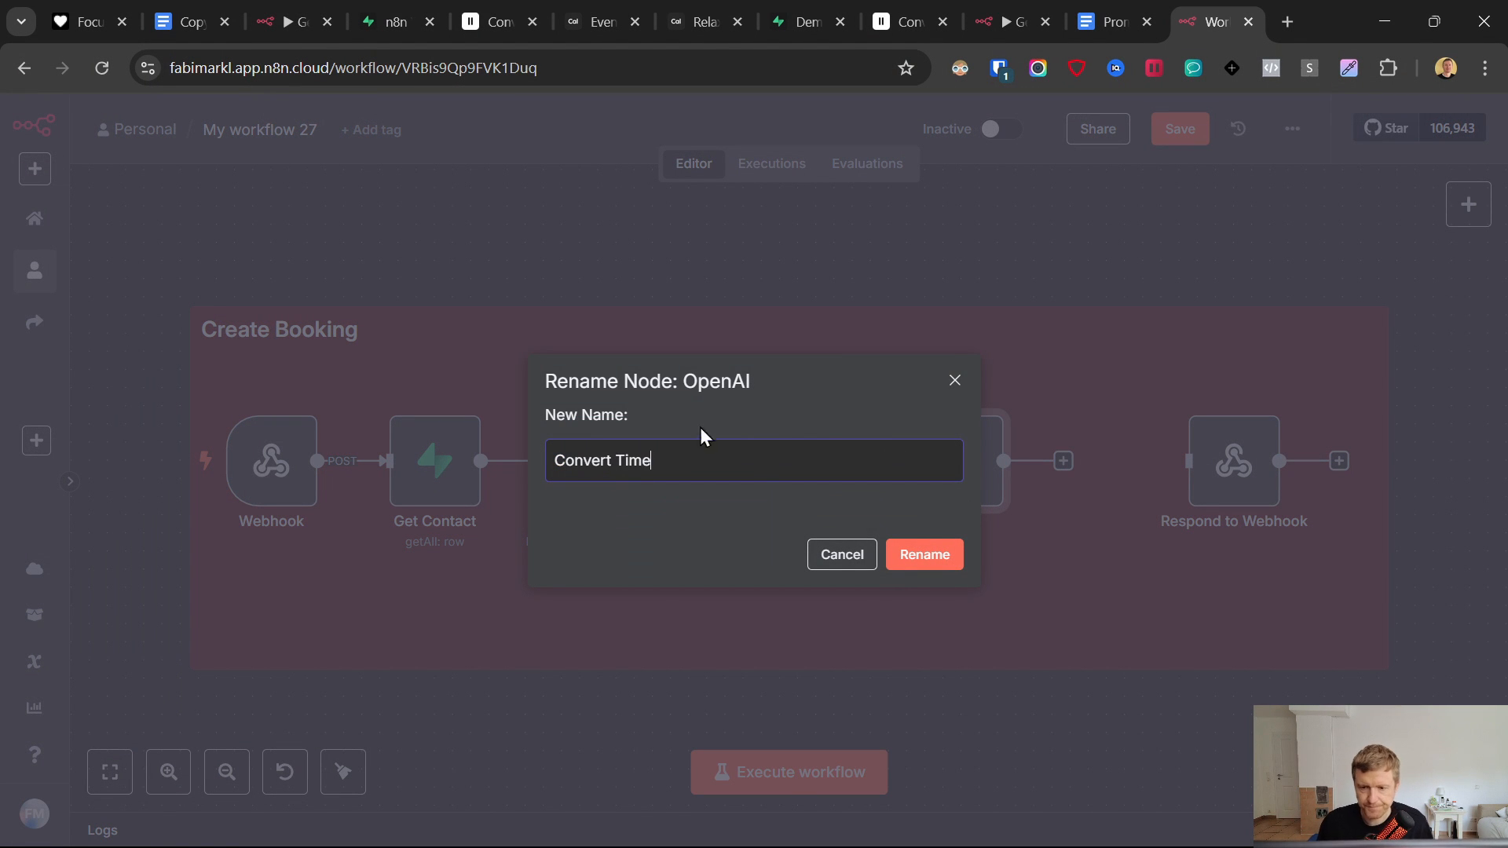
left_click(924, 554)
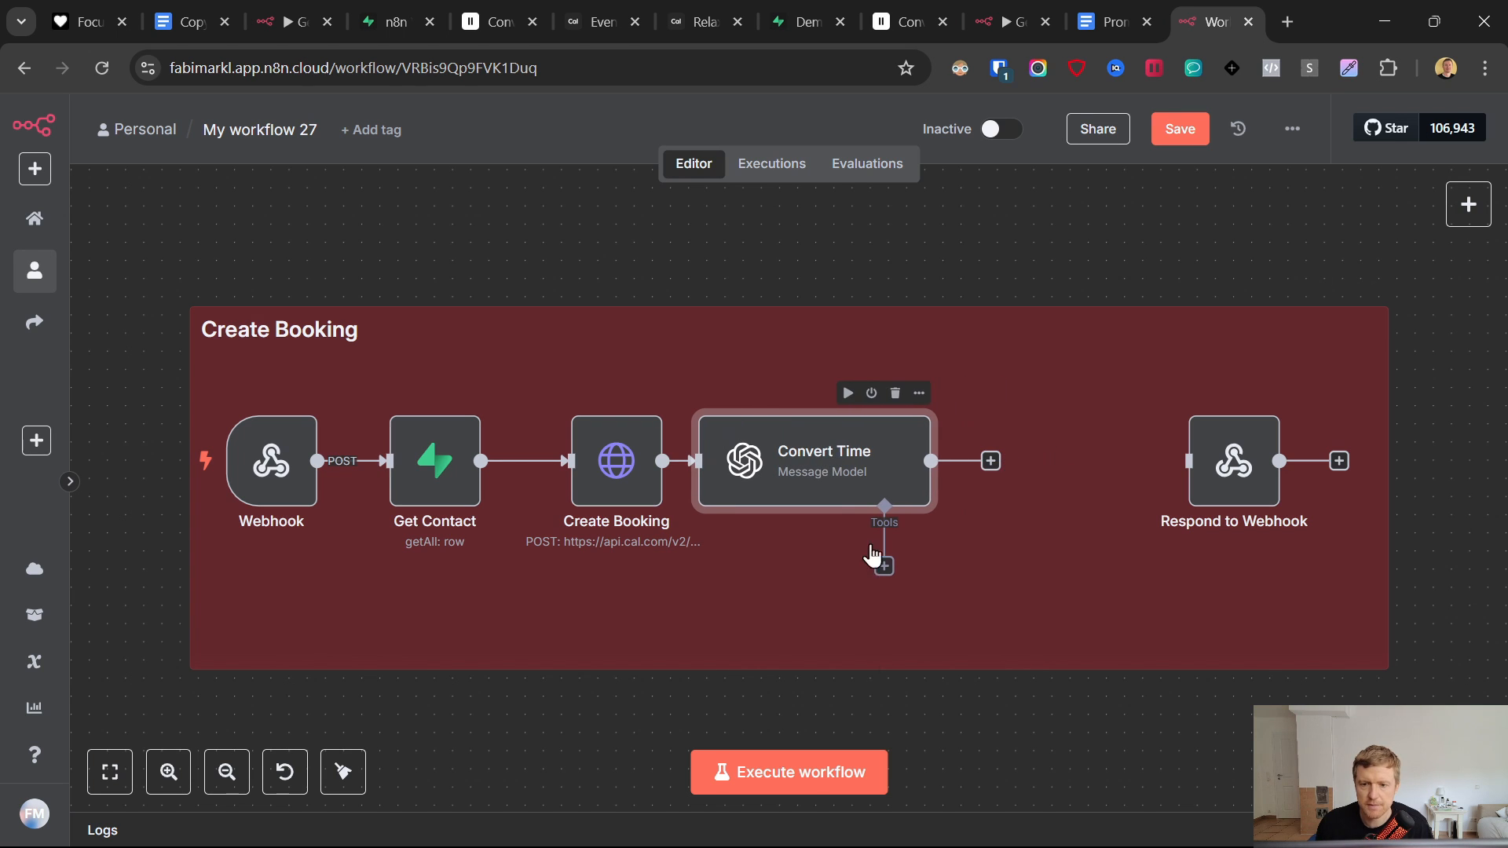
left_click(991, 461)
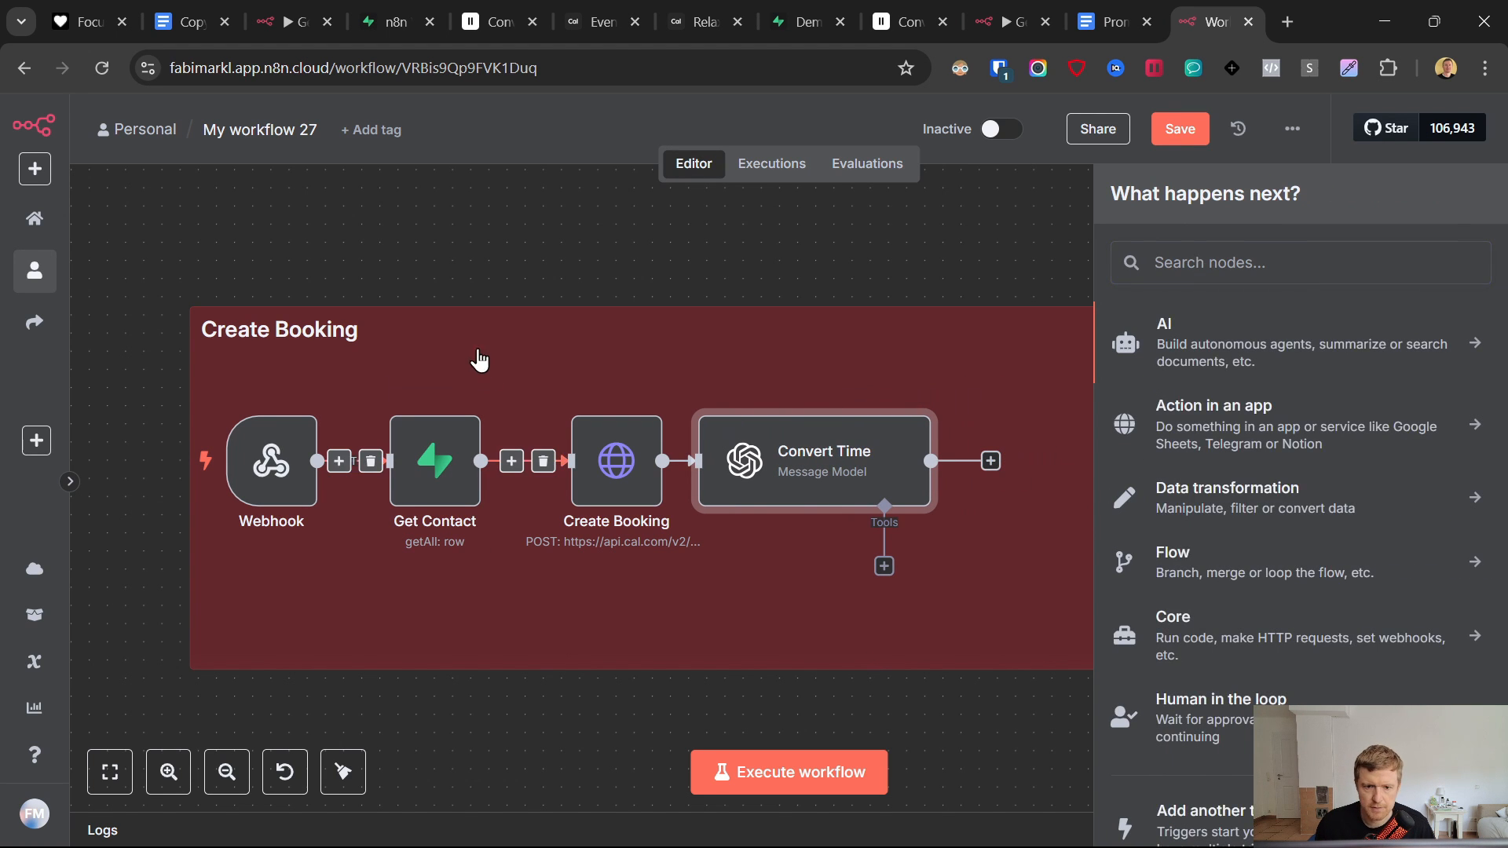
left_click(474, 356)
- Duplicate Get Contact, place the copy before Respond to Webhook, and open its settings
right_click(413, 487)
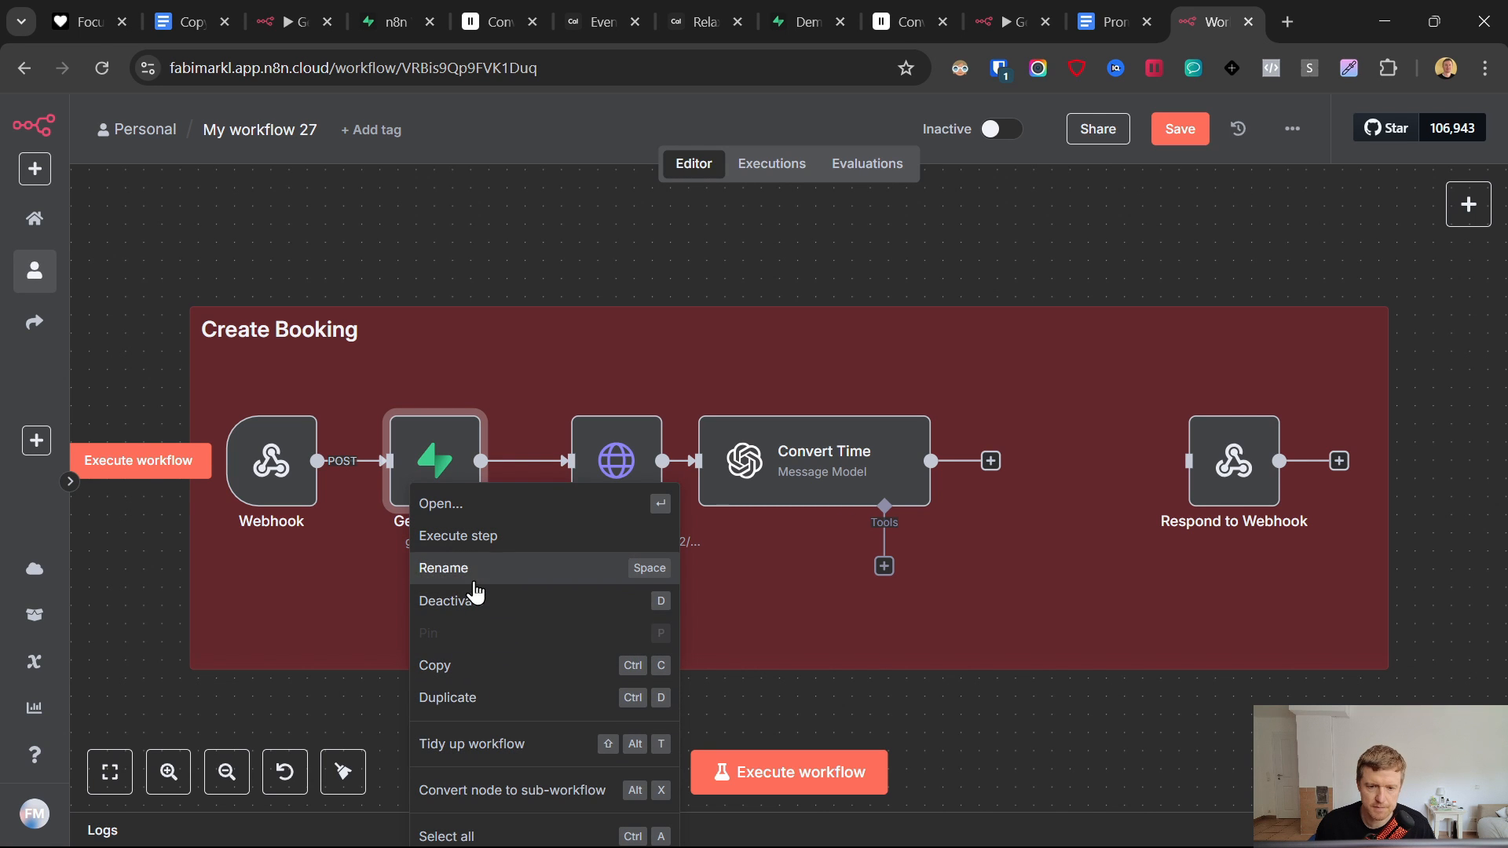
left_click(485, 718)
left_click_drag(483, 267, 1055, 437)
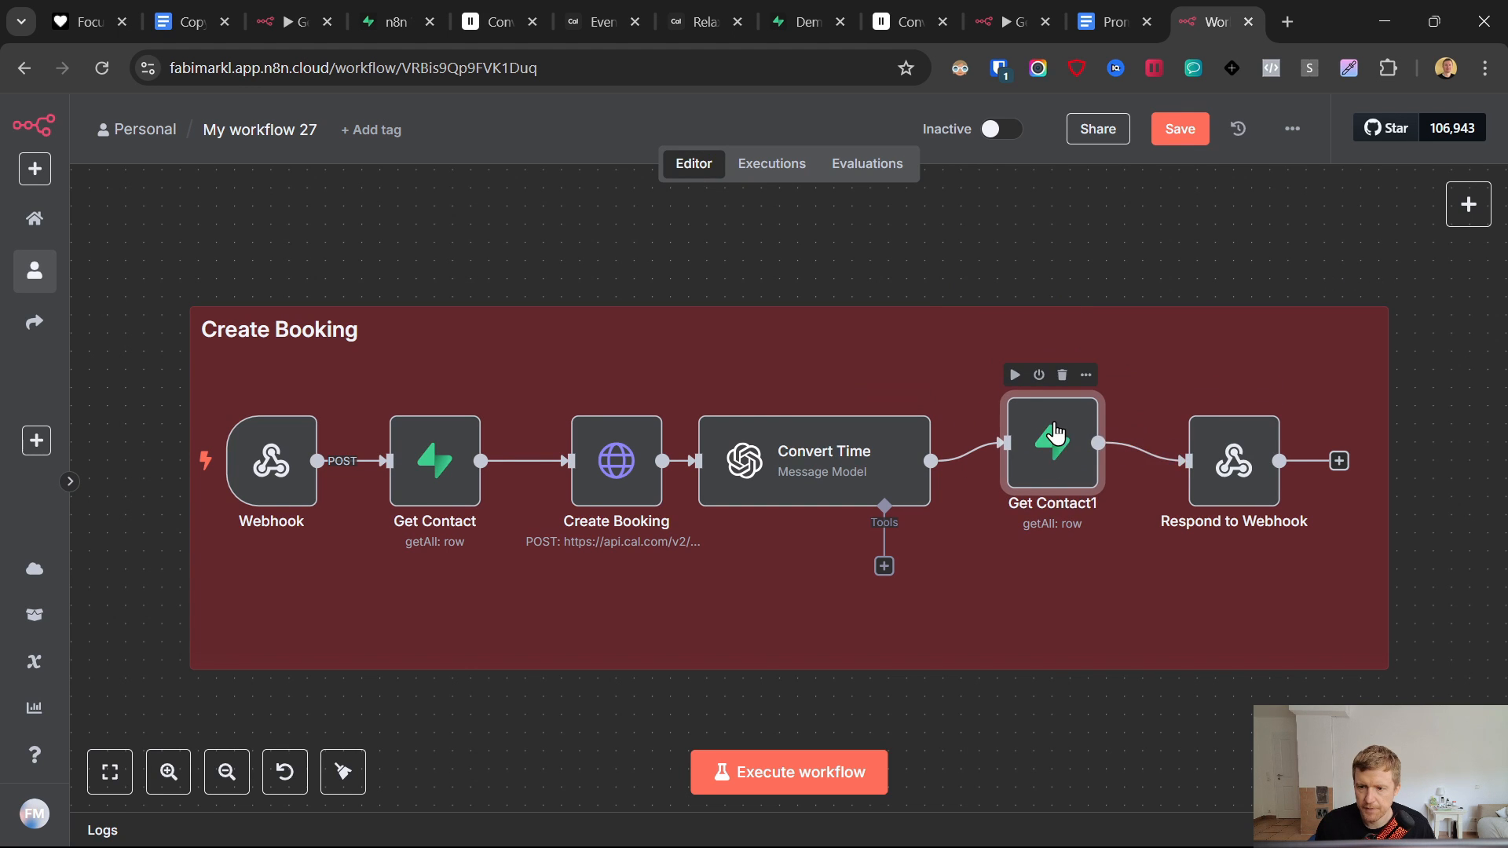
right_click(1055, 437)
left_click(1055, 416)
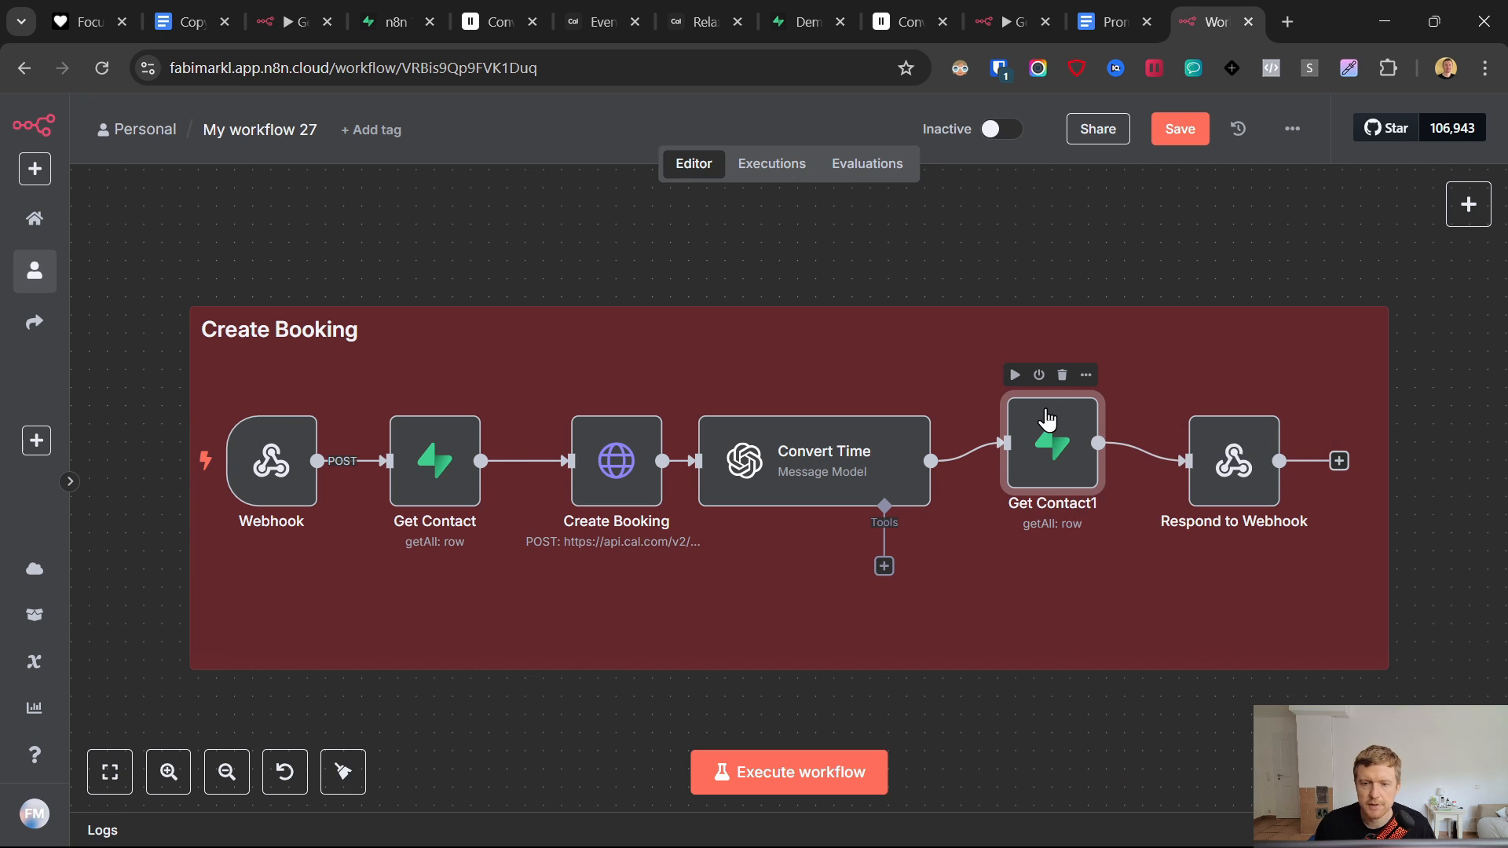
key("Return")
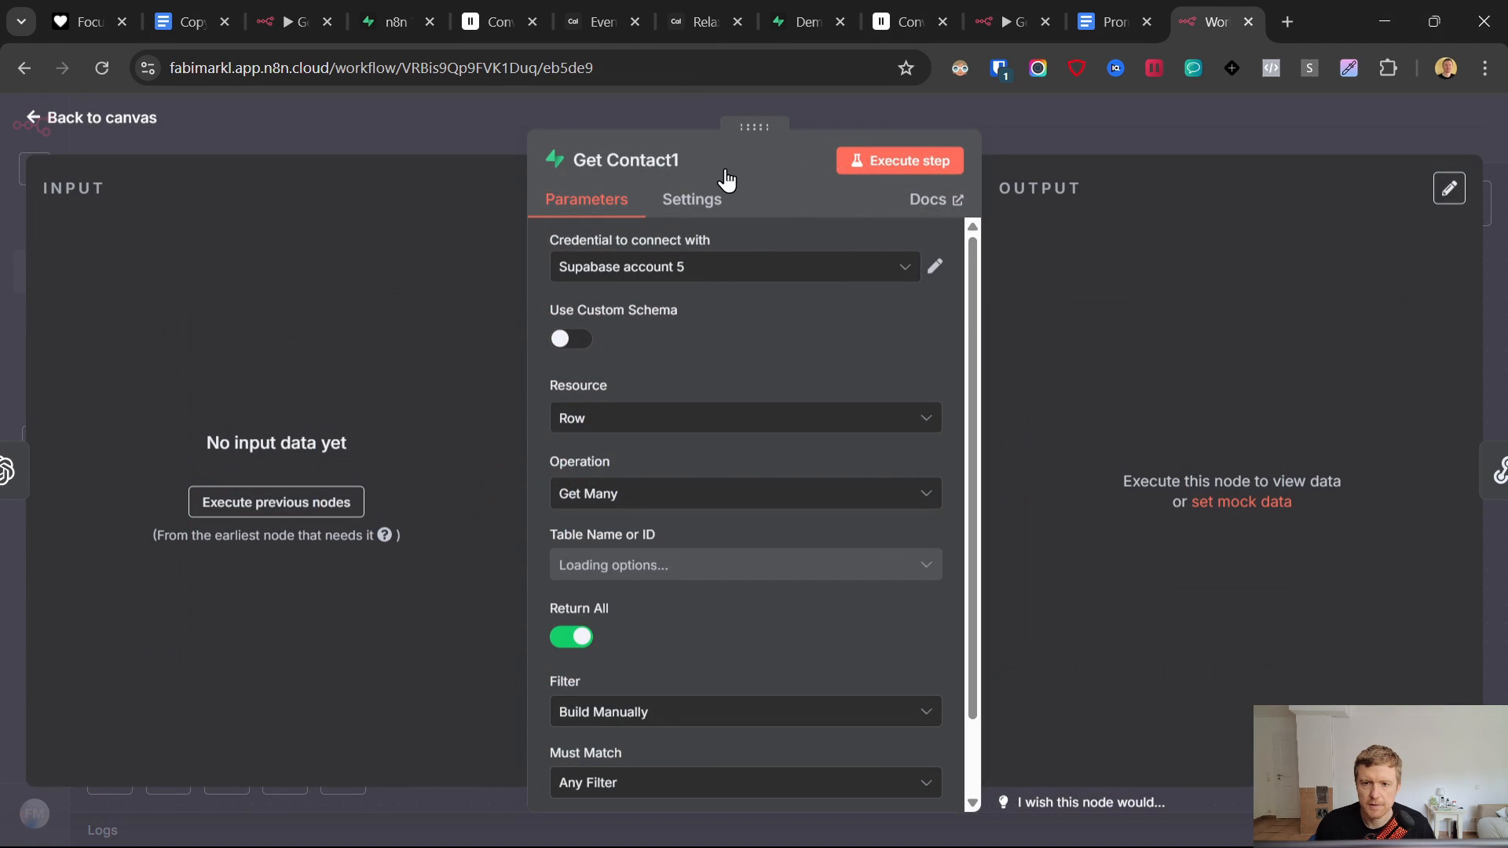
- Rename the copied step to 'Save Info' and set its operation to update a row
right_click(627, 157)
left_click(640, 159)
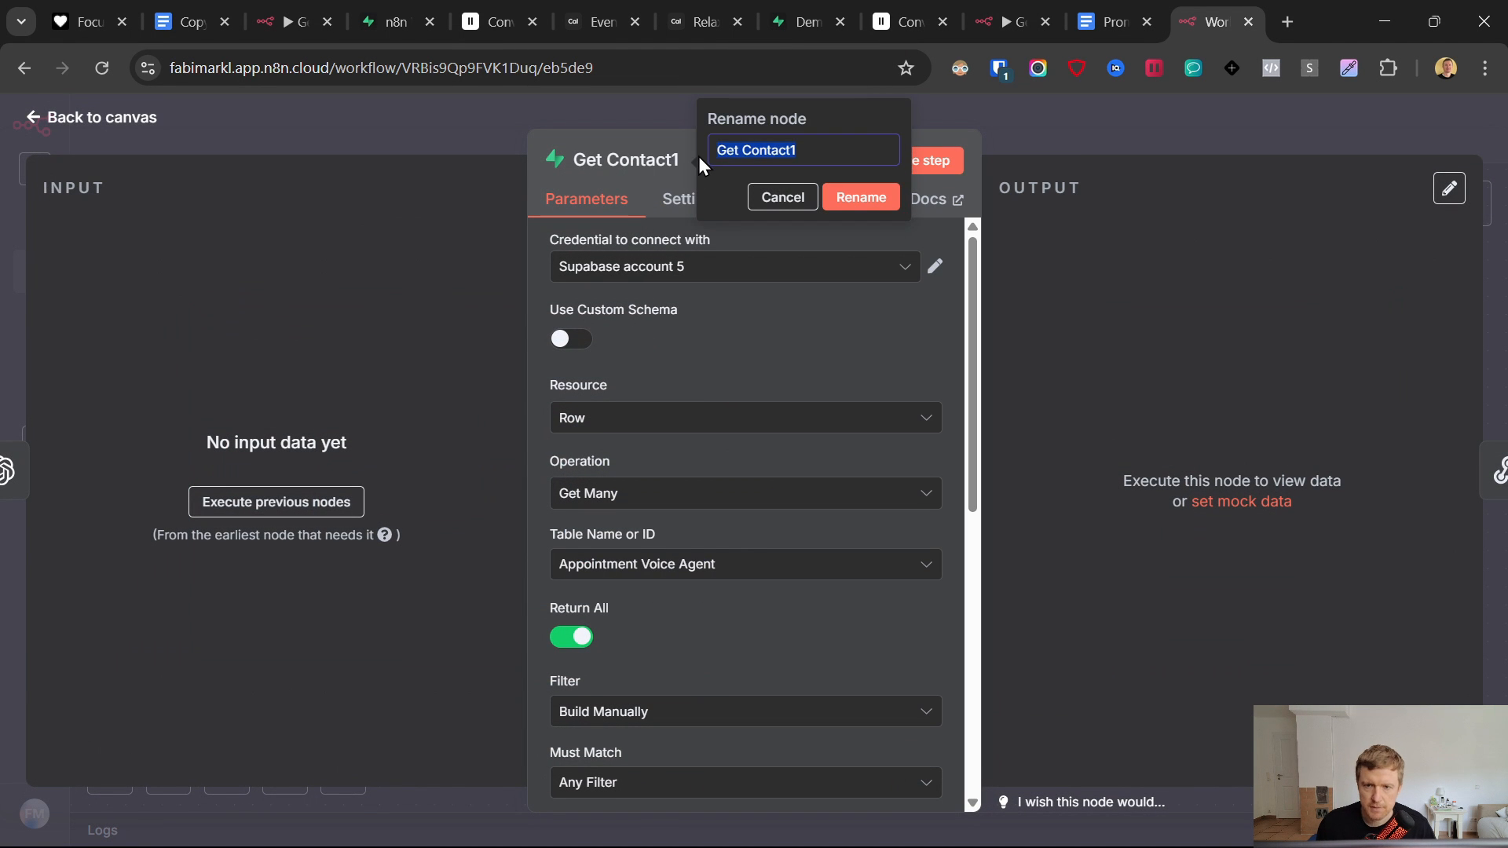
type("Save")
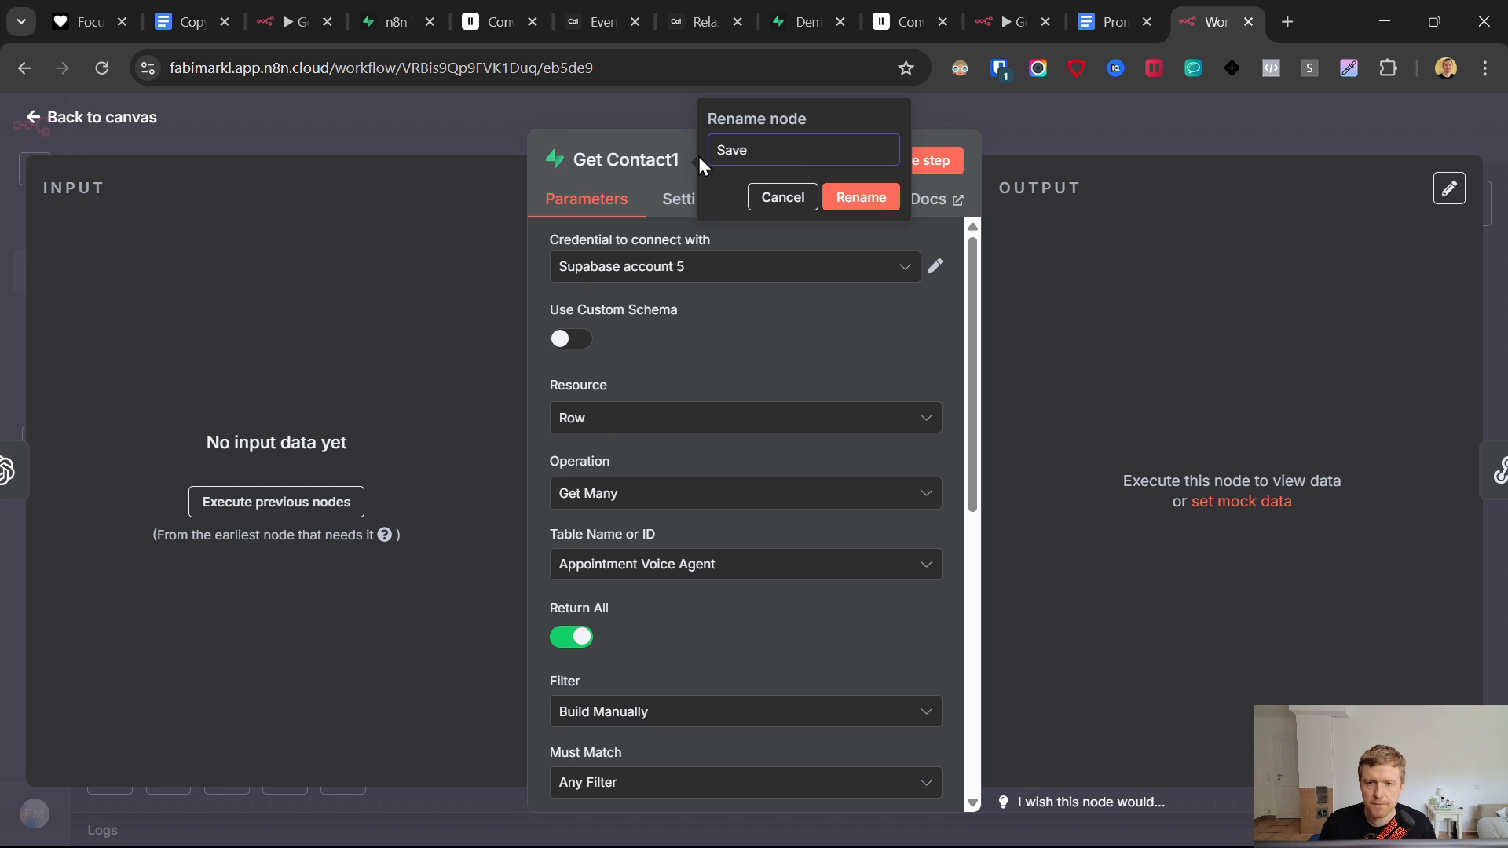
type(" Info")
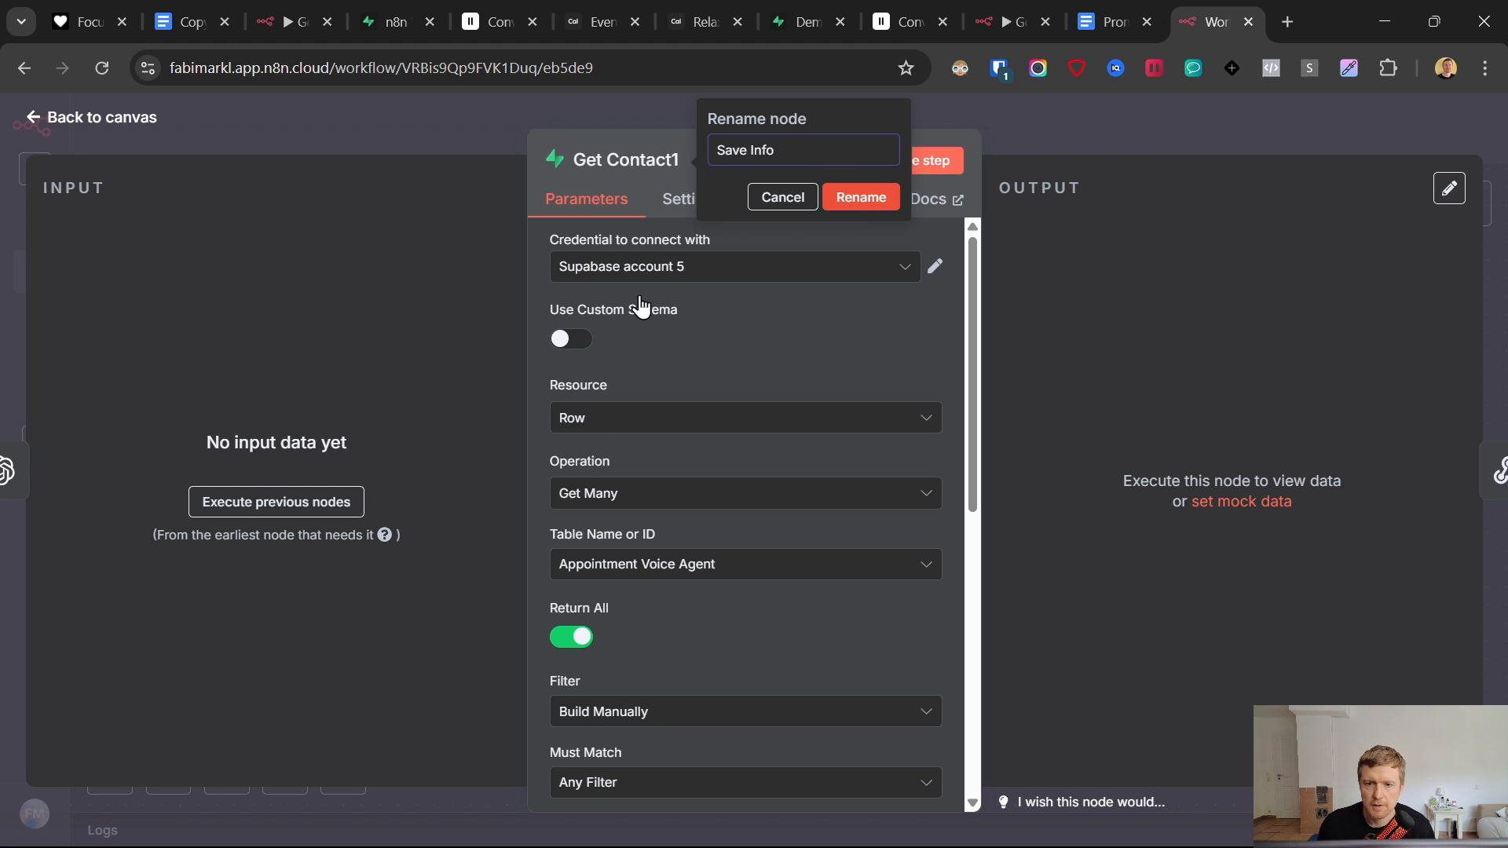
key("Return")
left_click(635, 503)
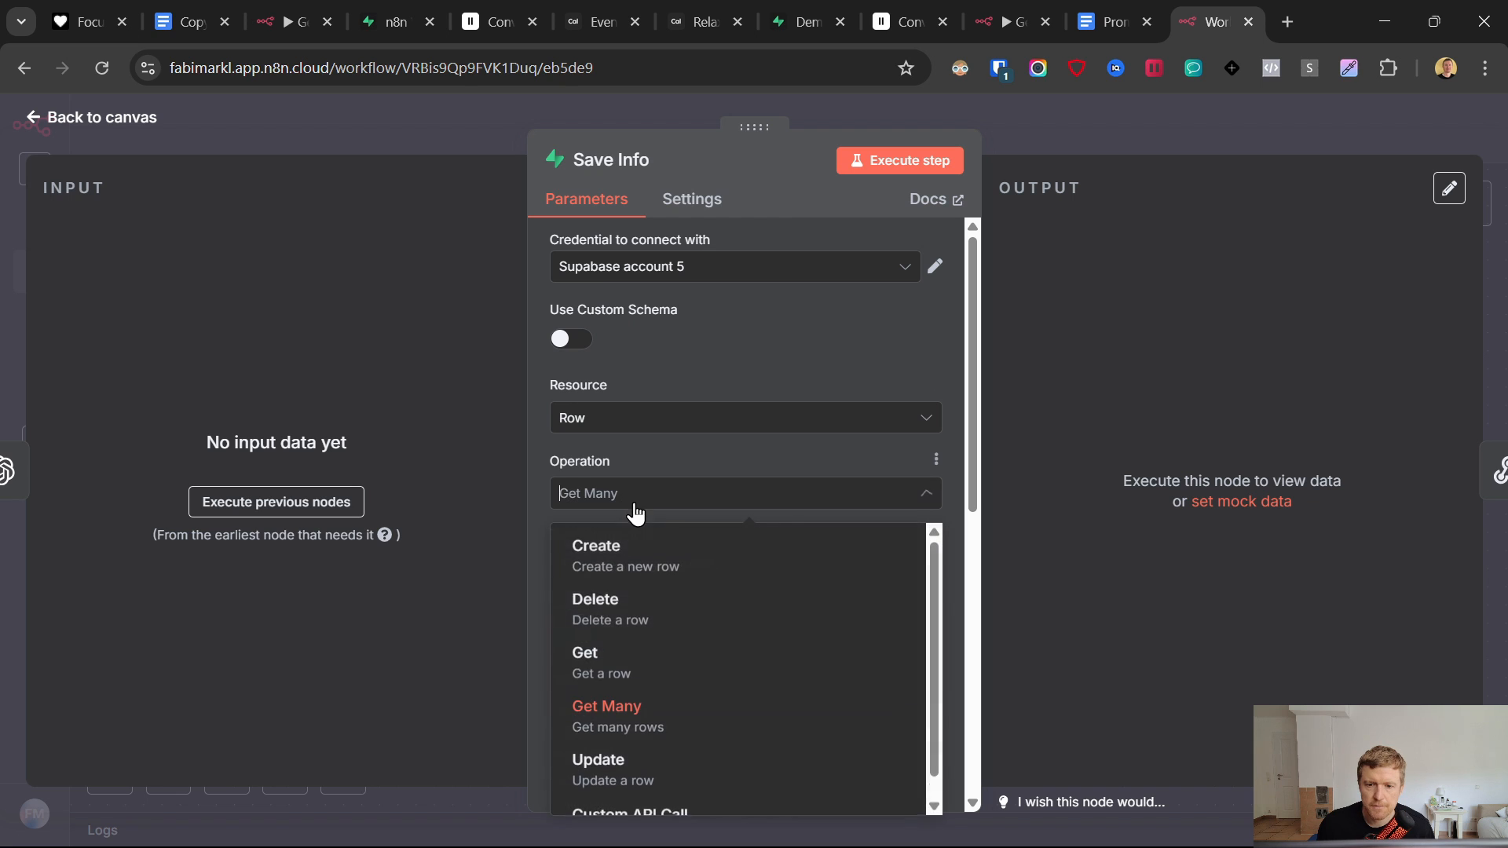
scroll(663, 674, "down", 1)
left_click(658, 756)
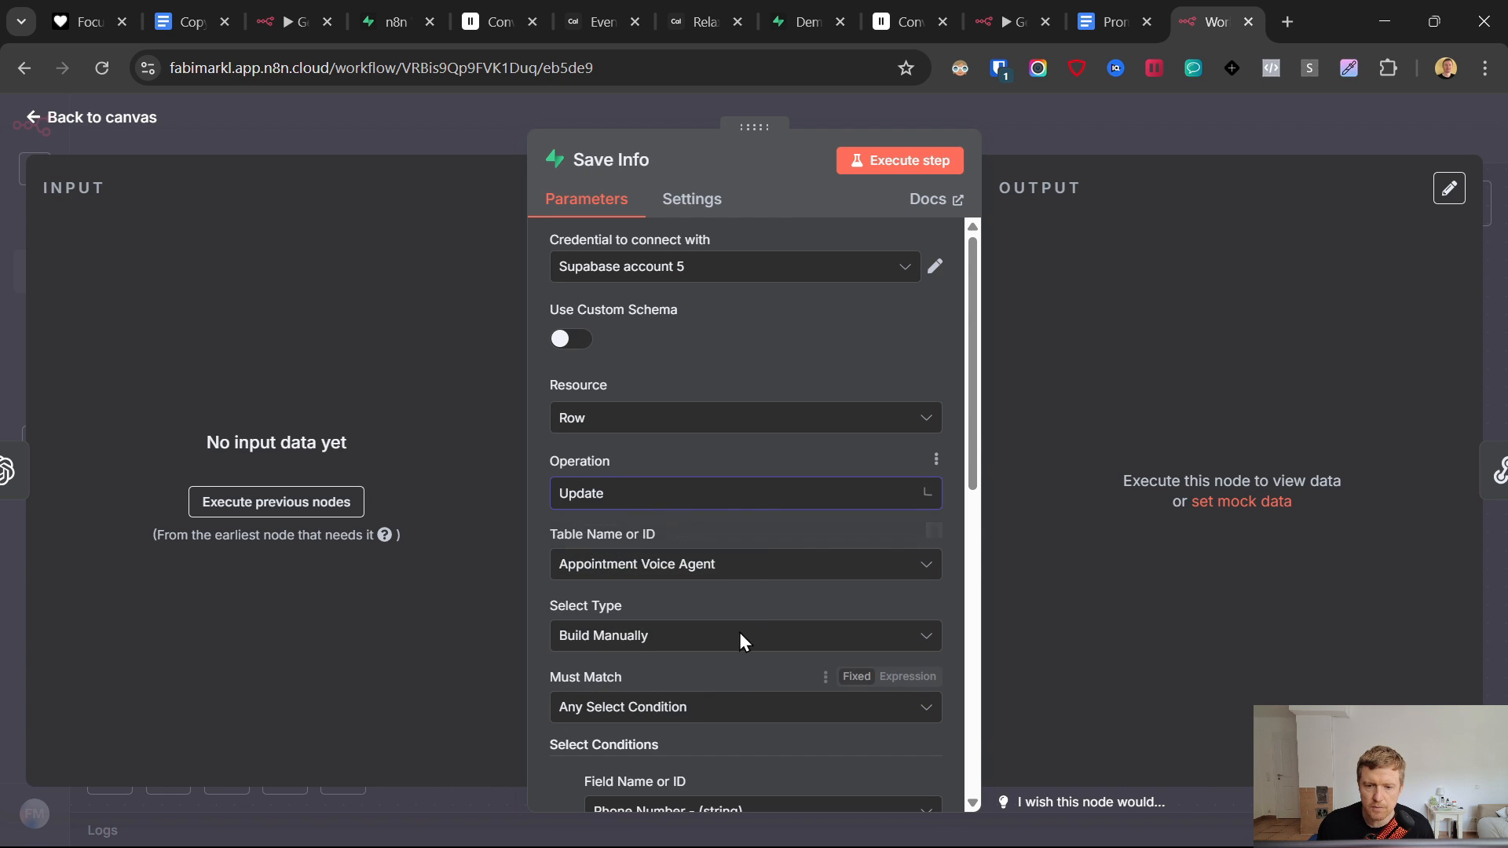
- Replace the Phone Number and Booked conditions with a single 'id Equals id' match
scroll(741, 479, "down", 1)
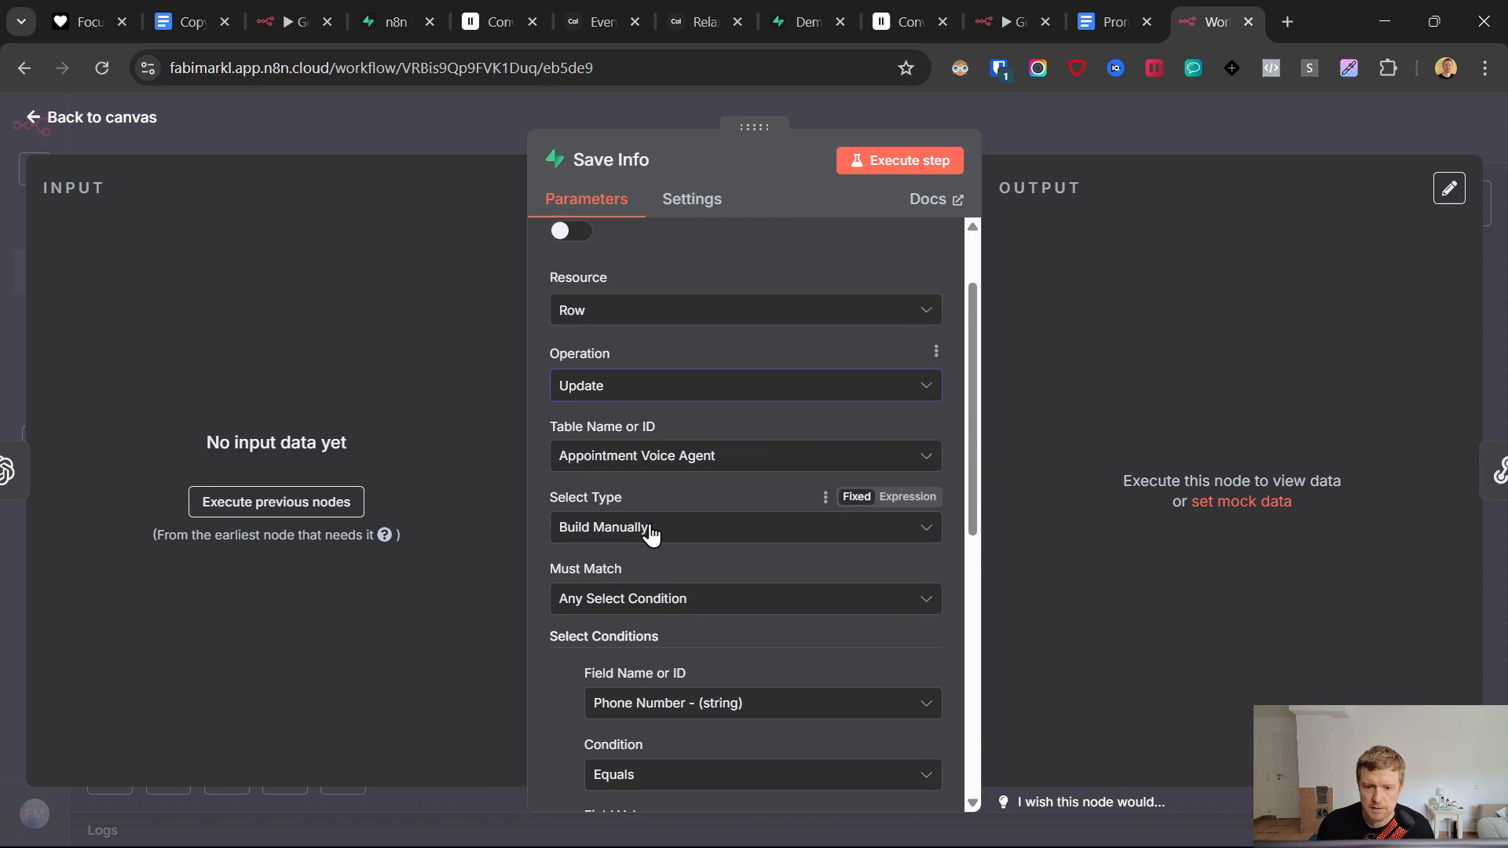
scroll(691, 570, "down", 2)
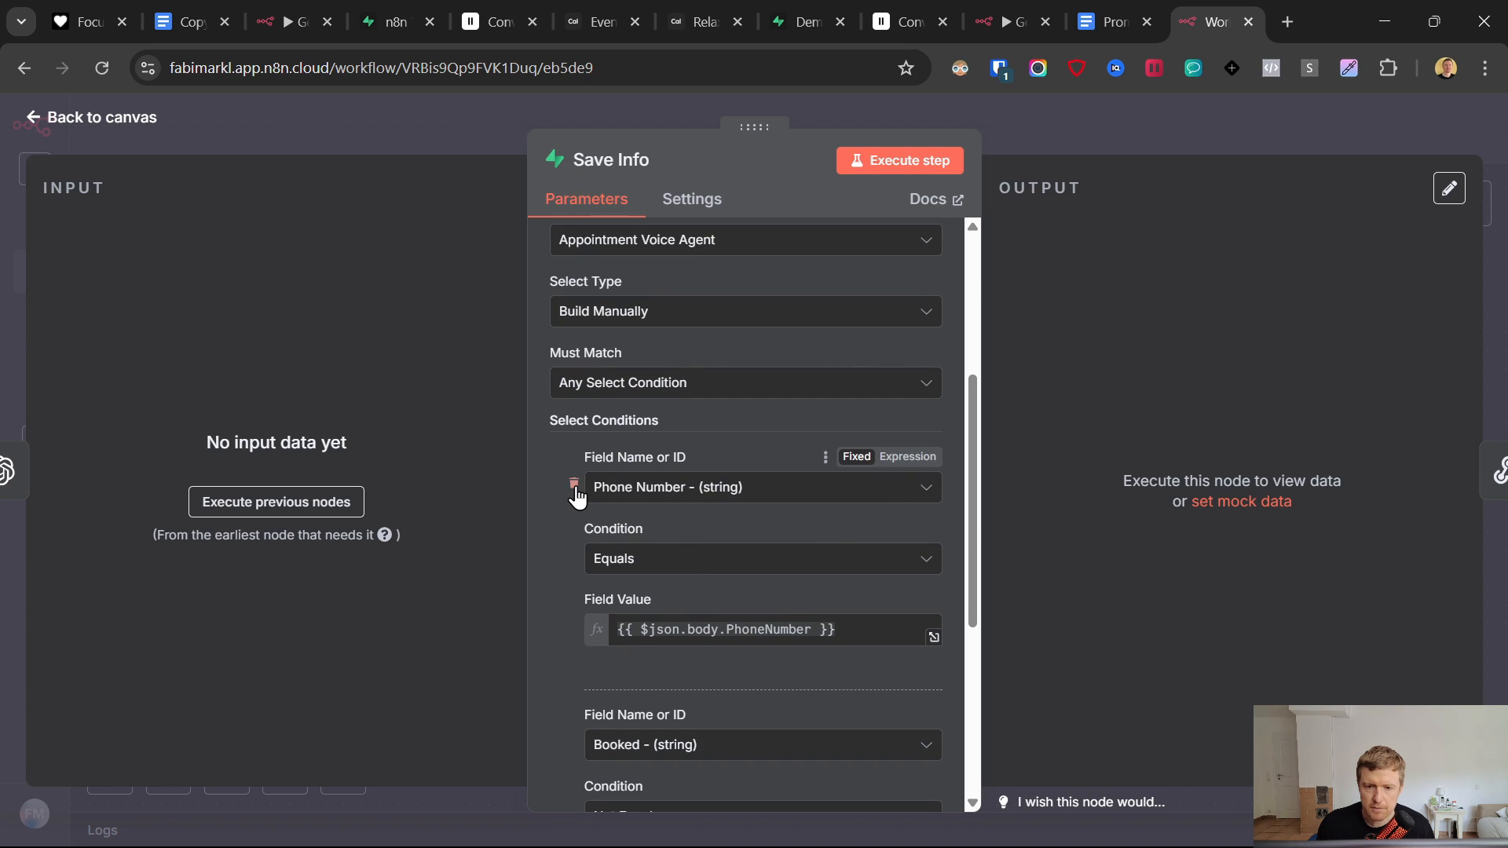
left_click(575, 487)
left_click(572, 485)
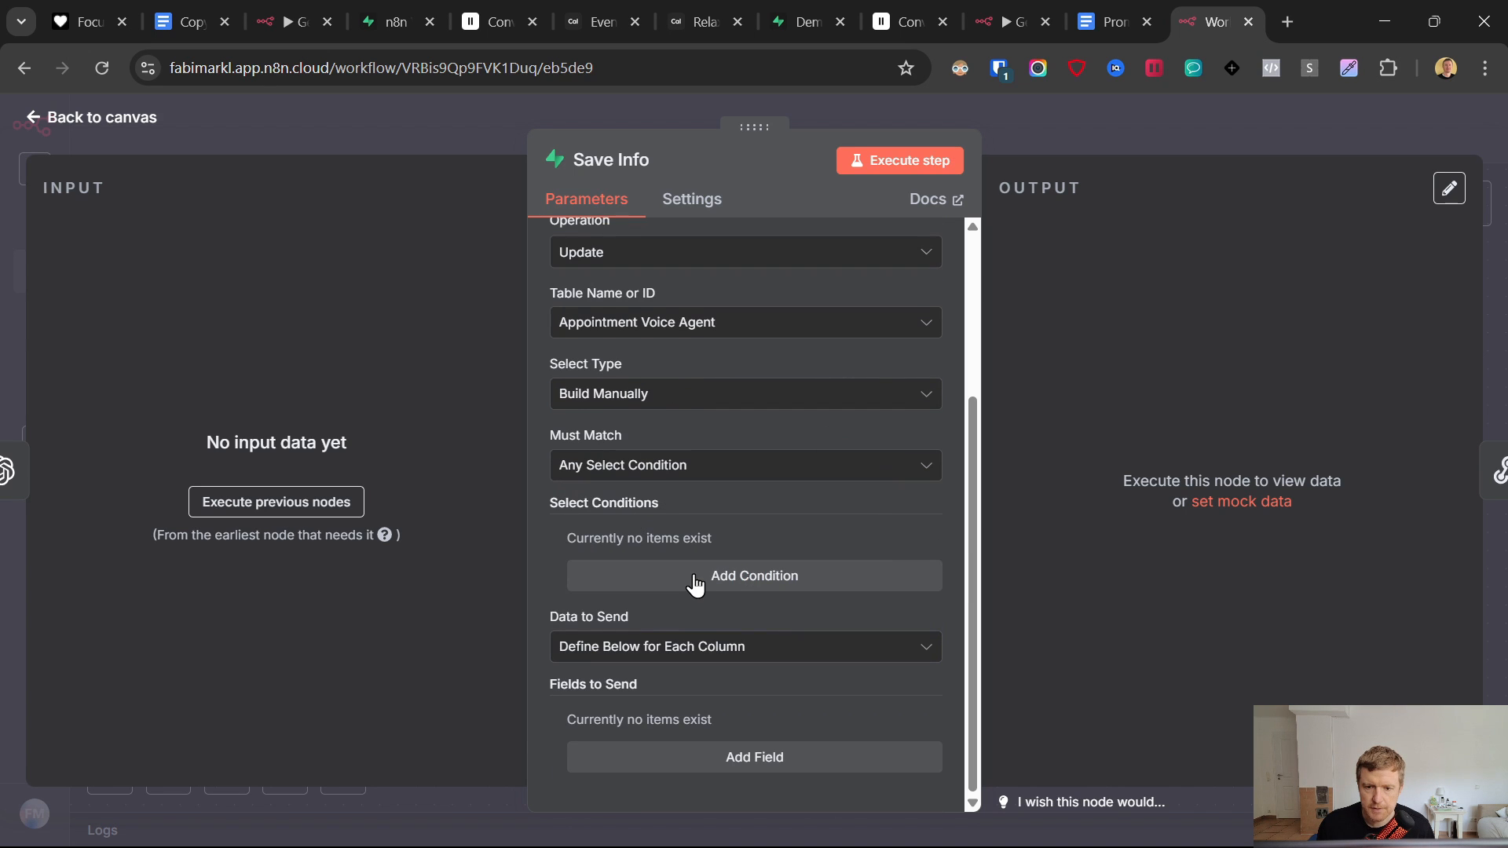
left_click(690, 581)
left_click(573, 571)
left_click(629, 580)
left_click(642, 576)
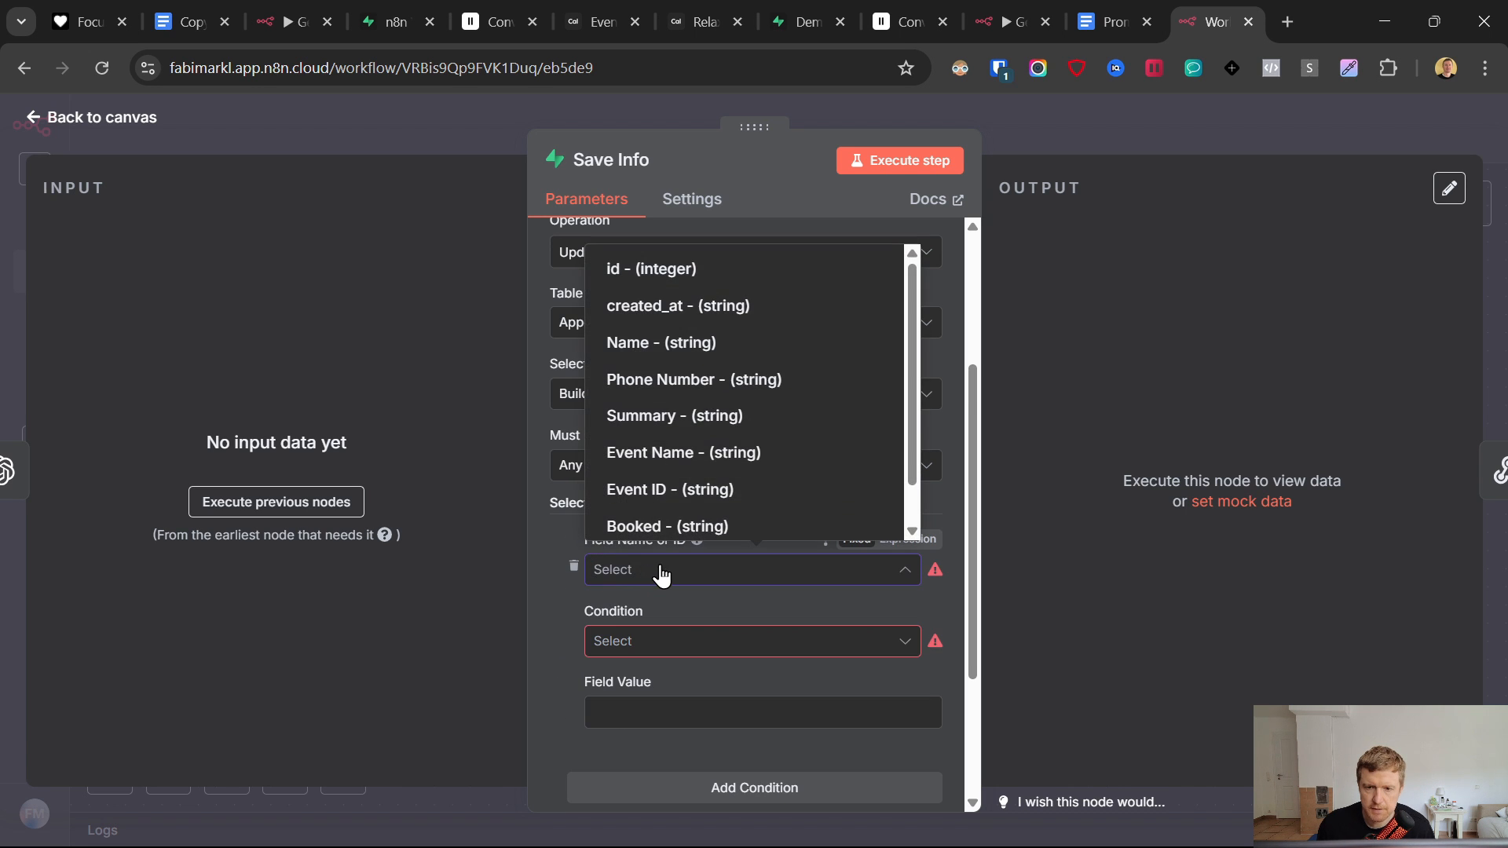
left_click(652, 267)
left_click(630, 653)
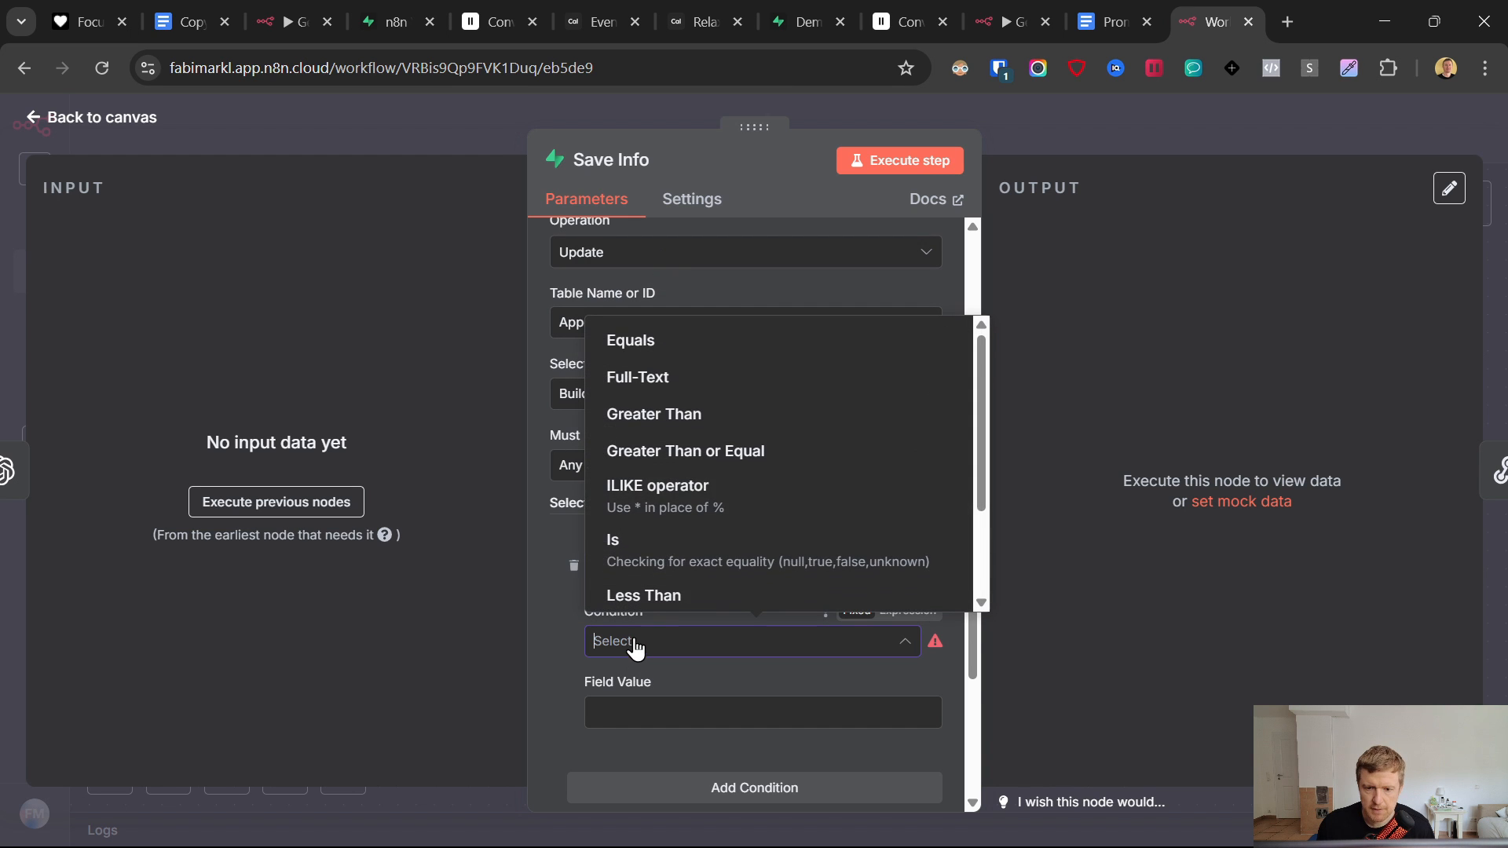
left_click(626, 340)
left_click(633, 707)
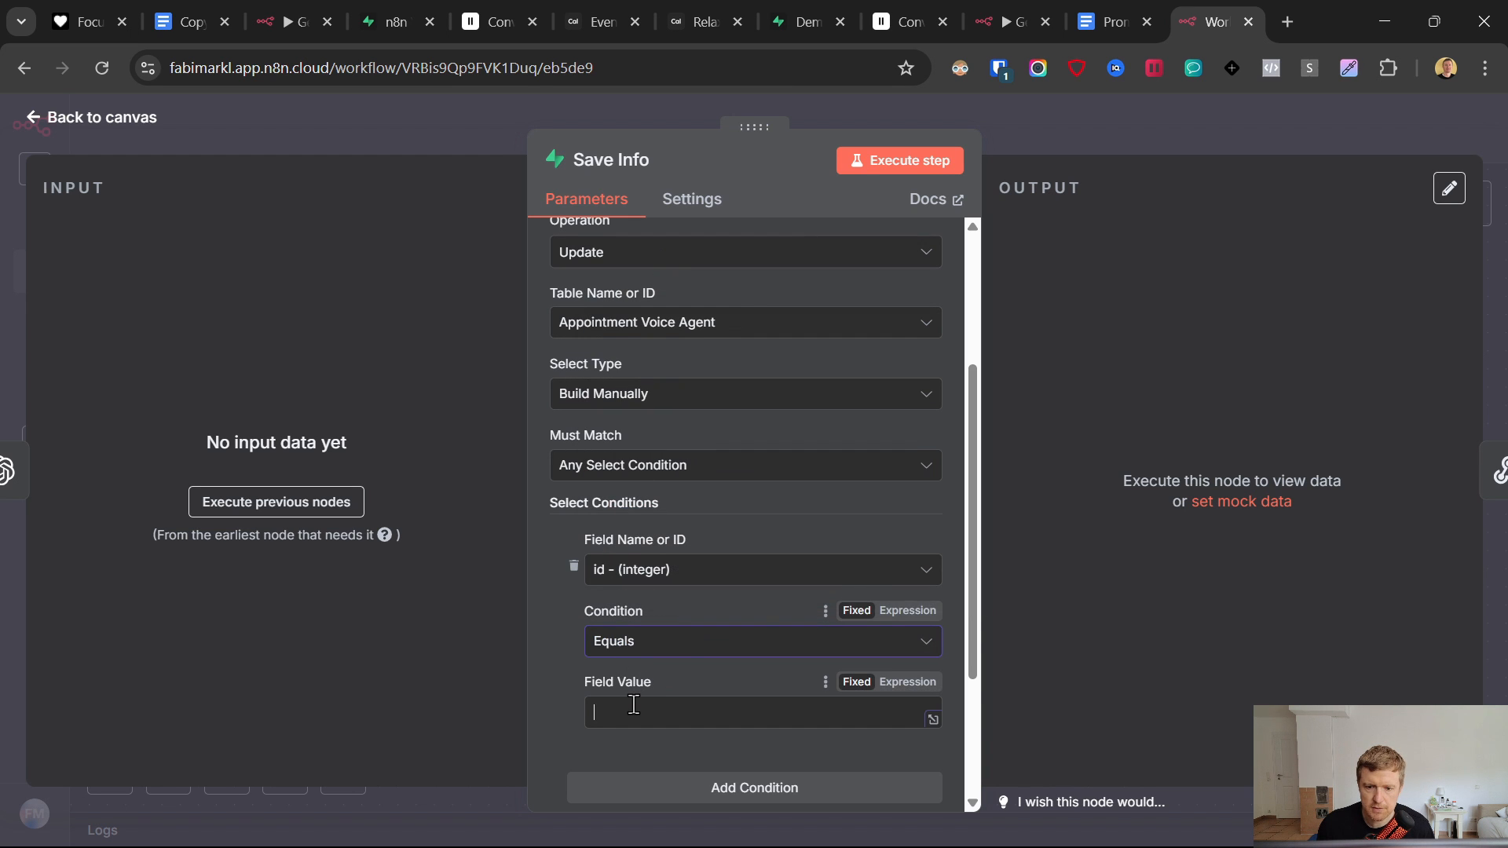
left_click(549, 605)
- Check the Supabase booking row, then add an Appointment Date field with value 'test'
scroll(542, 613, "down", 2)
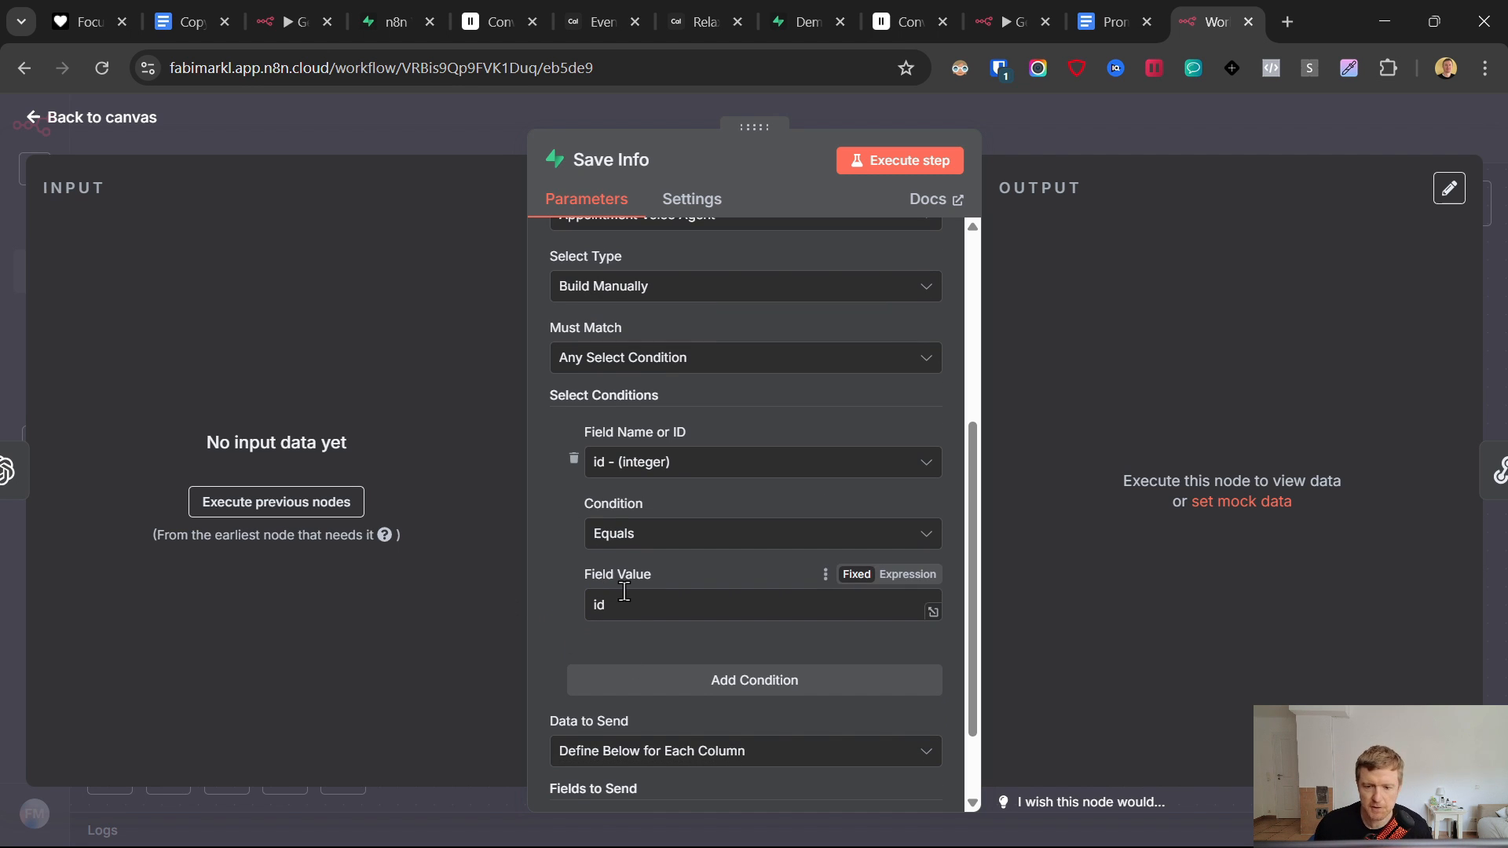
scroll(617, 575, "down", 2)
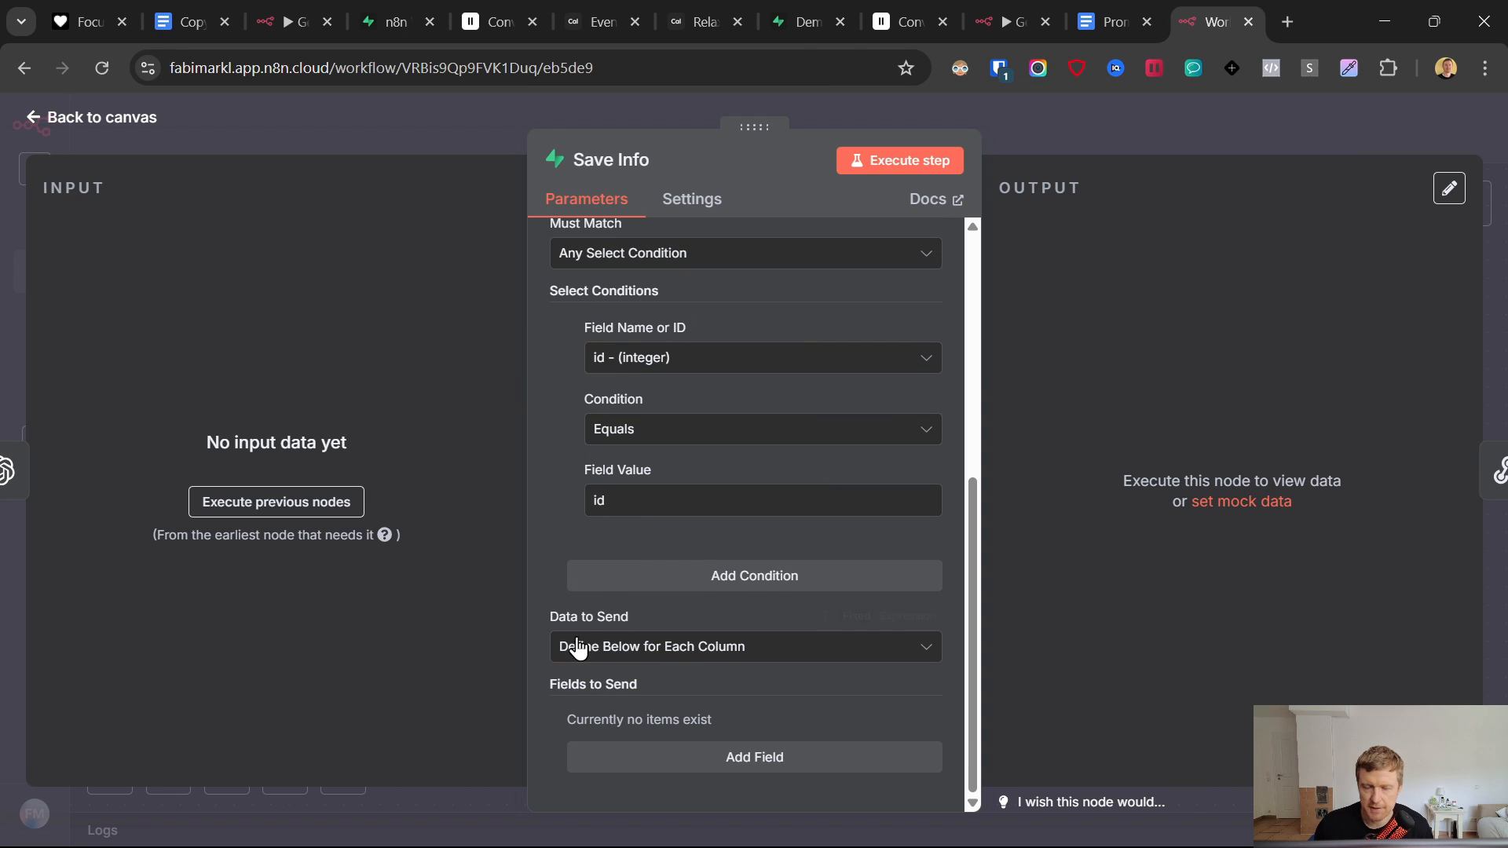
left_click(767, 4)
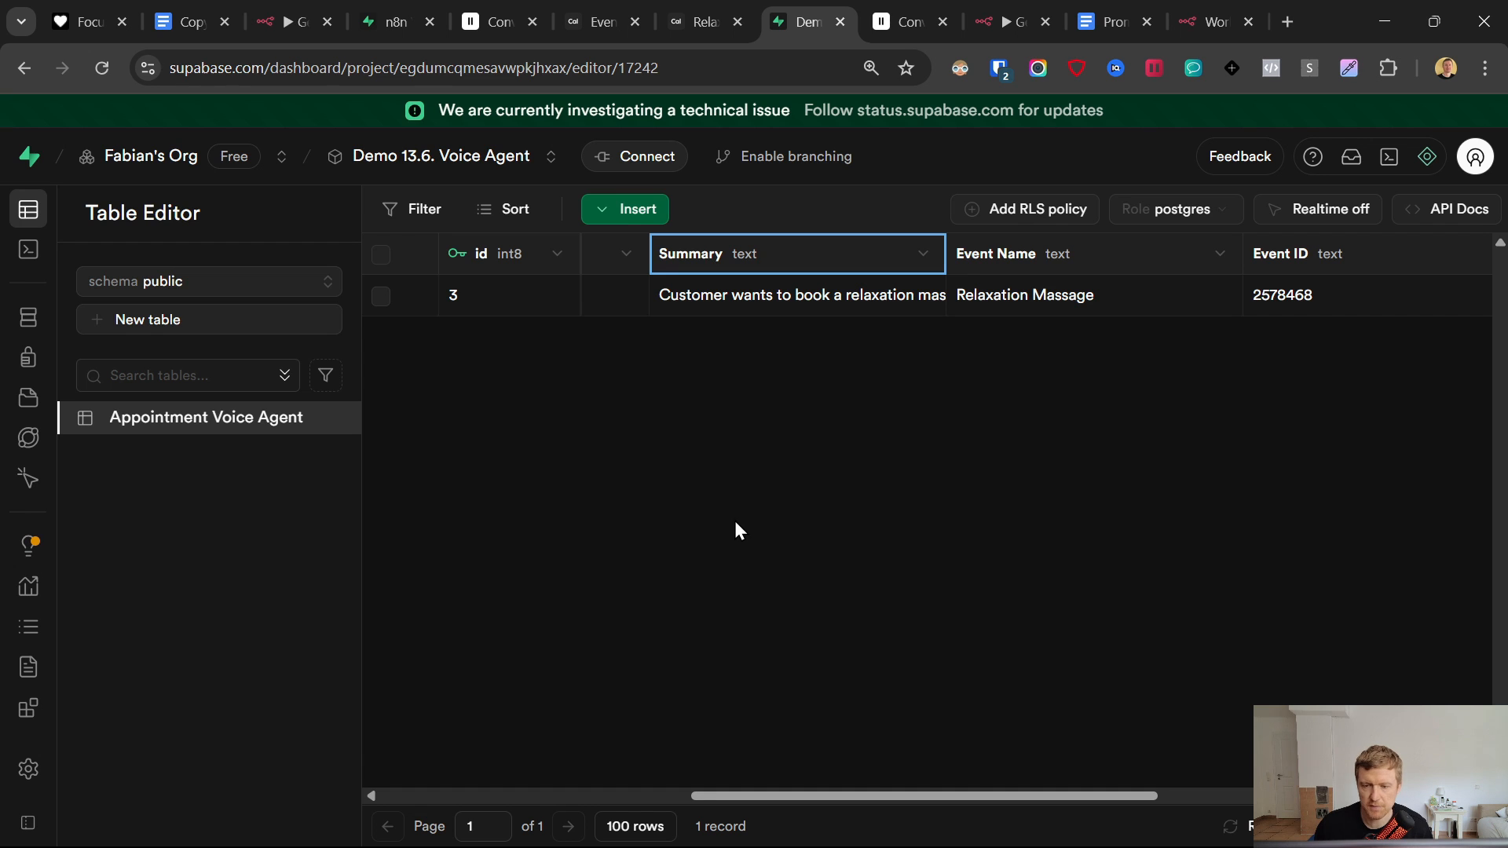
left_click(1209, 4)
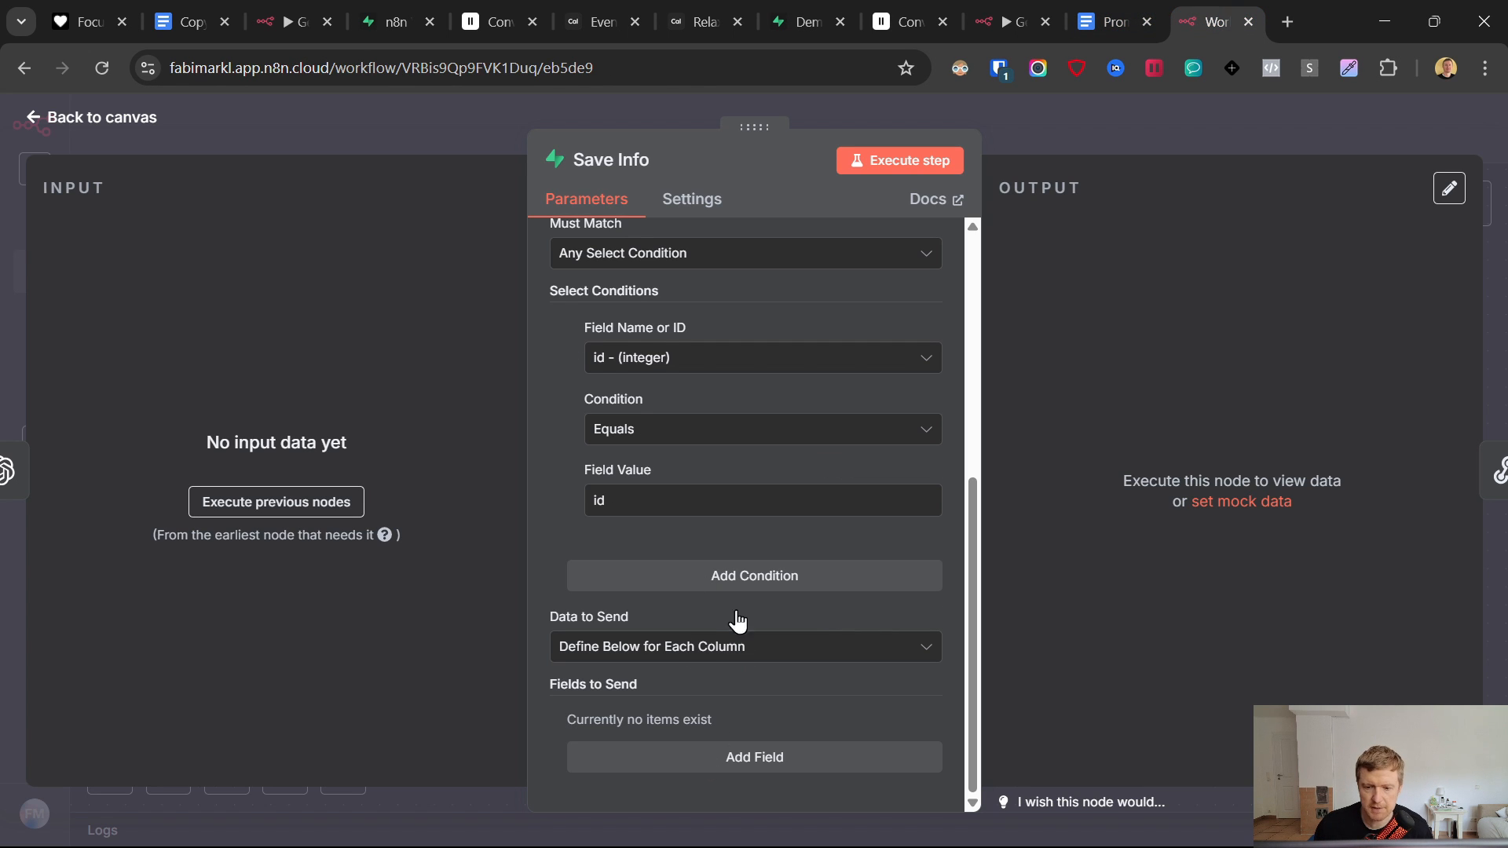
left_click(754, 756)
left_click(697, 626)
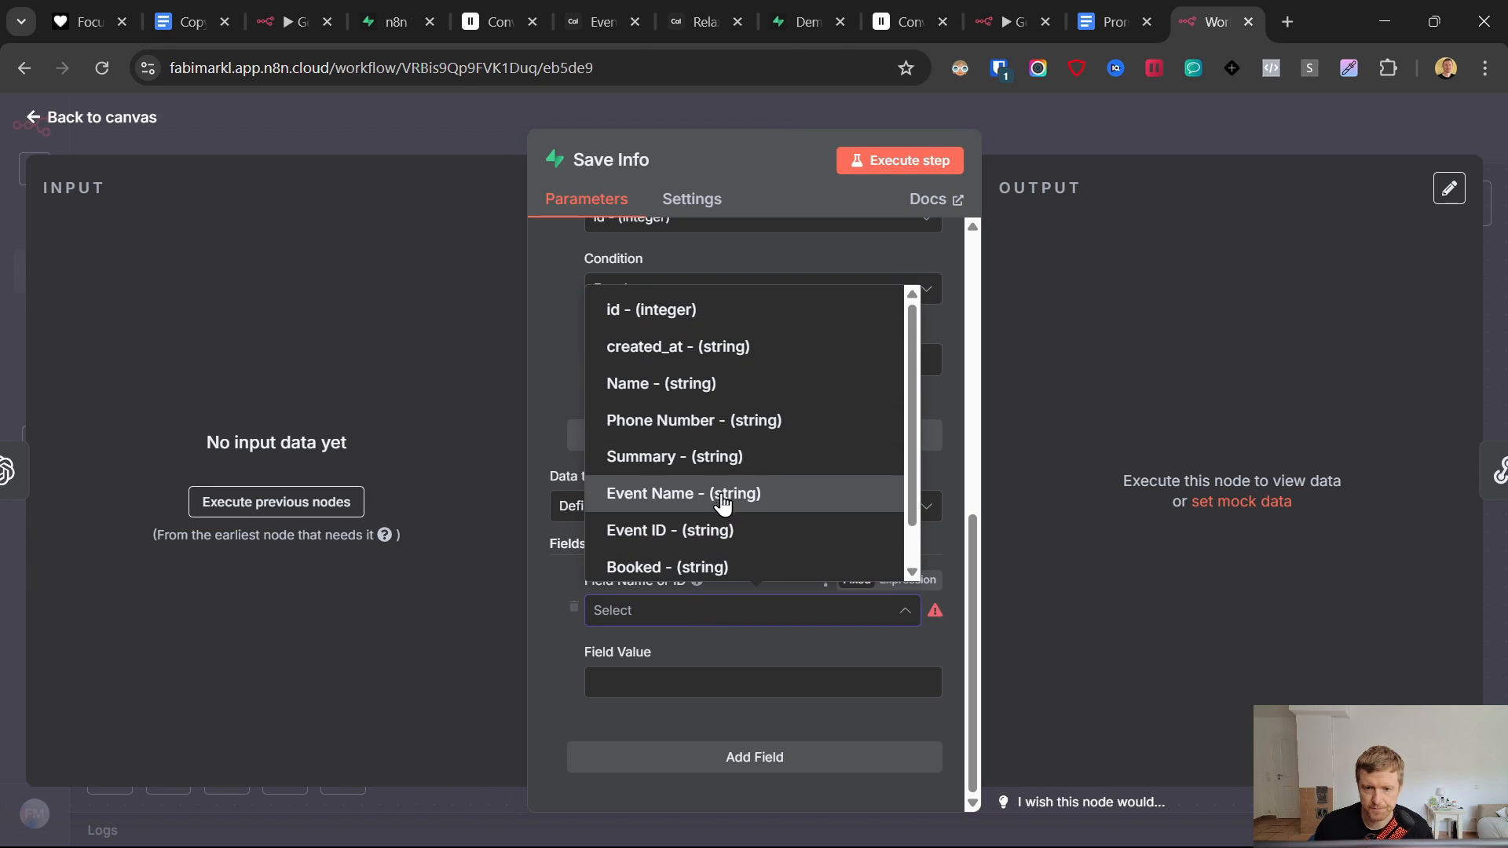
scroll(730, 431, "down", 1)
left_click(739, 556)
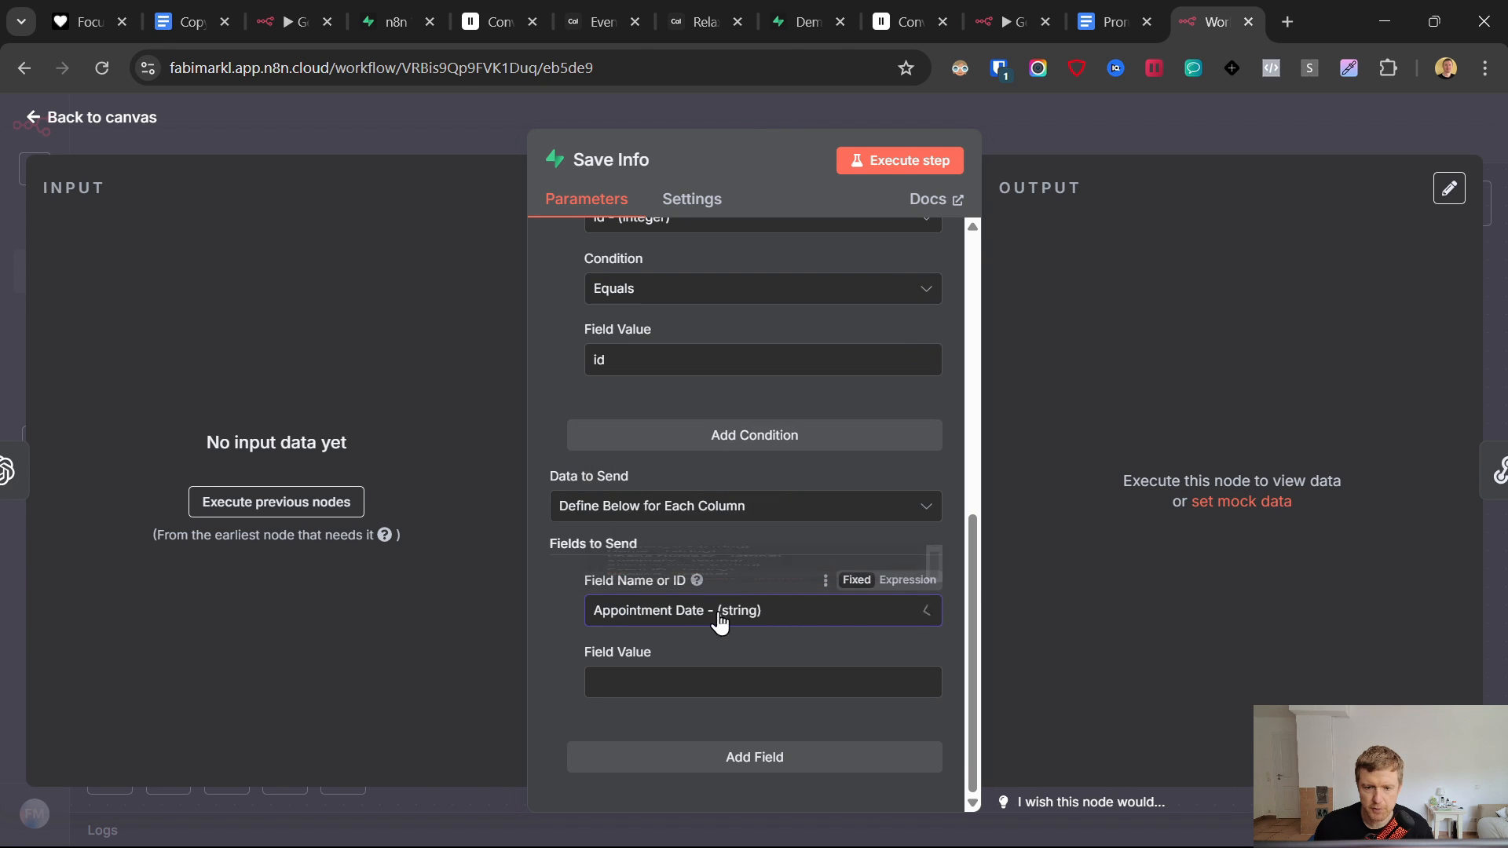
left_click(676, 680)
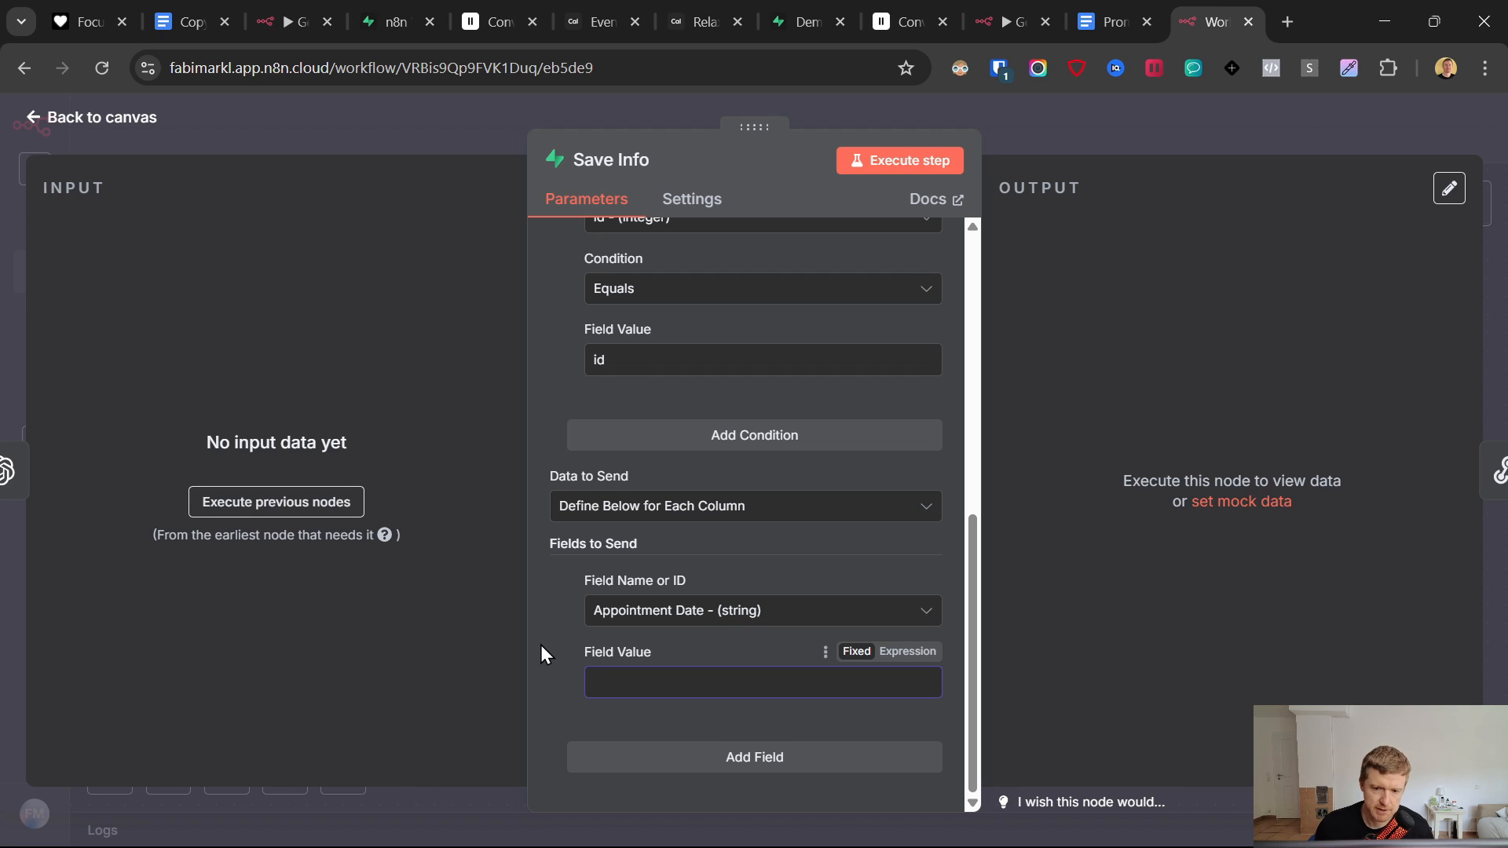
type("test")
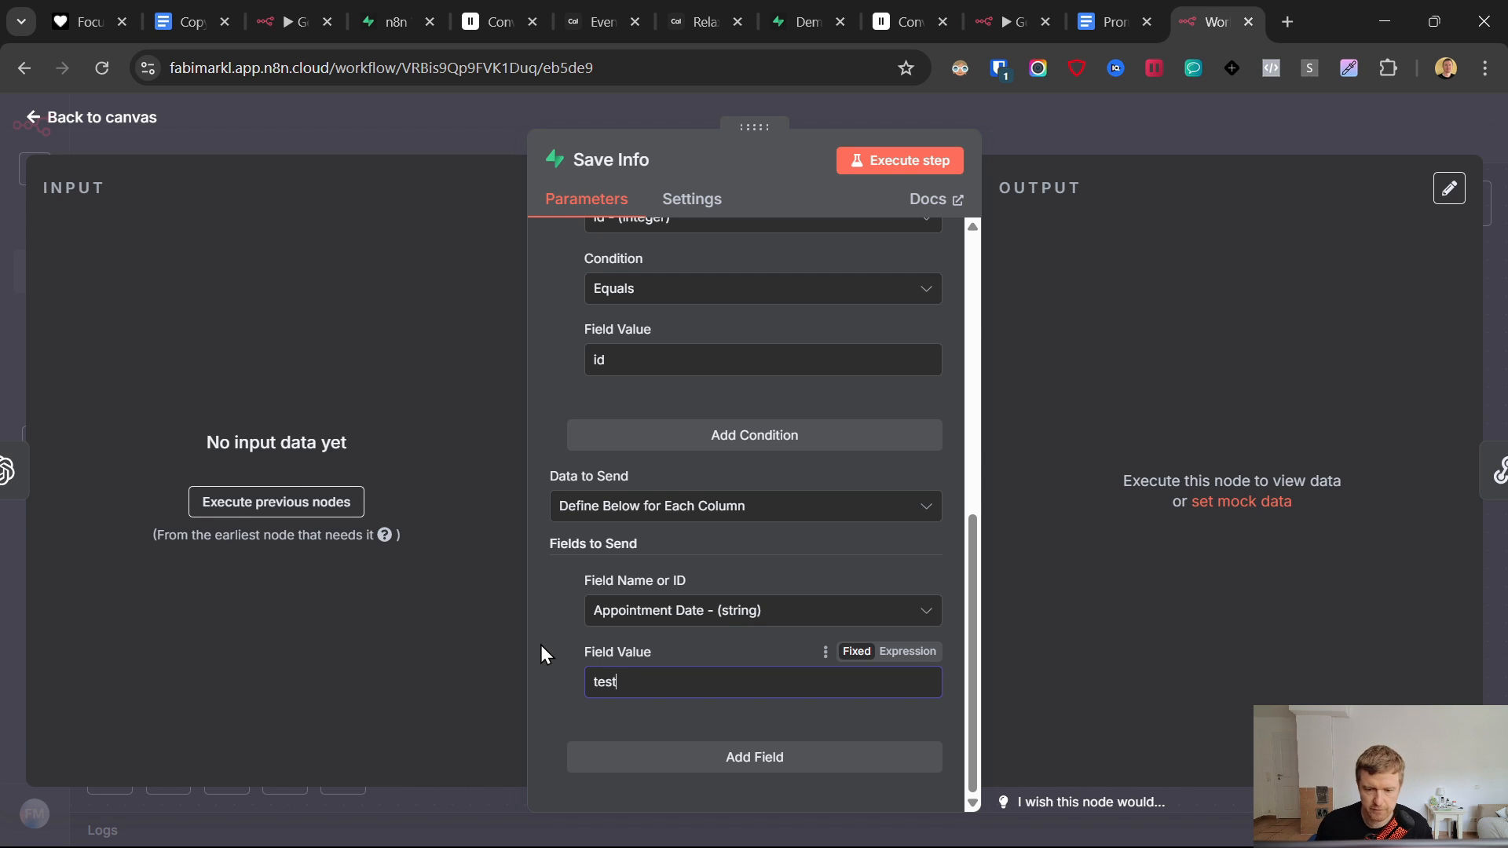
left_click(503, 370)
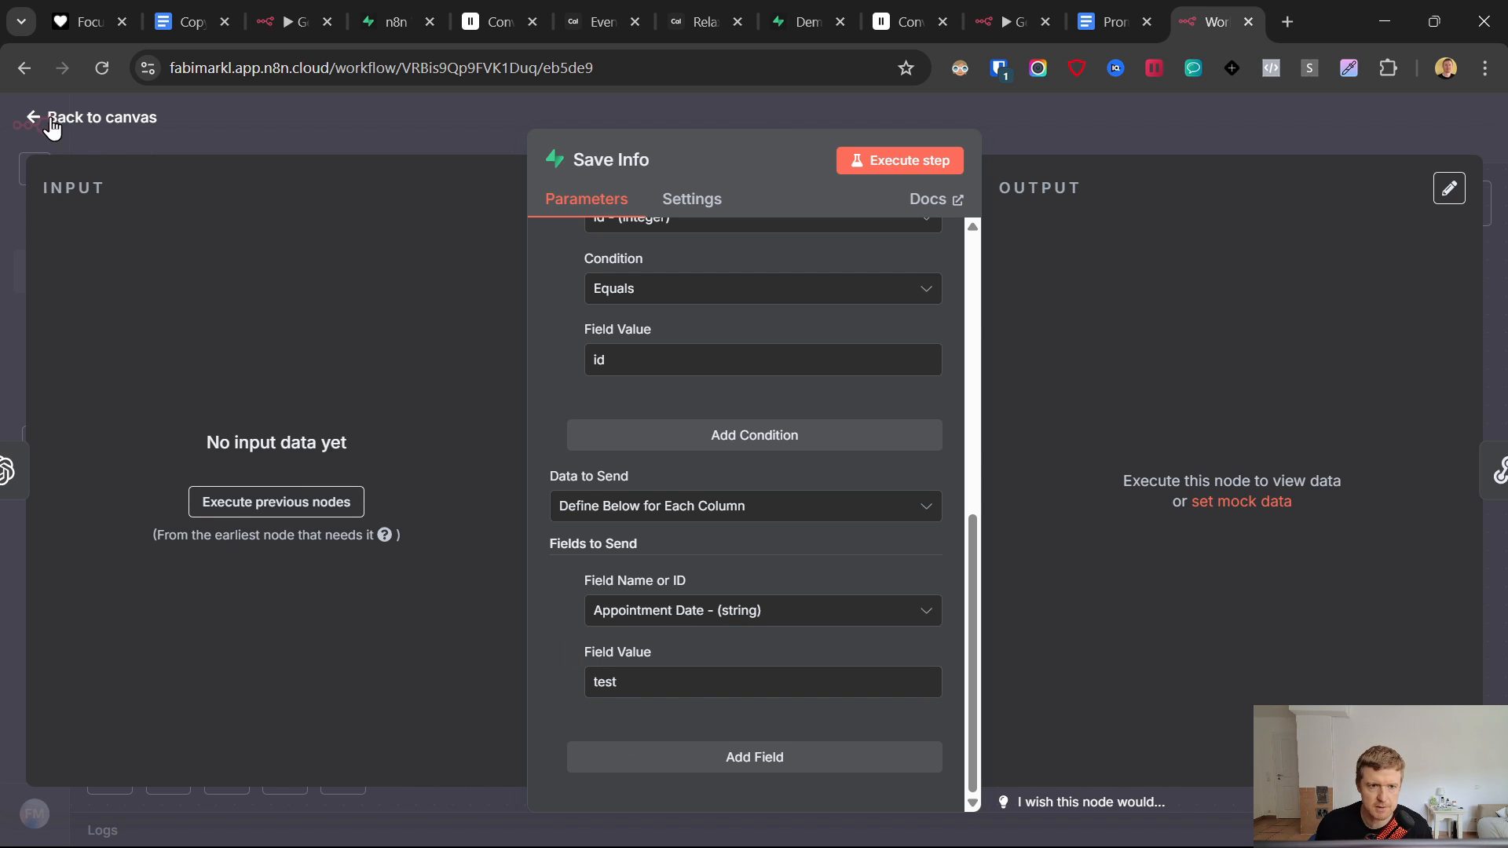
- Save the workflow and look at the other workflow's Get Availability step
left_click(92, 117)
key("ctrl+s")
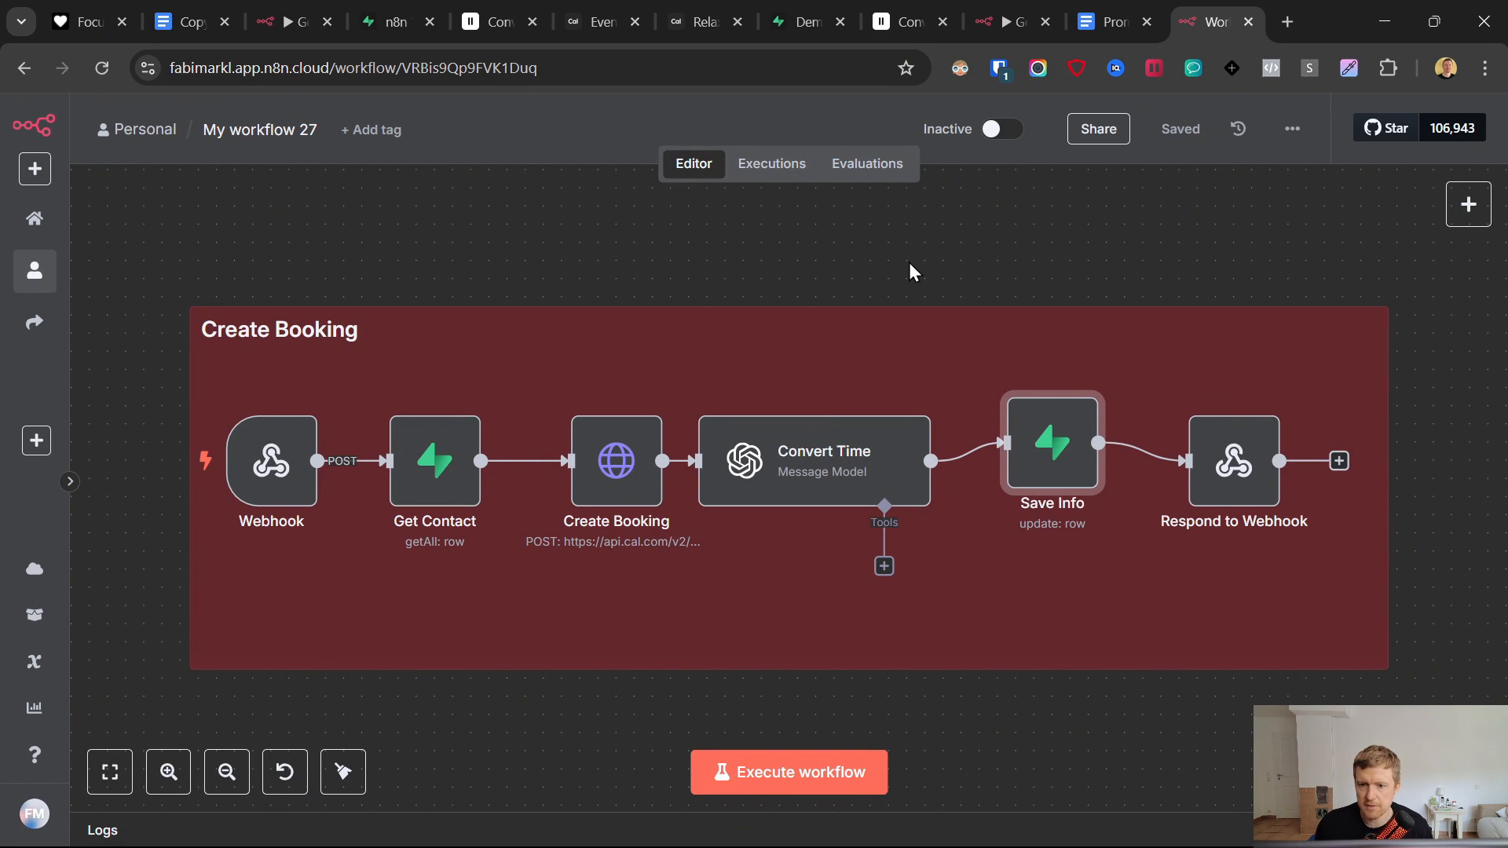
scroll(801, 612, "down", 2)
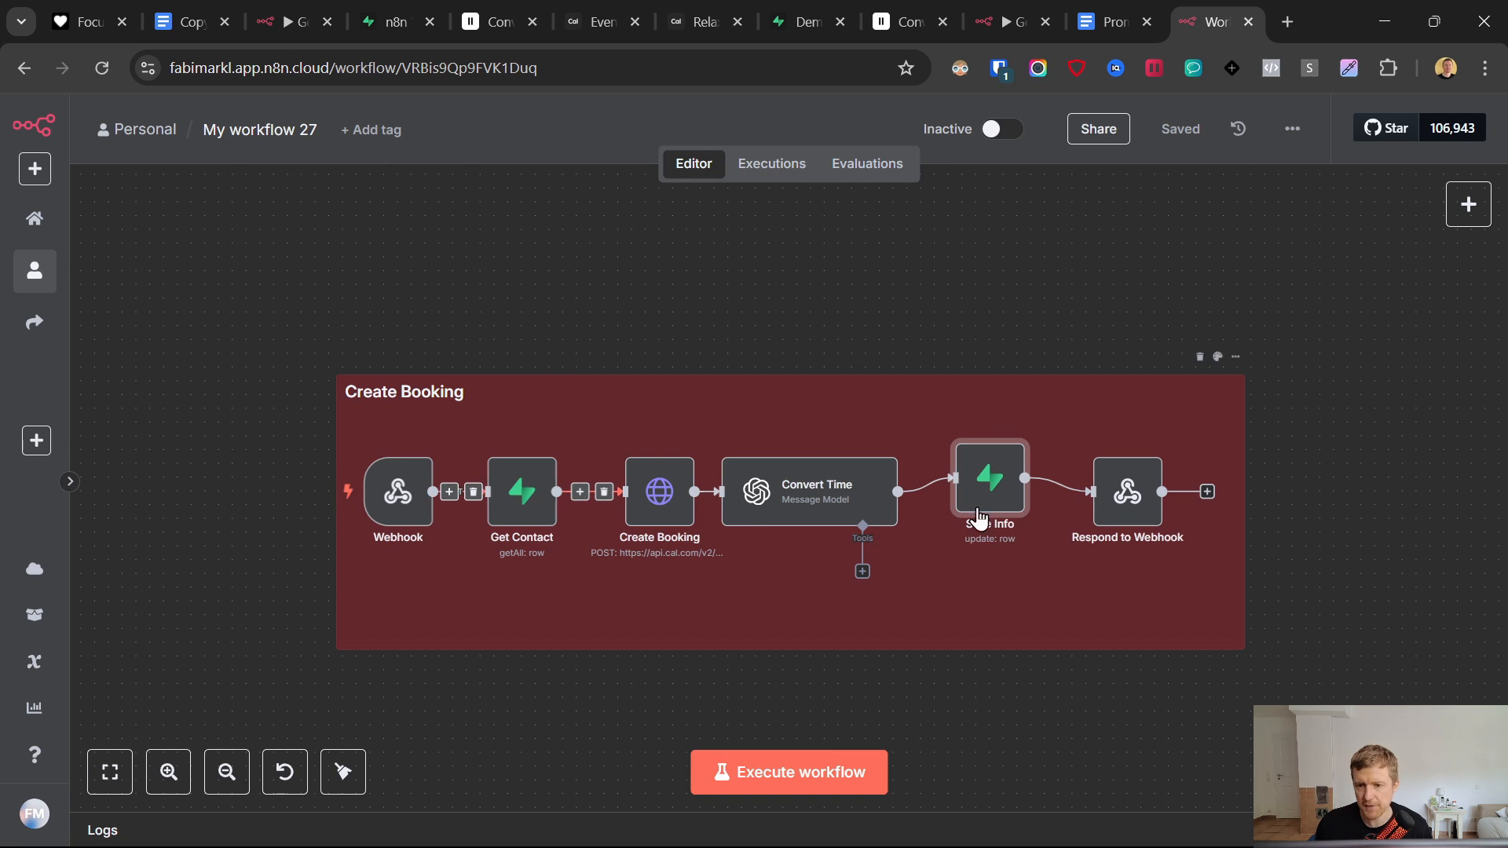
left_click(1004, 15)
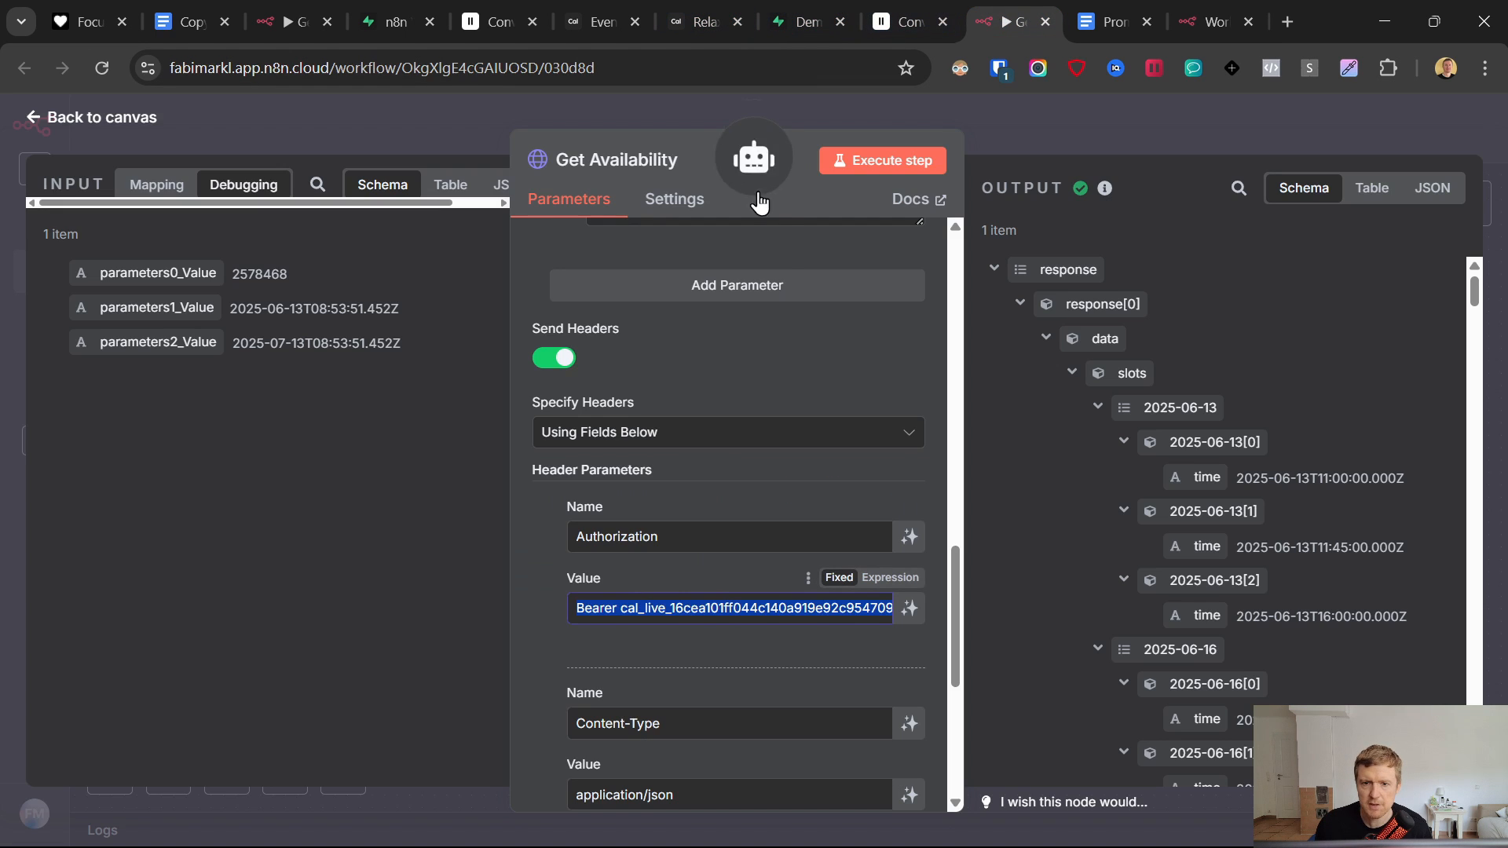
left_click(33, 119)
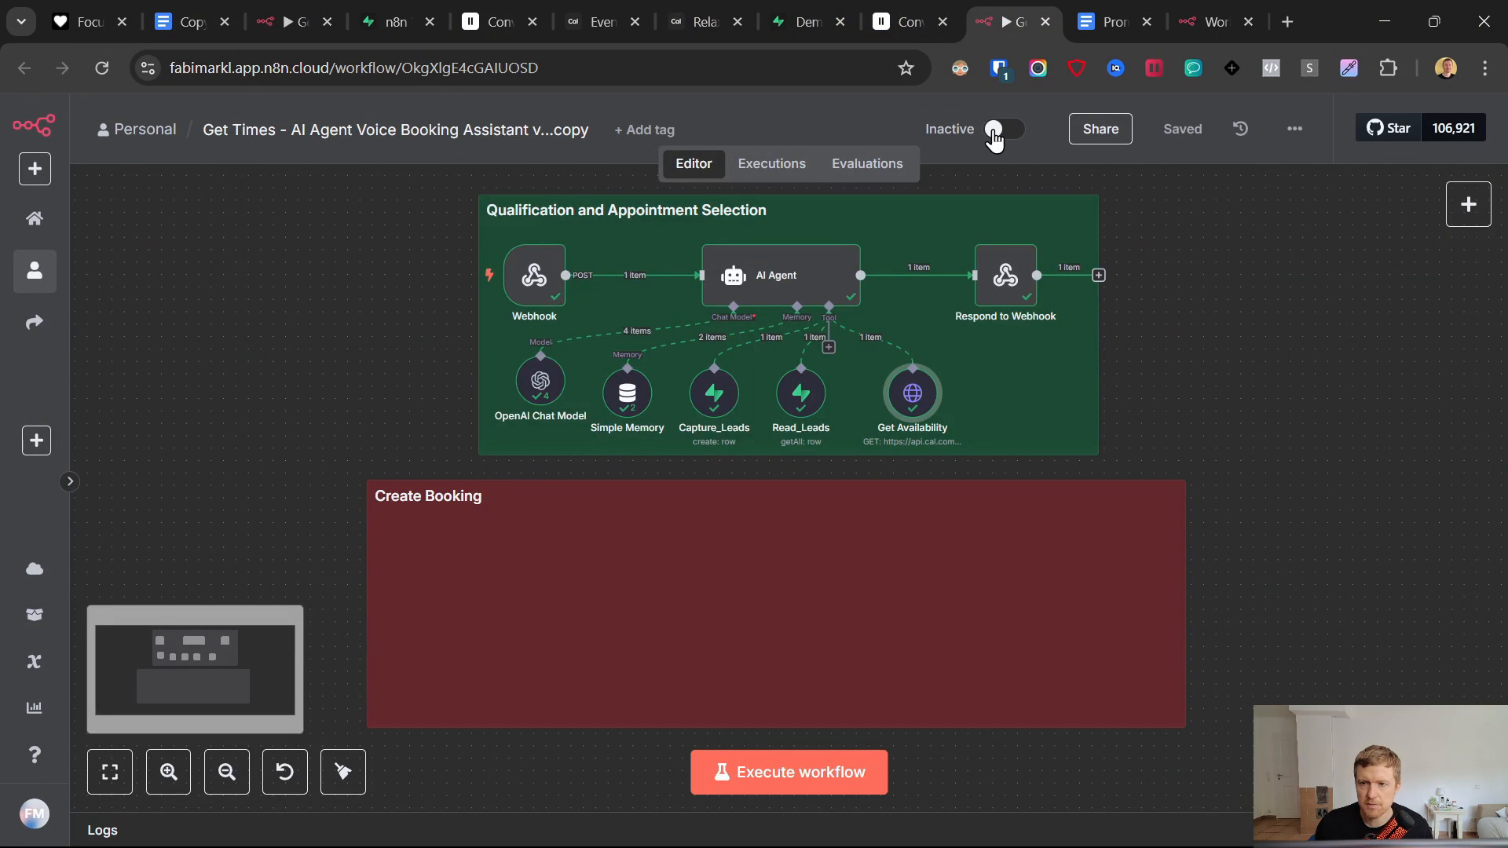
left_click(1213, 21)
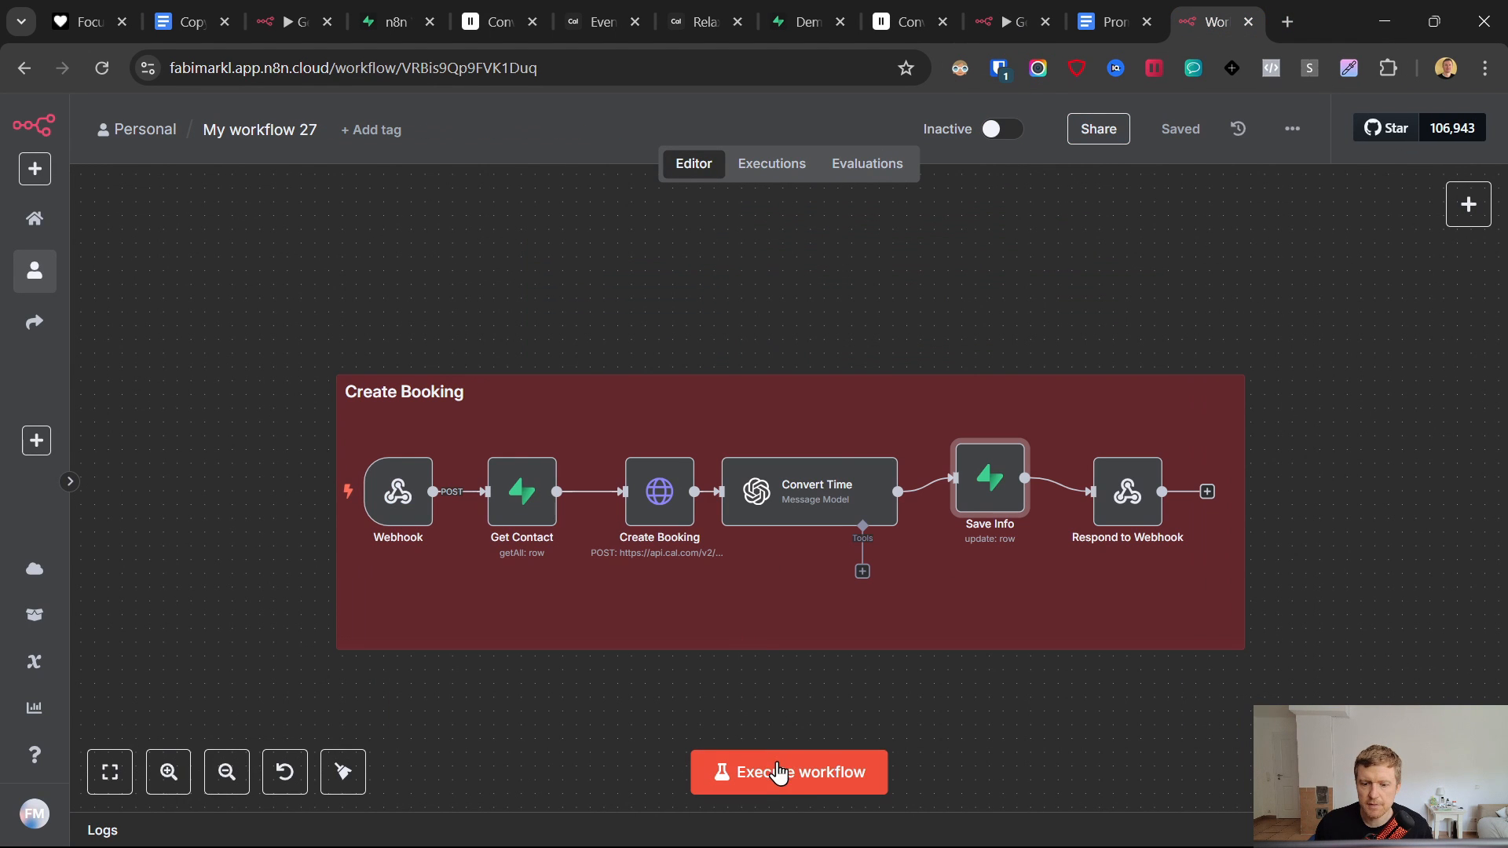
- Start a test run of the Create Booking workflow and wait for the ElevenLabs webhook call
left_click(809, 779)
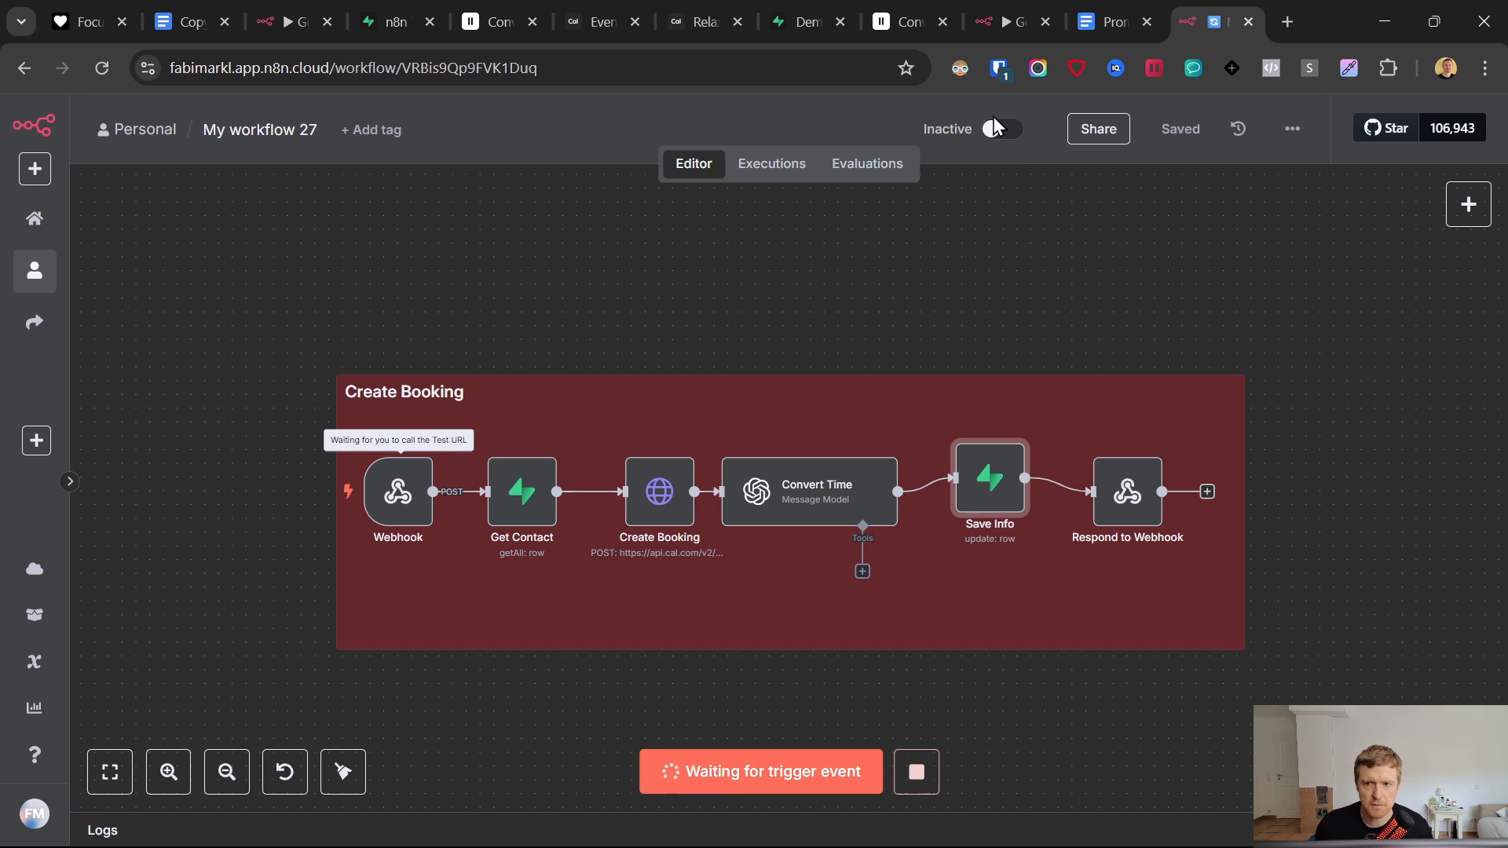
left_click(929, 13)
left_click(1228, 2)
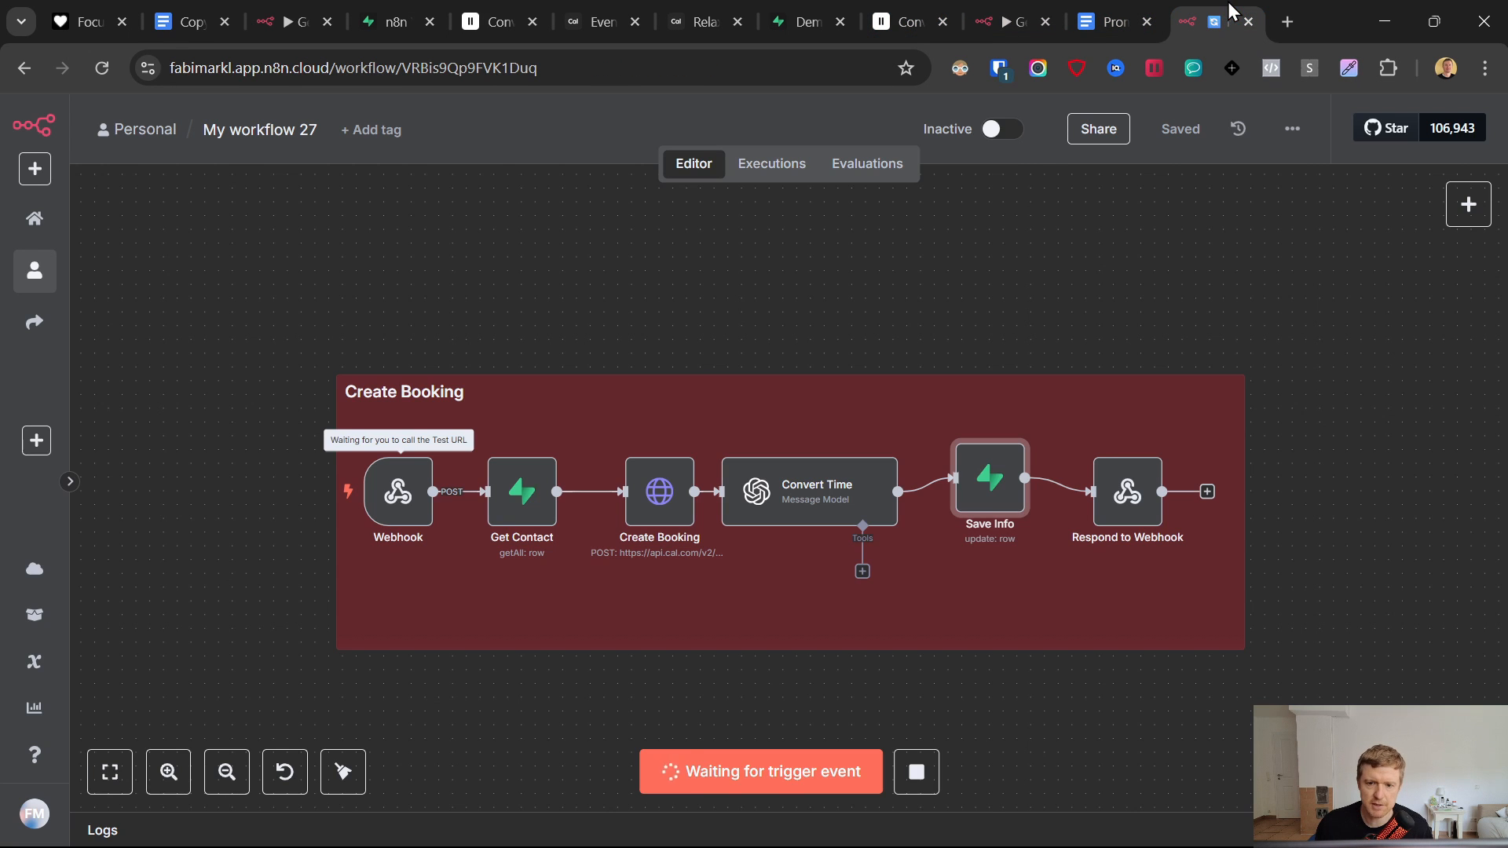
left_click(799, 773)
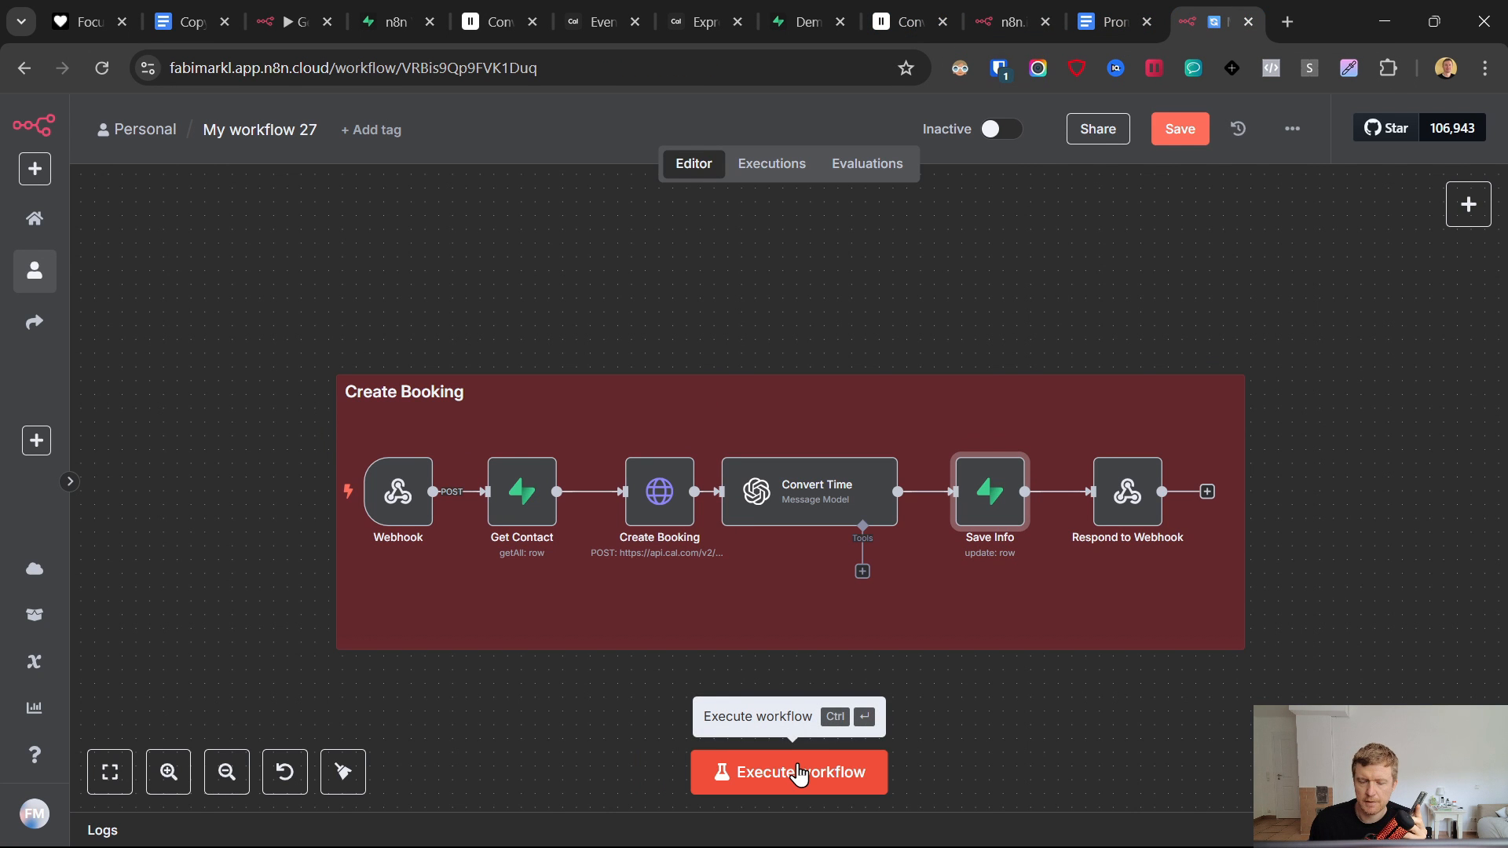
left_click(799, 777)
mouse_move(903, 833)
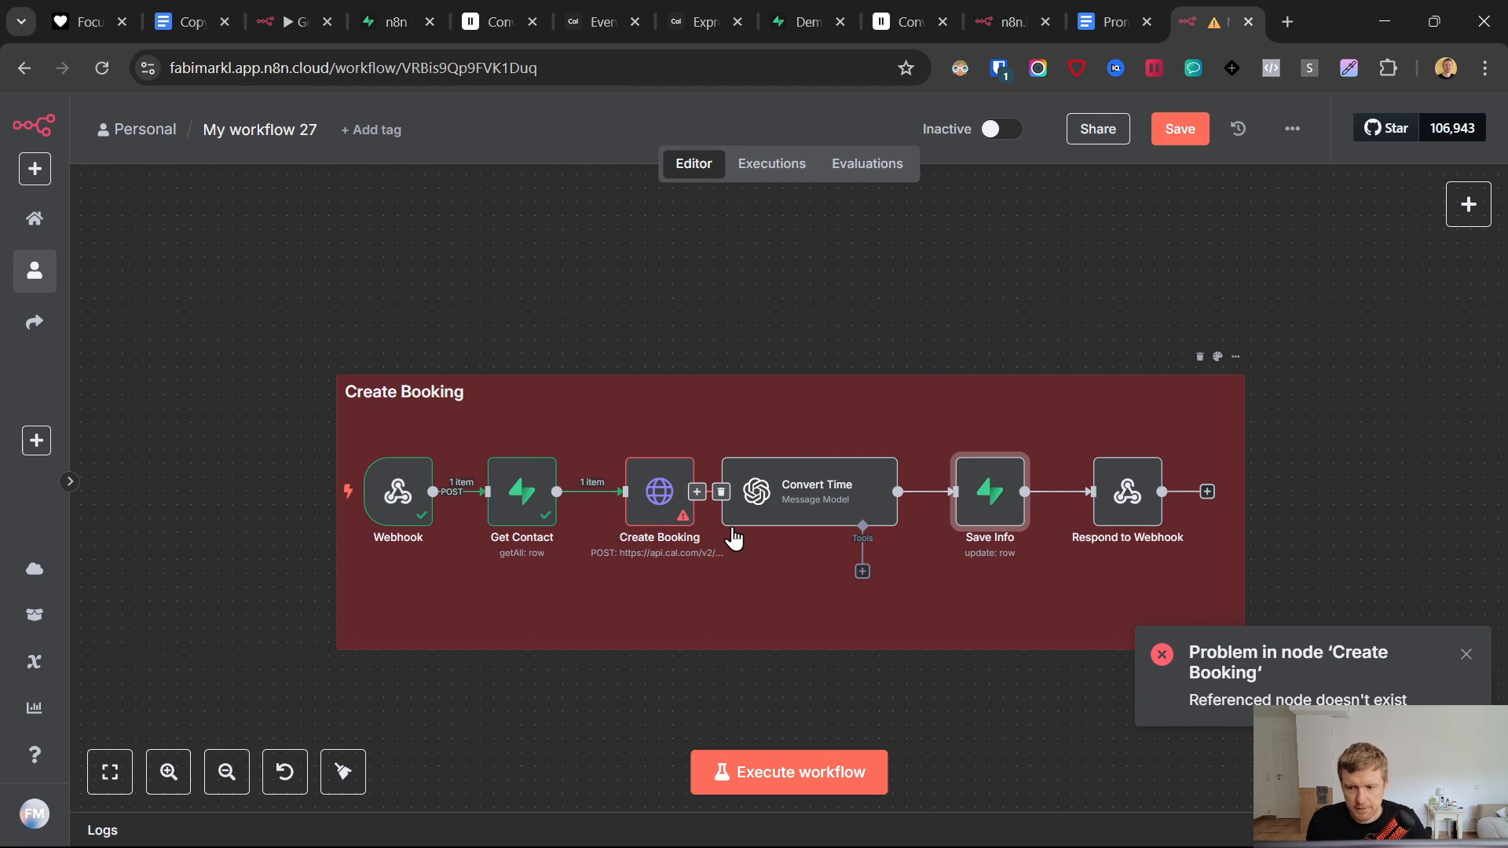
- Inspect Get Contact's output, then open Create Booking's JSON body in the expression editor
left_click(677, 521)
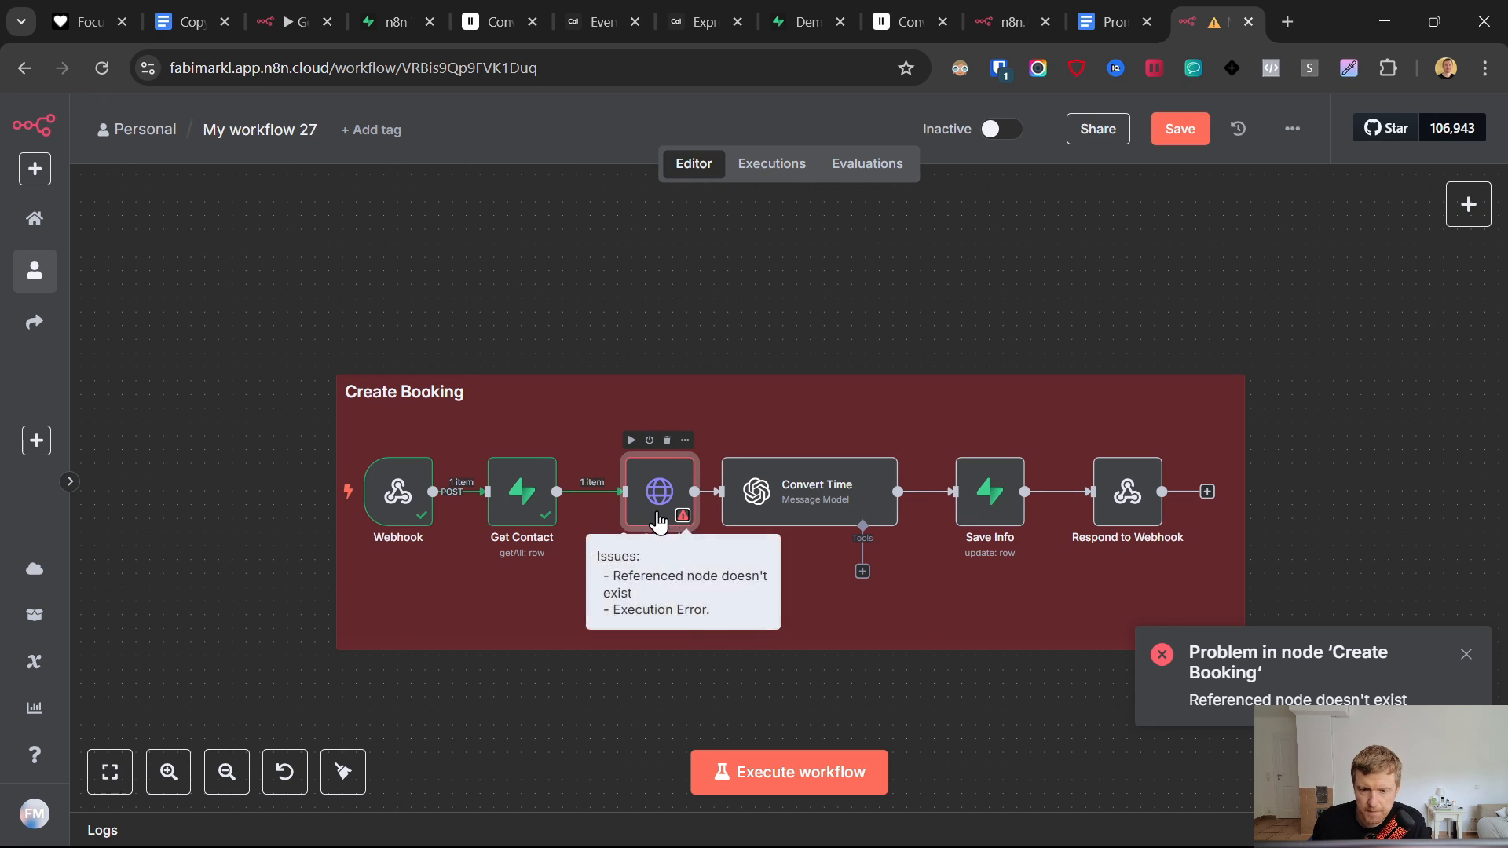
left_click(516, 492)
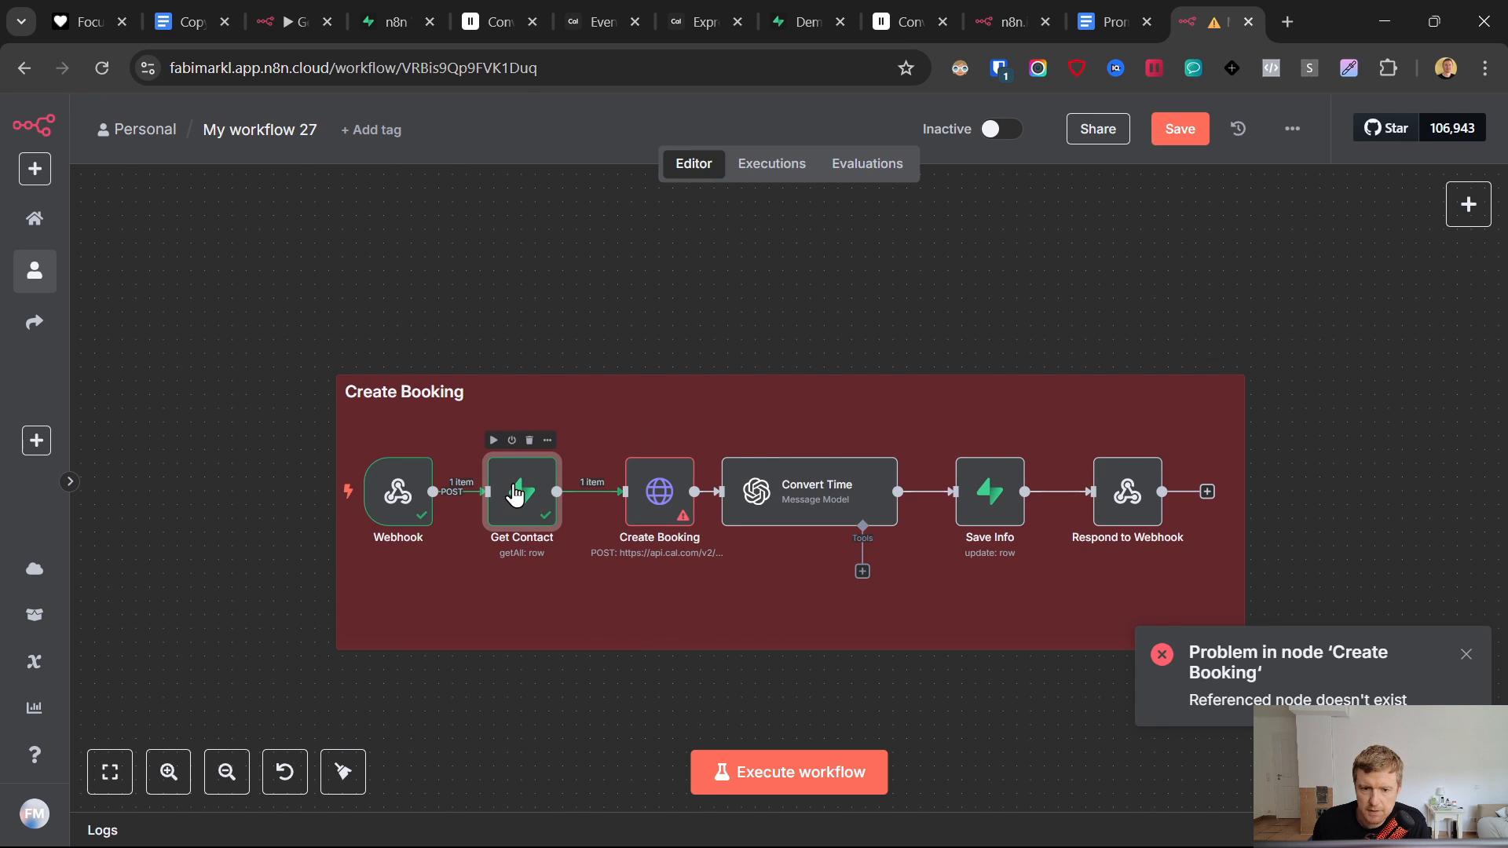
double_click(515, 493)
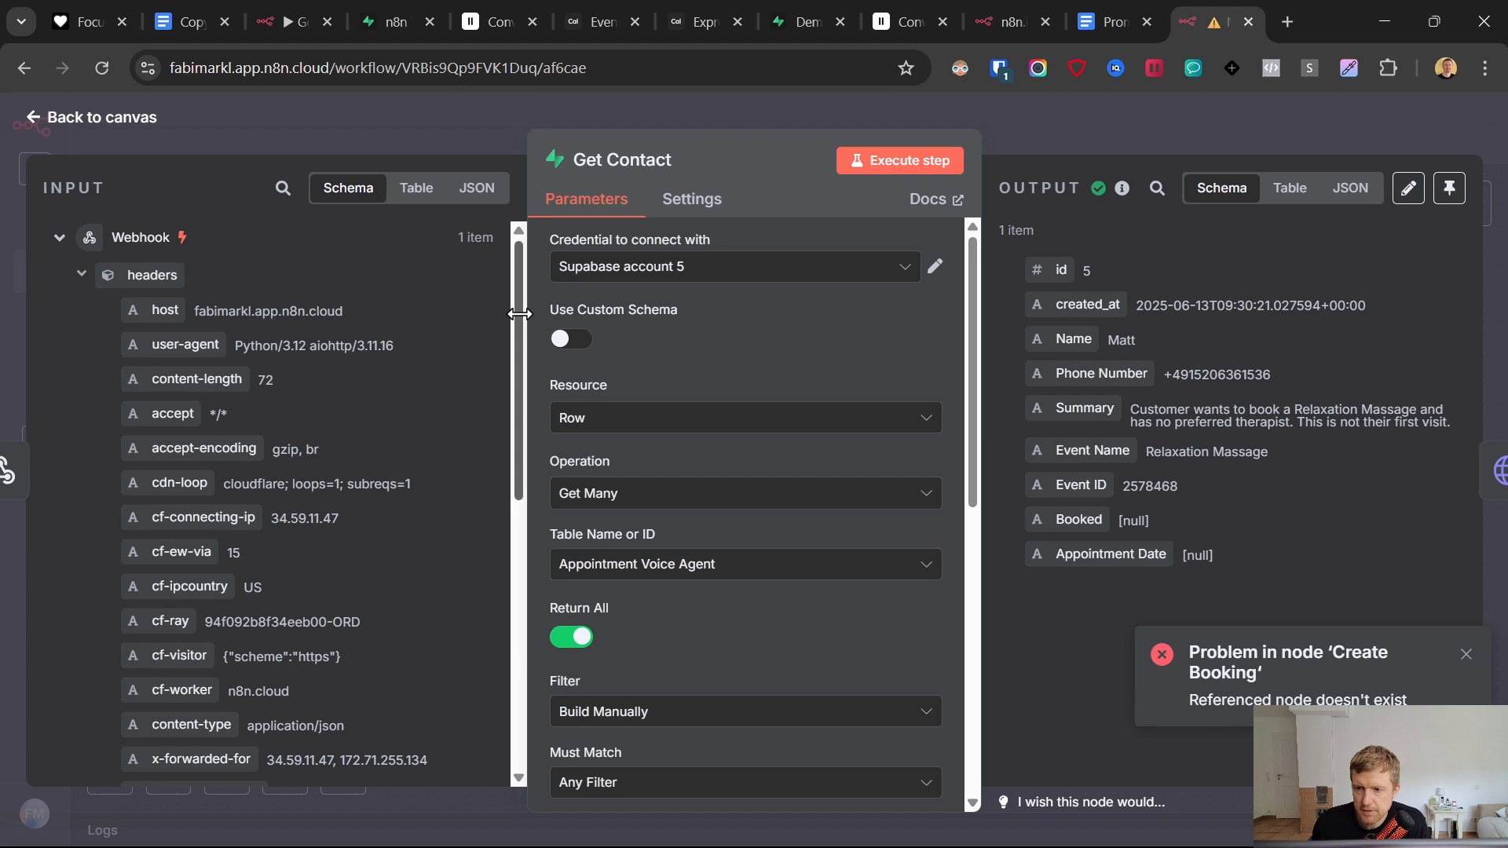
left_click(33, 125)
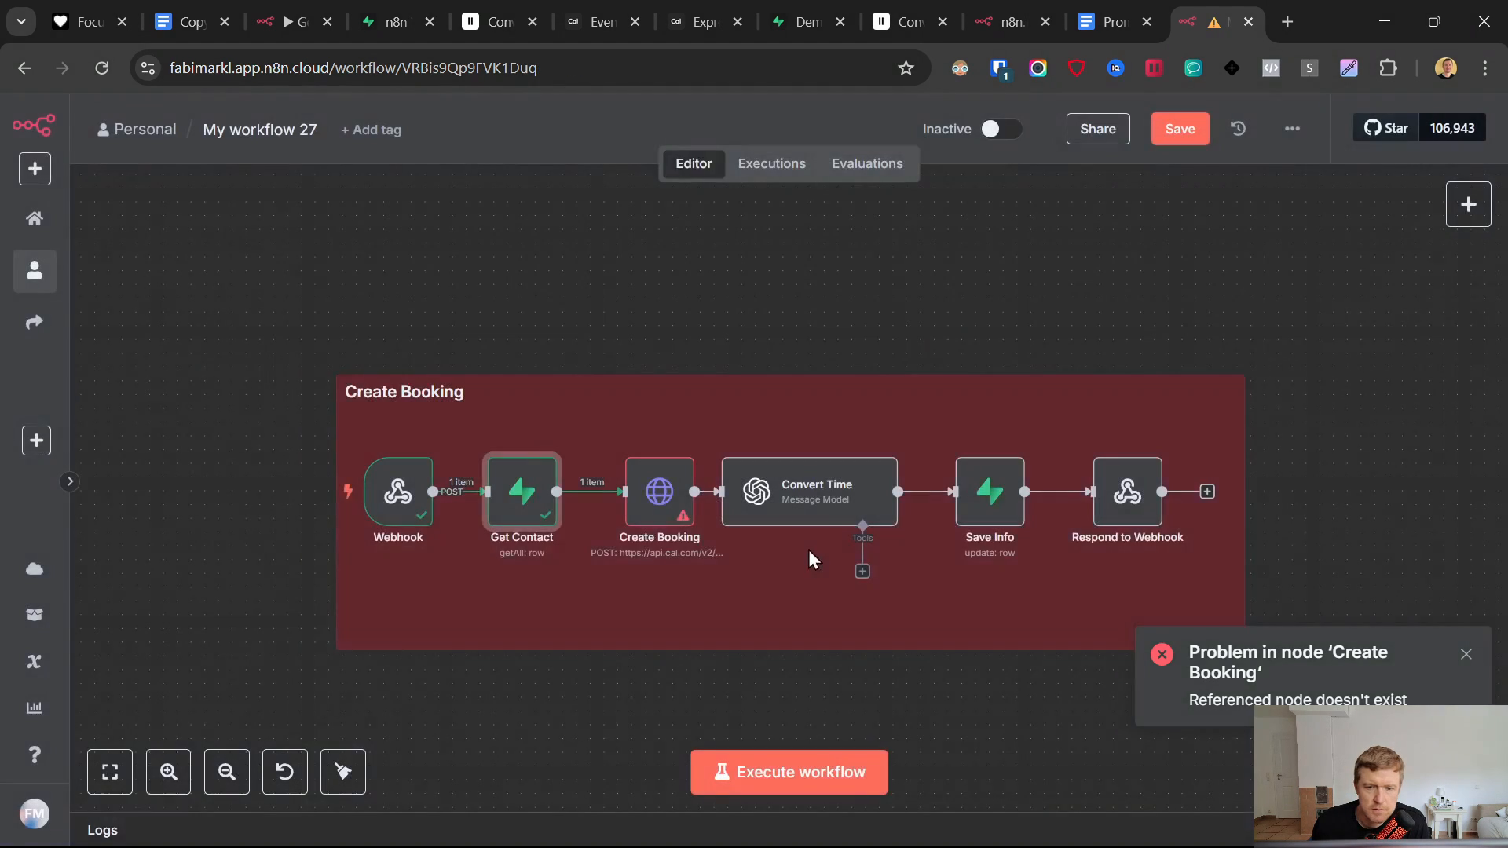
double_click(685, 518)
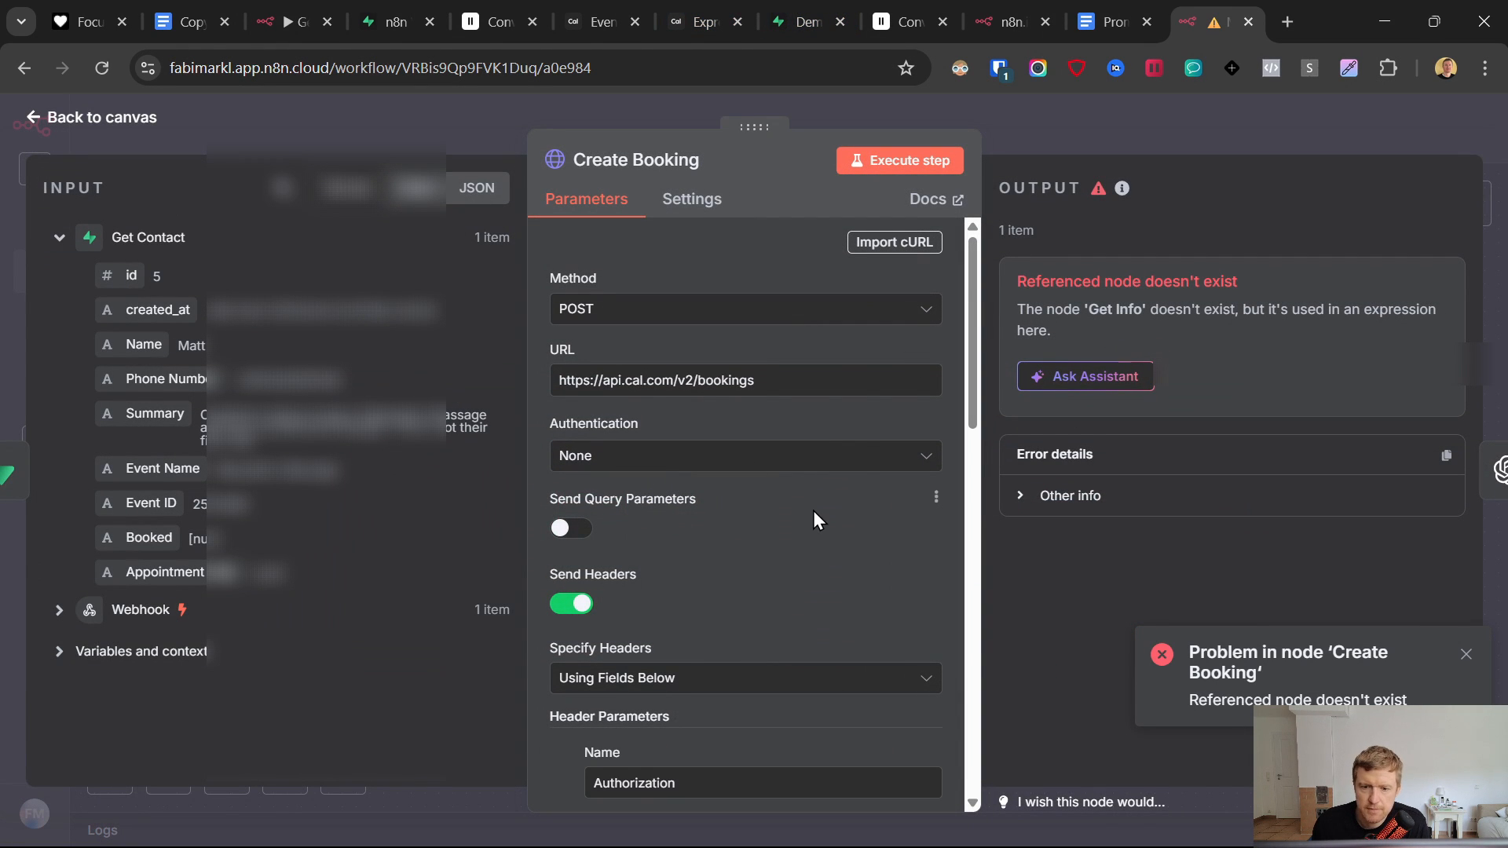
scroll(812, 511, "down", 5)
scroll(798, 544, "down", 5)
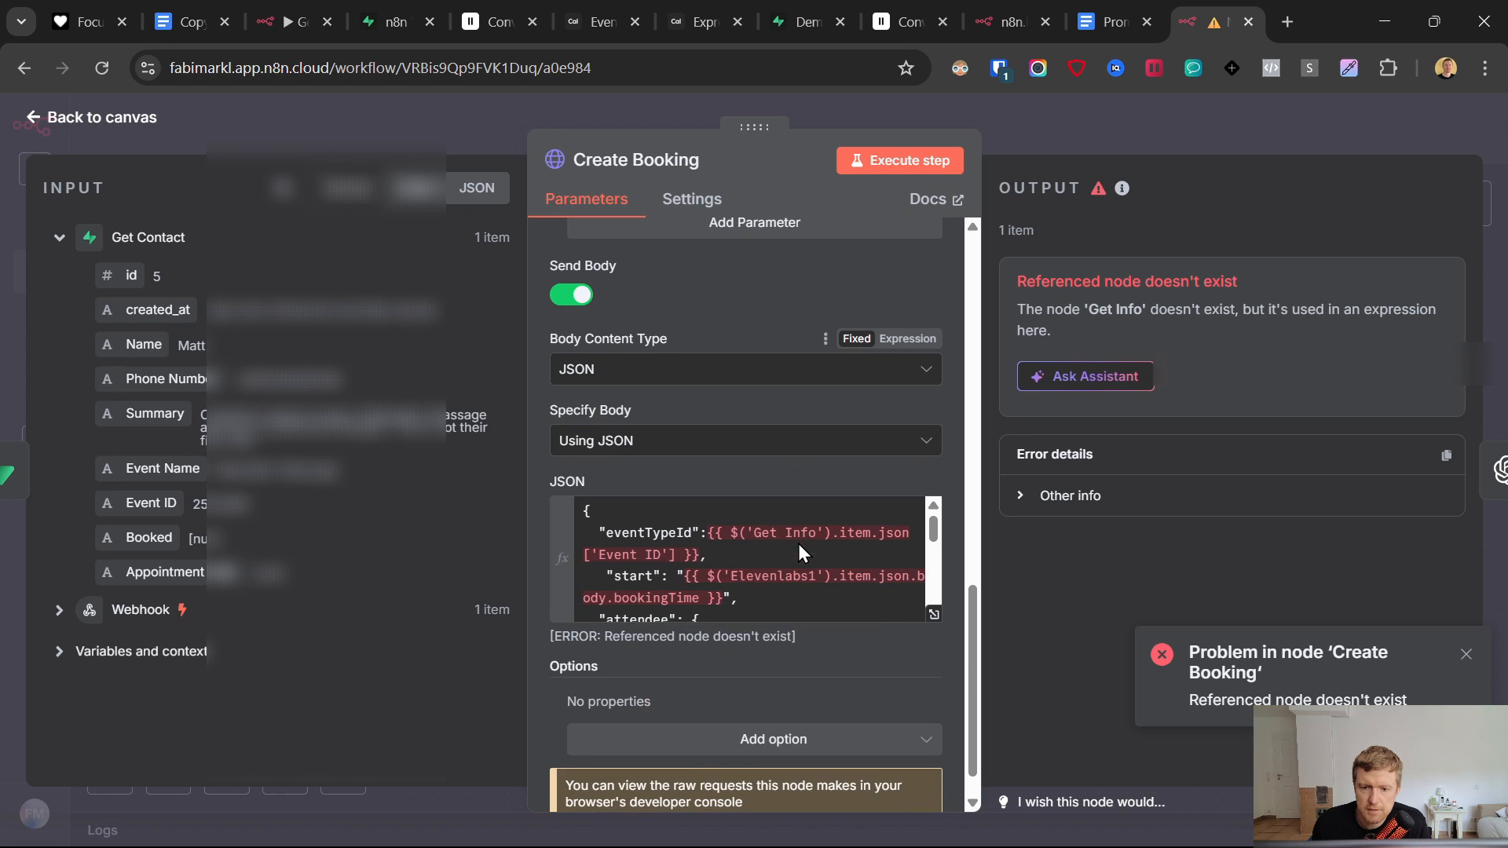
left_click(931, 613)
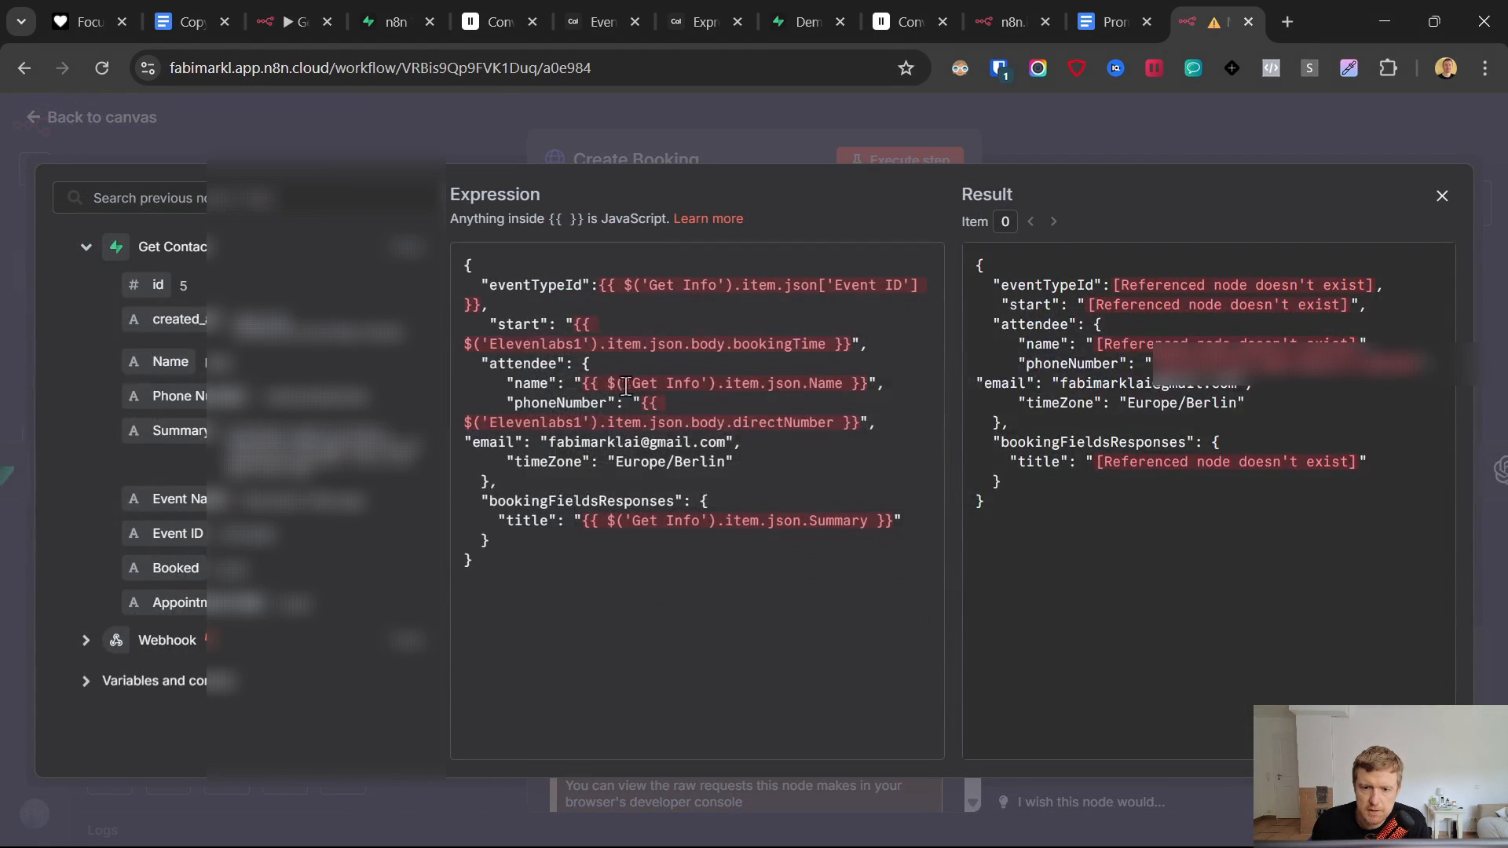
- Set eventTypeId to the Event ID field and start to the webhook's BookingTime
left_click_drag(600, 284, 472, 308)
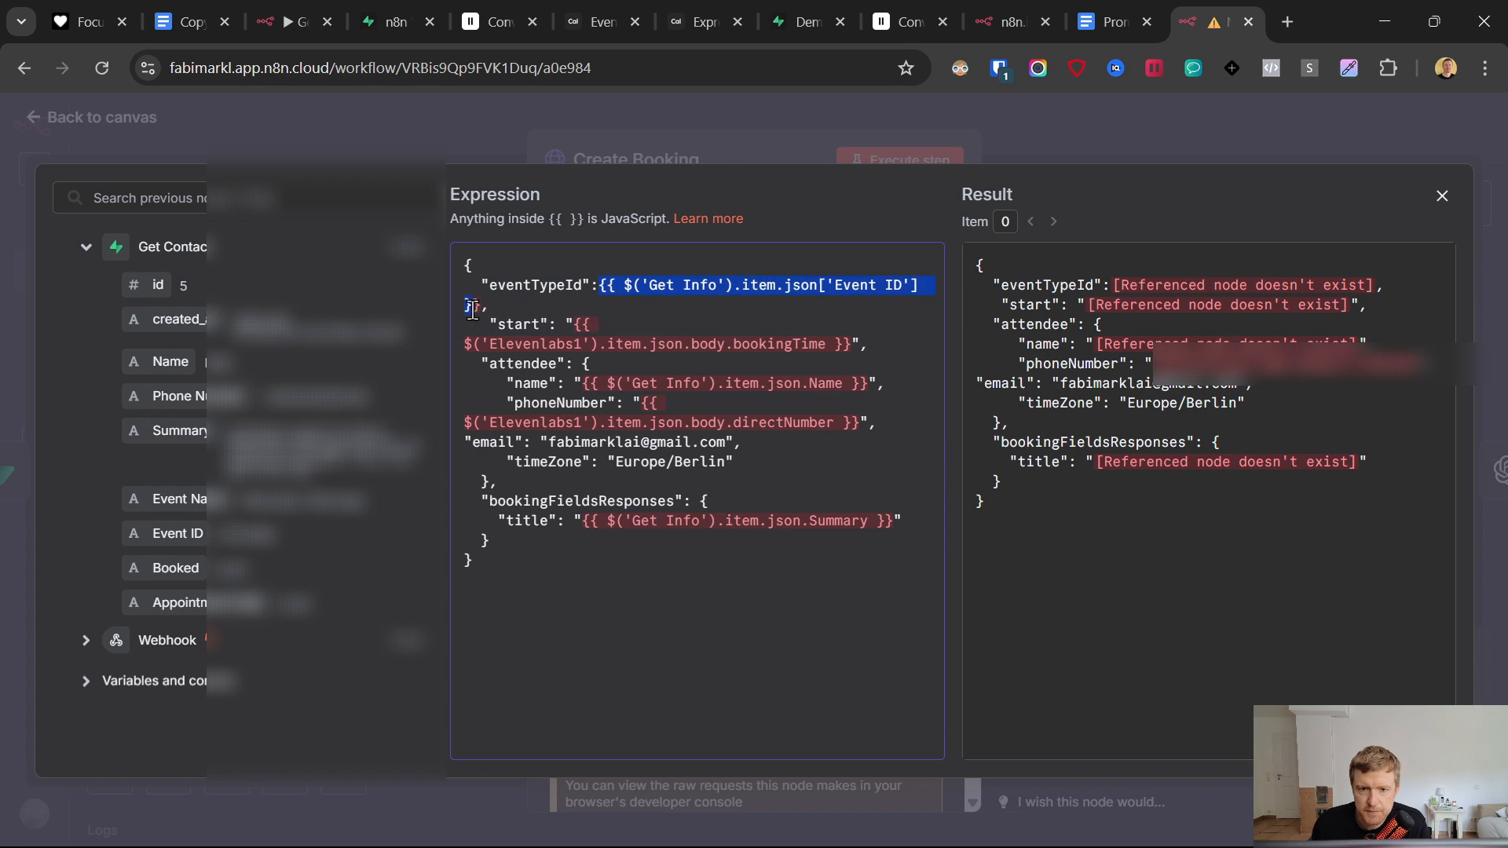
key("BackSpace")
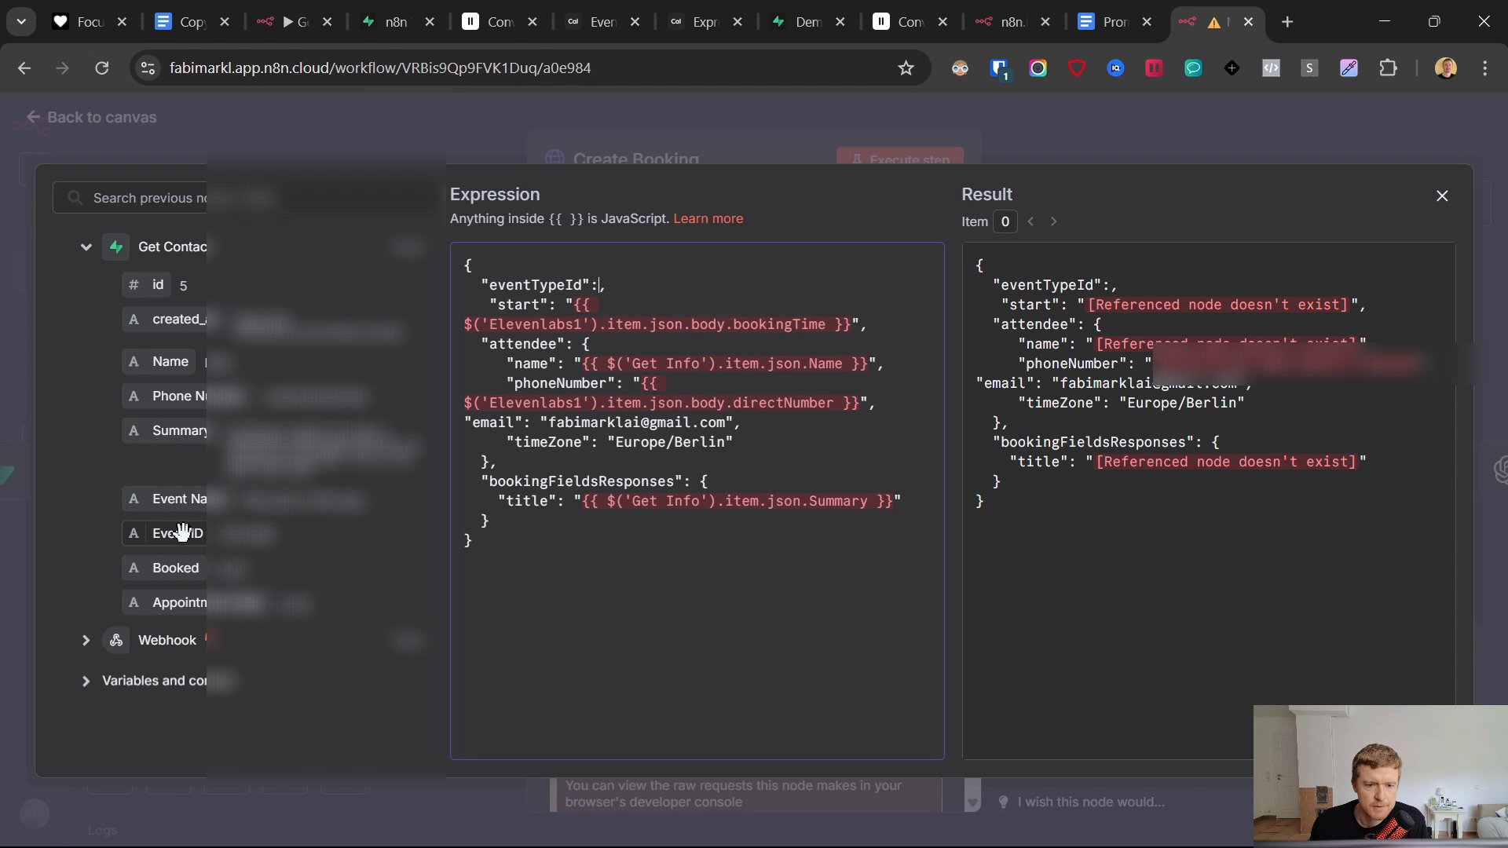
left_click_drag(175, 534, 855, 324)
key("BackSpace")
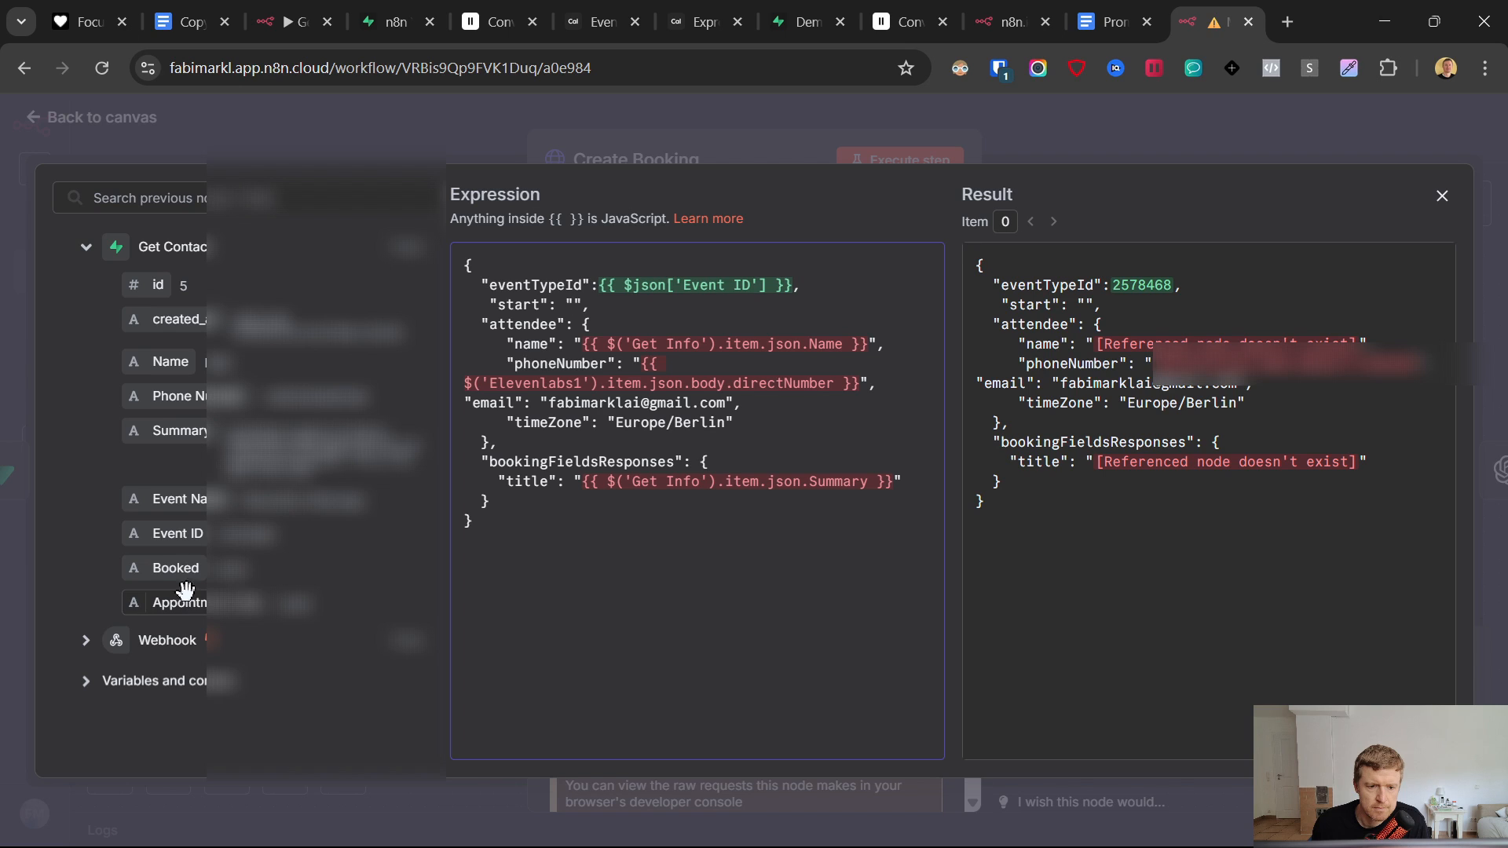
left_click(86, 641)
scroll(201, 495, "down", 4)
scroll(201, 494, "down", 10)
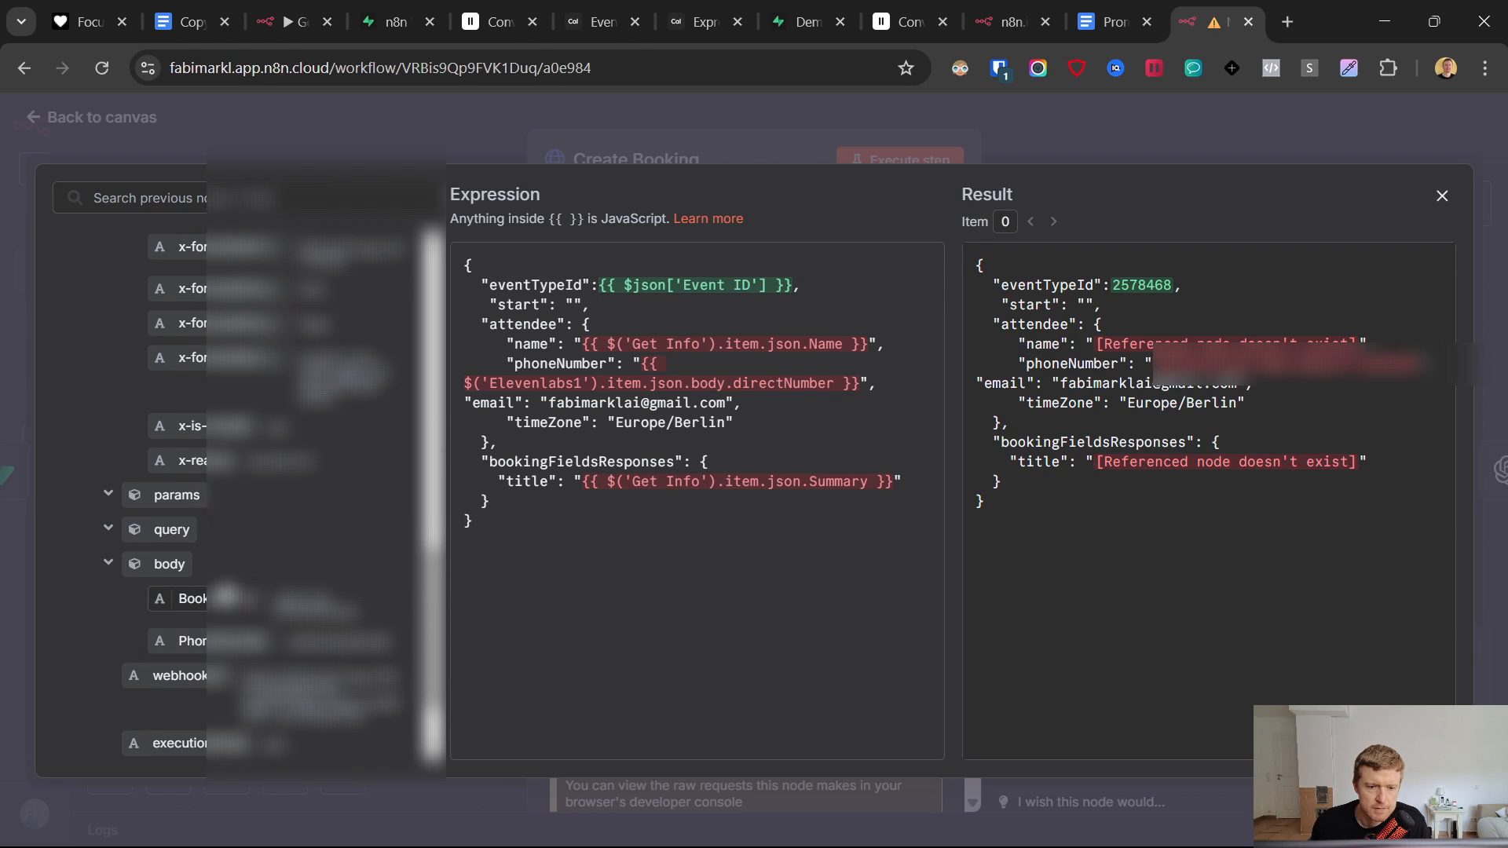
scroll(240, 604, "down", 2)
left_click_drag(193, 500, 581, 314)
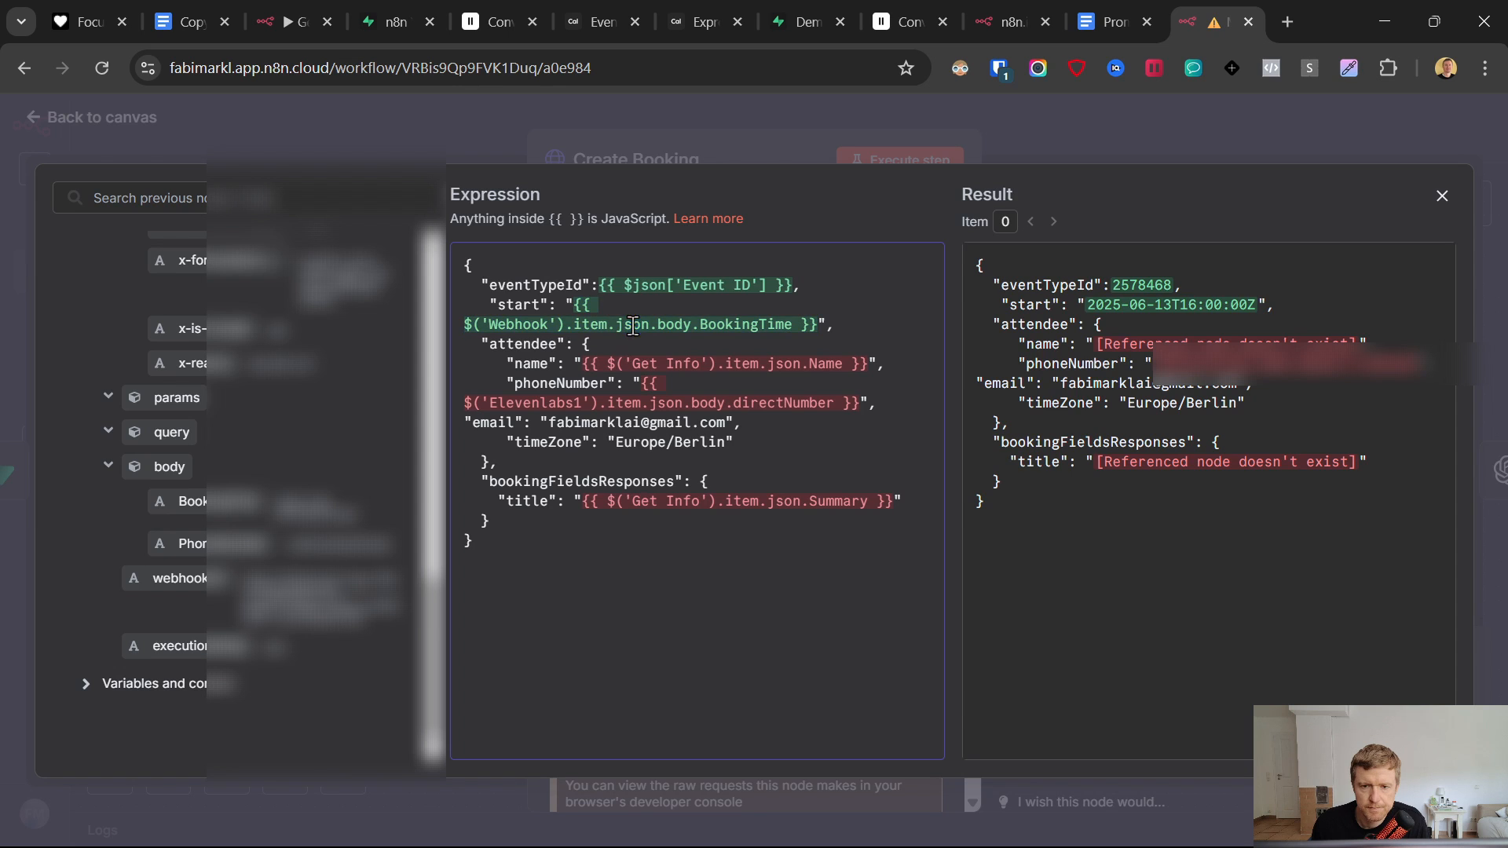
- Map name, phoneNumber and title to Get Contact's Name, Phone Number and Summary fields
left_click_drag(700, 358, 870, 356)
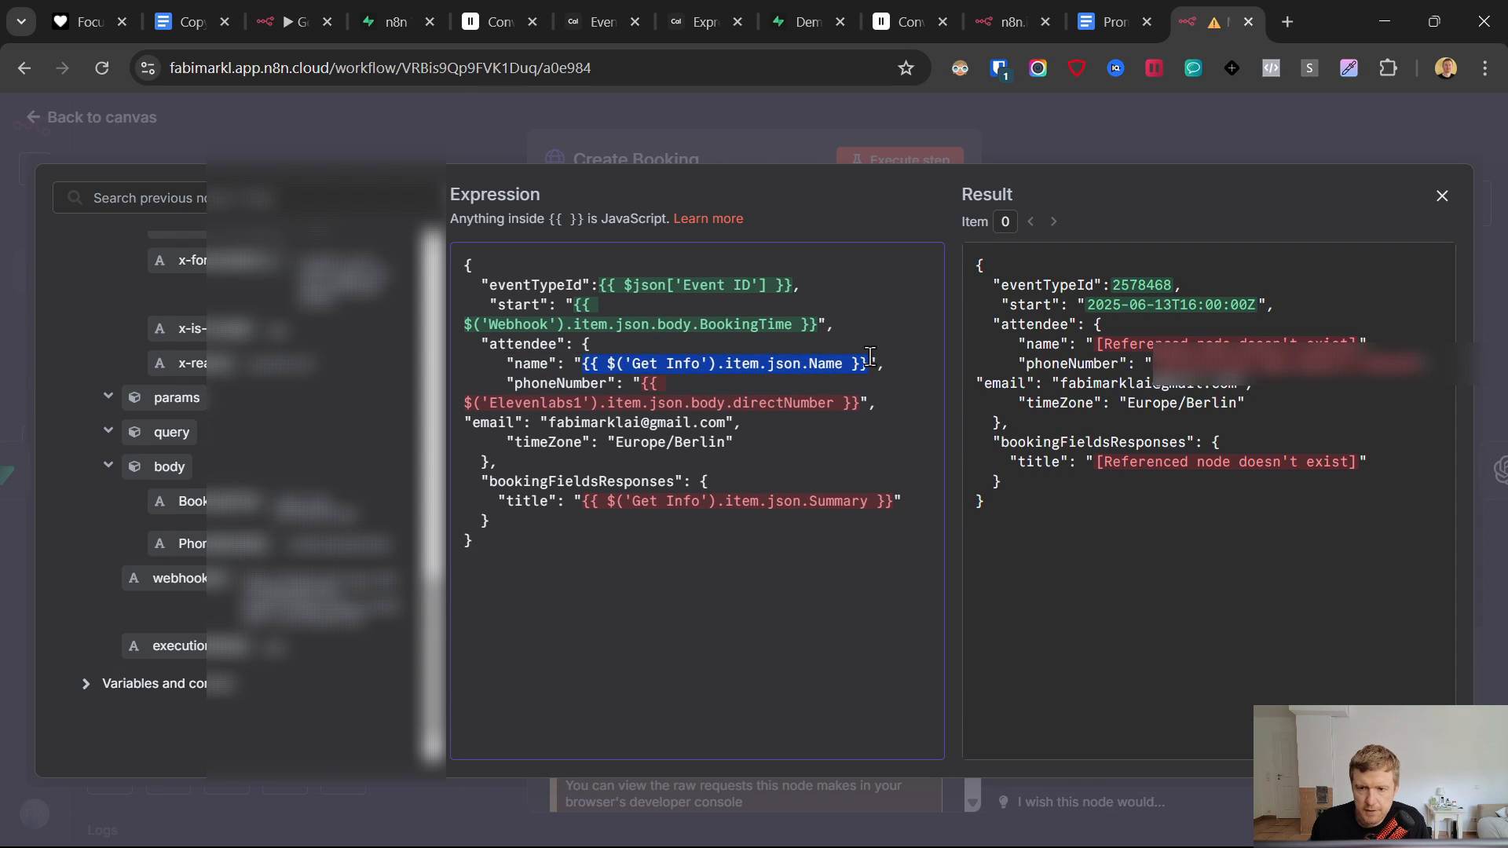
key("BackSpace")
scroll(206, 601, "up", 6)
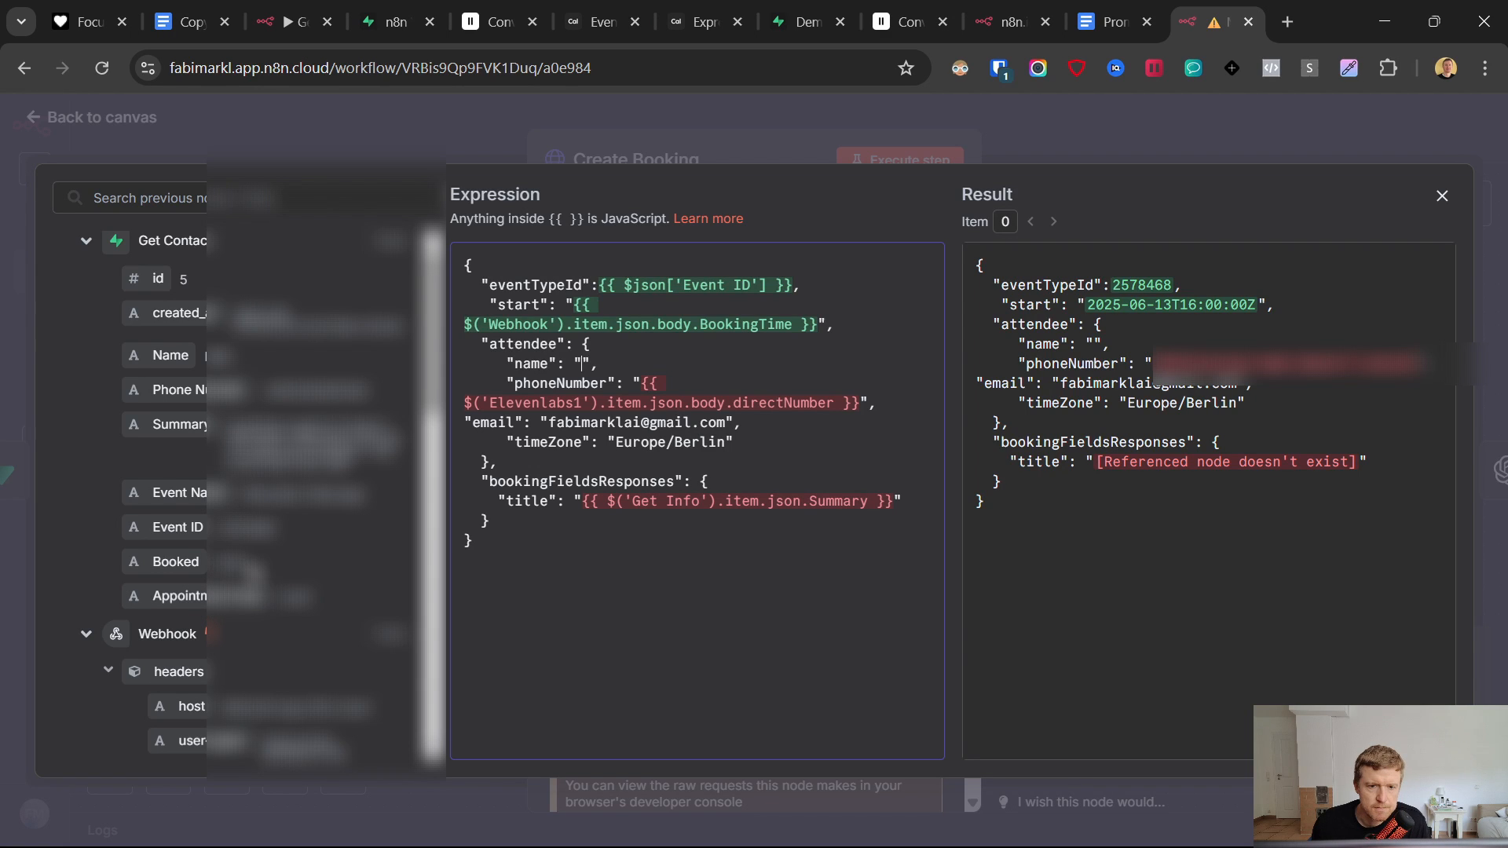
left_click_drag(168, 360, 585, 367)
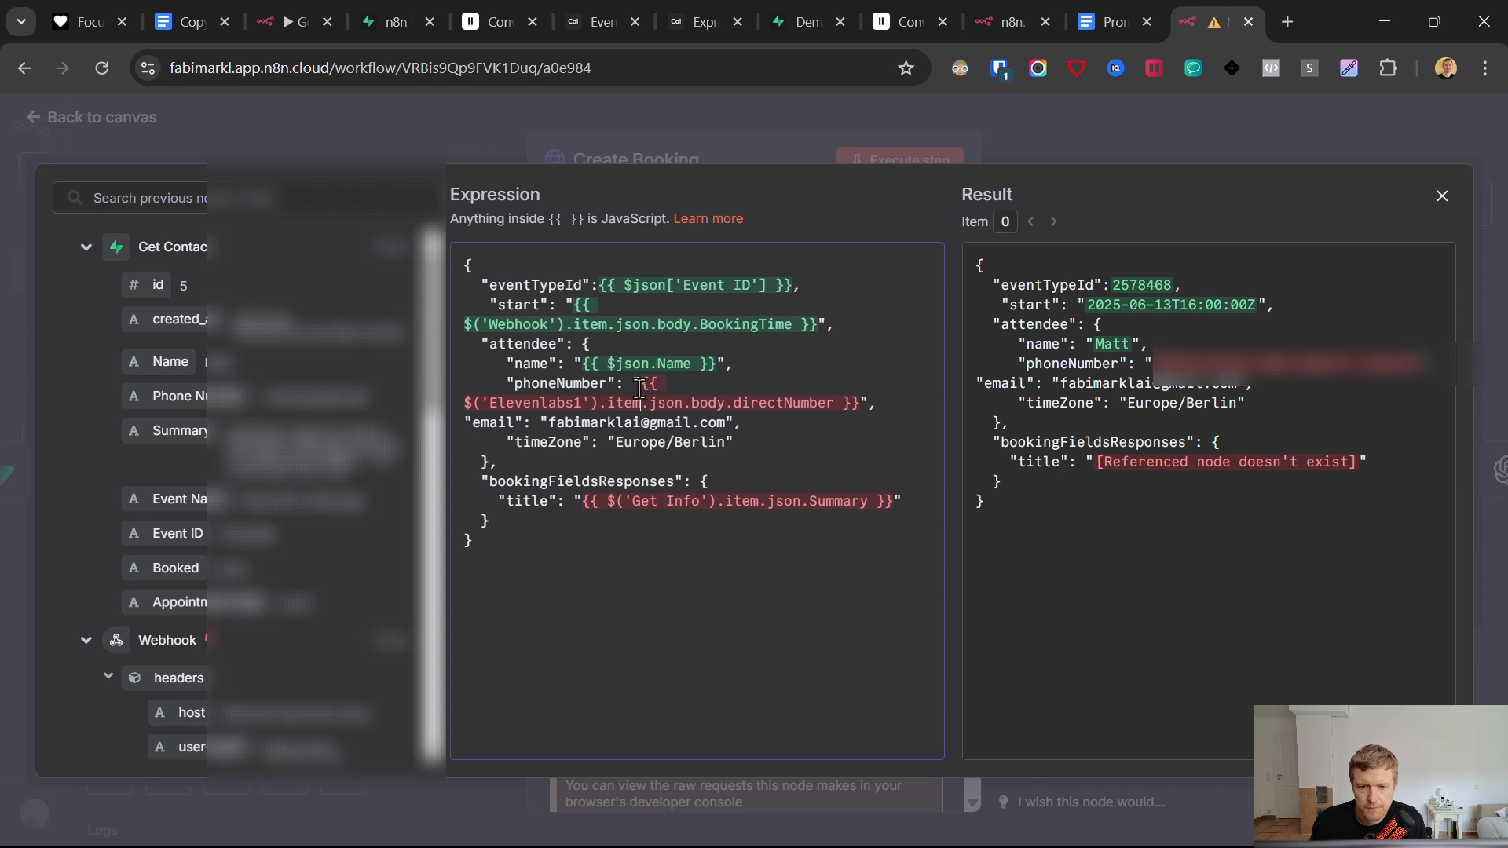
left_click_drag(836, 391, 864, 402)
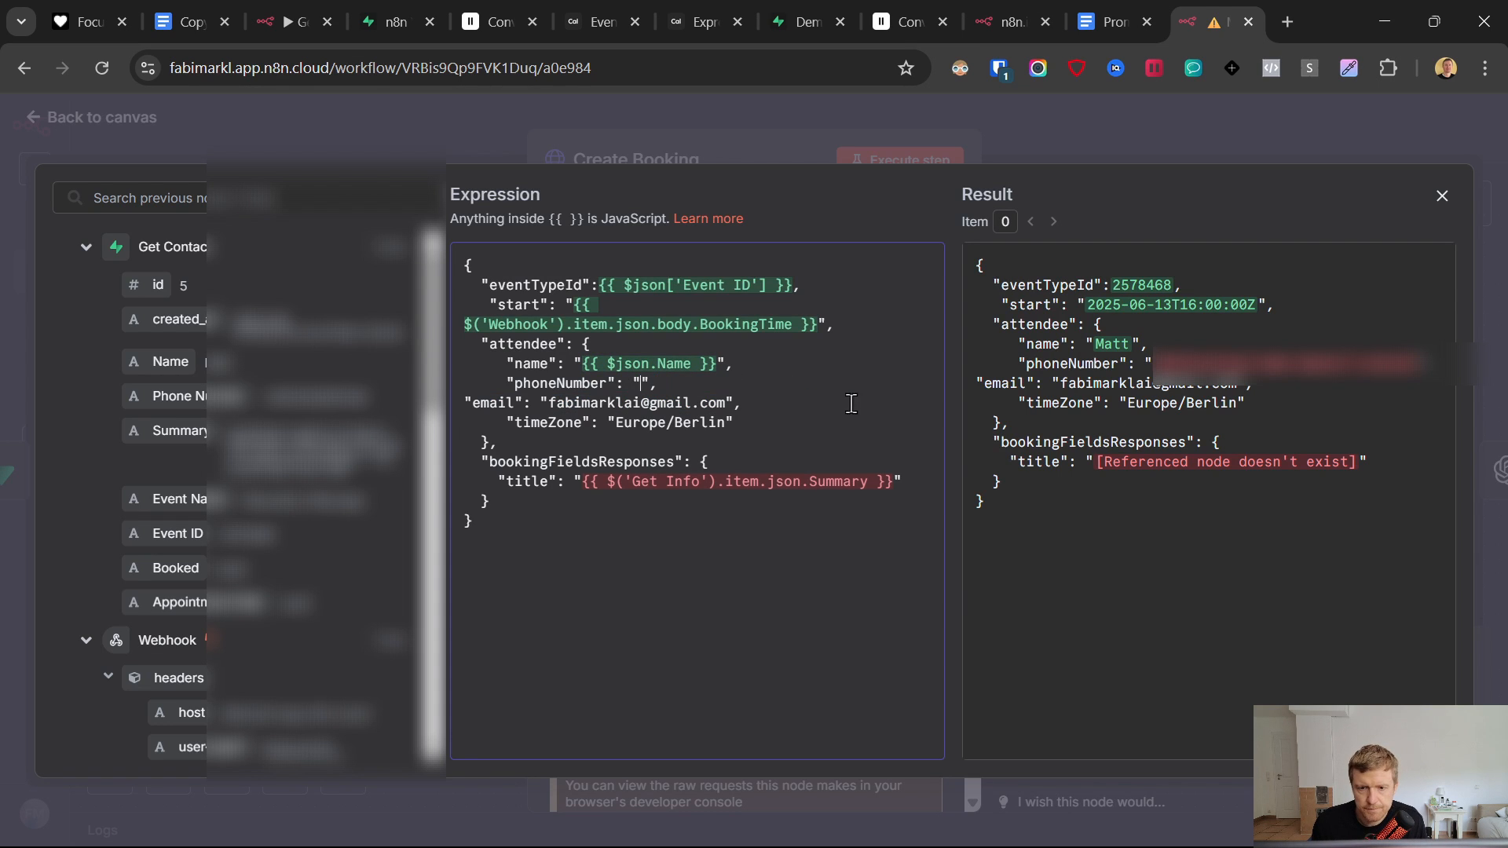
key("BackSpace")
left_click_drag(187, 395, 640, 385)
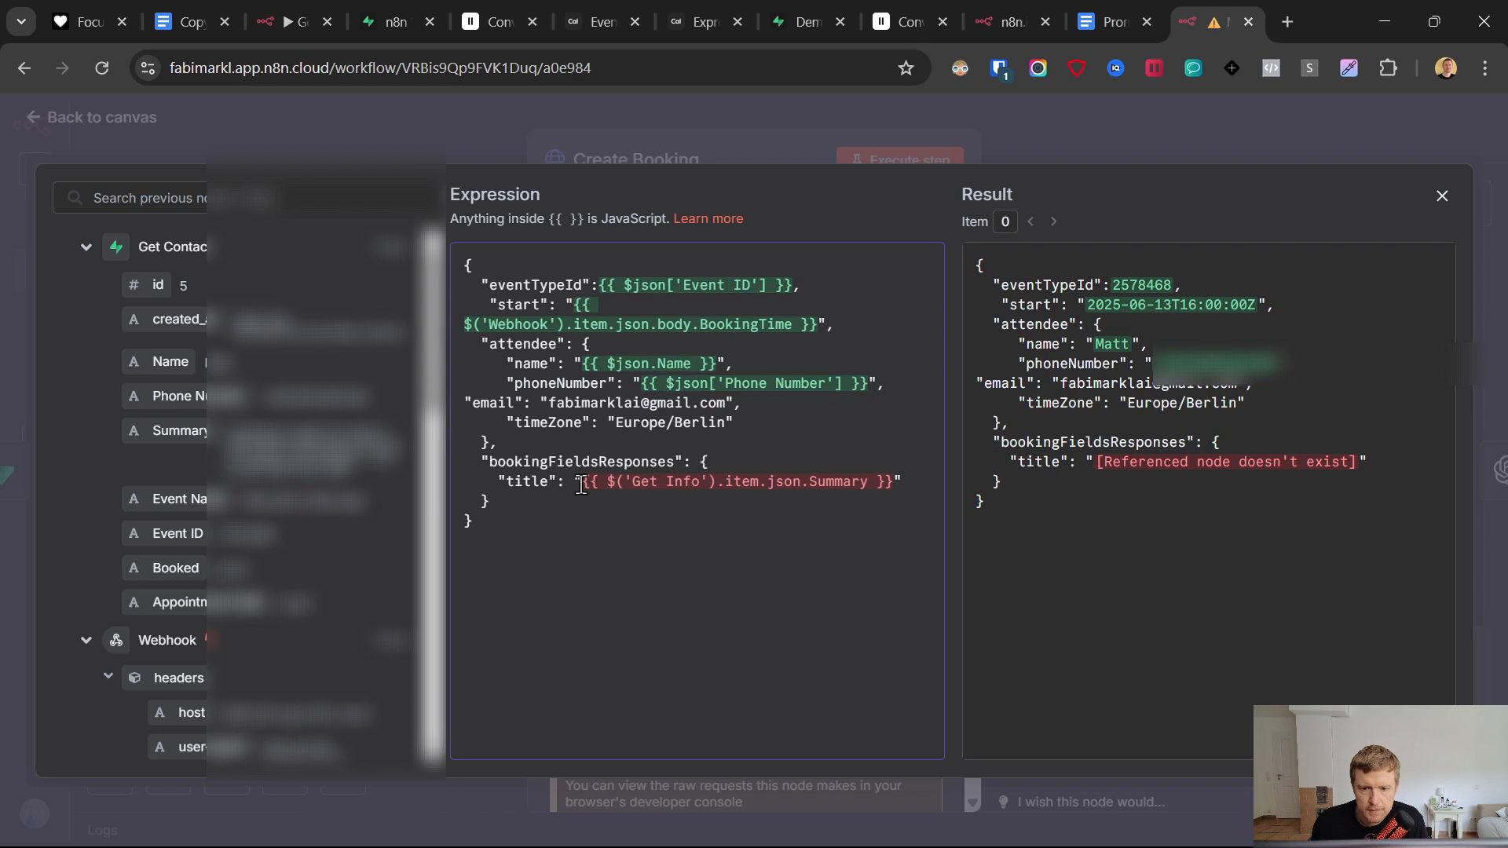
left_click_drag(581, 485, 849, 487)
key("BackSpace")
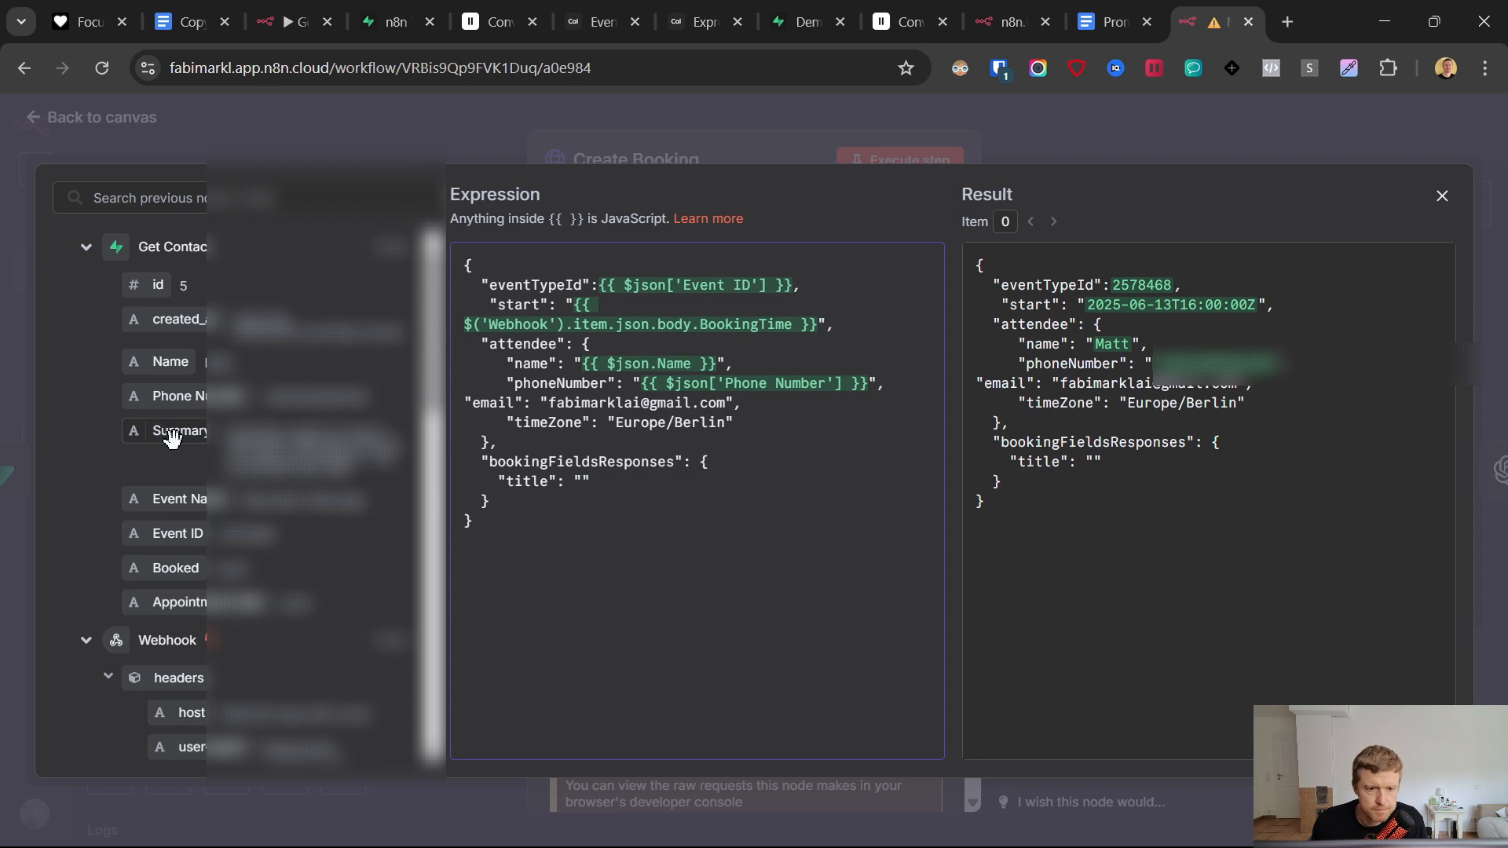
left_click_drag(173, 430, 574, 490)
left_click_drag(583, 491, 583, 487)
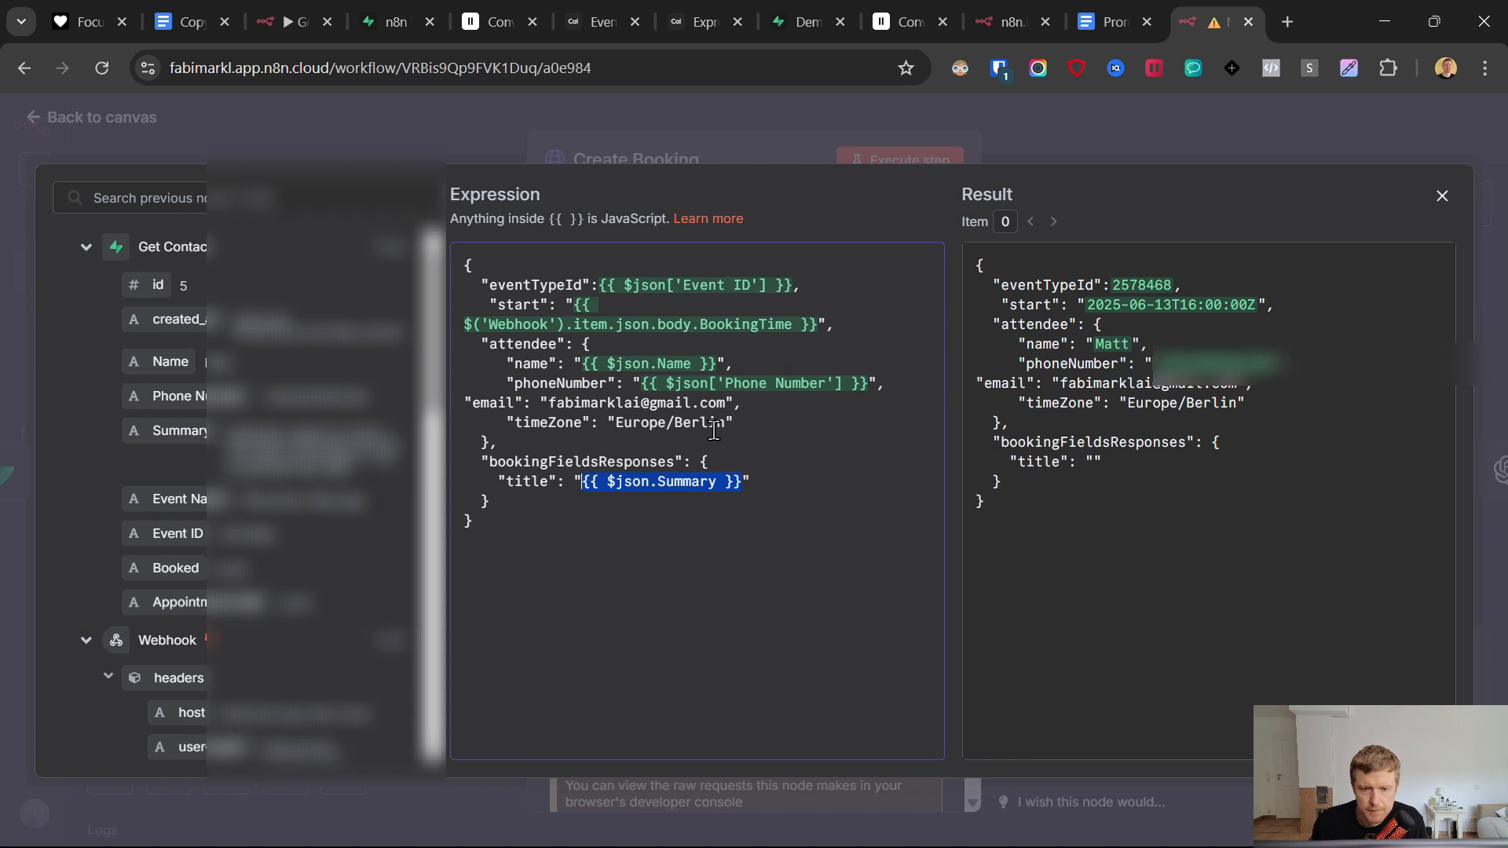
left_click(610, 115)
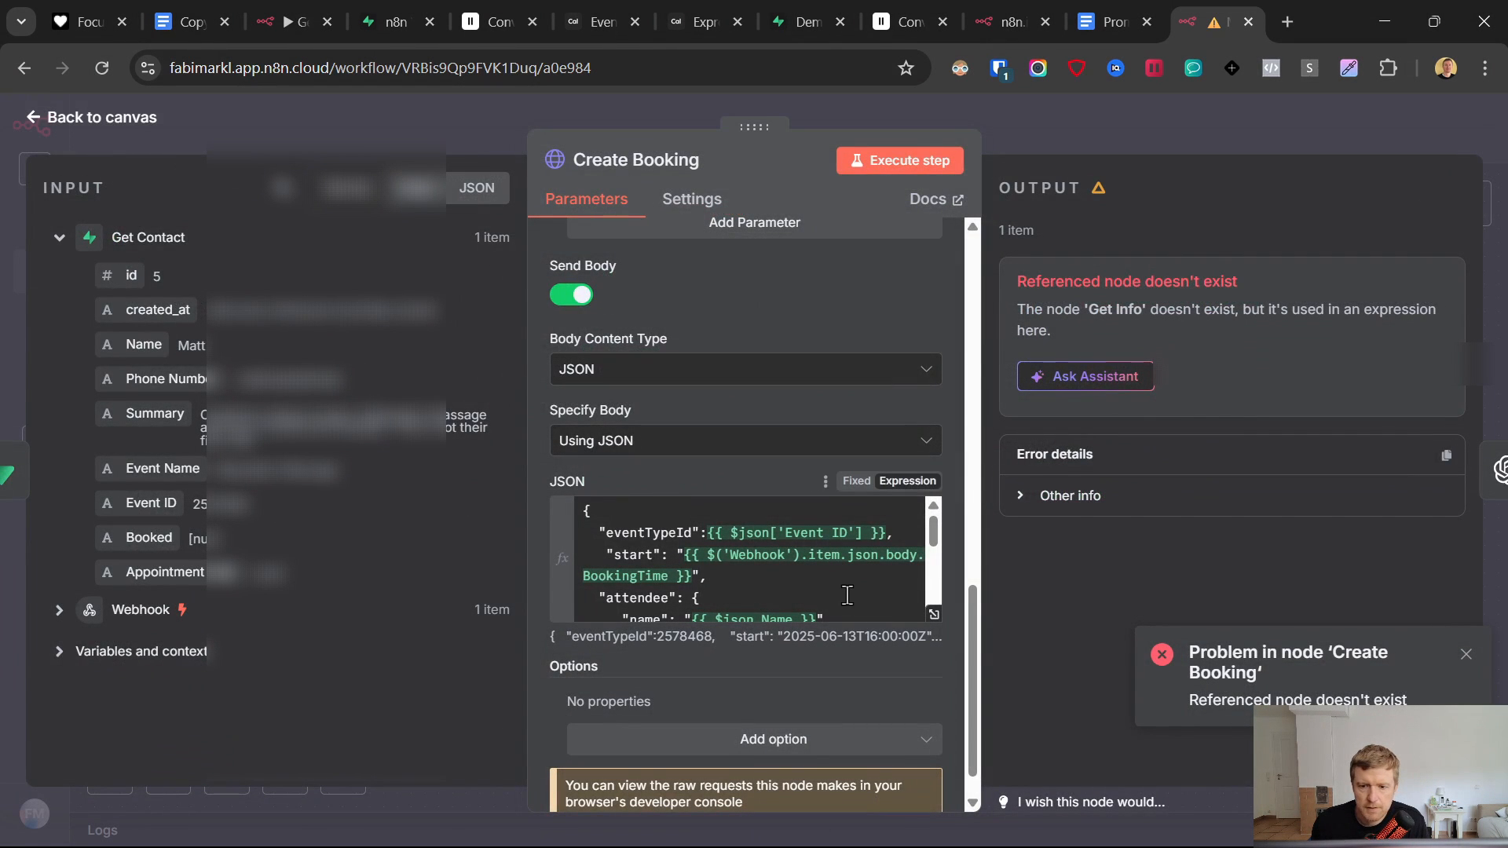
- Execute the Create Booking step and confirm the new appointment in Cal.com's upcoming bookings
left_click(921, 167)
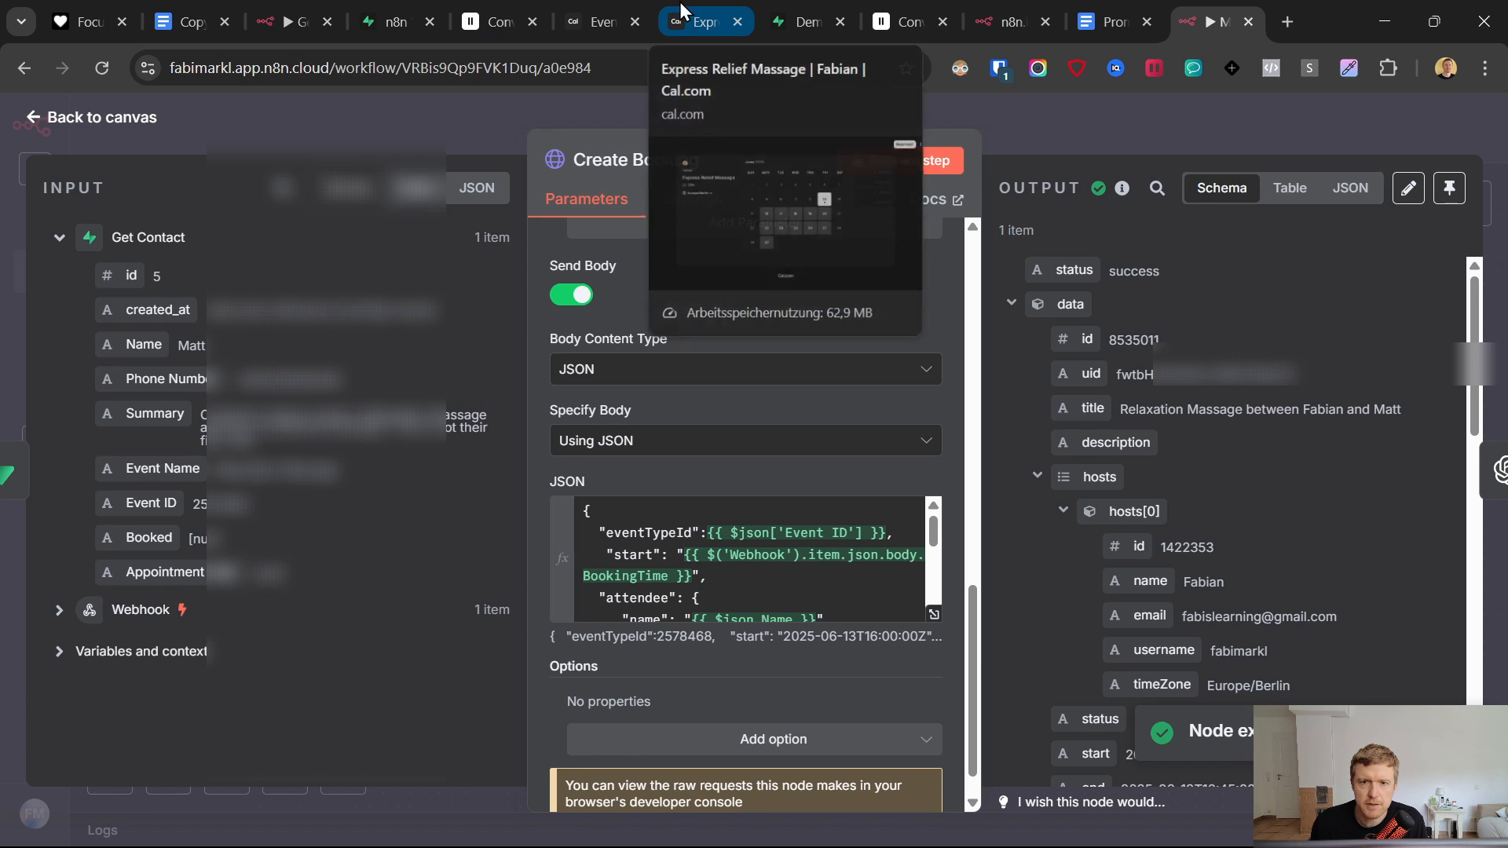
left_click(615, 9)
left_click(81, 224)
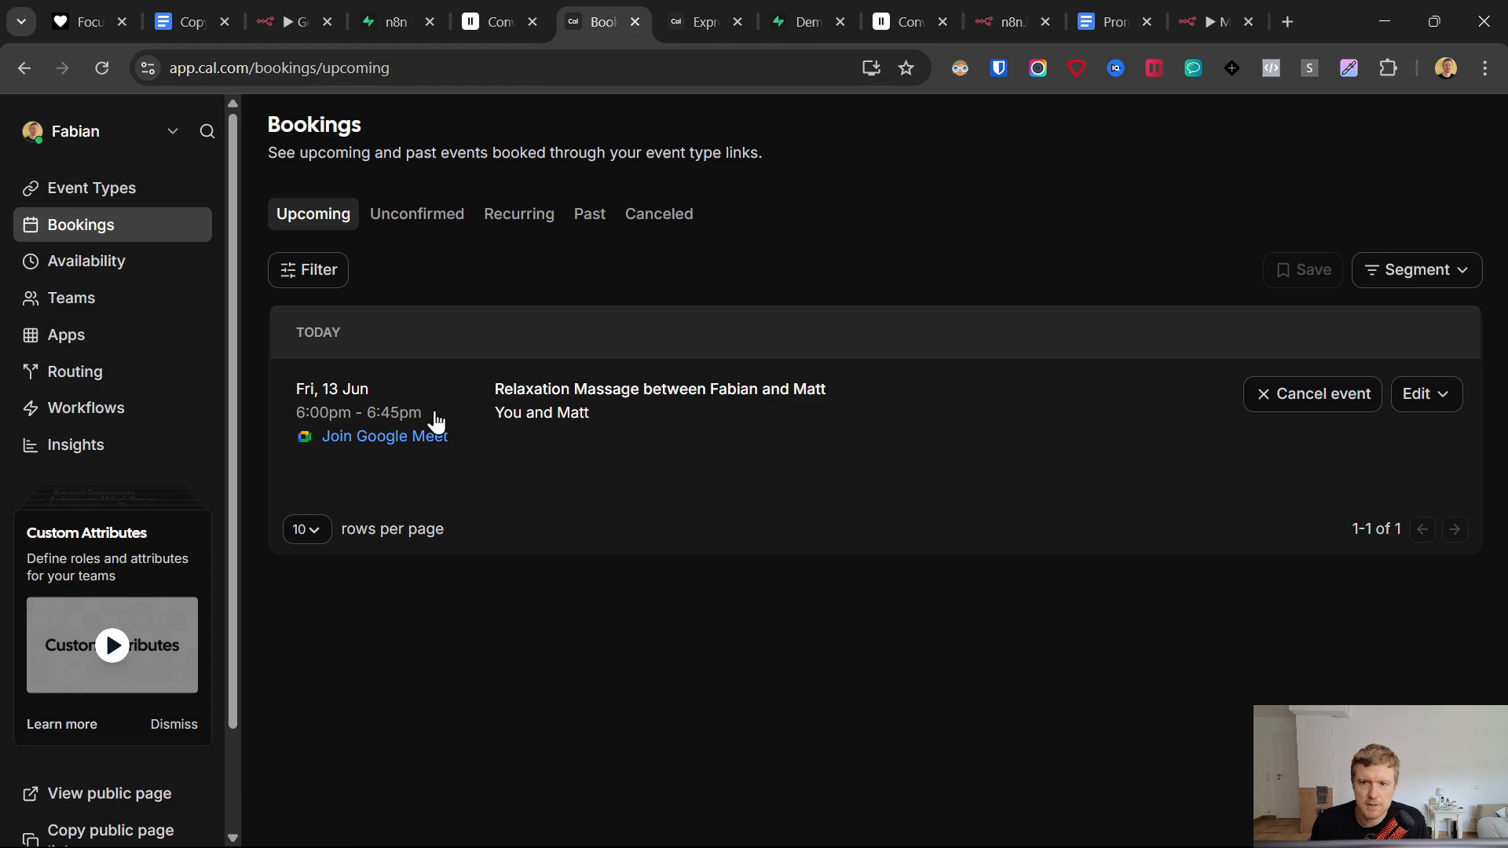
left_click(1214, 22)
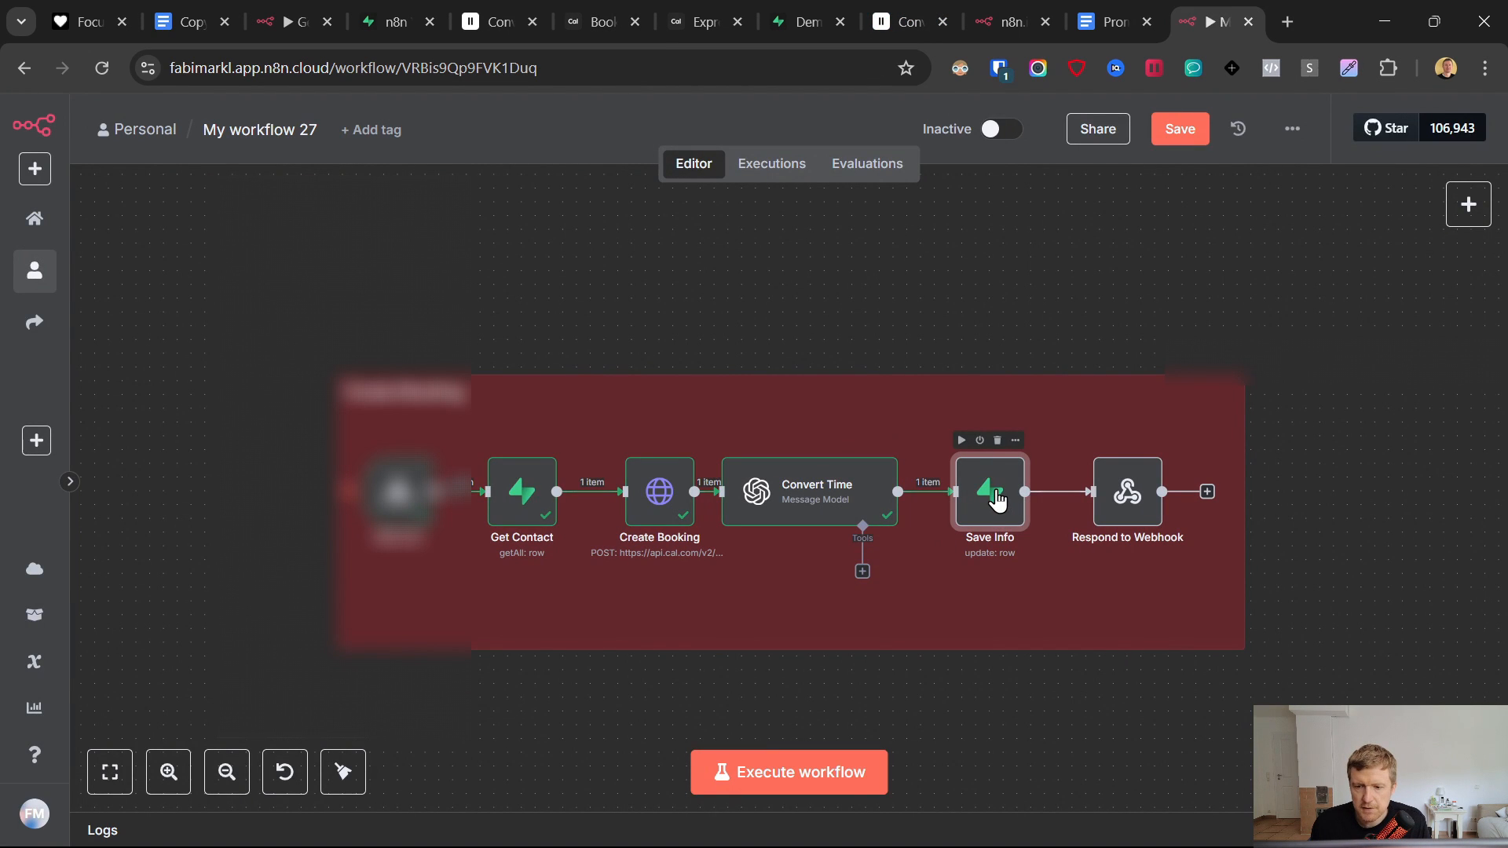
- In Save Info, match rows by replacing the placeholder condition value with the Get Contact id
double_click(991, 494)
scroll(730, 444, "down", 4)
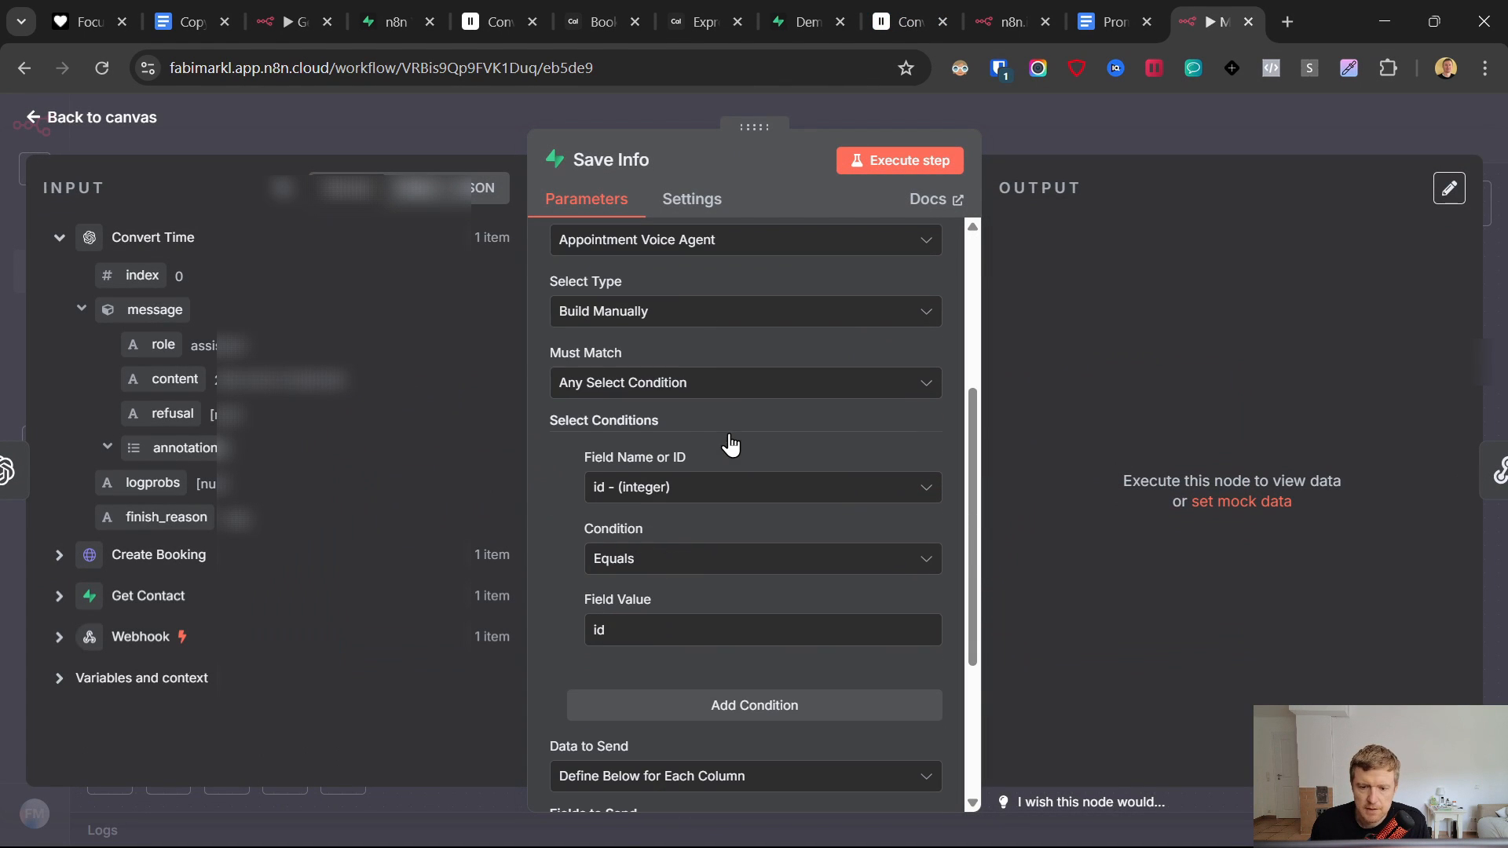
left_click_drag(629, 630, 570, 633)
key("BackSpace")
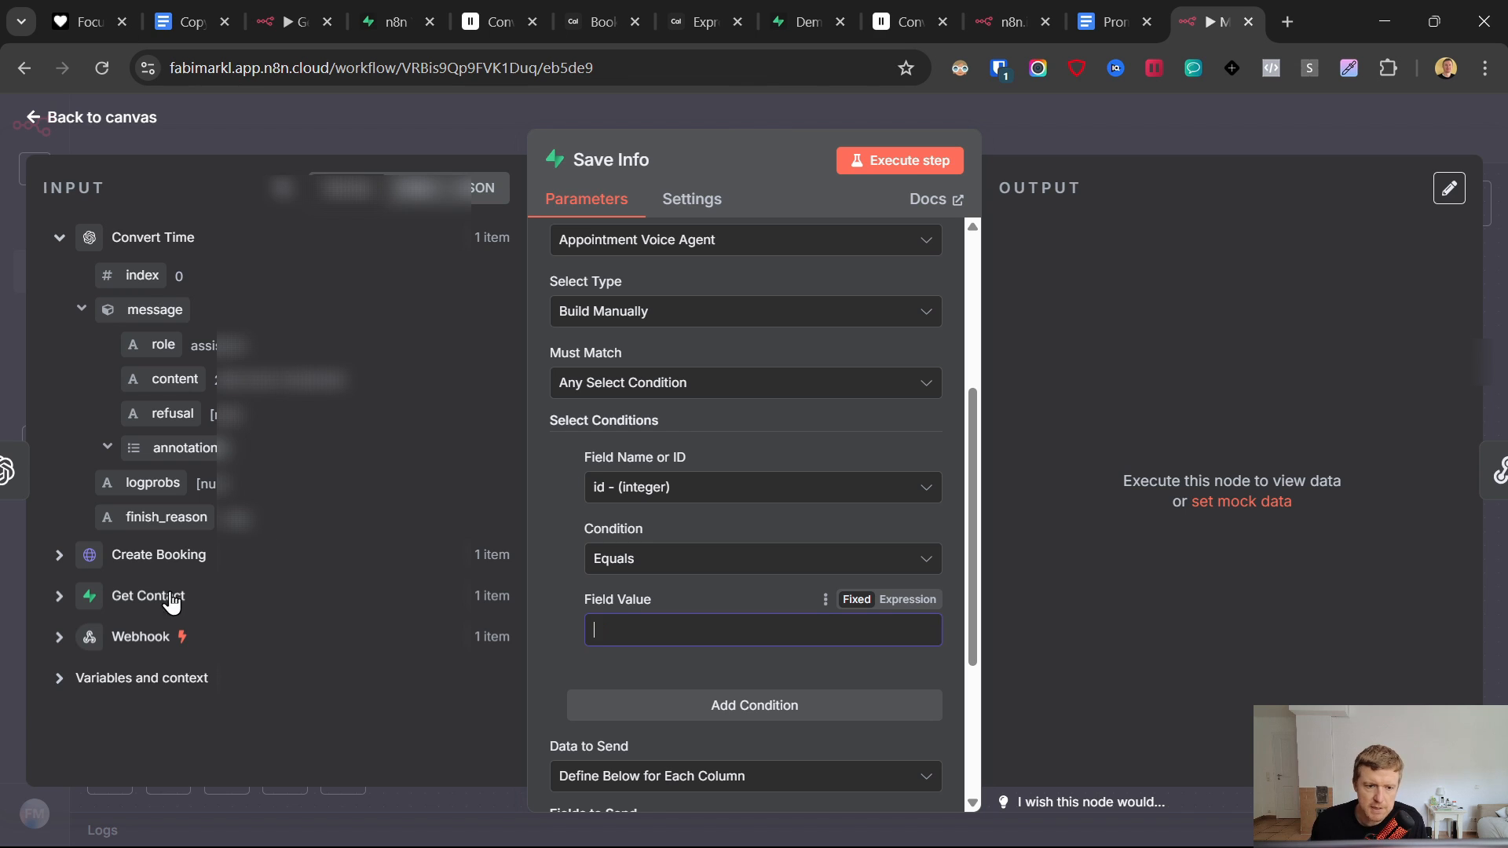
left_click(59, 595)
scroll(220, 550, "down", 3)
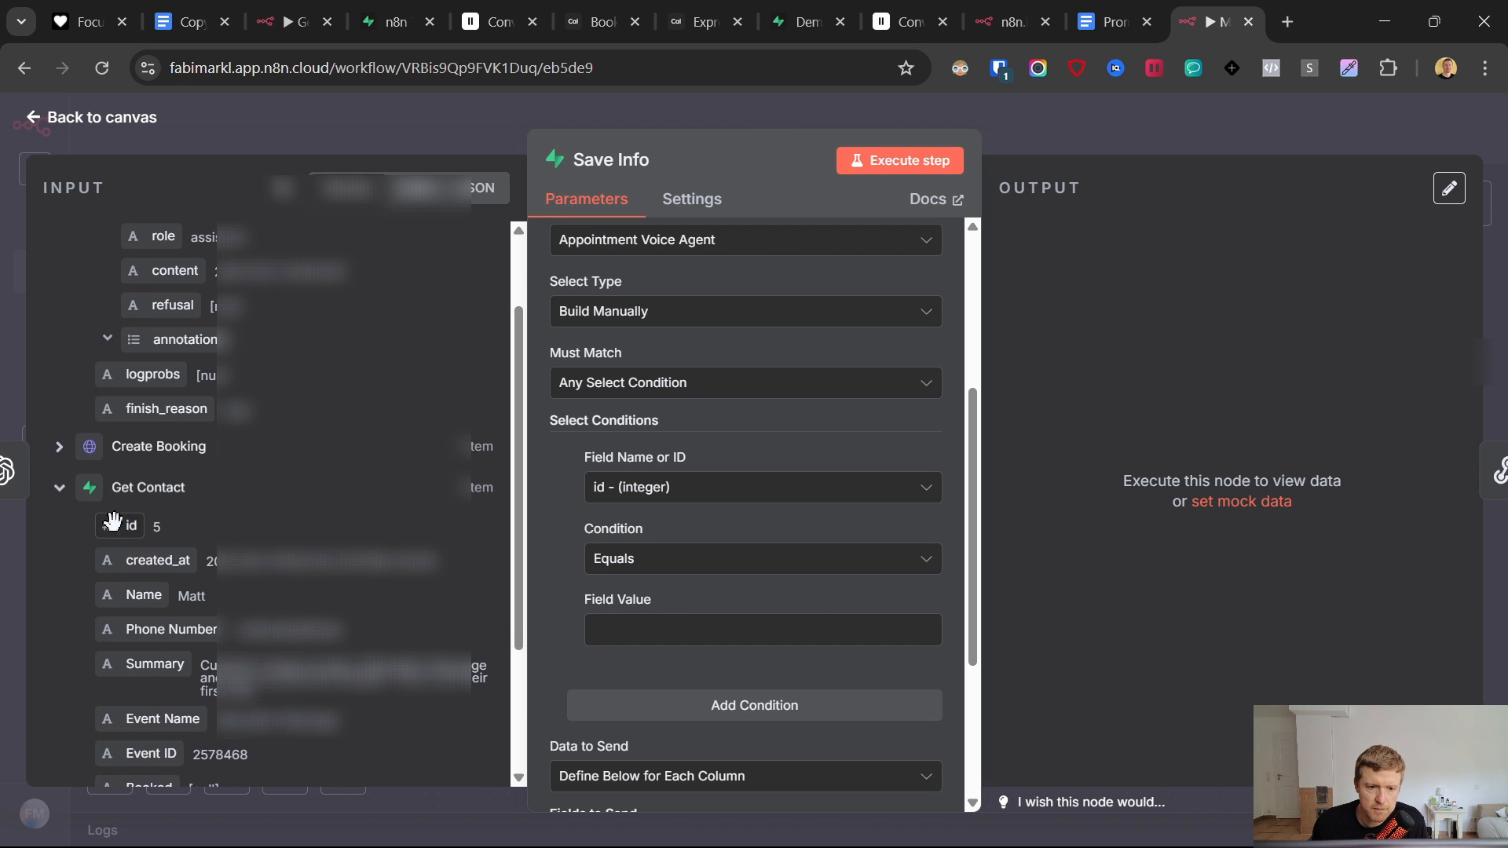
left_click_drag(127, 525, 648, 628)
left_click(566, 591)
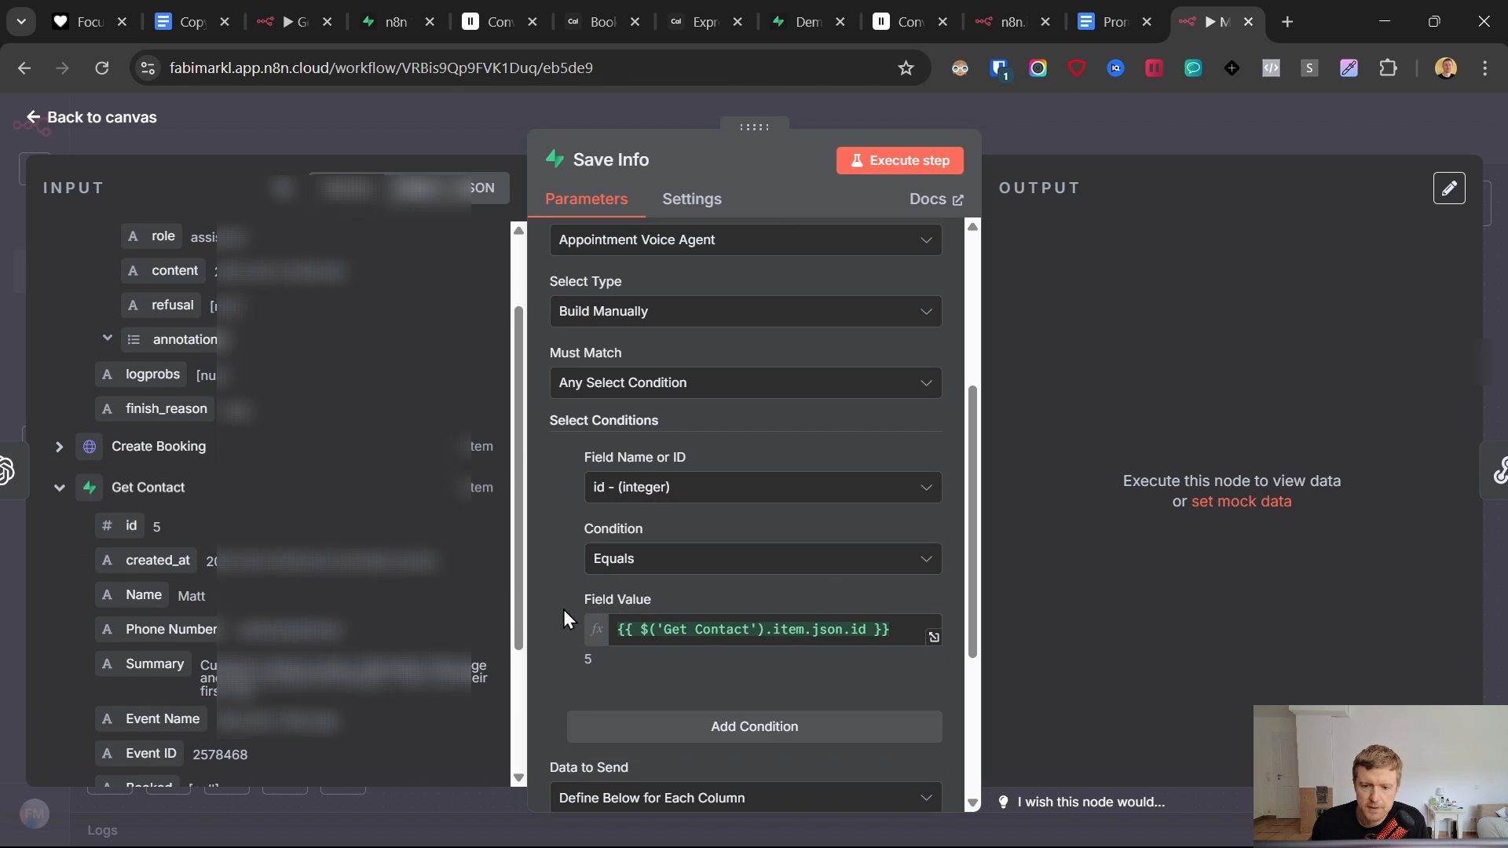
left_click(802, 22)
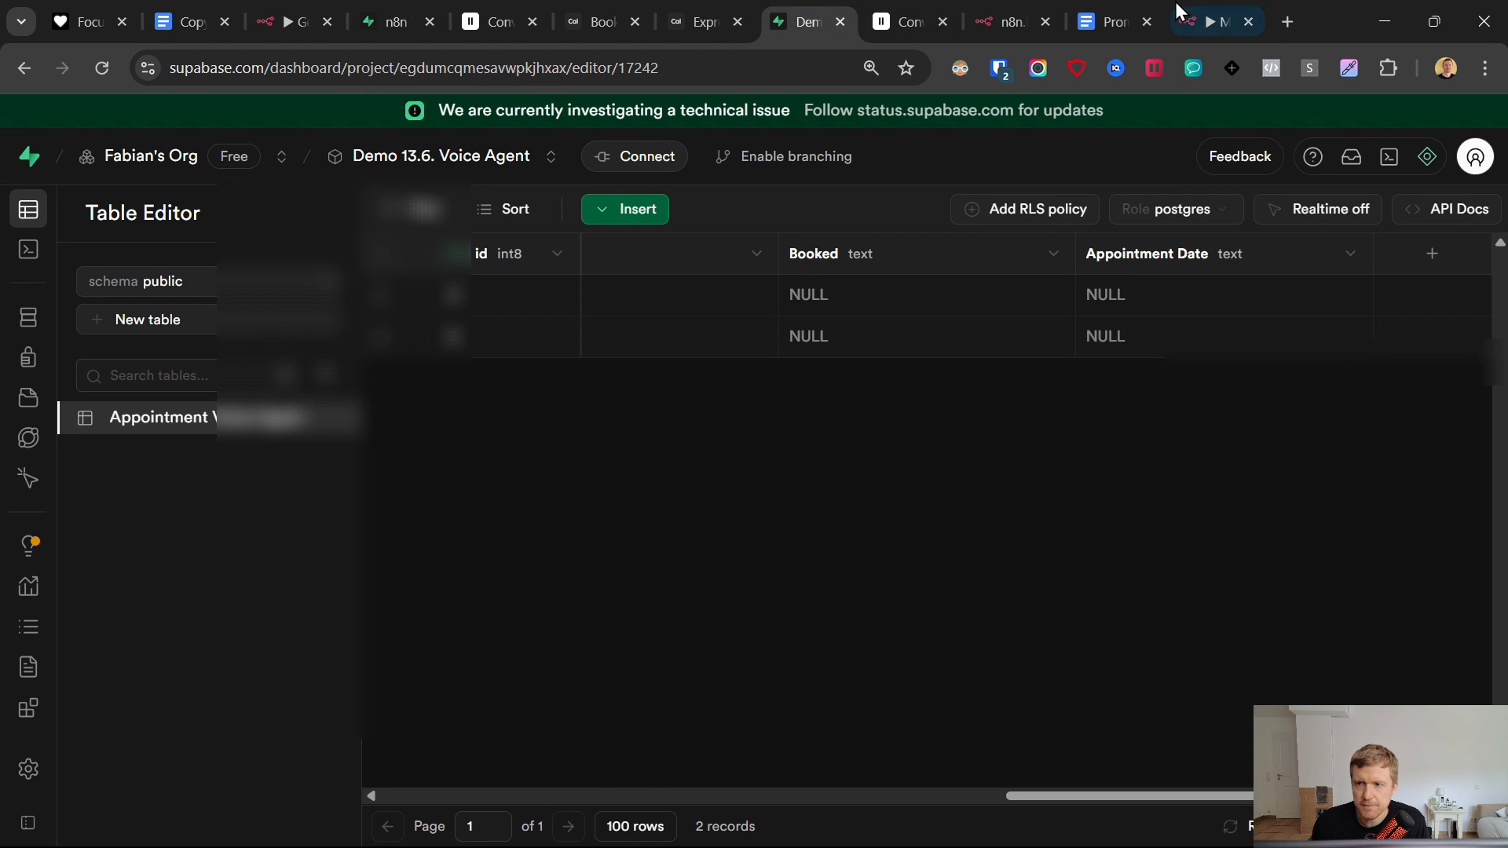
left_click(1214, 21)
- Map Appointment Date to the converted message.content time and run Save Info
scroll(701, 539, "down", 5)
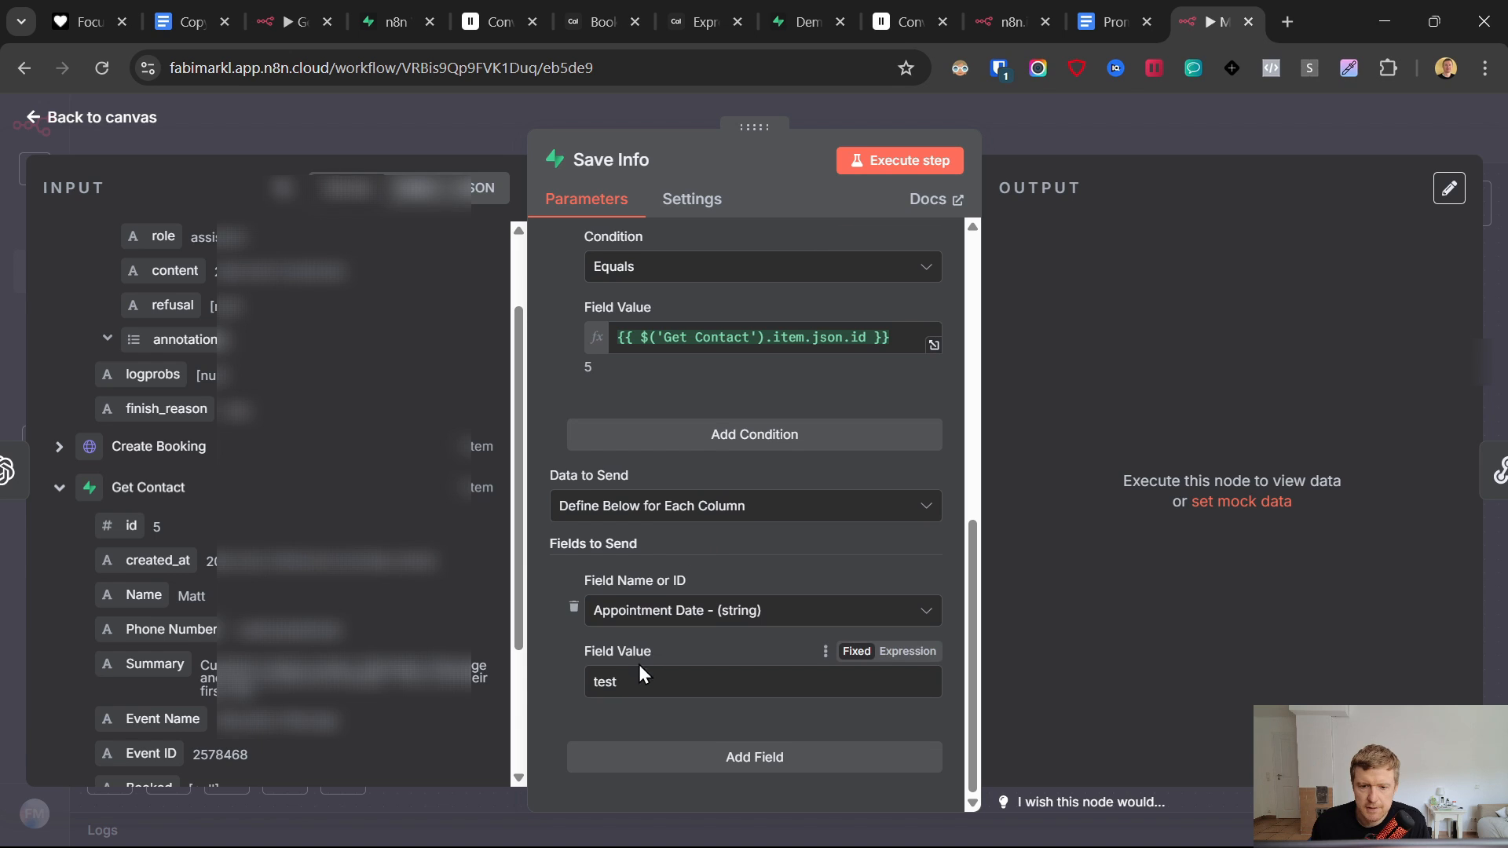
key("BackSpace")
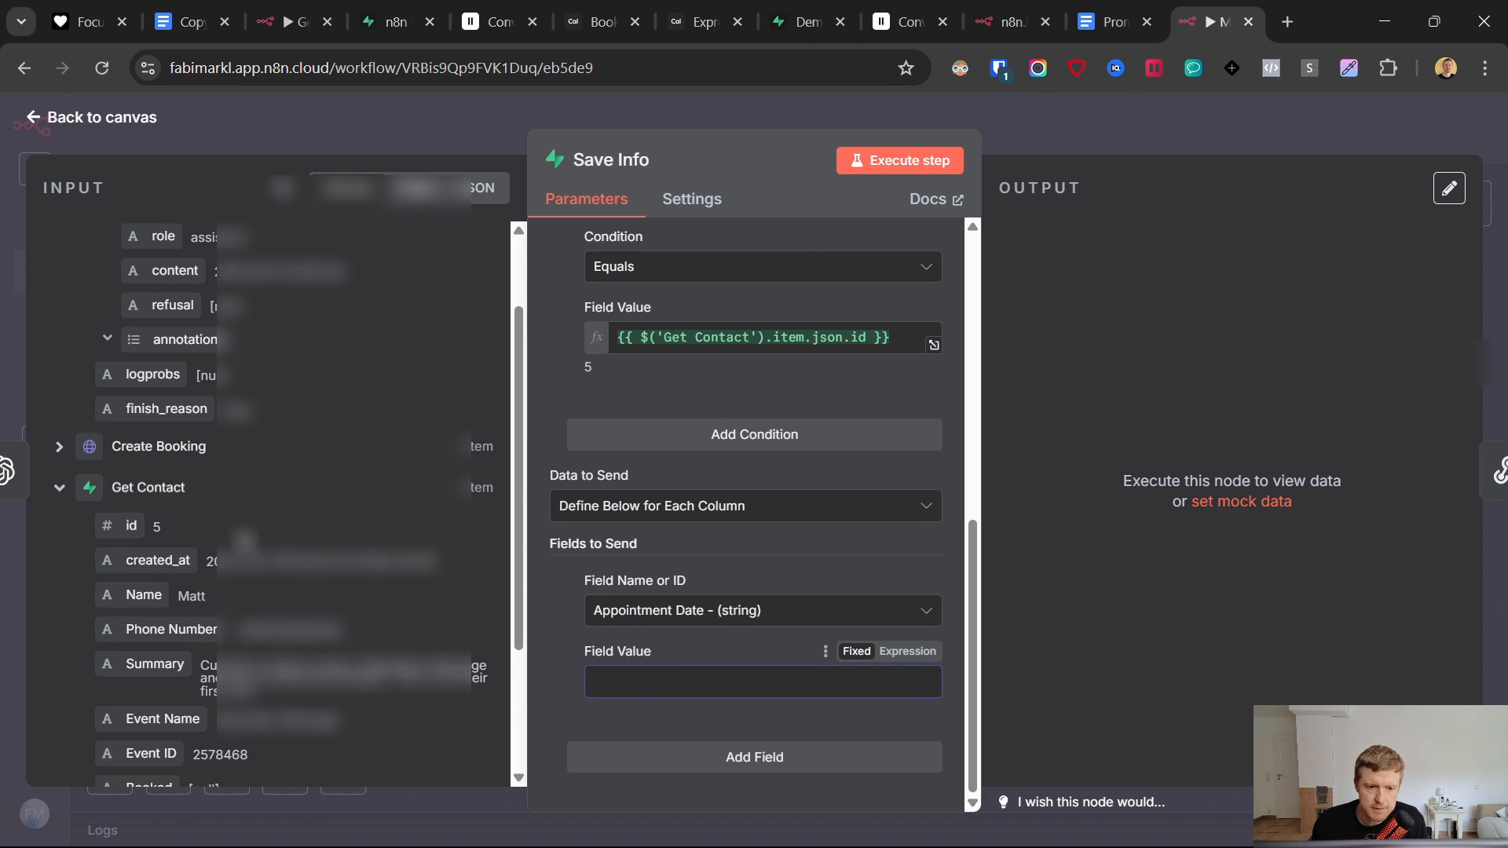
scroll(239, 542, "up", 2)
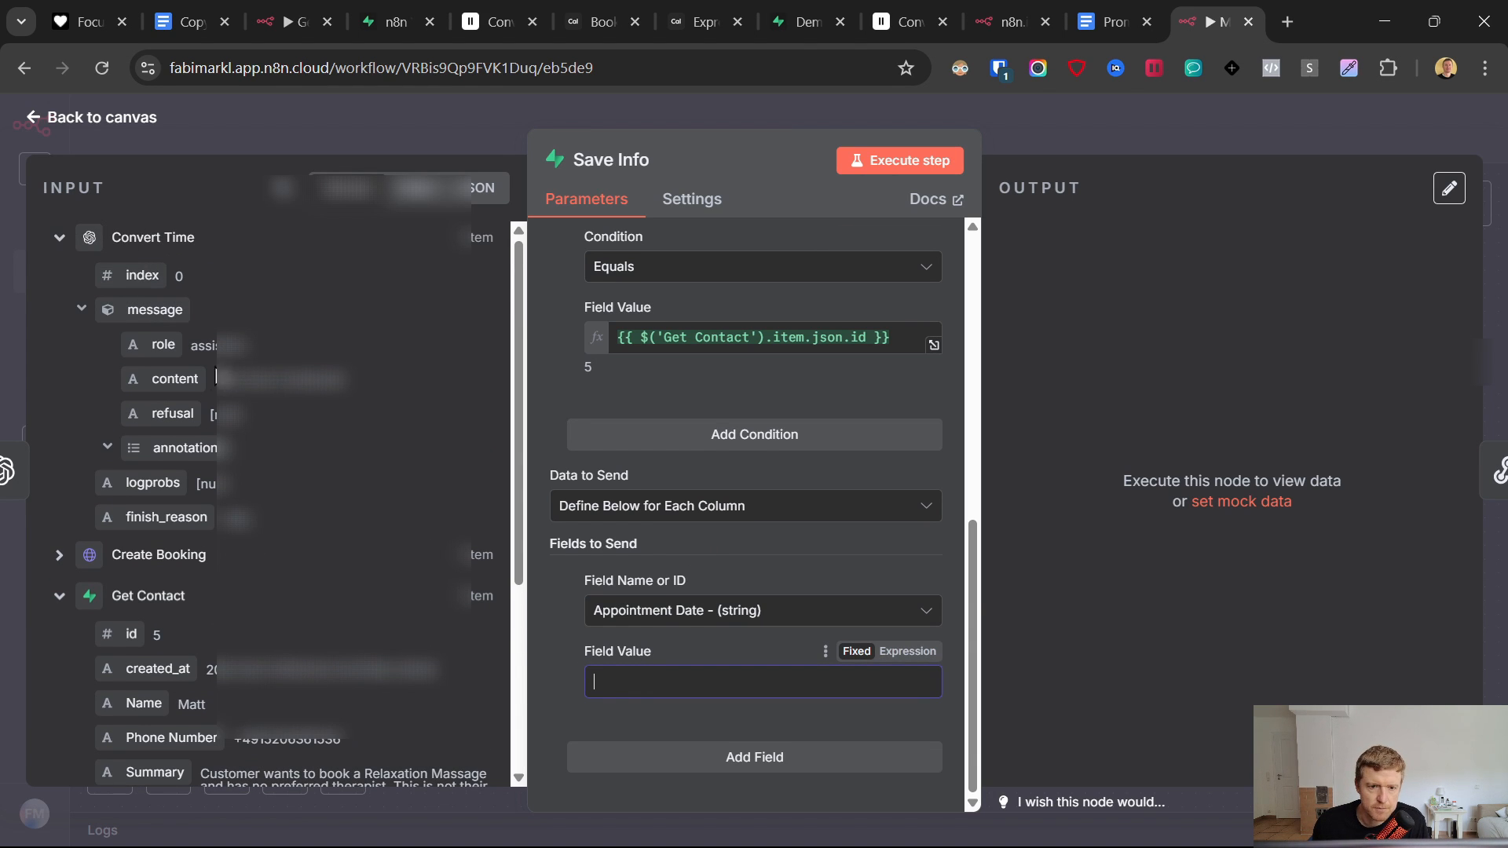
left_click_drag(216, 377, 687, 682)
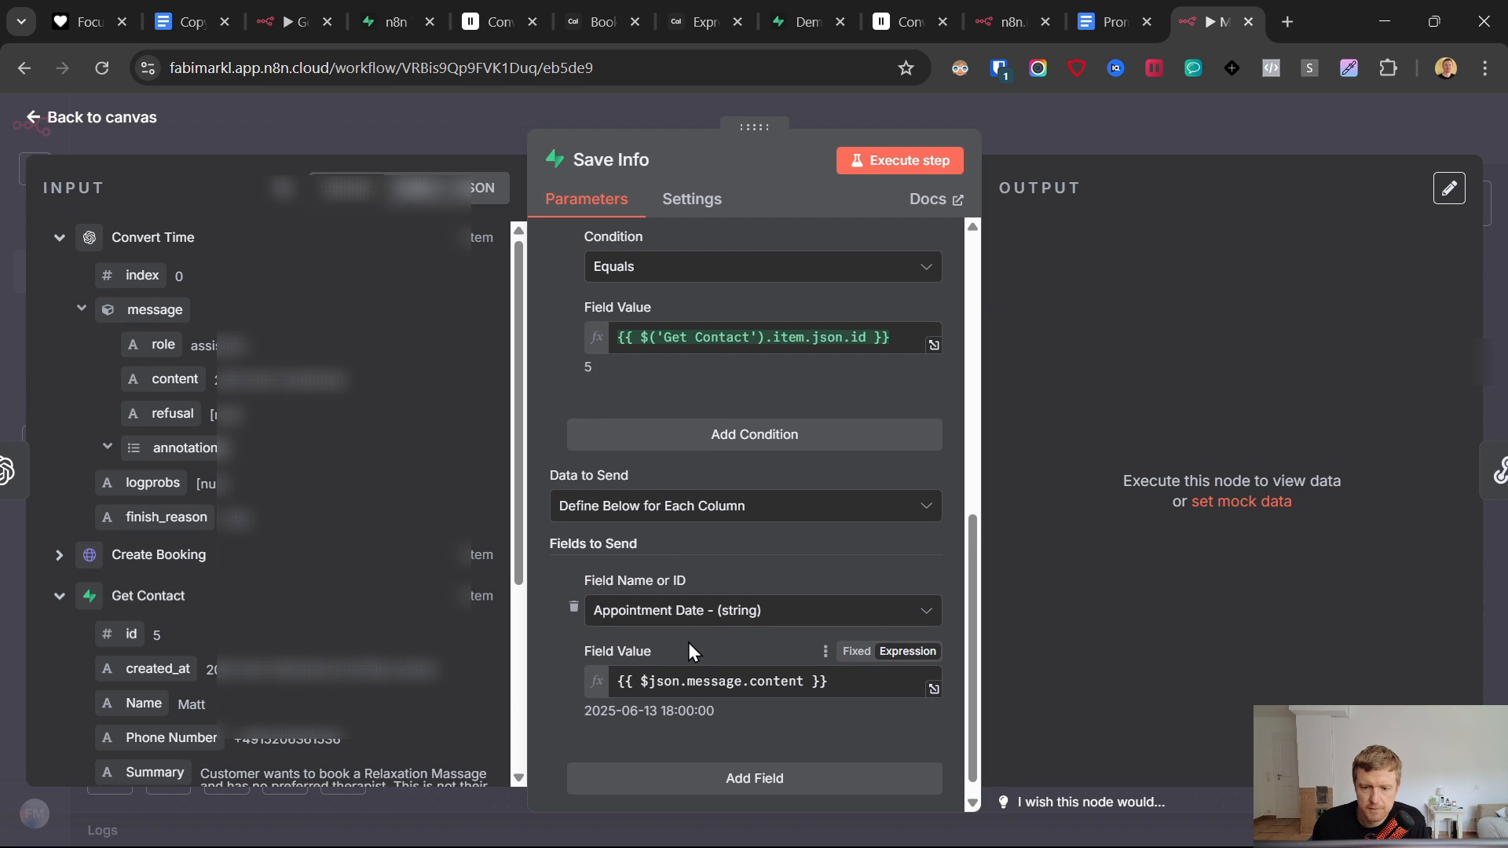
left_click(900, 160)
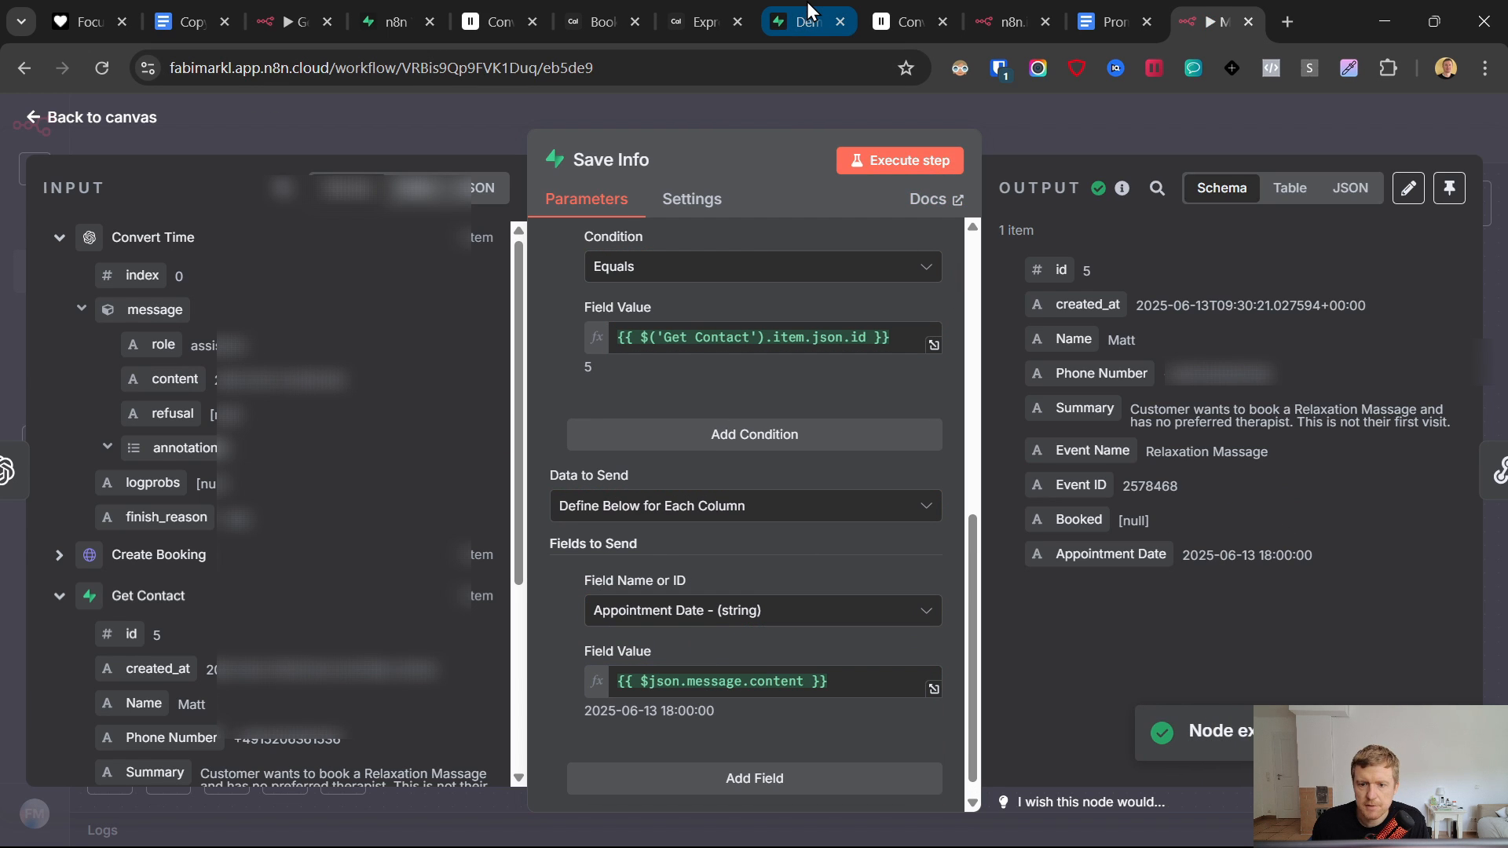
- Add a Booked column set to 'yes', then check the updated row in Supabase
scroll(762, 554, "down", 1)
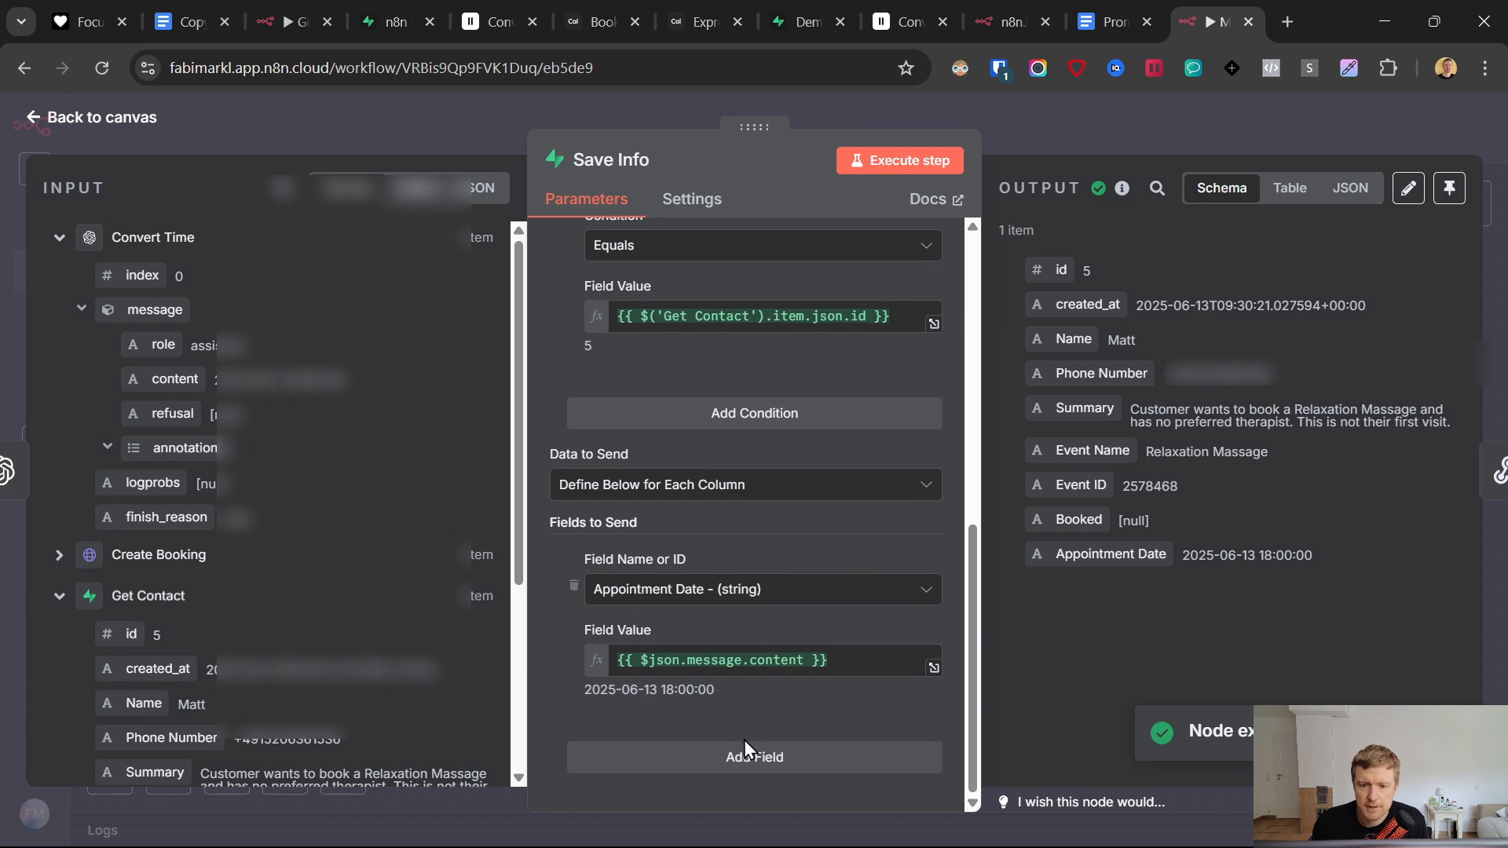
left_click(745, 761)
scroll(823, 478, "down", 3)
left_click(687, 626)
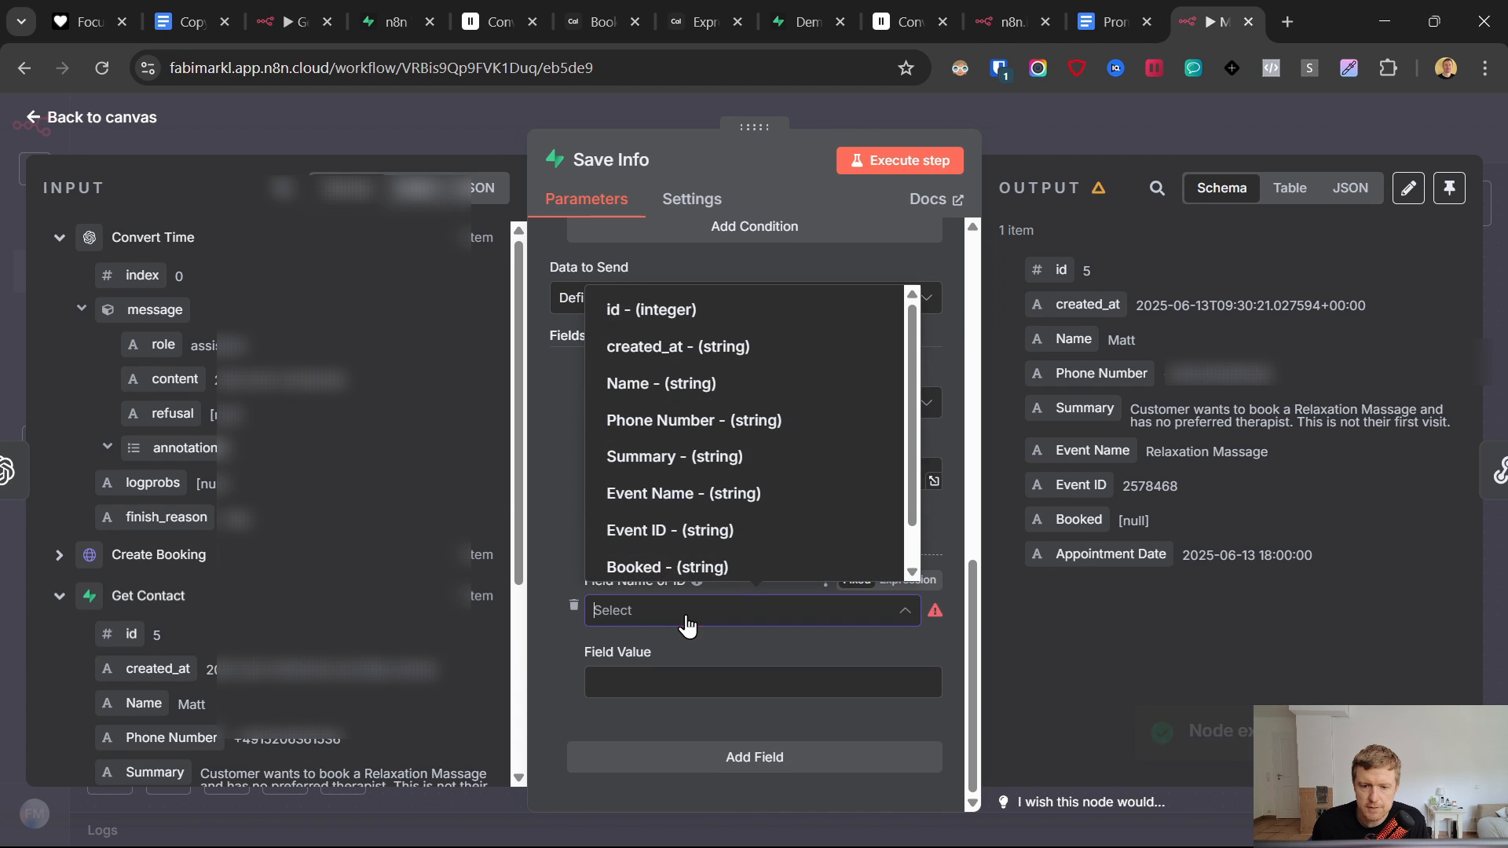
left_click(668, 567)
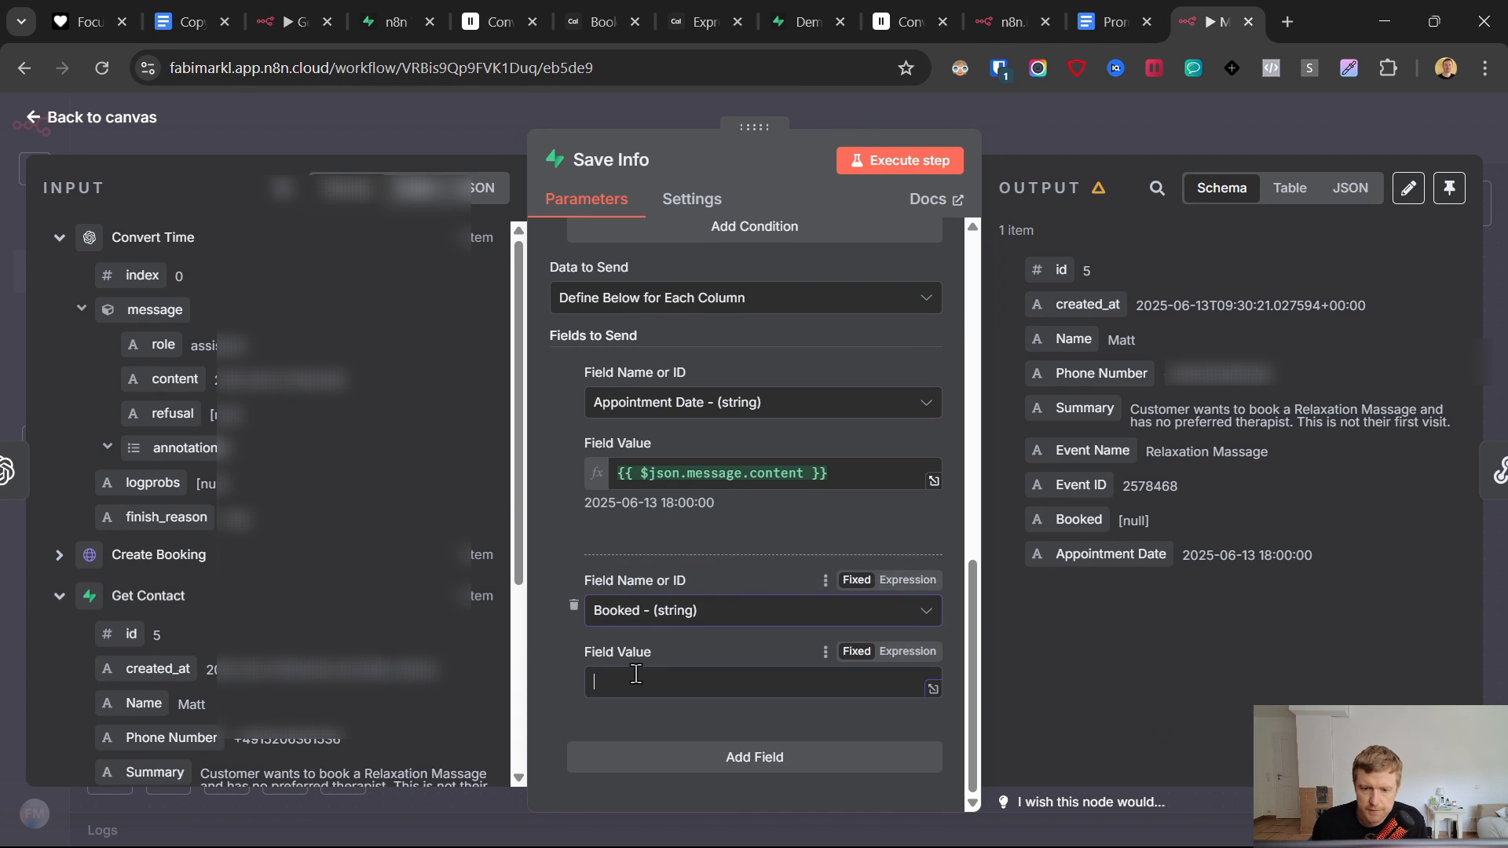
left_click(636, 680)
type("yes")
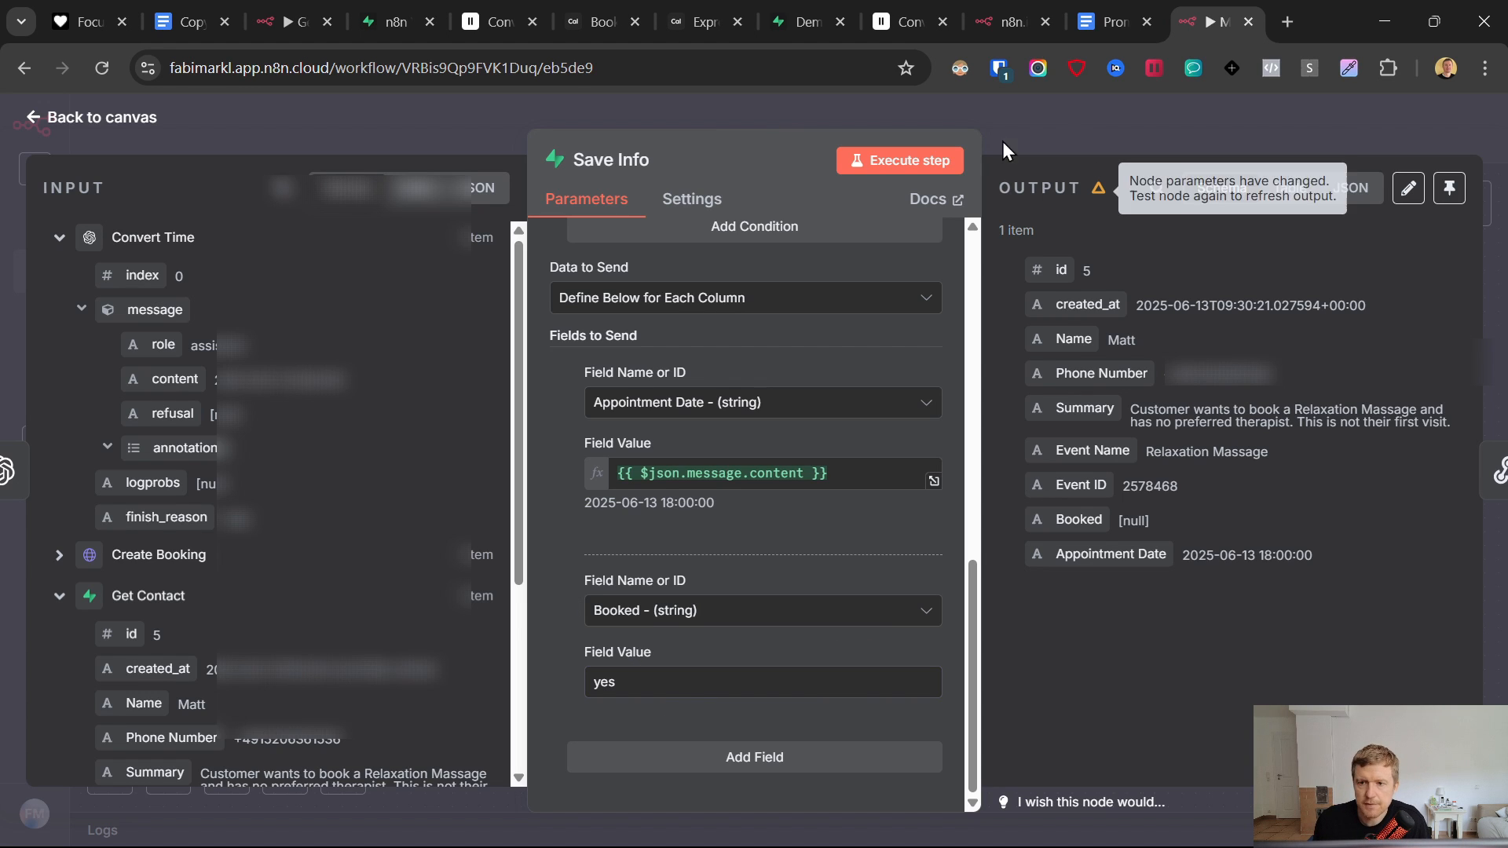
left_click(789, 3)
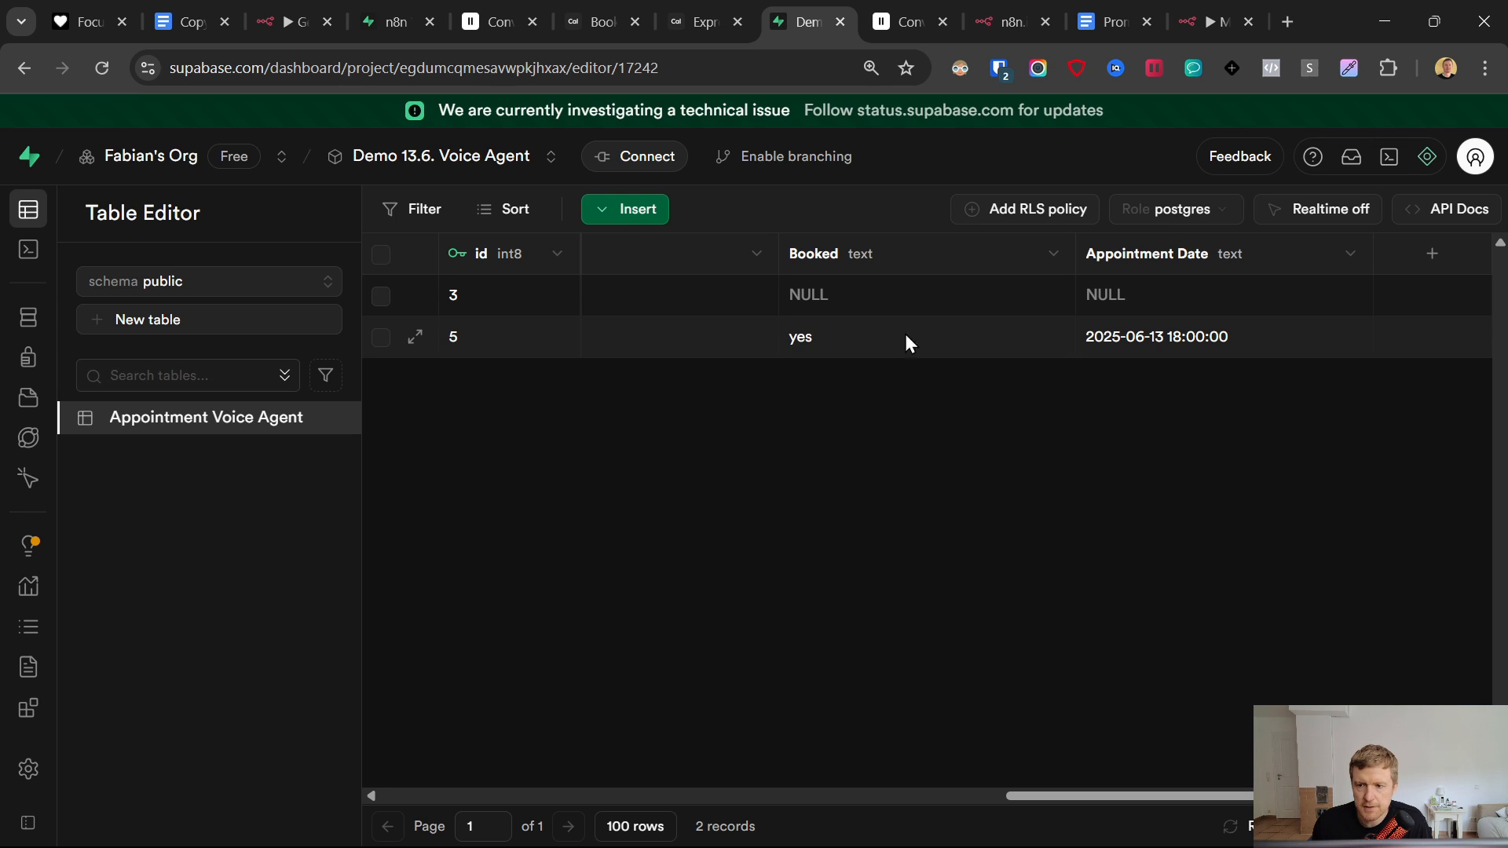
left_click(1192, 10)
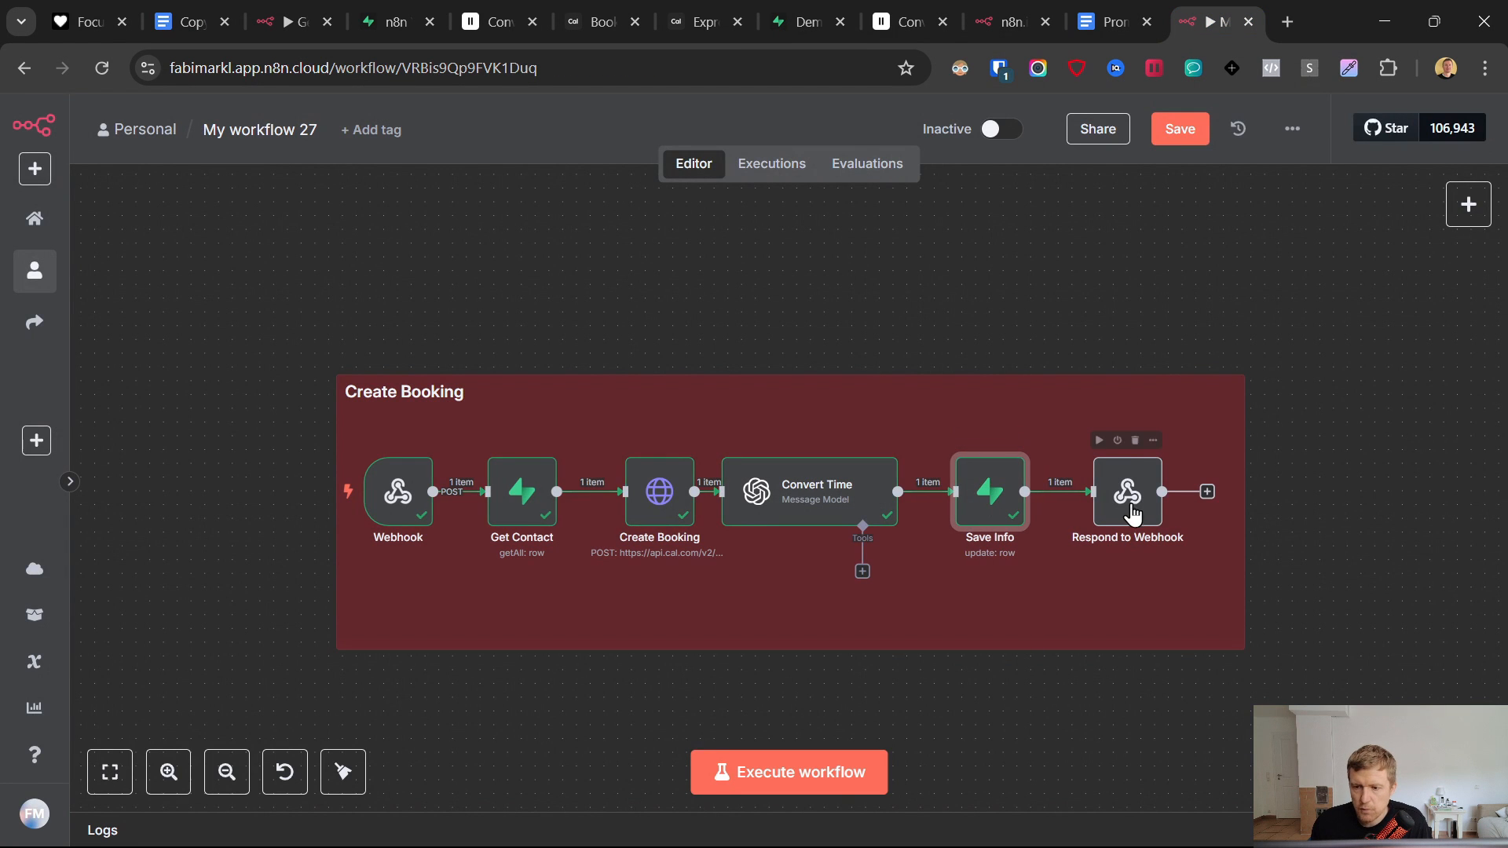
- Save the workflow and copy all seven Create Booking nodes
left_click(1197, 132)
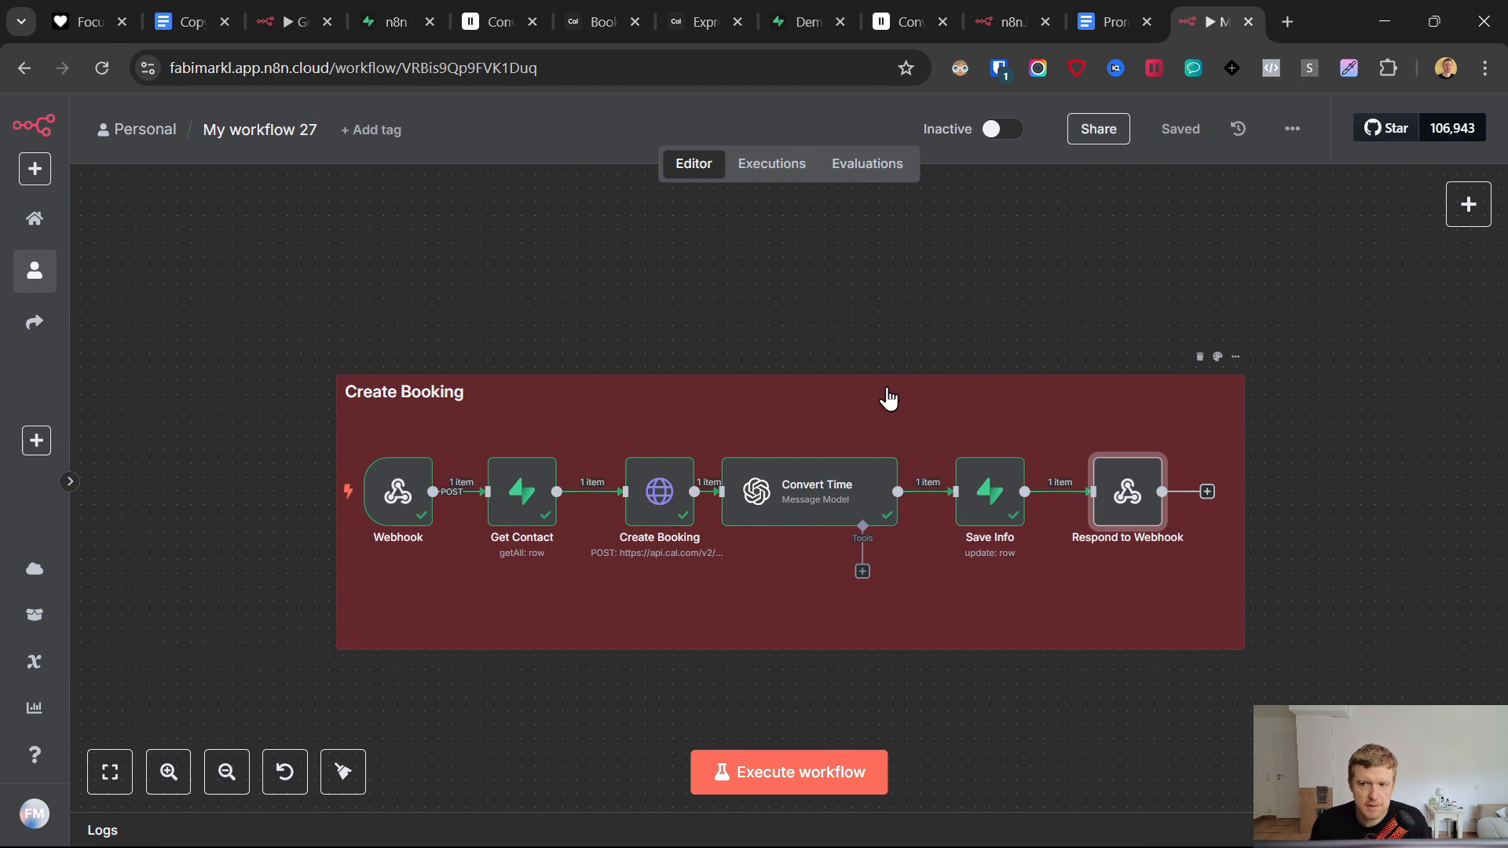
left_click_drag(232, 300, 1490, 790)
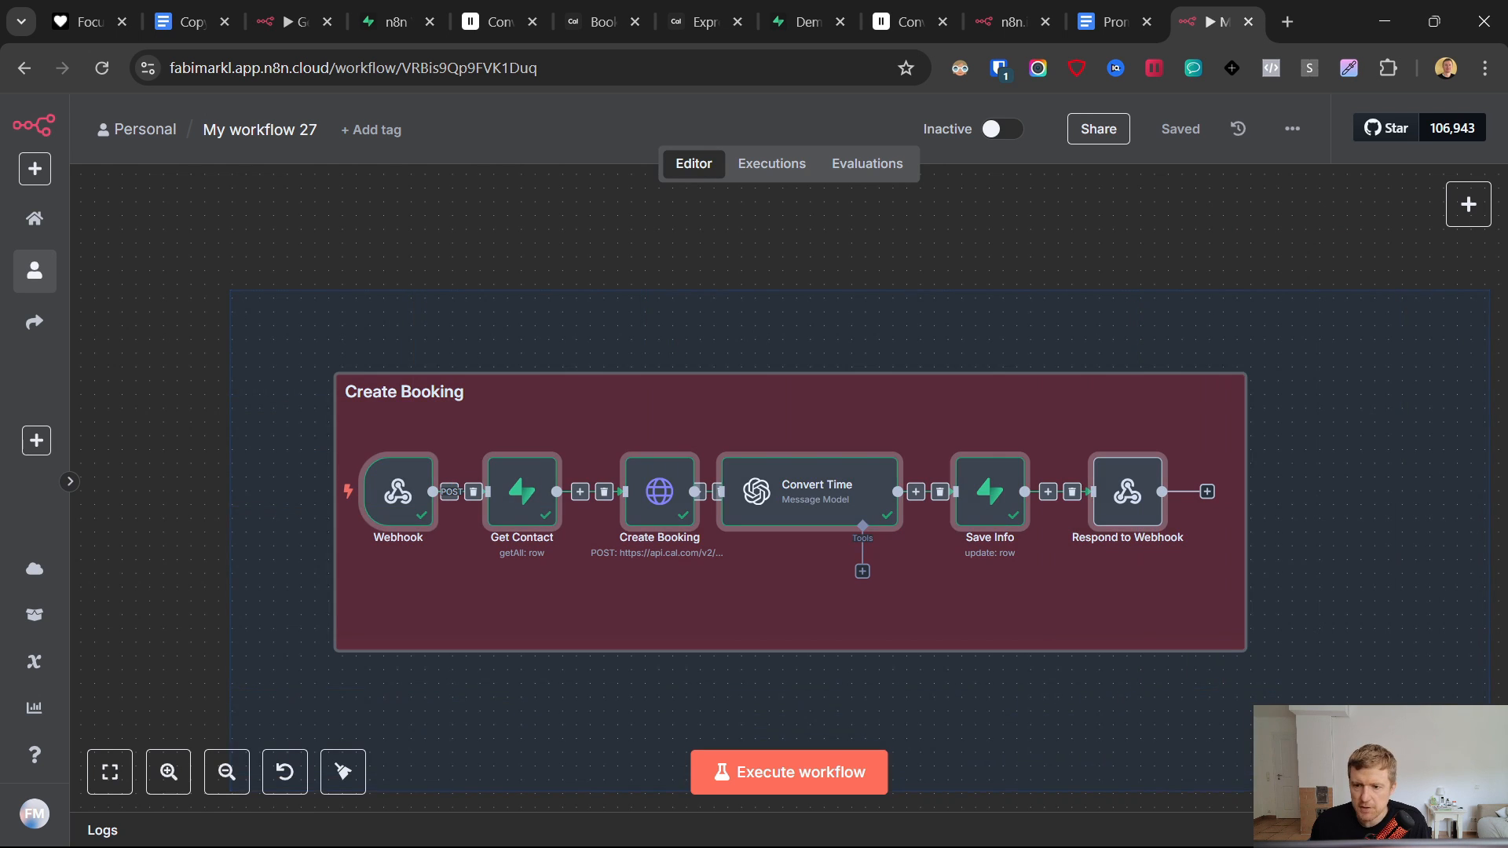
right_click(905, 399)
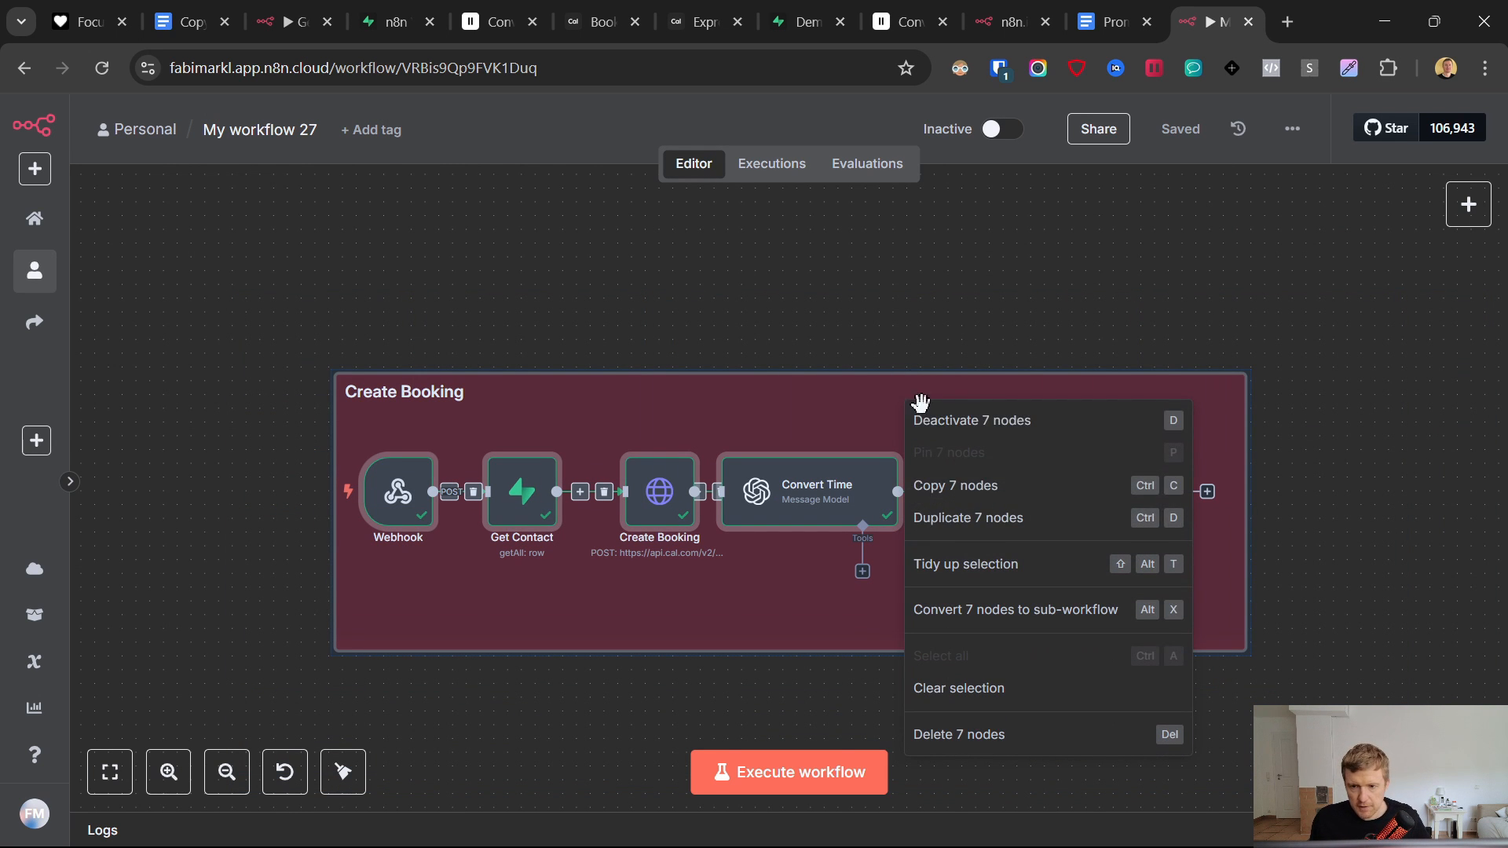
left_click(966, 492)
- Paste the Create Booking flow below the qualification group in Get Times and save
left_click(985, 14)
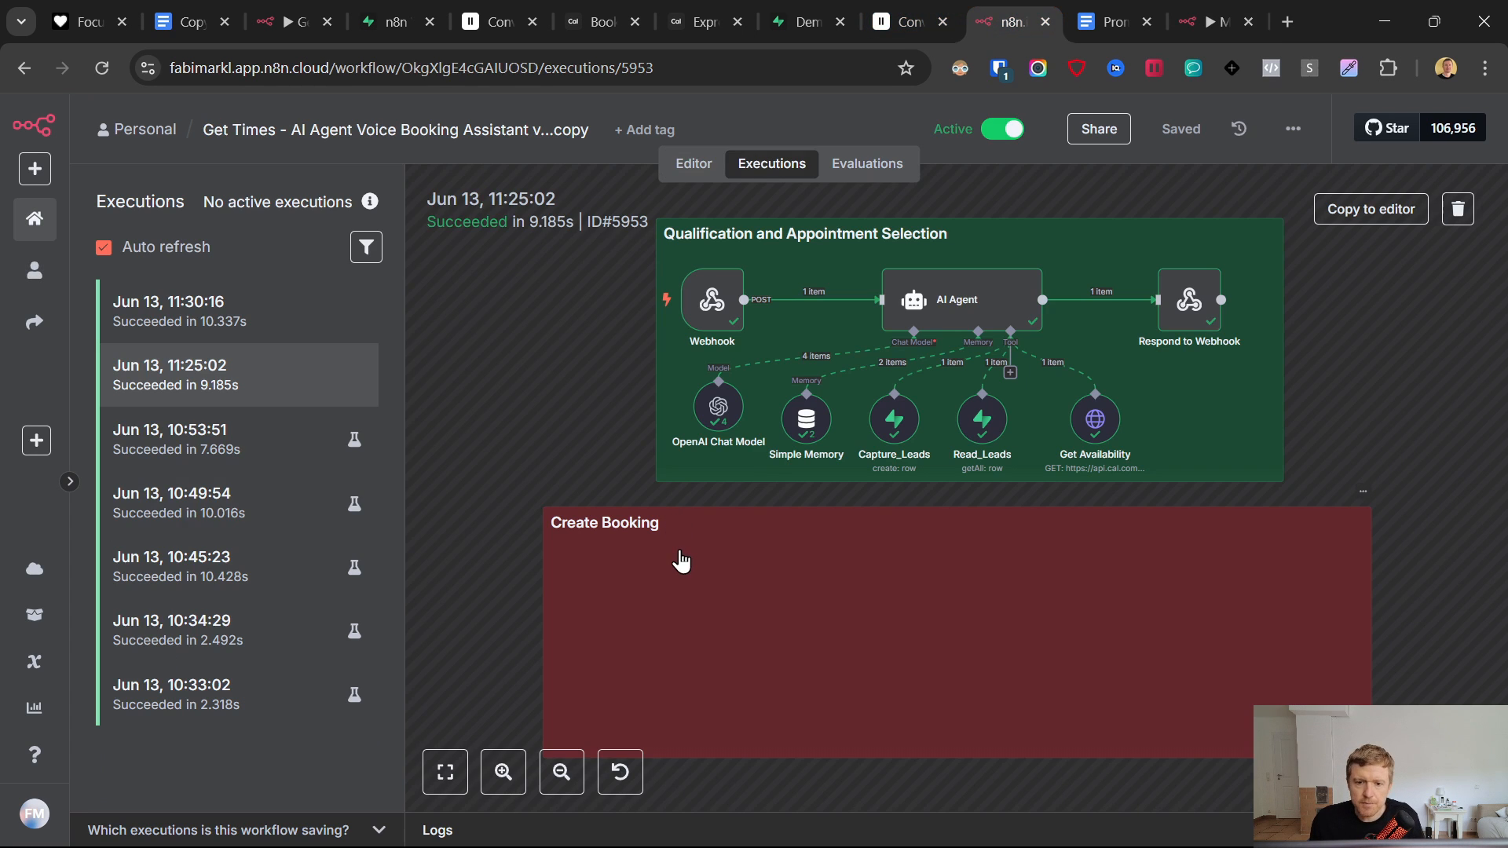
left_click(711, 161)
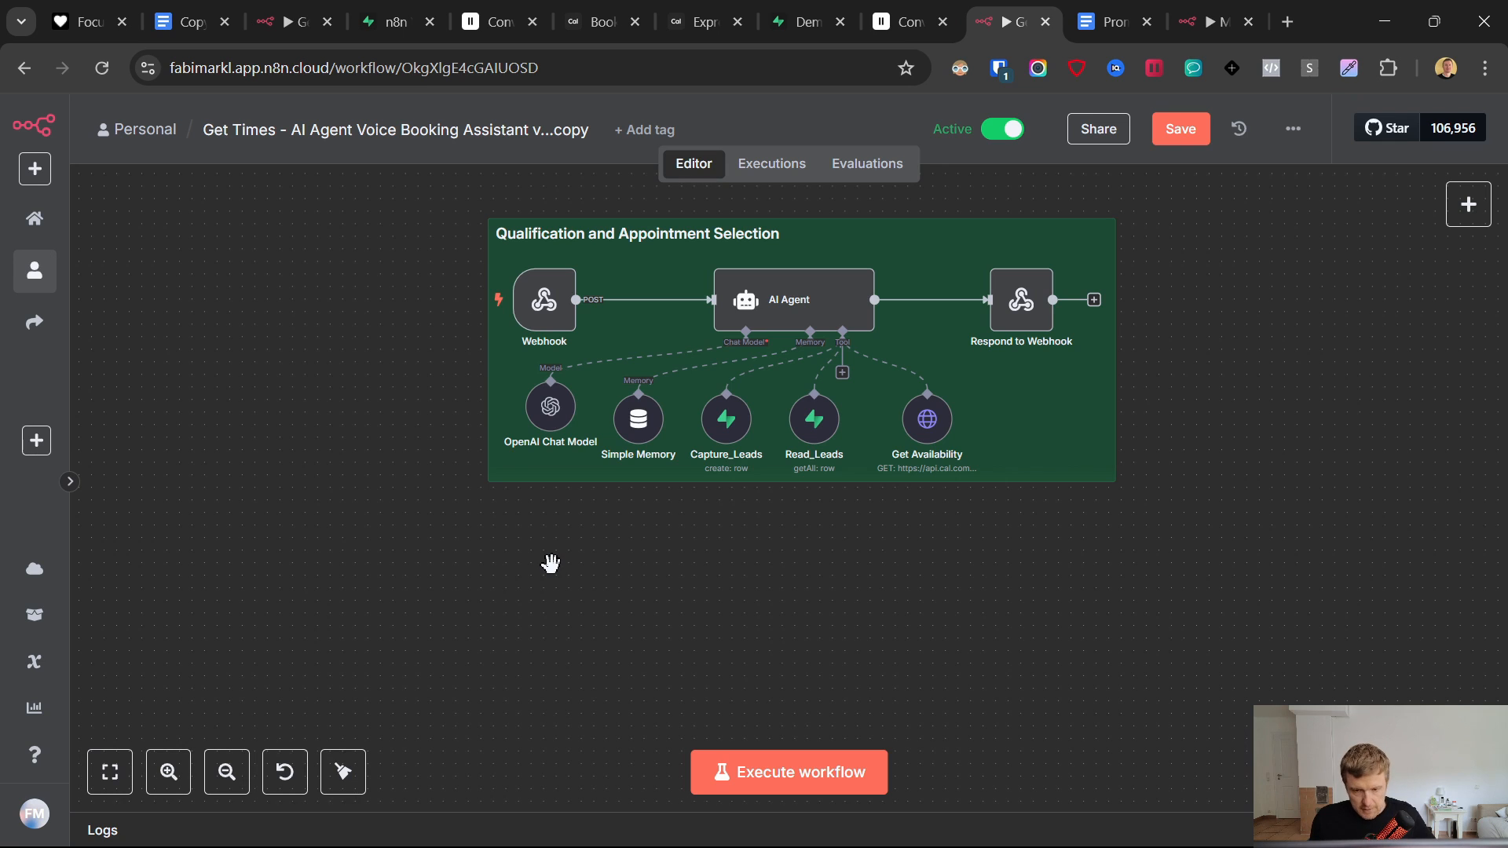
left_click_drag(953, 606, 575, 575)
left_click(1182, 130)
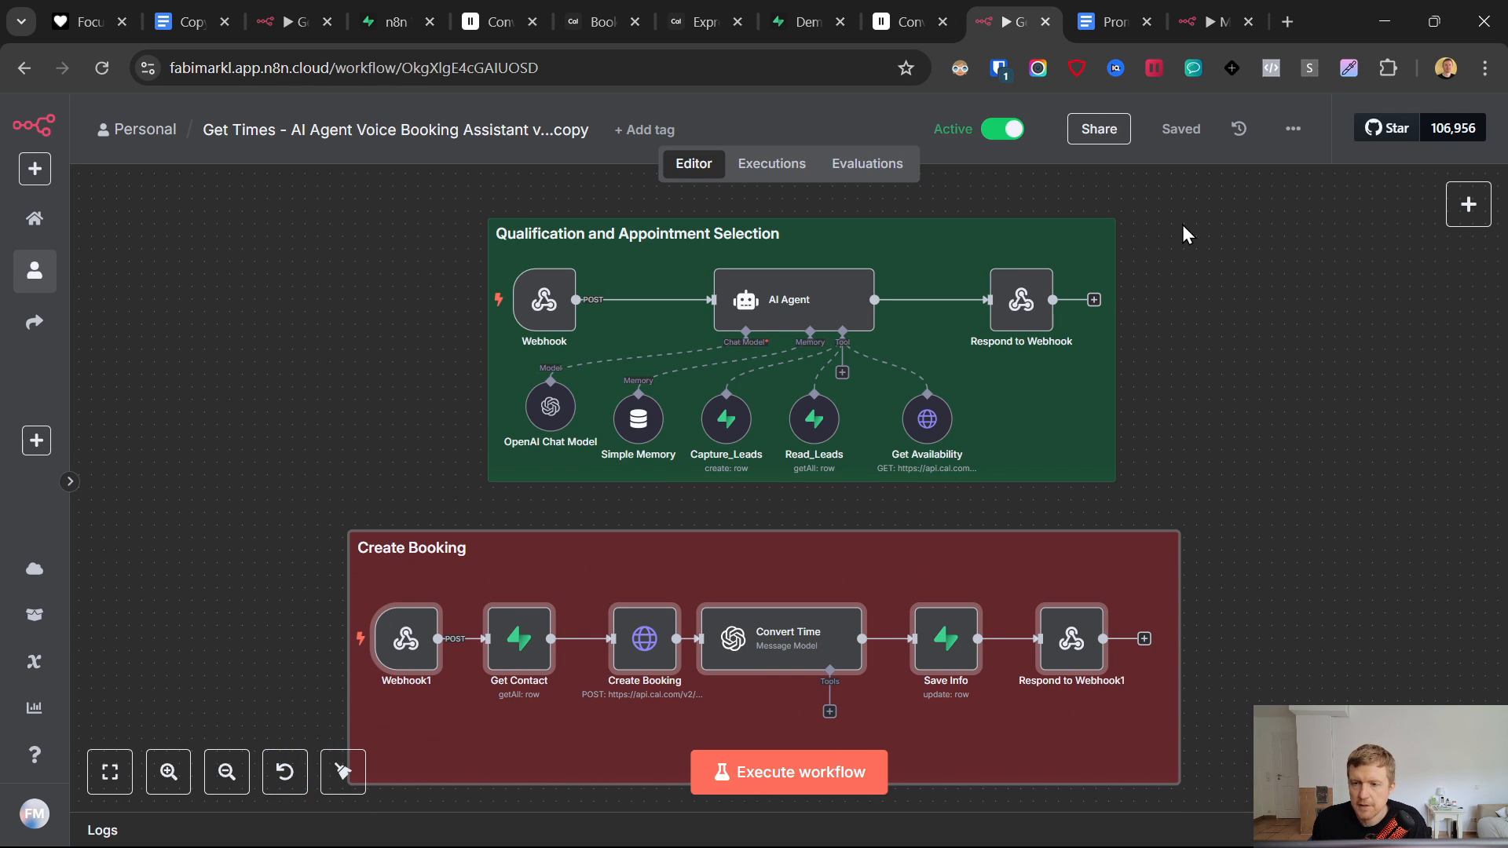
- Copy the production URL from the Create Booking flow's Webhook1 node
left_click(1202, 11)
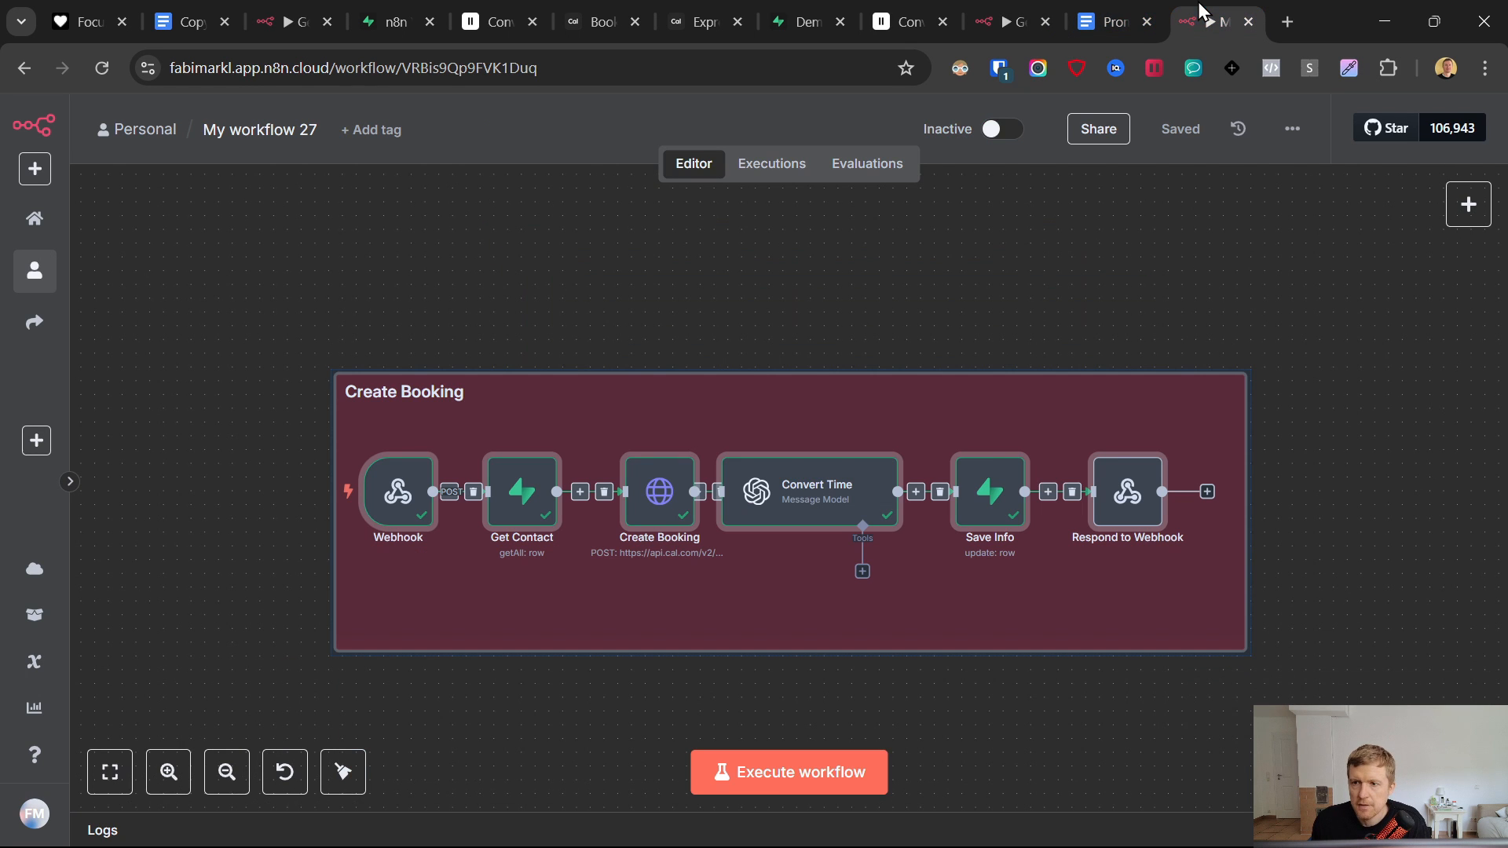
left_click(1015, 14)
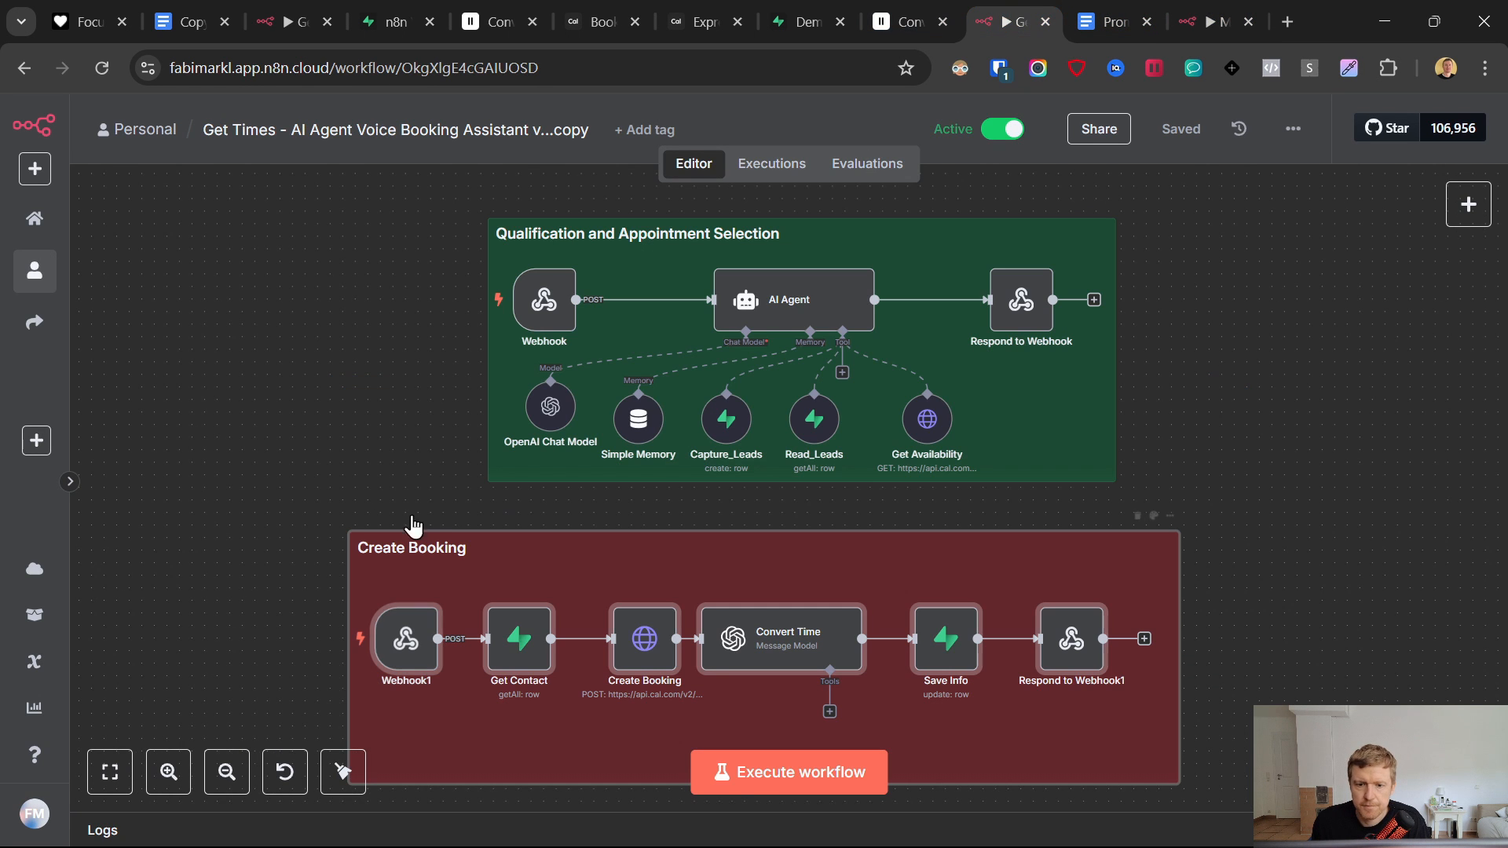
double_click(410, 641)
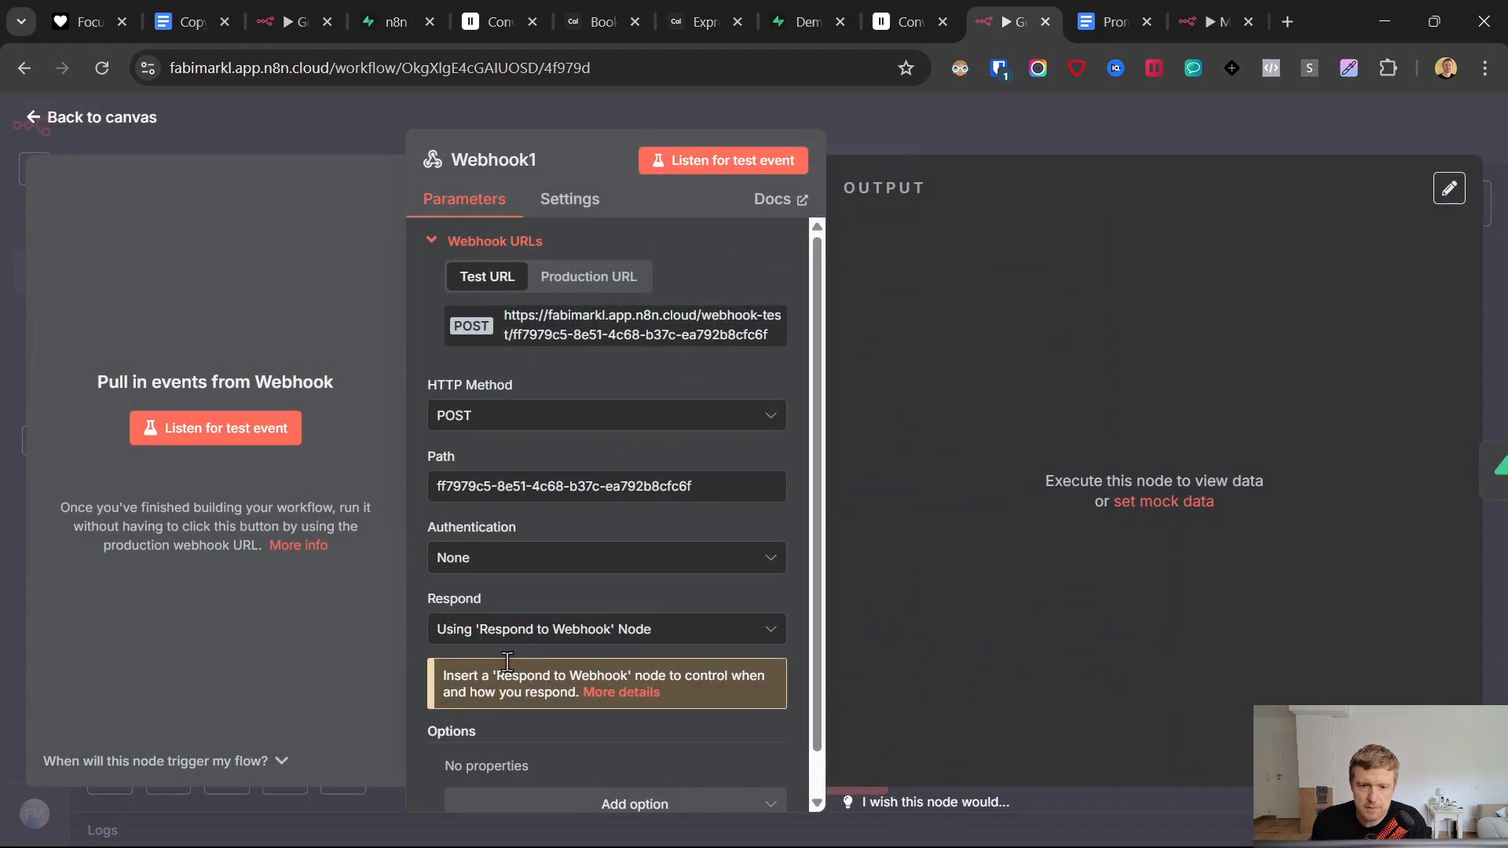
left_click(590, 279)
left_click(573, 352)
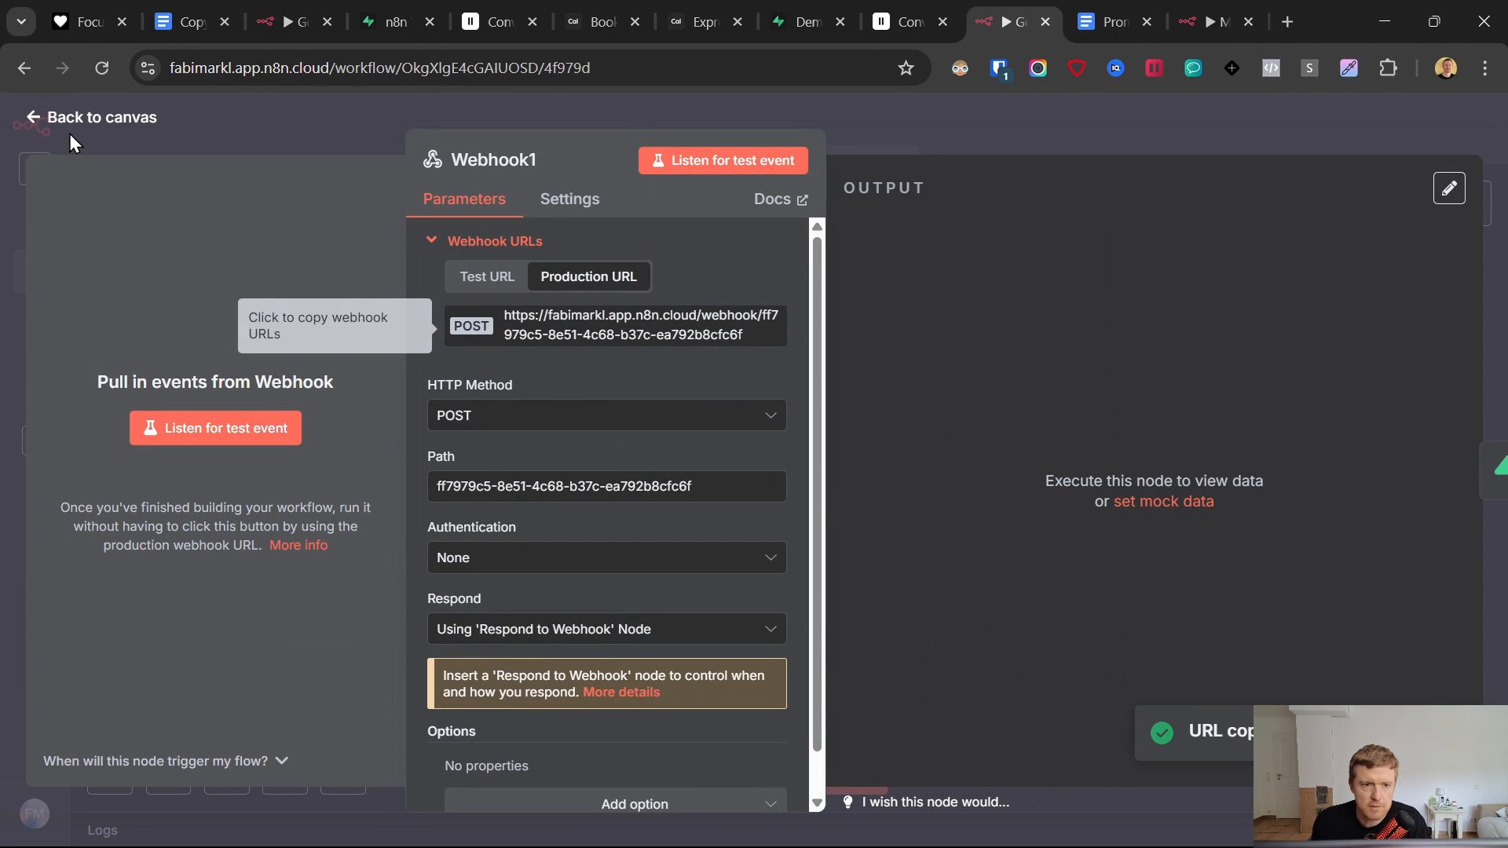
left_click(33, 117)
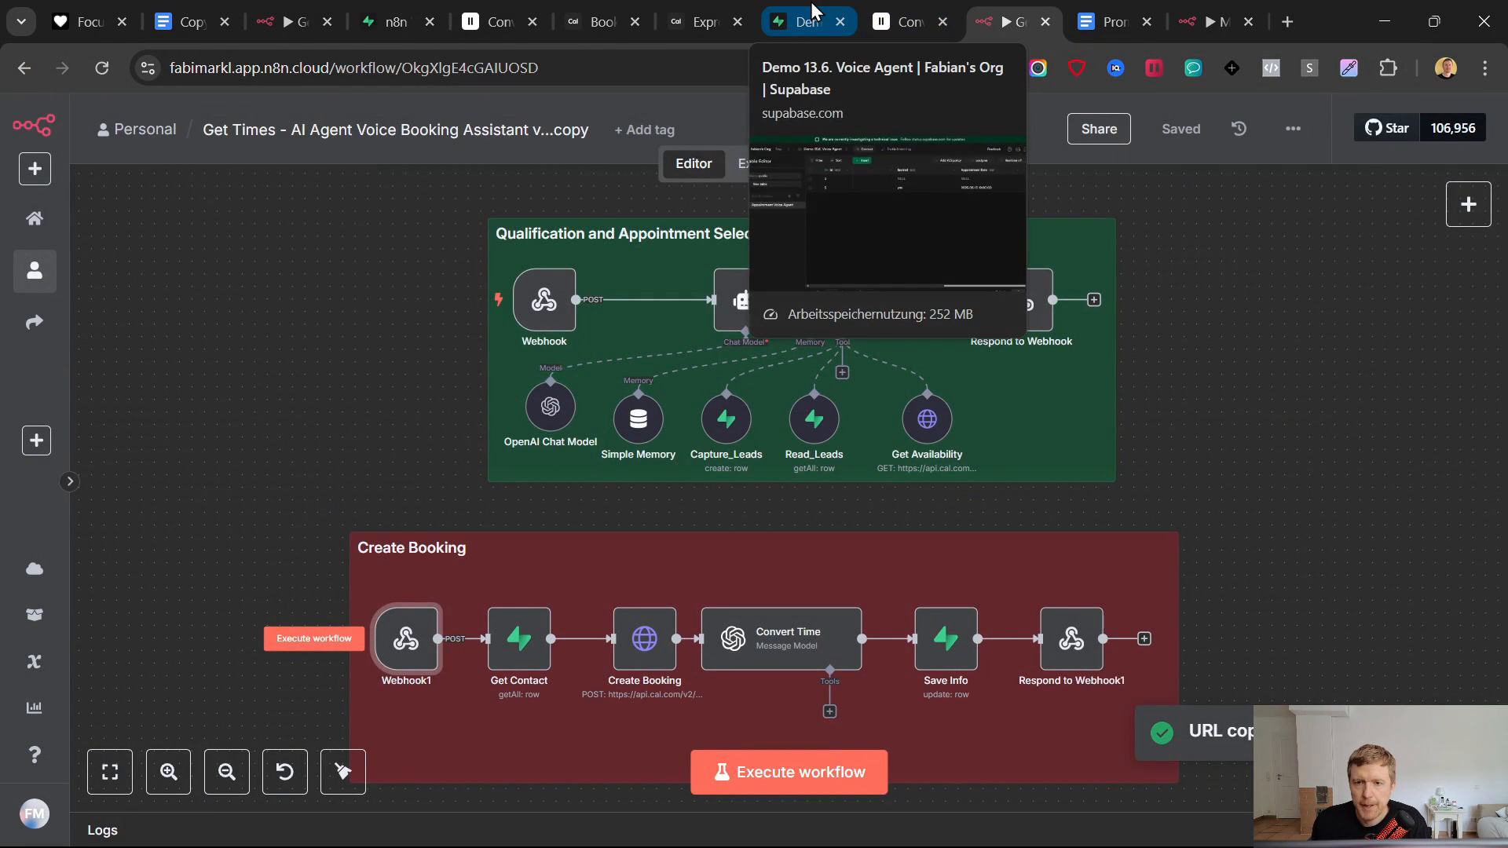
- Replace the CompleteBooking tool's test webhook URL with the production n8n URL and save the agent
left_click(903, 22)
scroll(876, 480, "down", 10)
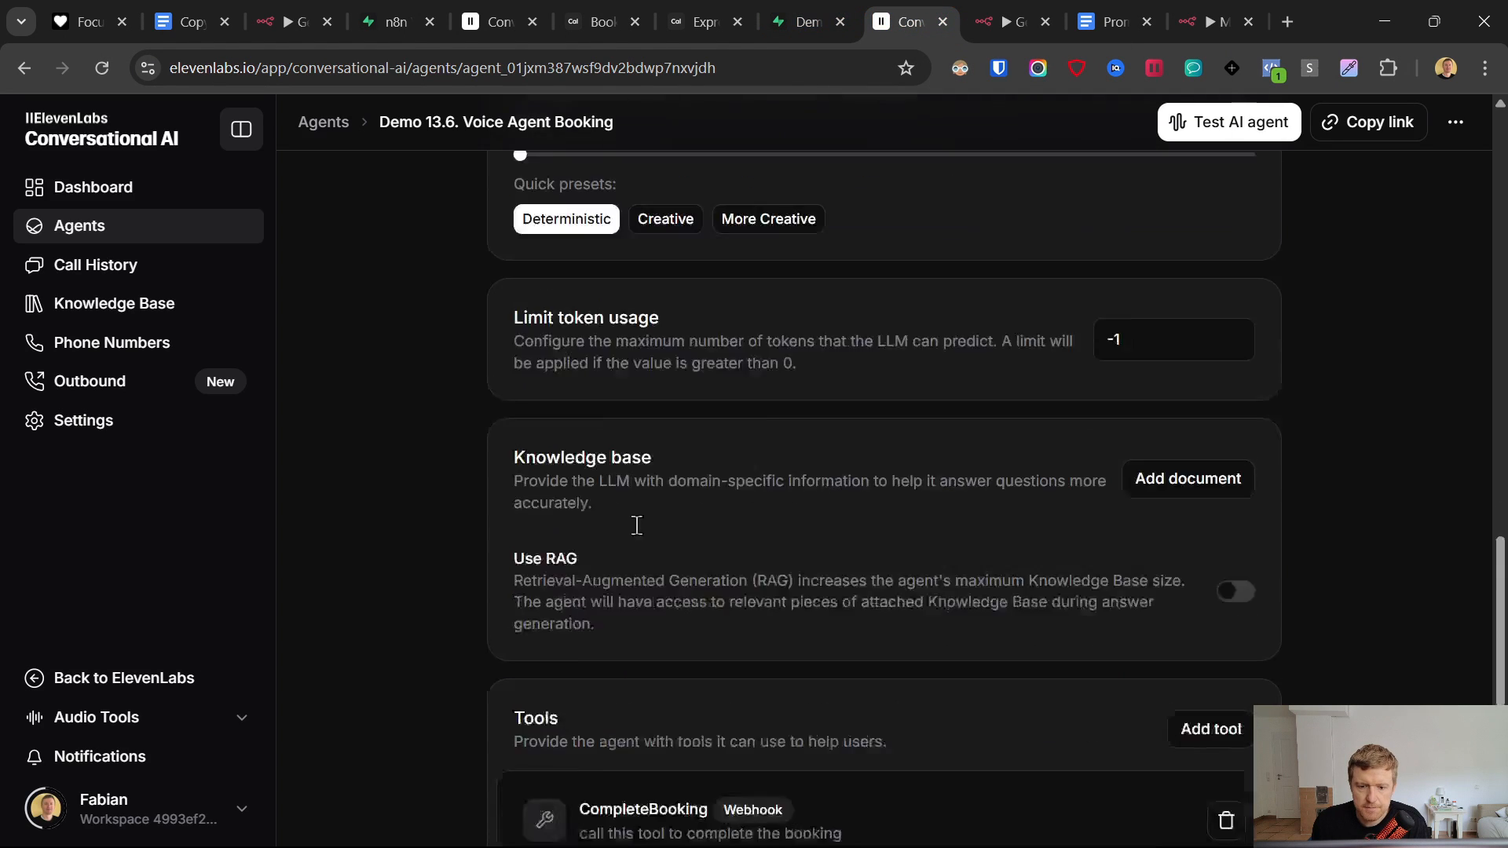
left_click(1249, 409)
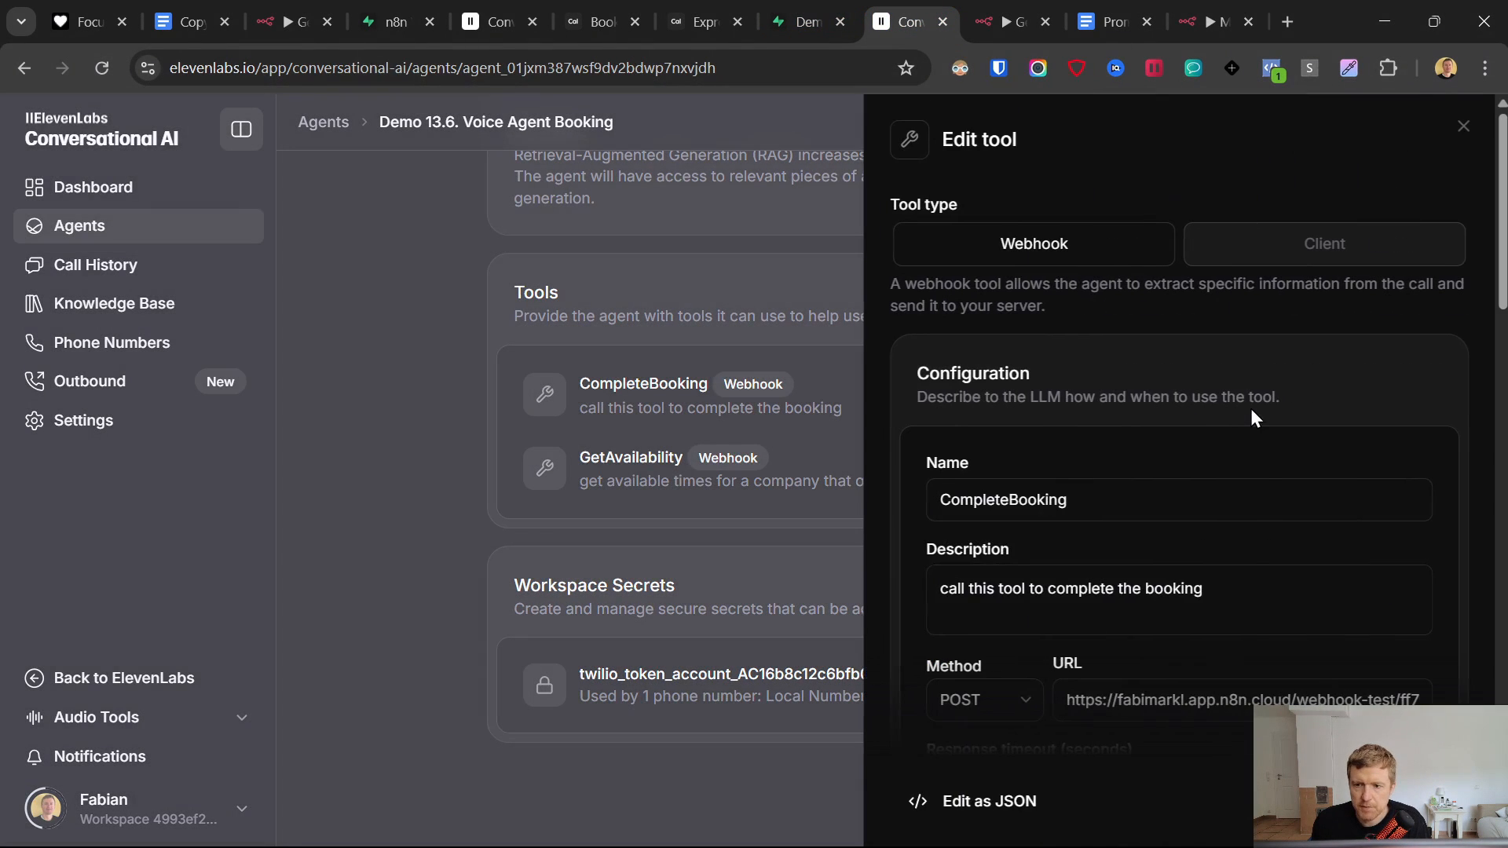
scroll(1138, 484, "down", 2)
left_click(1119, 591)
key("ctrl+a")
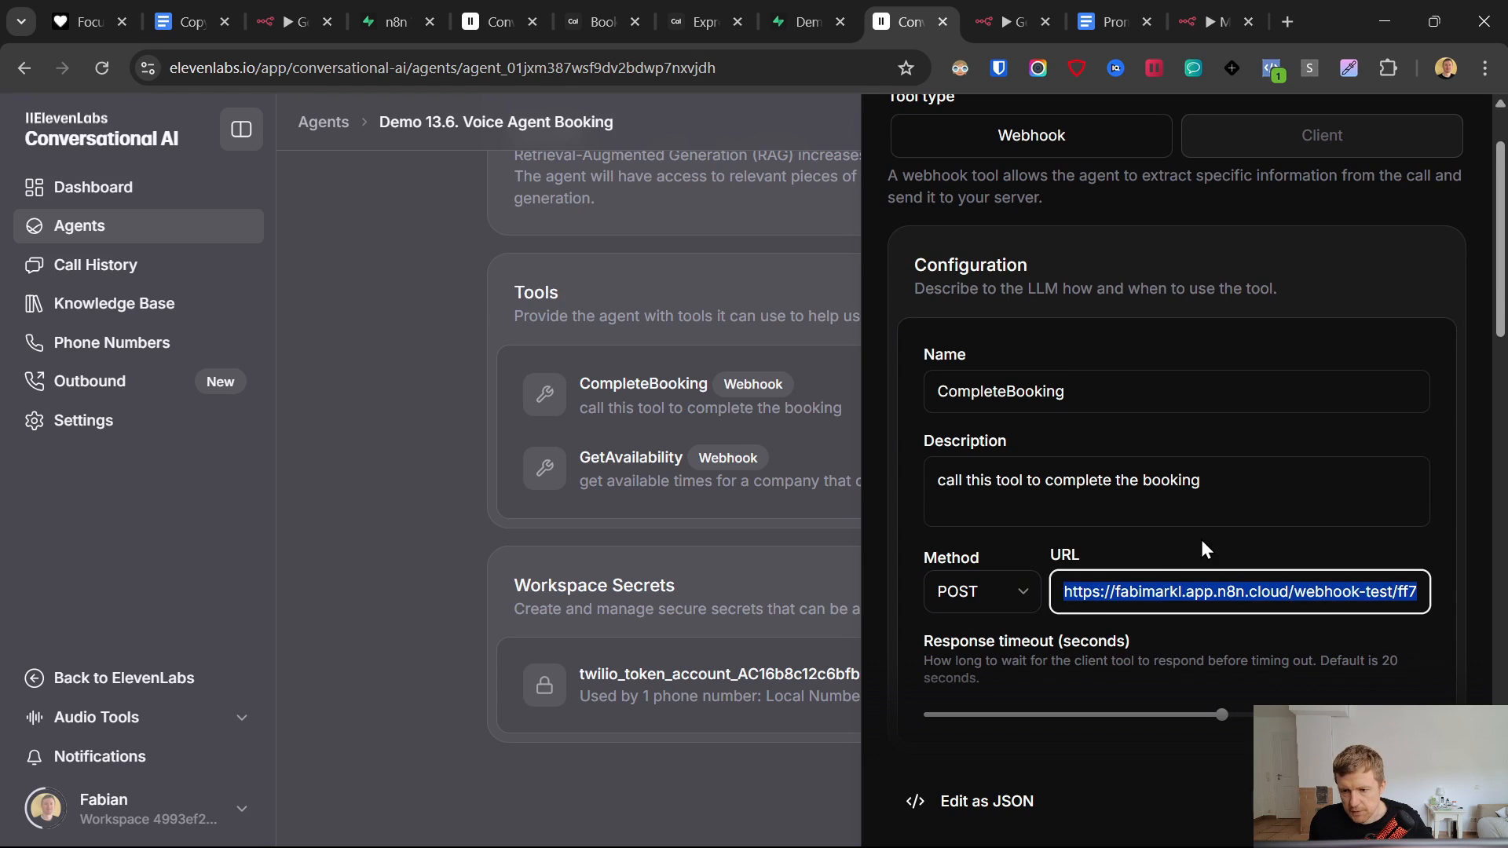
key("ctrl+v")
left_click(1202, 542)
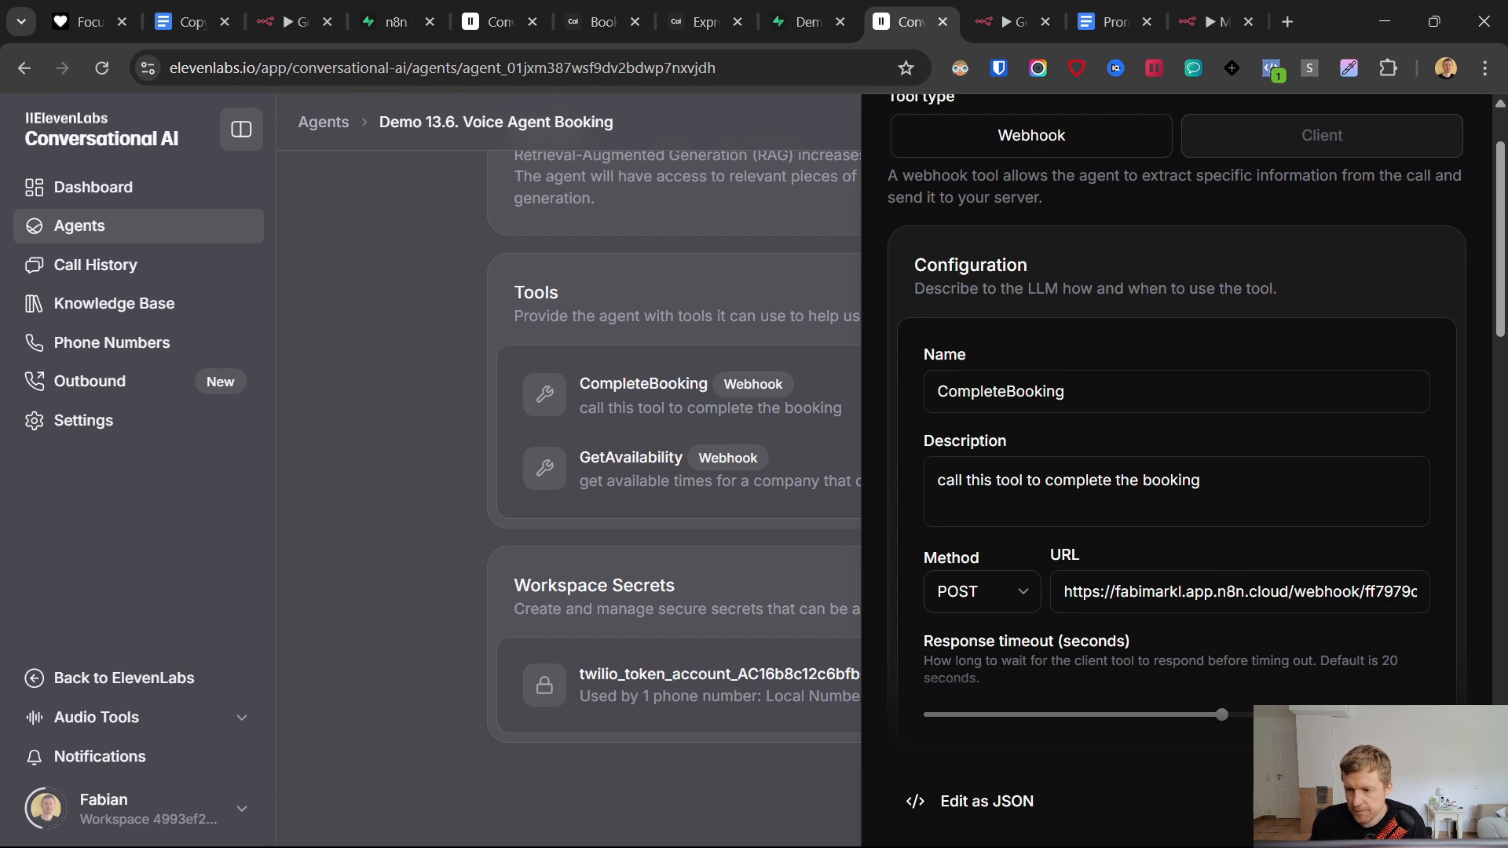
left_click(1406, 802)
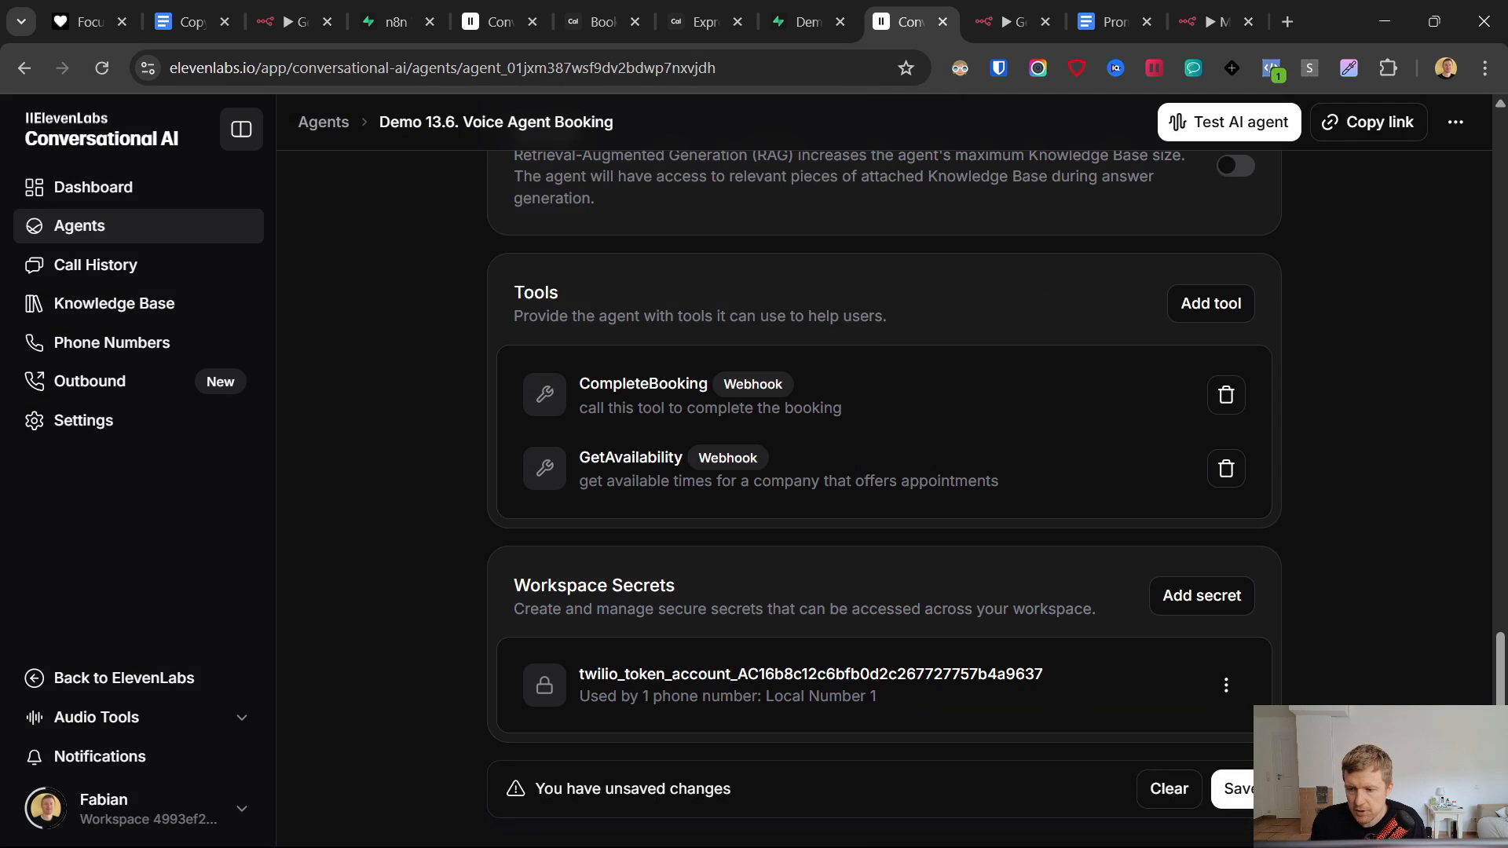
left_click(1246, 795)
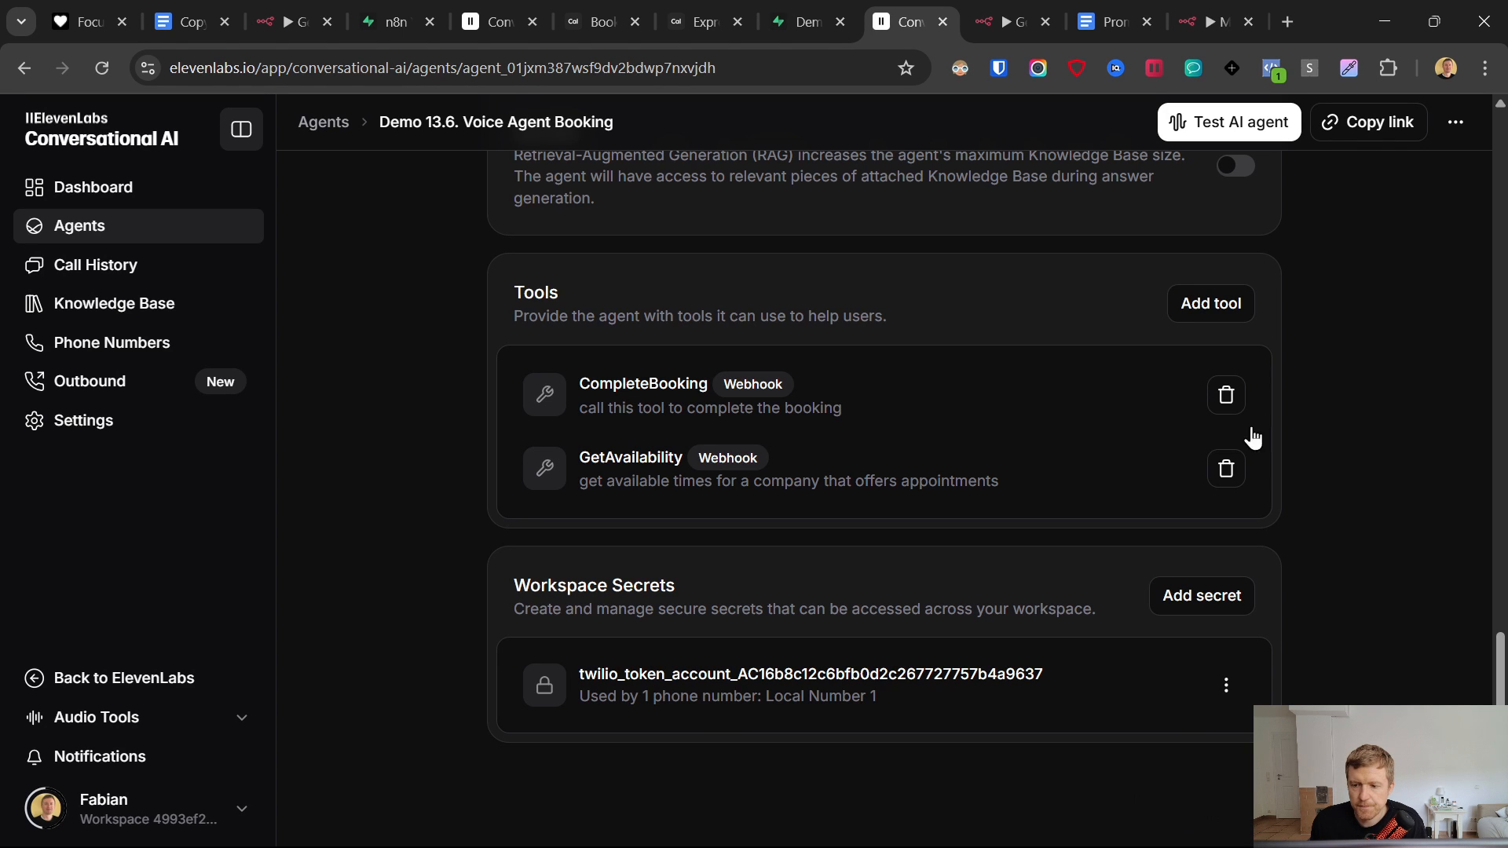
left_click(1200, 11)
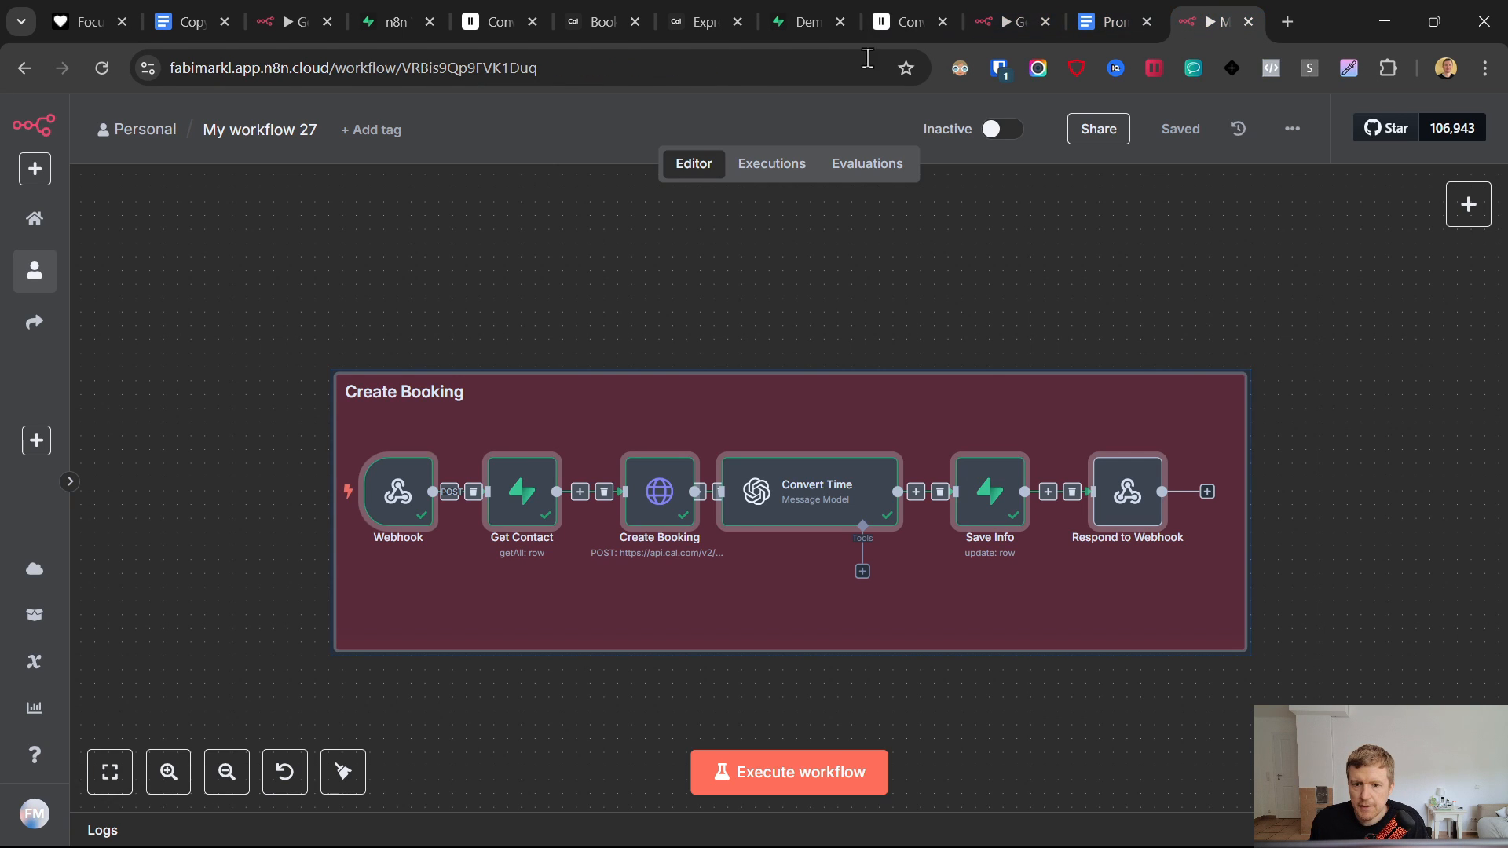
- Switch to Get Times, then view Supabase's Appointment Voice Agent table with its 2 records
left_click(1021, 18)
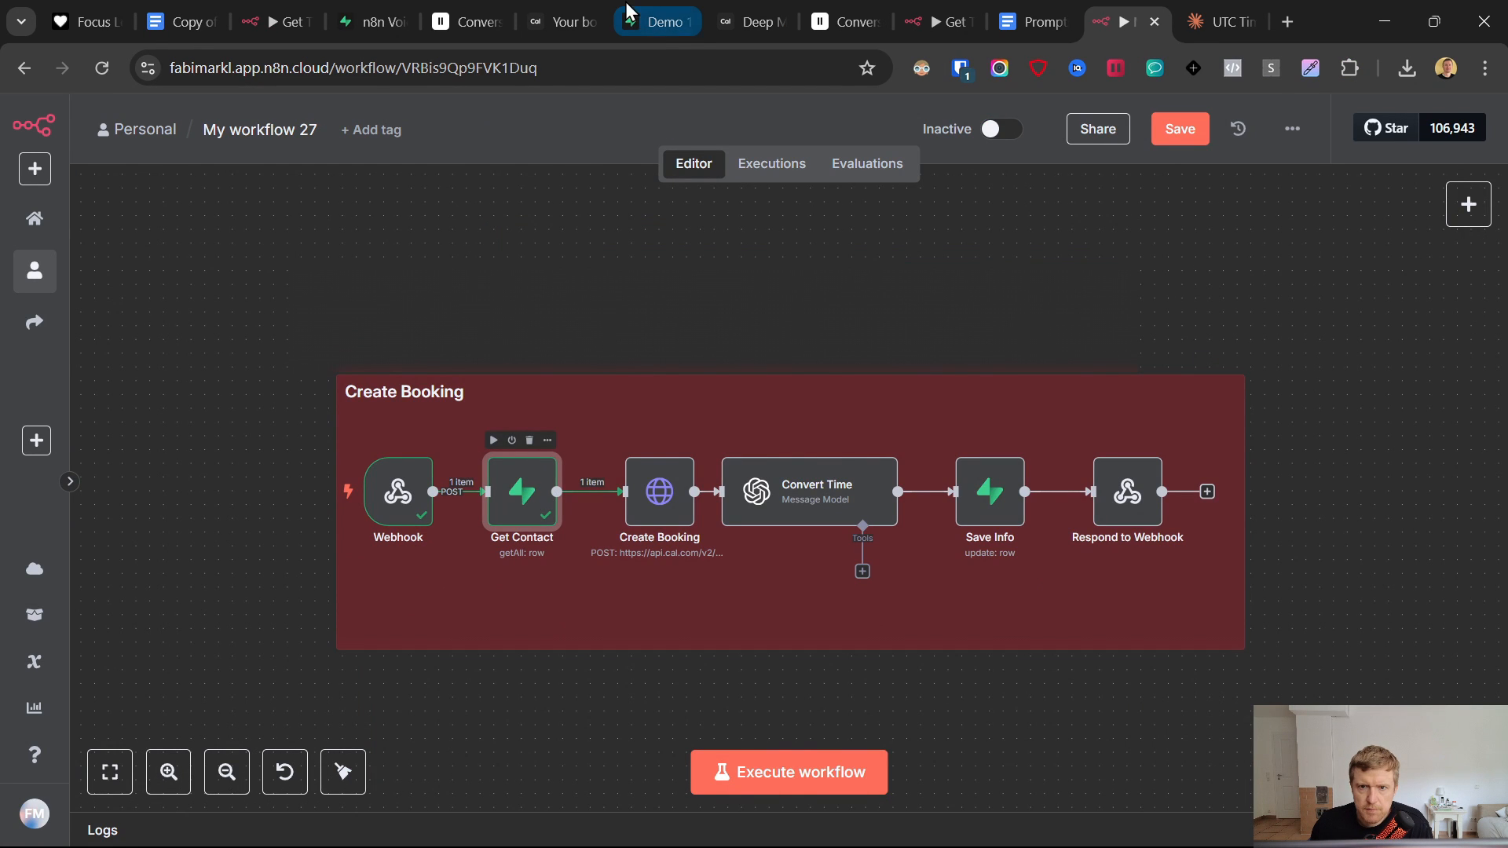
left_click(643, 14)
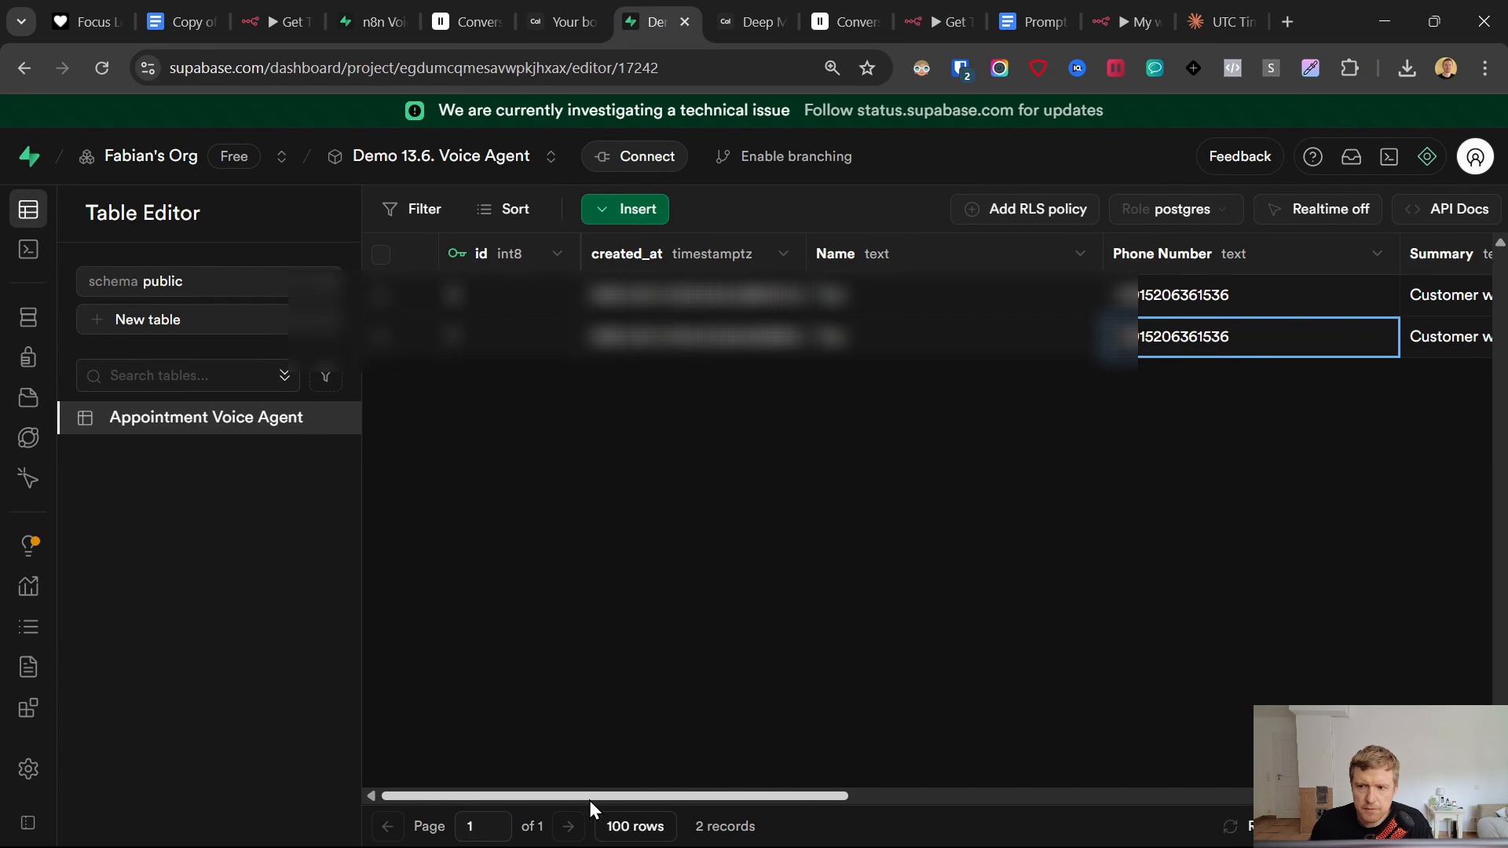
left_click_drag(591, 805, 489, 798)
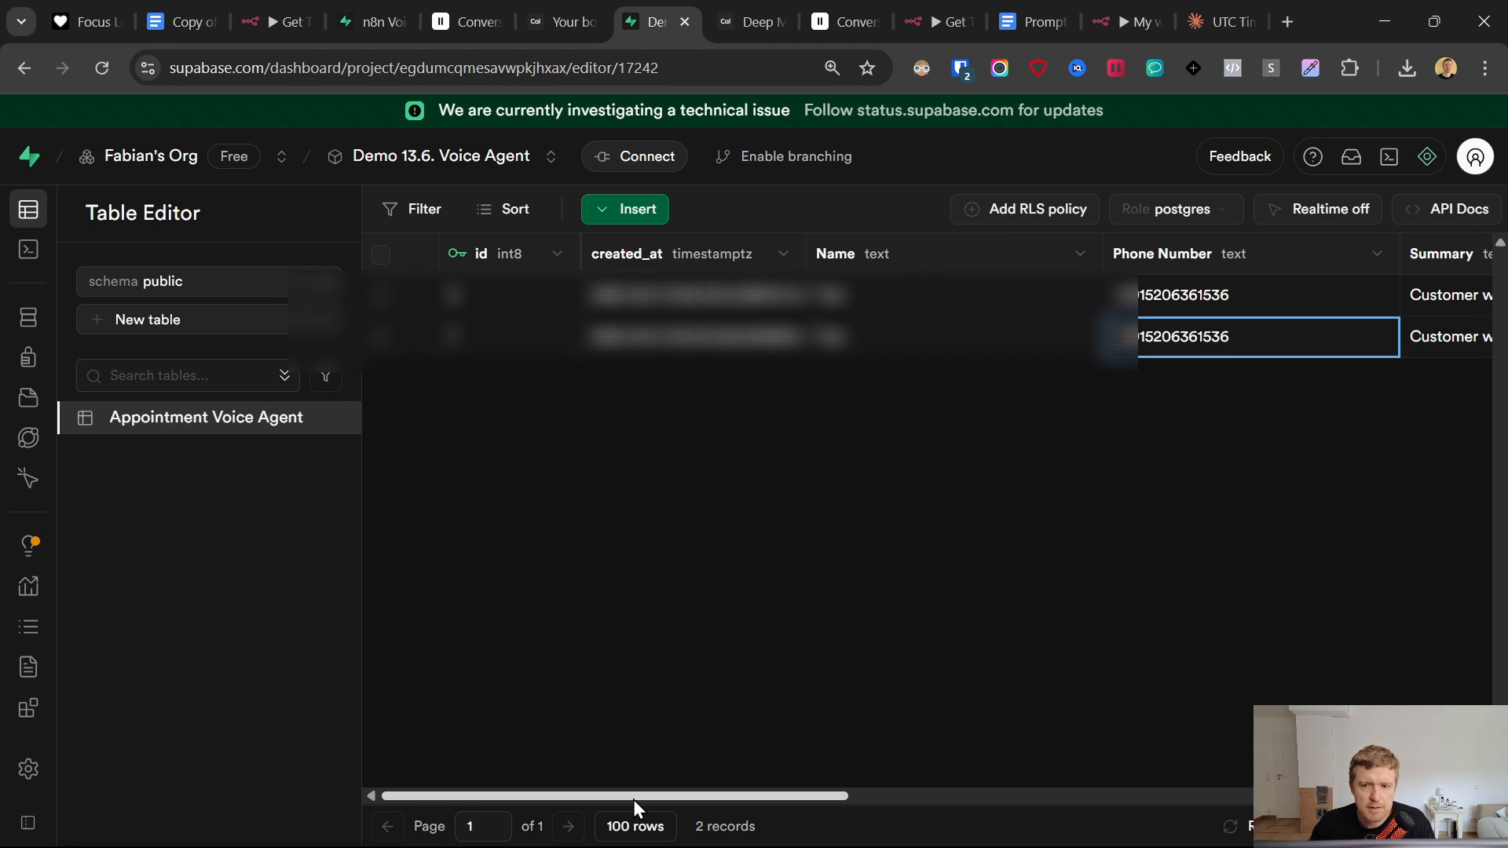
left_click_drag(638, 799, 1114, 793)
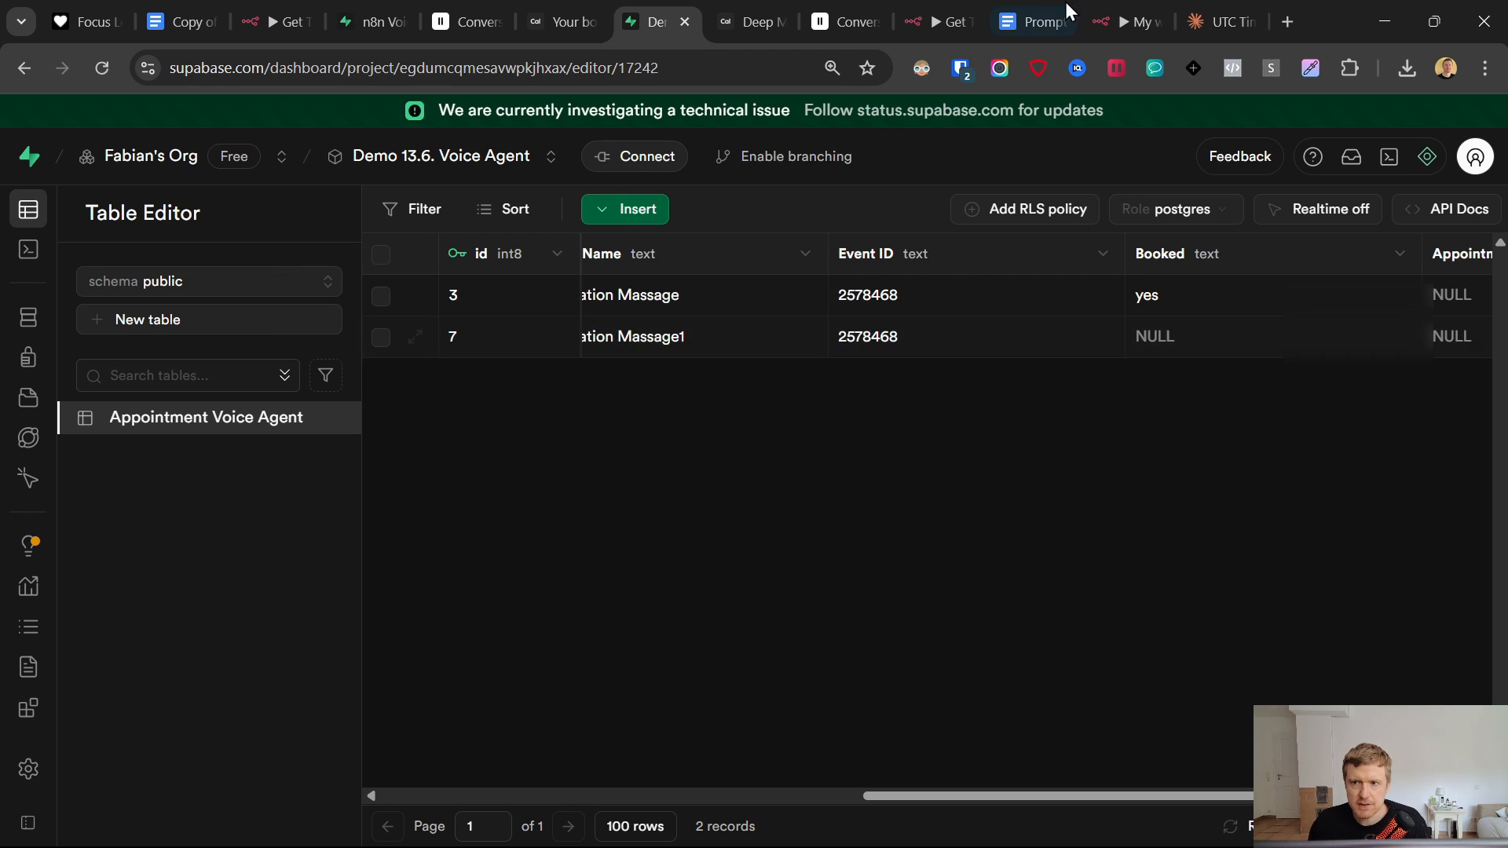
- Confirm Get Contact's Booked 'Is null' filter and run it to return the one unbooked row
left_click(1119, 2)
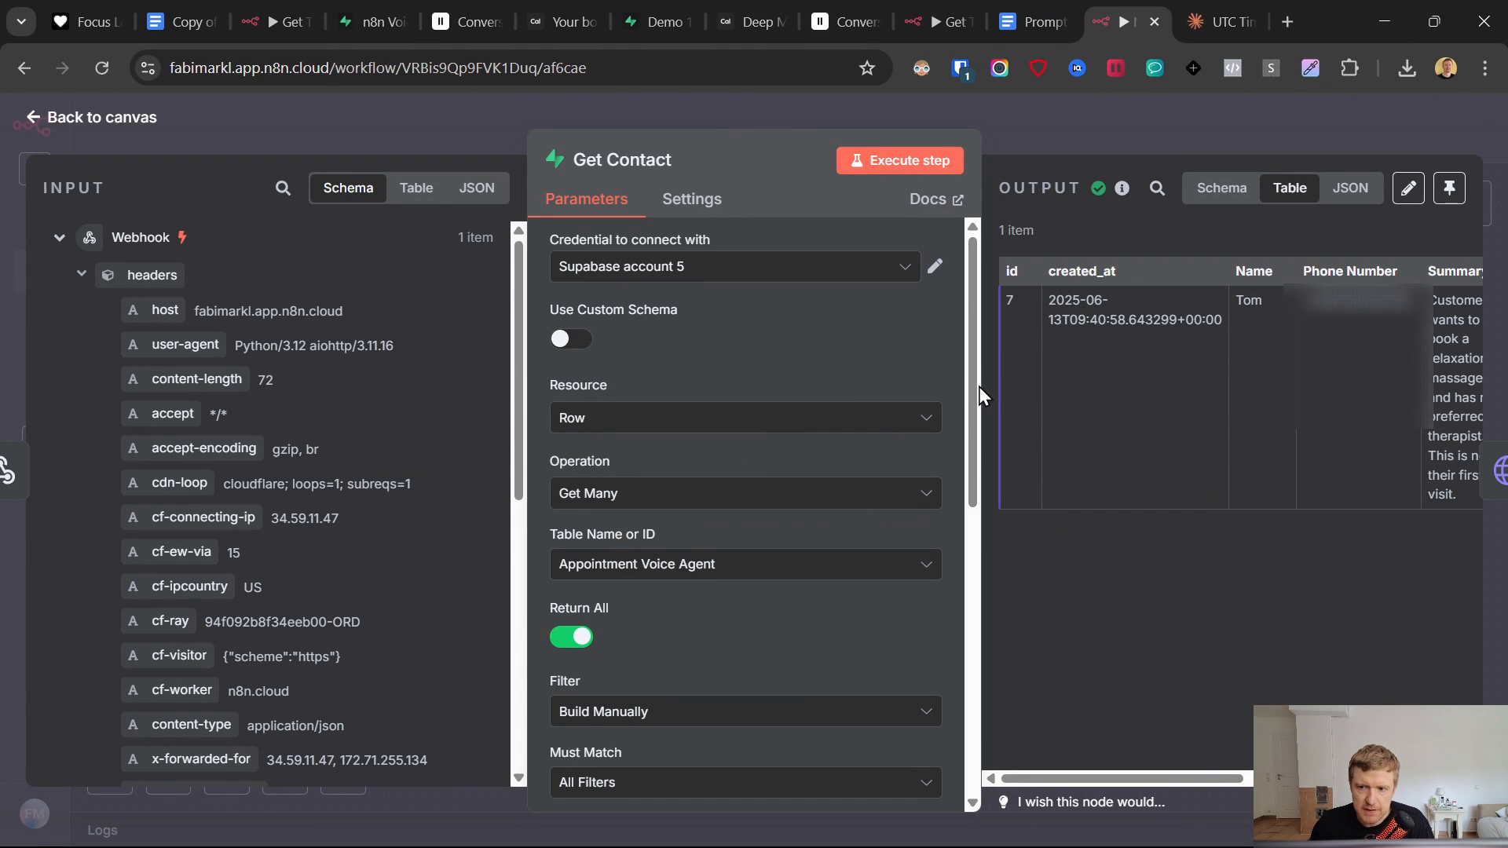
scroll(710, 472, "down", 6)
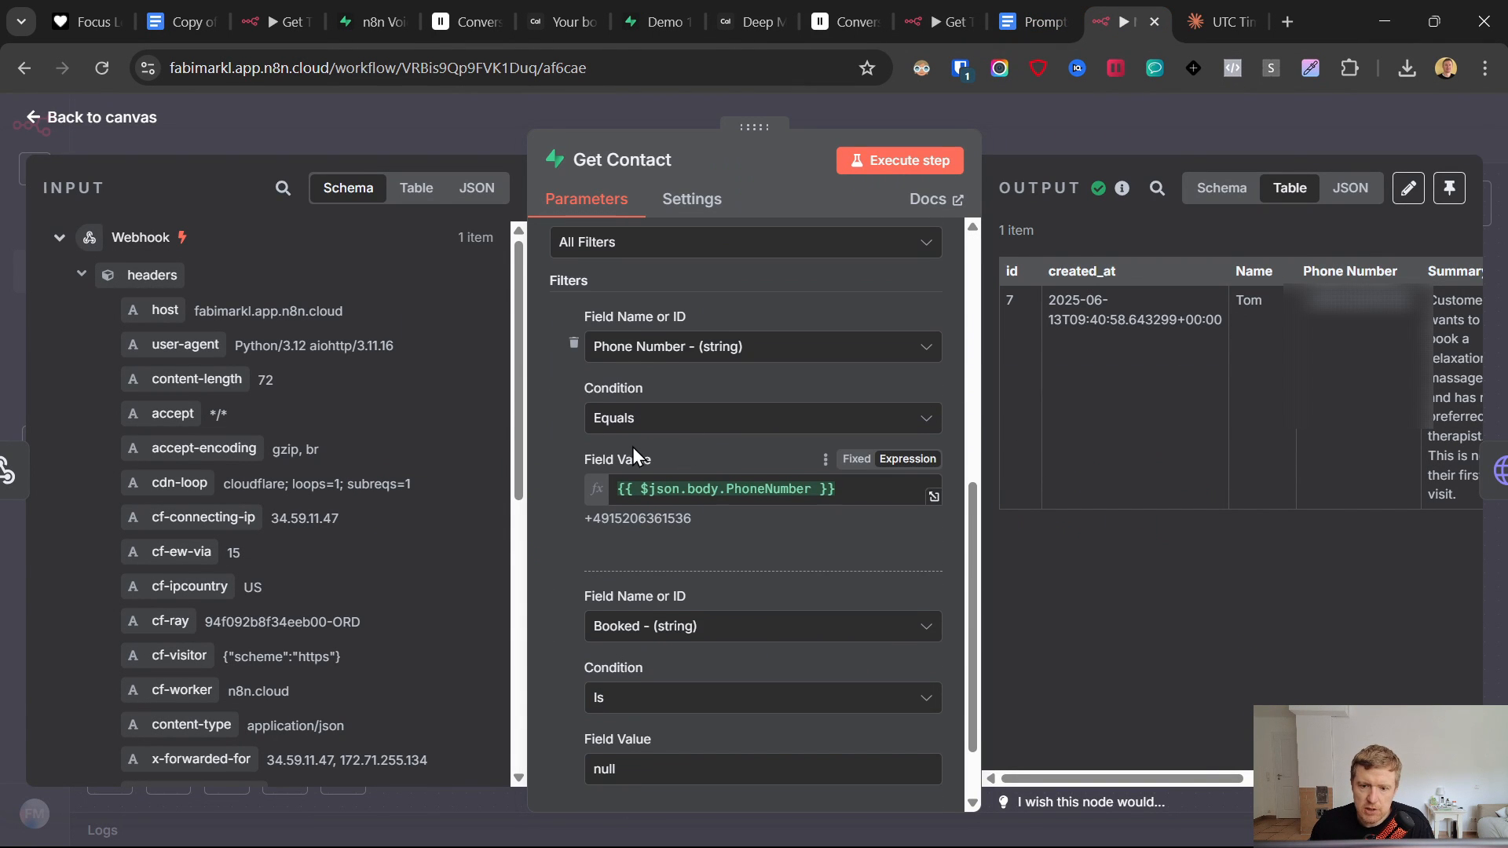
scroll(636, 487, "down", 2)
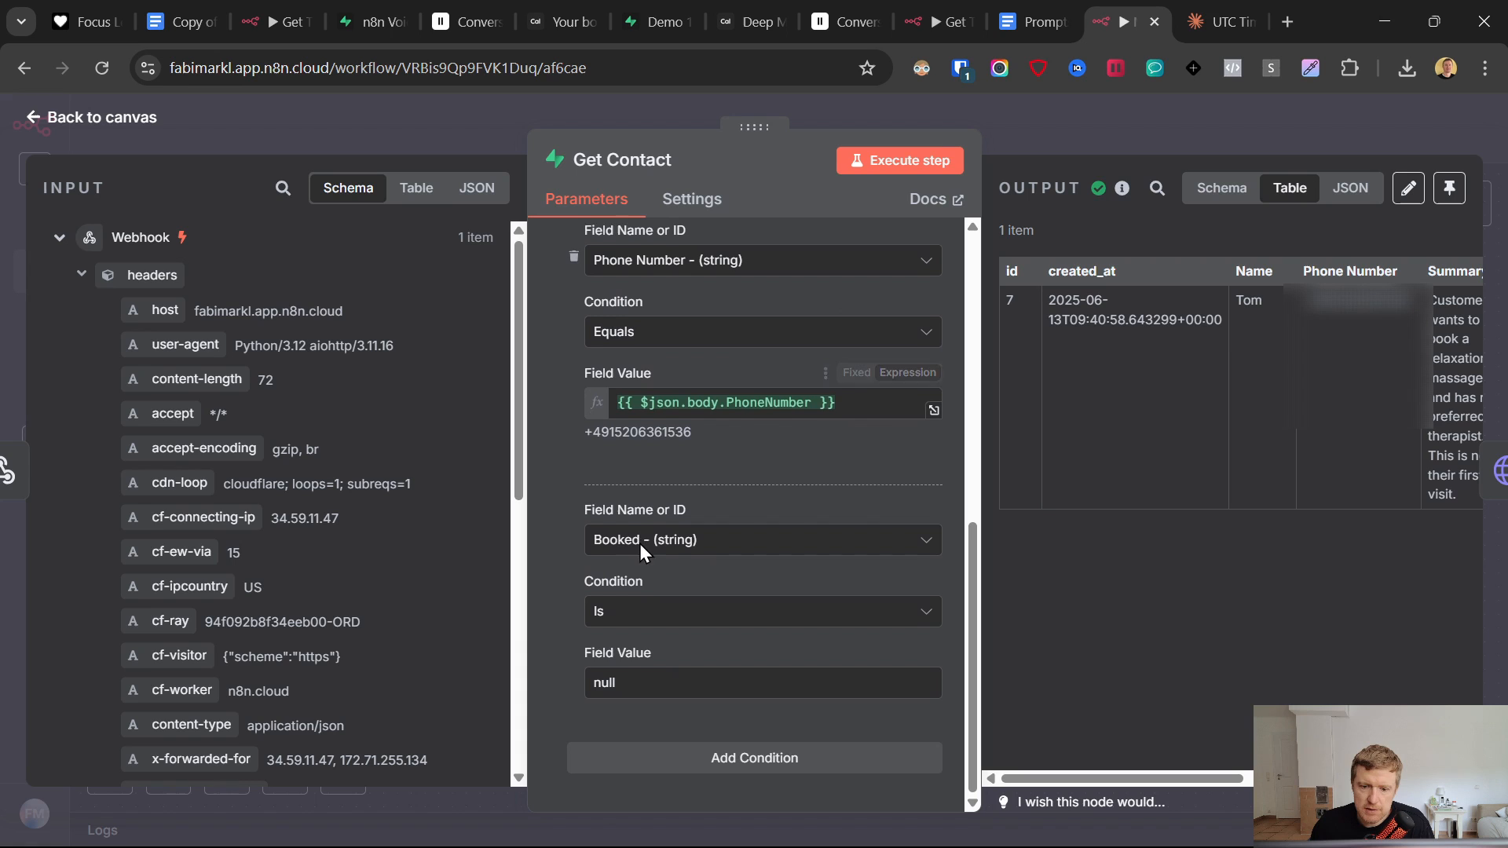
left_click(623, 613)
left_click(623, 615)
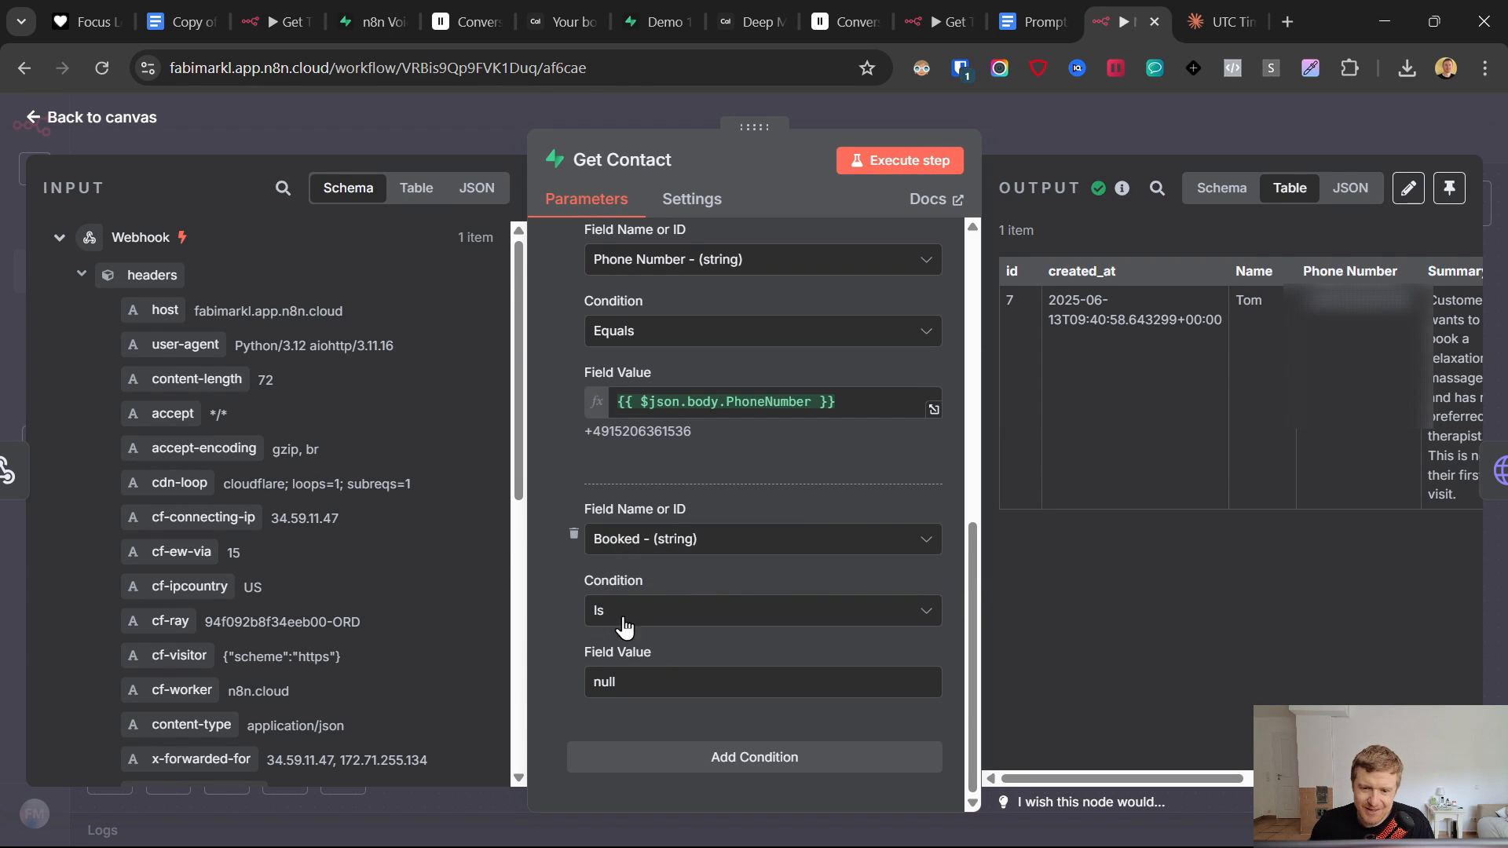
left_click(620, 626)
left_click(677, 515)
left_click(618, 673)
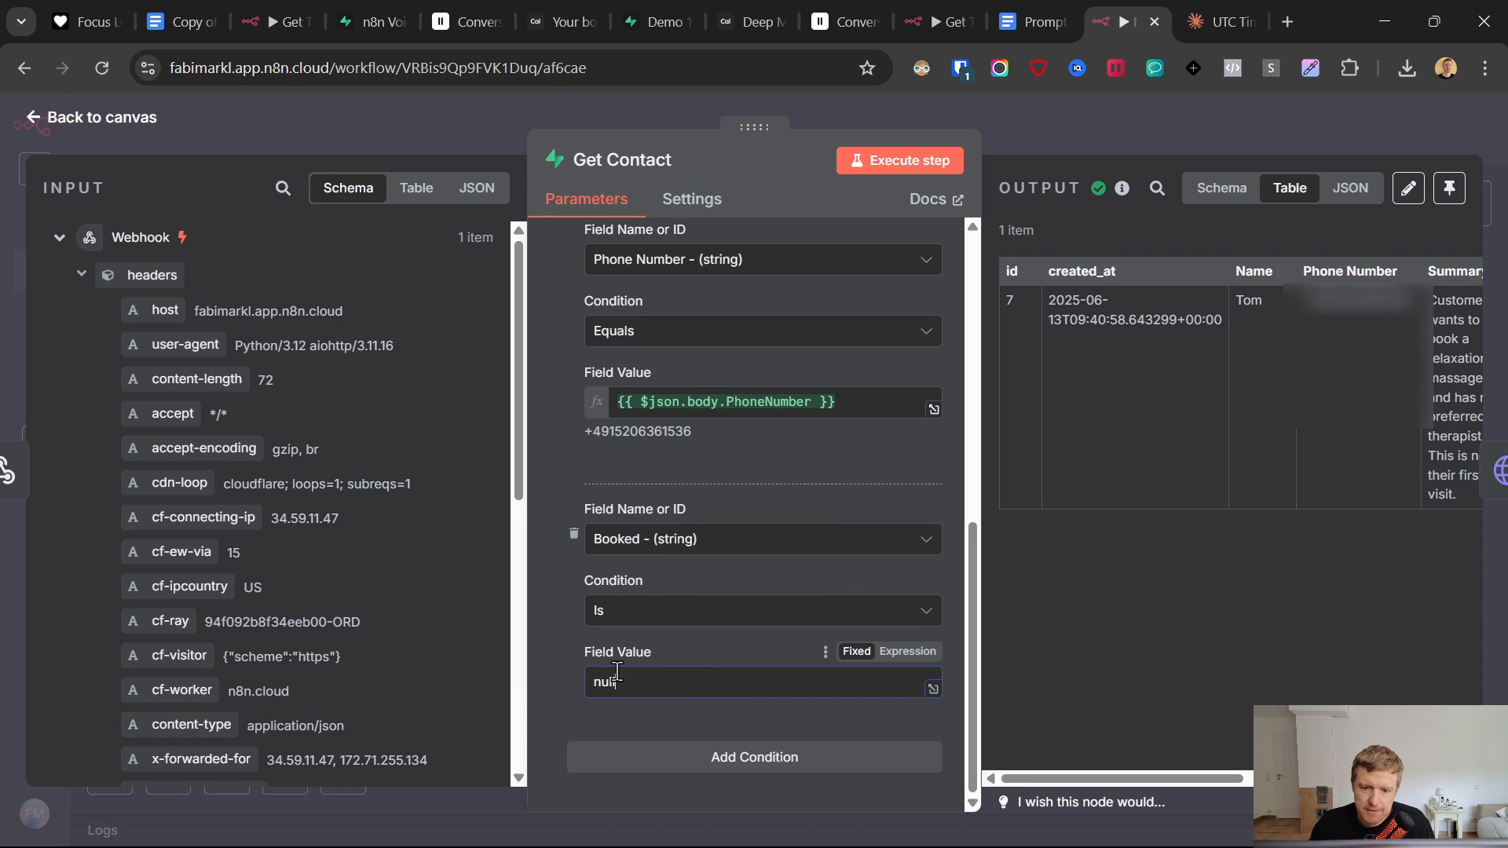
left_click(862, 163)
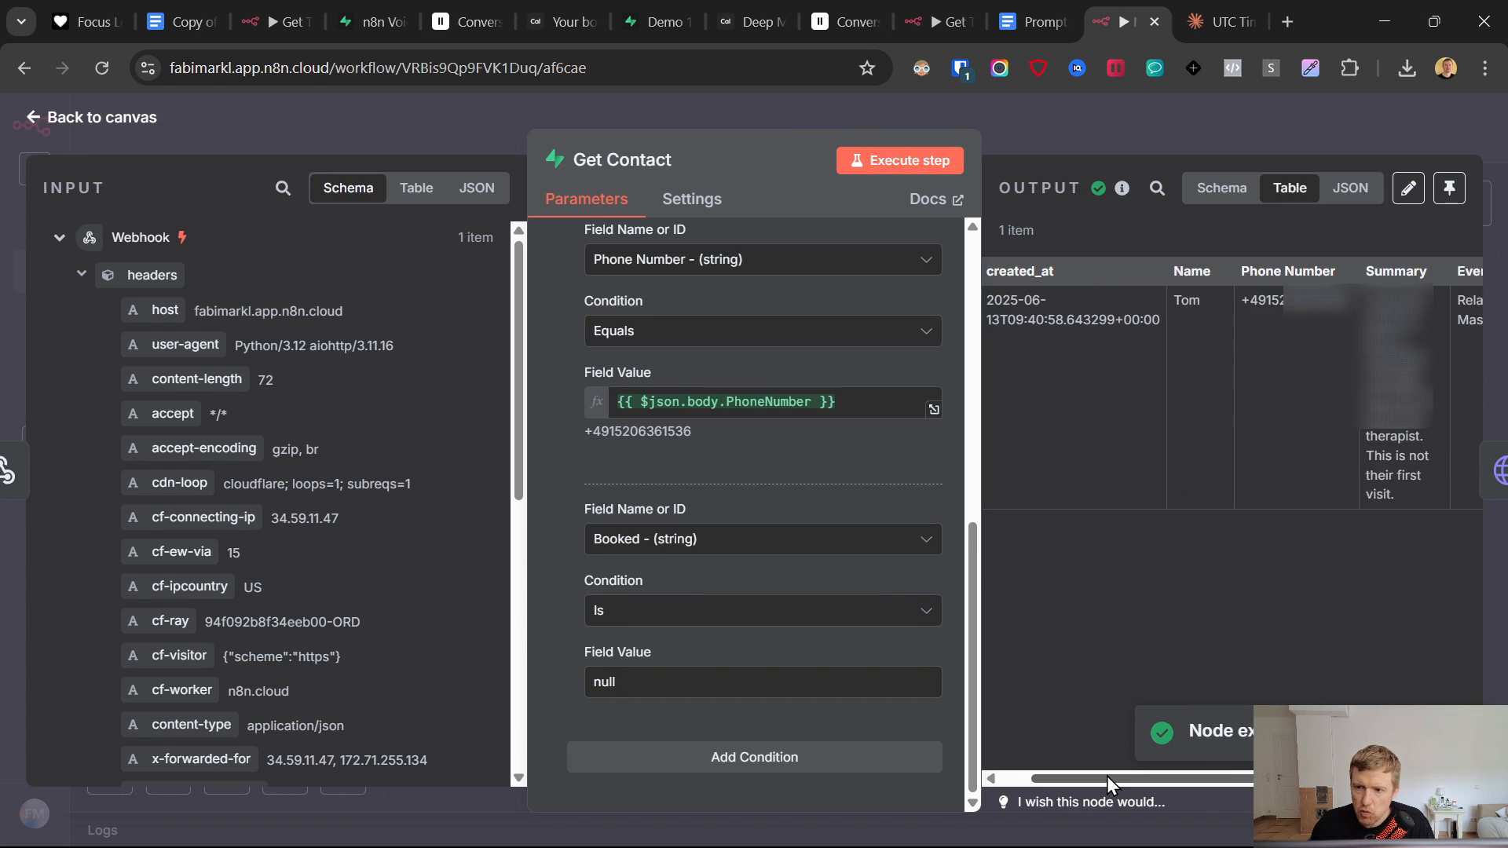
- Save the workflow and close the My workflow 27 tab
left_click_drag(1090, 778, 1309, 789)
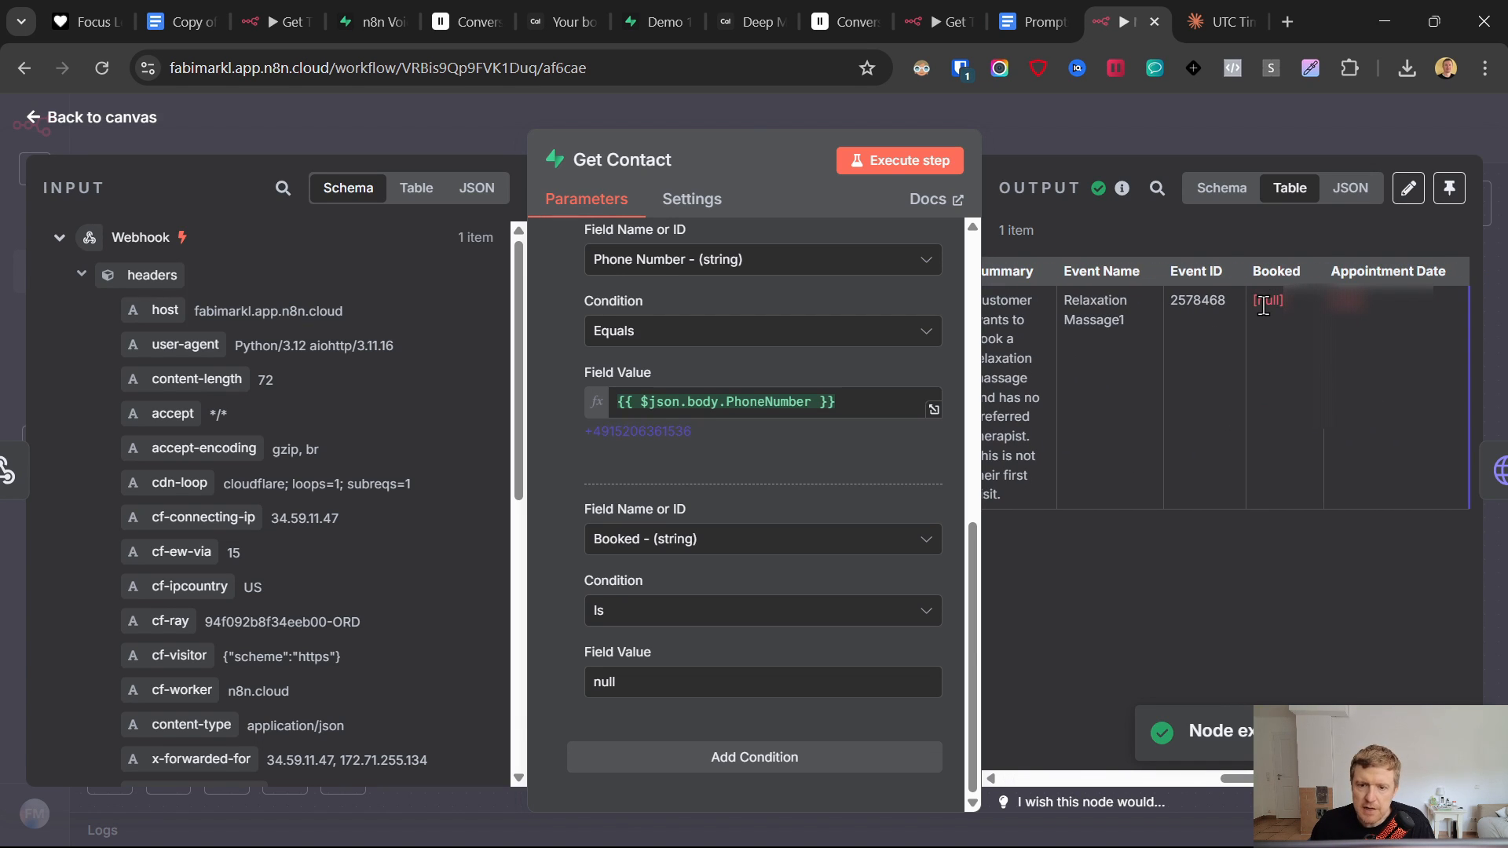
left_click(33, 120)
left_click(1170, 132)
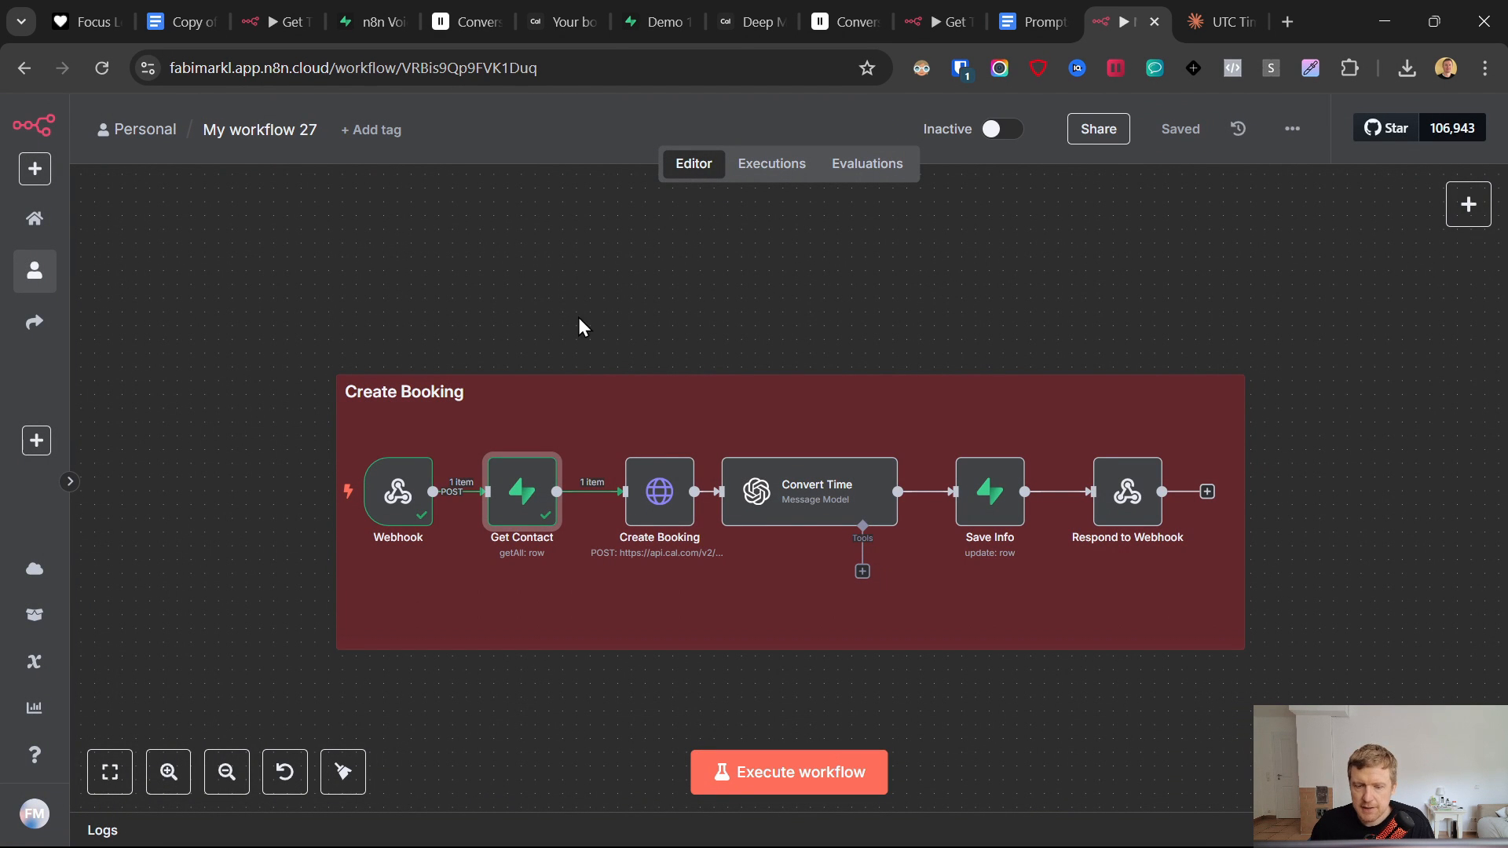
key("ctrl+w")
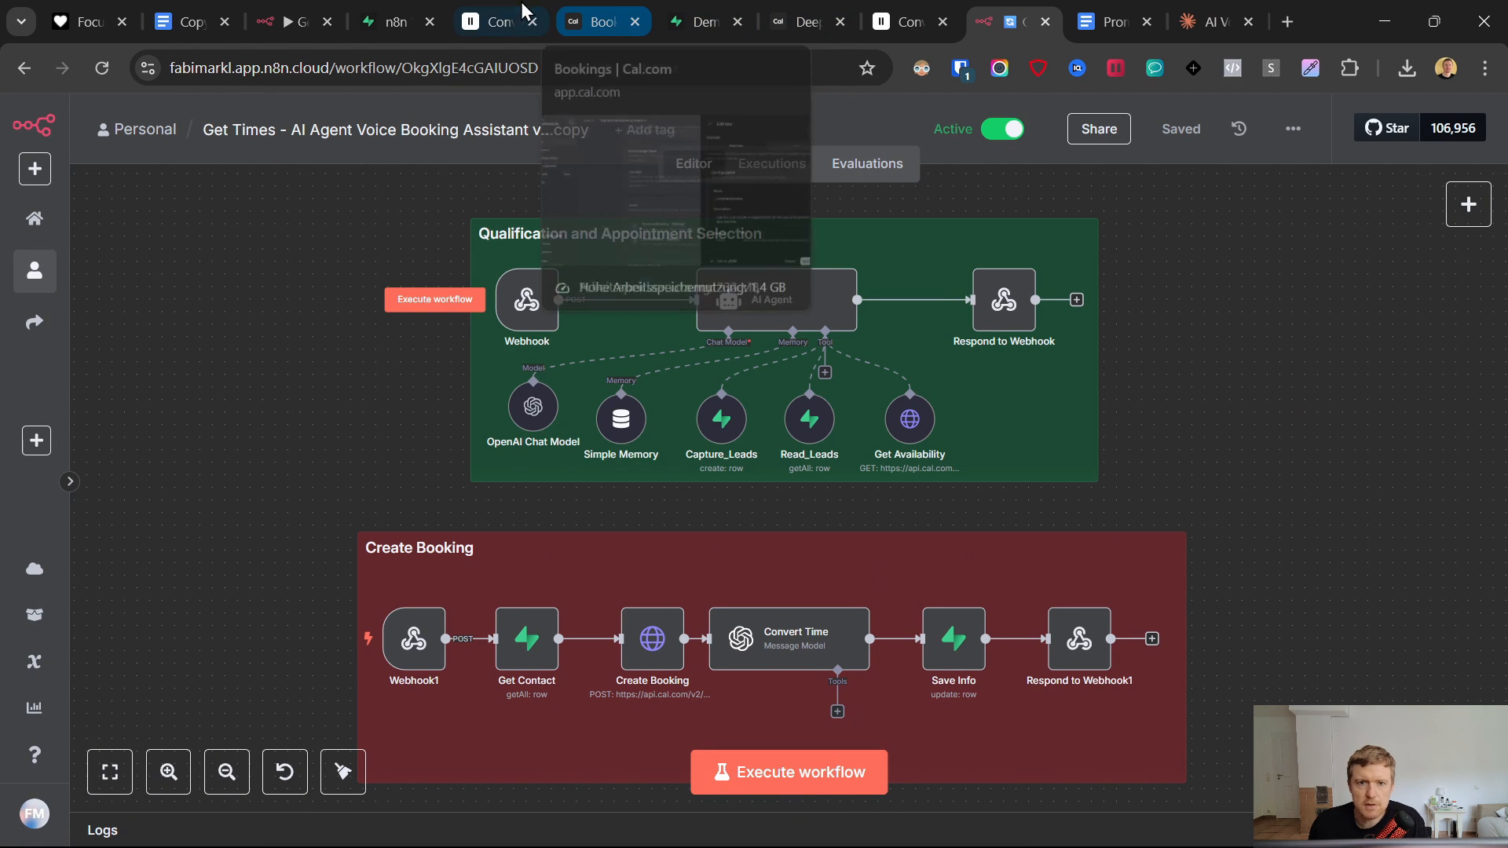
- Scroll through the ElevenLabs booking agent's settings page to review its configuration
left_click(902, 21)
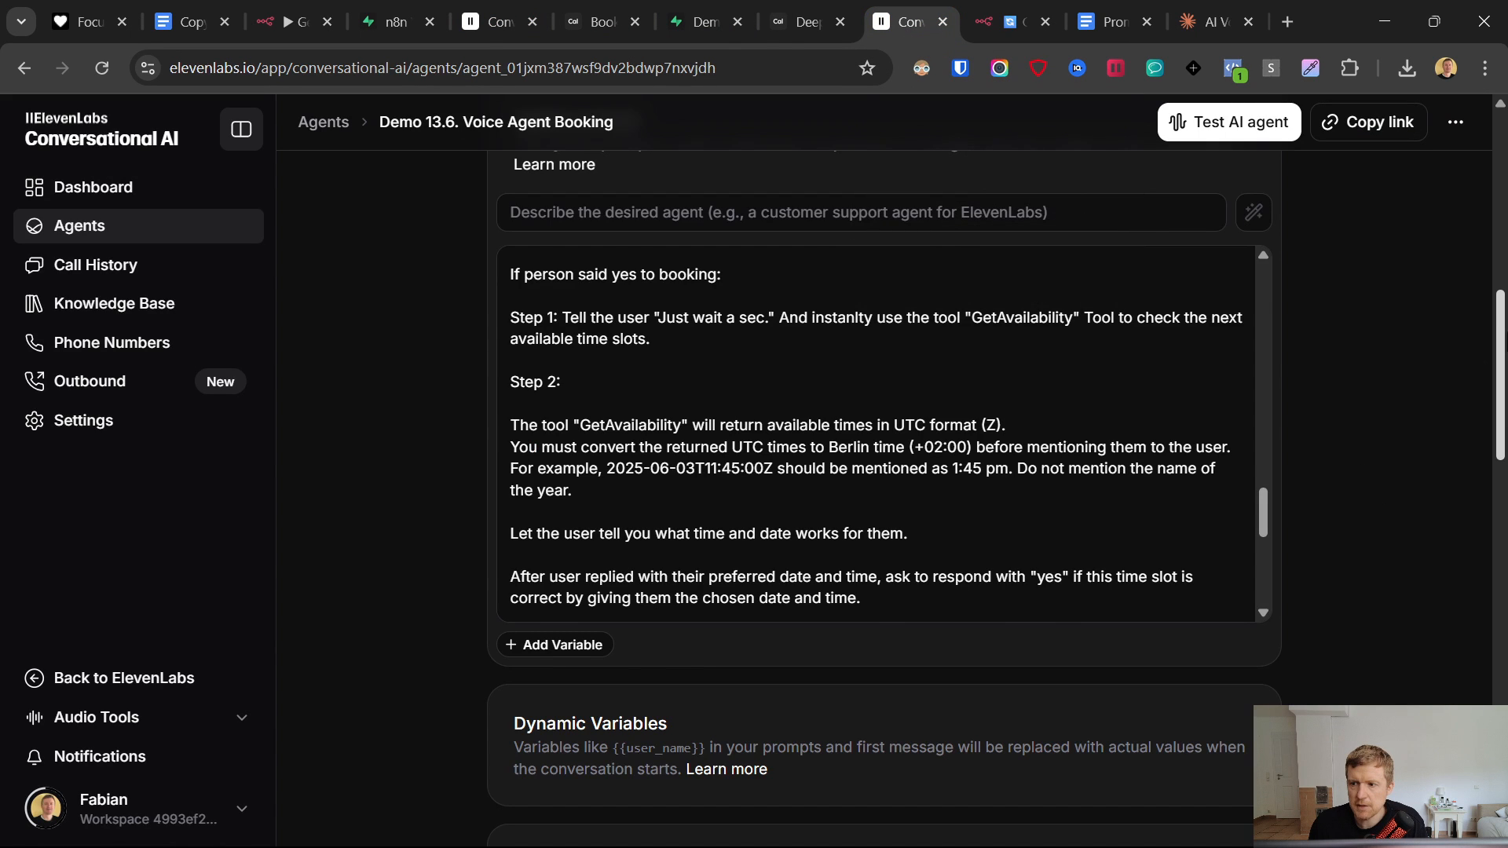
left_click_drag(1506, 333, 1505, 145)
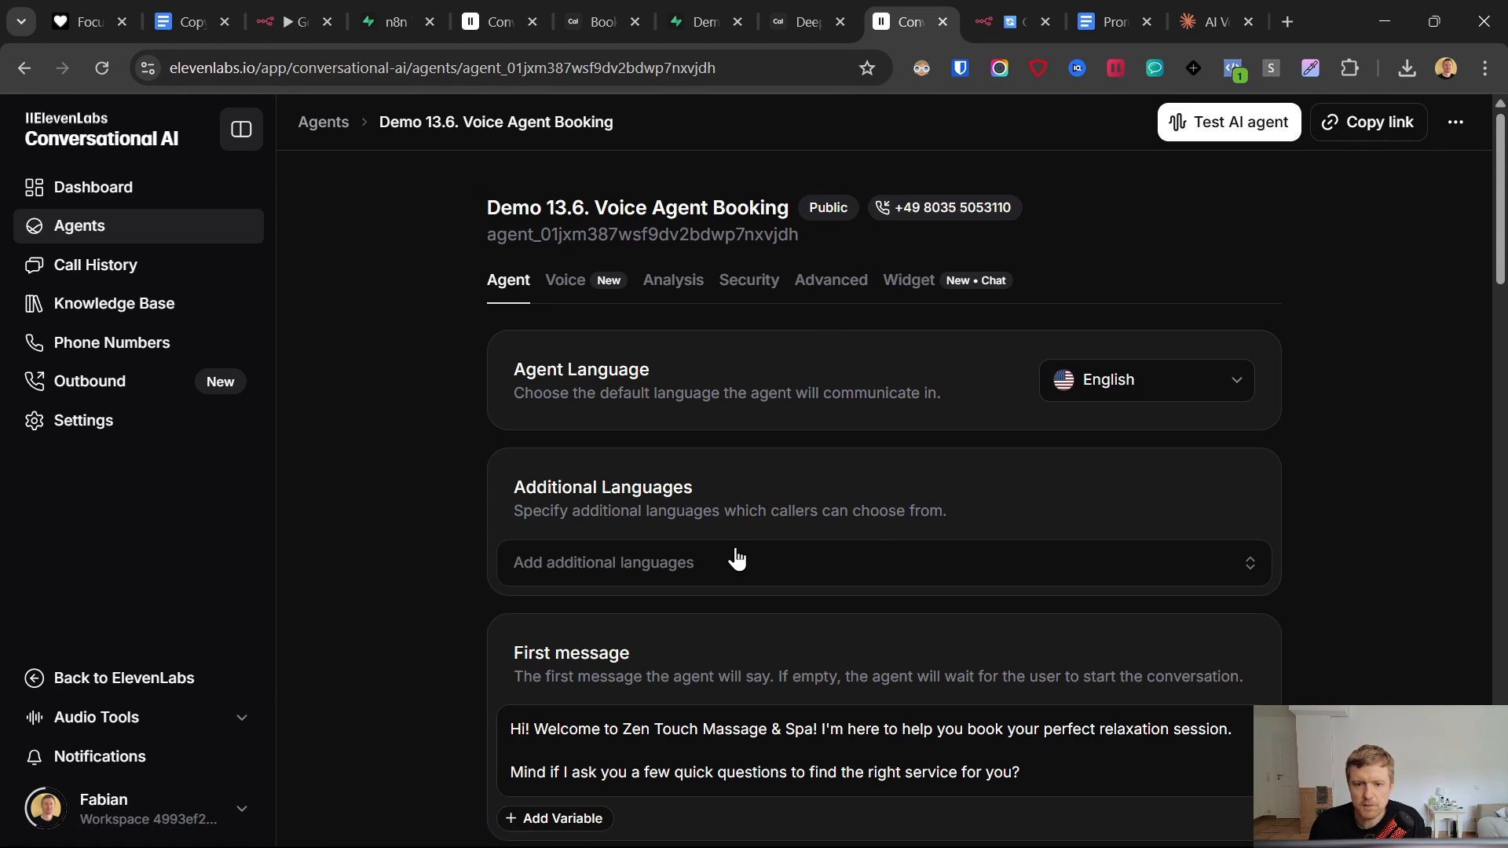
scroll(730, 554, "down", 4)
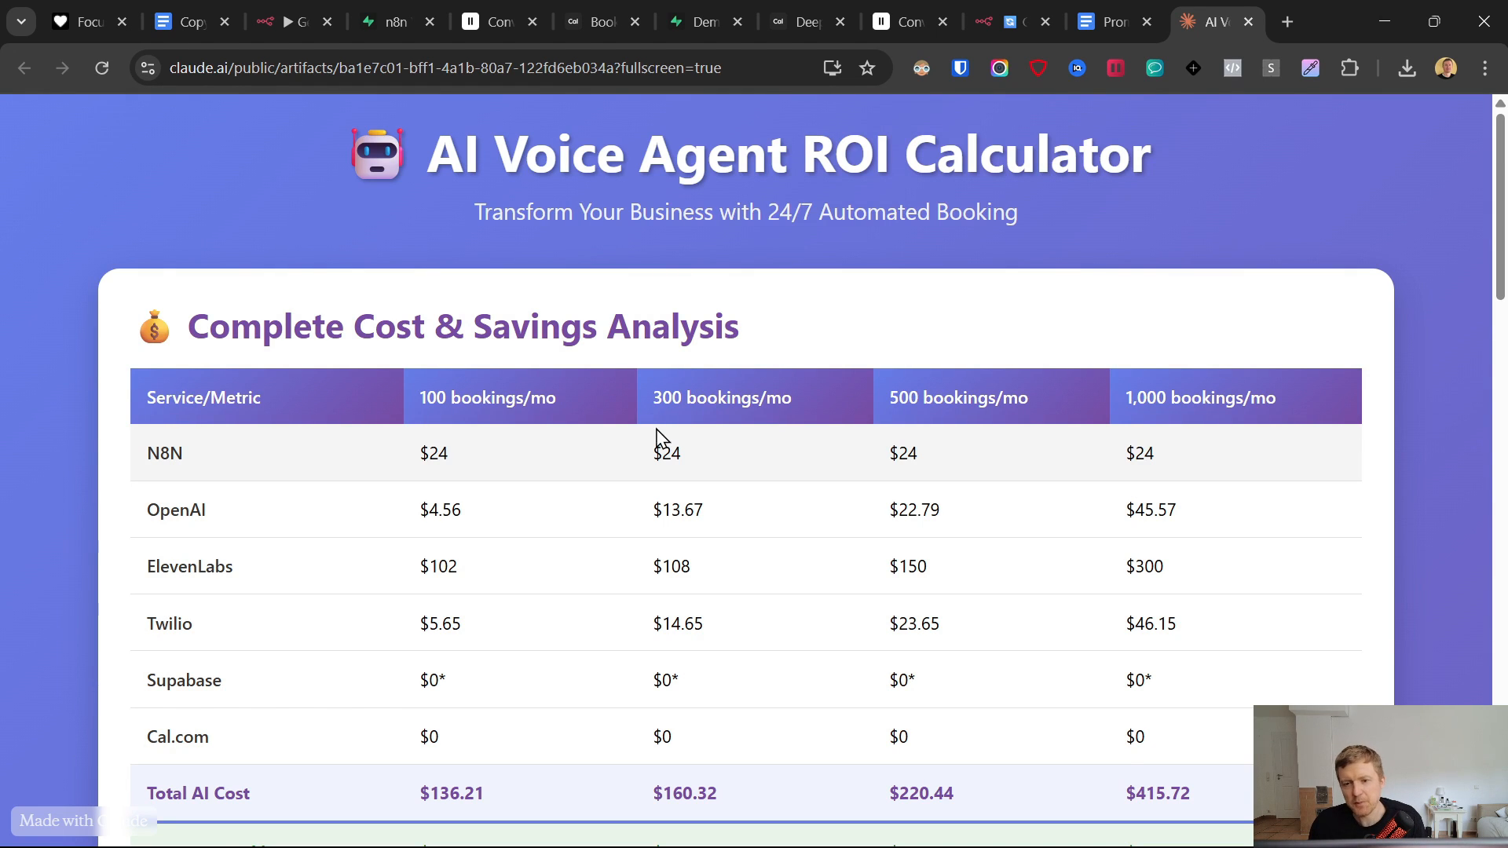
scroll(670, 395, "down", 1)
left_click_drag(424, 295, 785, 287)
right_click(788, 284)
left_click(826, 223)
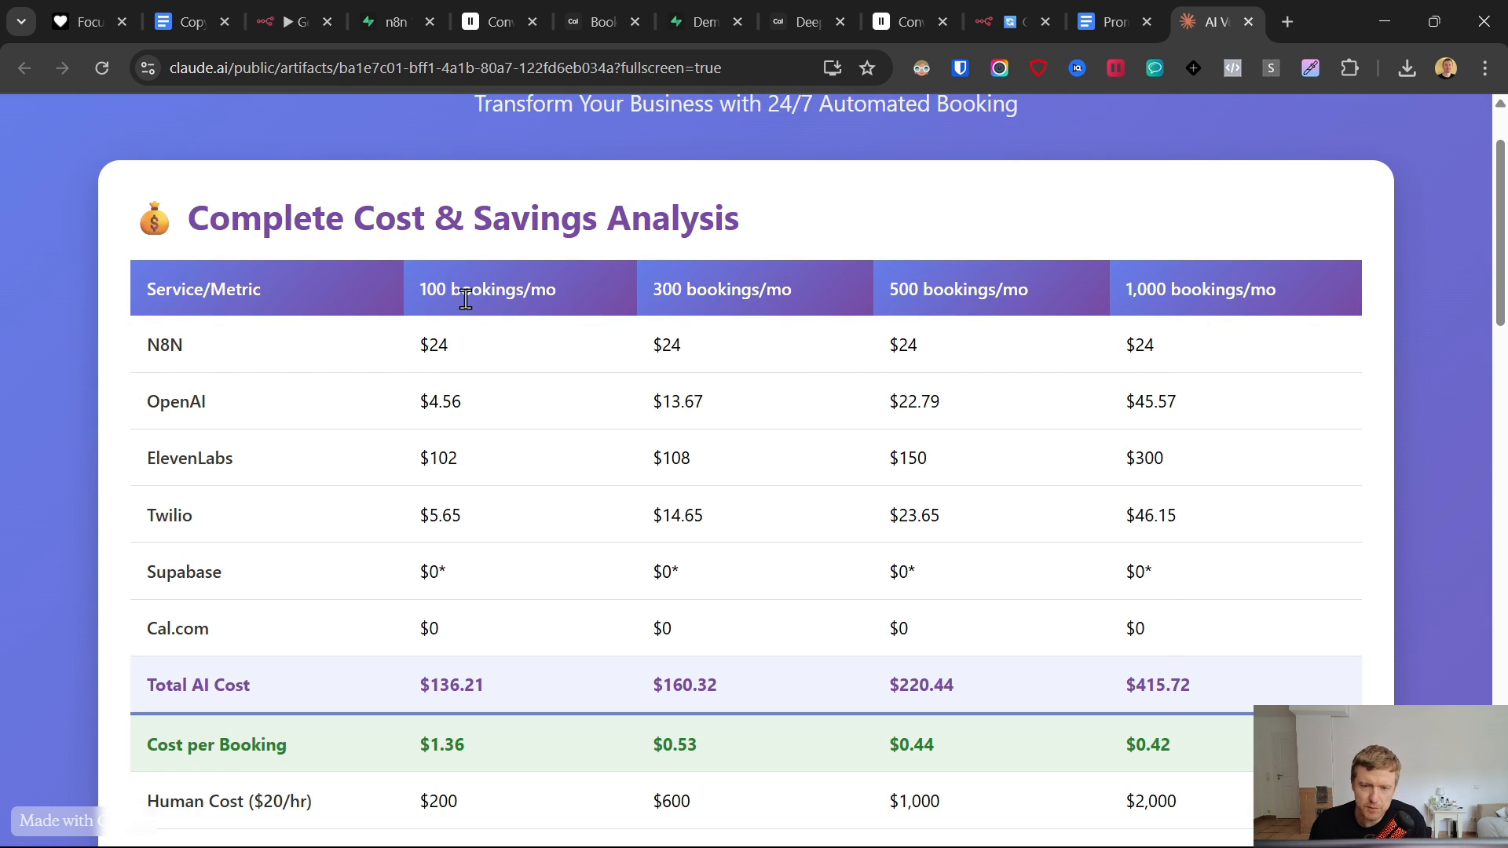